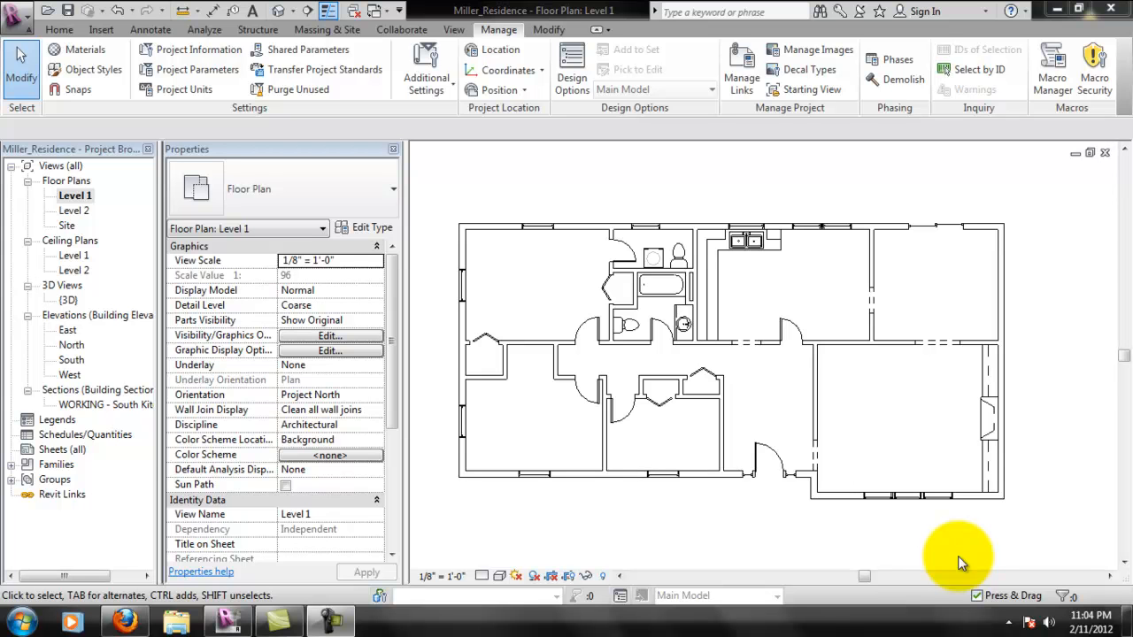
- Reload the linked CAD file miller_residence_trace.dwg into the Level 1 floor plan
left_click(743, 388)
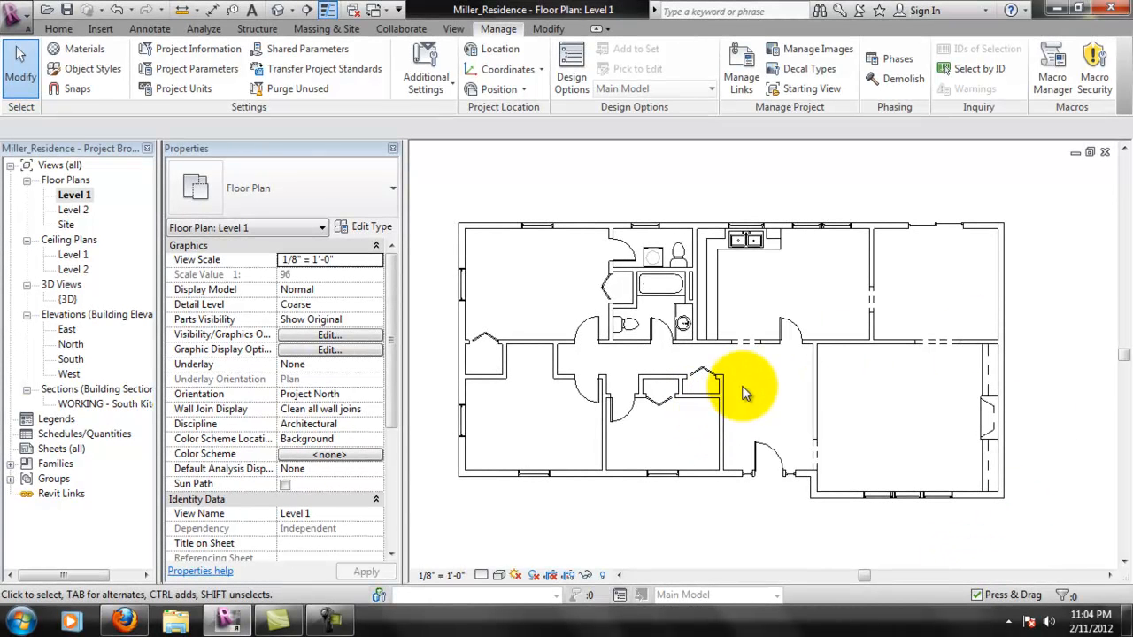
left_click(547, 28)
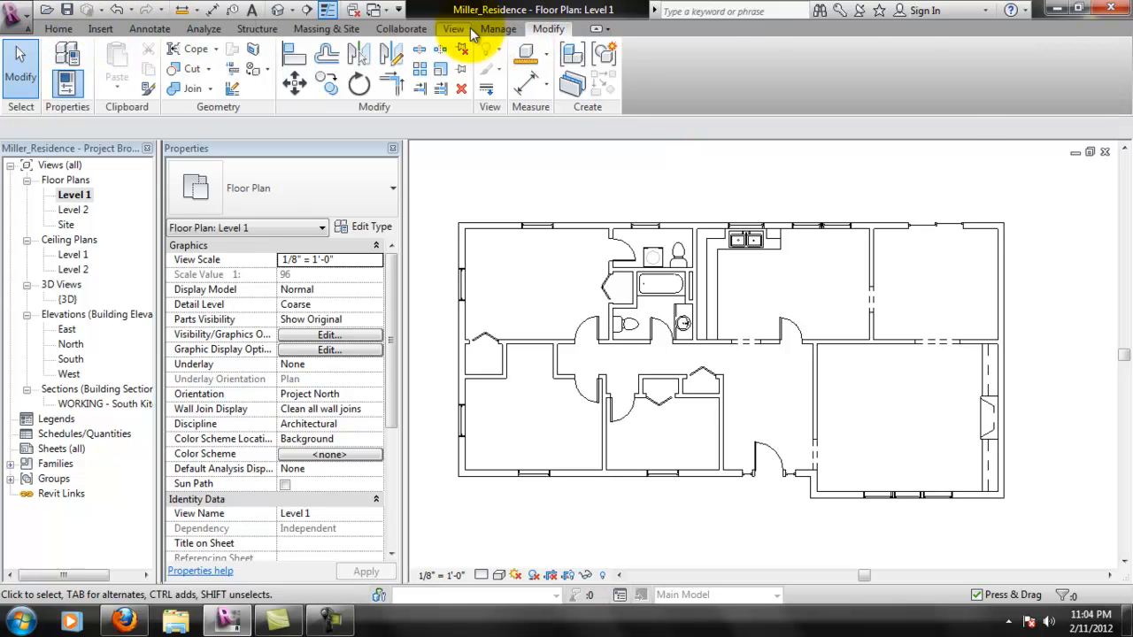
left_click(500, 29)
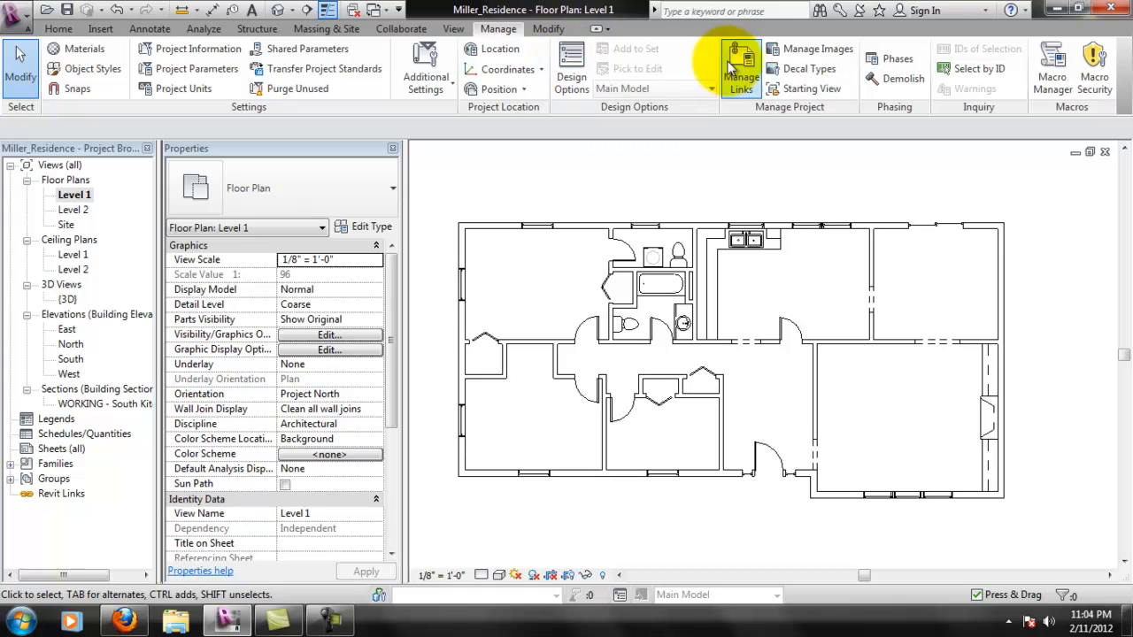
left_click(728, 67)
left_click(110, 68)
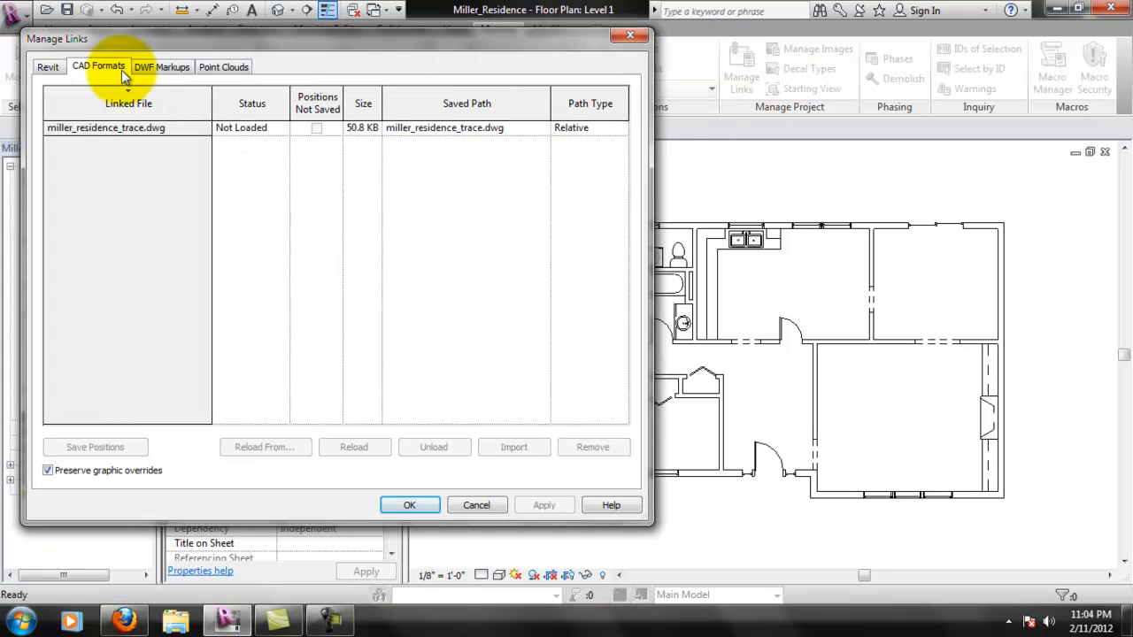
left_click(133, 127)
left_click(358, 447)
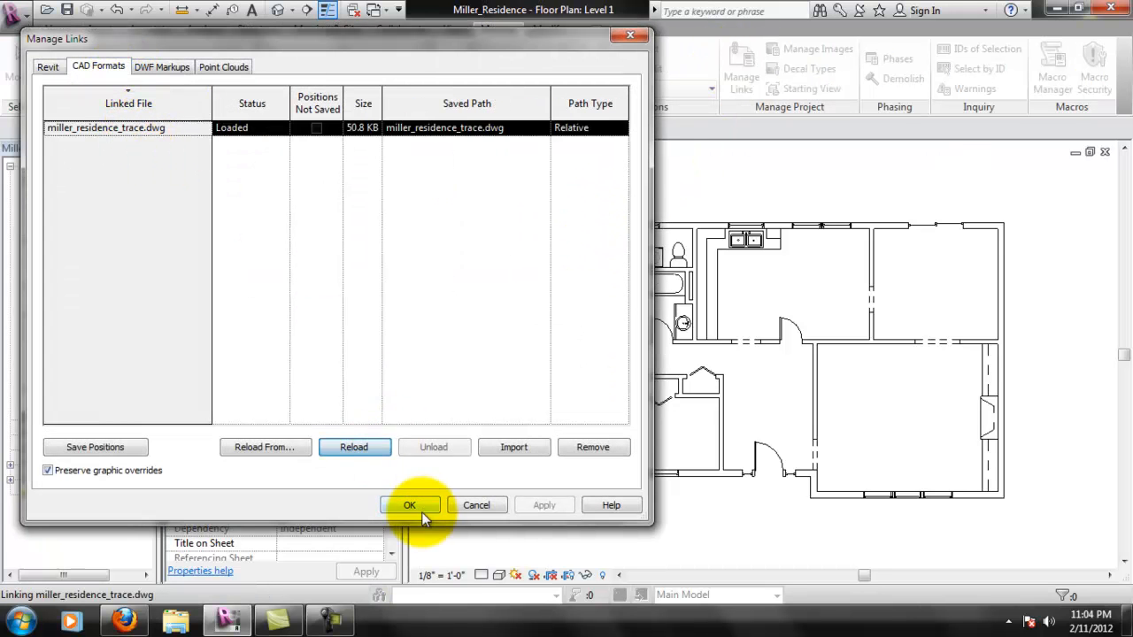
left_click(421, 512)
- Start a stair sketch for the foyer stairs and open the type properties of the Custom stair type
scroll(832, 411, "up", 4)
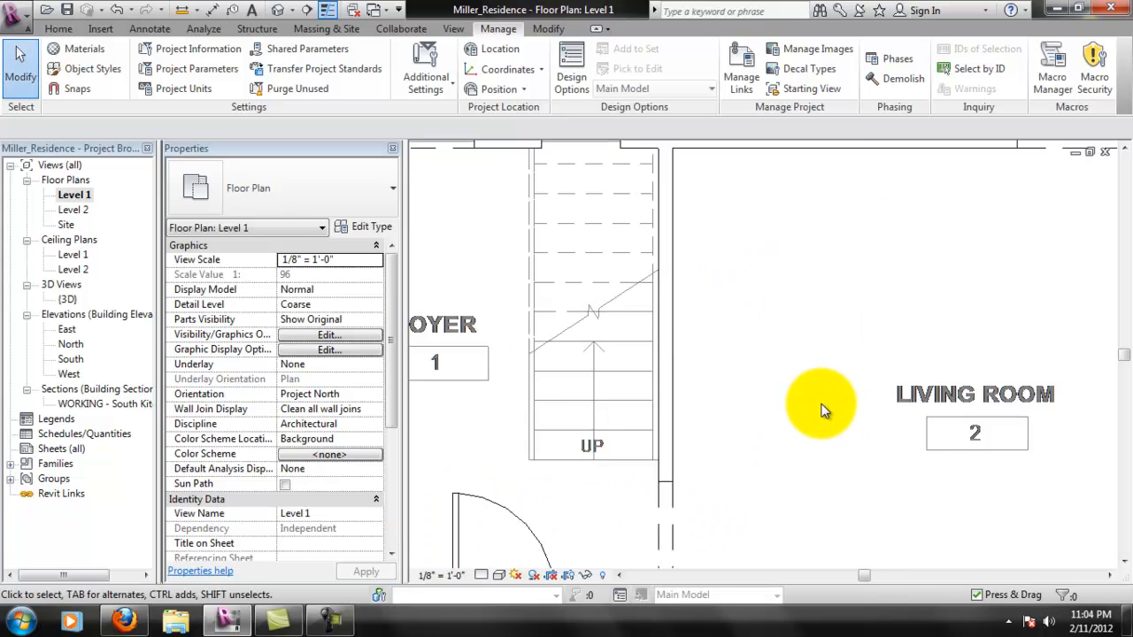
middle_click_drag(688, 202, 718, 255)
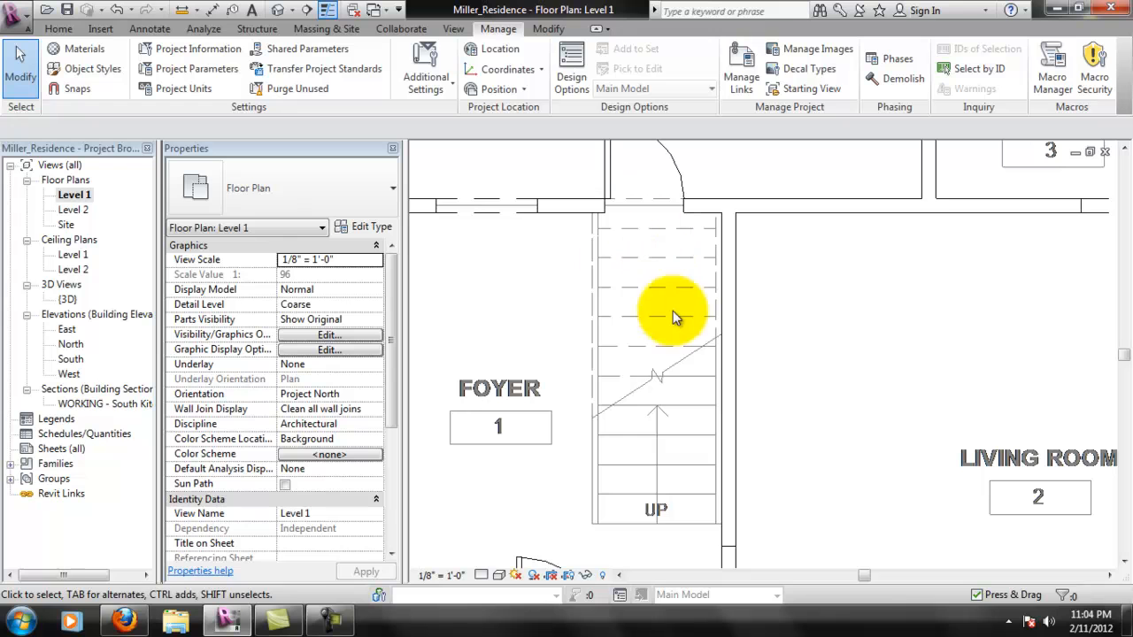
middle_click_drag(721, 413, 733, 423)
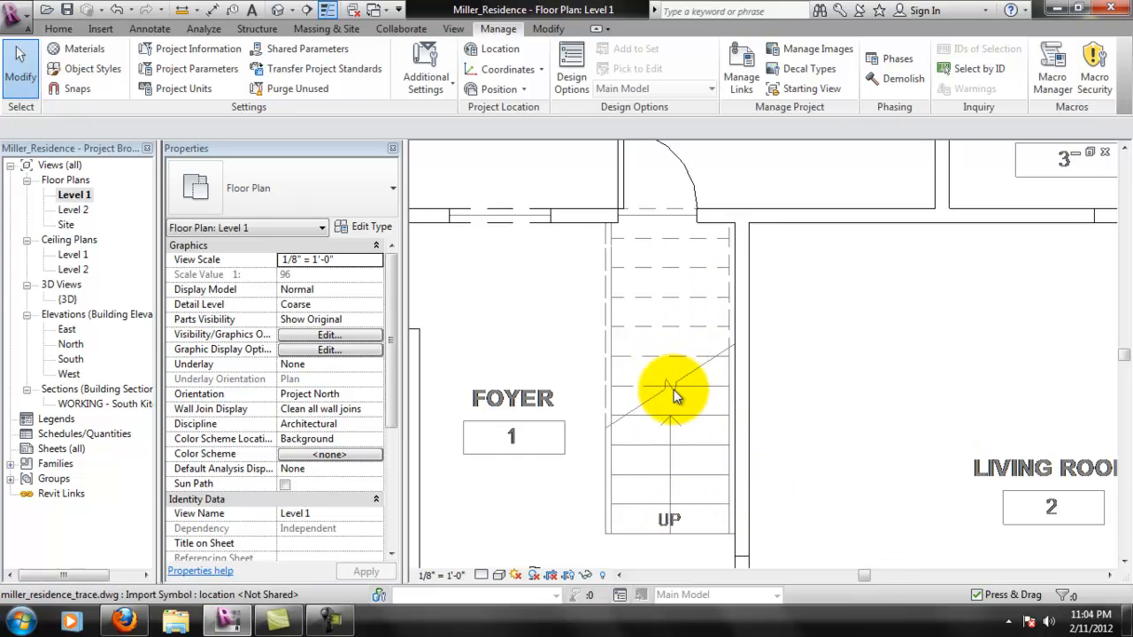
scroll(673, 407, "down", 3)
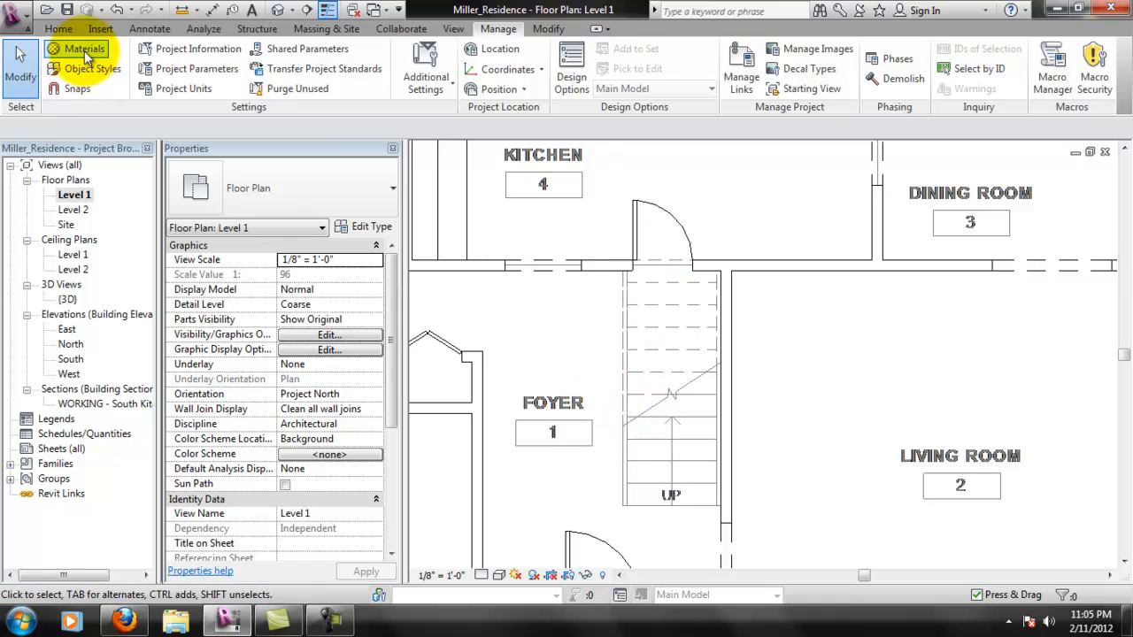
left_click(58, 28)
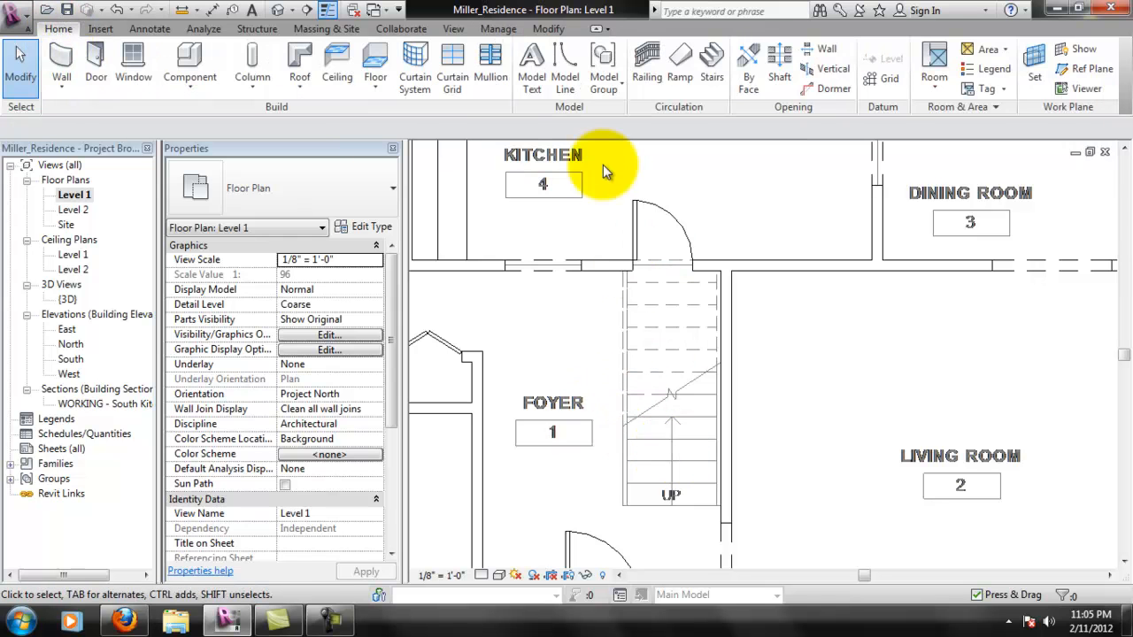
left_click(713, 63)
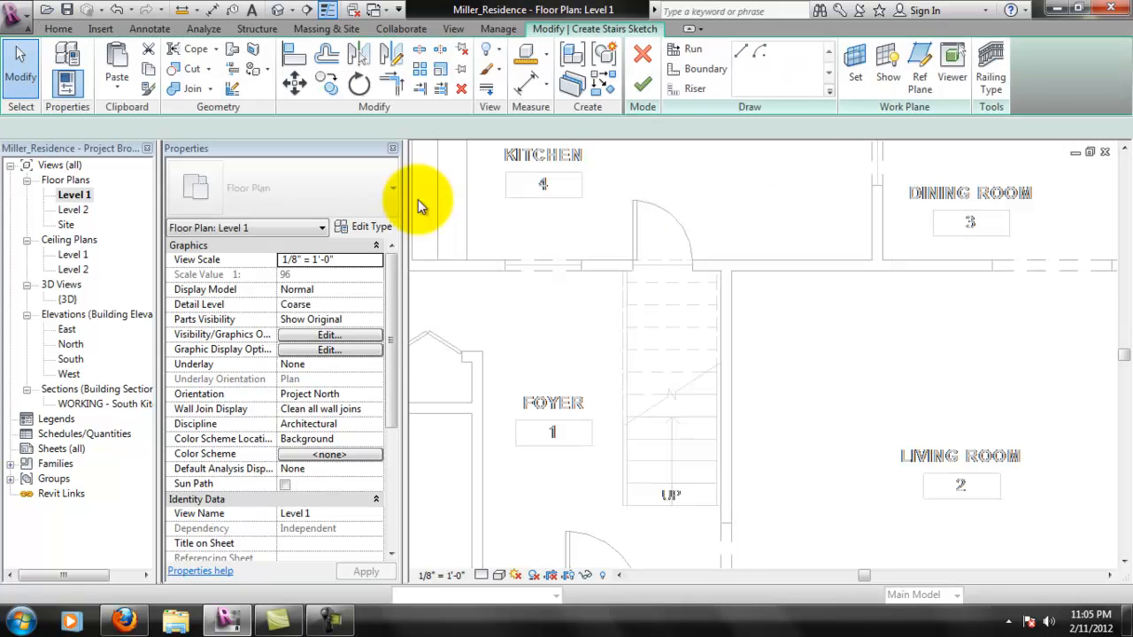
left_click(350, 227)
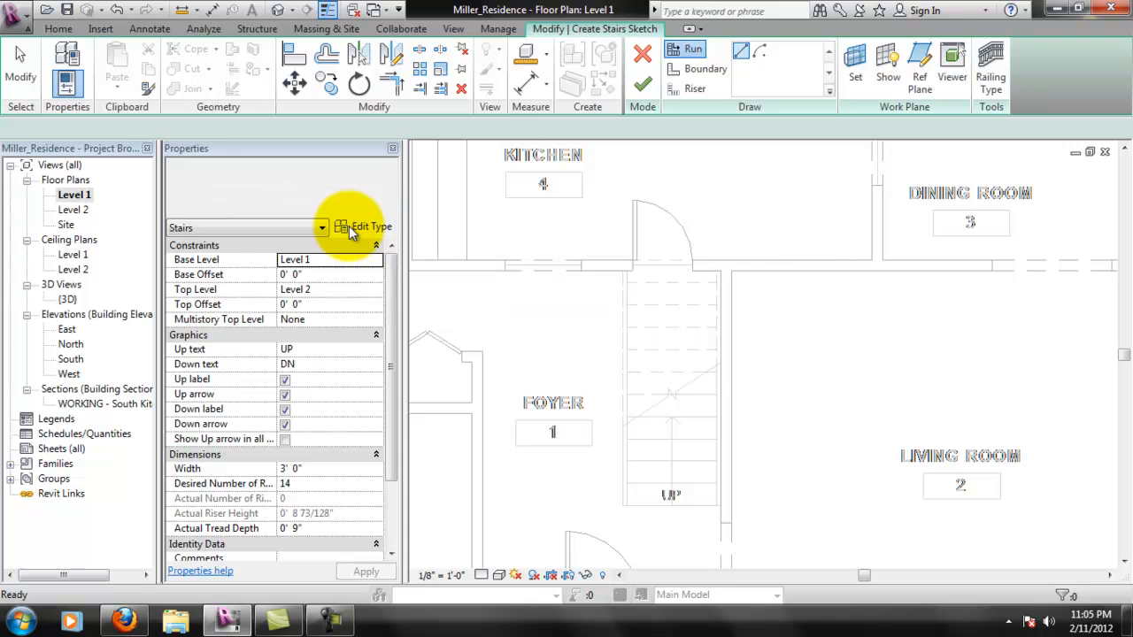
left_click_drag(293, 82, 259, 82)
left_click(375, 142)
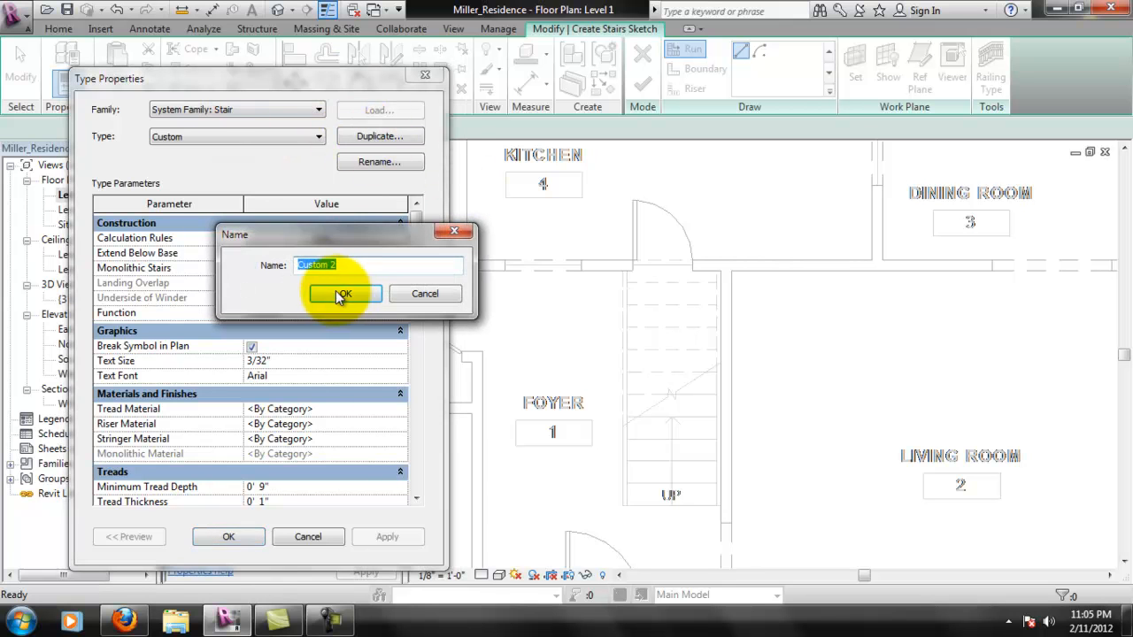
left_click_drag(339, 263, 322, 268)
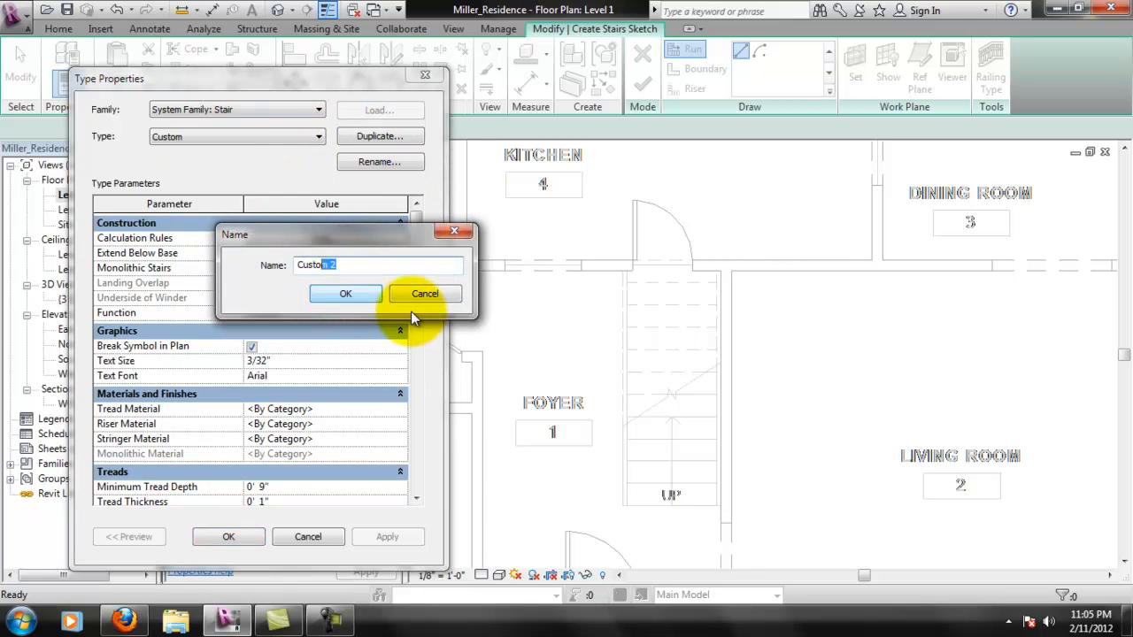
type("m")
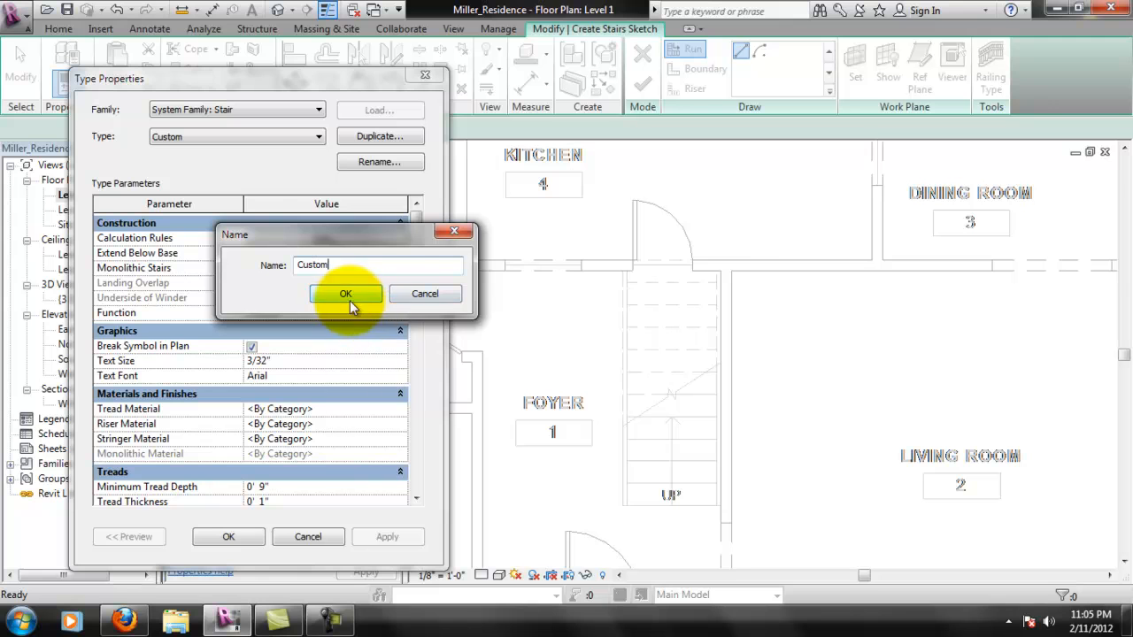
left_click(417, 296)
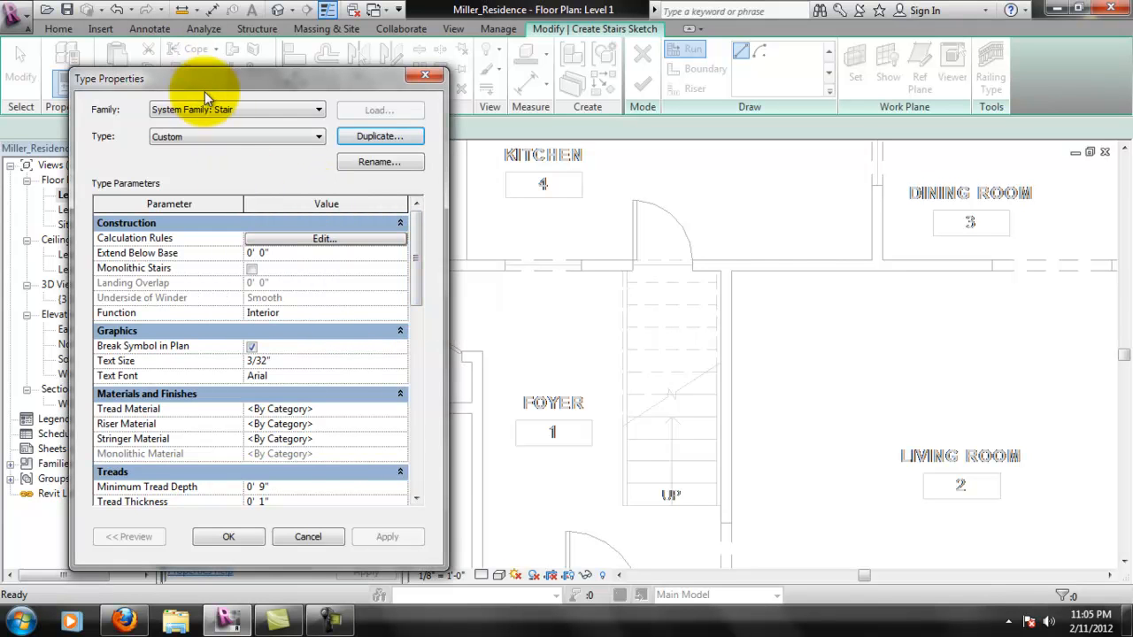
- Set the Custom stair type's maximum riser height to 11" and turn off End with Riser
left_click_drag(420, 227, 422, 291)
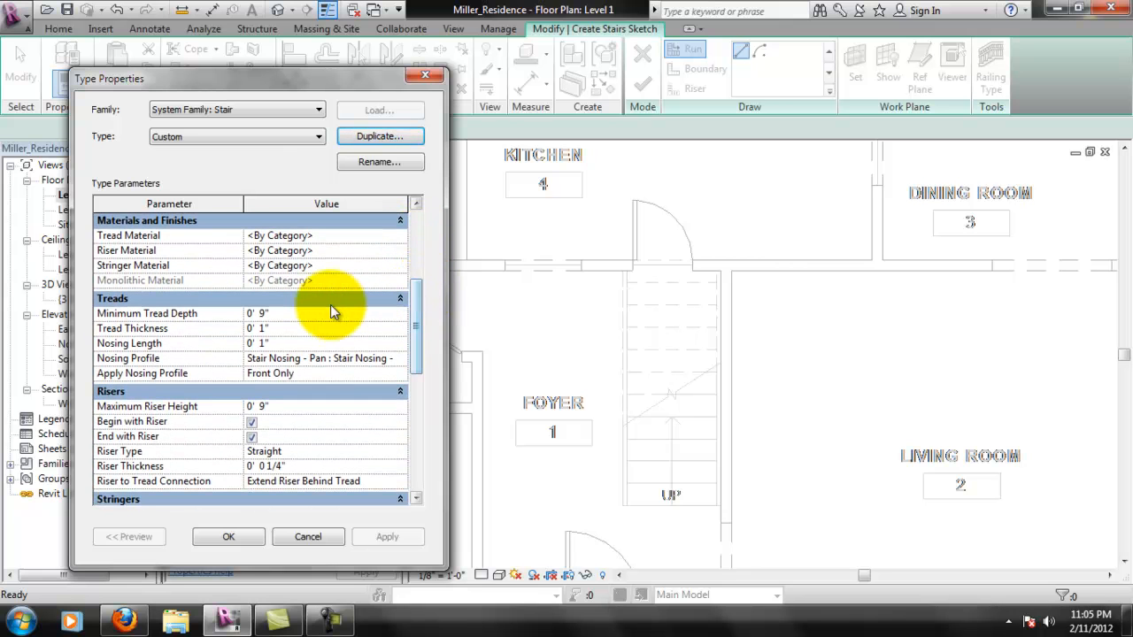
left_click(270, 314)
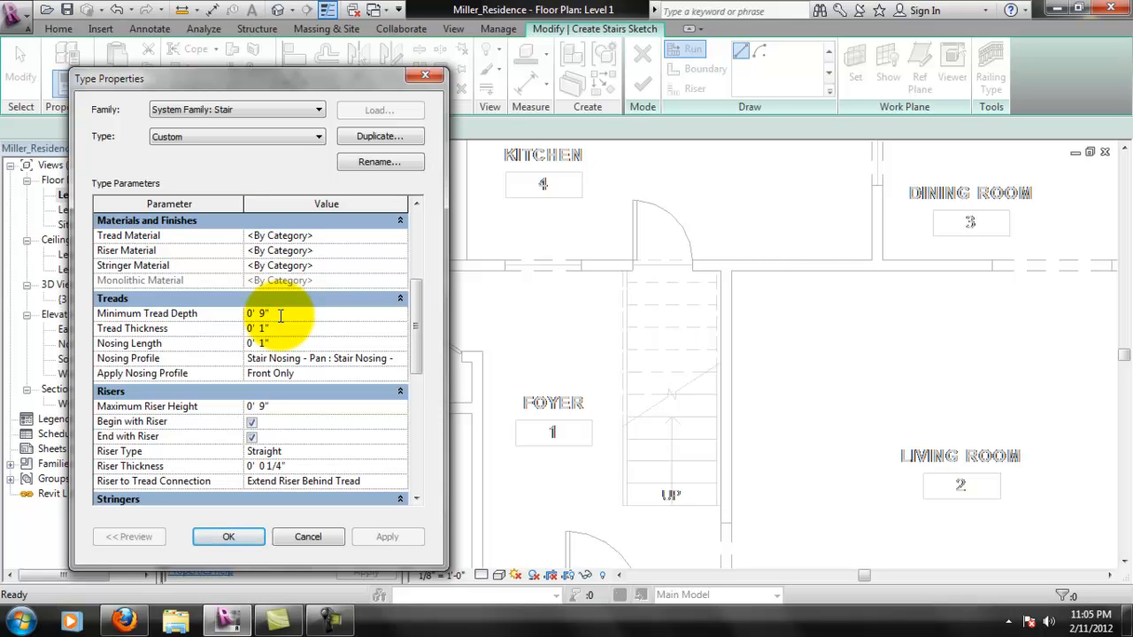
left_click(285, 327)
double_click(286, 328)
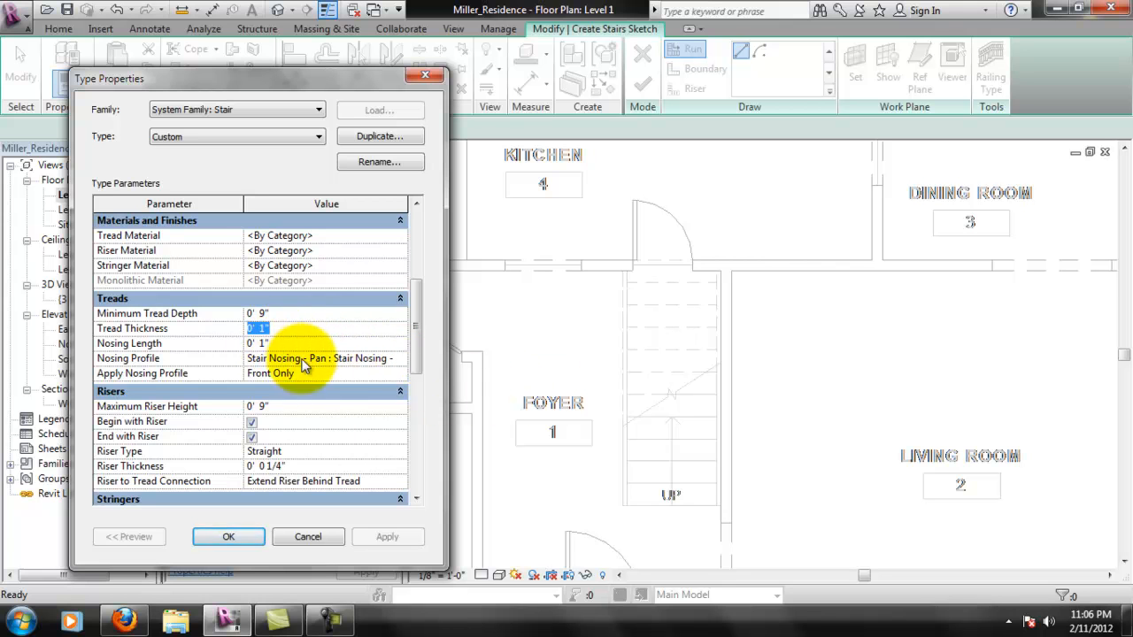
left_click(258, 407)
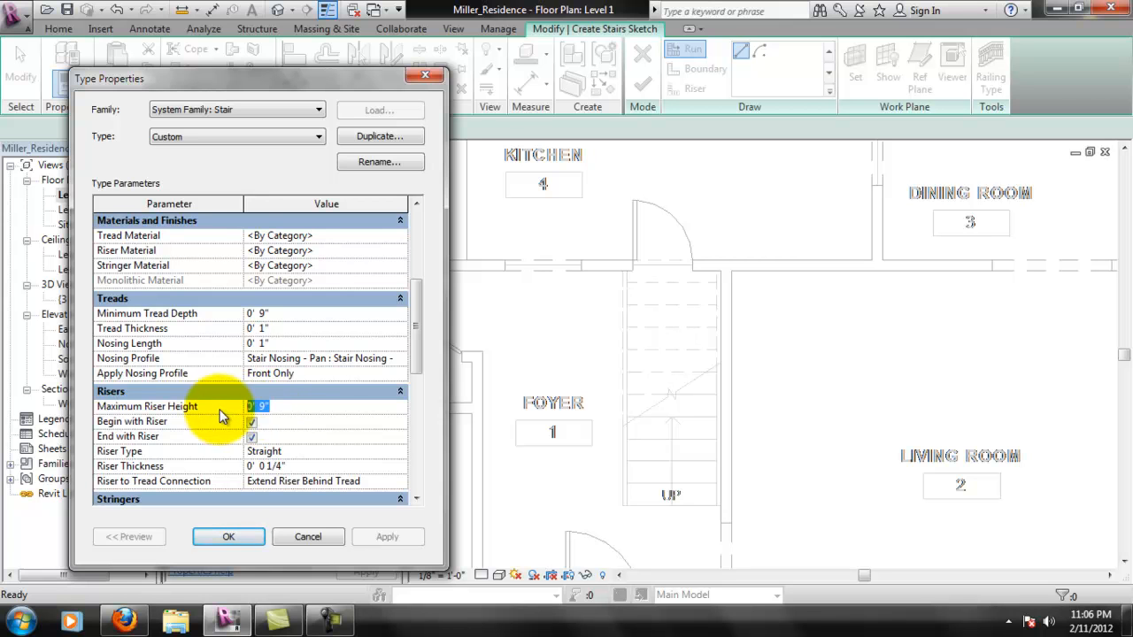
type("11\"")
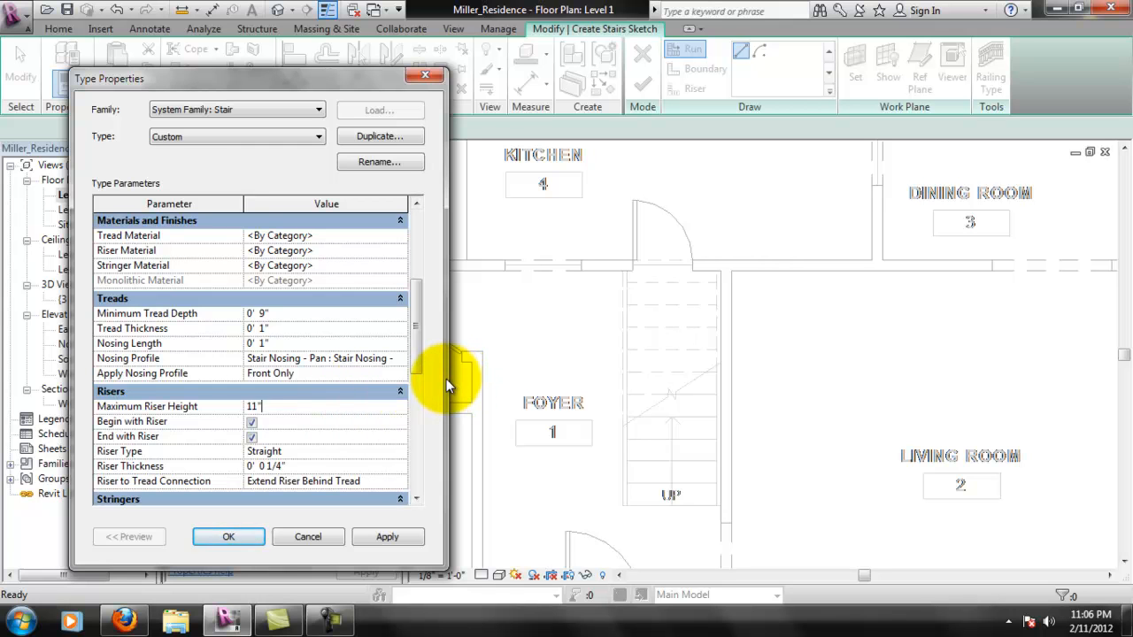
left_click(252, 436)
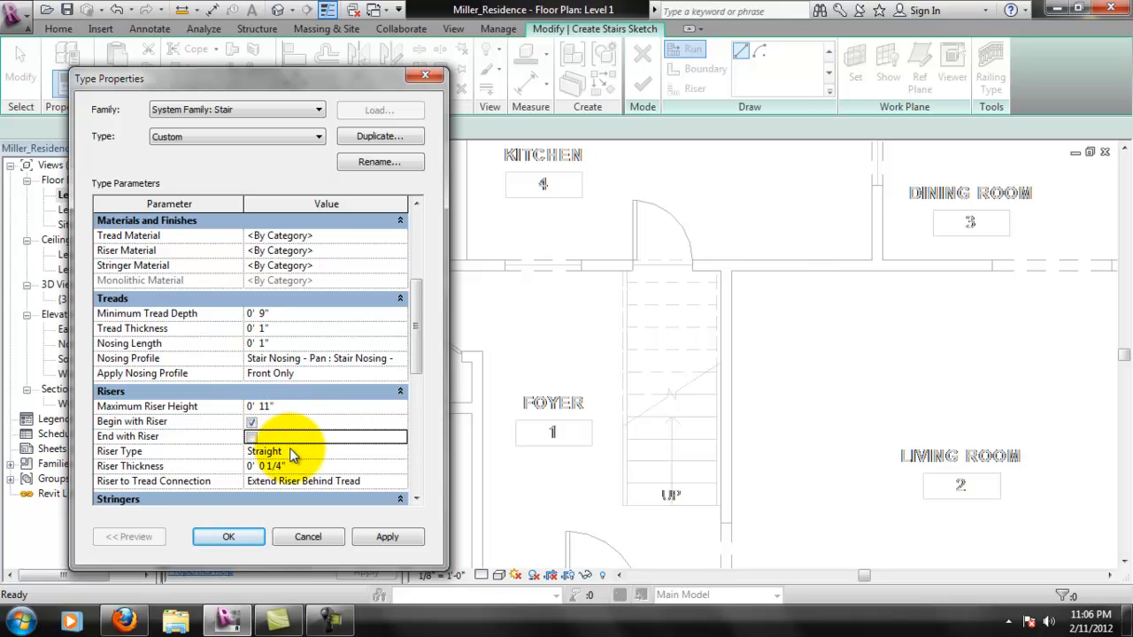
left_click_drag(419, 344, 416, 381)
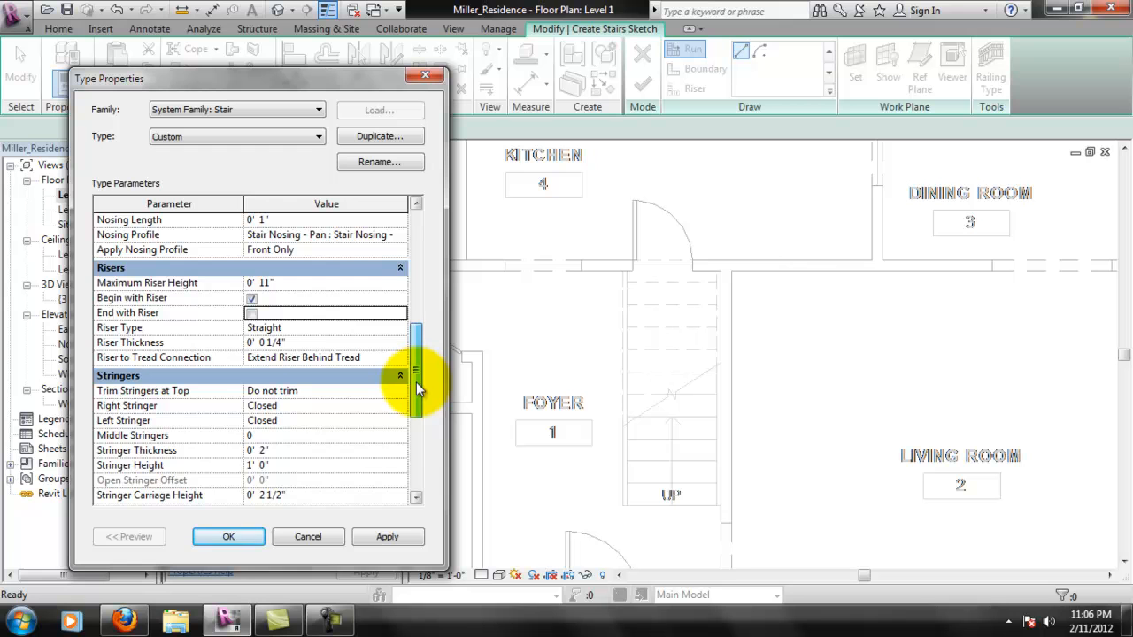
left_click(387, 536)
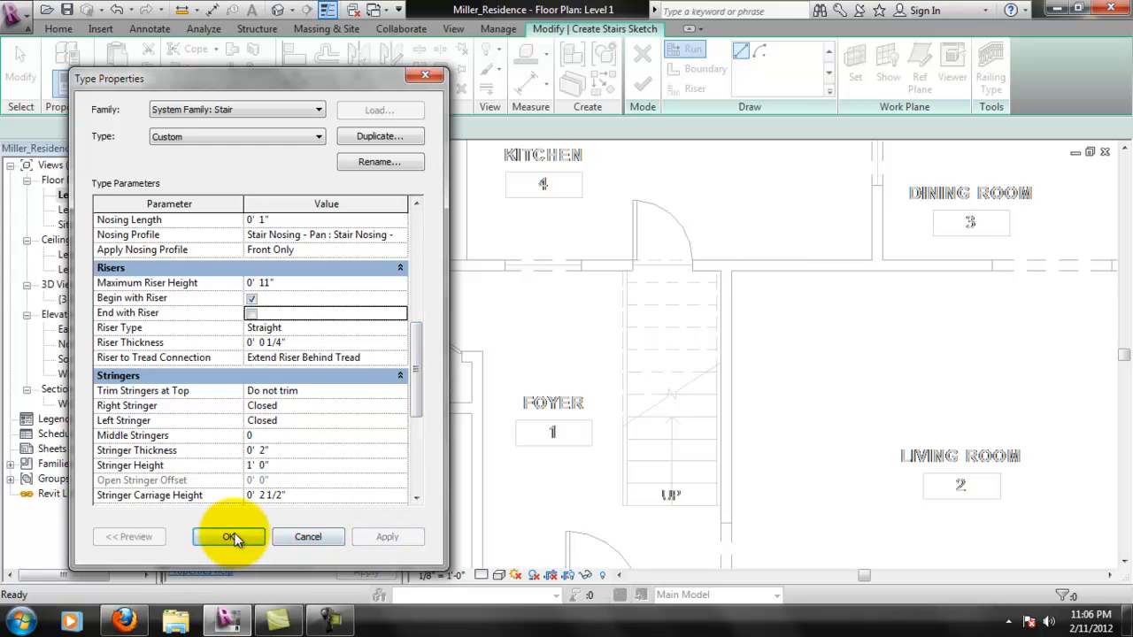
left_click(230, 537)
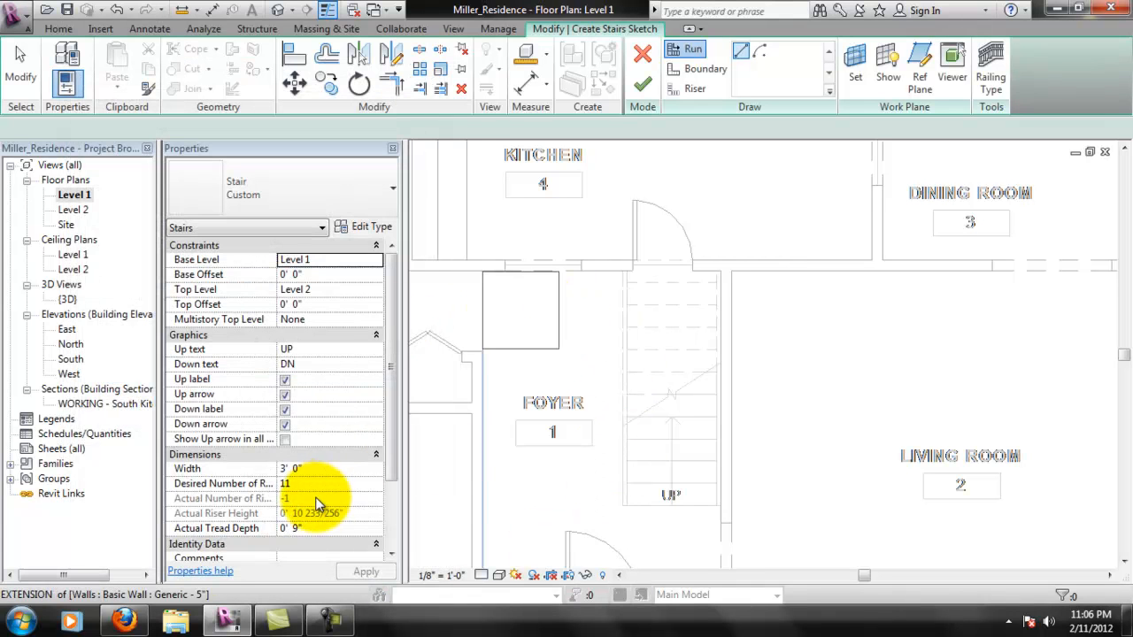
- Set the stair width to 3' 6"
left_click(320, 467)
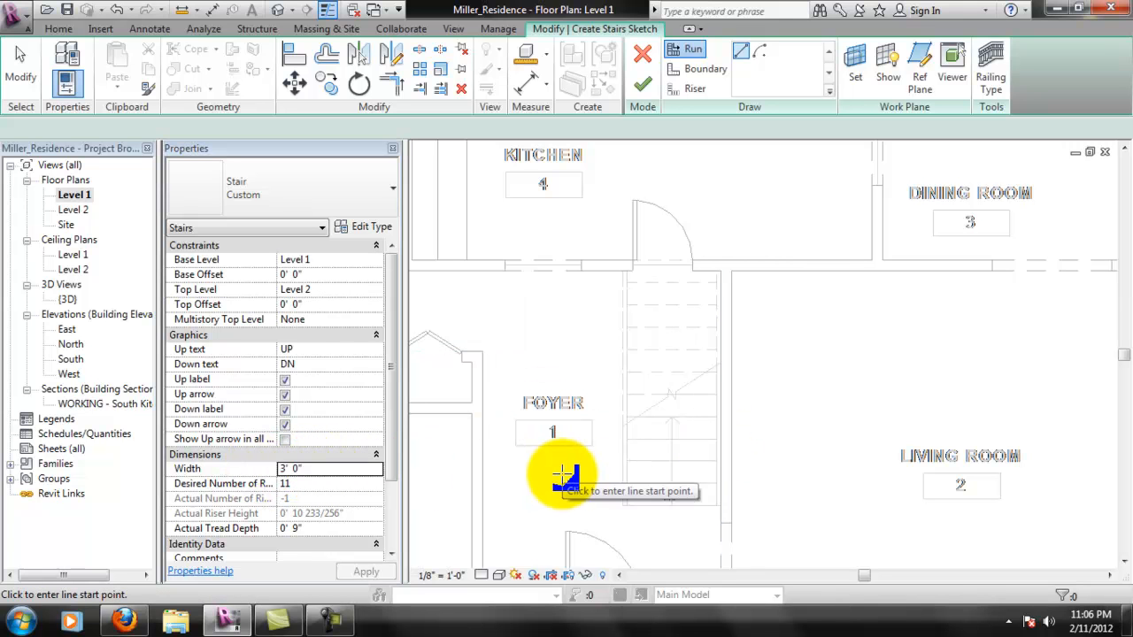
left_click(297, 468)
type("42")
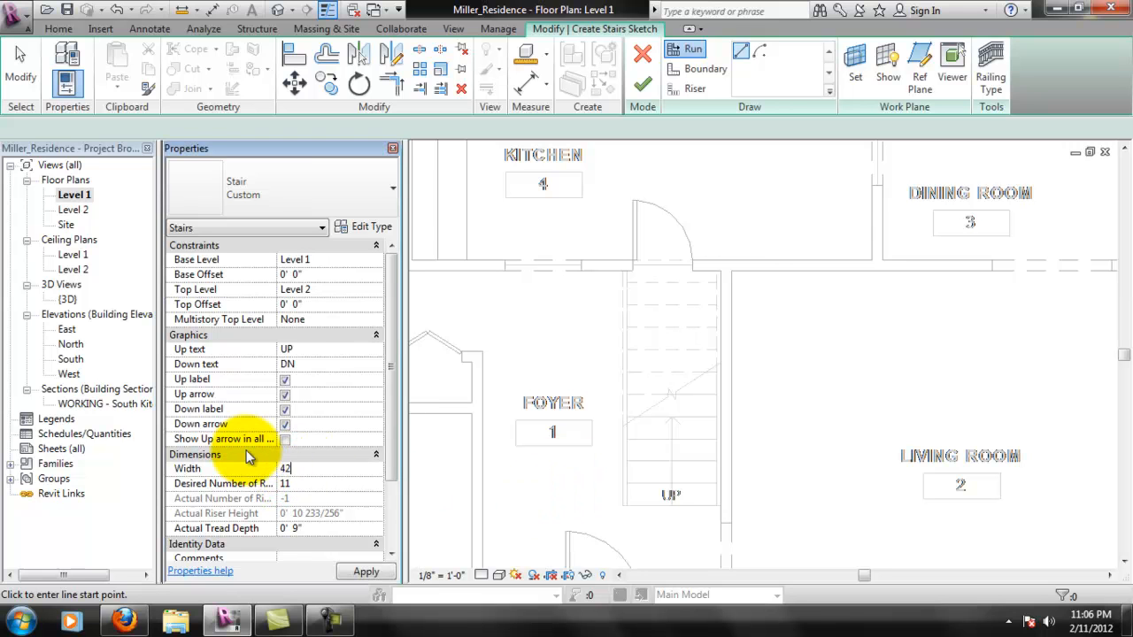
key("Return")
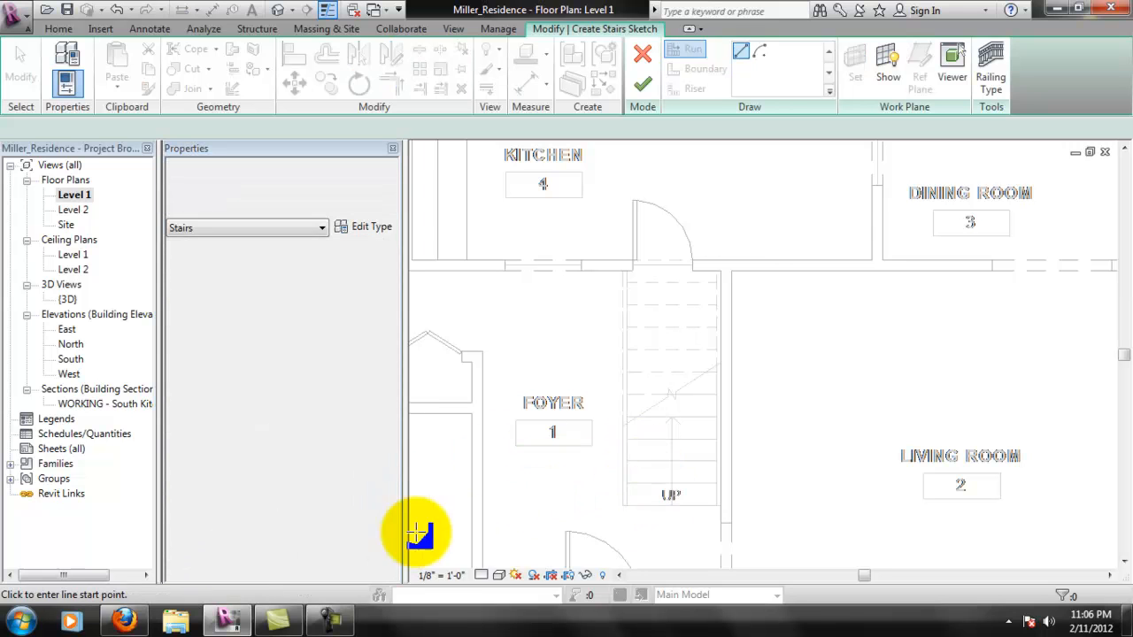
- Set the stair's actual tread depth to 10' 6"
left_click(288, 482)
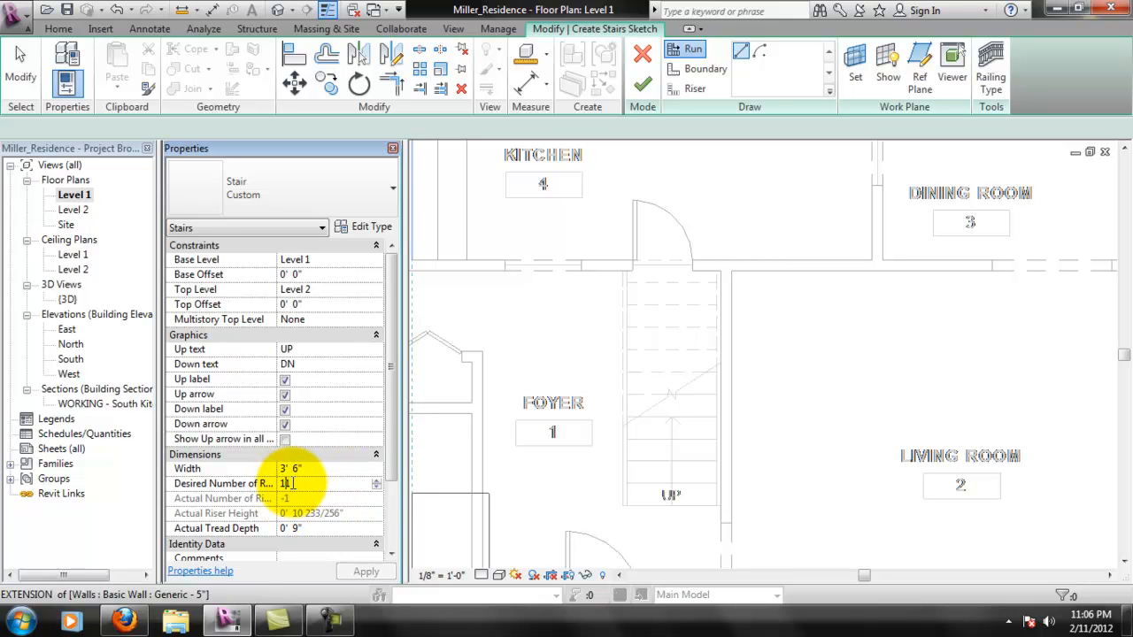
left_click(305, 528)
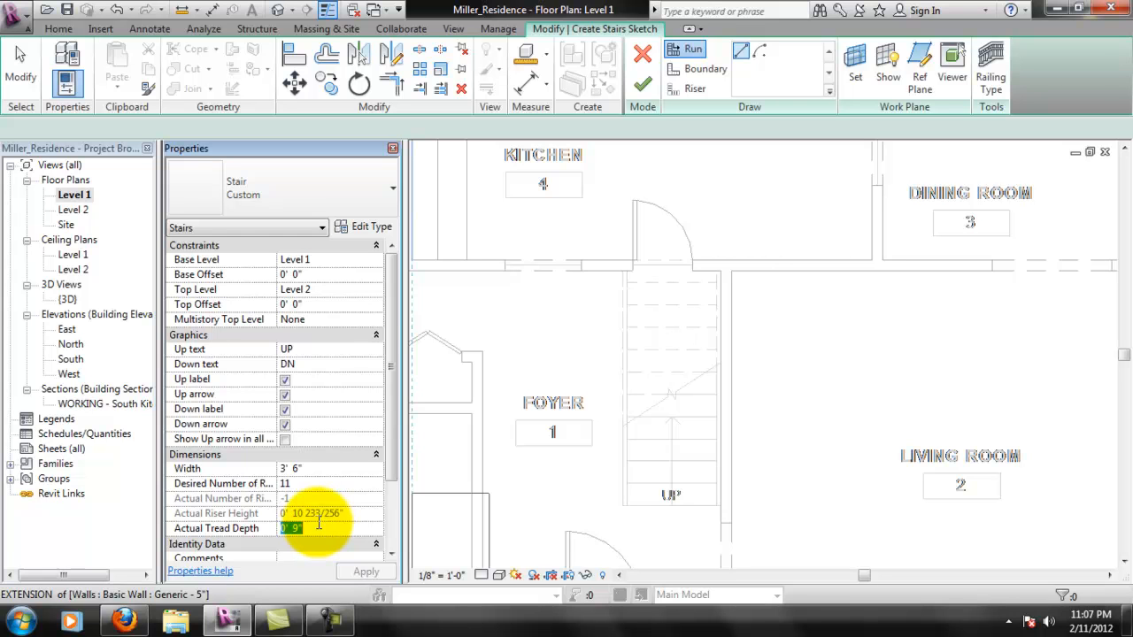
left_click(310, 483)
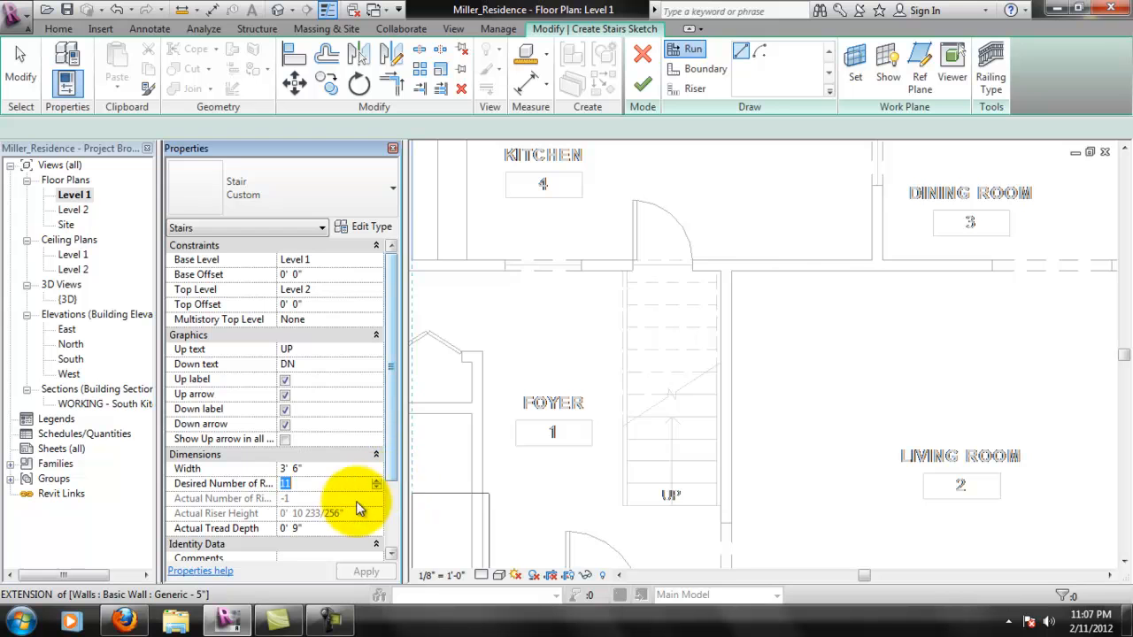
scroll(387, 482, "down", 1)
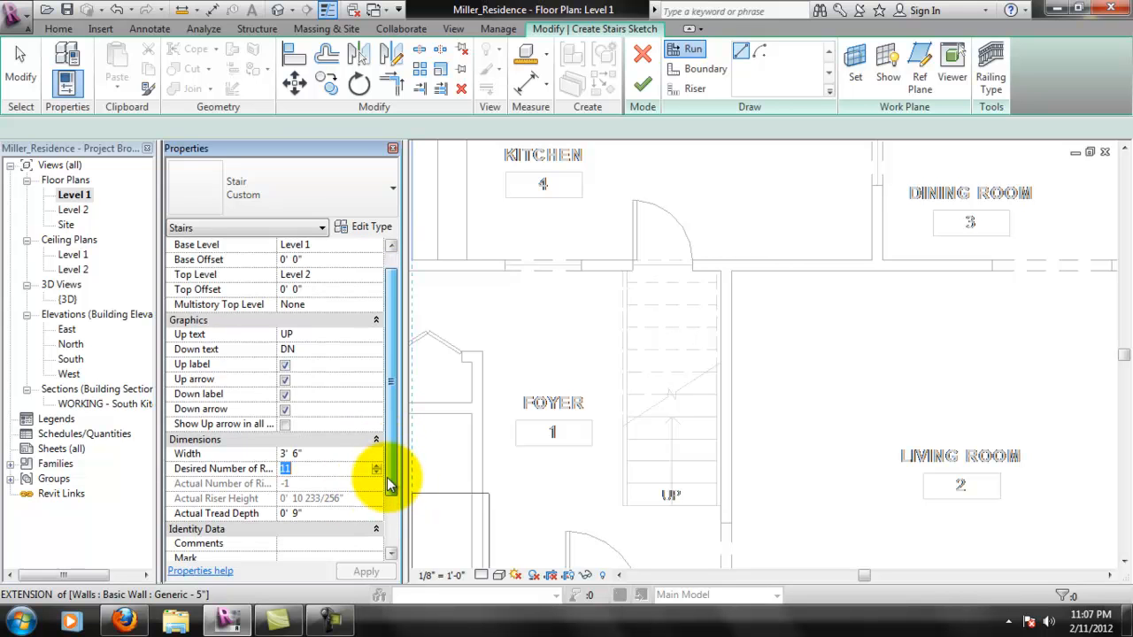
left_click_drag(387, 482, 383, 531)
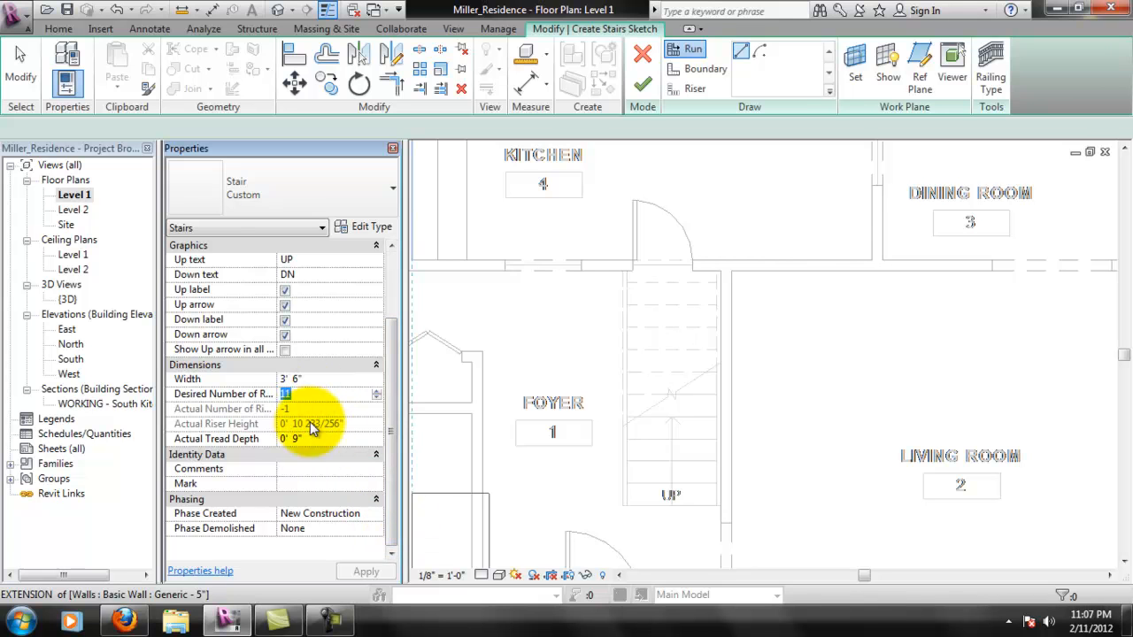
left_click(306, 443)
type("10' 6\"")
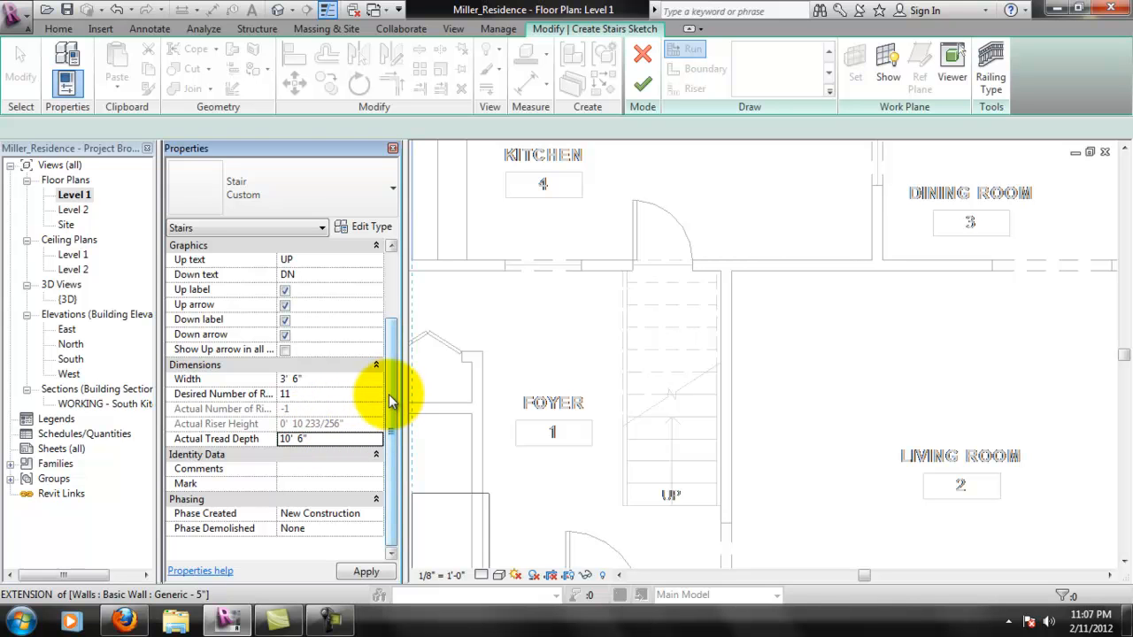
scroll(392, 383, "up", 1)
left_click_drag(393, 382, 396, 324)
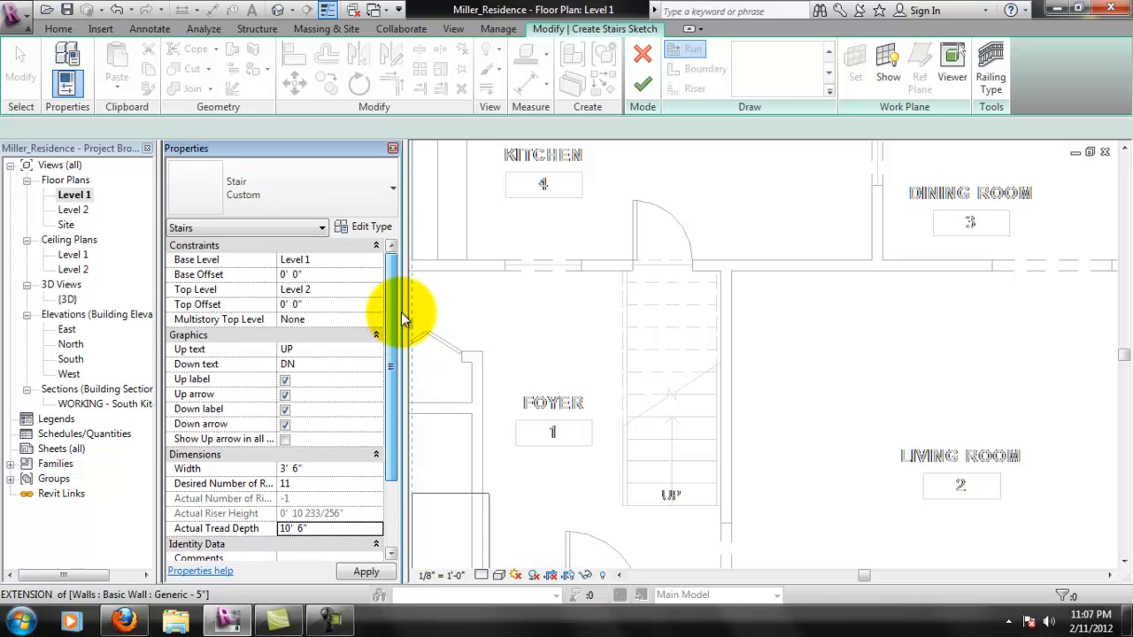
- Set the Custom stair type's maximum riser height to 10" and accept the type properties
left_click(379, 228)
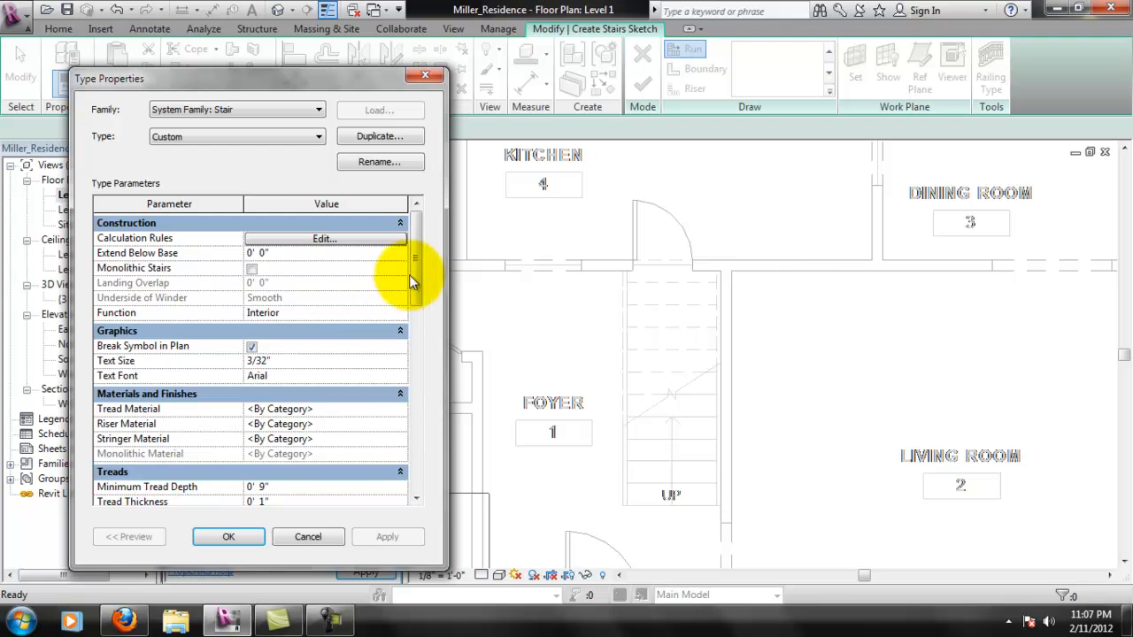
left_click_drag(411, 260, 413, 354)
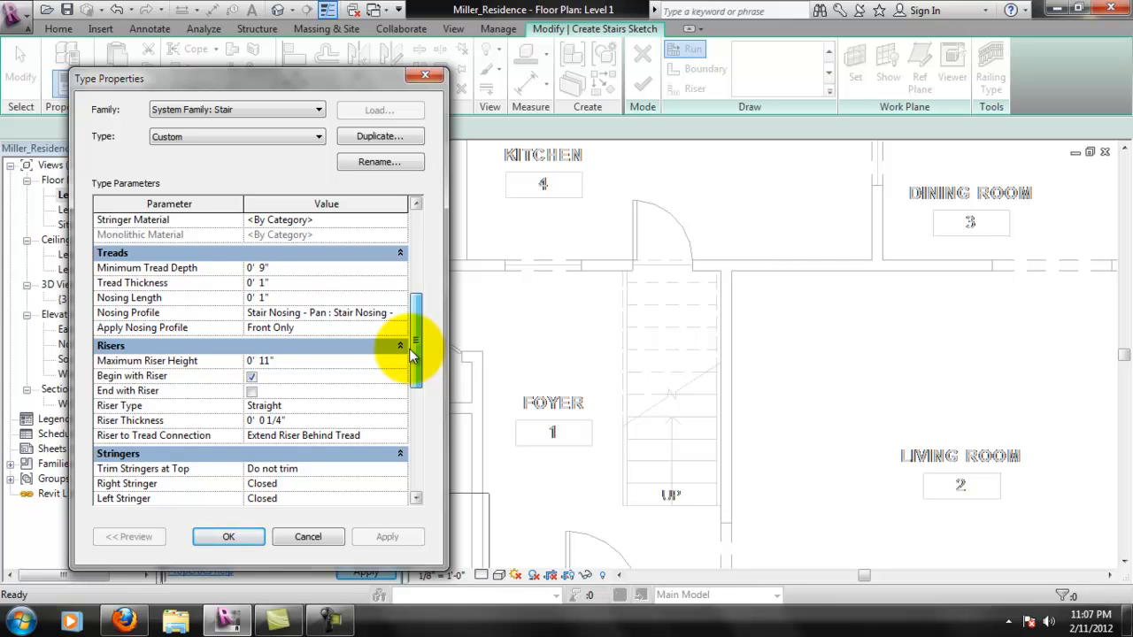
left_click(316, 361)
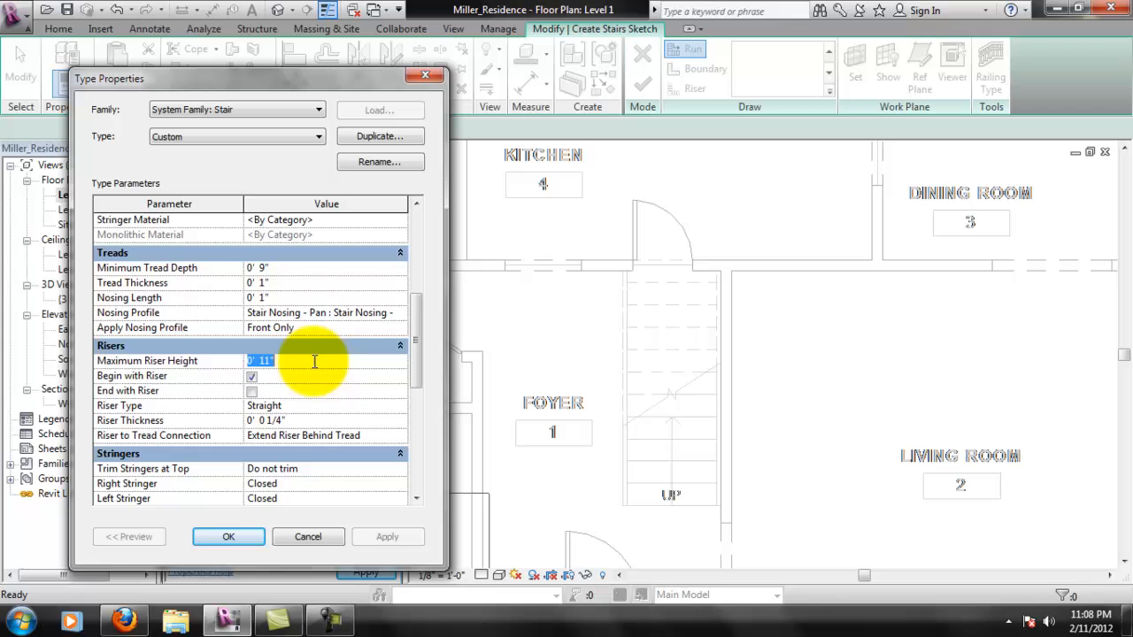
type("10\"")
left_click(253, 372)
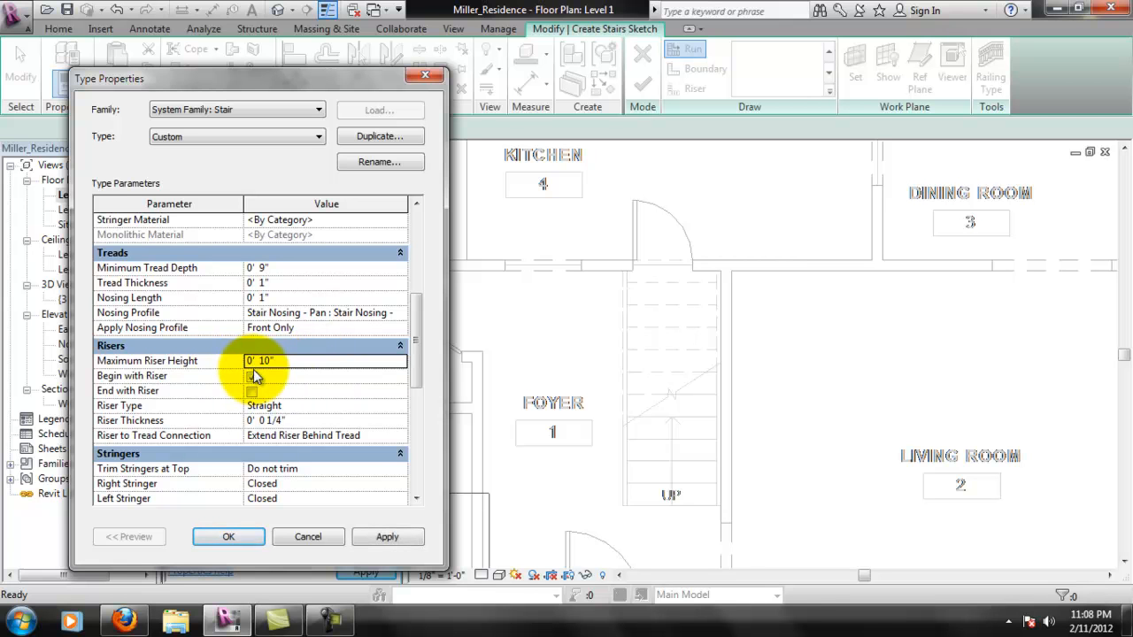
left_click(403, 541)
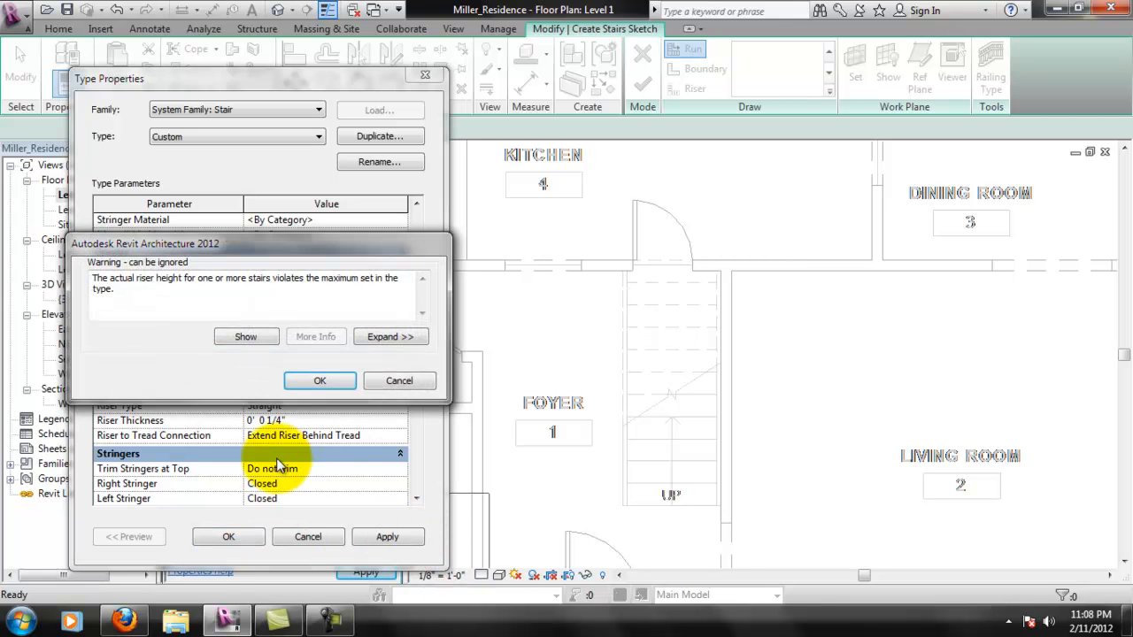
left_click(313, 389)
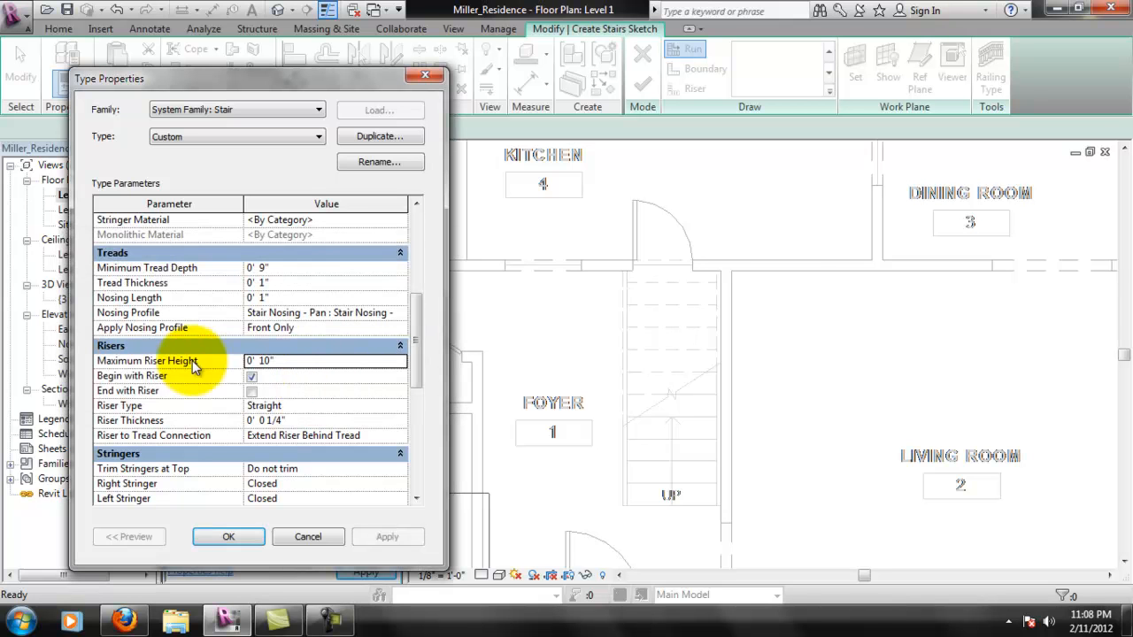
left_click(229, 537)
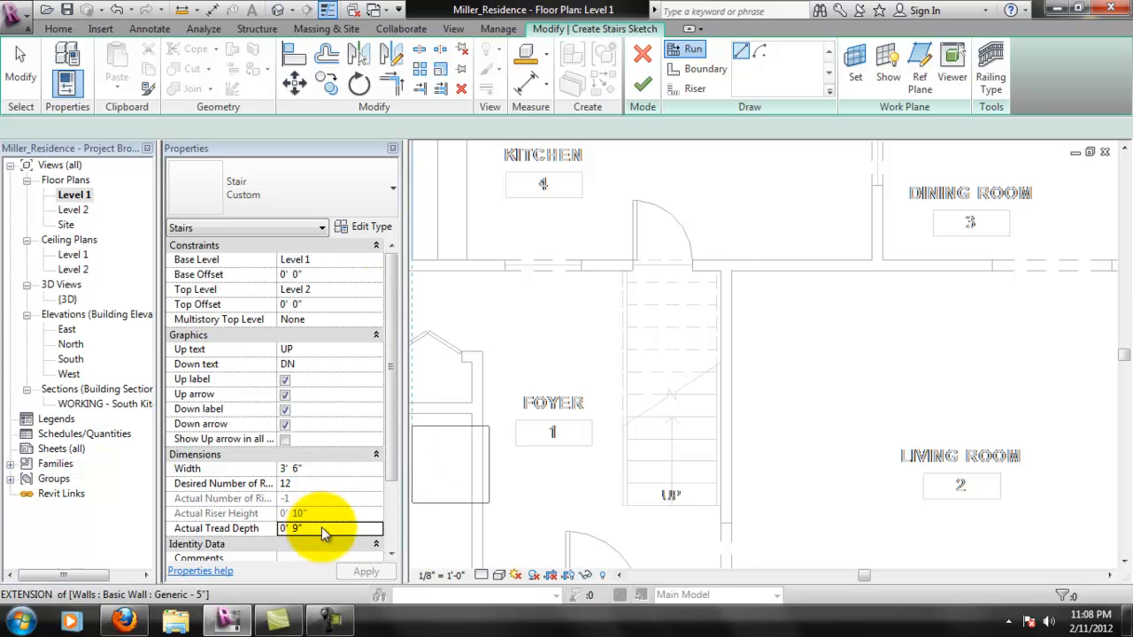
- Try to set the stair's desired number of risers to 11
left_click(307, 487)
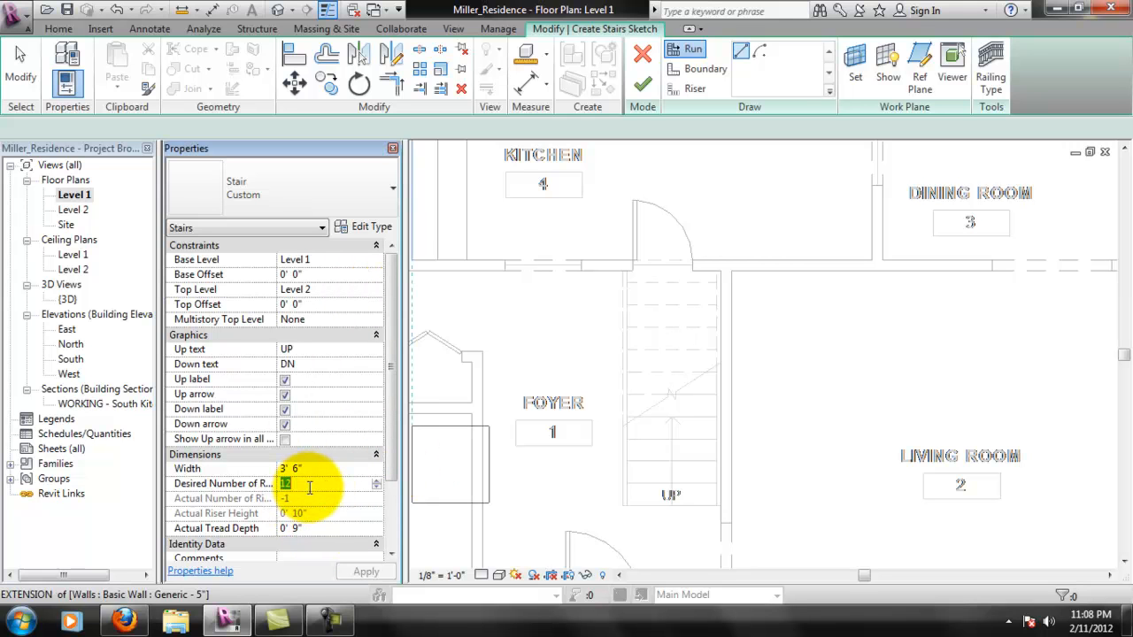
type("11")
key("Return")
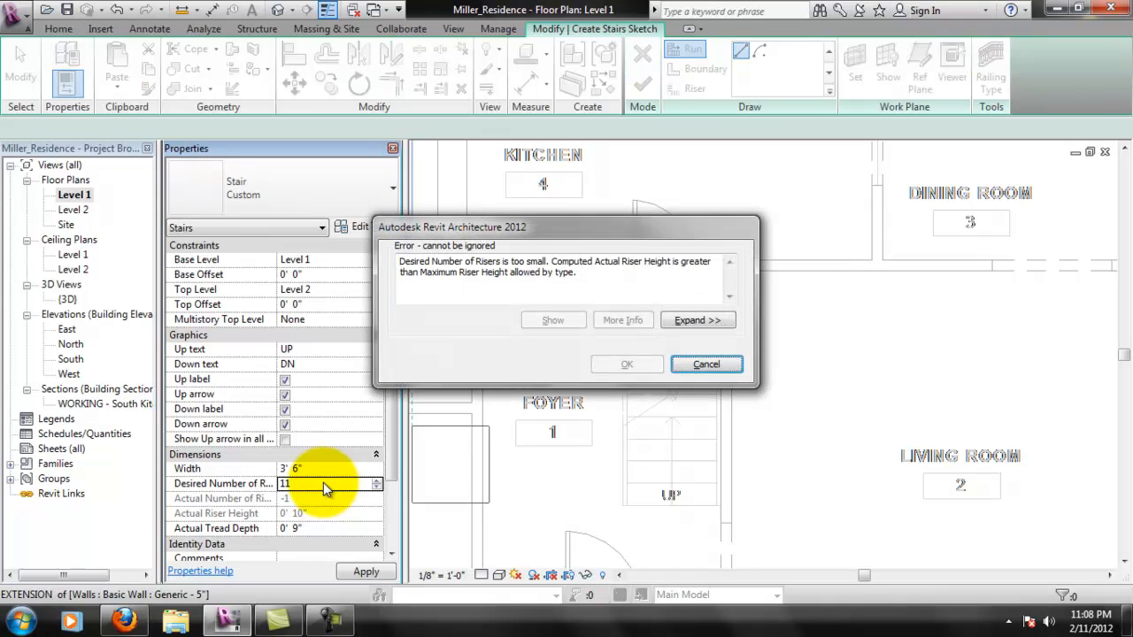
left_click(705, 364)
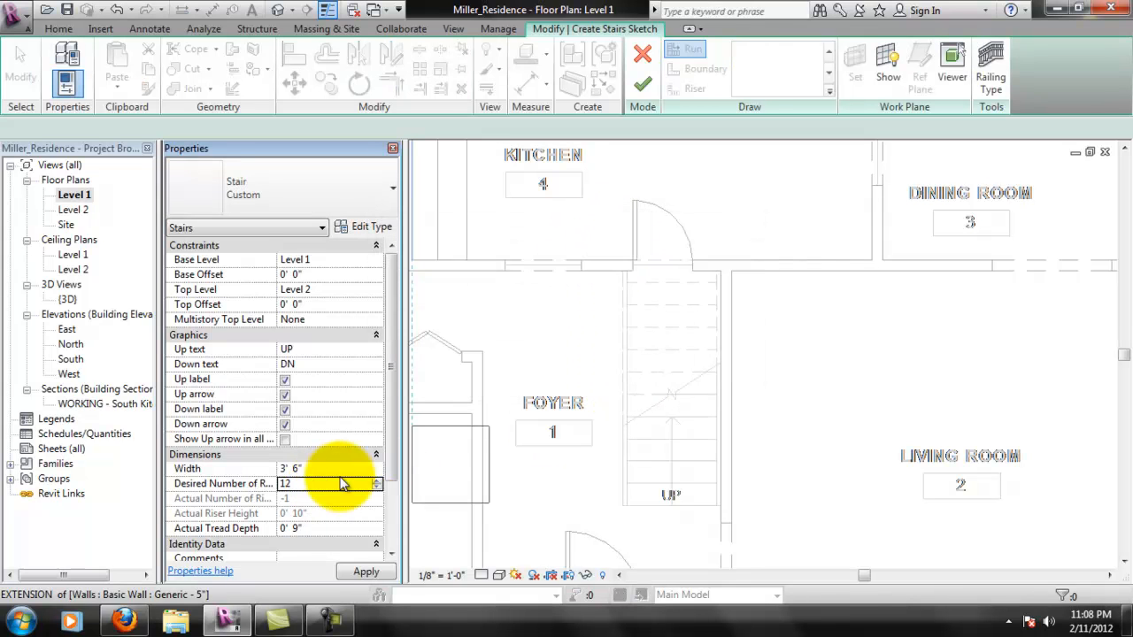
- Set the stair's desired number of risers to 13
type("13")
key("Return")
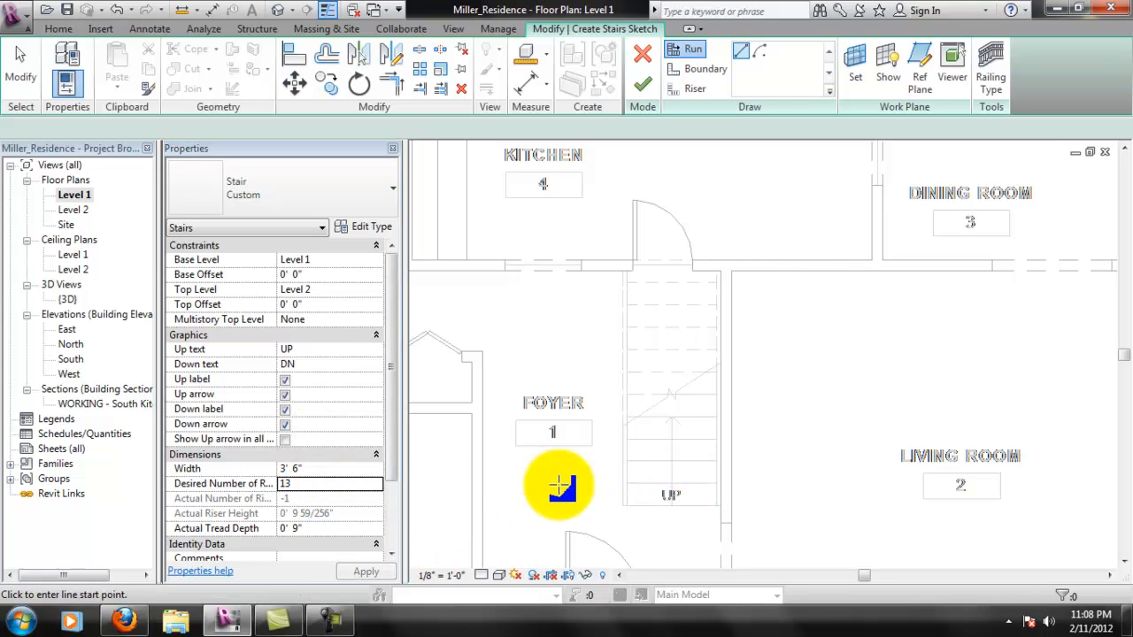
left_click(307, 484)
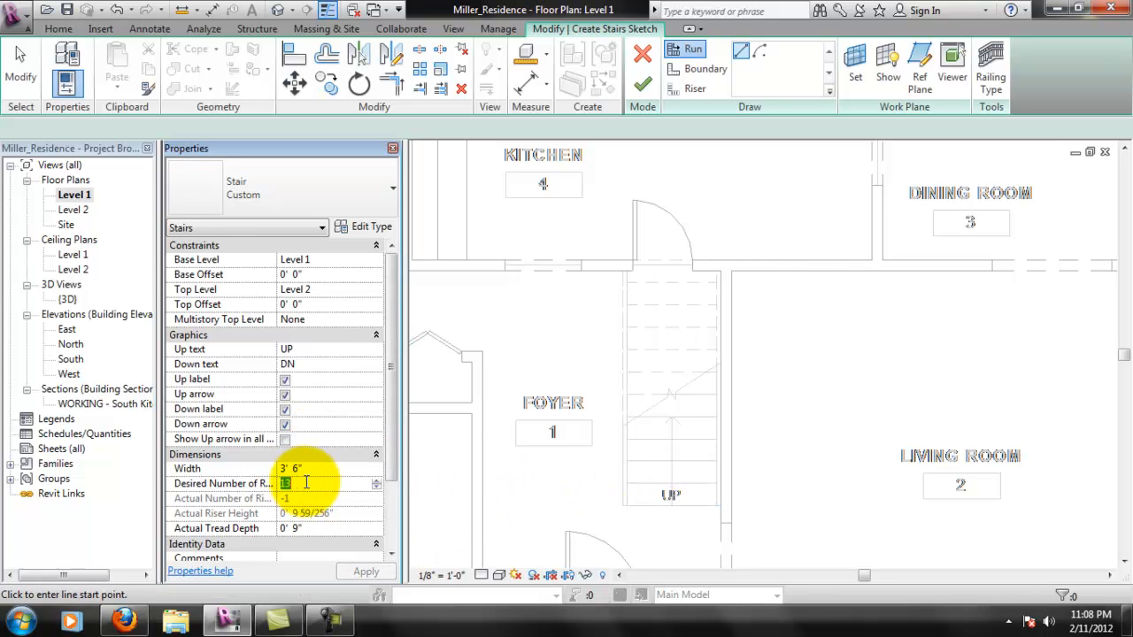
- Set the stair's actual tread depth to 10.5"
left_click(306, 526)
left_click(328, 531)
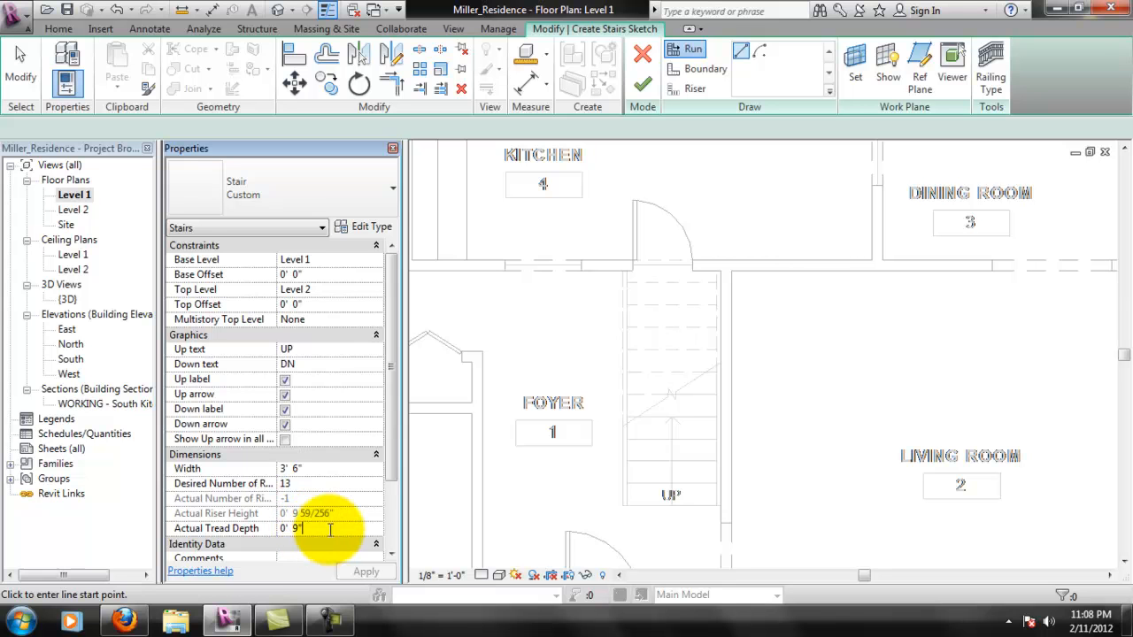
left_click_drag(329, 529, 281, 528)
type("10.5\"")
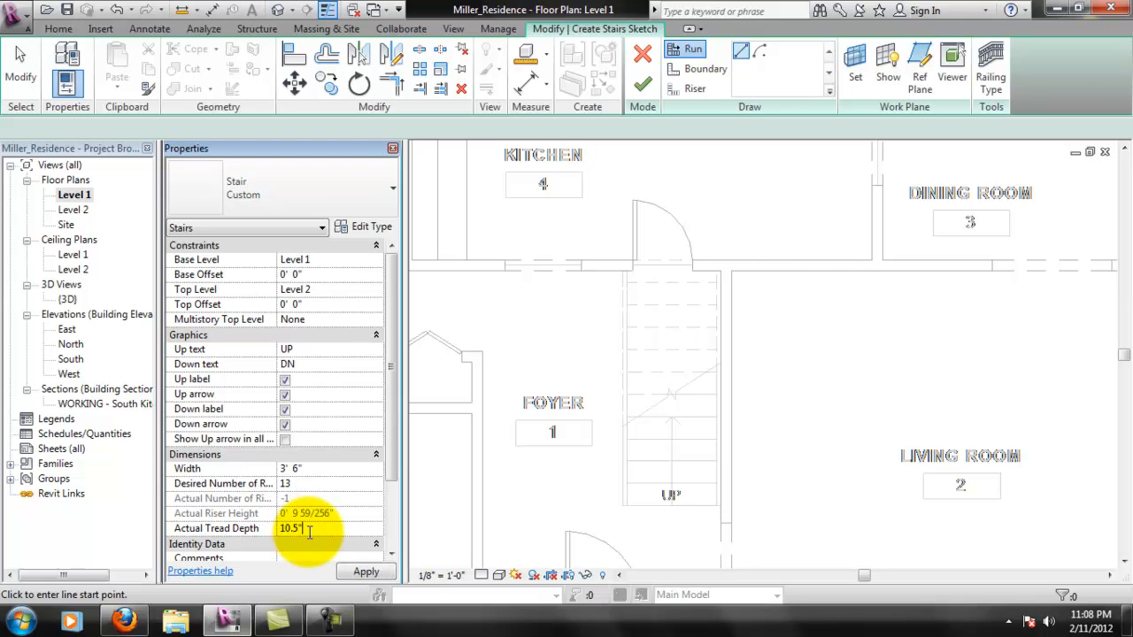
key("Return")
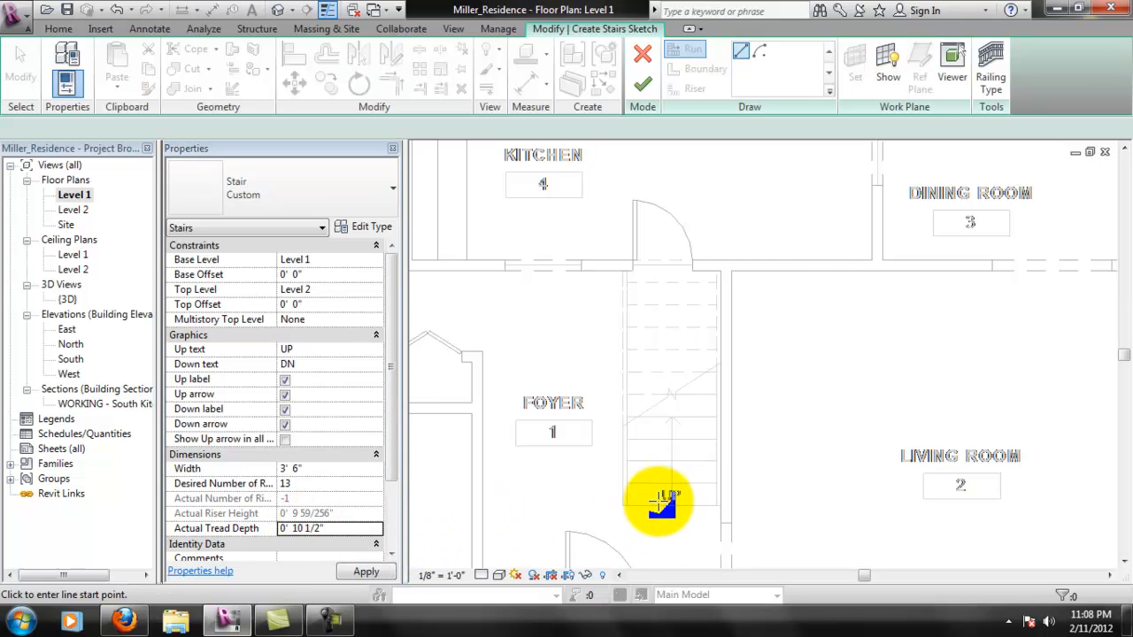
- Try to reduce the desired number of risers from 13 to 11 with the new tread depth
left_click(298, 483)
type("11")
key("Return")
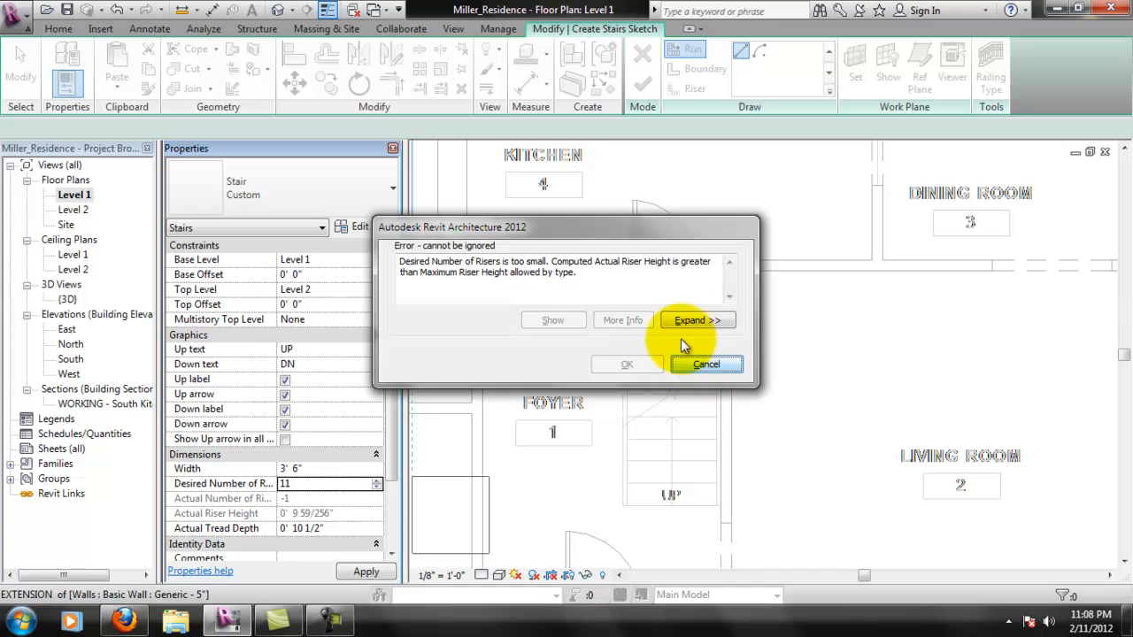
left_click(693, 364)
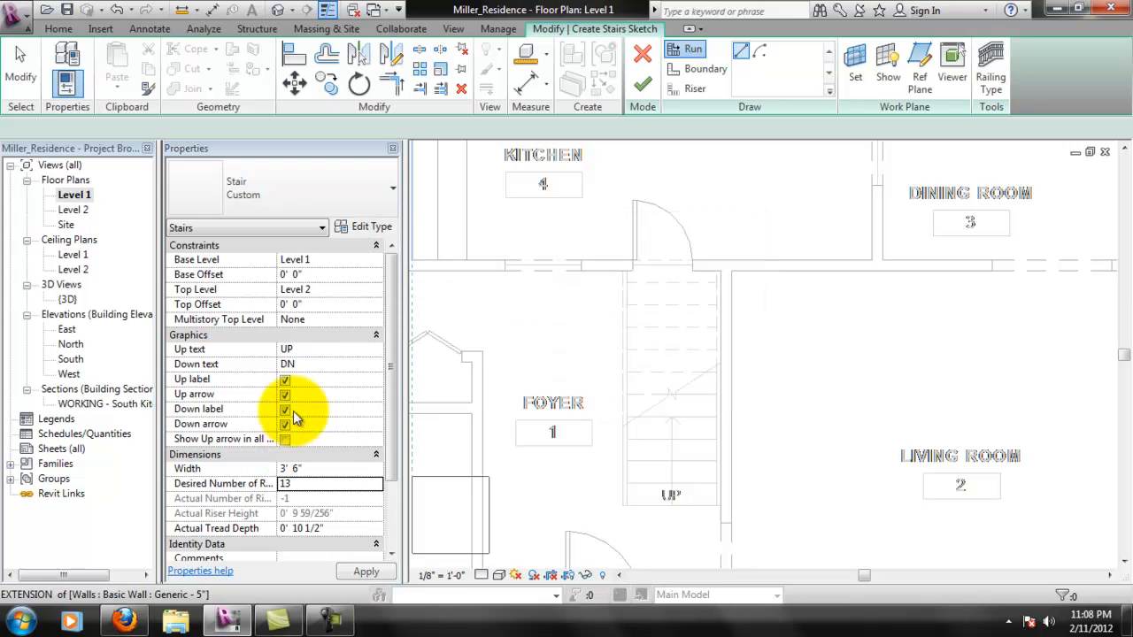
- Enable the Stair Calculator for slope calculation in the Custom stair type and set its rise multiplier to 3
left_click(360, 228)
left_click(325, 239)
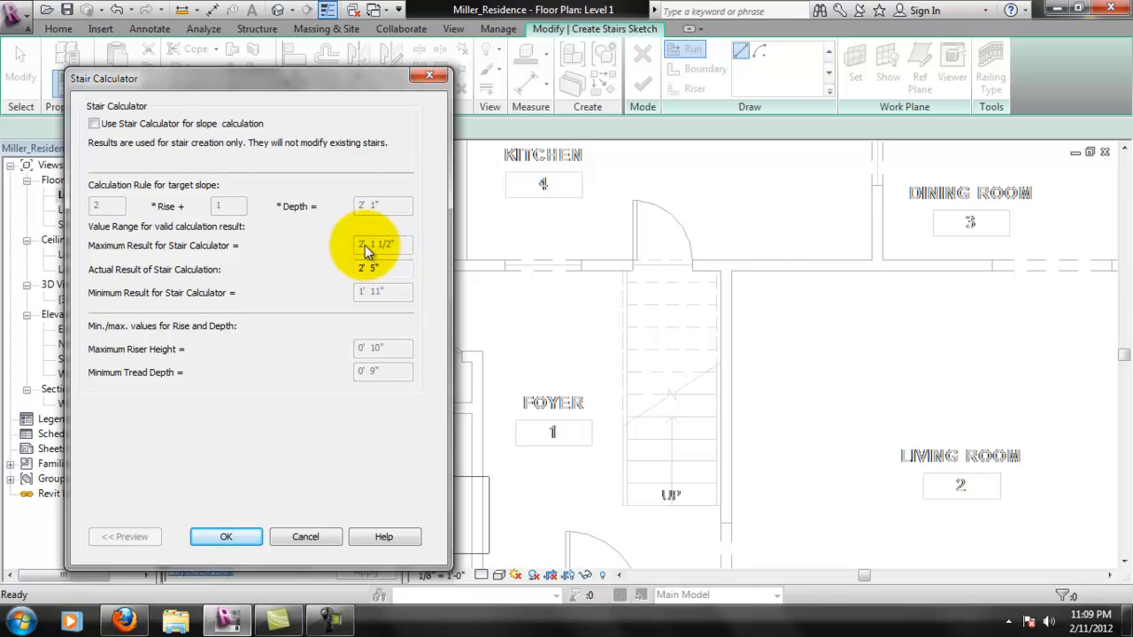
left_click(99, 126)
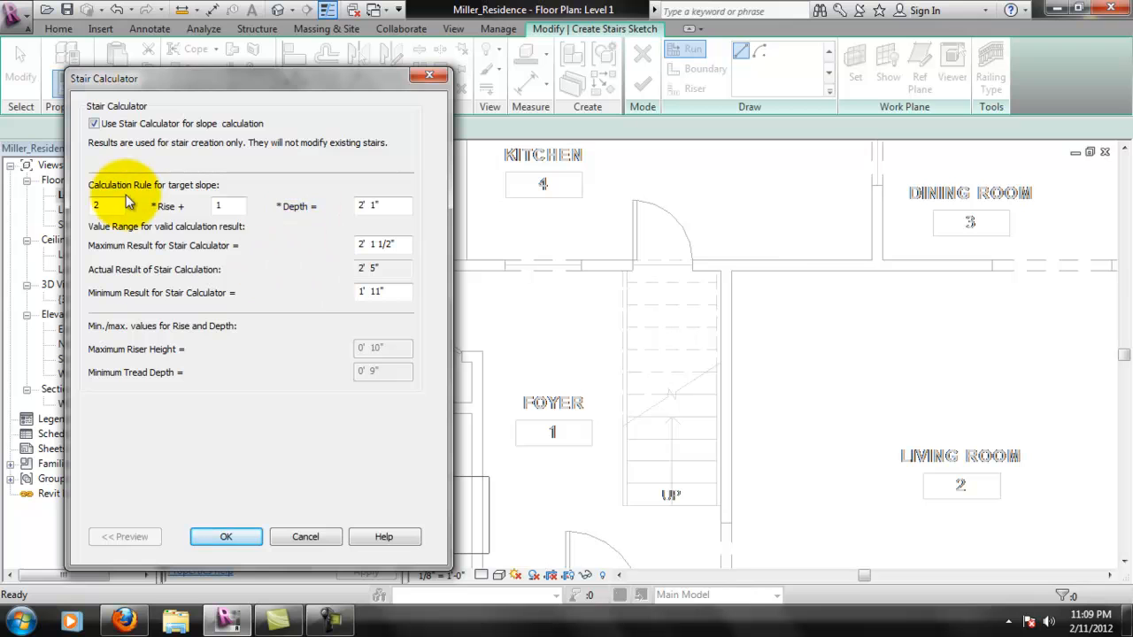
double_click(91, 207)
type("220")
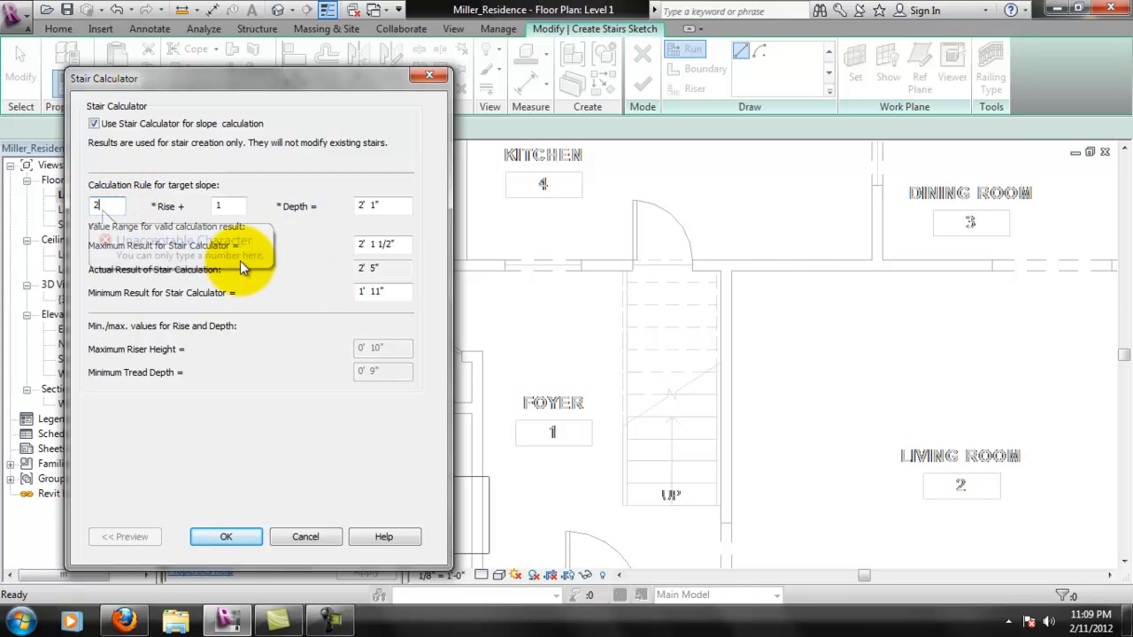
key("BackSpace")
key("BackSpace")
type(".")
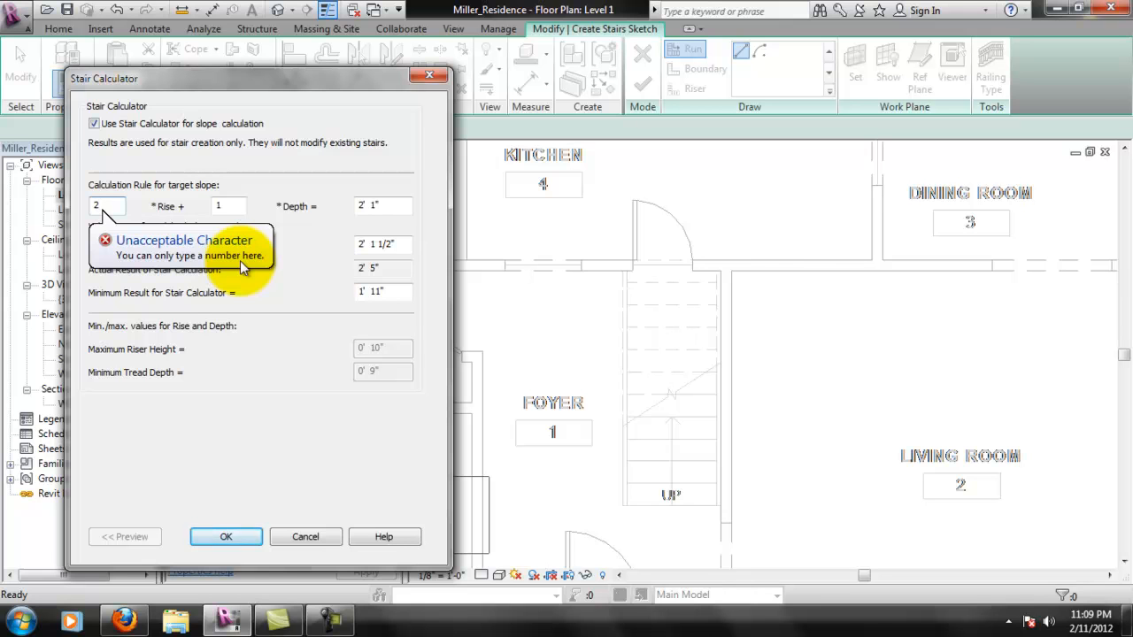
key("BackSpace")
type("3")
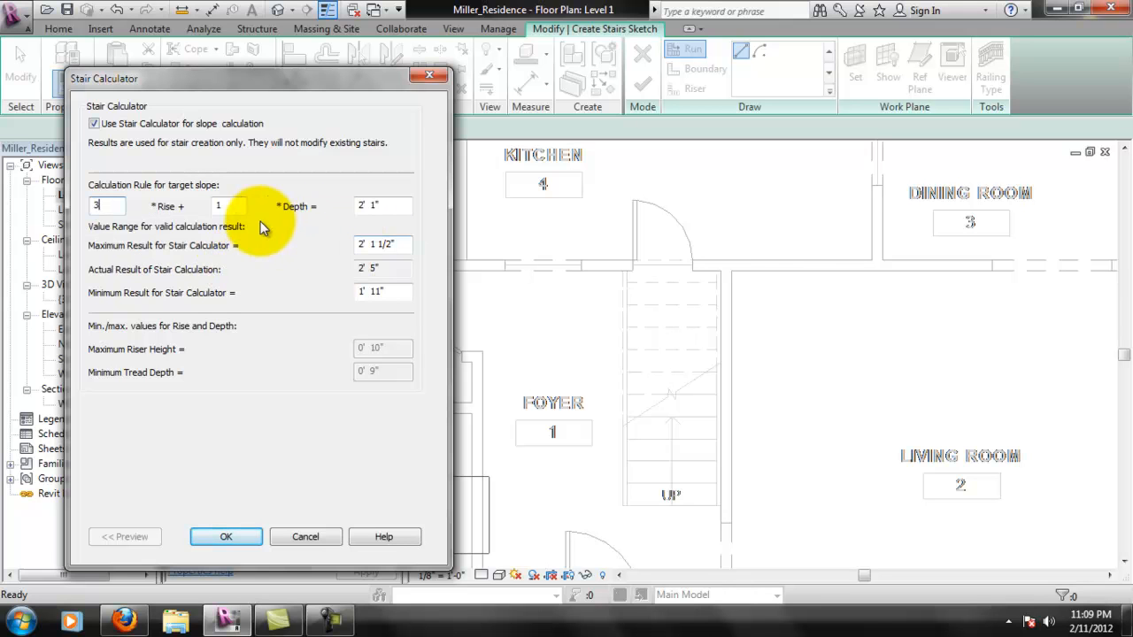
left_click(228, 537)
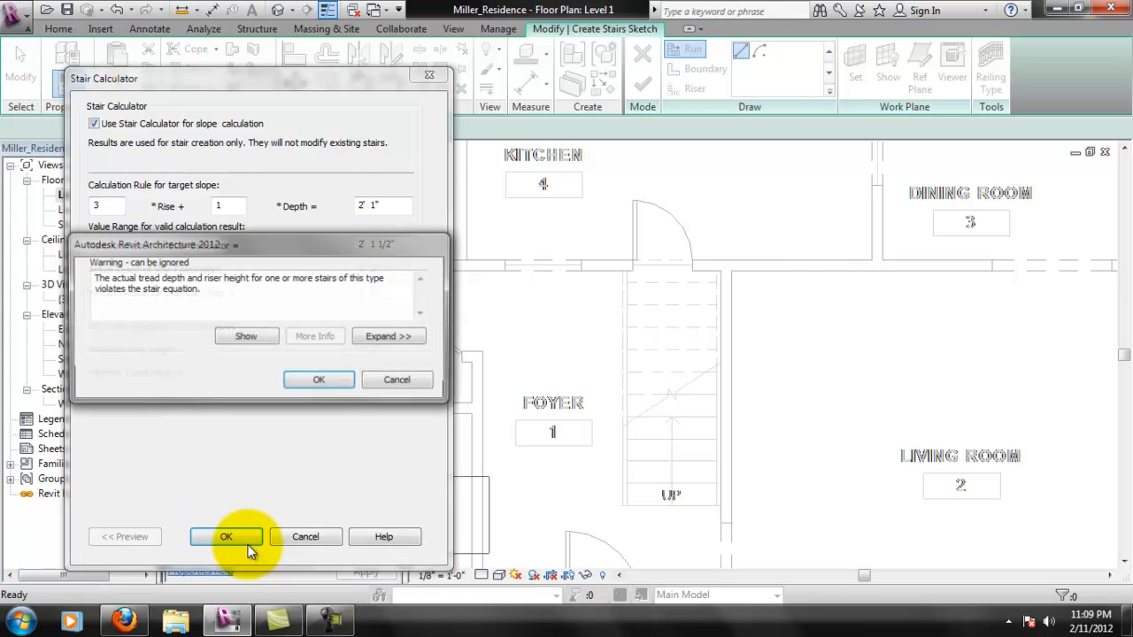
left_click(319, 380)
- Set the Stair Calculator's target slope result to 3' 1" and accept the Custom type properties
left_click_drag(425, 271, 421, 339)
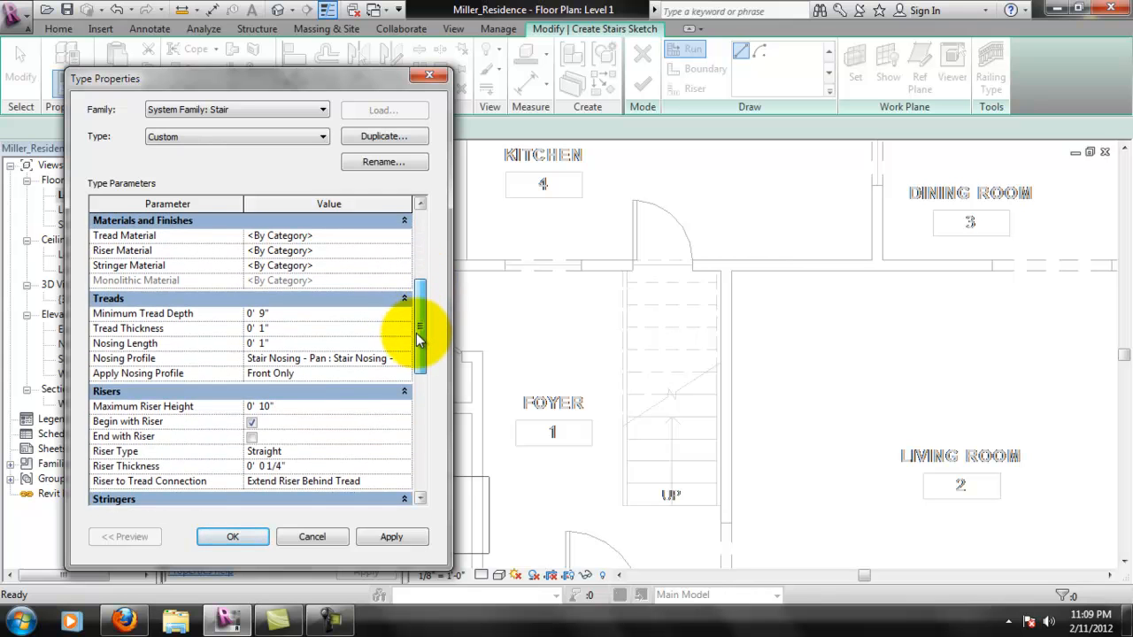
left_click_drag(420, 339, 417, 253)
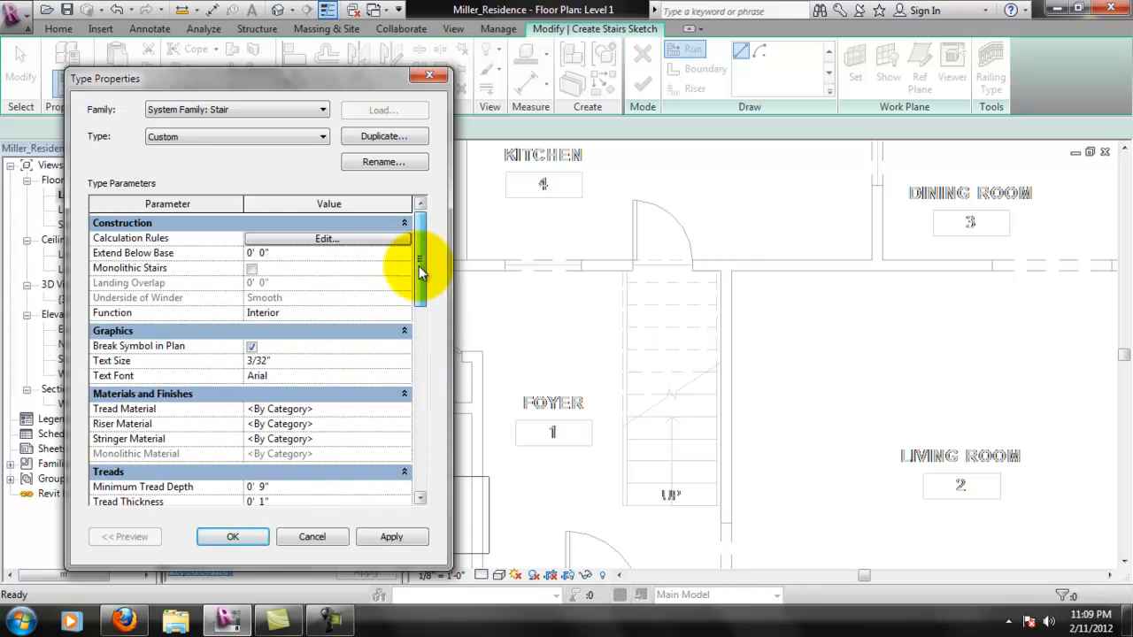
left_click(345, 240)
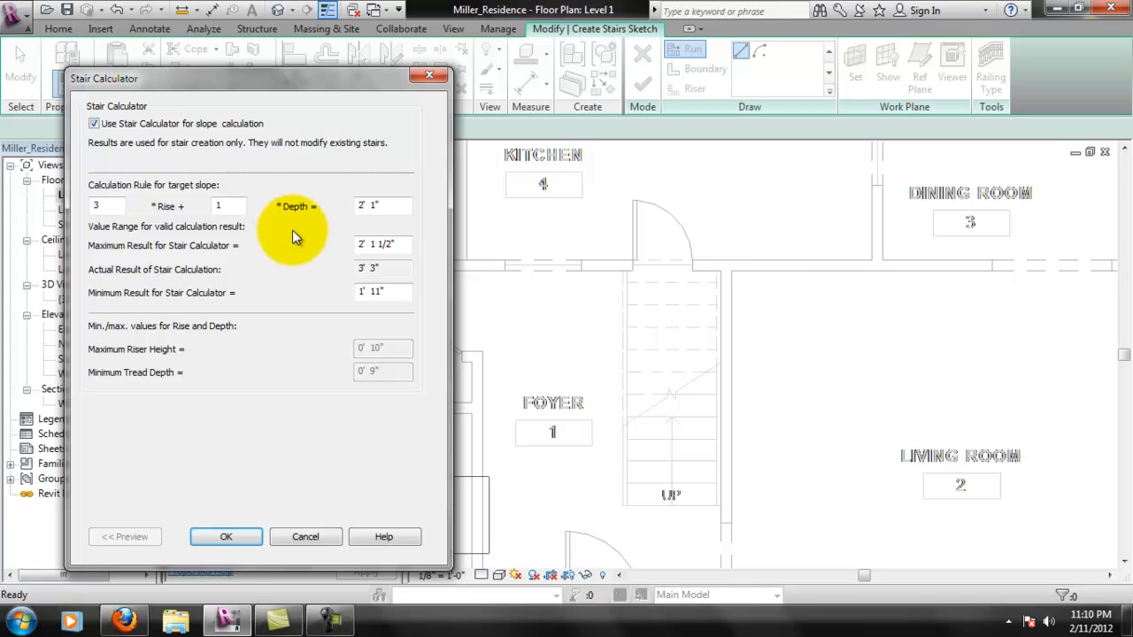
left_click(362, 205)
double_click(360, 206)
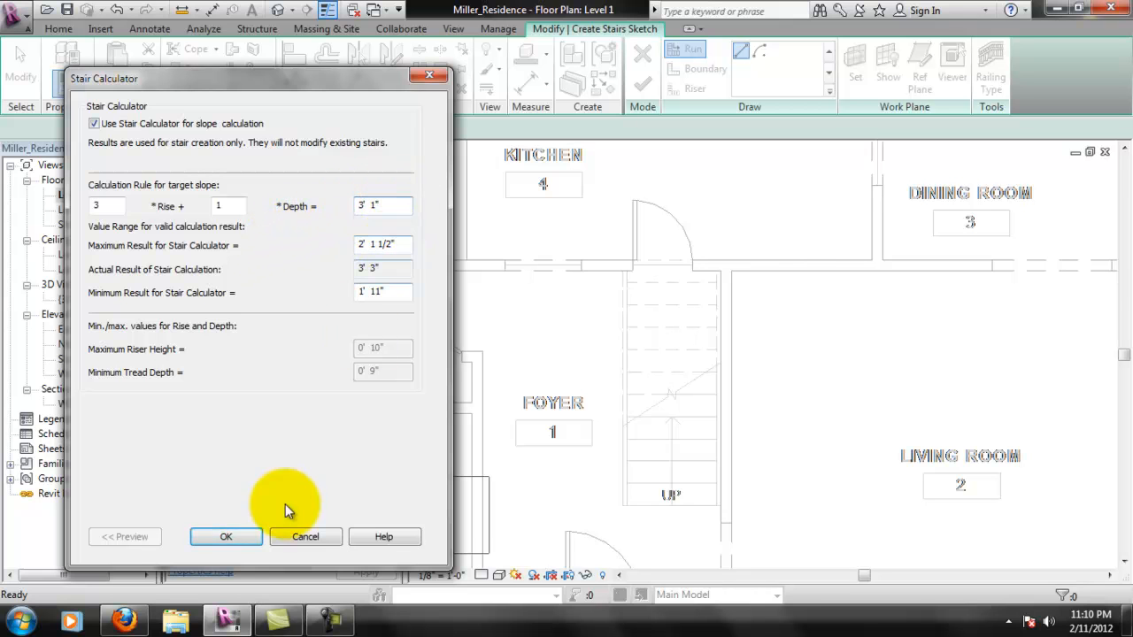
left_click(245, 544)
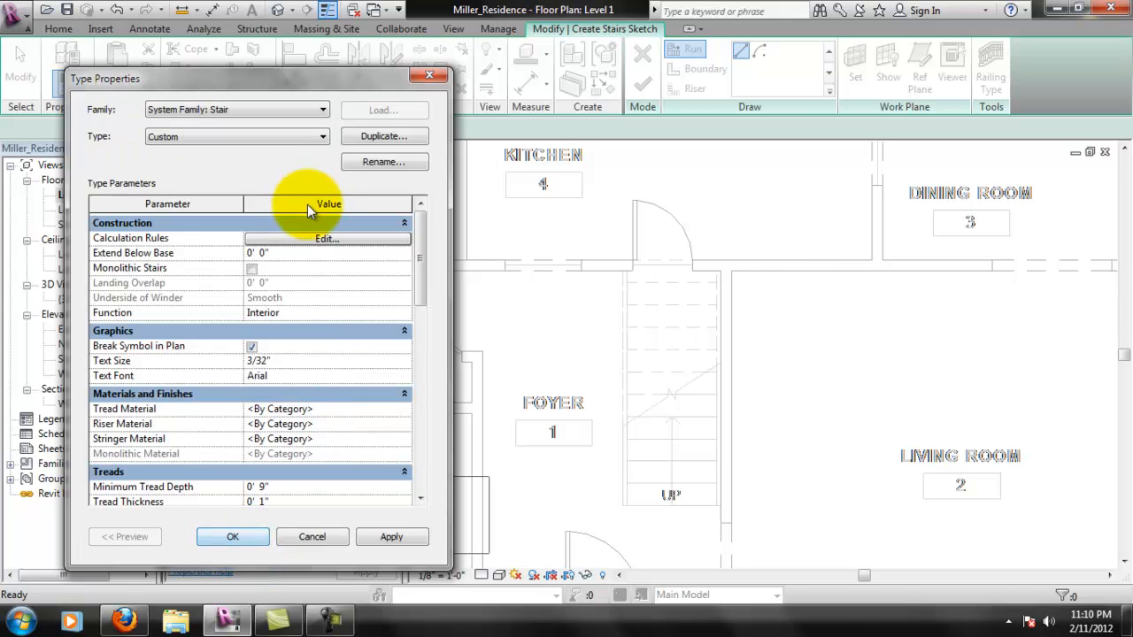
mouse_move(425, 253)
left_mouse_down()
mouse_move(412, 296)
mouse_move(422, 261)
mouse_move(419, 435)
mouse_move(433, 254)
left_mouse_up()
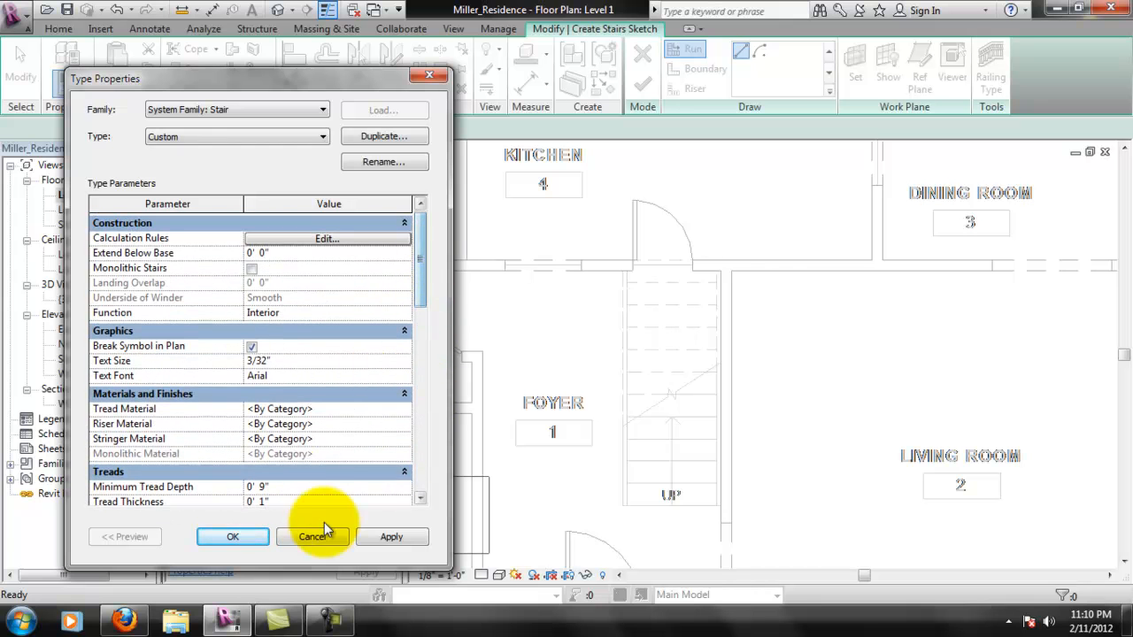
left_click(228, 539)
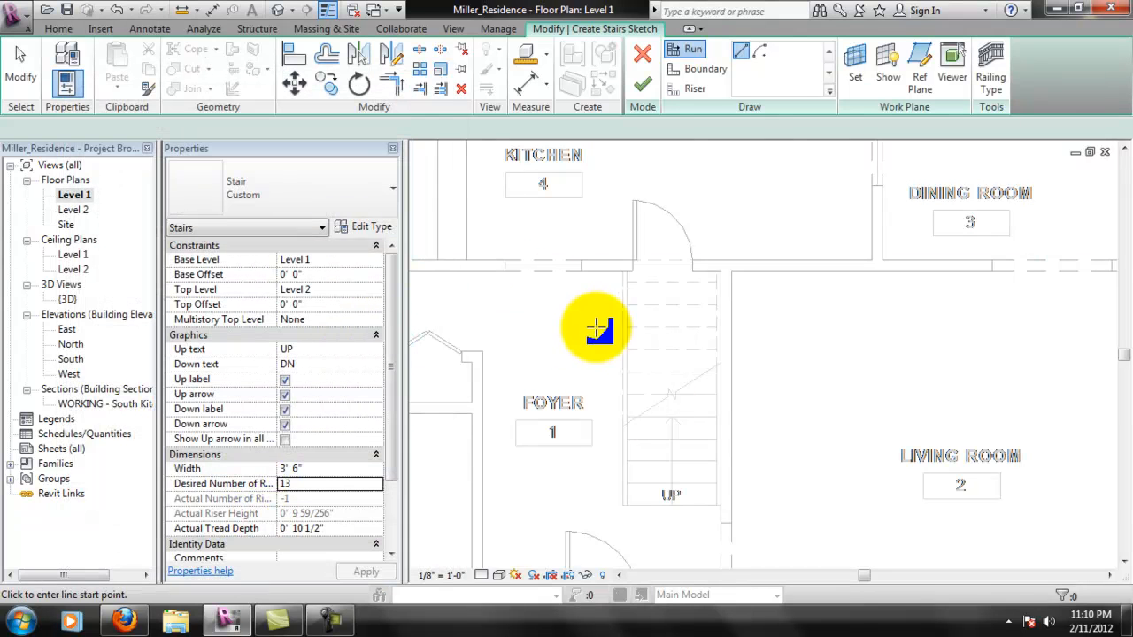
- Try again to set the desired number of risers to 11 using the changed calculation rule
left_click(268, 485)
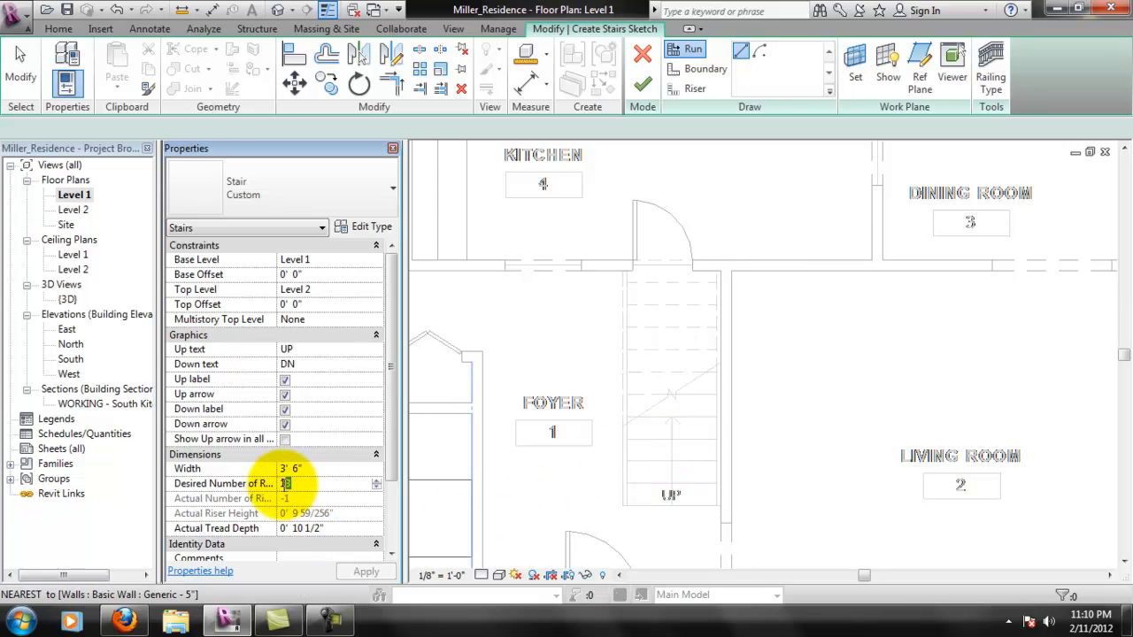
type("11")
key("Return")
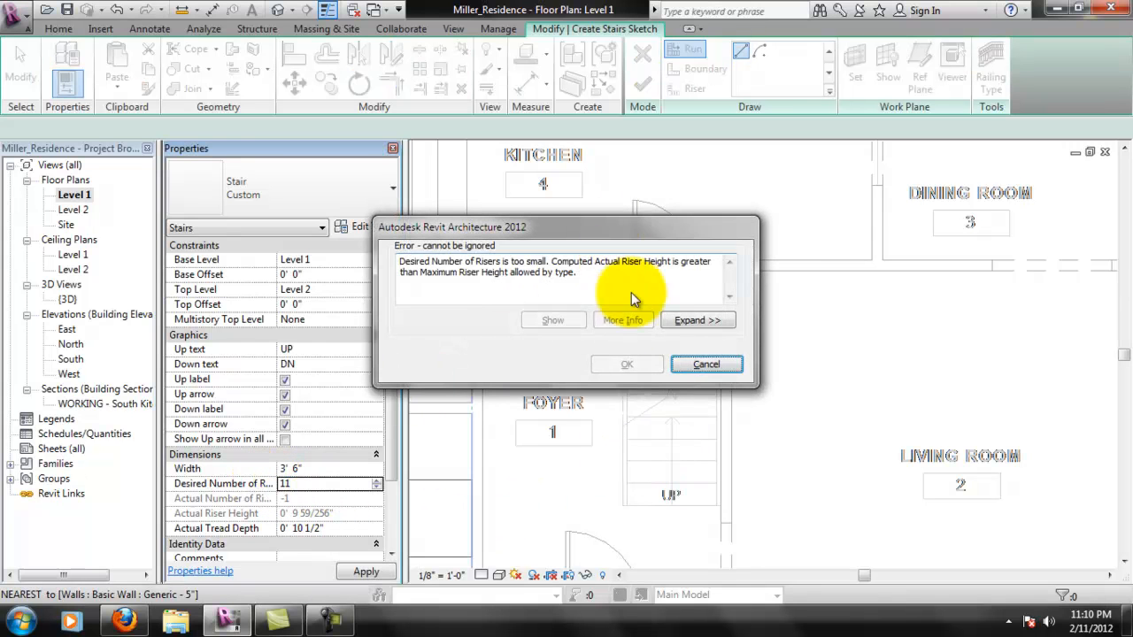
left_click(704, 371)
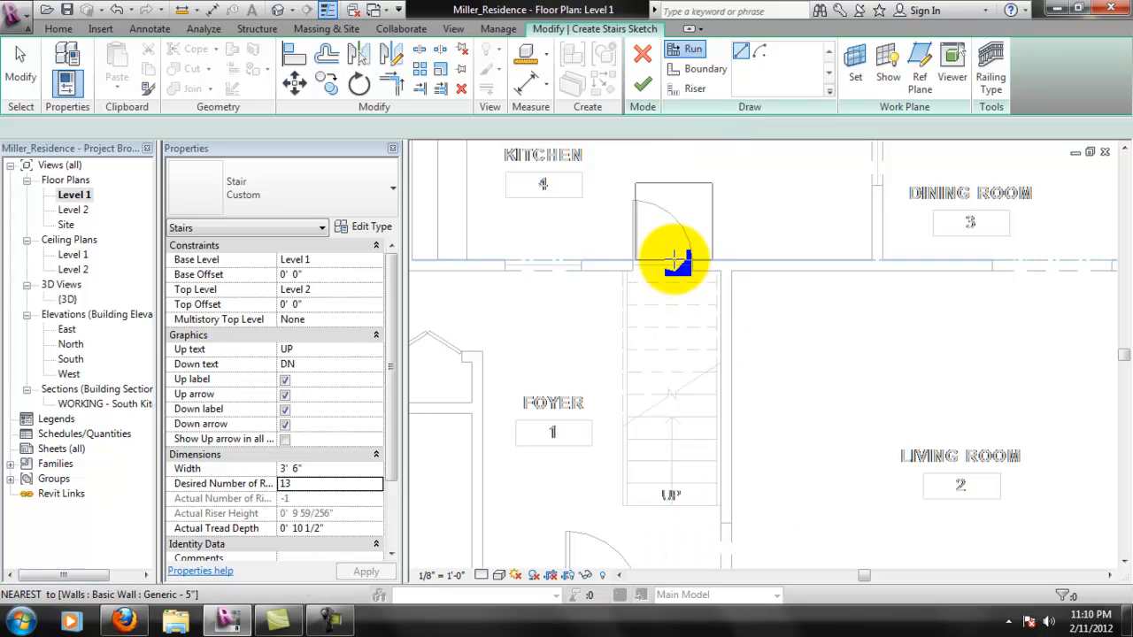
- Sketch a straight stair run about 11' 4 1/2" long from the foot of the traced foyer stairs up past the kitchen wall
left_click(672, 505)
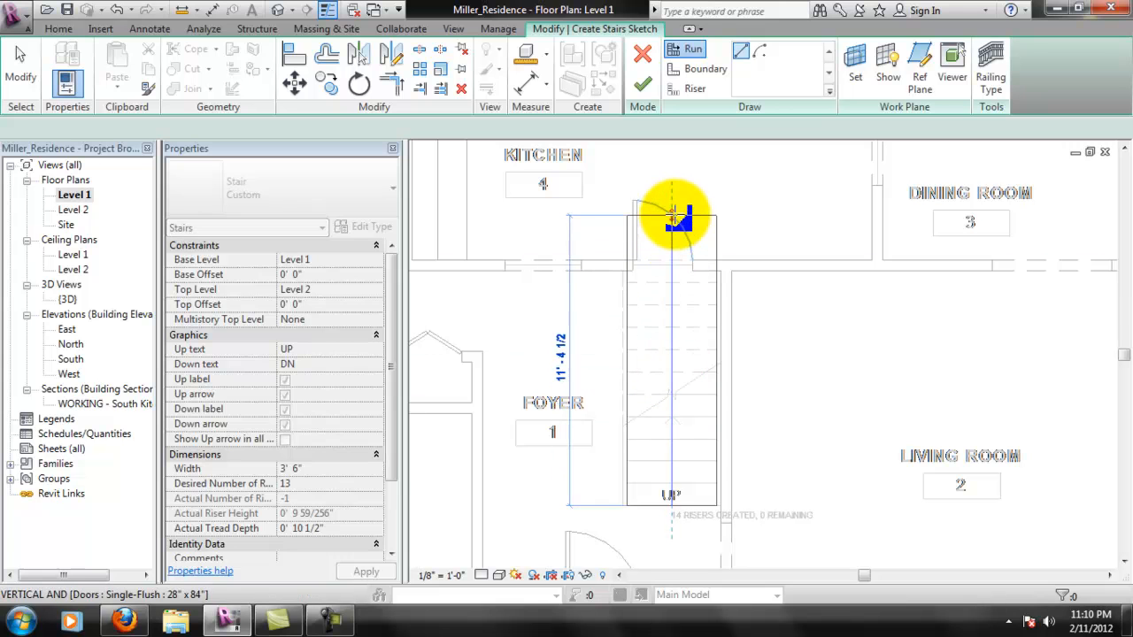
left_click(672, 215)
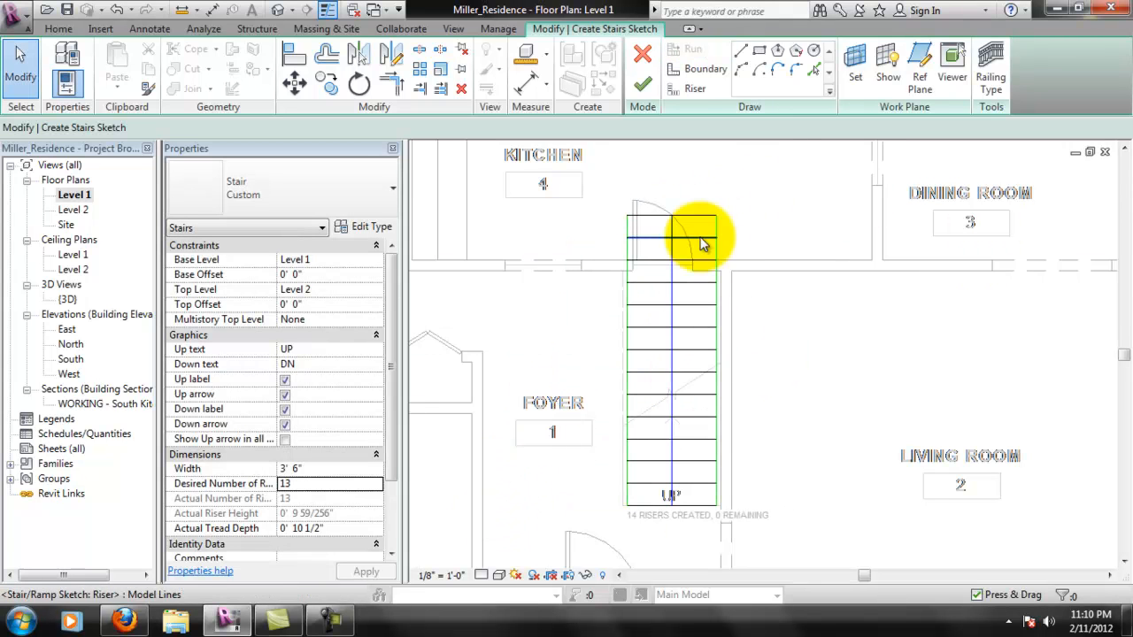
- Finish the foyer stair sketch to generate the staircase
left_click(643, 84)
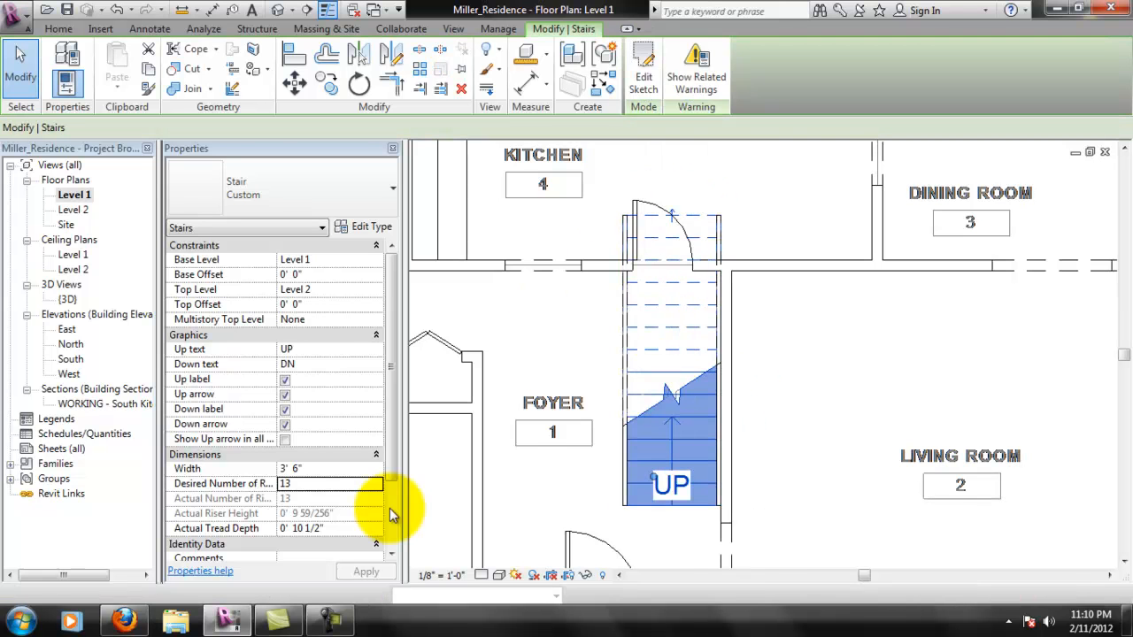
scroll(436, 550, "down", 1)
scroll(538, 491, "down", 1)
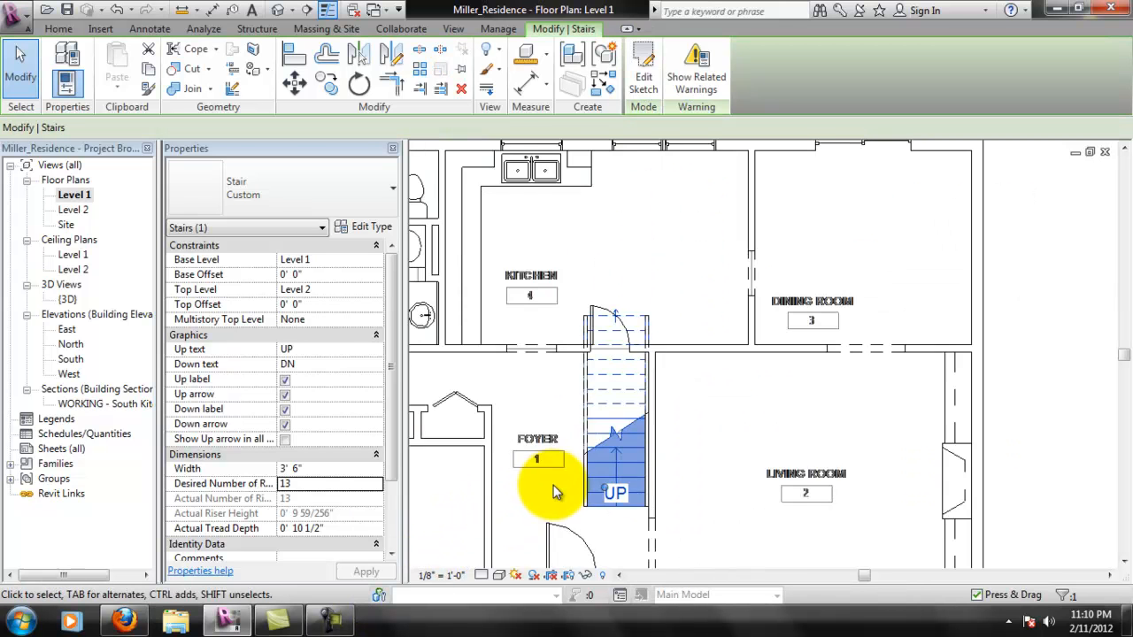
- Examine the finished staircase and its railings from several angles in the 3D view, checking how the stair top ends
double_click(71, 301)
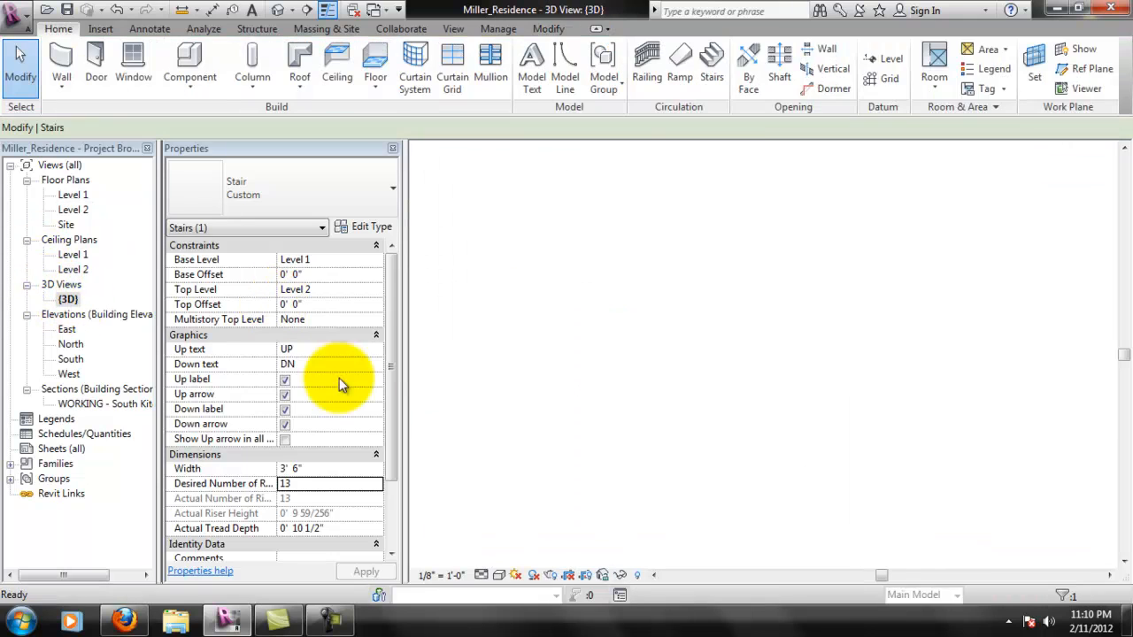
middle_click_drag(878, 387, 786, 448)
scroll(809, 435, "down", 2)
middle_click_drag(893, 453, 806, 247)
scroll(655, 301, "up", 2)
scroll(655, 301, "up", 3)
middle_click_drag(835, 300, 558, 395)
middle_click_drag(752, 359, 765, 386, "shift")
middle_click_drag(662, 386, 899, 352, "shift")
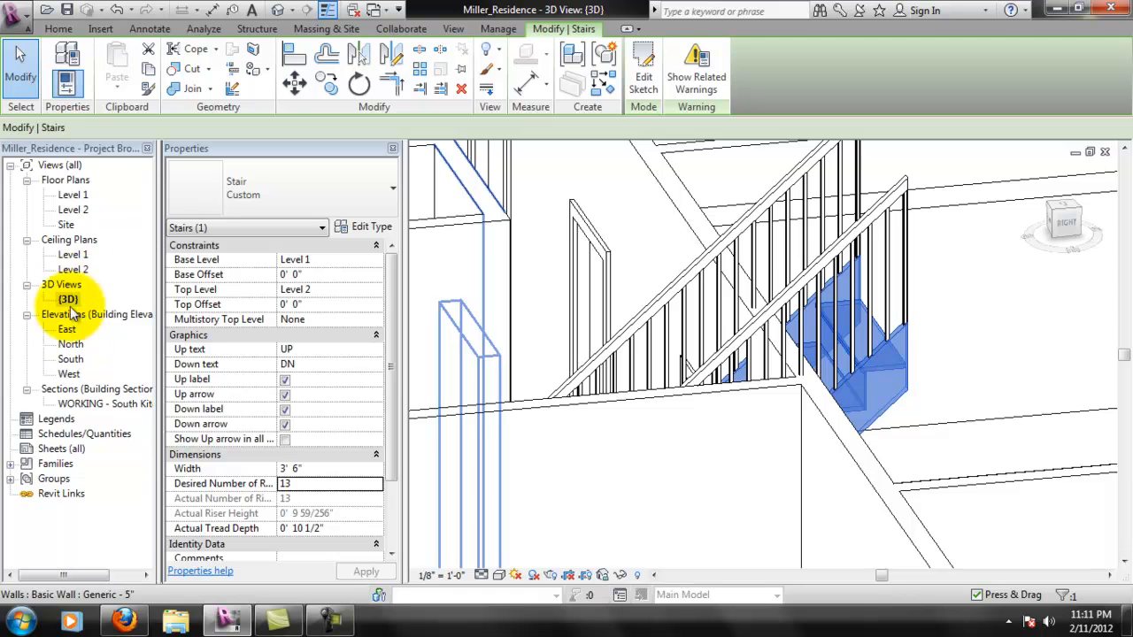
- Enable End with Riser in the Custom stair type from the Level 1 floor plan and accept the change
double_click(73, 195)
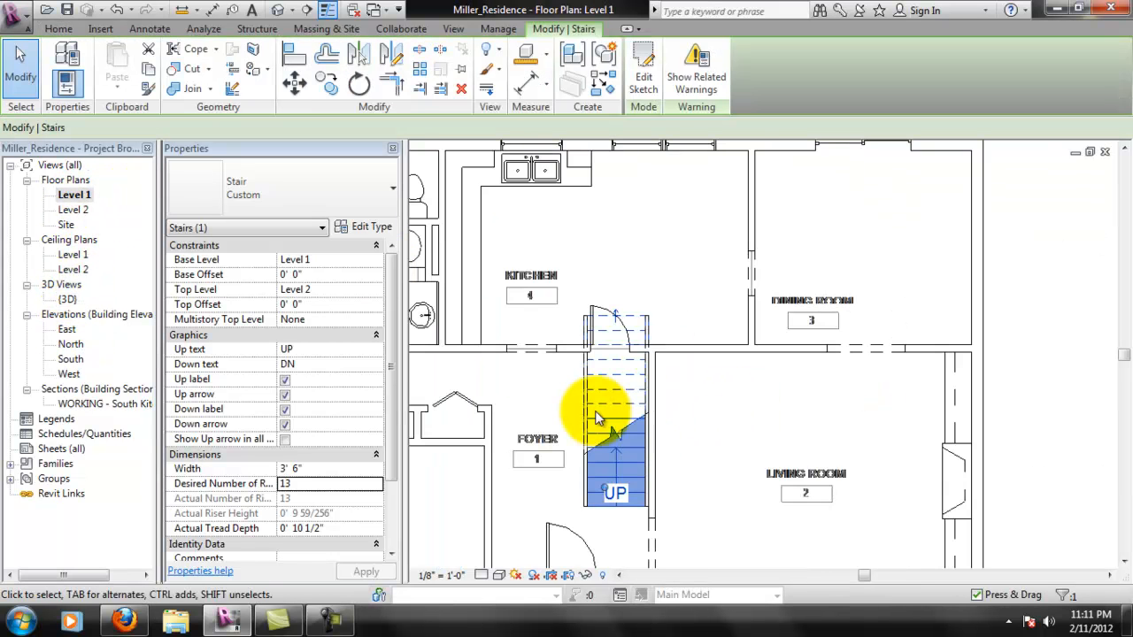
scroll(599, 419, "up", 2)
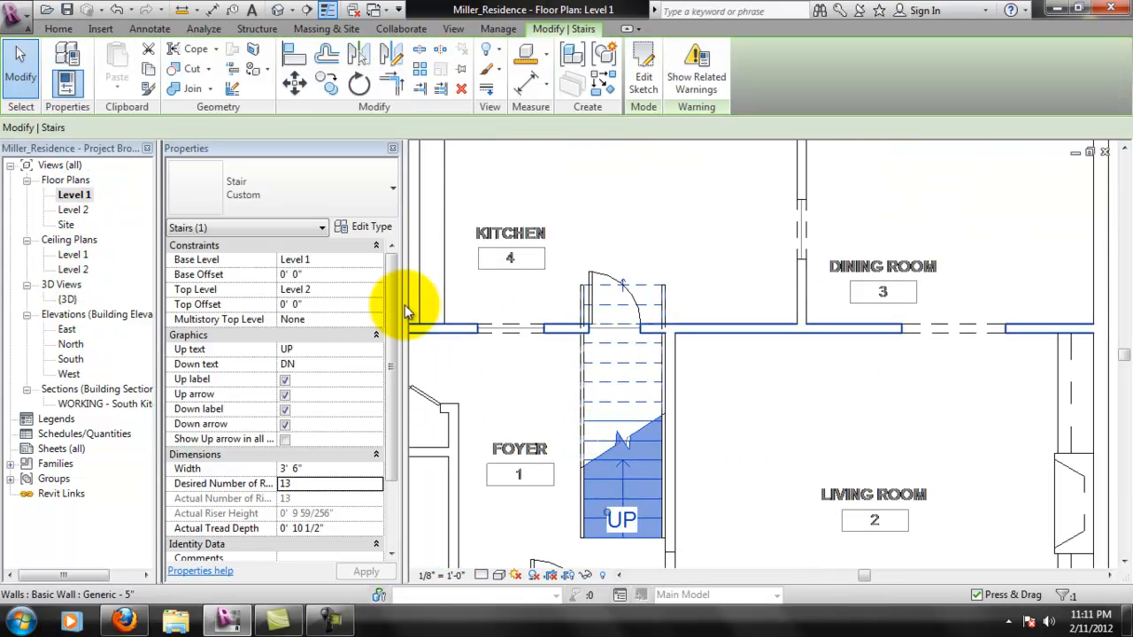
left_click(372, 227)
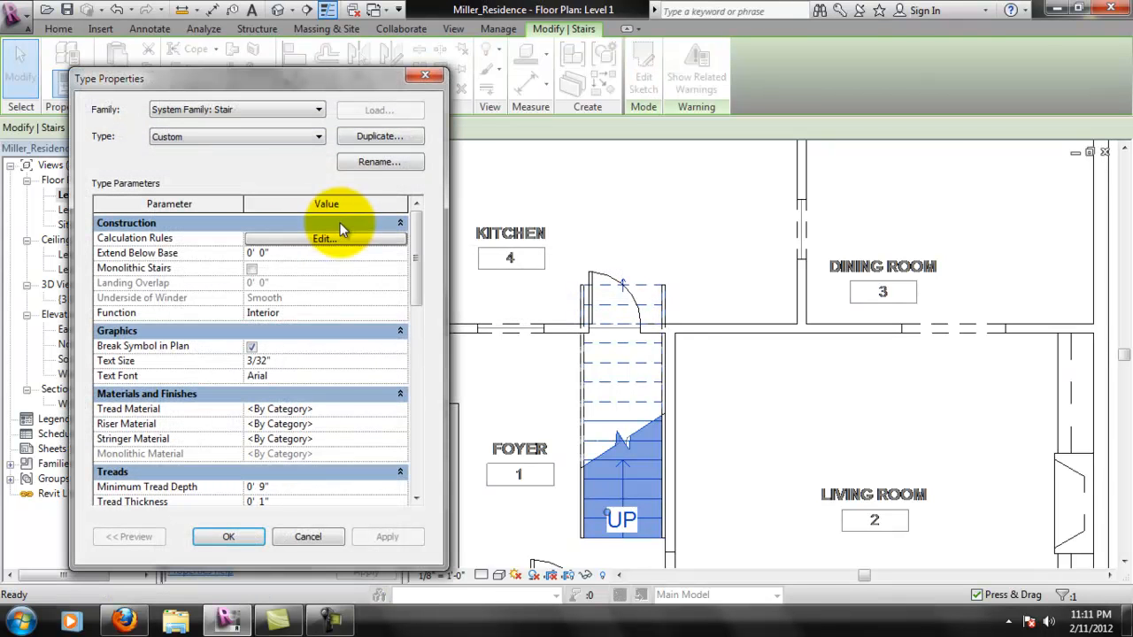
left_click_drag(415, 284, 396, 421)
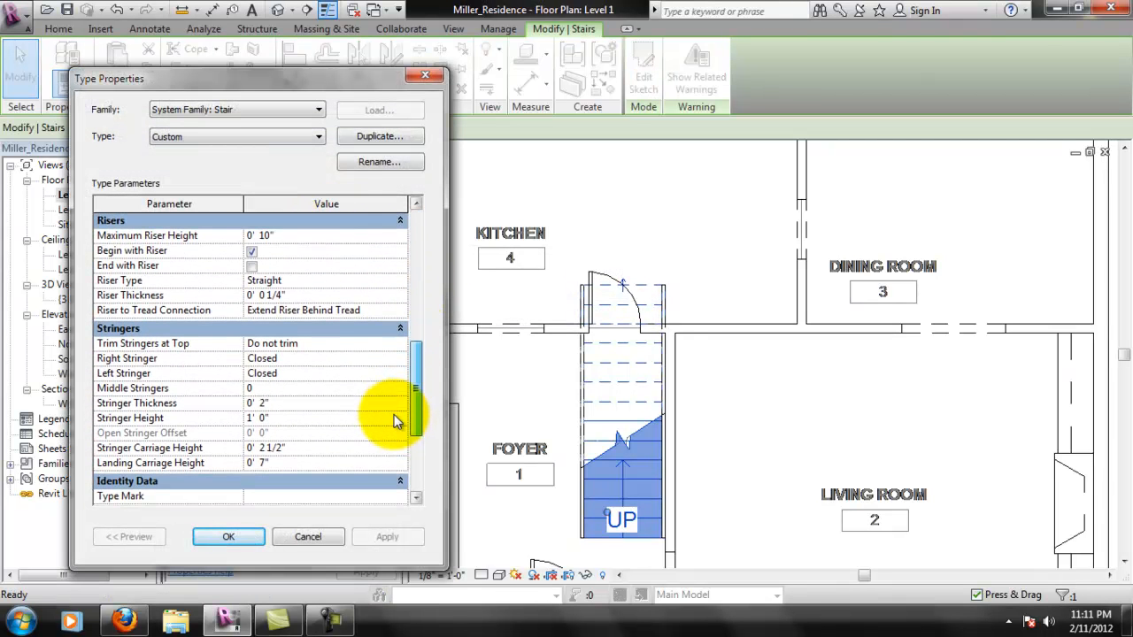
left_click_drag(411, 383, 443, 345)
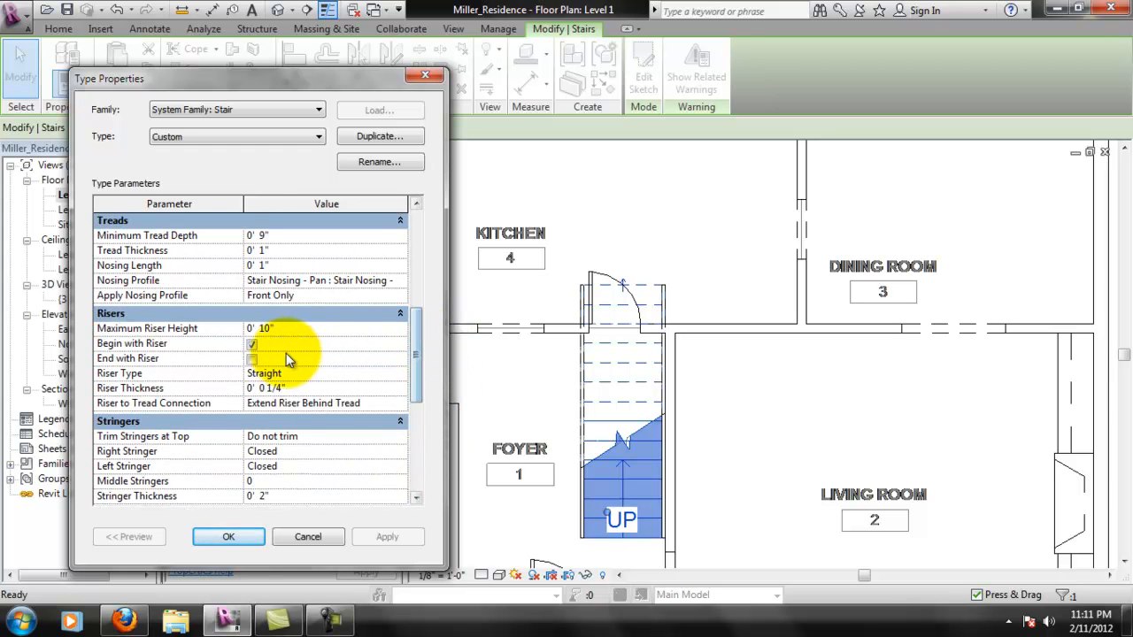
left_click(252, 359)
left_click(259, 537)
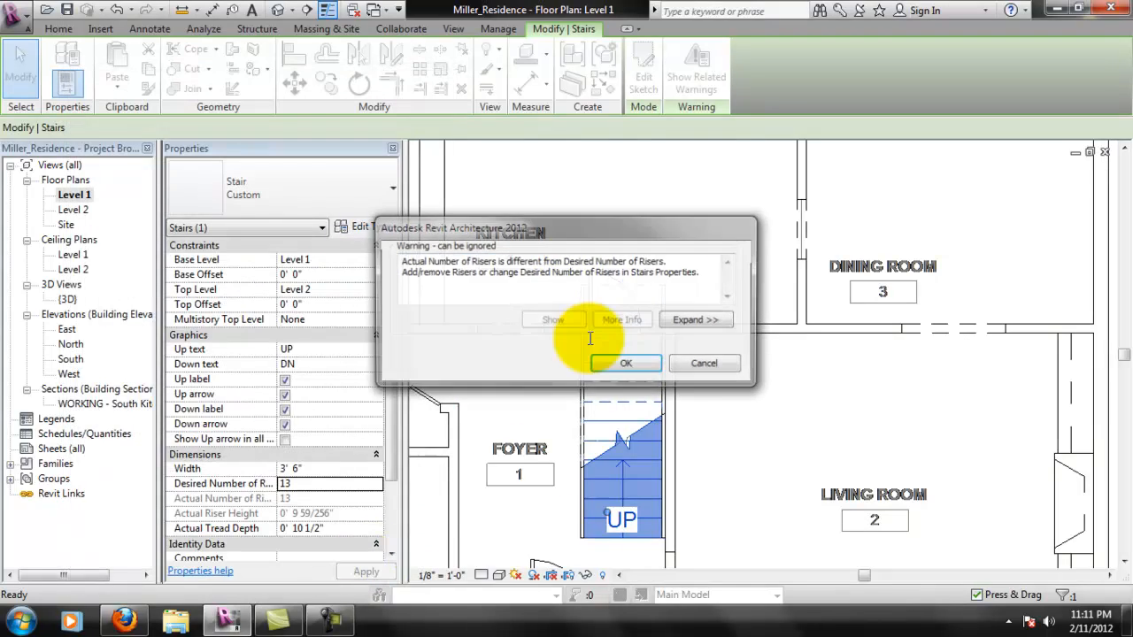
left_click(499, 363)
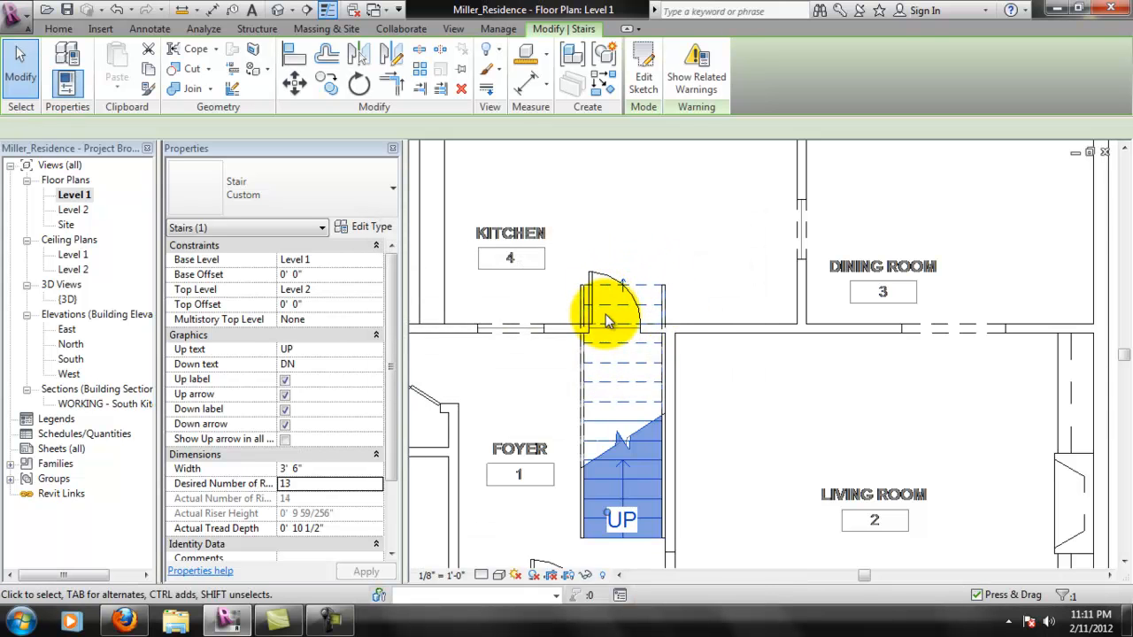
- Edit the stair sketch to shorten the run by one riser at its upper end to 10' 6", and finish the sketch
scroll(630, 342, "up", 1)
mouse_move(673, 428)
middle_mouse_down()
mouse_move(682, 274)
mouse_move(653, 355)
middle_mouse_up()
left_click(655, 93)
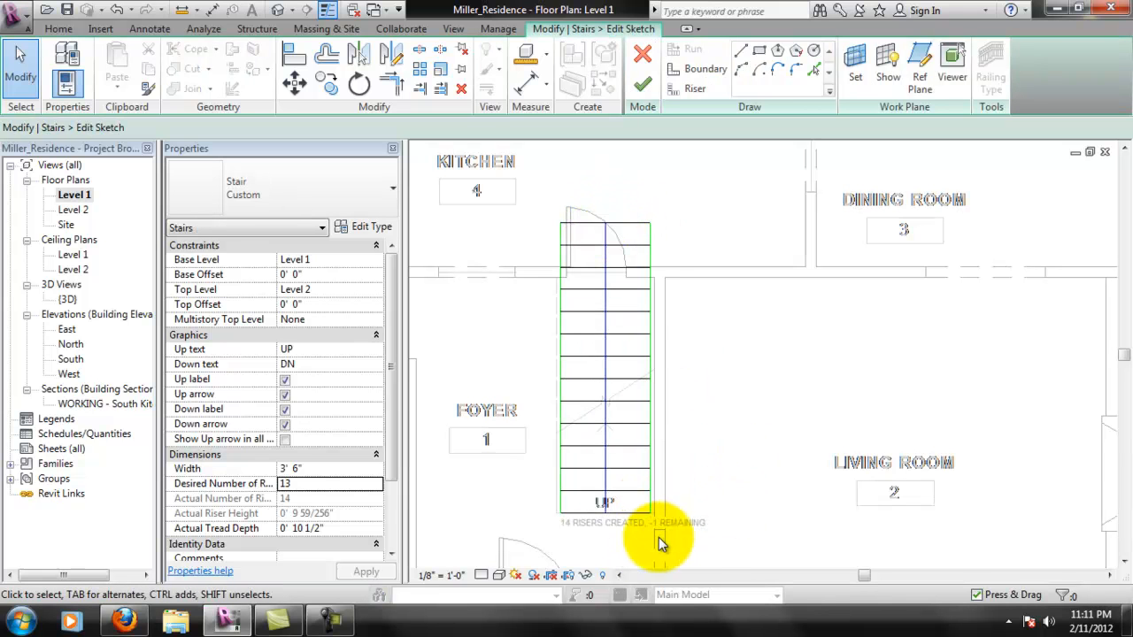
left_click(608, 235)
left_click_drag(607, 223, 606, 245)
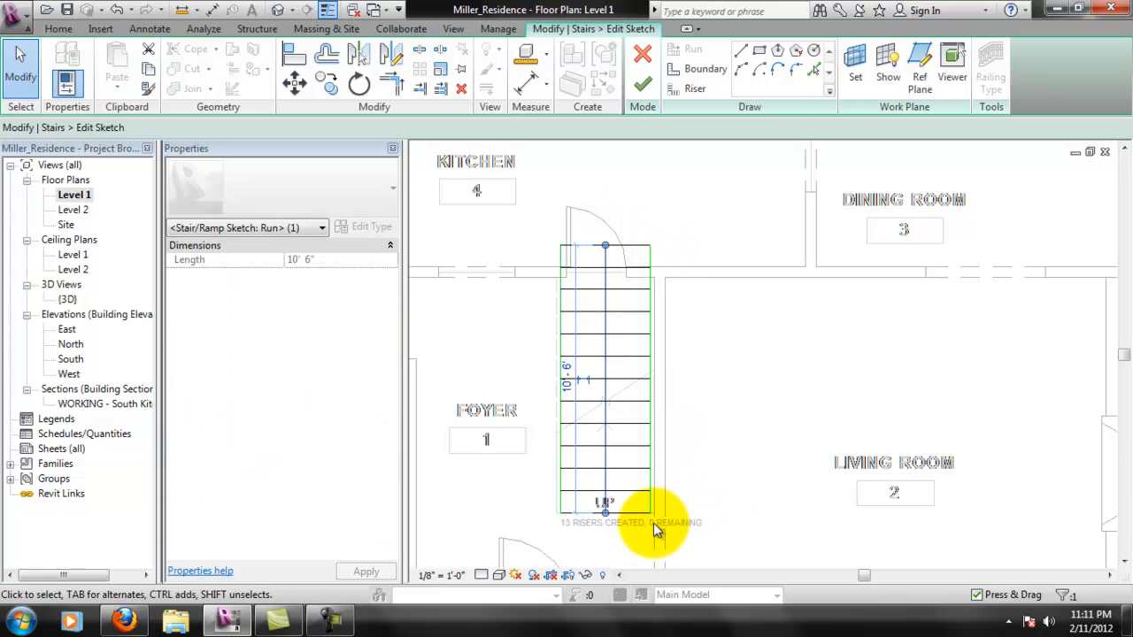
left_click(644, 85)
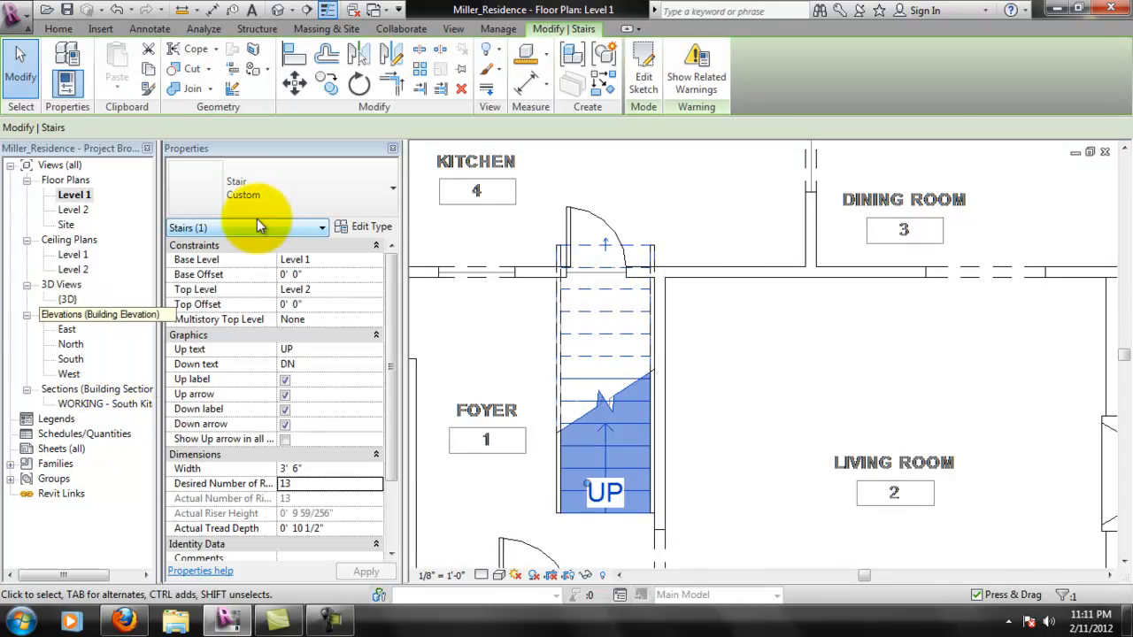
- Review the warning related to the stair, close the message and deselect the stair
left_click(700, 97)
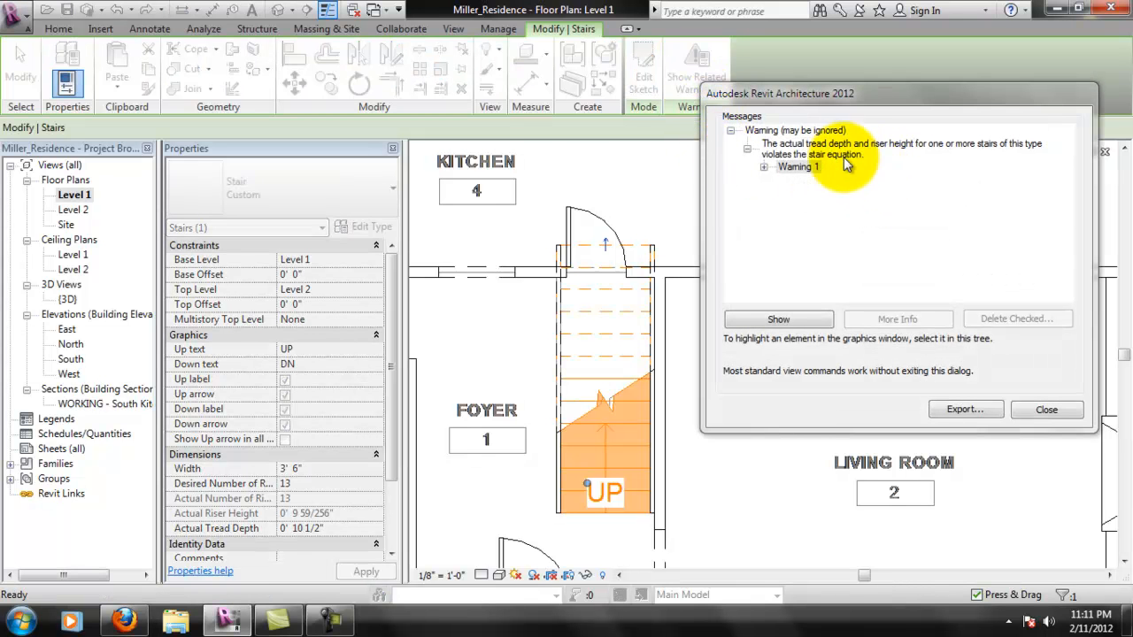
left_click(1046, 409)
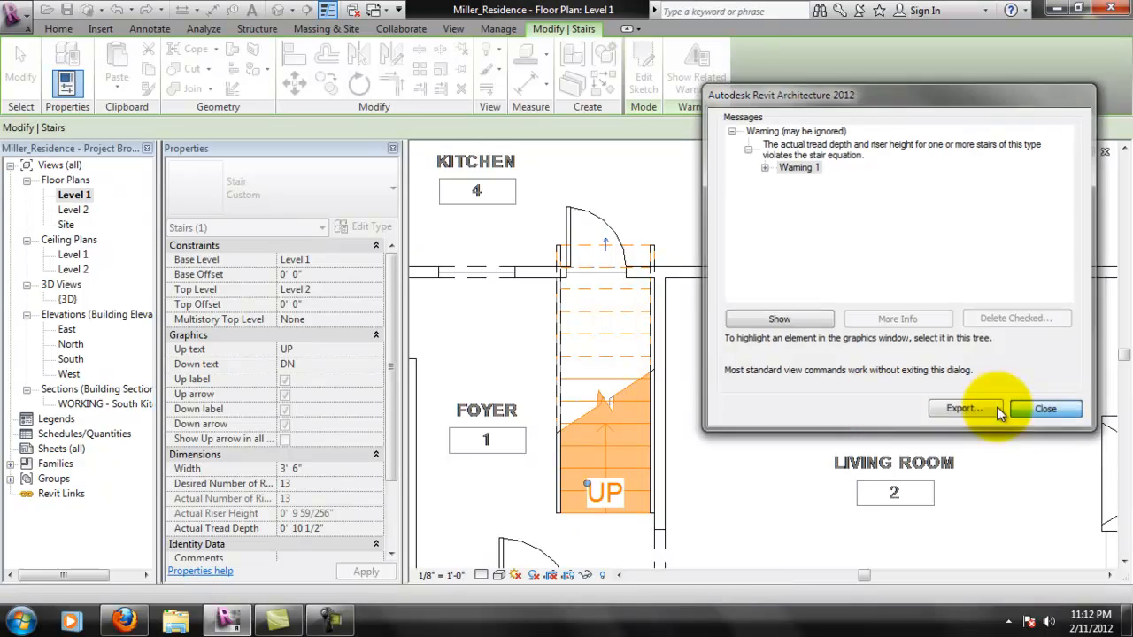
key("Escape")
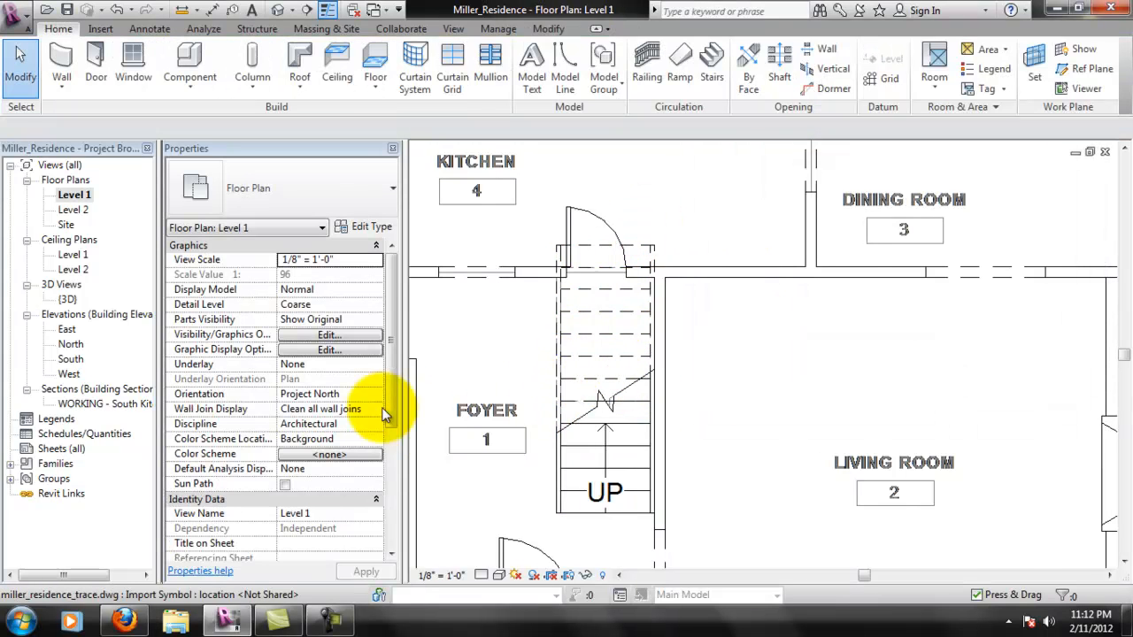
- Examine where the stair's top riser meets Level 2 in the 3D view and the East elevation
scroll(415, 417, "down", 1)
double_click(78, 300)
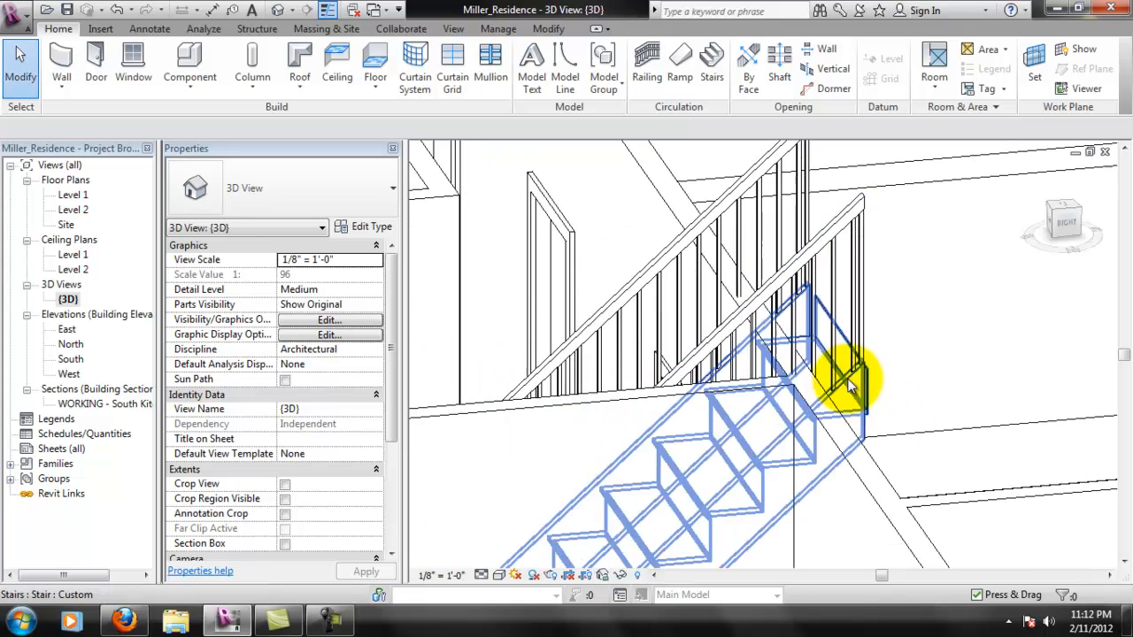
middle_click_drag(871, 390, 182, 332)
double_click(66, 331)
scroll(757, 241, "up", 5)
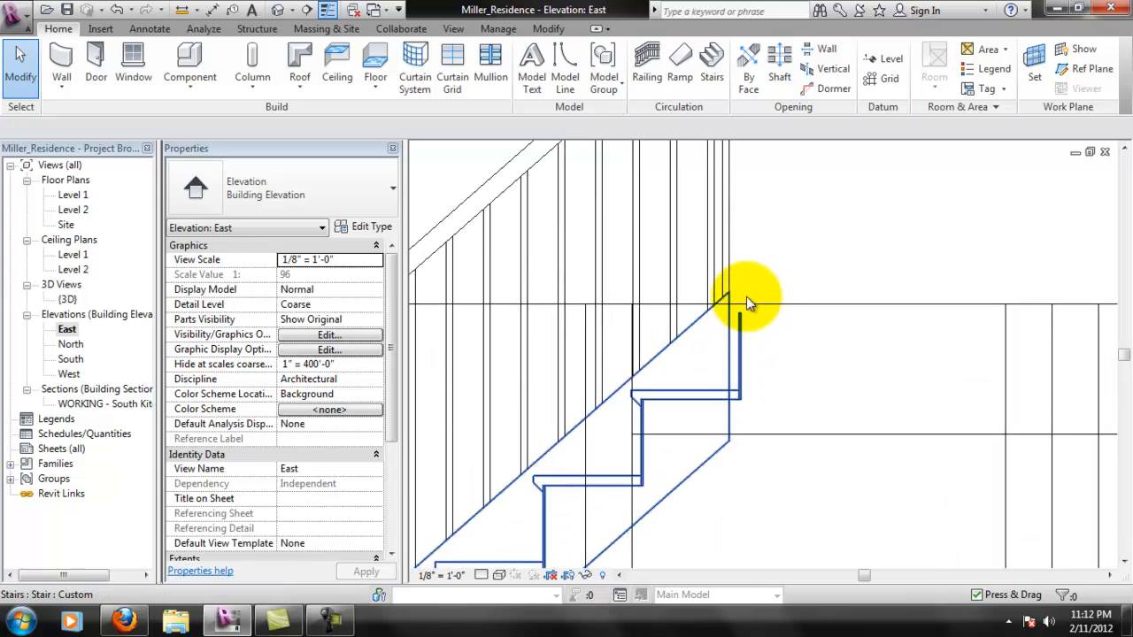
scroll(762, 317, "down", 3)
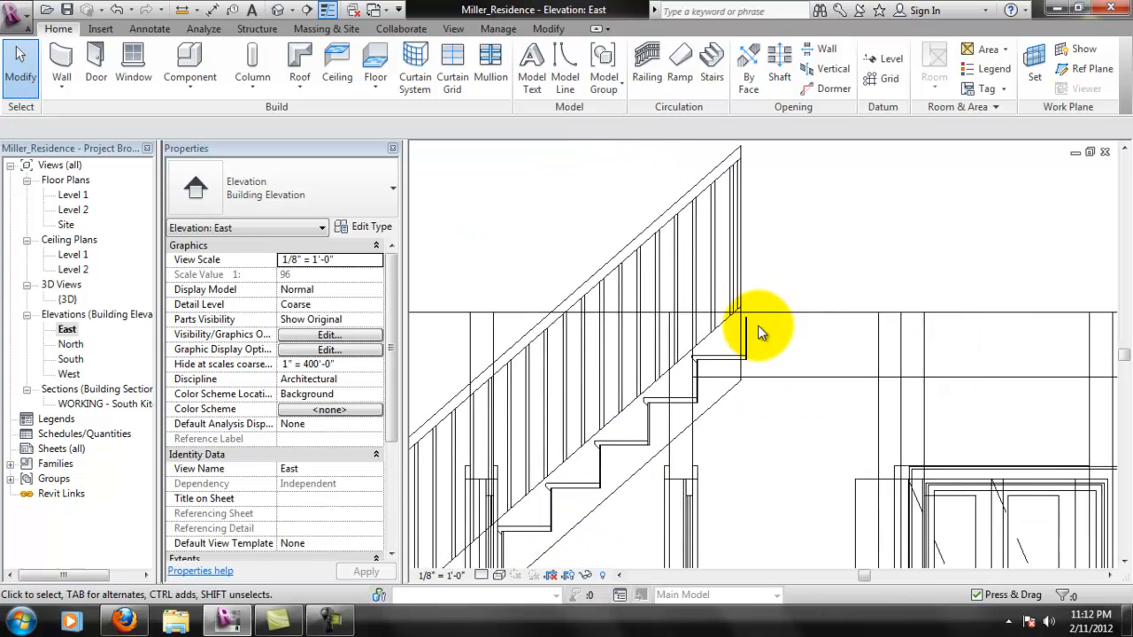
scroll(753, 368, "down", 1)
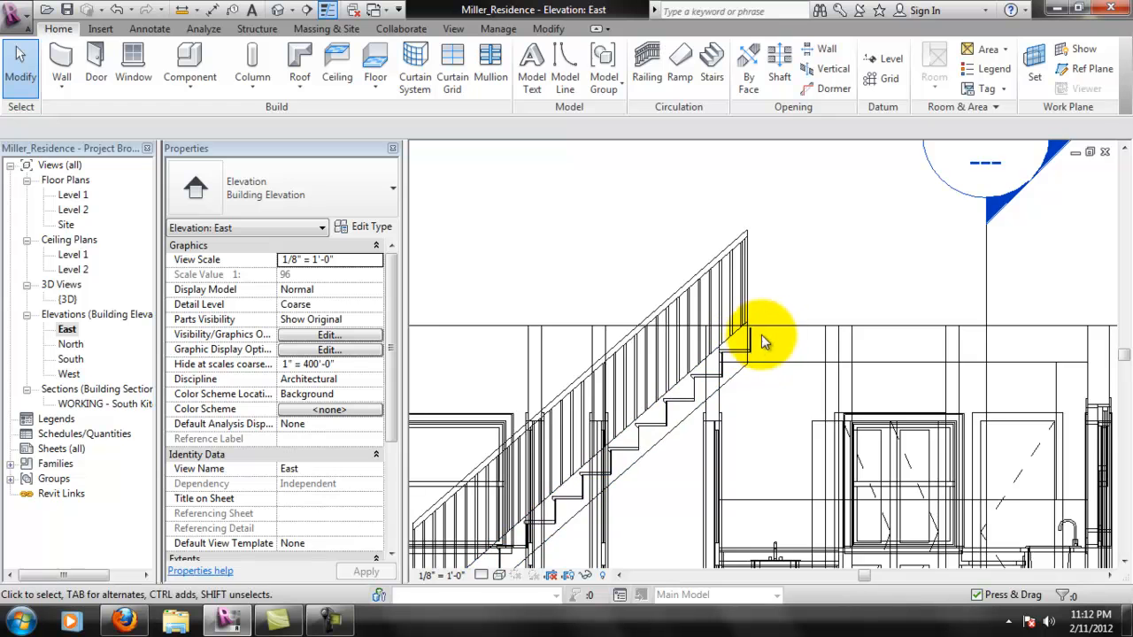
scroll(769, 325, "up", 2)
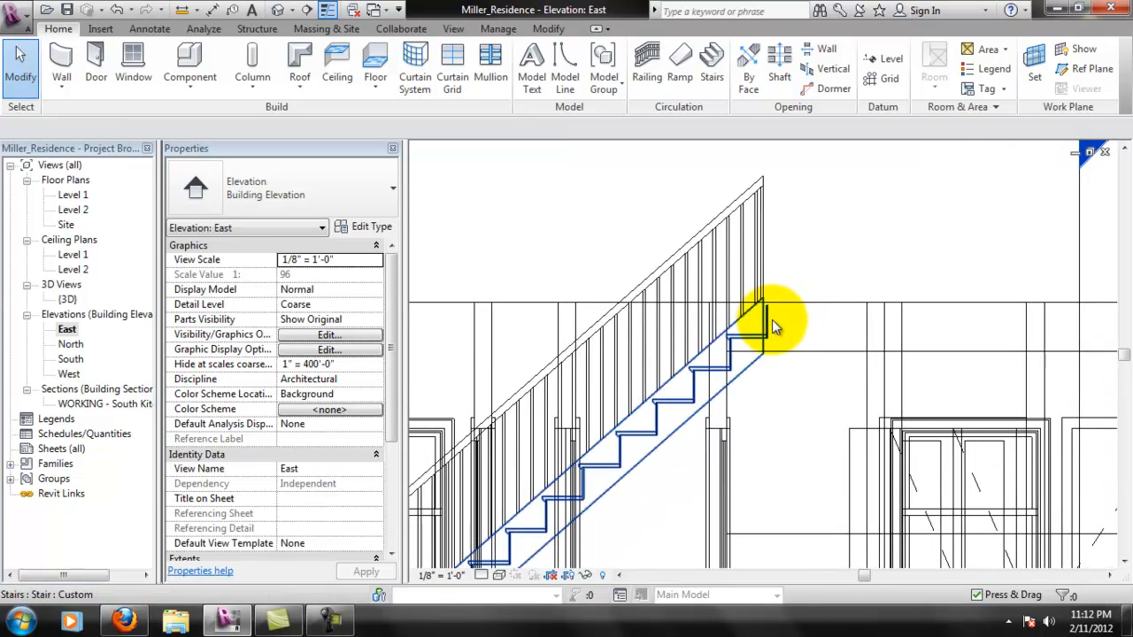
scroll(759, 338, "down", 2)
scroll(725, 351, "up", 2)
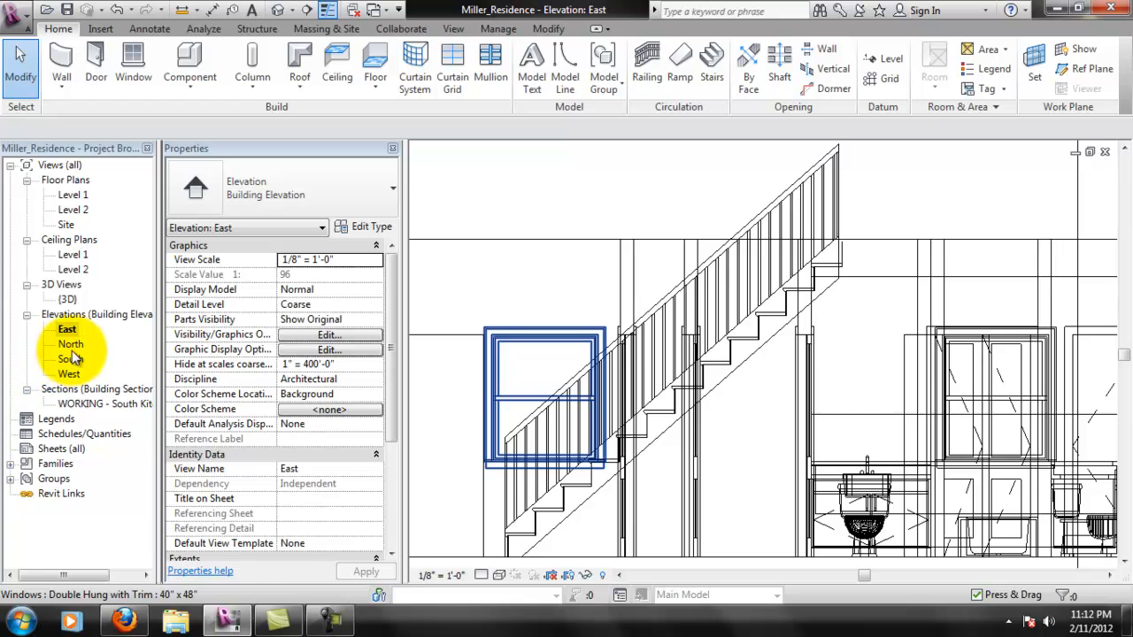
- Delete the handrail along the living room wall side of the stairs in the Level 1 floor plan
double_click(74, 196)
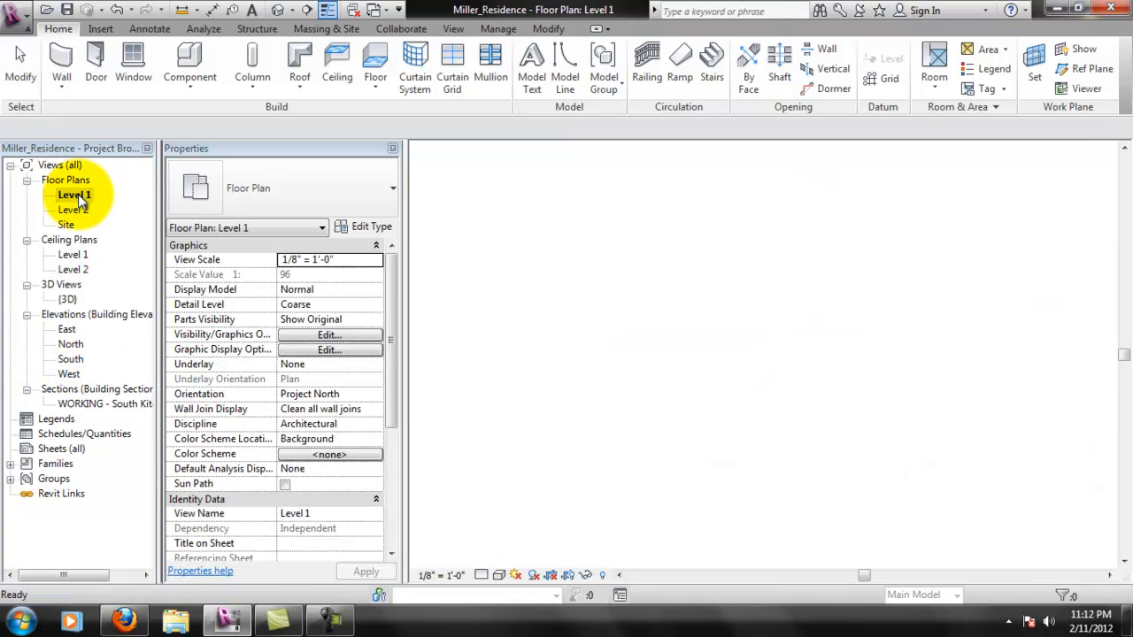
scroll(644, 326, "up", 2)
left_click(625, 324)
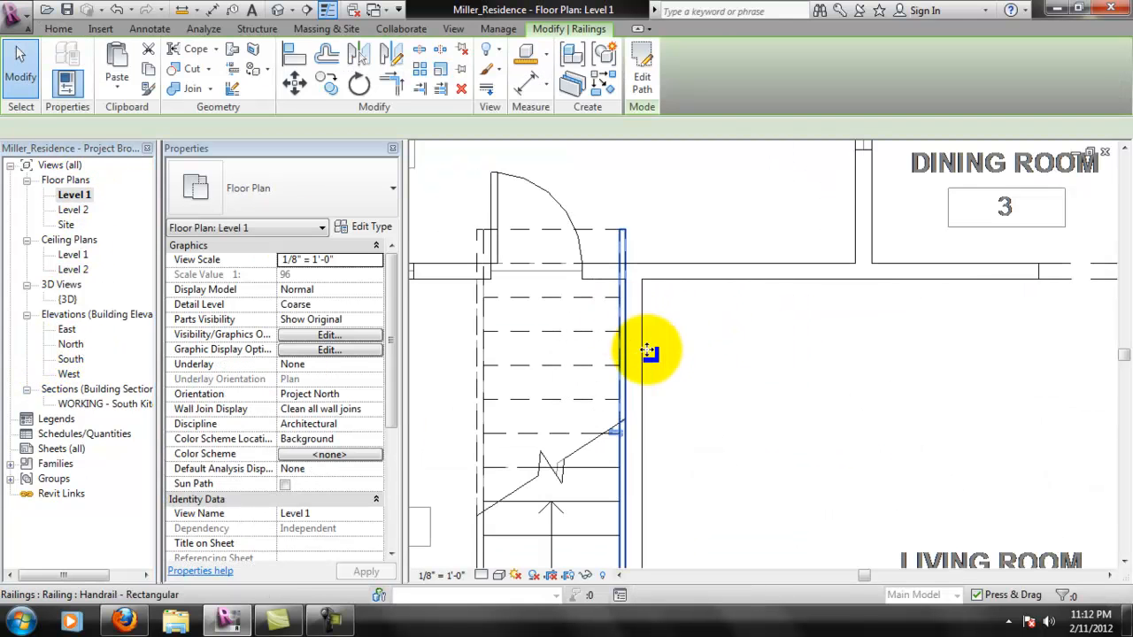
middle_click_drag(746, 494, 820, 391)
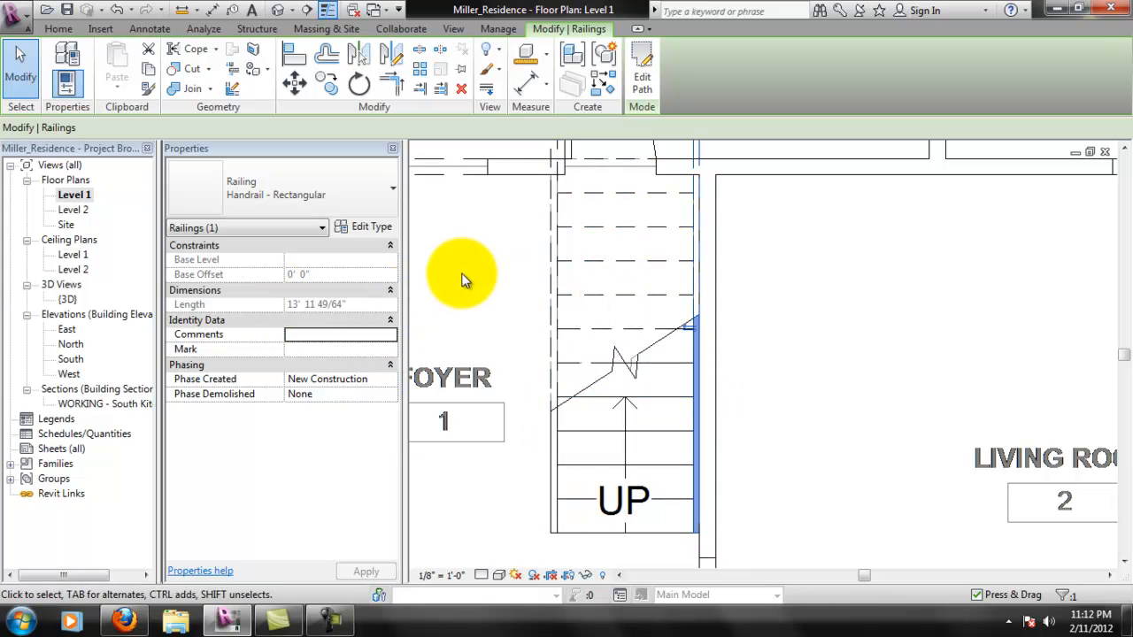
key("Escape")
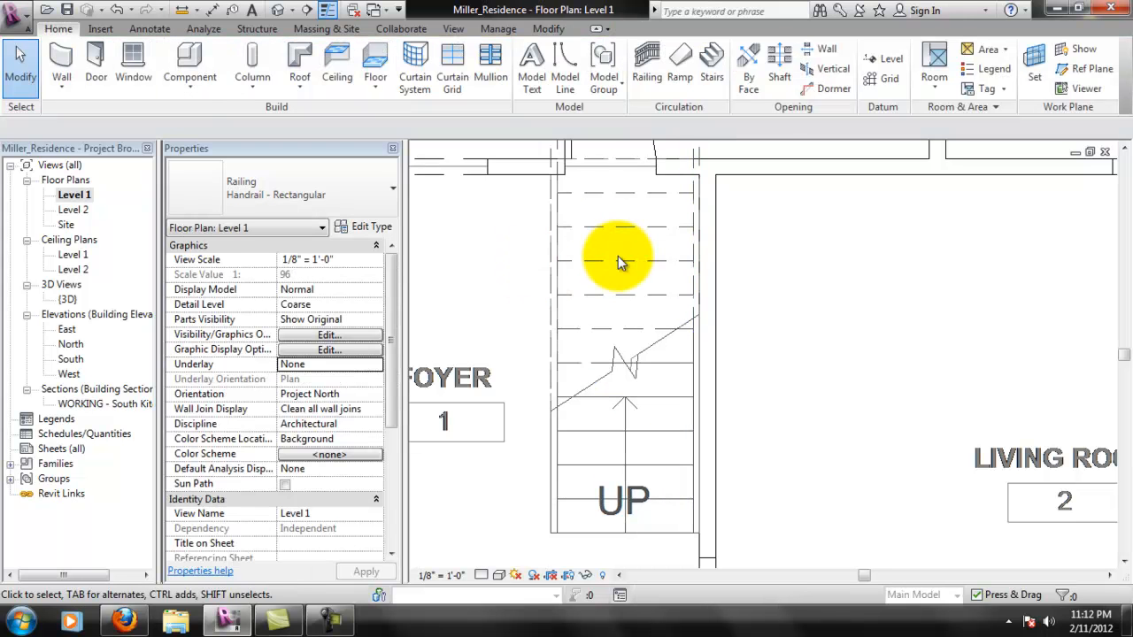
- Examine the staircase in the 3D view where its upper end passes through the wall between foyer and kitchen
double_click(69, 299)
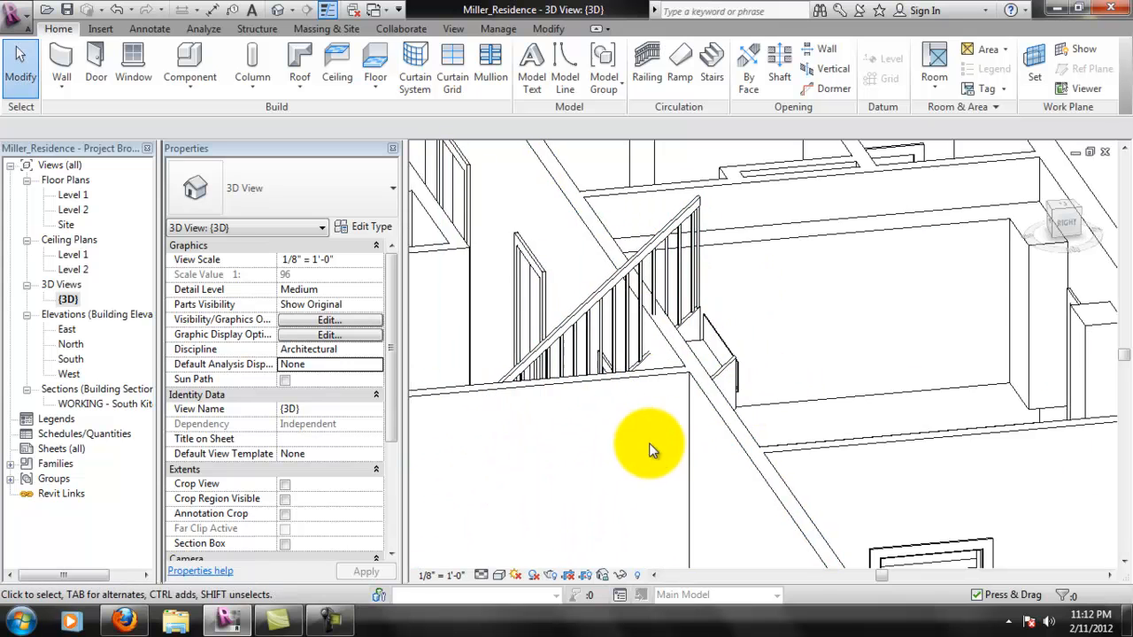
scroll(650, 451, "down", 1)
middle_click_drag(535, 486, 848, 380)
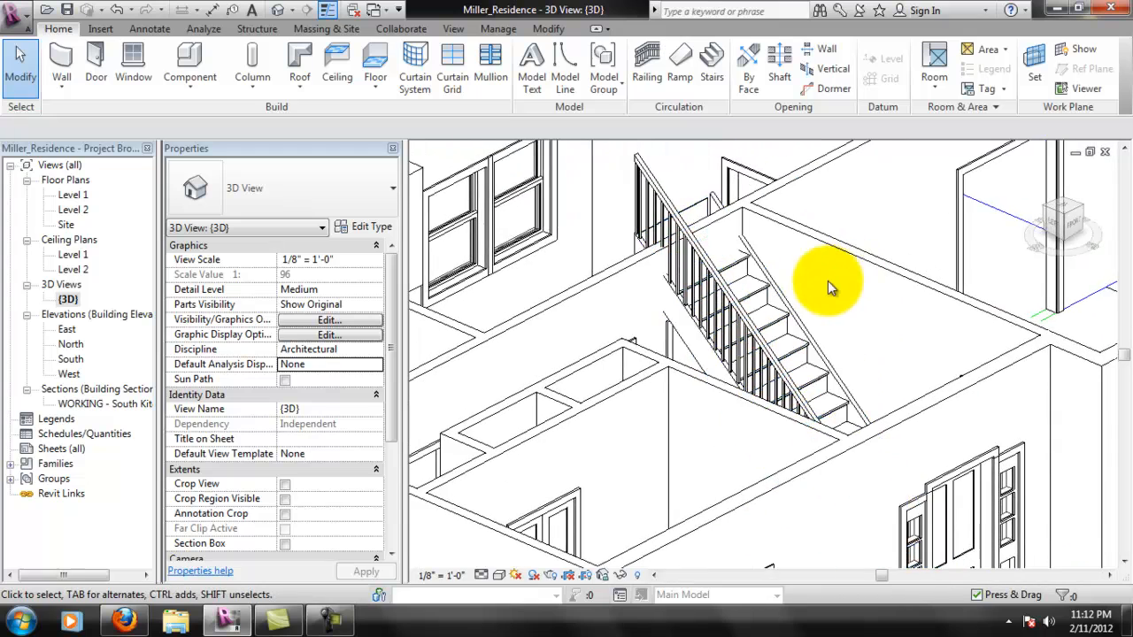
scroll(813, 277, "up", 2)
middle_click_drag(704, 301, 733, 388)
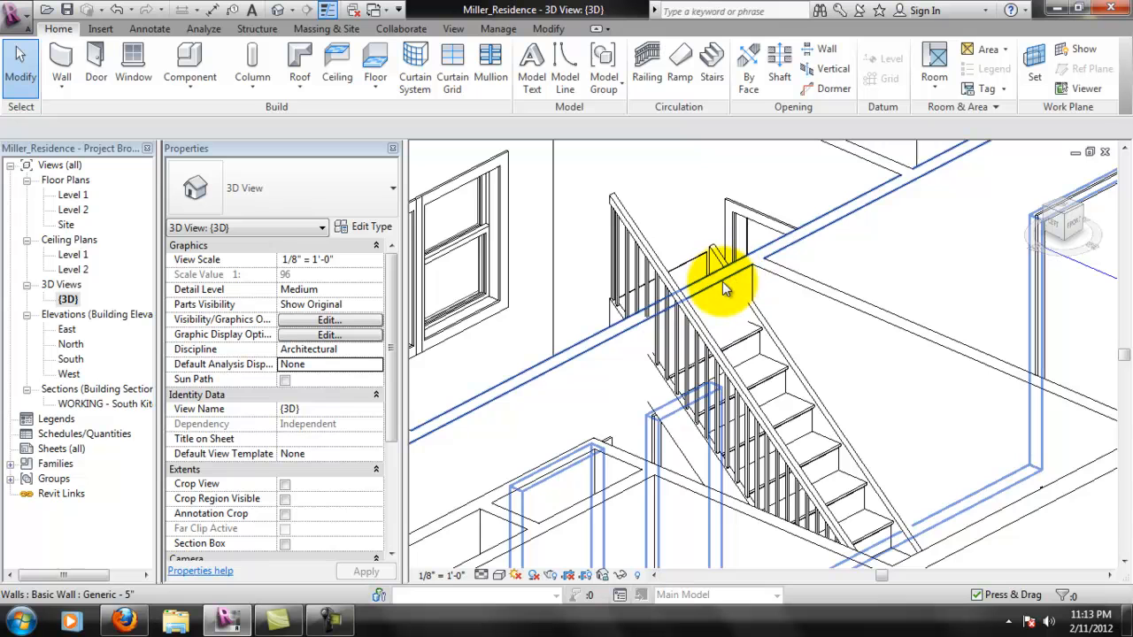
scroll(715, 316, "down", 3)
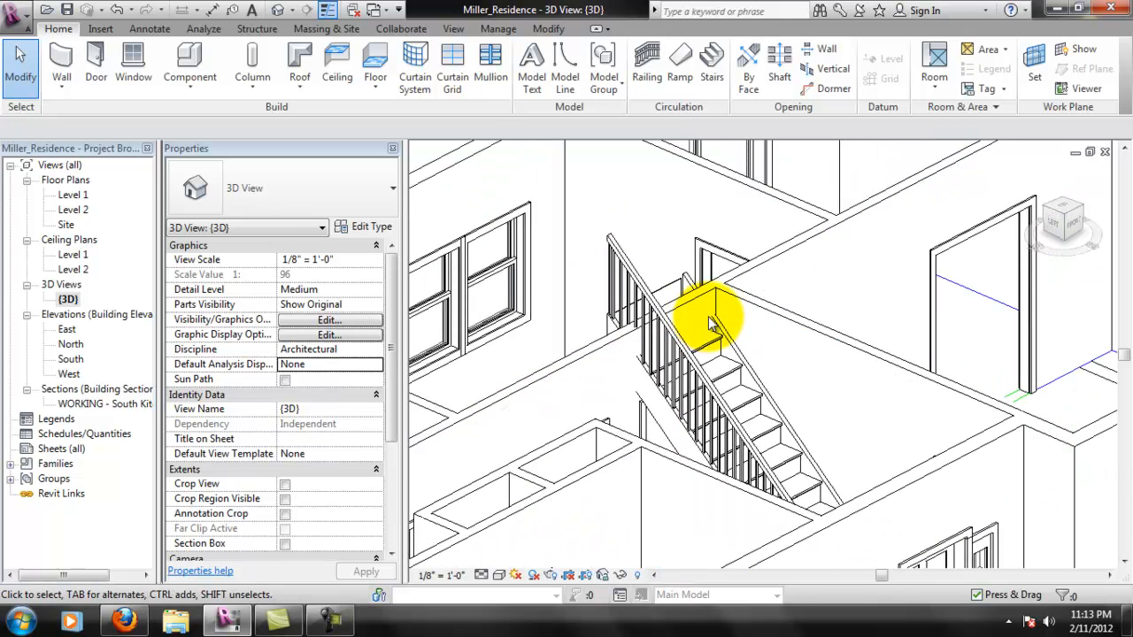
middle_click_drag(644, 346, 642, 368)
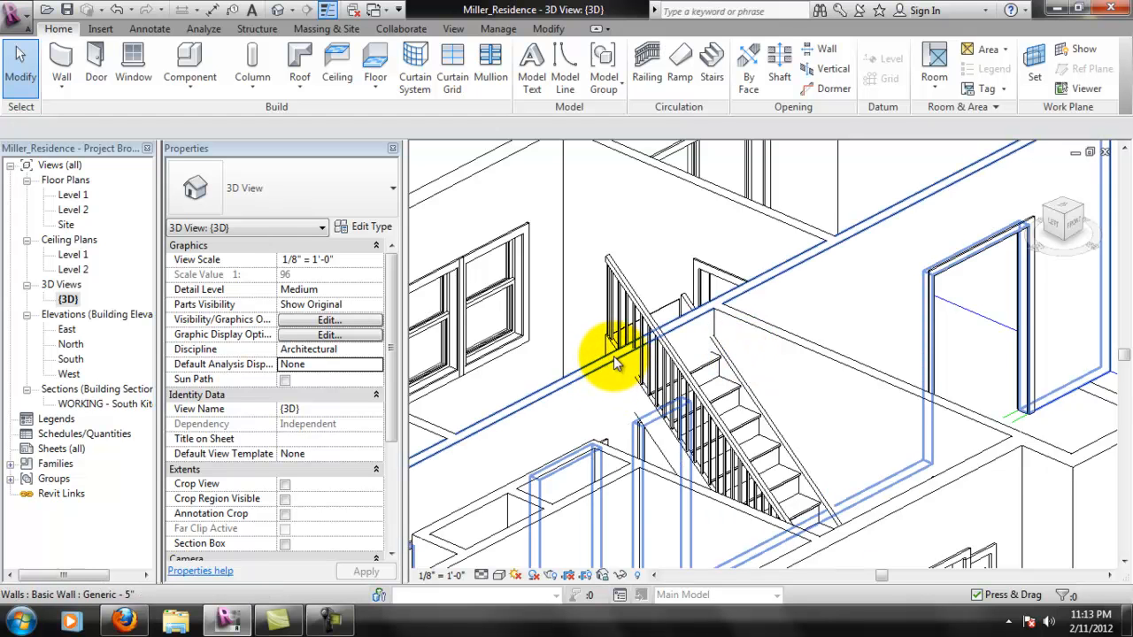
- Open the profile of the wall that the stairs pass through for editing and show it in the South elevation
left_click(617, 361)
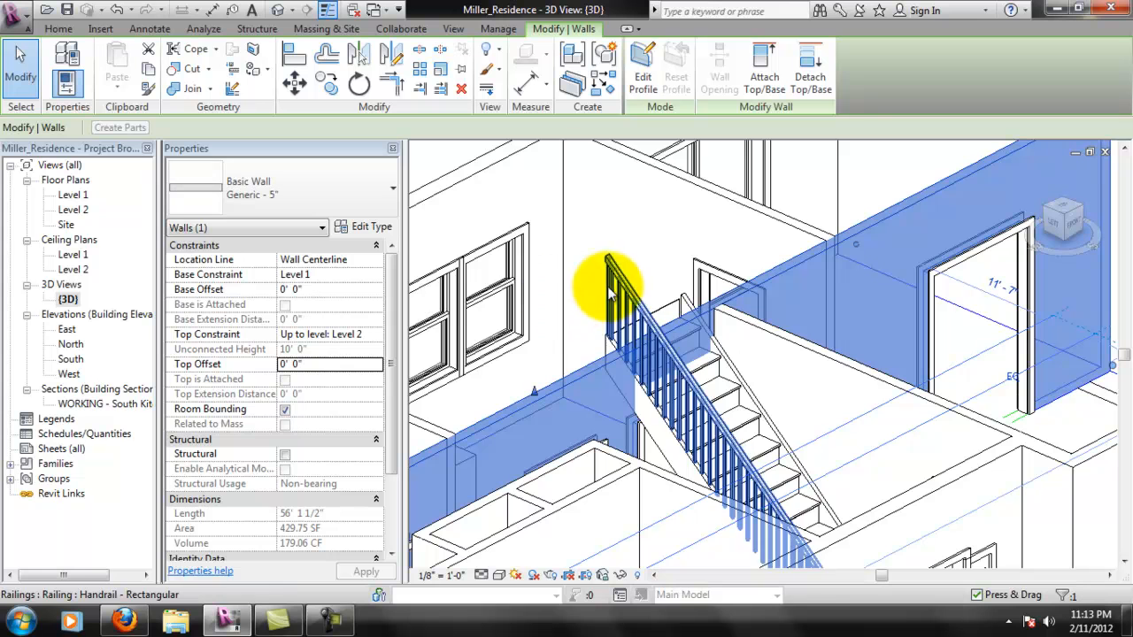
left_click(643, 80)
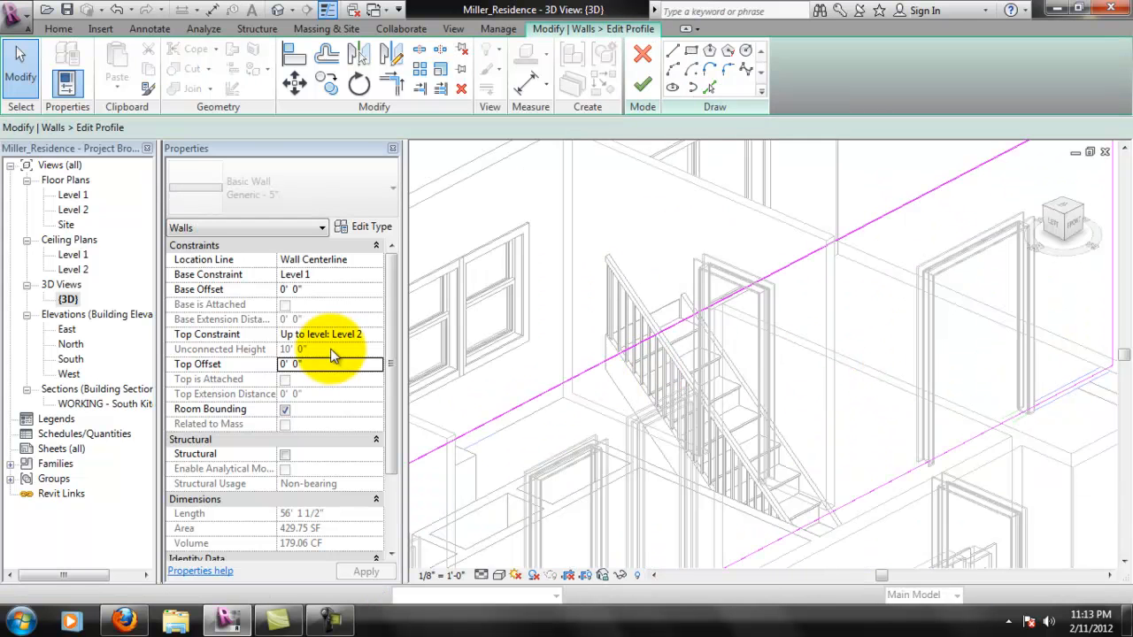
double_click(71, 359)
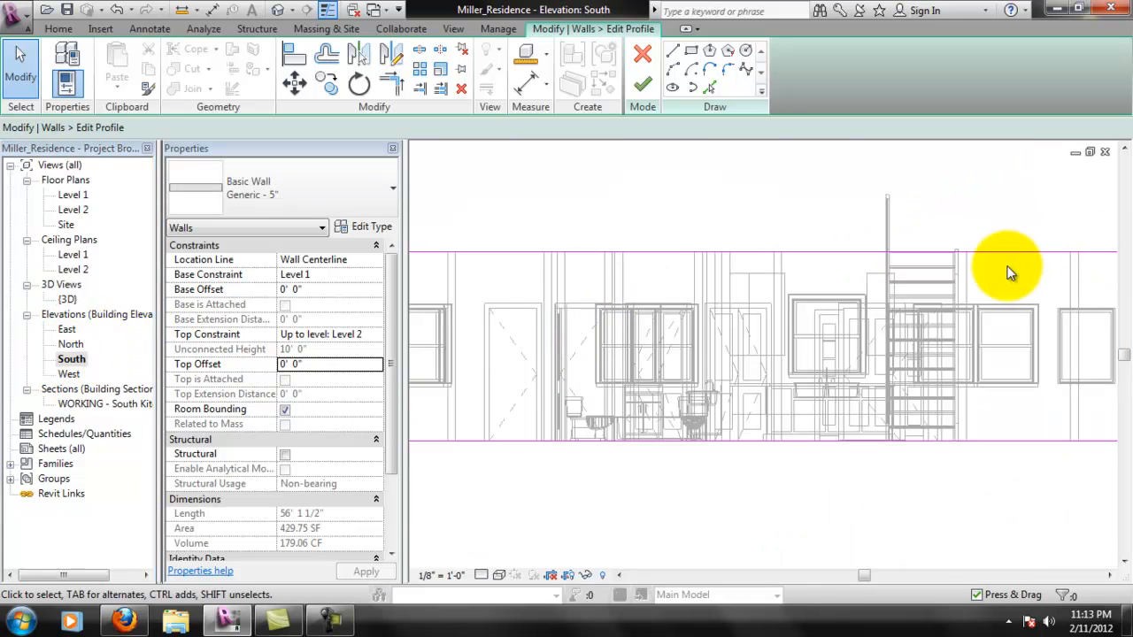
scroll(1009, 266, "up", 5)
scroll(926, 297, "up", 1)
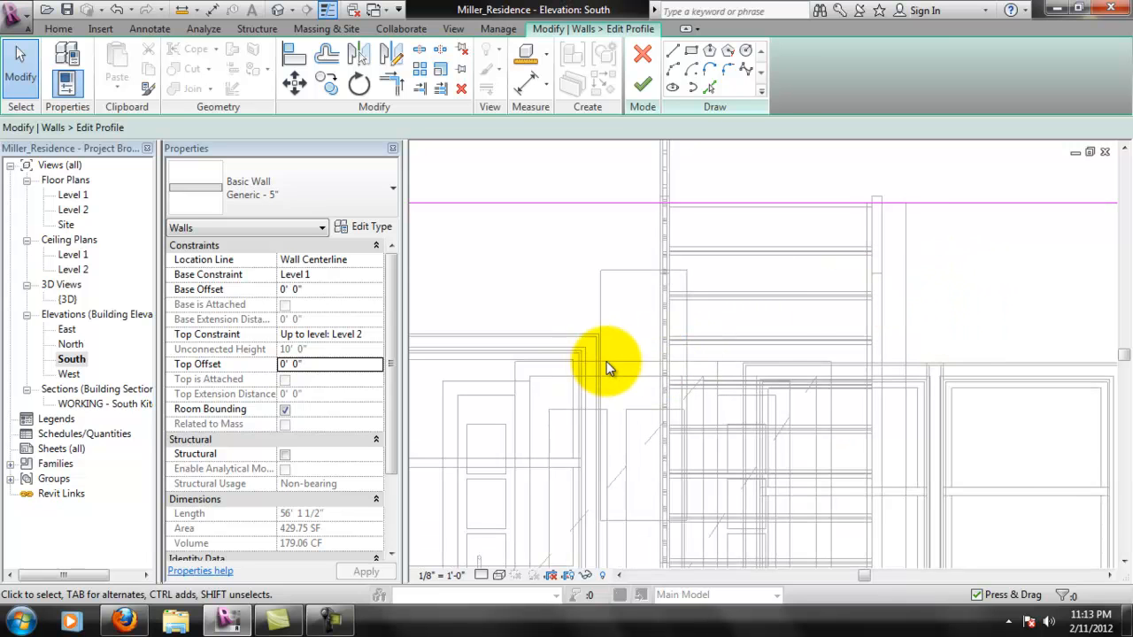
middle_click_drag(832, 376, 614, 362)
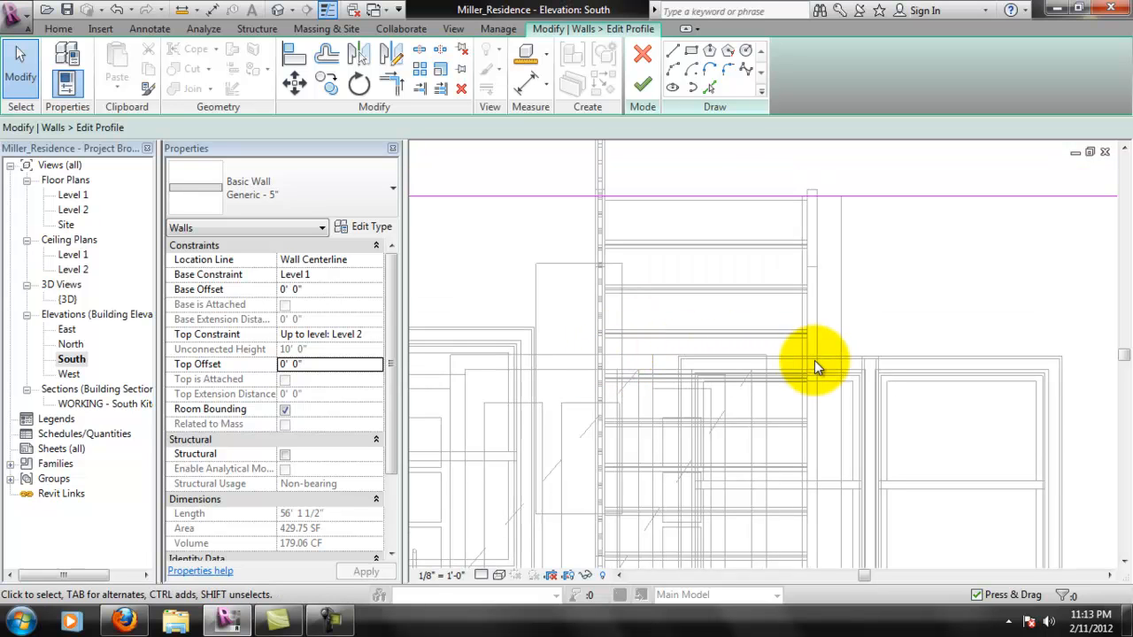
- Sketch a three-sided notch about 2' 9" deep down from the wall's top line, spanning the width of the stairs
left_click(677, 53)
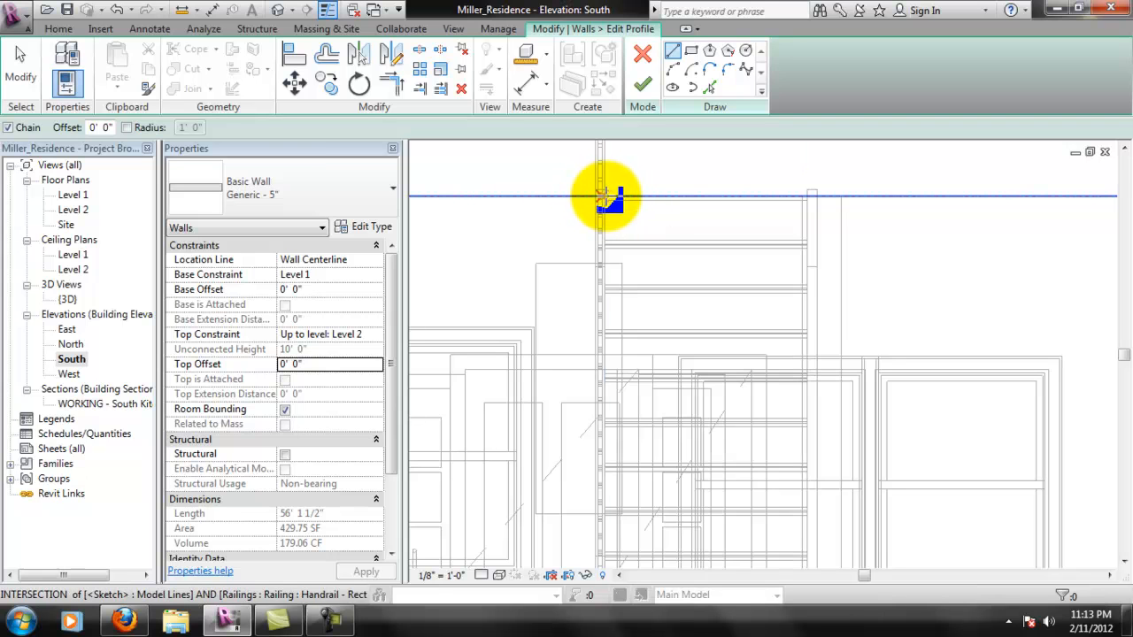
scroll(598, 196, "up", 3)
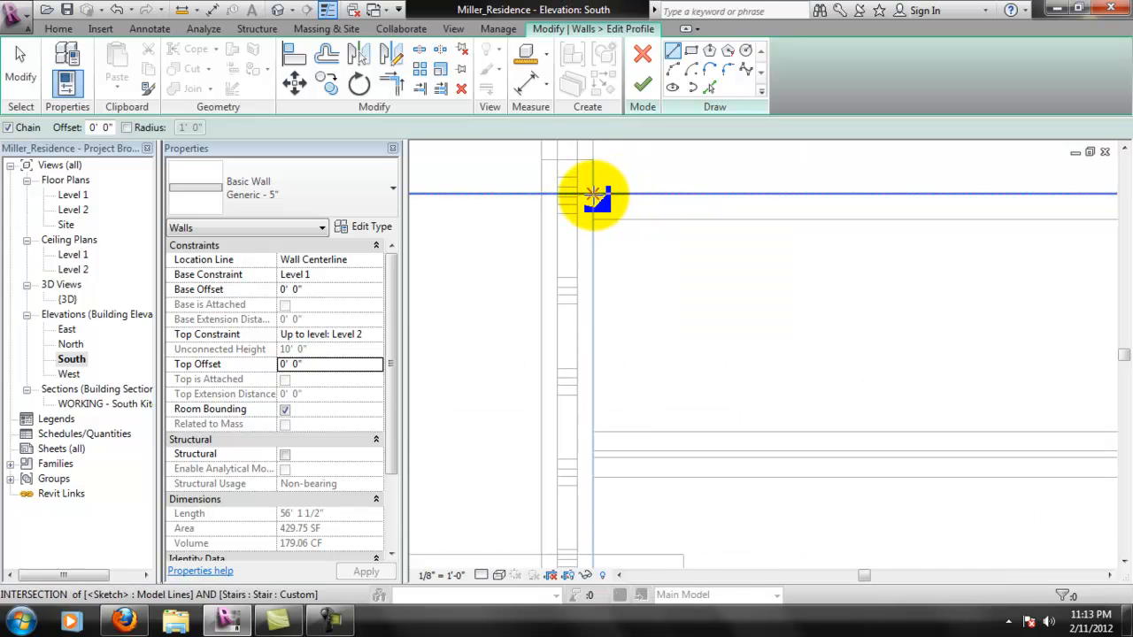
left_click(598, 196)
scroll(587, 205, "down", 5)
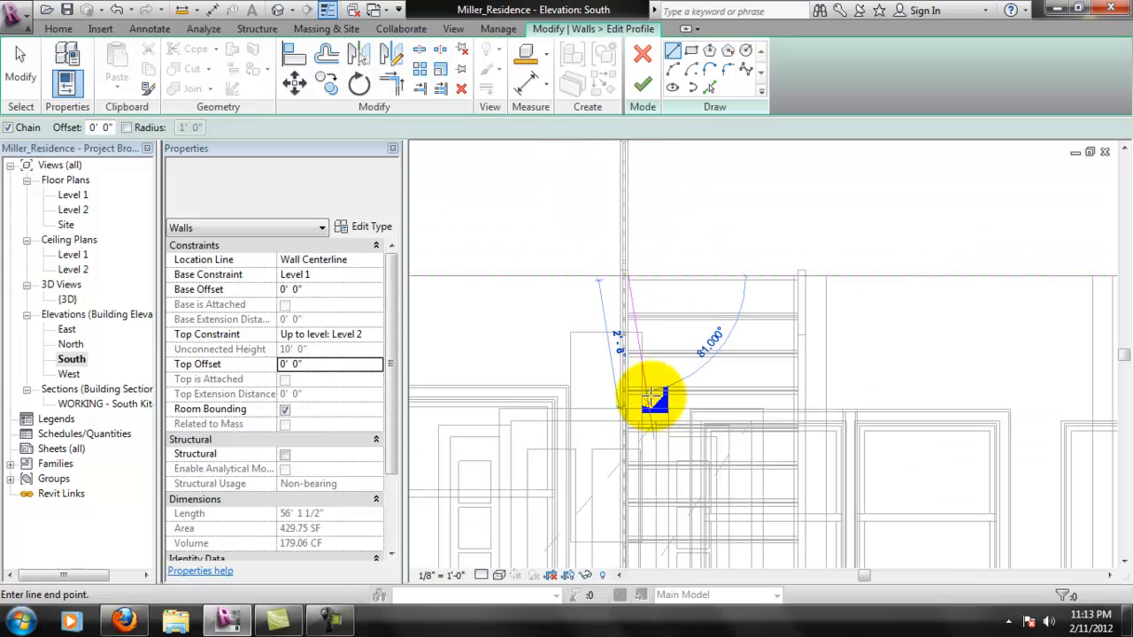
scroll(652, 403, "up", 4)
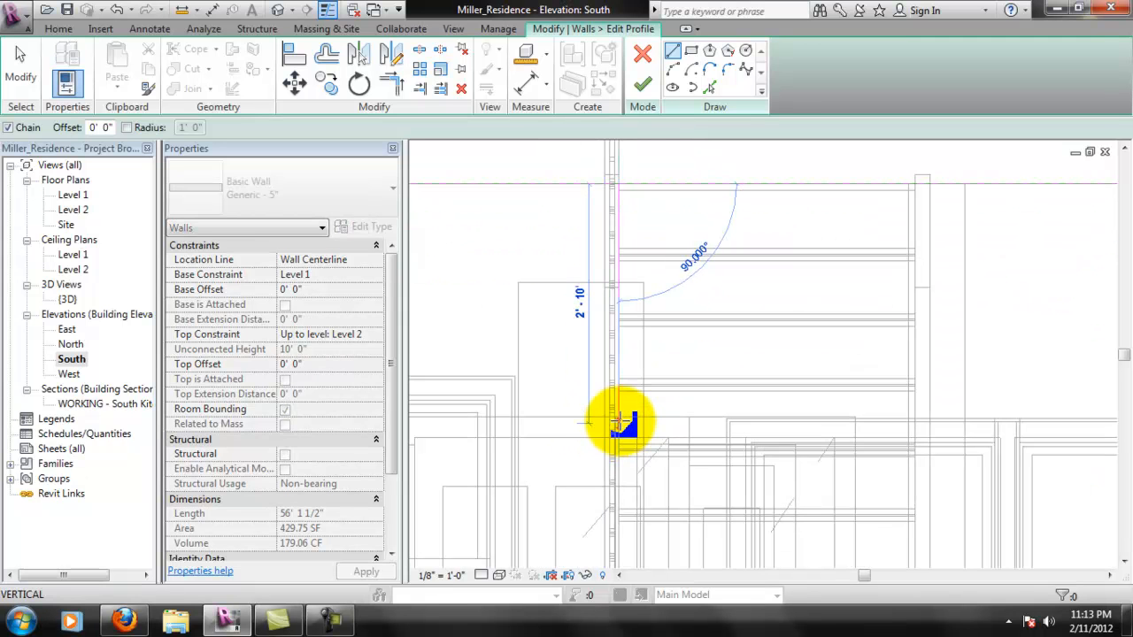
left_click(620, 416)
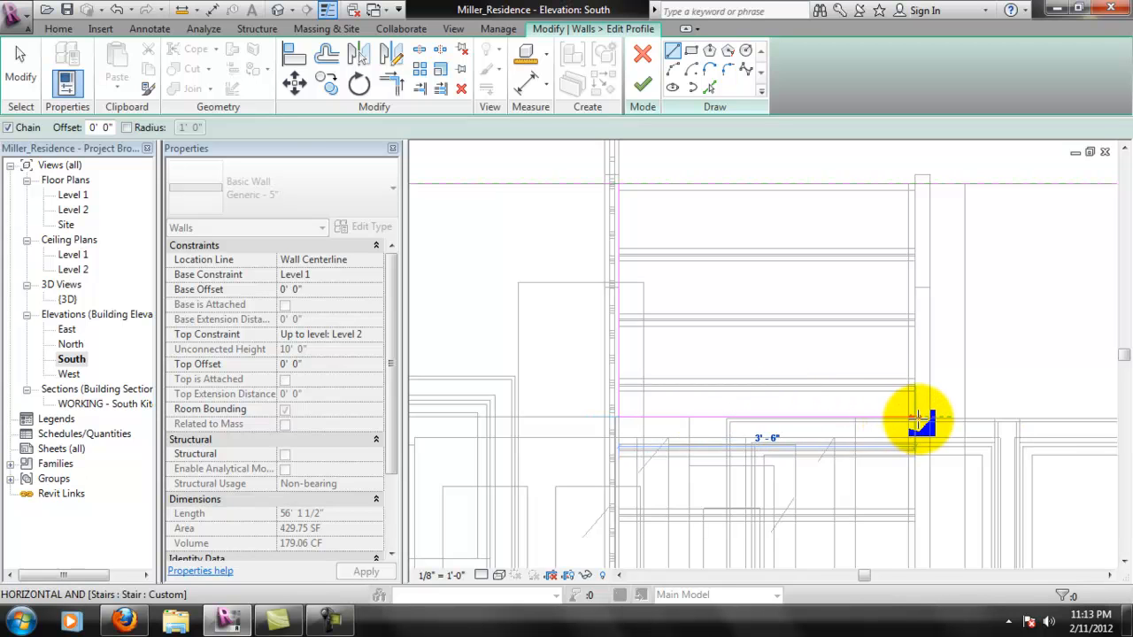
left_click(935, 418)
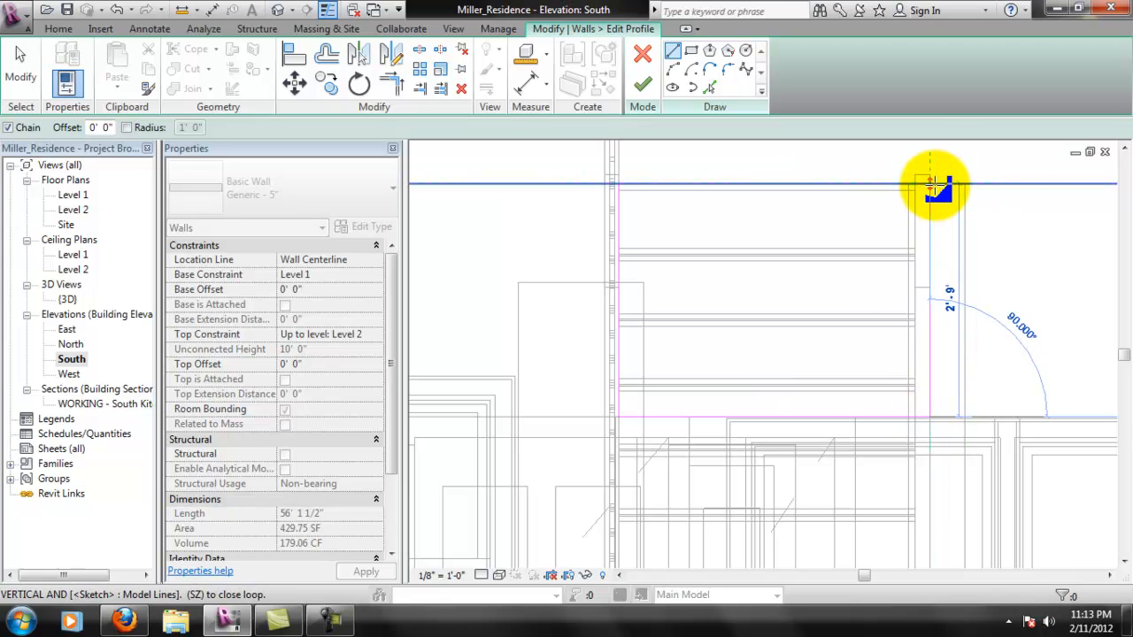
left_click(931, 184)
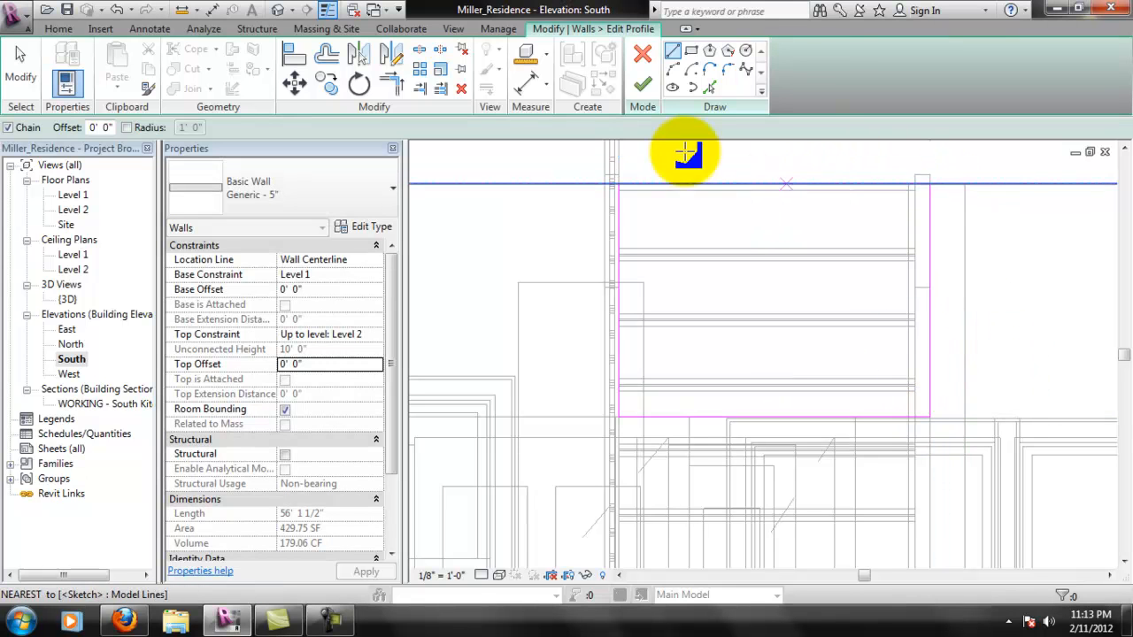
- Split the wall's top profile line above the notch and trim its left part back to the notch's left edge
left_click(427, 54)
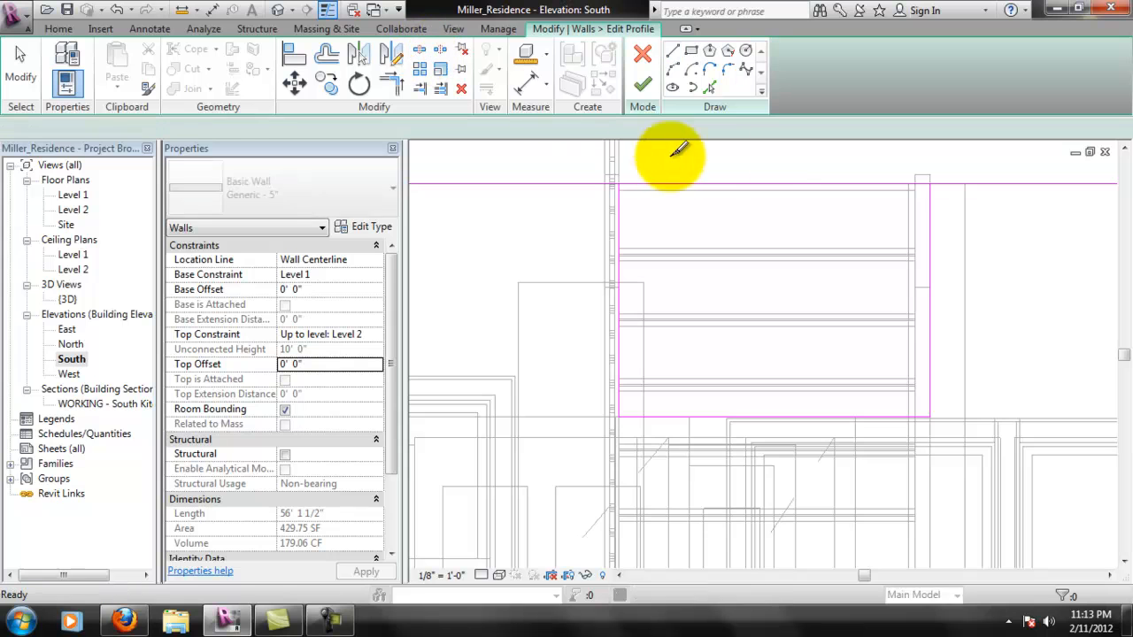
left_click(774, 184)
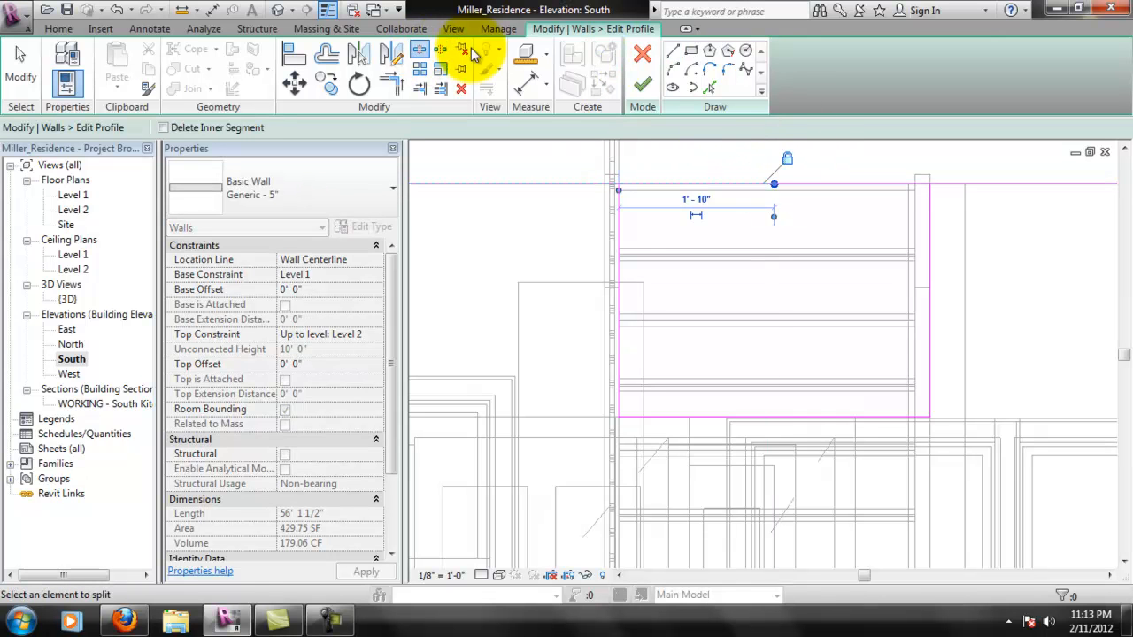
left_click(420, 88)
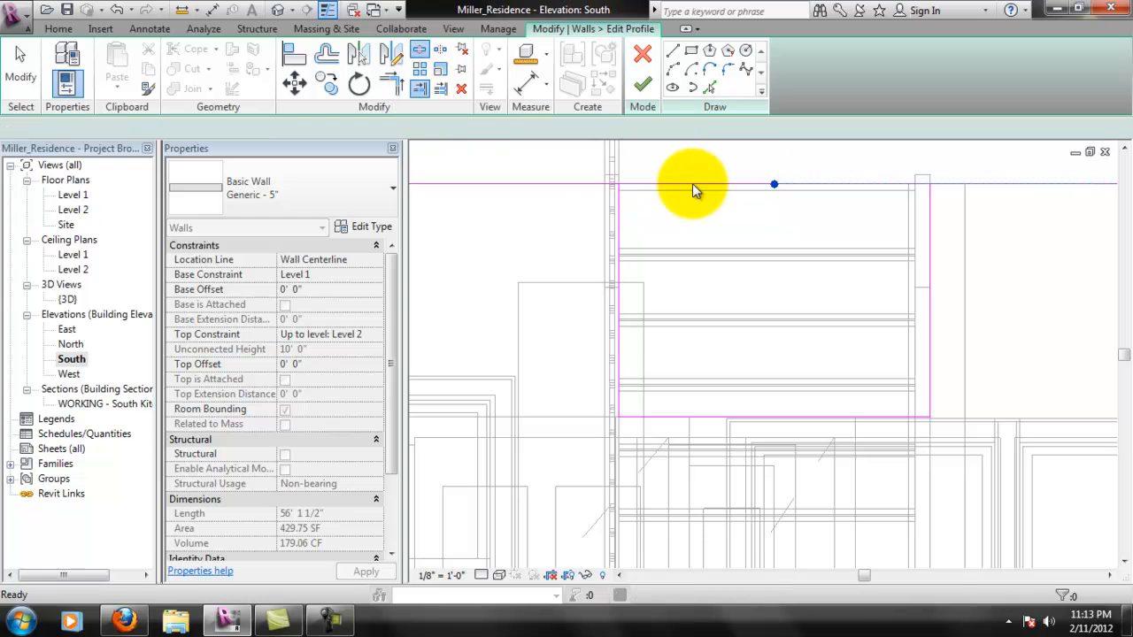
left_click(609, 190)
left_click(607, 186)
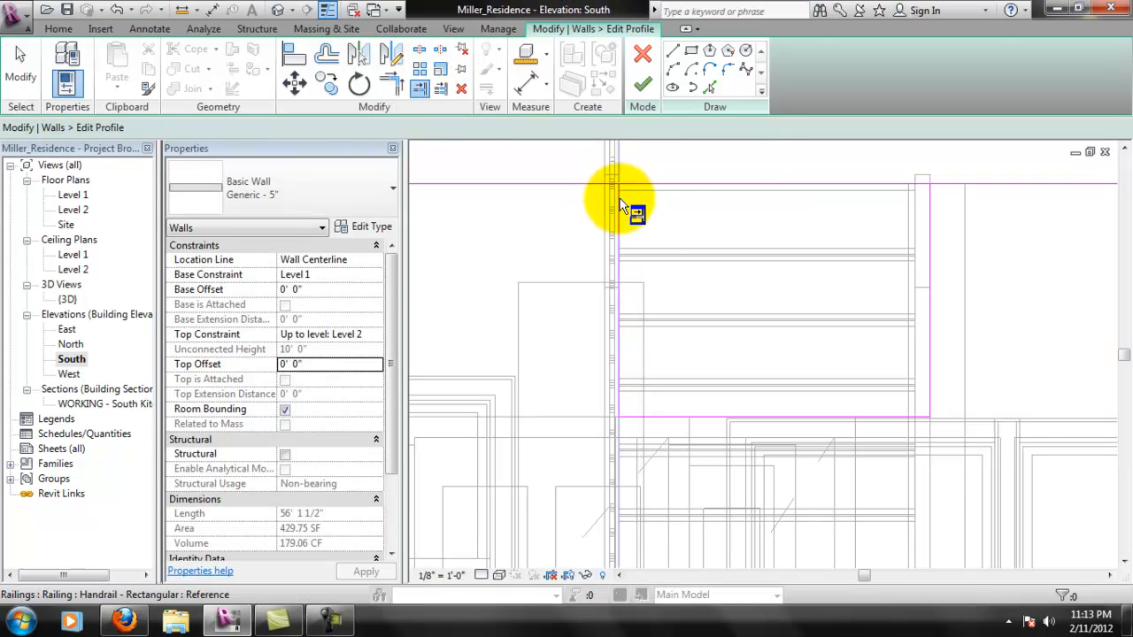
left_click(592, 186)
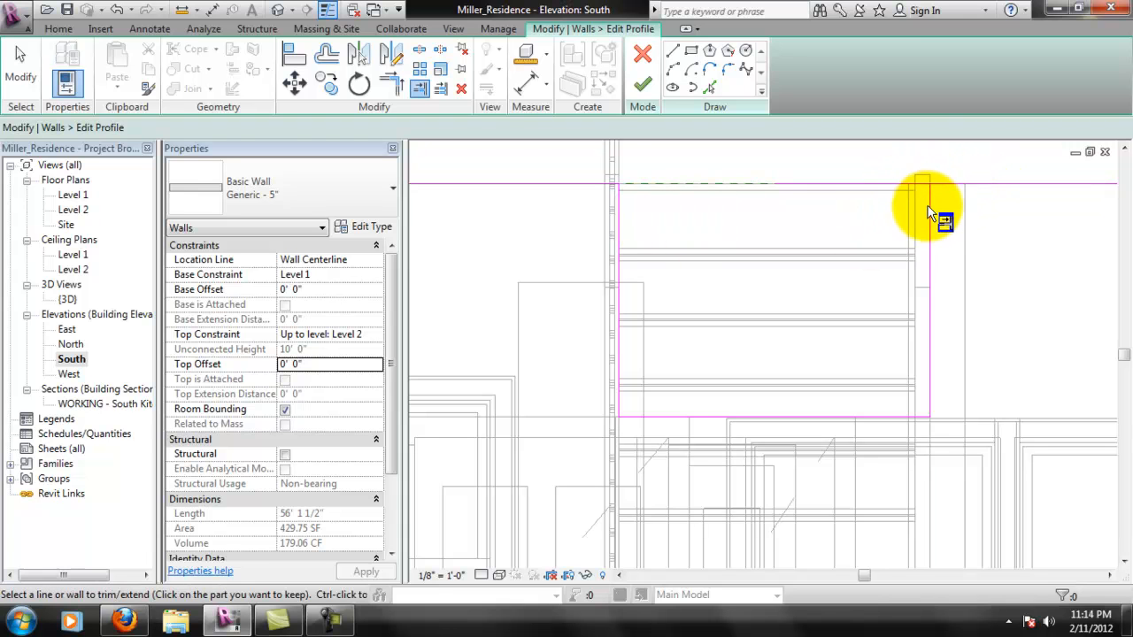
key("Escape")
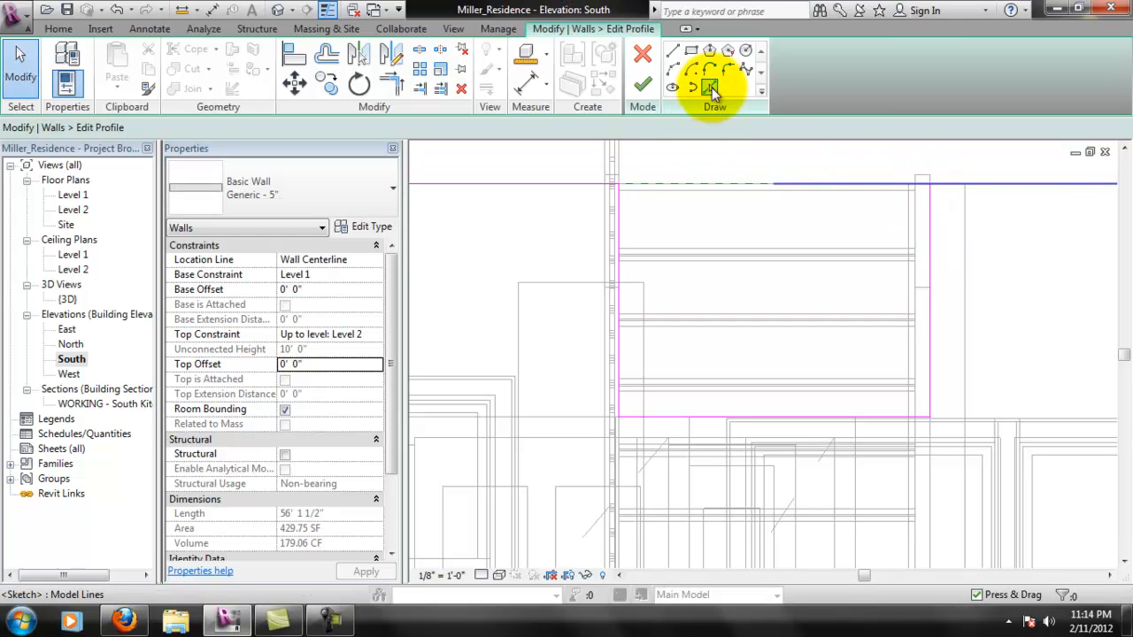
- Try to trim the remaining top line and the notch's right edge to a corner, then undo it
left_click(391, 84)
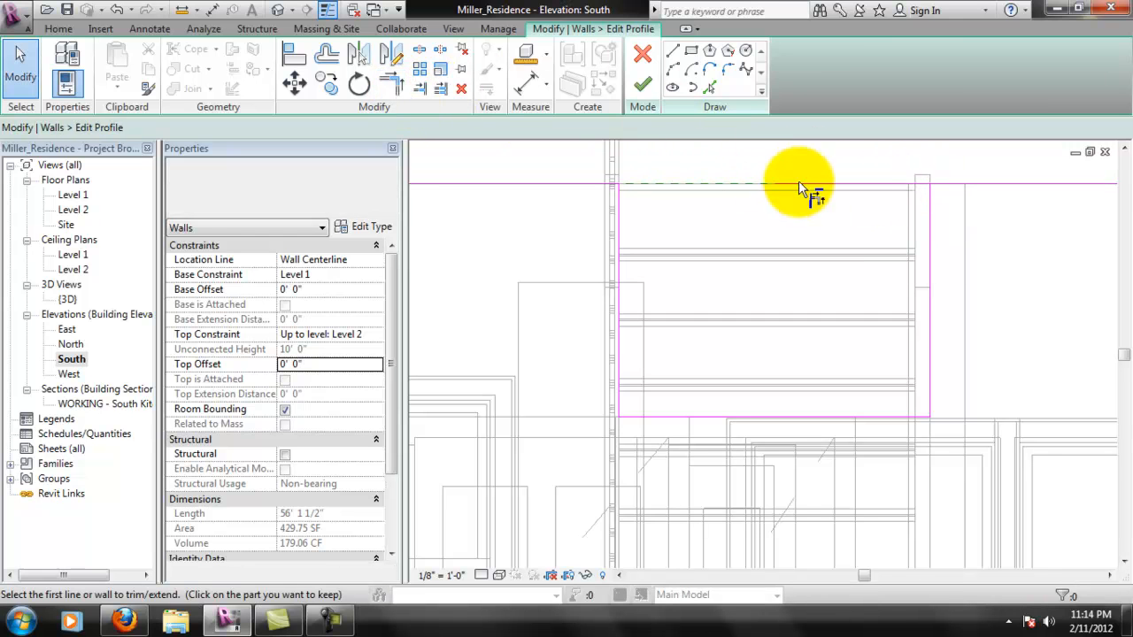
left_click(858, 184)
left_click(931, 197)
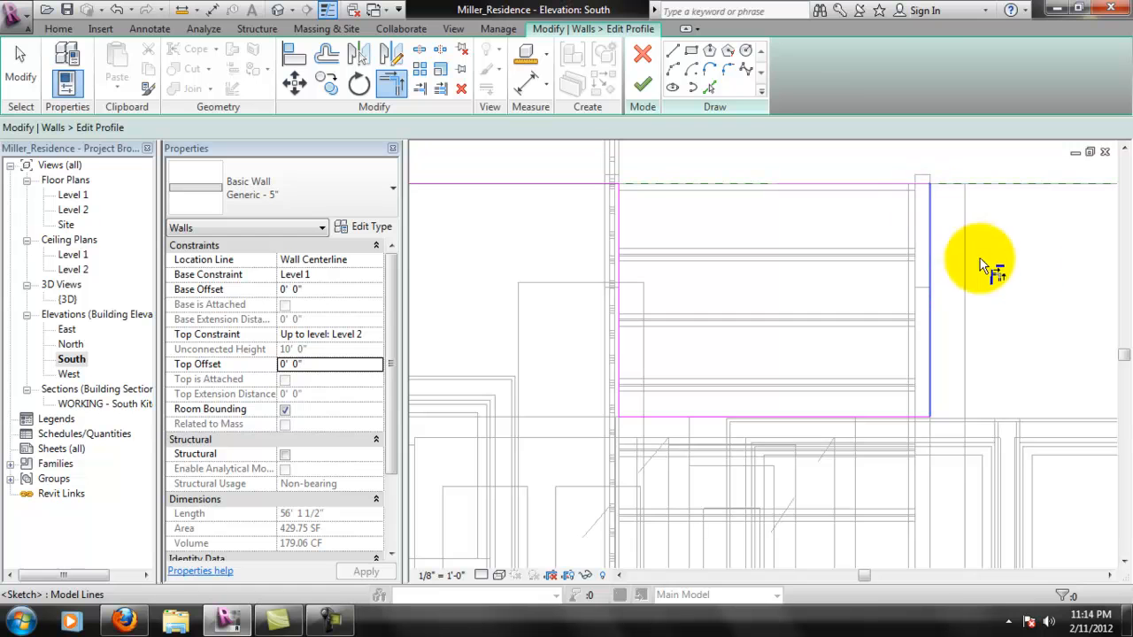
key("Escape")
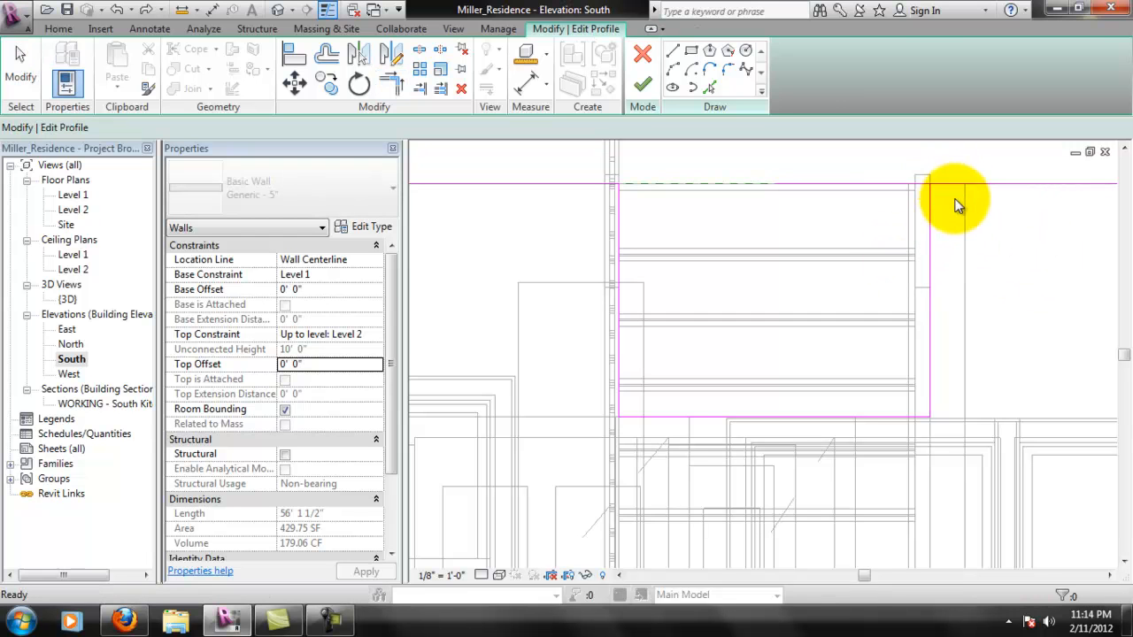
- Try to resolve the overlap at the notch's right corner with the single-element Trim/Extend command
left_click(420, 88)
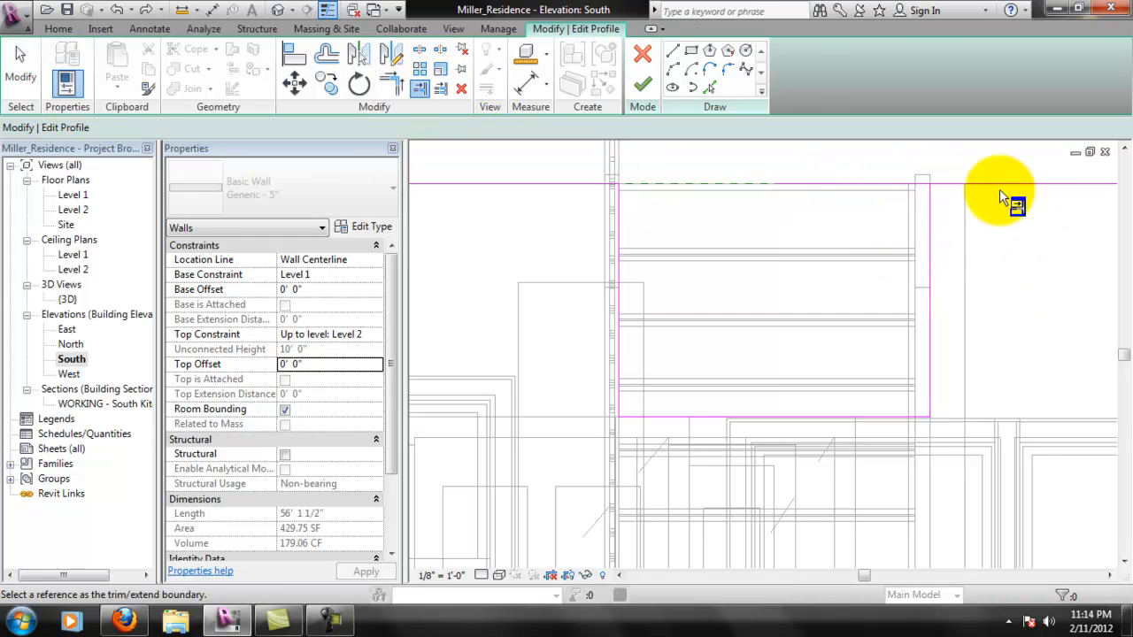
key("Tab")
left_click(956, 183)
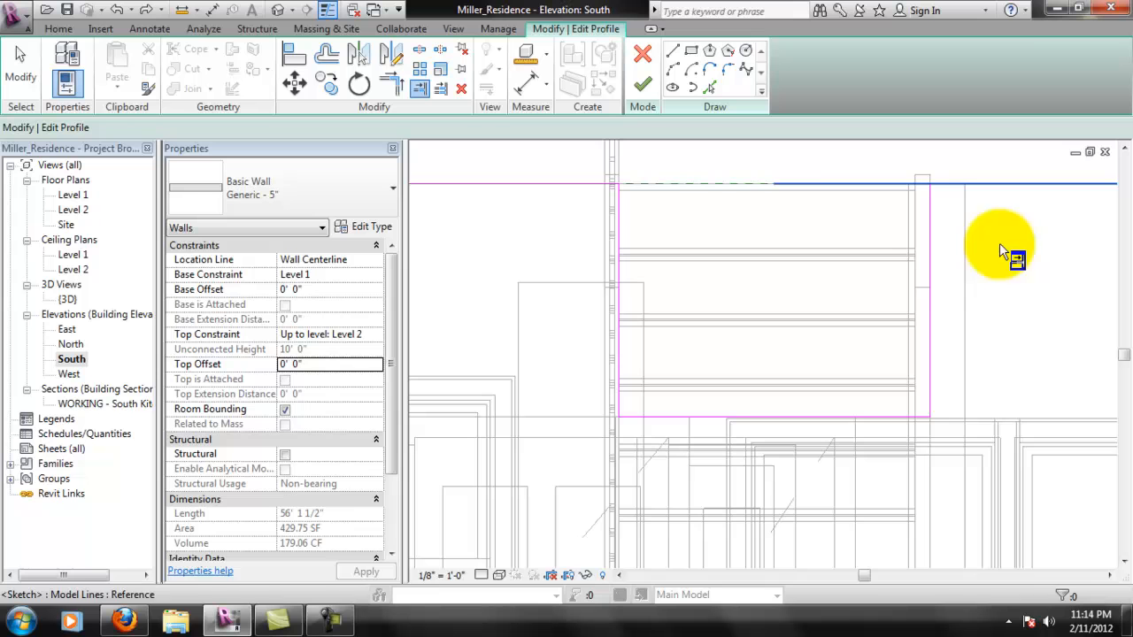
left_click(930, 222)
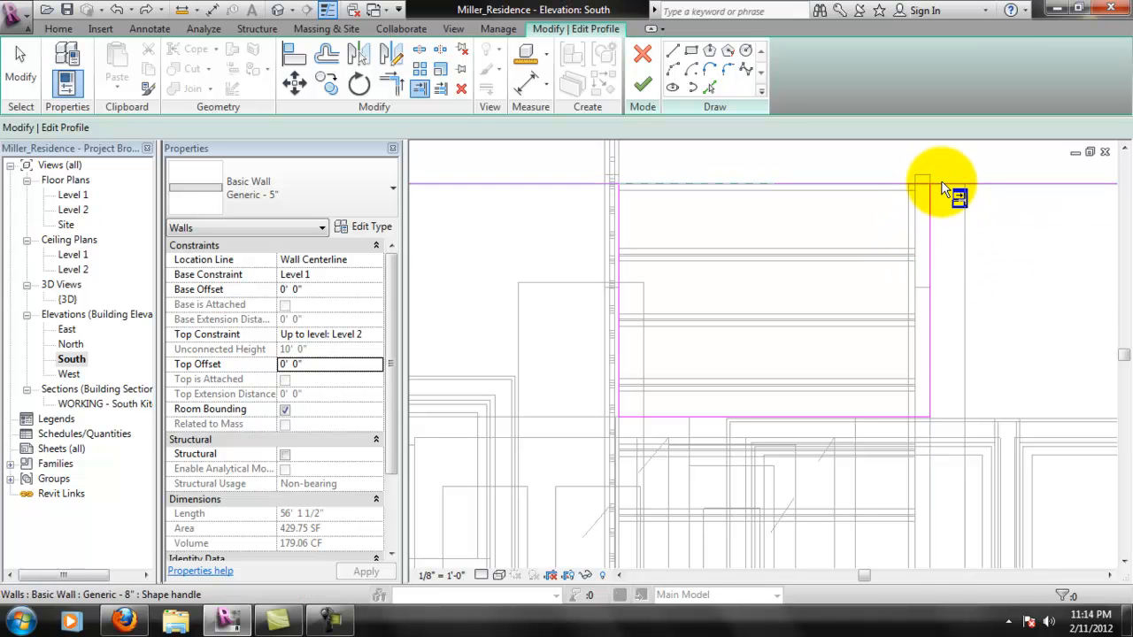
left_click(945, 184)
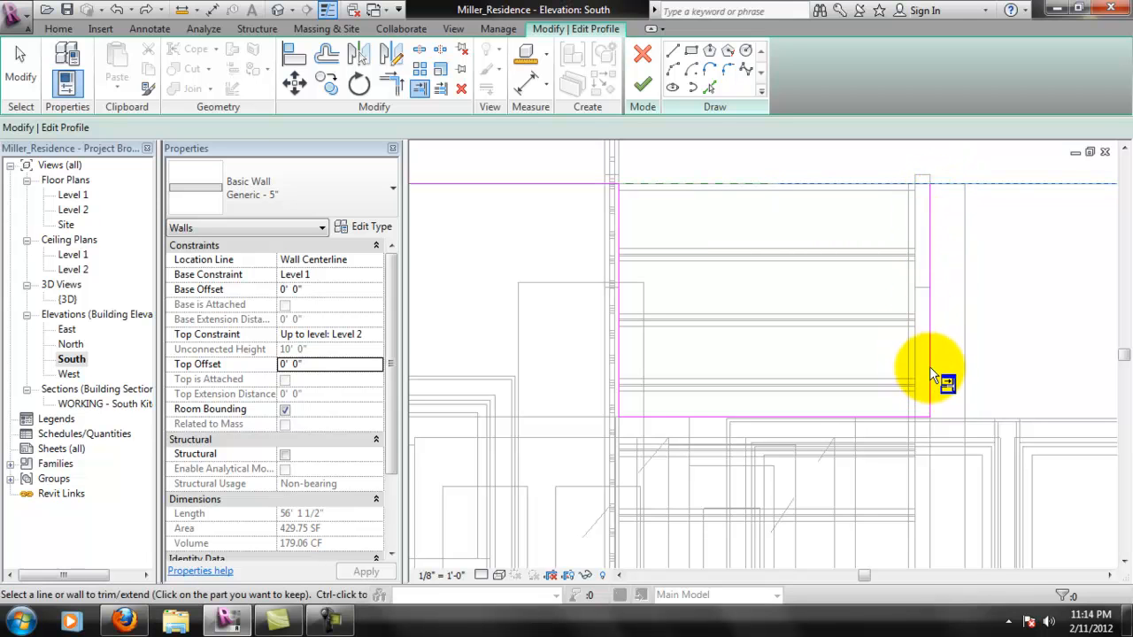
scroll(929, 202, "up", 3)
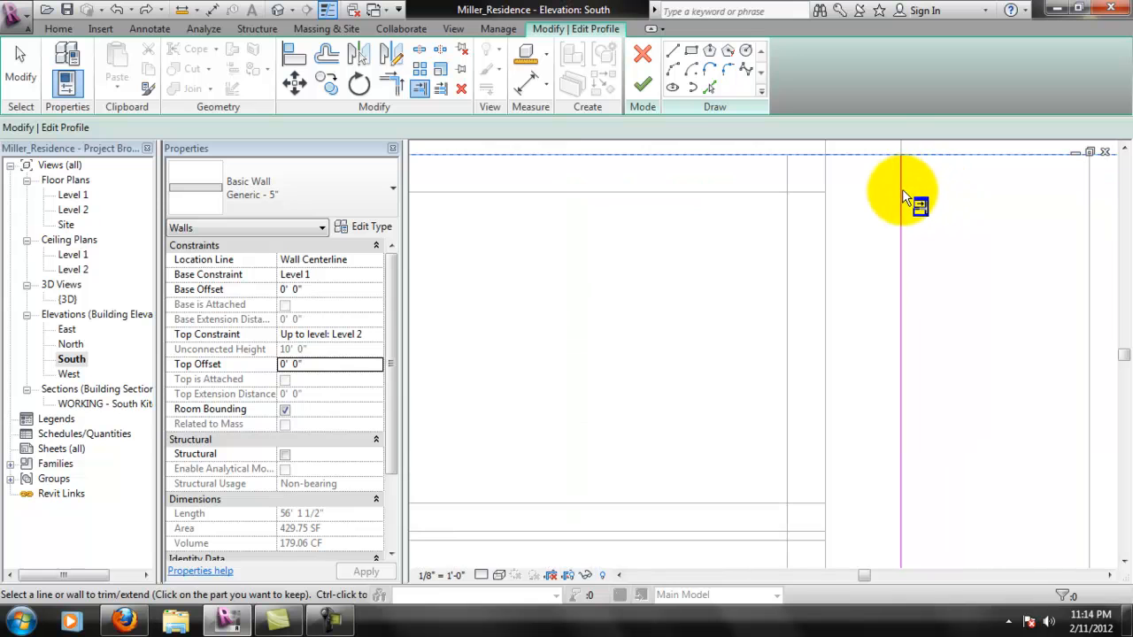
scroll(903, 205, "down", 3)
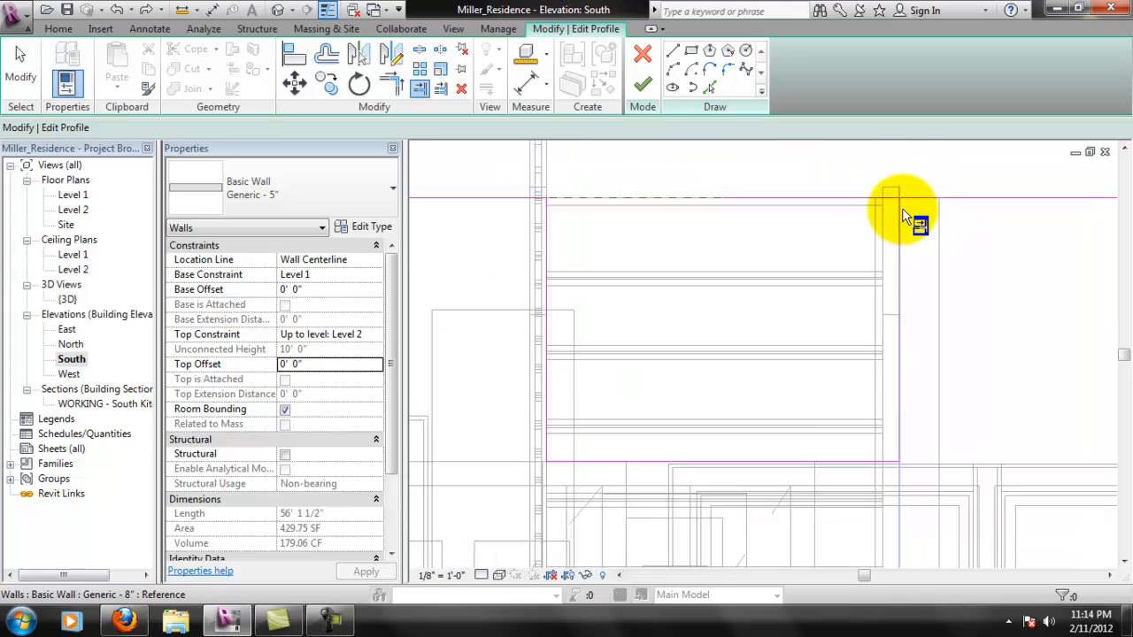
- Pull the loose end of the right top line back to the notch's right corner and finish the wall profile
left_click(871, 202)
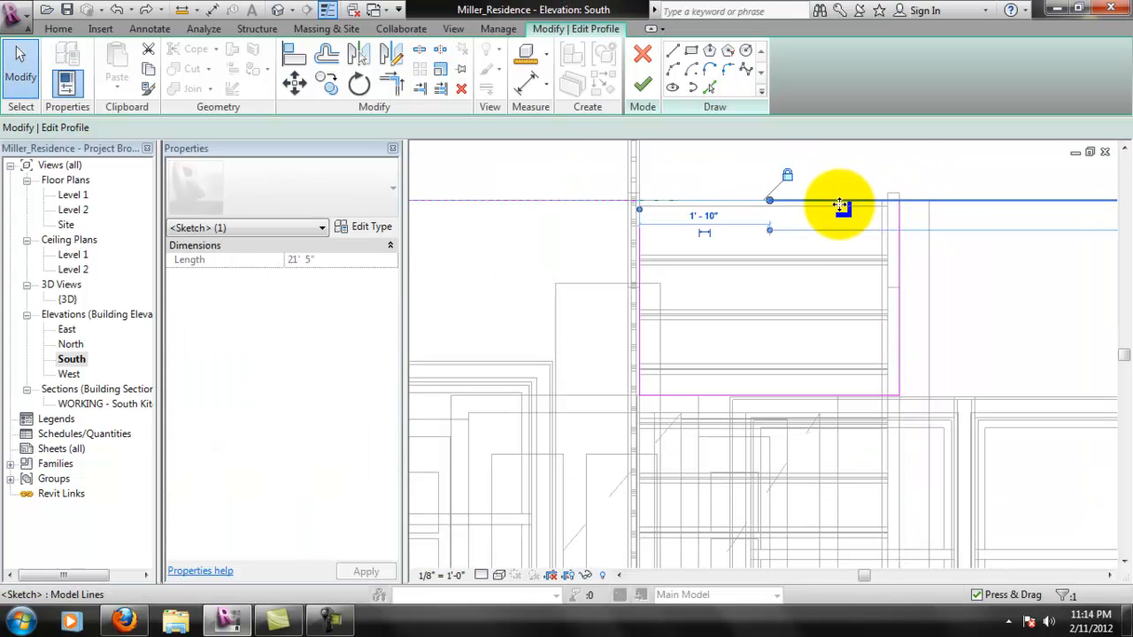
mouse_move(775, 204)
left_mouse_down()
mouse_move(799, 192)
mouse_move(911, 202)
mouse_move(825, 233)
left_mouse_up()
left_click(855, 167)
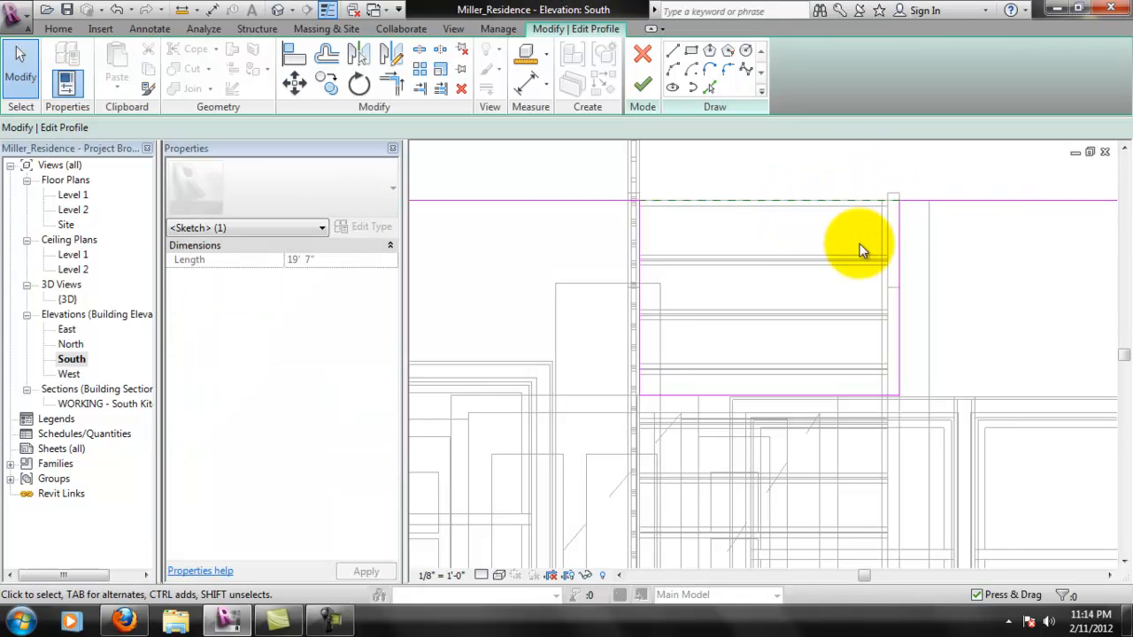
scroll(785, 225, "down", 1)
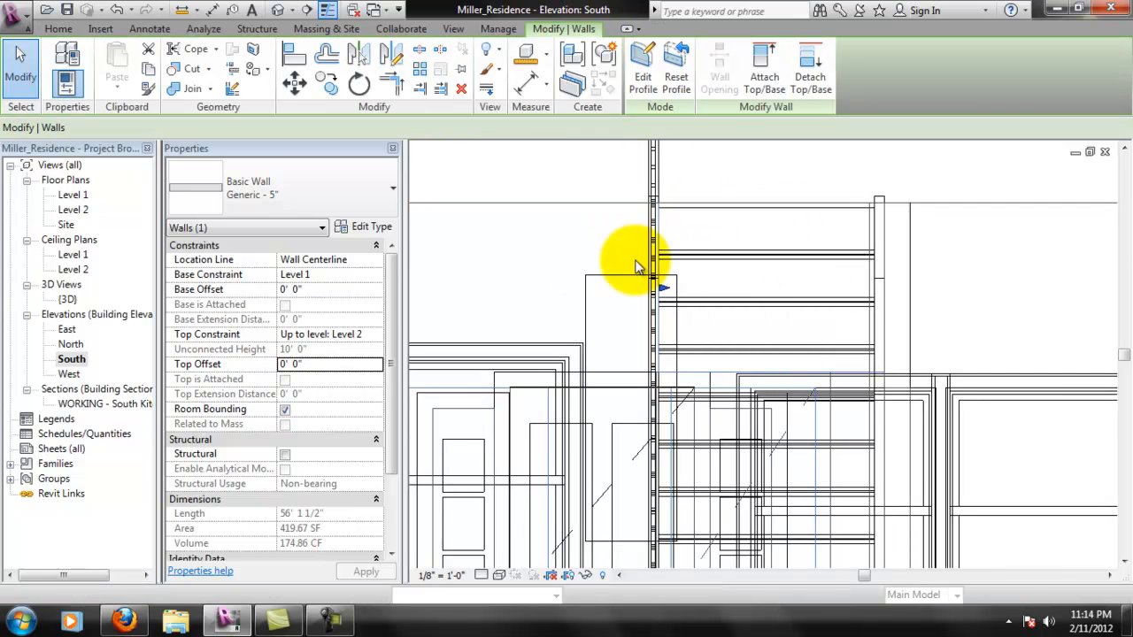
- Examine the new wall opening around the upper end of the stairs from both sides in the 3D view
scroll(630, 268, "down", 1)
double_click(67, 299)
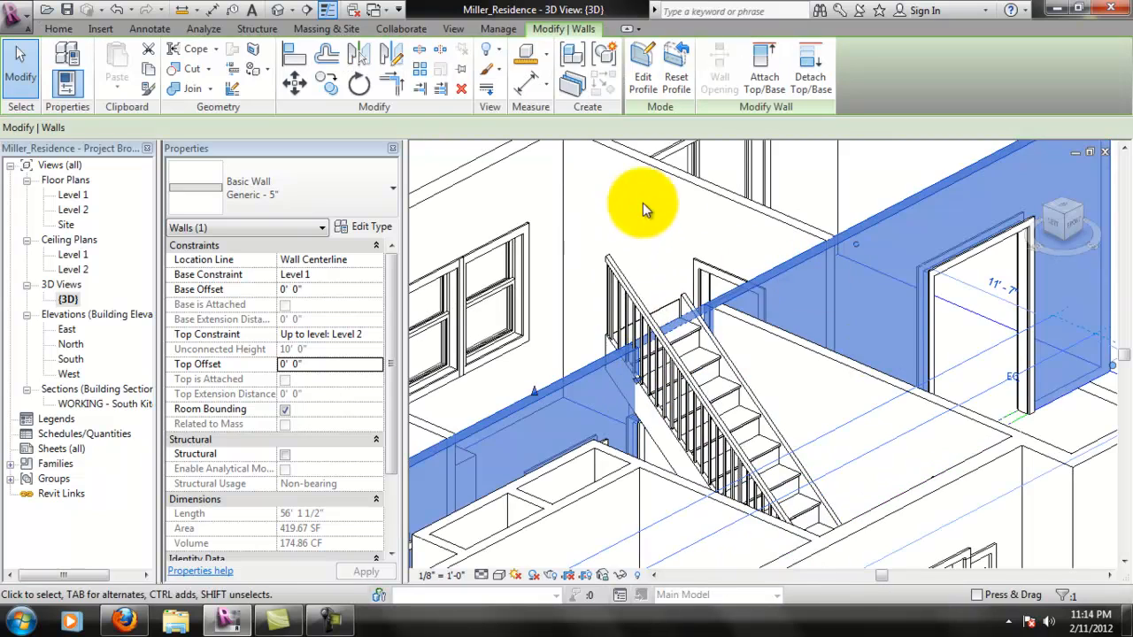
scroll(488, 225, "down", 1)
left_click(451, 172)
scroll(655, 292, "up", 3)
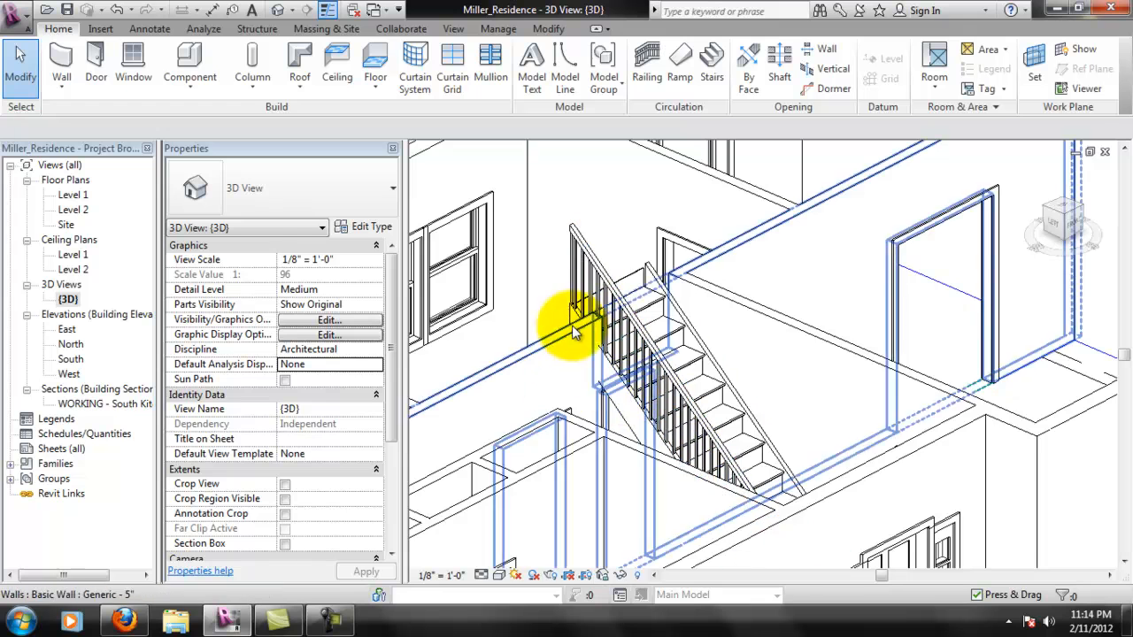
middle_click_drag(619, 351, 839, 339)
middle_click_drag(725, 367, 864, 360)
scroll(575, 402, "up", 2)
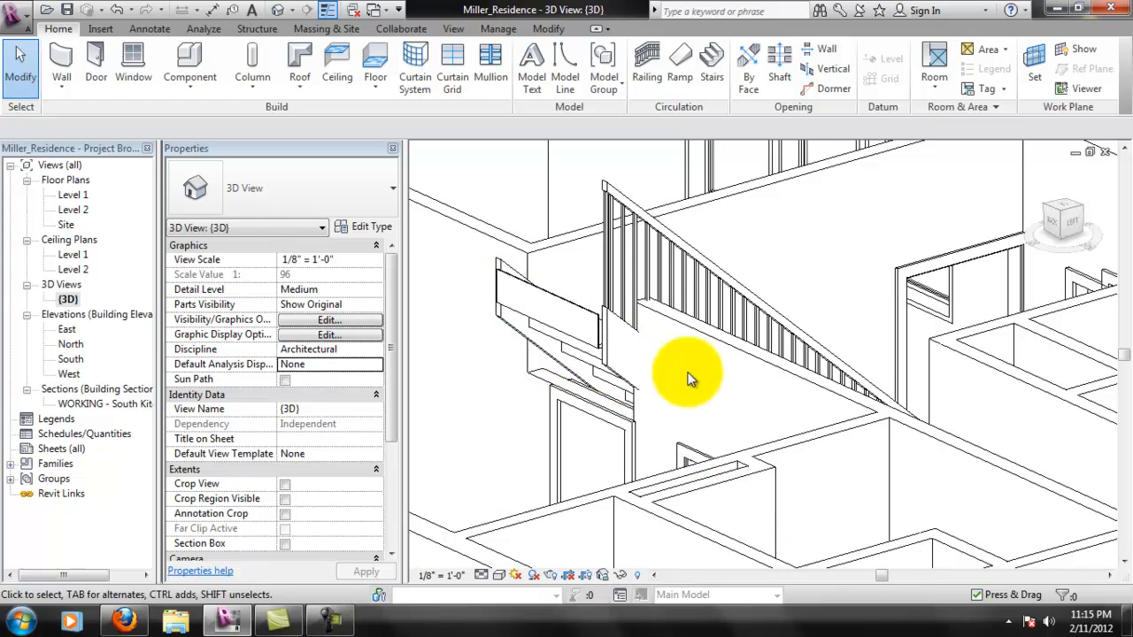
middle_click_drag(620, 397, 628, 397)
middle_click_drag(734, 386, 770, 428, "shift")
middle_click_drag(899, 403, 707, 389)
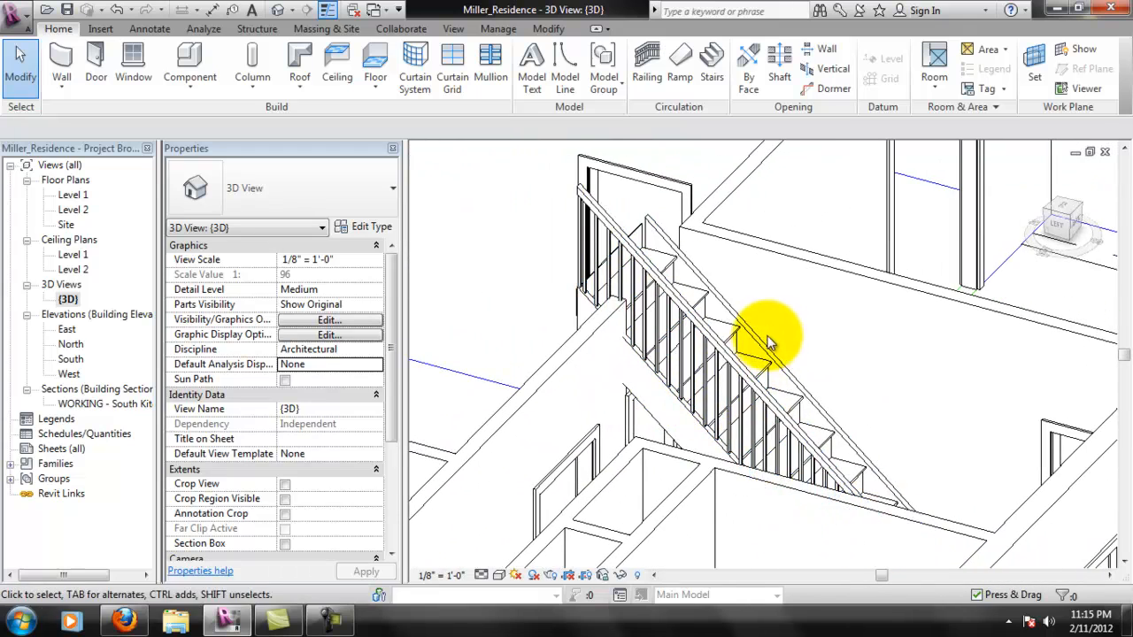
middle_click_drag(792, 404, 682, 348)
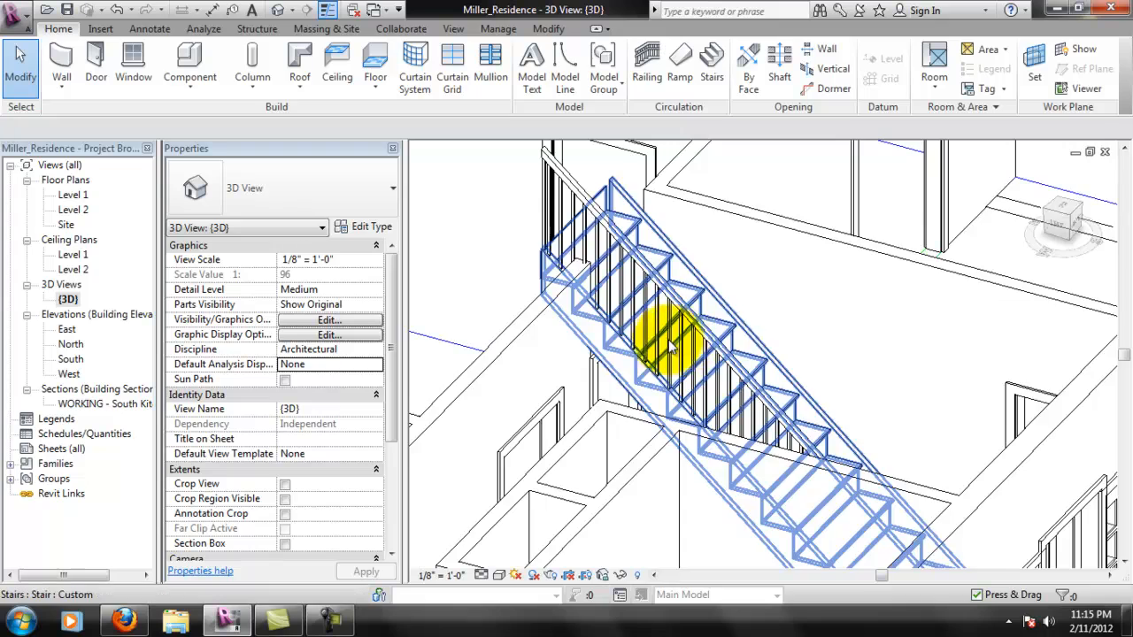
- Examine the staircase, its railing and the open space beneath it from several angles in the 3D view
scroll(758, 368, "down", 5)
middle_click_drag(851, 427, 951, 452)
scroll(667, 401, "up", 1)
middle_click_drag(671, 416, 629, 440)
scroll(652, 447, "up", 1)
scroll(646, 441, "up", 1)
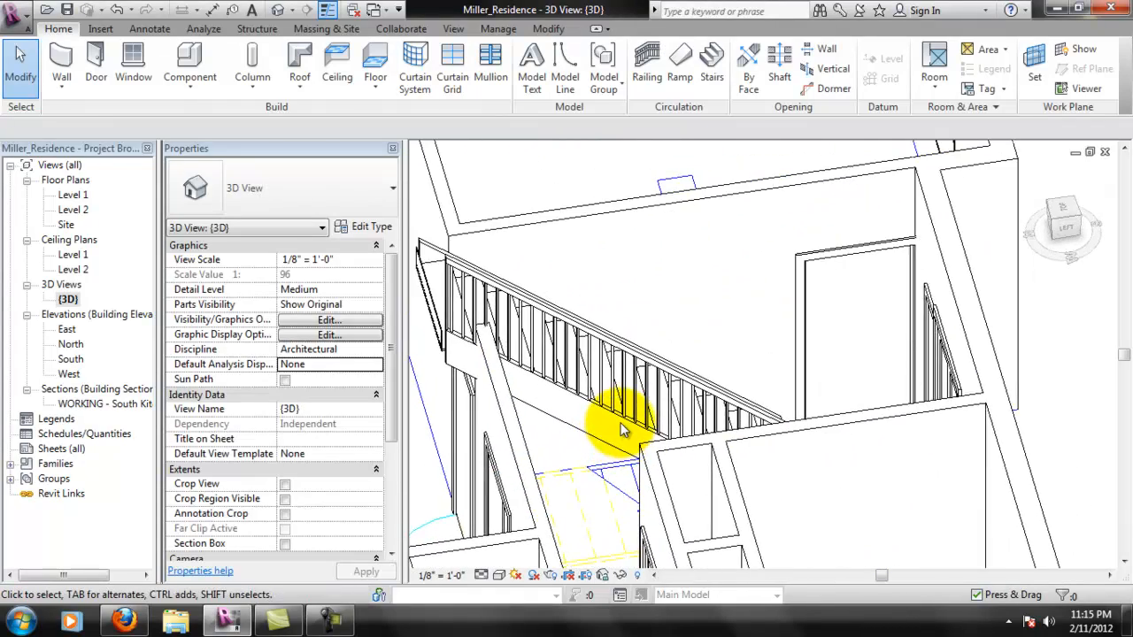
scroll(621, 431, "down", 1)
middle_click_drag(706, 431, 607, 455, "shift")
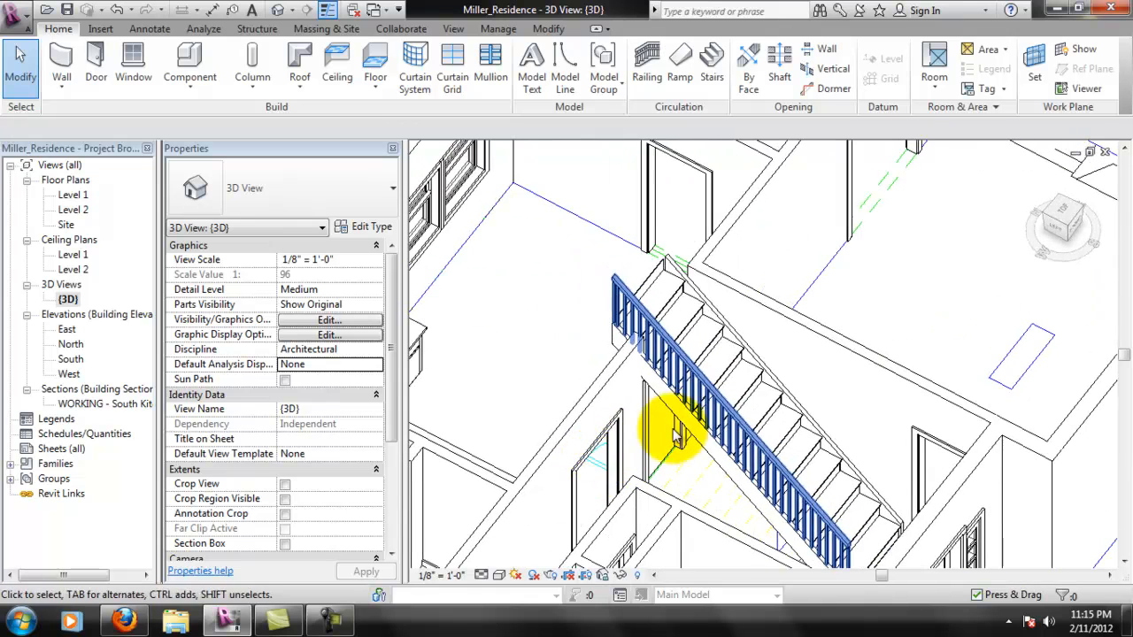
key("Tab")
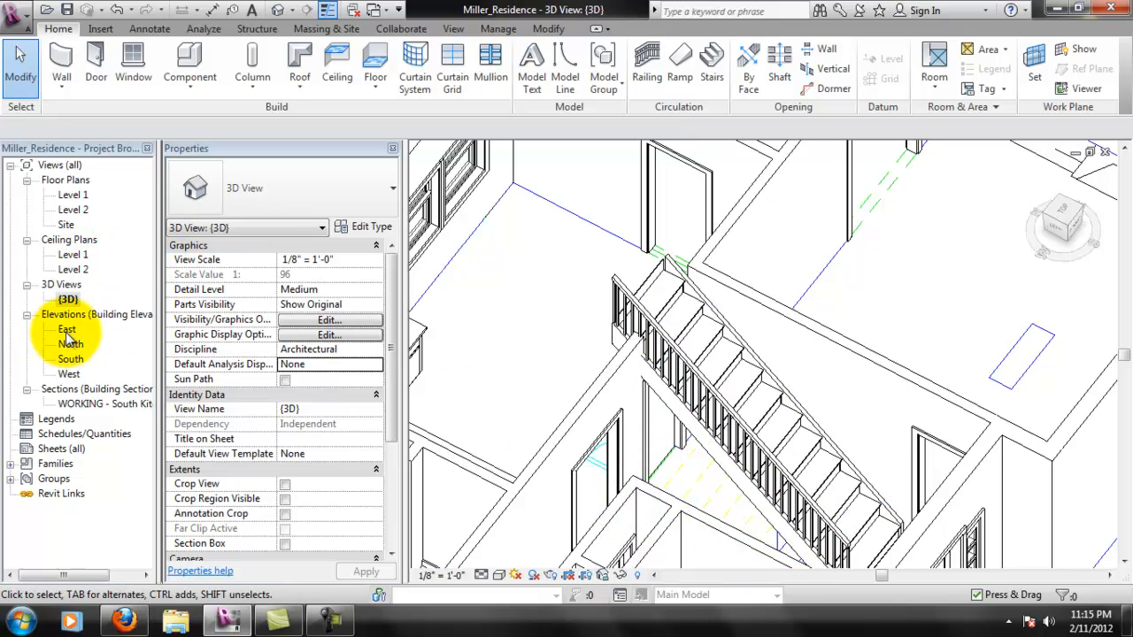
- On the Level 1 plan, draw a Generic - 5" wall up to Level 2 along the stairs' foyer side, from the rear wall to the bottom riser
double_click(78, 196)
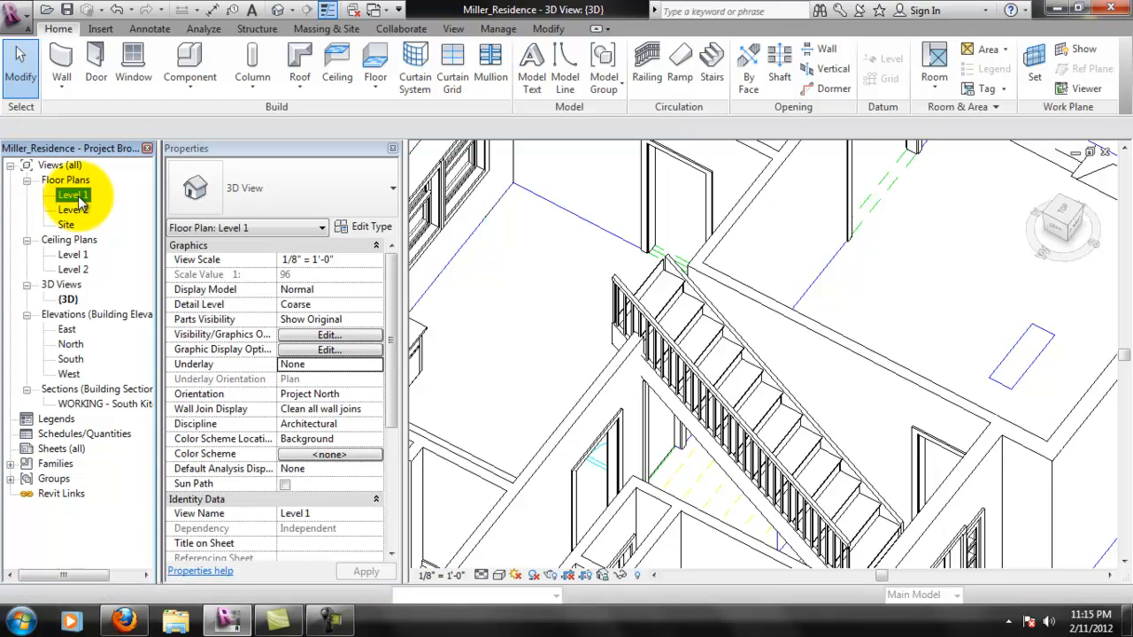
left_click(61, 62)
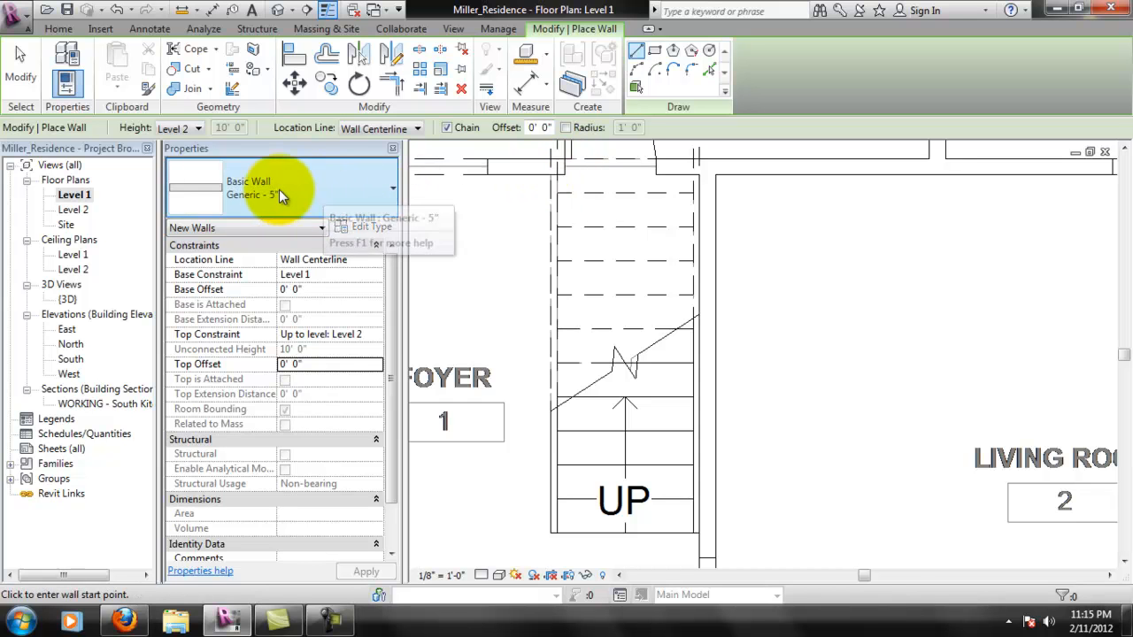
scroll(562, 184, "up", 4)
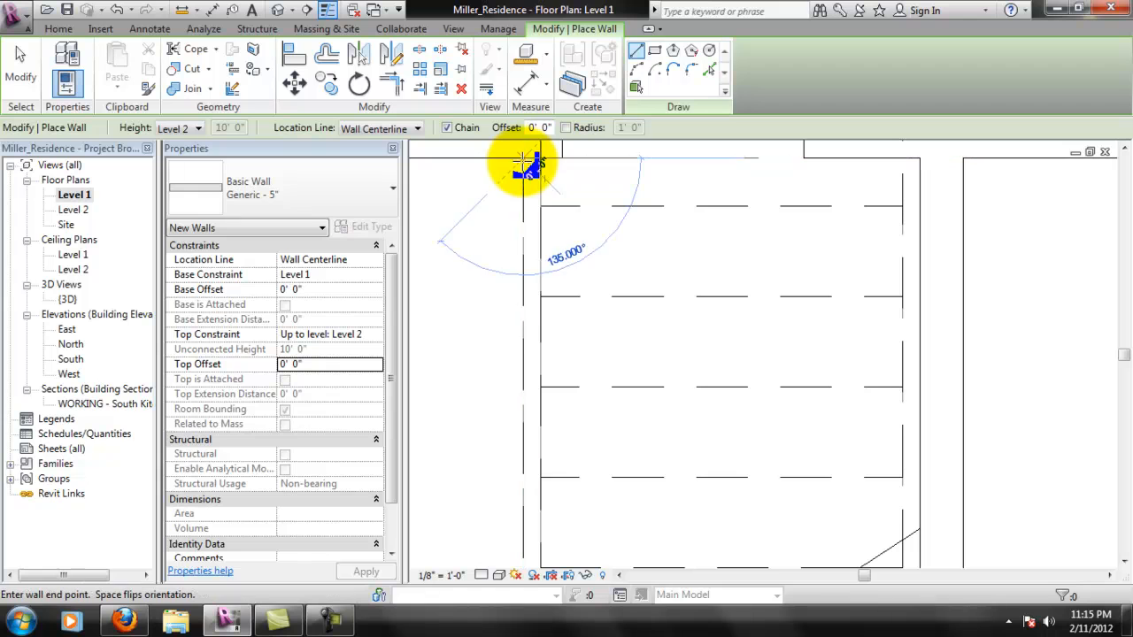
left_click(524, 163)
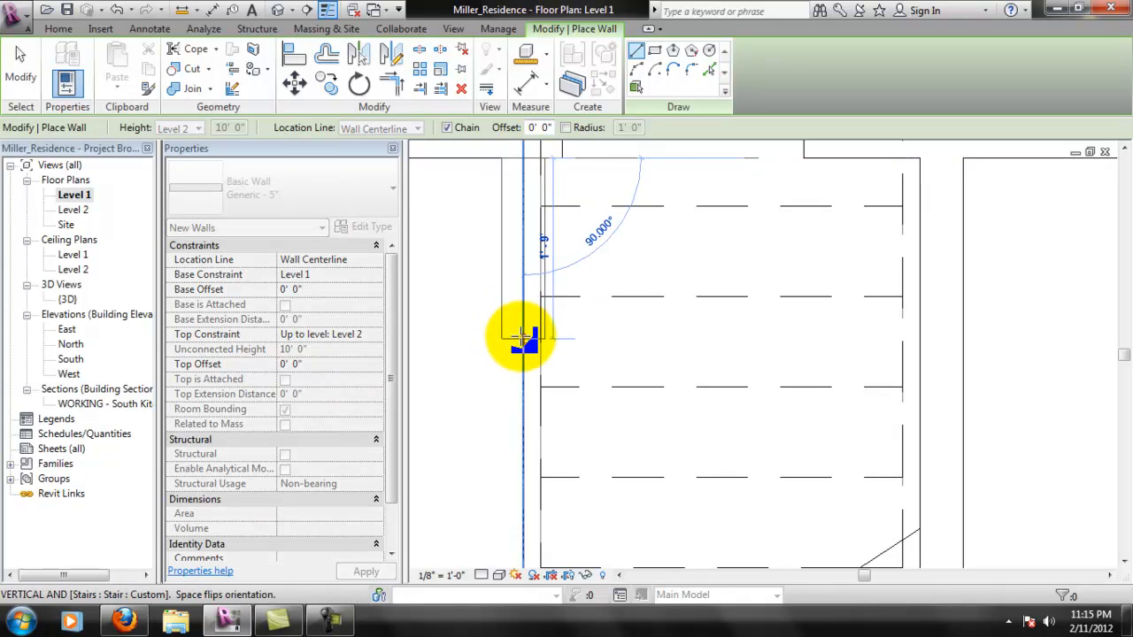
scroll(524, 341, "down", 2)
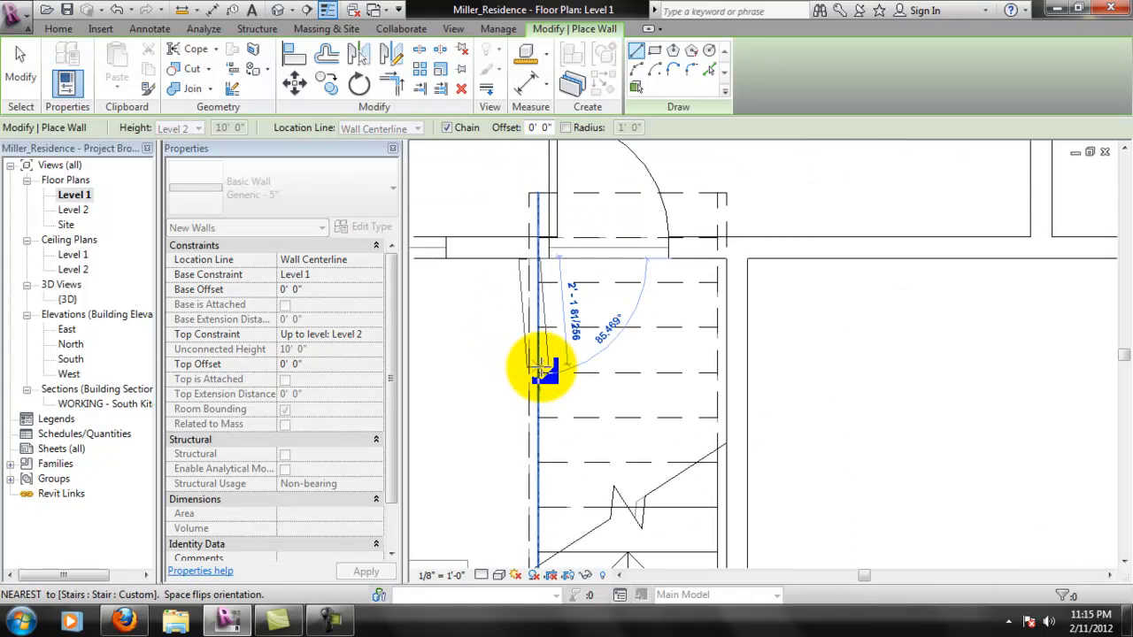
middle_click_drag(538, 463, 576, 392)
middle_click_drag(575, 437, 572, 401)
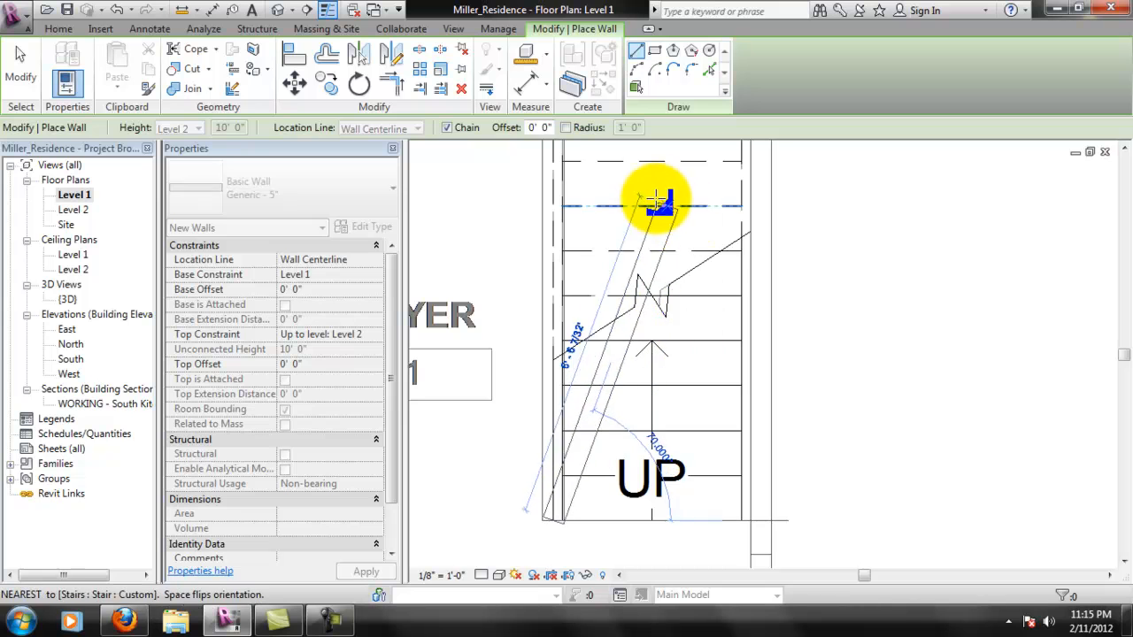
key("Escape")
middle_click_drag(630, 246, 625, 286)
key("Escape")
- Check the new wall's join with the rear wall in plan and its height against the stairs in 3D
scroll(577, 188, "up", 1)
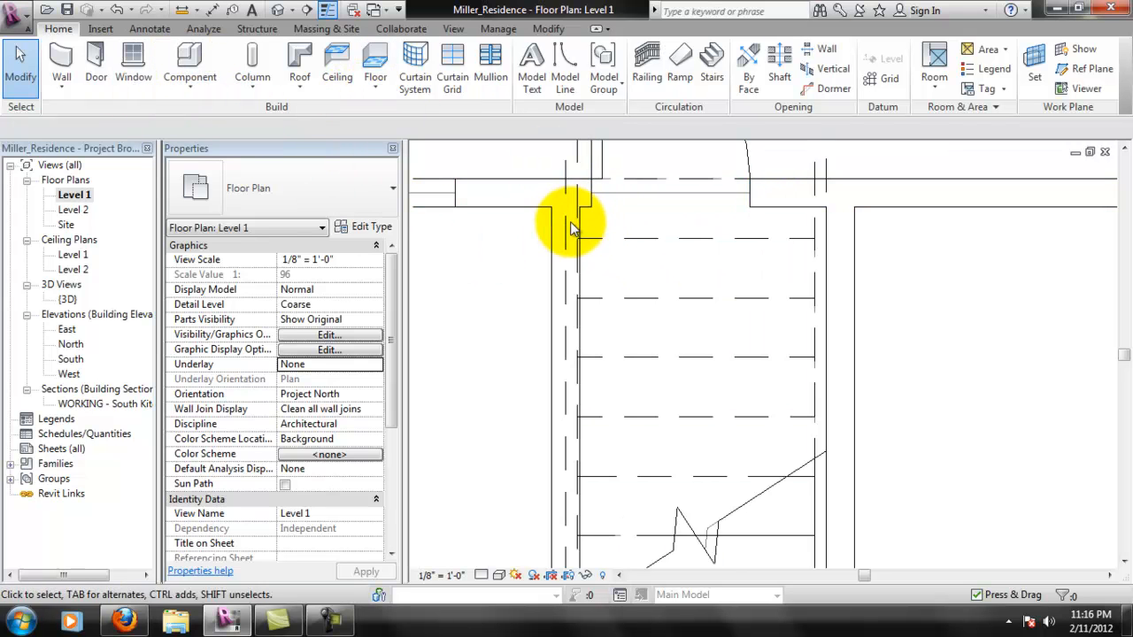
scroll(557, 274, "down", 4)
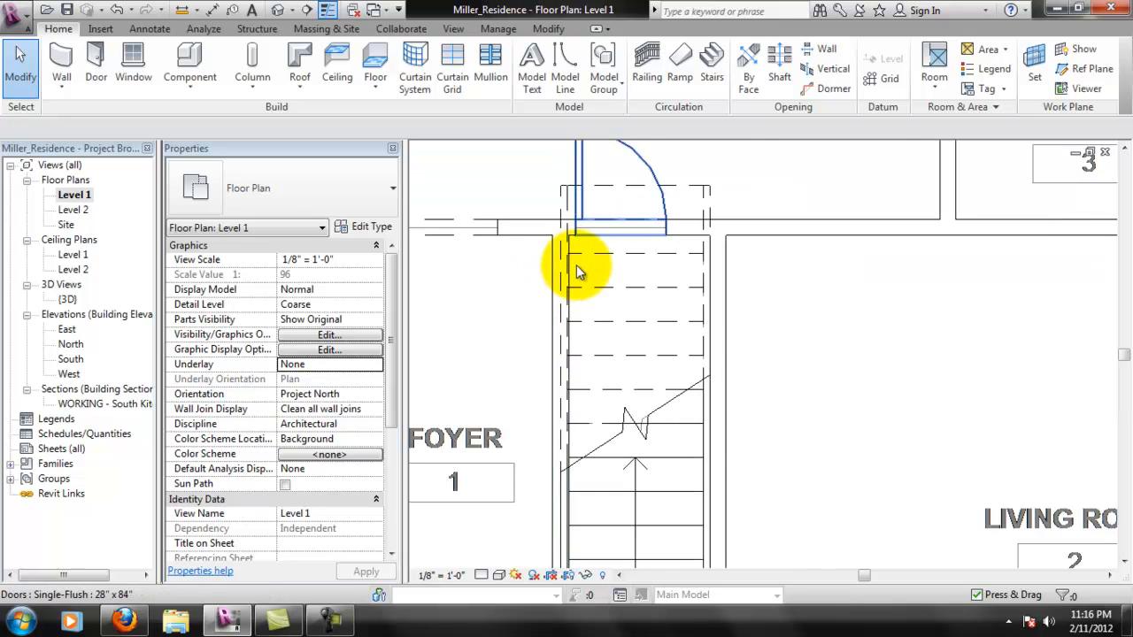
middle_click_drag(556, 293, 693, 280)
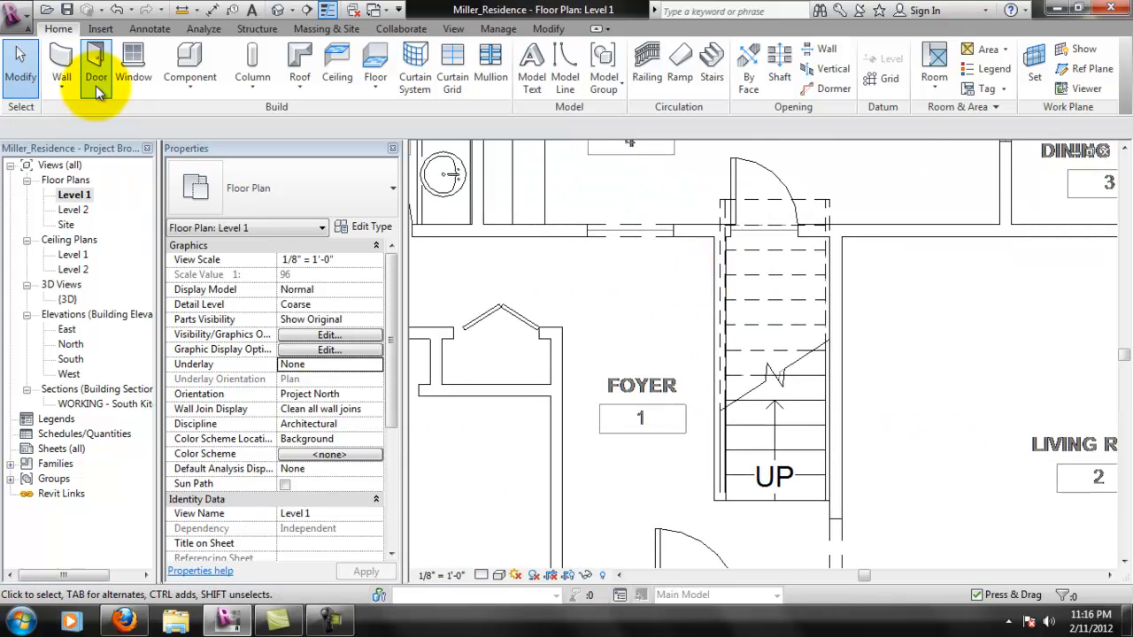
double_click(68, 299)
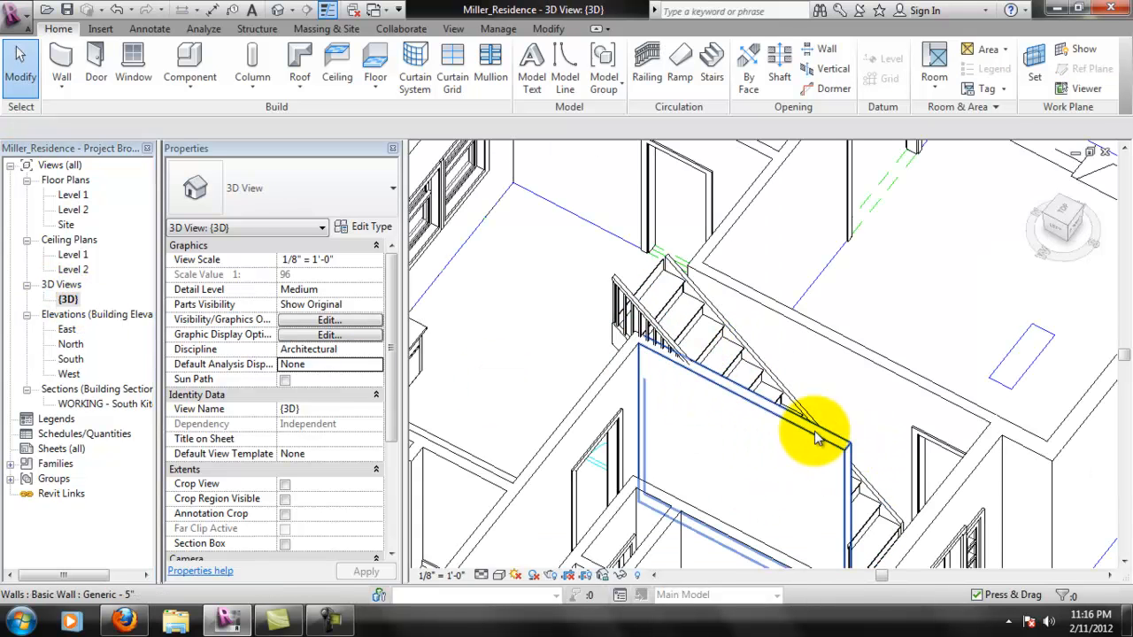
middle_click_drag(791, 430, 796, 384)
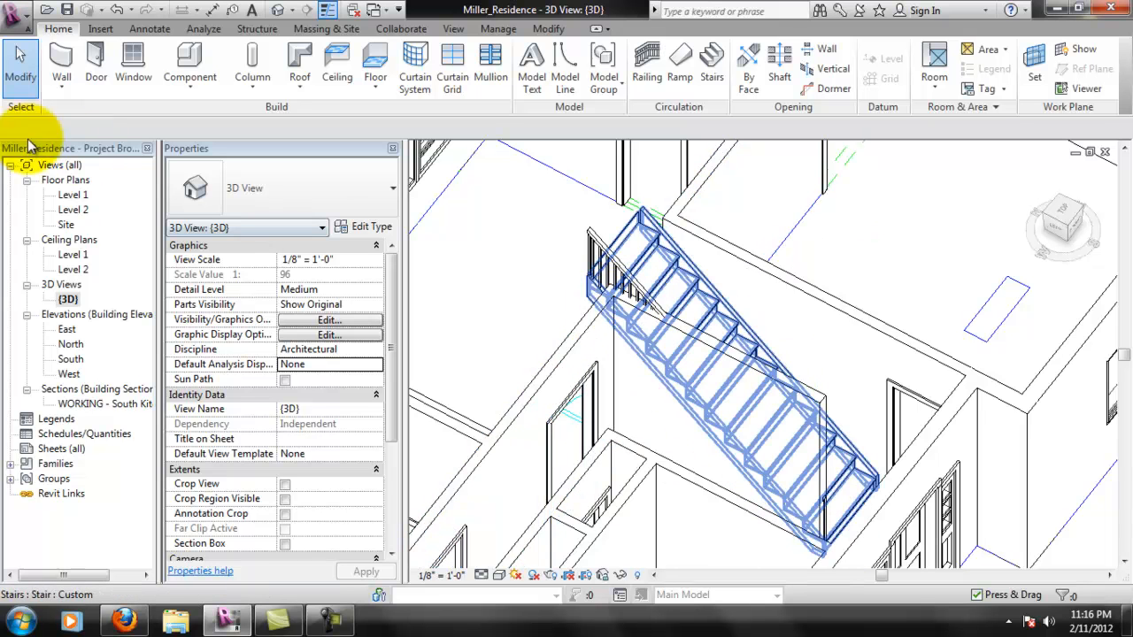
- On the Level 1 plan, place a building section through the foyer from the kitchen to the front door, looking toward the stairs
left_click(89, 198)
double_click(88, 198)
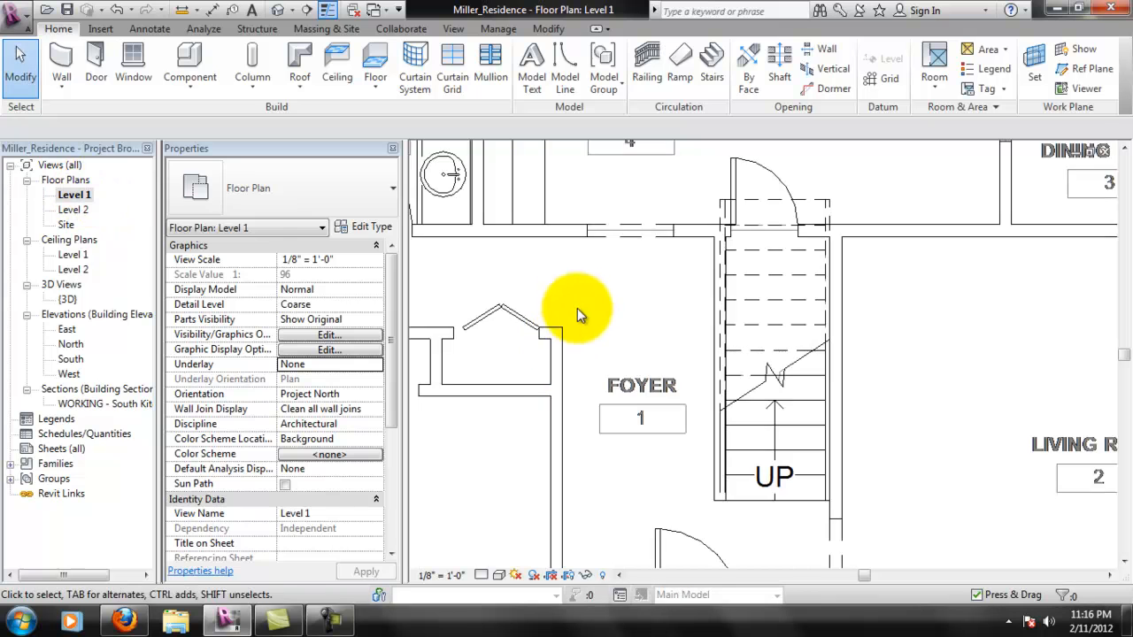
middle_click_drag(722, 337, 584, 294)
scroll(552, 286, "down", 2)
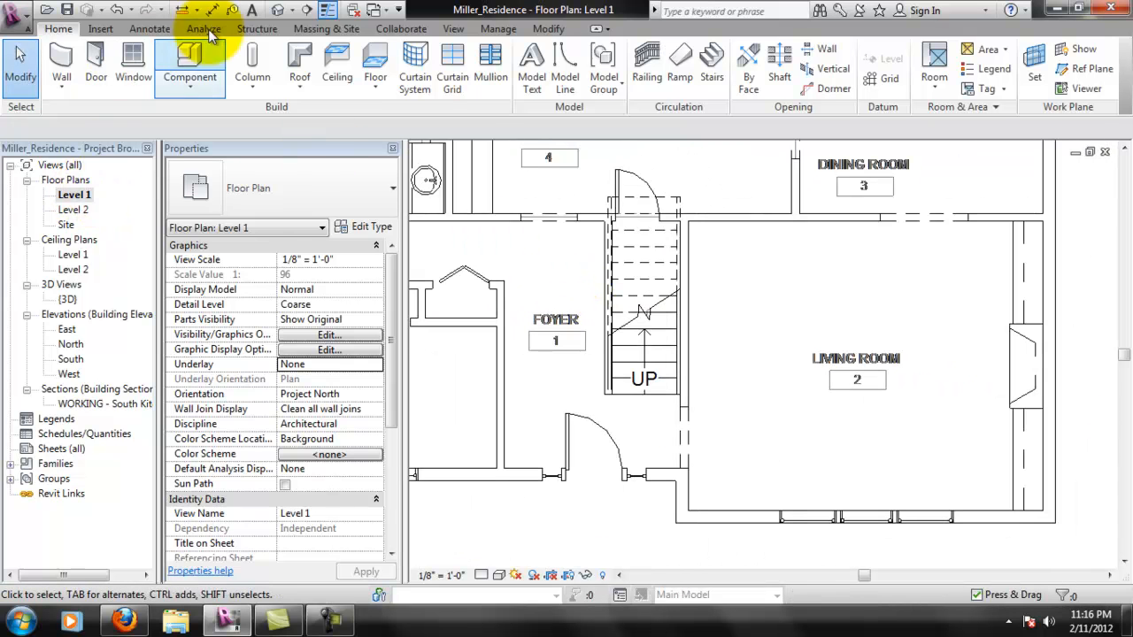
left_click(447, 28)
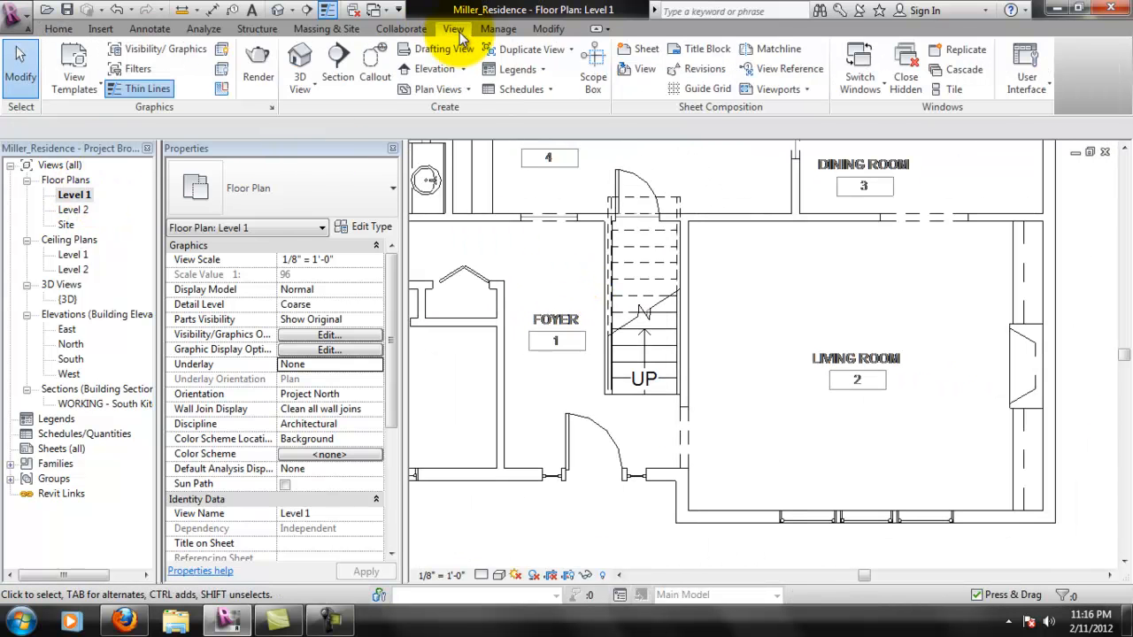
left_click(352, 71)
left_click(576, 186)
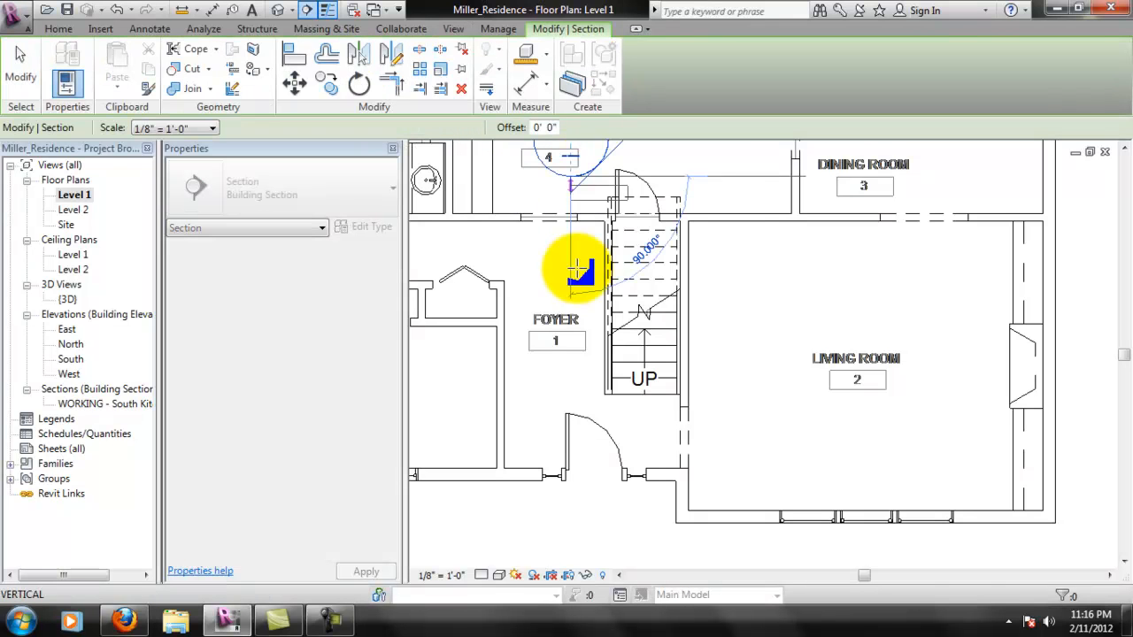
left_click(578, 436)
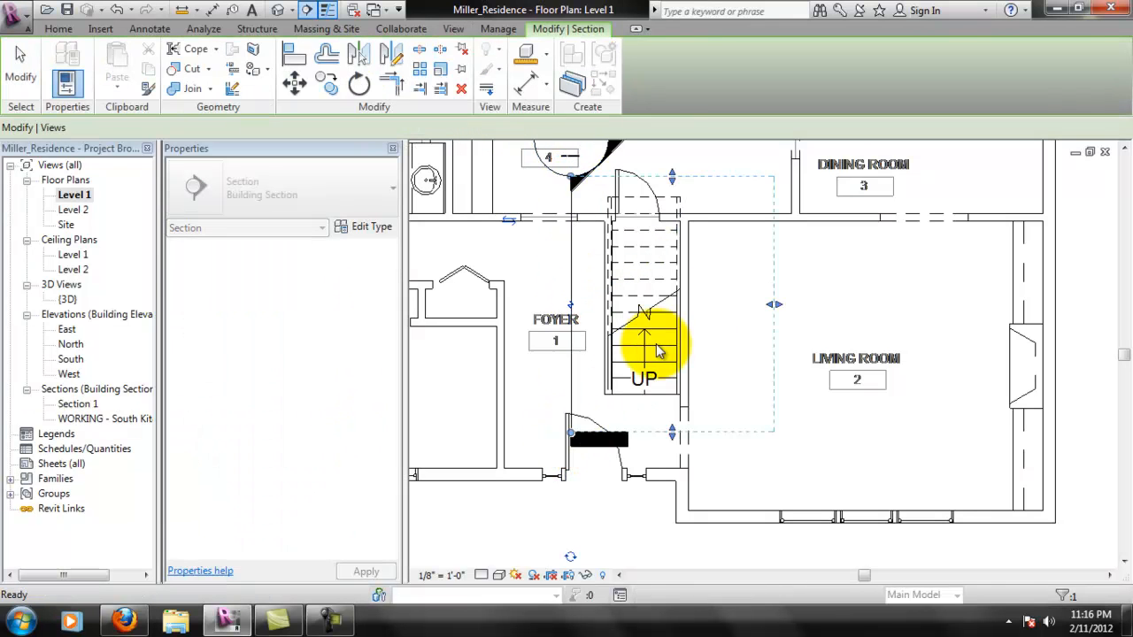
key("Escape")
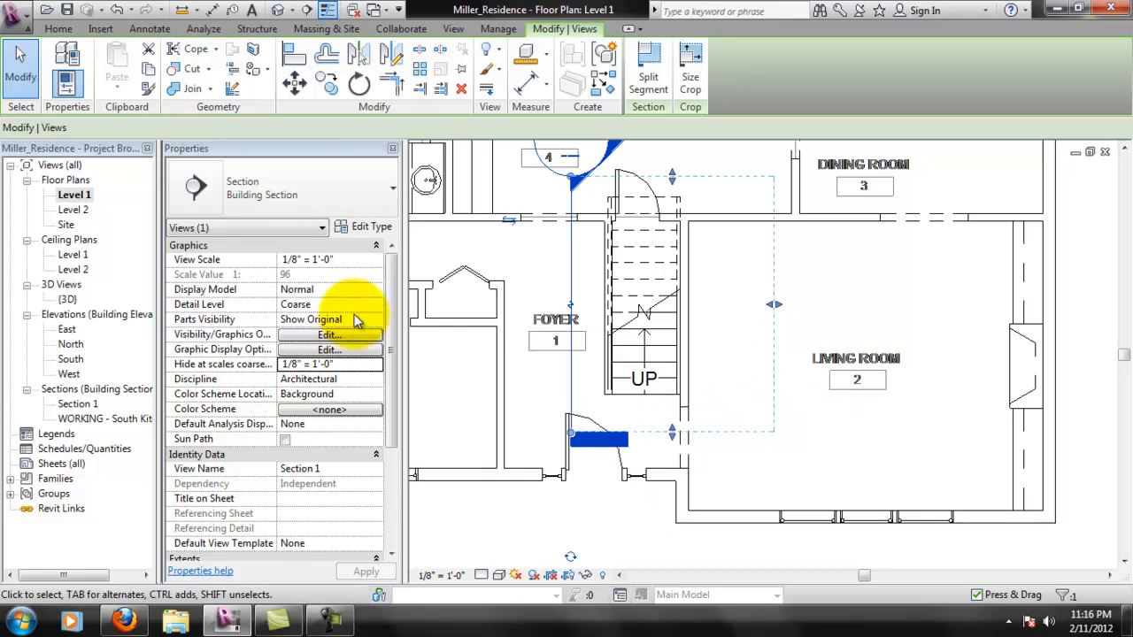
- Rename the new section view as WORKING - Stair Wall
left_click(320, 472)
left_click_drag(320, 472, 263, 469)
type("WORKING -")
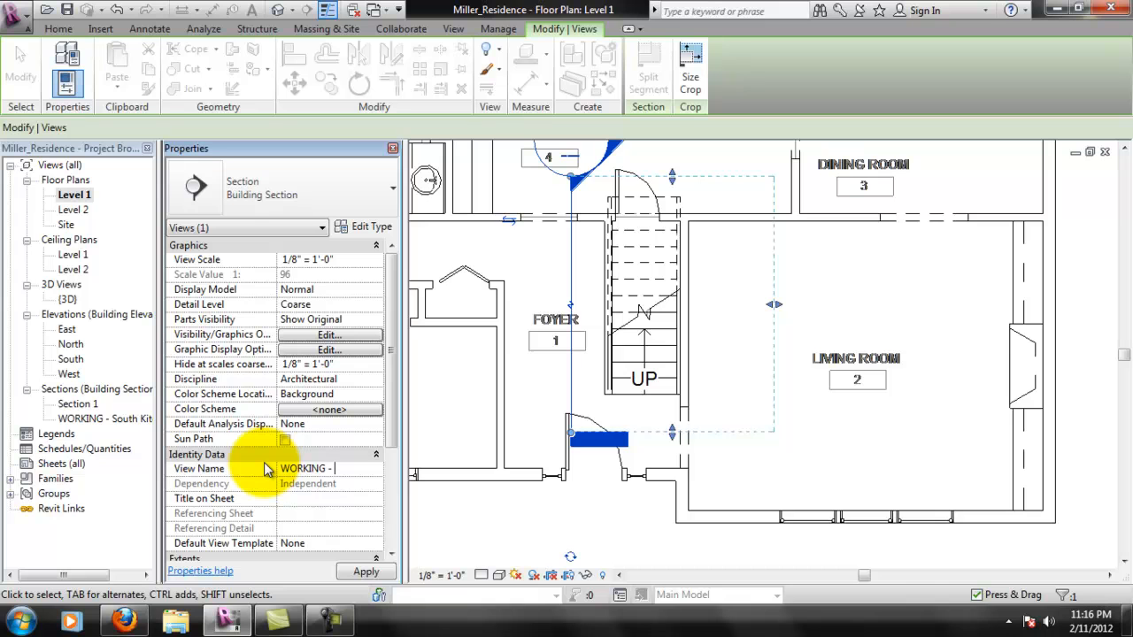
type("Stair Wall")
key("Return")
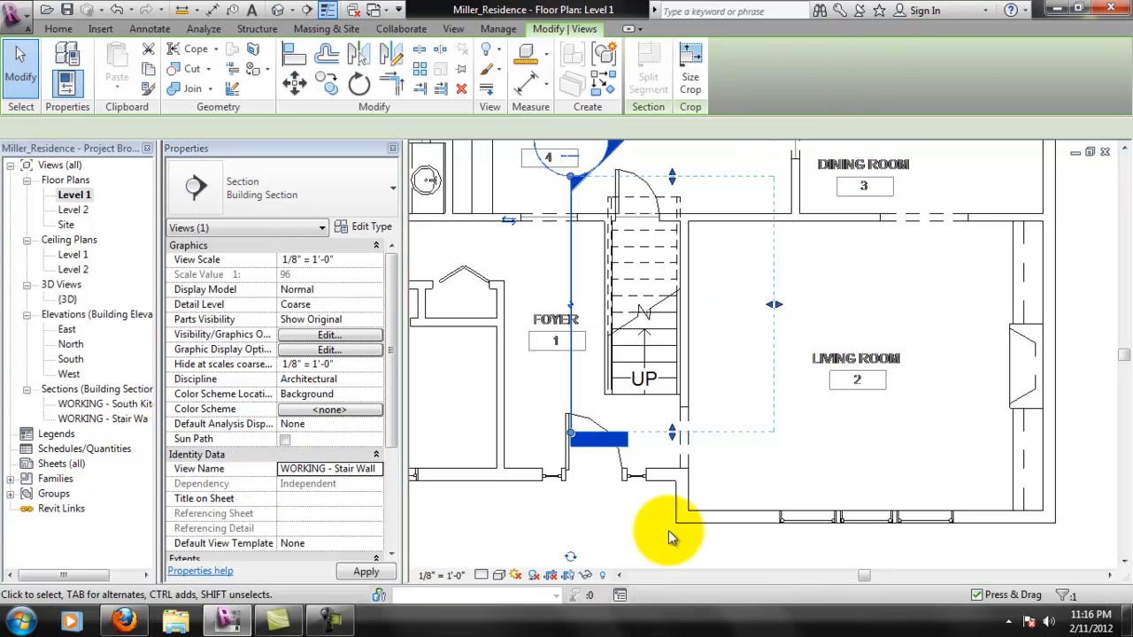
left_click(594, 519)
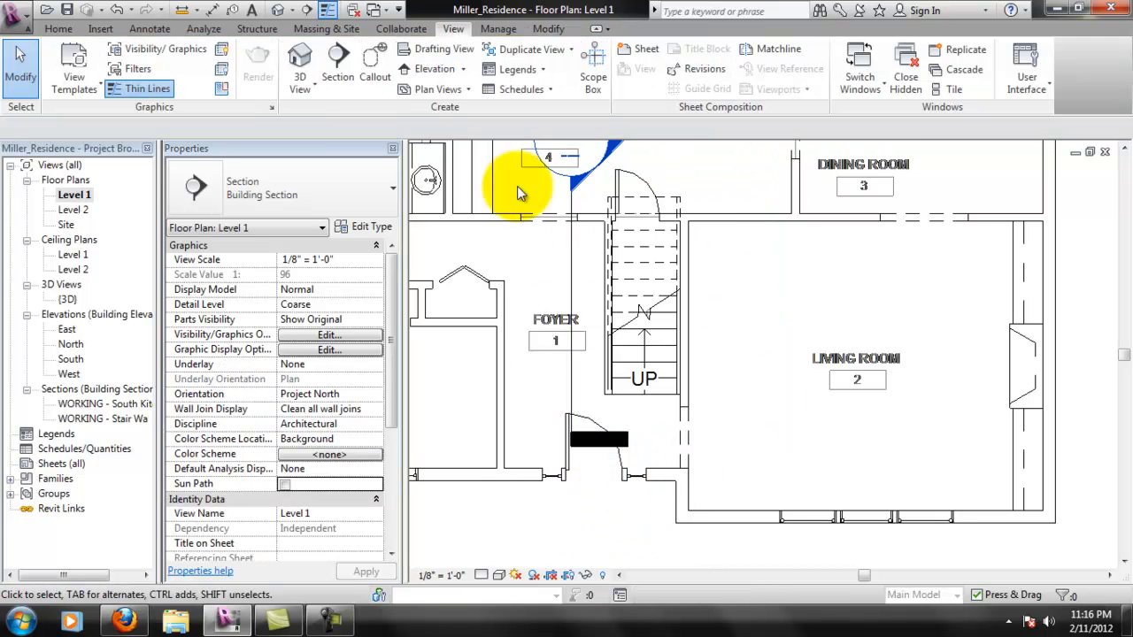
- Open the stair wall section view and start editing the profile of the Generic - 5" wall
middle_click_drag(629, 165, 626, 188)
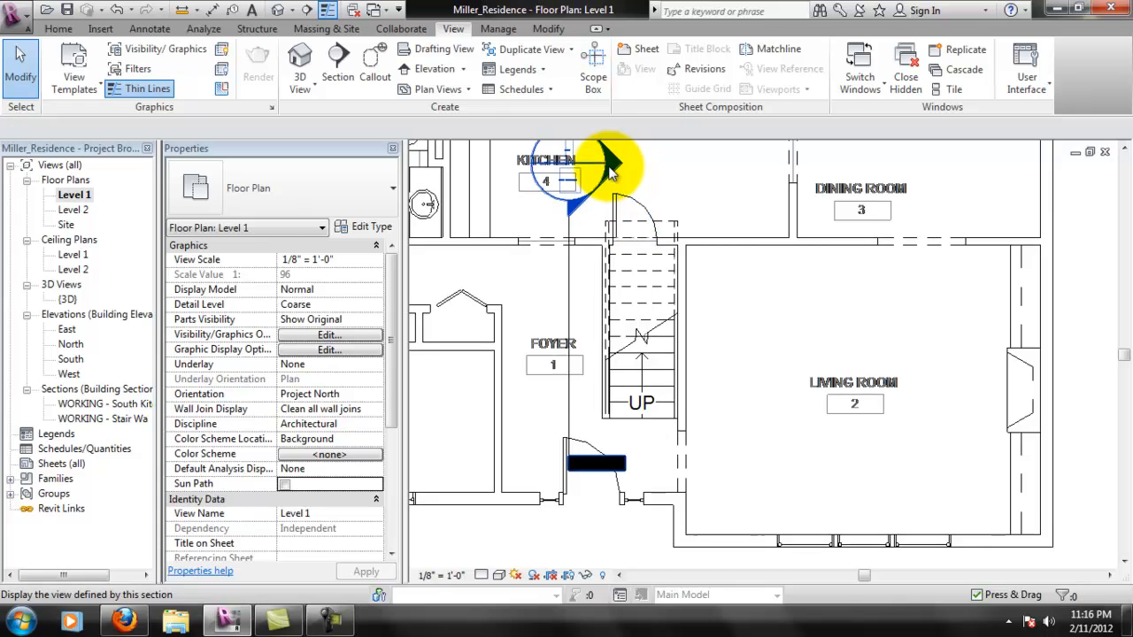
double_click(609, 170)
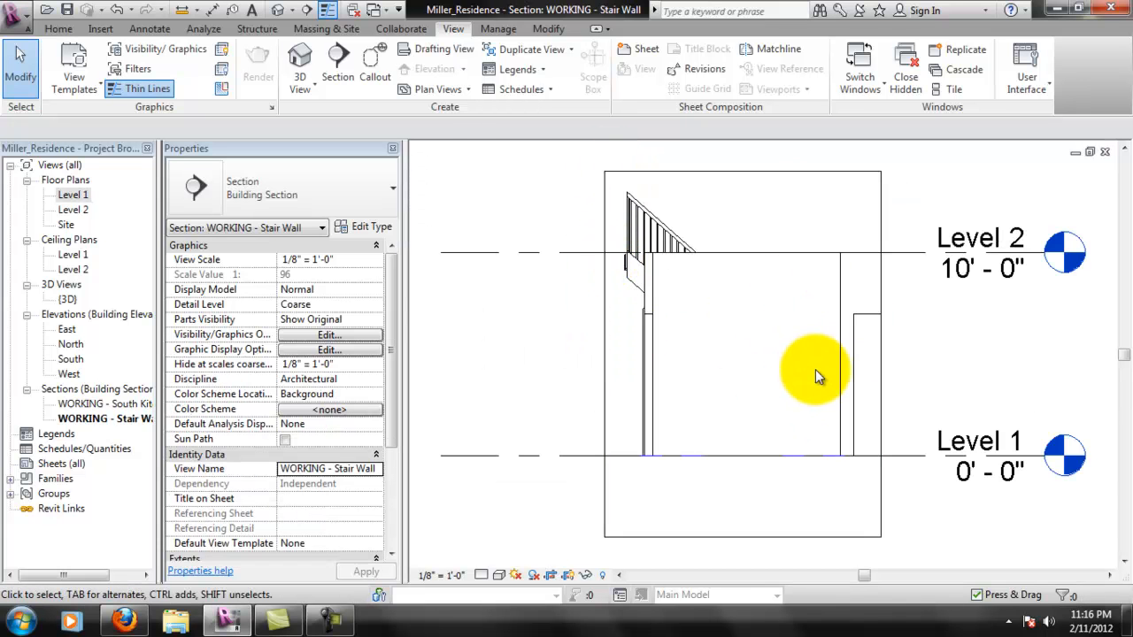
scroll(813, 369, "up", 3)
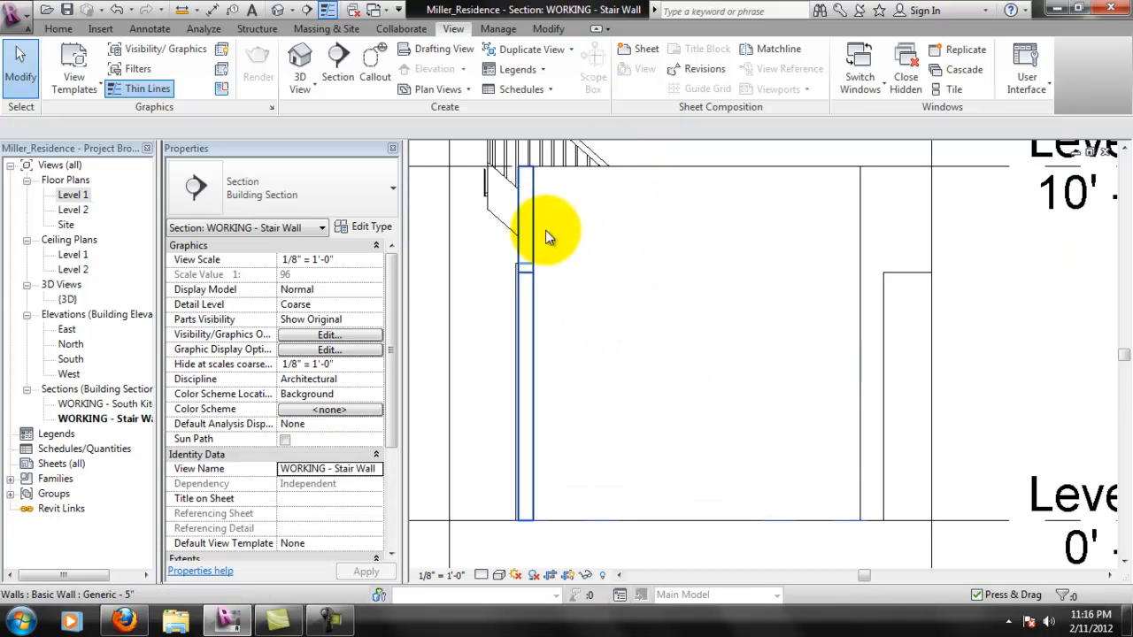
left_click(876, 221)
middle_click_drag(950, 245, 896, 292)
left_click(653, 84)
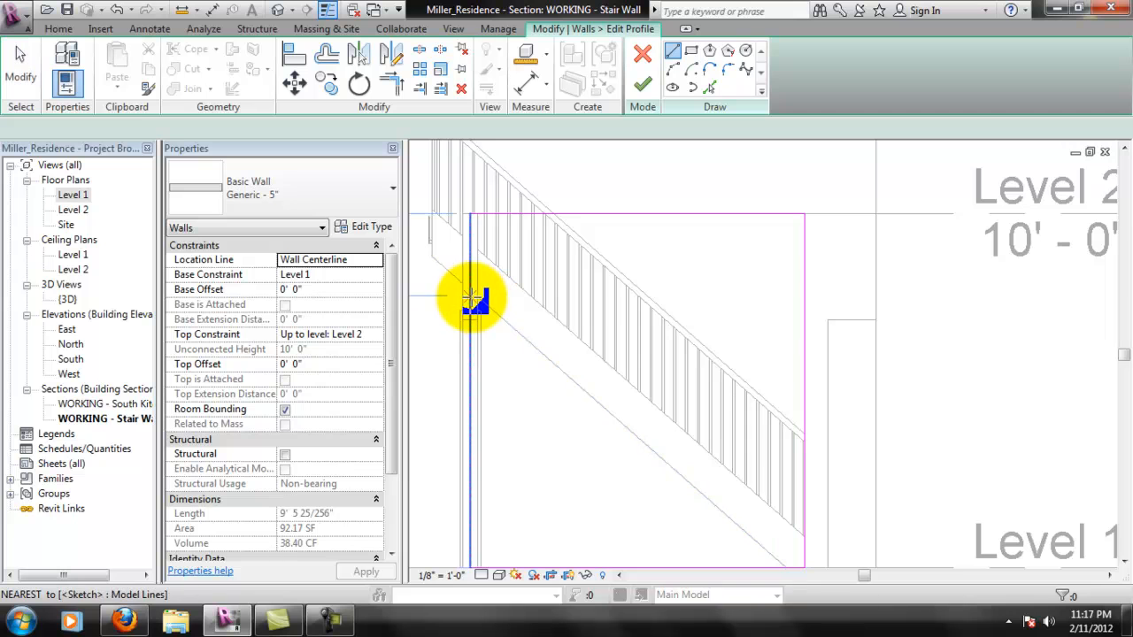
- Sketch a sloped profile line about 11' - 3 1/2" long along the underside of the stair stringer down to the Level 1 line
scroll(476, 295, "up", 2)
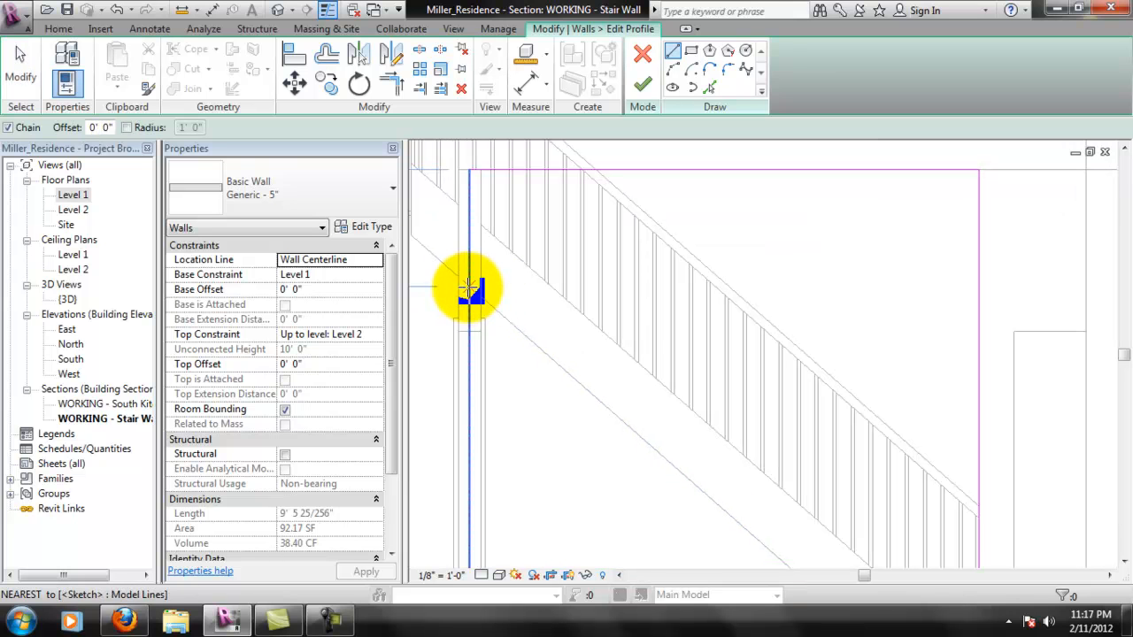
left_click(492, 308)
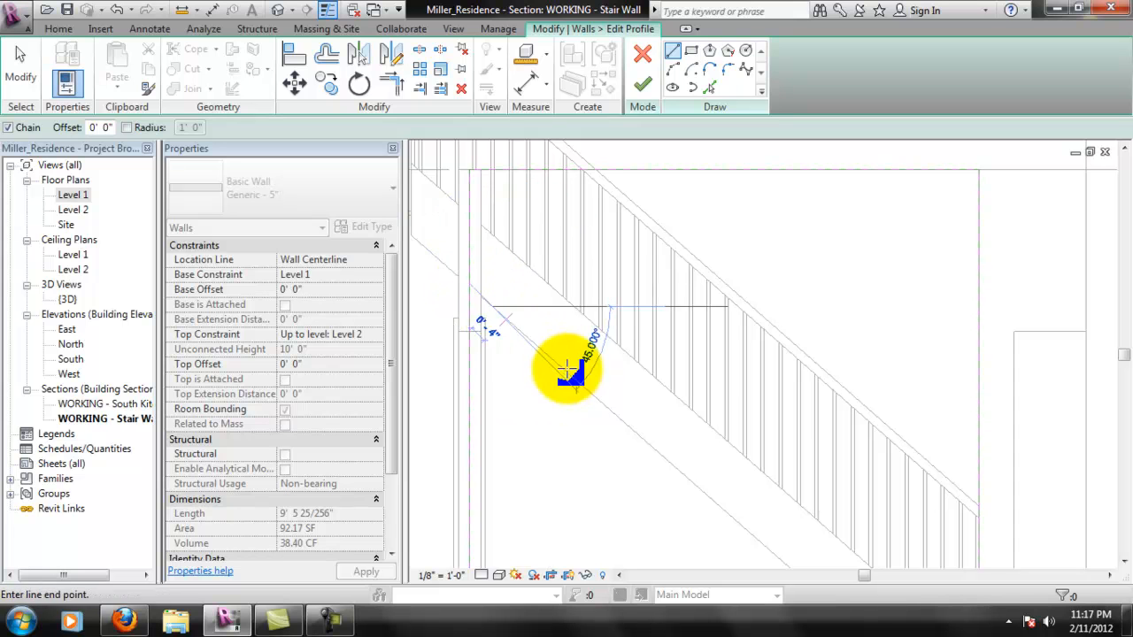
middle_click_drag(708, 496, 615, 310)
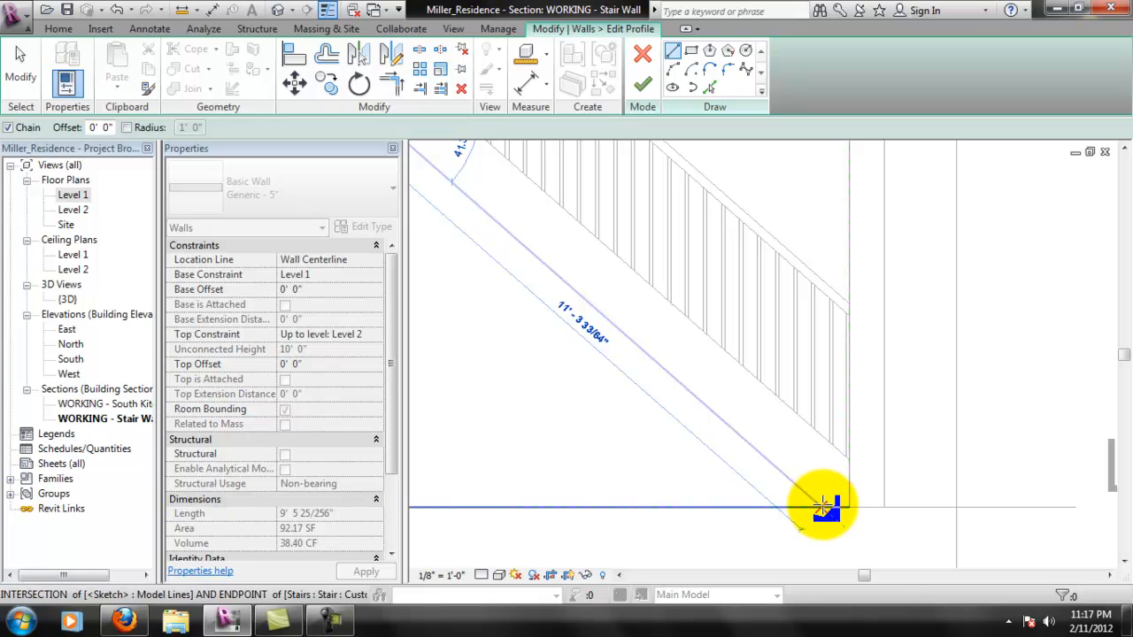
left_click(823, 505)
middle_click_drag(611, 392, 746, 445)
middle_click_drag(546, 285, 673, 381)
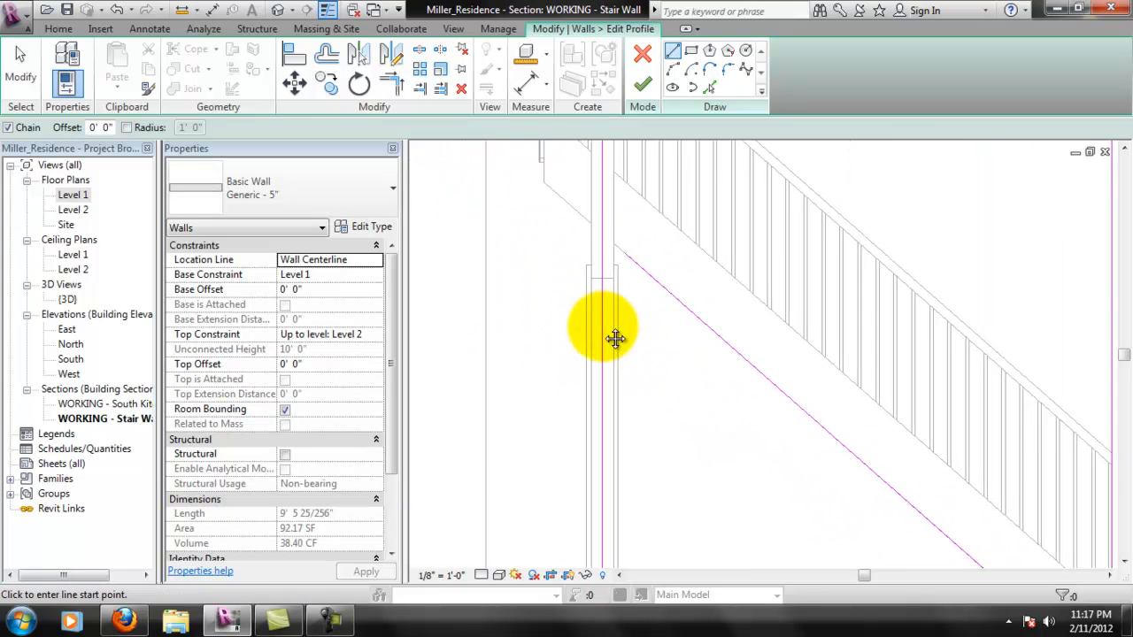
scroll(632, 235, "up", 1)
middle_click_drag(632, 232, 629, 292)
- Extend the upper end of the sloped line to the wall profile's vertical edge at the rear wall
key("Escape")
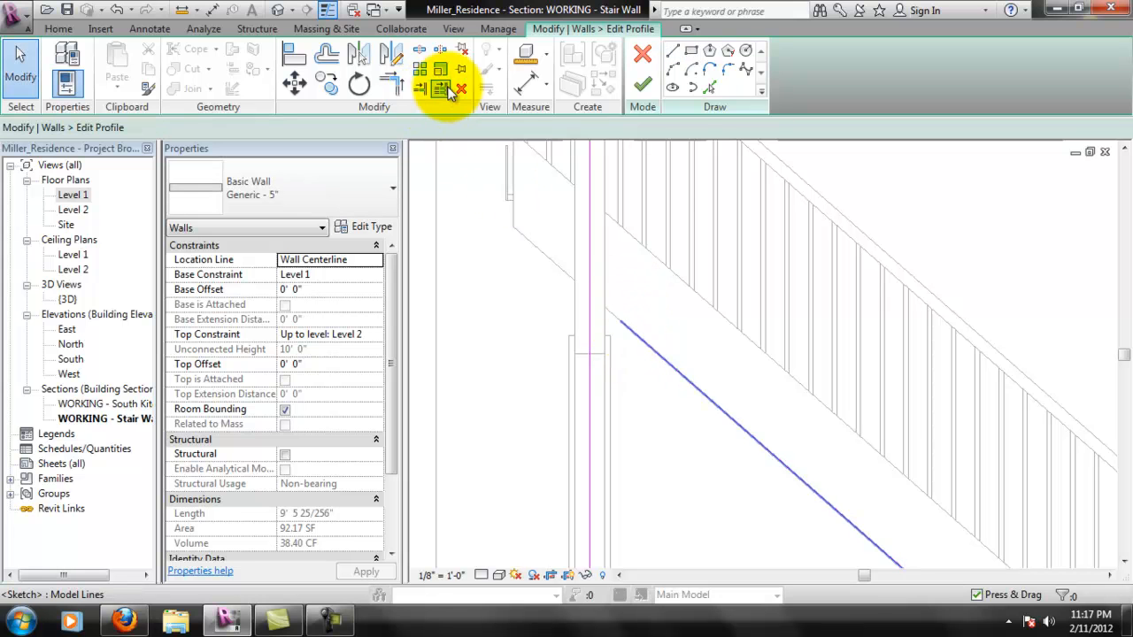
left_click(435, 94)
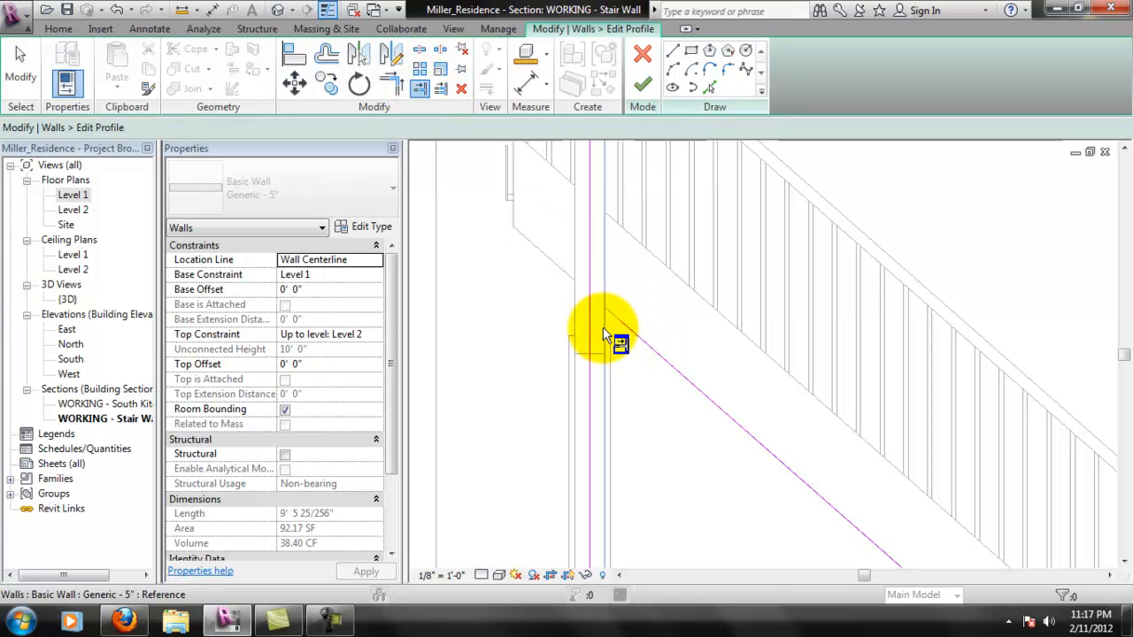
left_click(605, 327)
left_click(645, 345)
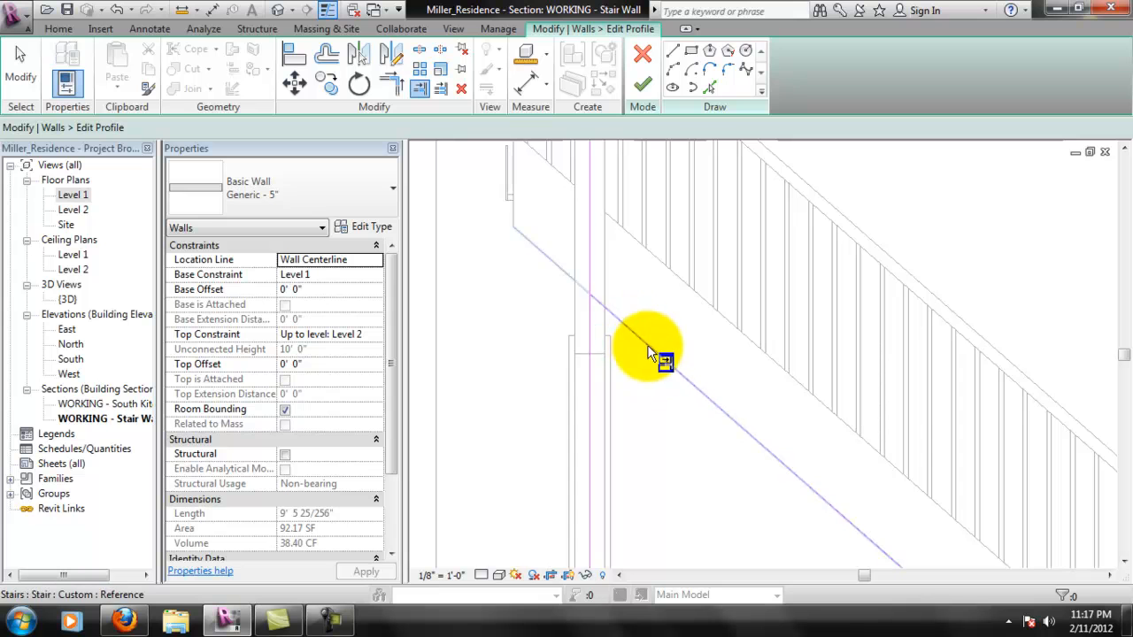
scroll(630, 351, "down", 1)
scroll(634, 348, "down", 4)
key("Escape")
- Trim the profile's rear vertical edge to the sloped line and delete the top and front vertical profile lines
scroll(629, 291, "up", 3)
left_click(395, 93)
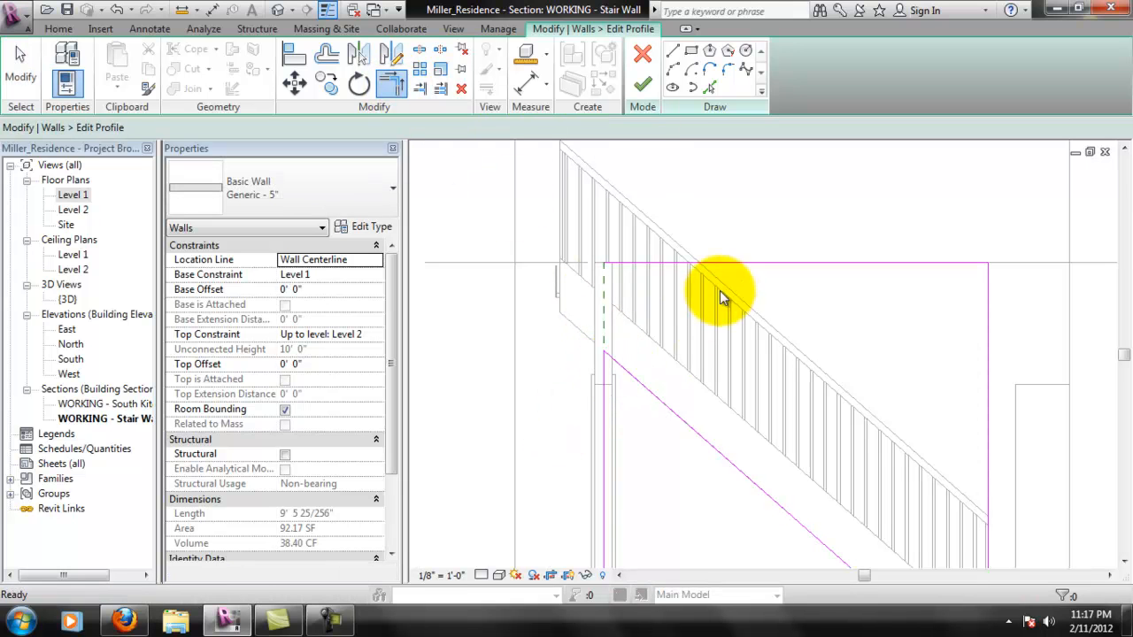
key("Escape")
left_click(762, 264)
key("Escape")
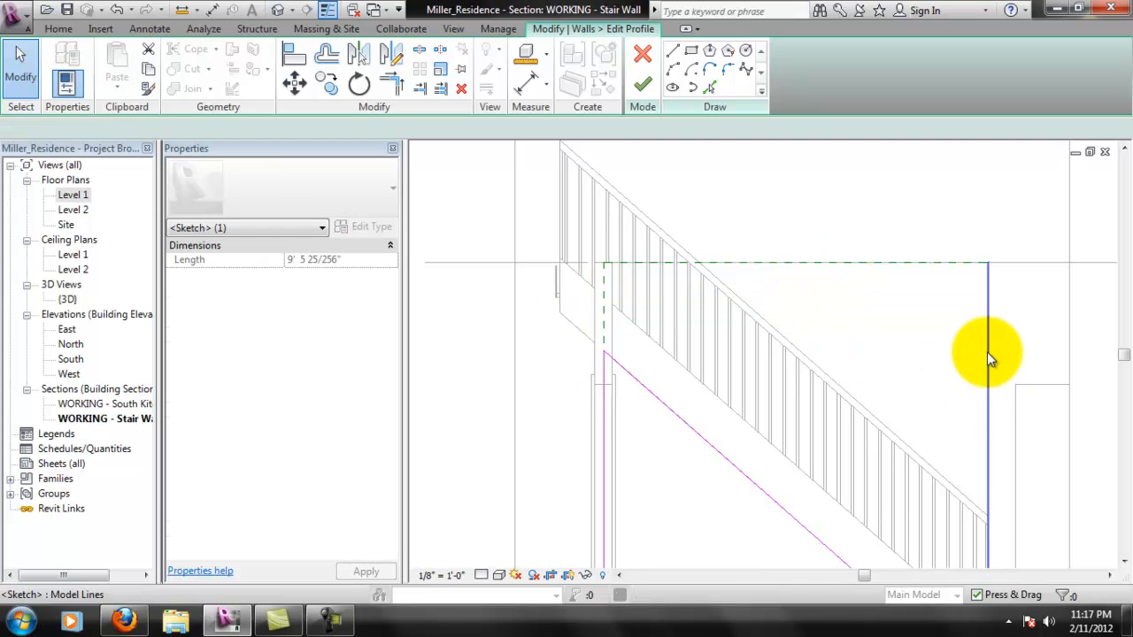
mouse_move(758, 430)
middle_mouse_down()
mouse_move(737, 306)
mouse_move(696, 304)
middle_mouse_up()
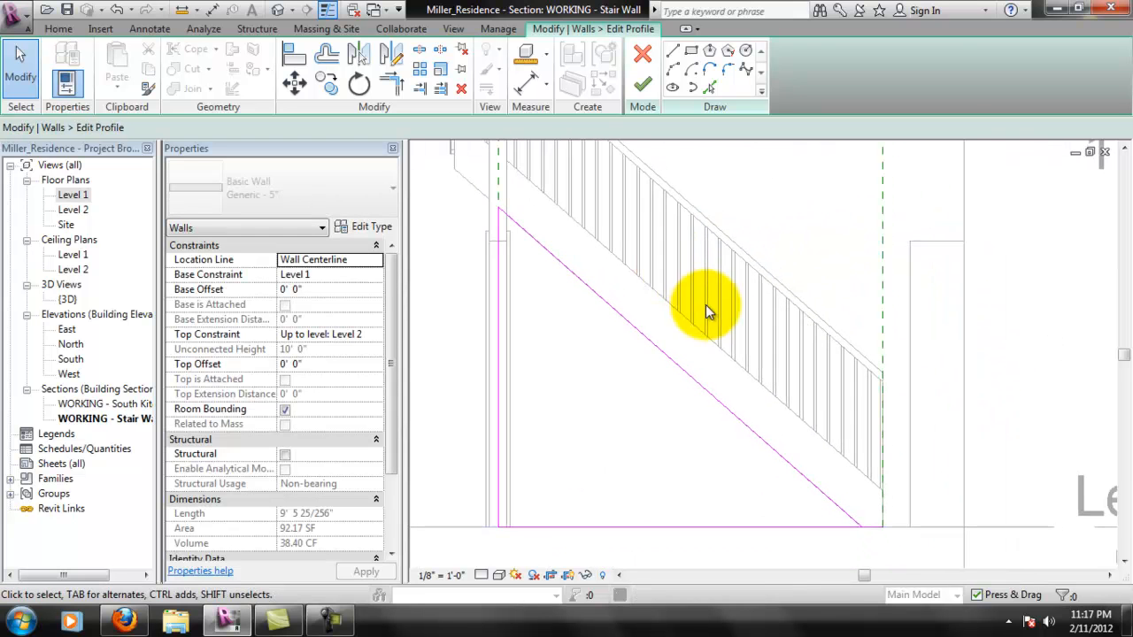
scroll(809, 417, "down", 1)
scroll(799, 440, "up", 2)
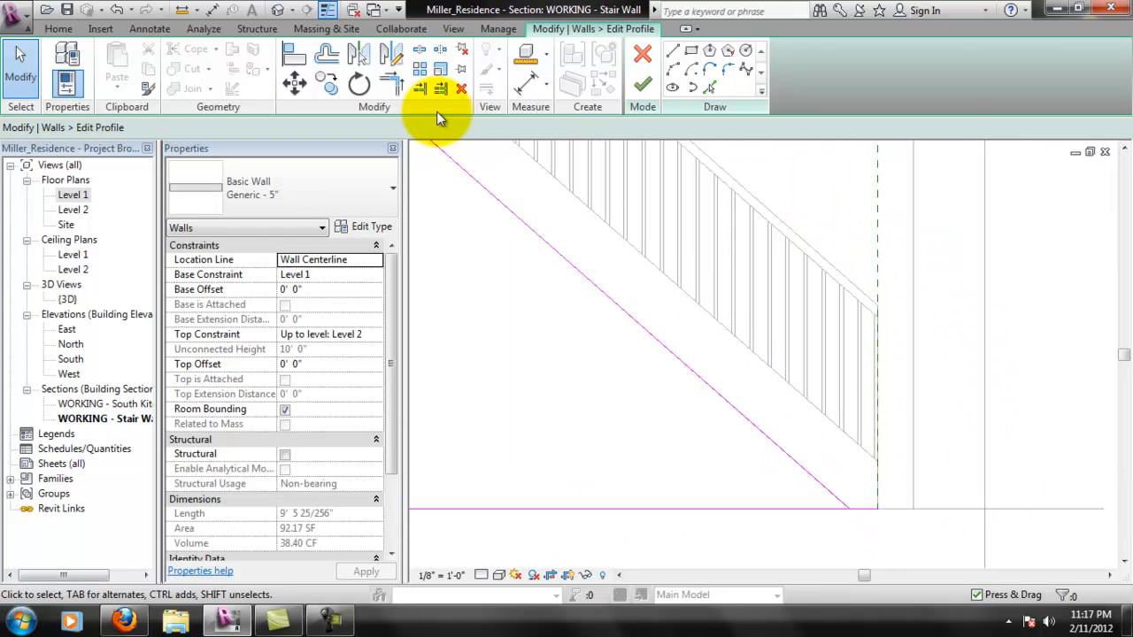
- Trim the sloped line and the Level 1 base line into a corner, and finish the wall profile
left_click(406, 89)
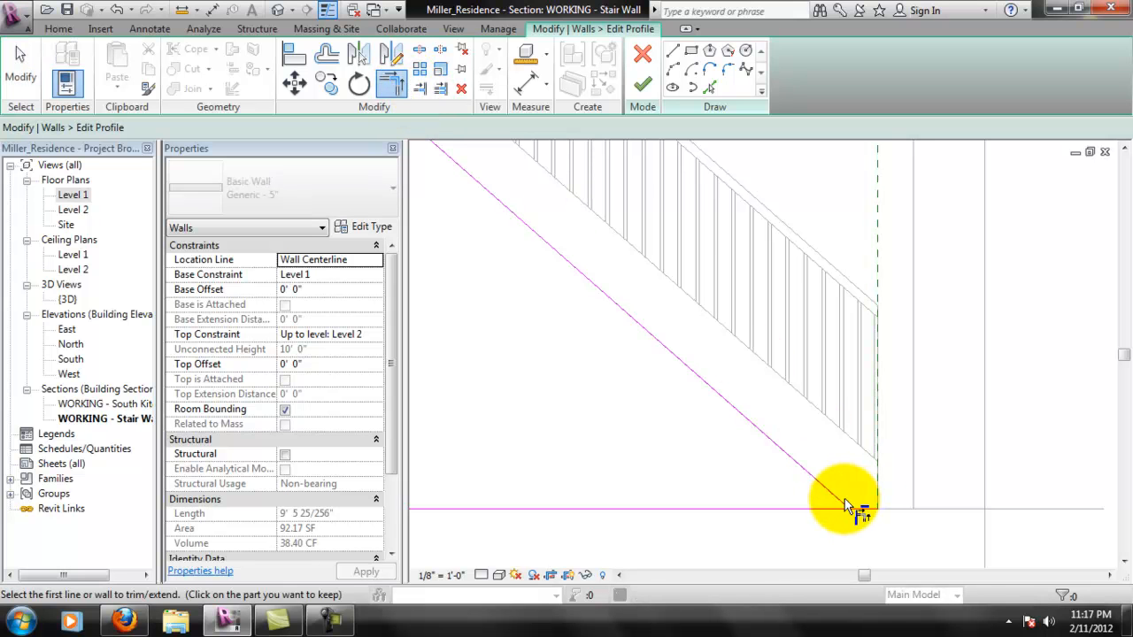
left_click(839, 501)
left_click(838, 510)
scroll(906, 543, "down", 3)
scroll(916, 480, "up", 1)
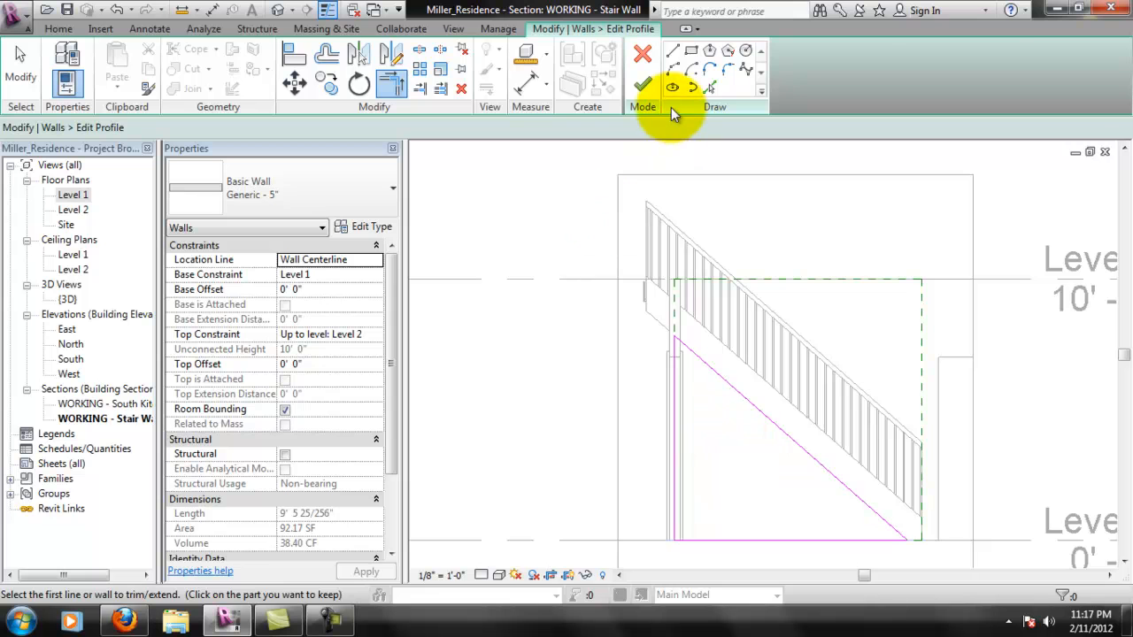
left_click(642, 86)
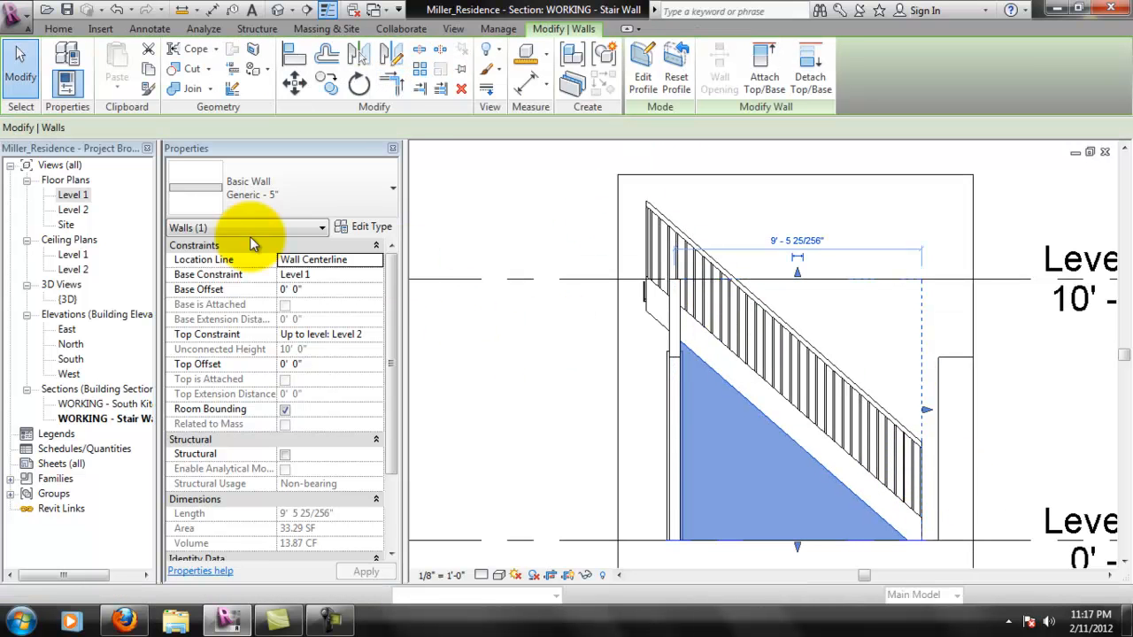
- Examine the sloped wall beneath the stairs in the {3D} view, checking how it sits relative to the stringer and railing
double_click(67, 299)
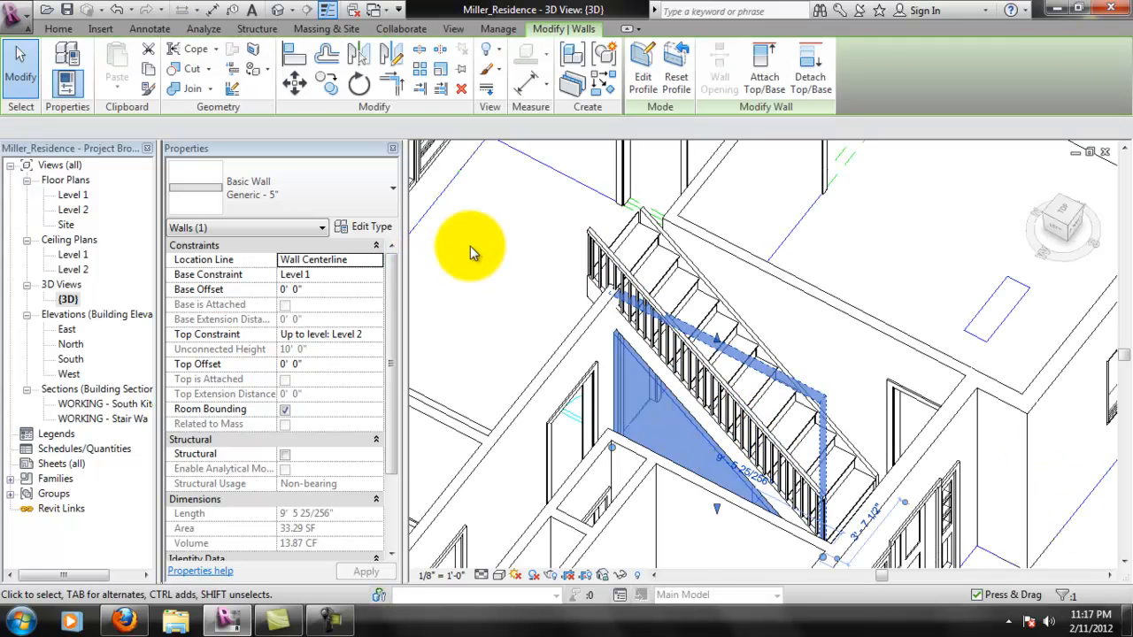
left_click(470, 246)
middle_click_drag(770, 474, 670, 480, "shift")
middle_click_drag(694, 522, 791, 362)
scroll(686, 255, "up", 1)
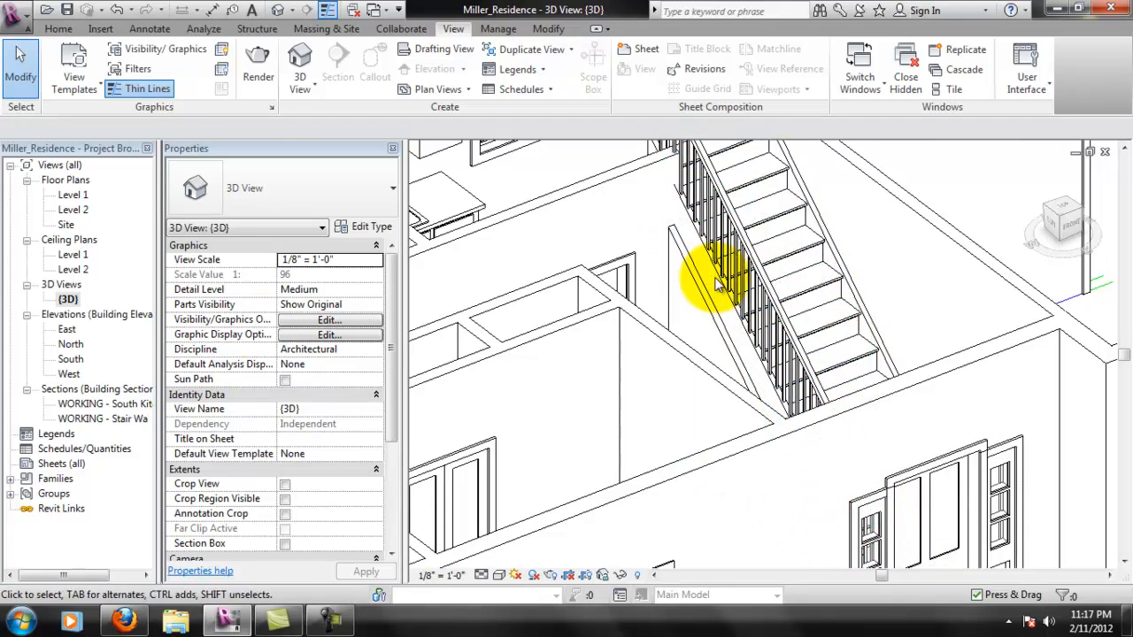
scroll(719, 282, "up", 2)
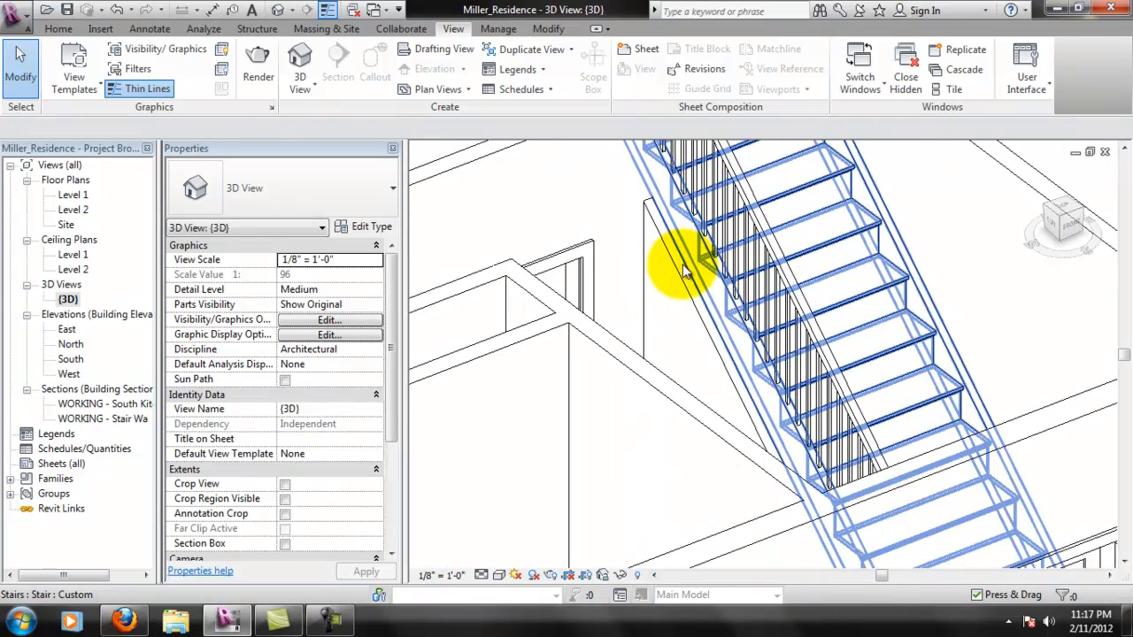
scroll(686, 270, "down", 2)
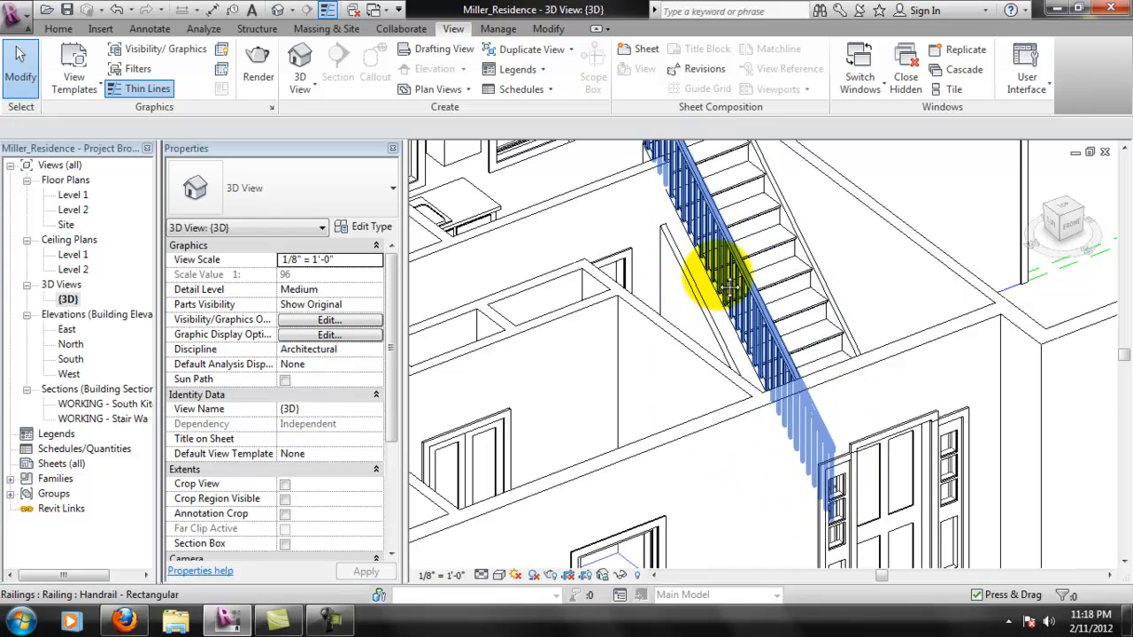
scroll(688, 292, "up", 2)
scroll(696, 336, "up", 1)
scroll(103, 195, "up", 1)
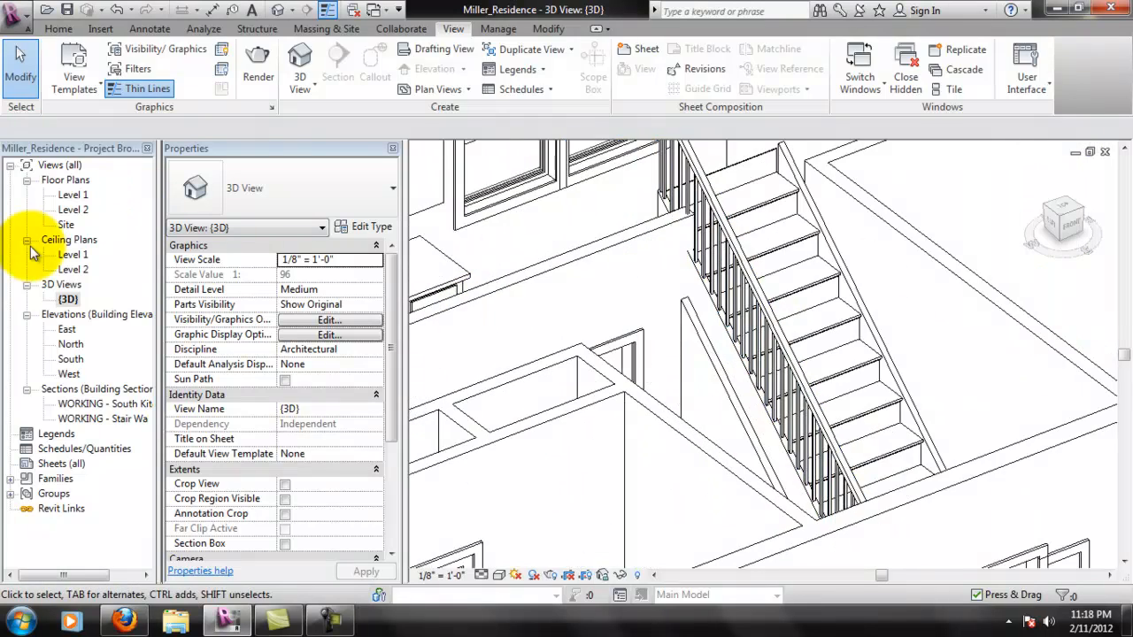
- Examine the Level 1 floor plan where the stair wall, stringer and door meet the rear wall
double_click(71, 194)
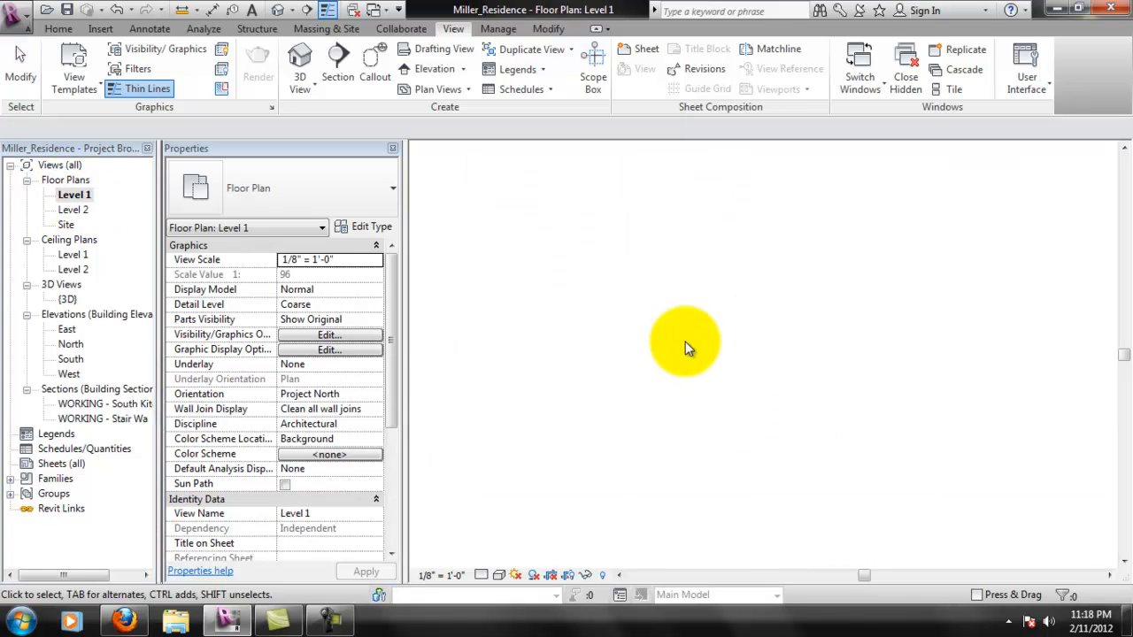
scroll(709, 313, "up", 2)
scroll(549, 235, "up", 2)
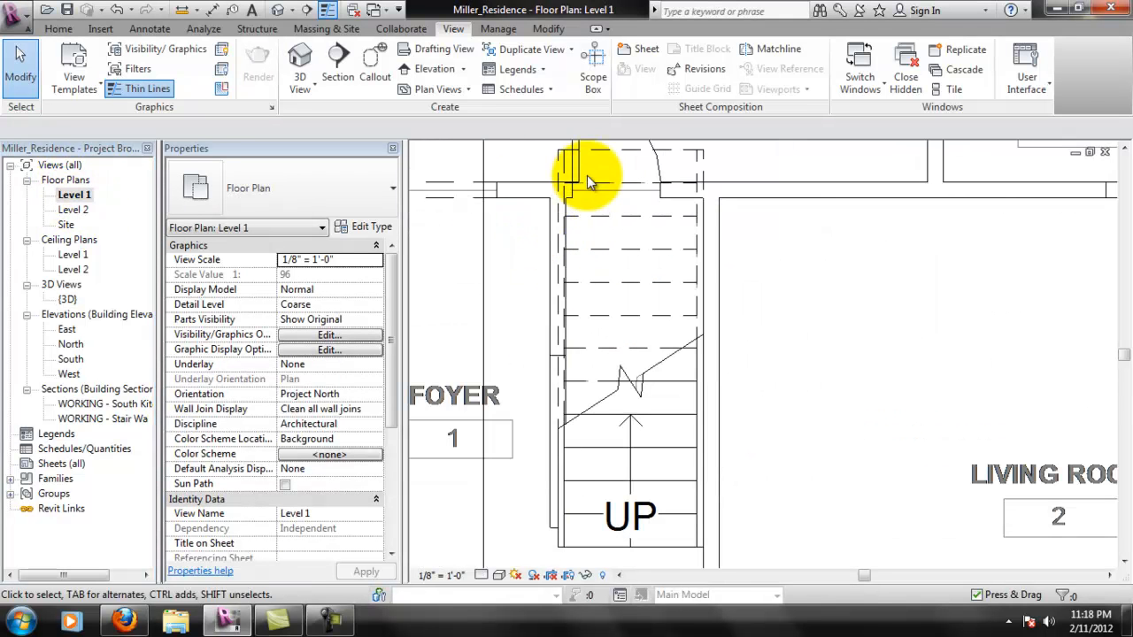
scroll(561, 248, "up", 1)
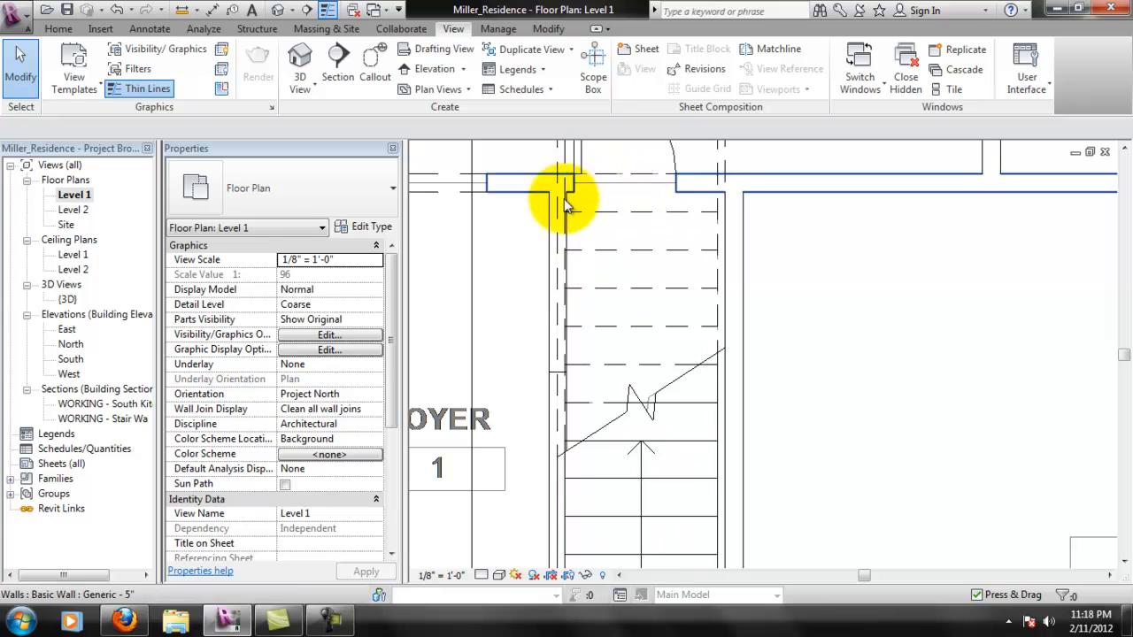
scroll(617, 268, "up", 2)
scroll(547, 256, "up", 1)
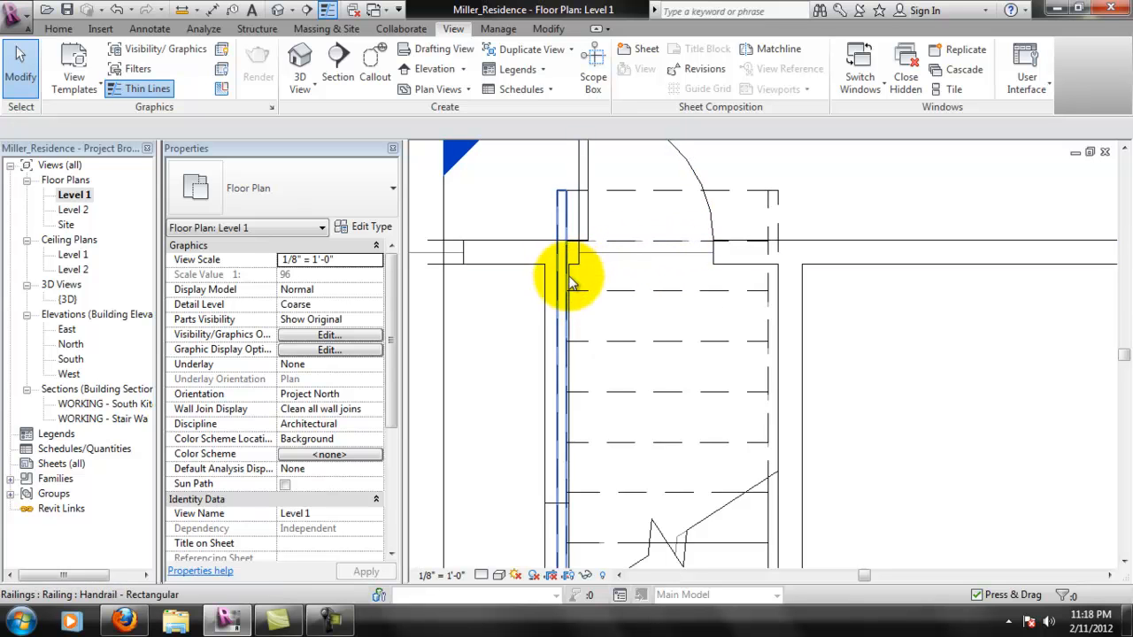
scroll(588, 270, "down", 2)
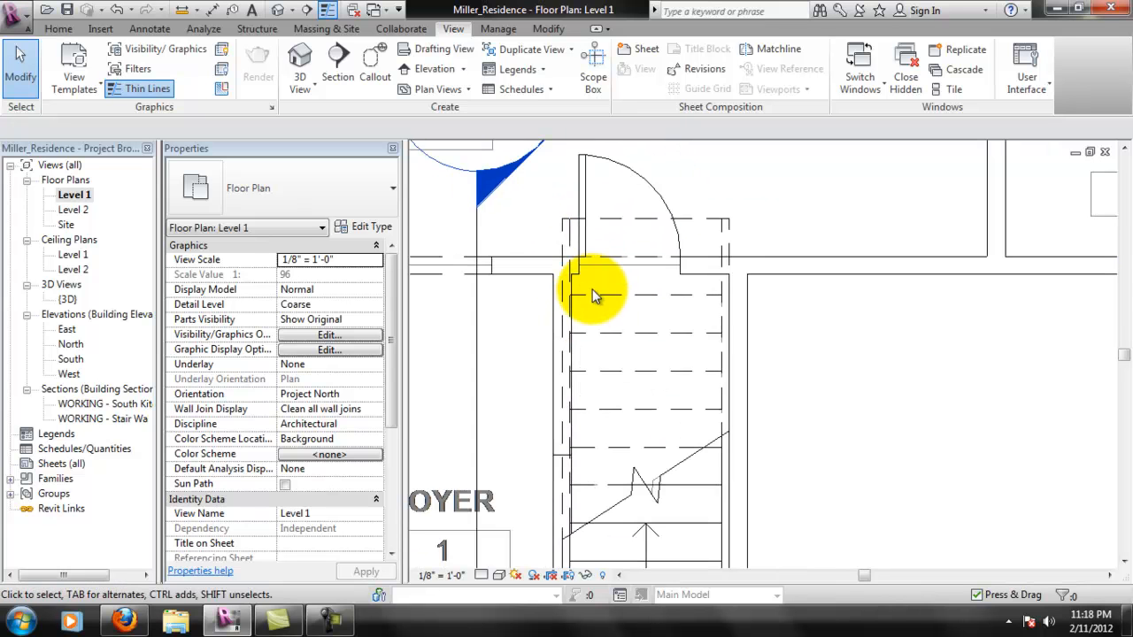
scroll(591, 284, "up", 4)
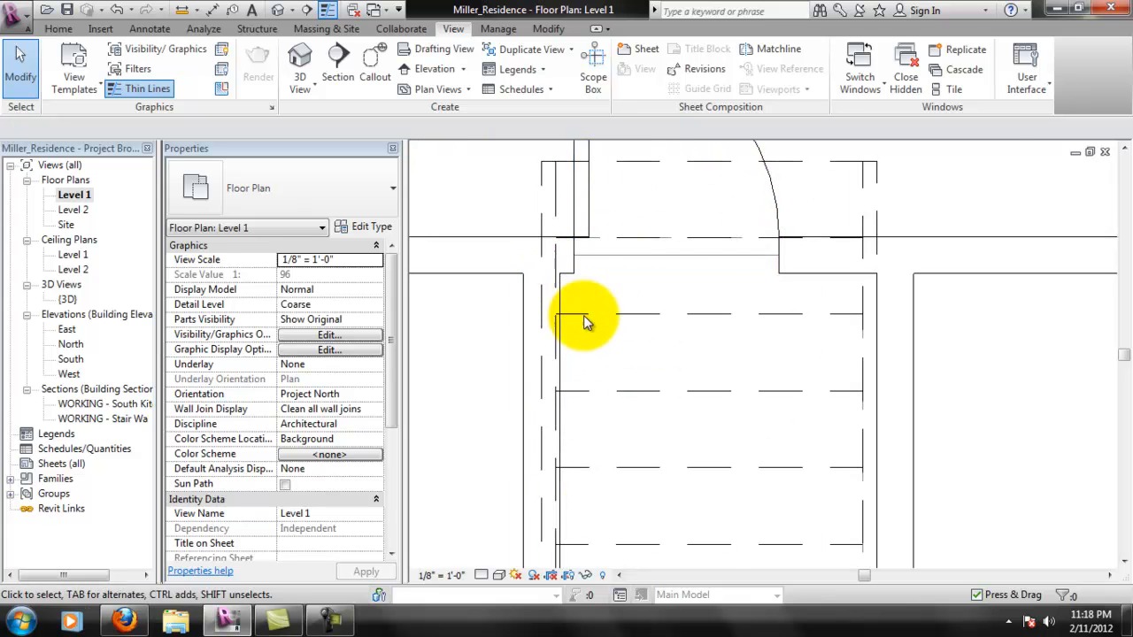
scroll(573, 292, "up", 2)
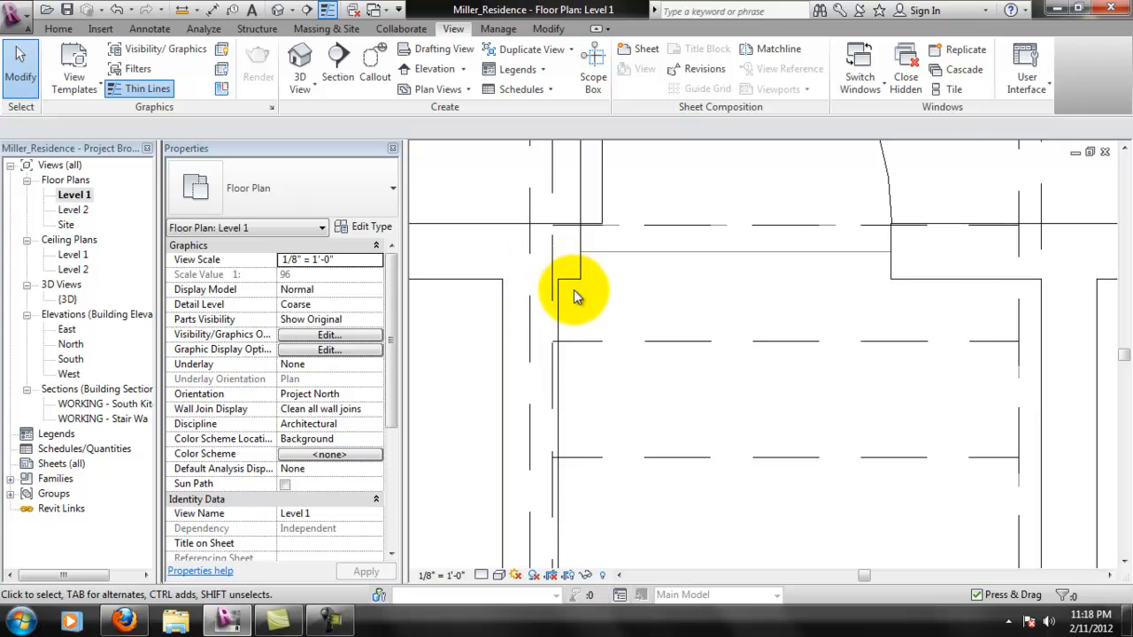
scroll(574, 288, "down", 3)
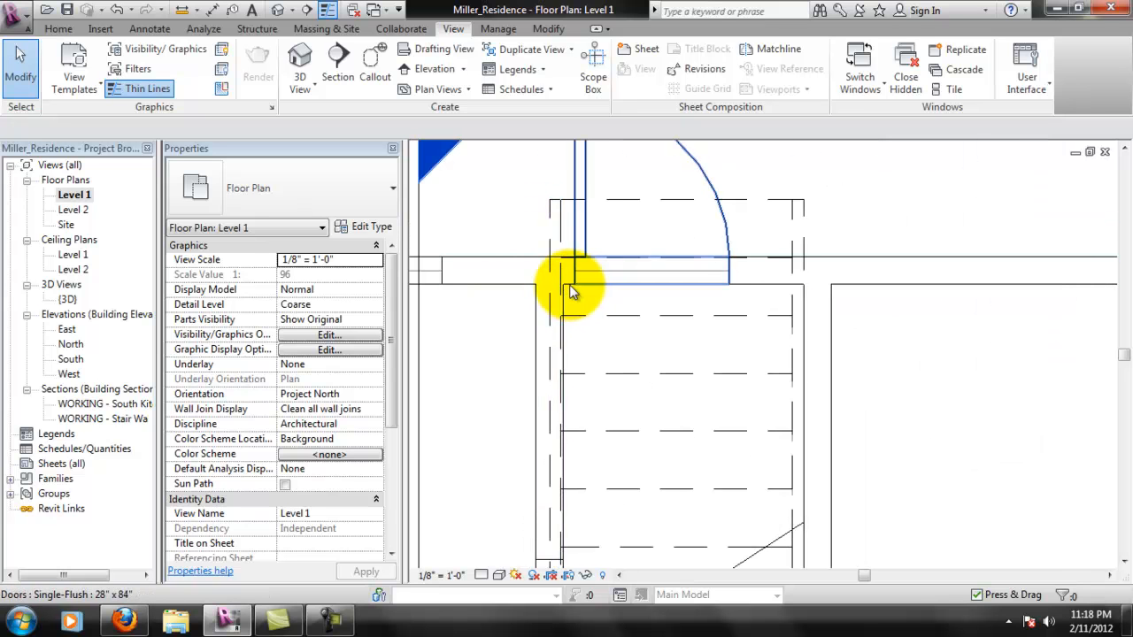
scroll(629, 323, "up", 2)
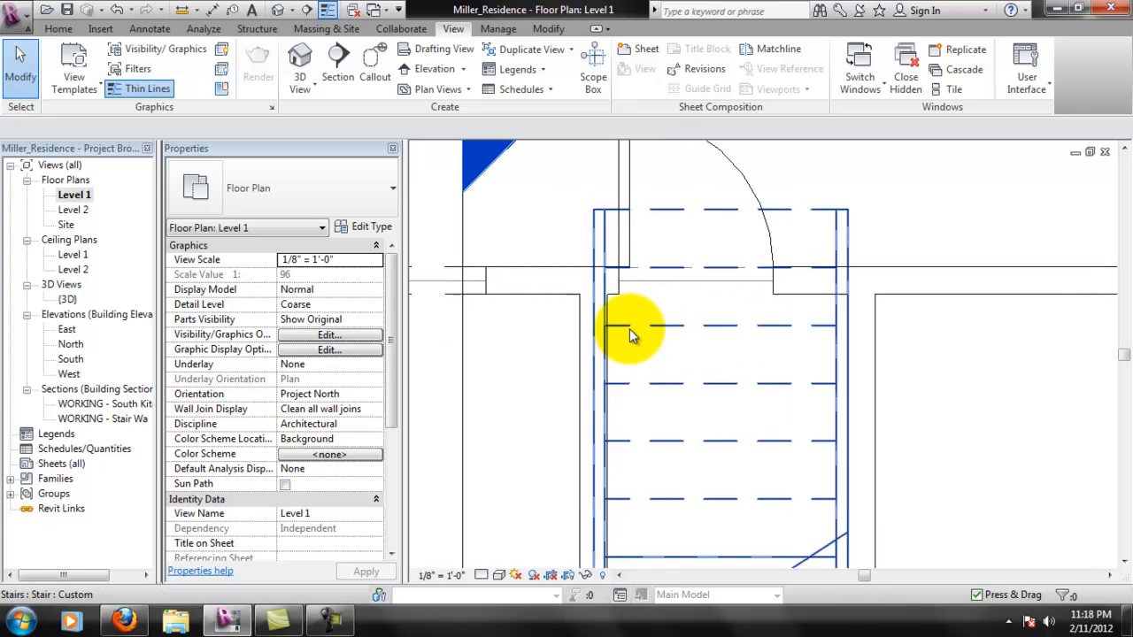
scroll(602, 312, "down", 1)
middle_click_drag(602, 312, 607, 292)
scroll(596, 296, "up", 1)
middle_click_drag(643, 348, 622, 314)
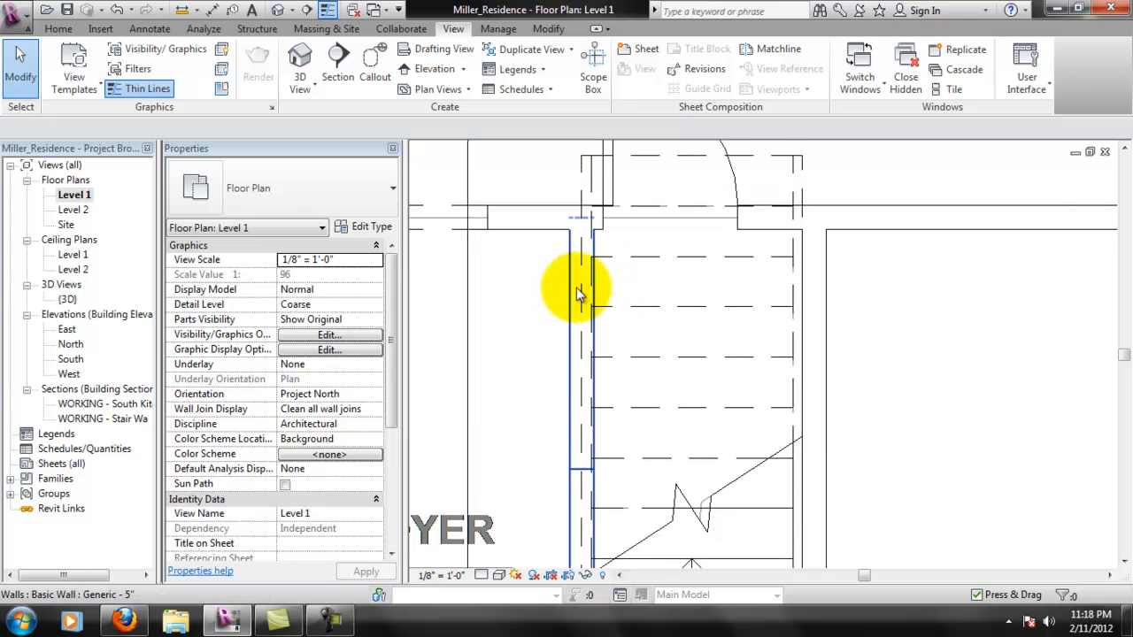
scroll(577, 245, "up", 1)
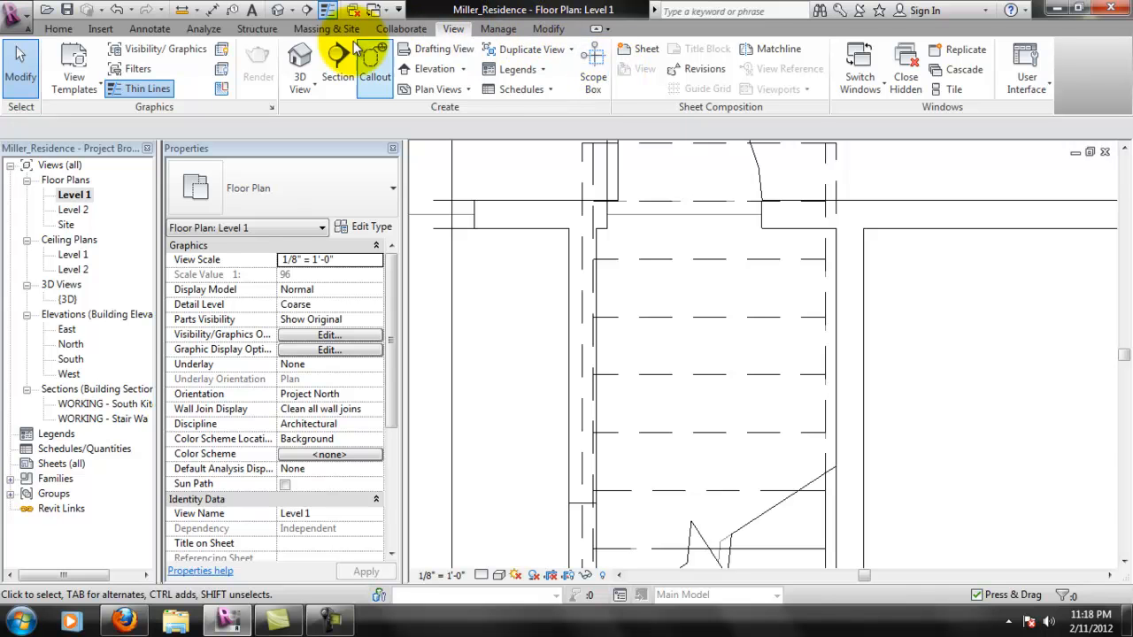
left_click(549, 31)
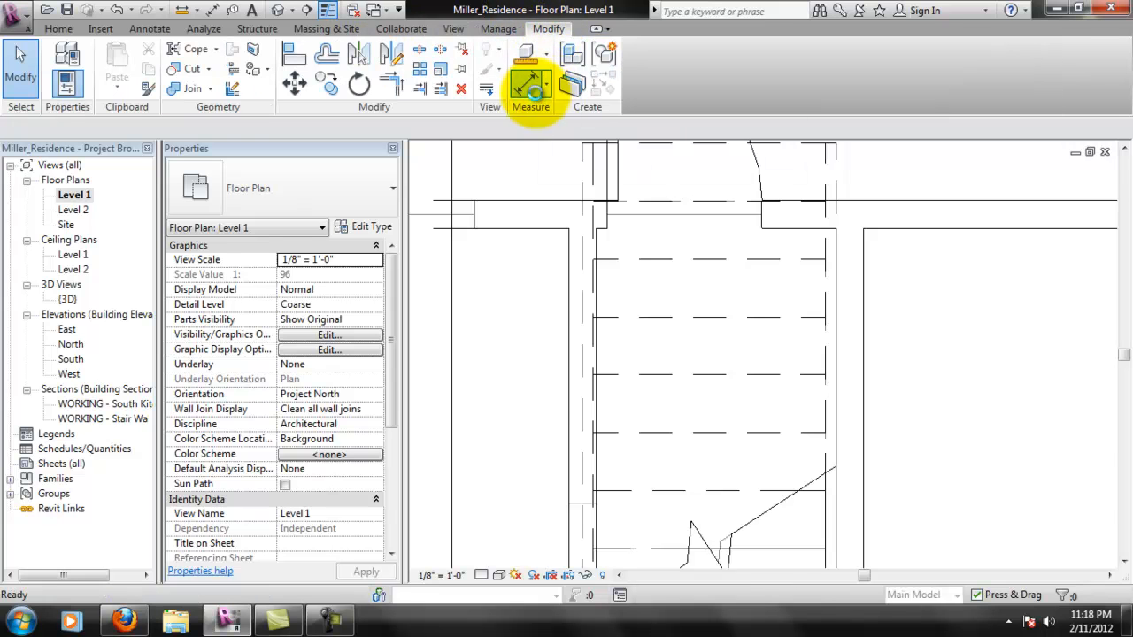
left_click(549, 280)
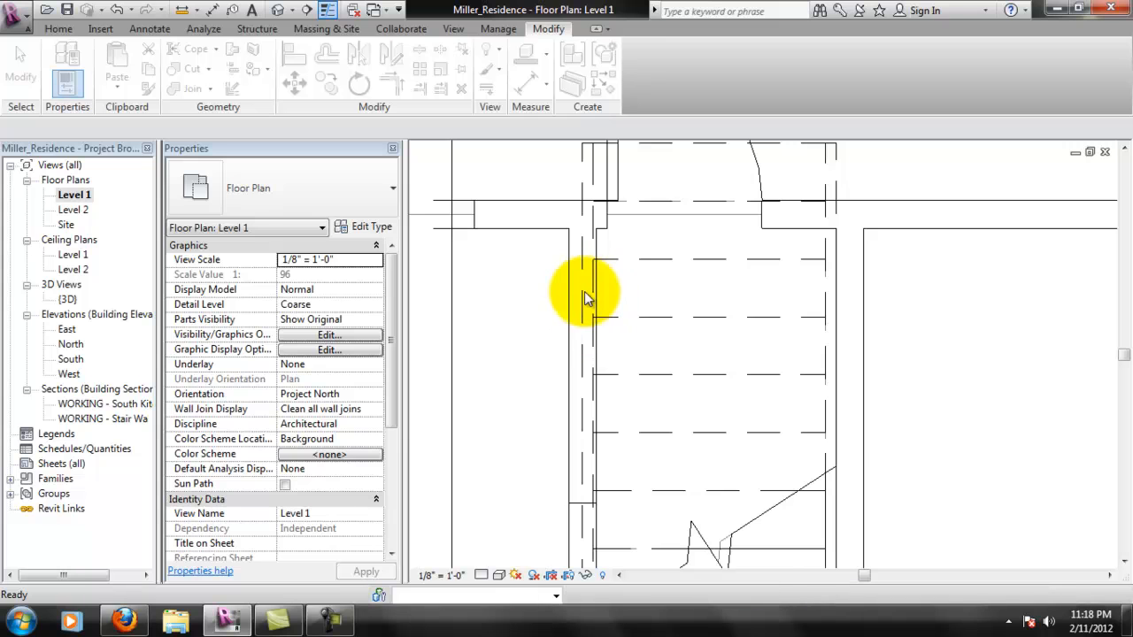
key("d")
key("i")
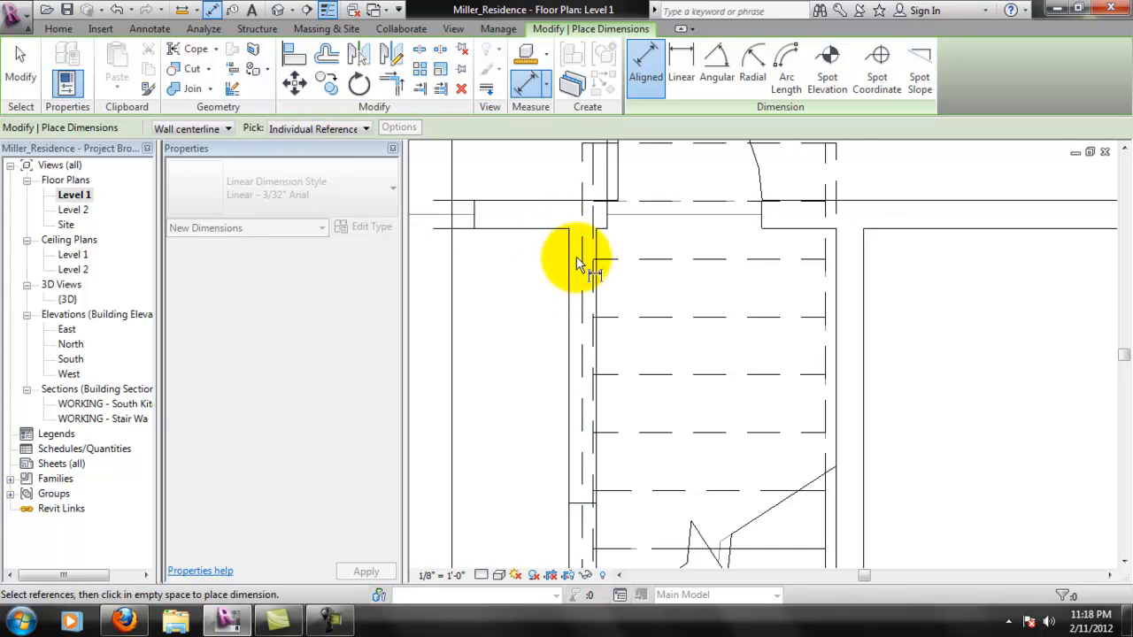
scroll(577, 261, "up", 1)
left_click(571, 541)
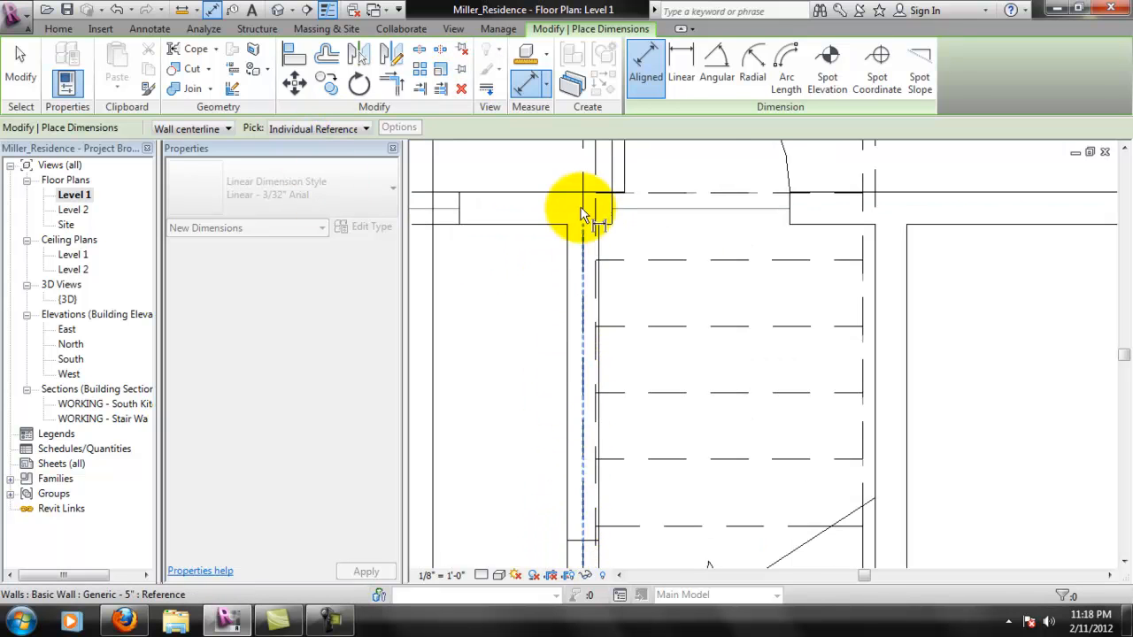
scroll(571, 244, "down", 3)
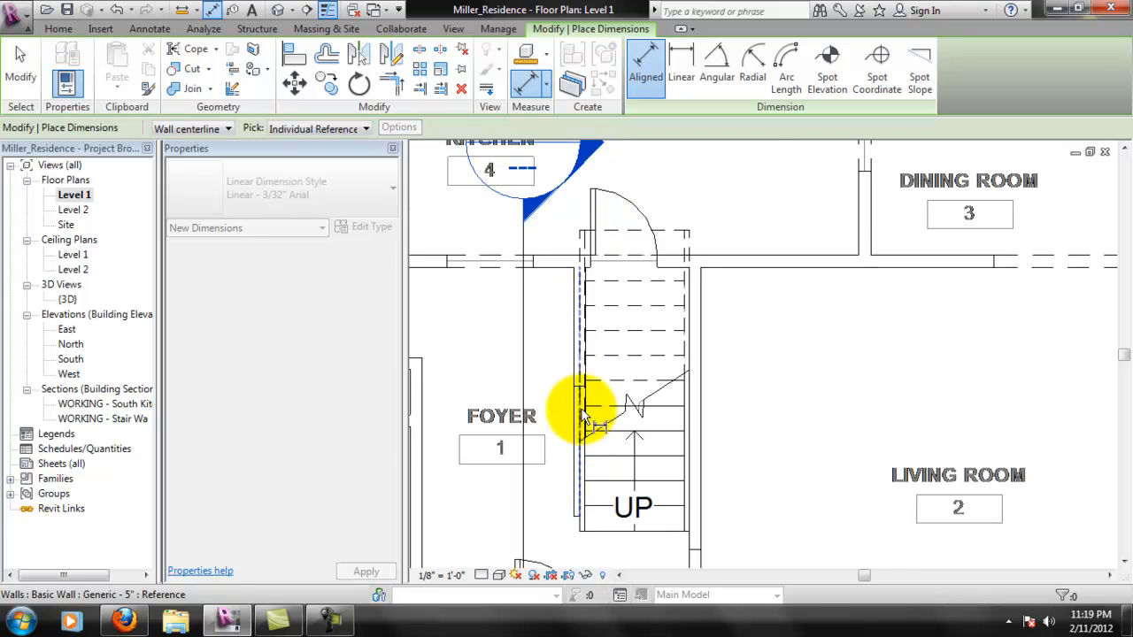
scroll(579, 442, "up", 1)
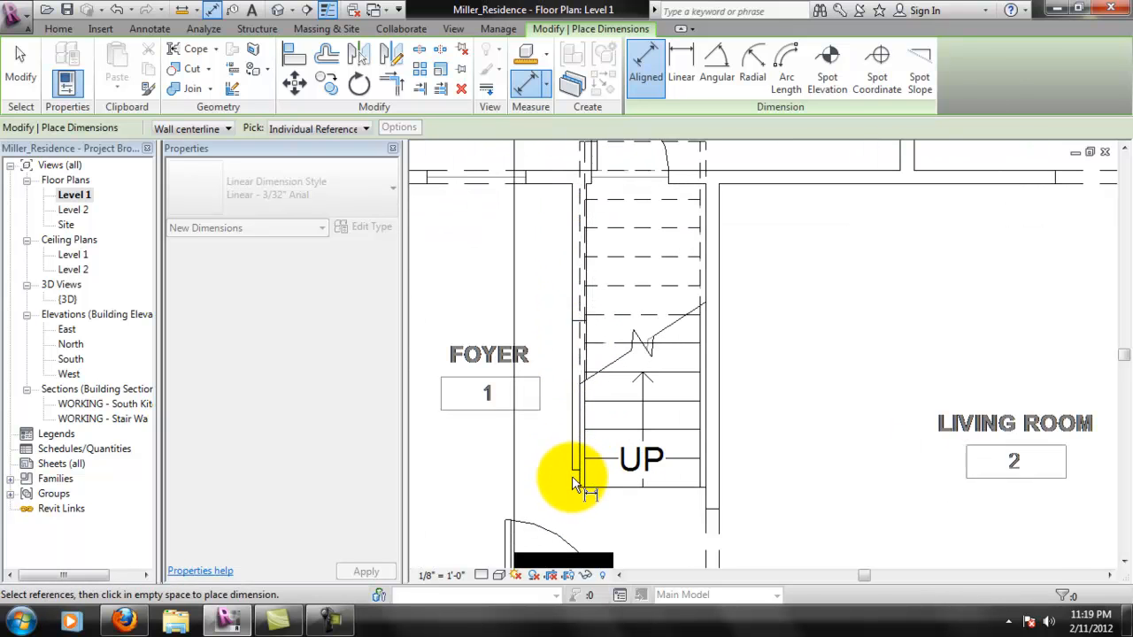
left_click(650, 62)
scroll(604, 295, "up", 3)
scroll(594, 239, "up", 3)
key("Escape")
- Set the staircase's width to 3' 8 1/2"
scroll(575, 279, "down", 3)
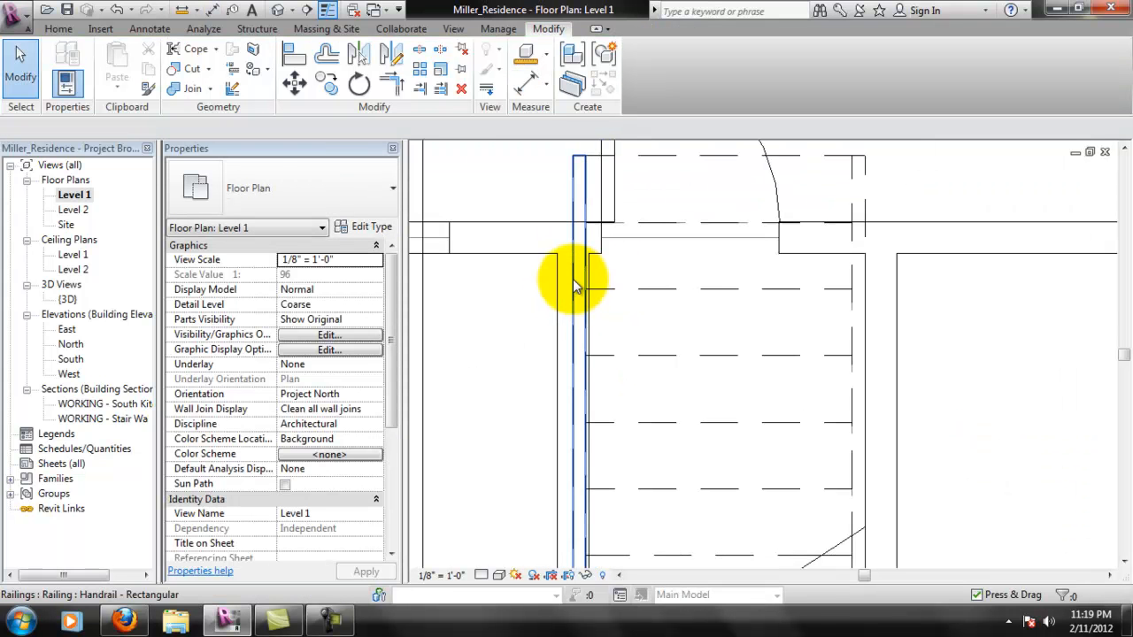
left_click(694, 308)
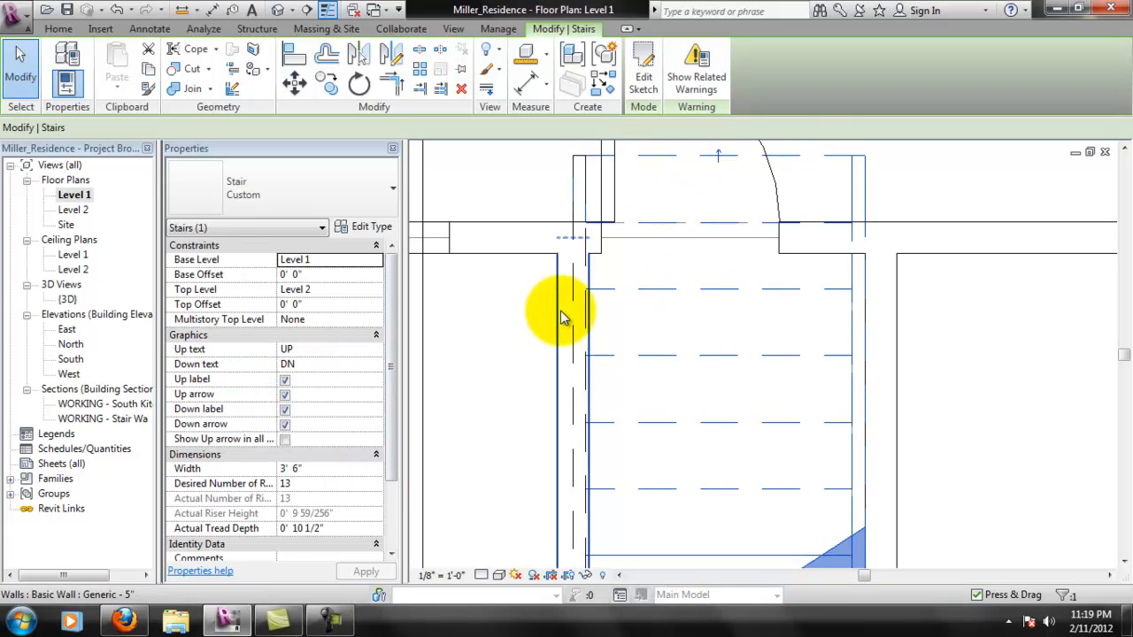
left_click(313, 470)
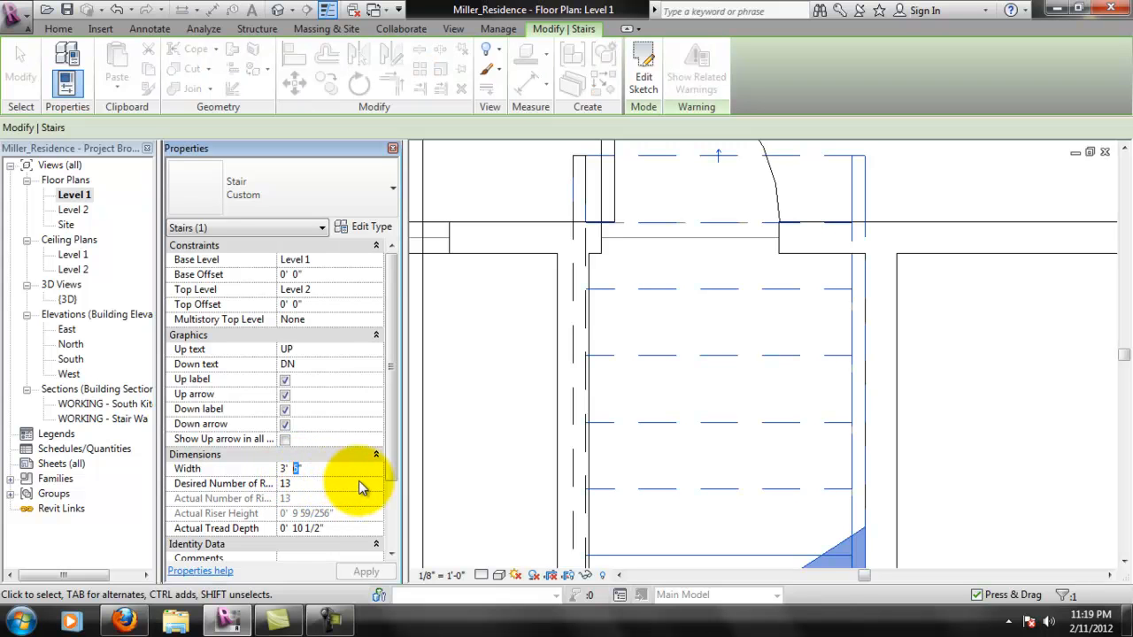
left_click(301, 468)
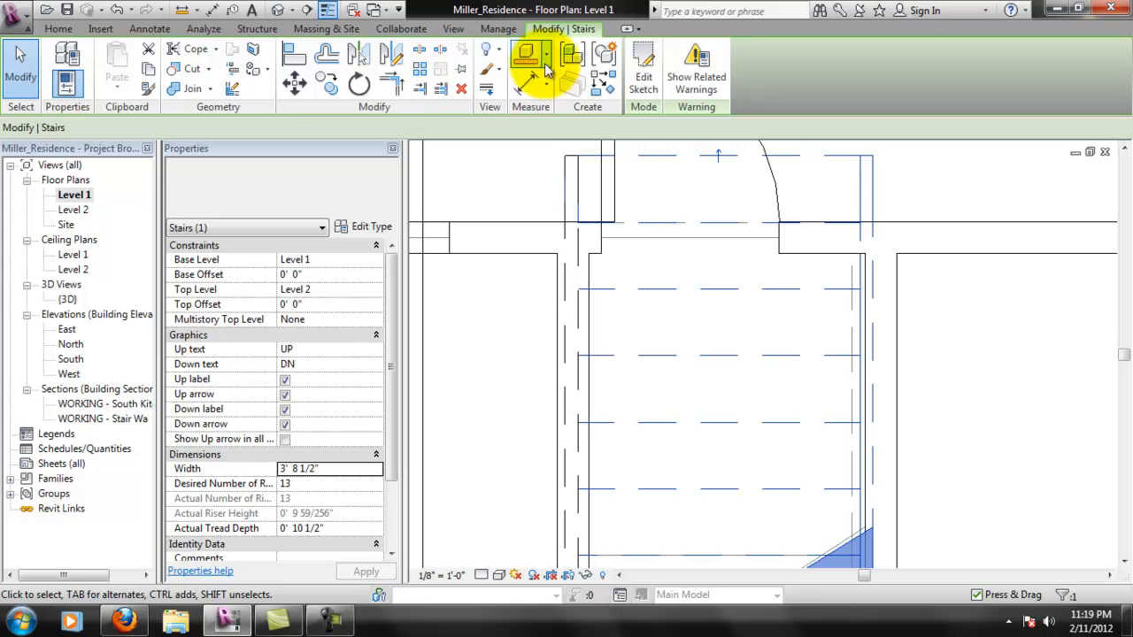
- Align the stair's outer stringer edge with the stair-side face of the living room wall in the Level 1 plan
left_click(294, 55)
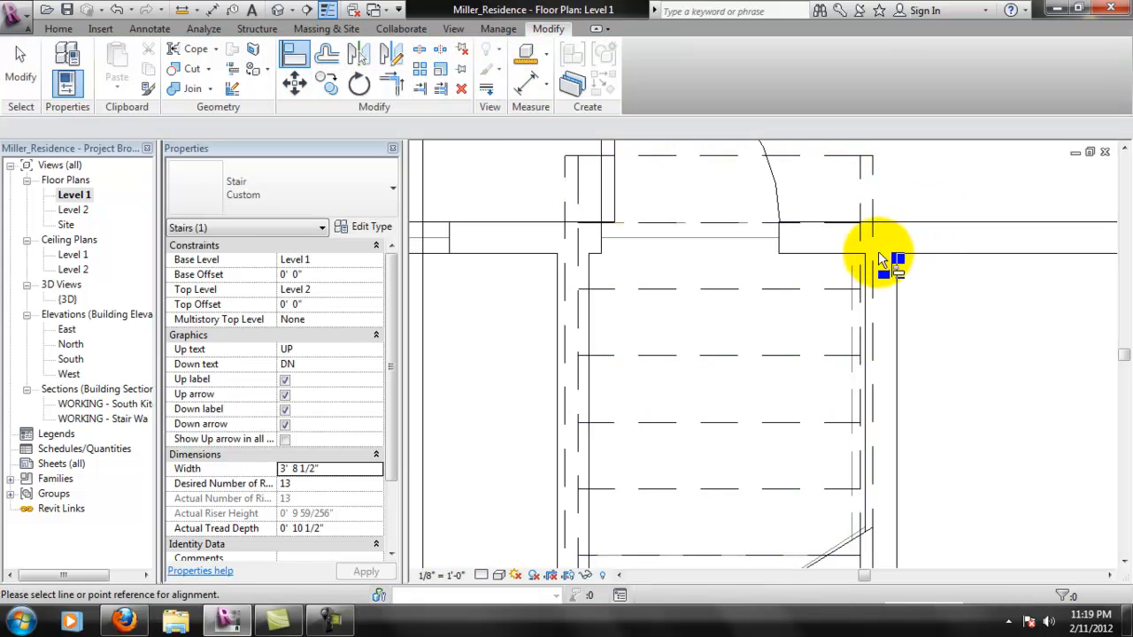
left_click(866, 271)
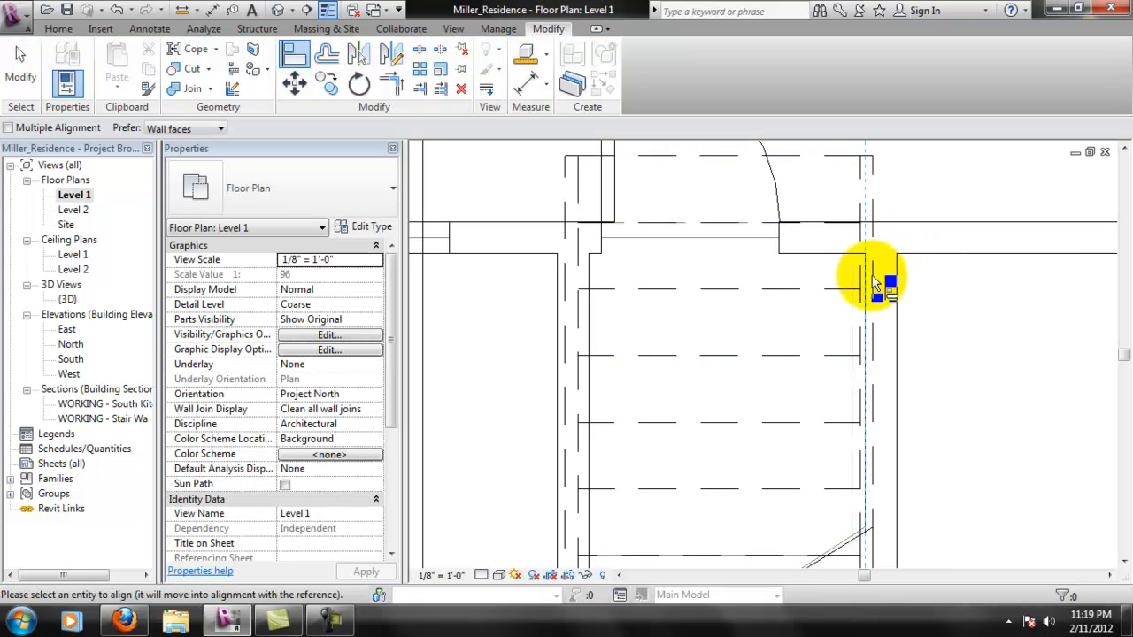
left_click(871, 292)
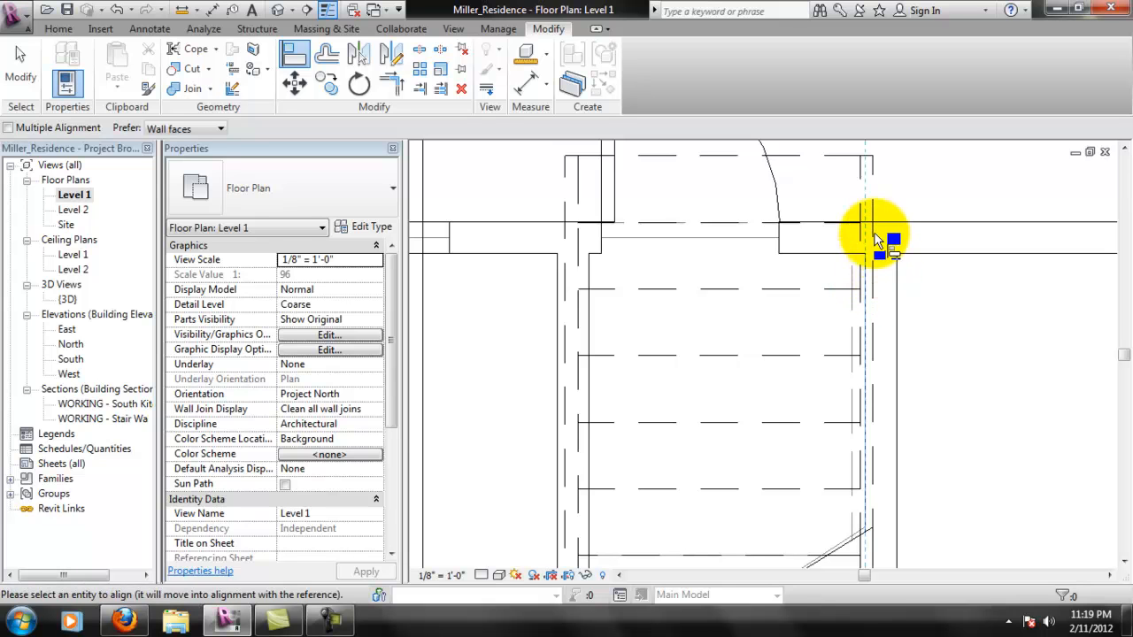
left_click(875, 192)
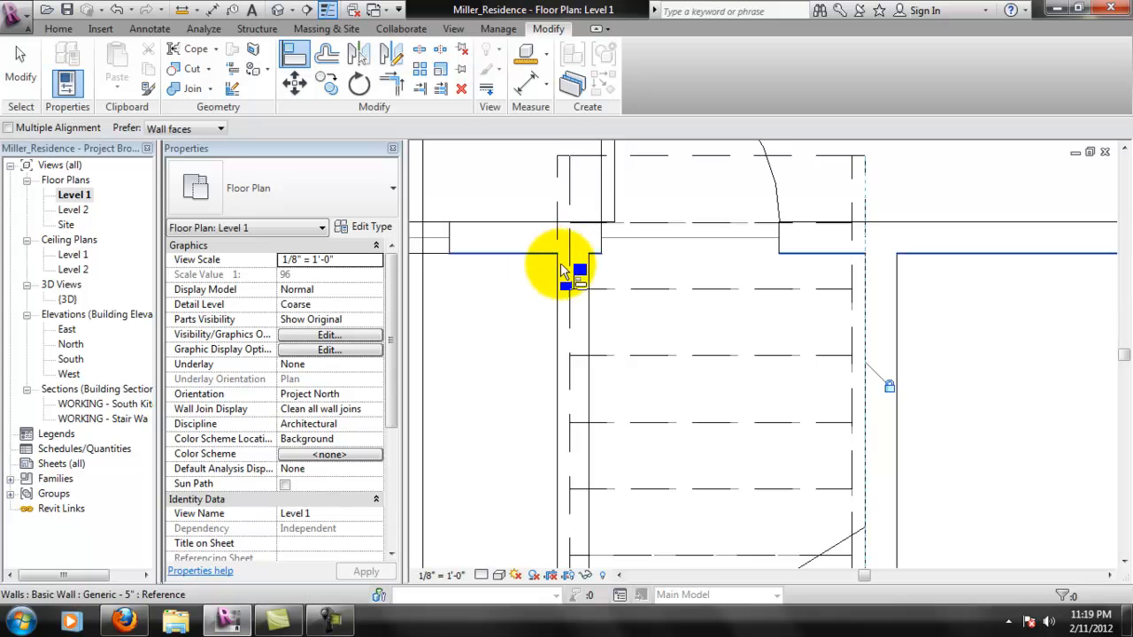
scroll(559, 366, "down", 4)
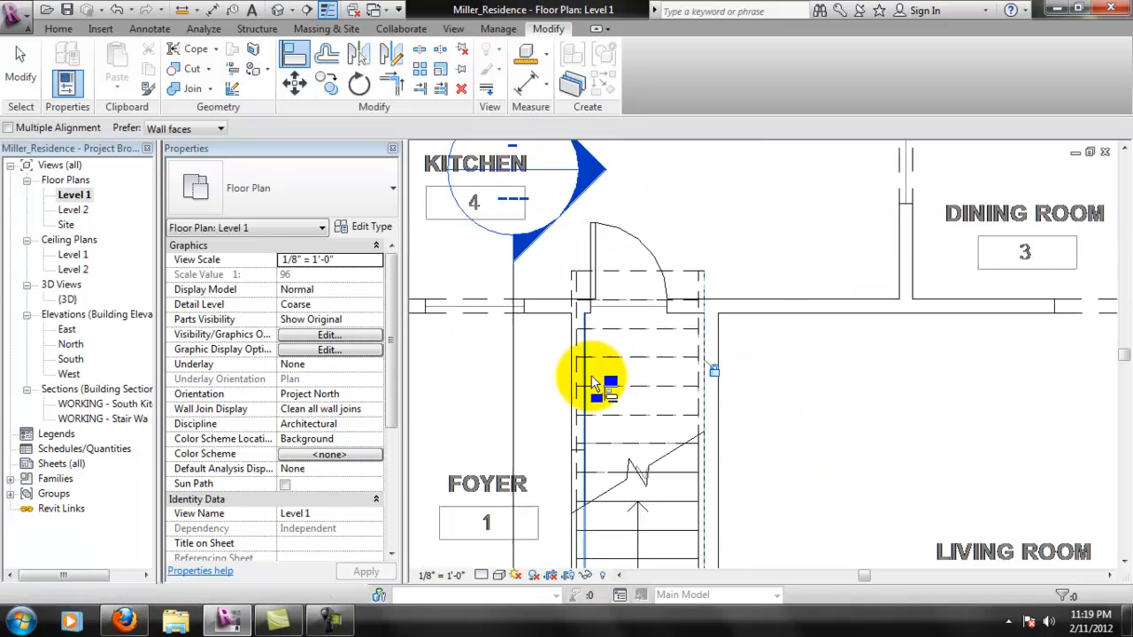
scroll(720, 421, "down", 2)
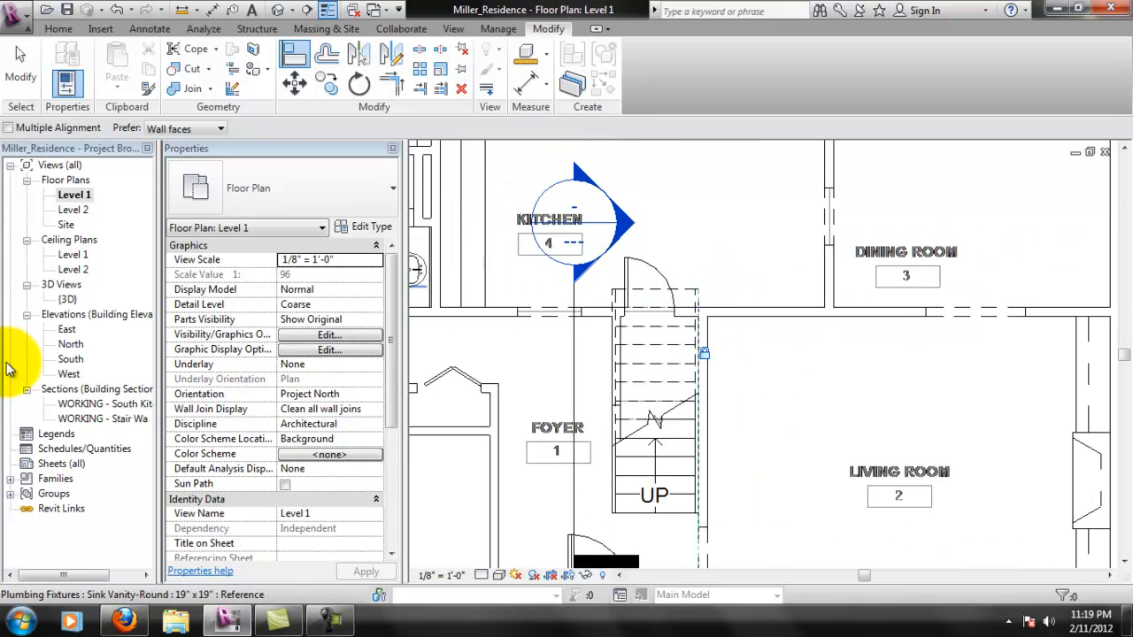
- Inspect the stair opening in the {3D} view and open the rear wall's profile for editing in the North elevation
double_click(71, 300)
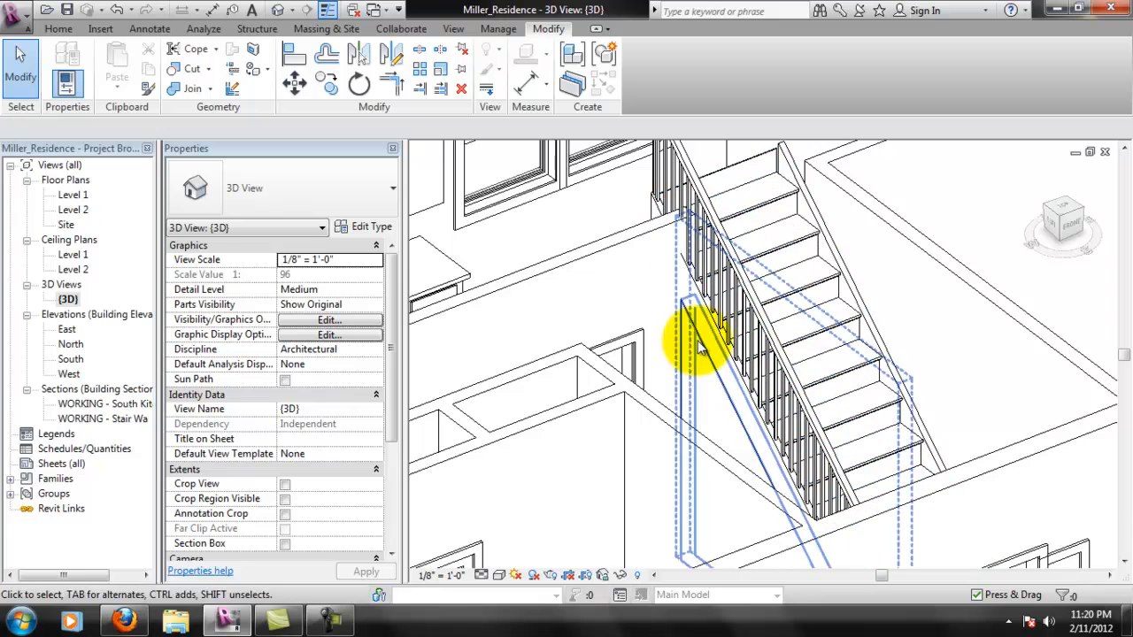
scroll(576, 426, "down", 2)
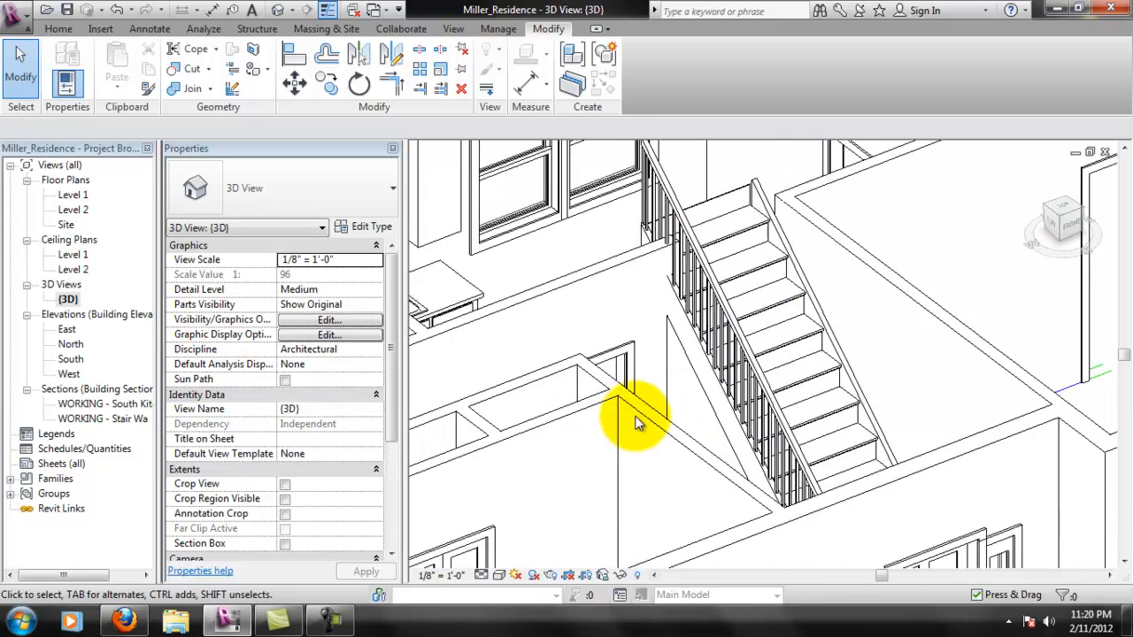
middle_click_drag(792, 424, 670, 215, "shift")
scroll(670, 239, "up", 3)
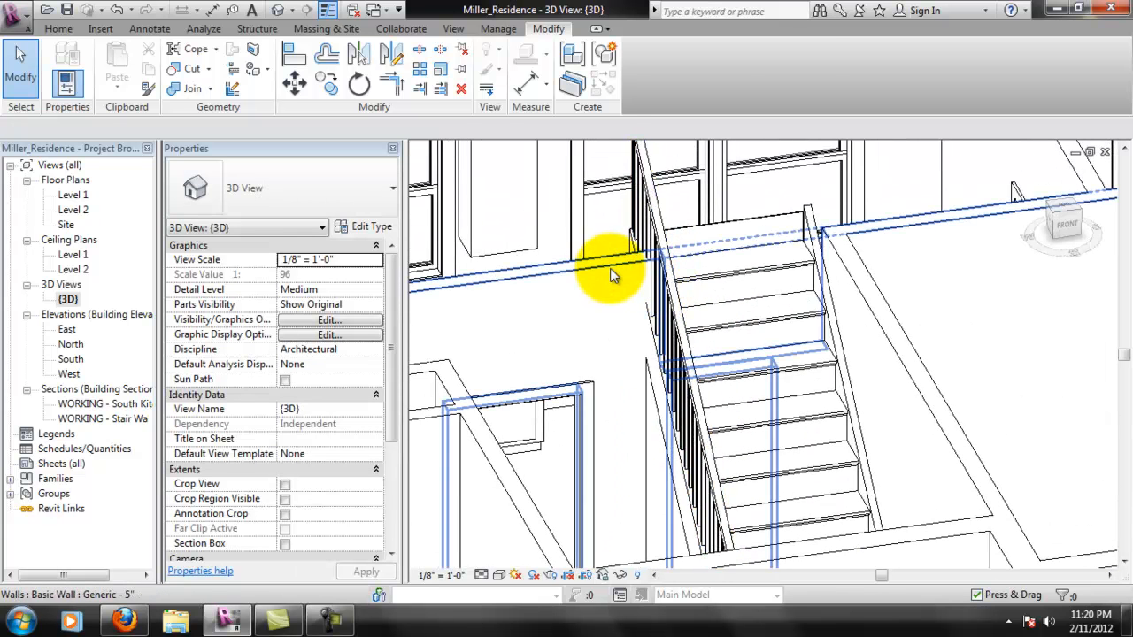
left_click(619, 283)
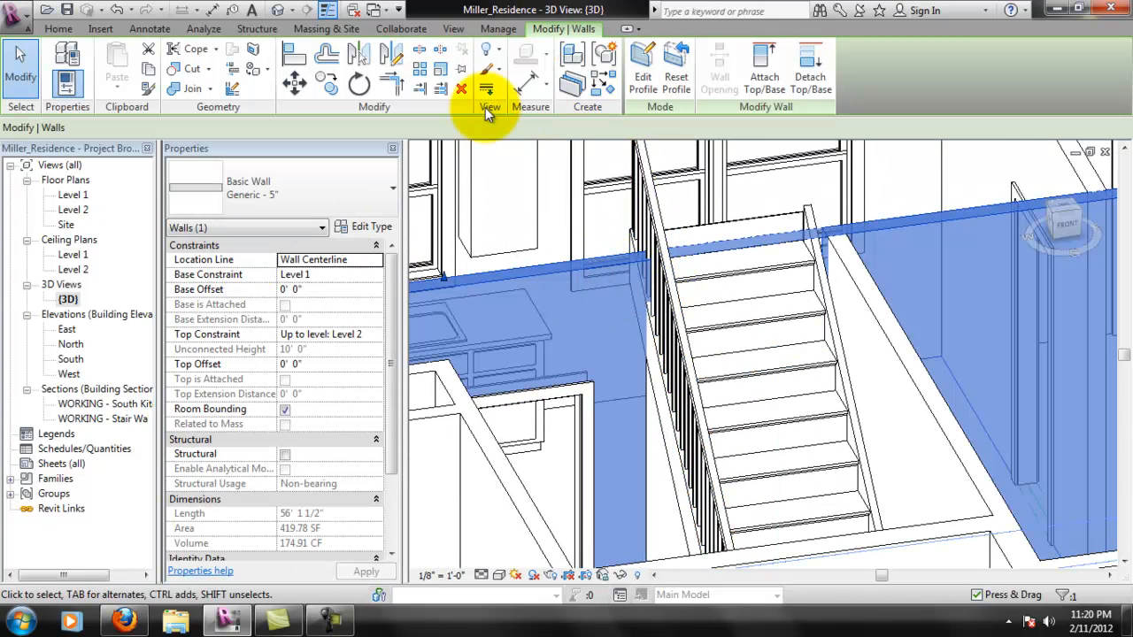
left_click(660, 69)
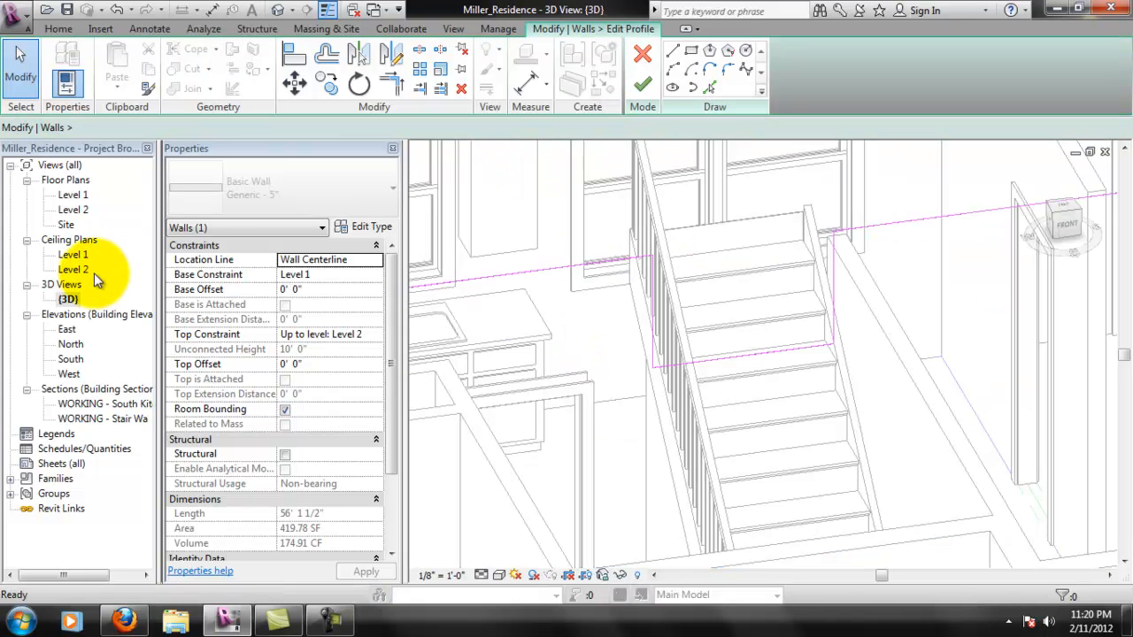
double_click(71, 345)
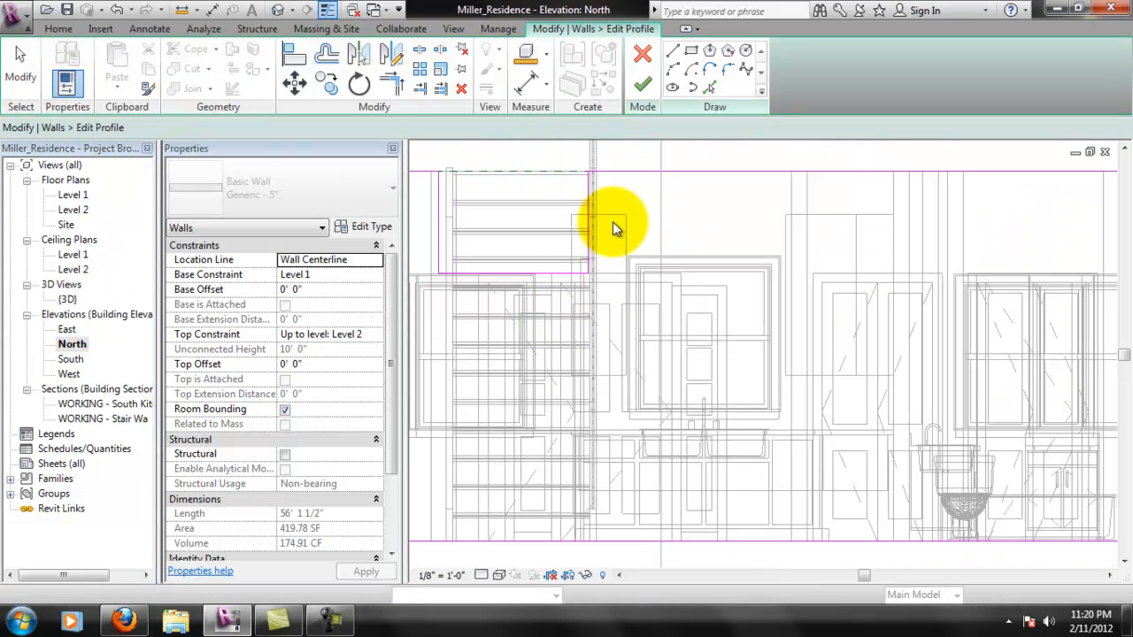
- Move the stair opening's vertical edge at the railing to the railing's outer side and try to finish the wall profile
scroll(427, 184, "up", 2)
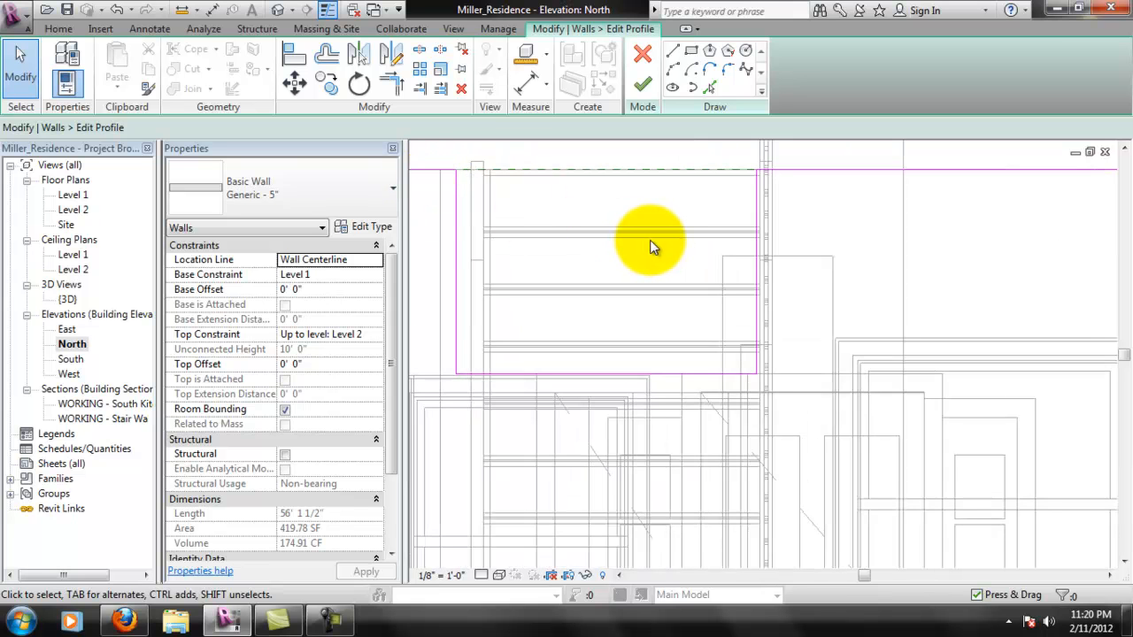
middle_click_drag(815, 384, 822, 326)
scroll(832, 341, "down", 5)
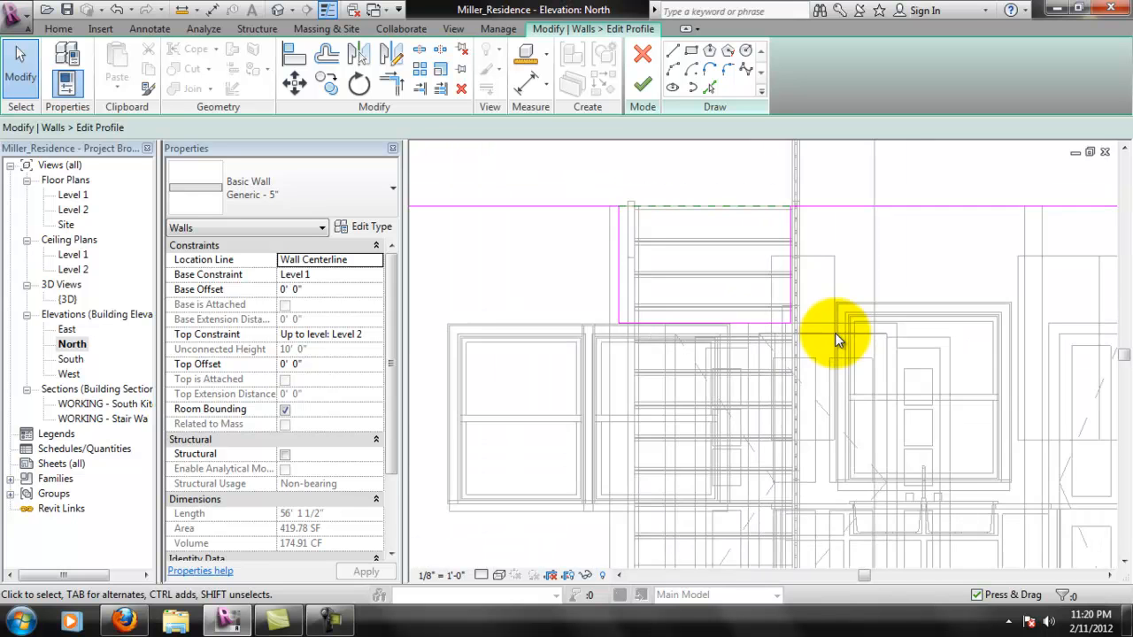
scroll(832, 332, "down", 1)
middle_click_drag(836, 325, 801, 323)
scroll(786, 303, "up", 4)
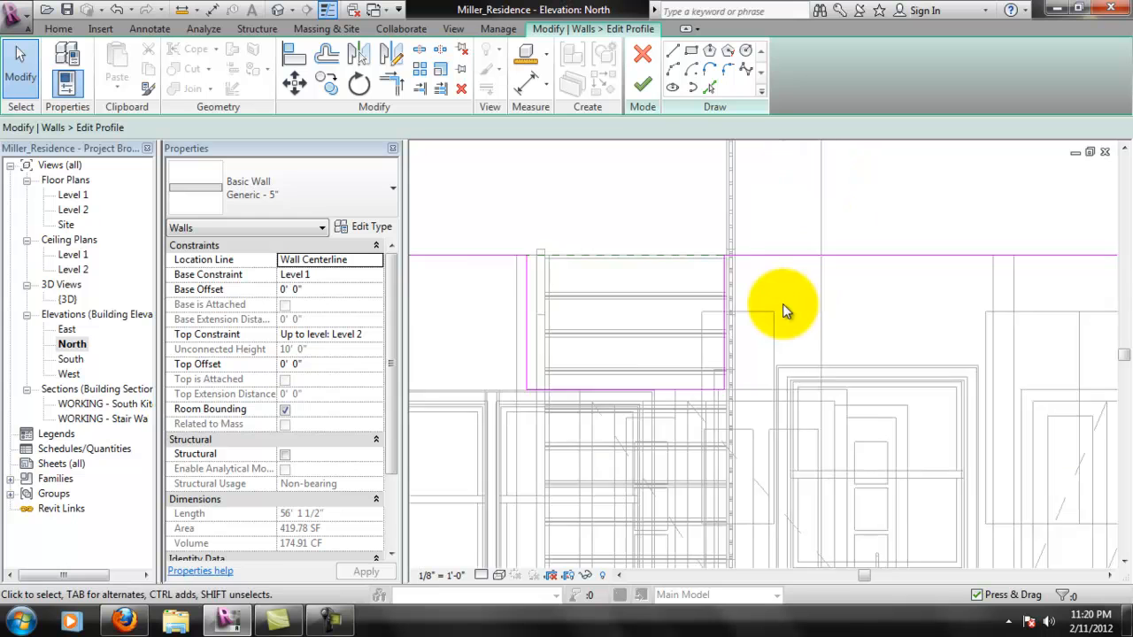
left_click(723, 312)
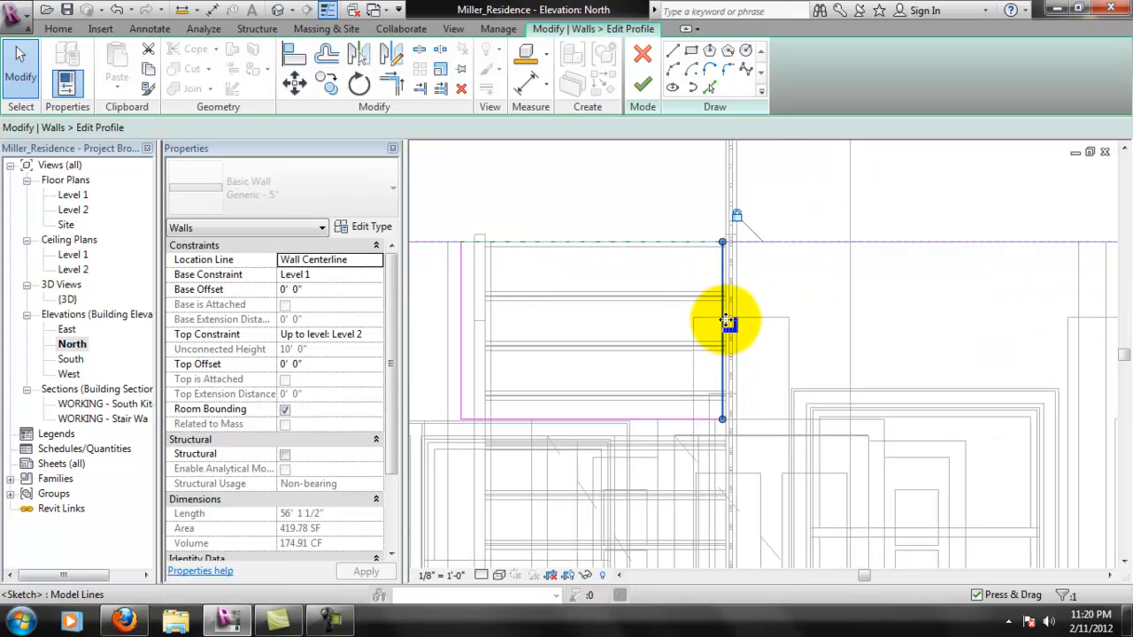
mouse_move(723, 319)
left_mouse_down()
mouse_move(750, 324)
mouse_move(733, 283)
left_mouse_up()
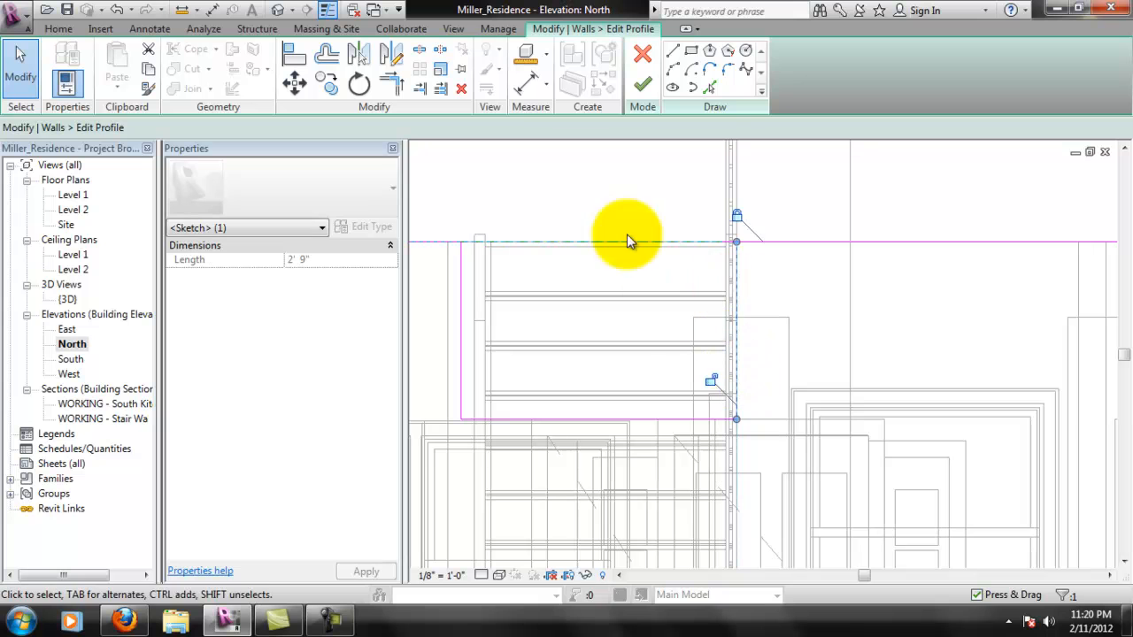
left_click(644, 84)
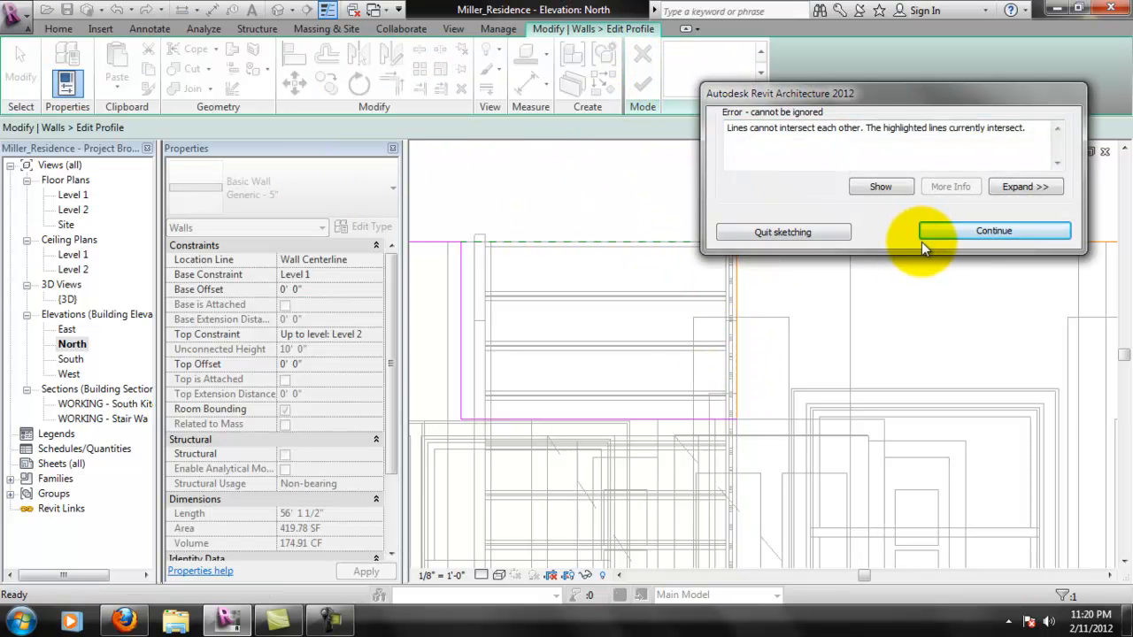
left_click_drag(830, 92, 803, 391)
left_click(938, 527)
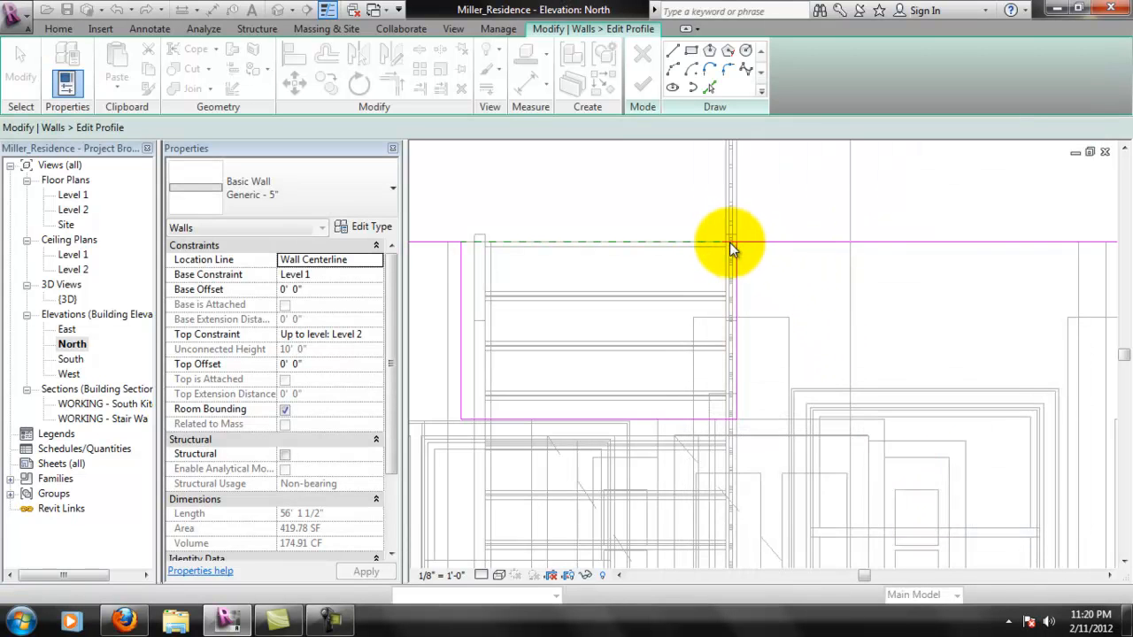
- Pull the wall's top profile line back to end at the moved opening edge, and finish the profile
scroll(732, 242, "up", 3)
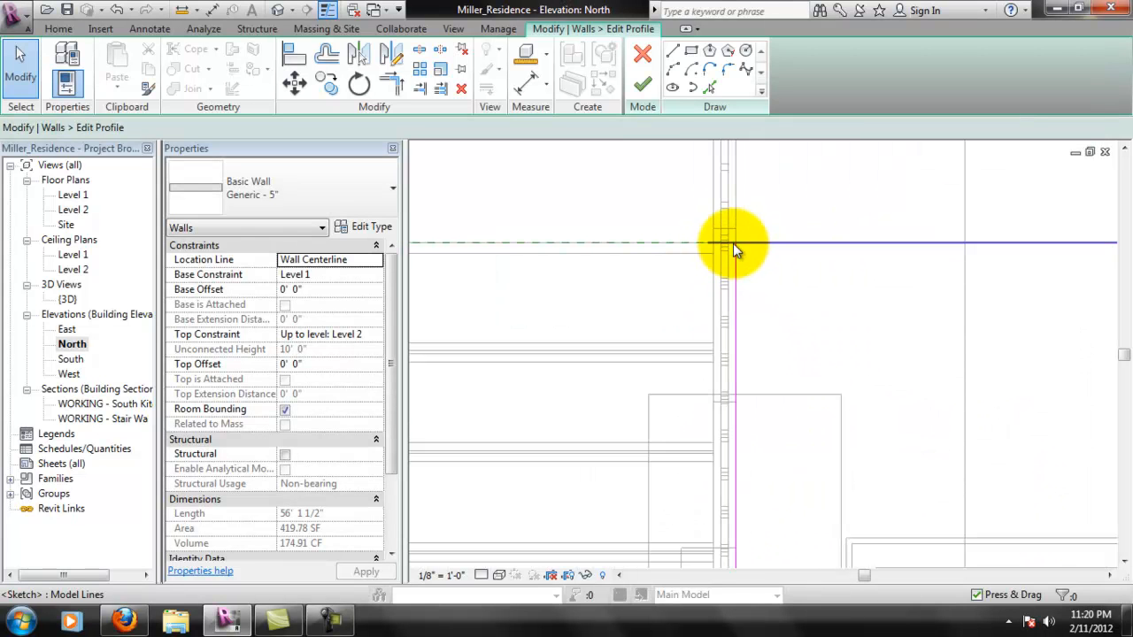
left_click(710, 243)
left_click_drag(709, 243, 734, 245)
scroll(715, 245, "down", 3)
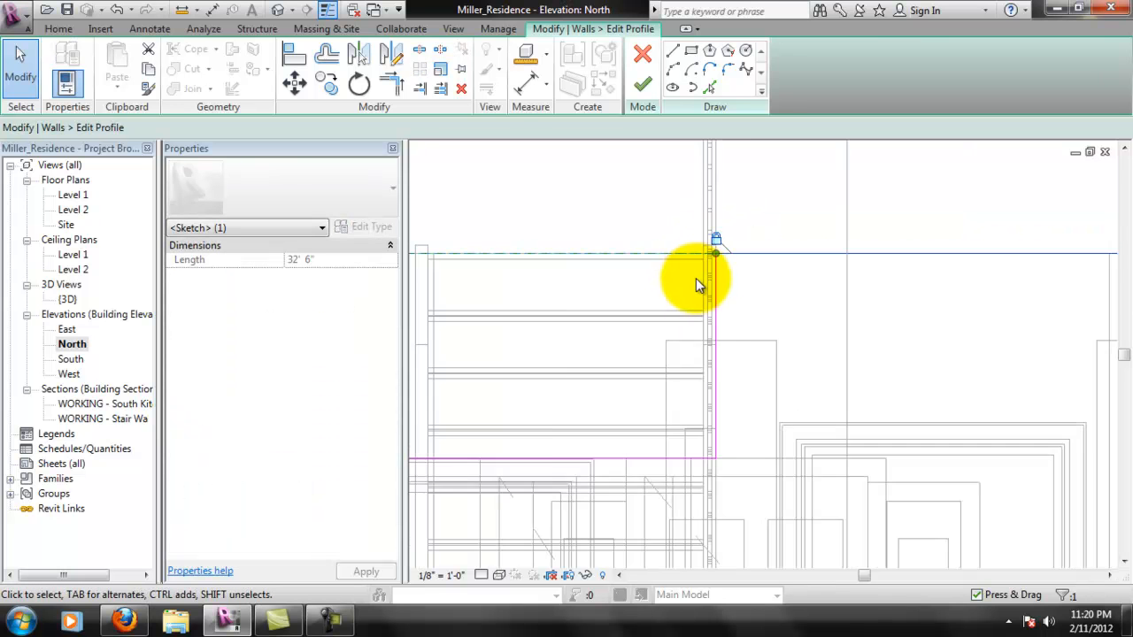
left_click(644, 89)
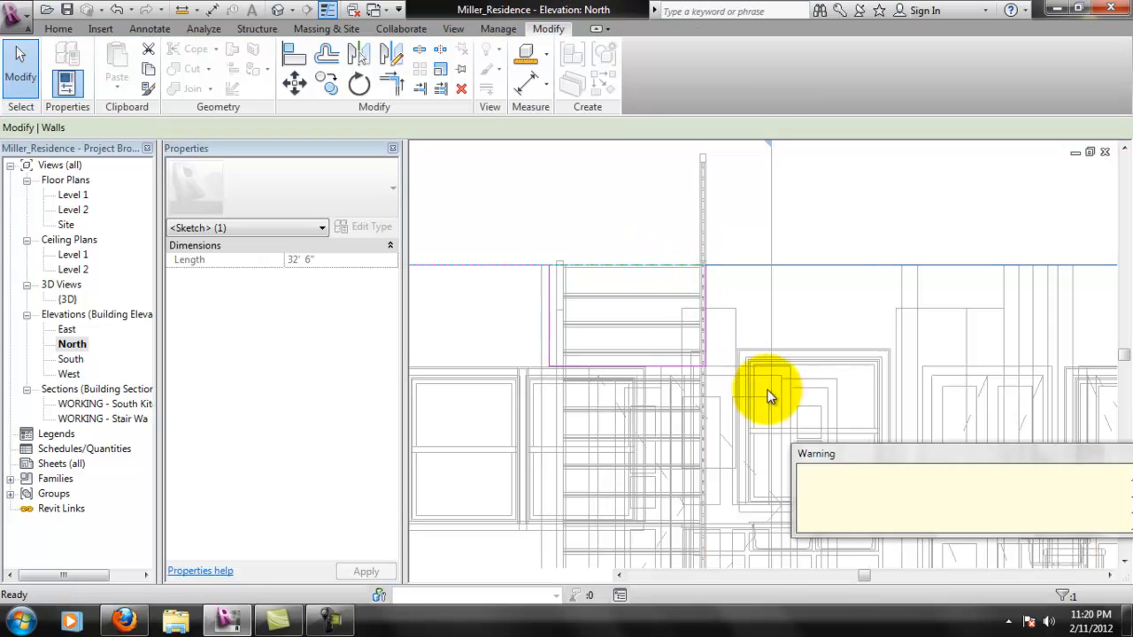
left_click(637, 232)
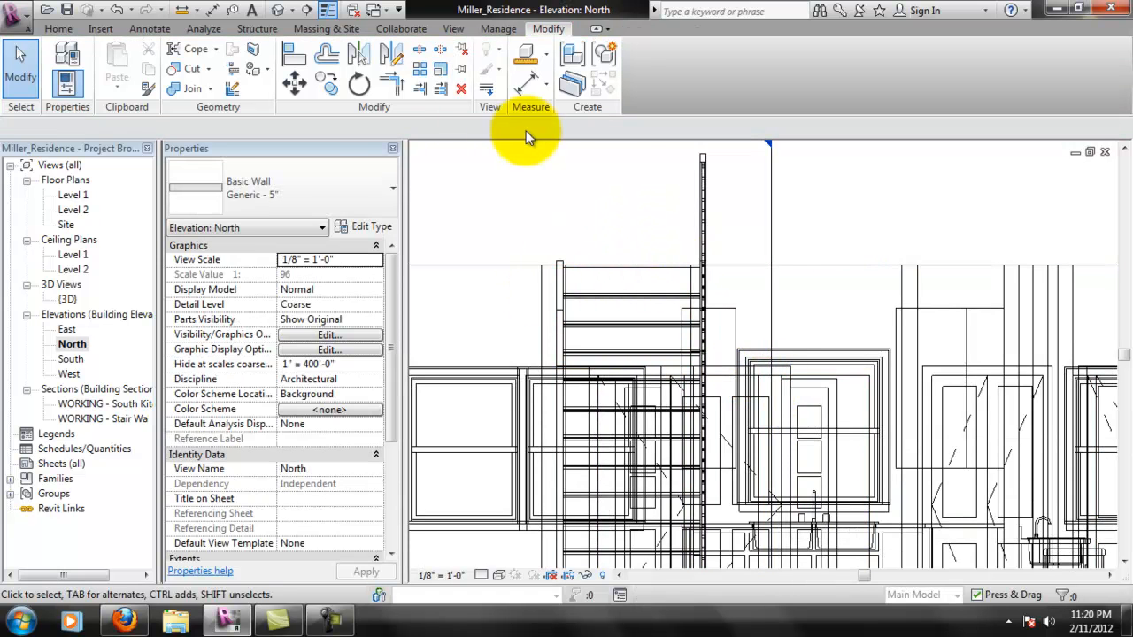
- Check the rear wall beside the railing in the {3D} view, and reopen its profile for editing in the South elevation
double_click(68, 299)
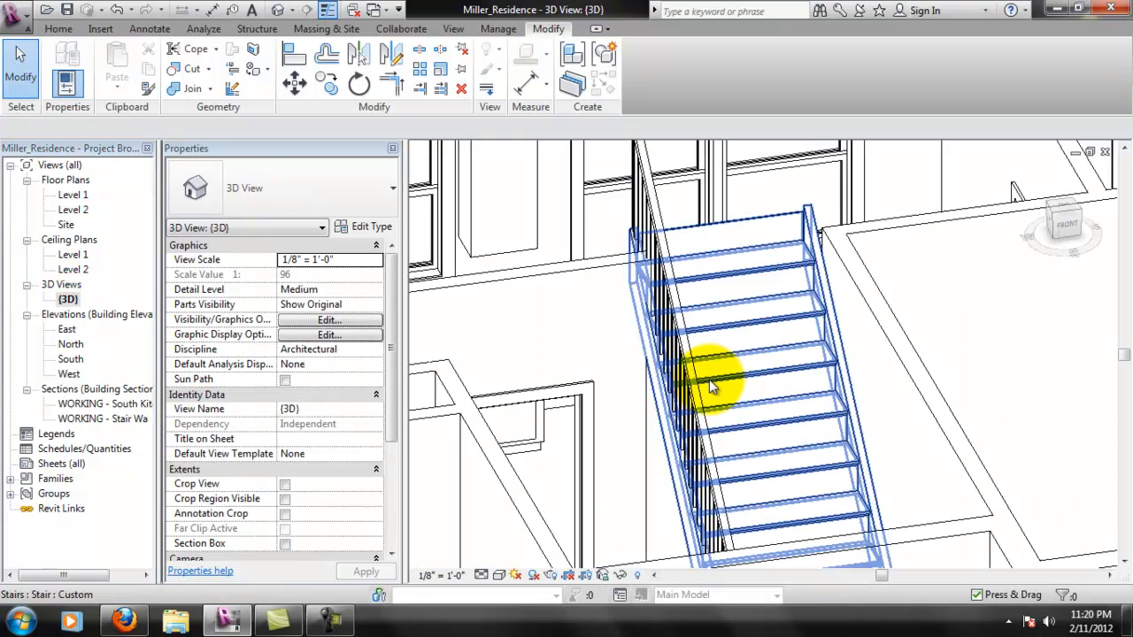
middle_click_drag(695, 403, 652, 329, "shift")
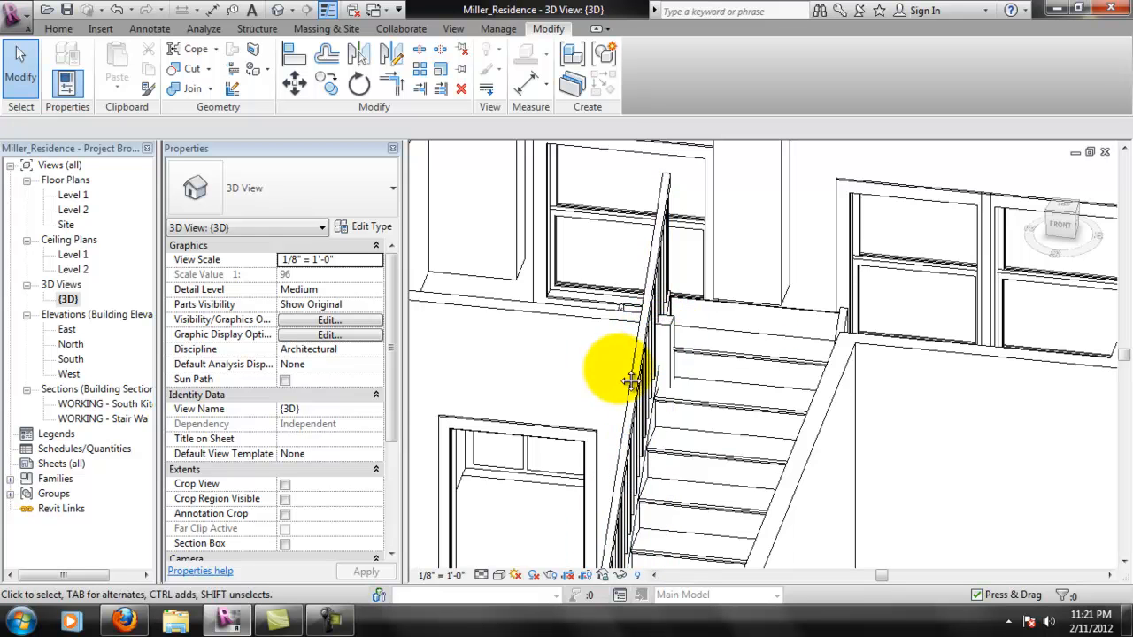
scroll(619, 354, "down", 4)
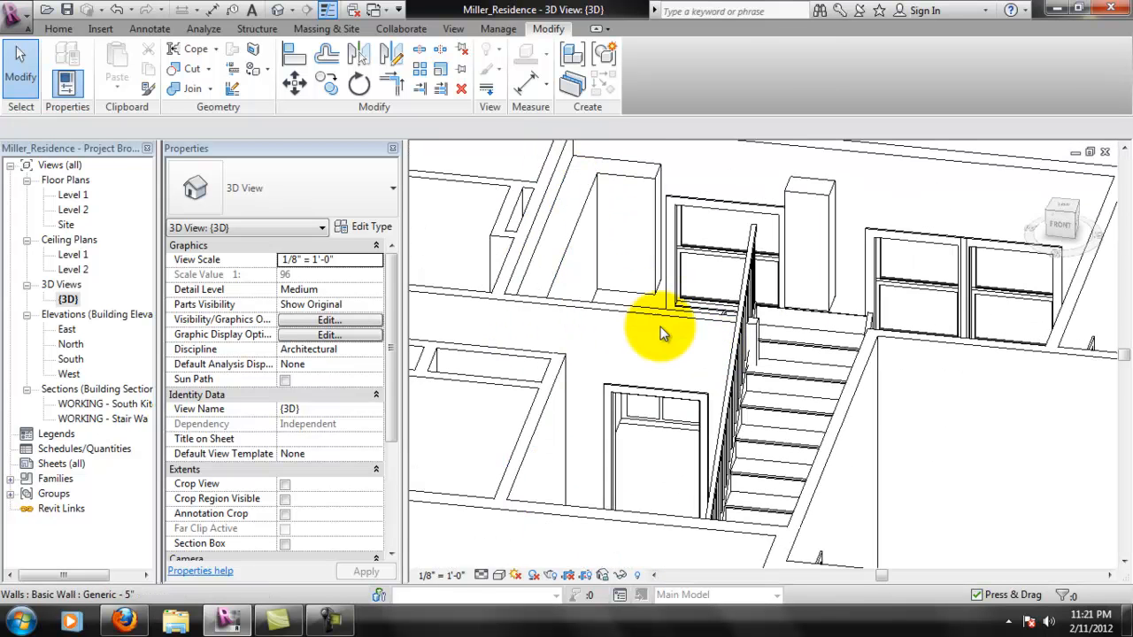
left_click(665, 323)
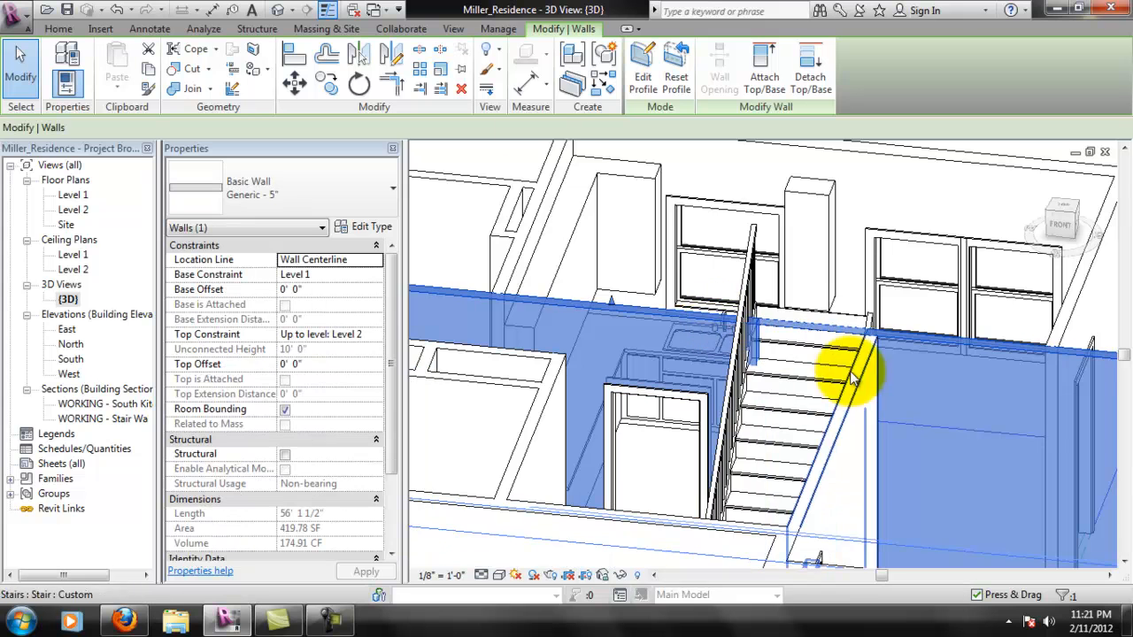
double_click(78, 361)
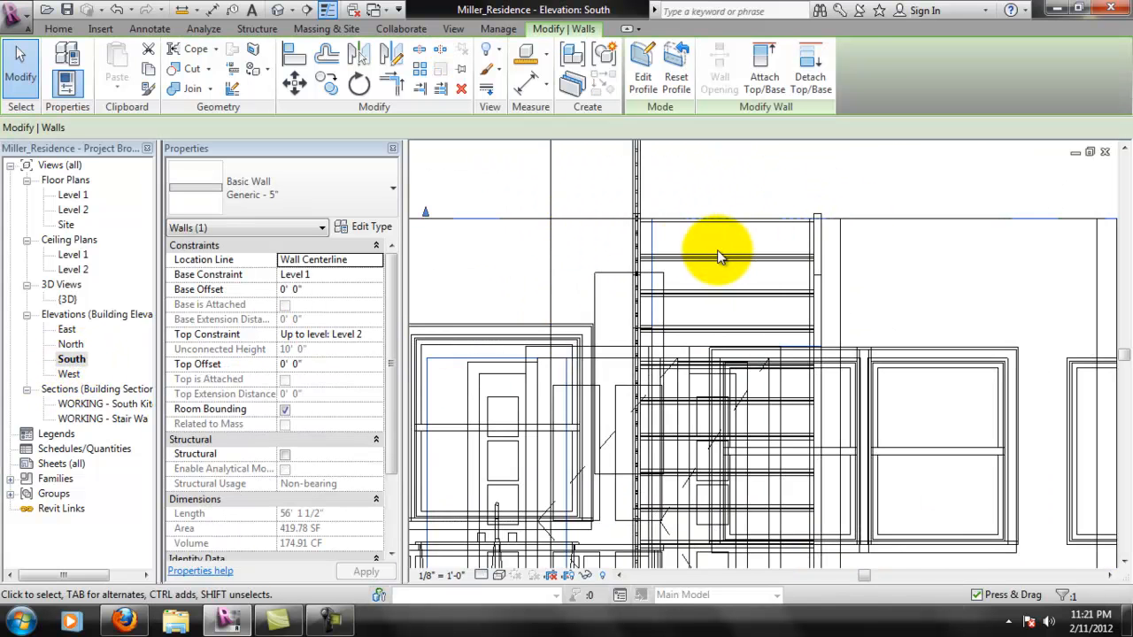
scroll(649, 255, "up", 2)
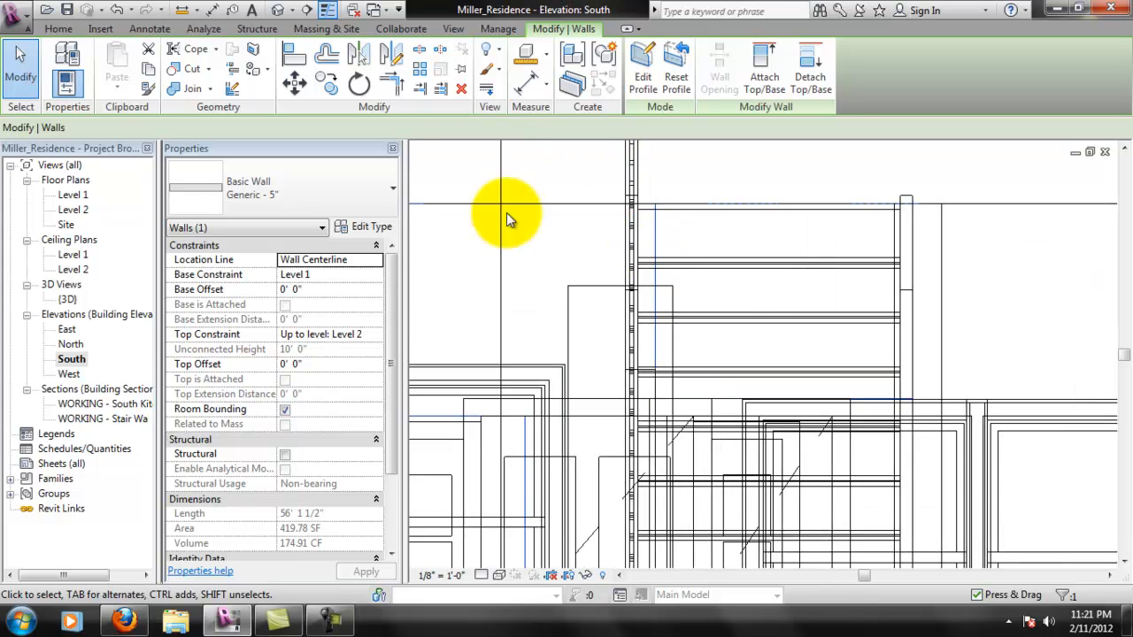
left_click(650, 86)
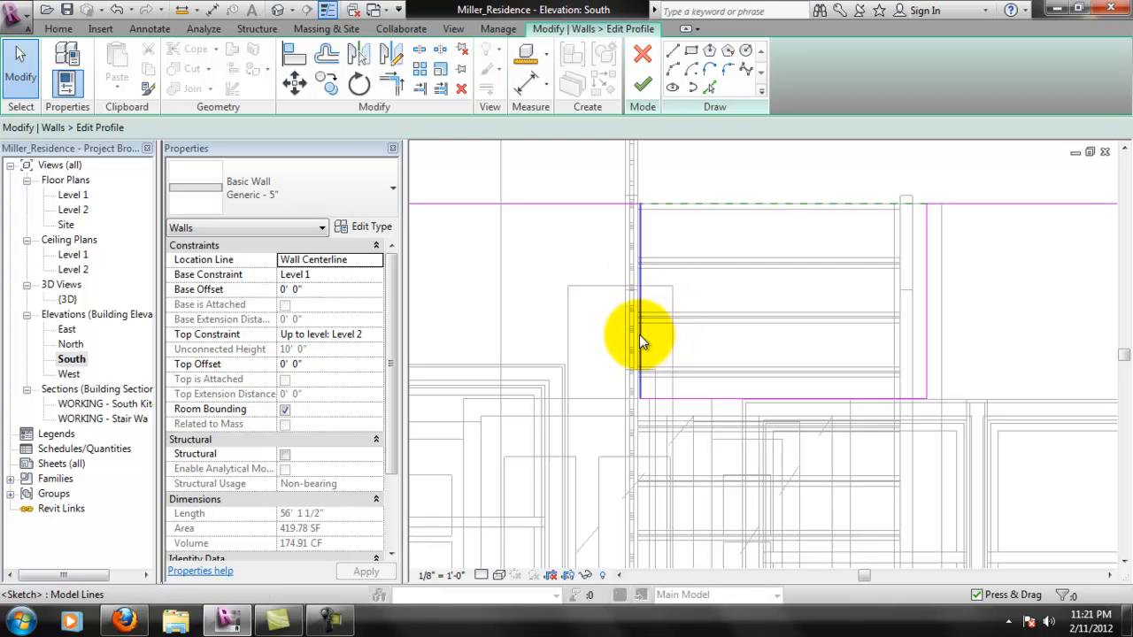
- Shift the stair opening's railing-side vertical edge to the railing's outer face in the South elevation and finish the wall profile
left_click(625, 338)
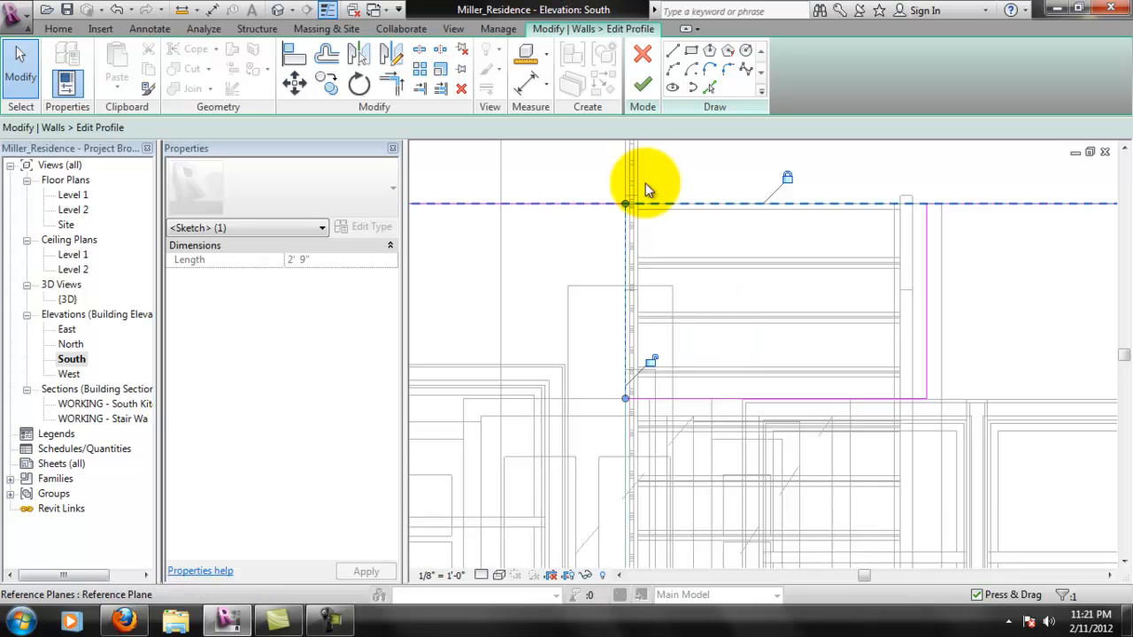
scroll(651, 188, "down", 3)
scroll(659, 217, "down", 3)
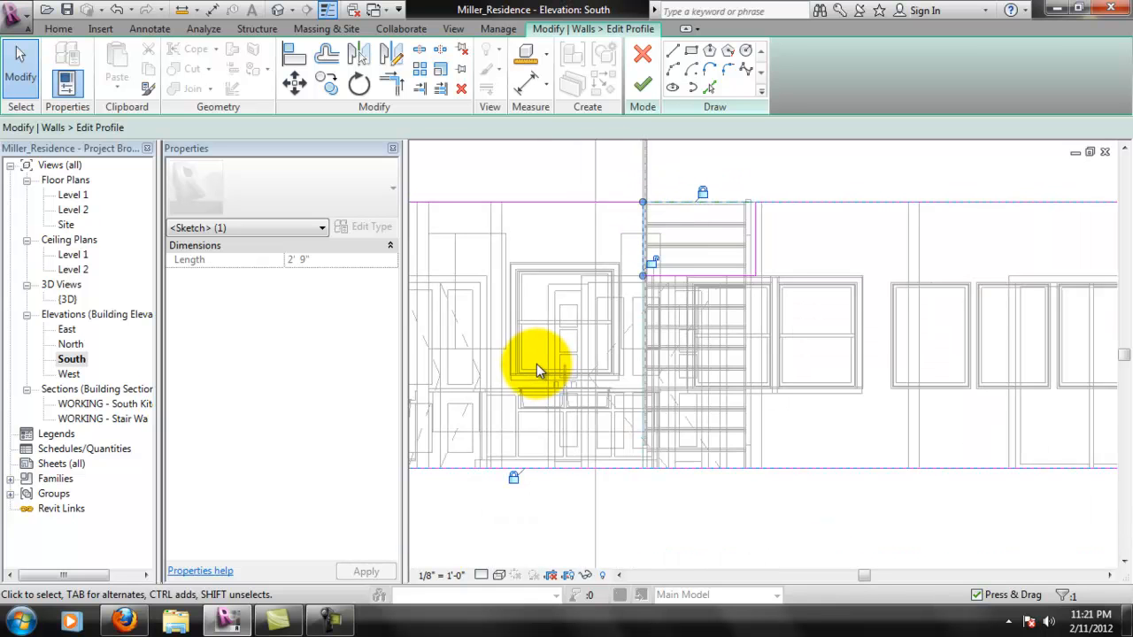
left_click(643, 85)
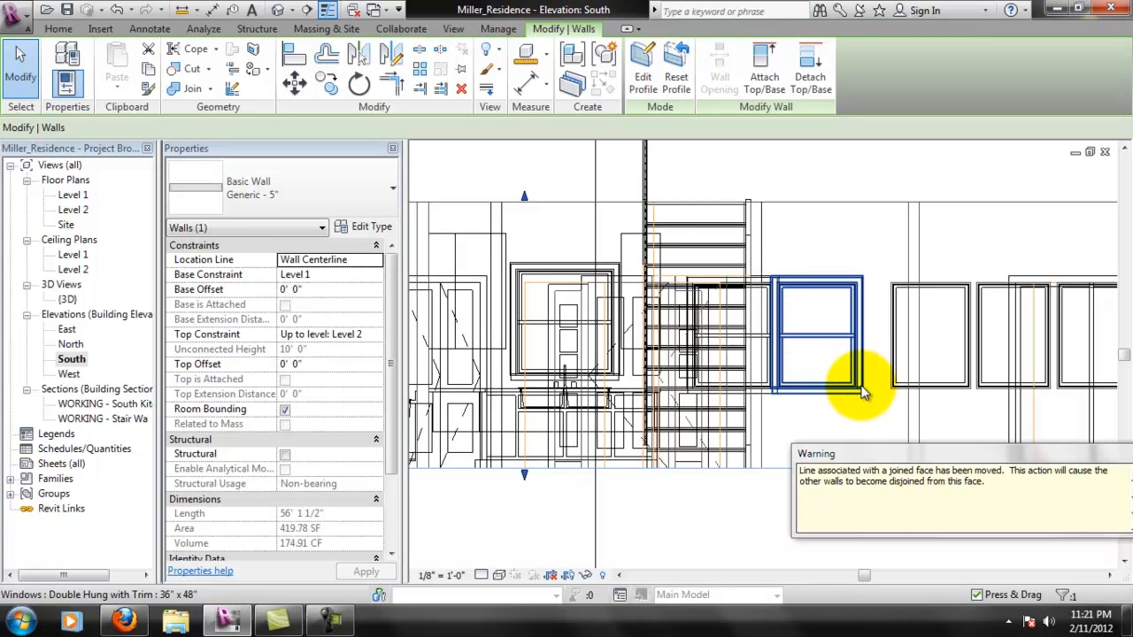
left_click(664, 155)
- Edit the rear wall's profile, moving the stair opening's railing-side vertical edge past the railing's outer side, and finish the profile
scroll(672, 205, "up", 3)
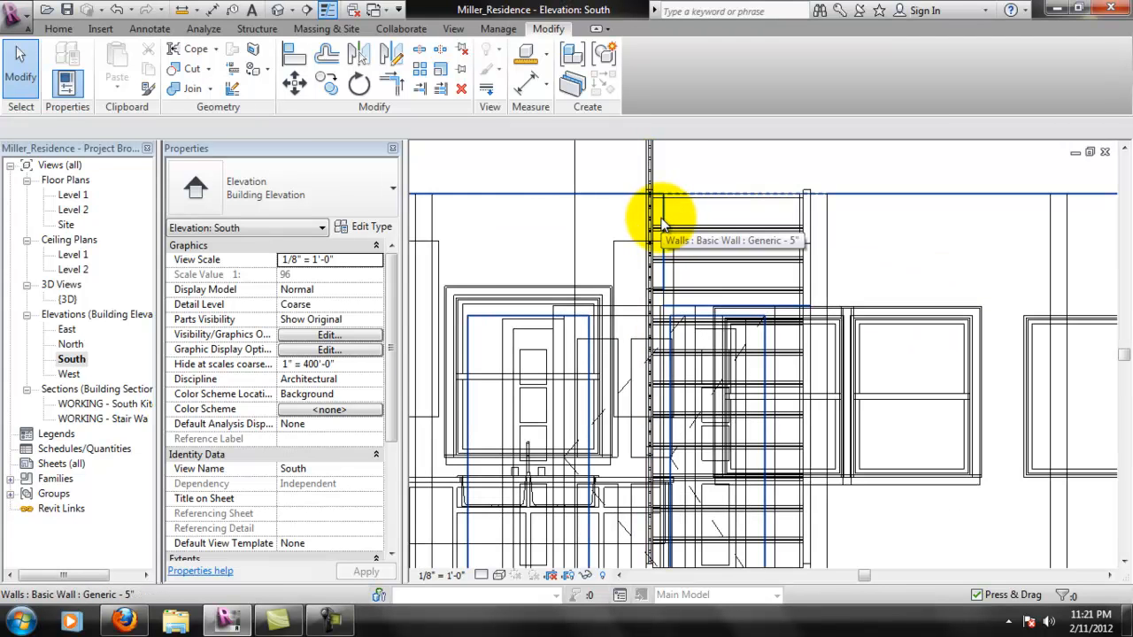
scroll(662, 226, "down", 1)
left_click(666, 252)
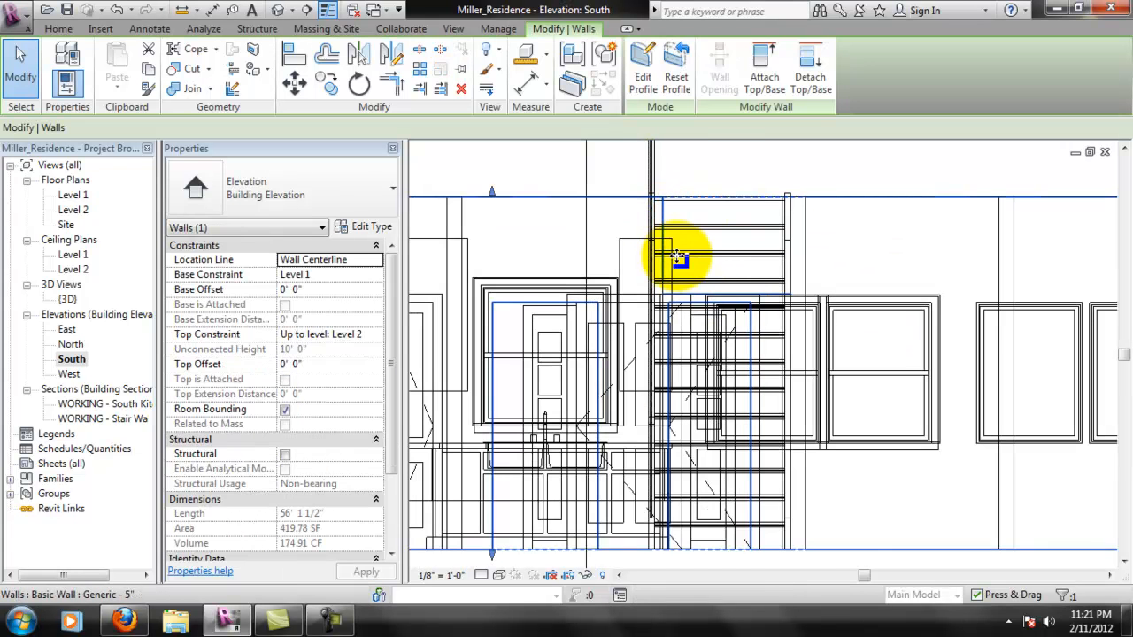
scroll(677, 259, "down", 2)
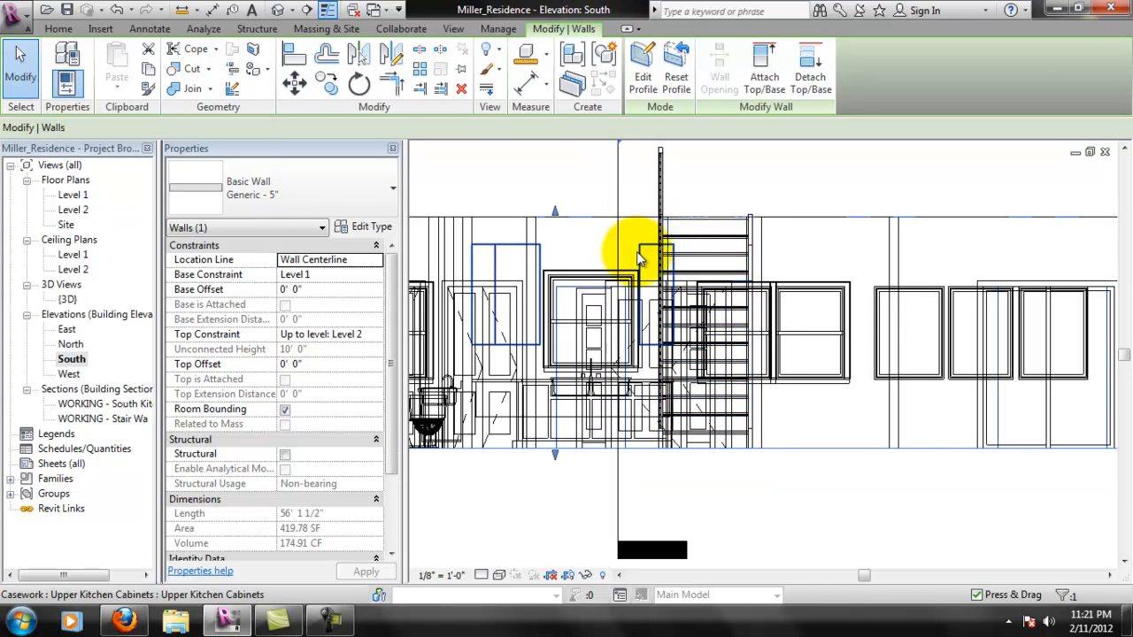
scroll(633, 249, "up", 1)
scroll(663, 240, "up", 3)
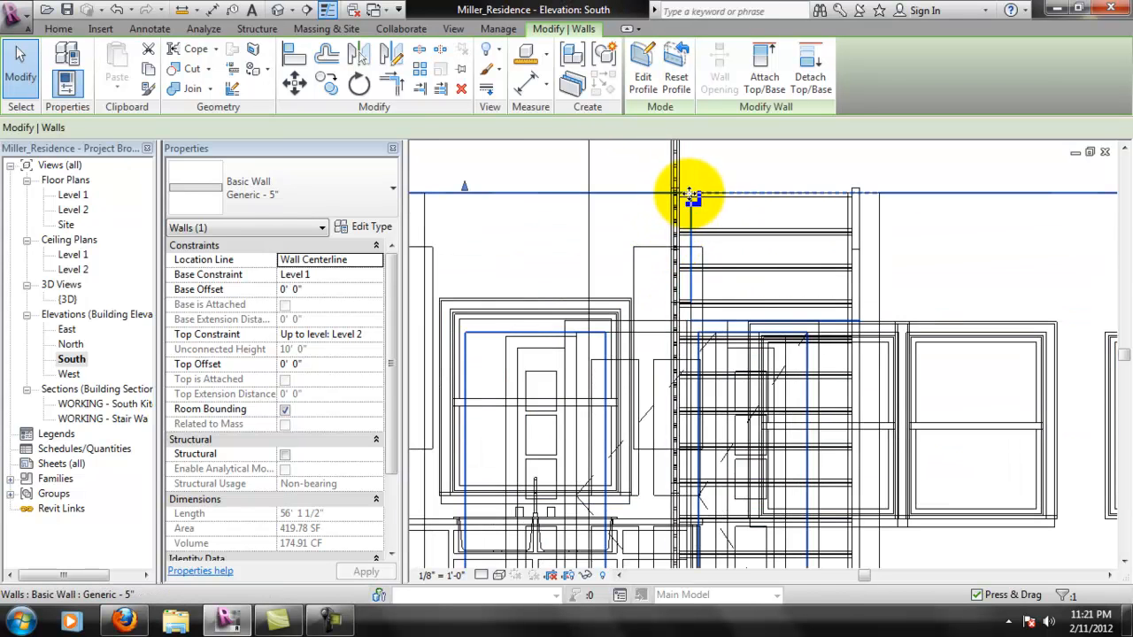
left_click(643, 72)
scroll(676, 208, "up", 2)
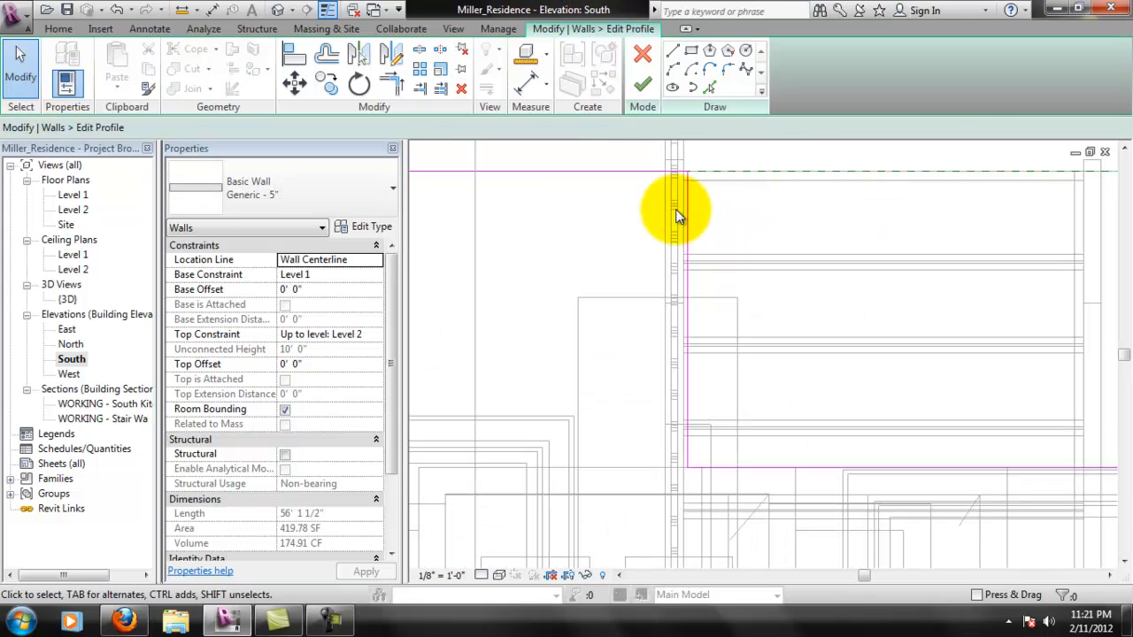
left_click(676, 209)
mouse_move(675, 209)
left_mouse_down()
mouse_move(665, 222)
mouse_move(647, 210)
mouse_move(661, 239)
left_mouse_up()
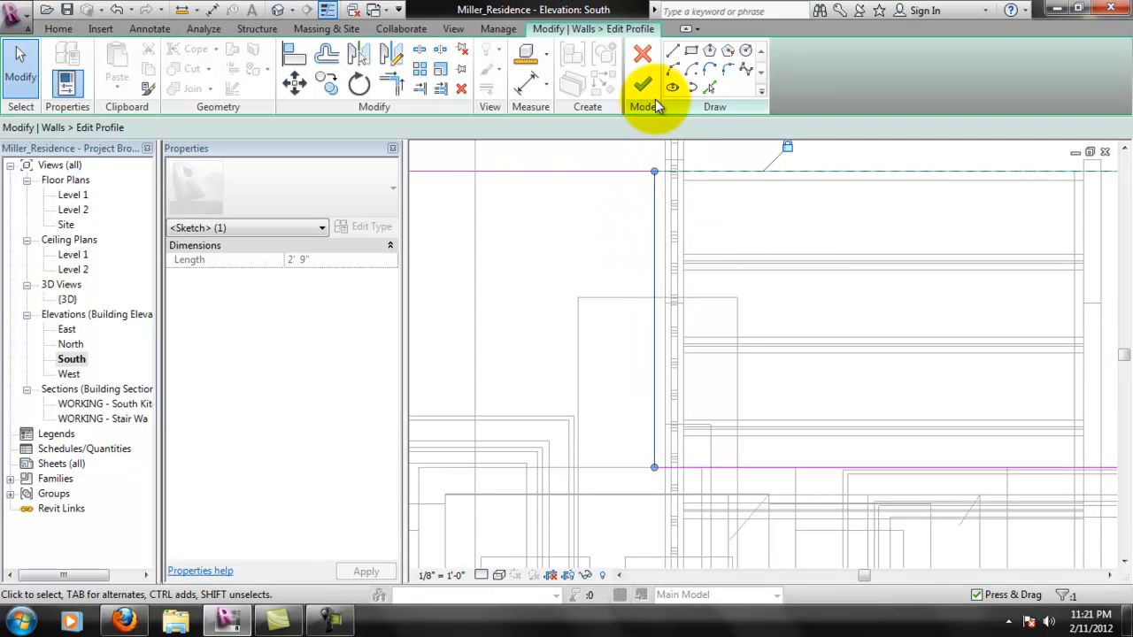
left_click(642, 84)
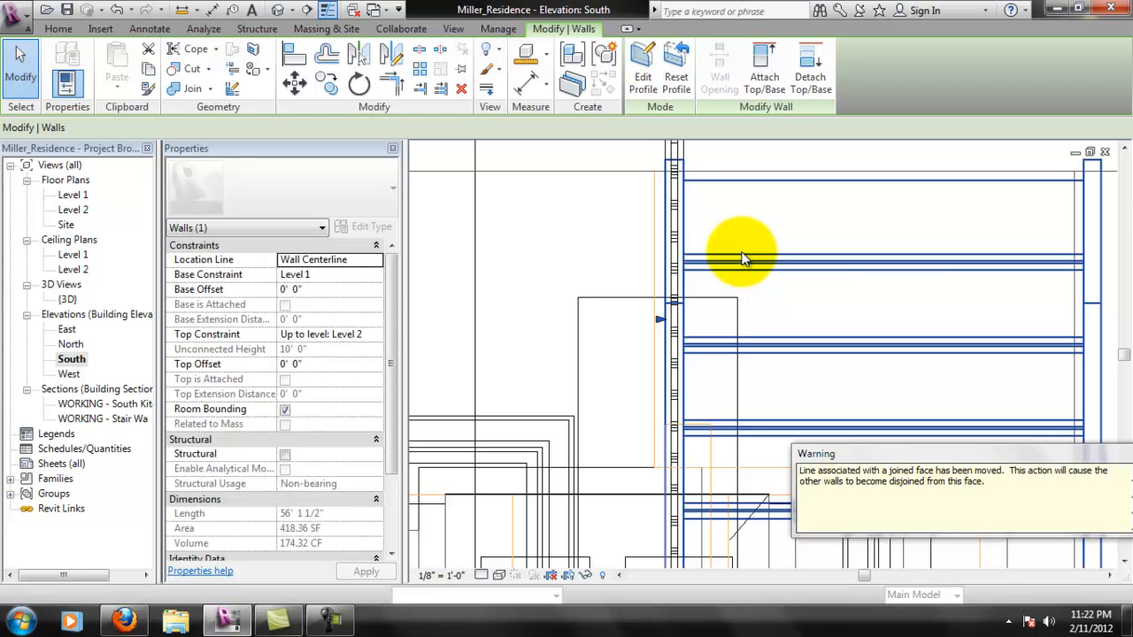
- Inspect the rear wall's end beside the stair railing in the {3D} view
left_click(746, 247)
scroll(761, 252, "down", 2)
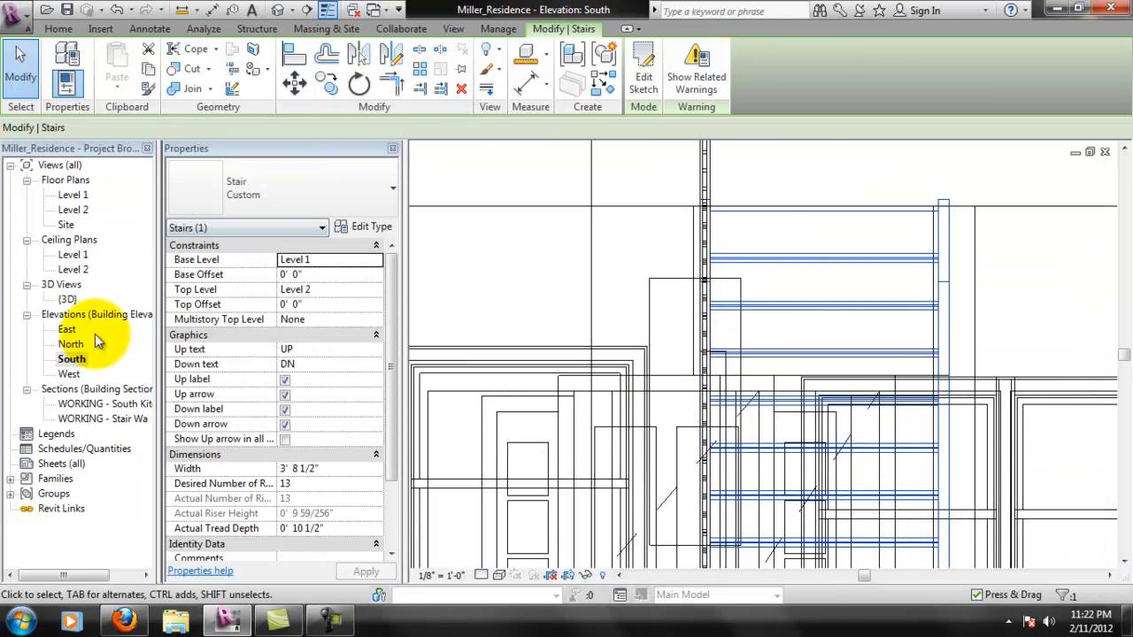
double_click(68, 299)
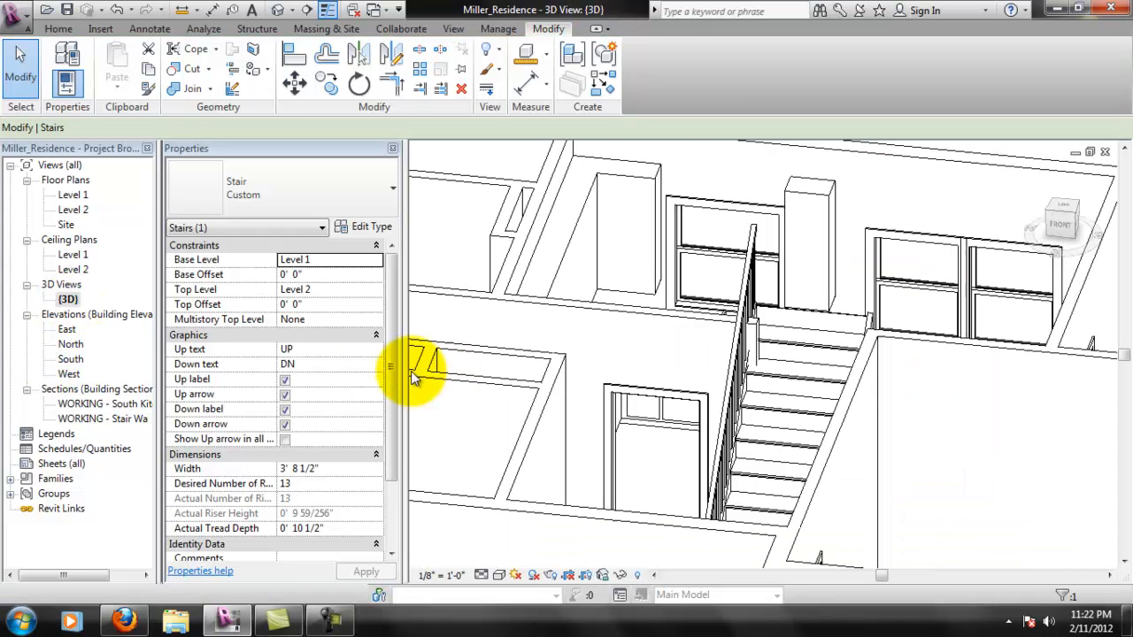
mouse_move(666, 368)
middle_mouse_down("shift")
mouse_move(735, 375)
mouse_move(663, 390)
middle_mouse_up("shift")
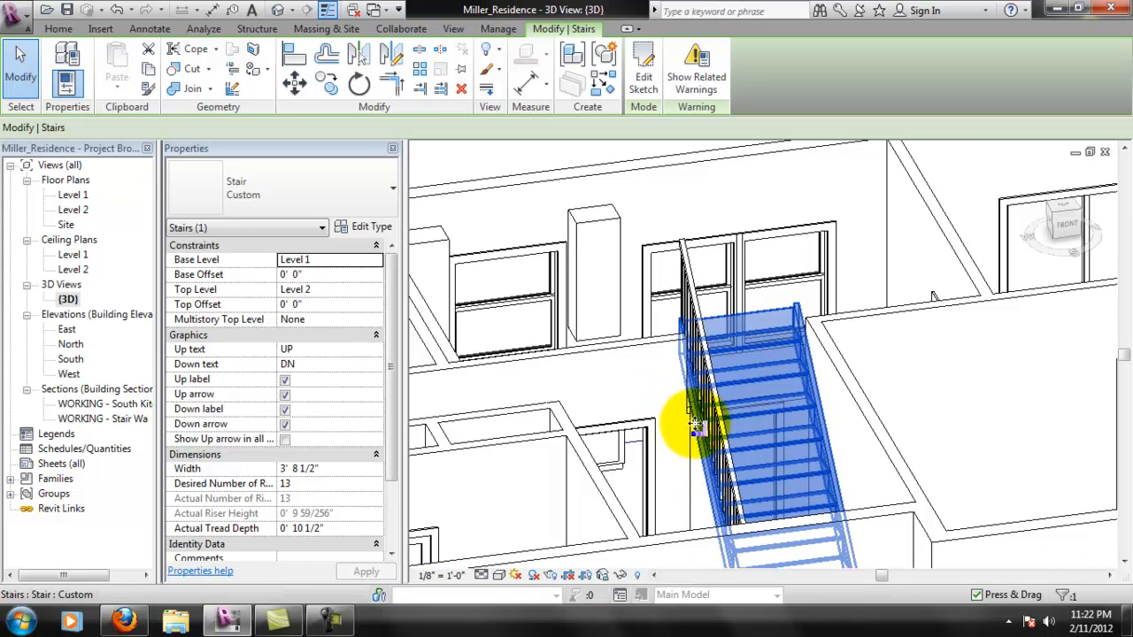
scroll(692, 427, "up", 2)
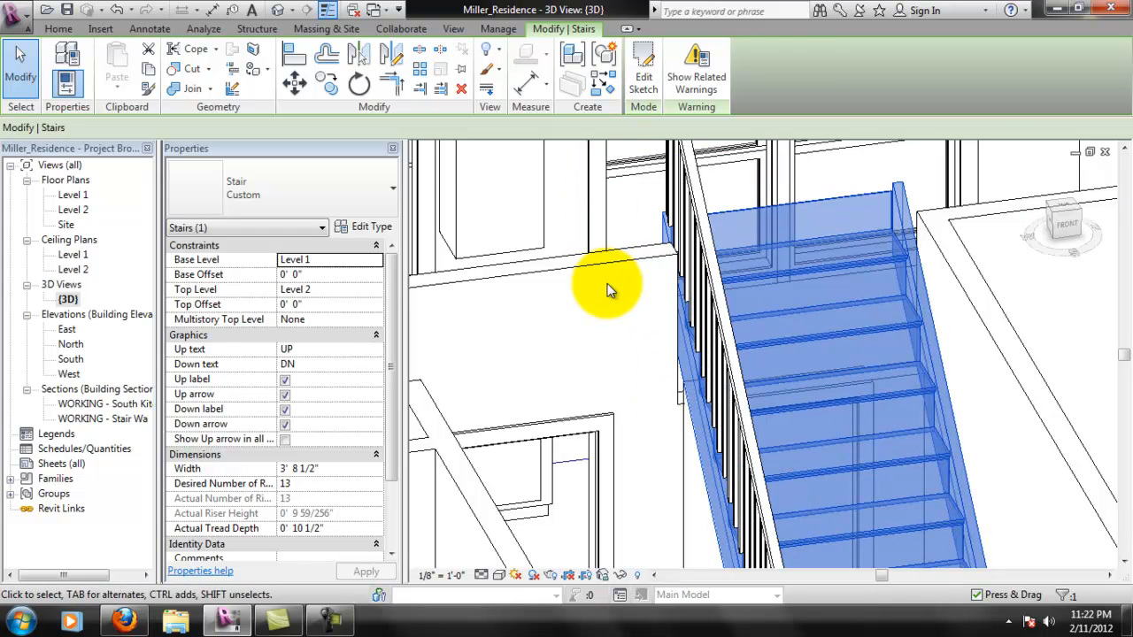
- Reopen the rear wall's profile in the South elevation, snap the opening's vertical edge to the railing's outer line, and finish the profile
left_click(584, 262)
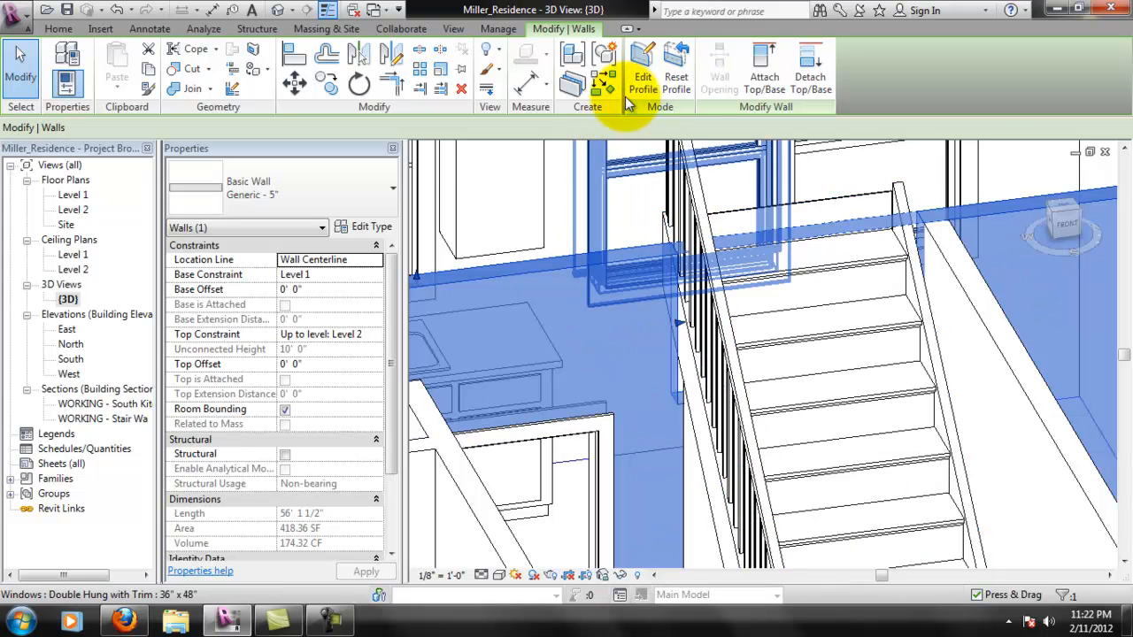
double_click(71, 358)
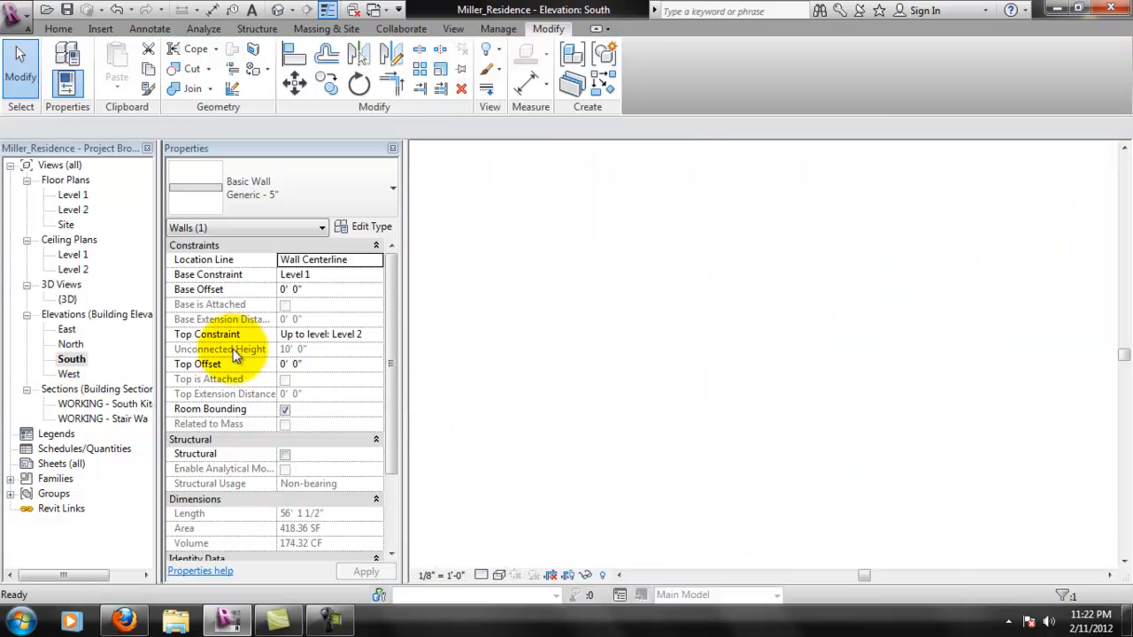
left_click(644, 66)
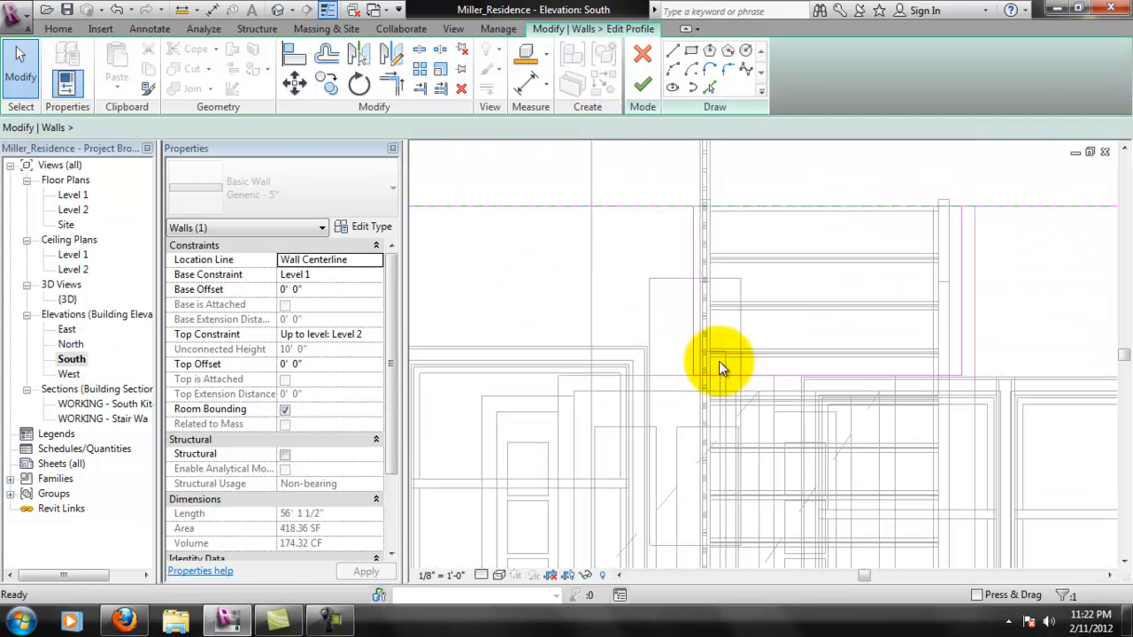
left_click(694, 260)
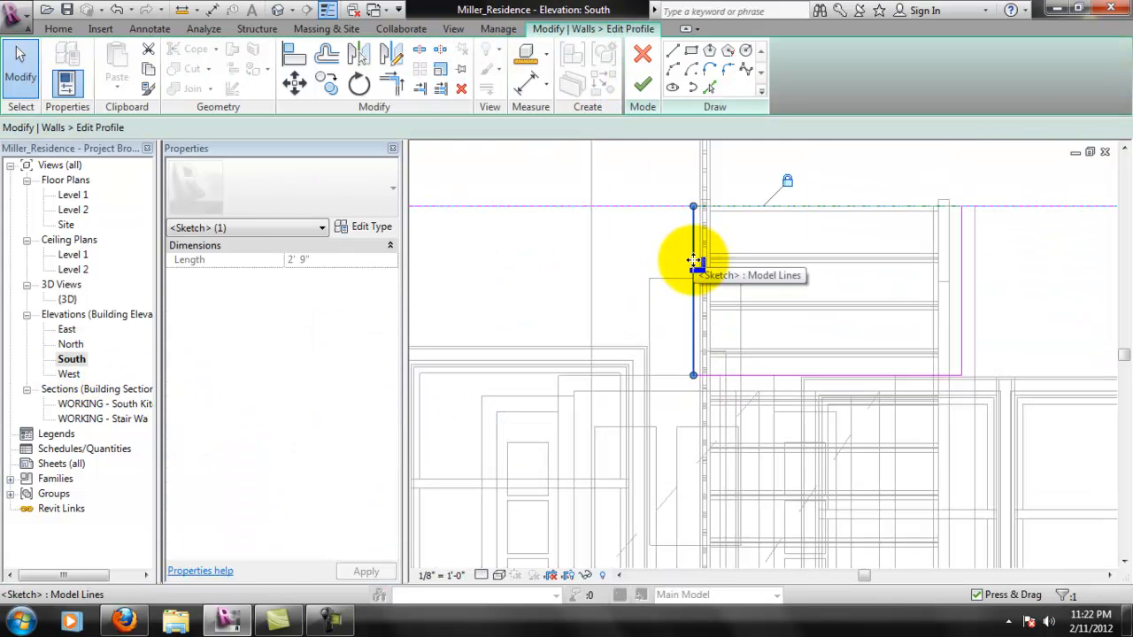
left_click_drag(719, 262, 700, 256)
scroll(703, 410, "up", 2)
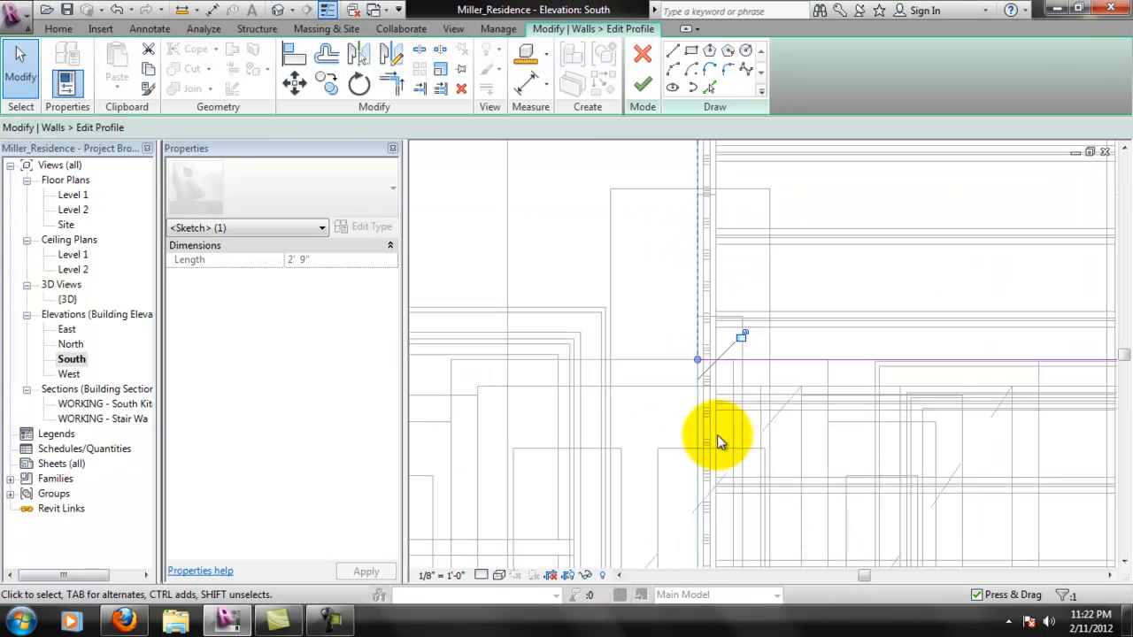
left_click(643, 82)
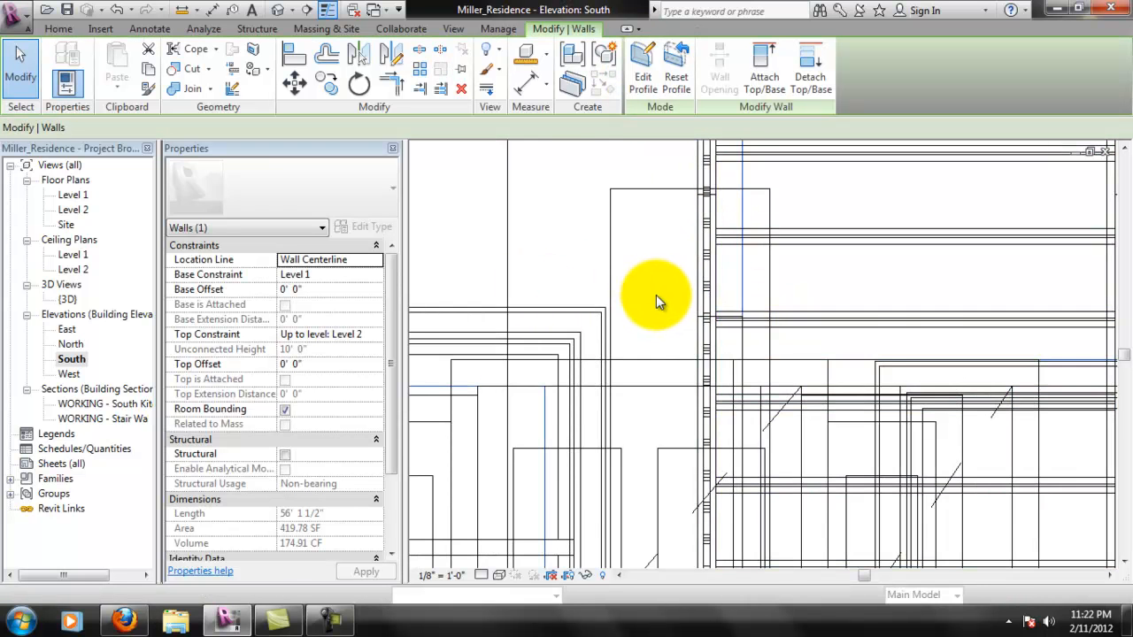
- Reopen the rear wall's profile and place the opening's vertical edge just beyond the outer side of the railing
scroll(656, 294, "down", 2)
left_click(656, 211)
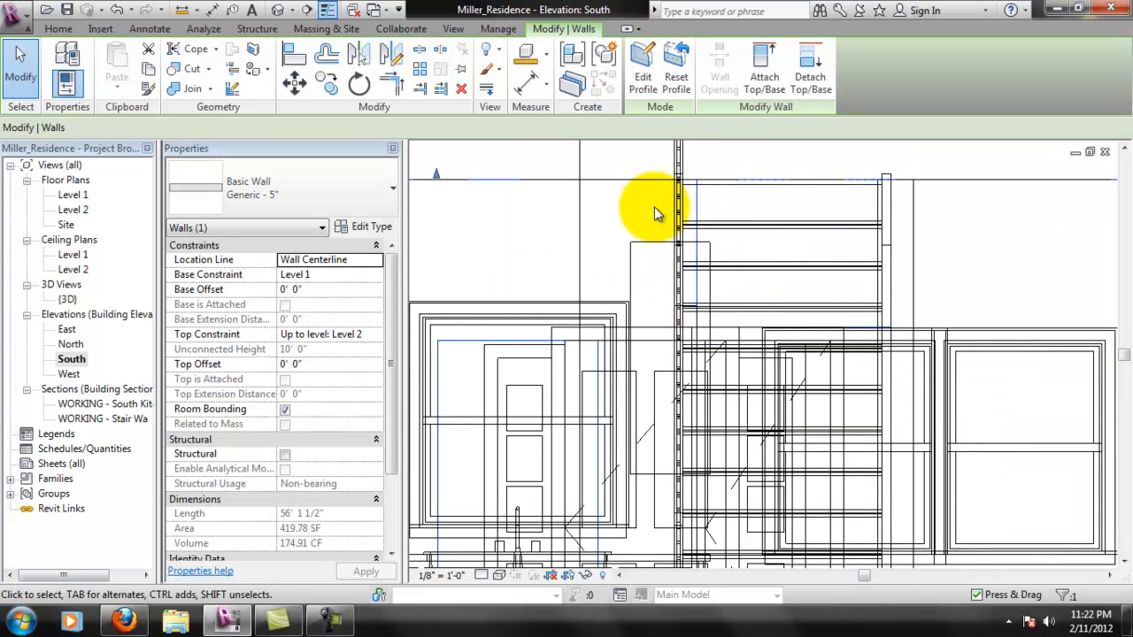
scroll(690, 283, "up", 3)
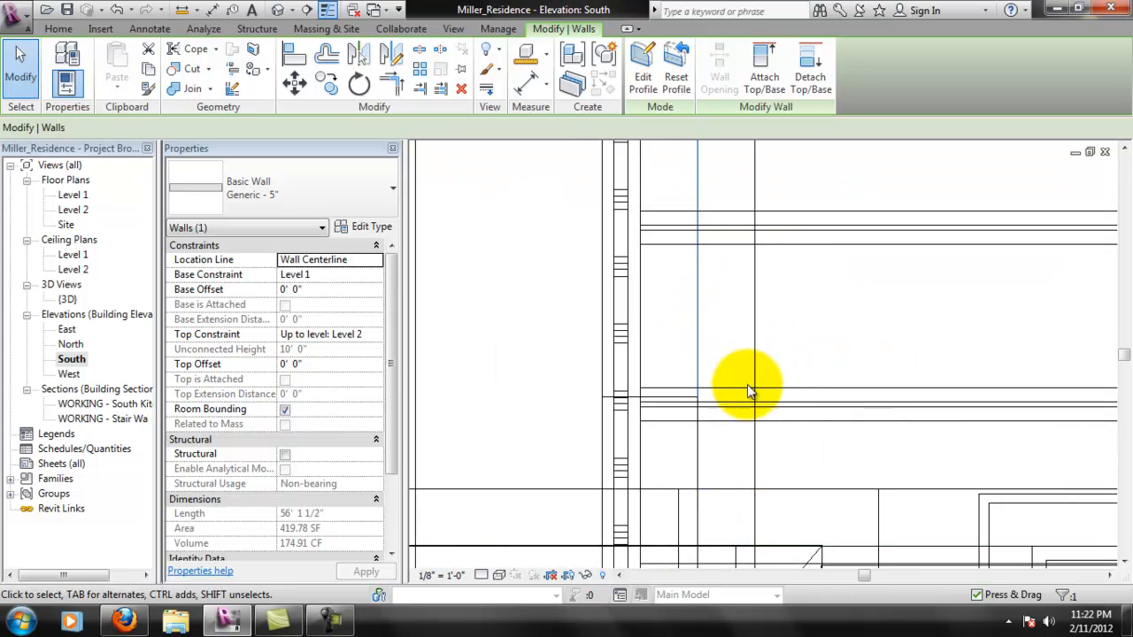
scroll(739, 370, "down", 3)
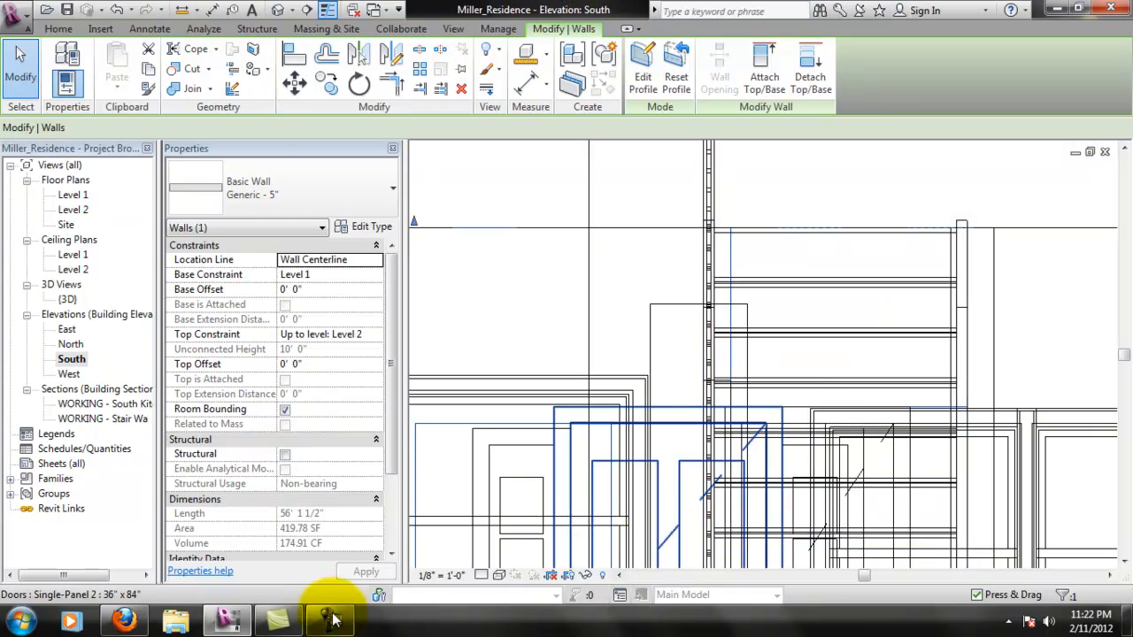
left_click(647, 79)
scroll(739, 362, "up", 2)
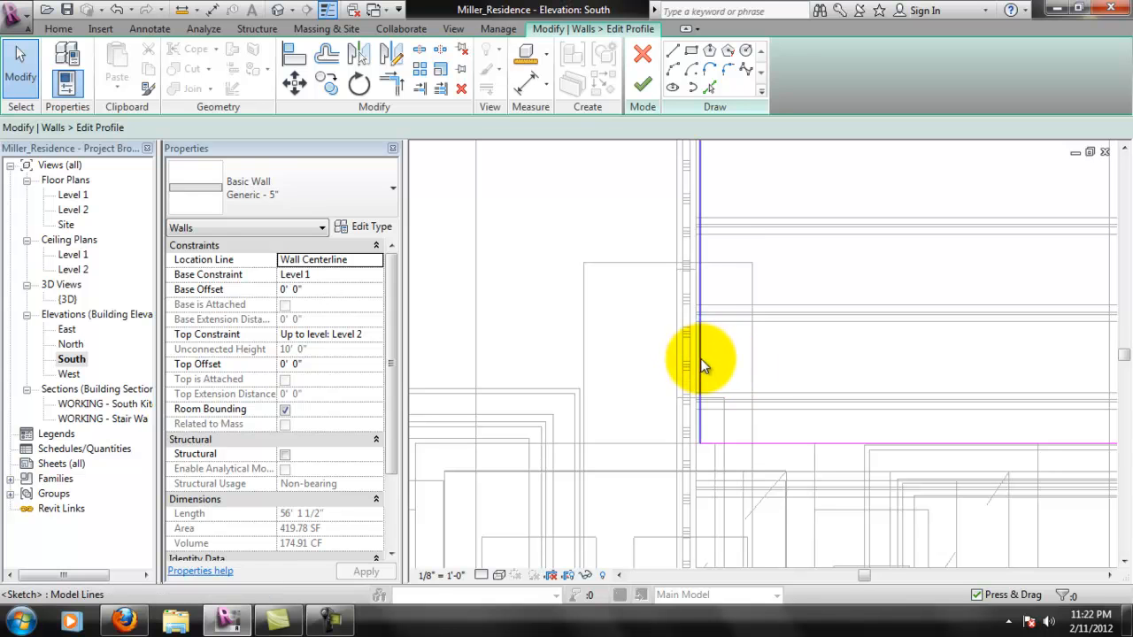
left_click(696, 361)
left_click_drag(697, 361, 672, 372)
- Nudge the opening's vertical edge in close to the railing's outer face without snapping onto it, and finish the wall profile
scroll(676, 376, "up", 3)
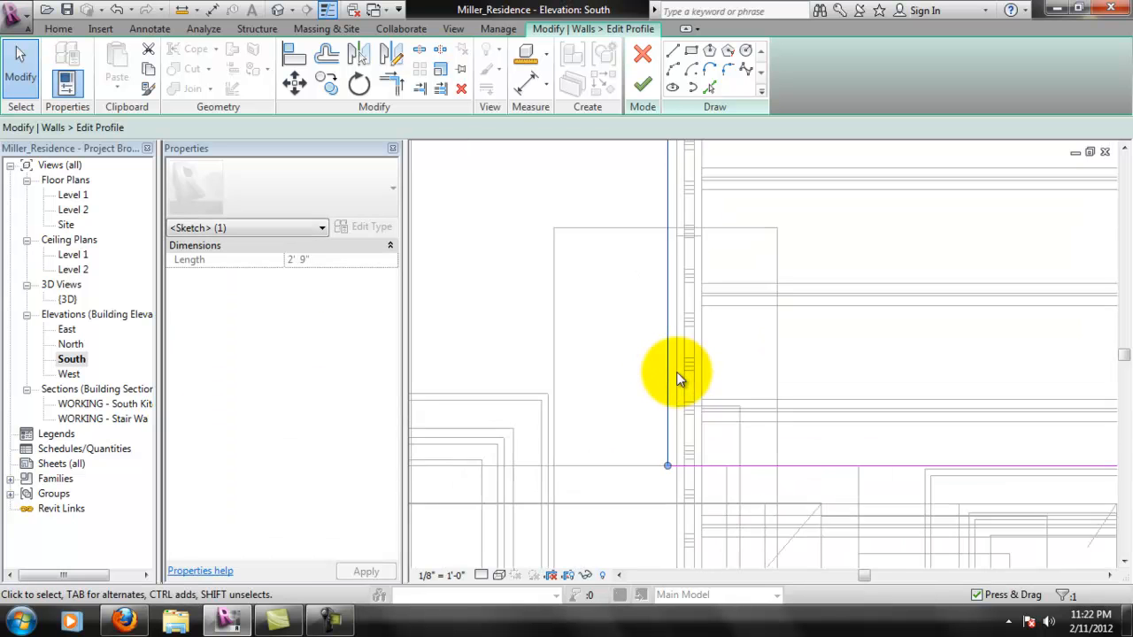
middle_click_drag(691, 481, 679, 330)
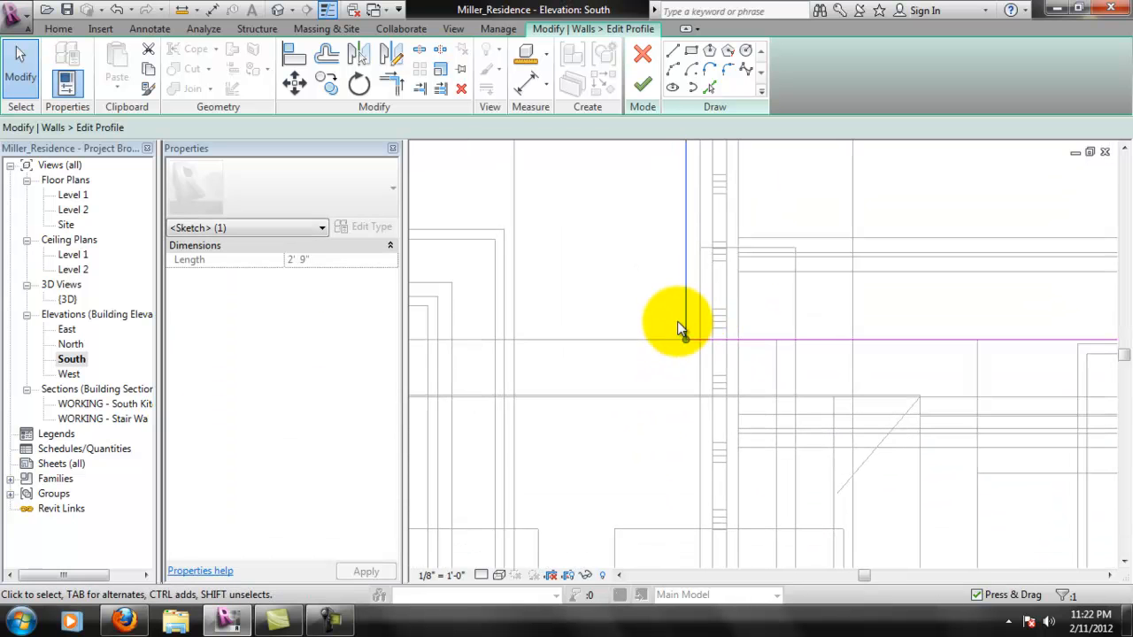
middle_click_drag(710, 429, 678, 292)
scroll(687, 286, "down", 3)
middle_click_drag(734, 251, 739, 369)
scroll(681, 306, "up", 1)
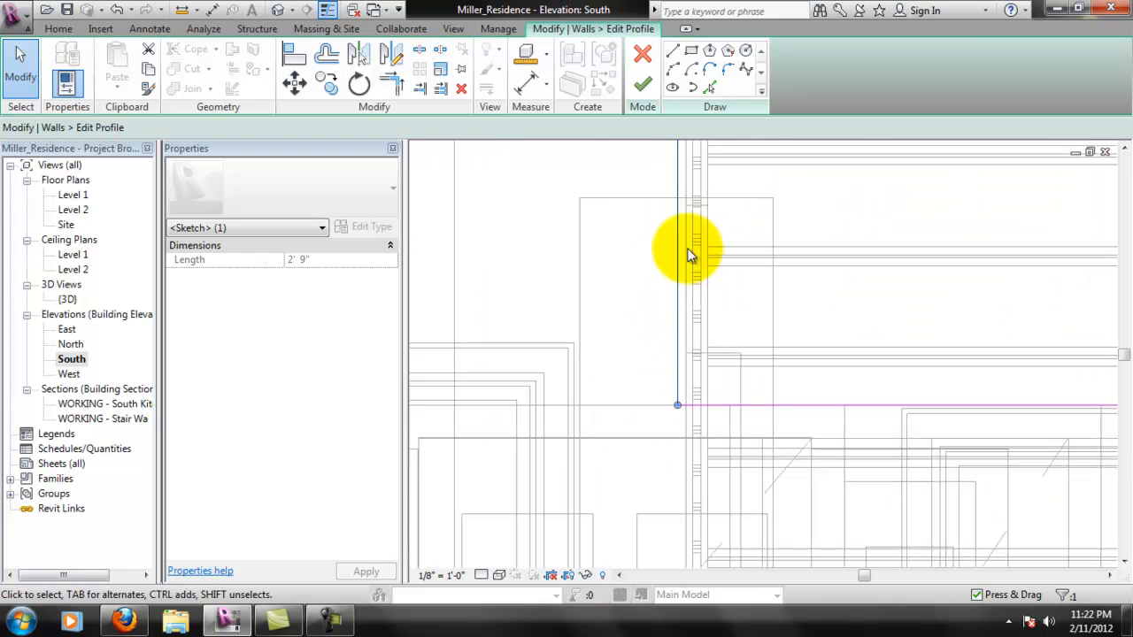
middle_click_drag(690, 253, 697, 462)
scroll(681, 264, "up", 2)
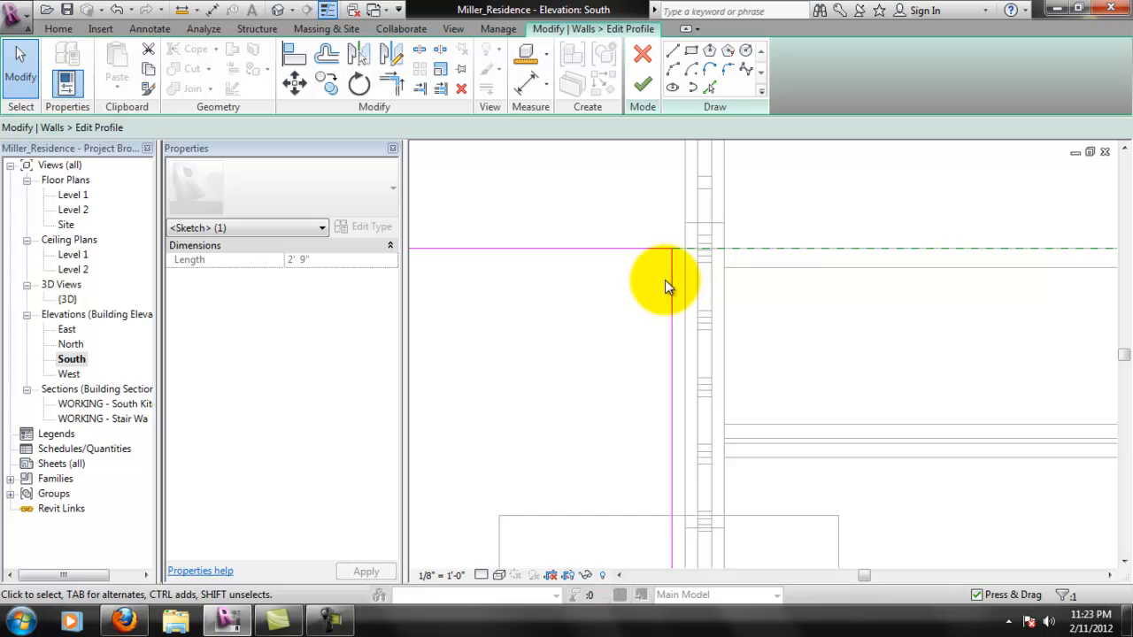
left_click(665, 280)
left_click(673, 275)
scroll(674, 276, "up", 2)
left_click_drag(671, 267, 690, 277)
scroll(708, 341, "down", 4)
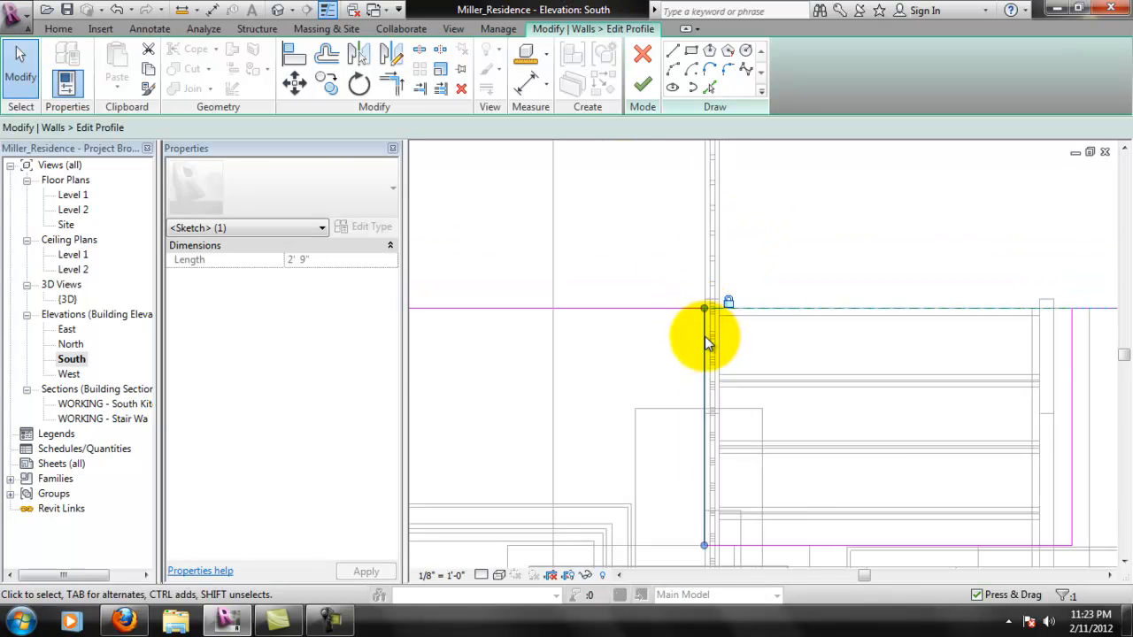
left_click(644, 85)
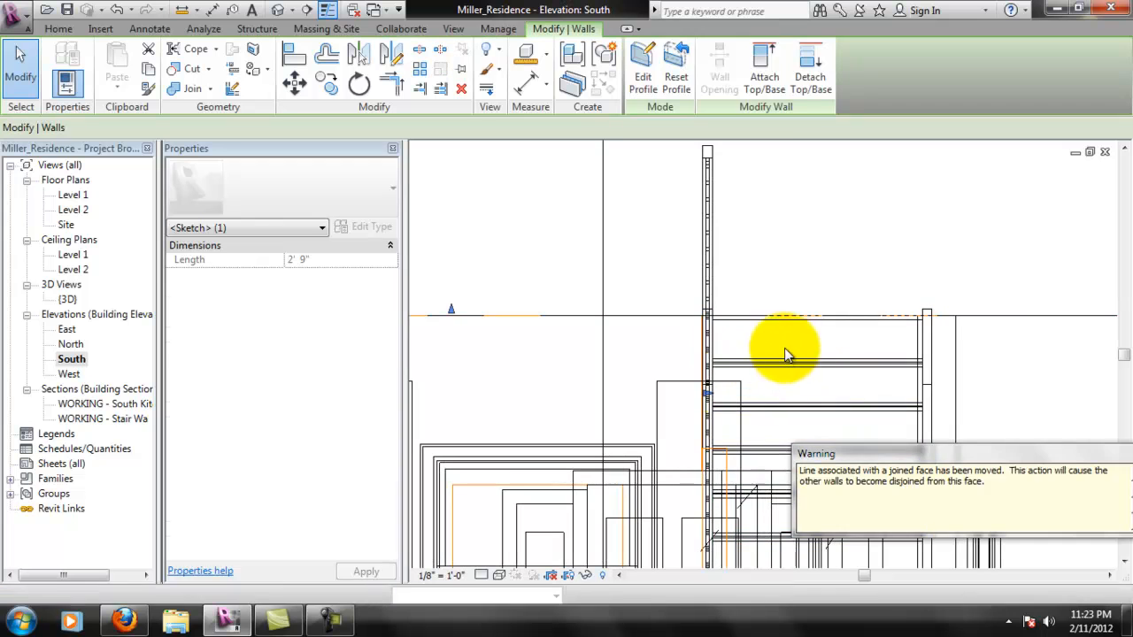
- Check the fit between the rear wall's opening edge and the stair railing in the {3D} view
left_click(631, 386)
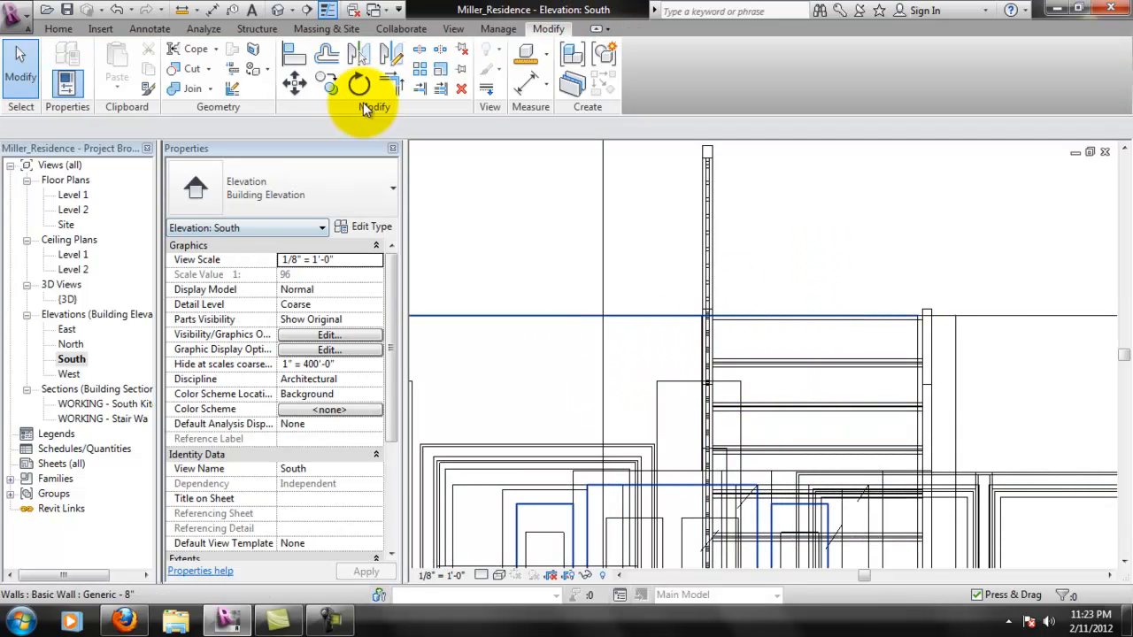
double_click(67, 300)
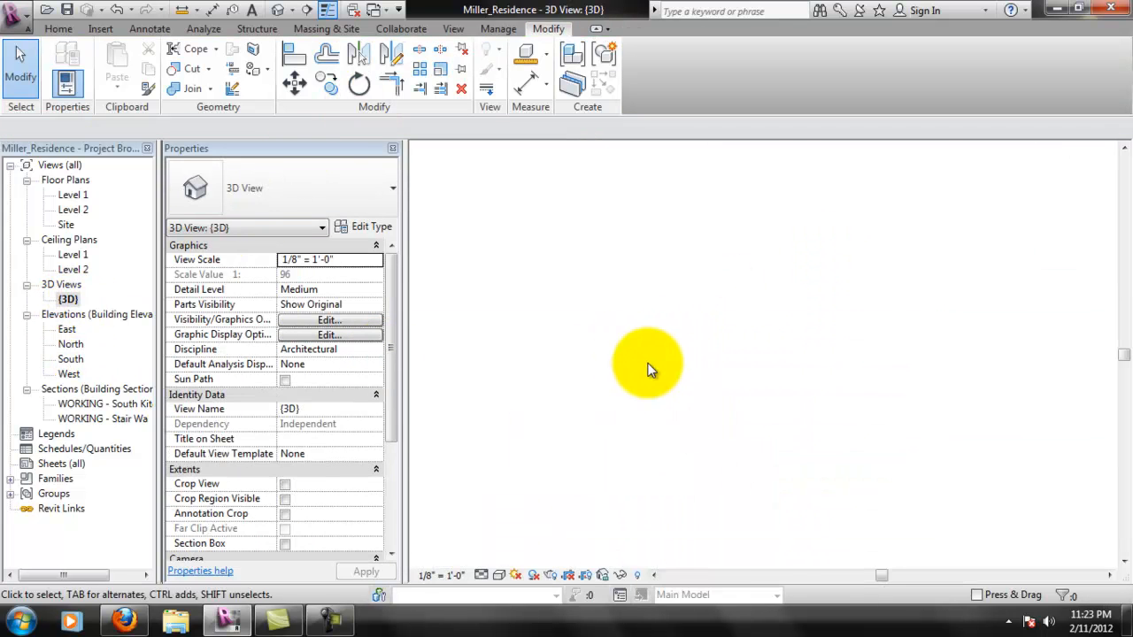
scroll(719, 397, "up", 1)
middle_click_drag(719, 397, 758, 329)
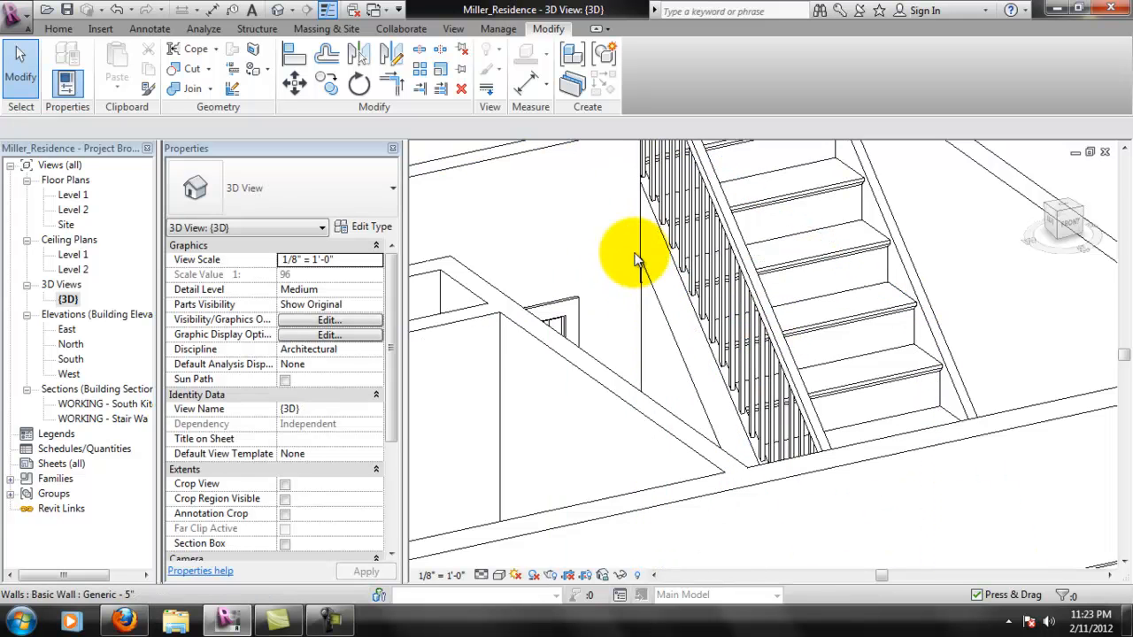
middle_click_drag(643, 302, 641, 375)
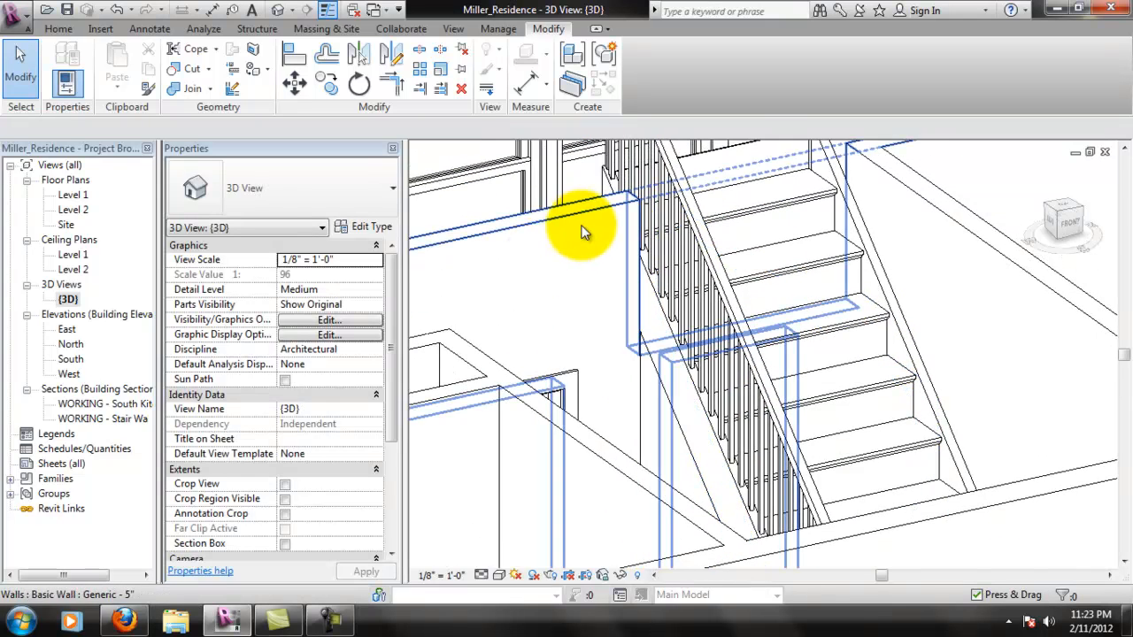
- Reopen the profile of the rear Generic - 5" wall for editing in the South elevation, where the opening meets the railing
left_click(613, 220)
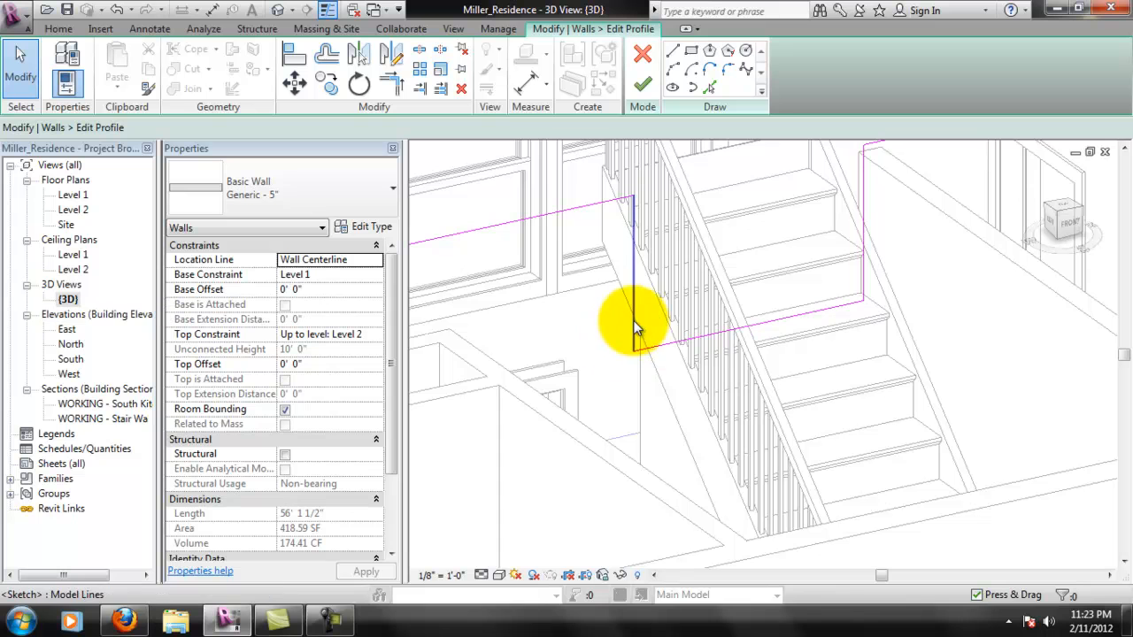
double_click(71, 359)
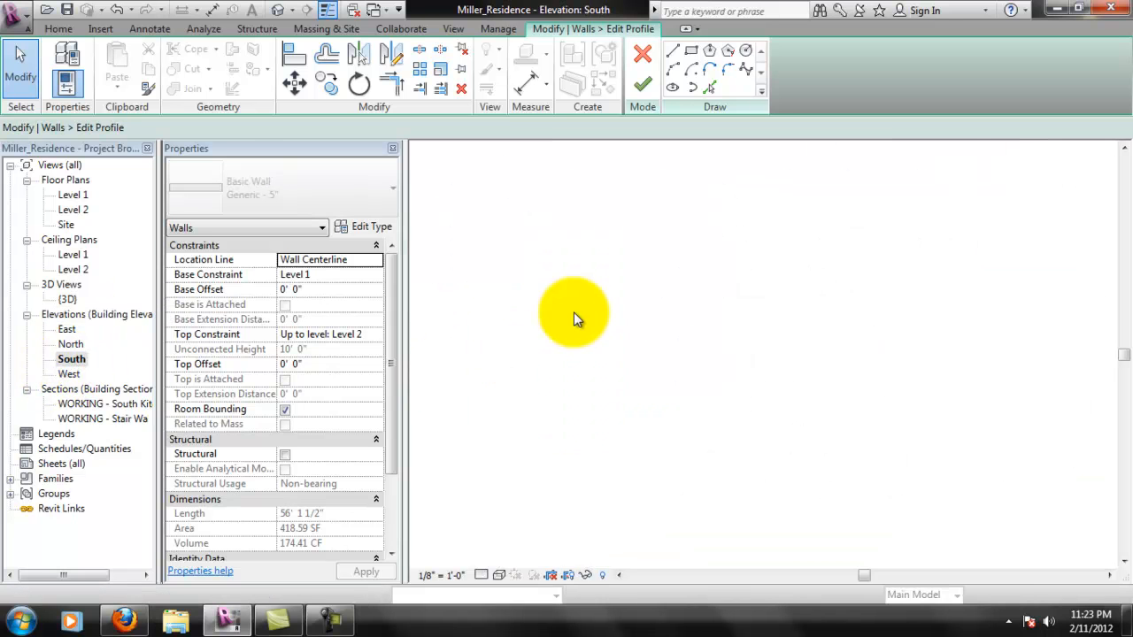
scroll(693, 363, "up", 3)
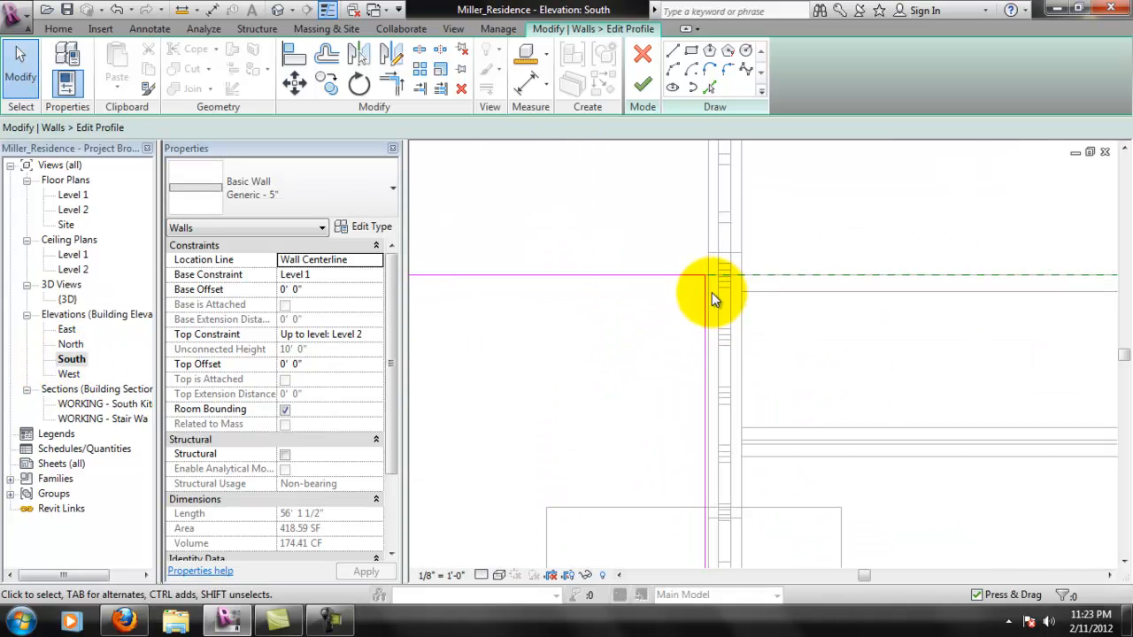
- Align the opening's vertical edge to the stair's outer reference line instead of the railing, without locking it, and finish the wall profile
left_click(295, 55)
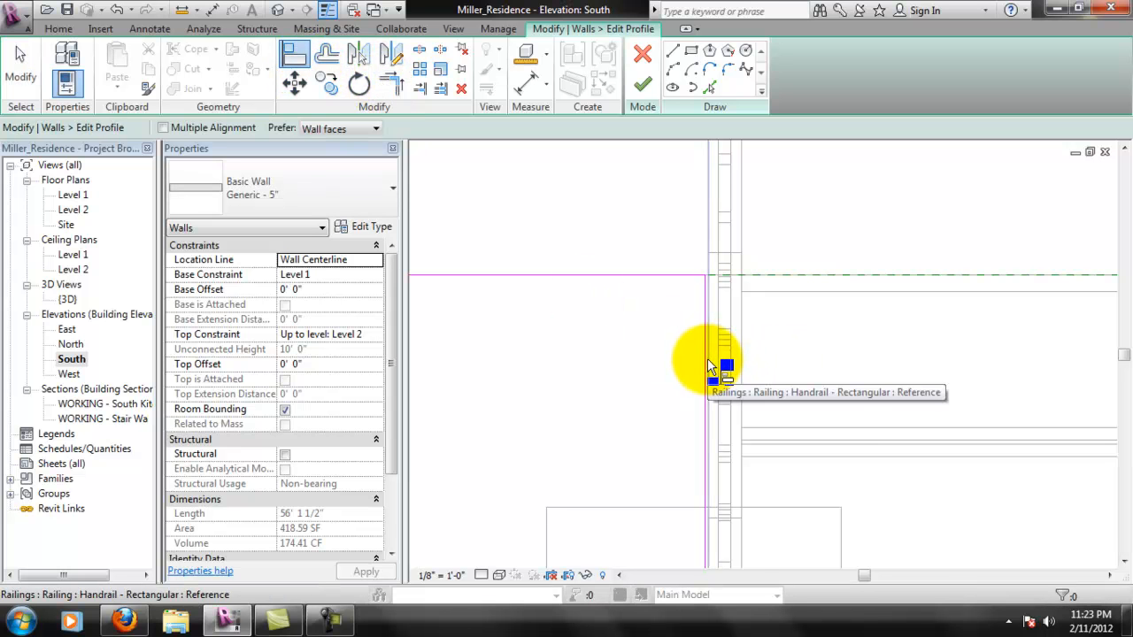
key("Tab")
key("Tab")
key("Tab")
key("Tab")
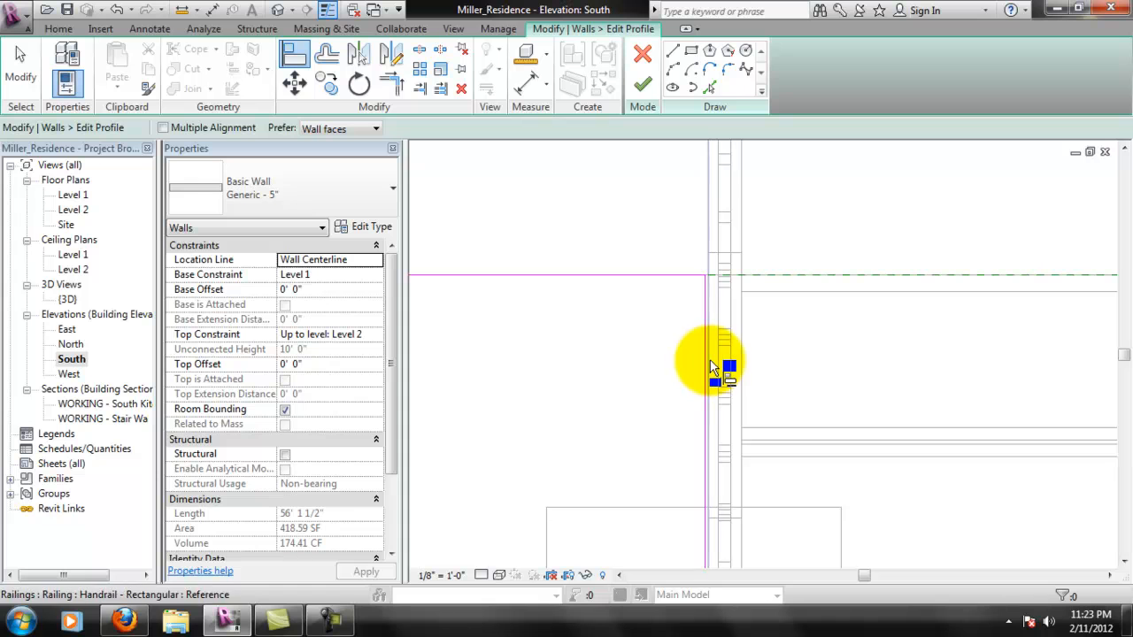
key("Tab")
key("Tab")
key("Tab")
key("Tab")
key("Tab")
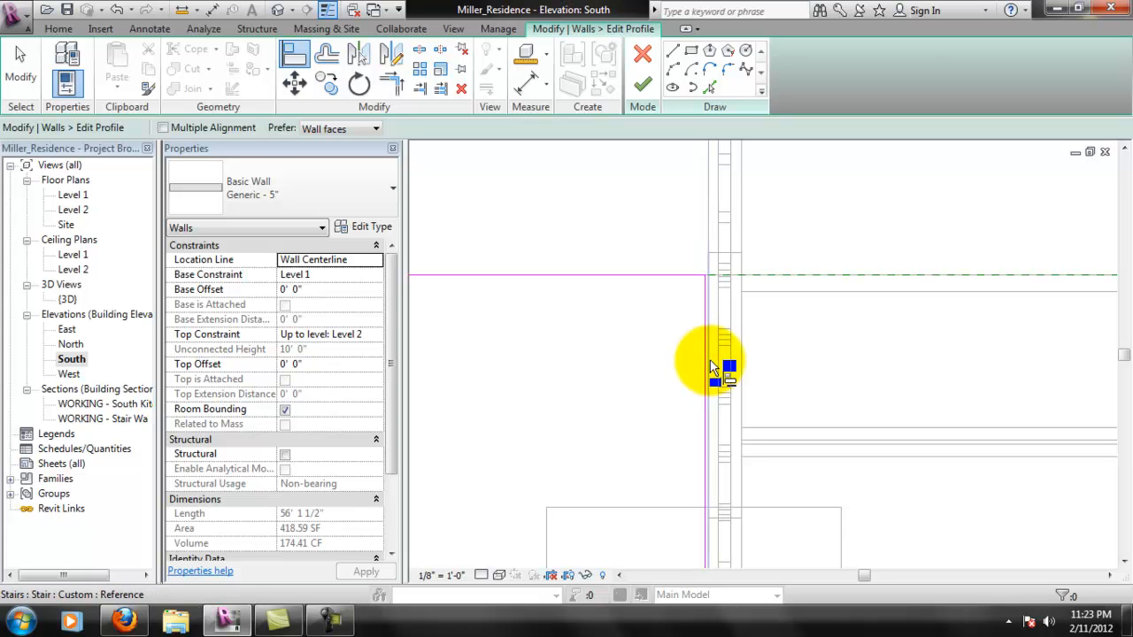
left_click(713, 371)
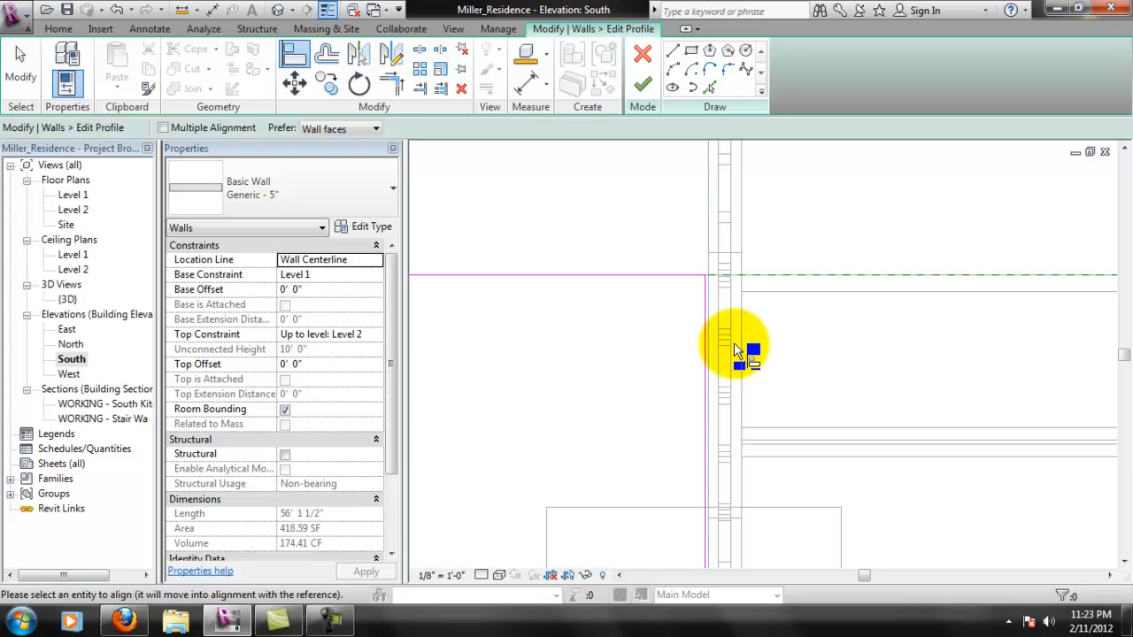
left_click(708, 343)
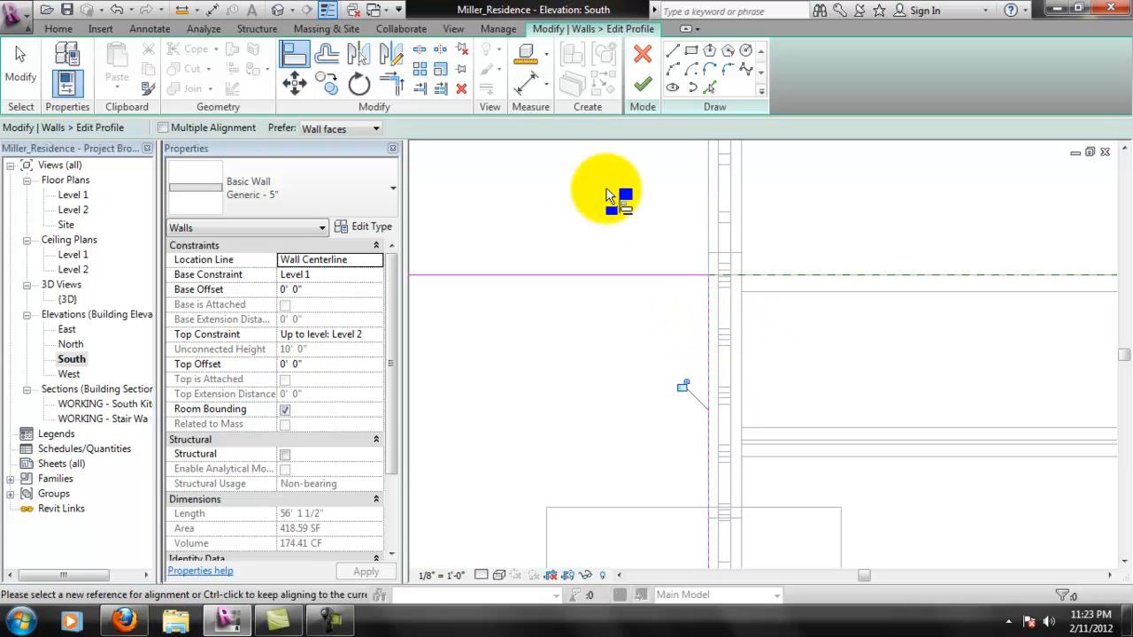
left_click(652, 83)
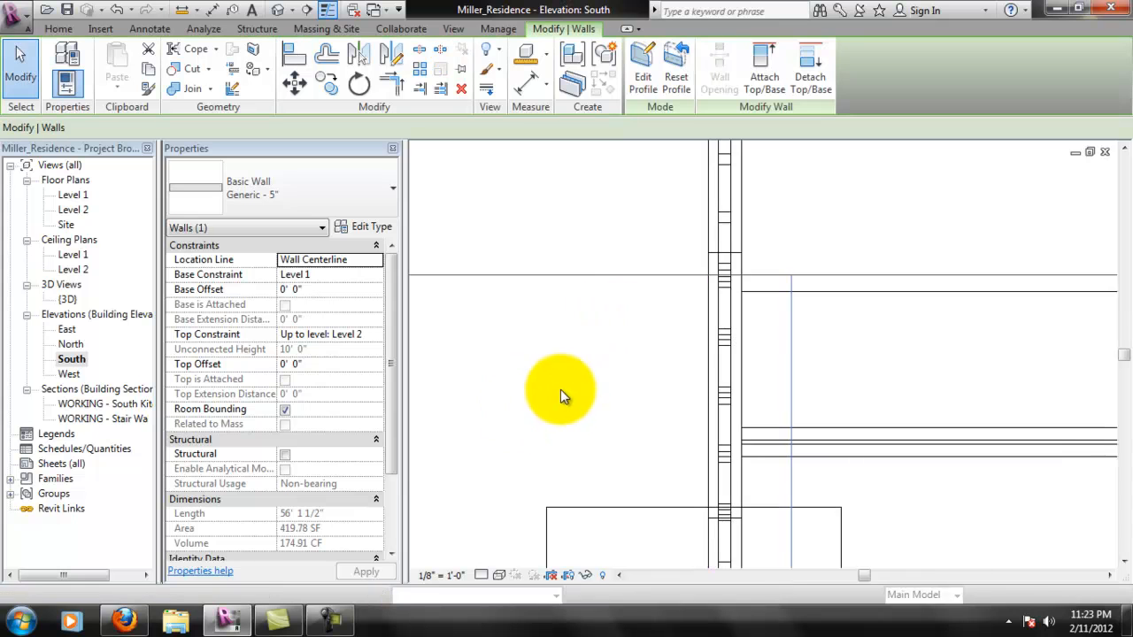
scroll(799, 355, "down", 5)
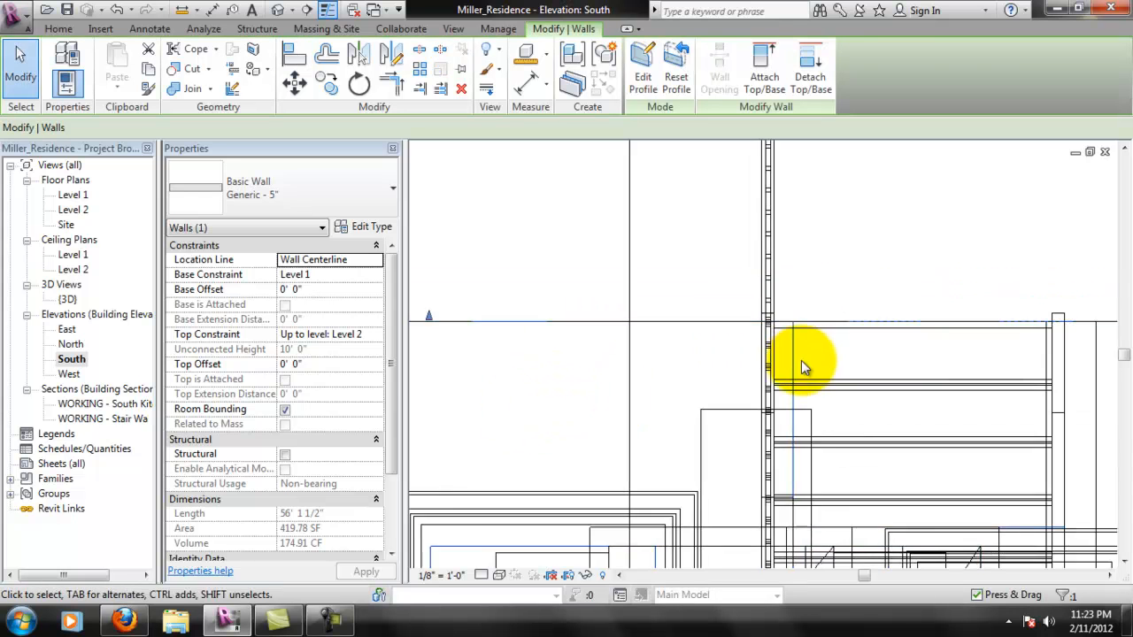
scroll(684, 321, "up", 2)
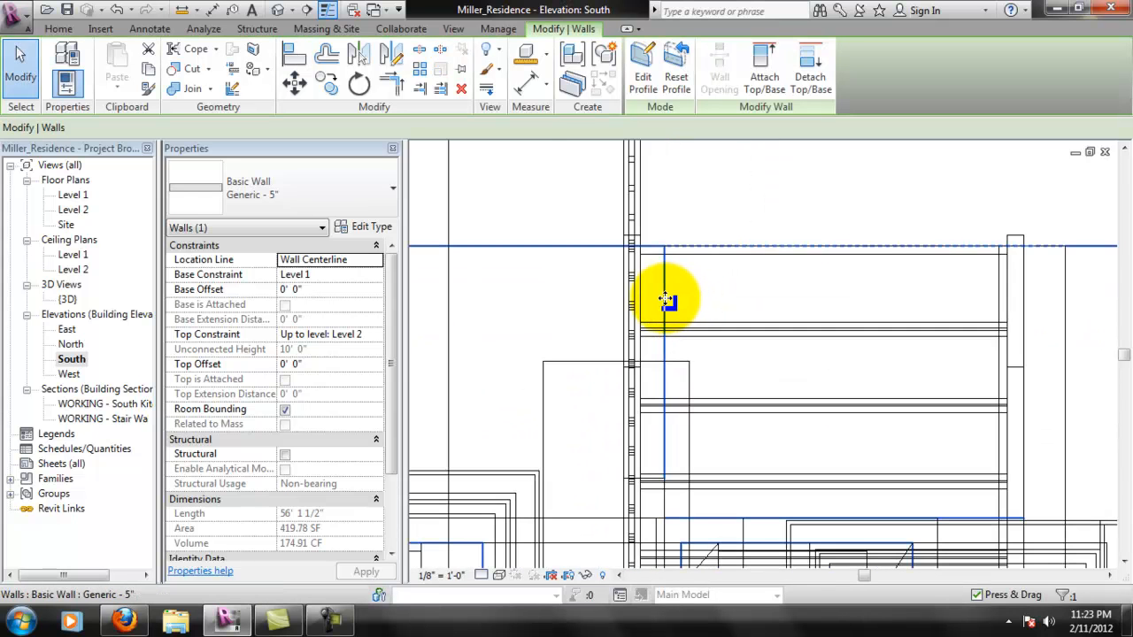
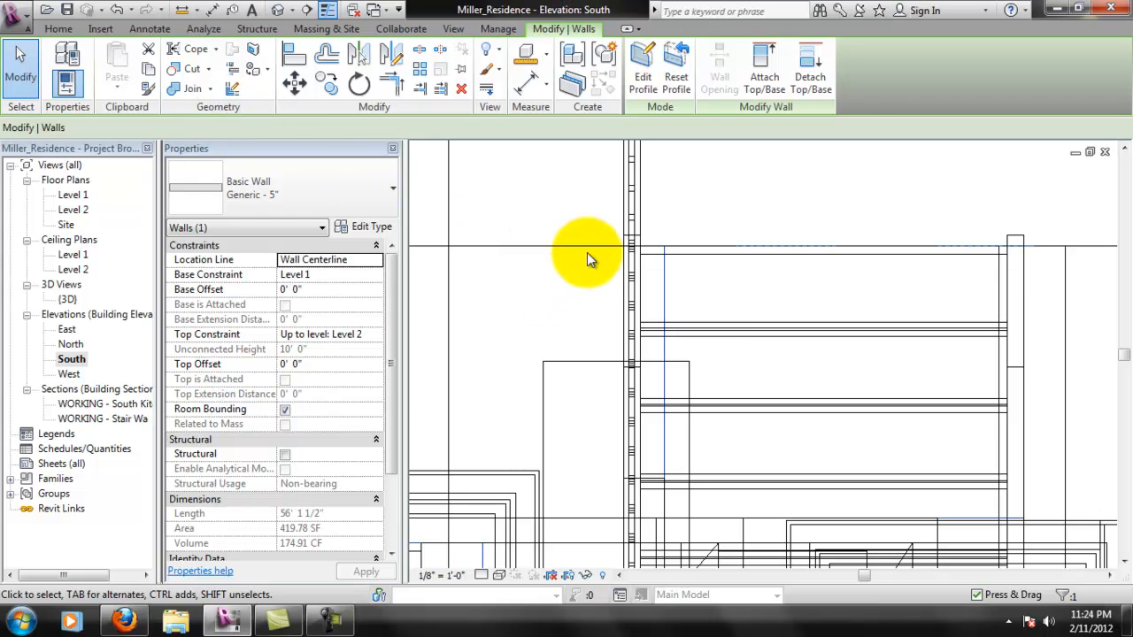
- Reset the selected Generic - 5" wall's profile and cut a rectangular wall opening about 4' 2" wide around the stair's upper treads
left_click(678, 88)
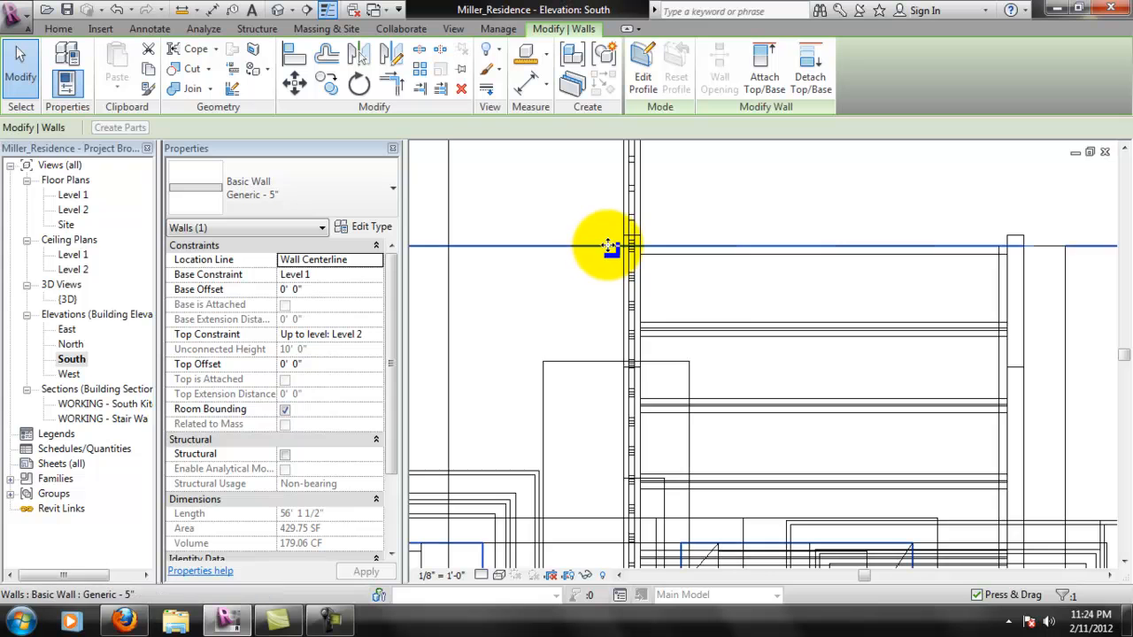
scroll(704, 315, "down", 3)
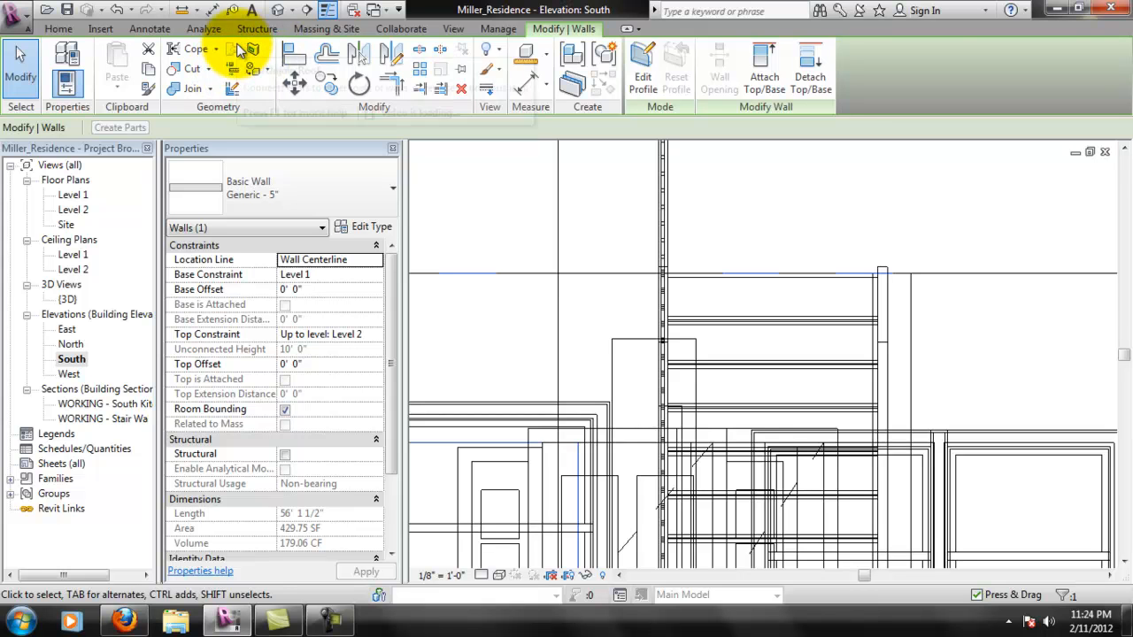
left_click(59, 28)
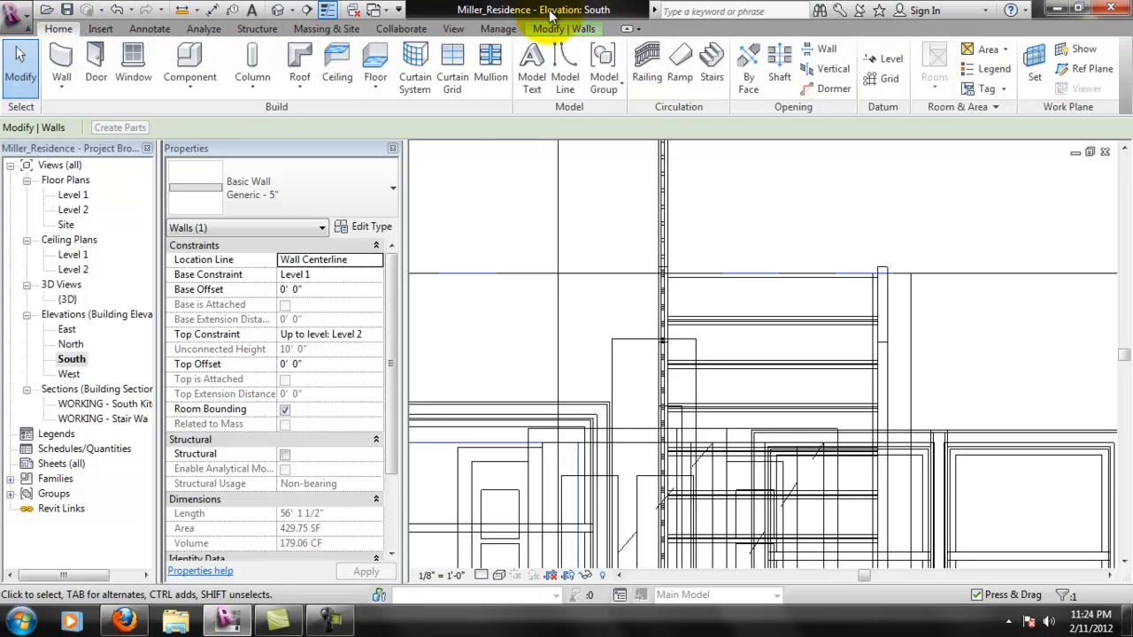
left_click(809, 50)
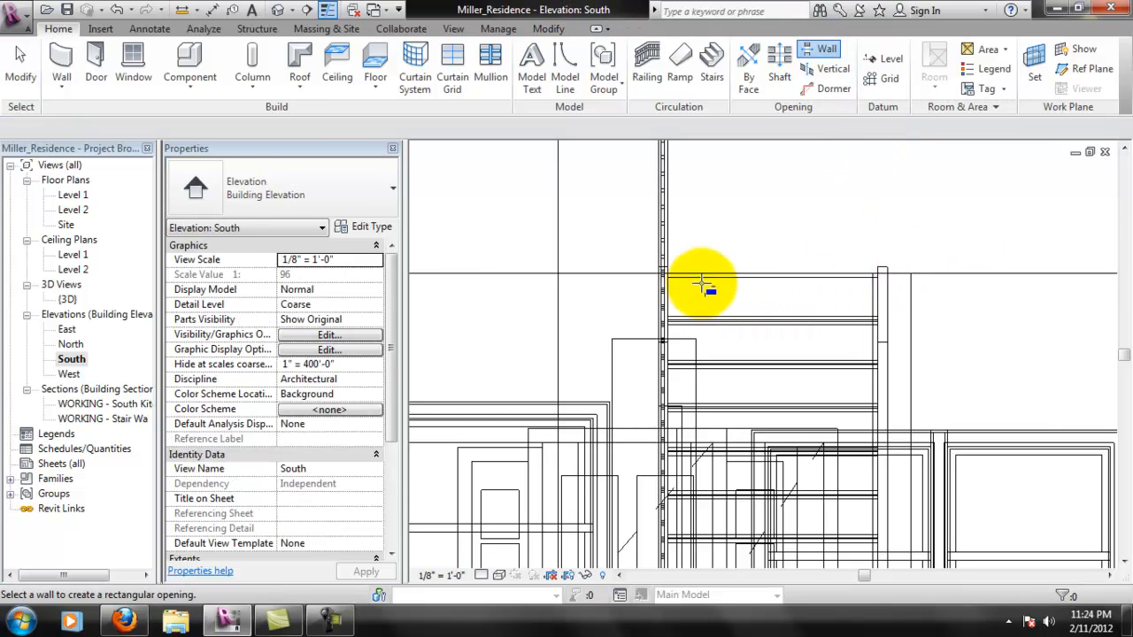
left_click(660, 275)
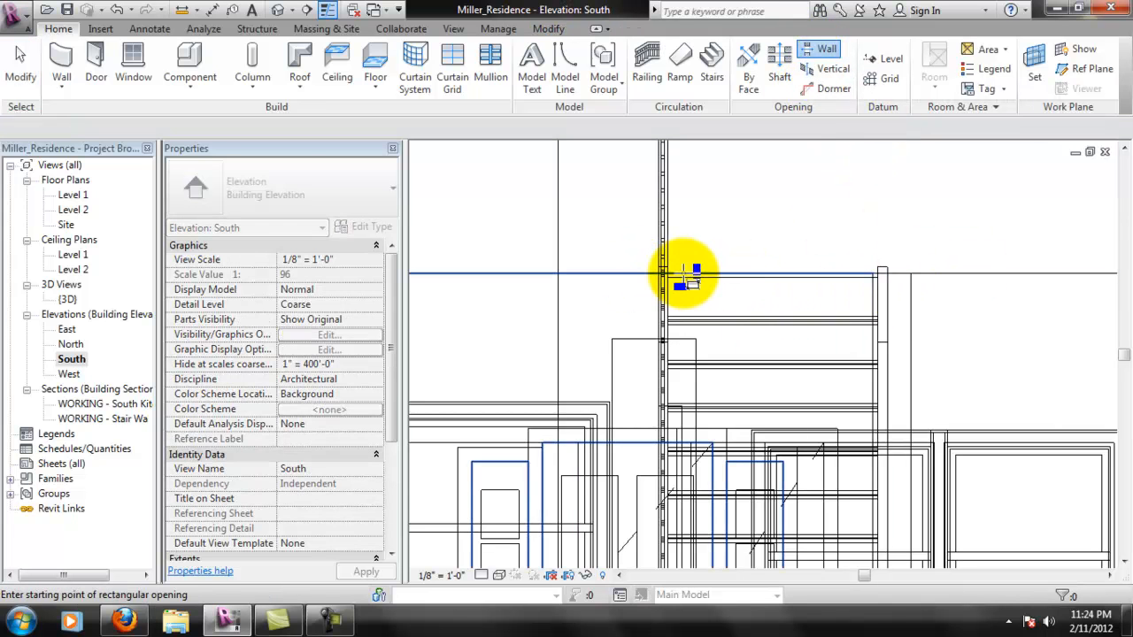
left_click(662, 271)
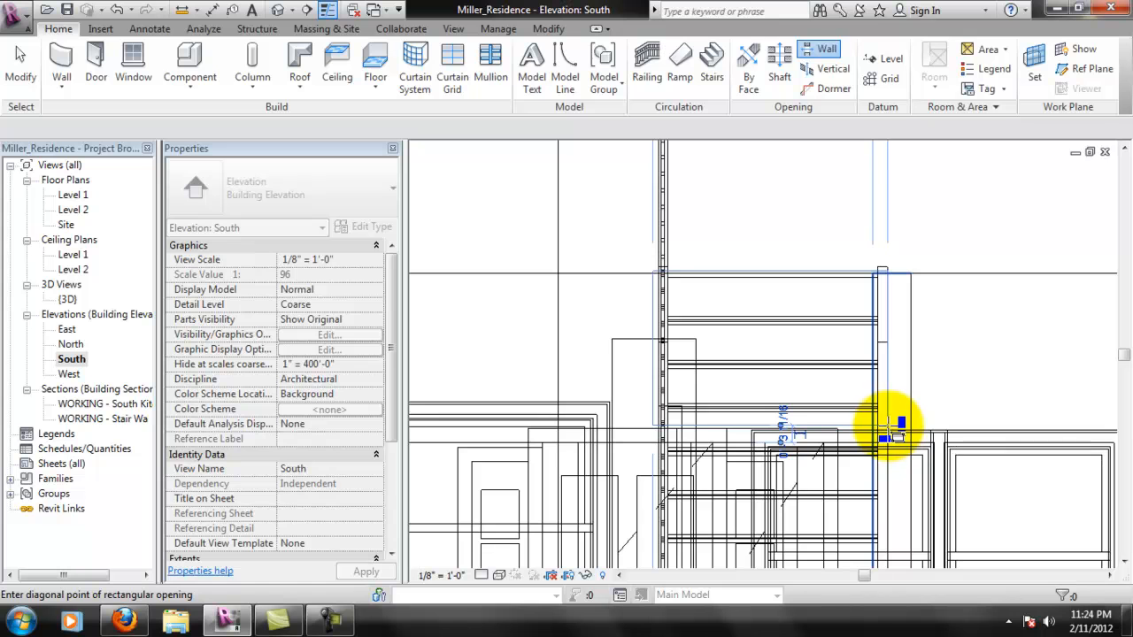
left_click(889, 429)
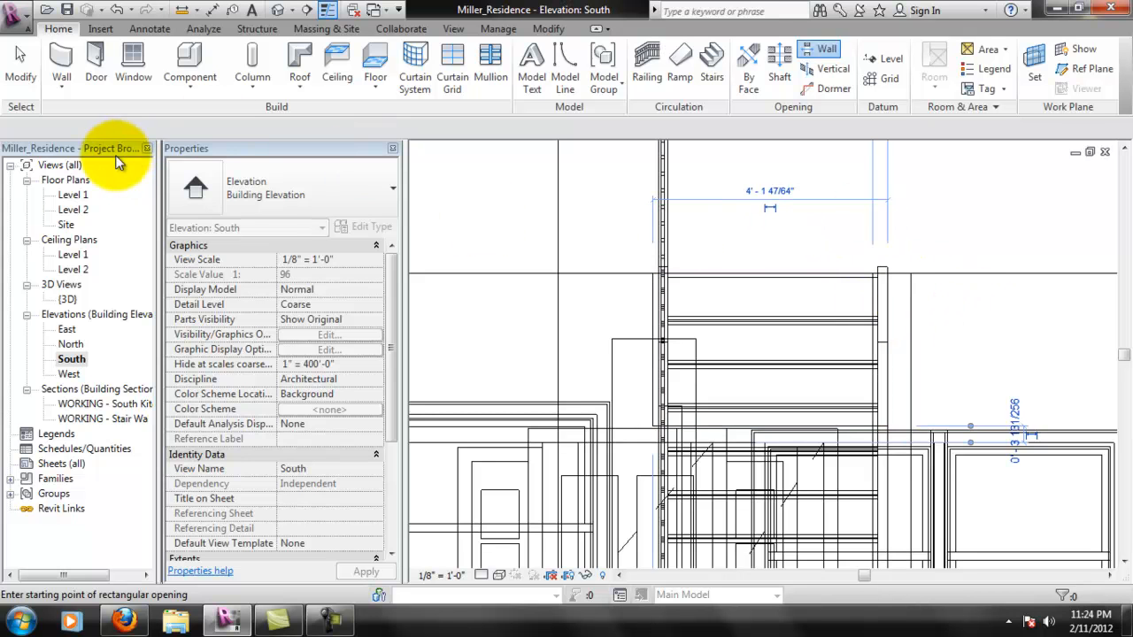
- In the {3D} view, cut a rectangular opening about 4' 10" wide and 2' 5" high in the rear wall behind the stair
double_click(68, 299)
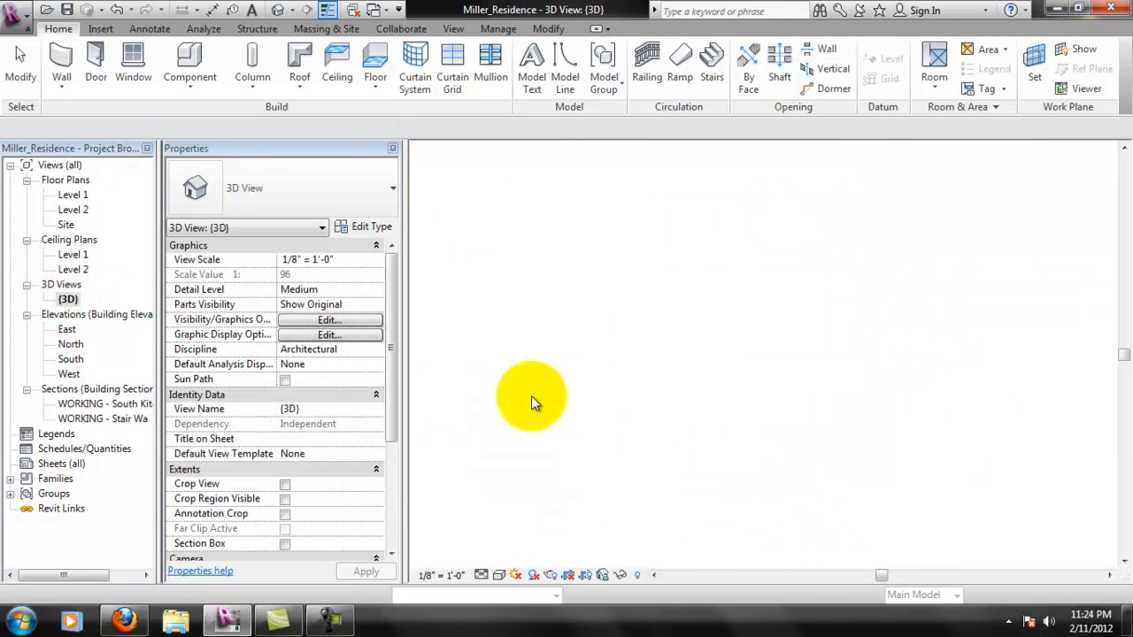
middle_click_drag(1065, 379, 788, 233)
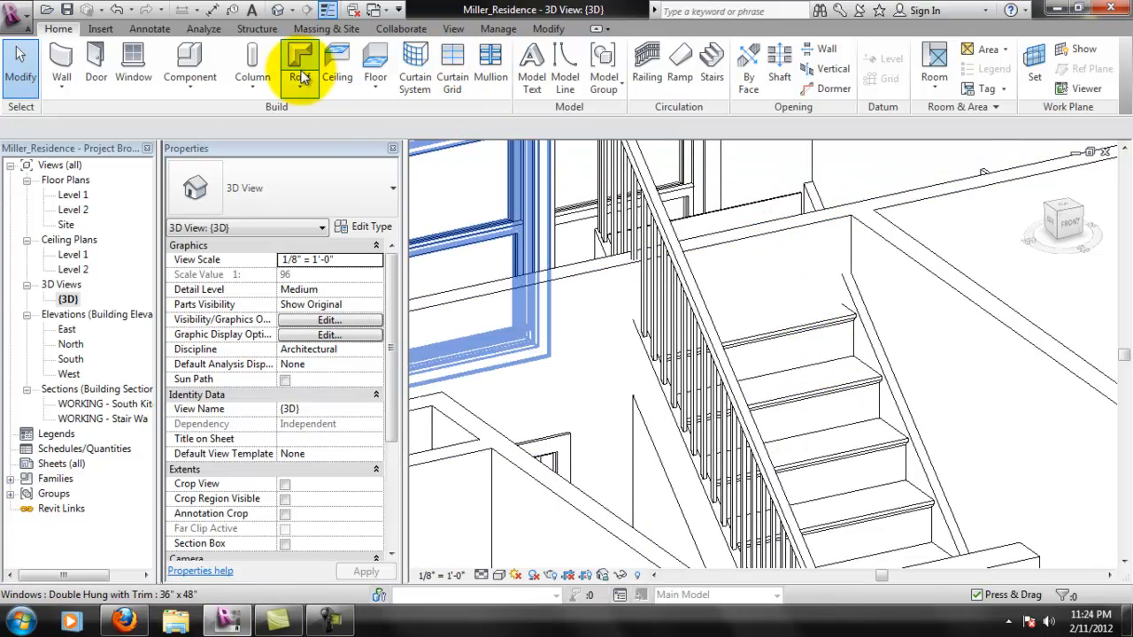
left_click(829, 52)
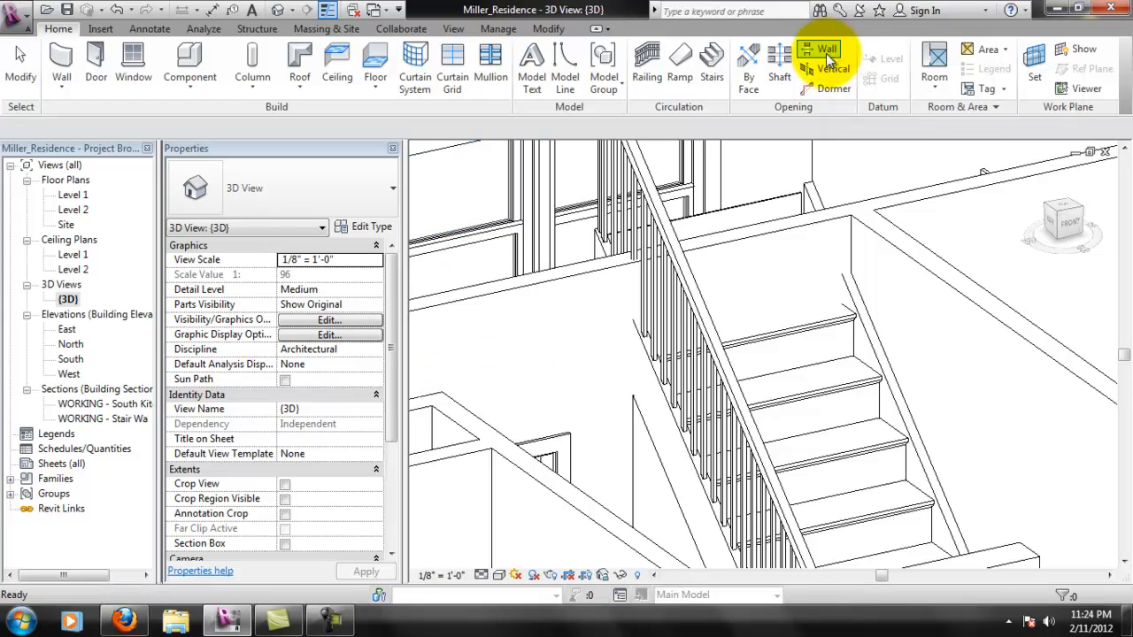
left_click(751, 237)
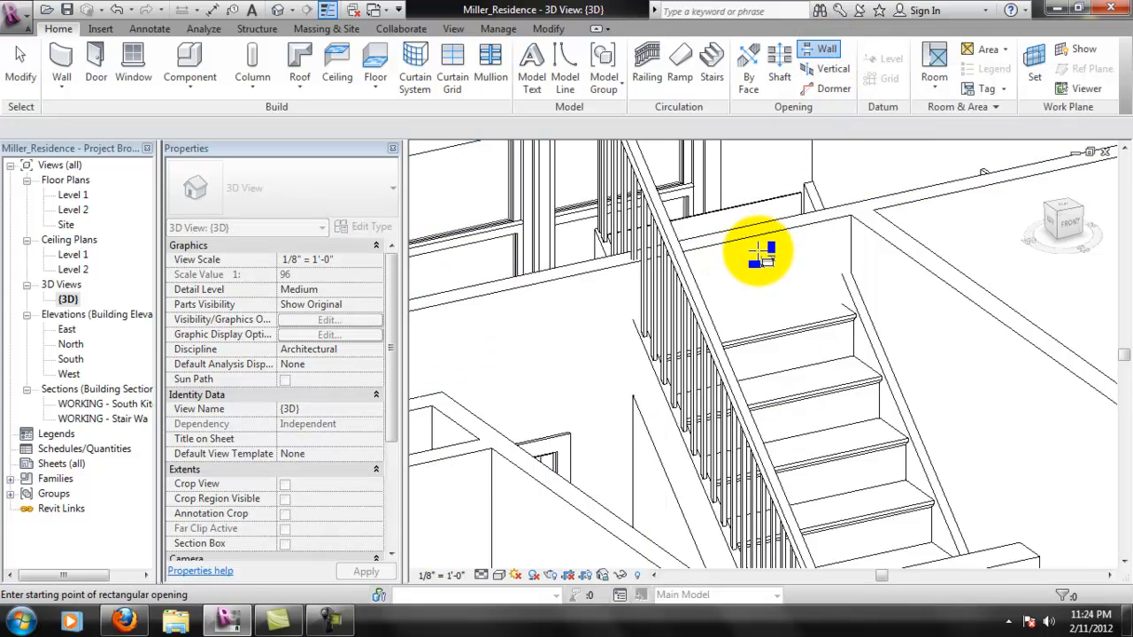
left_click(853, 214)
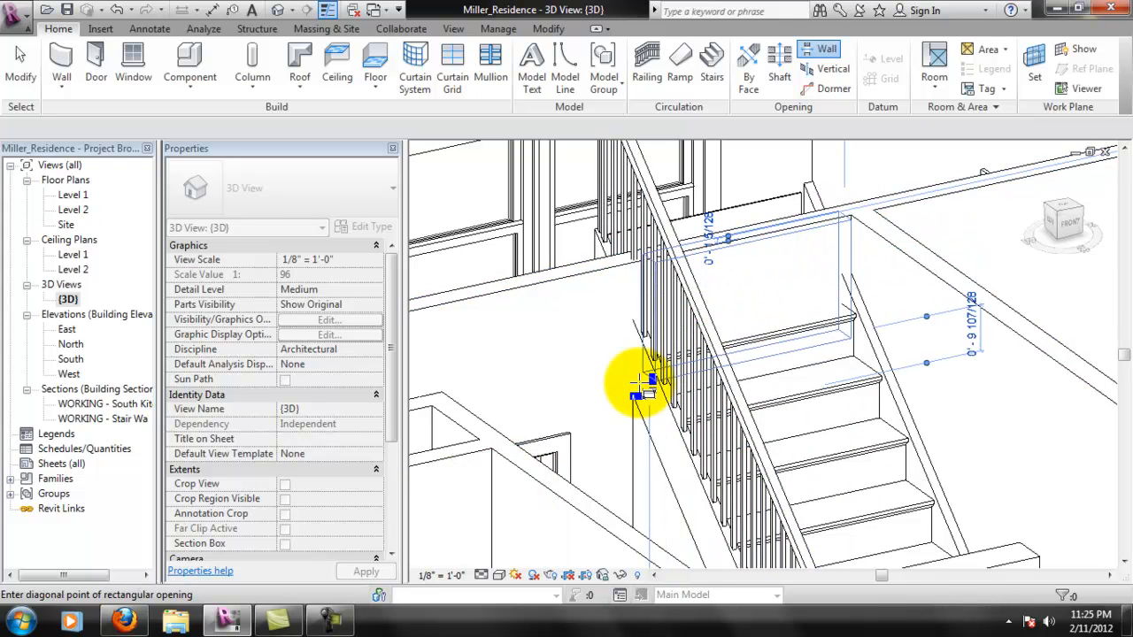
left_click(581, 412)
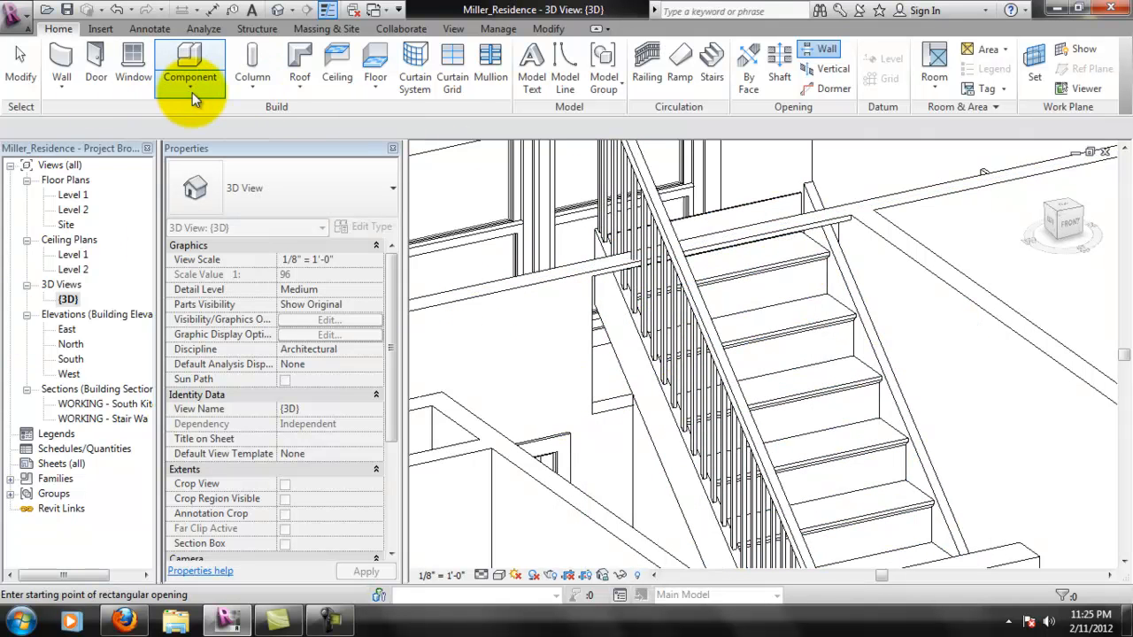
- In the South elevation, pull the new opening's outer vertical edge in beside the railing, making the opening 4' 1" wide
double_click(72, 358)
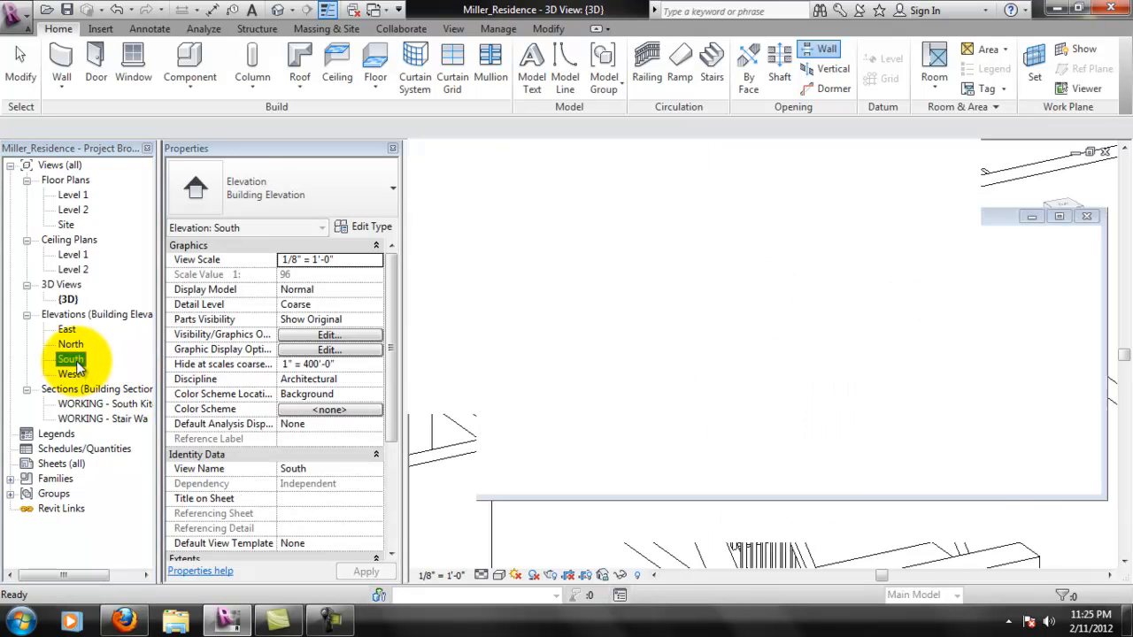
scroll(646, 292, "up", 2)
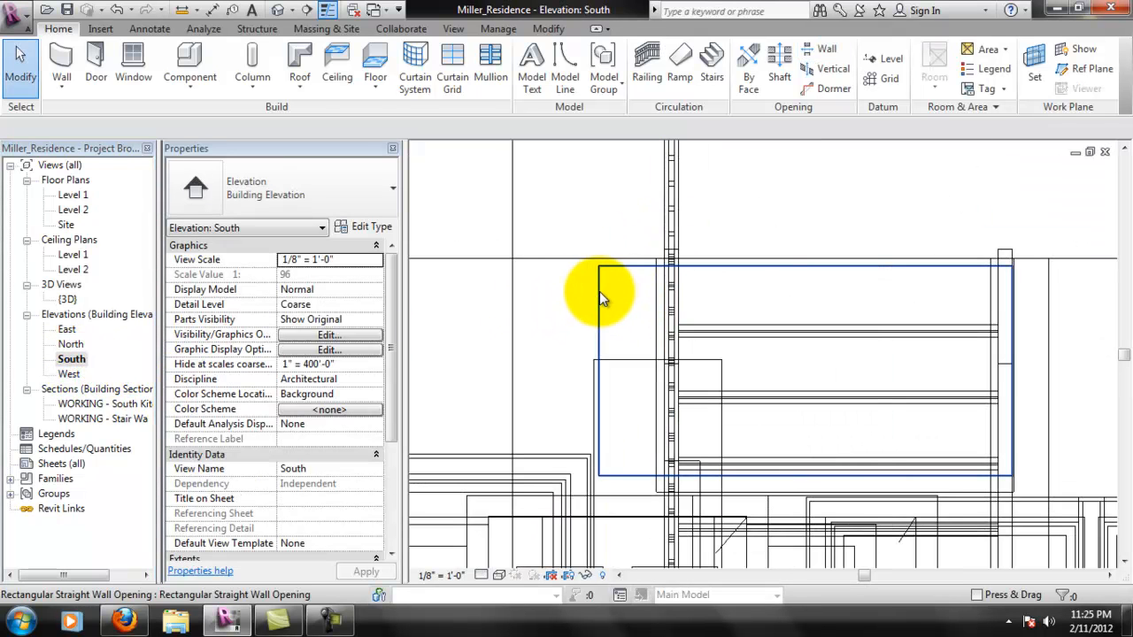
left_click(600, 292)
left_click(599, 379)
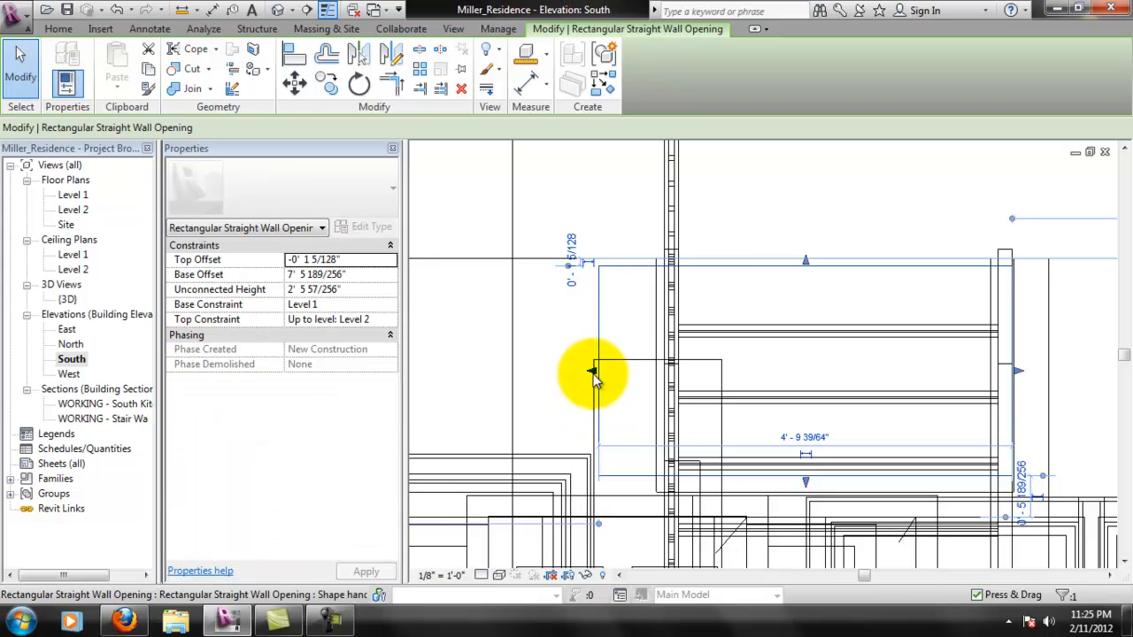
left_click_drag(637, 379, 663, 372)
left_click(664, 376)
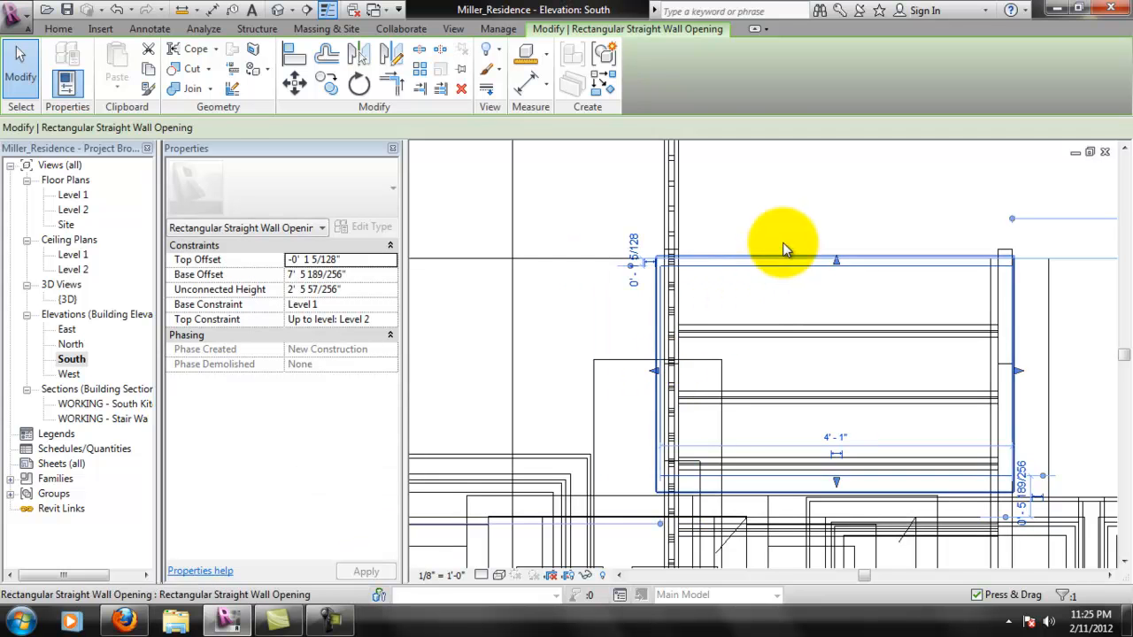
- Raise the opening's top edge above the top of the wall, to a top offset of 0' 2"
scroll(848, 270, "down", 3)
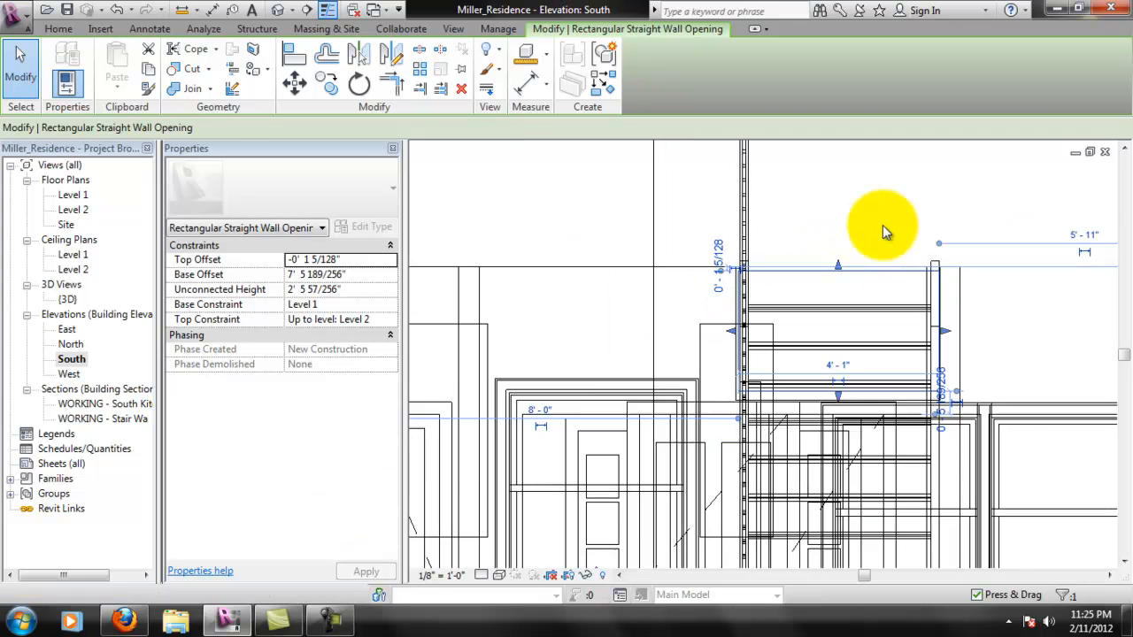
scroll(839, 267, "up", 2)
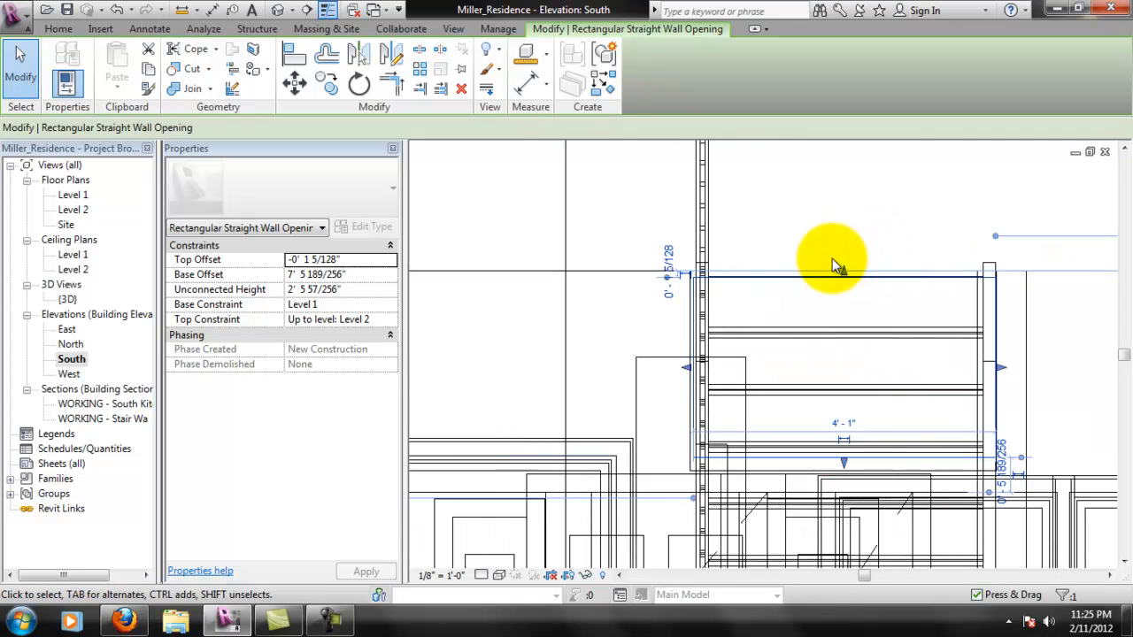
left_click_drag(846, 277, 854, 261)
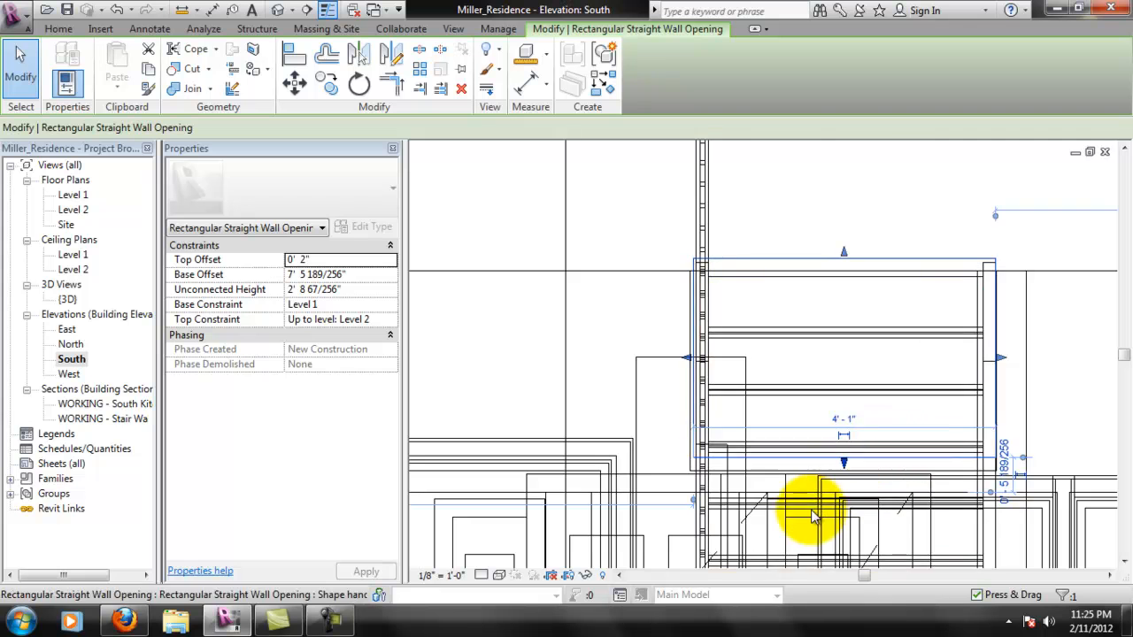
- Examine in the {3D} view how the opening's vertical edge and lower corner meet the stair and railing
double_click(68, 299)
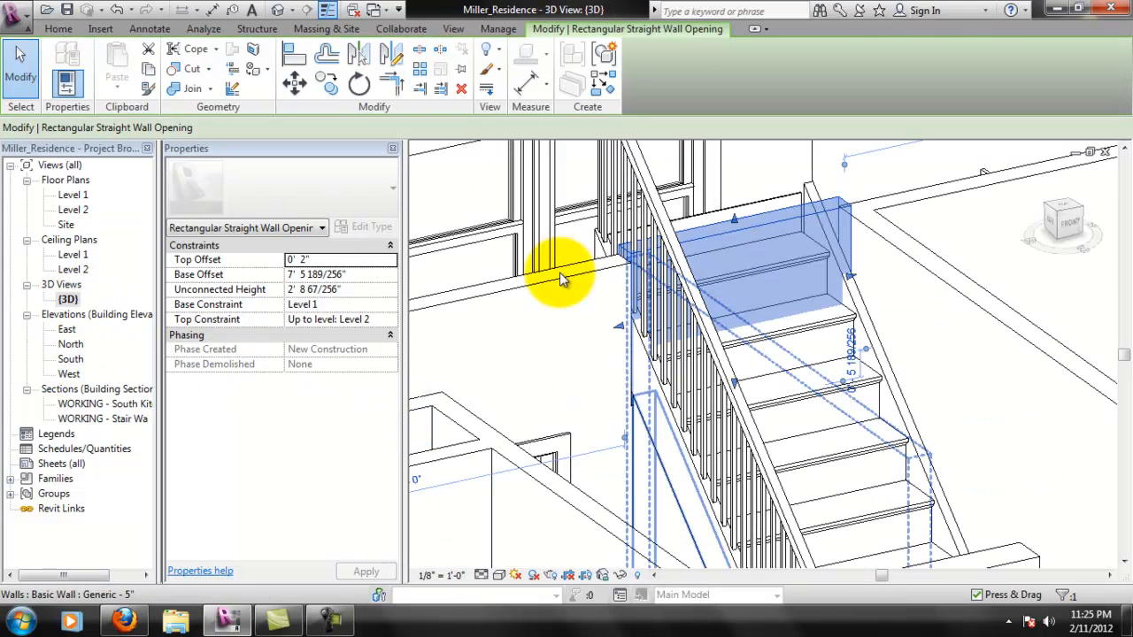
scroll(660, 379, "down", 5)
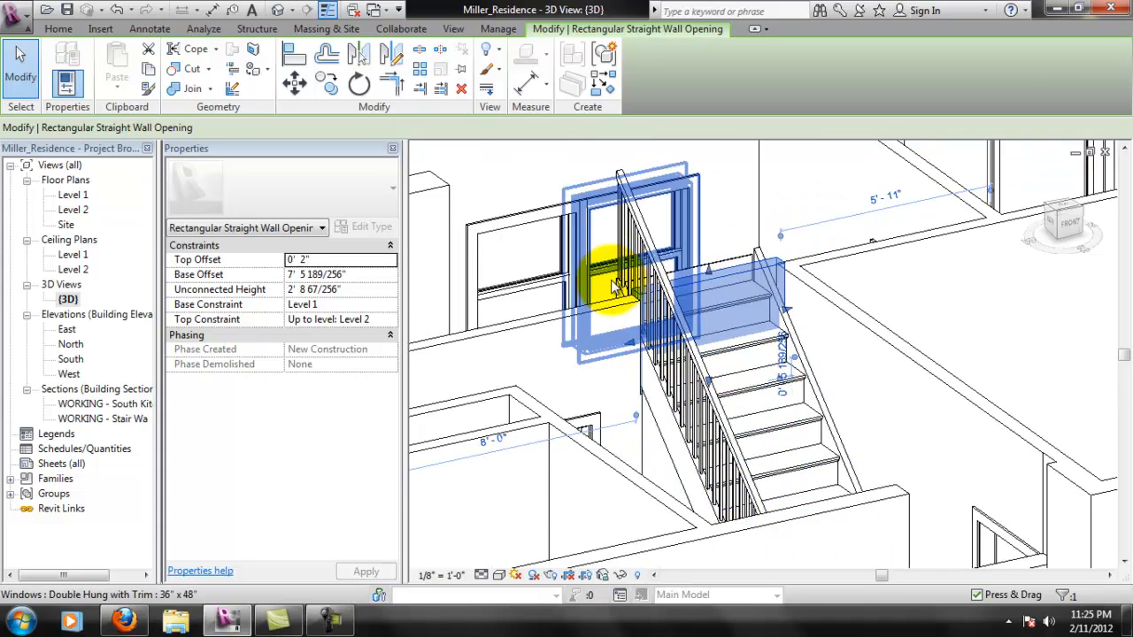
left_click(533, 152)
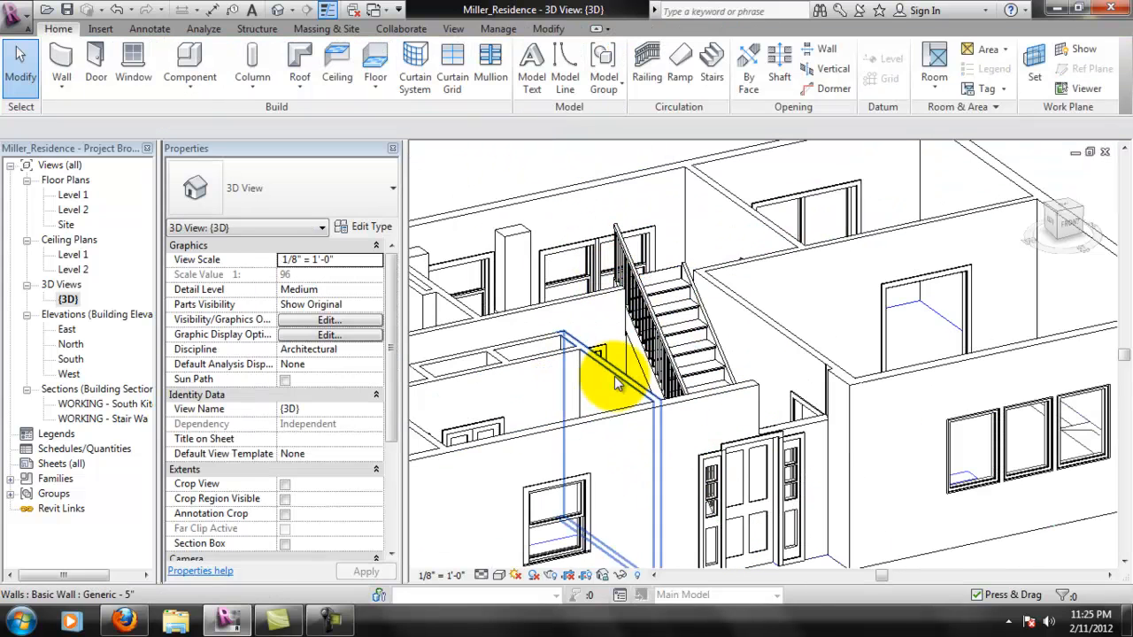
scroll(642, 345, "up", 2)
scroll(643, 345, "up", 5)
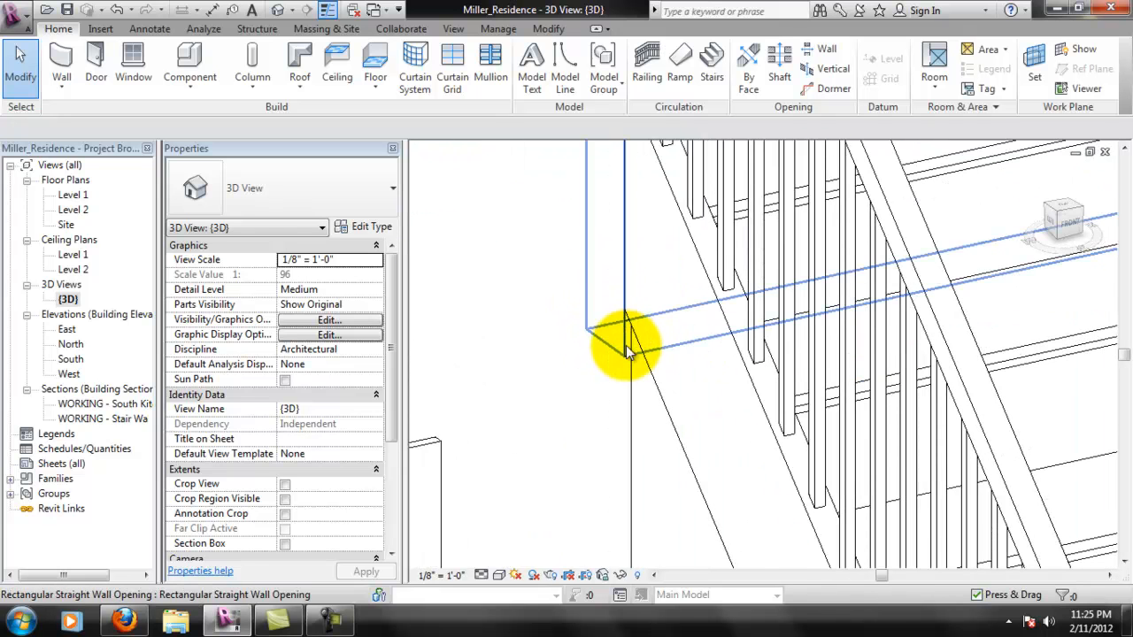
middle_click_drag(652, 366, 617, 392, "shift")
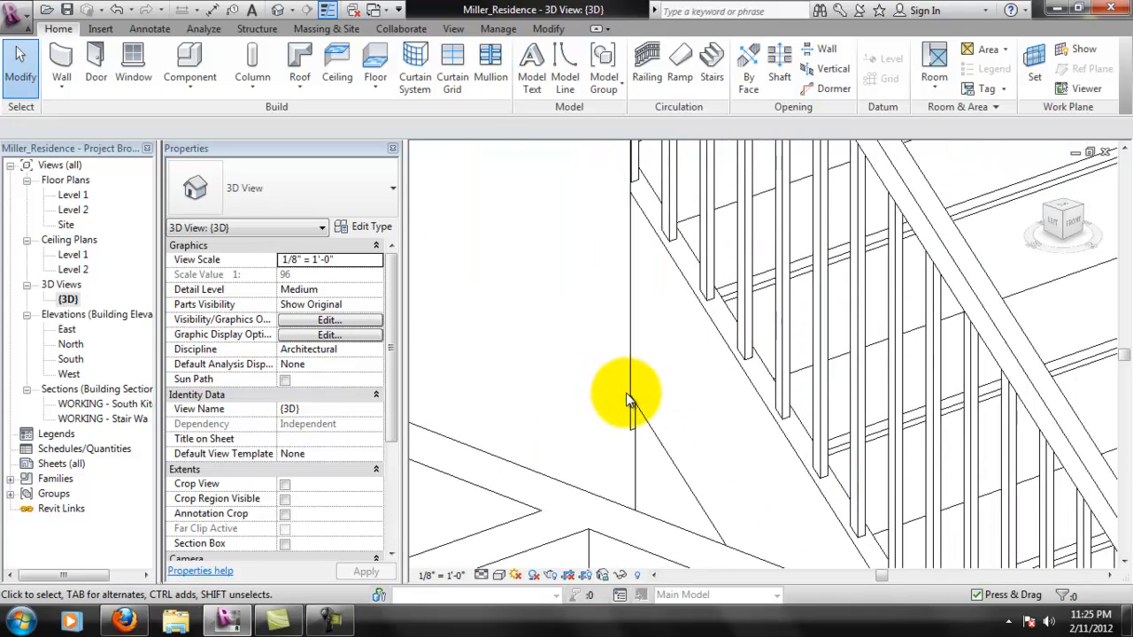
- Align the opening's vertical edge in the South elevation to the railing's outer reference line, without locking it
left_click(646, 399)
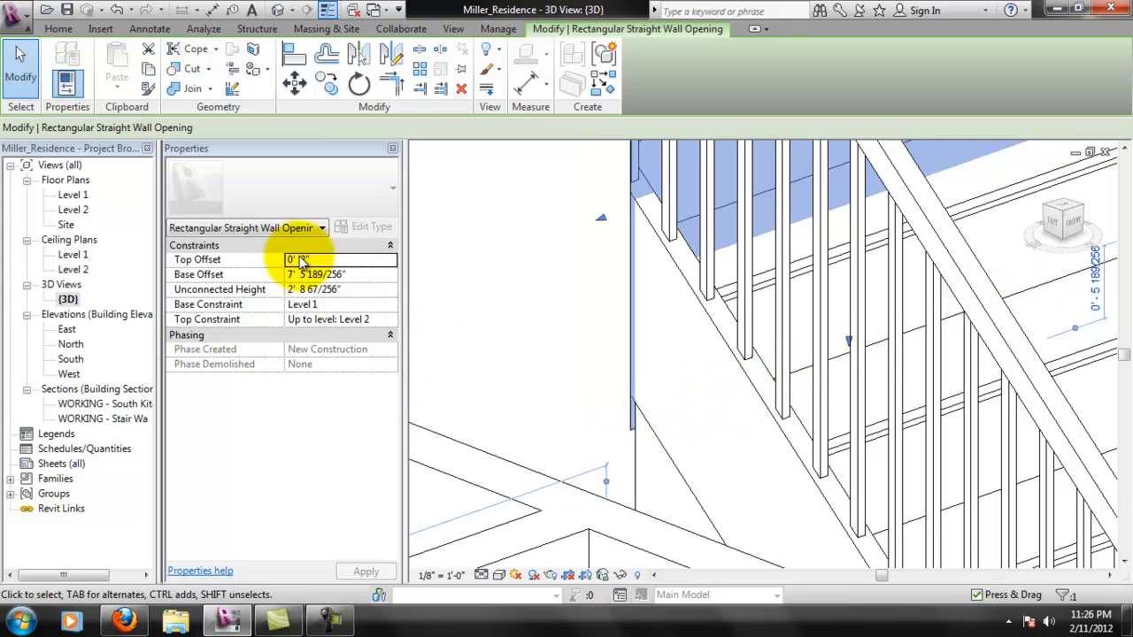
double_click(71, 360)
scroll(701, 235, "up", 5)
left_click_drag(678, 467, 701, 442)
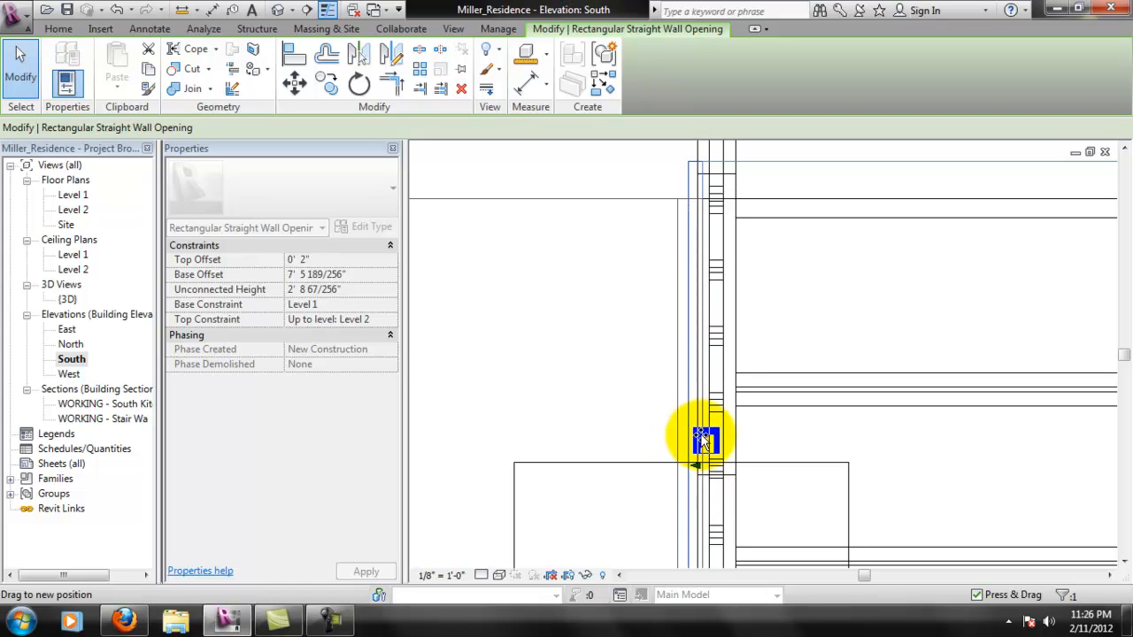
left_click_drag(693, 442, 663, 171)
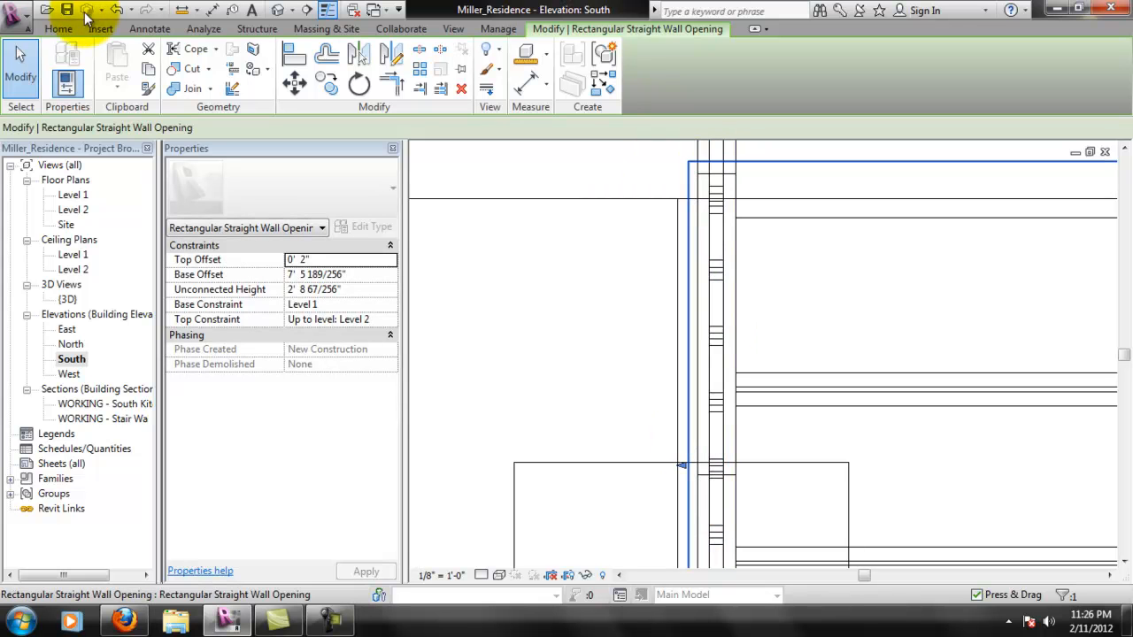
left_click(438, 212)
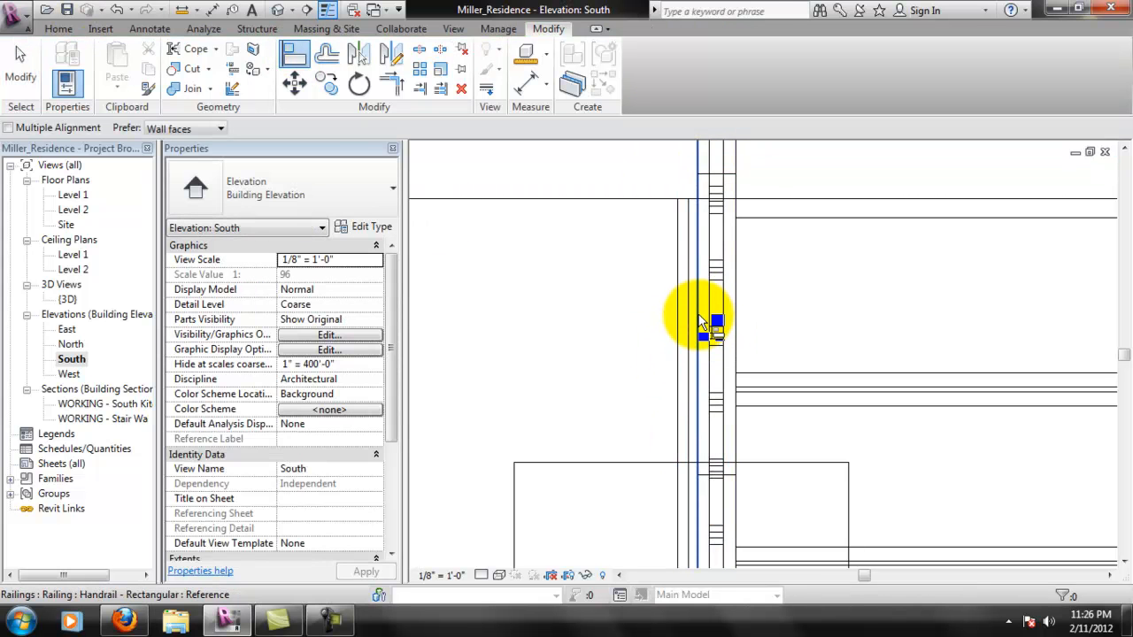
left_click(693, 323)
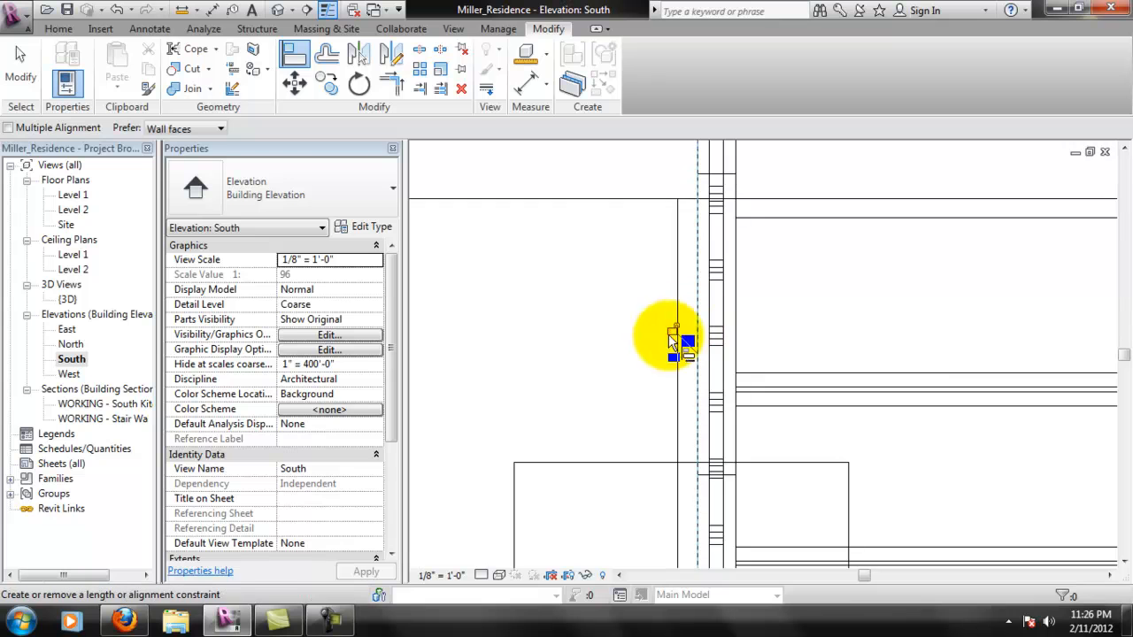
scroll(478, 319, "down", 3)
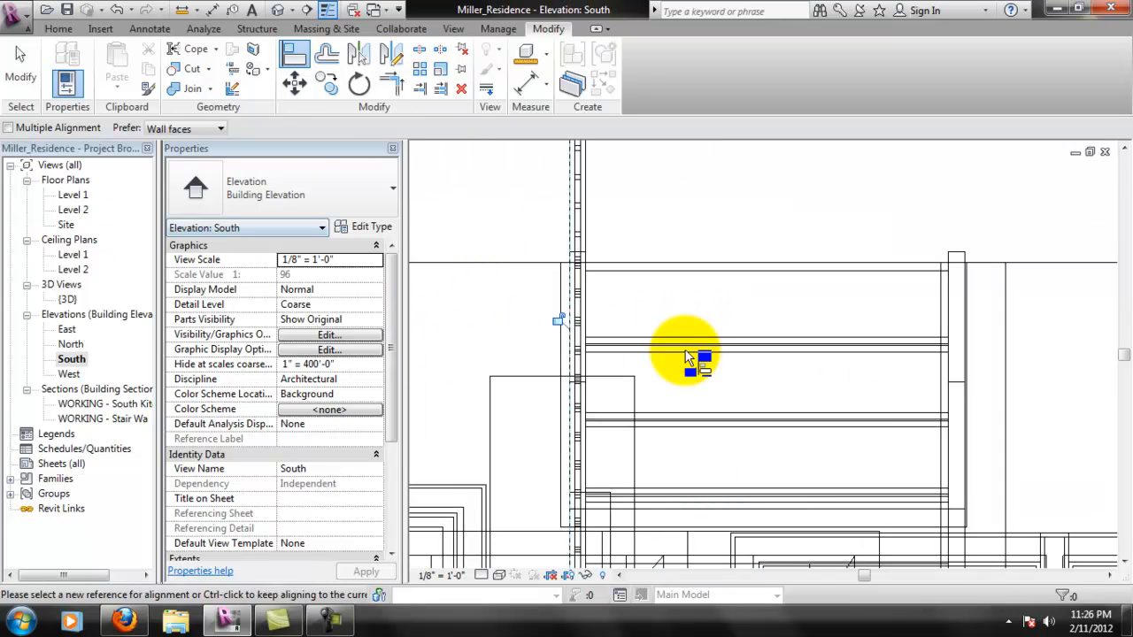
scroll(687, 350, "down", 2)
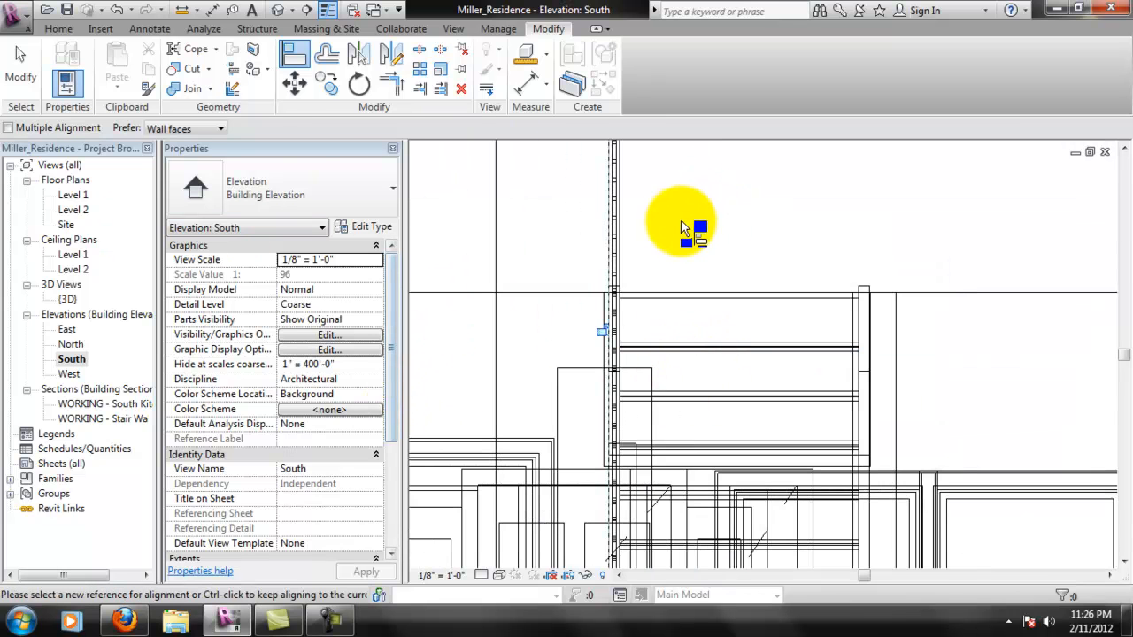
key("Escape")
key("Escape")
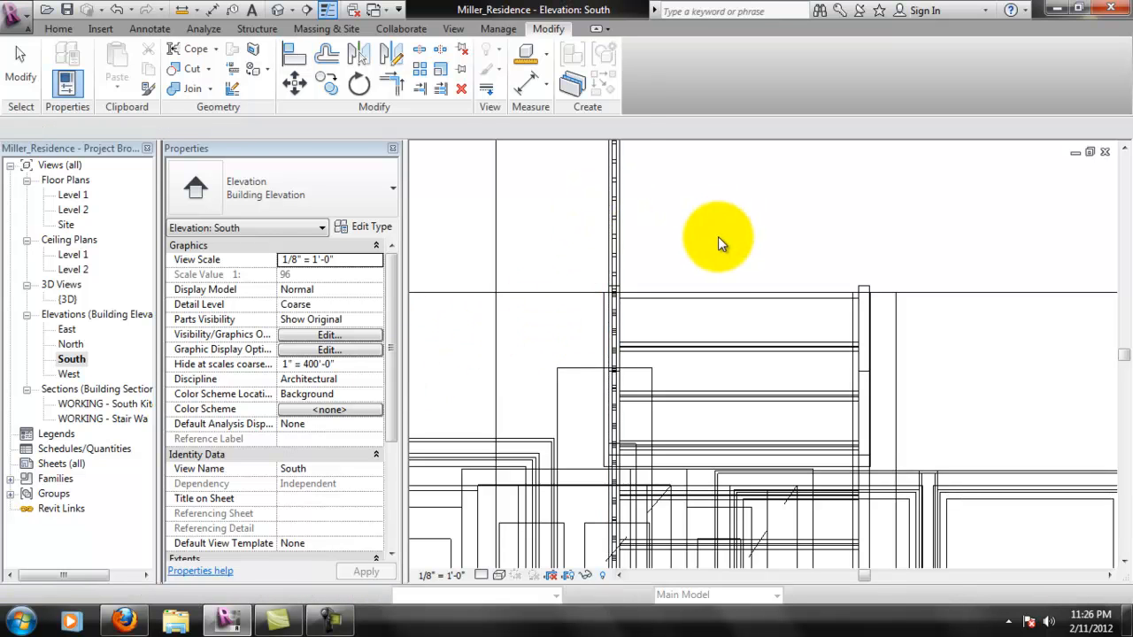
- Examine in the {3D} view how the wall opening's edges meet the stair railing and the surrounding foyer walls
double_click(67, 299)
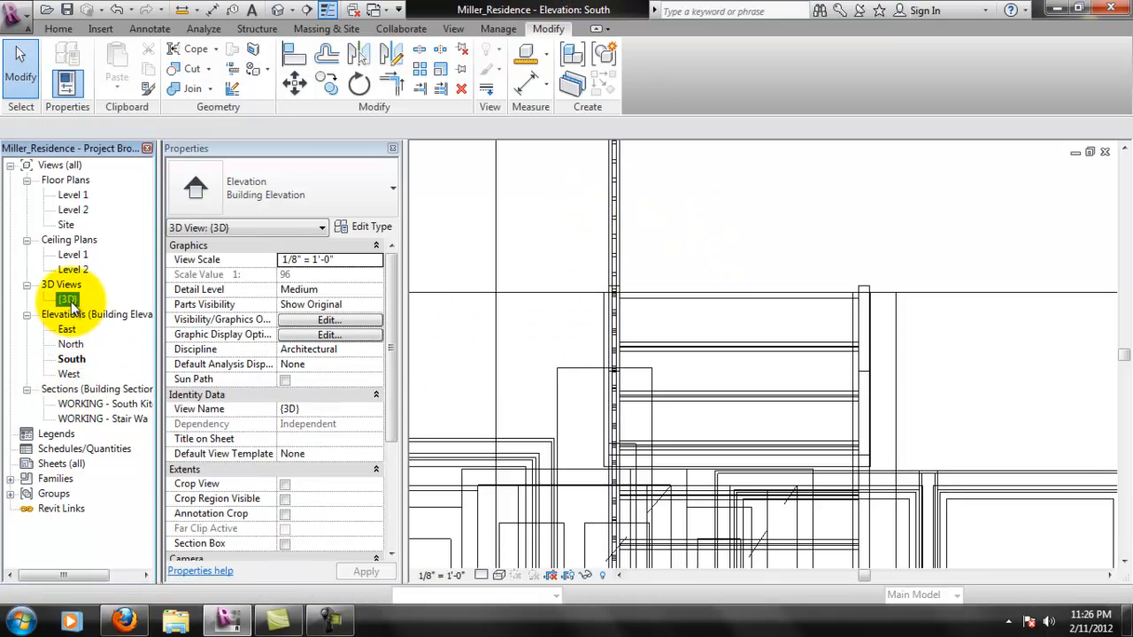
scroll(678, 265, "down", 3)
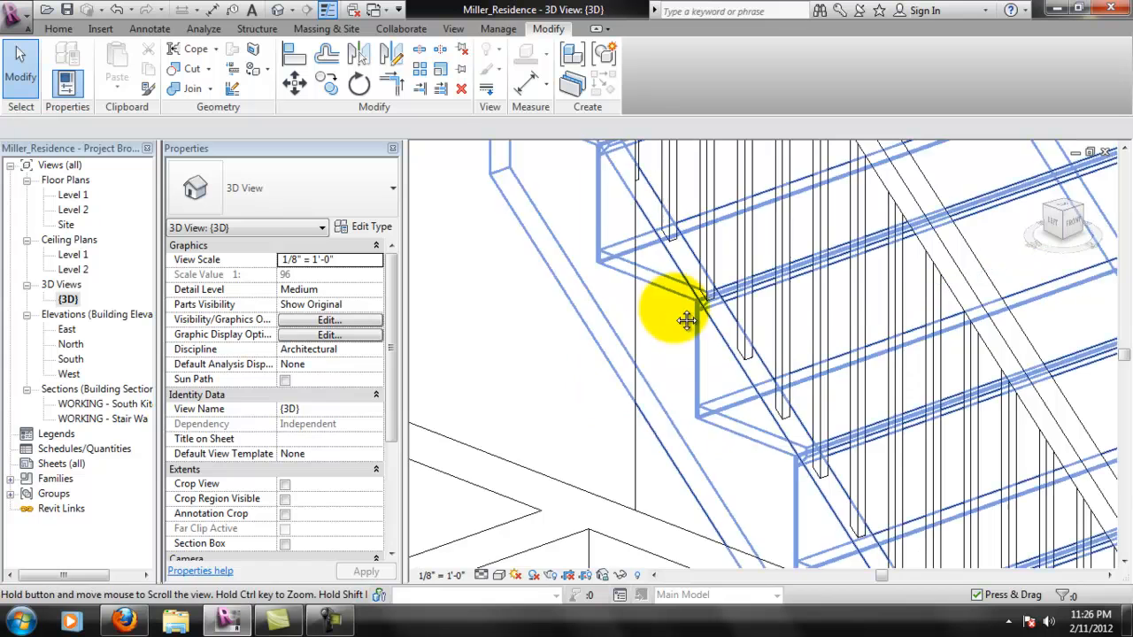
left_click(662, 424)
middle_click_drag(665, 427, 617, 554)
scroll(617, 550, "down", 1)
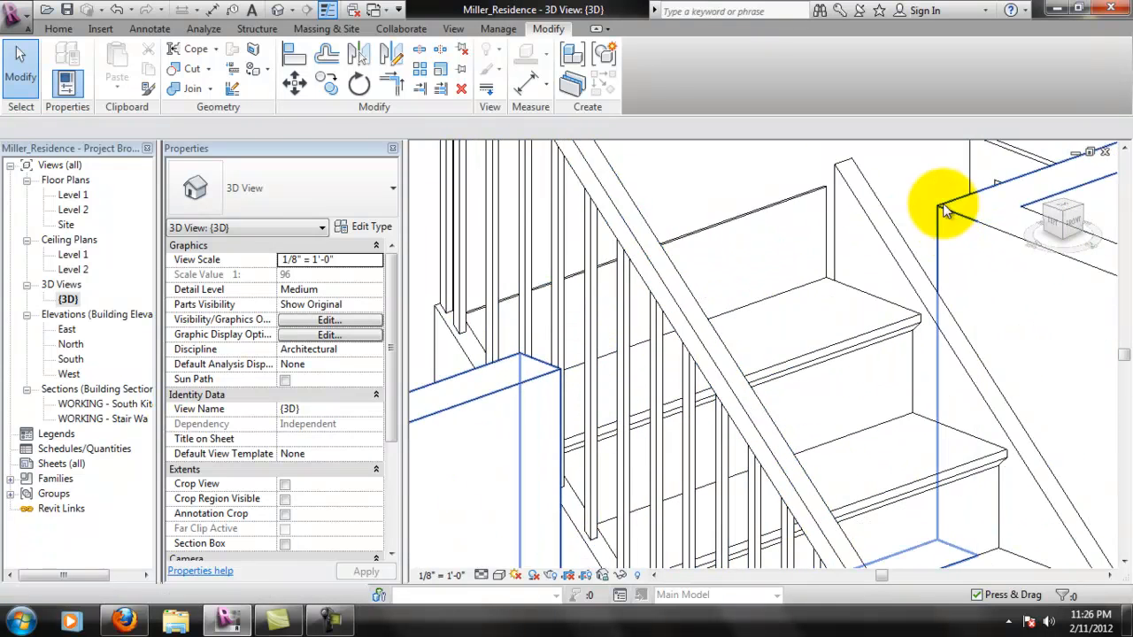
middle_click_drag(835, 342, 875, 354, "shift")
scroll(885, 382, "down", 1)
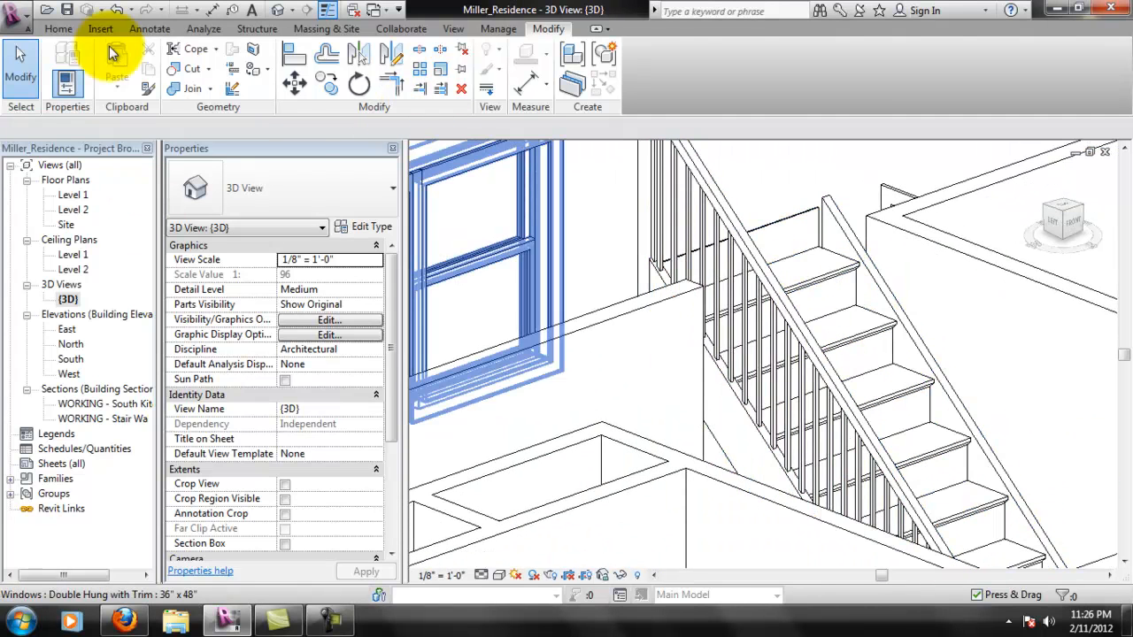
left_click(58, 29)
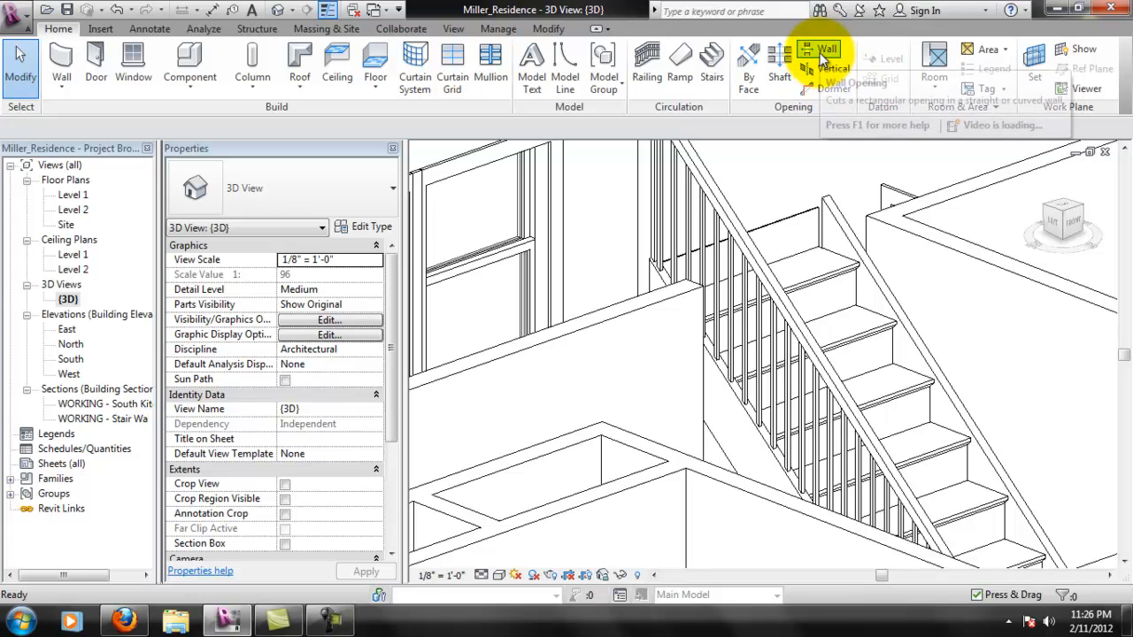
middle_click_drag(901, 263, 795, 273)
scroll(787, 275, "down", 1)
scroll(787, 276, "down", 3)
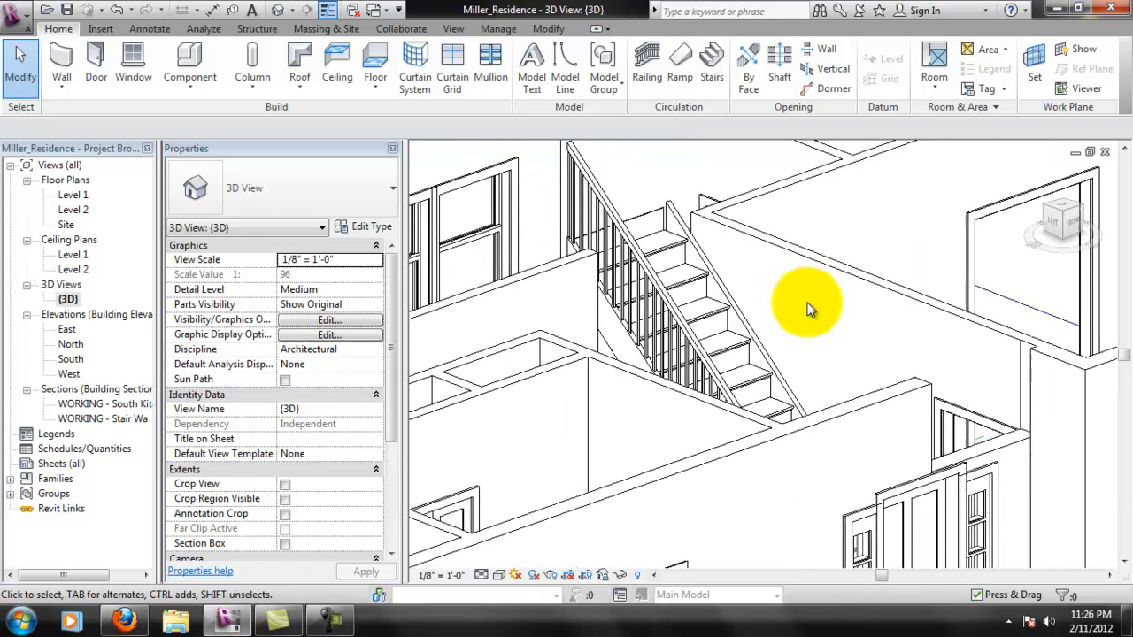
middle_click_drag(796, 308, 789, 306)
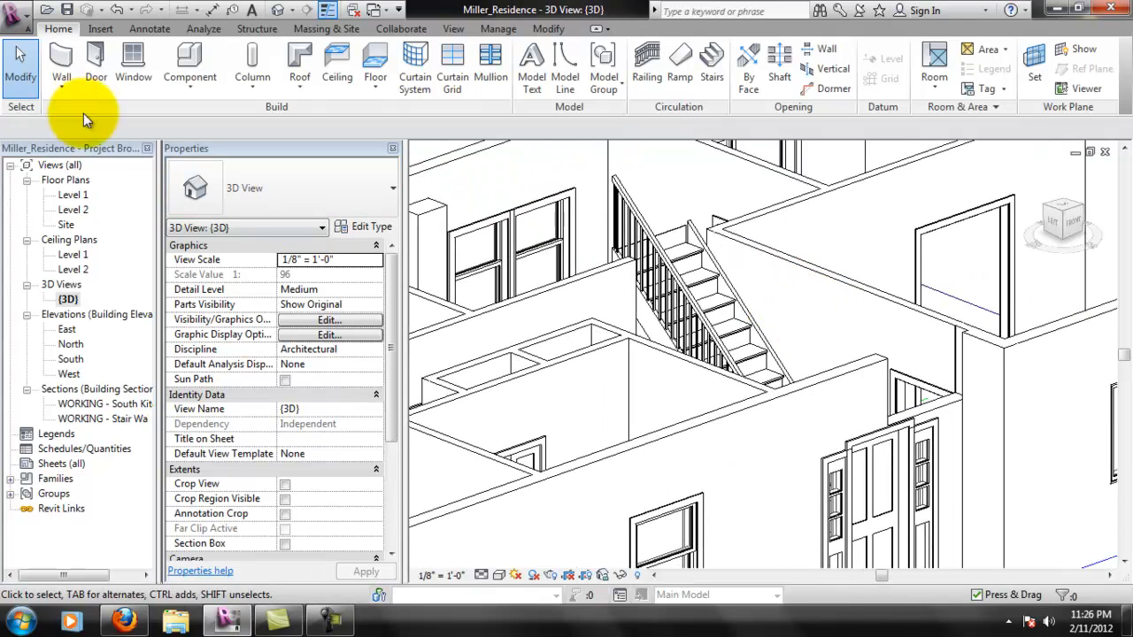
middle_click_drag(585, 257, 596, 268)
scroll(597, 272, "down", 1)
middle_click_drag(703, 207, 697, 235)
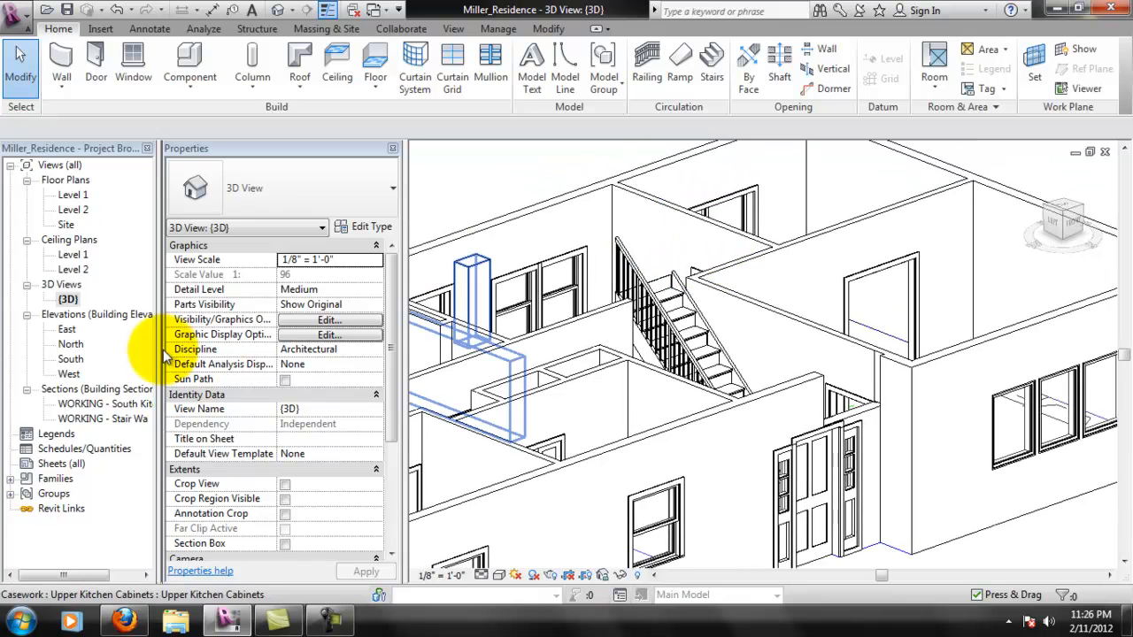
- In the Level 1 floor plan, hide only the WORKING - Stair Wall section marker running through the kitchen and foyer
double_click(74, 195)
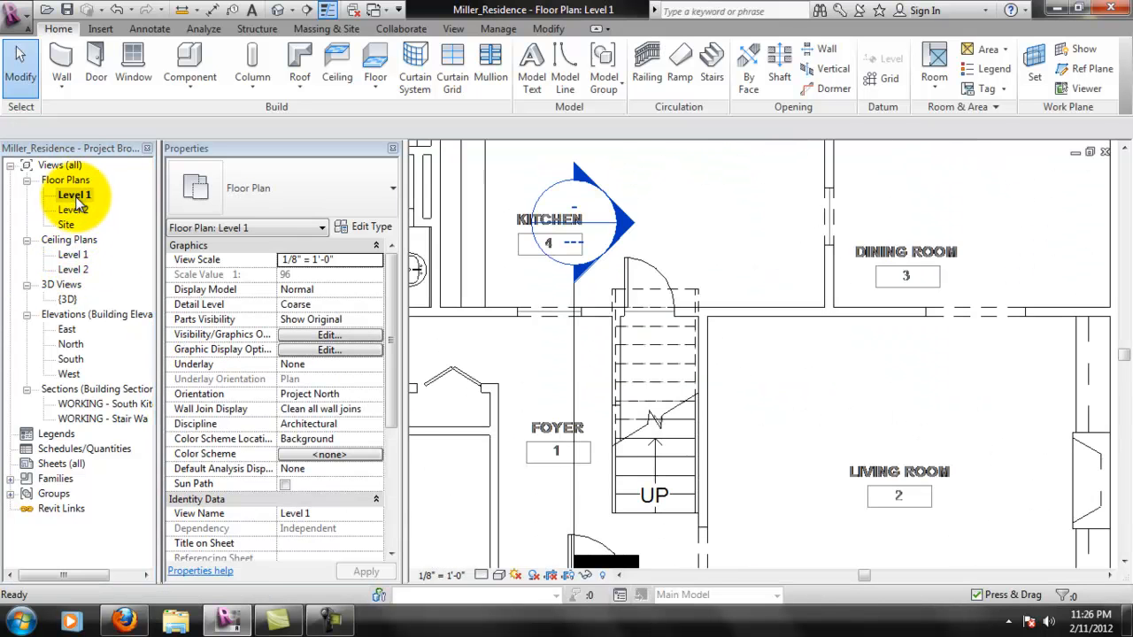
middle_click_drag(523, 316, 681, 424)
scroll(680, 420, "down", 1)
middle_click_drag(687, 496, 738, 410)
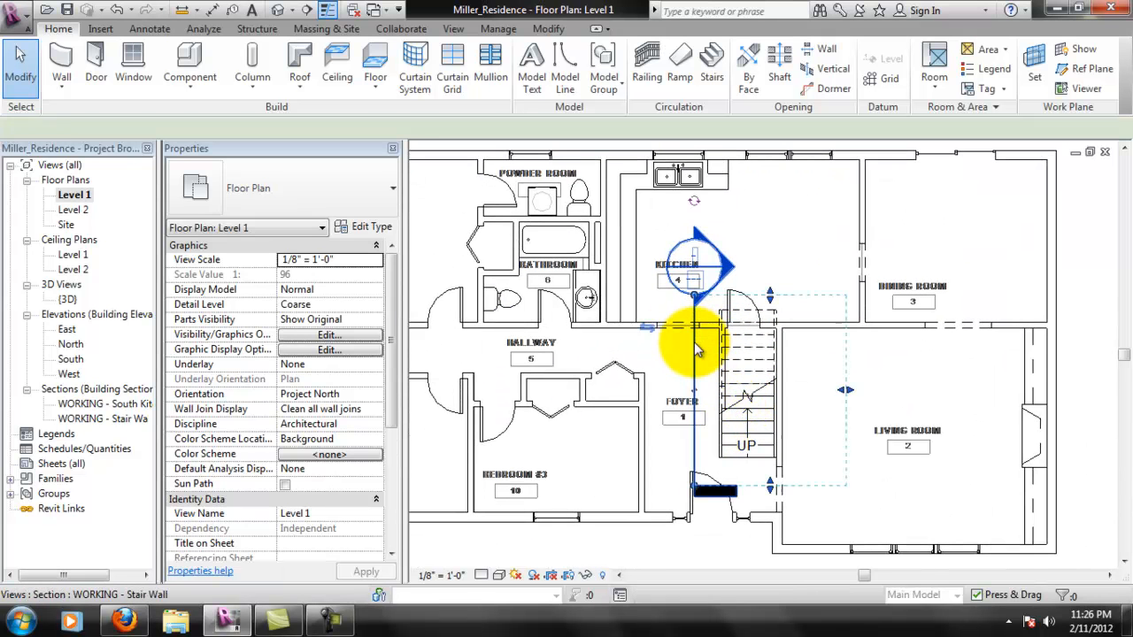
right_click(694, 343)
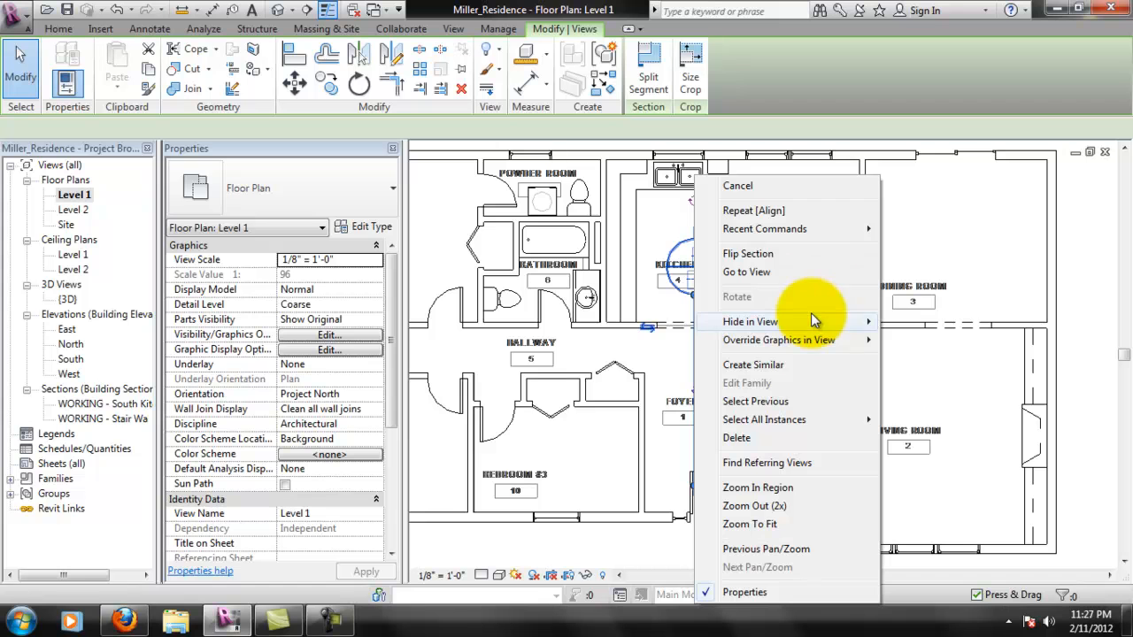
mouse_move(815, 322)
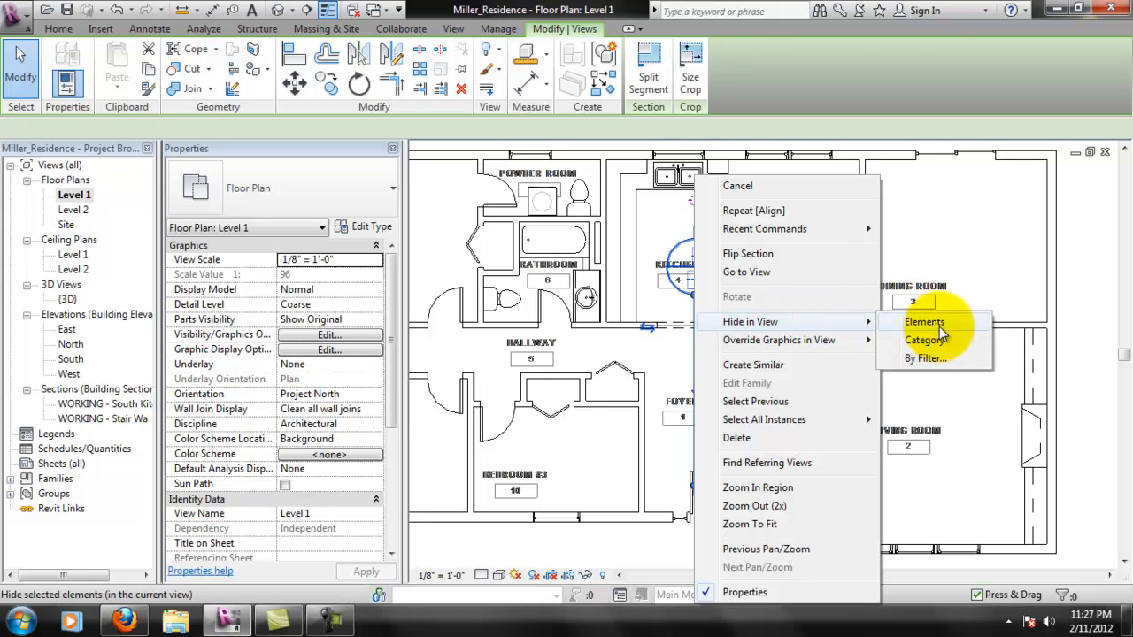
left_click(939, 324)
- Unload the linked CAD file miller_residence_trace.dwg so the traced drawing is removed from the Level 1 plan
middle_click_drag(624, 327, 700, 310)
scroll(698, 310, "down", 4)
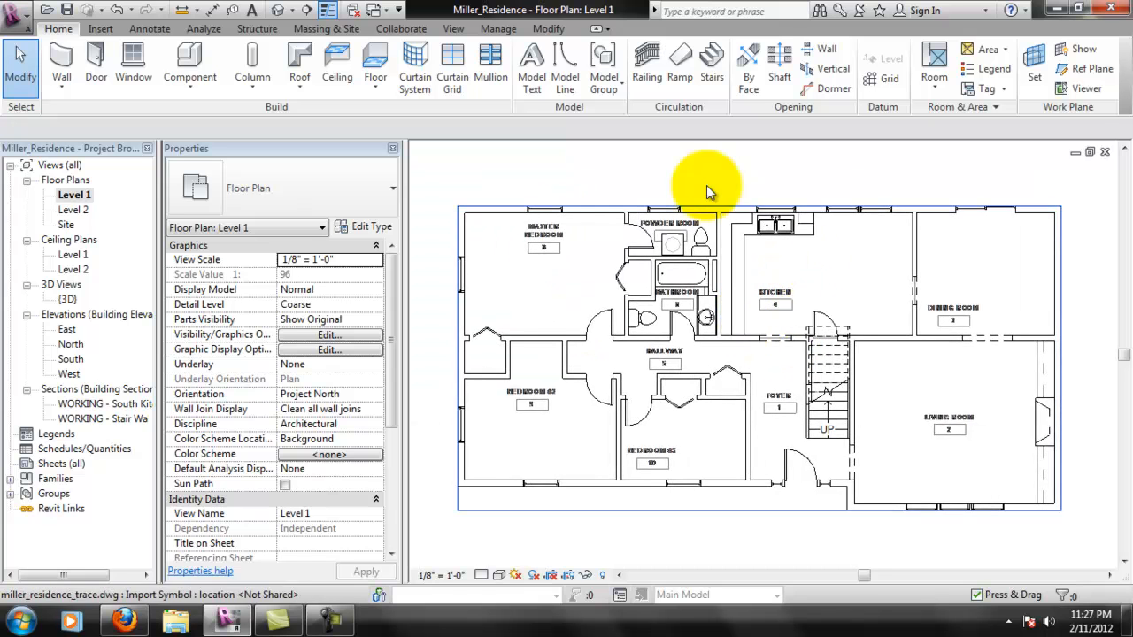
left_click(776, 305)
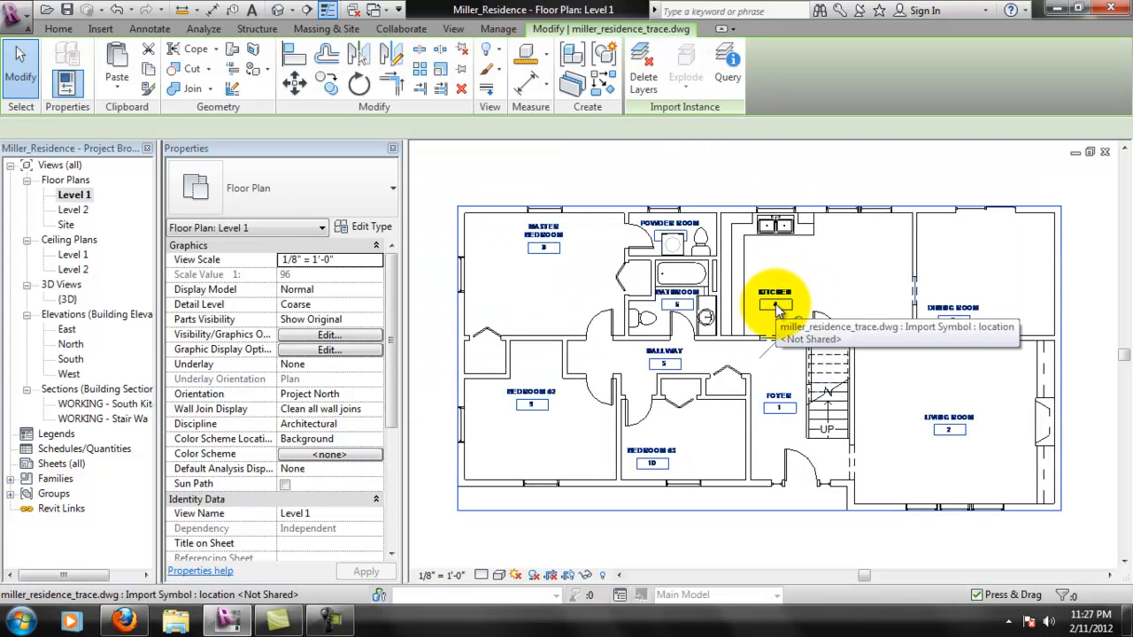
left_click(493, 29)
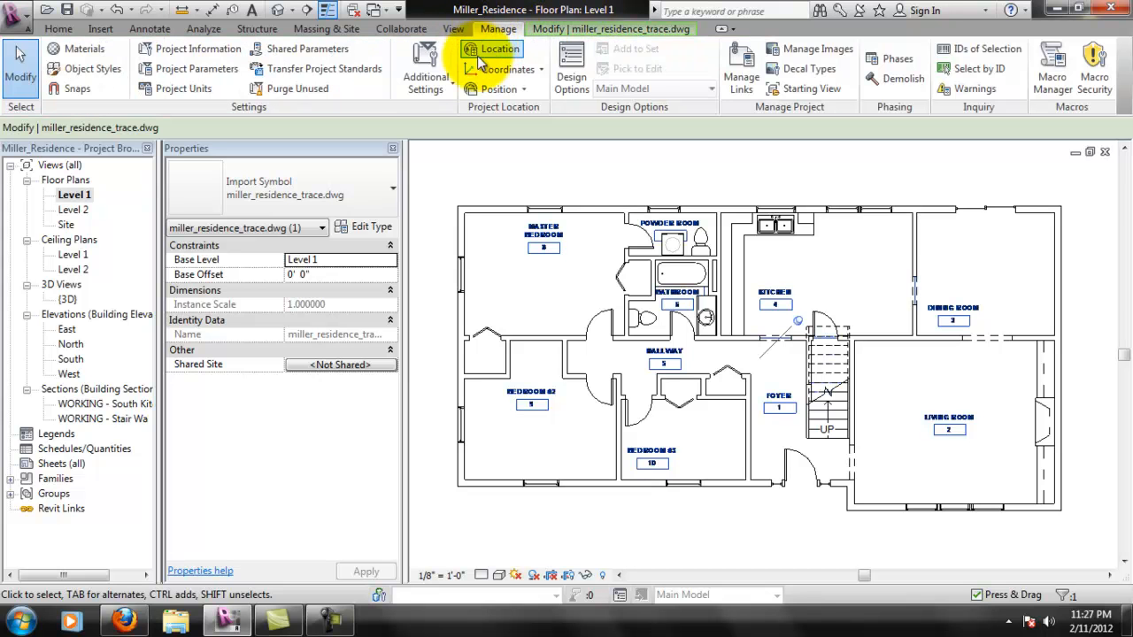
left_click(740, 65)
left_click(125, 68)
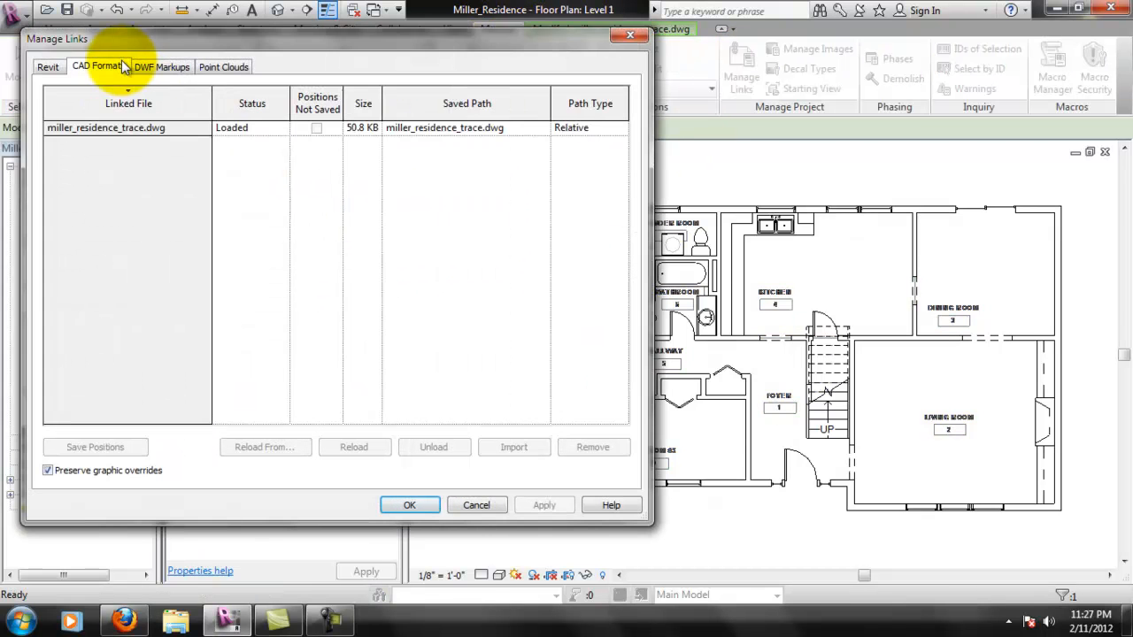
left_click(142, 127)
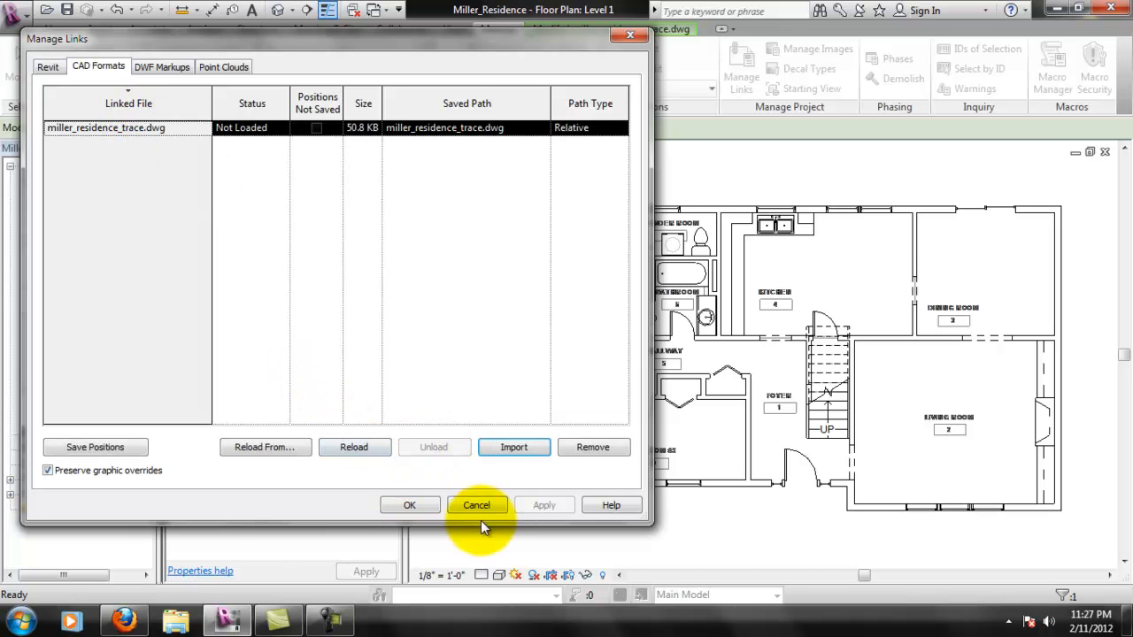
left_click(409, 506)
key("Escape")
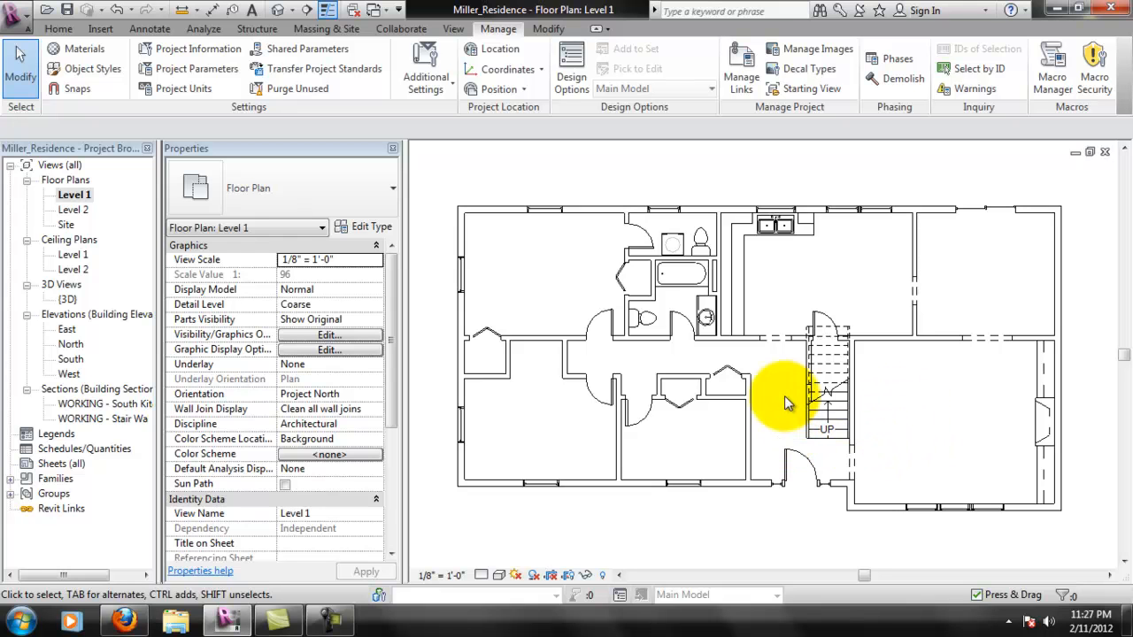
left_click(824, 431)
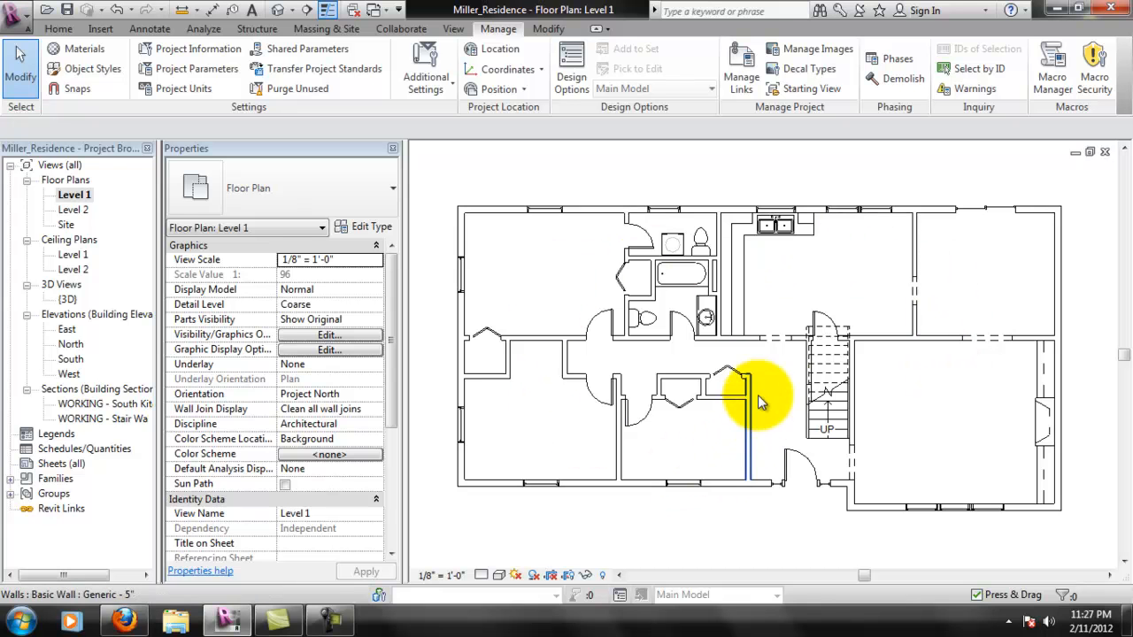
scroll(879, 462, "up", 1)
middle_click_drag(878, 462, 822, 434)
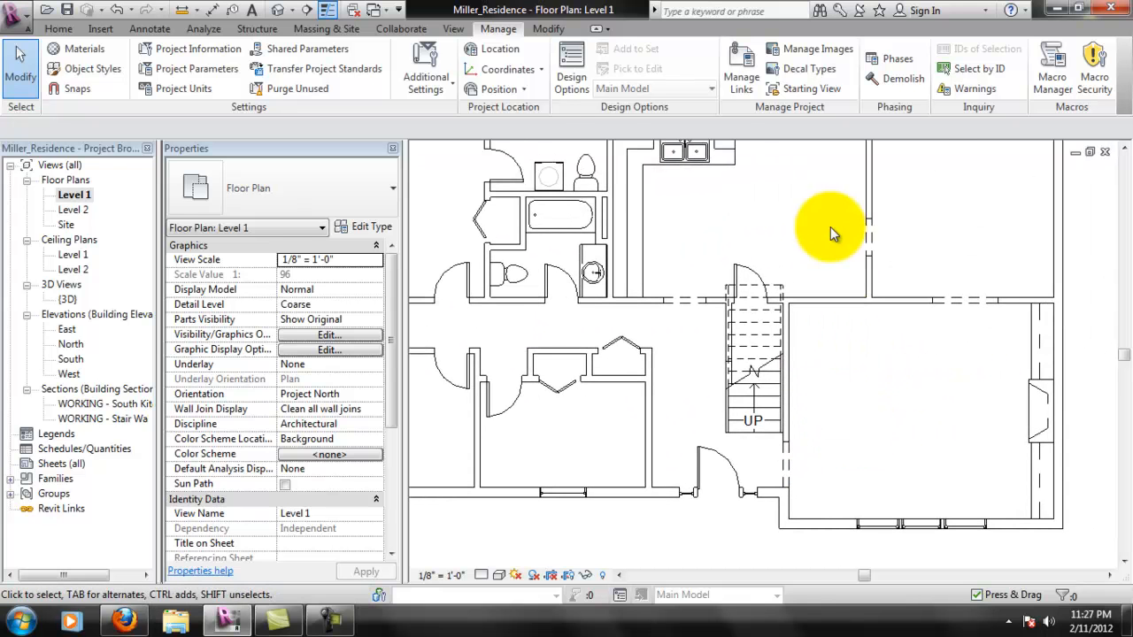
left_click(69, 31)
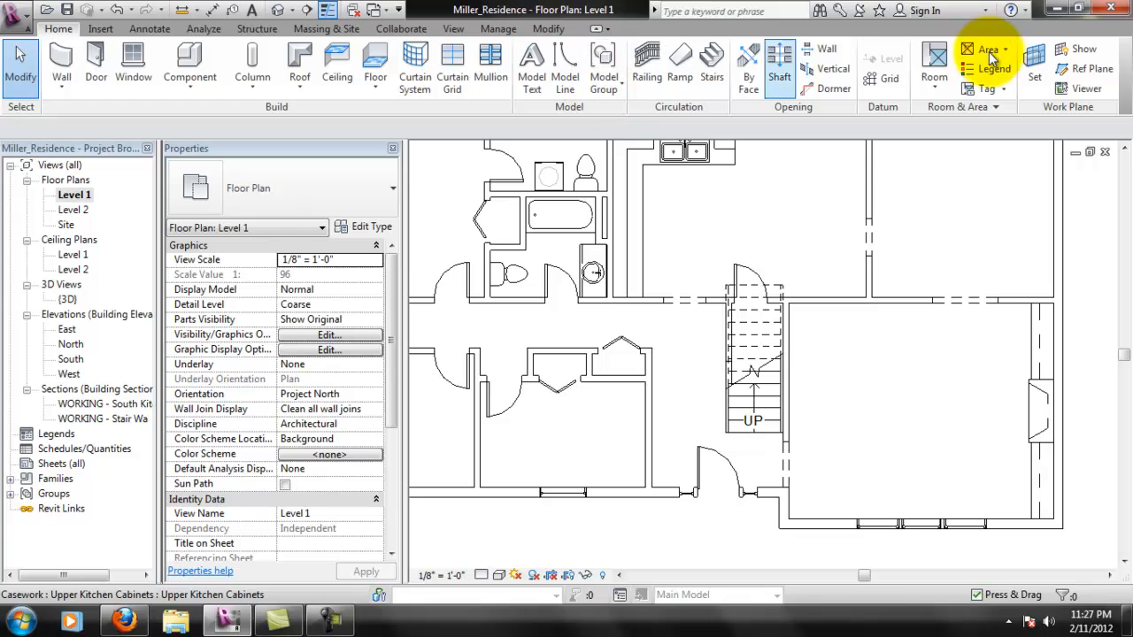
left_click(936, 64)
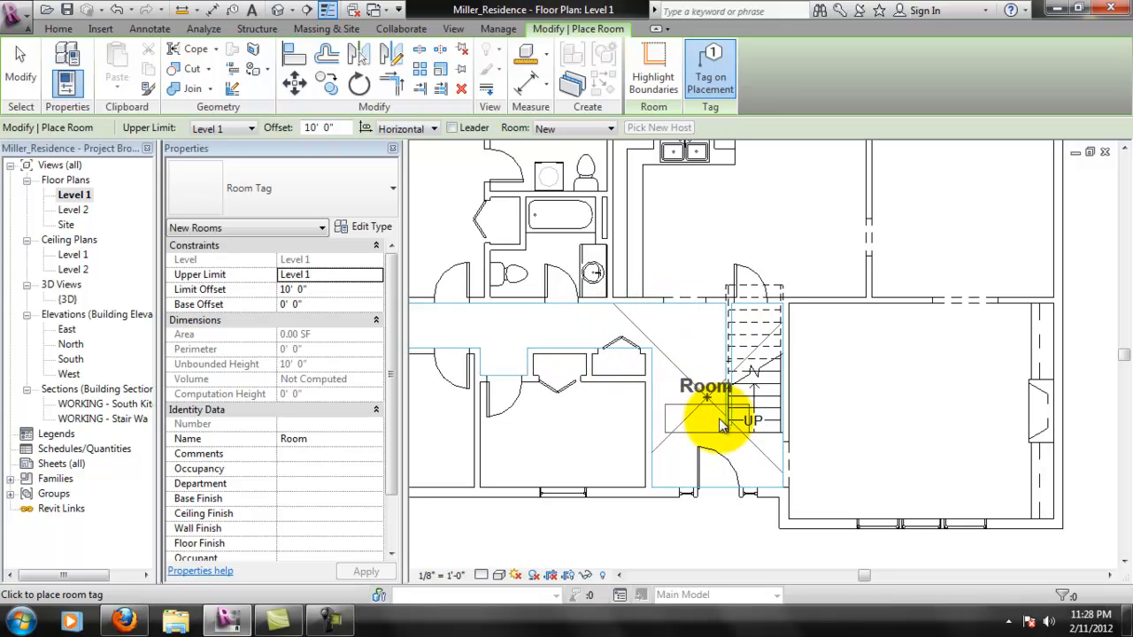
key("Escape")
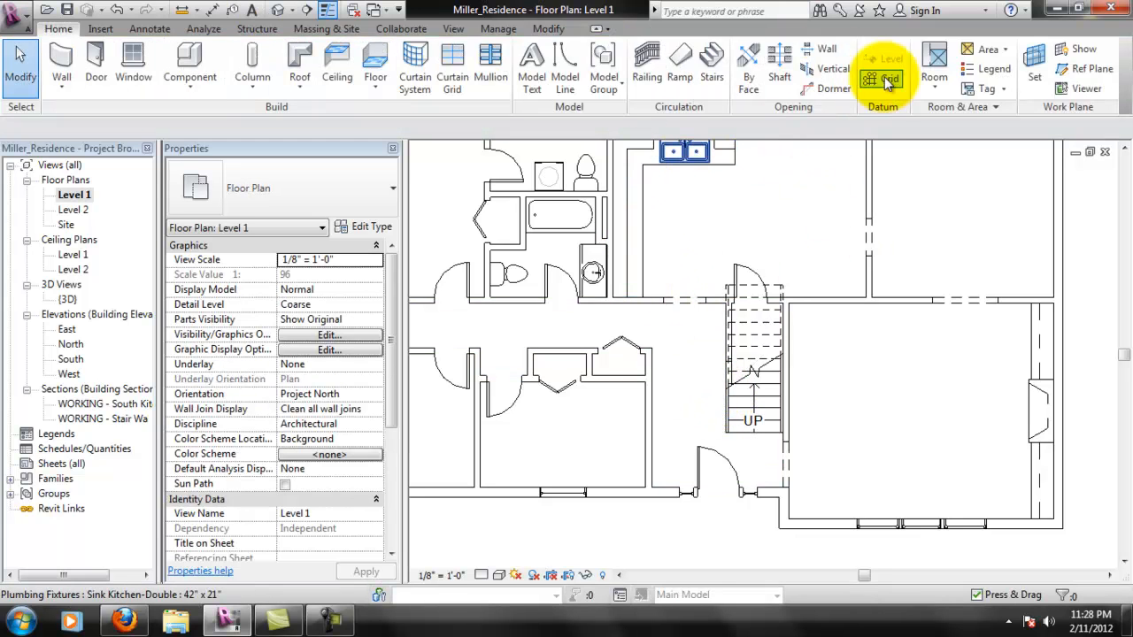
- Draw a vertical room separation line about 3' 7" long between hallway and foyer, from the closet wall corner to the kitchen wall
left_click(931, 88)
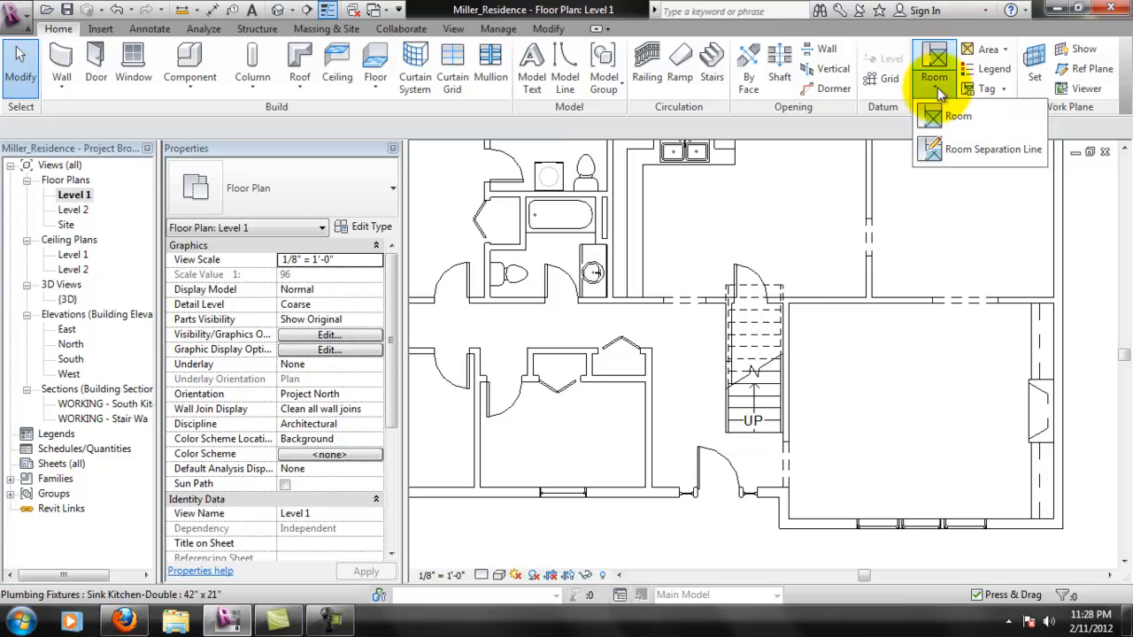
left_click(974, 151)
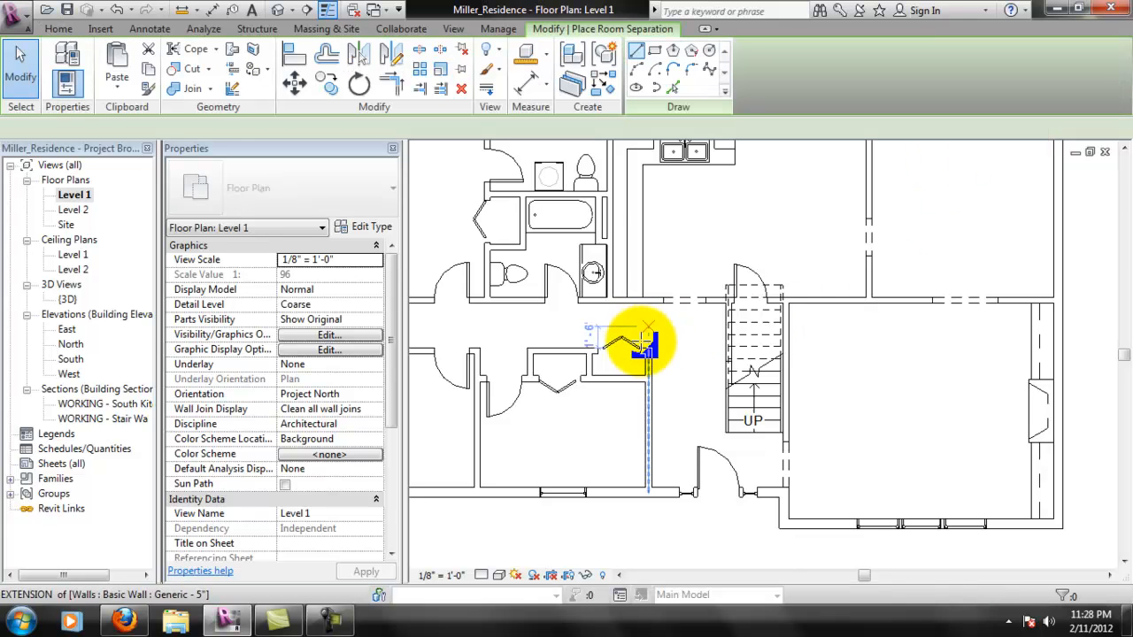
left_click(653, 333)
left_click(652, 303)
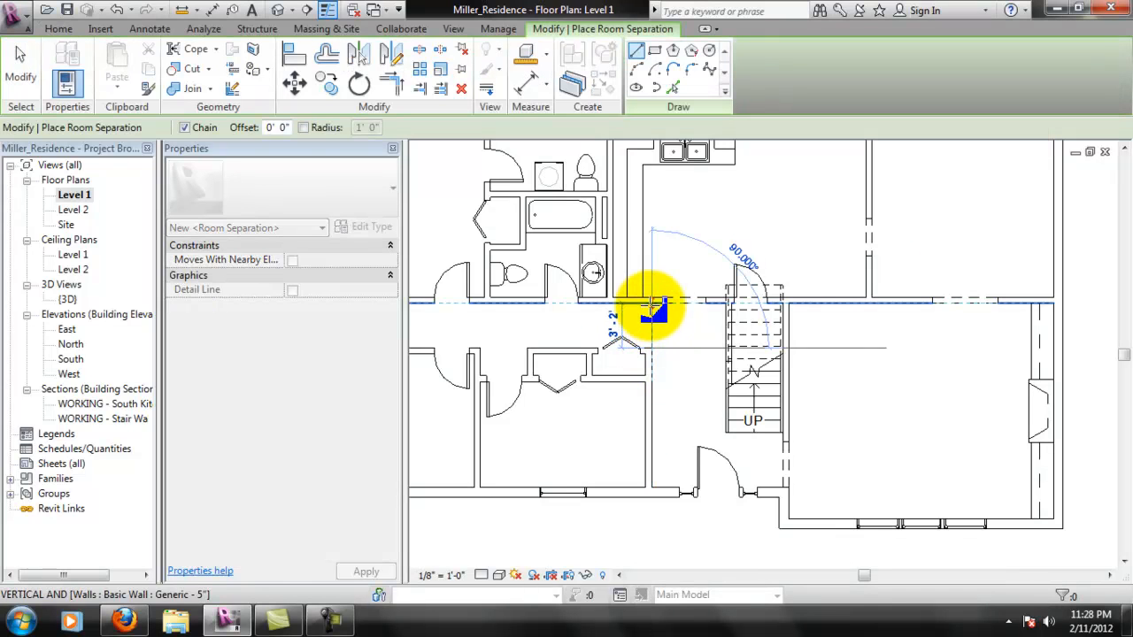
key("Escape")
key("Escape")
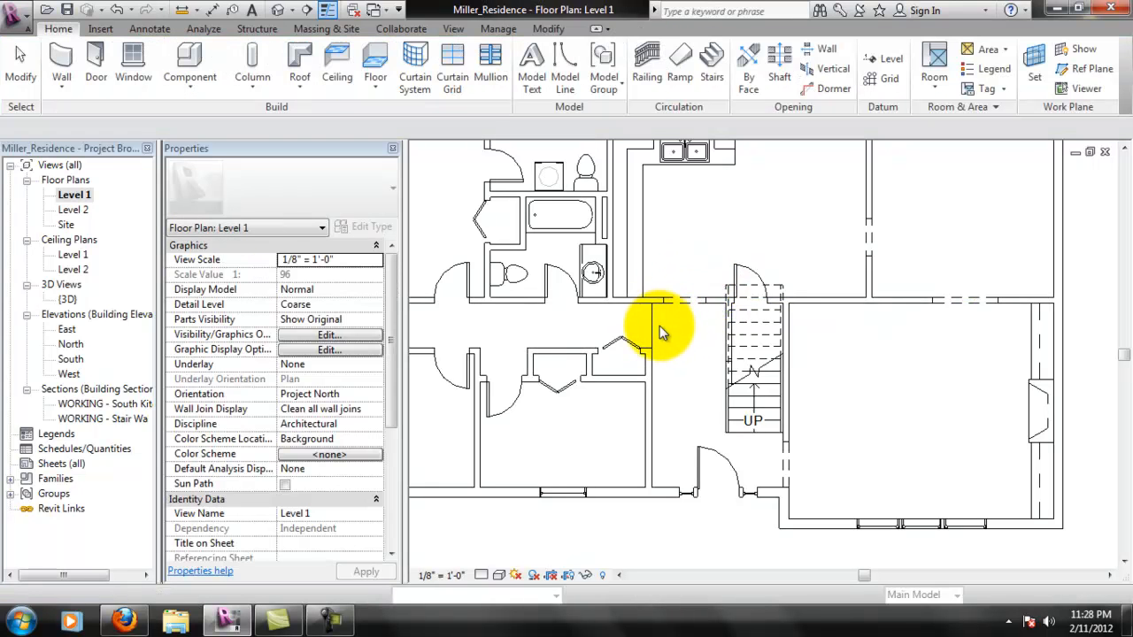
- Hide the individual room separation line between the hallway and foyer in the Level 1 plan
left_click(654, 333)
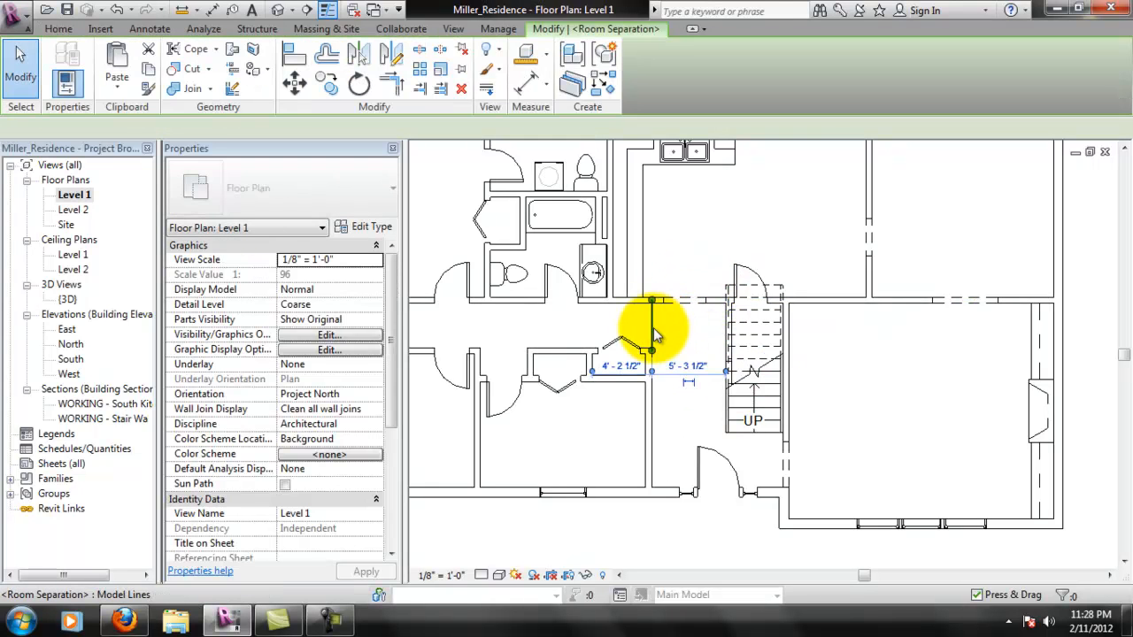
right_click(654, 333)
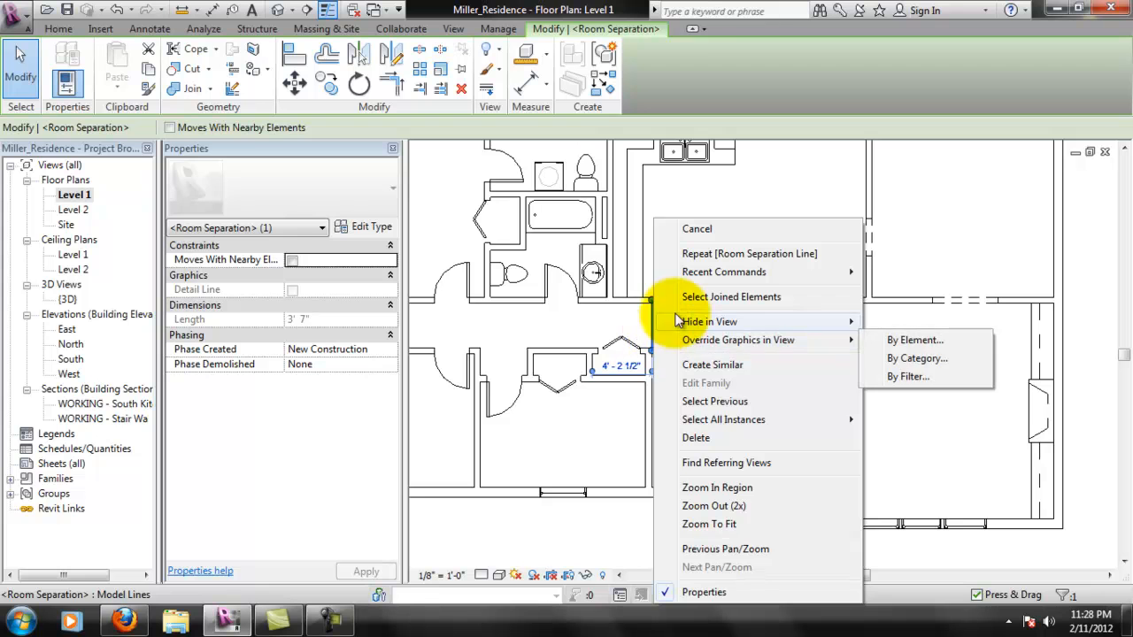
left_click(876, 321)
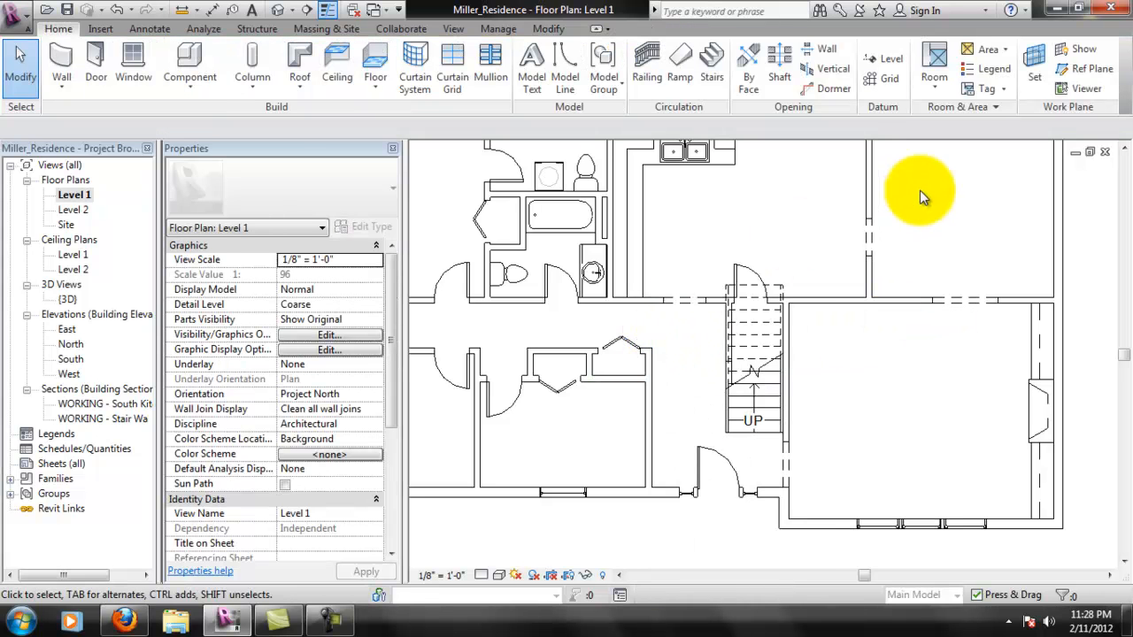
- Place tagged rooms in the foyer, the fireplace room, the room above it, and the kitchen on Level 1
left_click(936, 60)
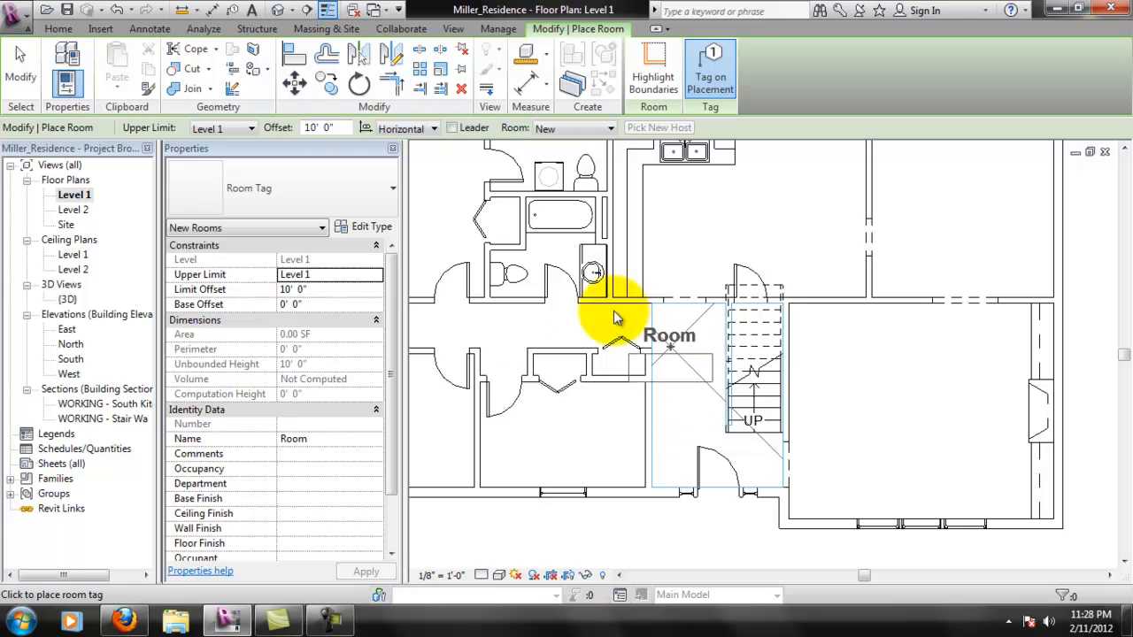
left_click(695, 371)
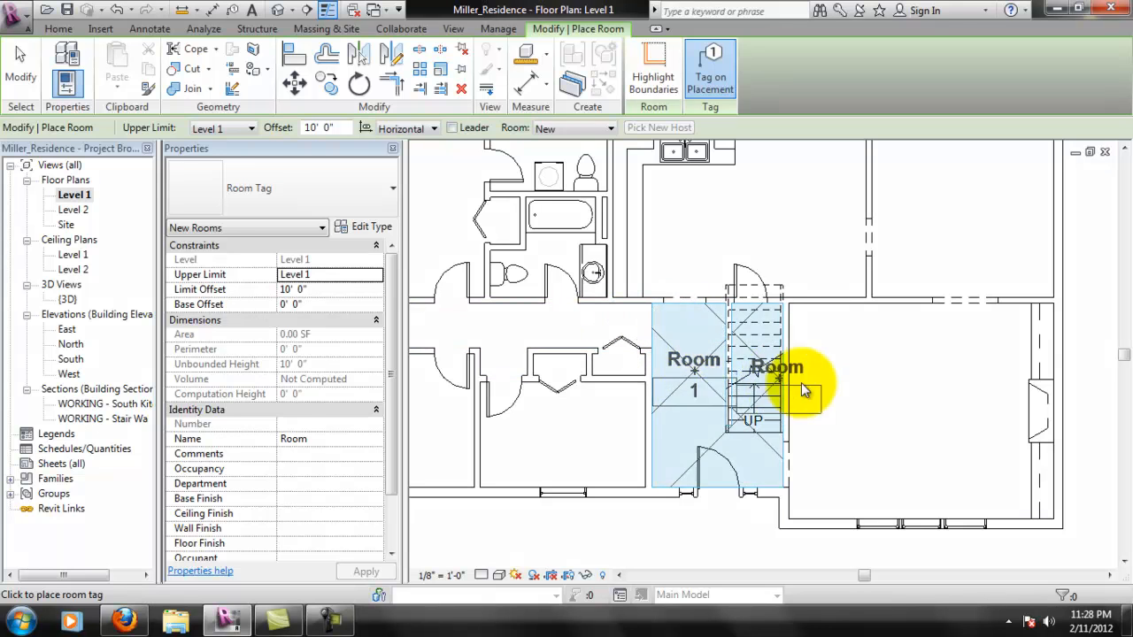
left_click(874, 373)
left_click(966, 215)
left_click(759, 210)
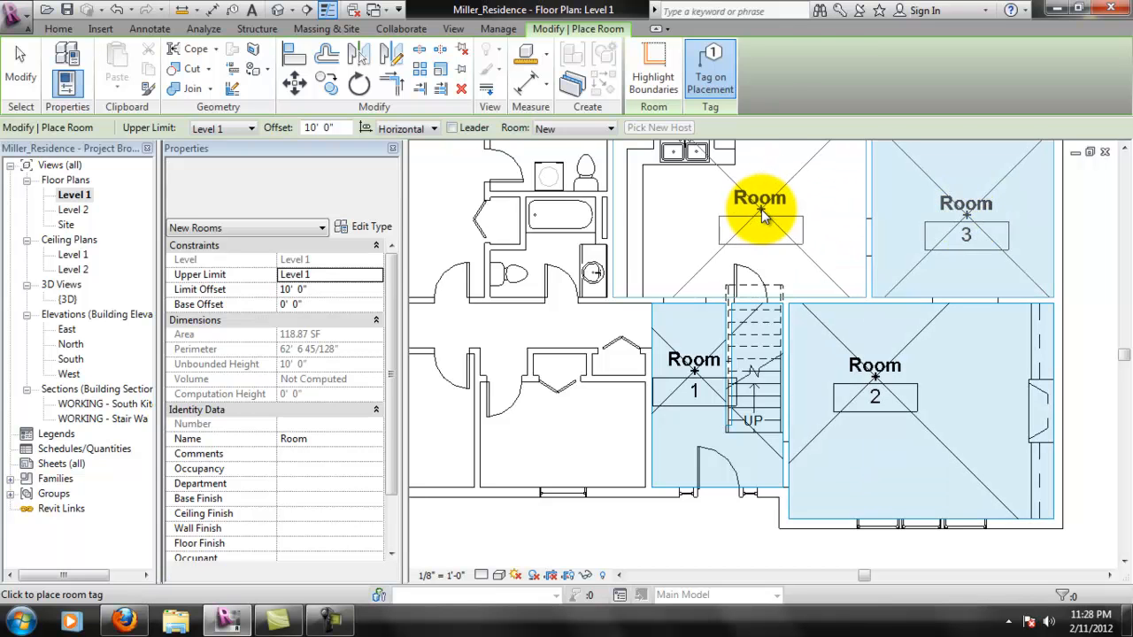
- Place tagged rooms in the small toilet room, the bathroom with the tub, and the two westernmost bedrooms
middle_click_drag(580, 259, 701, 337)
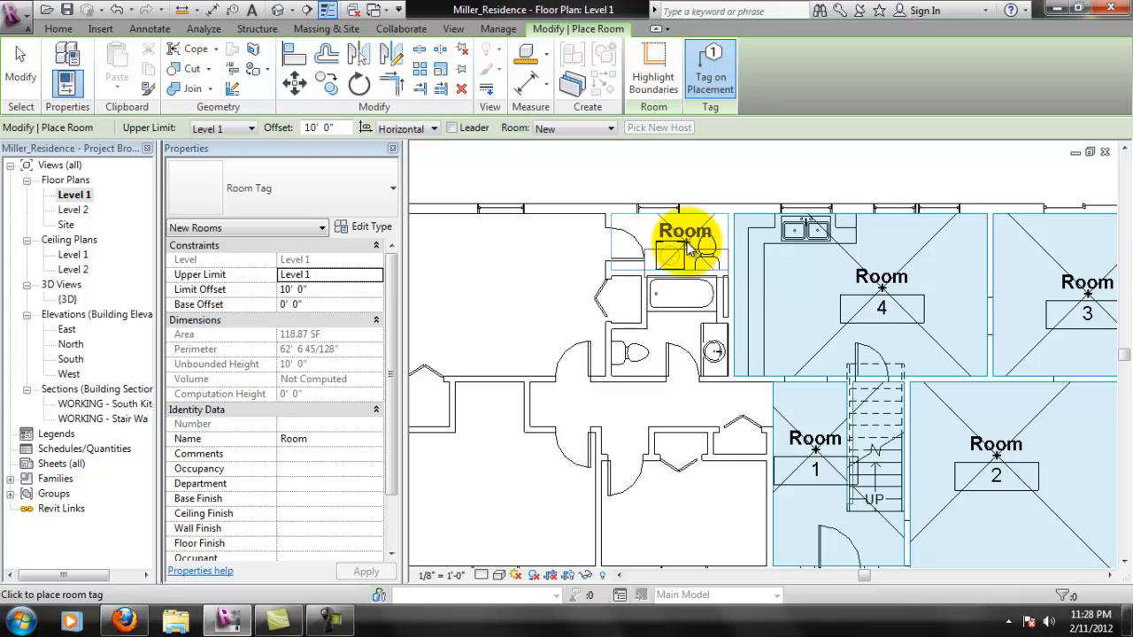
left_click(667, 324)
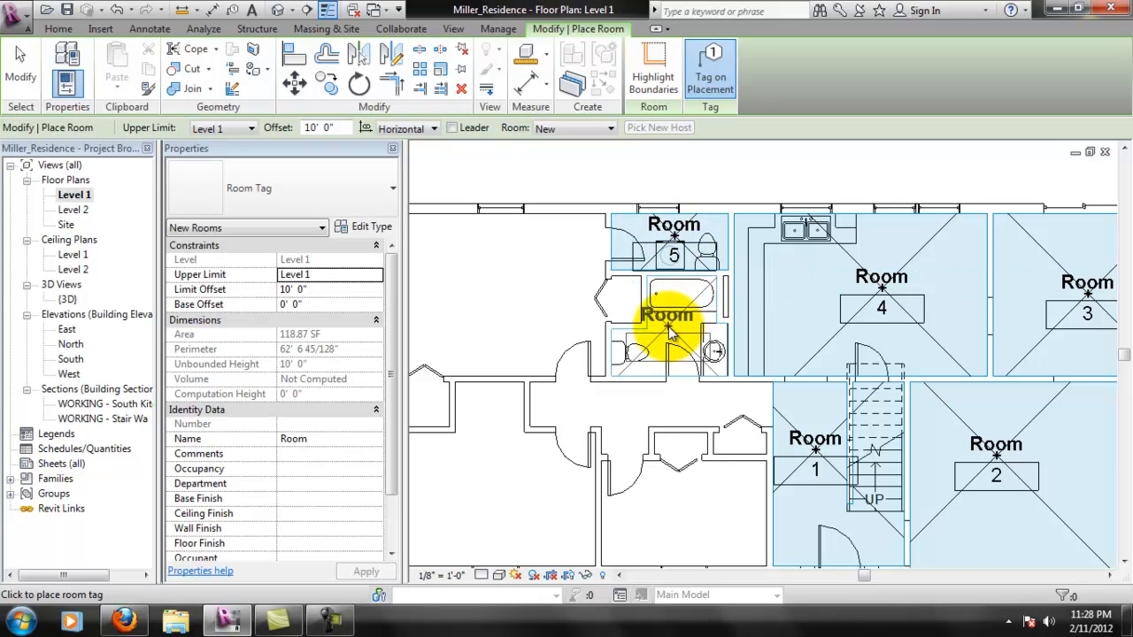
left_click(506, 310)
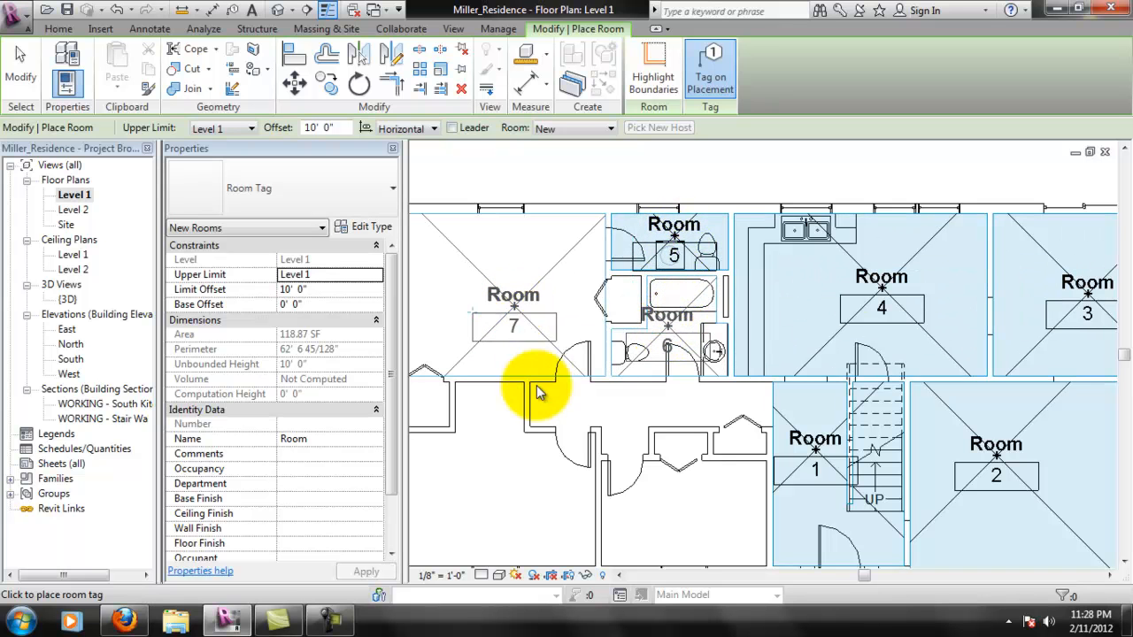
middle_click_drag(534, 402, 653, 352)
left_click(593, 408)
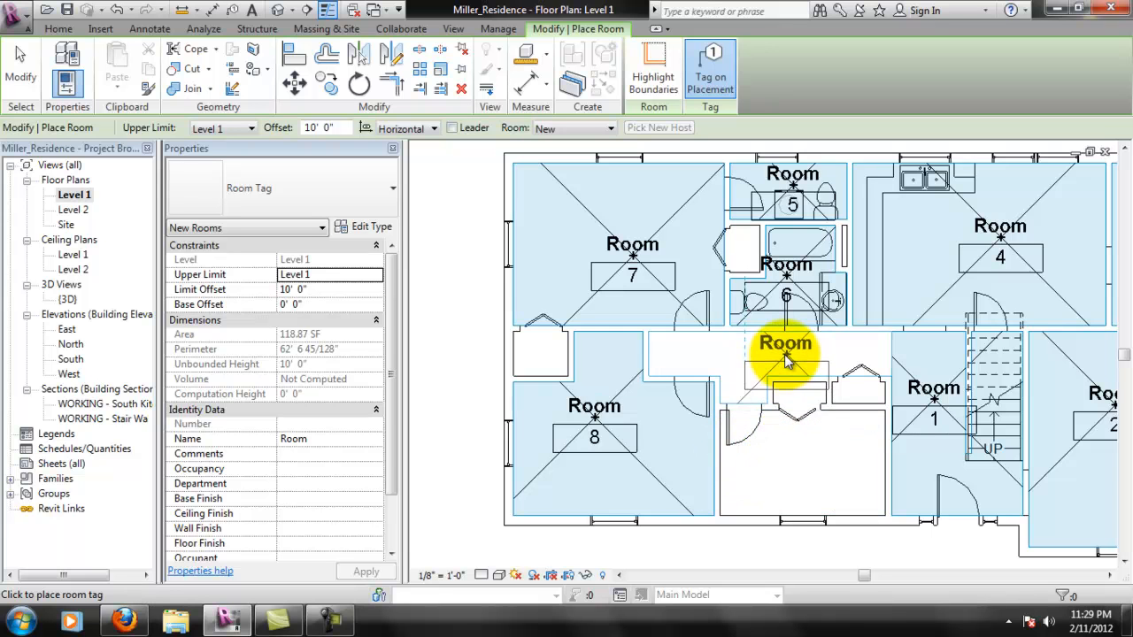
- Place tagged rooms in the hallway and the small bedroom beside the foyer, completing room placement
left_click(788, 371)
left_click(799, 450)
middle_click_drag(885, 347, 764, 314)
scroll(735, 346, "down", 1)
middle_click_drag(826, 295, 835, 286)
scroll(836, 286, "down", 1)
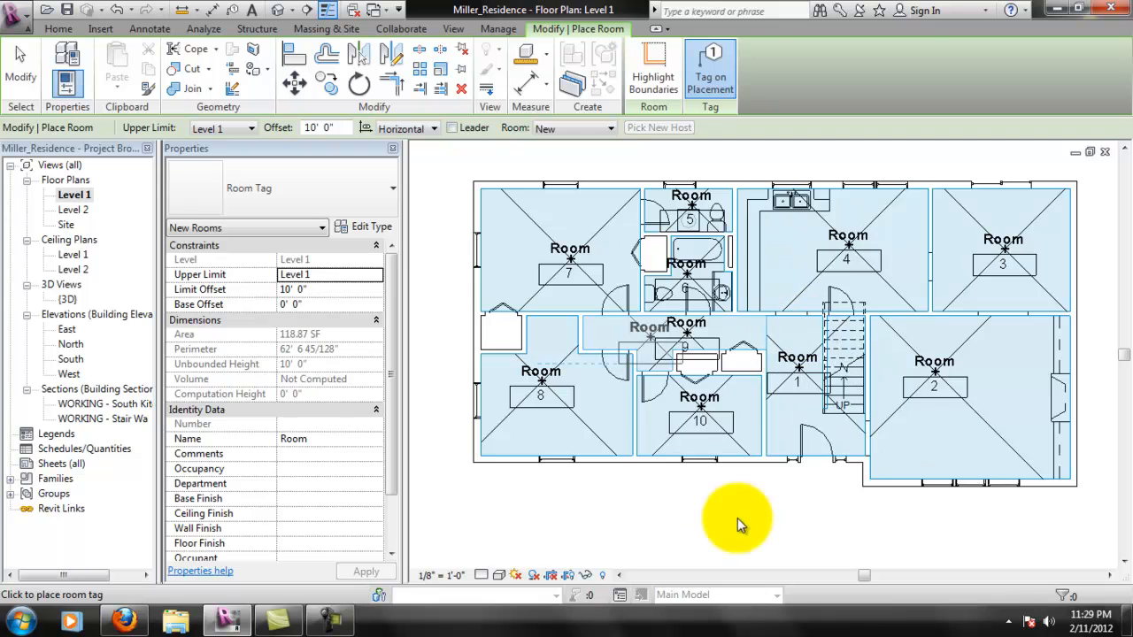
key("Escape")
key("Escape")
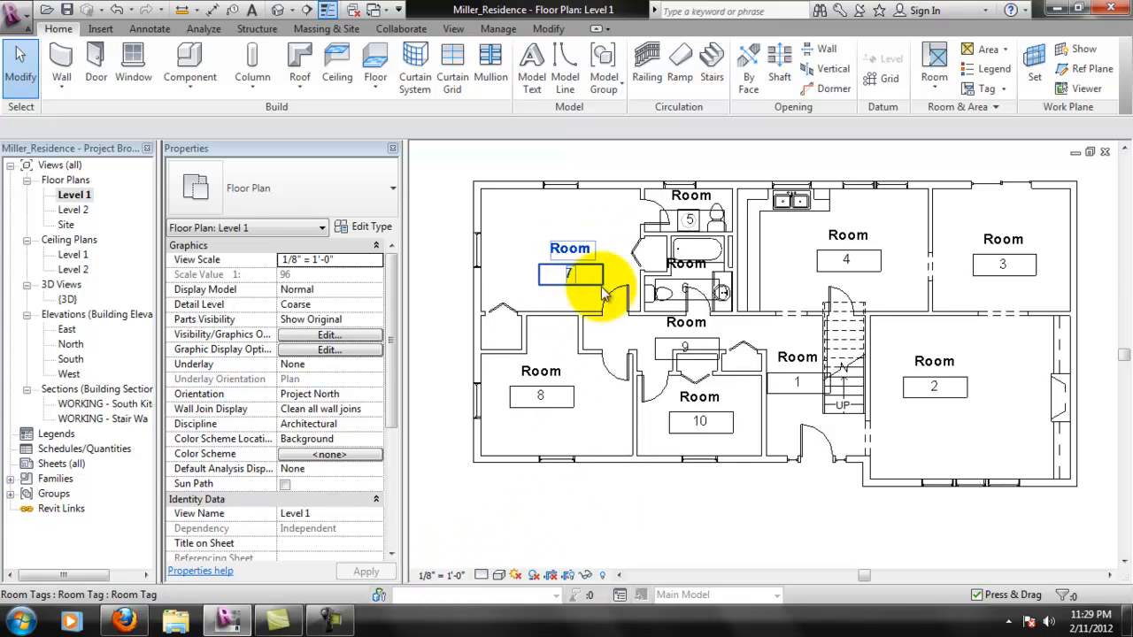
- Set the Level 1 floor plan's view scale to 1/4" = 1'-0"
scroll(854, 323, "up", 1)
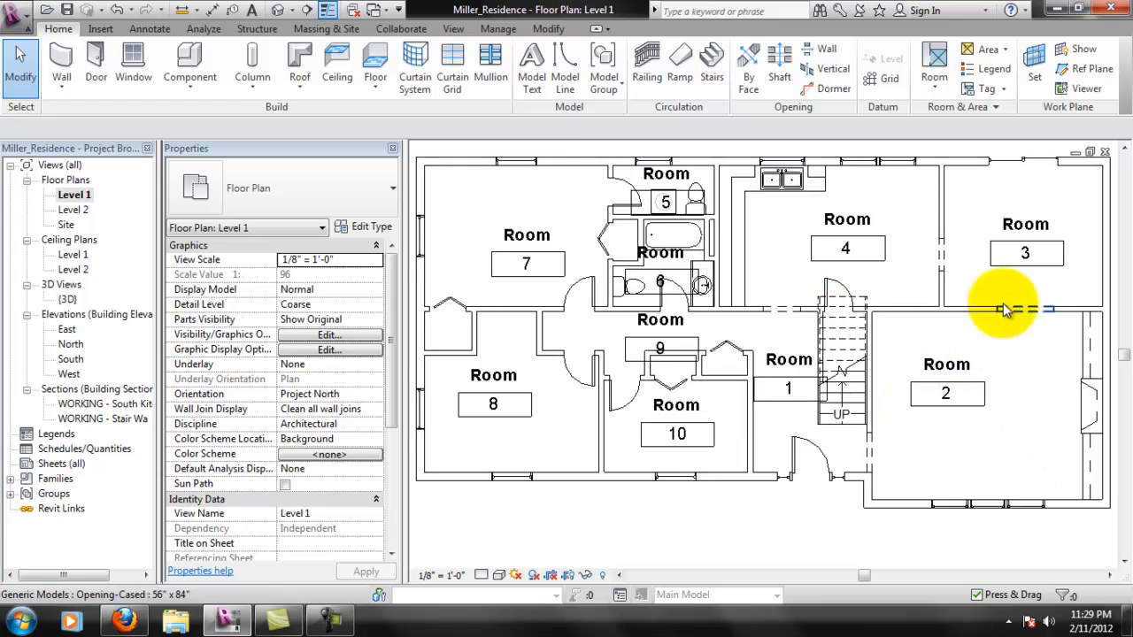
scroll(1038, 316, "up", 2)
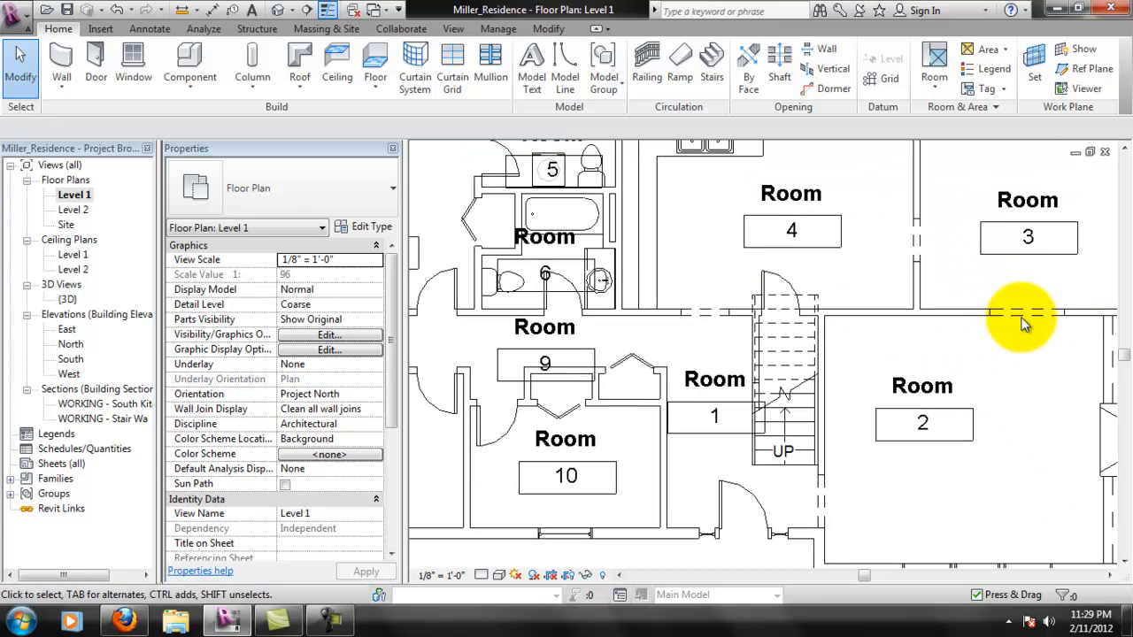
middle_click_drag(982, 292, 850, 332)
scroll(860, 416, "down", 2)
middle_click_drag(708, 373, 801, 368)
scroll(801, 367, "down", 1)
middle_click_drag(876, 375, 931, 374)
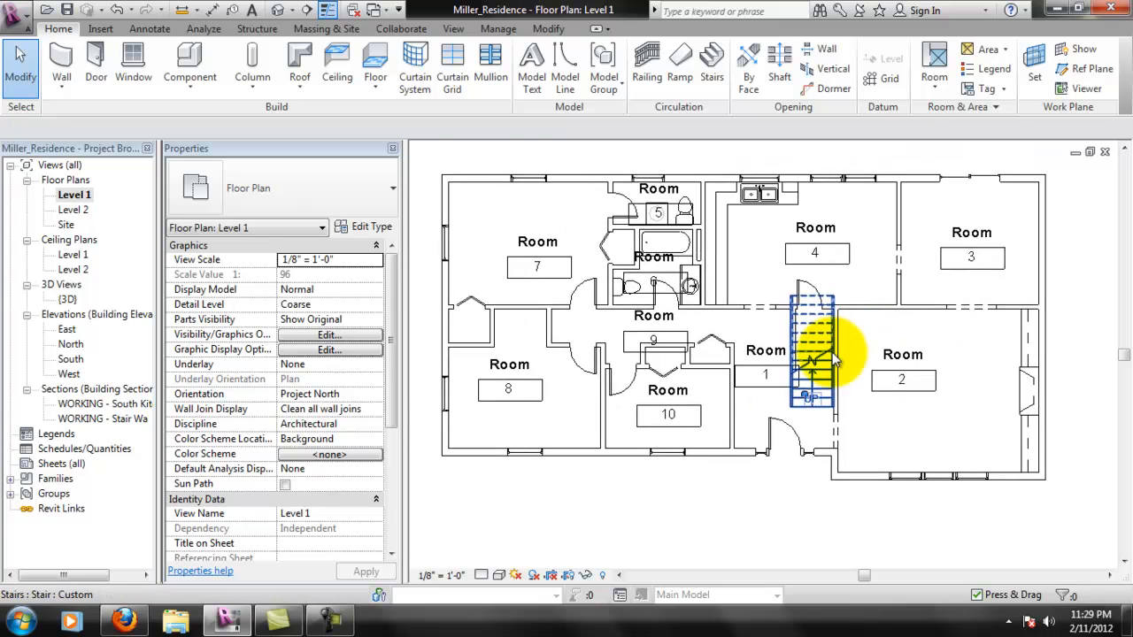
left_click(452, 576)
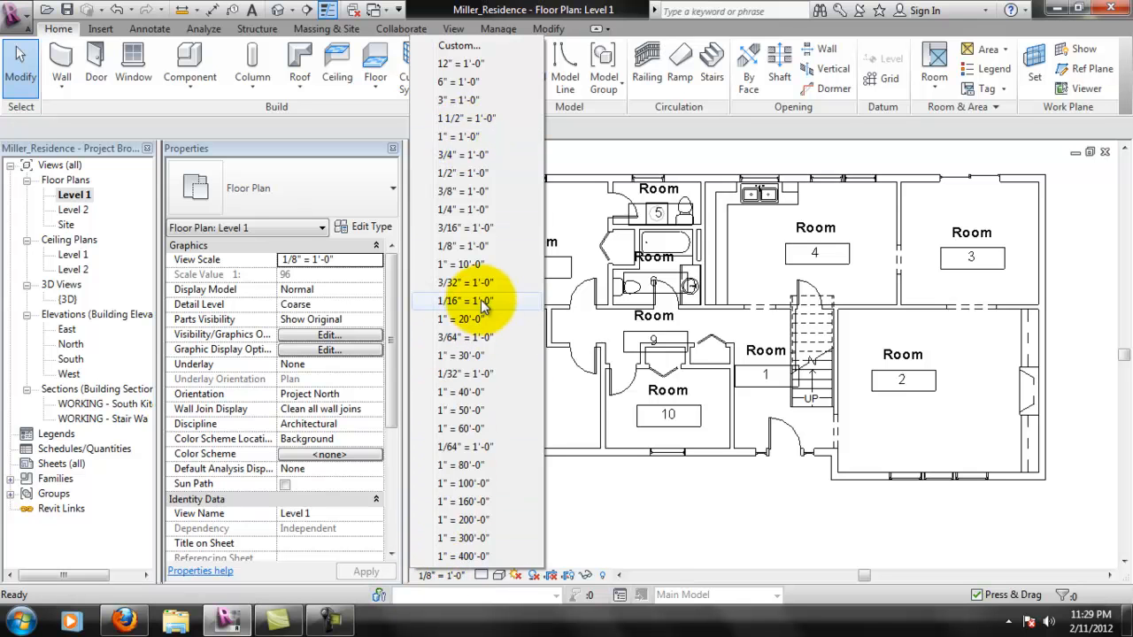
left_click(475, 213)
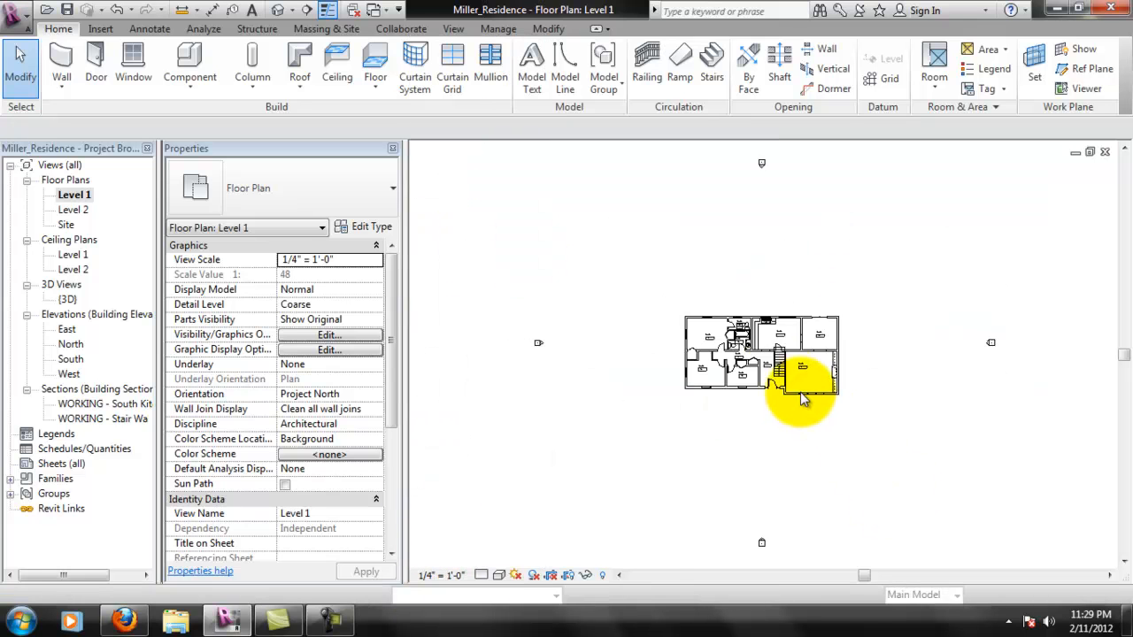
- Examine the size and fit of the room tags throughout the Level 1 plan at the new scale
scroll(735, 346, "up", 4)
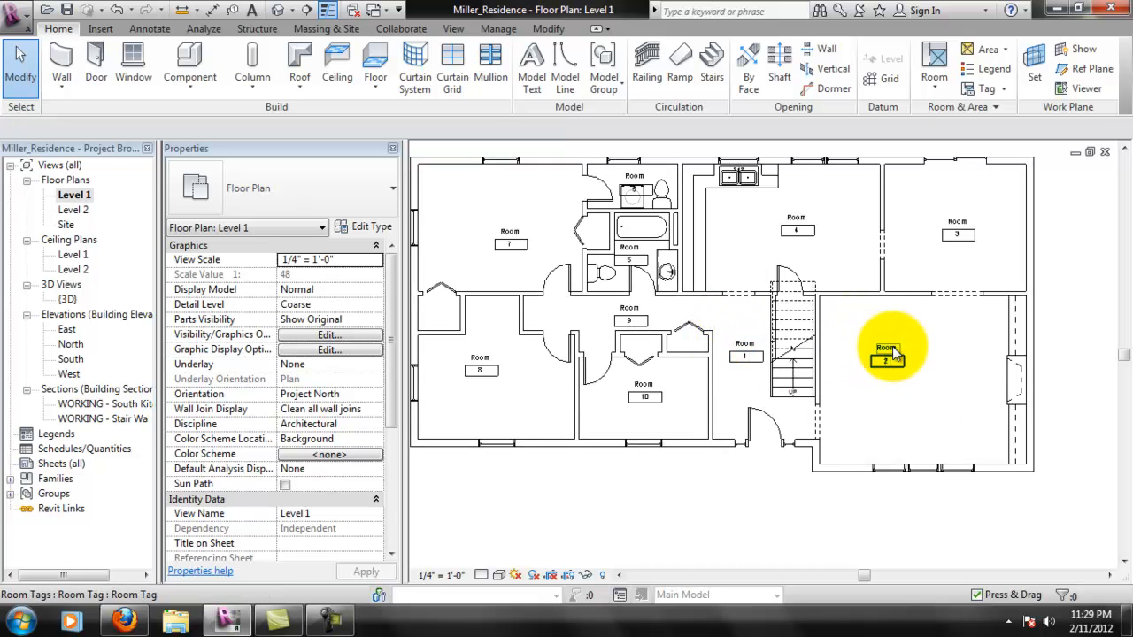
scroll(947, 239, "up", 2)
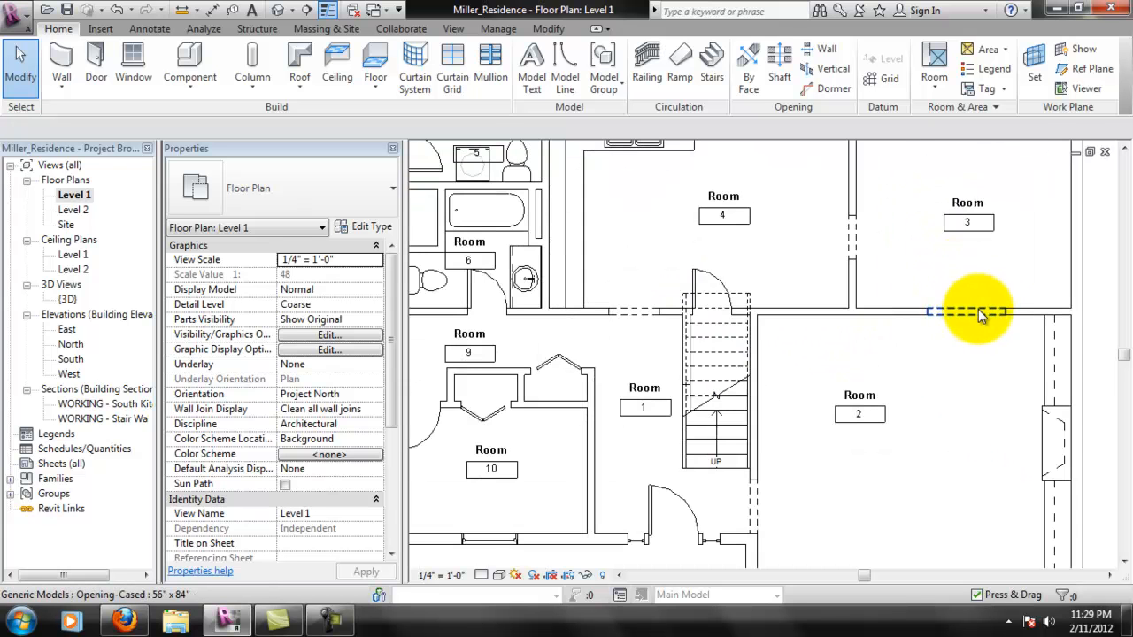
middle_click_drag(788, 392, 959, 443)
scroll(812, 382, "up", 1)
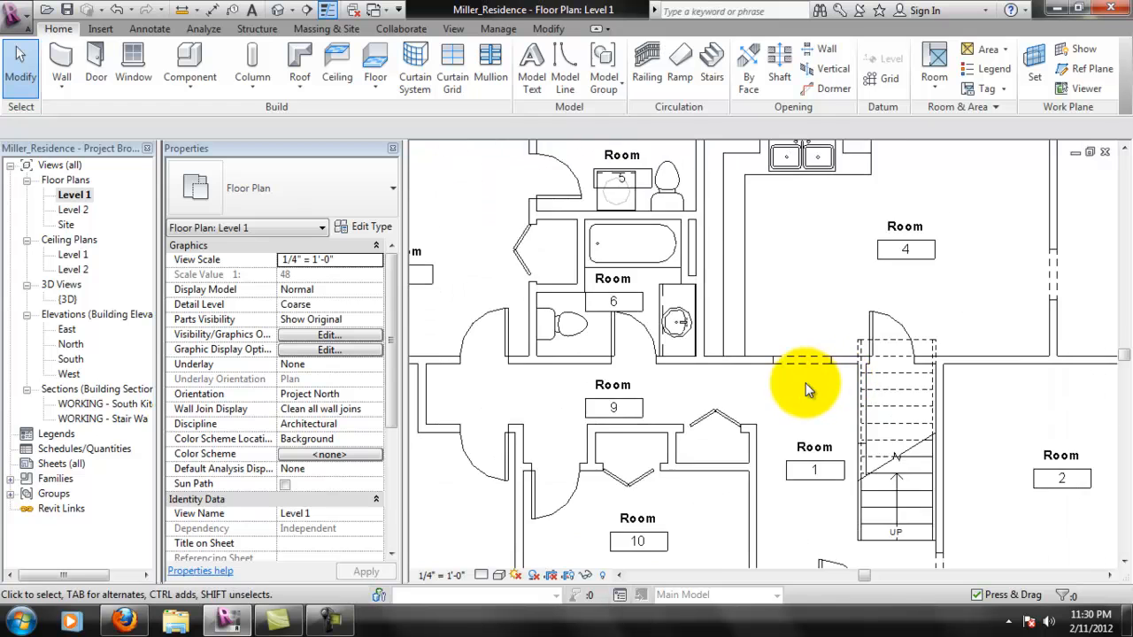
scroll(809, 375, "down", 2)
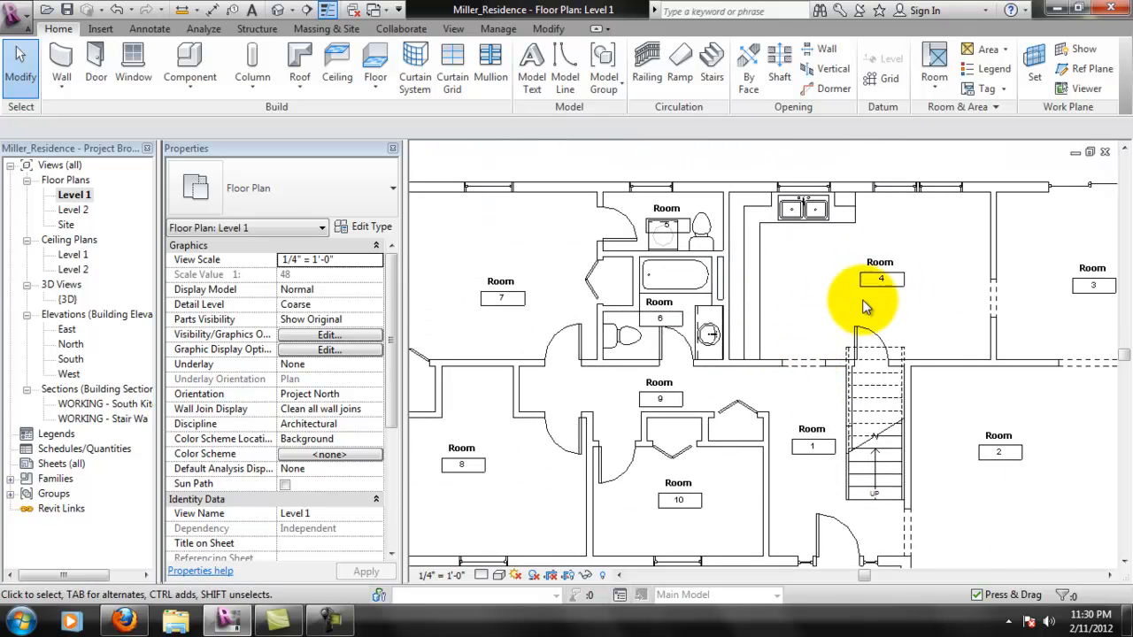
scroll(870, 299, "down", 3)
scroll(903, 241, "up", 2)
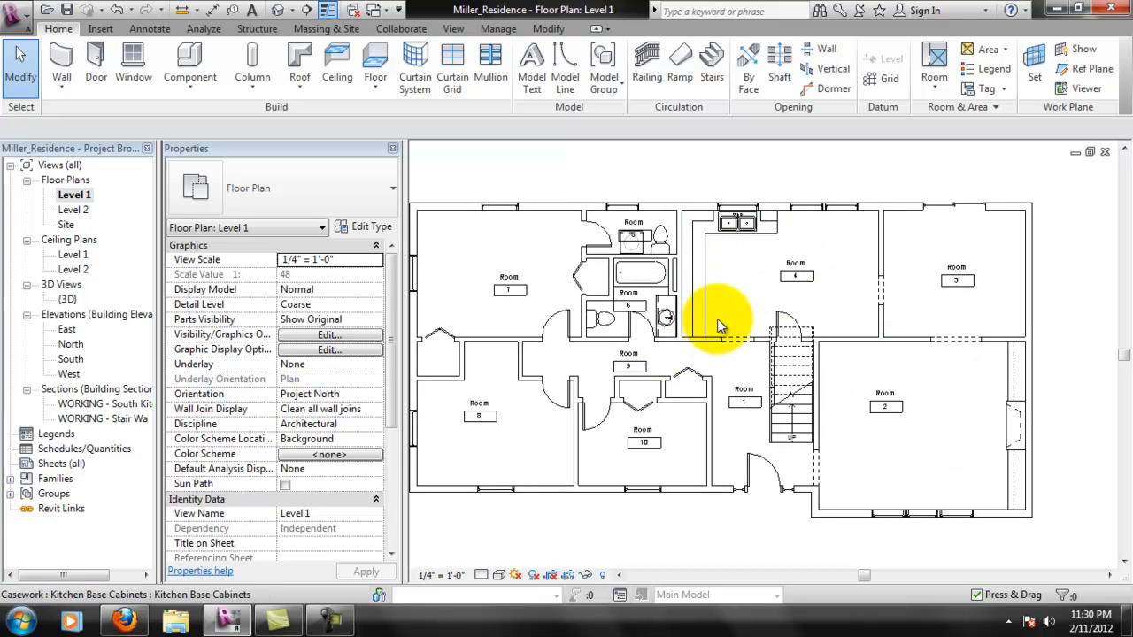
middle_click_drag(666, 362, 675, 357)
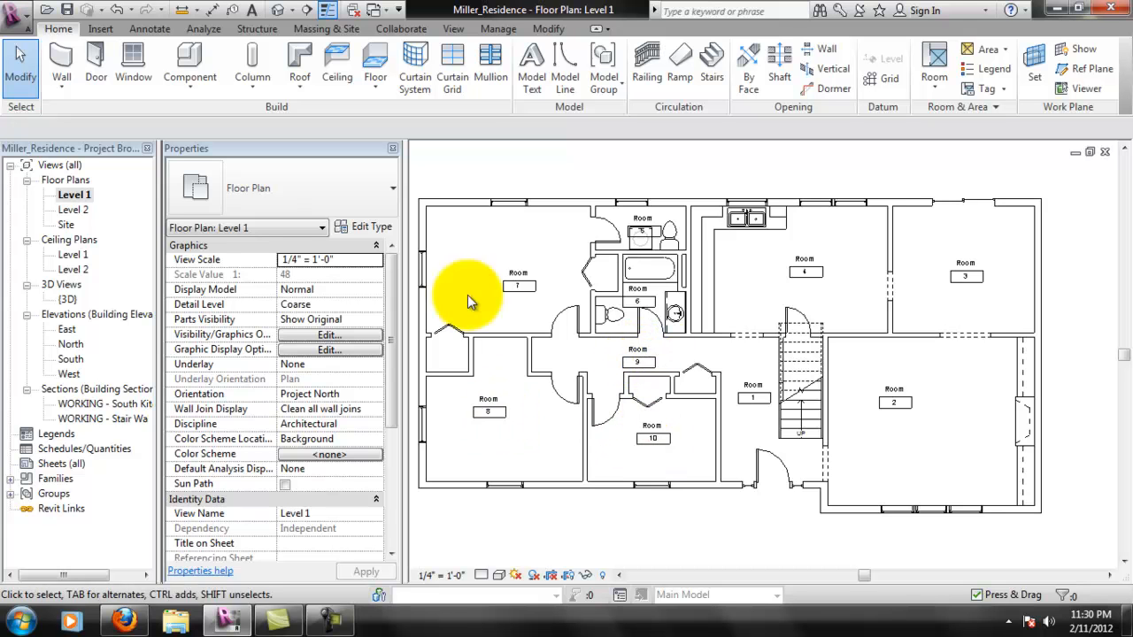
middle_click_drag(761, 380, 770, 376)
- Rename room 1 as FOYER and room 2 as LIVING ROOM in their tags
scroll(751, 488, "up", 3)
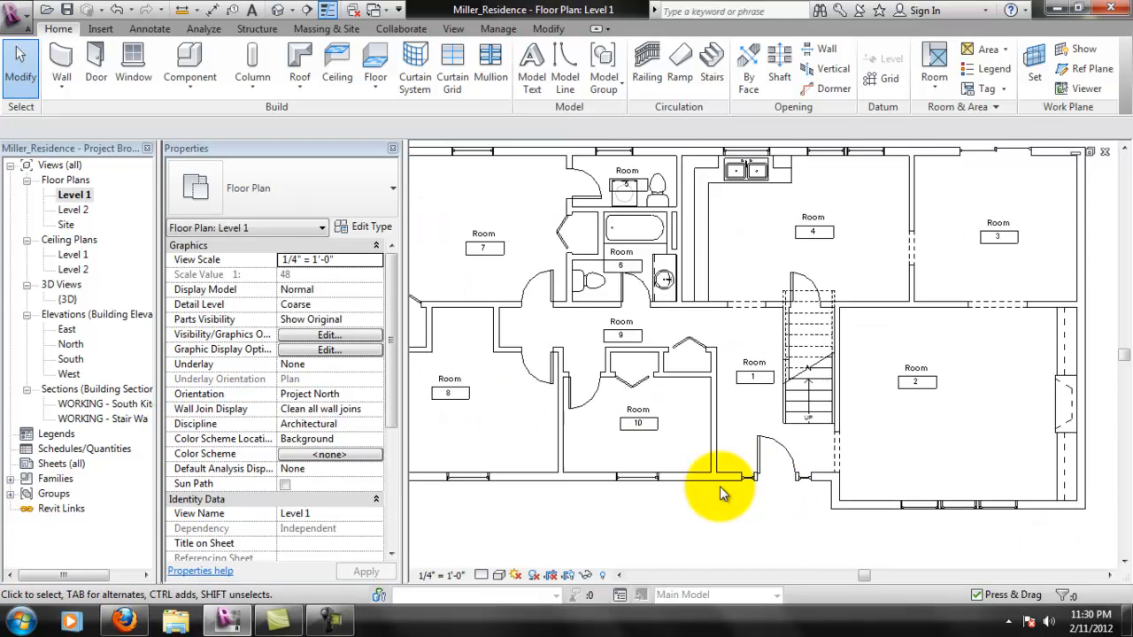
left_click(748, 347)
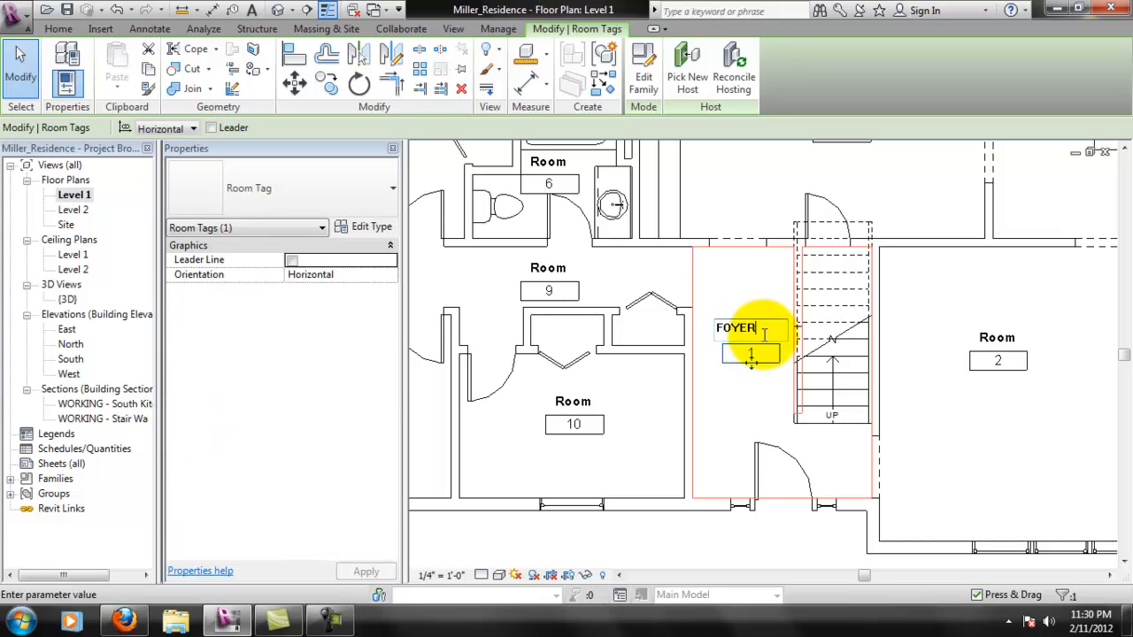
left_click(997, 339)
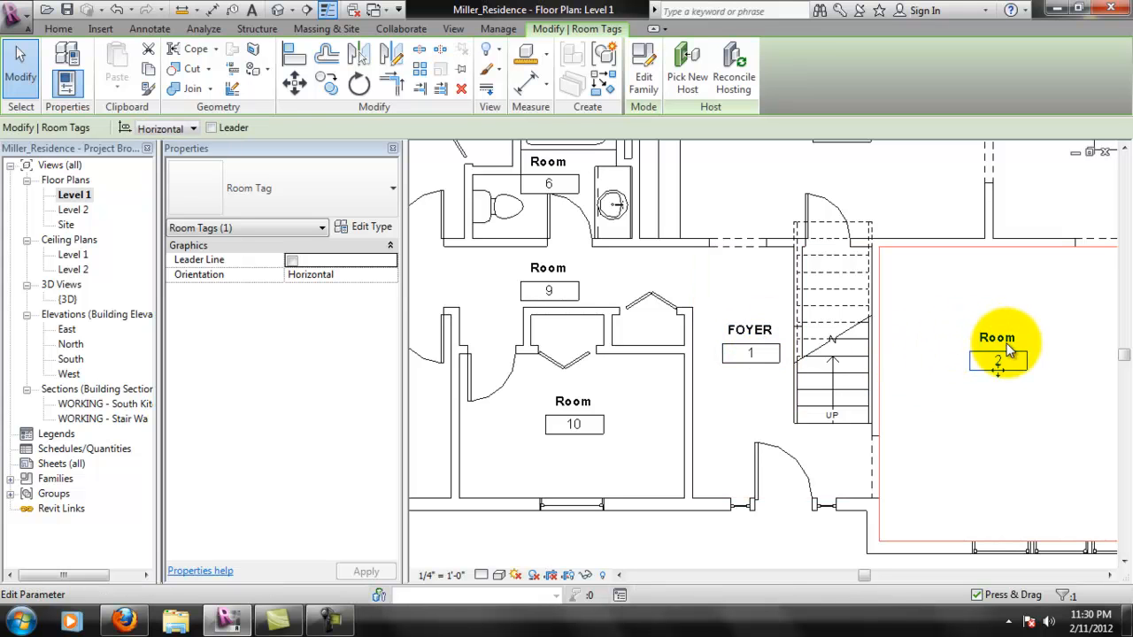
left_click(1004, 337)
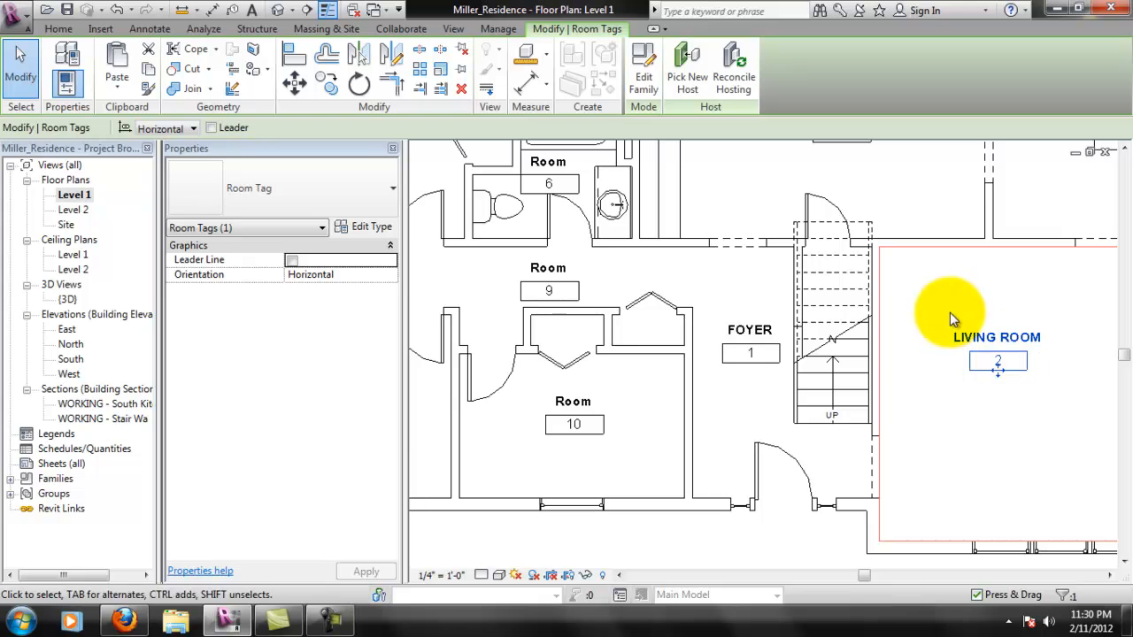
- Rename room 3 as DINING ROOM and room 4 as KITCHEN in their tags
middle_click_drag(949, 315, 720, 462)
double_click(894, 256)
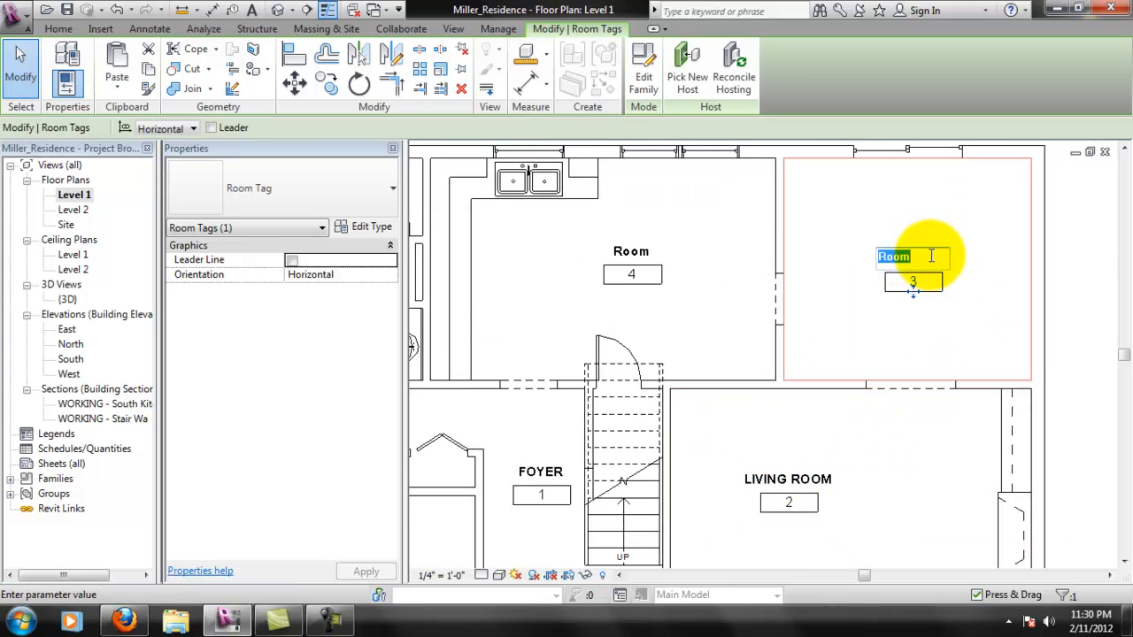
type("DINING ROOM")
key("Return")
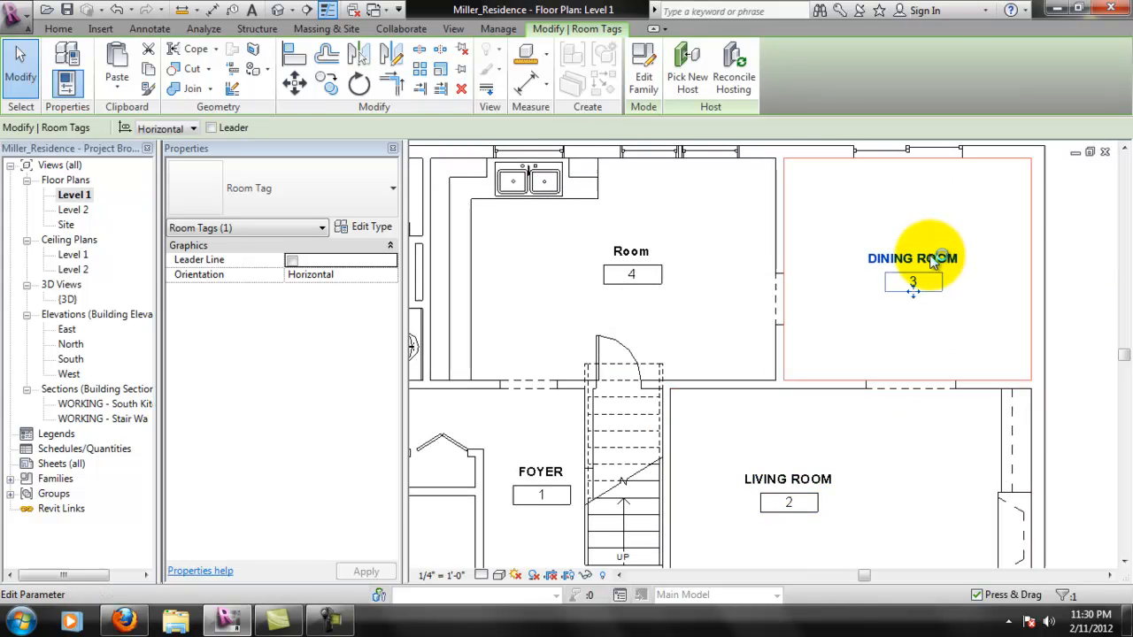
double_click(614, 250)
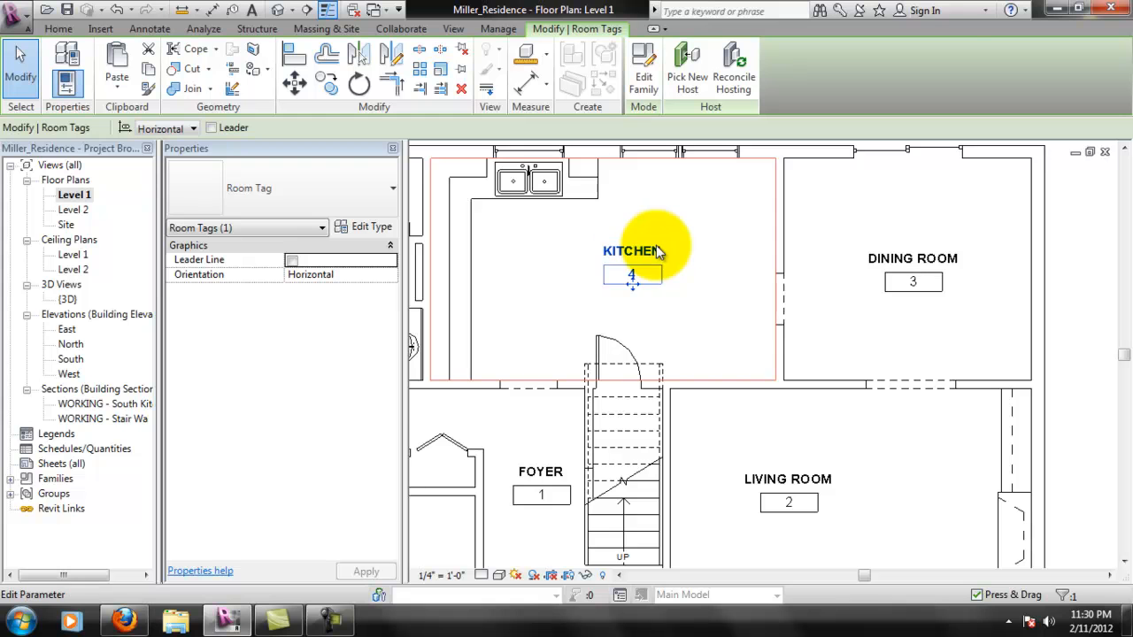
- Rename room 5 as POWDER ROOM and room 6 as BATHROOM in their tags
scroll(659, 327, "down", 1)
middle_click_drag(685, 452, 971, 491)
scroll(687, 232, "up", 3)
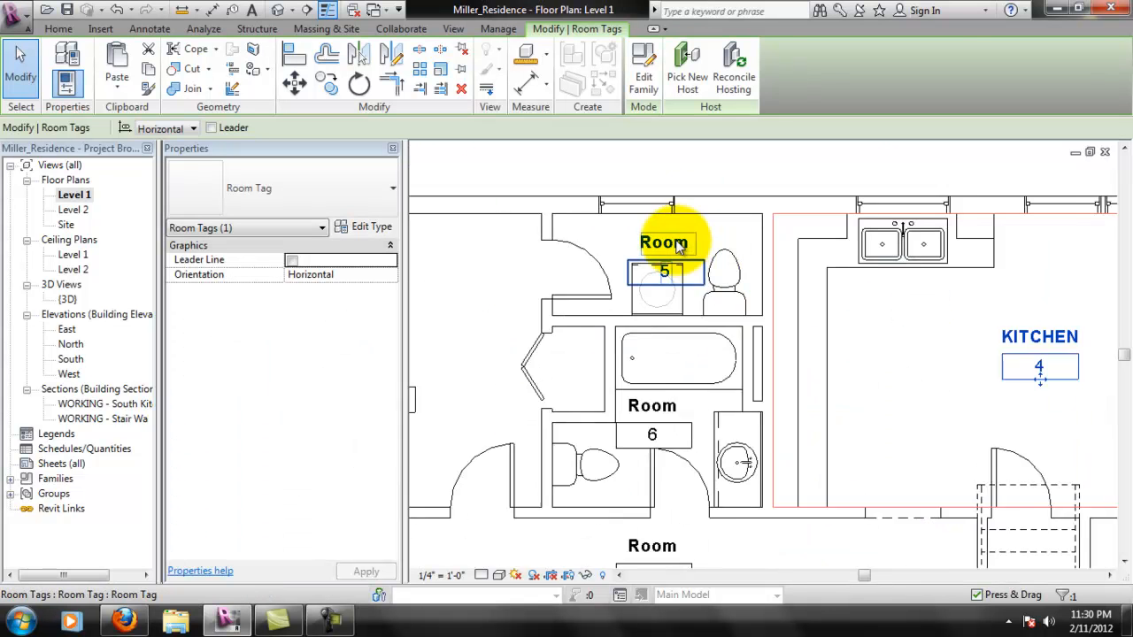
scroll(681, 251, "up", 1)
double_click(685, 253)
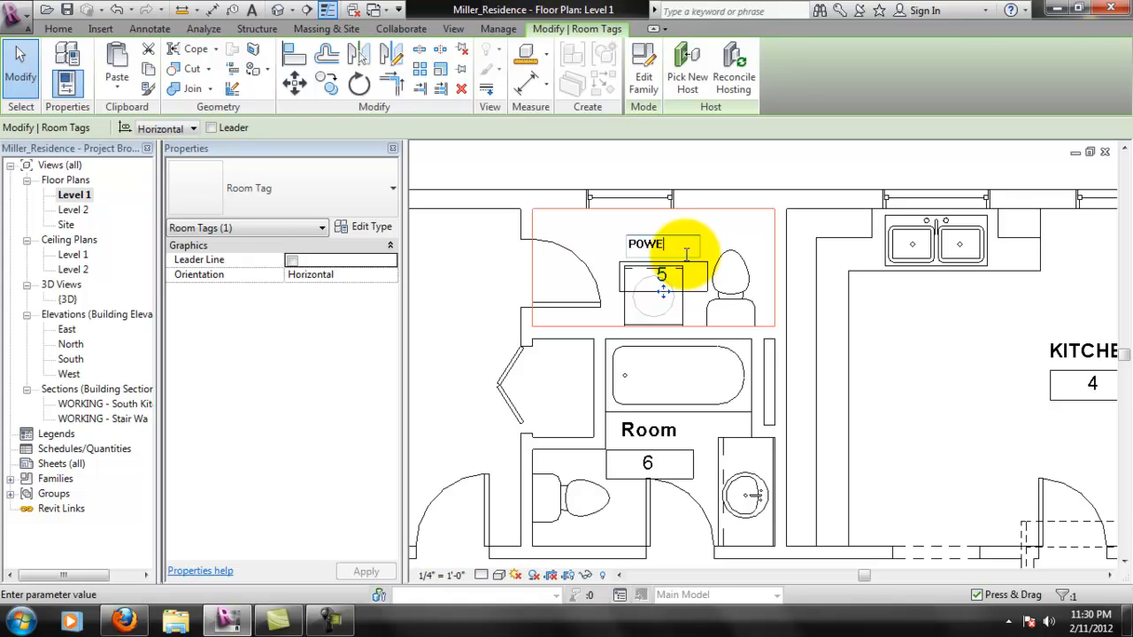
type("POWDER ROOM")
key("Return")
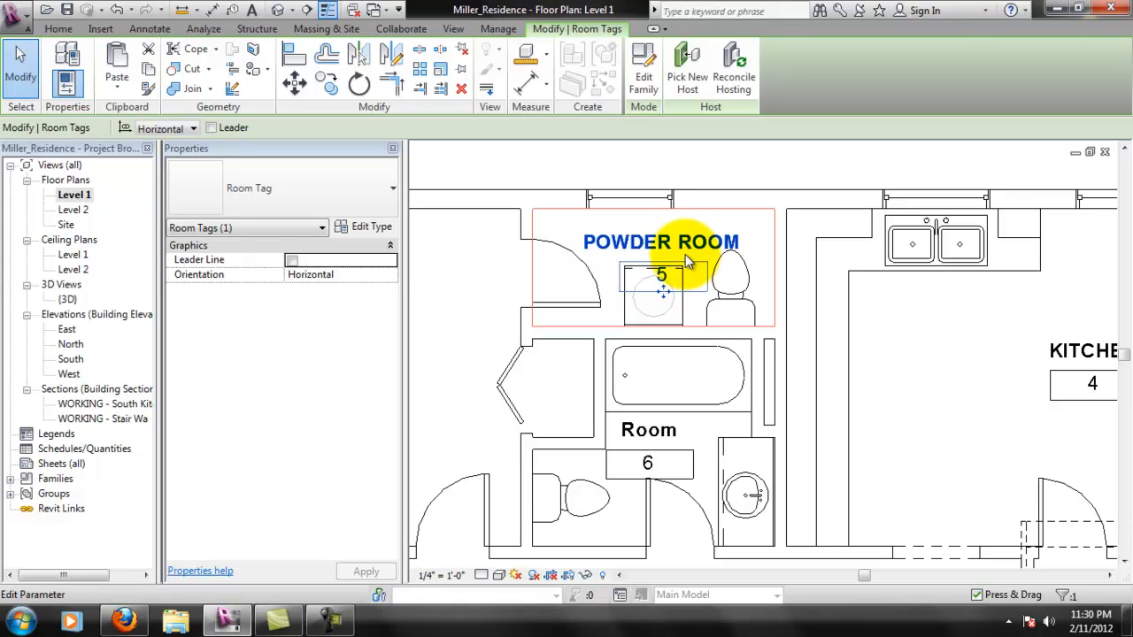
scroll(641, 427, "down", 1)
double_click(633, 431)
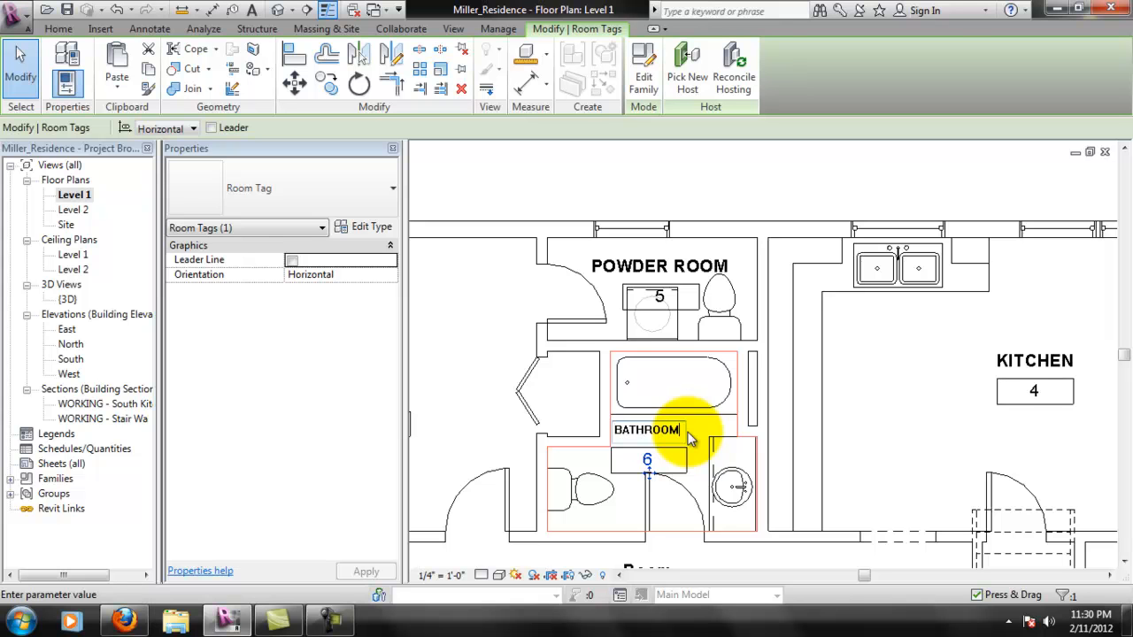
- Rename room 7, the large bedroom beside the bathroom, as MASTER BEDROOM
middle_click_drag(558, 438, 767, 380)
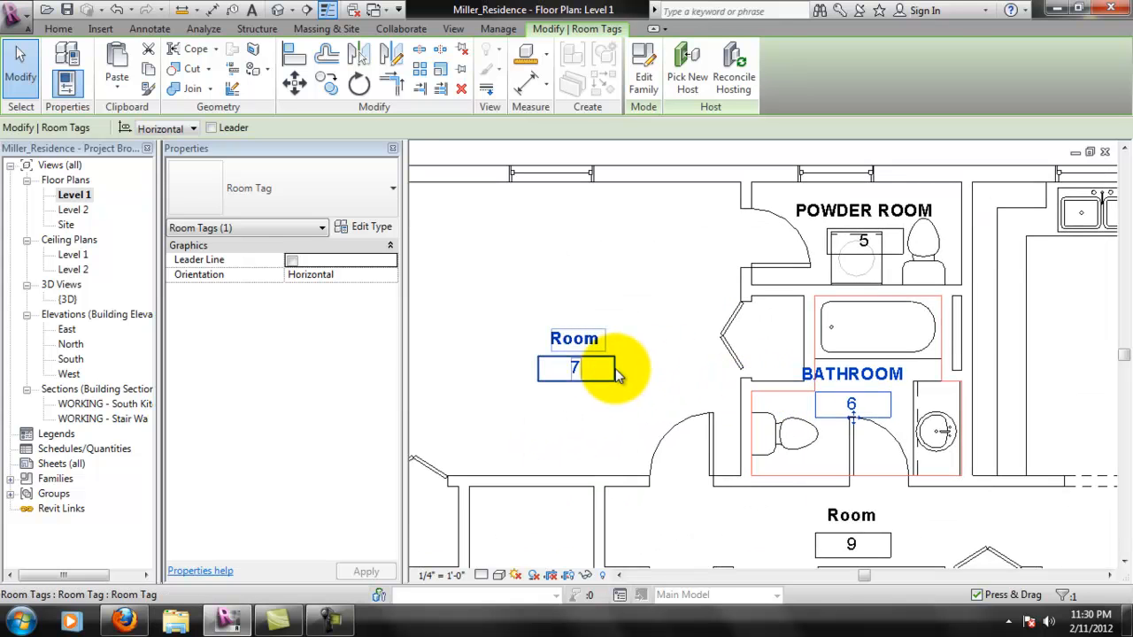
double_click(577, 345)
type("MASTER BEDR")
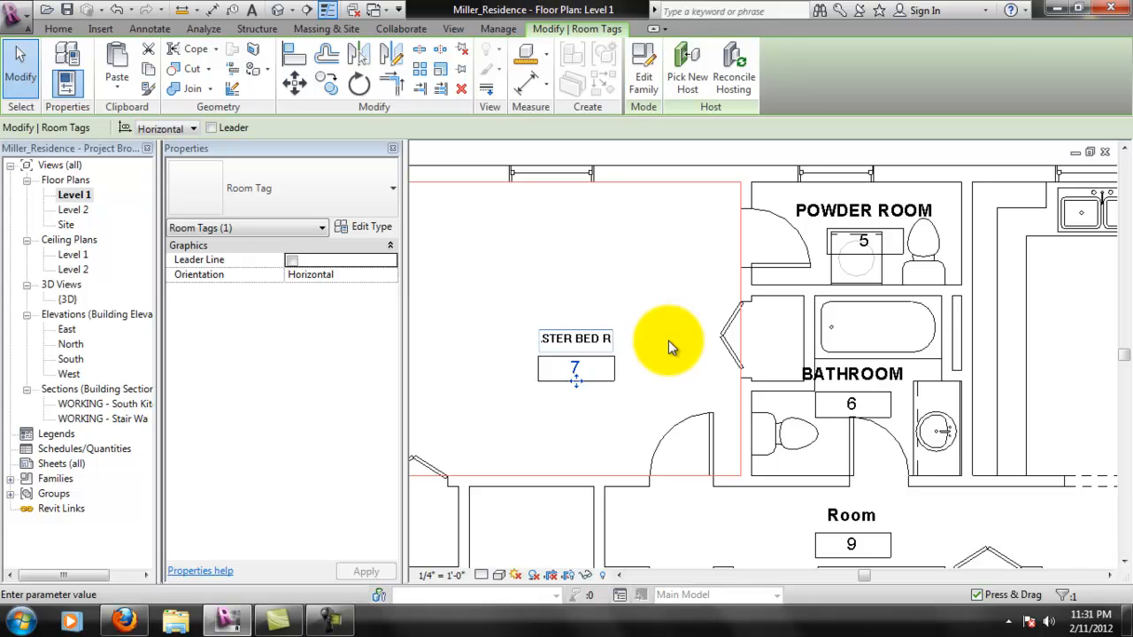
type("OOM")
key("Return")
- Rename room 8, the bedroom below the master bedroom, as BEDROOM #1
scroll(627, 378, "down", 2)
middle_click_drag(598, 433, 576, 328)
double_click(518, 397)
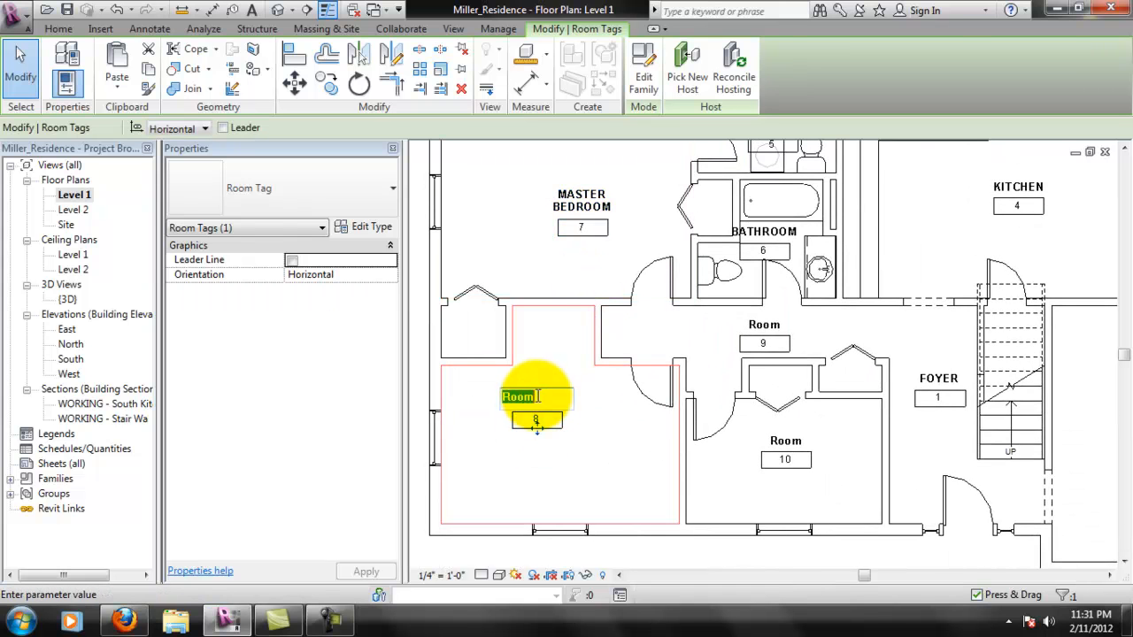
left_click(668, 404)
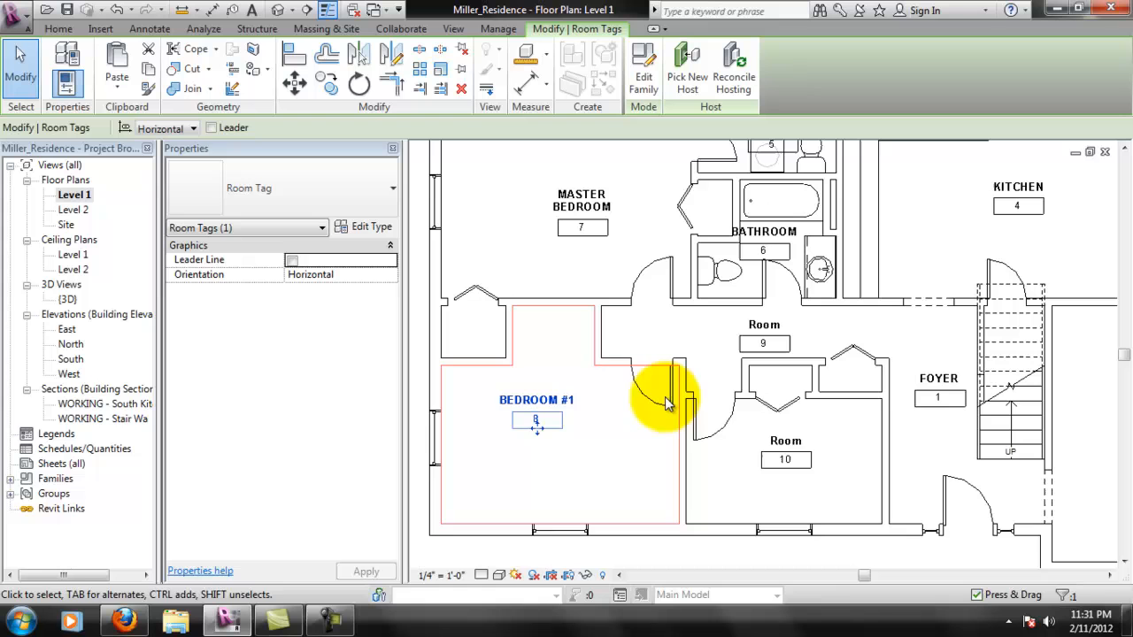
- Rename room 10 as BEDROOM #2 and room 9 as HALLWAY in their tags
double_click(781, 441)
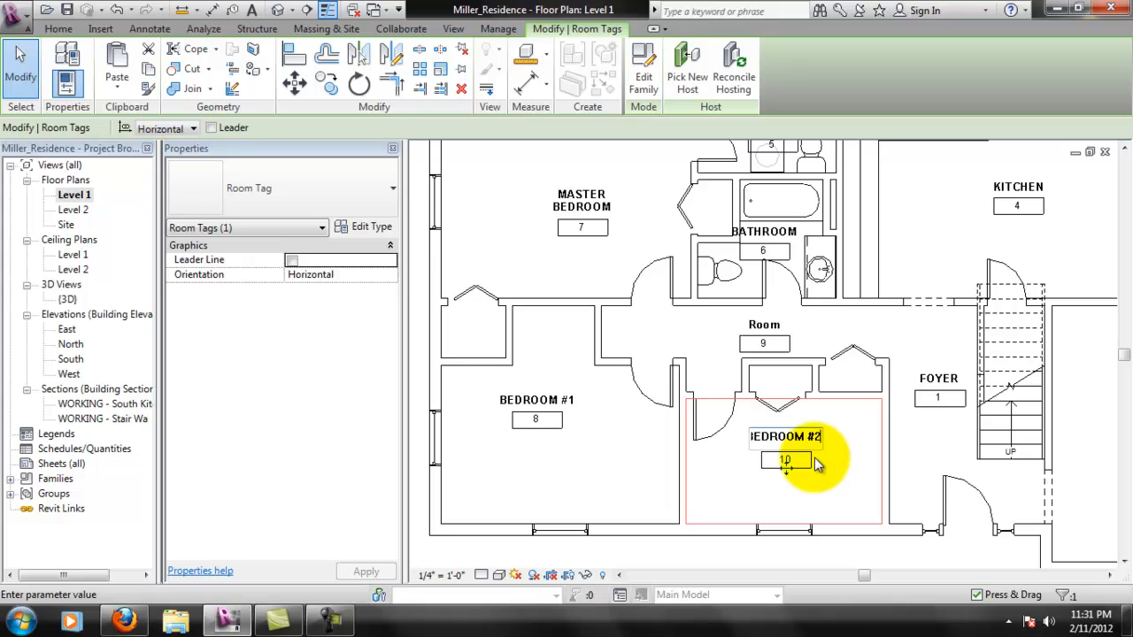
left_click(719, 558)
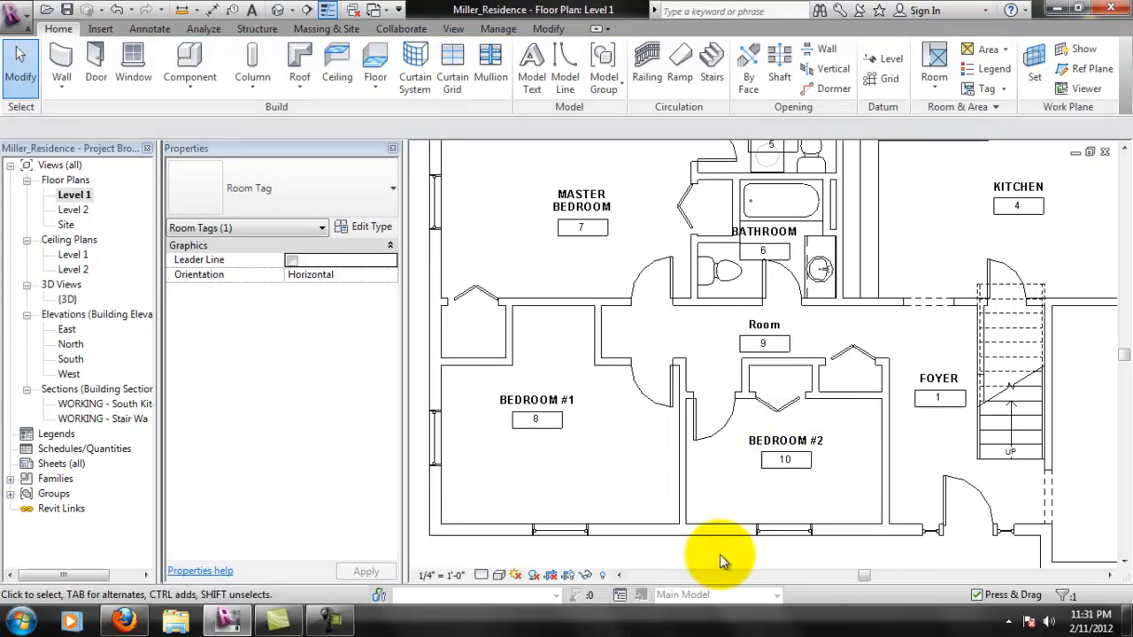
double_click(763, 326)
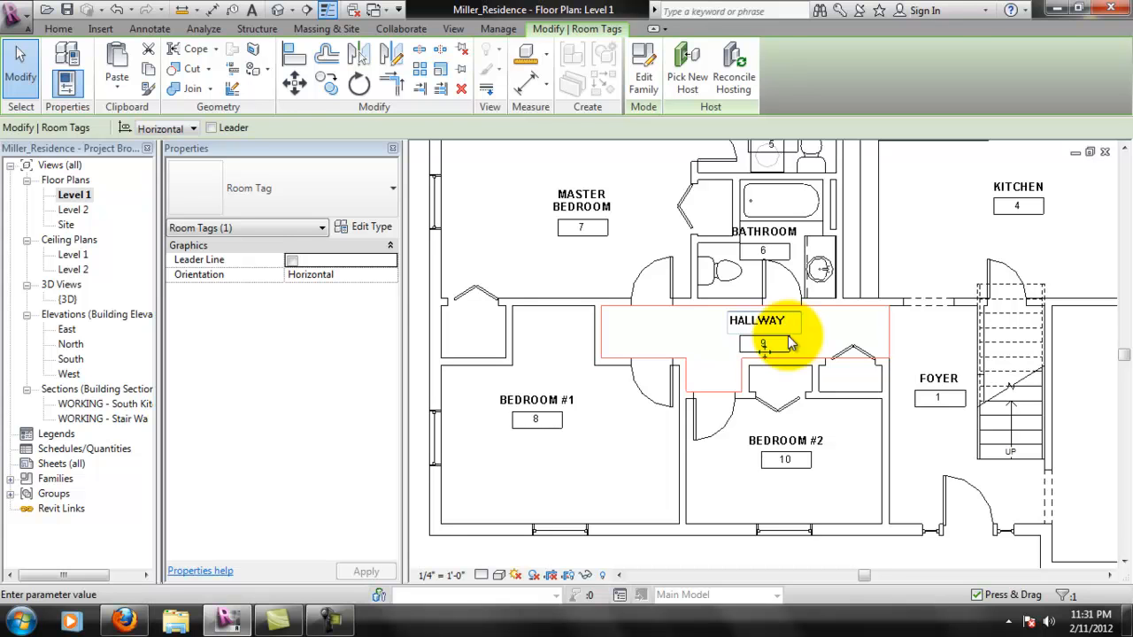
left_click(786, 564)
- Place a tagged room in the small closet between the hallway and the foyer
middle_click_drag(835, 380, 688, 369)
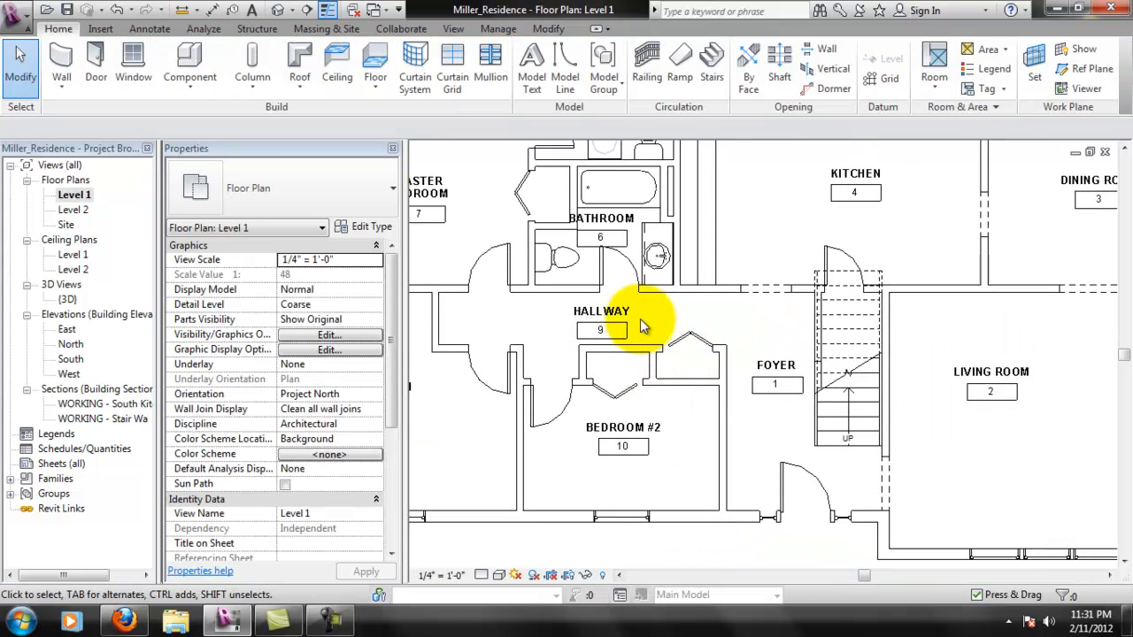
scroll(696, 362, "up", 1)
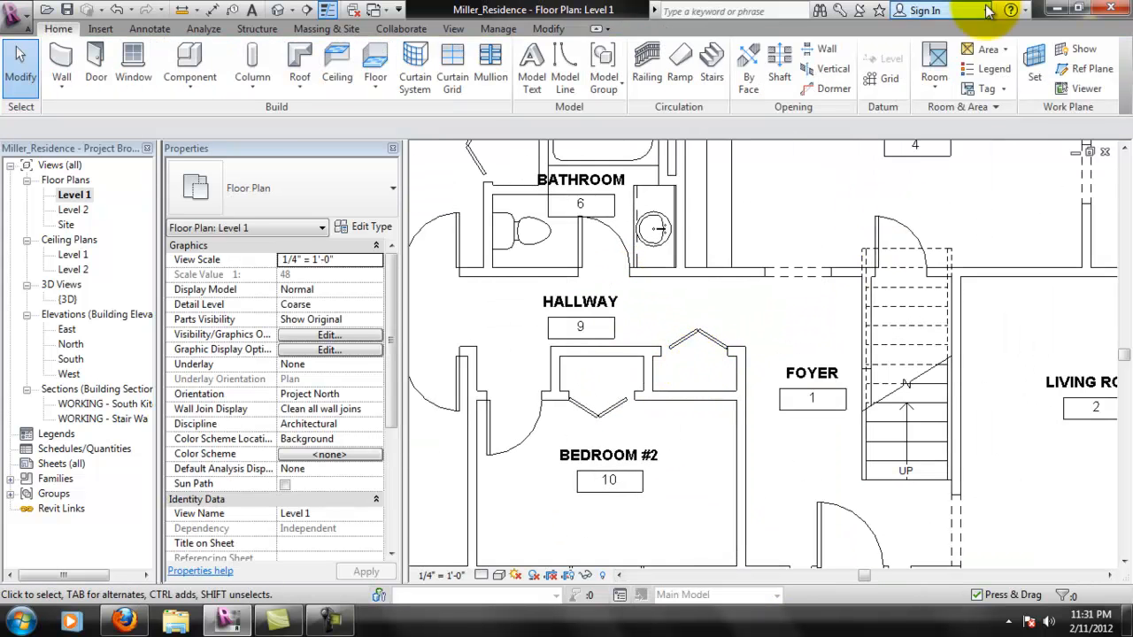
left_click(934, 89)
left_click(951, 115)
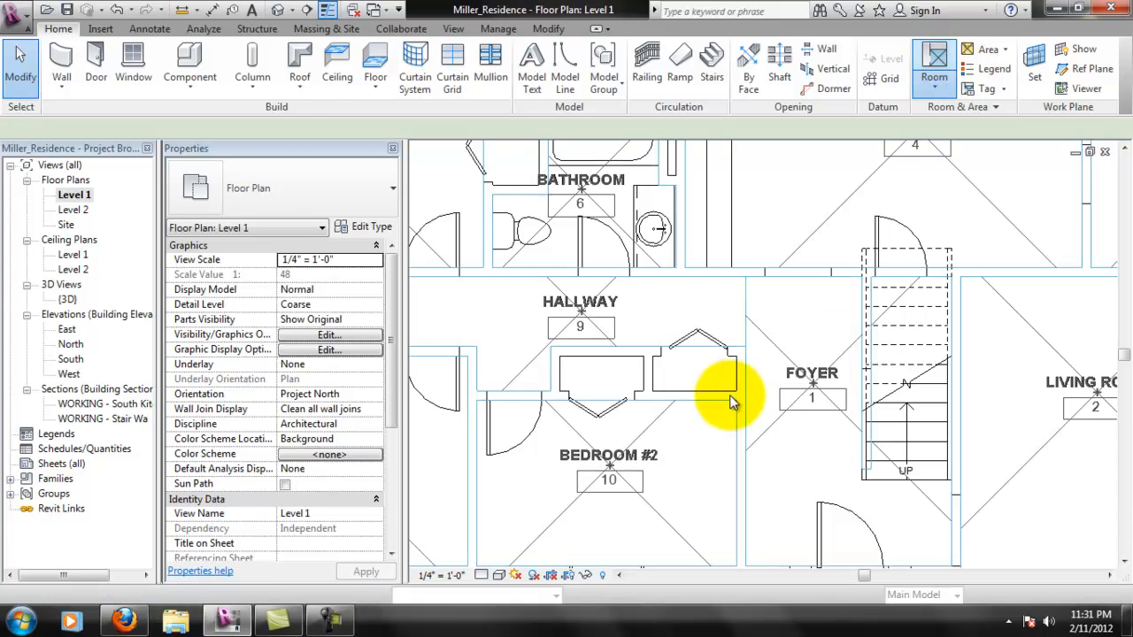
left_click(698, 378)
key("Escape")
key("Escape")
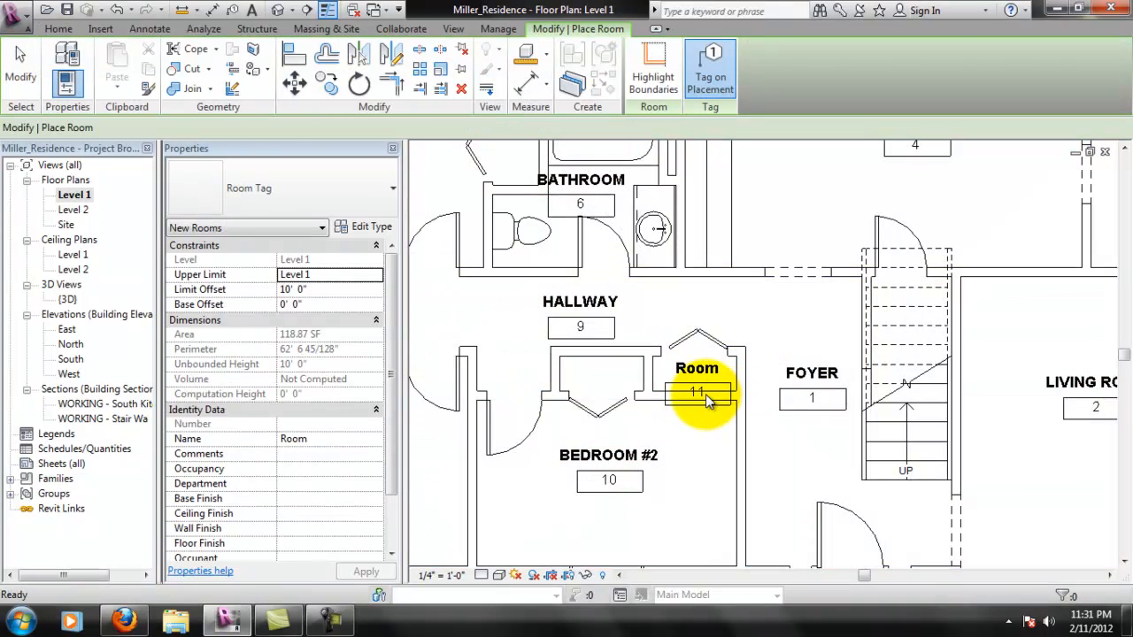
- Rename the new closet room 11 as COAT CLOSET in its tag
left_click(714, 384)
scroll(712, 380, "up", 3)
left_click(701, 389)
left_click(696, 368)
left_click(694, 366)
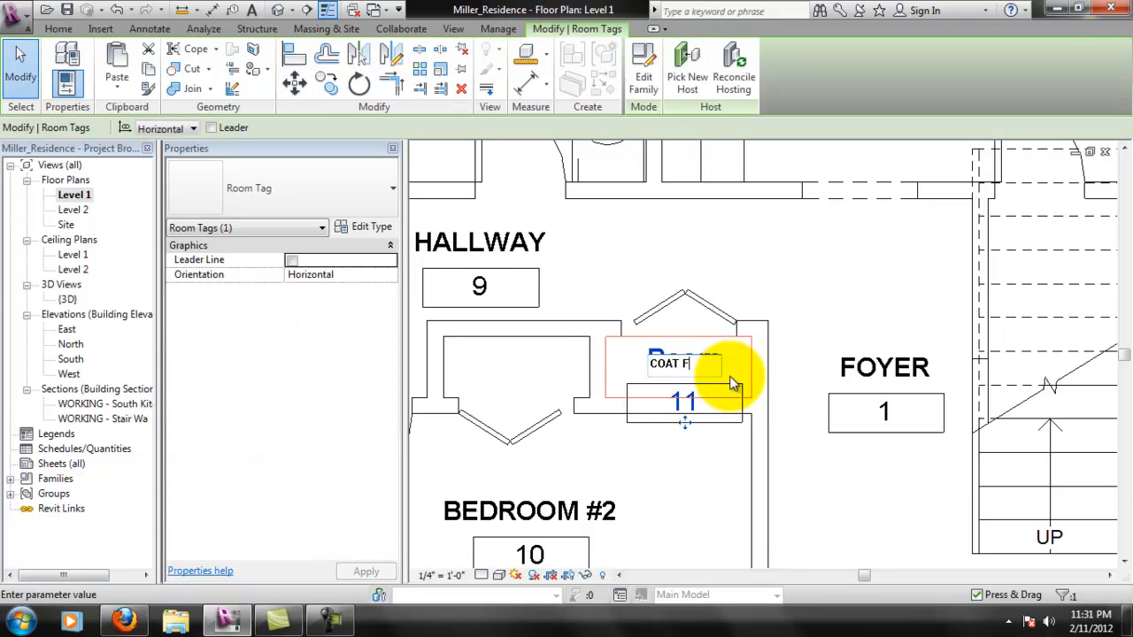
key("Return")
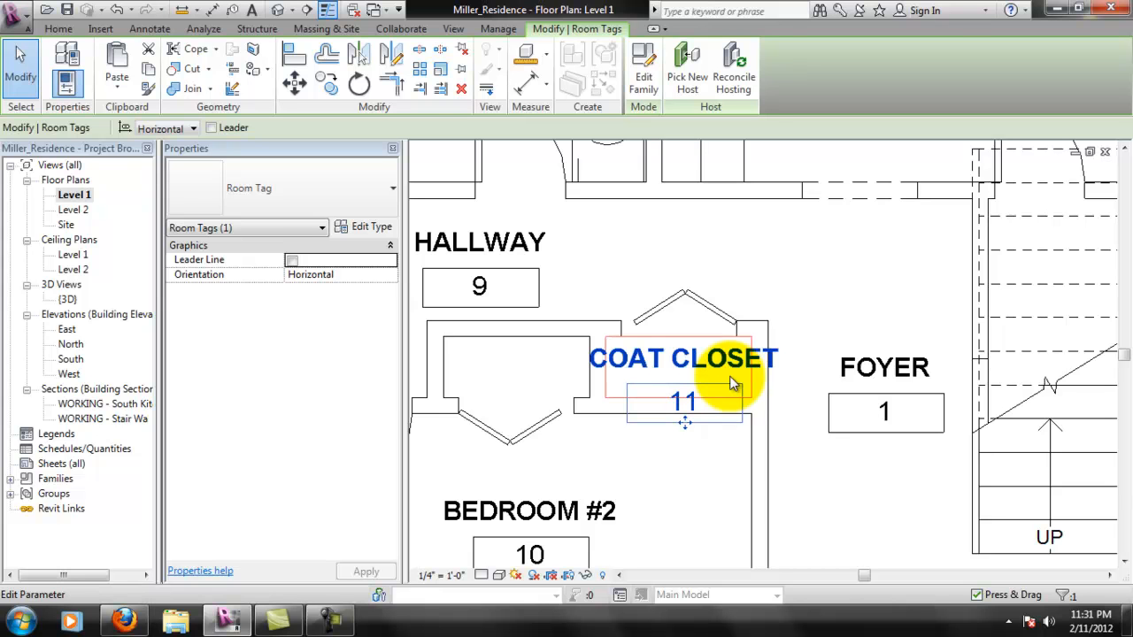
scroll(713, 387, "down", 3)
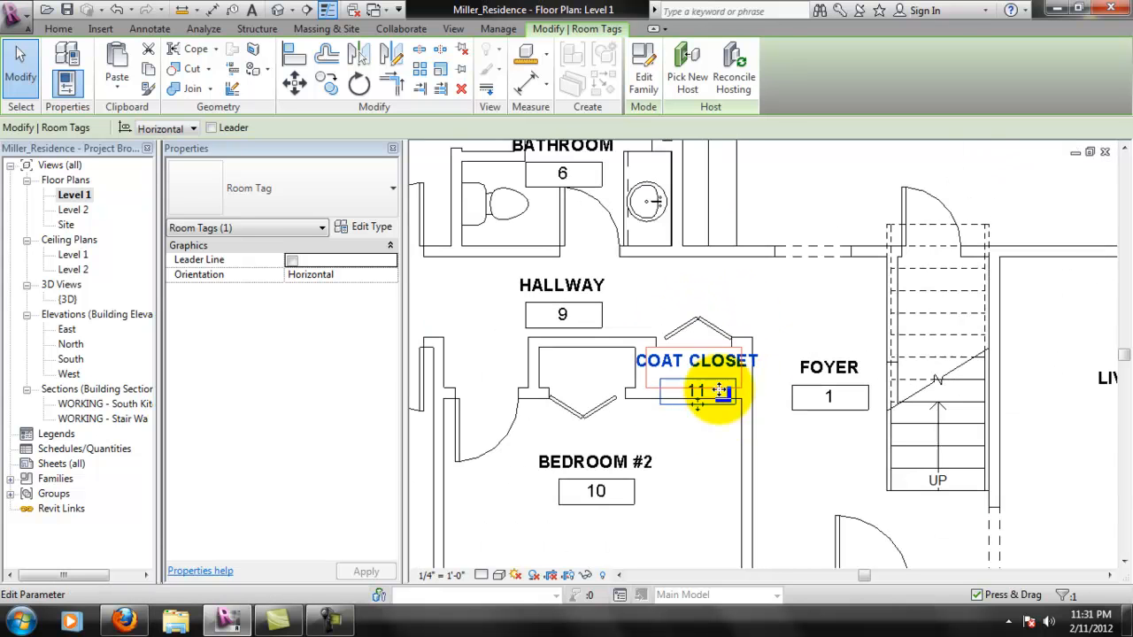
left_click(715, 434)
- Move the COAT CLOSET tag out of the closet into the open space above its bifold door, accepting the tag outside its room
left_click(740, 359)
scroll(734, 359, "up", 3)
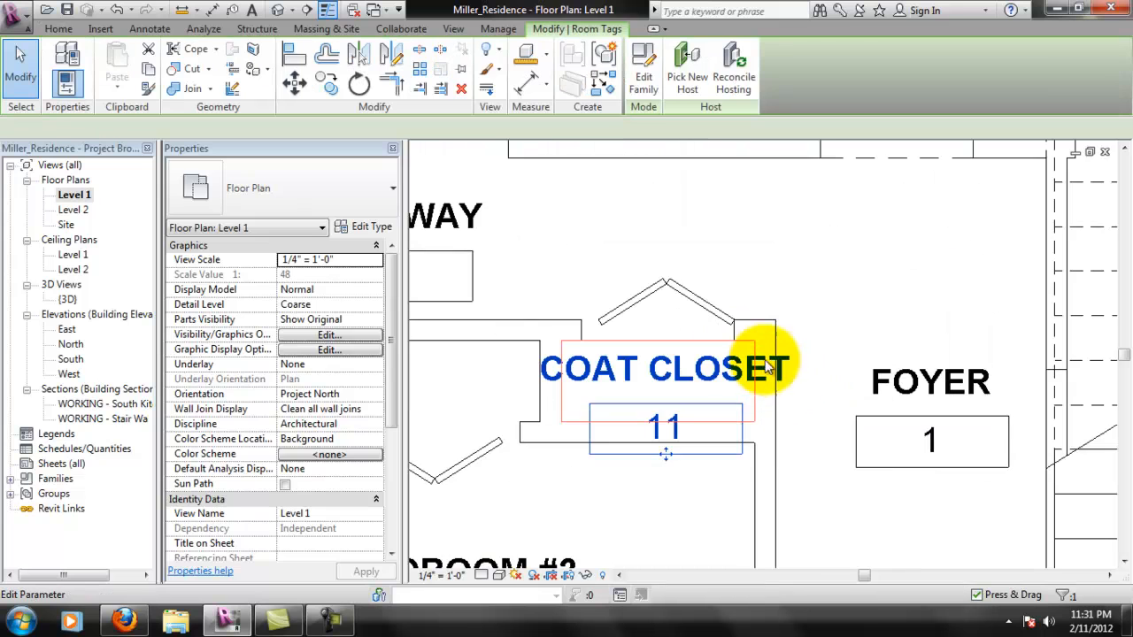
left_click(719, 376)
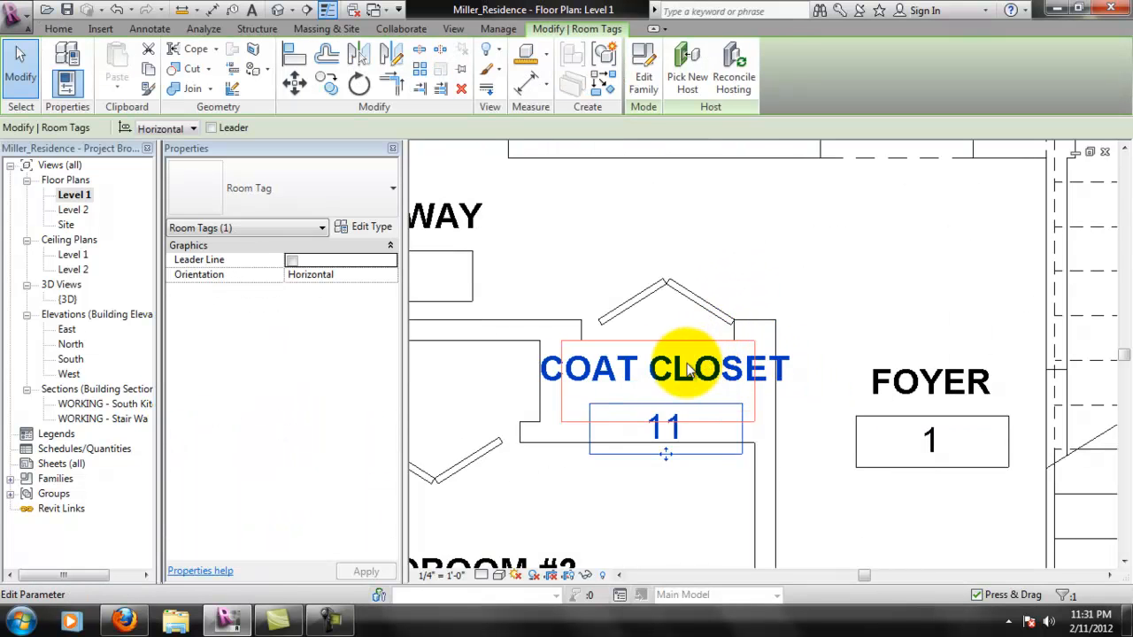
left_click(702, 498)
left_click(667, 421)
left_click_drag(678, 428, 777, 291)
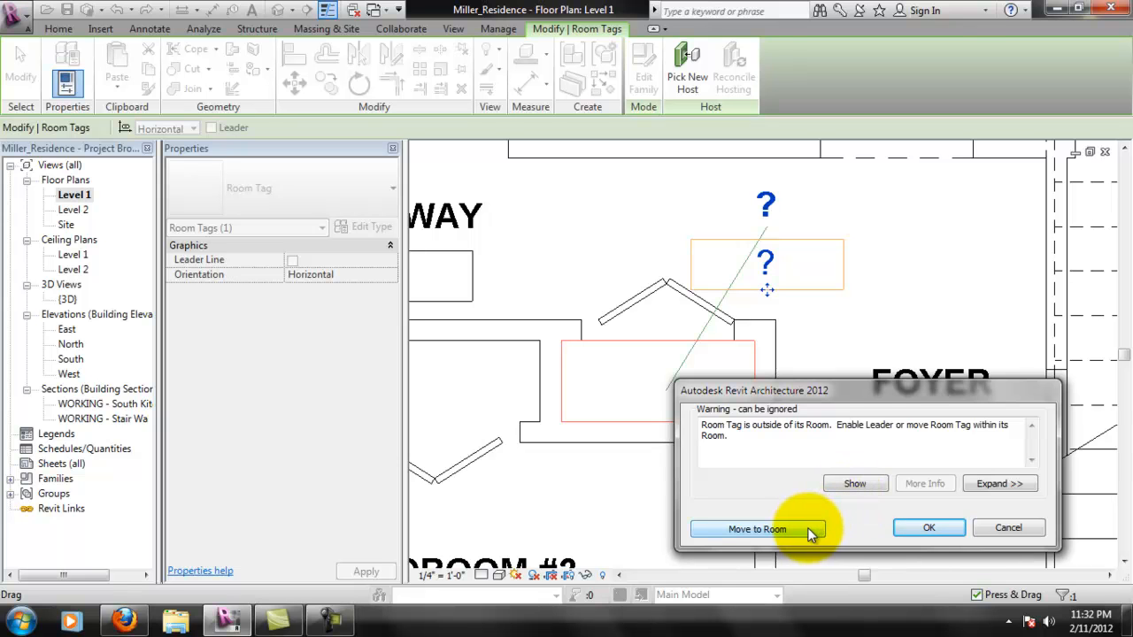
left_click(925, 529)
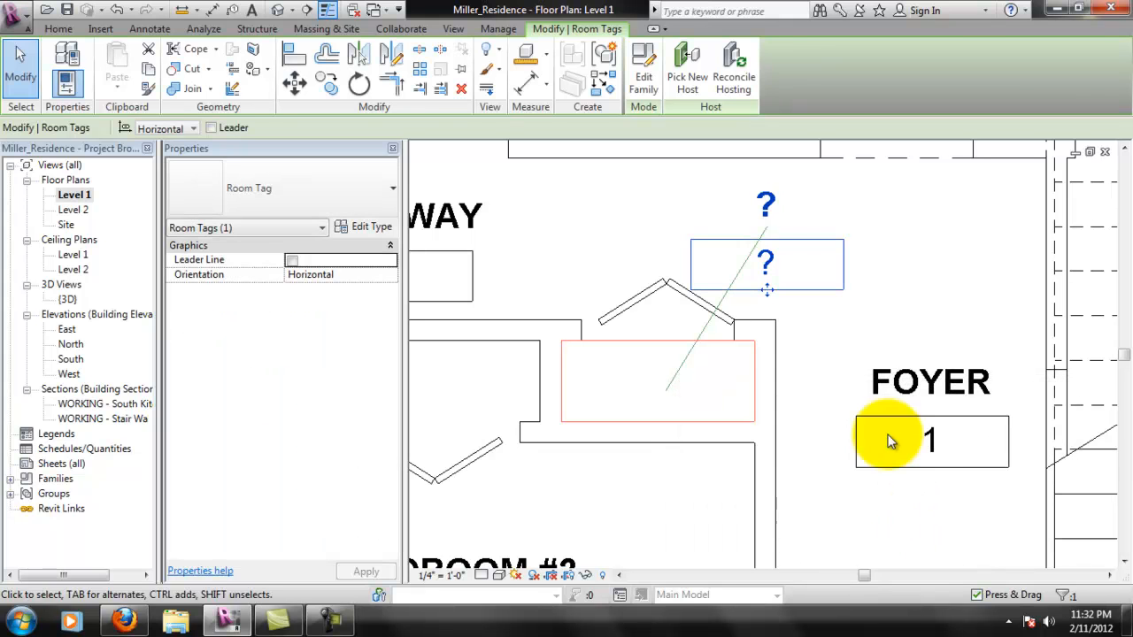
- Enable a leader on the COAT CLOSET tag, bend the leader inside the closet and shift the tag slightly toward the foyer
left_click(211, 127)
middle_click_drag(797, 321, 766, 369)
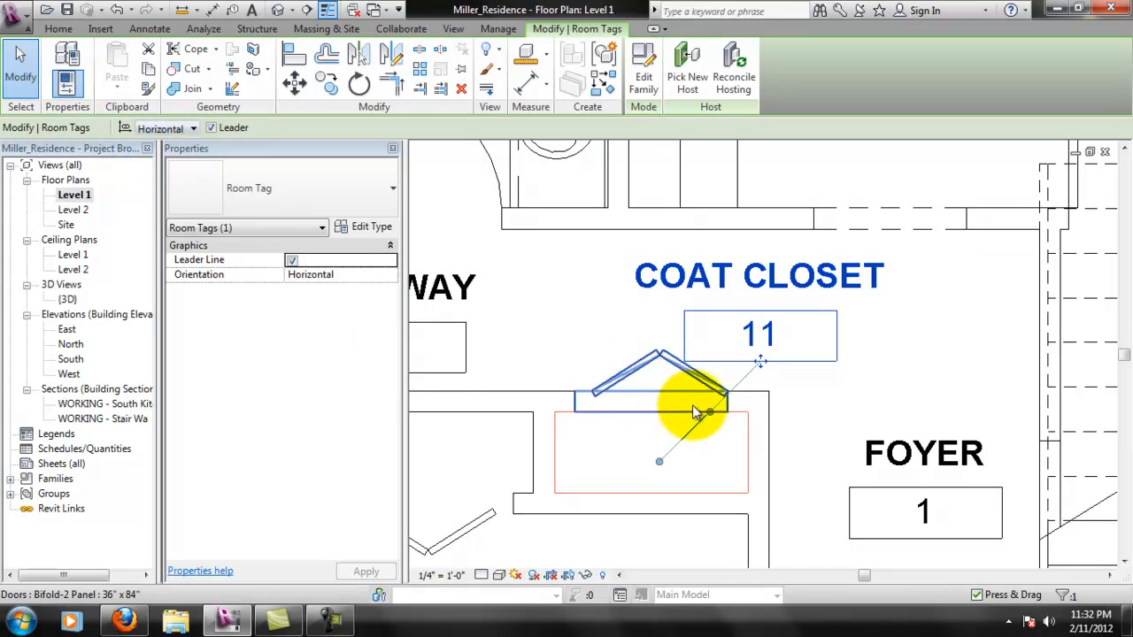
left_click_drag(710, 412, 717, 440)
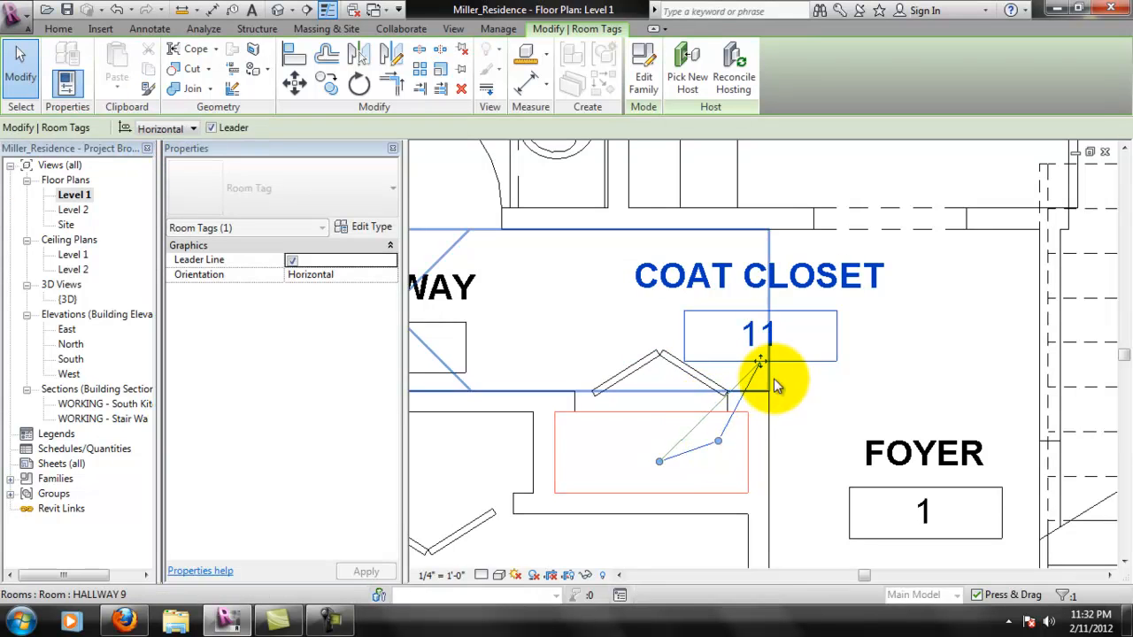
left_click_drag(760, 361, 803, 376)
scroll(804, 379, "down", 4)
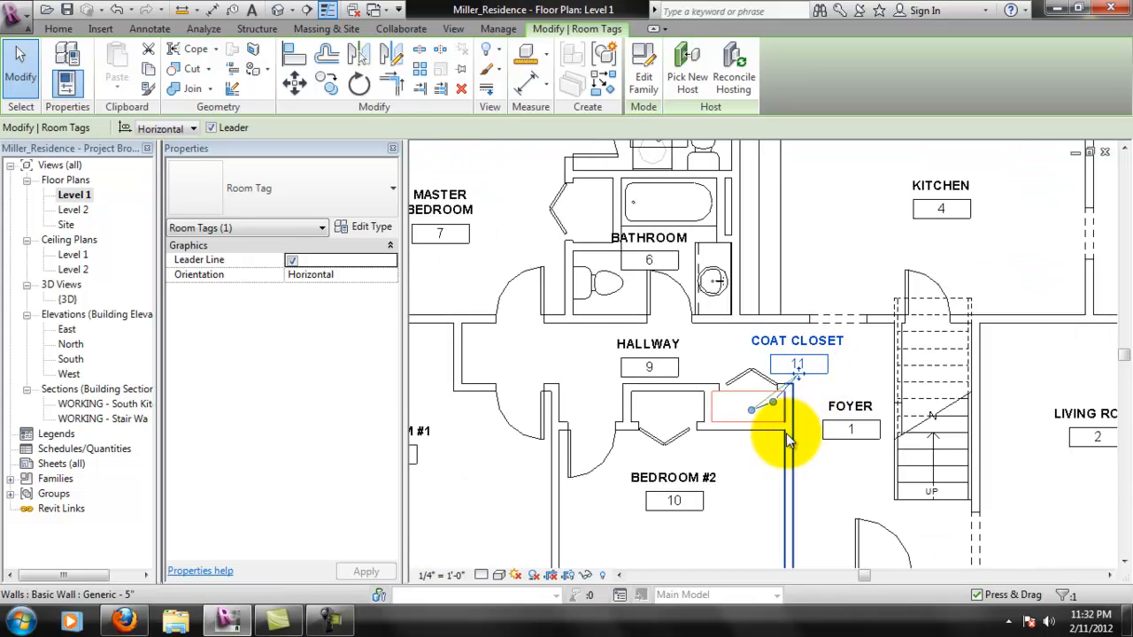
scroll(786, 434, "up", 4)
key("Escape")
- Delete the COAT CLOSET tag and its underlying room from the plan
scroll(797, 338, "down", 2)
scroll(827, 336, "down", 4)
scroll(828, 340, "up", 5)
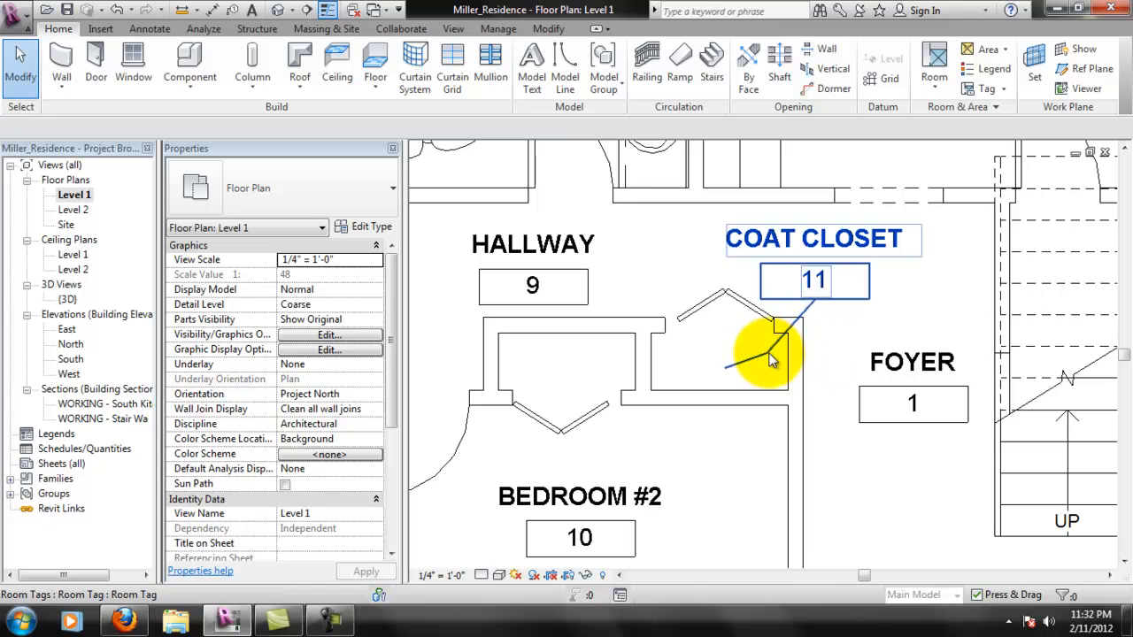
left_click(771, 360)
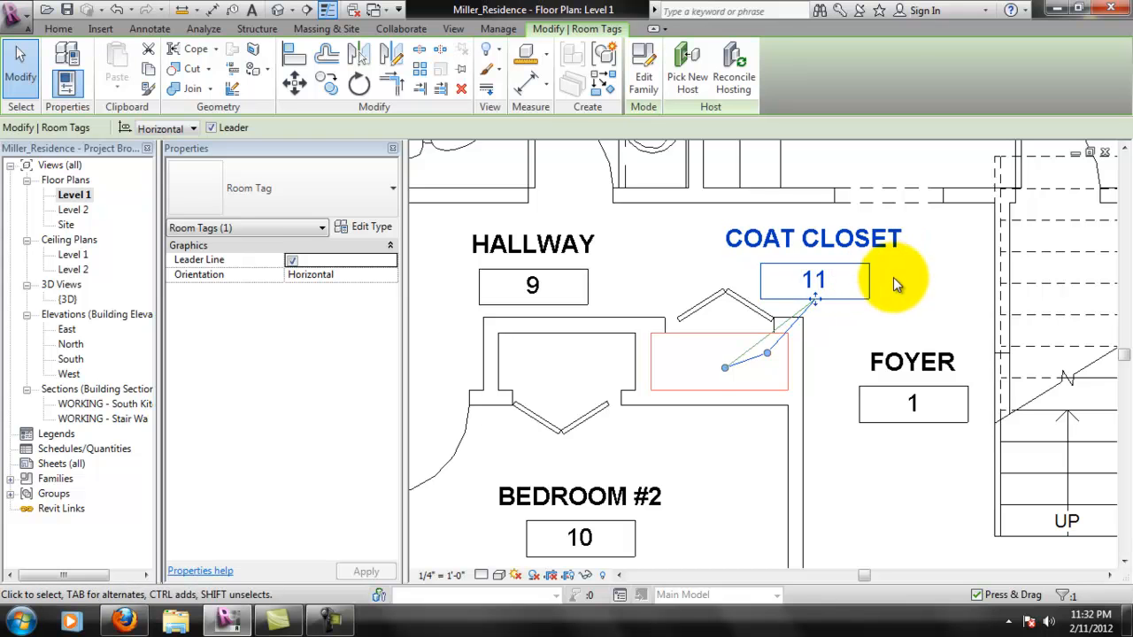
key("Delete")
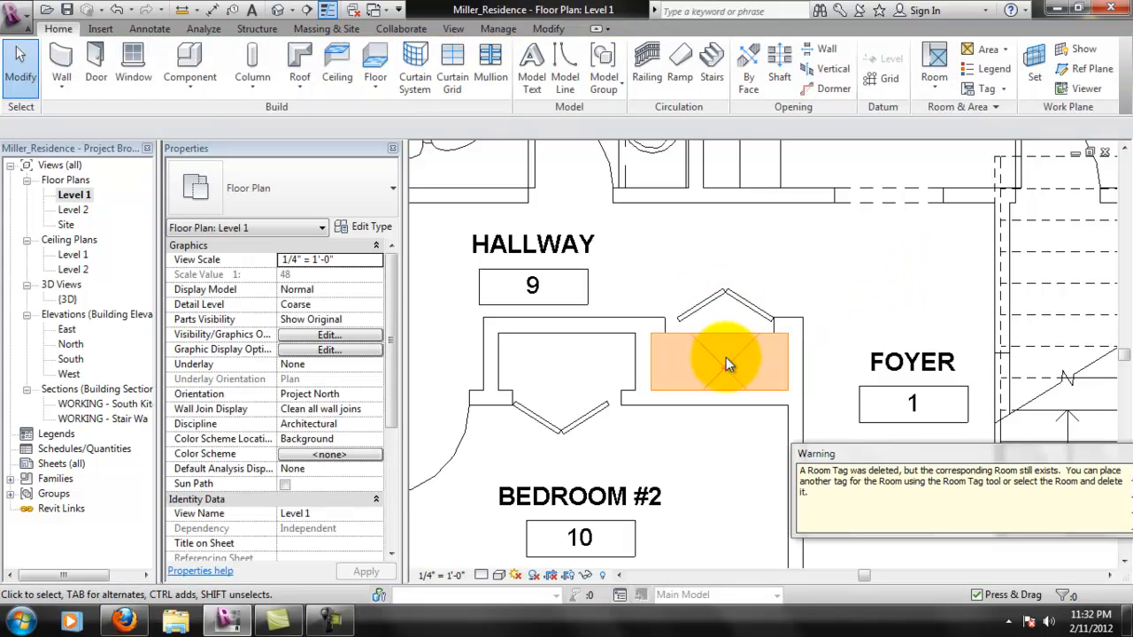
left_click(728, 370)
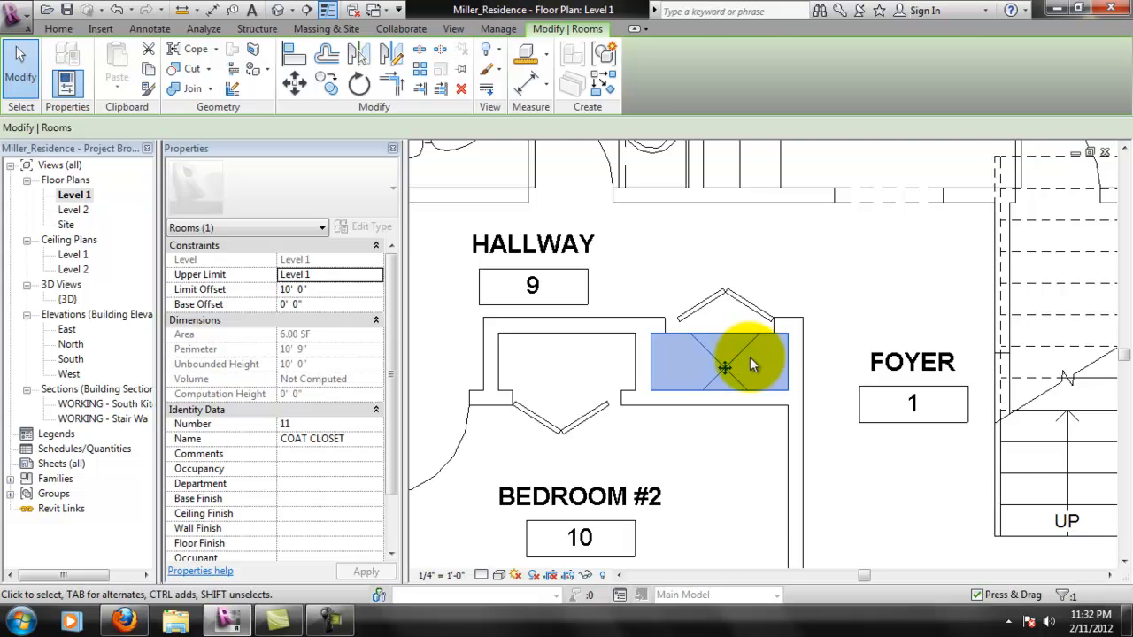
key("Delete")
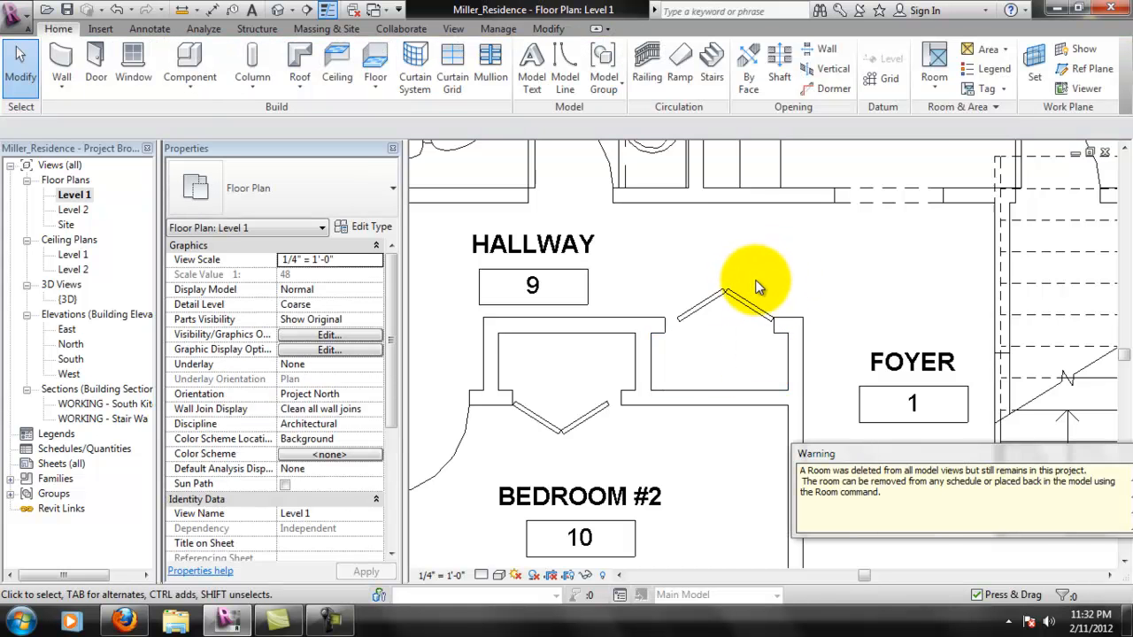
- Reposition the BATHROOM tag between the tub, the vanity and the door swing so that it sits inside the room
scroll(739, 250, "down", 1)
scroll(739, 251, "down", 4)
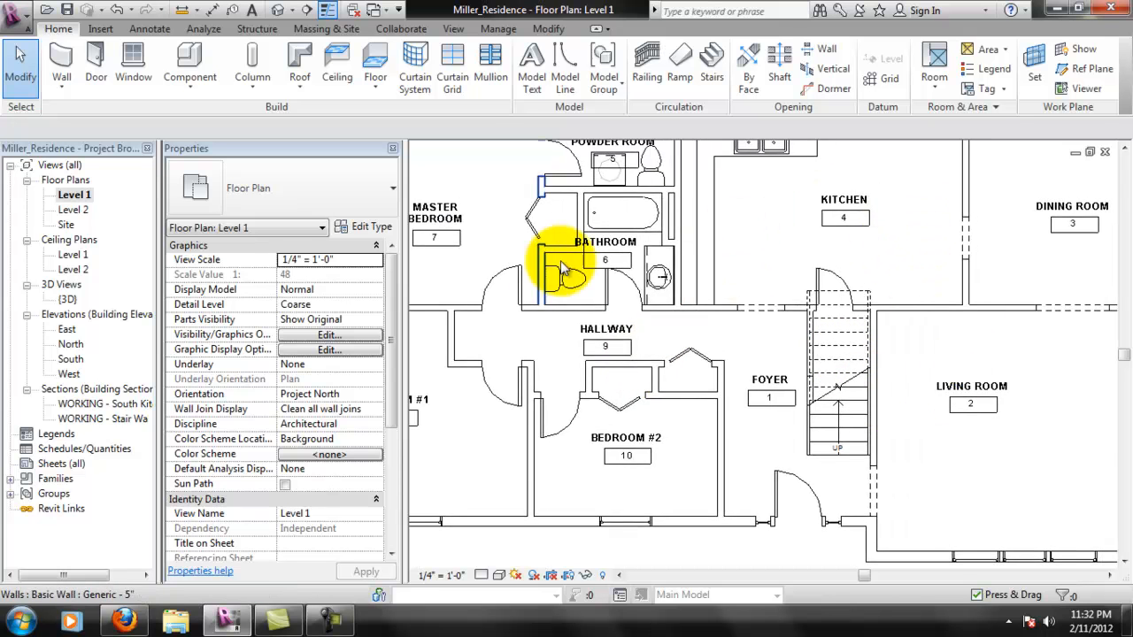
scroll(595, 205, "up", 2)
scroll(594, 205, "up", 3)
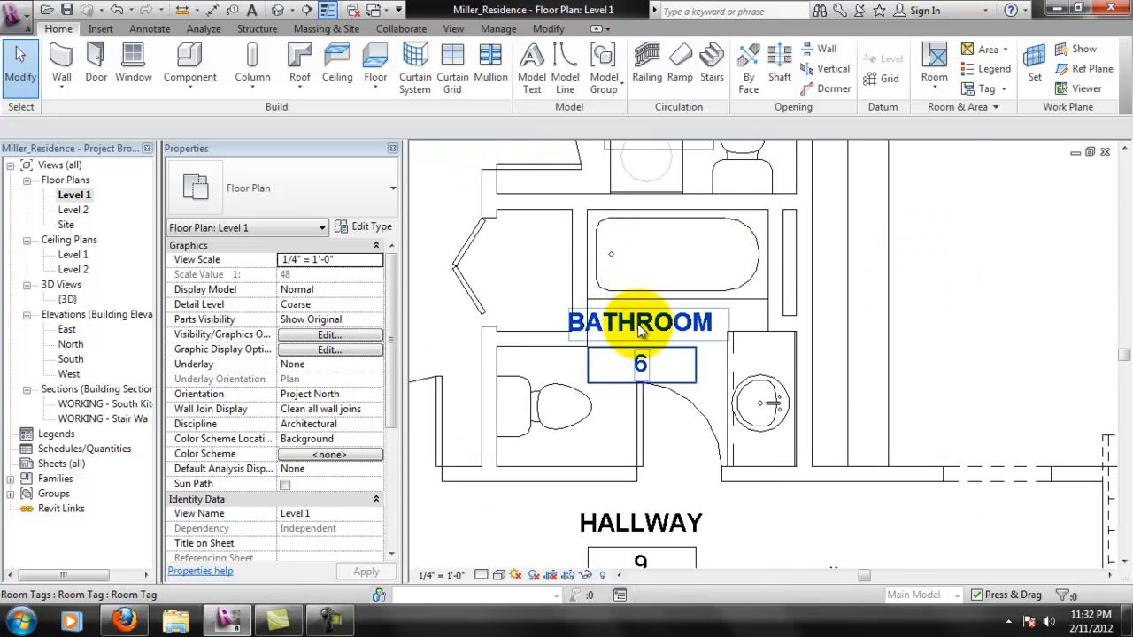
left_click(653, 326)
left_click_drag(641, 378, 668, 371)
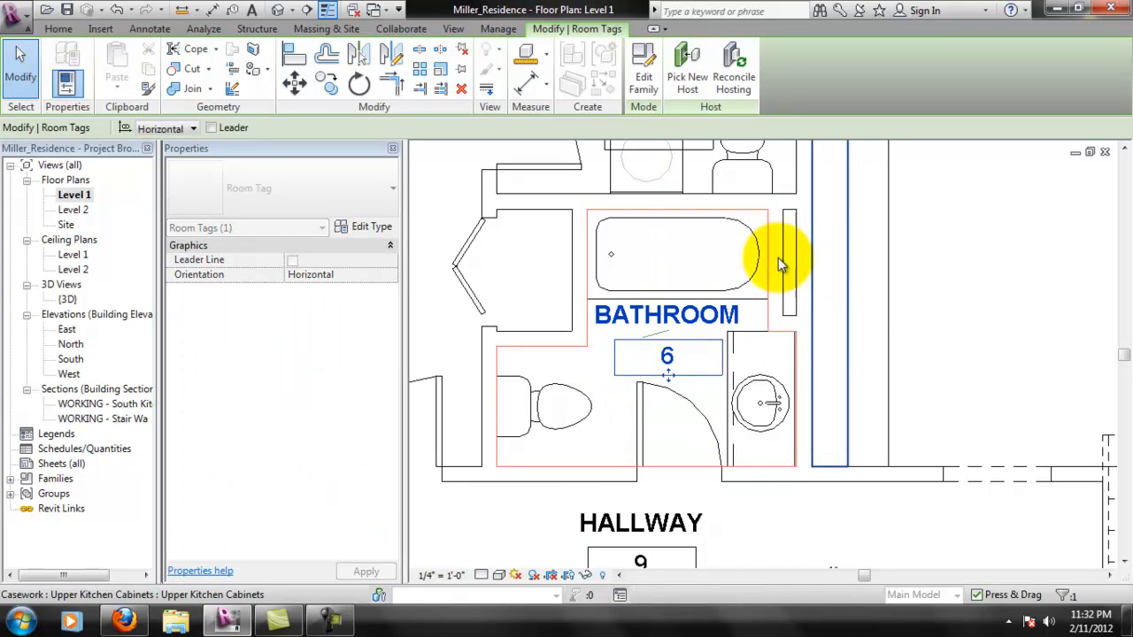
left_click(976, 350)
- Move the POWDER ROOM tag up toward the exterior wall, clear of the sink and toilet
middle_click_drag(780, 227, 797, 404)
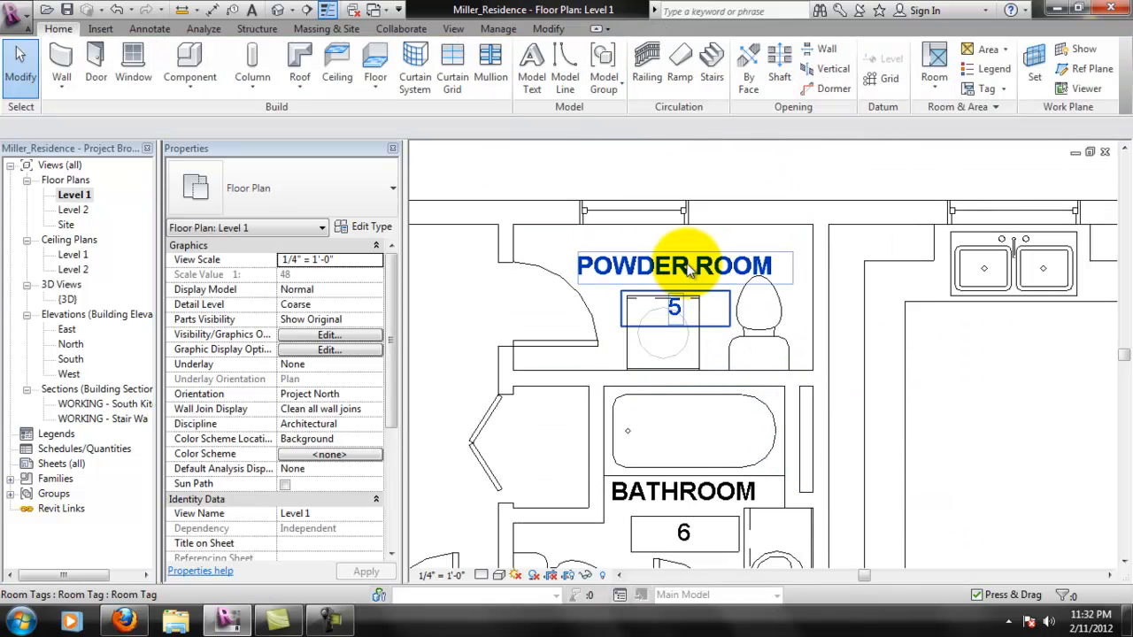
left_click(712, 294)
left_click_drag(715, 292, 707, 261)
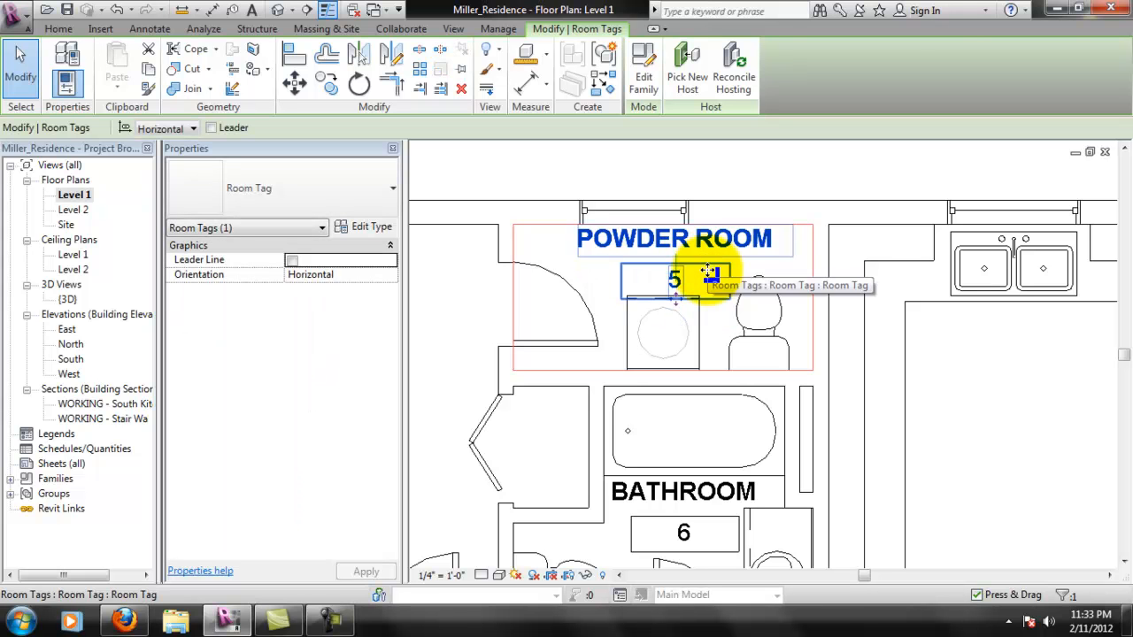
left_click(752, 164)
- Check the placement of the room tags across the whole Level 1 plan
scroll(748, 331, "down", 3)
middle_click_drag(738, 434, 796, 165)
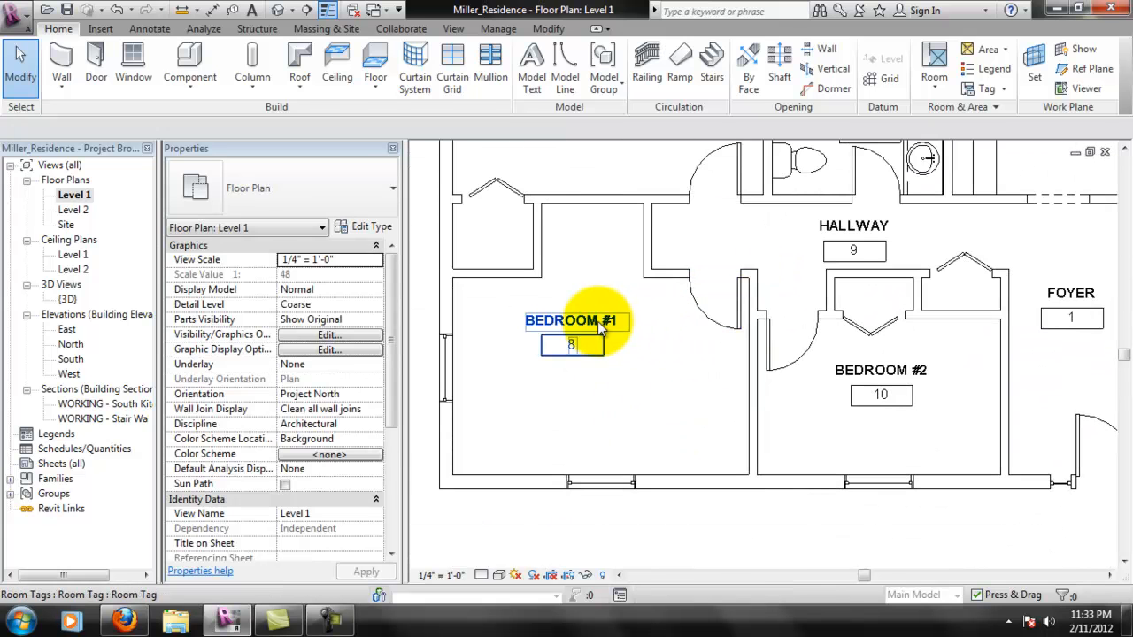
left_click(584, 321)
middle_click_drag(759, 341, 822, 297)
middle_click_drag(916, 283, 721, 344)
middle_click_drag(841, 418, 746, 347)
scroll(745, 356, "down", 2)
scroll(744, 359, "down", 2)
middle_click_drag(718, 396, 803, 346)
left_click(753, 504)
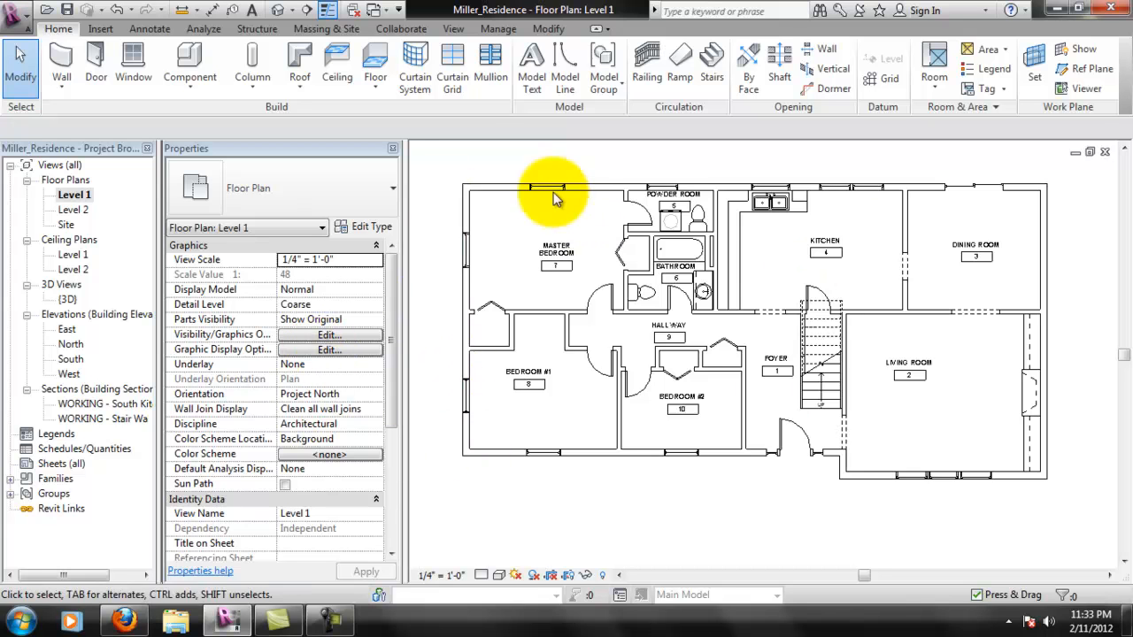
- Duplicate the Level 1 floor plan view with detailing
right_click(80, 198)
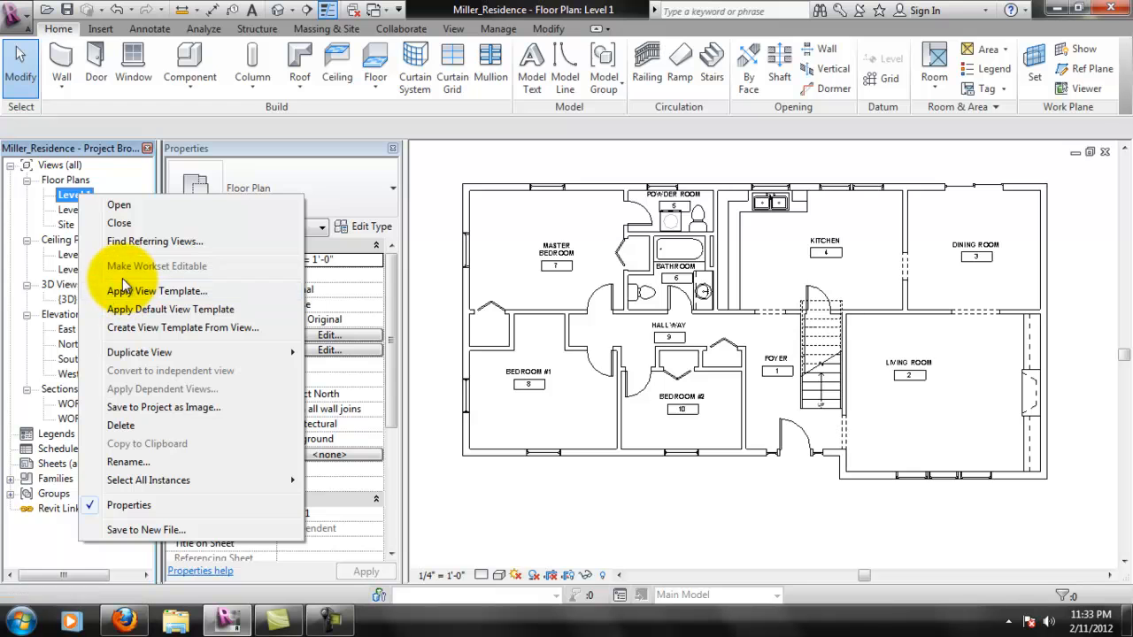
left_click(74, 197)
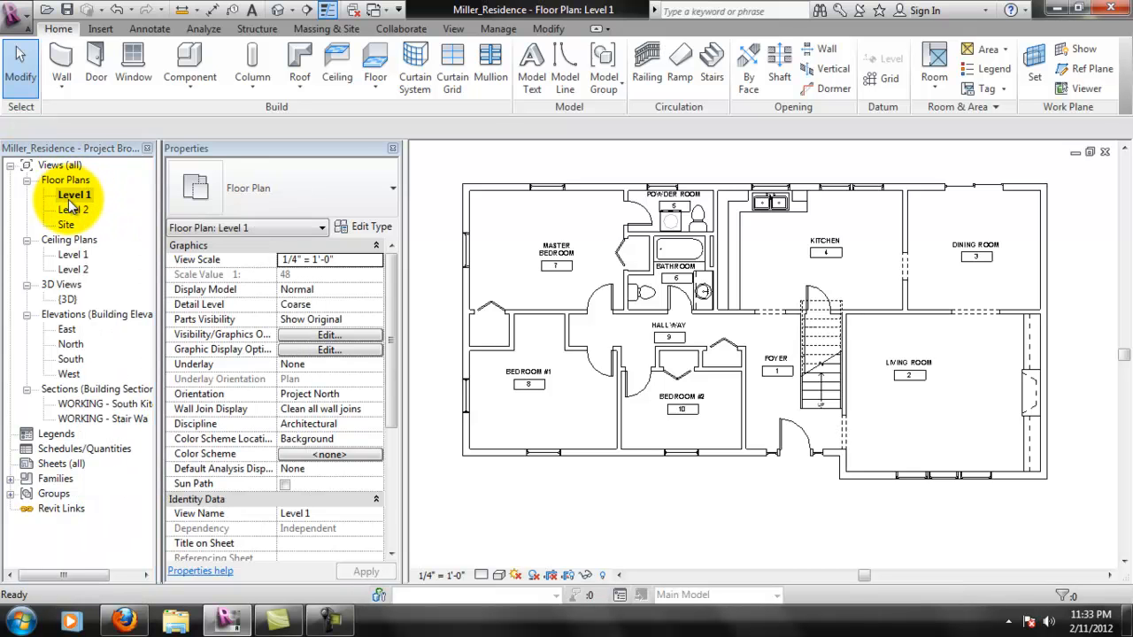
left_click(80, 211)
left_click(81, 200)
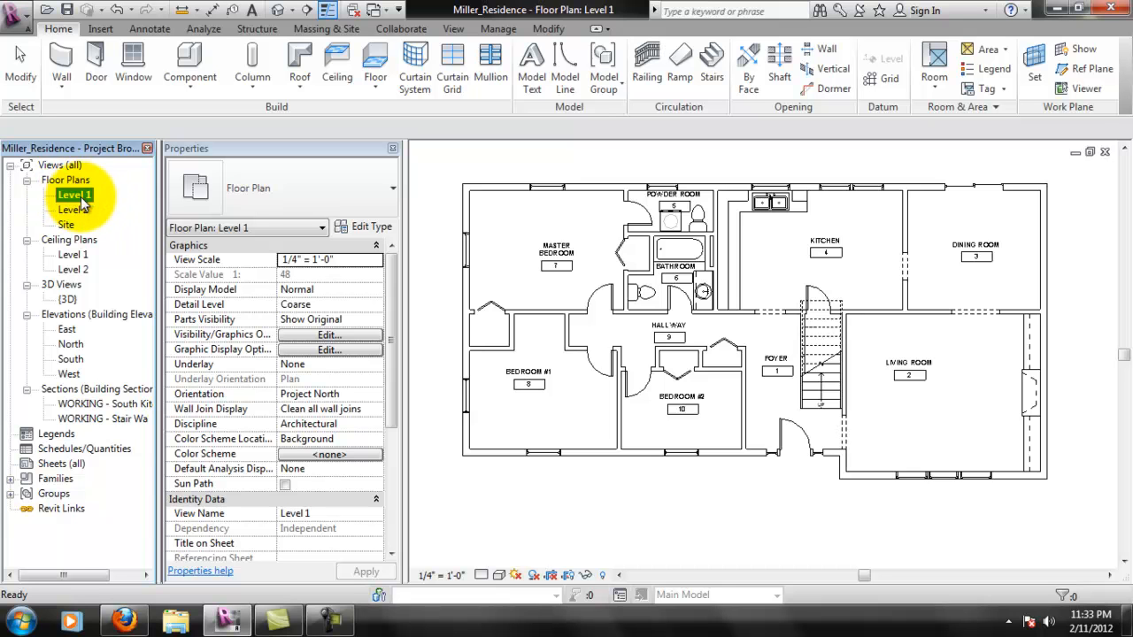
right_click(82, 200)
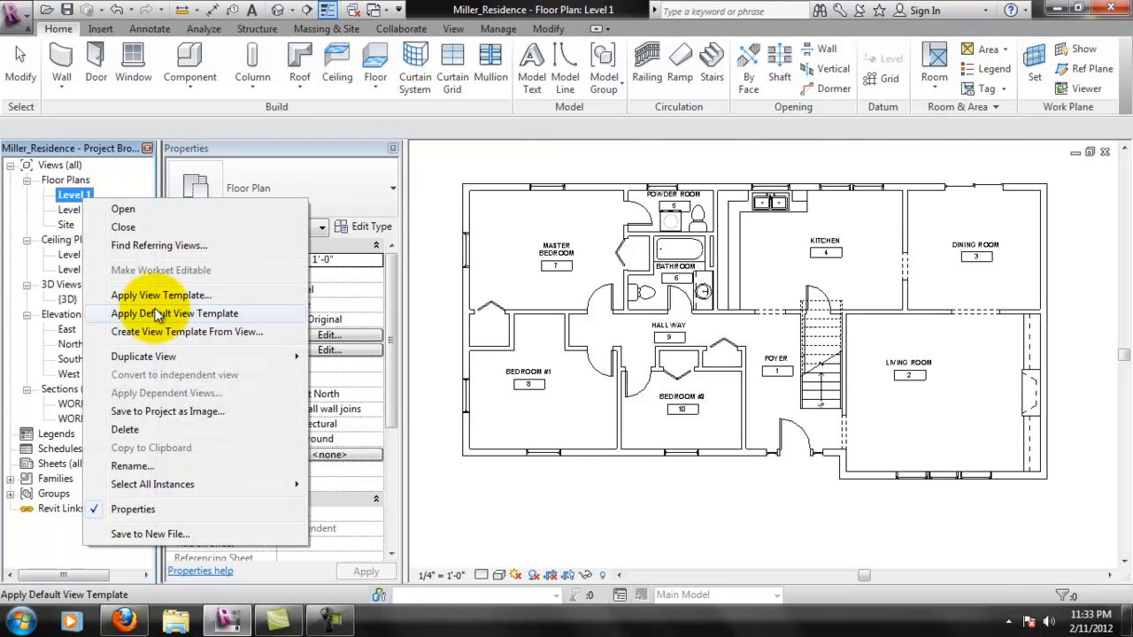
mouse_move(172, 355)
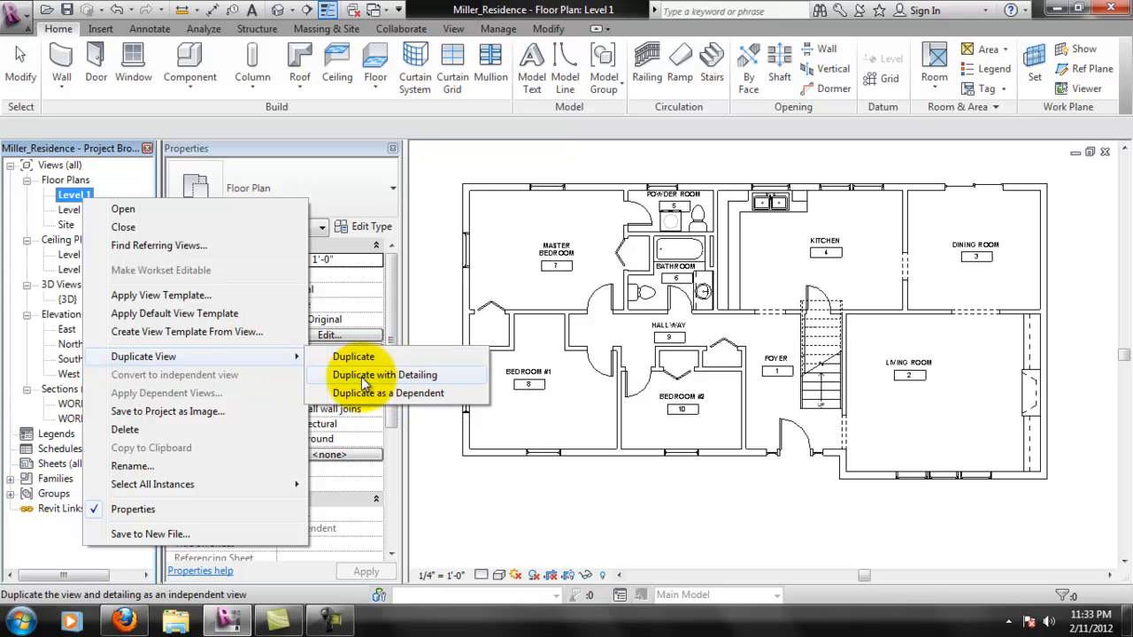
left_click(374, 376)
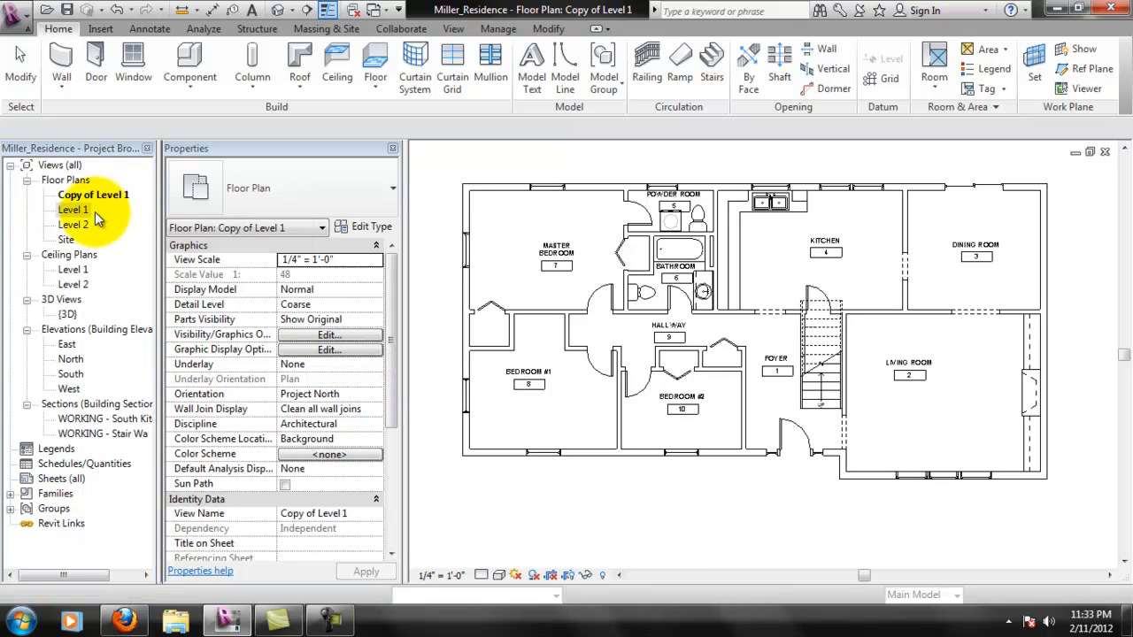
- Rename the Copy of Level 1 floor plan view as FURNITURE PLAN
right_click(96, 196)
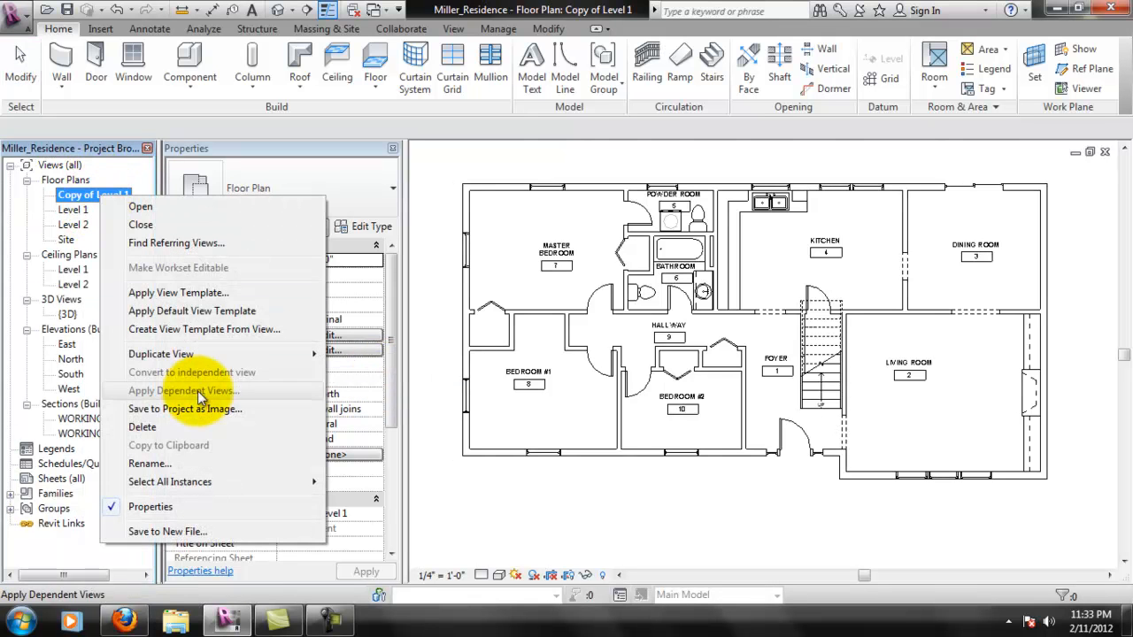
left_click(213, 463)
type("FURNITURE PLAN")
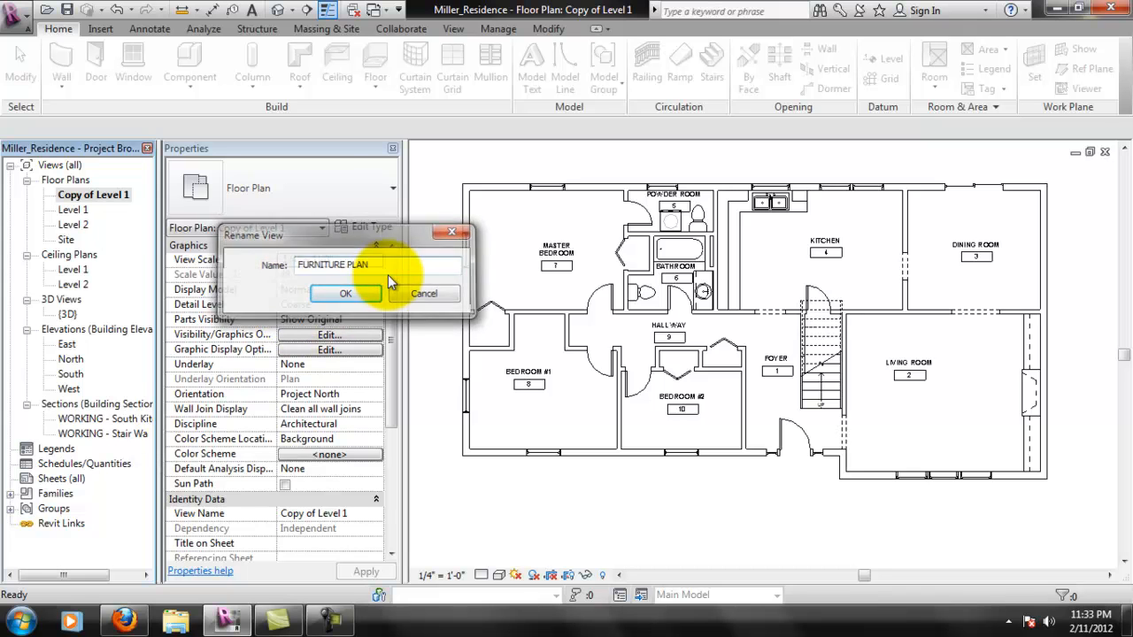
key("Return")
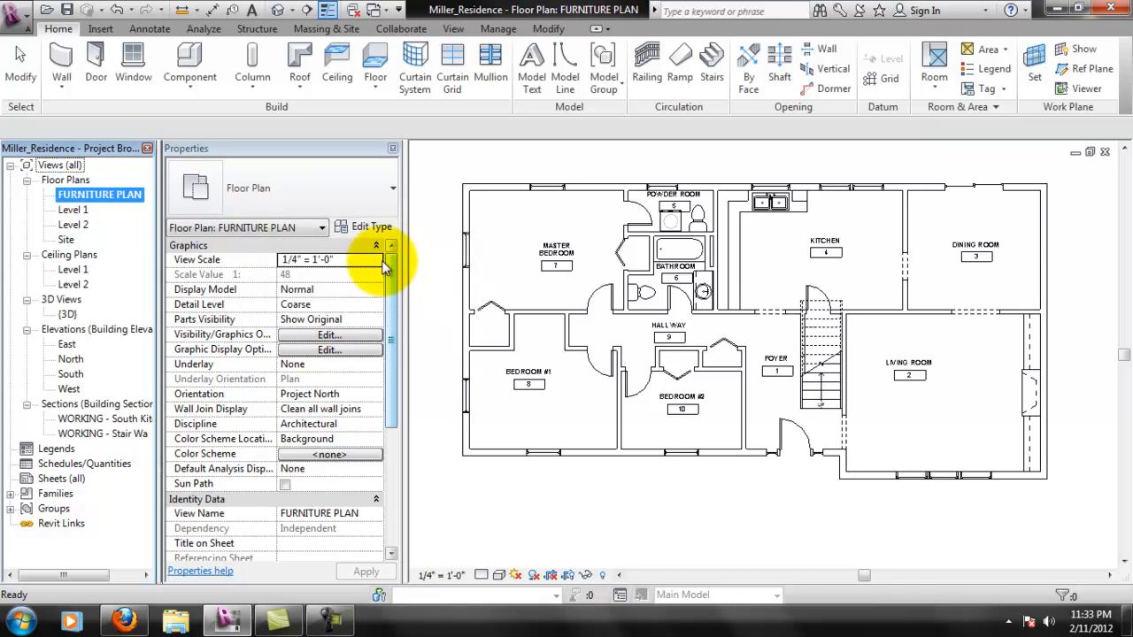
- Duplicate the Level 1 floor plan view with detailing once more to get a second copy
left_click(78, 213)
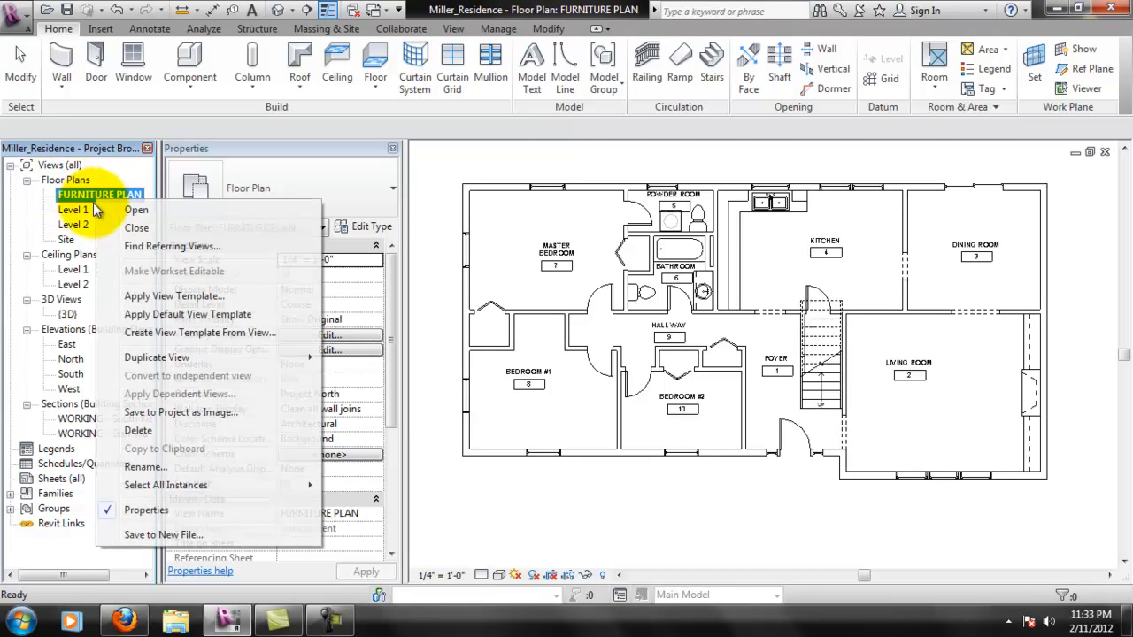
right_click(80, 211)
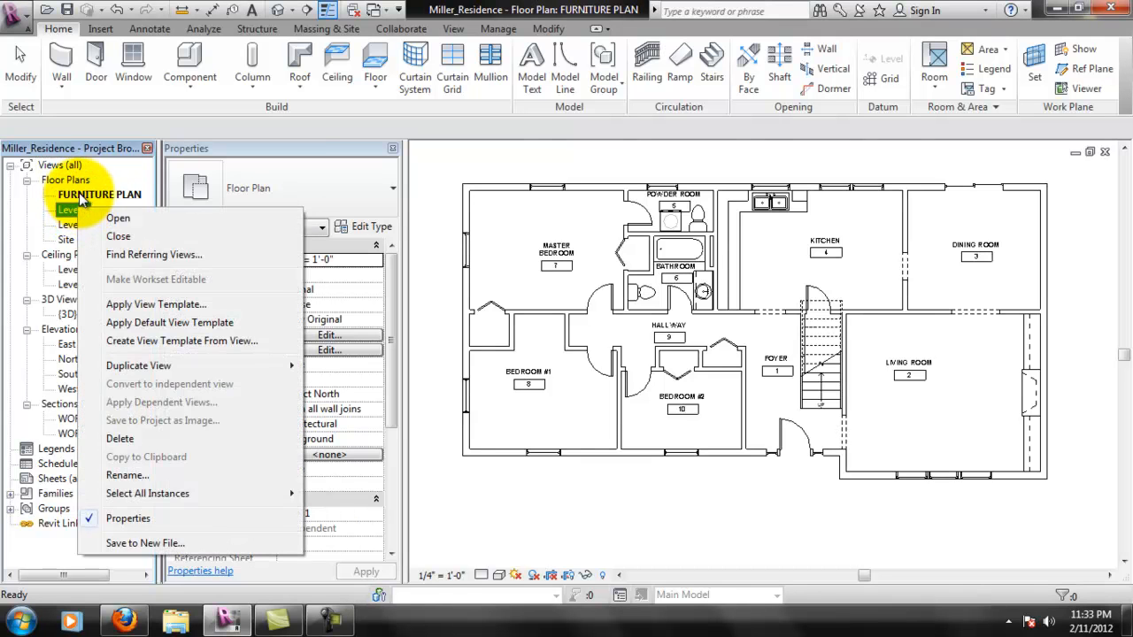
left_click(80, 196)
left_click(77, 213)
mouse_move(196, 377)
left_click(368, 392)
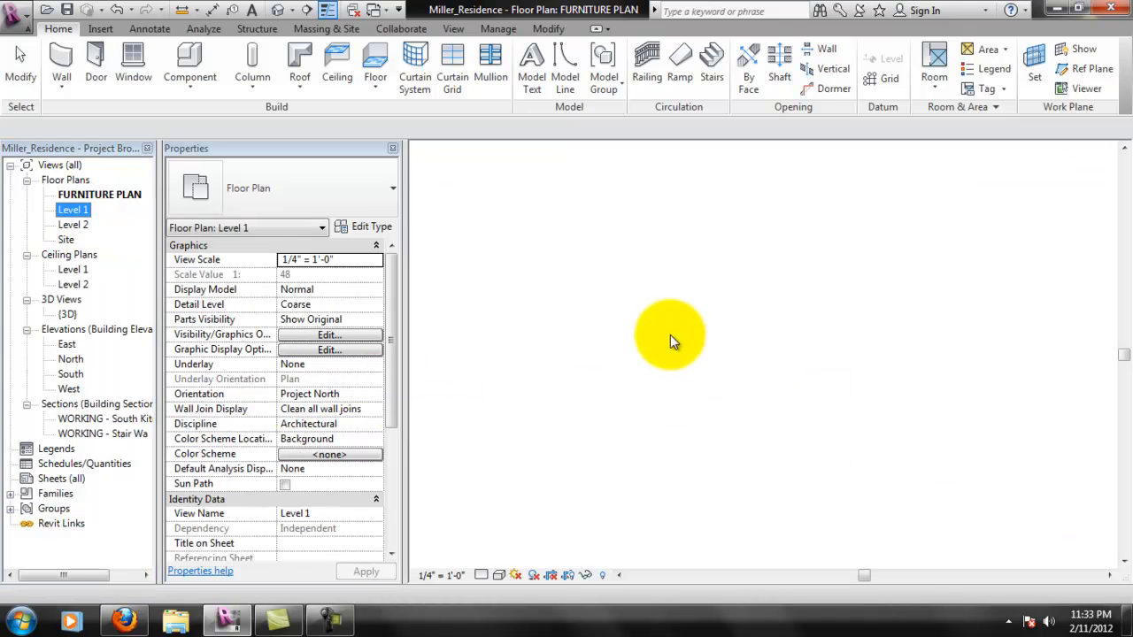
- Rename the new Copy of Level 1 floor plan view as CONSTRUCTION PLAN
left_click(77, 197)
right_click(76, 197)
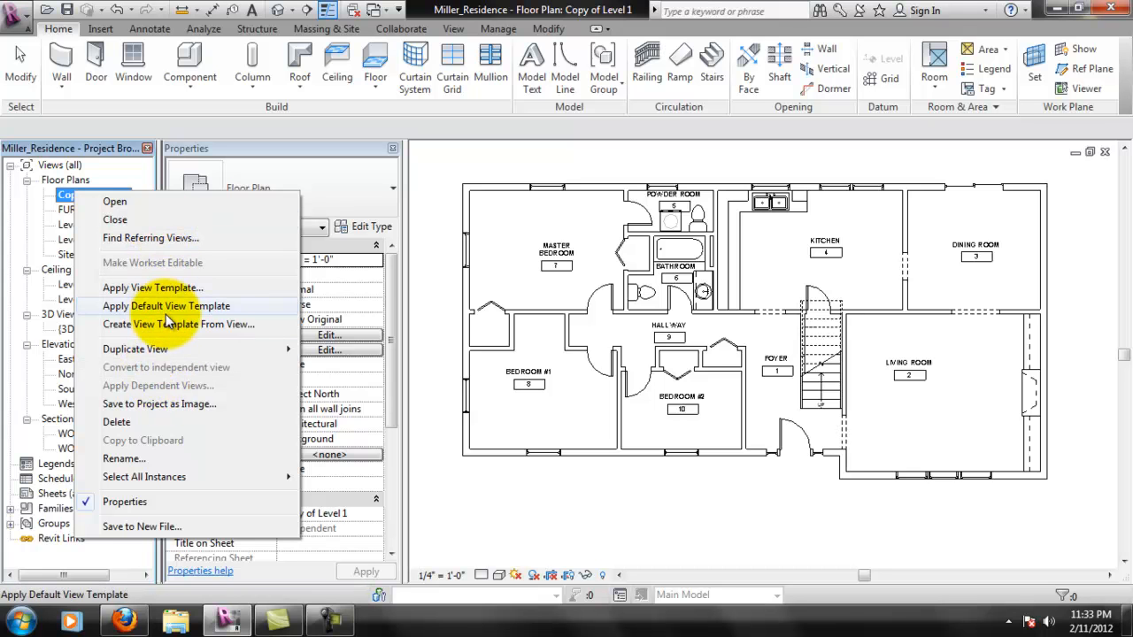
left_click(177, 460)
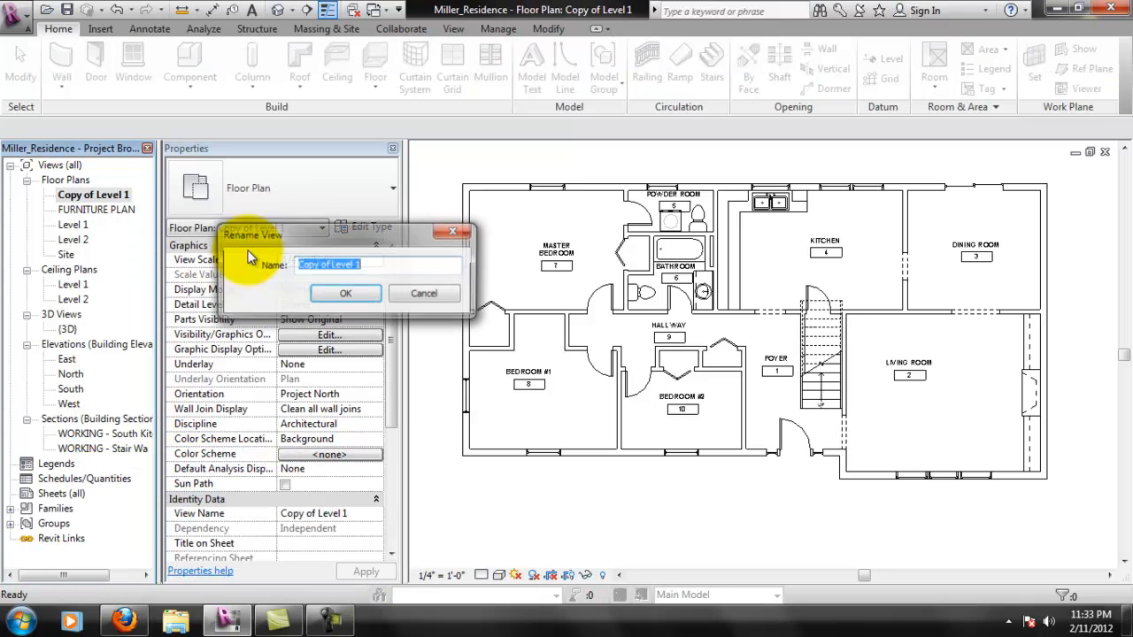
type("CONSTRUCTION PLAN")
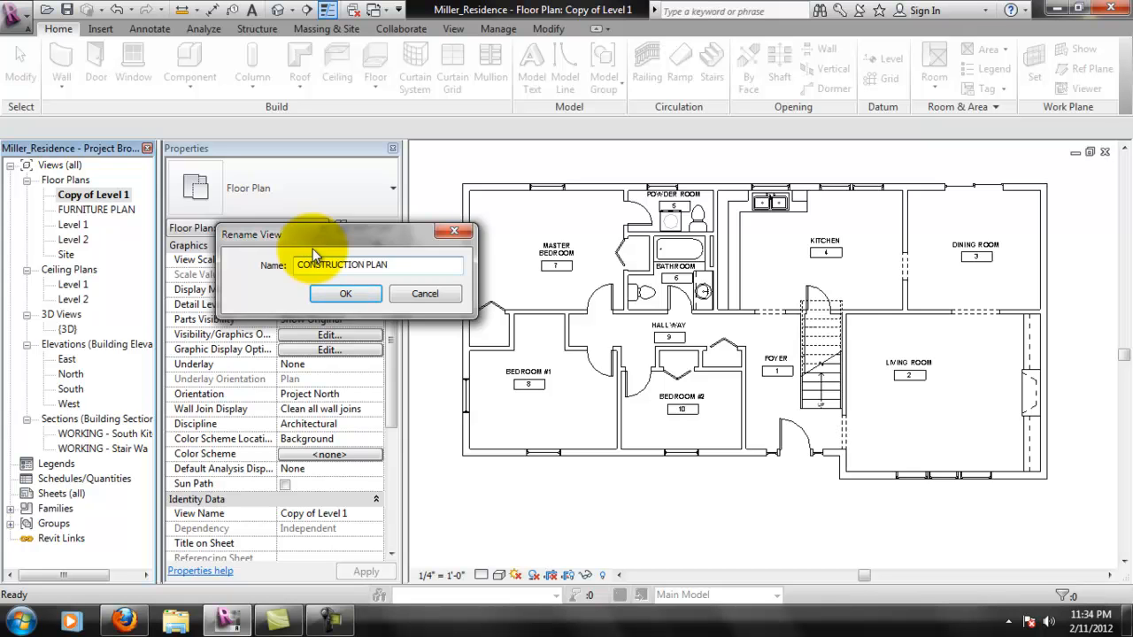
key("Return")
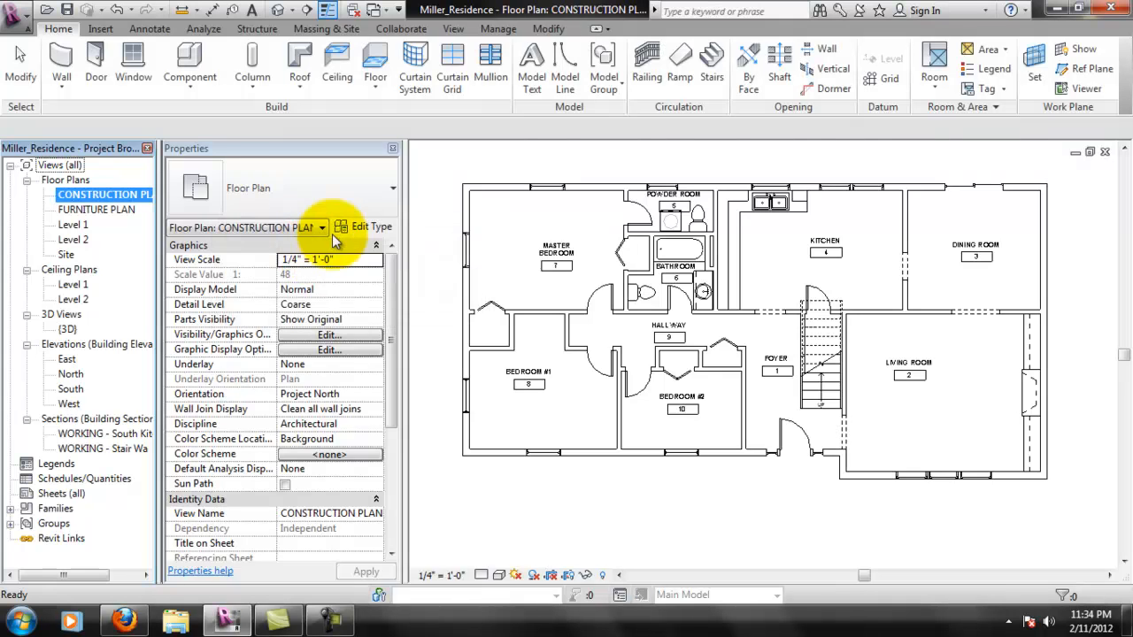
- Compare the MASTER BEDROOM tag and surrounding room tags in the CONSTRUCTION PLAN and FURNITURE PLAN views
left_click(450, 172)
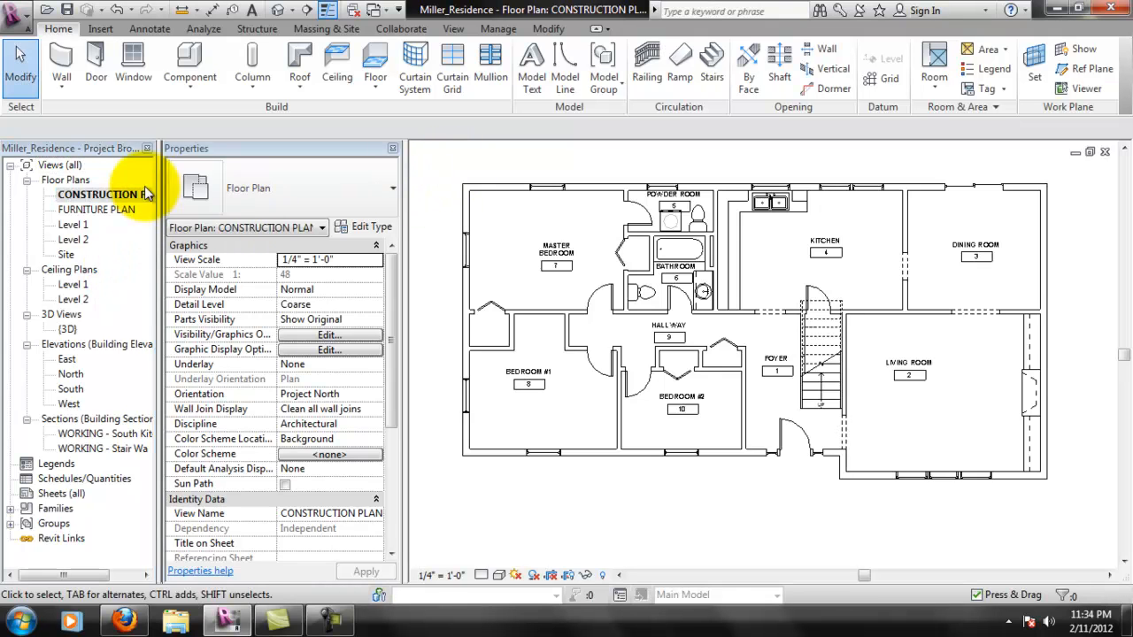
left_click(128, 213)
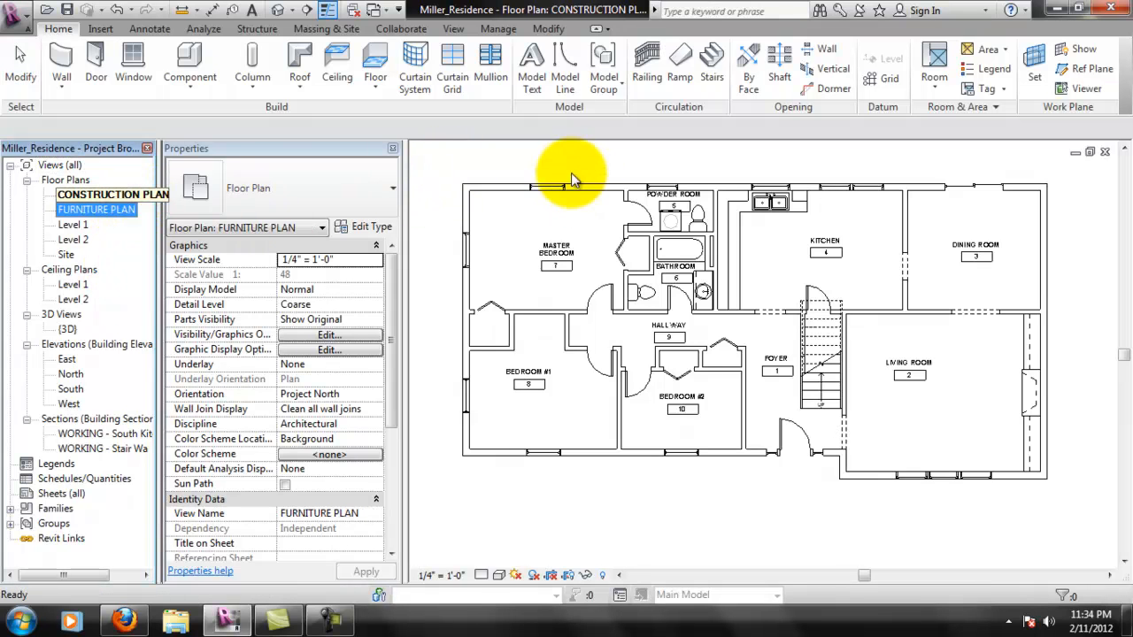
left_click(576, 177)
left_click(98, 209)
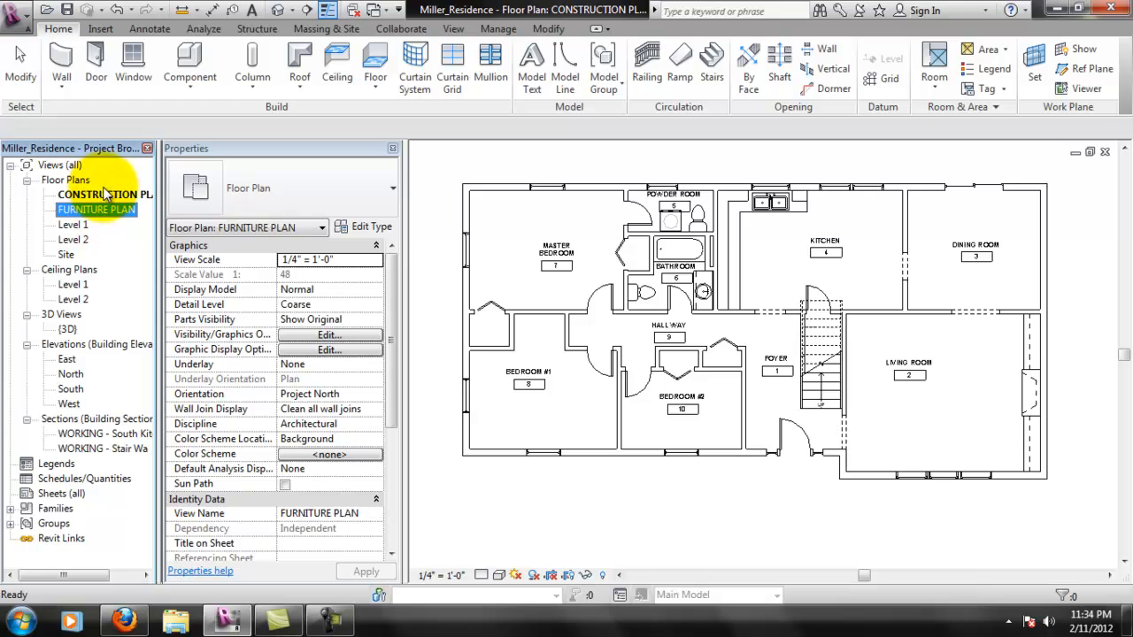
left_click(110, 196)
left_click(518, 232)
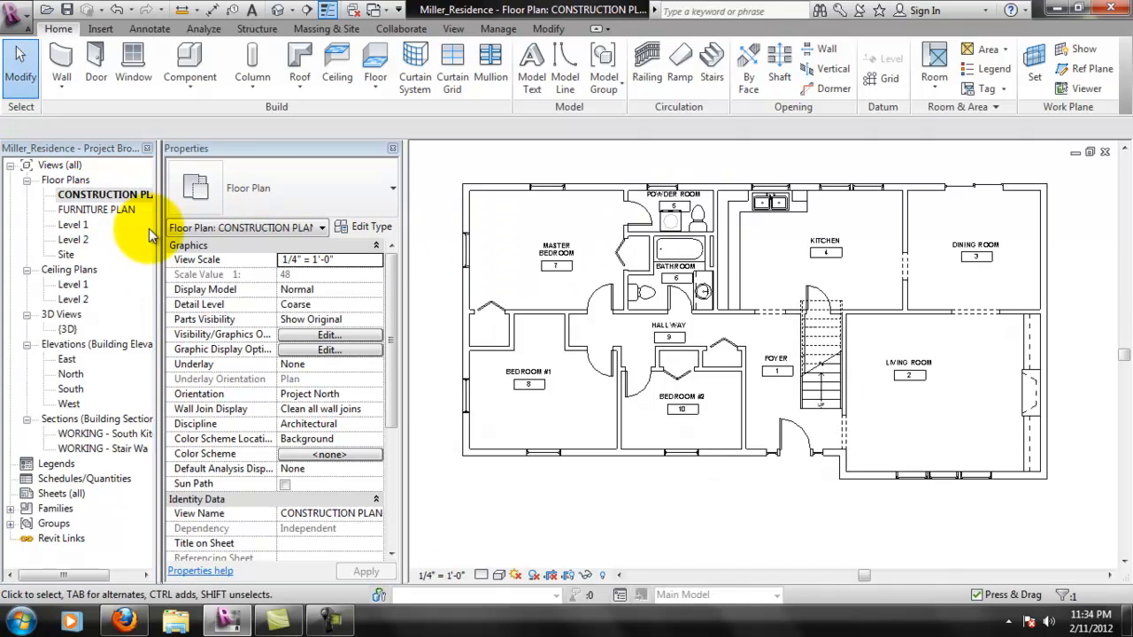
scroll(584, 252, "up", 3)
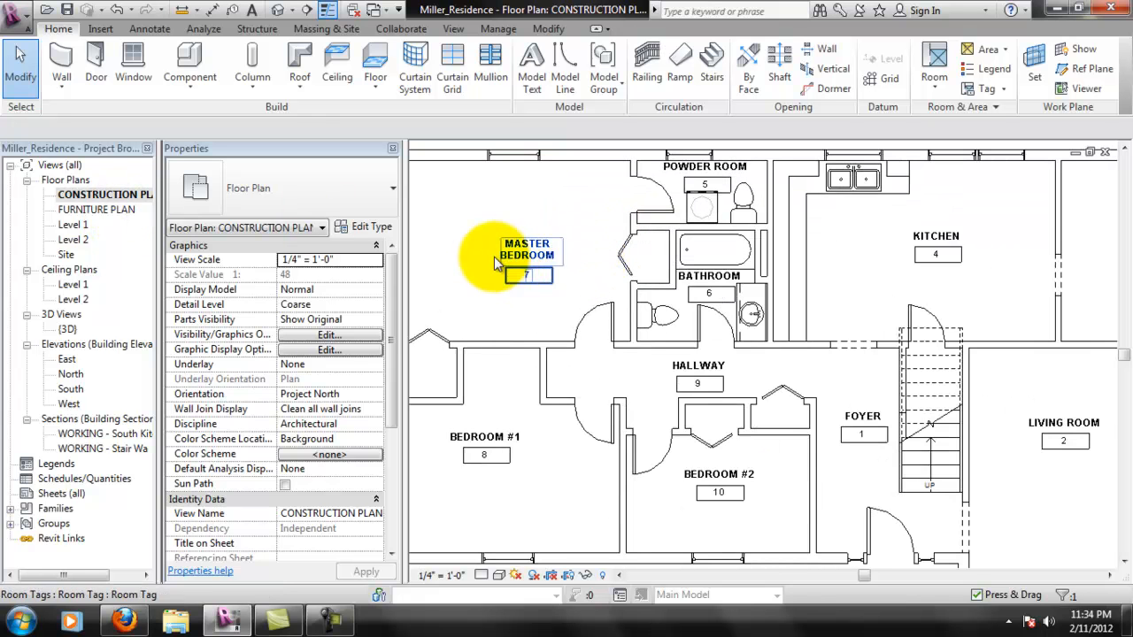
middle_click_drag(573, 273, 580, 256)
middle_click_drag(569, 321, 627, 307)
middle_click_drag(653, 255, 611, 294)
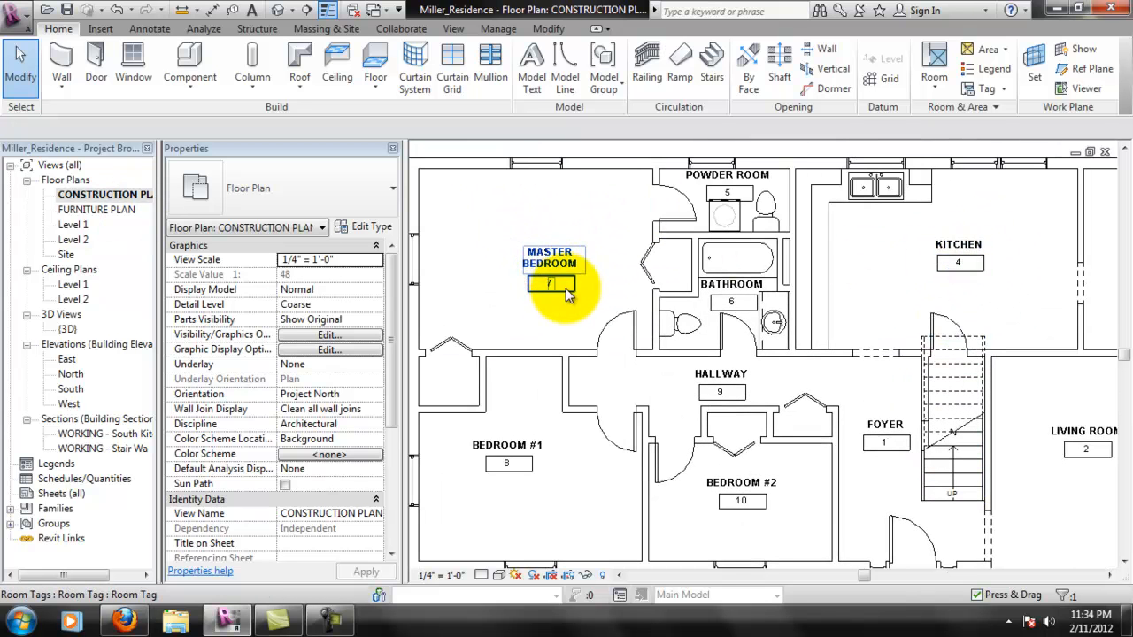
double_click(97, 210)
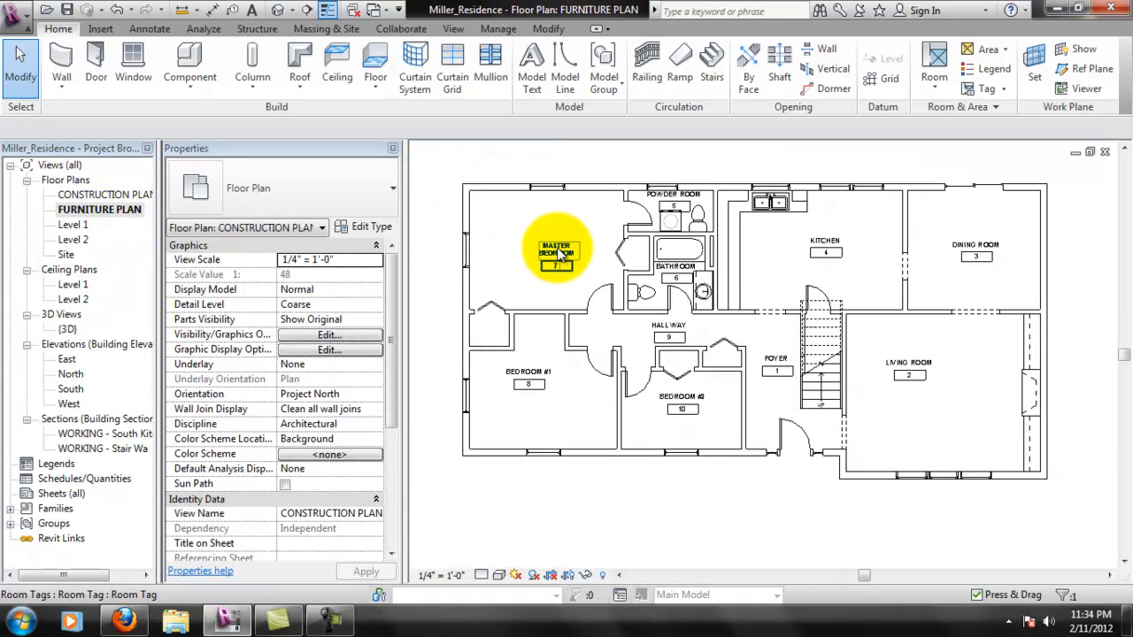
scroll(559, 254, "up", 2)
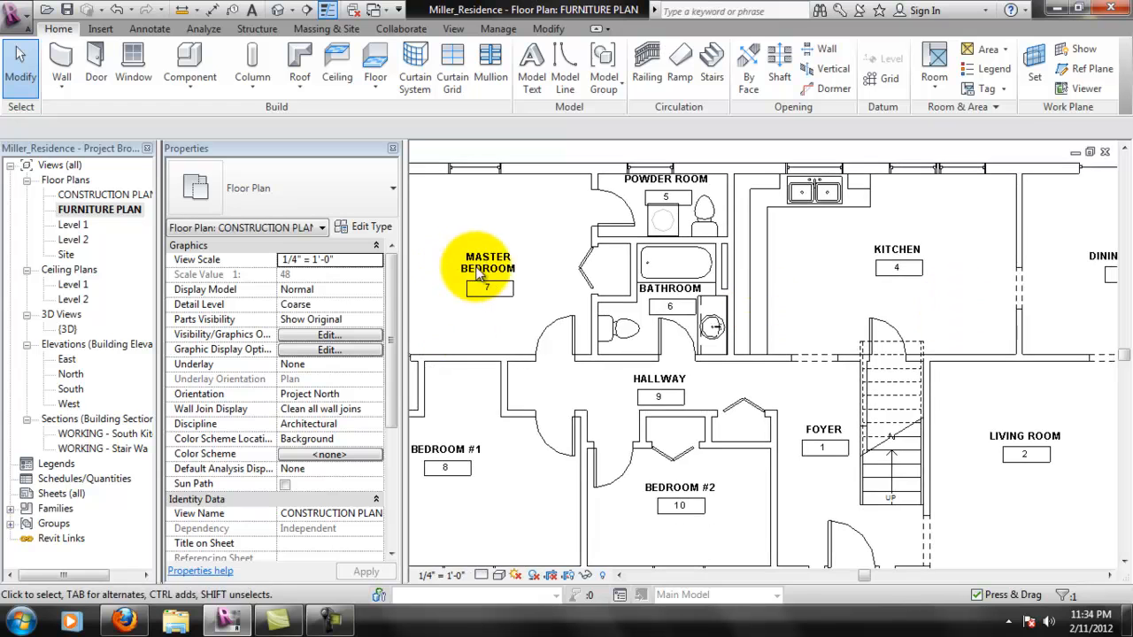
- Reopen the CONSTRUCTION PLAN view and select the FOYER room tag
double_click(110, 196)
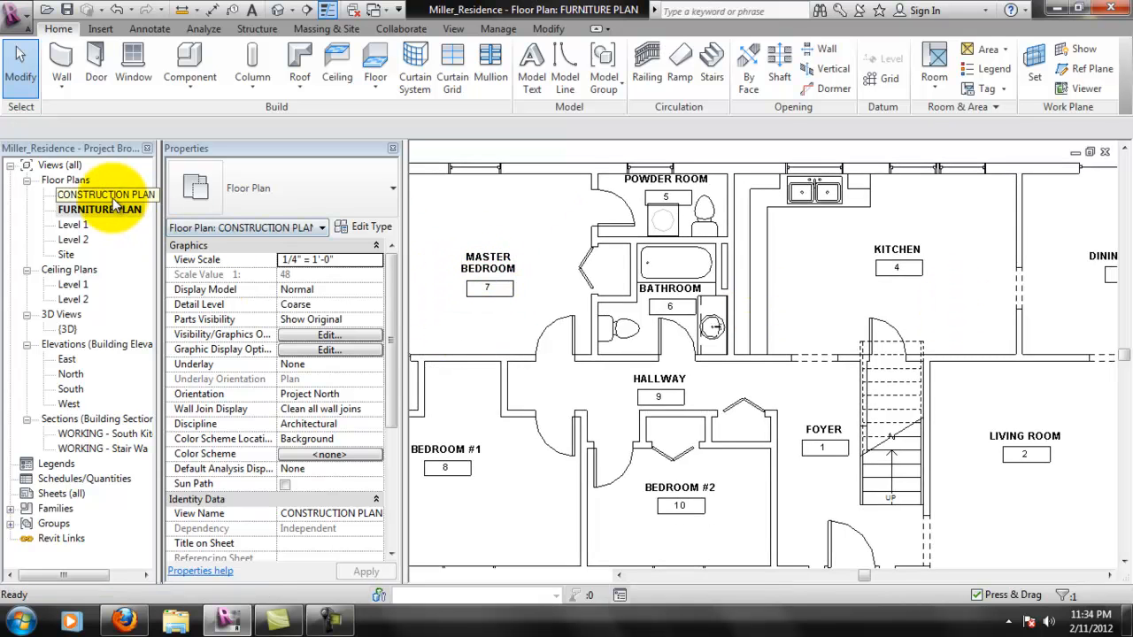
scroll(619, 261, "down", 2)
scroll(817, 309, "up", 1)
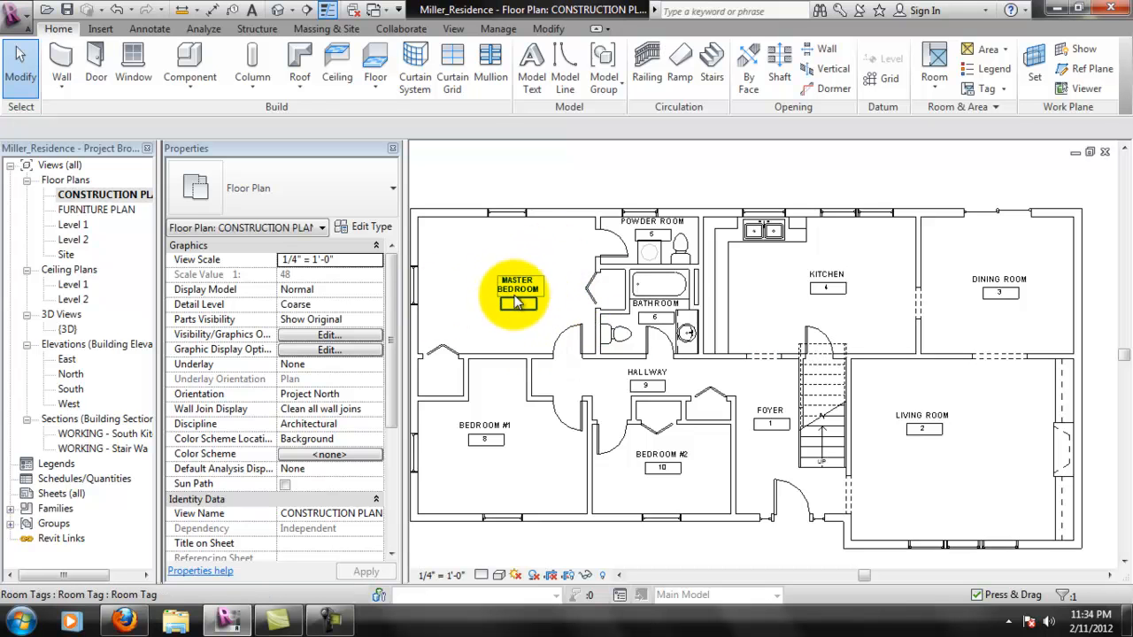
scroll(825, 286, "up", 2)
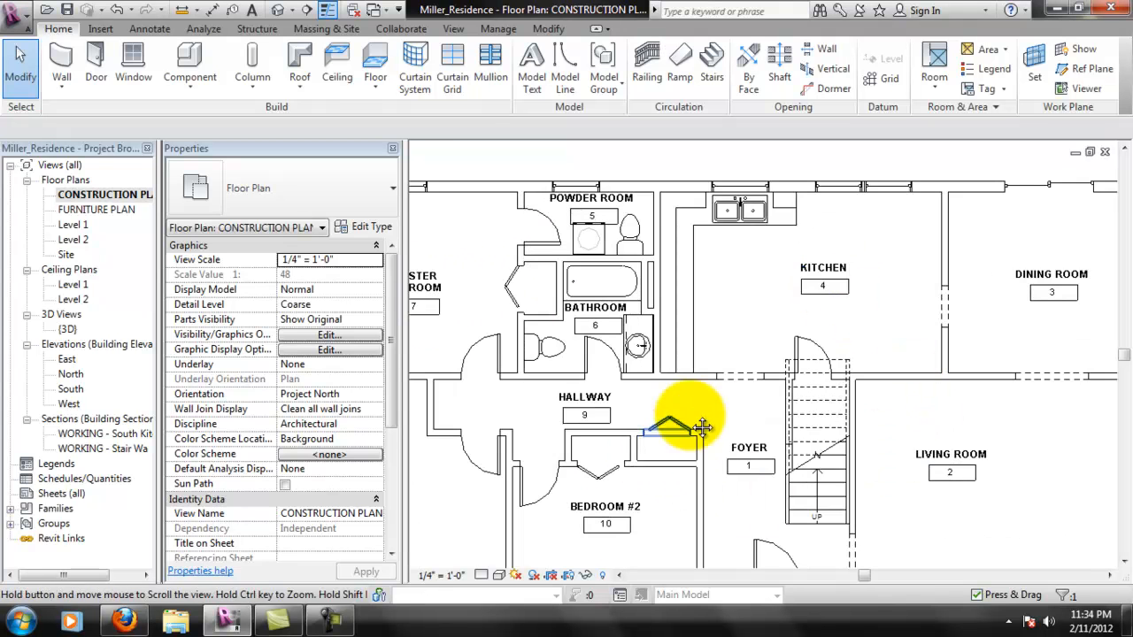
middle_click_drag(668, 441, 680, 413)
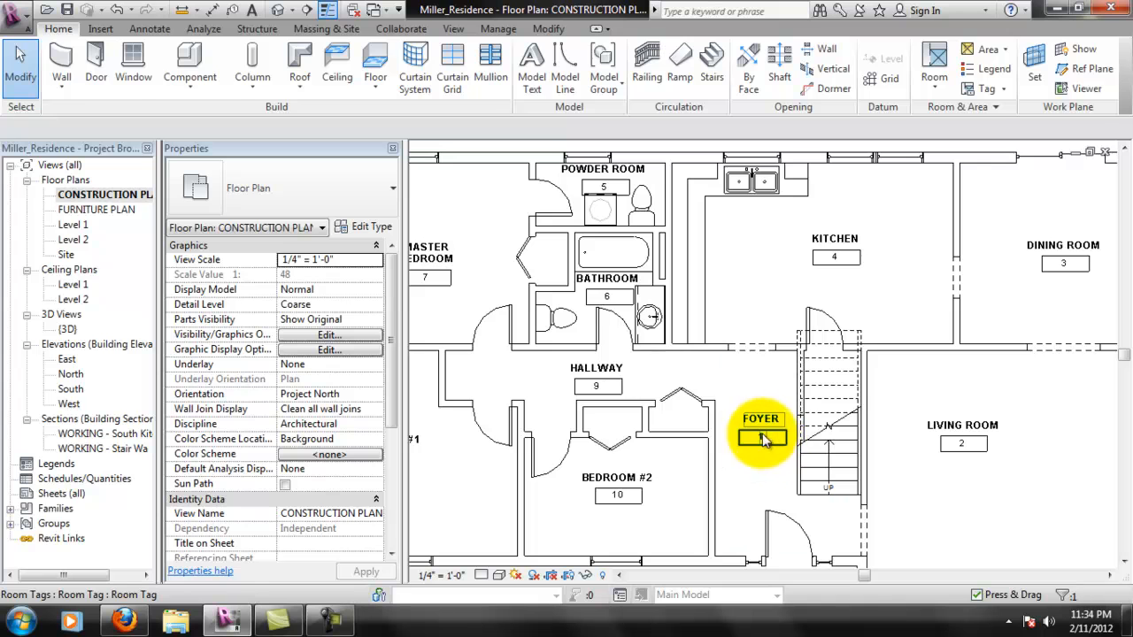
left_click(770, 430)
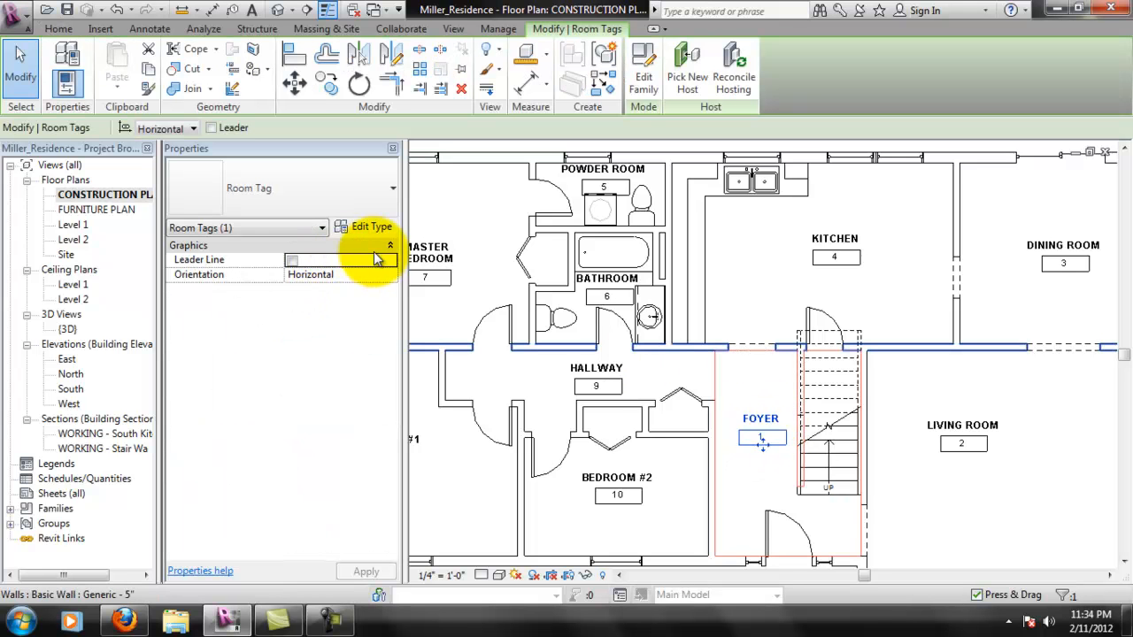
- Examine the type properties of the FOYER room tag without changing them
left_click(357, 213)
left_click(353, 207)
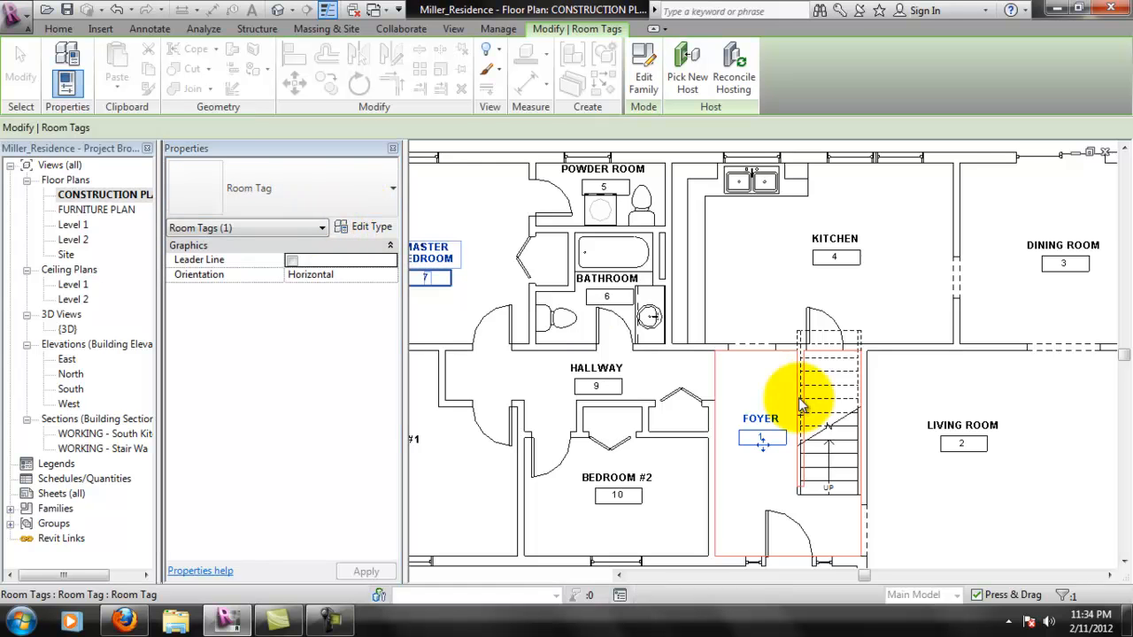
left_click(370, 226)
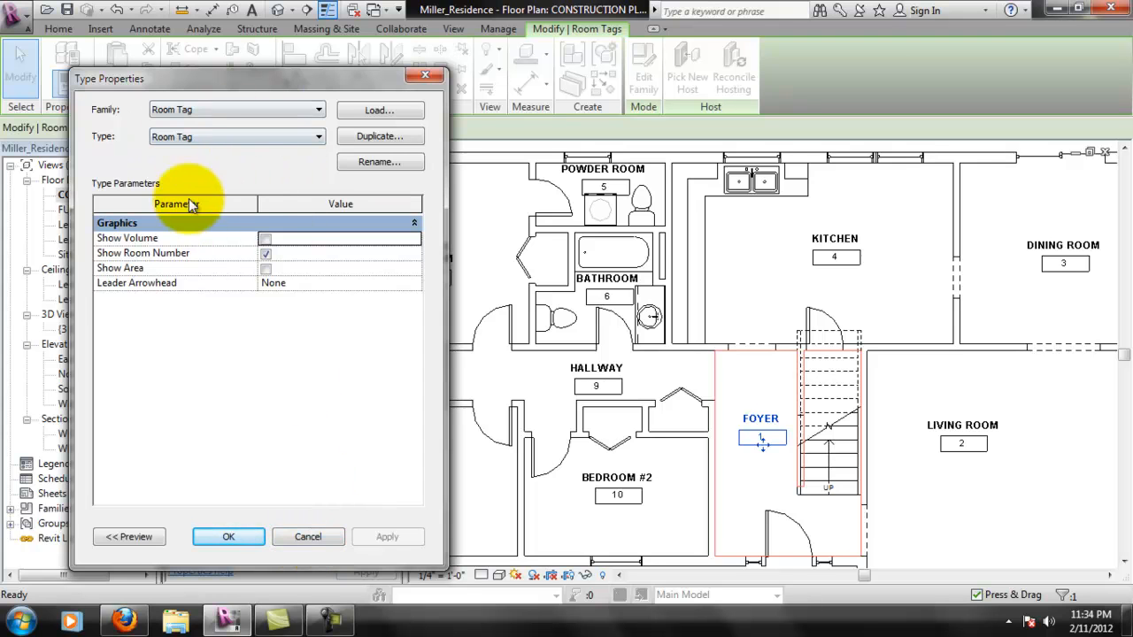
left_click(312, 542)
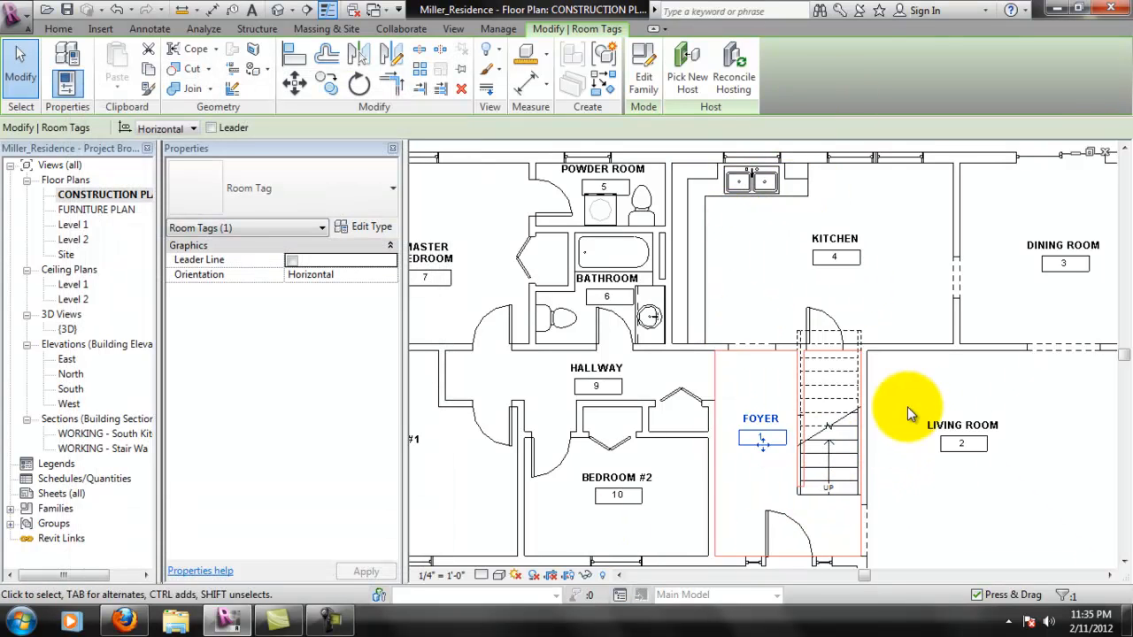
- Open the family of the selected FOYER room tag for editing
middle_click_drag(871, 358, 852, 362)
middle_click_drag(782, 363, 763, 384)
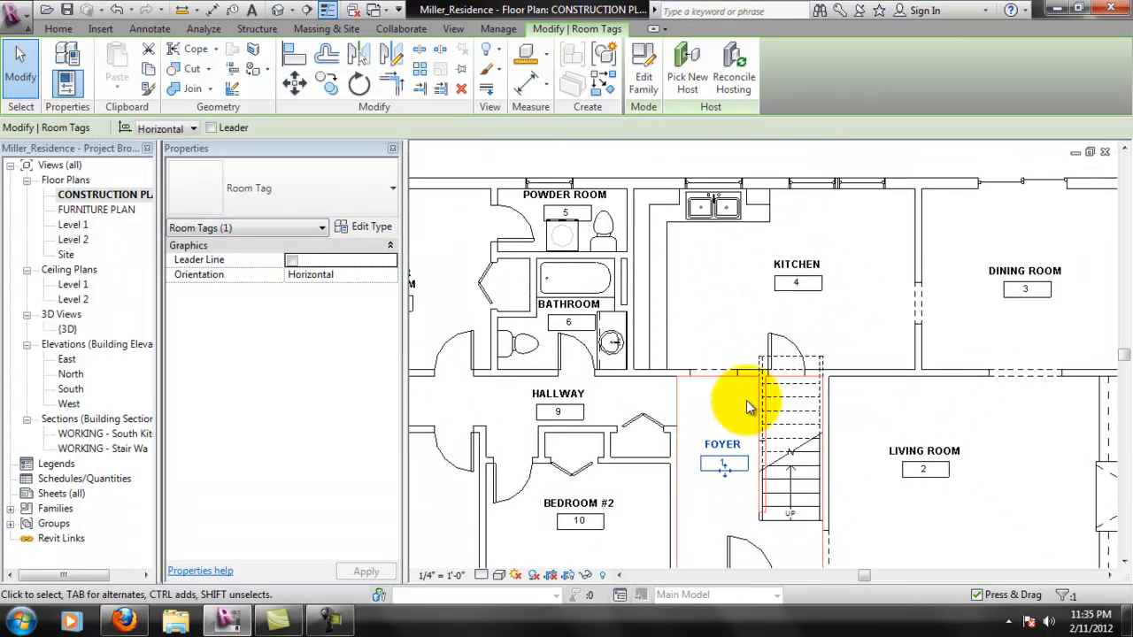
left_click(643, 78)
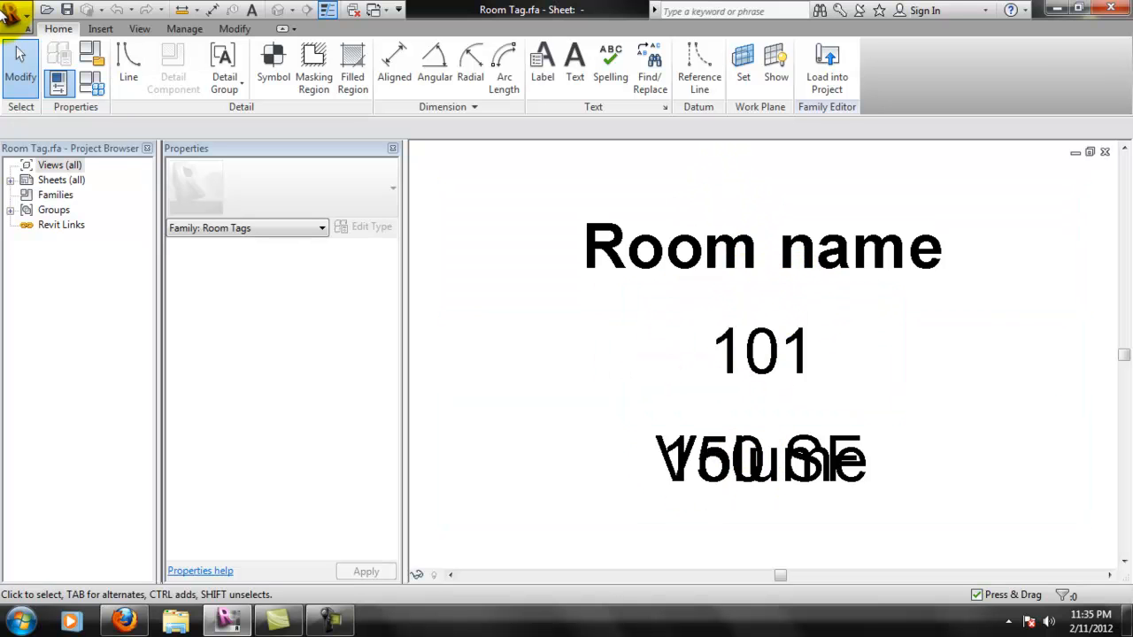
- Save the family as Room Tag Number Only.rfa in the Architectural folder of the US Imperial Annotations library
left_click(27, 19)
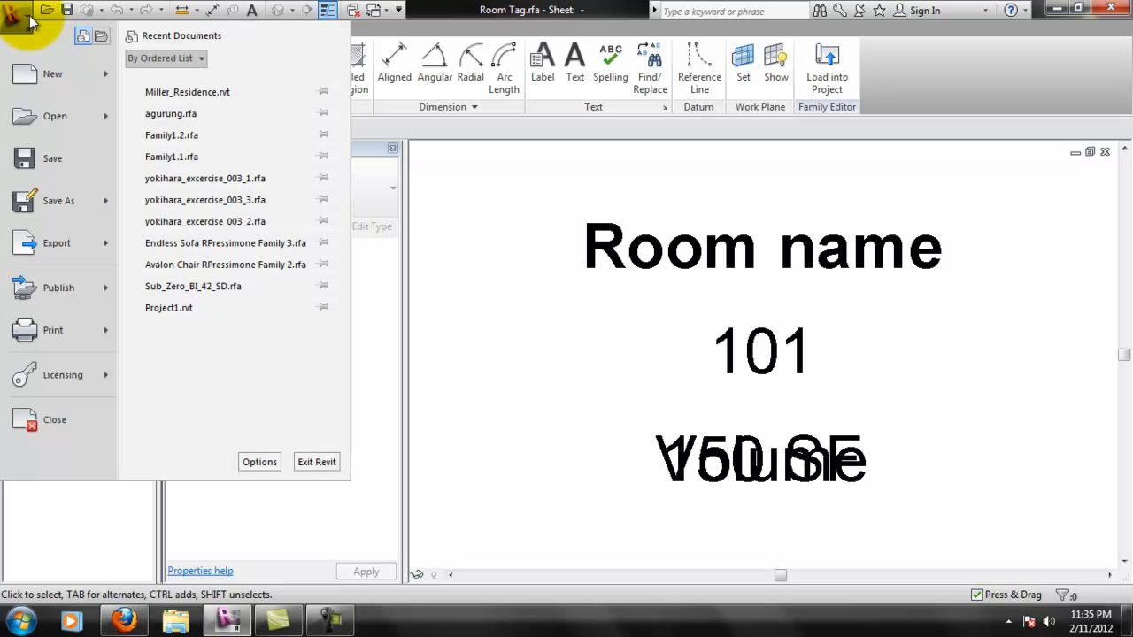
mouse_move(76, 202)
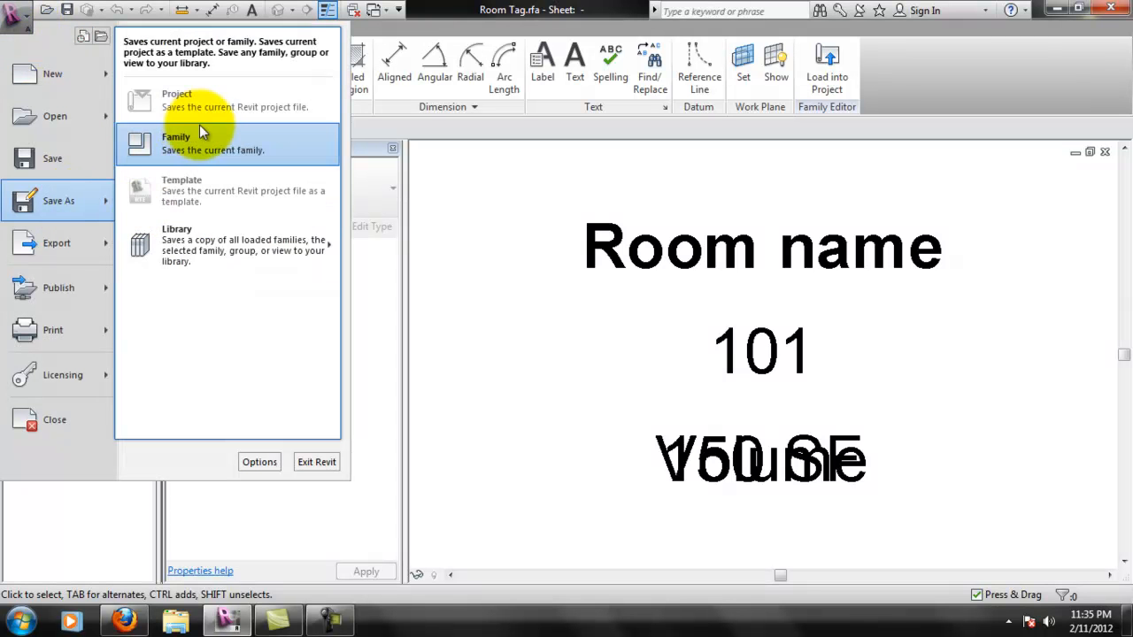
left_click(210, 151)
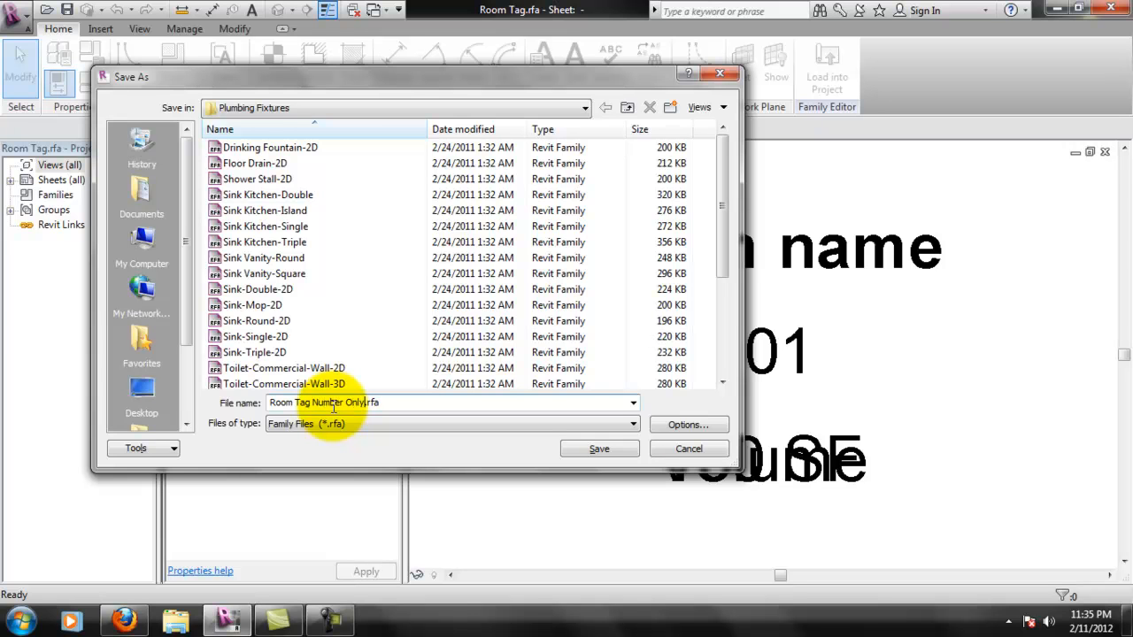
left_click(334, 106)
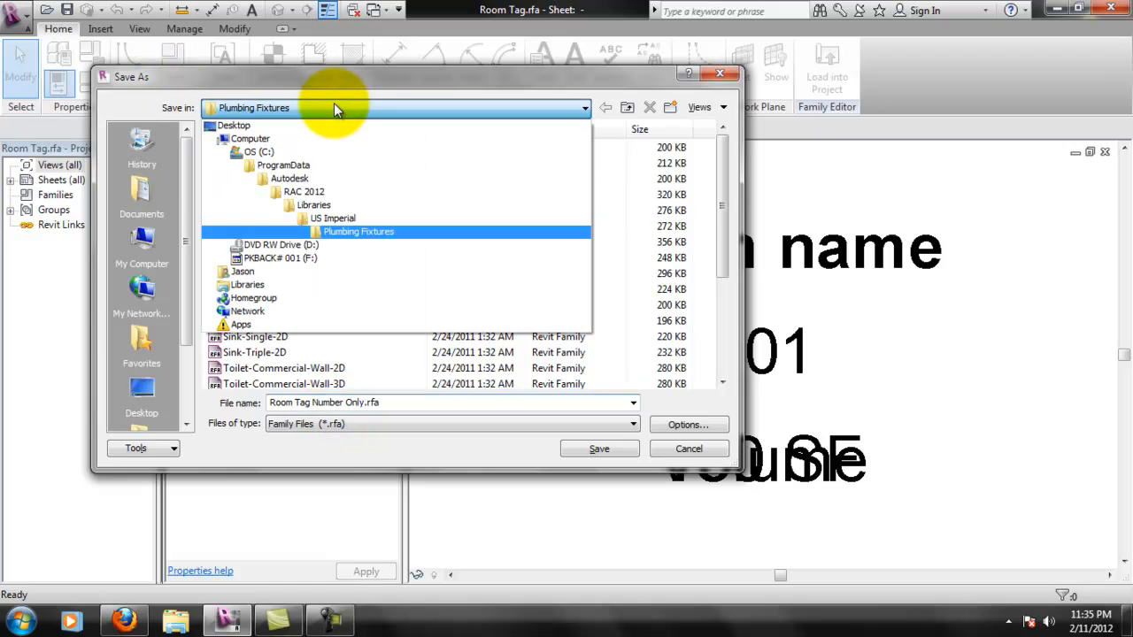
left_click(340, 218)
double_click(265, 146)
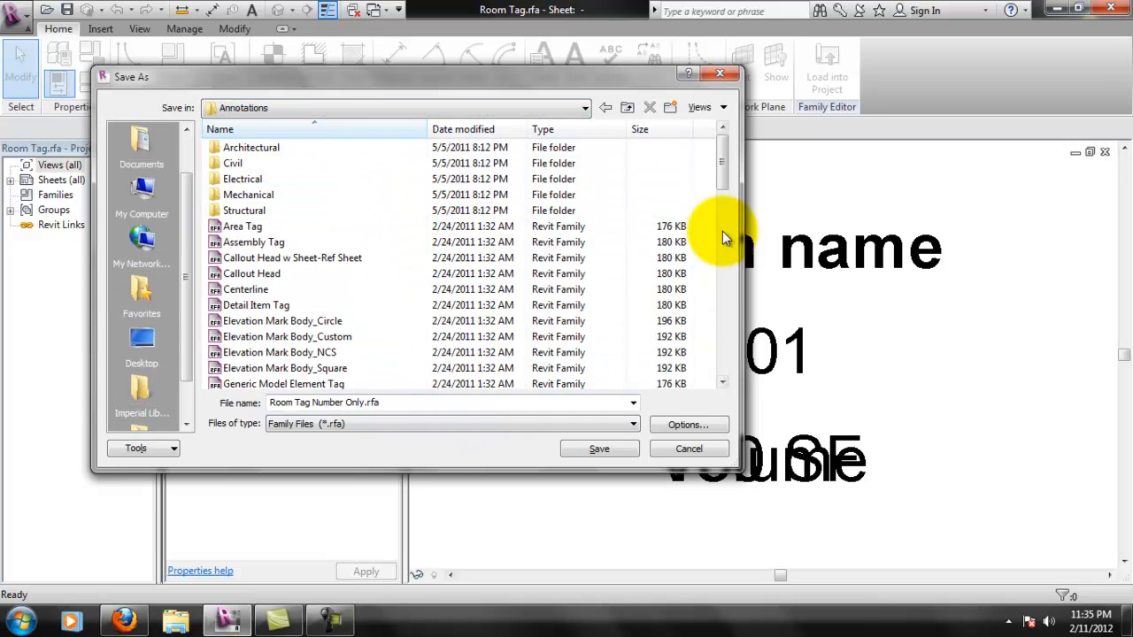
mouse_move(724, 171)
left_mouse_down()
mouse_move(738, 307)
mouse_move(757, 354)
mouse_move(738, 346)
mouse_move(782, 222)
mouse_move(773, 167)
mouse_move(772, 320)
mouse_move(774, 232)
mouse_move(743, 363)
mouse_move(755, 162)
left_mouse_up()
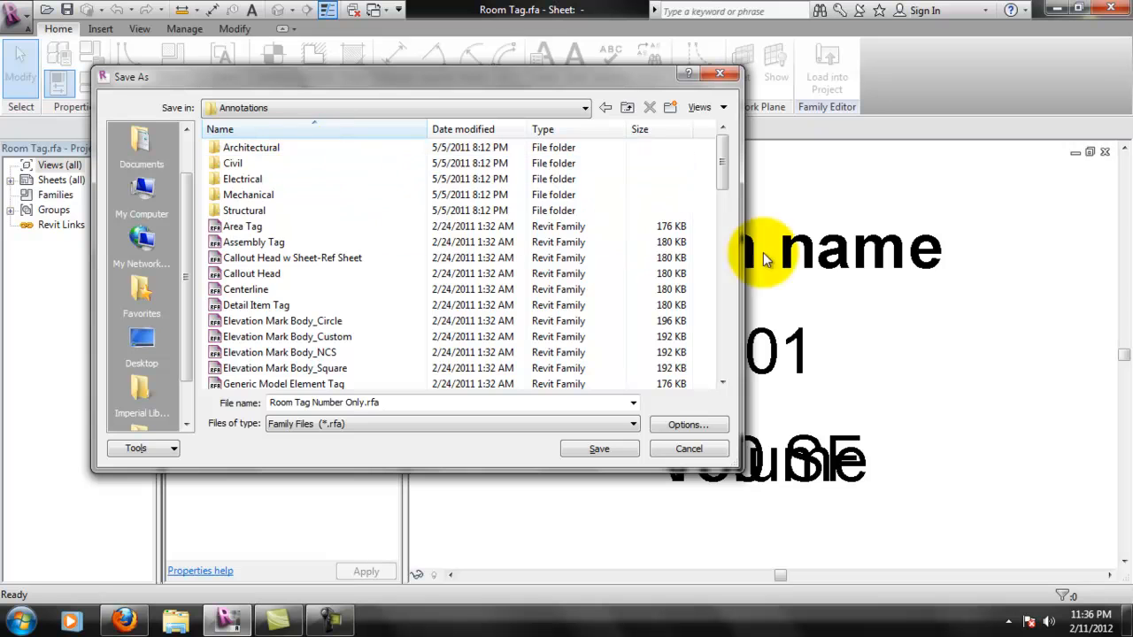
double_click(237, 146)
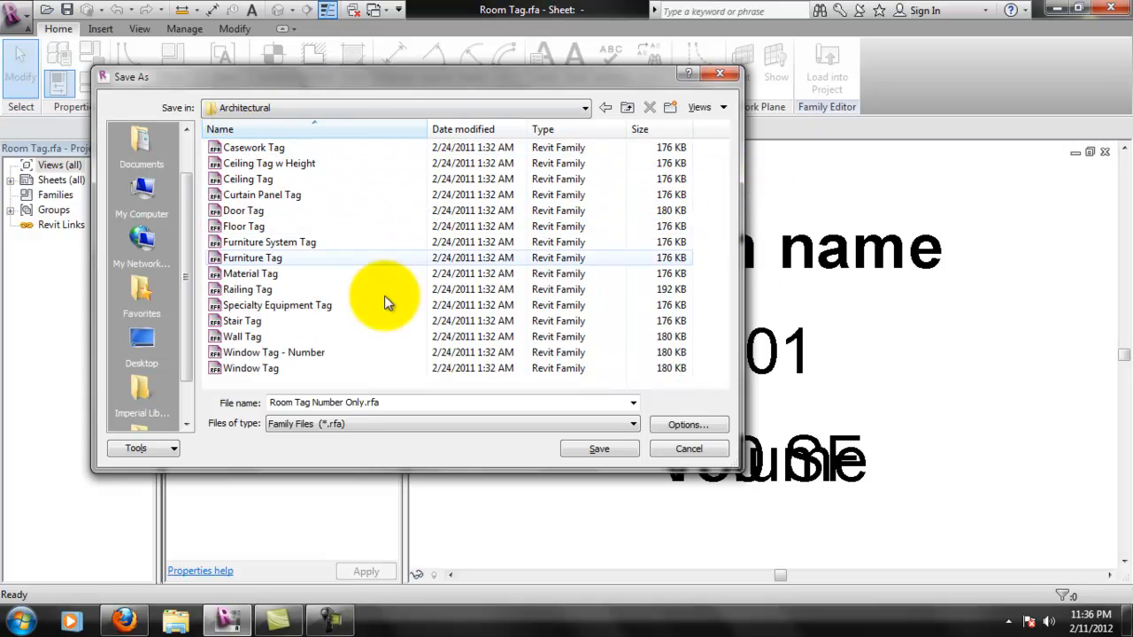
left_click(597, 450)
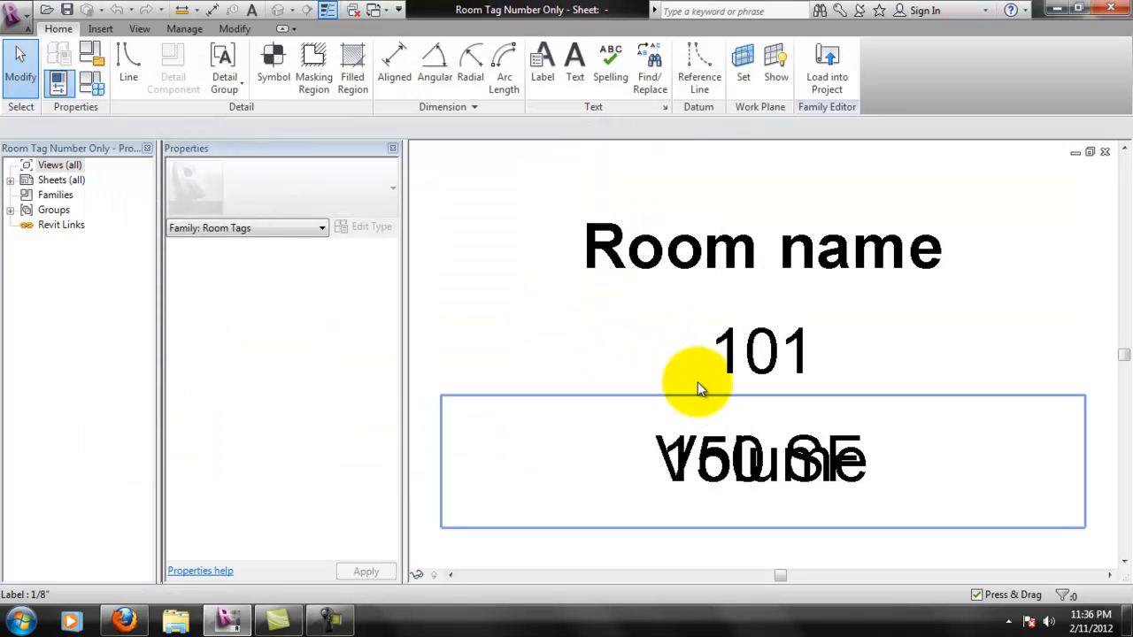
- Delete the Room name label from the tag and save the family
left_click(761, 280)
key("Delete")
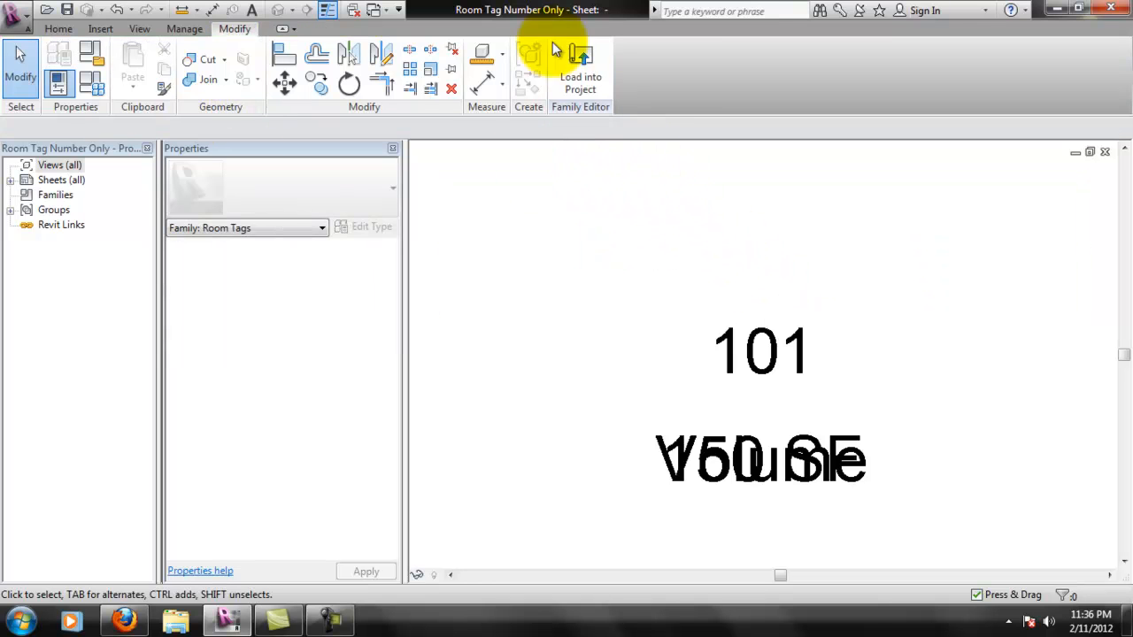
left_click(67, 10)
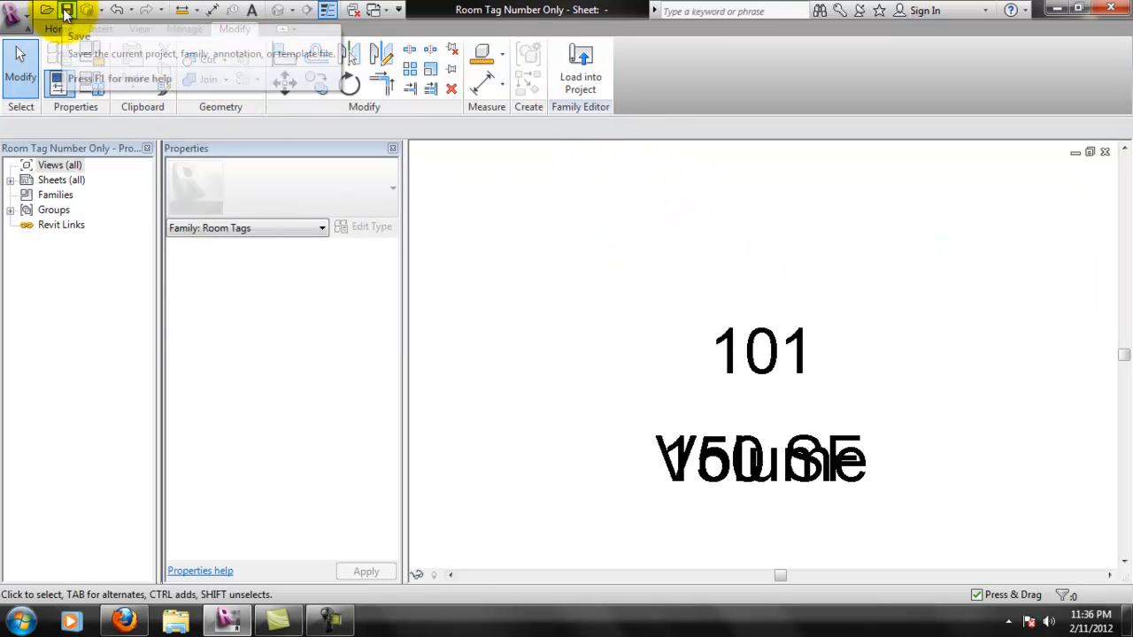
- Load the number-only tag family into the Miller_Residence project and leave the tag placement without placing one
left_click(575, 75)
left_click(512, 430)
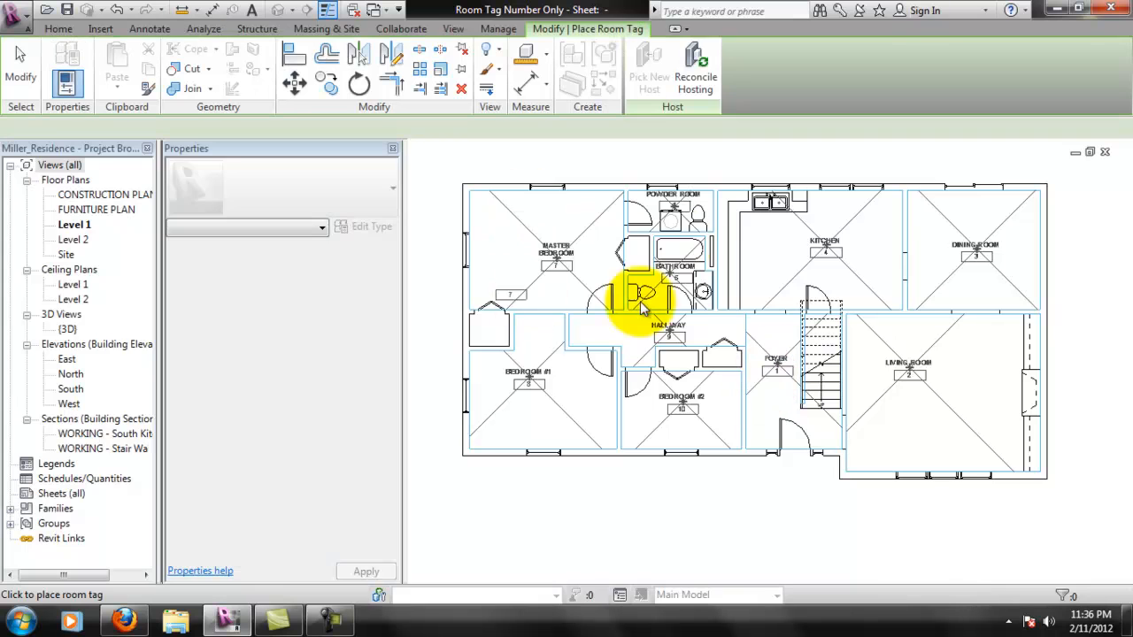
key("Escape")
key("Escape")
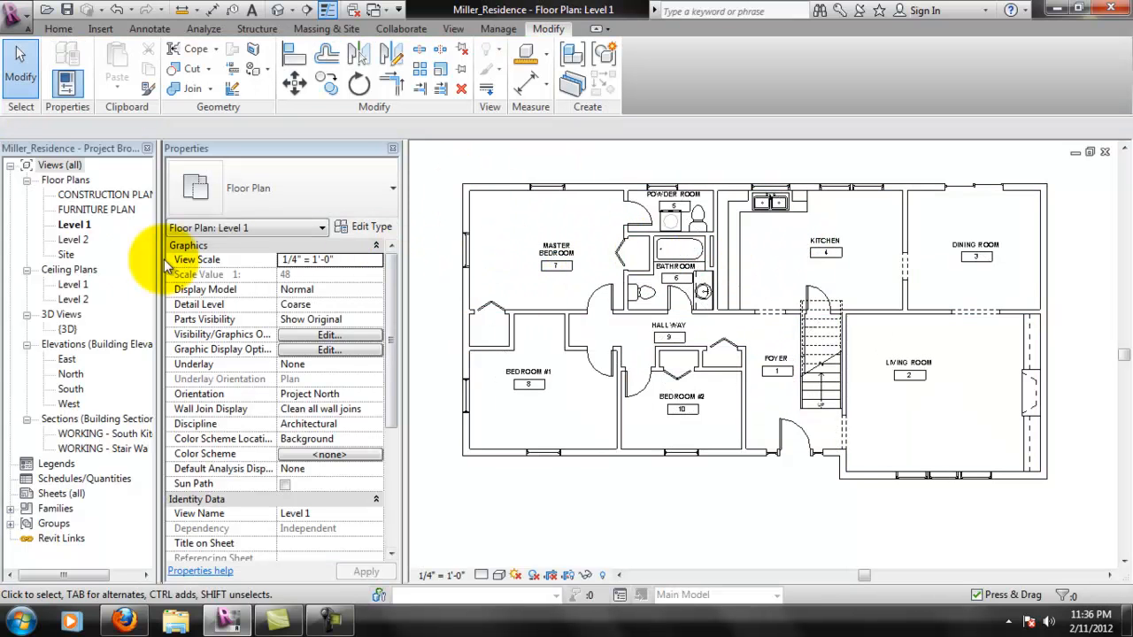
- Check the FURNITURE PLAN view, return to the CONSTRUCTION PLAN view and delete its FOYER room tag
double_click(98, 193)
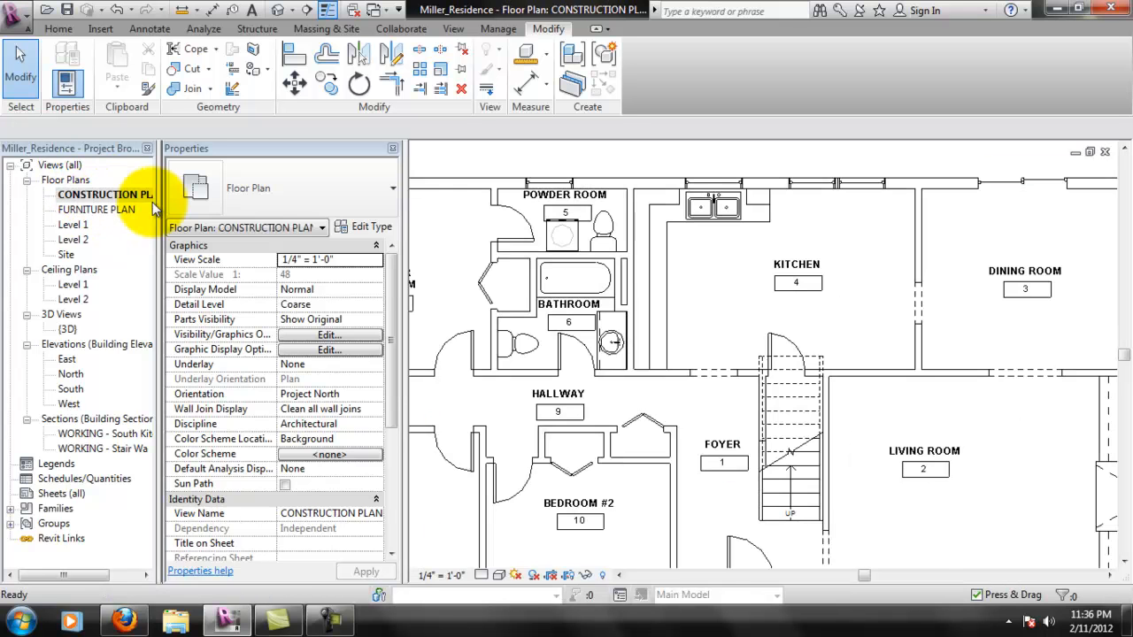
left_click(116, 209)
double_click(116, 209)
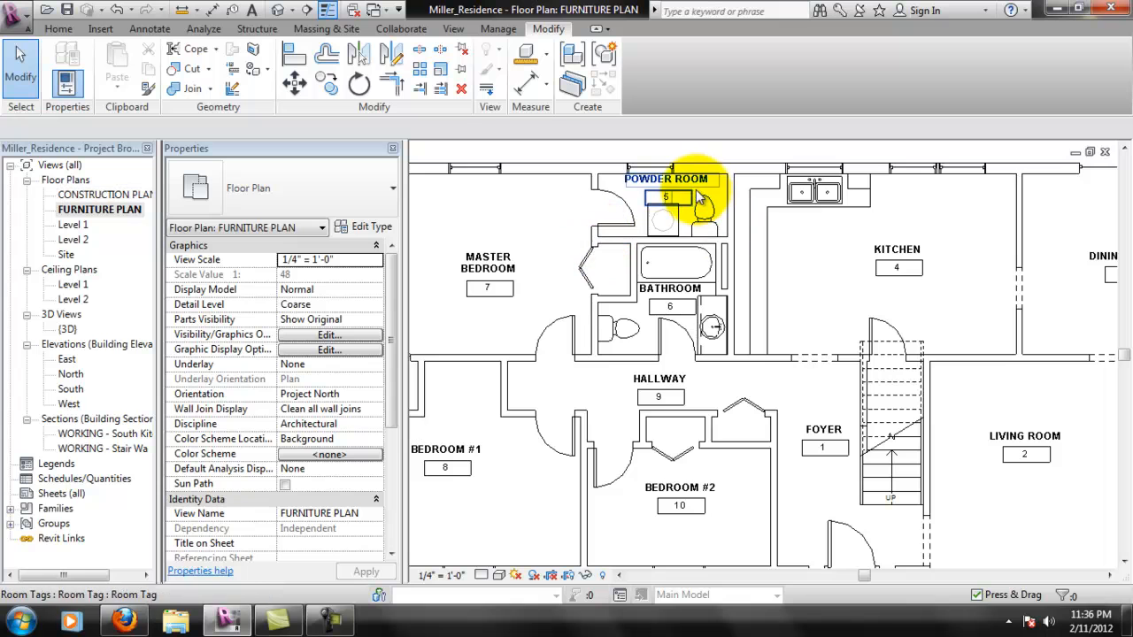
double_click(97, 194)
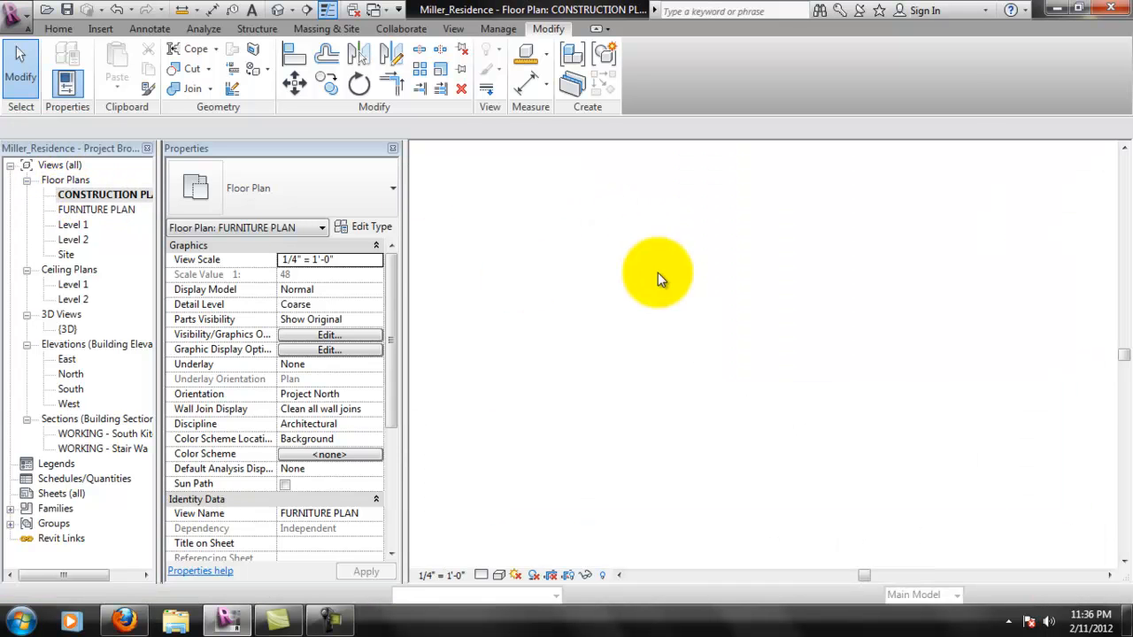
scroll(727, 256, "up", 2)
middle_click_drag(841, 325, 515, 339)
middle_click_drag(720, 357, 894, 197)
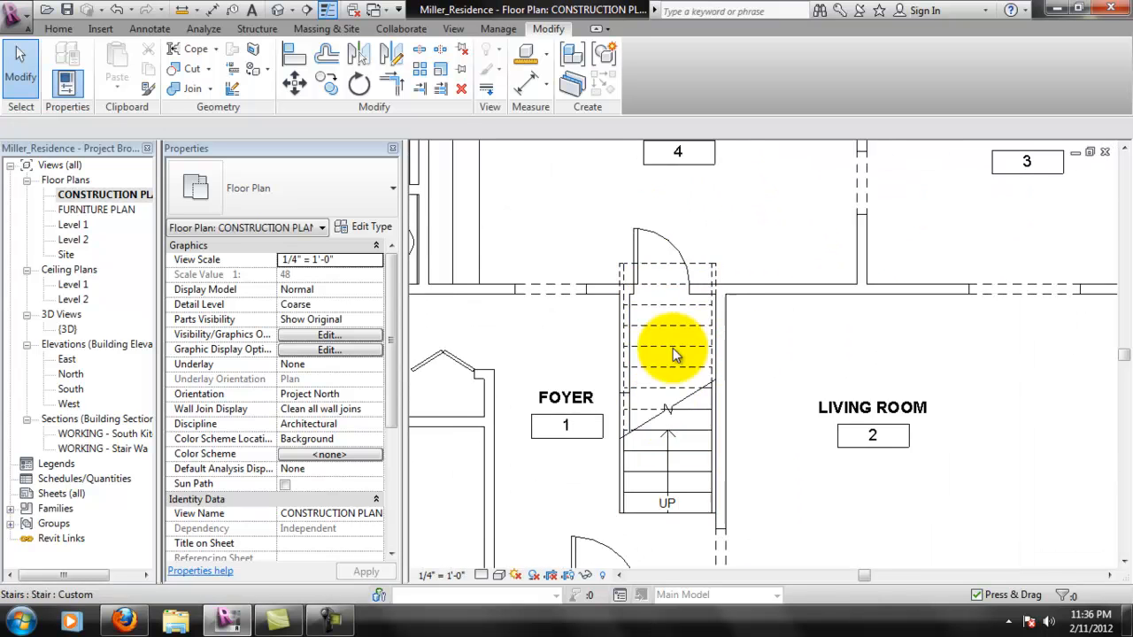
scroll(691, 347, "down", 1)
middle_click_drag(580, 389, 680, 326)
left_click(683, 342)
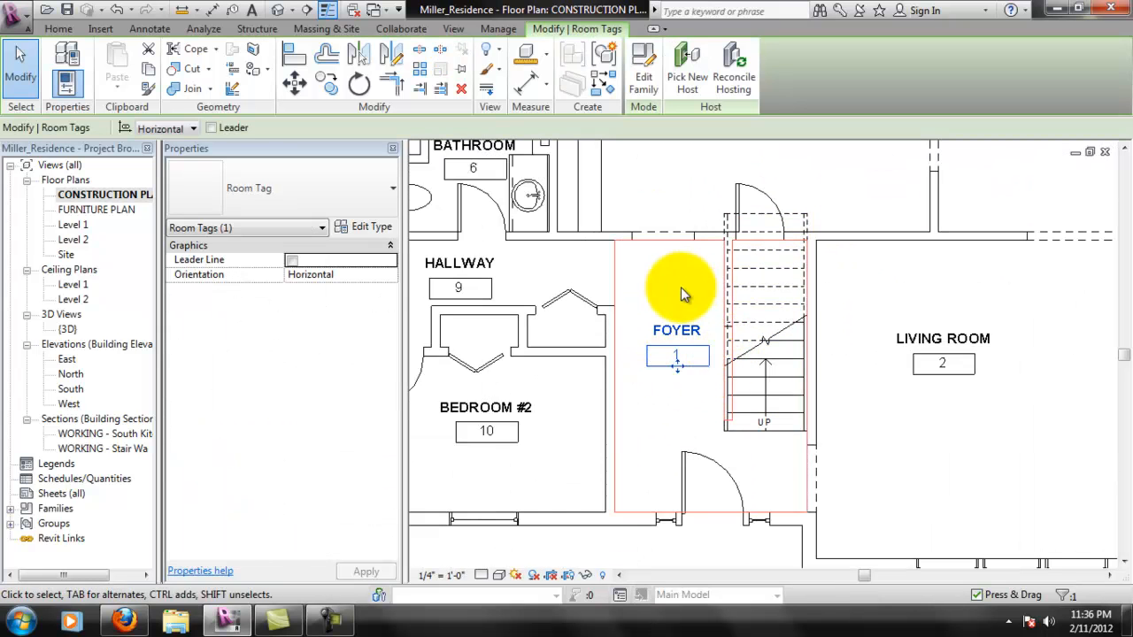
key("Delete")
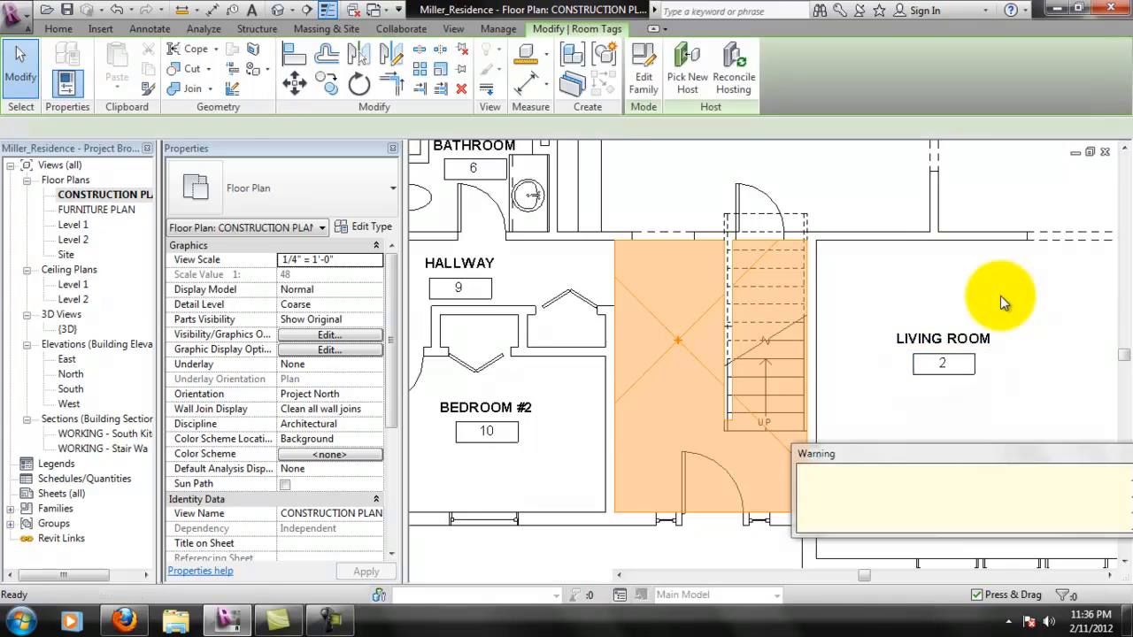
- Delete the LIVING ROOM, DINING ROOM and KITCHEN room tags from the CONSTRUCTION PLAN view
middle_click_drag(1006, 286, 805, 354)
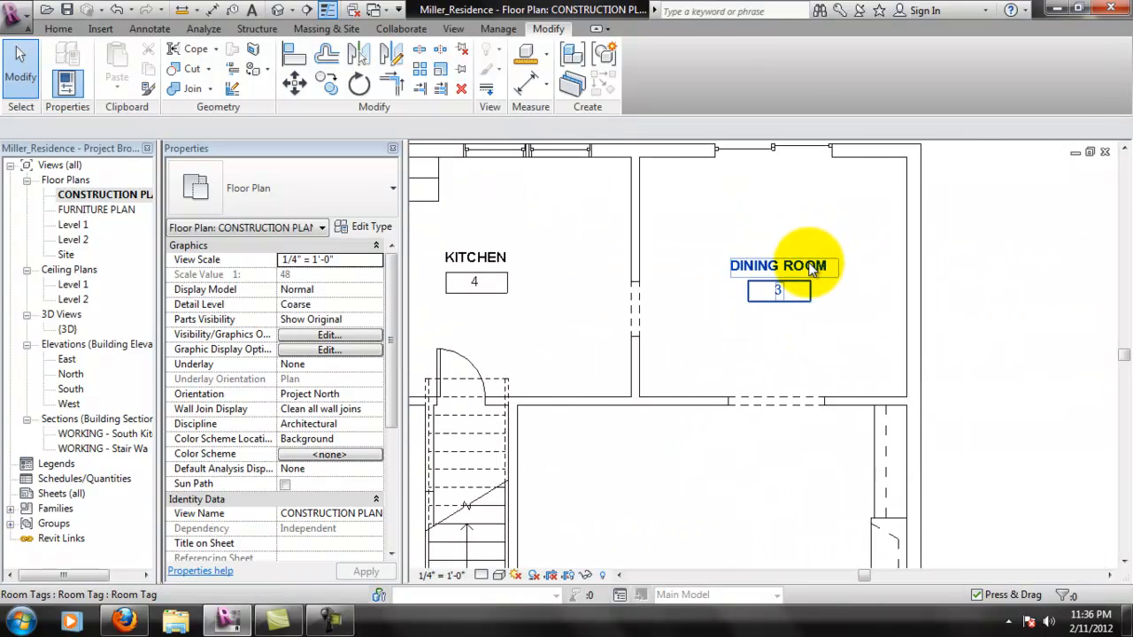
left_click(844, 286)
key("Delete")
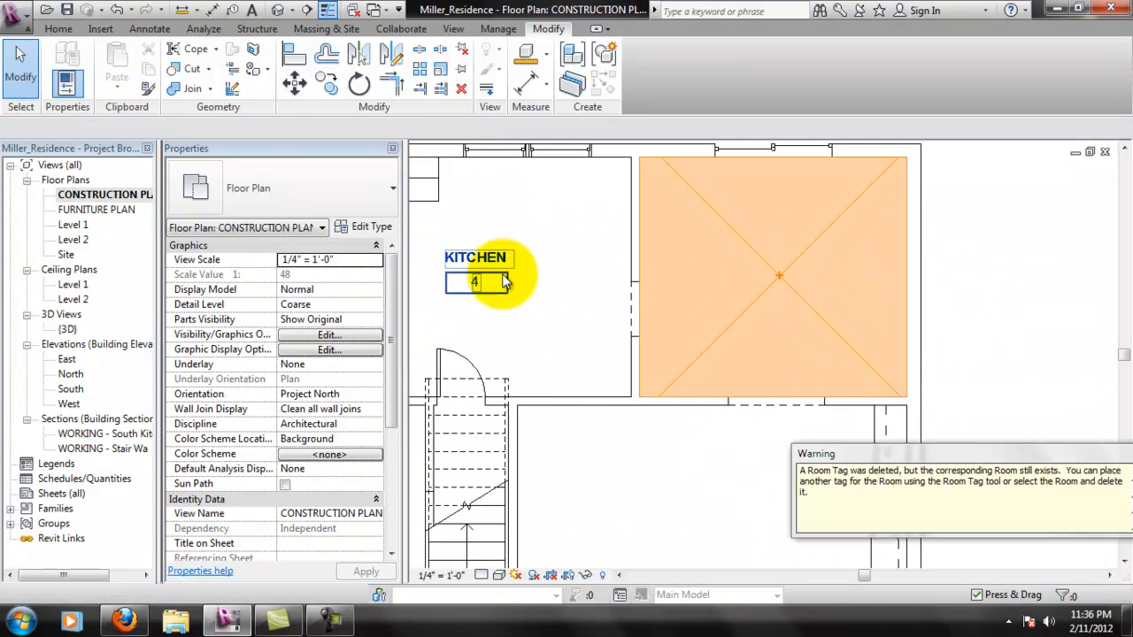
left_click(496, 268)
key("Delete")
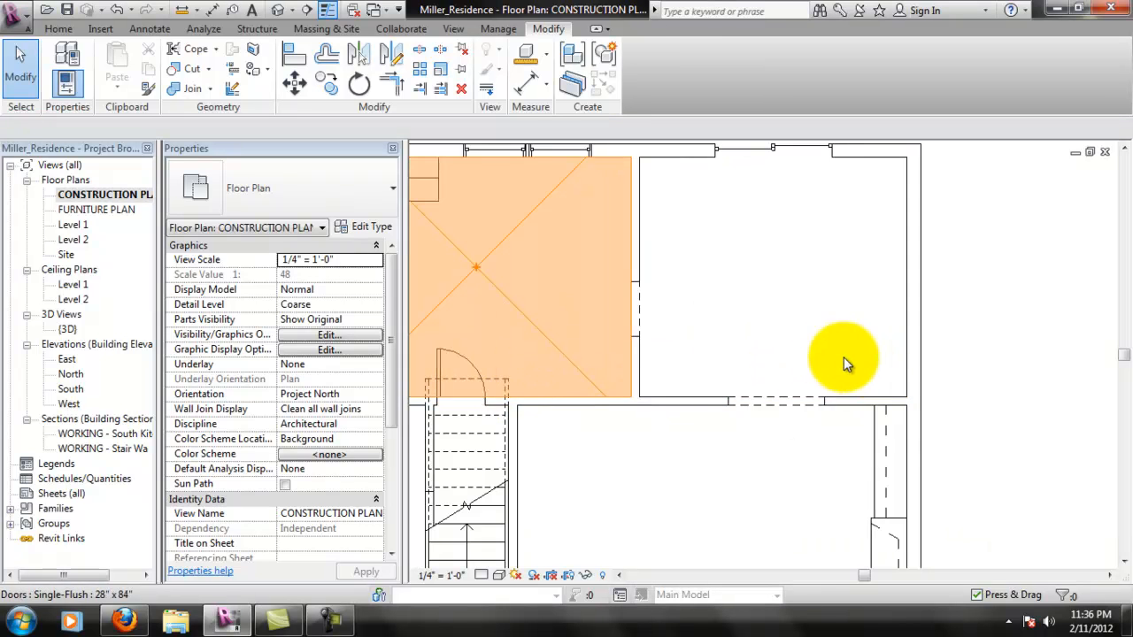
- Delete the POWDER ROOM, BATHROOM and HALLWAY room tags from the CONSTRUCTION PLAN view
middle_click_drag(859, 366, 657, 323)
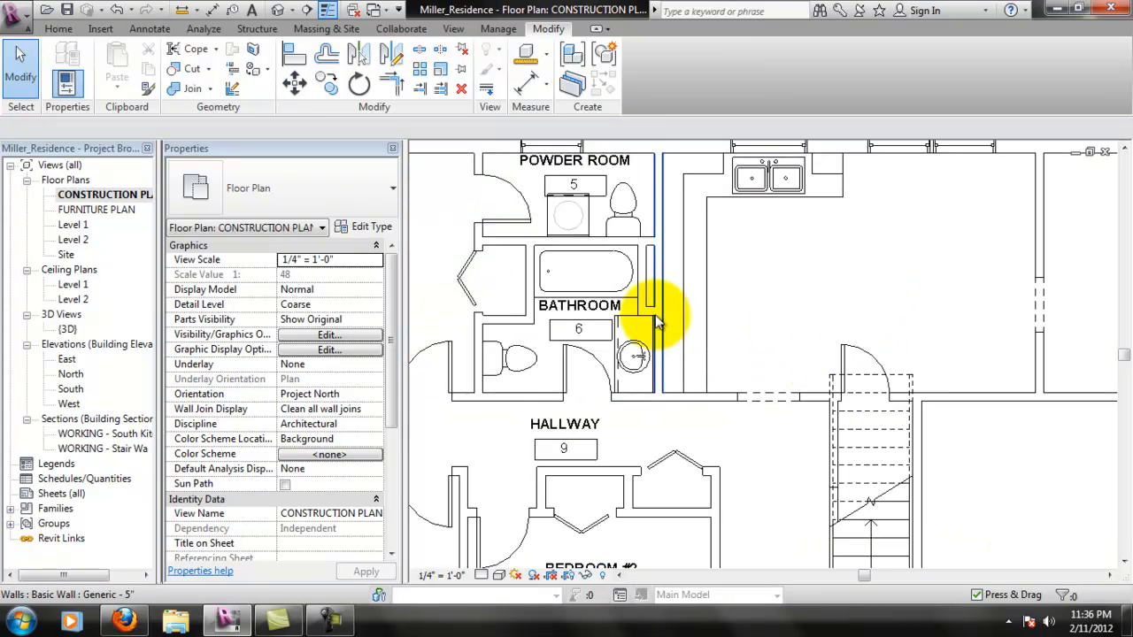
left_click(600, 170)
key("Delete")
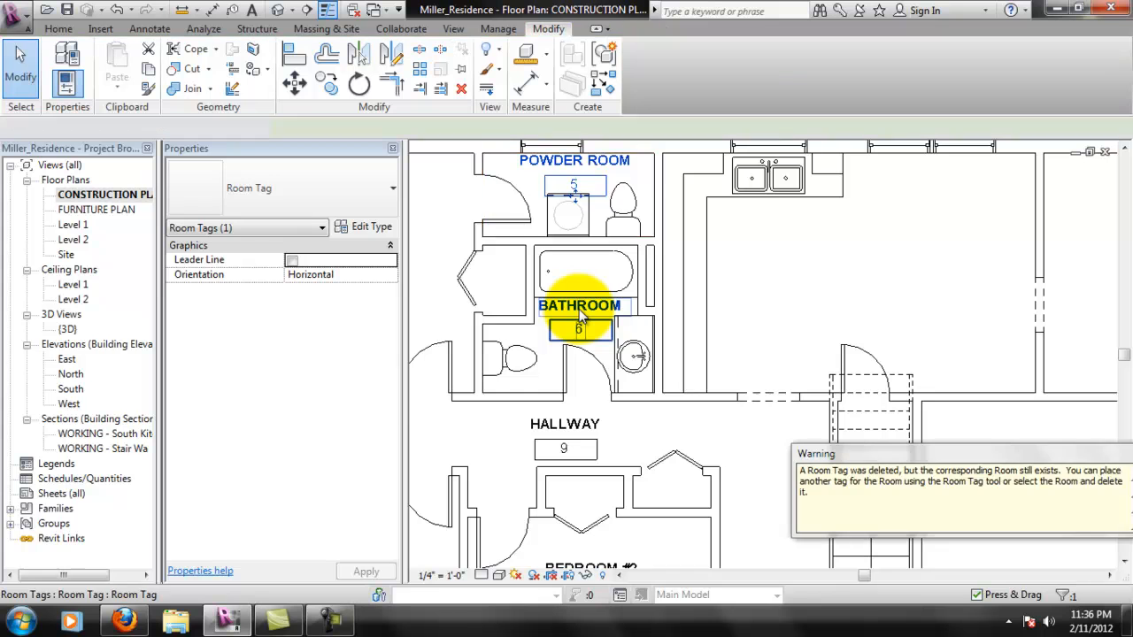
left_click(579, 309)
key("Delete")
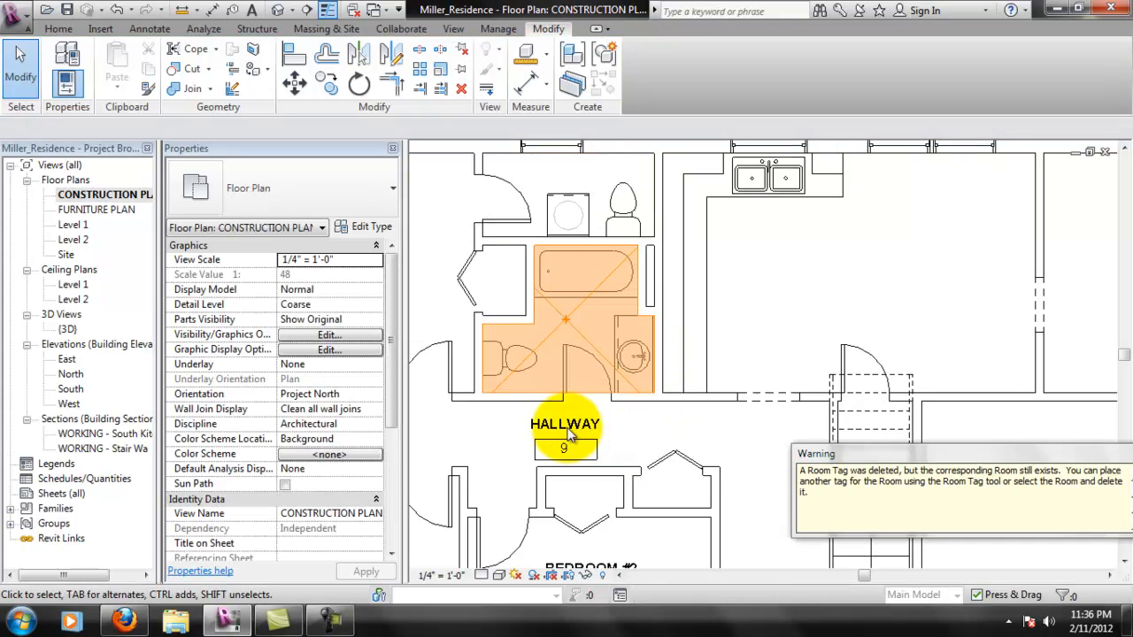
middle_click_drag(555, 446, 574, 423)
left_click(573, 423)
key("Delete")
- Delete the BEDROOM #2, BEDROOM #1 and MASTER BEDROOM room tags from the CONSTRUCTION PLAN view
middle_click_drag(645, 461, 657, 385)
left_click(660, 400)
key("Delete")
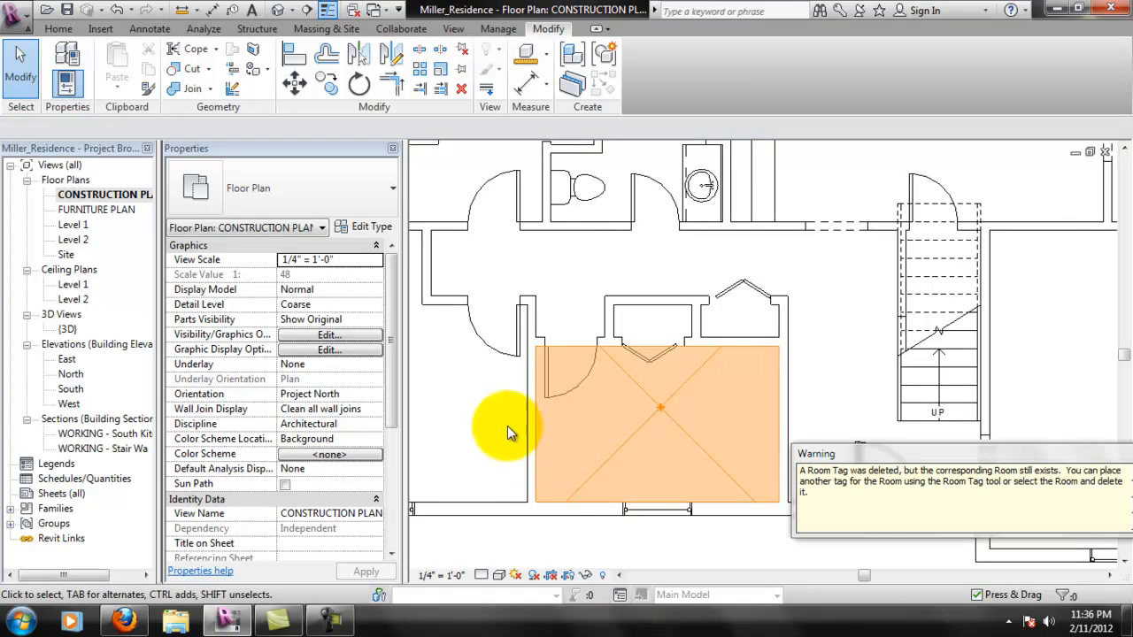
middle_click_drag(422, 412, 581, 399)
left_click(532, 333)
key("Delete")
middle_click_drag(555, 288, 708, 478)
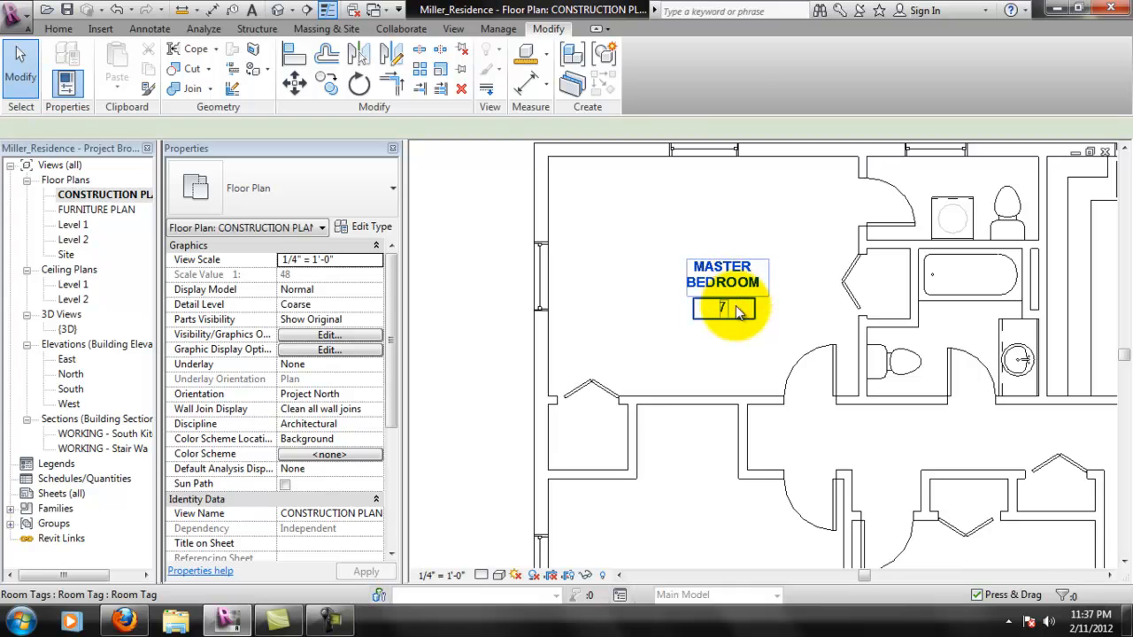
key("Delete")
- Place Room Tag Number Only tags in the foyer, living room, dining room and kitchen of the CONSTRUCTION PLAN
scroll(676, 409, "down", 3)
middle_click_drag(899, 377, 753, 313)
scroll(694, 310, "down", 1)
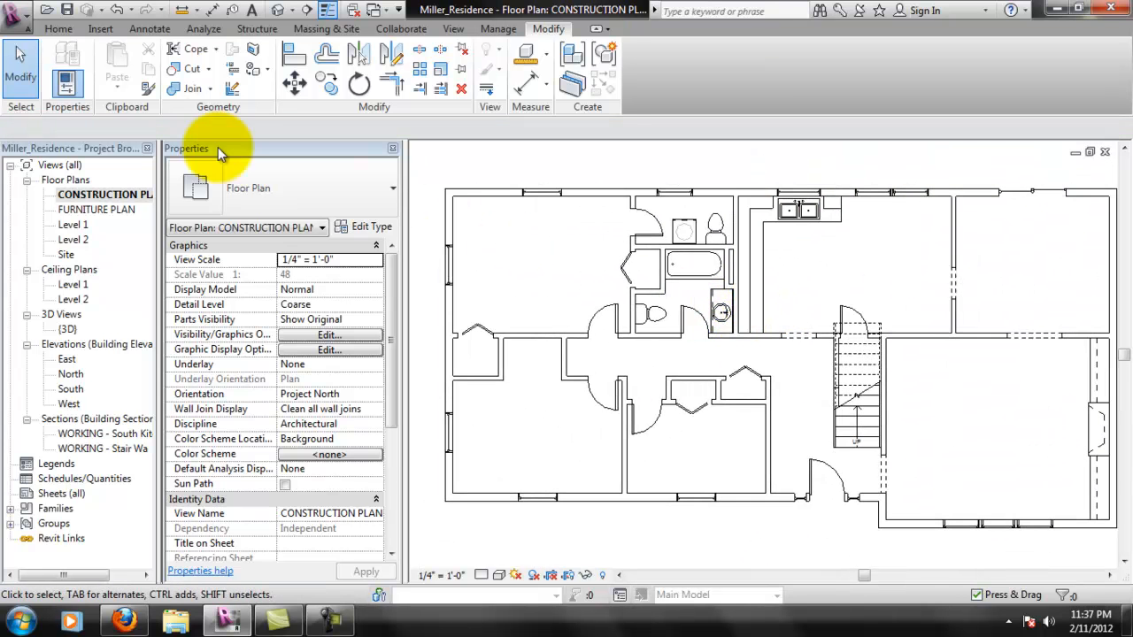
left_click(156, 31)
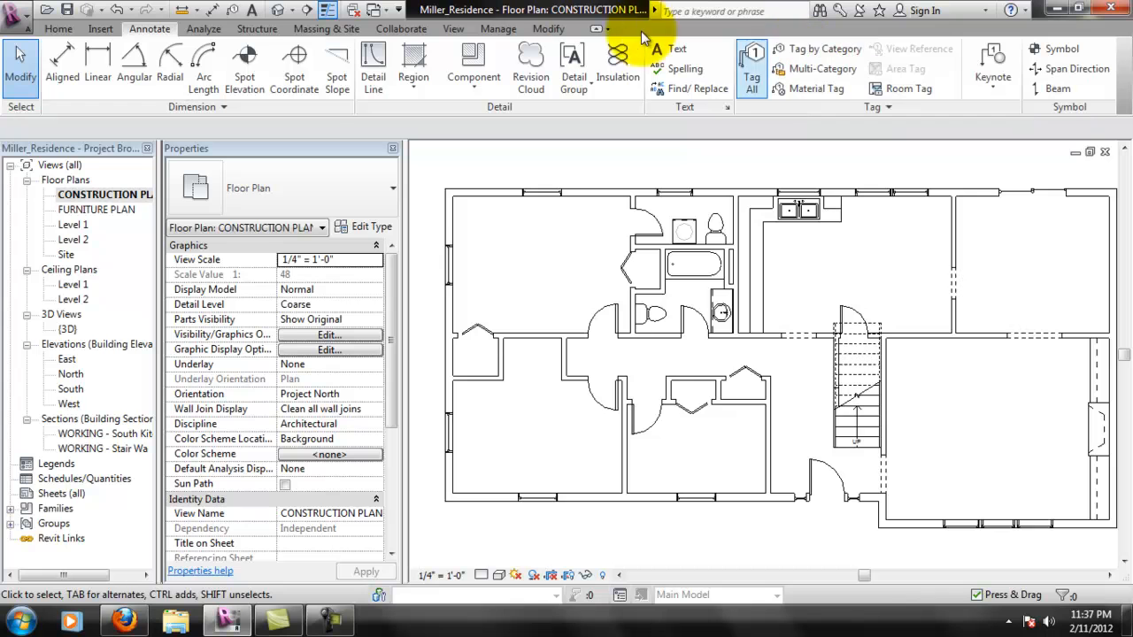
left_click(58, 28)
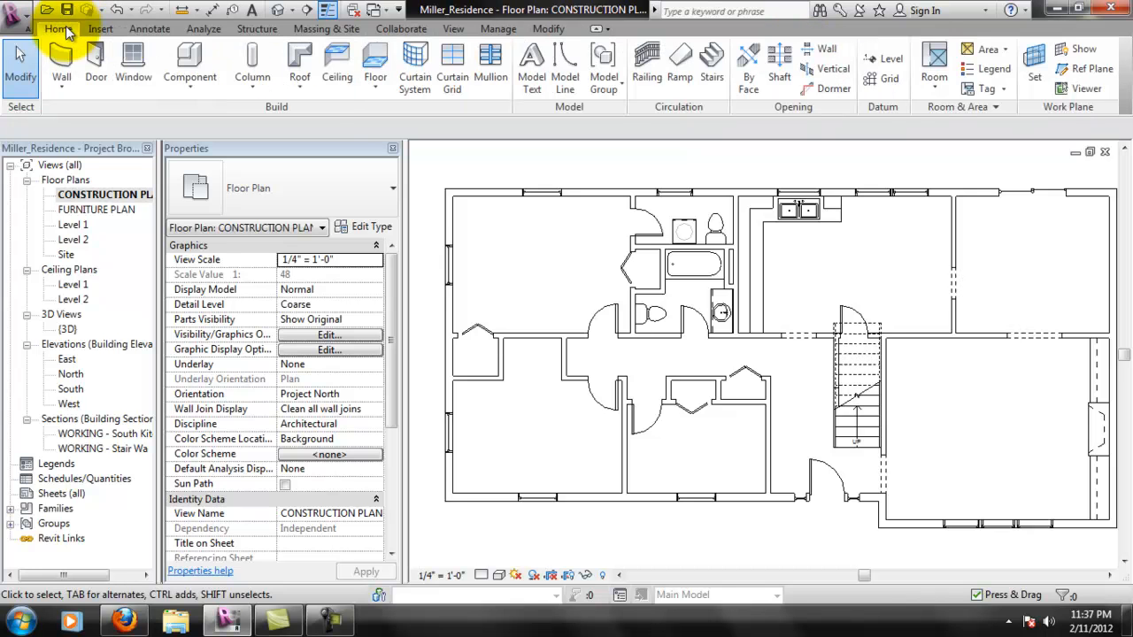
left_click(989, 92)
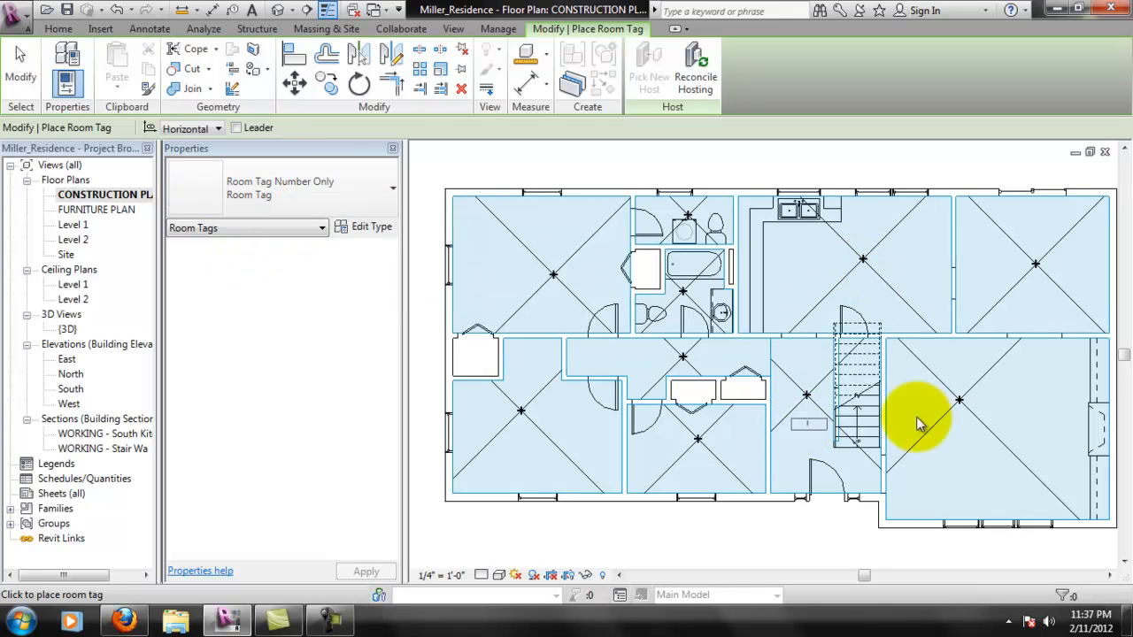
left_click(790, 311)
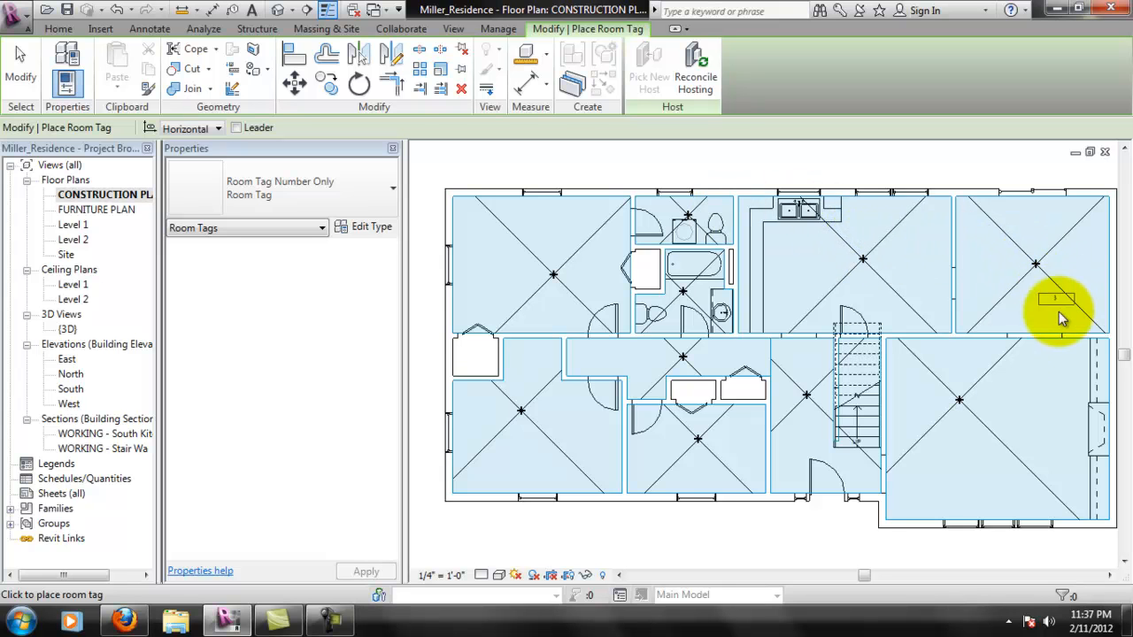
left_click(805, 413)
left_click(962, 424)
left_click(1012, 289)
left_click(877, 276)
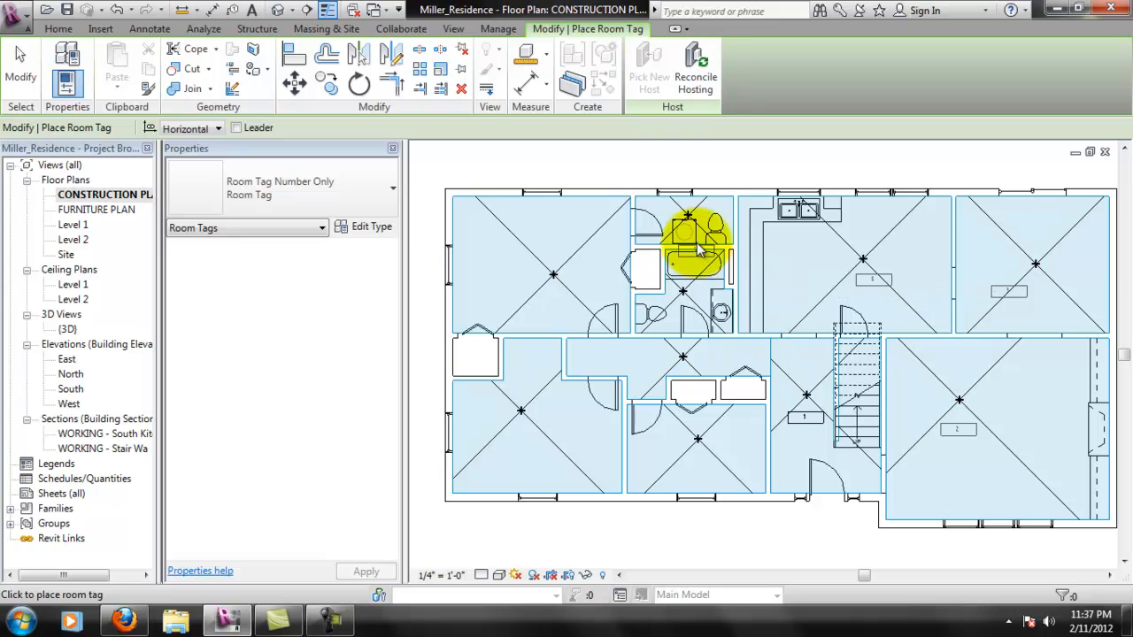
- Place Room Tag Number Only tags in the powder room, bathroom, hallway and all three bedrooms
left_click(695, 208)
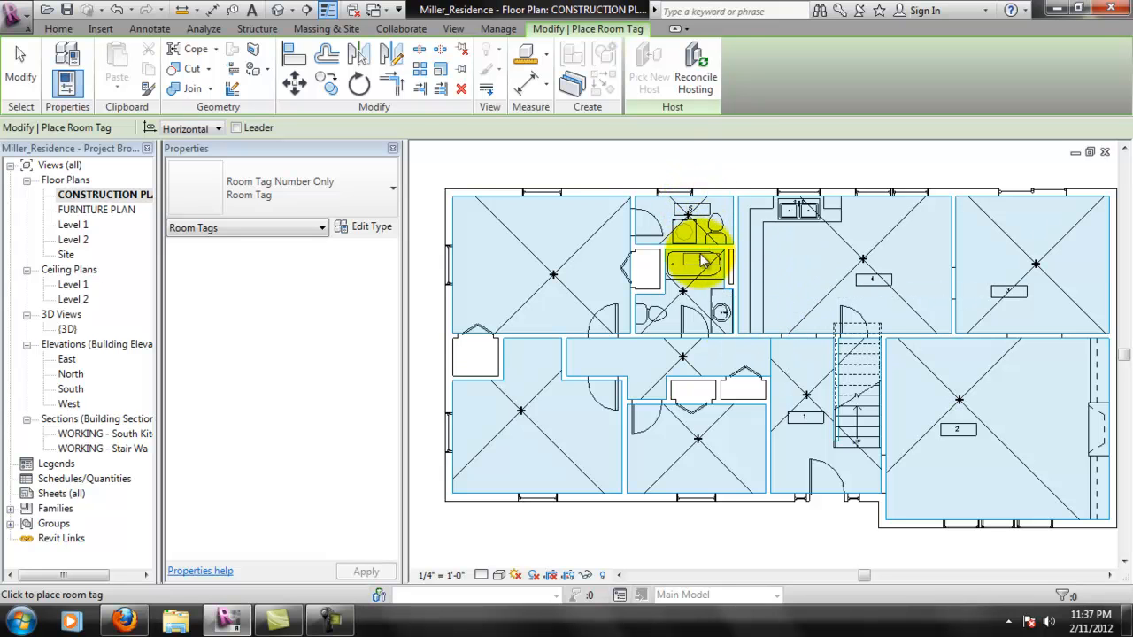
left_click(706, 436)
left_click(696, 361)
left_click(576, 273)
left_click(549, 435)
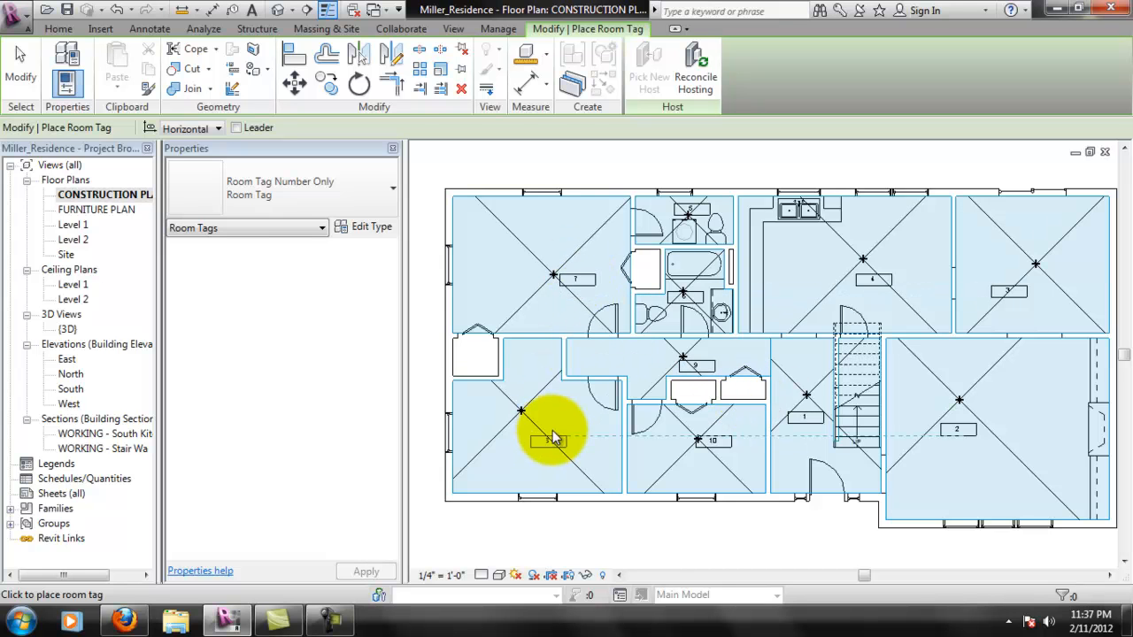
scroll(645, 293, "up", 1)
scroll(644, 292, "up", 1)
scroll(620, 324, "down", 2)
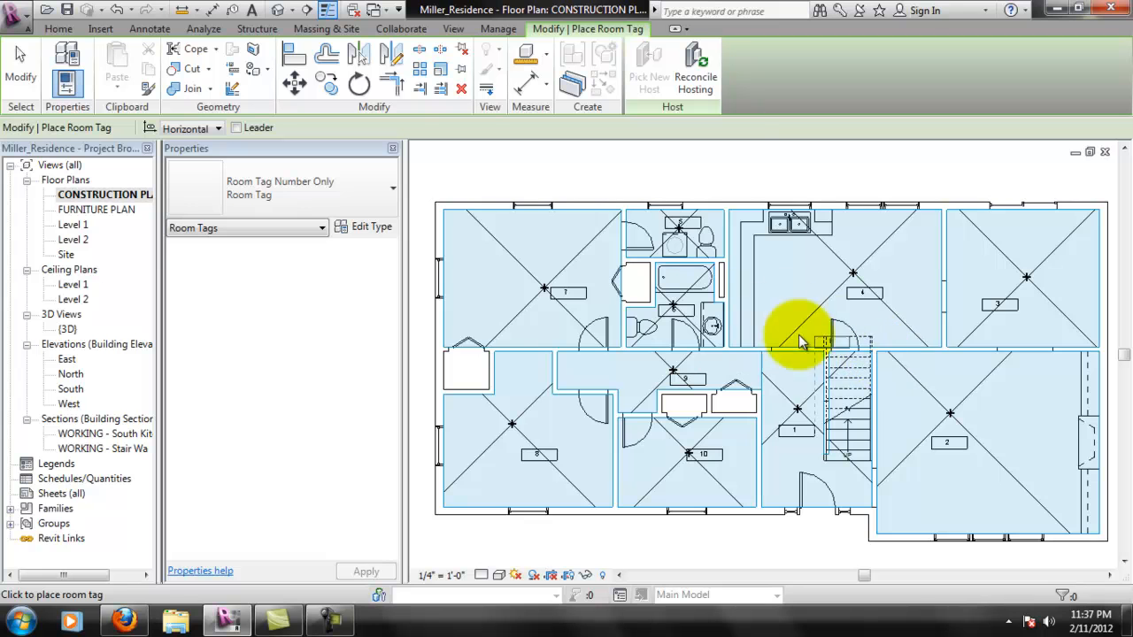
- Finish placing room tags and reposition tags 2, 3 and 4 nearer the middle of their rooms
key("Escape")
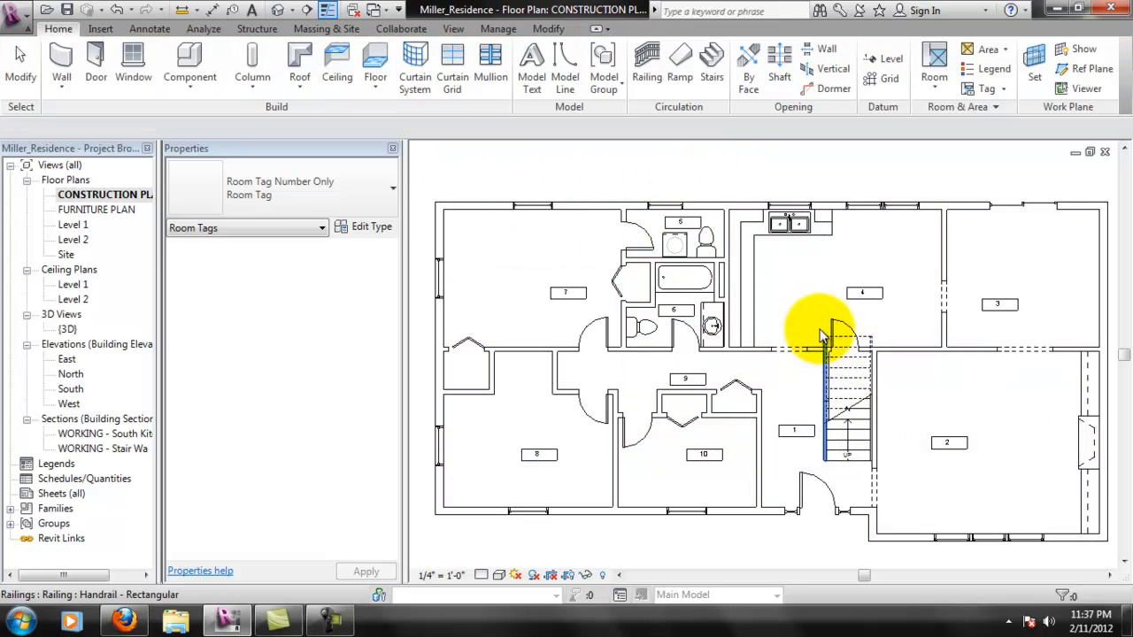
scroll(790, 522, "up", 1)
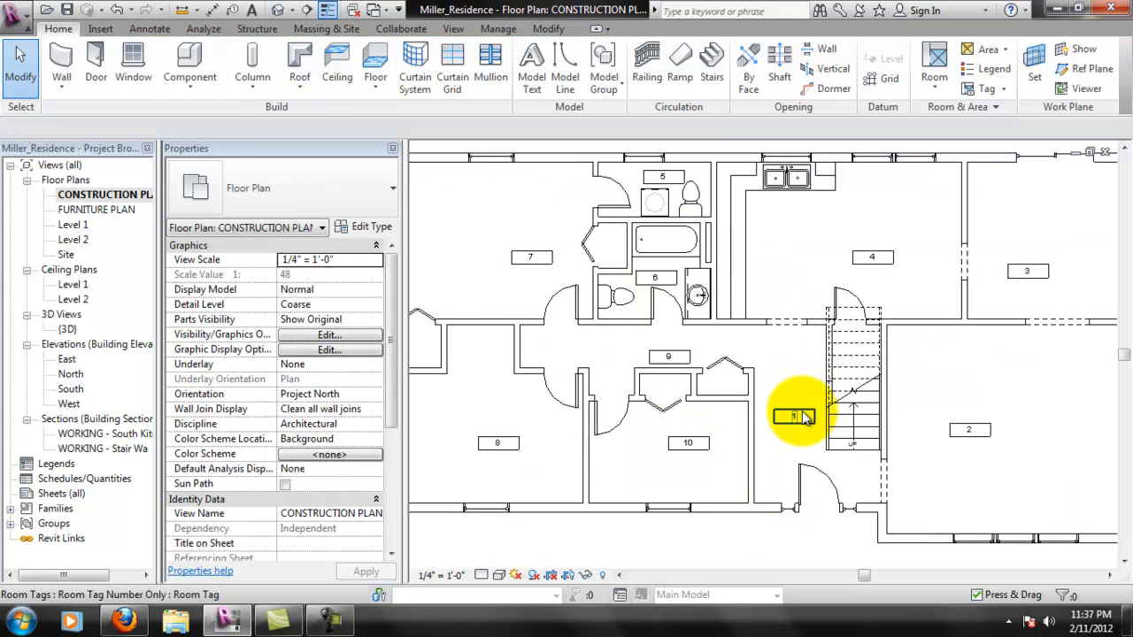
mouse_move(1032, 430)
left_mouse_down()
mouse_move(1064, 429)
mouse_move(1038, 423)
left_mouse_up()
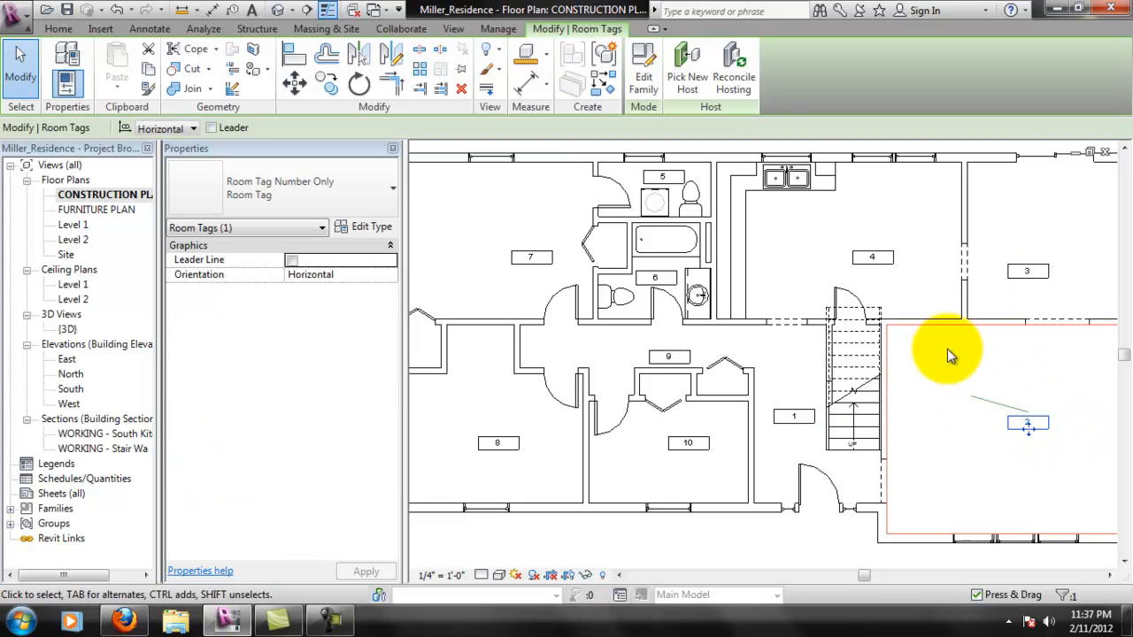
left_click(1000, 562)
left_click_drag(1036, 270, 1067, 232)
left_click(894, 258)
left_click_drag(890, 257, 874, 244)
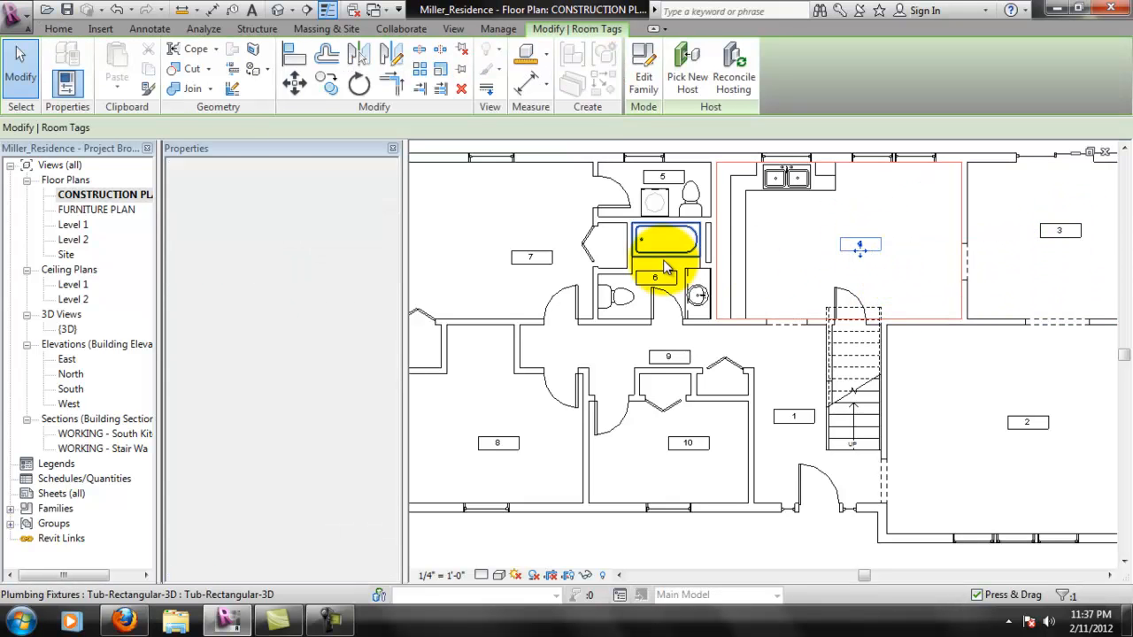
- Move room tag 9 up to the middle of the hallway, clear of the closet walls
middle_click_drag(625, 265, 666, 306)
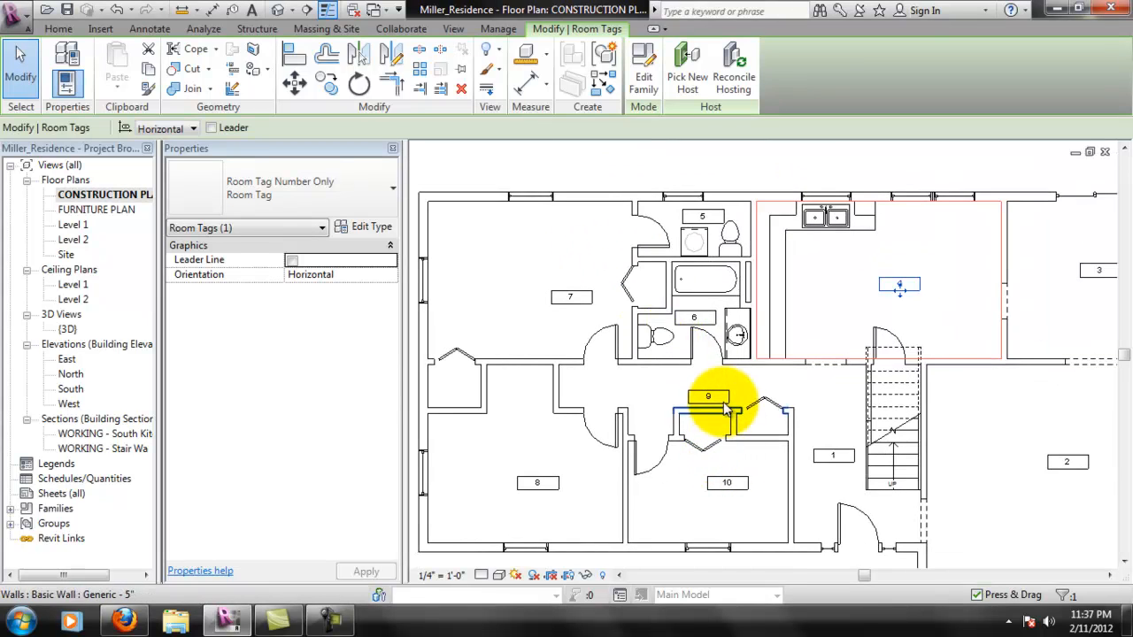
key("Escape")
scroll(715, 390, "up", 1)
left_click(690, 392)
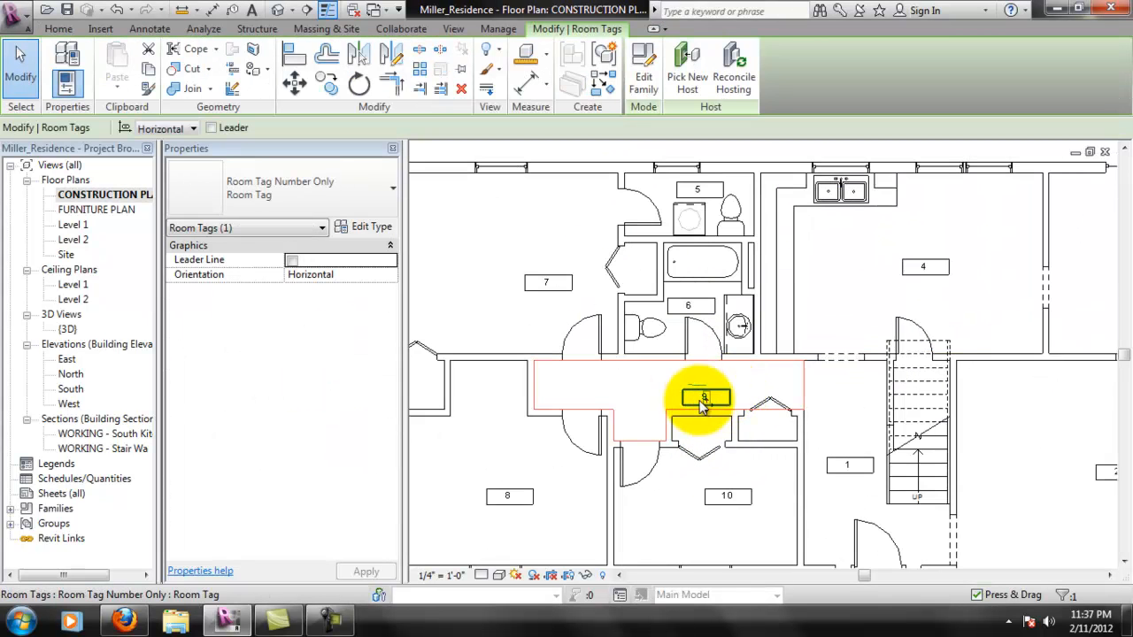
left_click_drag(715, 389, 708, 374)
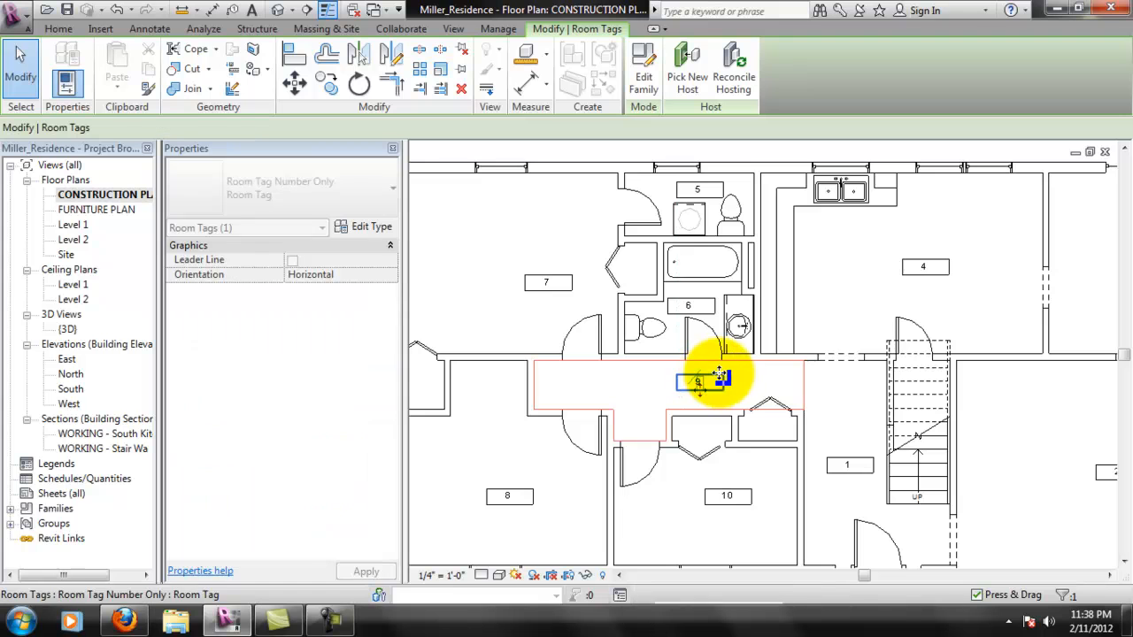
- Reposition room tags 10, 8 and 7 nearer the centers of the three bedrooms
left_click_drag(742, 500, 724, 509)
left_click(516, 496)
left_click_drag(506, 486, 478, 470)
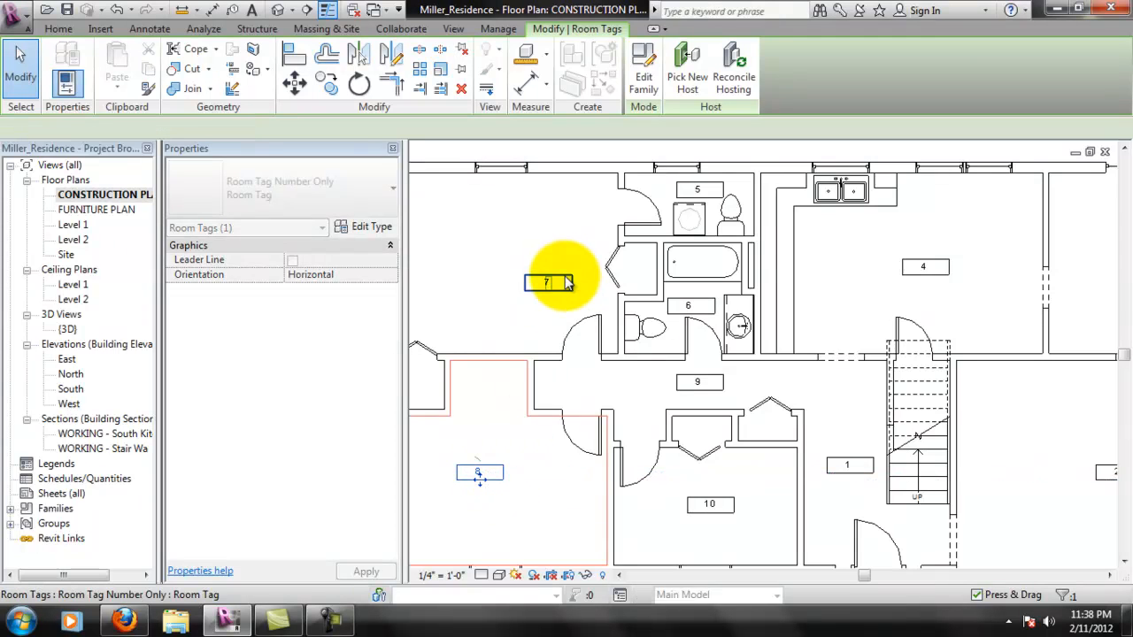
left_click(548, 283)
middle_click_drag(602, 320, 671, 319)
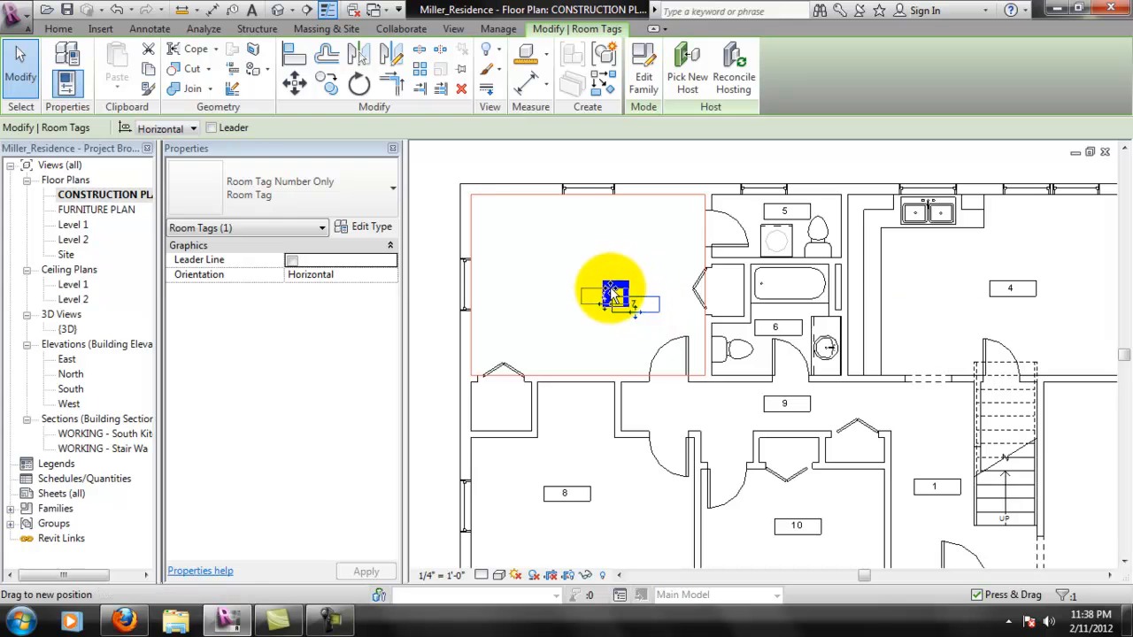
left_click_drag(620, 297, 597, 287)
left_click(651, 255)
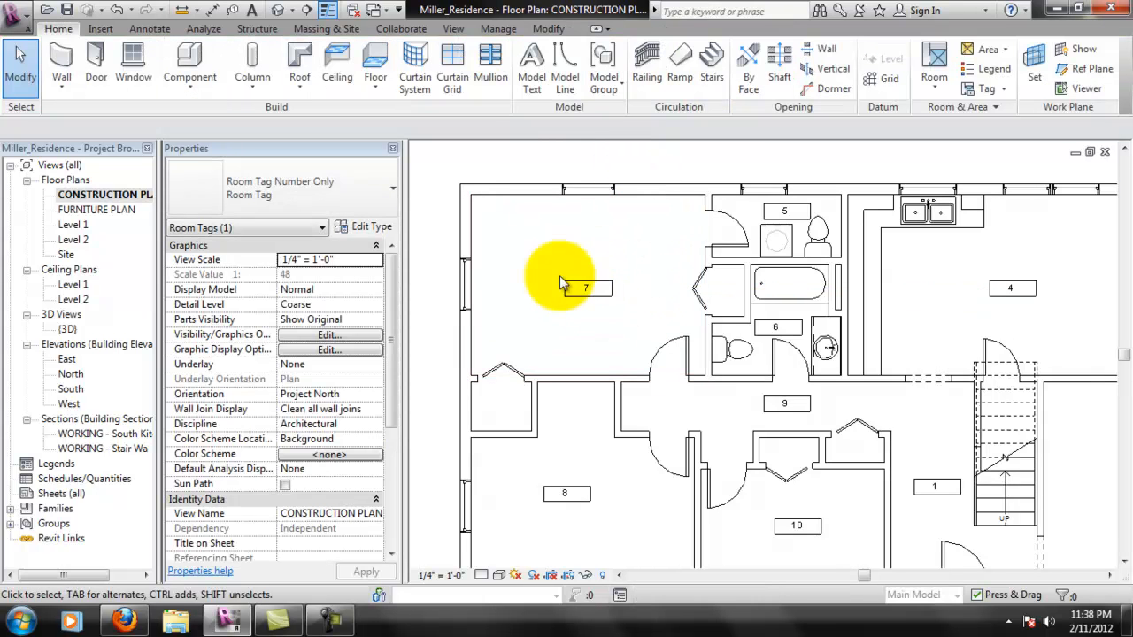
key("Escape")
- Save the project with the whole construction plan in view
scroll(779, 334, "down", 2)
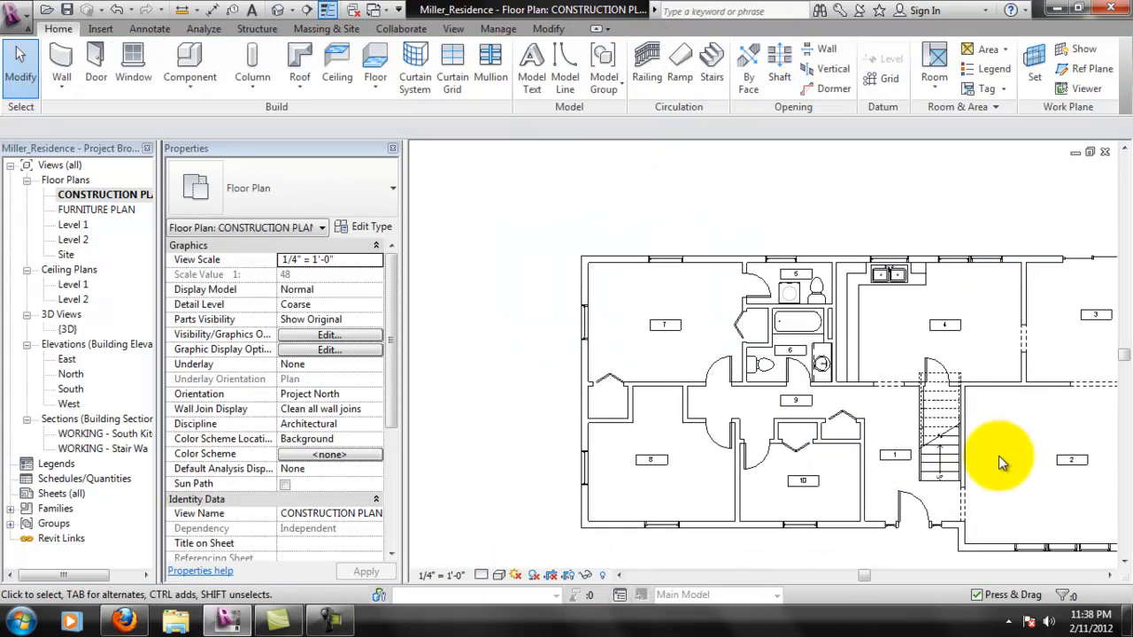
middle_click_drag(999, 460, 784, 468)
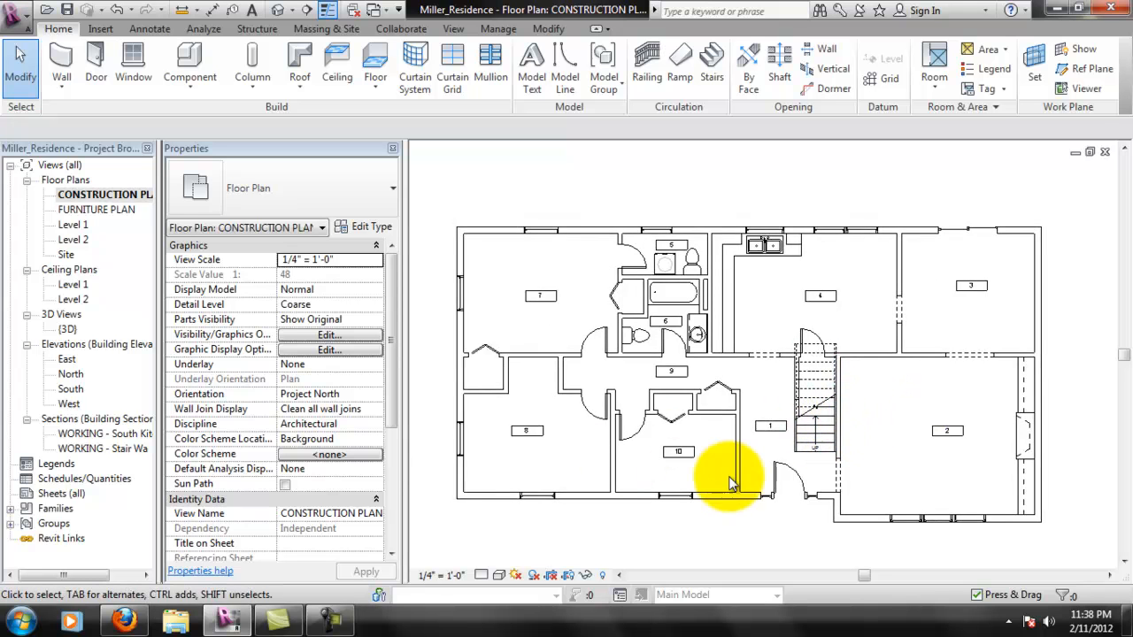
middle_click_drag(778, 372, 782, 362)
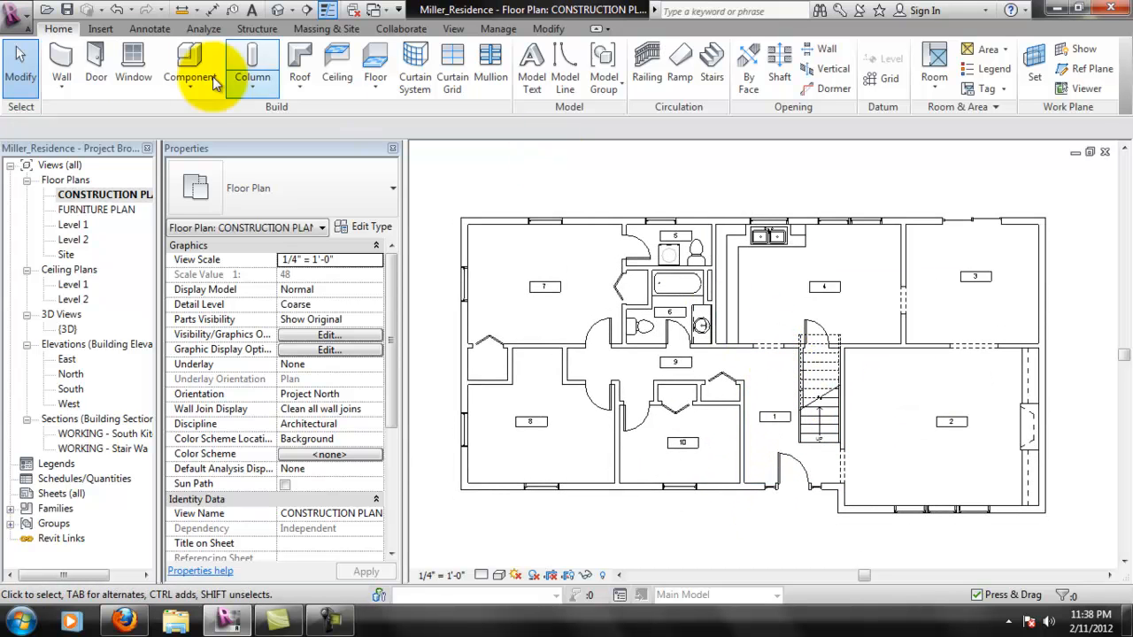
left_click(67, 11)
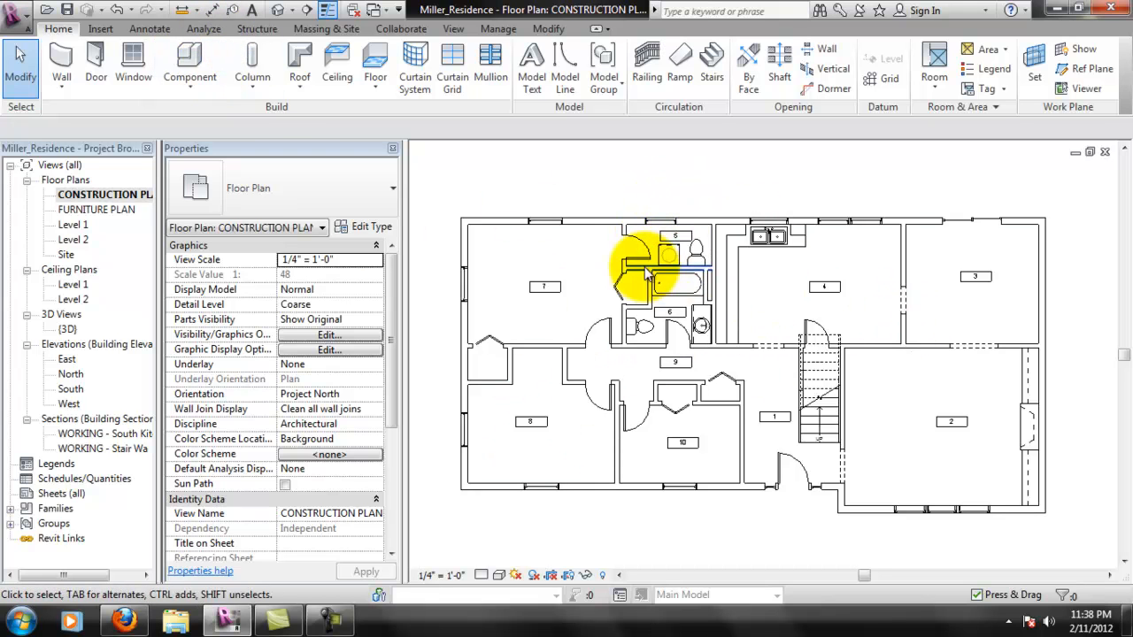
- Place aligned dimensions from the left exterior wall's centerline to the centers of the first and second windows in the upper wall
left_click(151, 29)
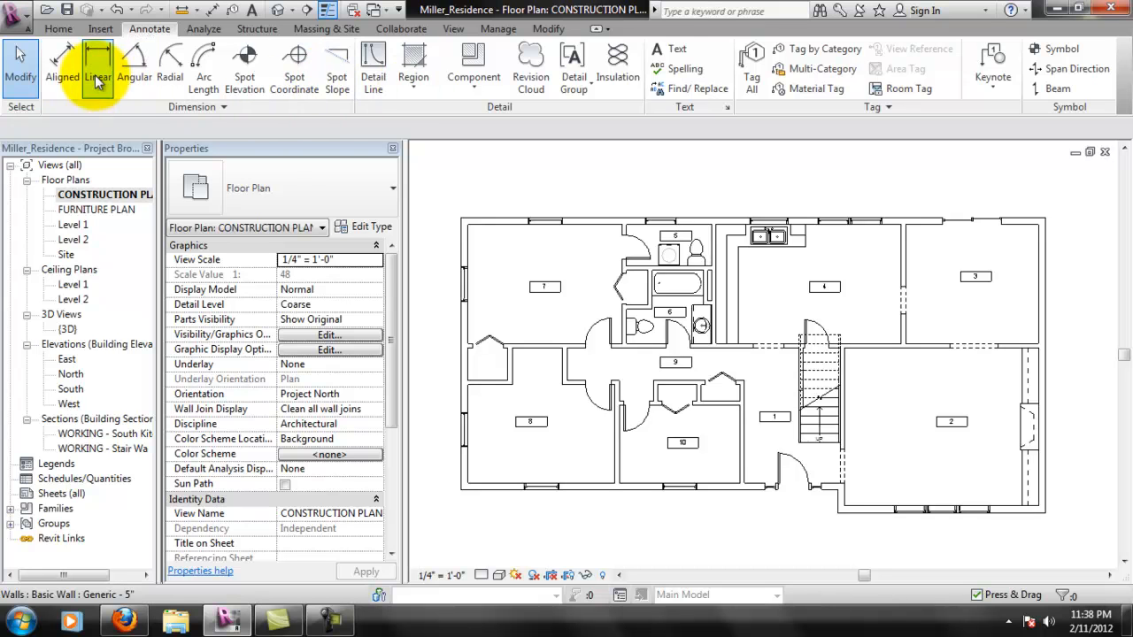
left_click(60, 66)
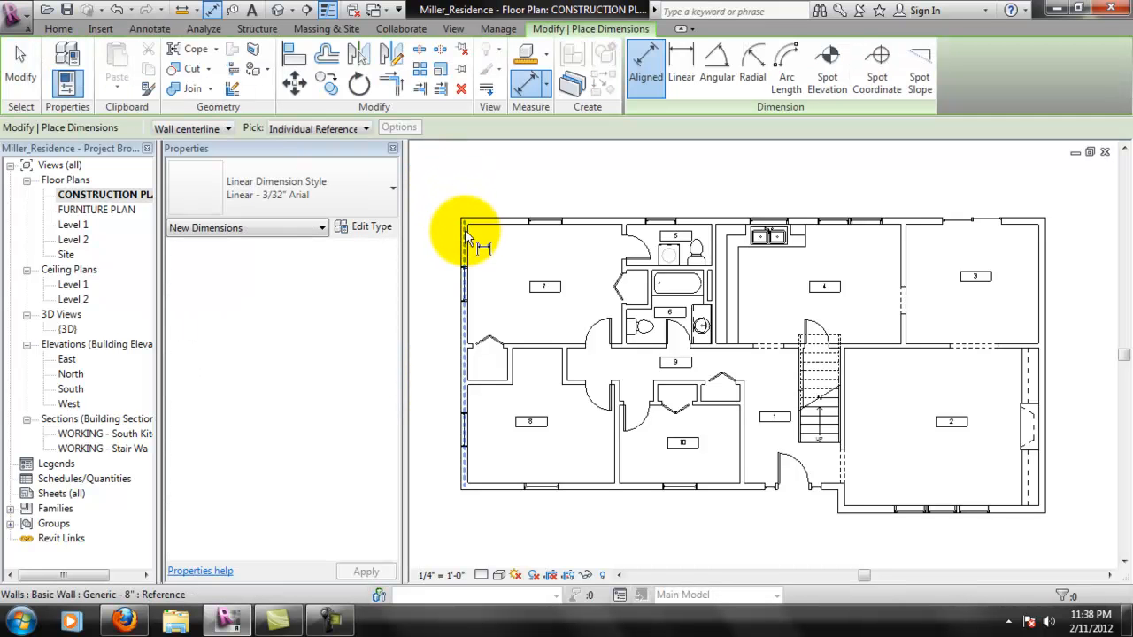
left_click(467, 234)
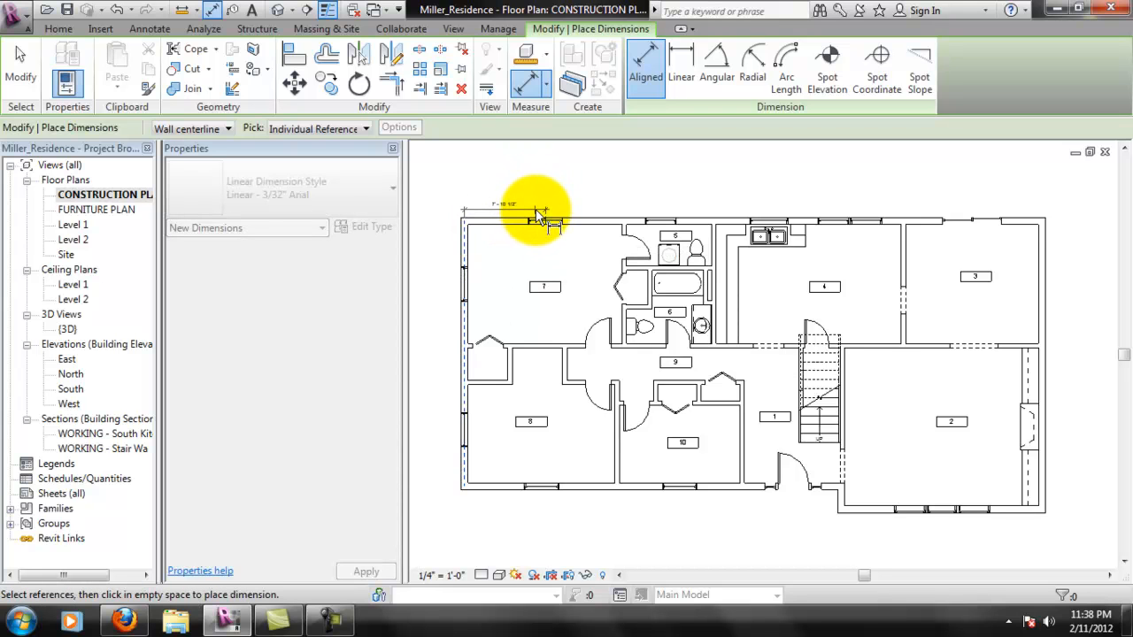
left_click(507, 215)
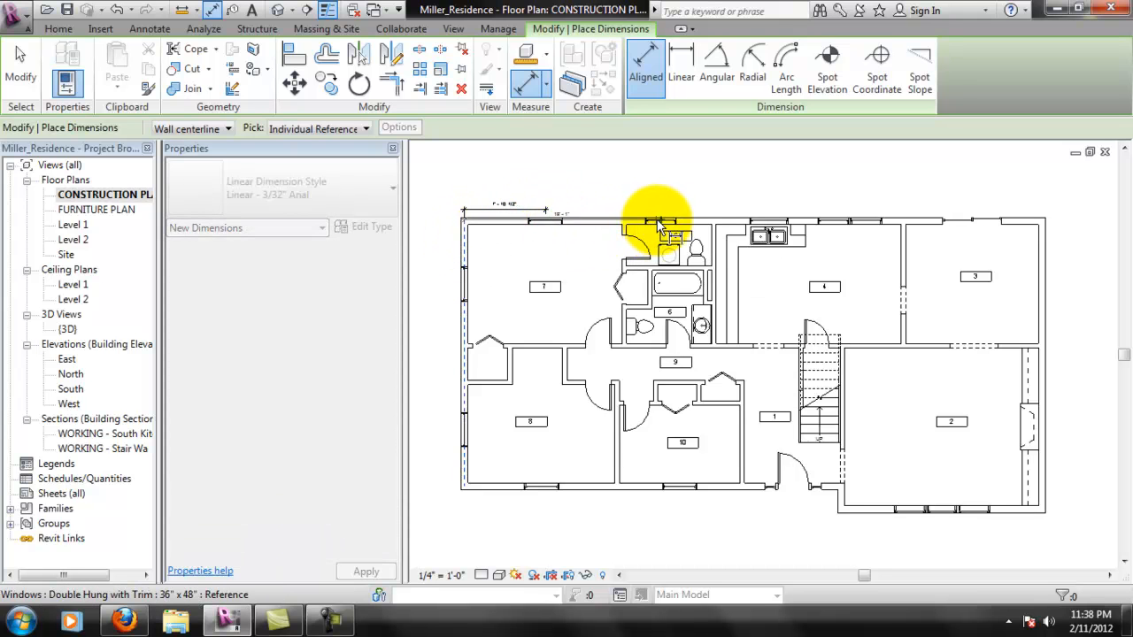
left_click(658, 228)
left_click(644, 196)
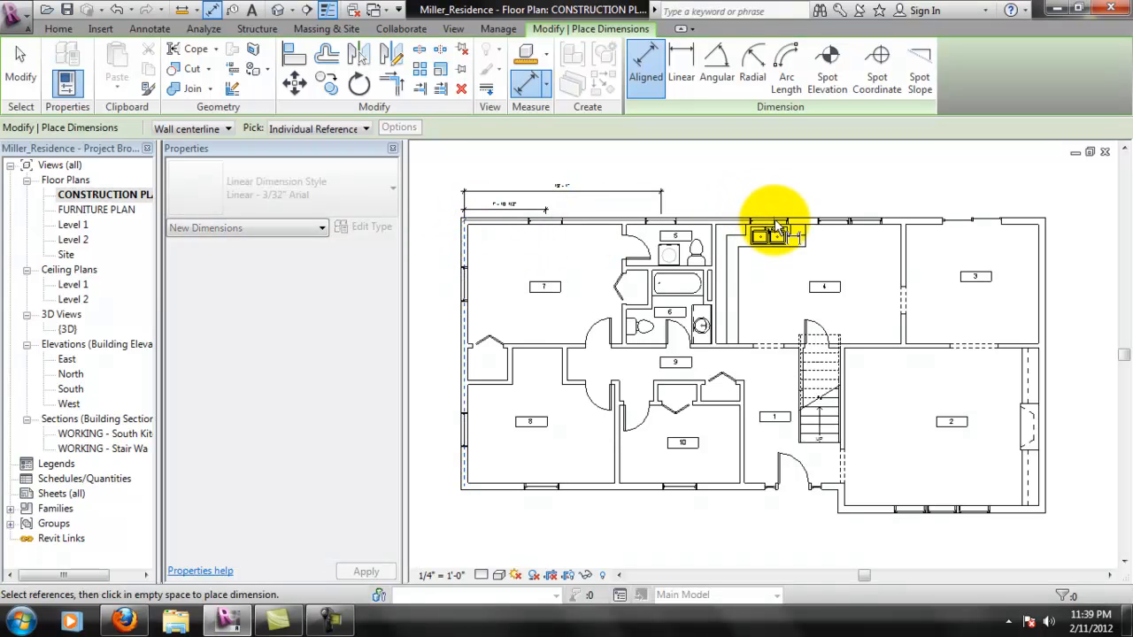
- Add stacked aligned dimensions from the left exterior wall's centerline to the window above the sink and both paired kitchen windows
left_click(755, 180)
left_click(522, 234)
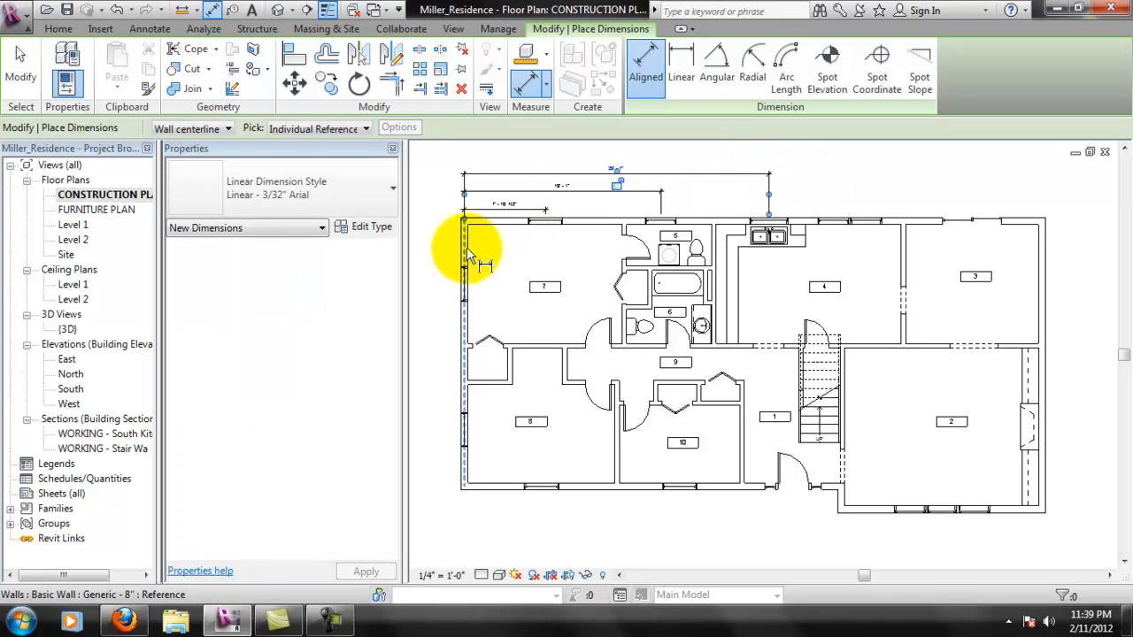
left_click(836, 221)
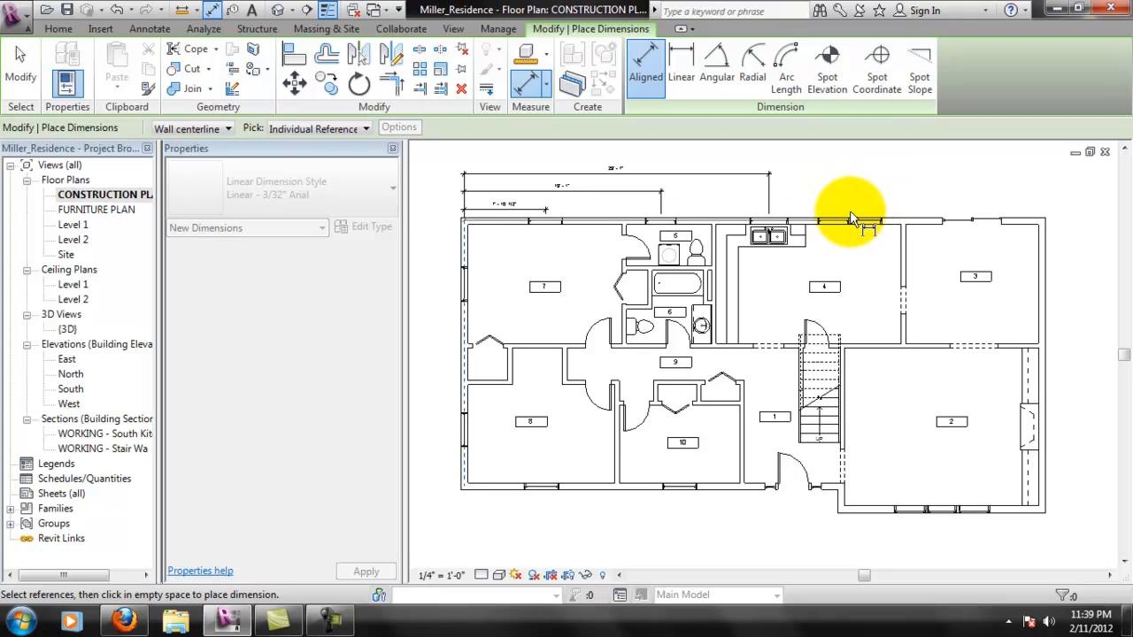
left_click(812, 162)
left_click(512, 228)
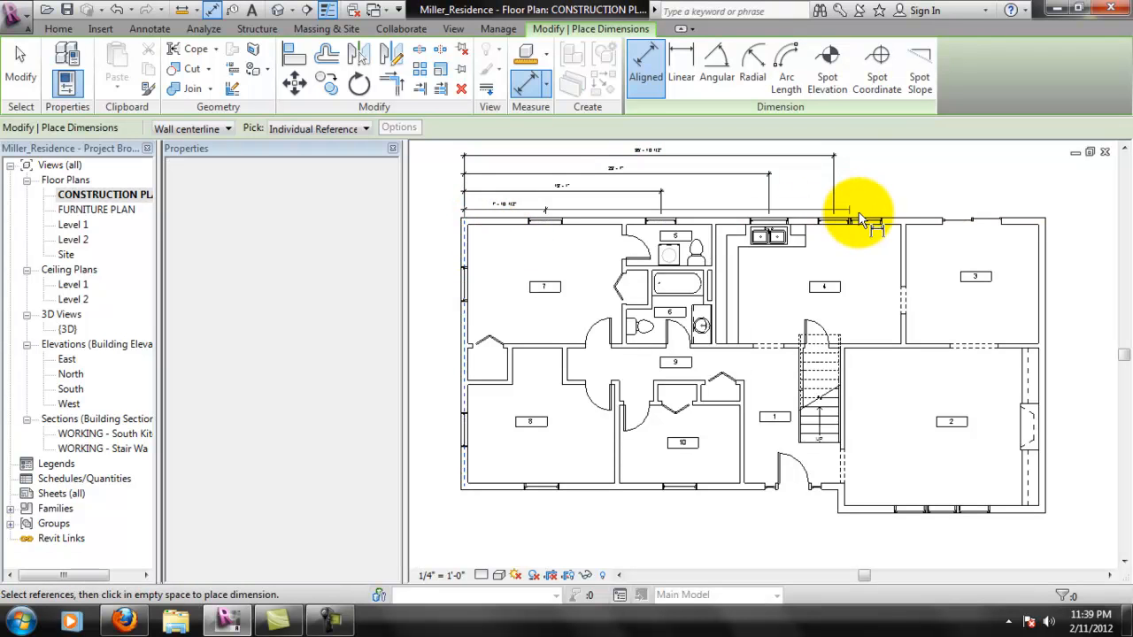
left_click(866, 212)
middle_click_drag(868, 168, 855, 212)
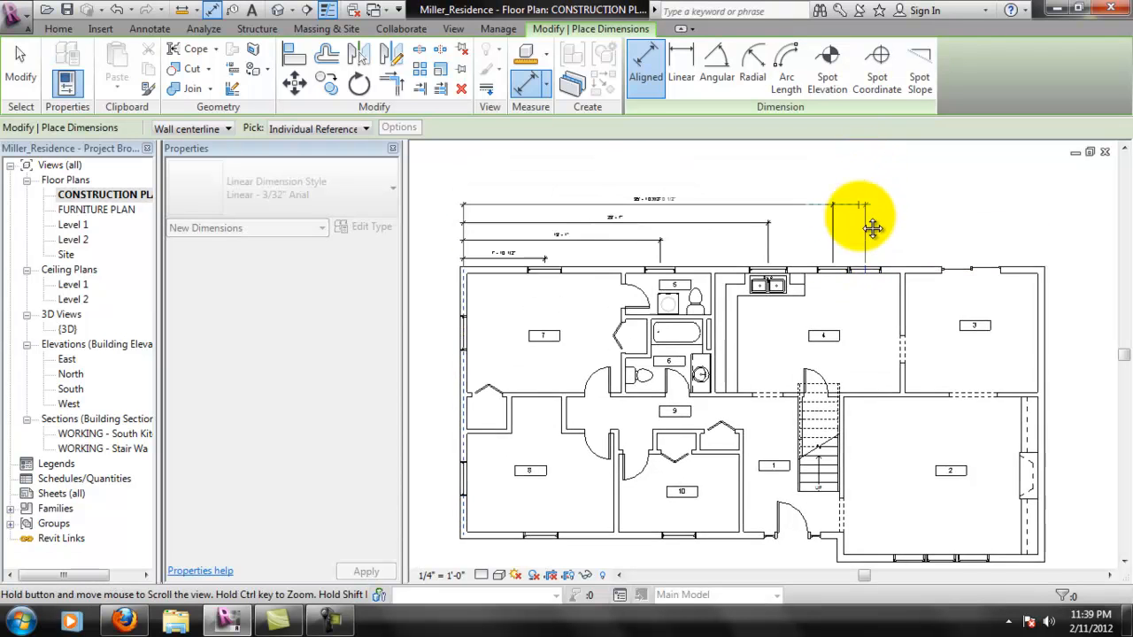
left_click(859, 204)
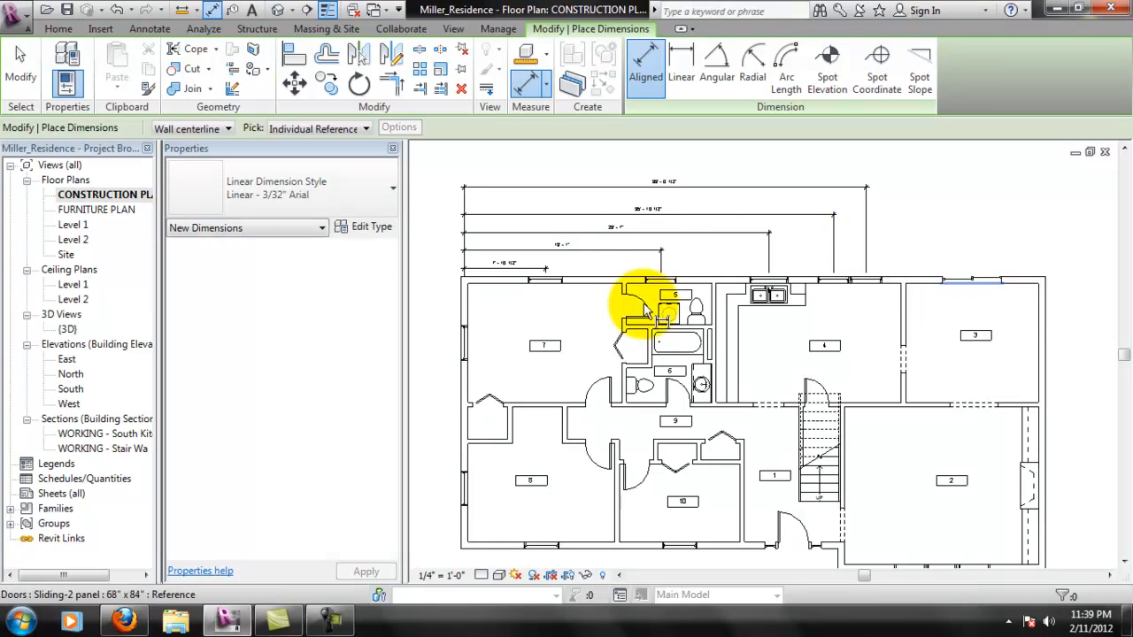
- Place an aligned dimension from the right exterior wall's centerline to the center of the sliding door in room 3
scroll(925, 273, "up", 1)
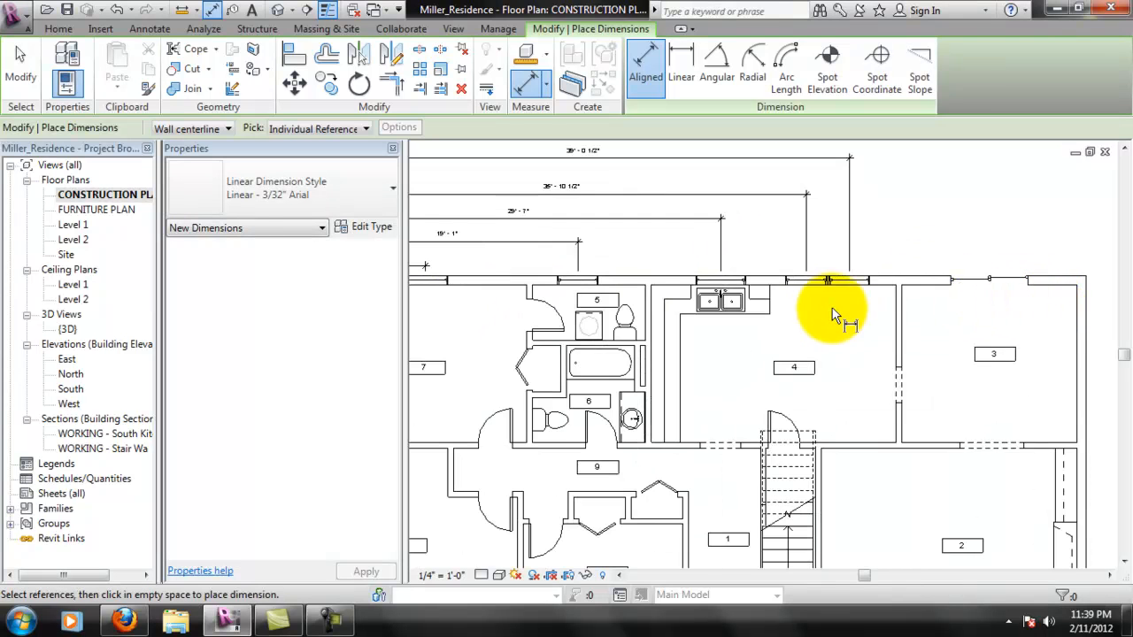
middle_click_drag(1007, 298, 952, 306)
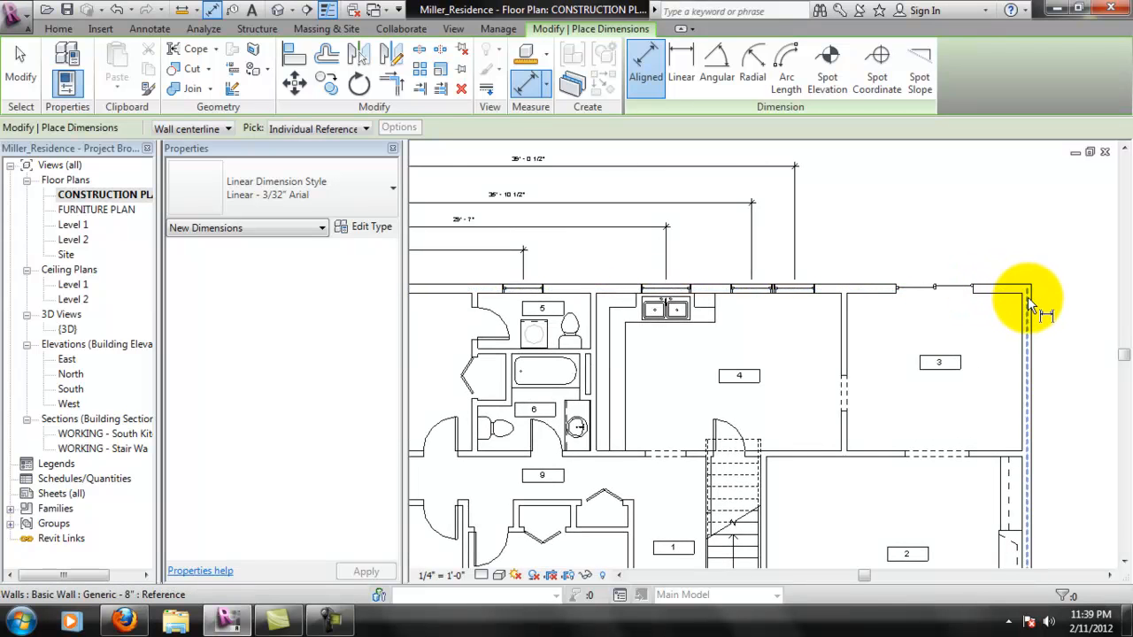
left_click(1028, 296)
left_click(938, 288)
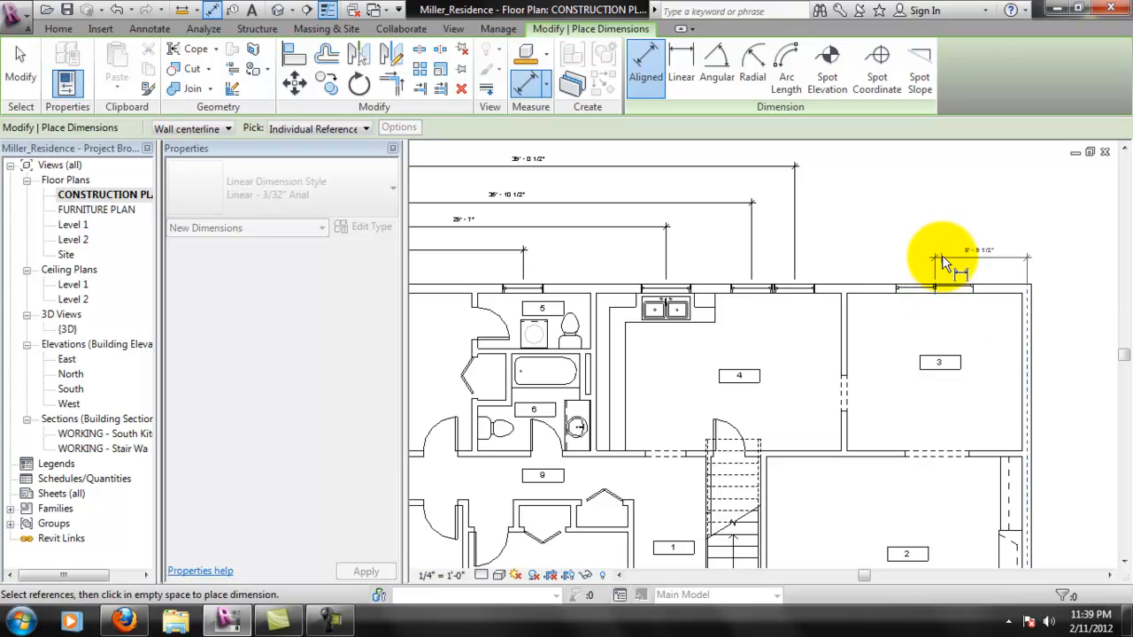
left_click(924, 250)
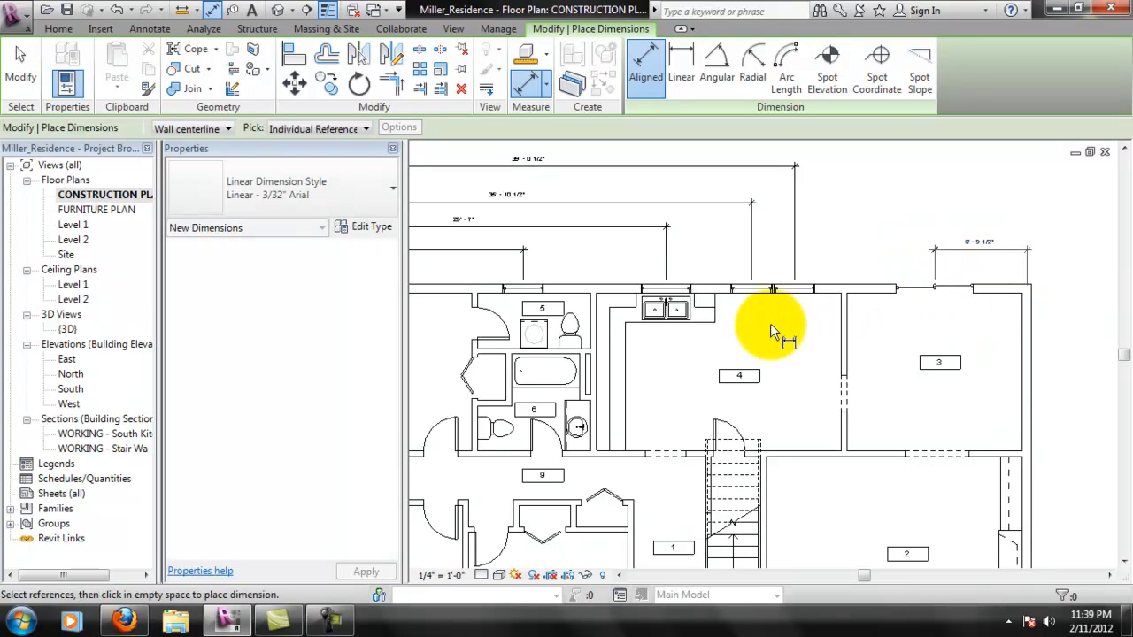
- End dimensioning and move the second- and third-window dimension lines down to tighten their spacing above the first one
scroll(702, 351, "down", 2)
scroll(590, 266, "up", 5)
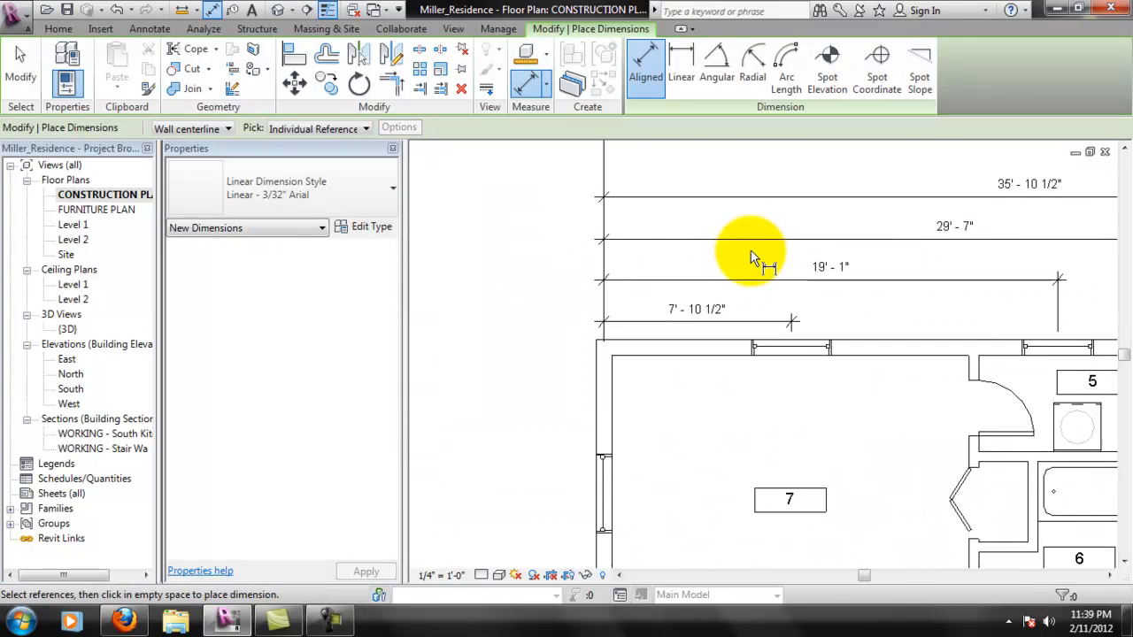
key("Escape")
key("Escape")
left_click(872, 279)
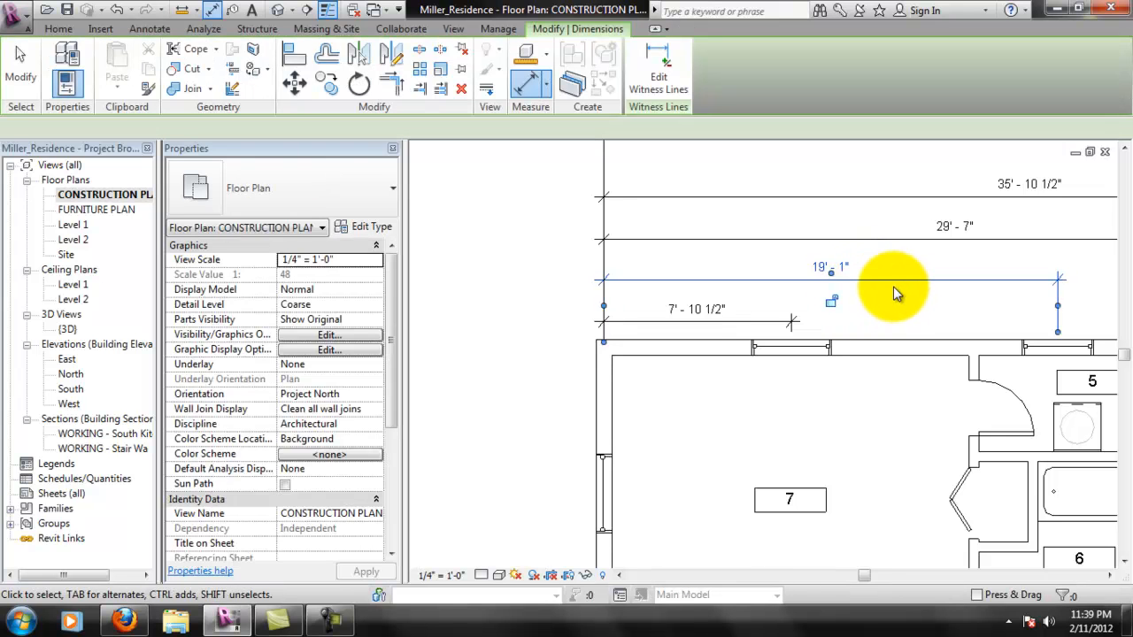
middle_click_drag(896, 288, 712, 310)
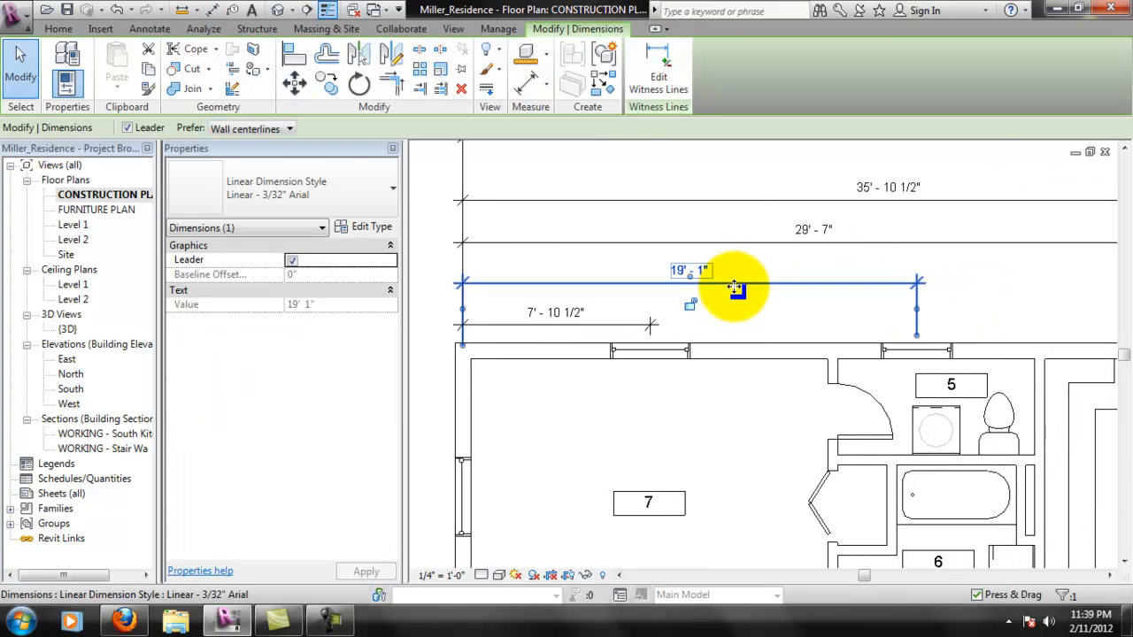
left_click_drag(737, 293, 737, 293)
left_click(755, 263)
left_click_drag(762, 243, 756, 256)
- Move the two outermost dimension lines, for the paired kitchen windows, down to sit closer above the other dimensions
left_click(753, 210)
mouse_move(756, 209)
left_mouse_down()
mouse_move(763, 232)
mouse_move(759, 221)
left_mouse_up()
middle_click_drag(788, 225, 735, 279)
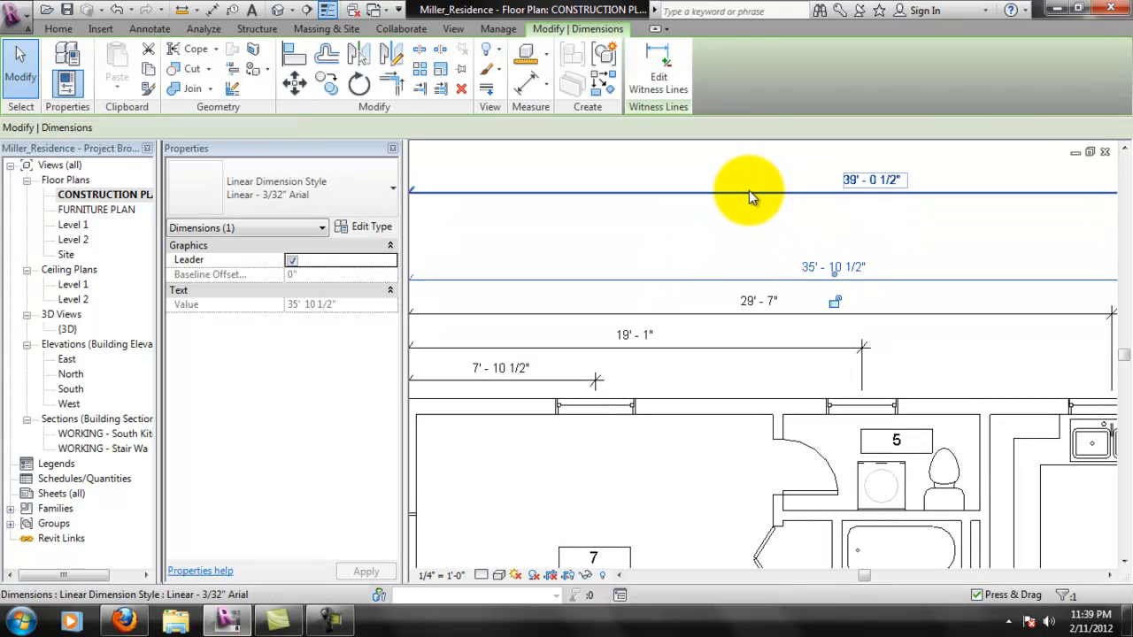
left_click_drag(734, 191, 739, 247)
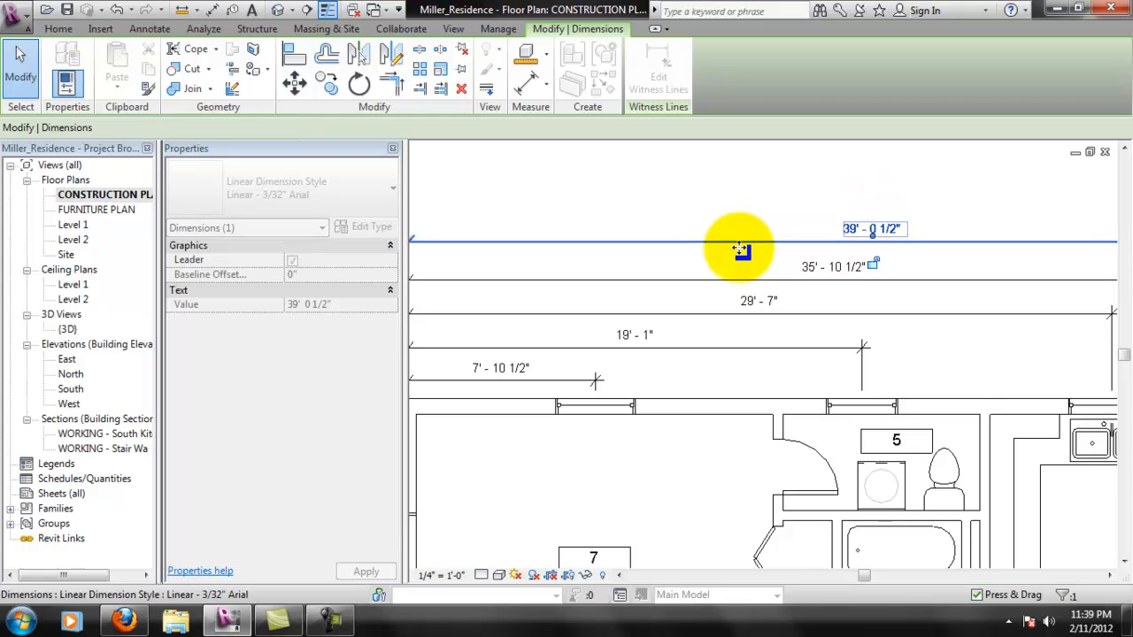
scroll(742, 242, "down", 2)
left_click(792, 228)
scroll(848, 242, "up", 3)
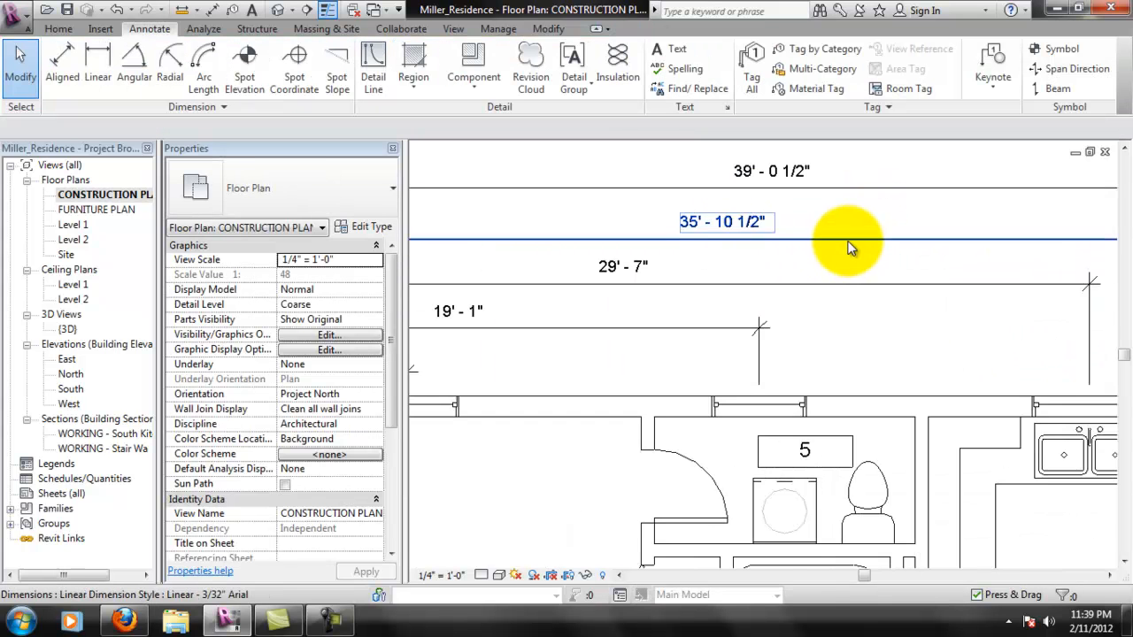
scroll(660, 265, "down", 3)
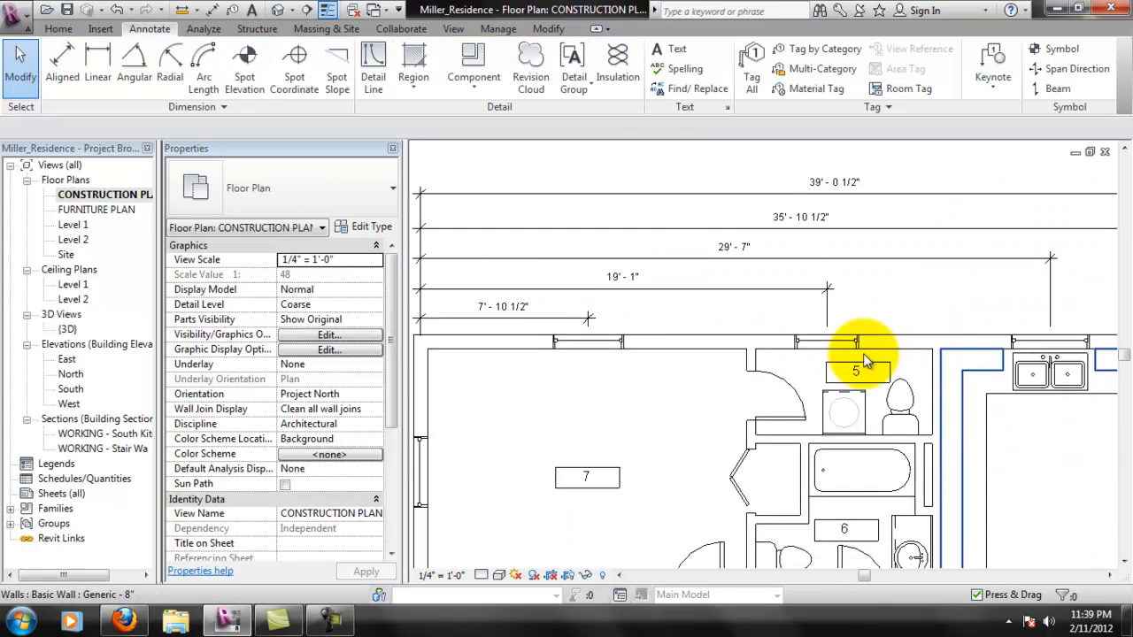
scroll(858, 341, "down", 1)
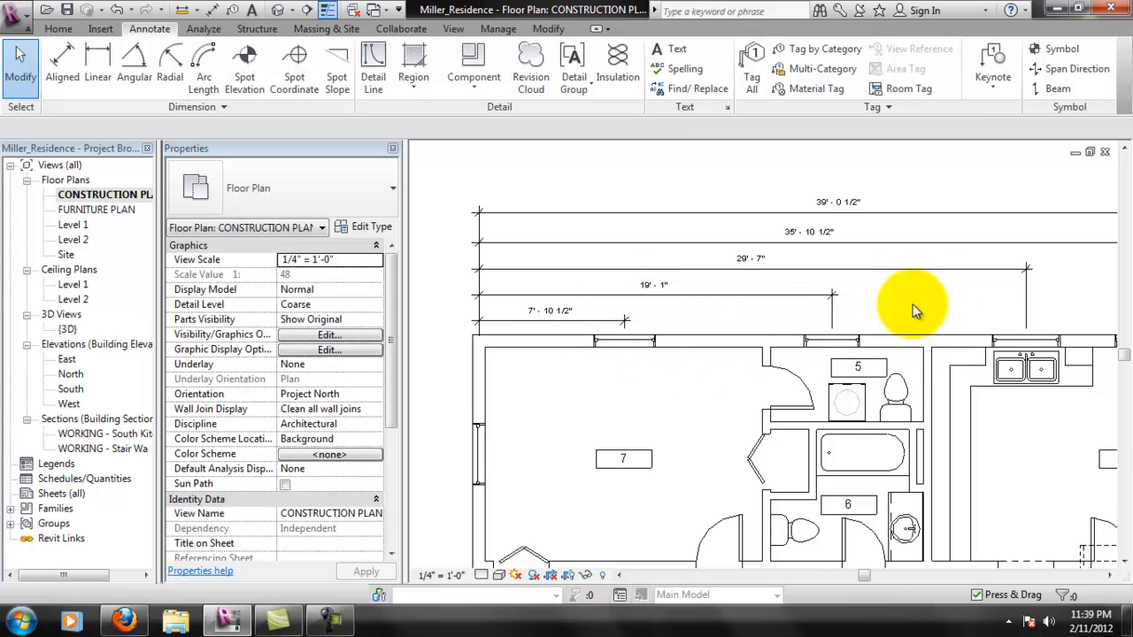
scroll(803, 253, "down", 2)
scroll(854, 323, "down", 4)
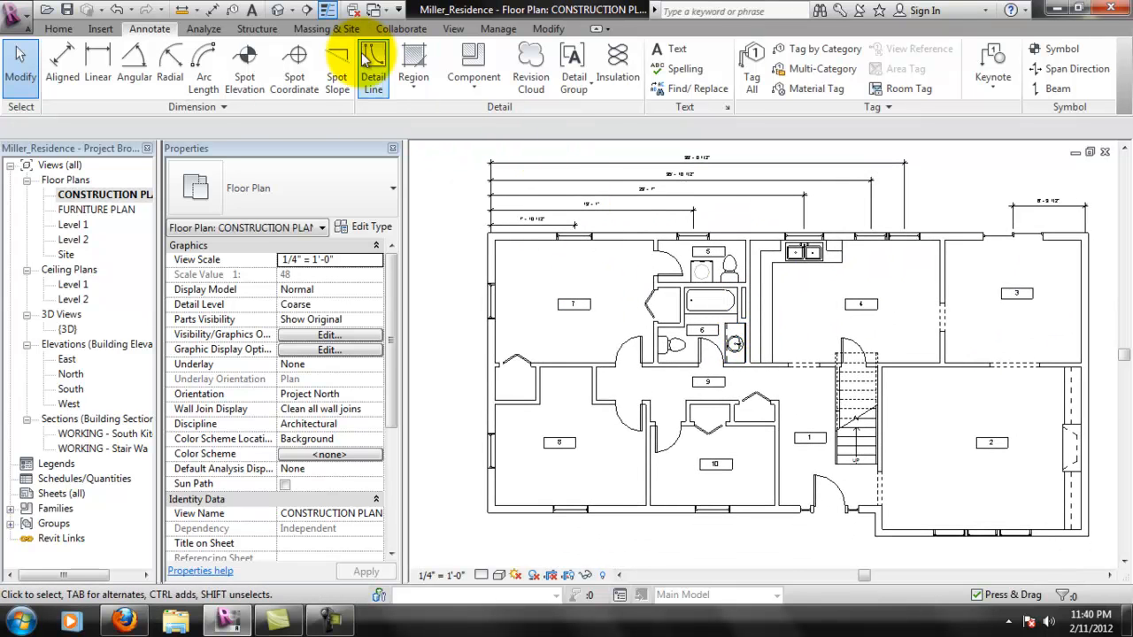
middle_click_drag(696, 215, 678, 274)
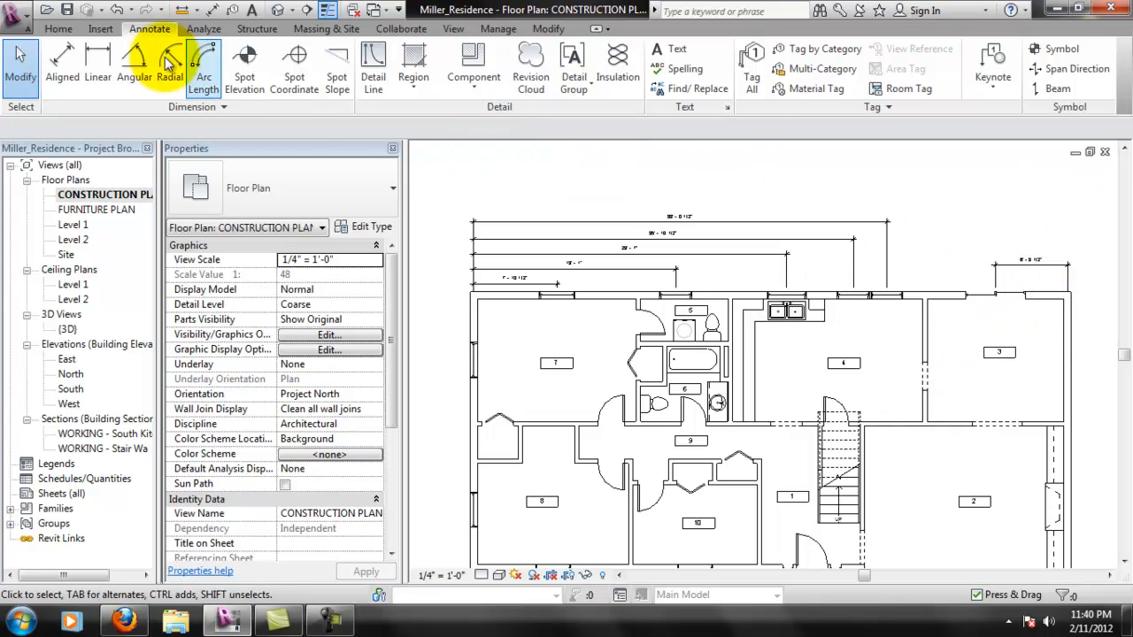
left_click(98, 59)
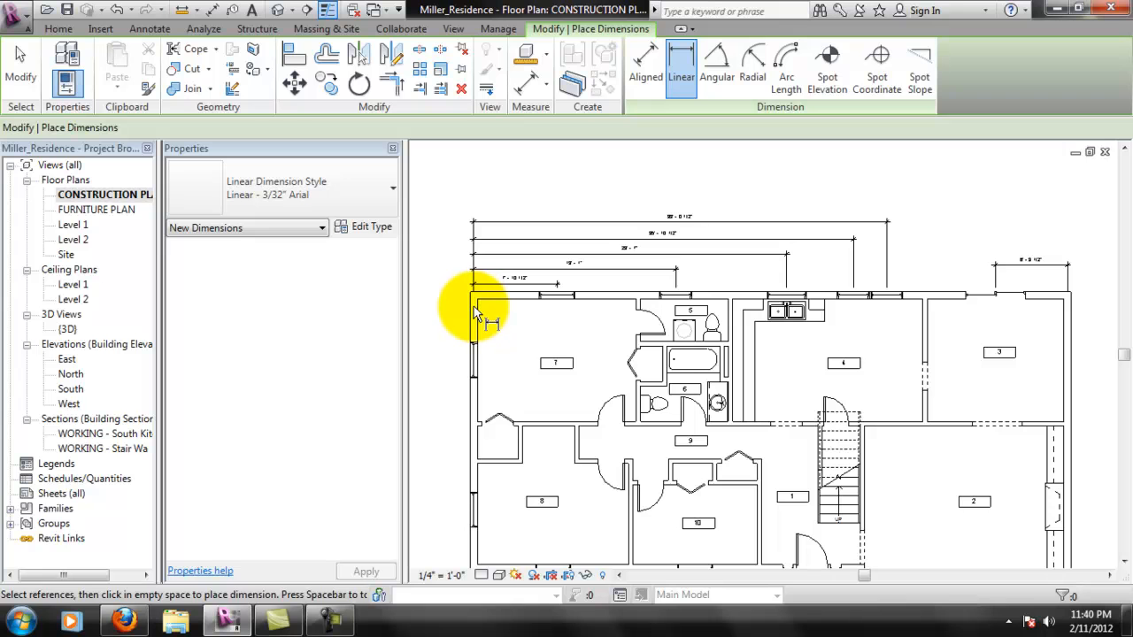
key("Escape")
key("Escape")
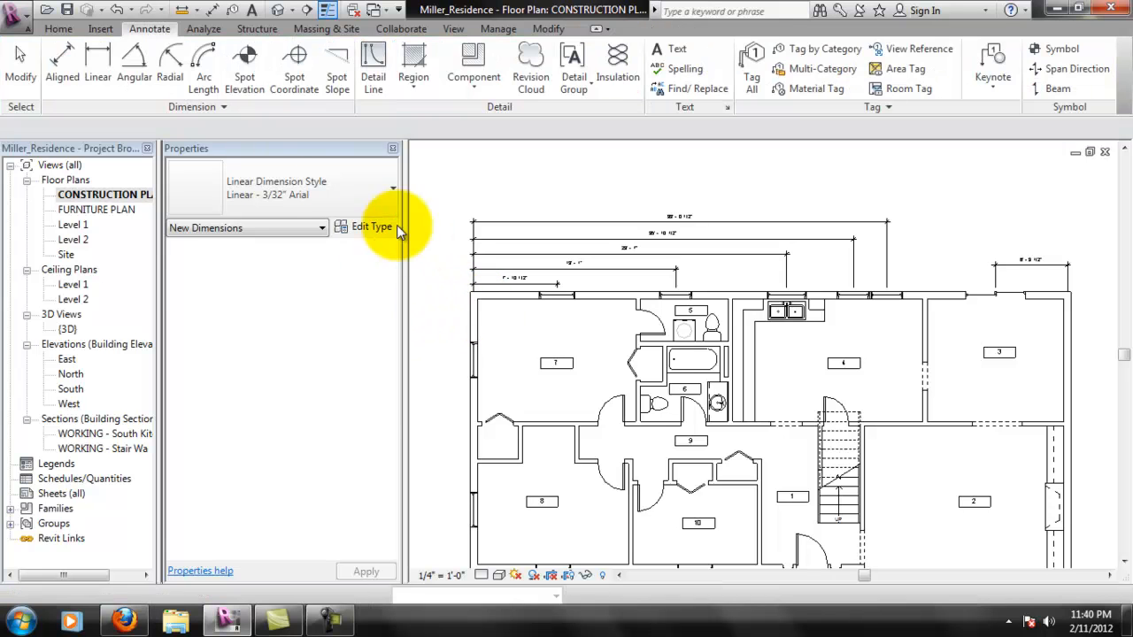
- Add an overall aligned dimension between the left and right exterior walls' centerlines, above the stacked window dimensions
left_click(69, 75)
left_click(480, 316)
left_click(1069, 335)
left_click(1052, 221)
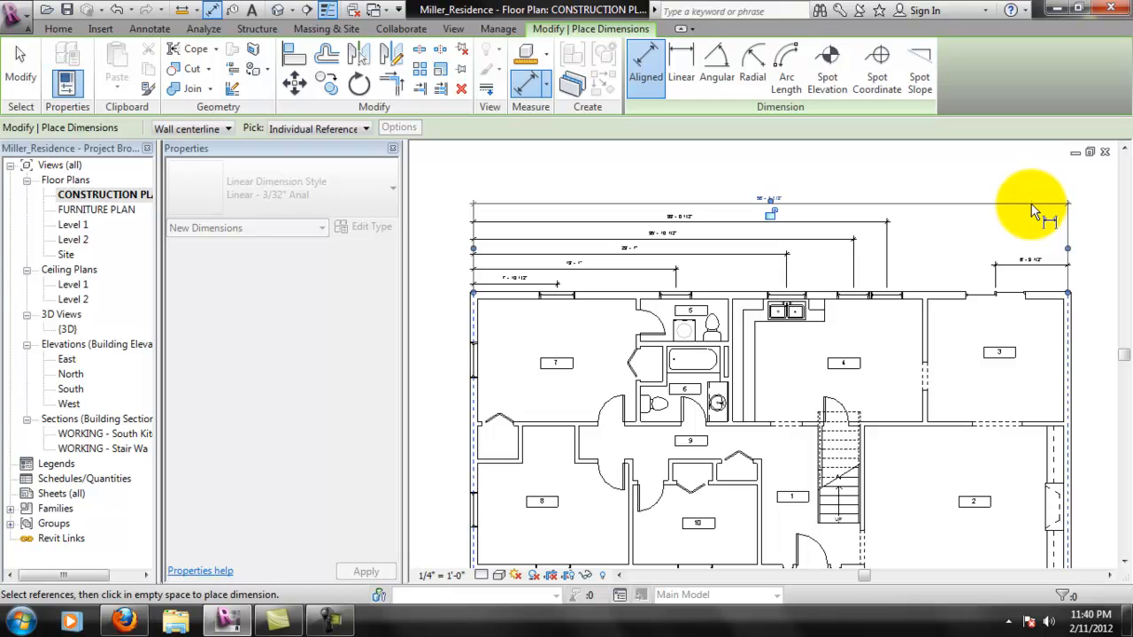
left_click(1033, 203)
- Examine the stacked dimensions along the upper exterior wall and end dimensioning
scroll(802, 232, "down", 2)
scroll(829, 408, "up", 2)
middle_click_drag(770, 192, 750, 264)
scroll(679, 268, "up", 3)
scroll(682, 274, "up", 1)
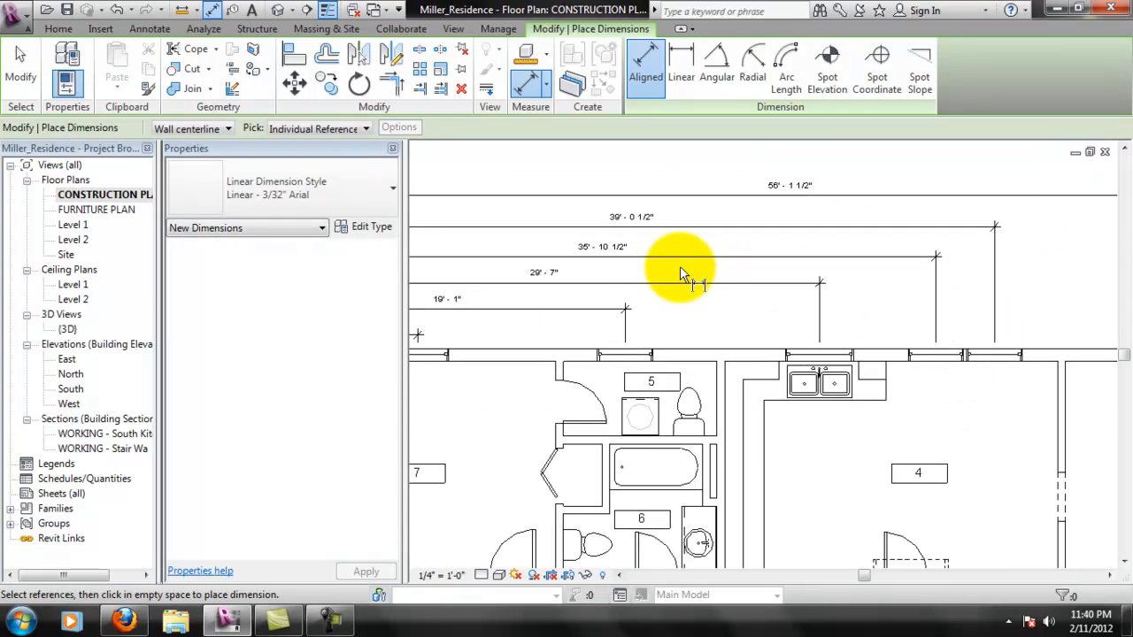
scroll(679, 274, "down", 2)
scroll(814, 292, "down", 2)
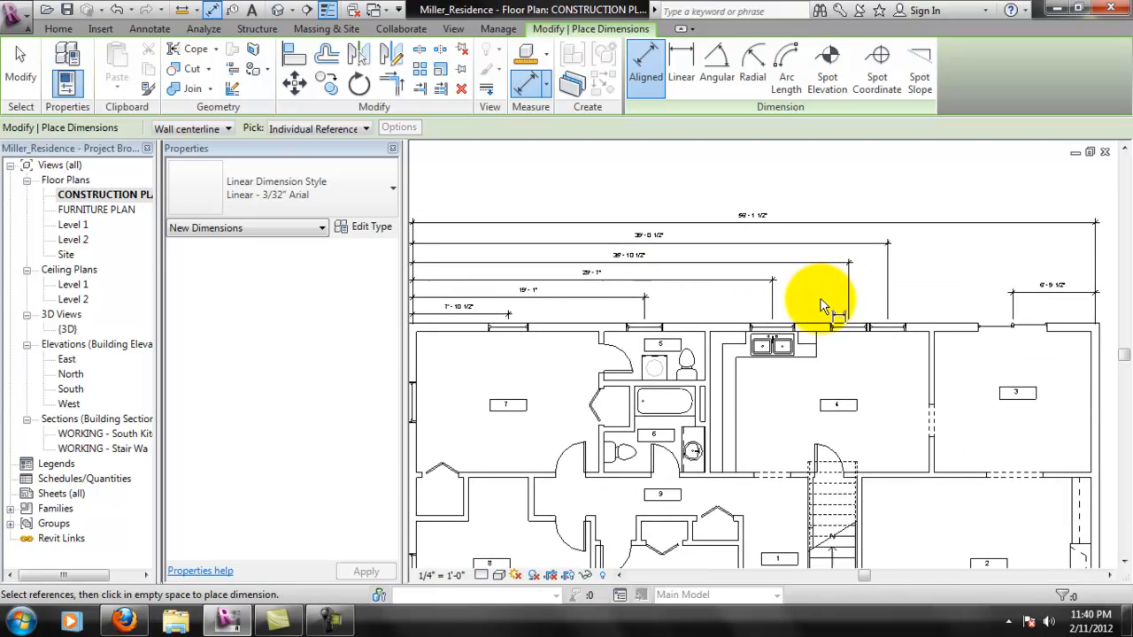
middle_click_drag(653, 354, 704, 307)
middle_click_drag(566, 355, 572, 323)
middle_click_drag(533, 237, 514, 367)
key("Escape")
key("Escape")
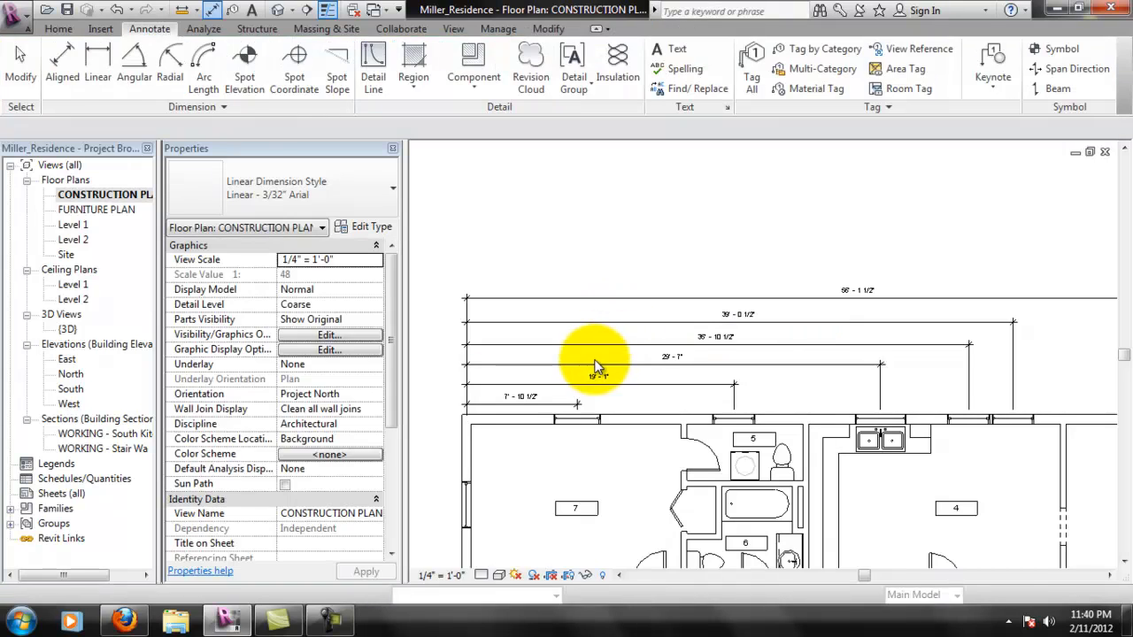
left_click(523, 403)
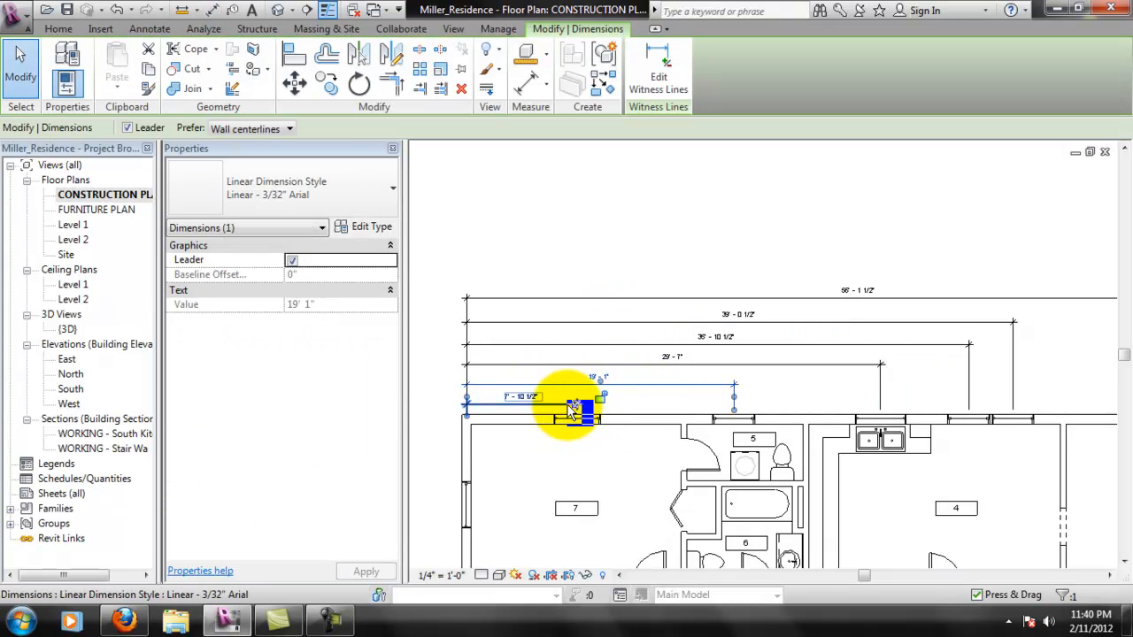
left_click(572, 403, "ctrl")
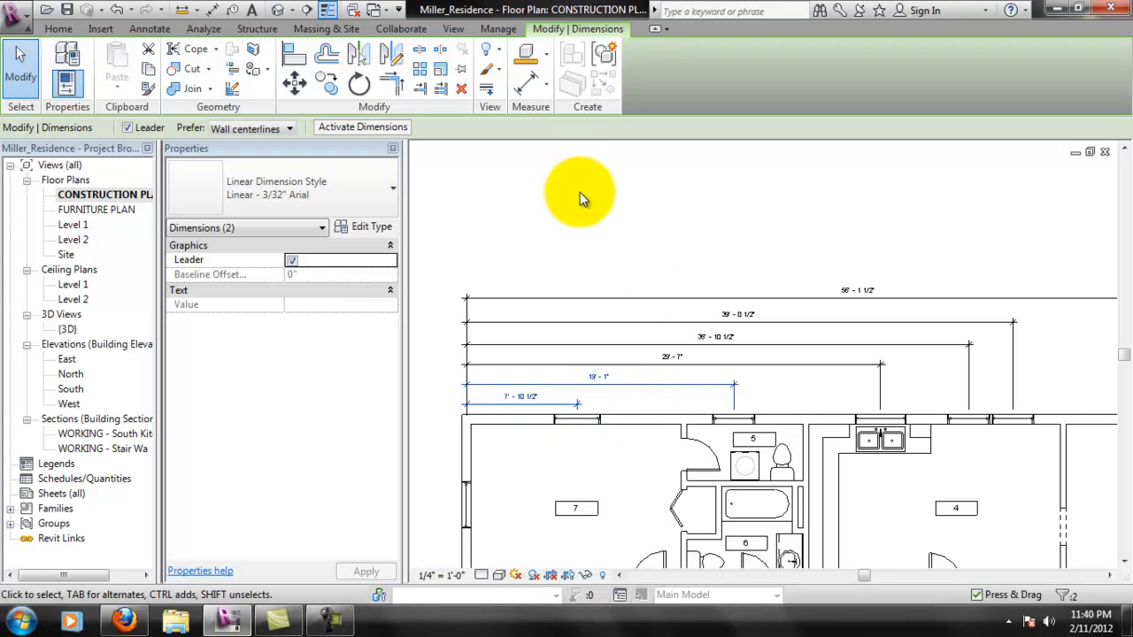
left_click(511, 155)
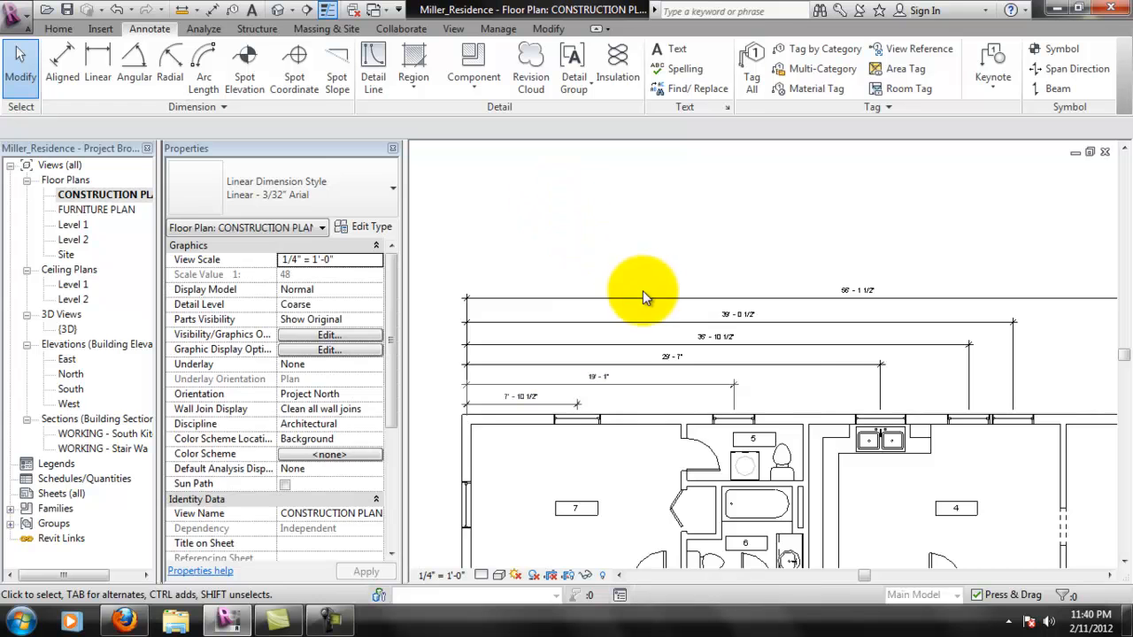
- Move the outermost overall dimension line down slightly so its spacing matches the dimension lines below it
middle_click_drag(792, 354, 724, 312)
scroll(694, 305, "up", 1)
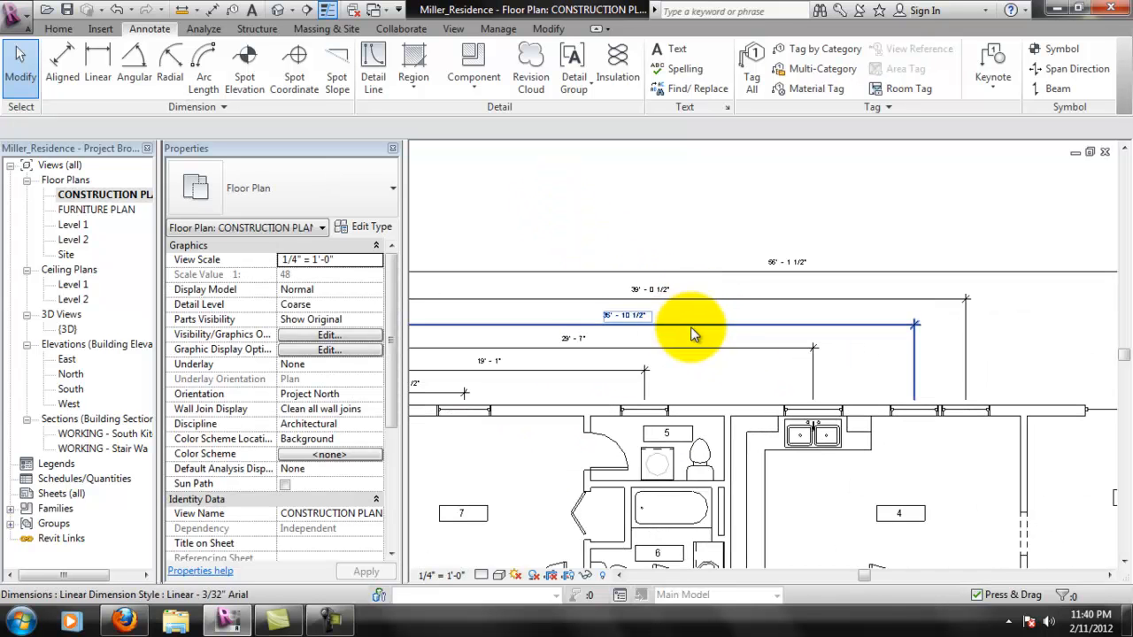
middle_click_drag(507, 332, 718, 349)
scroll(633, 345, "up", 1)
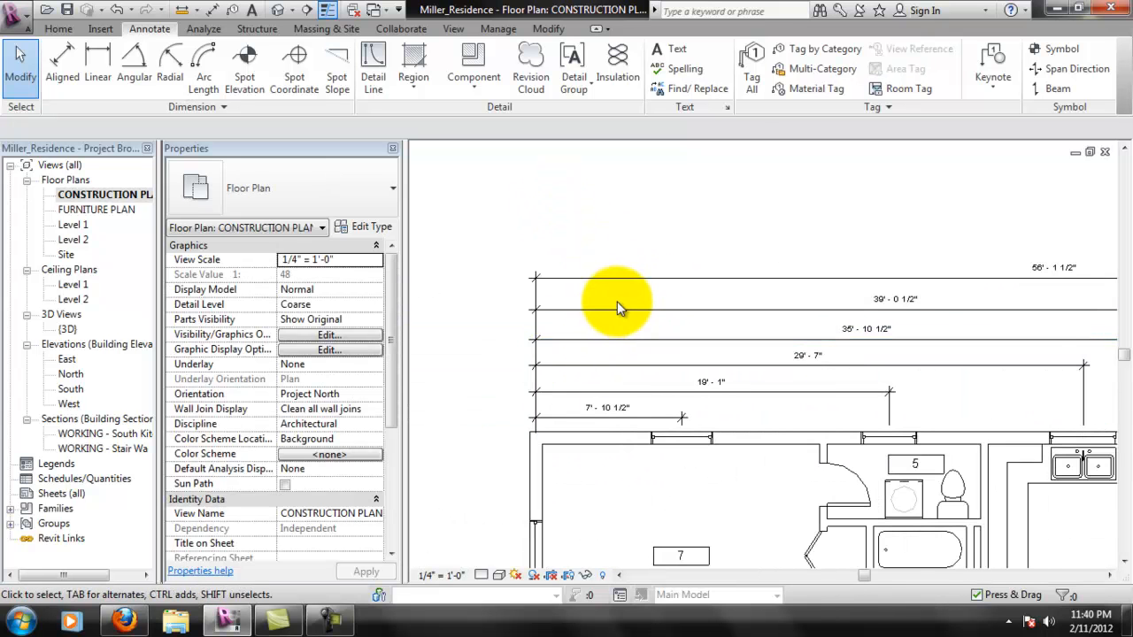
scroll(617, 302, "up", 1)
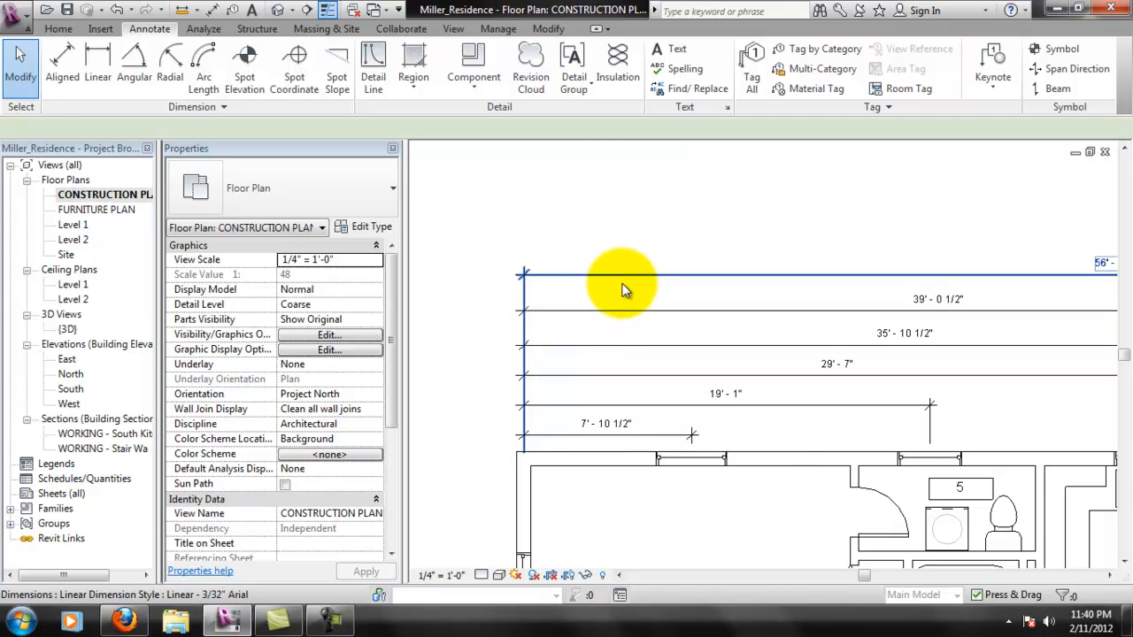
left_click(623, 279)
left_click_drag(625, 288, 622, 284)
scroll(620, 310, "down", 1)
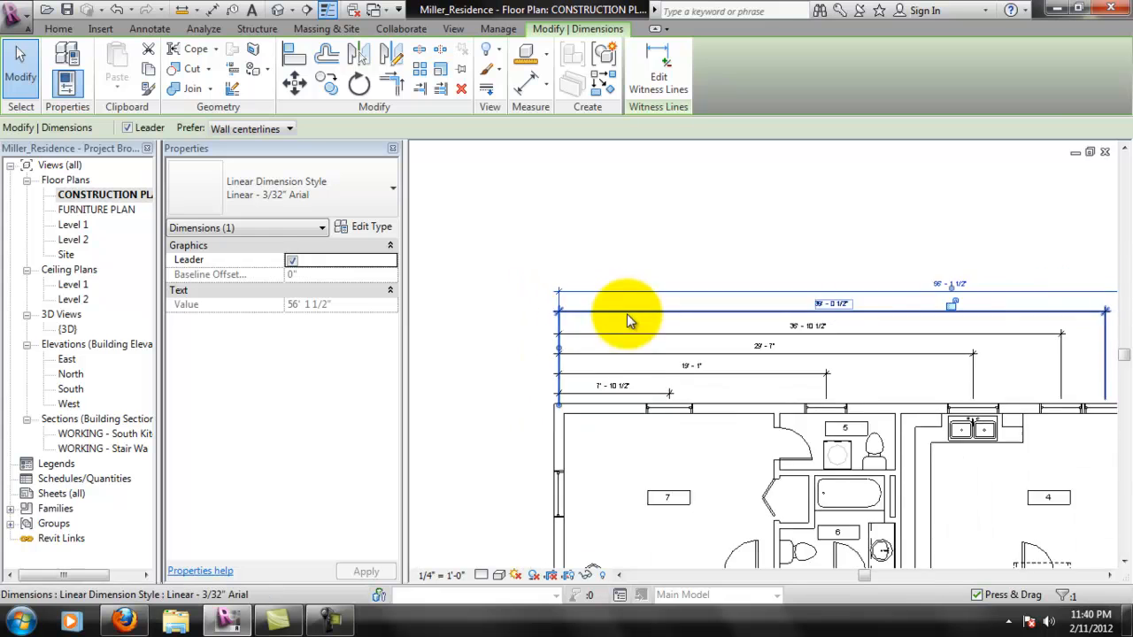
scroll(627, 313, "down", 2)
key("Escape")
- Add an aligned dimension from the upper exterior wall's centerline to the center of room 7's left window, outside the left wall
middle_click_drag(951, 353, 719, 291)
middle_click_drag(718, 363, 754, 286)
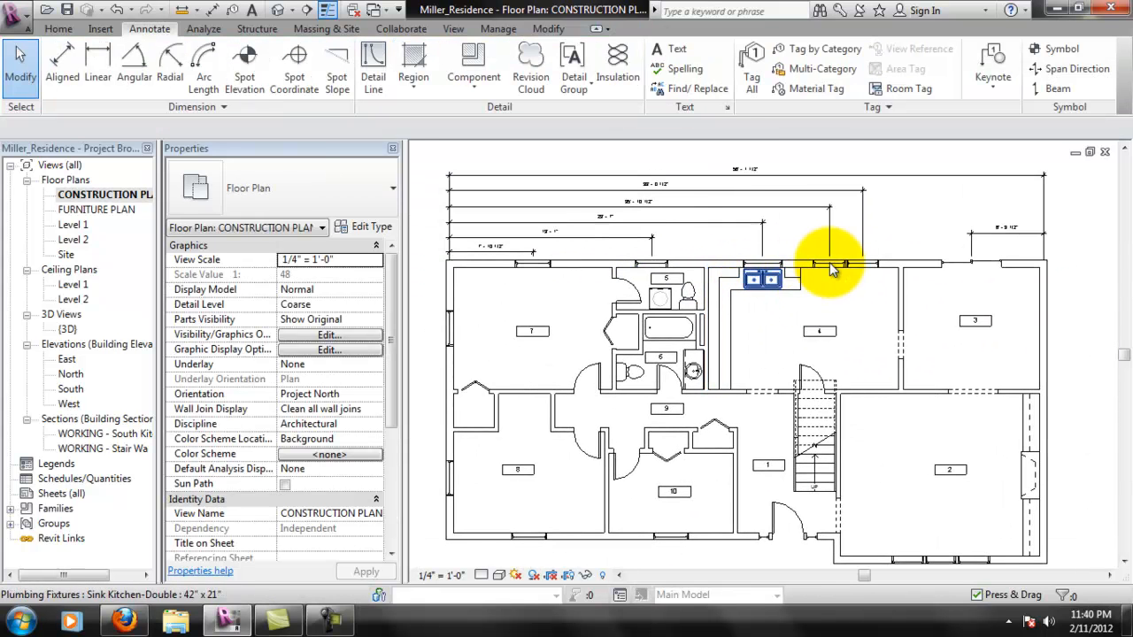
middle_click_drag(832, 270, 897, 241)
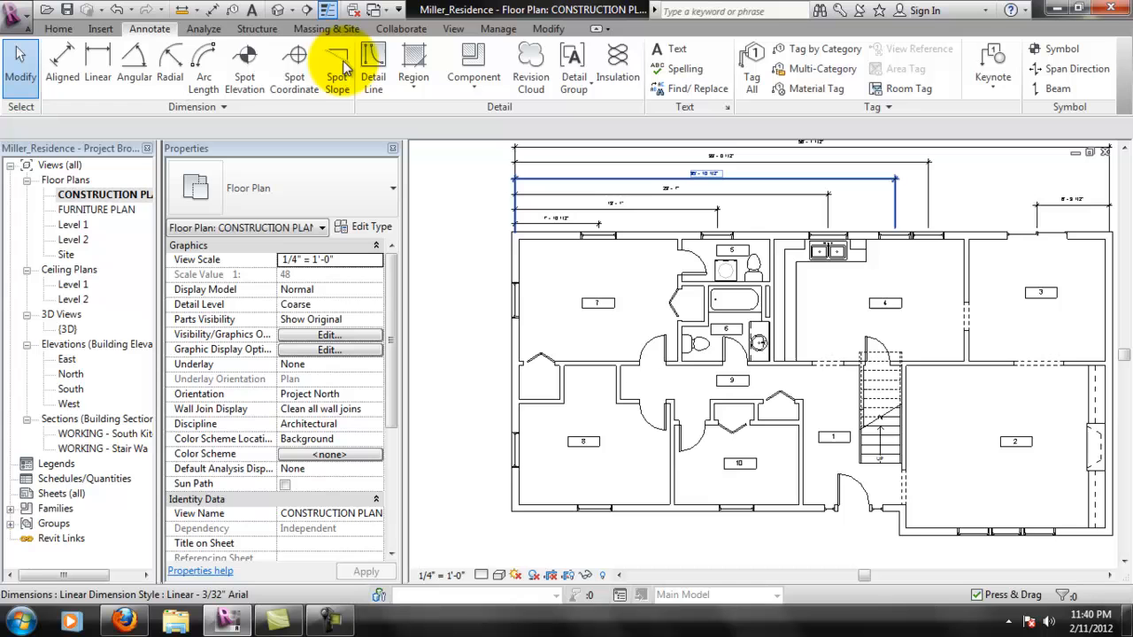
left_click(80, 78)
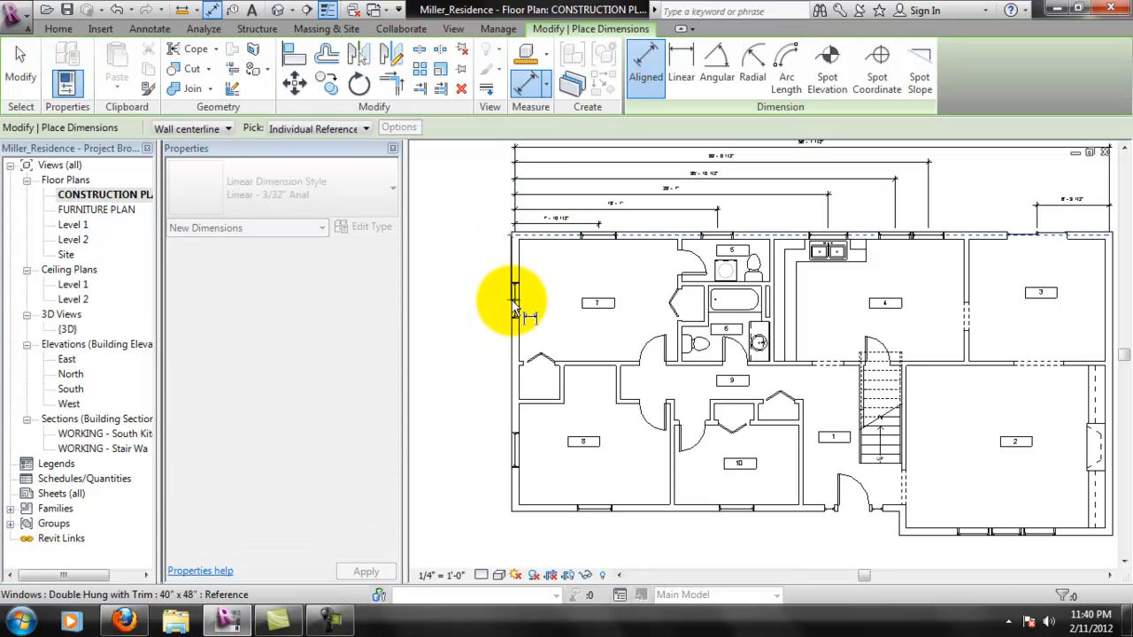
left_click(496, 299)
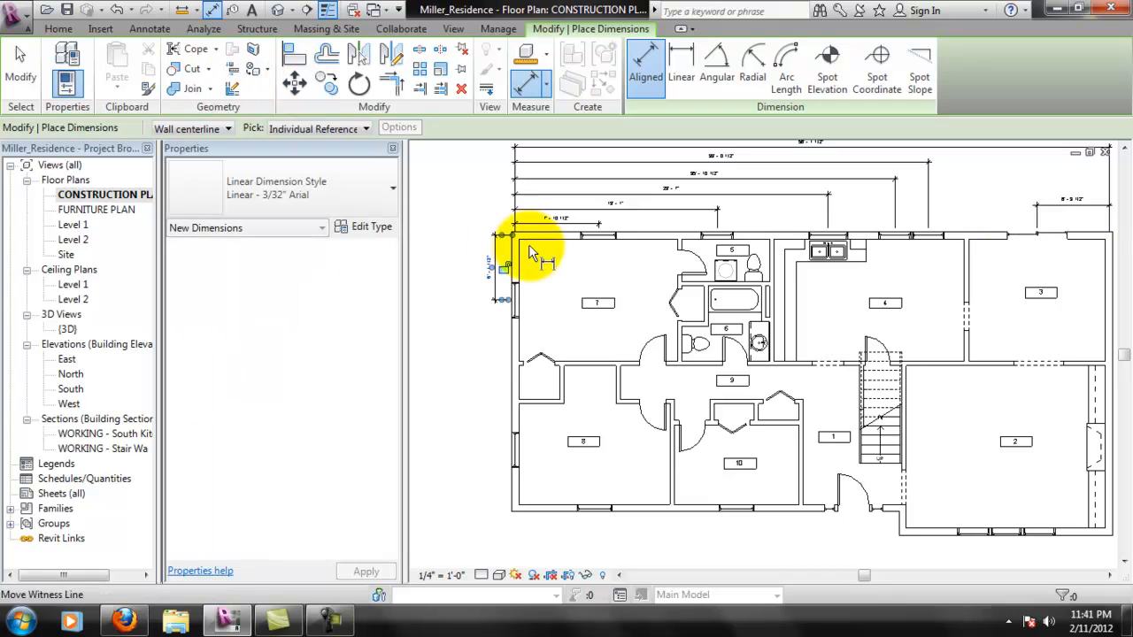
- Stack aligned dimensions from the upper exterior wall's centerline to room 8's left window and to the lower exterior wall's centerline, and end dimensioning
left_click(537, 239)
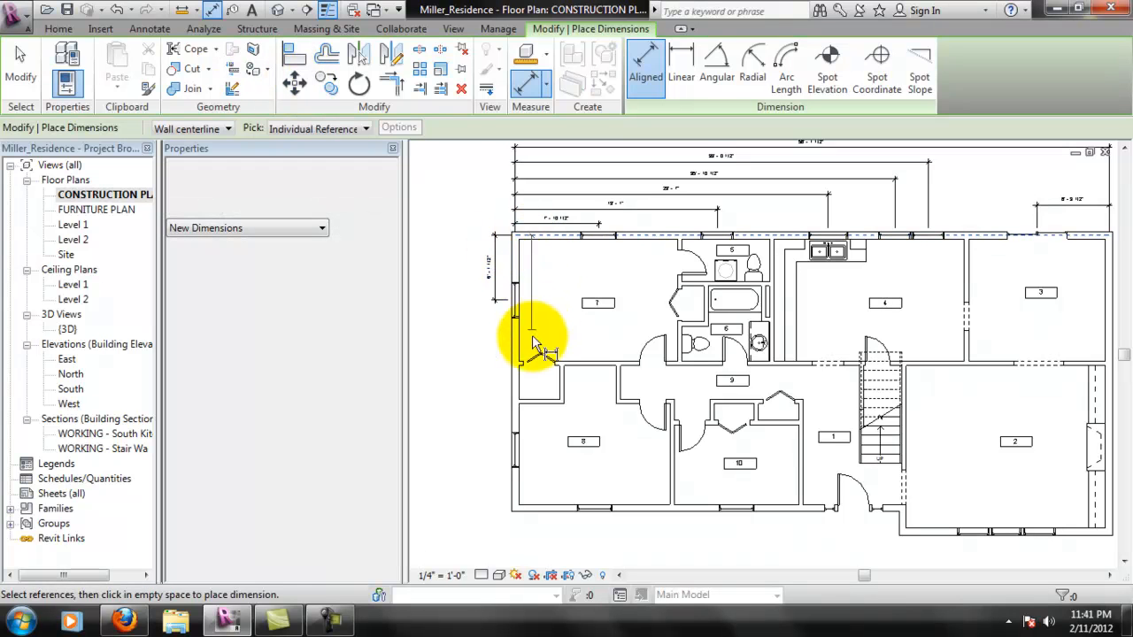
left_click(516, 450)
left_click(478, 438)
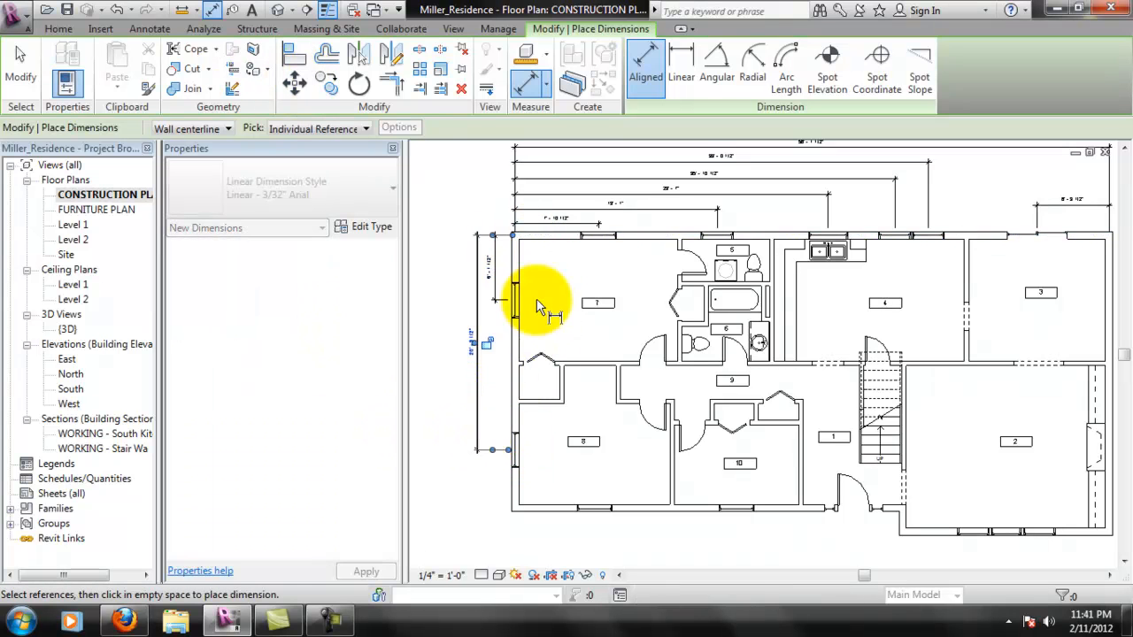
left_click(510, 510)
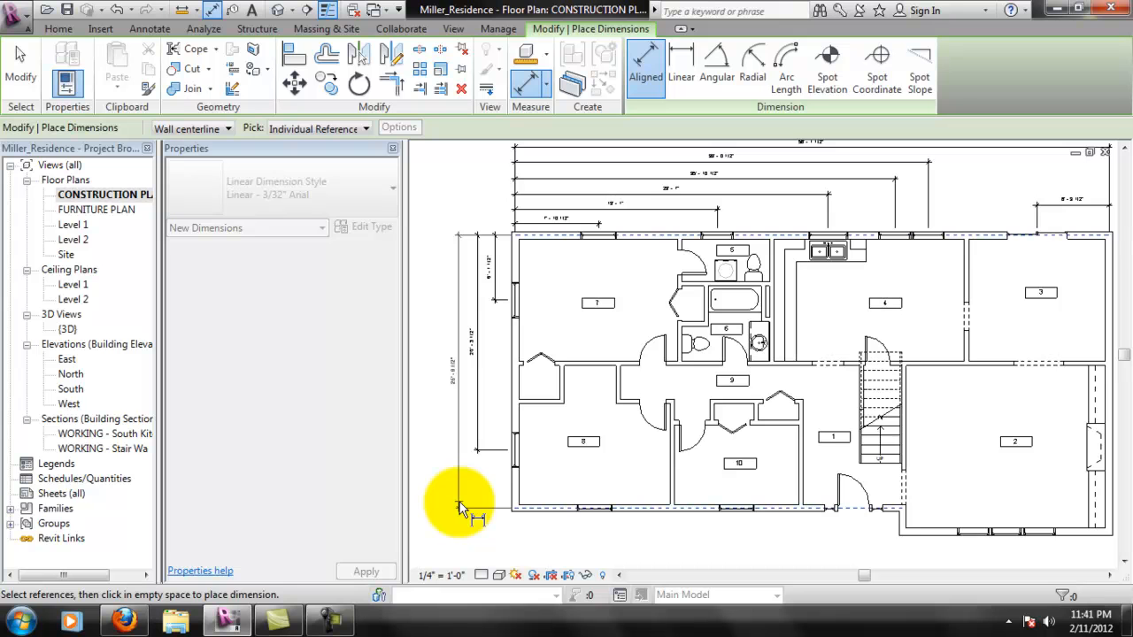
left_click(459, 503)
key("Escape")
- Examine the exterior dimensions placed along the upper and left sides of the plan
middle_click_drag(835, 212, 756, 253)
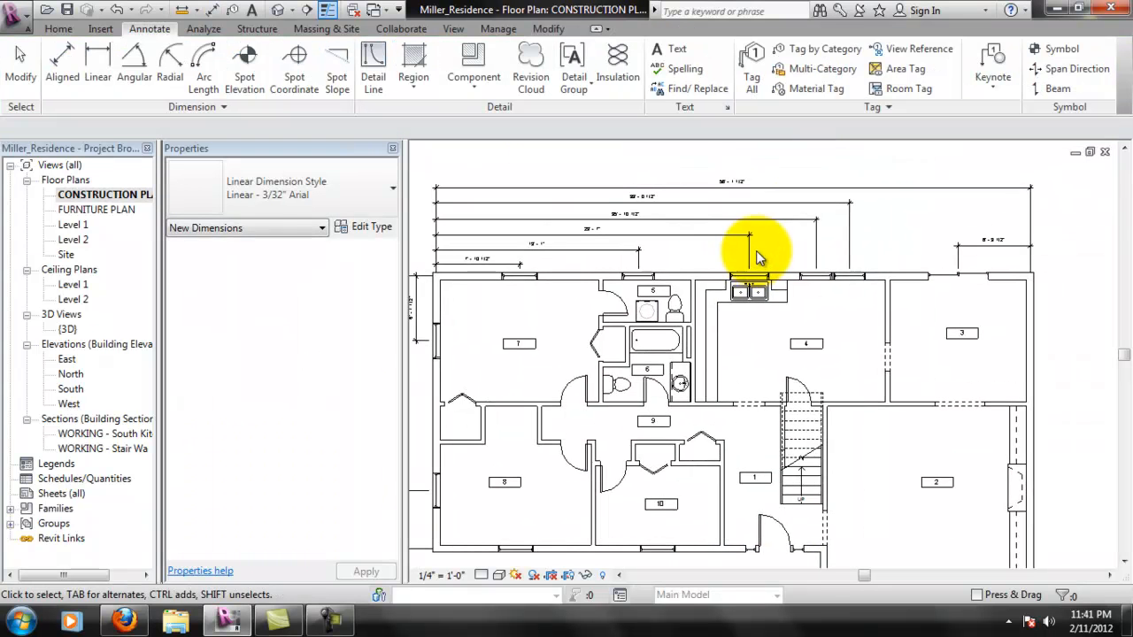
scroll(761, 294, "down", 1)
middle_click_drag(761, 296, 900, 278)
scroll(750, 285, "up", 1)
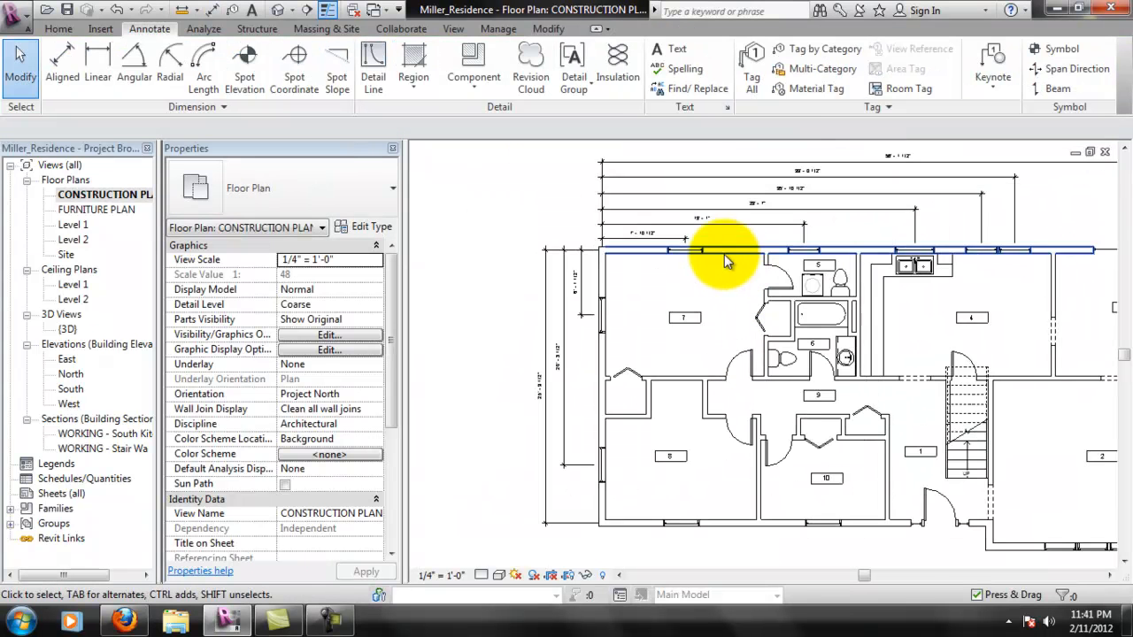
scroll(751, 275, "up", 1)
middle_click_drag(743, 285, 683, 282)
middle_click_drag(889, 196, 820, 322)
scroll(658, 251, "down", 1)
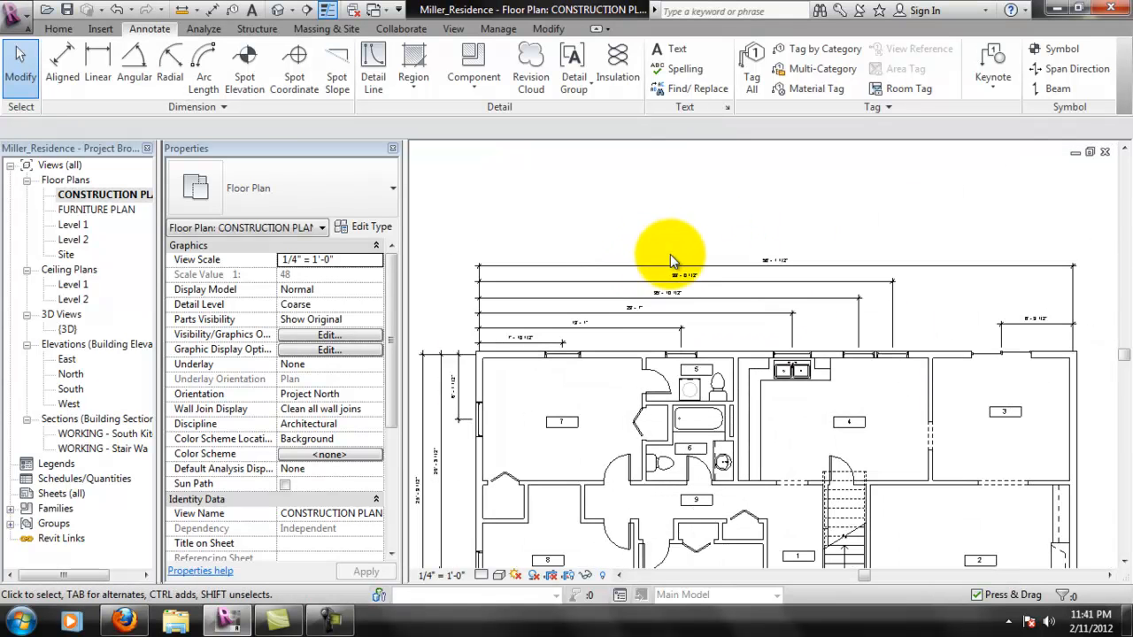
middle_click_drag(663, 305, 684, 258)
scroll(670, 332, "up", 5)
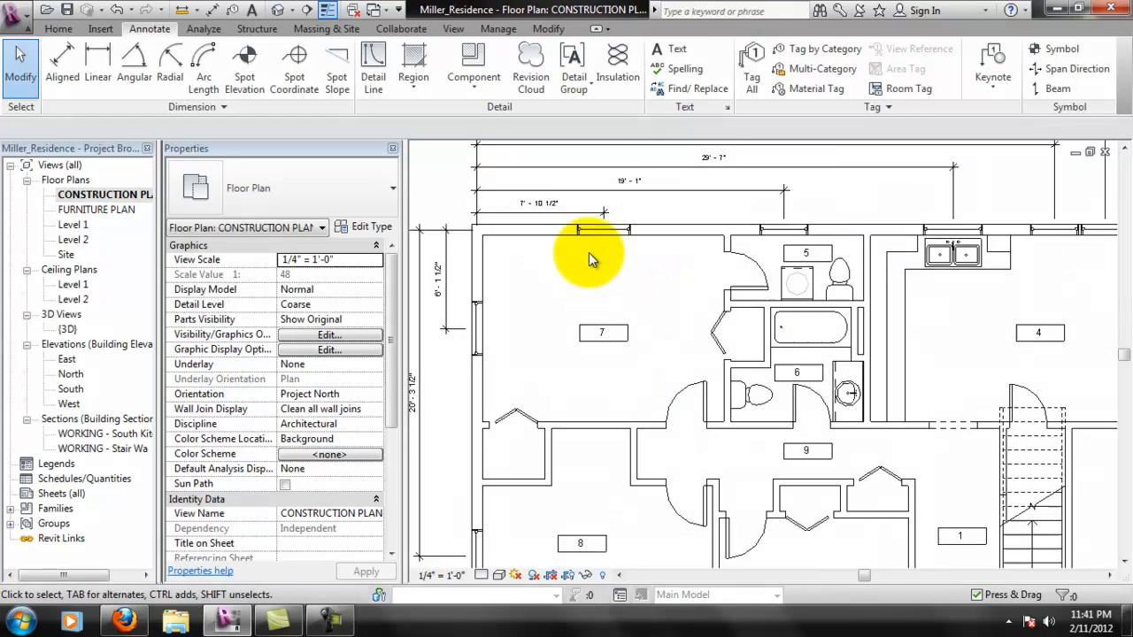
scroll(677, 345, "down", 1)
scroll(724, 266, "down", 3)
- Add an aligned dimension across room 7 from the left exterior wall's centerline to the partition wall beside rooms 5 and 6
scroll(638, 296, "up", 4)
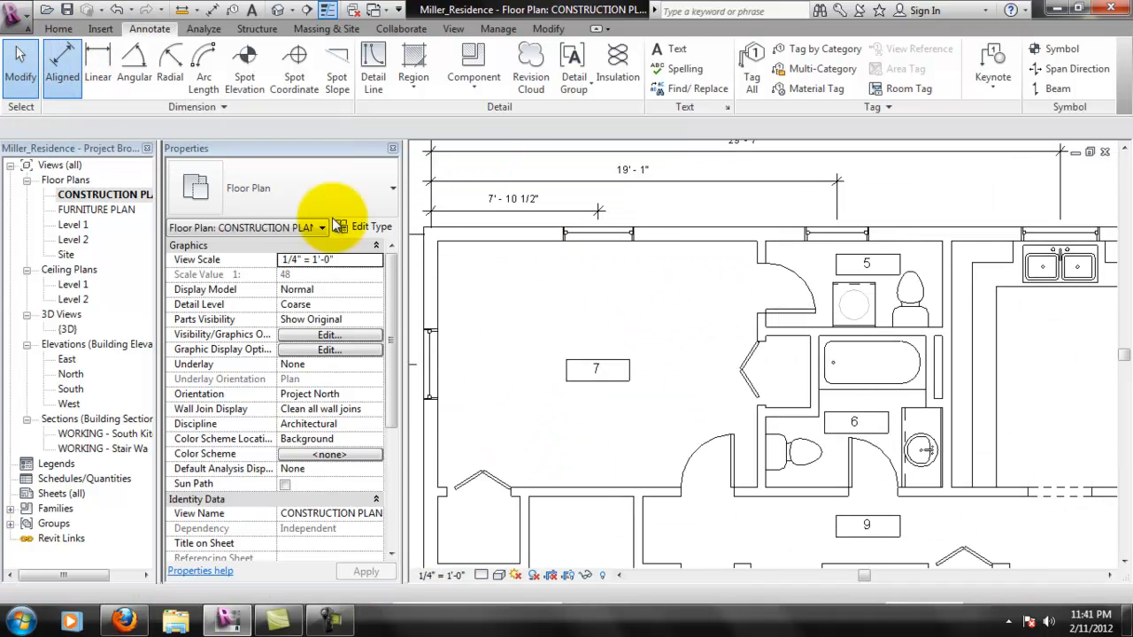
left_click(66, 62)
middle_click_drag(606, 426, 677, 415)
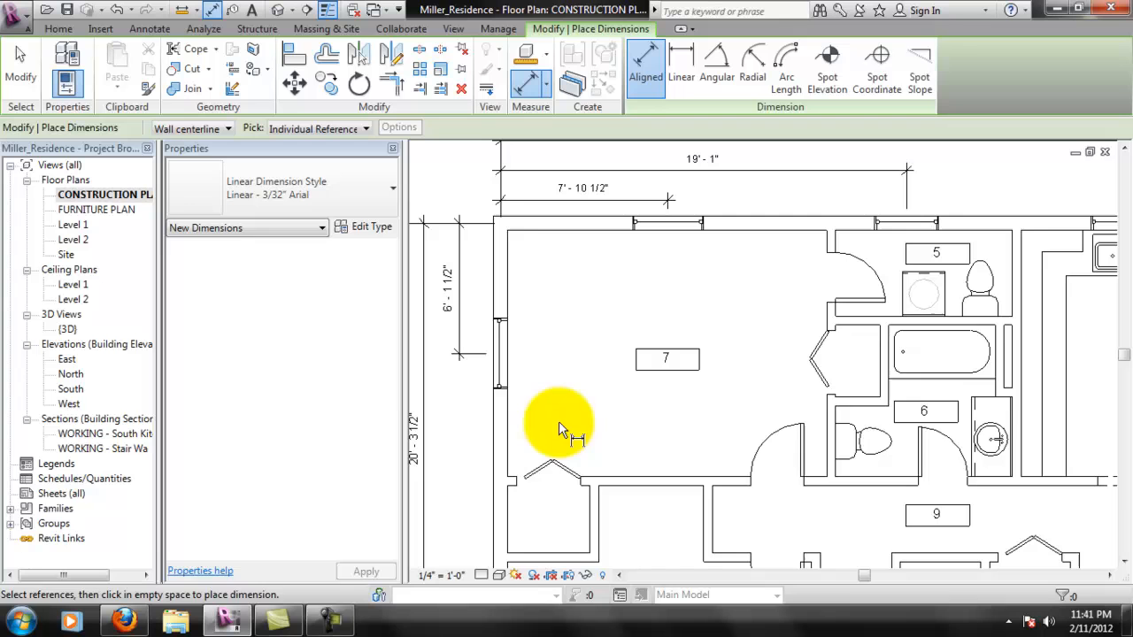
left_click(503, 445)
left_click(821, 415)
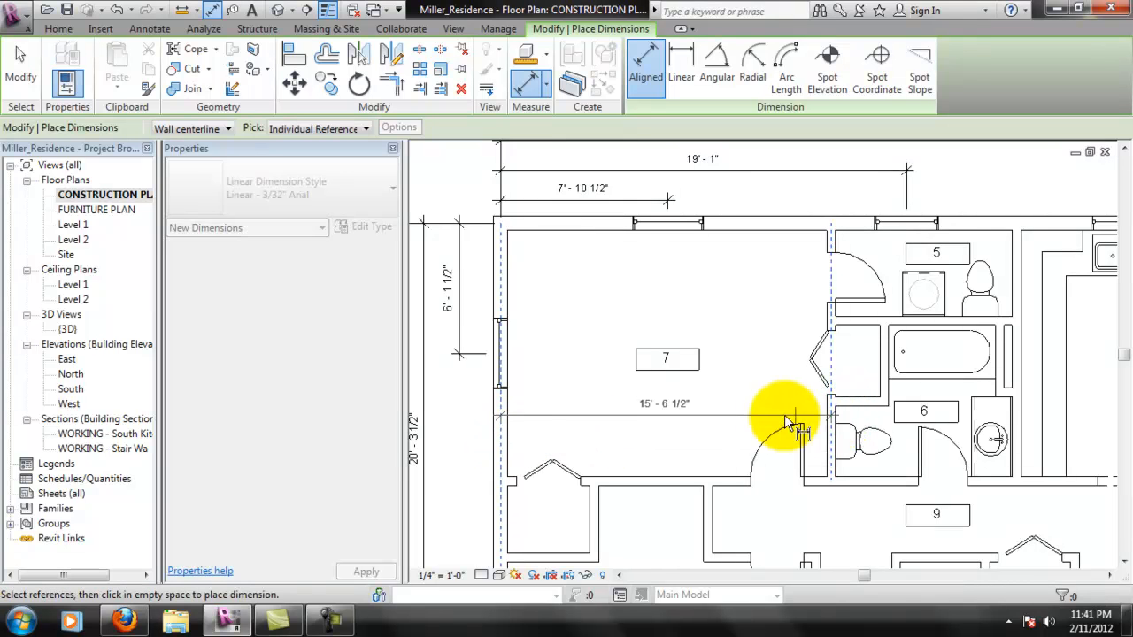
left_click(714, 414)
- Add a chained aligned dimension in upper room 8 from the left exterior wall through the closet wall to the partition beside room 9
middle_click_drag(588, 468, 608, 309)
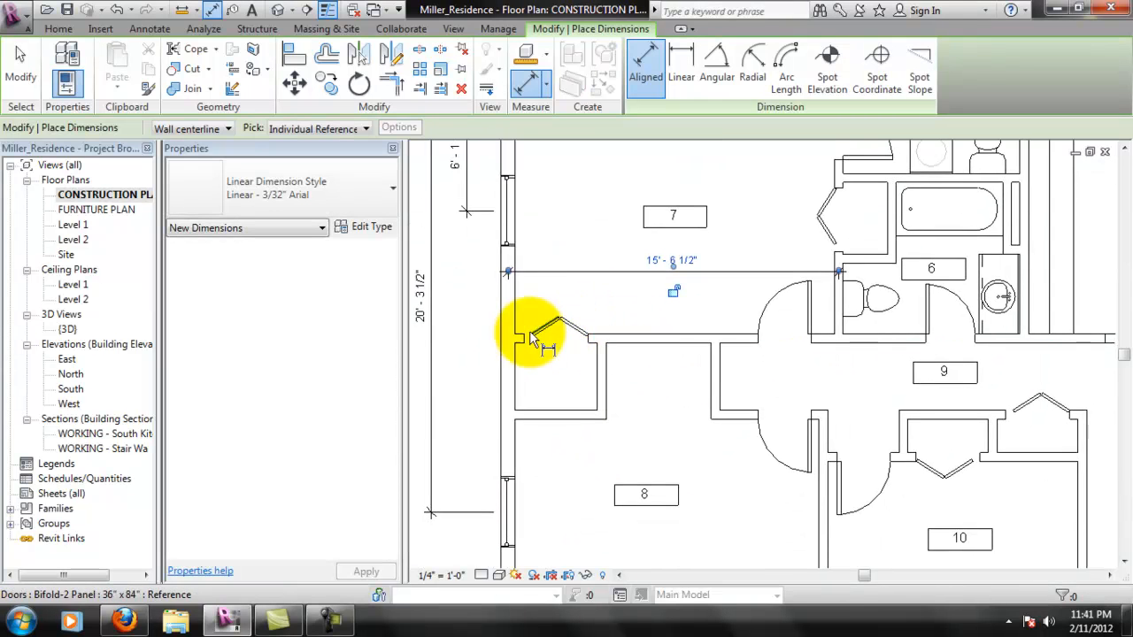
scroll(643, 372, "up", 1)
middle_click_drag(650, 404, 640, 277)
left_click(490, 363)
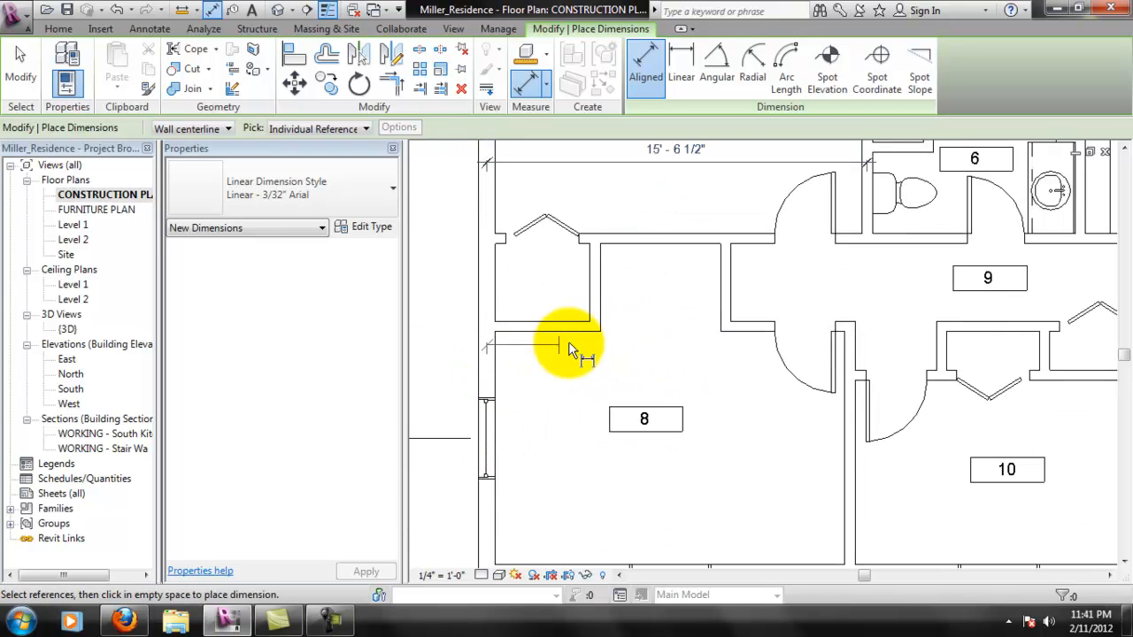
left_click(595, 328)
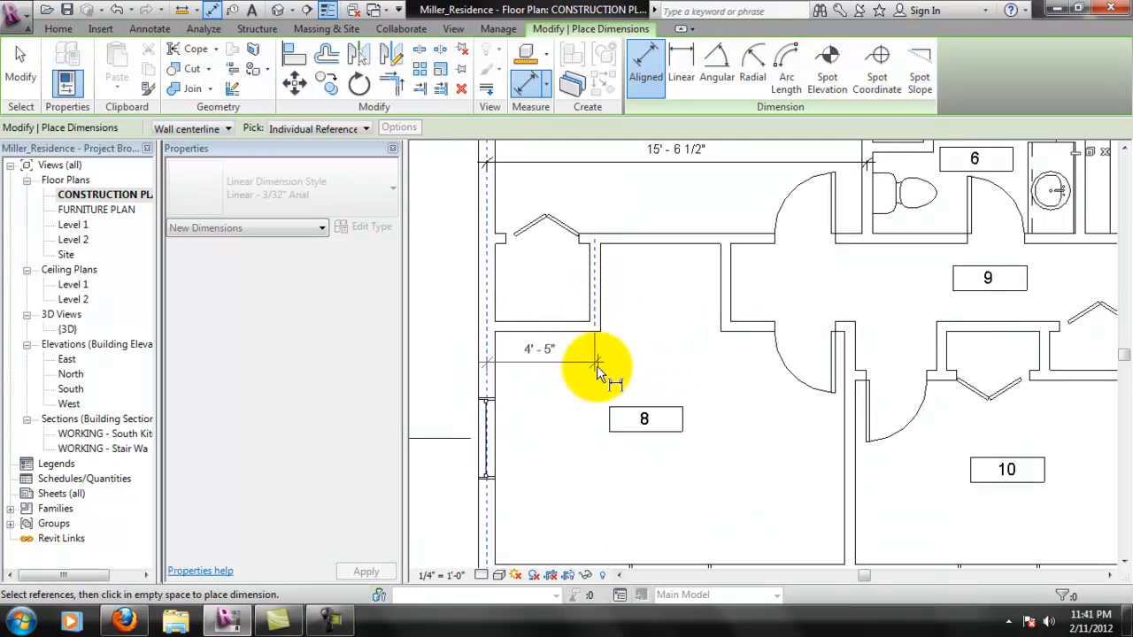
left_click(725, 324)
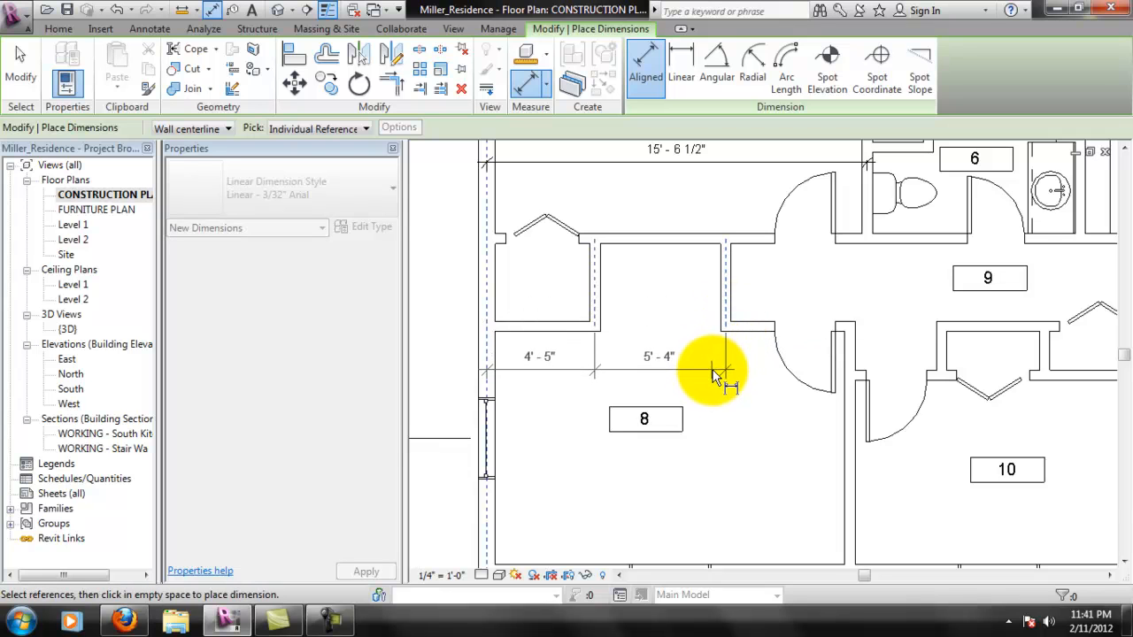
left_click(712, 369)
middle_click_drag(692, 505, 664, 404)
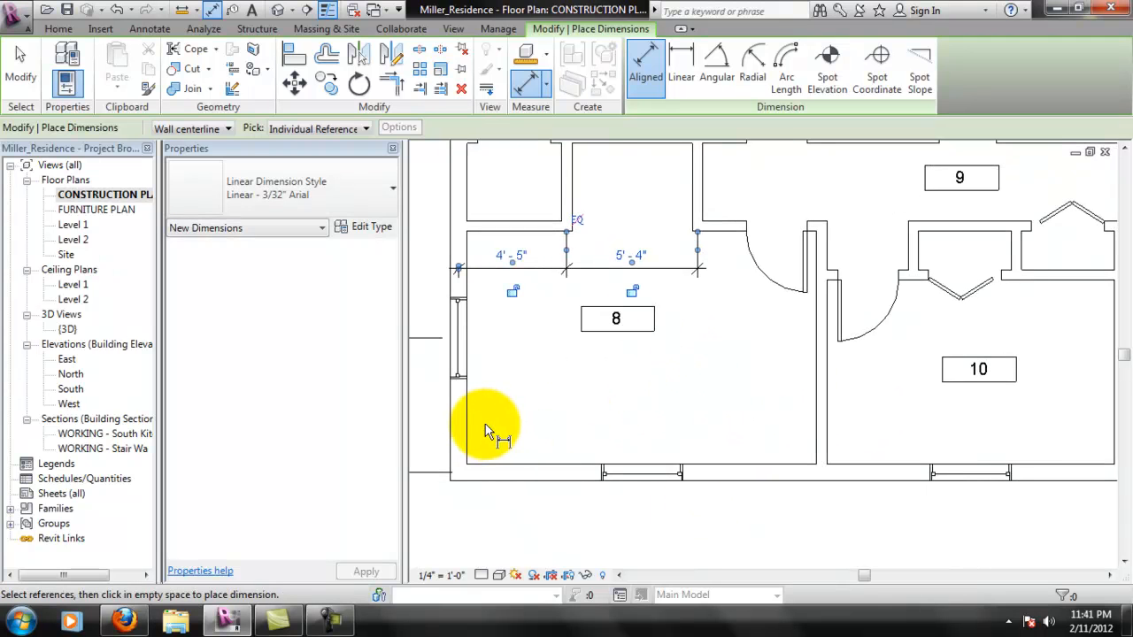
left_click(466, 434)
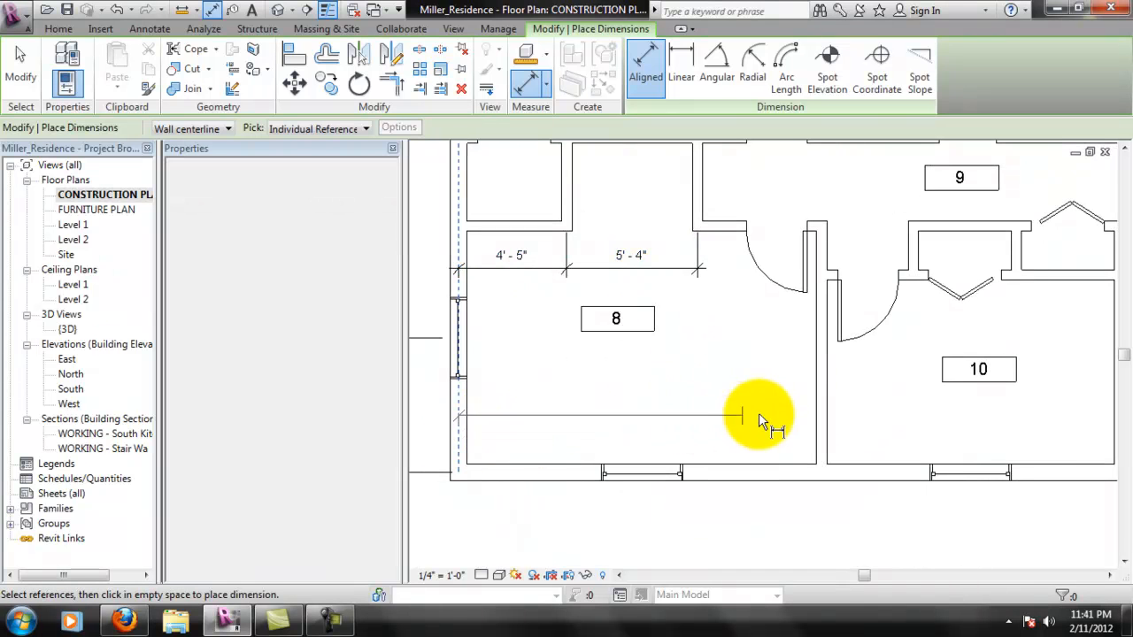
left_click(819, 425)
middle_click_drag(1000, 424, 895, 431)
left_click(1014, 432)
scroll(876, 447, "down", 2)
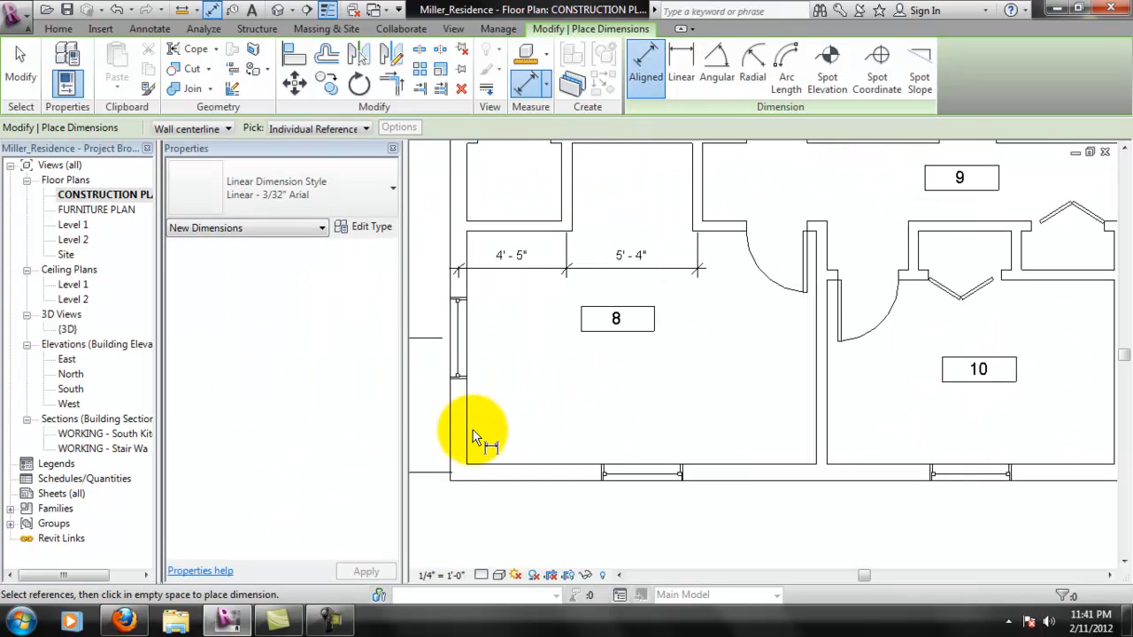
left_click(462, 440)
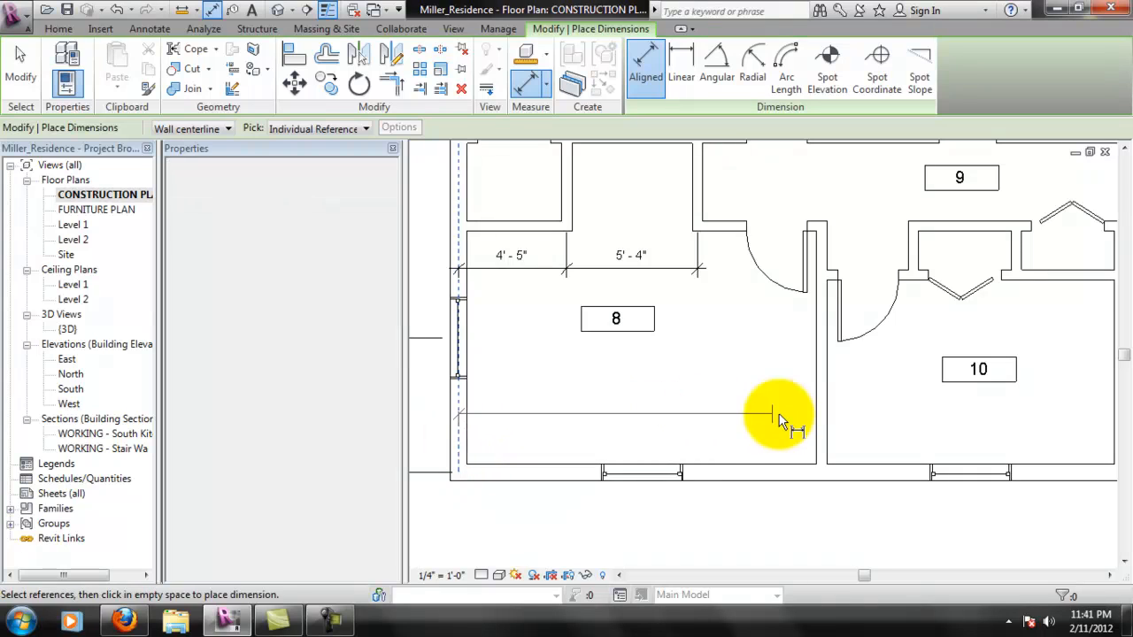
left_click(823, 430)
middle_click_drag(1064, 412, 941, 414)
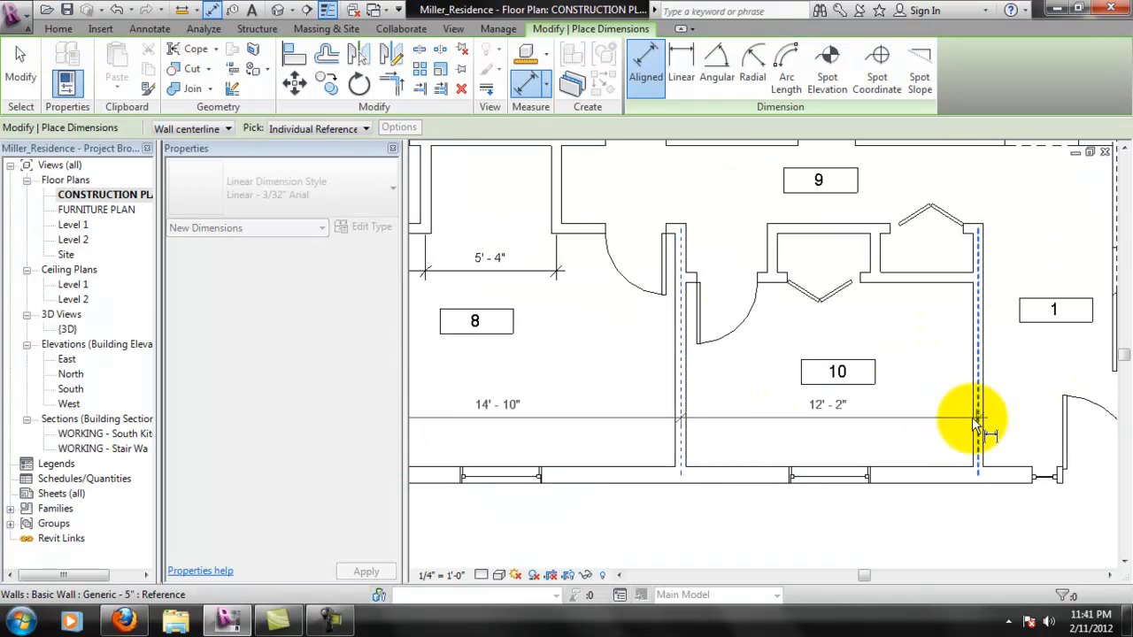
left_click(978, 424)
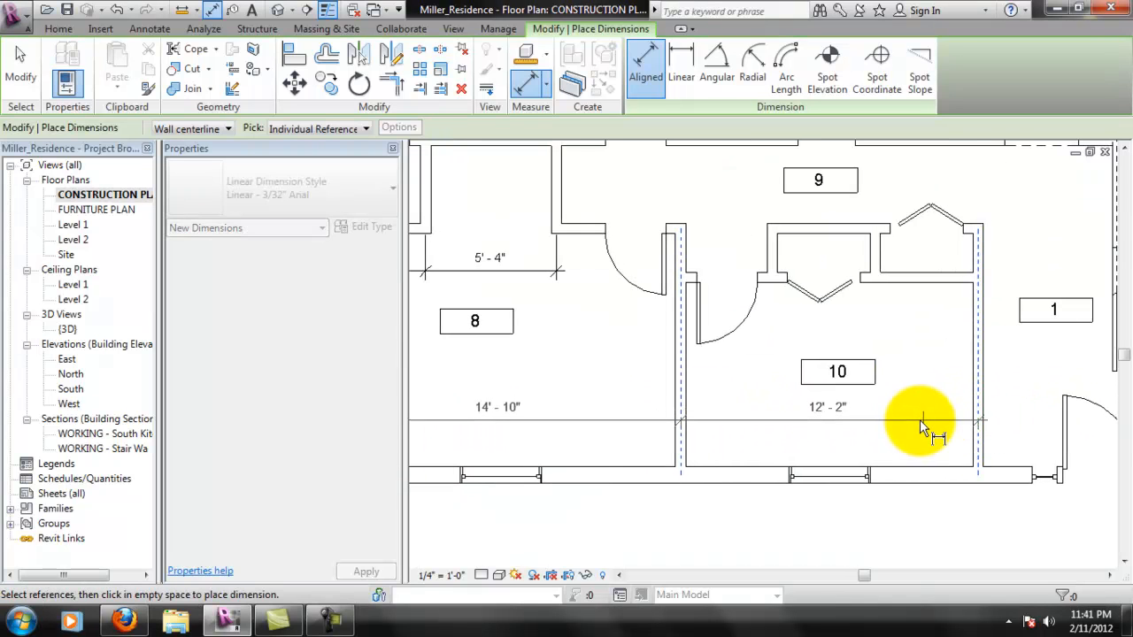
left_click(976, 430)
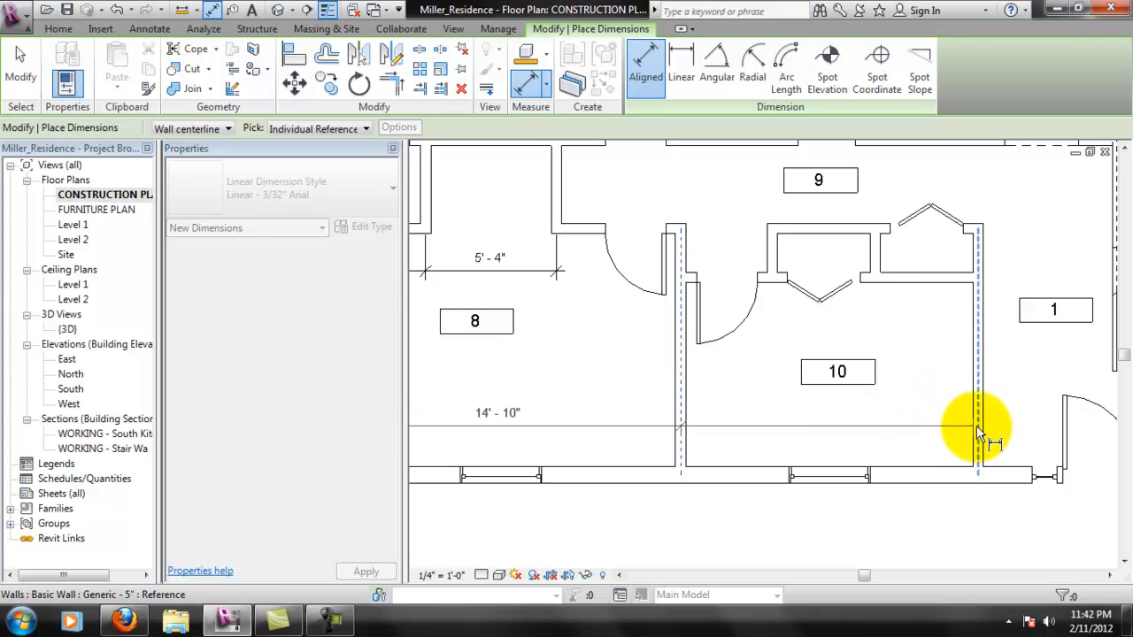
right_click(981, 430)
left_click(983, 135)
middle_click_drag(783, 397, 923, 398)
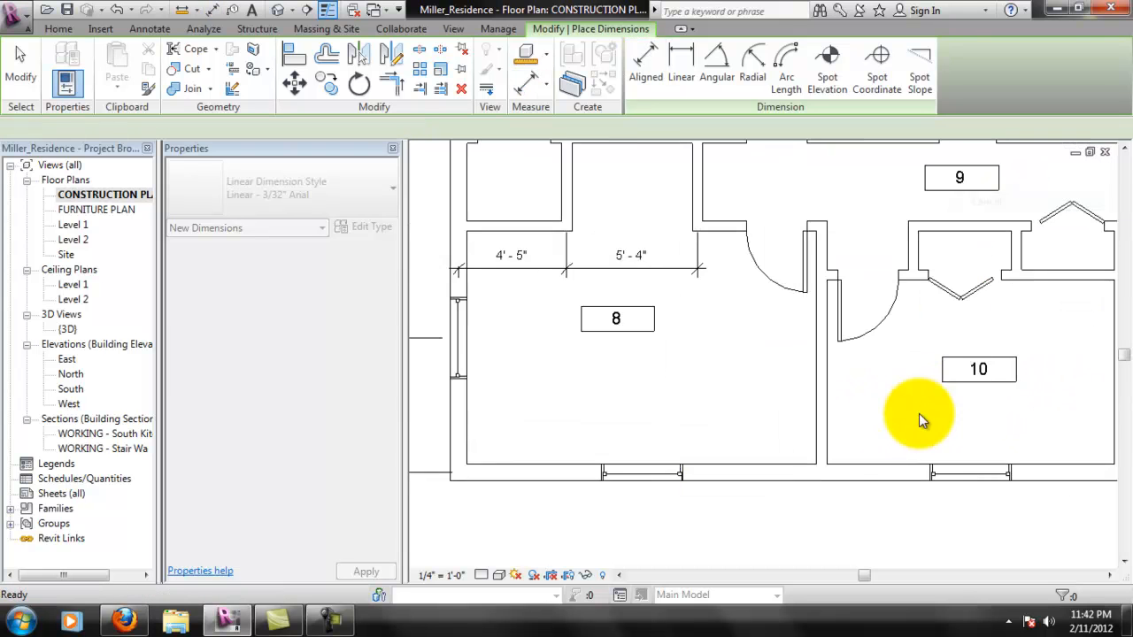
left_click(529, 82)
left_click(458, 434)
left_click(832, 439)
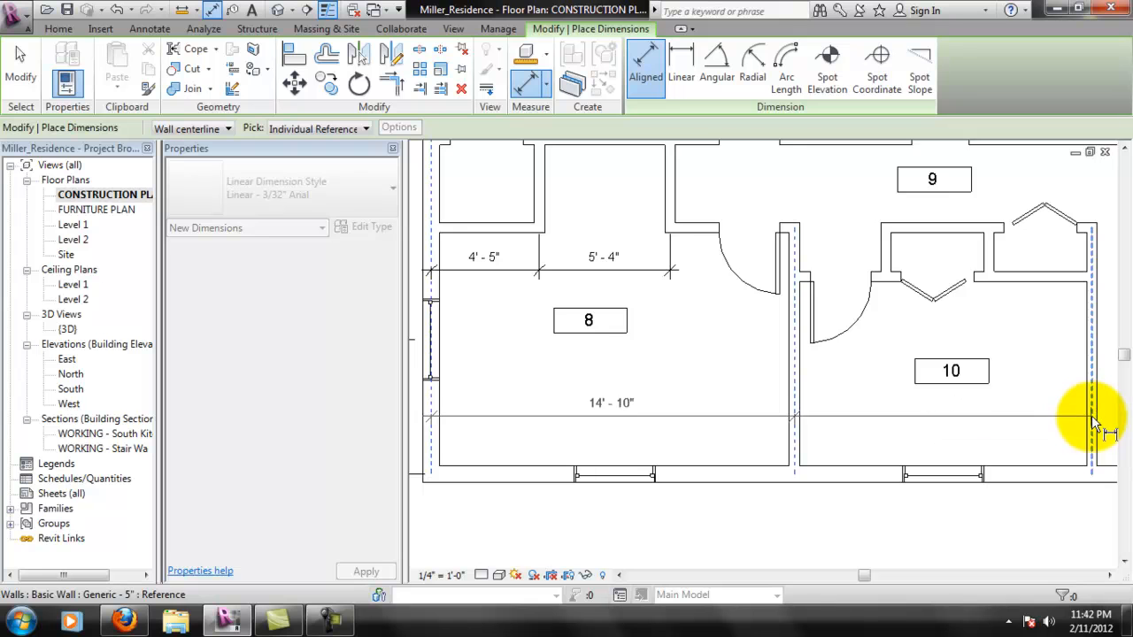
left_click(1094, 423)
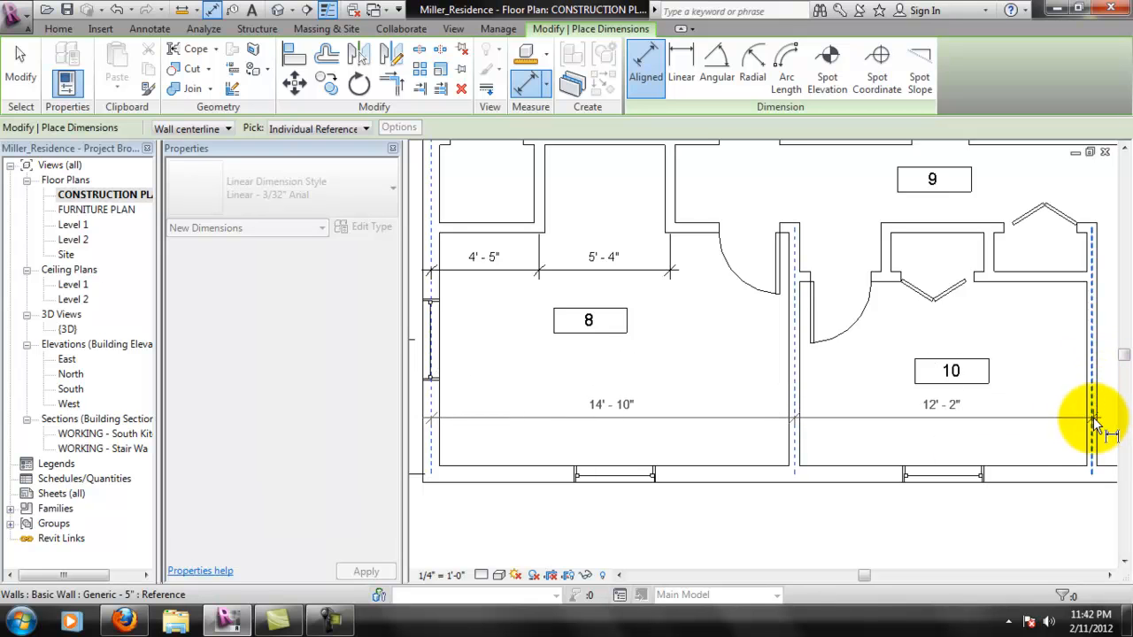
left_click(1092, 431)
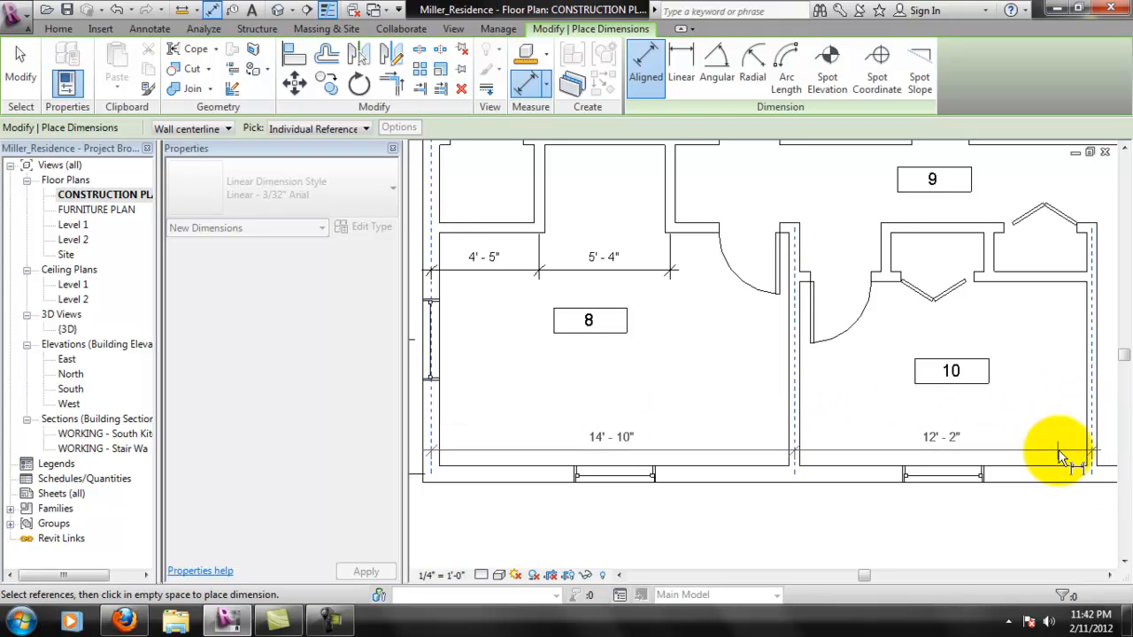
key("Escape")
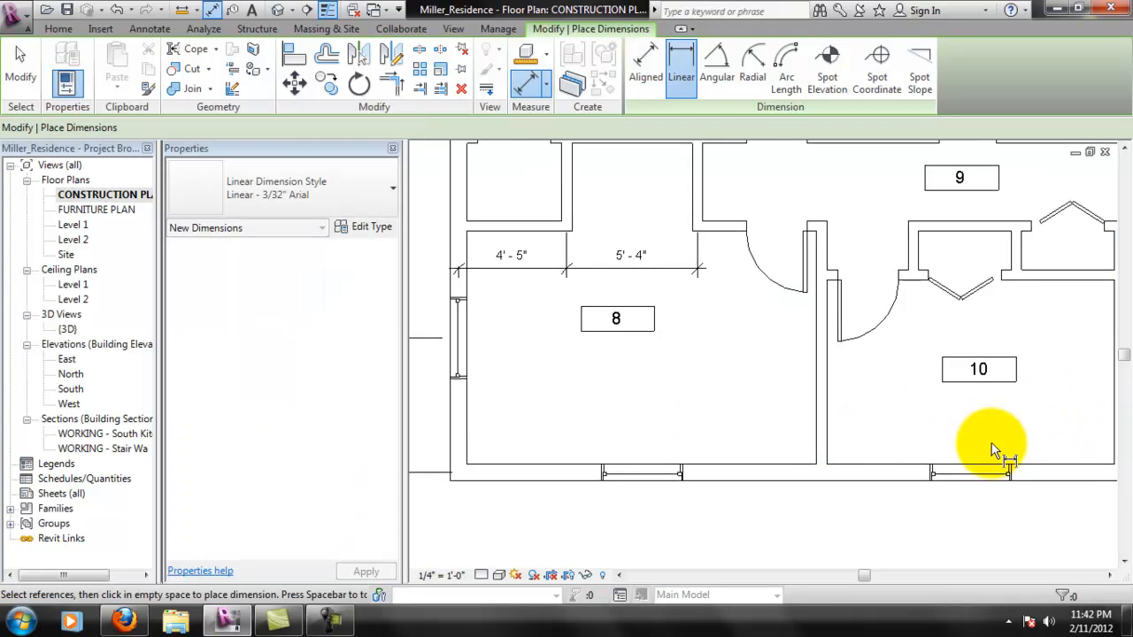
scroll(700, 421, "down", 2)
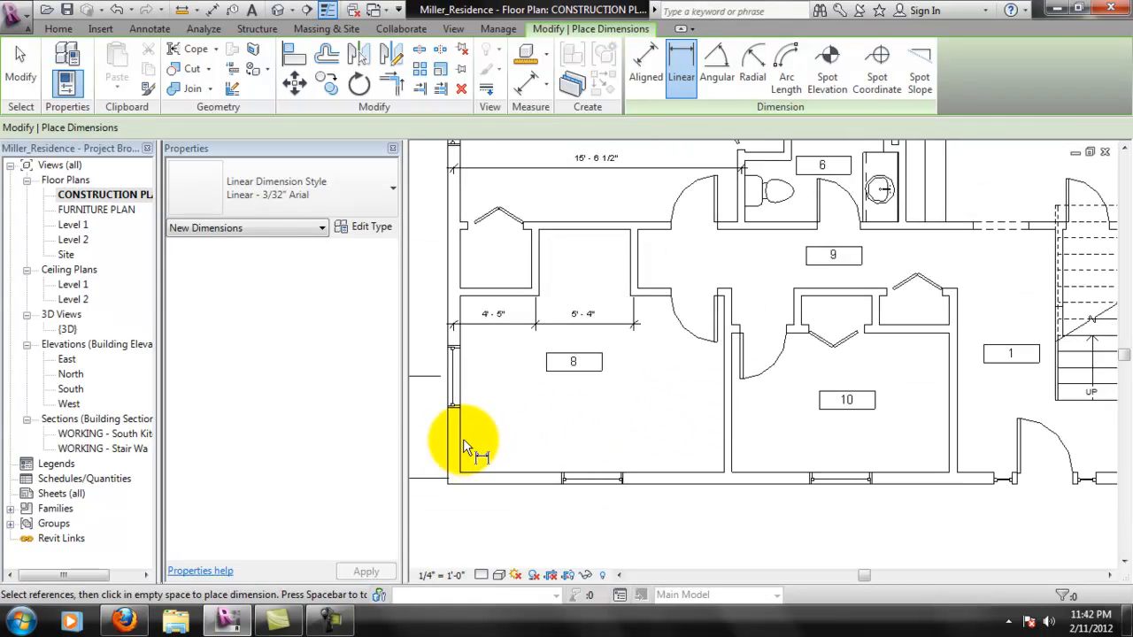
key("Escape")
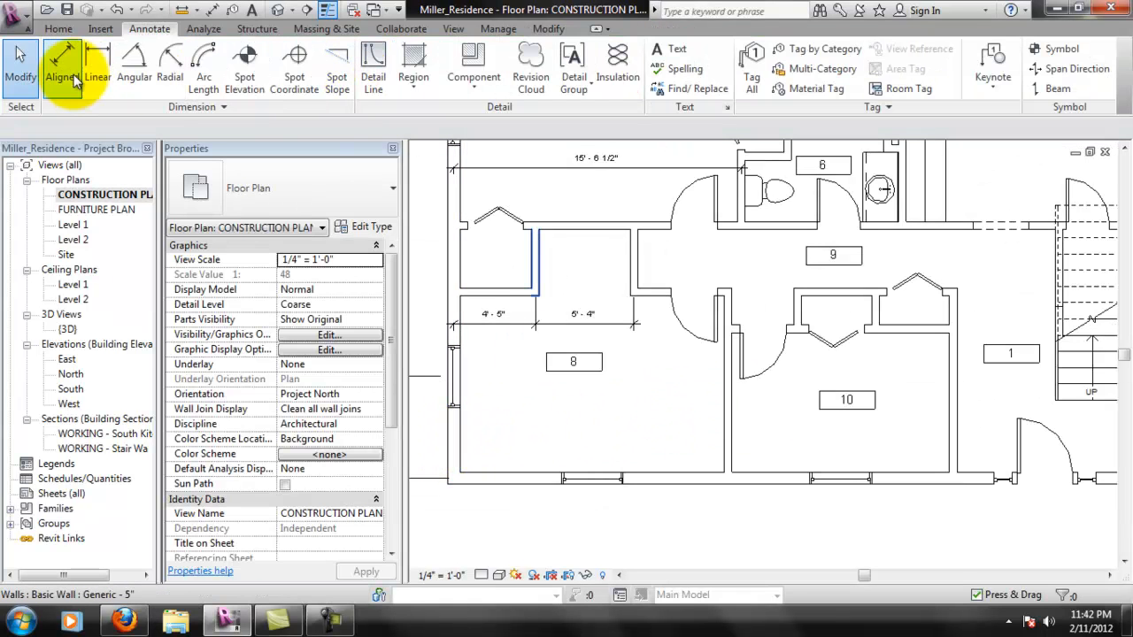
- Add a chained aligned dimension across lower rooms 8 and 10, from the left exterior wall's centerline through their shared wall to the wall beside room 1
left_click(83, 78)
left_click(455, 445)
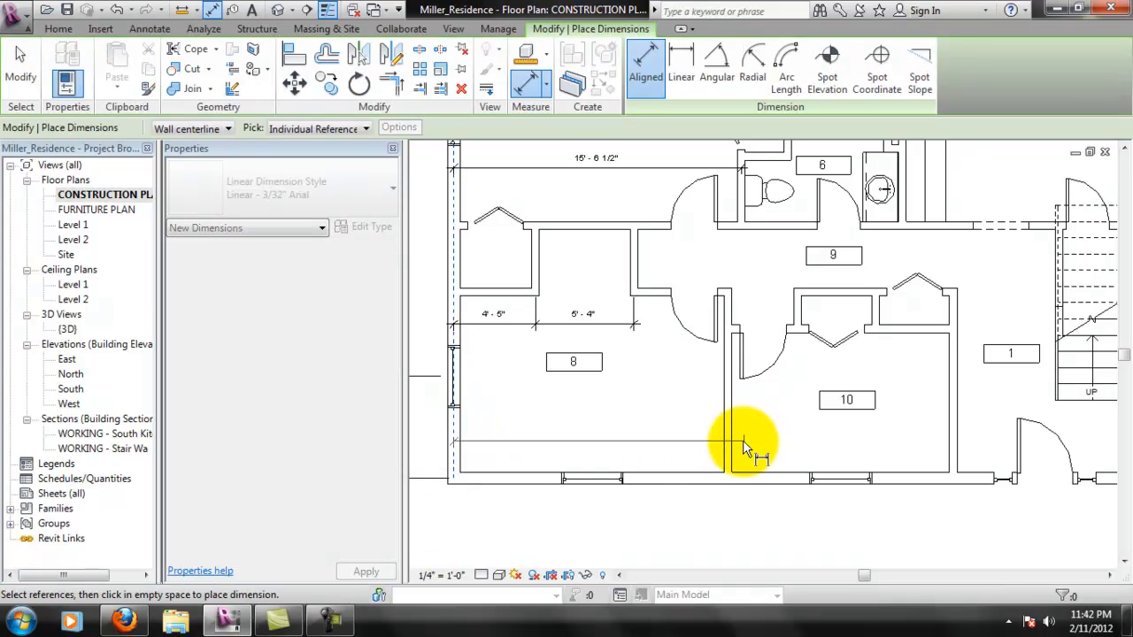
left_click(728, 447)
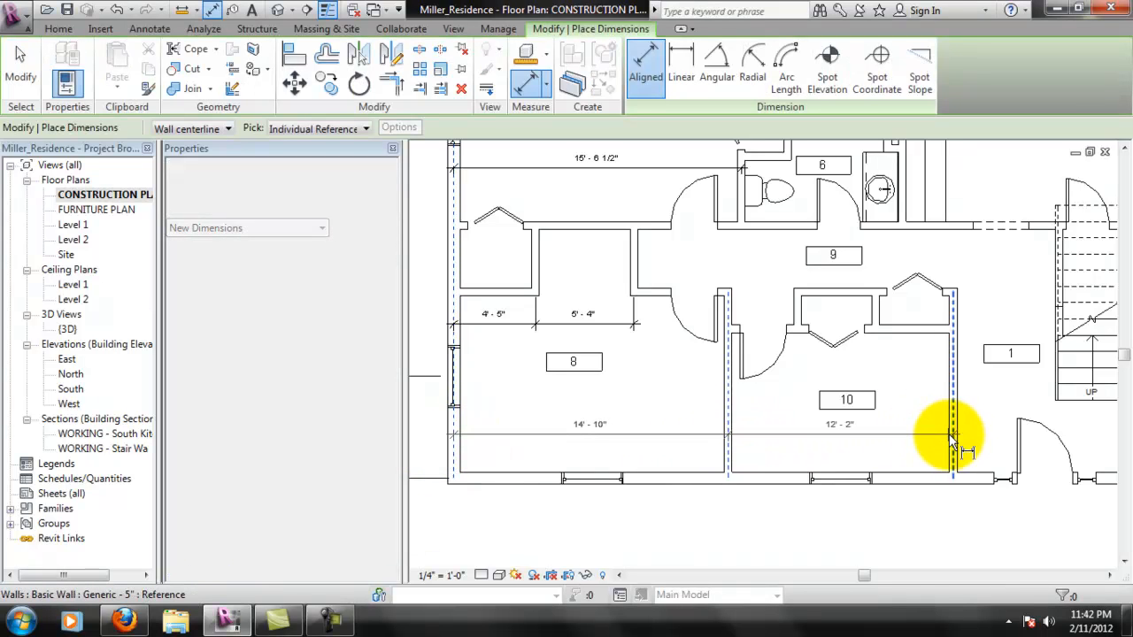
left_click(940, 438)
left_click(726, 443)
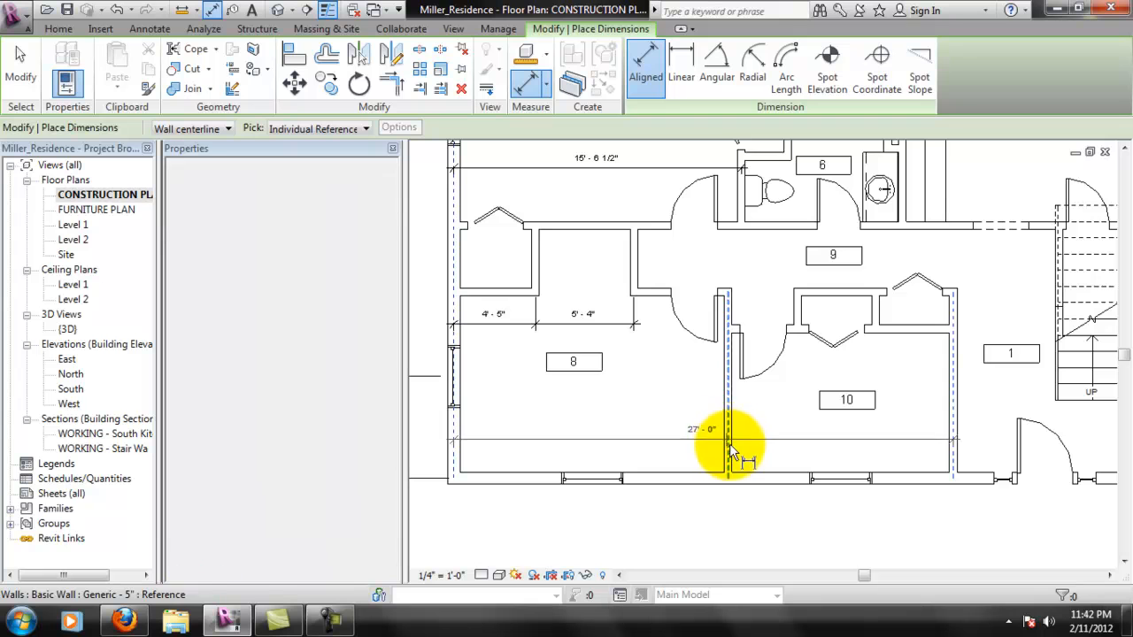
left_click(954, 431)
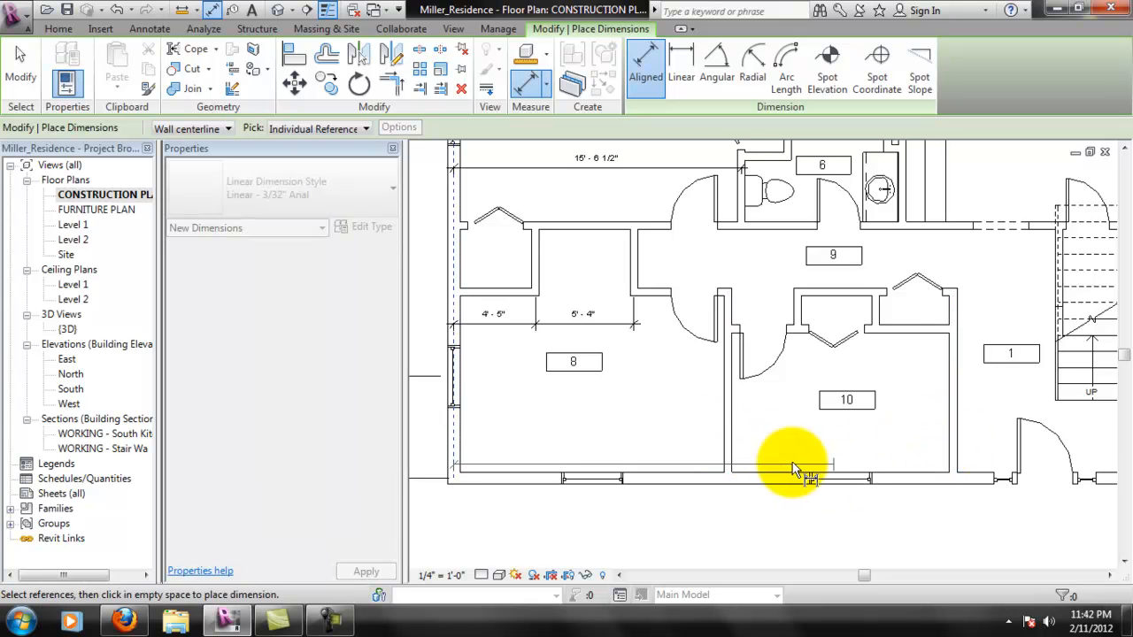
left_click(729, 447)
left_click(954, 440)
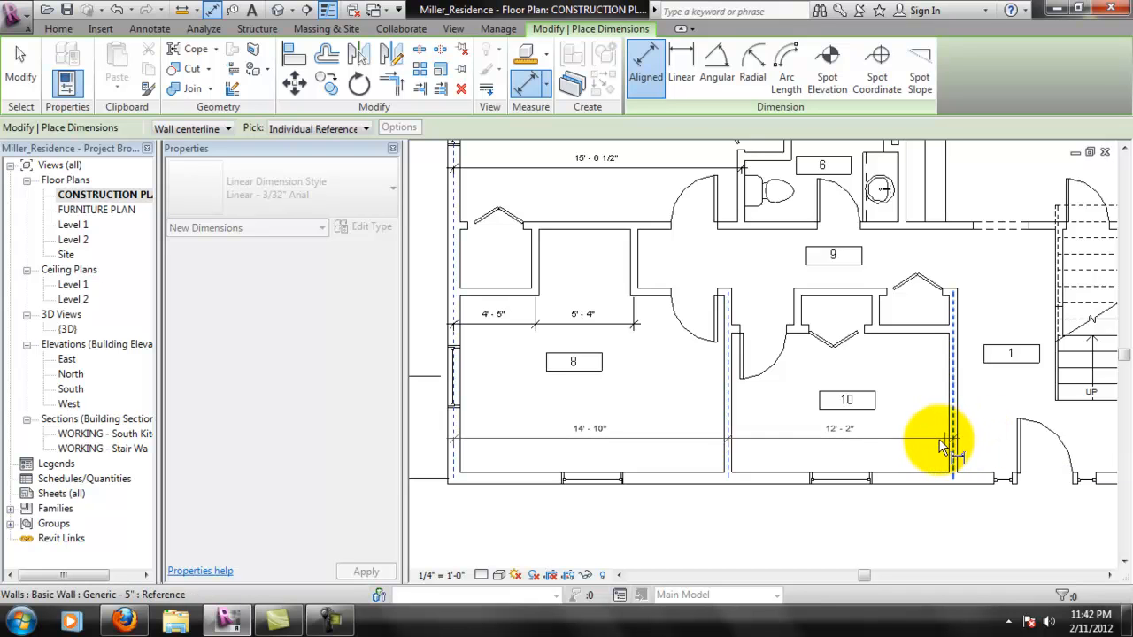
right_click(944, 445)
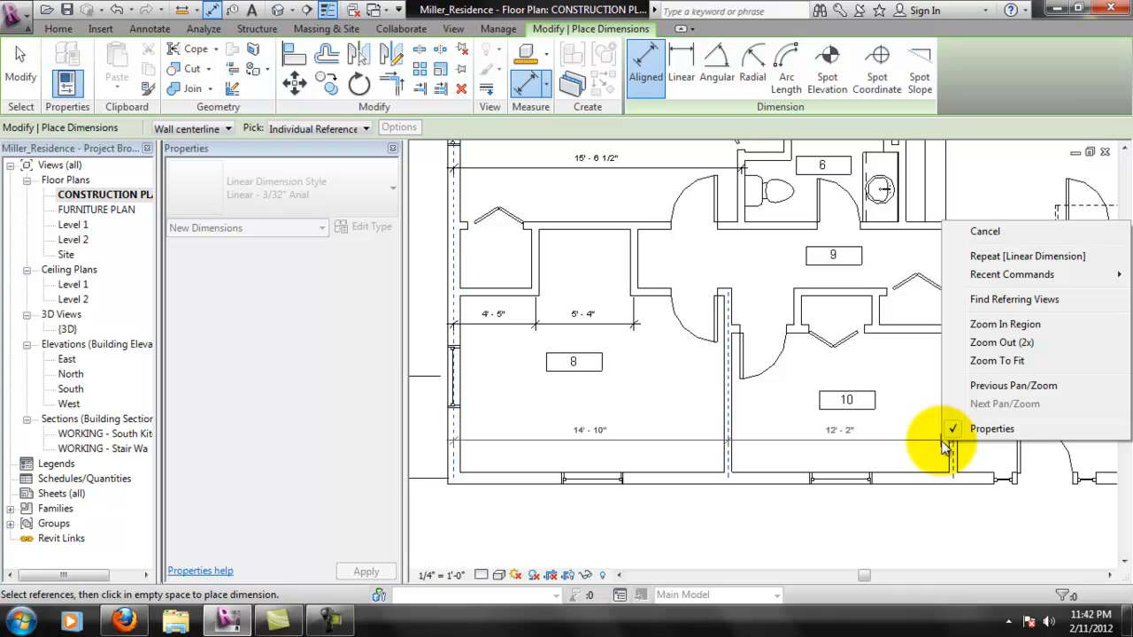
right_click(939, 442)
right_click(909, 437)
right_click(928, 440)
left_click(954, 454)
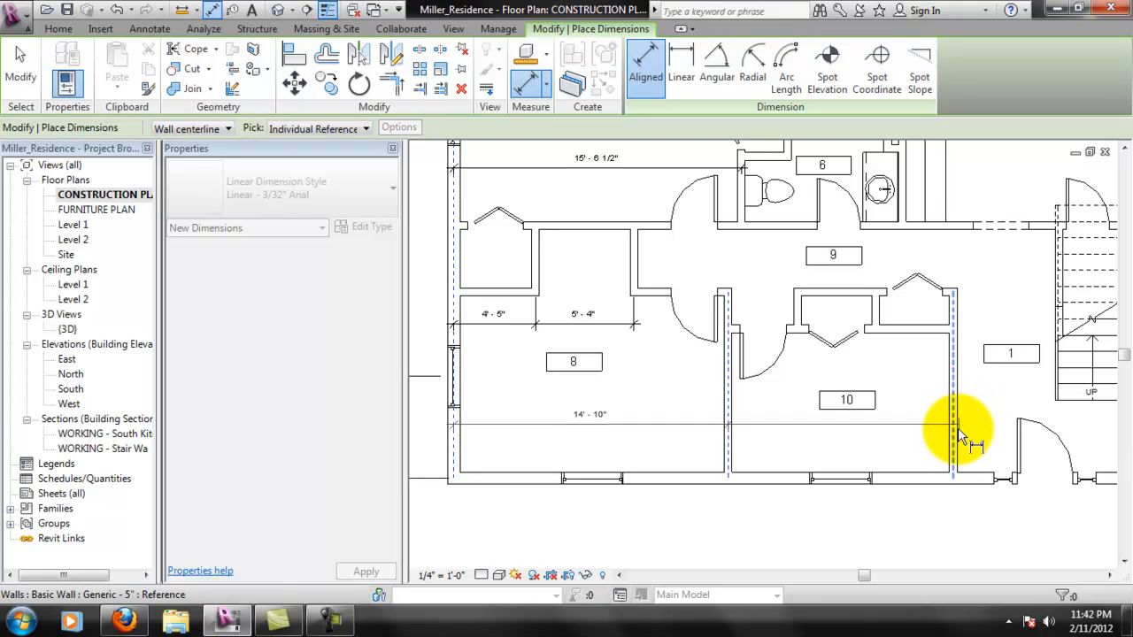
left_click(955, 433)
scroll(955, 432, "up", 3)
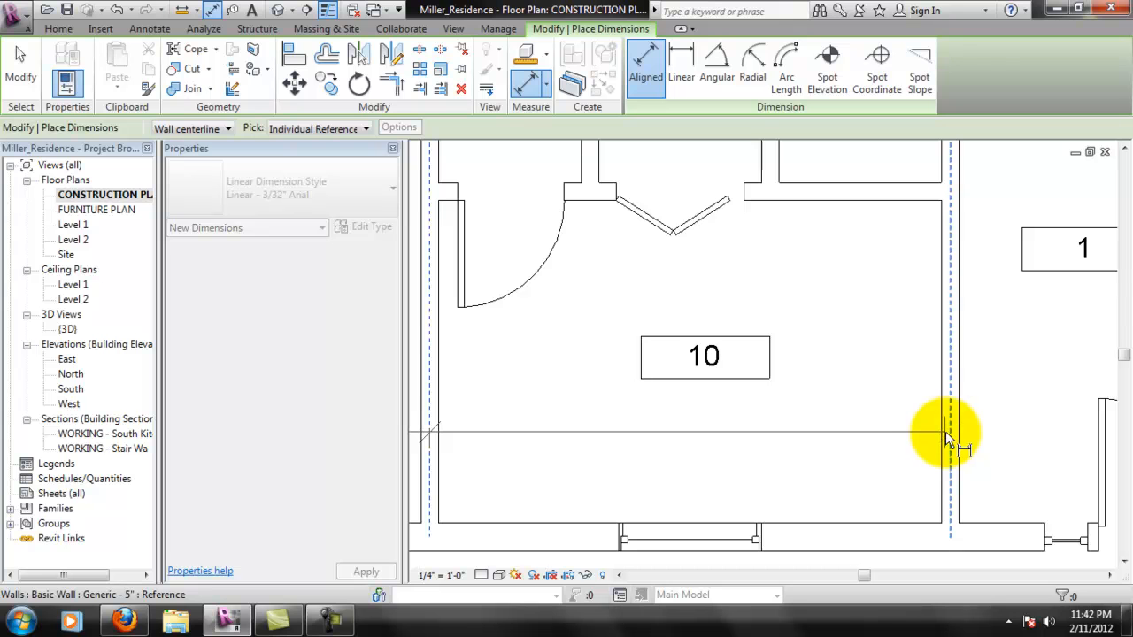
left_click(971, 425)
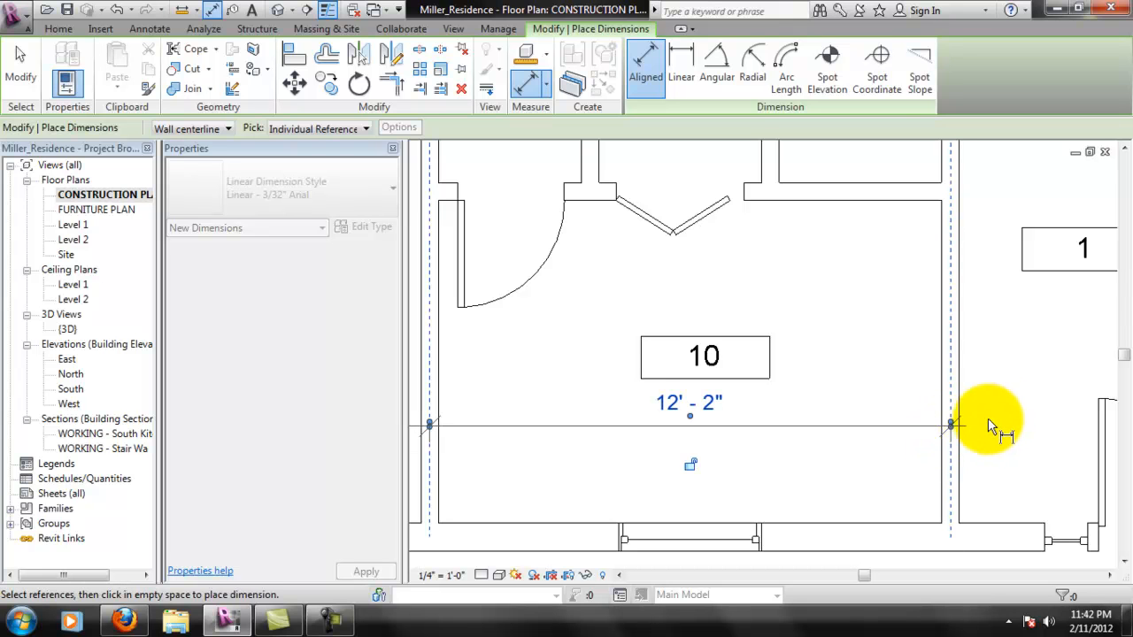
- Examine the dimensions and walls around rooms 8, 9 and 10
scroll(773, 402, "down", 5)
scroll(650, 400, "up", 5)
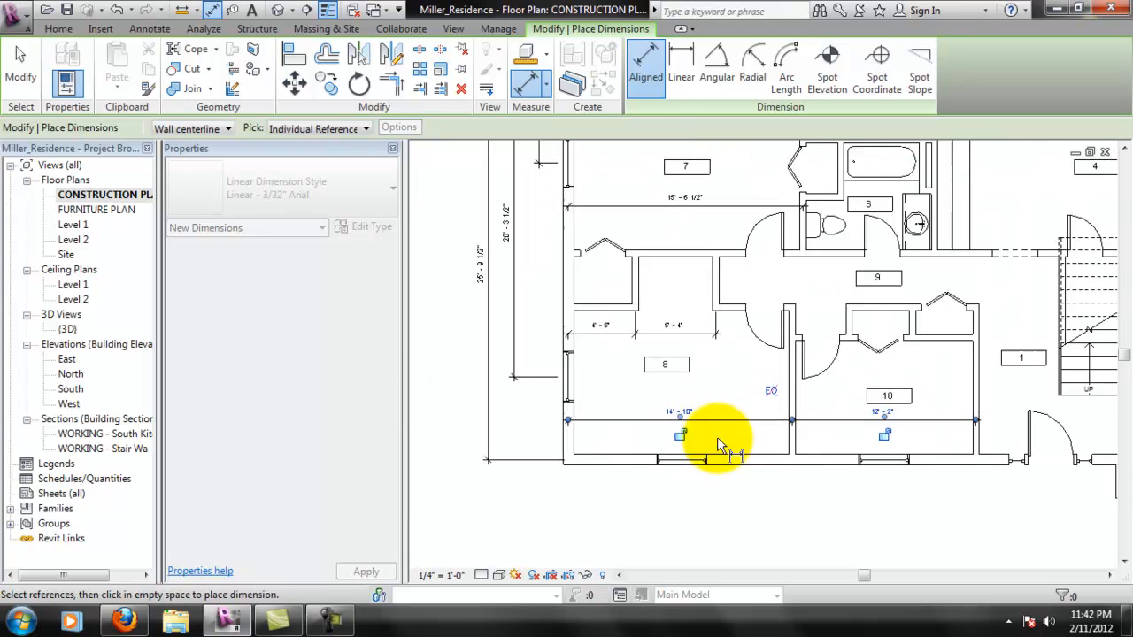
scroll(851, 412, "up", 1)
middle_click_drag(879, 322, 848, 361)
middle_click_drag(1117, 459, 1103, 445)
middle_click_drag(744, 320, 803, 345)
scroll(746, 348, "down", 1)
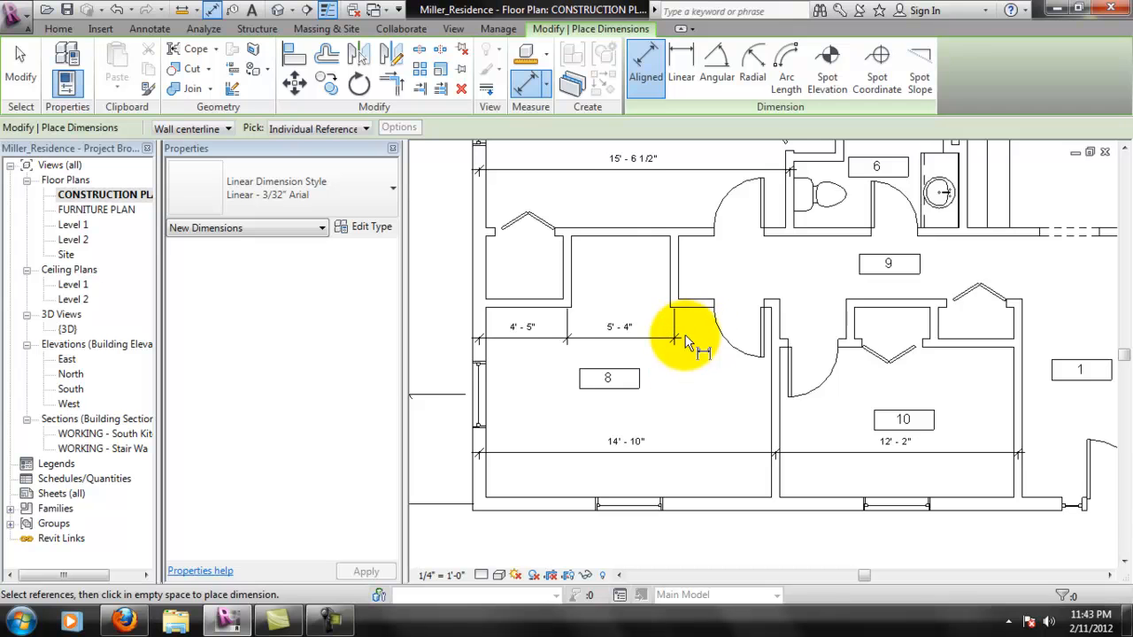
middle_click_drag(697, 330, 696, 331)
middle_click_drag(766, 336, 688, 358)
scroll(700, 356, "down", 3)
scroll(863, 381, "up", 2)
middle_click_drag(610, 377, 647, 352)
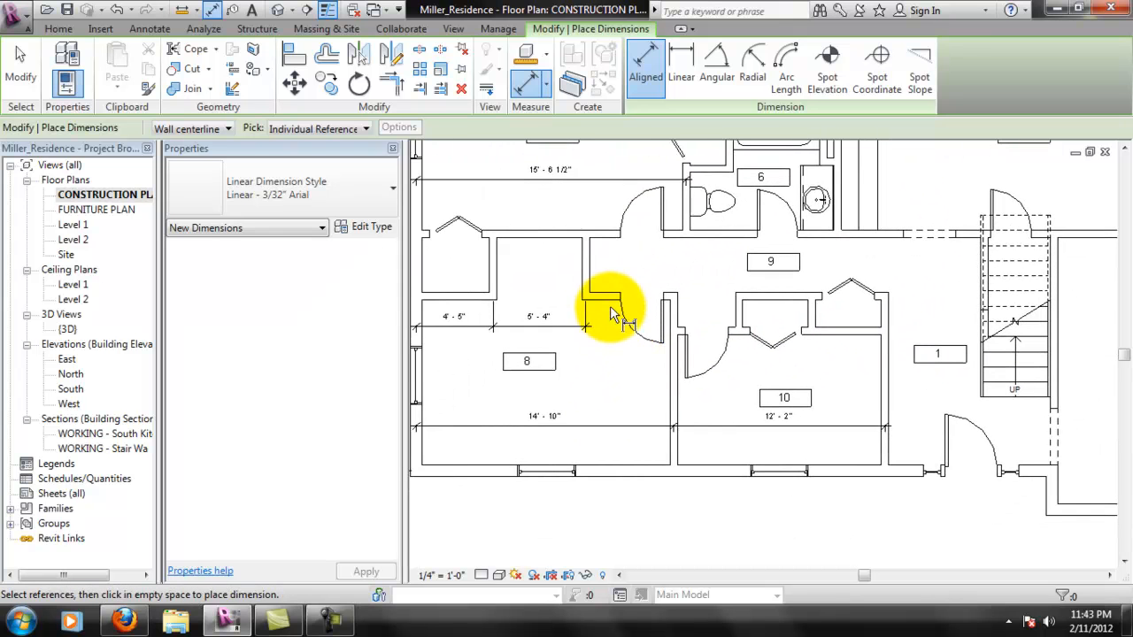
- Add aligned dimensions from room 8's wall beside its door to the lower exterior wall and across hallway 9 near room 1, and end dimensioning
left_click(609, 303)
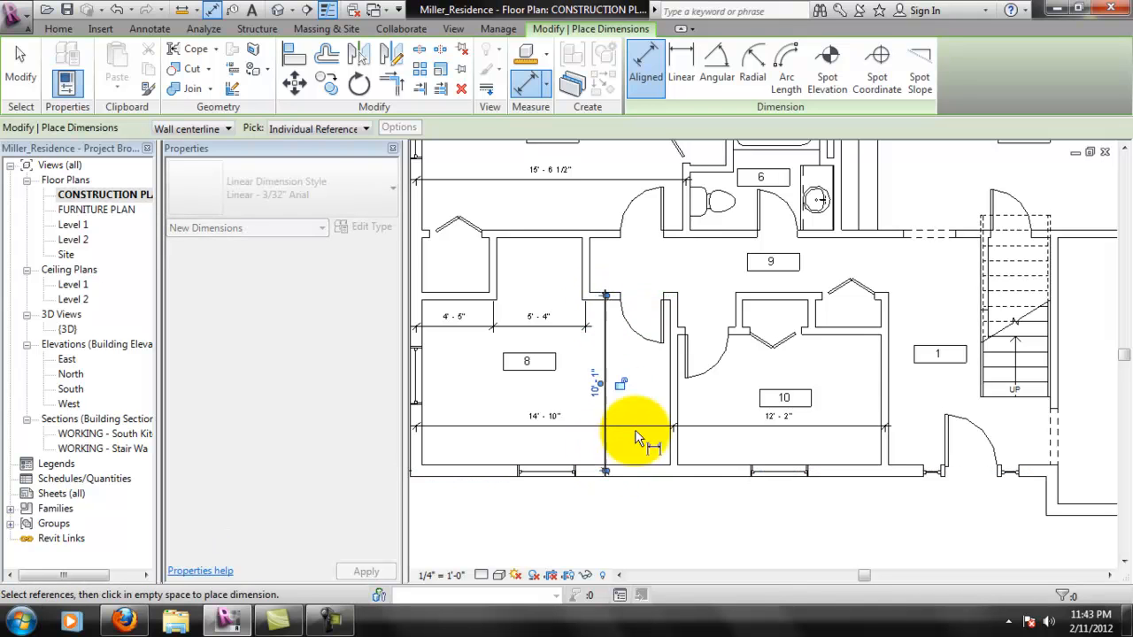
left_click(609, 454)
middle_click_drag(669, 245, 663, 295)
scroll(673, 301, "up", 2)
left_click(940, 365)
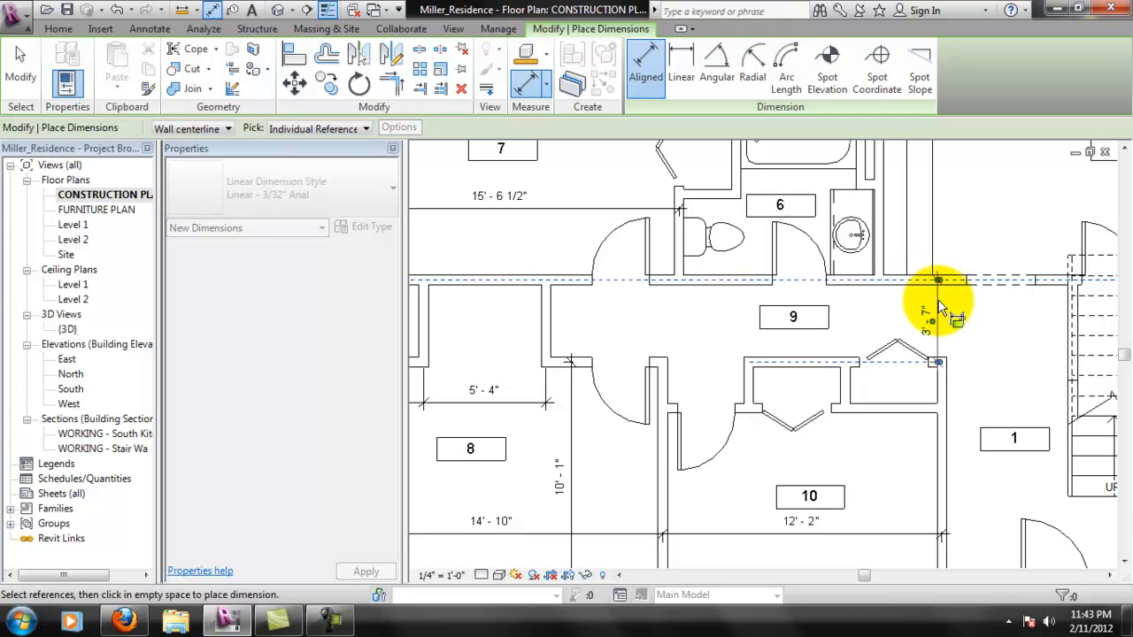
left_click(940, 306)
key("Escape")
key("Escape")
- Add an aligned dimension between the upper and lower wall centerlines of the closets between hallway 9 and room 10
scroll(832, 389, "down", 2)
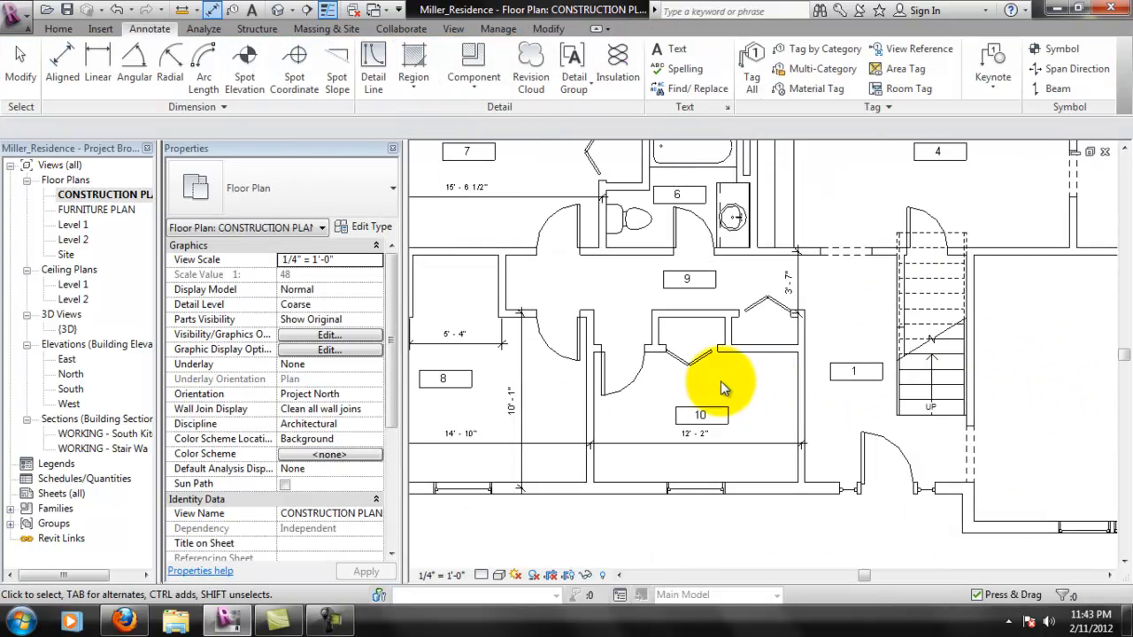
scroll(734, 367, "up", 2)
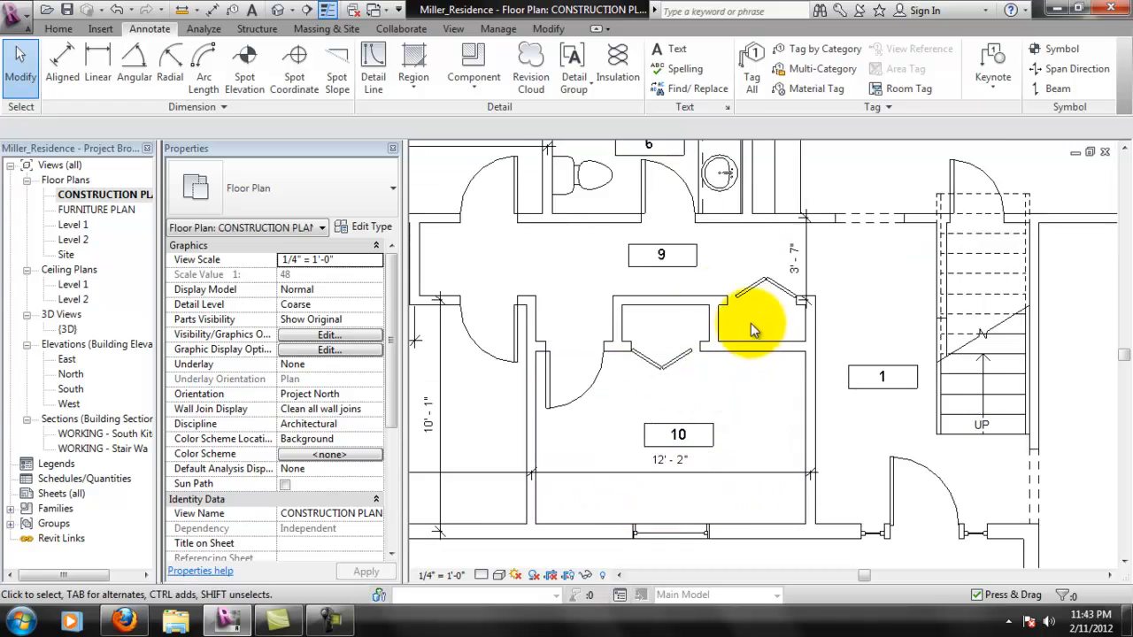
scroll(757, 337, "up", 1)
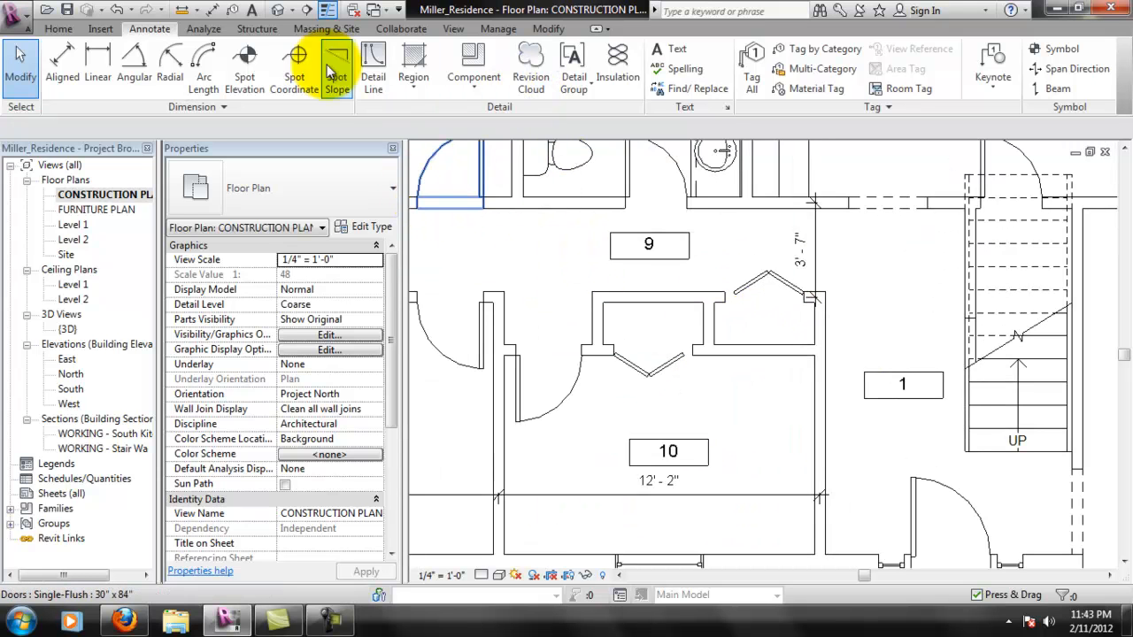
left_click(67, 64)
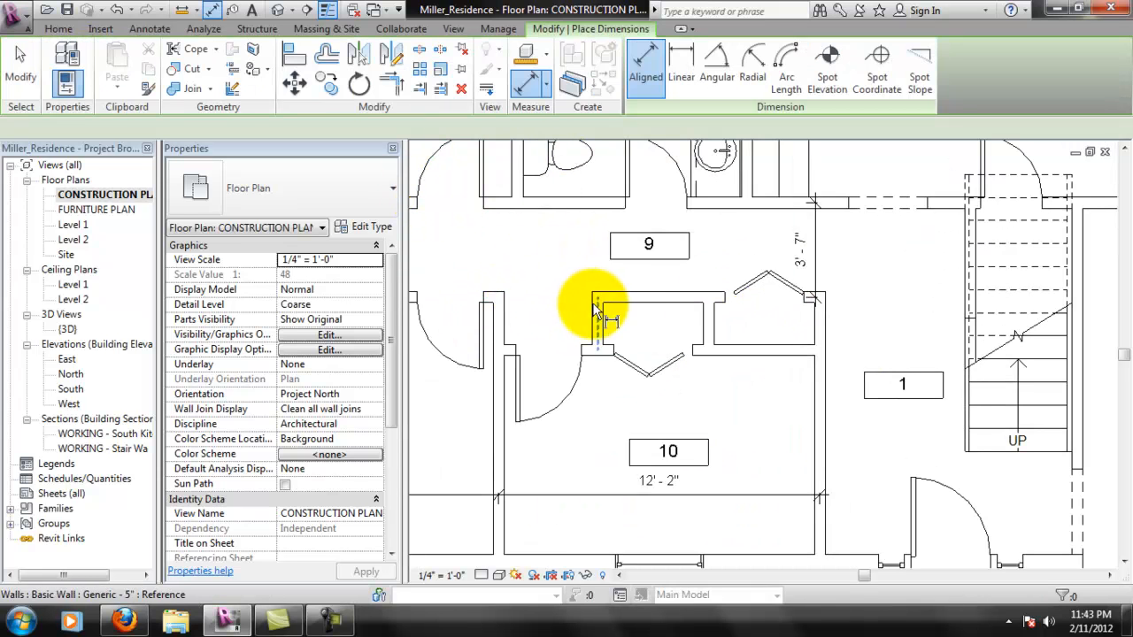
left_click(628, 302)
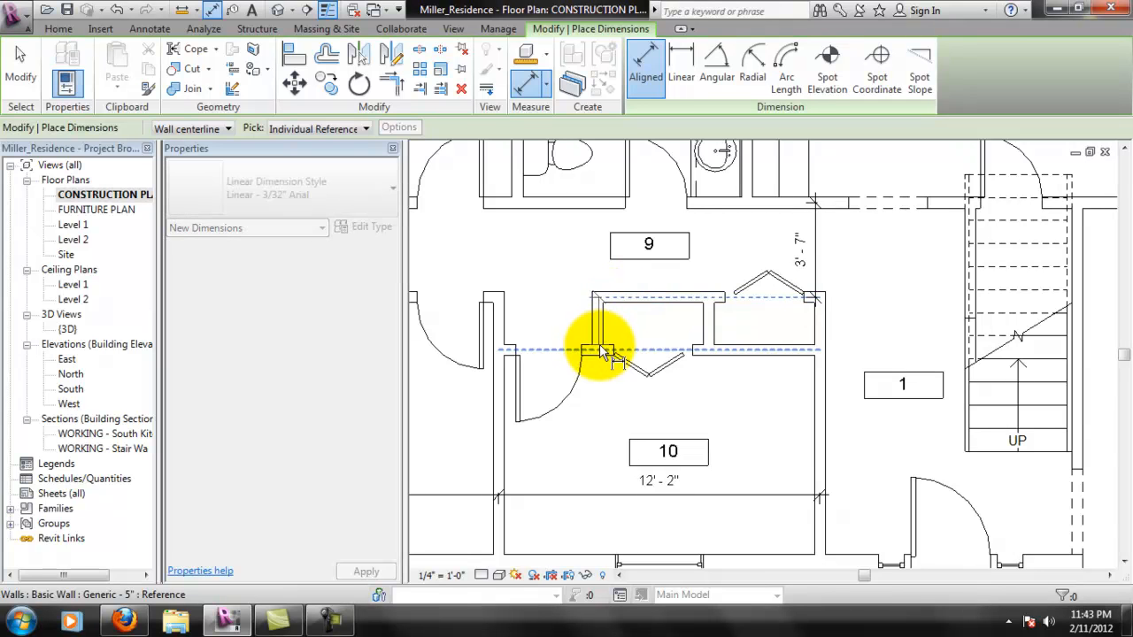
- Finish the closet-depth dimension beside room 10's door and extend its lower witness line toward the door jamb
left_click(558, 368)
key("Escape")
key("Escape")
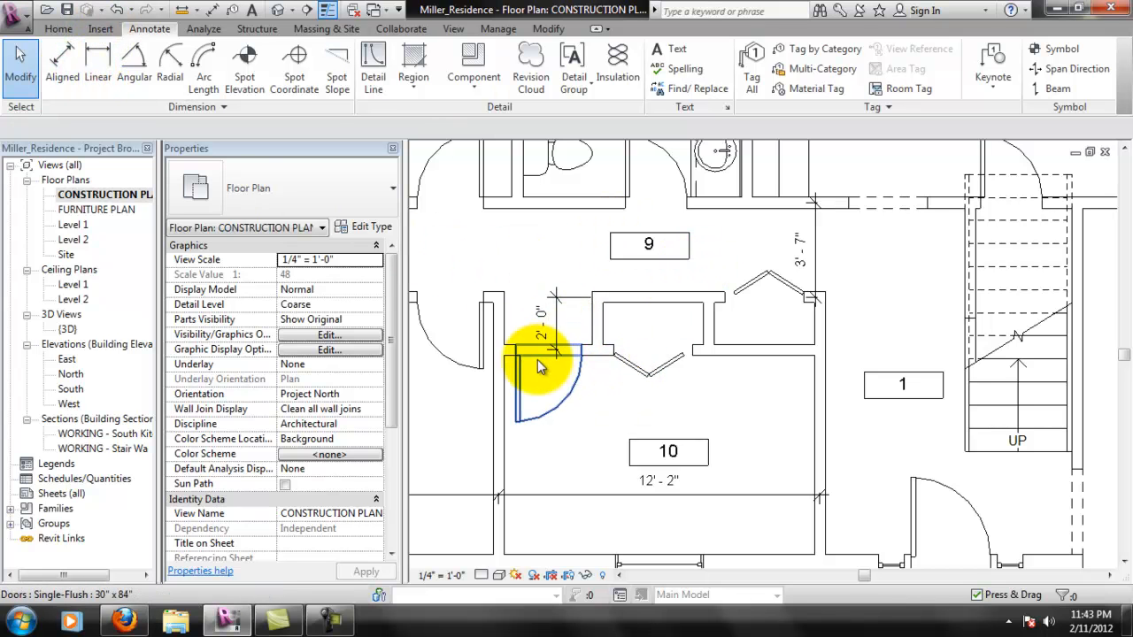
left_click(506, 332)
left_click(575, 343)
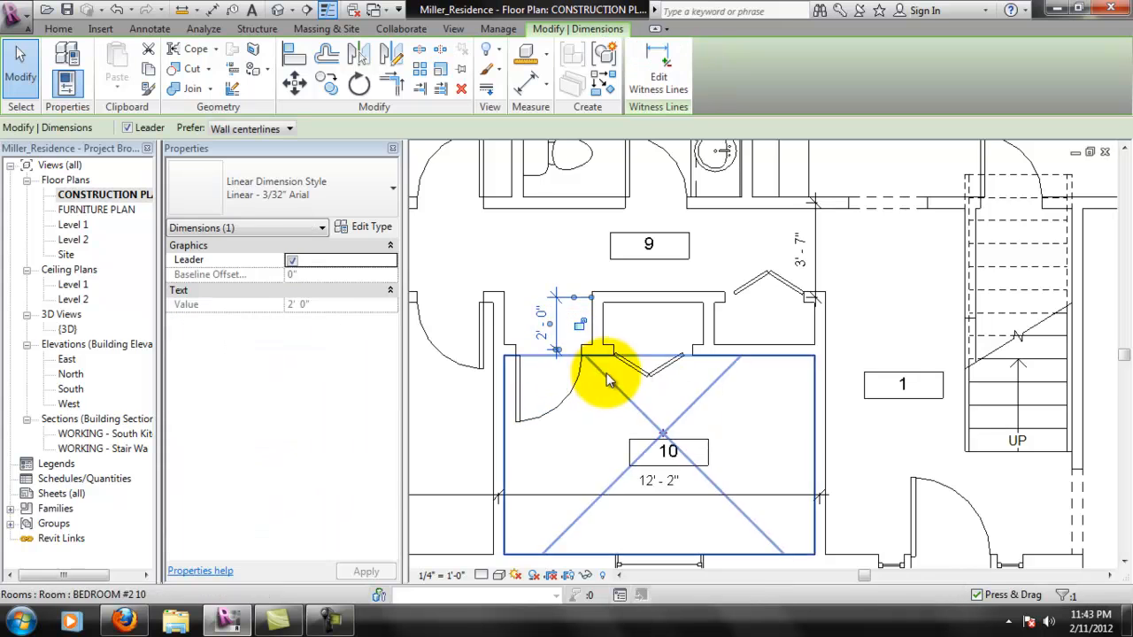
scroll(547, 347, "up", 3)
left_click_drag(572, 357, 624, 358)
left_click(692, 424)
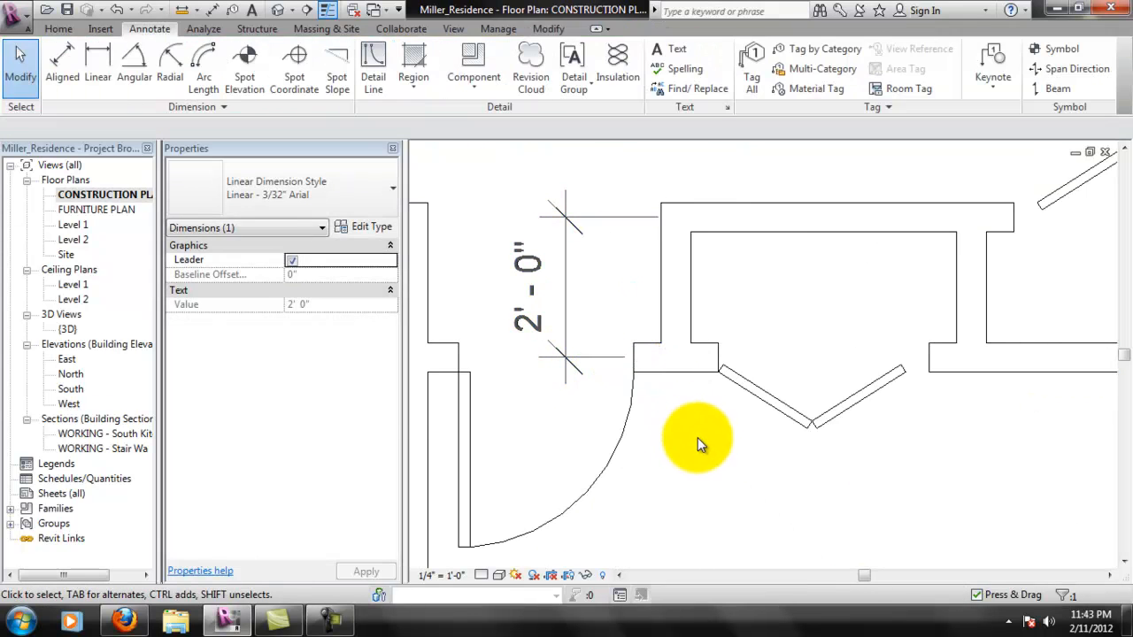
- Add an aligned dimension from the centerline of the wall beside room 1 to the center of room 10's closet door
scroll(678, 384, "down", 5)
scroll(814, 371, "up", 1)
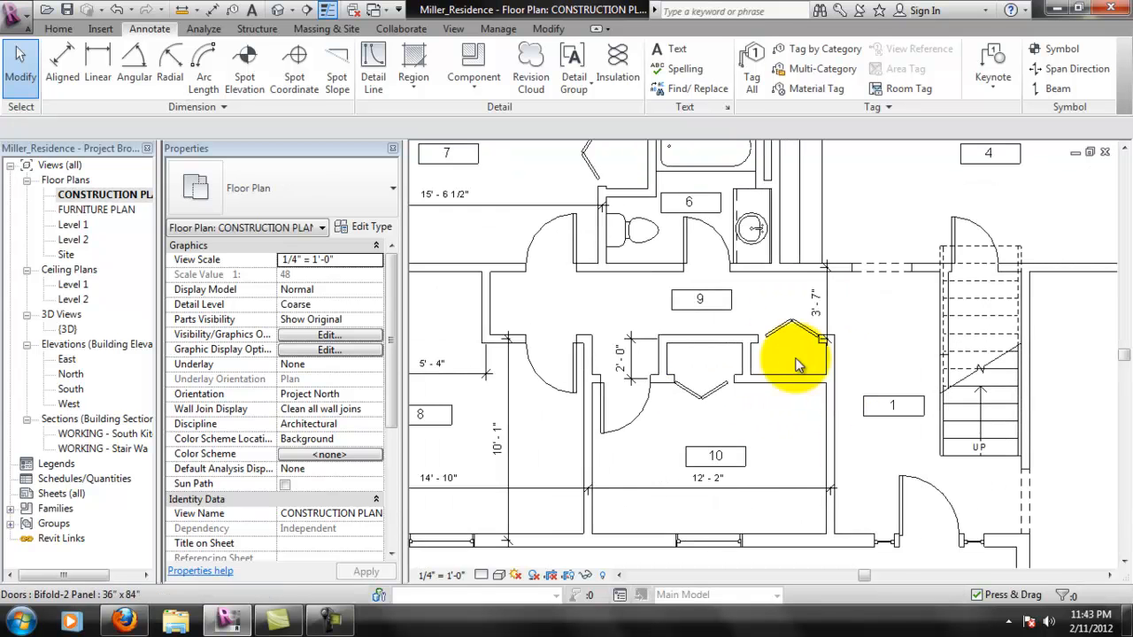
scroll(796, 354, "up", 1)
middle_click_drag(744, 357, 734, 347)
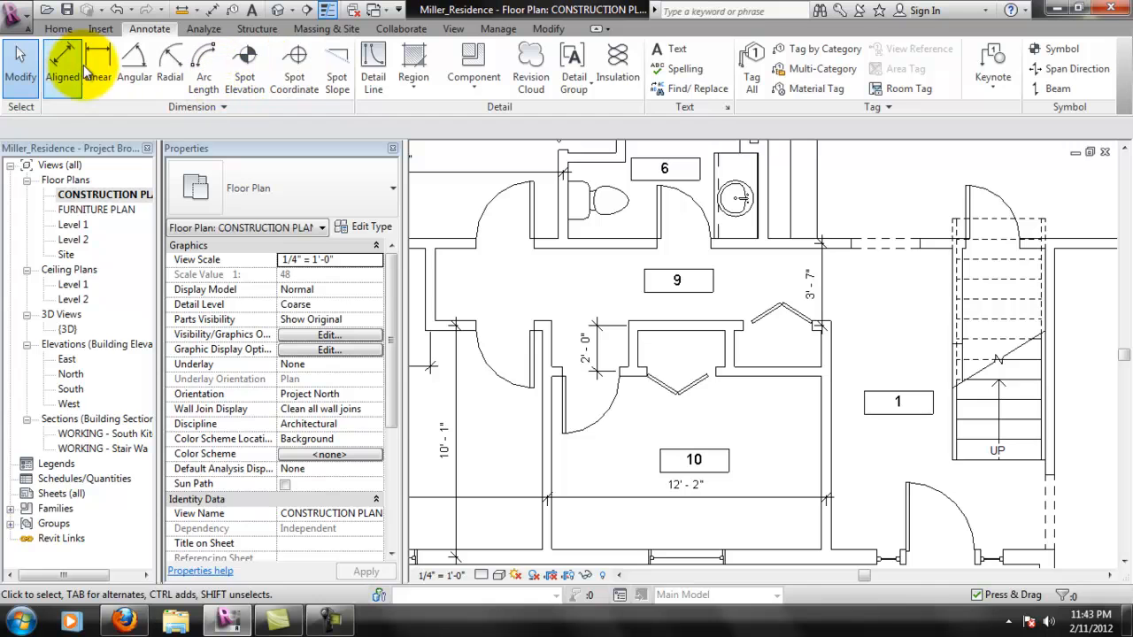
left_click(75, 75)
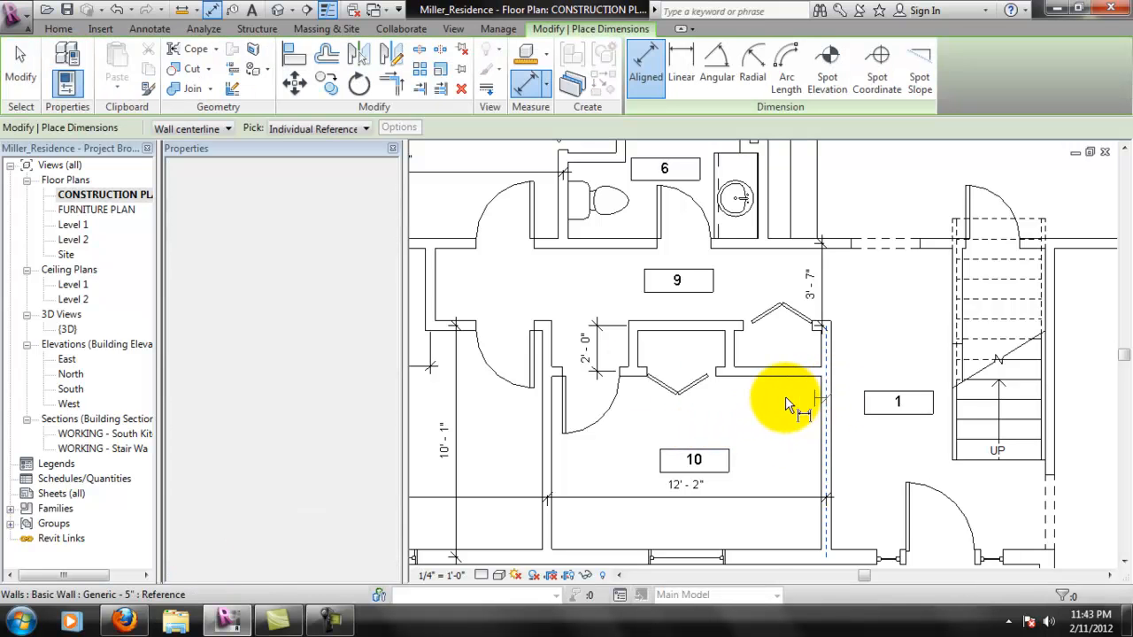
left_click(683, 378)
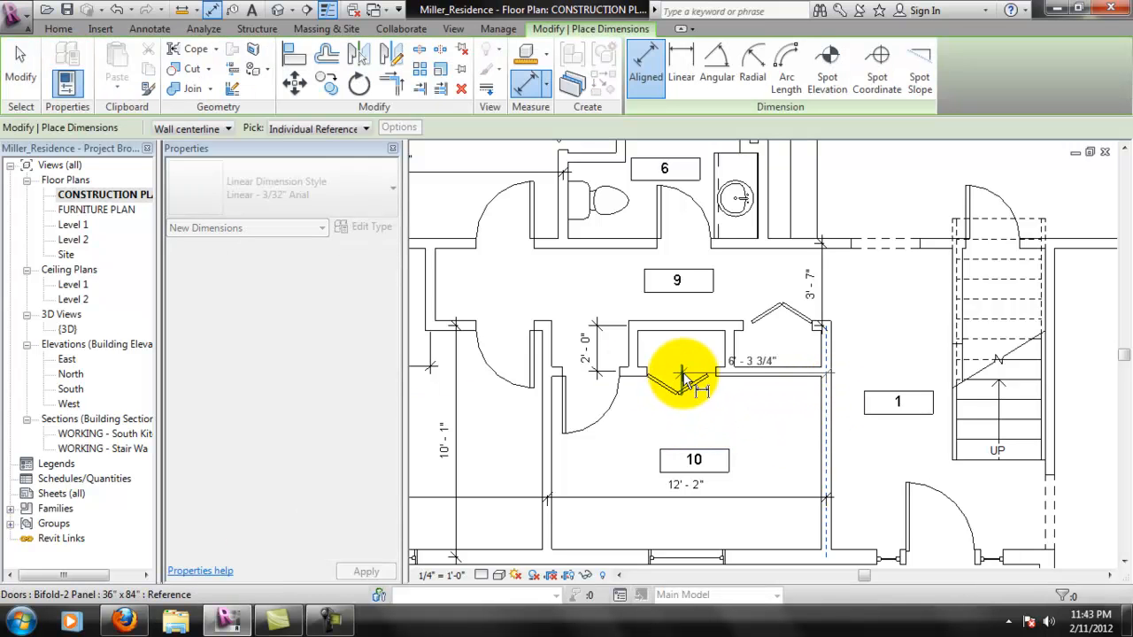
left_click(681, 418)
key("Escape")
key("Escape")
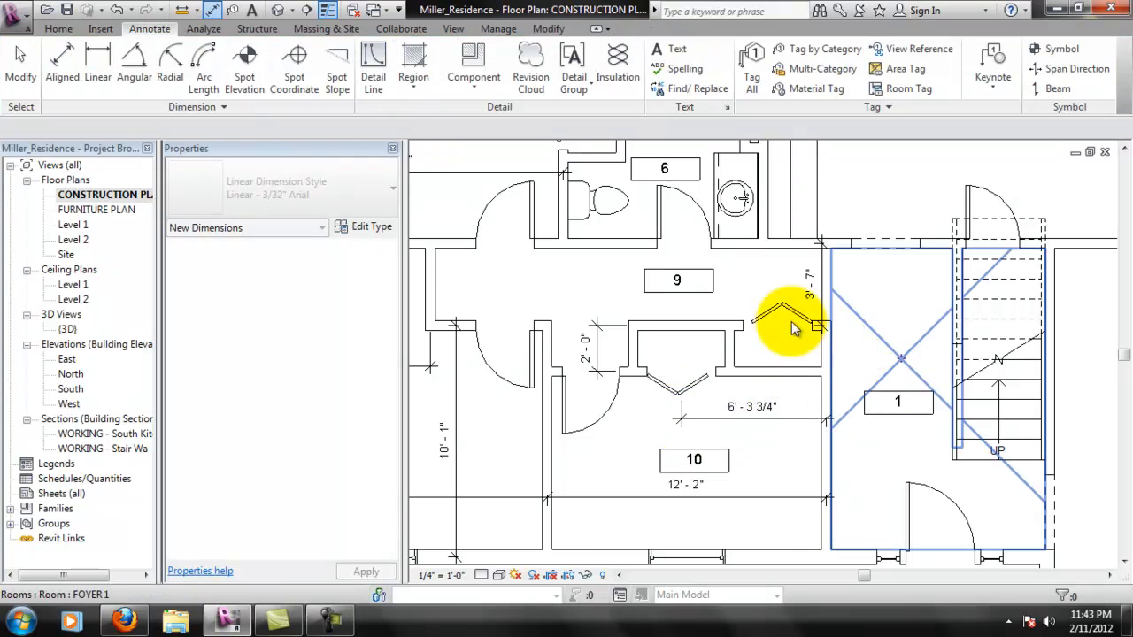
- Delete the vertical closet-depth dimension beside room 10's entry door
scroll(757, 386, "up", 2)
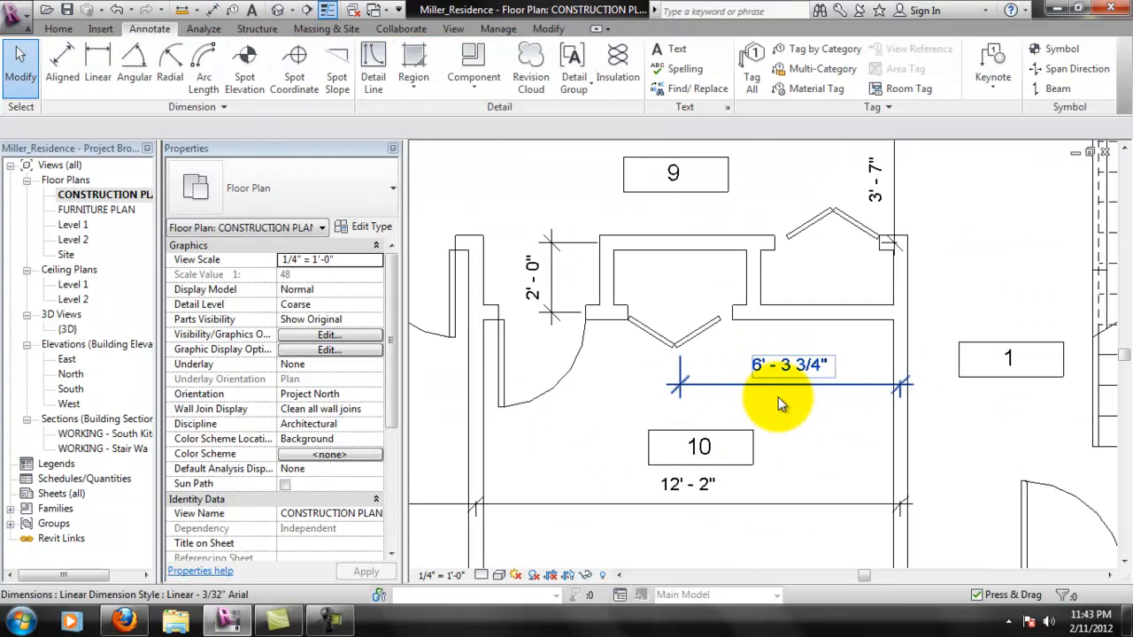
middle_click_drag(781, 337, 797, 388)
middle_click_drag(711, 295, 779, 322)
scroll(744, 317, "down", 1)
scroll(718, 350, "up", 1)
middle_click_drag(740, 388, 756, 316)
scroll(715, 270, "up", 1)
middle_click_drag(692, 258, 642, 310)
left_click(641, 329)
key("Delete")
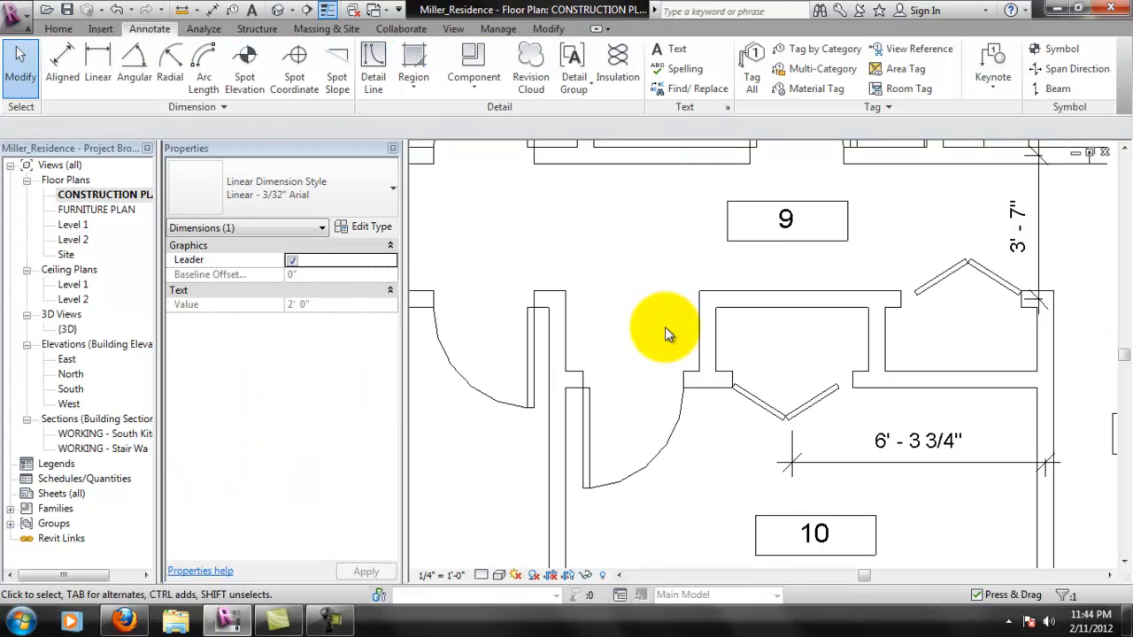
- Try an aligned dimension across room 10's door alcove between the wall centerlines, and open its text override without applying it
left_click(62, 56)
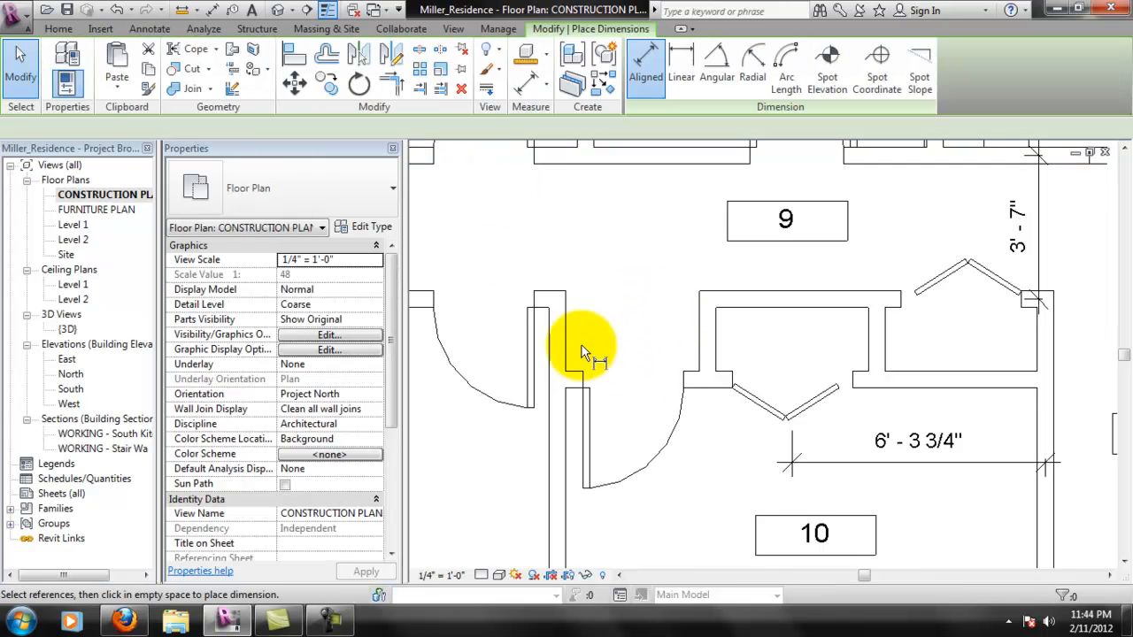
left_click(559, 343)
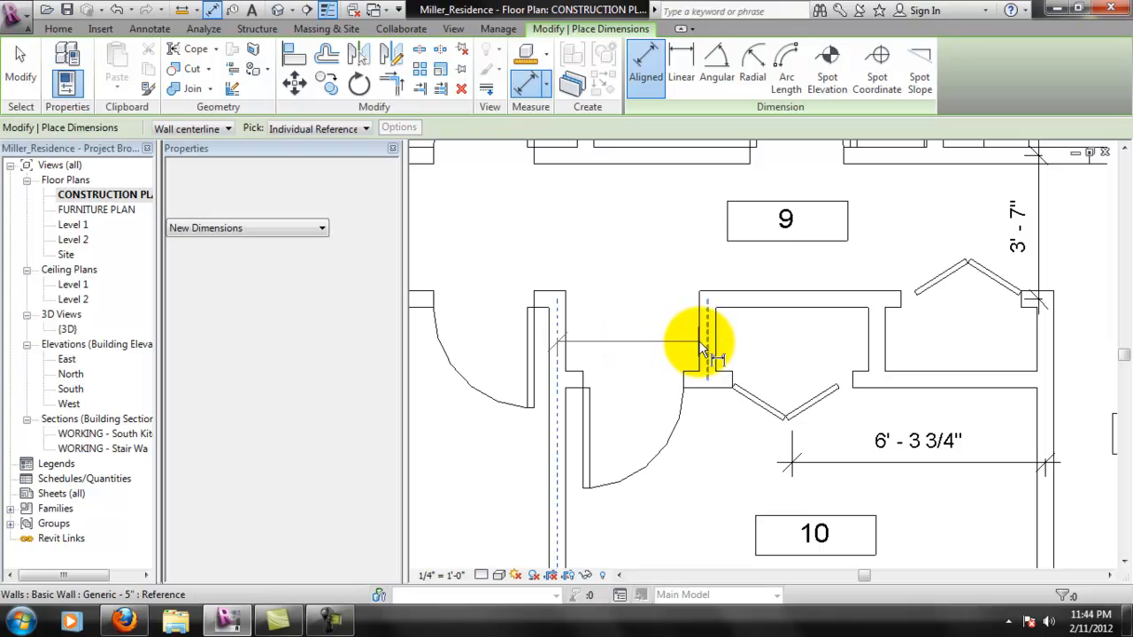
left_click(639, 353)
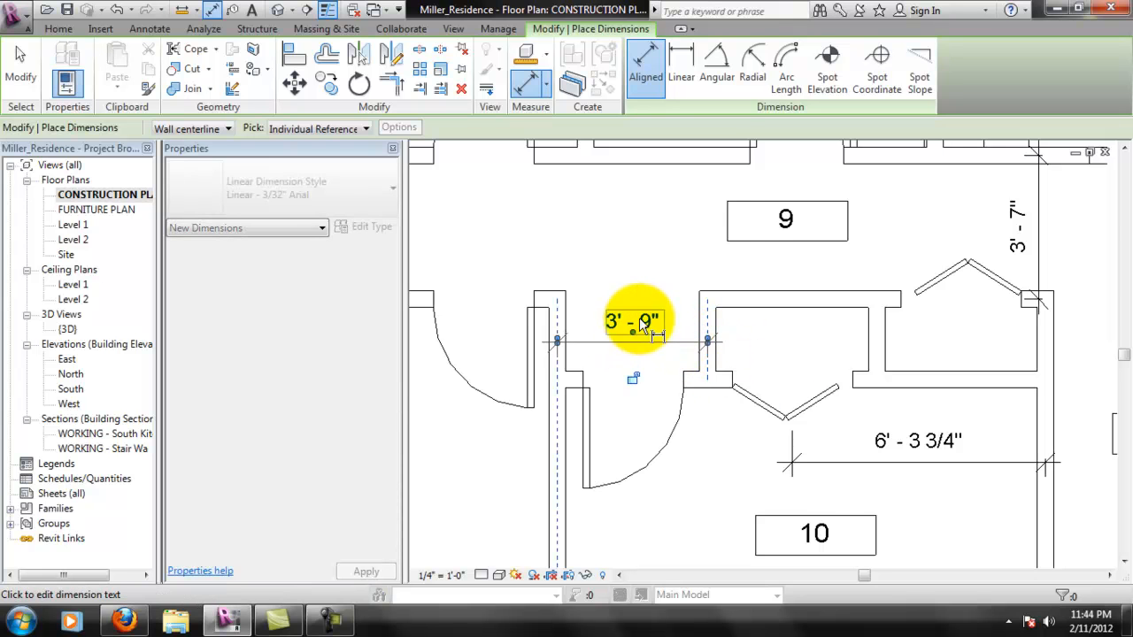
left_click(643, 323)
left_click(452, 248)
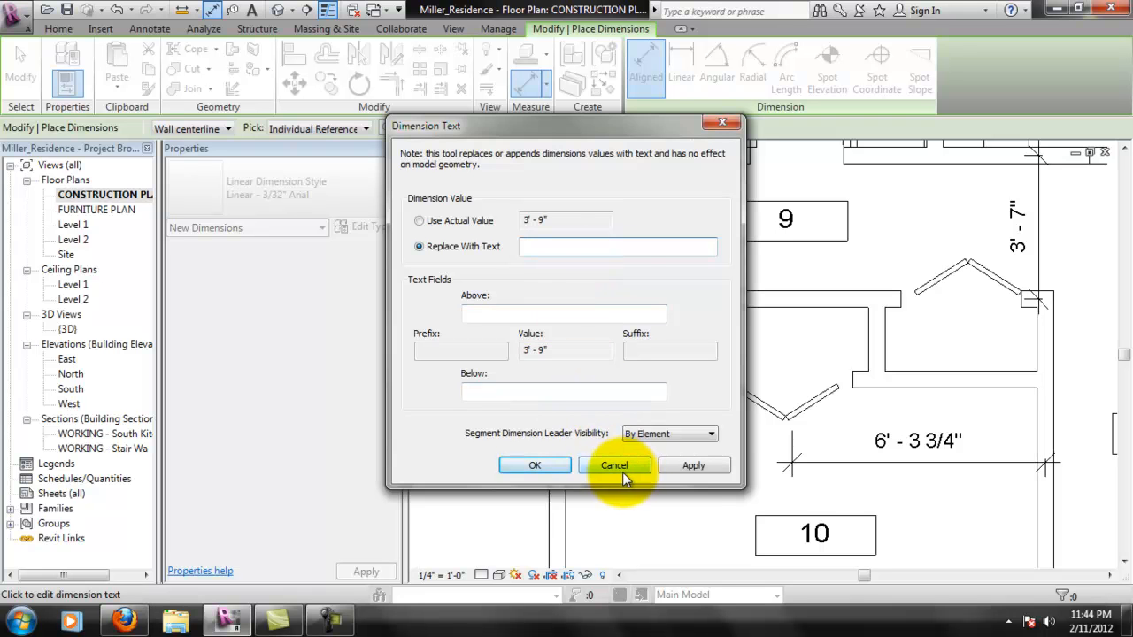
left_click_drag(625, 125, 350, 141)
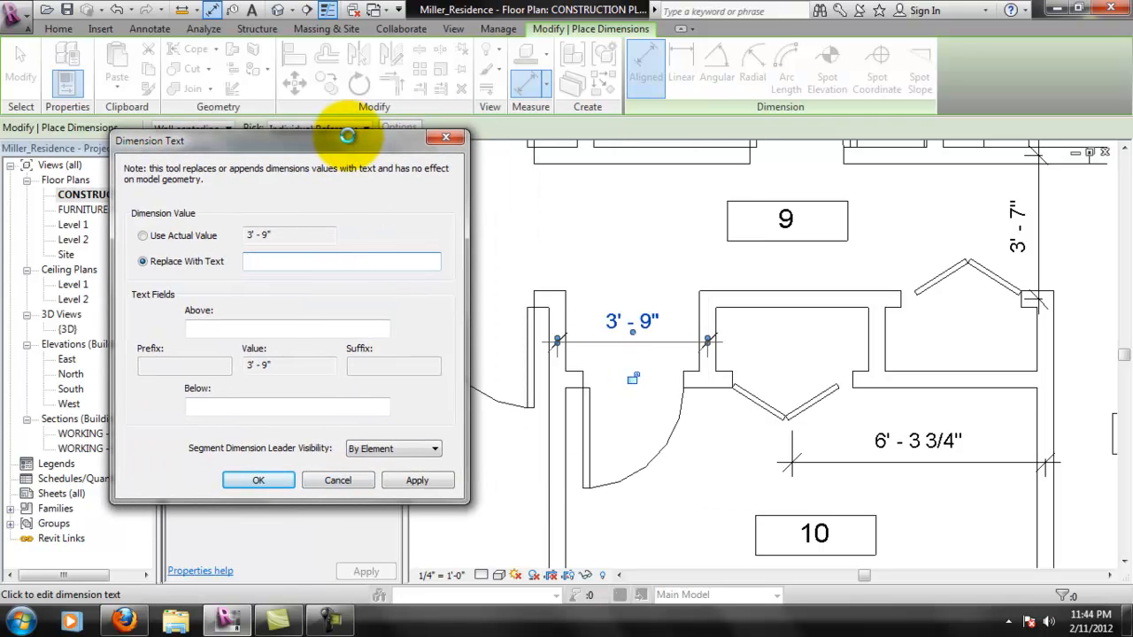
left_click(337, 479)
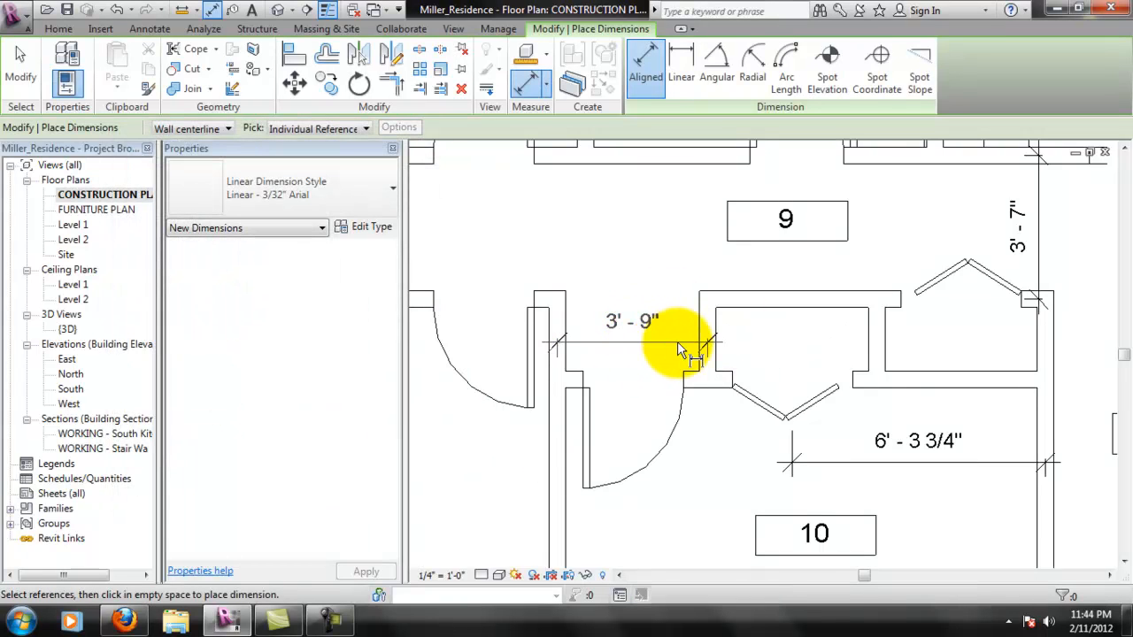
key("Escape")
- Add a chained aligned dimension across room 10's door alcove, from wall centerline through door center to wall centerline, with equal (EQ) segments
left_click(62, 64)
left_click(552, 340)
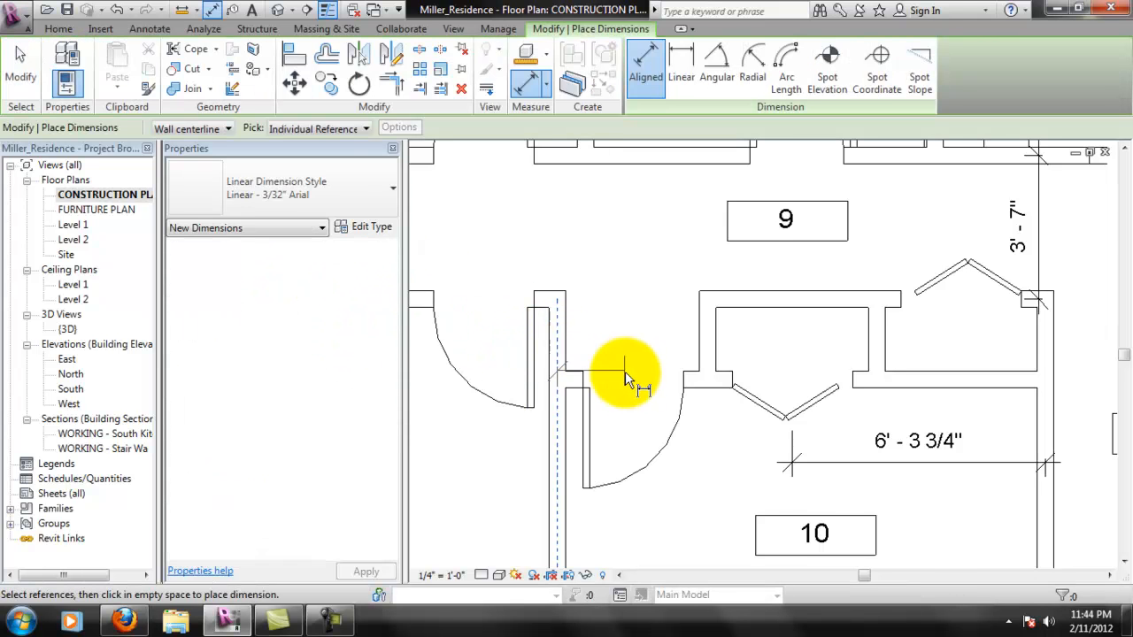
left_click(634, 394)
left_click(713, 349)
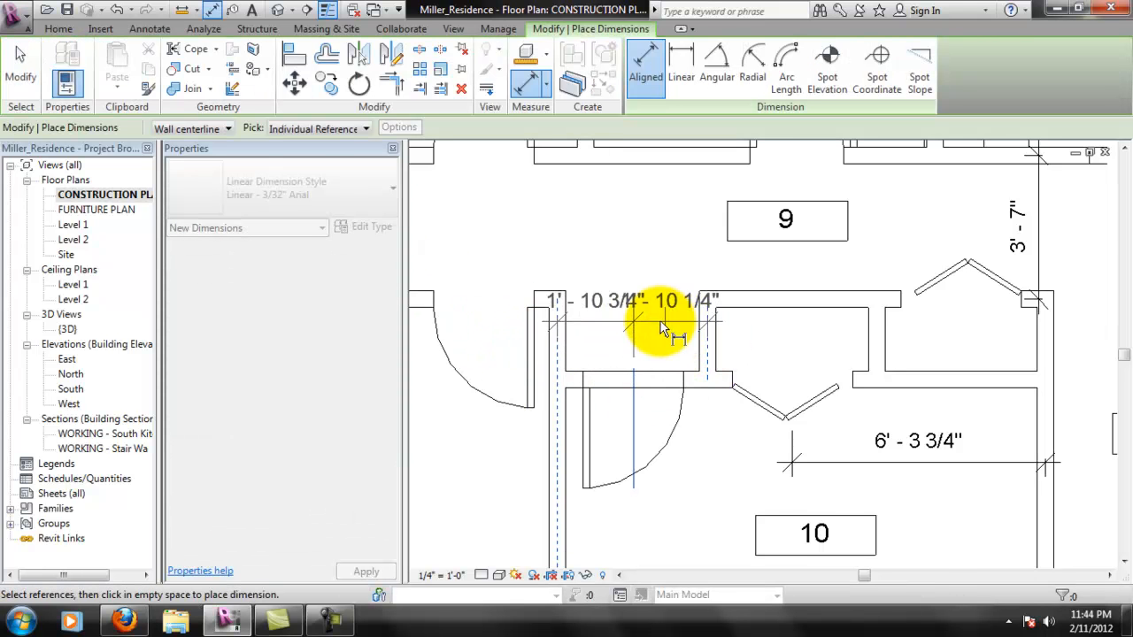
left_click(630, 255)
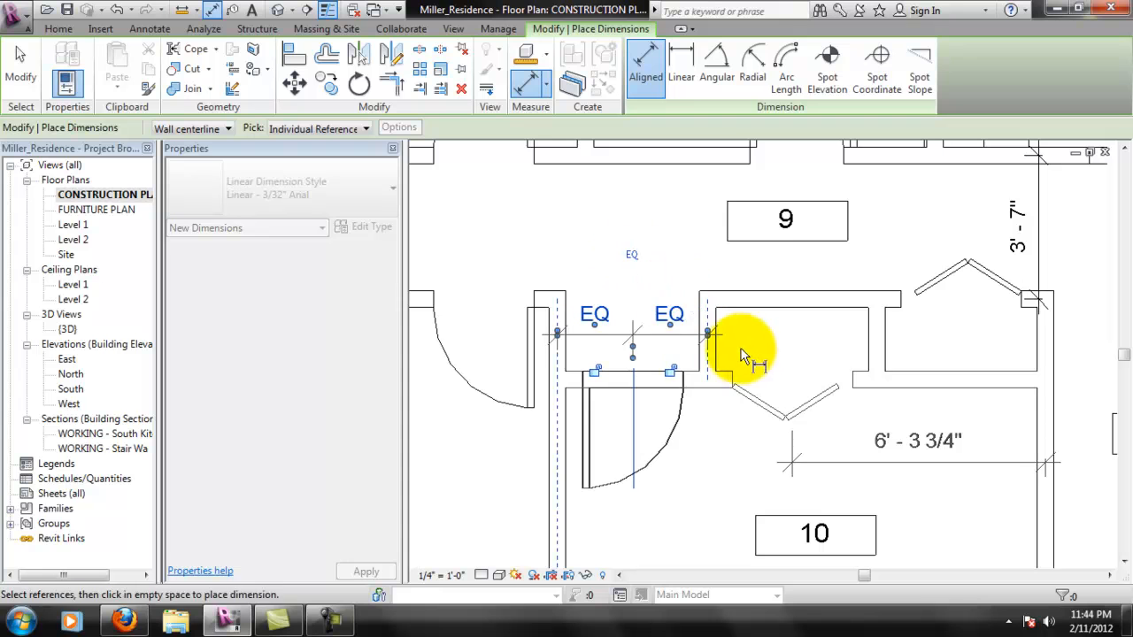
key("Escape")
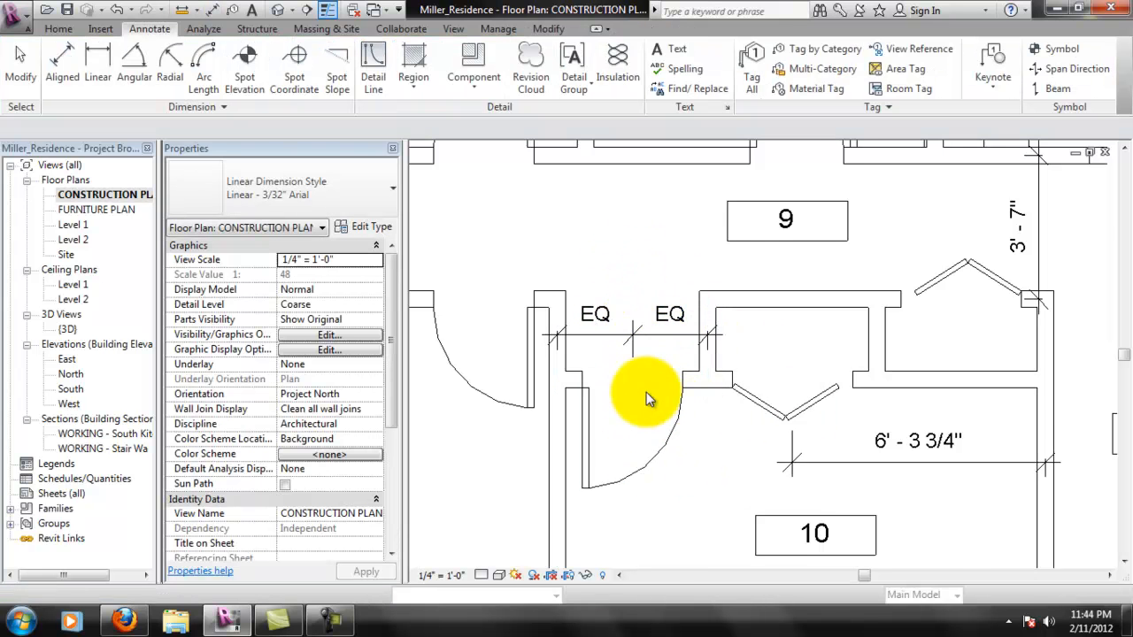
- Examine the dimensions around room 10's door and closets and across room 8
scroll(689, 414, "down", 1)
middle_click_drag(751, 447, 738, 407)
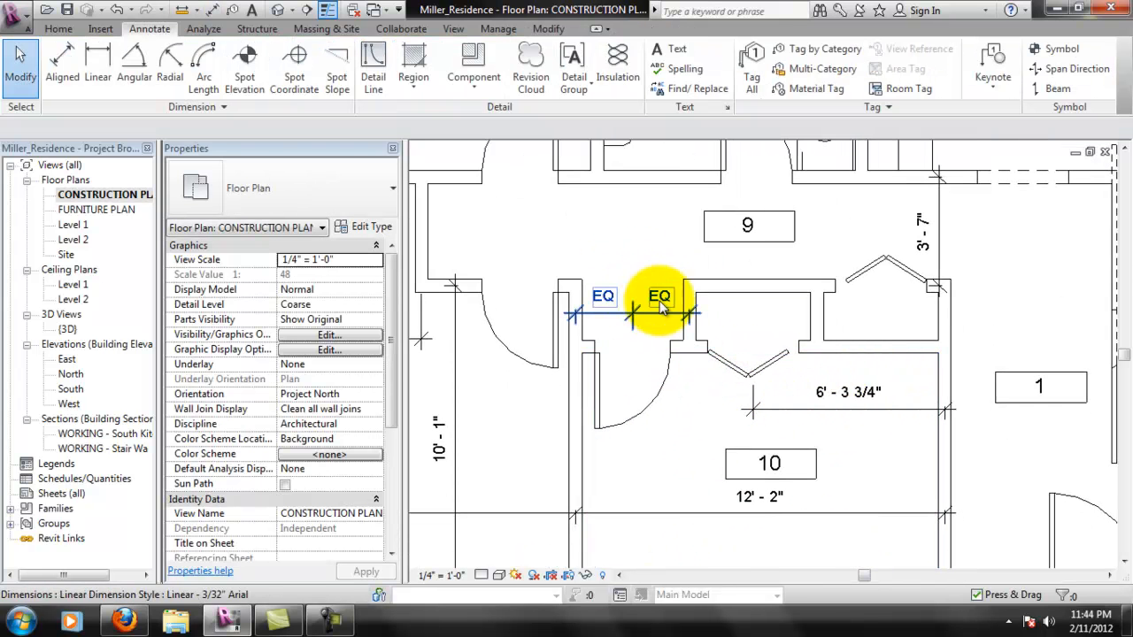
middle_click_drag(643, 304, 835, 309)
middle_click_drag(753, 331, 798, 339)
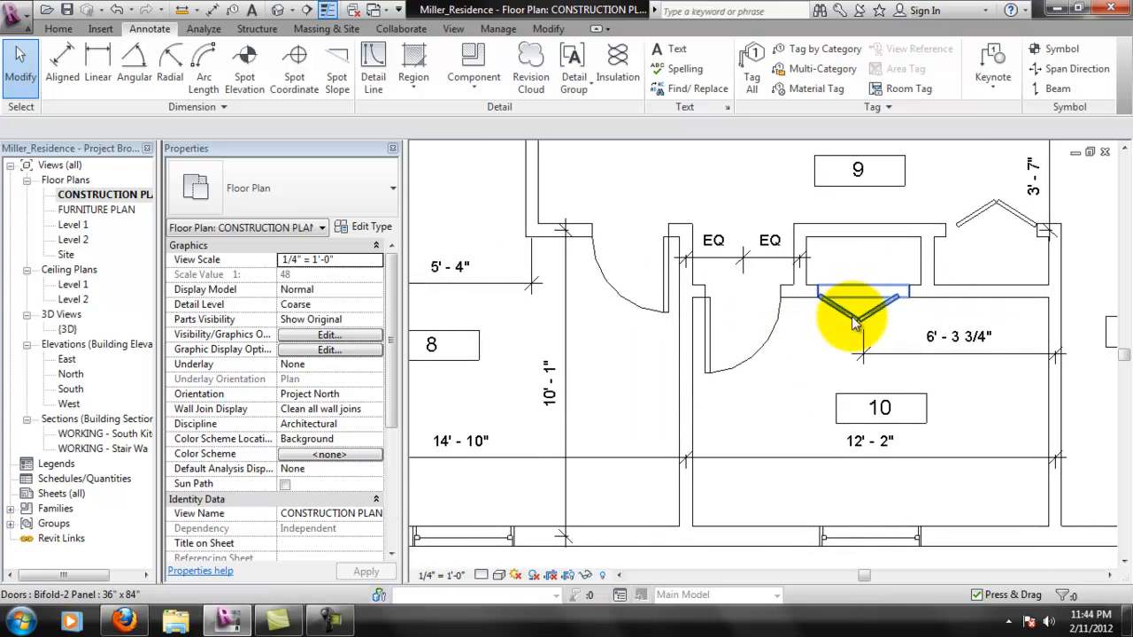
middle_click_drag(768, 300, 688, 310)
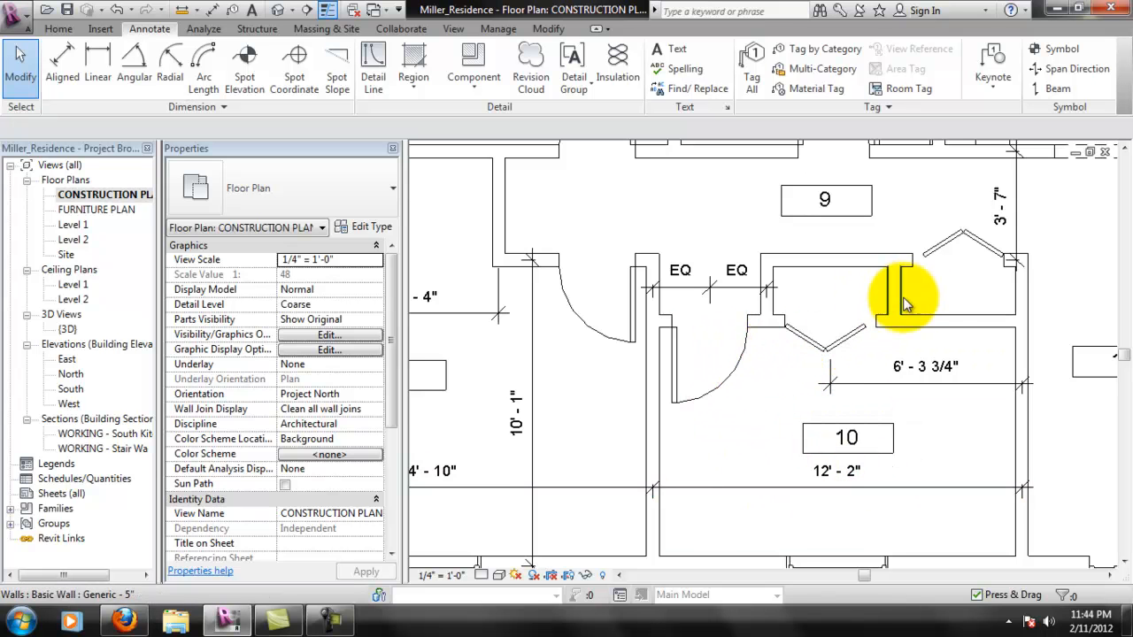
middle_click_drag(983, 329, 830, 359)
scroll(823, 355, "down", 2)
middle_click_drag(682, 457, 687, 331)
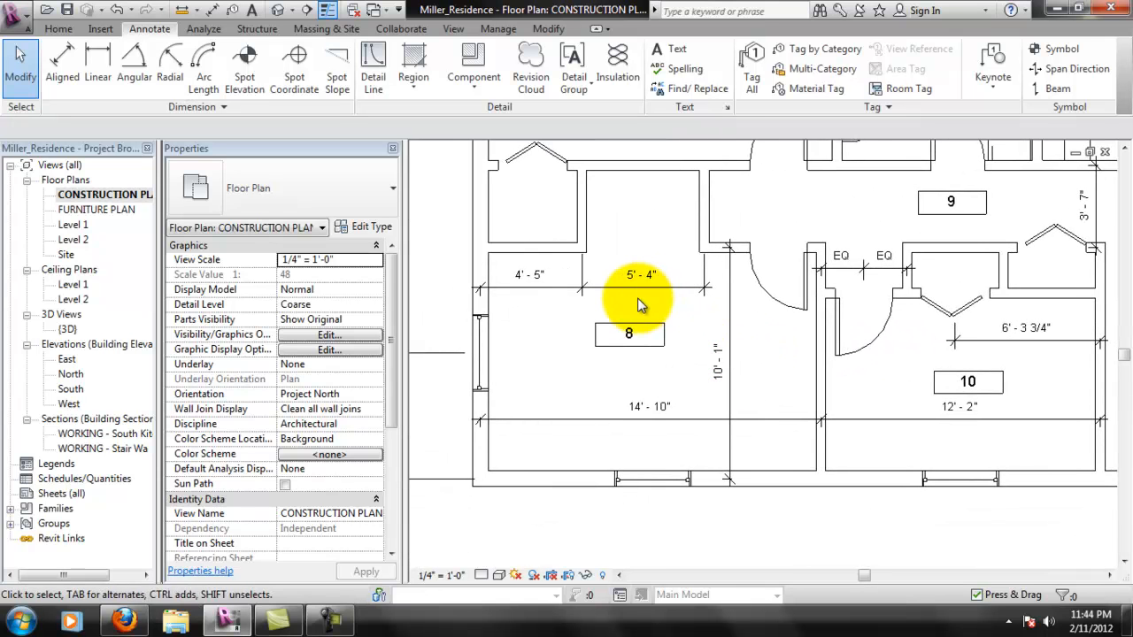
middle_click_drag(644, 296, 650, 293)
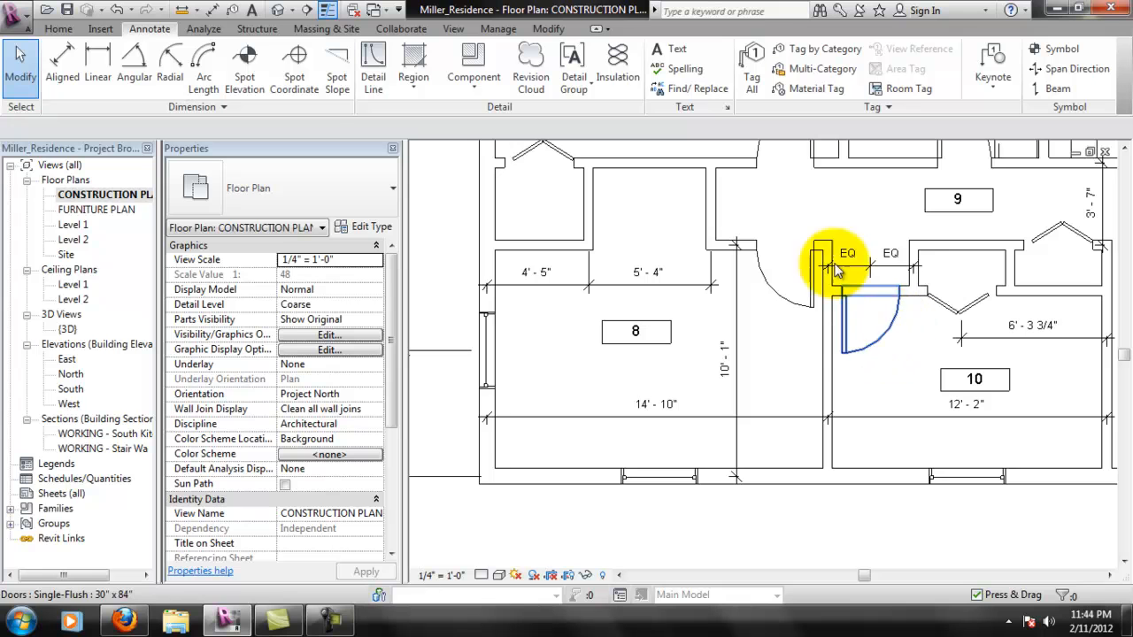
- Add an overall aligned dimension between the wall centerlines of room 10's door alcove, above the EQ dimension
scroll(784, 309, "up", 2)
scroll(822, 274, "up", 1)
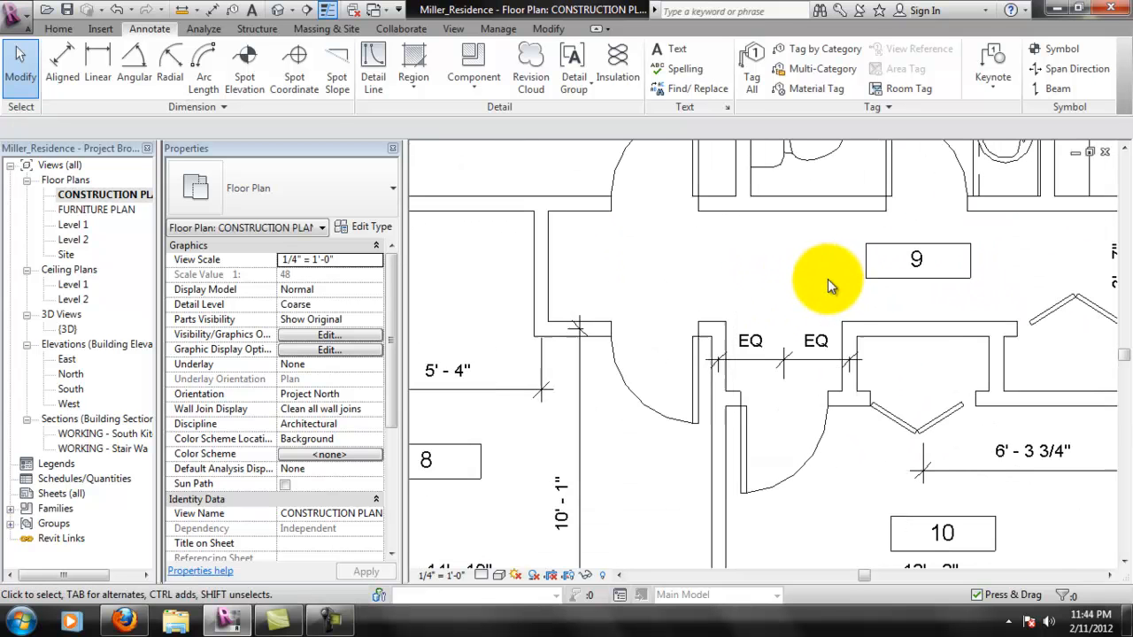
left_click(97, 62)
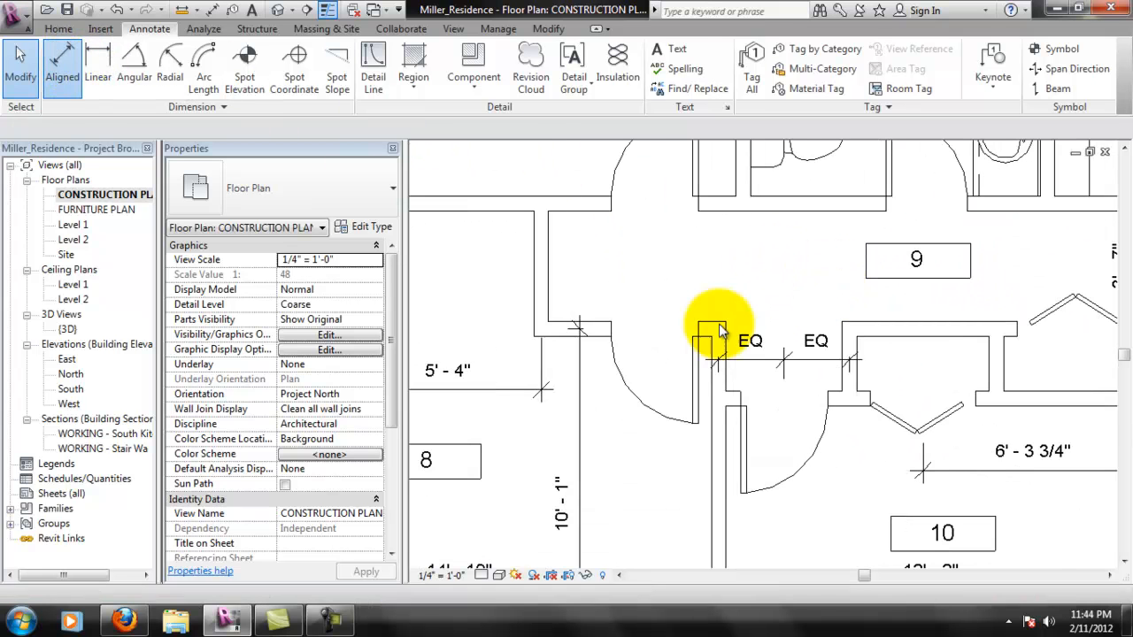
left_click(721, 341)
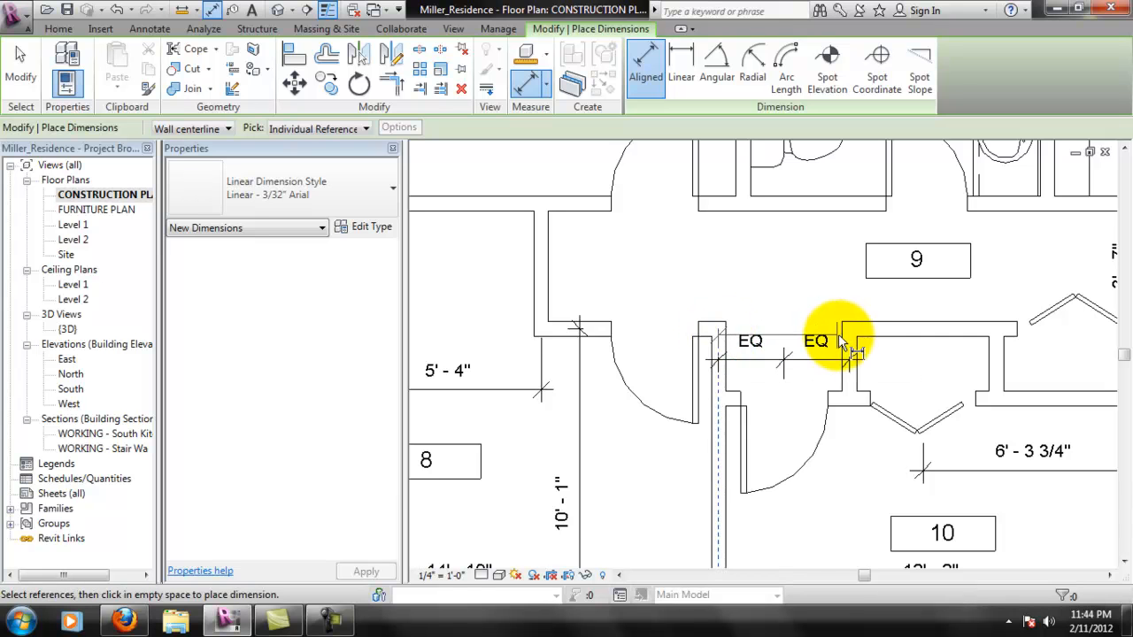
left_click(823, 296)
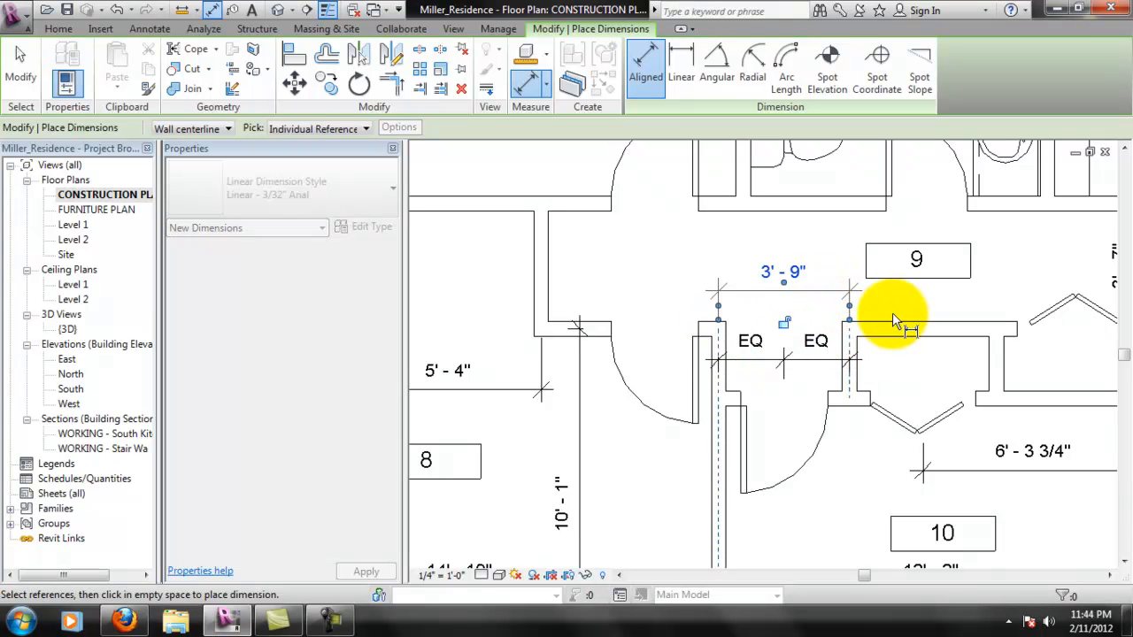
key("Escape")
key("Escape")
- Review the interior dimensions across the plan, from bedrooms 7, 8 and 10 over to rooms 3 and 4
scroll(867, 349, "down", 1)
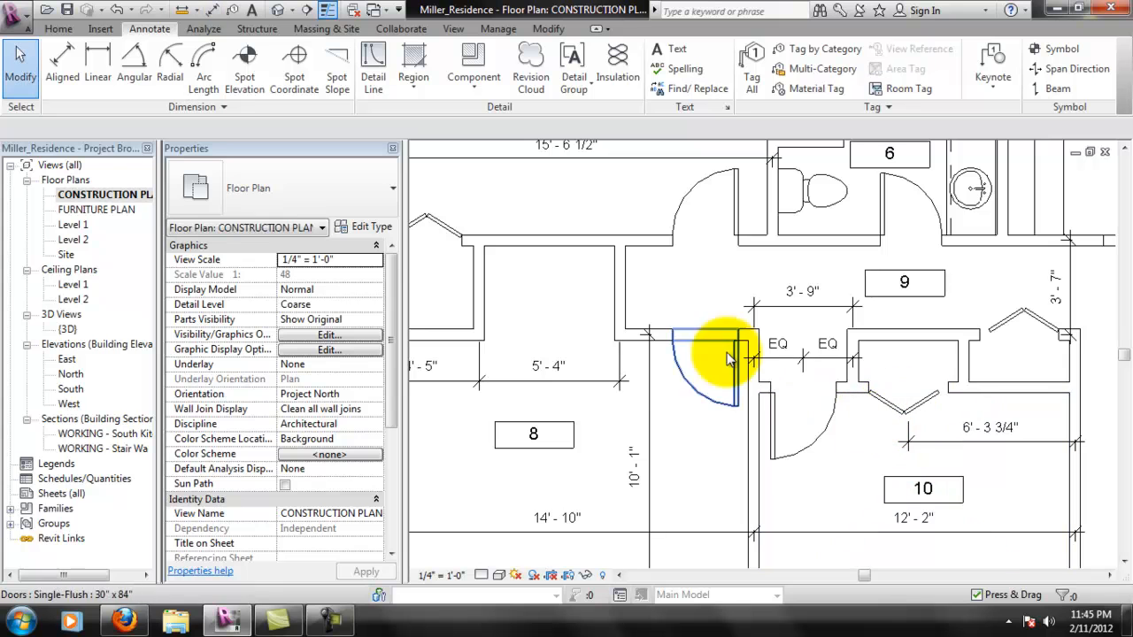
scroll(649, 386, "down", 2)
middle_click_drag(645, 382, 632, 360)
scroll(725, 303, "down", 3)
middle_click_drag(769, 416, 645, 427)
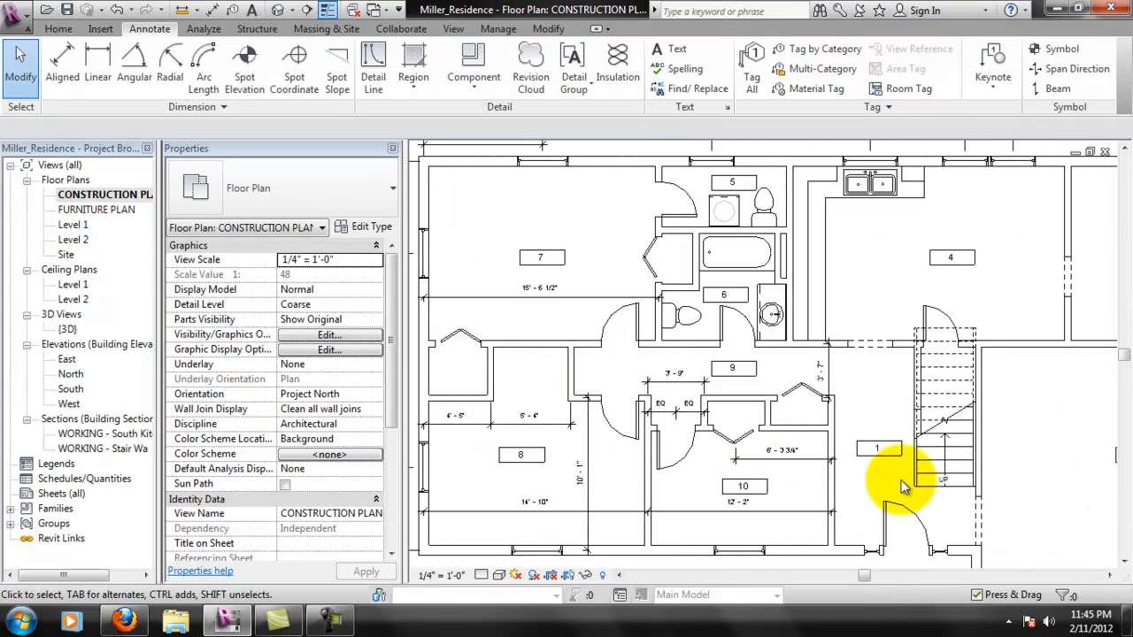
middle_click_drag(742, 423, 753, 454)
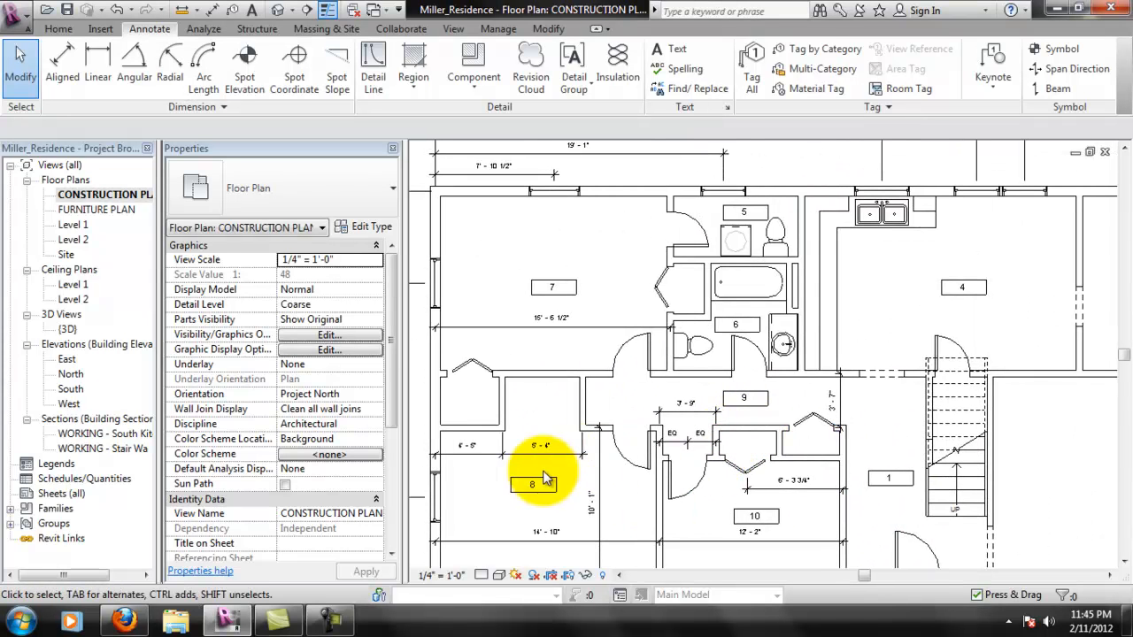
scroll(779, 344, "down", 1)
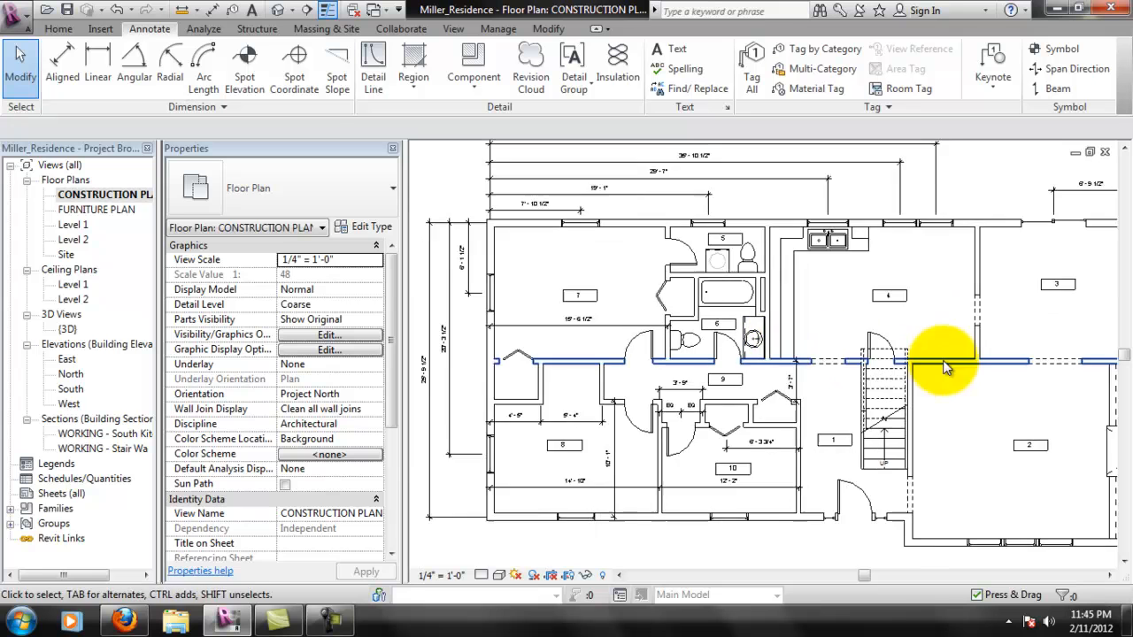
scroll(945, 363, "down", 1)
scroll(832, 304, "down", 1)
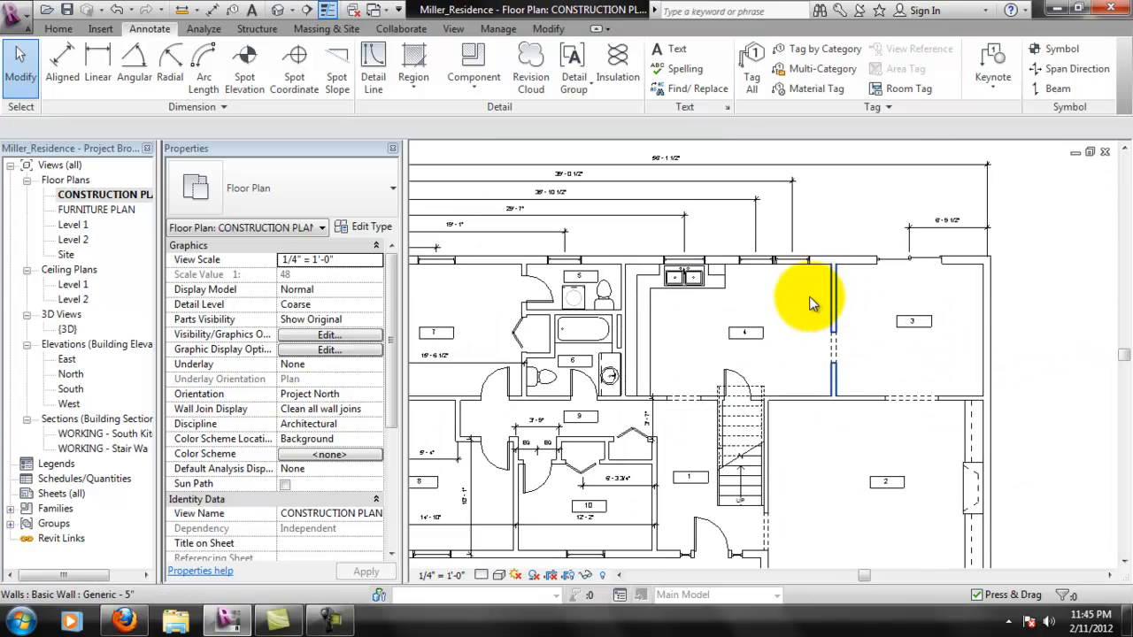
- Add a horizontal aligned dimension across room 4 between the centerlines of its two side walls
scroll(823, 303, "up", 3)
left_click(62, 64)
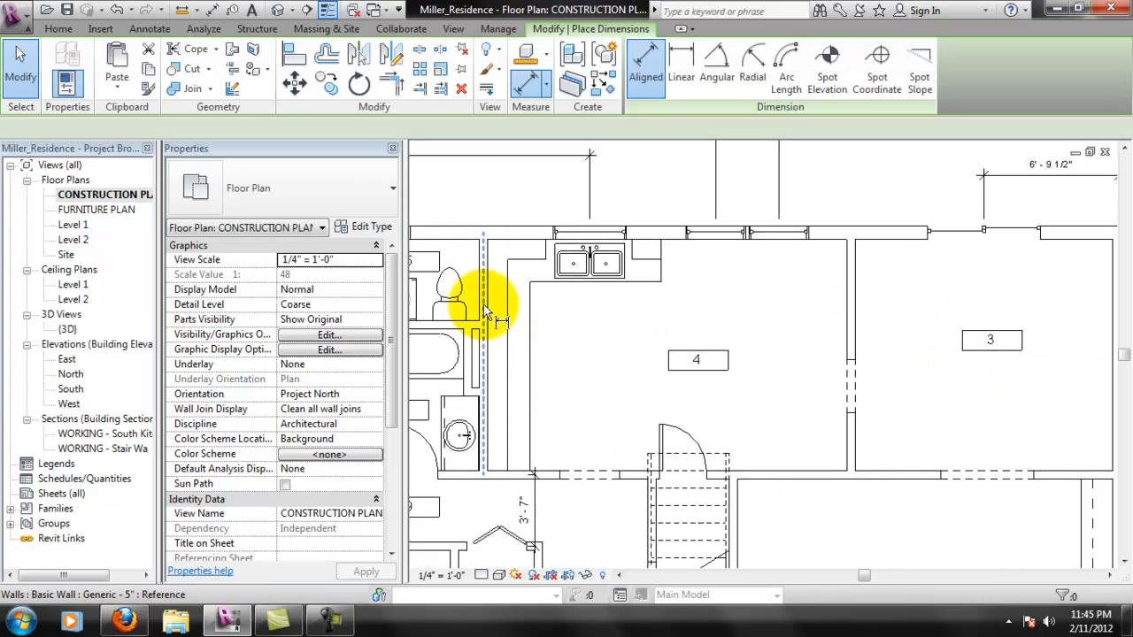
left_click(486, 310)
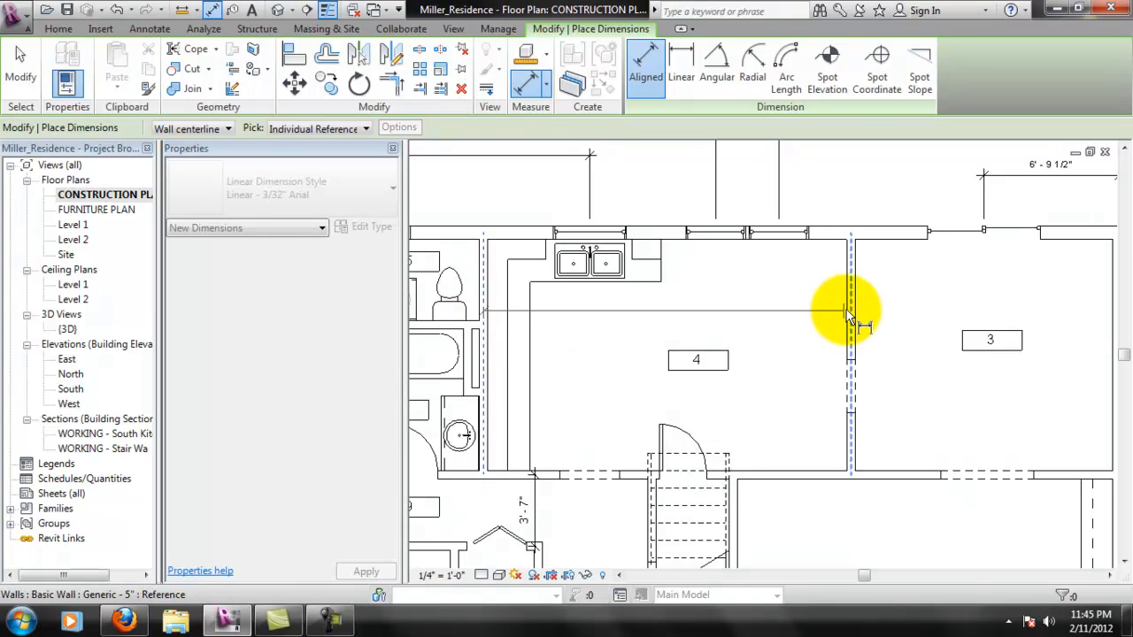
left_click(776, 308)
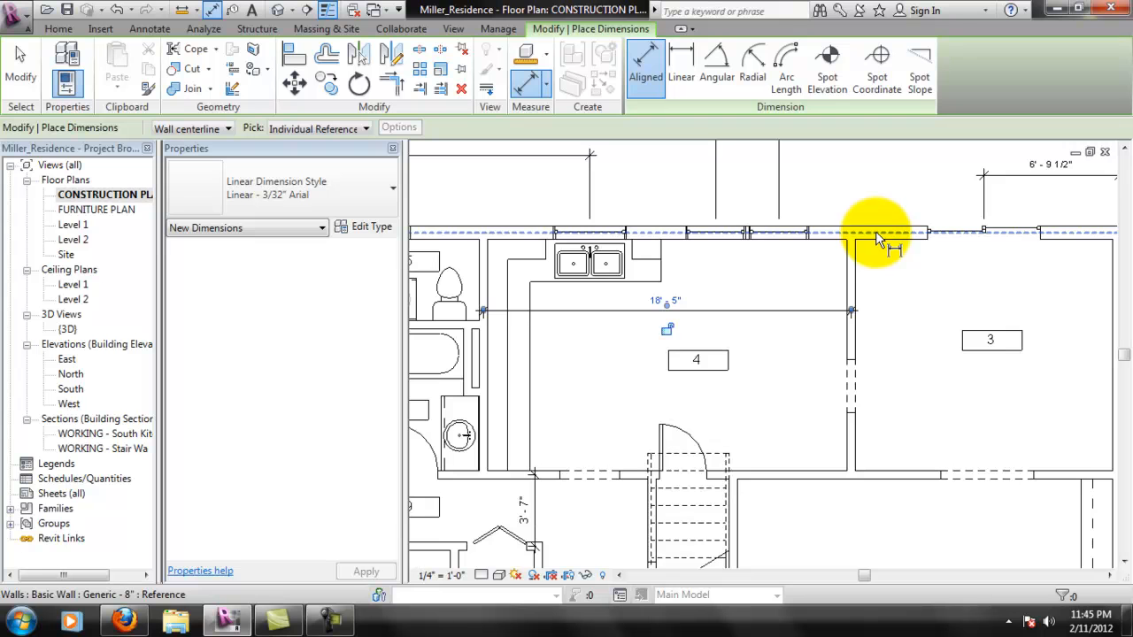
- Add vertical and horizontal aligned dimensions across room 3 between its wall centerlines
middle_click_drag(1022, 292, 843, 285)
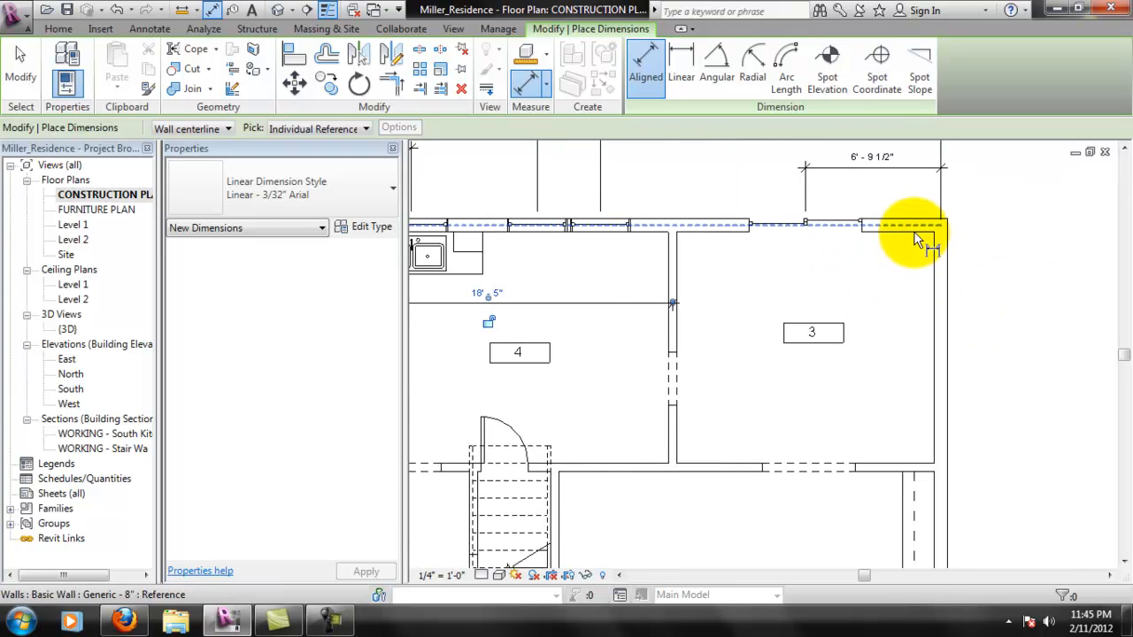
left_click(889, 462)
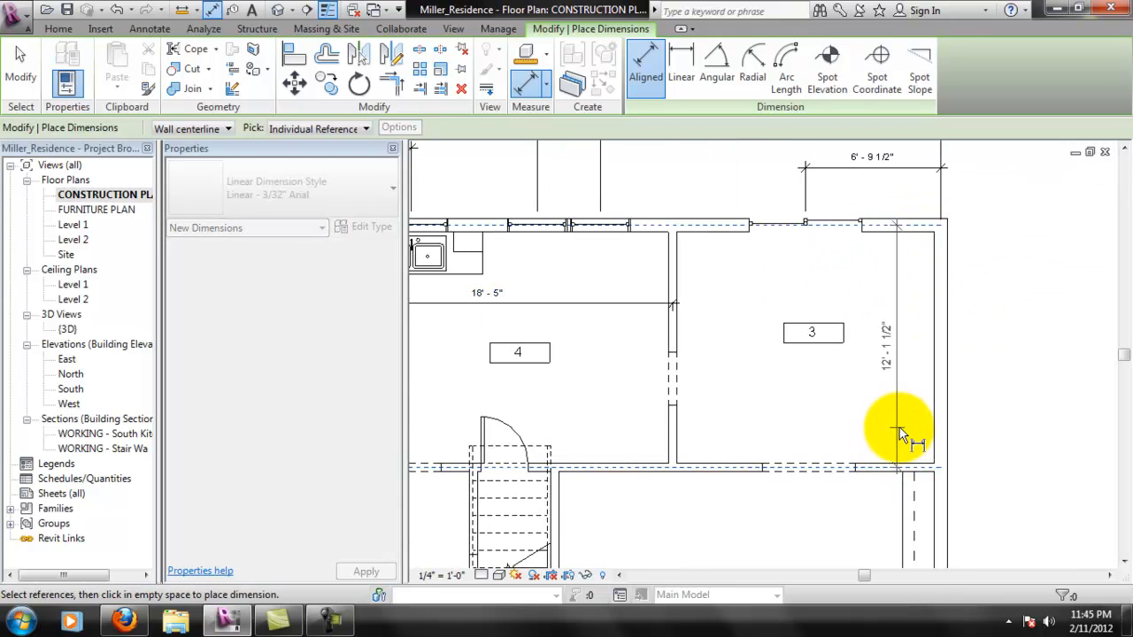
left_click(854, 352)
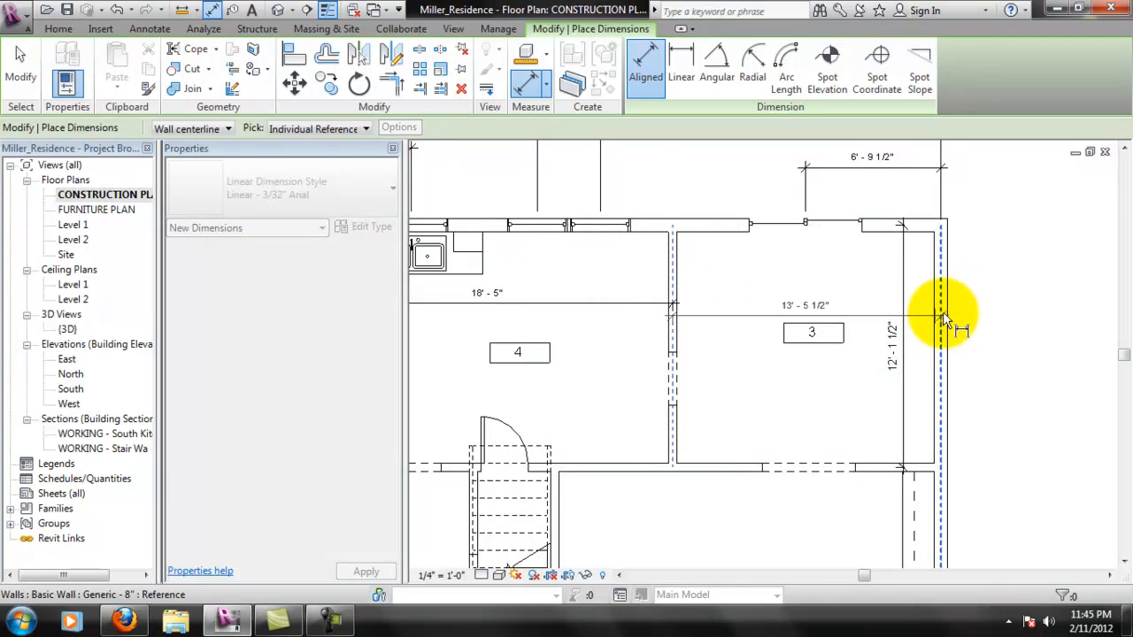
key("Escape")
key("Escape")
- Review the dimensions placed across rooms 3 and 4 in relation to the rest of the plan
middle_click_drag(645, 298, 749, 315)
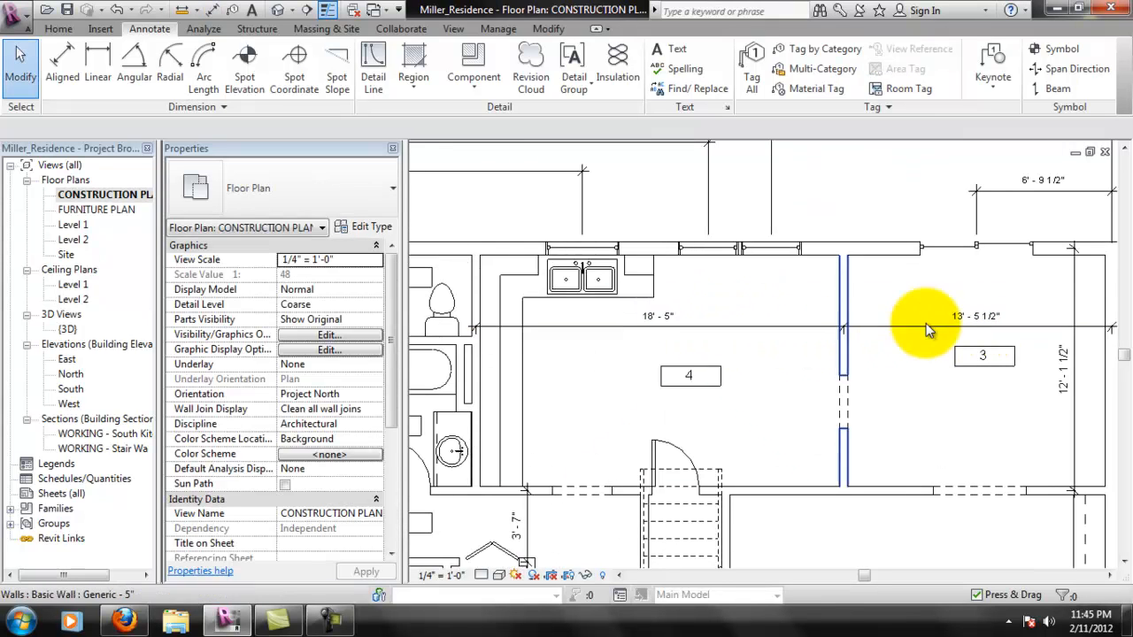
scroll(761, 405, "down", 1)
scroll(853, 409, "down", 1)
scroll(853, 409, "up", 1)
scroll(853, 409, "down", 1)
middle_click_drag(669, 376, 731, 356)
scroll(636, 344, "up", 1)
mouse_move(848, 371)
middle_mouse_down()
mouse_move(835, 376)
mouse_move(809, 457)
mouse_move(848, 375)
middle_mouse_up()
middle_click_drag(932, 405, 822, 392)
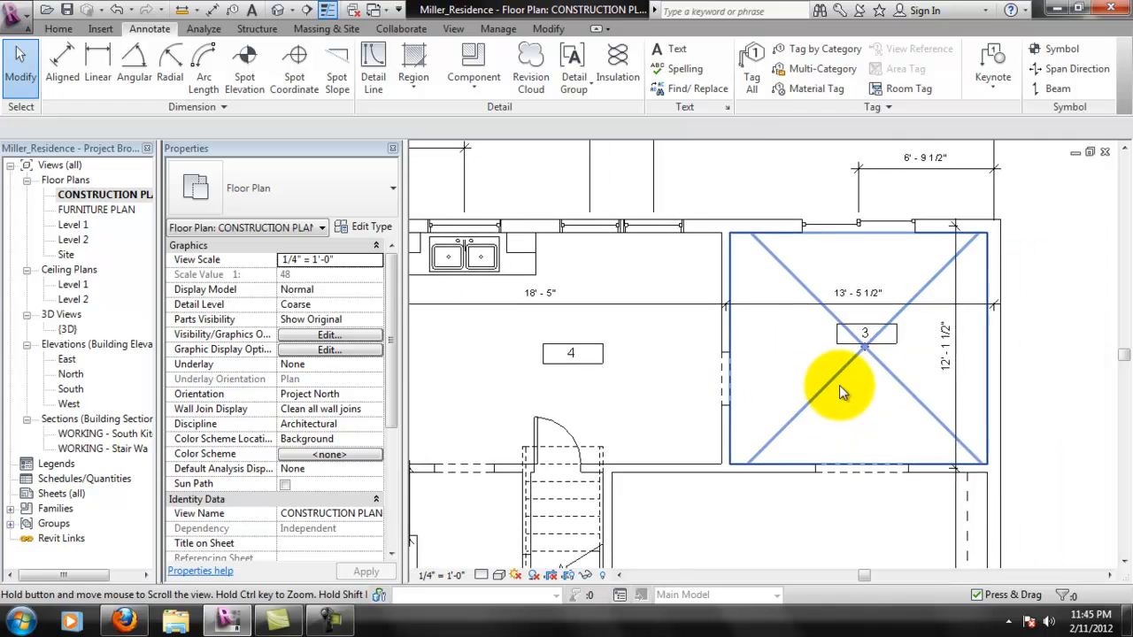
- Add horizontal and vertical aligned dimensions across room 2 between its wall centerlines
scroll(733, 451, "down", 1)
middle_click_drag(734, 450, 719, 339)
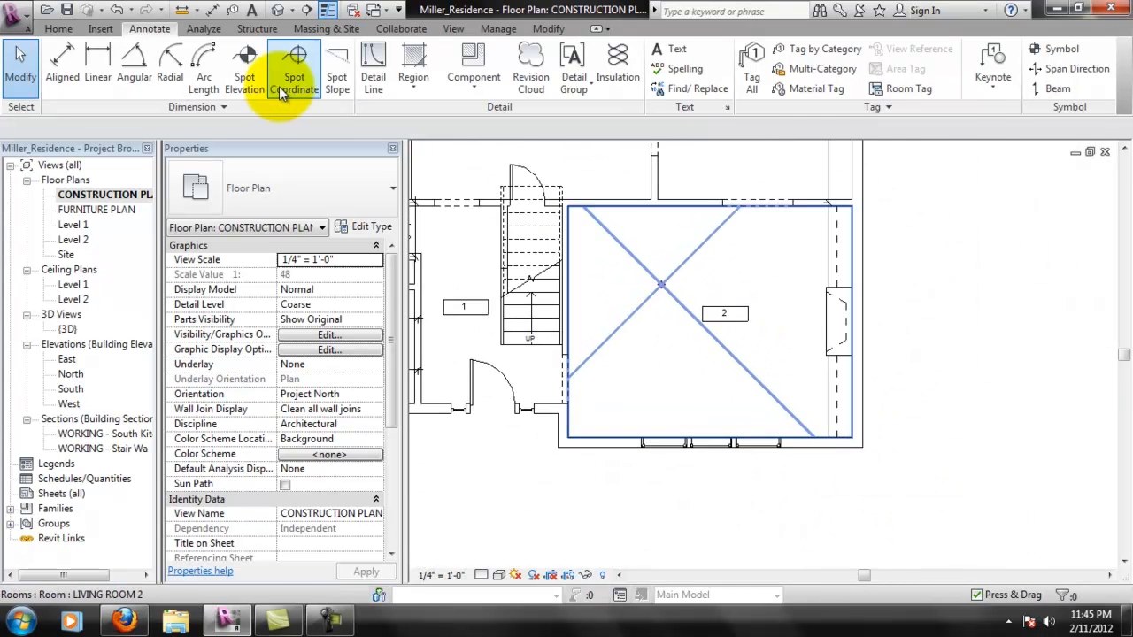
left_click(62, 63)
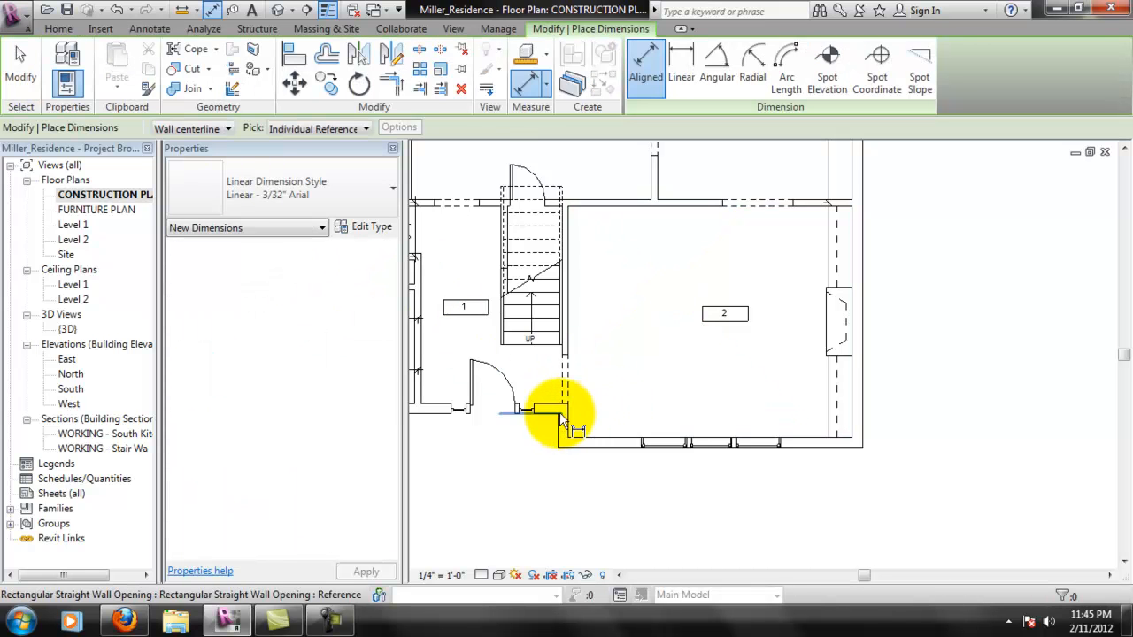
left_click(571, 228)
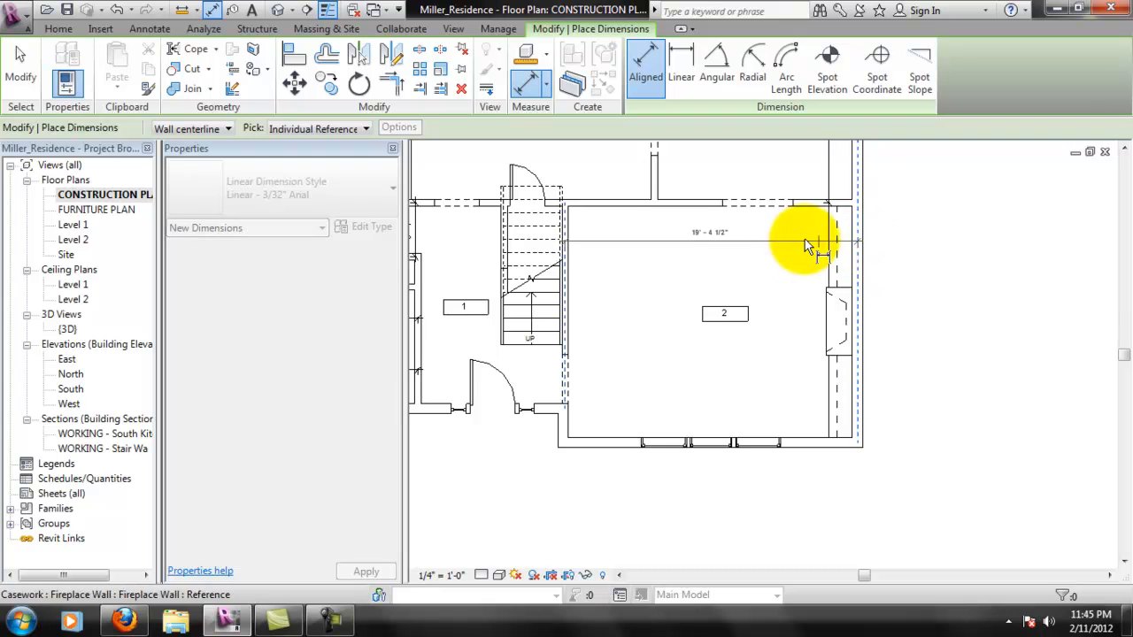
left_click(785, 236)
left_click(784, 236)
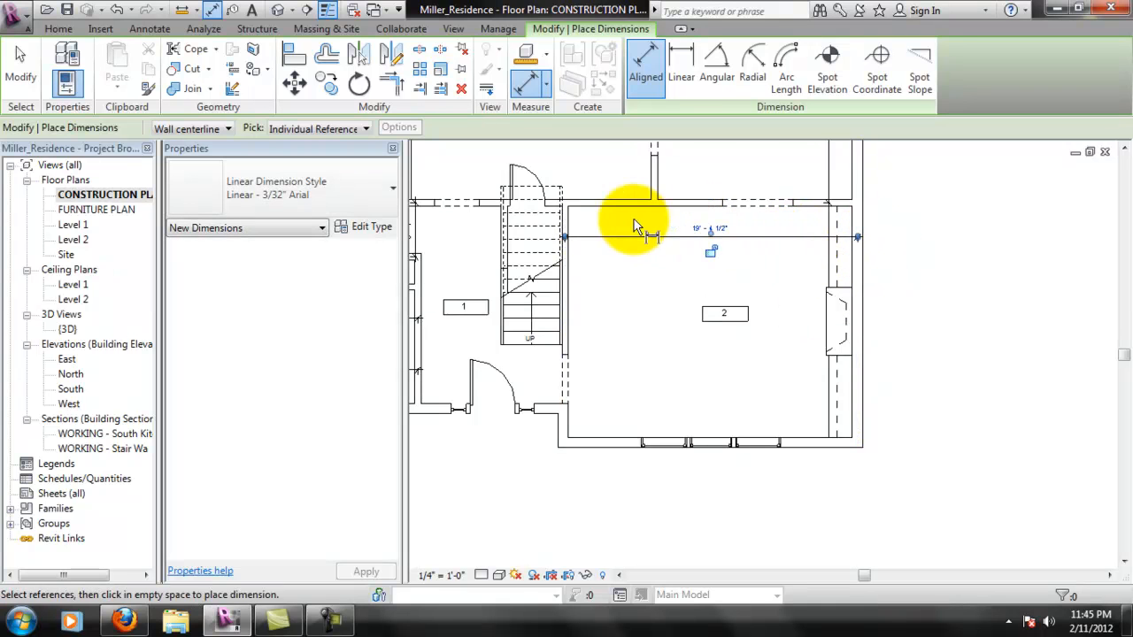
left_click(612, 203)
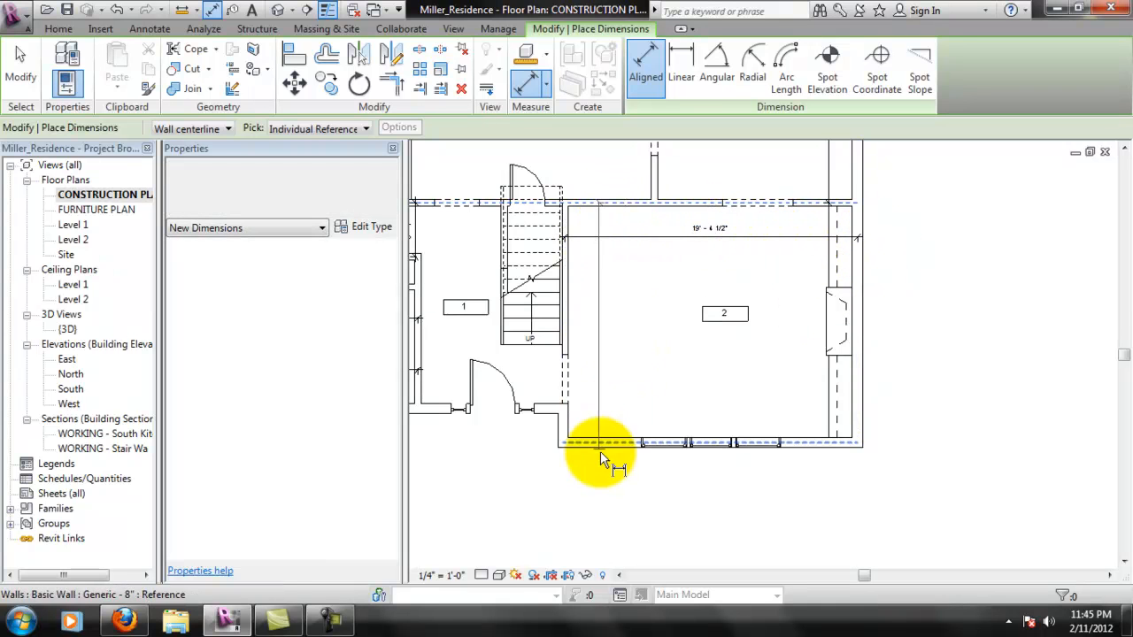
left_click(622, 440)
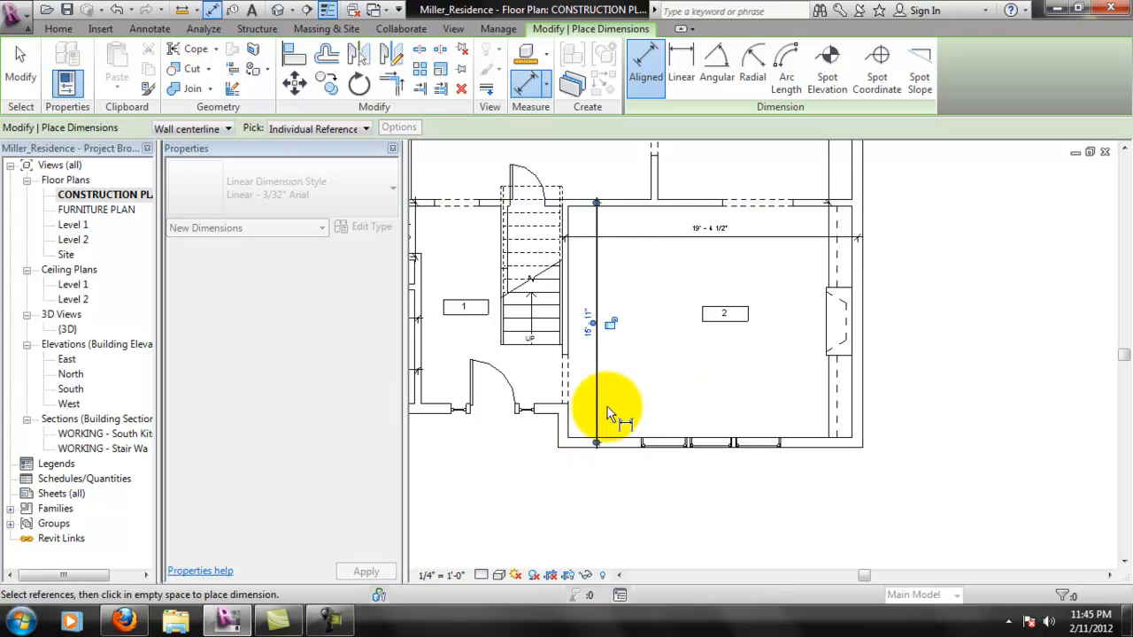
left_click(600, 426)
key("Escape")
key("Escape")
- Examine the dimensions over the whole floor plan, then the closet and door walls between rooms 7, 8 and 9
scroll(653, 332, "down", 2)
scroll(644, 303, "down", 1)
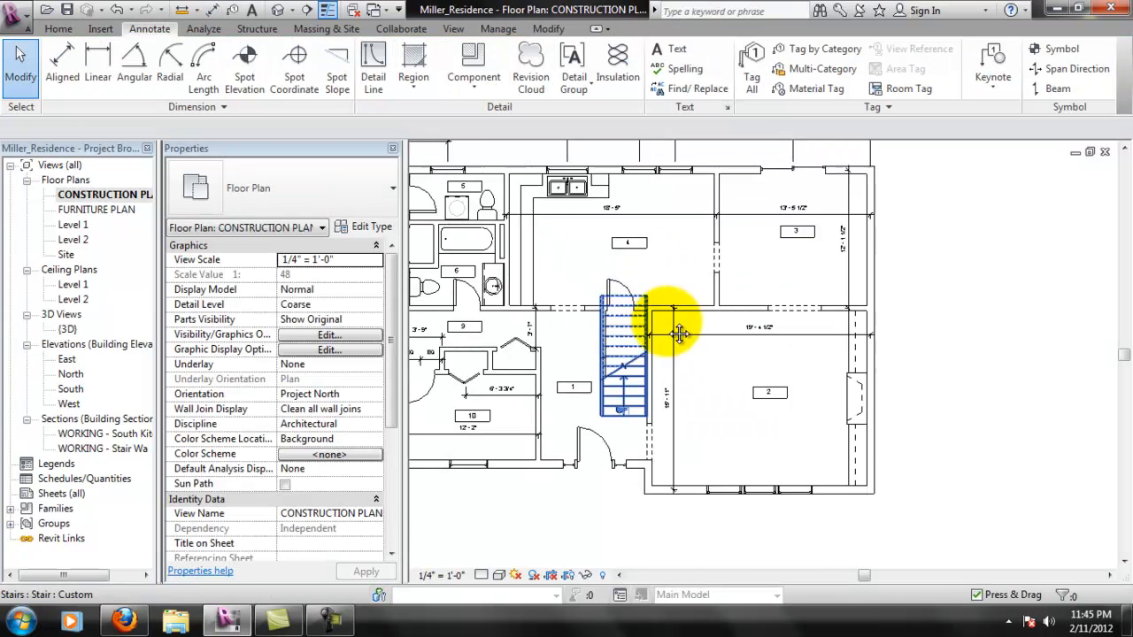
scroll(708, 387, "up", 1)
middle_click_drag(664, 414, 763, 400)
scroll(756, 400, "up", 1)
middle_click_drag(832, 396, 821, 416)
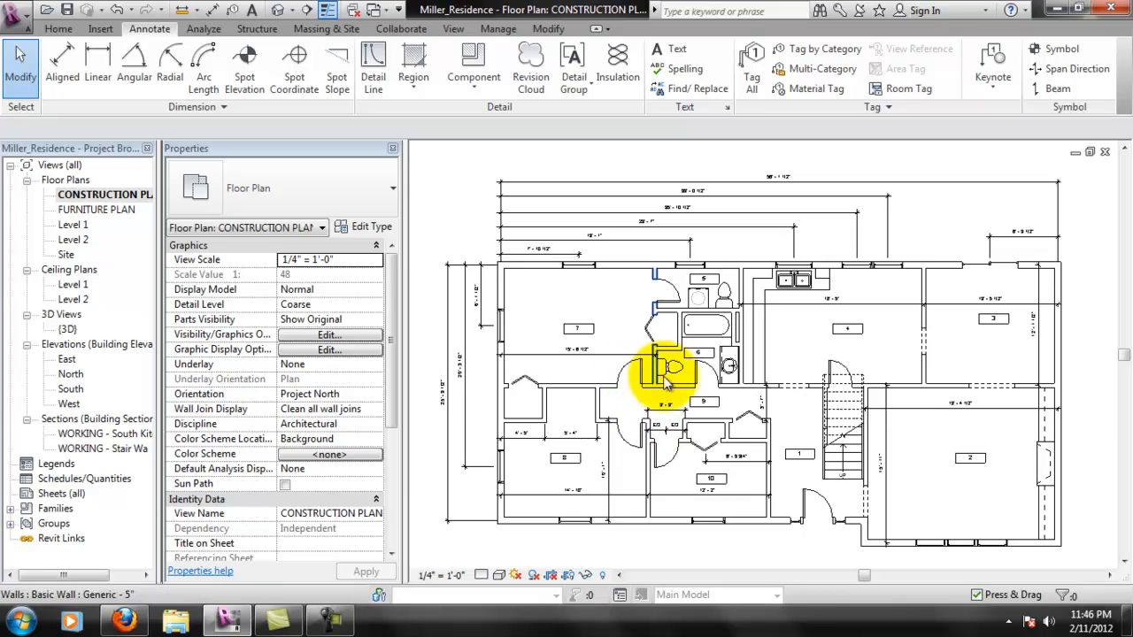
scroll(639, 423, "up", 2)
scroll(602, 441, "up", 1)
middle_click_drag(599, 401, 744, 375)
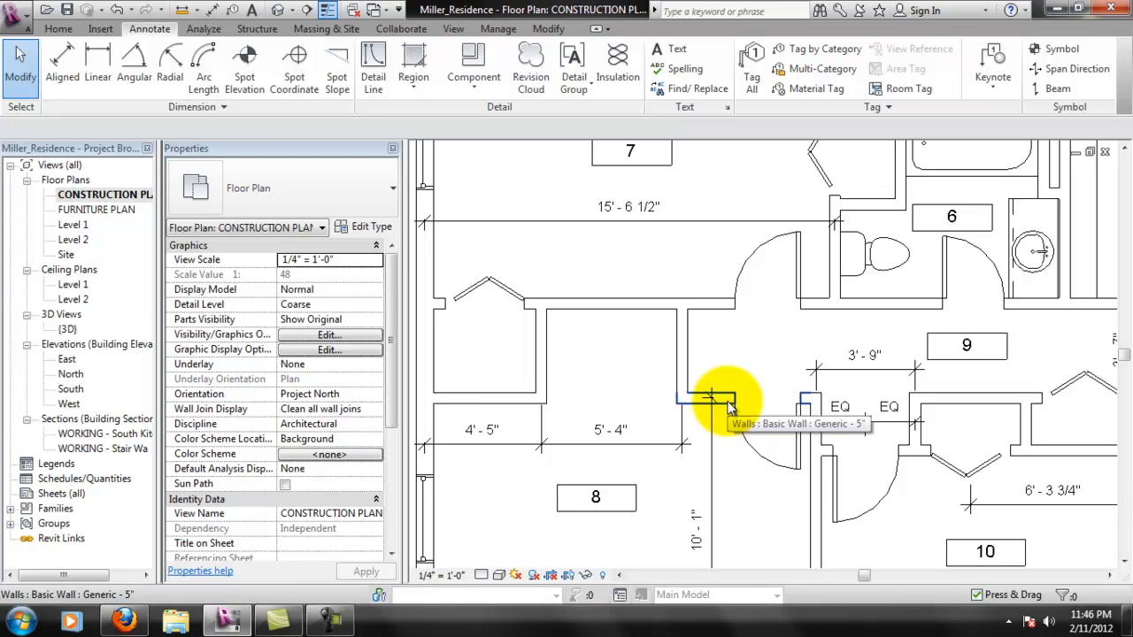
mouse_move(754, 360)
middle_mouse_down()
mouse_move(807, 362)
mouse_move(804, 346)
mouse_move(741, 346)
middle_mouse_up()
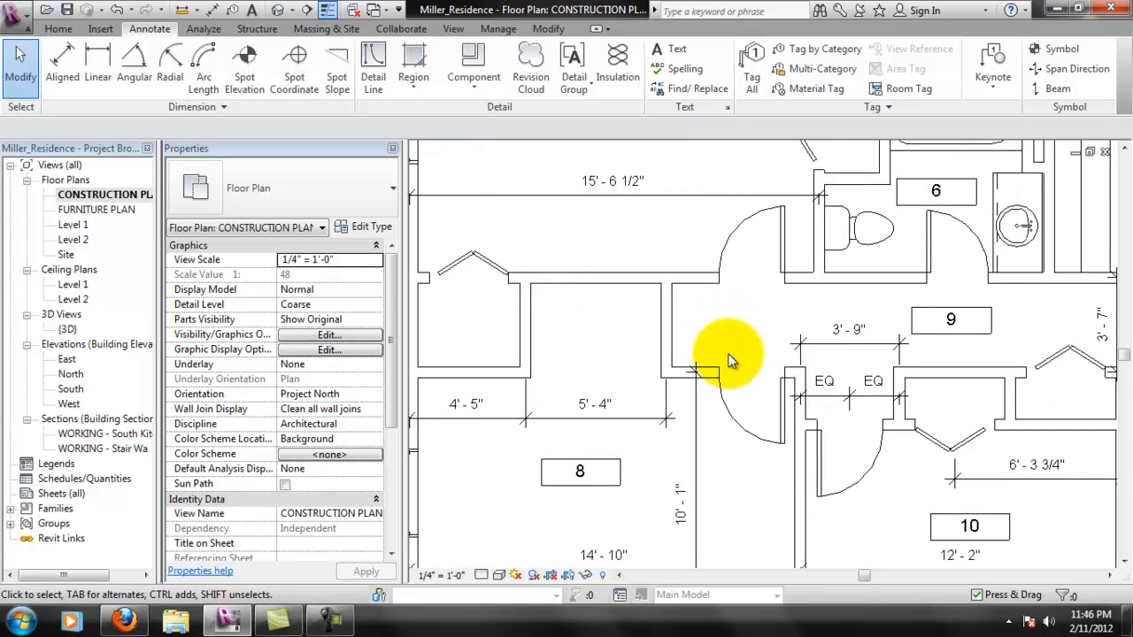
middle_click_drag(651, 343, 699, 343)
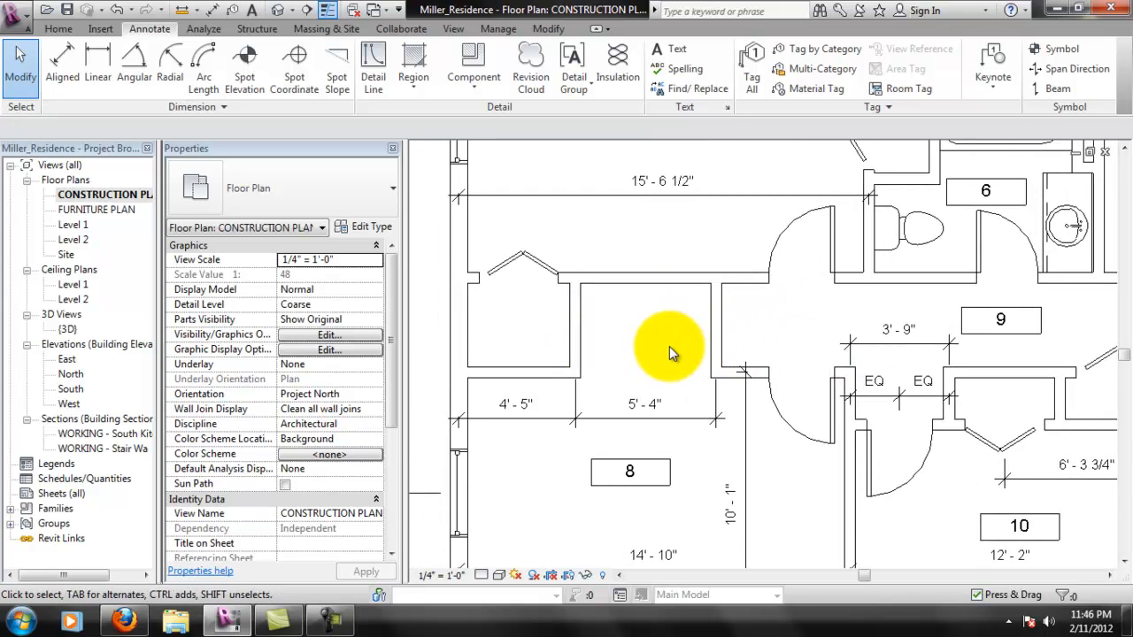
scroll(635, 353, "up", 1)
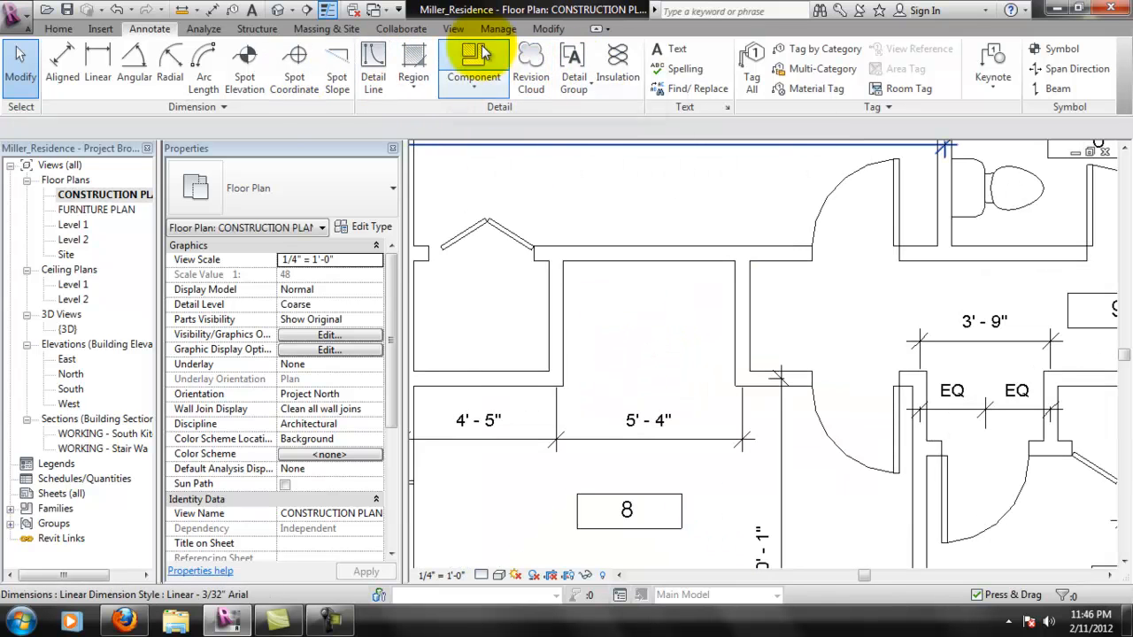
left_click(670, 51)
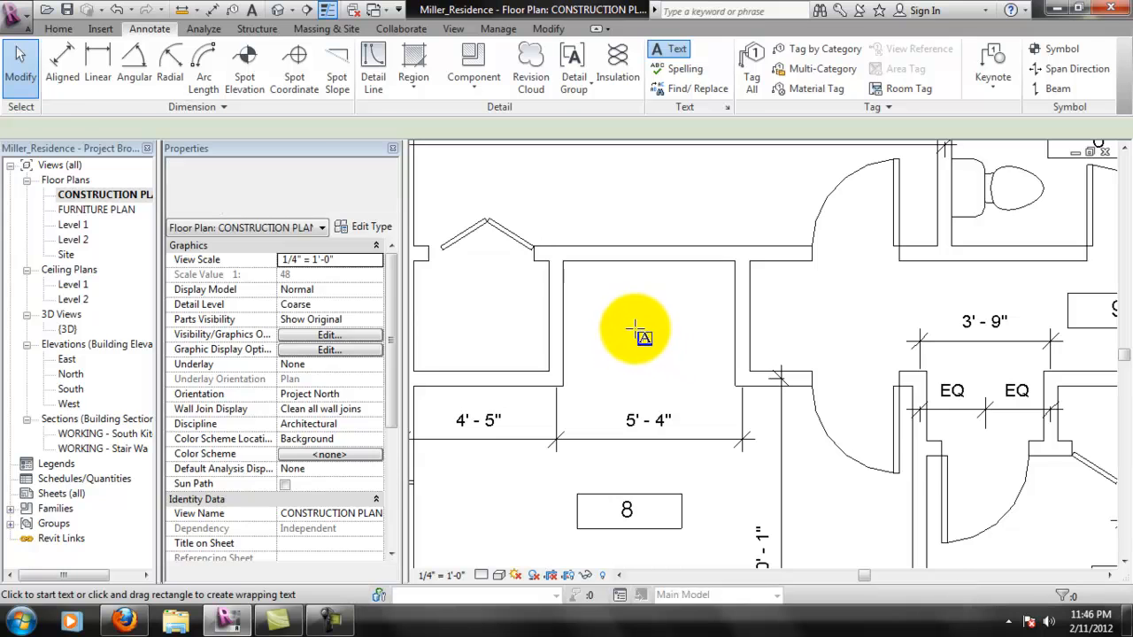
left_click(598, 325)
type("N")
key("BackSpace")
type("ALIGN")
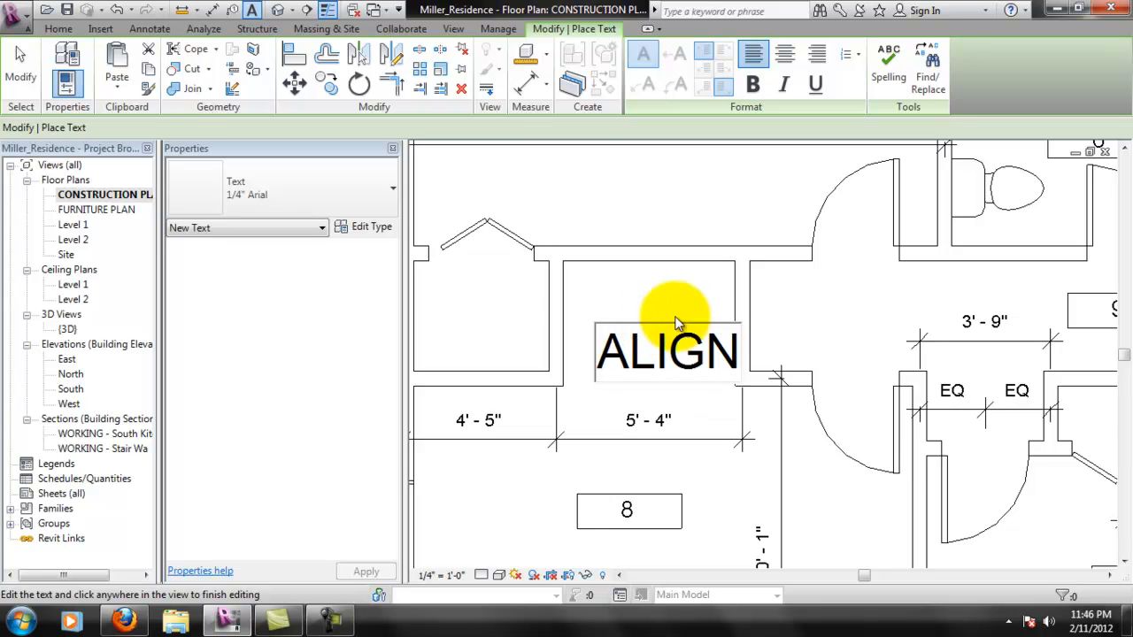
key("Escape")
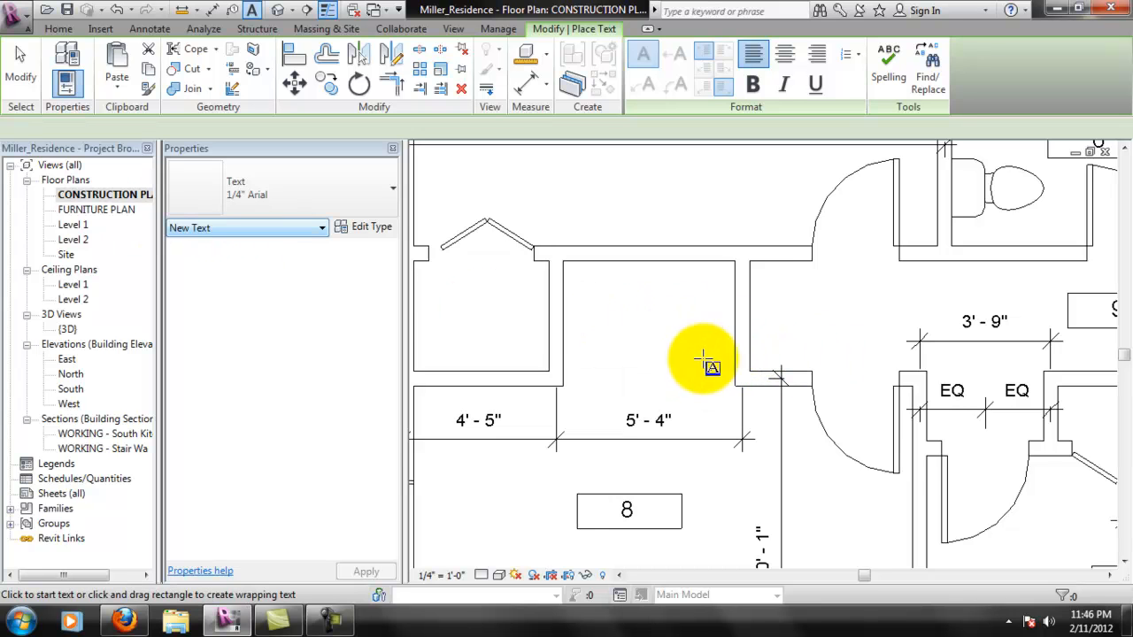
- Place an "ALIGN" text note in room 8's upper alcove and set its type to 3/32" Arial
left_click(568, 338)
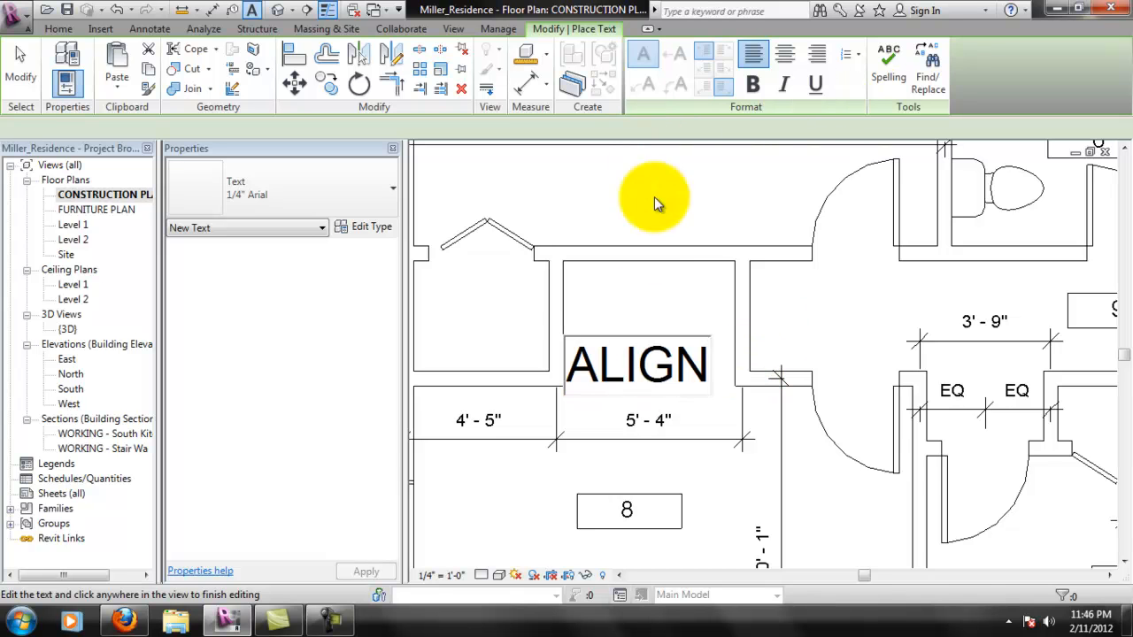
left_click(719, 354)
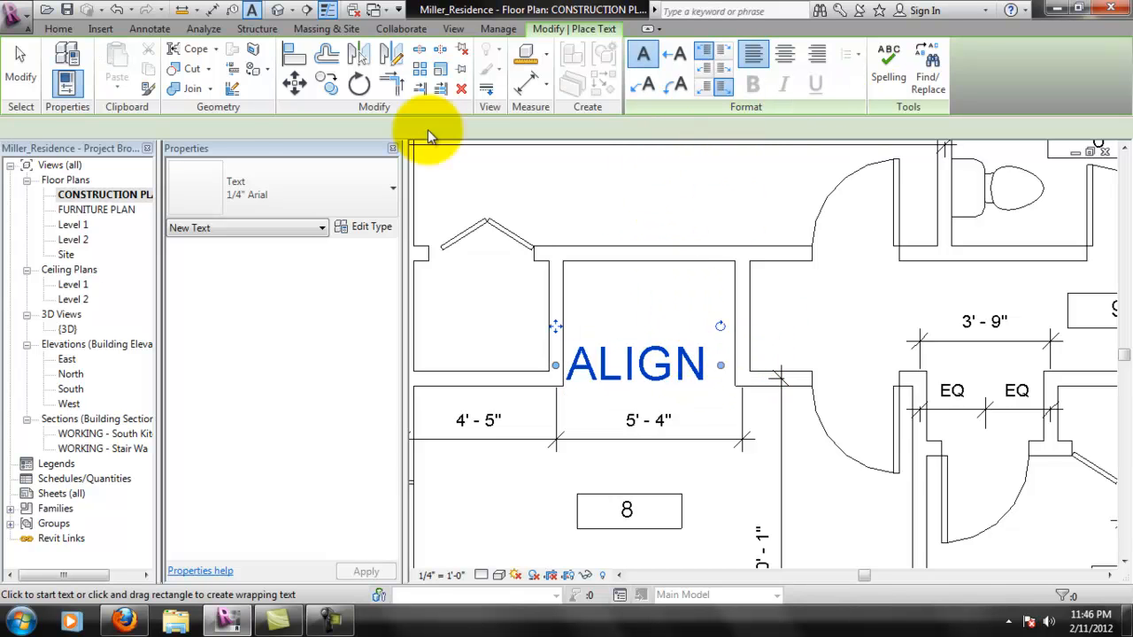
left_click(294, 199)
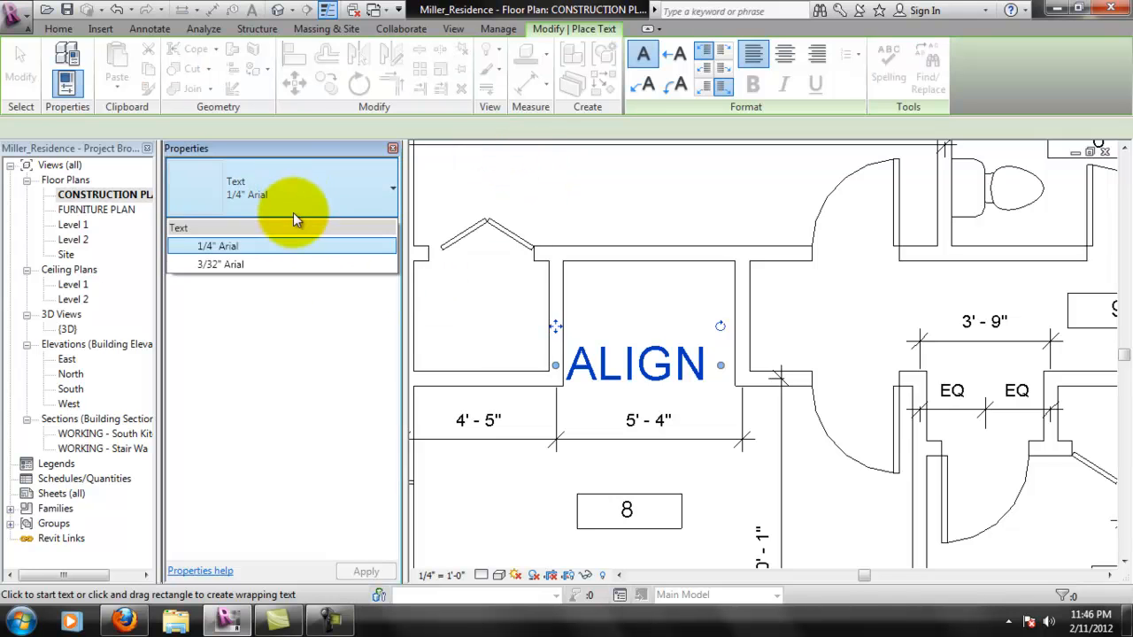
left_click(249, 268)
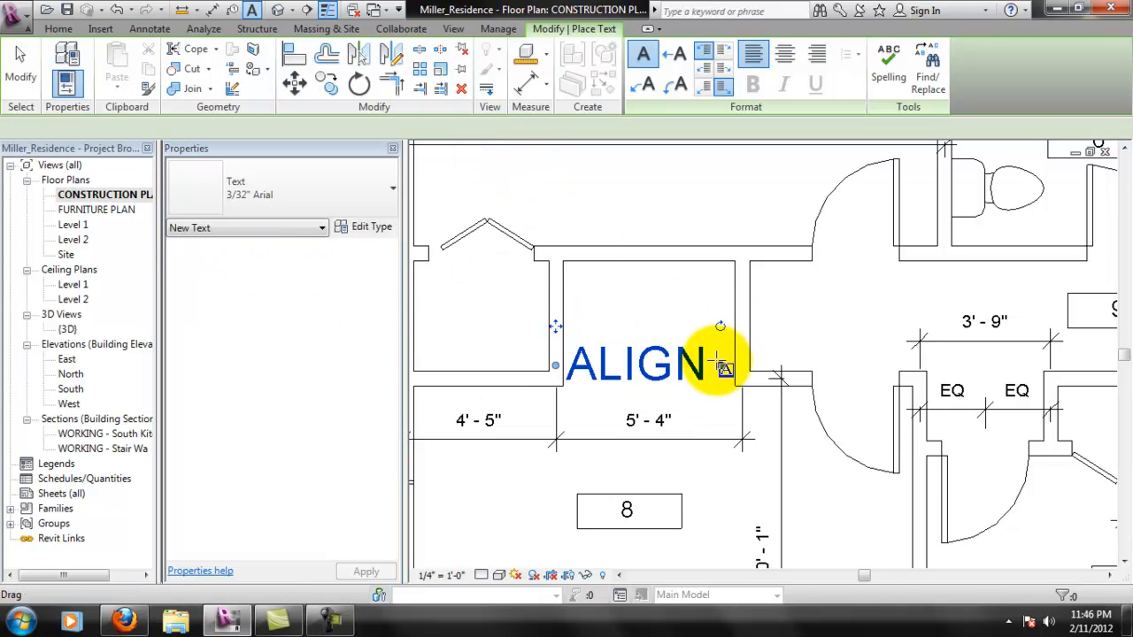
right_click(678, 356)
left_click(687, 371)
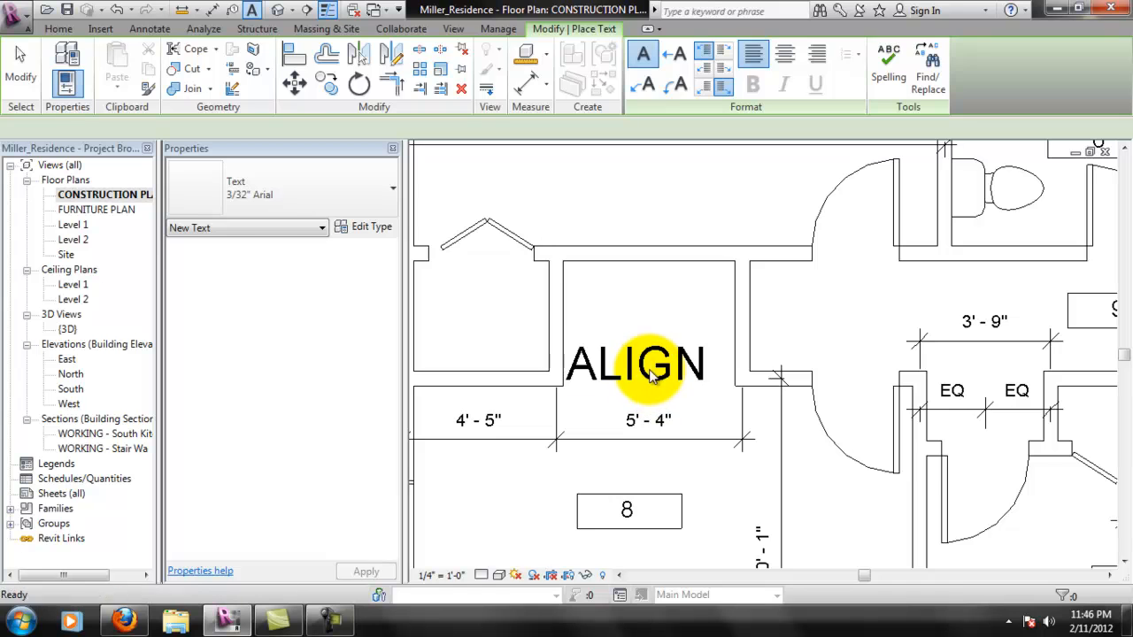
key("Escape")
left_click(493, 355)
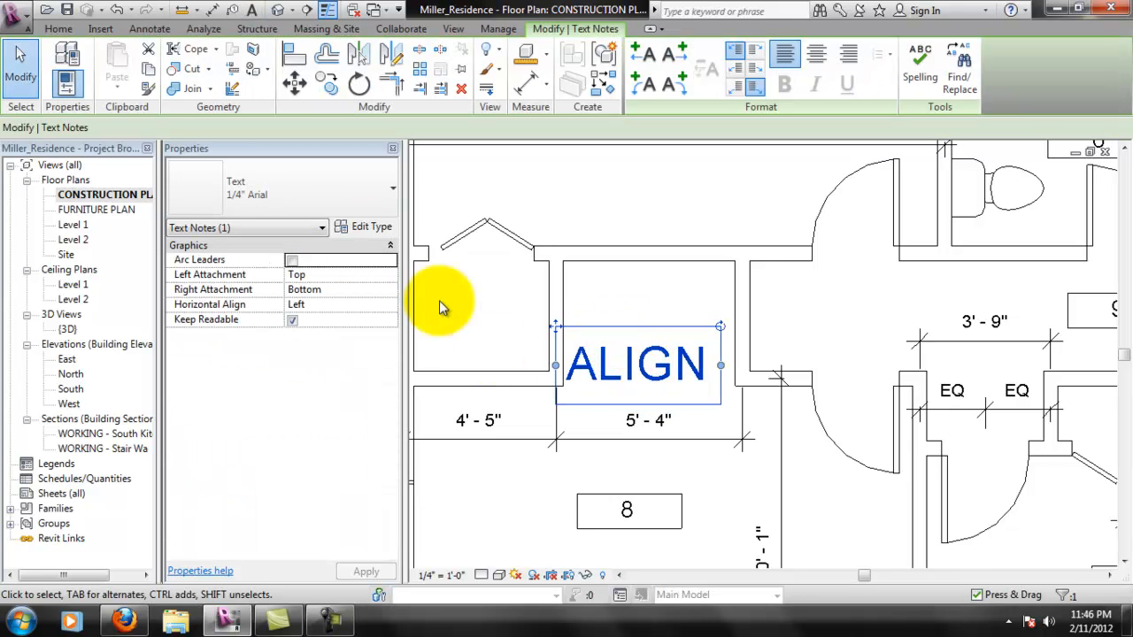
left_click(361, 207)
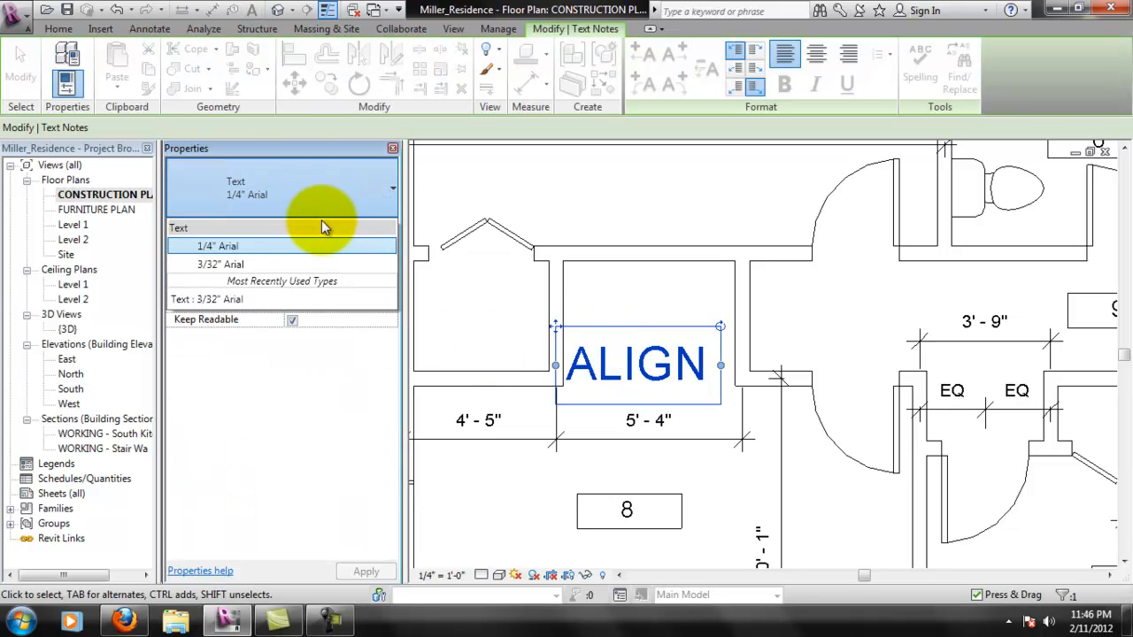
left_click(279, 262)
- Move the ALIGN note to the middle of room 8's alcove, above the 5' - 4" dimension
double_click(598, 349)
left_click(602, 374)
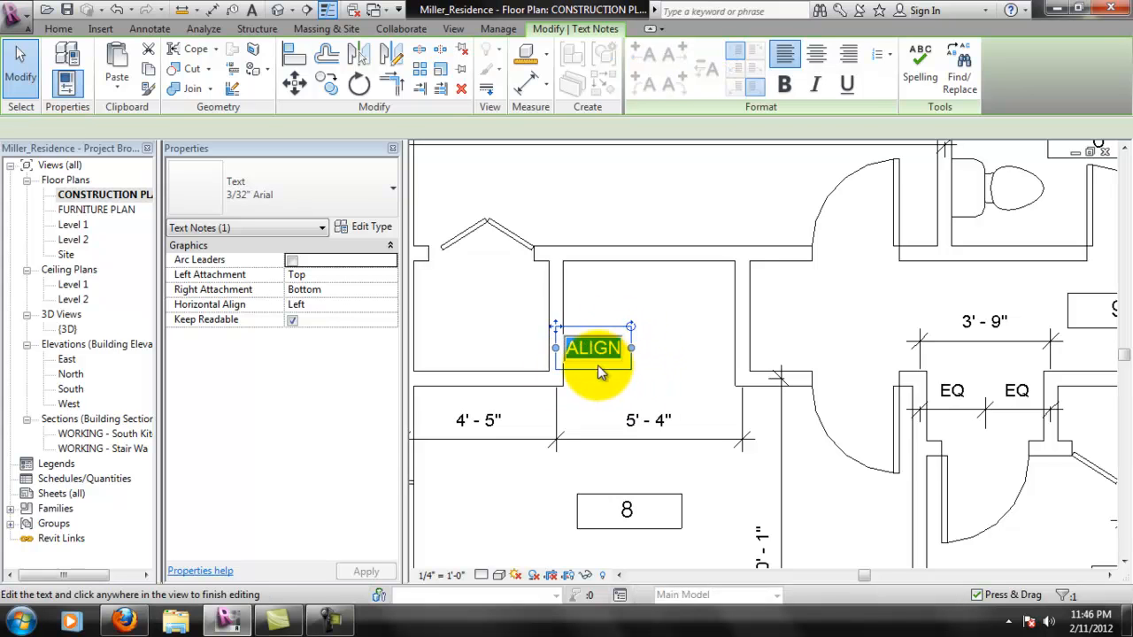
left_click_drag(607, 373, 661, 378)
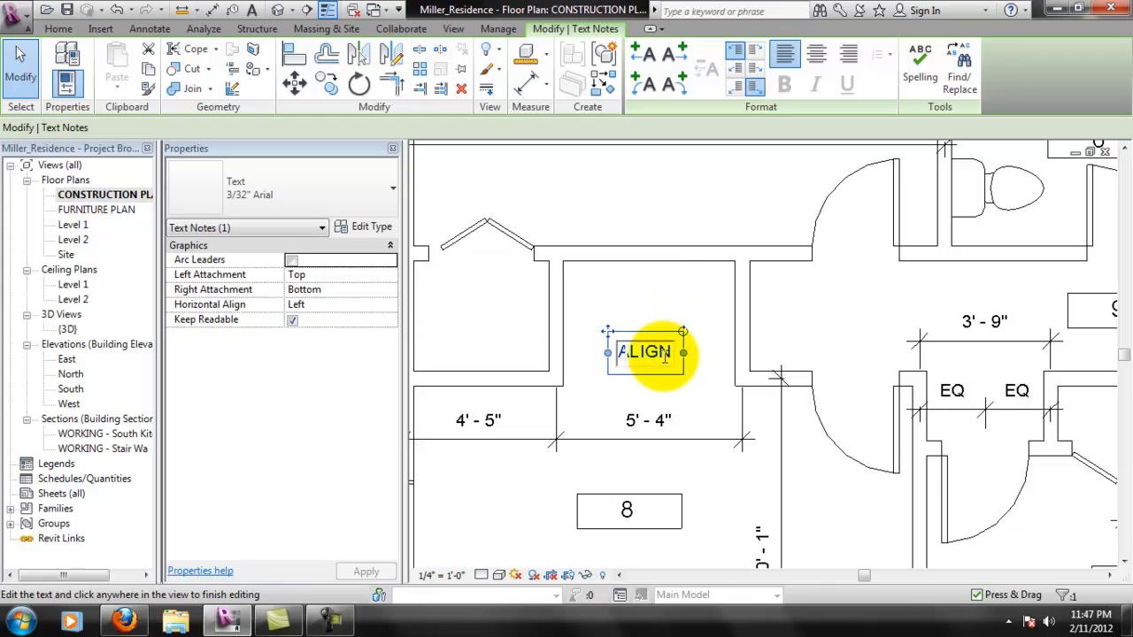
left_click(665, 357)
- Add arc leaders to both sides of the ALIGN note and point the left one at the alcove's lower-left wall corner
left_click(672, 318)
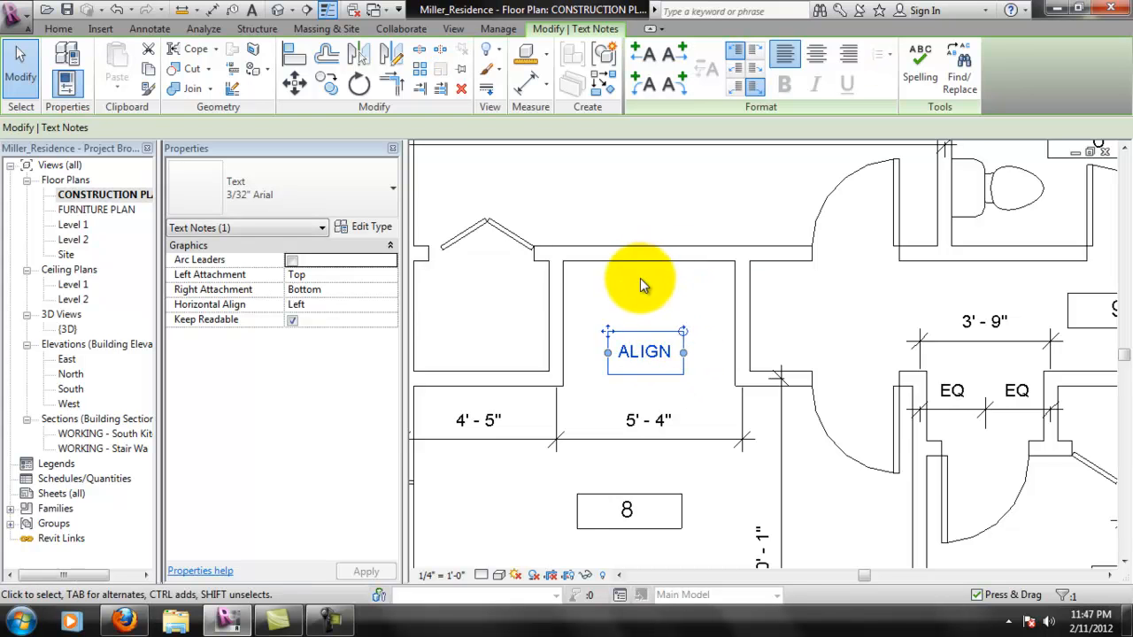
left_click(648, 90)
left_click_drag(469, 366, 565, 384)
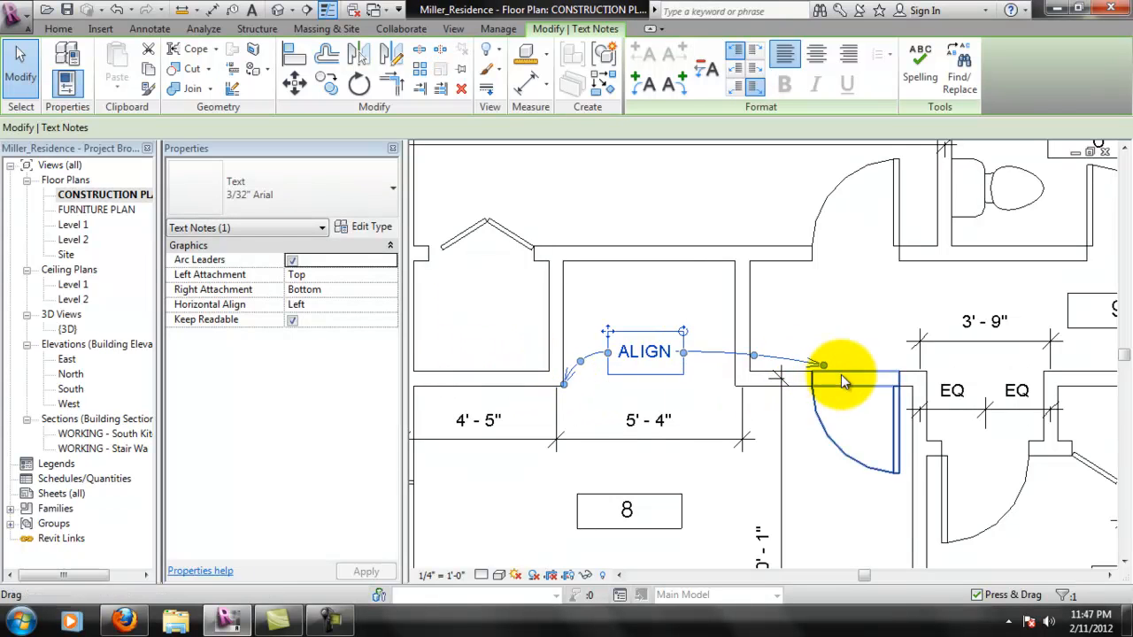
- Point the ALIGN note's right arc leader at the alcove's lower-right wall corner
left_click_drag(823, 368, 723, 397)
scroll(734, 384, "up", 4)
middle_click_drag(597, 331, 665, 363)
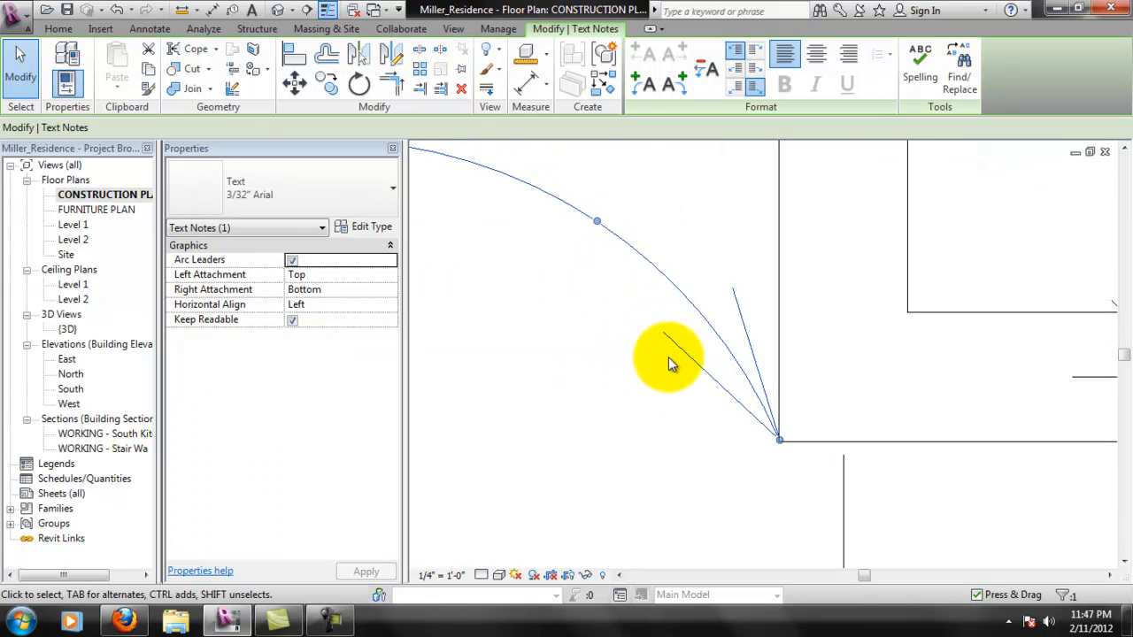
- Reshape the ALIGN note's left arc leader into a flatter curve that matches the right leader
middle_click_drag(581, 259, 754, 395)
left_click_drag(764, 324, 617, 274)
scroll(647, 317, "down", 6)
middle_click_drag(792, 400, 959, 418)
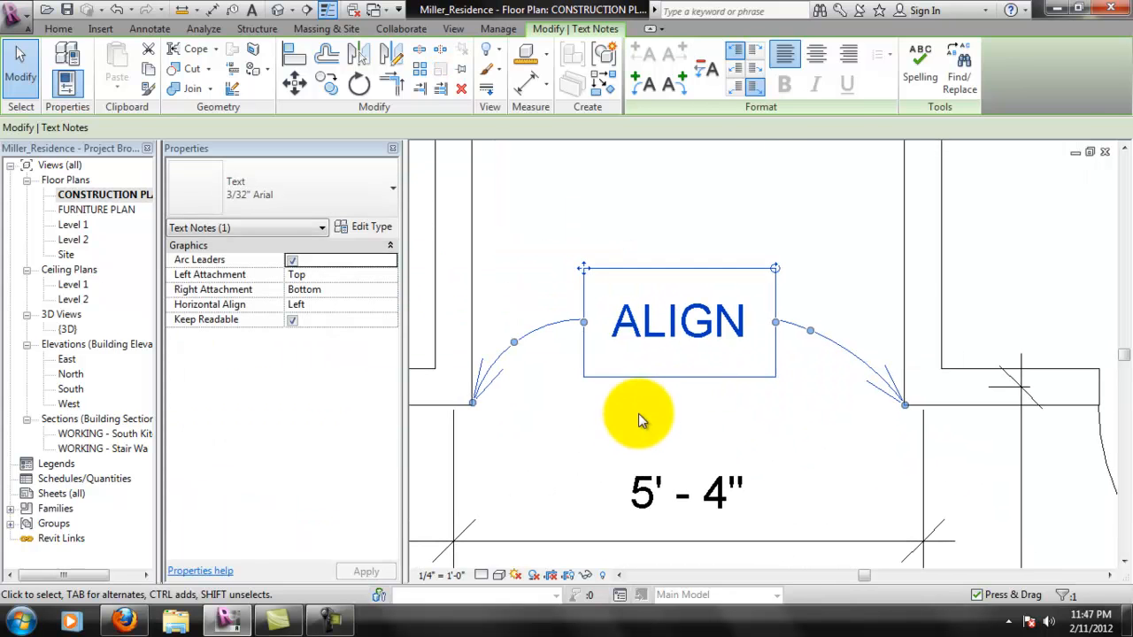
left_click(638, 416)
left_click(520, 341)
left_click_drag(518, 350, 528, 340)
left_click(565, 384)
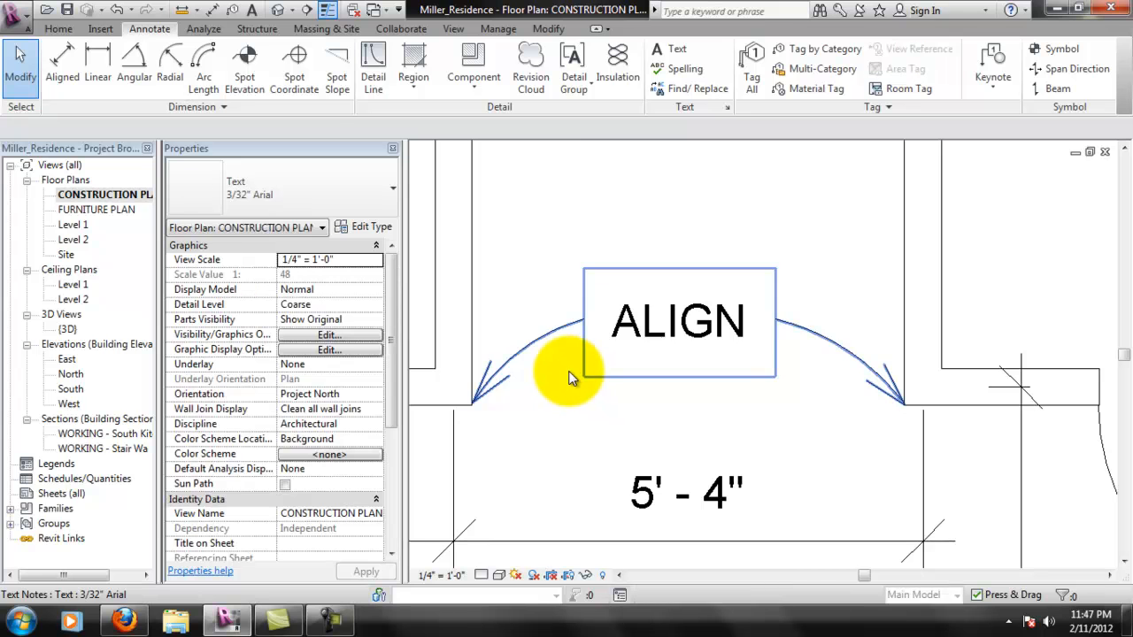
- Set the leader arrowhead of the ALIGN note's 3/32" Arial text type to Arrow Filled 30 Degree
left_click(563, 327)
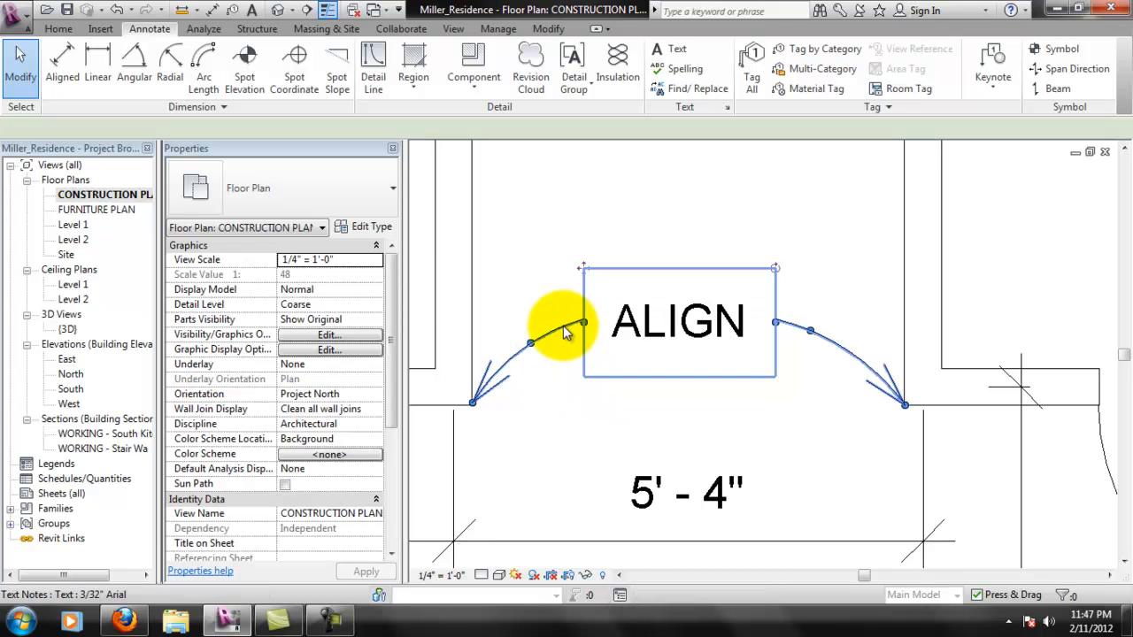
left_click(288, 227)
left_click(351, 233)
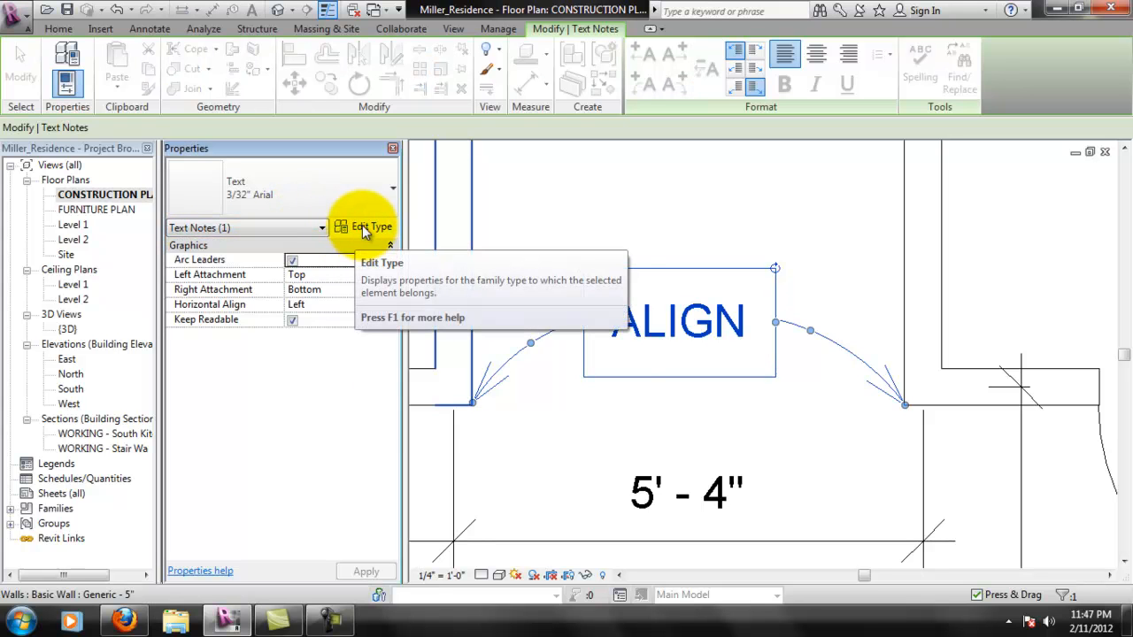
left_click(370, 226)
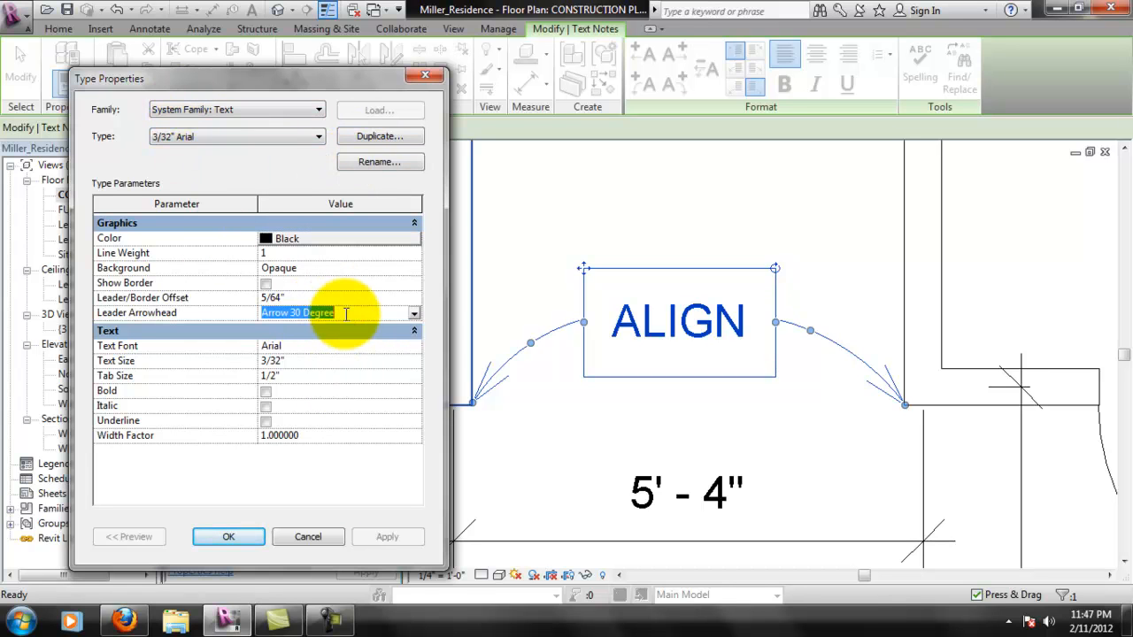
left_click(415, 315)
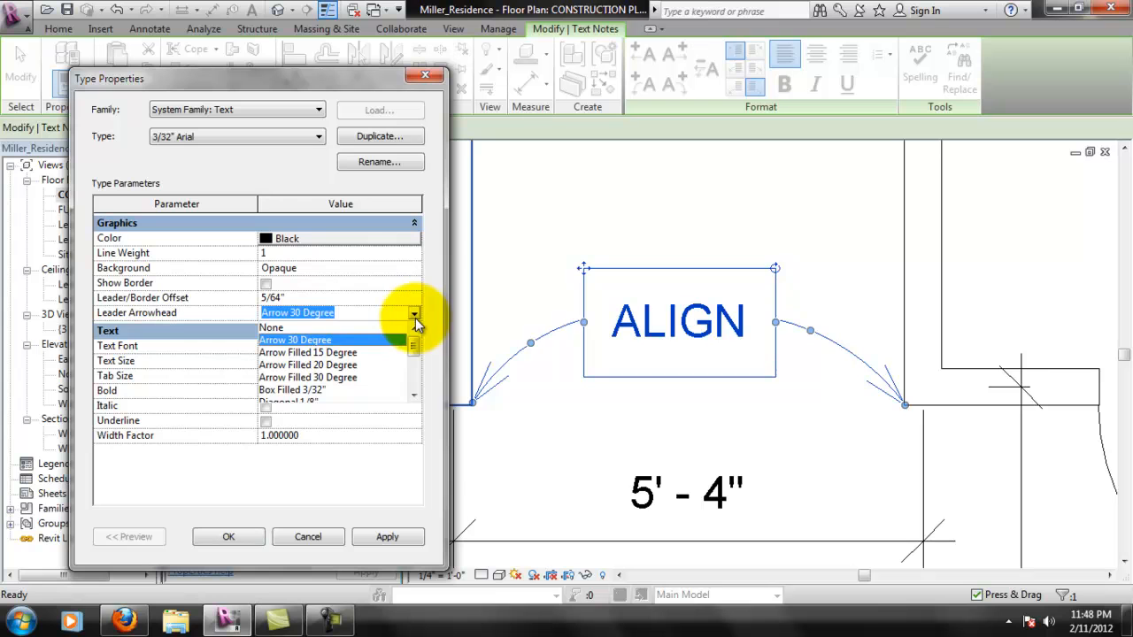
left_click(352, 378)
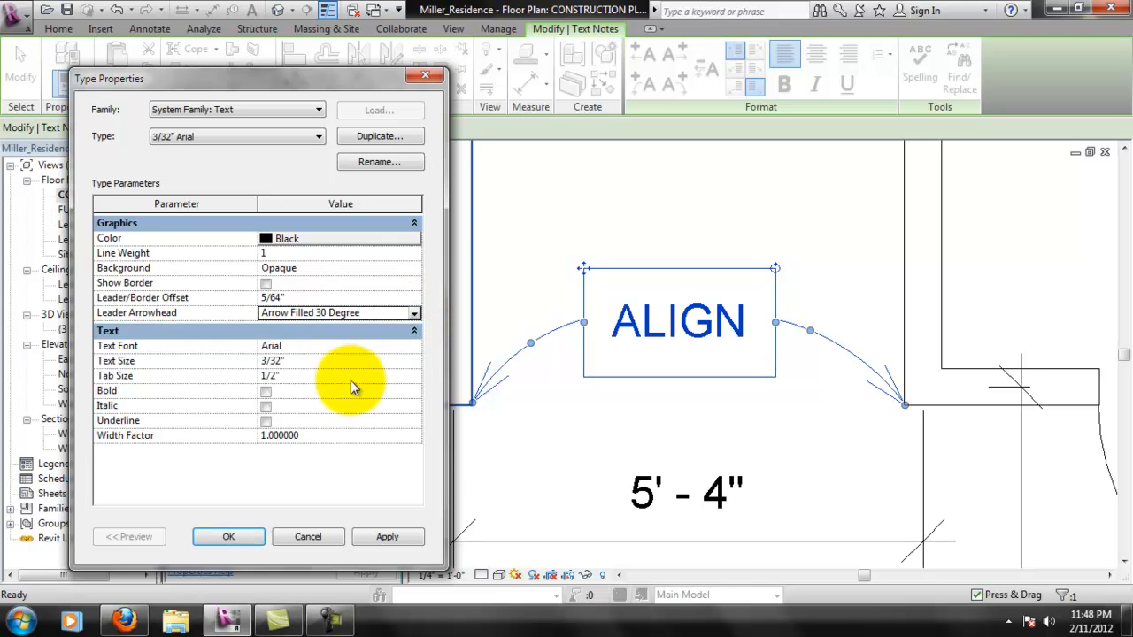
left_click(387, 536)
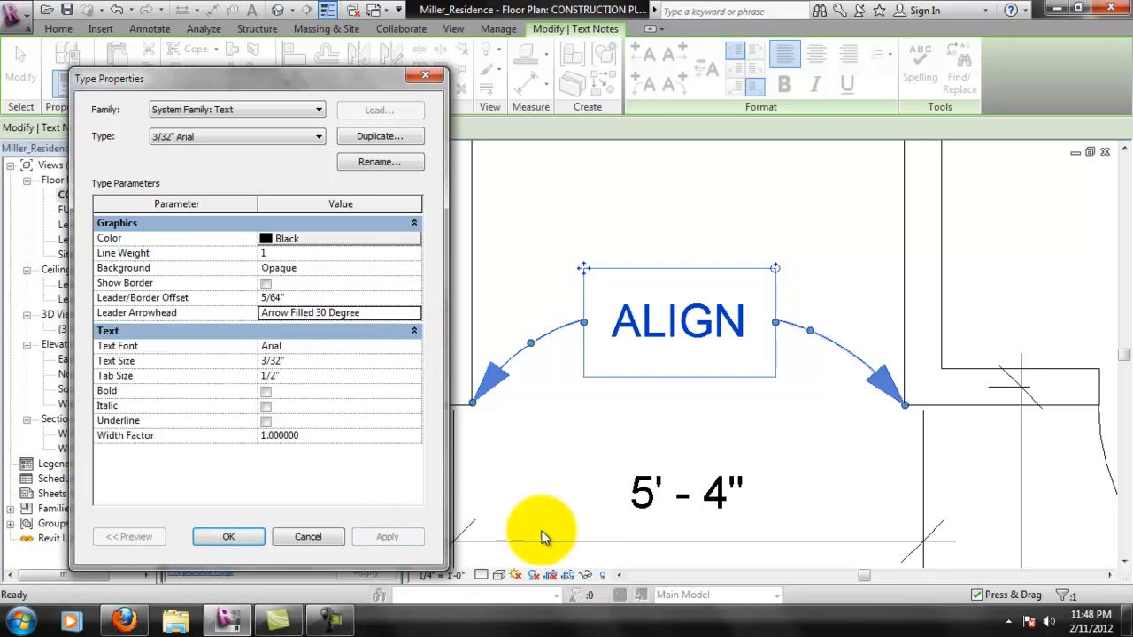
left_click(229, 537)
left_click(527, 416)
- Examine the ALIGN note with its arrowheads, and the dimensions and room tags across the whole construction plan
scroll(855, 447, "down", 5)
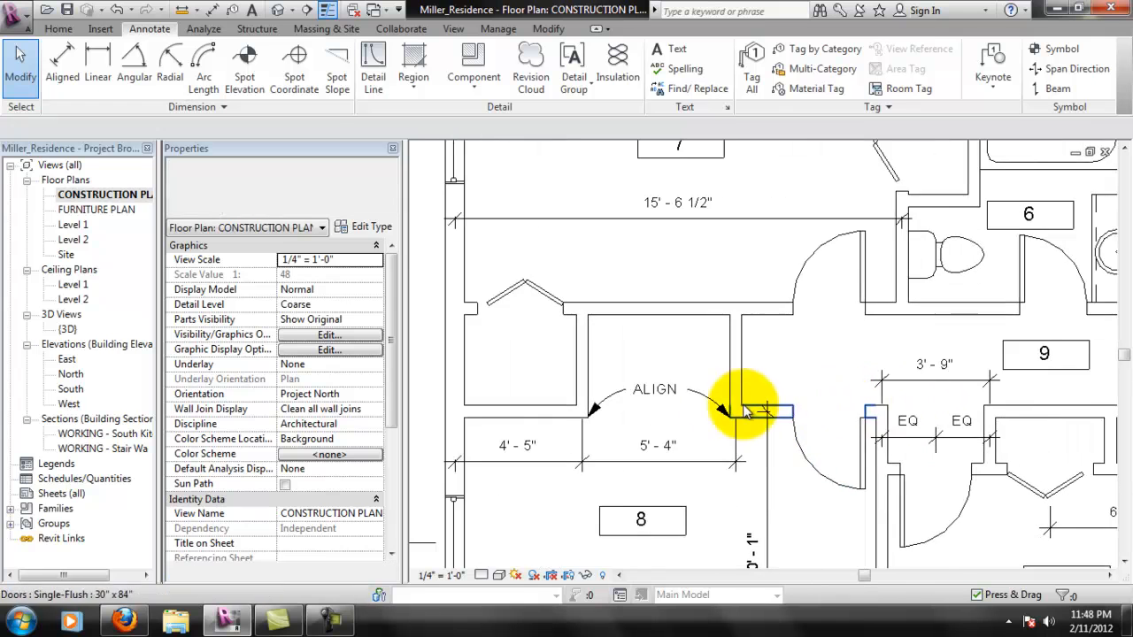
scroll(588, 419, "up", 2)
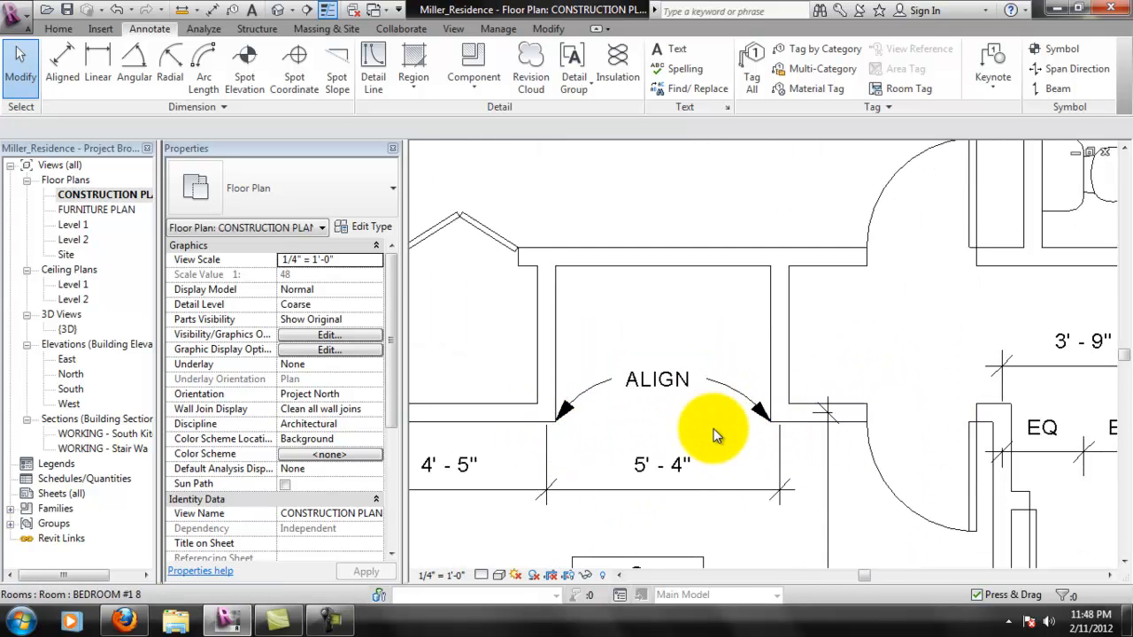
scroll(602, 430, "down", 2)
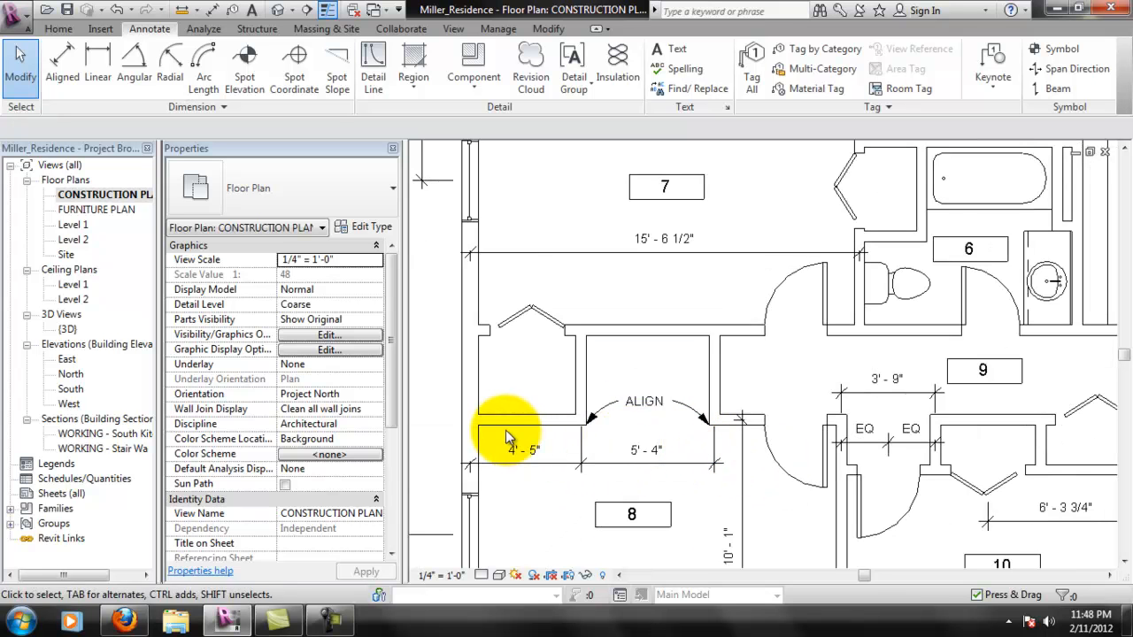
scroll(794, 445, "down", 3)
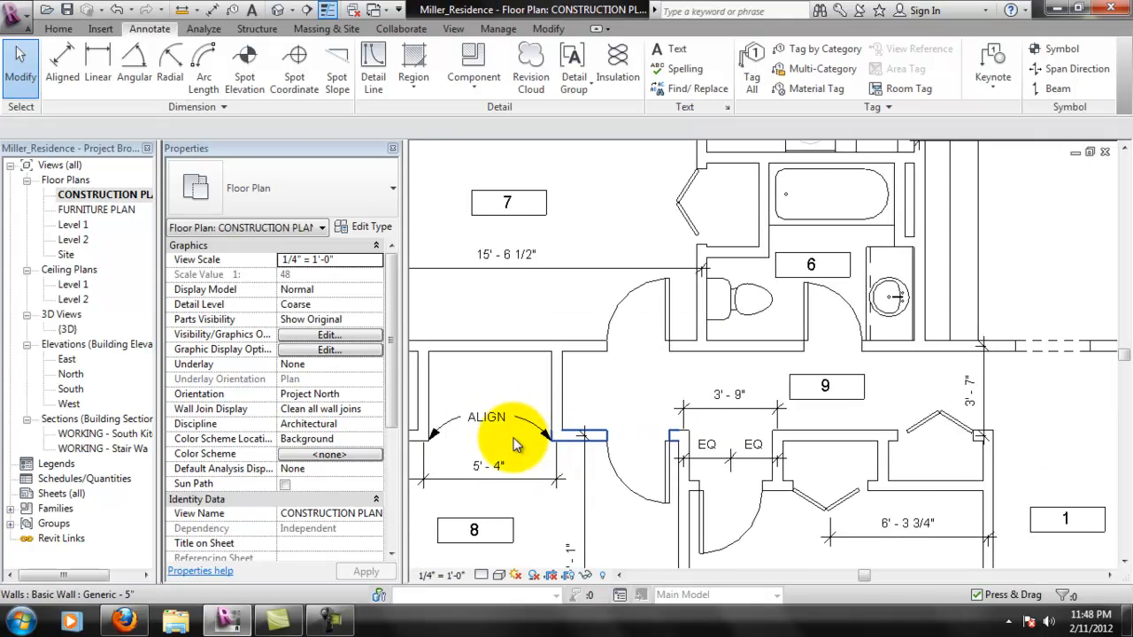
scroll(651, 473, "down", 2)
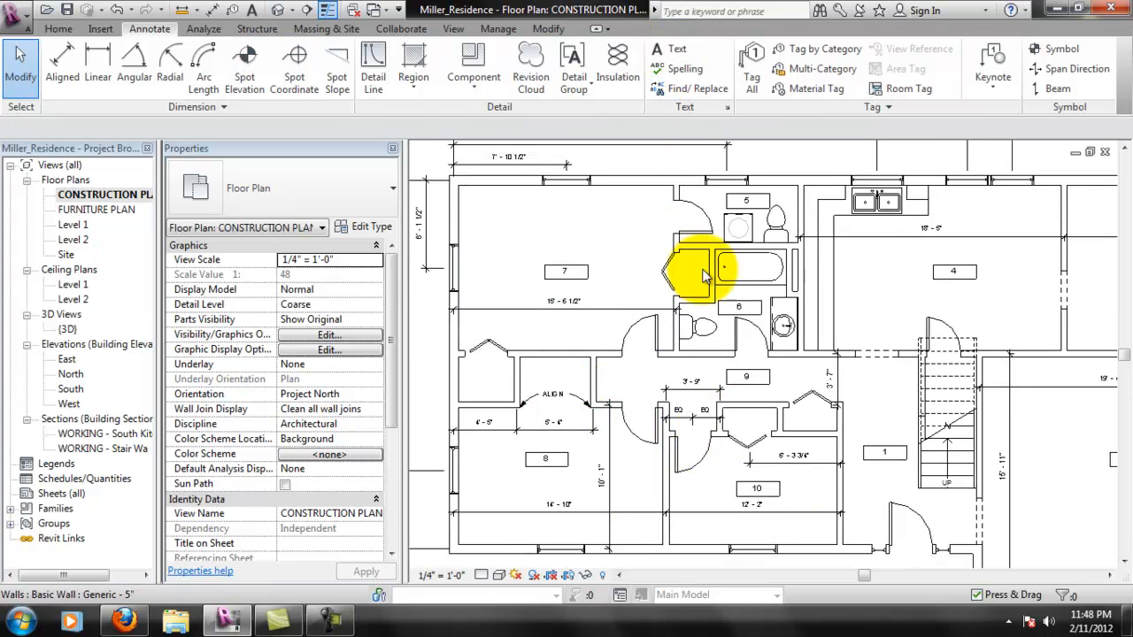
scroll(535, 500, "up", 2)
middle_click_drag(889, 344, 834, 337)
scroll(712, 395, "down", 3)
middle_click_drag(927, 282, 887, 337)
scroll(857, 324, "down", 3)
scroll(881, 316, "up", 1)
middle_click_drag(885, 281, 891, 298)
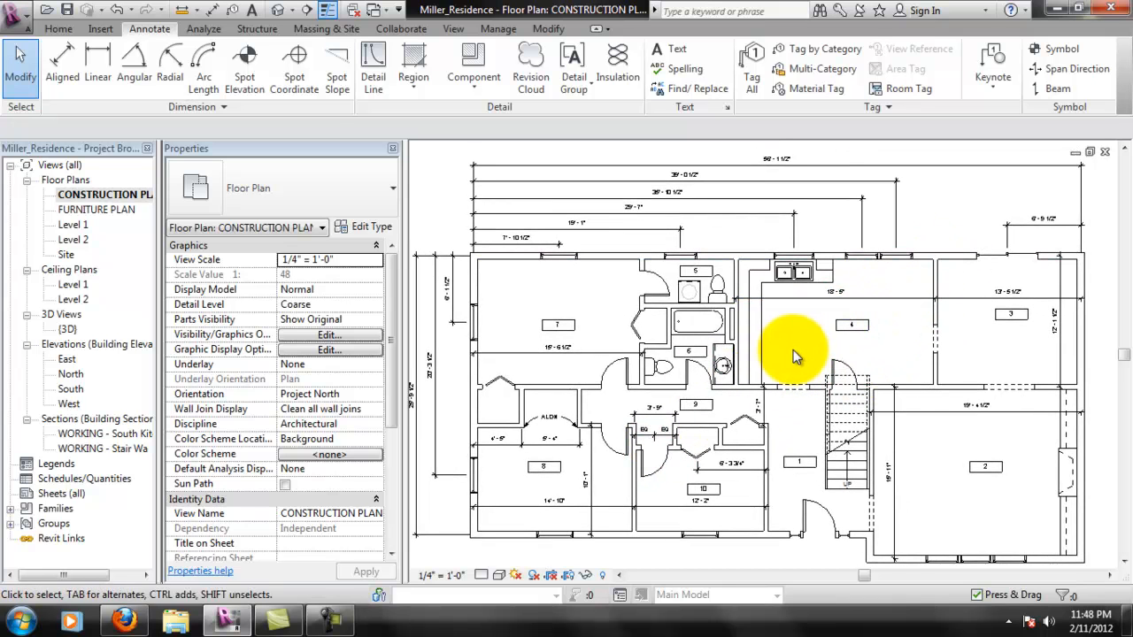
middle_click_drag(793, 350, 802, 340)
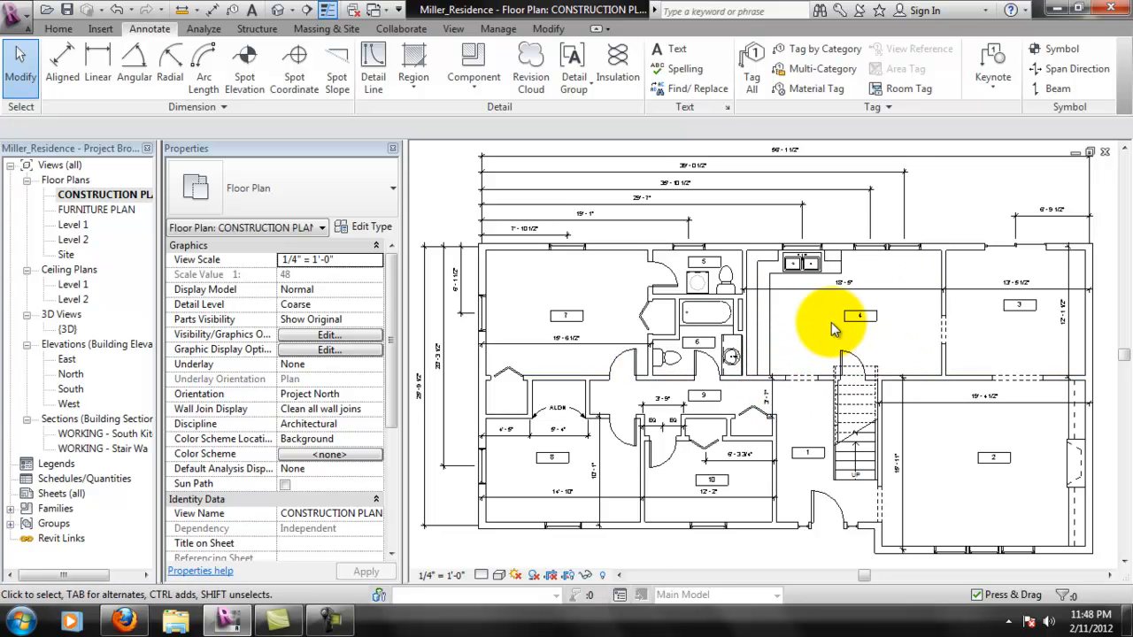
- Reveal the hidden elements in the construction plan and filter a selection of the whole plan to door tags and window tags only
left_click(606, 578)
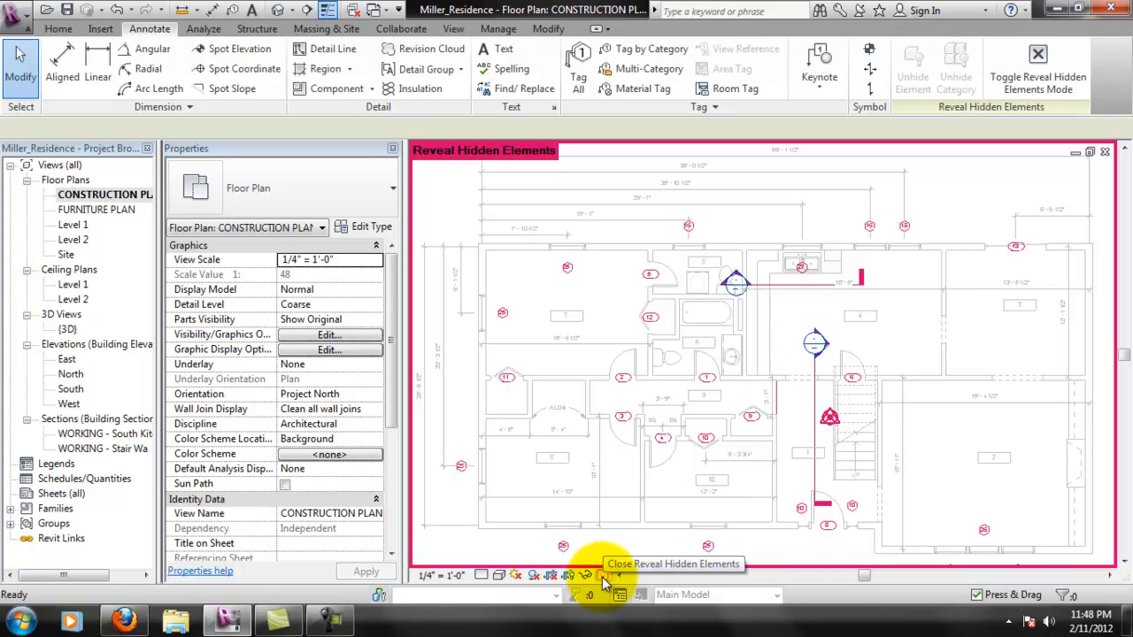
scroll(771, 282, "down", 2)
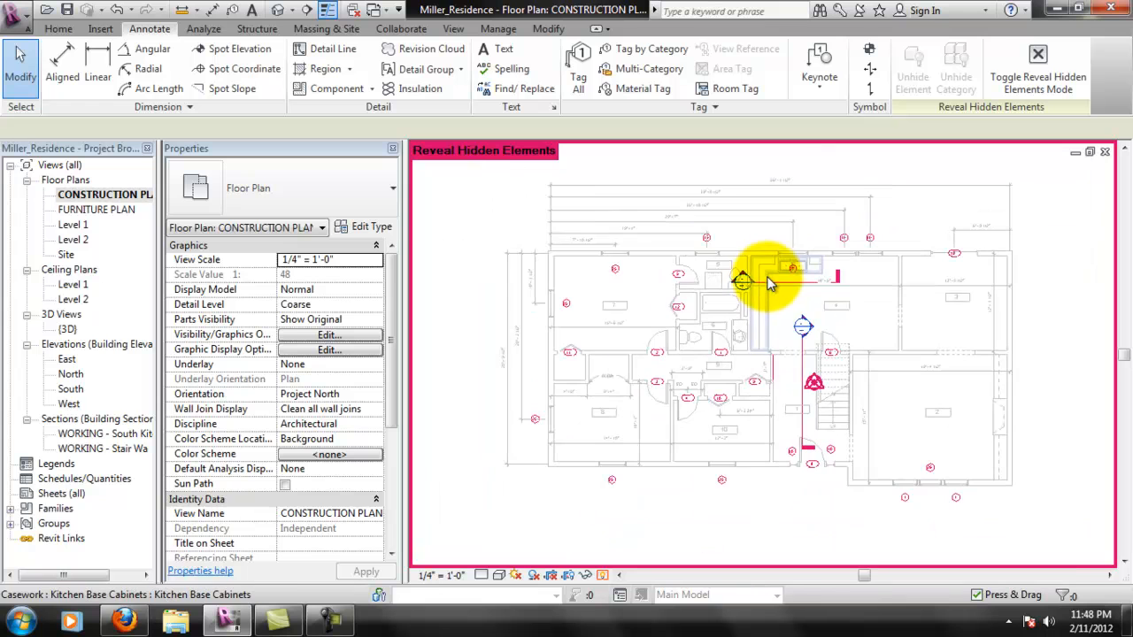
left_click_drag(475, 184, 1045, 511)
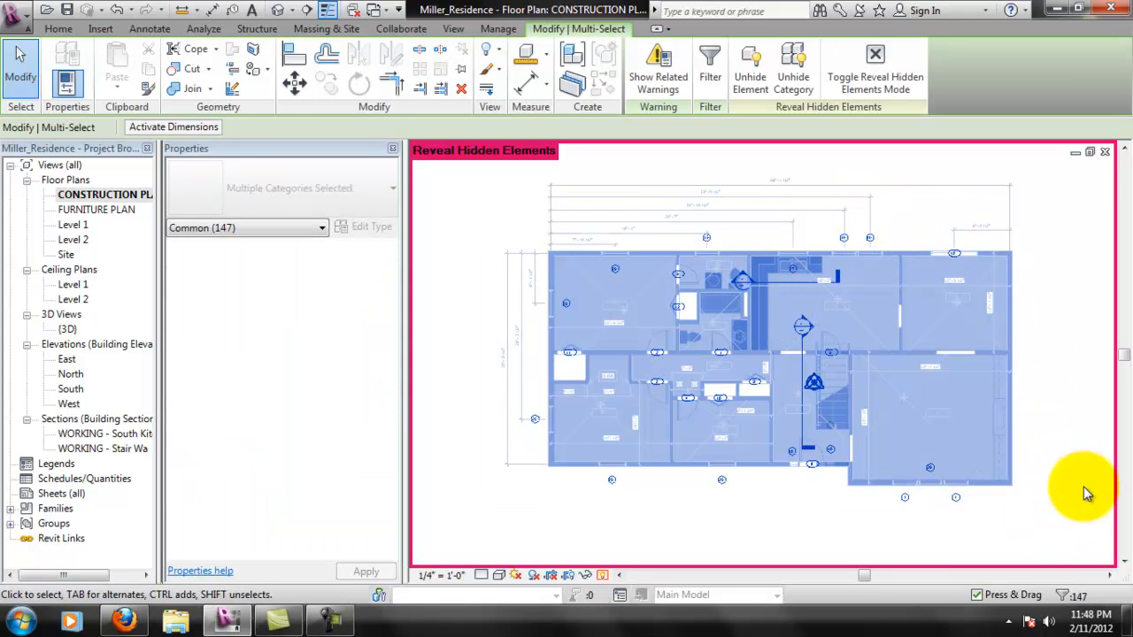
left_click(1066, 597)
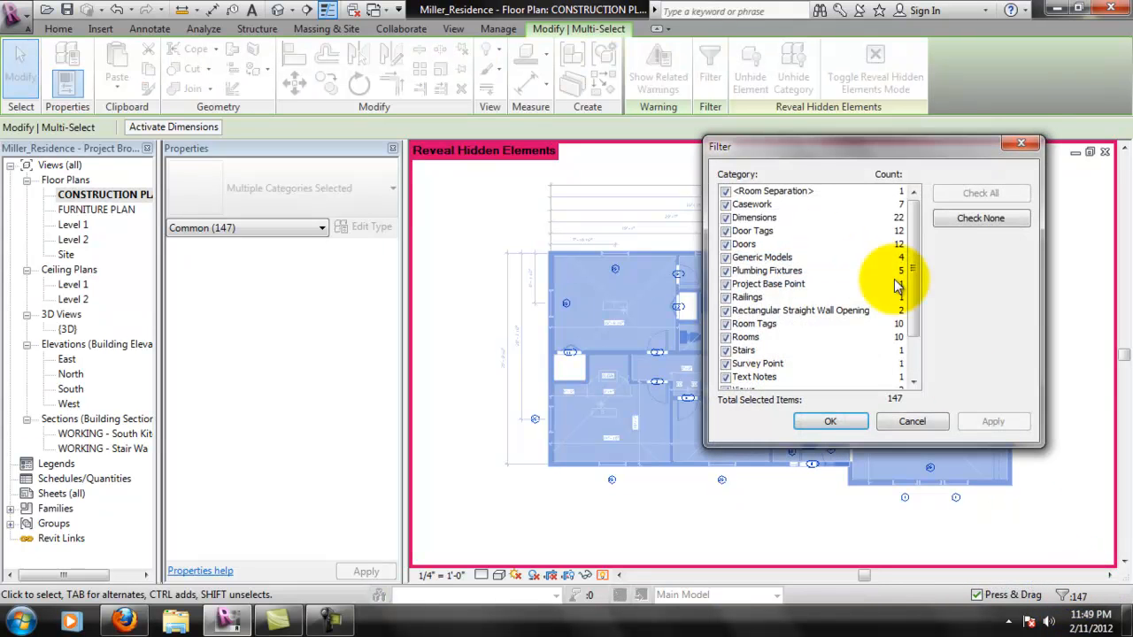
left_click(965, 220)
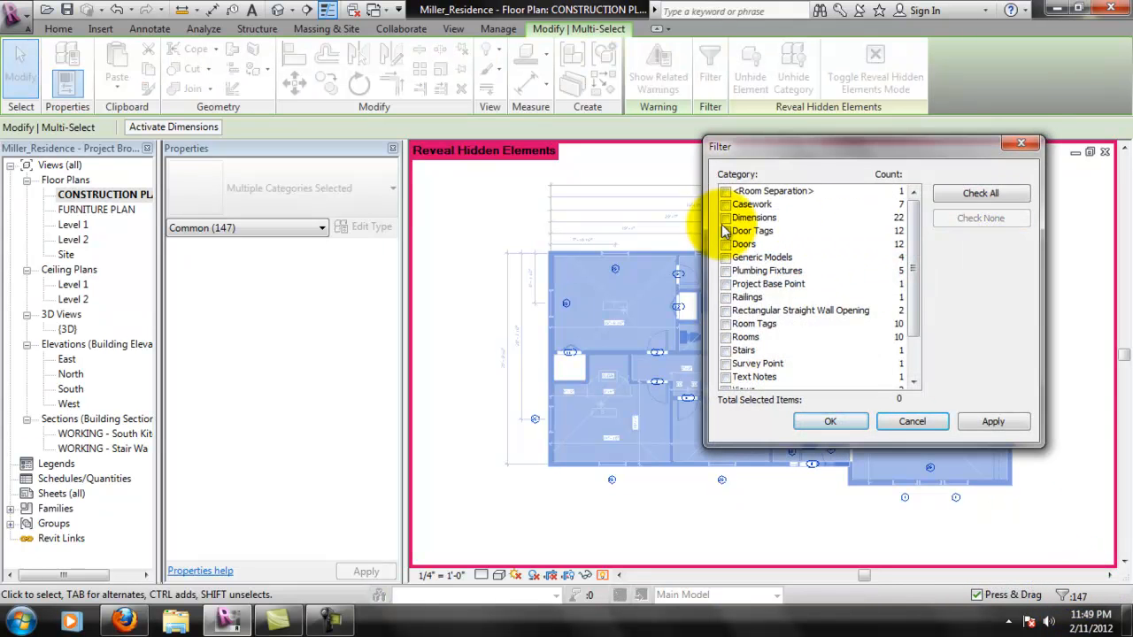
mouse_move(913, 261)
left_mouse_down()
mouse_move(915, 306)
mouse_move(919, 267)
left_mouse_up()
left_click(736, 363)
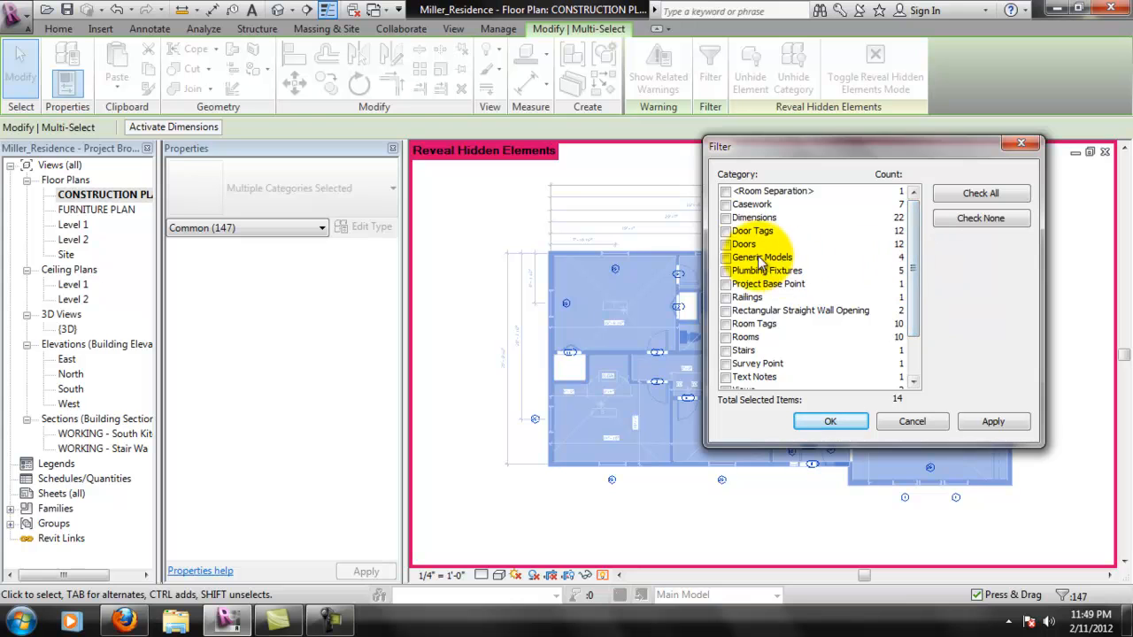
left_click(867, 420)
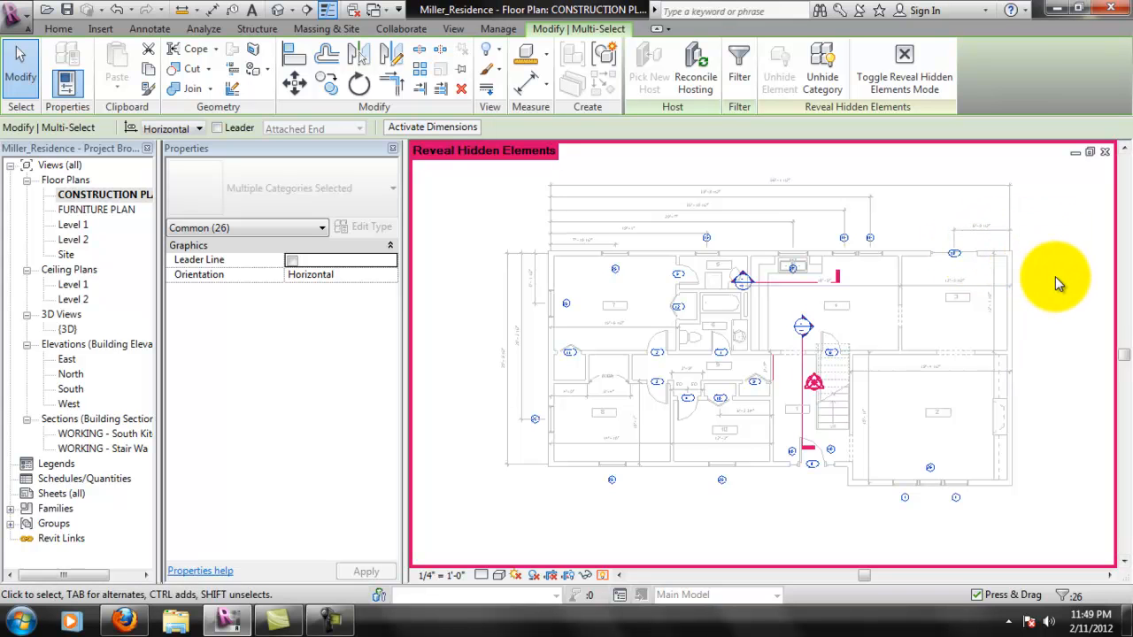
- Unhide the door and window tag categories in the construction plan and leave the reveal hidden elements mode
right_click(958, 258)
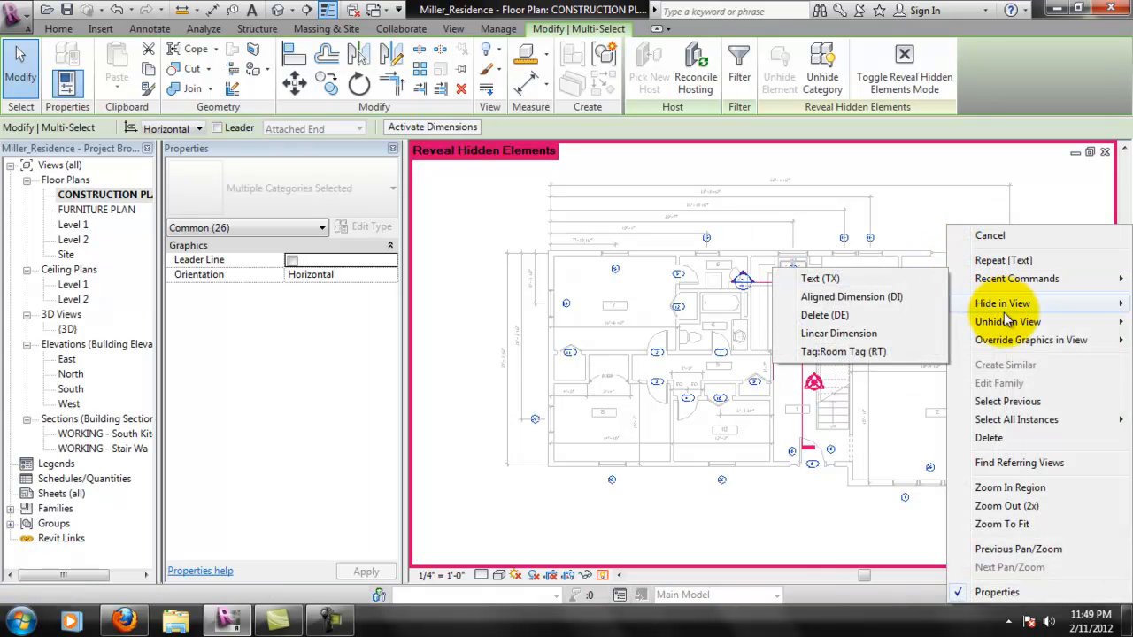
mouse_move(1000, 324)
left_click(934, 343)
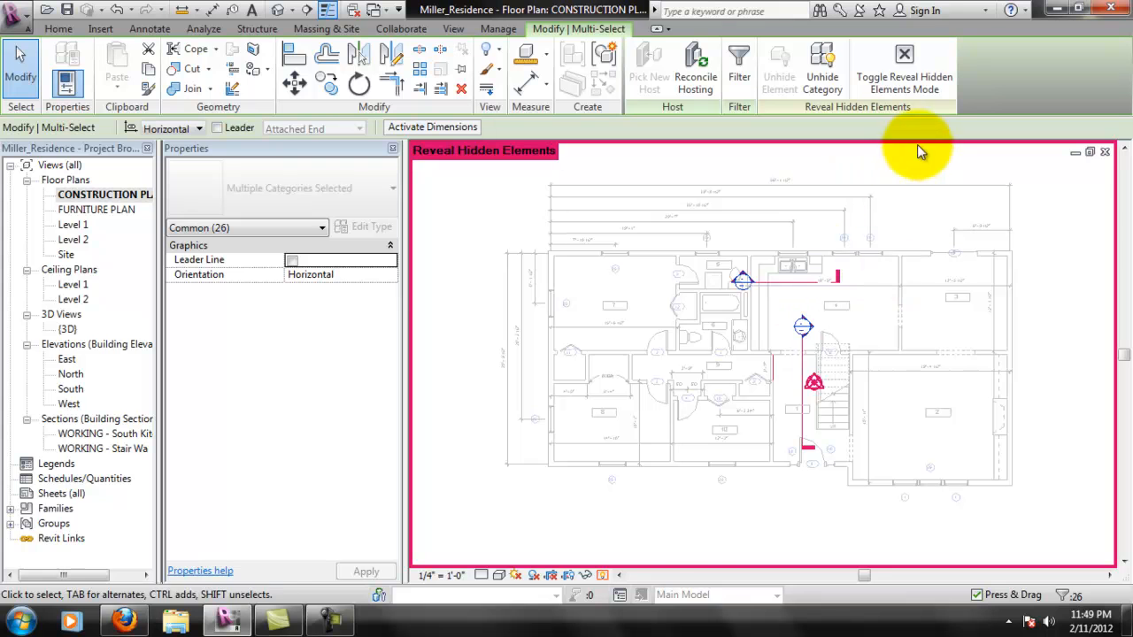
left_click(617, 576)
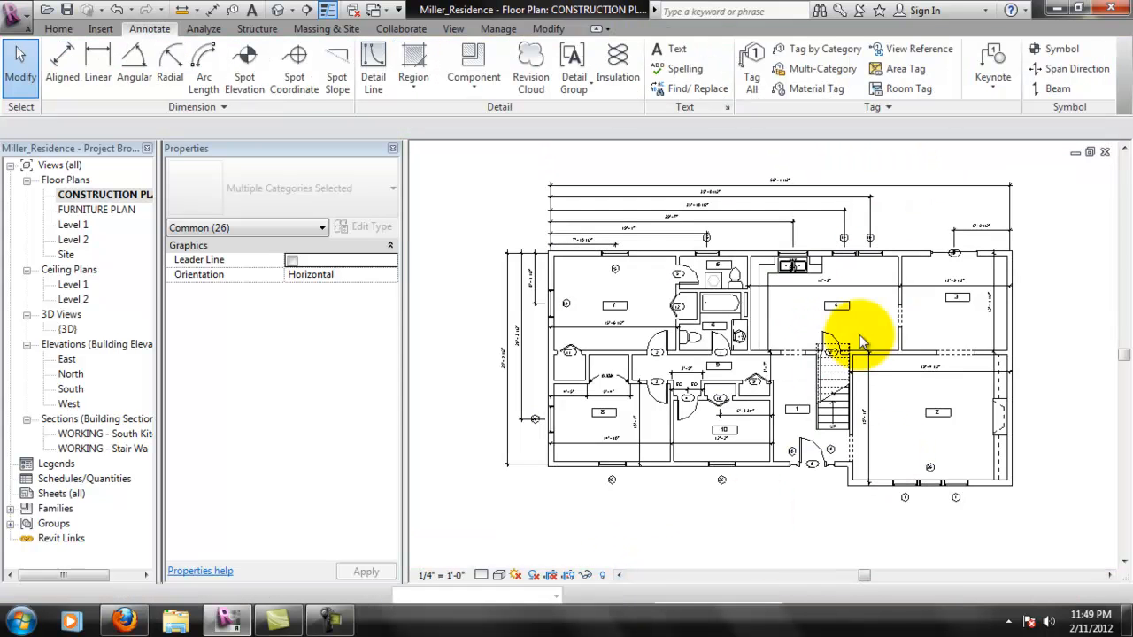
- Move the two 25 window tags below rooms 8 and 10 closer to the exterior wall
scroll(938, 513, "up", 4)
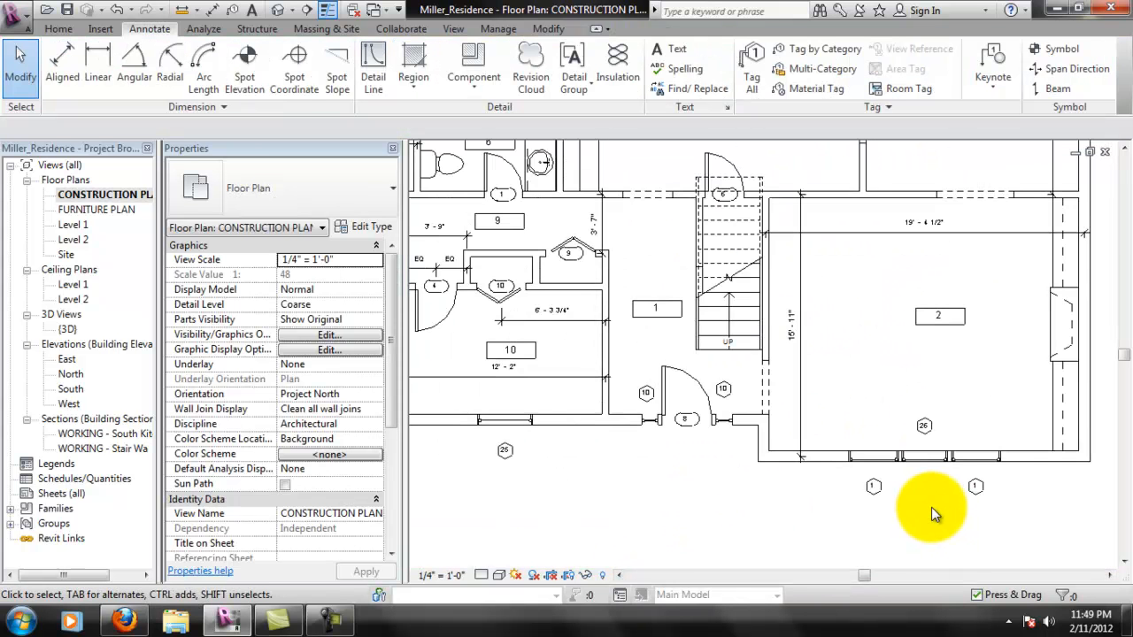
middle_click_drag(880, 505, 920, 471)
middle_click_drag(610, 493, 784, 508)
scroll(495, 432, "up", 4)
left_click(563, 431)
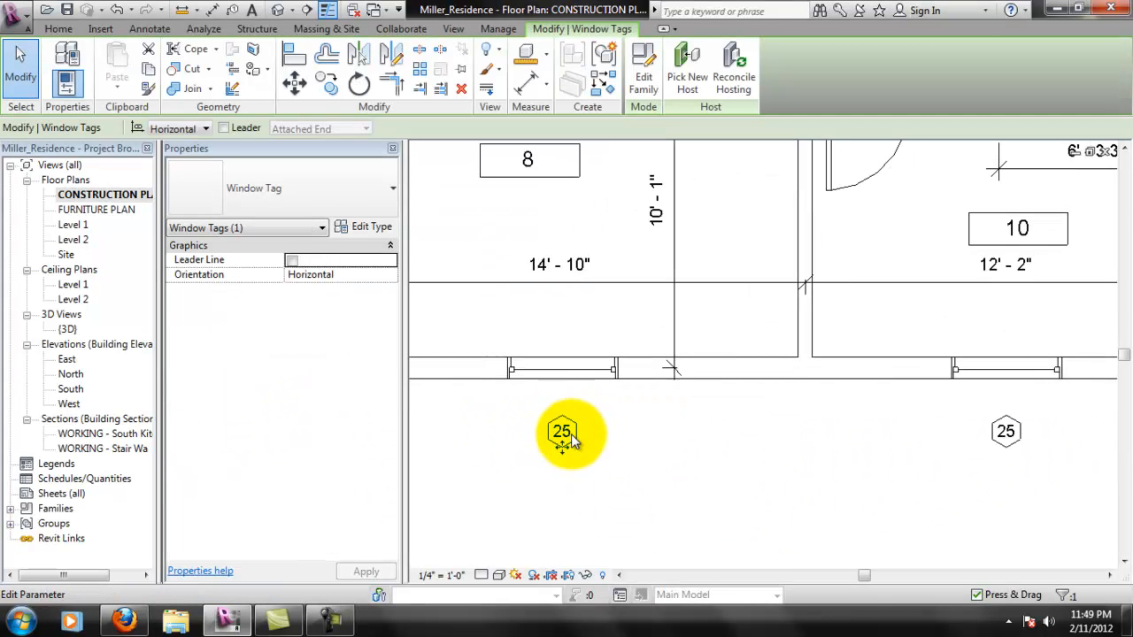
left_click_drag(560, 448, 560, 421)
middle_click_drag(1098, 445, 892, 461)
left_click_drag(805, 461, 807, 439)
- Move the two 10 window tags beside entry door 8 closer to their windows, aligned with each other
middle_click_drag(928, 443, 788, 458)
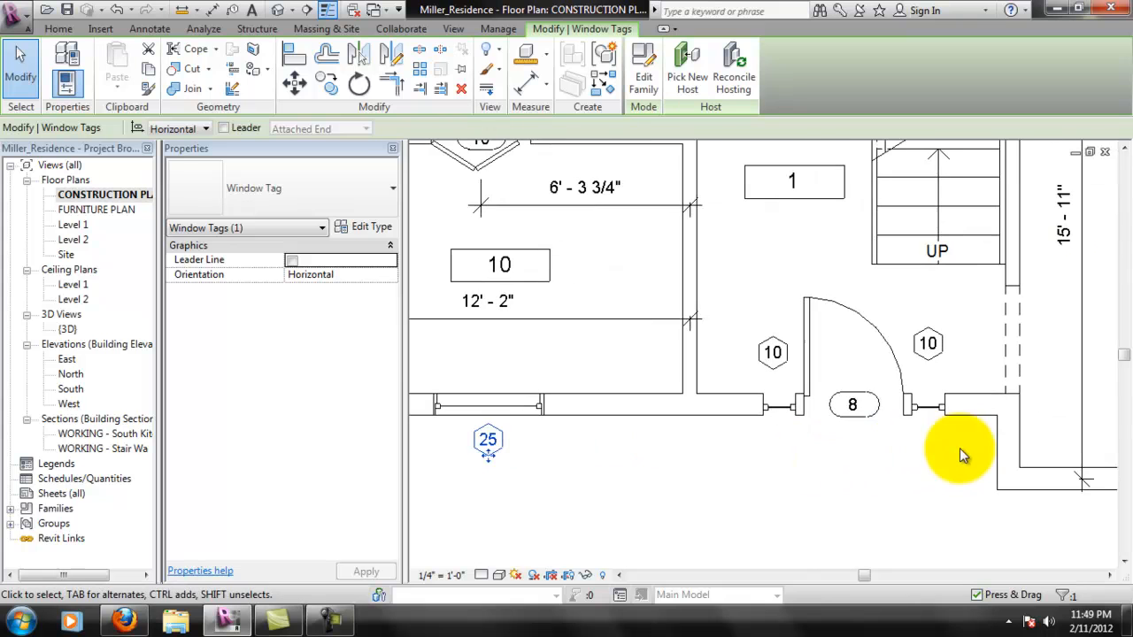
left_click(773, 359)
scroll(774, 371, "up", 1)
left_click_drag(778, 381, 780, 390)
left_click(952, 358)
mouse_move(952, 360)
left_mouse_down()
mouse_move(956, 387)
mouse_move(971, 384)
left_mouse_up()
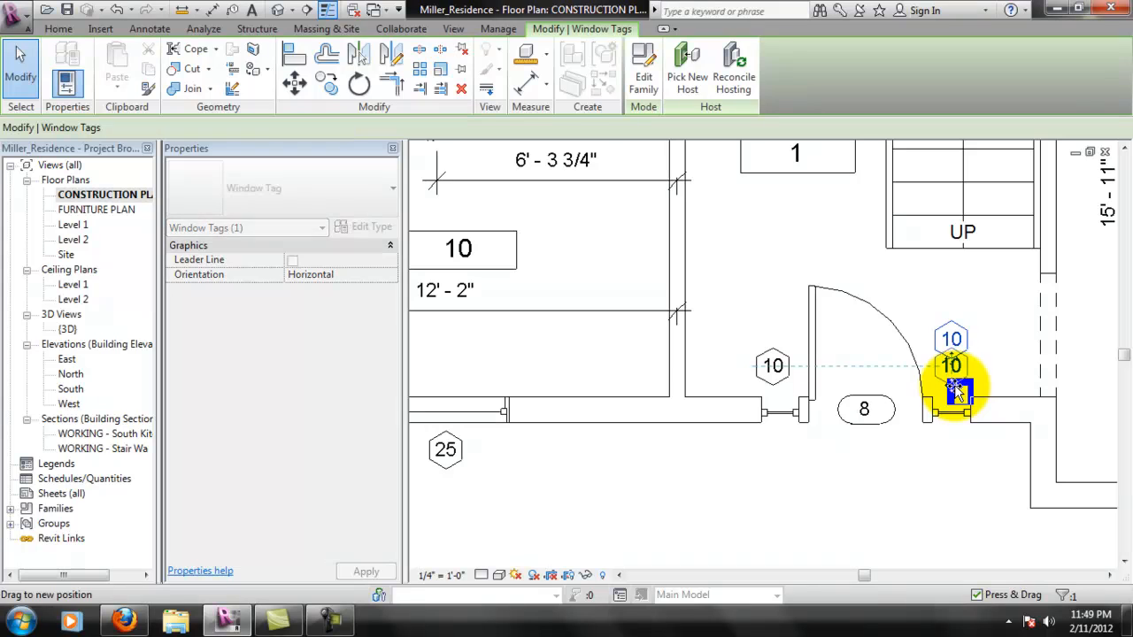
left_click(941, 488)
- Line up window tags 1, 26 and 1 in one row just outside room 2's three lower windows
scroll(894, 449, "down", 1)
middle_click_drag(924, 459, 707, 401)
scroll(983, 481, "up", 1)
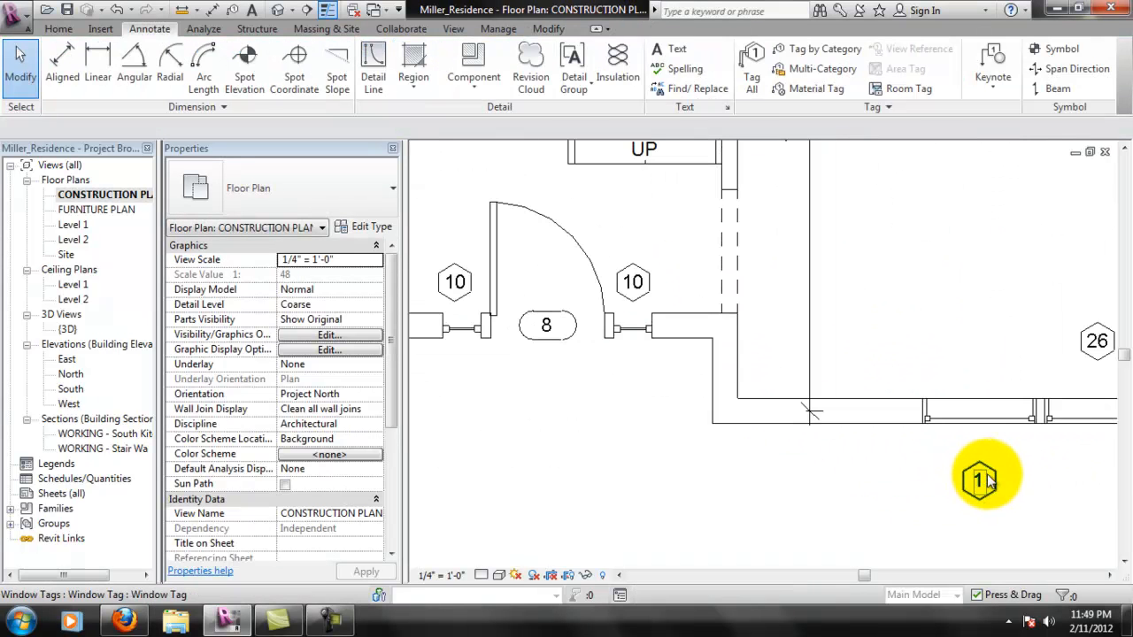
left_click(981, 481)
left_click_drag(981, 481, 984, 477)
middle_click_drag(985, 478, 792, 478)
left_click(912, 370)
left_click_drag(912, 370, 917, 470)
left_click_drag(1027, 497, 1023, 478)
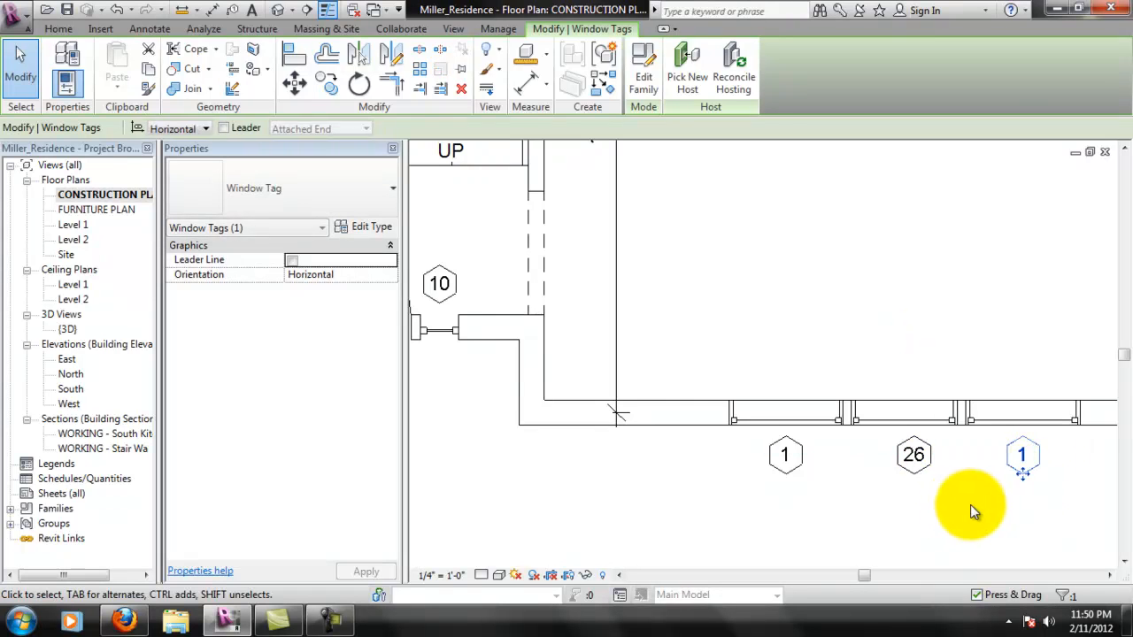
left_click(961, 501)
- Move sliding door tag 13 outside room 3's upper wall, above the door's left panel and clear of the dimension line
scroll(1001, 488, "down", 2)
scroll(1023, 466, "down", 1)
middle_click_drag(1038, 469, 958, 519)
middle_click_drag(964, 355, 933, 484)
middle_click_drag(952, 408, 946, 434)
scroll(891, 298, "up", 4)
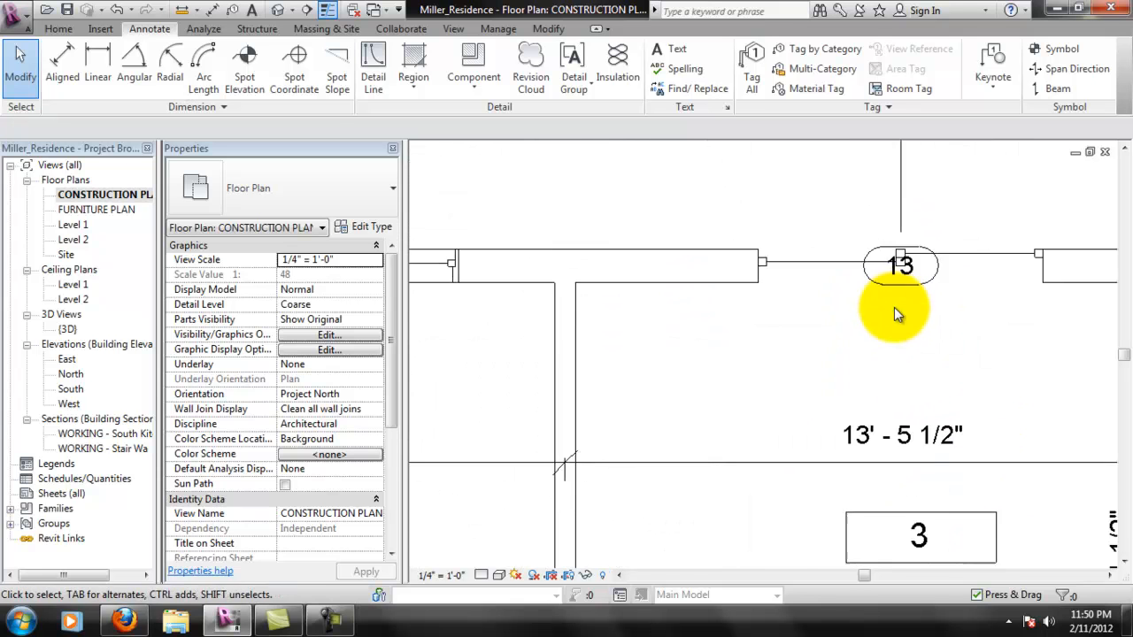
middle_click_drag(885, 274, 885, 413)
scroll(908, 373, "up", 1)
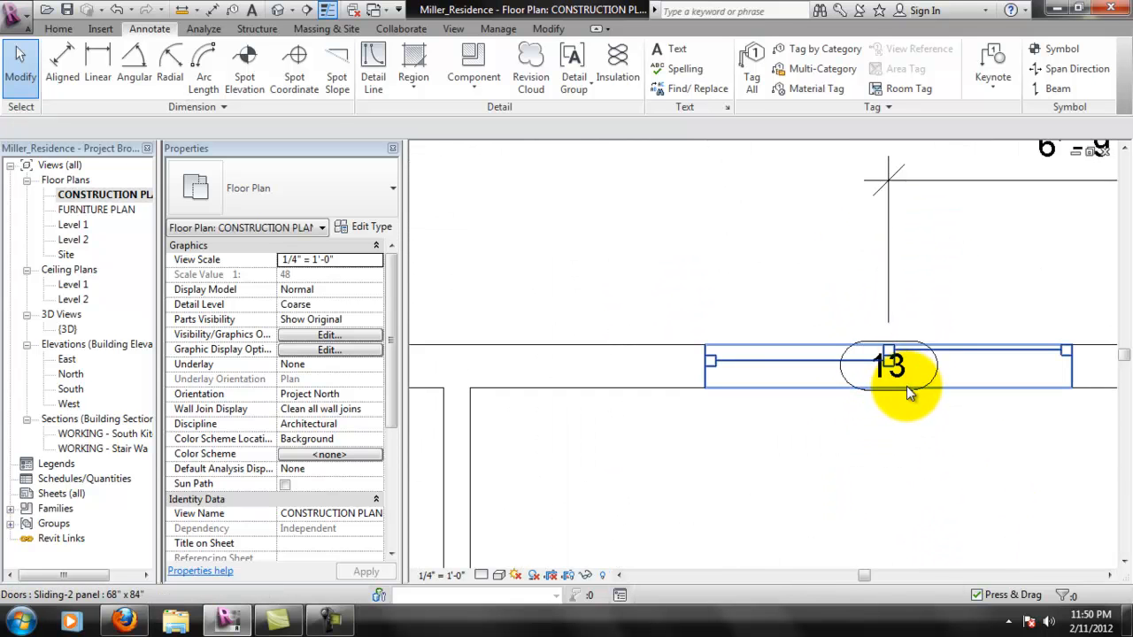
left_click(908, 386)
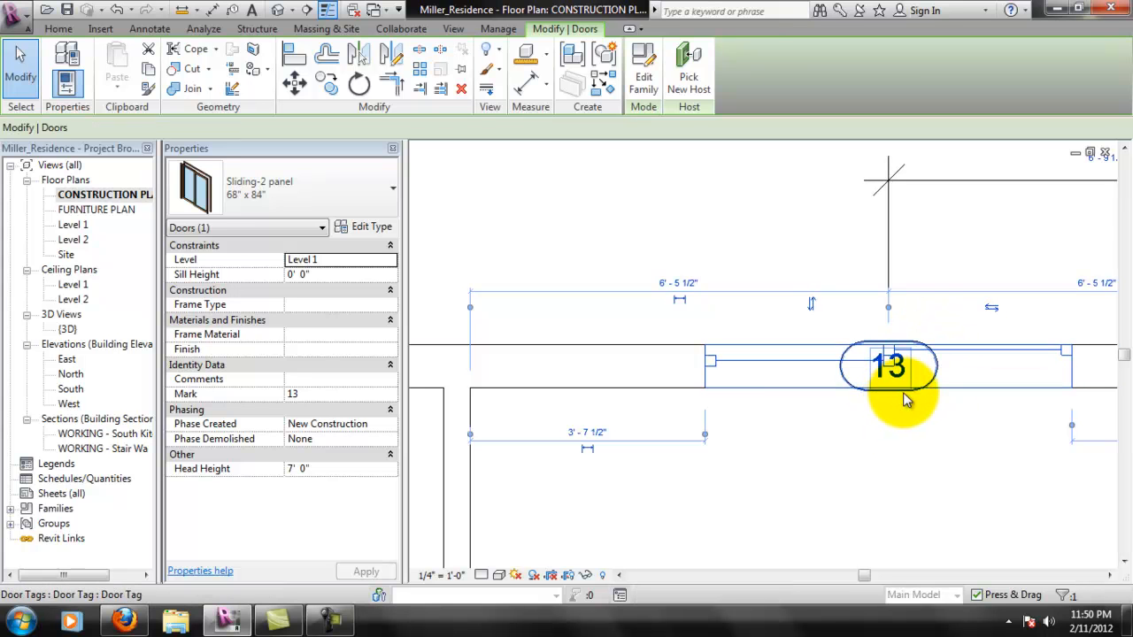
left_click(900, 391)
left_click_drag(888, 390, 788, 324)
scroll(811, 366, "down", 5)
left_click(762, 343)
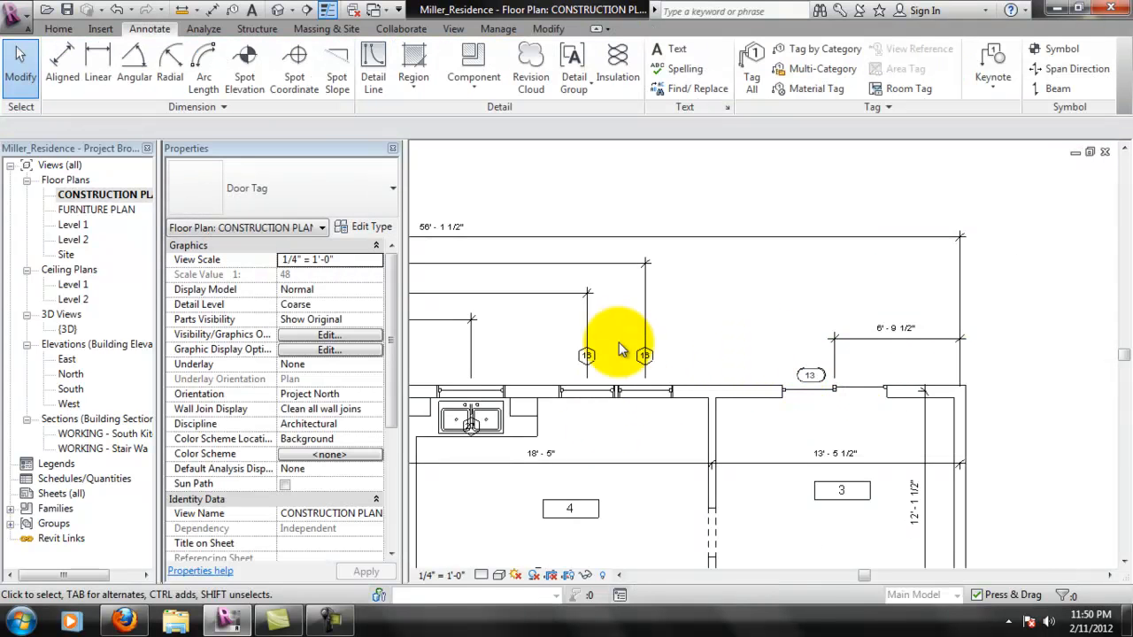
- Move the three 16 window tags above rooms 4 and 5 clear of the dimension lines, just outside their windows
scroll(636, 362, "up", 3)
left_click_drag(667, 372, 694, 400)
left_click(534, 355)
left_click_drag(534, 370, 558, 401)
left_click(836, 329)
scroll(797, 376, "down", 5)
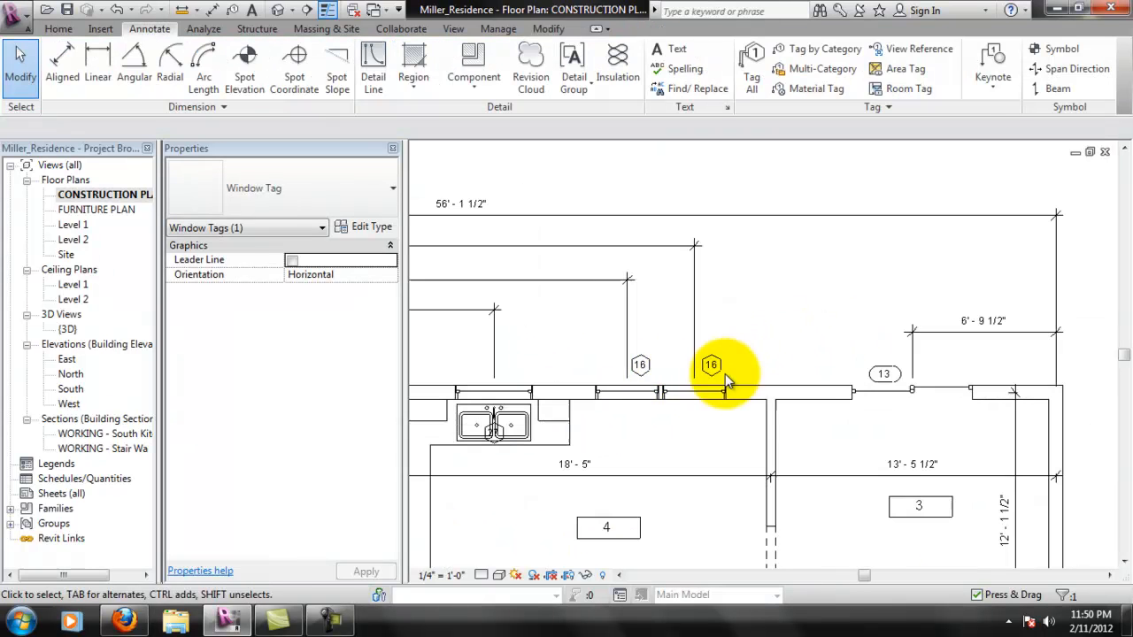
scroll(652, 308, "up", 5)
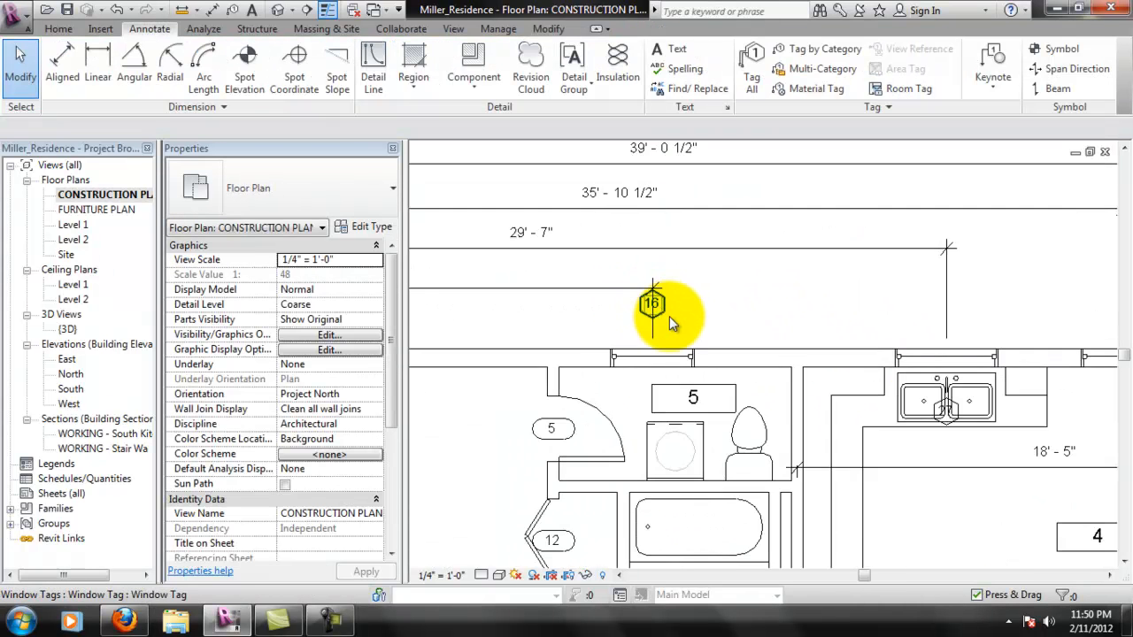
left_click_drag(650, 340, 688, 364)
- Move window tag 25 from inside room 7 to just outside its upper window, clear of the dimension line
scroll(742, 358, "down", 2)
scroll(745, 356, "down", 1)
scroll(613, 356, "up", 1)
scroll(605, 356, "down", 1)
middle_click_drag(701, 380, 941, 388)
scroll(673, 406, "up", 2)
left_click(665, 440)
mouse_move(665, 456)
left_mouse_down()
mouse_move(664, 470)
mouse_move(723, 338)
mouse_move(716, 346)
left_mouse_up()
left_click(781, 397)
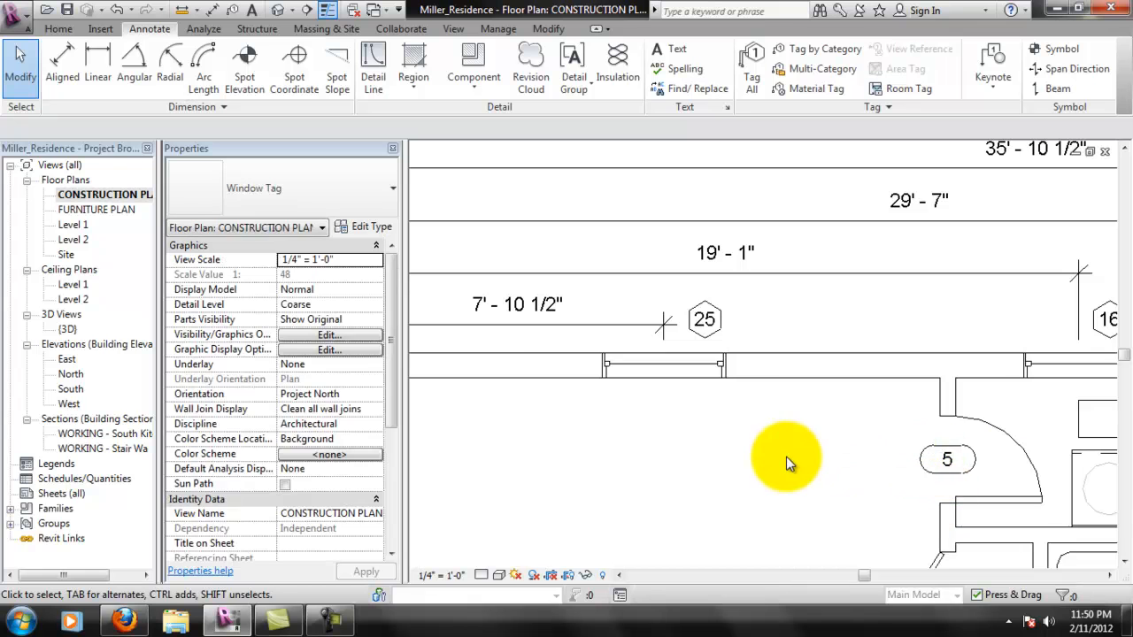
- Move window tag 25 on room 7's left side outside the exterior wall, just below the dimension's extension line
scroll(791, 453, "down", 3)
scroll(625, 443, "up", 4)
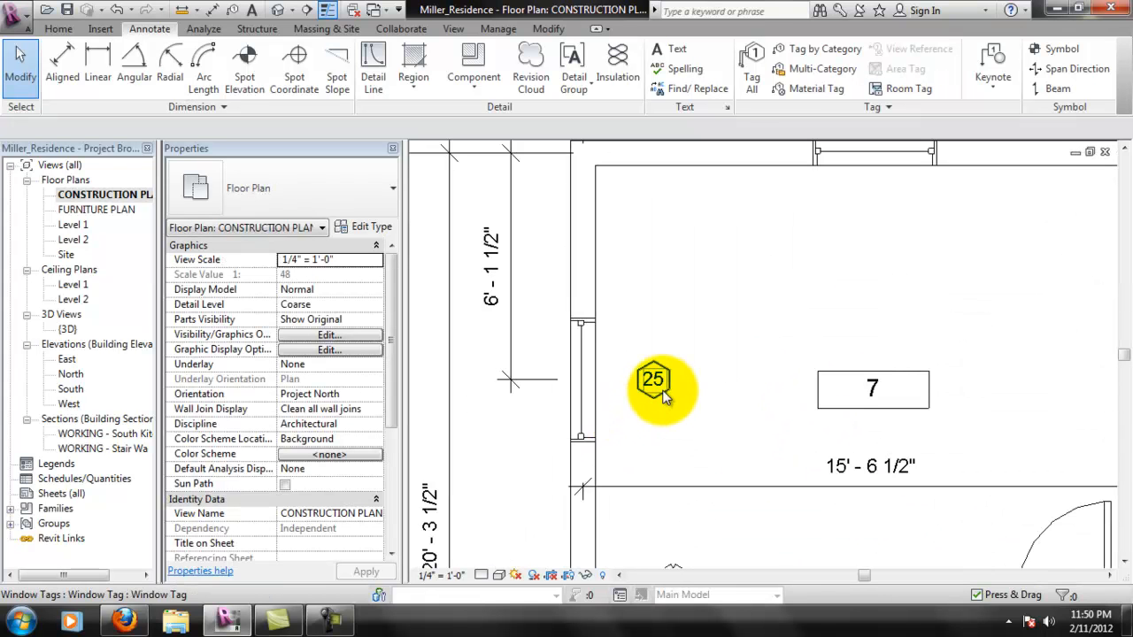
left_click(658, 403)
mouse_move(655, 403)
left_mouse_down()
mouse_move(567, 439)
mouse_move(546, 430)
left_mouse_up()
left_click(701, 426)
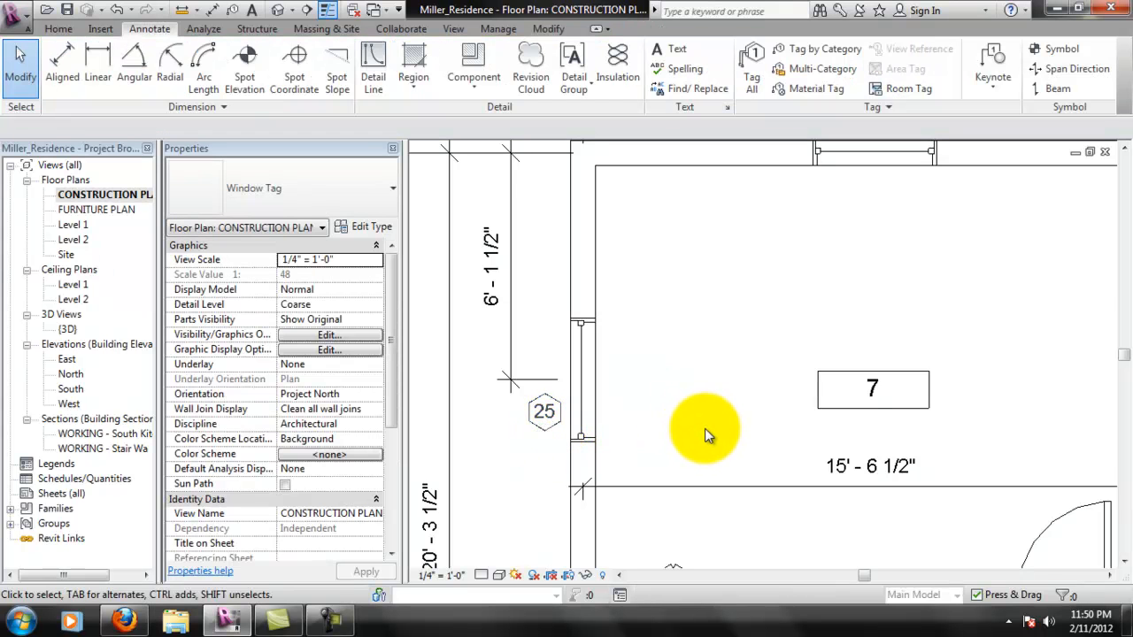
- Move window tag 25 beside room 8's left window closer to the wall, above the dimension's extension line
scroll(705, 428, "down", 2)
middle_click_drag(706, 429, 712, 250)
scroll(735, 421, "down", 1)
middle_click_drag(735, 421, 694, 318)
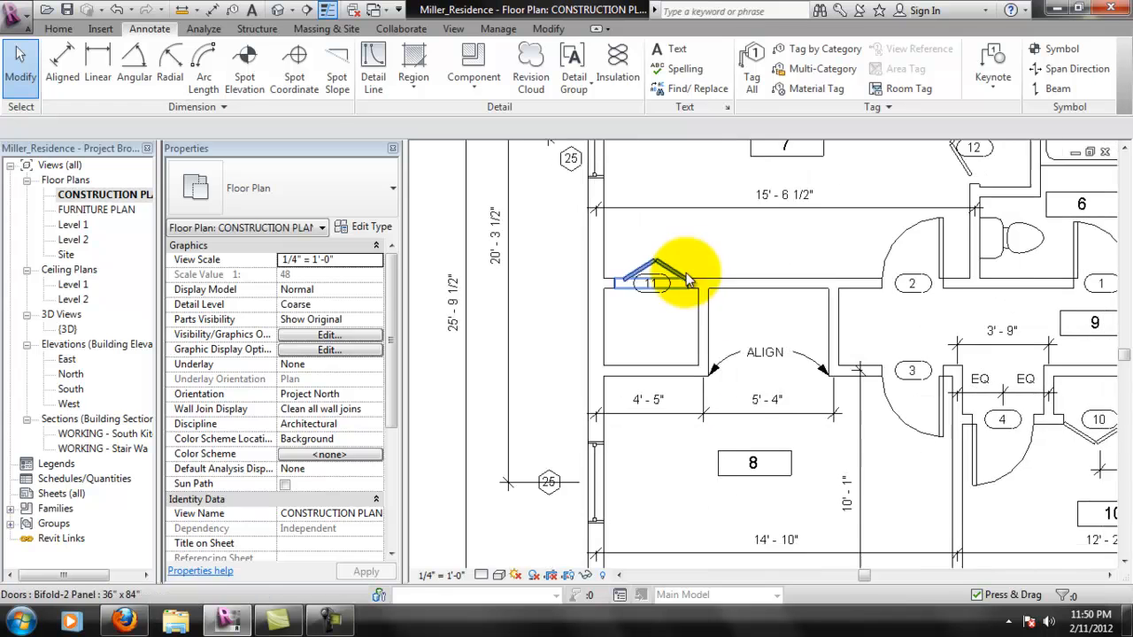
scroll(524, 493, "up", 2)
left_click(527, 490)
left_click_drag(527, 492, 551, 463)
left_click(558, 525)
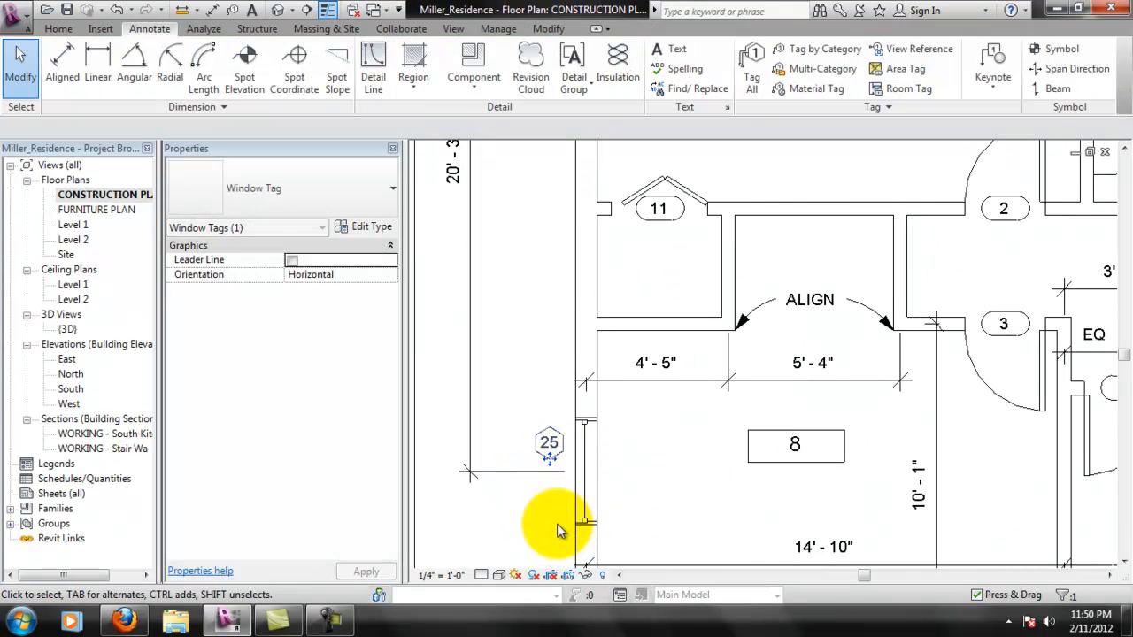
- Move door tag 4 down into its door swing, clear of the EQ dimension
scroll(751, 485, "down", 2)
scroll(753, 412, "down", 2)
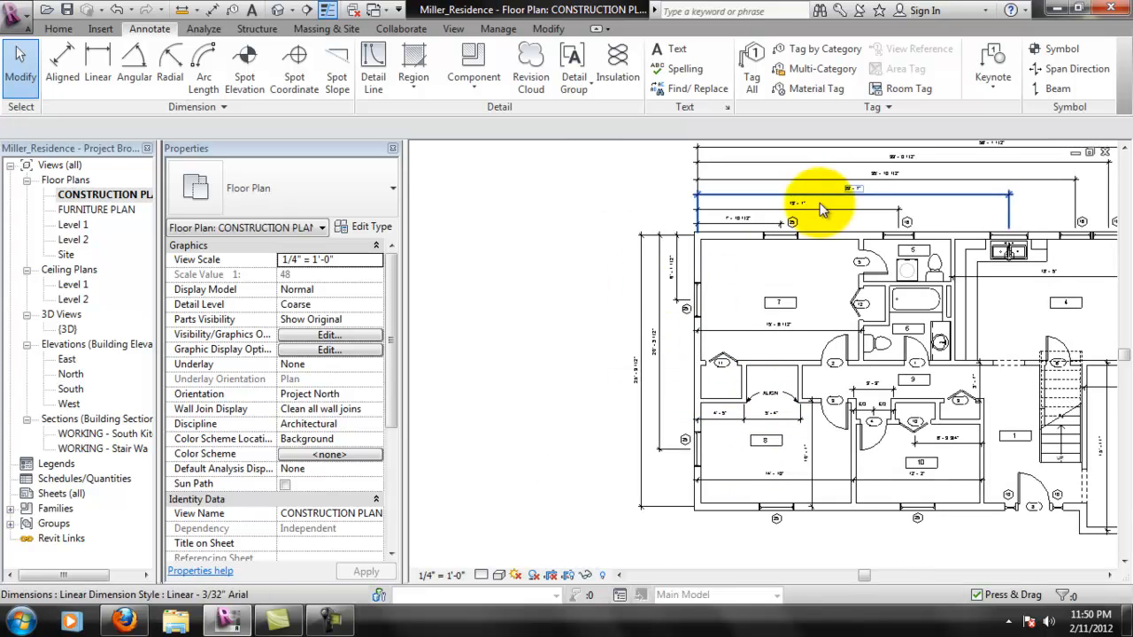
scroll(823, 193, "up", 1)
scroll(666, 467, "up", 3)
middle_click_drag(910, 541, 752, 594)
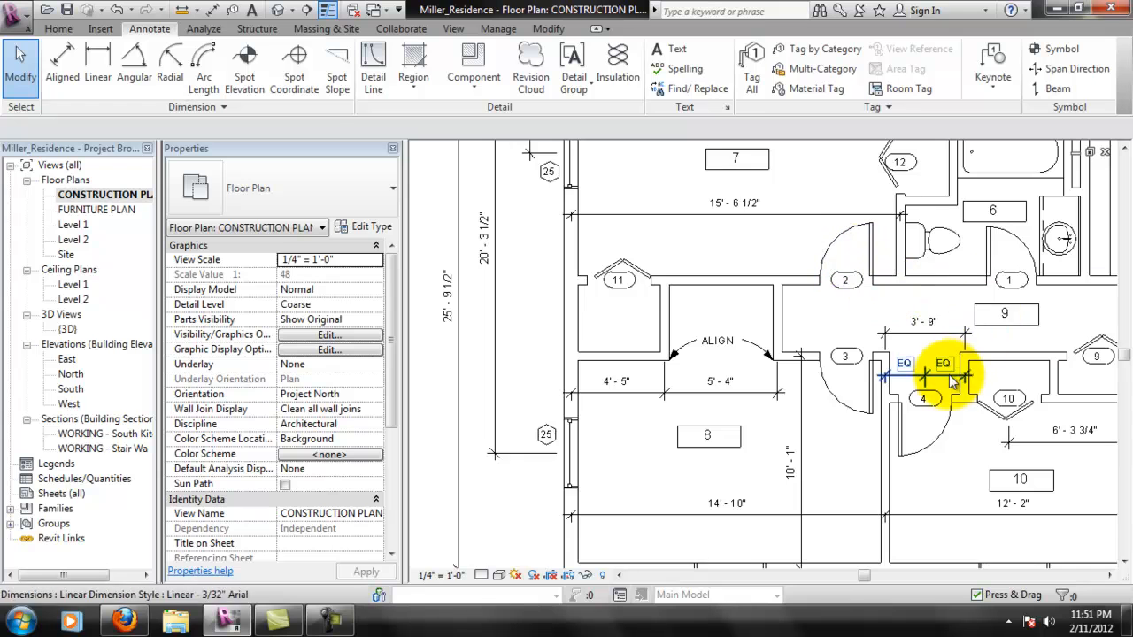
middle_click_drag(1011, 475, 991, 405)
scroll(891, 434, "up", 3)
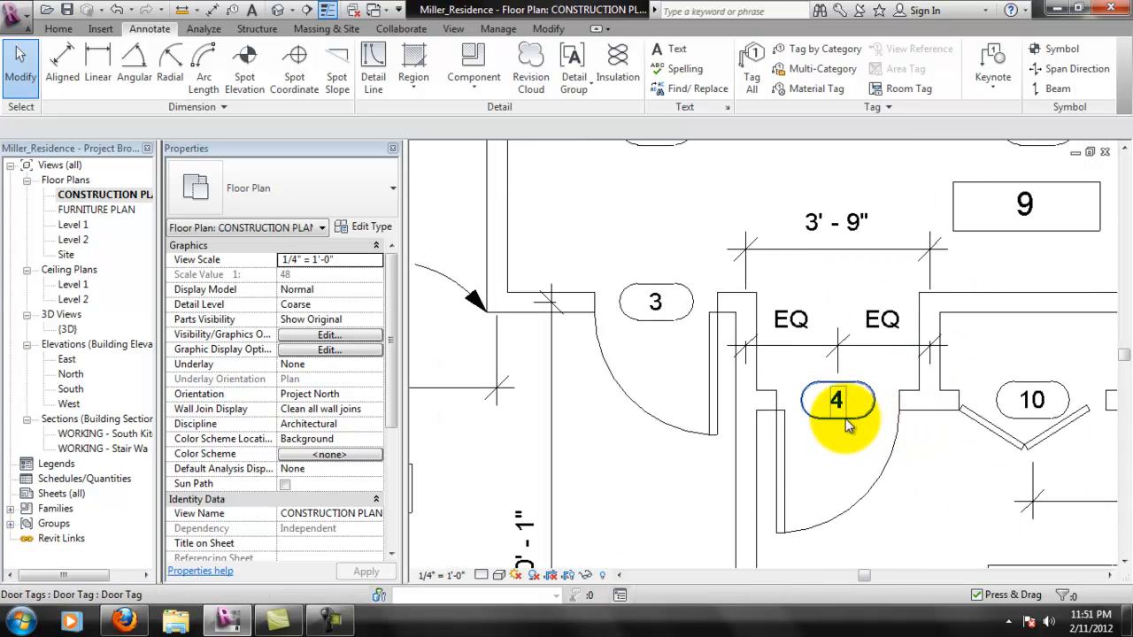
left_click(845, 423)
left_click_drag(835, 417, 835, 470)
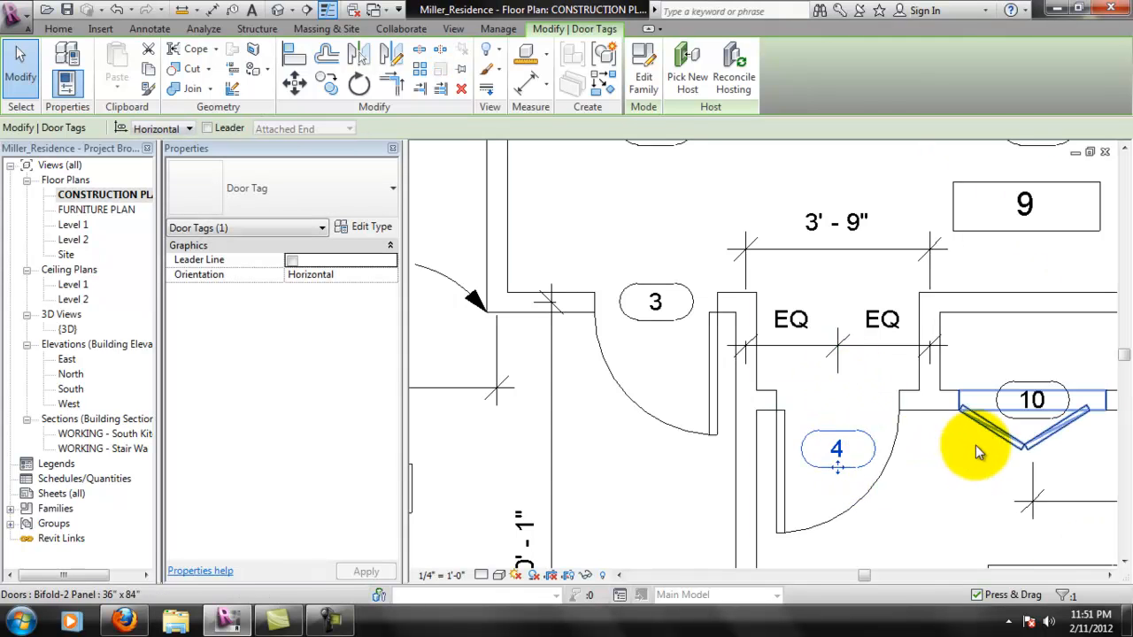
- Move window tag 27 from the kitchen sink to just outside the window above it, beside the dimension's extension line
middle_click_drag(979, 453, 824, 482)
scroll(827, 395, "down", 1)
middle_click_drag(943, 365, 777, 453)
scroll(776, 452, "down", 1)
scroll(760, 332, "down", 1)
middle_click_drag(725, 365, 816, 445)
middle_click_drag(751, 294, 862, 454)
middle_click_drag(843, 356, 857, 317)
scroll(856, 419, "down", 1)
middle_click_drag(1003, 447, 832, 411)
middle_click_drag(980, 348, 802, 425)
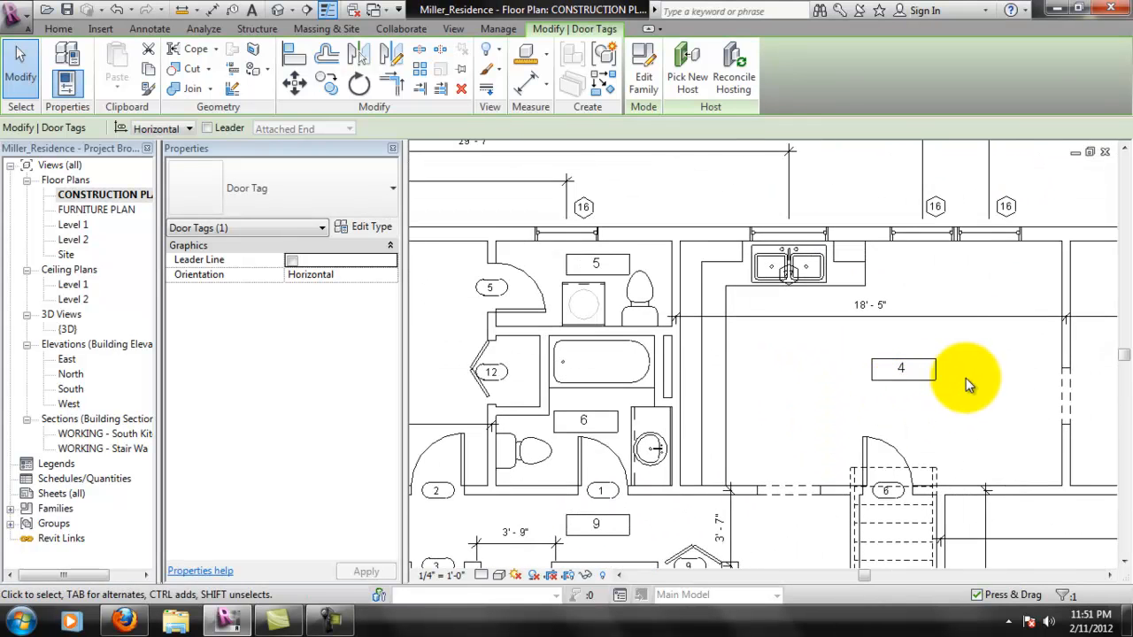
middle_click_drag(963, 377, 870, 346)
scroll(705, 255, "up", 3)
middle_click_drag(830, 462, 885, 567)
scroll(832, 530, "up", 1)
left_click(854, 529)
left_click(834, 550)
mouse_move(832, 571)
left_mouse_down()
mouse_move(872, 402)
mouse_move(894, 372)
left_mouse_up()
left_click(986, 303)
- Check the whole construction plan and save the project
scroll(926, 349, "down", 1)
scroll(885, 415, "down", 4)
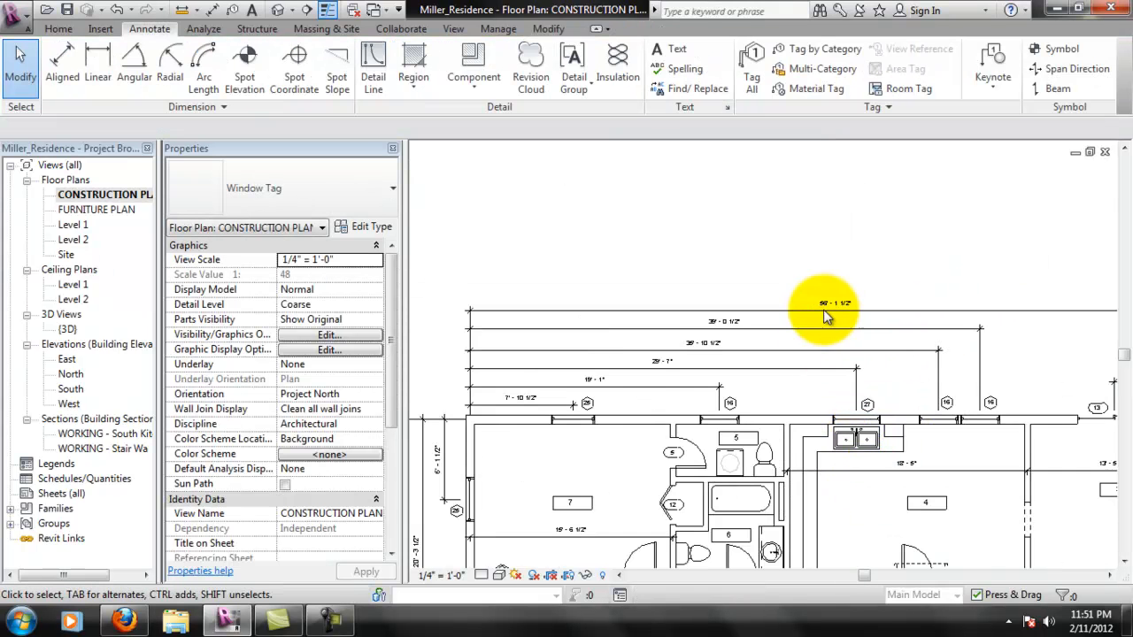
middle_click_drag(898, 561, 862, 394)
middle_click_drag(911, 470, 868, 384)
scroll(844, 365, "down", 1)
scroll(882, 303, "down", 1)
middle_click_drag(891, 314, 878, 348)
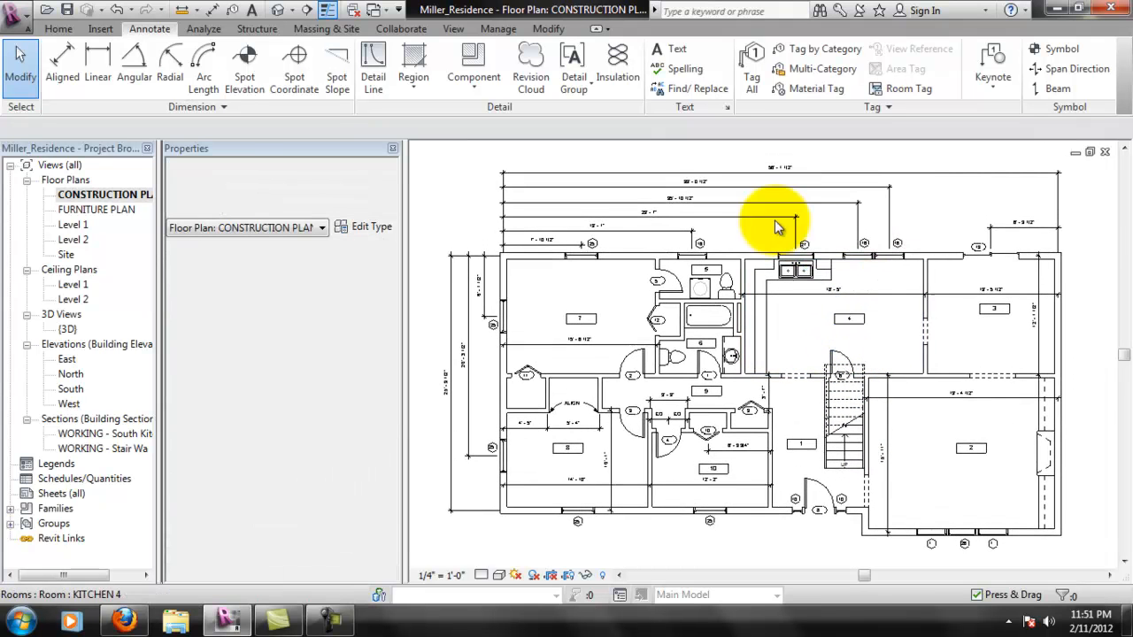
left_click(69, 11)
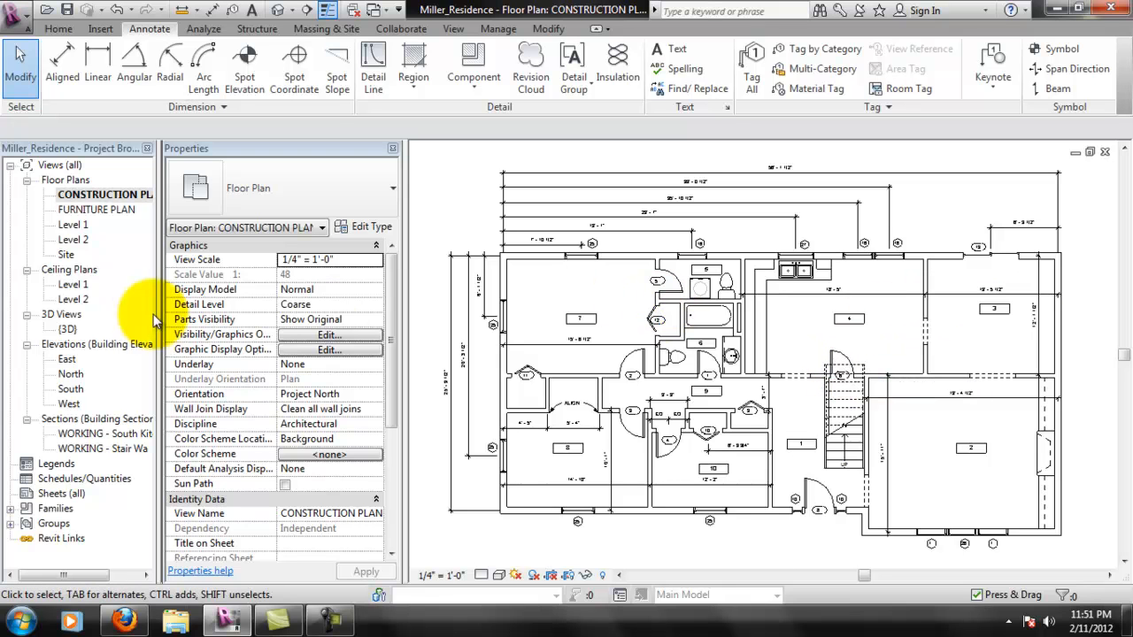
- Review the FURNITURE PLAN view and return to the CONSTRUCTION PLAN view
double_click(115, 213)
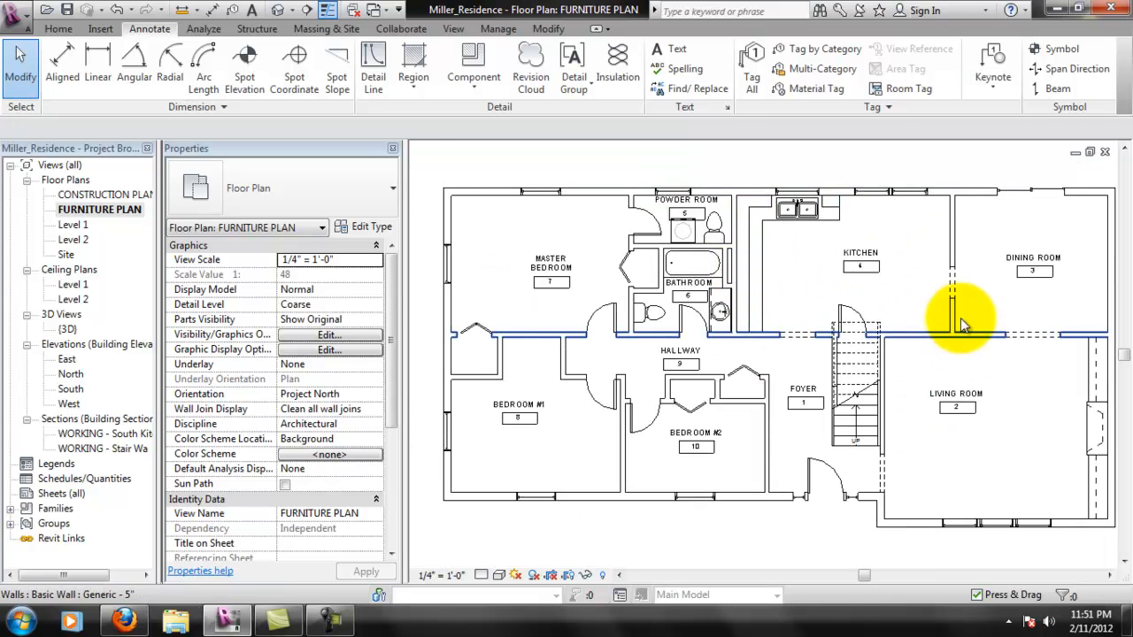
middle_click_drag(919, 302, 868, 316)
scroll(825, 325, "down", 2)
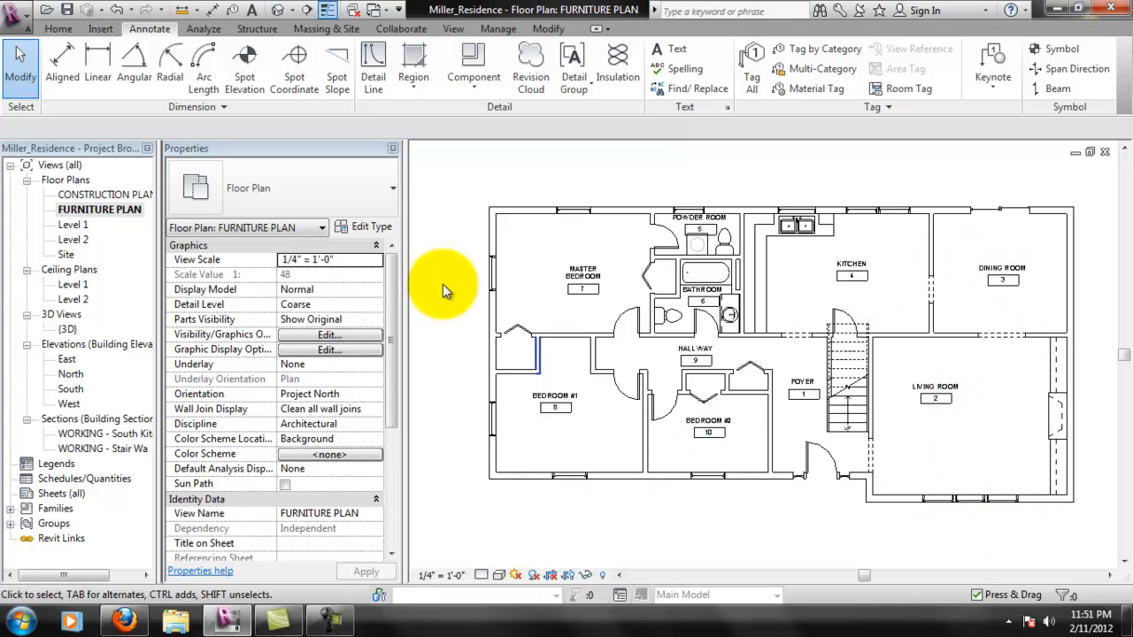
double_click(107, 192)
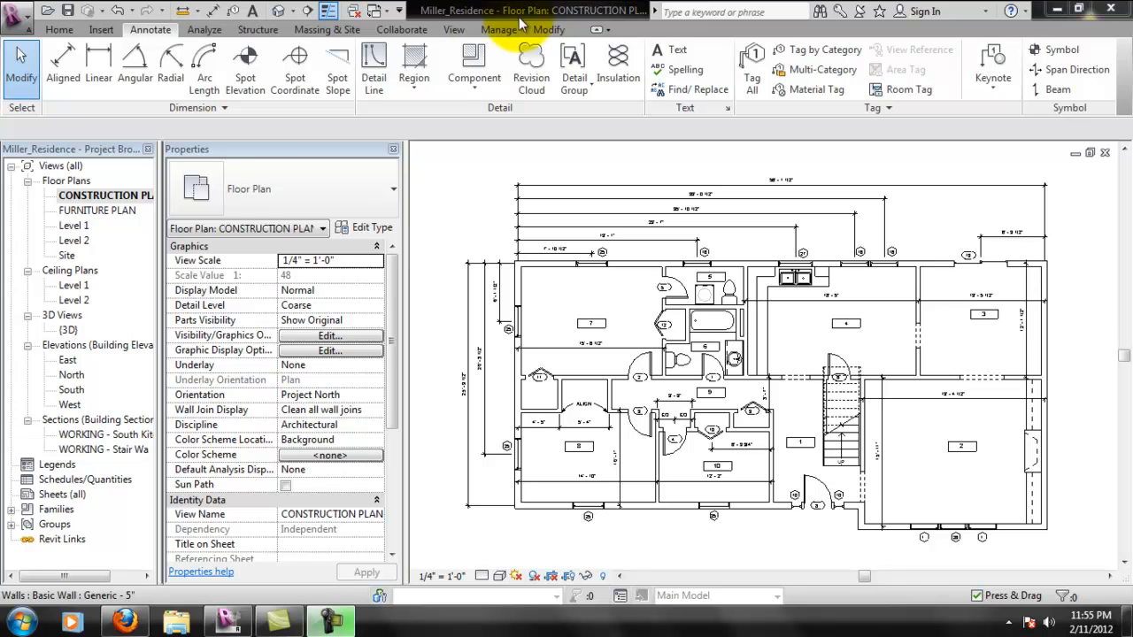
left_click(53, 27)
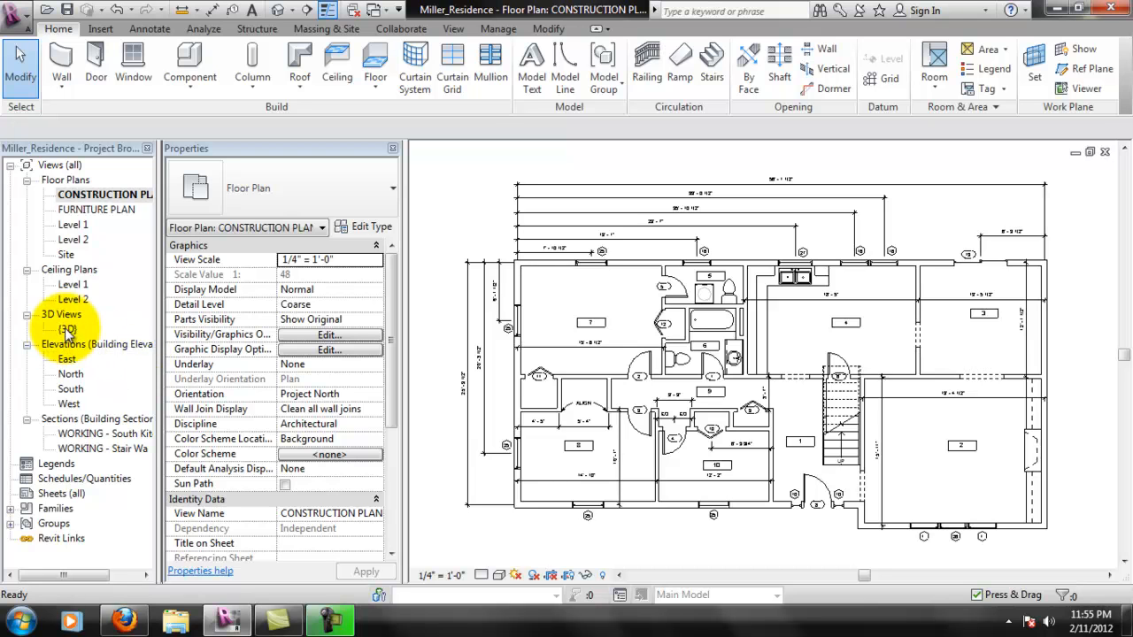
left_click(106, 194)
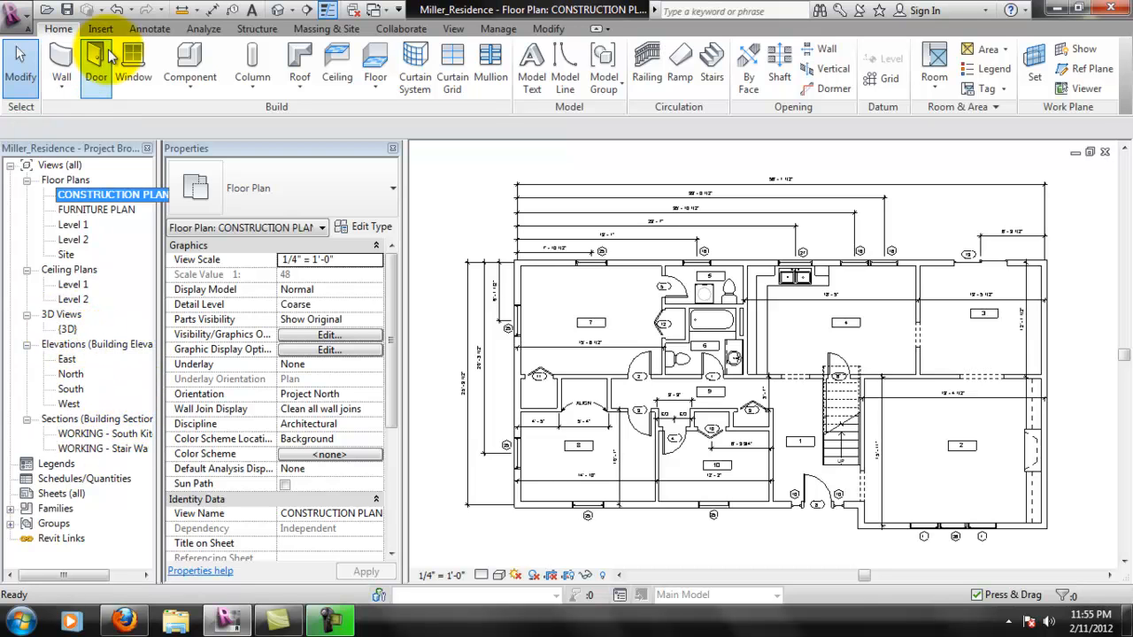
- Create a new sheet with the D 22 x 34 Horizontal title block loaded from the US Imperial Titleblocks folder
left_click(453, 28)
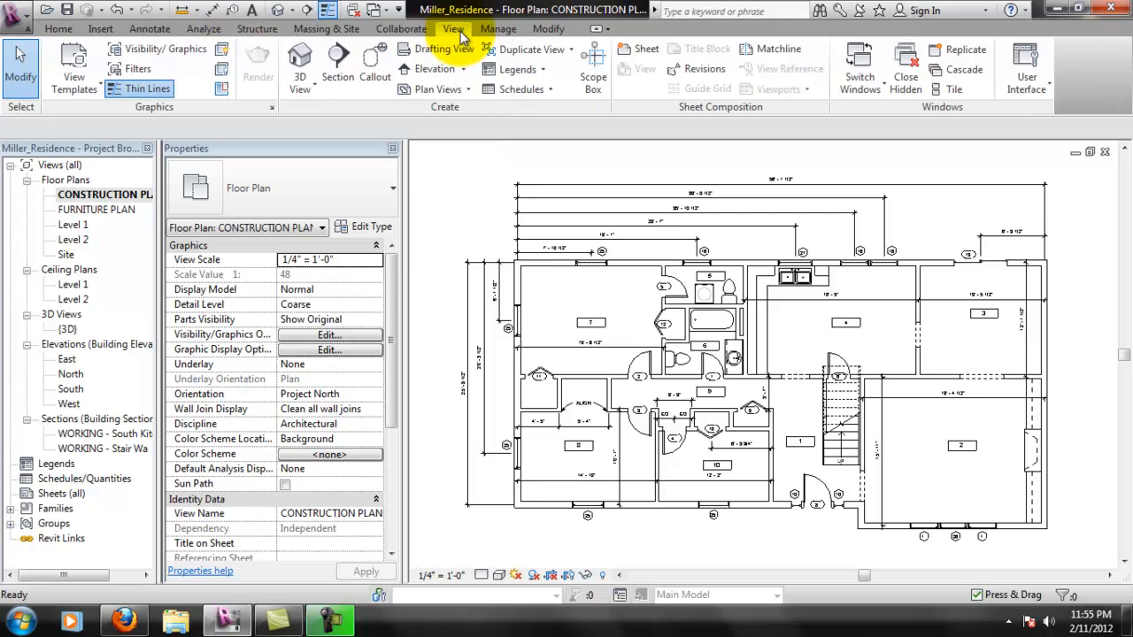
left_click(645, 50)
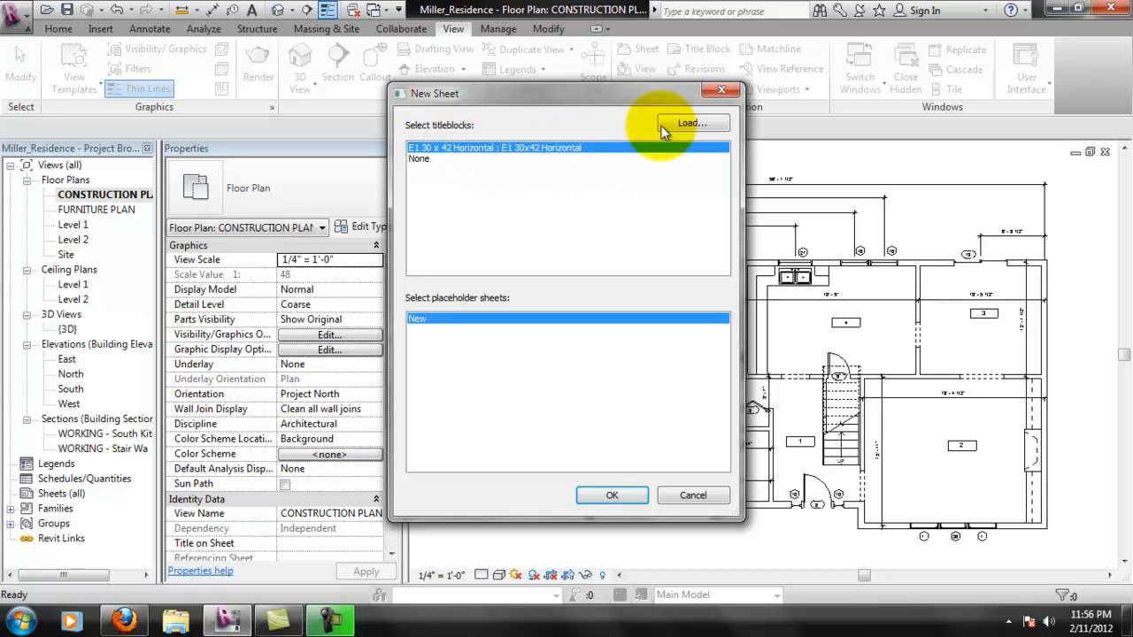
left_click(692, 122)
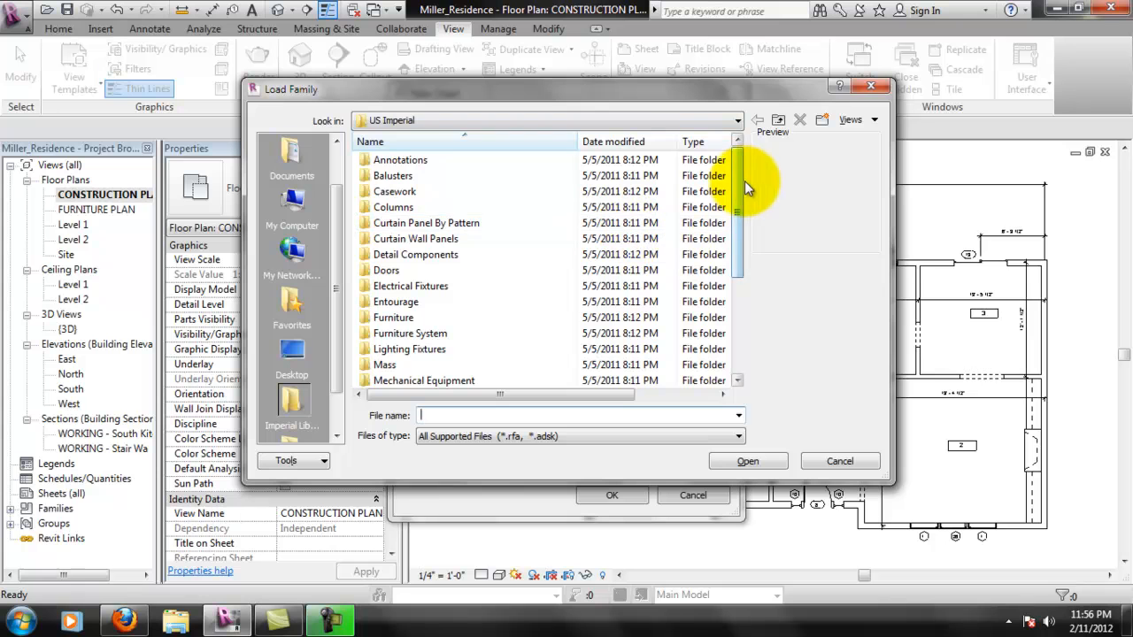
left_click_drag(741, 189, 748, 306)
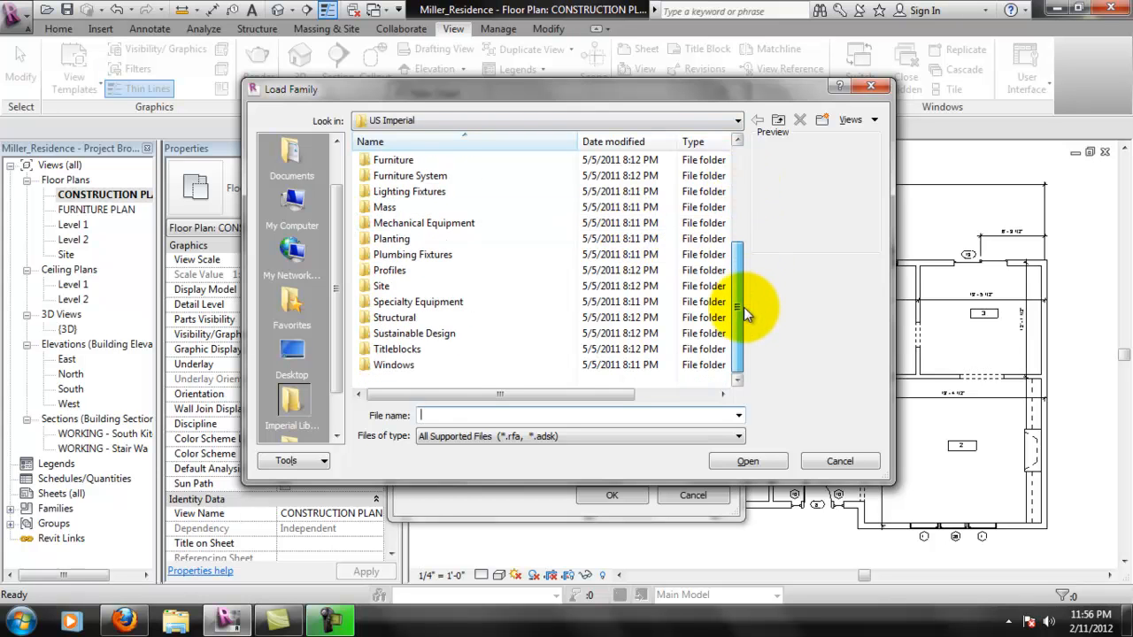
double_click(418, 345)
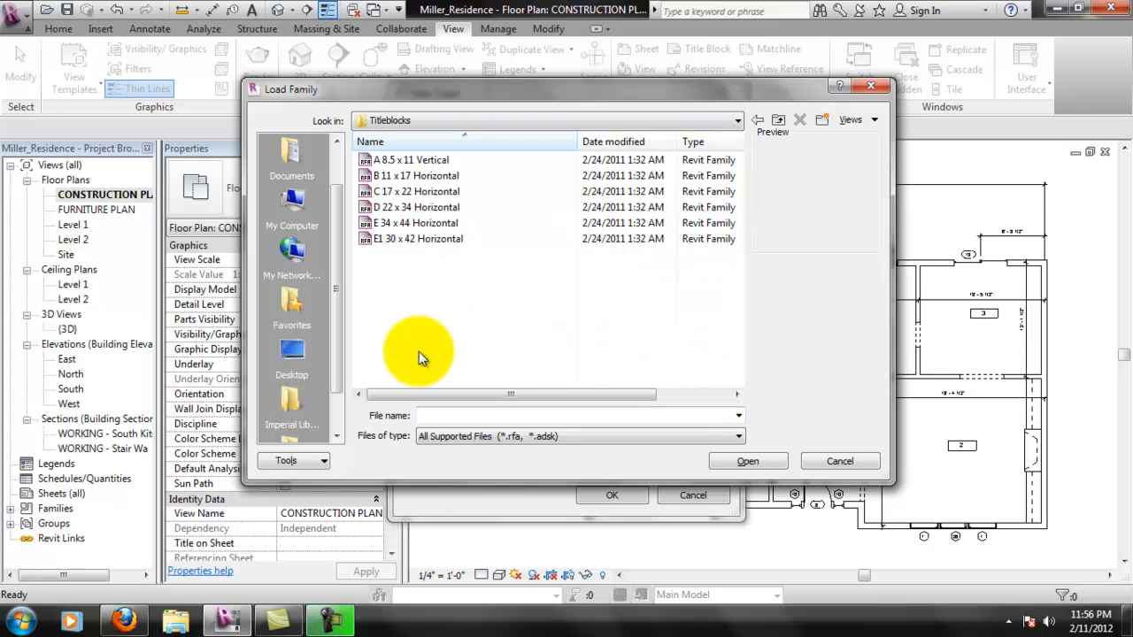
left_click(428, 206)
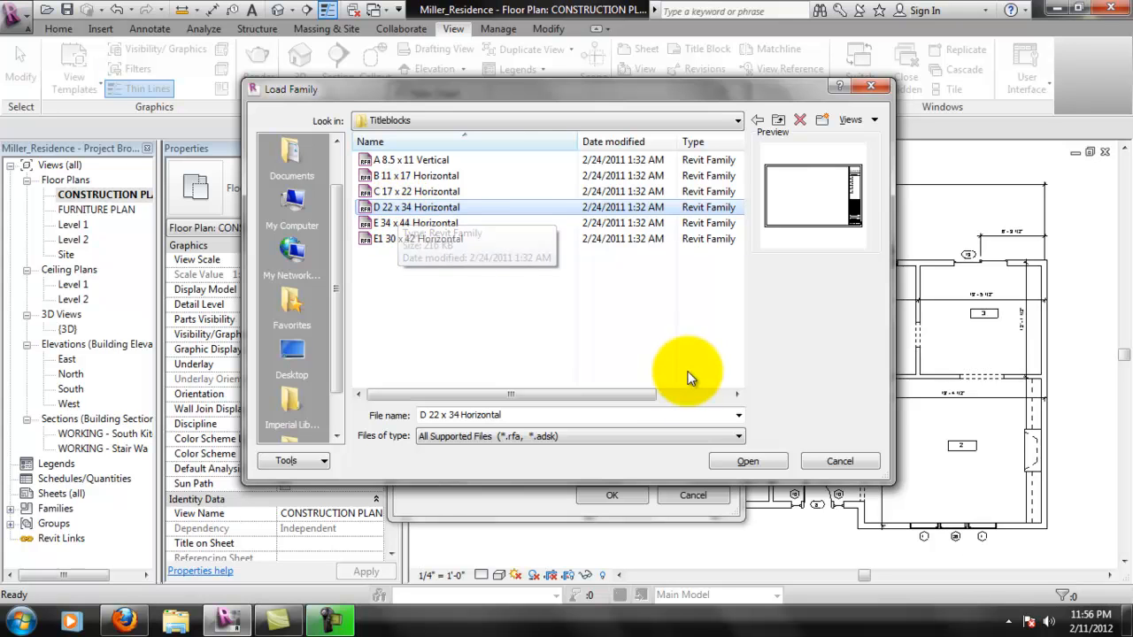
left_click(727, 461)
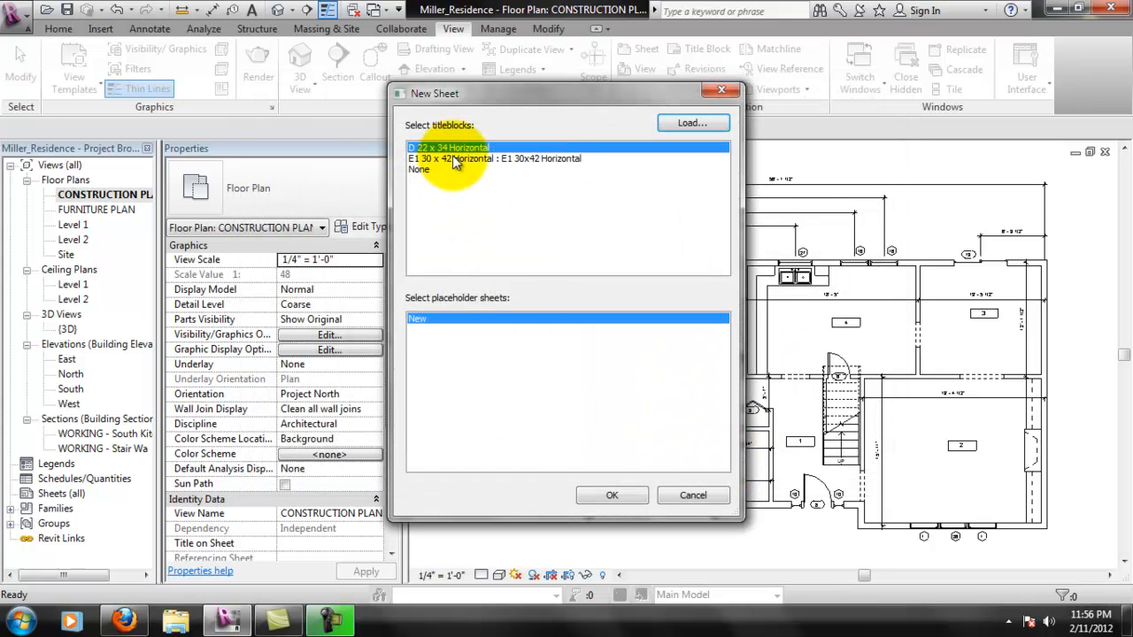
left_click(619, 498)
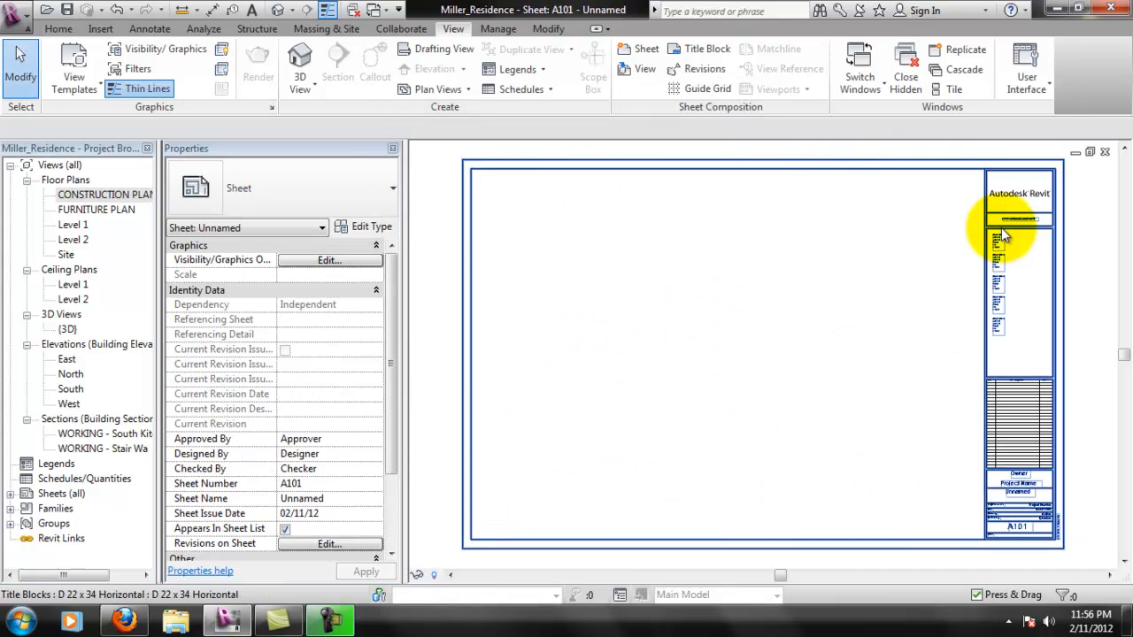
- Examine the sheet's title block in the family editor and return to the sheet
left_click(1012, 166)
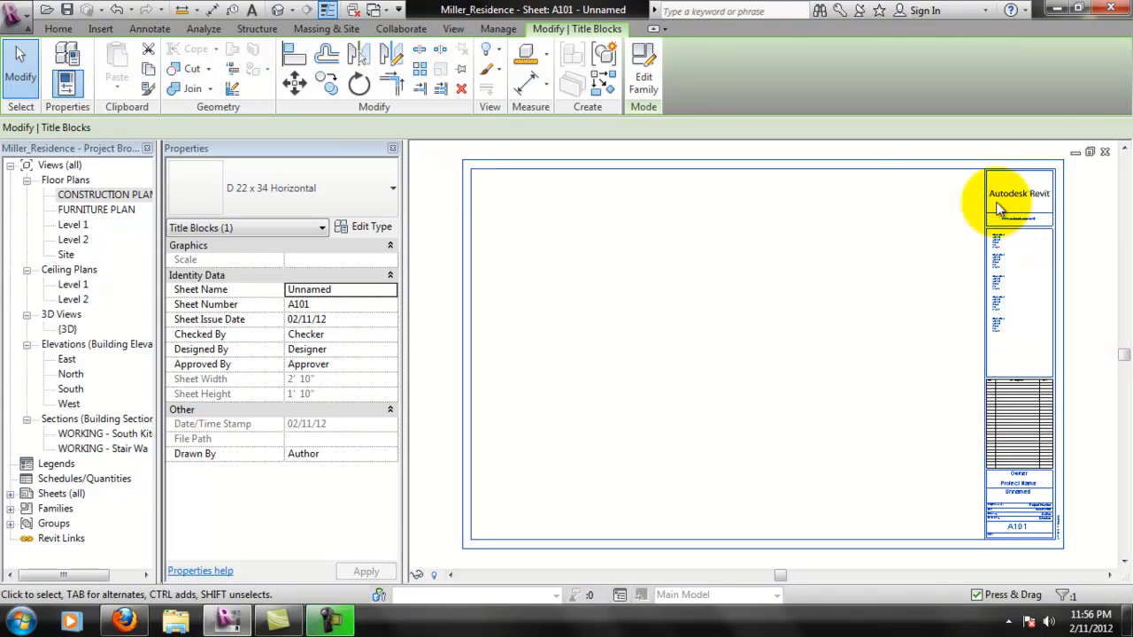
left_click(653, 78)
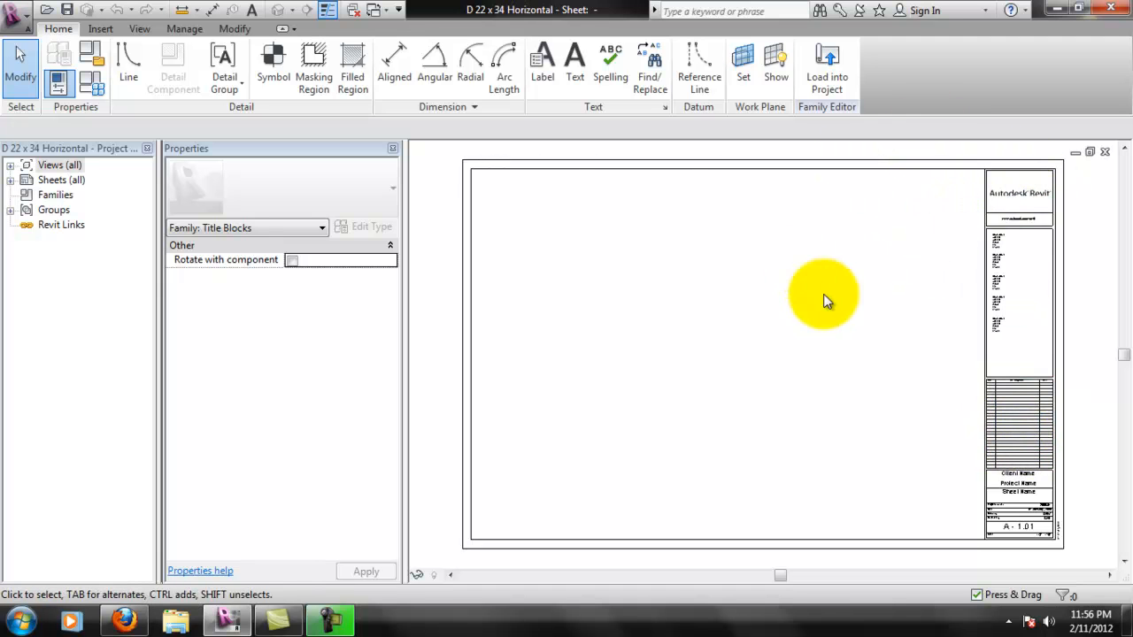
left_click(1108, 153)
left_click(614, 324)
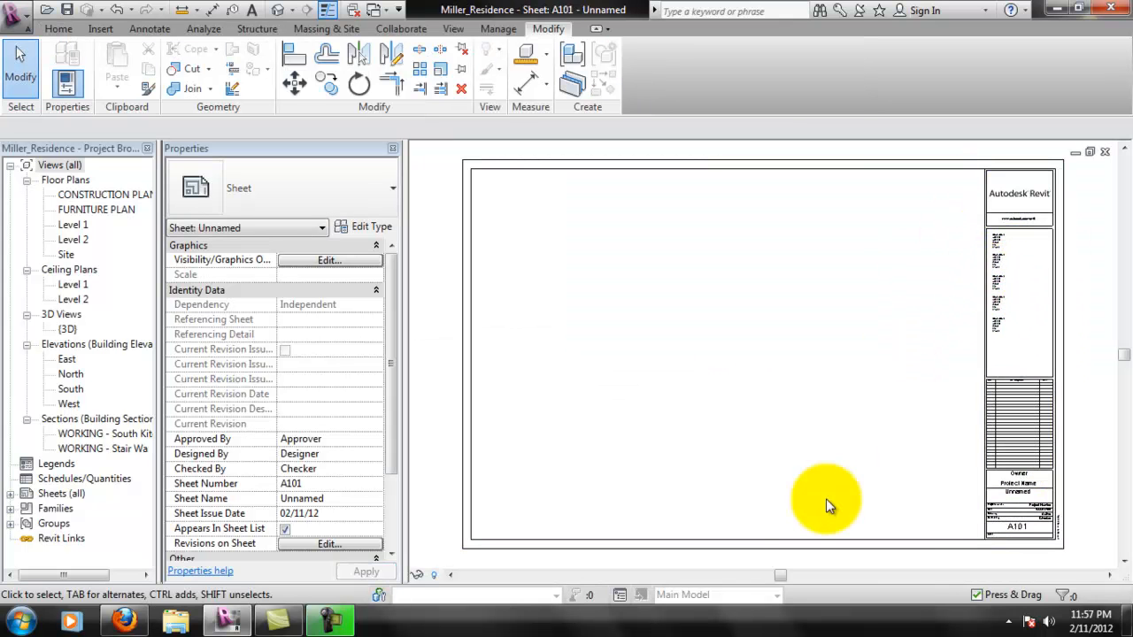
- Place the CONSTRUCTION PLAN view in the upper part of sheet A101
left_click(453, 288)
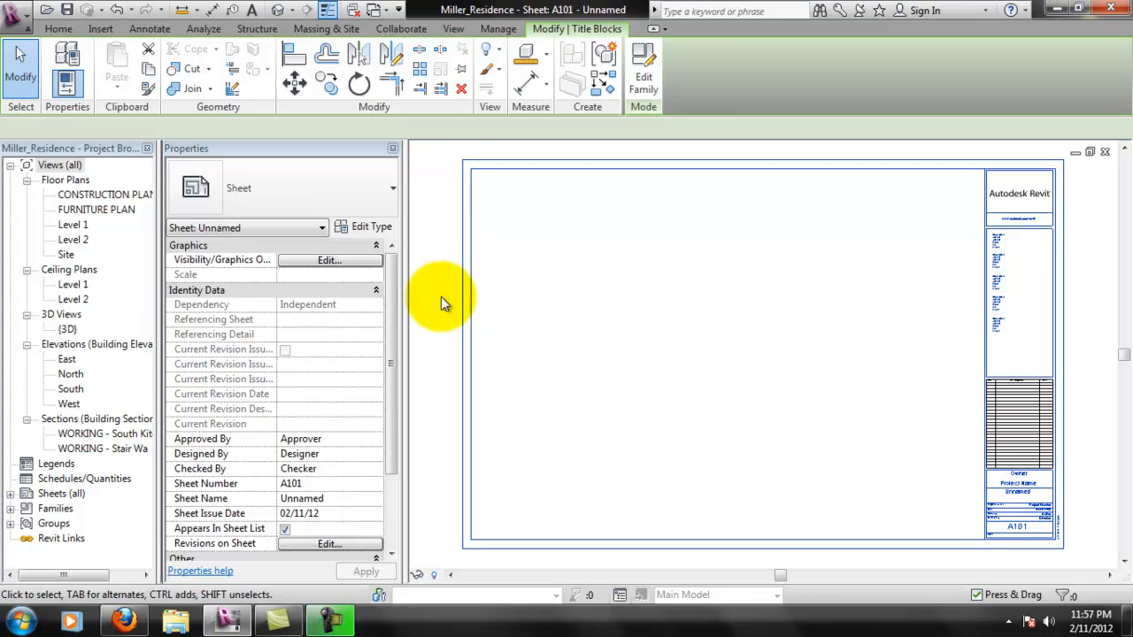
left_click_drag(90, 196, 708, 255)
left_click(761, 246)
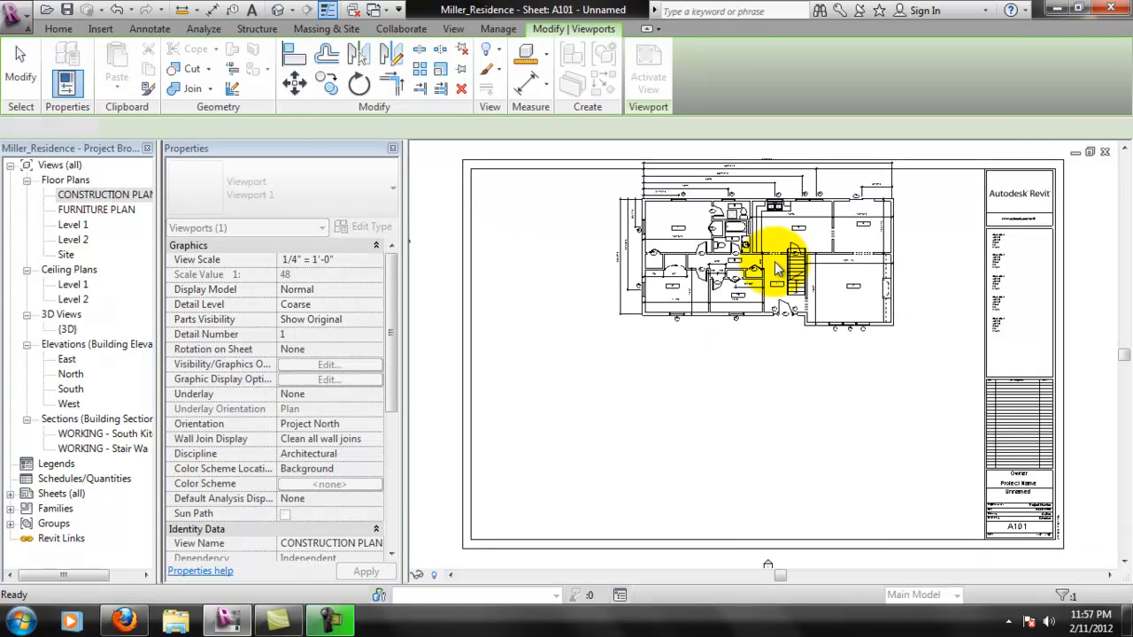
- Move the construction plan viewport down so the plan sits near the middle of the sheet's drawing area
scroll(803, 378, "down", 1)
scroll(854, 328, "down", 1)
middle_click_drag(853, 285, 846, 345)
scroll(848, 343, "down", 1)
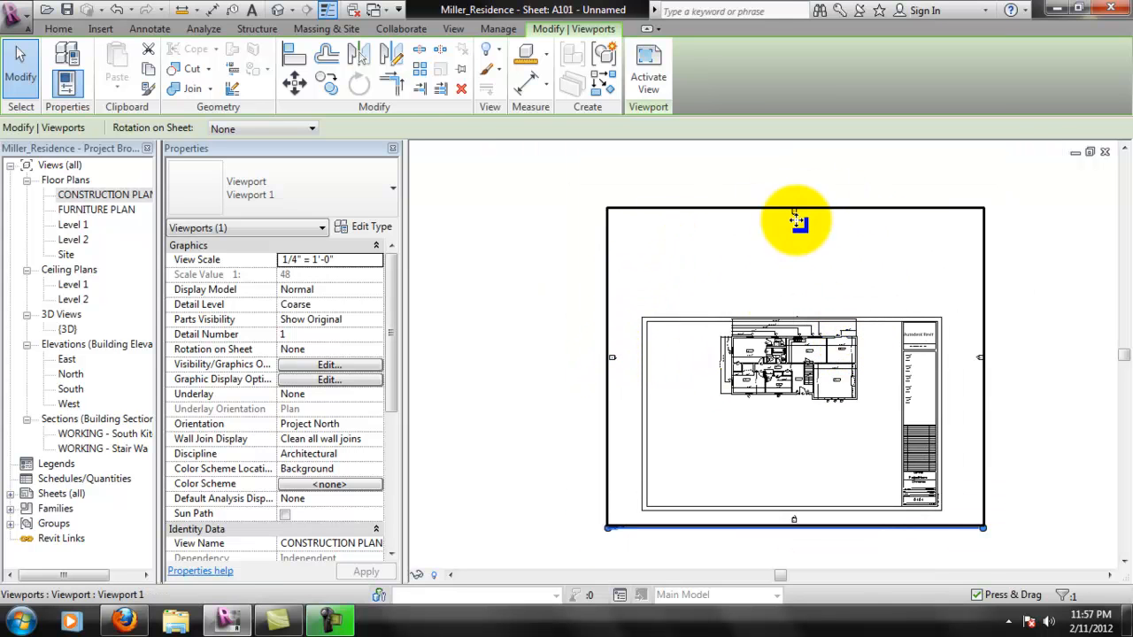
left_click_drag(780, 213, 874, 264)
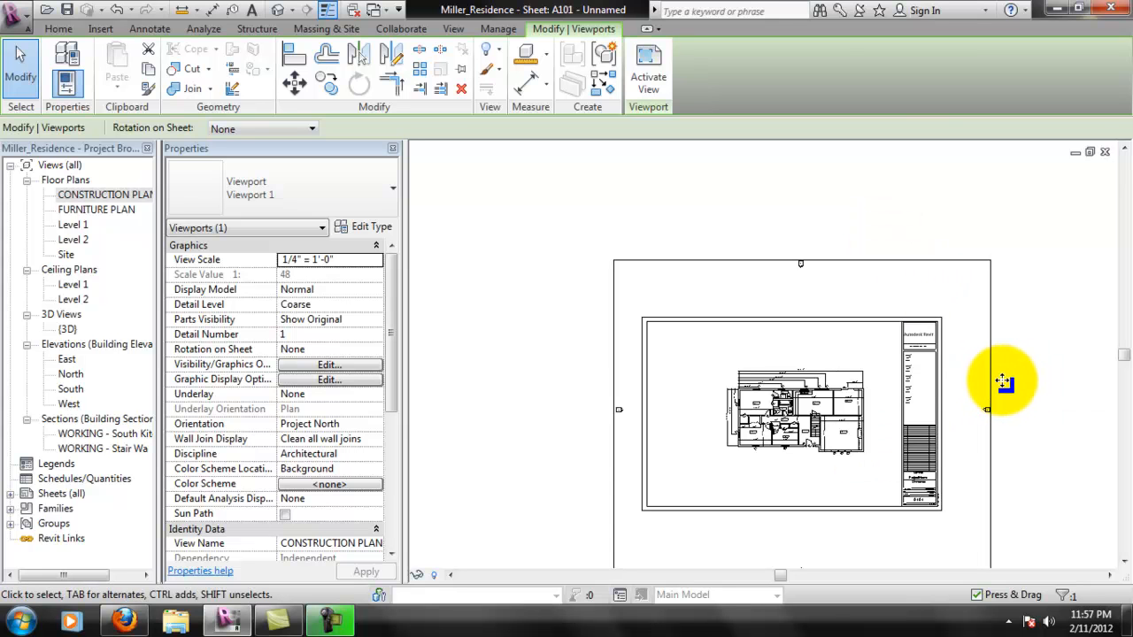
- Move the construction plan viewport slightly to the right on sheet A101
scroll(875, 418, "up", 2)
middle_click_drag(1075, 342, 930, 336)
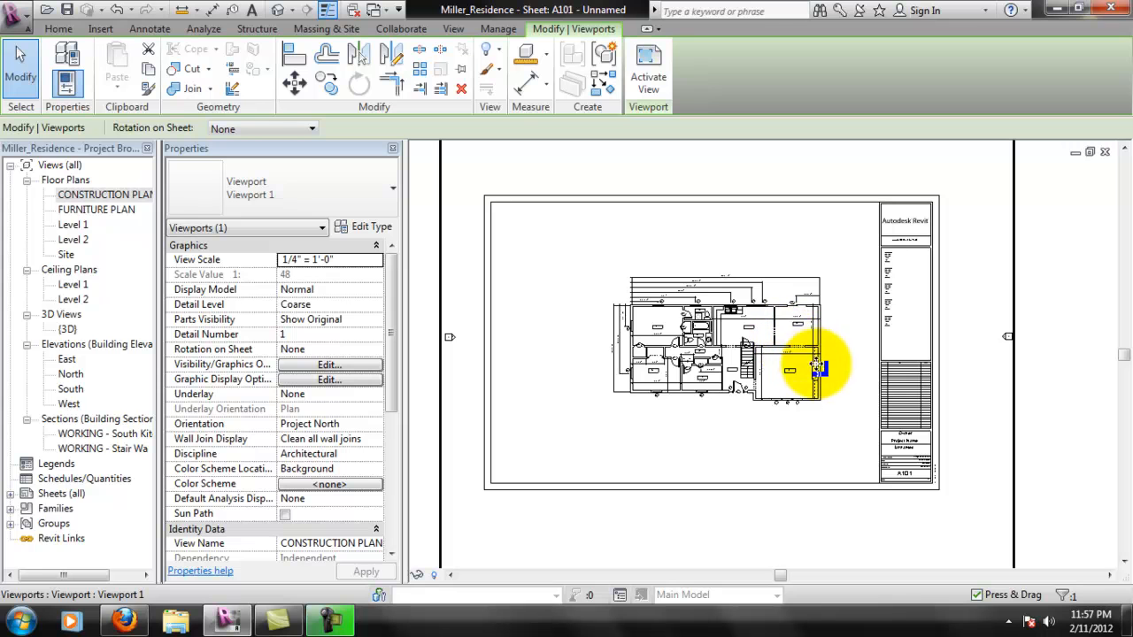
left_click_drag(1013, 311, 1038, 310)
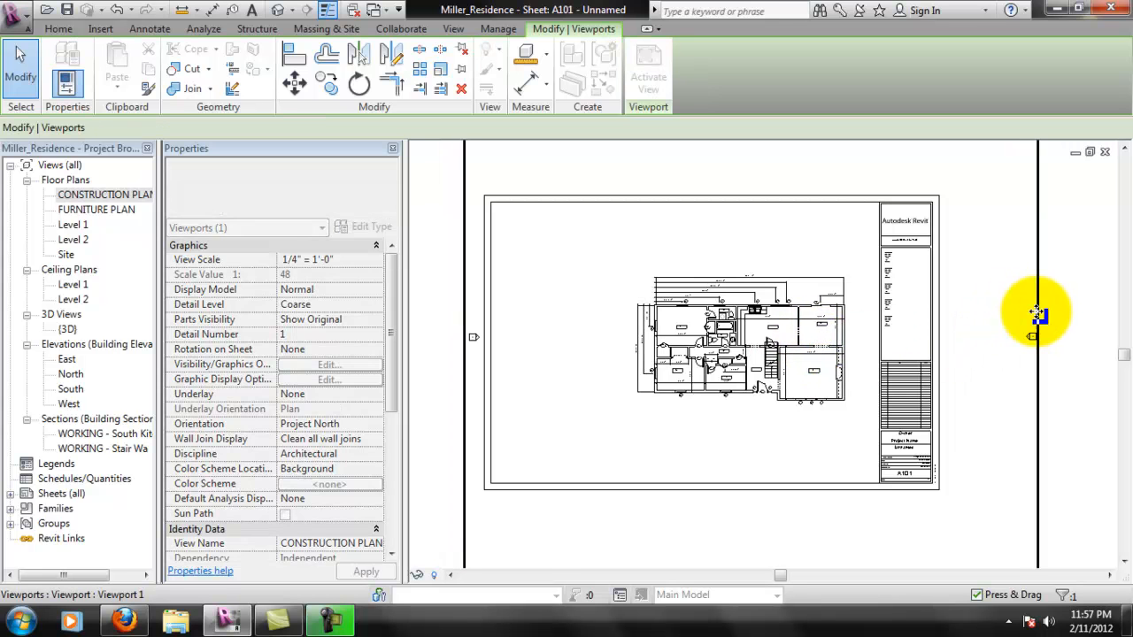
scroll(850, 323, "down", 2)
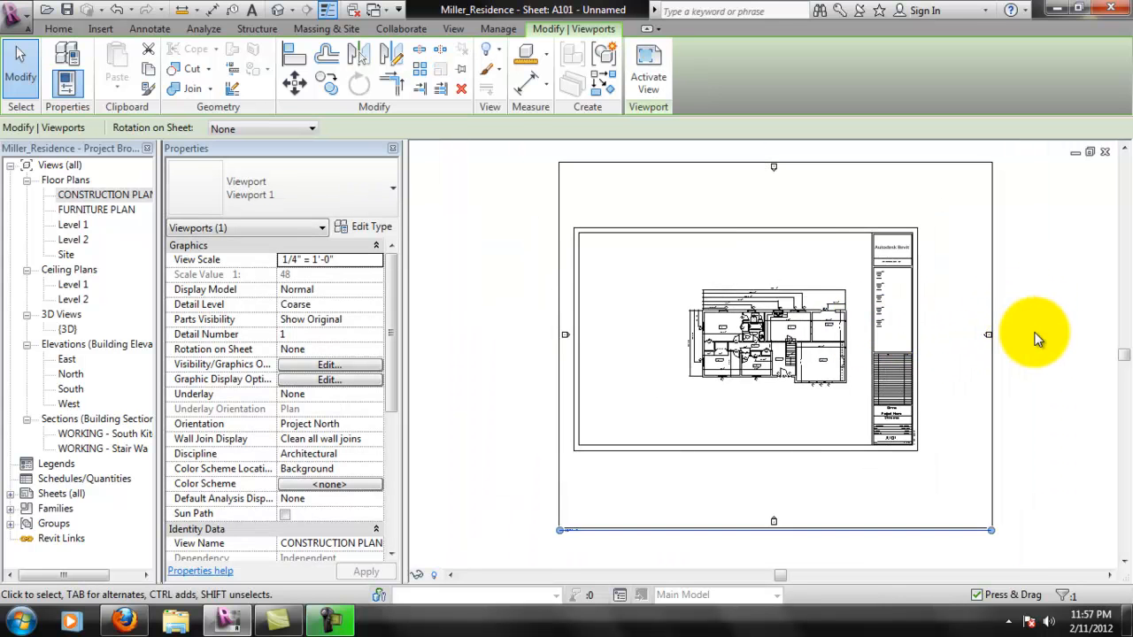
left_click(1014, 335)
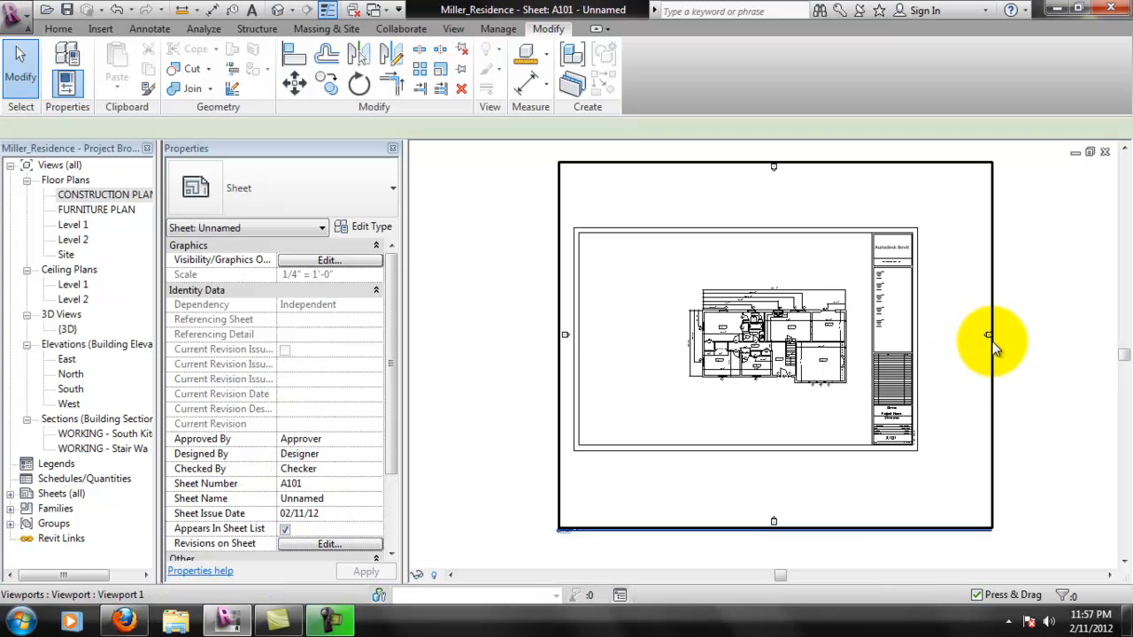
left_click(989, 338)
left_click(1044, 352)
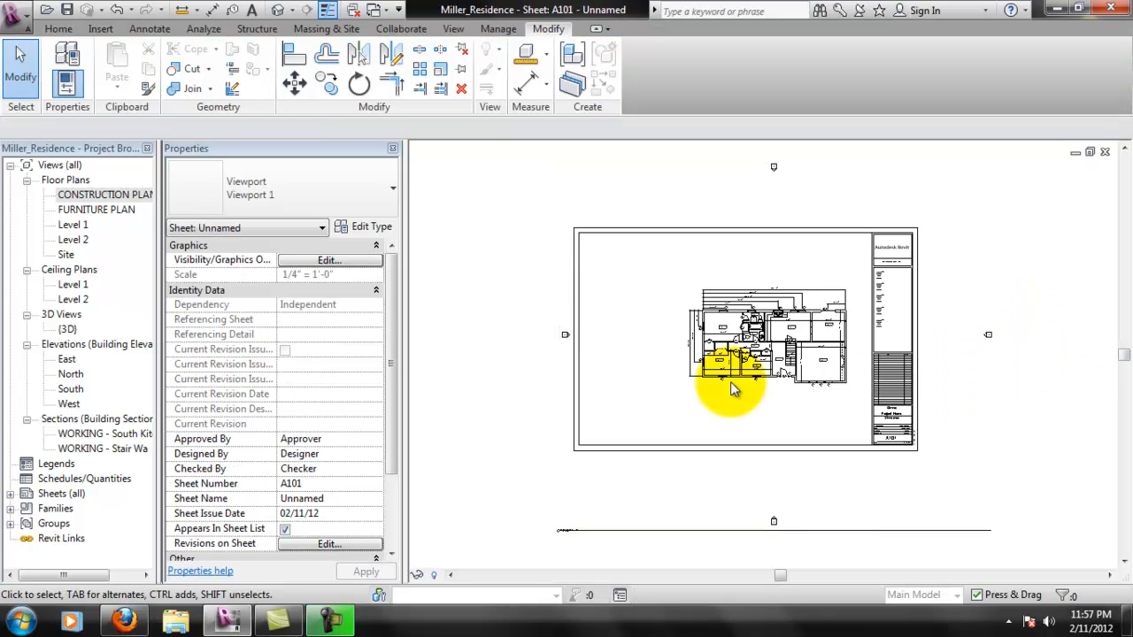
- Open the CONSTRUCTION PLAN view and move the east elevation marker in close to the building
double_click(102, 195)
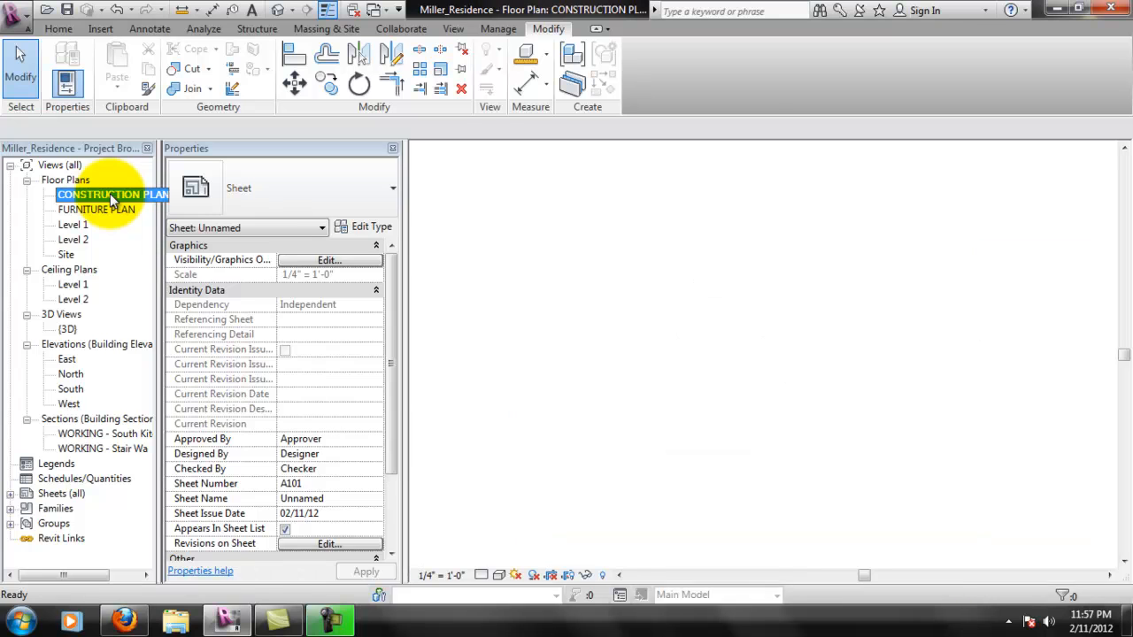
scroll(752, 337, "down", 5)
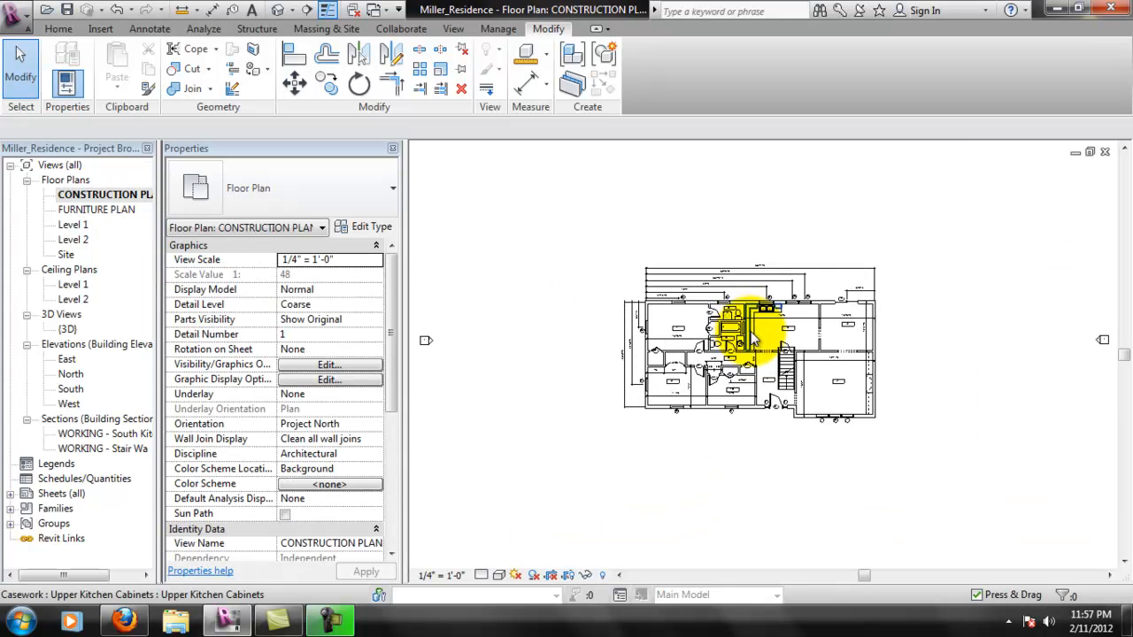
left_click_drag(1002, 297, 1059, 343)
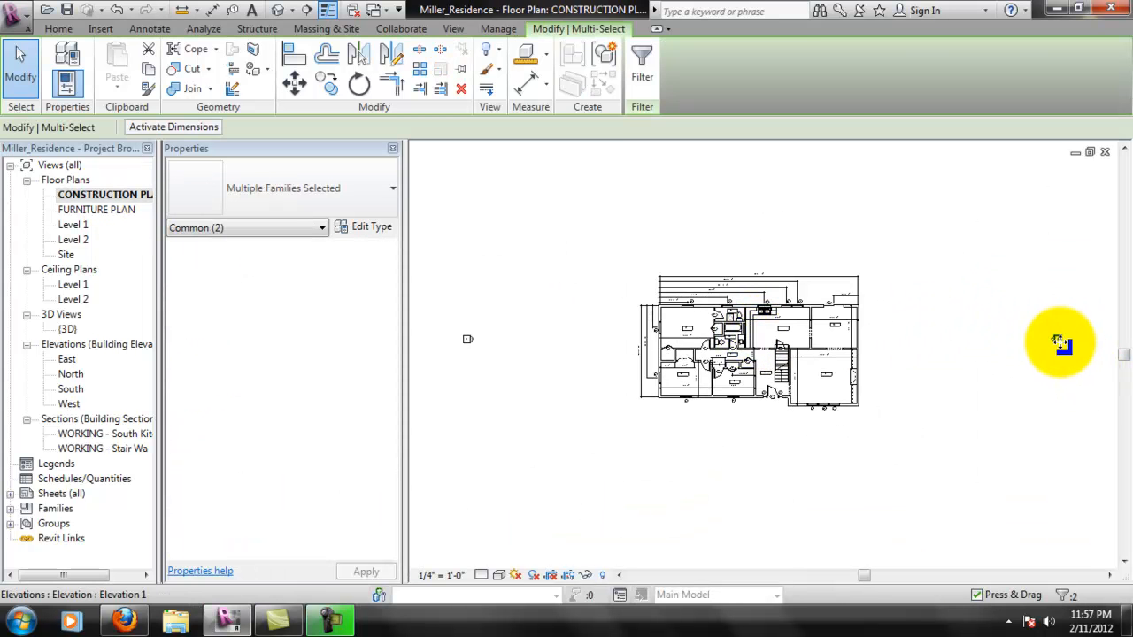
left_click_drag(888, 350, 878, 350)
left_click(931, 398)
- Move the north elevation marker down to just above the plan's dimension strings
middle_click_drag(829, 288, 801, 359)
scroll(800, 359, "down", 1)
left_click_drag(787, 251, 745, 274)
left_click_drag(744, 337, 748, 343)
left_click(683, 486)
- Move the west elevation marker in beside the dimensions and the south elevation marker up to just below the building
left_click_drag(549, 410, 647, 403)
middle_click_drag(788, 439, 776, 329)
left_click(702, 466)
mouse_move(756, 503)
left_mouse_down()
mouse_move(719, 469)
mouse_move(742, 361)
left_mouse_up()
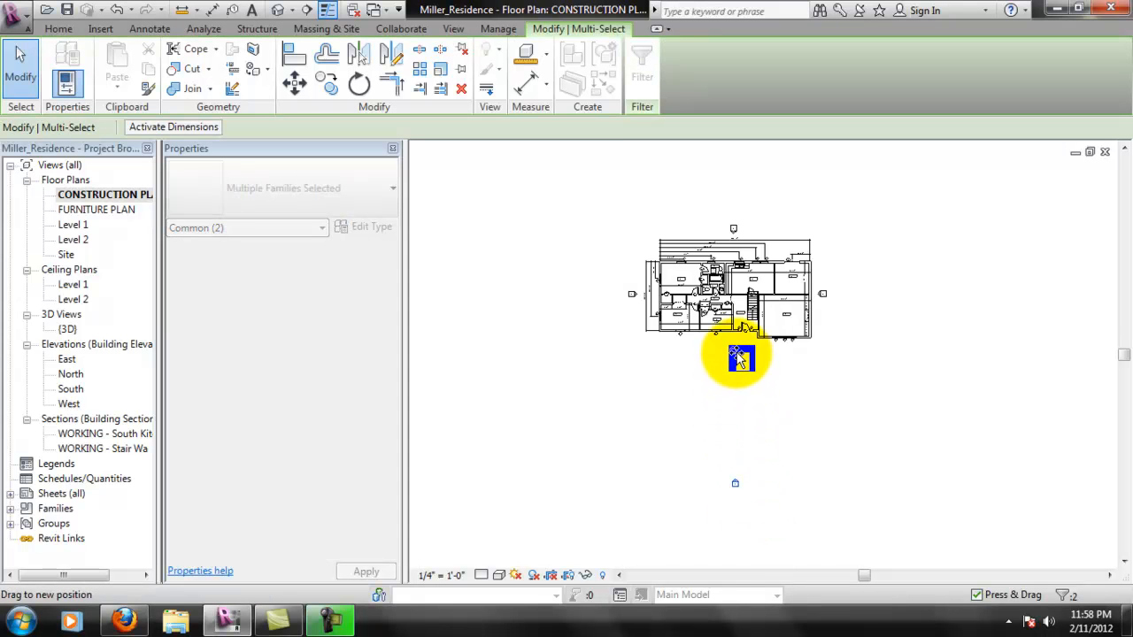
left_click_drag(737, 352, 737, 350)
left_click(763, 369)
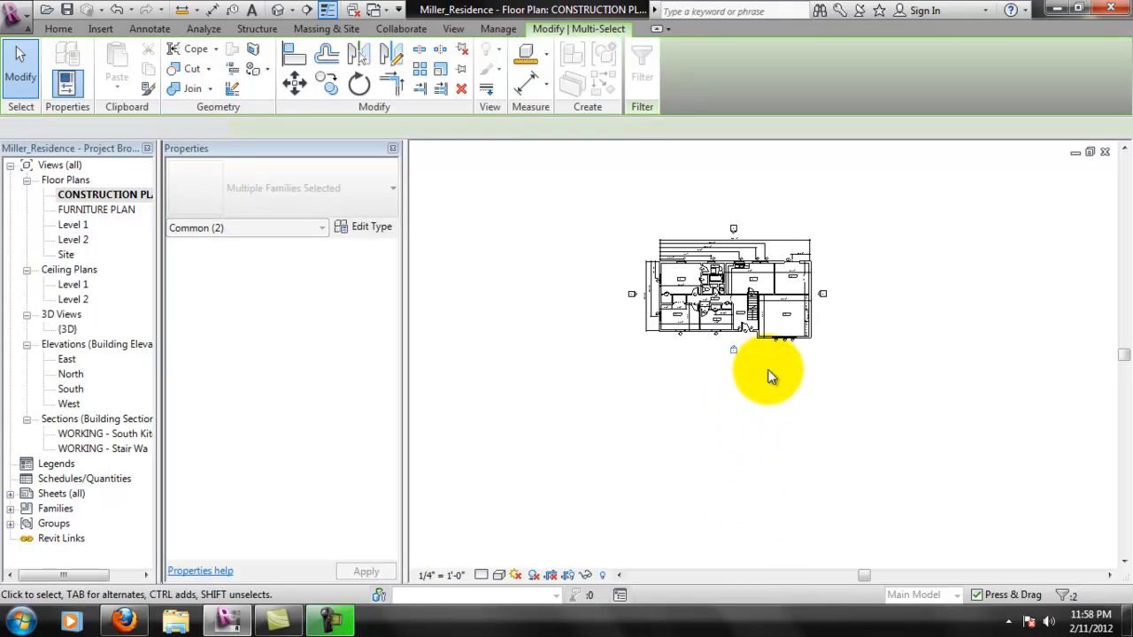
- Try to adjust the alignment of the east elevation marker beside the building
scroll(744, 276, "up", 6)
scroll(748, 319, "down", 5)
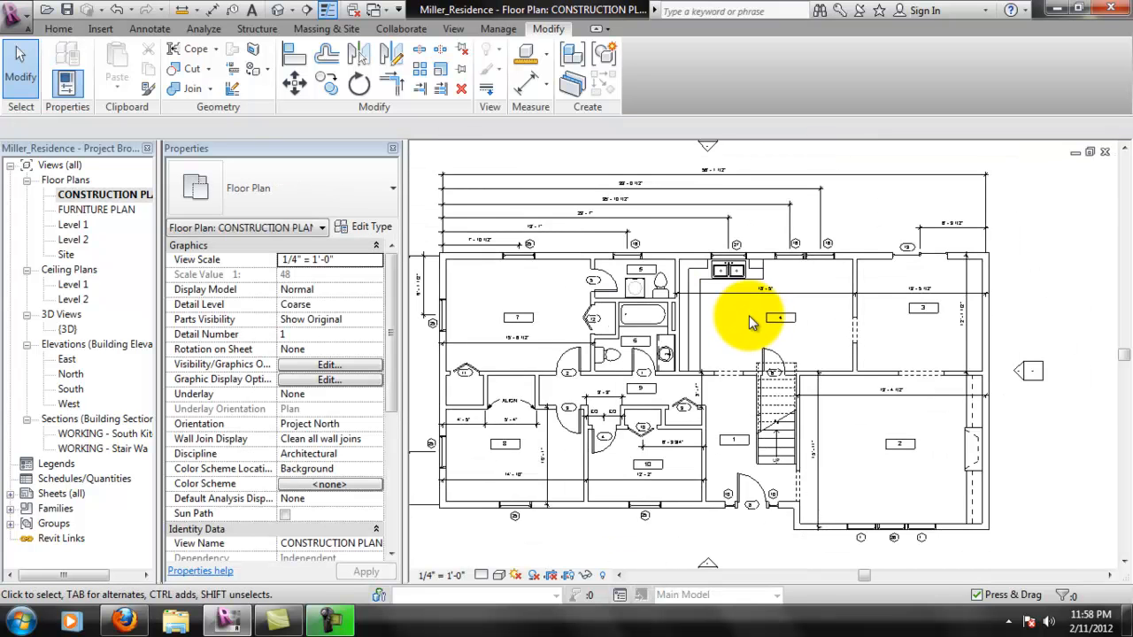
middle_click_drag(876, 318, 805, 330)
left_click(299, 60)
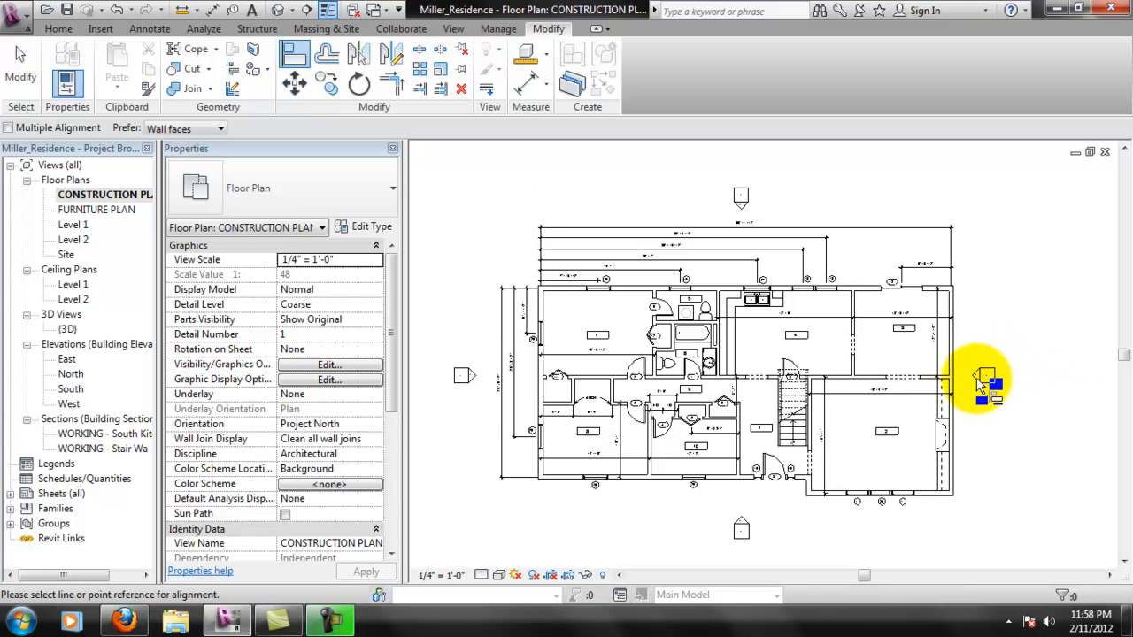
key("Escape")
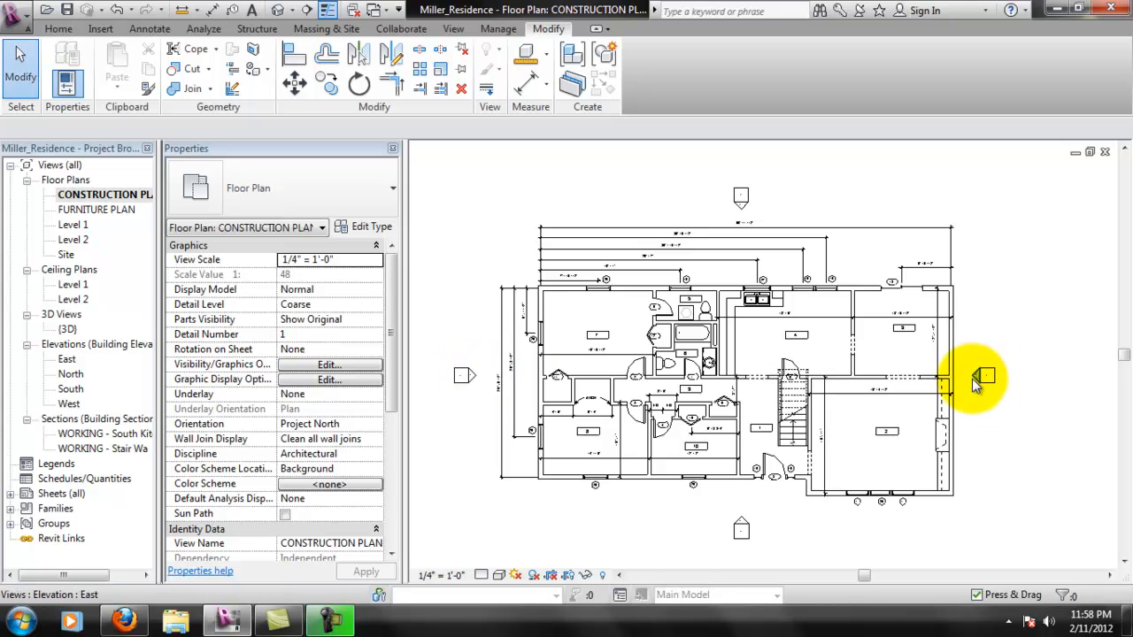
left_click(990, 375)
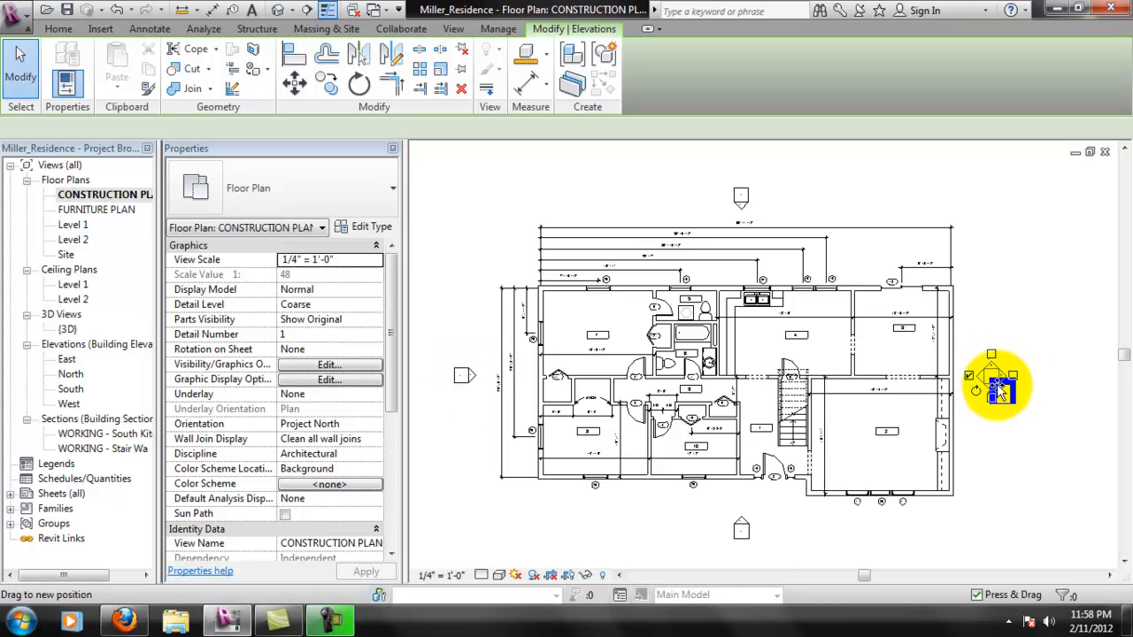
mouse_move(998, 375)
left_mouse_down()
mouse_move(512, 400)
mouse_move(656, 376)
mouse_move(993, 387)
left_mouse_up()
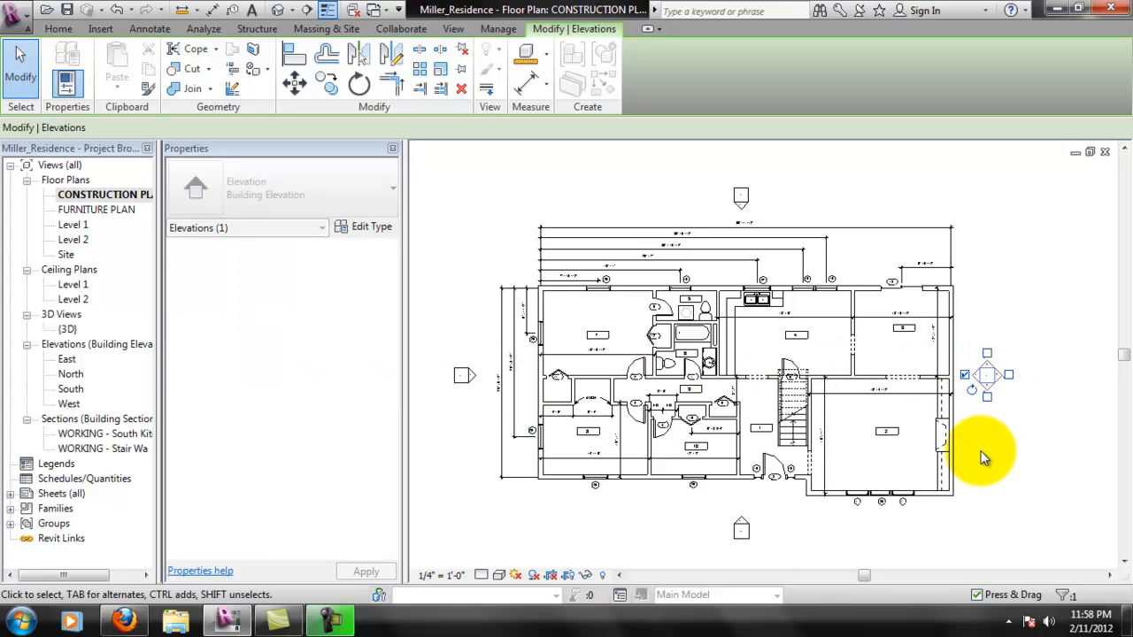
left_click(989, 423)
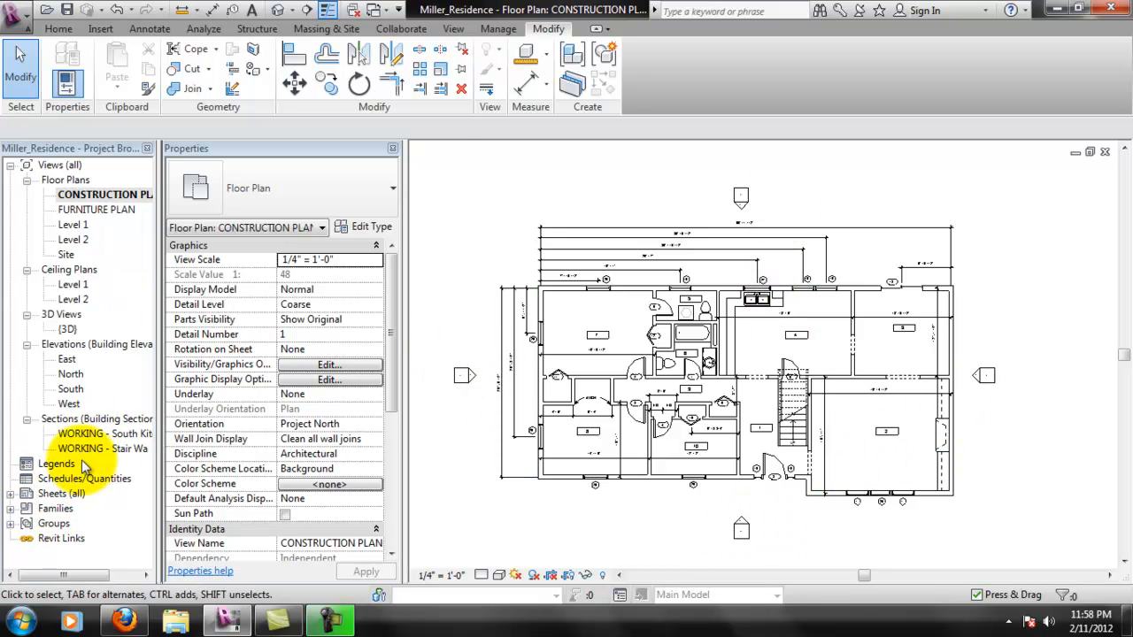
- Return to sheet A101 and move the CONSTRUCTION PLAN view title up to just below the plan viewport
left_click(11, 494)
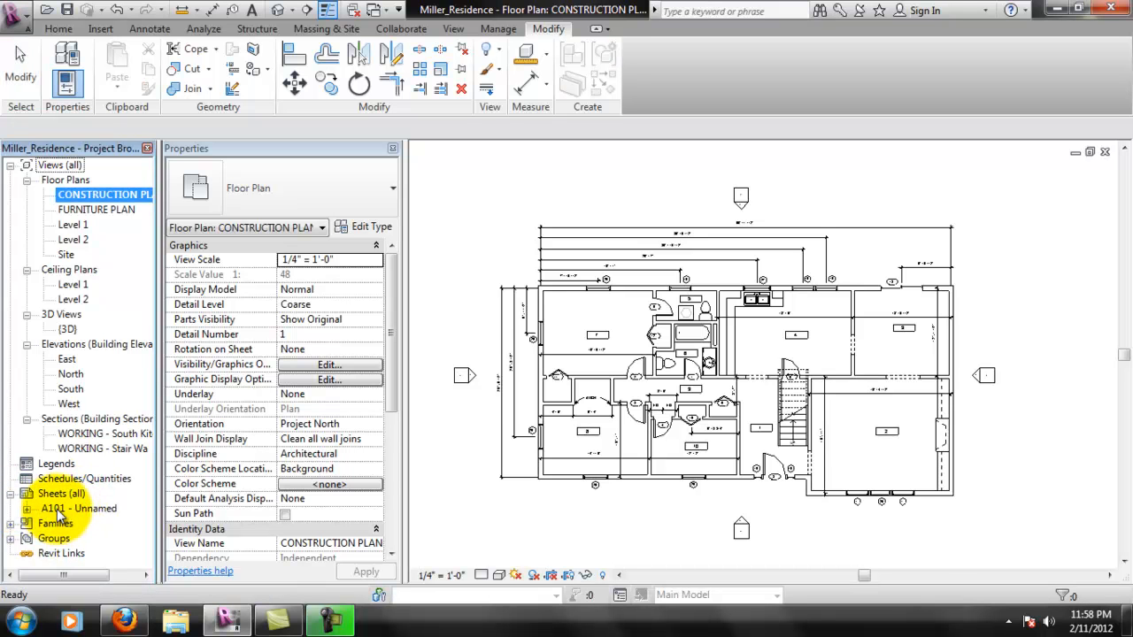
double_click(56, 512)
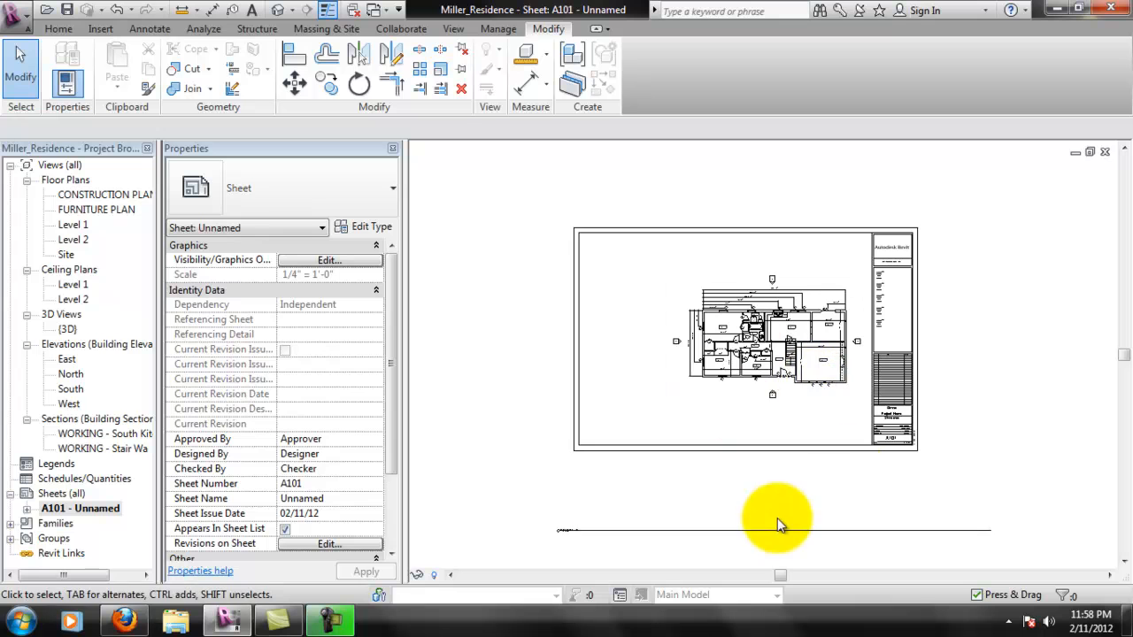
scroll(850, 332, "up", 2)
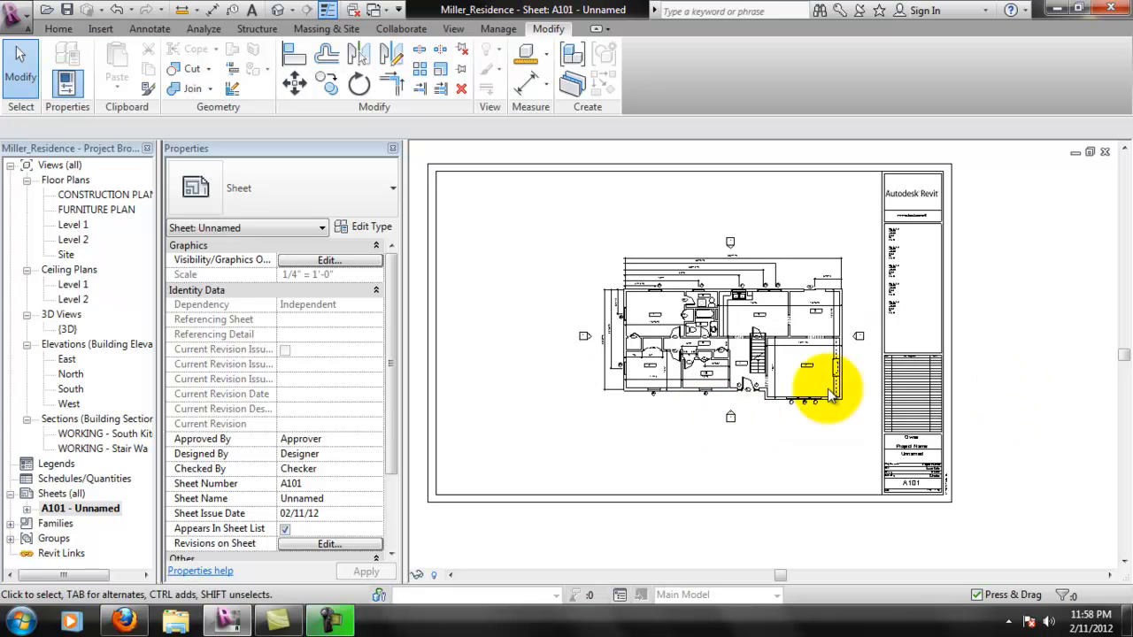
scroll(759, 475, "down", 2)
scroll(718, 517, "down", 2)
scroll(718, 518, "down", 1)
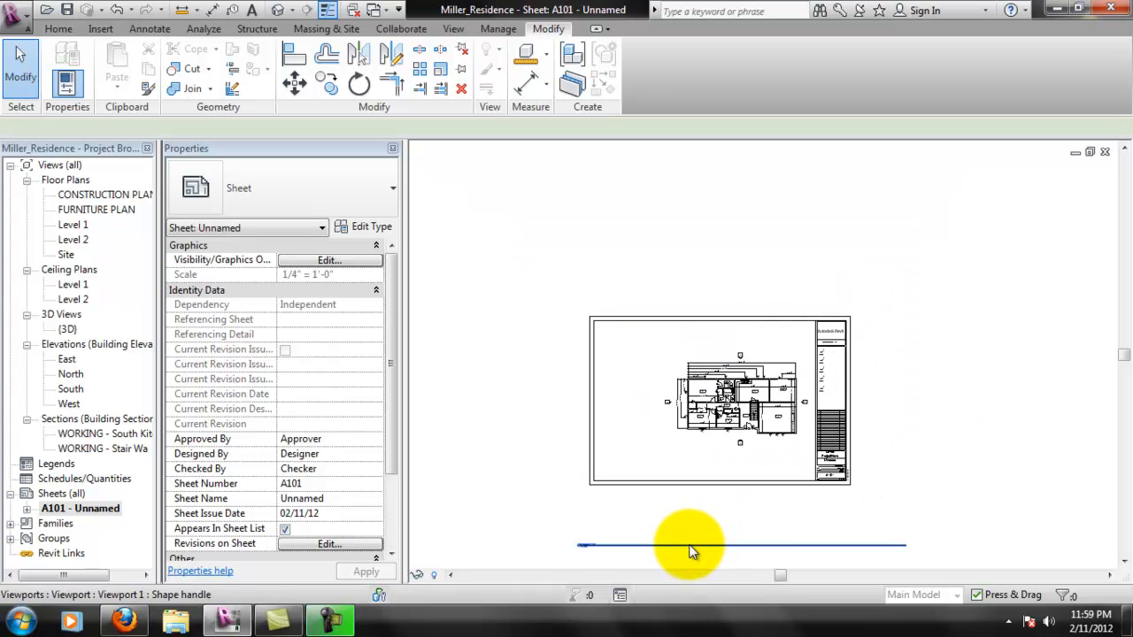
left_click(673, 547)
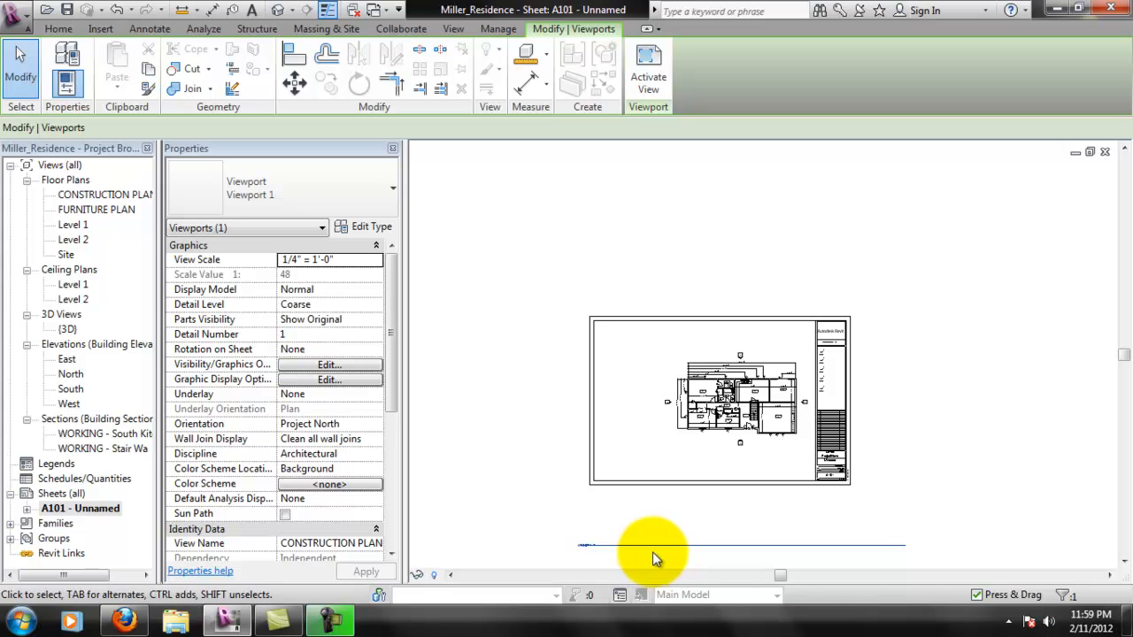
left_click_drag(658, 553, 758, 471)
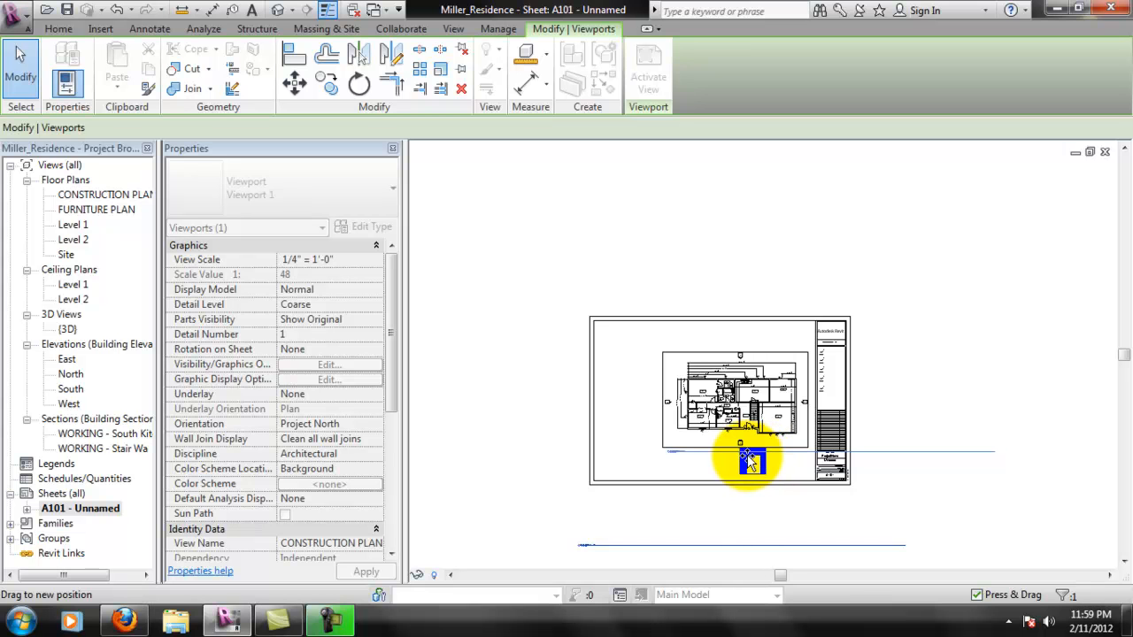
left_click_drag(745, 453, 744, 452)
scroll(721, 451, "up", 5)
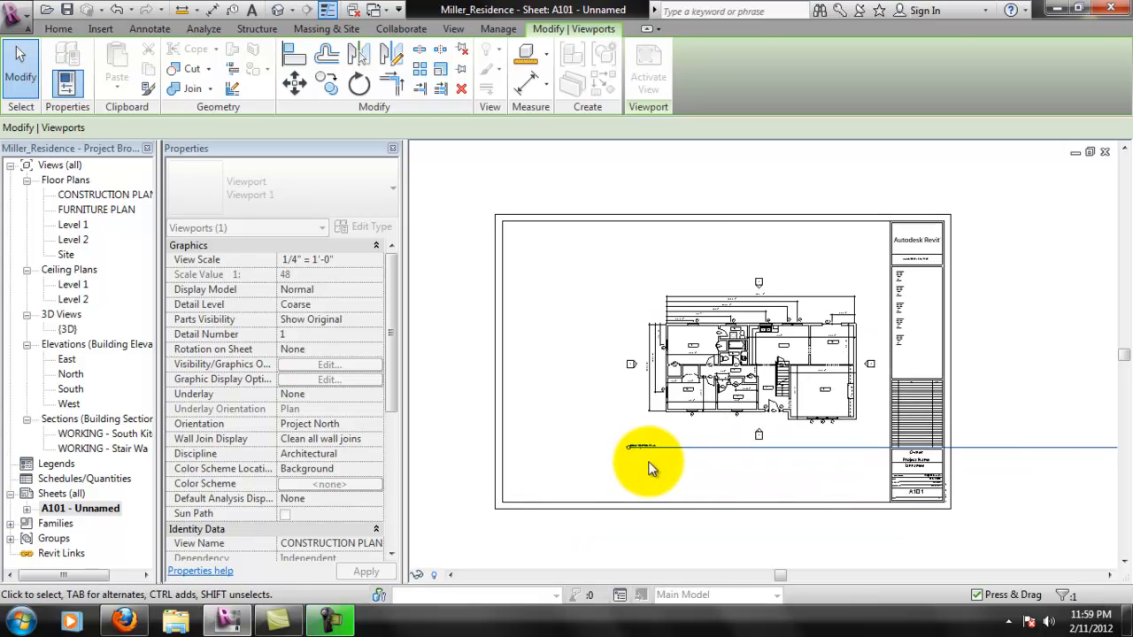
scroll(690, 468, "up", 5)
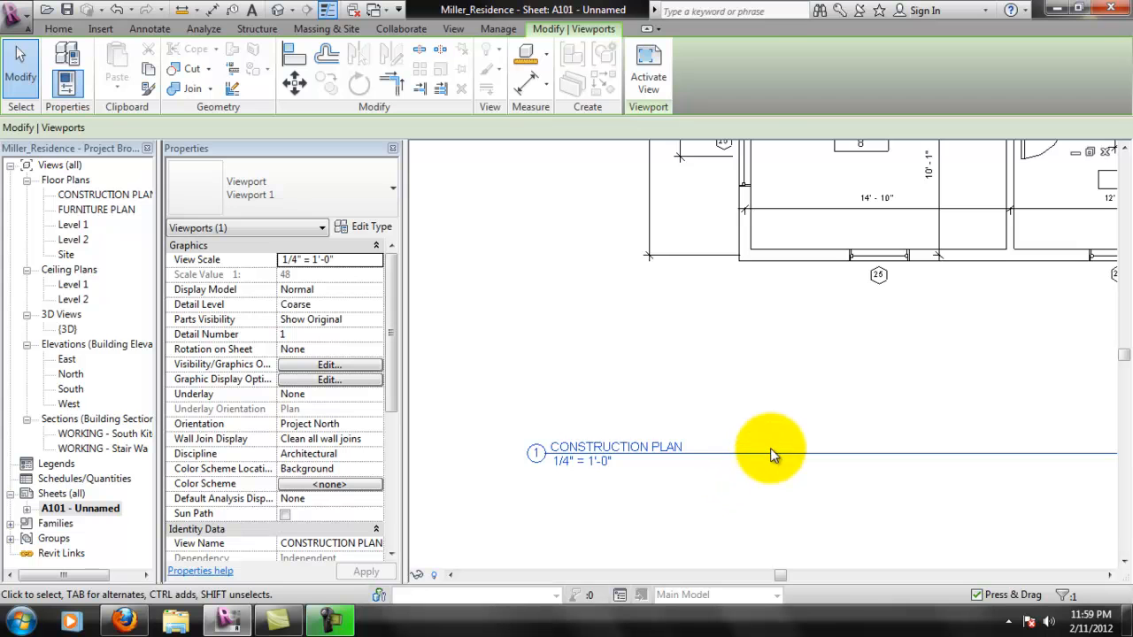
- Shorten the view title's extension line so it ends just past the CONSTRUCTION PLAN text
scroll(669, 474, "down", 5)
scroll(776, 456, "down", 3)
scroll(762, 488, "up", 5)
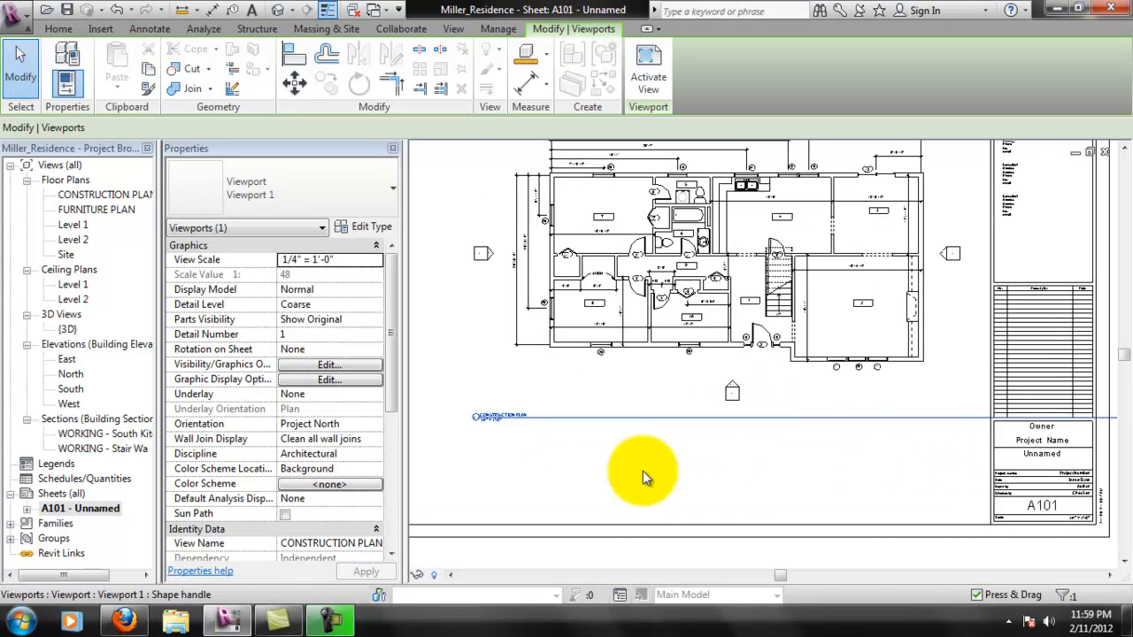
left_click(653, 390)
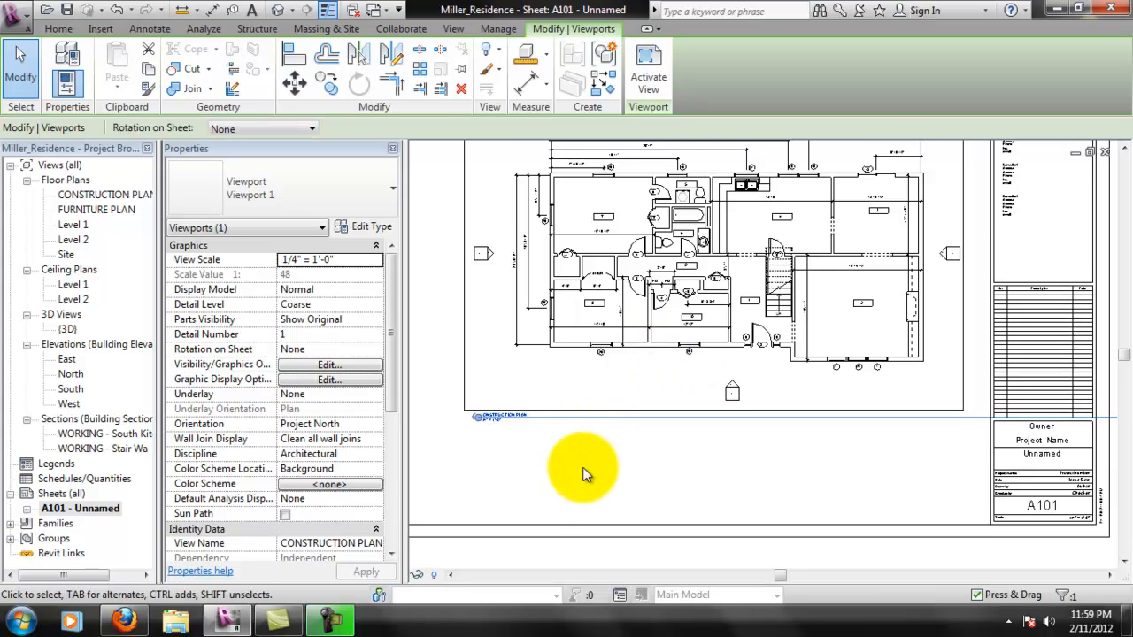
scroll(758, 486, "down", 5)
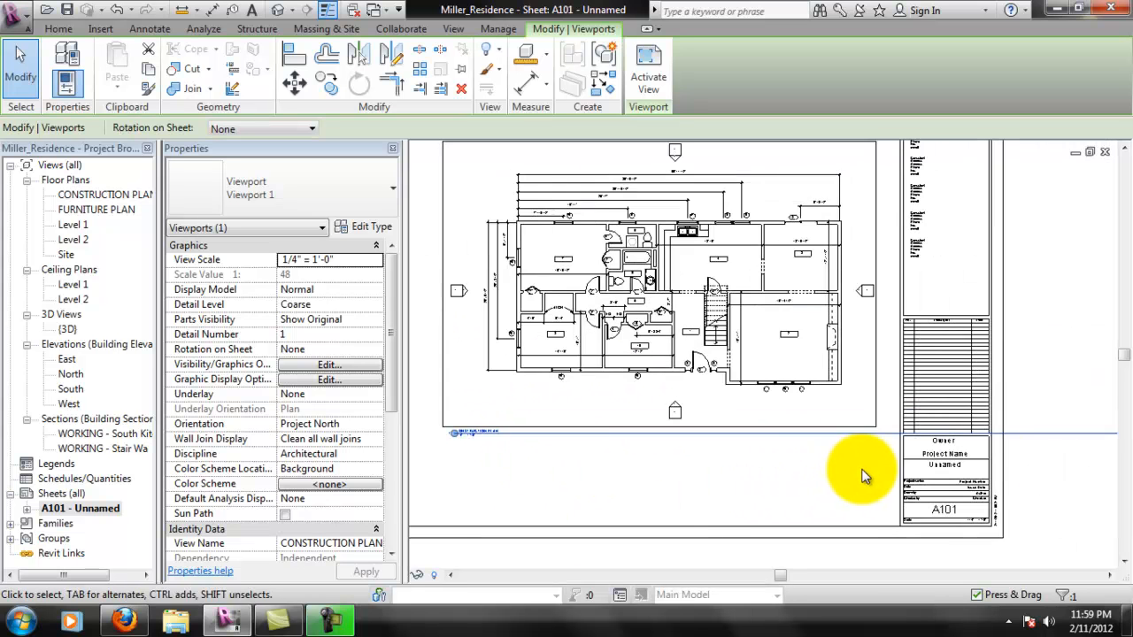
scroll(963, 486, "down", 1)
middle_click_drag(986, 490, 946, 484)
left_click_drag(1059, 467, 625, 484)
left_click_drag(547, 480, 546, 481)
scroll(535, 466, "up", 5)
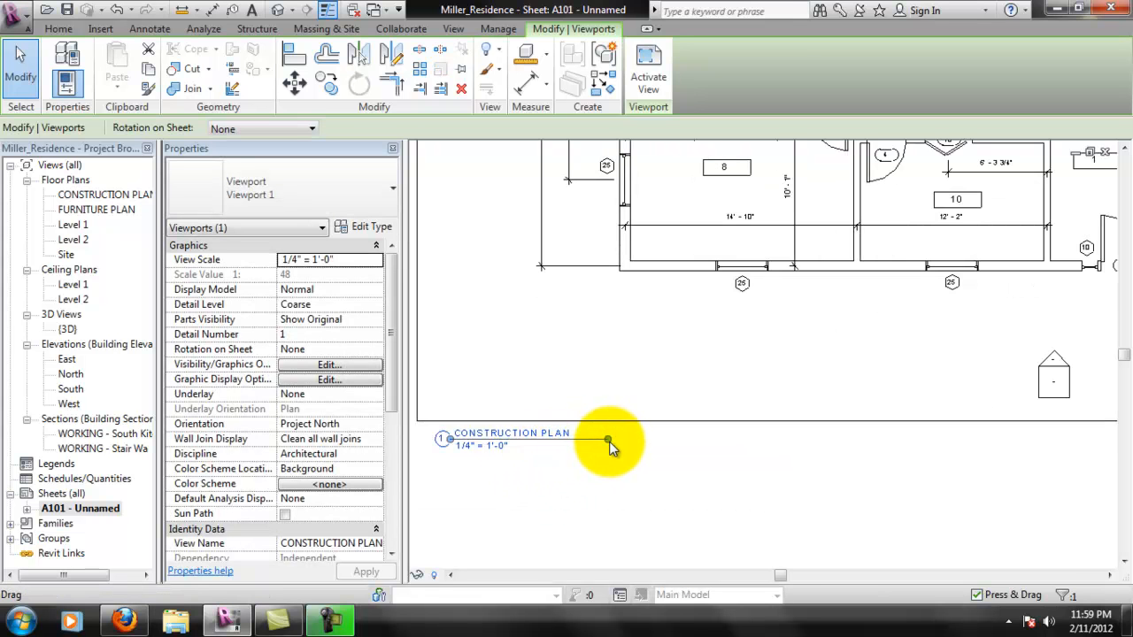
left_click_drag(607, 442, 584, 442)
left_click(668, 474)
- Move the view title to the right so it starts near the building's lower-left corner
scroll(671, 478, "down", 4)
scroll(673, 481, "down", 1)
left_click_drag(637, 472, 680, 464)
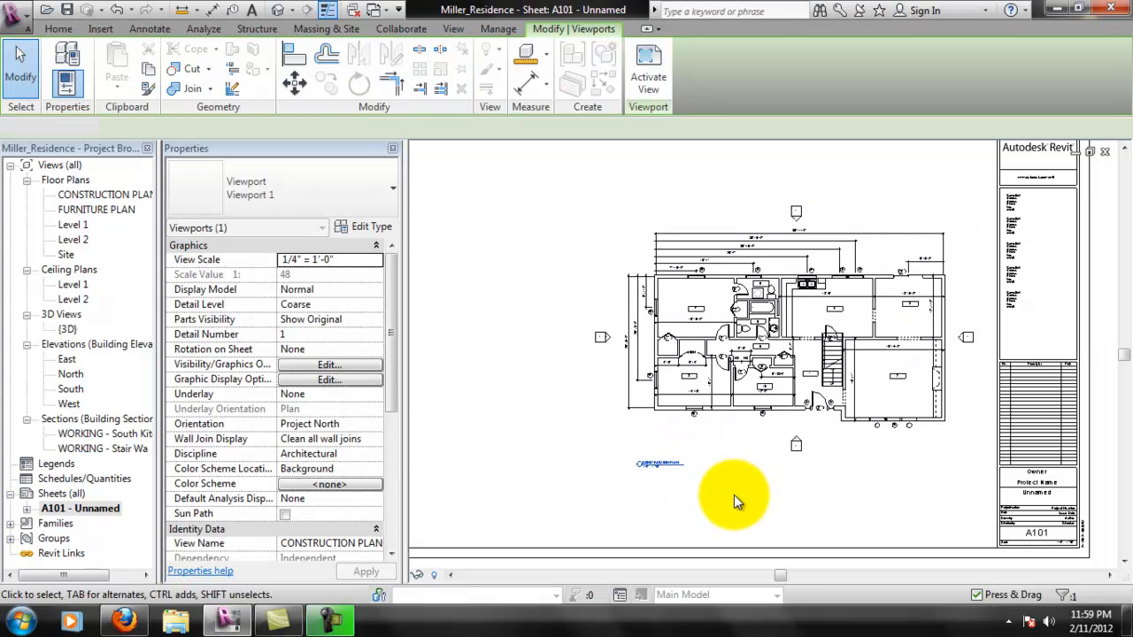
left_click(734, 495)
- Move the view title slightly up, closer to the plan
scroll(632, 474, "up", 2)
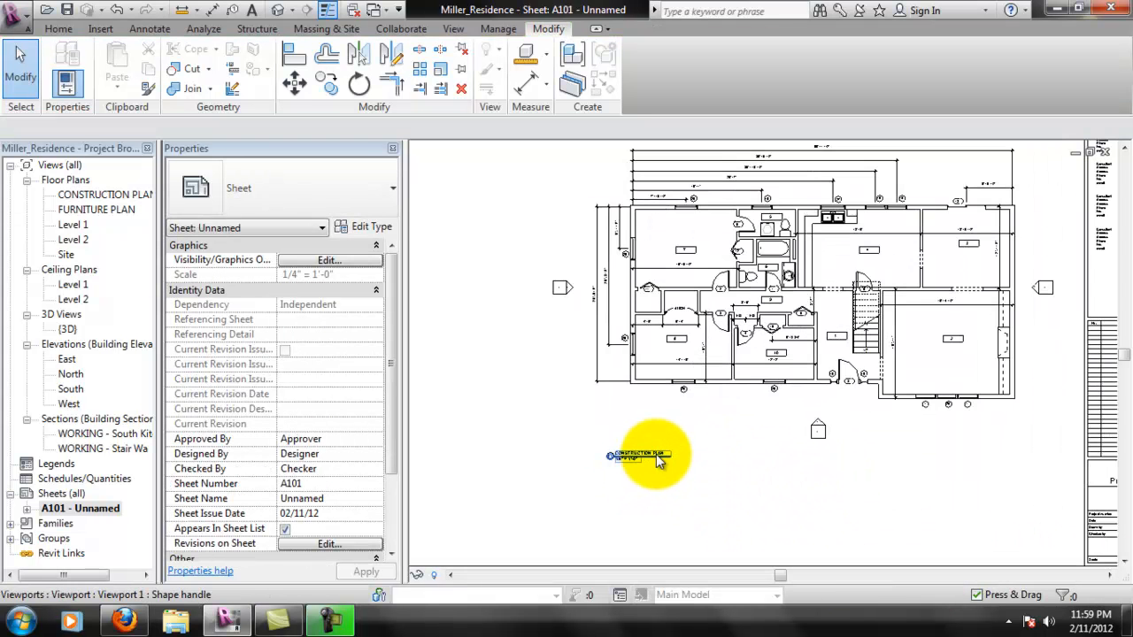
left_click_drag(658, 447, 657, 435)
left_click(748, 483)
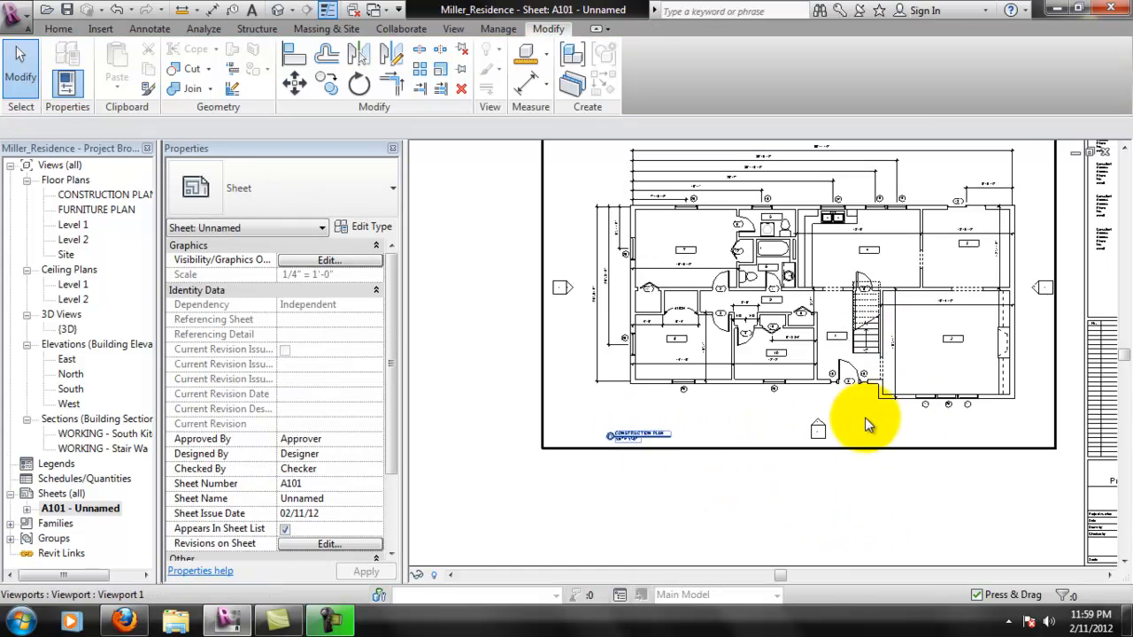
scroll(860, 423, "down", 2)
scroll(829, 479, "up", 2)
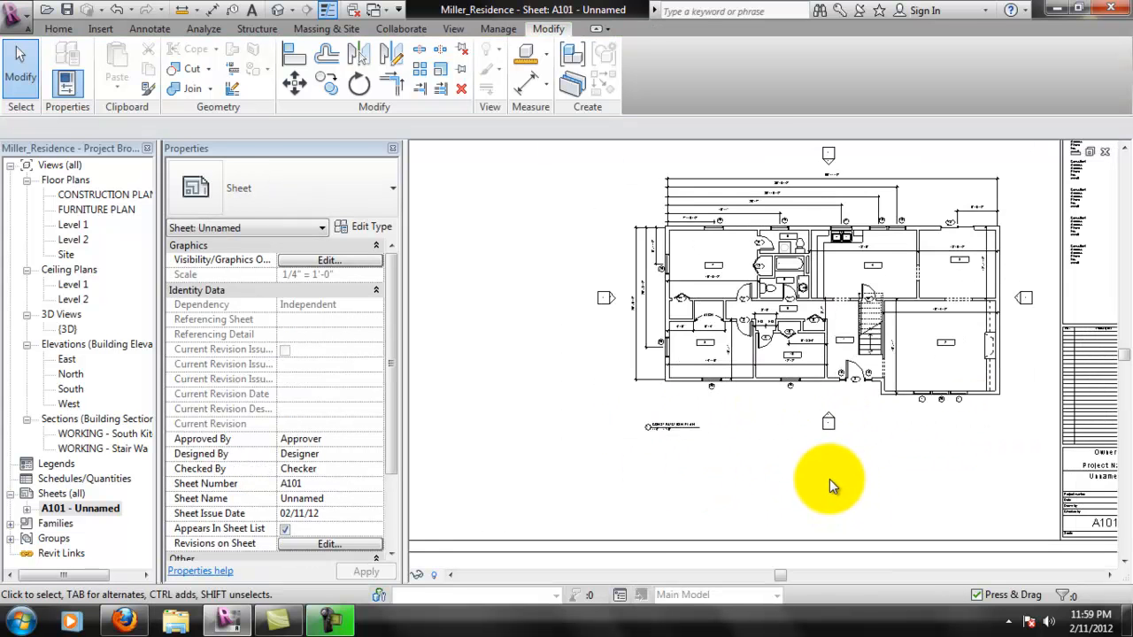
- Move the view title slightly down so it sits just below the south elevation marker's level
scroll(686, 427, "up", 1)
left_click_drag(677, 424, 678, 448)
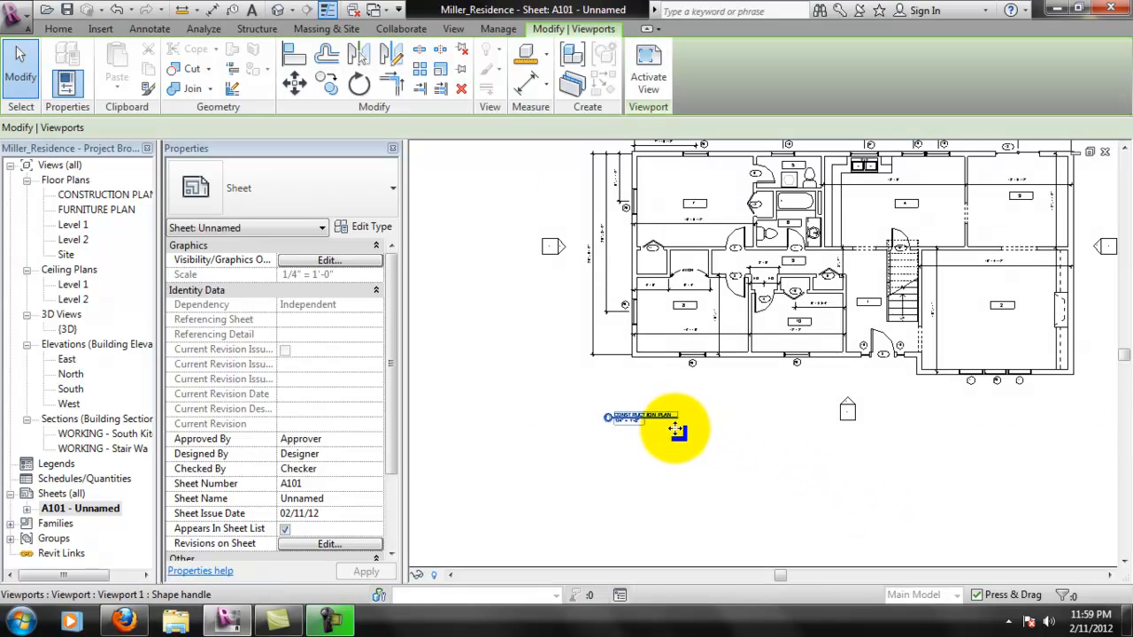
scroll(840, 469, "down", 1)
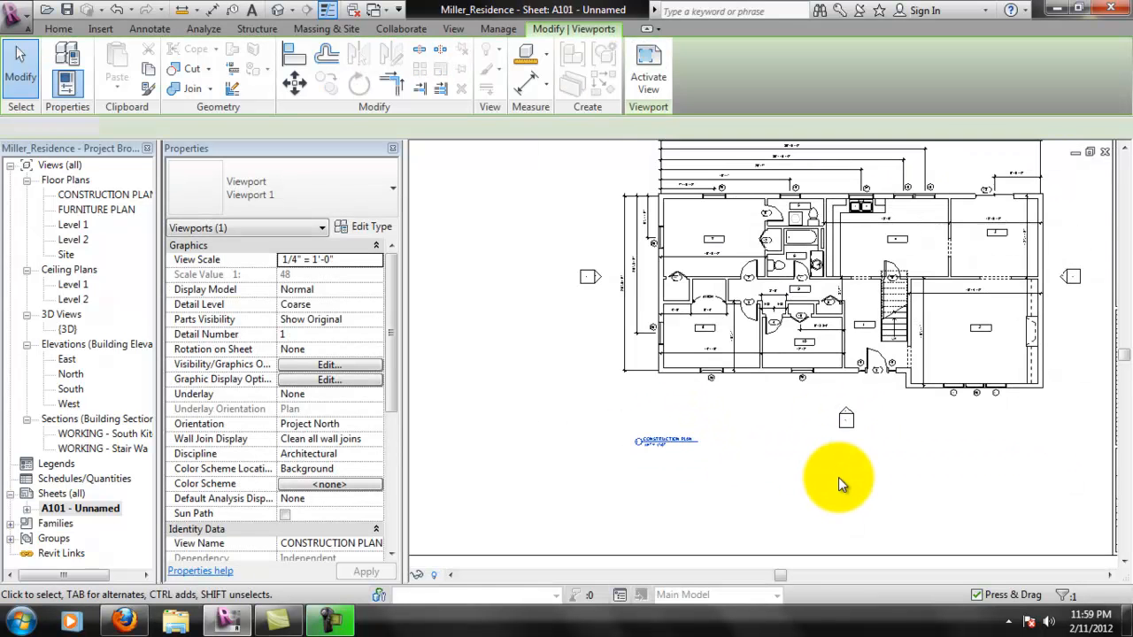
left_click(838, 477)
scroll(804, 455, "down", 2)
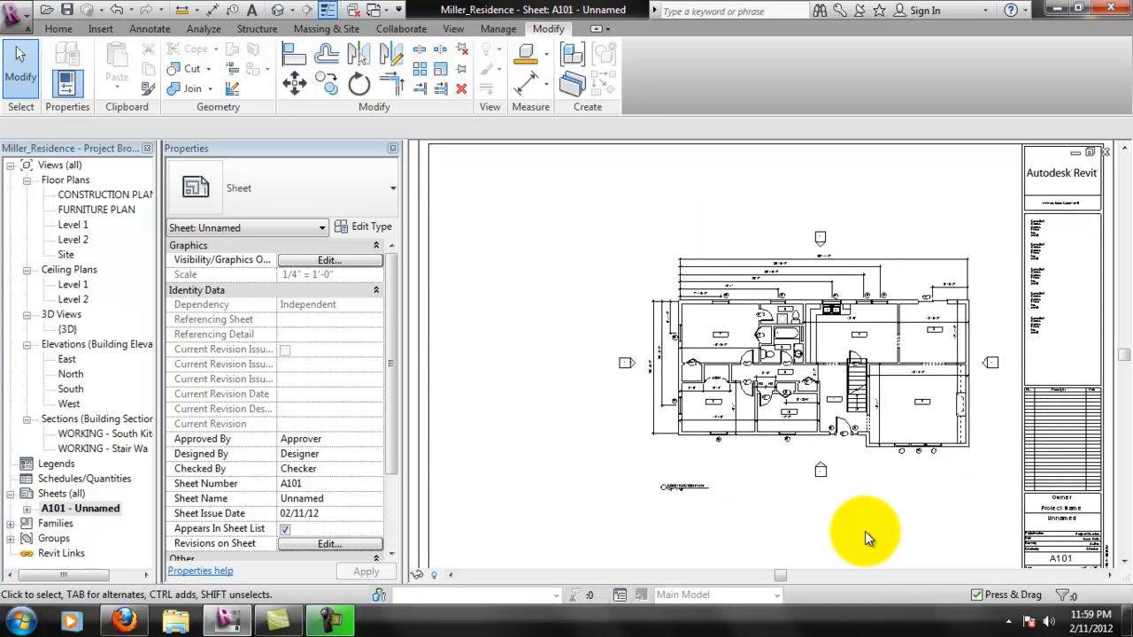
- Move the CONSTRUCTION PLAN view title left so it starts near the viewport's left boundary
scroll(863, 495, "up", 3)
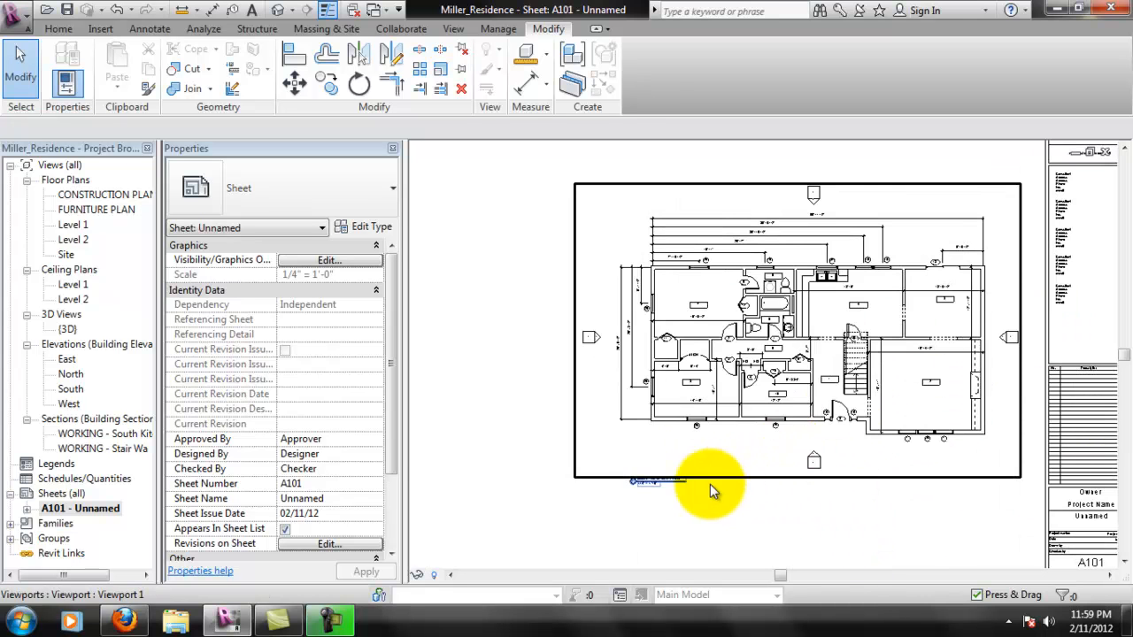
scroll(739, 469, "up", 1)
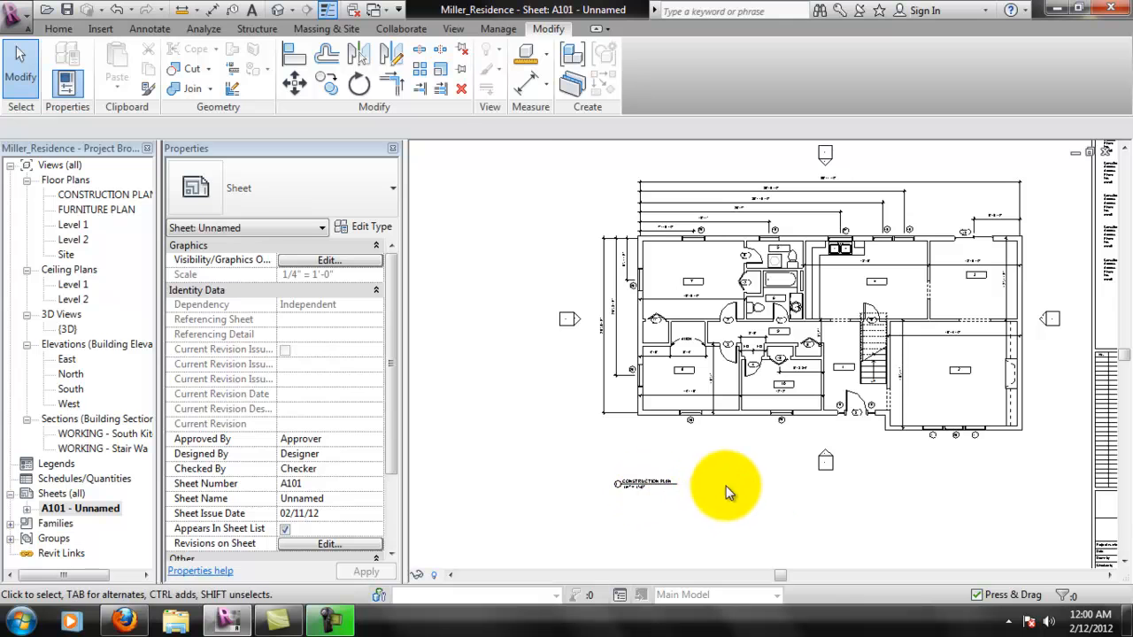
left_click_drag(649, 489, 599, 478)
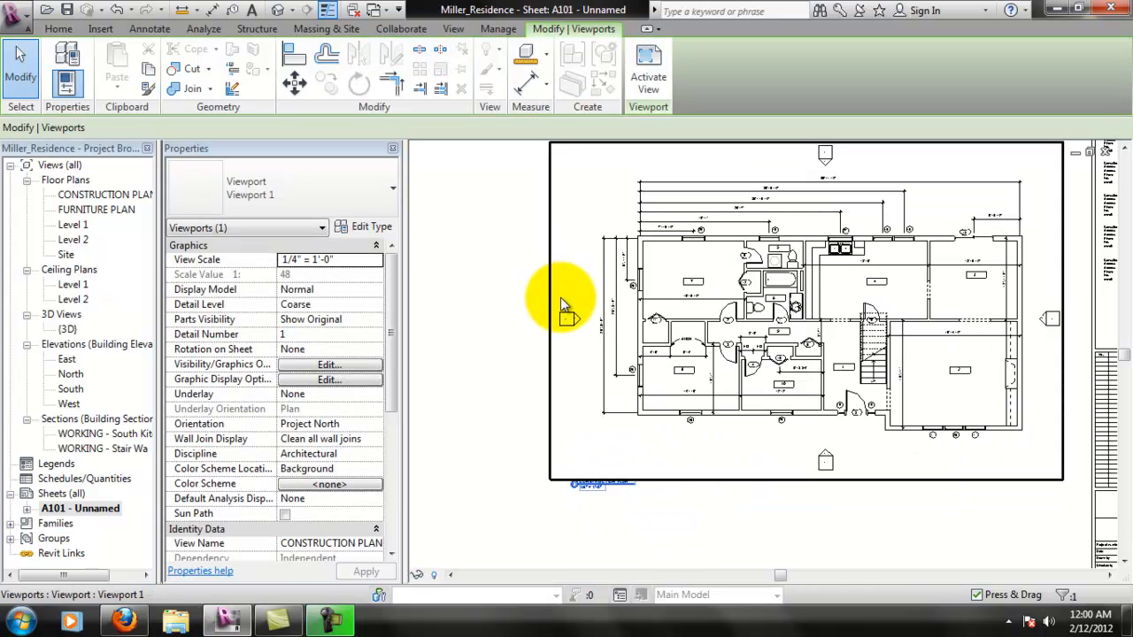
left_click(748, 536)
scroll(797, 390, "down", 2)
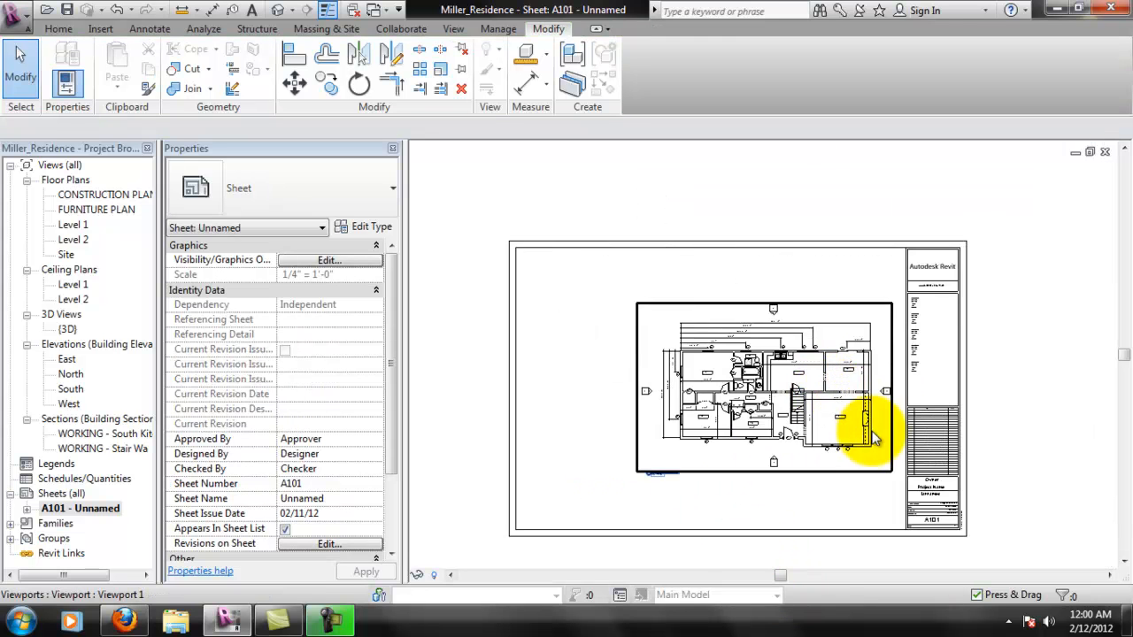
- Move the view title slightly up so it sits inside the viewport's lower boundary, about level with the south elevation marker
scroll(850, 416, "down", 2)
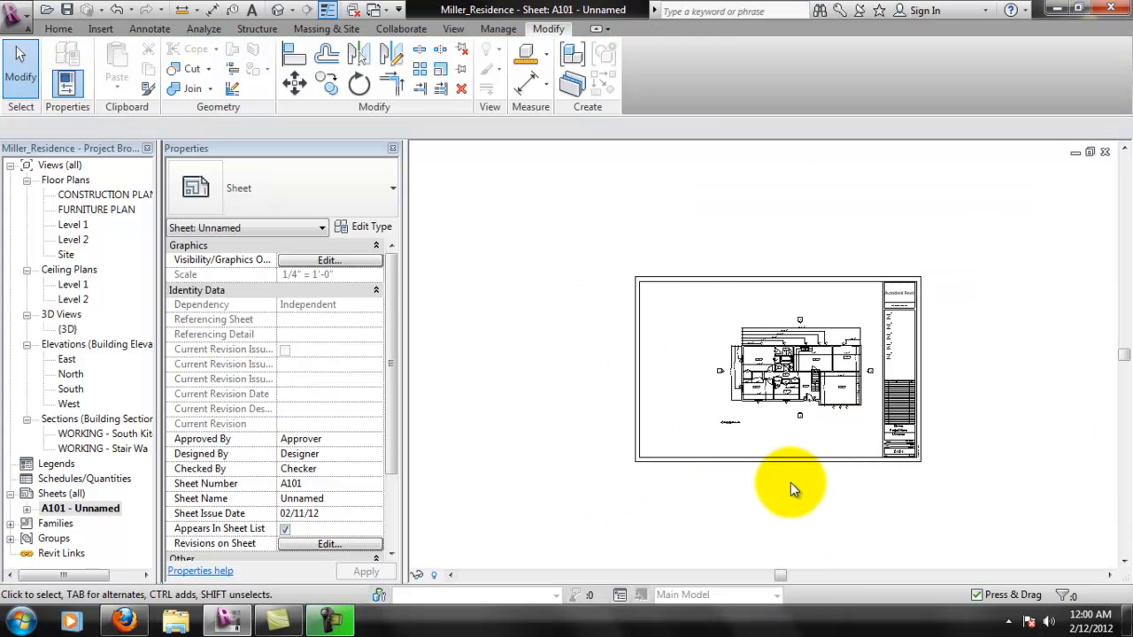
scroll(790, 482, "up", 1)
scroll(752, 416, "up", 4)
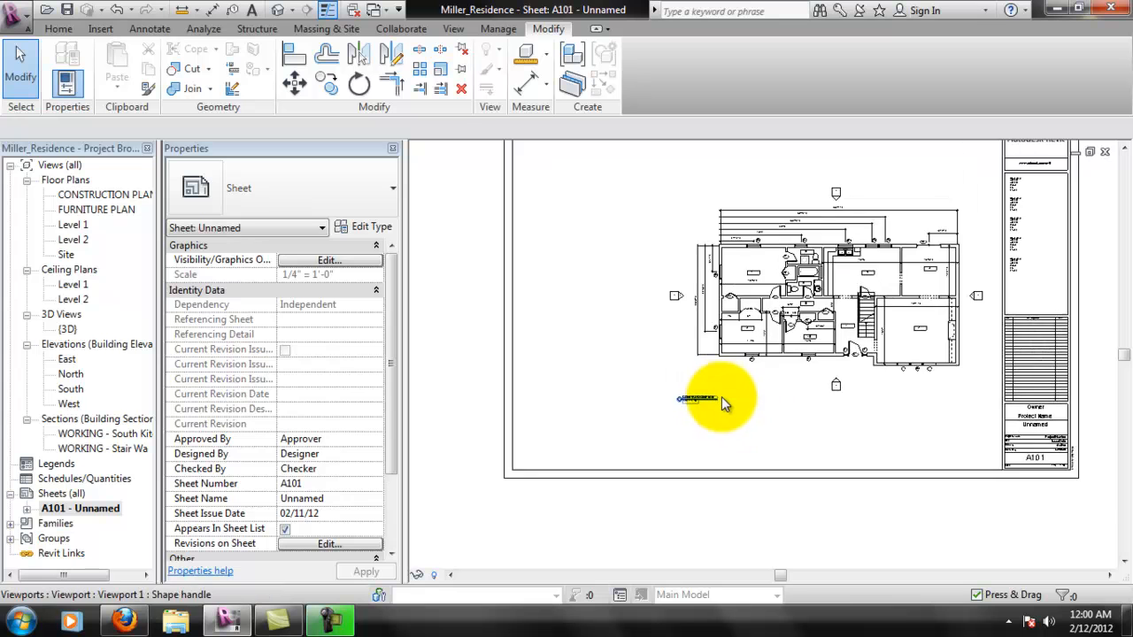
middle_click_drag(774, 431, 756, 496)
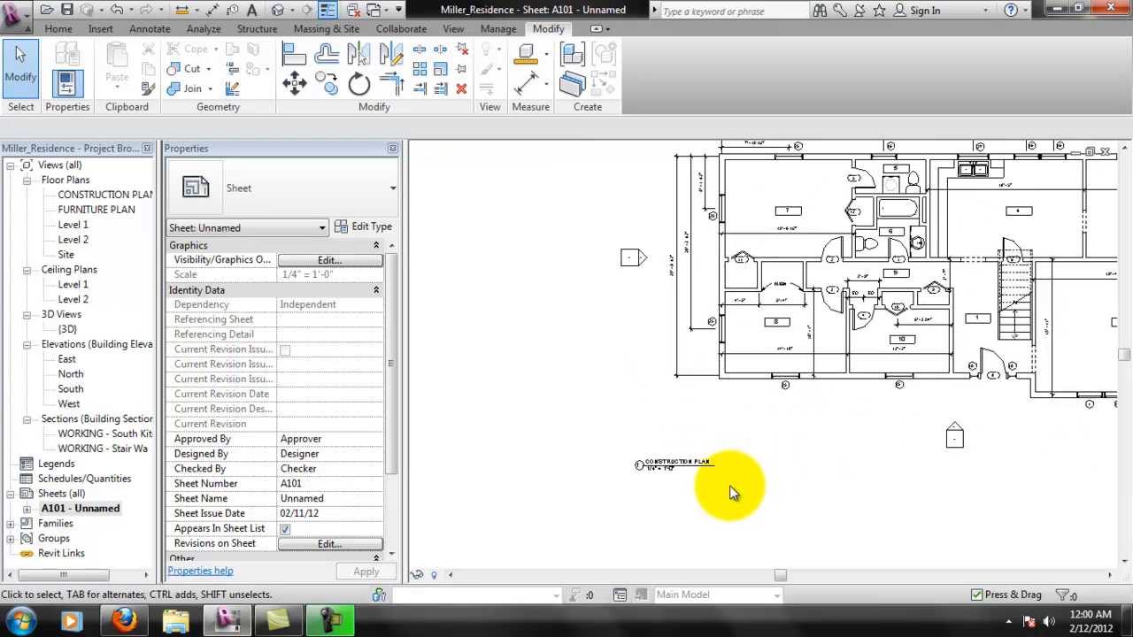
left_click(703, 455)
left_click_drag(703, 455, 702, 443)
left_click(733, 494)
scroll(885, 496, "down", 4)
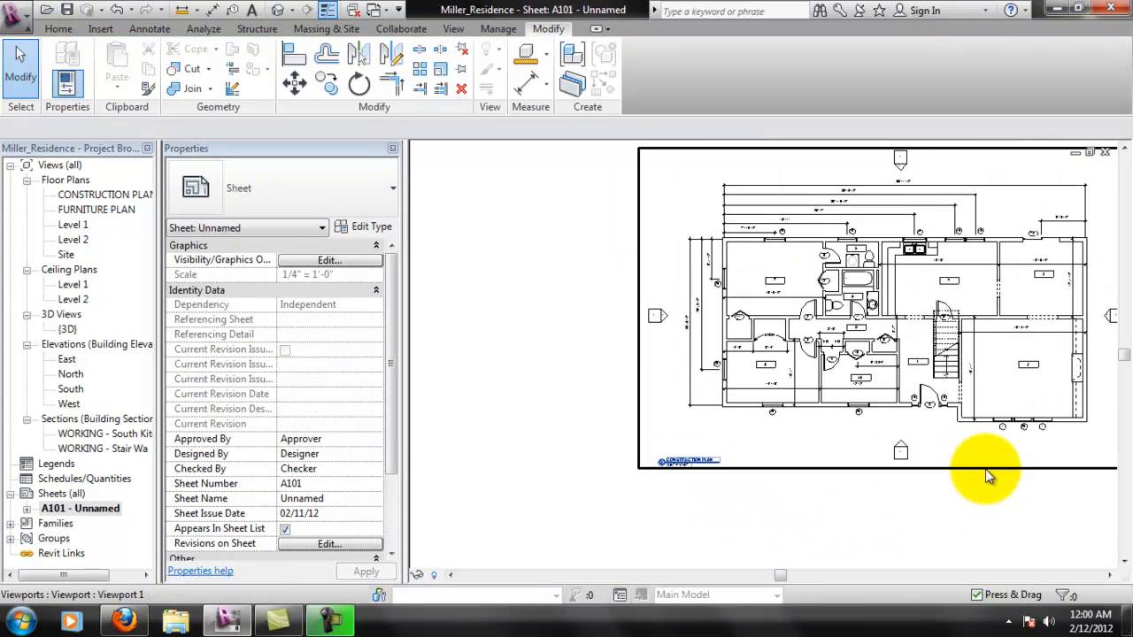
- Set the construction plan viewport's view scale to 1/8" = 1'-0" and view its size on the sheet
scroll(835, 493, "up", 3)
middle_click_drag(844, 516, 788, 422)
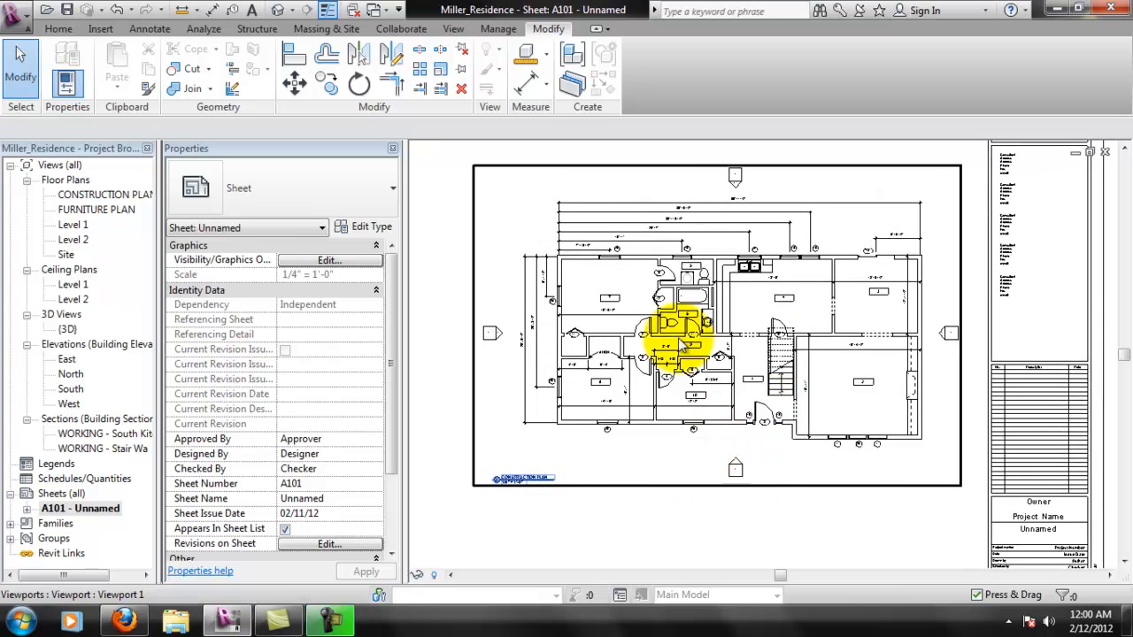
scroll(525, 500, "up", 3)
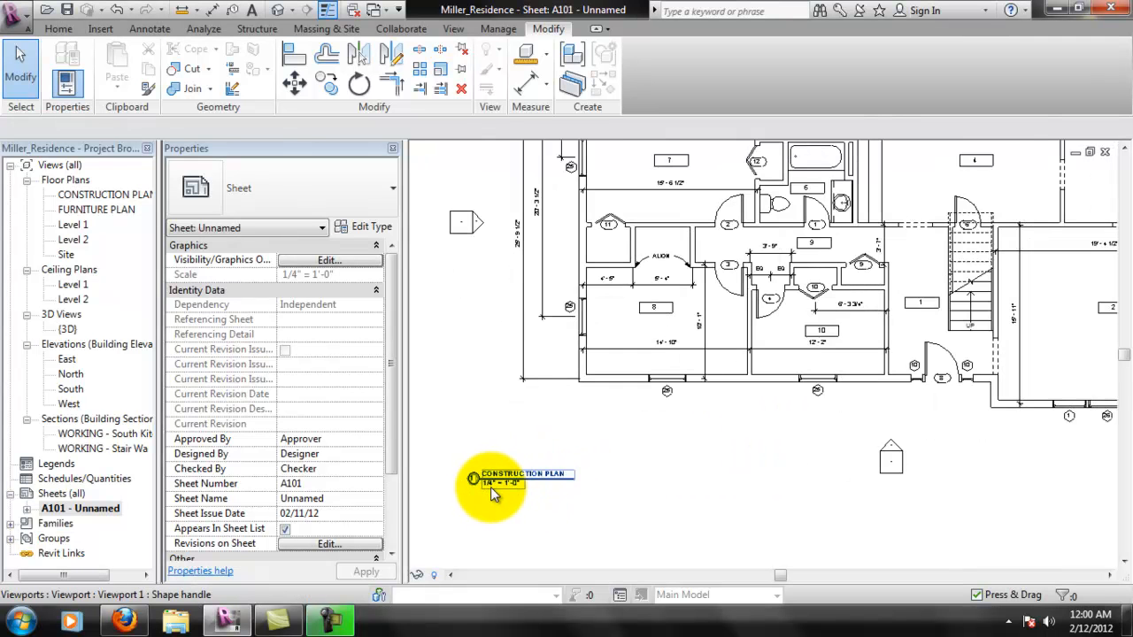
scroll(496, 547, "up", 1)
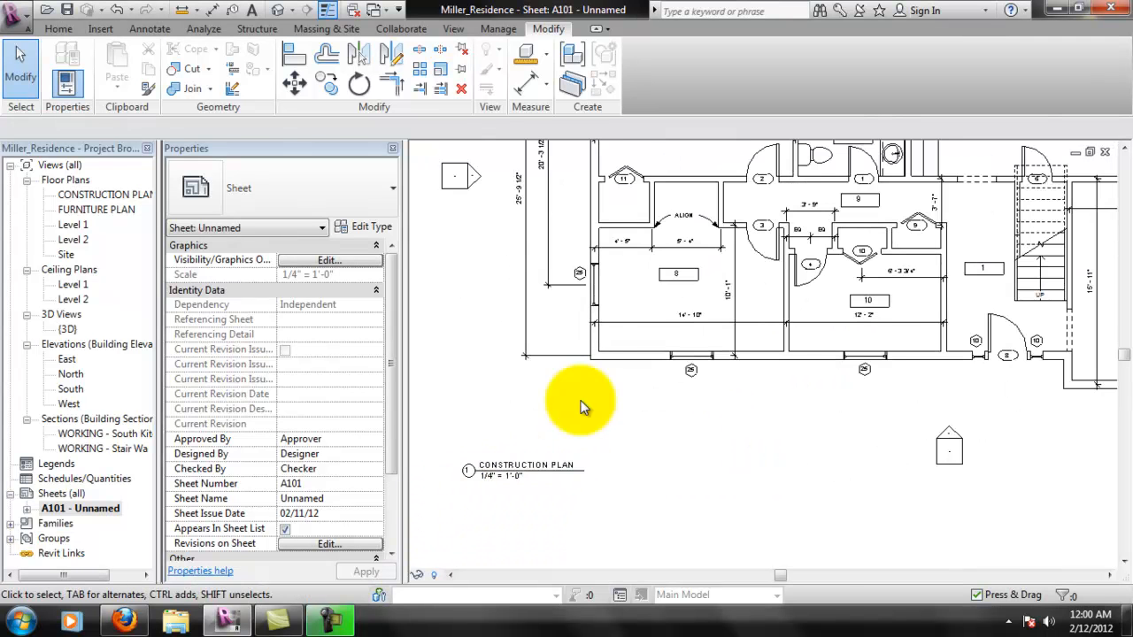
left_click(656, 482)
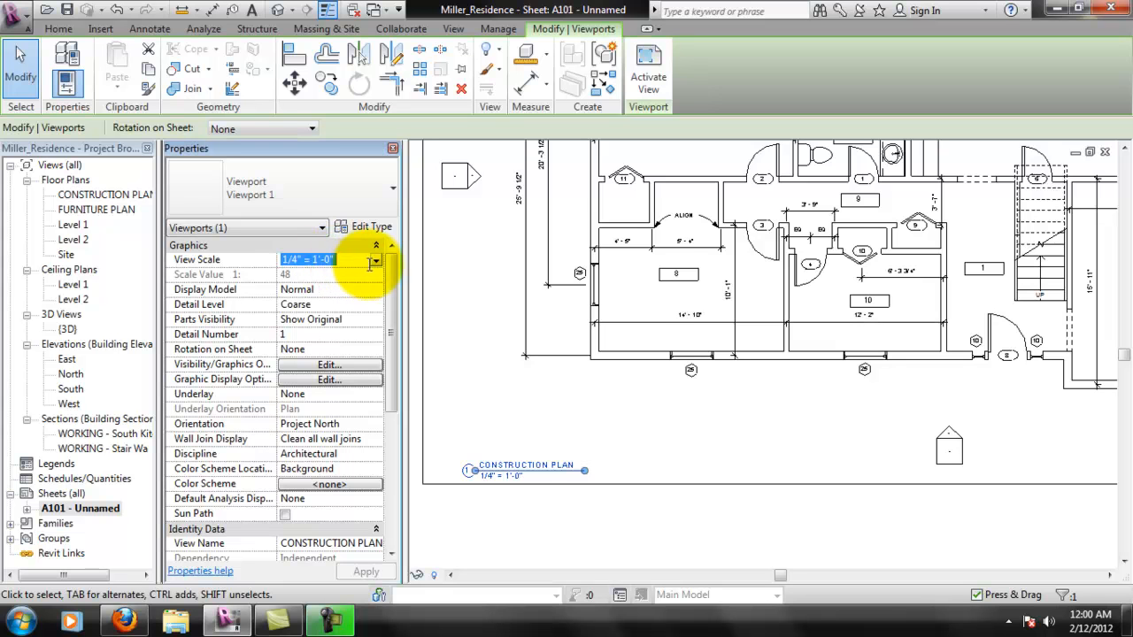
left_click(375, 259)
left_click(307, 312)
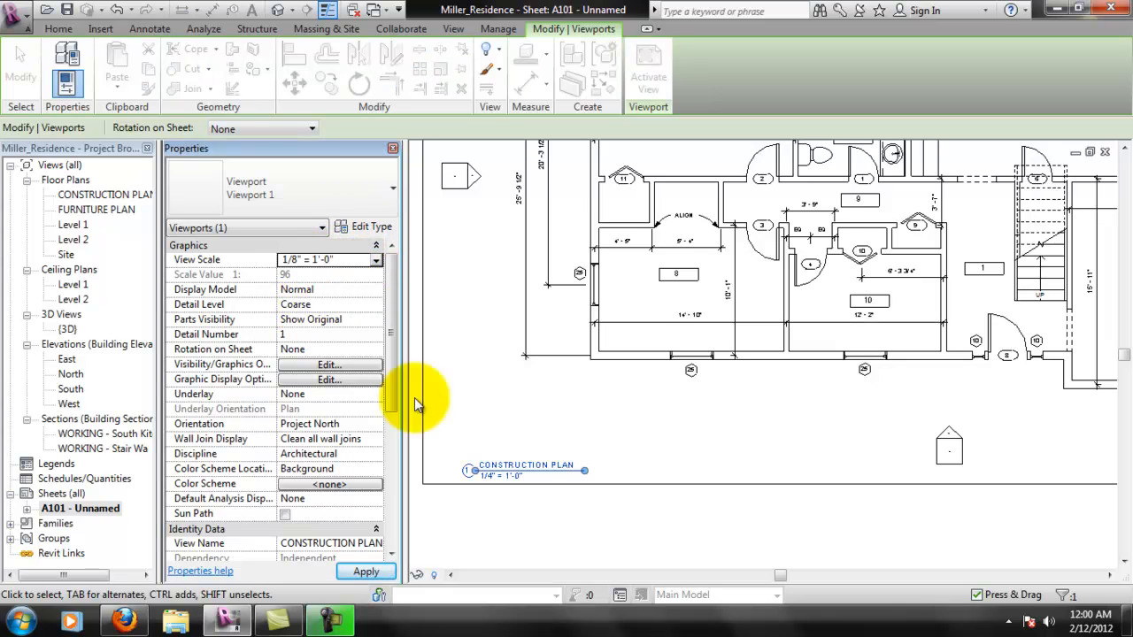
scroll(803, 418, "down", 3)
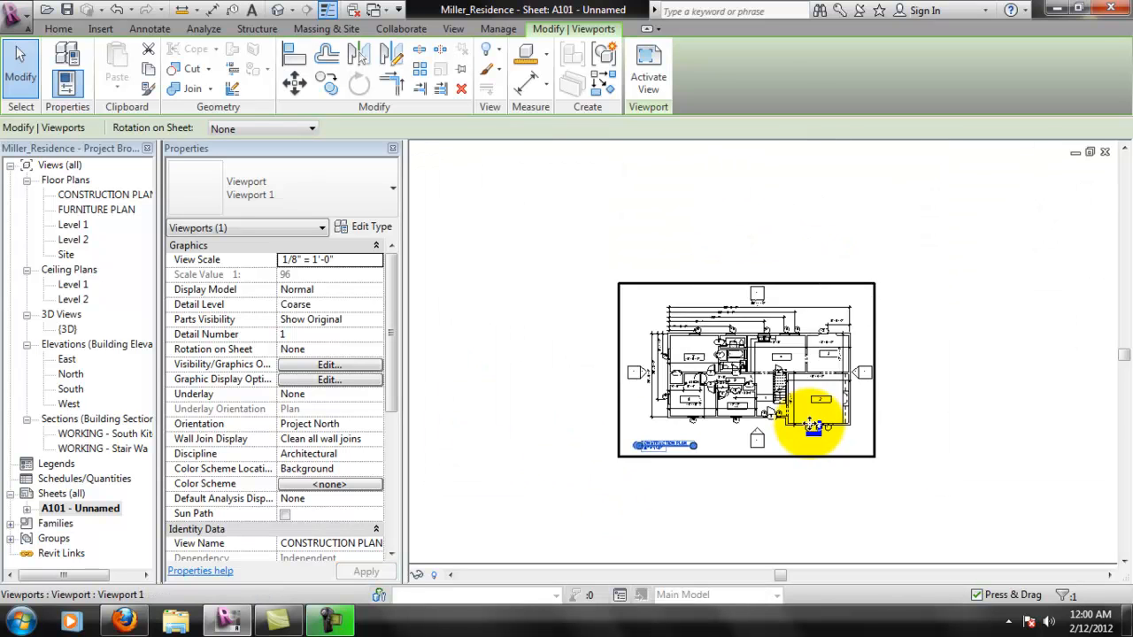
scroll(738, 434, "up", 2)
scroll(670, 455, "up", 2)
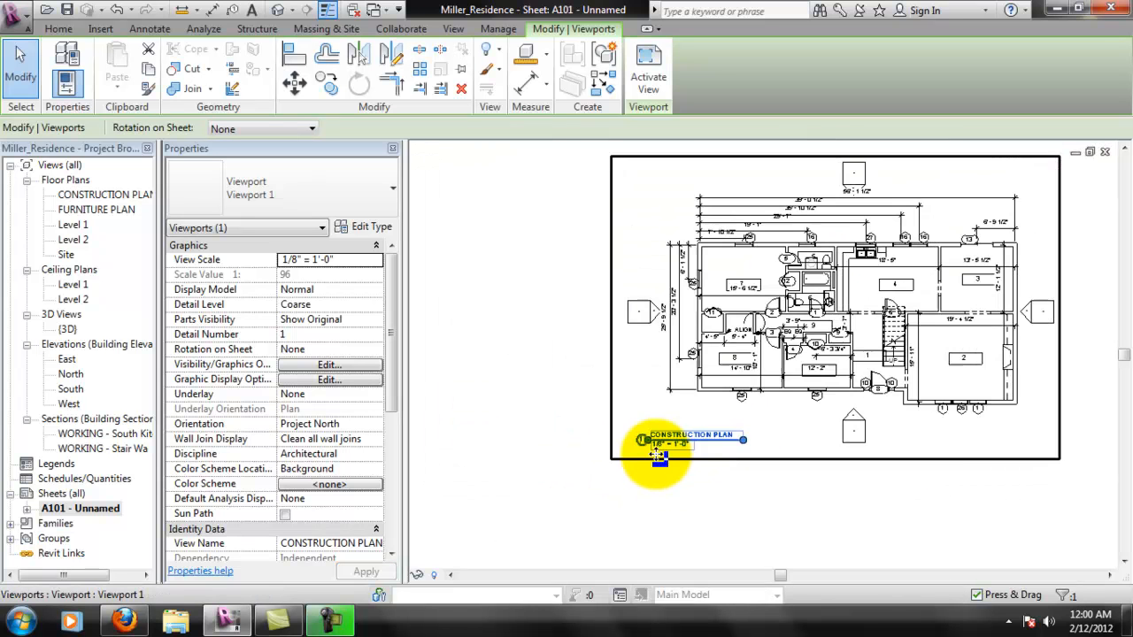
- Set the construction plan viewport's view scale back to 1/4" = 1'-0"
left_click(350, 260)
left_click(377, 259)
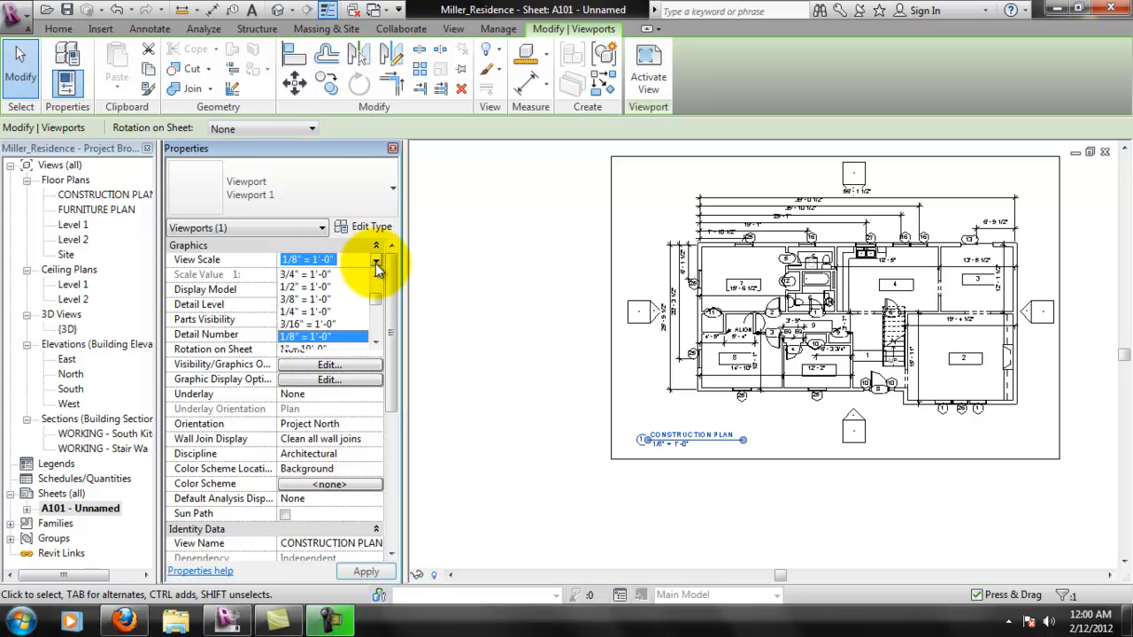
left_click(328, 312)
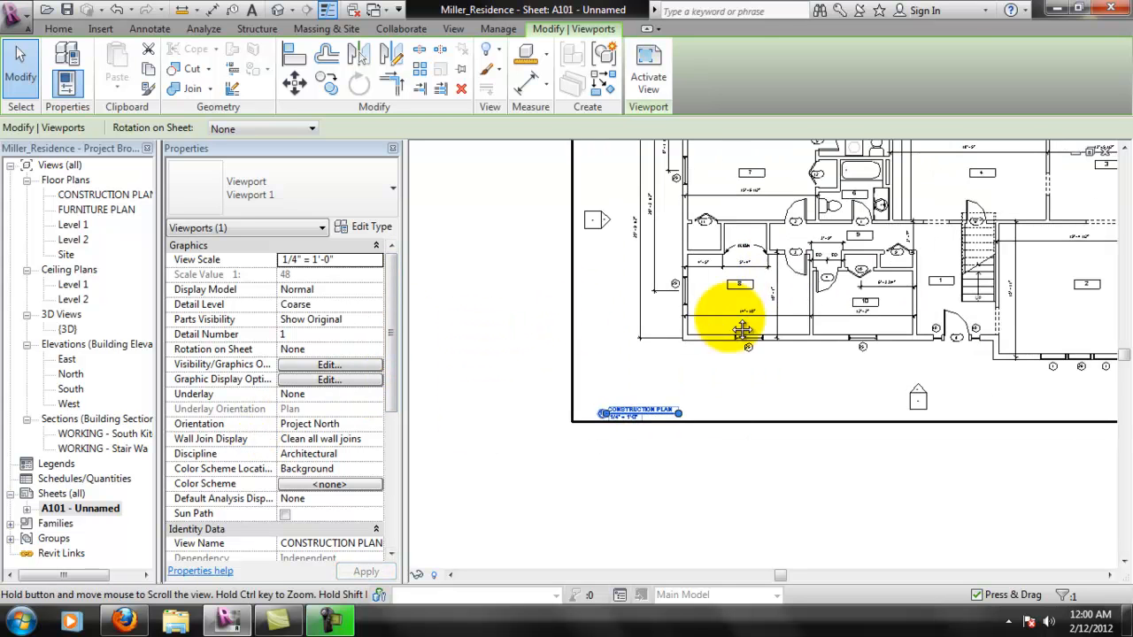
scroll(708, 371, "down", 3)
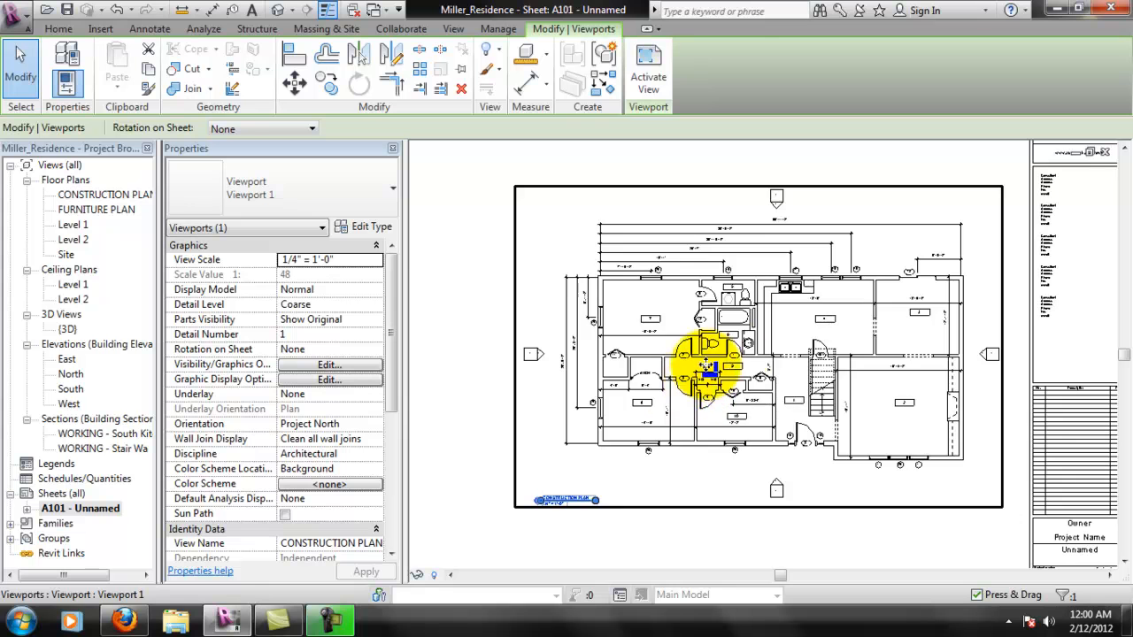
scroll(806, 267, "up", 4)
scroll(806, 270, "down", 5)
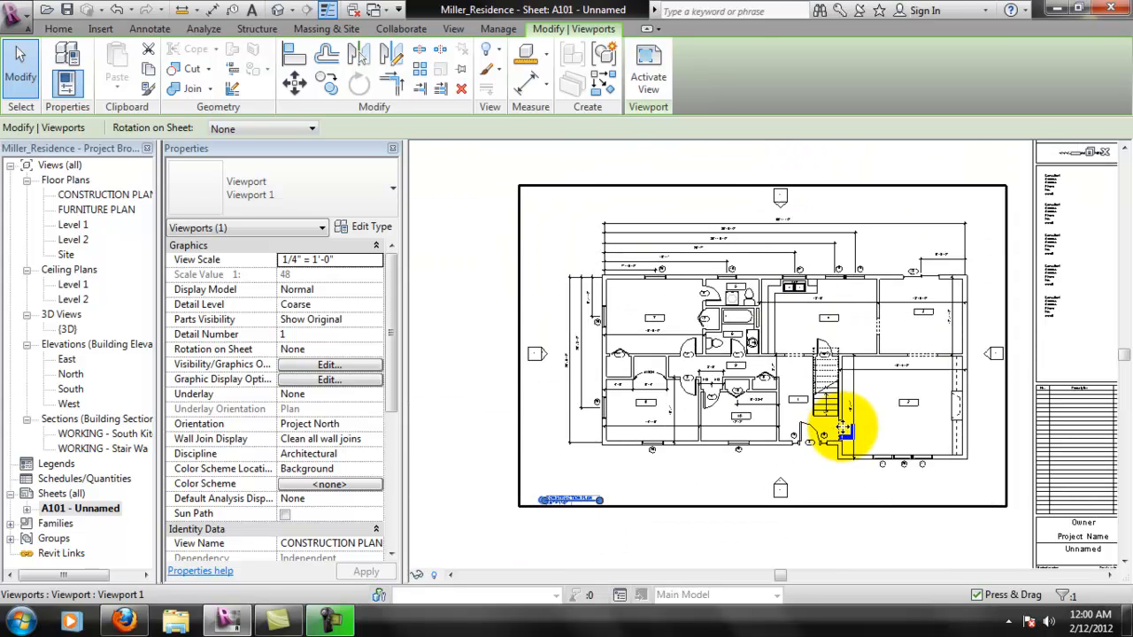
left_click(898, 529)
scroll(854, 429, "down", 3)
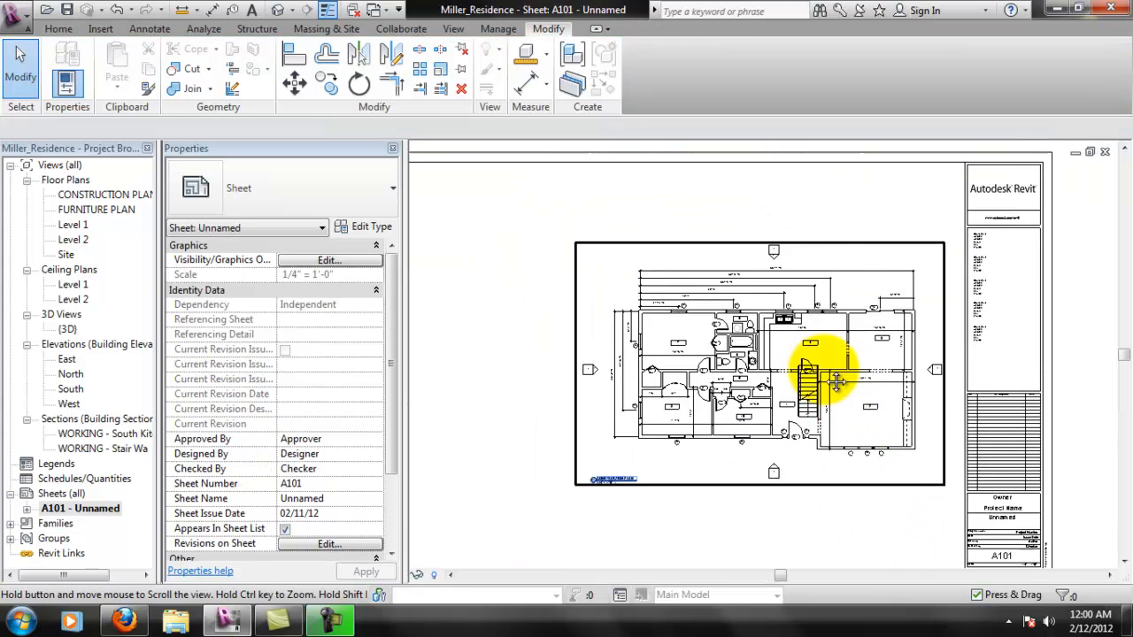
- Open the project information and set the client name to Post-It Inc
middle_click_drag(860, 425, 809, 329)
scroll(963, 442, "up", 5)
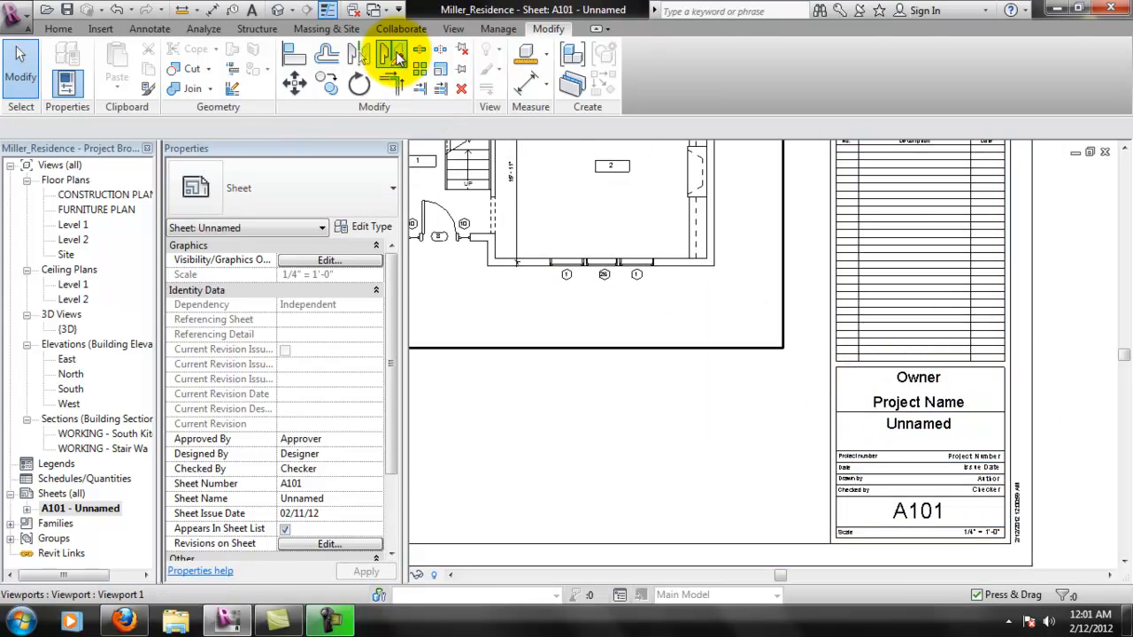
left_click(499, 28)
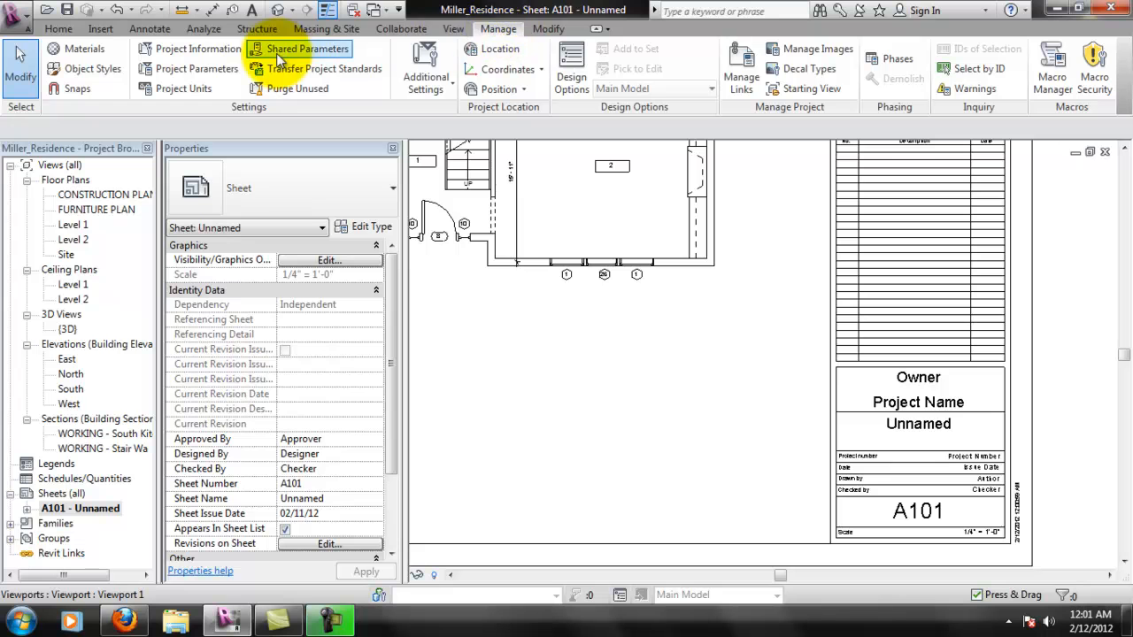
left_click(217, 49)
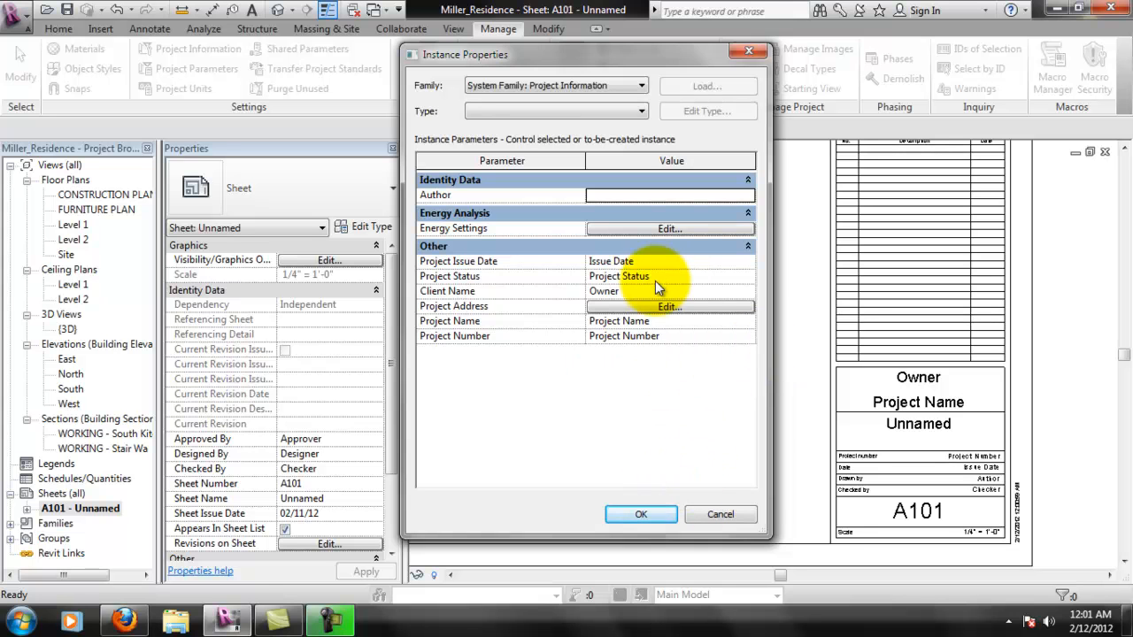
left_click_drag(628, 290, 593, 291)
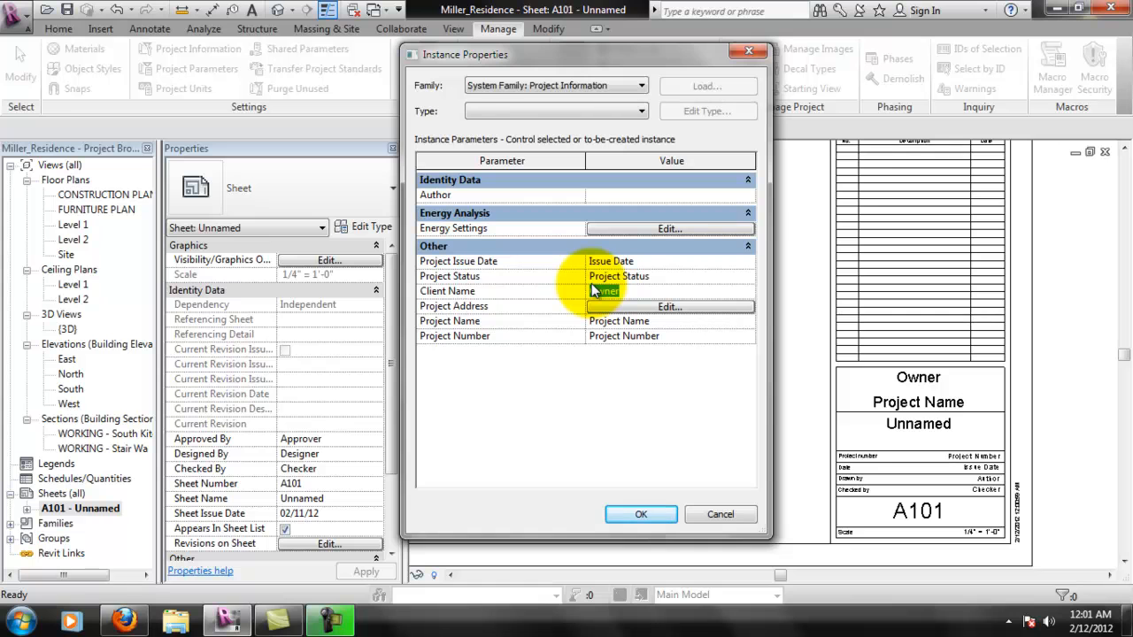
type("Post-It Inc.")
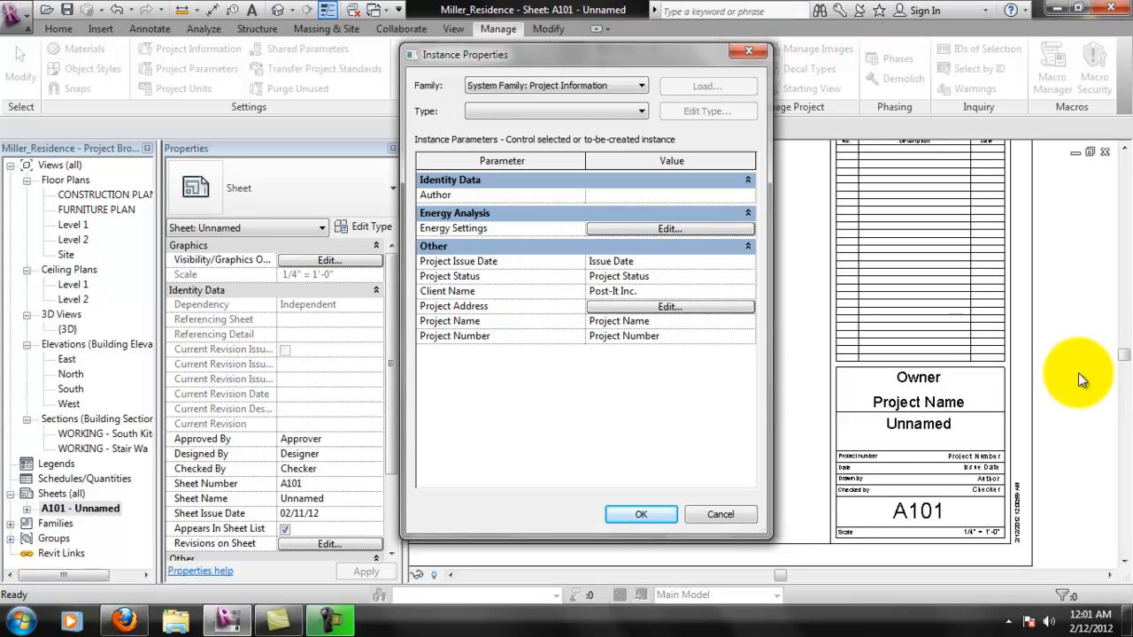
- Leave the project address text as it is and set the project name to Post-It Factory
left_click(675, 307)
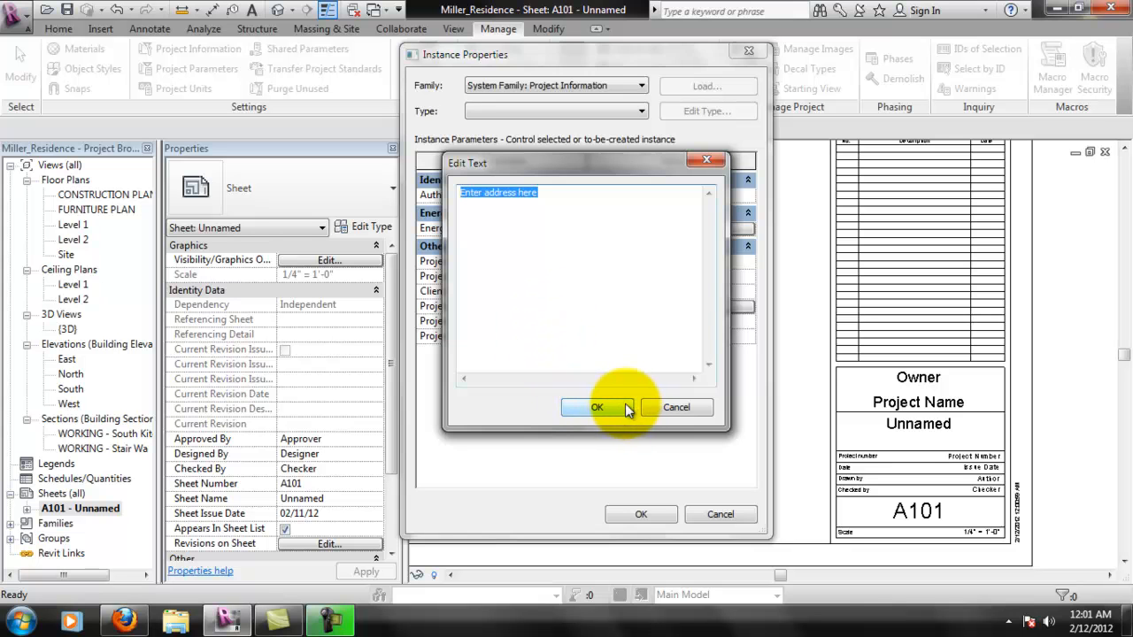
left_click(600, 406)
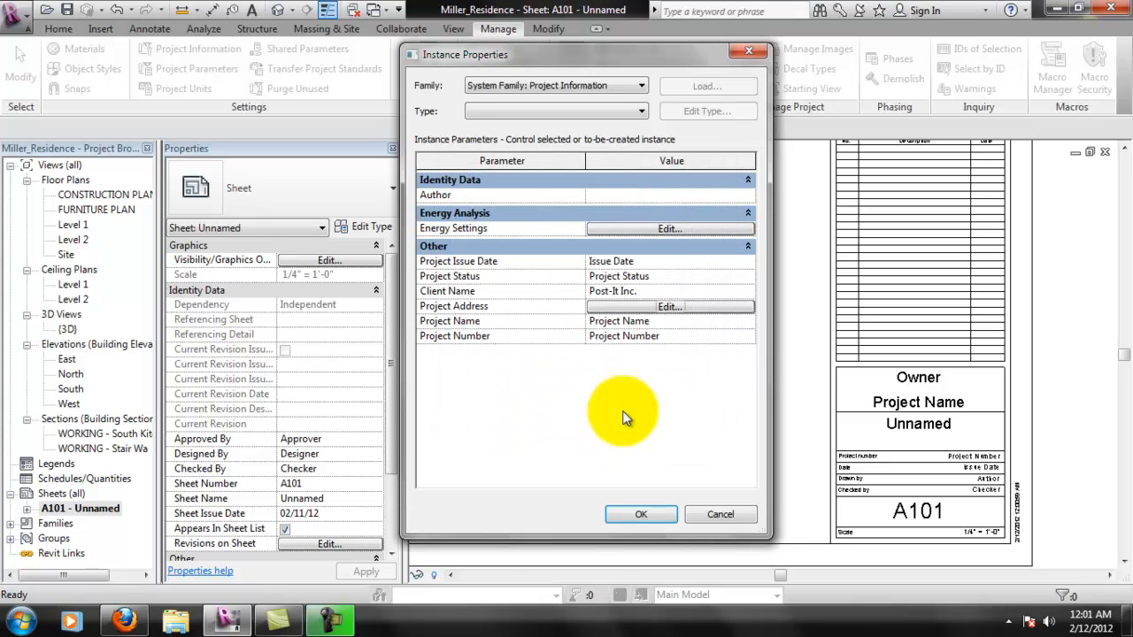
left_click(609, 321)
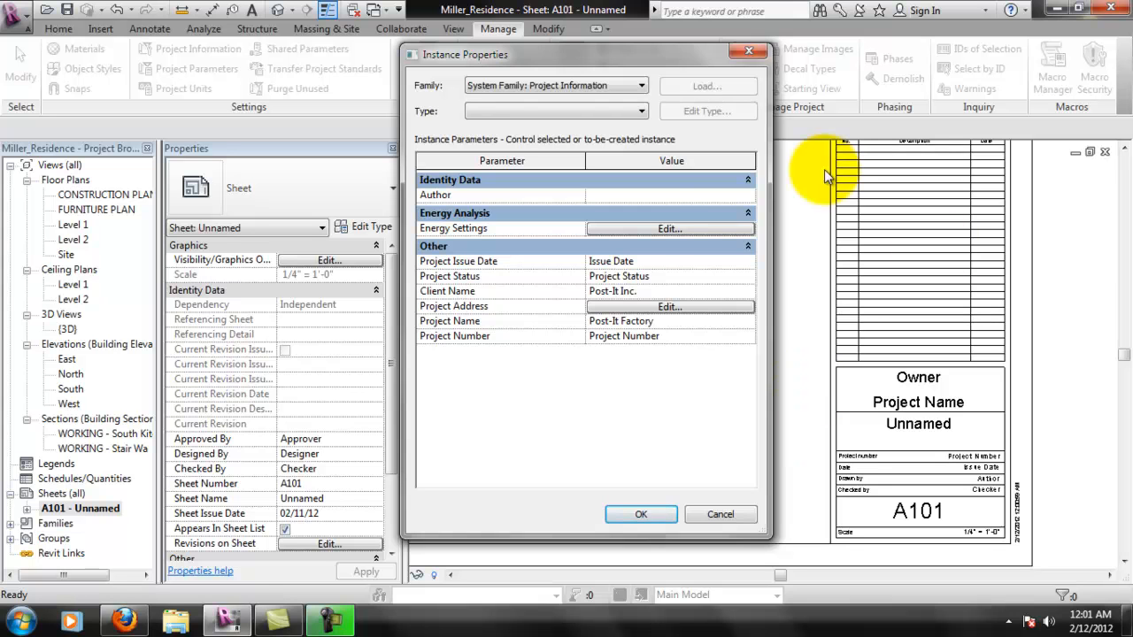
- Set the project number to 00-00-01 and apply the project information to the title block
left_click(639, 341)
type("00-00-021")
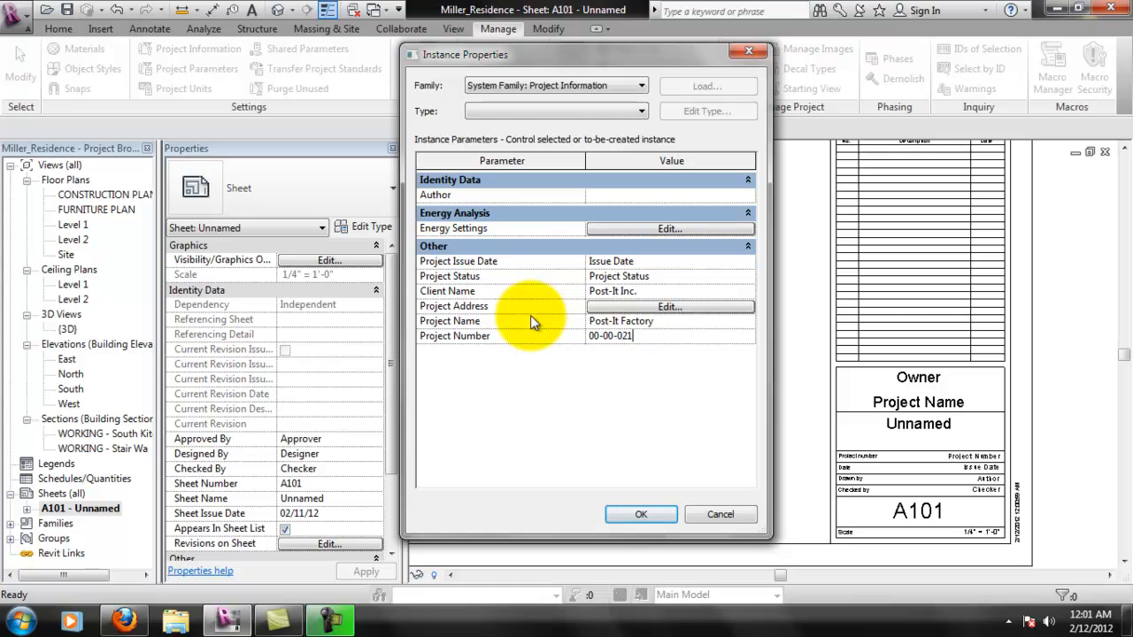
key("BackSpace")
key("BackSpace")
type("0")
key("BackSpace")
type("1")
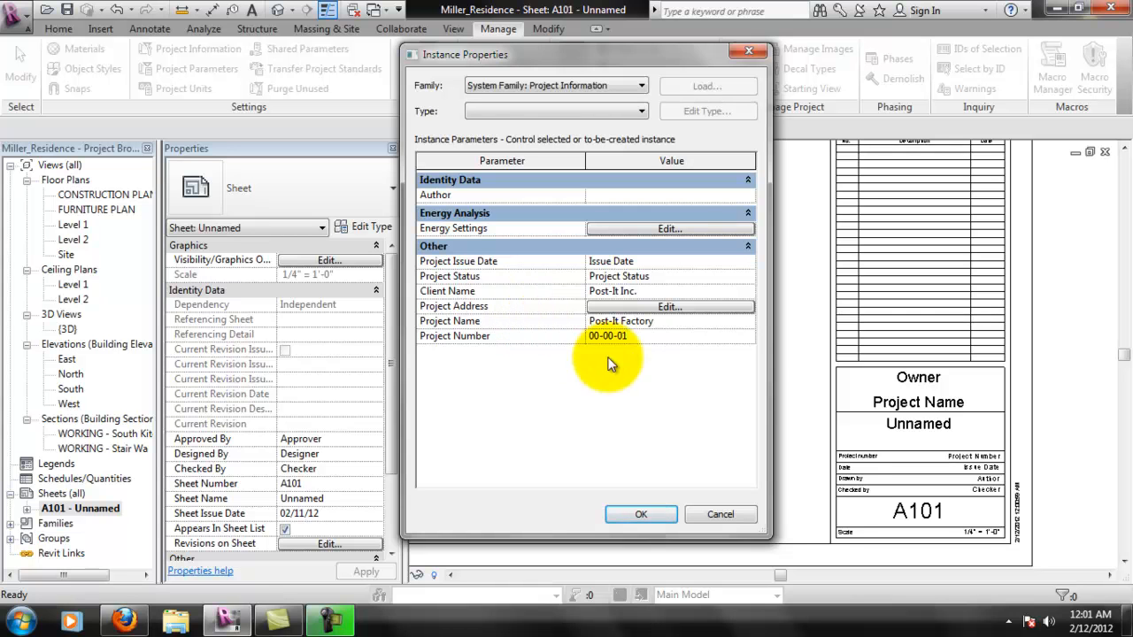
left_click(656, 511)
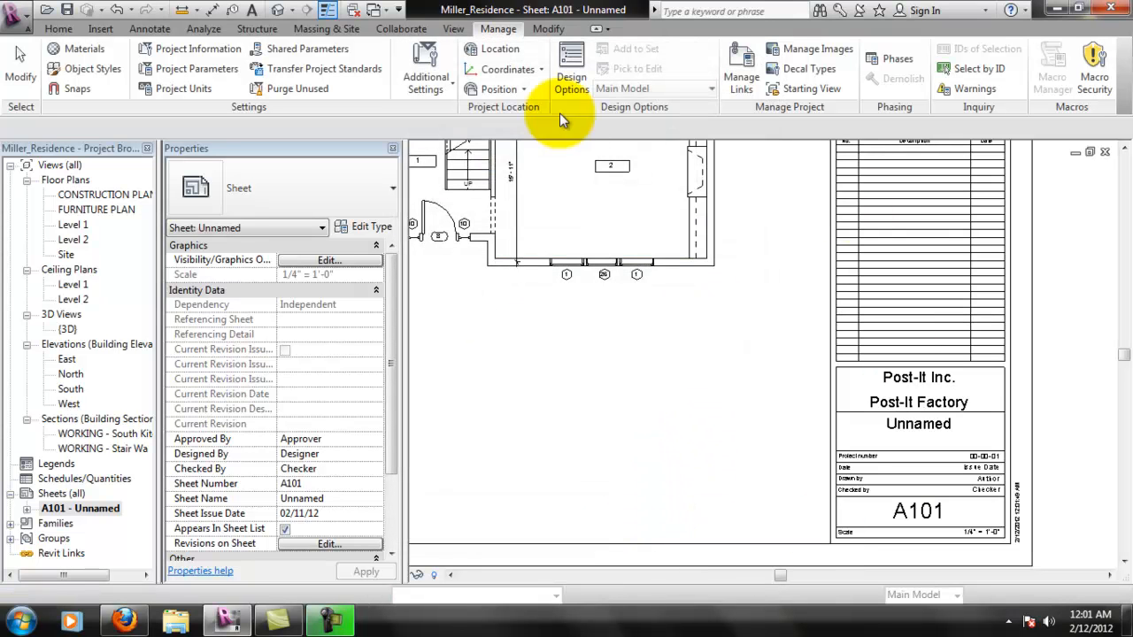
- Replace the title block's Drawn By placeholder with the drafter's initials
scroll(978, 464, "up", 4)
middle_click_drag(986, 445, 978, 407)
left_click(983, 405)
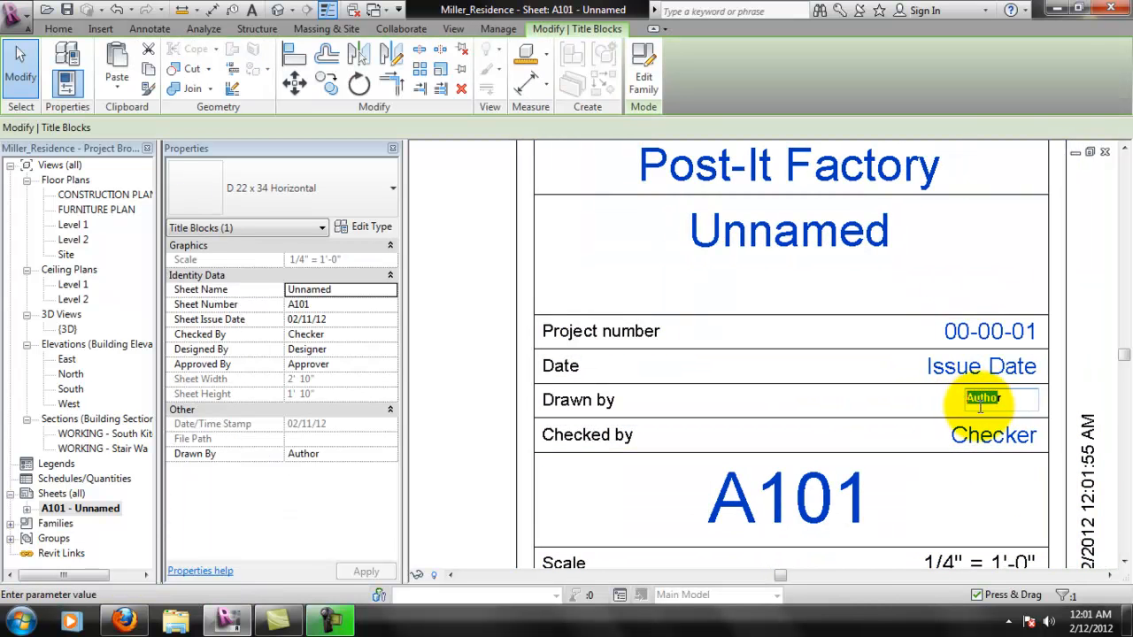
left_click(973, 403)
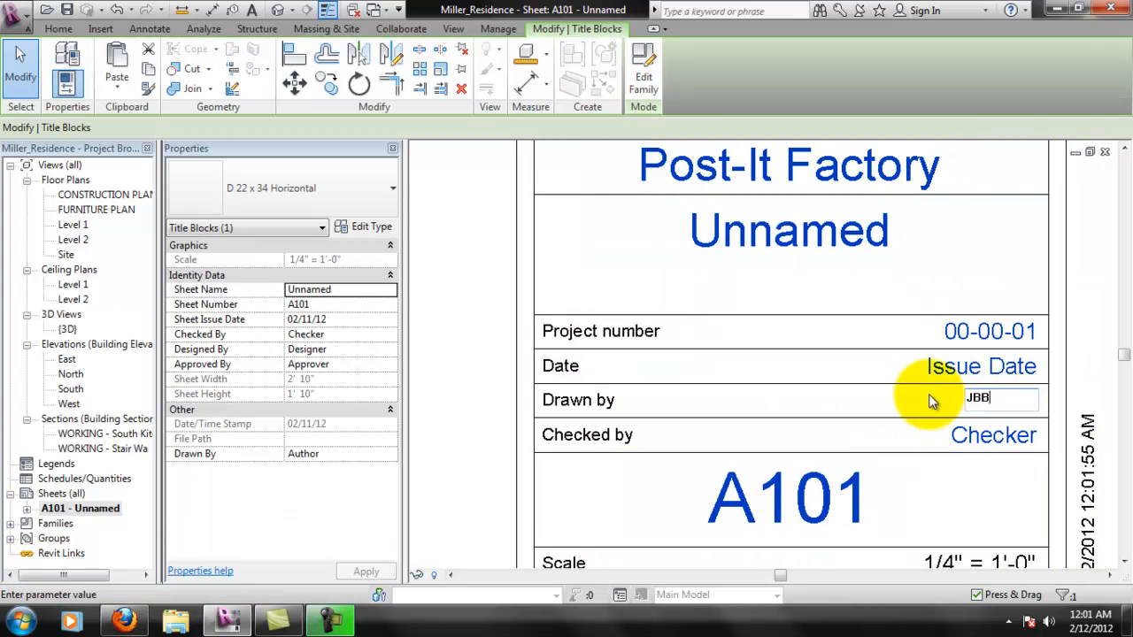
key("Return")
- Replace the title block's Checked By placeholder with the checker's initials
scroll(1045, 461, "down", 1)
middle_click_drag(995, 499, 980, 464)
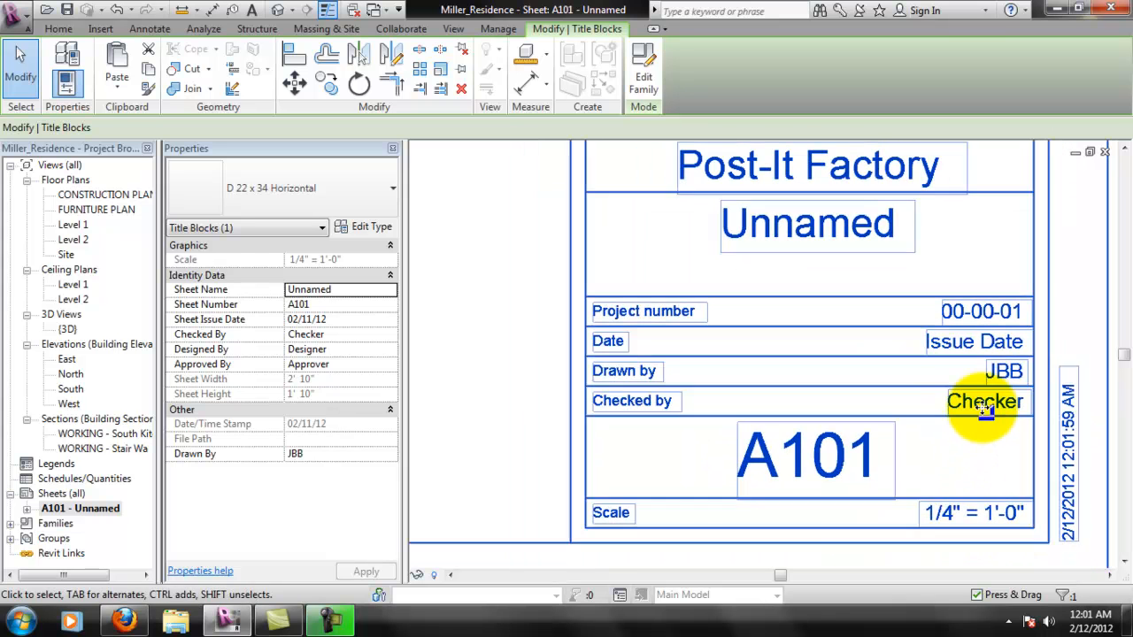
left_click(974, 404)
type("NKB")
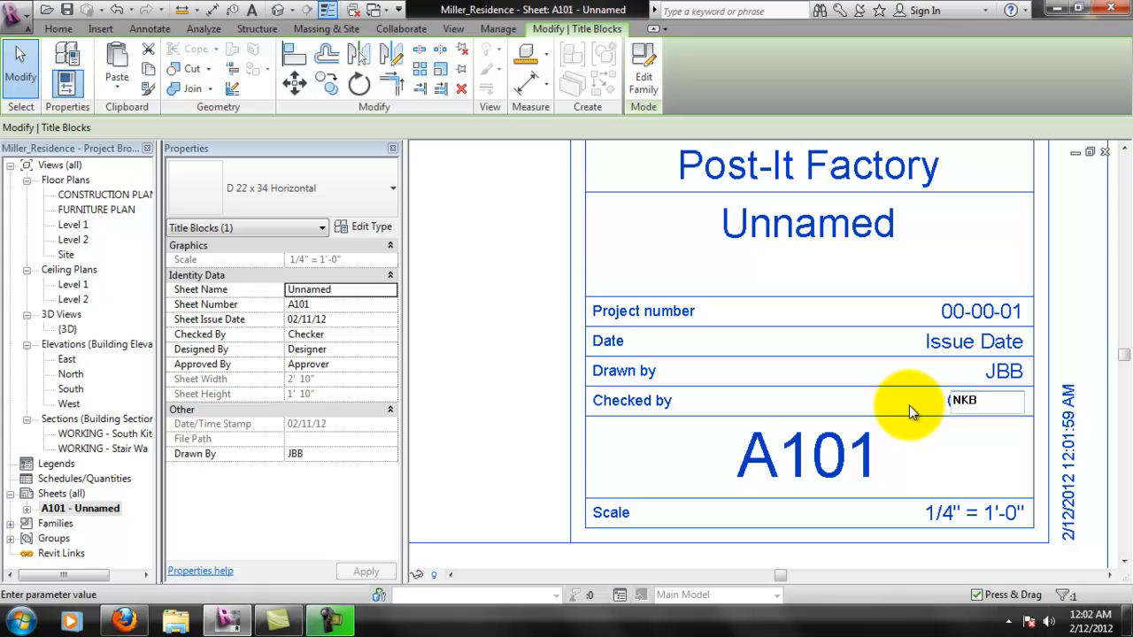
key("BackSpace")
key("BackSpace")
type("MB")
key("Return")
- Change the sheet number in the title block to I101
middle_click_drag(936, 472, 886, 419)
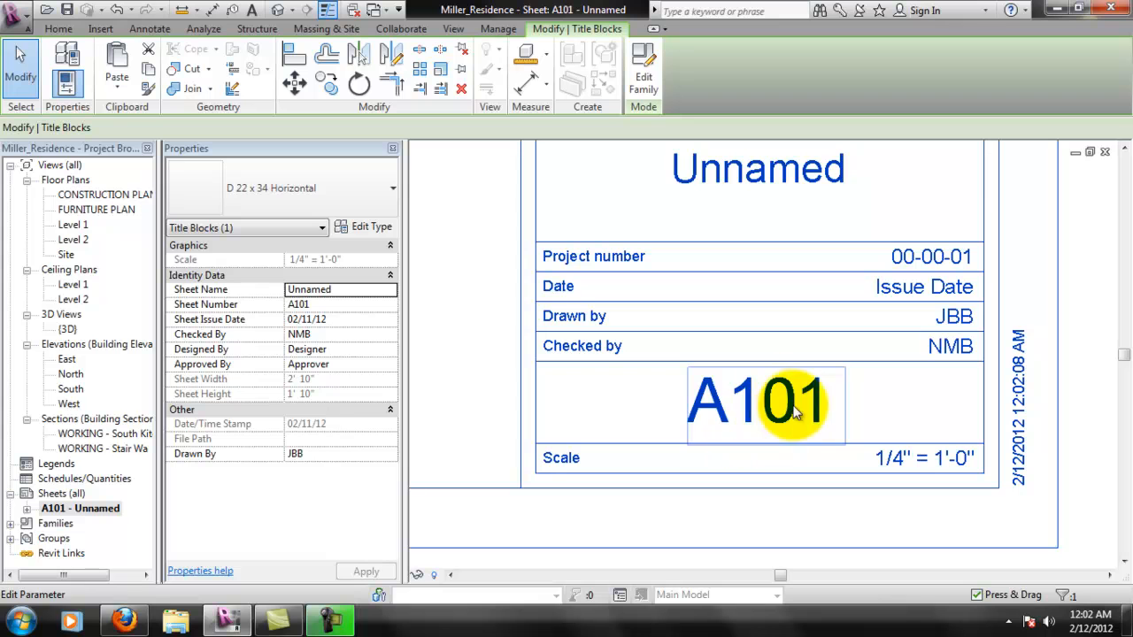
scroll(731, 425, "down", 3)
left_click(725, 414)
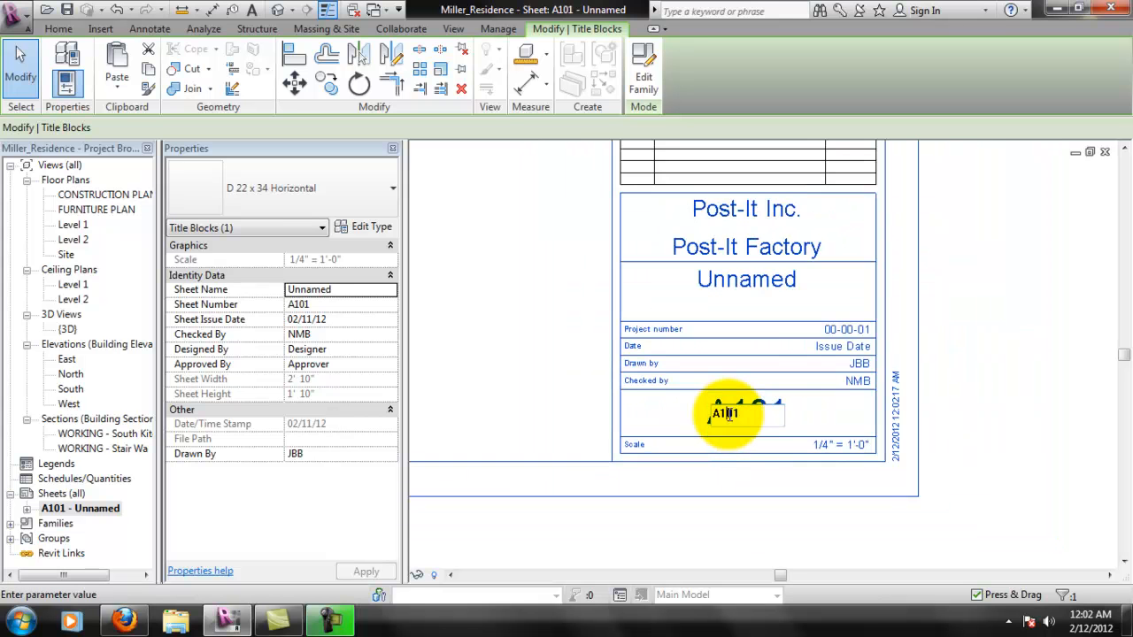
scroll(727, 416, "up", 2)
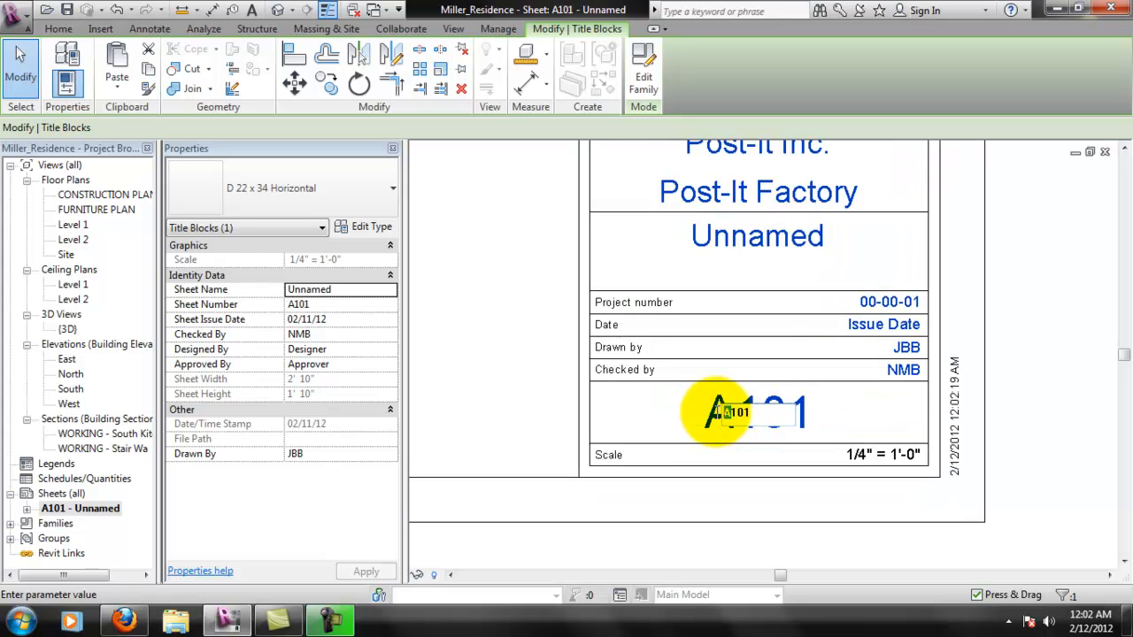
type("I101")
key("Return")
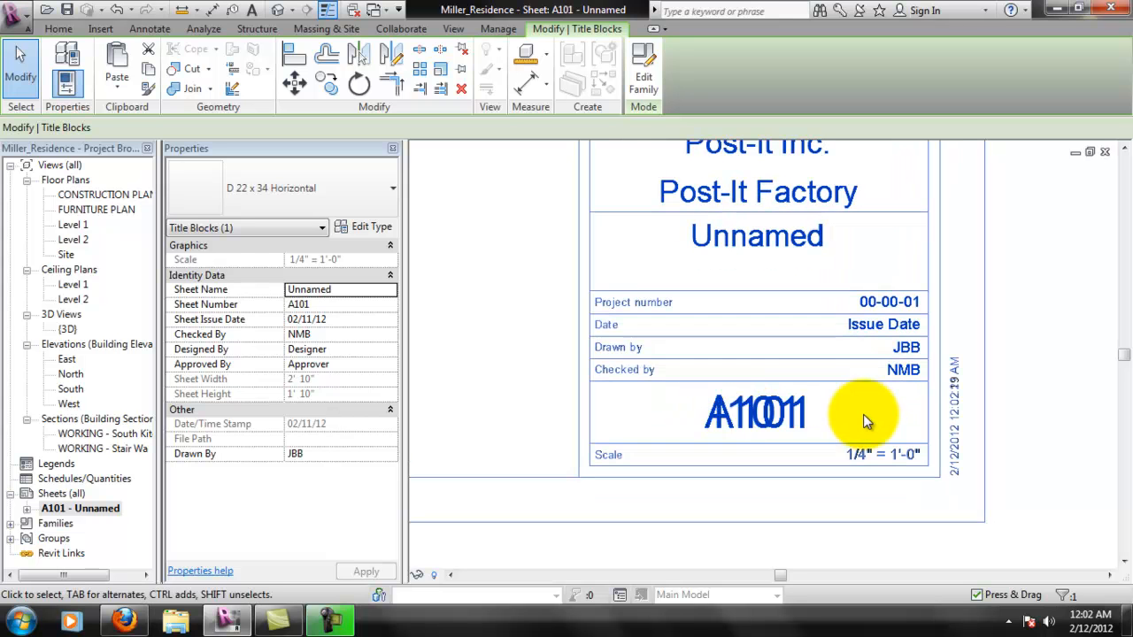
- Replace the Unnamed sheet name in the title block with CONSTRUCTION PLAN
scroll(731, 416, "down", 3)
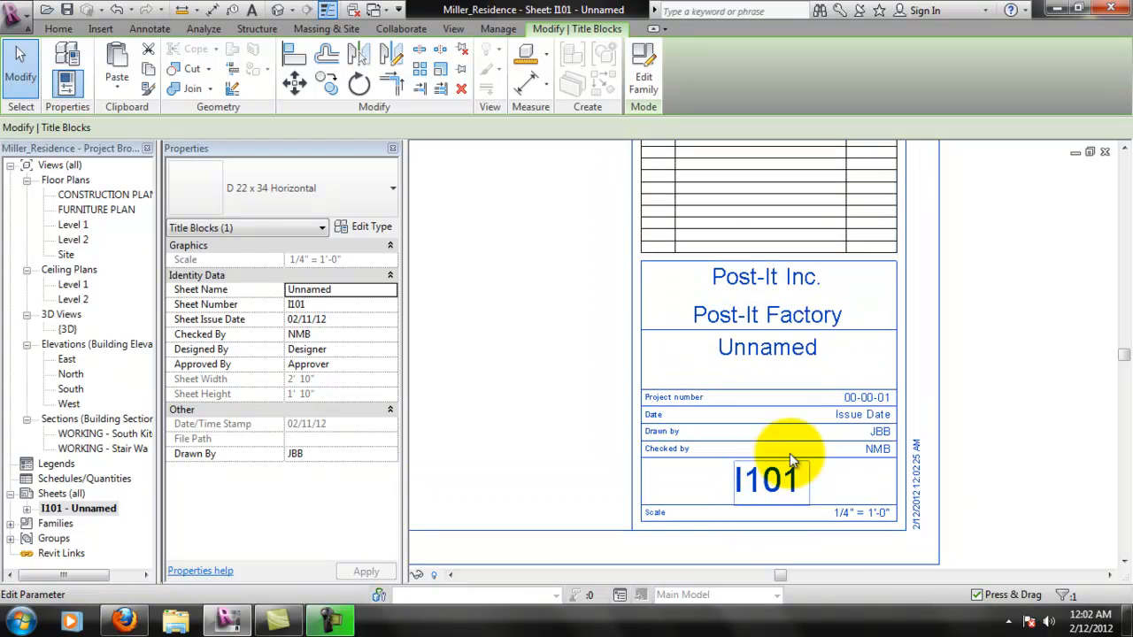
middle_click_drag(786, 386, 848, 462)
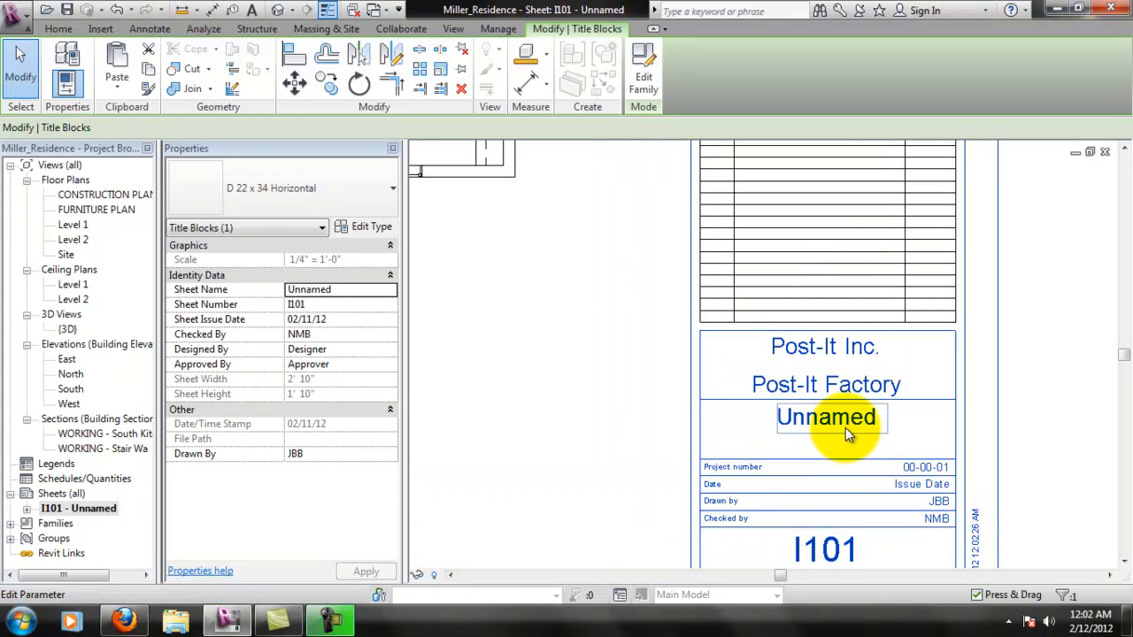
left_click(846, 427)
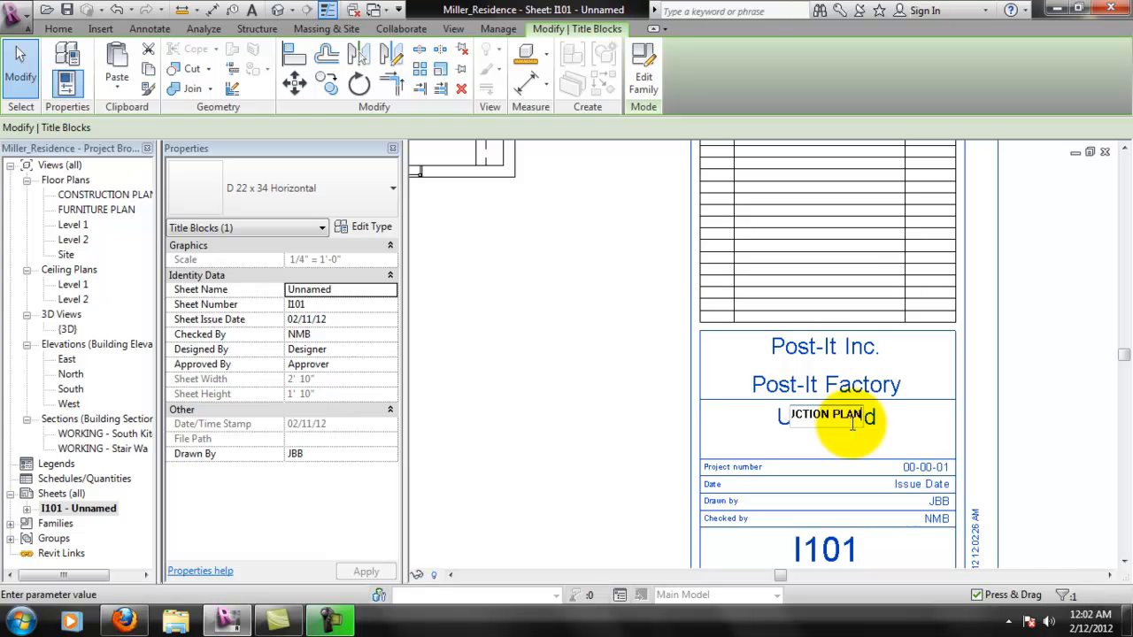
key("Return")
left_click(1048, 407)
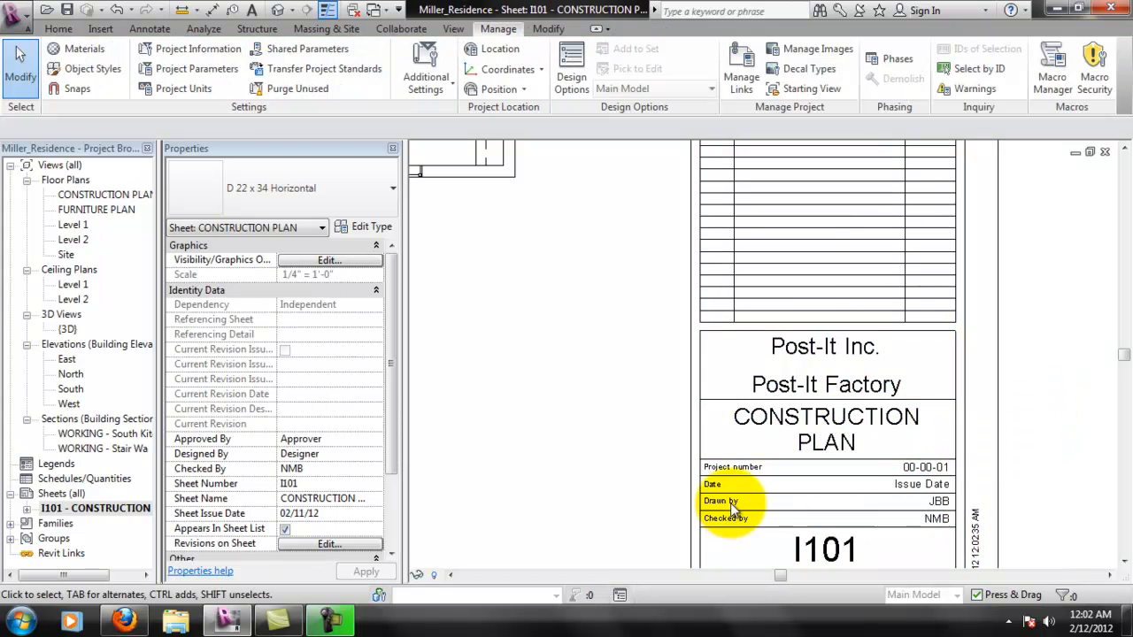
- Examine the sheet's consultant and revision areas and how the floor plan sits within the sheet border
scroll(475, 412, "down", 4)
middle_click_drag(742, 447, 1005, 394)
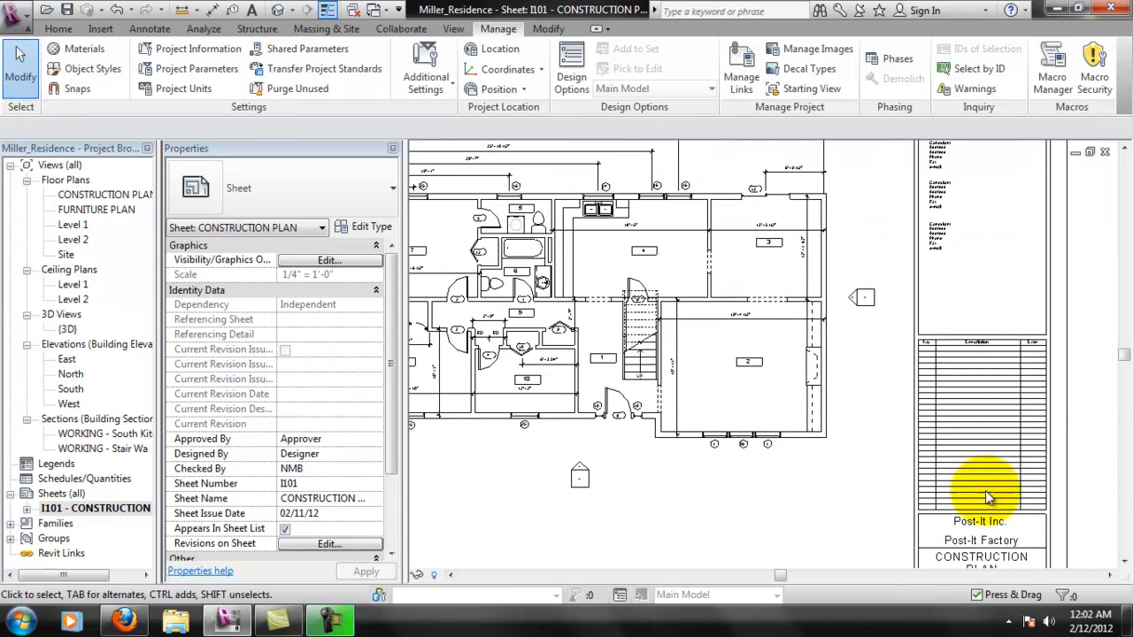
scroll(1004, 392, "up", 5)
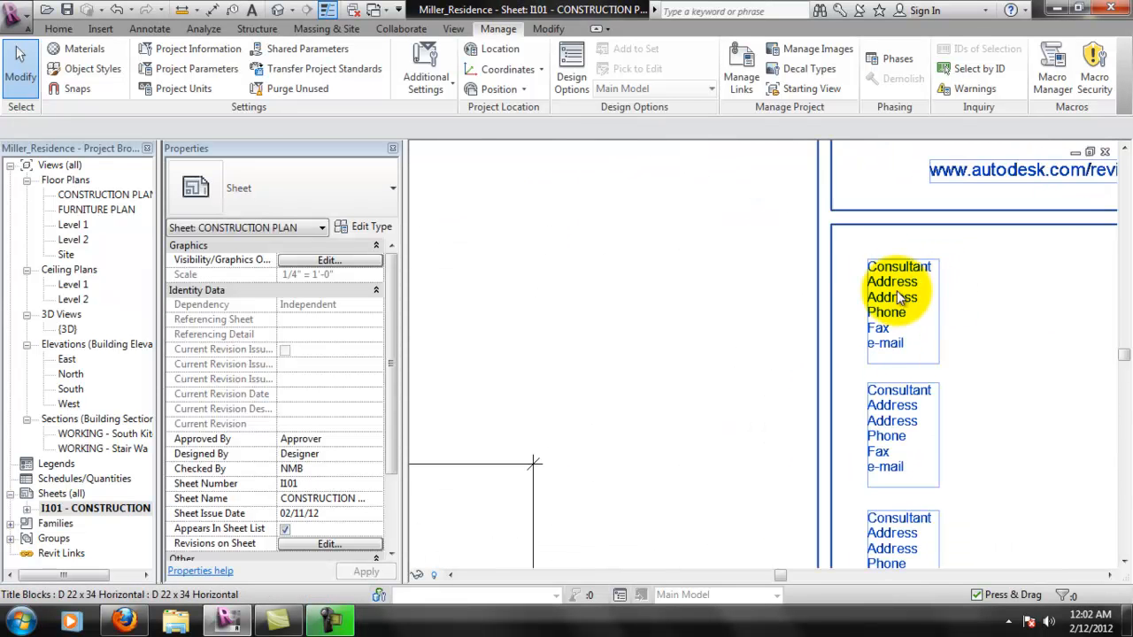
scroll(925, 420, "down", 4)
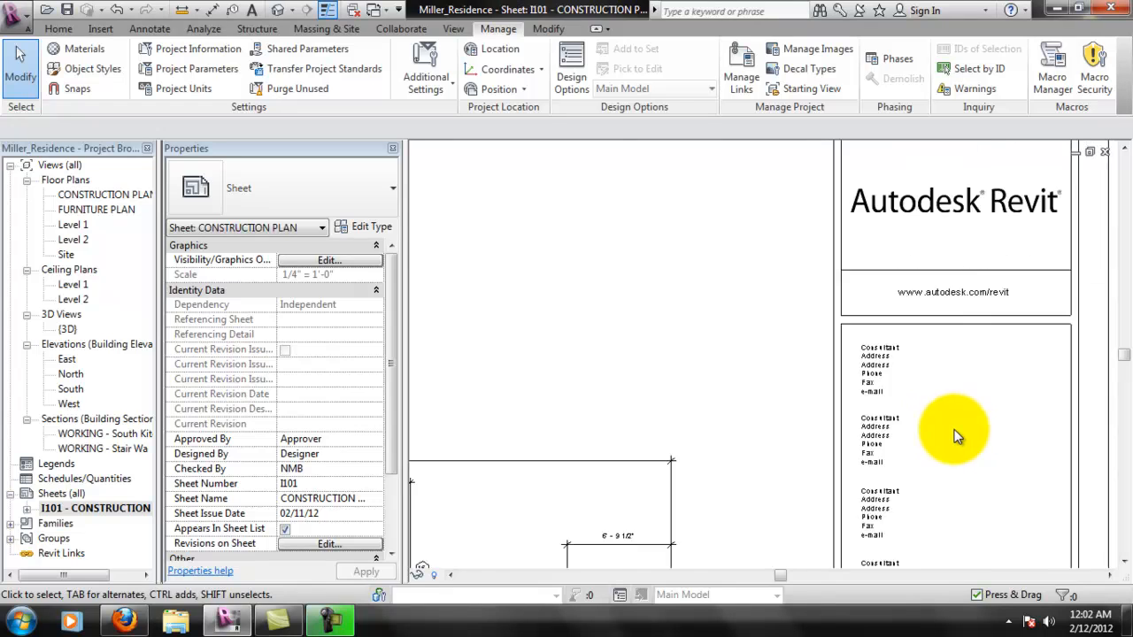
scroll(954, 434, "down", 5)
scroll(849, 442, "down", 2)
middle_click_drag(835, 463, 927, 405)
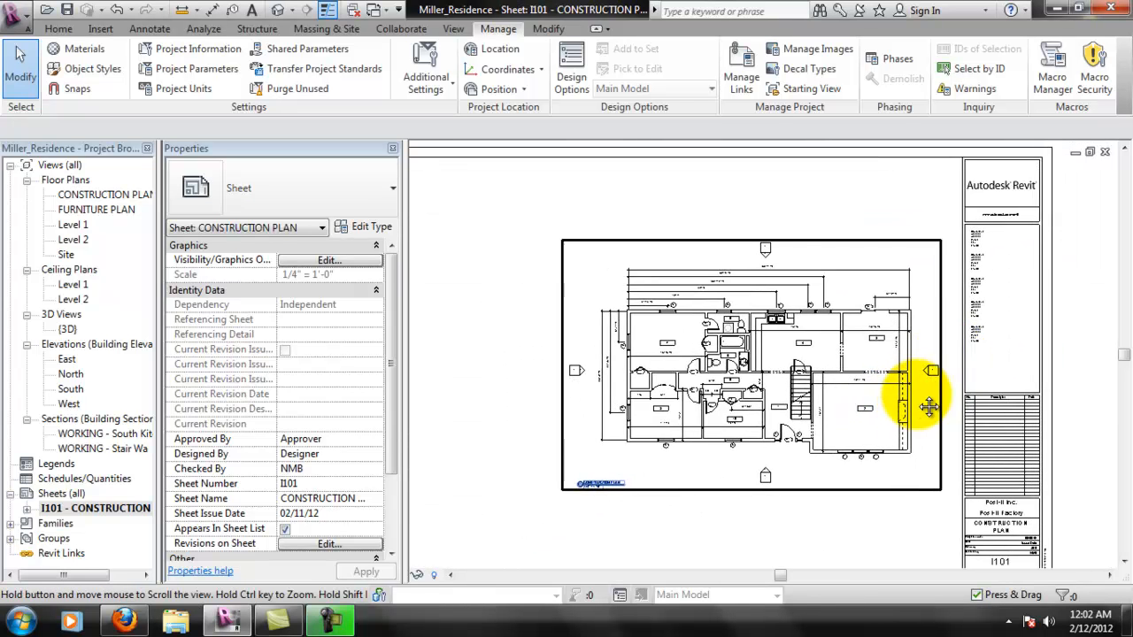
scroll(911, 463, "up", 1)
scroll(921, 465, "down", 3)
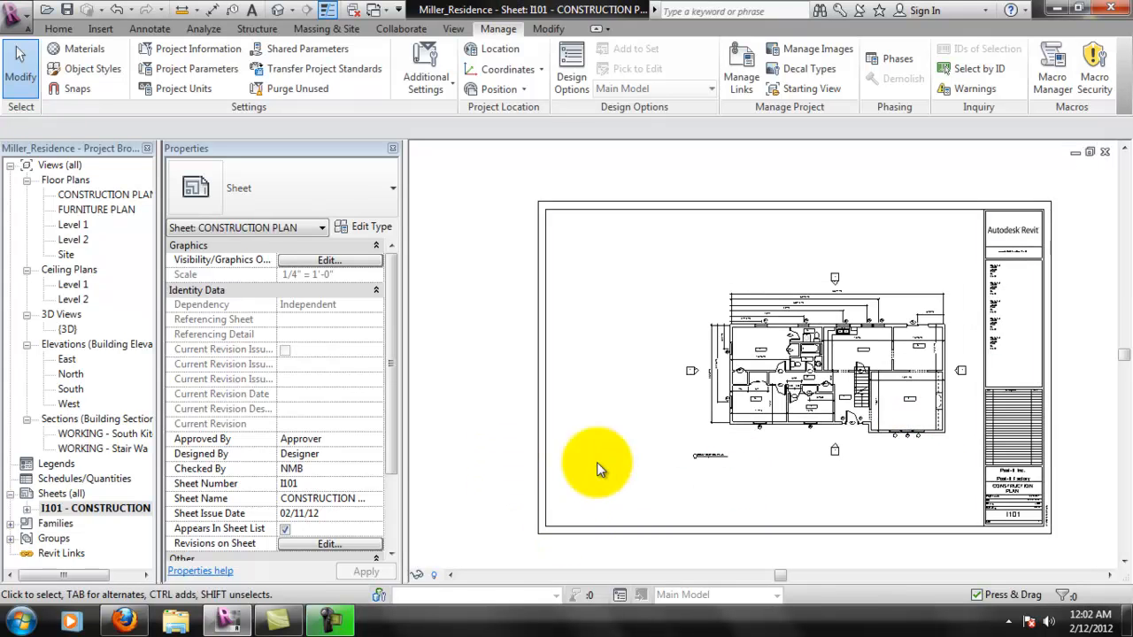
scroll(921, 548, "up", 2)
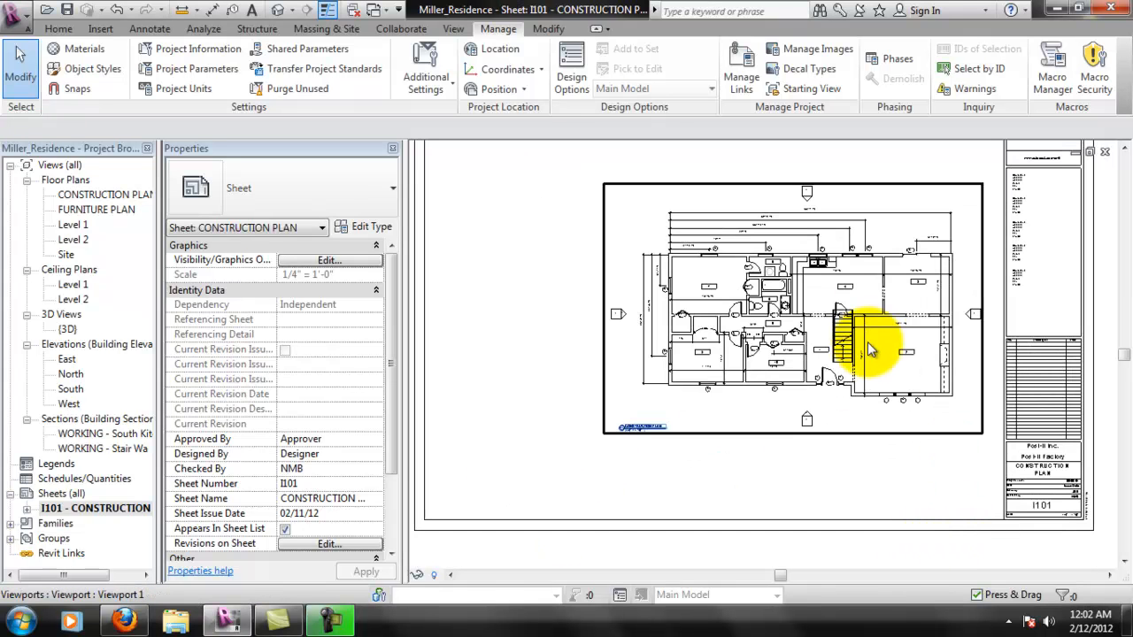
middle_click_drag(954, 348, 879, 383)
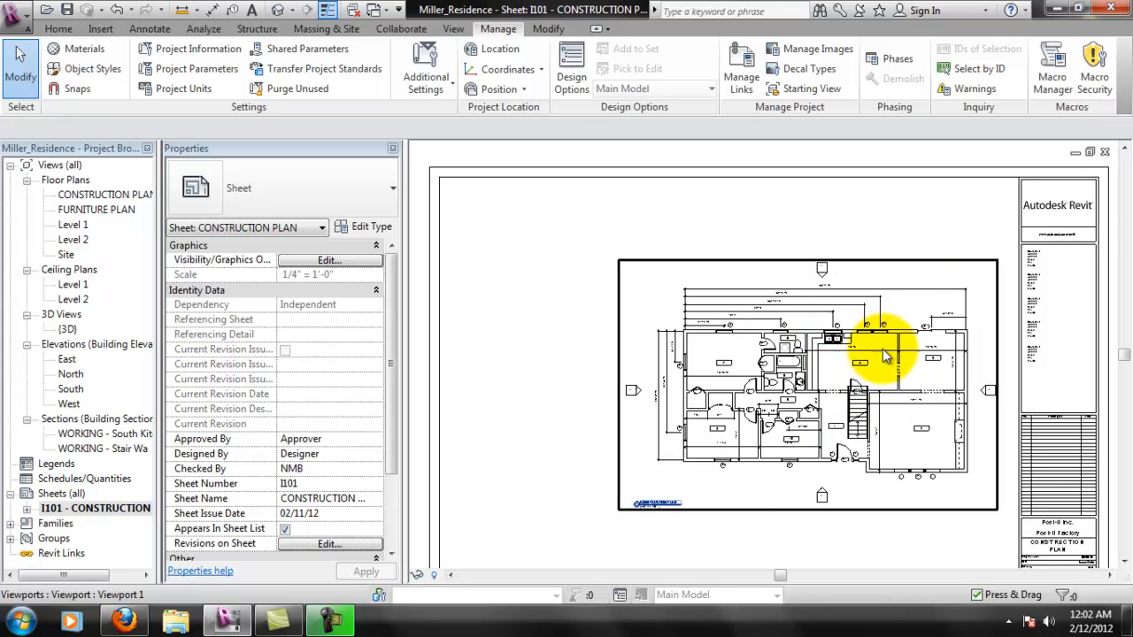
scroll(879, 345, "up", 1)
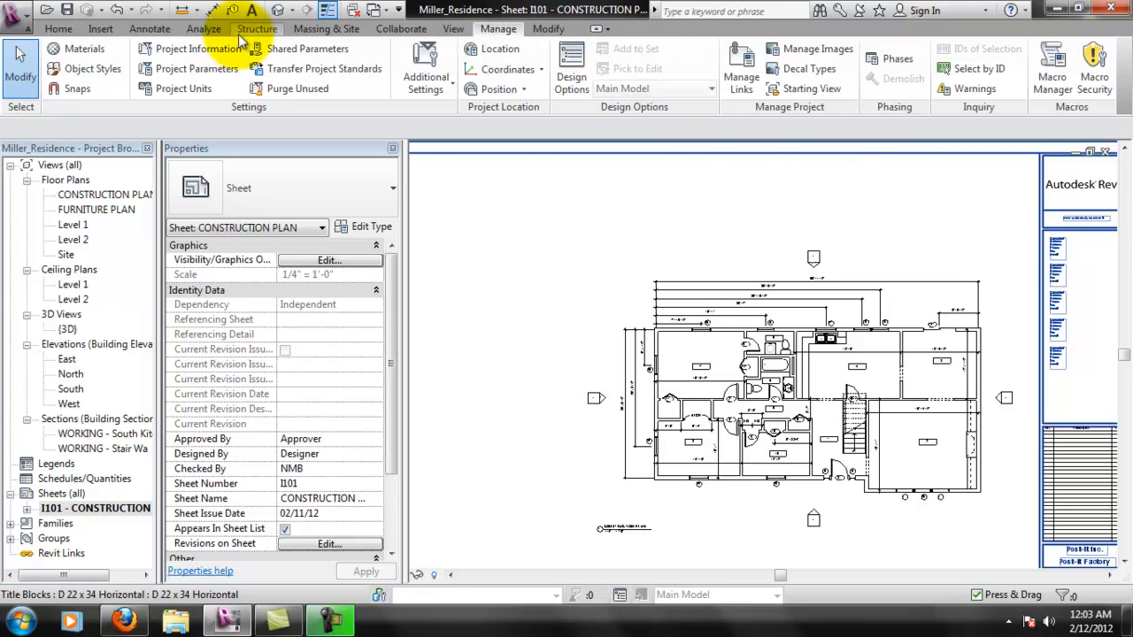
- Create a new Door Schedule of building components for the New Construction phase
left_click(151, 29)
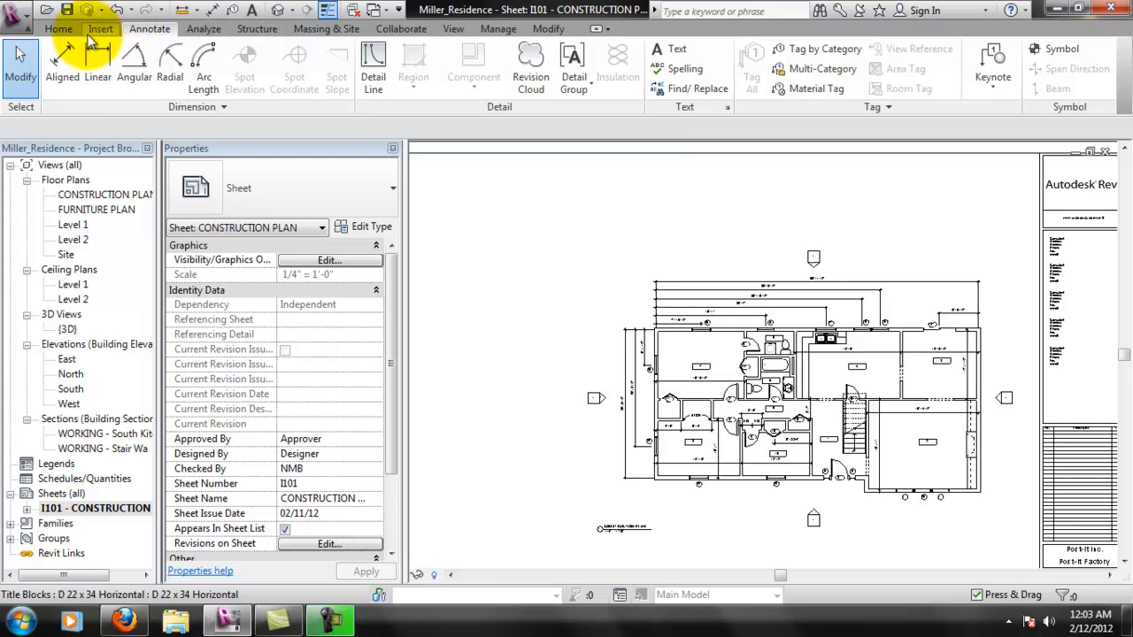
left_click(61, 30)
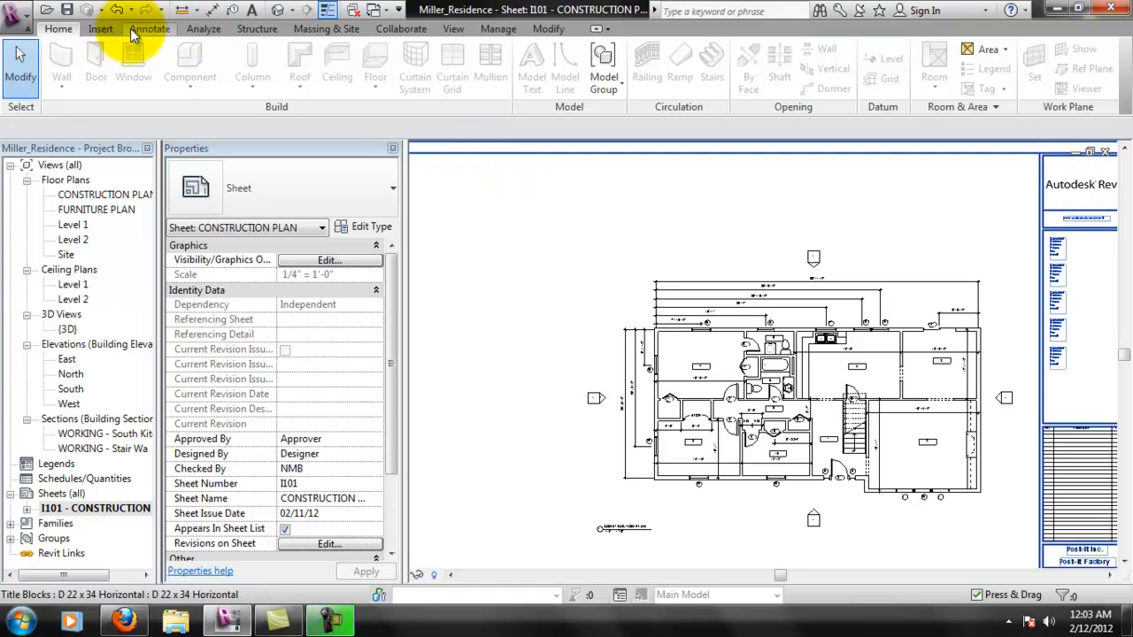
left_click(448, 30)
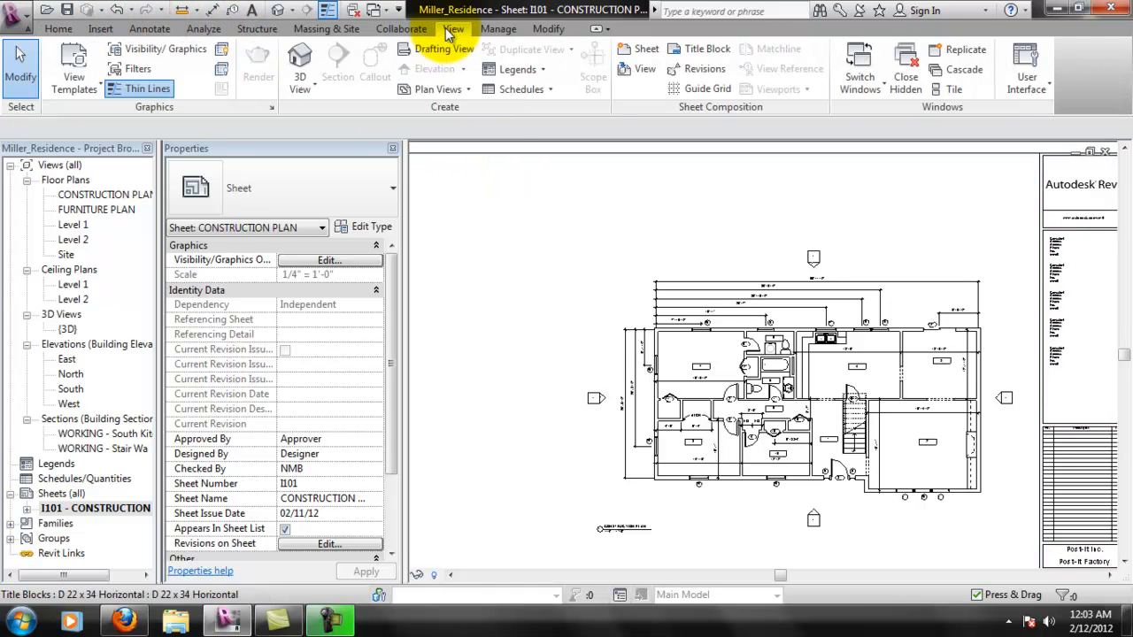
left_click(550, 91)
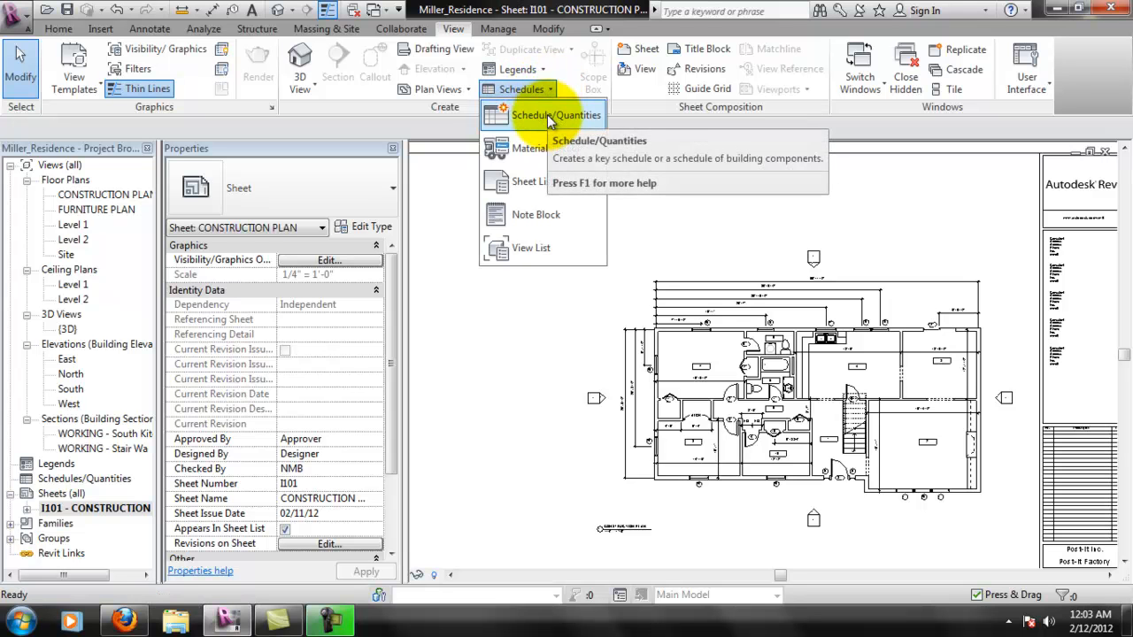
left_click(547, 114)
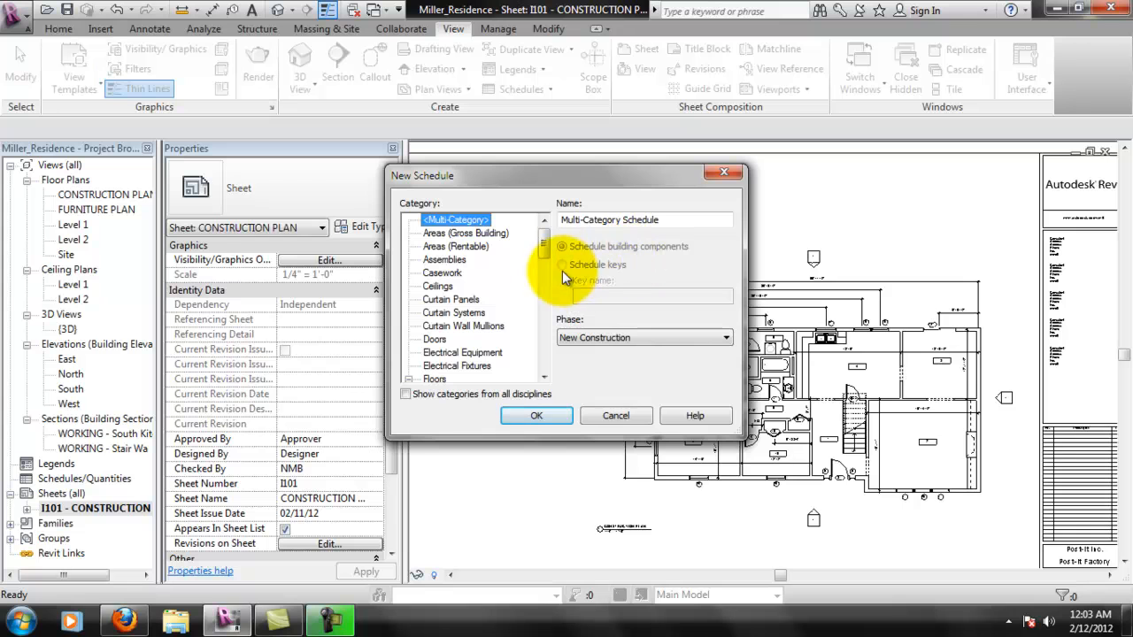
left_click(434, 339)
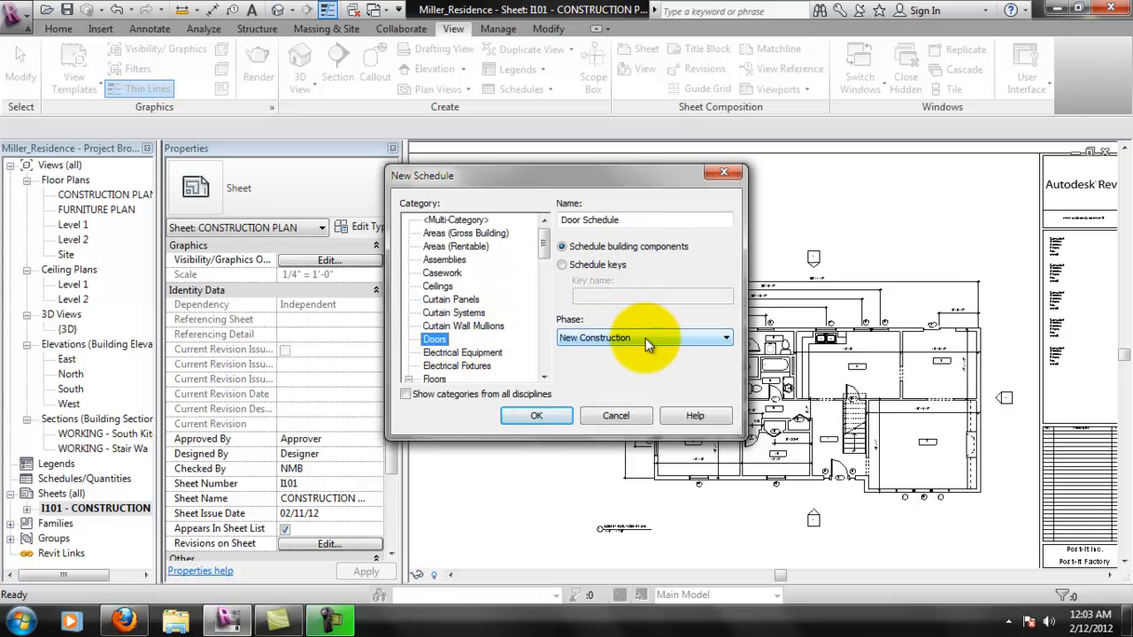
left_click(547, 416)
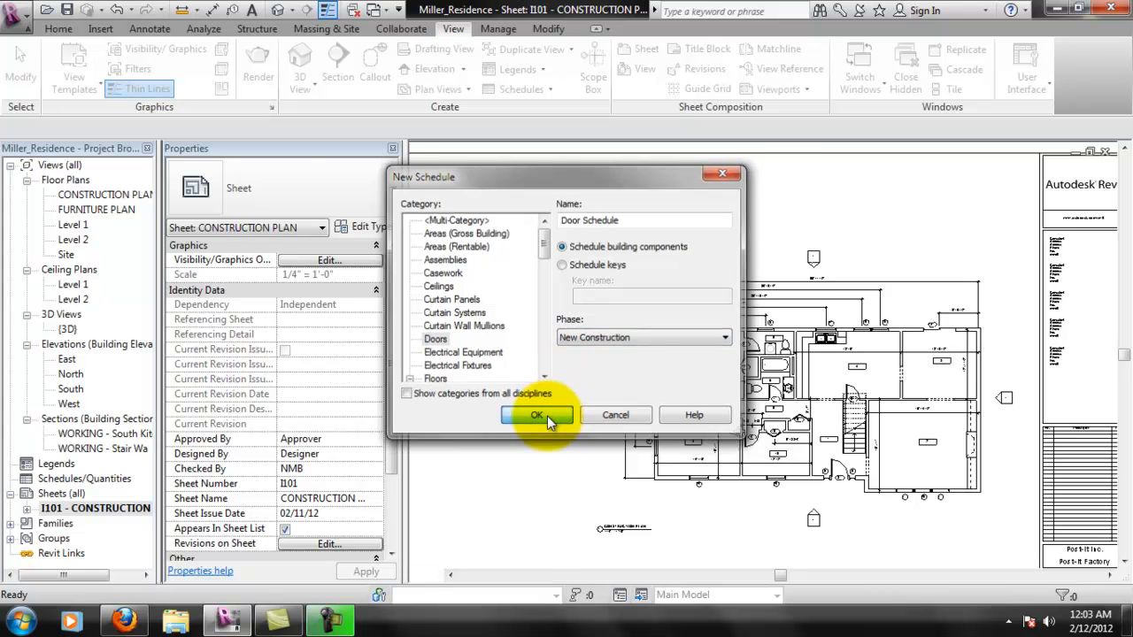
- Add the Comments, Count, Description and Finish fields to the door schedule
left_click_drag(499, 232, 524, 211)
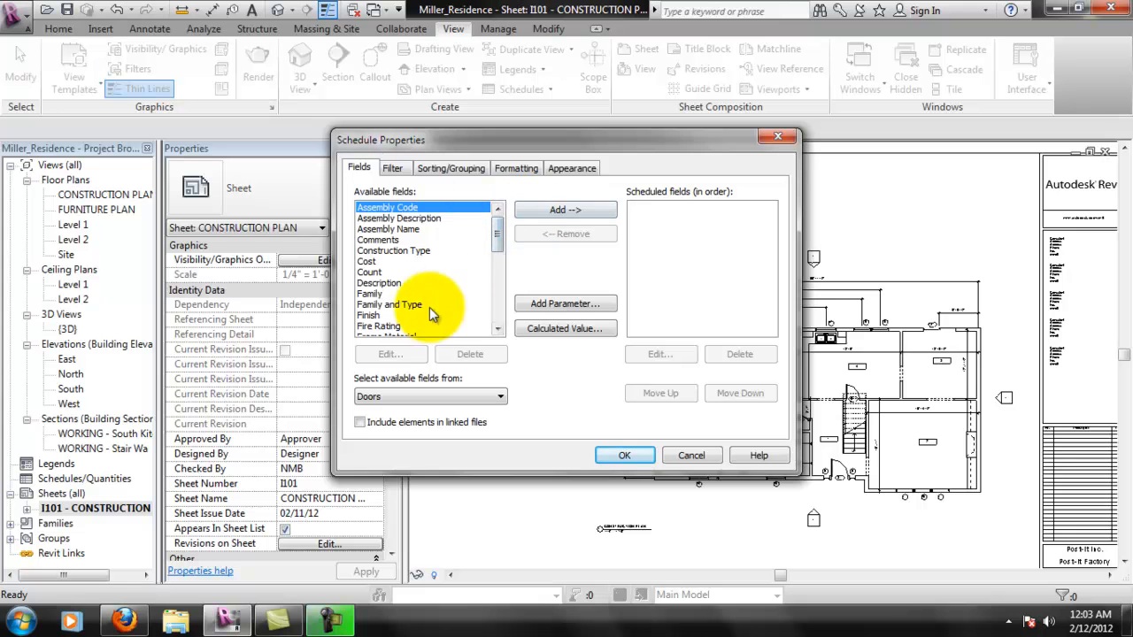
left_click(401, 240)
left_click(580, 210)
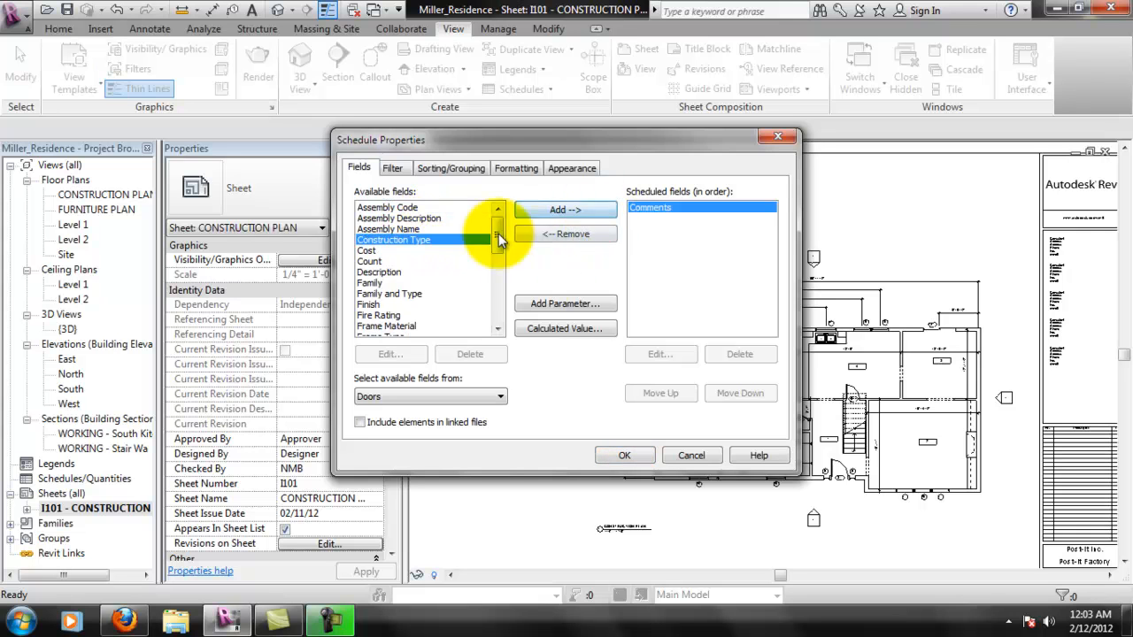
left_click(416, 261)
left_click(558, 211)
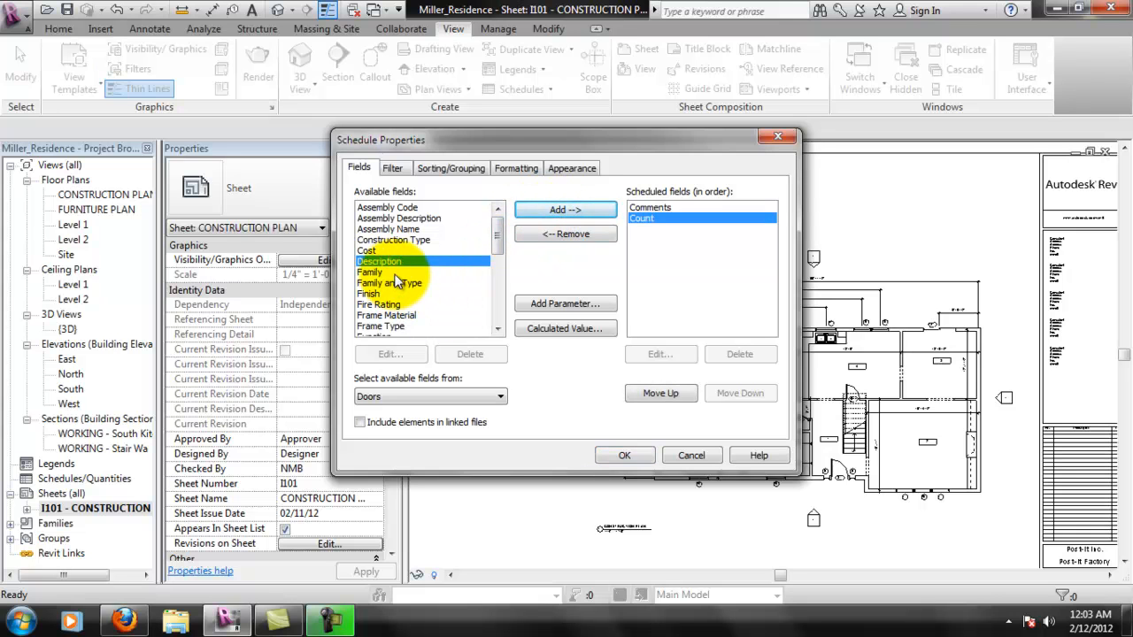
left_click(560, 210)
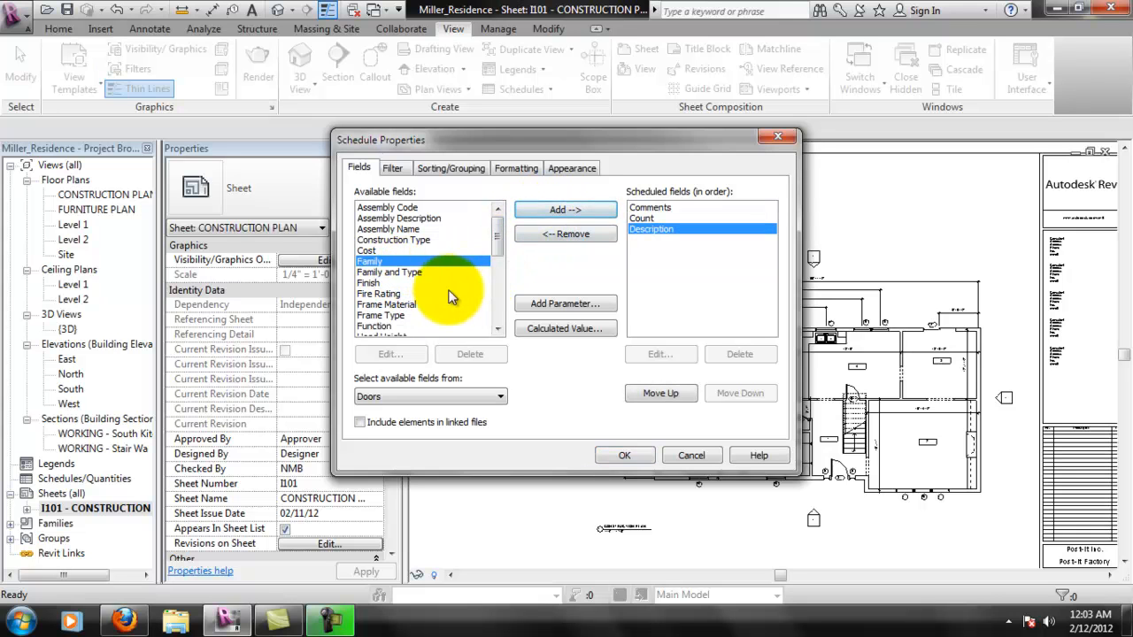
left_click(382, 282)
left_click(564, 210)
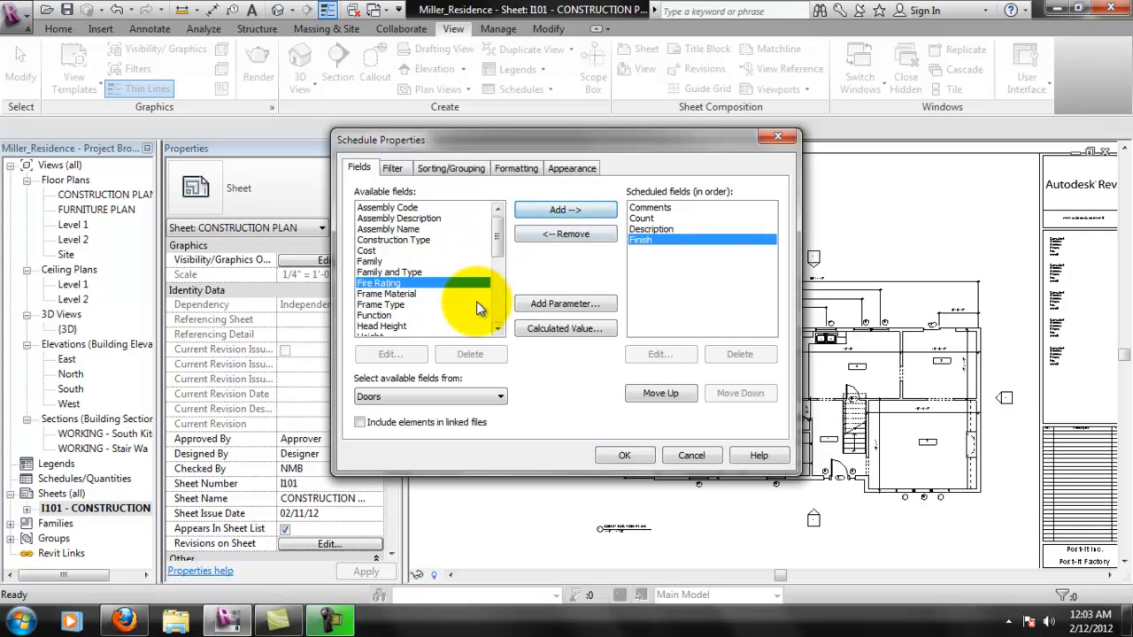
- Add the Frame Material, Frame Type and Head Height fields to the door schedule
left_click(435, 294)
left_click(543, 210)
left_click(424, 293)
left_click(547, 210)
left_click(403, 305)
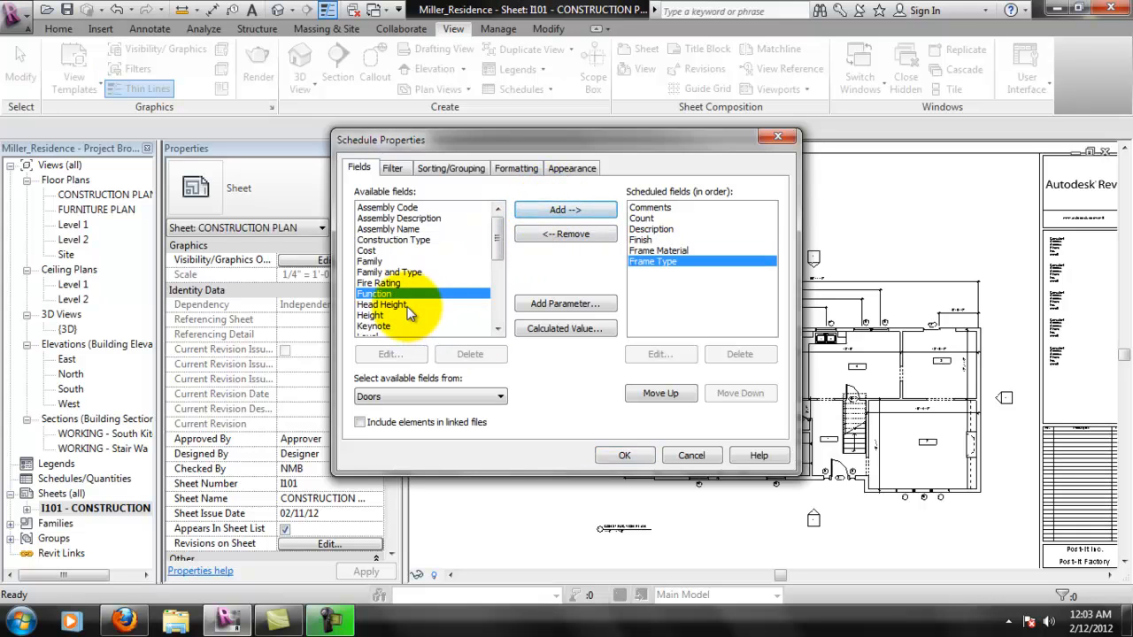
left_click(553, 213)
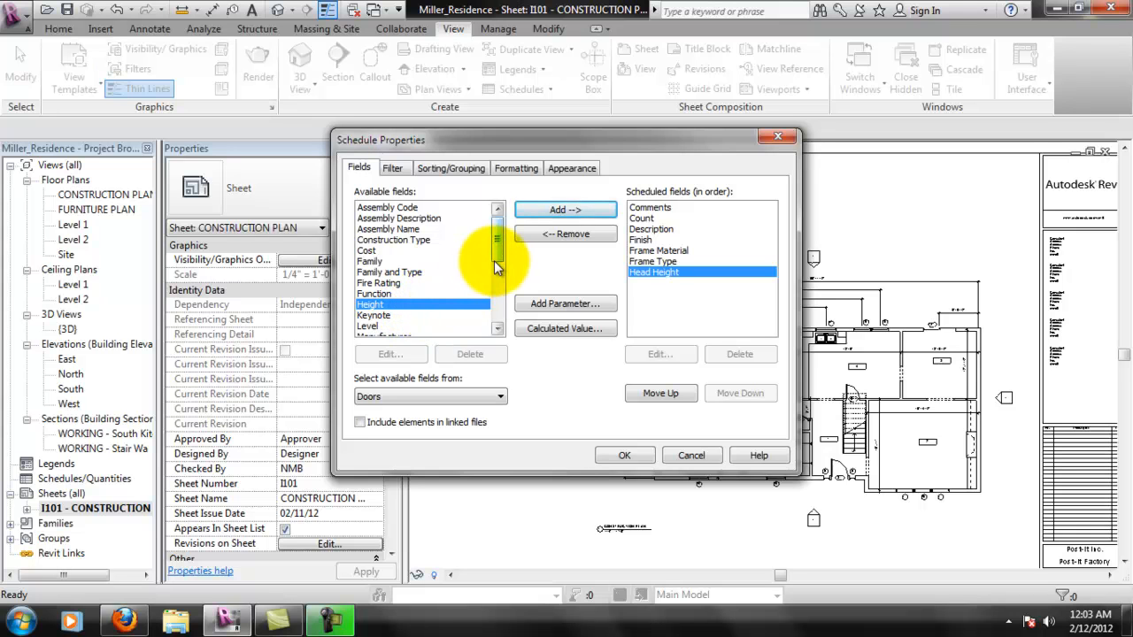
- Add the Level field to the door schedule's scheduled fields
left_click_drag(496, 264, 497, 281)
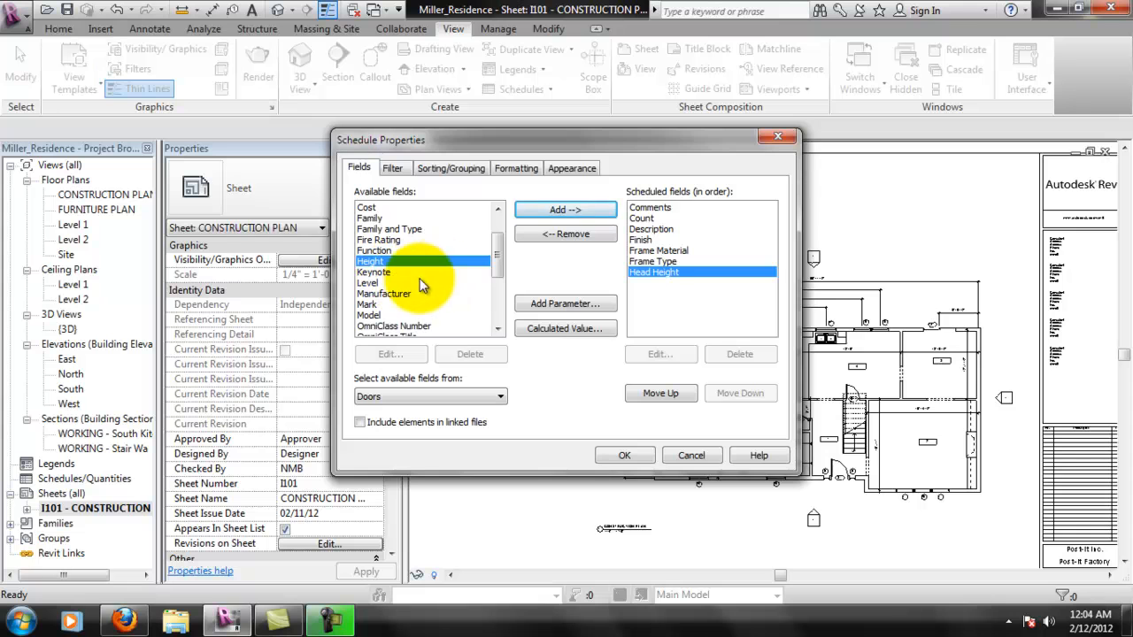
left_click(388, 284)
left_click(550, 210)
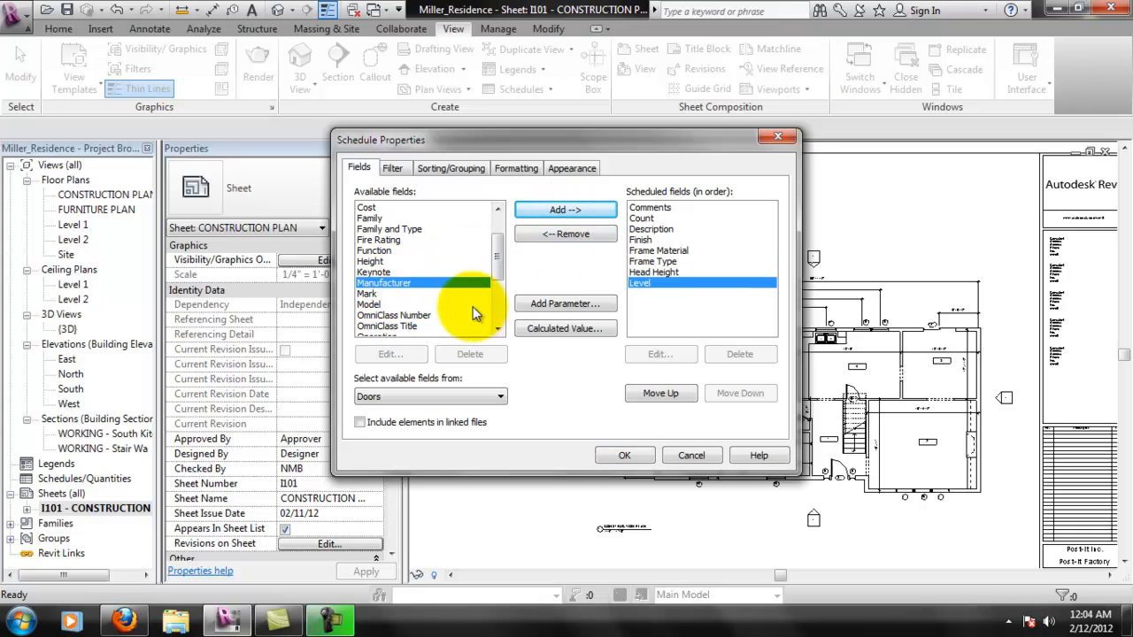
scroll(495, 257, "down", 2)
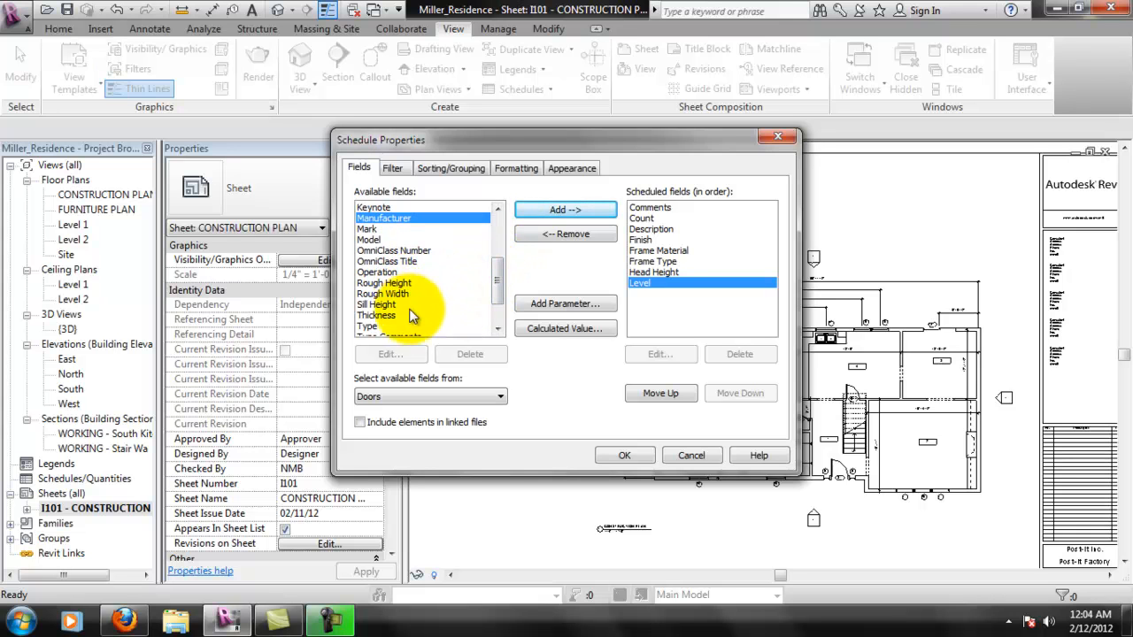
- Add the Width and Type fields to the door schedule's scheduled fields
left_click_drag(496, 278, 491, 306)
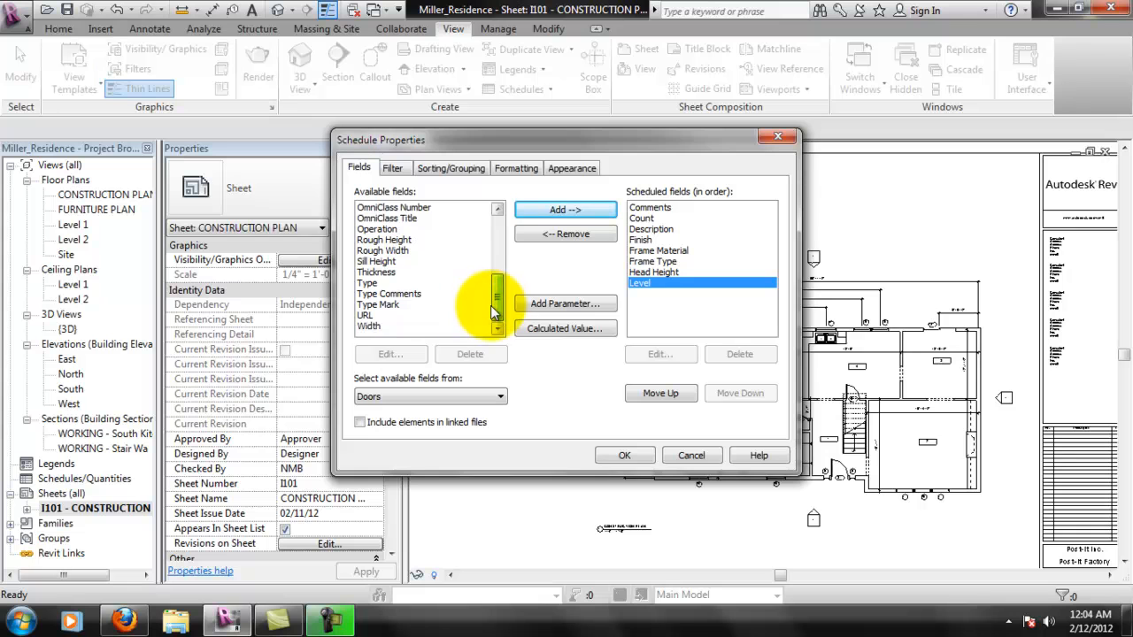
left_click(372, 326)
left_click(557, 210)
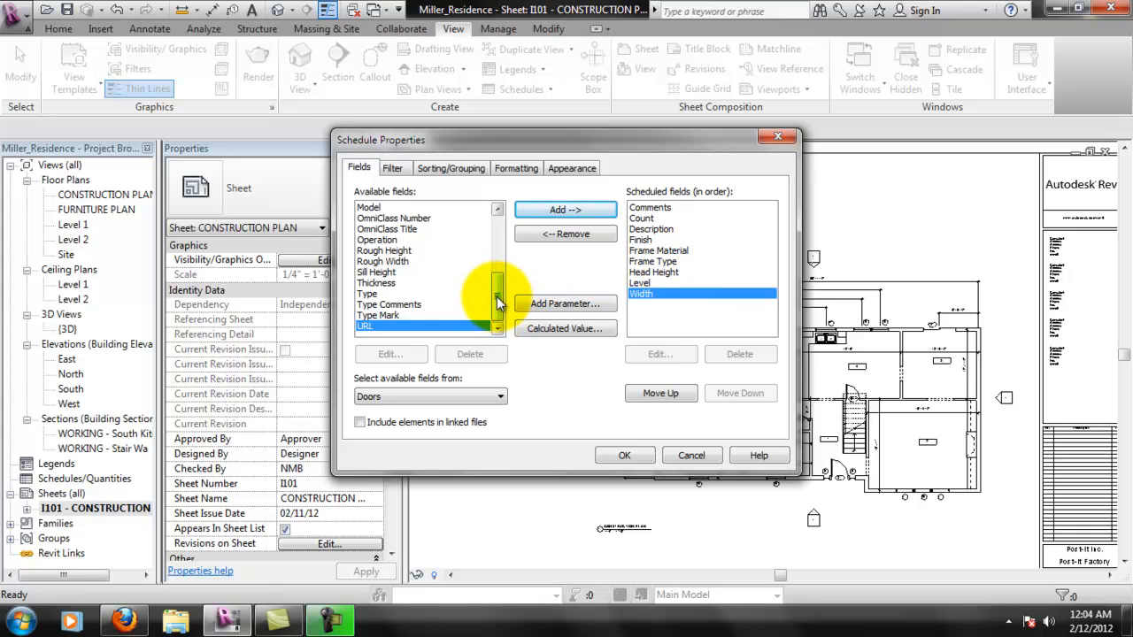
left_click(415, 294)
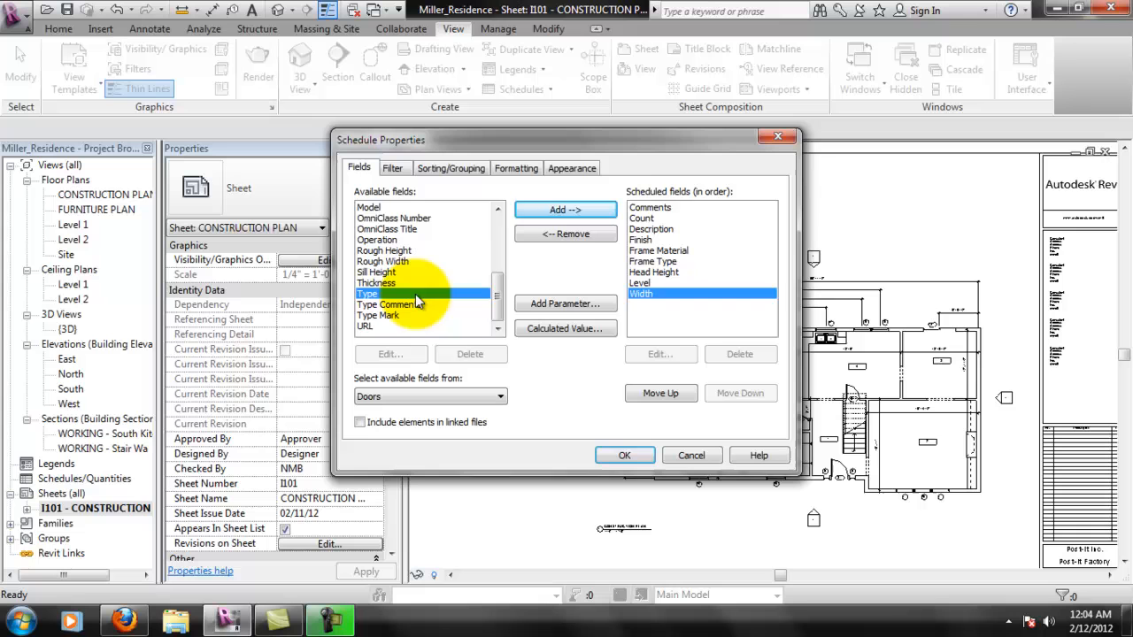
left_click(575, 211)
- Reorder the scheduled fields so Type comes first and Width directly follows it
left_click(661, 394)
left_click(660, 393)
left_click(660, 393)
left_click(660, 393)
left_click(661, 393)
left_click(660, 393)
left_click(660, 393)
left_click(660, 394)
left_click(661, 393)
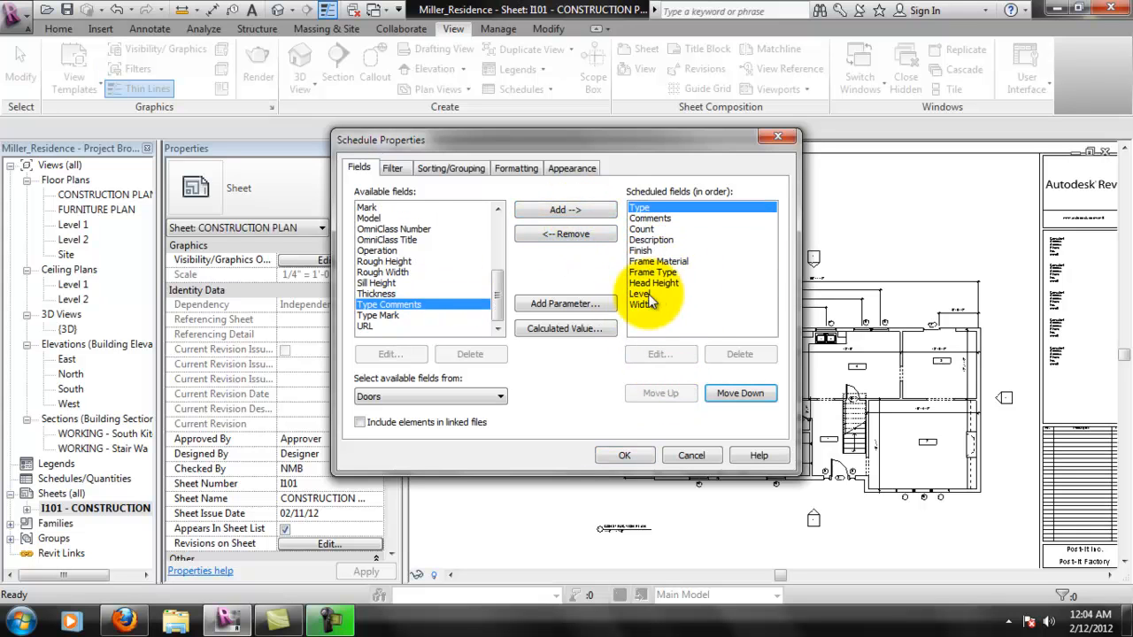
left_click(651, 304)
left_click(666, 390)
left_click(665, 389)
left_click(665, 389)
left_click(666, 390)
left_click(666, 390)
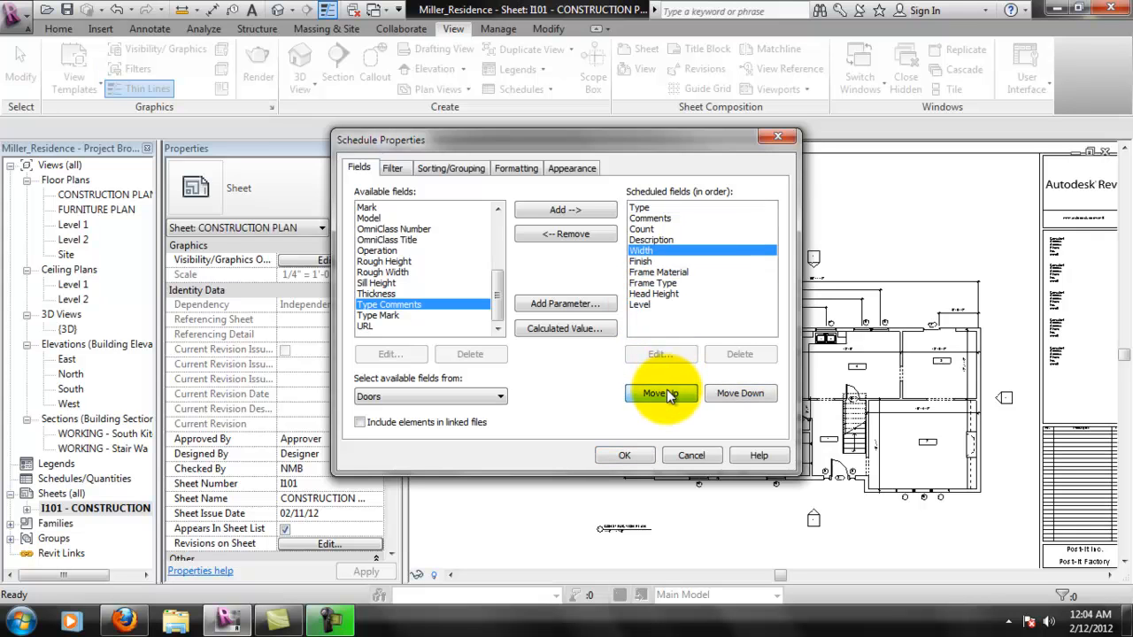
left_click(666, 390)
left_click(665, 389)
left_click(666, 389)
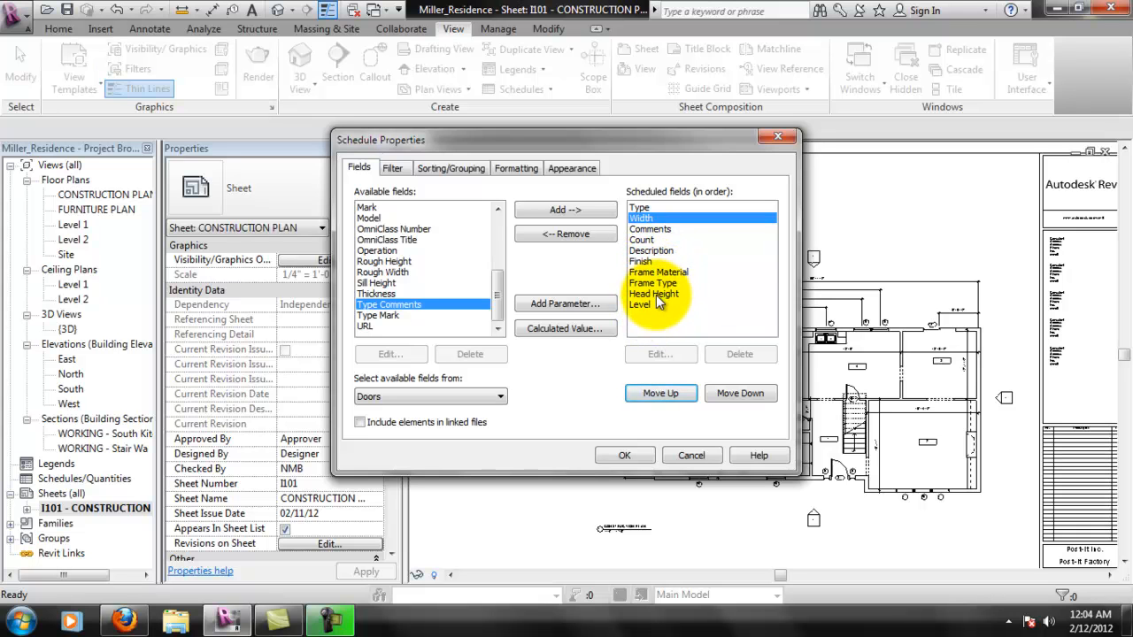
- Move Head Height directly after Width, and move Count between Type and Width in the scheduled field order
left_click(657, 294)
left_click(676, 402)
left_click(676, 402)
left_click(676, 401)
left_click(677, 402)
left_click(676, 402)
left_click(676, 402)
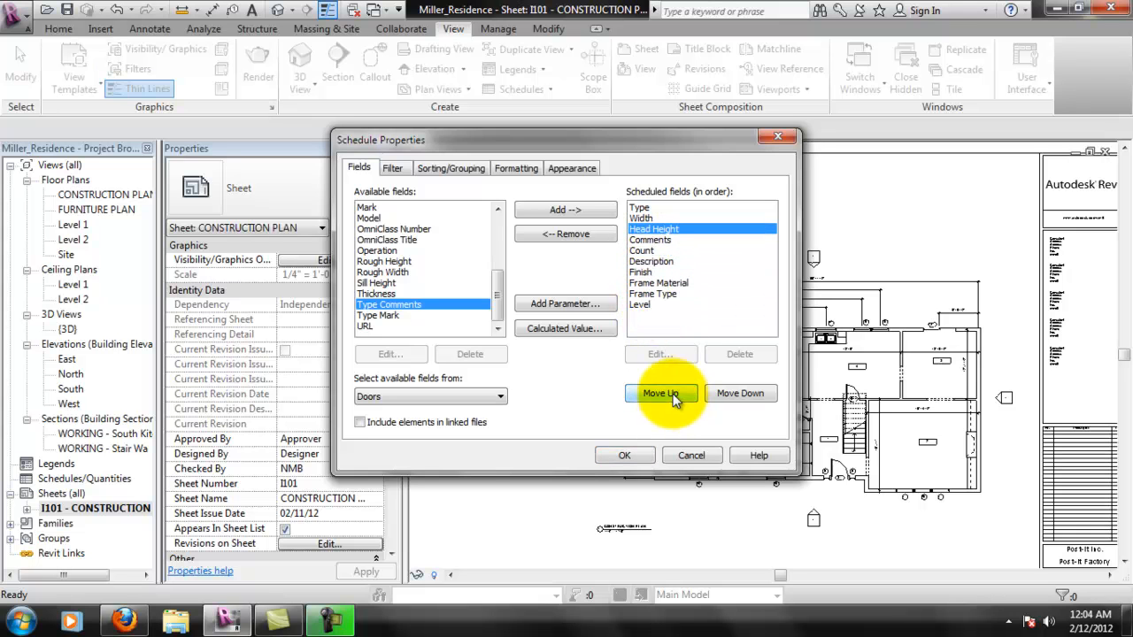
left_click(645, 251)
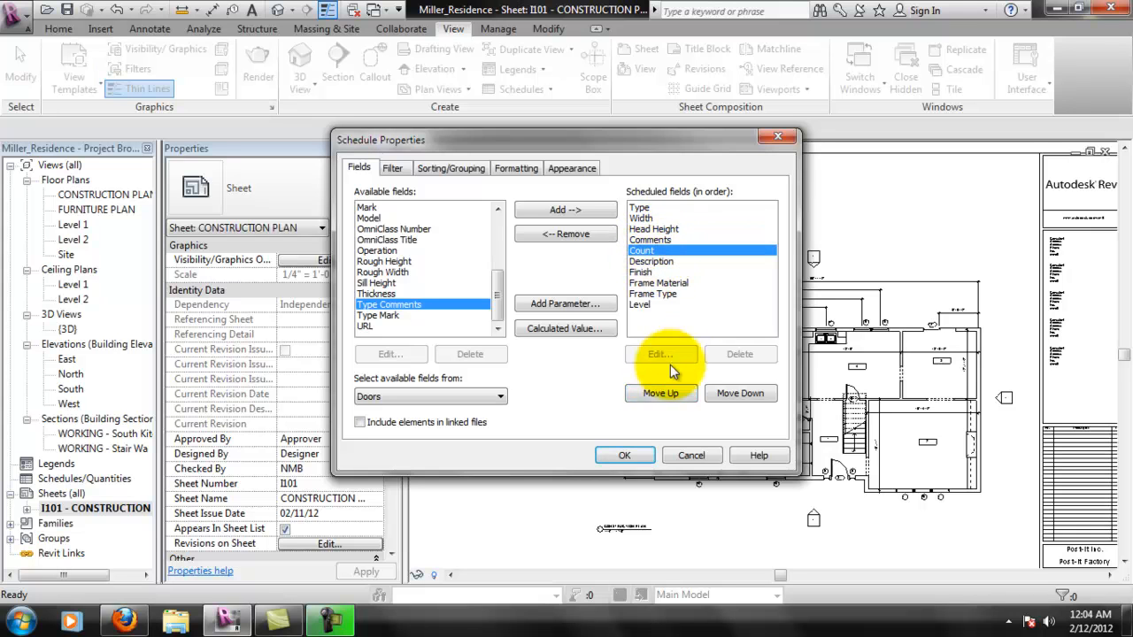
left_click(664, 392)
left_click(664, 392)
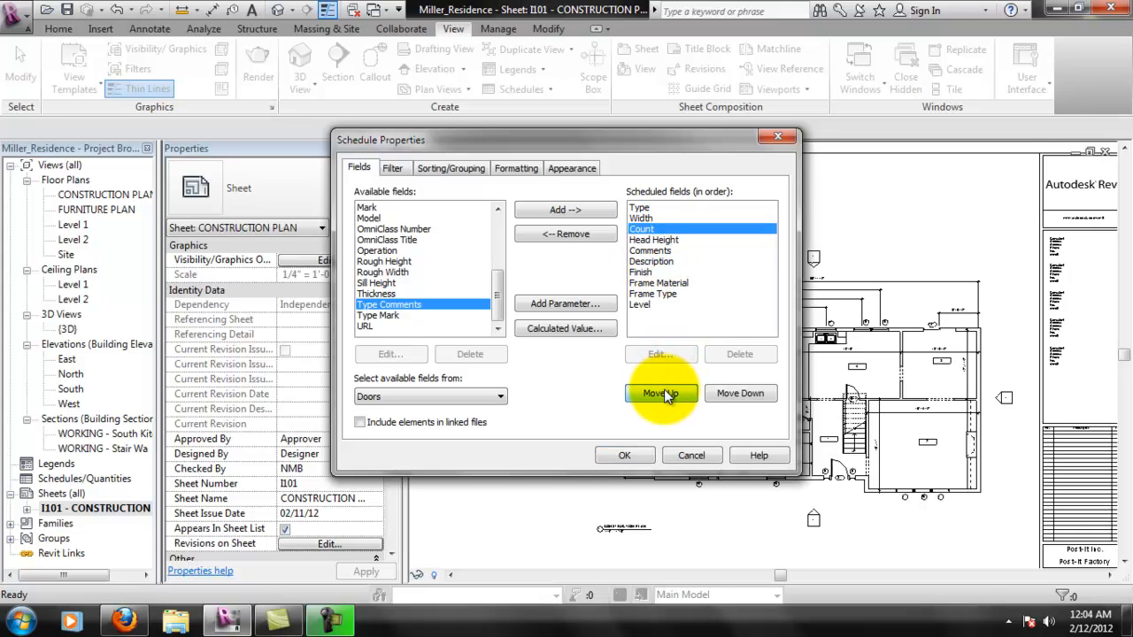
left_click(664, 392)
- Move the Level field to the first position in the scheduled field order, ahead of Type
left_click(644, 306)
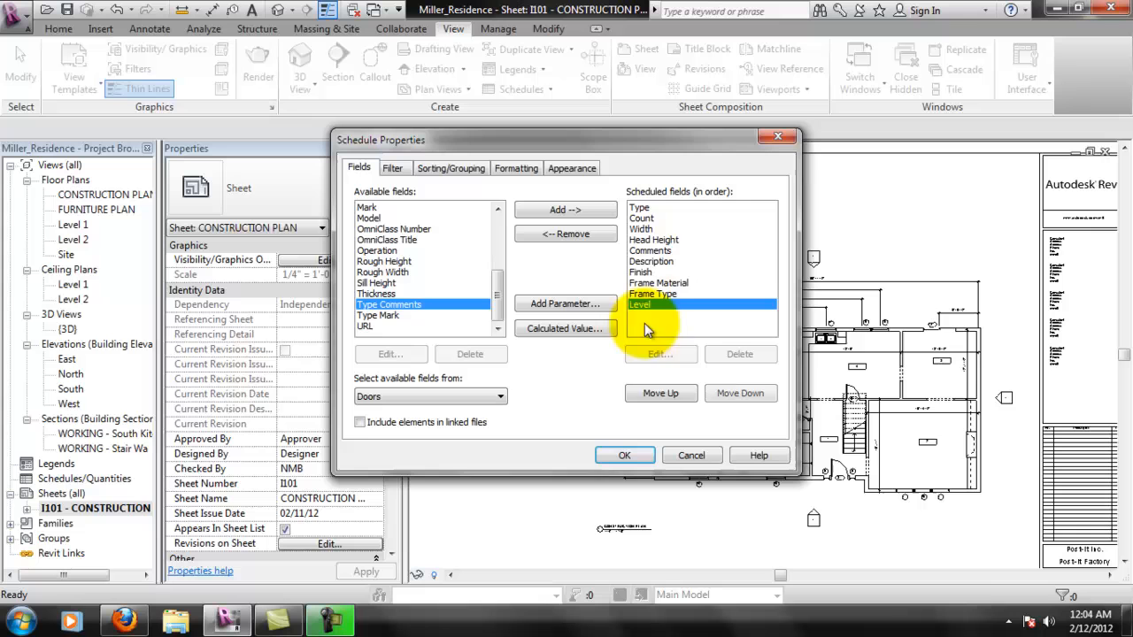
left_click(661, 395)
left_click(660, 395)
left_click(660, 395)
left_click(660, 395)
left_click(660, 395)
left_click(660, 395)
left_click(661, 395)
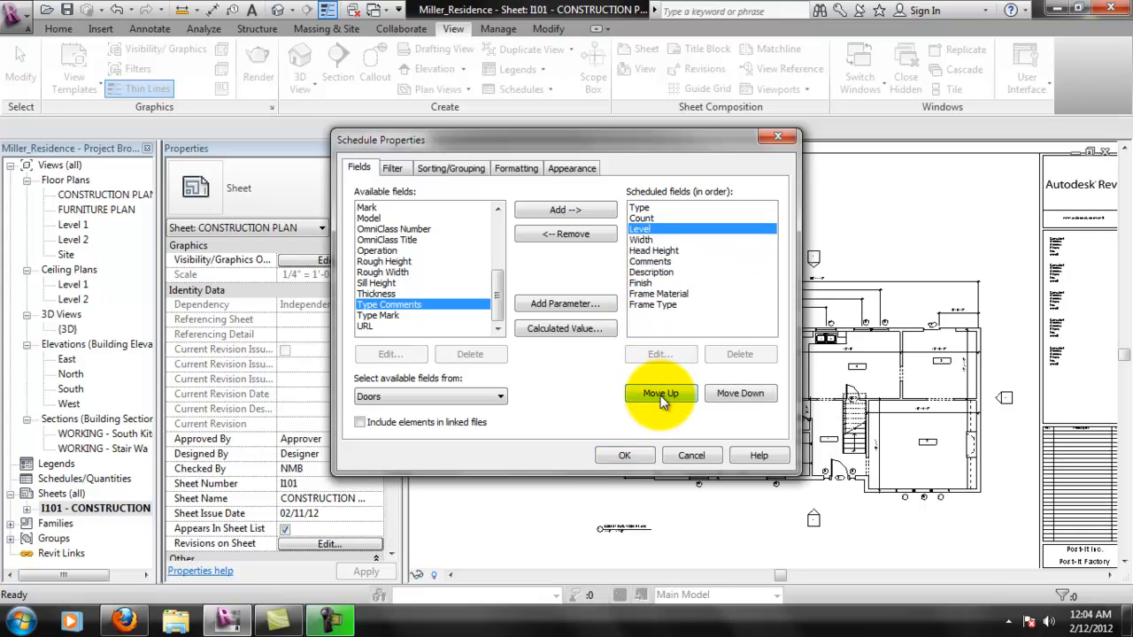
left_click(661, 395)
left_click(661, 395)
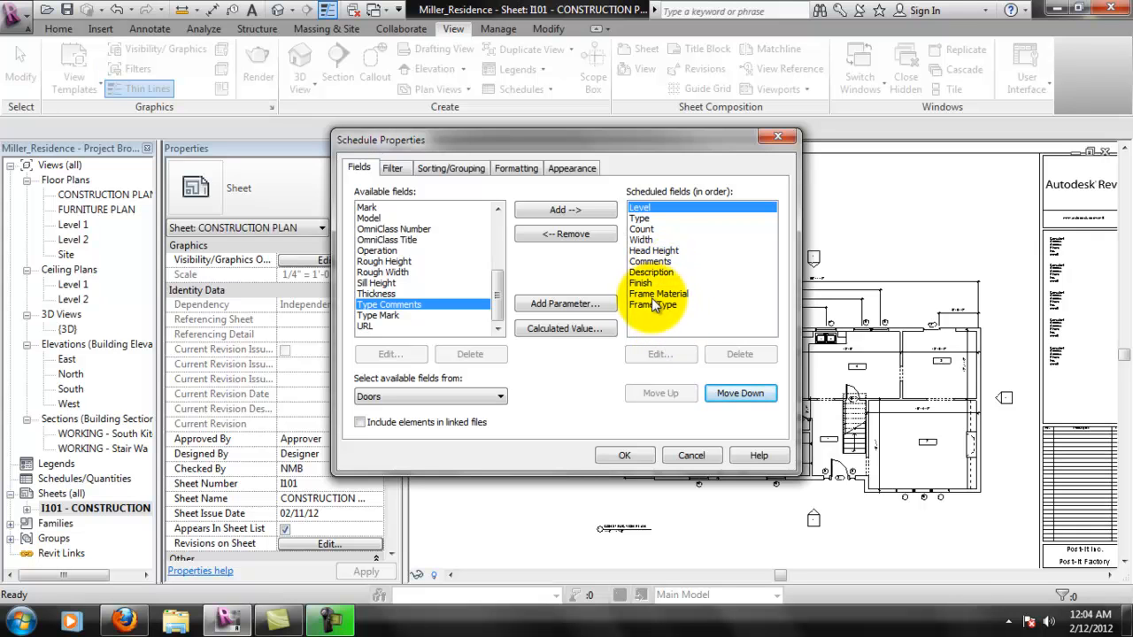
- Move Description and Comments to the end of the scheduled fields, with Comments last, and accept the schedule properties
left_click(655, 273)
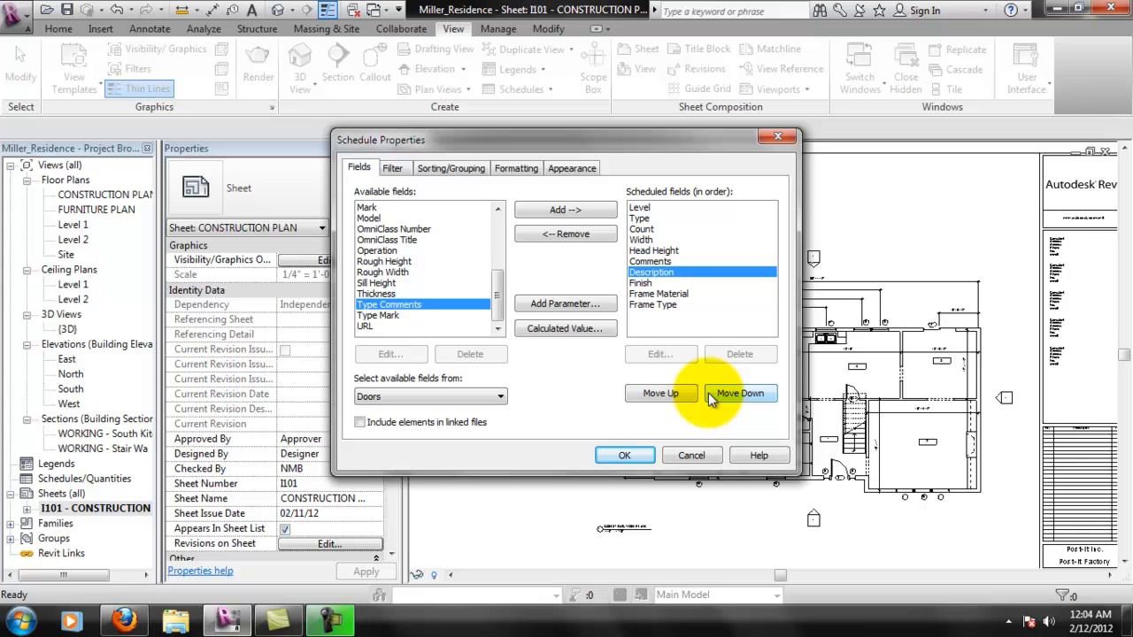
left_click(715, 396)
left_click(713, 396)
left_click(712, 396)
left_click(655, 262)
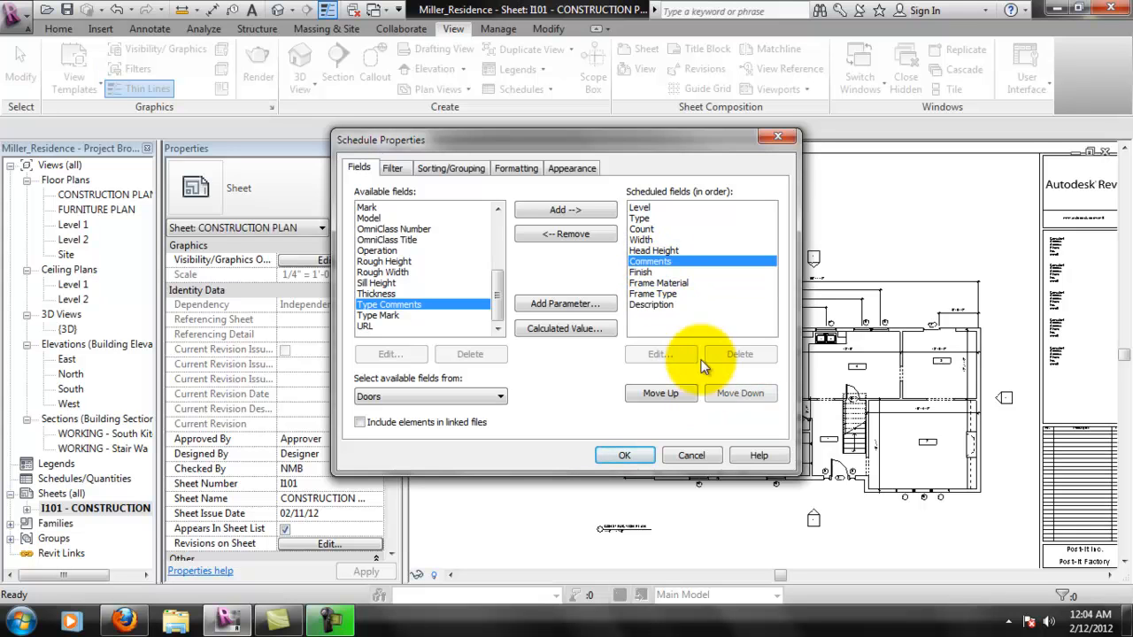
left_click(721, 394)
left_click(720, 394)
left_click(720, 394)
left_click(721, 394)
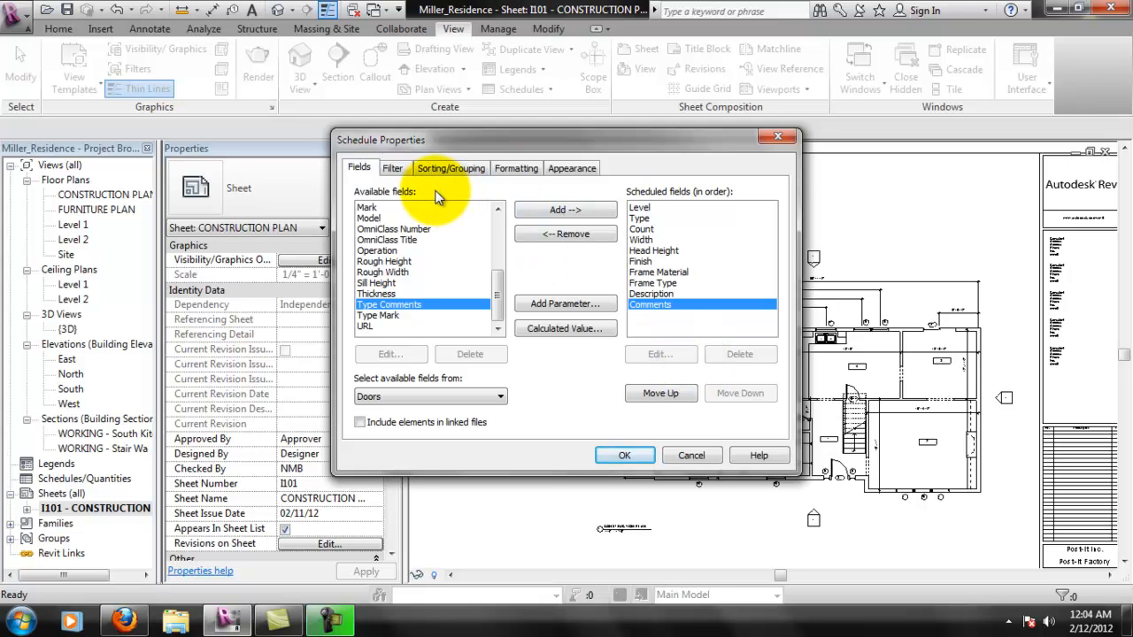
left_click(621, 455)
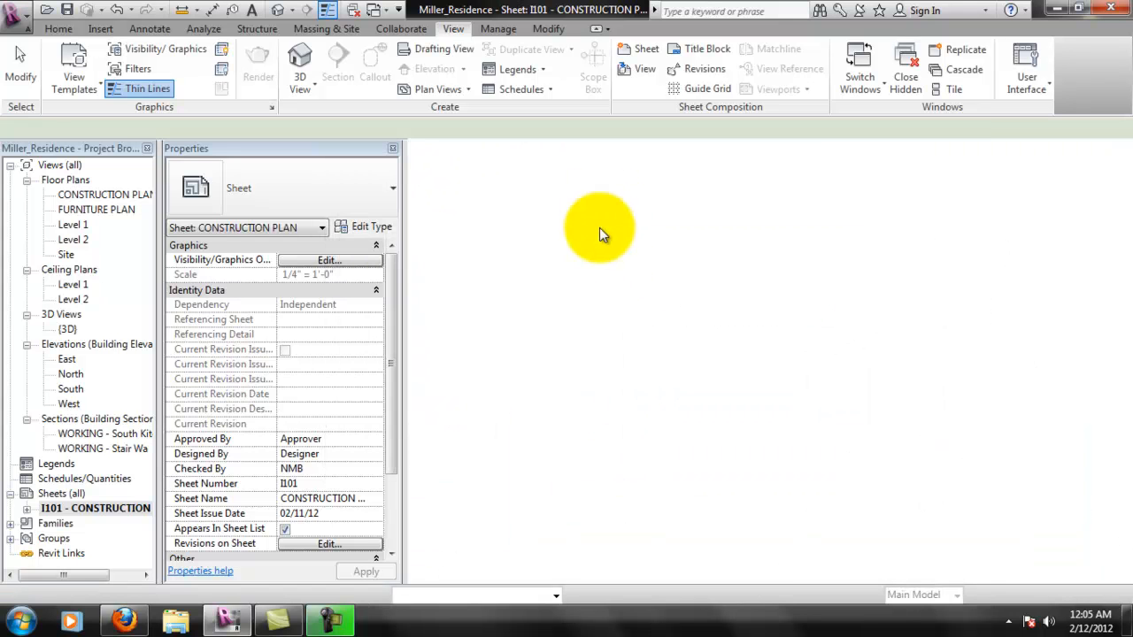
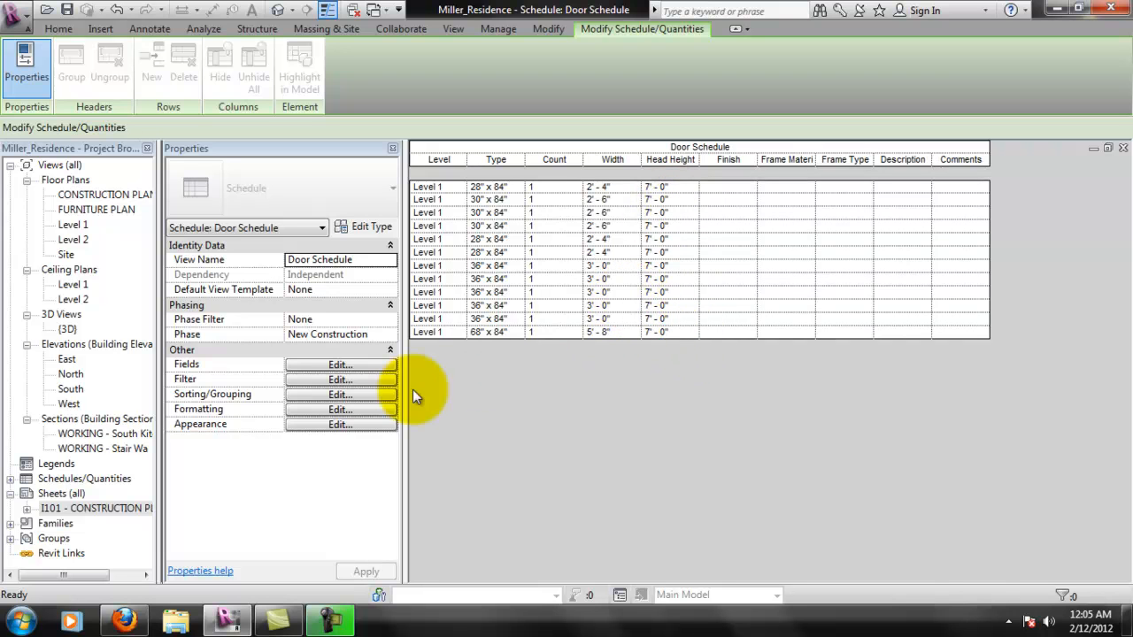
- Sort the door schedule by Level in ascending order, leaving the second sort criterion at none
left_click(354, 410)
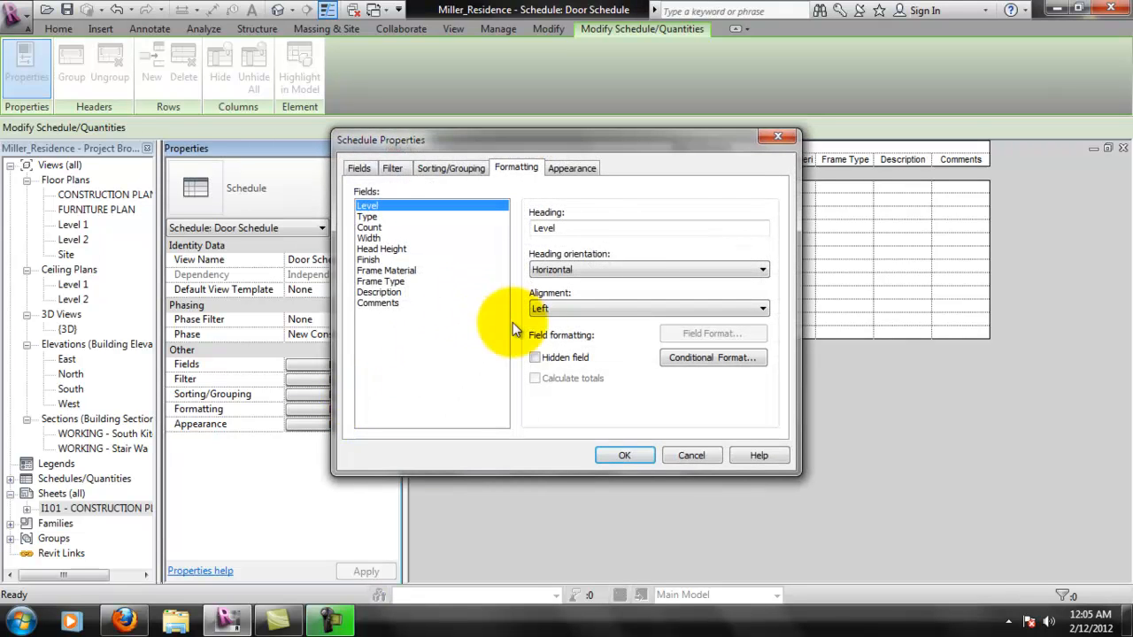
left_click(453, 167)
left_click(574, 195)
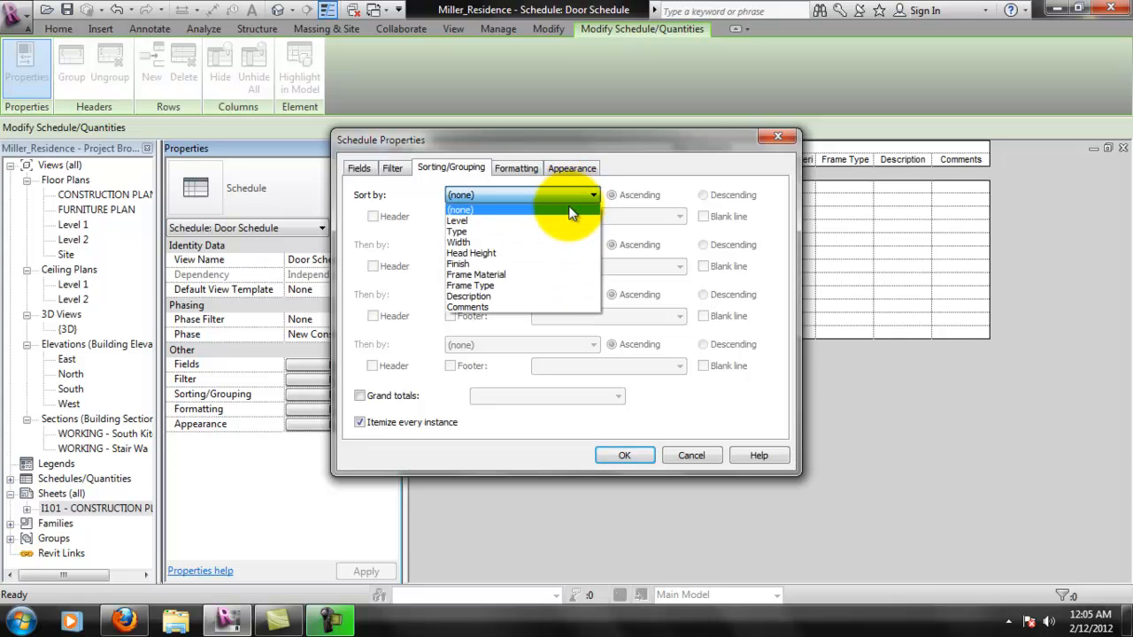
left_click(564, 220)
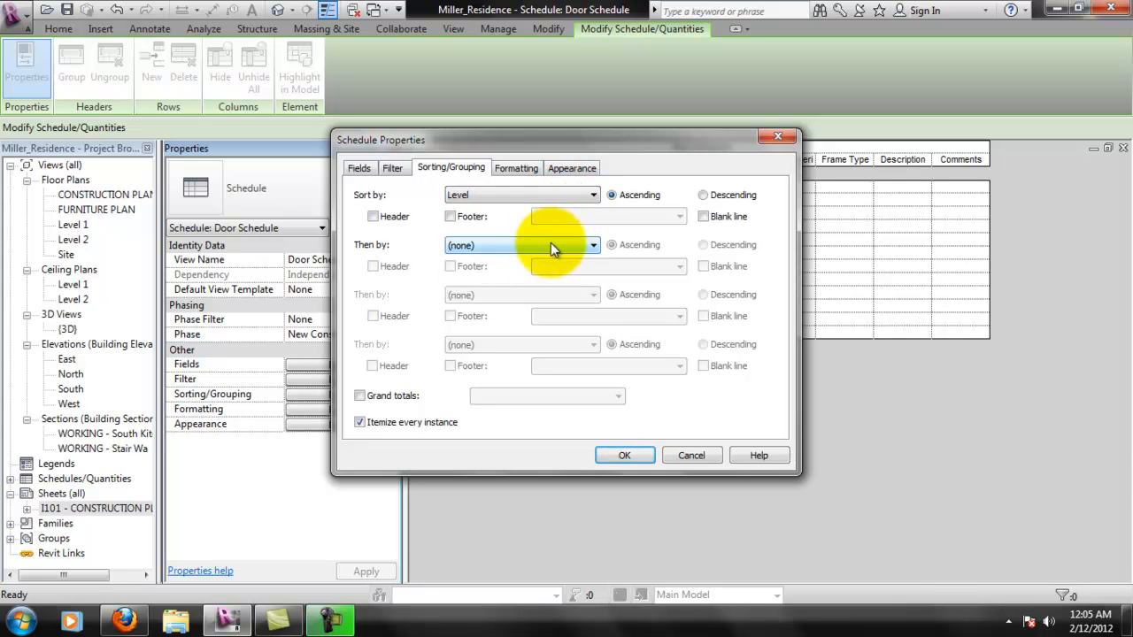
left_click(551, 243)
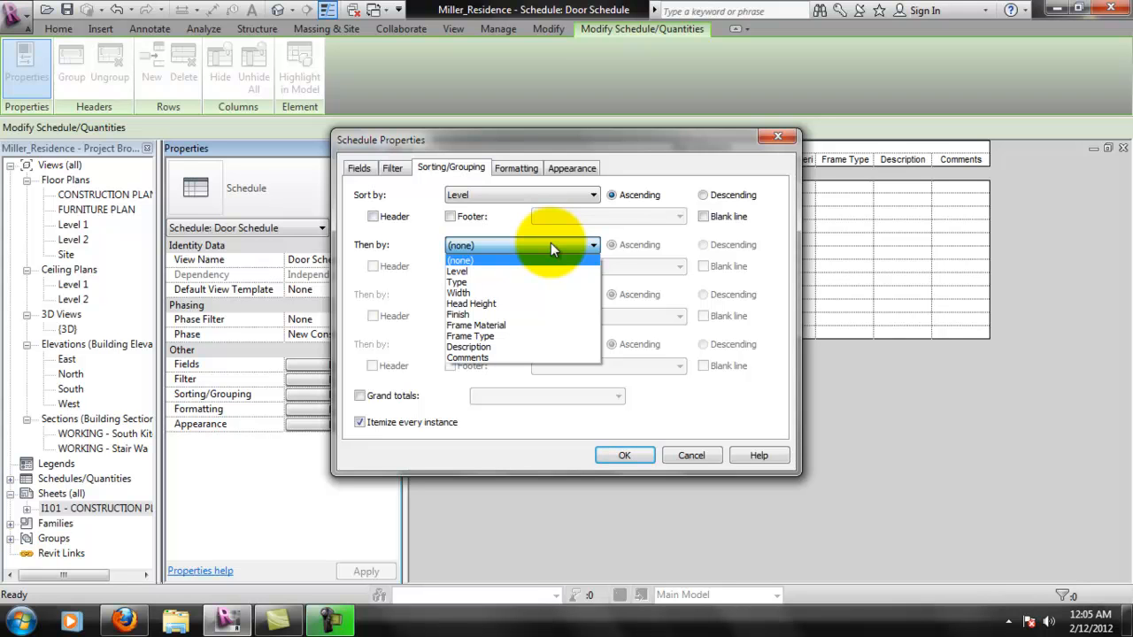
left_click(653, 237)
left_click(641, 455)
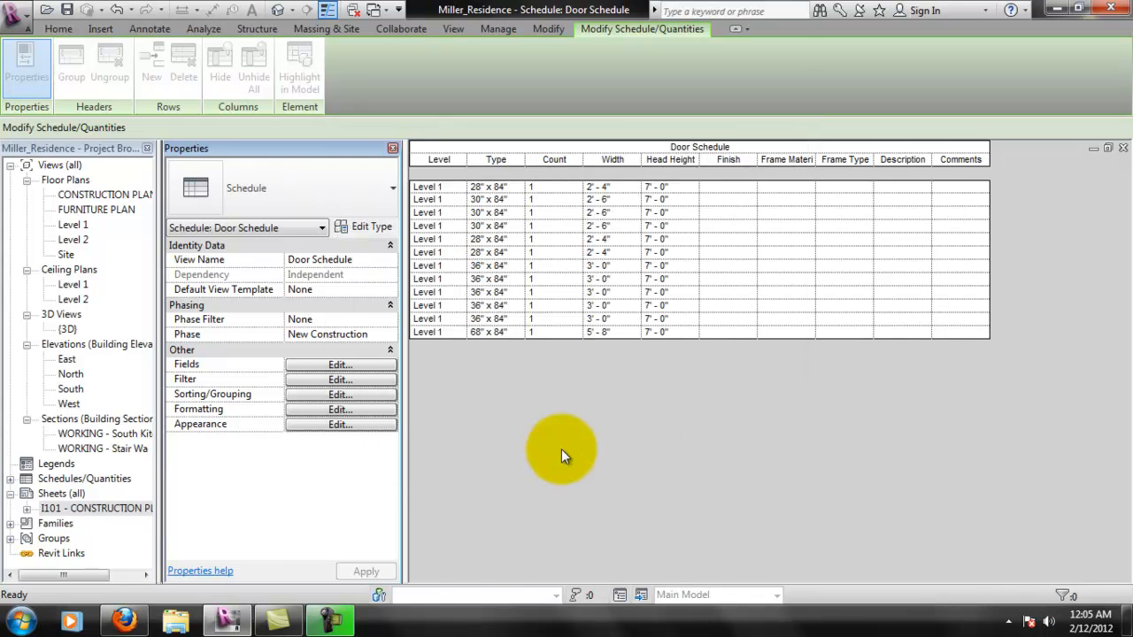
- Review the available door schedule fields and start a new project parameter named Room
left_click(339, 365)
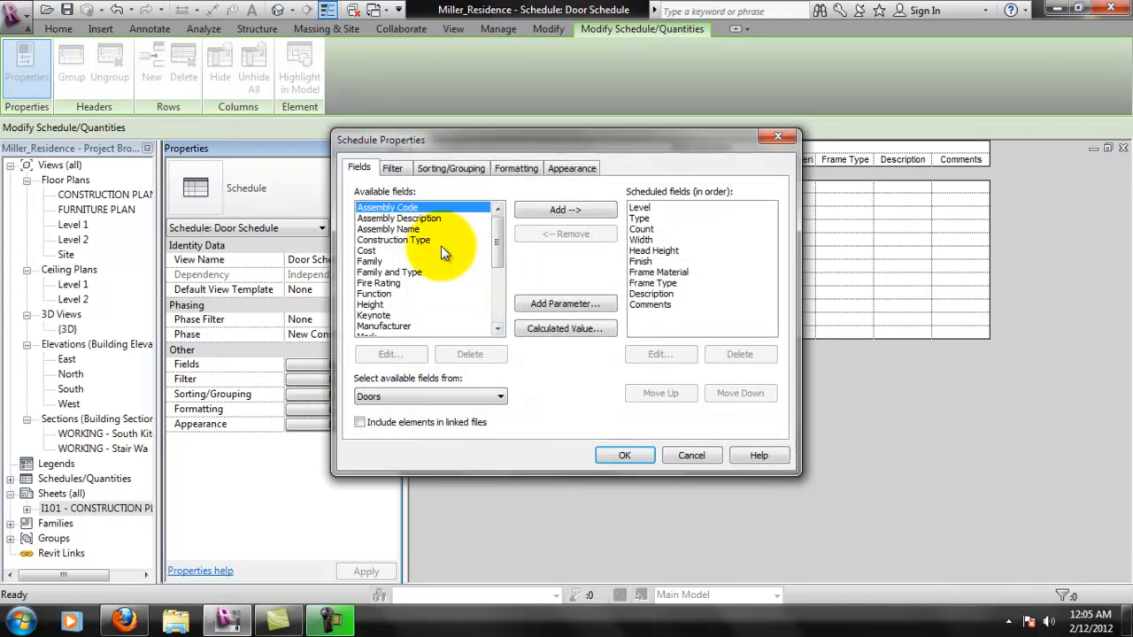
left_click_drag(490, 236, 503, 295)
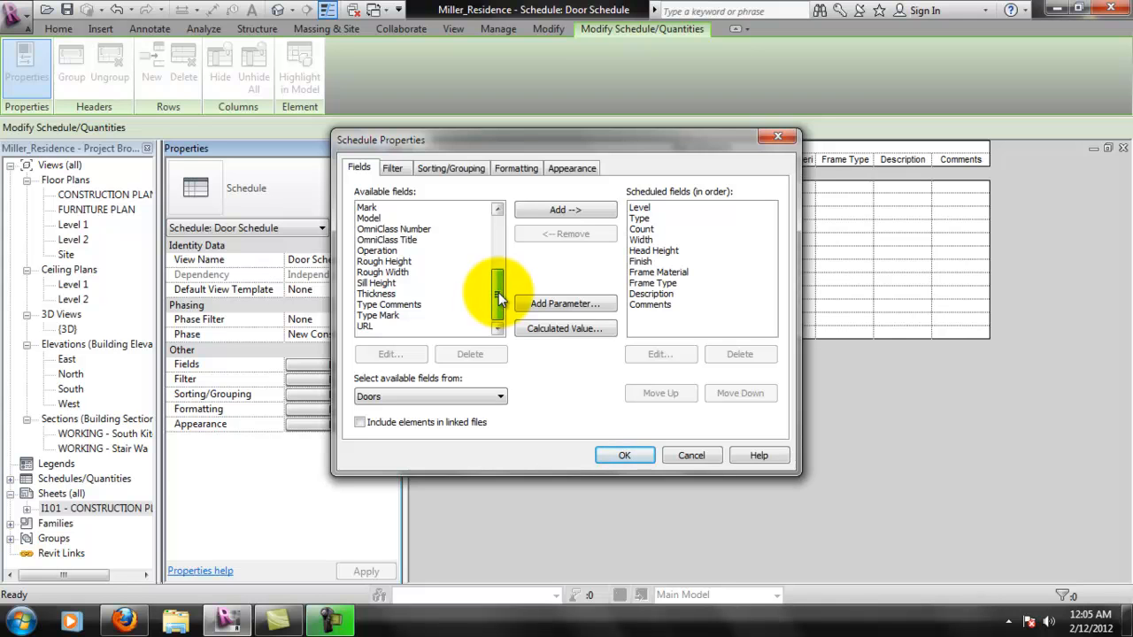
mouse_move(499, 299)
left_mouse_down()
mouse_move(519, 229)
mouse_move(506, 298)
left_mouse_up()
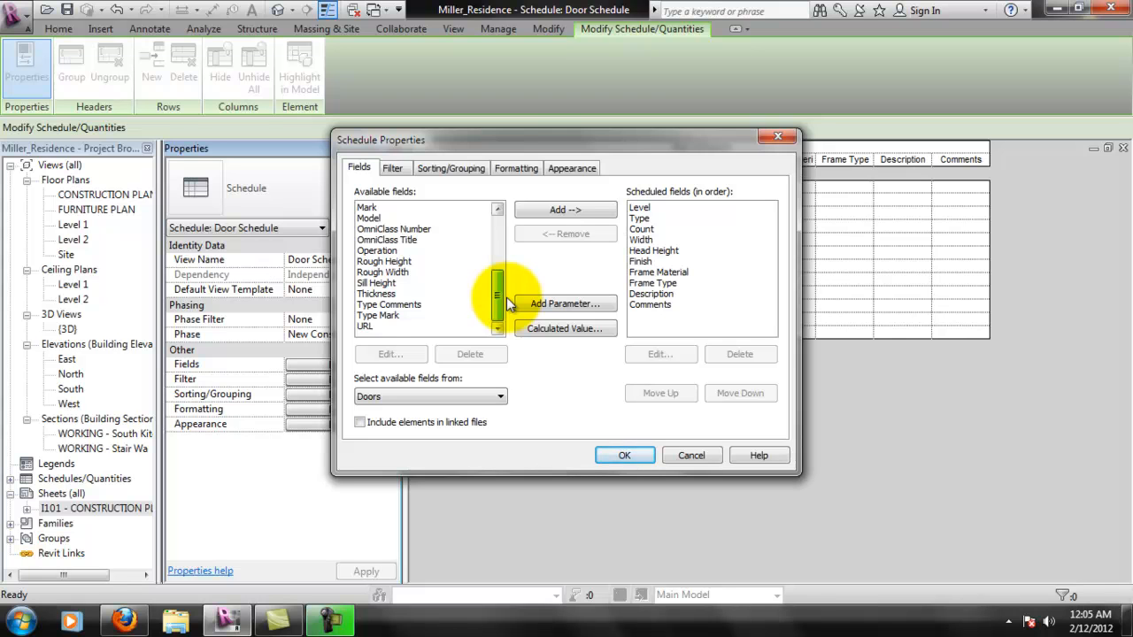
mouse_move(506, 297)
left_mouse_down()
mouse_move(531, 243)
mouse_move(506, 305)
left_mouse_up()
left_click(536, 302)
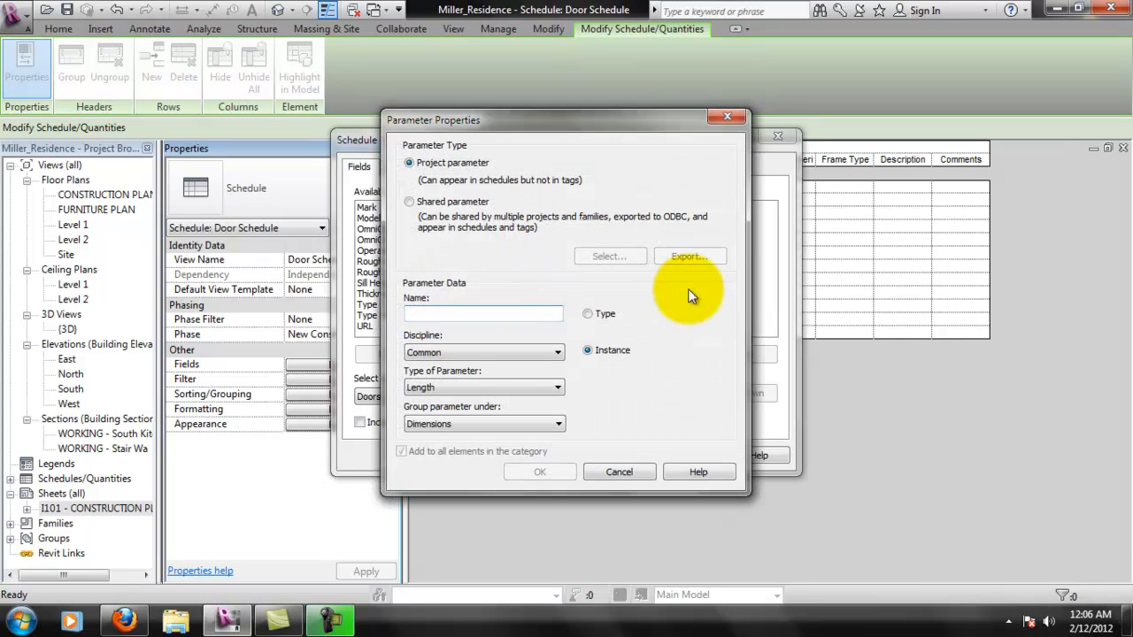
type("Room")
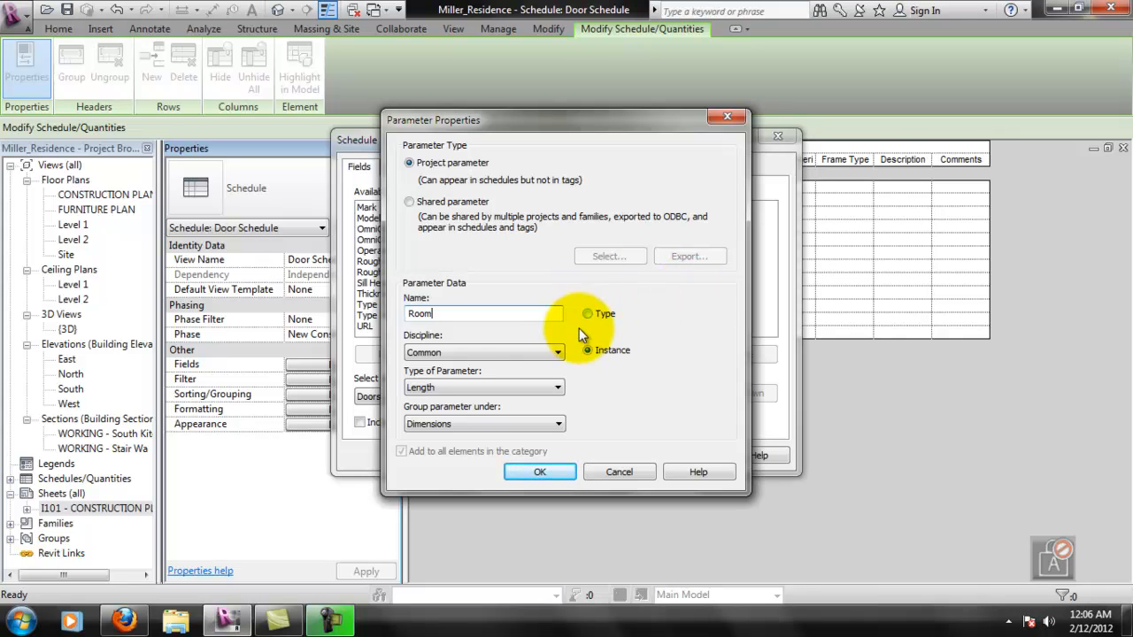
- Define the Room parameter as a Common instance parameter of type Number, grouped under Other, and add it to the schedule
left_click(529, 353)
left_click(523, 366)
left_click(516, 383)
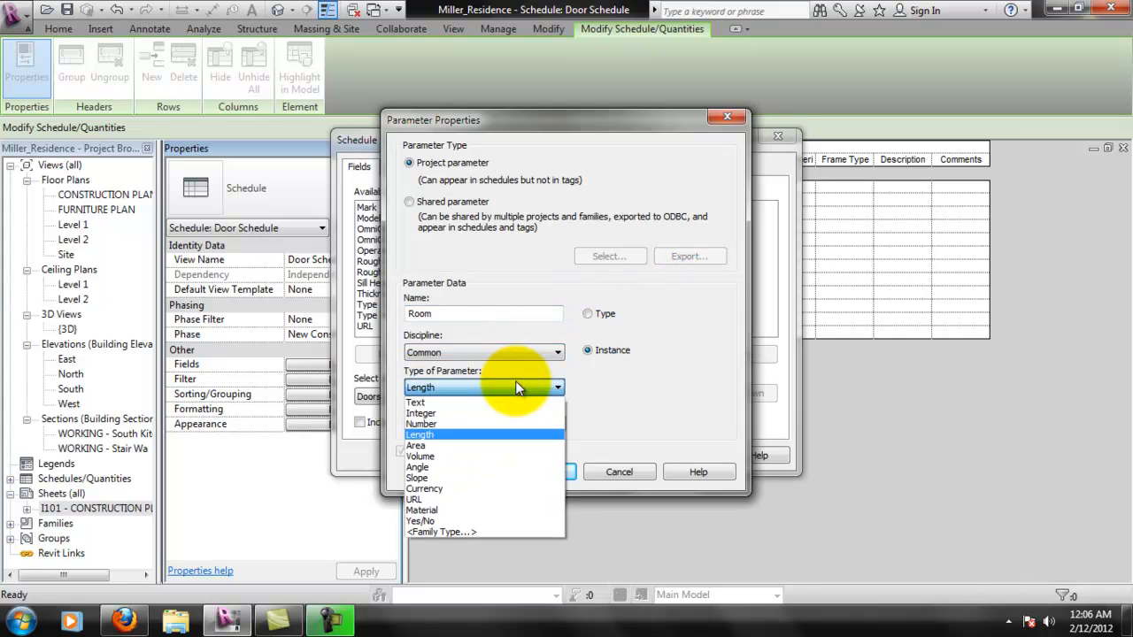
left_click(479, 424)
left_click(474, 424)
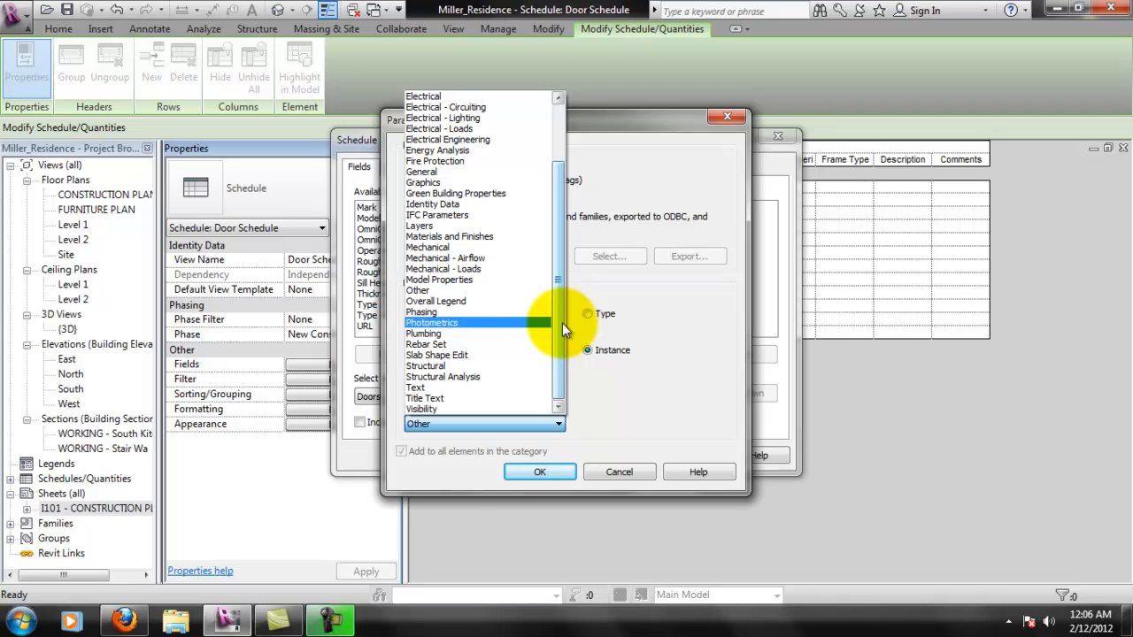
left_click_drag(562, 323, 597, 288)
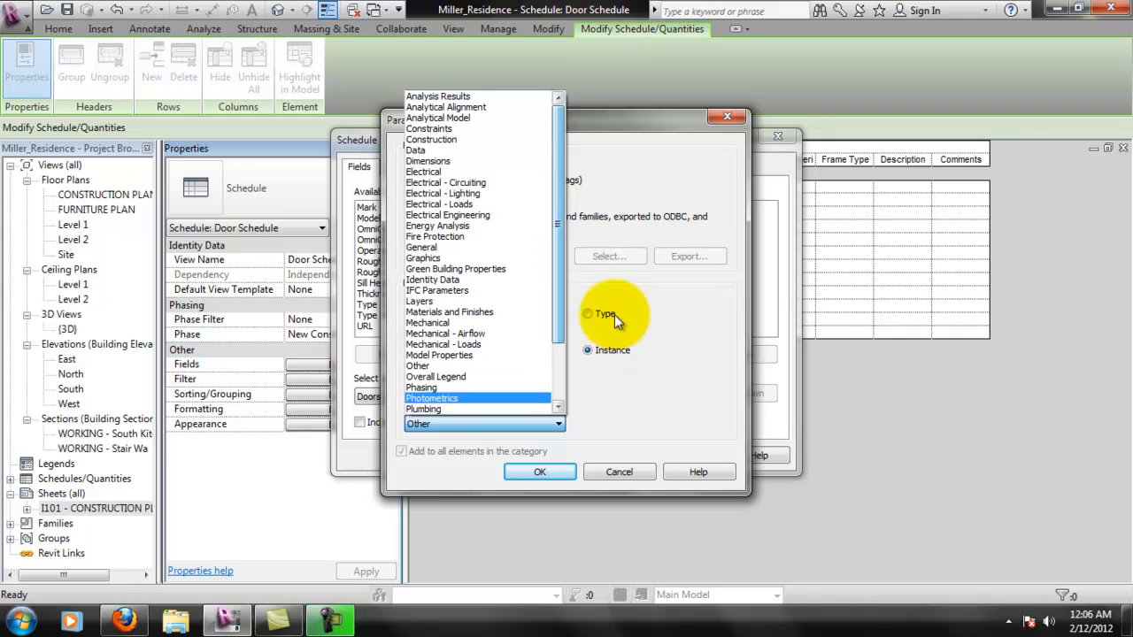
left_click(644, 358)
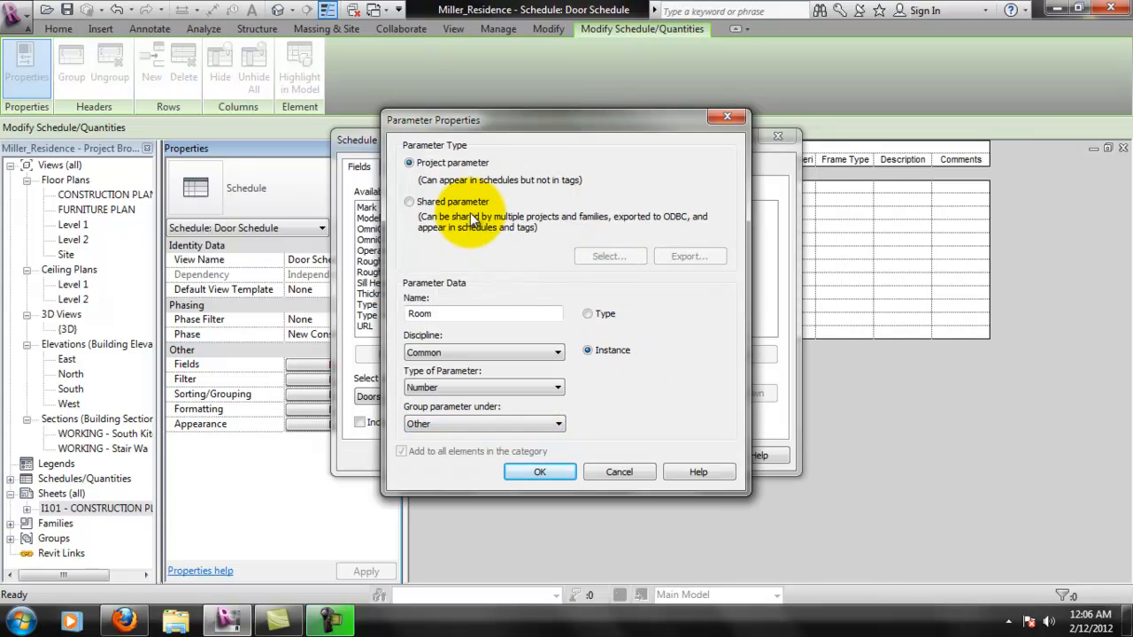
left_click(542, 472)
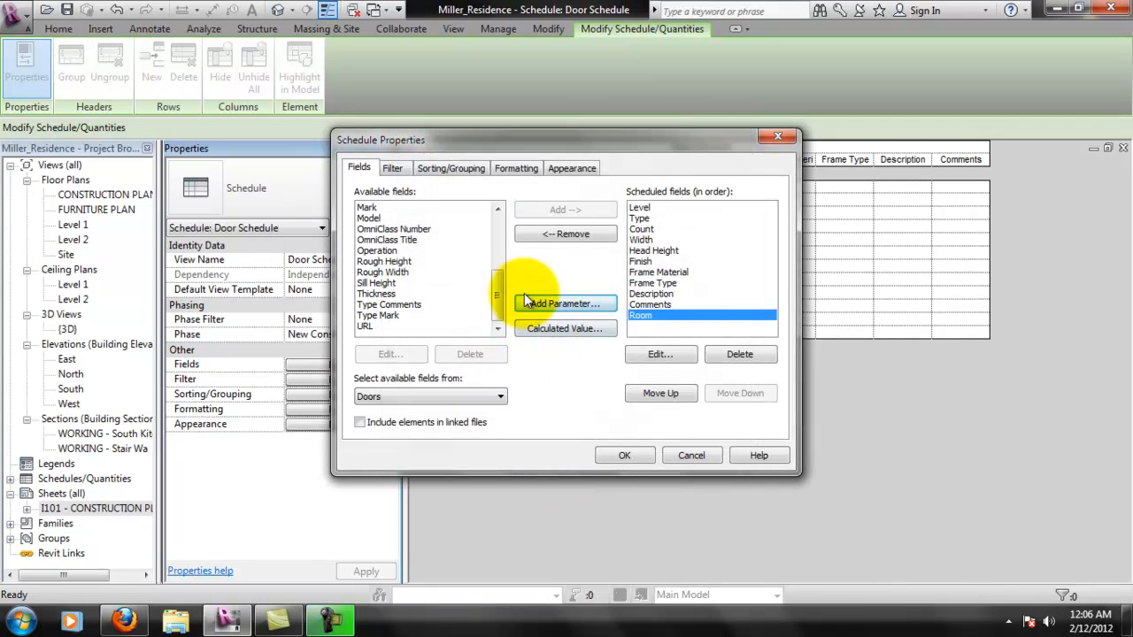
- Check the Room parameter's properties and move the Room field up to directly below Level in the scheduled fields
left_click(659, 351)
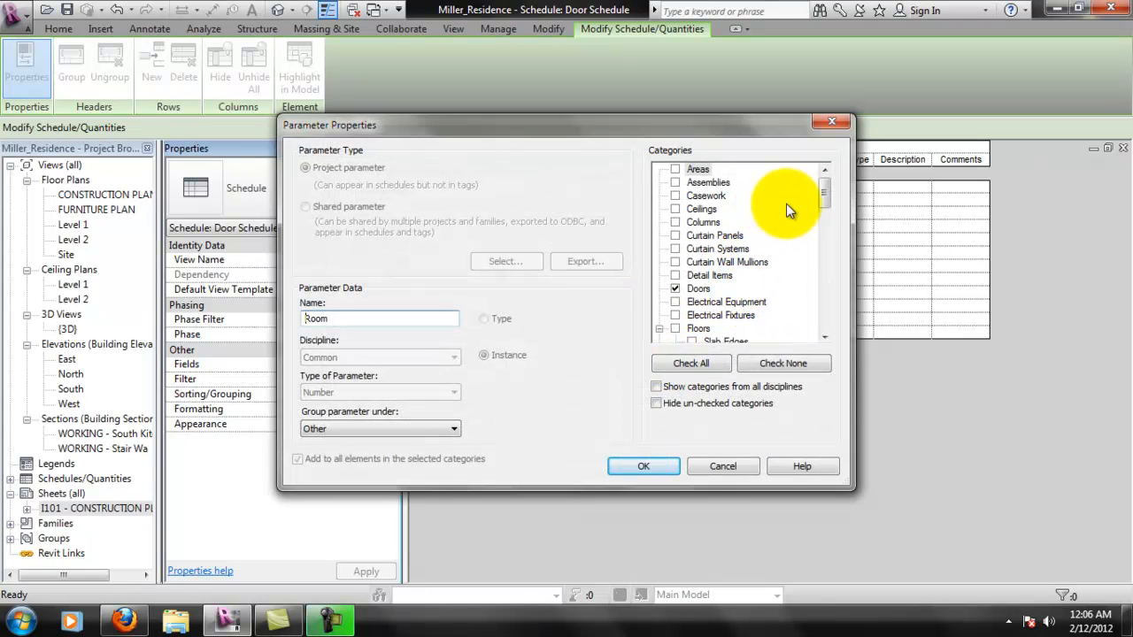
left_click(642, 469)
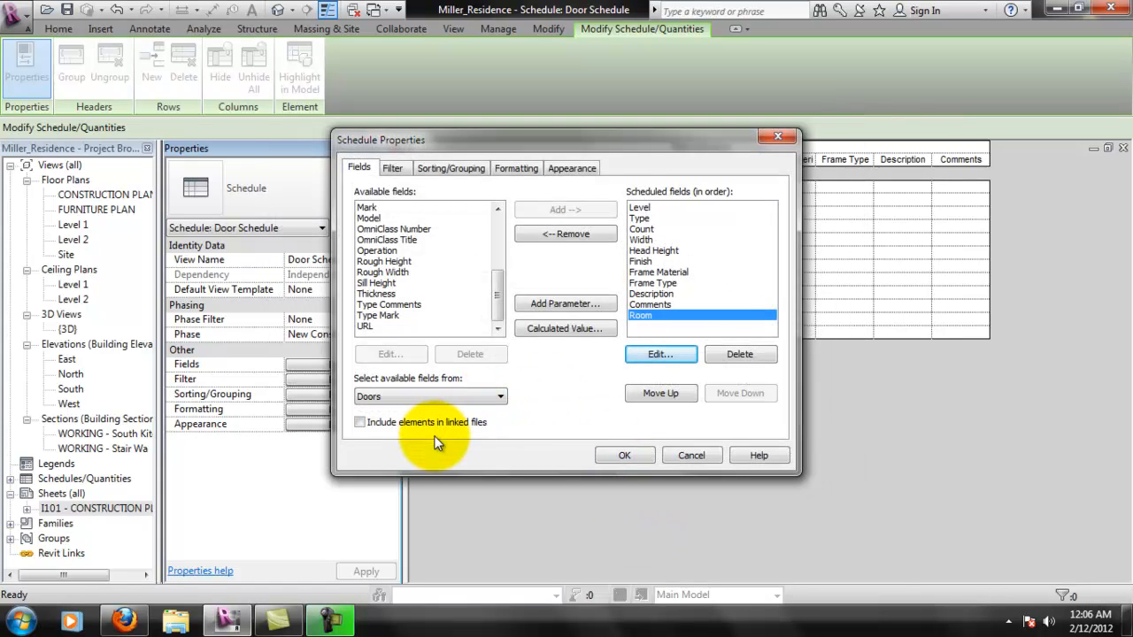
left_click(662, 395)
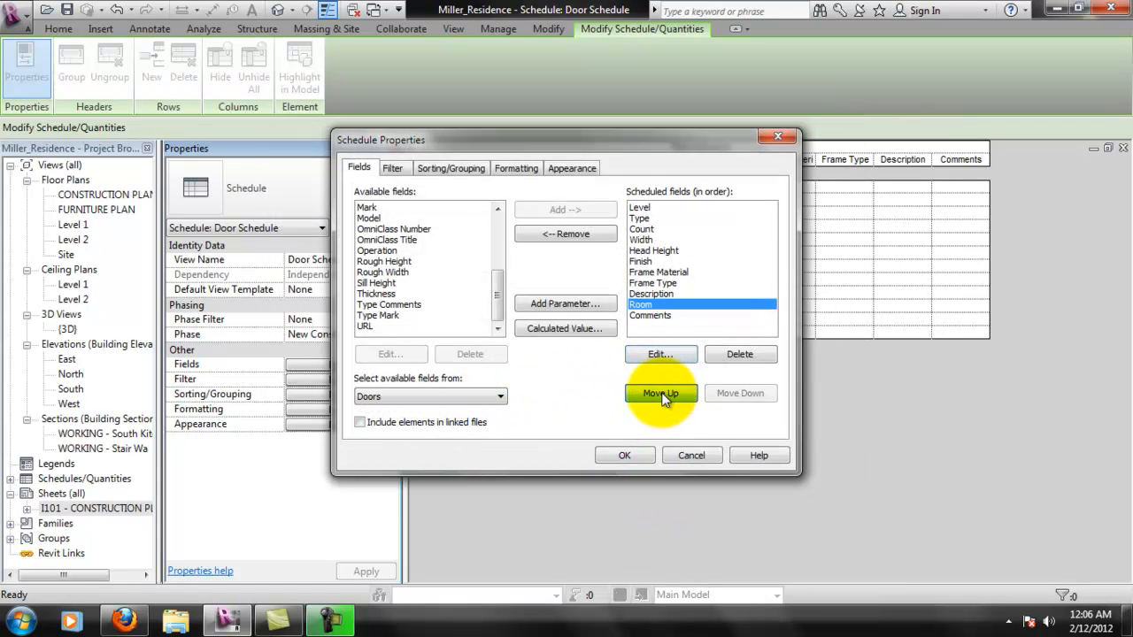
left_click(662, 395)
left_click(662, 394)
left_click(664, 397)
left_click(664, 396)
left_click(664, 396)
left_click(665, 398)
left_click(666, 399)
left_click(664, 396)
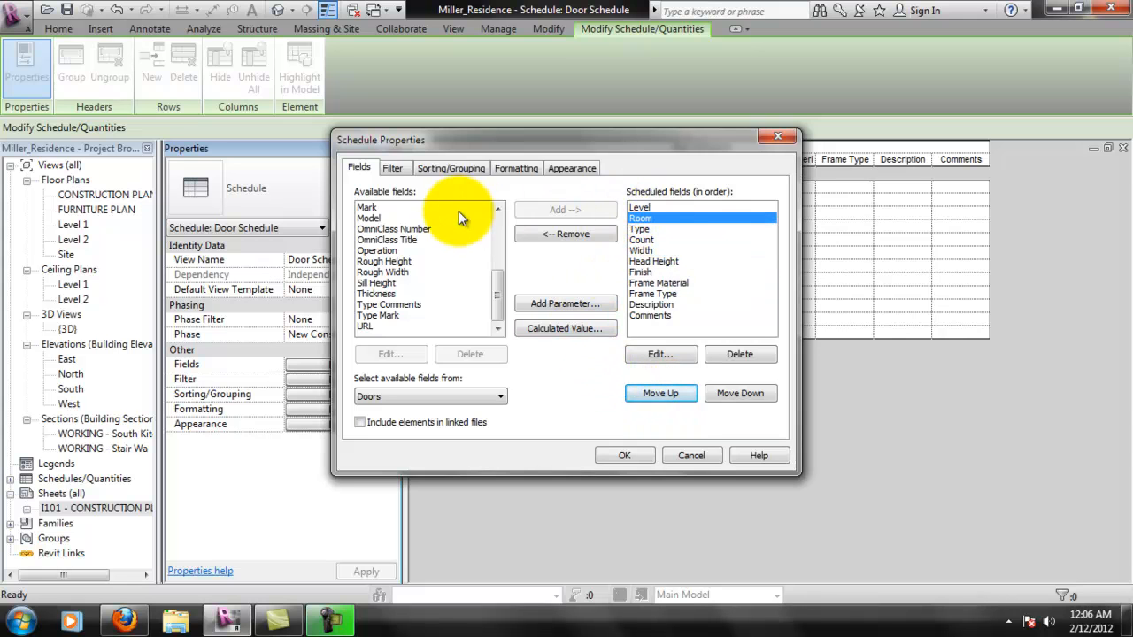
left_click_drag(495, 298, 499, 239)
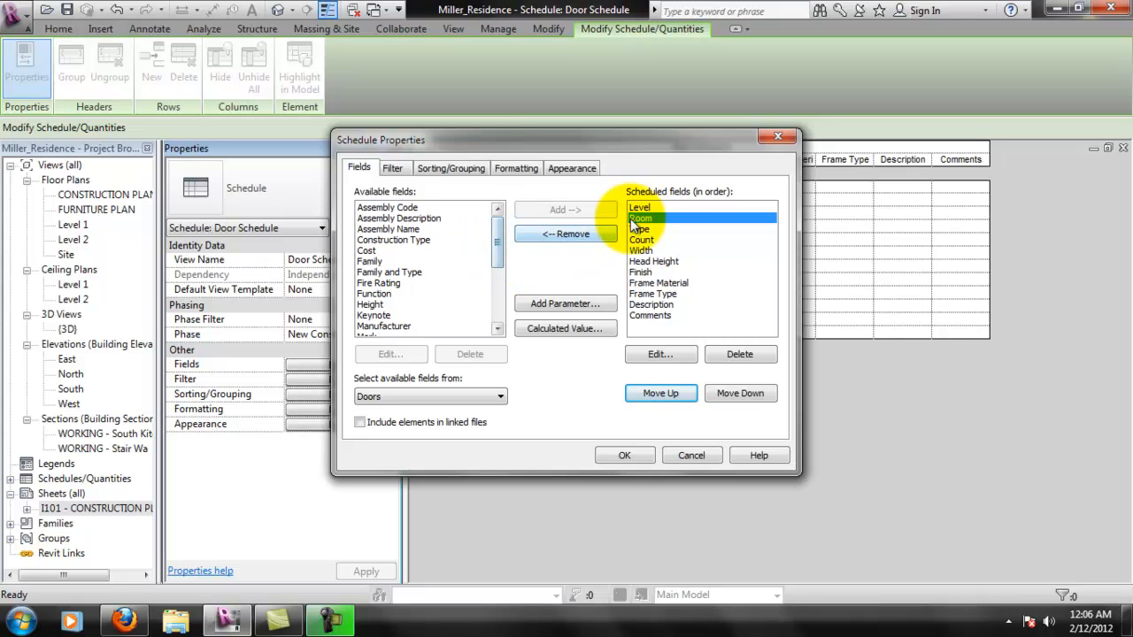
left_click(599, 333)
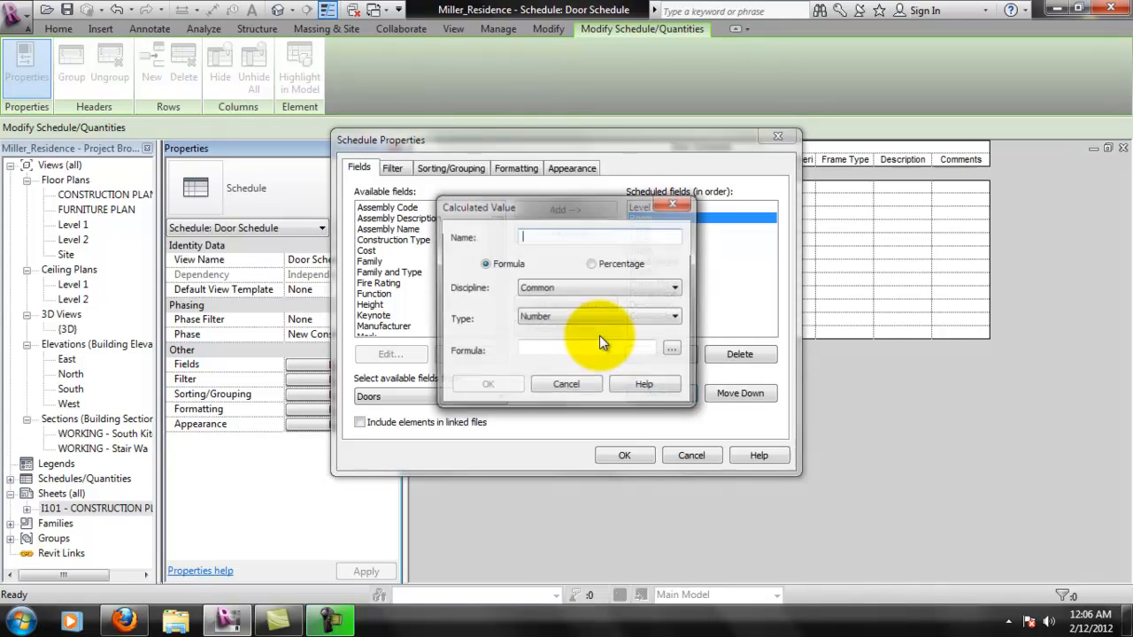
left_click(607, 286)
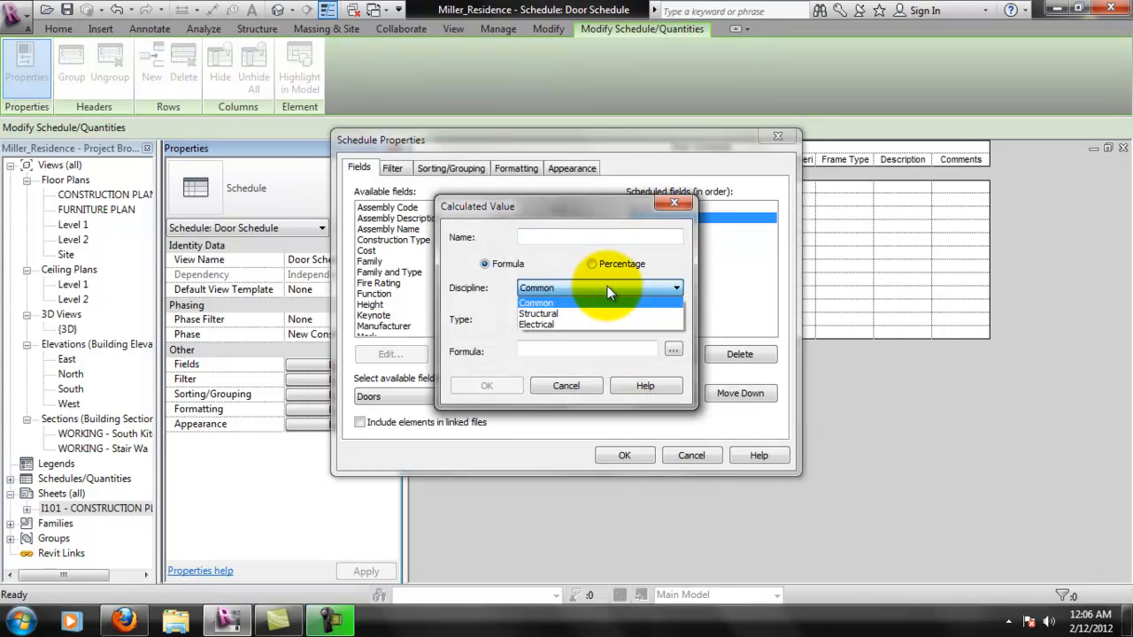
left_click(607, 286)
left_click(585, 319)
left_click(584, 318)
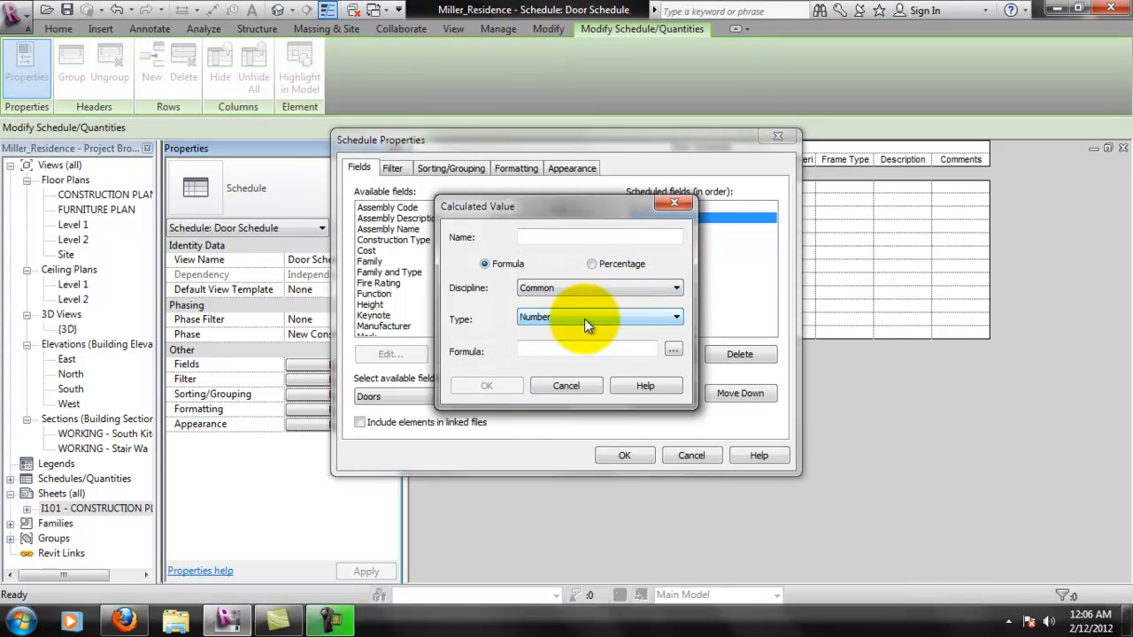
left_click(584, 386)
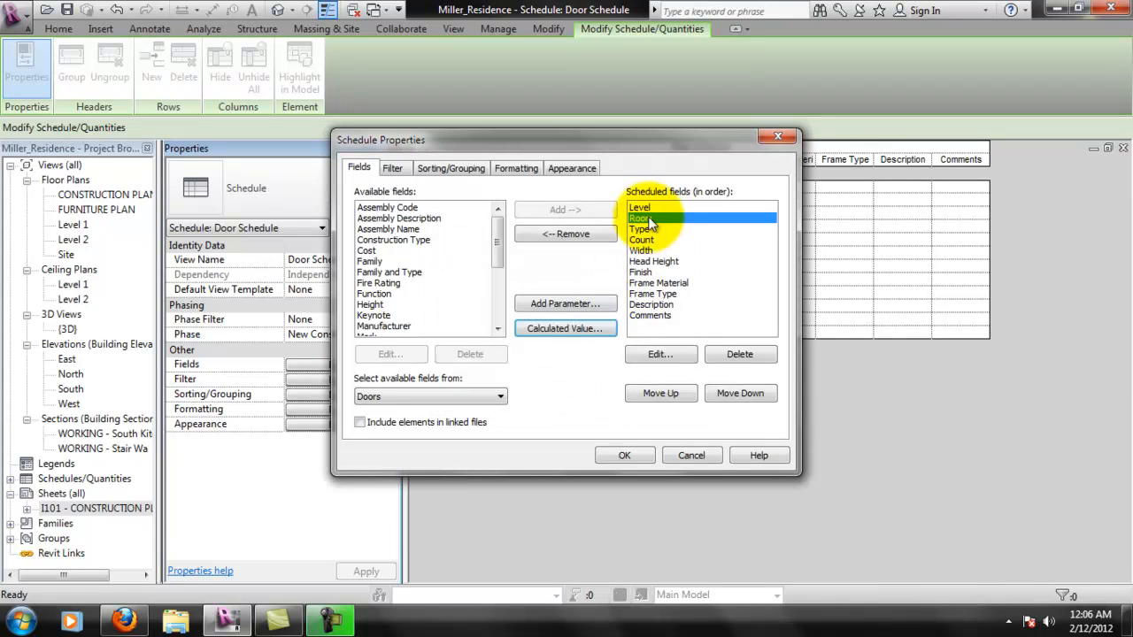
- Add the Rooms category to the Room parameter and apply the field changes to the door schedule
left_click(669, 354)
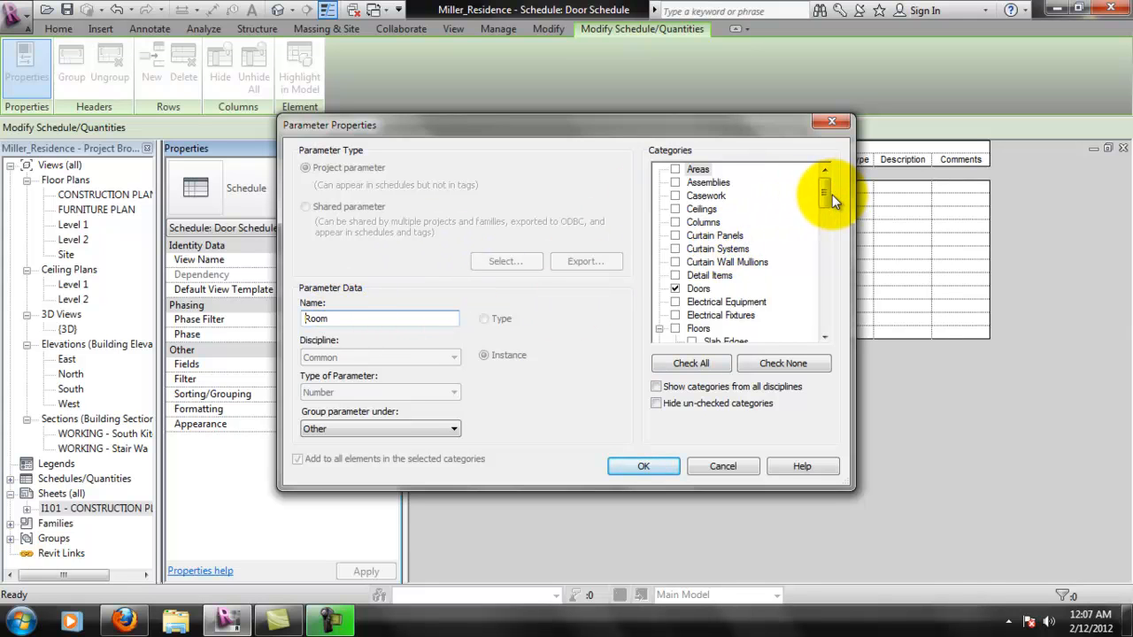
left_click_drag(832, 201, 832, 328)
scroll(833, 323, "up", 5)
left_click(675, 276)
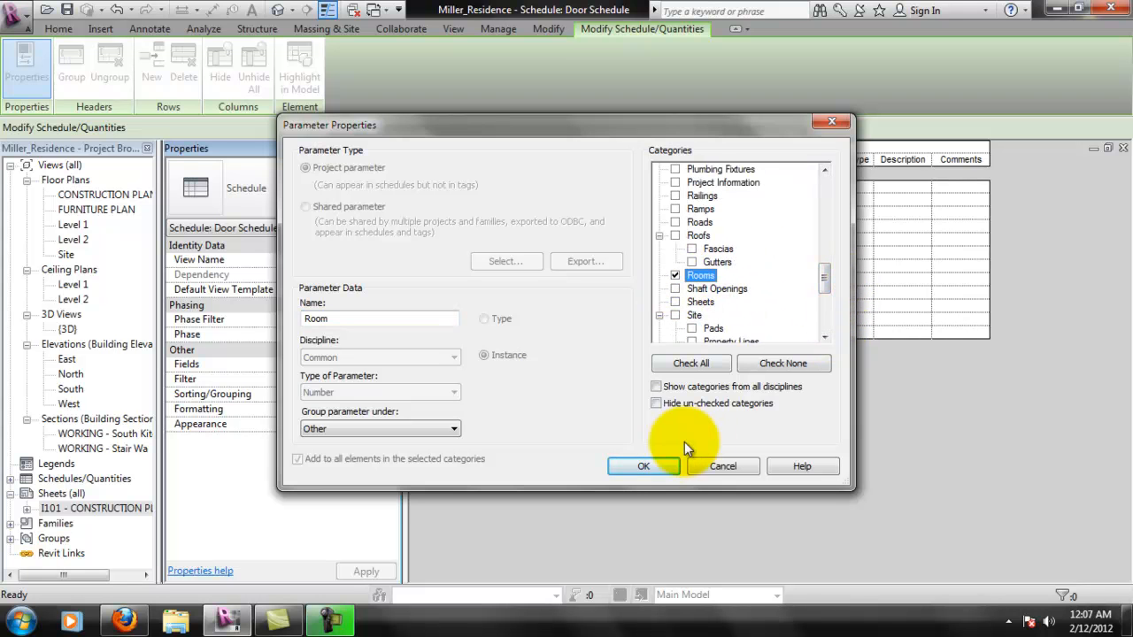
left_click(644, 466)
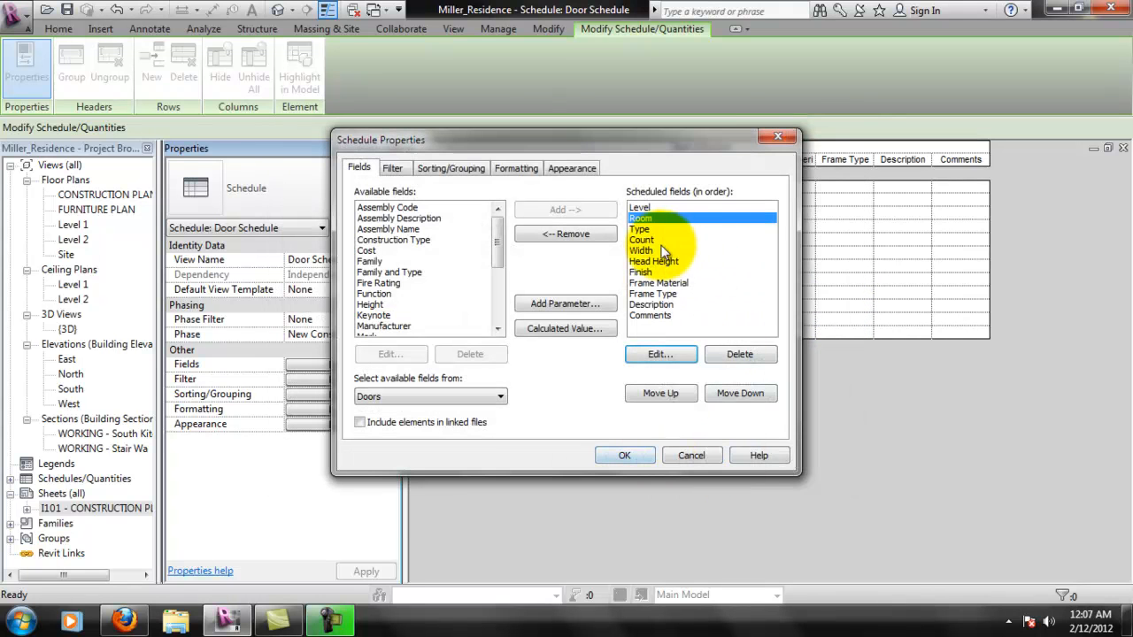
left_click(635, 455)
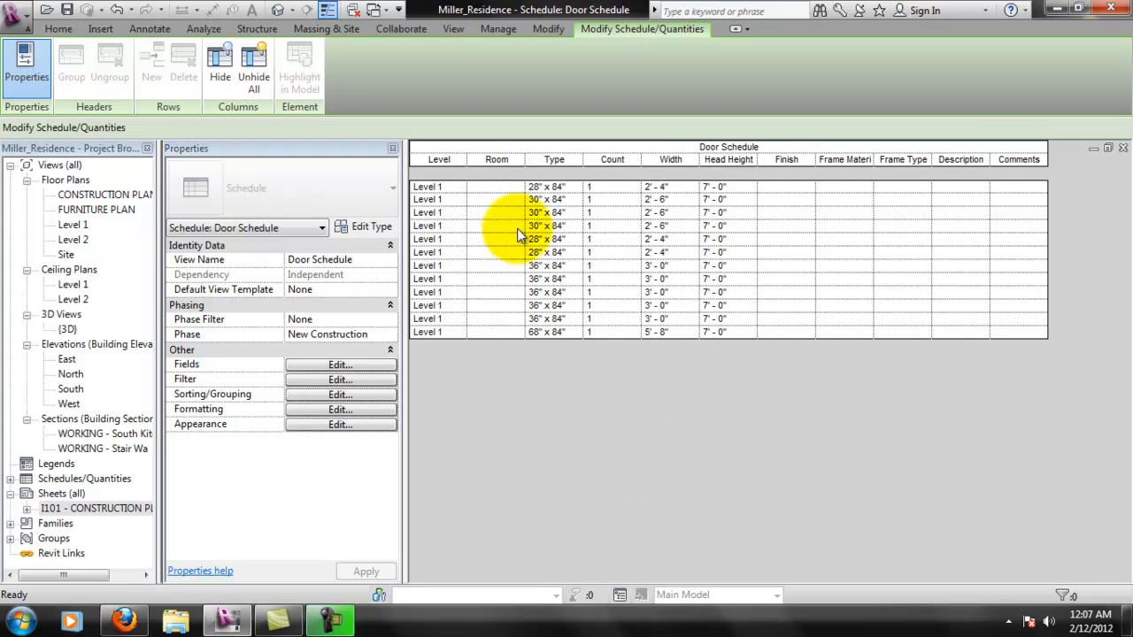
left_click(503, 187)
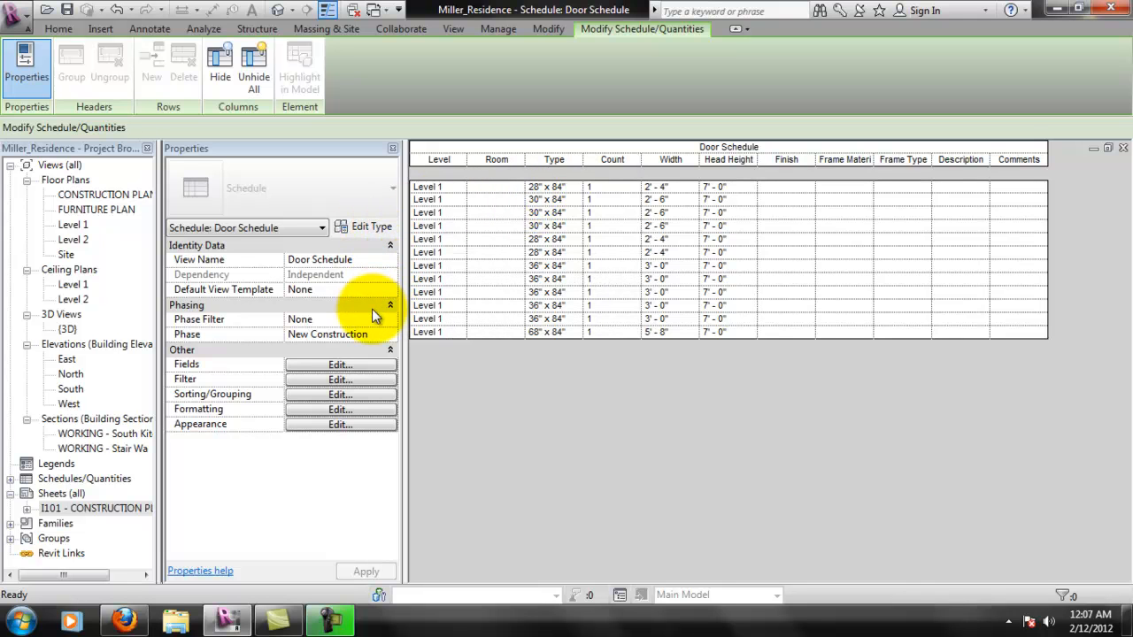
- Edit the scheduled Room field's parameter to show categories from all disciplines, keeping it grouped under Other
left_click(365, 366)
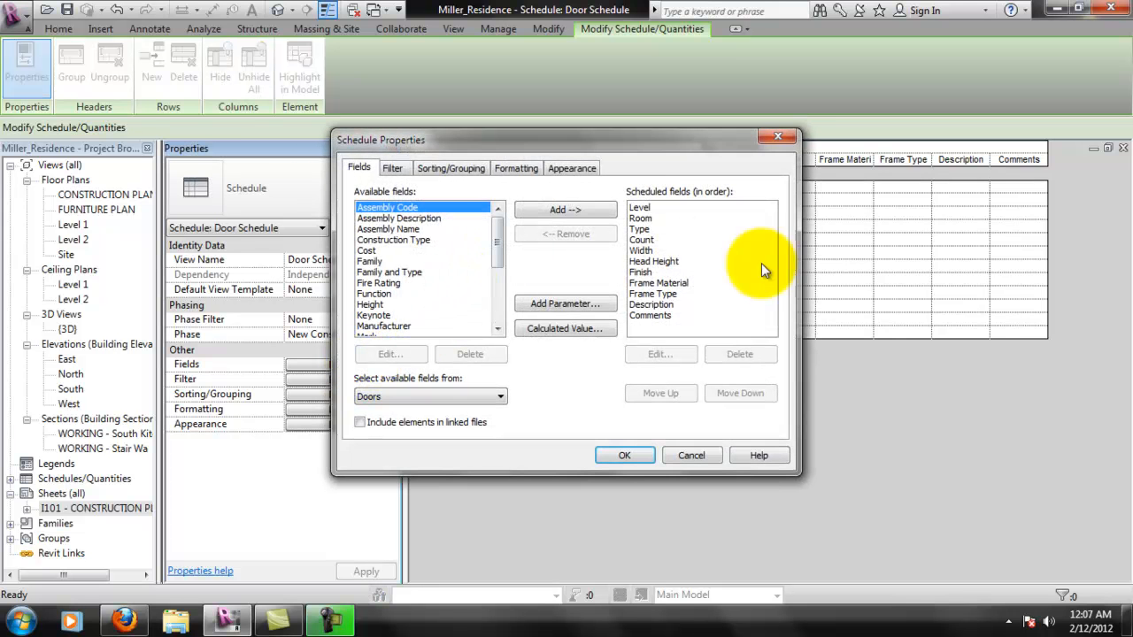
left_click(643, 218)
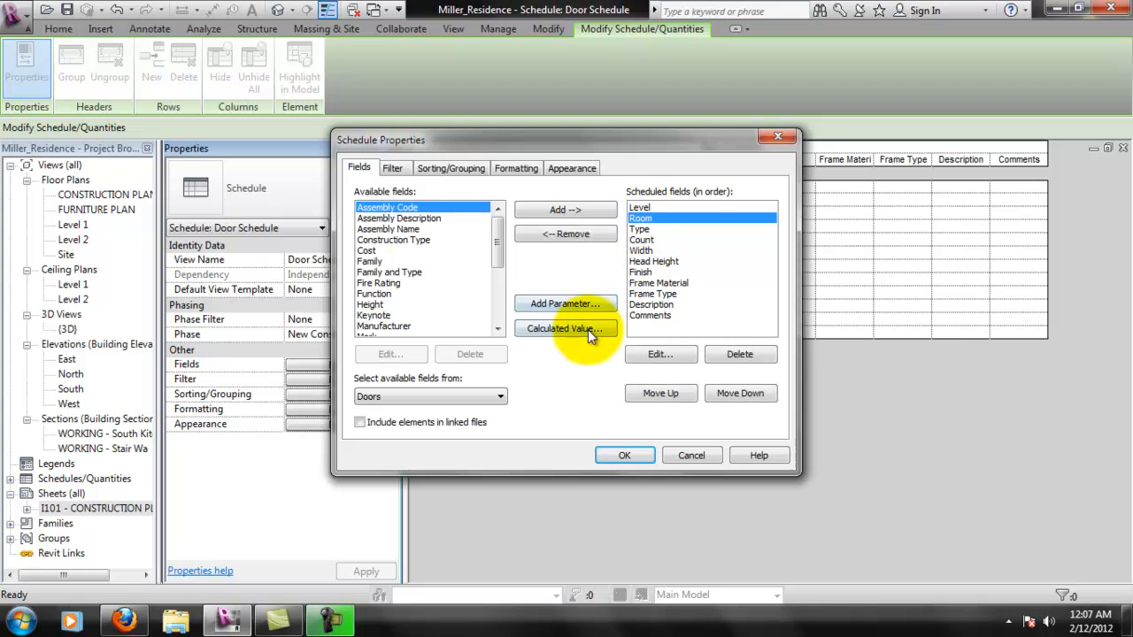
left_click(657, 354)
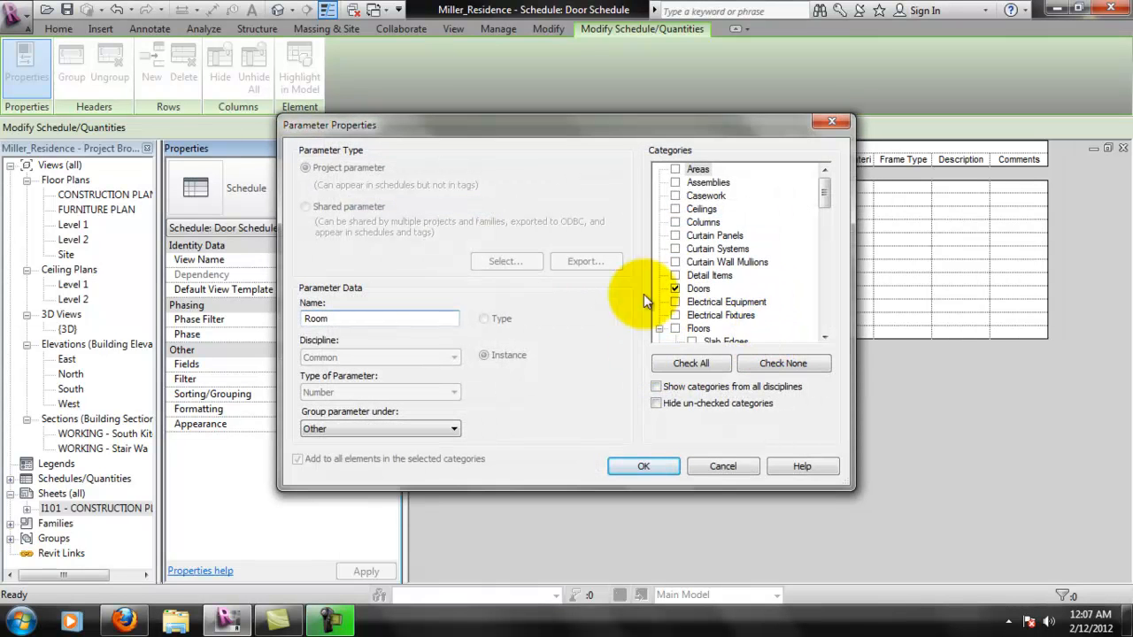
left_click(447, 429)
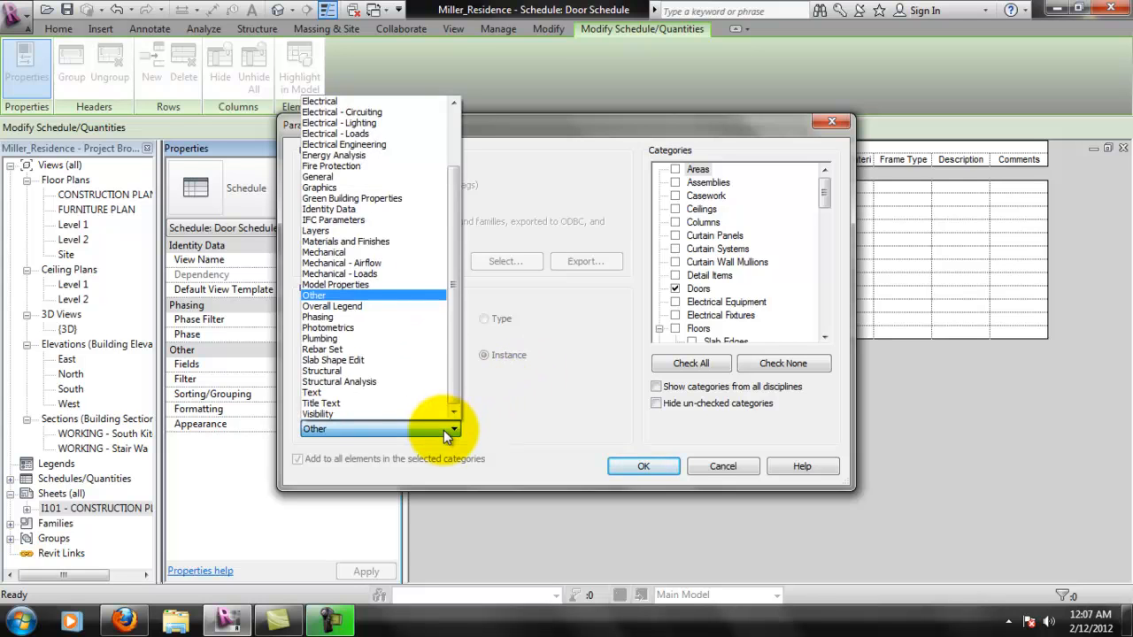
left_click(449, 431)
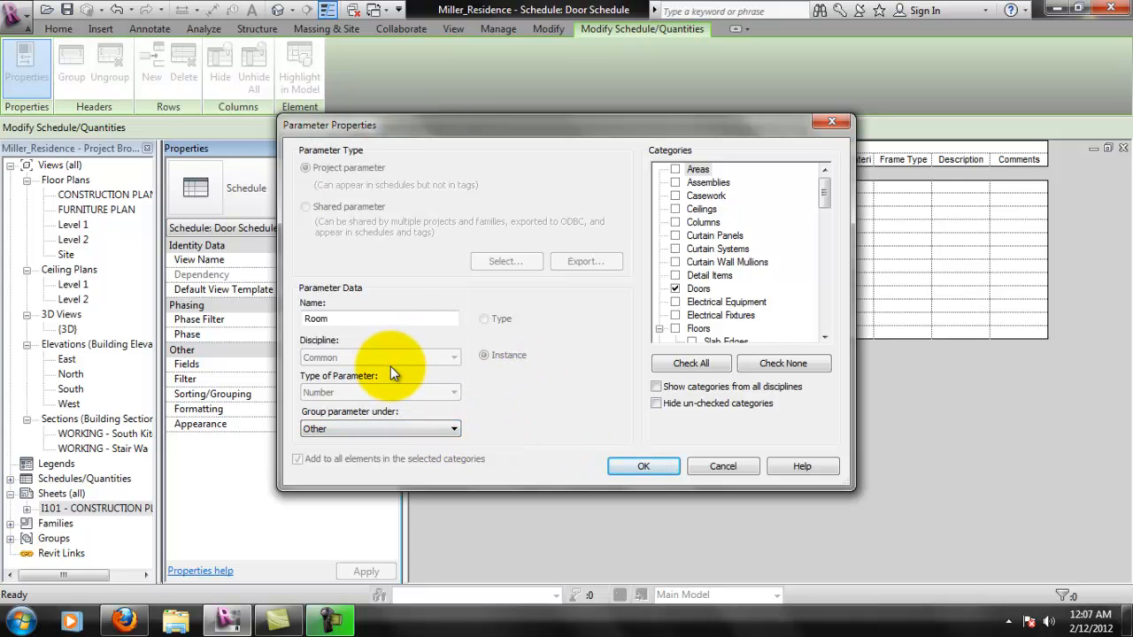
left_click(724, 389)
left_click_drag(837, 186, 821, 165)
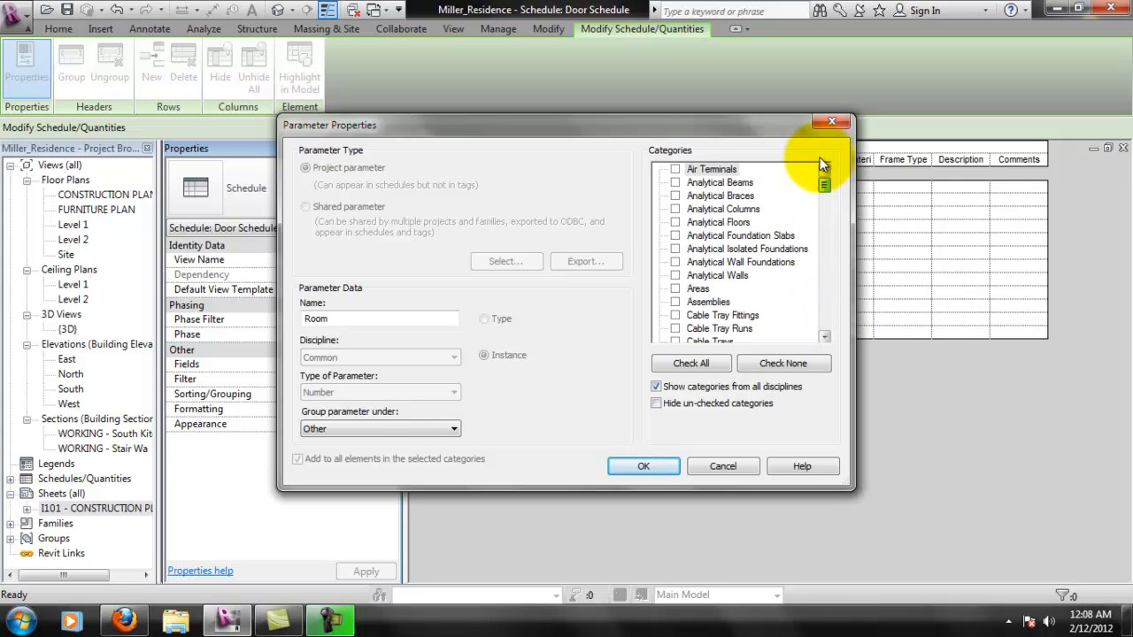
left_click(663, 465)
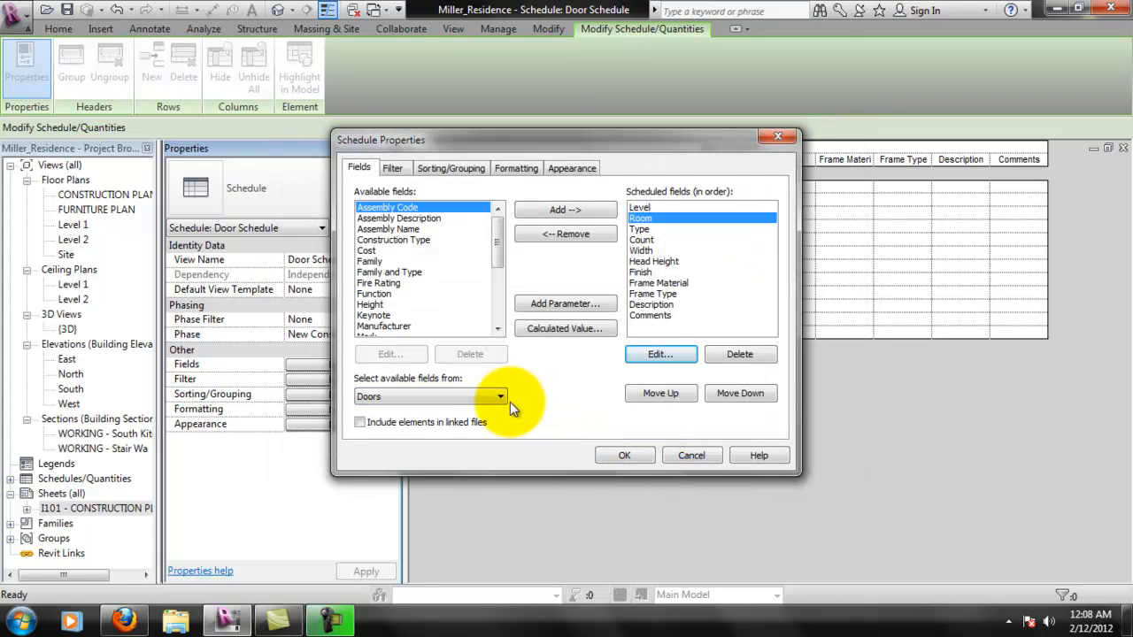
- Review the door schedule's filter, sorting and formatting settings, including the field format of the Room field
left_click(397, 169)
left_click(432, 167)
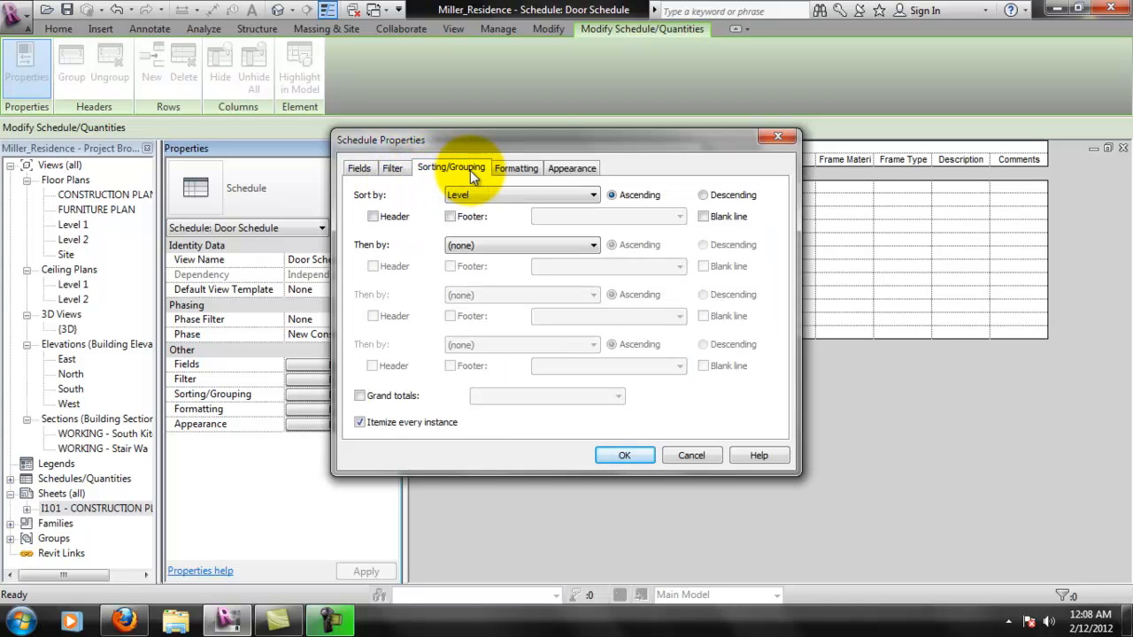
left_click(523, 166)
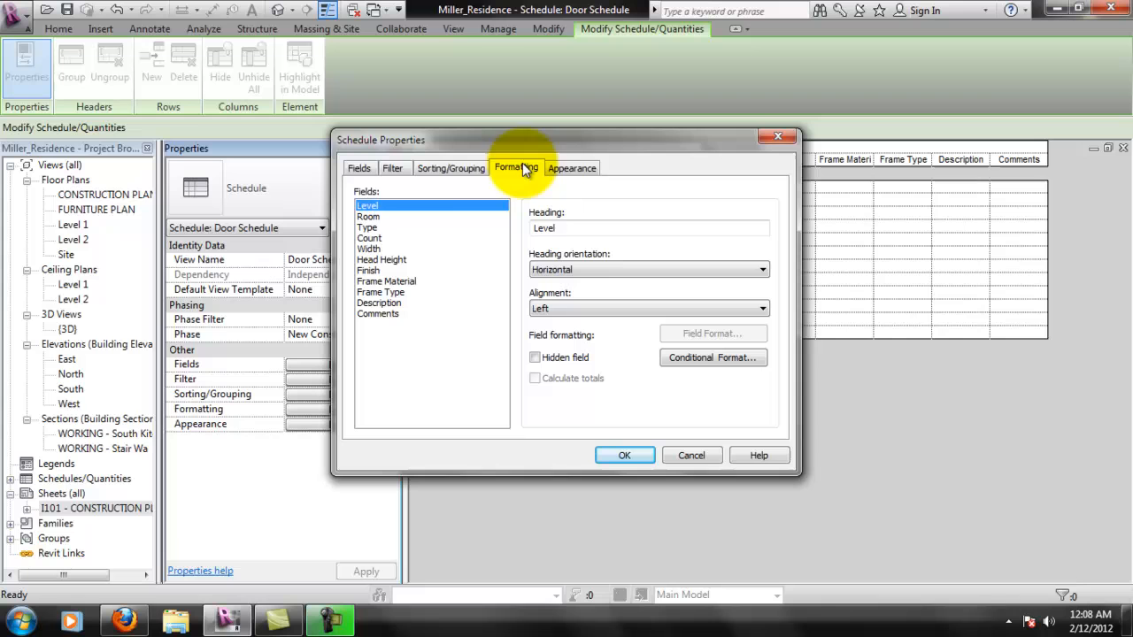
left_click(368, 217)
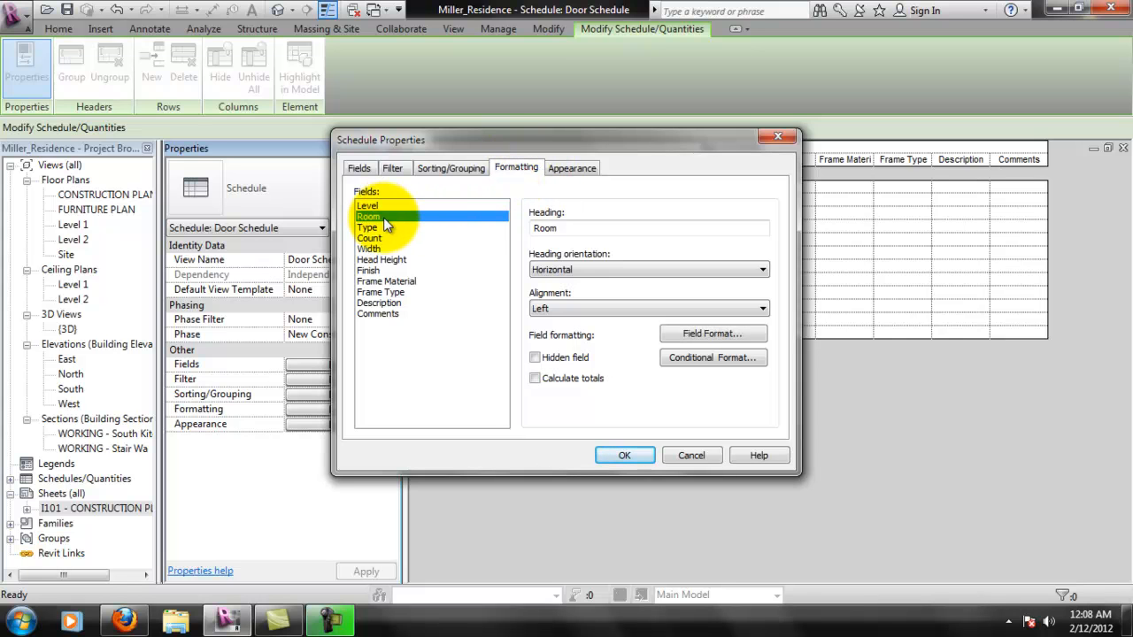
left_click(685, 334)
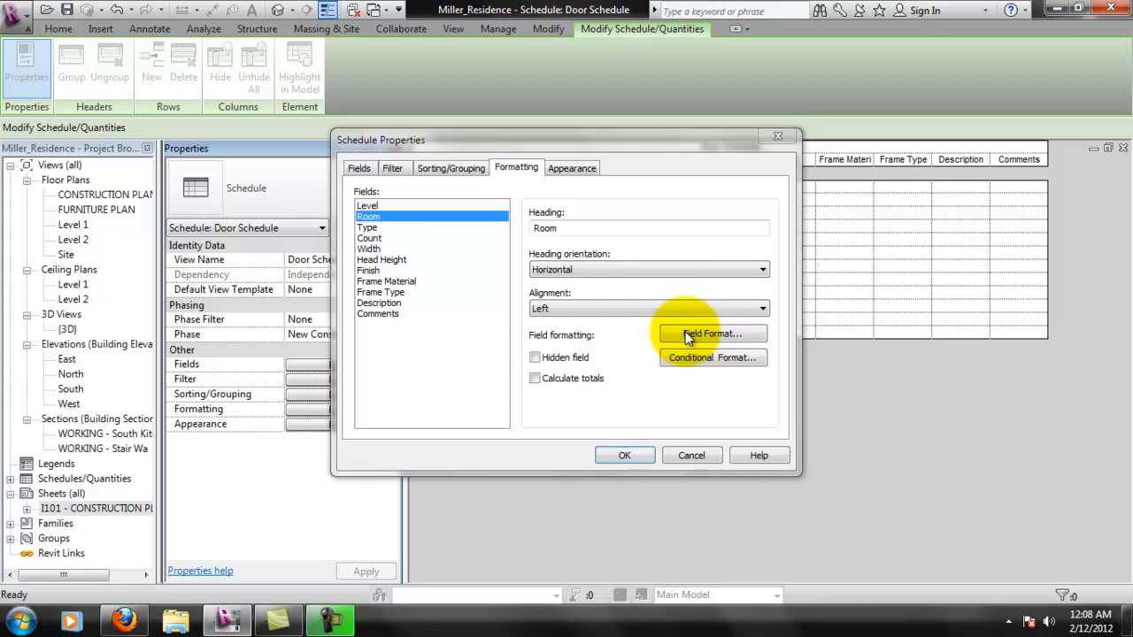
left_click(654, 426)
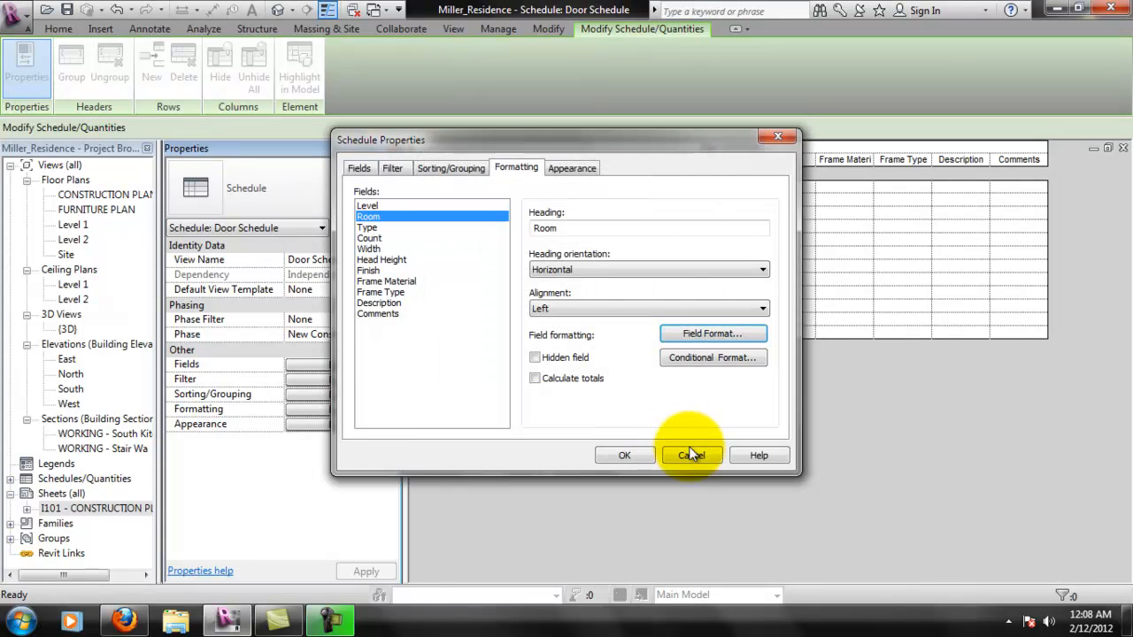
left_click(654, 457)
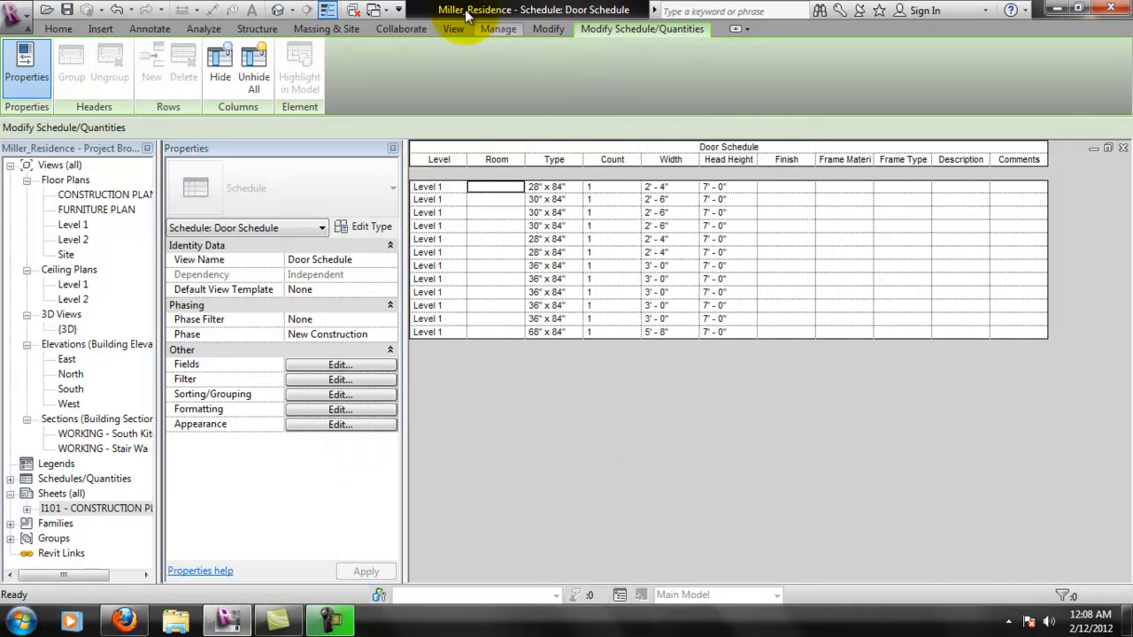
- Examine the Room entry in the project parameters and look through its category list
left_click(499, 30)
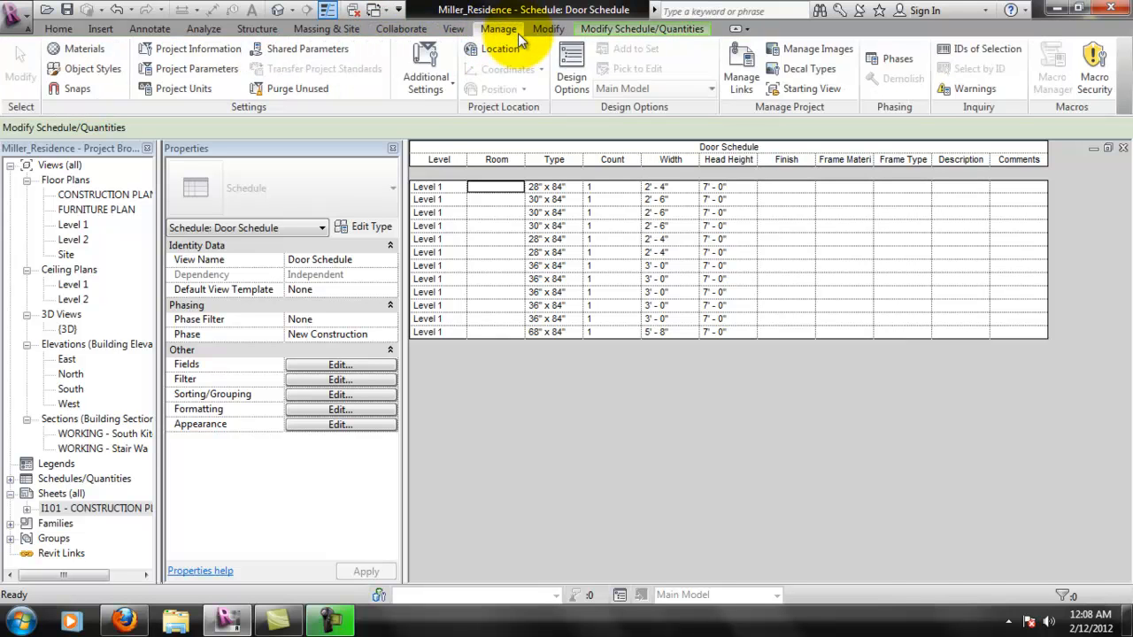
left_click(197, 68)
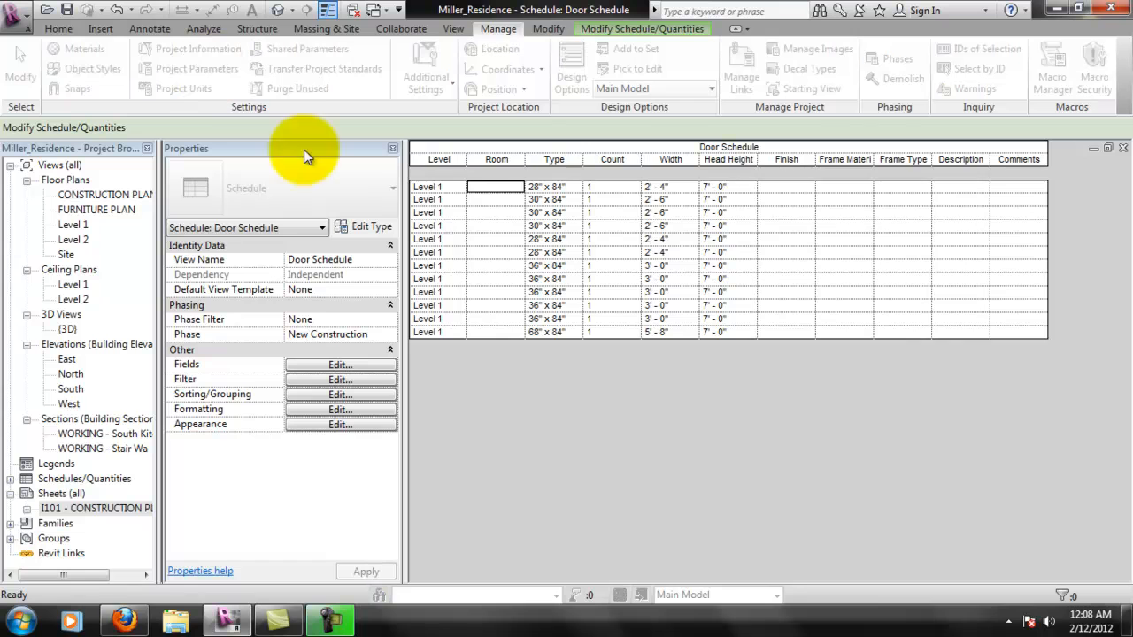
left_click(501, 239)
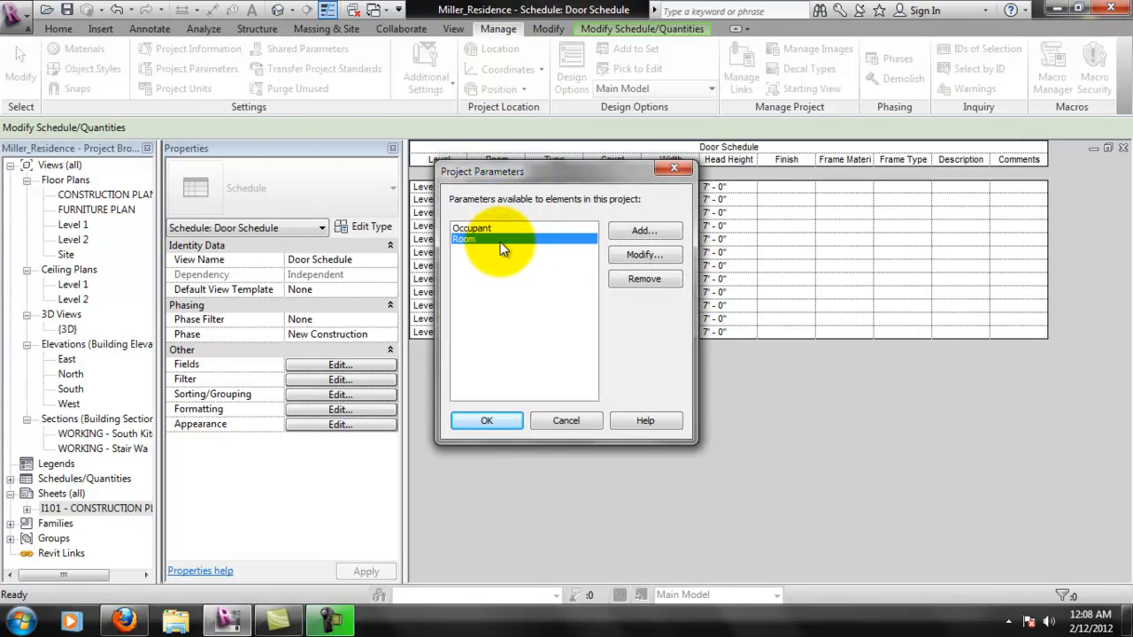
left_click(644, 254)
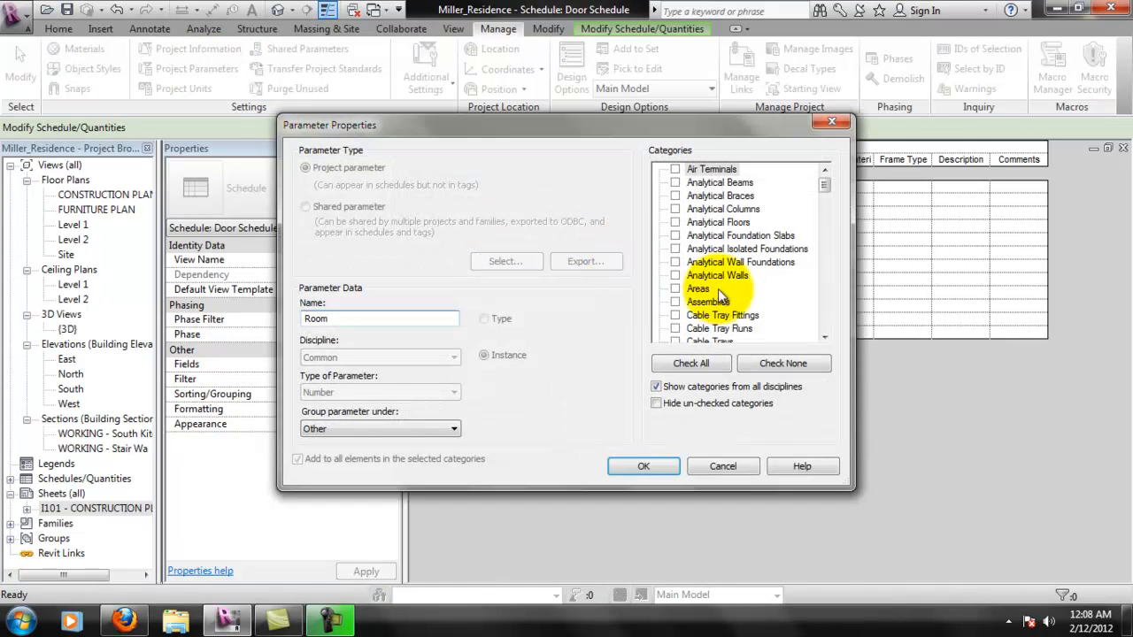
left_click_drag(836, 191, 833, 326)
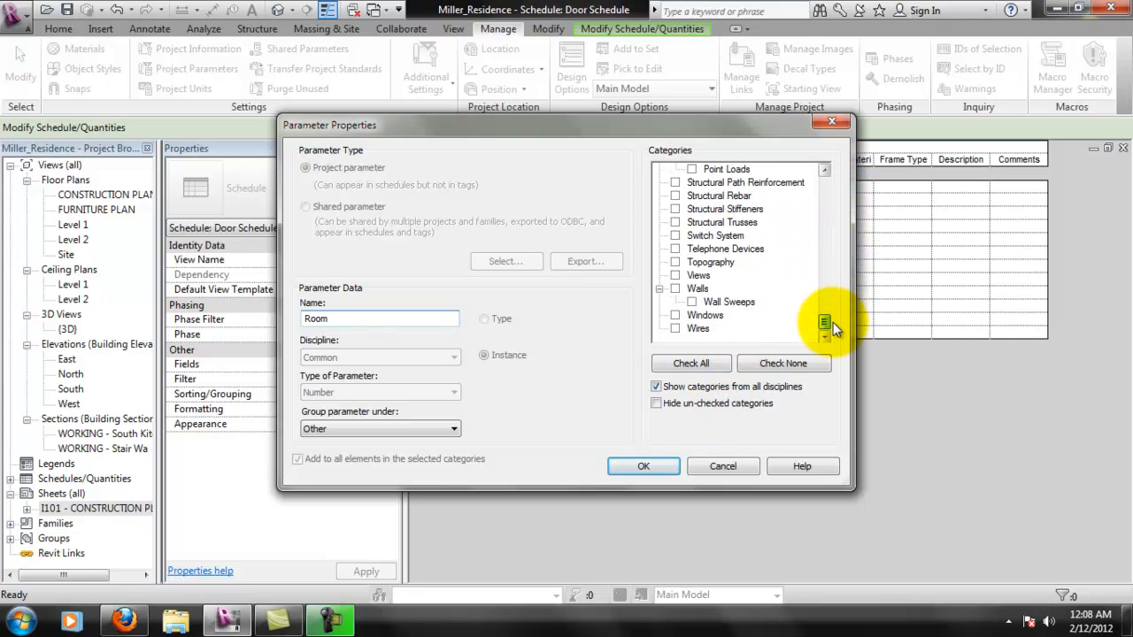
left_click(640, 466)
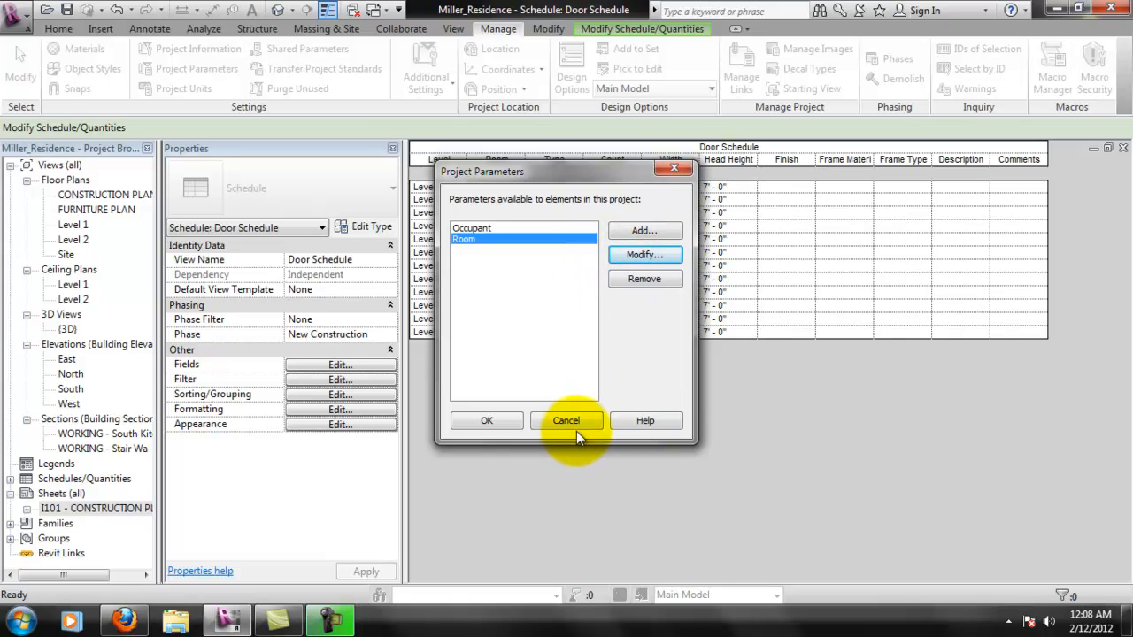
left_click(492, 422)
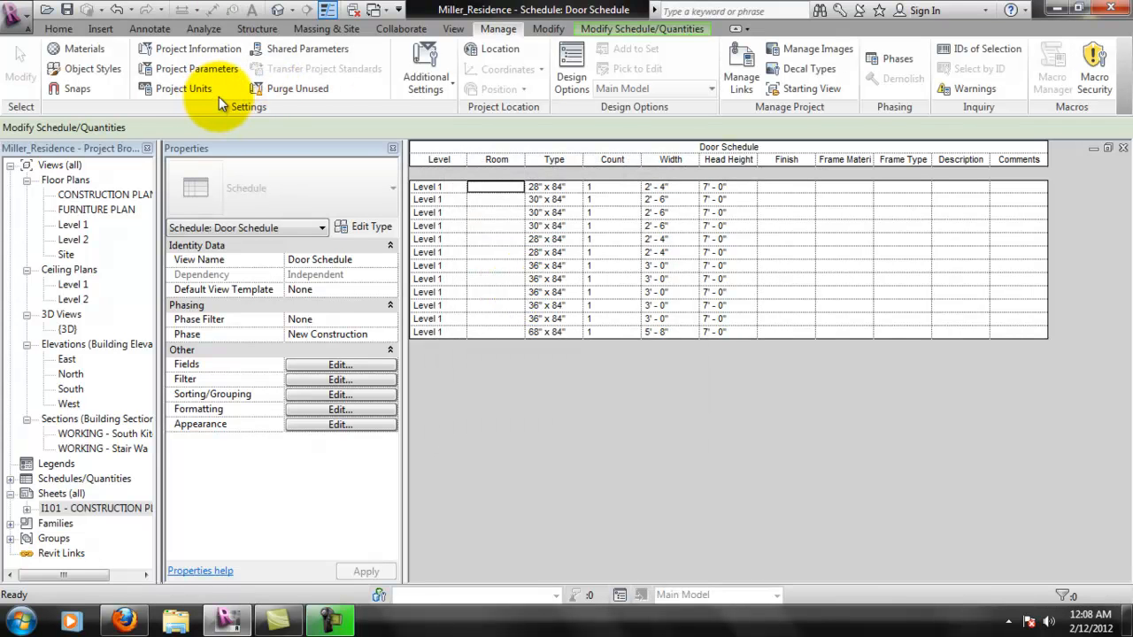
- Look through the additional project settings and the door schedule's type properties
left_click(425, 82)
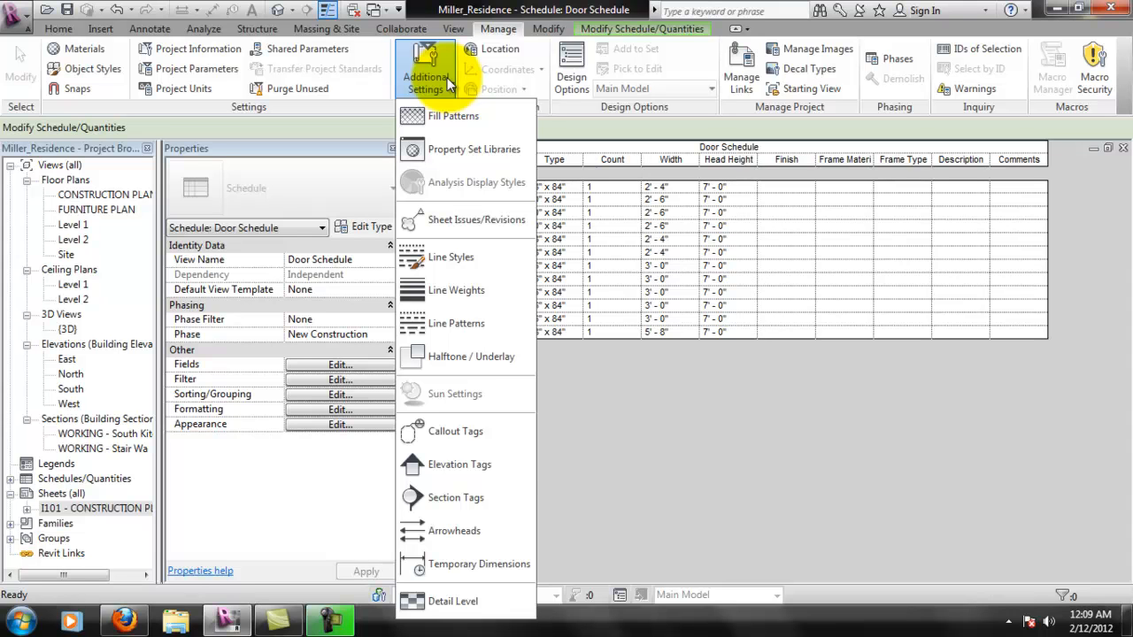
left_click(364, 226)
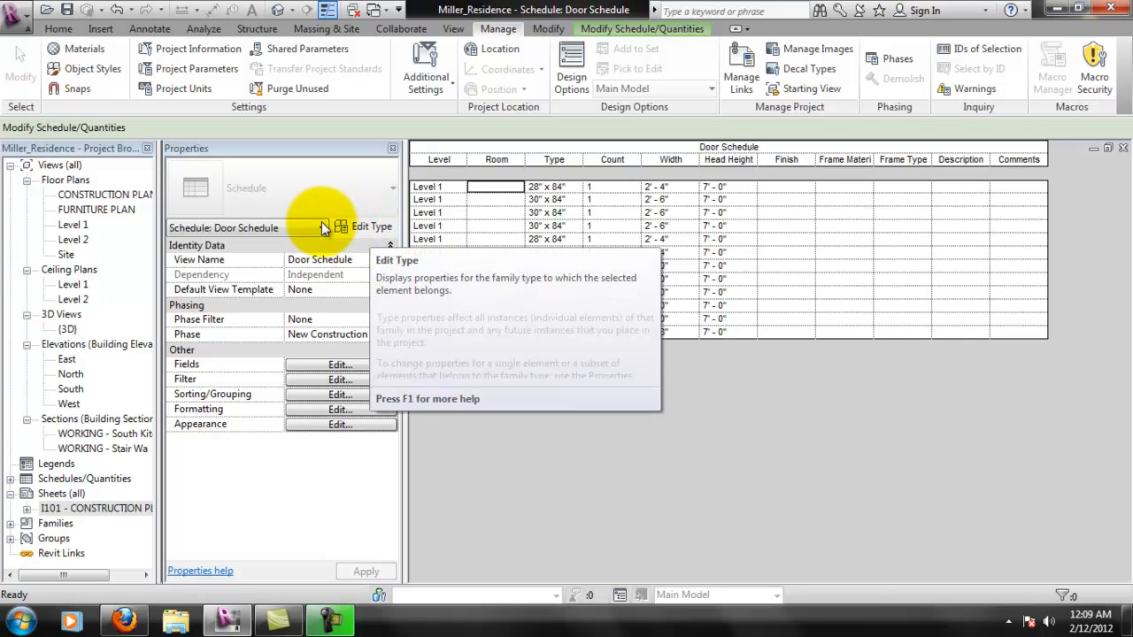
left_click(308, 228)
left_click(357, 229)
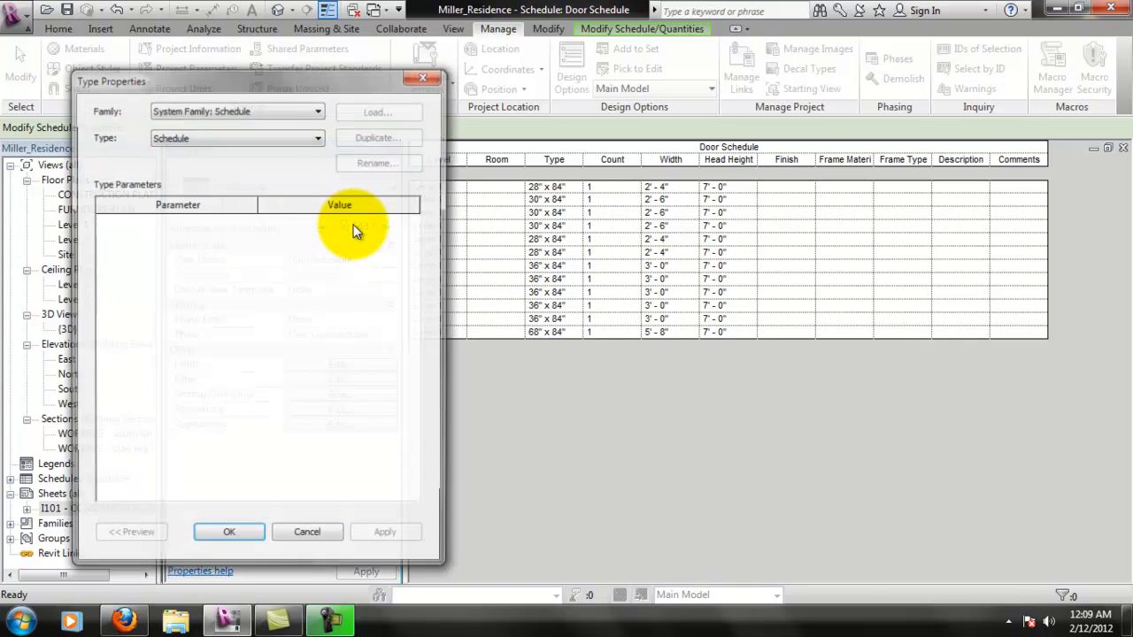
left_click(308, 537)
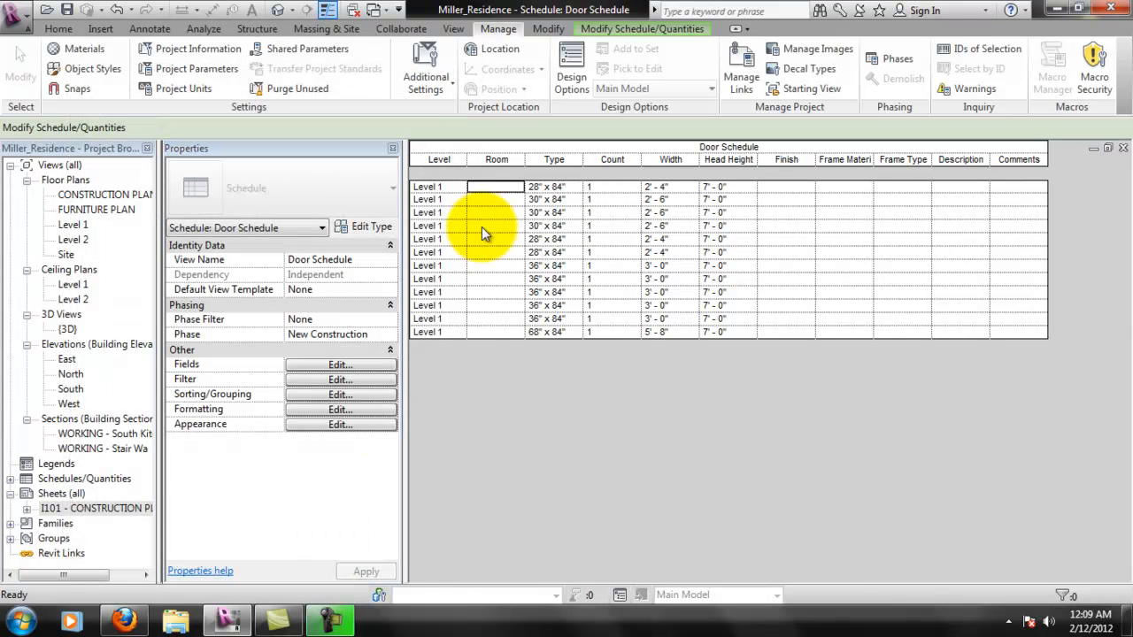
- Check the Room column's cells and heading for options, and make the column slightly narrower
left_click(500, 186)
right_click(500, 187)
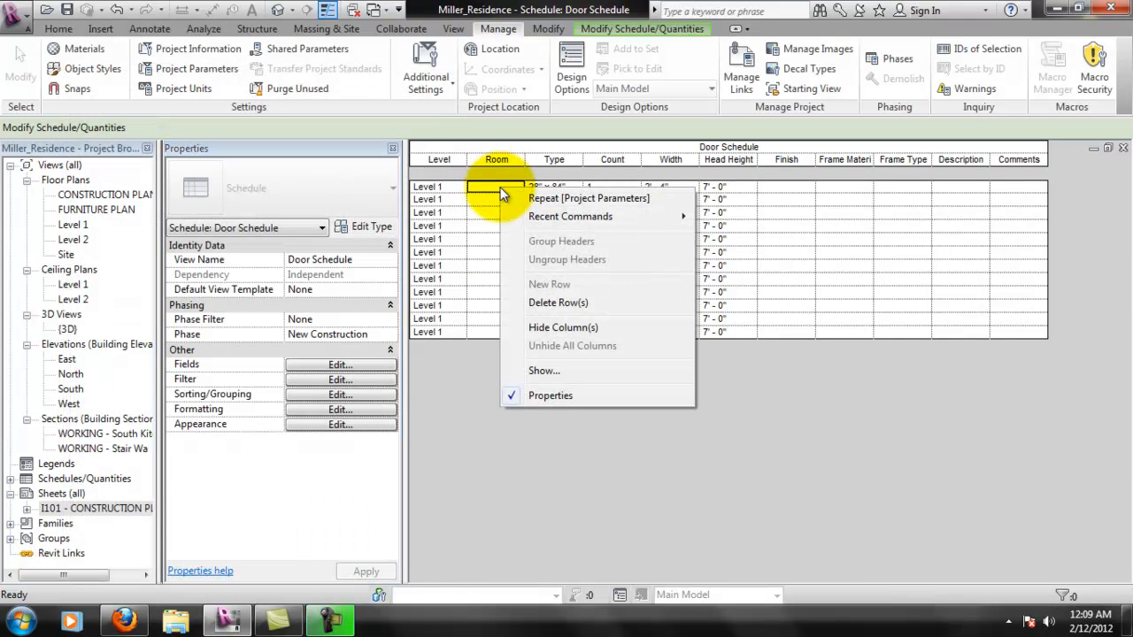
left_click(494, 186)
left_click(494, 171)
left_click(495, 162)
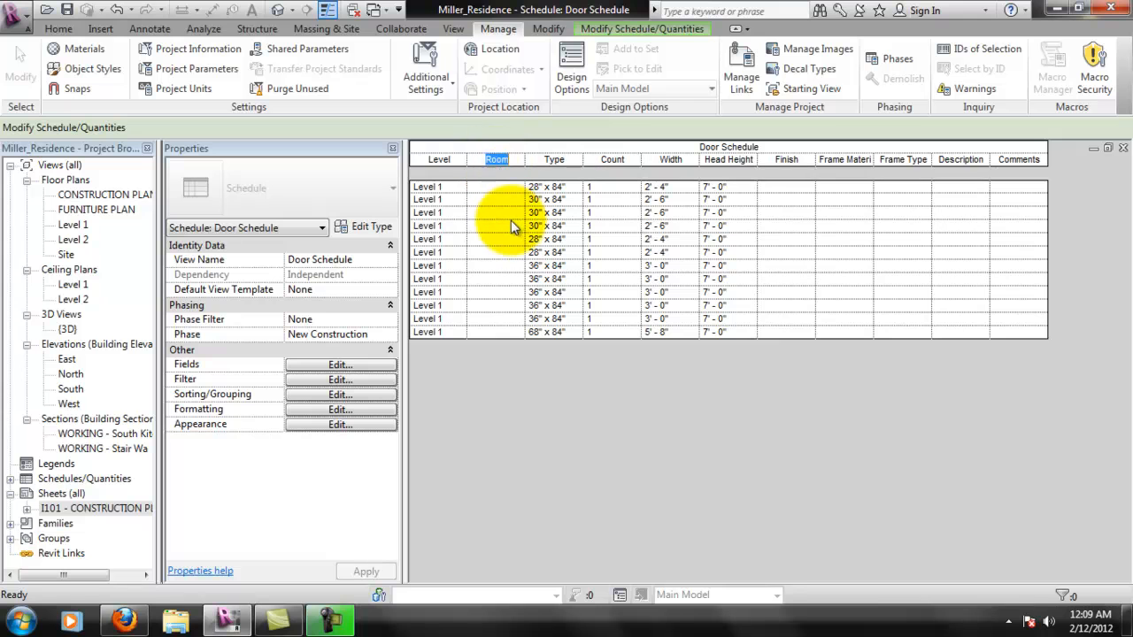
left_click(505, 225)
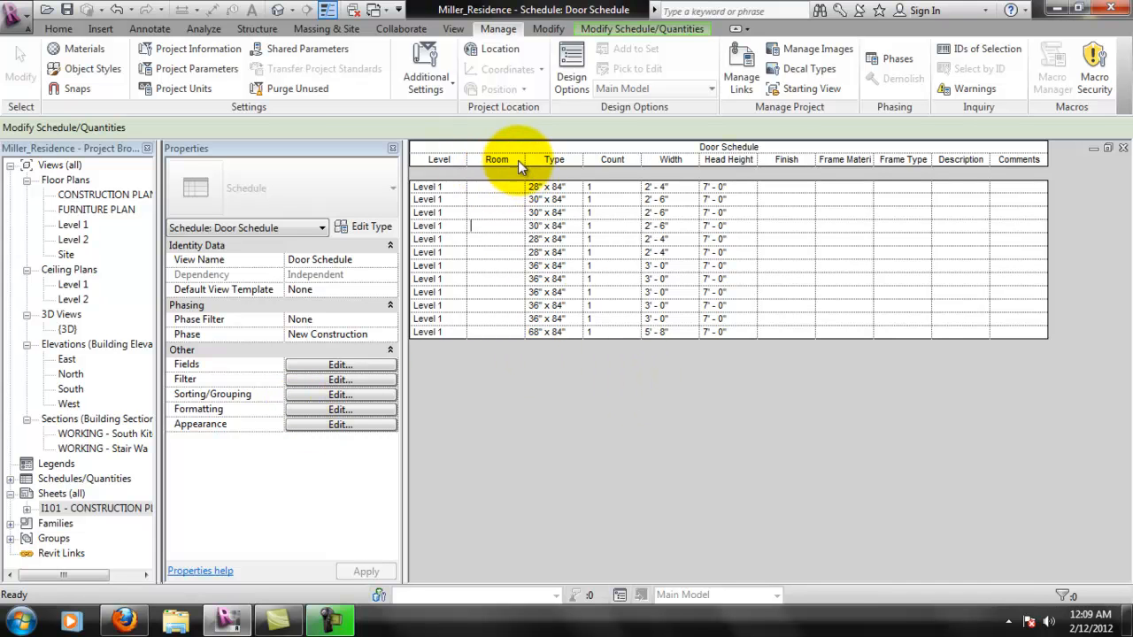
left_click_drag(524, 160, 508, 162)
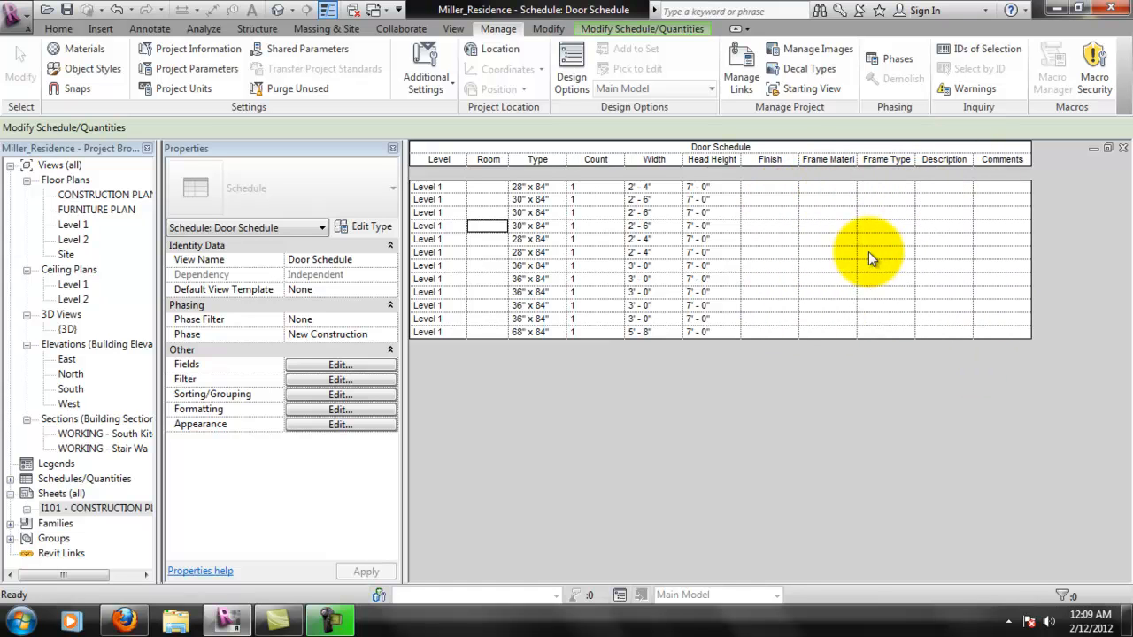
- Leave the door schedule, view the CONSTRUCTION PLAN floor plan, and open sheet I101
left_click(625, 32)
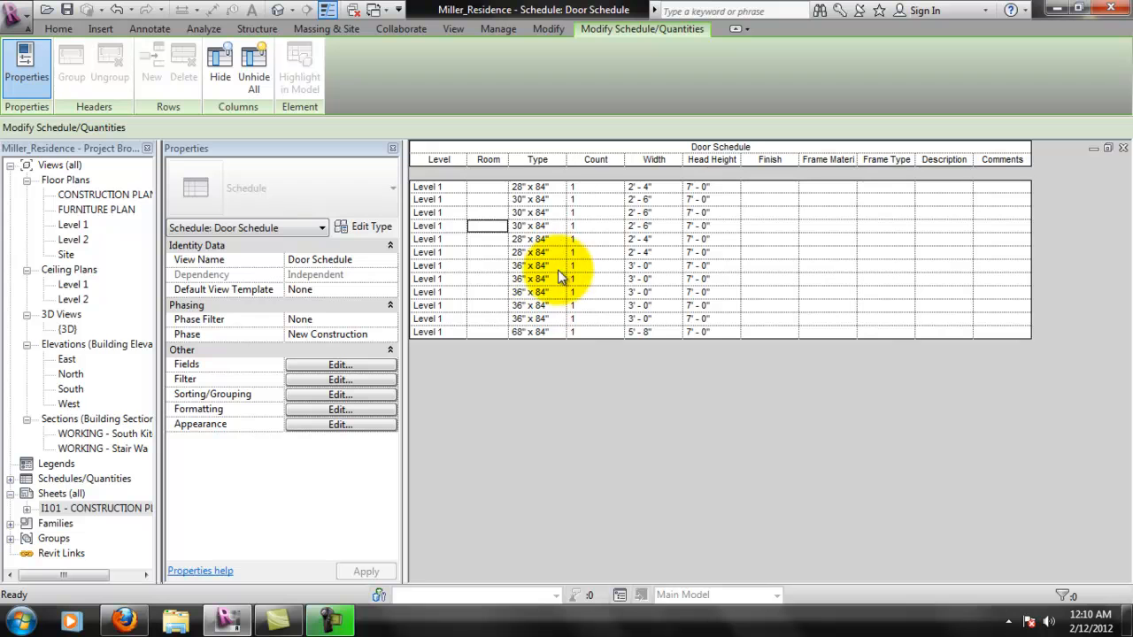
left_click(563, 370)
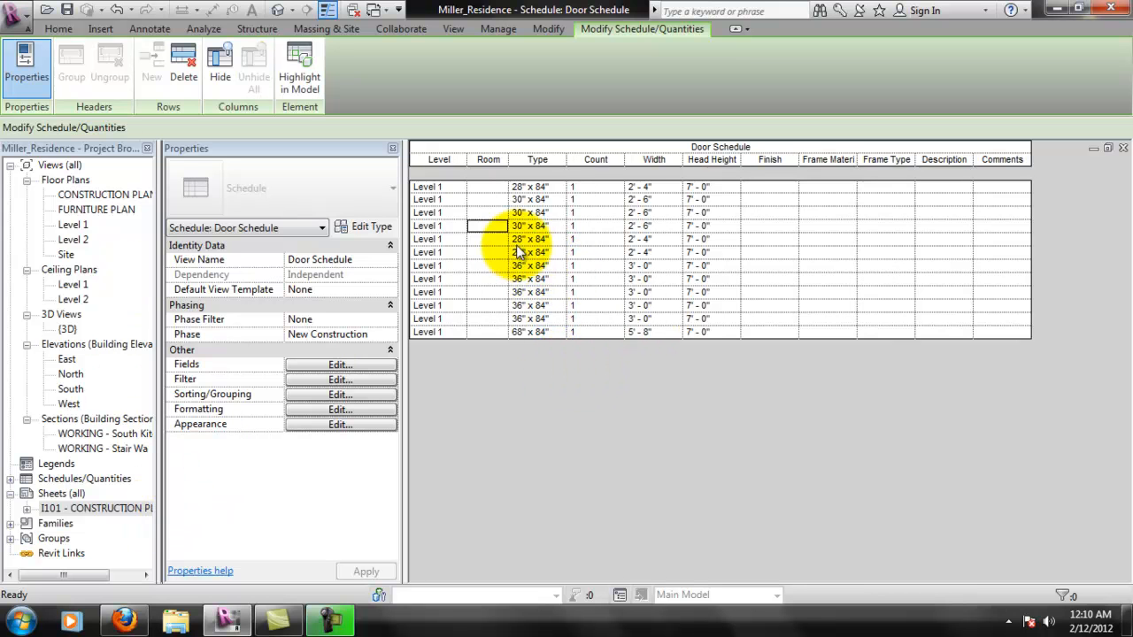
double_click(104, 194)
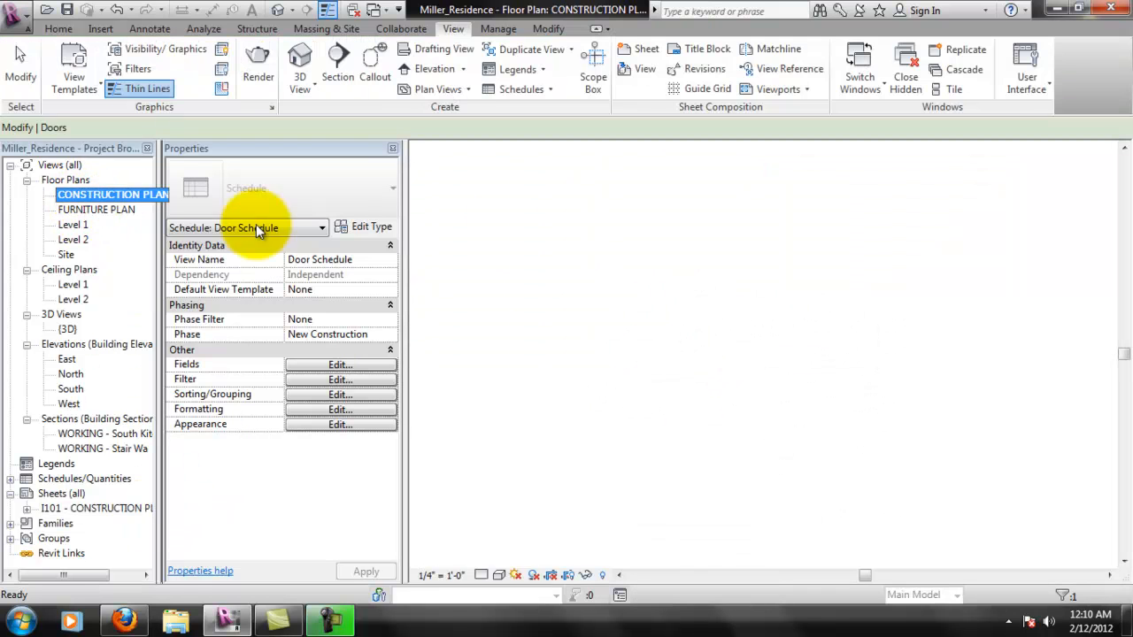
double_click(92, 506)
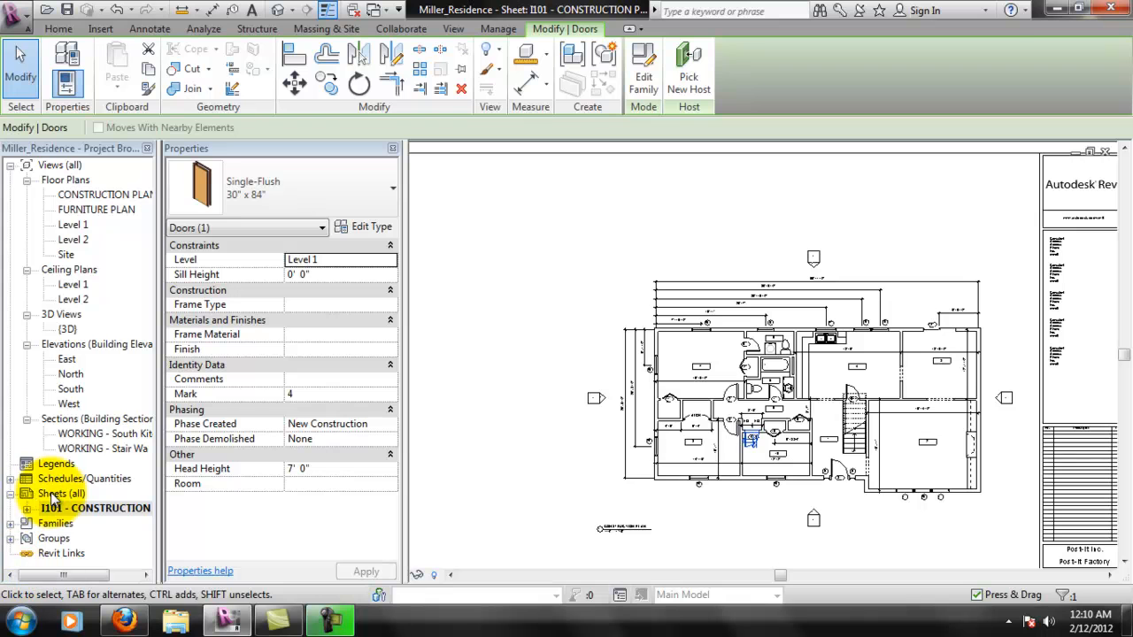
- Place the door schedule on sheet I101 above the construction plan, lined up with the plan's far end
left_click(10, 479)
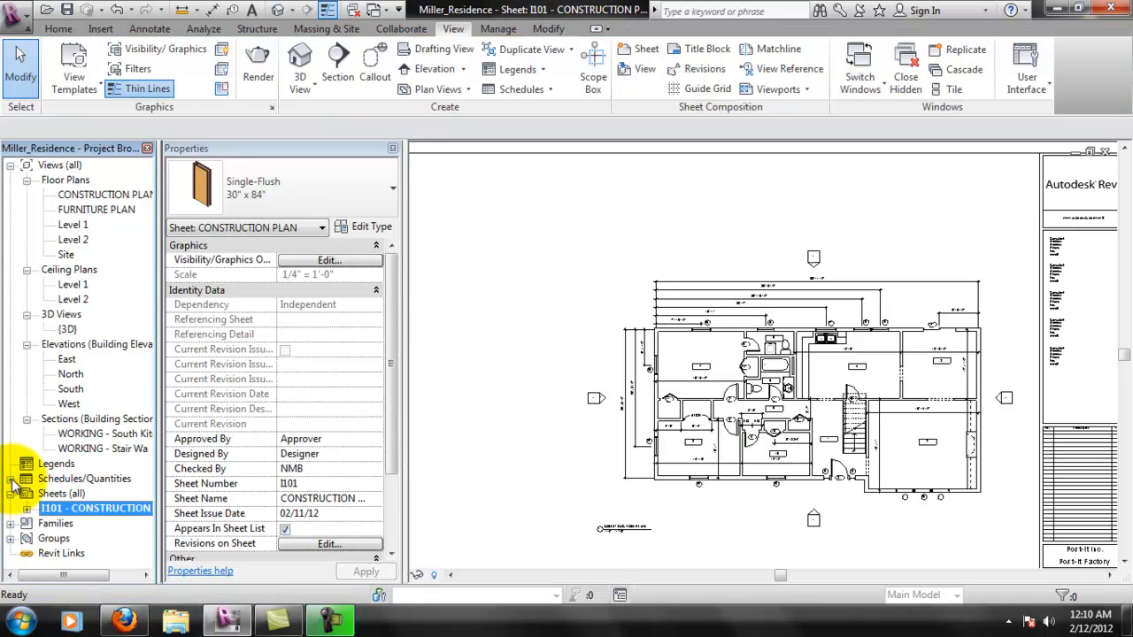
left_click(55, 494)
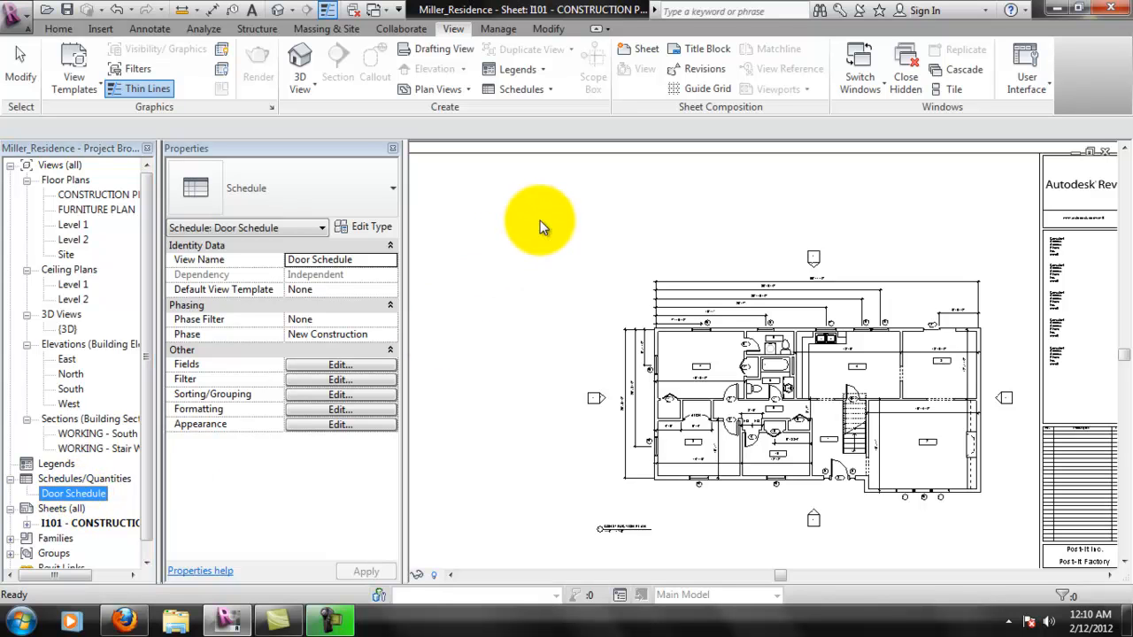
left_click_drag(55, 494, 540, 220)
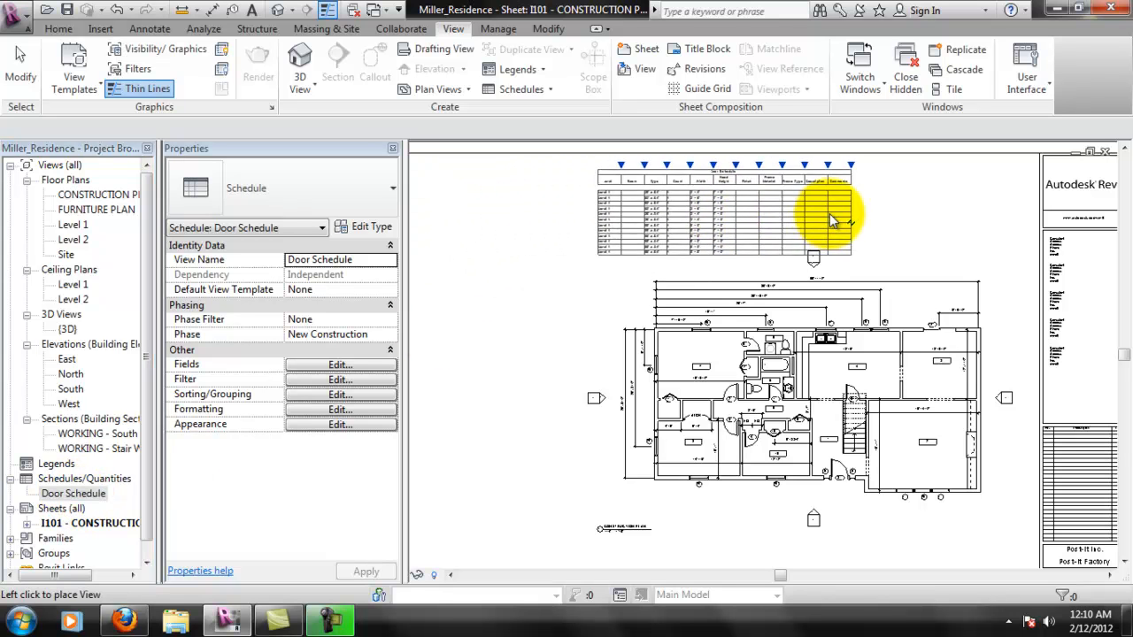
left_click(857, 219)
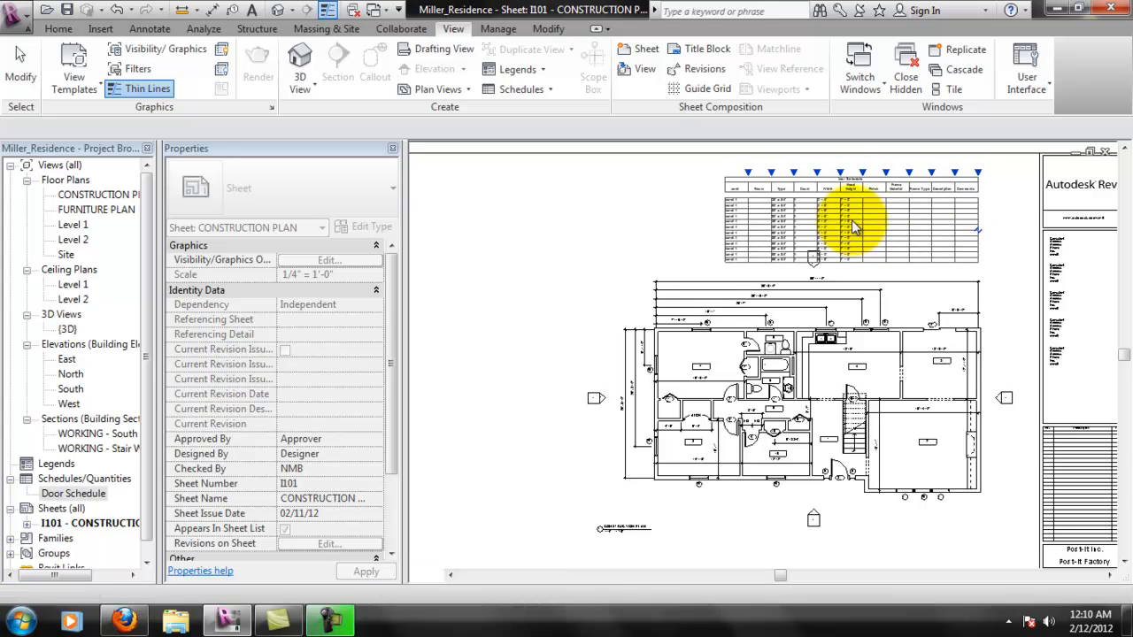
left_click(851, 220)
key("Escape")
- Move the construction plan viewport slightly down the sheet to leave more room beneath the door schedule
middle_click_drag(885, 472, 870, 349)
left_click(870, 349)
left_click_drag(882, 308, 883, 339)
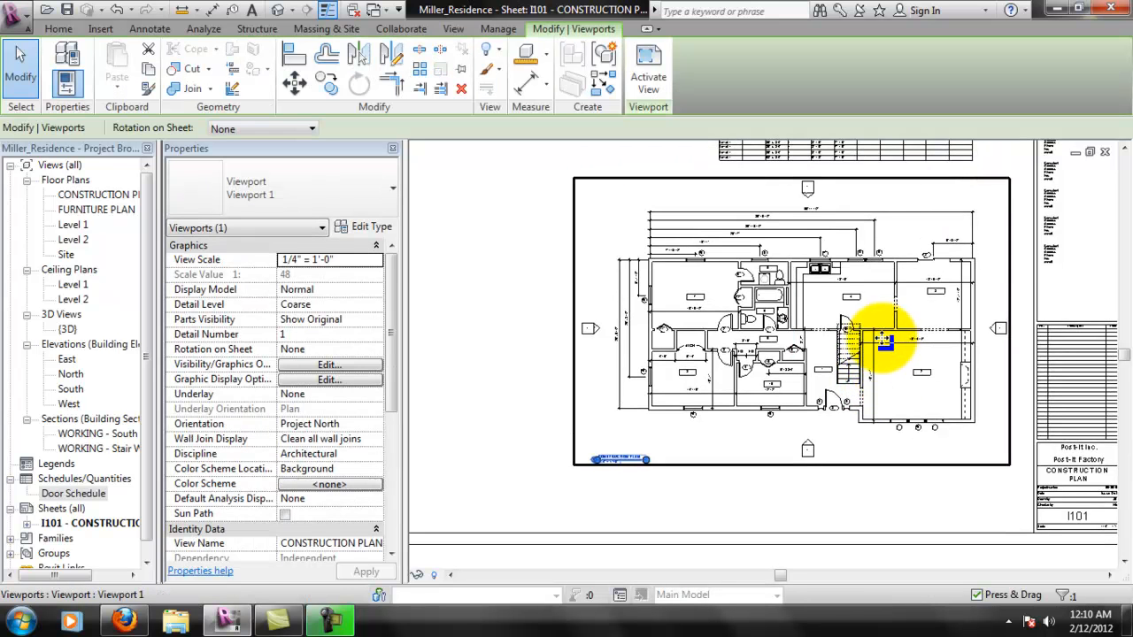
left_click(543, 260)
- Examine the placed door schedule's columns and rows up close on sheet I101
middle_click_drag(958, 414, 975, 482)
scroll(911, 206, "up", 1)
middle_click_drag(817, 223, 877, 297)
scroll(903, 229, "up", 2)
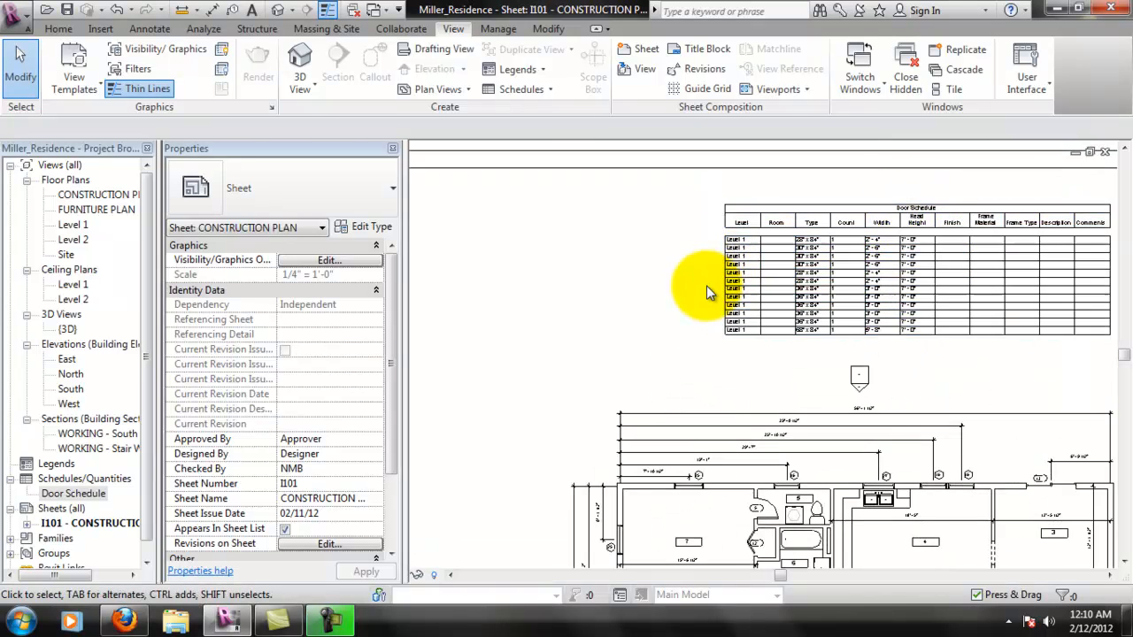
scroll(823, 319, "up", 2)
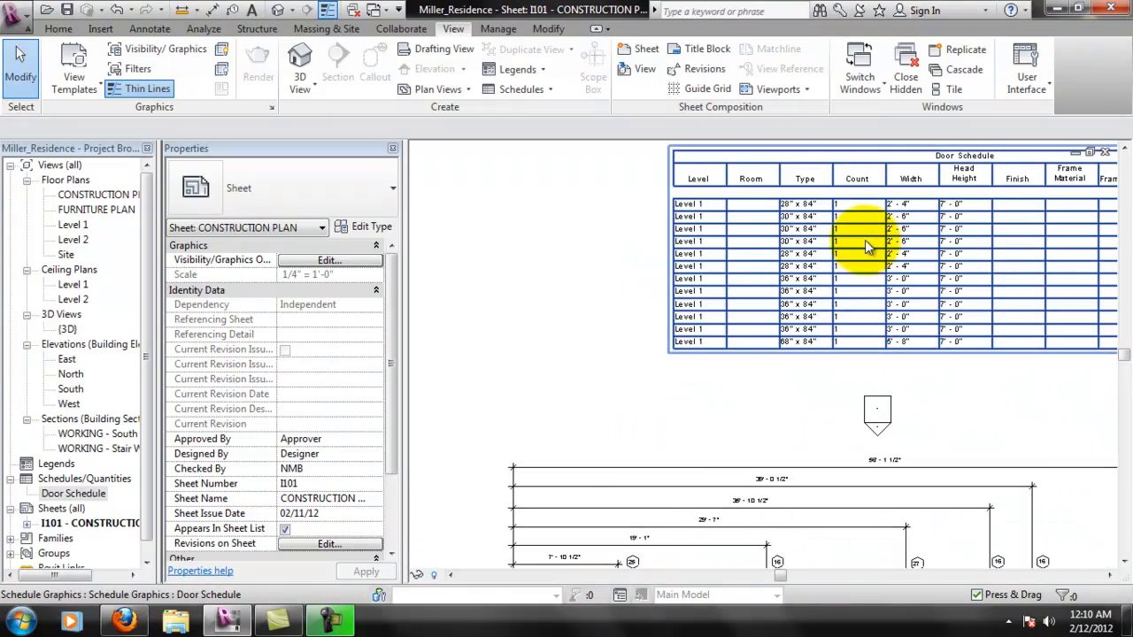
middle_click_drag(585, 301, 633, 350)
scroll(626, 314, "down", 1)
scroll(768, 319, "up", 1)
scroll(673, 319, "down", 1)
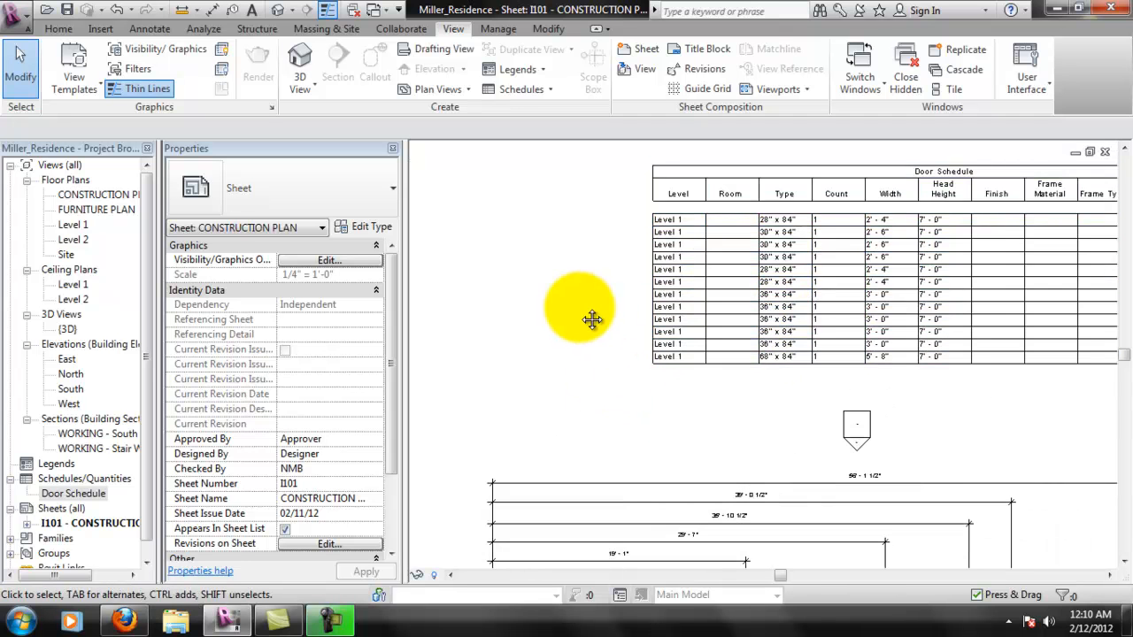
middle_click_drag(581, 316, 802, 364)
scroll(801, 364, "down", 1)
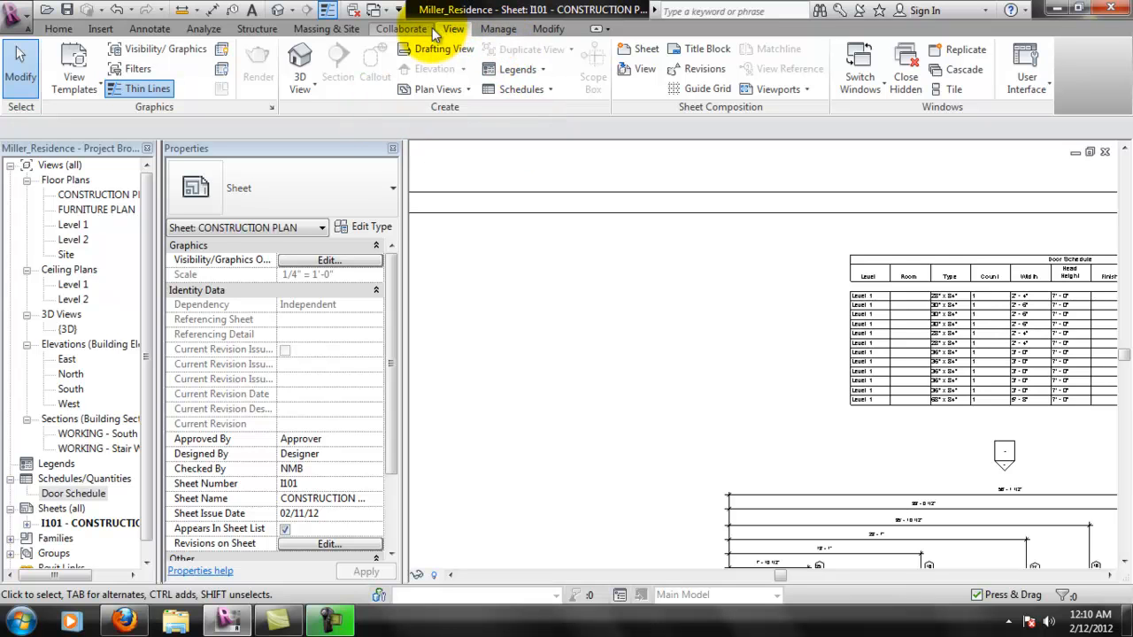
left_click(522, 70)
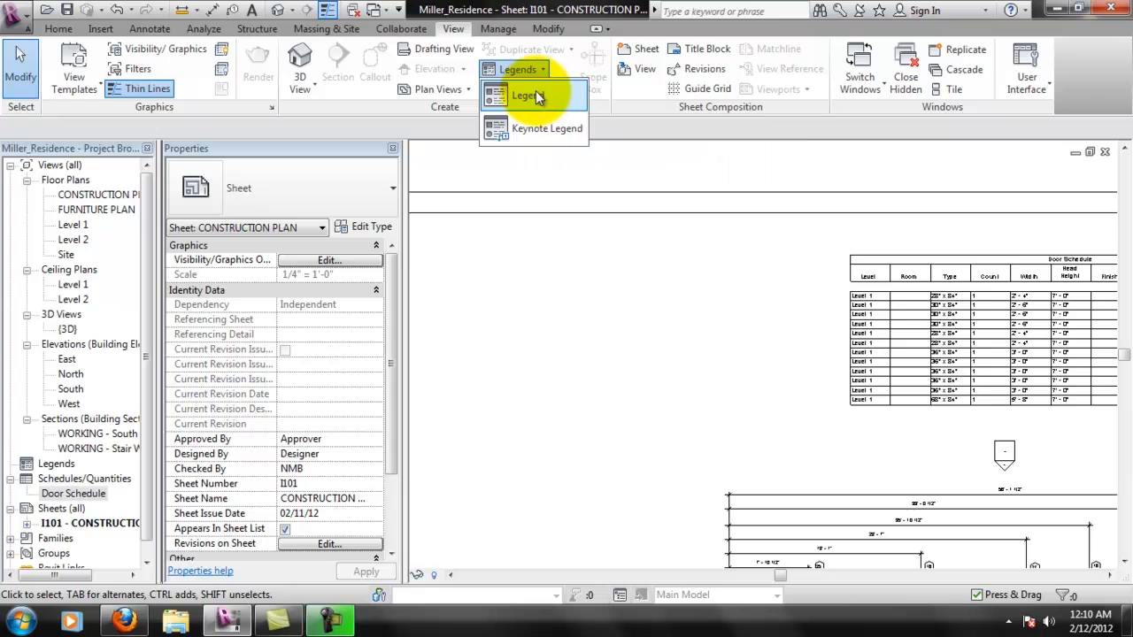
left_click(531, 94)
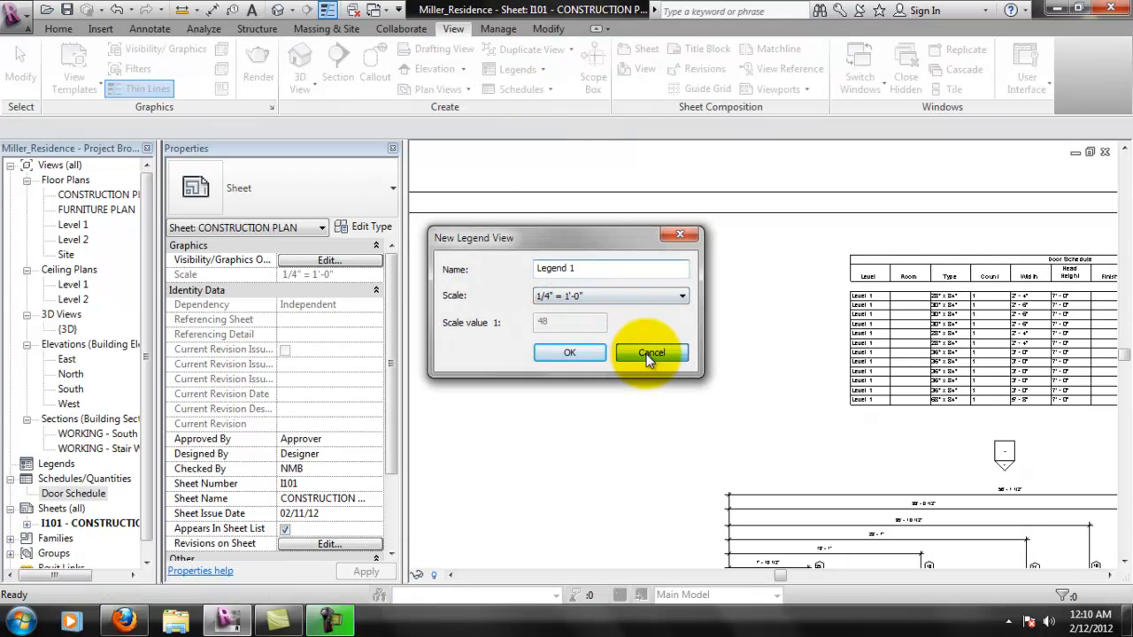
left_click(652, 354)
- Start a new building component schedule for the Windows category, named Window Schedule, in the New Construction phase
left_click(527, 92)
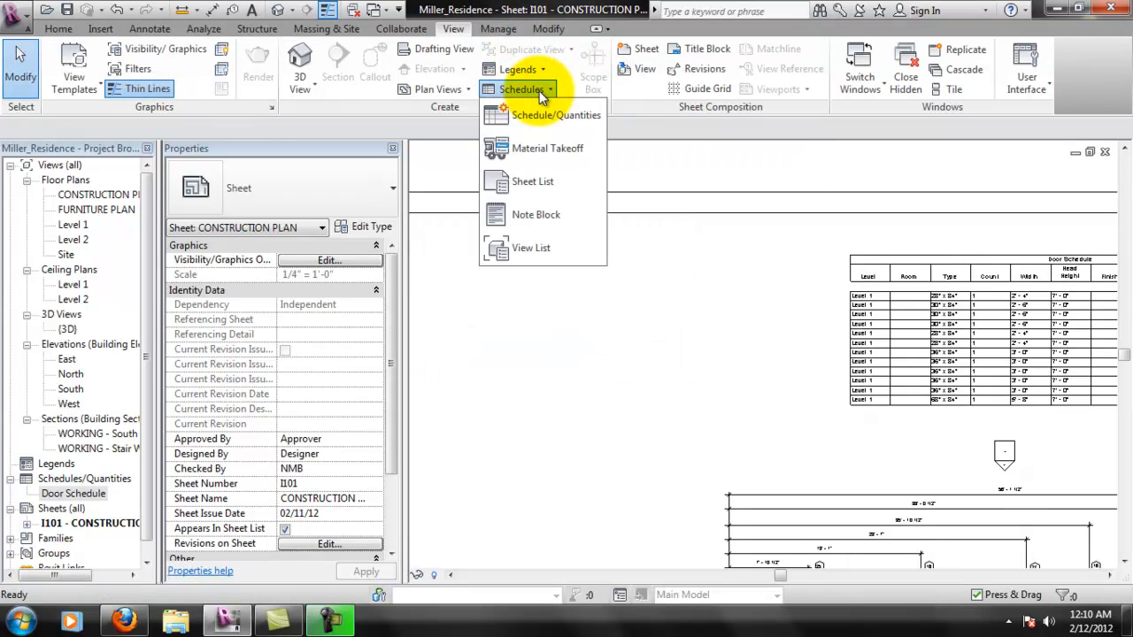
left_click(537, 120)
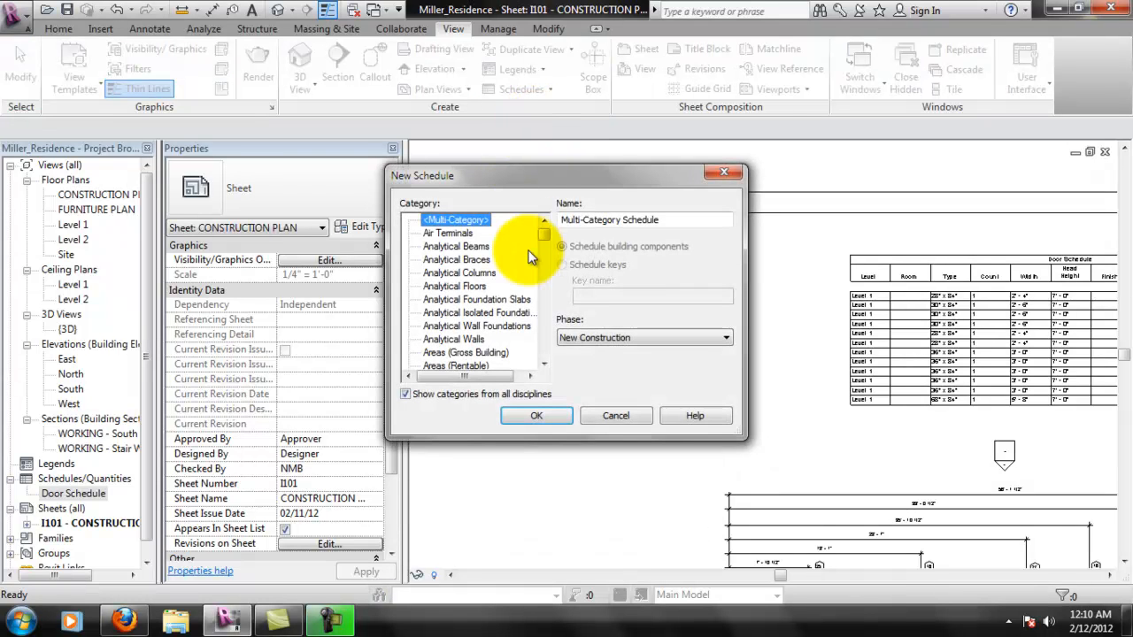
left_click_drag(543, 235, 546, 358)
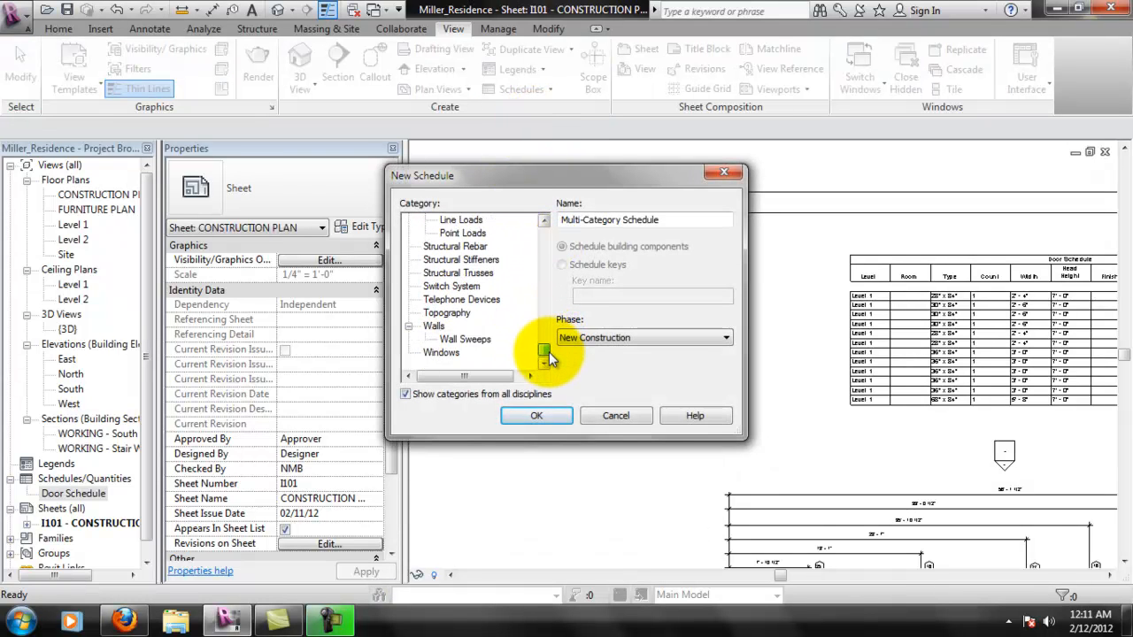
left_click(450, 354)
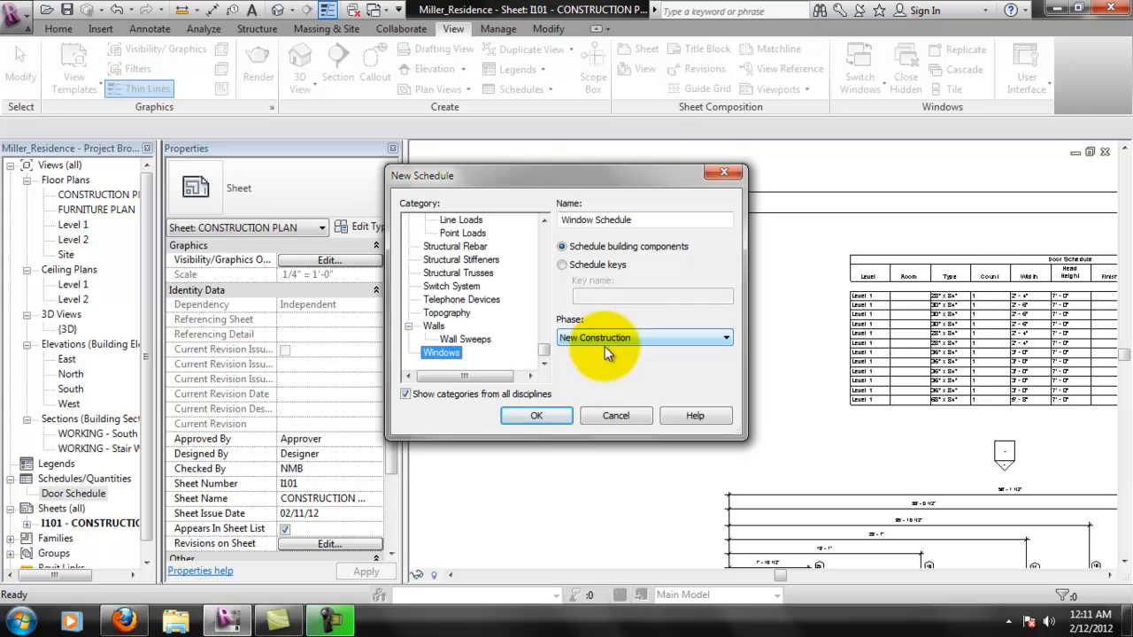
left_click(555, 417)
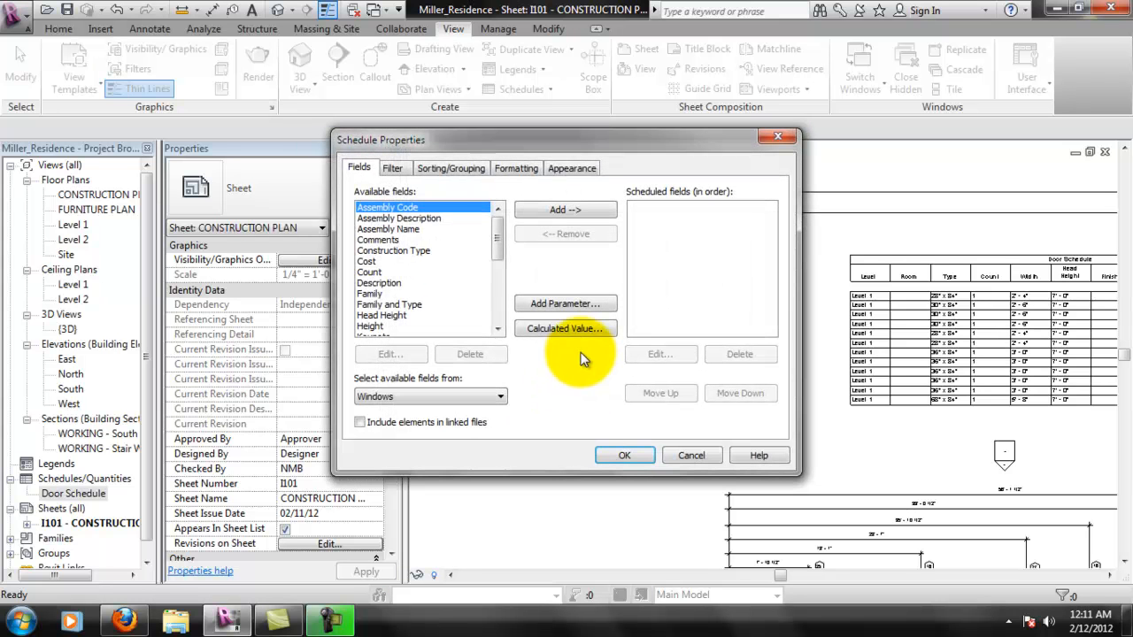
- Add the Count, Comments, Description and Head Height fields to the window schedule
left_click_drag(501, 244, 468, 253)
left_click(416, 251)
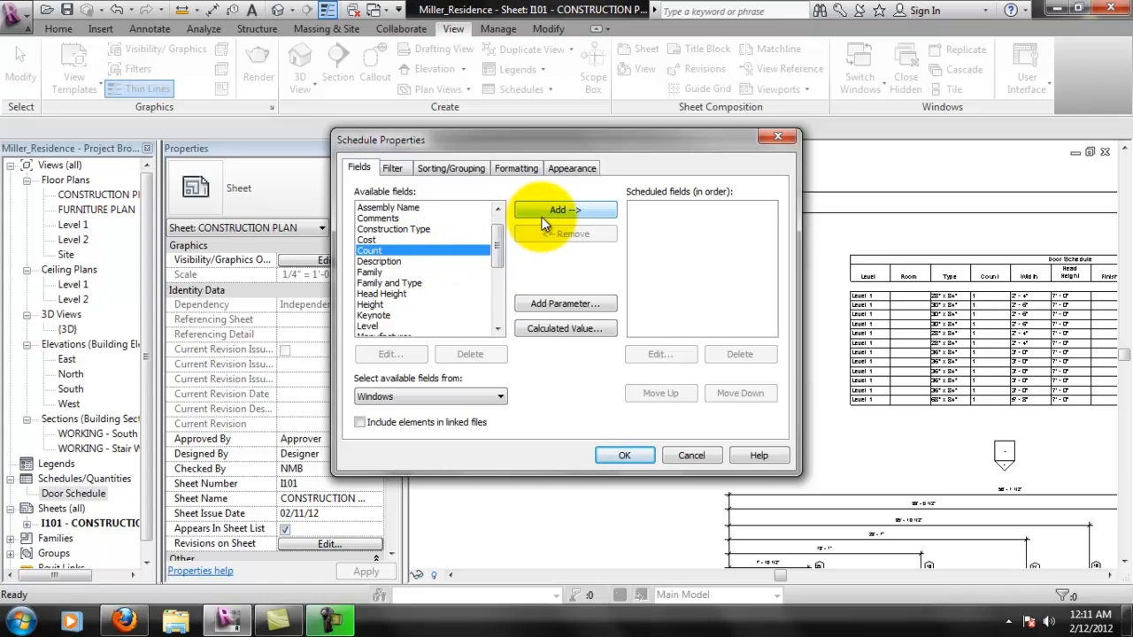
left_click(541, 215)
left_click(401, 219)
left_click(544, 211)
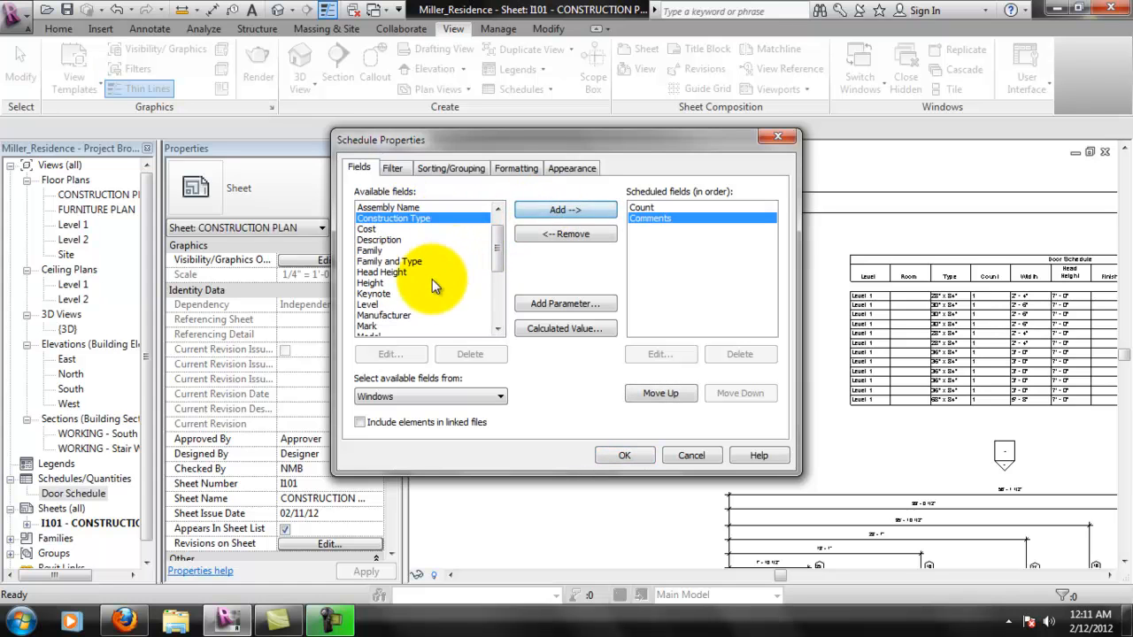
left_click(403, 241)
left_click(541, 213)
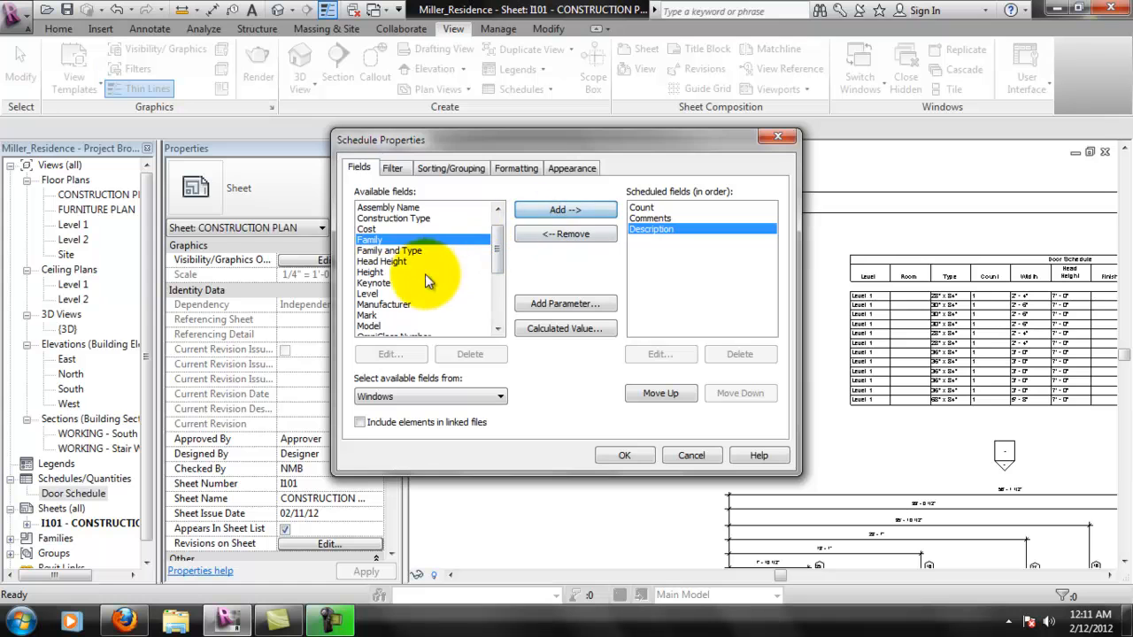
left_click(390, 263)
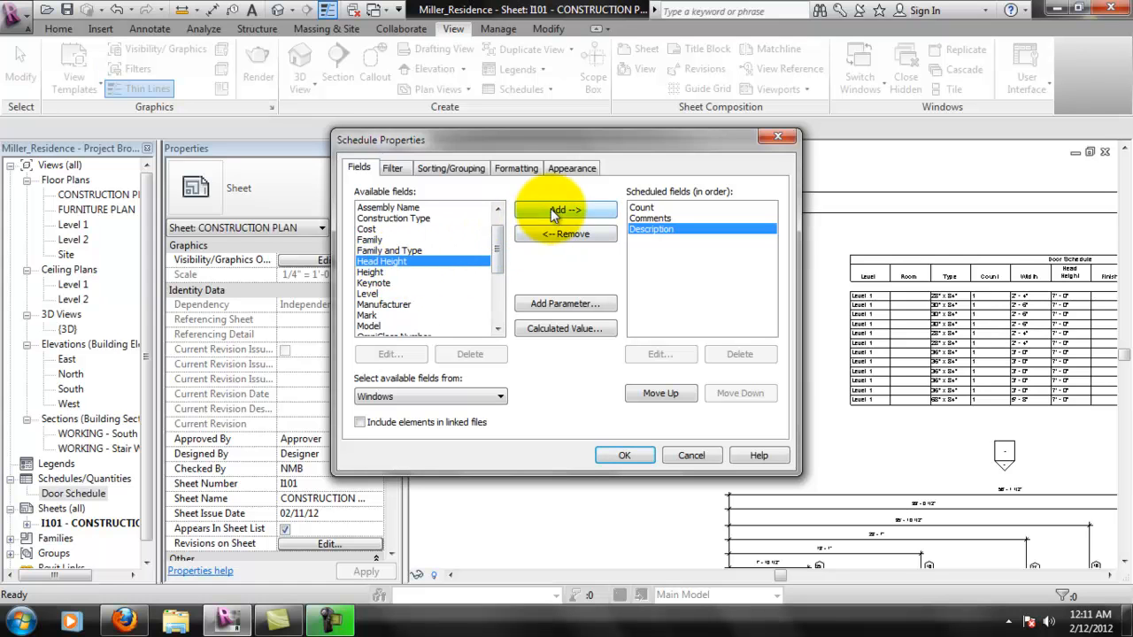
left_click(544, 213)
- Add the Level, Width and Type fields to the window schedule
left_click_drag(499, 244, 497, 301)
left_click(432, 251)
left_click(556, 209)
left_click(443, 326)
left_click(568, 211)
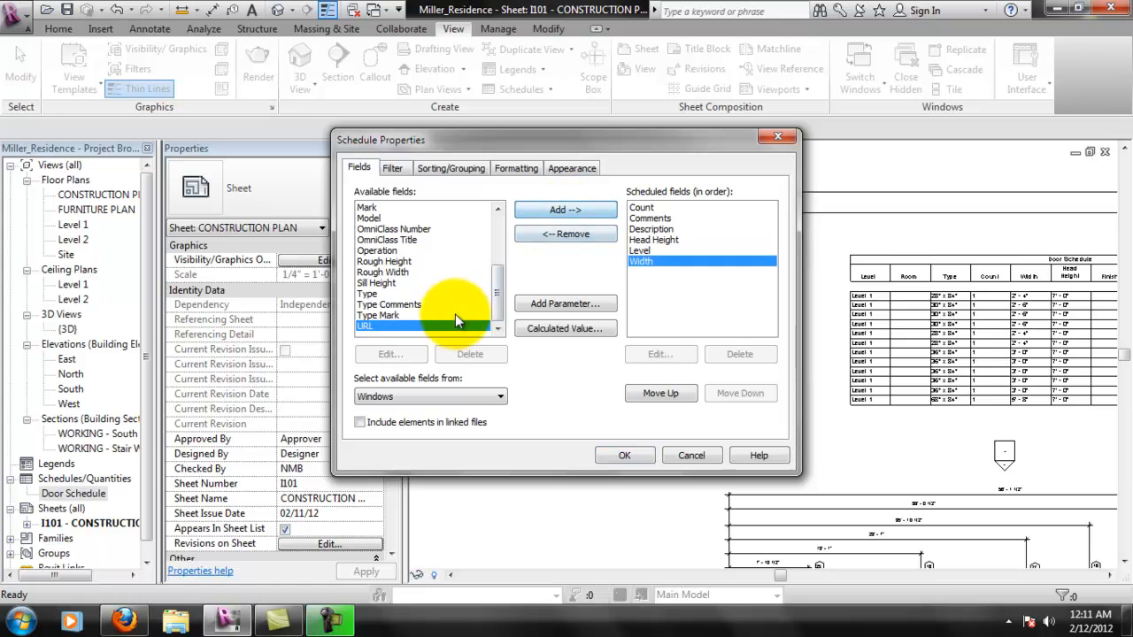
left_click(434, 293)
left_click(540, 210)
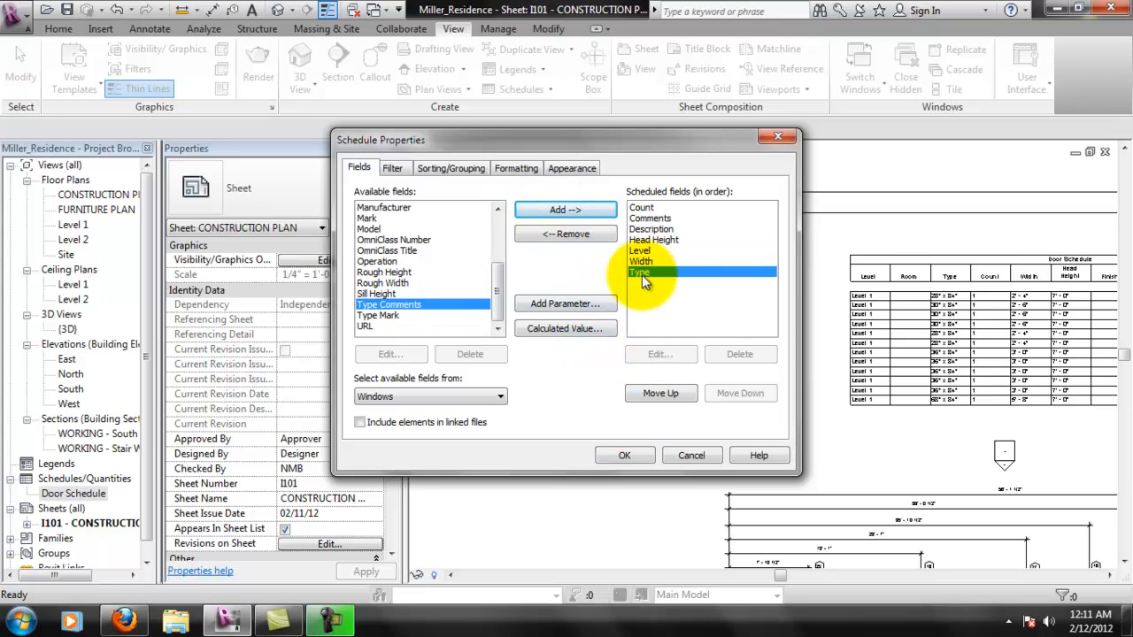
- Move Level to the first position in the window schedule's fields and Type directly after it
left_click(647, 252)
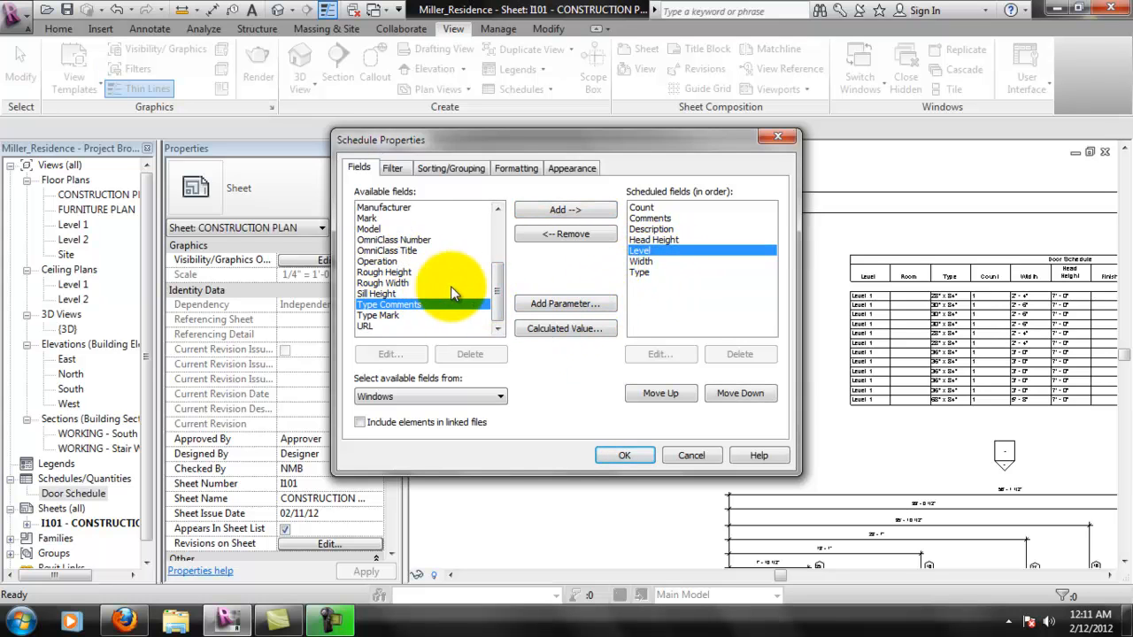
left_click_drag(496, 299, 530, 214)
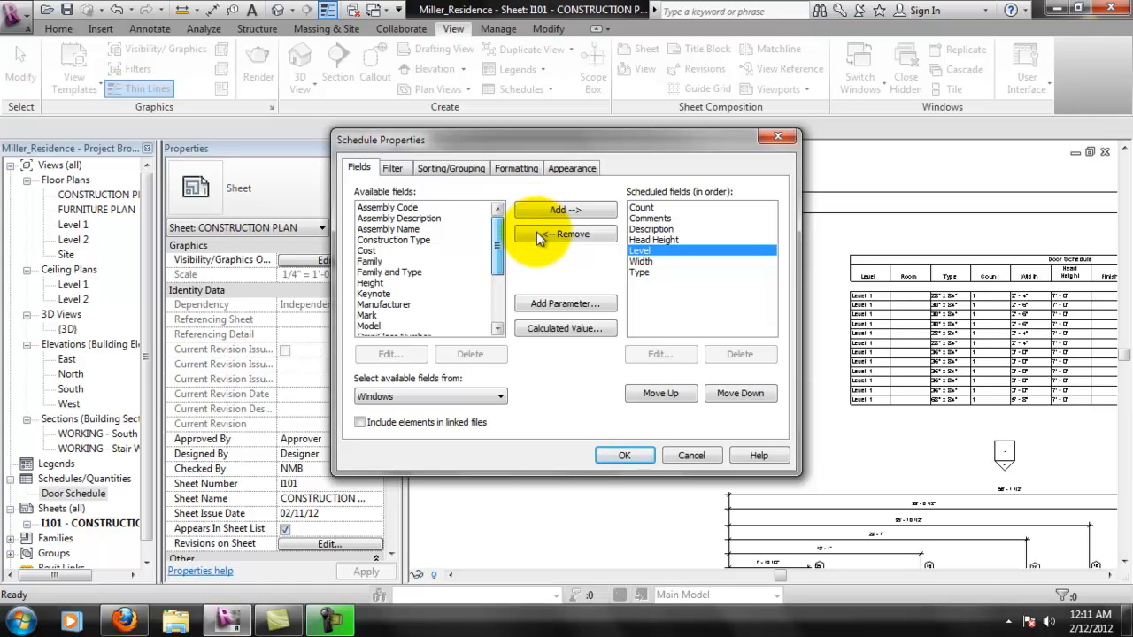
scroll(535, 248, "down", 4)
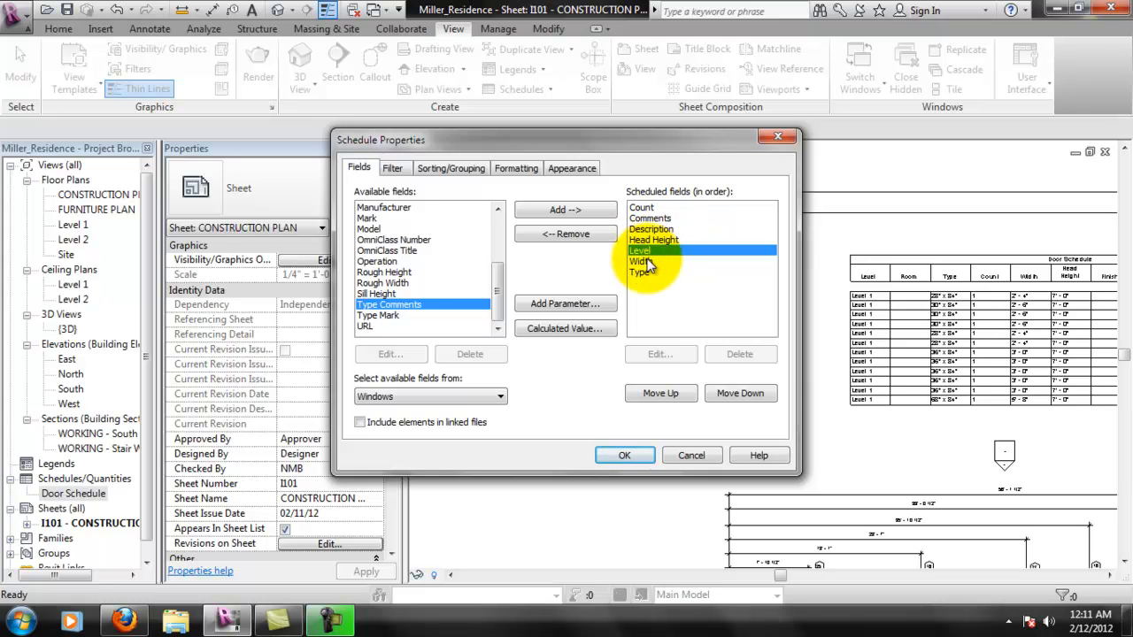
double_click(666, 399)
left_click(666, 399)
left_click(666, 399)
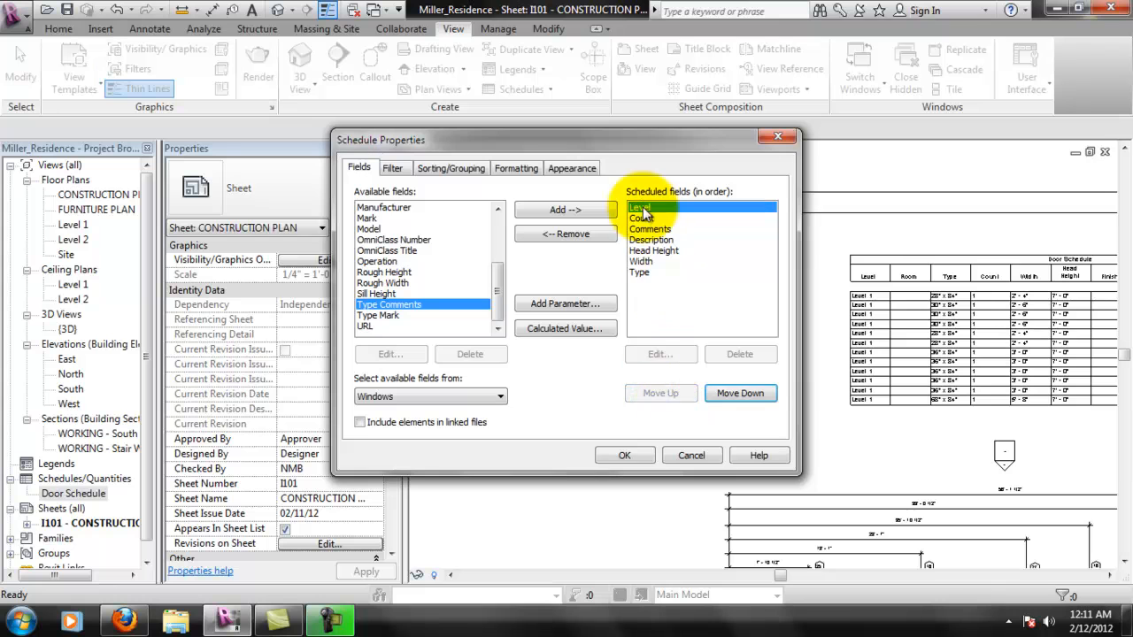
left_click(653, 272)
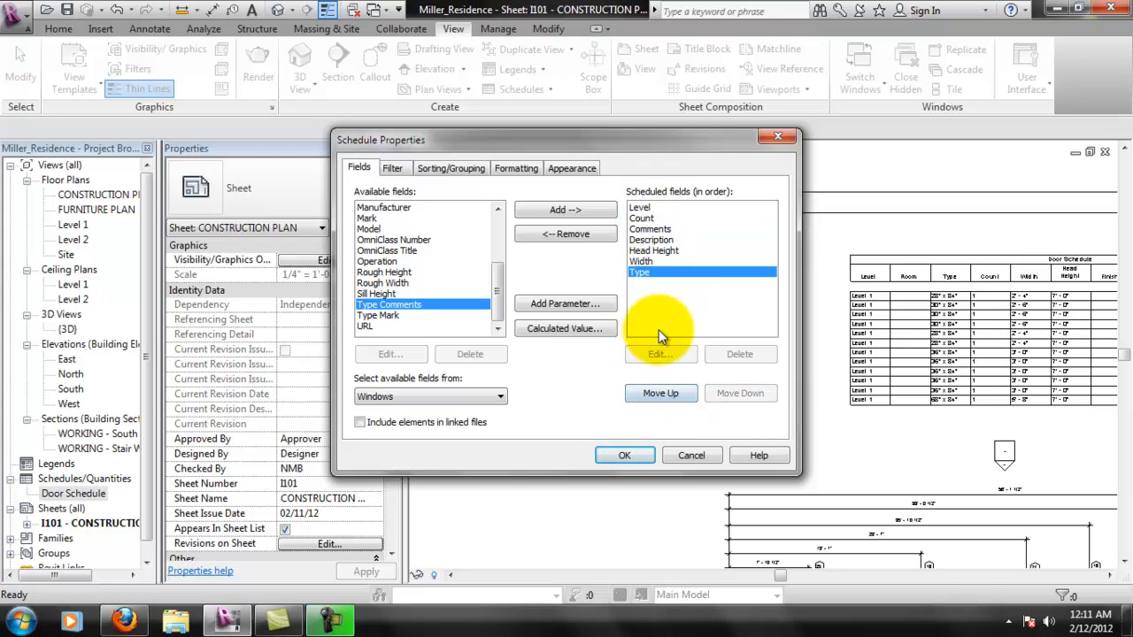
left_click(665, 393)
left_click(664, 393)
left_click(664, 393)
left_click(665, 393)
left_click(664, 393)
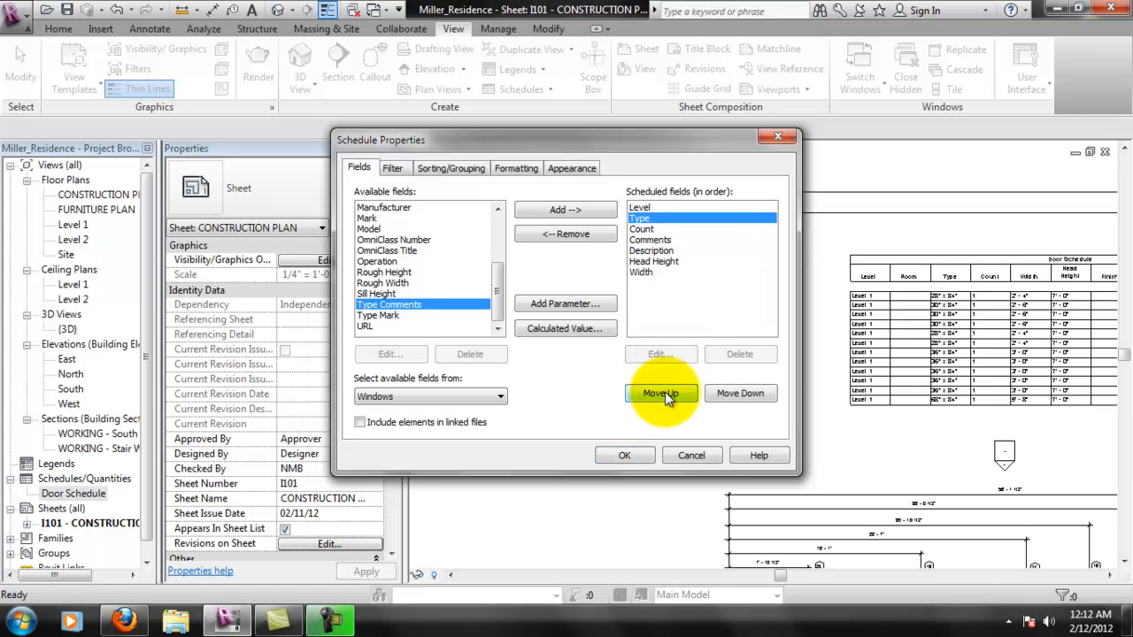
- Order the remaining fields as Count, Width, Head Height, Description, Comments, and create the window schedule
left_click(650, 240)
left_click(717, 403)
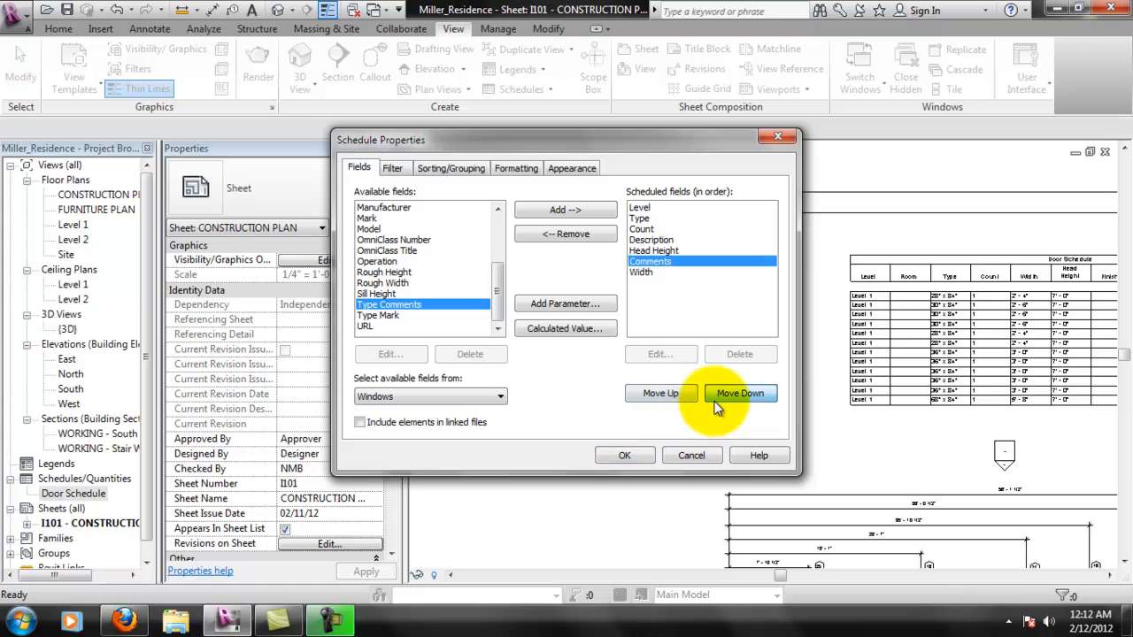
left_click(740, 394)
left_click(740, 394)
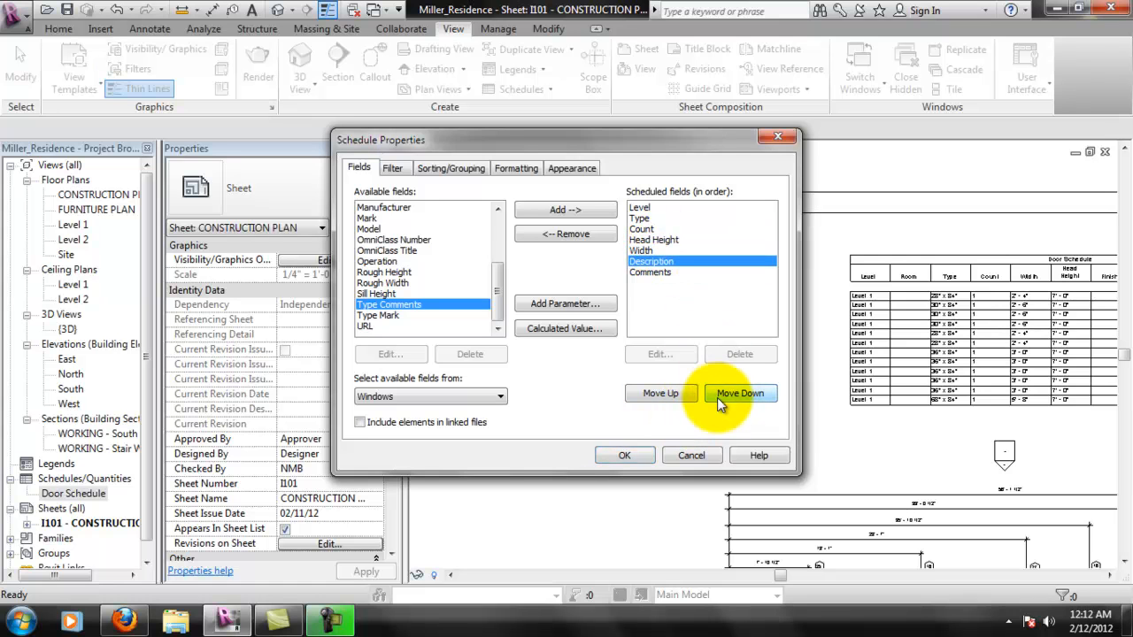
left_click(640, 250)
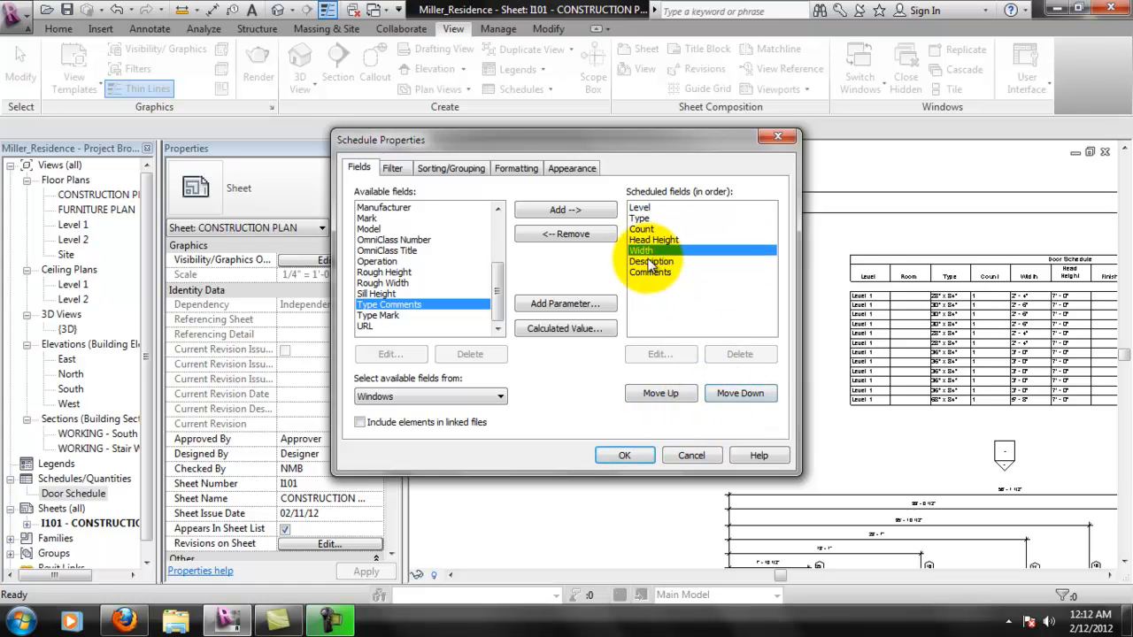
left_click(660, 394)
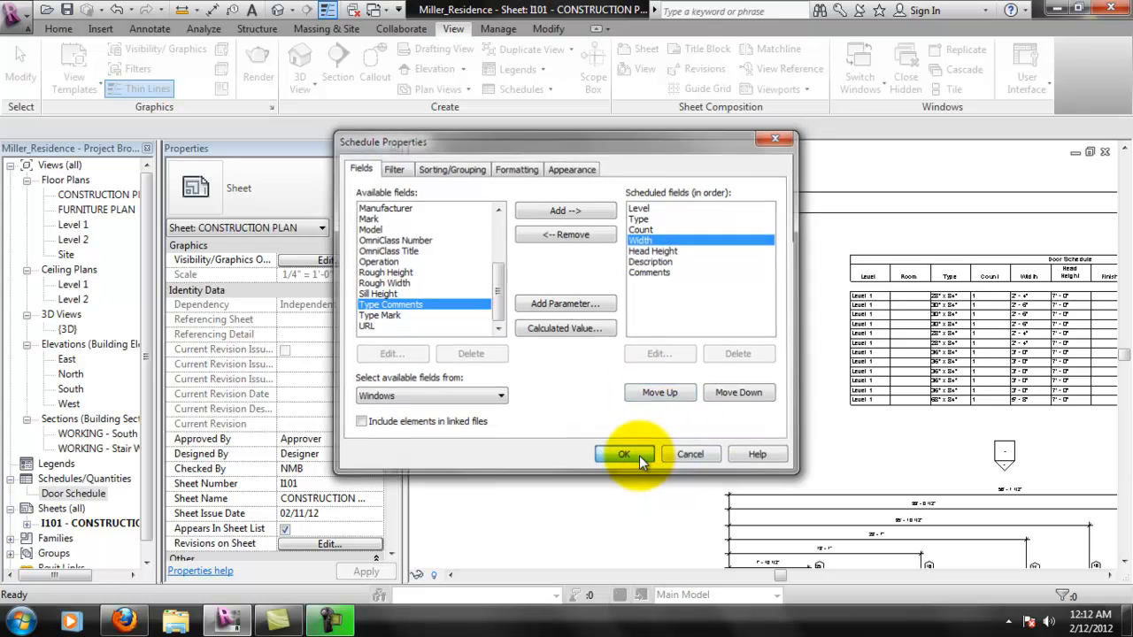
left_click(624, 455)
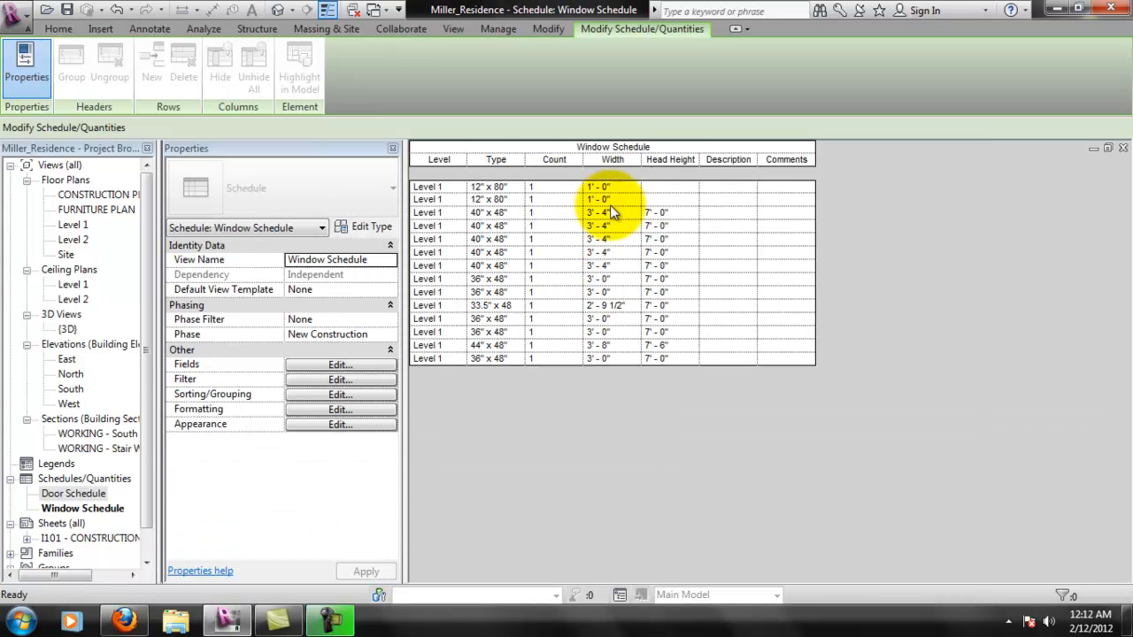
- Turn off itemizing of every instance in the window schedule's sorting and grouping settings
left_click(350, 395)
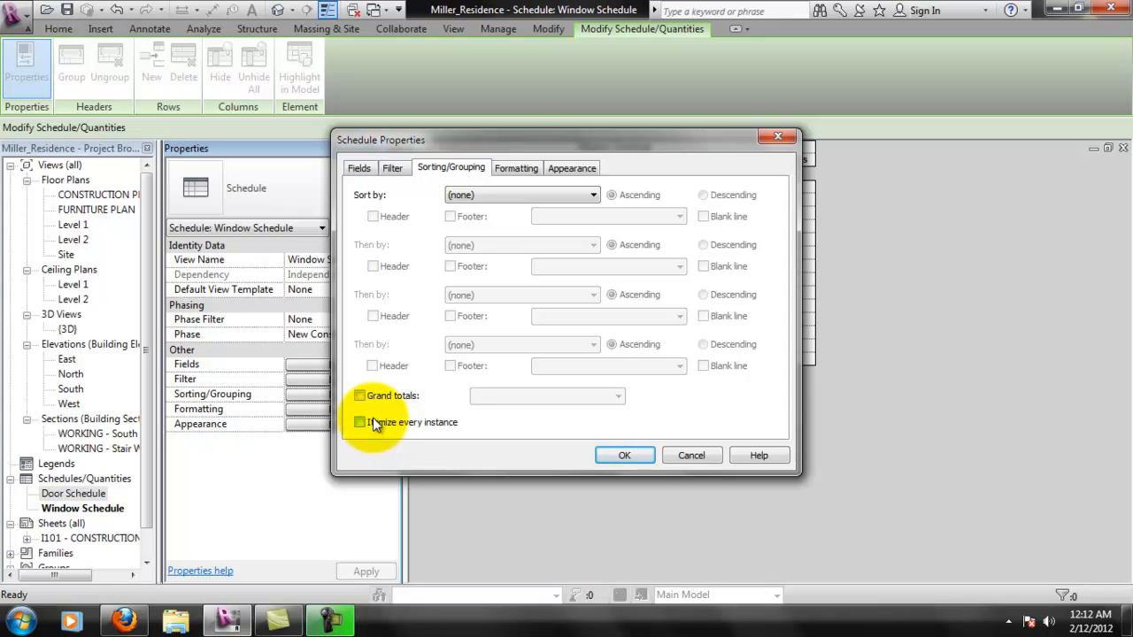
left_click(620, 456)
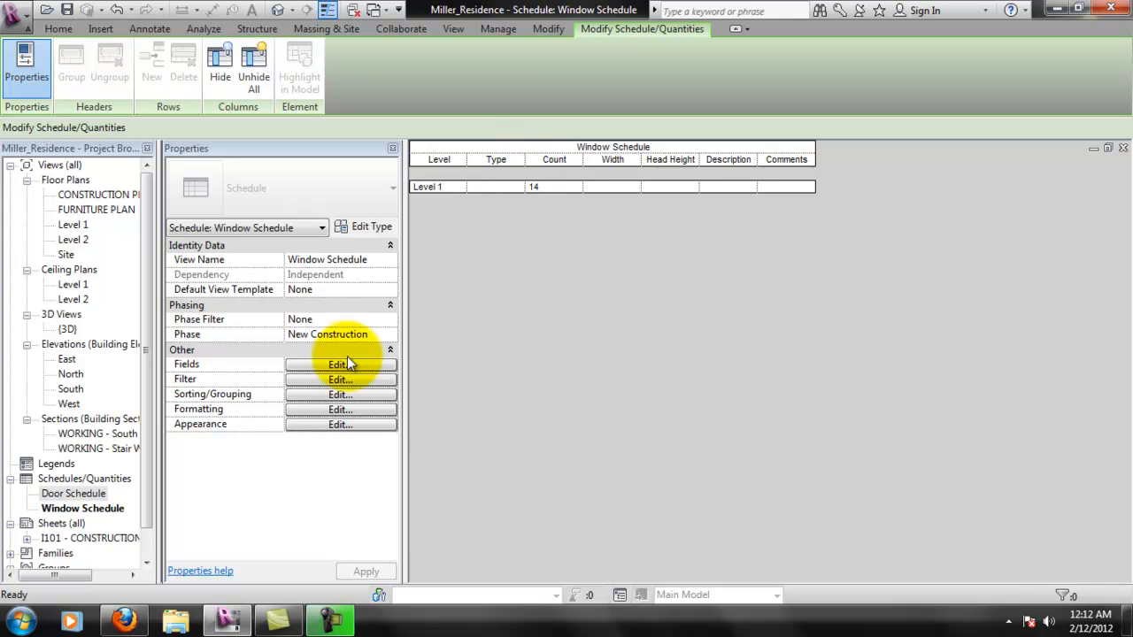
- Turn on itemizing of every instance and grand totals with title, count, and totals for the window schedule
left_click(306, 410)
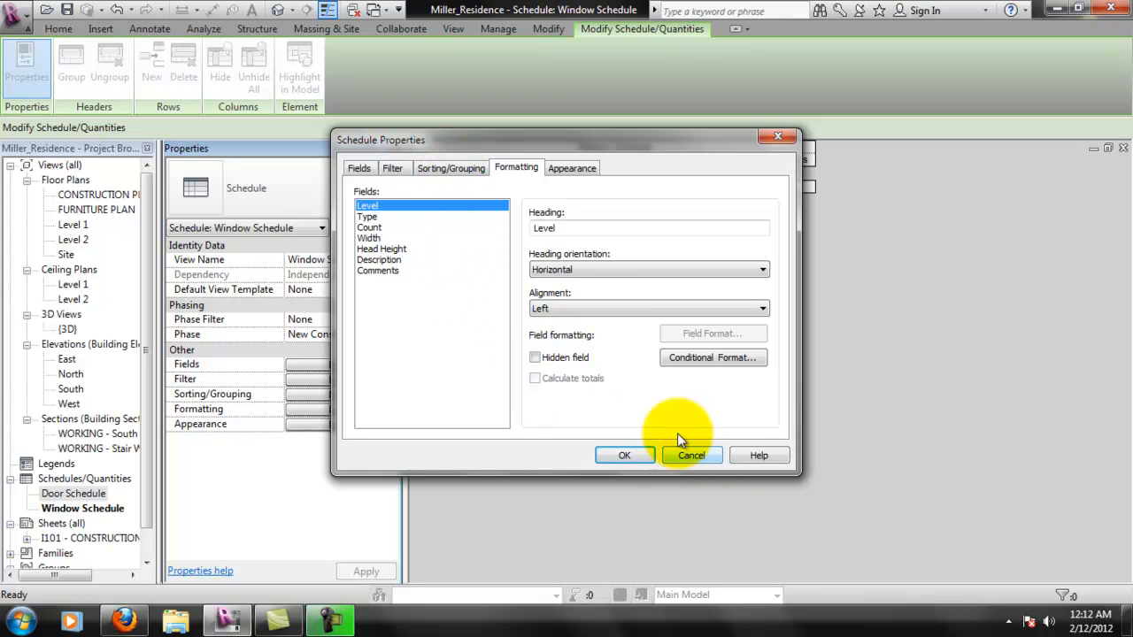
left_click(451, 168)
left_click(426, 425)
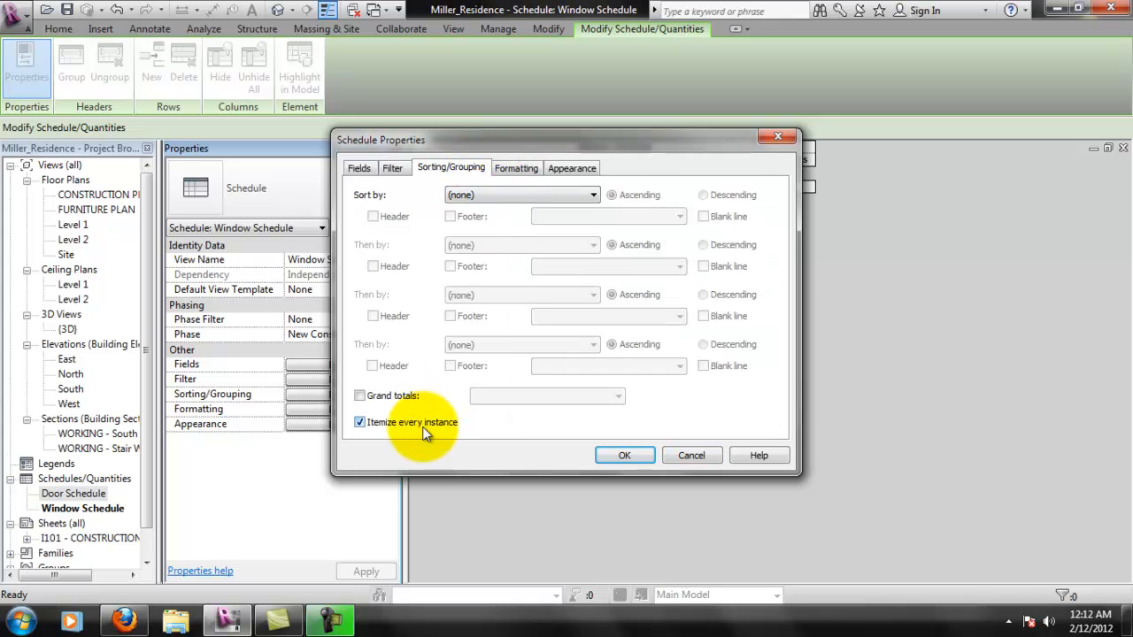
left_click(403, 400)
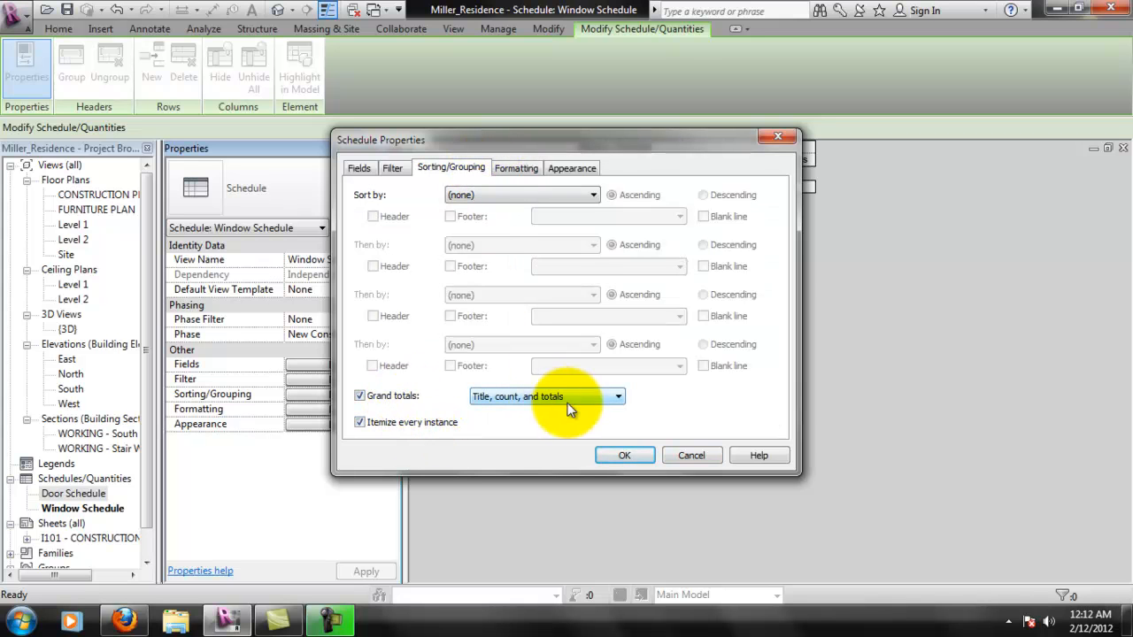
left_click(622, 456)
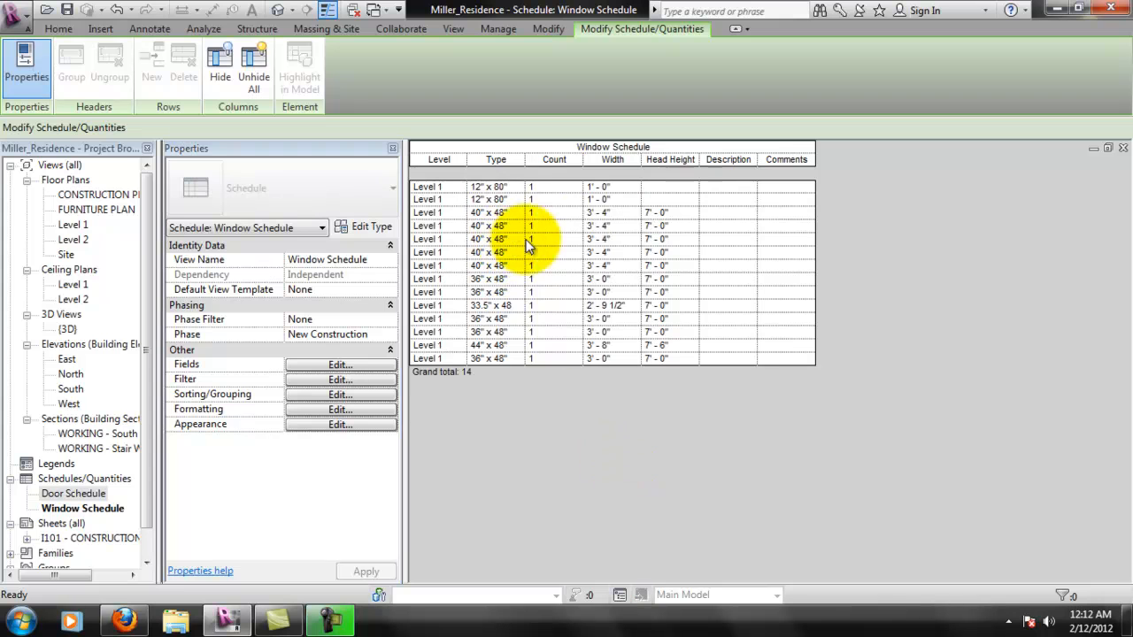
- Sort the window schedule by Level and then by Type, both ascending
left_click(340, 409)
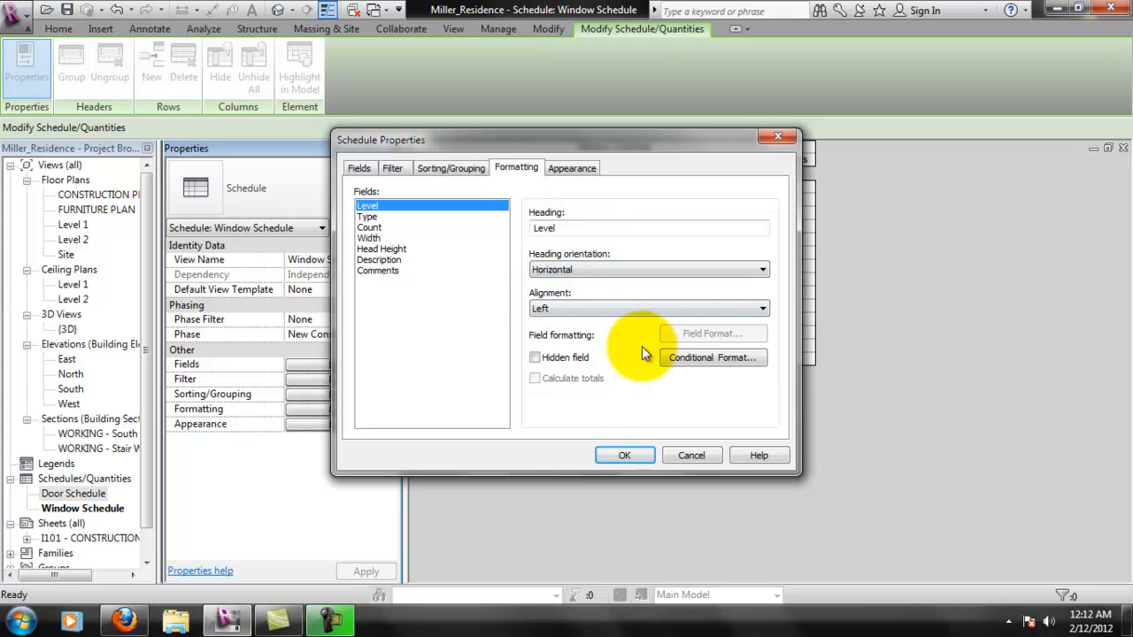
left_click(571, 172)
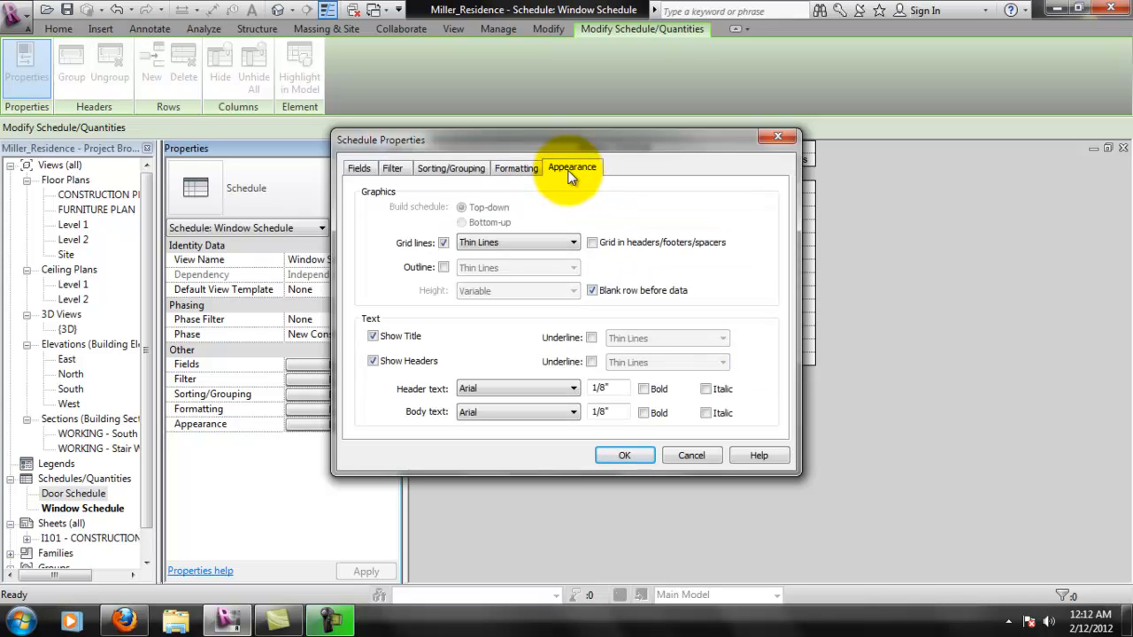
left_click(521, 168)
left_click(452, 168)
left_click(509, 194)
left_click(497, 222)
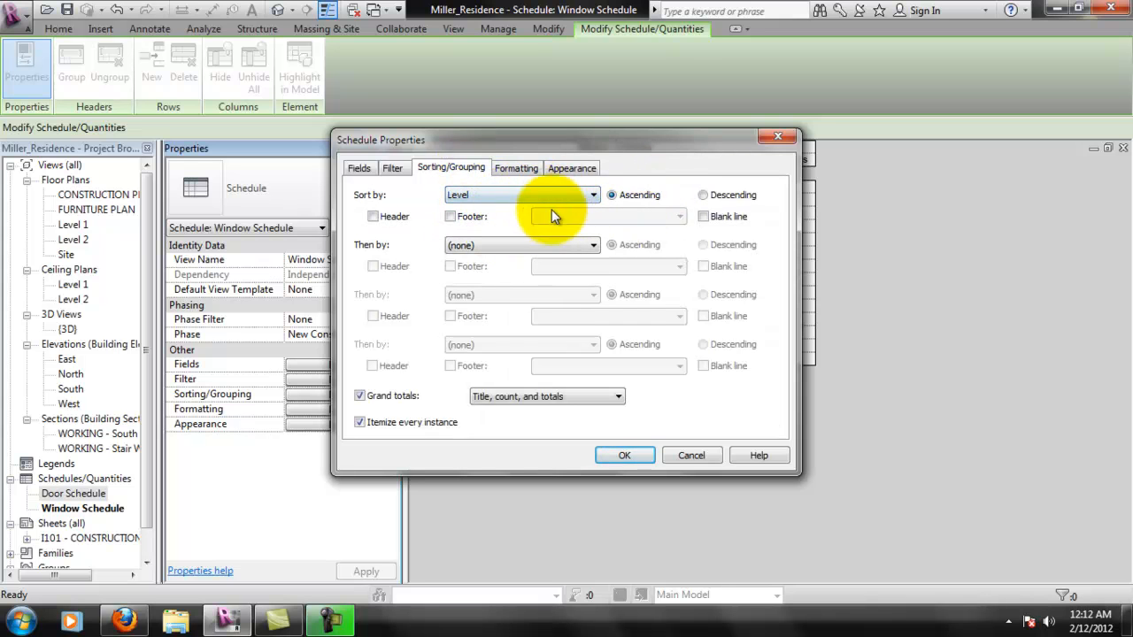
left_click(482, 244)
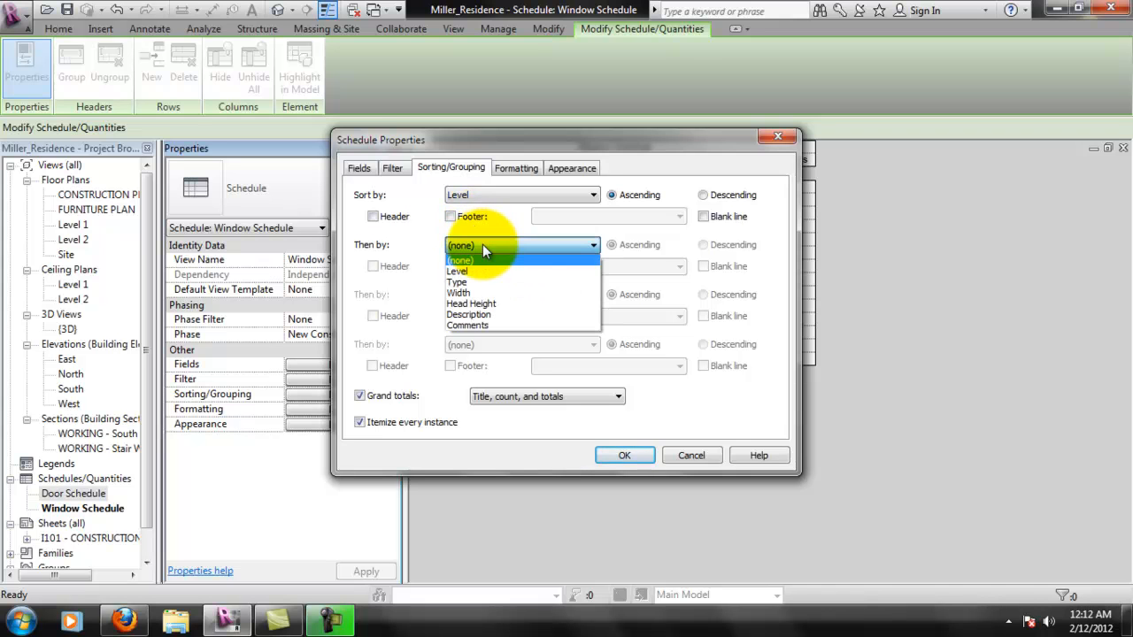
left_click(484, 282)
left_click(483, 295)
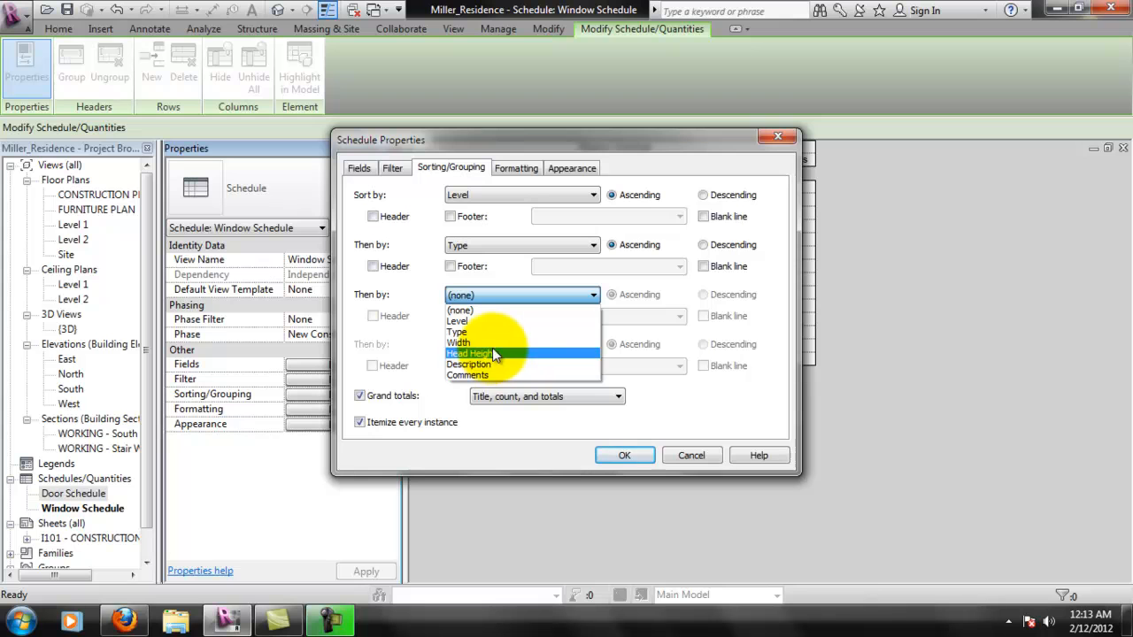
left_click(741, 416)
- Turn off grand totals for the window schedule and apply the sorting and grouping changes
left_click(363, 397)
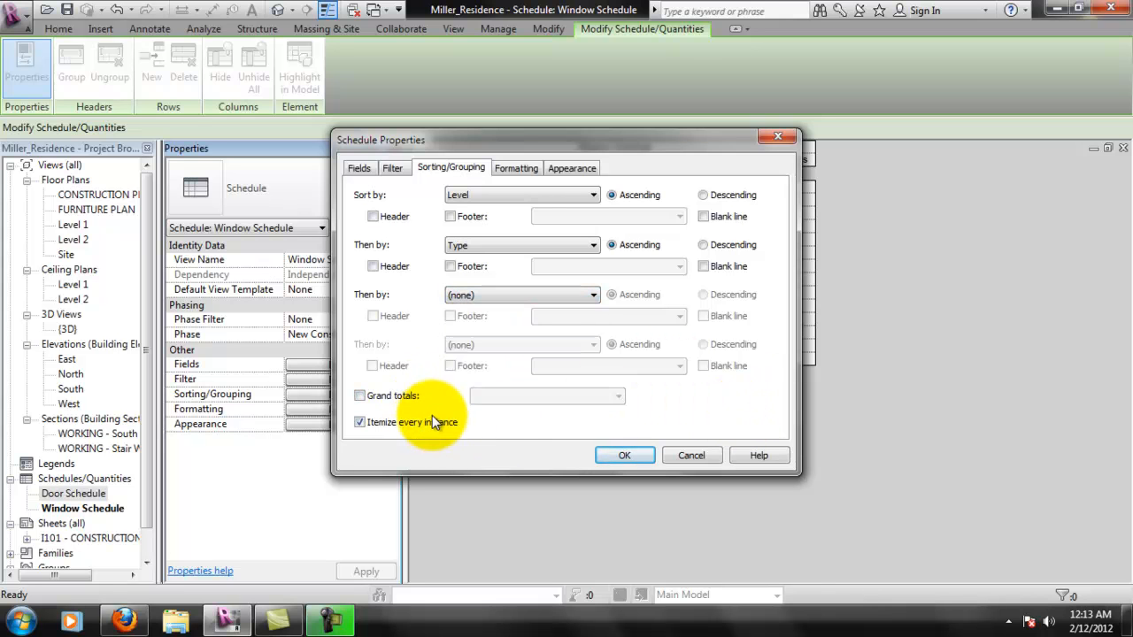
left_click(389, 170)
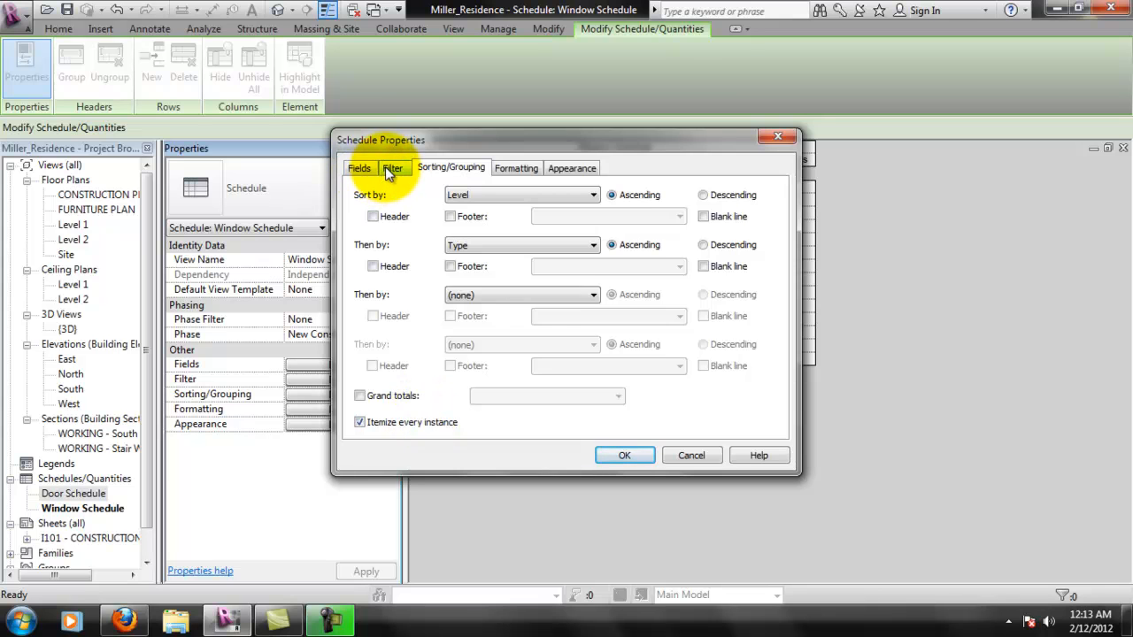
left_click(387, 168)
left_click(441, 194)
left_click(359, 168)
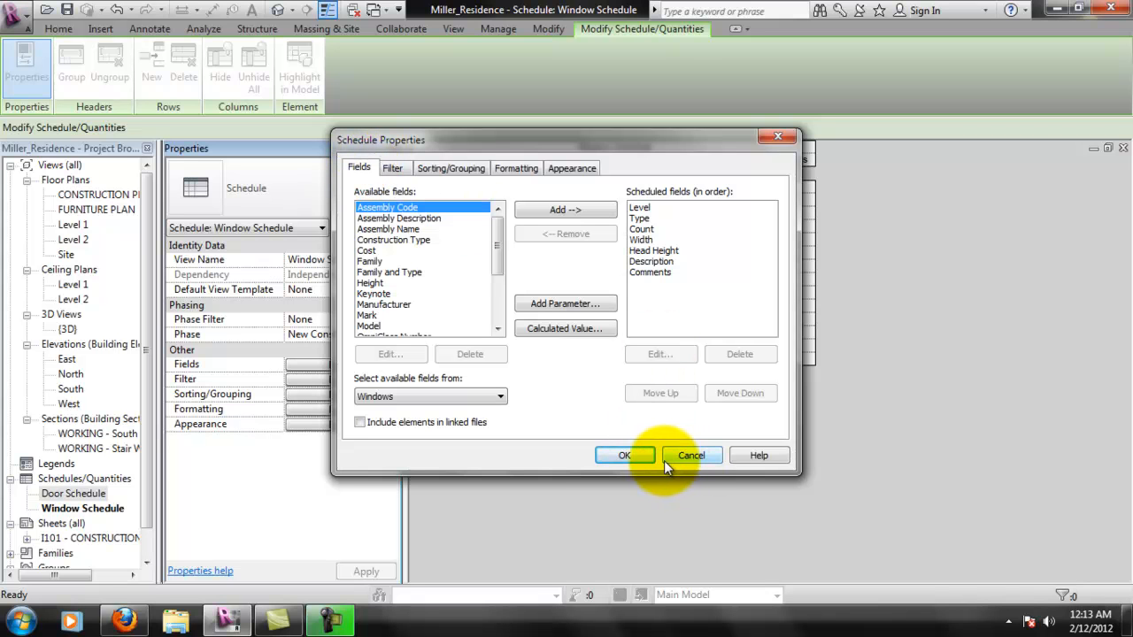
left_click(634, 460)
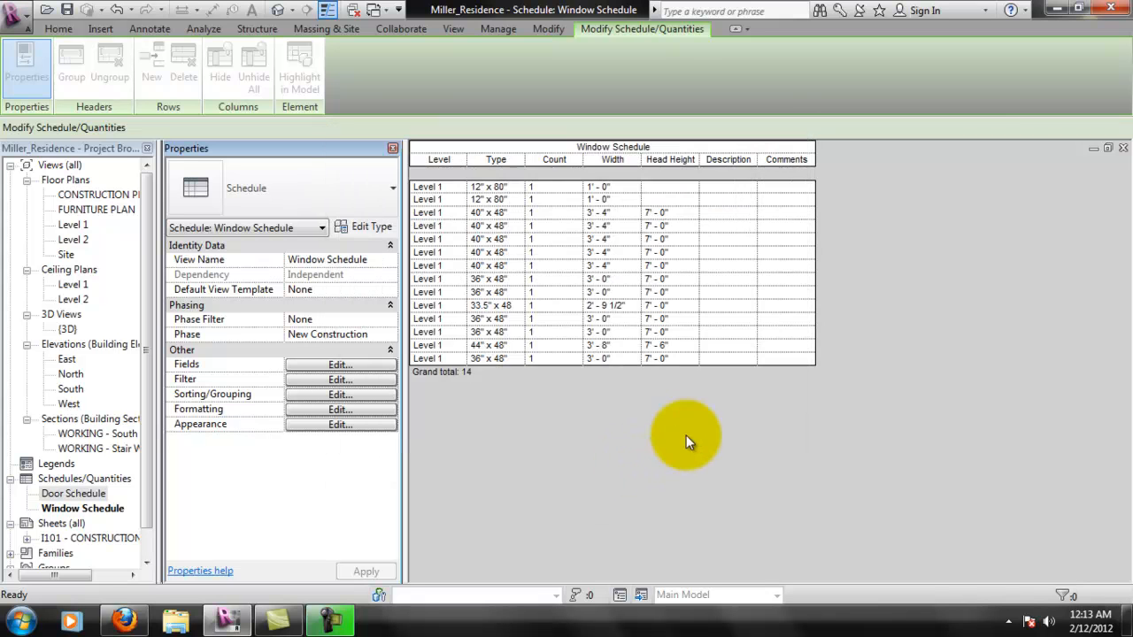
- Turn on total calculation for the Count field in the window schedule's formatting settings
left_click(333, 428)
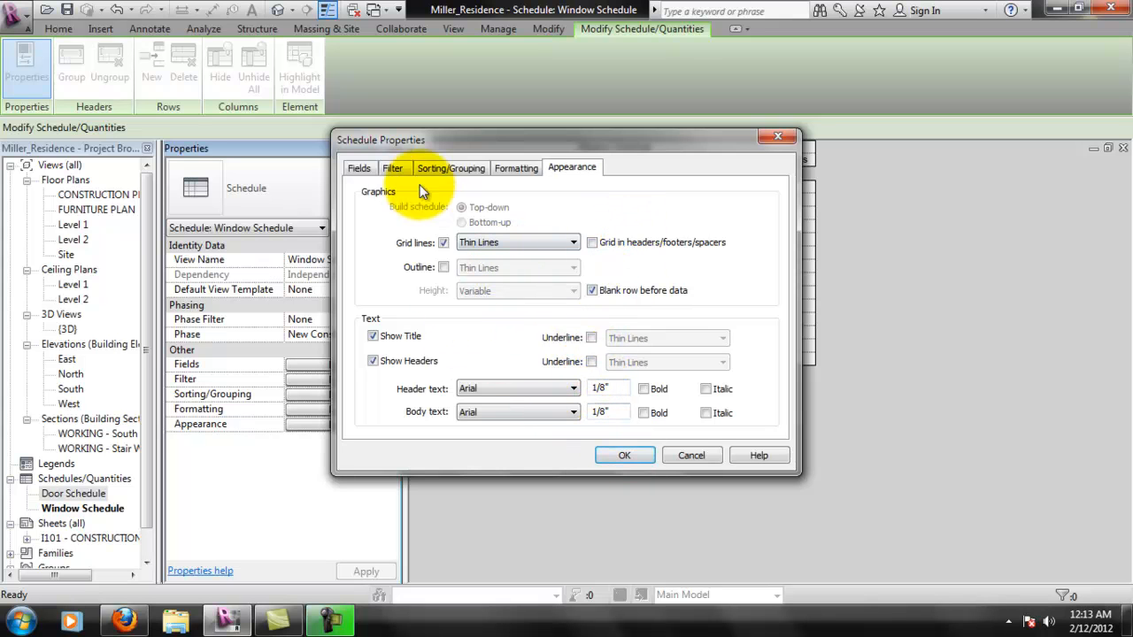
left_click(371, 172)
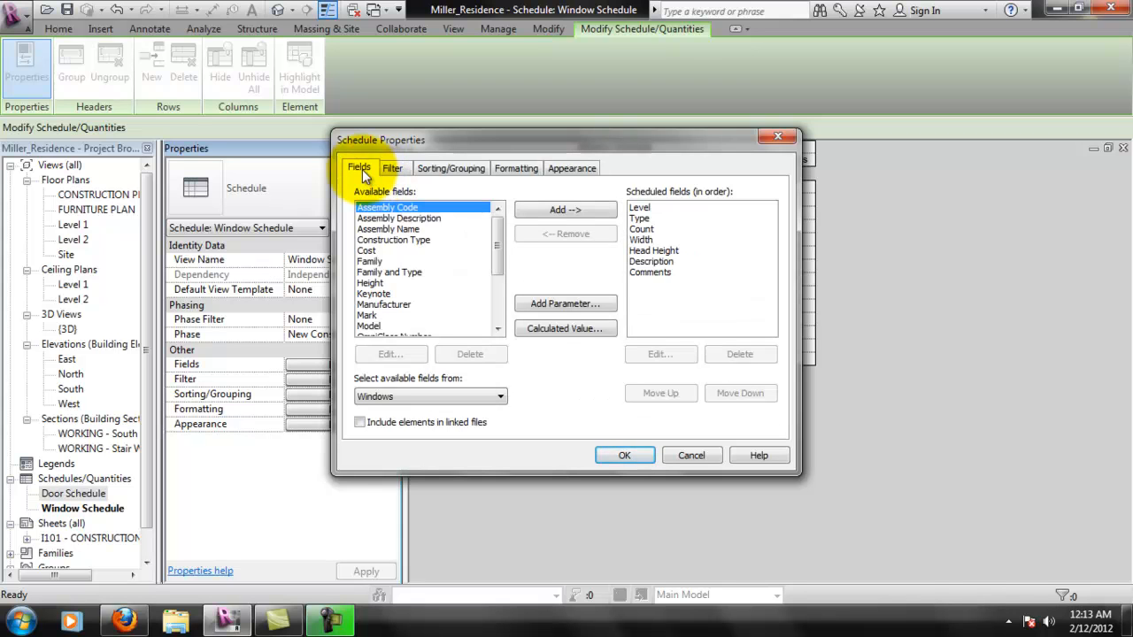
left_click(393, 170)
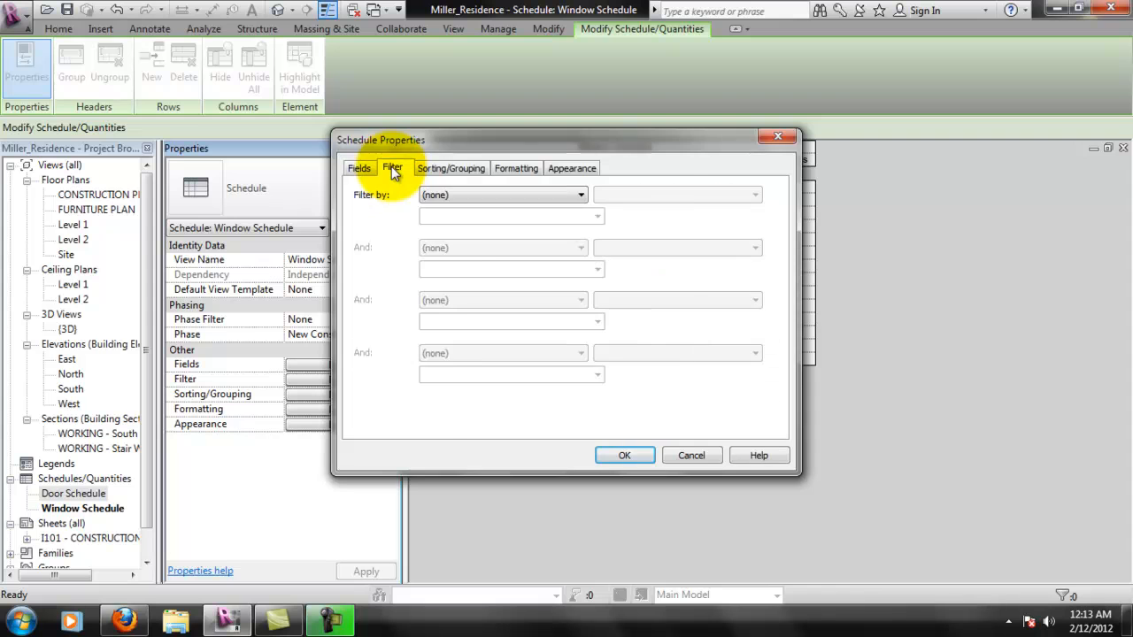
left_click(444, 169)
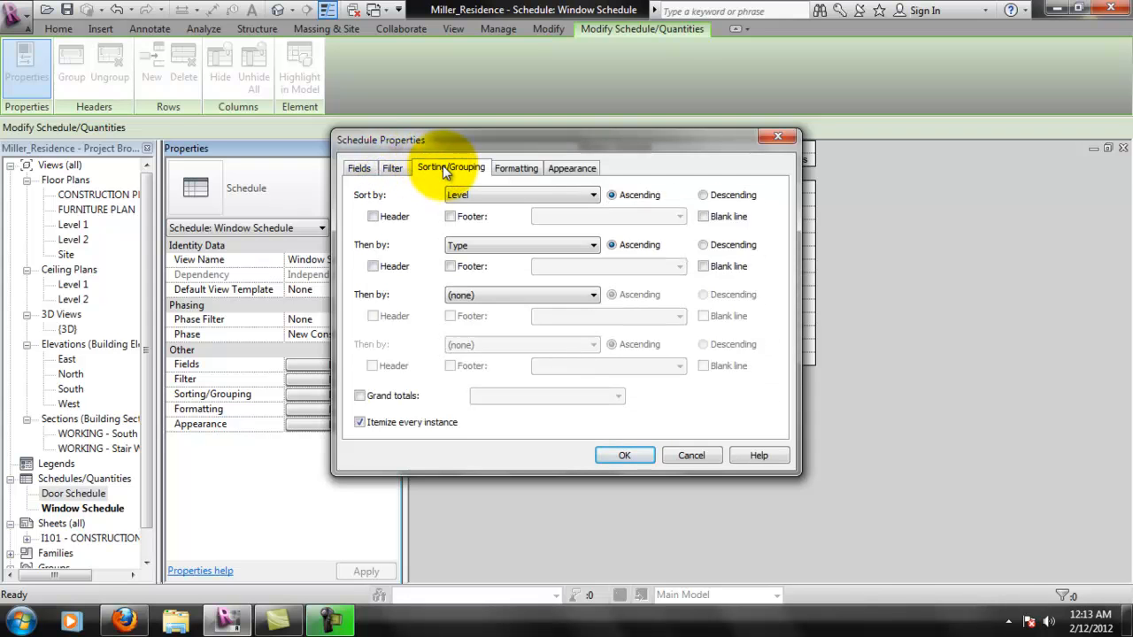
left_click(519, 171)
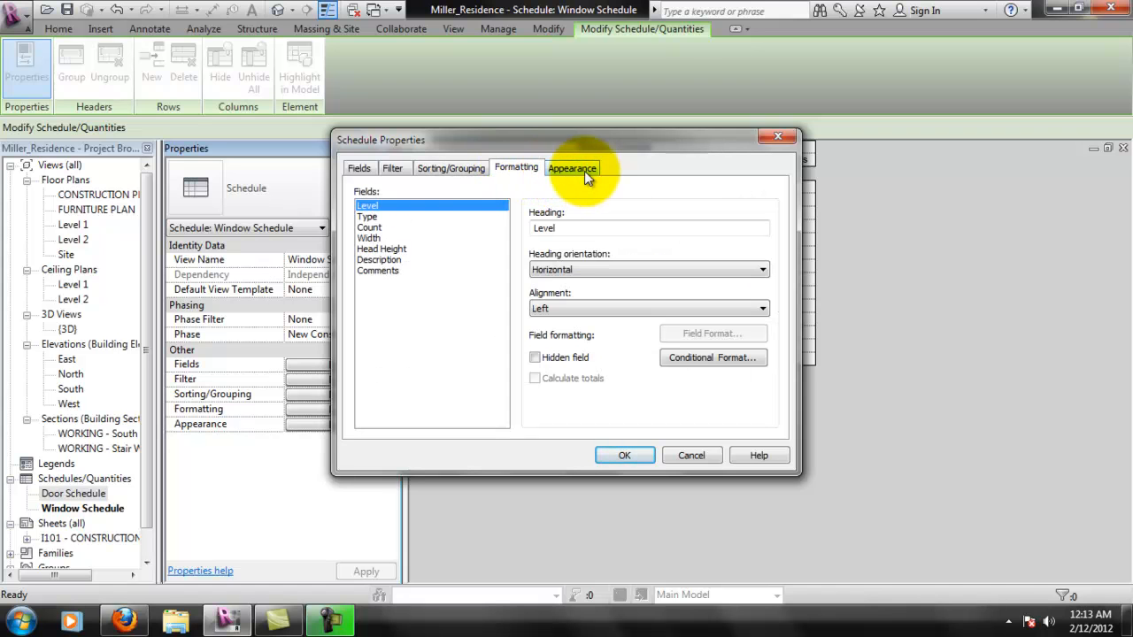
left_click(385, 219)
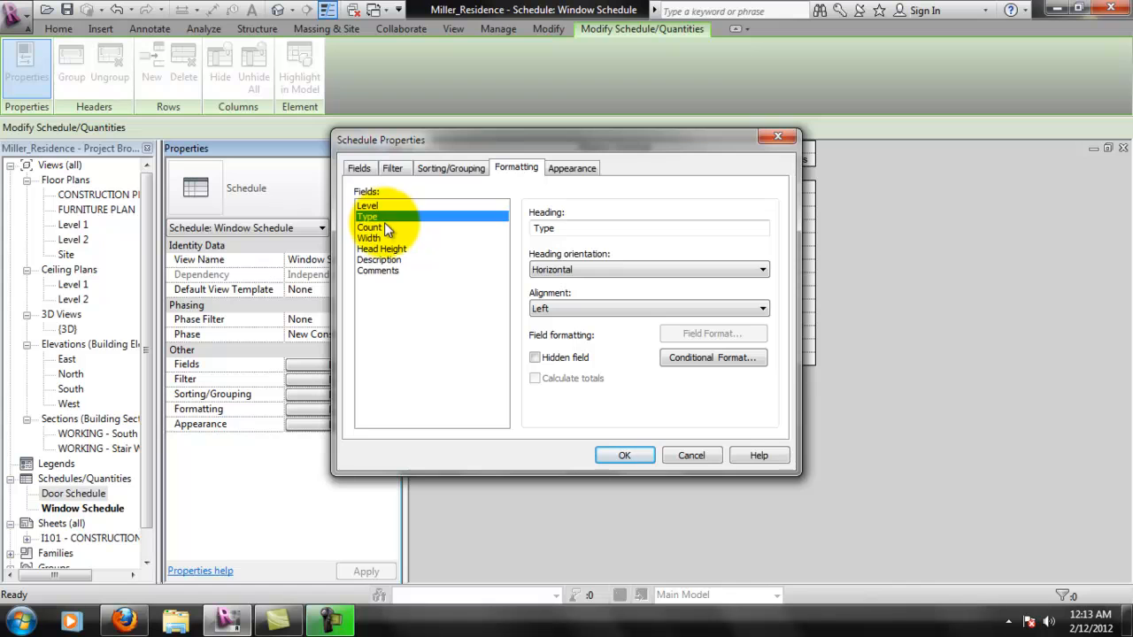
left_click(385, 229)
left_click(548, 381)
left_click(625, 456)
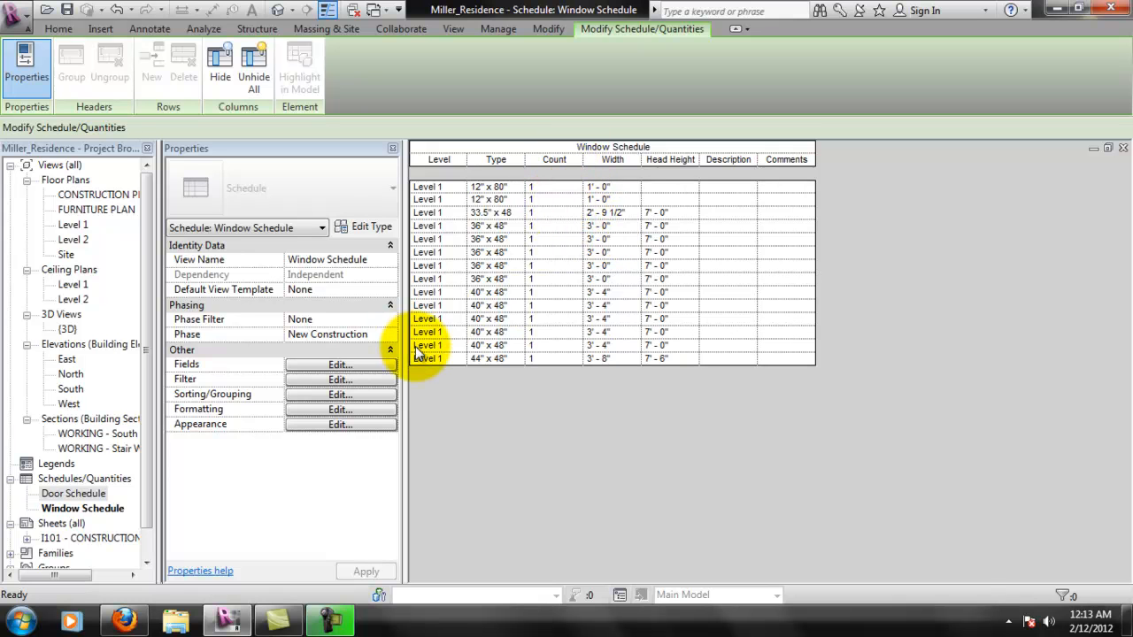
- Examine the field and test options in the Count field's conditional formatting without setting a condition
left_click(379, 236)
left_click(430, 81)
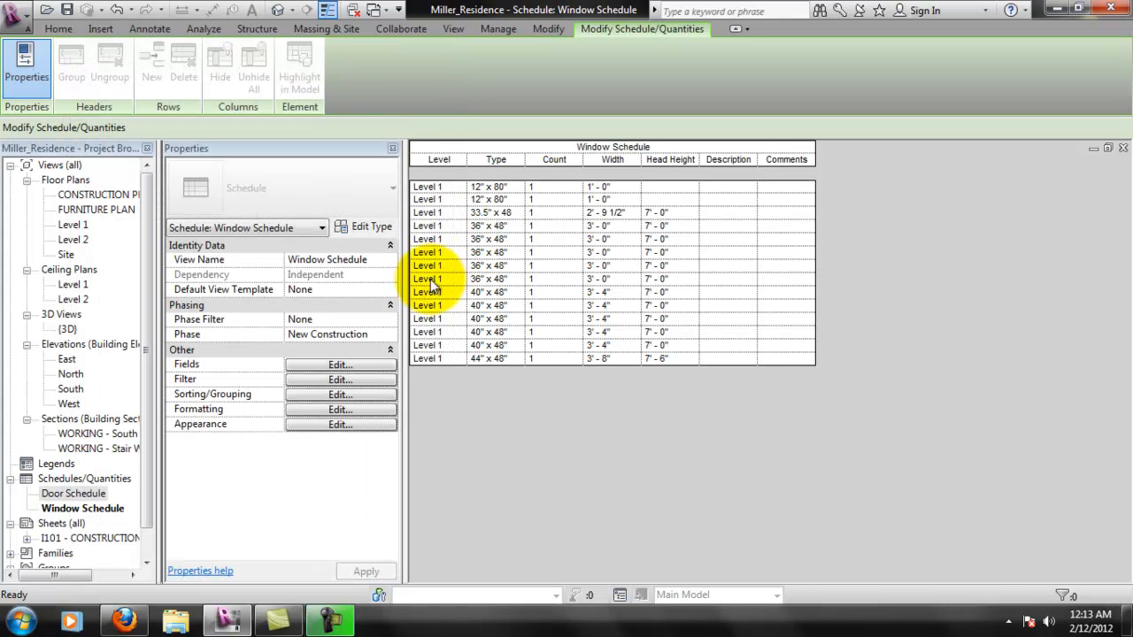
left_click(325, 410)
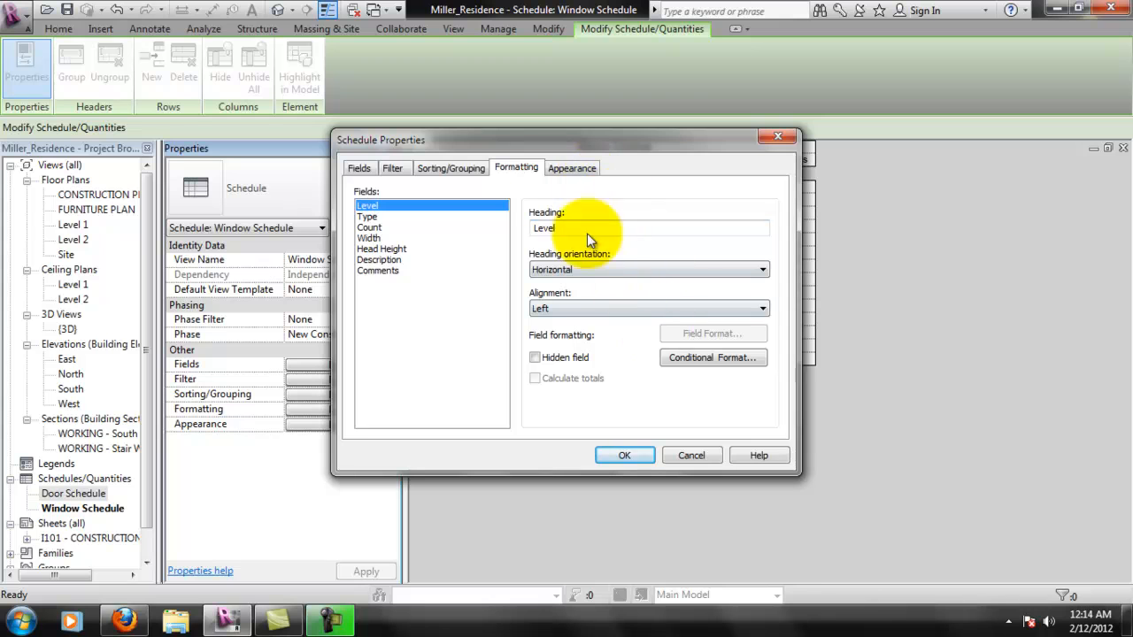
left_click(370, 228)
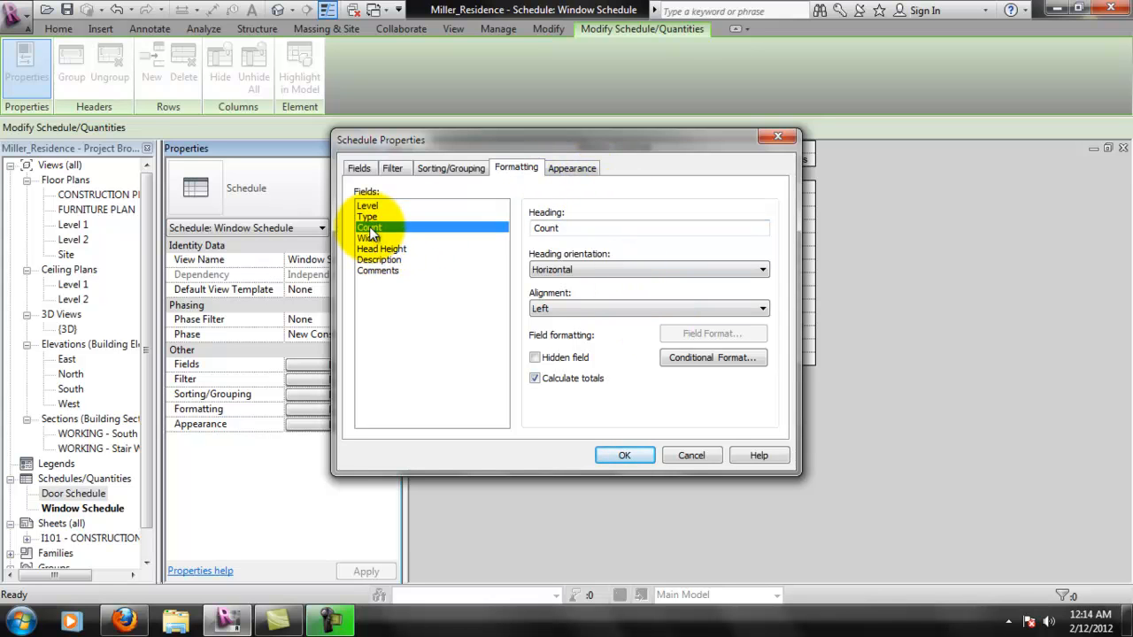
left_click(680, 359)
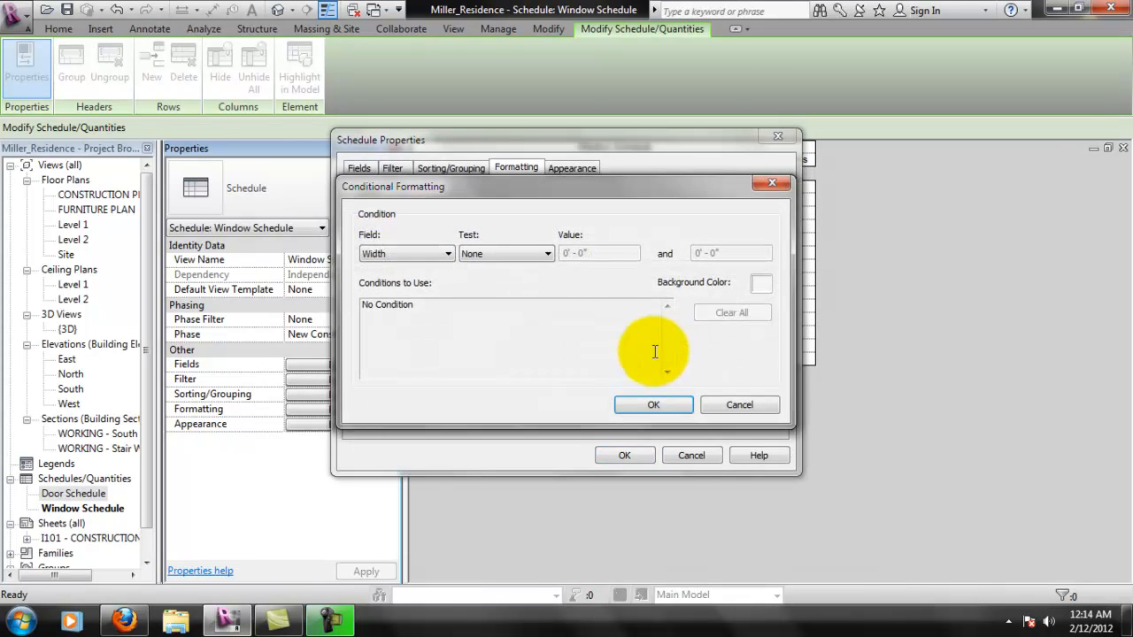
left_click(449, 255)
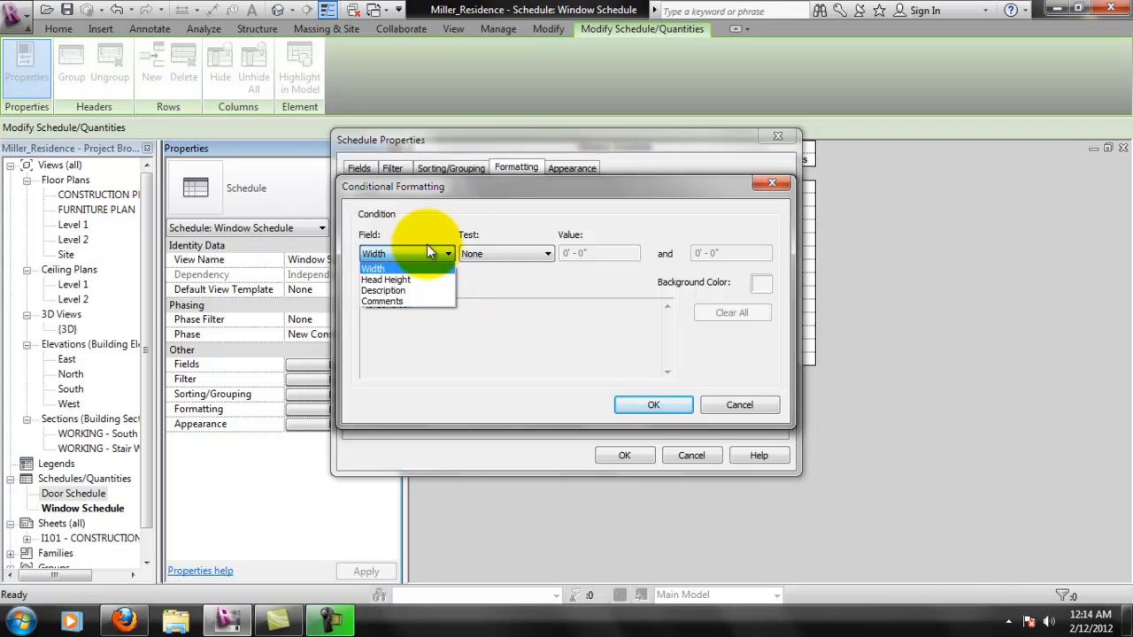
left_click(414, 262)
left_click(459, 250)
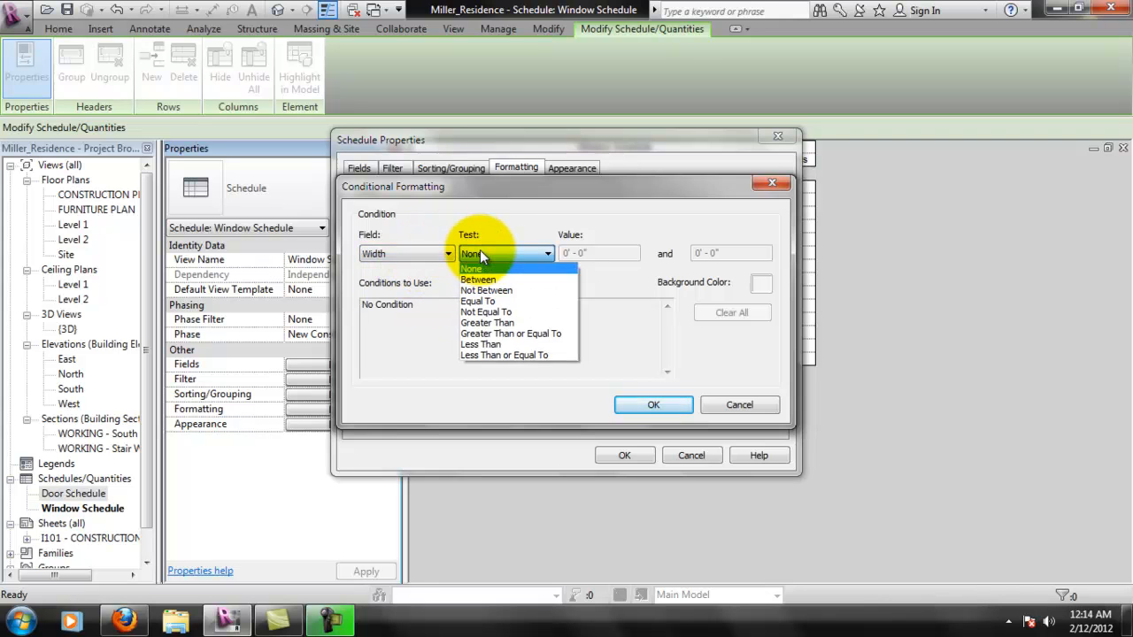
left_click(487, 229)
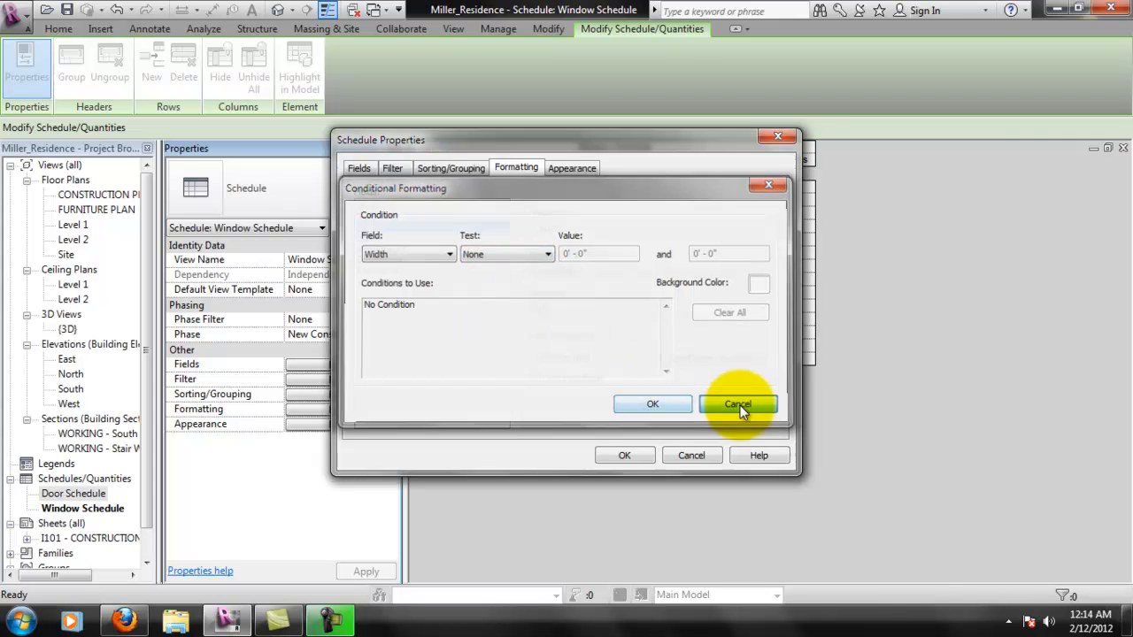
left_click(734, 405)
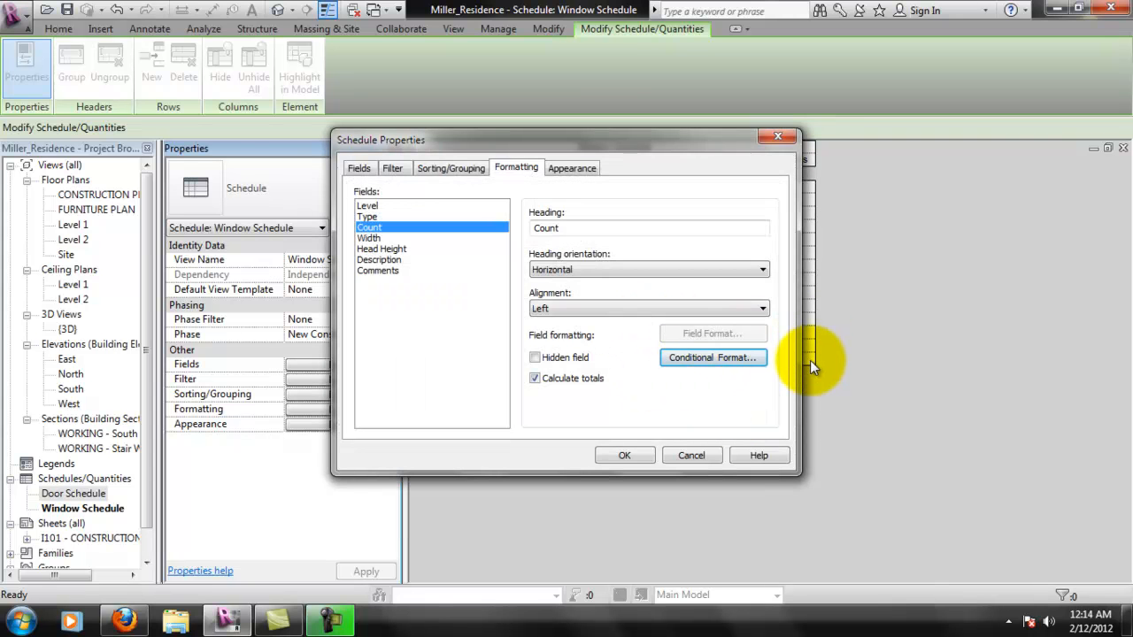
- Check the formatting settings of the Type and Level fields and close the window schedule's properties
left_click(379, 217)
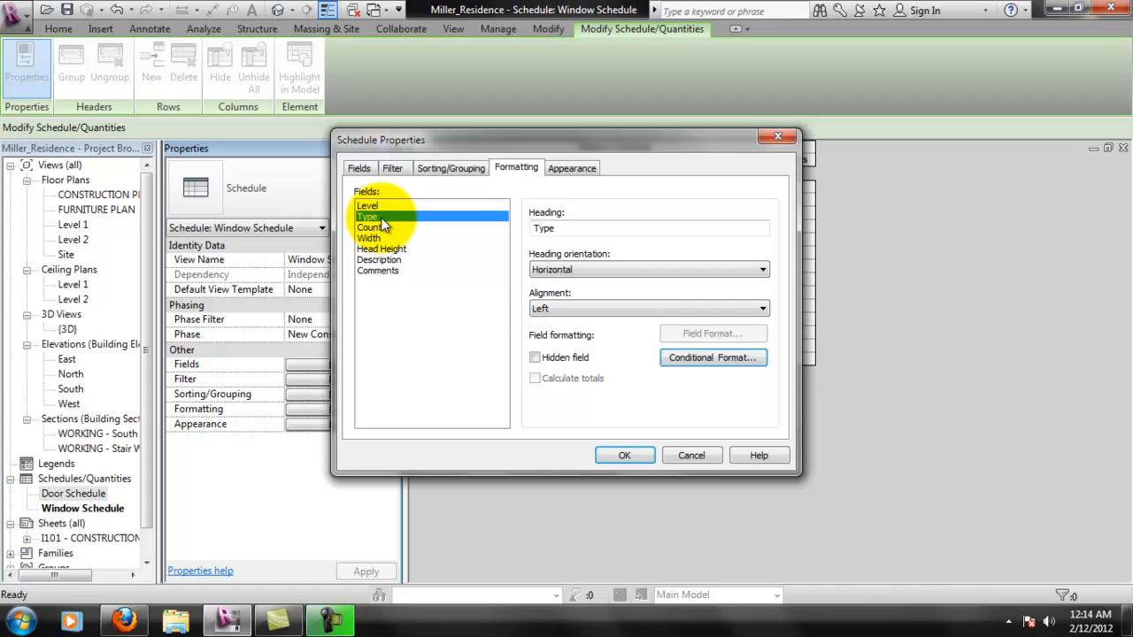
left_click(381, 206)
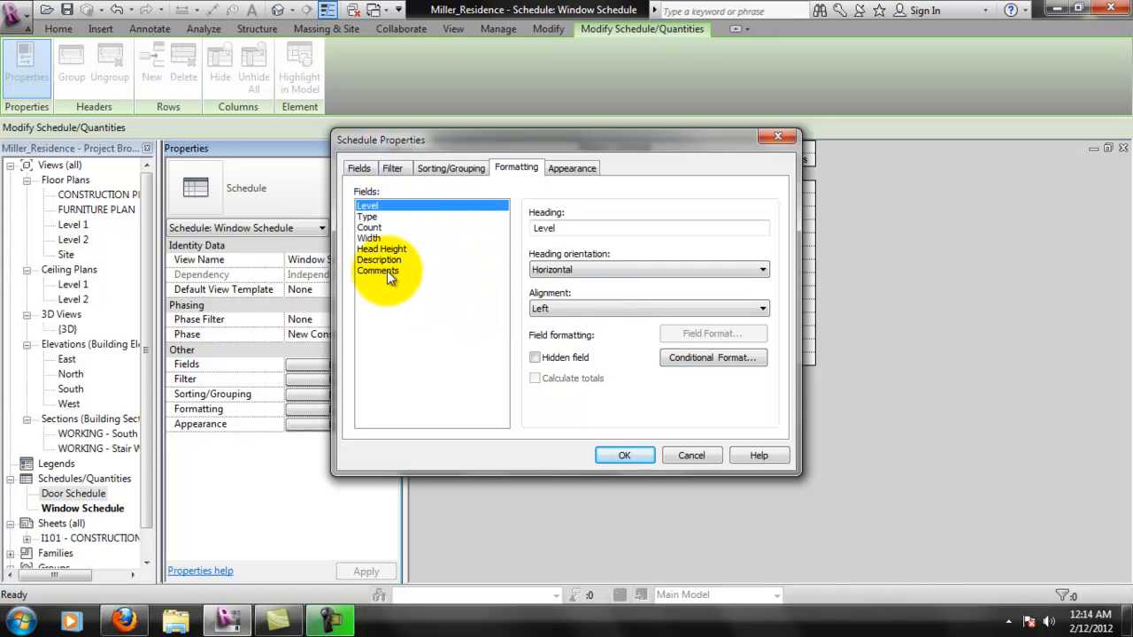
left_click(624, 456)
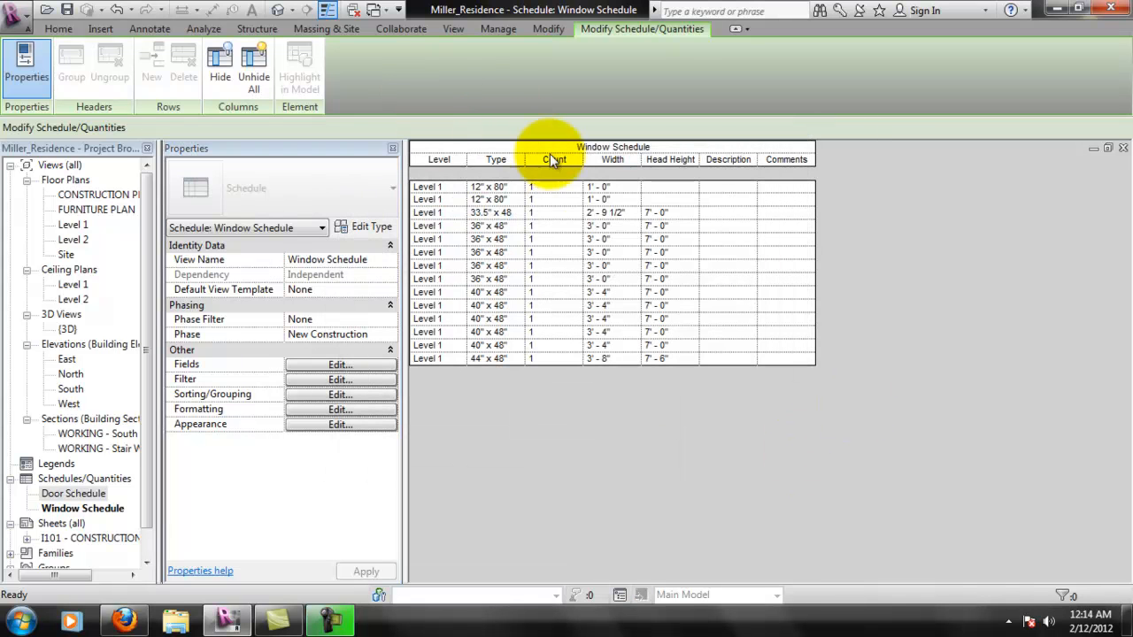
- Place the window schedule on sheet I101 above the floor plan, beside the left end of the door schedule
double_click(97, 541)
left_click_drag(89, 508, 110, 520)
left_click_drag(250, 453, 609, 338)
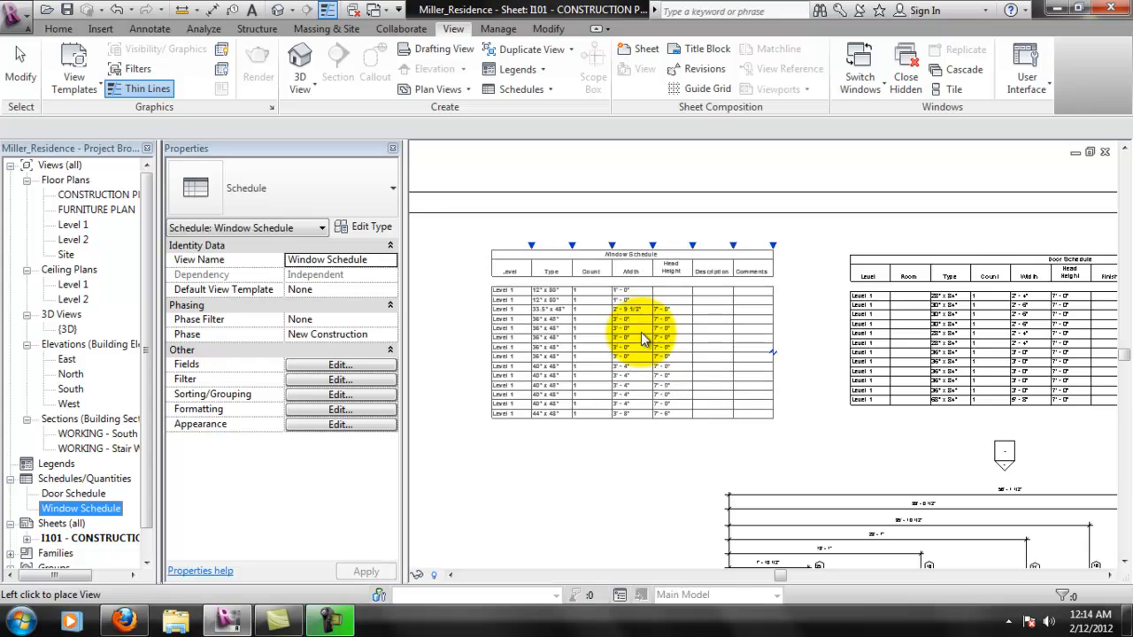
left_click(660, 337)
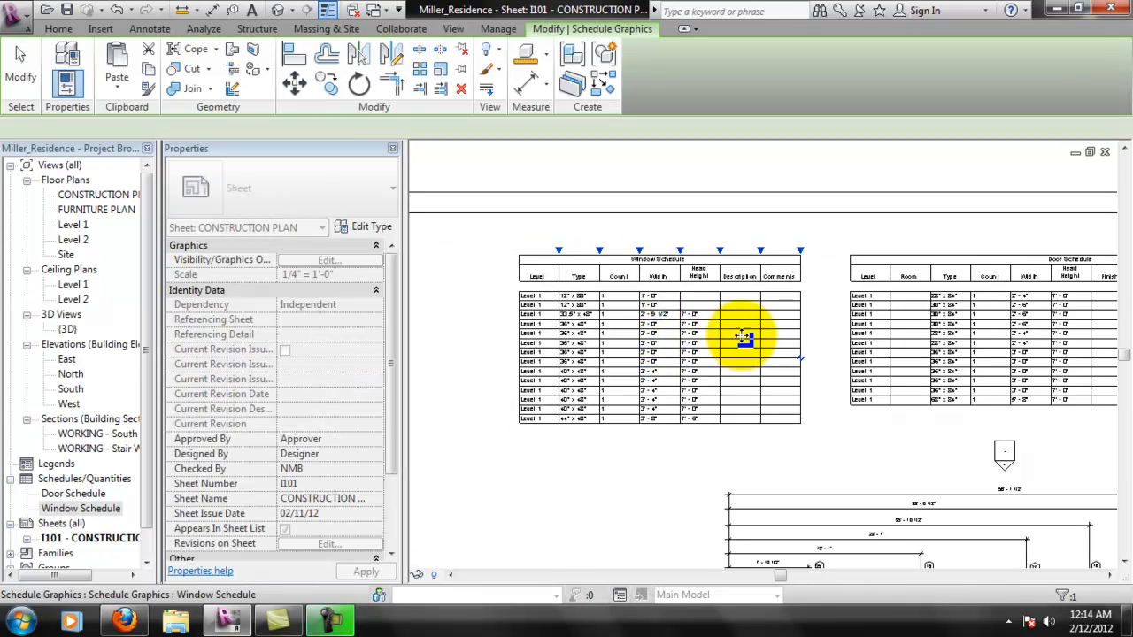
left_click(813, 406)
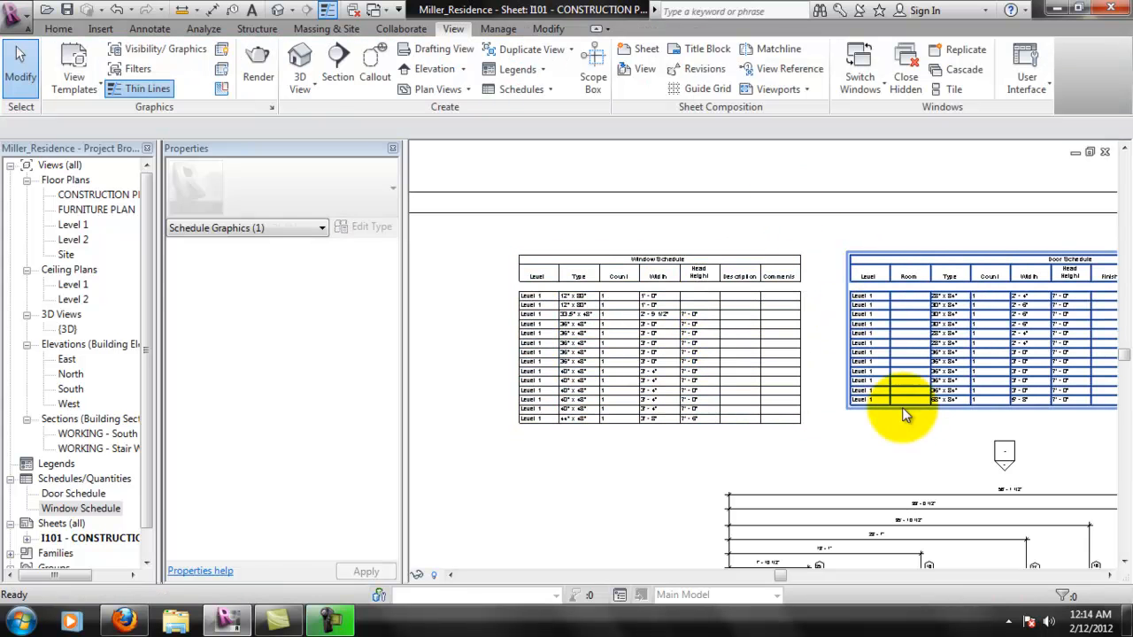
scroll(708, 381, "down", 5)
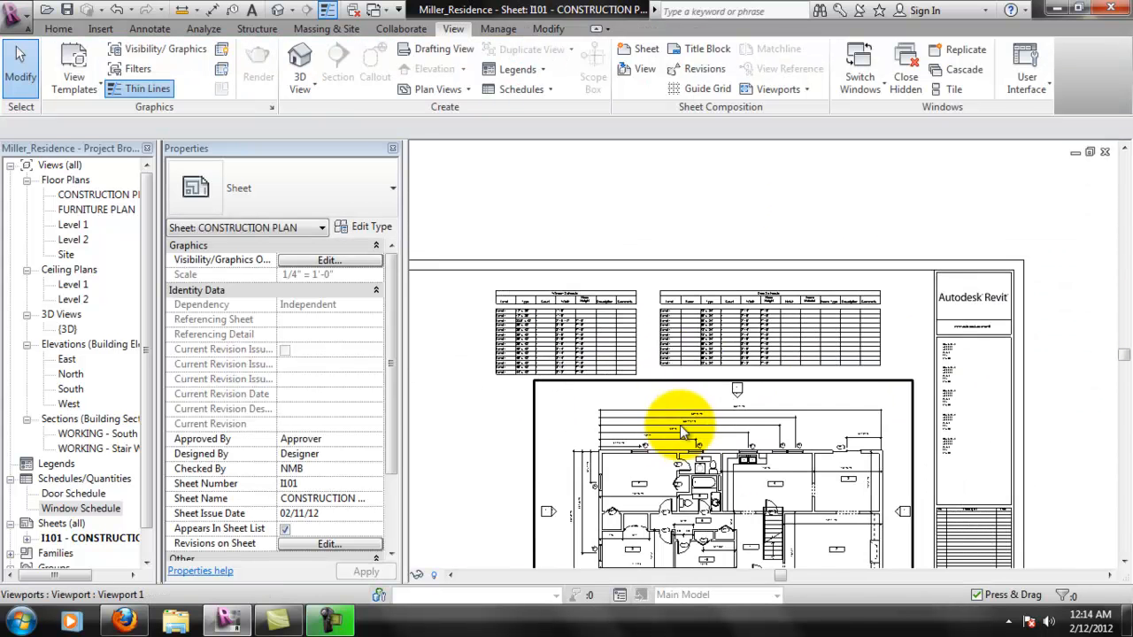
- Move the window schedule closer to the door schedule on the construction plan sheet and deselect it
scroll(751, 307, "up", 2)
scroll(678, 298, "down", 2)
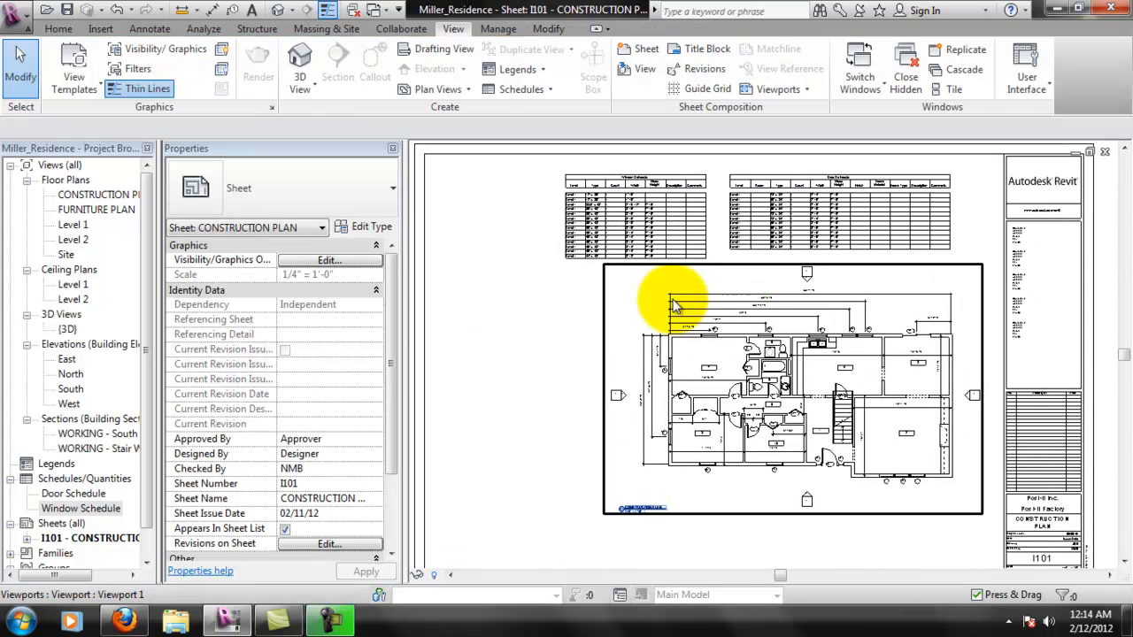
left_click(700, 219)
scroll(707, 188, "up", 1)
mouse_move(717, 186)
left_mouse_down()
mouse_move(726, 189)
mouse_move(708, 189)
left_mouse_up()
left_click(535, 351)
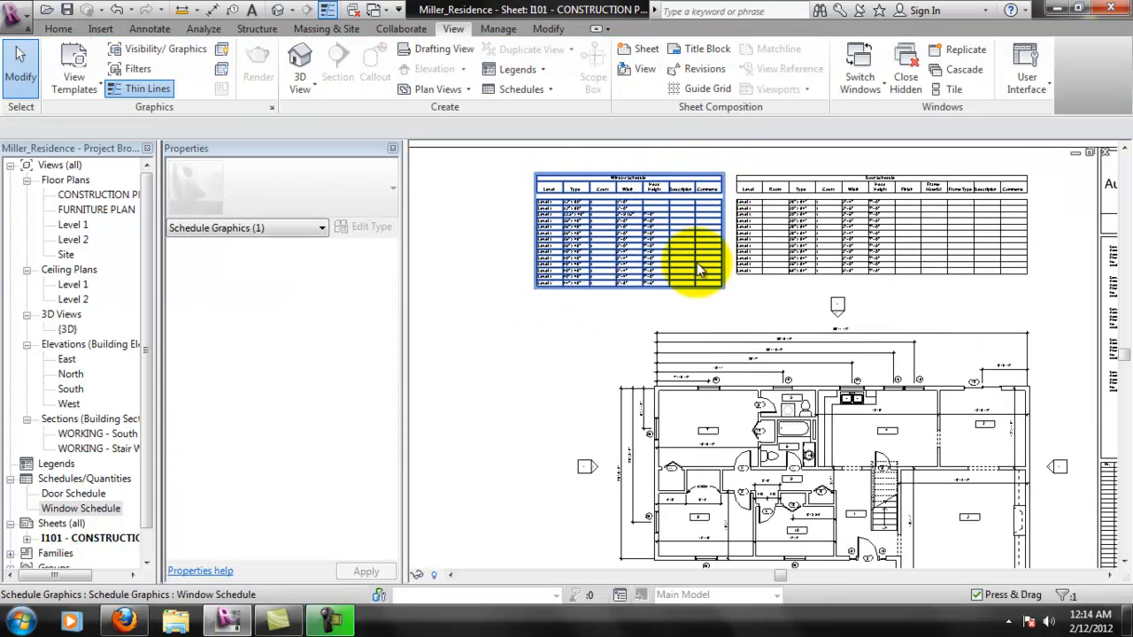
scroll(670, 248, "down", 1)
middle_click_drag(950, 388, 963, 352)
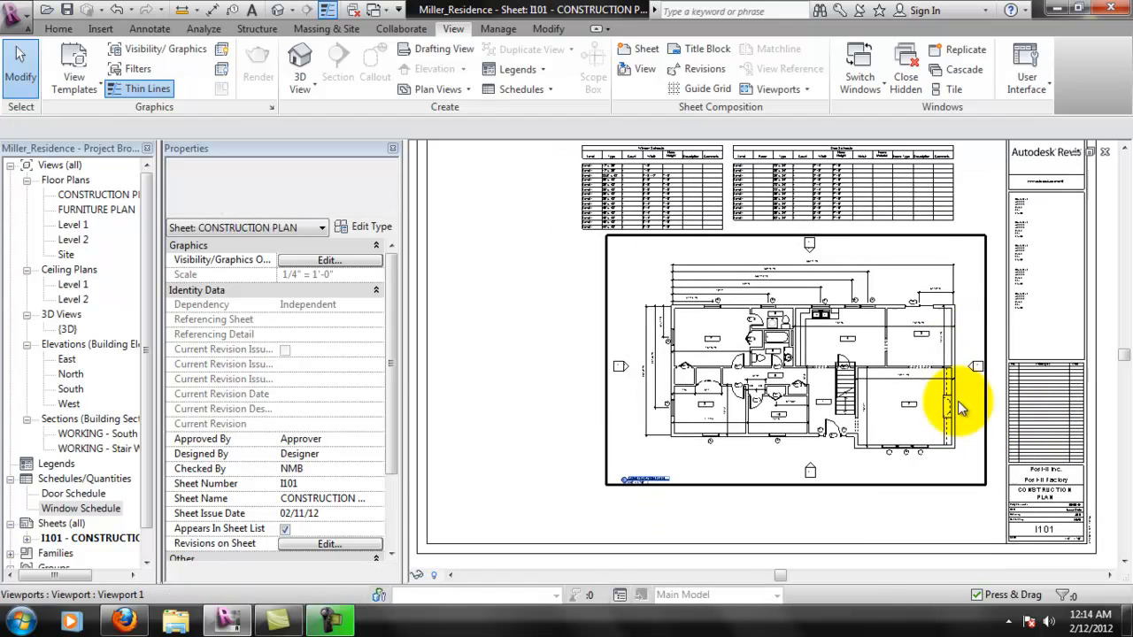
middle_click_drag(968, 414, 964, 450)
scroll(860, 401, "down", 1)
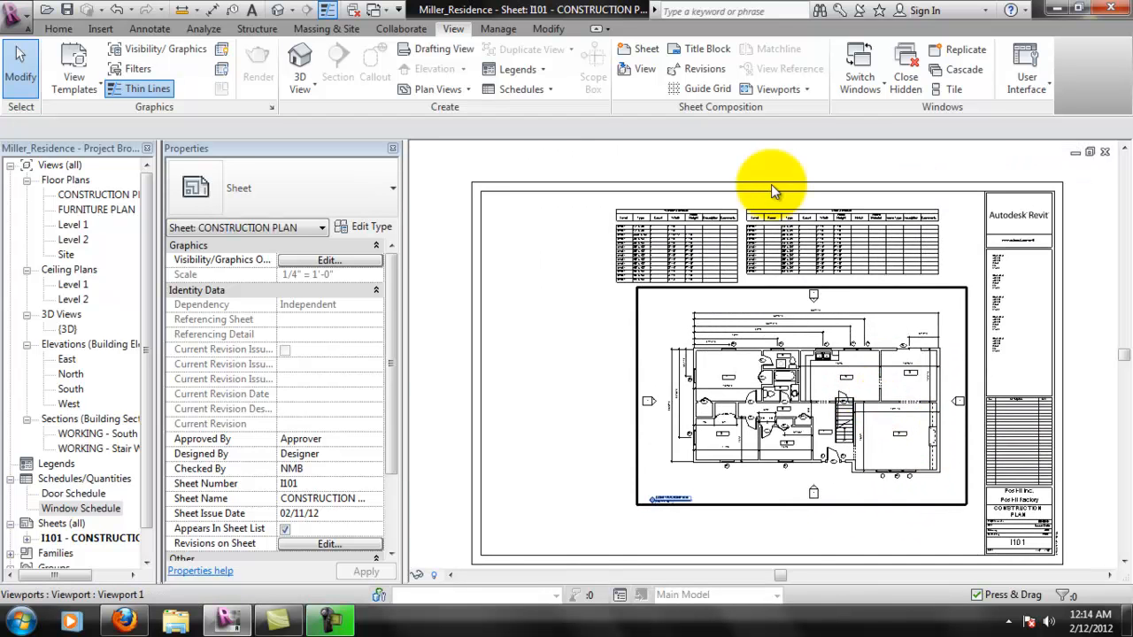
middle_click_drag(806, 219, 833, 223)
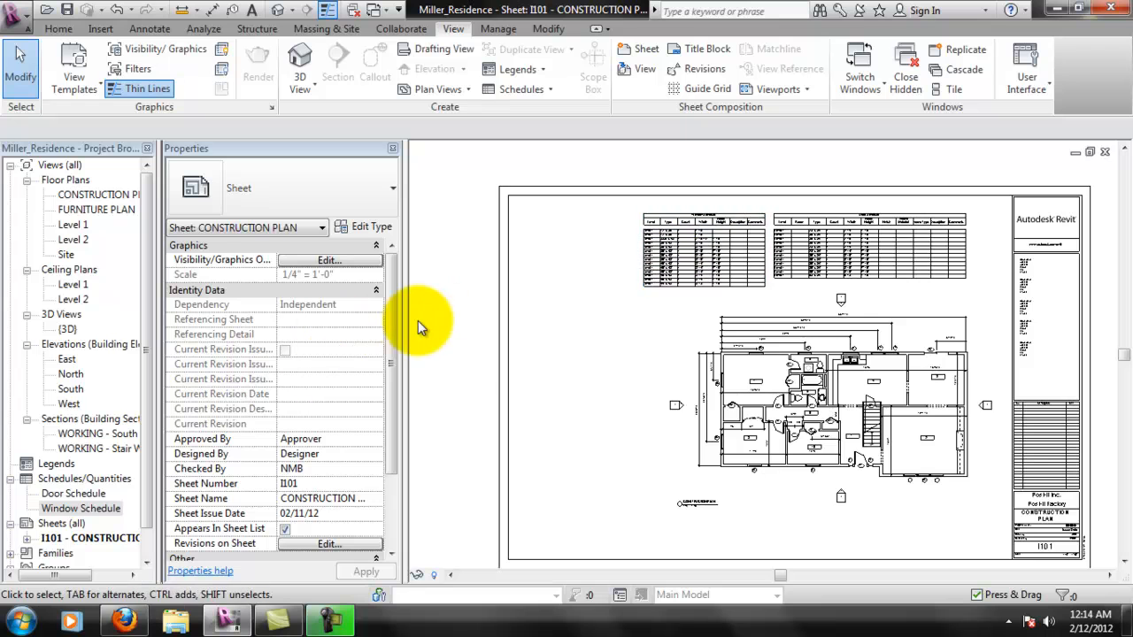
middle_click_drag(974, 523, 954, 516)
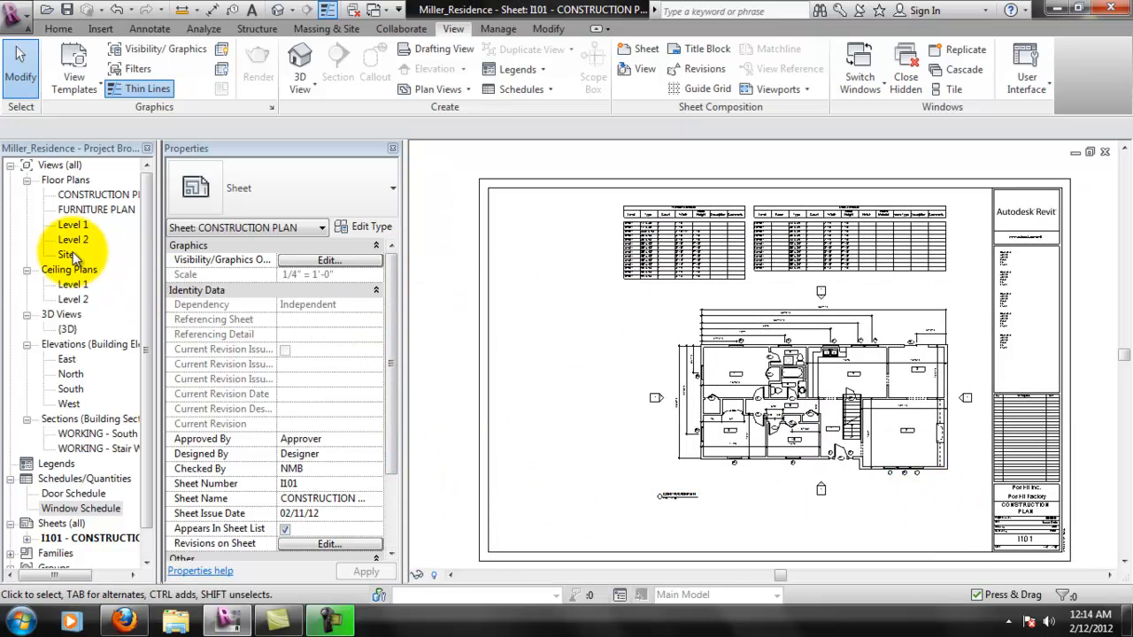
- Open the FURNITURE PLAN floor plan view and duplicate it with detailing
double_click(71, 207)
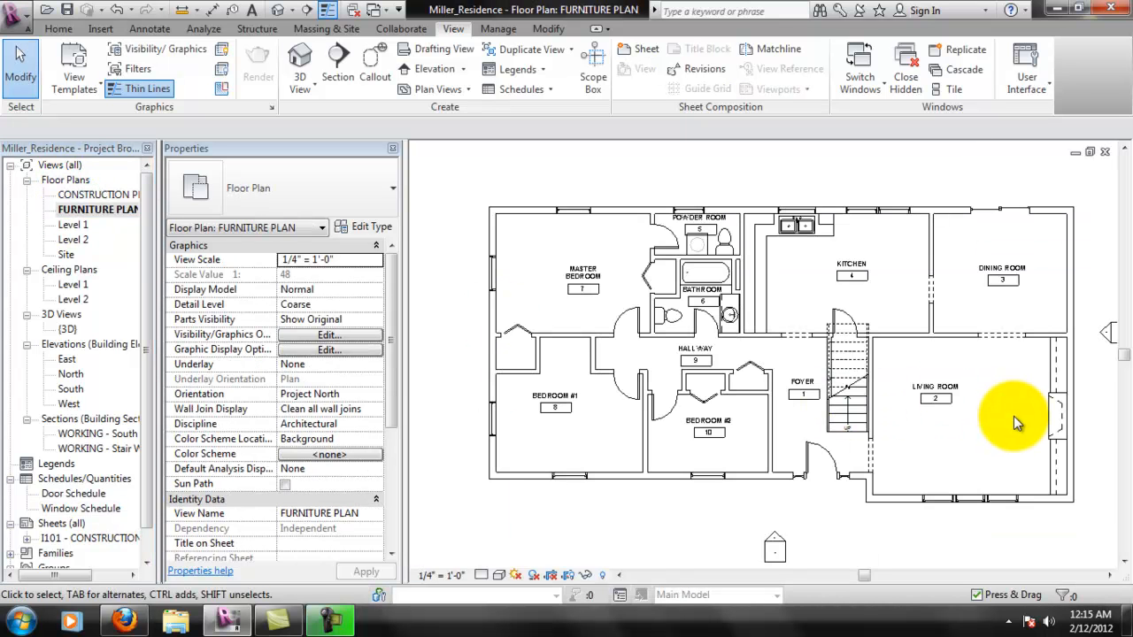
middle_click_drag(1013, 437, 989, 416)
scroll(989, 416, "down", 2)
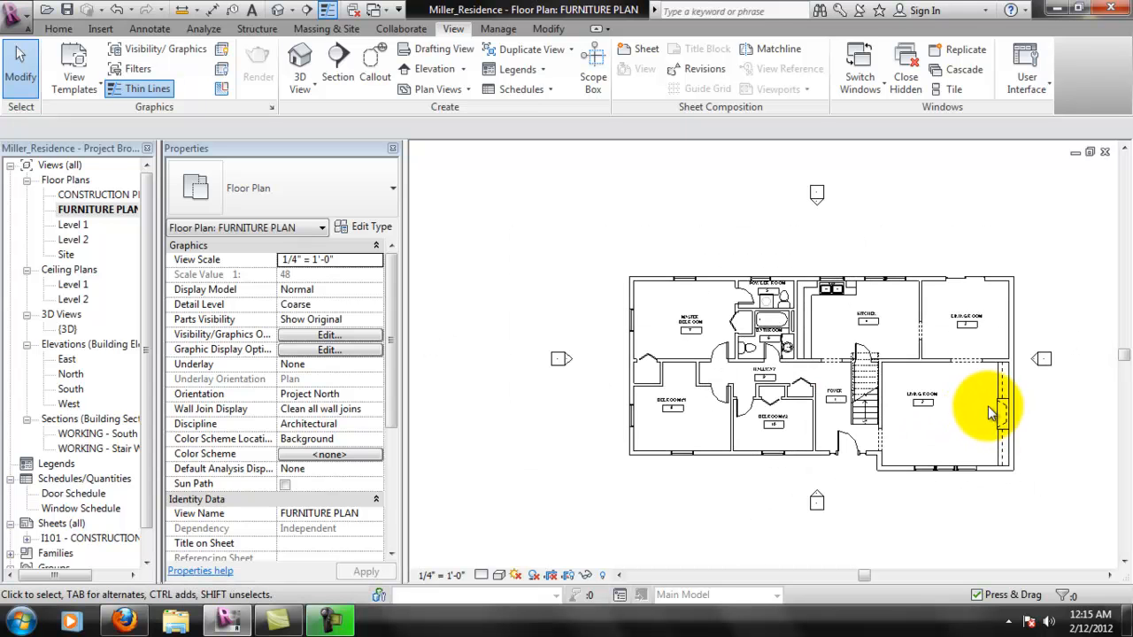
right_click(85, 209)
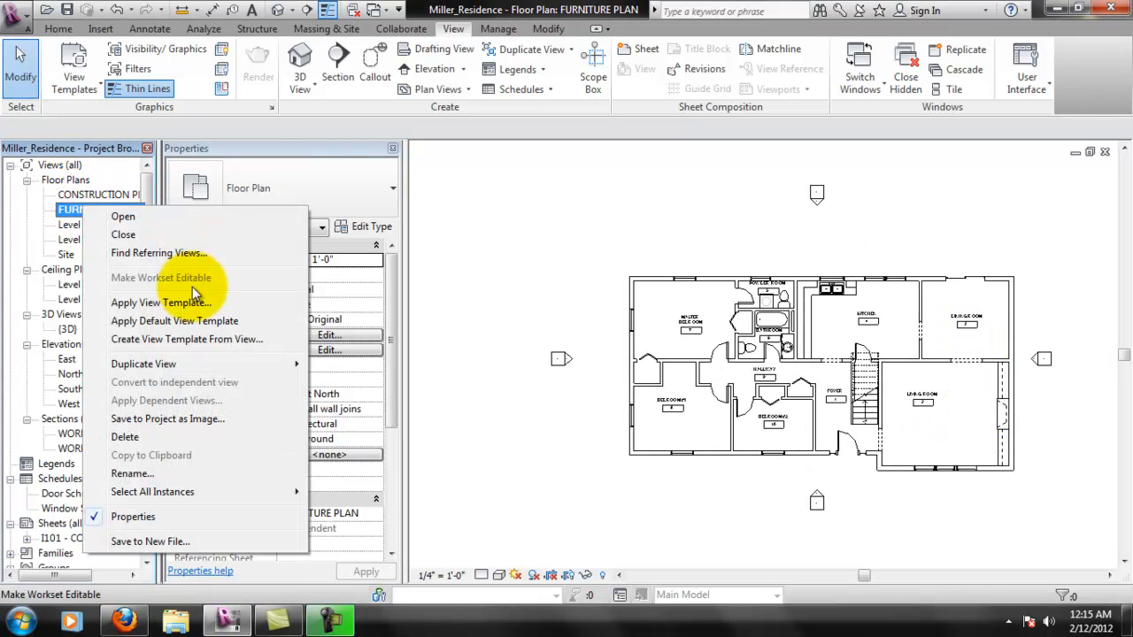
mouse_move(175, 365)
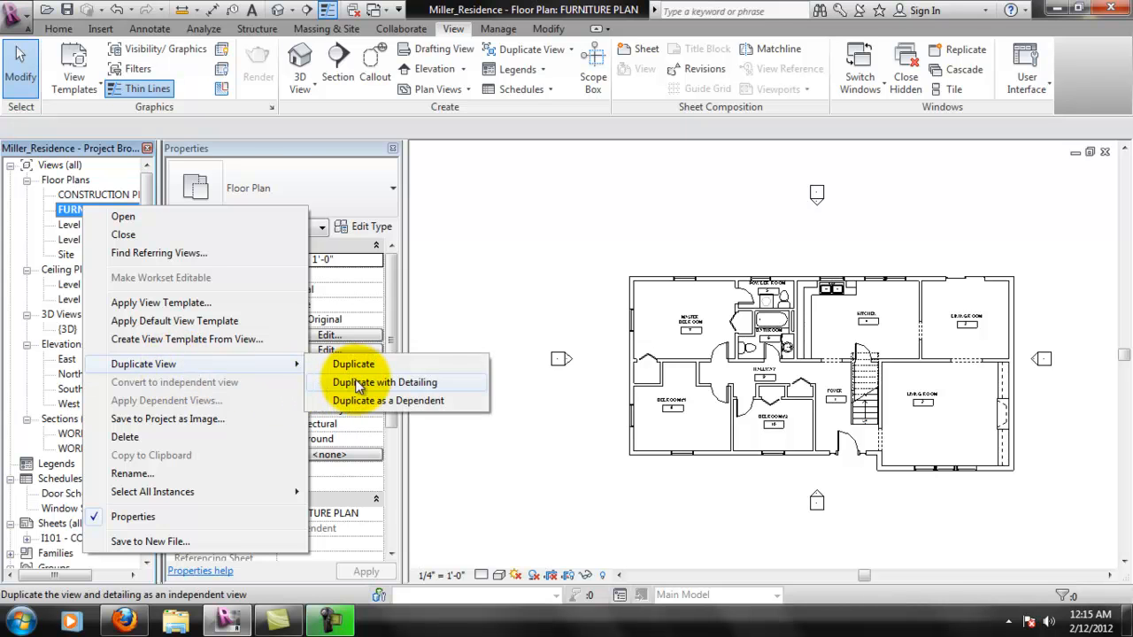
left_click(359, 384)
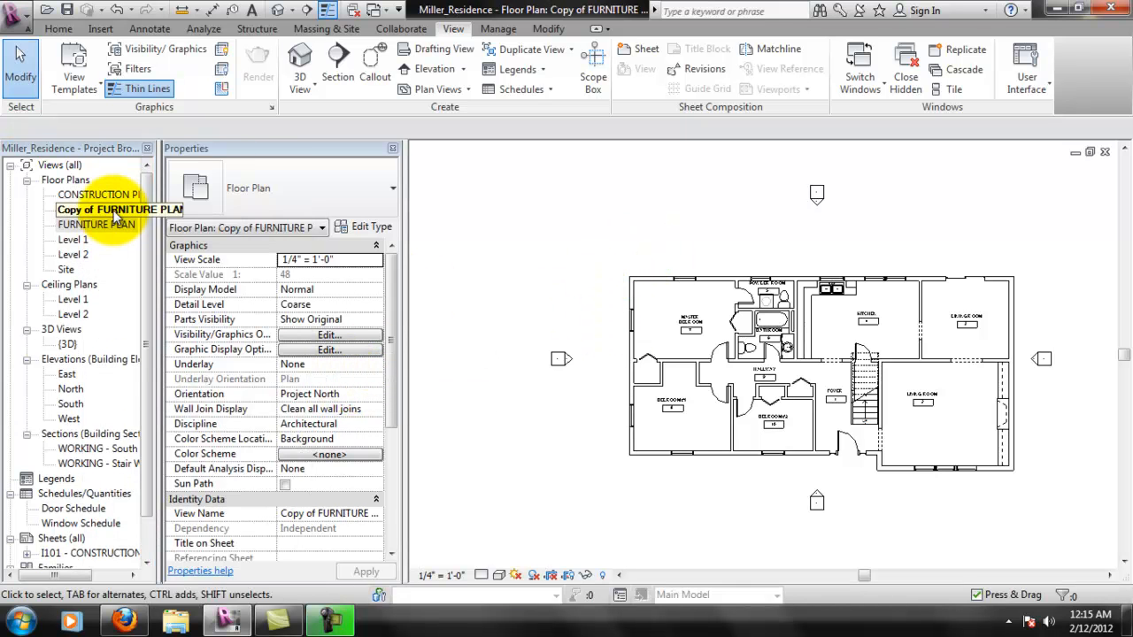
- Delete the copied furniture plan view from the project
left_click(113, 214)
right_click(113, 213)
left_click(107, 212)
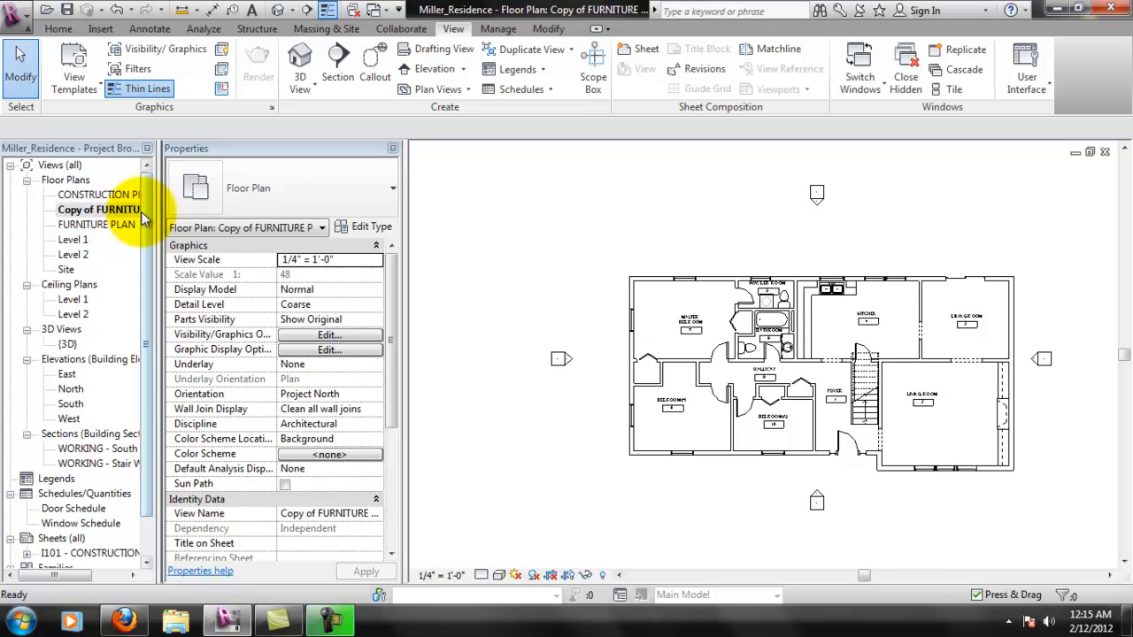
right_click(119, 216)
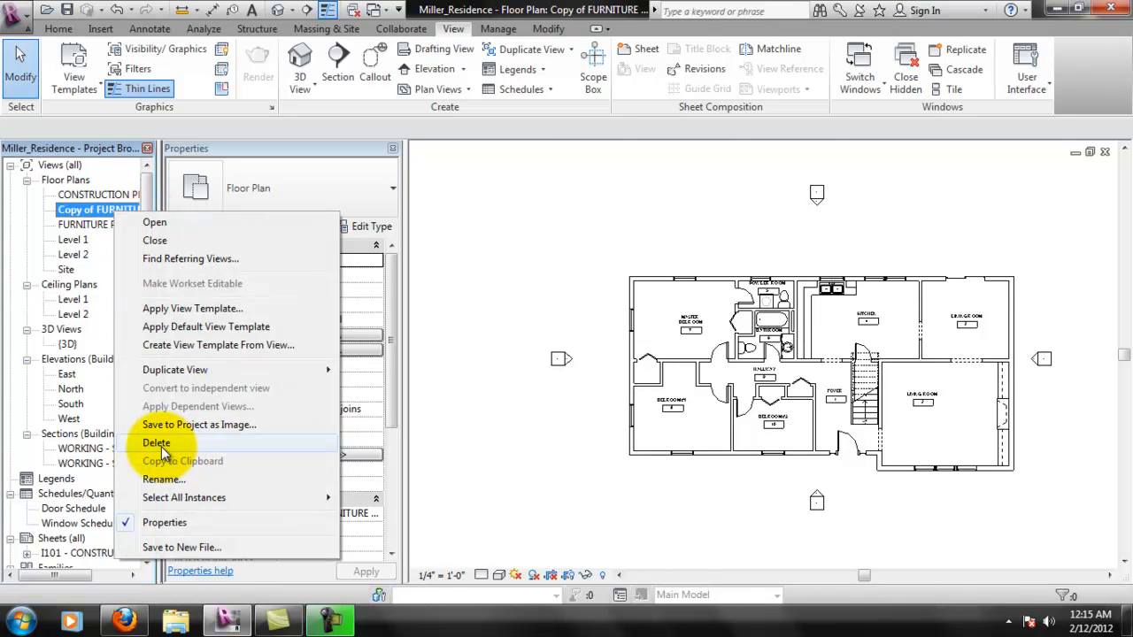
left_click(103, 213)
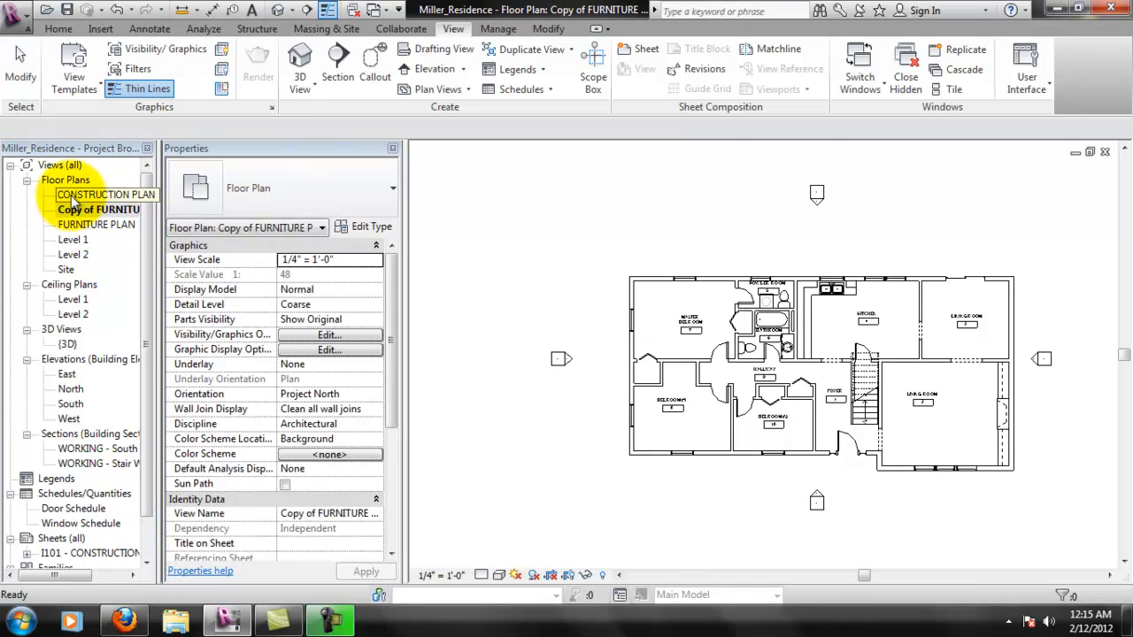
left_click(84, 214)
right_click(84, 214)
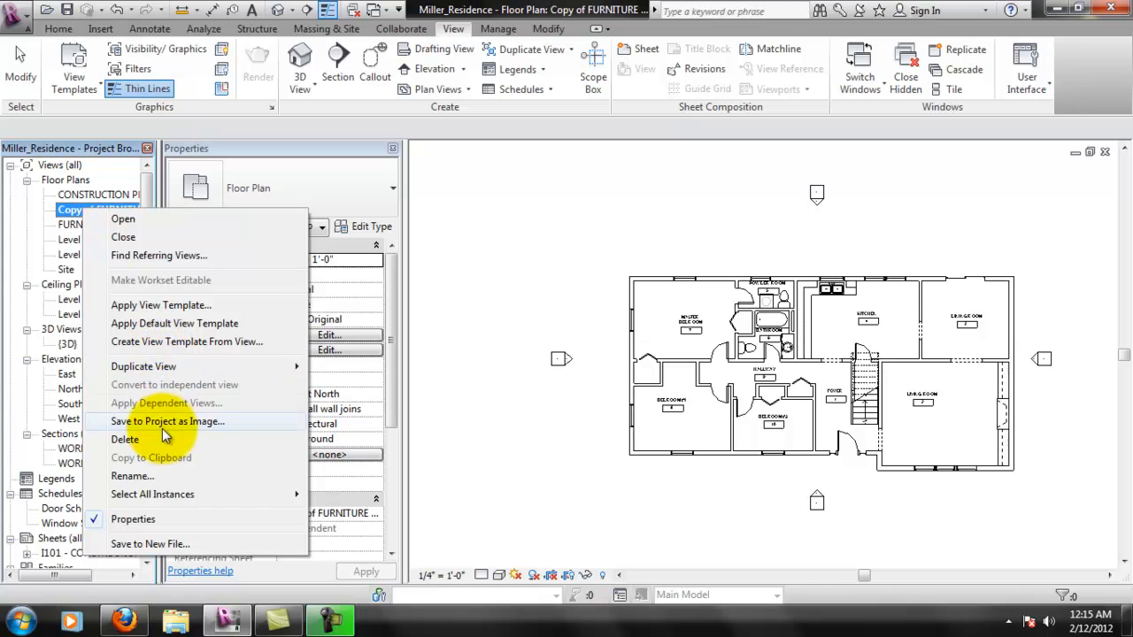
left_click(125, 440)
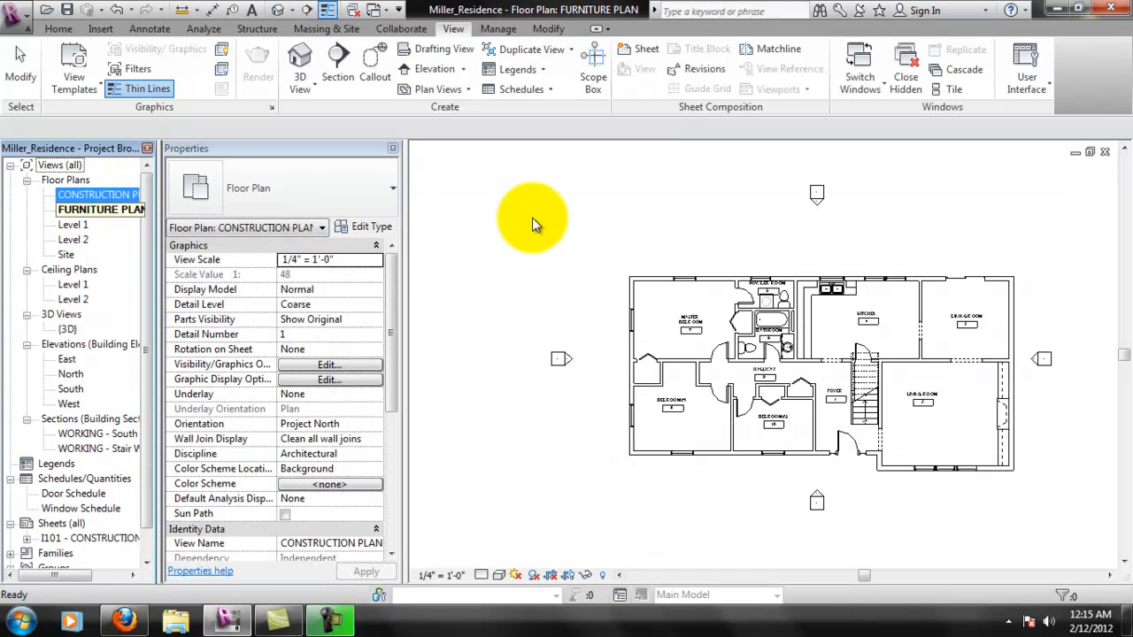
- Open the Level 1 ceiling plan and hide the section marker category in that view
left_click(74, 285)
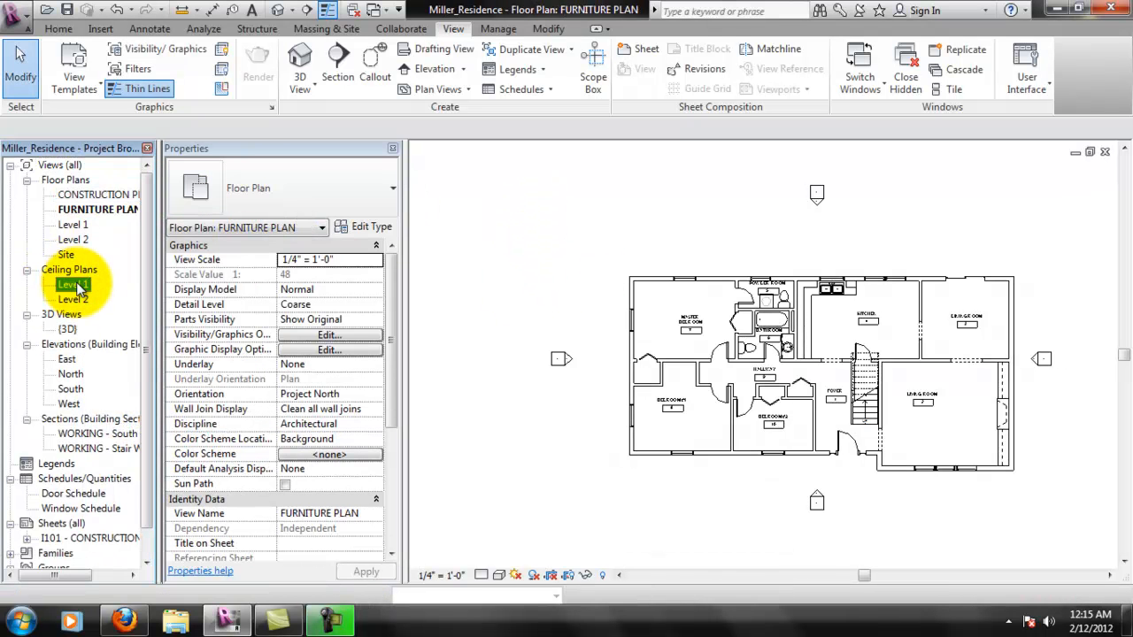
double_click(78, 287)
scroll(810, 383, "up", 4)
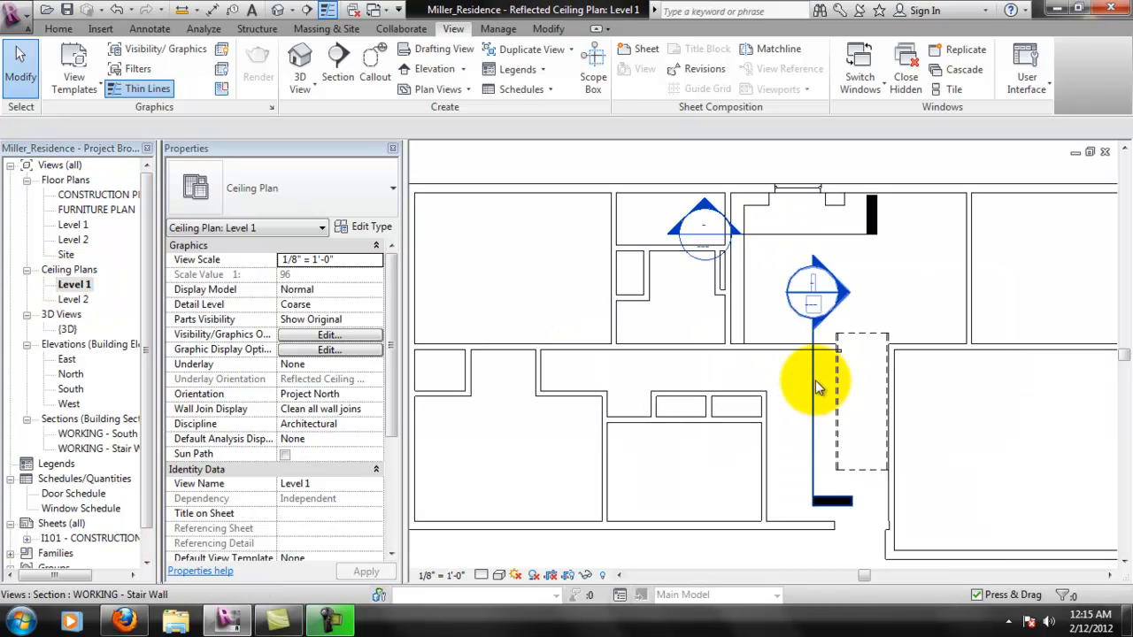
left_click(816, 387)
right_click(815, 387)
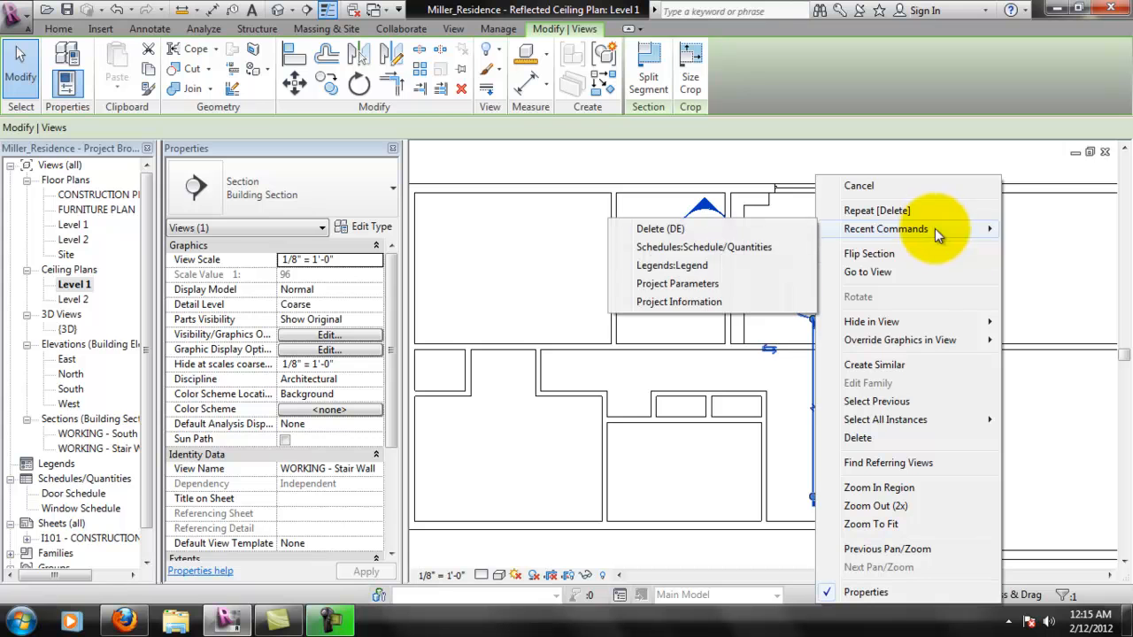
mouse_move(941, 324)
left_click(1031, 322)
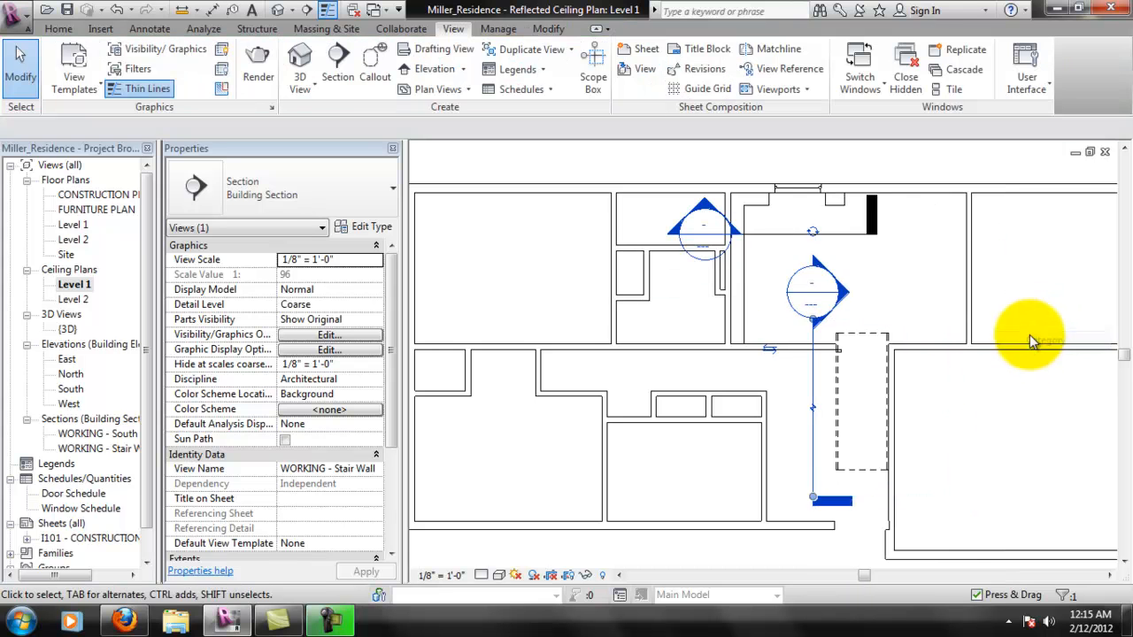
- Set the Level 1 ceiling plan's view scale to 1/4" = 1'-0"
scroll(699, 254, "down", 2)
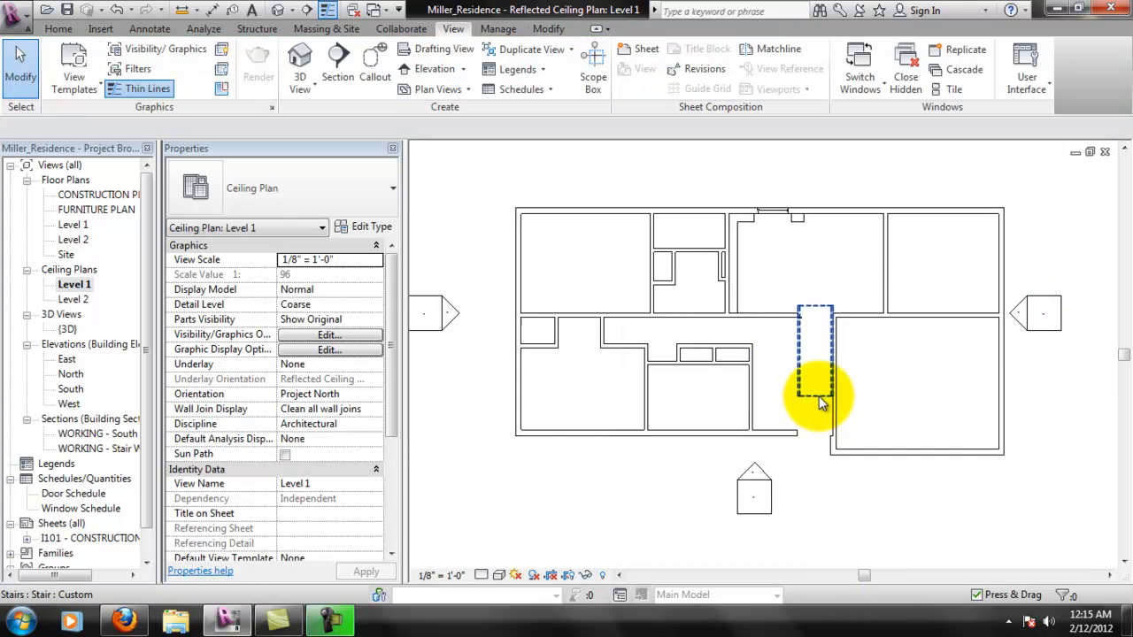
scroll(809, 242, "up", 2)
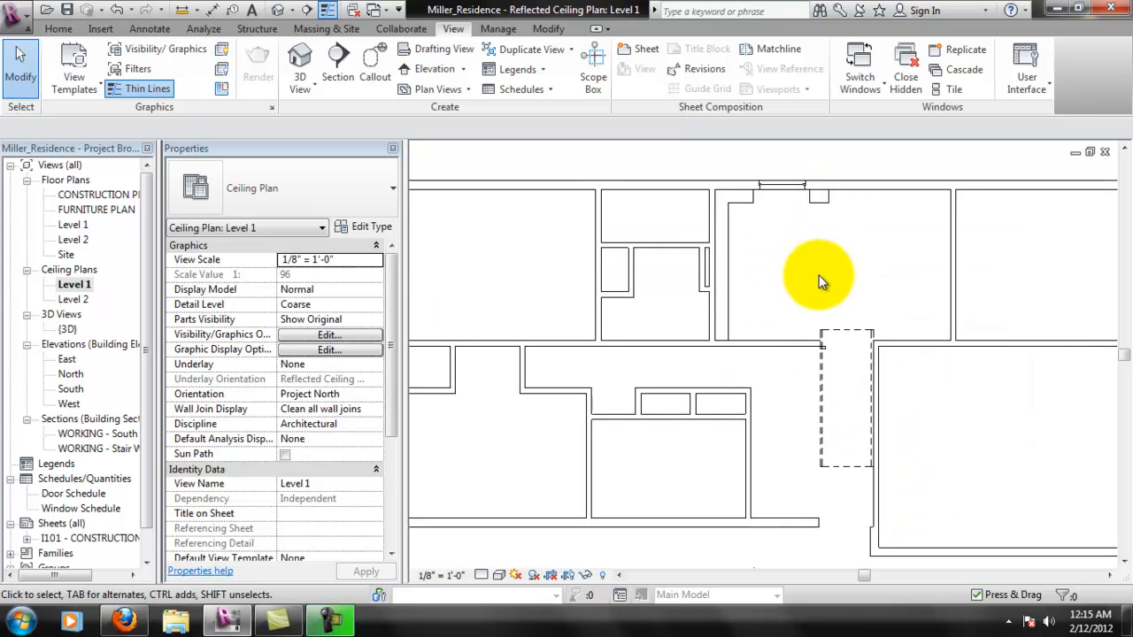
scroll(829, 360, "up", 3)
scroll(856, 289, "down", 3)
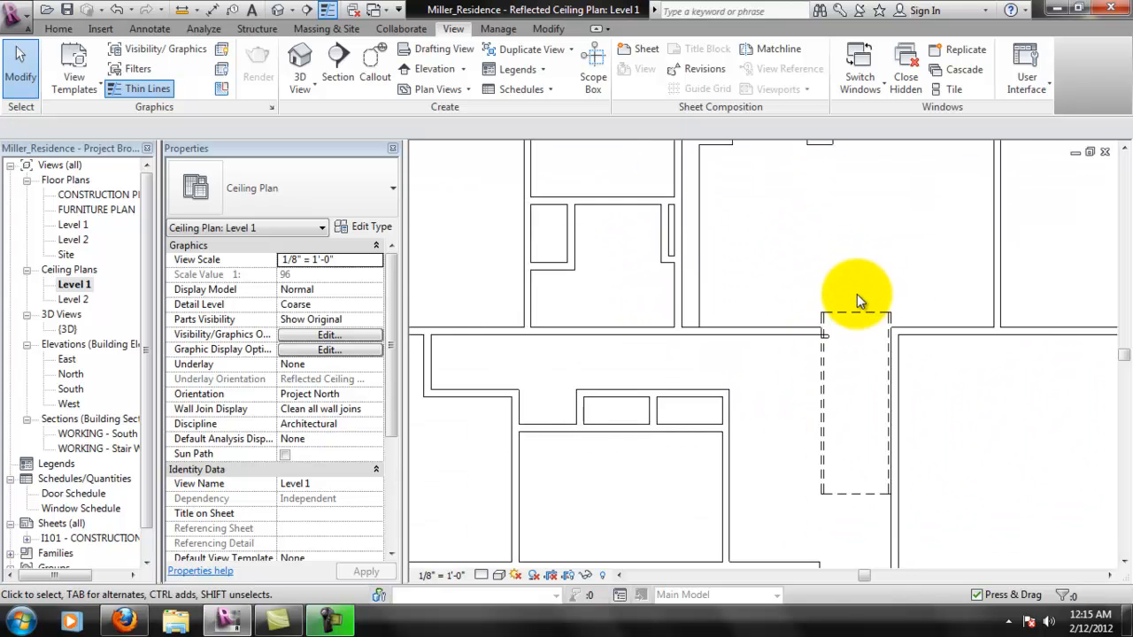
scroll(761, 296, "down", 1)
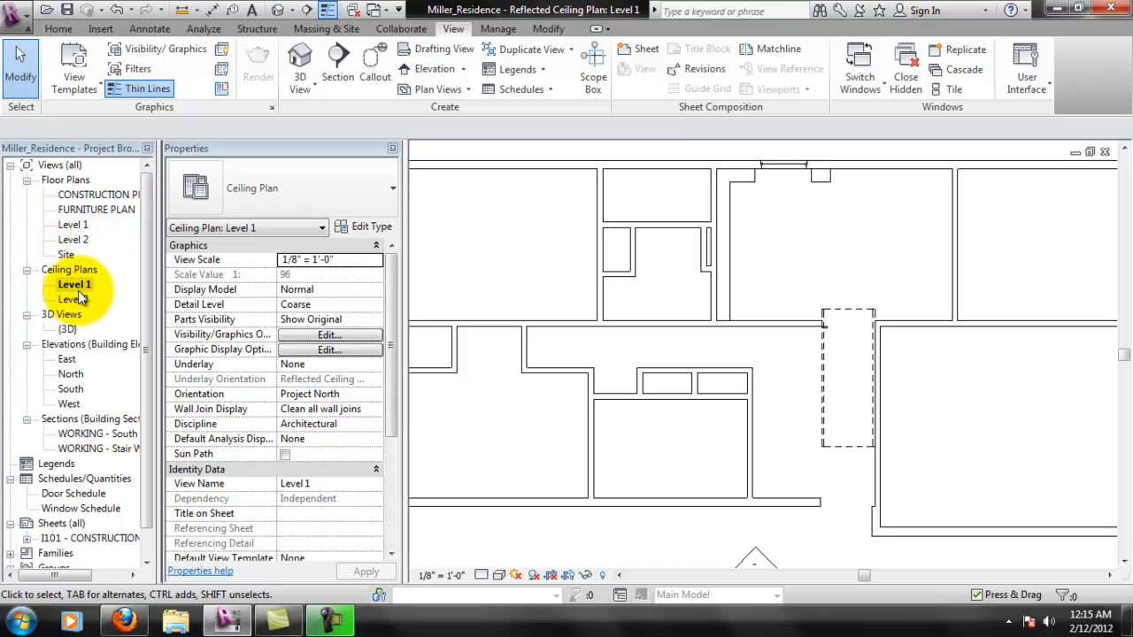
scroll(720, 348, "down", 3)
scroll(894, 354, "down", 2)
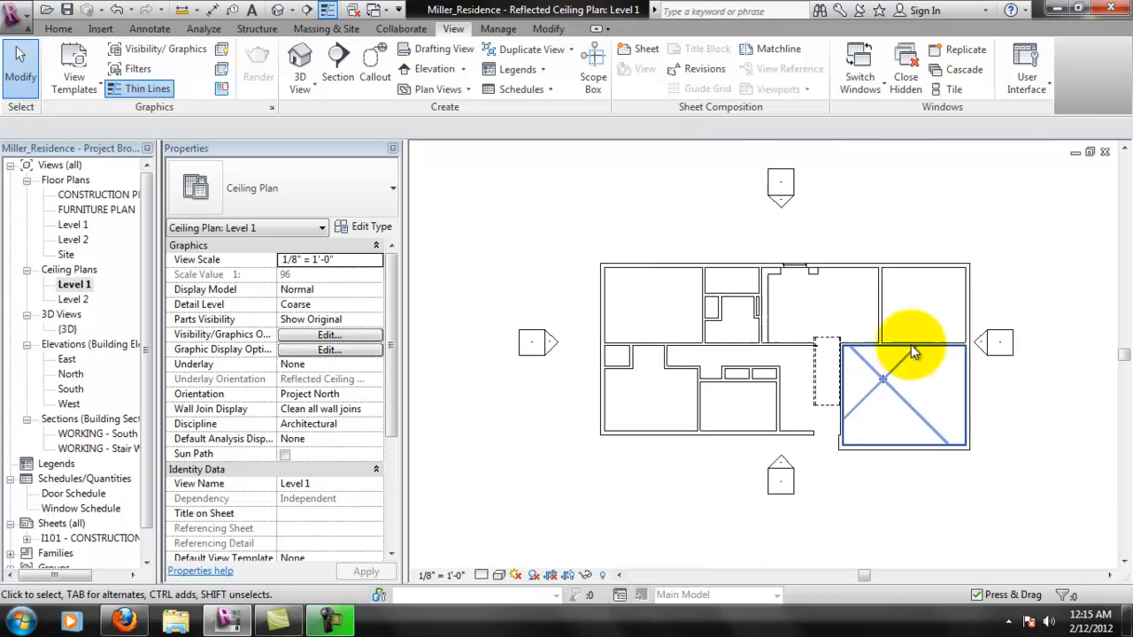
left_click(447, 575)
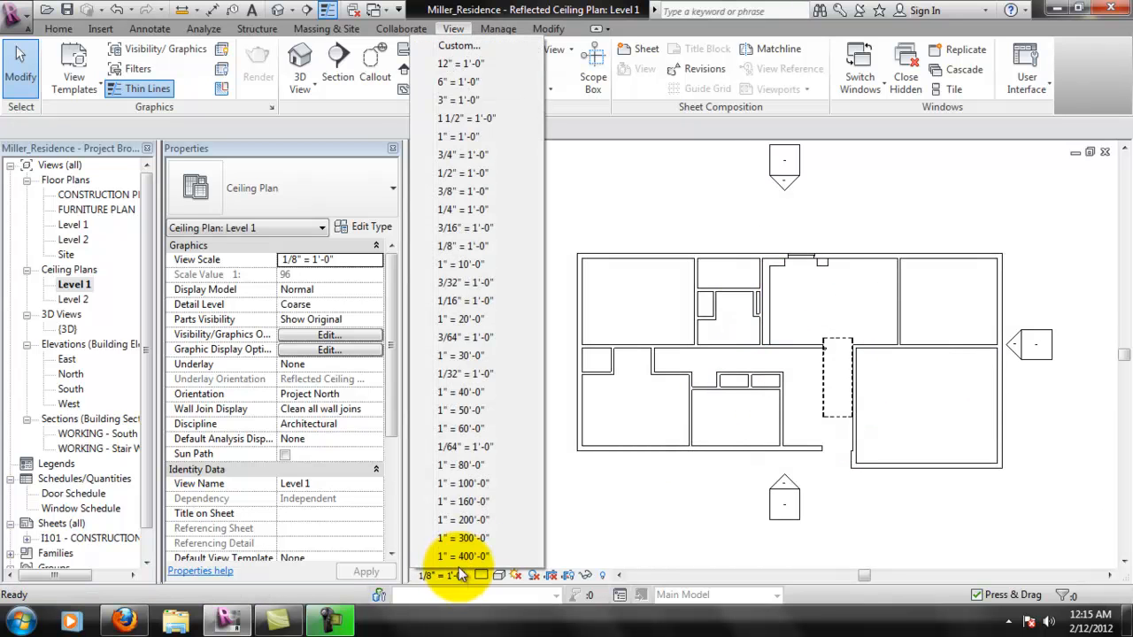
left_click(465, 208)
- Examine the walls, openings and stair outline in the Level 1 ceiling plan
scroll(704, 365, "up", 2)
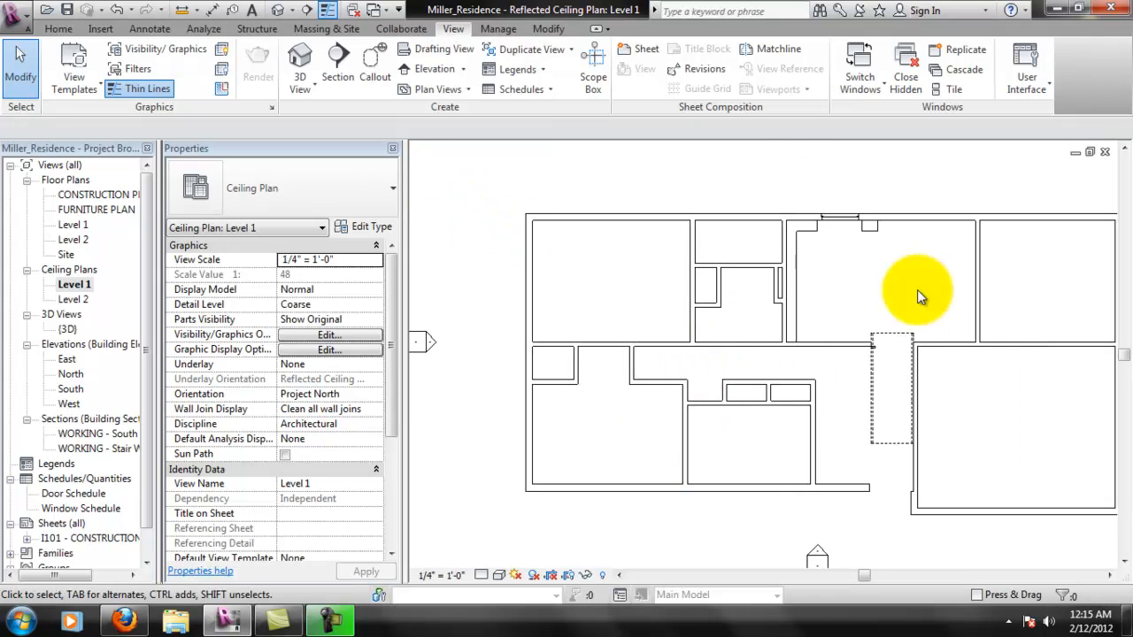
scroll(878, 447, "up", 1)
scroll(902, 503, "up", 1)
middle_click_drag(609, 382, 686, 451)
middle_click_drag(810, 393, 670, 421)
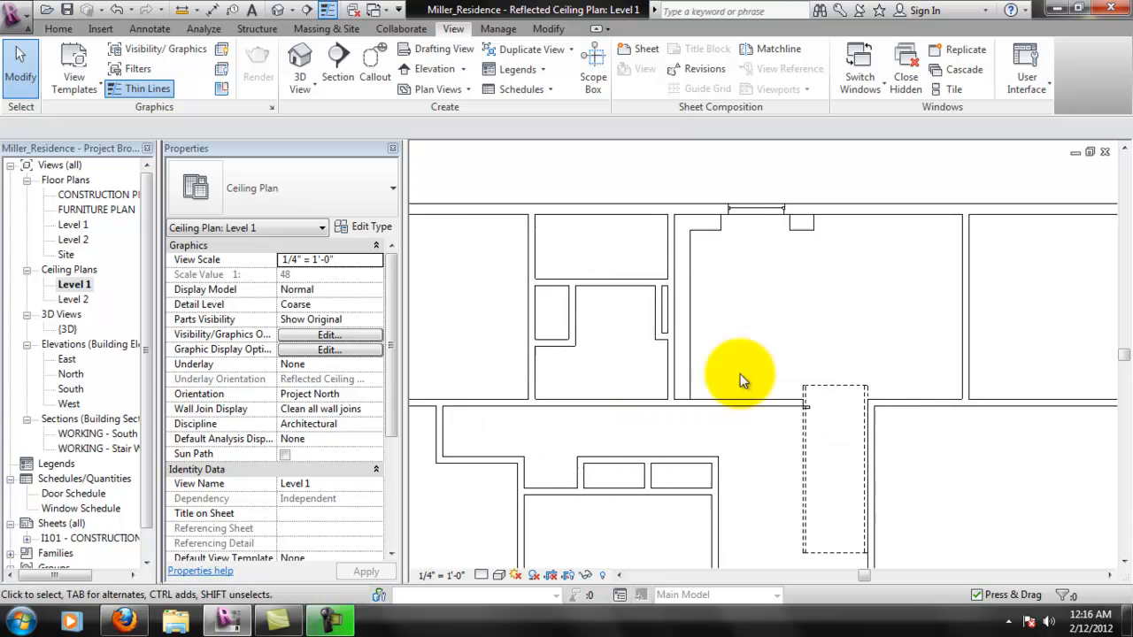
middle_click_drag(822, 303, 753, 300)
scroll(855, 214, "down", 1)
middle_click_drag(850, 310, 888, 292)
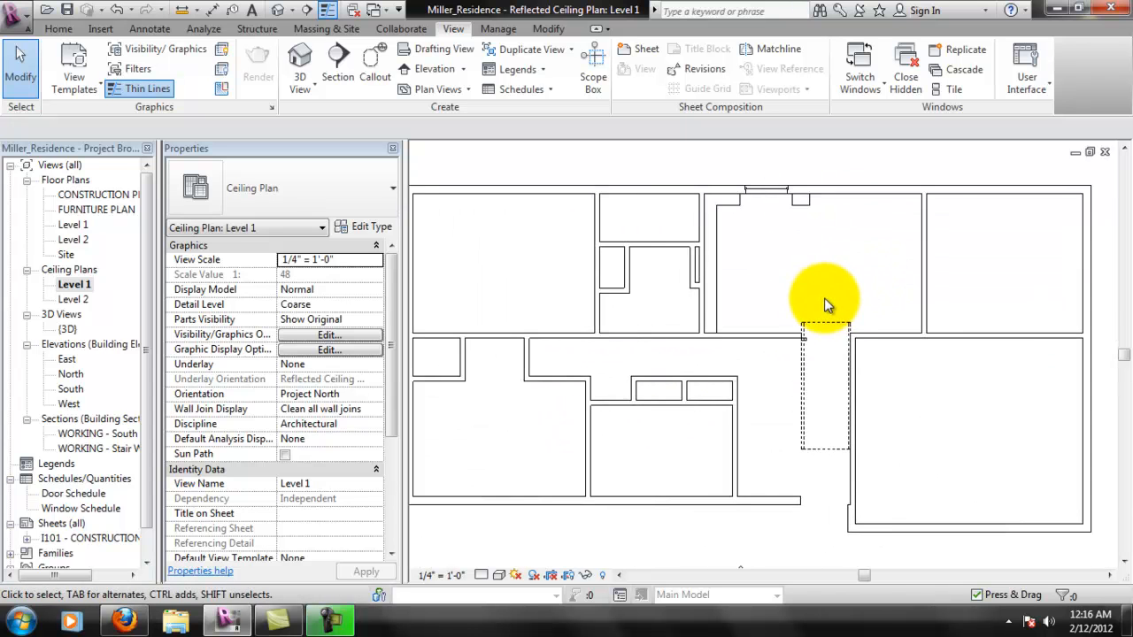
middle_click_drag(817, 301, 855, 294)
scroll(854, 296, "down", 2)
middle_click_drag(875, 335, 852, 356)
scroll(863, 349, "down", 1)
scroll(882, 335, "down", 1)
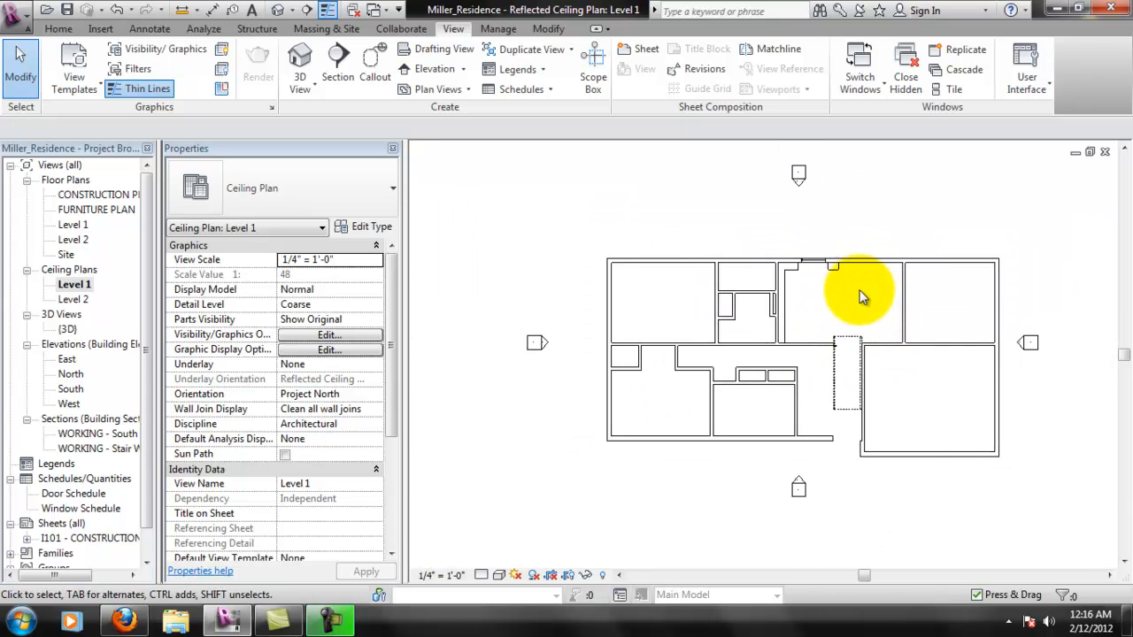
middle_click_drag(864, 296, 838, 291)
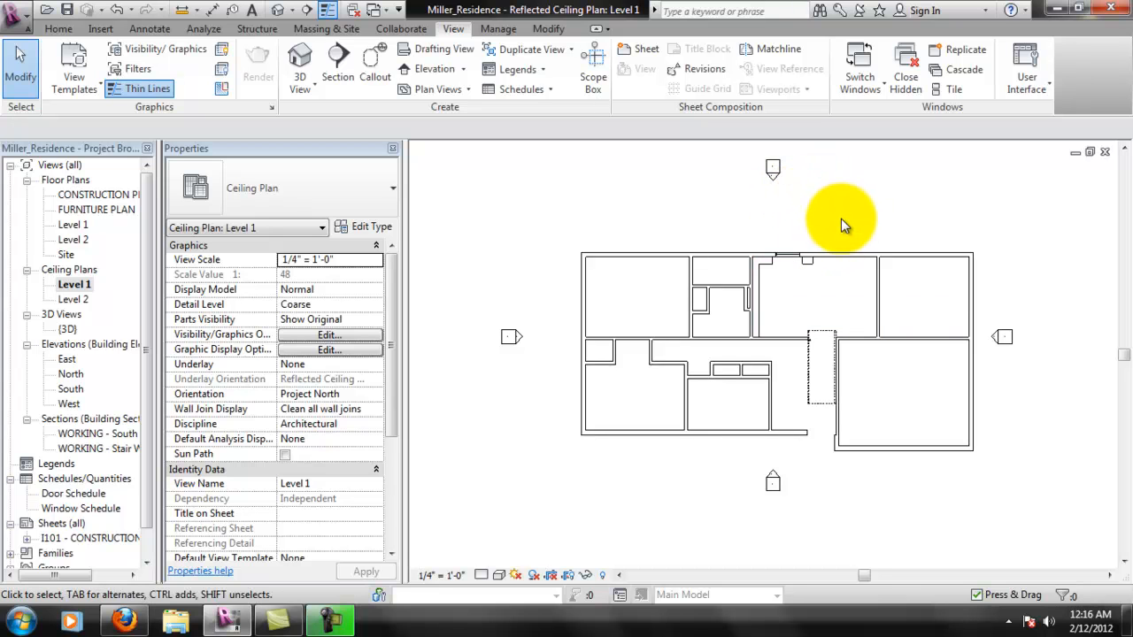
- Set the cut plane offset in the Level 1 ceiling plan's view range to 78" and apply it
right_click(927, 187)
left_click(871, 189)
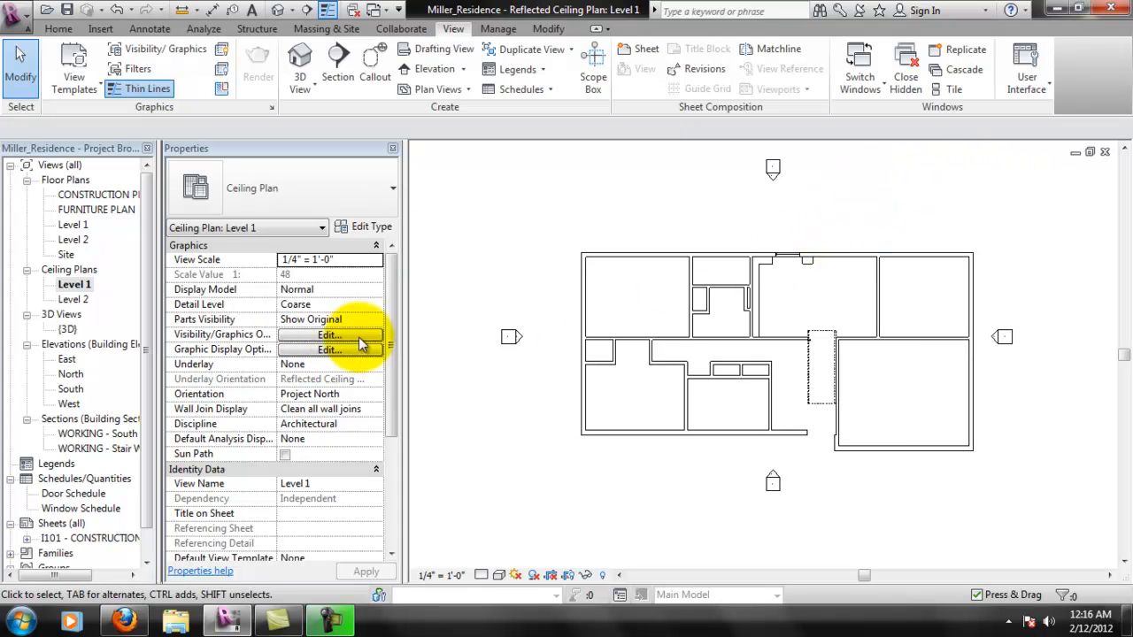
scroll(393, 380, "down", 5)
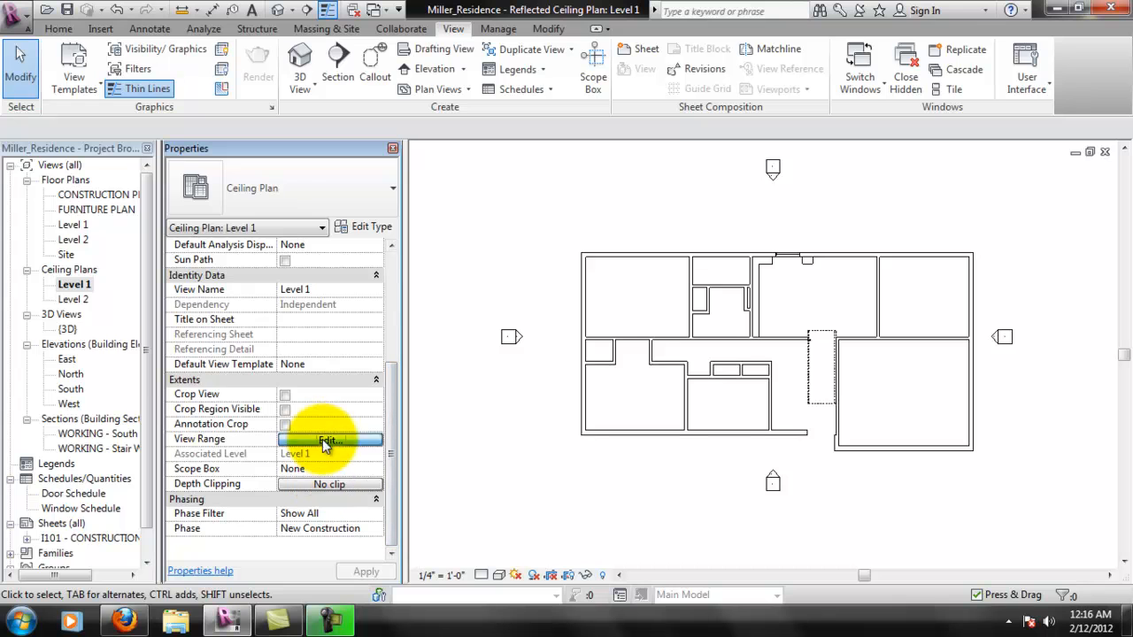
left_click(329, 439)
left_click_drag(397, 253, 283, 249)
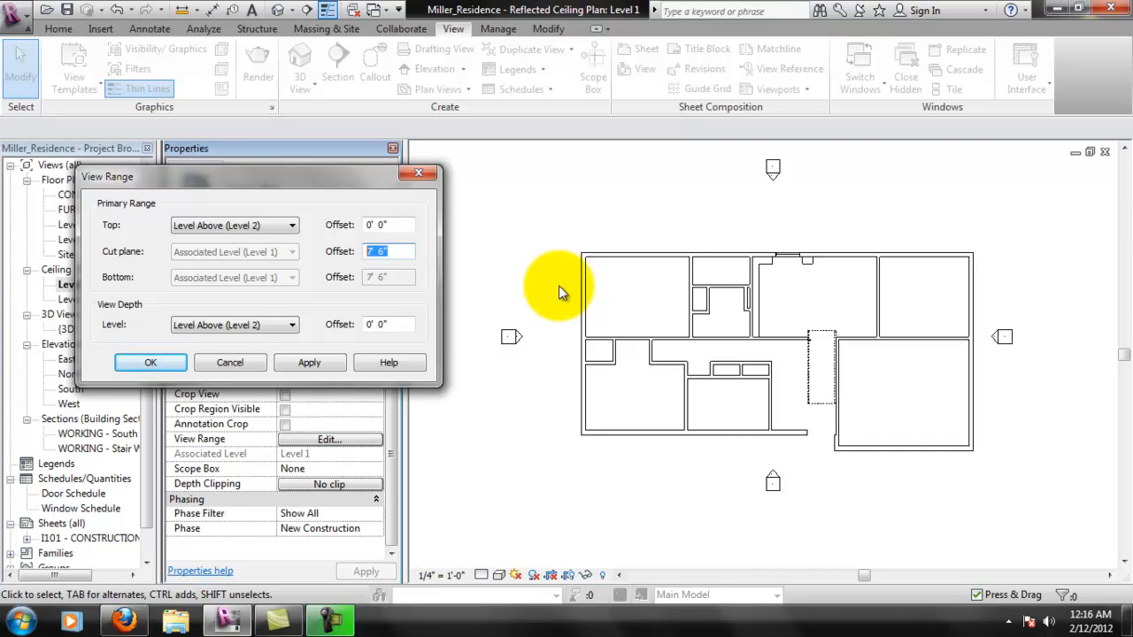
type("78")
key("Return")
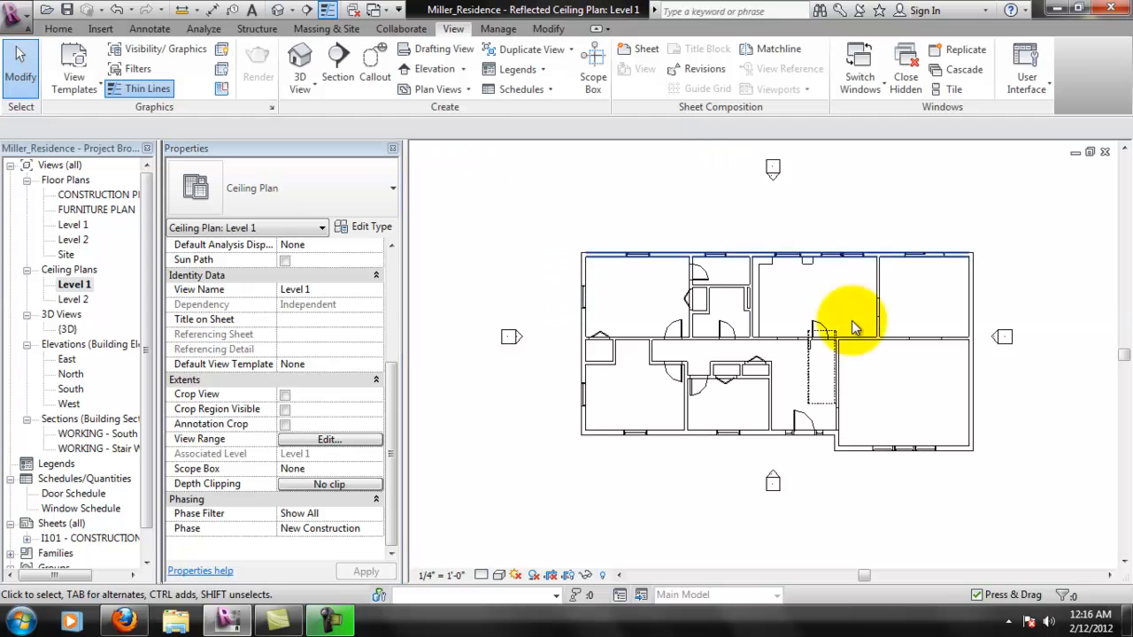
- Hide the Plan Swing, Panel, Glass, Frame/Mullion and Elevation Swing subcategories of Doors in the Level 1 ceiling plan
scroll(811, 285, "up", 3)
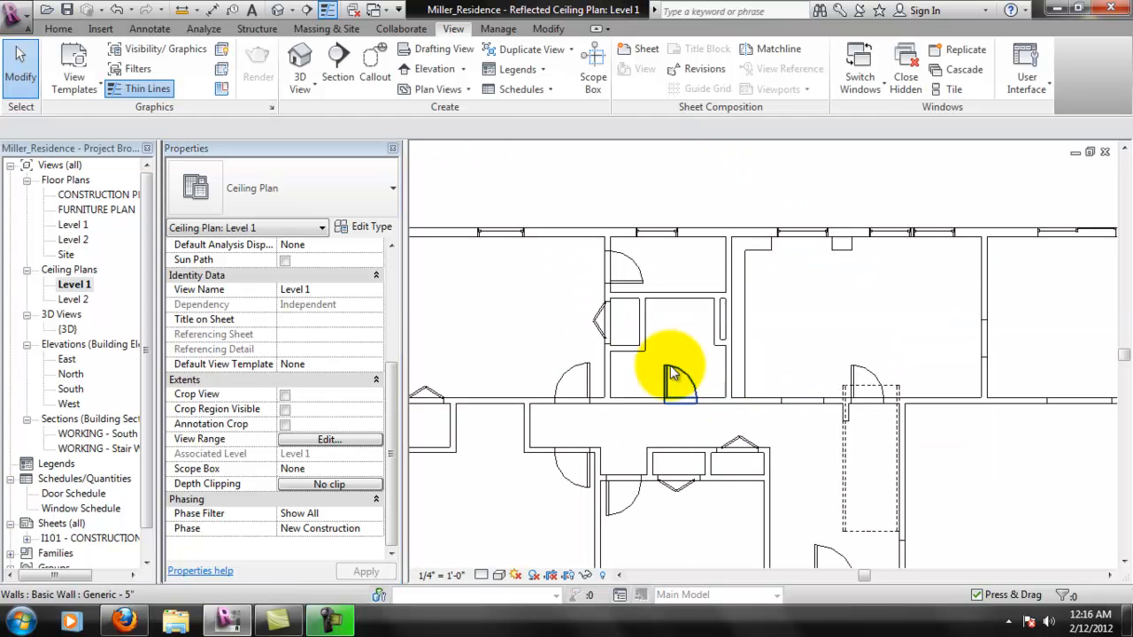
middle_click_drag(673, 280, 671, 268)
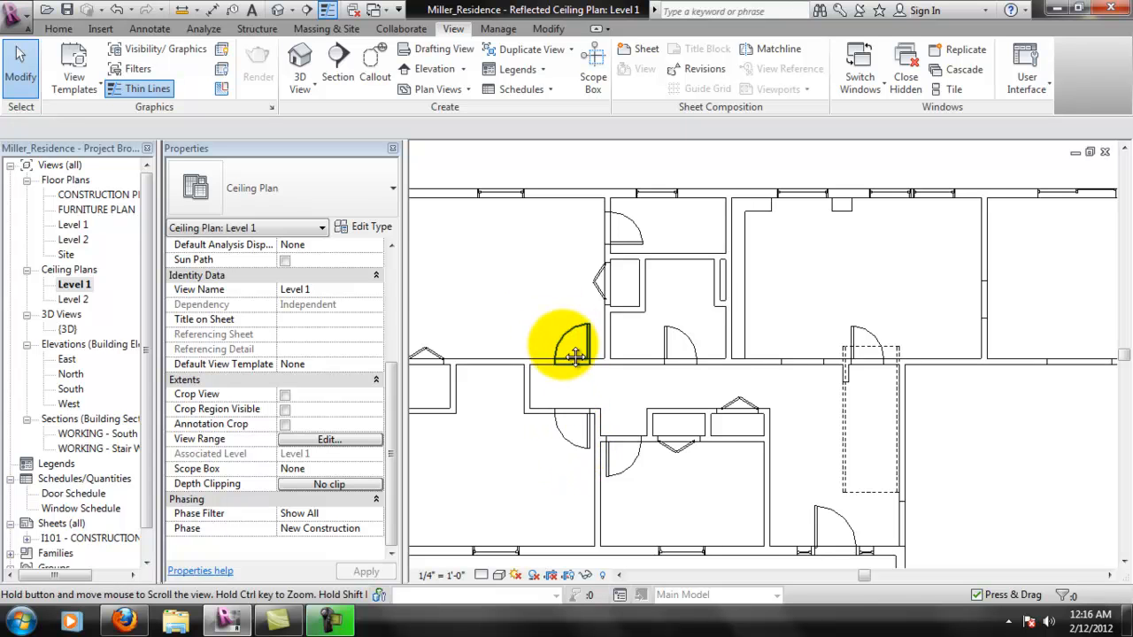
scroll(544, 341, "down", 3)
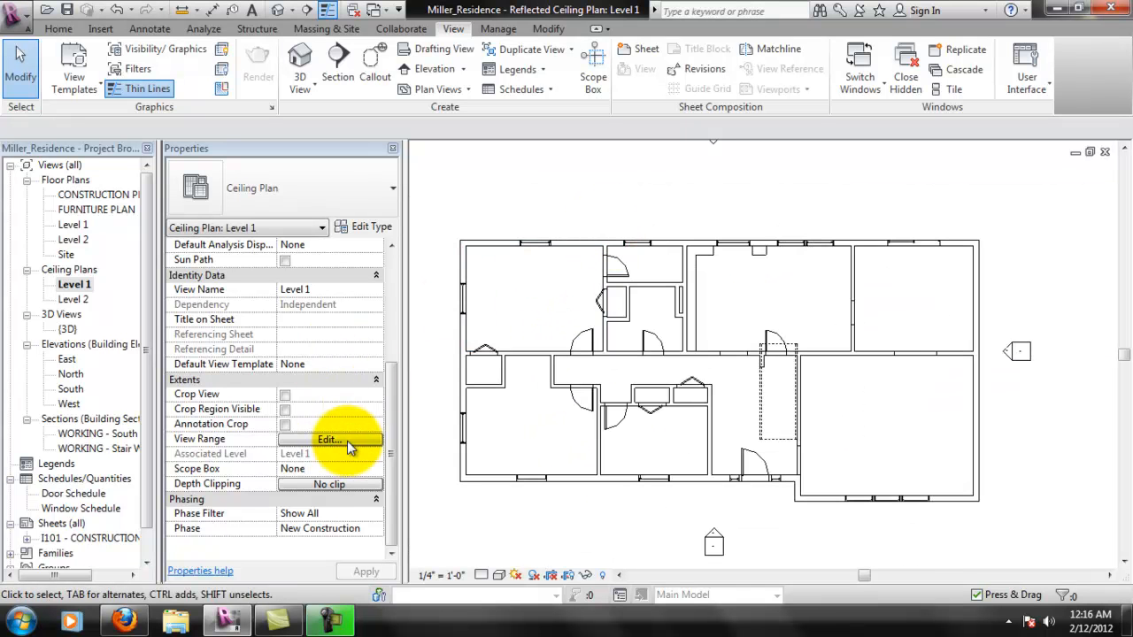
scroll(385, 376, "up", 5)
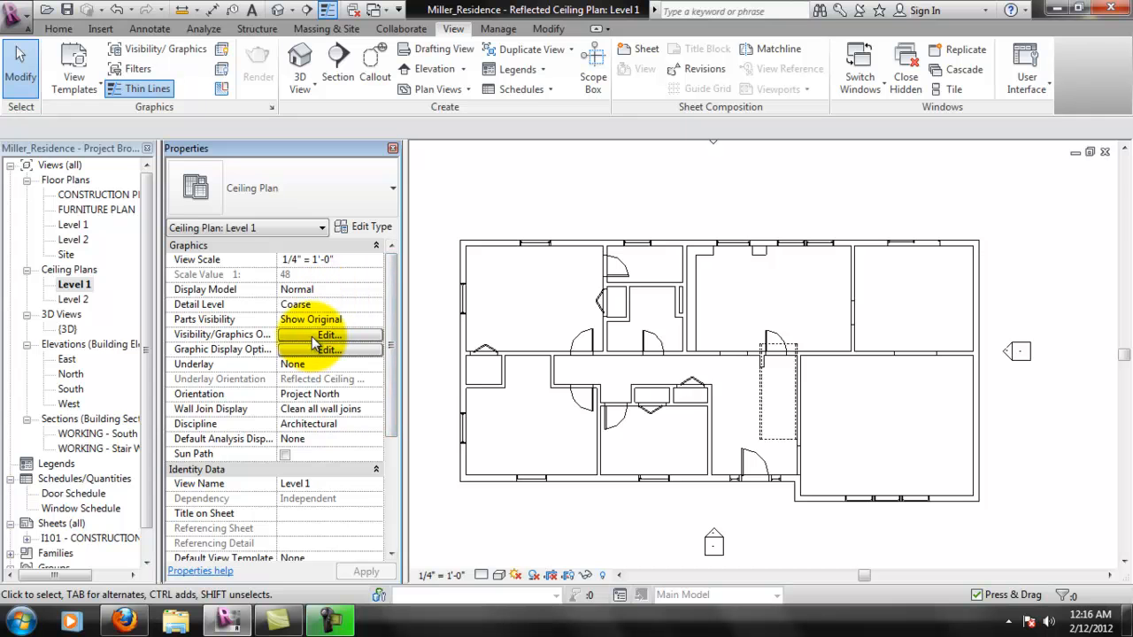
left_click(311, 337)
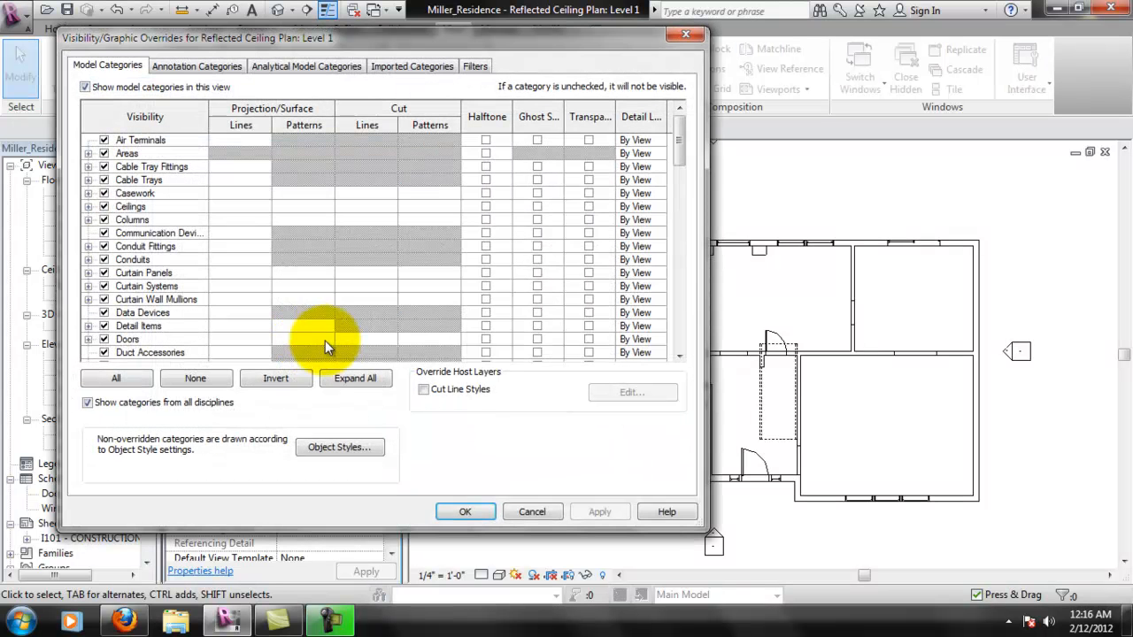
left_click_drag(678, 159, 662, 350)
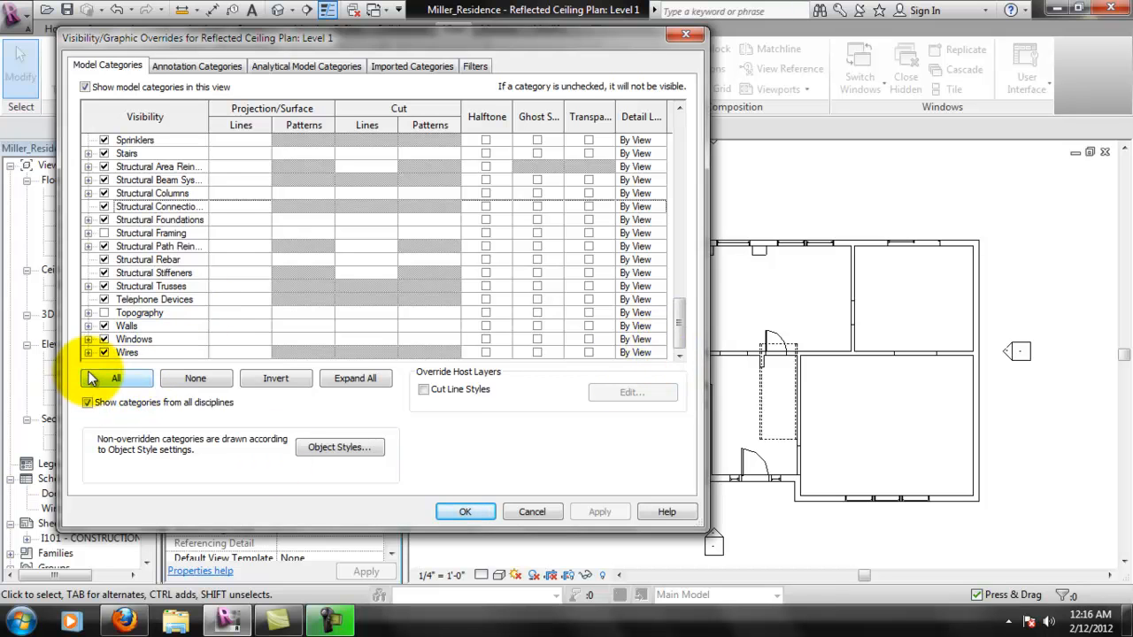
scroll(216, 279, "up", 3)
scroll(131, 226, "up", 12)
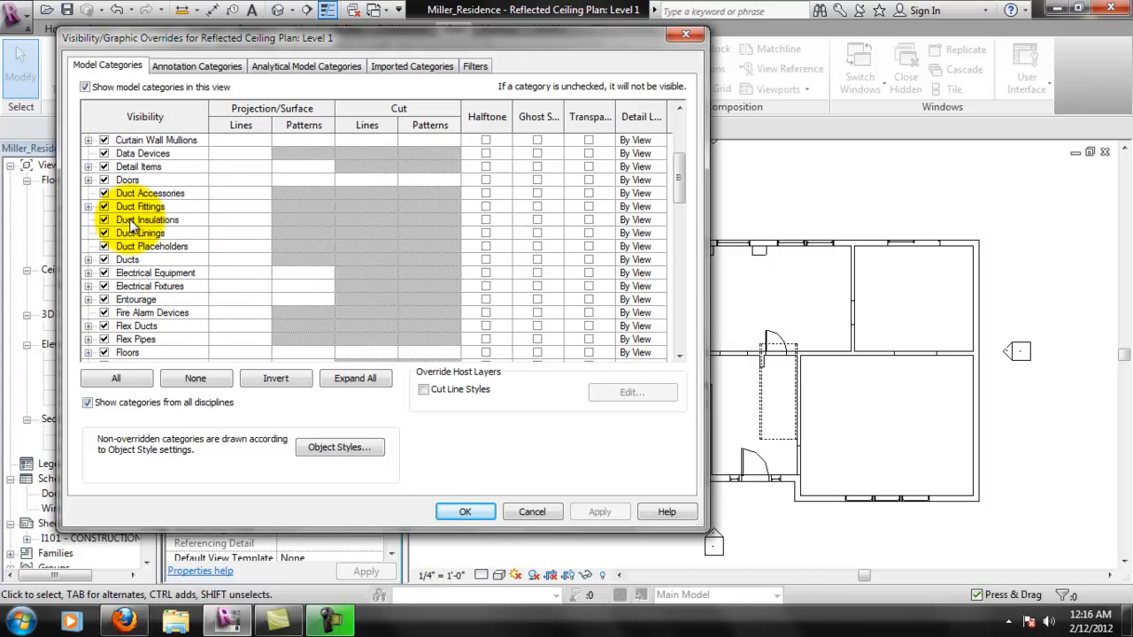
left_click(87, 181)
left_click(87, 180)
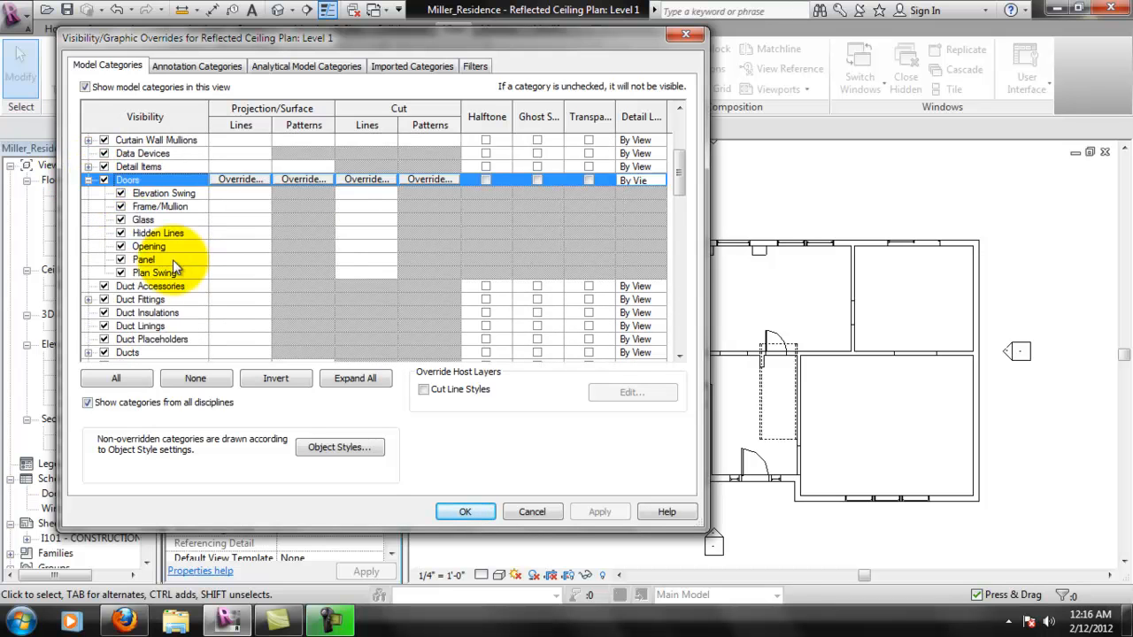
left_click(121, 259)
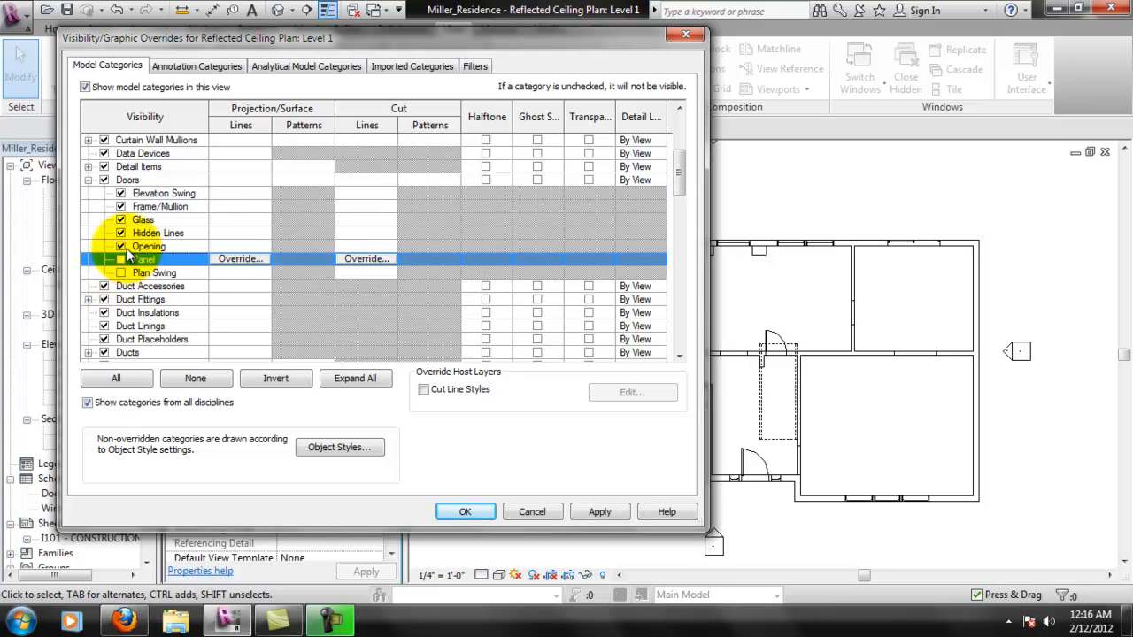
left_click(122, 220)
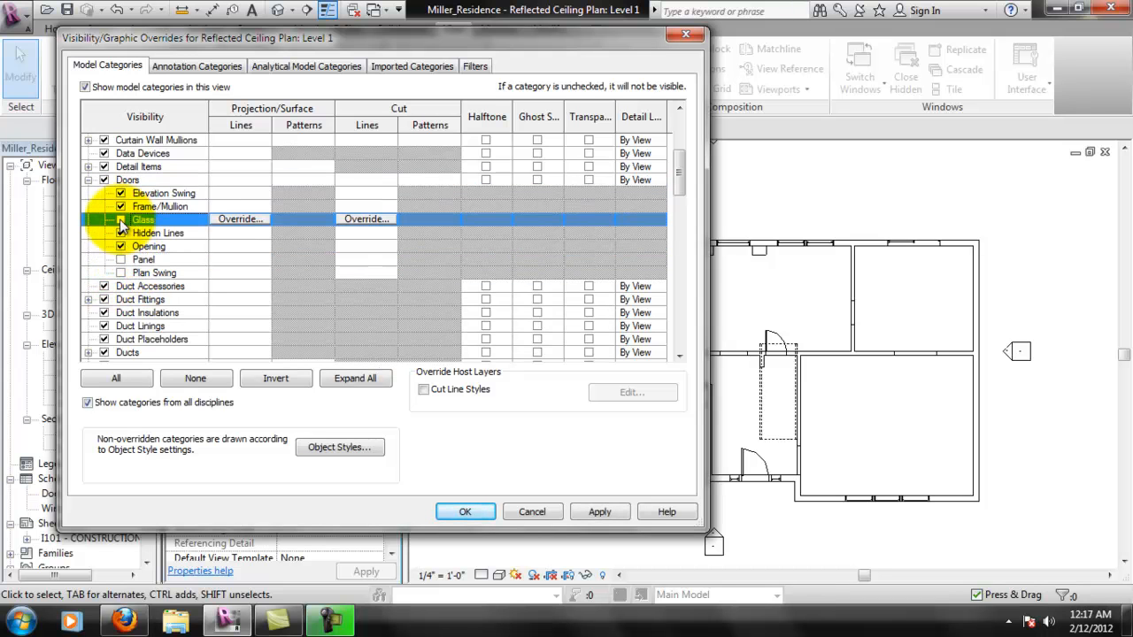
left_click(120, 206)
left_click(121, 193)
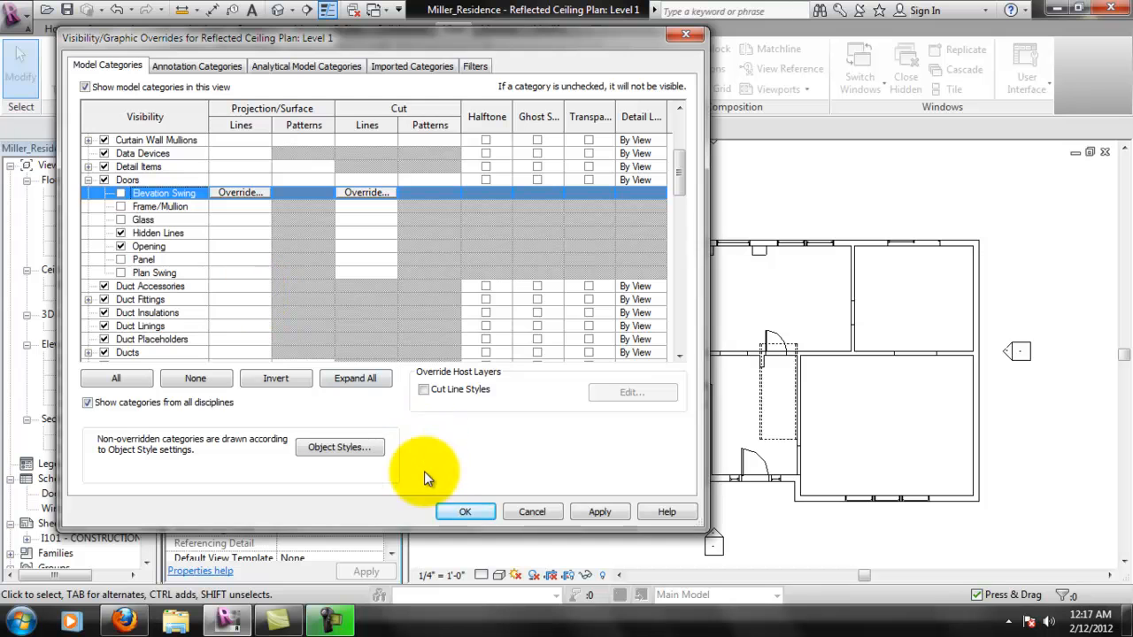
left_click(466, 511)
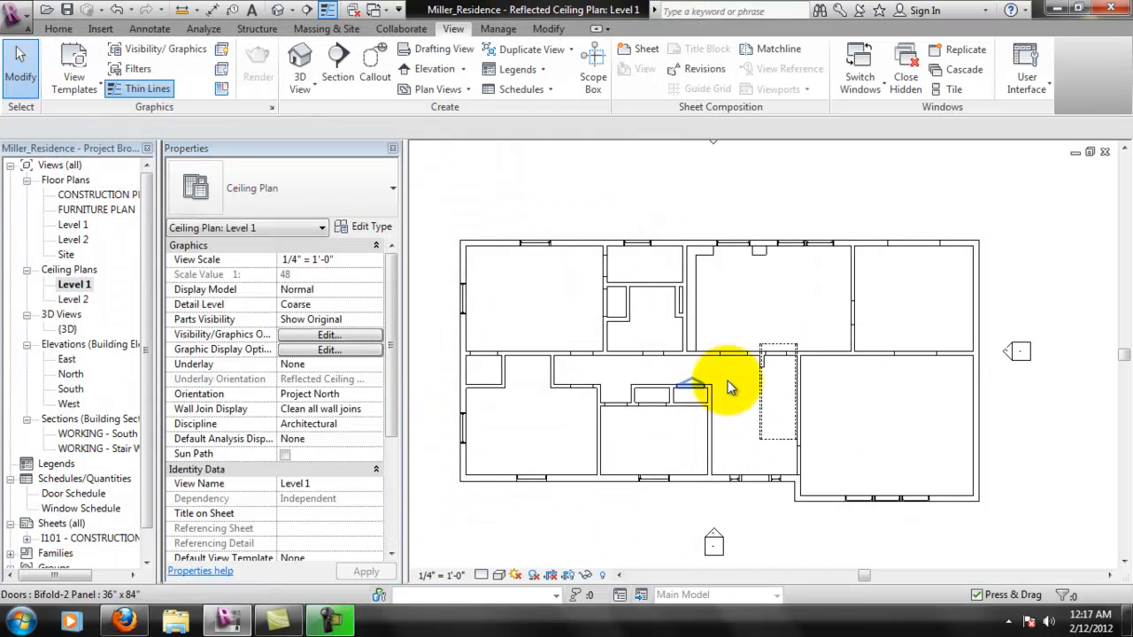
- Examine the door openings, windows and stair outline throughout the Level 1 ceiling plan
scroll(726, 409, "up", 2)
middle_click_drag(619, 332, 670, 339)
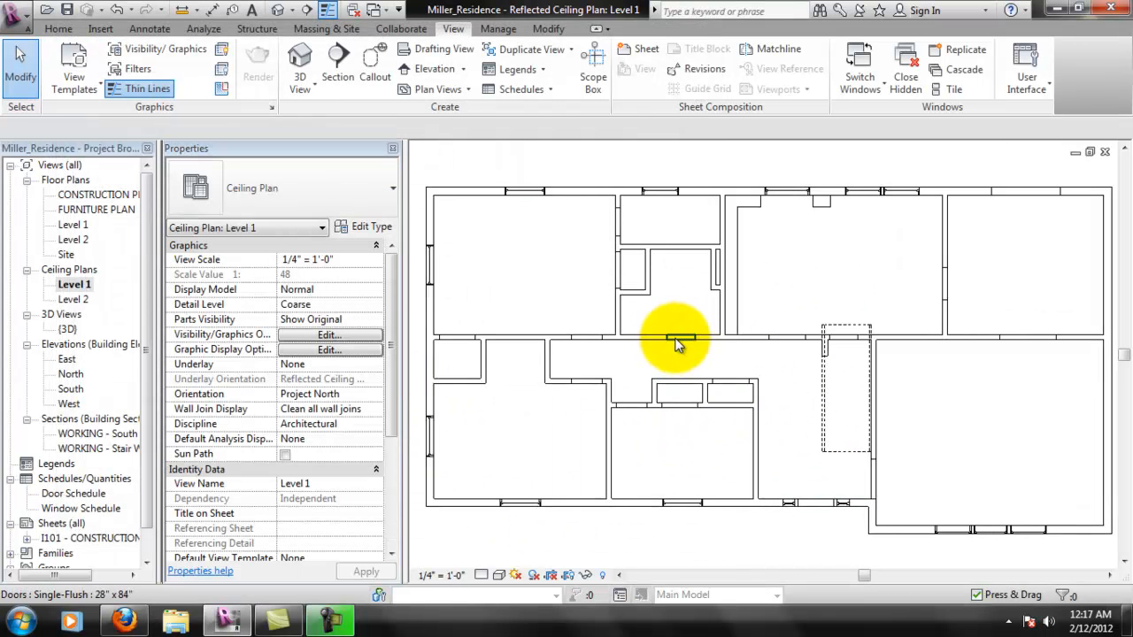
scroll(670, 339, "down", 1)
scroll(759, 223, "up", 4)
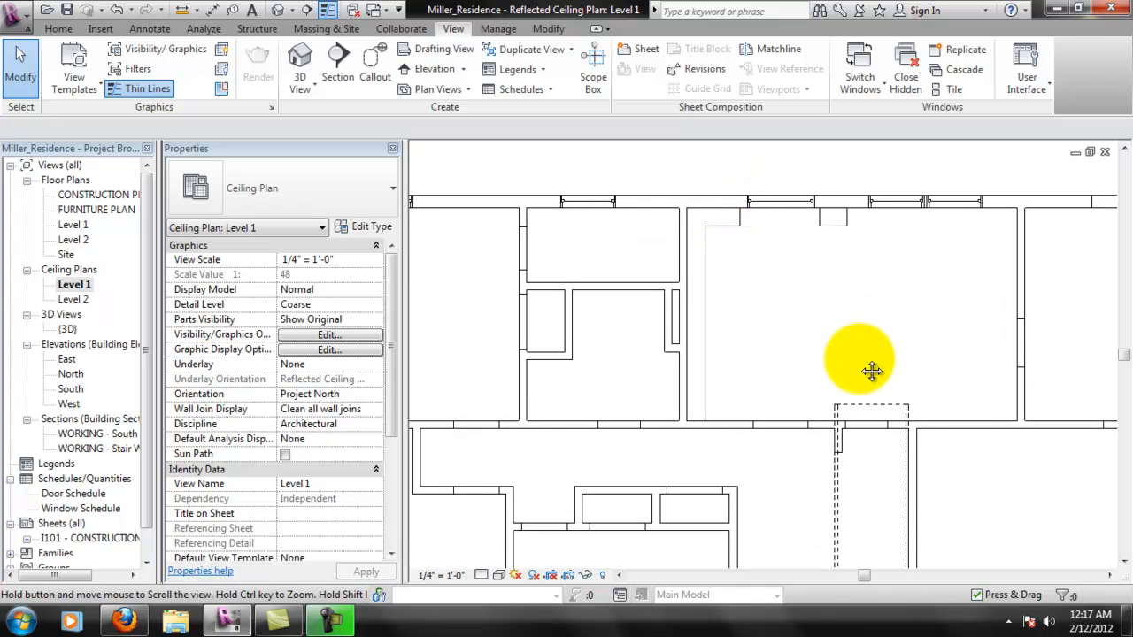
middle_click_drag(862, 369, 854, 346)
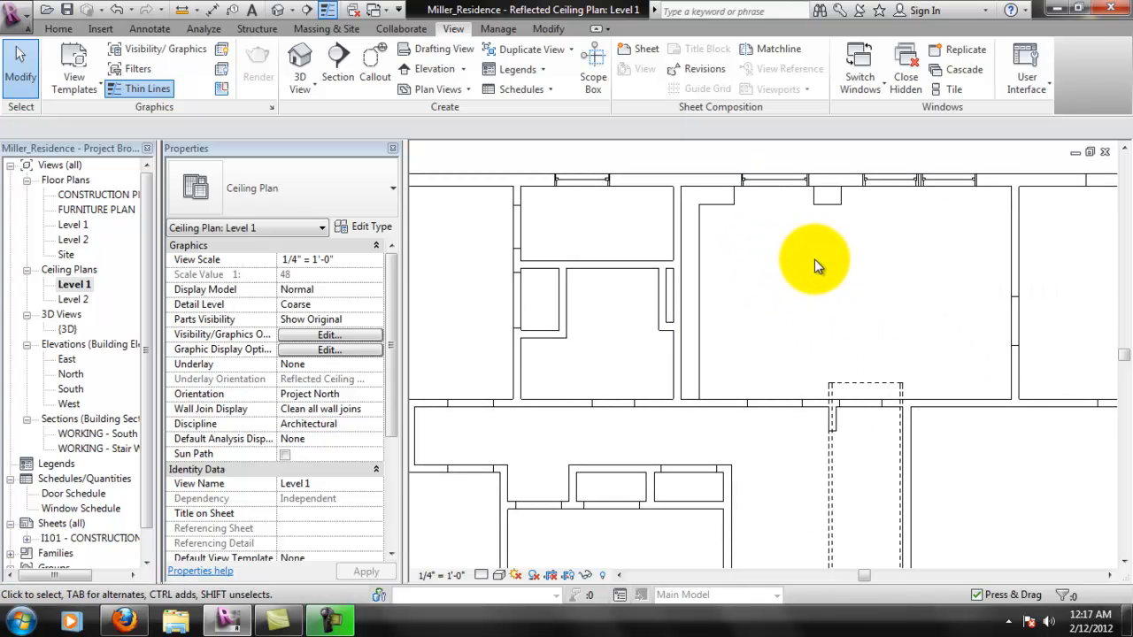
middle_click_drag(814, 259, 737, 280)
scroll(619, 333, "down", 1)
middle_click_drag(615, 389, 664, 362)
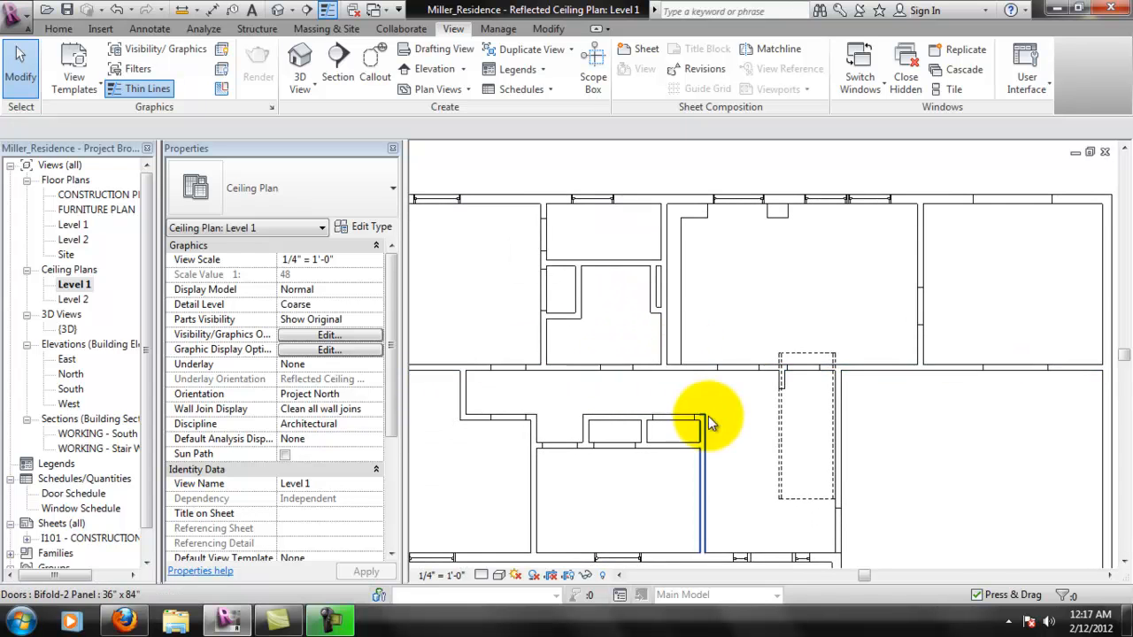
middle_click_drag(701, 421, 733, 351)
scroll(982, 373, "up", 1)
middle_click_drag(984, 372, 993, 346)
scroll(930, 406, "up", 1)
middle_click_drag(930, 364, 863, 423)
scroll(831, 422, "down", 1)
- Place an automatic 2' x 4' ACT System ceiling in the living room at an 8' 0" height offset
middle_click_drag(947, 453, 686, 315)
scroll(723, 297, "up", 1)
left_click(55, 28)
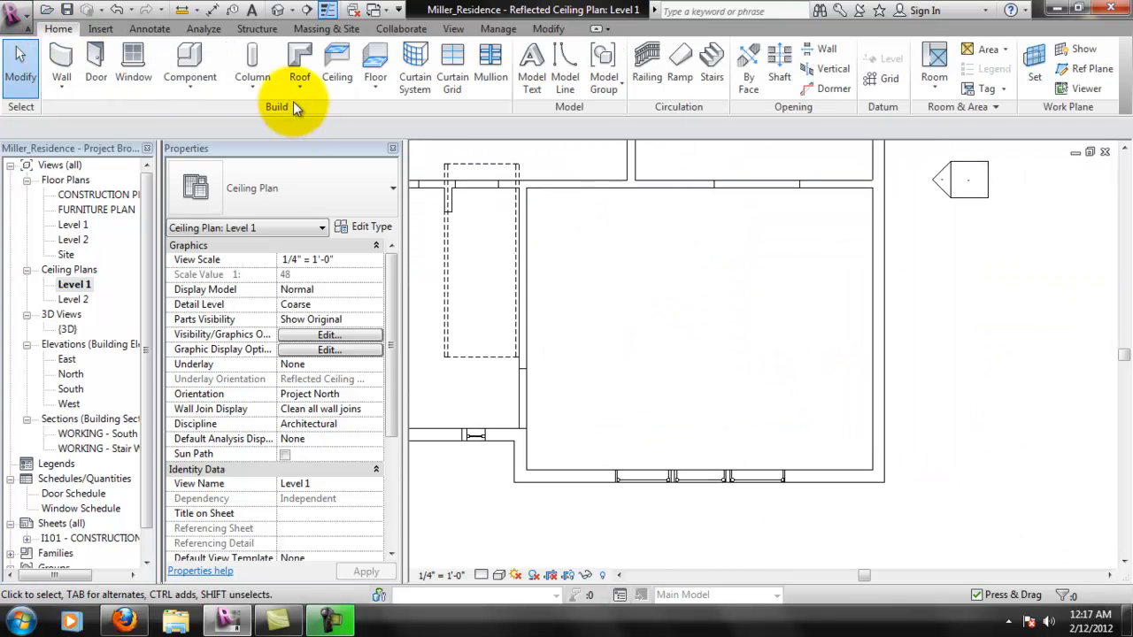
left_click(335, 82)
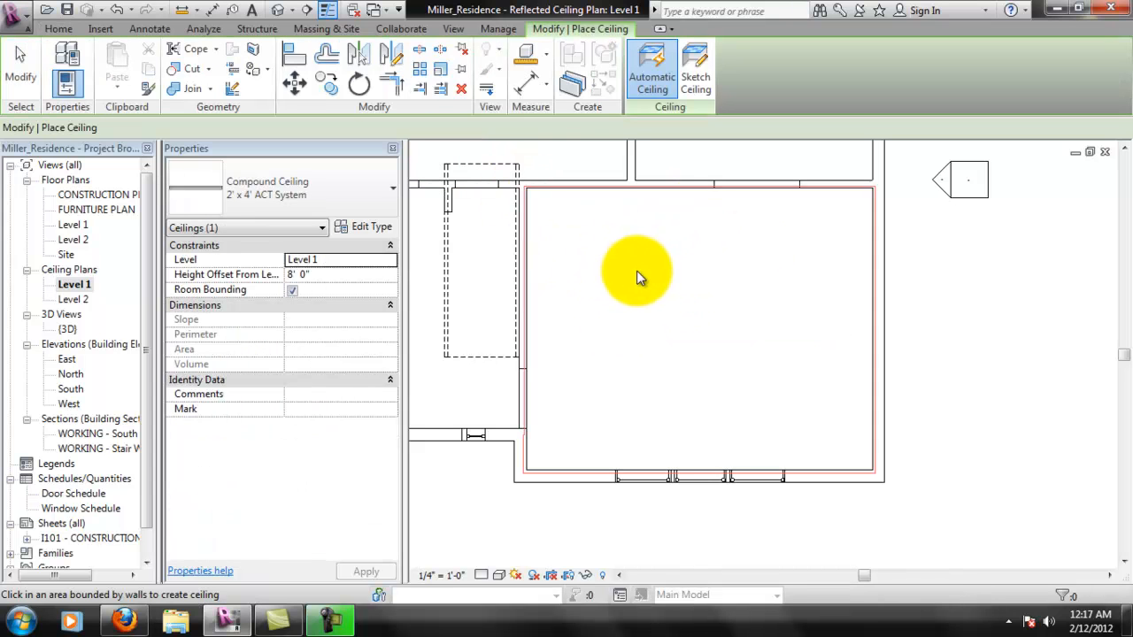
left_click(835, 216)
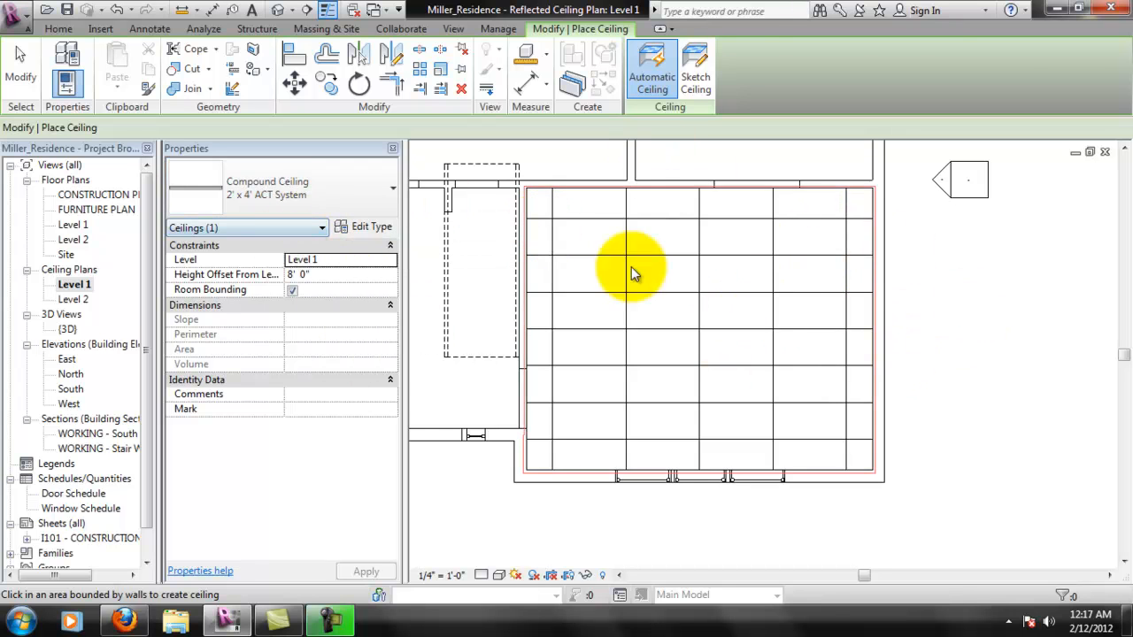
key("Escape")
key("Escape")
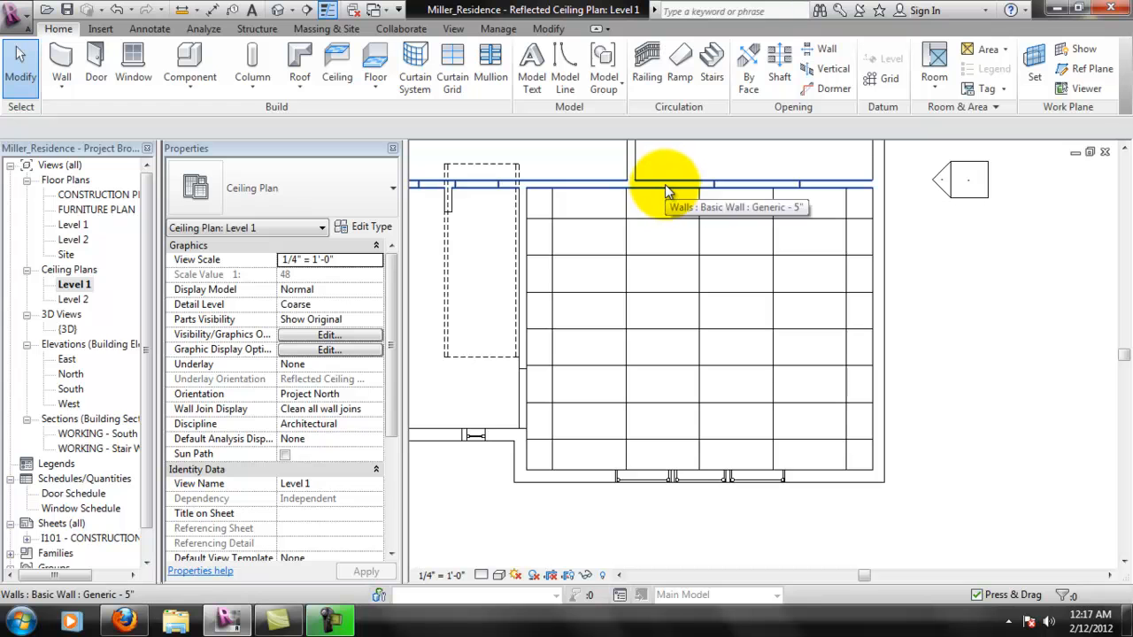
key("Tab")
key("Tab")
key("Tab")
key("Tab")
left_click(667, 187)
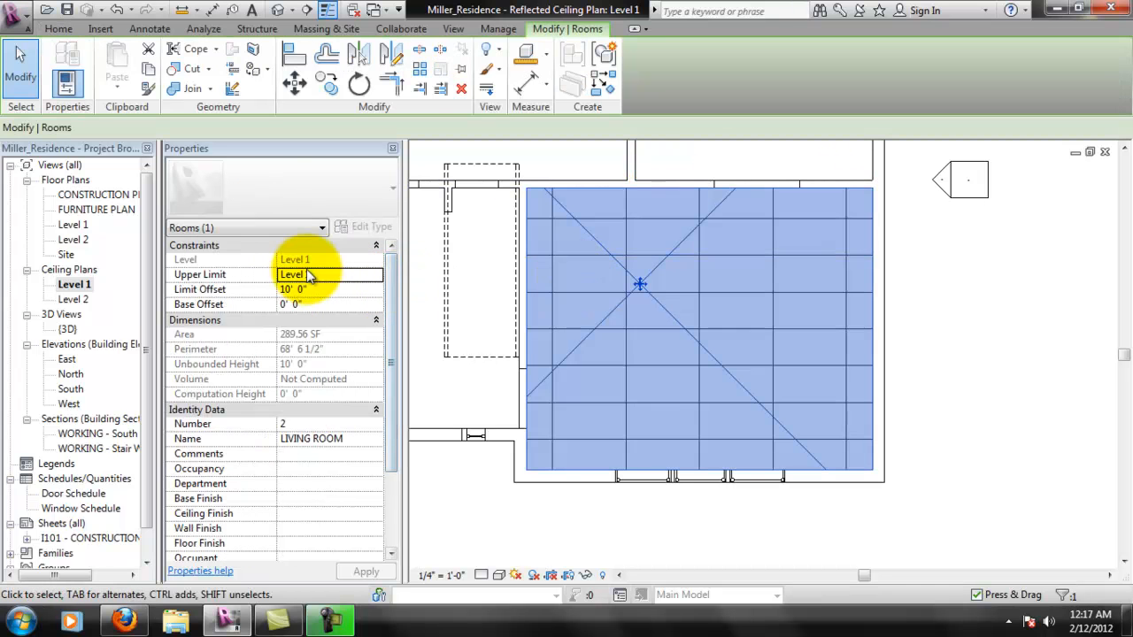
left_click(954, 416)
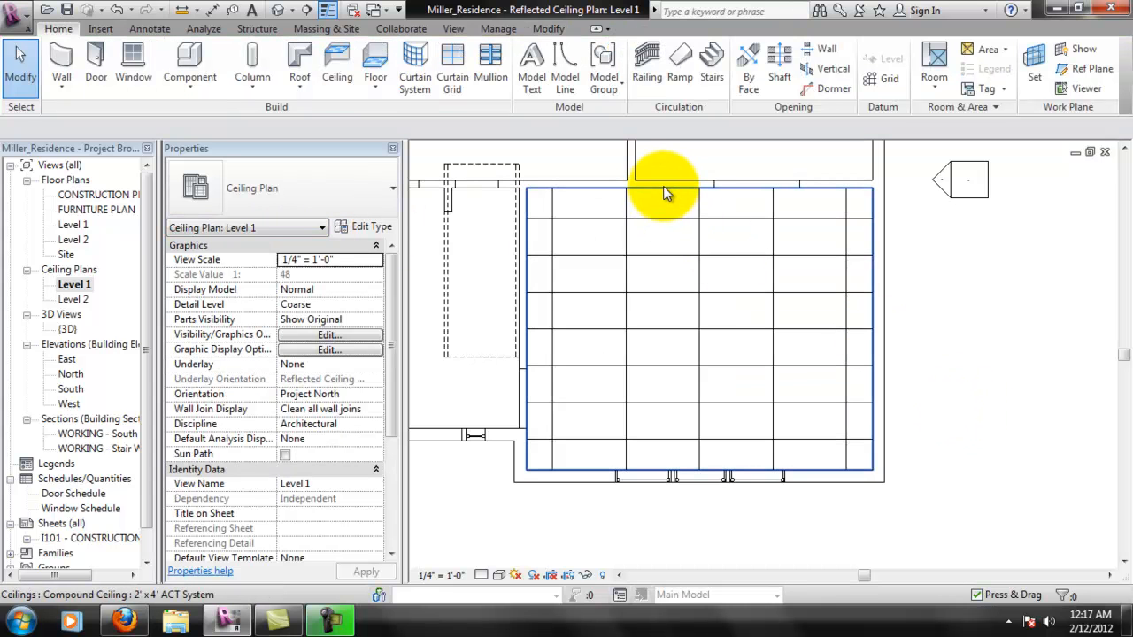
- Change the living room ceiling's type to GWB on Mtl. Stud
left_click(667, 193)
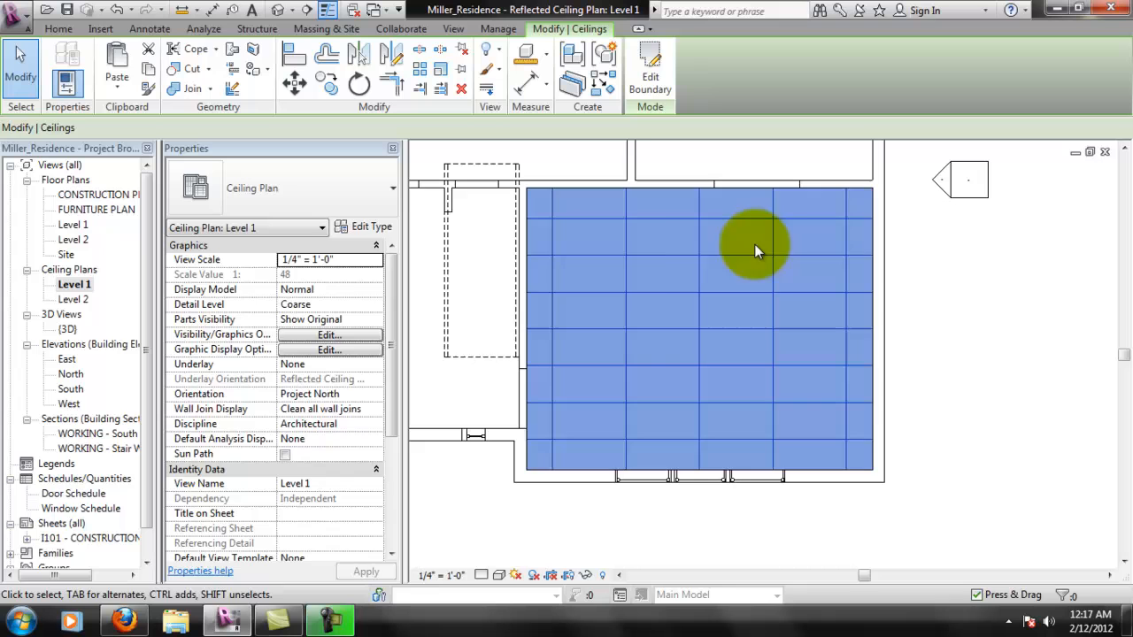
left_click(353, 199)
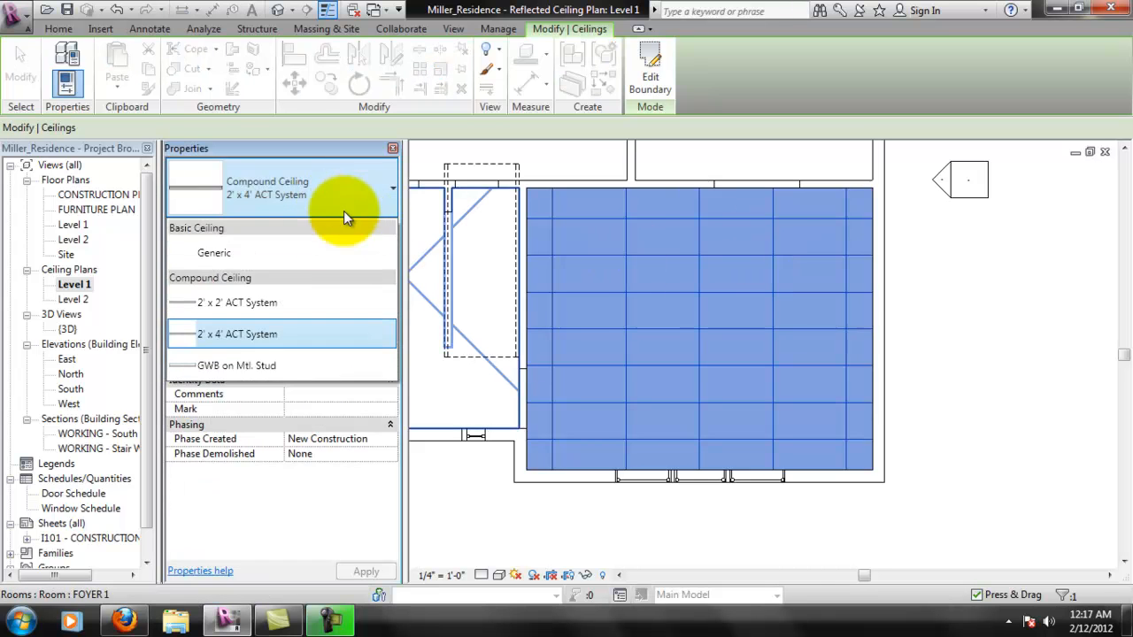
left_click(260, 368)
left_click(1031, 345)
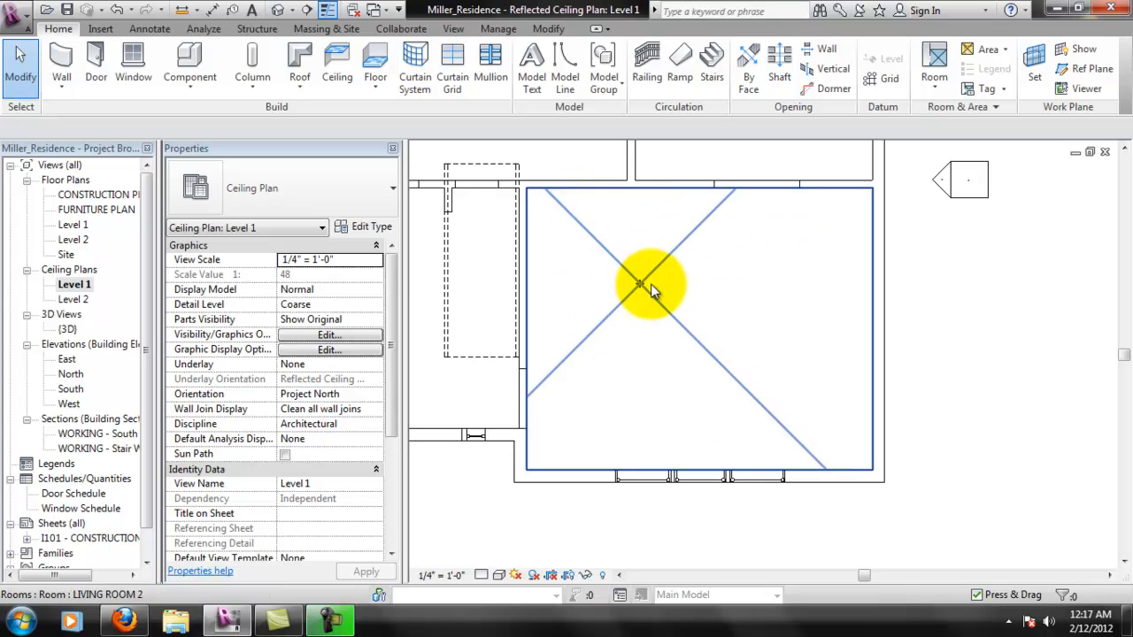
- Set the Gypsum Wall Board material's surface pattern to Sand and confirm the material settings
left_click(497, 29)
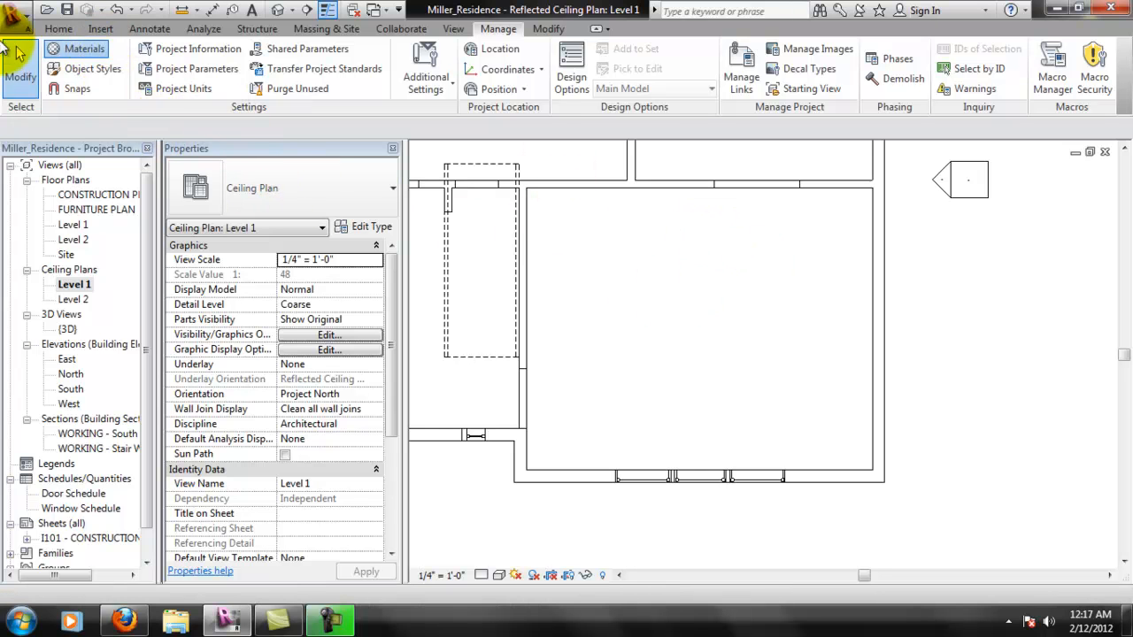
left_click(80, 49)
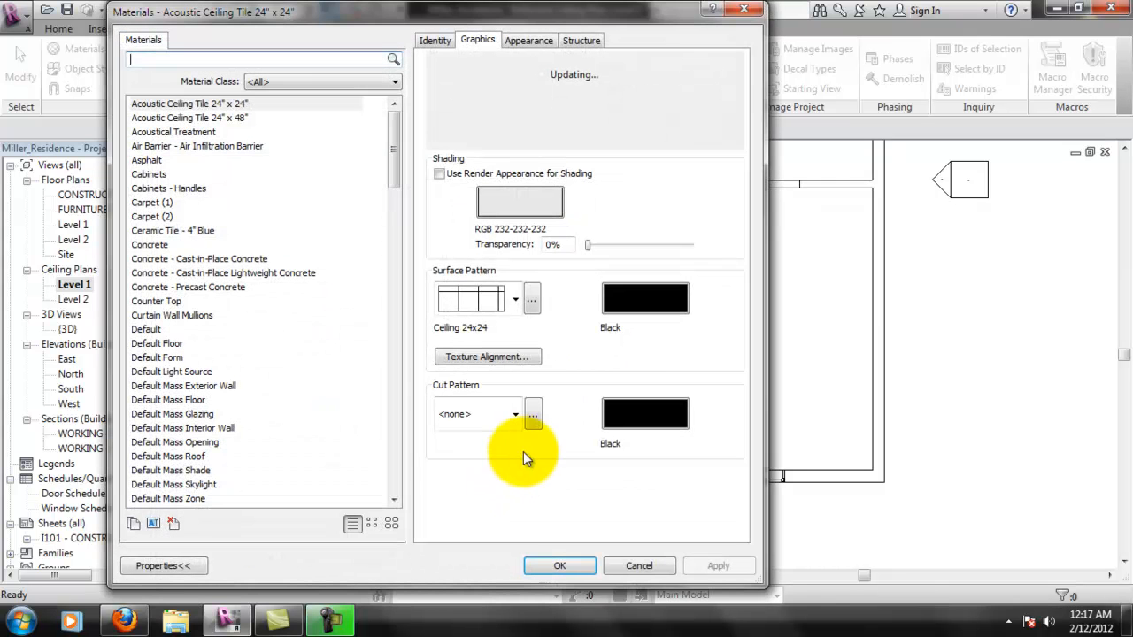
left_click_drag(394, 142, 414, 206)
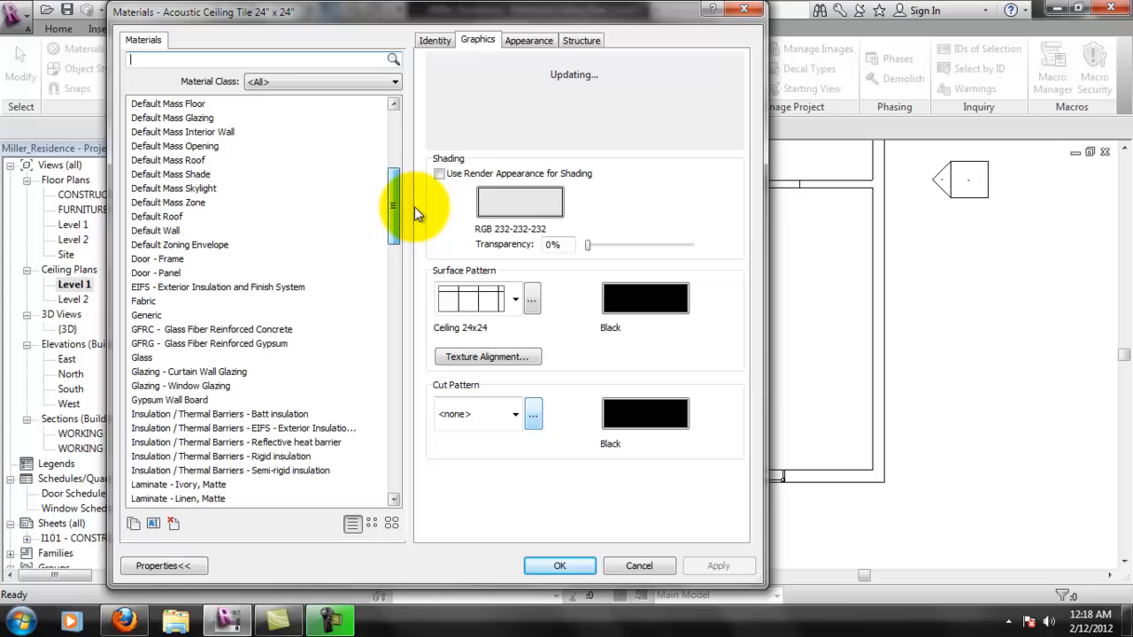
left_click(175, 400)
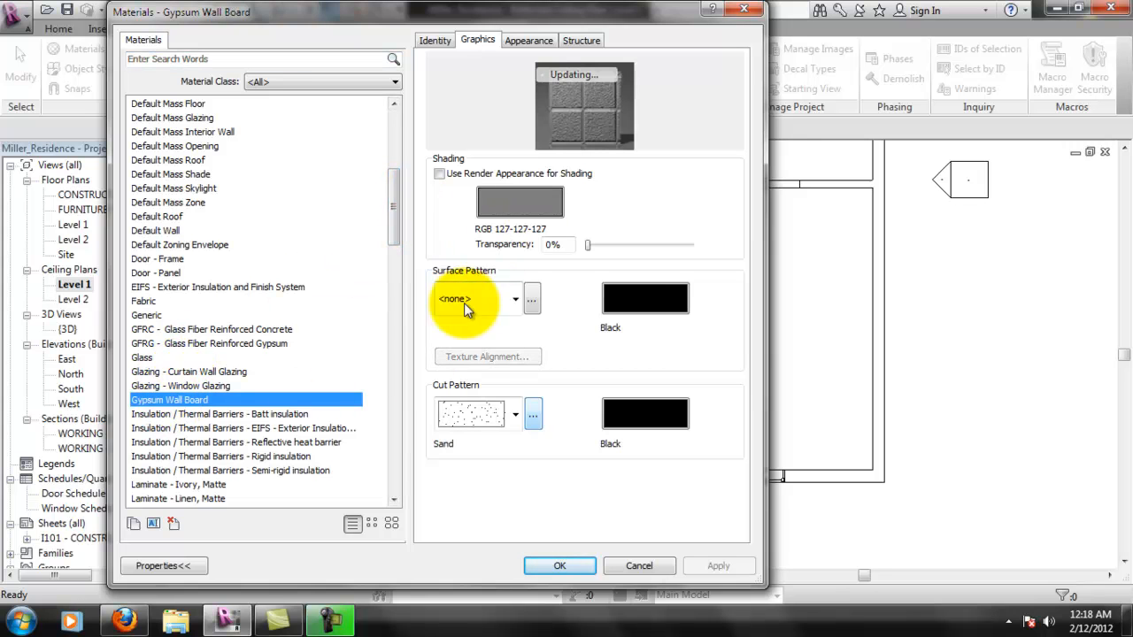
left_click(515, 301)
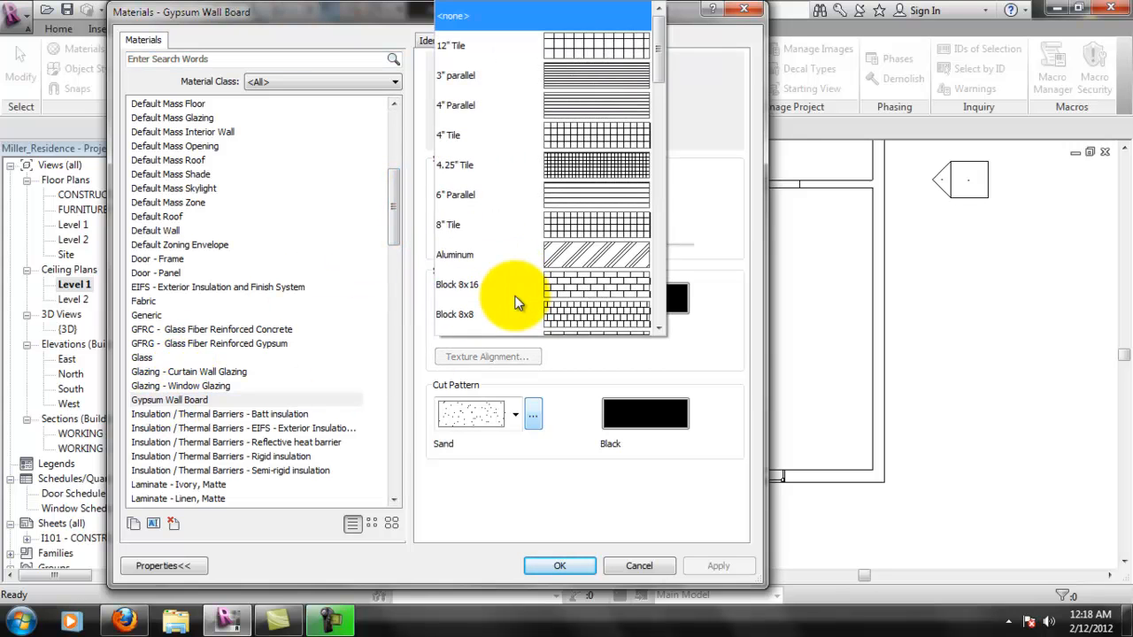
left_click(698, 277)
left_click(479, 422)
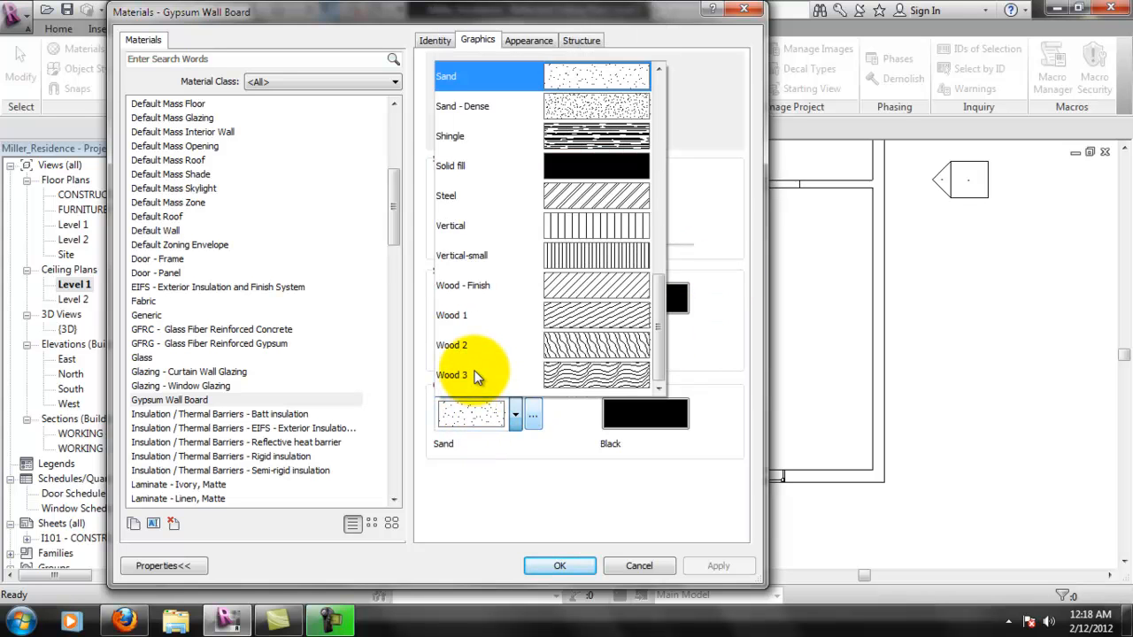
left_click(773, 261)
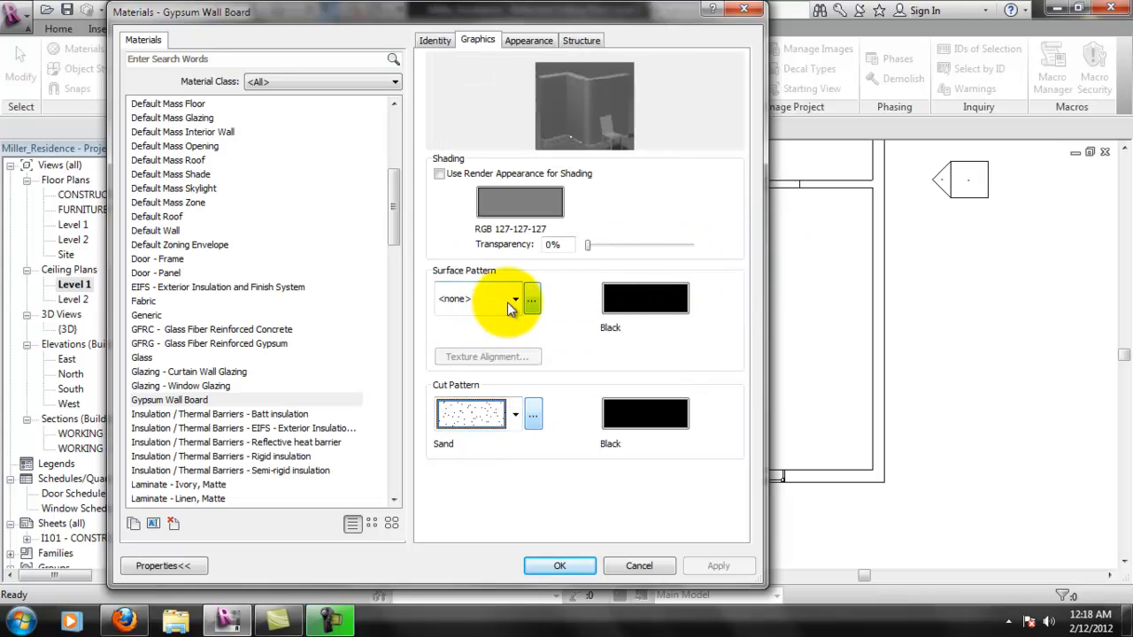
left_click(514, 303)
left_click_drag(657, 69, 632, 286)
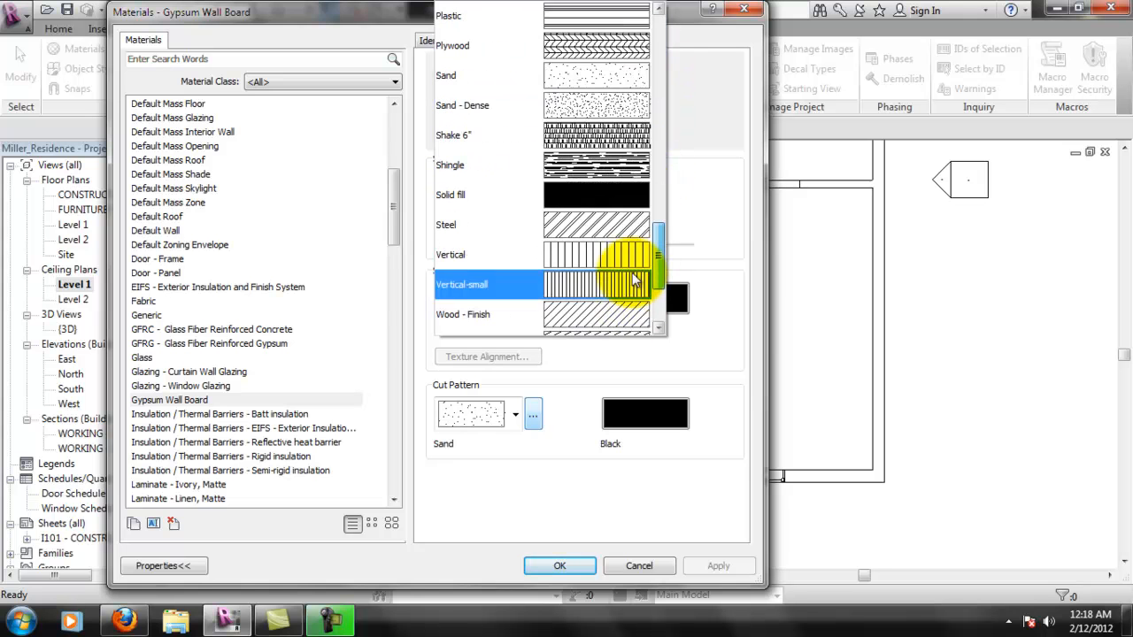
left_click(576, 97)
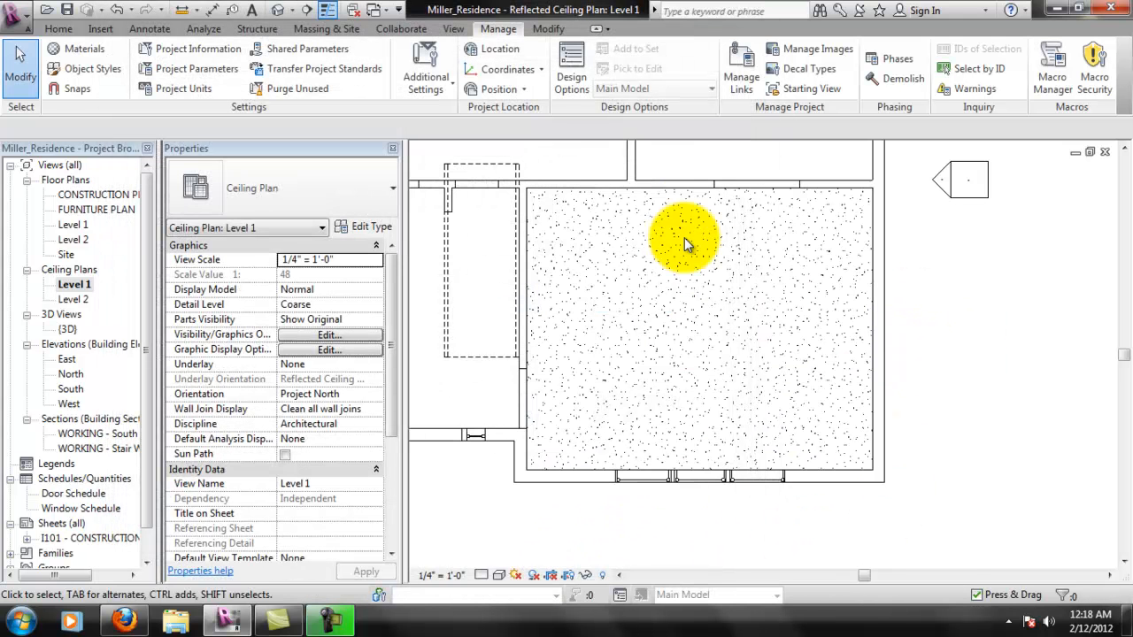
middle_click_drag(691, 343, 758, 384)
scroll(758, 384, "down", 1)
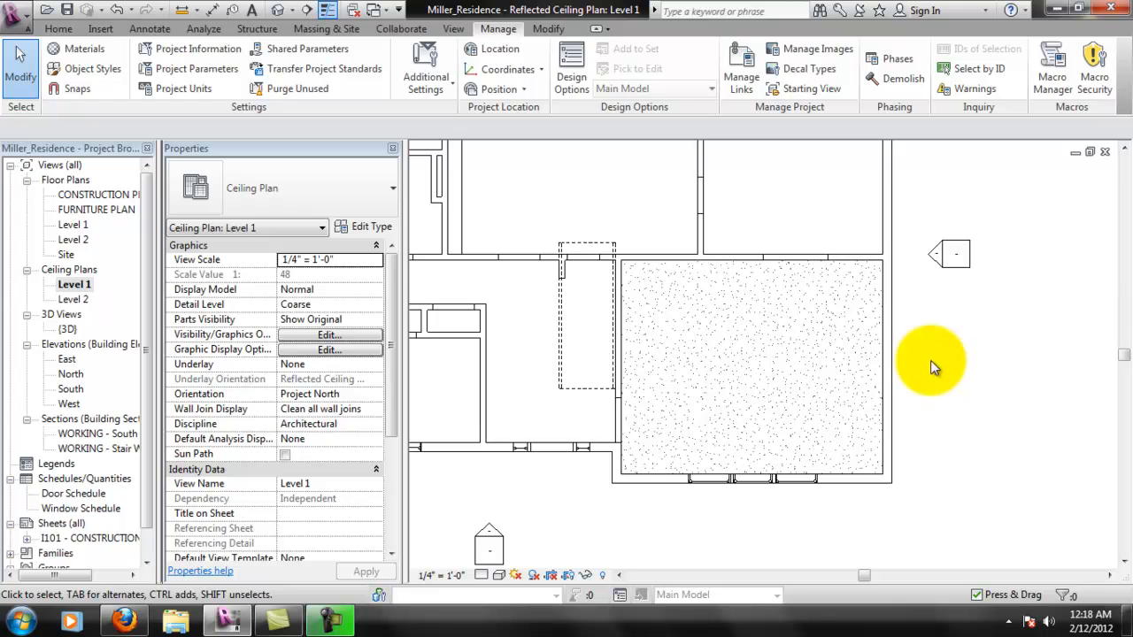
- Place an automatic GWB on Mtl. Stud ceiling at an 8' 0" offset in the room directly north of the living room
middle_click_drag(605, 310, 617, 410)
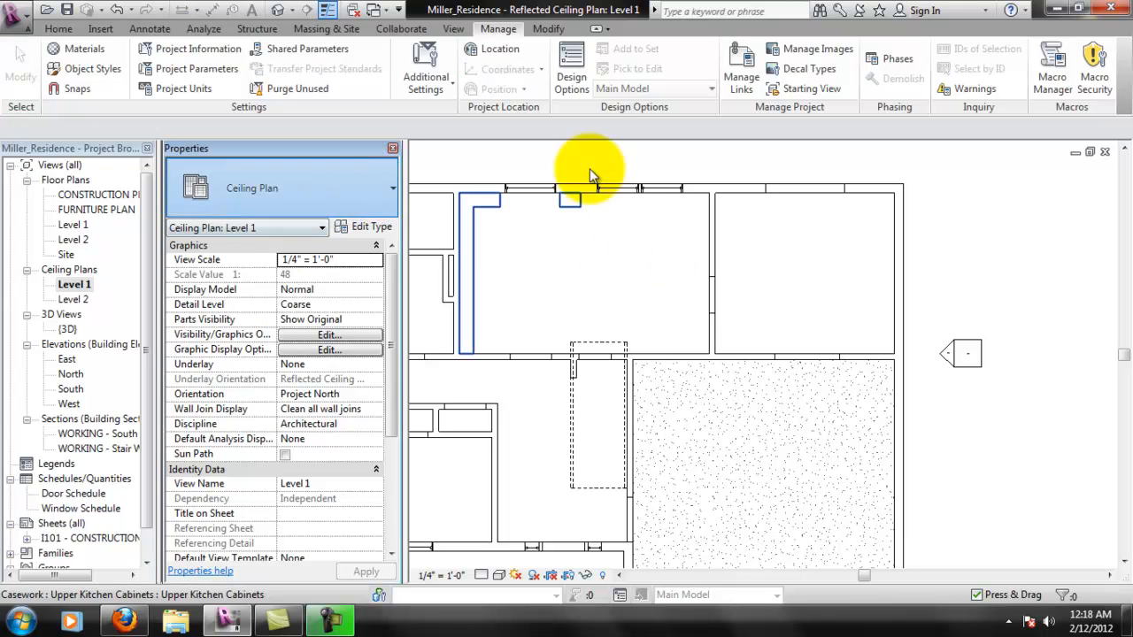
left_click(58, 29)
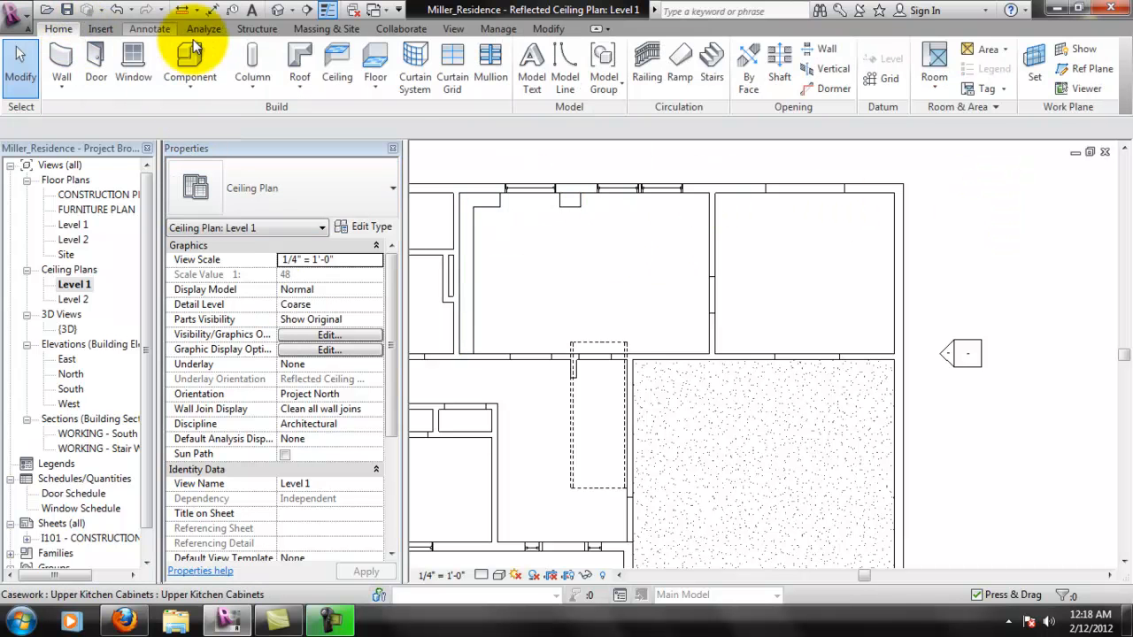
left_click(343, 66)
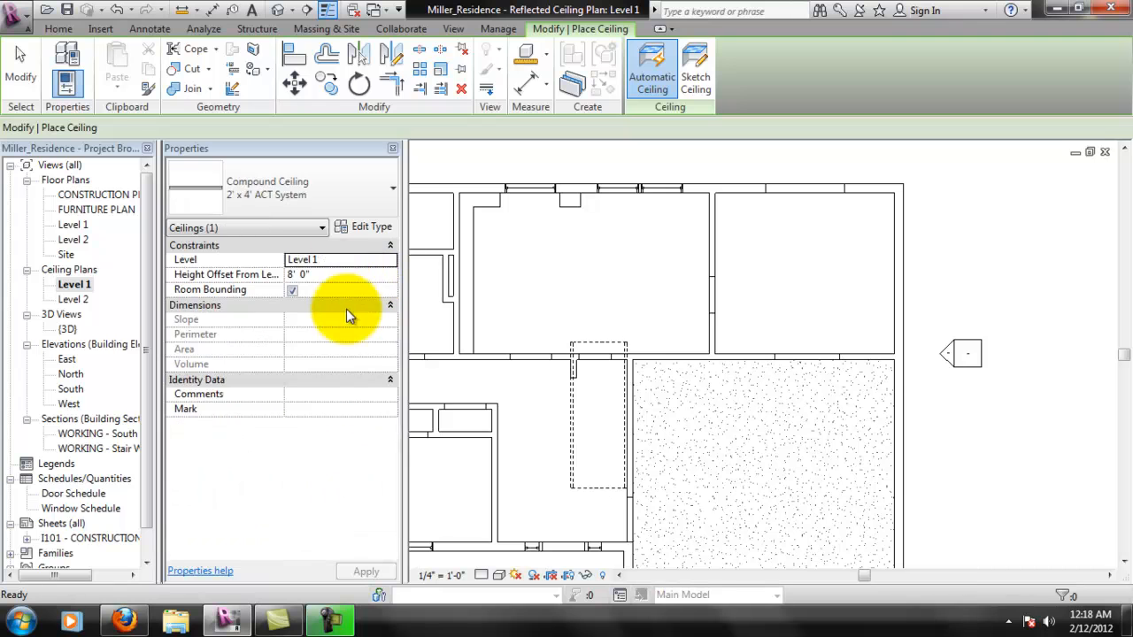
left_click(325, 202)
left_click(285, 329)
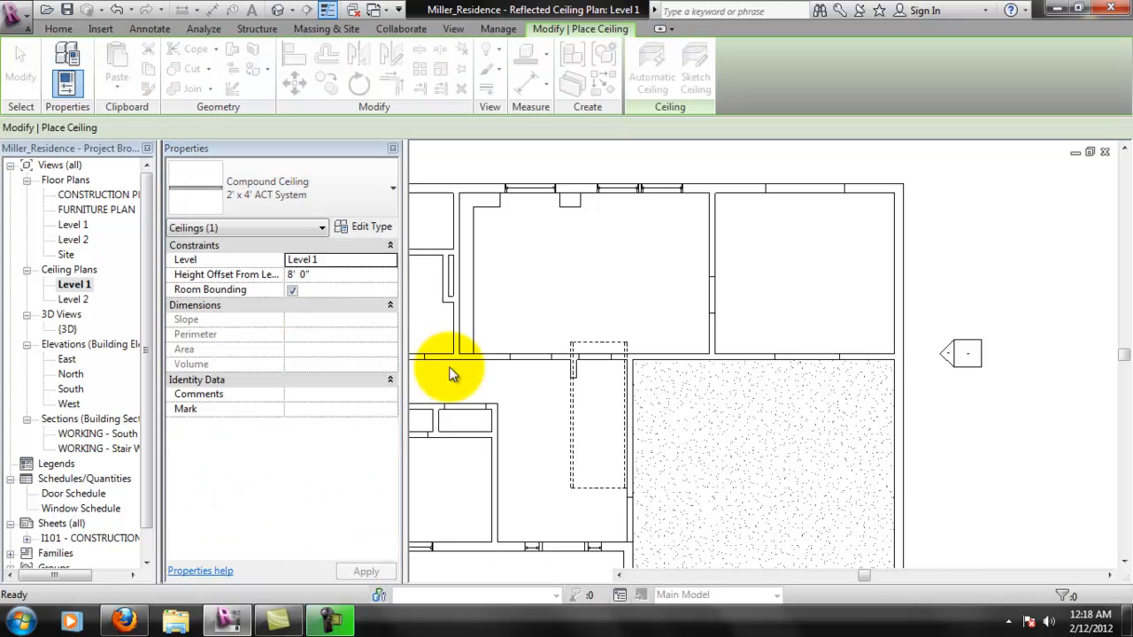
left_click(819, 290)
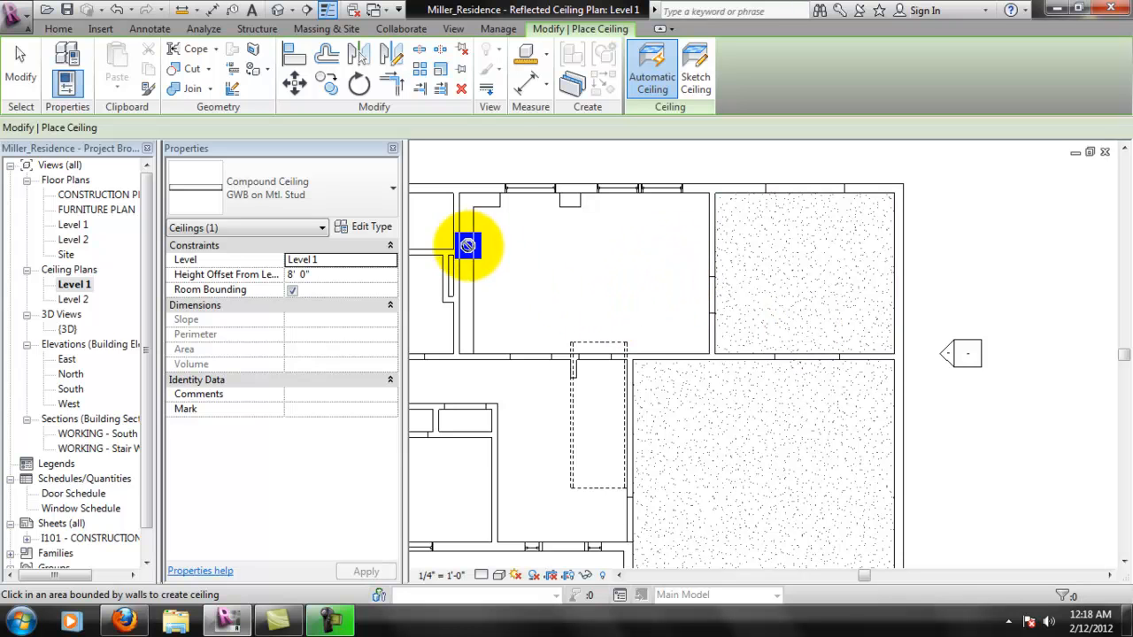
- Place automatic GWB on Mtl. Stud ceilings in the bedrooms, bathrooms and closets west of the kitchen and entry
scroll(733, 265, "down", 2)
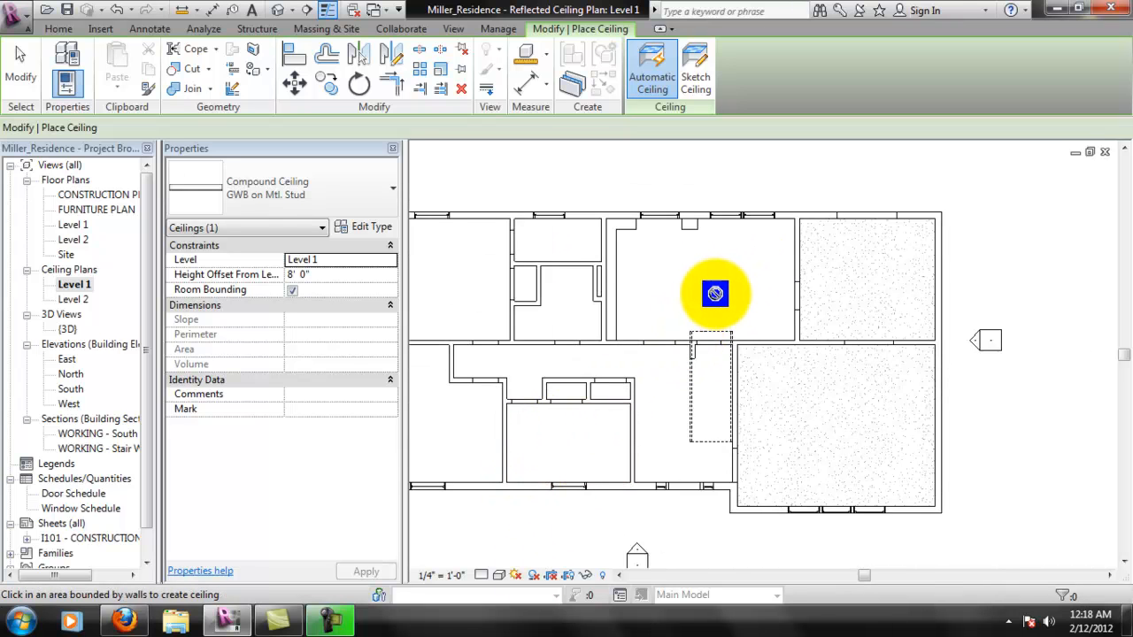
scroll(714, 294, "up", 2)
scroll(708, 306, "down", 2)
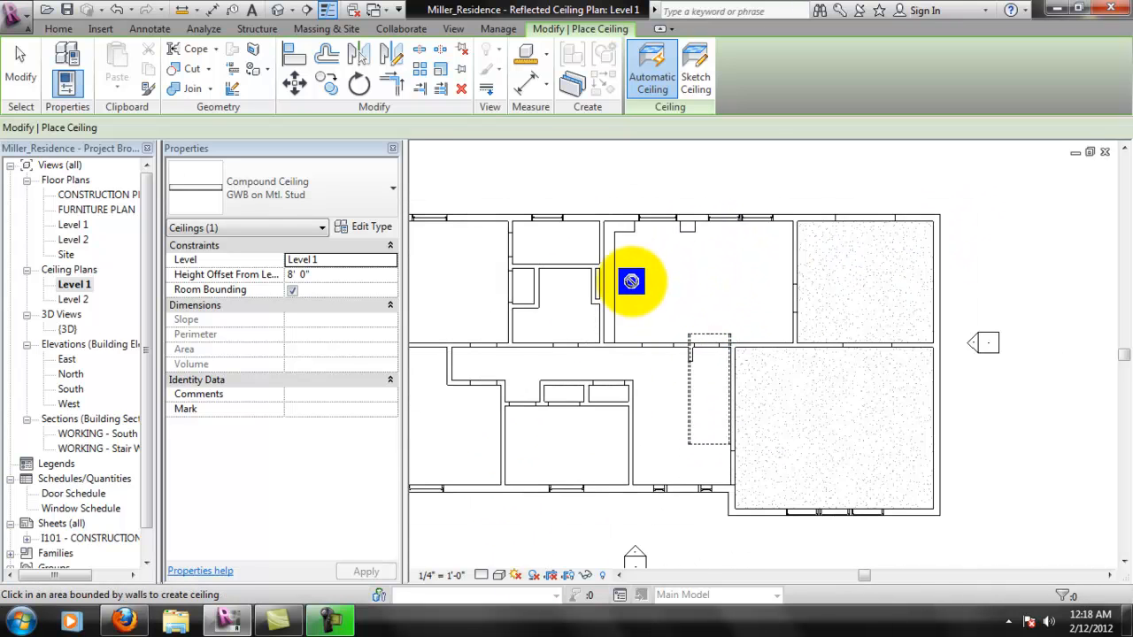
middle_click_drag(634, 282, 743, 293)
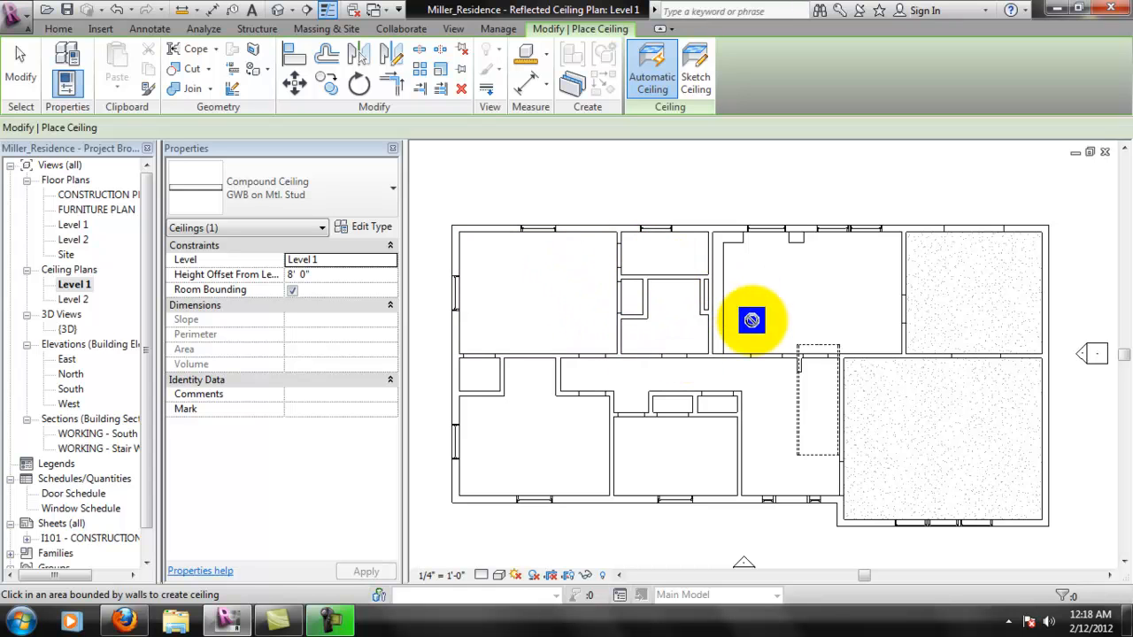
scroll(770, 460, "up", 1)
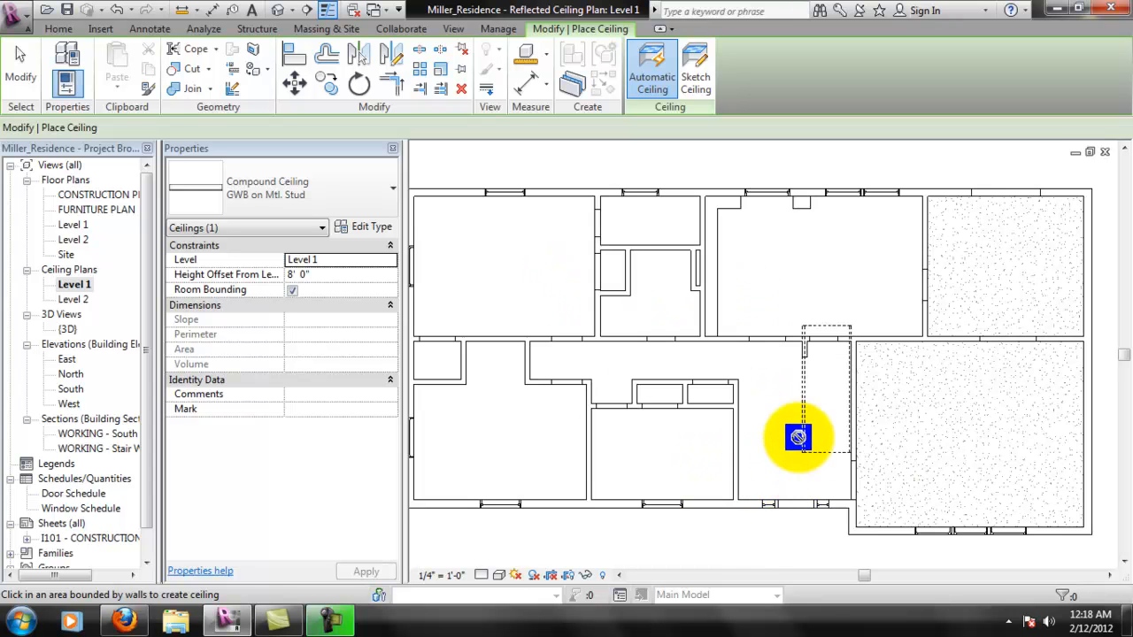
scroll(886, 456, "up", 1)
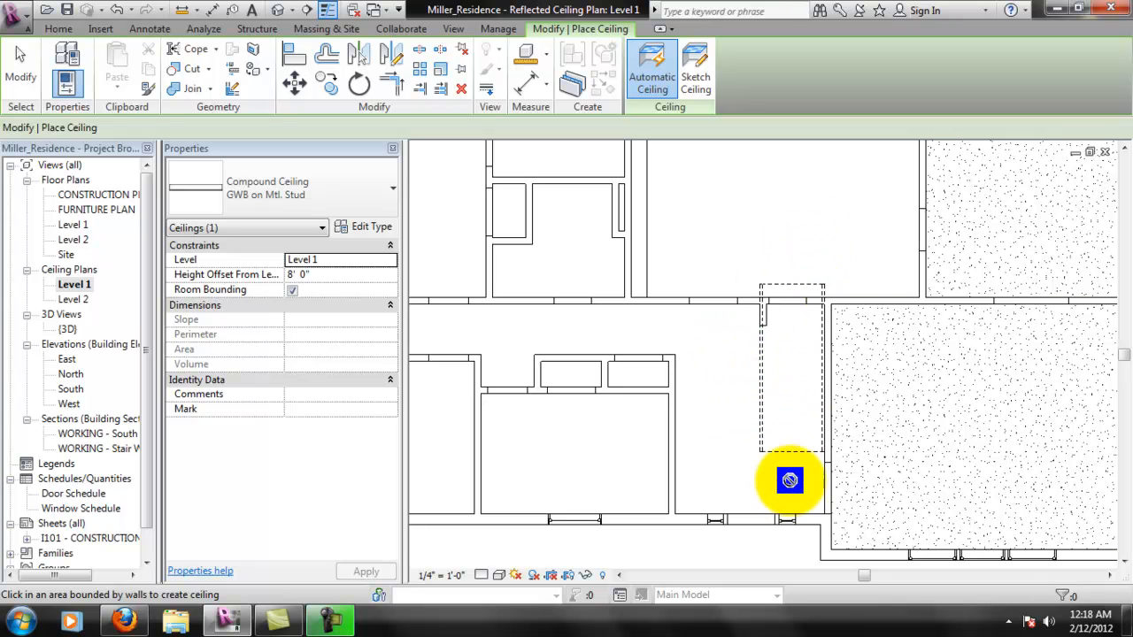
middle_click_drag(803, 274, 807, 320)
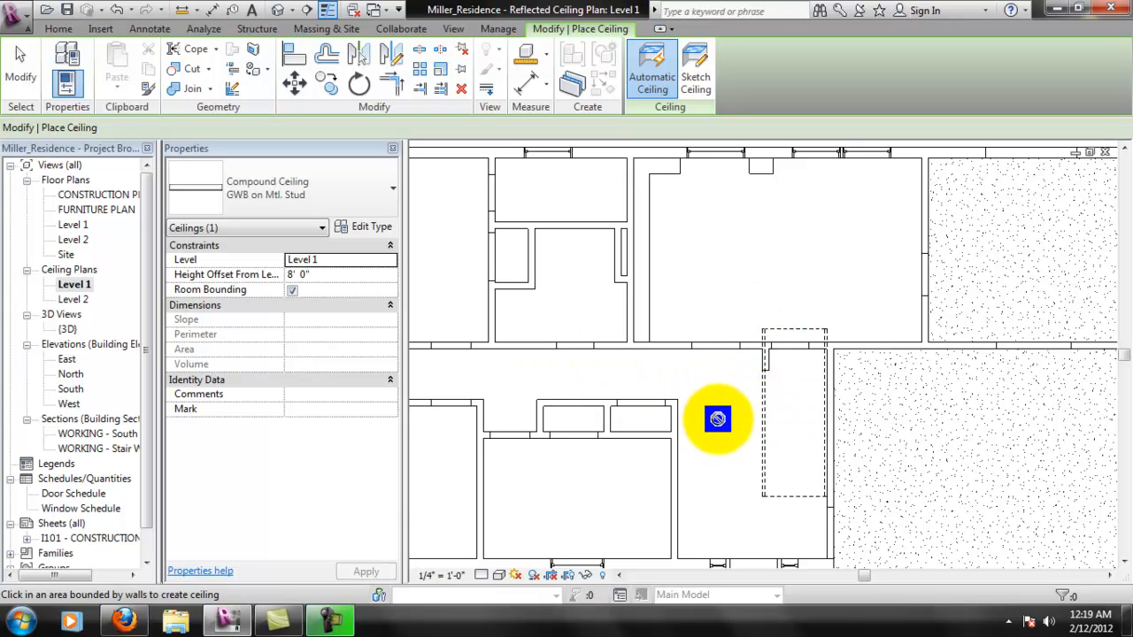
scroll(714, 387, "down", 2)
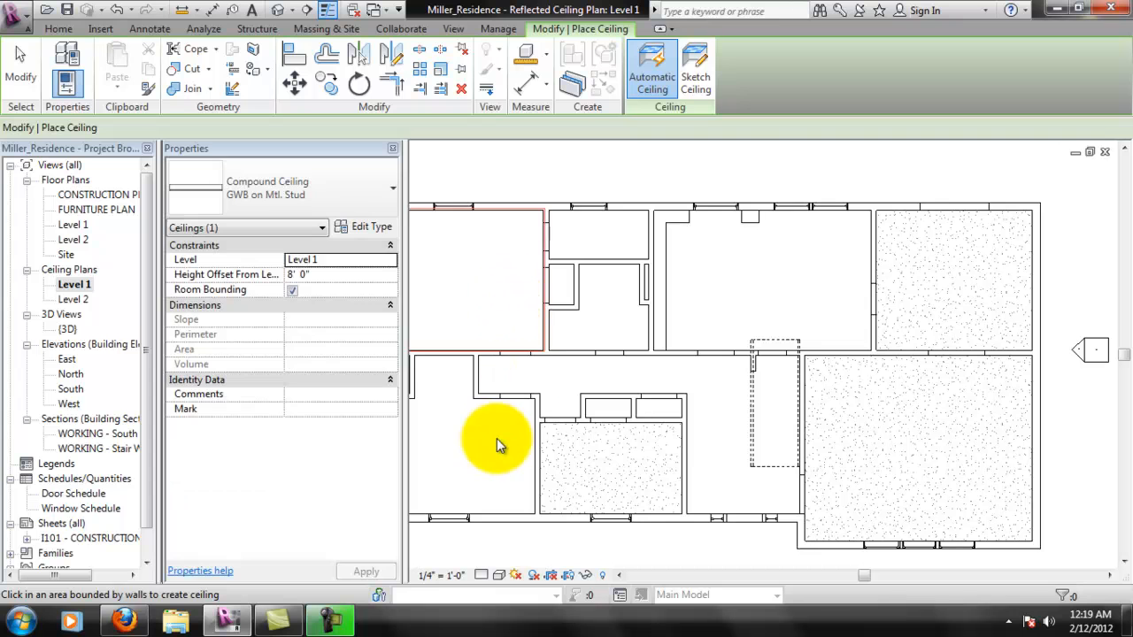
left_click(490, 451)
left_click(589, 236)
left_click(604, 301)
middle_click_drag(510, 455, 687, 375)
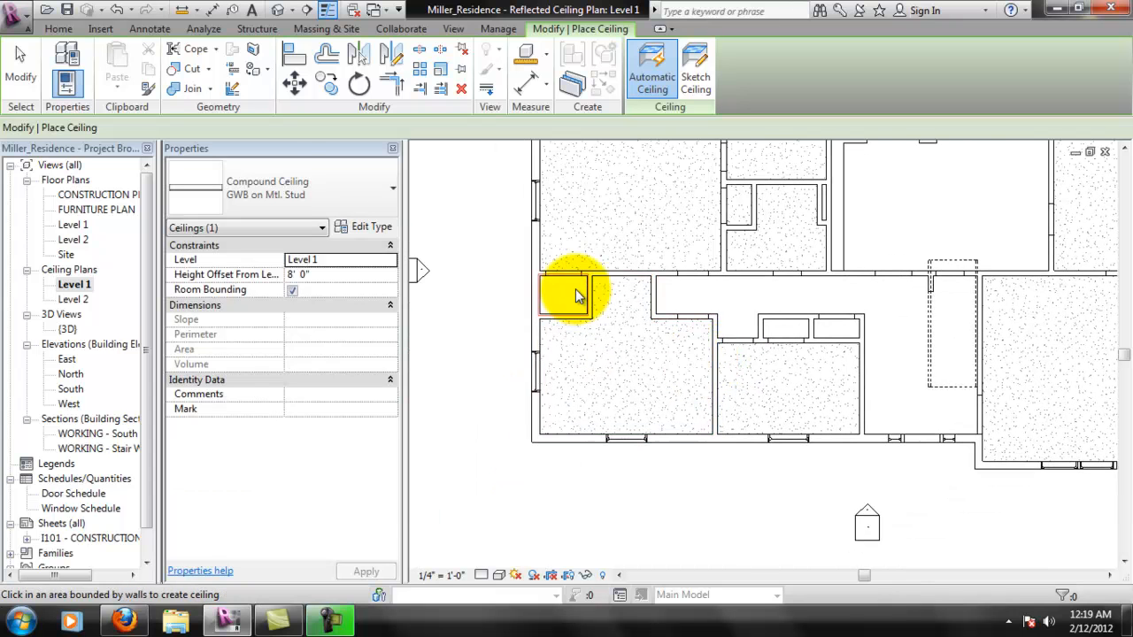
left_click(786, 332)
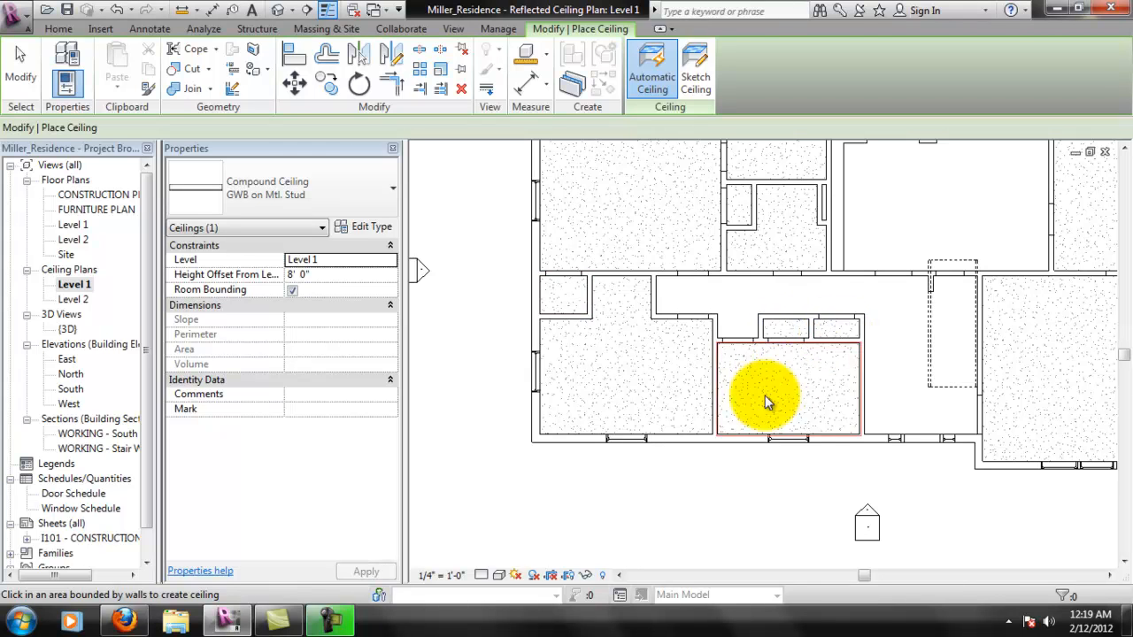
- Sketch a rectangular ceiling boundary along the kitchen's inner wall faces, lock its edges to the walls and finish the ceiling
middle_click_drag(816, 211, 703, 336)
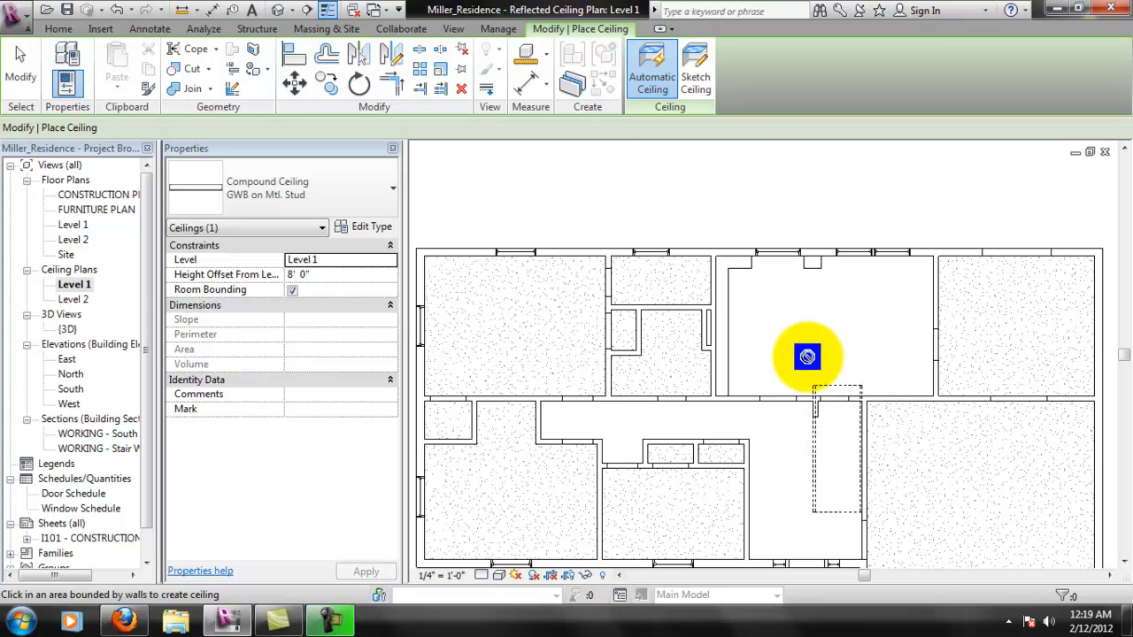
left_click(695, 71)
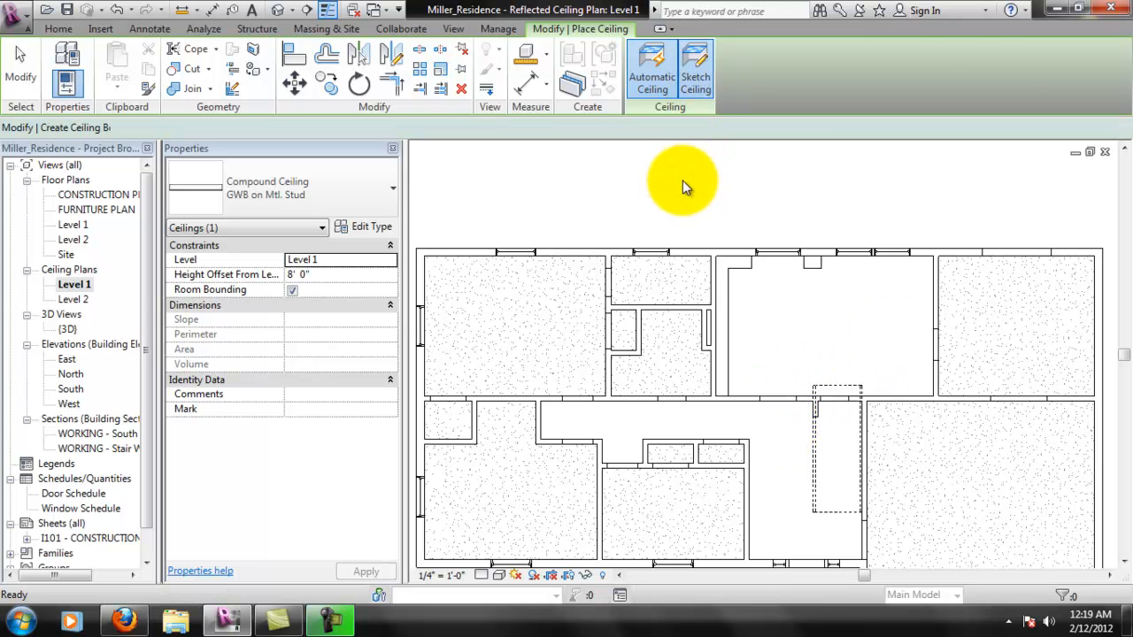
left_click(780, 53)
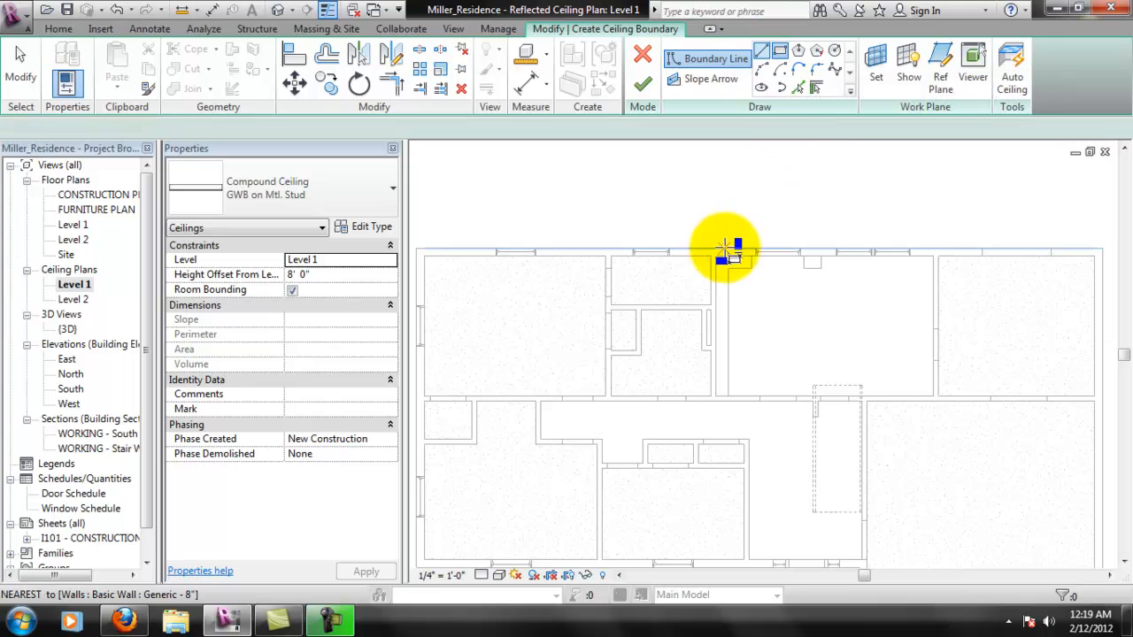
left_click(715, 257)
left_click(934, 396)
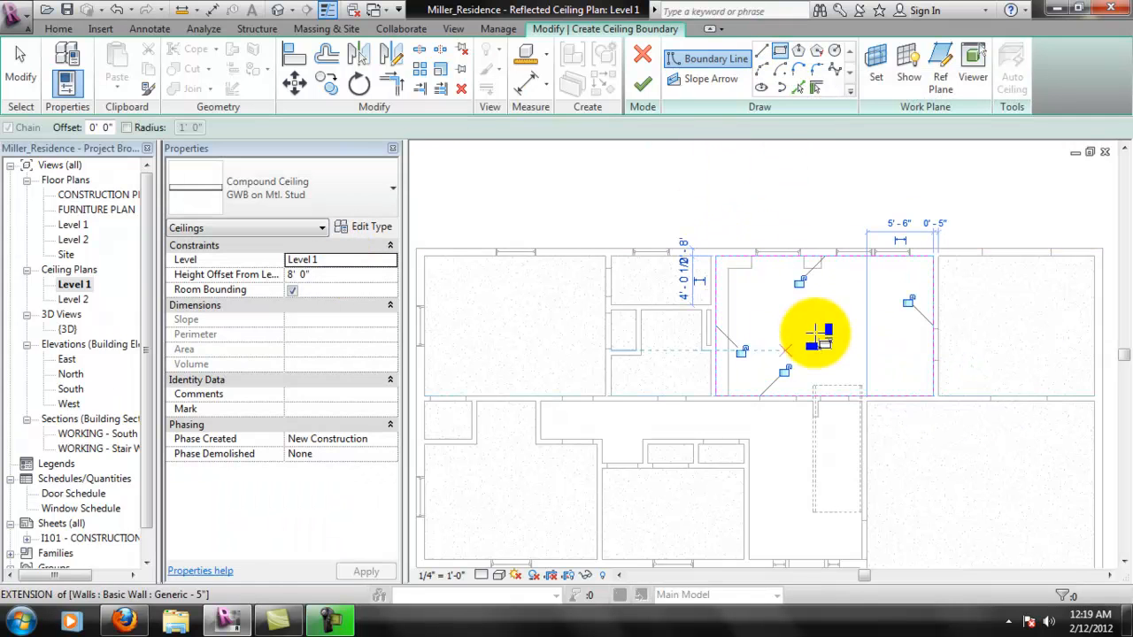
left_click(909, 303)
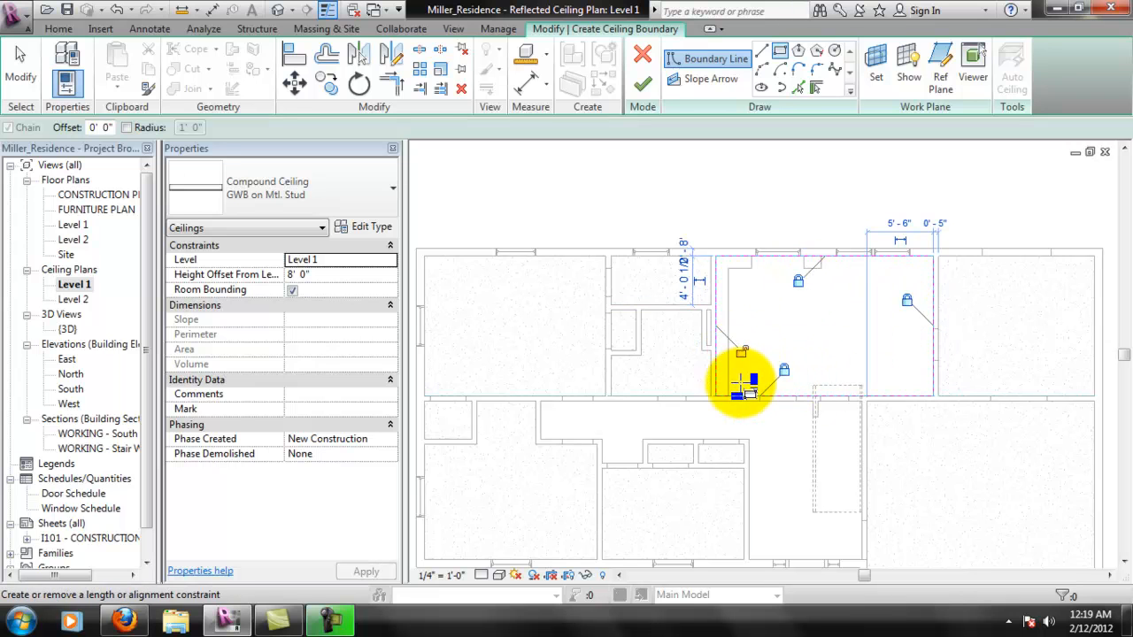
left_click(643, 82)
left_click(879, 325)
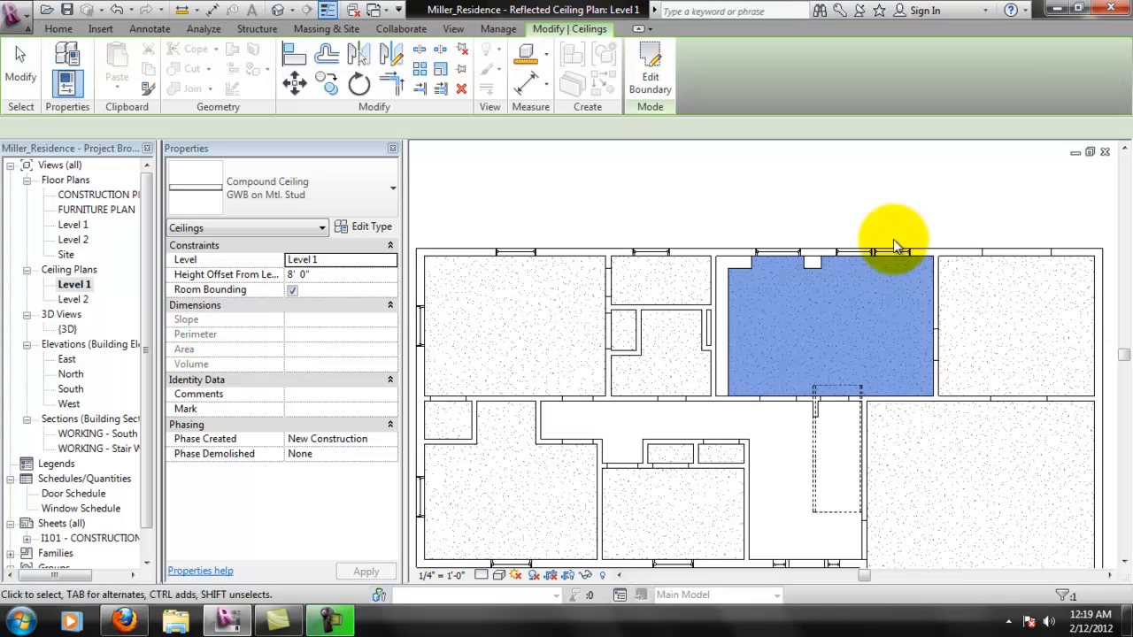
key("Escape")
- Start a sketched ceiling boundary along the hallway's north wall, down the wall beside the stair and along the entry's exterior wall
scroll(895, 357, "up", 3)
middle_click_drag(828, 232, 837, 285)
scroll(836, 287, "down", 2)
middle_click_drag(803, 468, 809, 380)
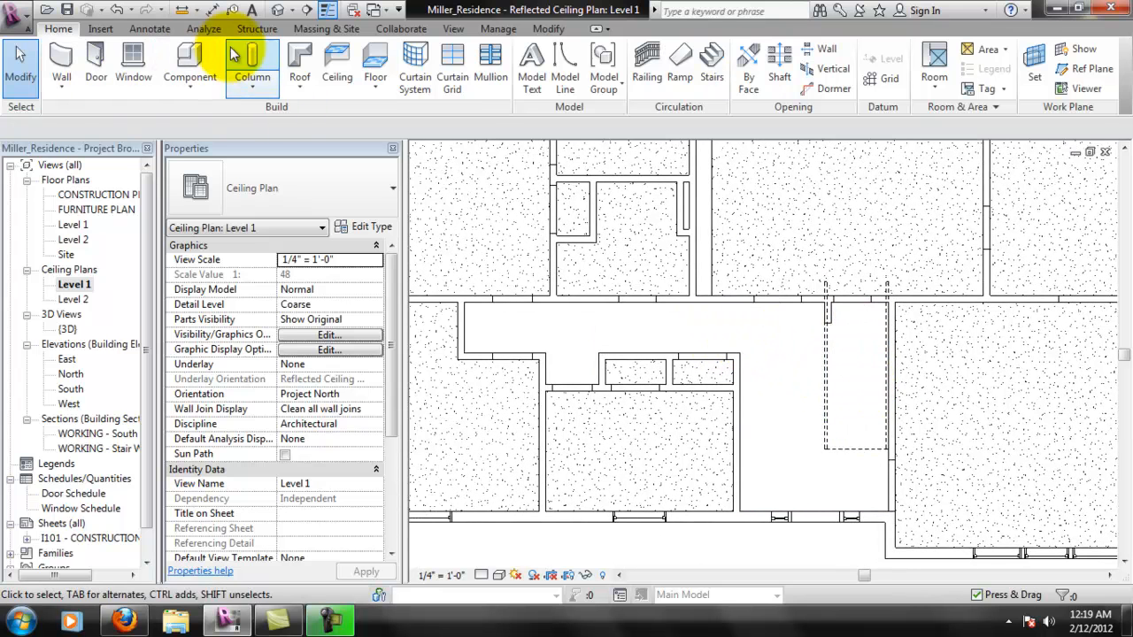
left_click(332, 62)
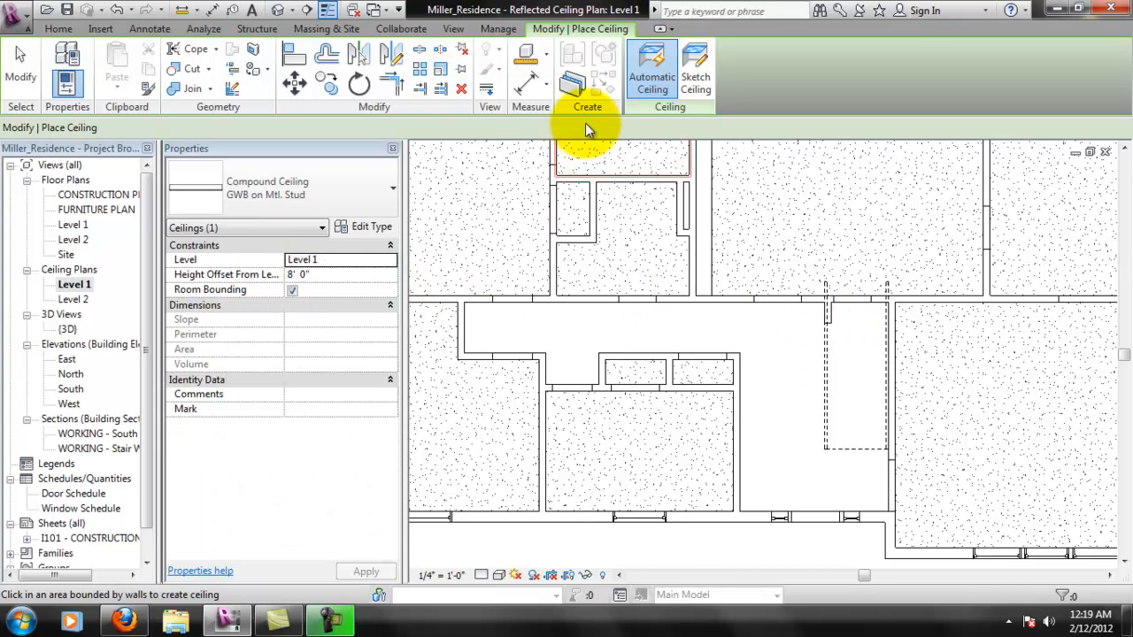
left_click(690, 89)
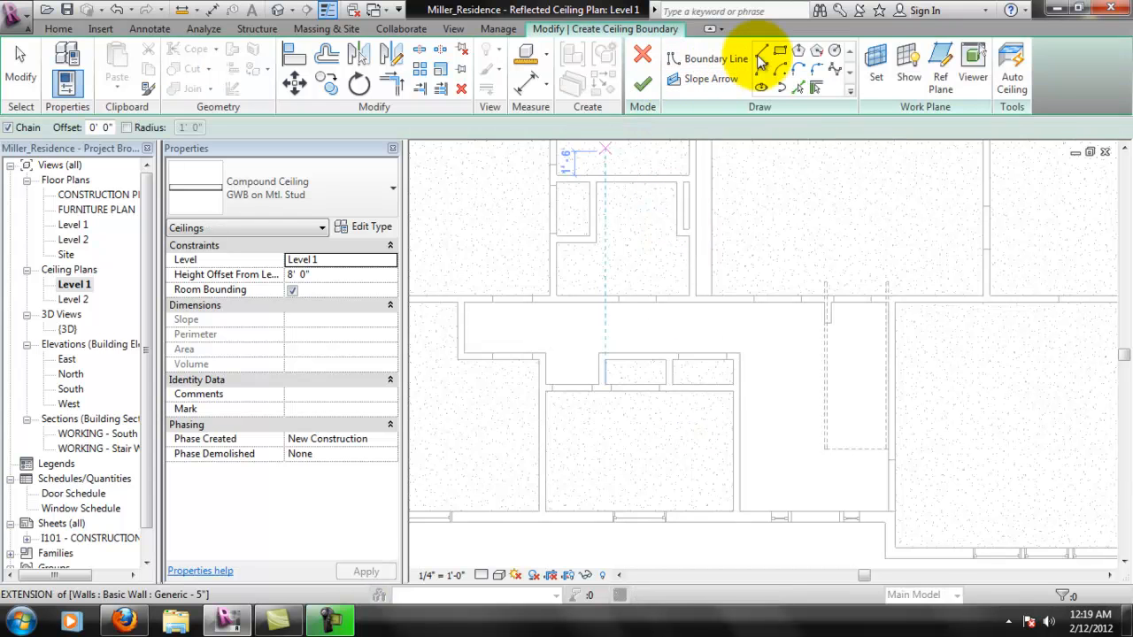
left_click(461, 303)
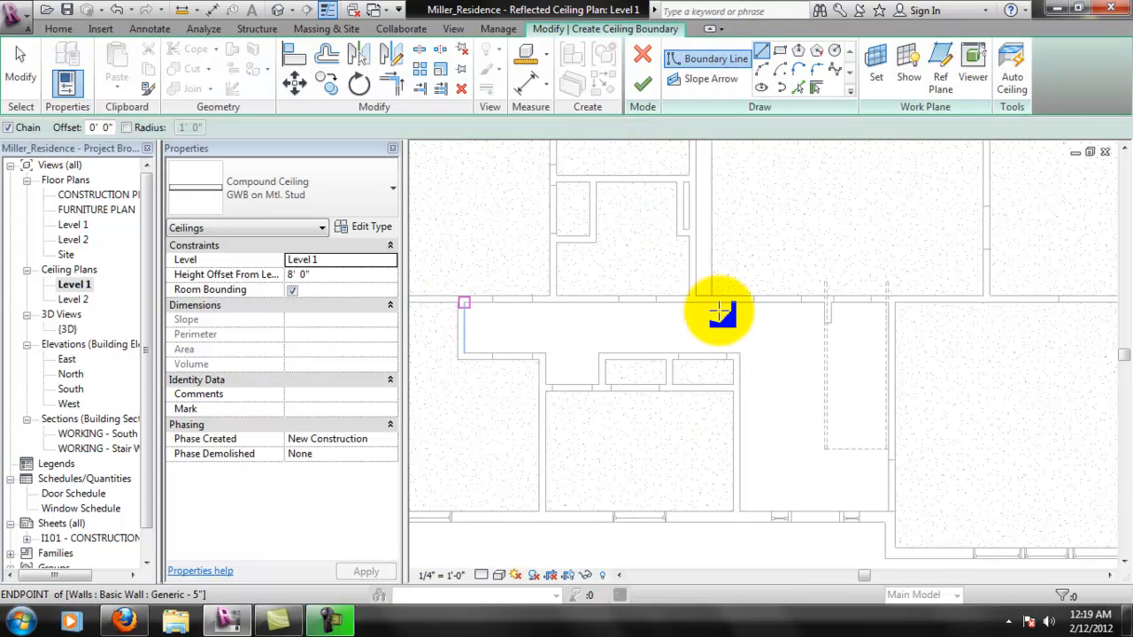
left_click(890, 303)
scroll(880, 304, "up", 4)
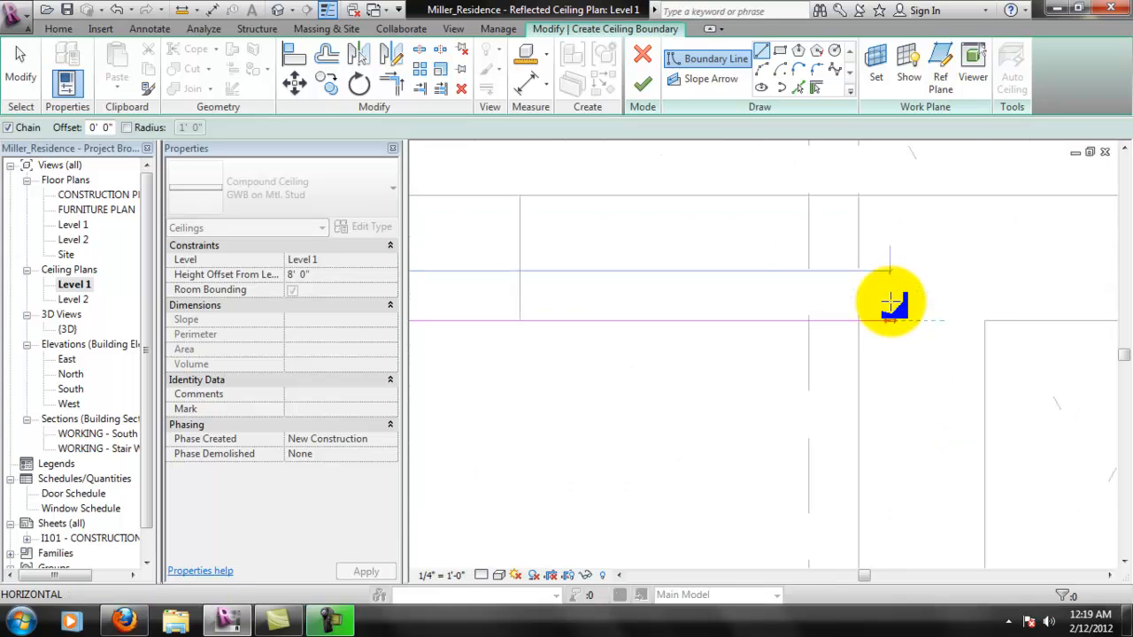
scroll(876, 407, "down", 6)
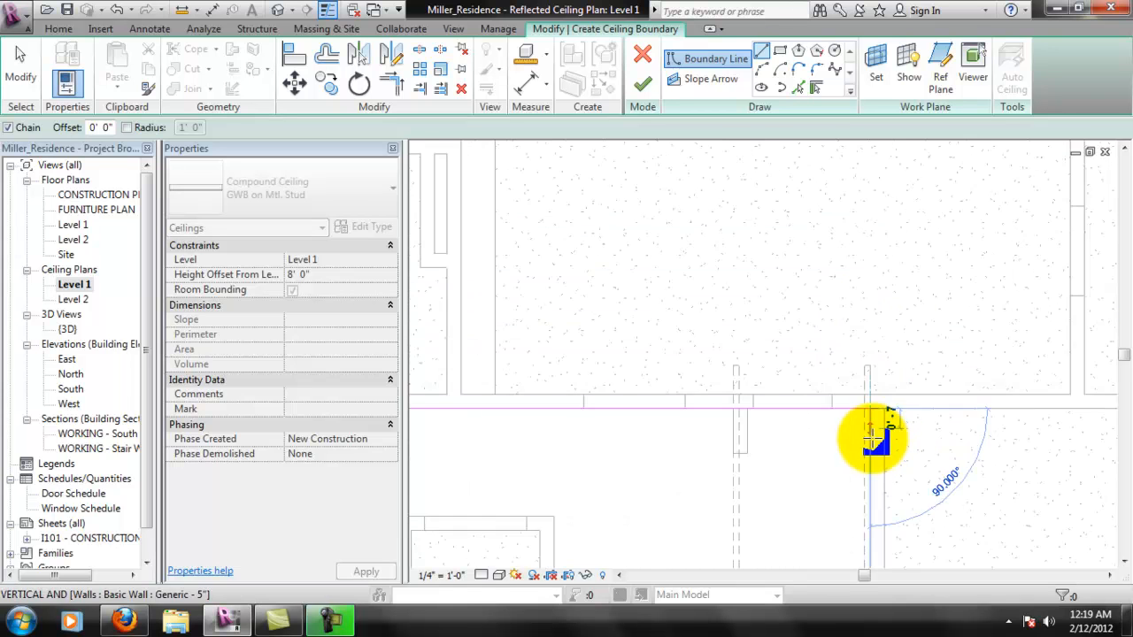
scroll(877, 472, "up", 6)
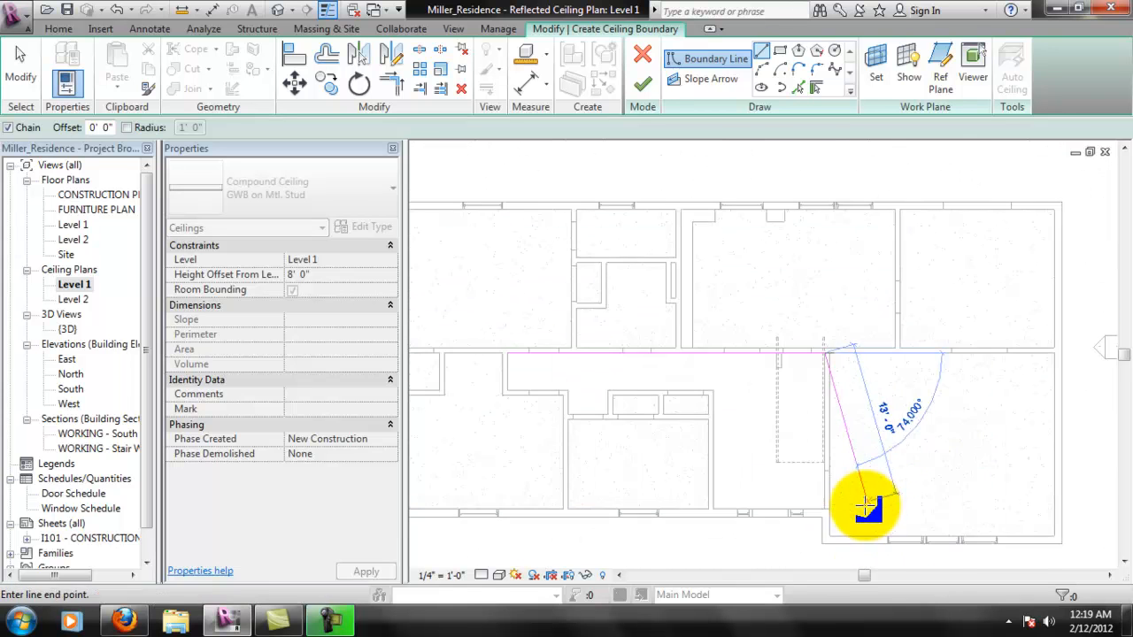
left_click(809, 512)
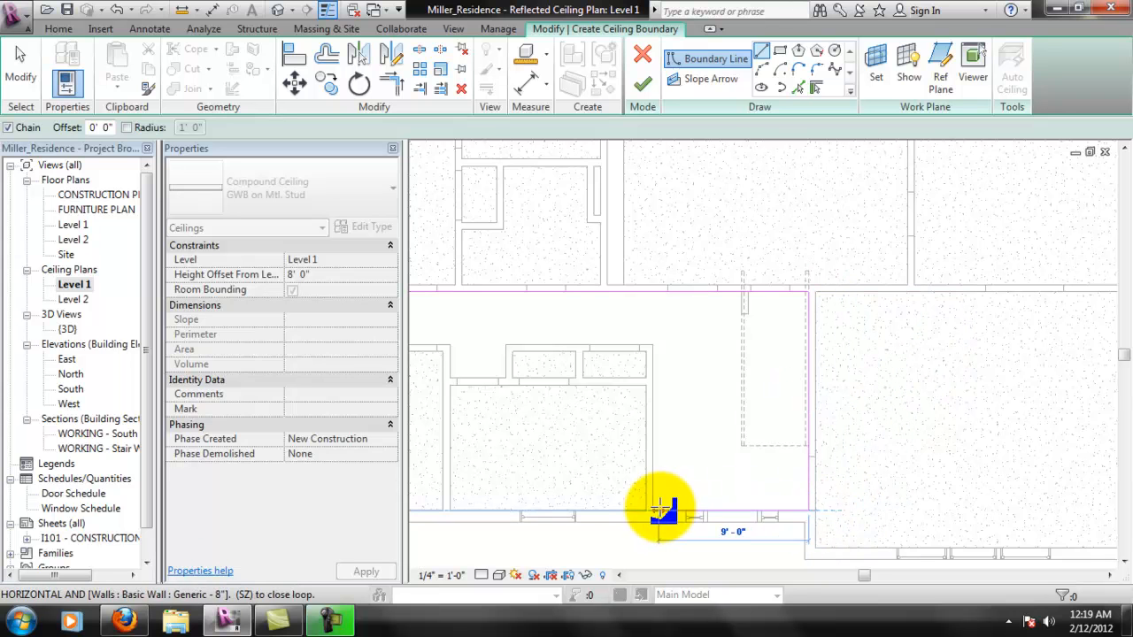
left_click(653, 511)
- Trace the remaining boundary up the entry's west wall, around the closets and alcove to the hallway's starting corner, and finish the ceiling
left_click(654, 343)
middle_click_drag(605, 375, 759, 417)
left_click(659, 386)
left_click(660, 416)
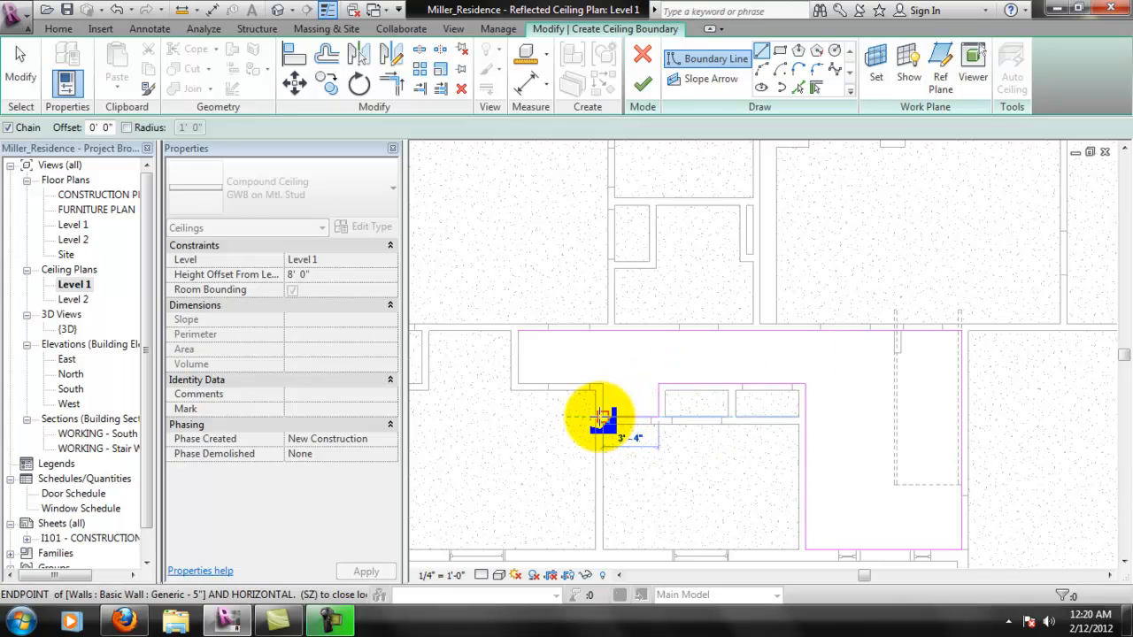
left_click(602, 416)
left_click(602, 385)
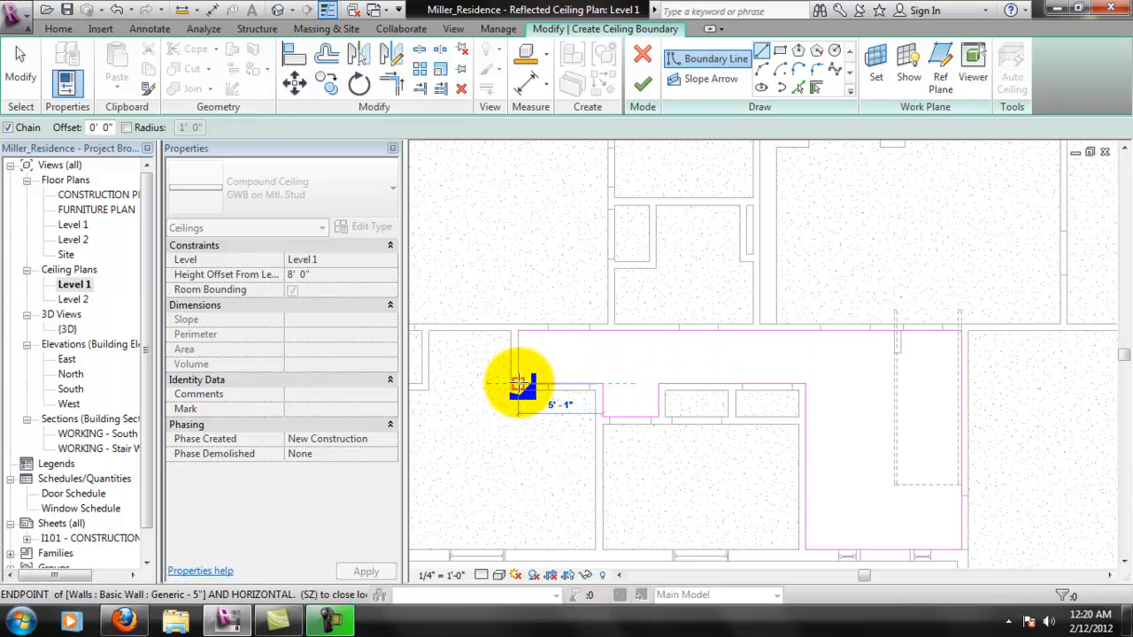
left_click(518, 386)
left_click(517, 331)
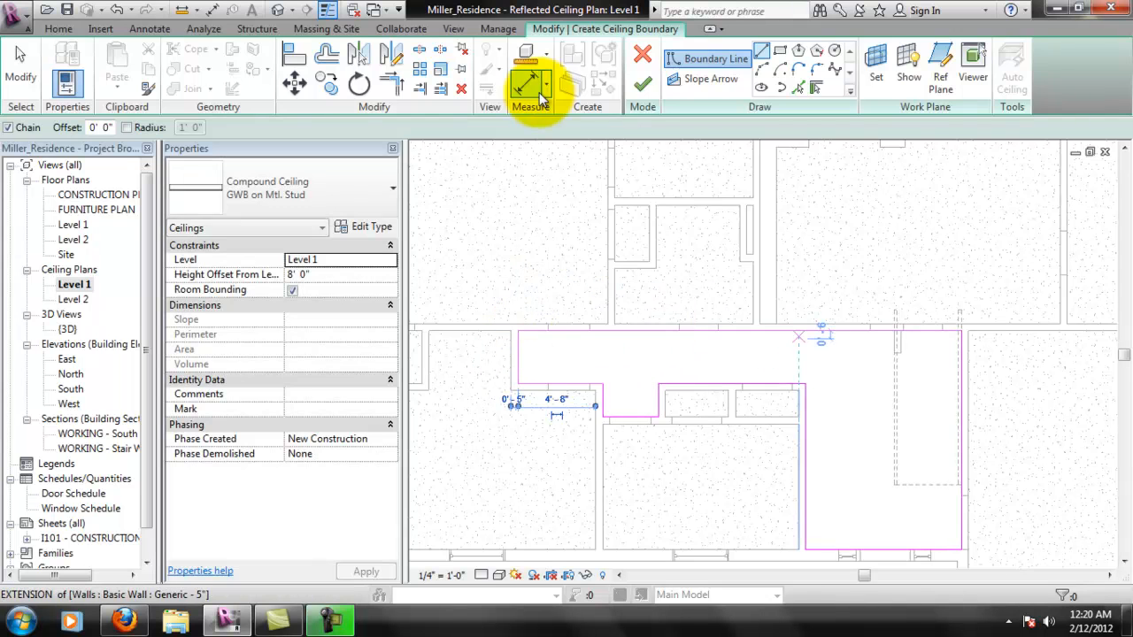
left_click(643, 84)
scroll(894, 436, "down", 2)
left_click(910, 535)
scroll(934, 429, "up", 1)
middle_click_drag(1033, 425, 873, 410)
middle_click_drag(778, 421, 878, 396)
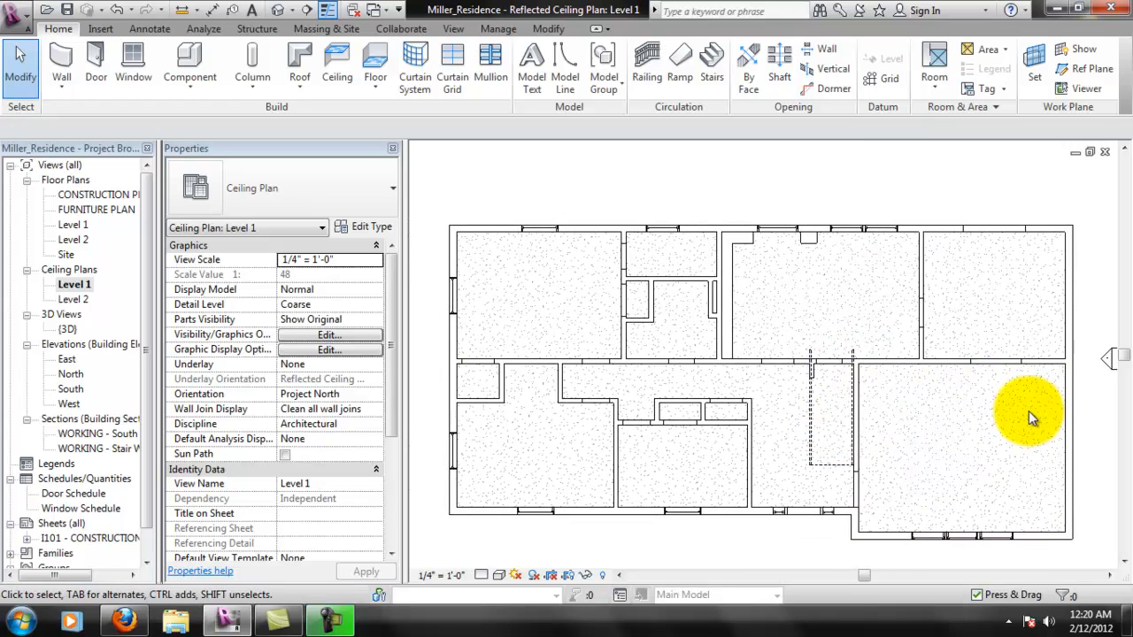
middle_click_drag(969, 426, 866, 414)
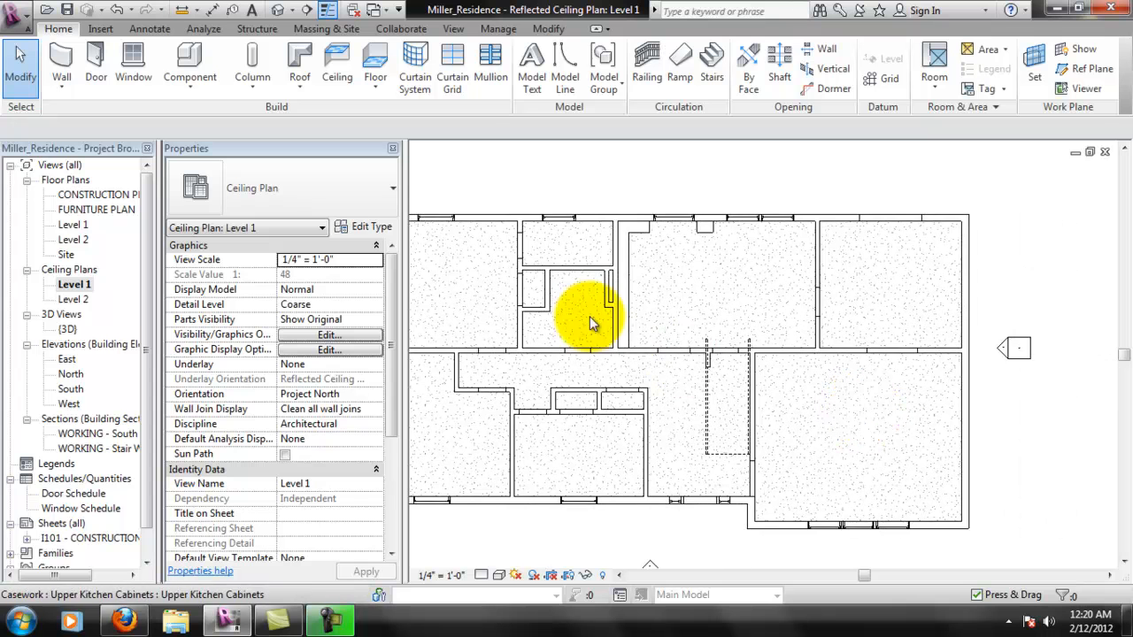
scroll(846, 389, "down", 1)
scroll(821, 428, "up", 1)
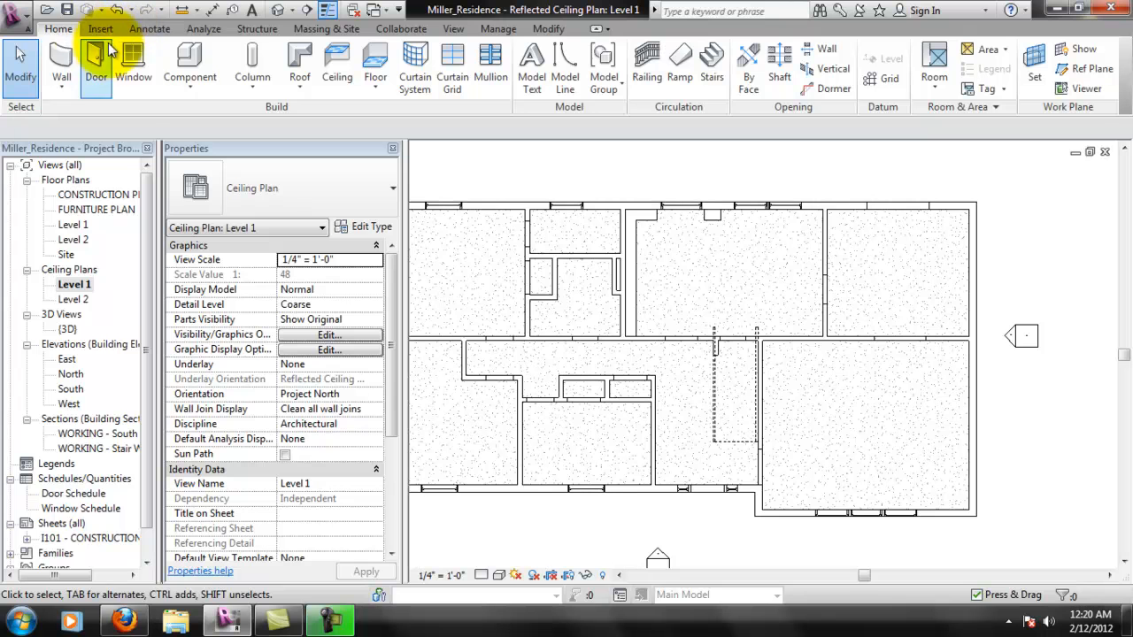
- Start placing a component and browse to the Lighting Fixtures folder of the US Imperial library to load a family
left_click(189, 53)
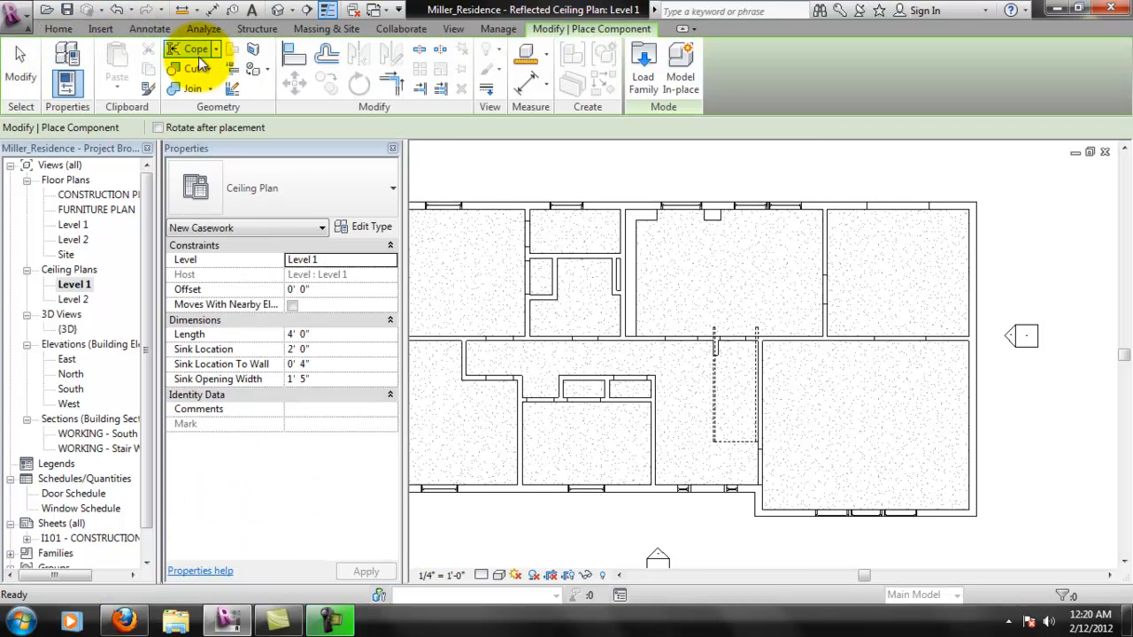
left_click(643, 63)
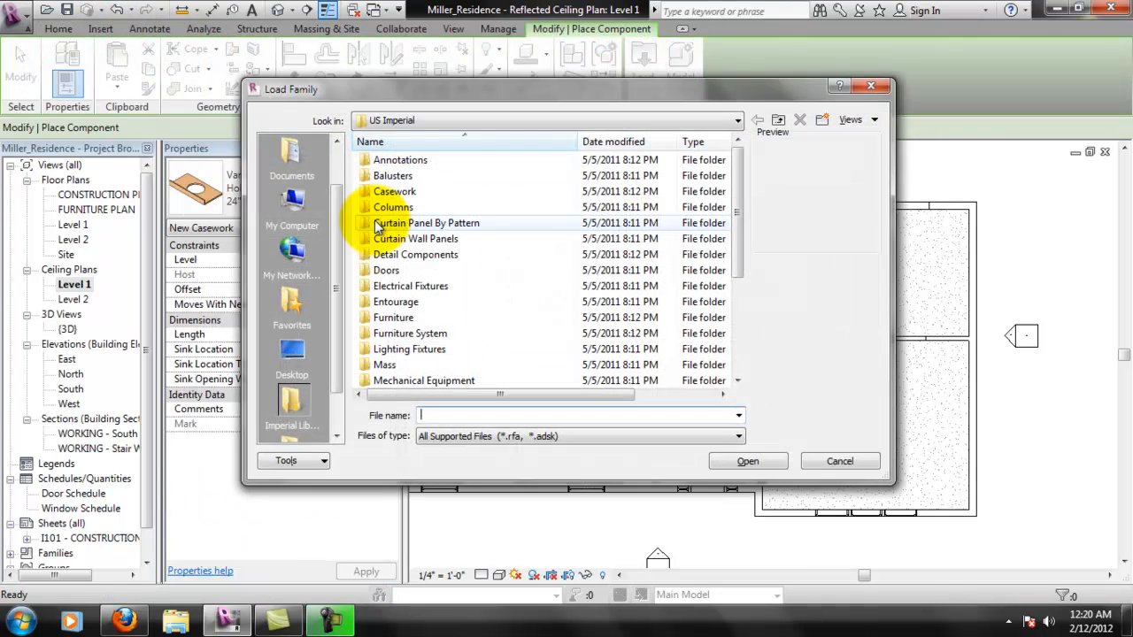
double_click(405, 351)
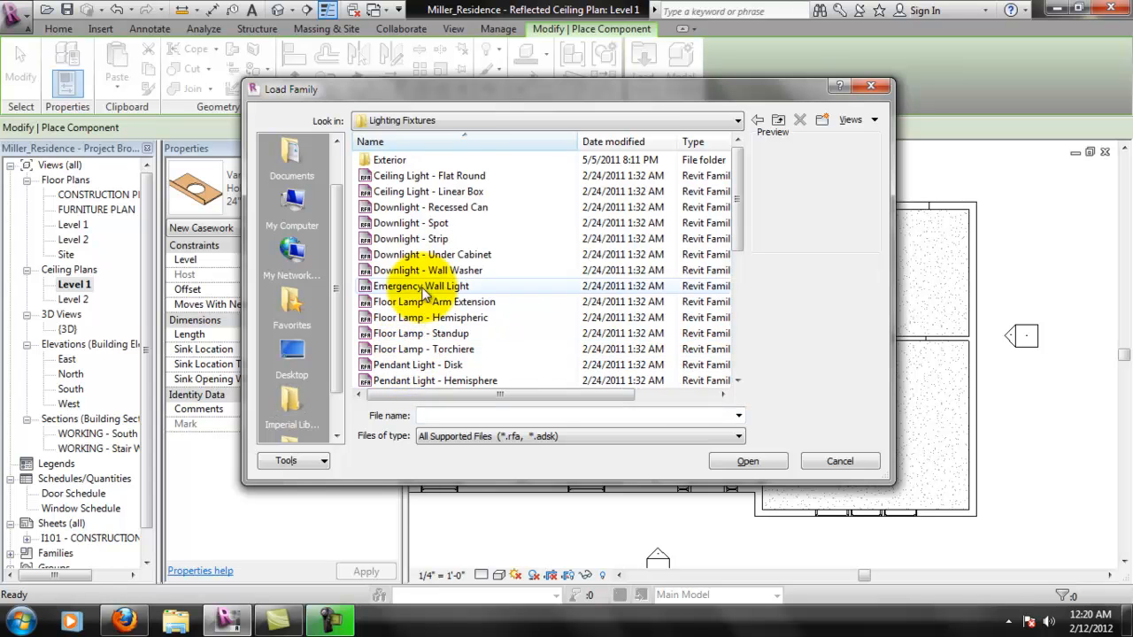
left_click_drag(742, 213, 750, 323)
left_click_drag(750, 317, 757, 217)
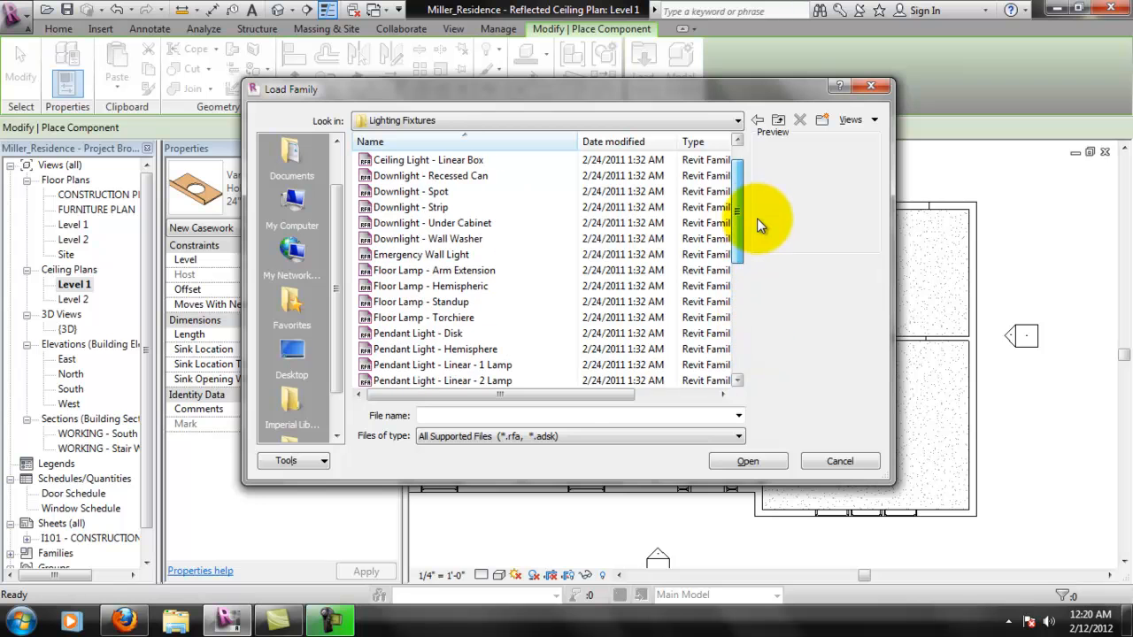
- Examine the previews of the downlight, emergency wall light, floor lamp and pendant light families in the Lighting Fixtures folder
left_click(480, 195)
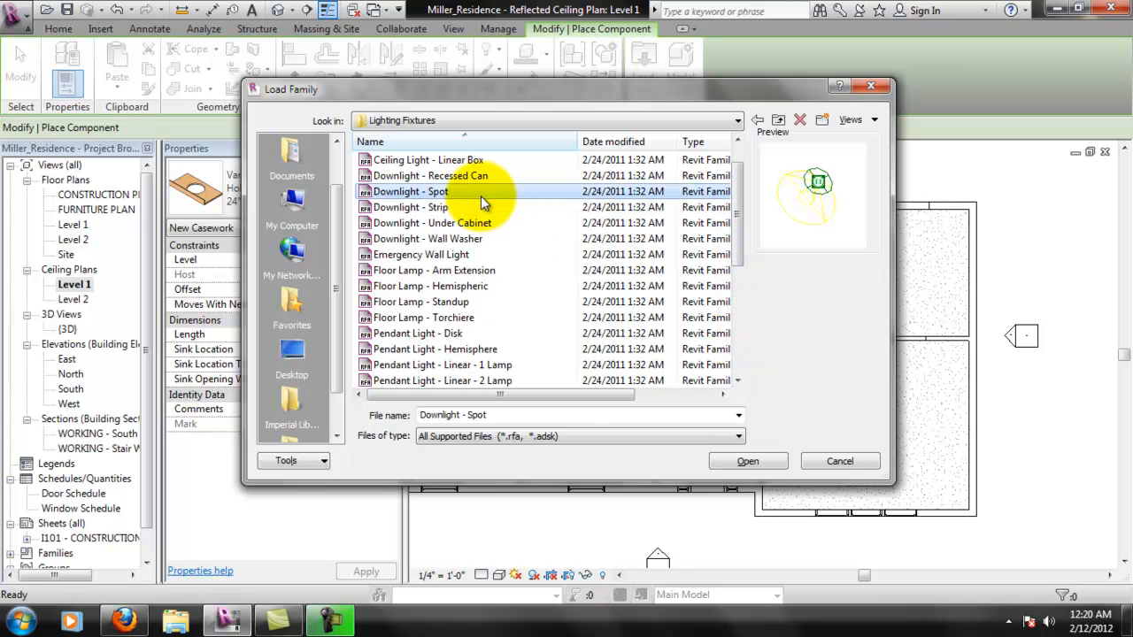
left_click(442, 267)
left_click(454, 299)
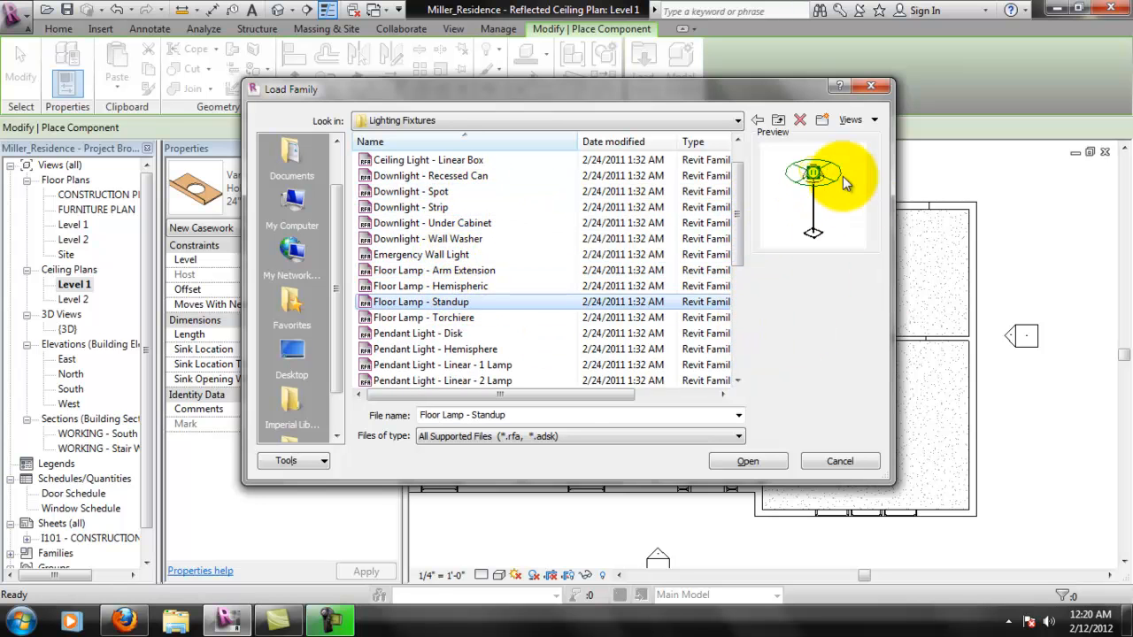
left_click(486, 316)
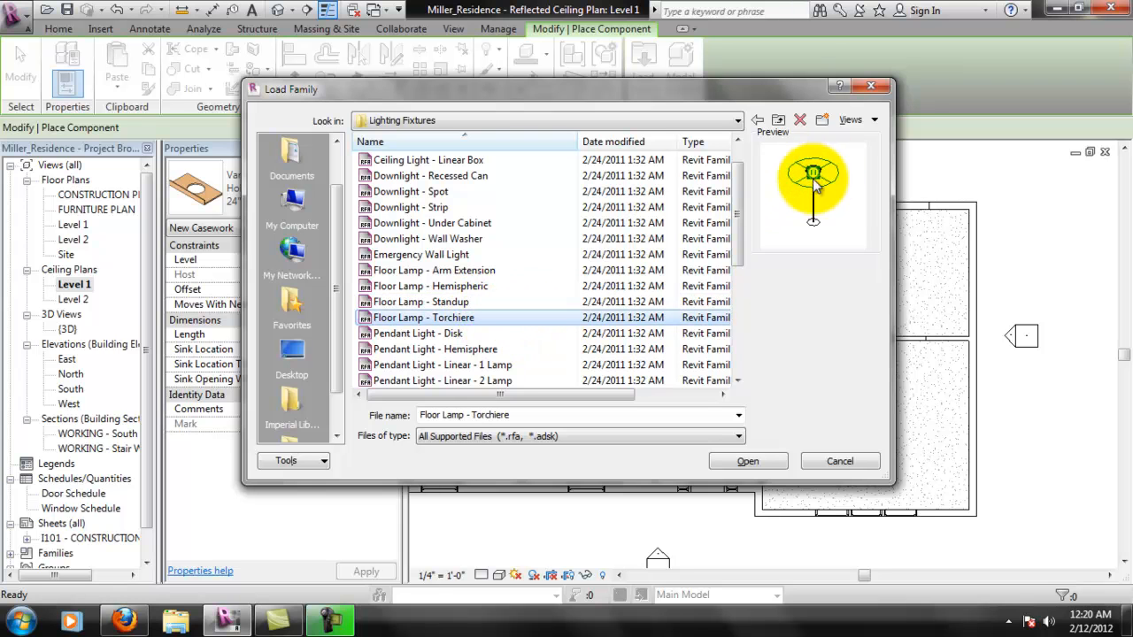
left_click(498, 349)
left_click(416, 177)
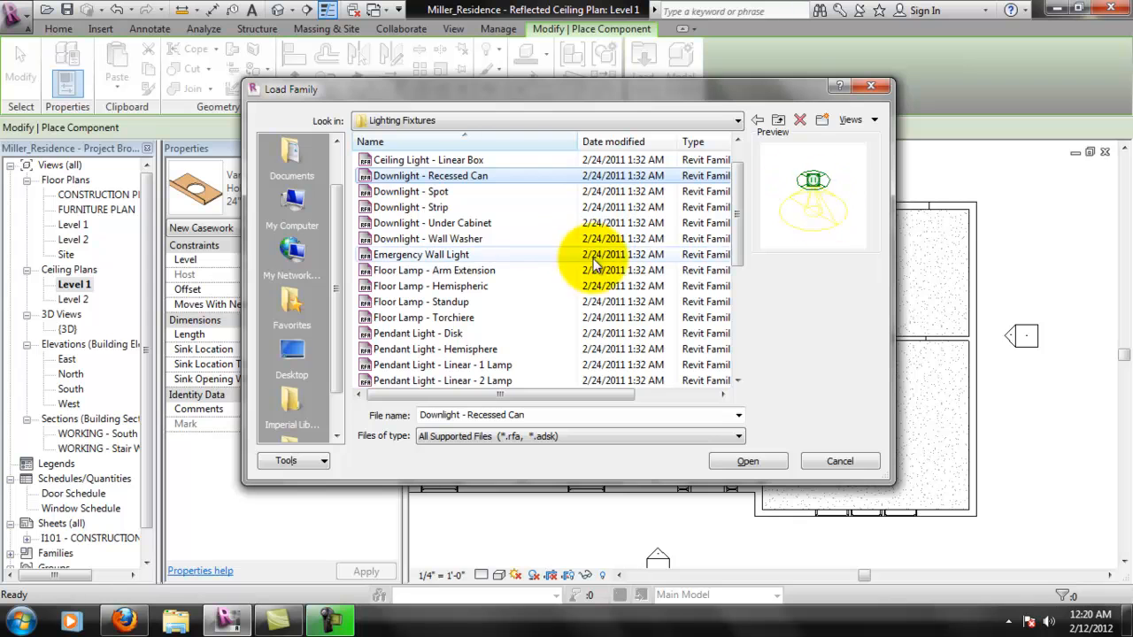
left_click(522, 235)
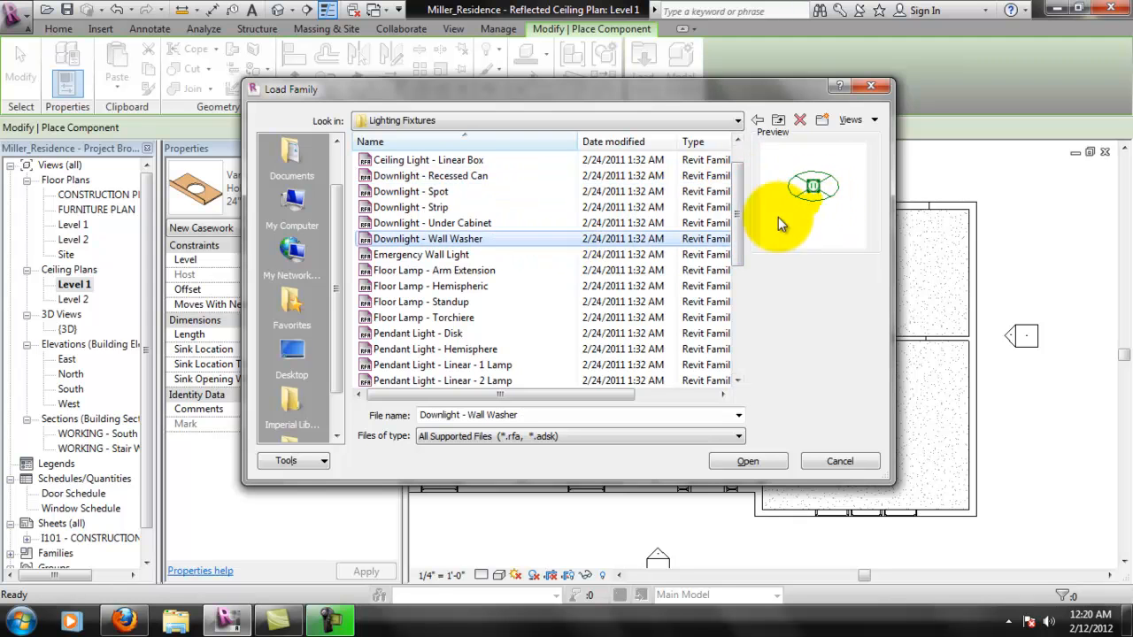
left_click(451, 254)
left_click(566, 287)
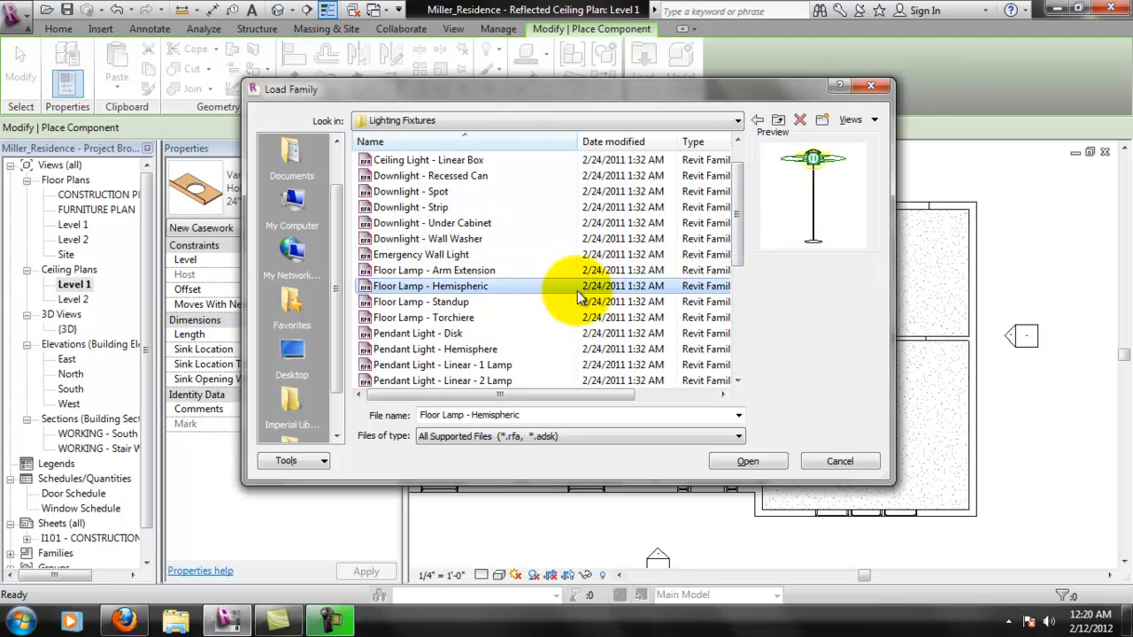
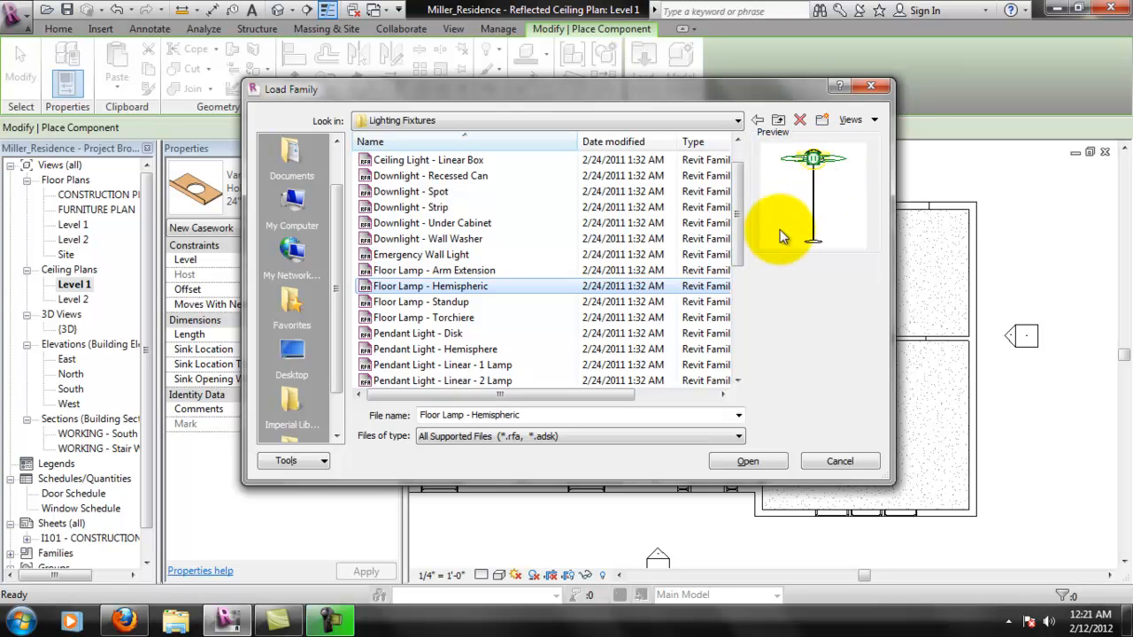
- Load the Downlight - Recessed Can family from the Lighting Fixtures folder
left_click(494, 193)
left_click(492, 175)
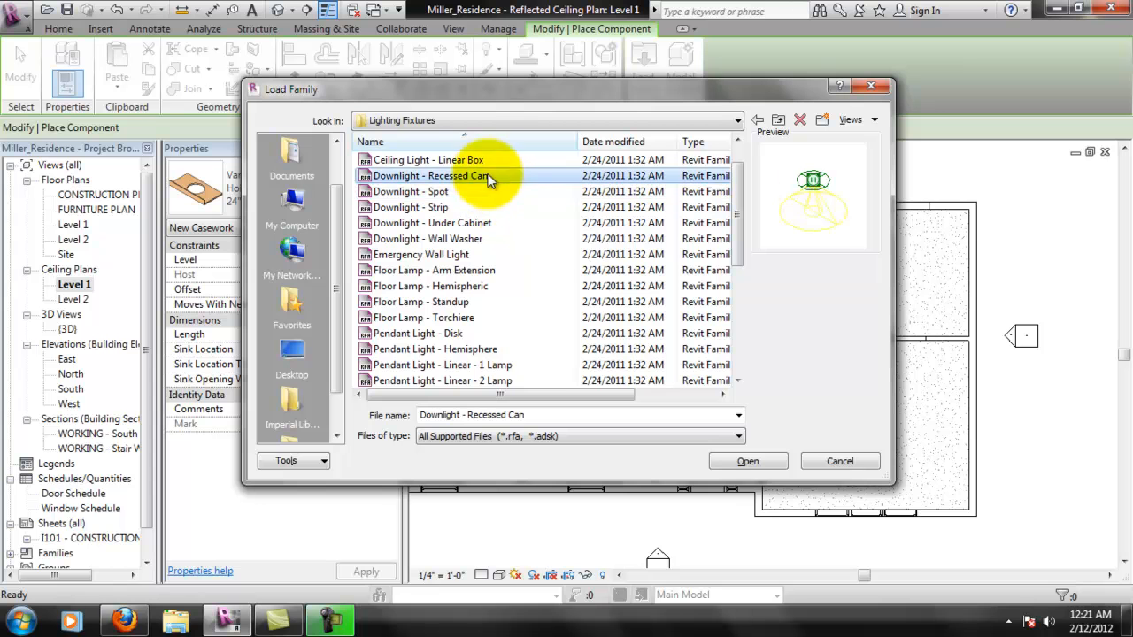
left_click(748, 462)
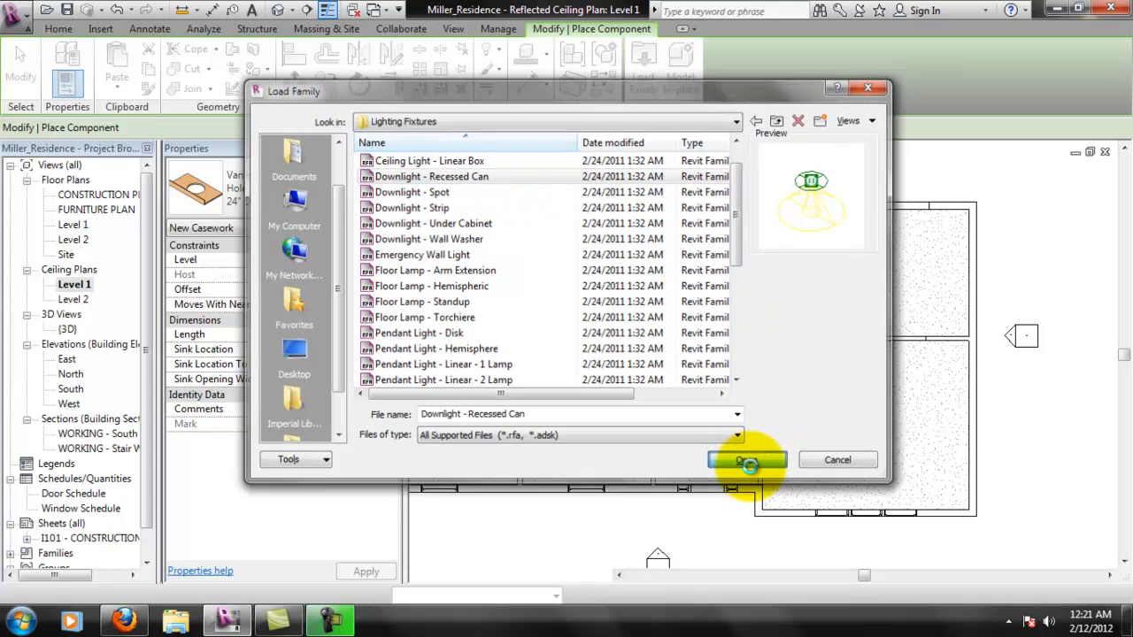
- Place four Downlight - Recessed Can fixtures of type 8" Incandescent - 120V in a rectangular layout in the southeast room's ceiling
scroll(850, 381, "up", 2)
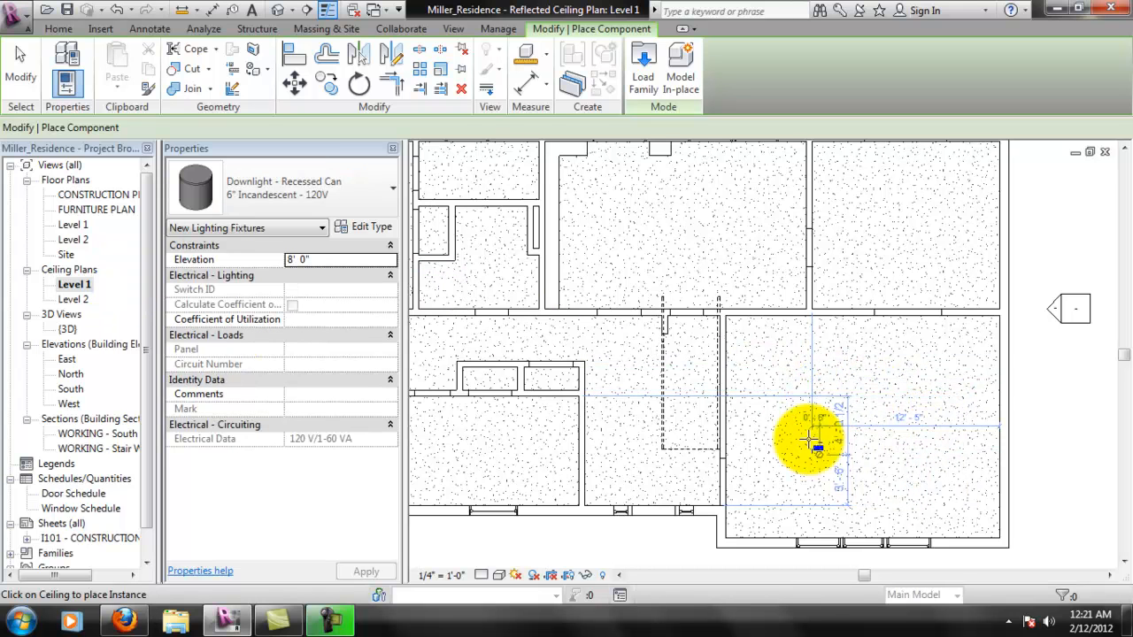
left_click(275, 184)
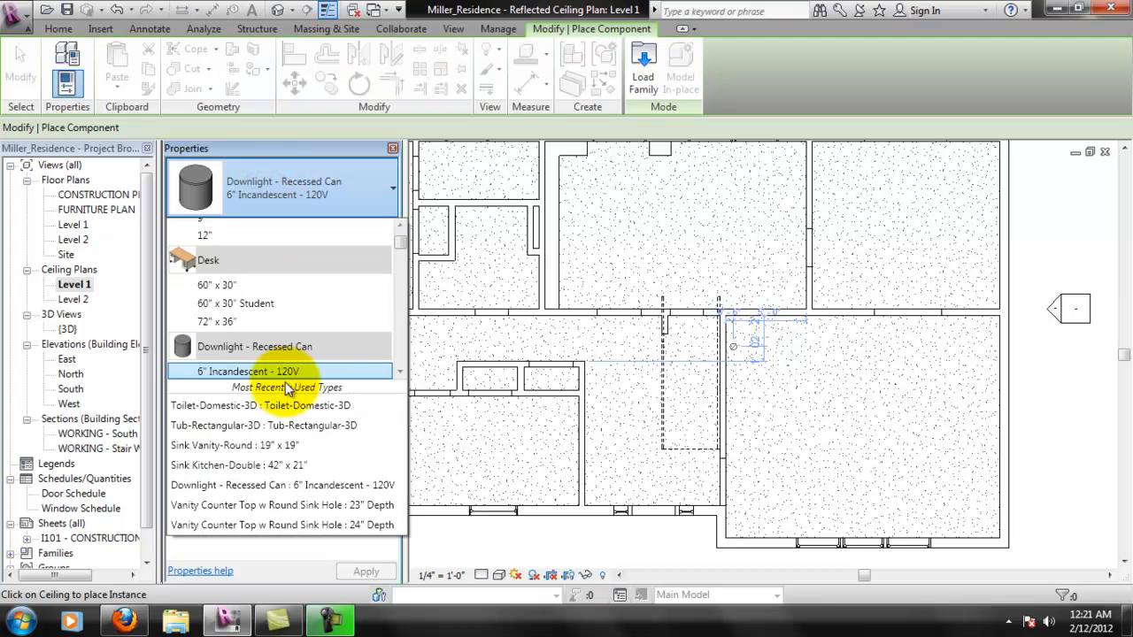
scroll(401, 374, "down", 5)
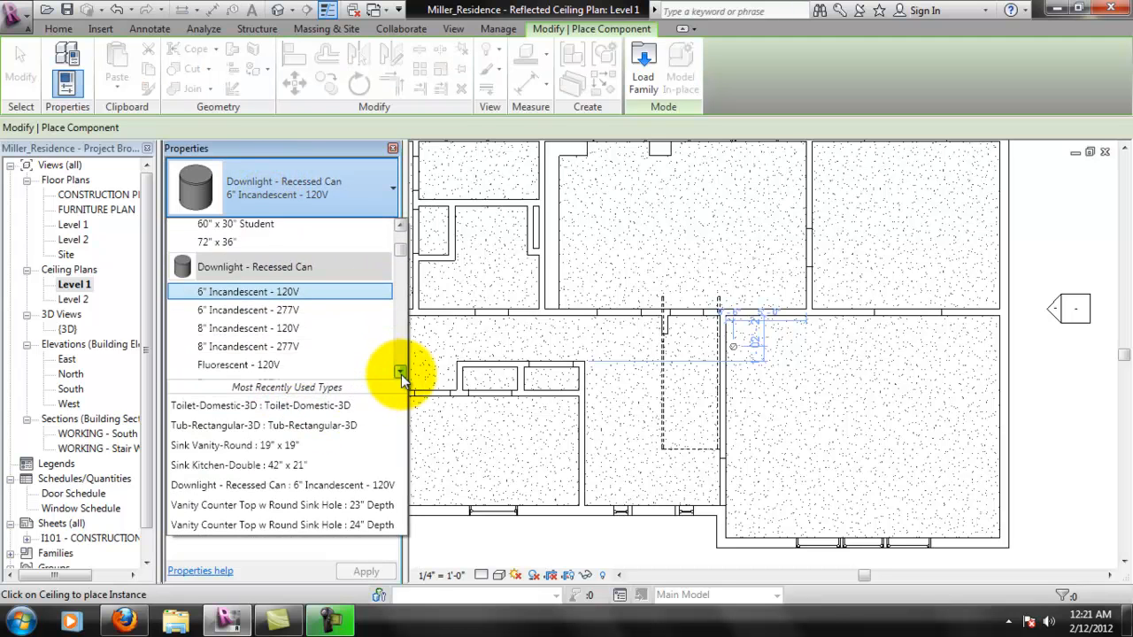
left_click(300, 290)
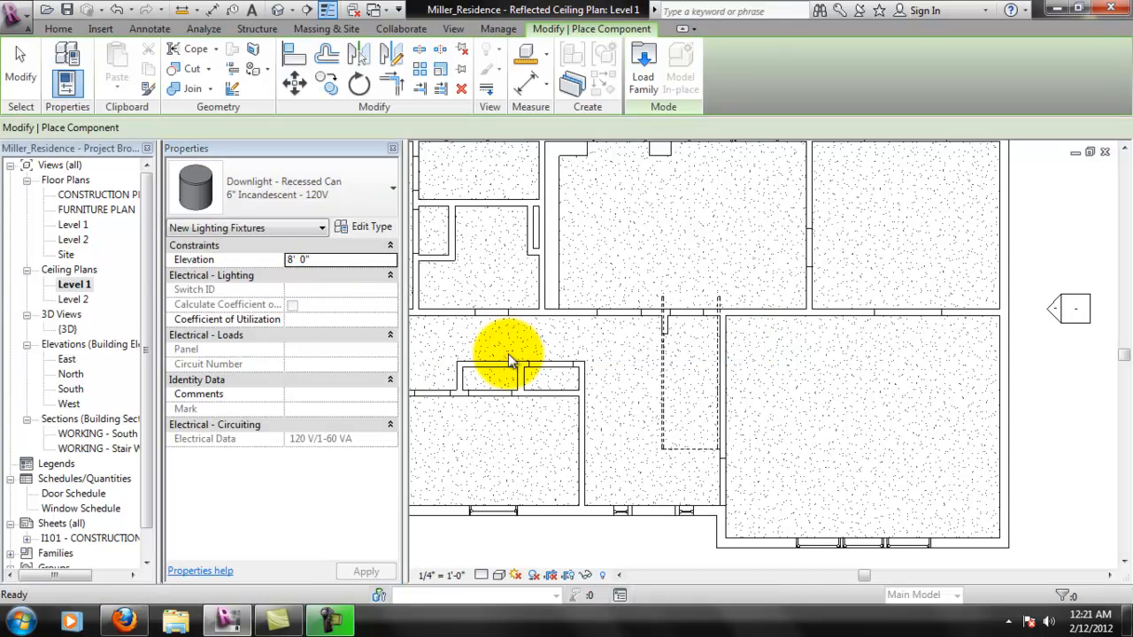
left_click(792, 365)
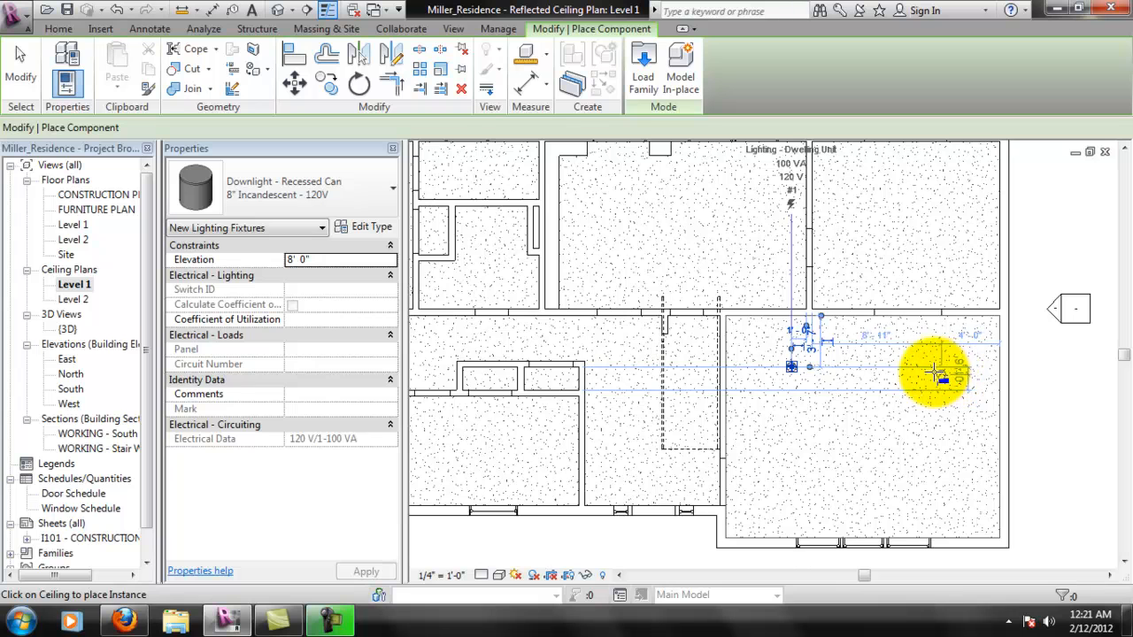
left_click(933, 366)
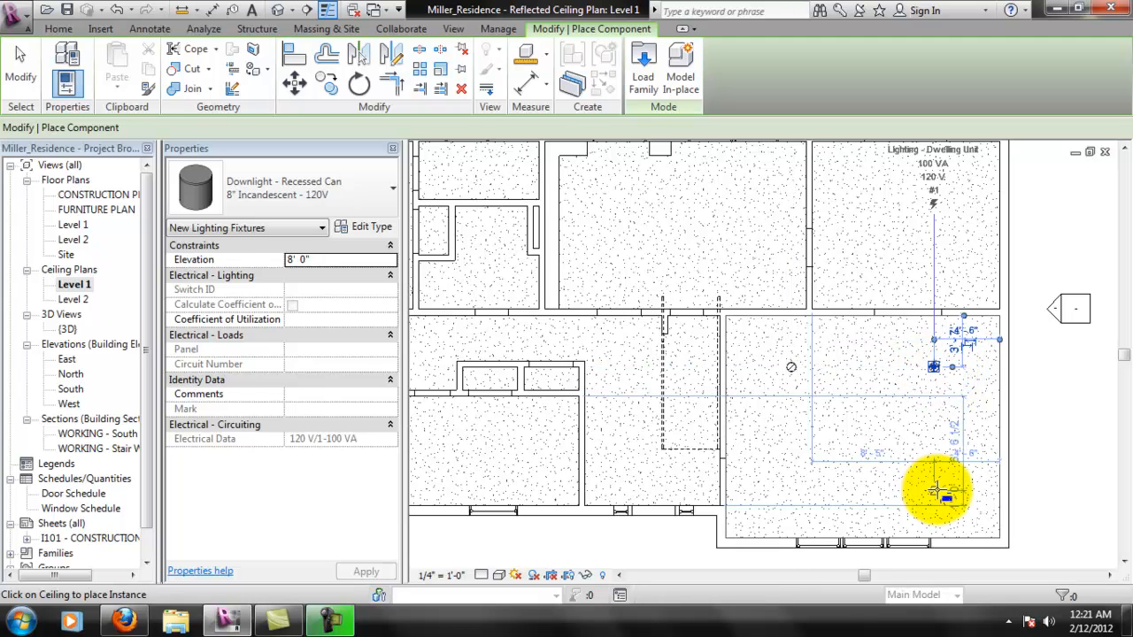
left_click(912, 492)
left_click(793, 490)
scroll(1012, 460, "up", 2)
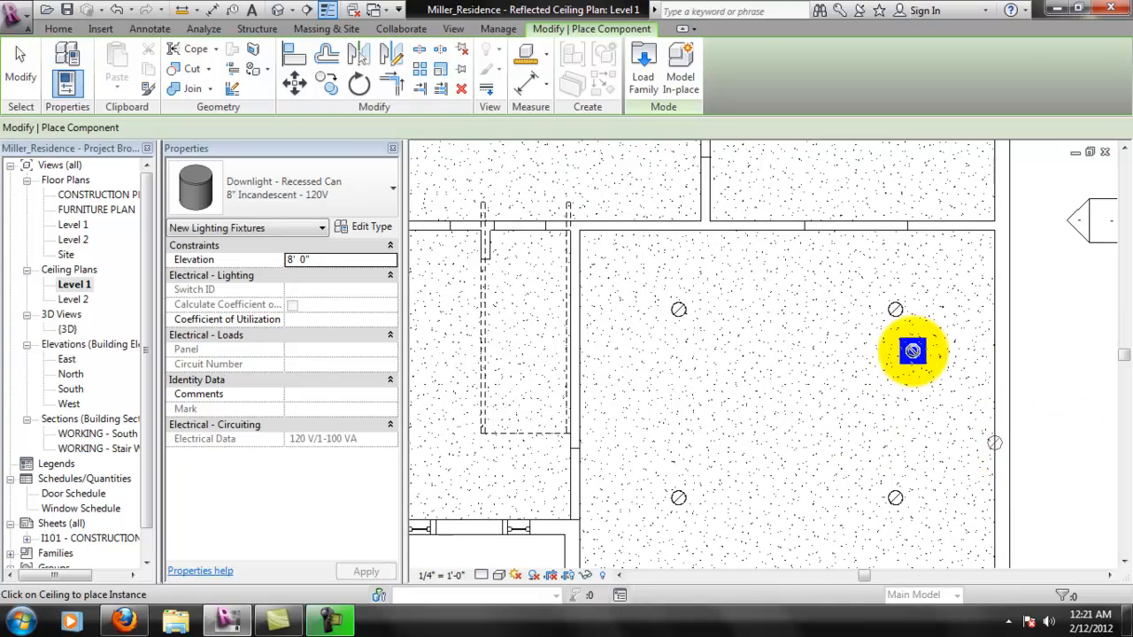
scroll(673, 301, "down", 2)
key("Escape")
key("Escape")
- Set the northwest downlight's distance from the room's north wall to 4'-0"
scroll(746, 316, "down", 1)
scroll(746, 316, "up", 5)
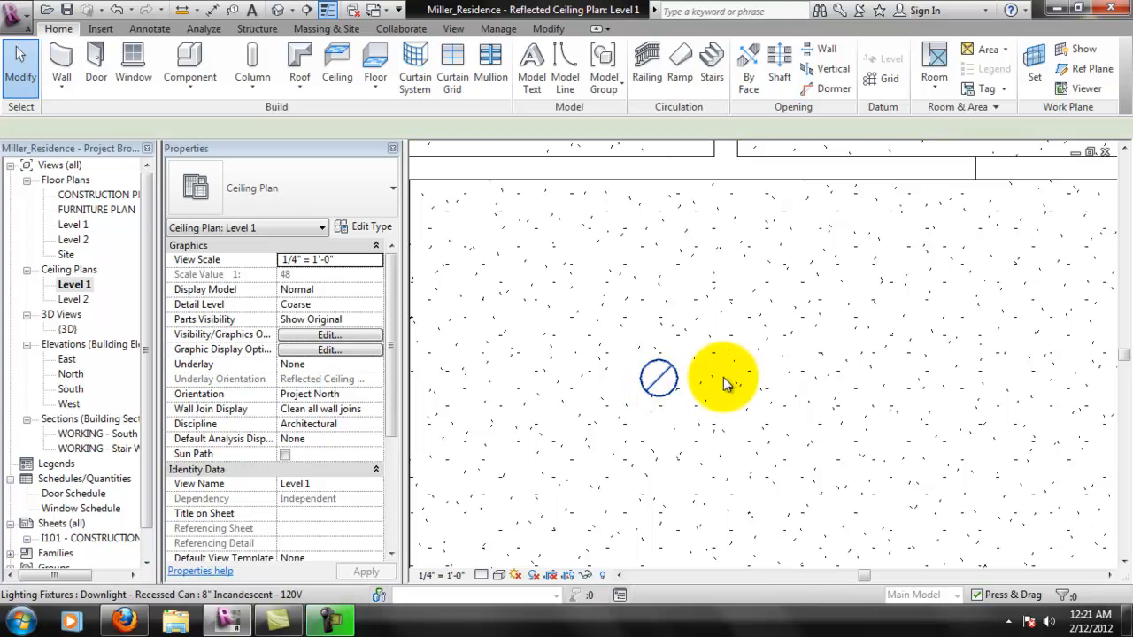
left_click(724, 393)
scroll(693, 296, "down", 1)
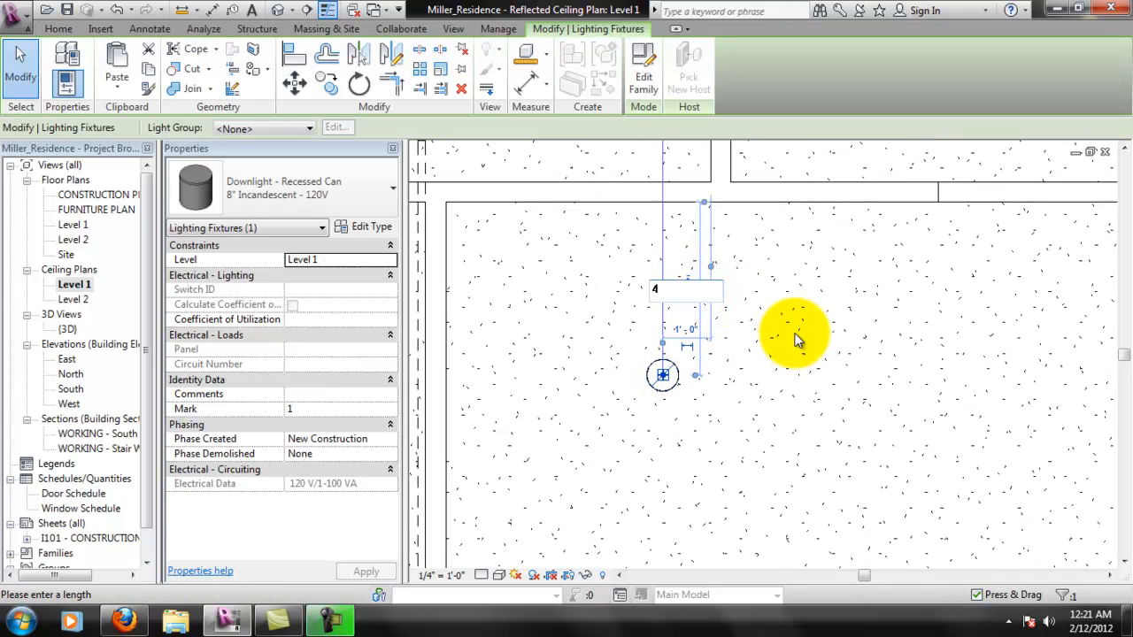
key("Return")
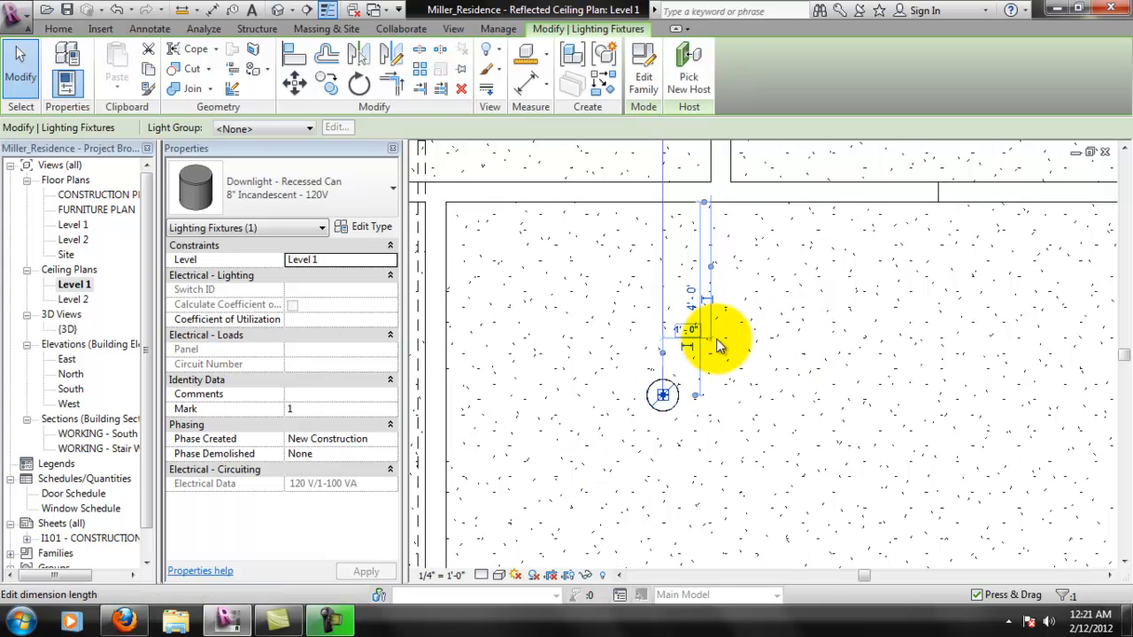
- Reference the northwest downlight's horizontal dimension to the room's west wall and set that distance to 4'
scroll(715, 343, "down", 1)
scroll(714, 338, "up", 3)
scroll(712, 305, "down", 1)
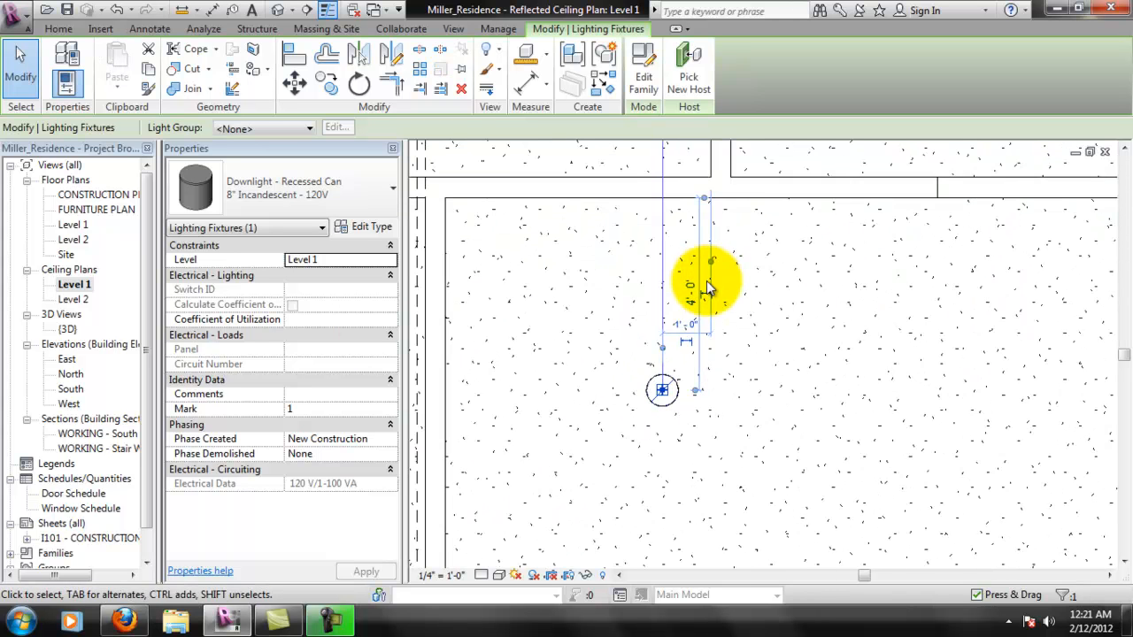
middle_click_drag(710, 280, 809, 315)
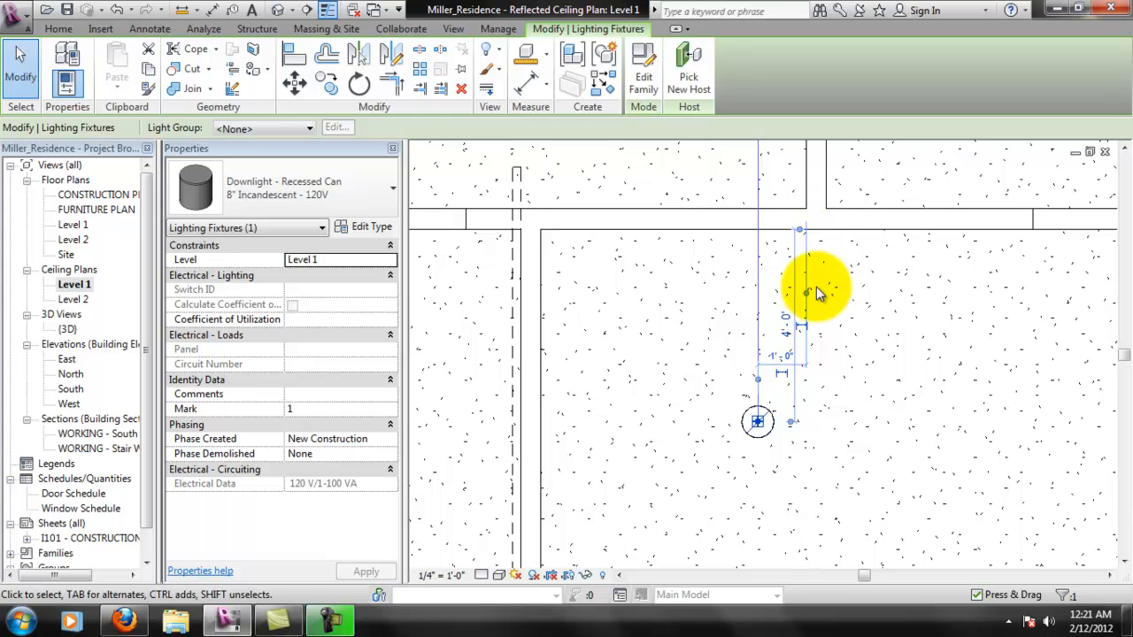
left_click(541, 318)
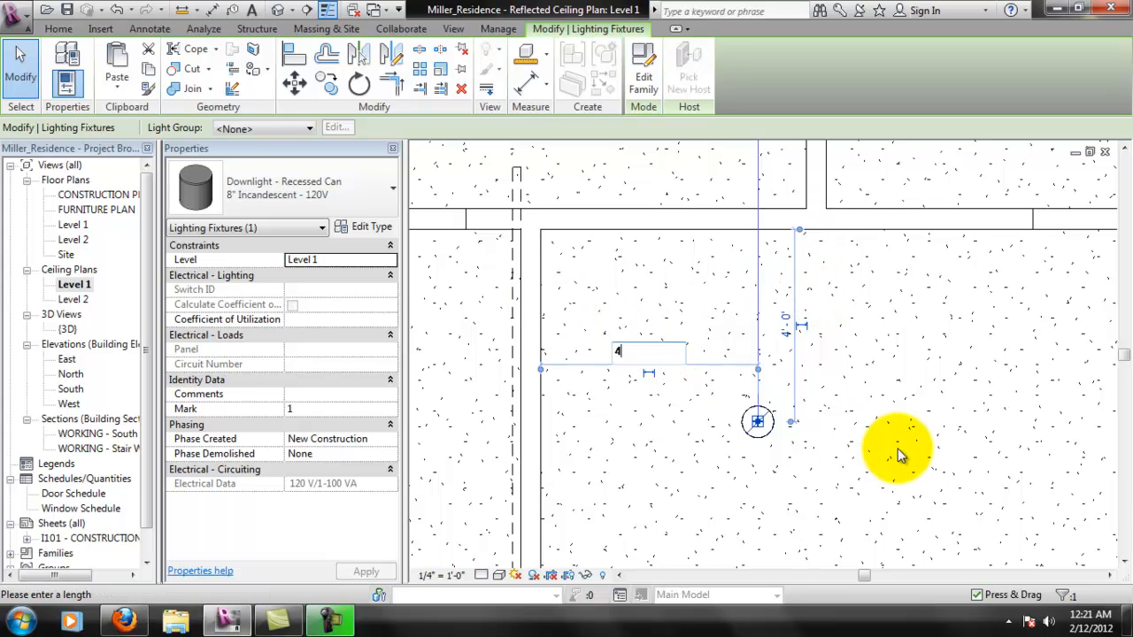
scroll(797, 412, "up", 1)
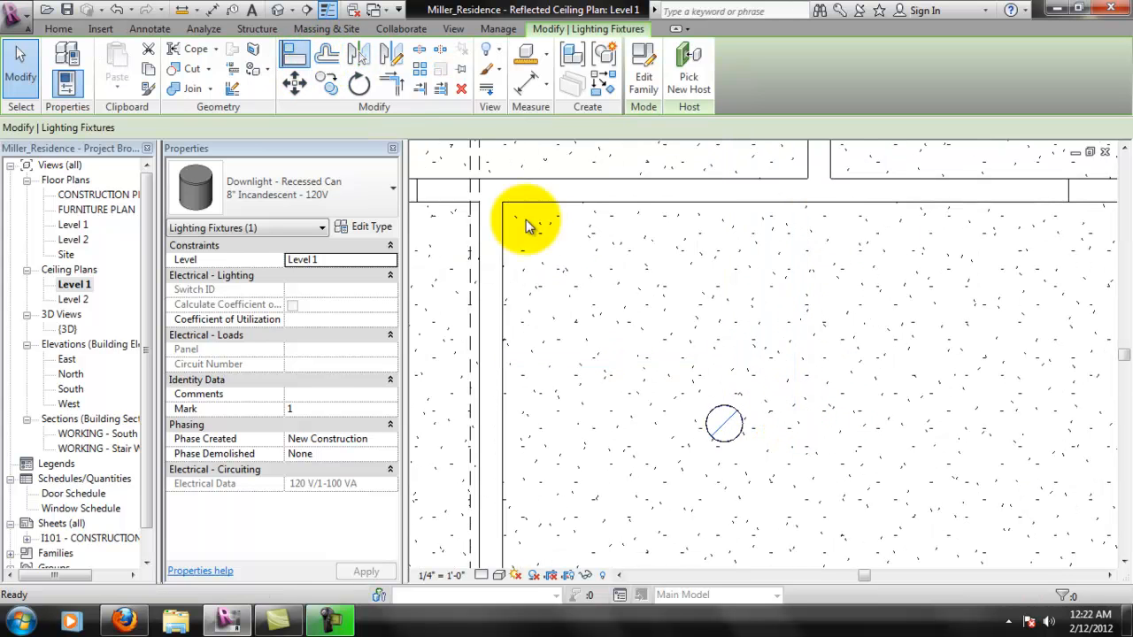
- Align the southwest downlight vertically with the northwest downlight and lock the alignment
left_click(297, 61)
middle_click_drag(826, 450, 759, 312)
scroll(761, 318, "down", 3)
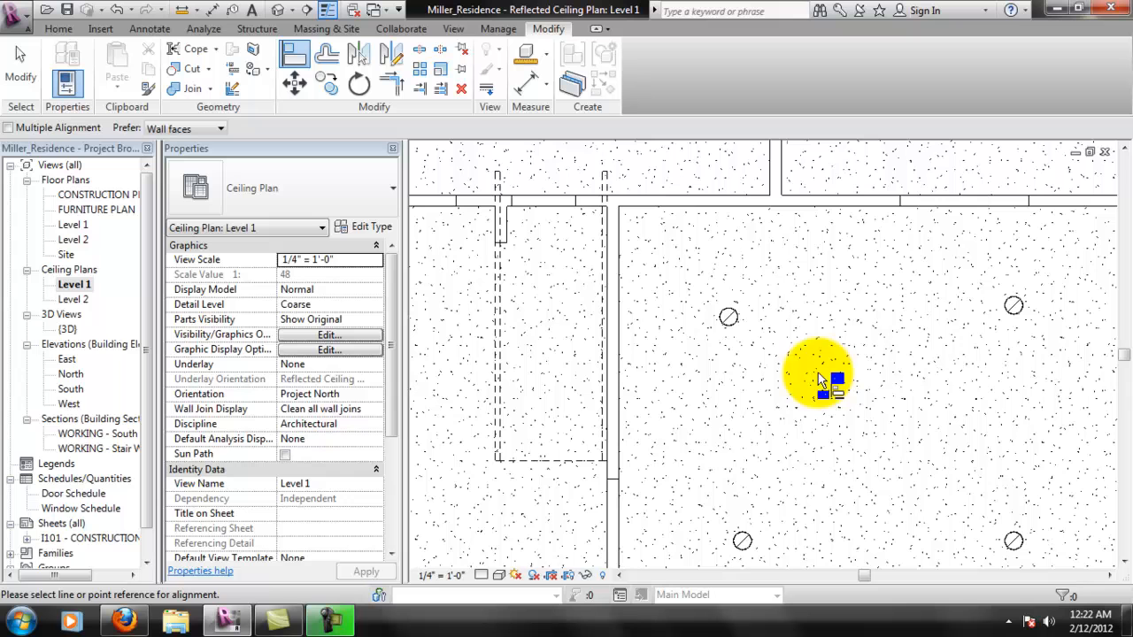
scroll(731, 329, "up", 1)
left_click(731, 329)
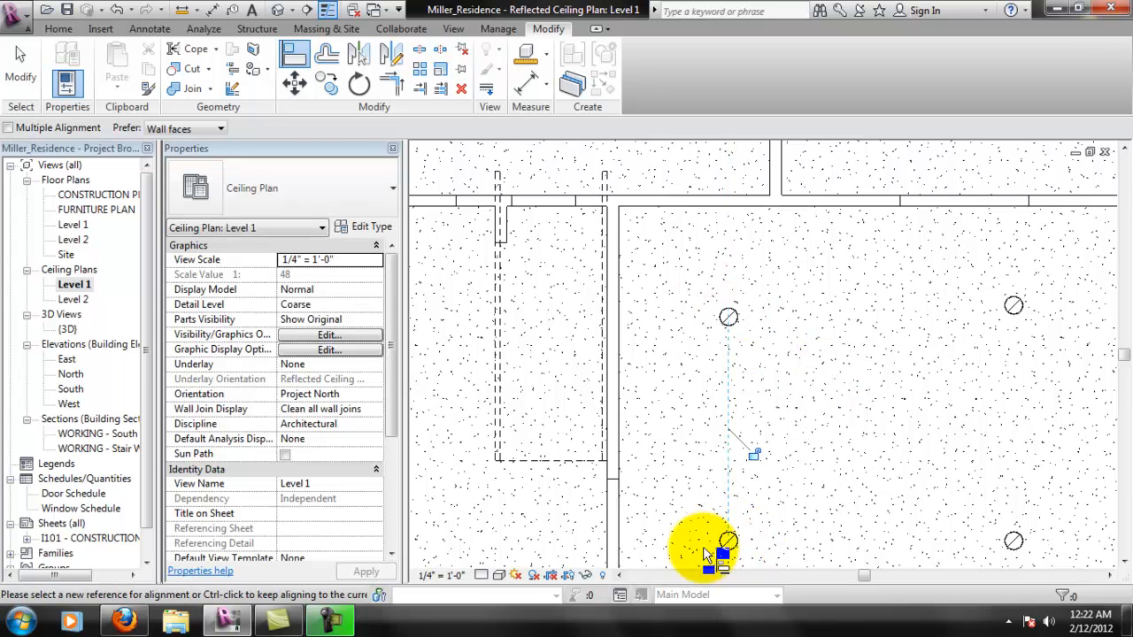
left_click(754, 455)
- Align the northeast downlight horizontally with the northwest downlight and lock the alignment
left_click(733, 323)
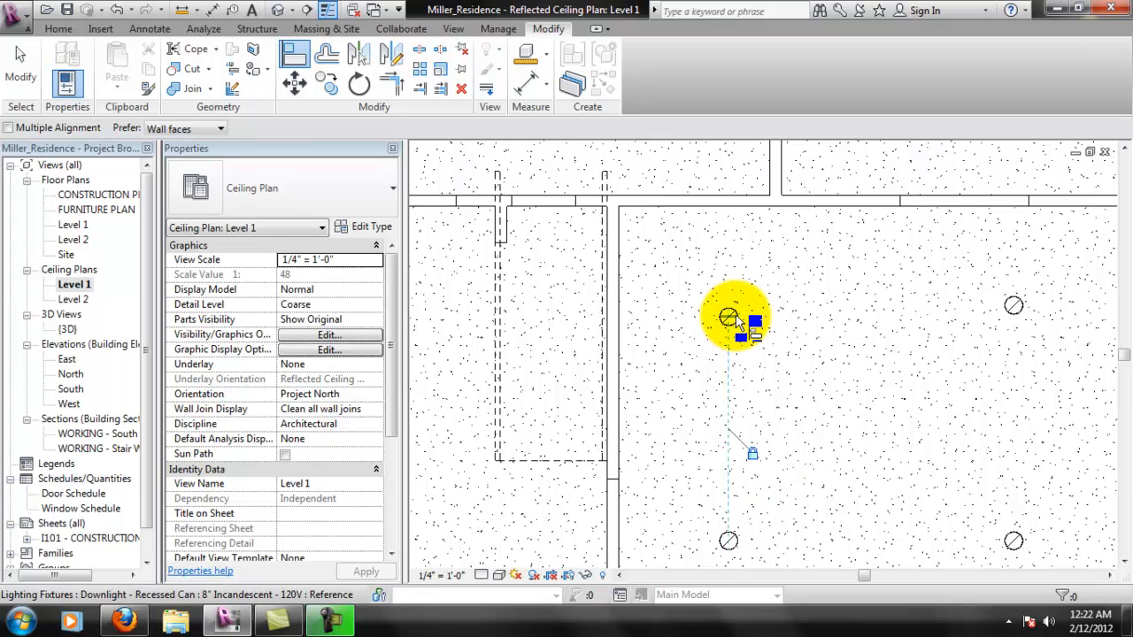
left_click(1018, 324)
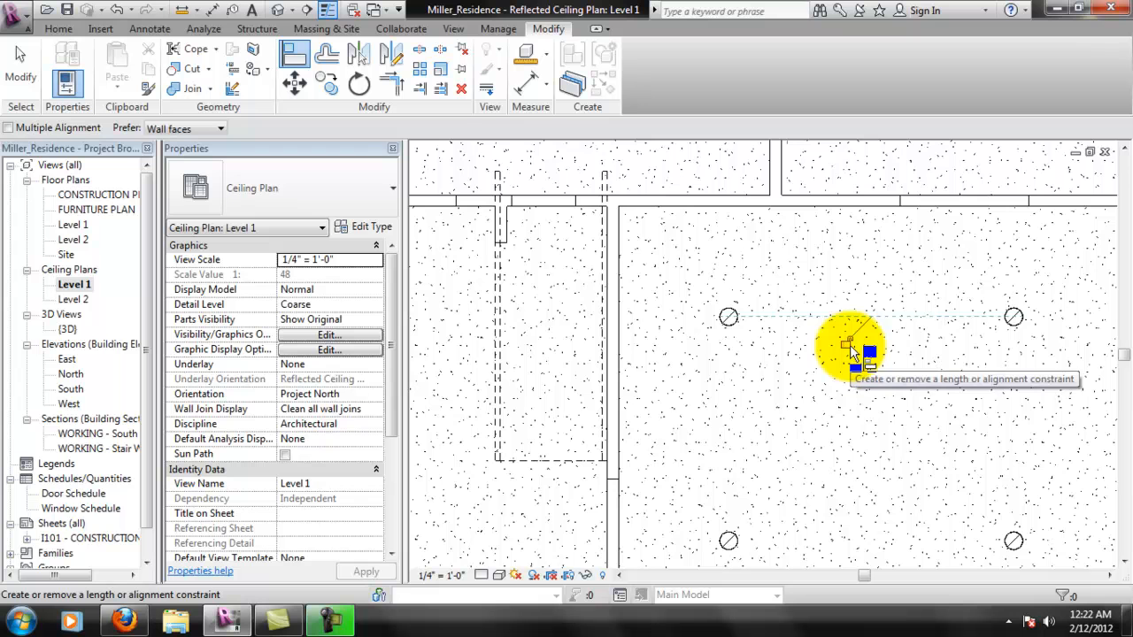
scroll(941, 470, "down", 2)
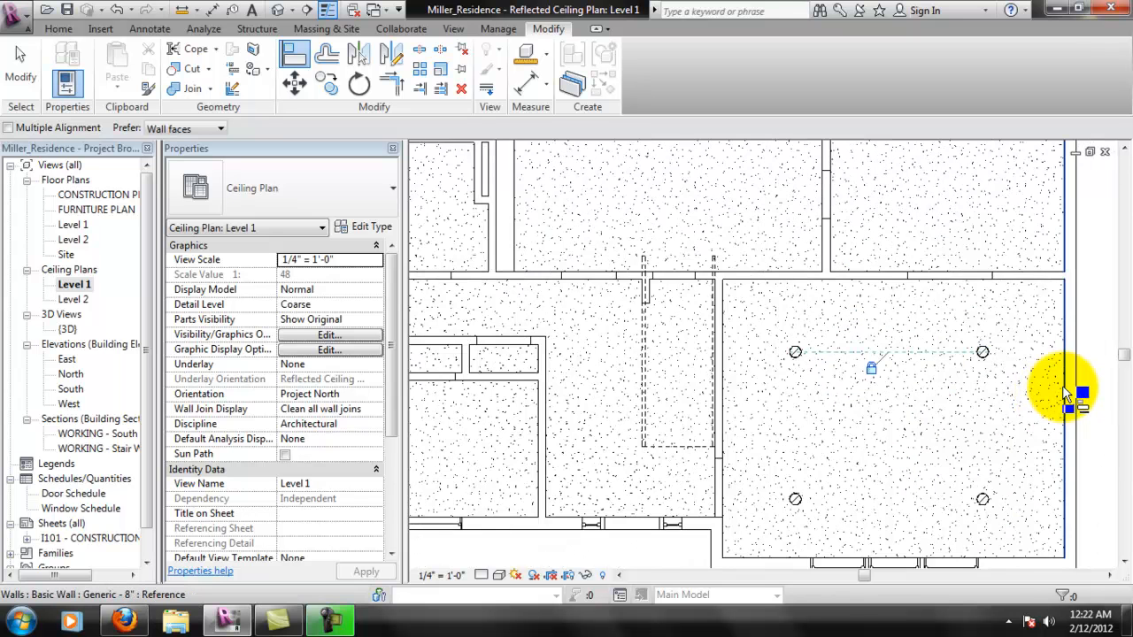
scroll(1067, 398, "up", 1)
key("Escape")
key("Escape")
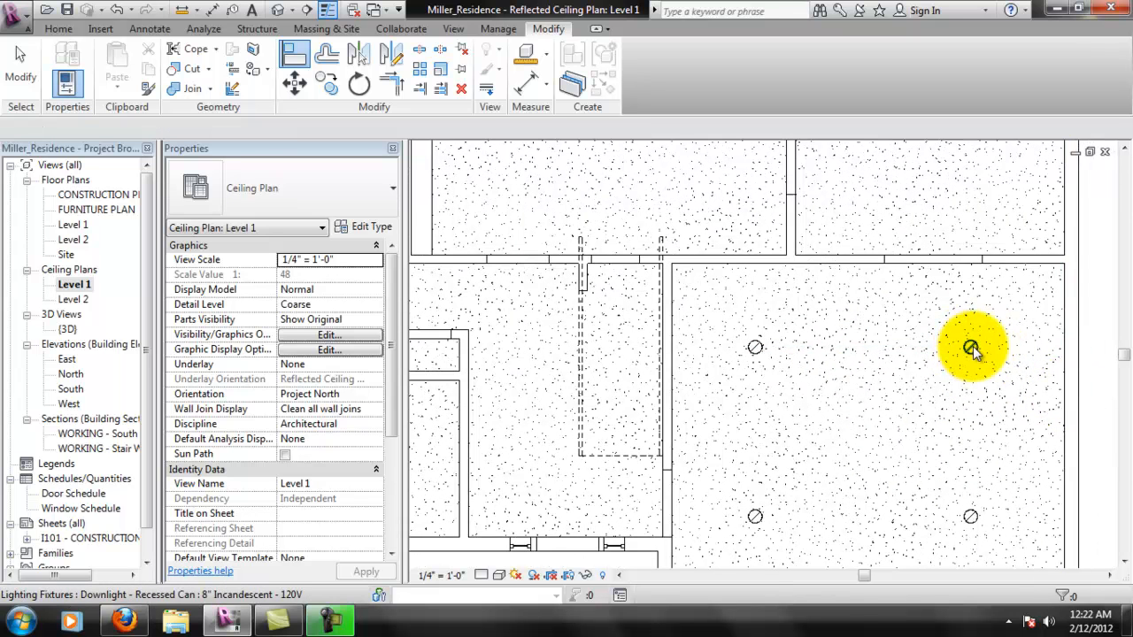
- Set the northeast downlight's distance from the room's east wall to 4'-0"
left_click(1039, 367)
scroll(1039, 368, "up", 1)
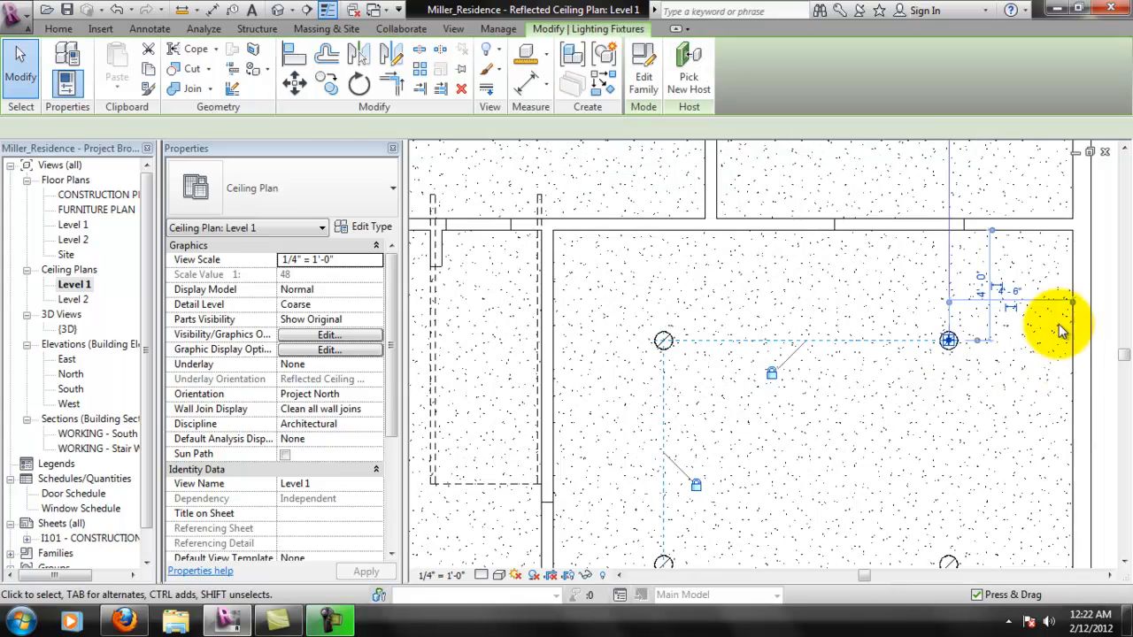
left_click(1002, 290)
key("Return")
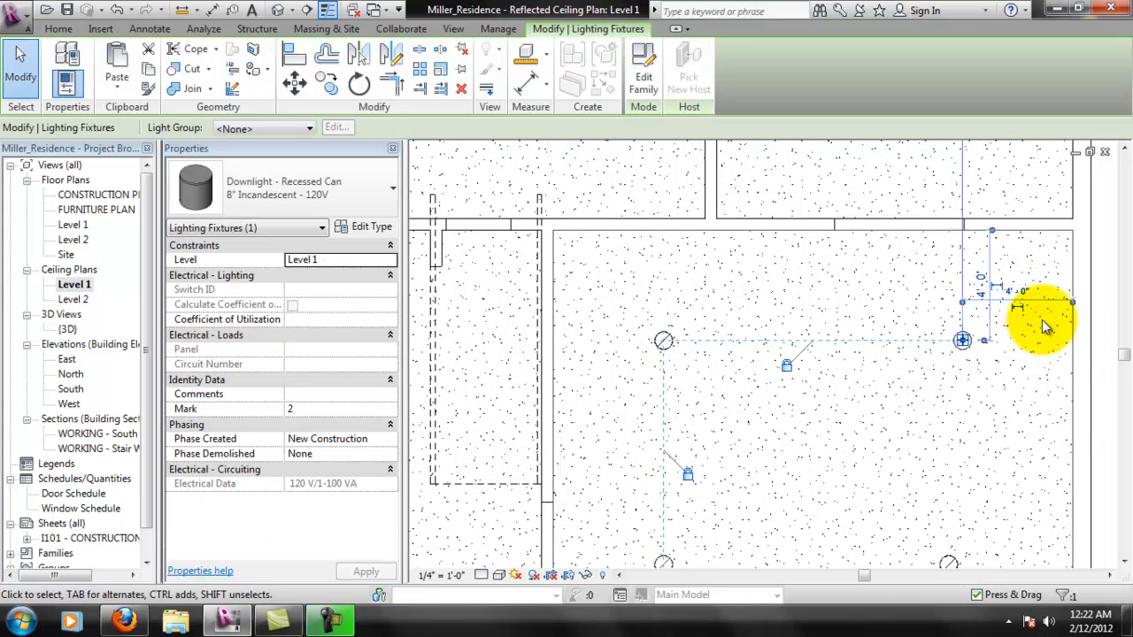
- Align the southeast downlight vertically with the northeast downlight and lock the alignment
middle_click_drag(923, 438, 783, 321)
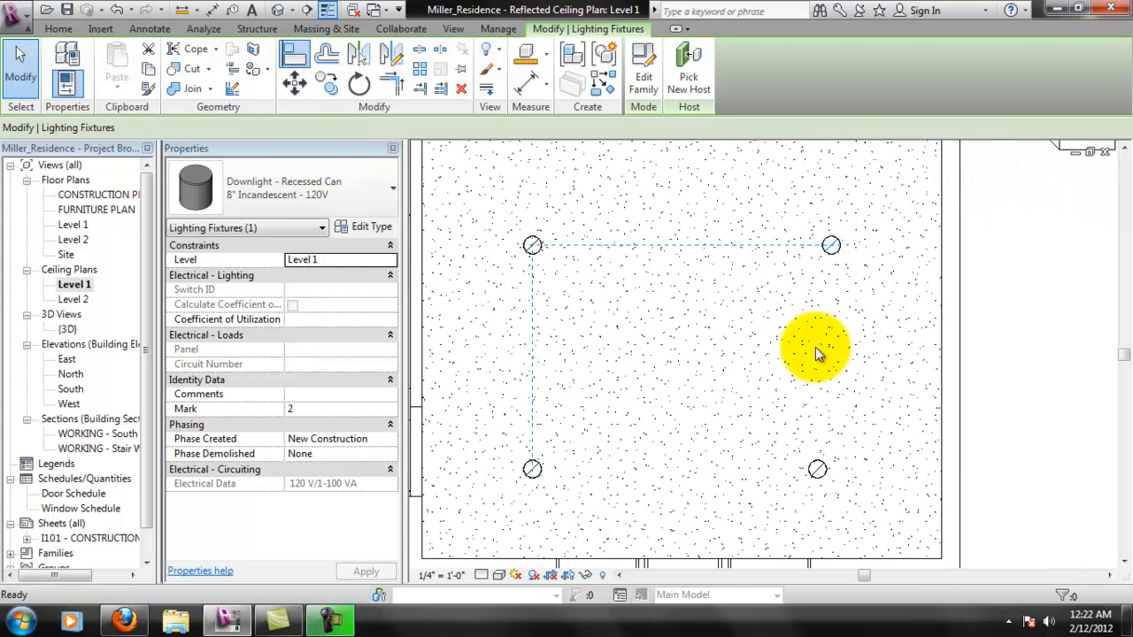
key("a")
key("l")
left_click(832, 247)
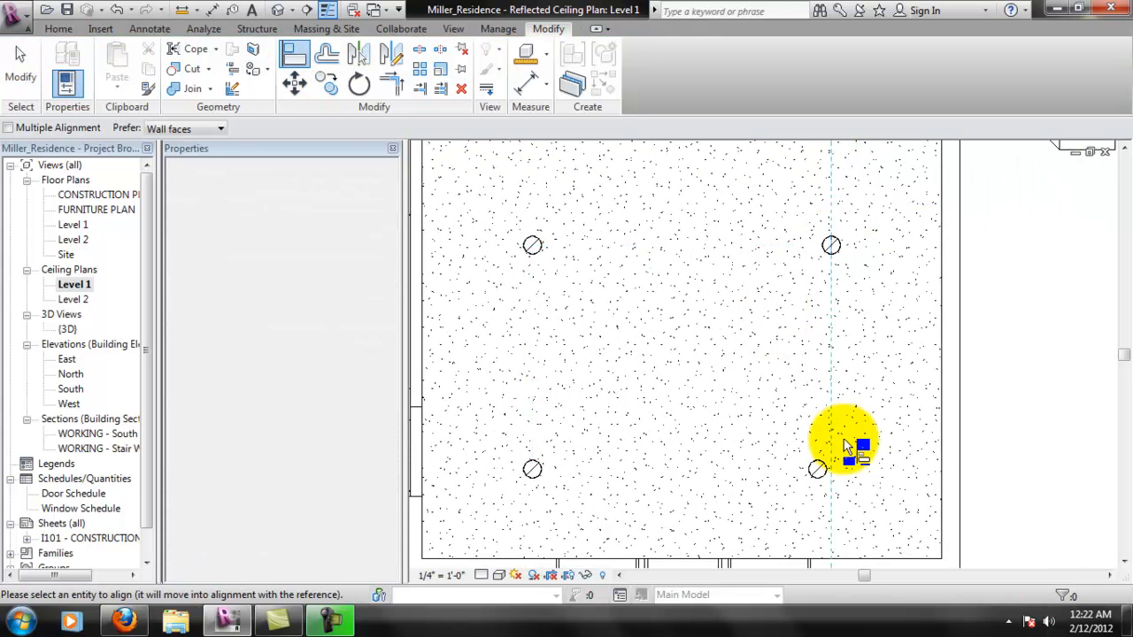
left_click(818, 473)
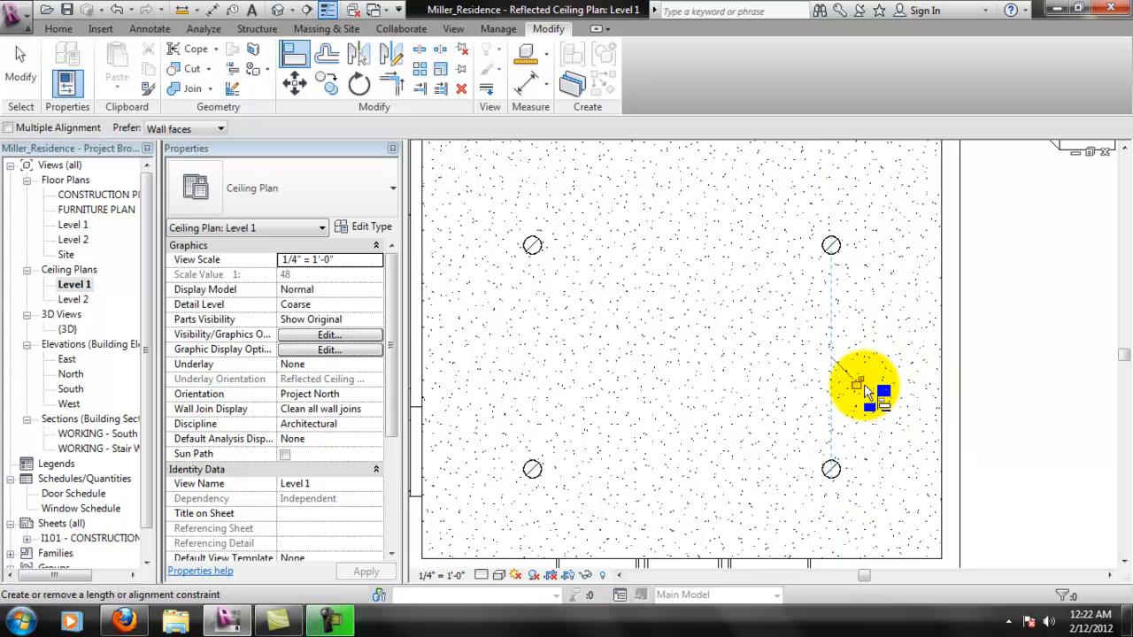
scroll(894, 447, "down", 1)
scroll(890, 445, "down", 1)
scroll(632, 539, "up", 1)
- Reference the southeast downlight's vertical dimension to the room's south wall and set that distance to 4'-0"
left_click(643, 440)
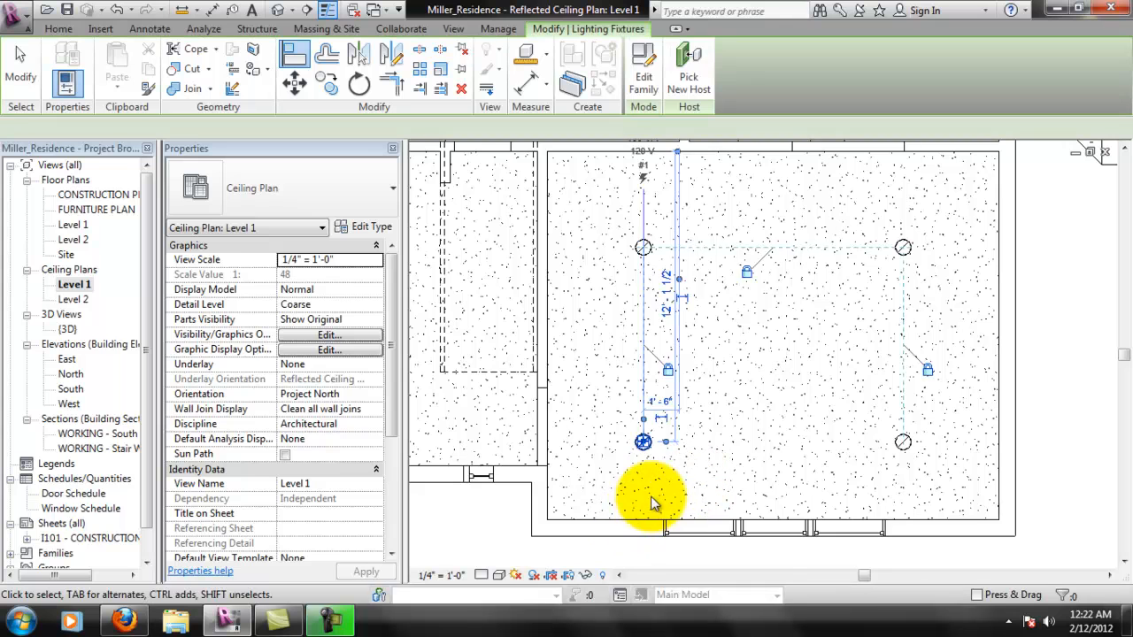
scroll(678, 475, "up", 1)
scroll(704, 341, "down", 1)
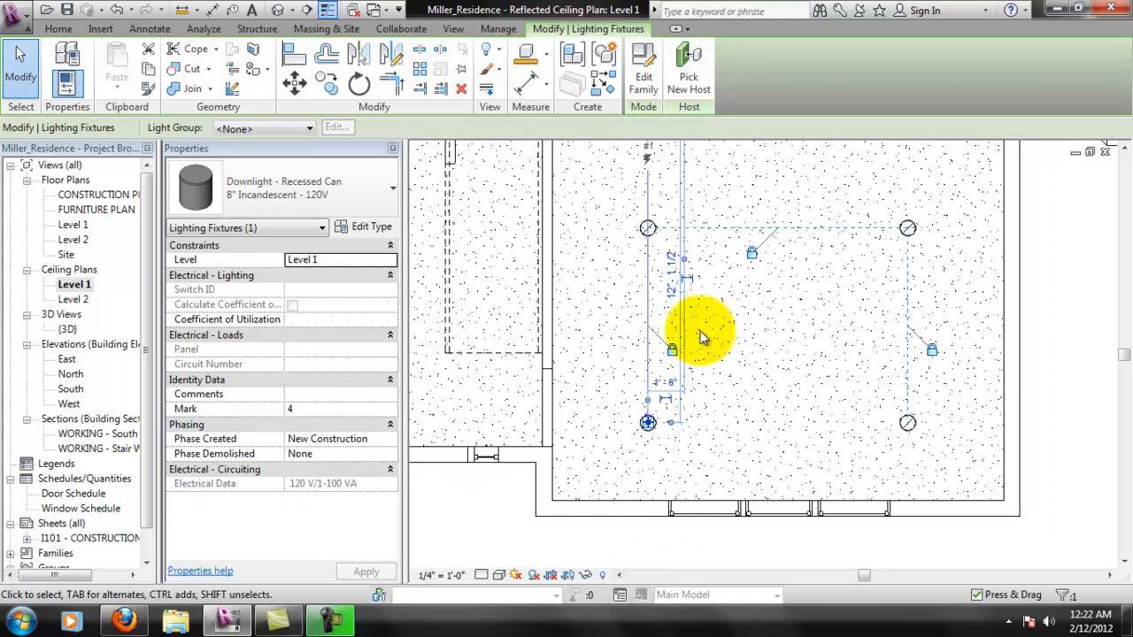
left_click(912, 421)
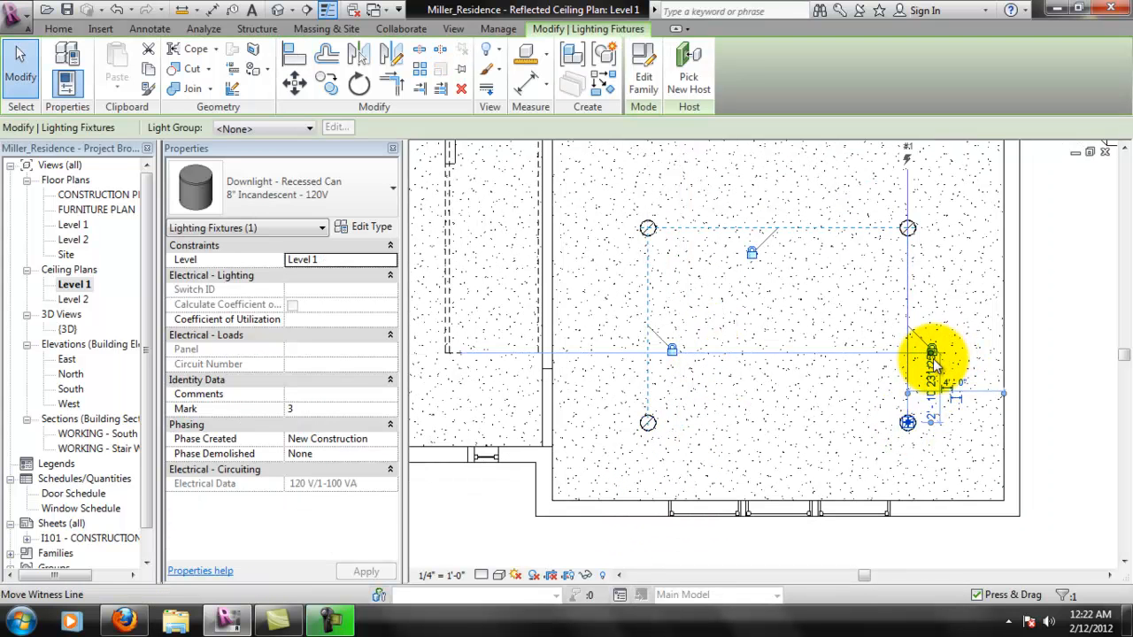
left_click_drag(933, 498, 936, 502)
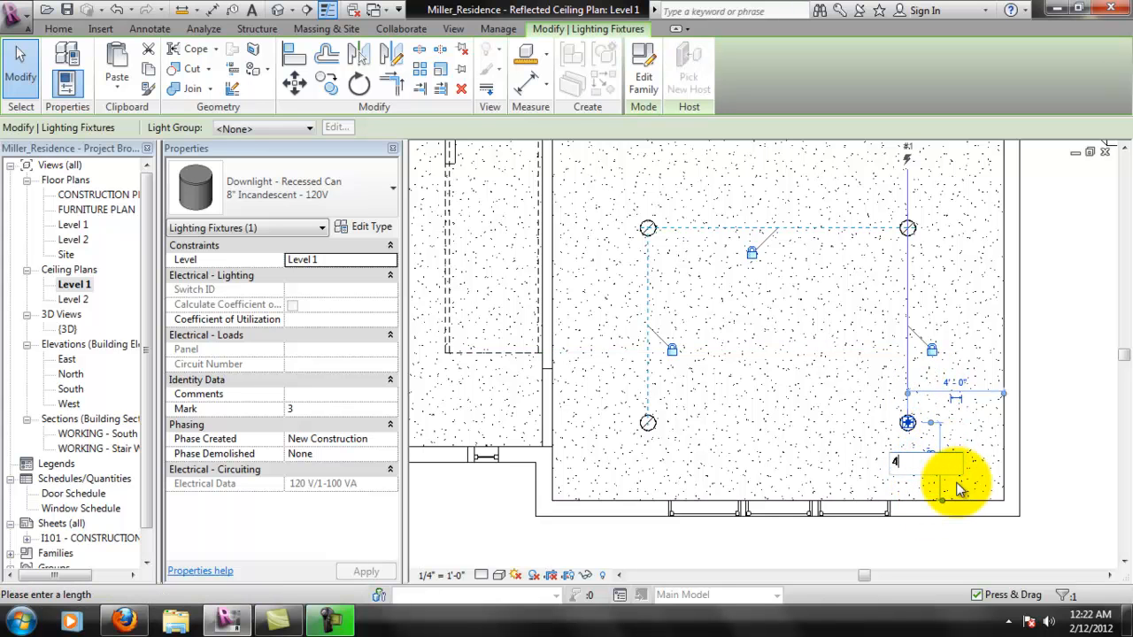
key("Return")
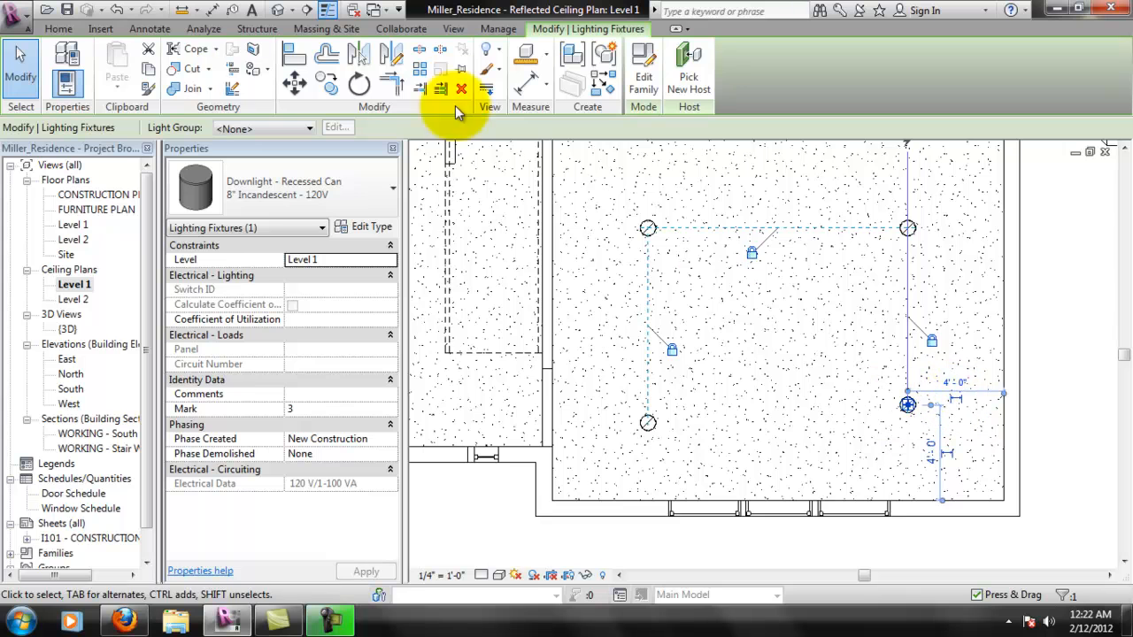
- Align the southwest downlight horizontally with the southeast downlight and lock the alignment
left_click(296, 53)
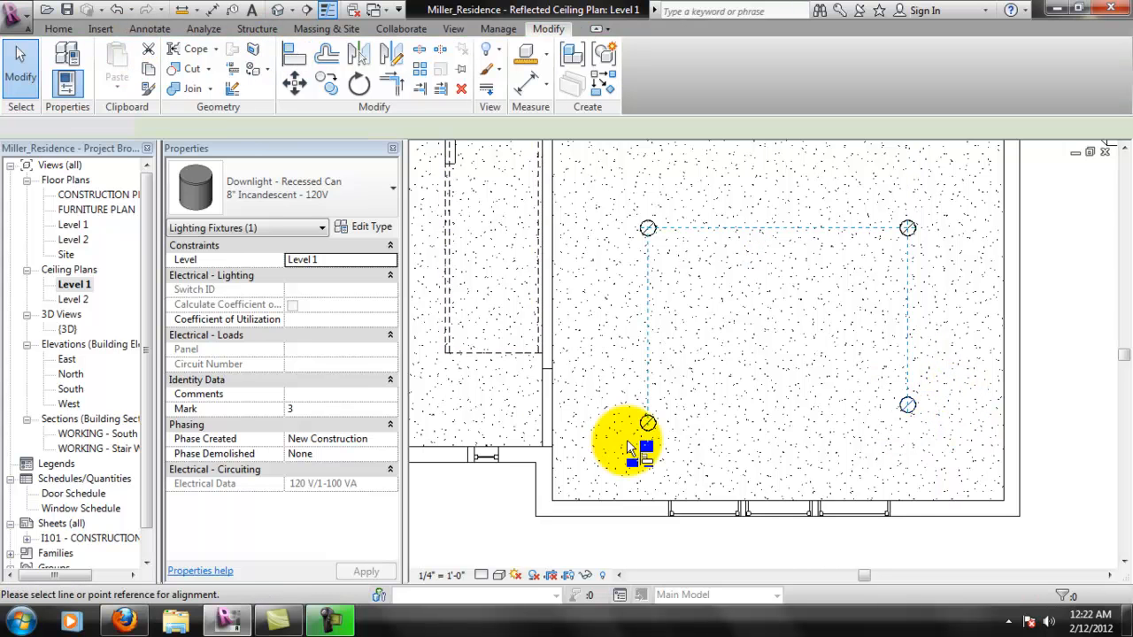
left_click(905, 407)
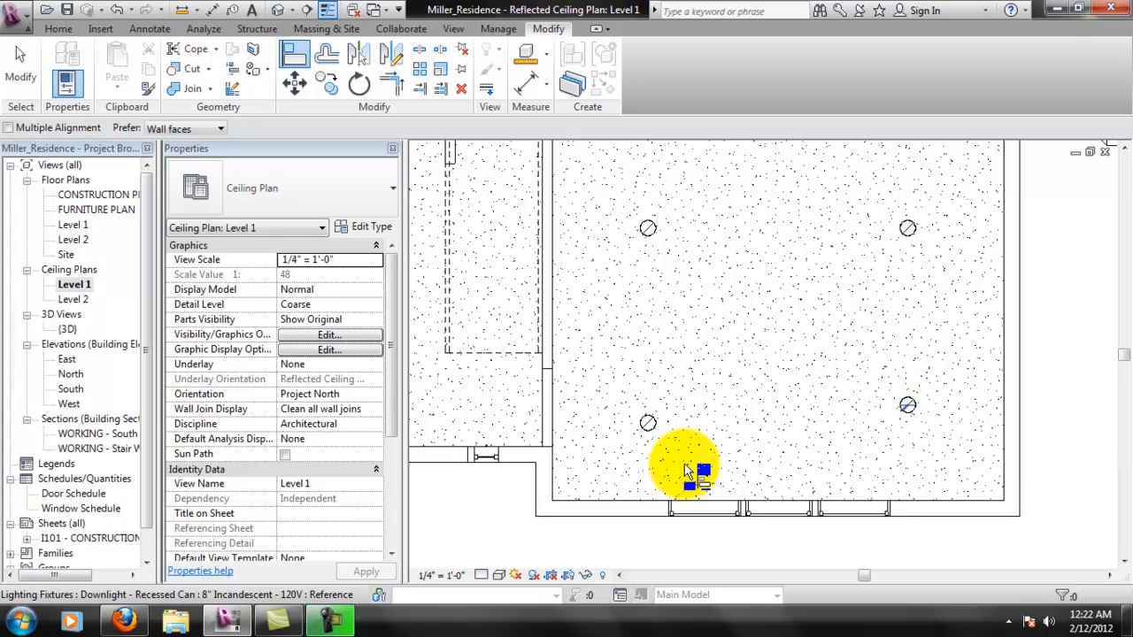
left_click(649, 425)
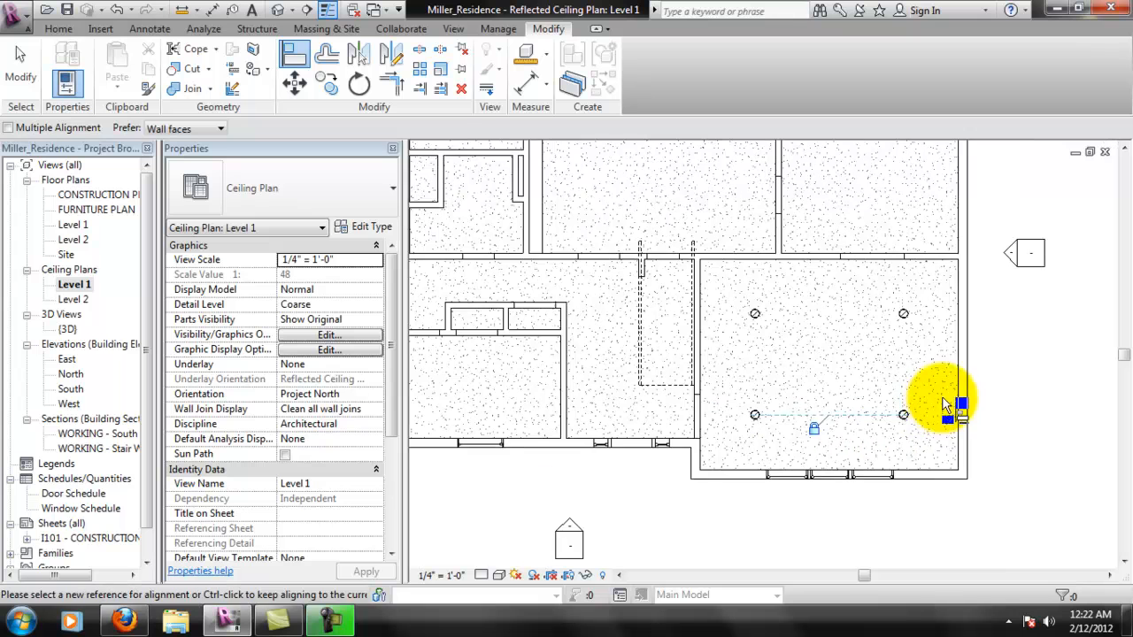
- Place an aligned dimension from the room's north wall to the northwest downlight, with the wall preference set to Faces of core
scroll(934, 407, "down", 3)
key("Escape")
key("Escape")
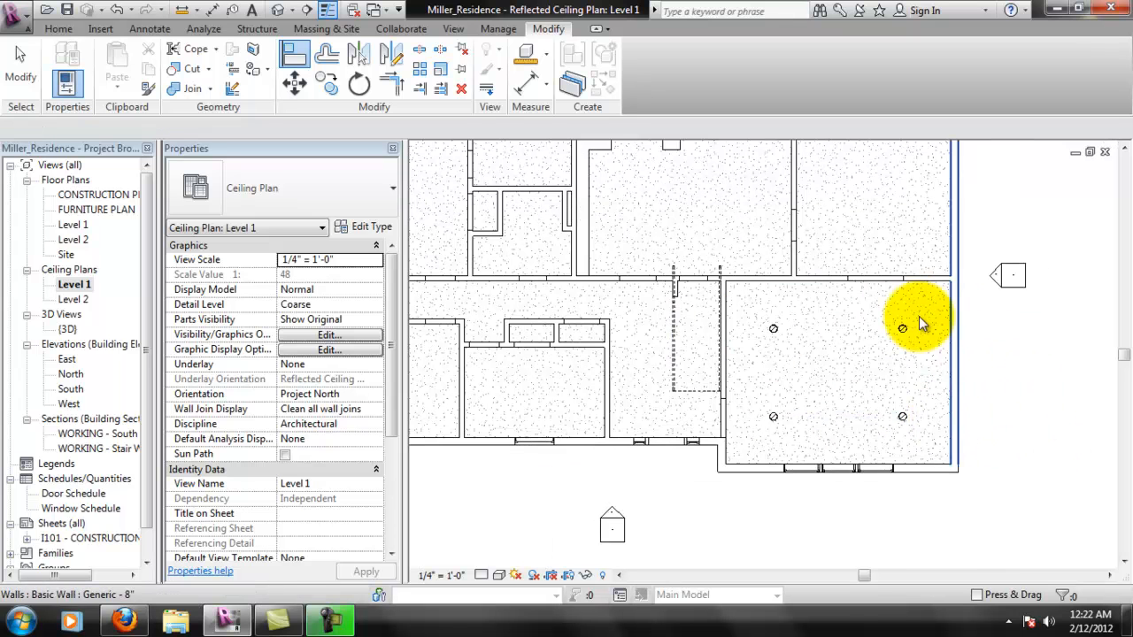
scroll(885, 367, "up", 1)
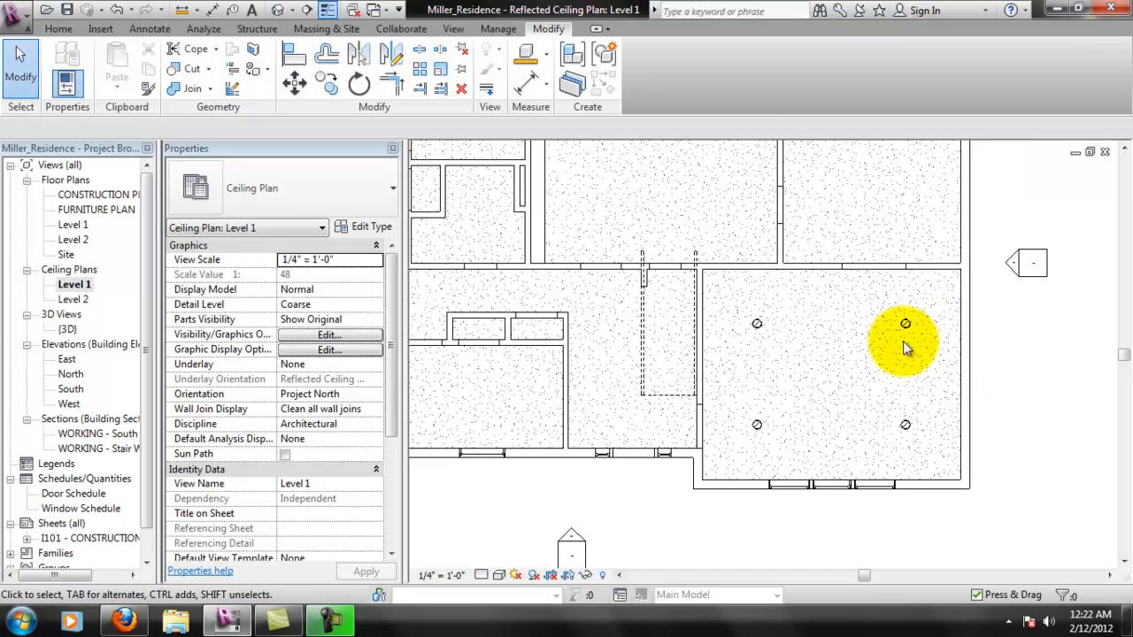
left_click(69, 30)
left_click(146, 29)
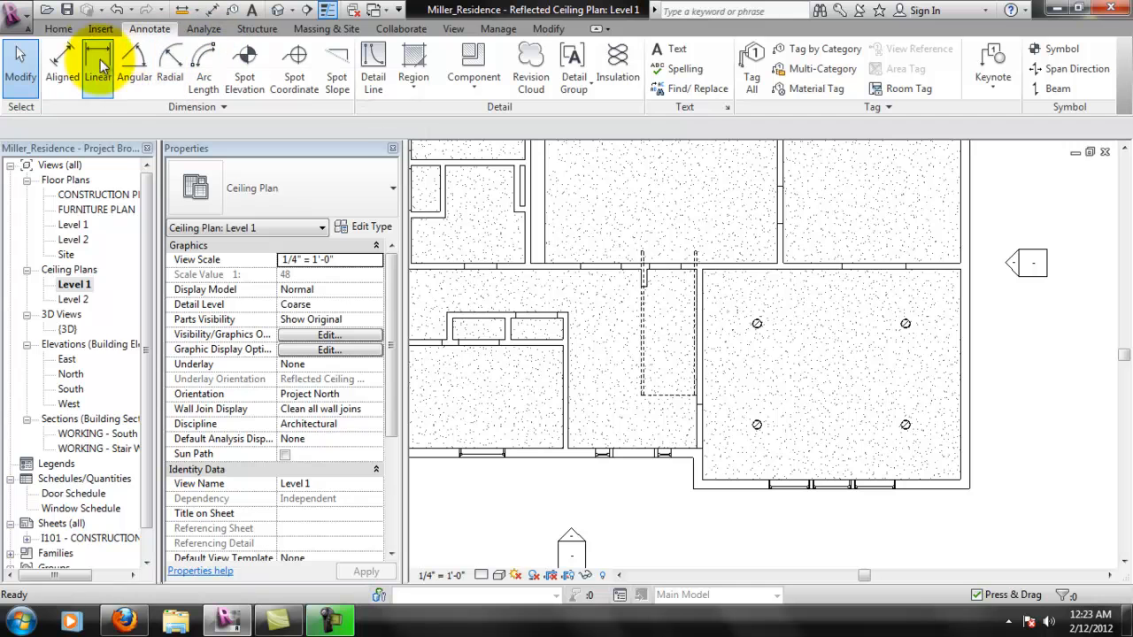
left_click(62, 60)
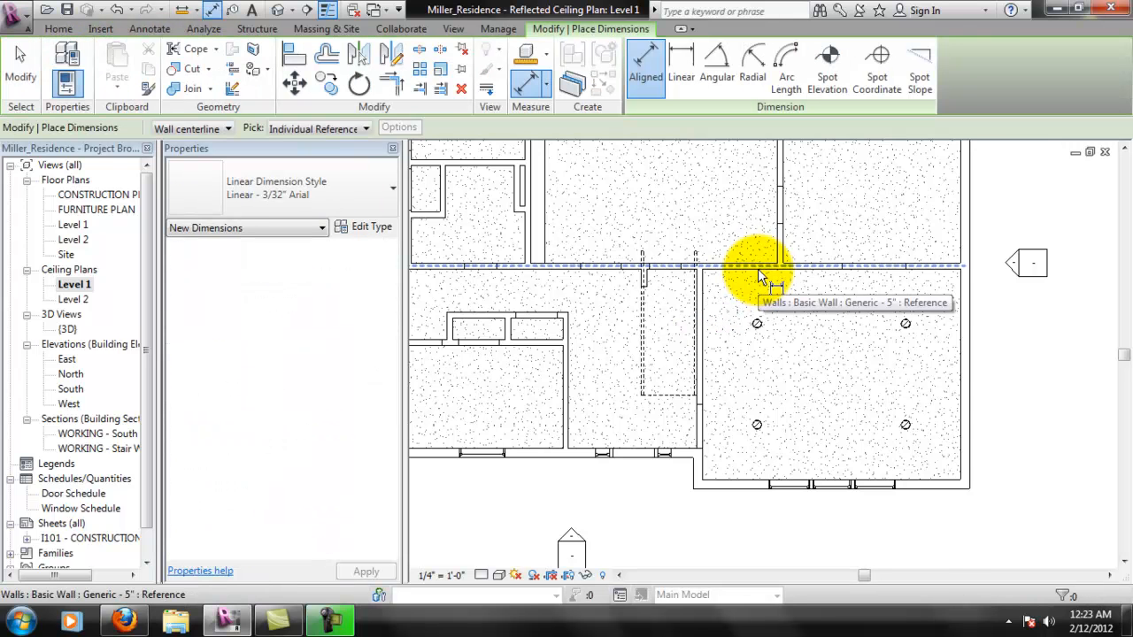
scroll(758, 268, "up", 3)
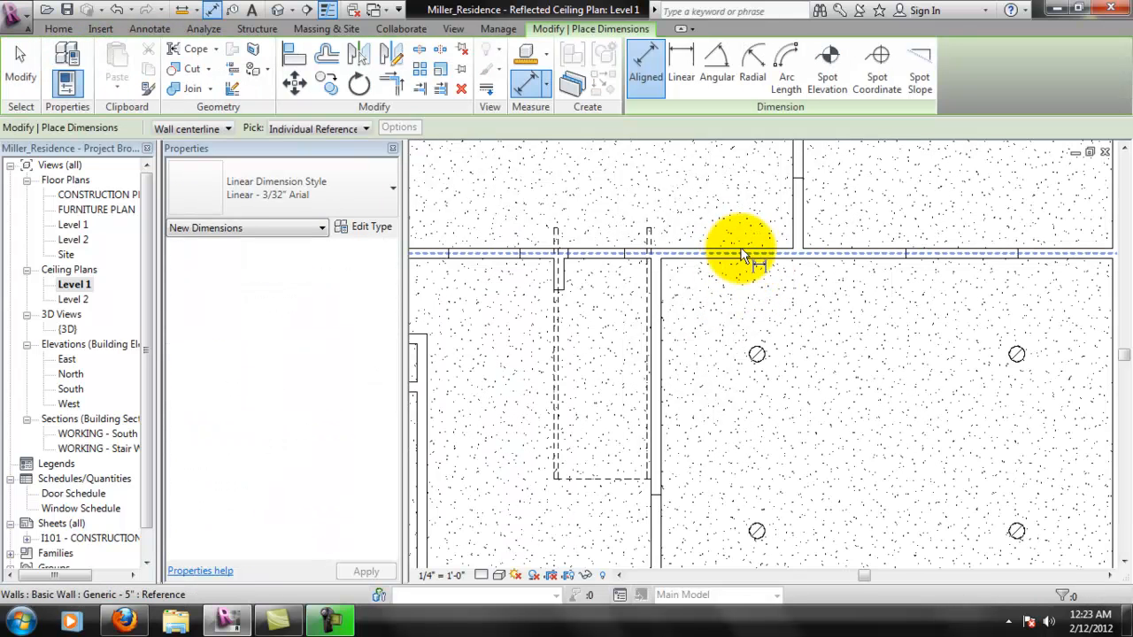
left_click(226, 128)
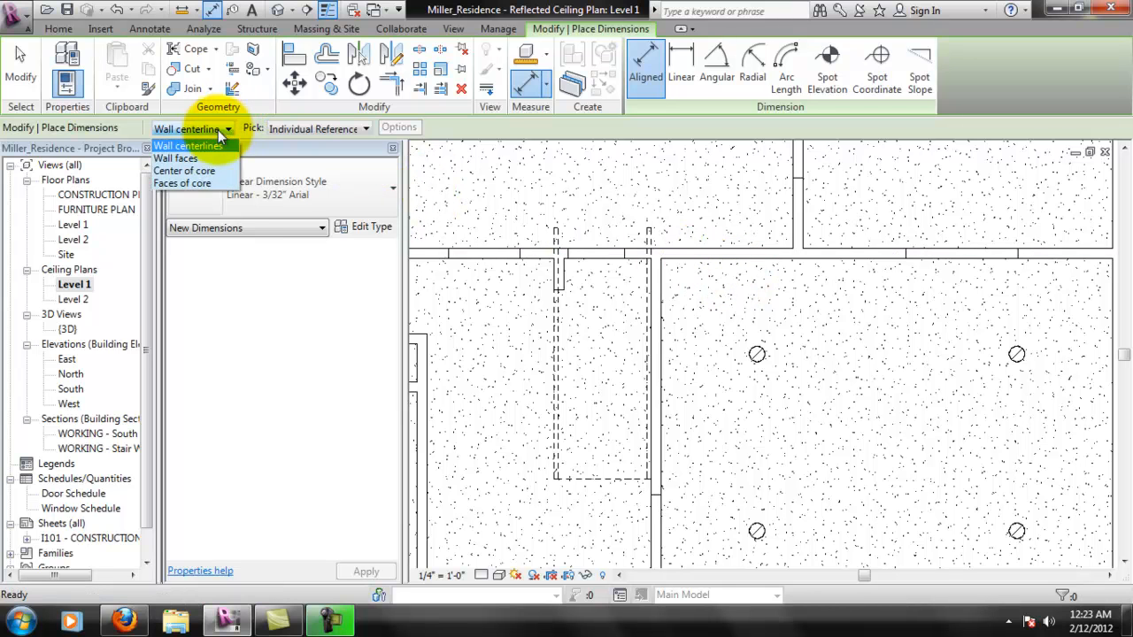
left_click(197, 183)
left_click(763, 361)
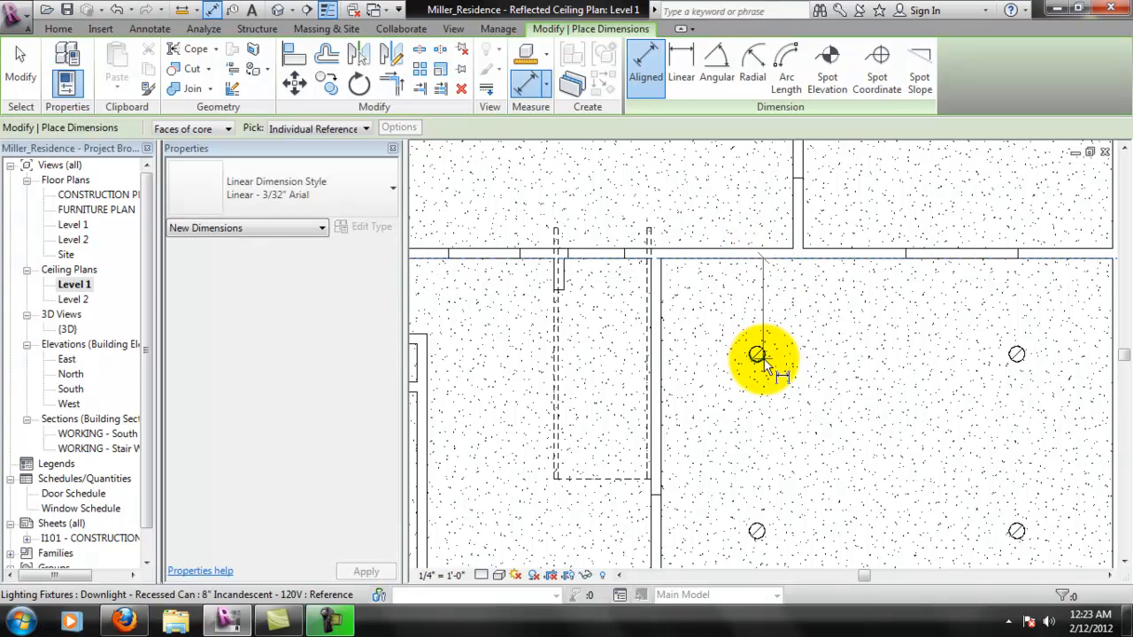
left_click(718, 359)
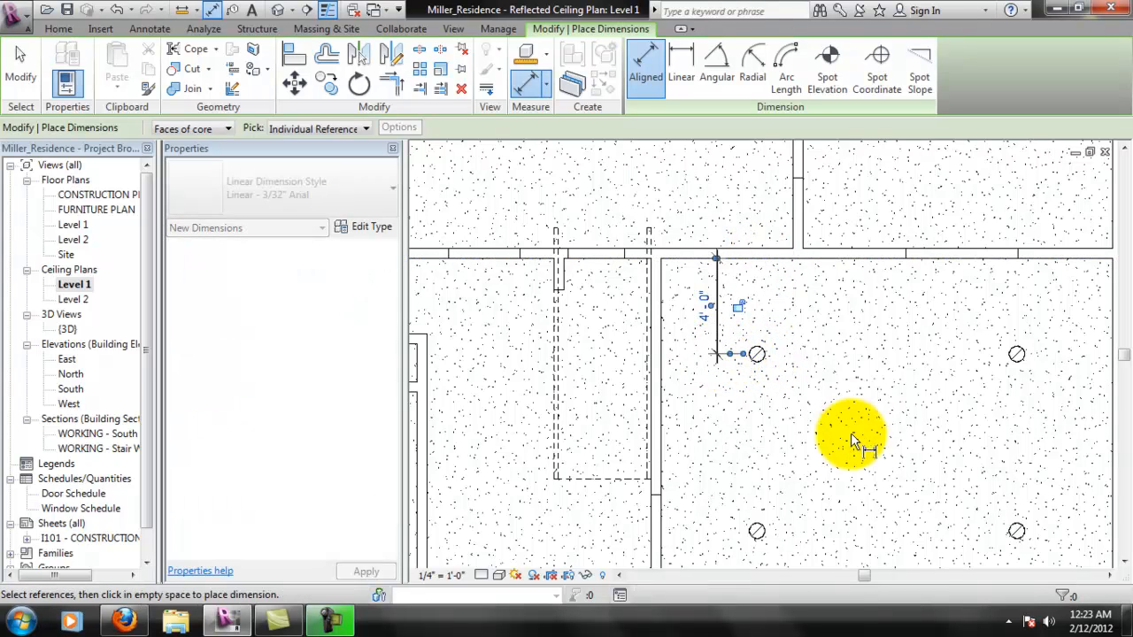
- Place an aligned dimension between the northwest and northeast downlights, with its dimension line just above the fixtures
left_click(758, 355)
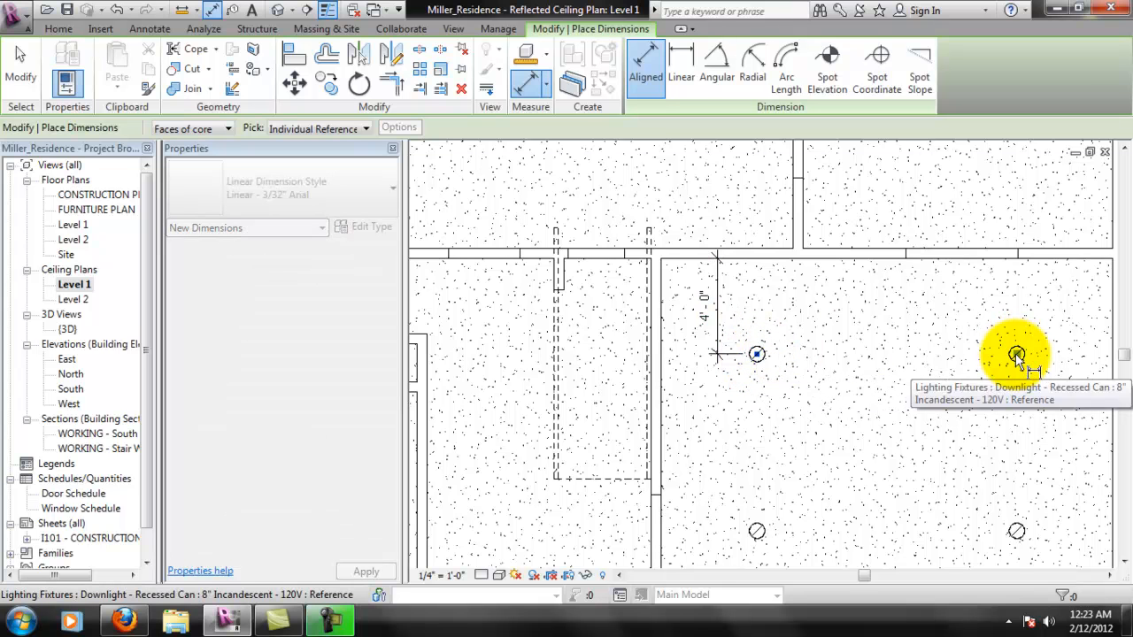
left_click(1016, 354)
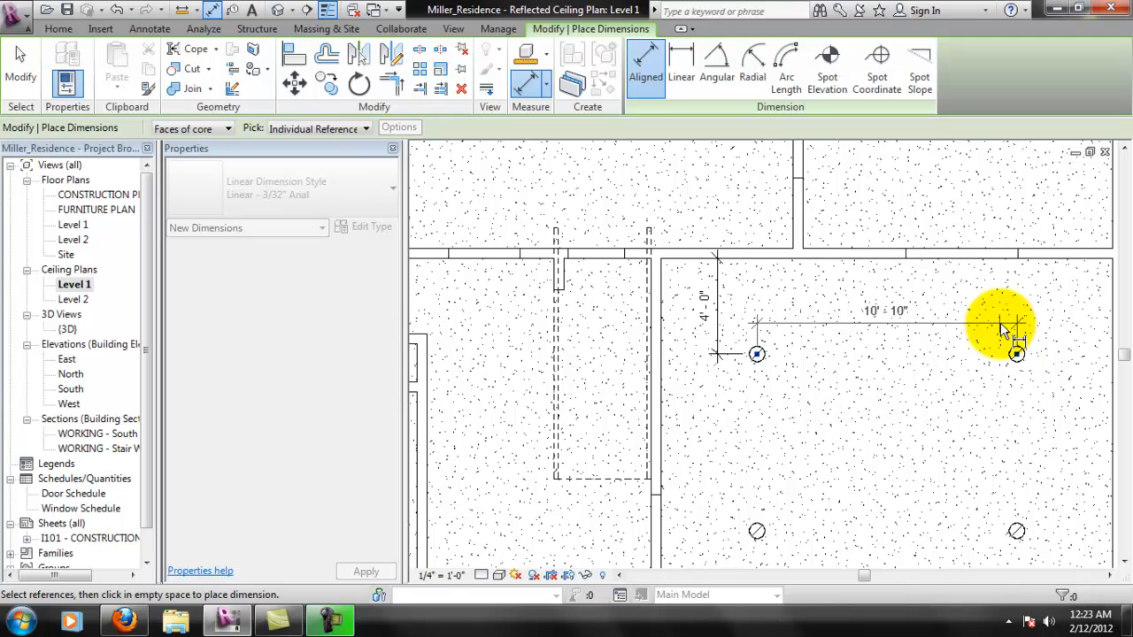
left_click(1000, 323)
key("Escape")
key("Escape")
scroll(934, 347, "down", 1)
middle_click_drag(963, 390, 856, 317)
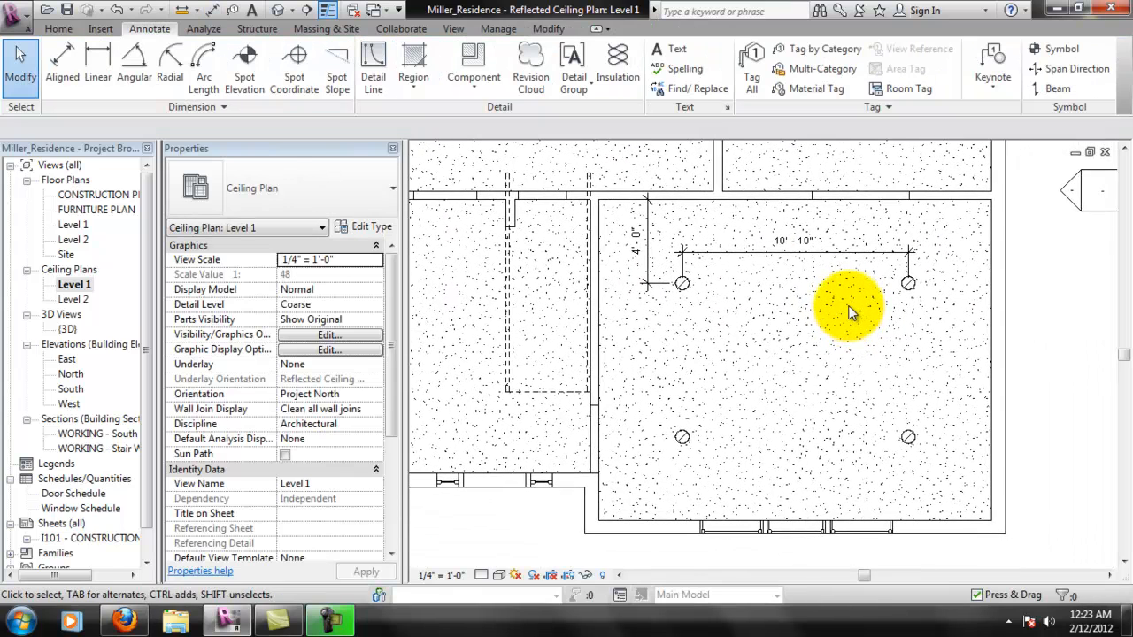
scroll(846, 308, "up", 1)
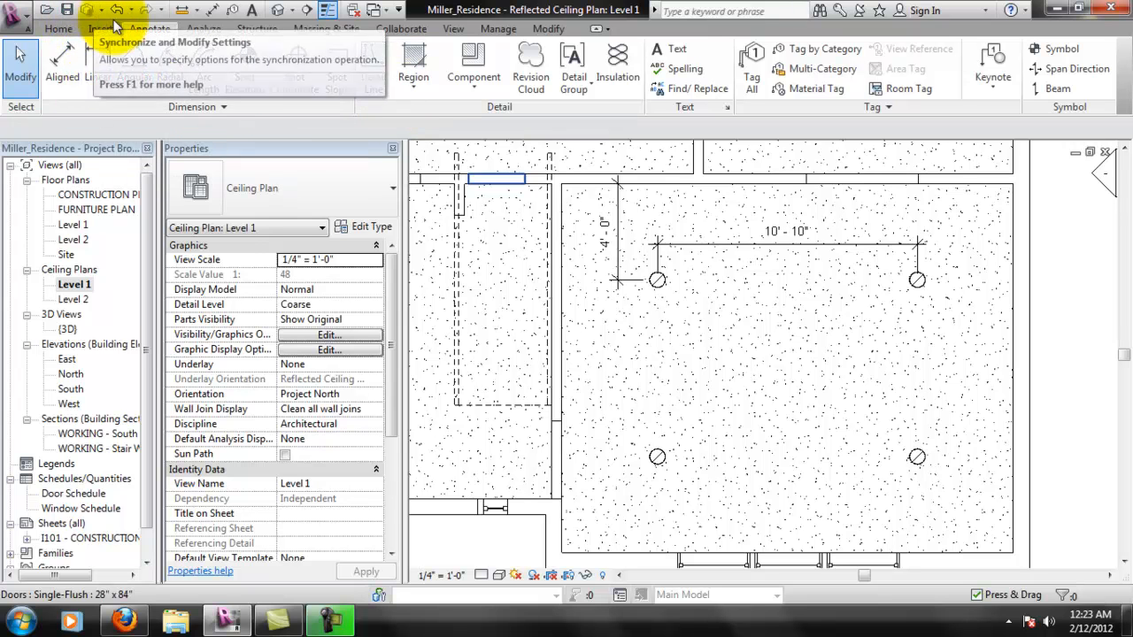
left_click(224, 108)
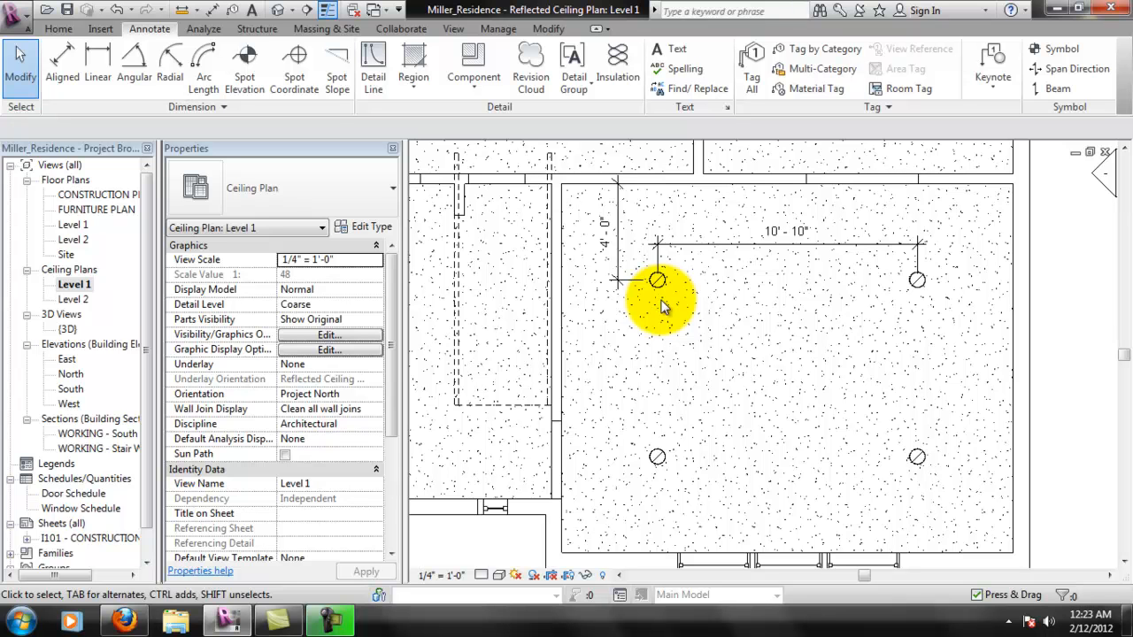
- Draw a vertical <Centerline> detail line from the northwest downlight's center to a point just south of the southwest downlight
left_click(373, 62)
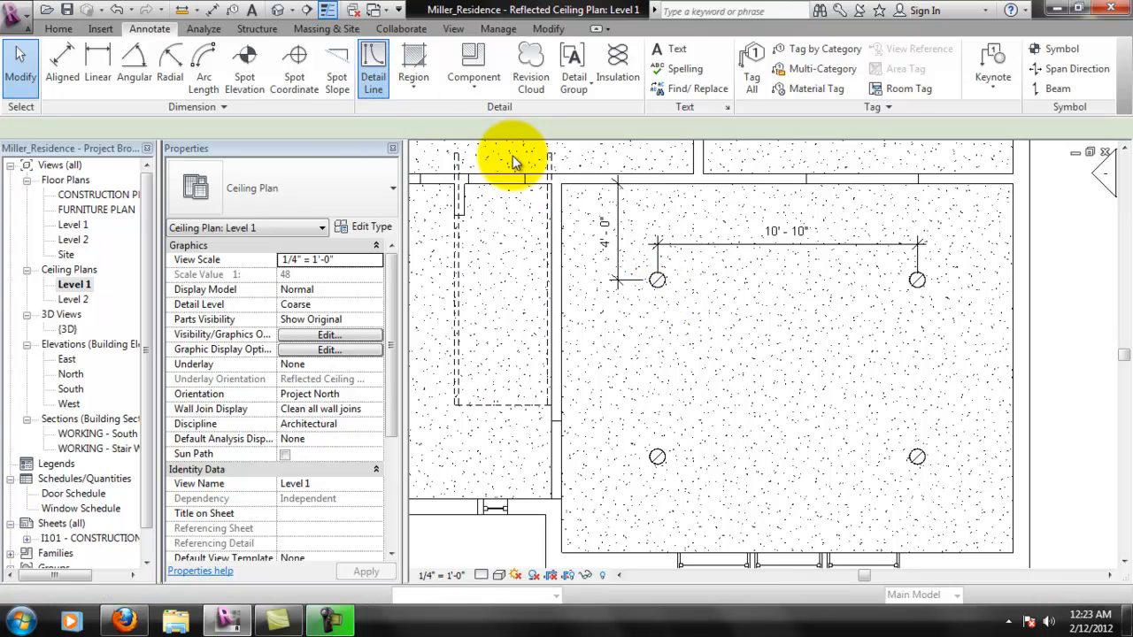
left_click(846, 82)
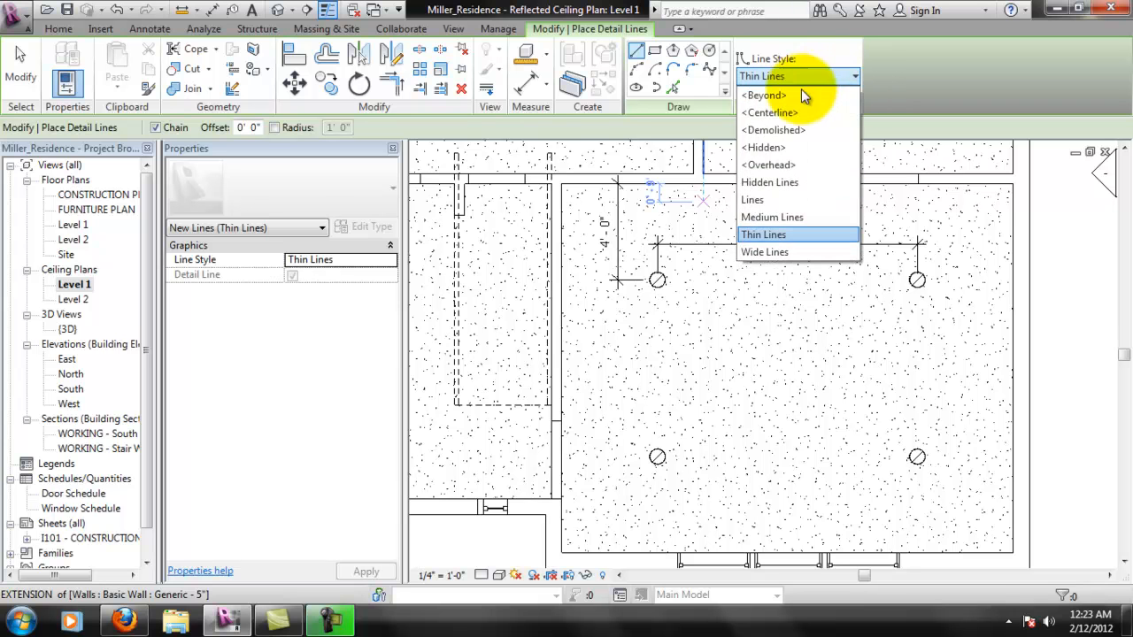
left_click(779, 112)
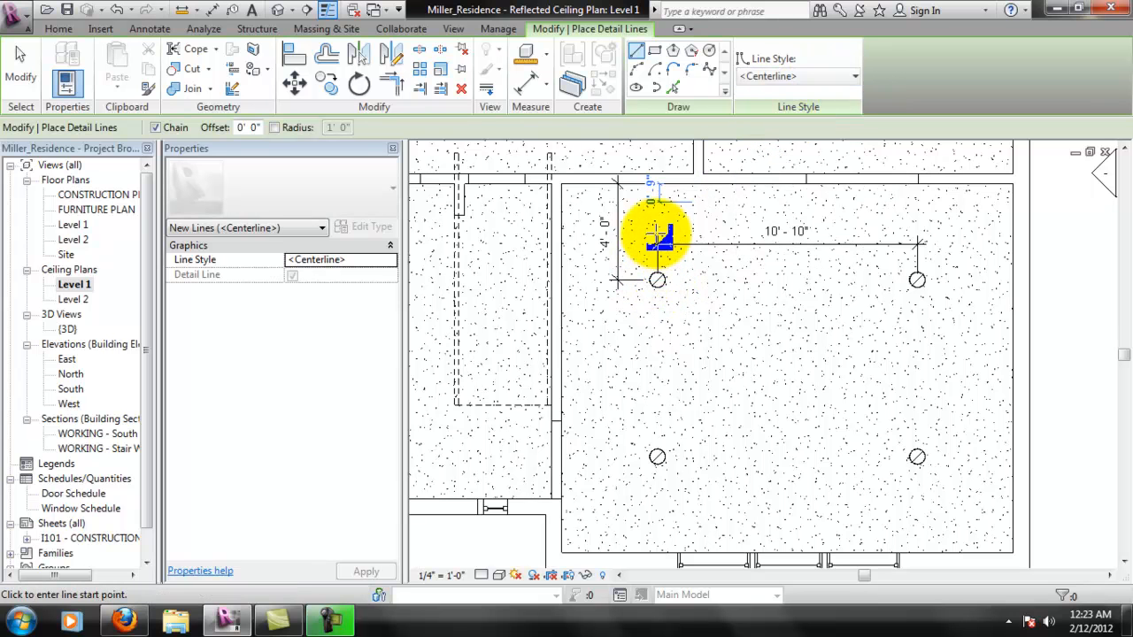
left_click(657, 279)
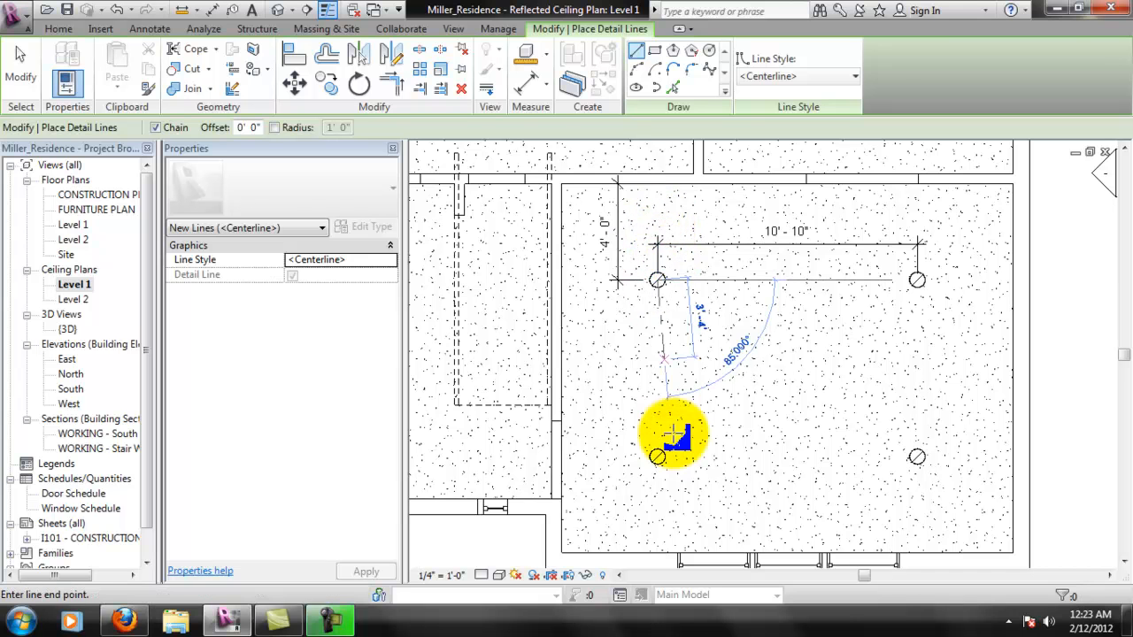
left_click(662, 501)
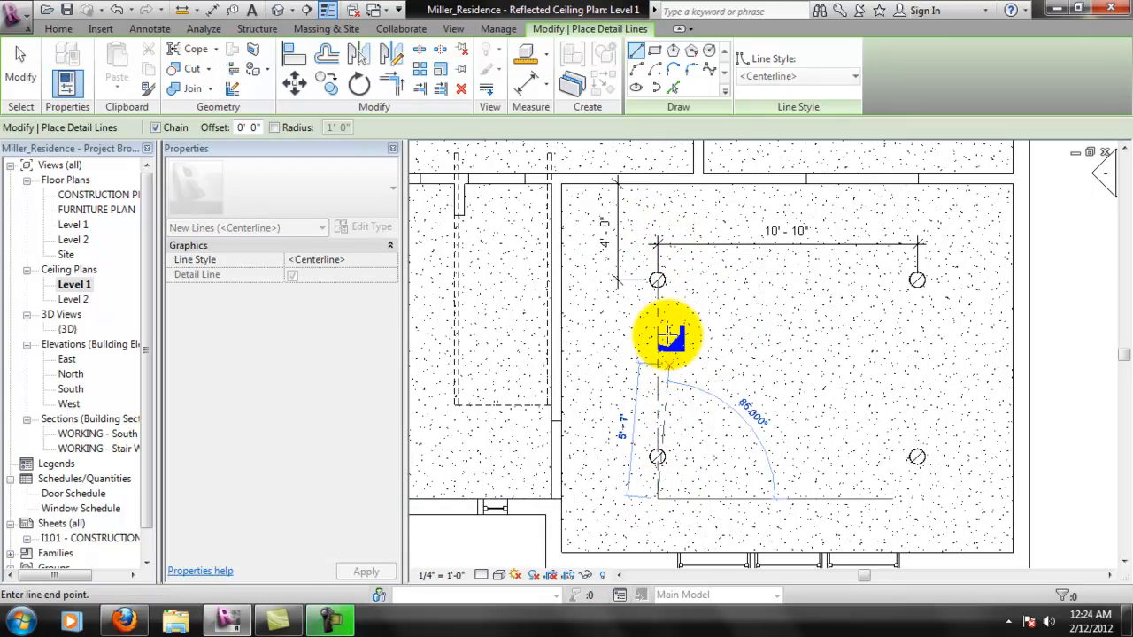
key("Escape")
key("Escape")
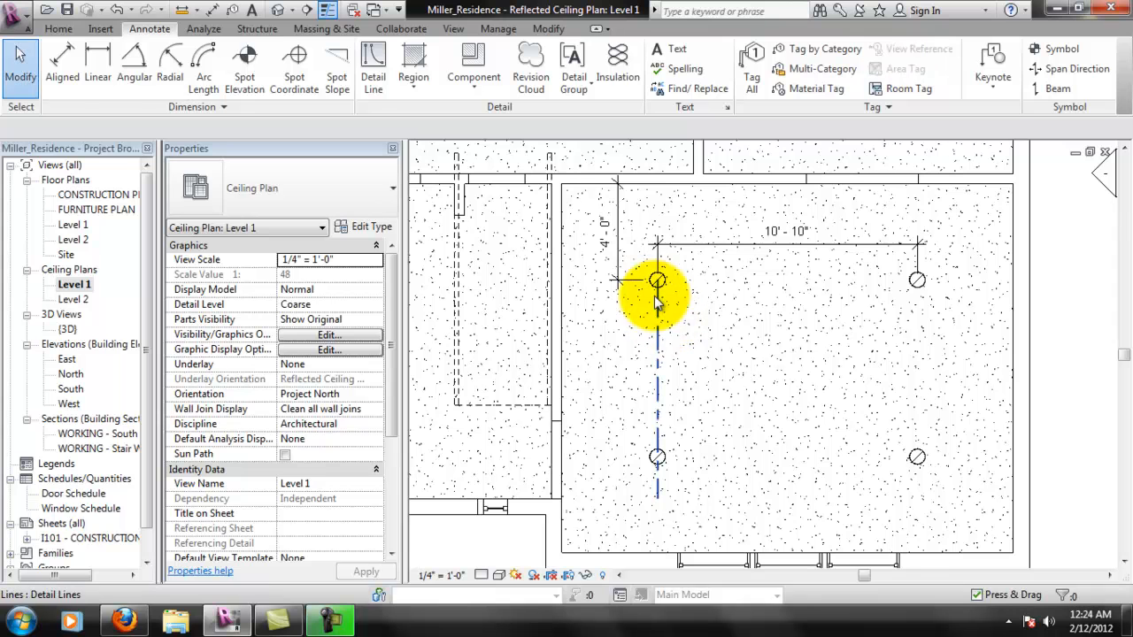
- Extend the west vertical centerline's upper end north of the northwest downlight, past the horizontal dimension line
left_click(657, 295)
left_click_drag(659, 278, 657, 216)
left_click(741, 309)
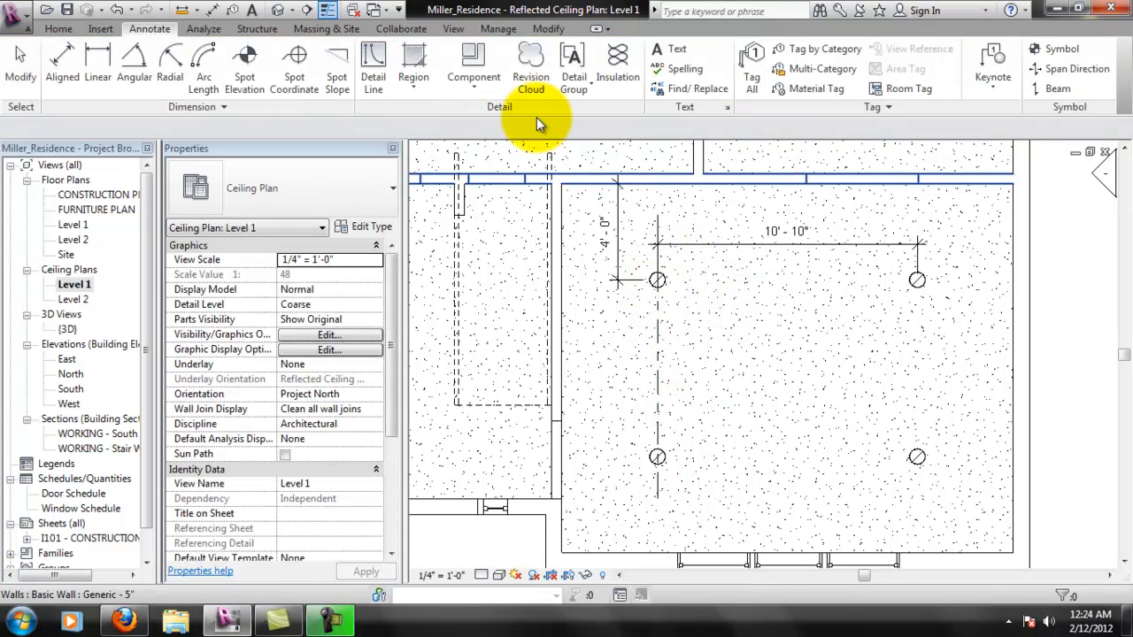
- Draw a horizontal <Centerline> detail line about 12'-0" long from the northwest downlight to just east of the northeast downlight
left_click(387, 73)
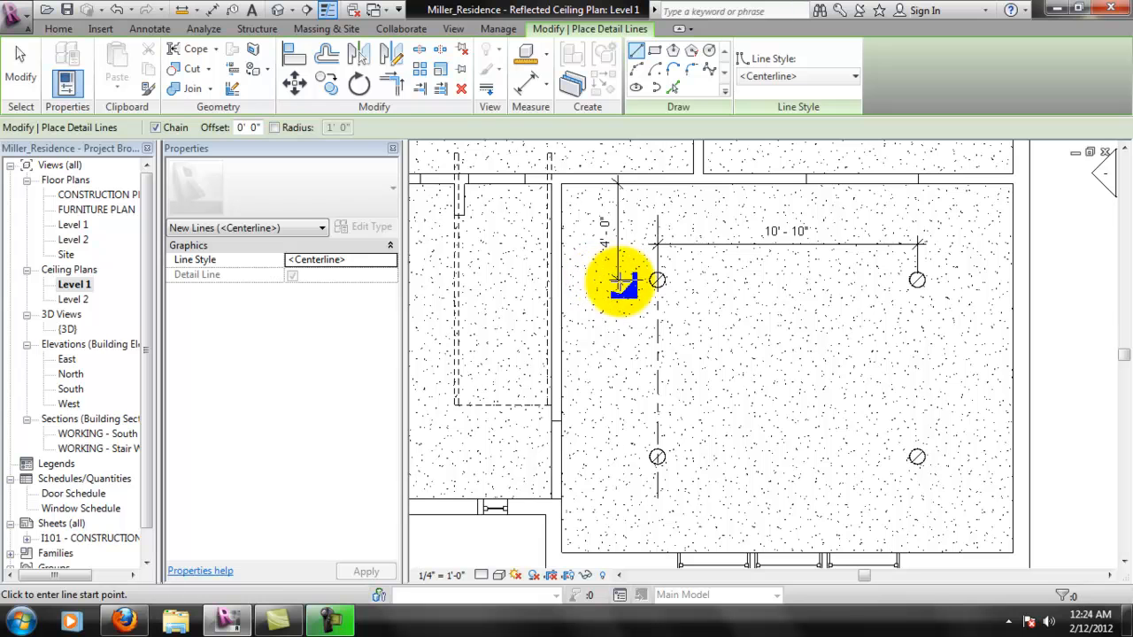
left_click(658, 280)
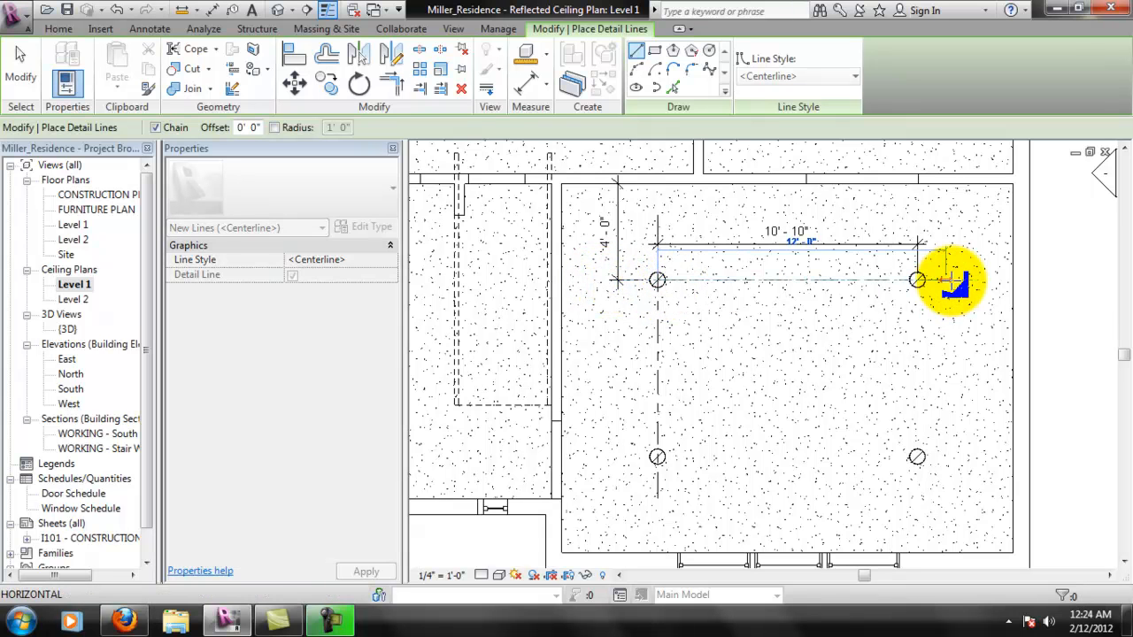
left_click(954, 280)
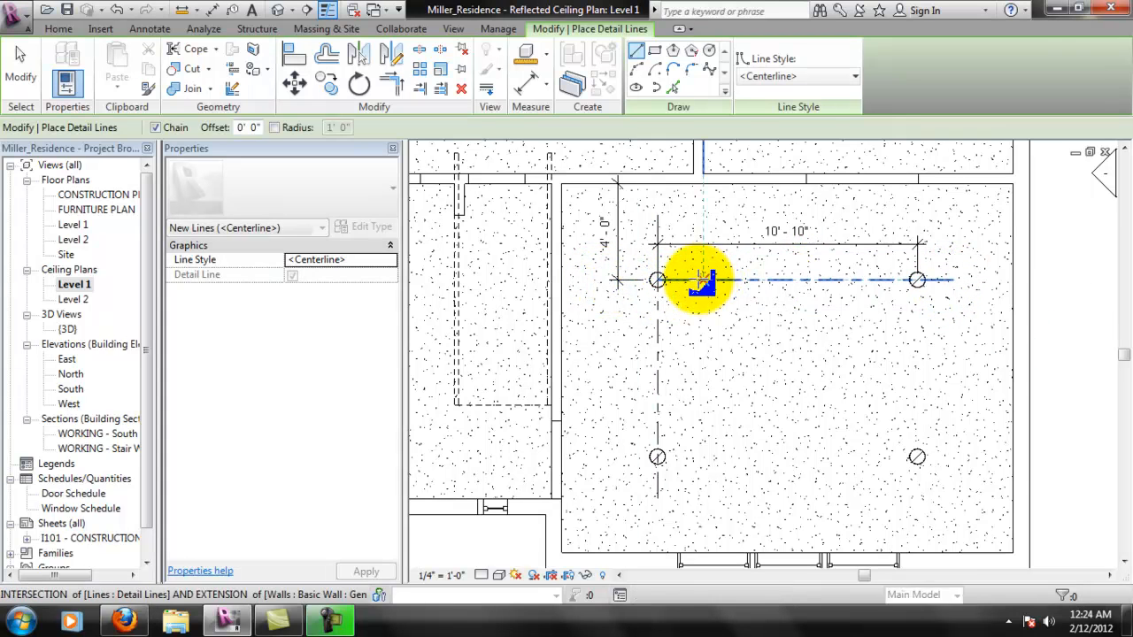
key("Escape")
key("Escape")
- Extend the north horizontal centerline's west end beyond the northwest downlight, making the line about 15'-3" long
left_click(659, 282)
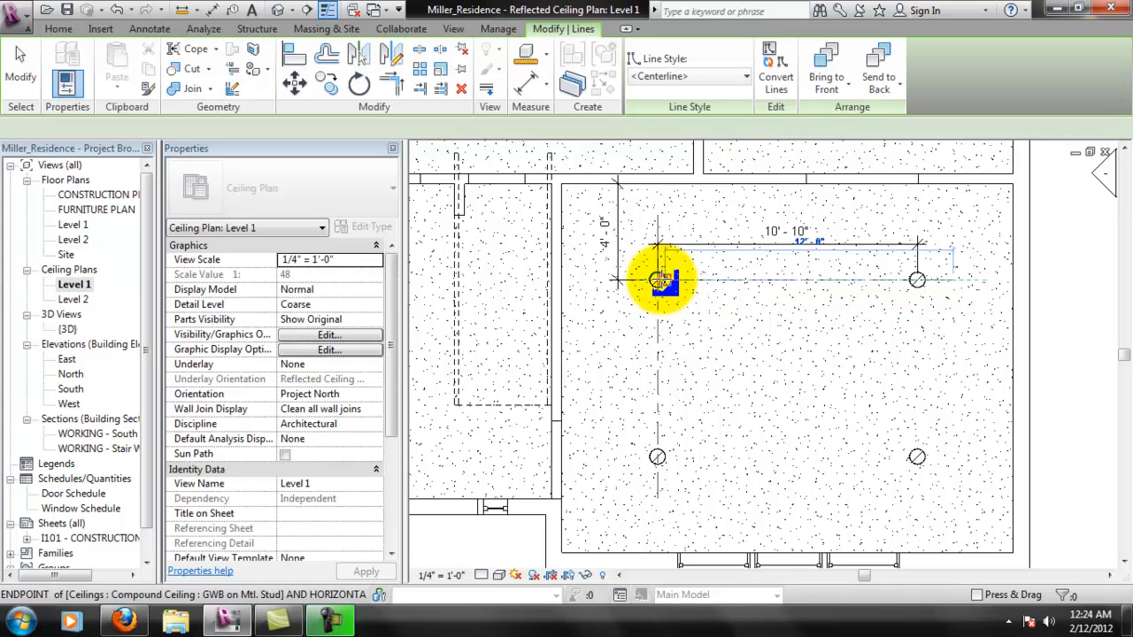
key("Escape")
left_click(666, 285)
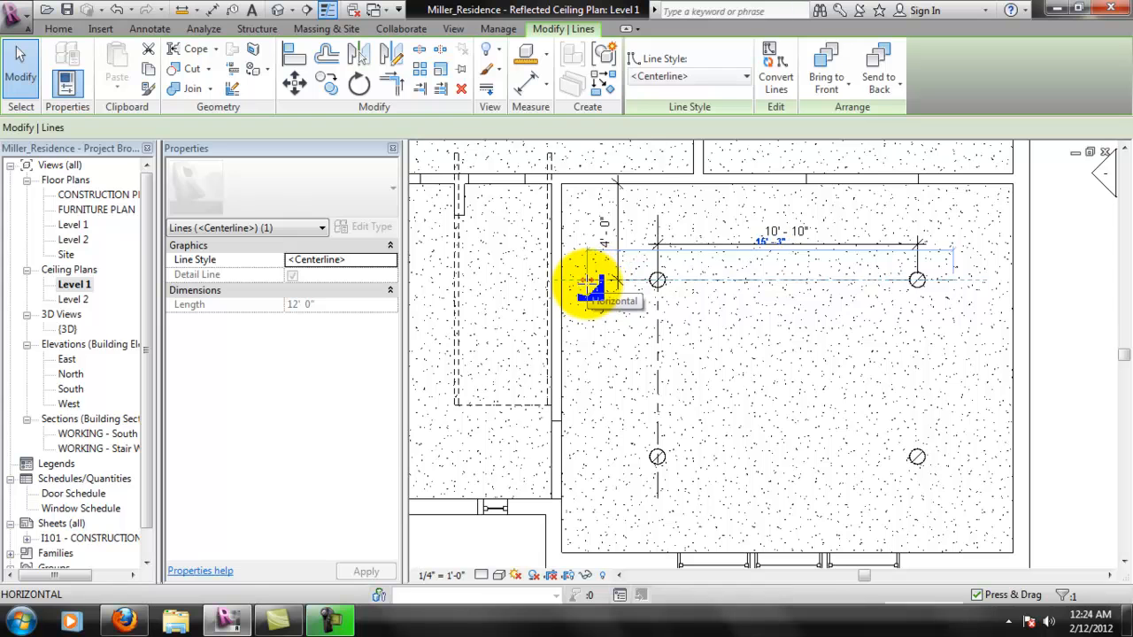
left_click_drag(588, 282, 588, 281)
key("Escape")
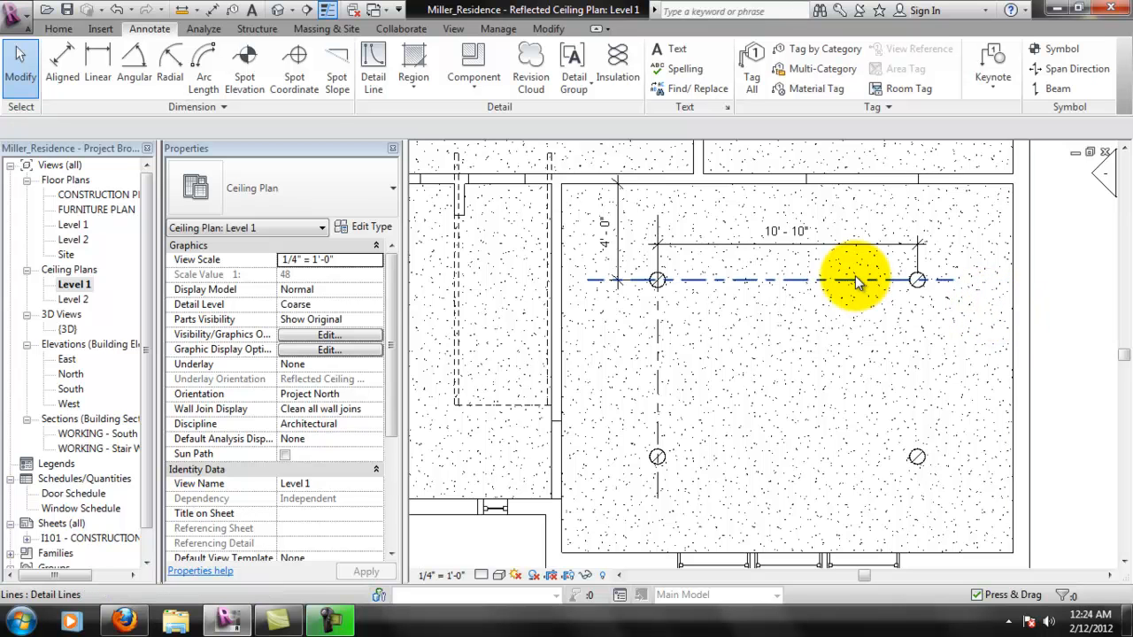
scroll(863, 306, "down", 1)
scroll(895, 418, "down", 1)
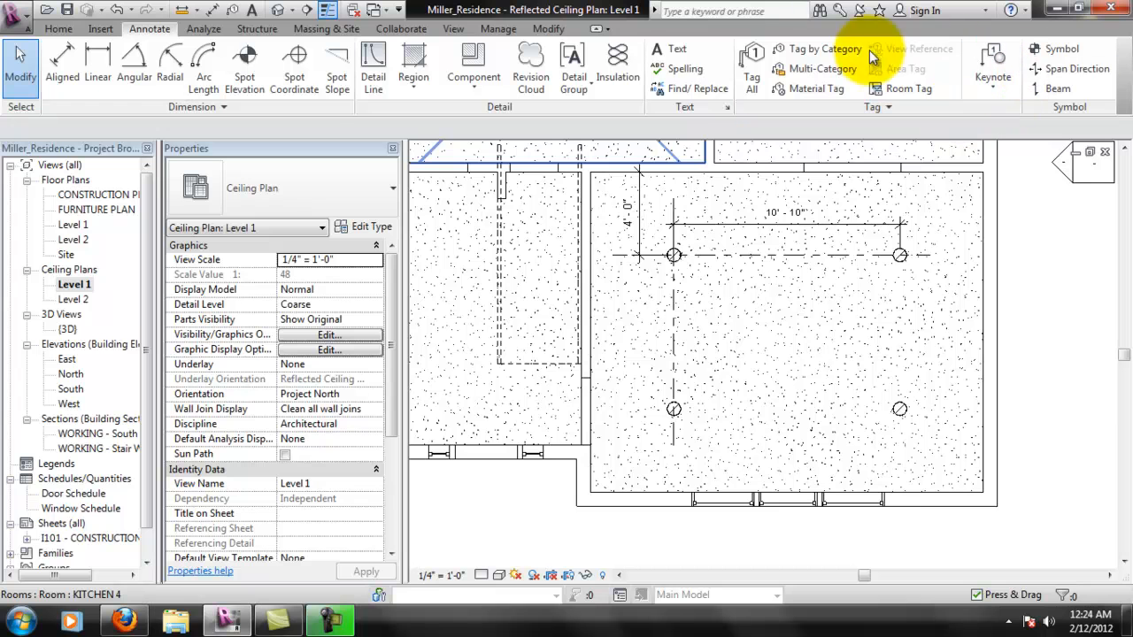
- Draw a horizontal <Centerline> detail line about 12'-8" long from the southwest downlight to just east of the southeast downlight
left_click(373, 61)
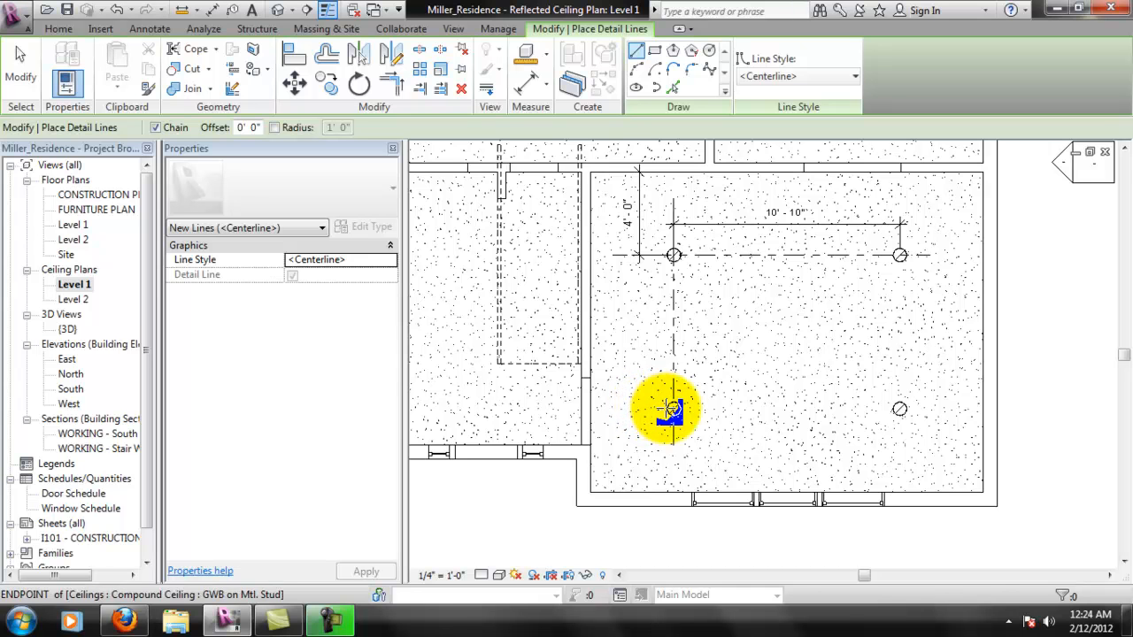
left_click(673, 409)
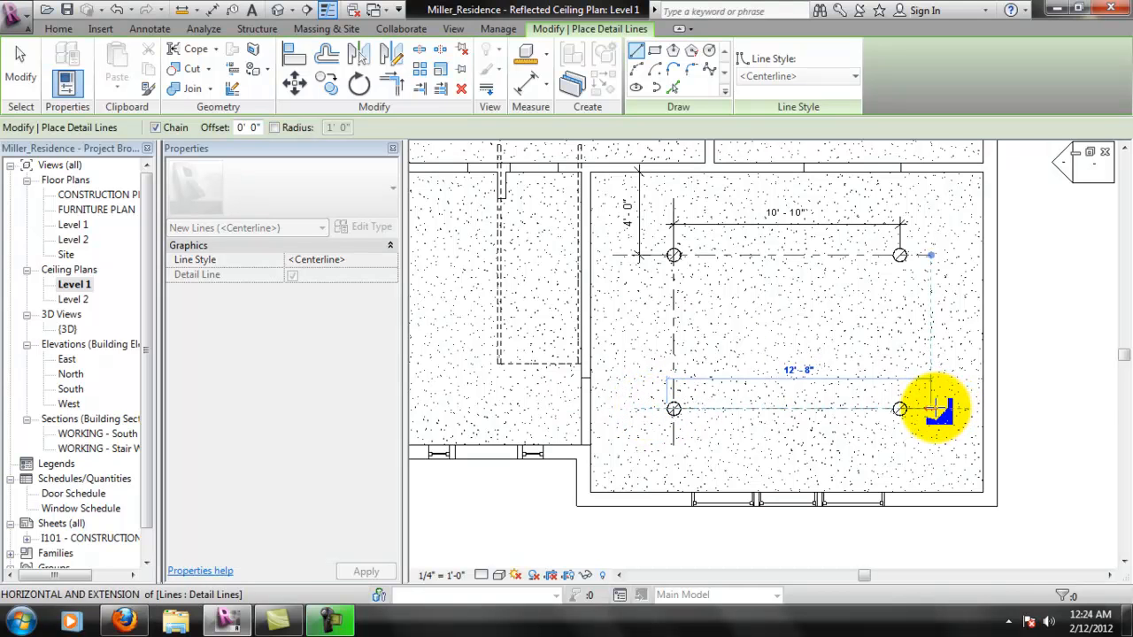
left_click(933, 409)
key("Escape")
key("Escape")
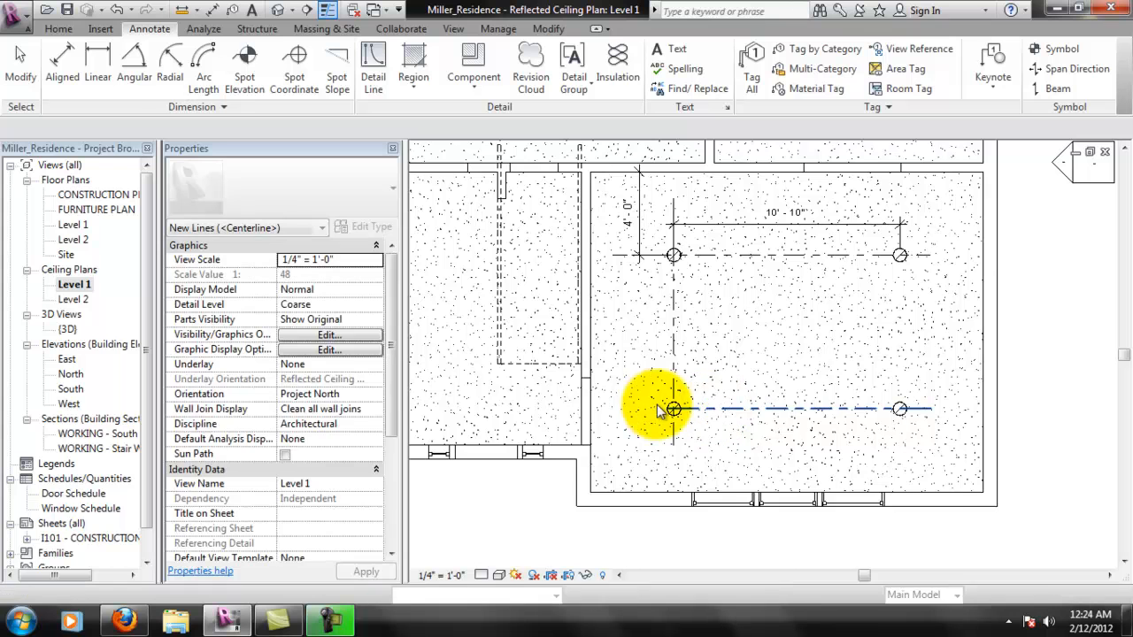
- Extend the south horizontal centerline's west end beyond the southwest downlight, about as far as the north centerline
left_click(674, 411)
scroll(674, 409, "up", 2)
left_click_drag(674, 409, 594, 409)
left_click(708, 441)
scroll(708, 438, "down", 1)
scroll(875, 425, "down", 2)
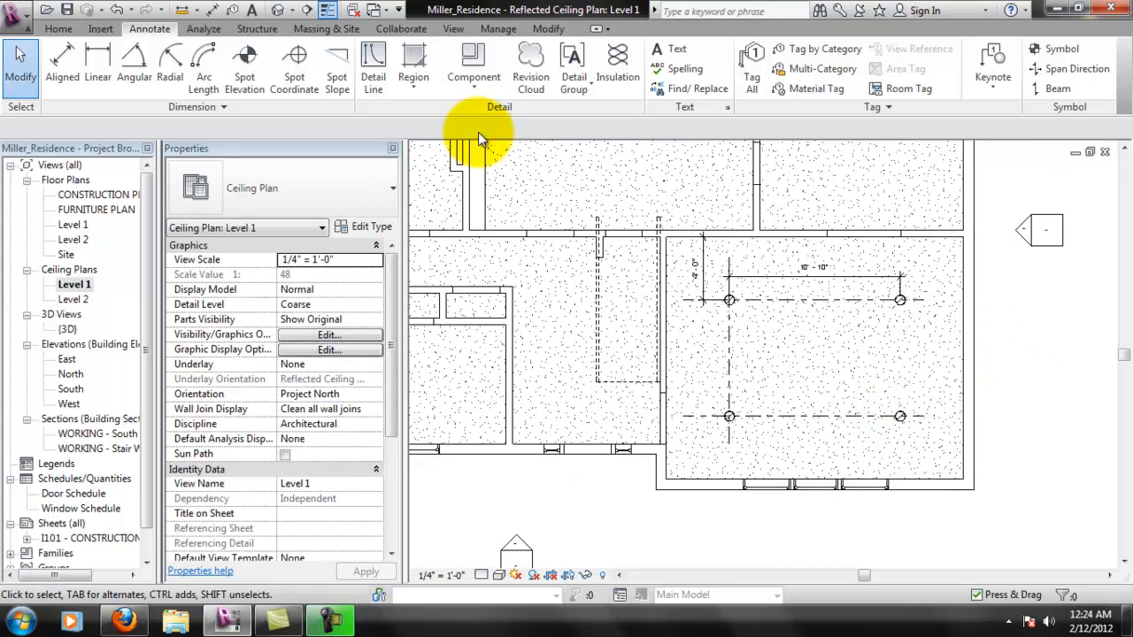
- Draw a vertical <Centerline> detail line through the northeast and southeast downlights, running slightly past both fixtures
left_click(59, 66)
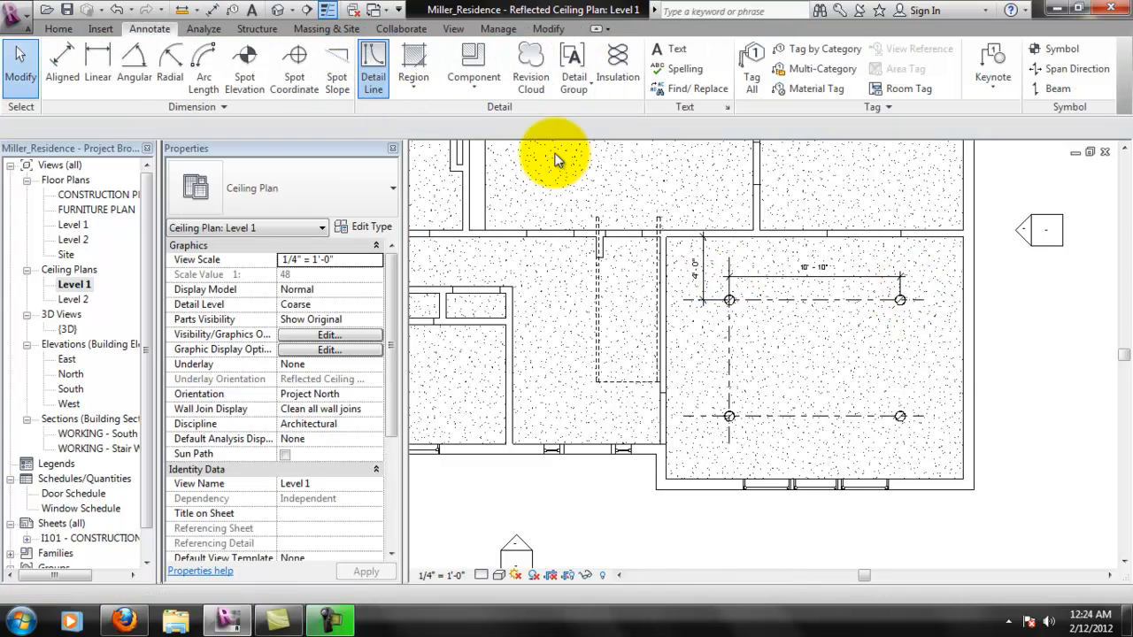
left_click(376, 61)
left_click(900, 261)
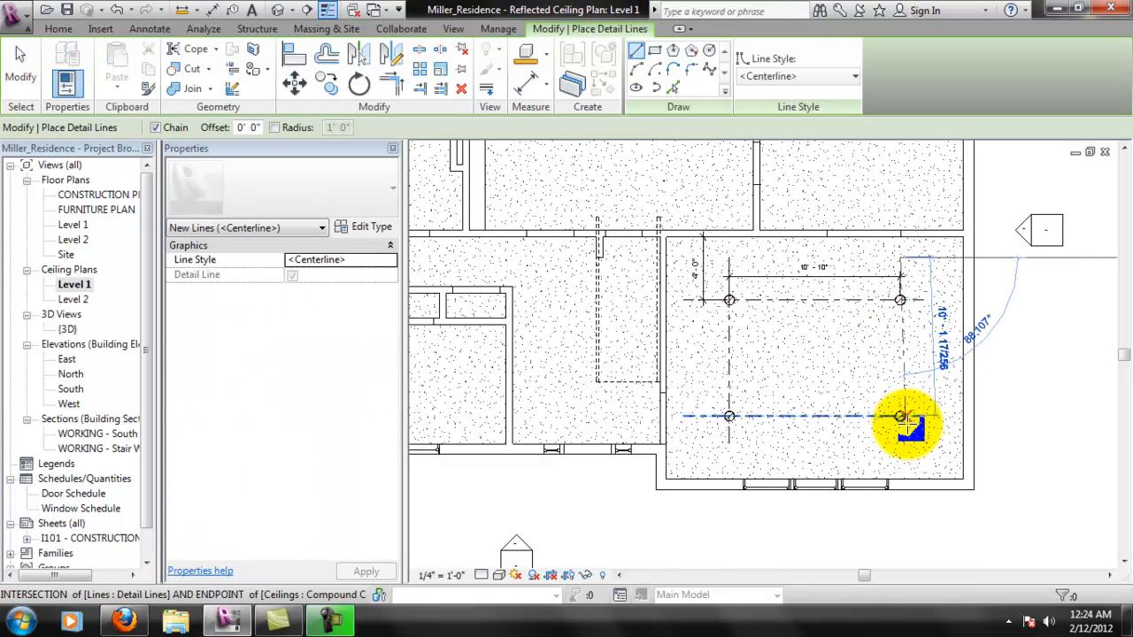
key("Escape")
scroll(903, 411, "up", 5)
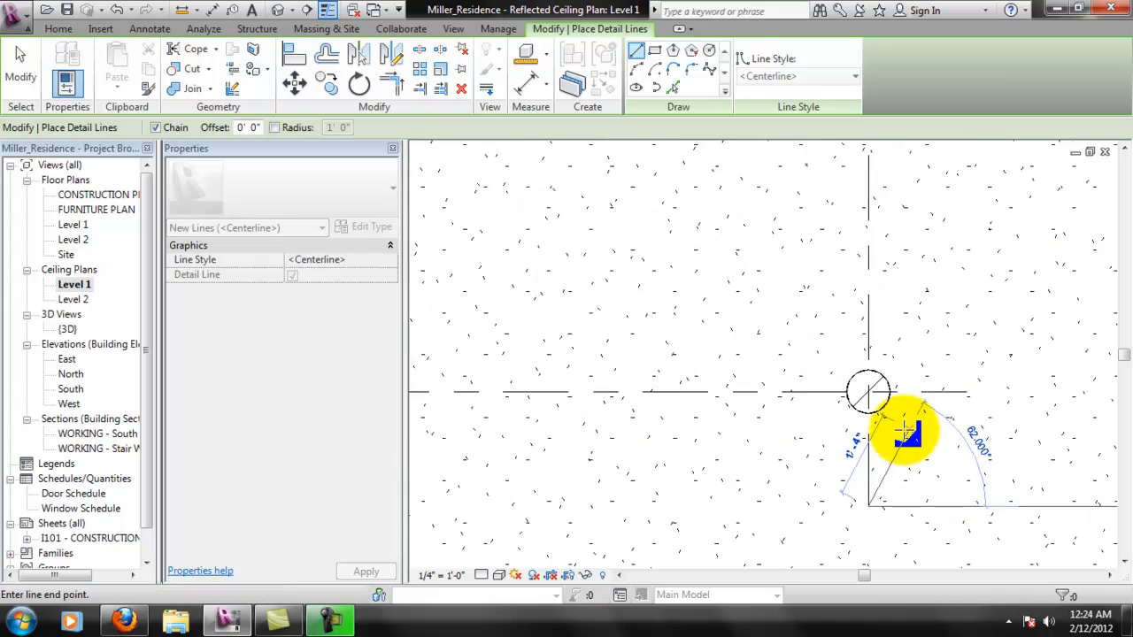
scroll(909, 402, "down", 5)
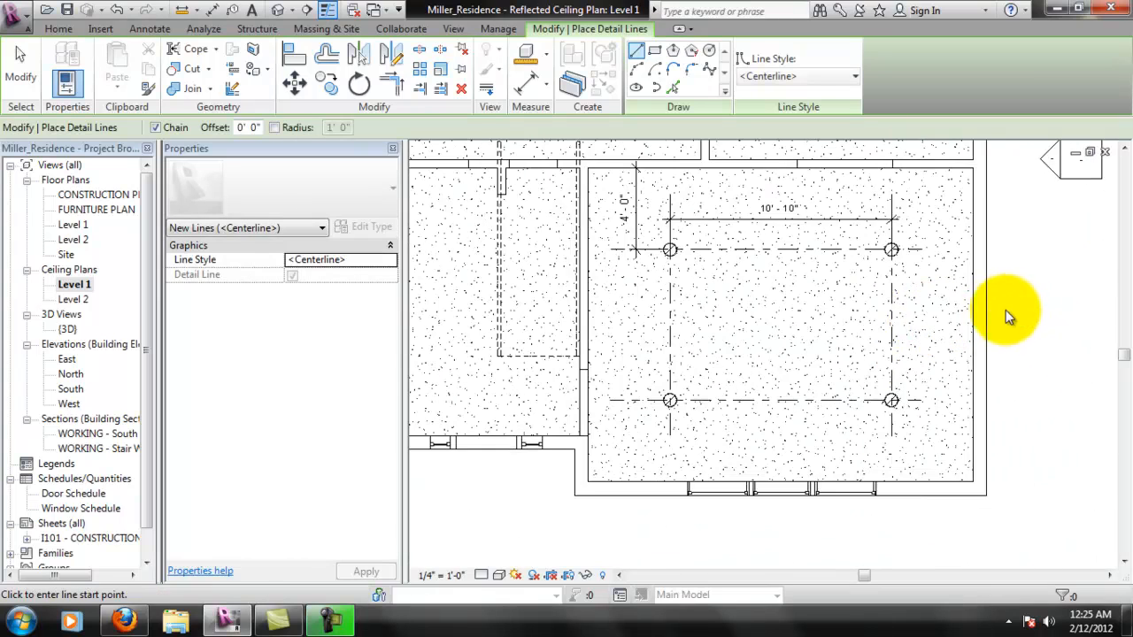
- Finish drawing the downlight centerlines by leaving the Detail Line command, with nothing left selected
key("Escape")
scroll(952, 386, "up", 3)
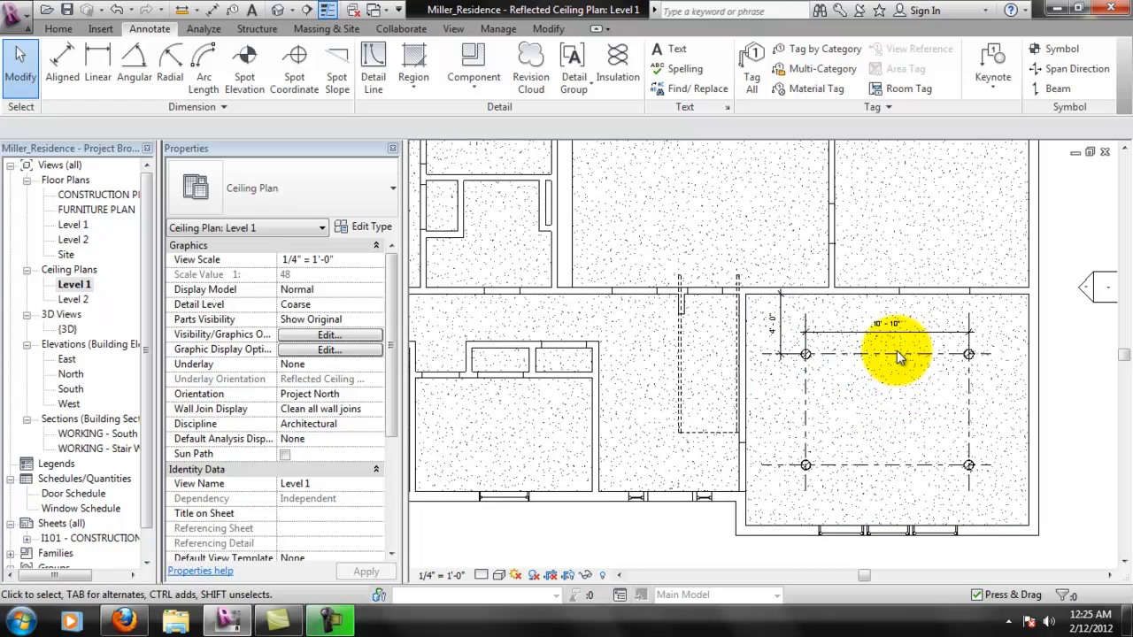
left_click(805, 377)
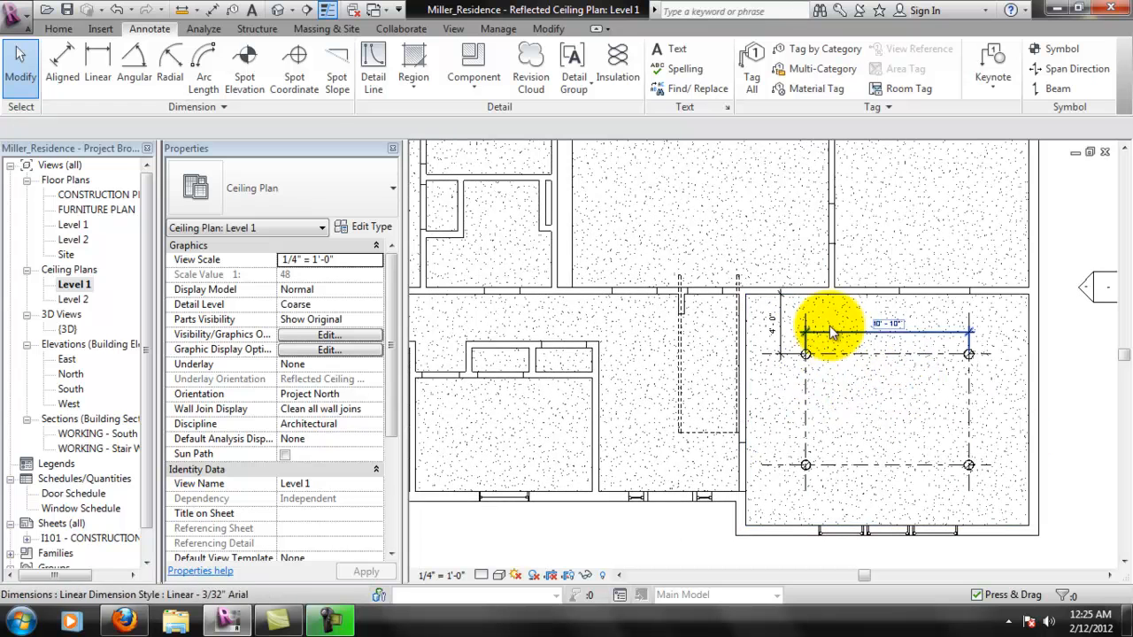
key("Escape")
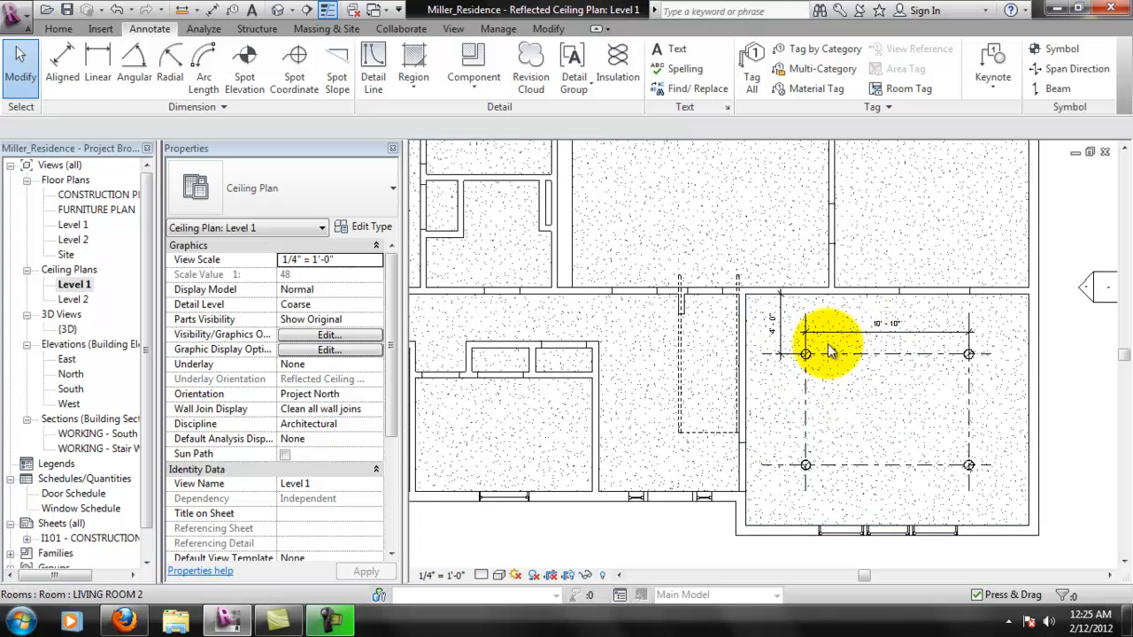
scroll(828, 332, "up", 2)
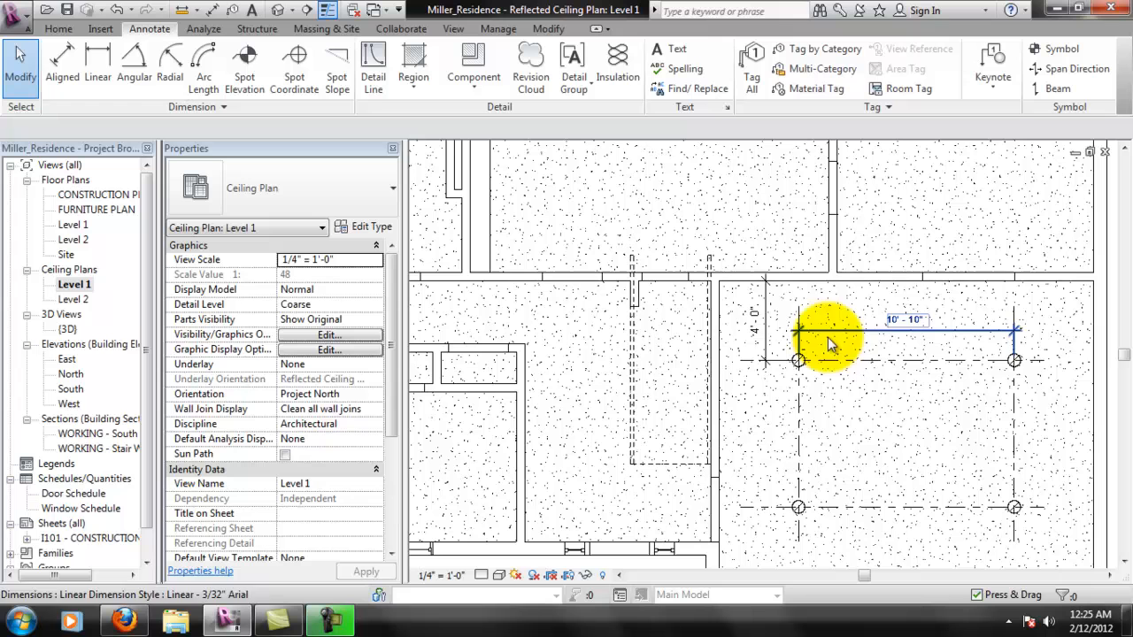
left_click(97, 71)
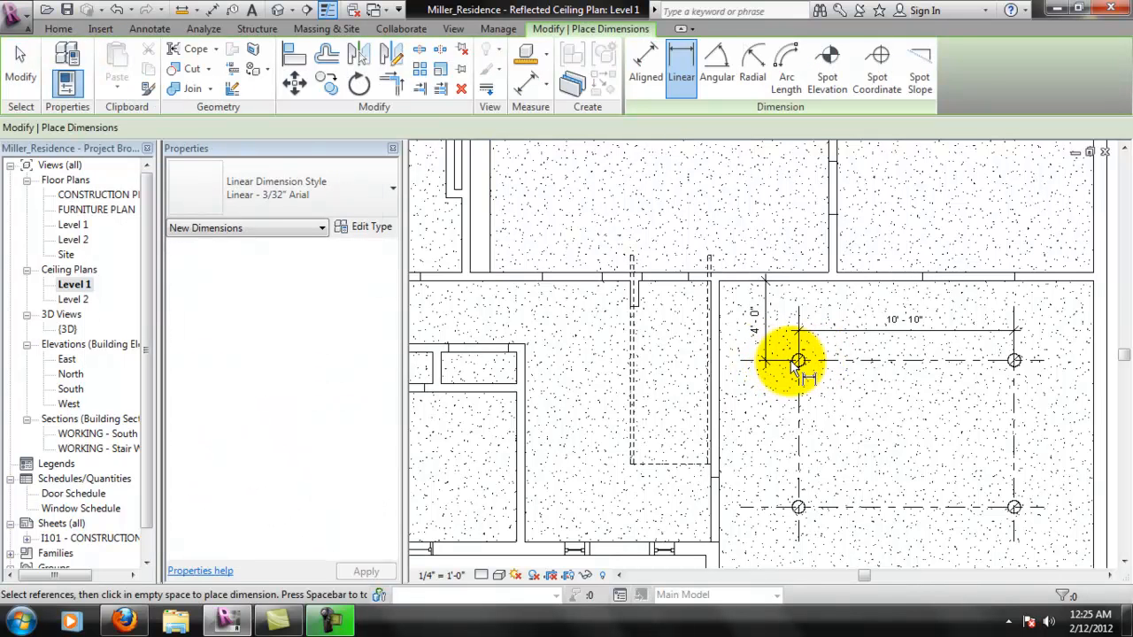
scroll(808, 367, "up", 3)
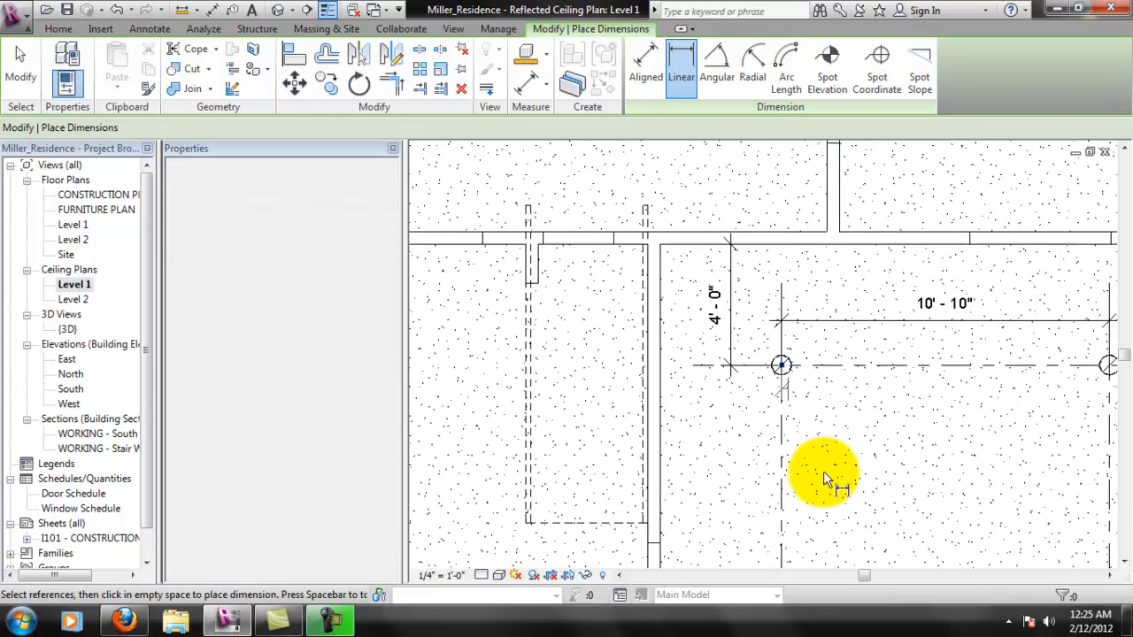
scroll(823, 487, "down", 4)
left_click(794, 524)
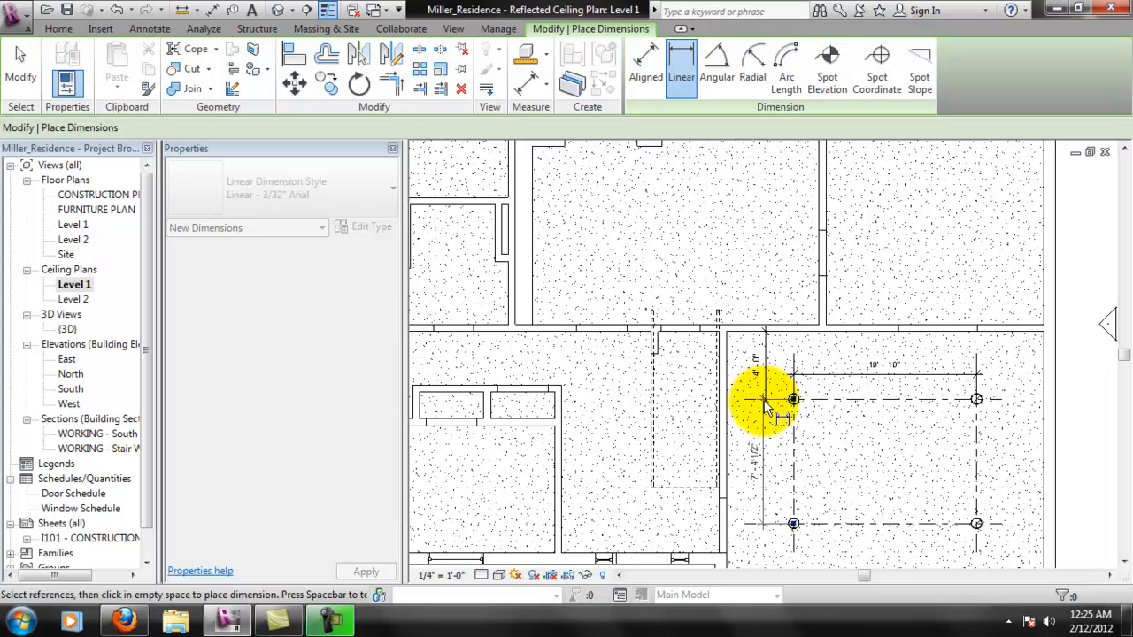
scroll(769, 404, "up", 3)
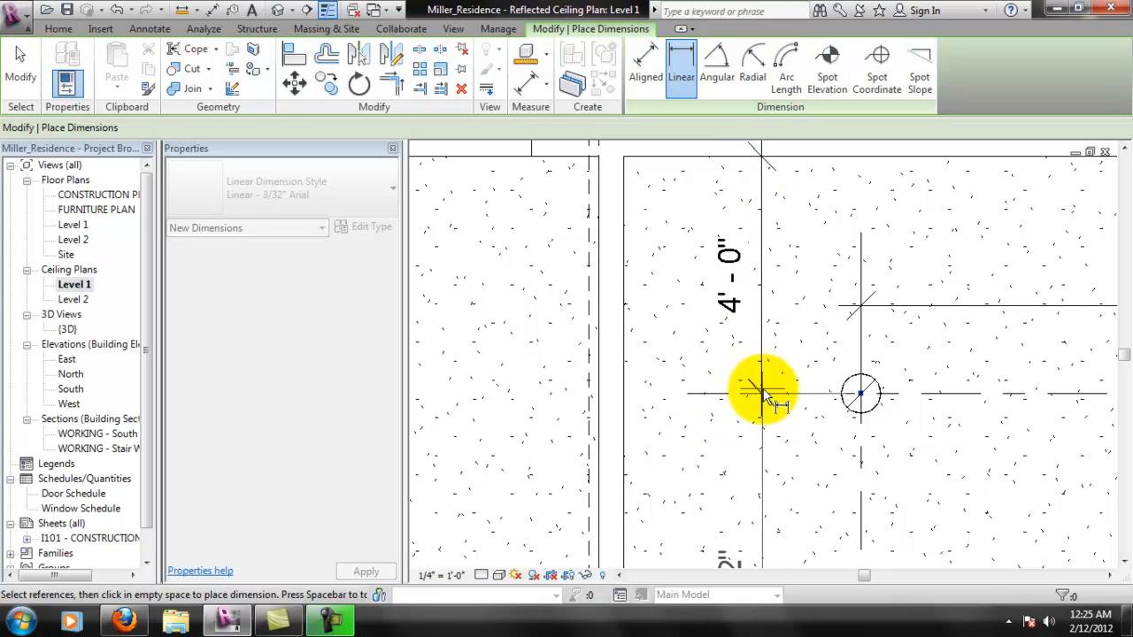
left_click(861, 396)
key("Escape")
middle_click_drag(856, 347, 733, 336)
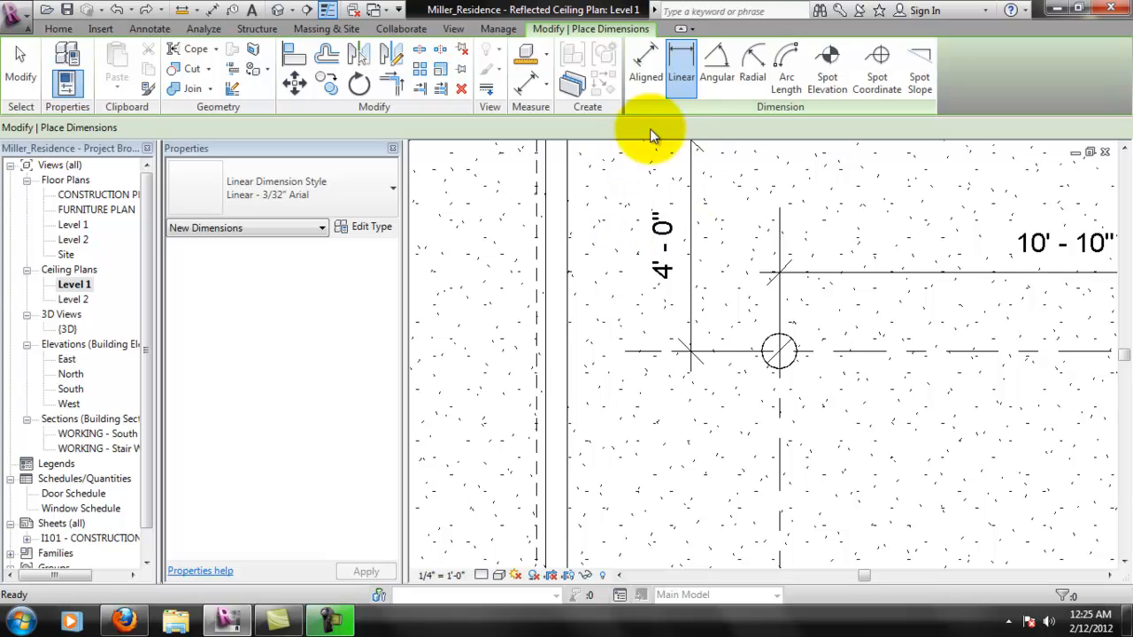
- Place an aligned dimension between the north and south horizontal centerlines, in line with the existing vertical 4'-0" dimension west of the downlights
scroll(821, 328, "down", 1)
left_click(656, 68)
middle_click_drag(757, 354, 759, 455)
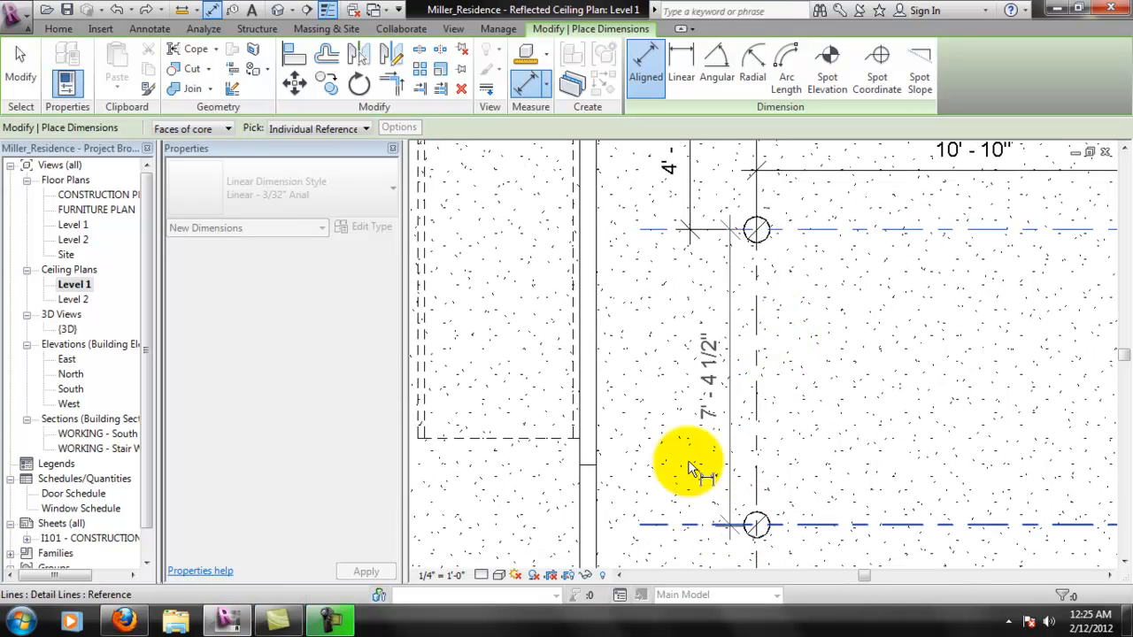
left_click(688, 234)
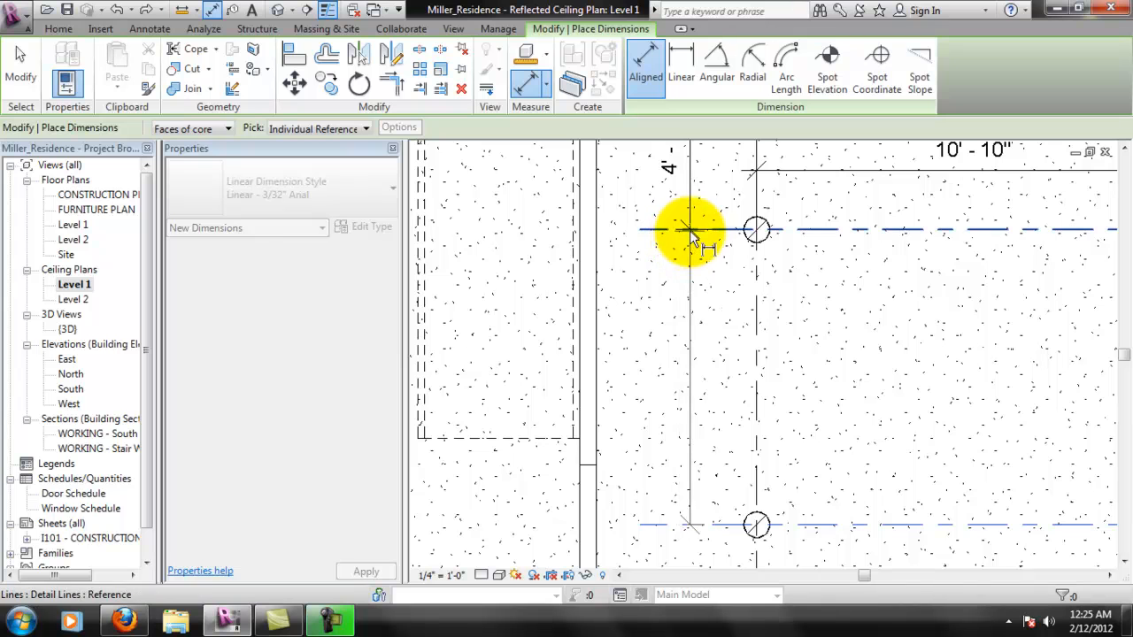
left_click(689, 232)
left_click(697, 320)
- Place an aligned dimension between the two vertical centerlines just south of the lower downlights, and delete it again
left_click(757, 500)
middle_click_drag(975, 498, 791, 443)
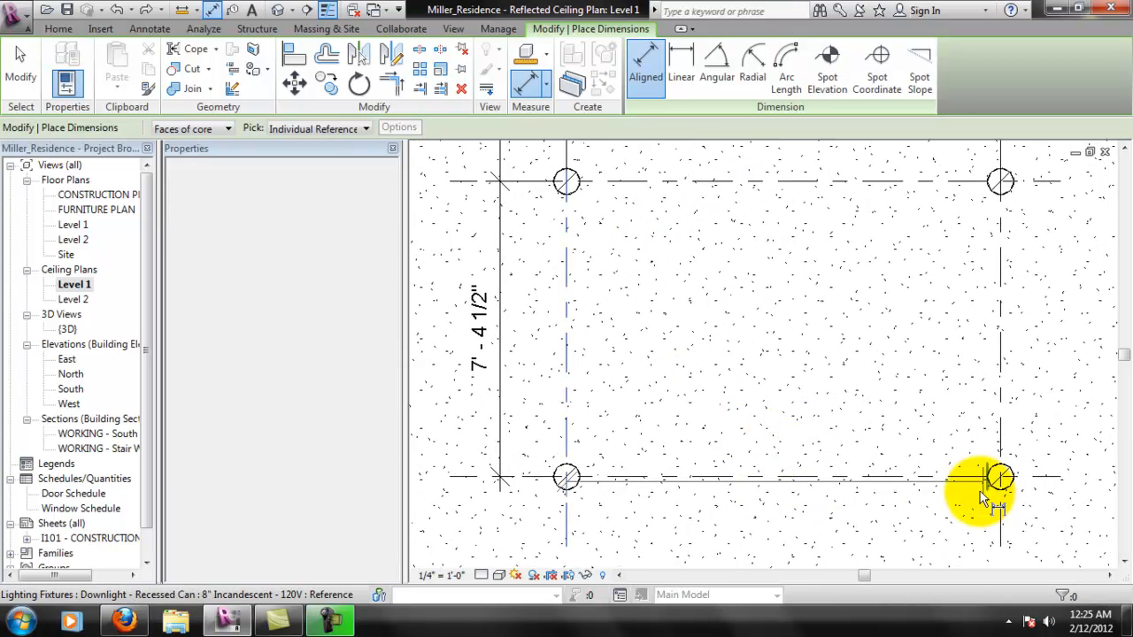
left_click(974, 539)
left_click(938, 525)
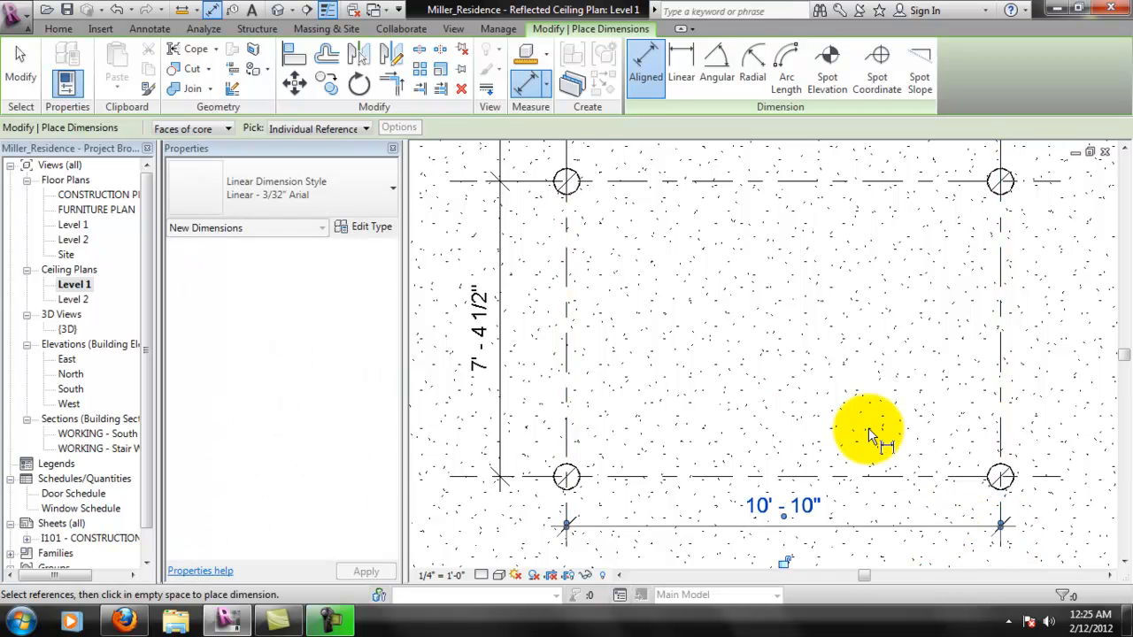
scroll(835, 413, "down", 3)
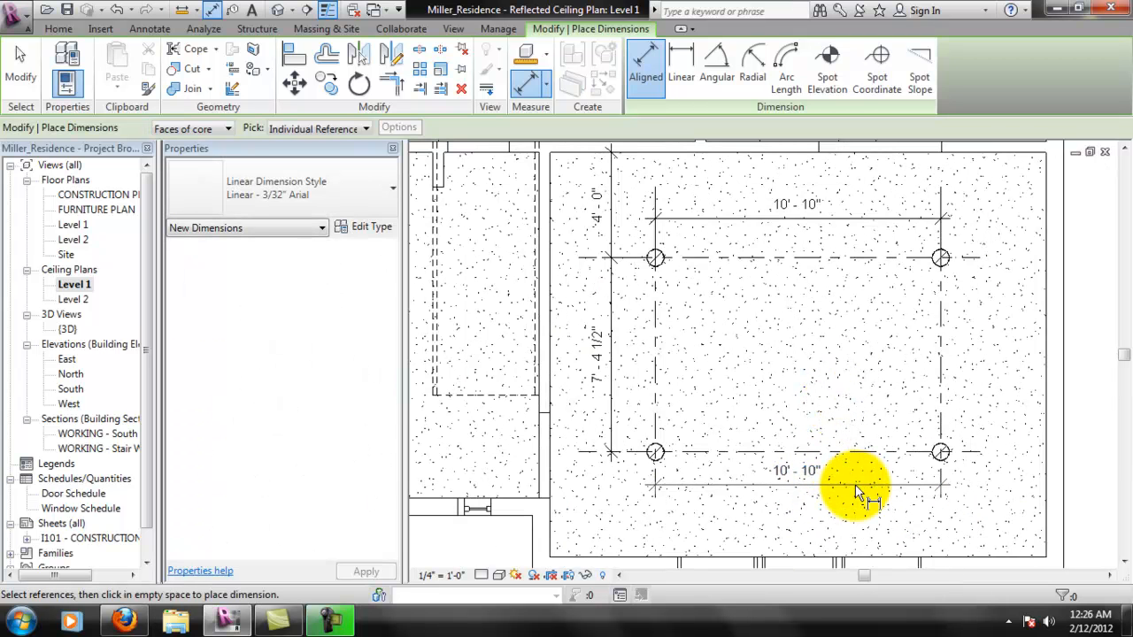
key("Escape")
key("Escape")
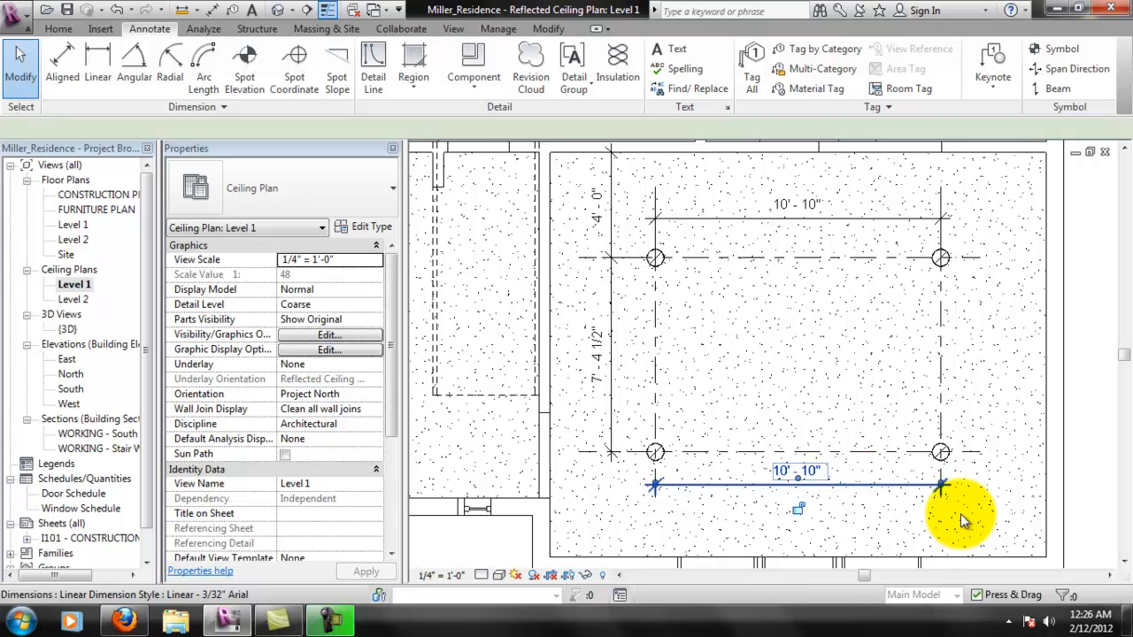
left_click(961, 518)
key("Delete")
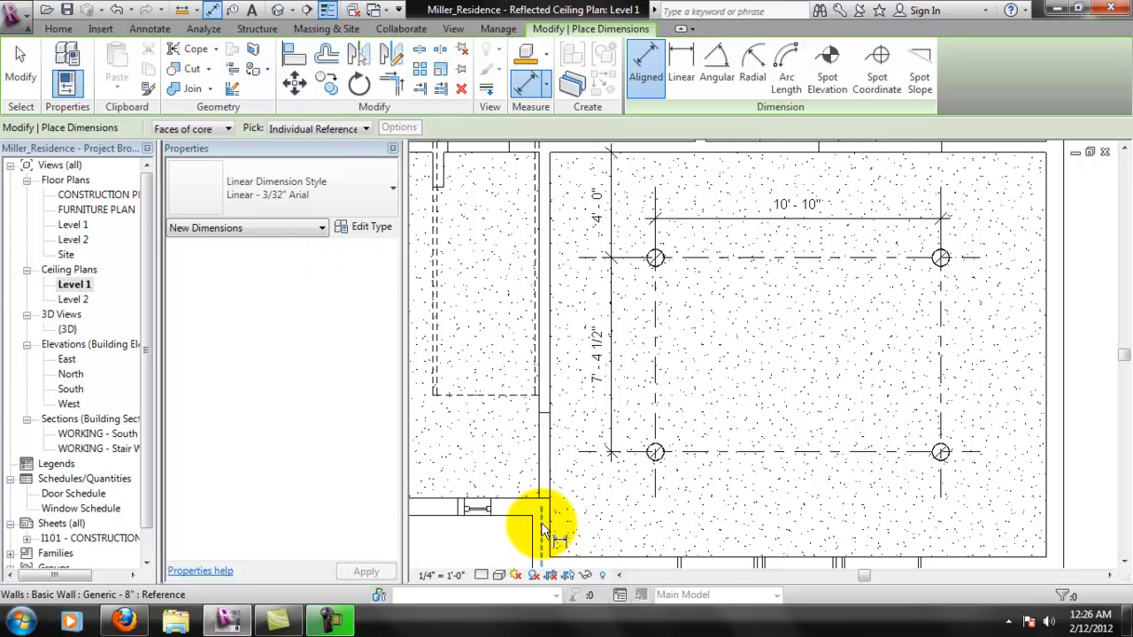
- Place an aligned dimension from the room's west wall to the west vertical centerline, just south of the southwest downlight
left_click(553, 531)
left_click(656, 496)
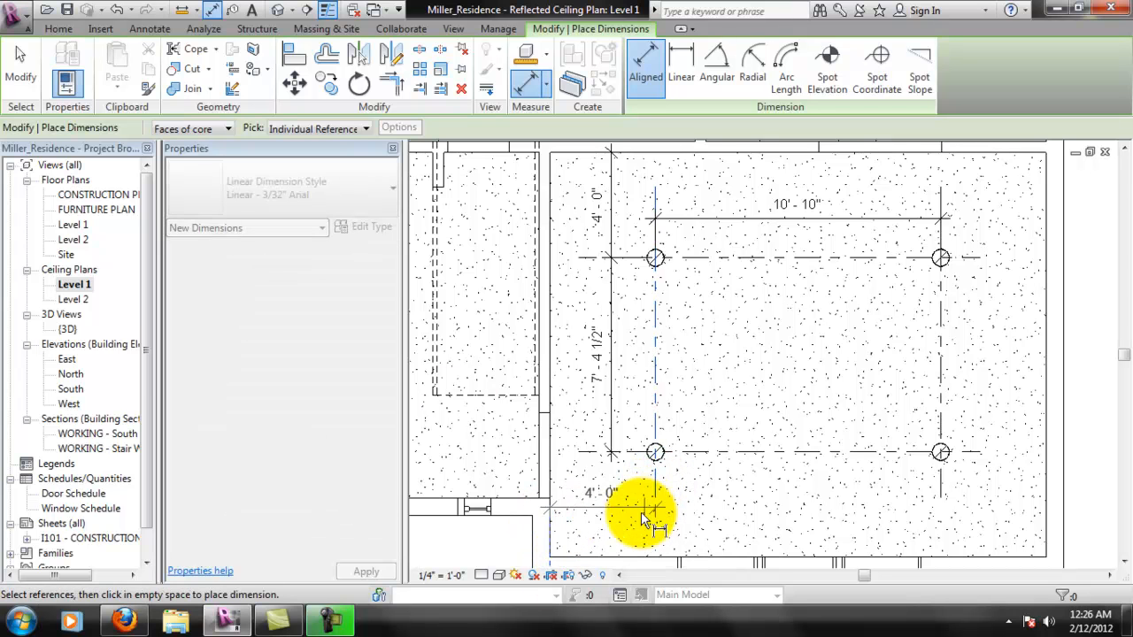
left_click(641, 524)
key("Escape")
key("Escape")
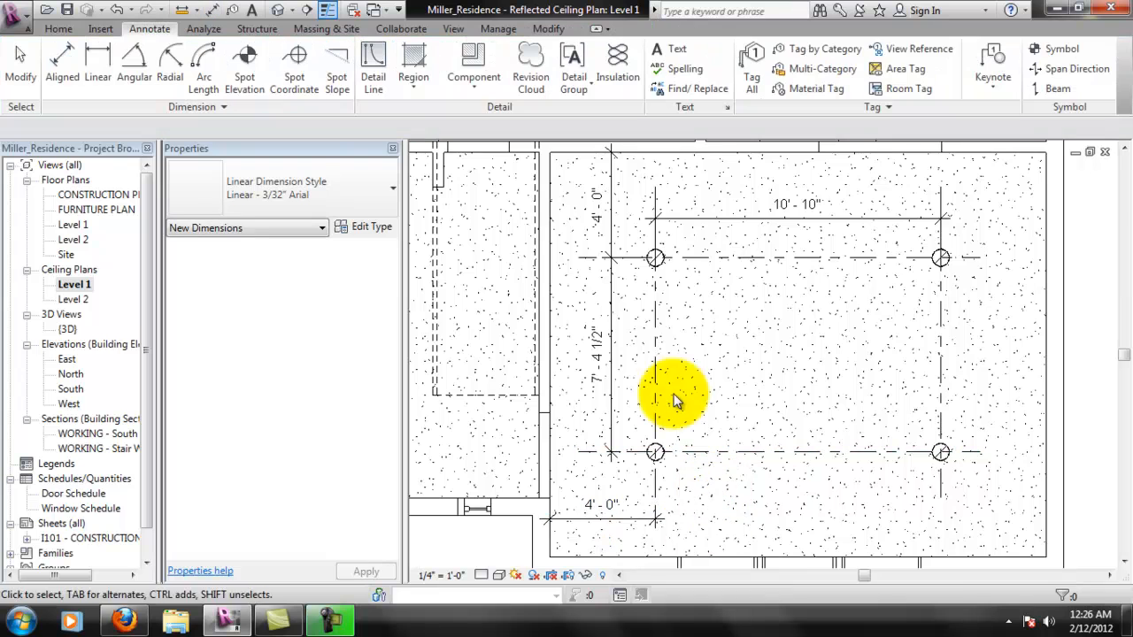
scroll(792, 398, "down", 2)
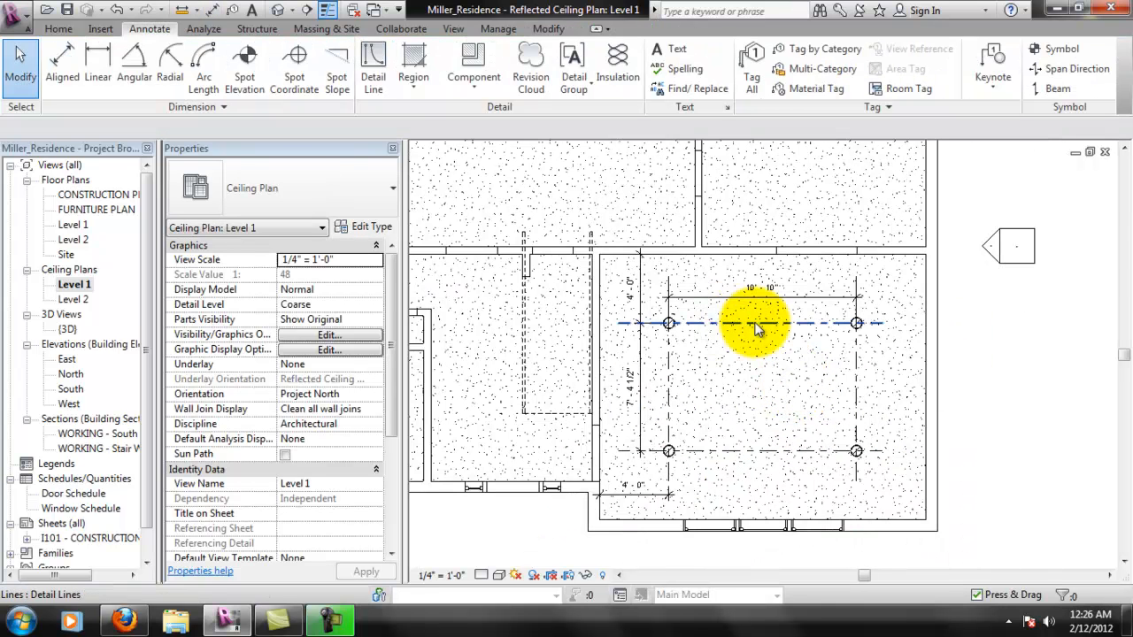
middle_click_drag(818, 350, 826, 355)
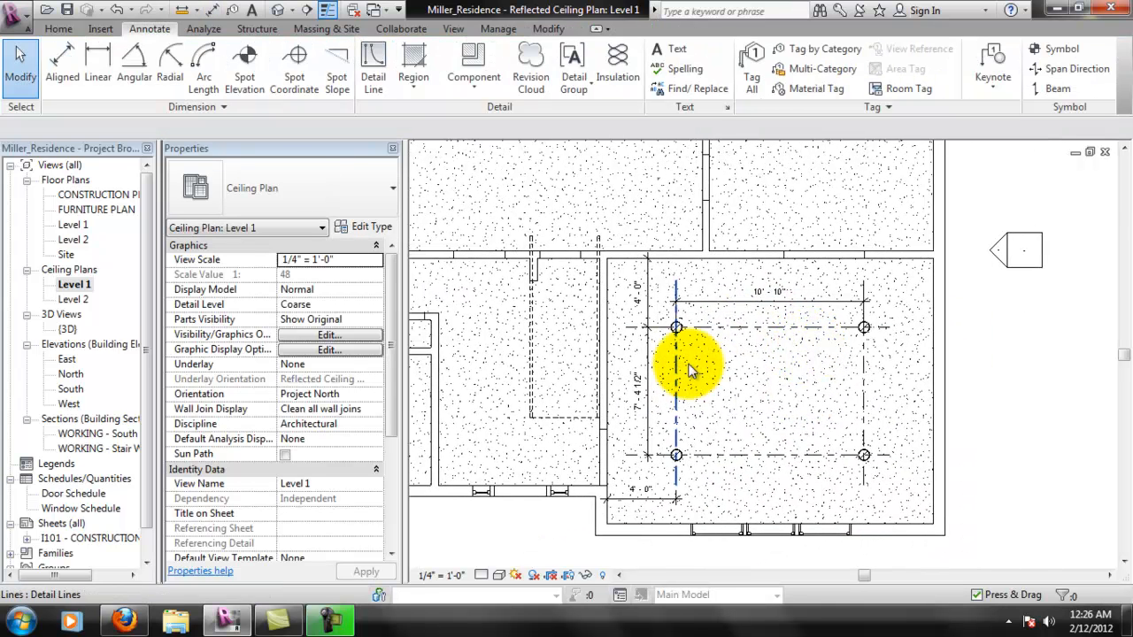
middle_click_drag(788, 314, 828, 333)
scroll(733, 347, "down", 1)
middle_click_drag(787, 378, 853, 385)
scroll(890, 393, "down", 3)
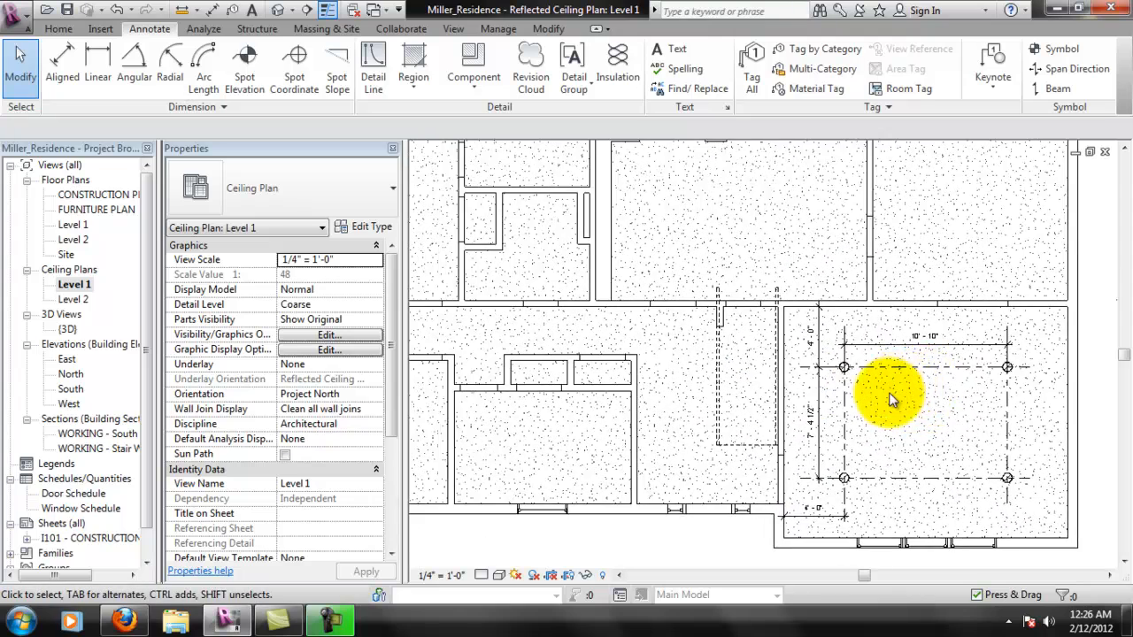
scroll(487, 329, "up", 1)
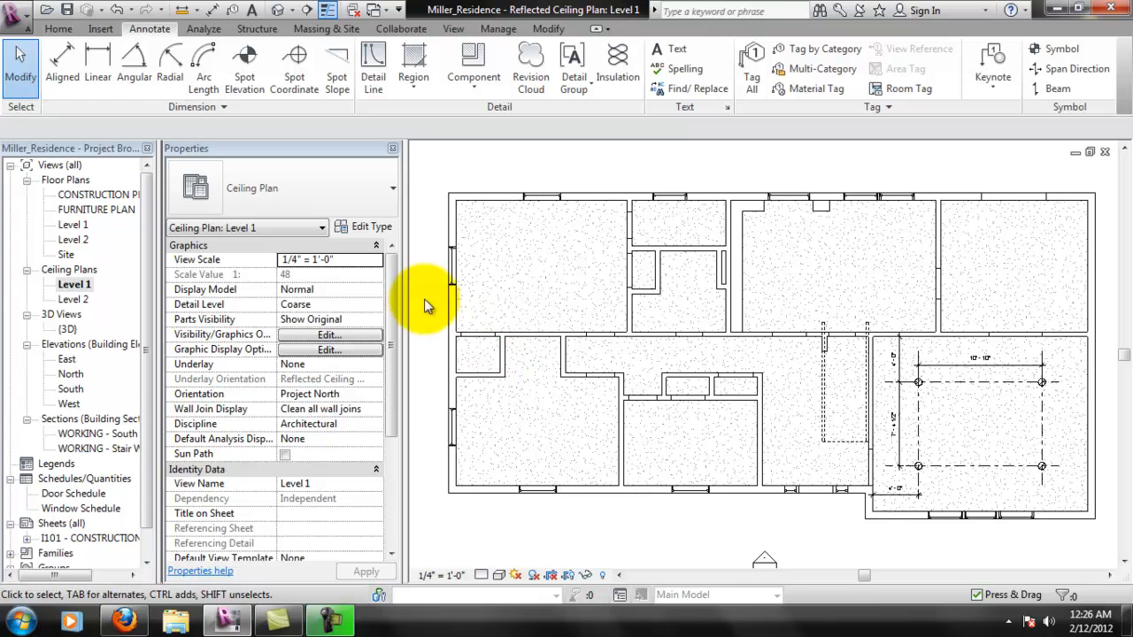
- Duplicate the Level 1 ceiling plan view with detailing
right_click(80, 287)
left_click(78, 285)
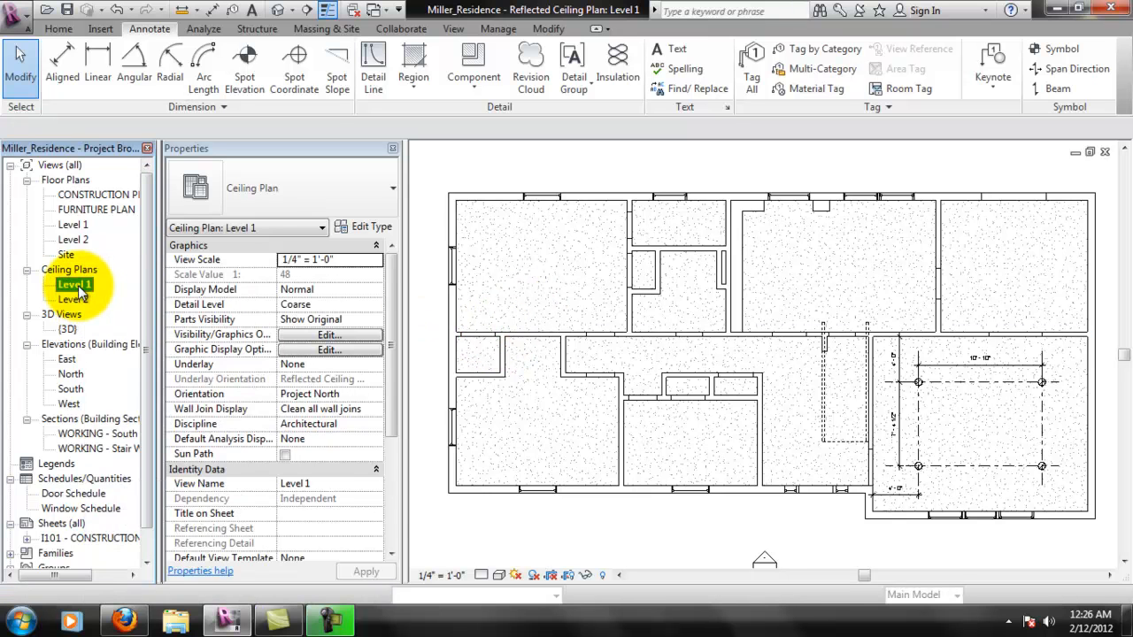
right_click(79, 287)
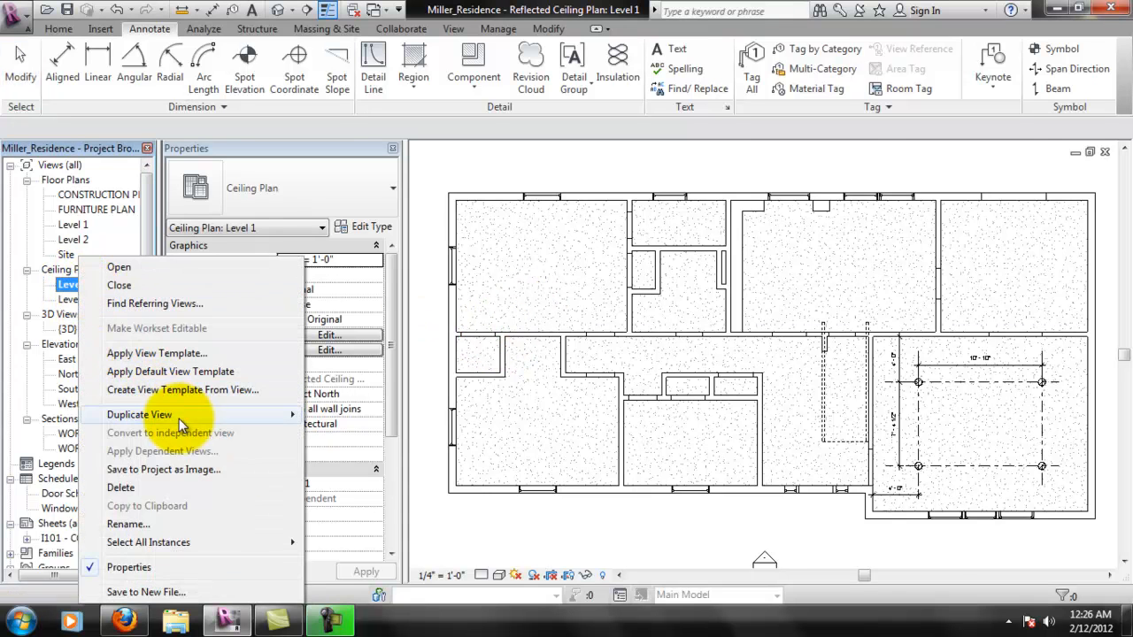
mouse_move(247, 414)
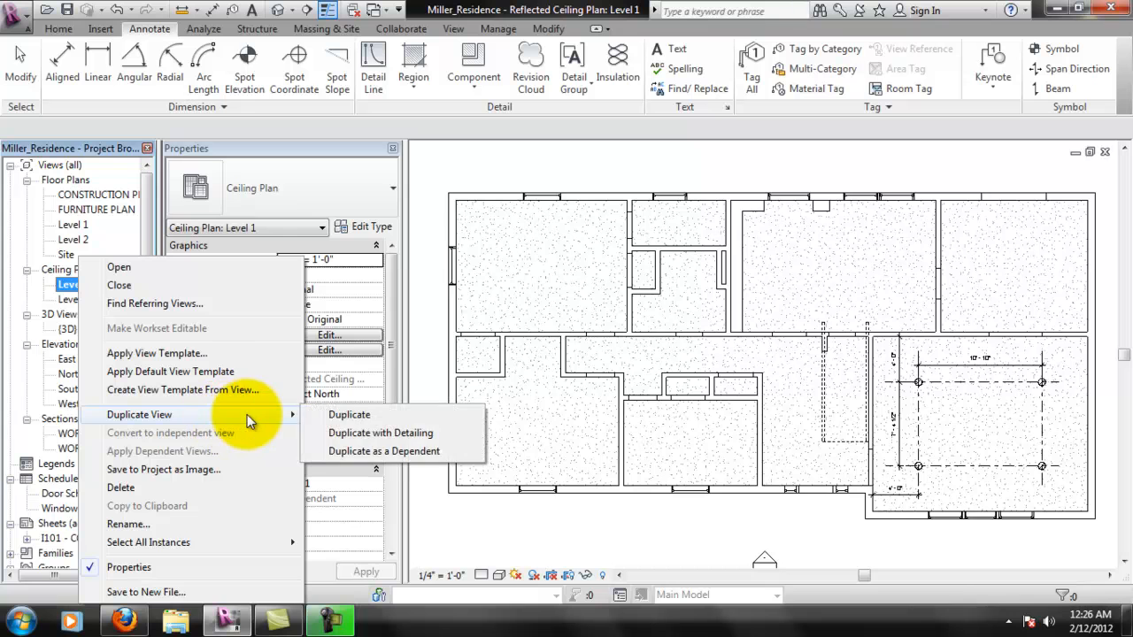
left_click(341, 434)
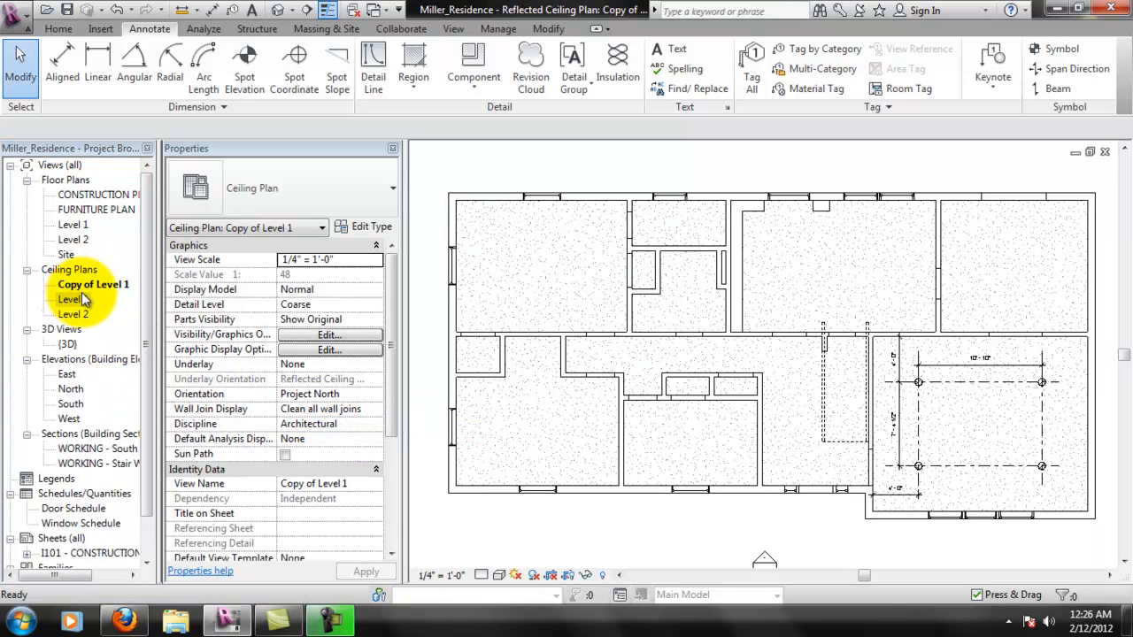
- Rename the Level 1 ceiling plan copy to REFLECTED CEILING PLAN
right_click(89, 292)
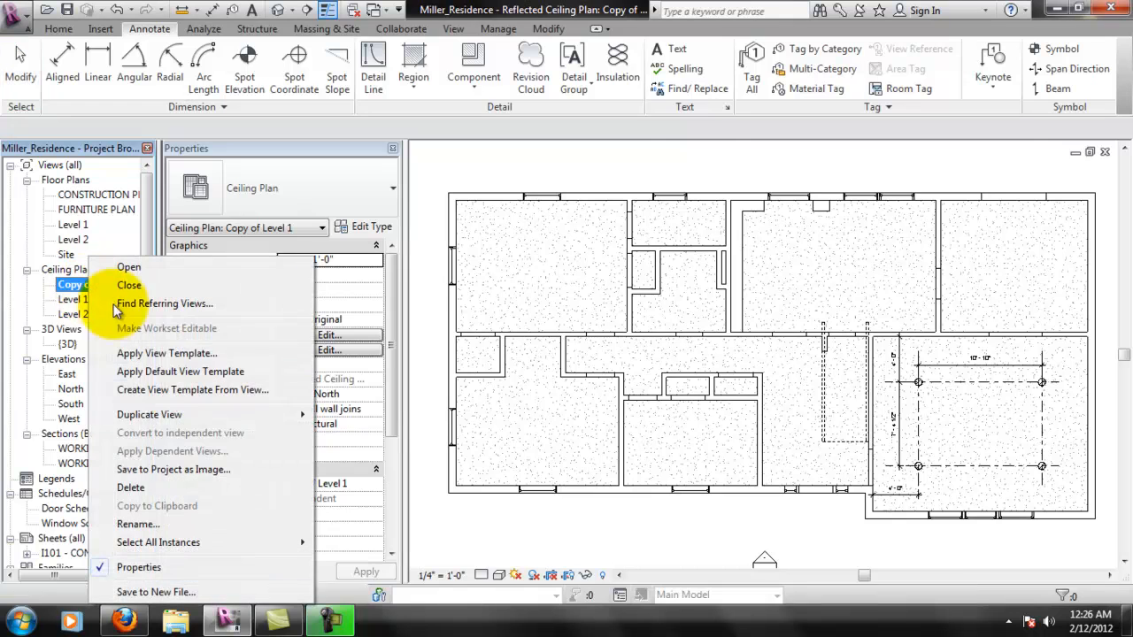
left_click(155, 524)
type("REFLECTED ")
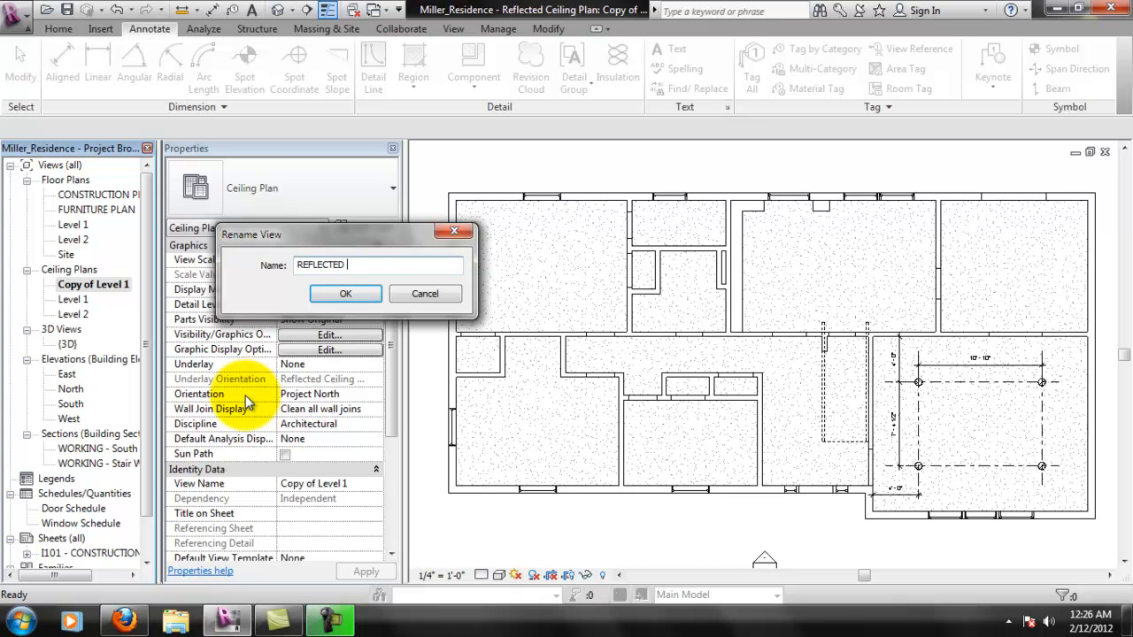
type("CEILING PLAN")
key("Return")
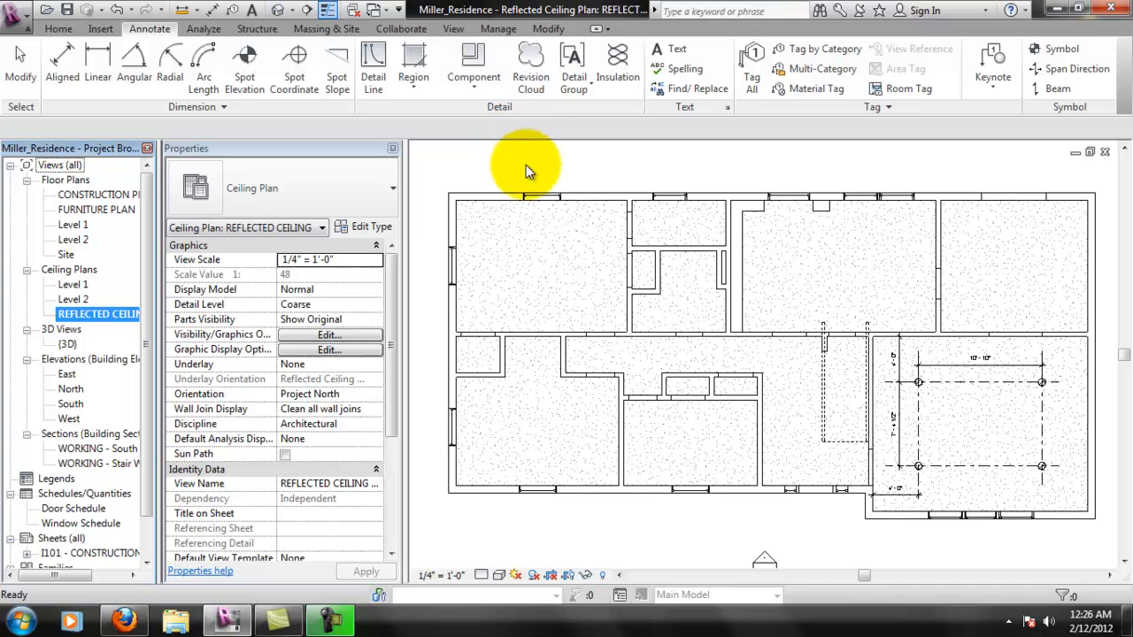
scroll(1026, 520, "up", 1)
middle_click_drag(1028, 517, 943, 515)
middle_click_drag(977, 370, 938, 403)
scroll(731, 375, "down", 2)
middle_click_drag(730, 381, 822, 411)
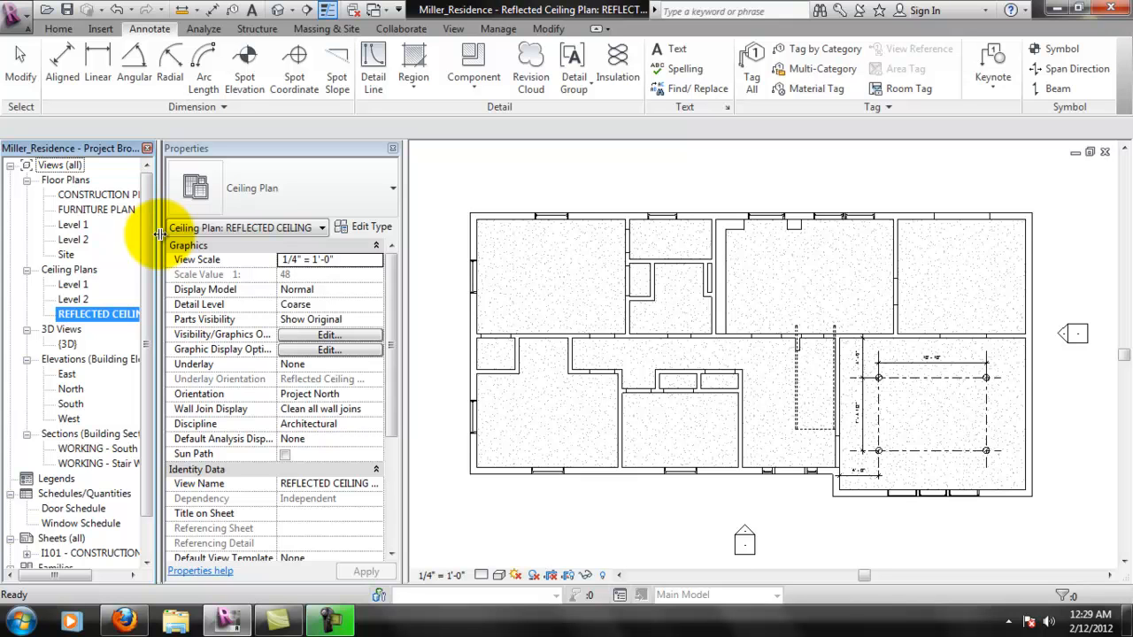
- Open the CONSTRUCTION PLAN floor plan view and examine its room tags, dimensions and door and window tags
right_click(113, 213)
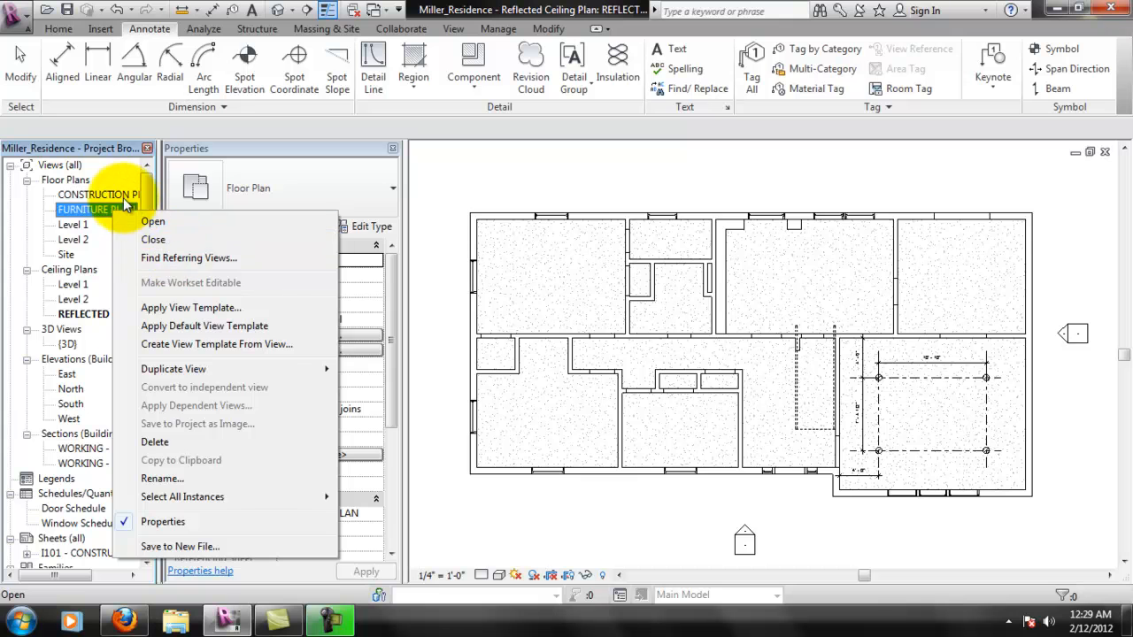
left_click(121, 195)
double_click(121, 197)
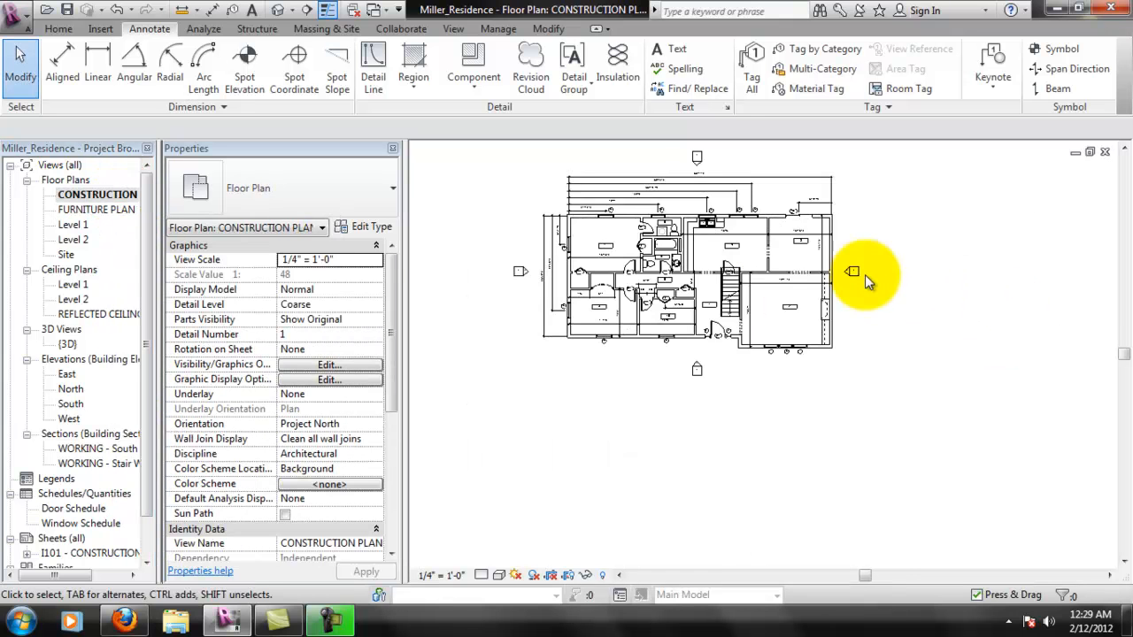
scroll(825, 265, "up", 2)
middle_click_drag(655, 255, 783, 342)
scroll(763, 335, "up", 2)
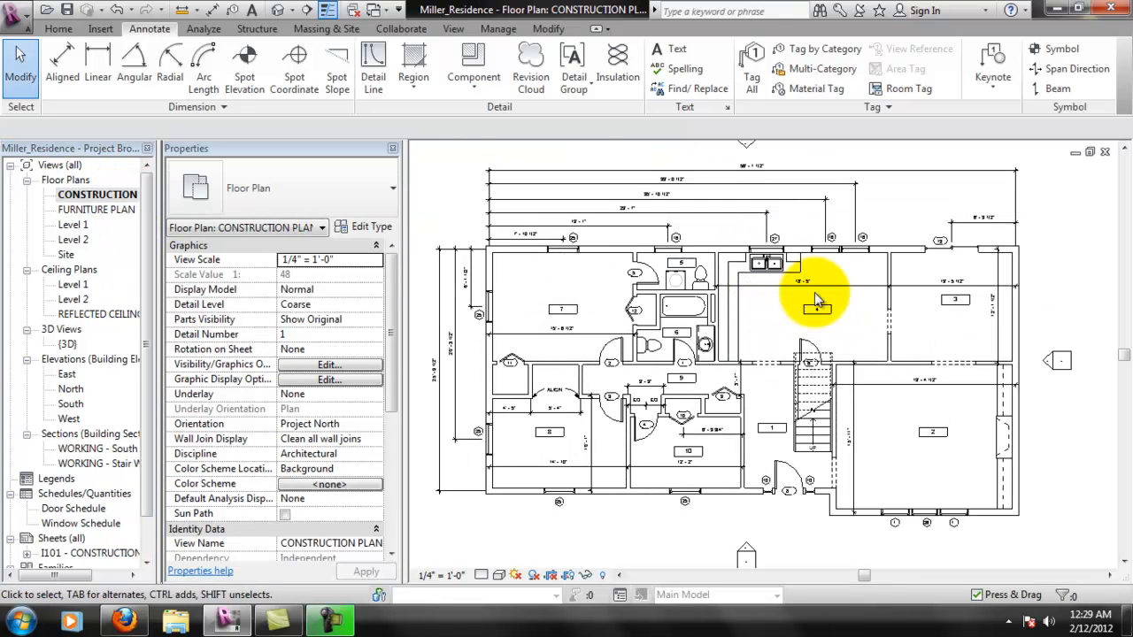
scroll(773, 315, "down", 1)
- Duplicate the FURNITURE PLAN floor plan view with detailing
left_click(69, 209)
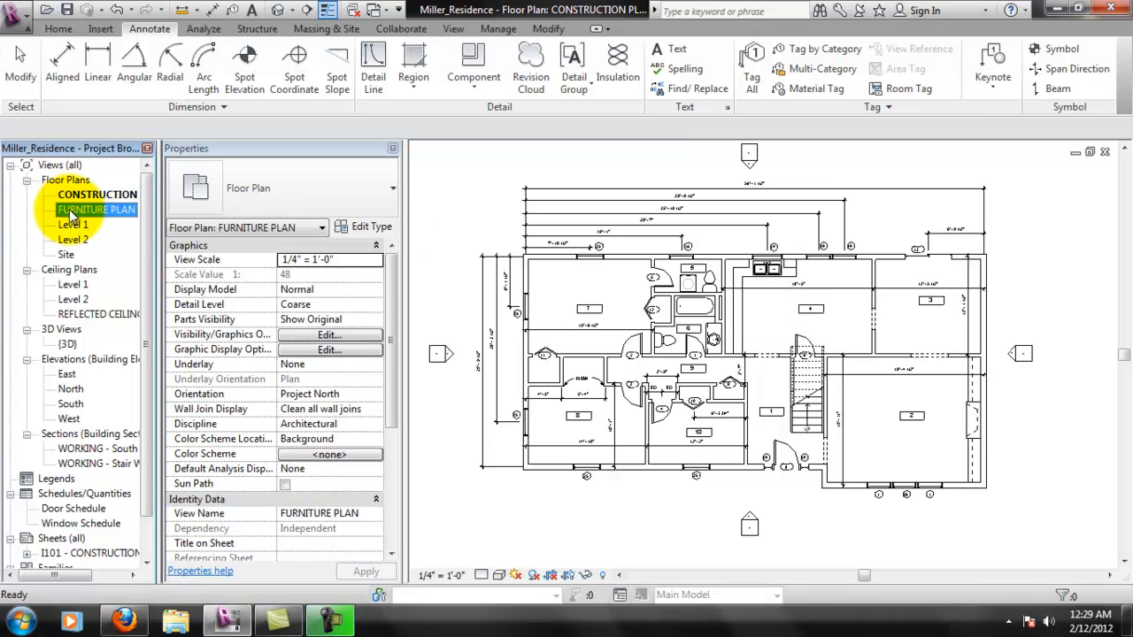
right_click(69, 209)
mouse_move(158, 364)
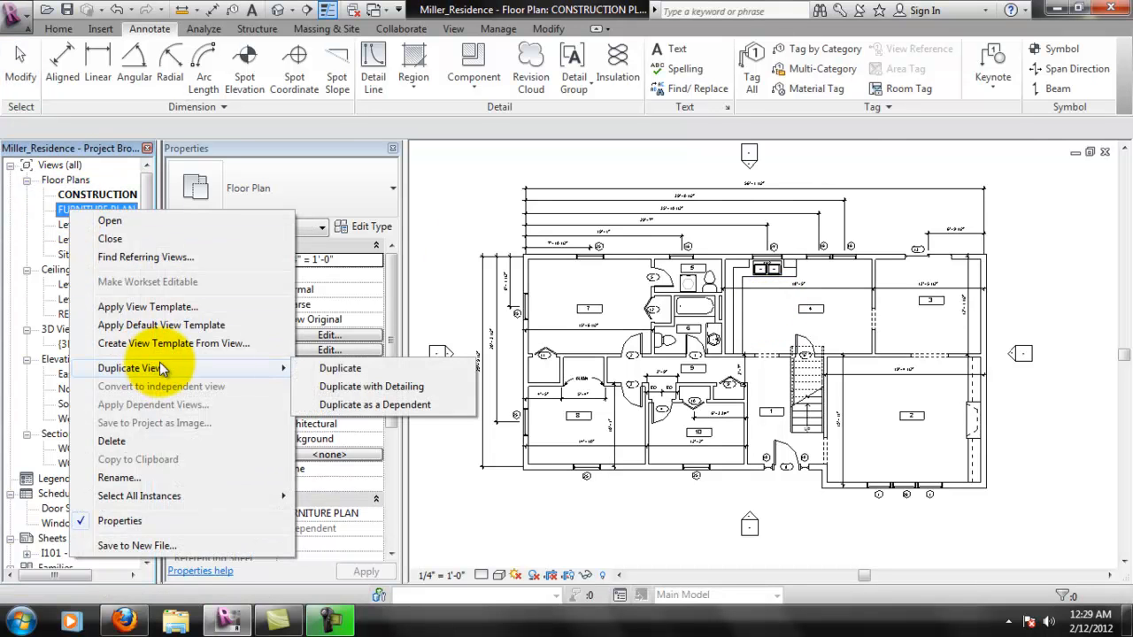
left_click(363, 386)
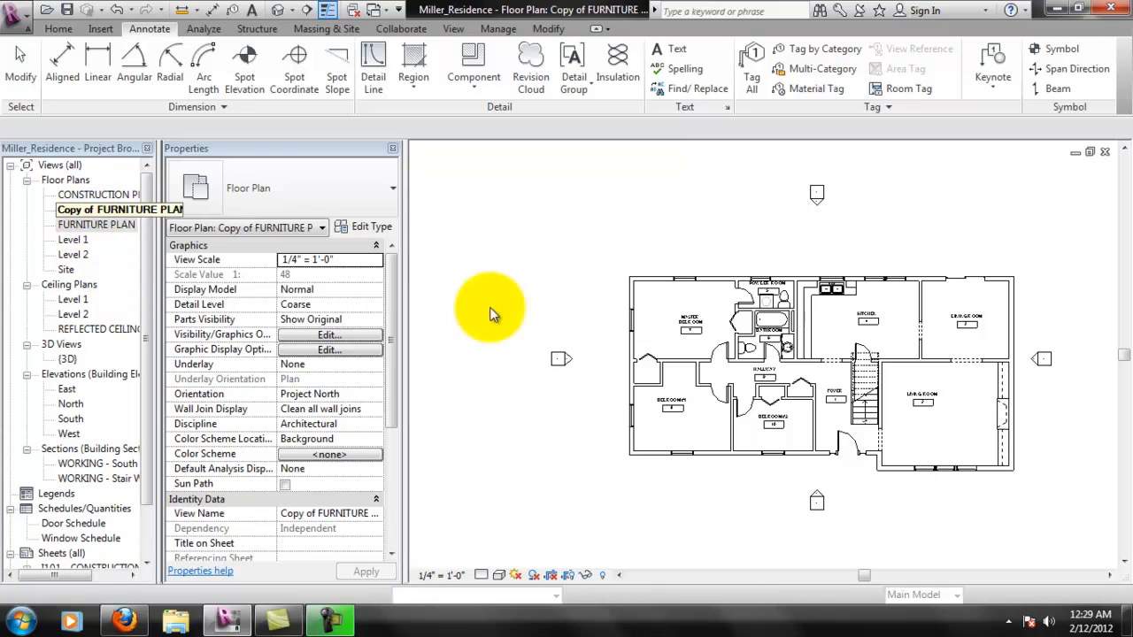
- Rename the copy of the furniture plan view to FINISH PLAN
right_click(98, 211)
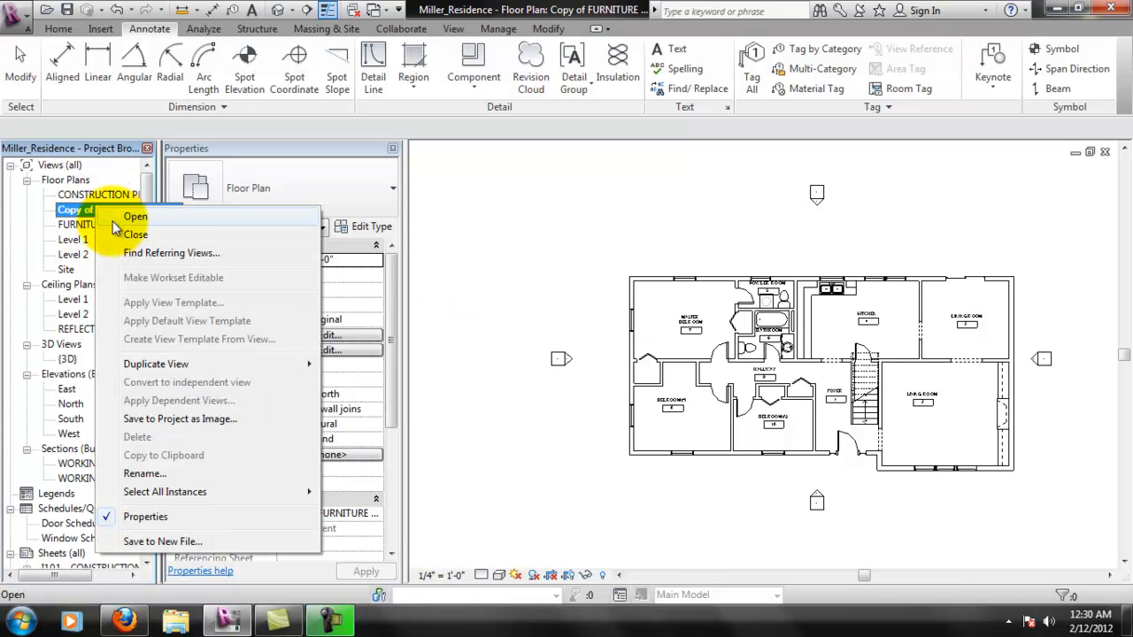
left_click(143, 474)
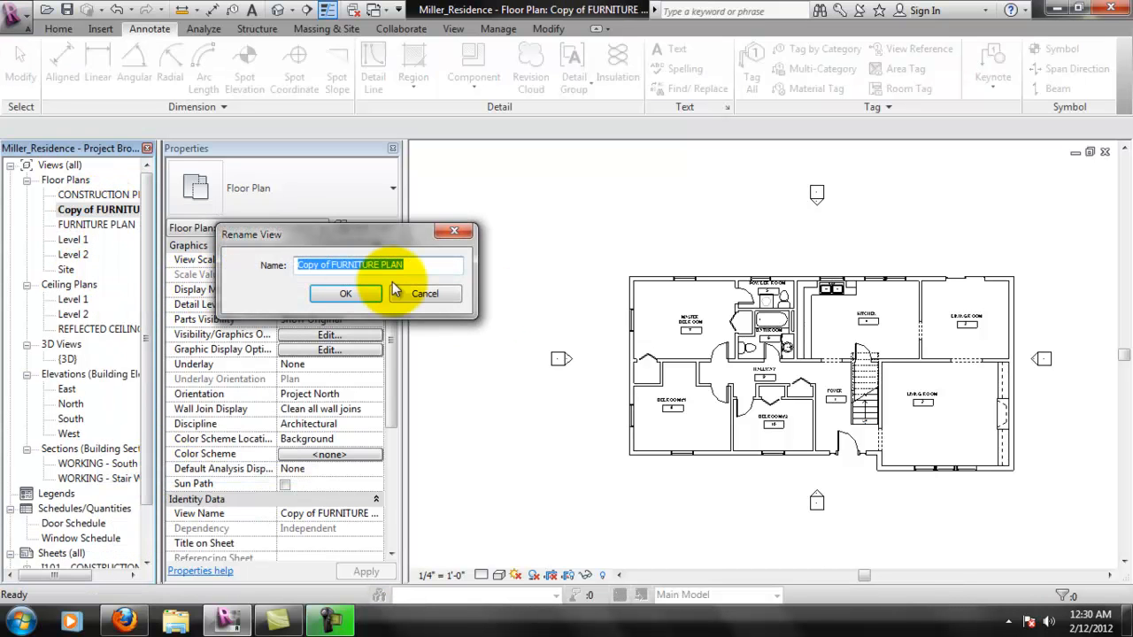
type("FINISH PLAN")
key("Return")
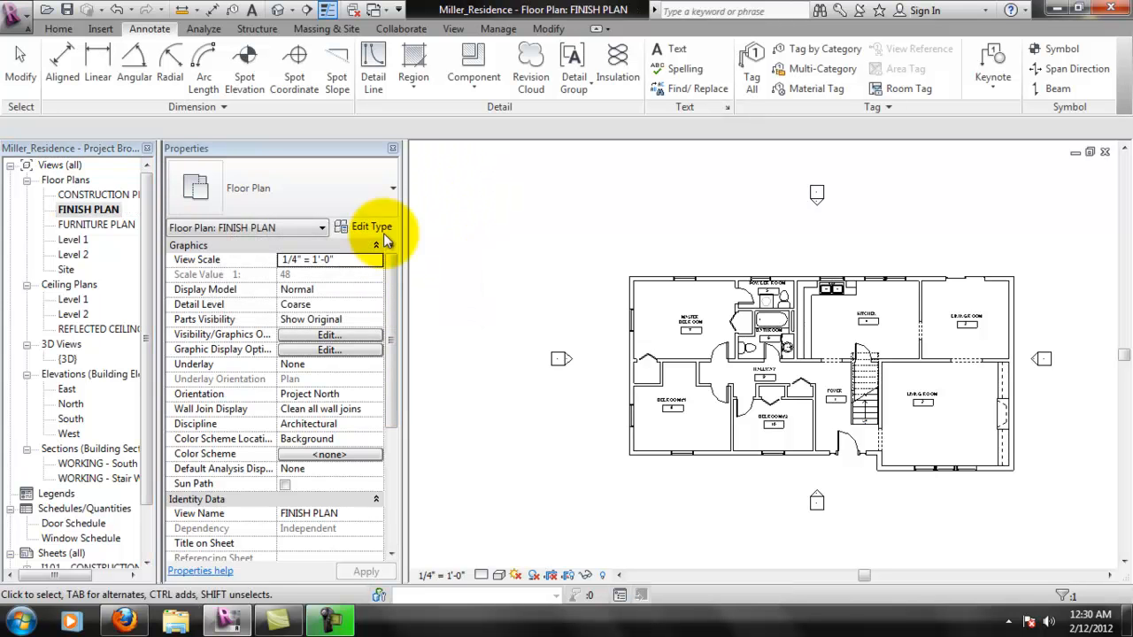
- Filter the whole FINISH PLAN selection down to room tags and change them all to the Room Tag Number Only : Room Tag type
left_click(98, 195)
left_click(93, 210)
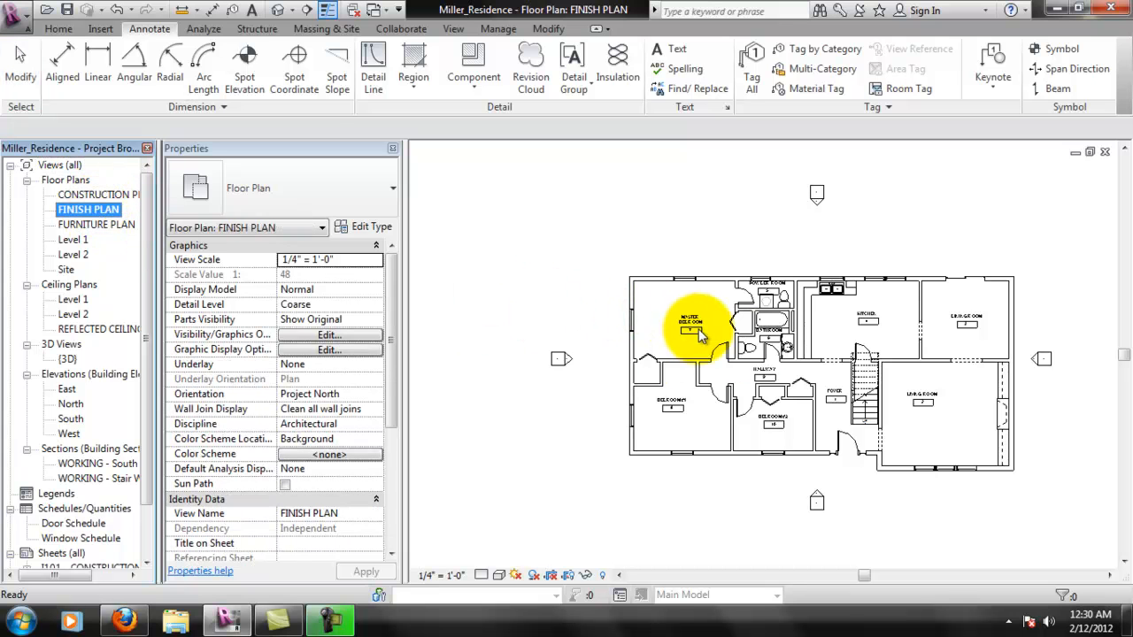
scroll(805, 376, "up", 1)
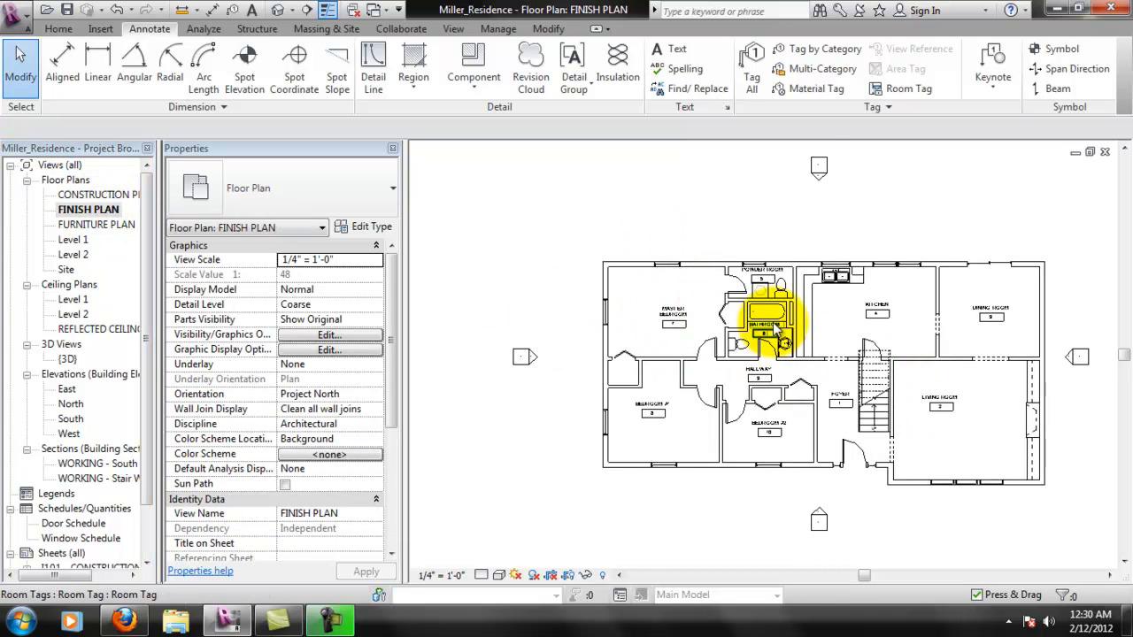
scroll(768, 330, "up", 1)
left_click(666, 319)
middle_click_drag(798, 344, 719, 333)
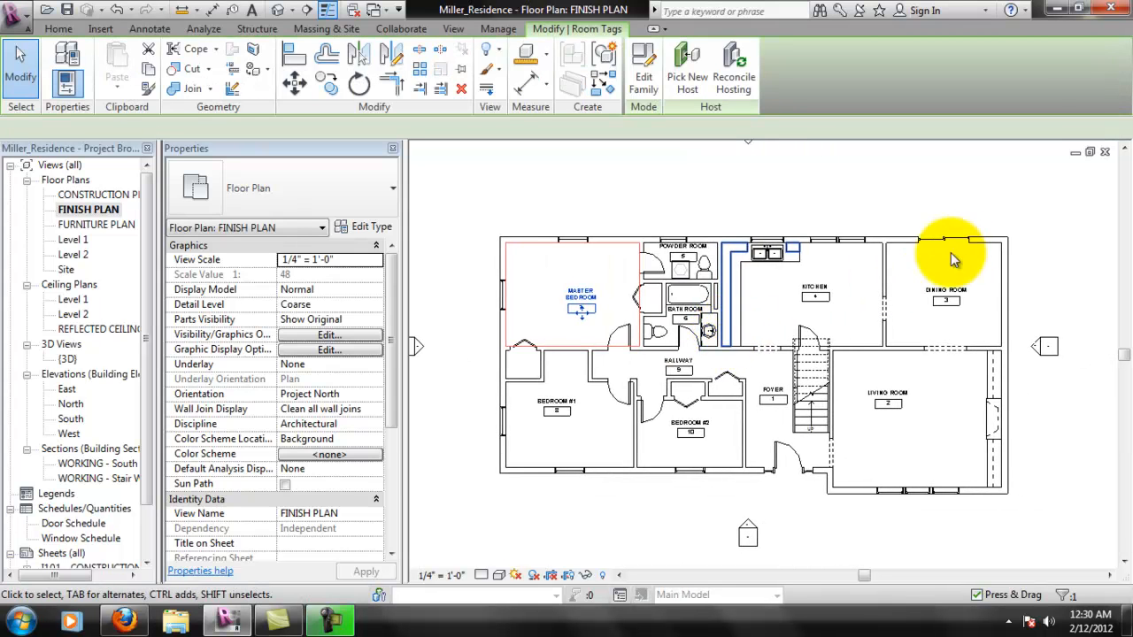
key("Escape")
mouse_move(476, 192)
left_mouse_down()
mouse_move(584, 301)
mouse_move(965, 502)
mouse_move(1018, 518)
left_mouse_up()
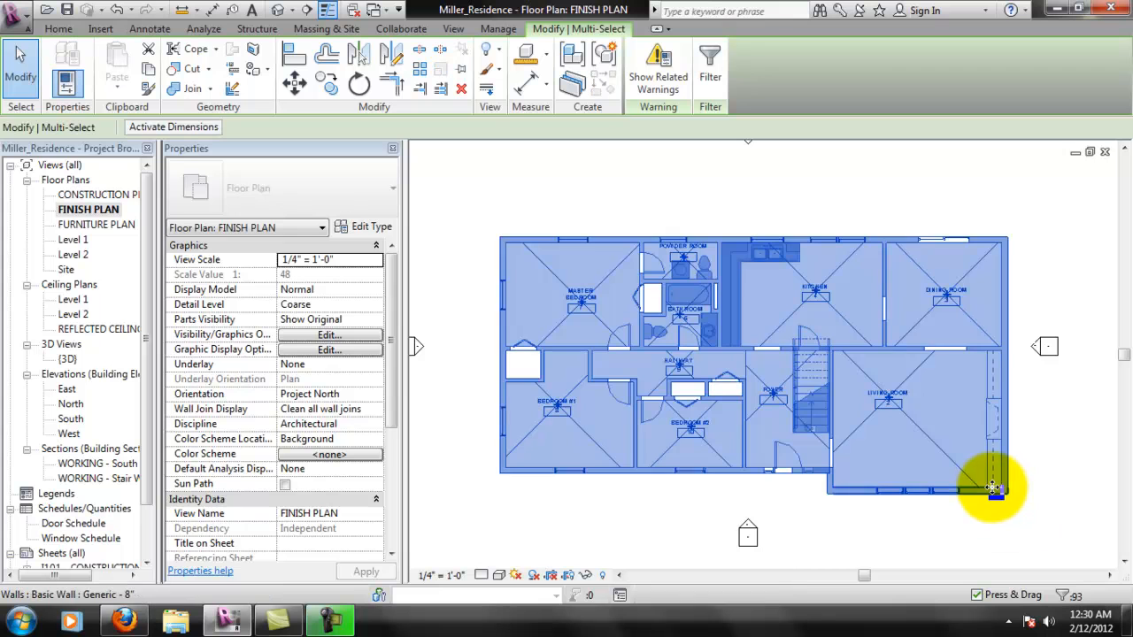
left_click(1065, 598)
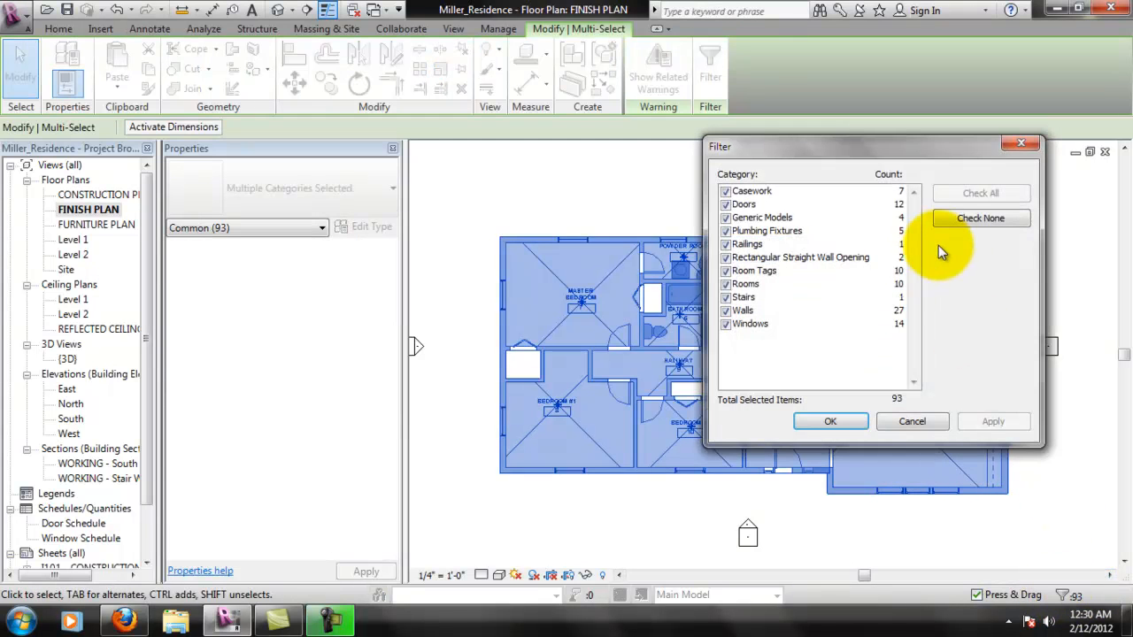
left_click(965, 220)
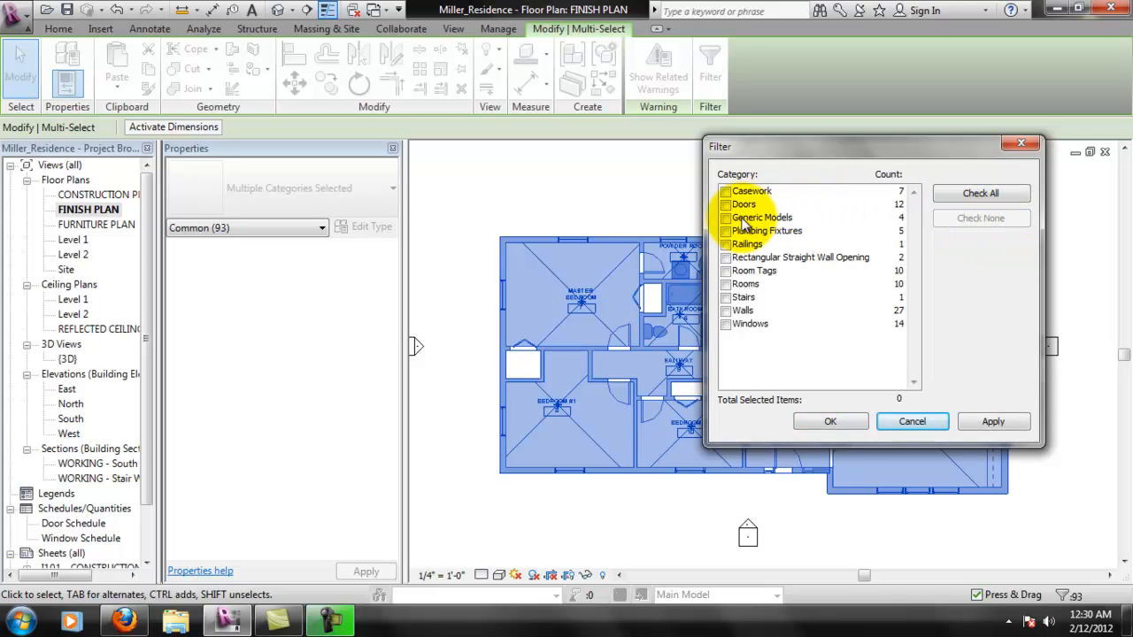
left_click(832, 422)
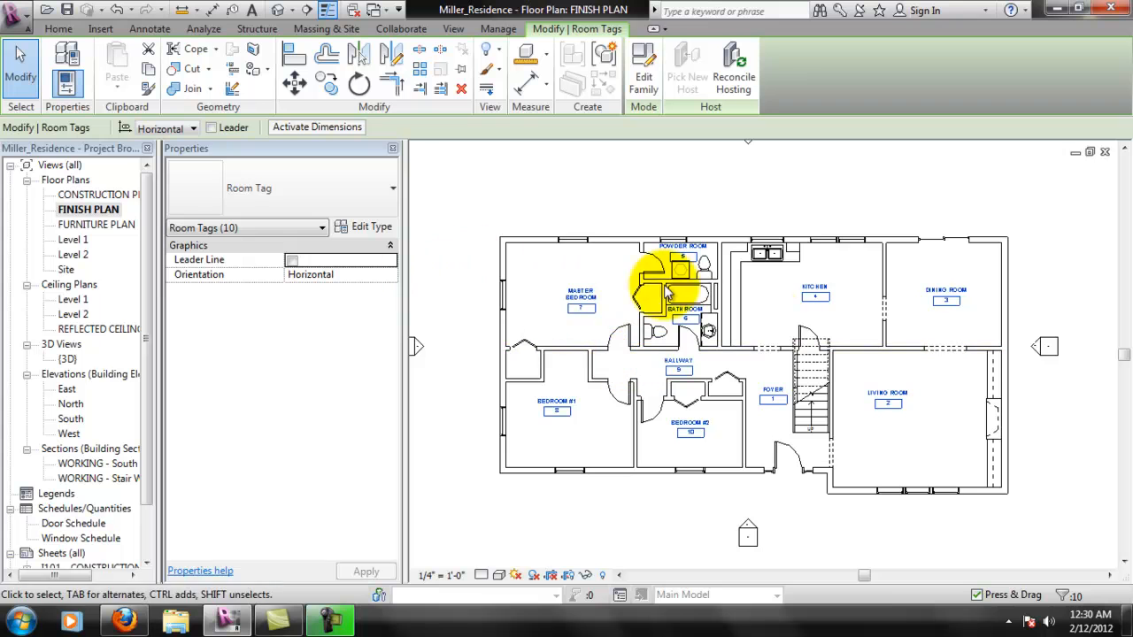
left_click(378, 204)
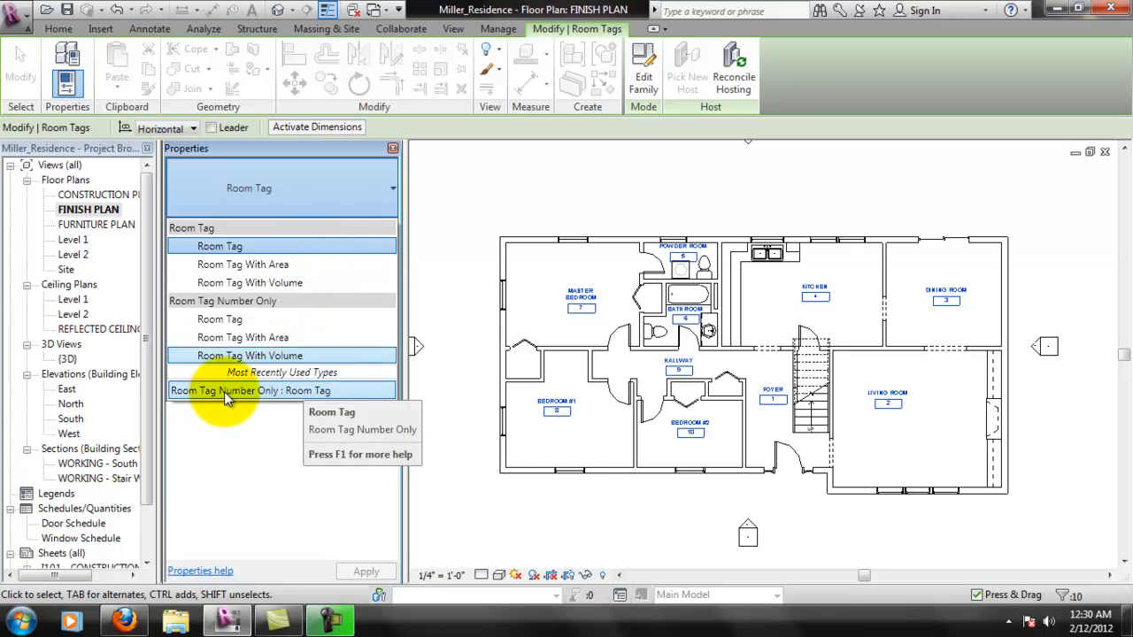
left_click(265, 392)
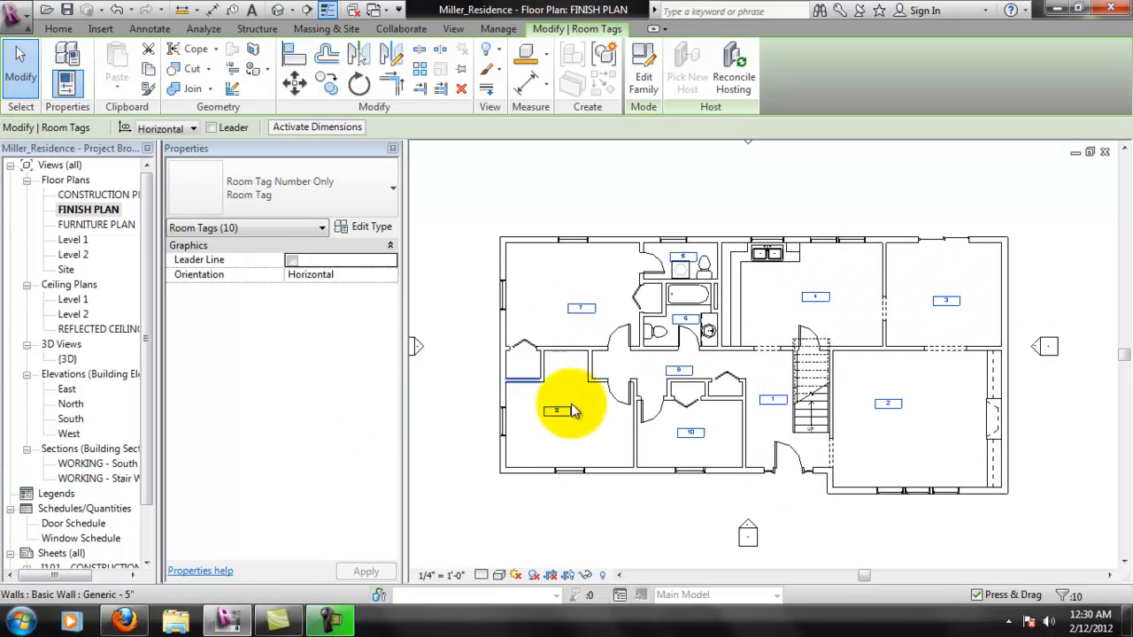
left_click(785, 216)
- Examine the number-only room tags and the layout of rooms 2, 3 and 4 in the finish plan
scroll(899, 409, "up", 2)
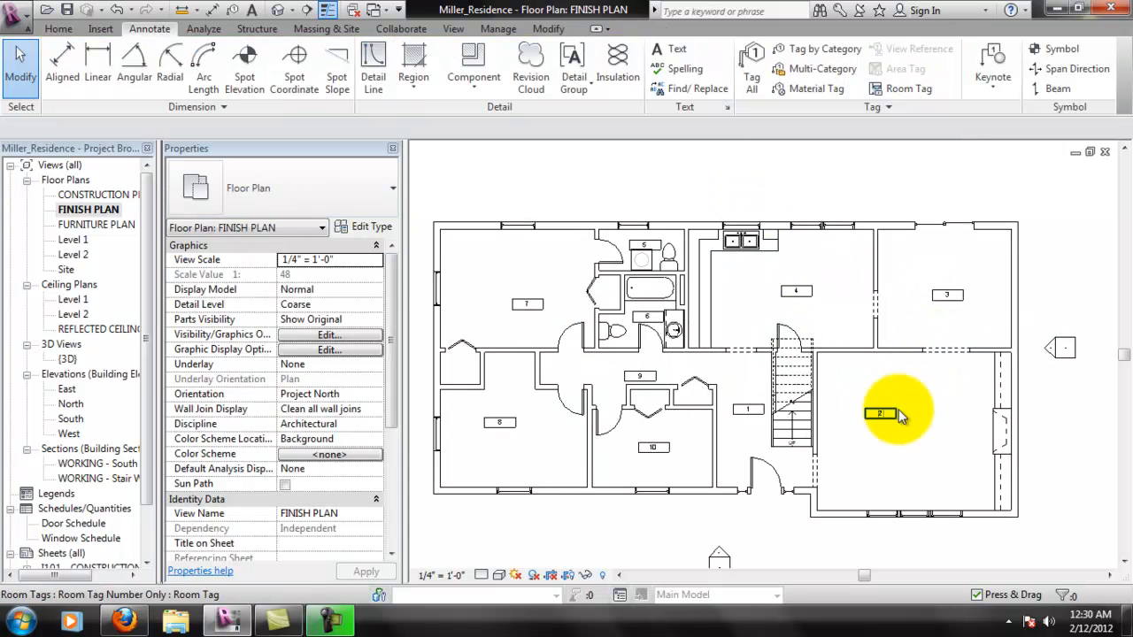
scroll(916, 404, "up", 1)
middle_click_drag(975, 369, 865, 411)
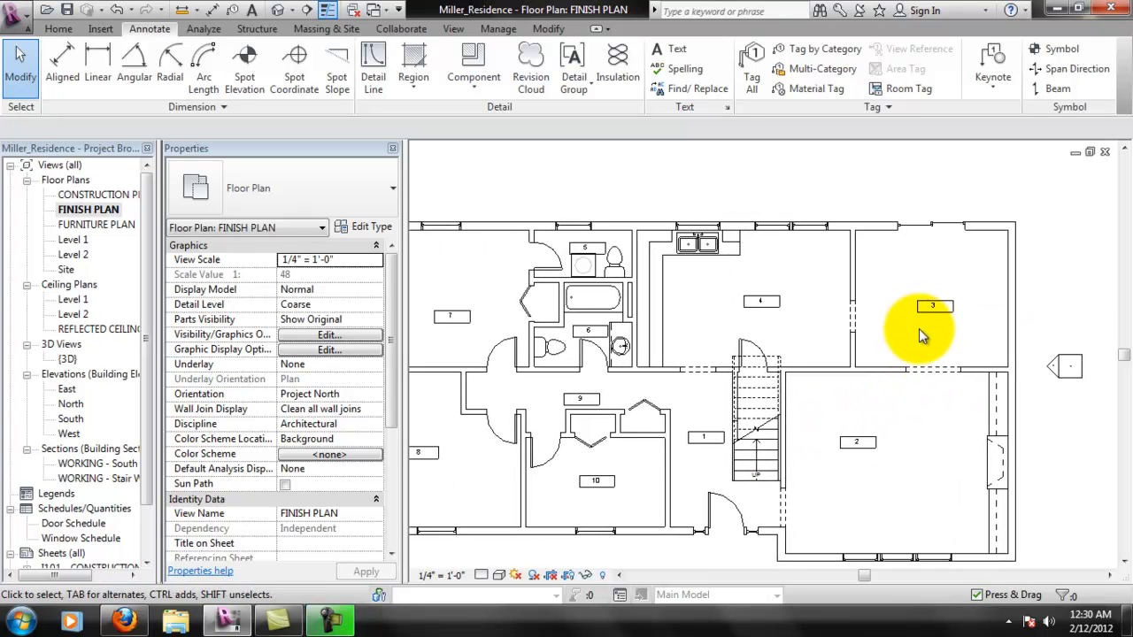
middle_click_drag(921, 327, 914, 335)
middle_click_drag(680, 350, 677, 351)
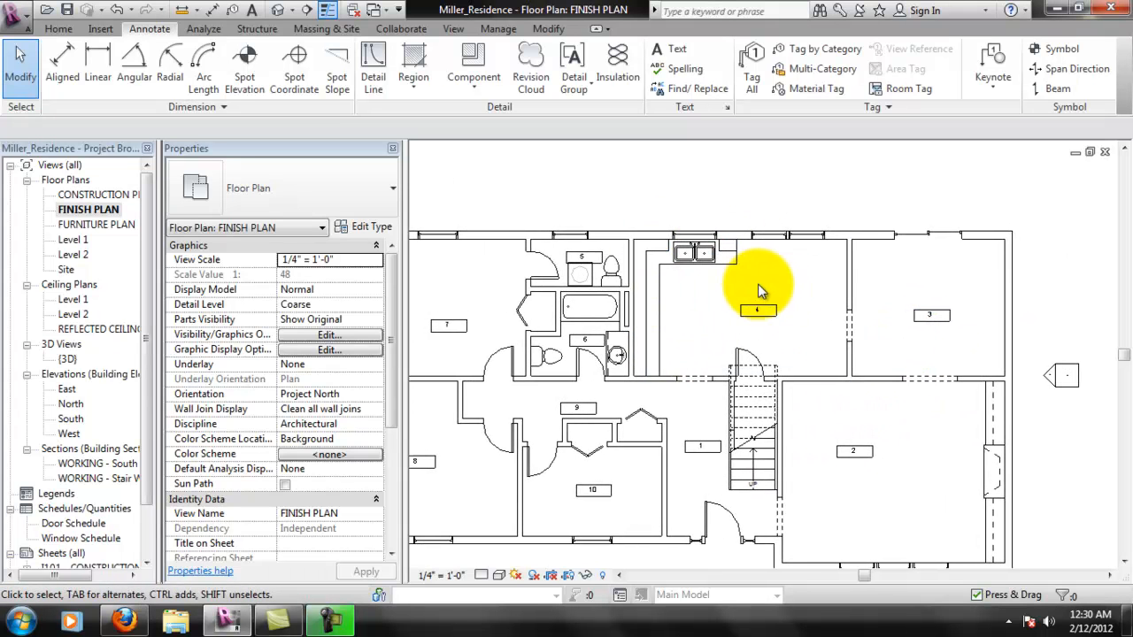
scroll(767, 296, "up", 1)
middle_click_drag(943, 320, 765, 294)
scroll(830, 281, "up", 3)
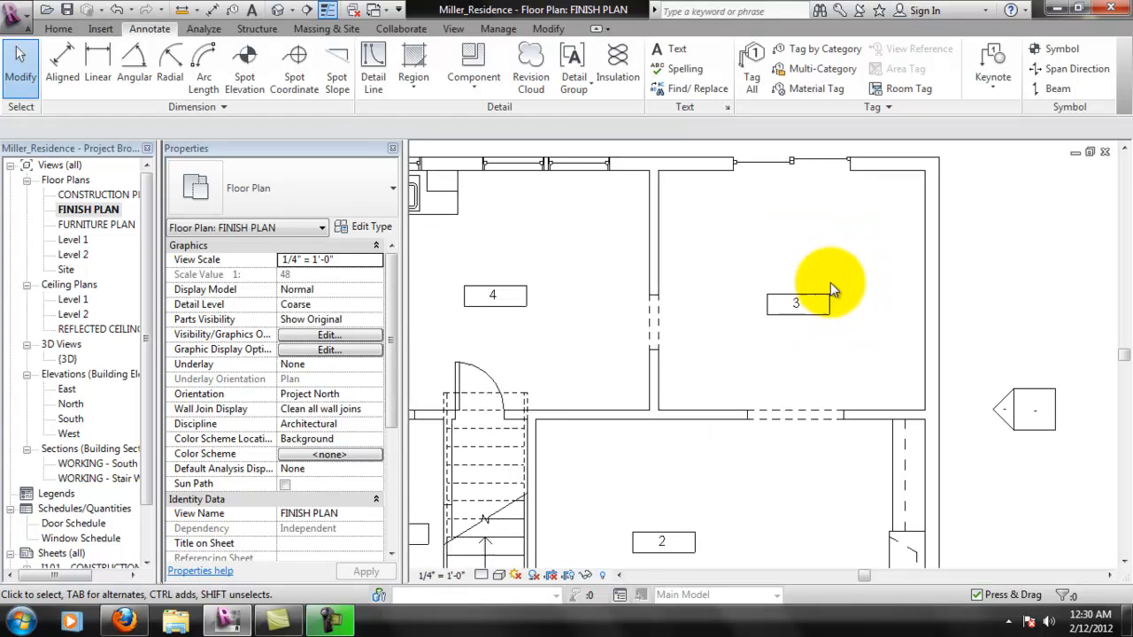
scroll(827, 294, "down", 4)
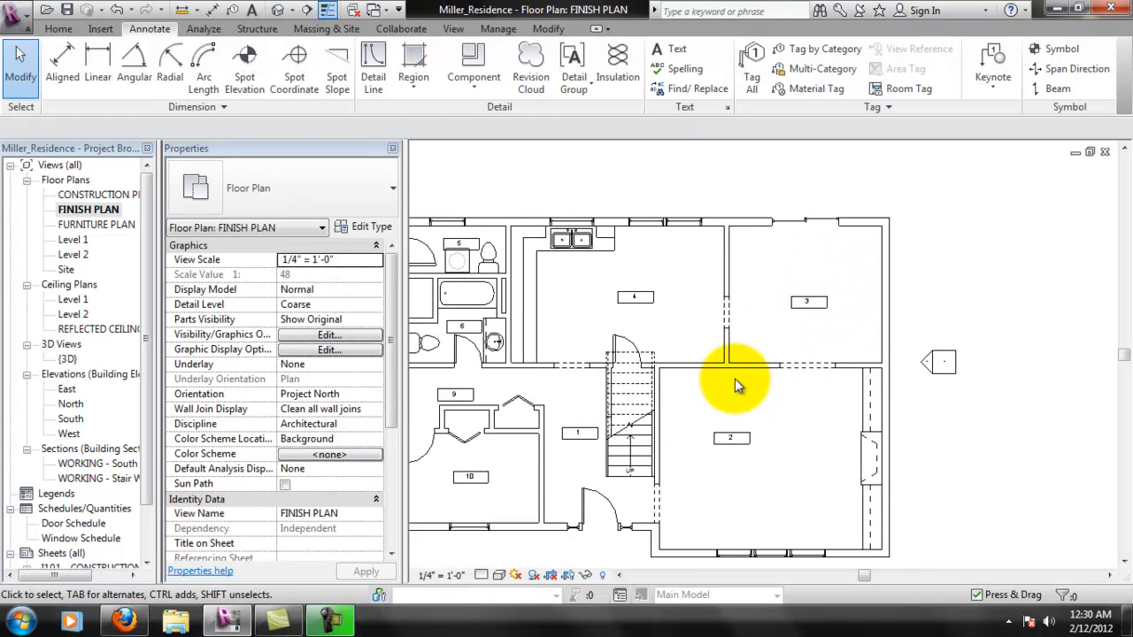
scroll(742, 379, "up", 1)
middle_click_drag(751, 381, 795, 368)
middle_click_drag(842, 234, 754, 326)
scroll(753, 325, "up", 4)
scroll(667, 306, "down", 1)
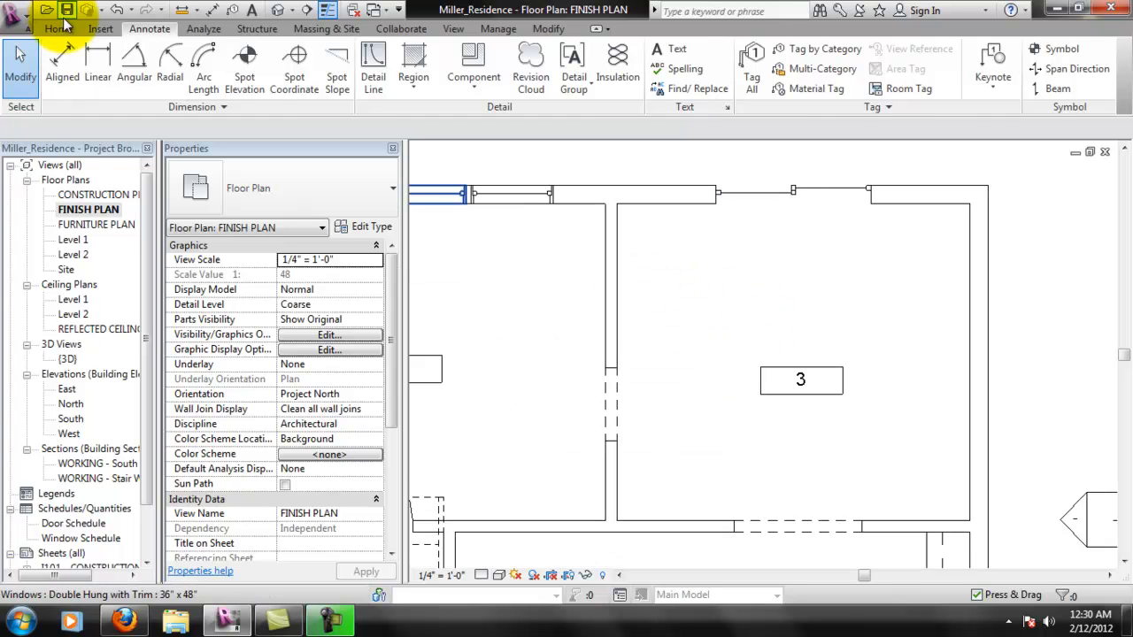
- Start a floor on Level 1 with the Wood Truss Joist 12" - Carpet Finish type and a rectangular boundary
left_click(62, 29)
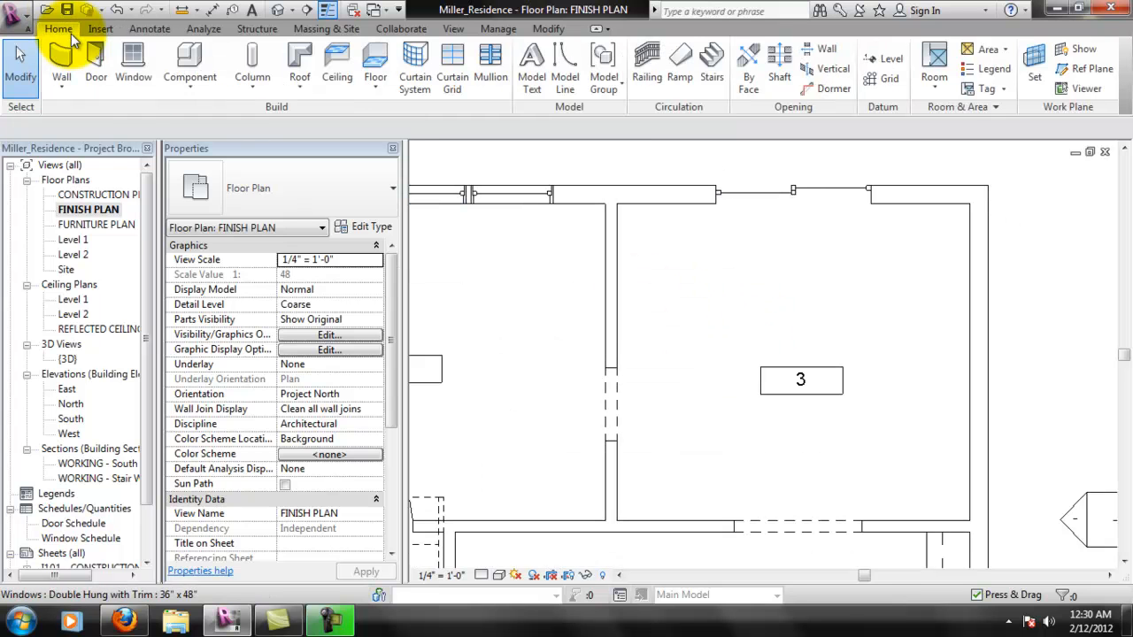
left_click(374, 58)
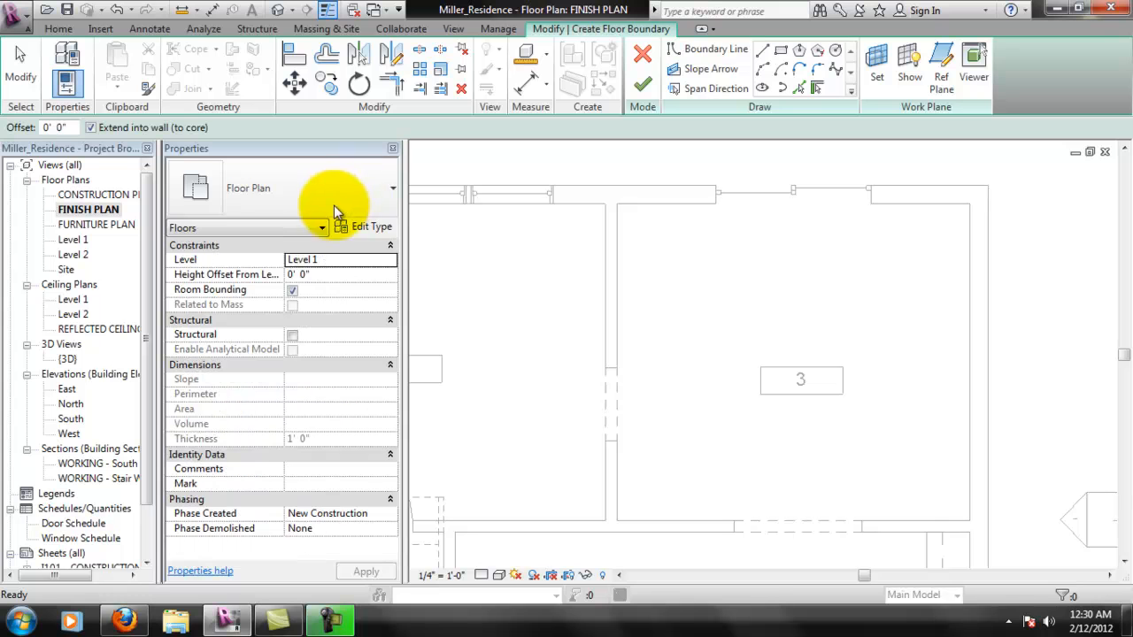
left_click(305, 193)
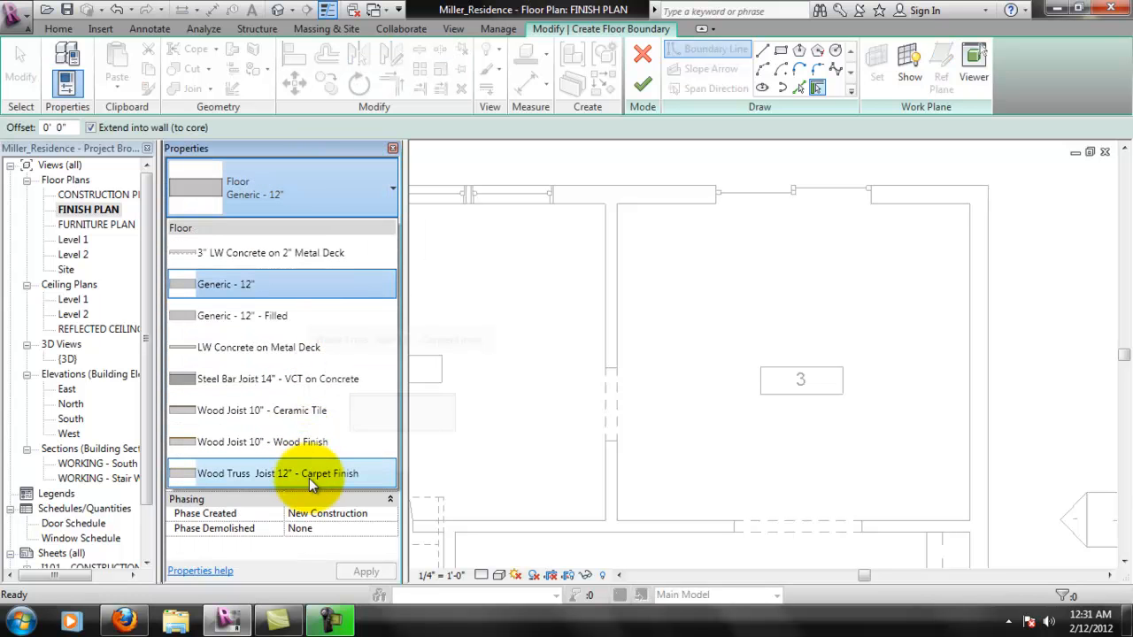
mouse_move(309, 478)
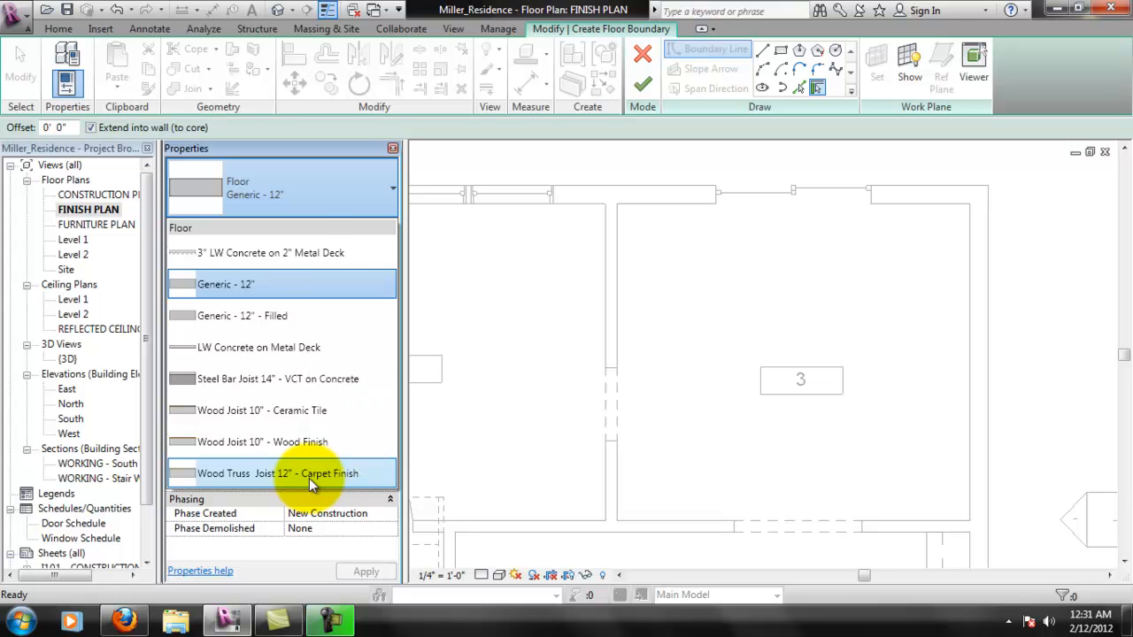
left_click(309, 476)
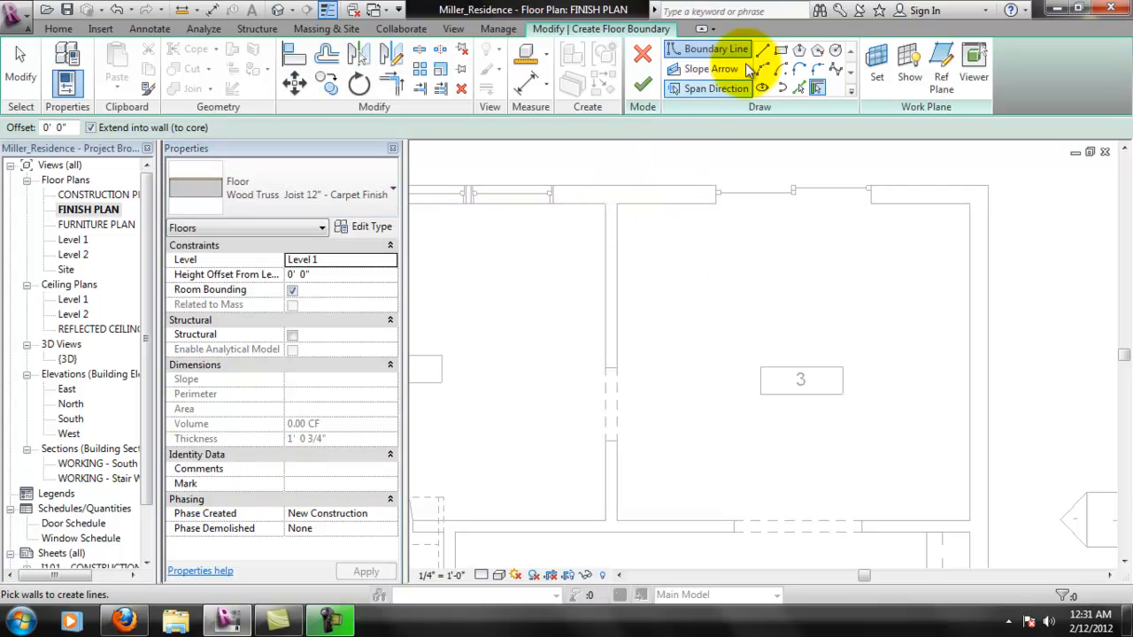
left_click(779, 53)
- Try a rectangular floor boundary along the inside wall faces of room 3, and undo it
left_click(617, 205)
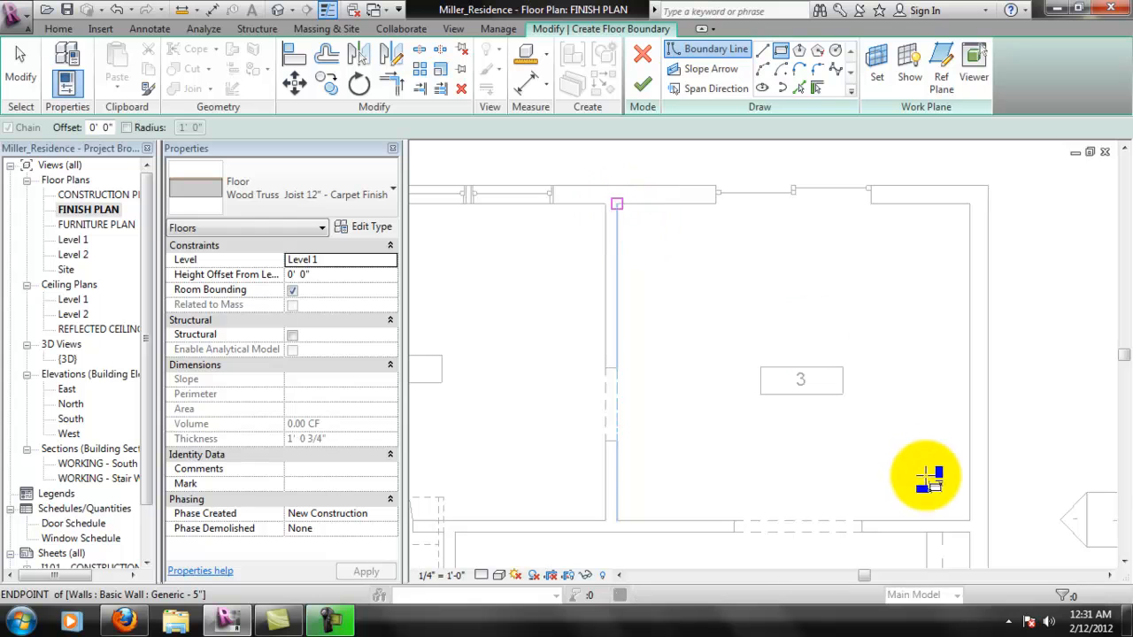
left_click(973, 522)
scroll(731, 252, "down", 3)
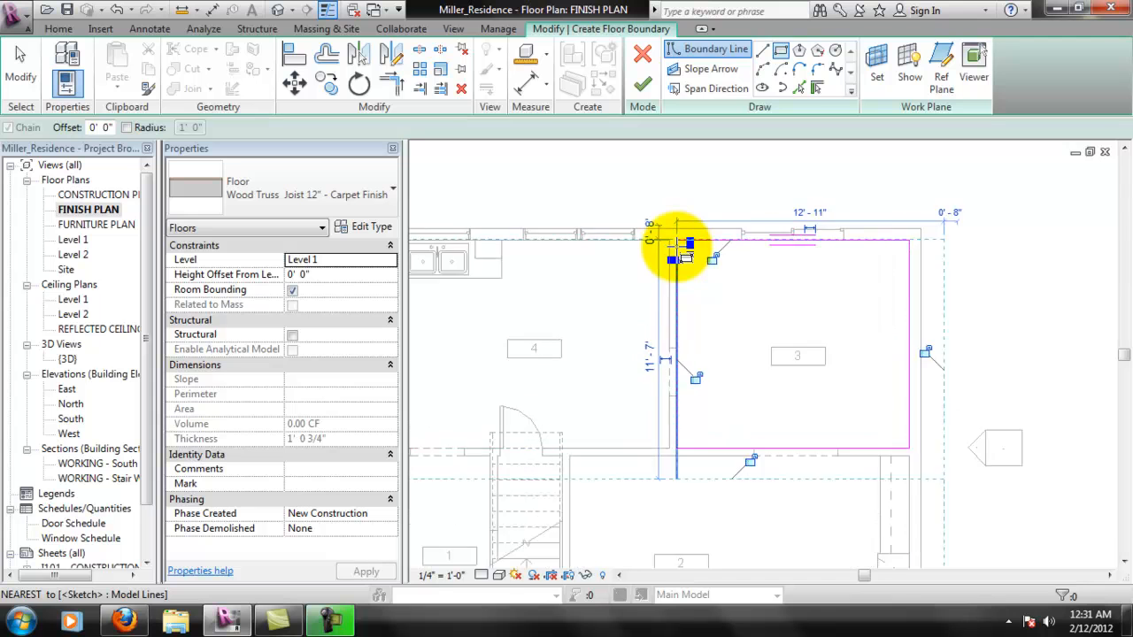
scroll(673, 246, "up", 2)
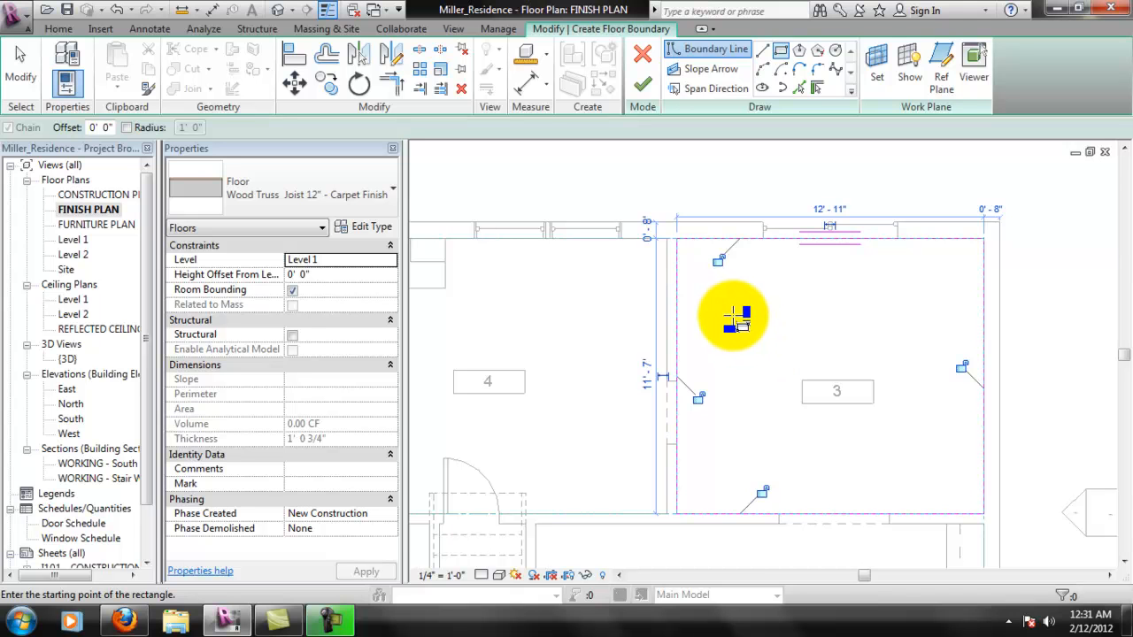
scroll(735, 315, "down", 2)
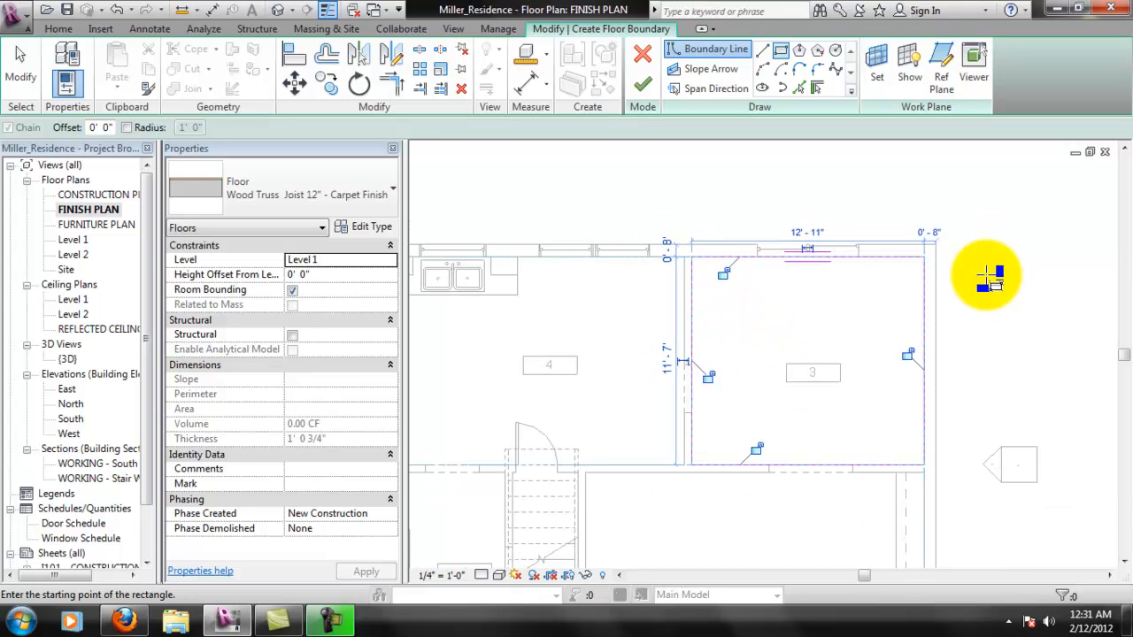
scroll(773, 351, "up", 3)
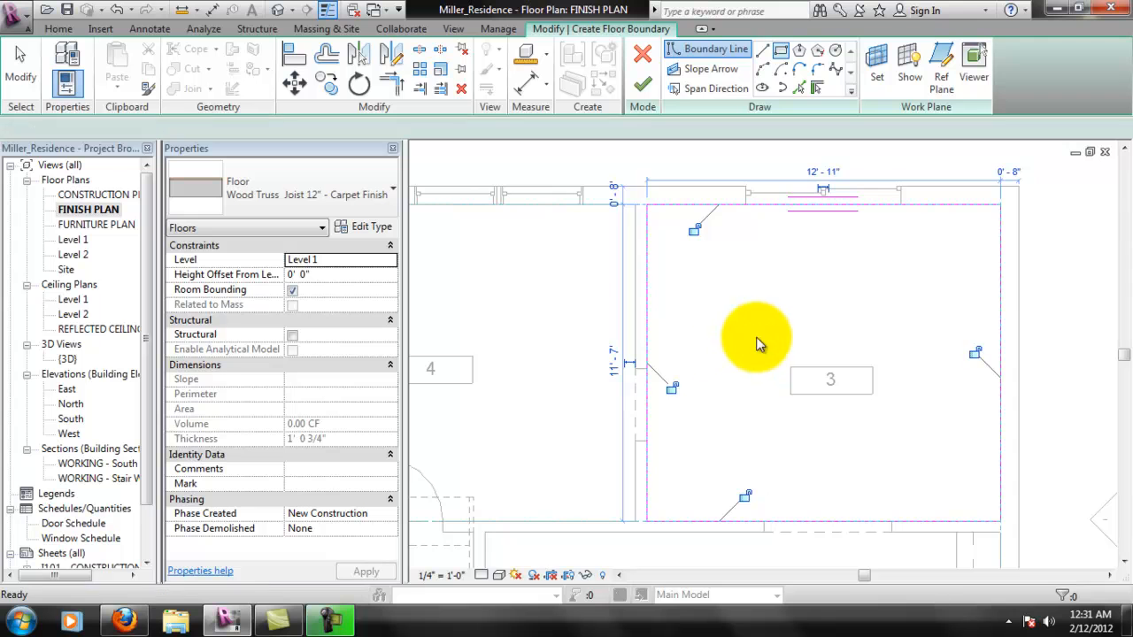
key("ctrl+z")
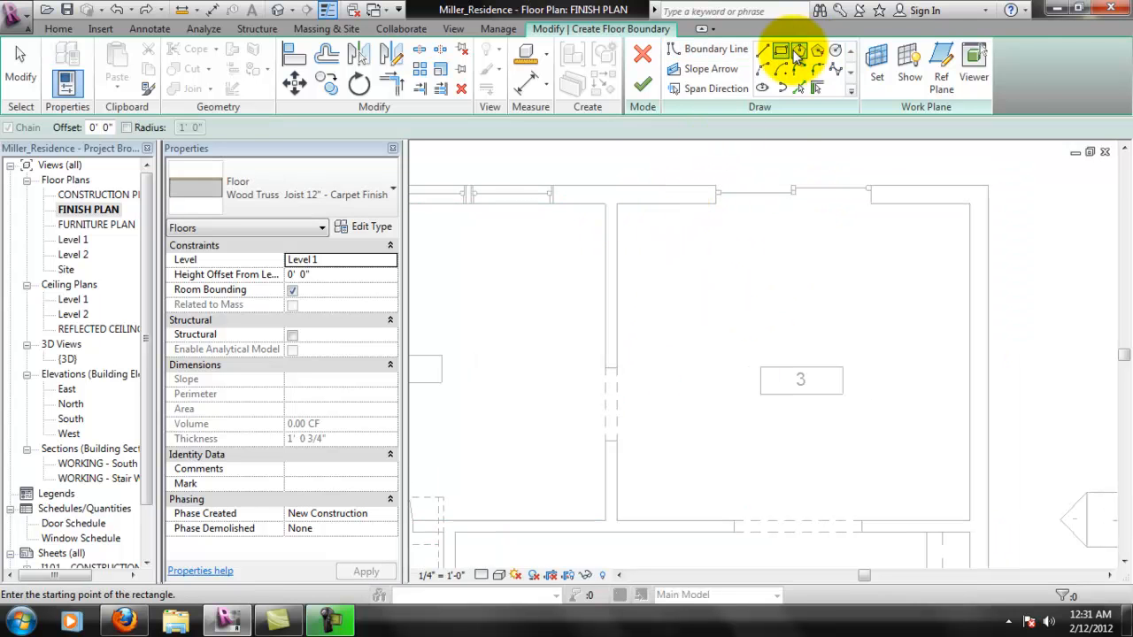
- Sketch a rectangular floor boundary along the centerlines of the walls around room 3, lock its sides to the walls, and finish the floor
left_click(612, 193)
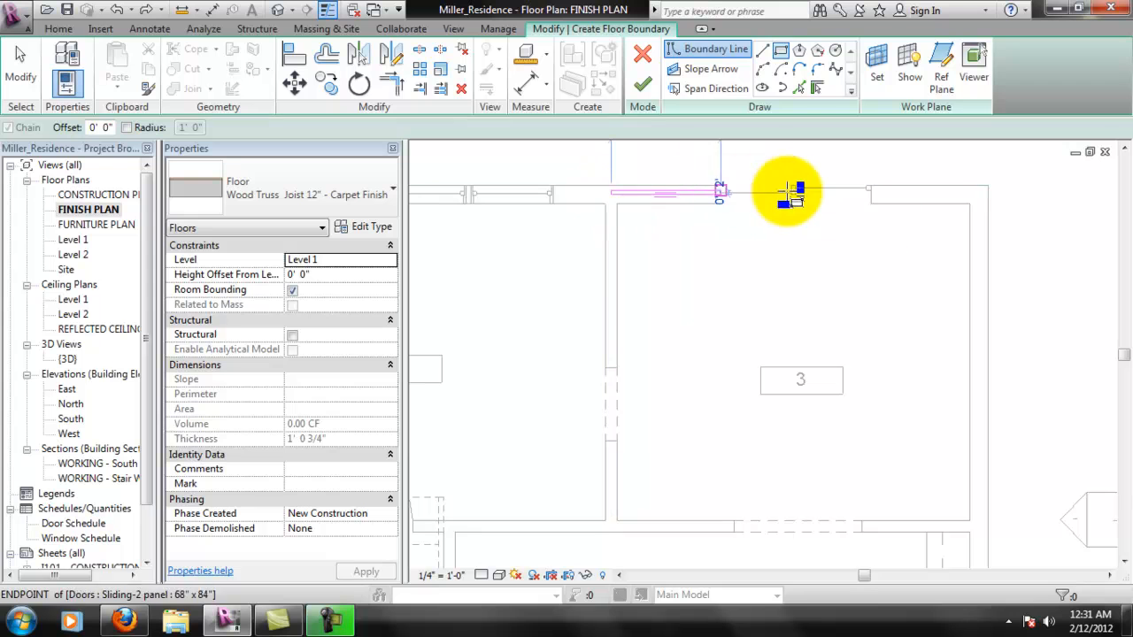
left_click(981, 527)
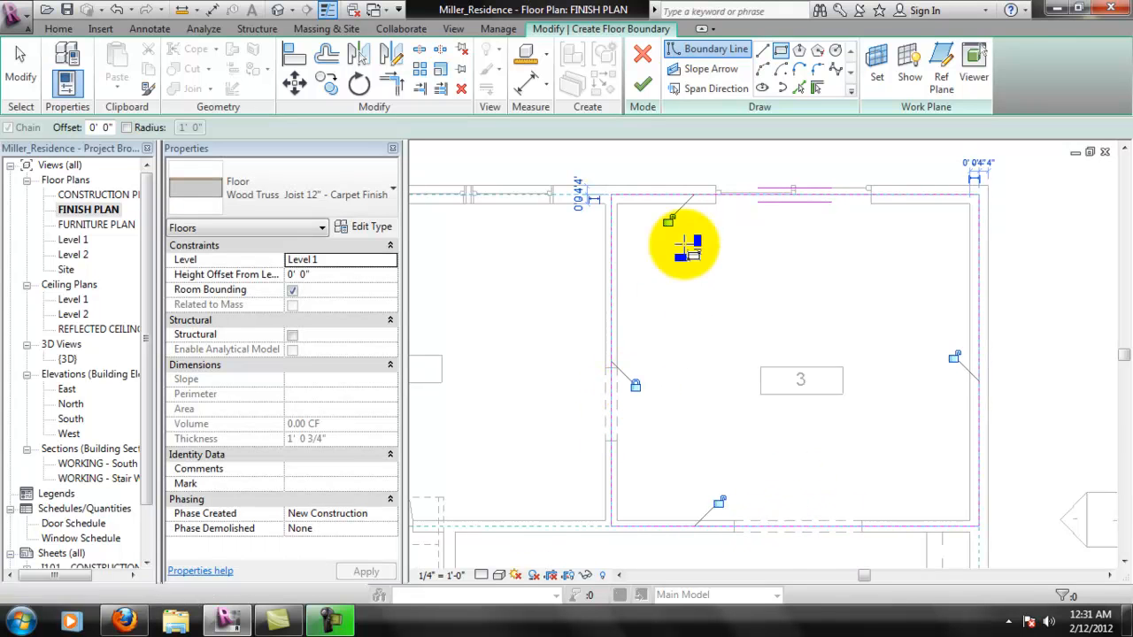
left_click(675, 221)
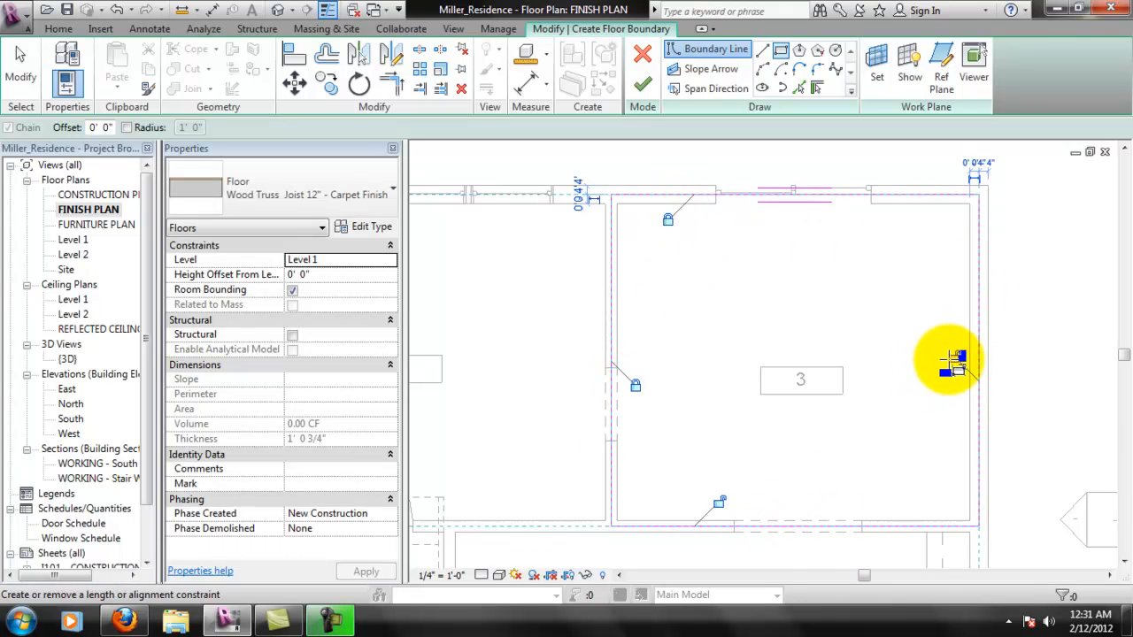
left_click(953, 357)
left_click(718, 501)
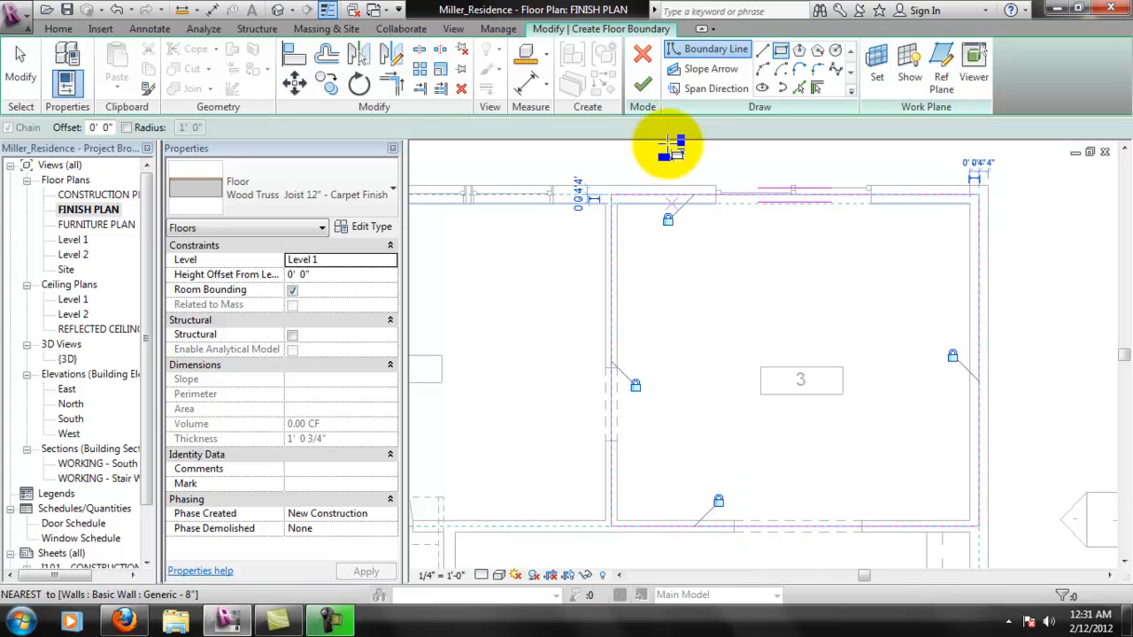
left_click(642, 86)
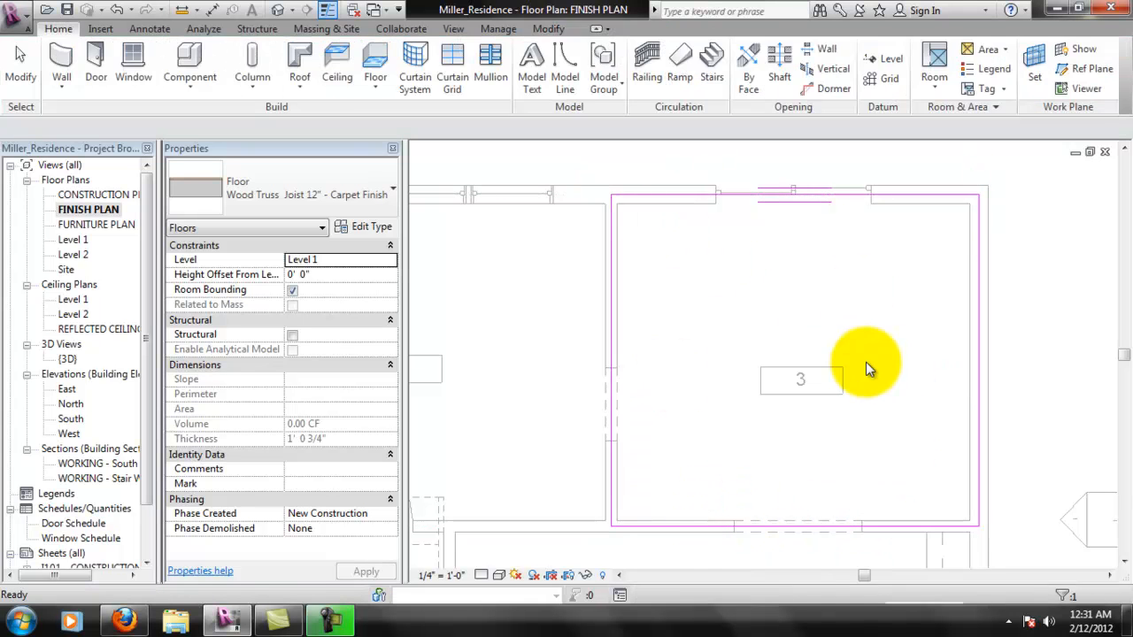
key("Escape")
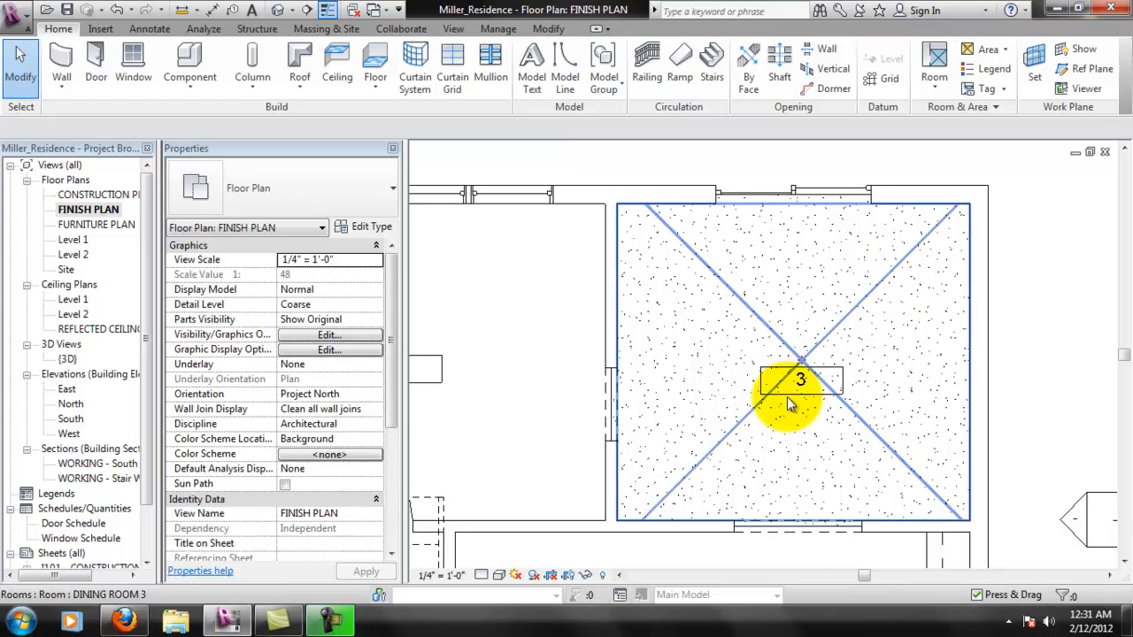
- Examine the carpet pattern of room 3's floor and compare it with the neighbouring room 4 in the finish plan
scroll(800, 455, "down", 3)
middle_click_drag(800, 455, 757, 308)
scroll(814, 278, "up", 1)
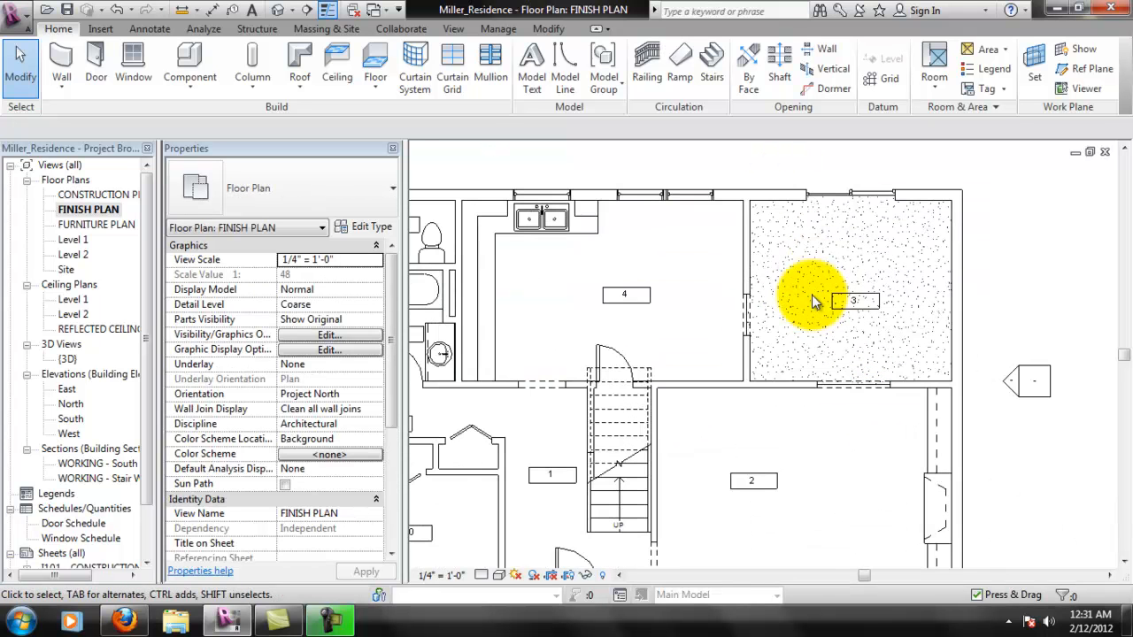
scroll(818, 297, "up", 4)
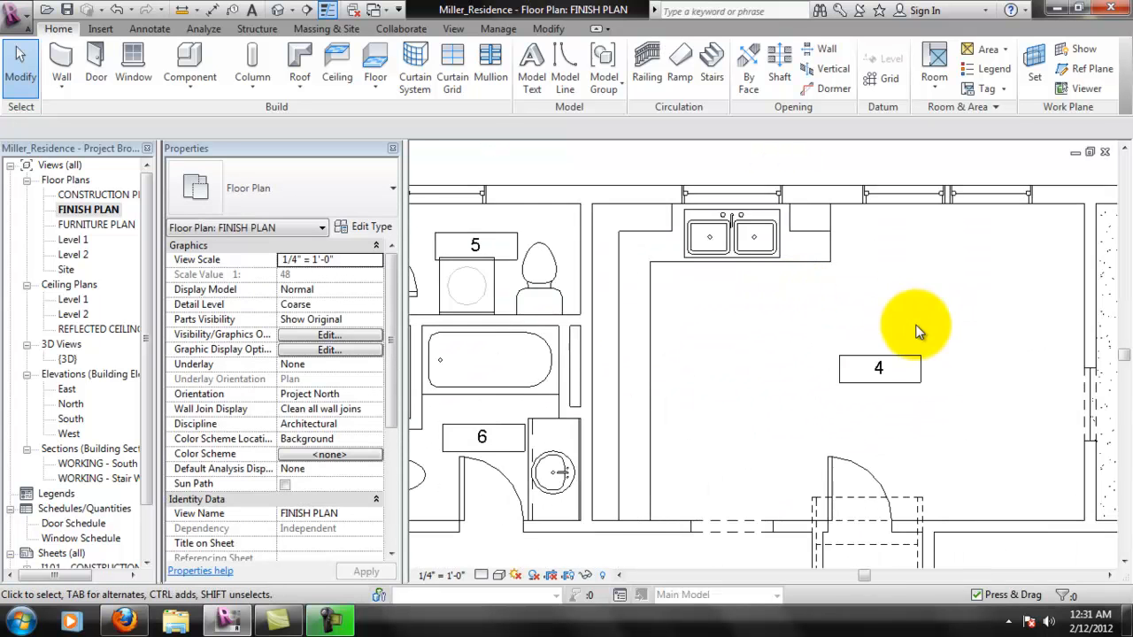
middle_click_drag(953, 361, 935, 368)
middle_click_drag(866, 373, 830, 369)
scroll(850, 370, "up", 1)
scroll(933, 367, "down", 2)
scroll(947, 366, "up", 1)
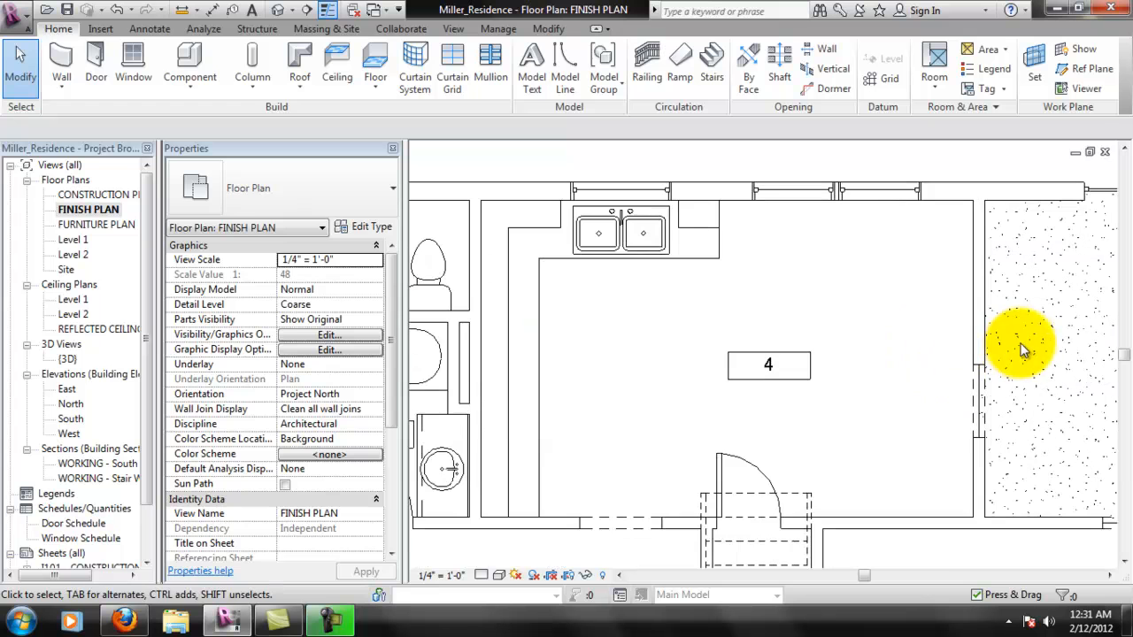
scroll(831, 332, "down", 1)
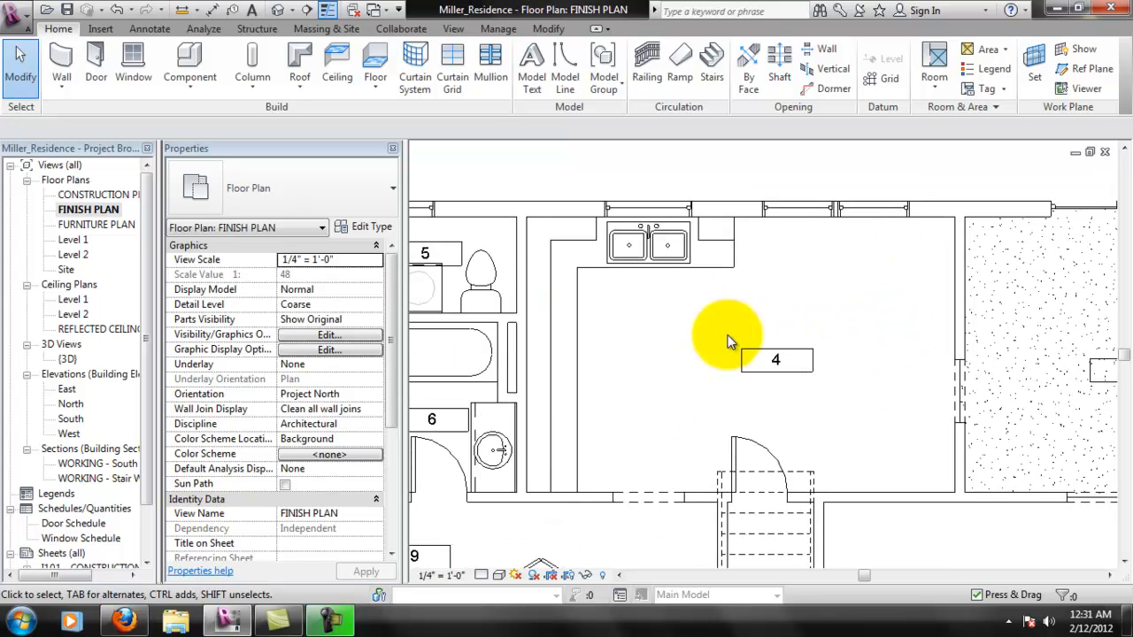
- Inspect room 3 and its floor edge within the wall and opening shared with room 4
left_click(1102, 336)
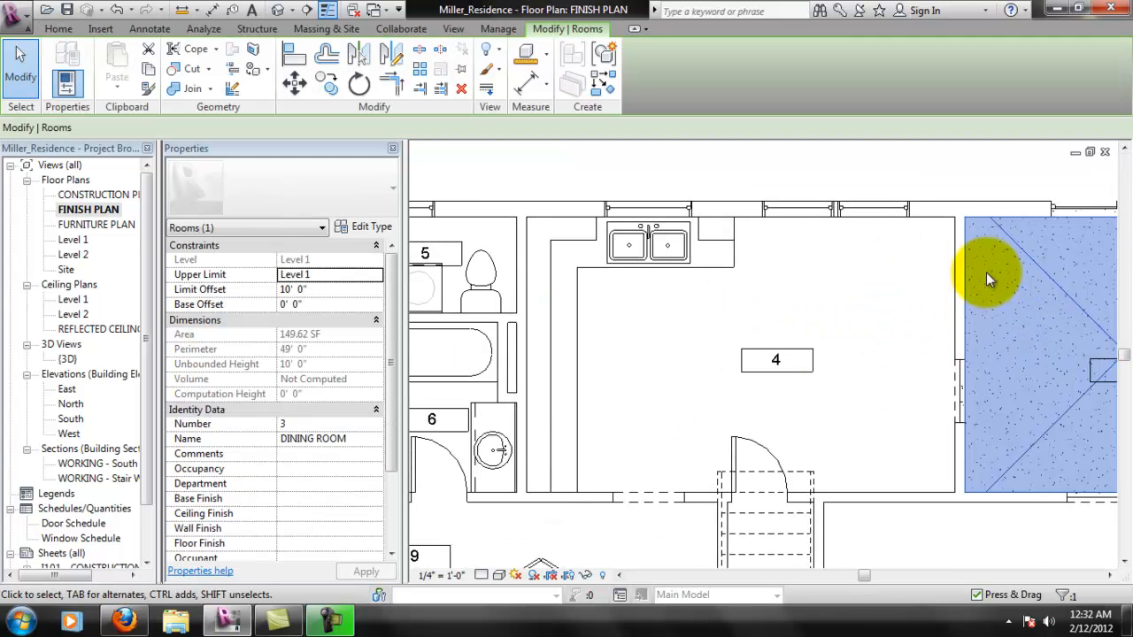
middle_click_drag(960, 266, 759, 301)
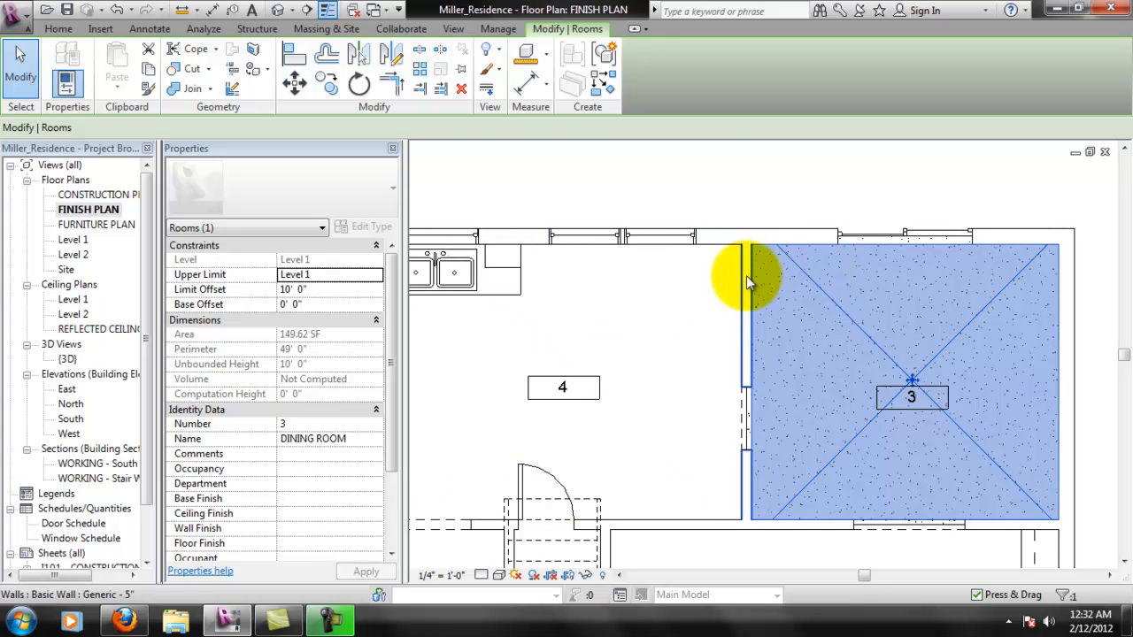
scroll(744, 281, "up", 3)
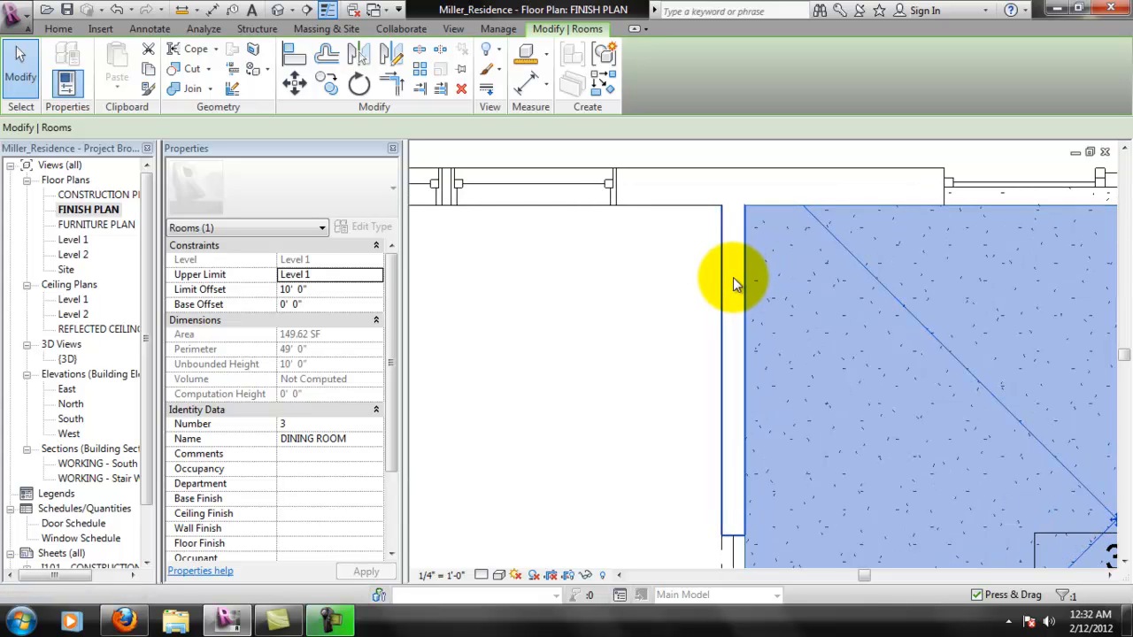
middle_click_drag(744, 354, 750, 255)
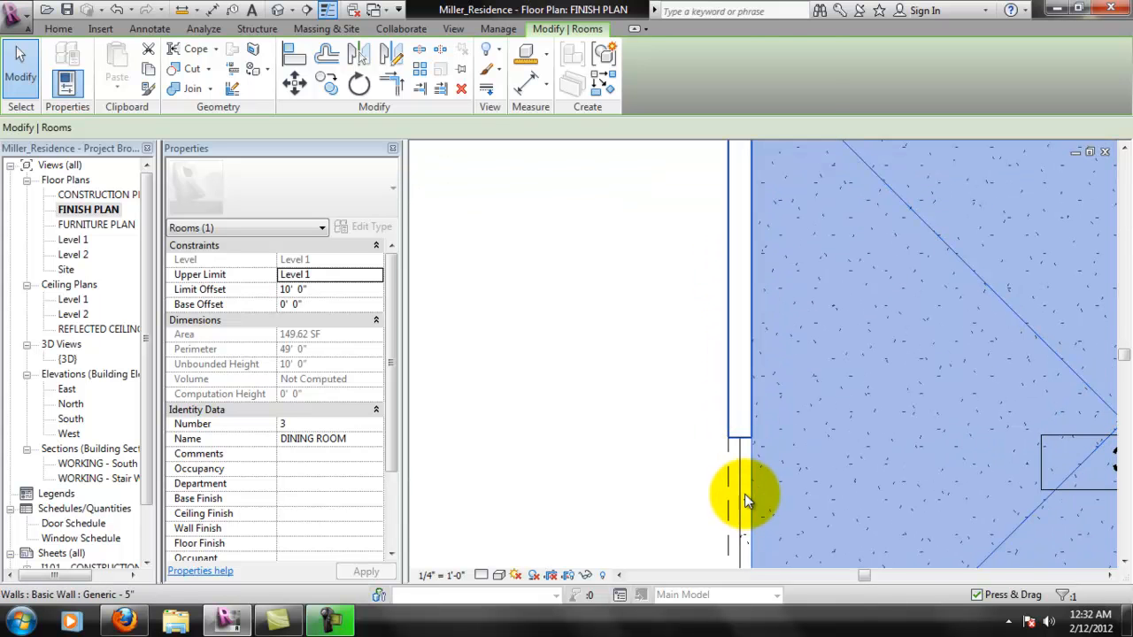
left_click(744, 495)
scroll(749, 469, "down", 2)
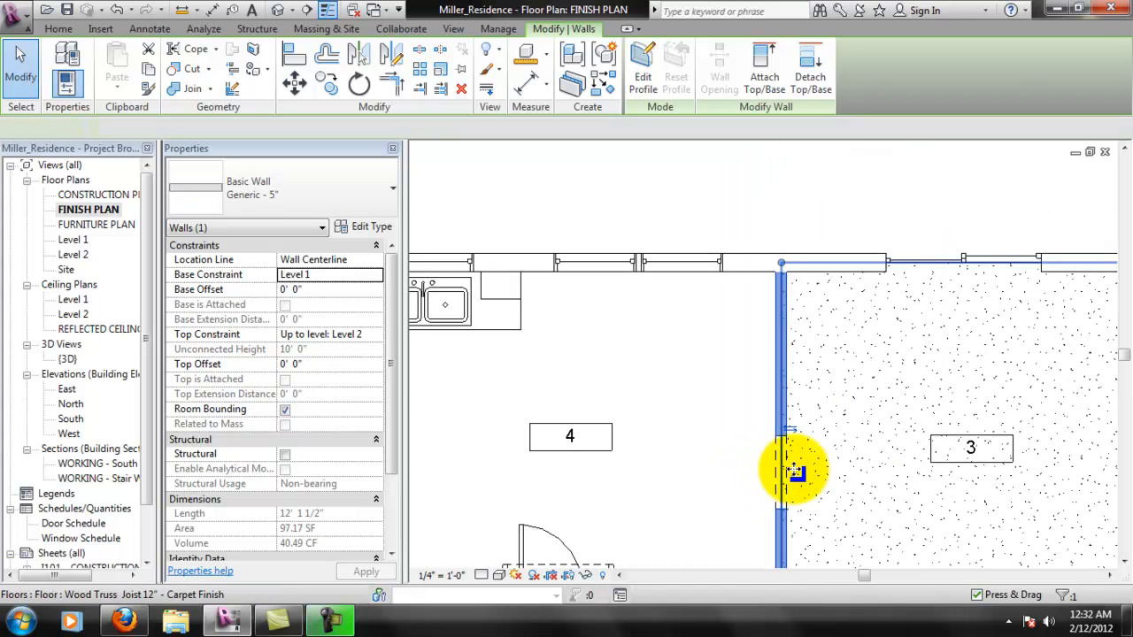
- Change the floor of room 3 to the Wood Joist 10" - Wood Finish type
left_click(948, 406)
left_click(345, 191)
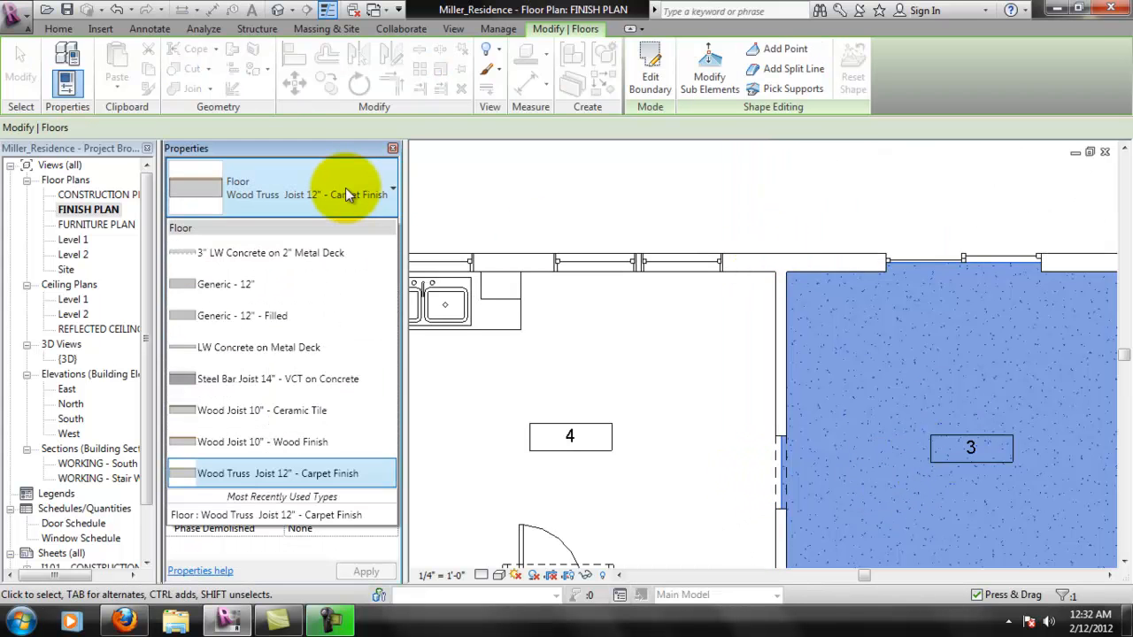
left_click(303, 442)
left_click(809, 177)
- Examine the wood finish pattern across room 3, including around the number tag and wall openings
scroll(915, 506, "down", 2)
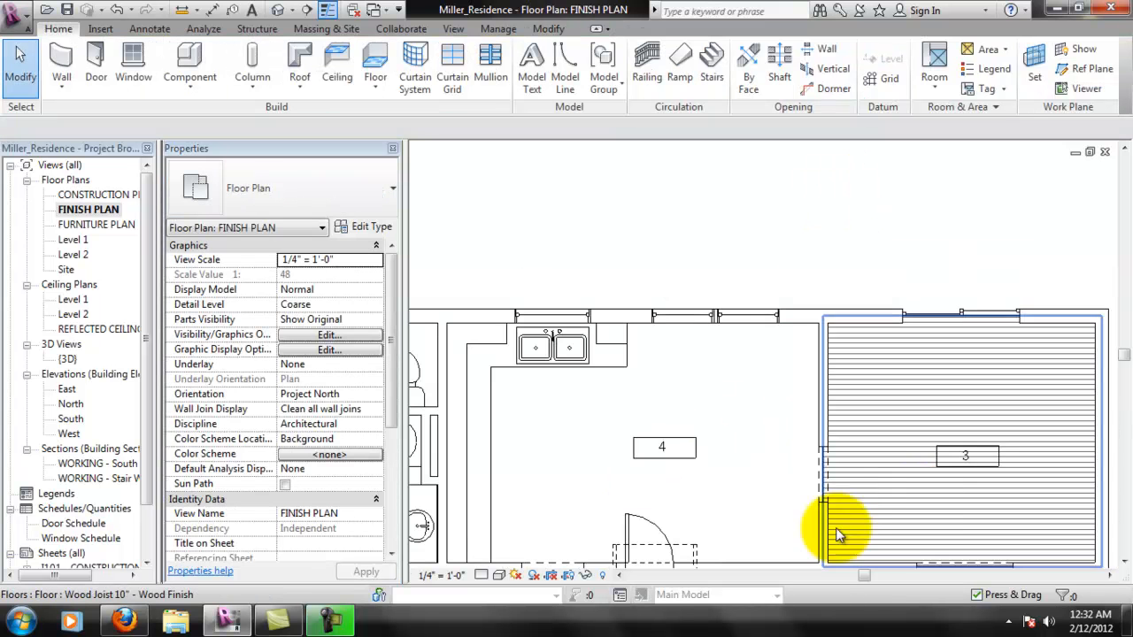
middle_click_drag(878, 463, 868, 384)
scroll(915, 344, "up", 3)
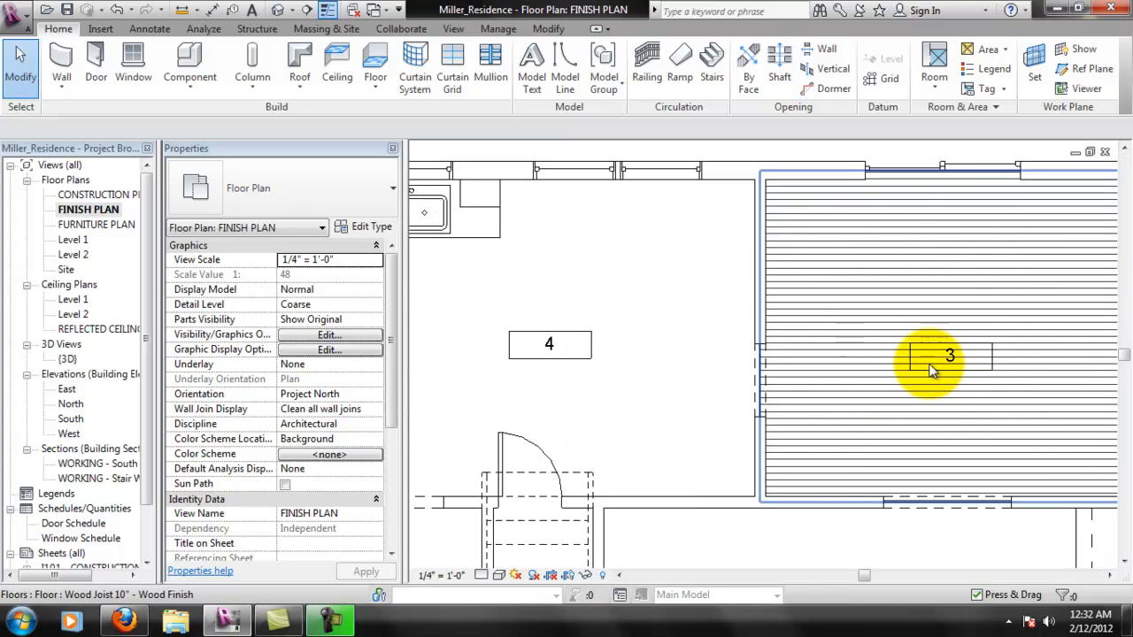
scroll(935, 370, "down", 4)
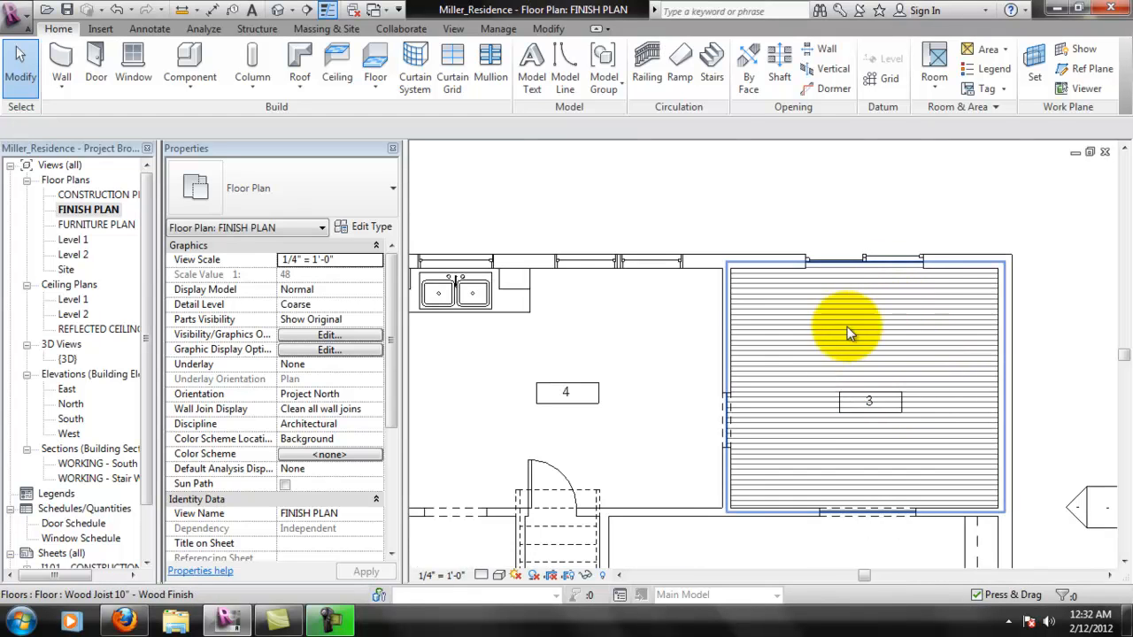
scroll(864, 303, "up", 1)
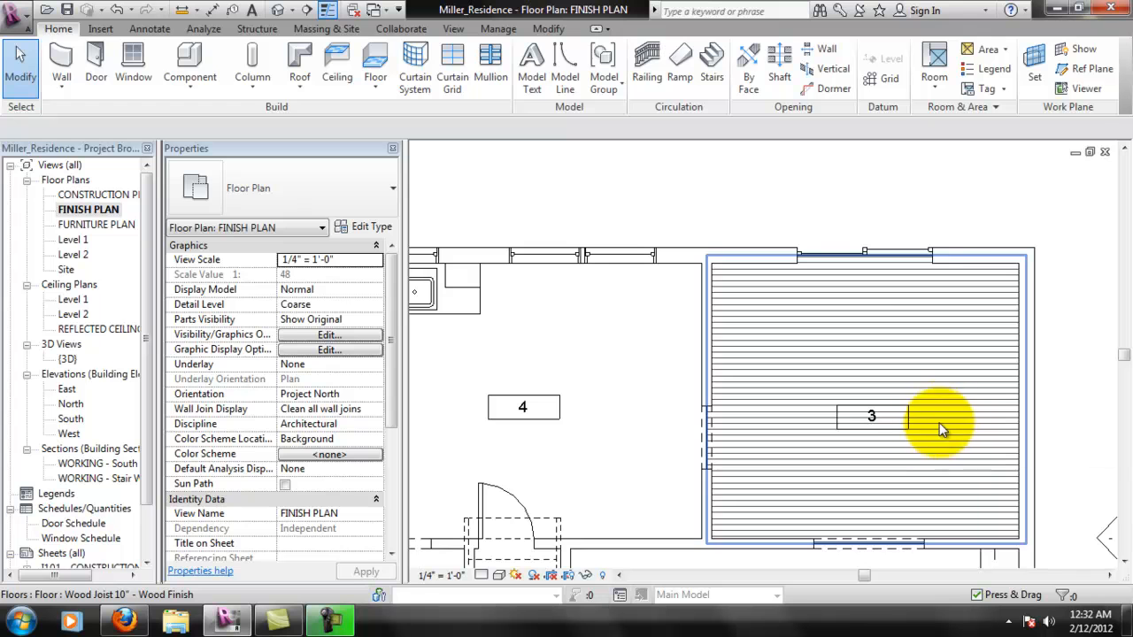
scroll(872, 383, "up", 1)
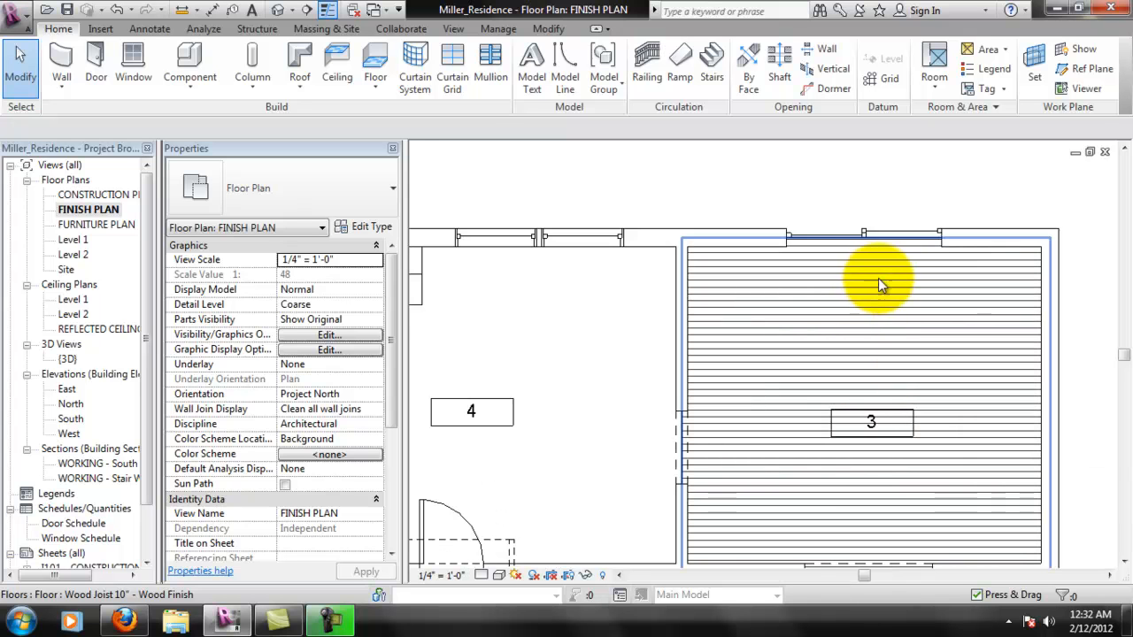
middle_click_drag(870, 351, 827, 257)
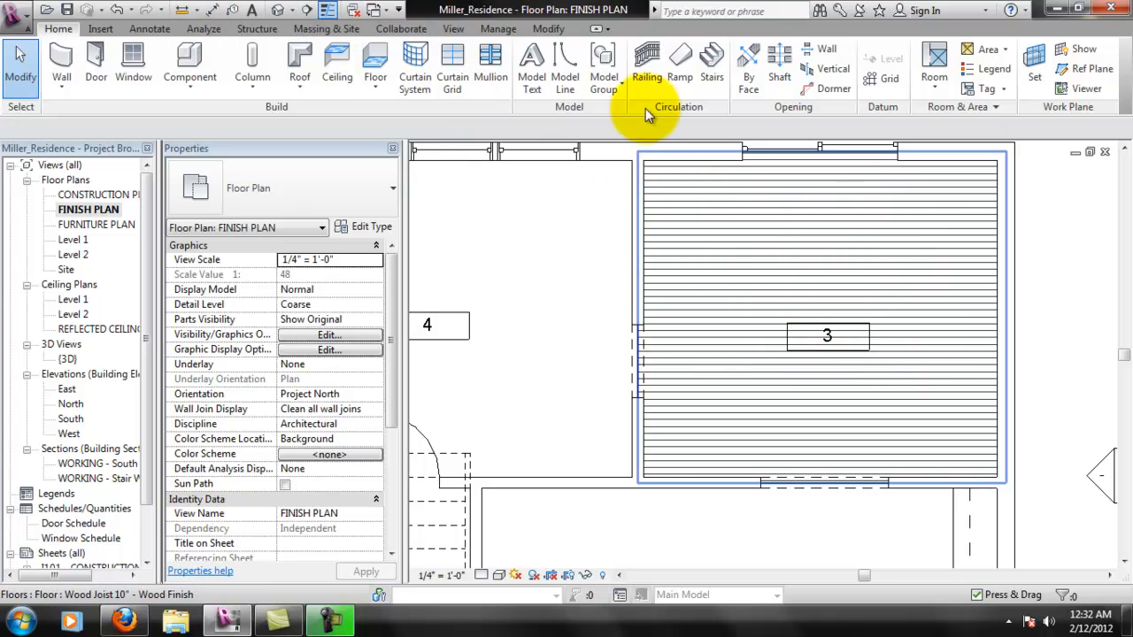
- Start a masking region in room 3 and sketch an arc of about 13' 11" radius from the lower-left to the upper-right inside corner
left_click(454, 32)
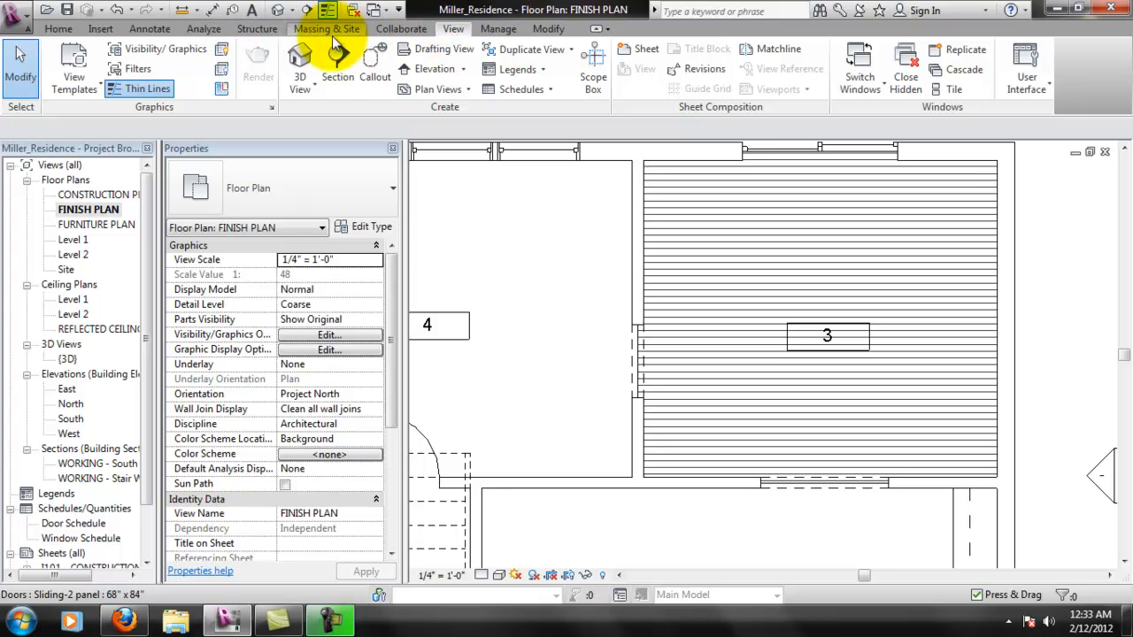
left_click(147, 29)
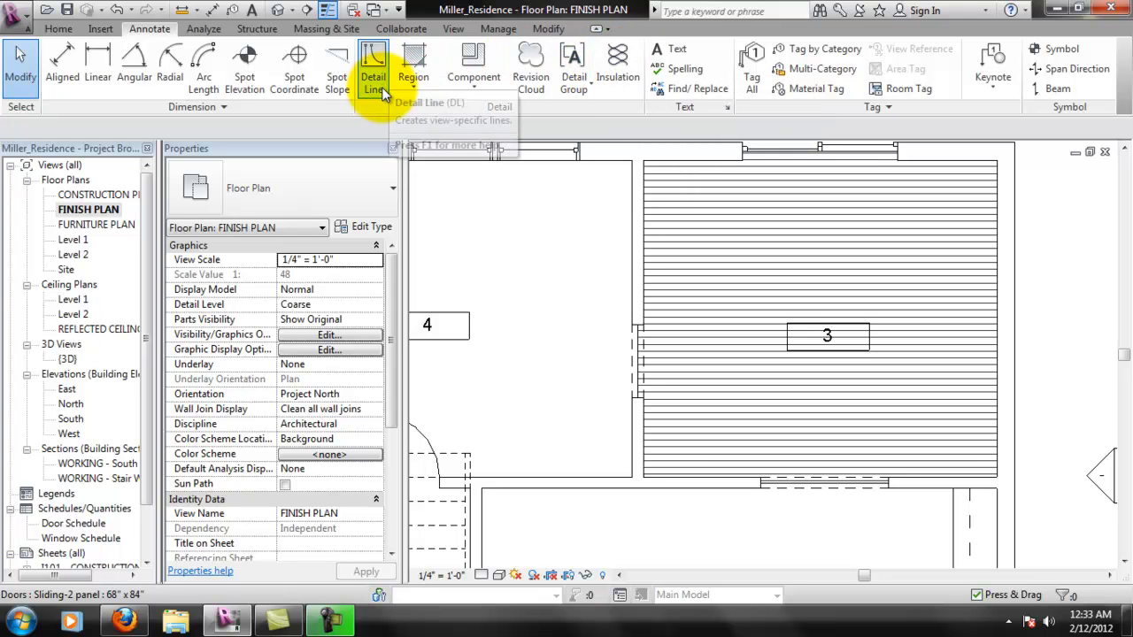
left_click(420, 86)
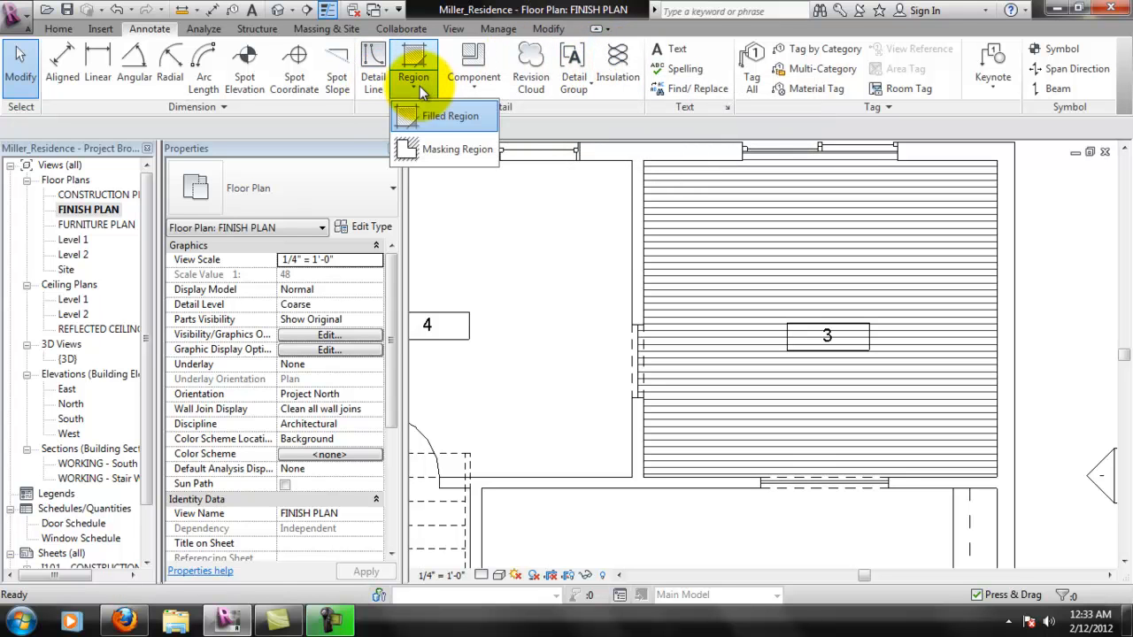
left_click(456, 147)
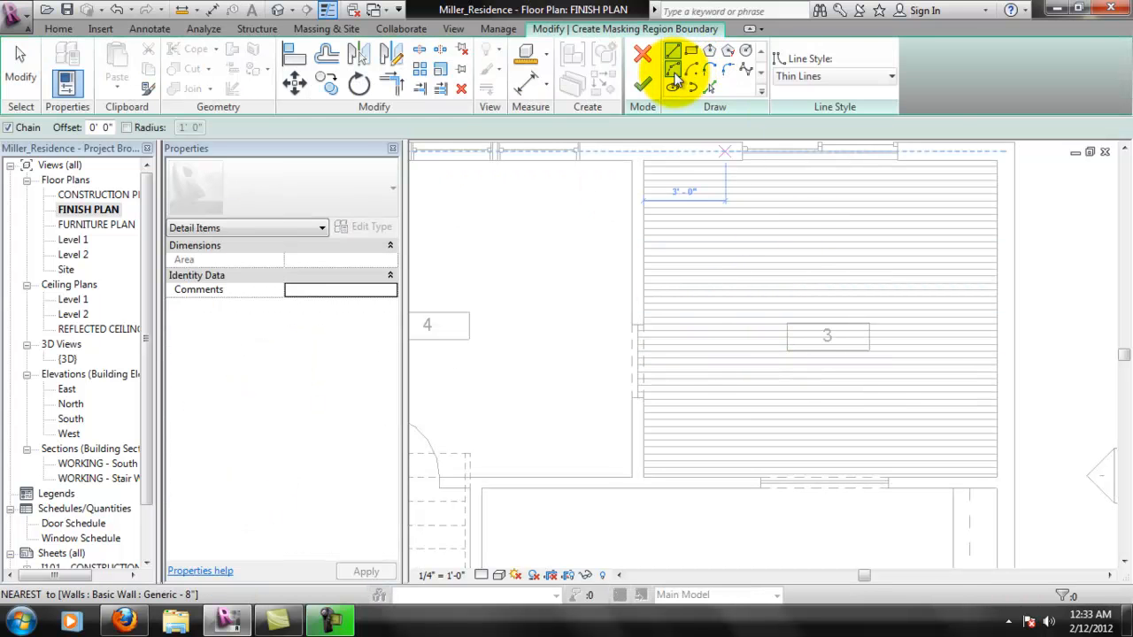
left_click(690, 68)
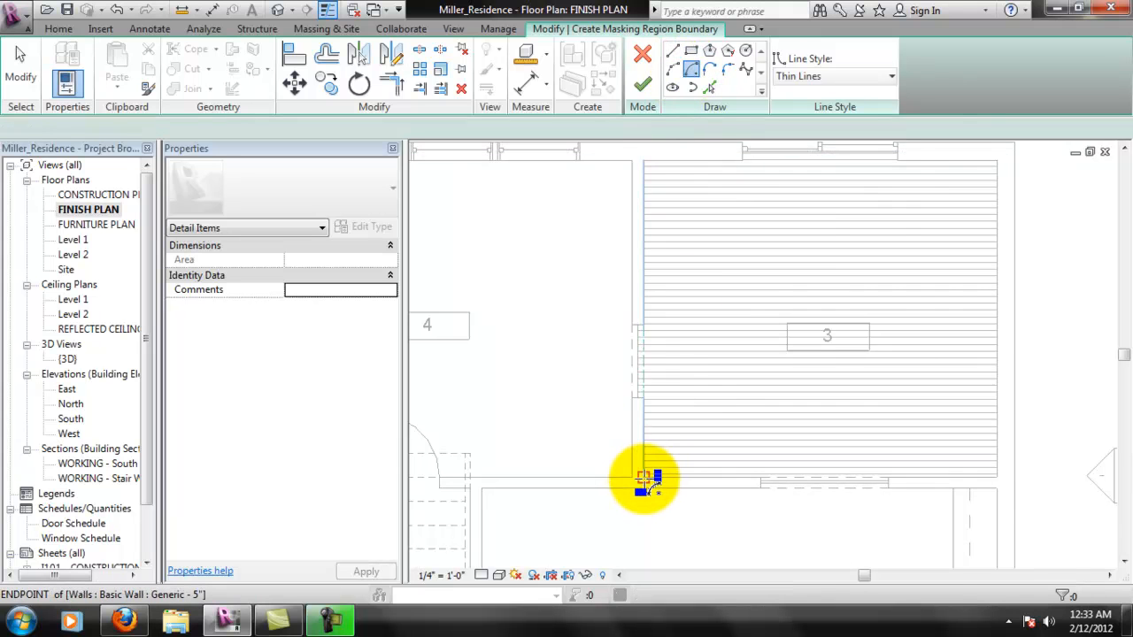
left_click(646, 479)
left_click(673, 69)
left_click(644, 478)
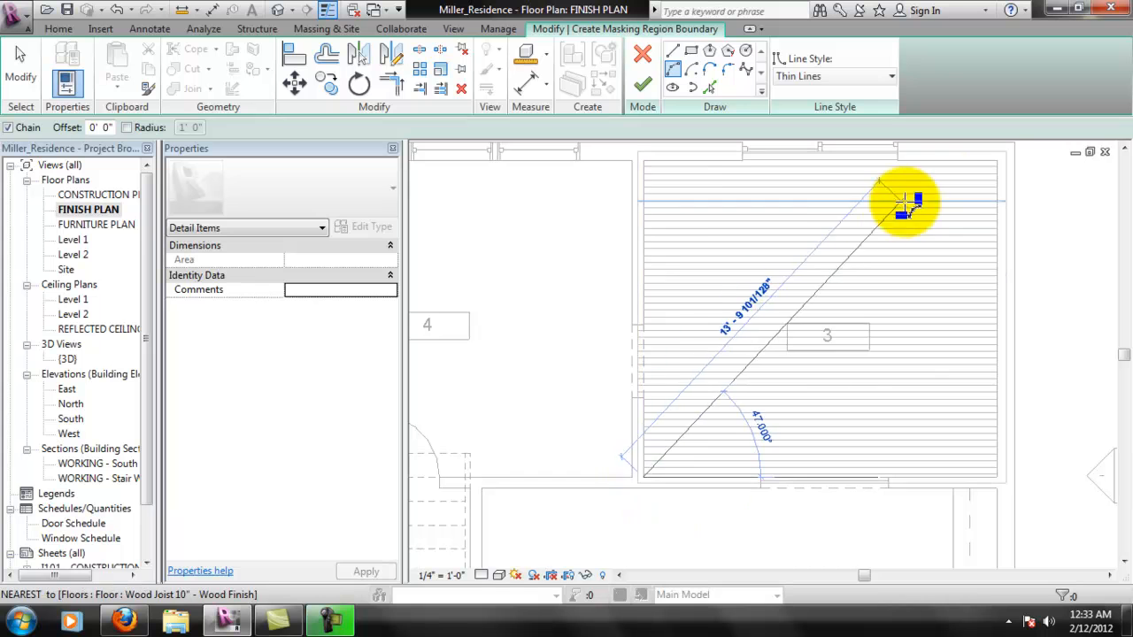
left_click(997, 164)
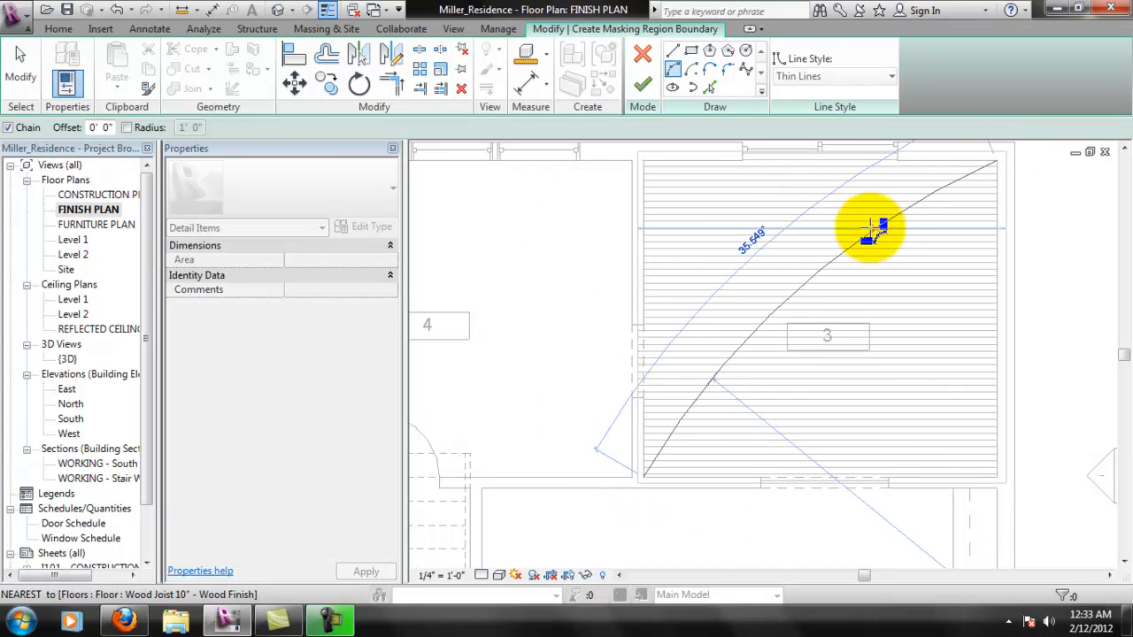
left_click(824, 214)
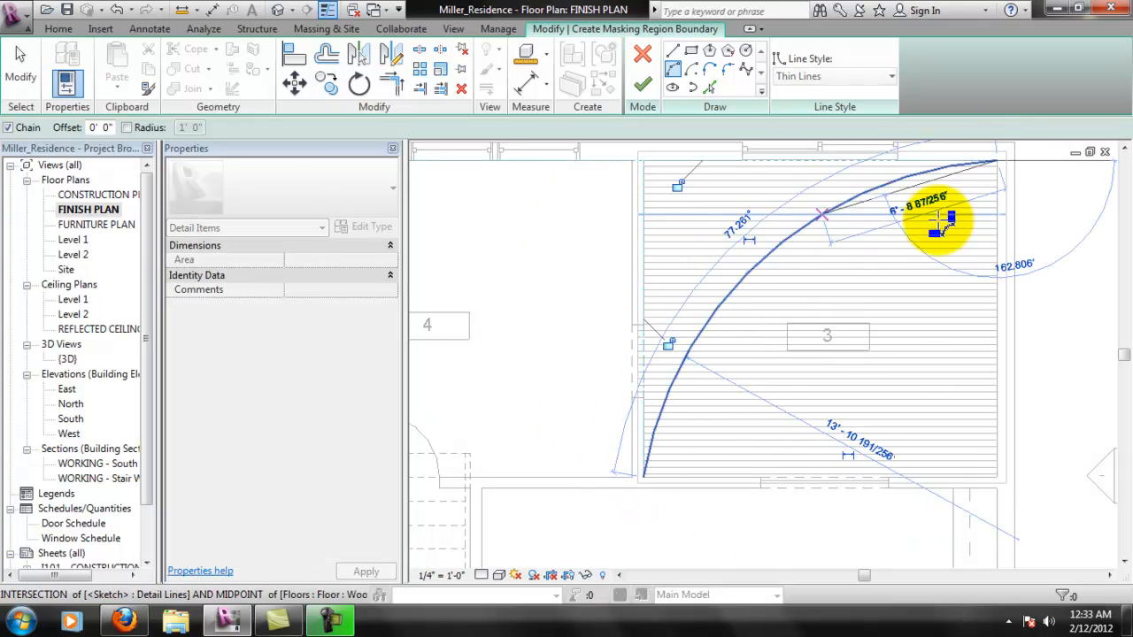
key("Escape")
key("Escape")
- Close the masking region with straight lines of 12' 0" and 12' 11" along room 3's right and lower walls, and finish it
left_click(675, 59)
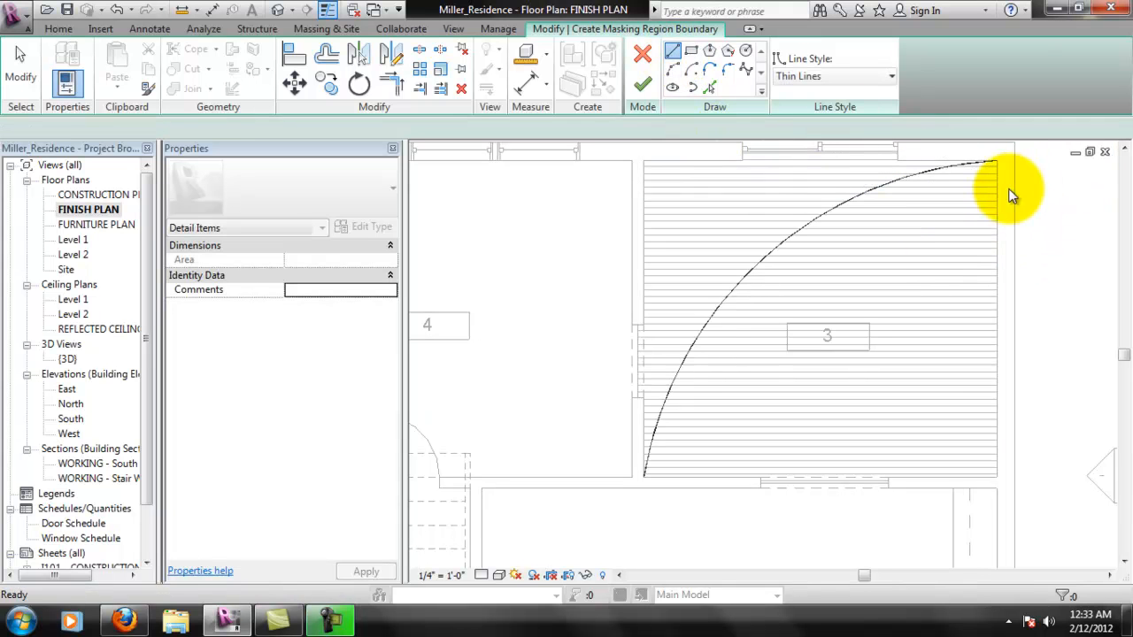
left_click(997, 164)
left_click(996, 479)
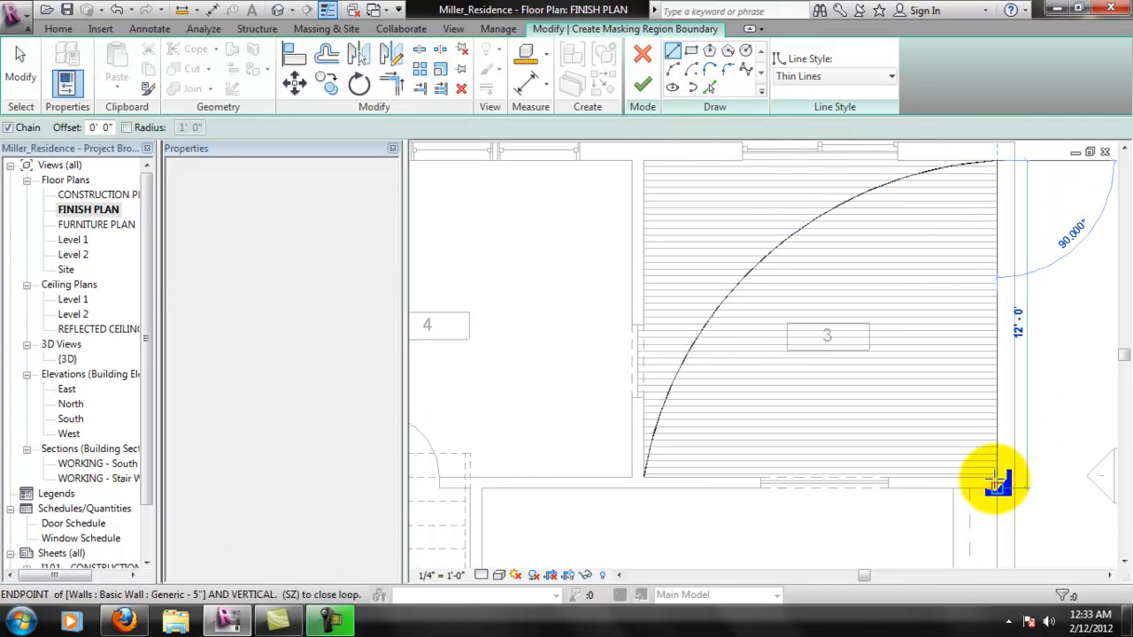
left_click(650, 477)
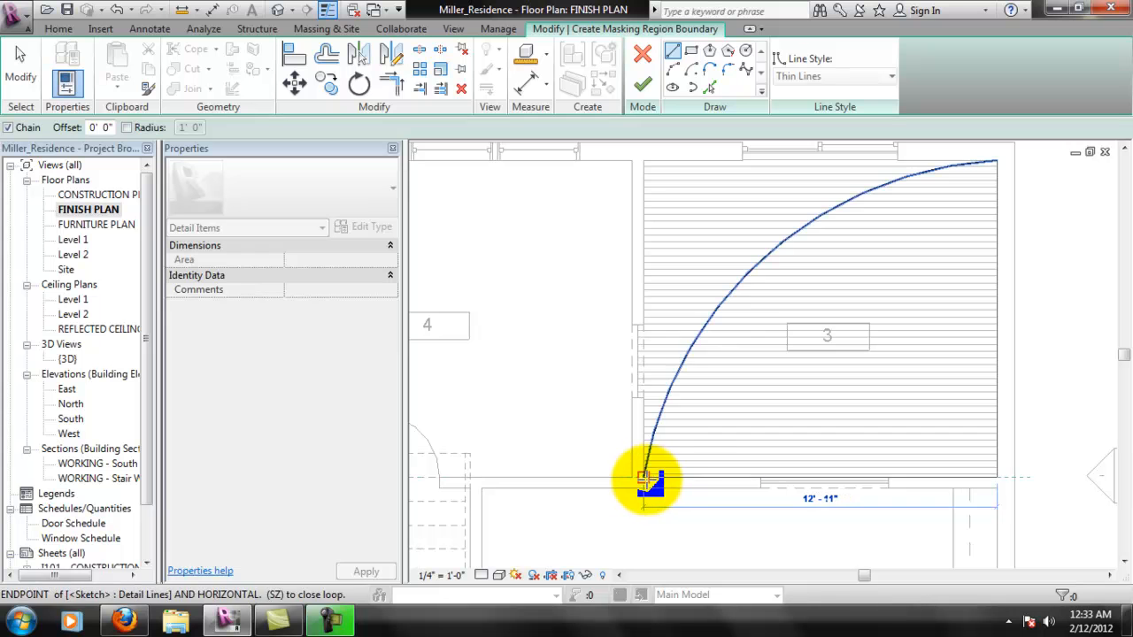
left_click(650, 84)
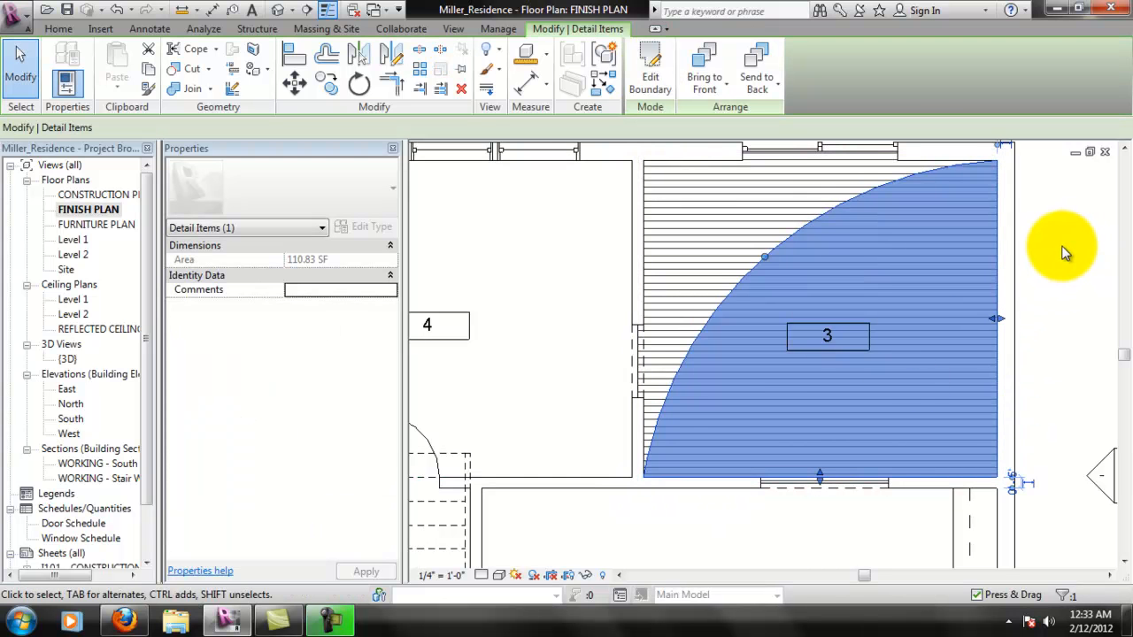
- Try the Send Backward, Bring Forward and Bring to Front draw-order options on room 3's masking region, and deselect it
left_click(757, 82)
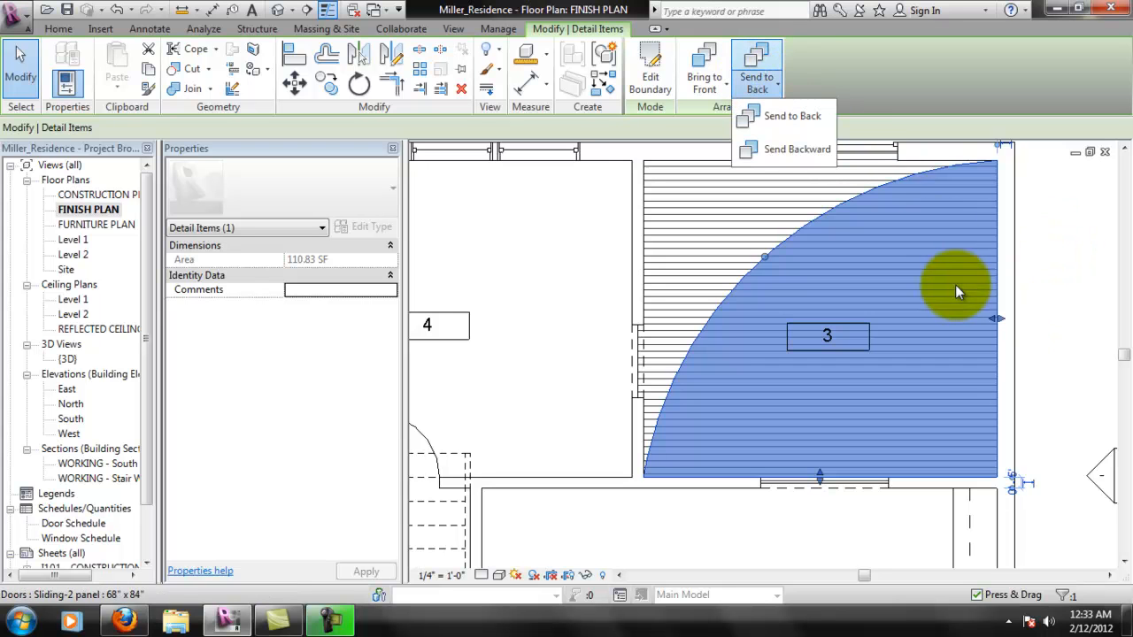
left_click(816, 148)
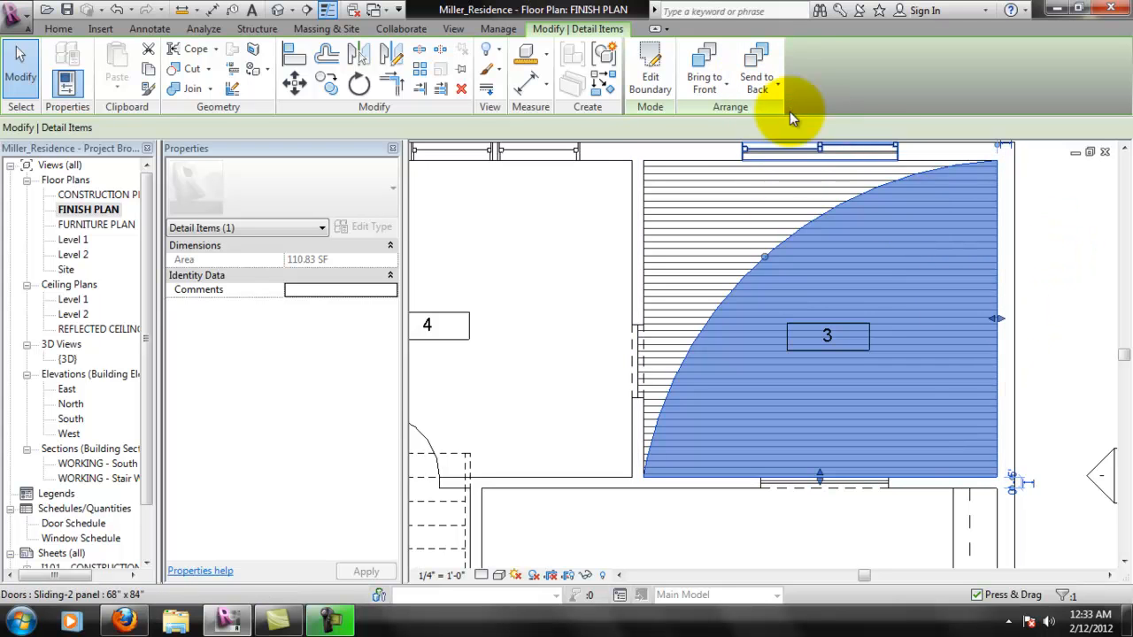
left_click(775, 84)
left_click(722, 89)
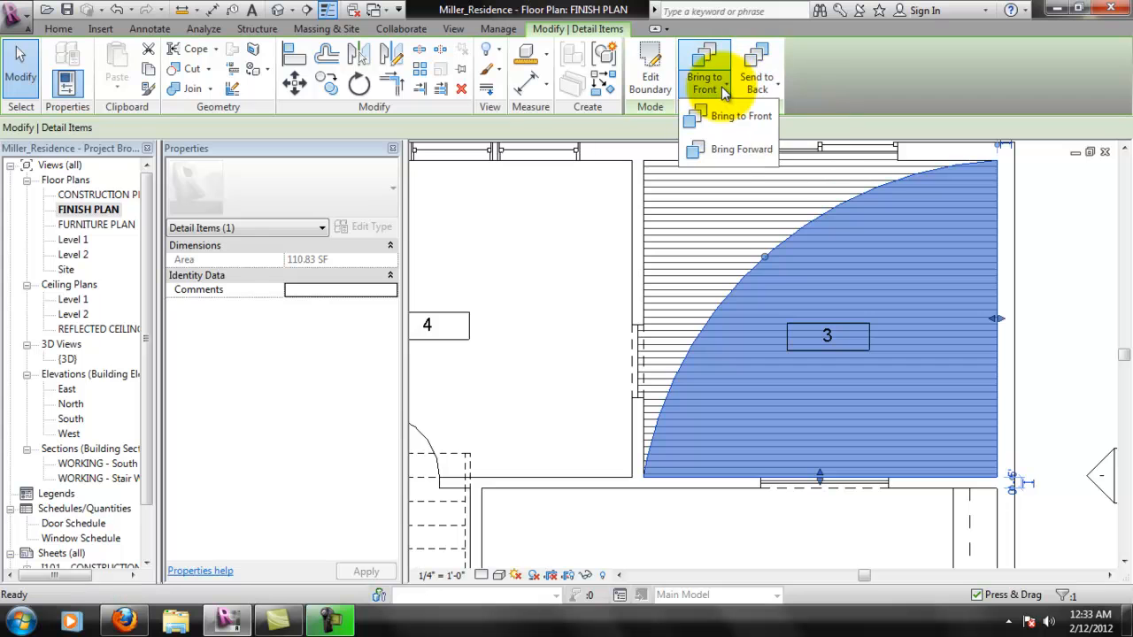
left_click(738, 149)
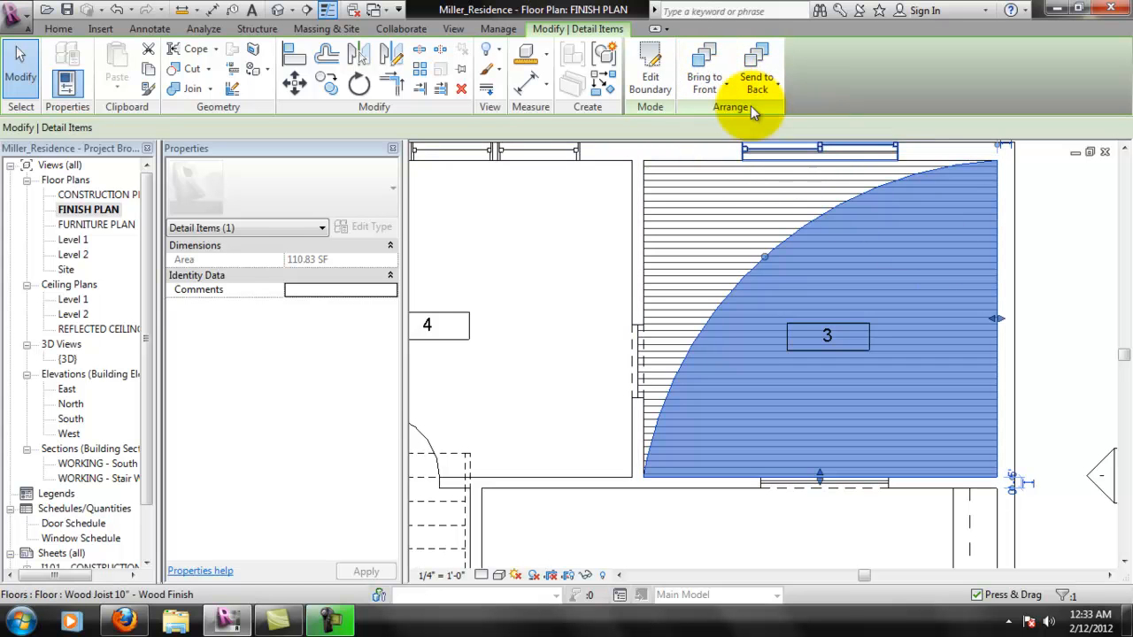
left_click(713, 85)
left_click(722, 112)
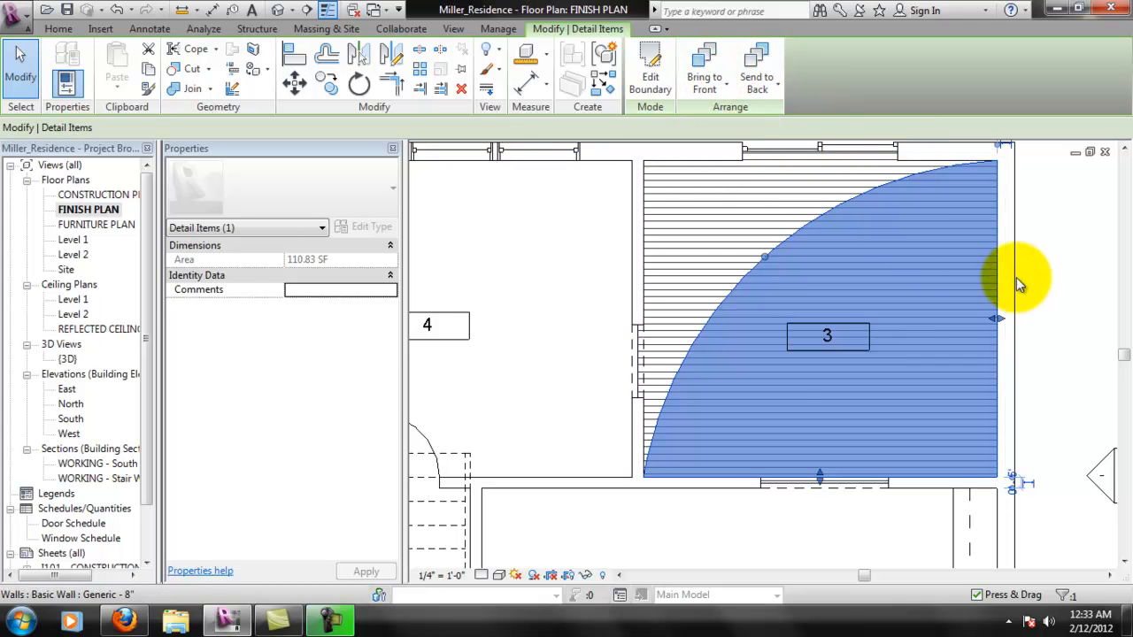
left_click(713, 85)
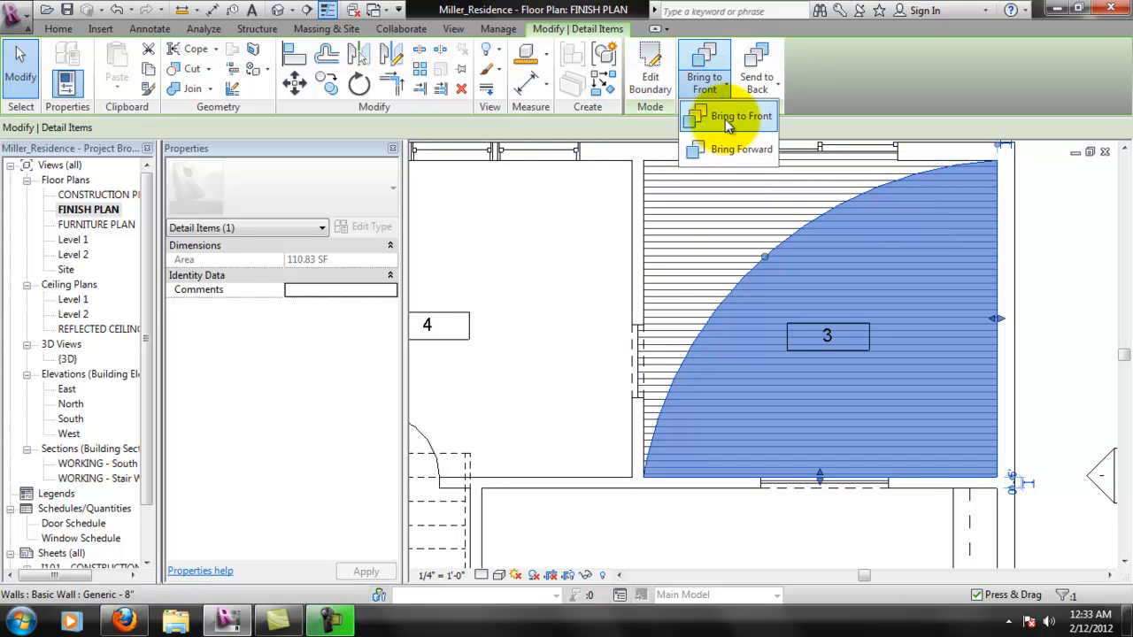
left_click(739, 151)
left_click(713, 85)
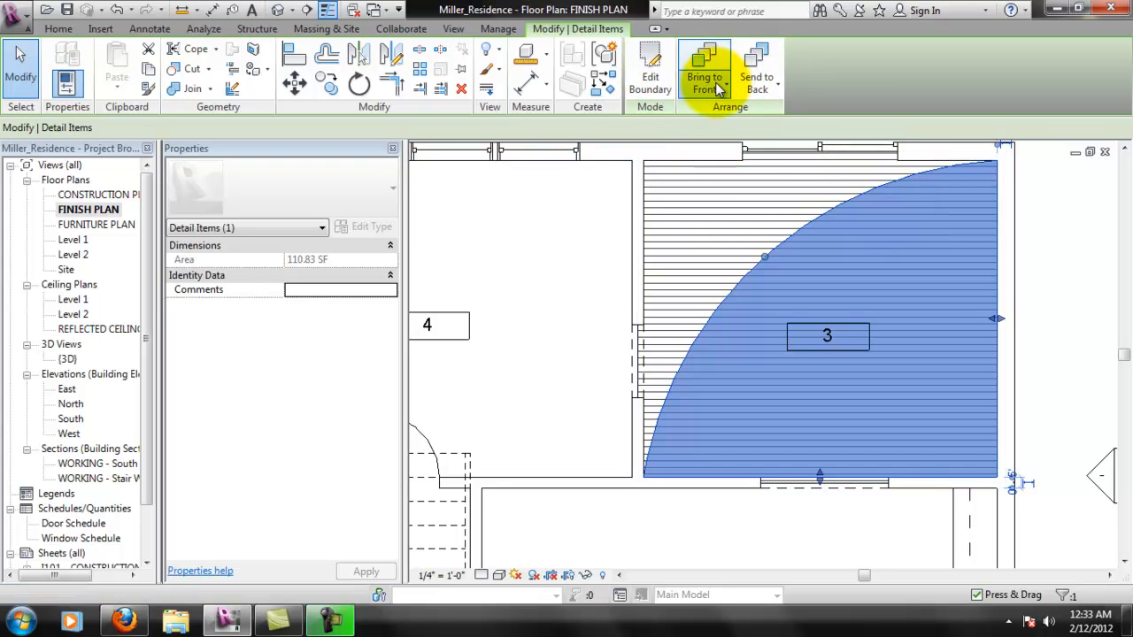
left_click(717, 139)
key("Escape")
key("Escape")
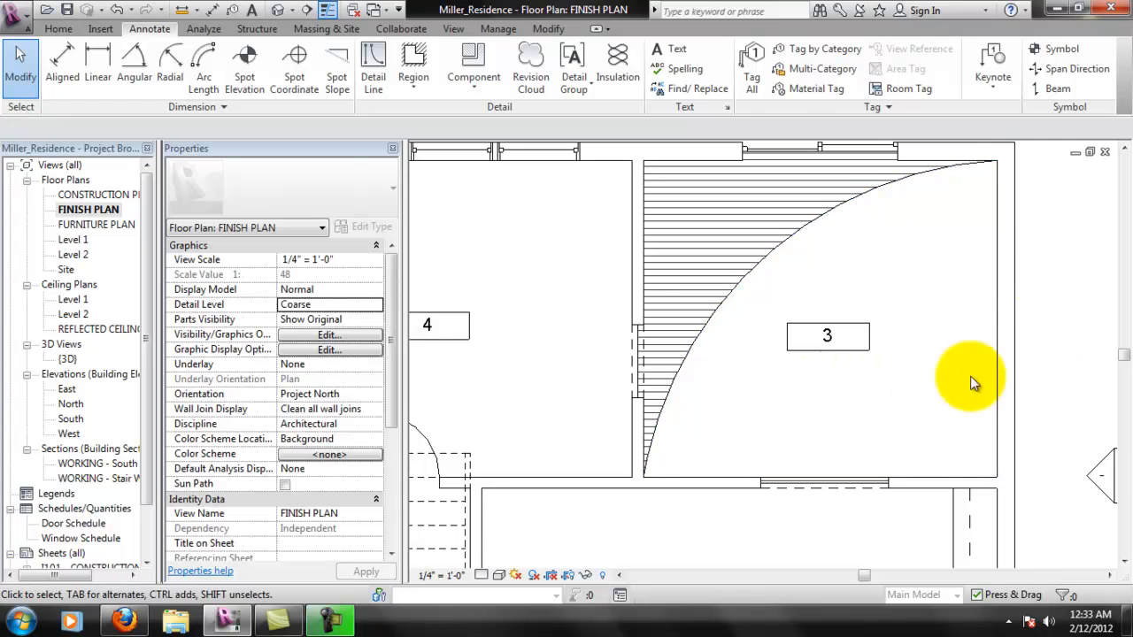
- Examine room 3's masking region and its curved edge against the wood floor pattern
scroll(746, 284, "down", 1)
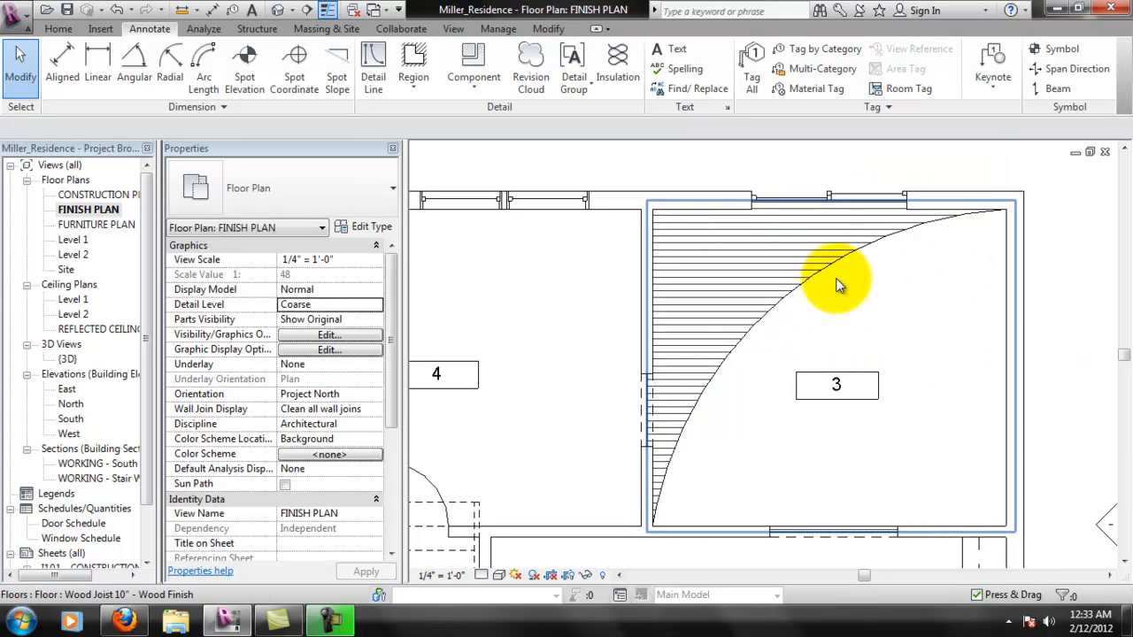
scroll(815, 366, "down", 1)
scroll(778, 373, "down", 1)
scroll(832, 314, "up", 1)
scroll(814, 311, "up", 1)
scroll(850, 266, "up", 1)
scroll(827, 354, "down", 1)
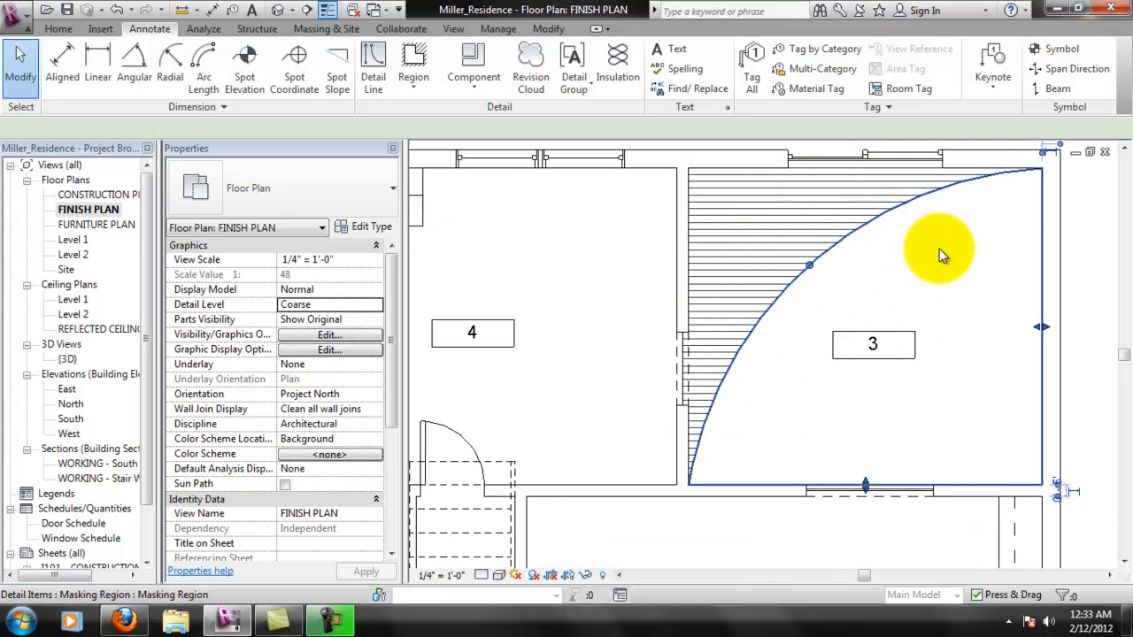
left_click(964, 265)
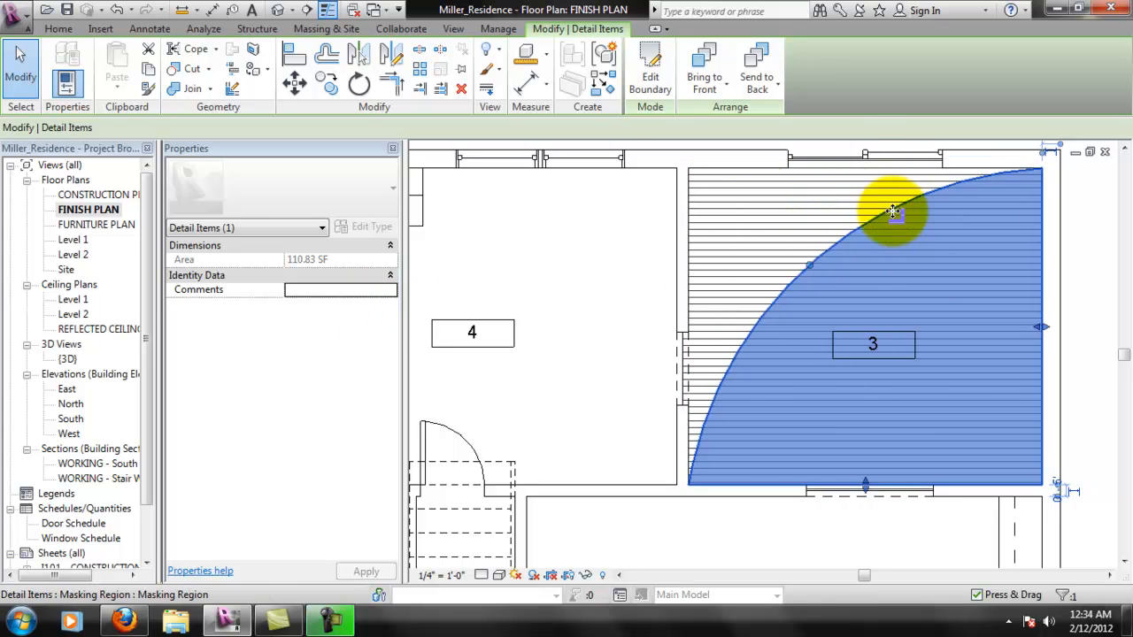
left_click(1069, 231)
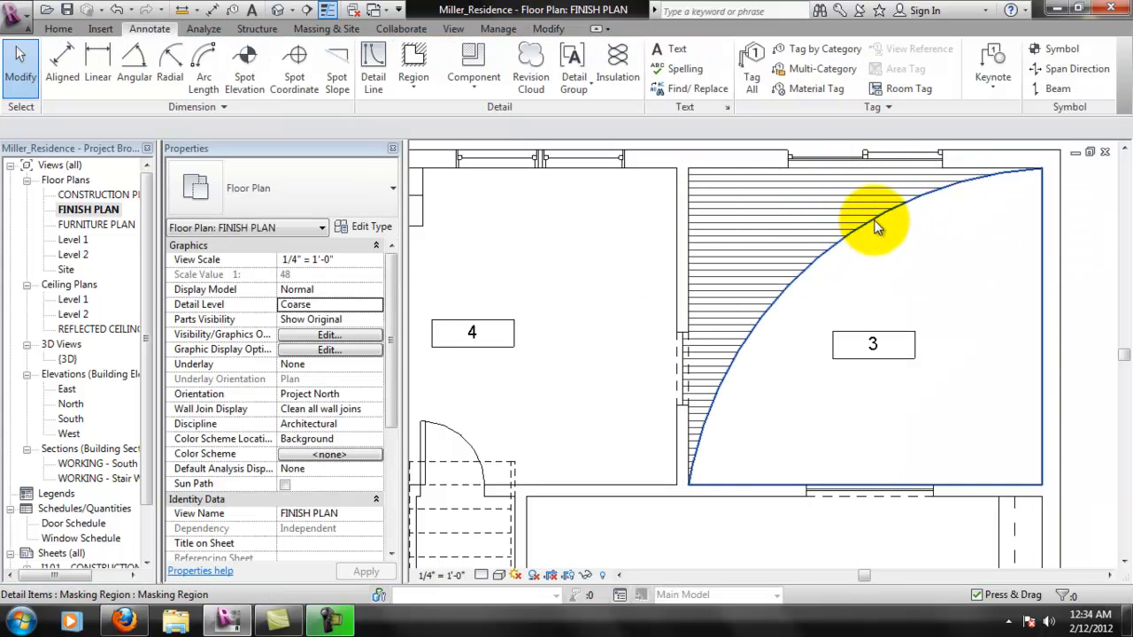
- Edit the boundary of room 3's masking region and set its arc to the <Invisible lines> line style
left_click(932, 270)
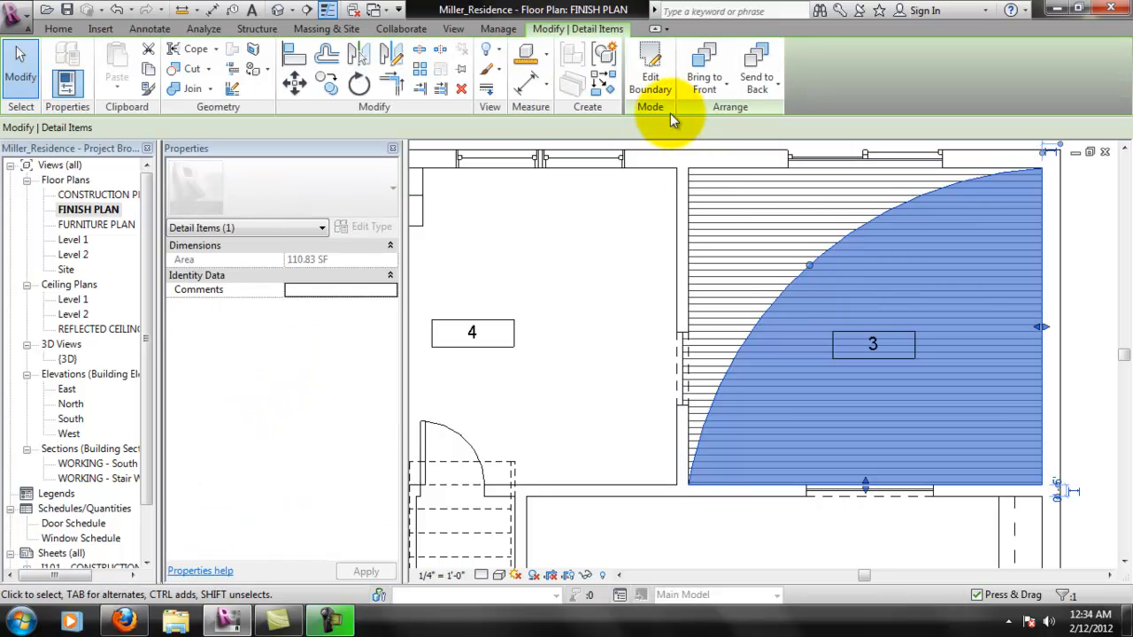
left_click(321, 228)
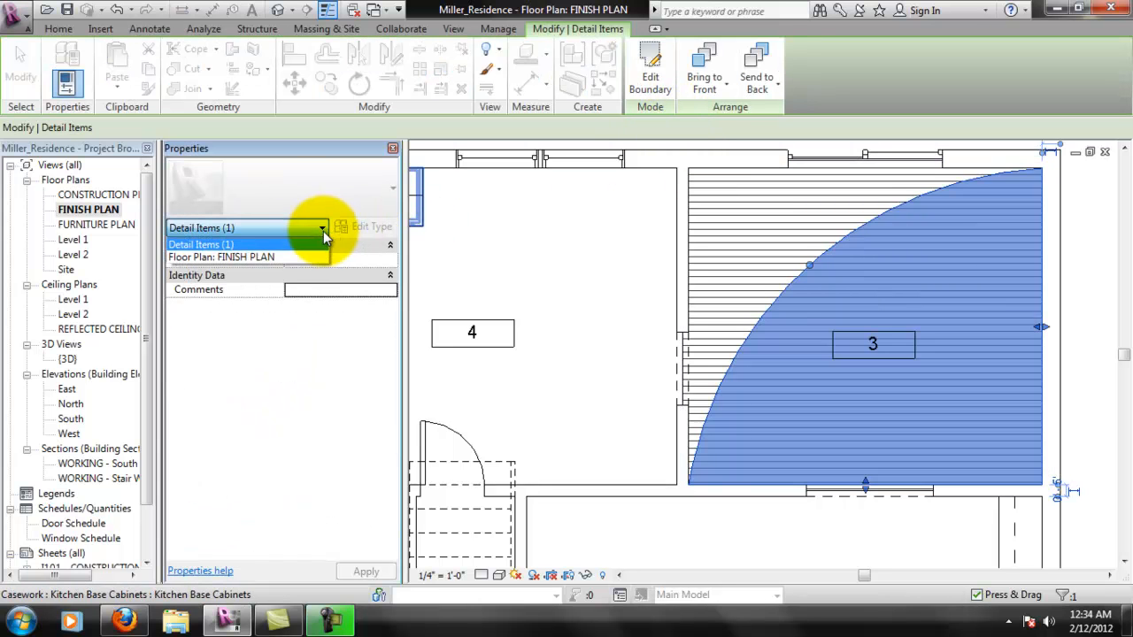
left_click(319, 239)
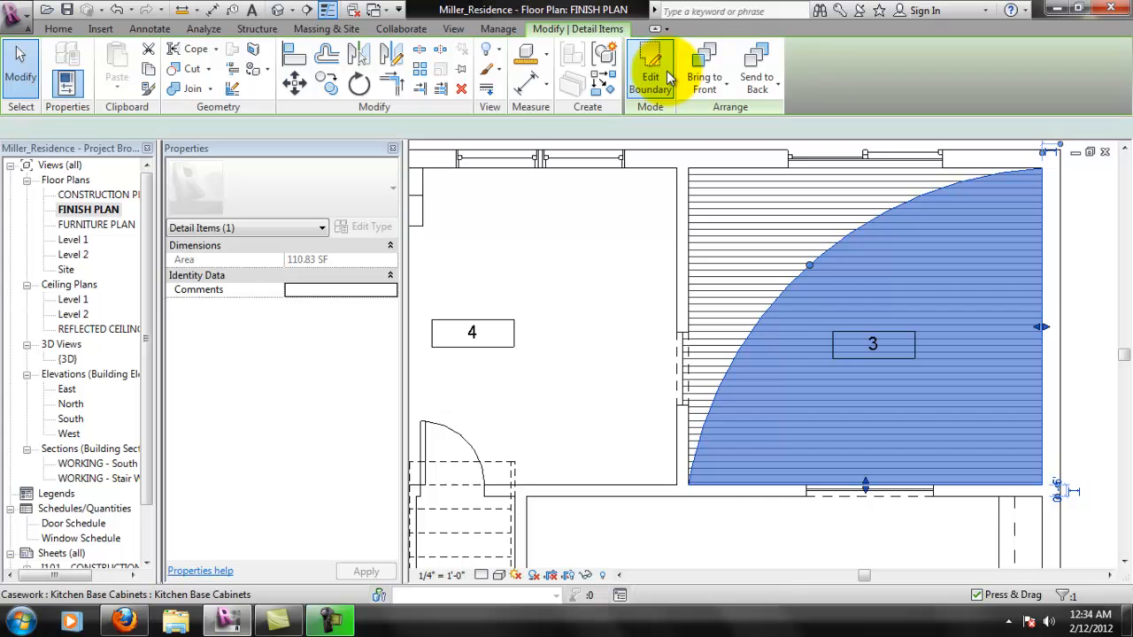
left_click(655, 78)
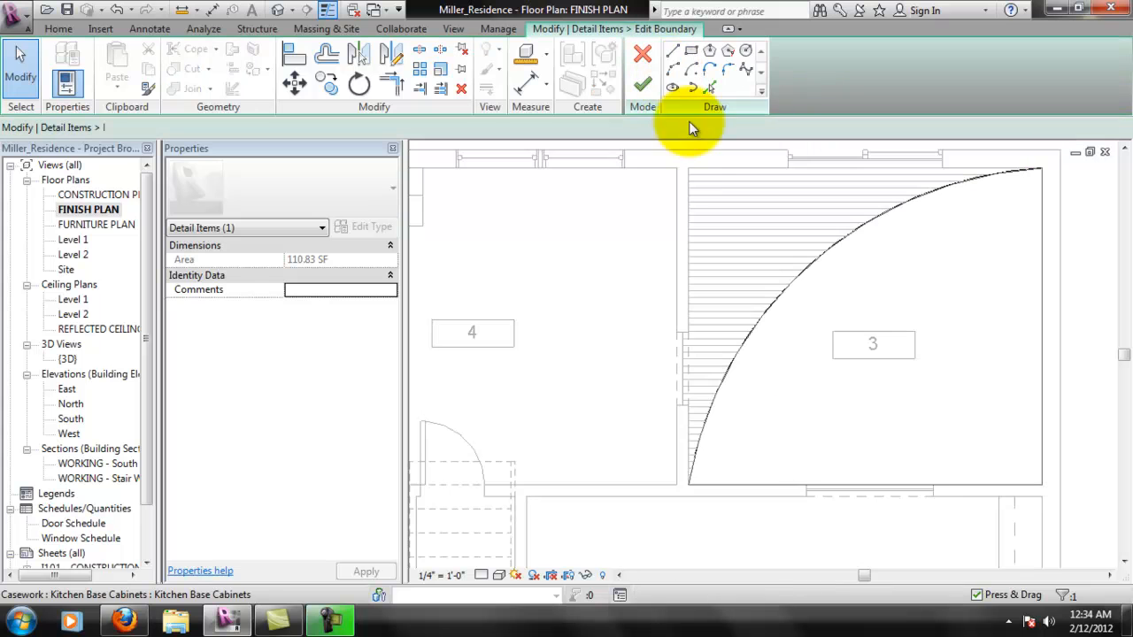
left_click(856, 237)
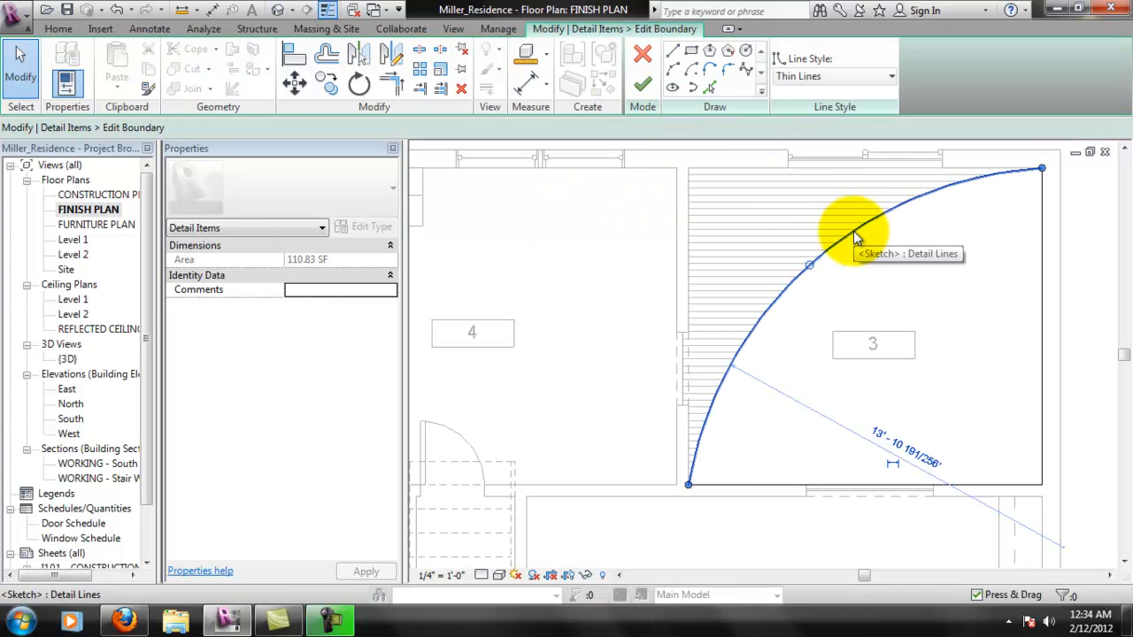
left_click(870, 84)
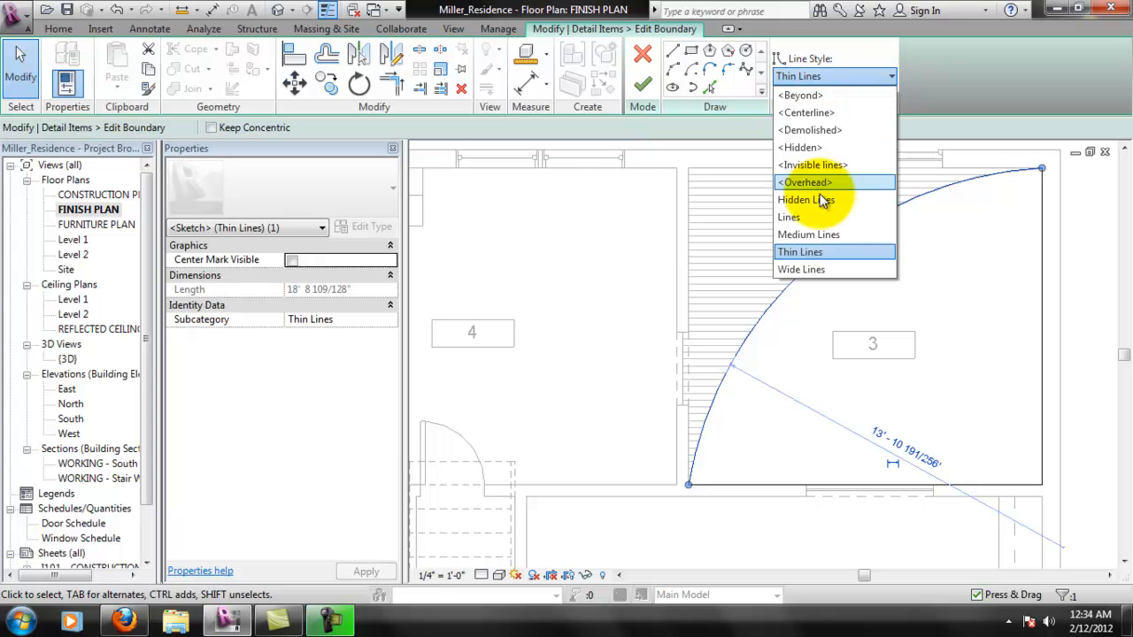
left_click(832, 165)
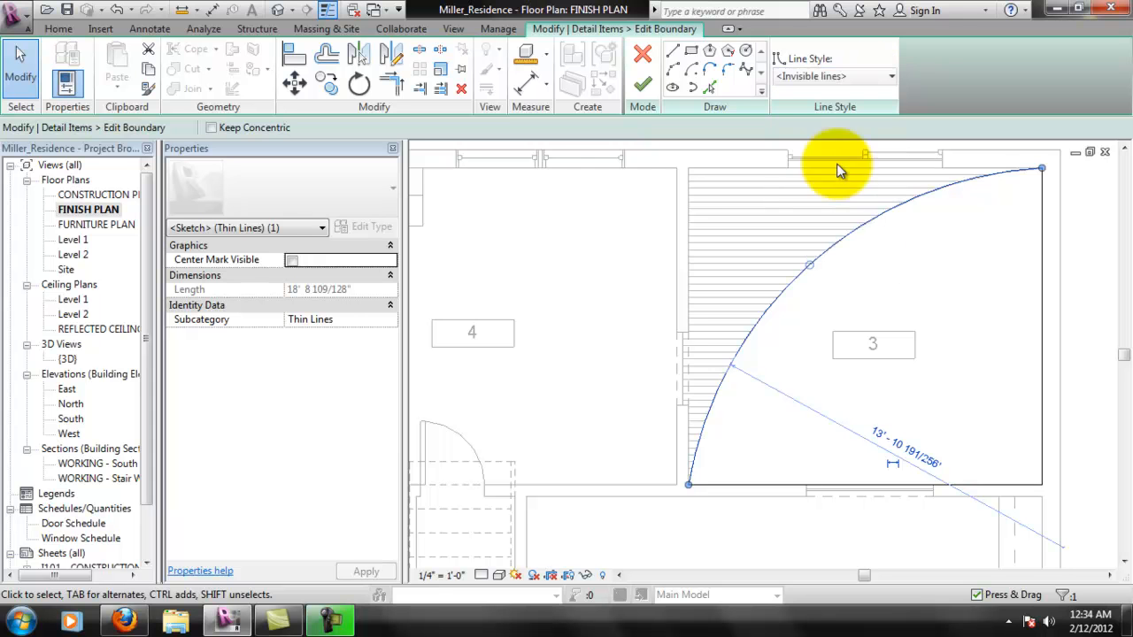
- Set the masking region's right and lower boundary lines to <Invisible lines>, and finish the boundary edit
left_click(1042, 227)
left_click(873, 77)
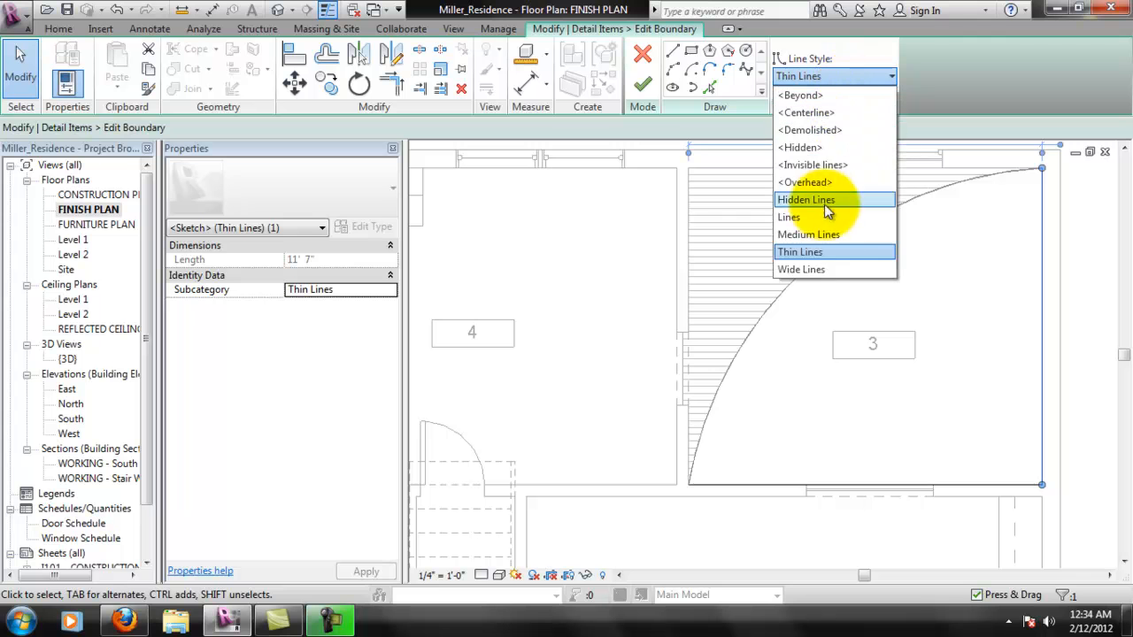
left_click(832, 165)
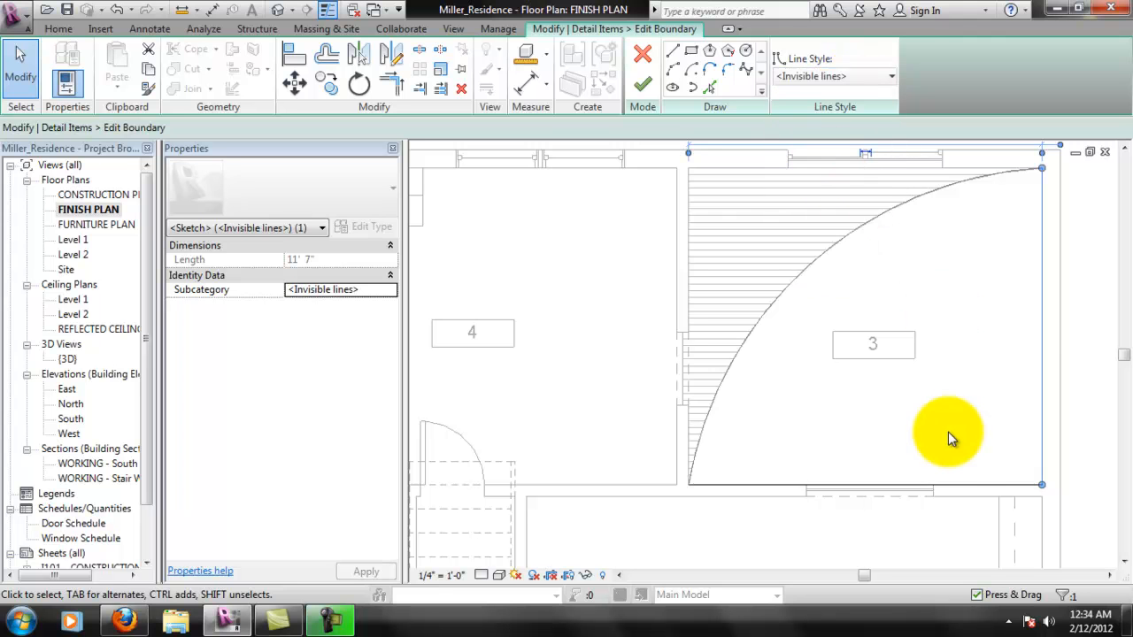
left_click(949, 485)
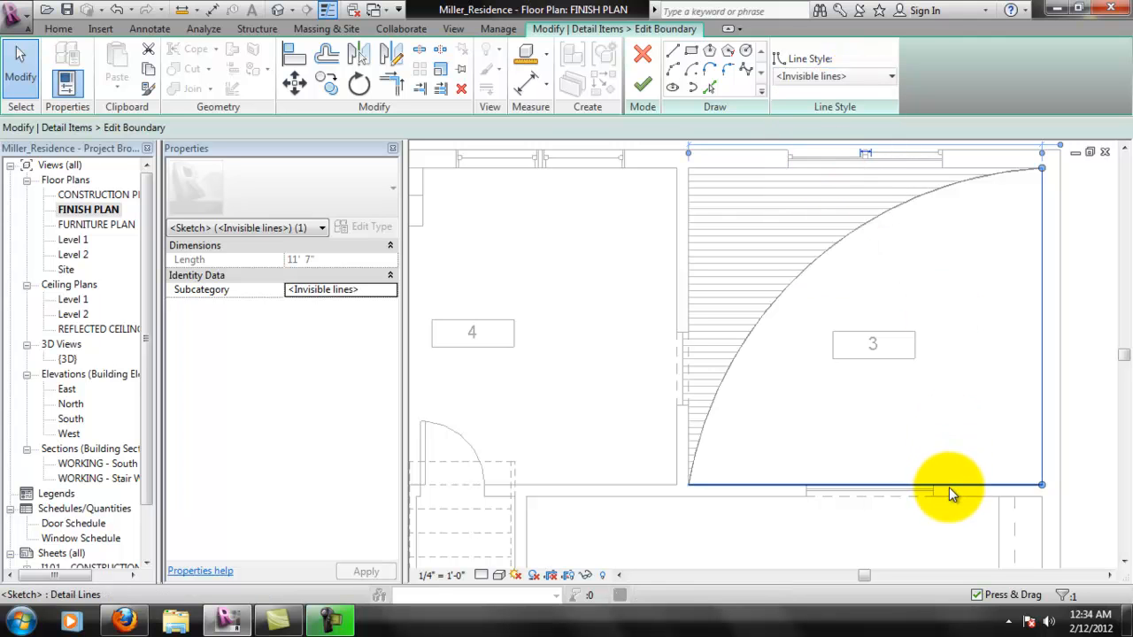
left_click(851, 89)
left_click(845, 169)
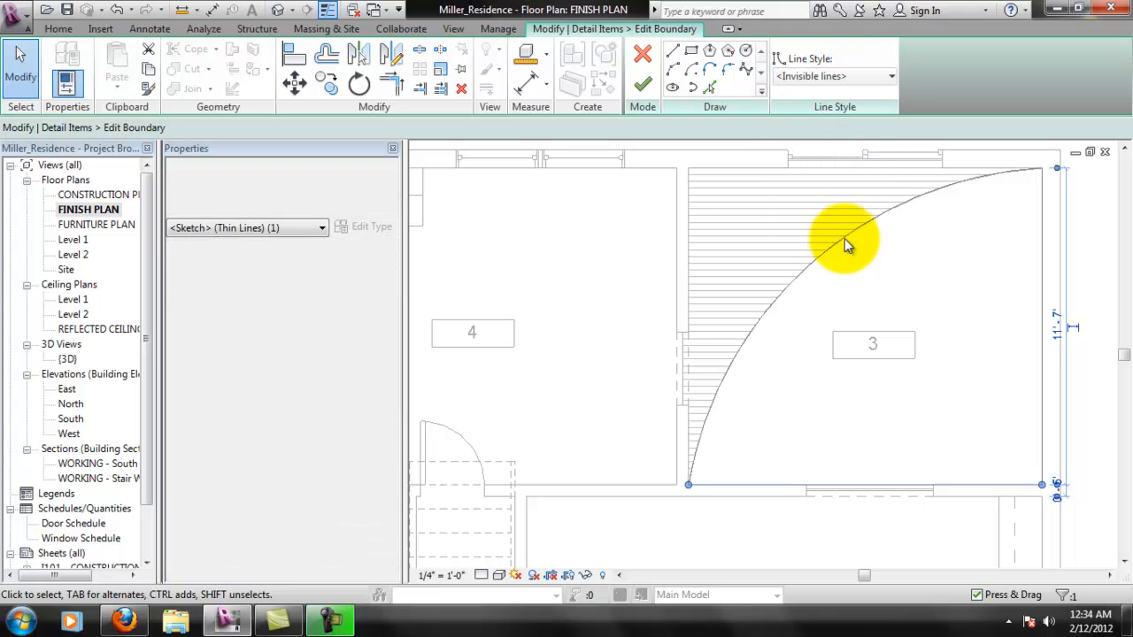
left_click(1078, 380)
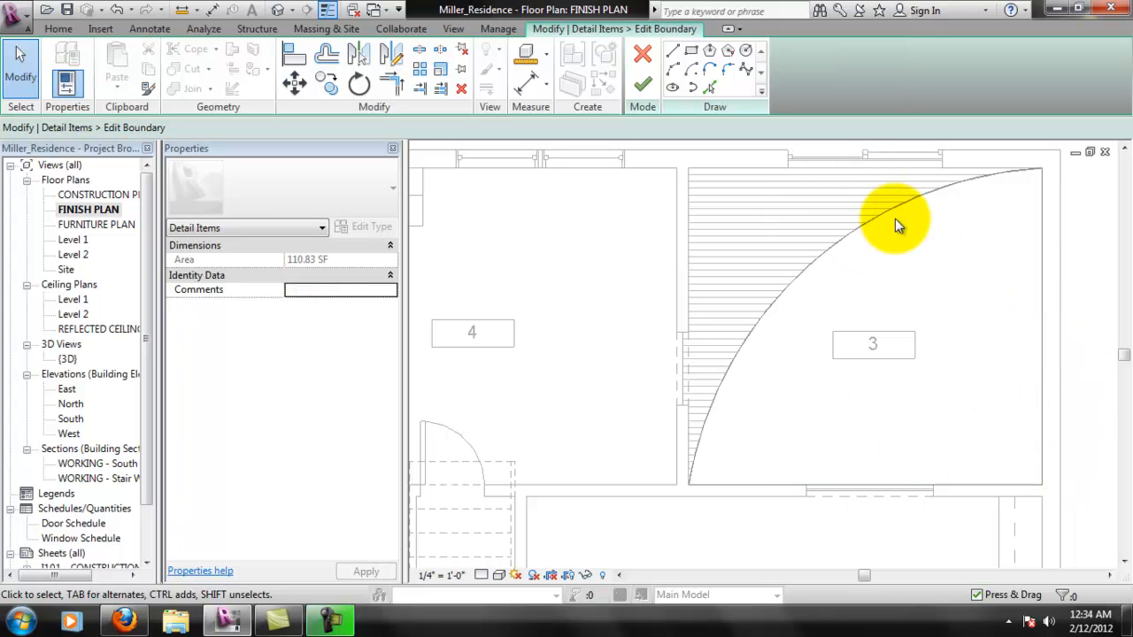
left_click(651, 92)
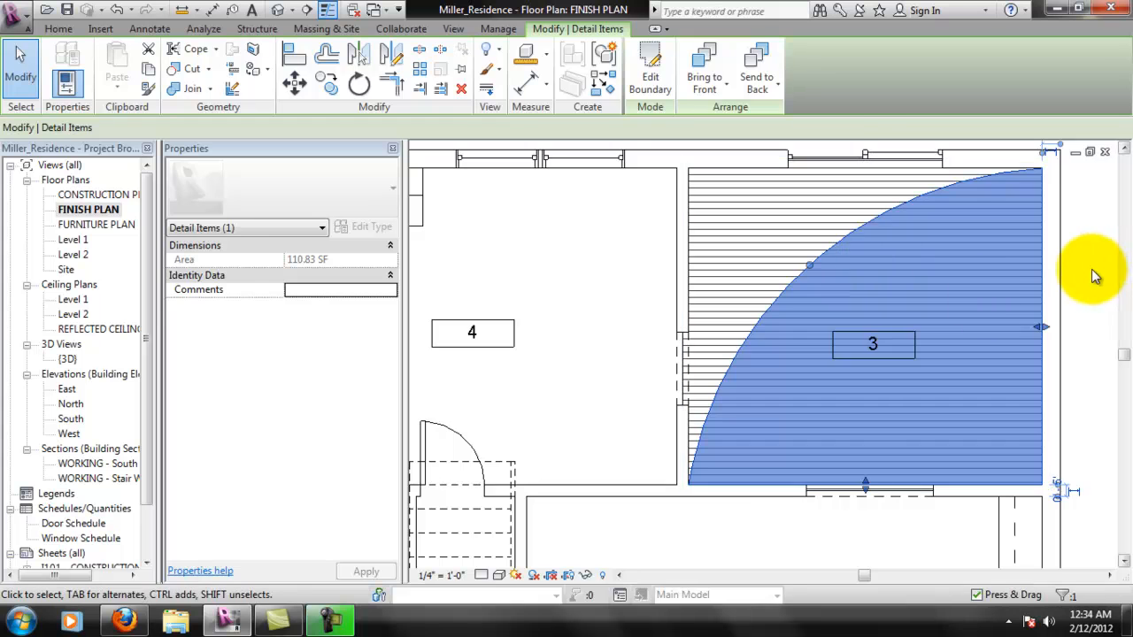
left_click(1095, 276)
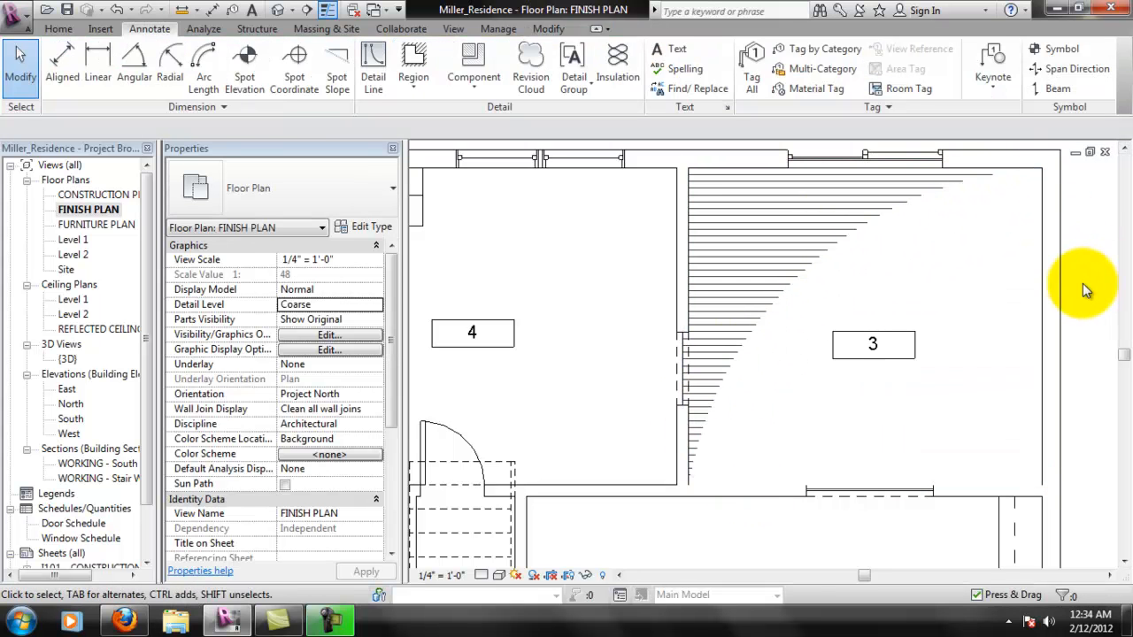
- Start a new floor for room 4 using the Wood Joist 10" - Ceramic Tile type
scroll(1062, 274, "down", 5)
middle_click_drag(721, 393, 882, 405)
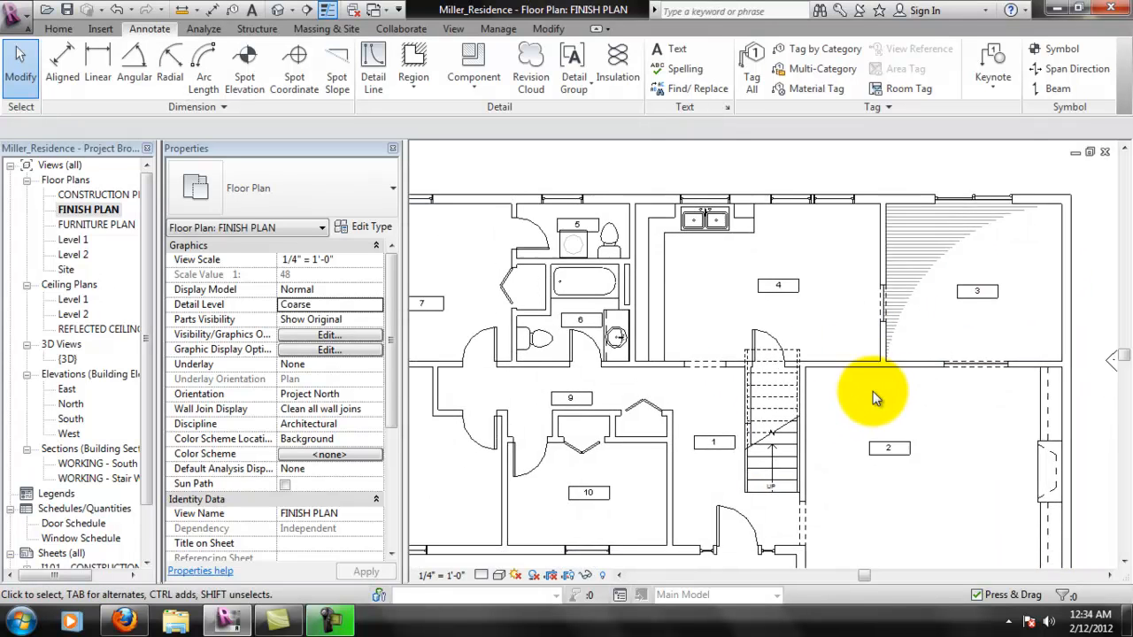
scroll(817, 309, "up", 3)
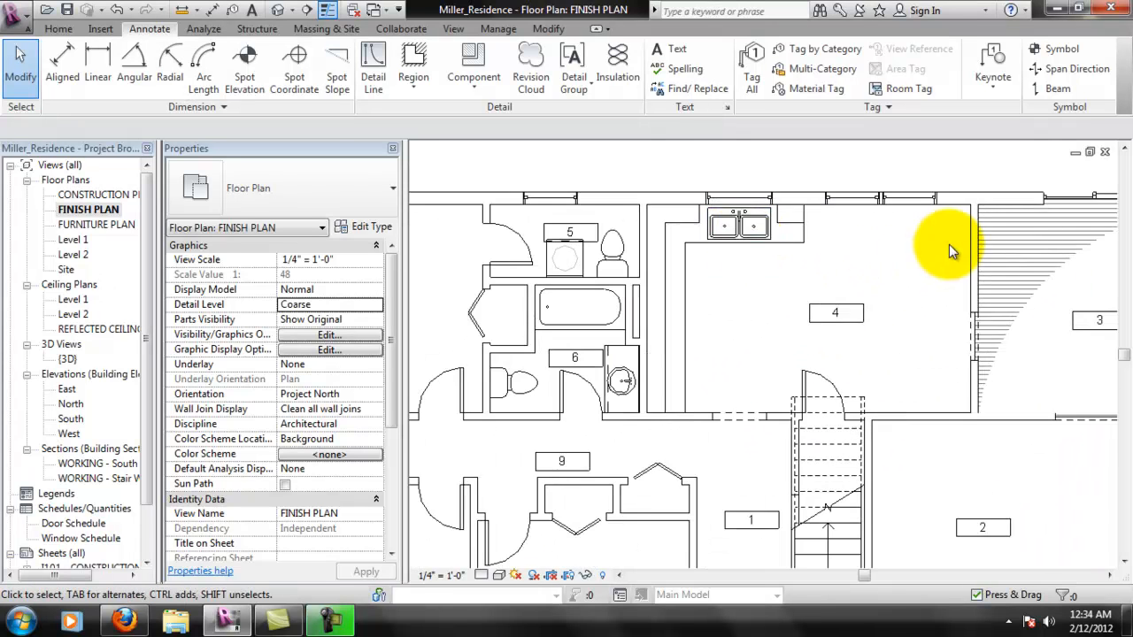
scroll(946, 246, "up", 1)
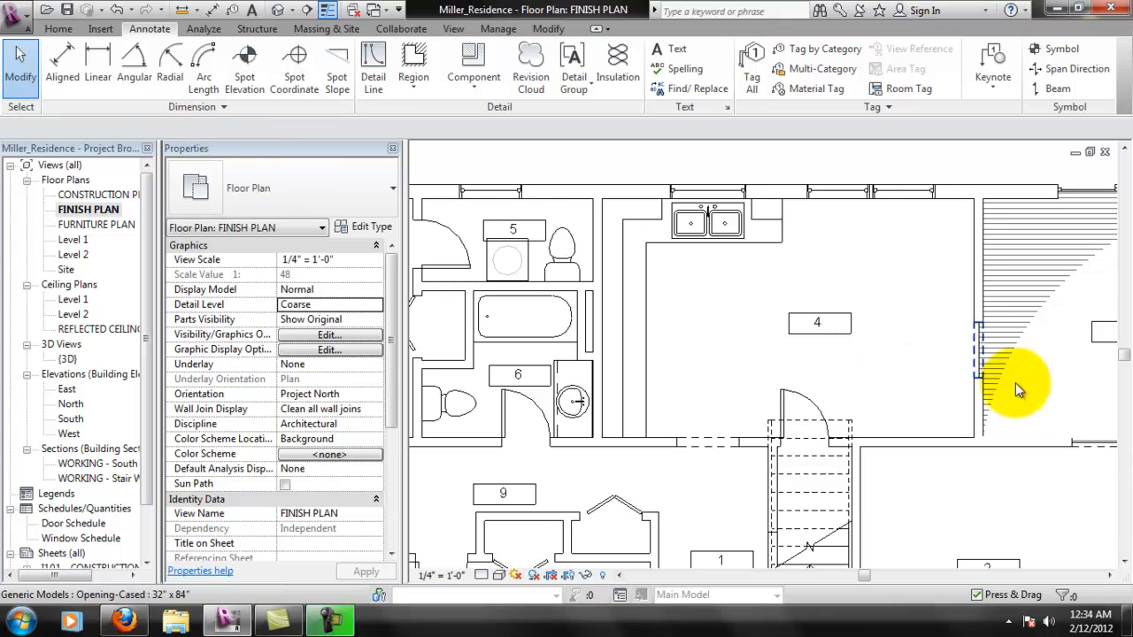
left_click(59, 28)
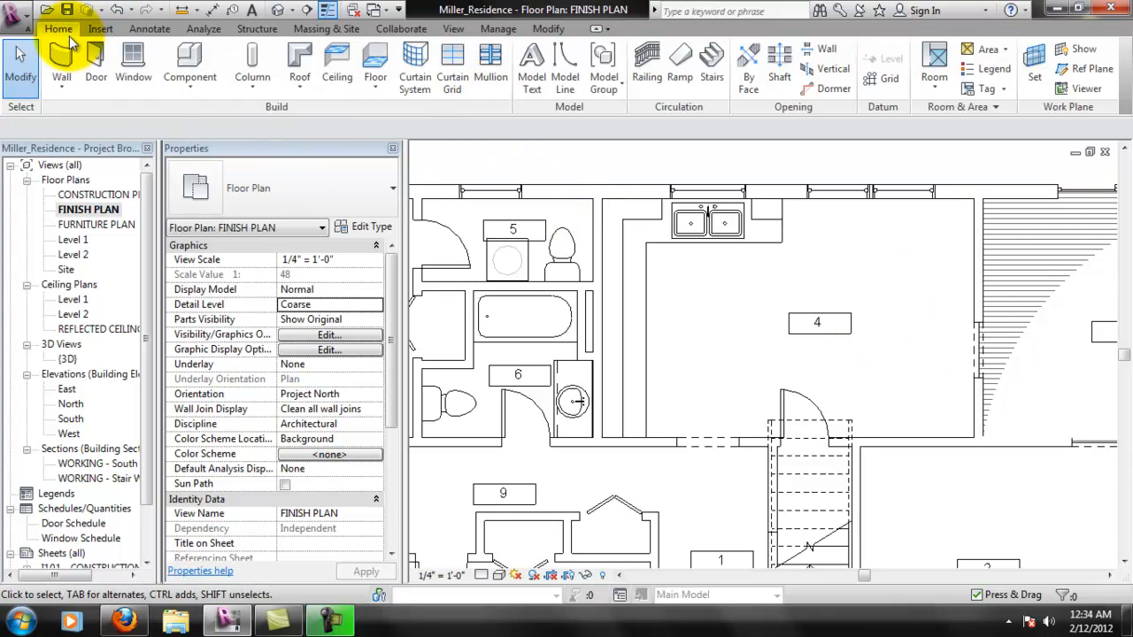
left_click(383, 66)
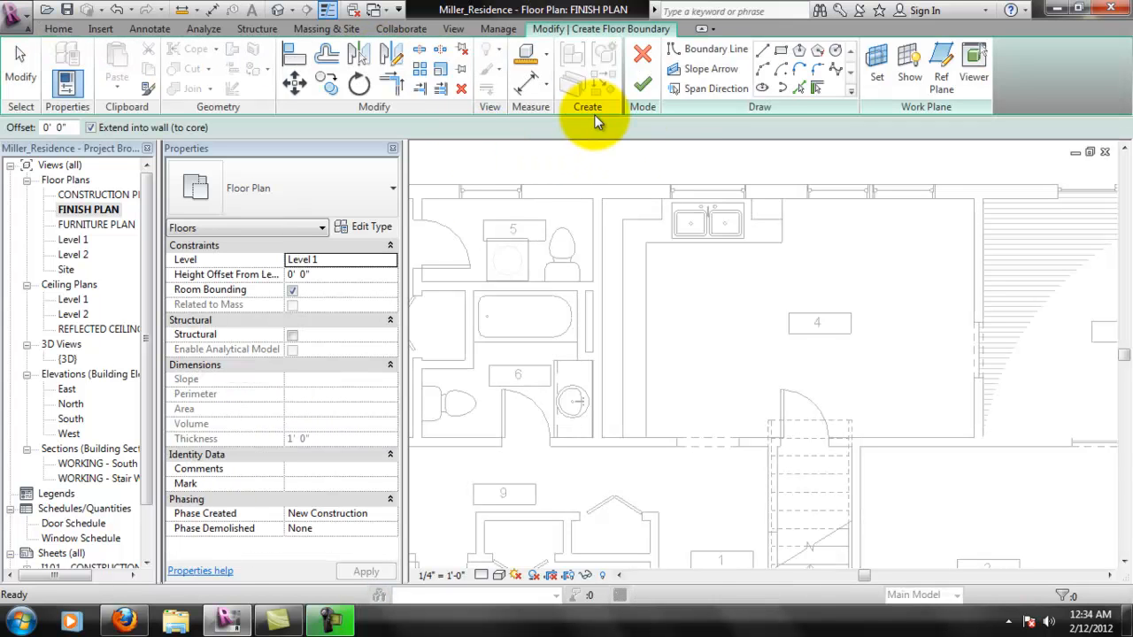
left_click(366, 192)
left_click(342, 411)
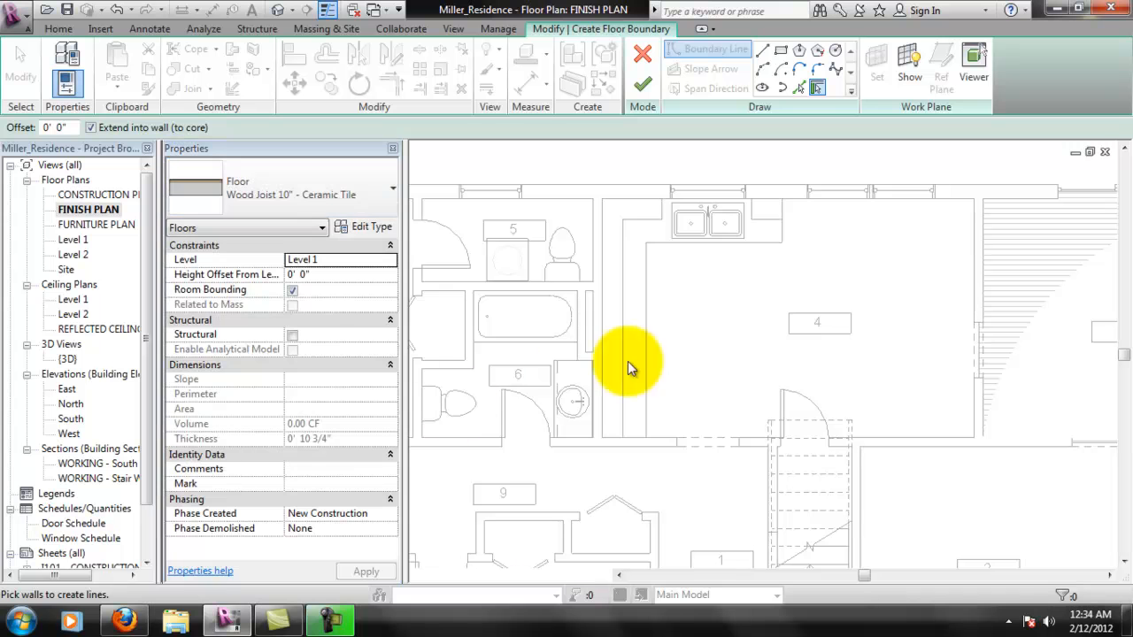
- Sketch a rectangular floor boundary around room 4 between the upper-left and lower-right wall intersections, and finish the floor
left_click(763, 51)
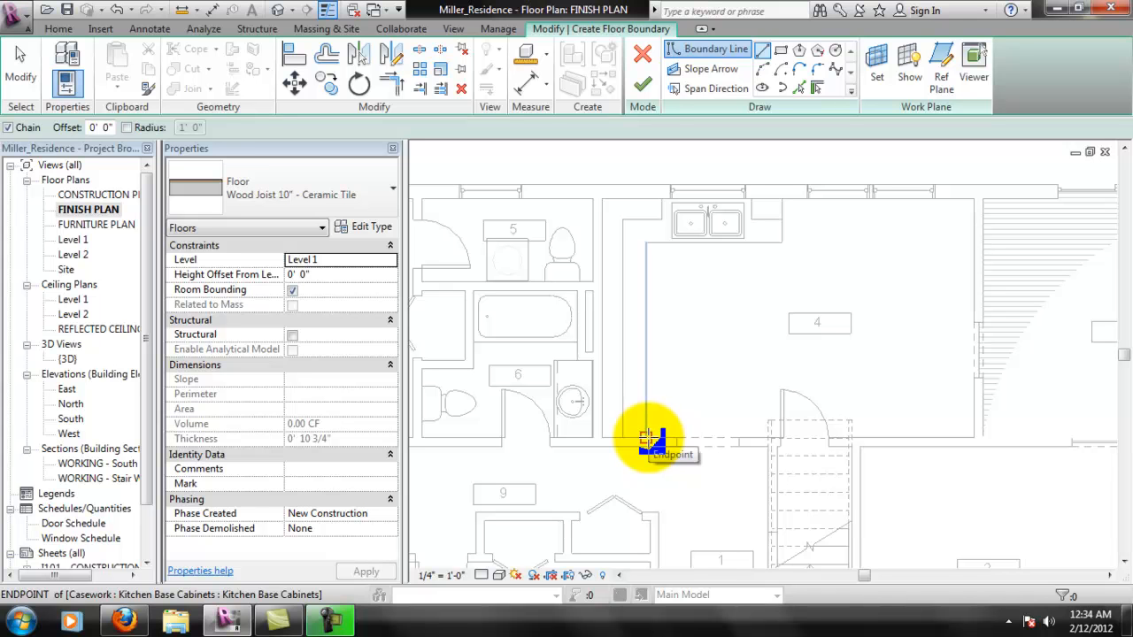
left_click(780, 51)
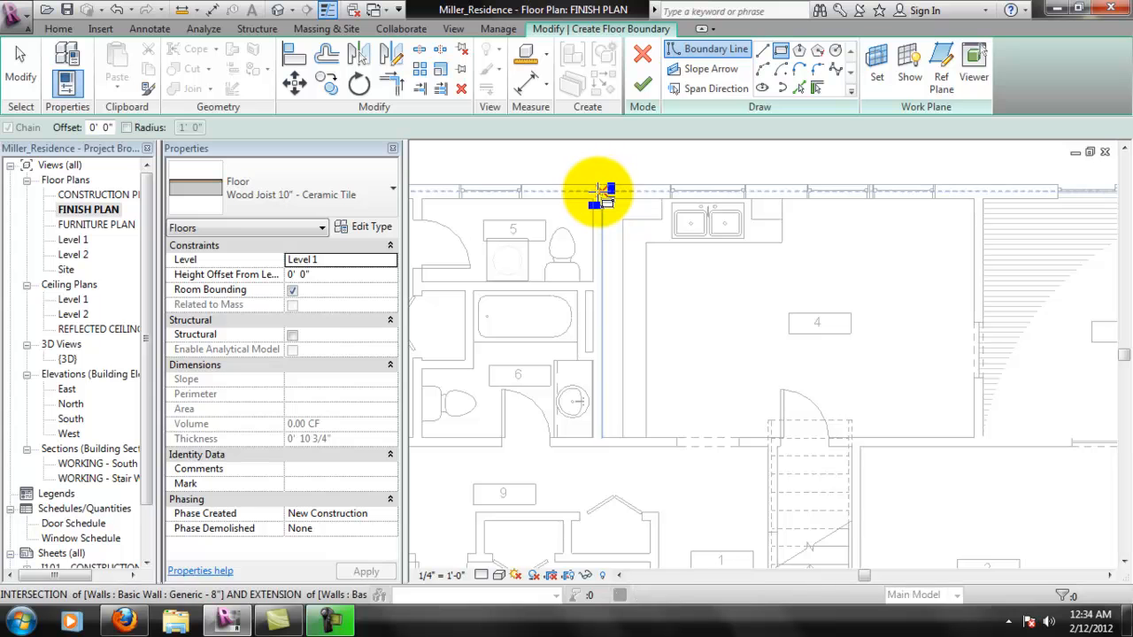
left_click(599, 193)
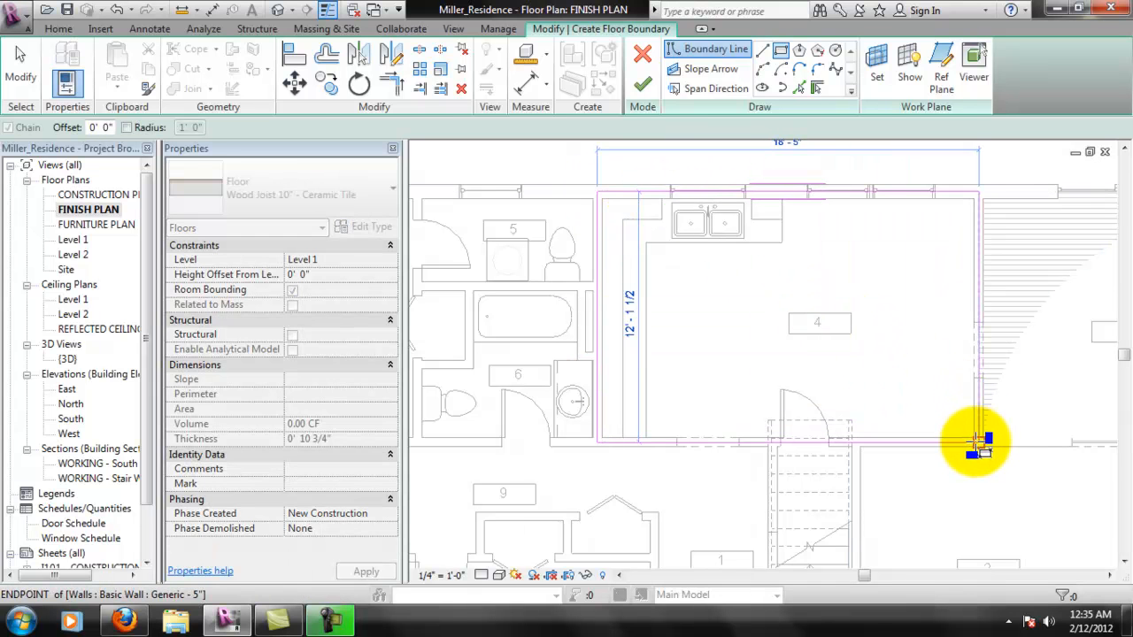
left_click(977, 440)
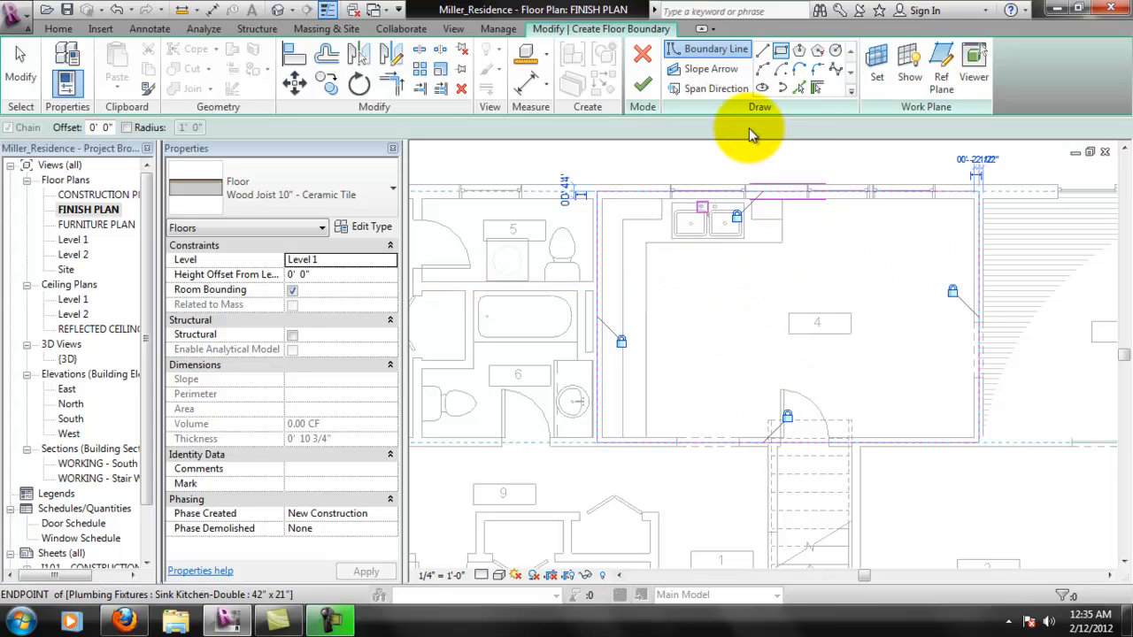
left_click(642, 84)
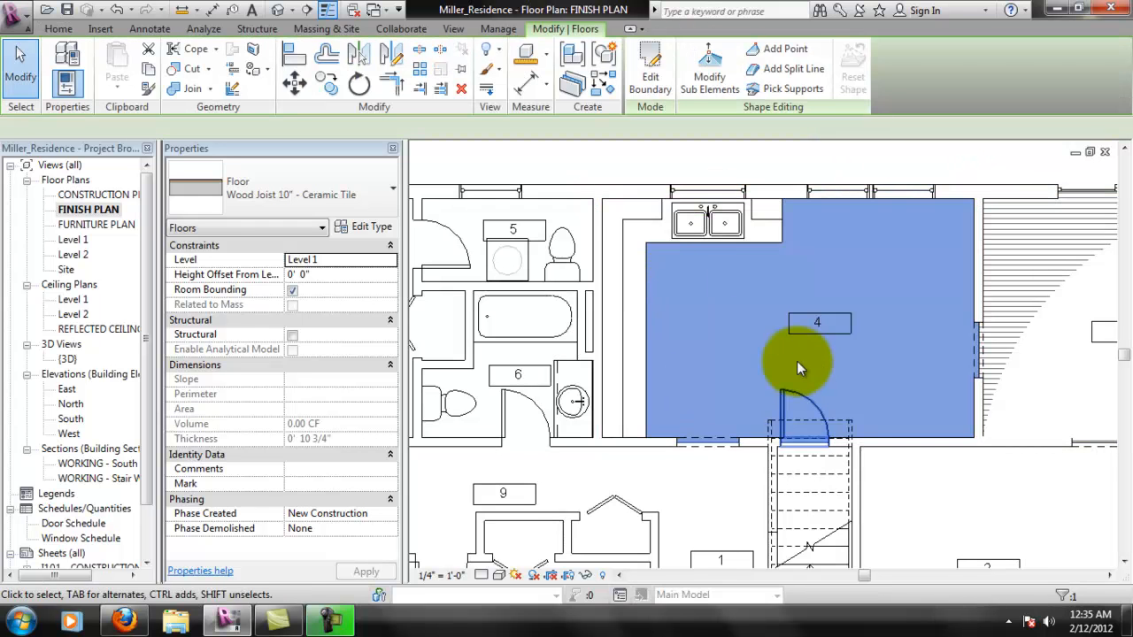
left_click(832, 167)
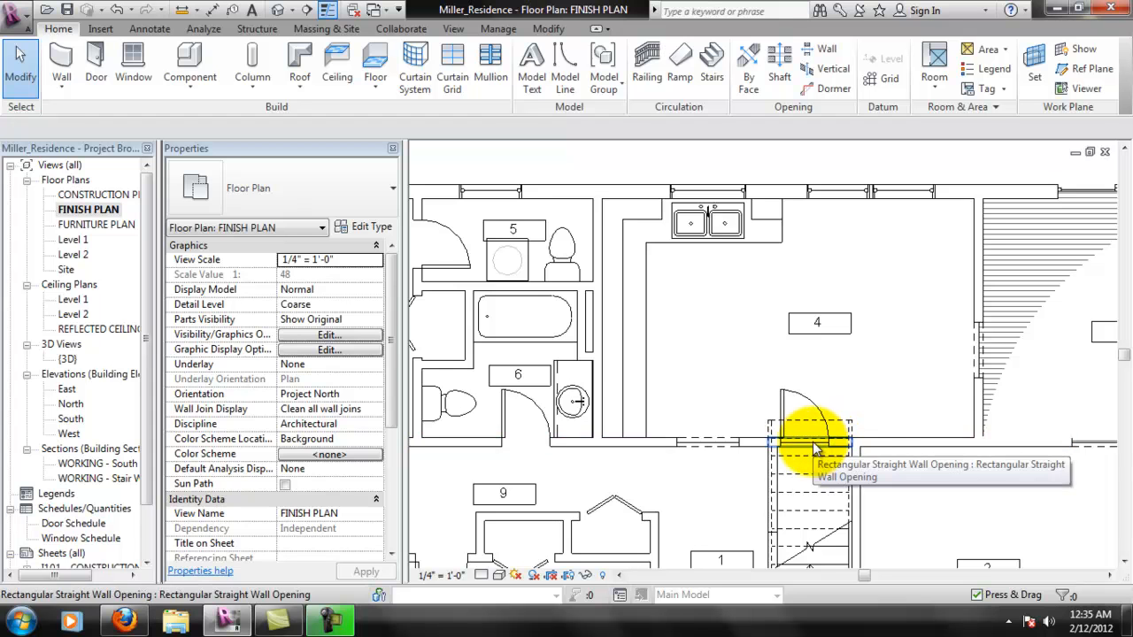
- Select room 4's new ceramic tile floor and examine how it displays in the plan
scroll(853, 409, "up", 4)
key("Tab")
left_click(771, 491)
scroll(920, 418, "down", 6)
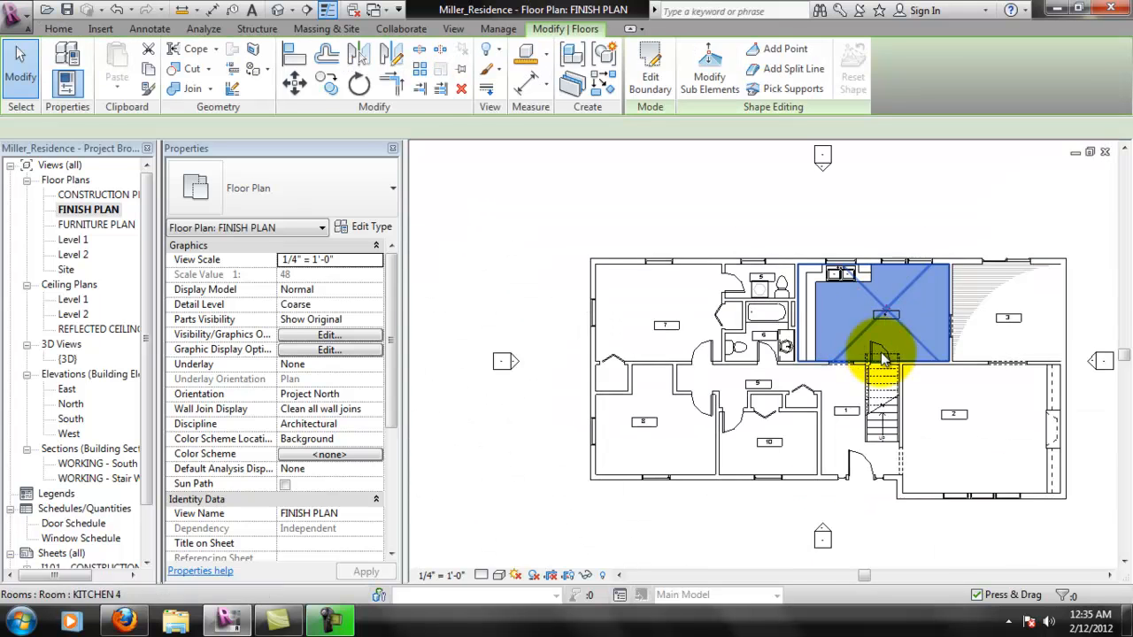
scroll(895, 295, "up", 4)
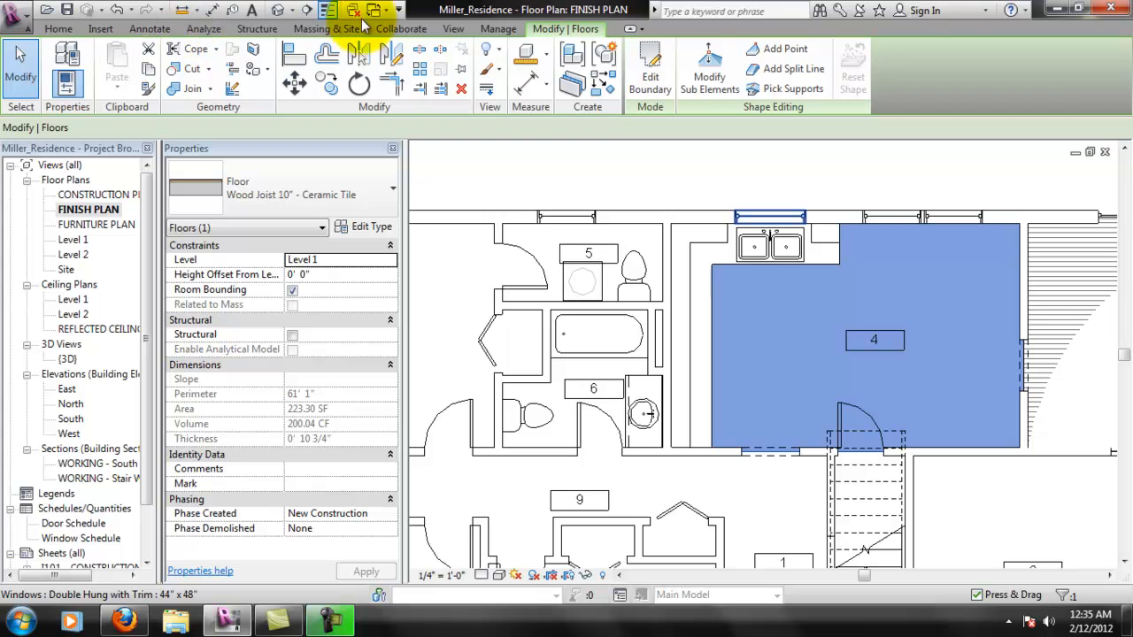
- Set the Tile material's surface pattern to 12" Tile and apply the change
left_click(497, 29)
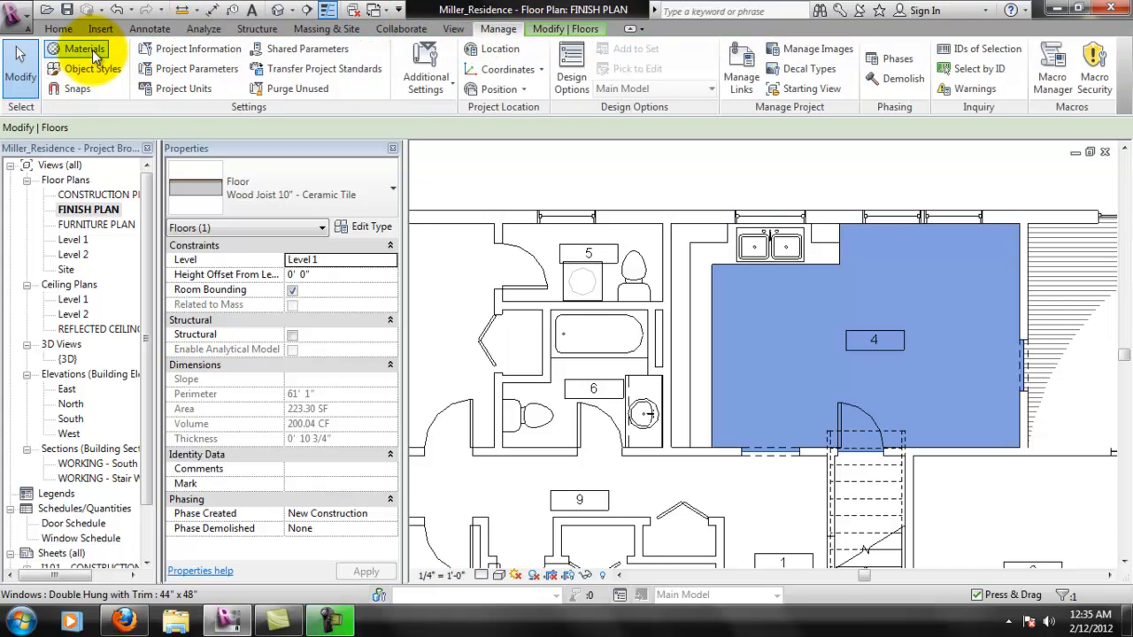
left_click(85, 49)
left_click_drag(392, 190, 378, 483)
left_click(159, 272)
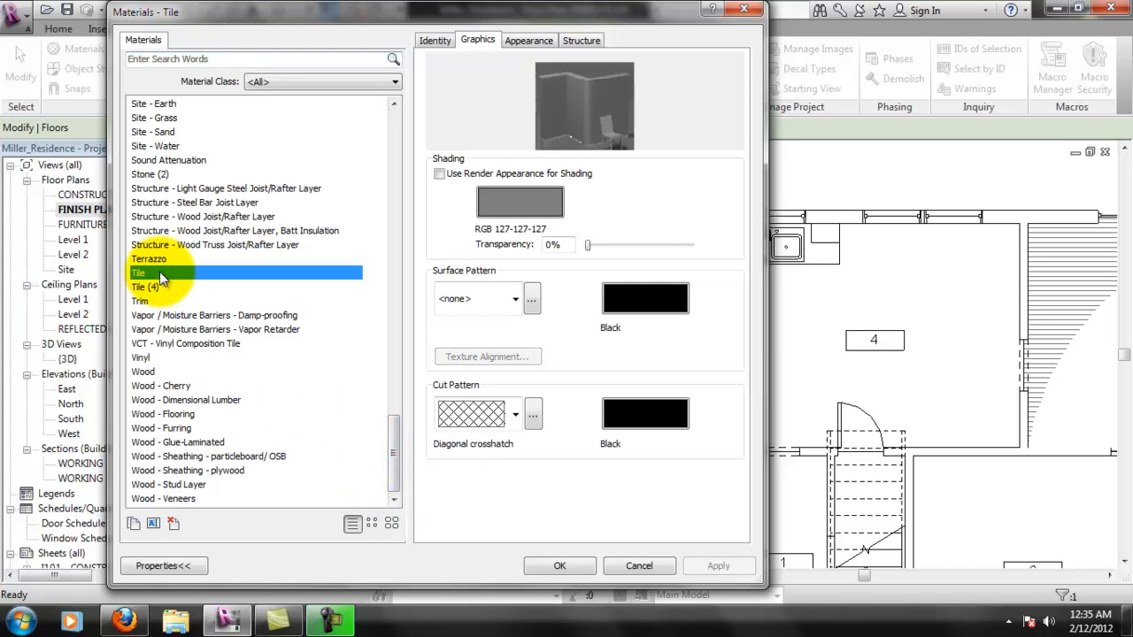
left_click(516, 299)
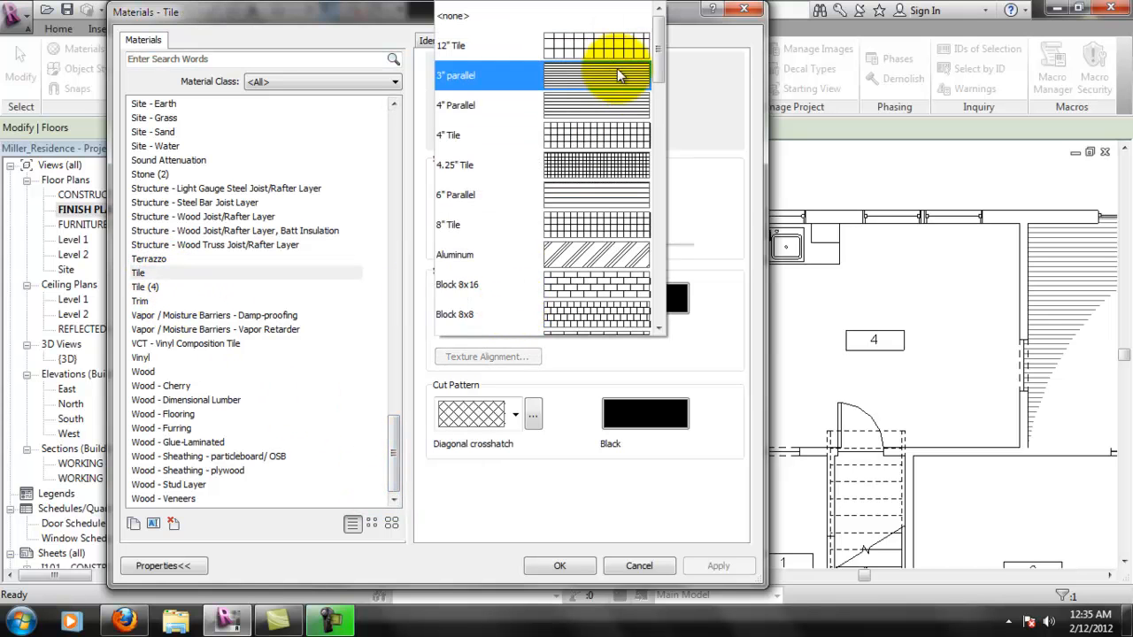
left_click(606, 46)
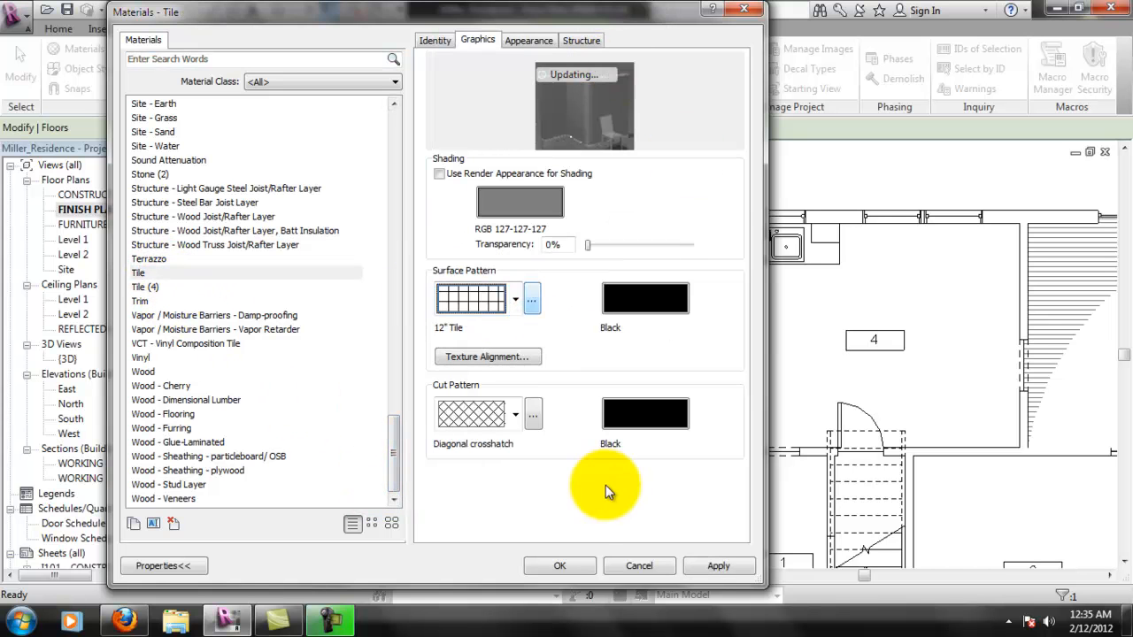
left_click(696, 564)
left_click(559, 565)
key("Escape")
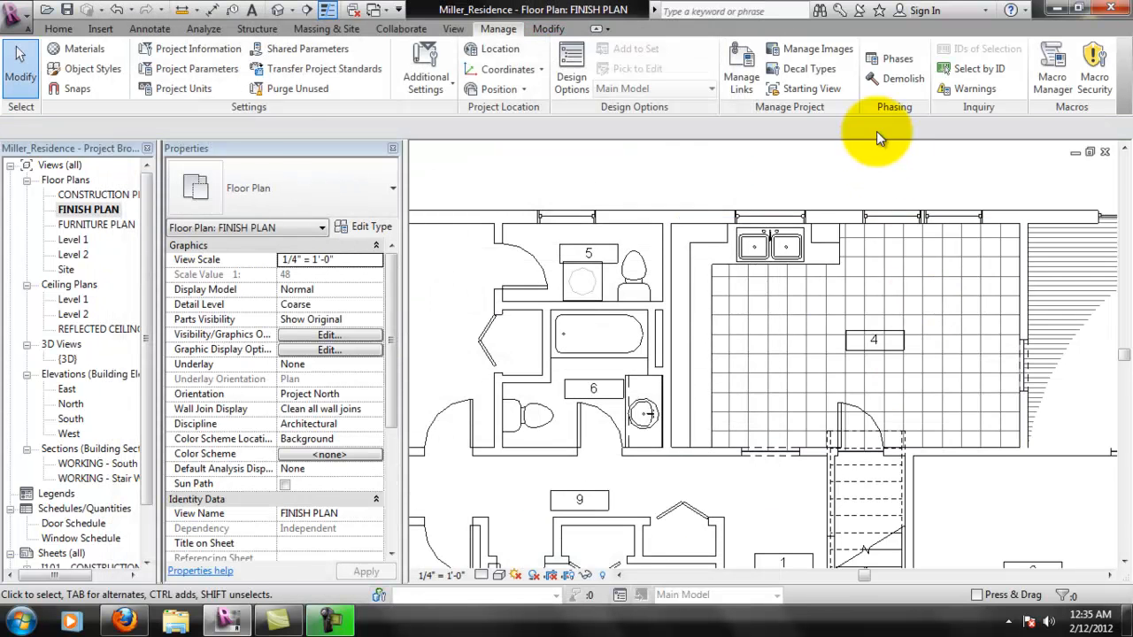
- Examine the tile pattern on room 4's floor beside room 3's masked wood floor
scroll(976, 294, "up", 1)
middle_click_drag(926, 392, 848, 383)
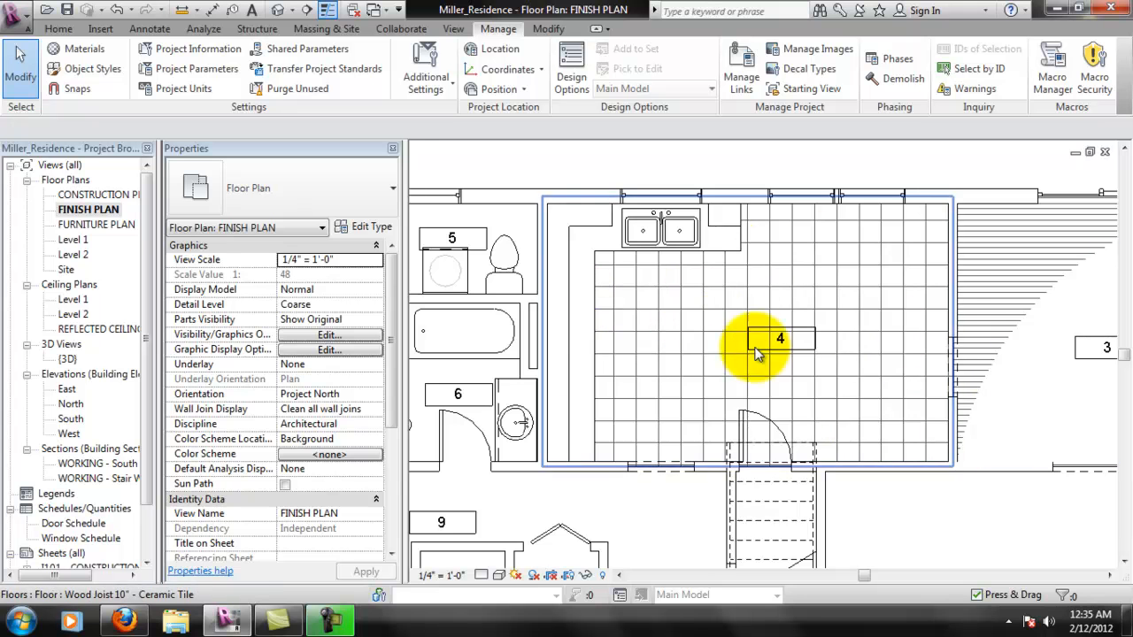
middle_click_drag(898, 322, 834, 316)
scroll(700, 346, "down", 3)
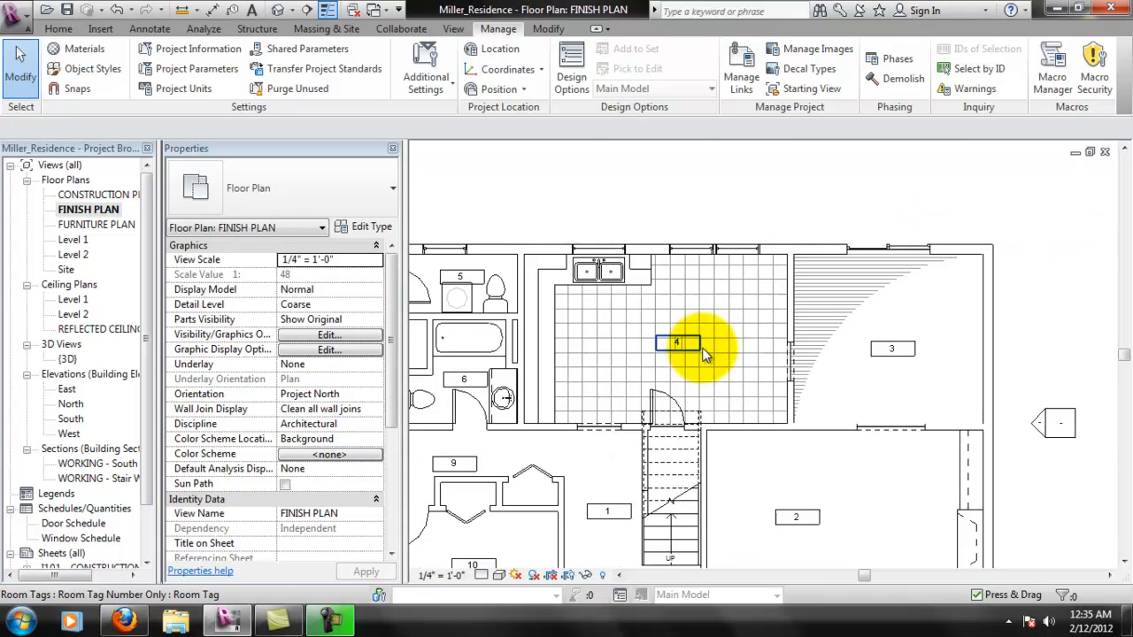
scroll(682, 352, "up", 1)
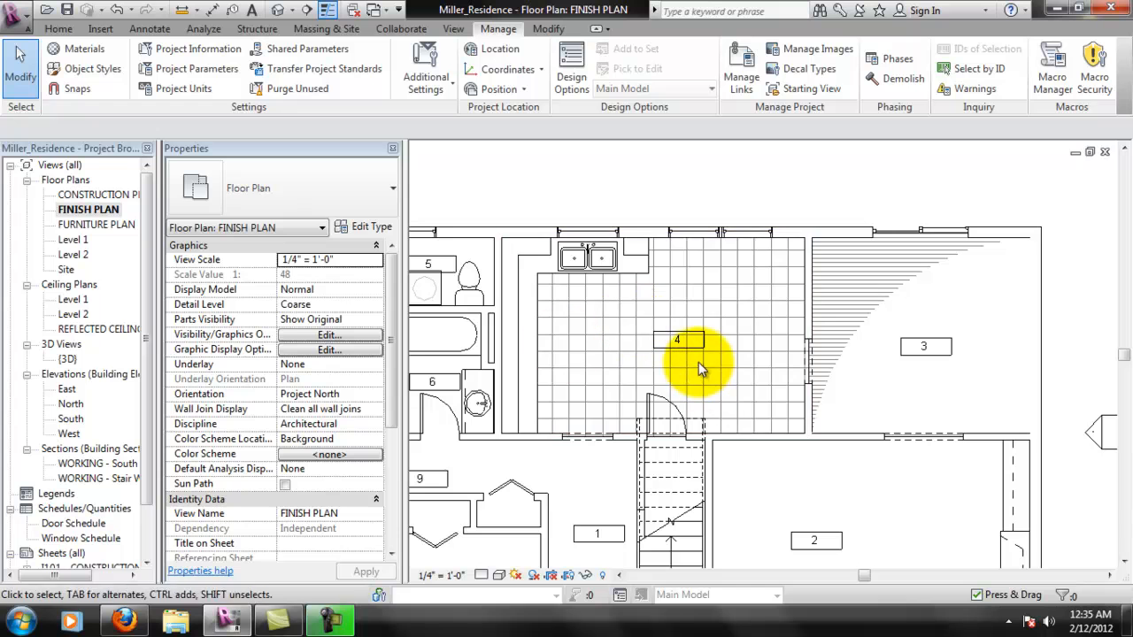
scroll(699, 266, "up", 1)
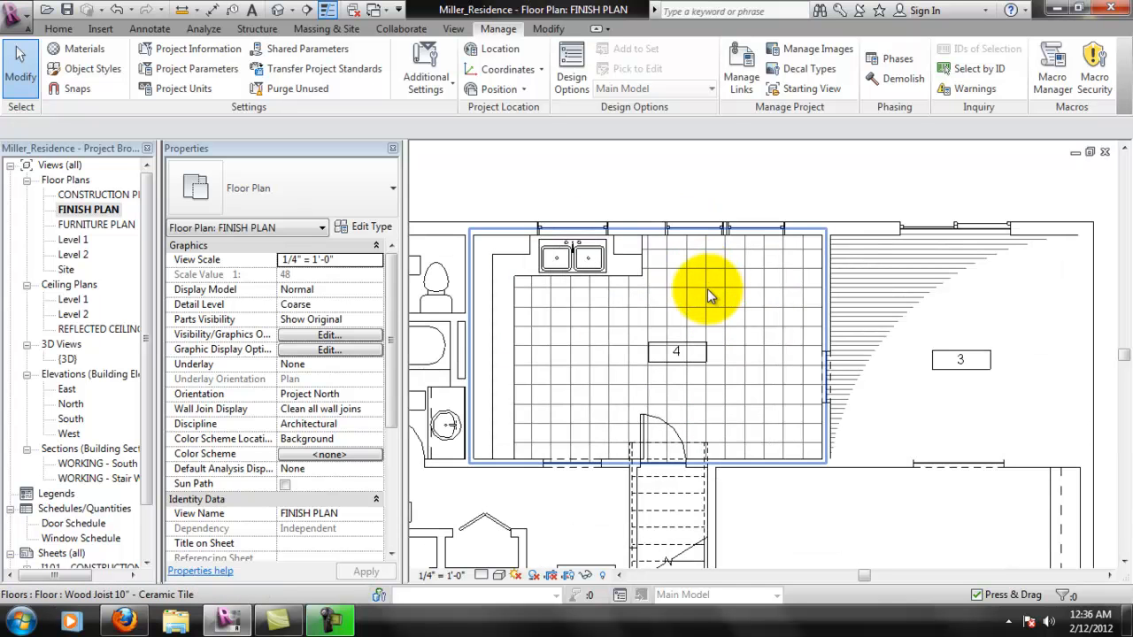
left_click(849, 322)
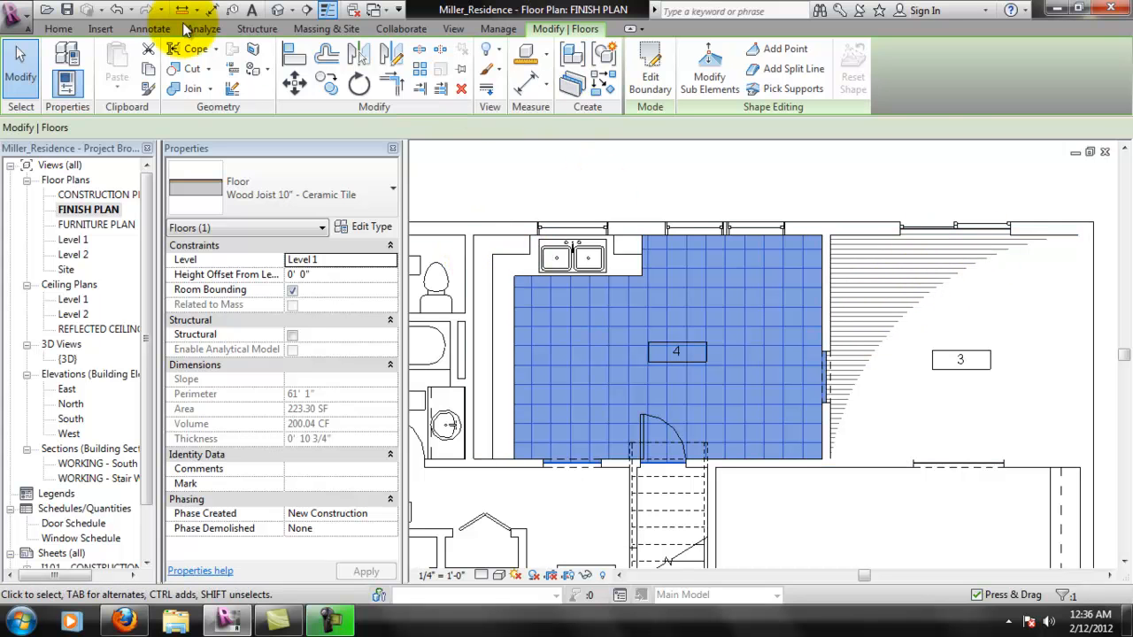
- Start a masking region in room 4 and draw a boundary arc from its lower-right corner to its upper-left corner
left_click(150, 29)
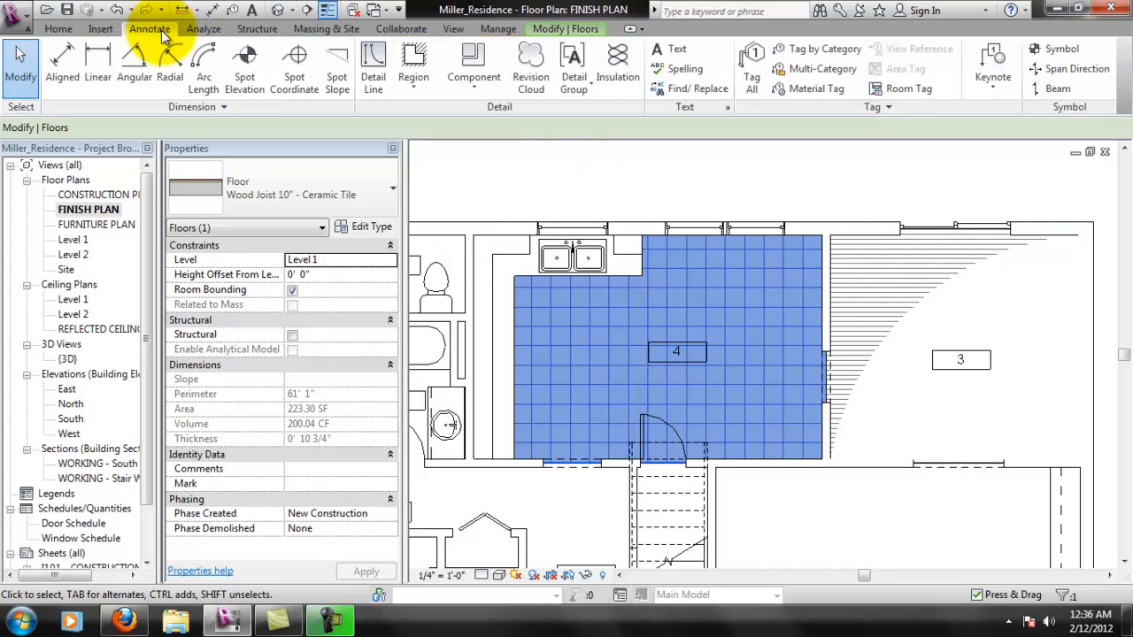
left_click(416, 89)
left_click(435, 147)
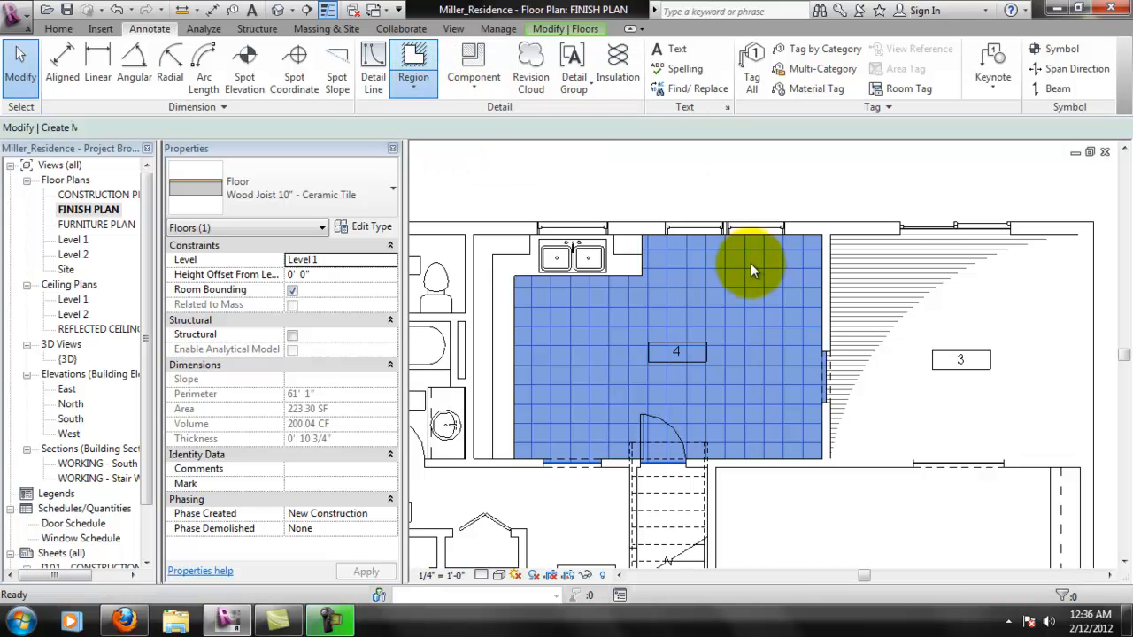
left_click(822, 459)
left_click(477, 238)
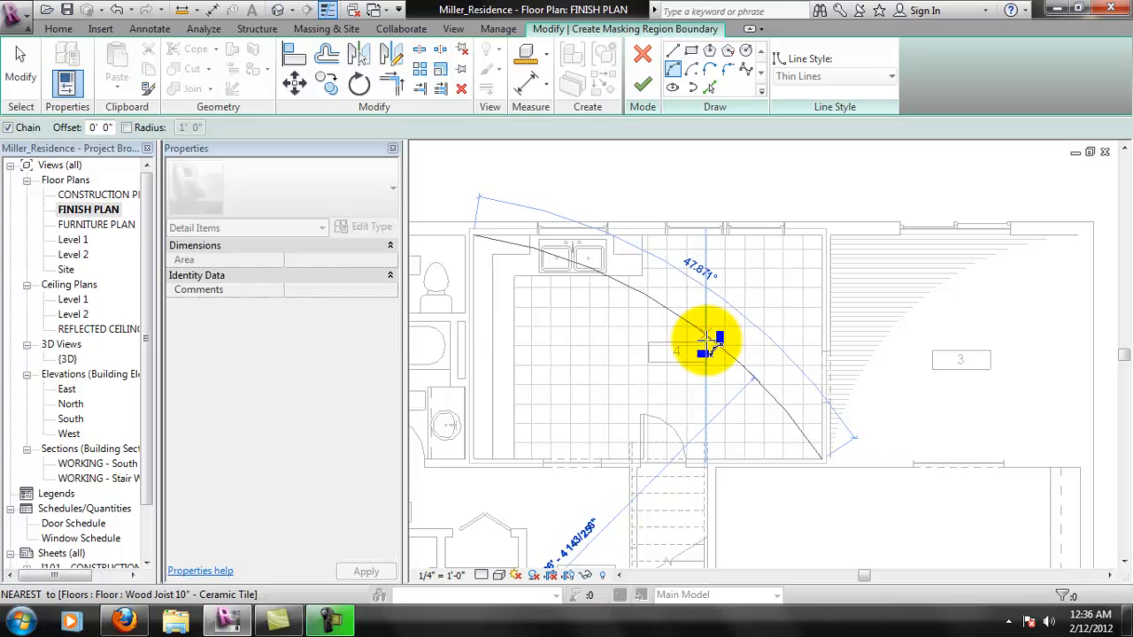
left_click(725, 335)
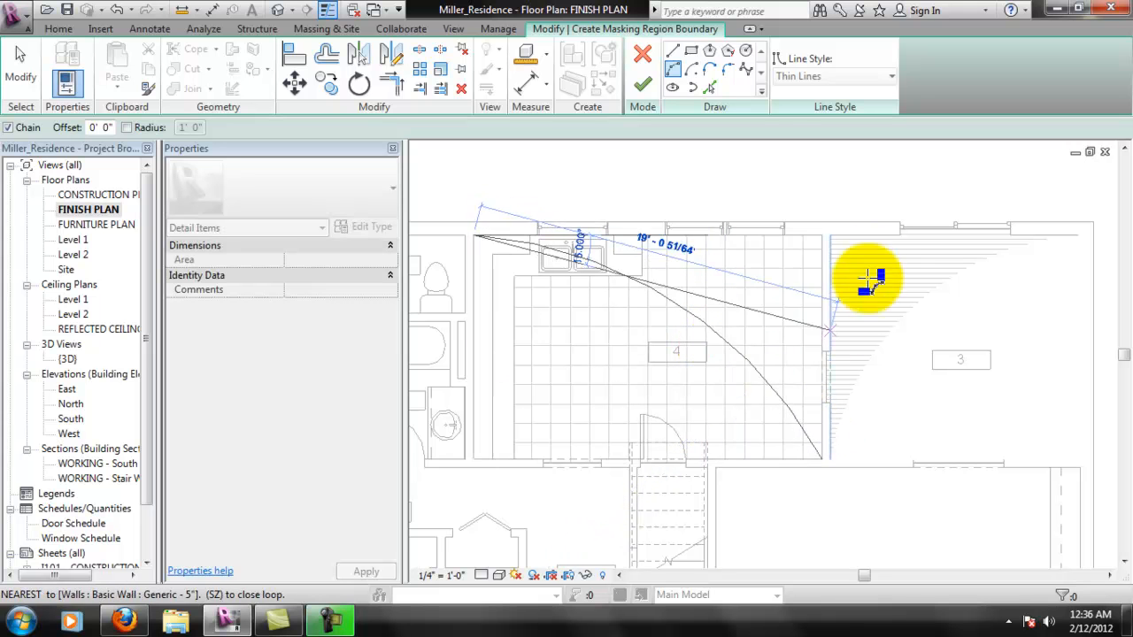
- Set room 4's masking arc to <Invisible lines> and choose the same line style for the straight boundary lines
left_click(675, 58)
key("Escape")
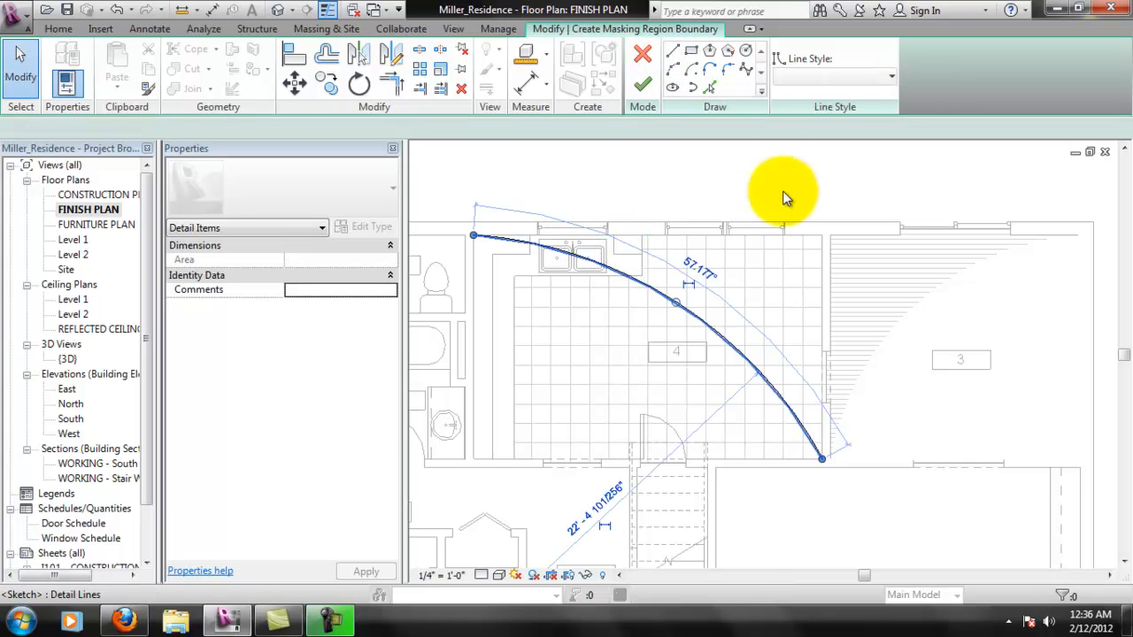
left_click(721, 260)
left_click(841, 78)
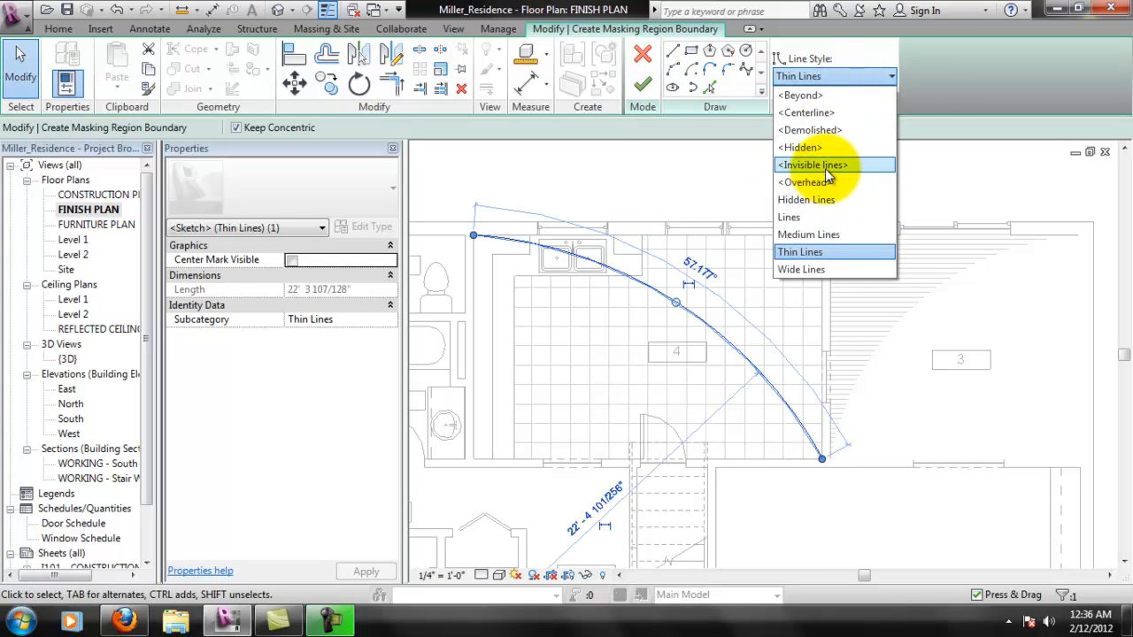
left_click(812, 165)
left_click(672, 52)
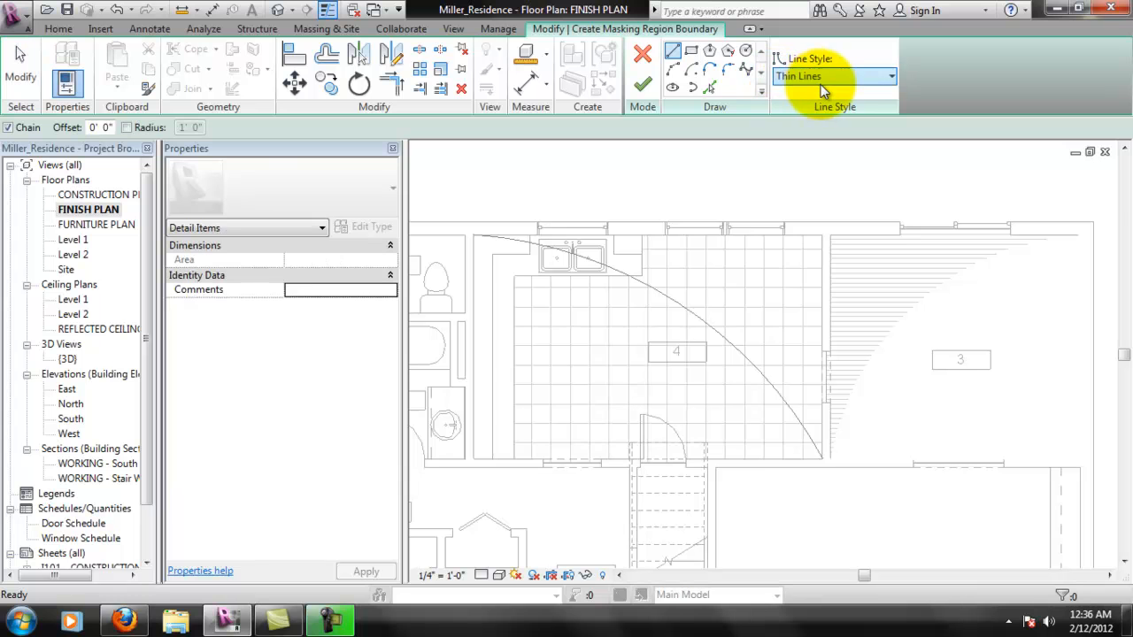
left_click(844, 167)
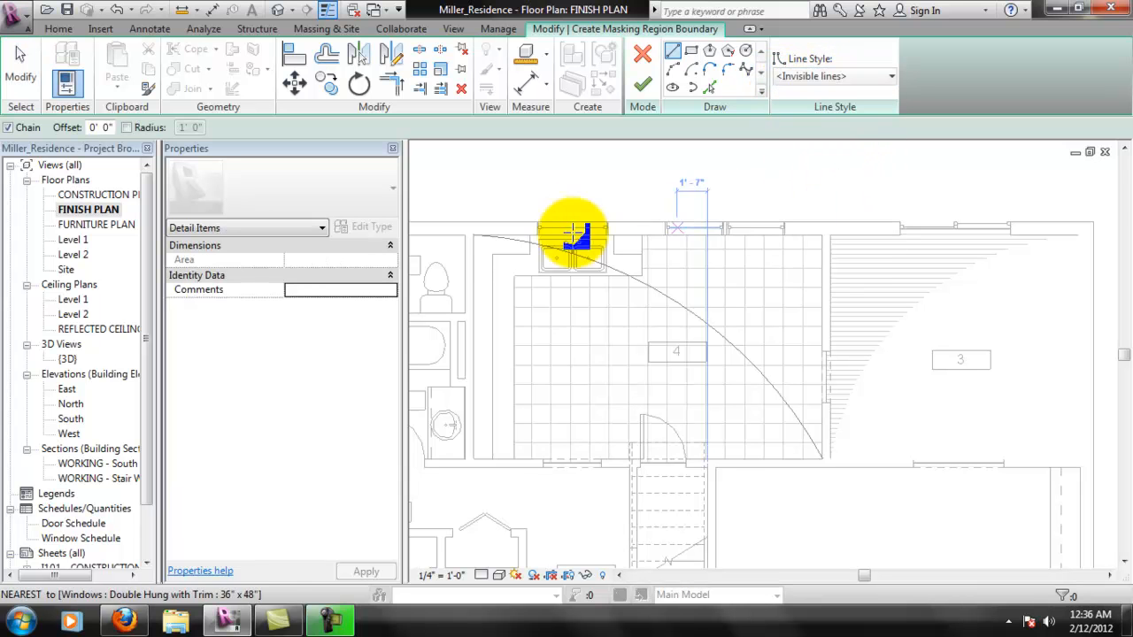
- Try to draw a boundary line along room 4's upper wall from the upper-left to the upper-right corner
left_click(480, 234)
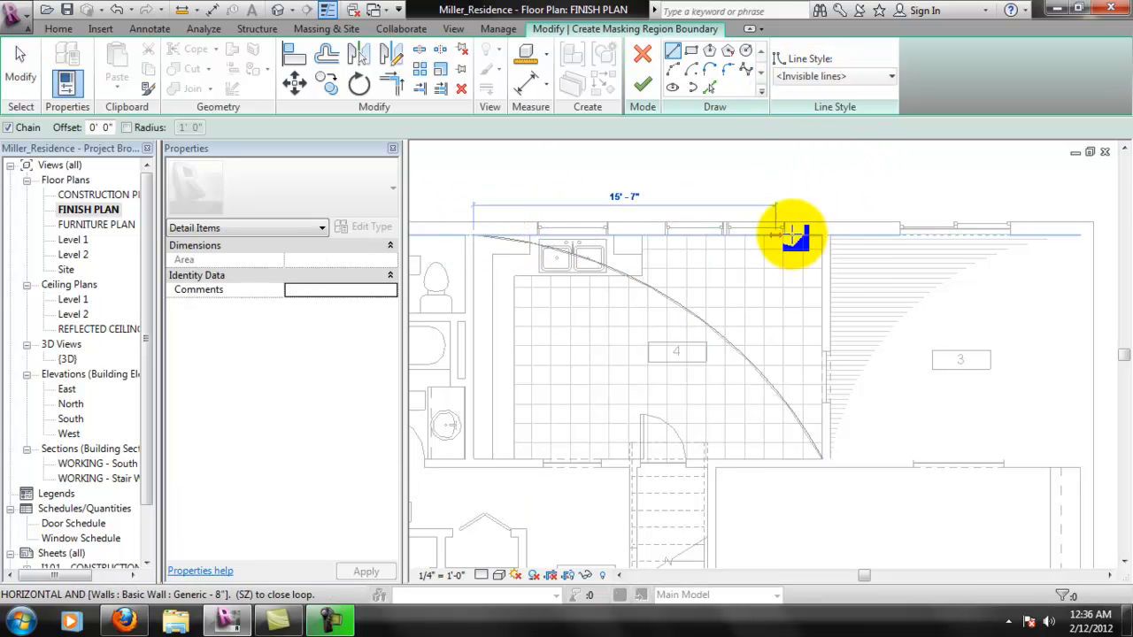
left_click(822, 237)
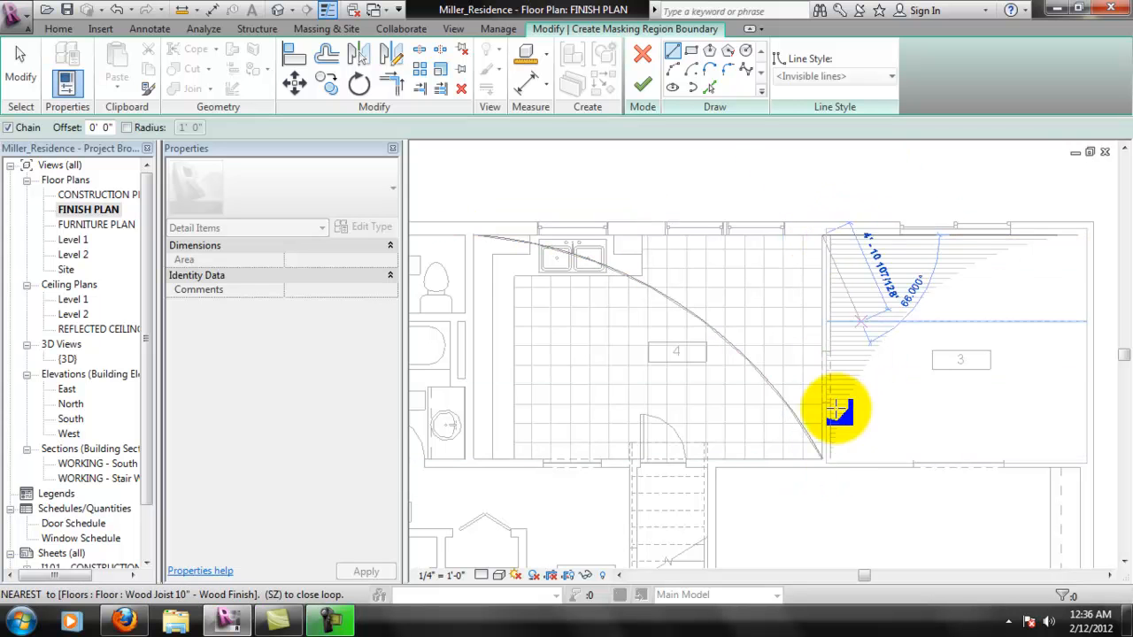
scroll(835, 433, "up", 3)
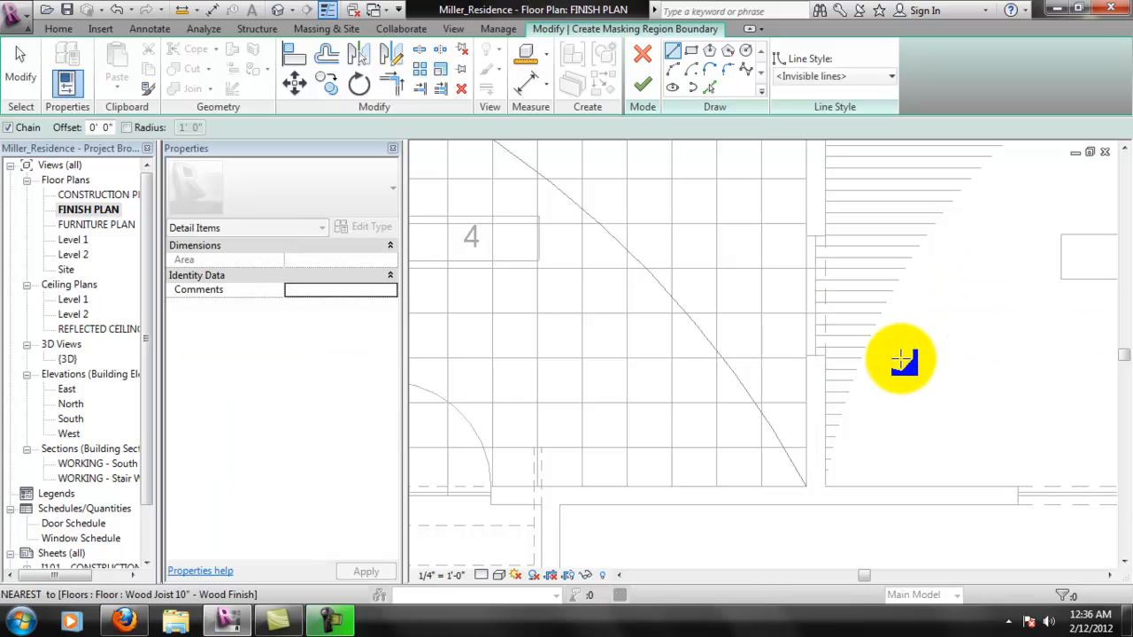
scroll(833, 378, "down", 5)
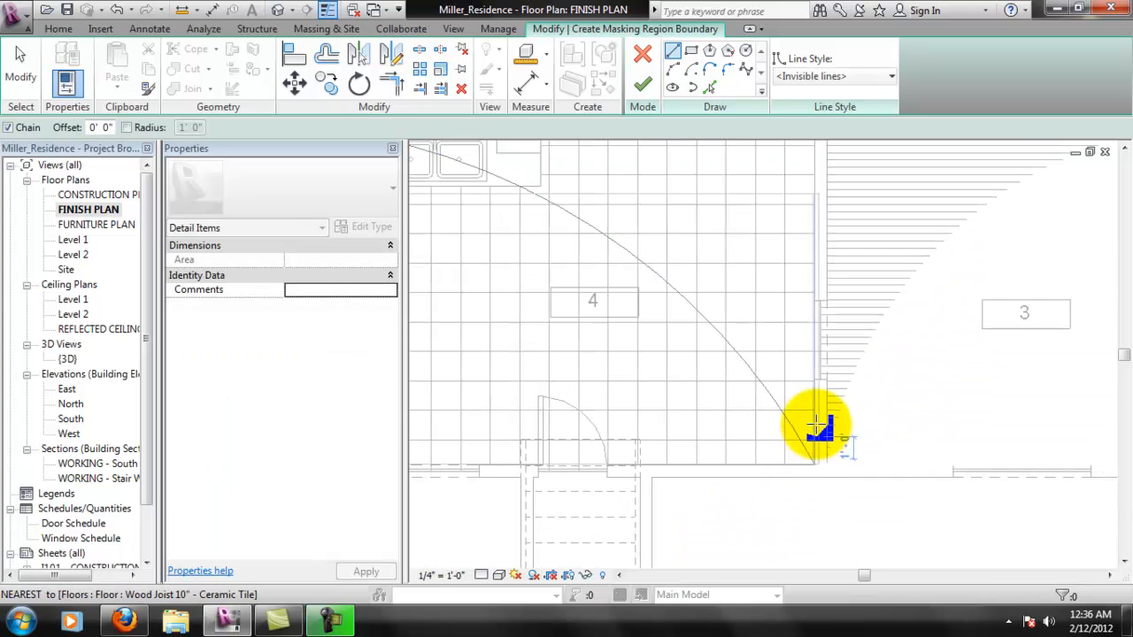
middle_click_drag(677, 225, 727, 229)
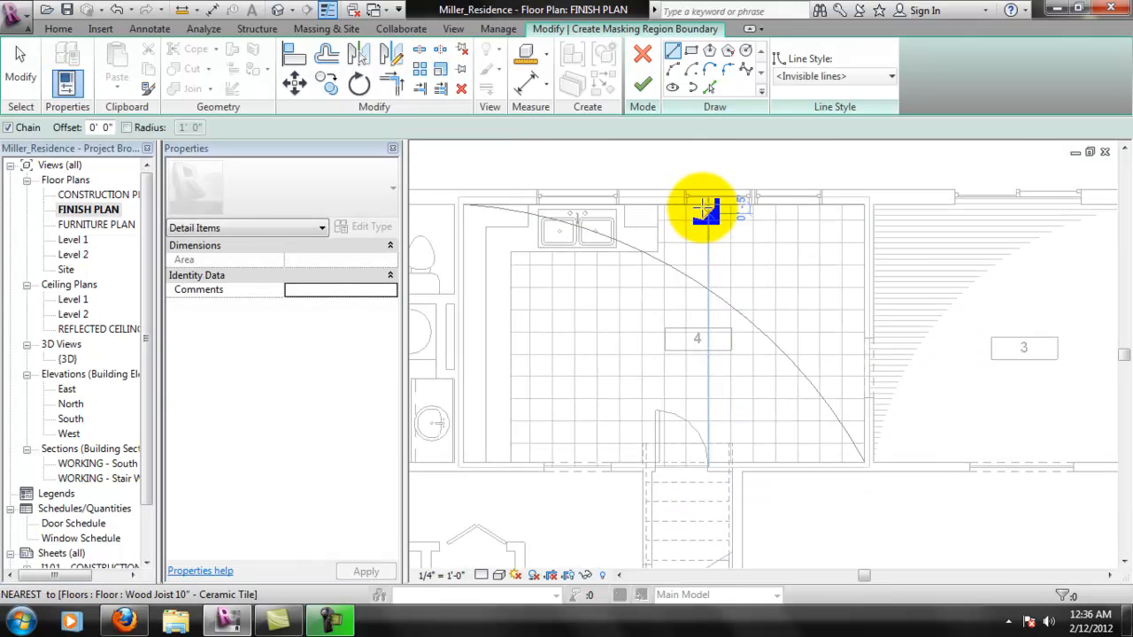
key("Escape")
key("Escape")
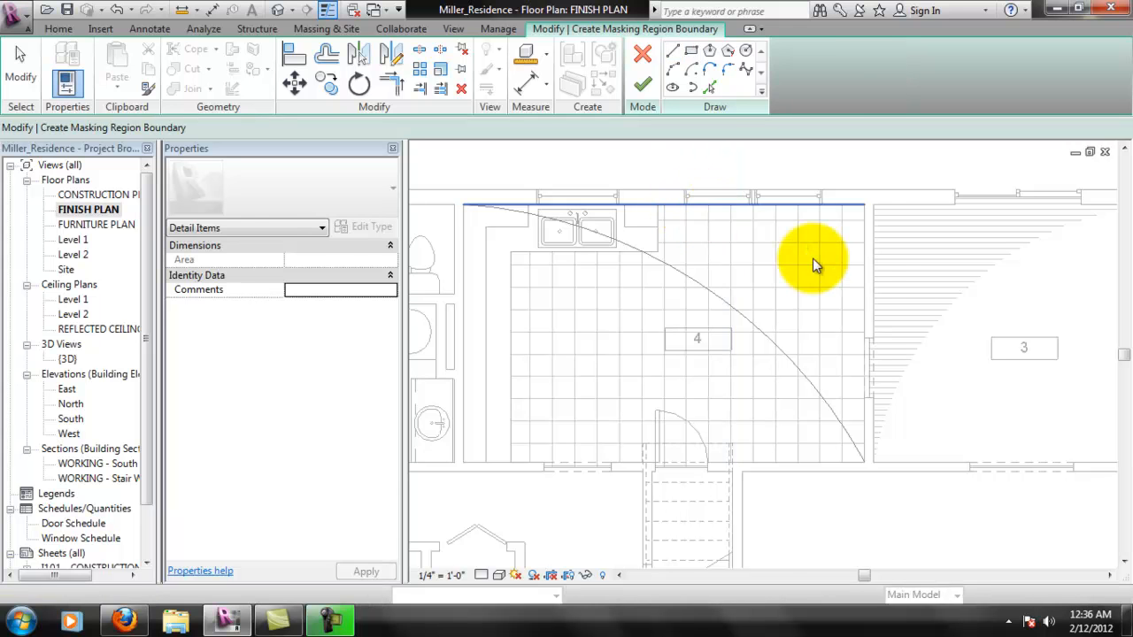
- Draw boundary lines along room 4's left and lower walls, from the arc's upper-left end to its lower-right end
left_click(673, 51)
left_click(463, 206)
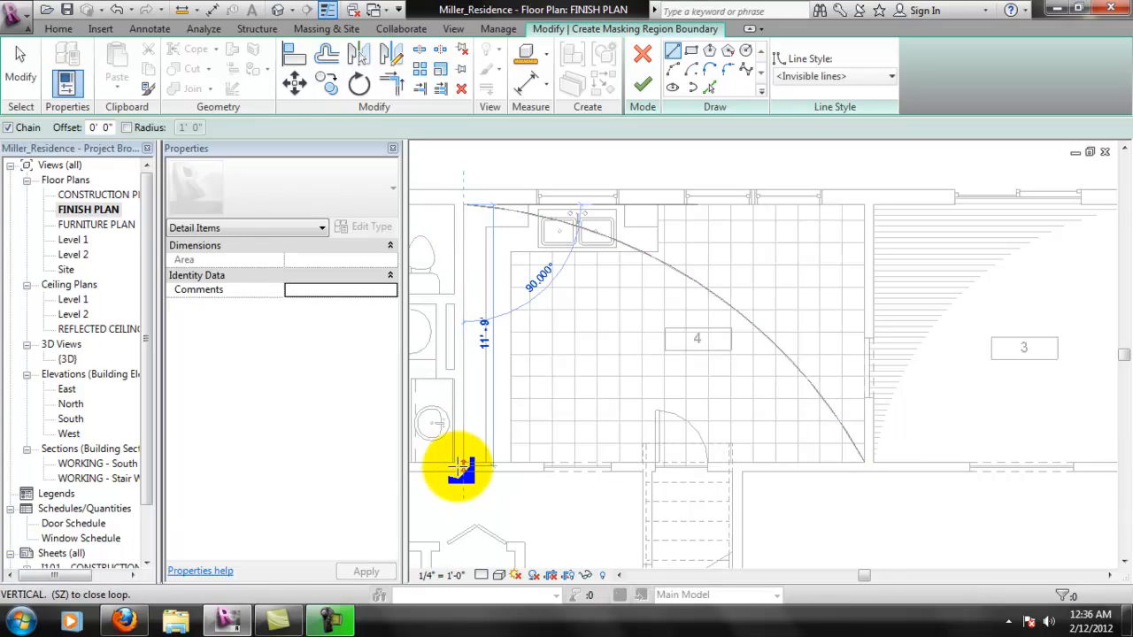
left_click(865, 462)
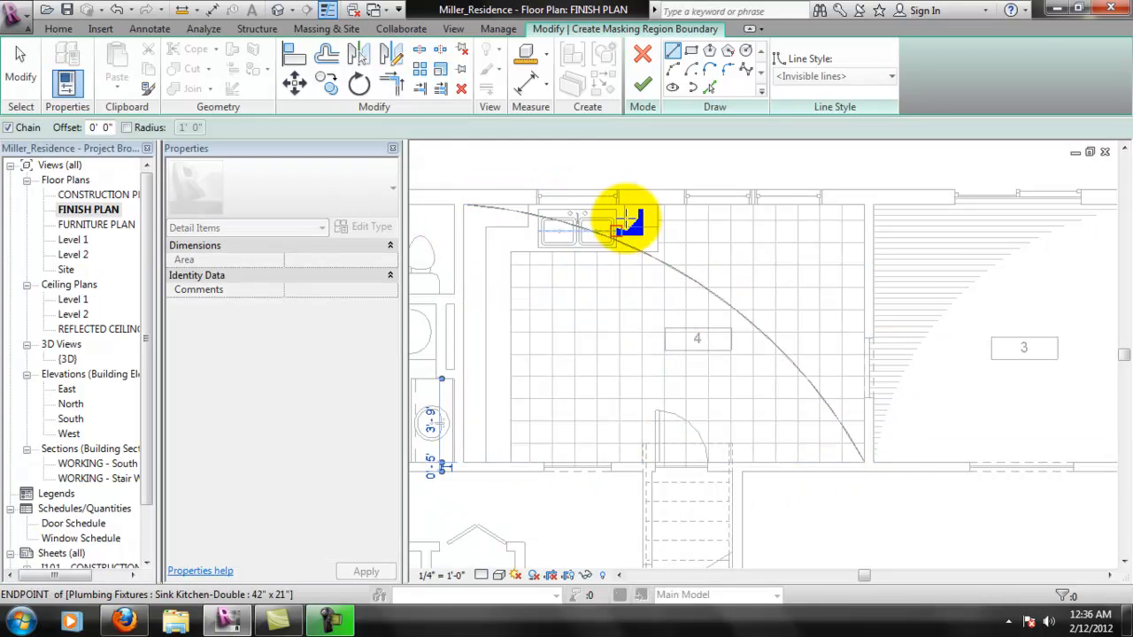
scroll(668, 474, "up", 5)
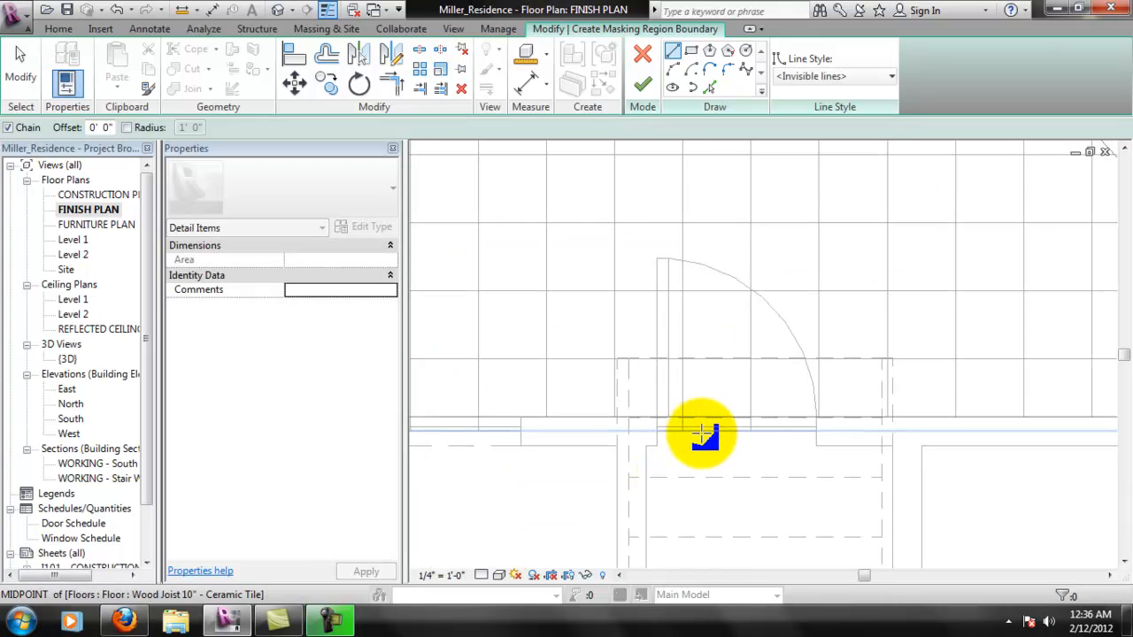
- Check where the lower and left boundary lines of the masking sketch meet at room 4's lower-left corner
key("Escape")
mouse_move(728, 409)
left_mouse_down()
mouse_move(730, 428)
mouse_move(763, 445)
mouse_move(857, 443)
left_mouse_up()
scroll(858, 442, "down", 3)
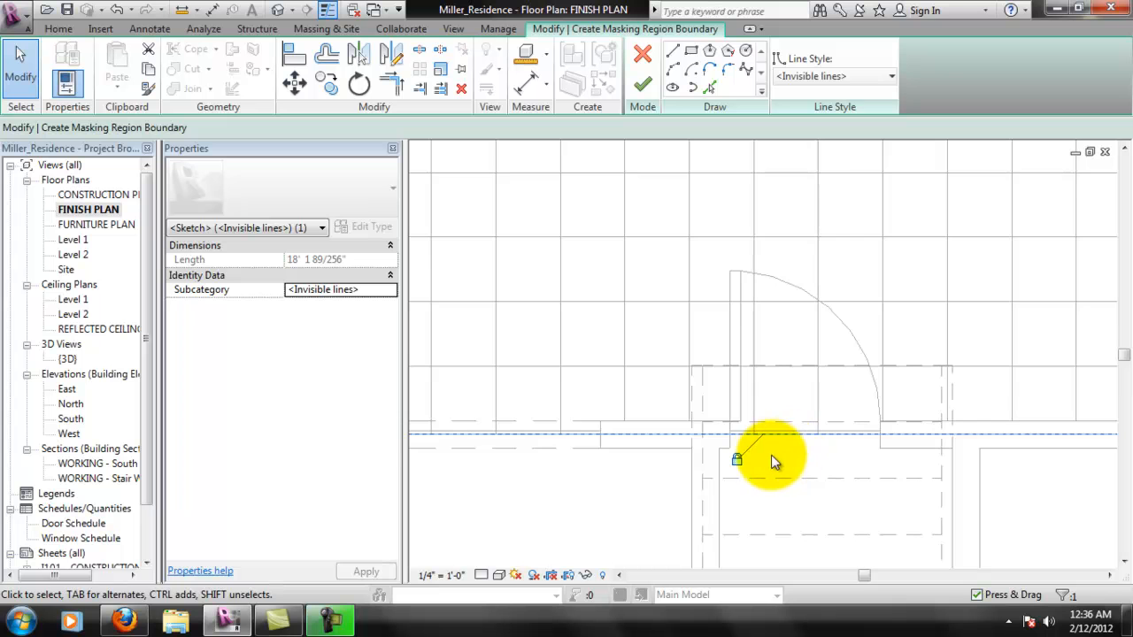
scroll(782, 458, "down", 2)
scroll(709, 455, "down", 1)
scroll(557, 451, "up", 3)
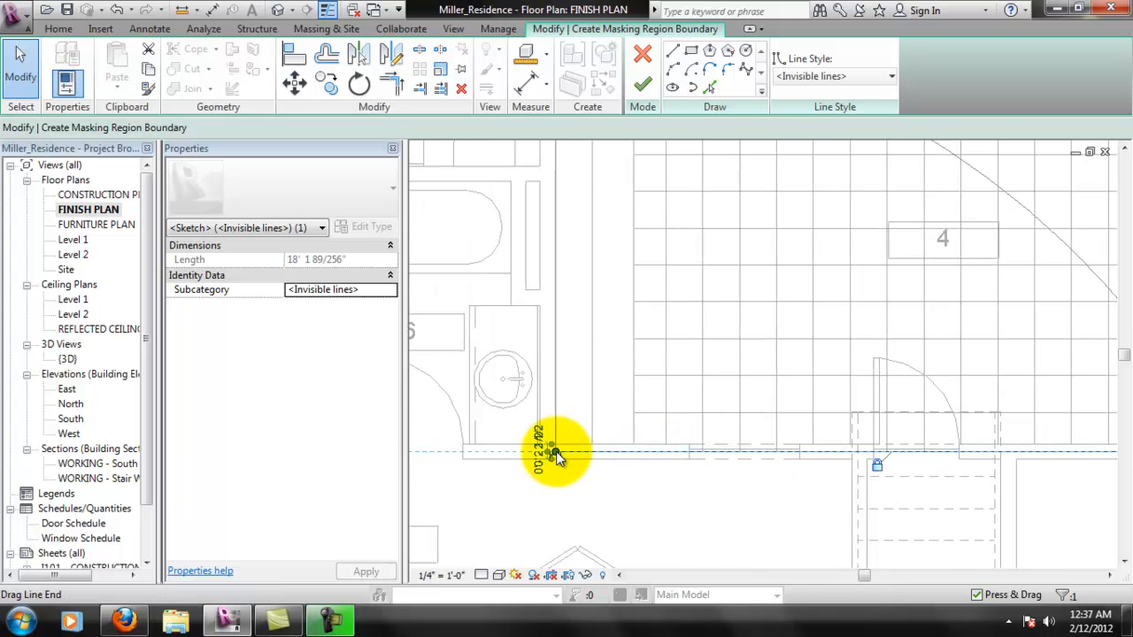
scroll(556, 451, "up", 2)
left_click(556, 434)
scroll(644, 454, "down", 3)
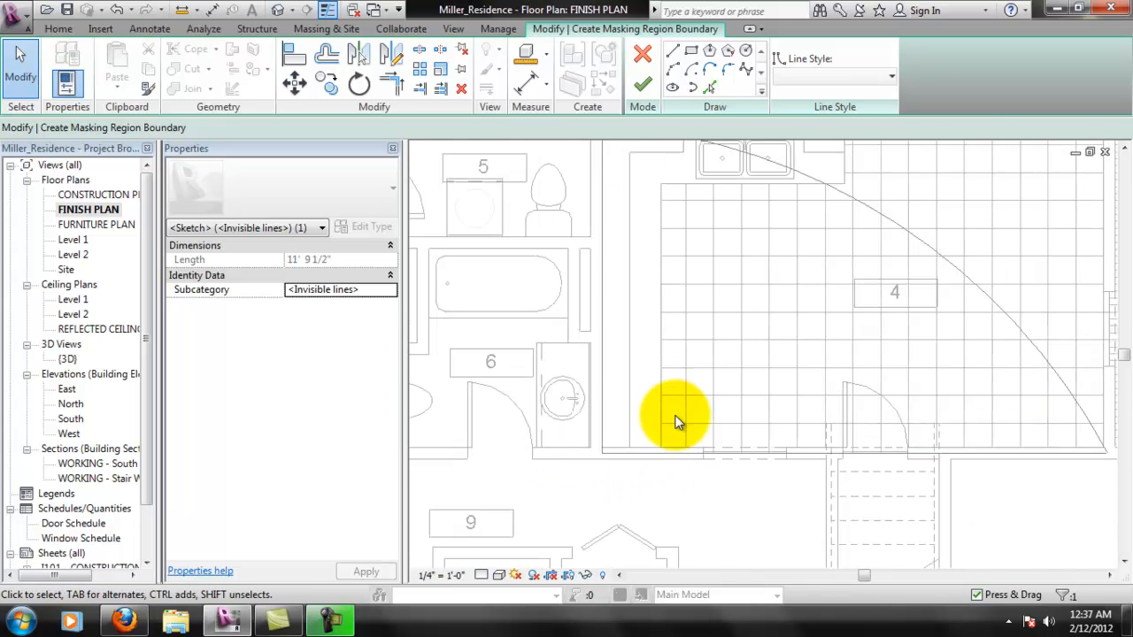
scroll(675, 418, "down", 2)
- Finish the masking region sketch in room 4 and deselect the region
key("Escape")
middle_click_drag(859, 397, 795, 422)
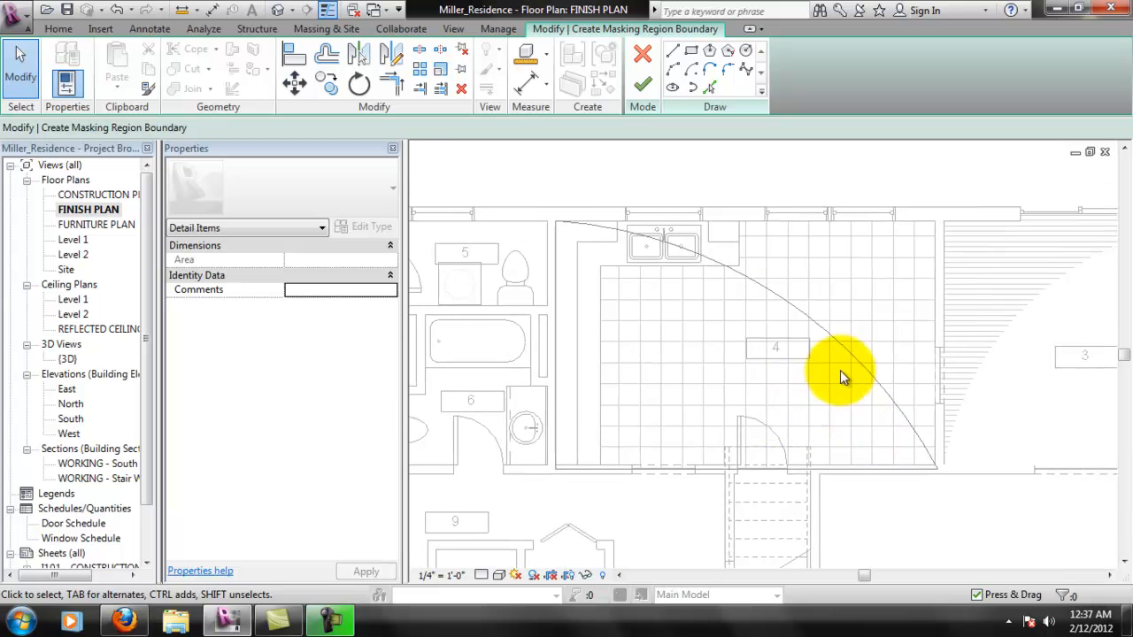
left_click(644, 89)
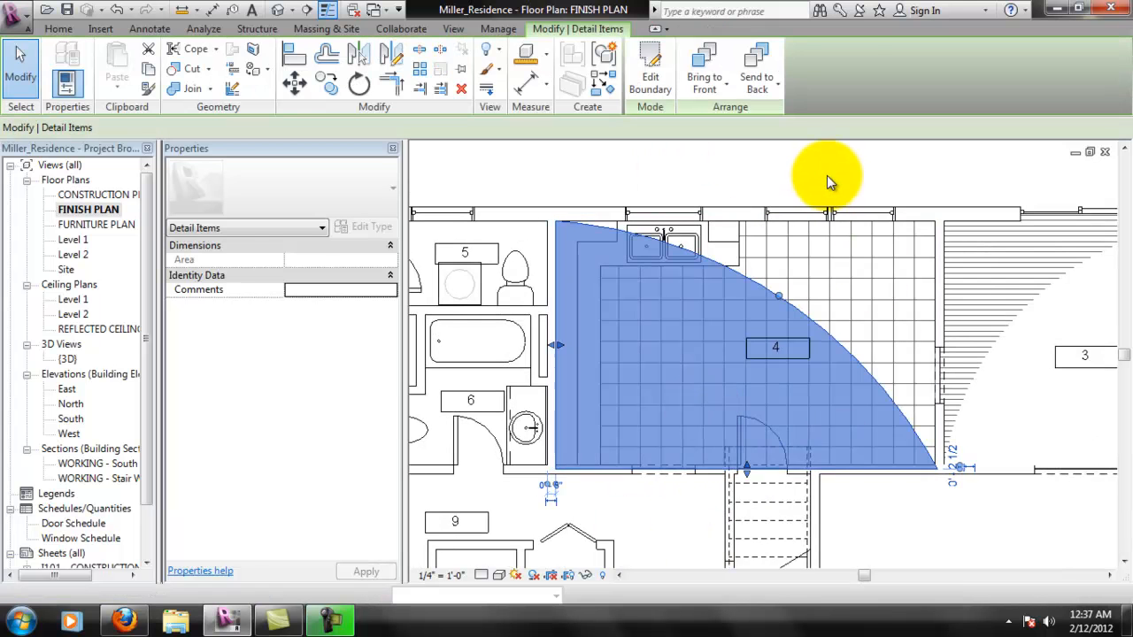
left_click(825, 174)
middle_click_drag(956, 528, 834, 435)
left_click(802, 392)
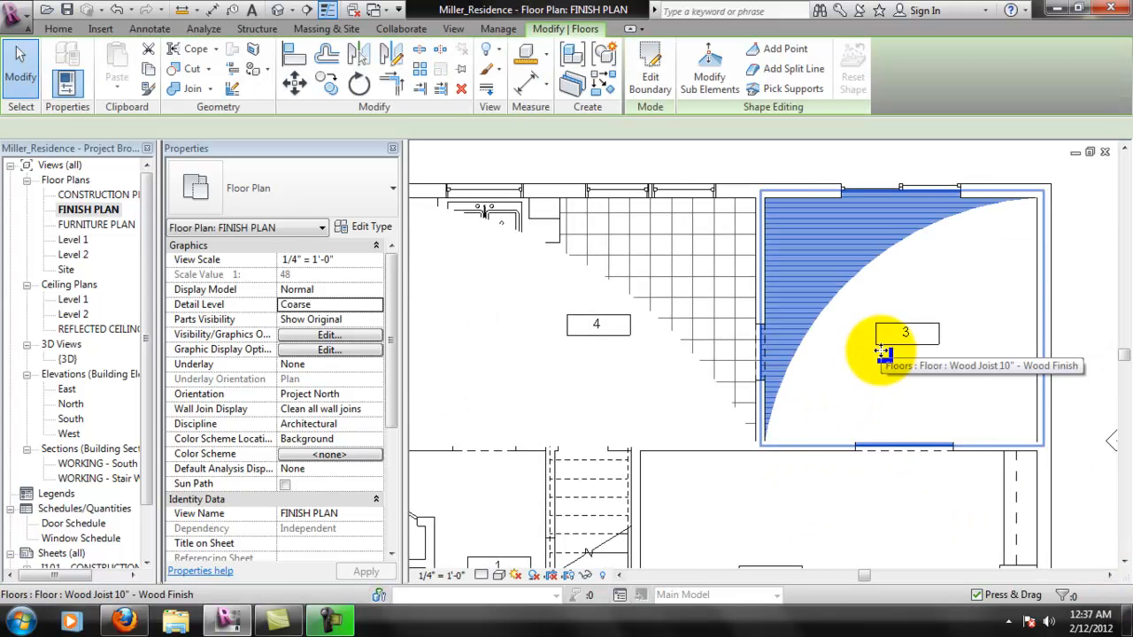
left_click(825, 489)
scroll(842, 493, "up", 2)
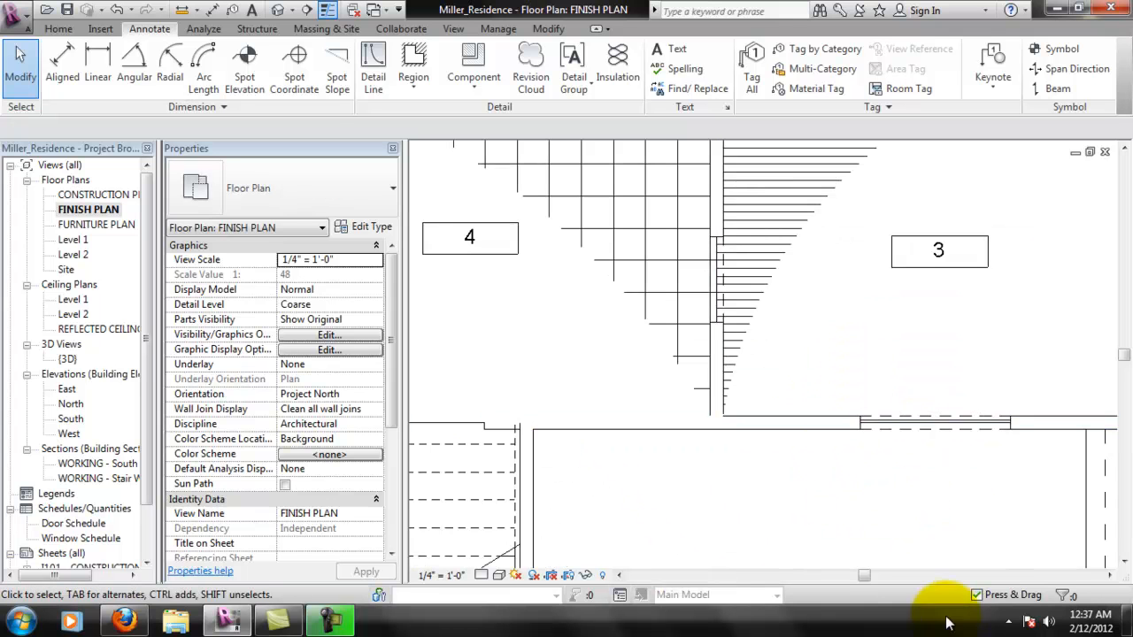
scroll(744, 509, "down", 2)
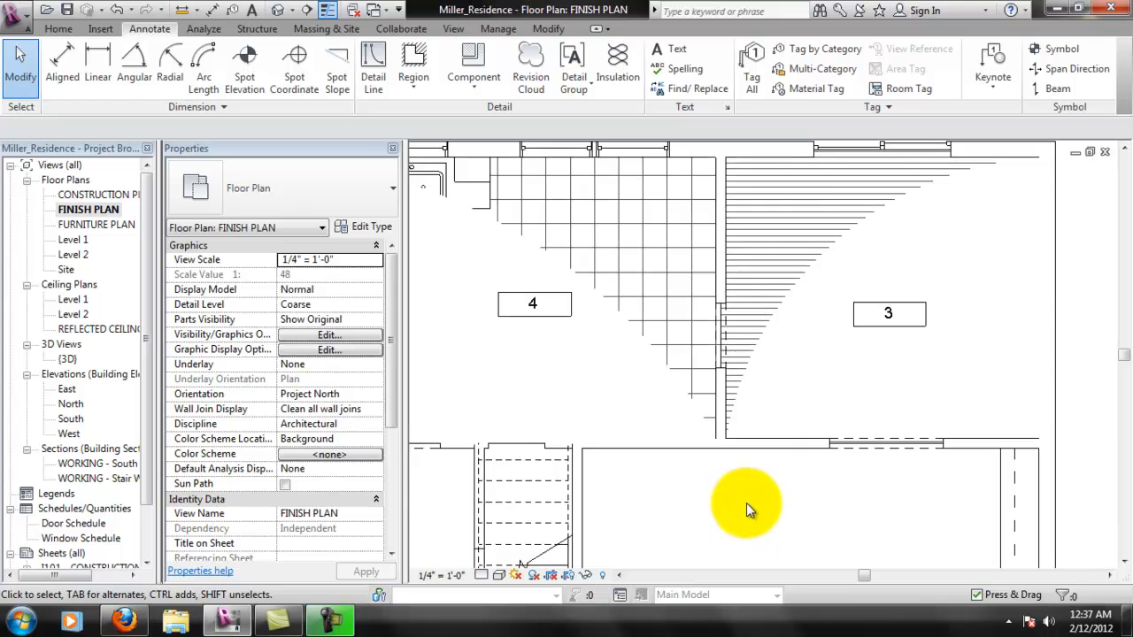
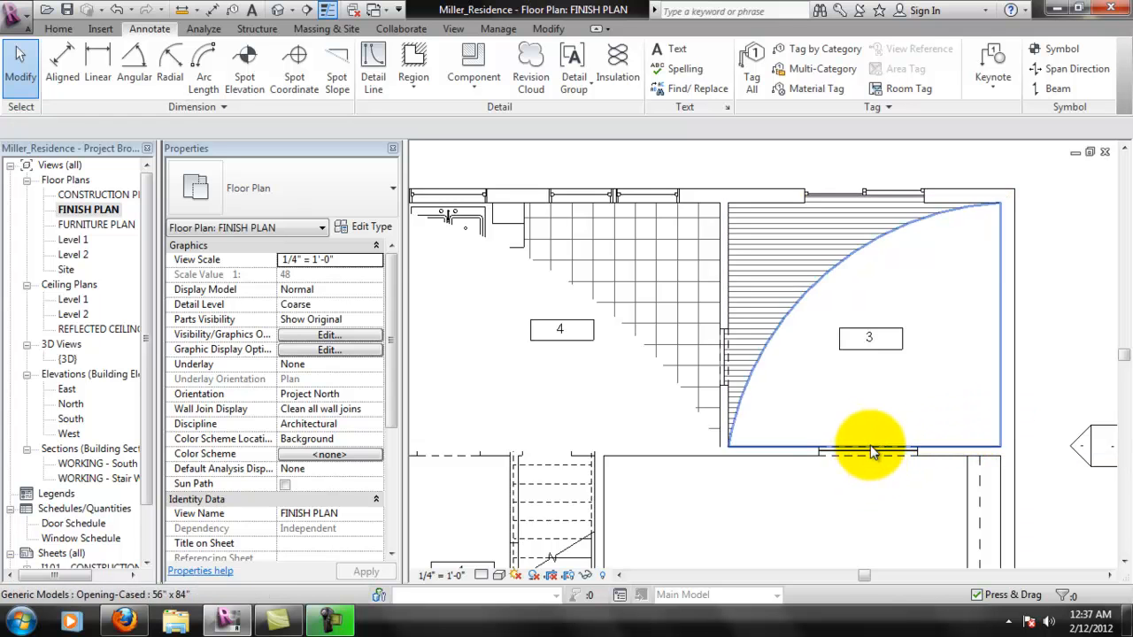
- Send room 3's masking region to the back and deselect it
scroll(867, 451, "up", 3)
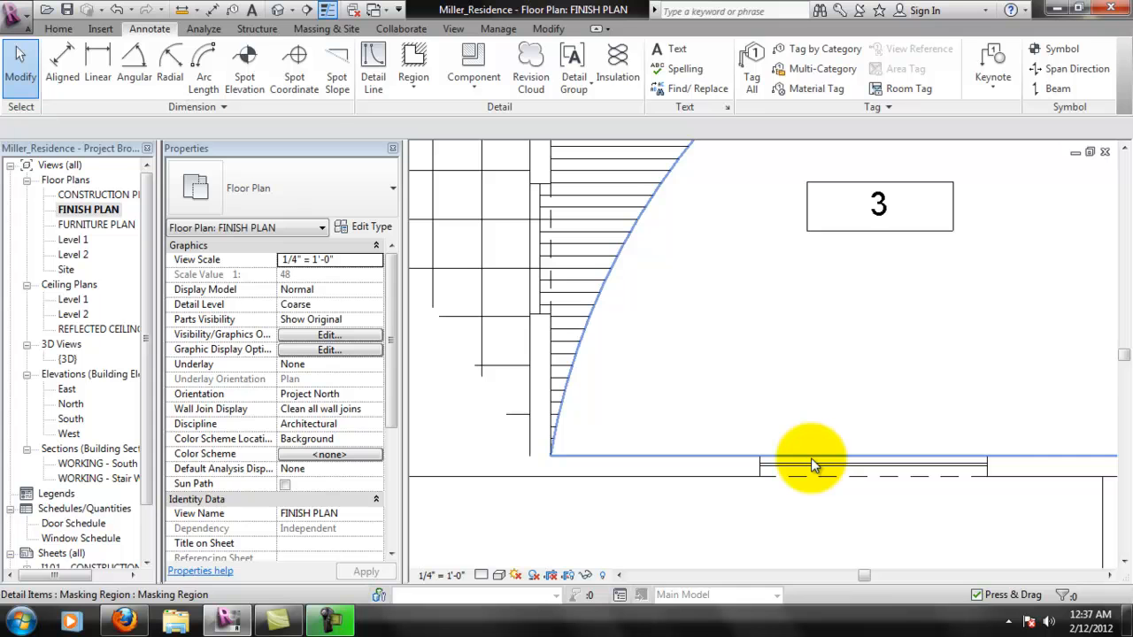
left_click(828, 422)
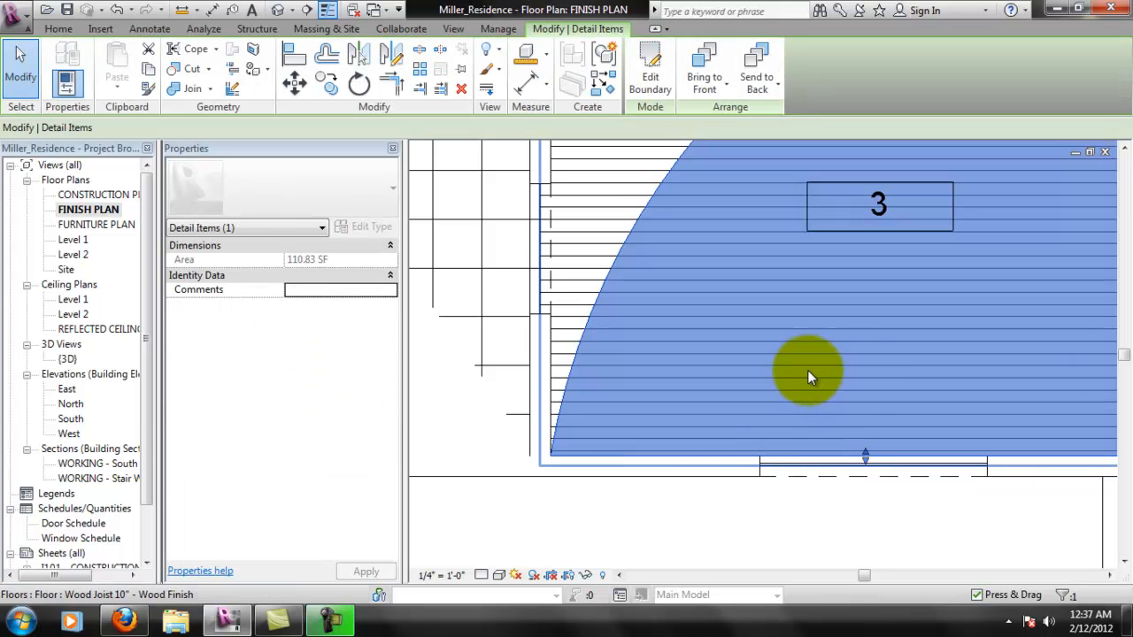
scroll(569, 442, "up", 5)
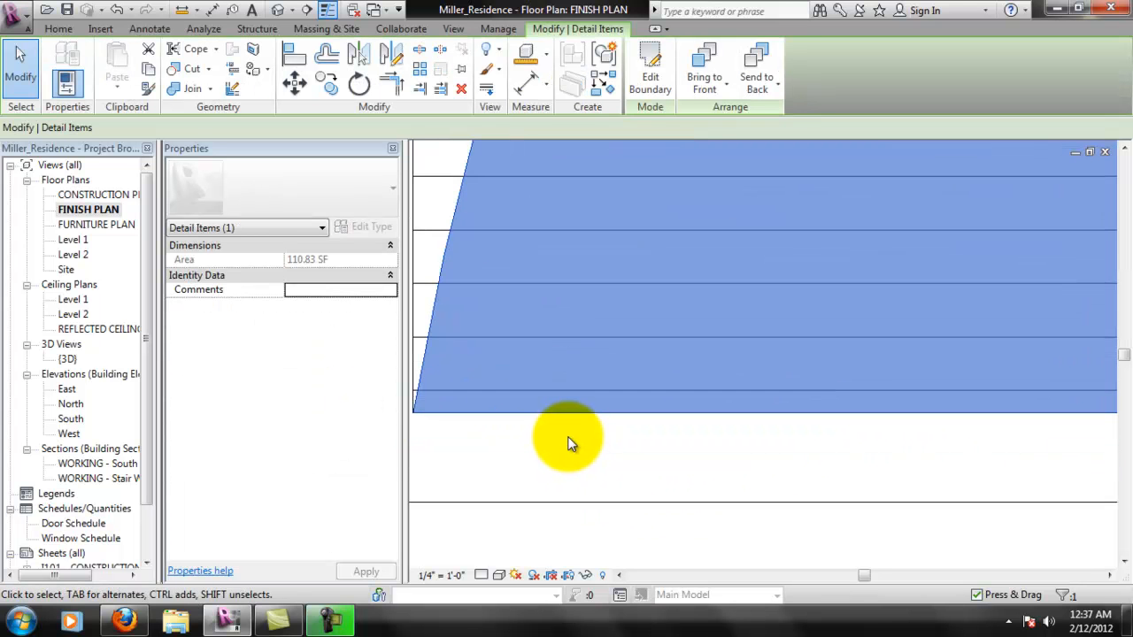
scroll(569, 439, "down", 1)
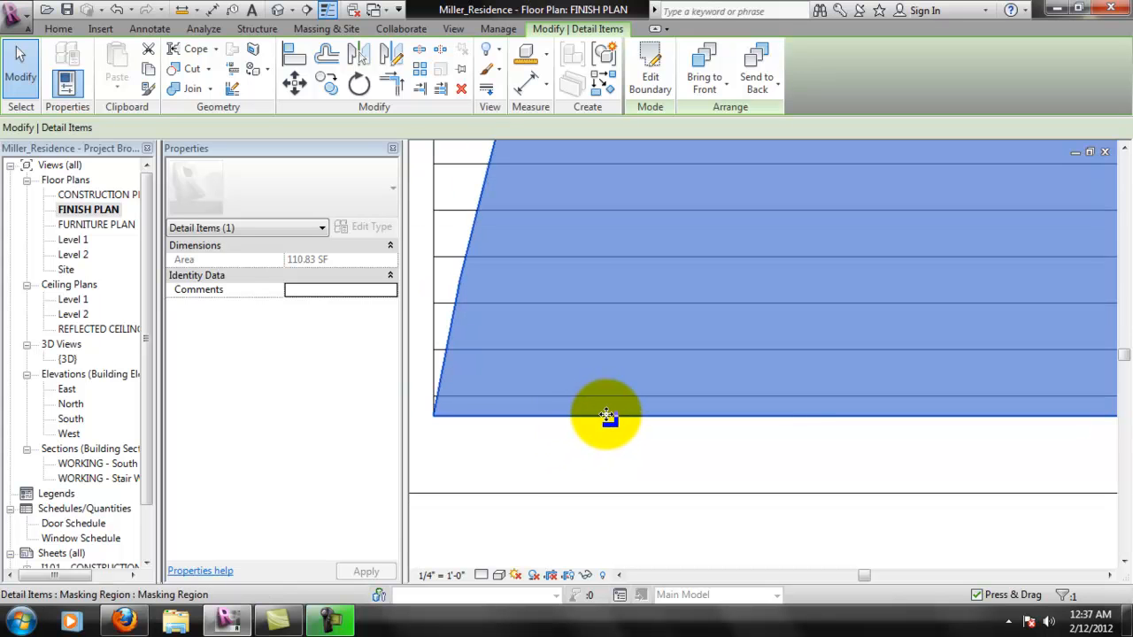
scroll(606, 416, "down", 8)
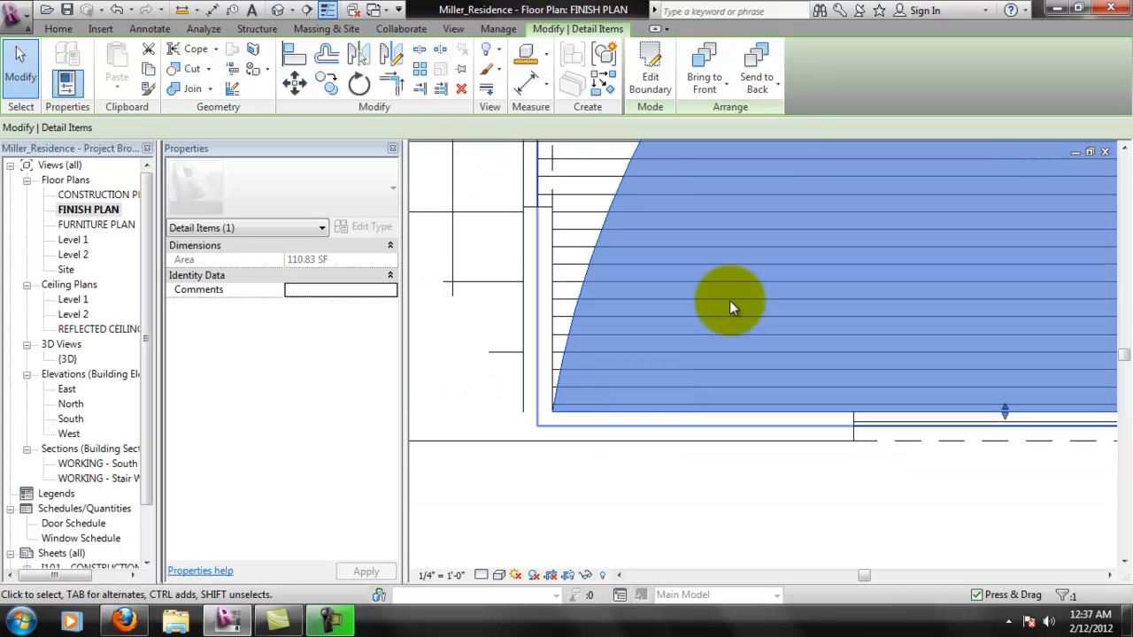
left_click(759, 86)
left_click(792, 116)
left_click(698, 531)
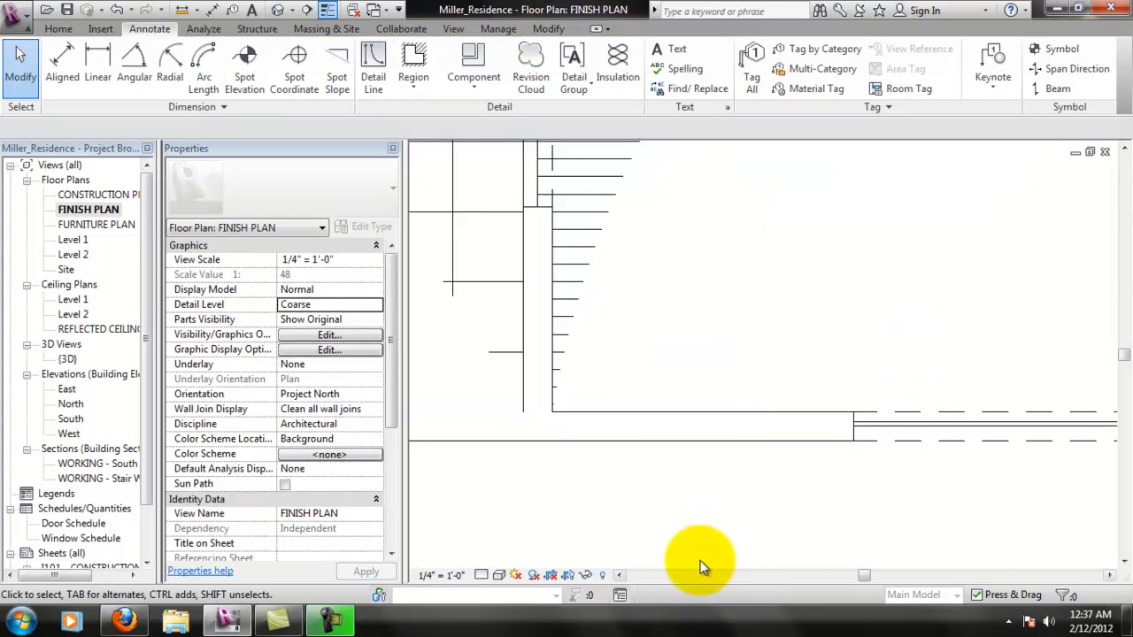
- Edit room 3's masking region boundary and move its lower line slightly up off the wall face
scroll(762, 468, "down", 3)
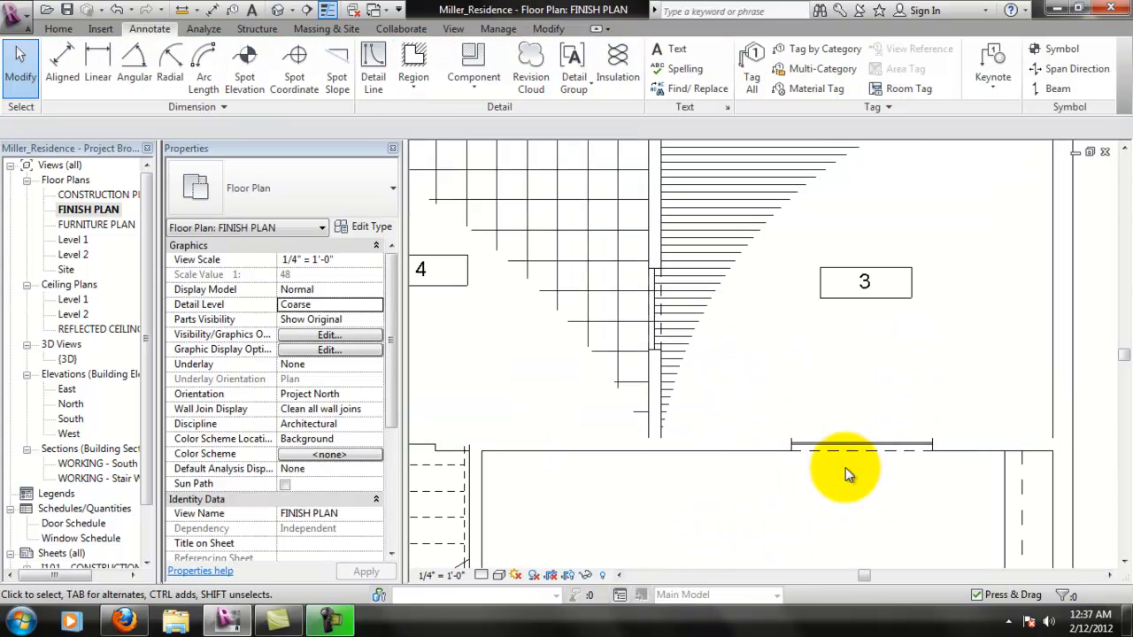
scroll(845, 467, "up", 3)
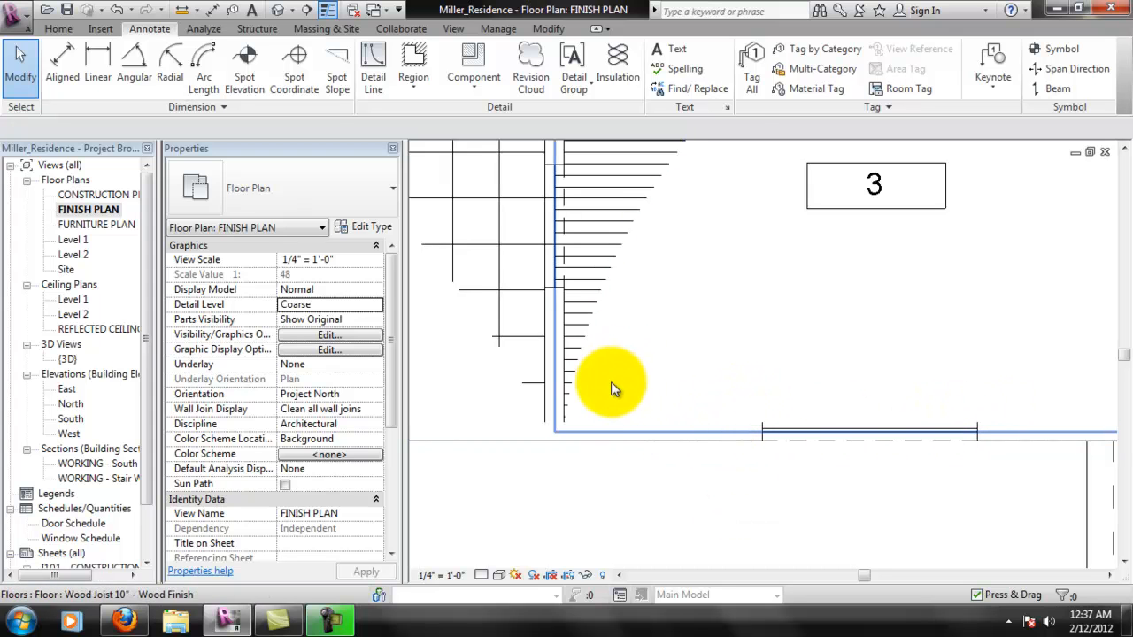
scroll(672, 442, "up", 2)
scroll(531, 478, "down", 2)
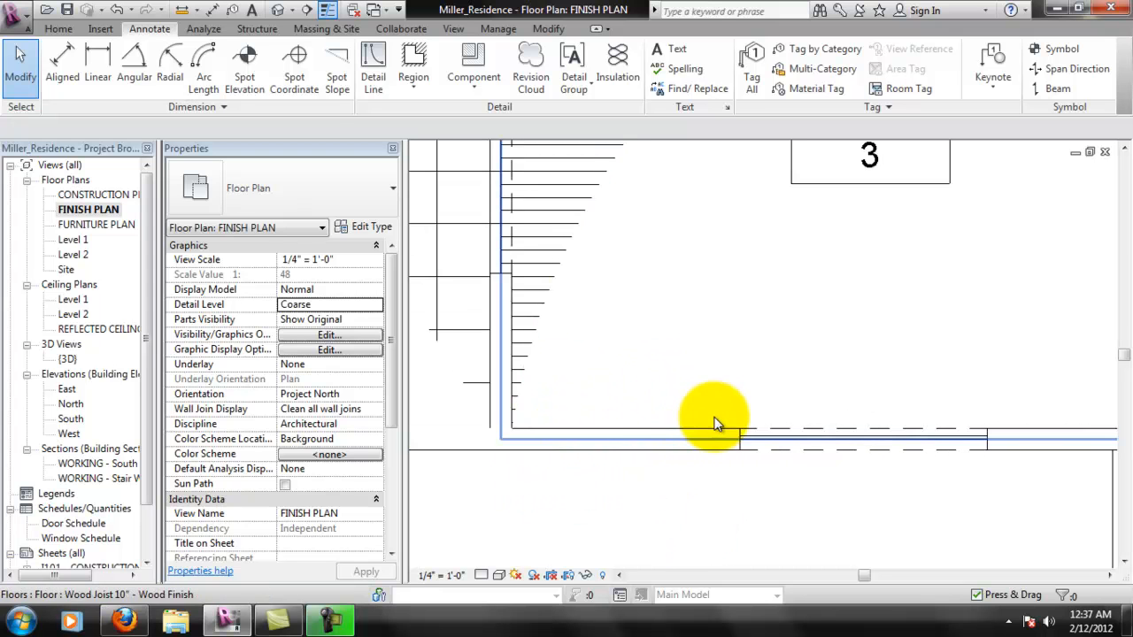
left_click(784, 432)
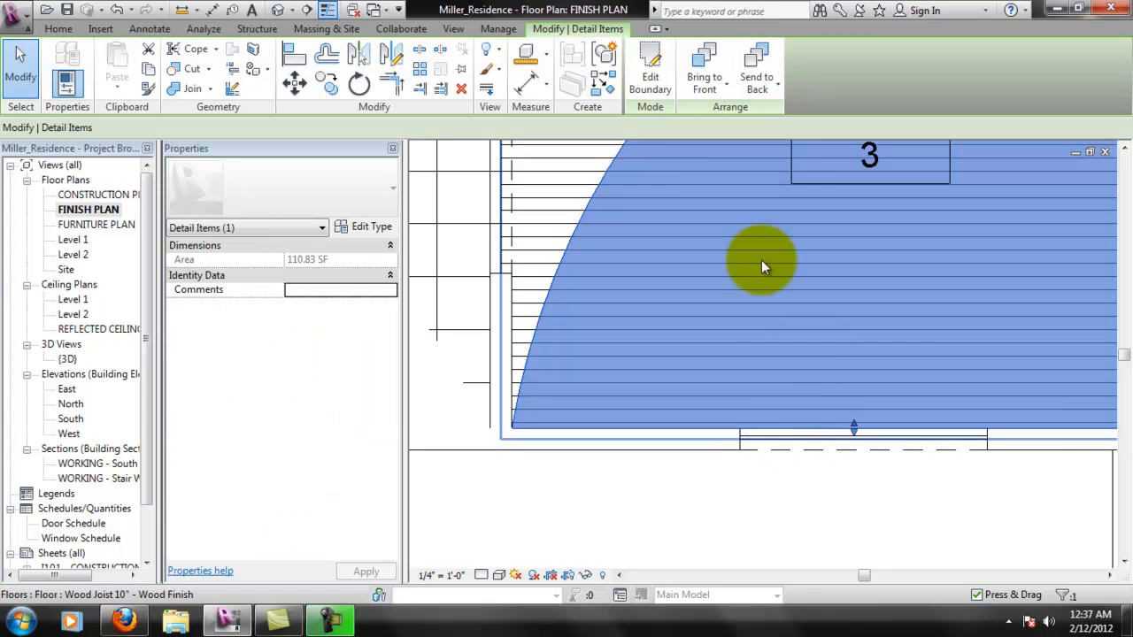
left_click(662, 93)
scroll(553, 433, "up", 2)
left_click(542, 414)
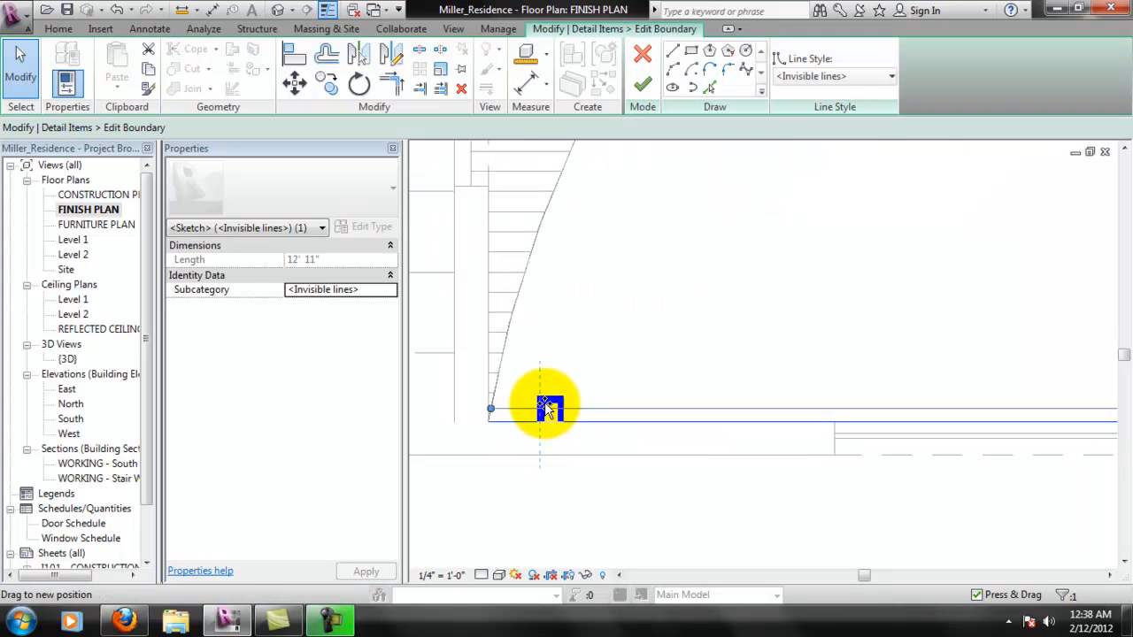
left_click_drag(545, 405, 544, 415)
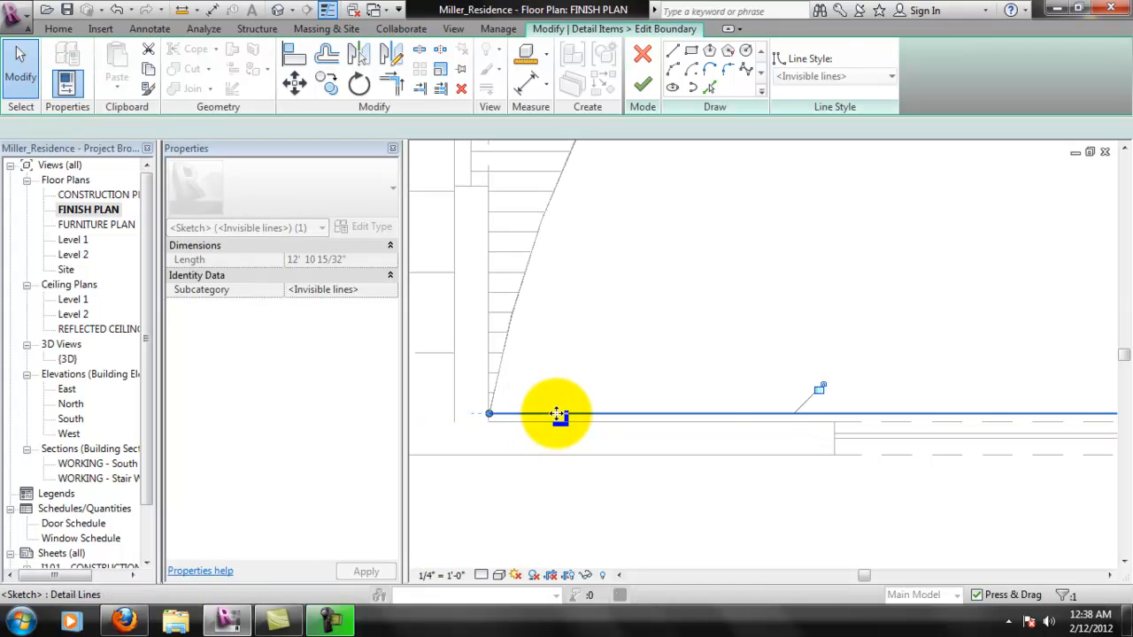
left_click(579, 488)
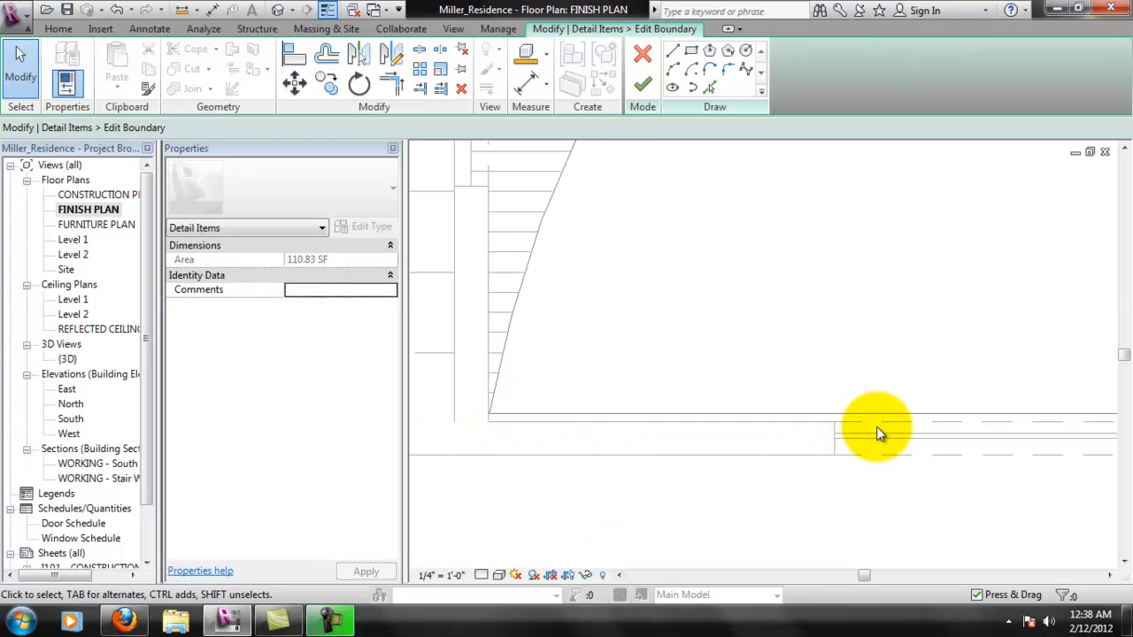
- Draw three invisible boundary lines down, across and back up around the cased opening in room 3's lower wall
left_click(674, 53)
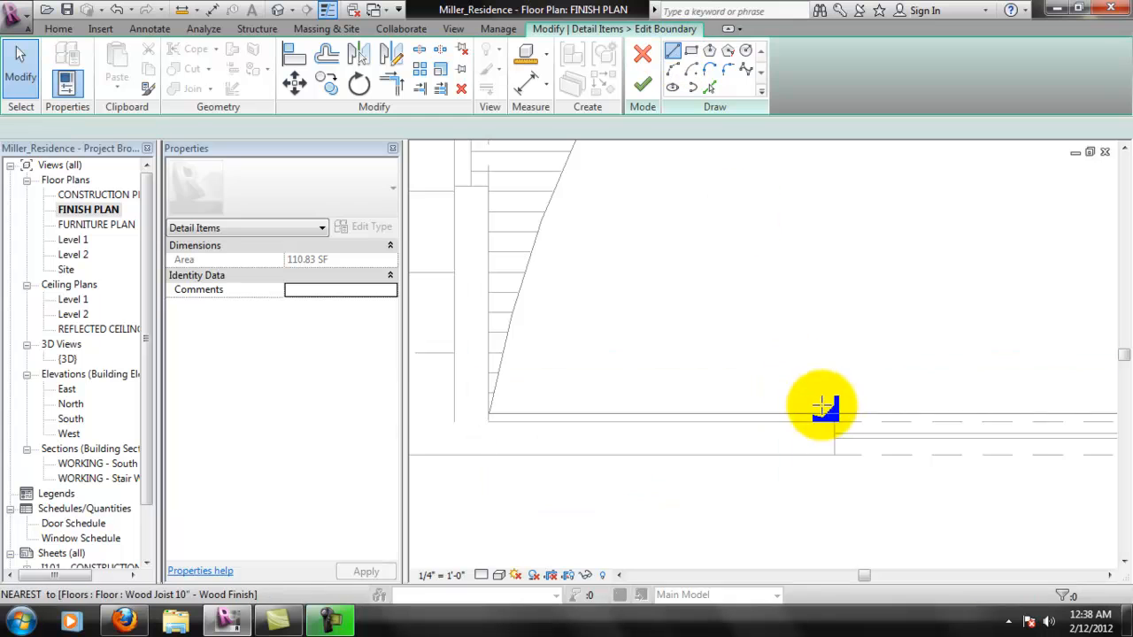
left_click(834, 405)
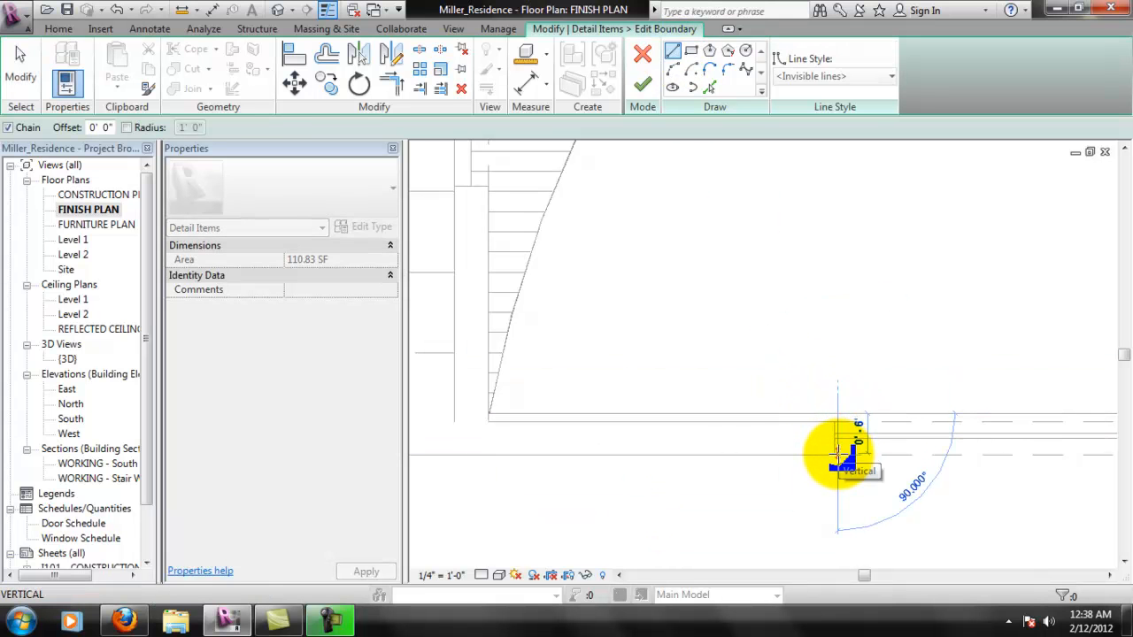
middle_click_drag(916, 458, 717, 451)
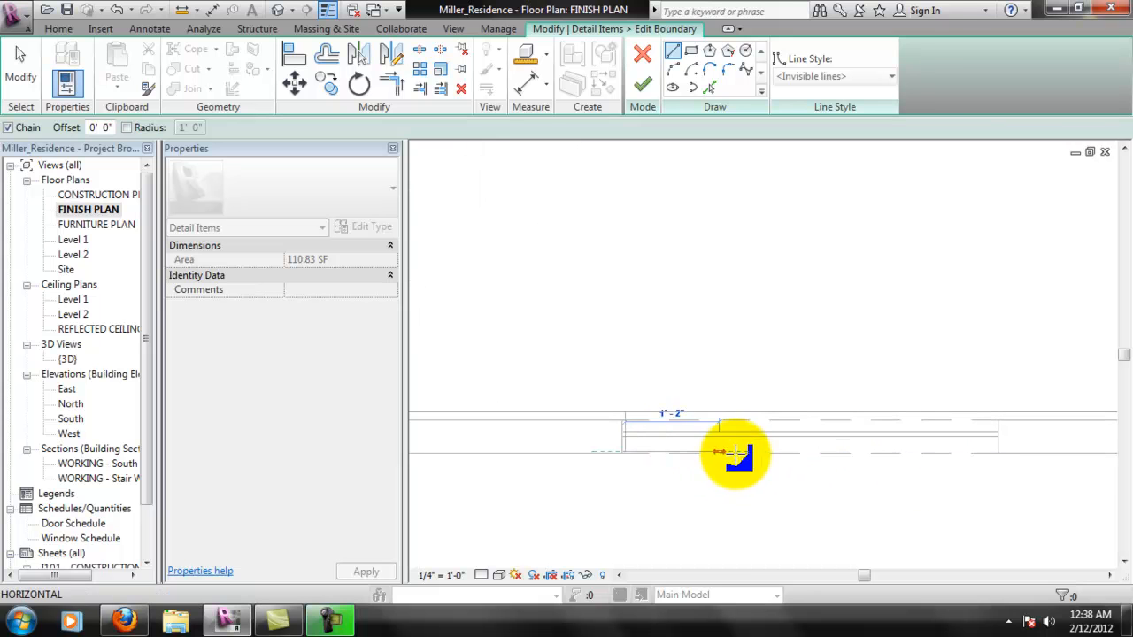
left_click(998, 452)
left_click(998, 412)
key("Escape")
key("Escape")
- Align the left side line of the new boundary jog with the left edge of the cased opening
scroll(636, 441, "up", 1)
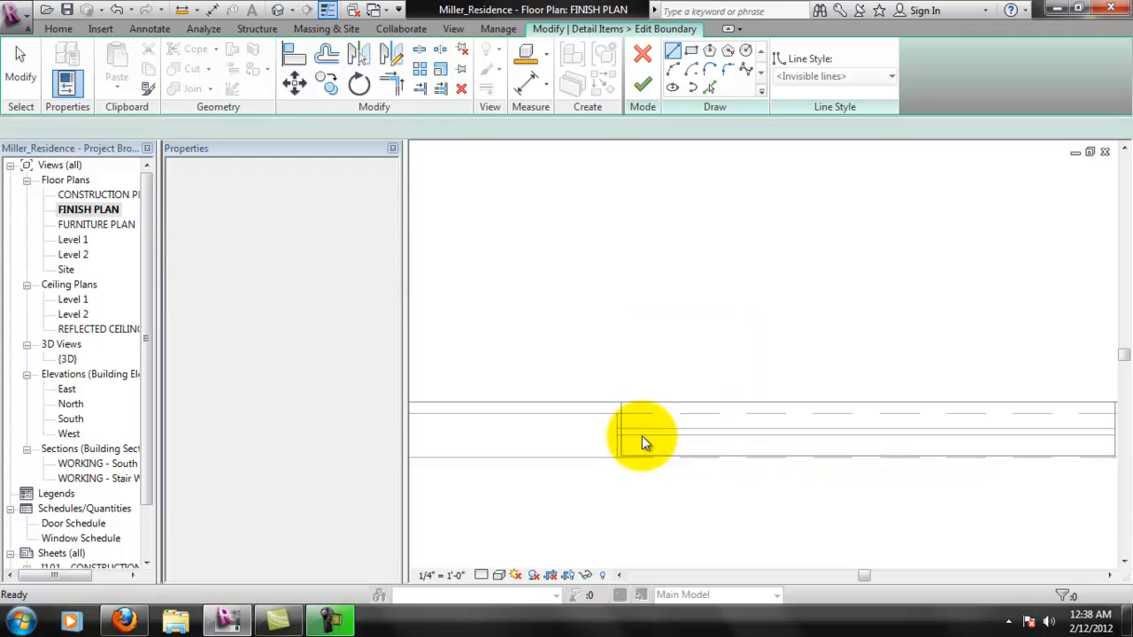
left_click(293, 53)
left_click(617, 419)
left_click(622, 424)
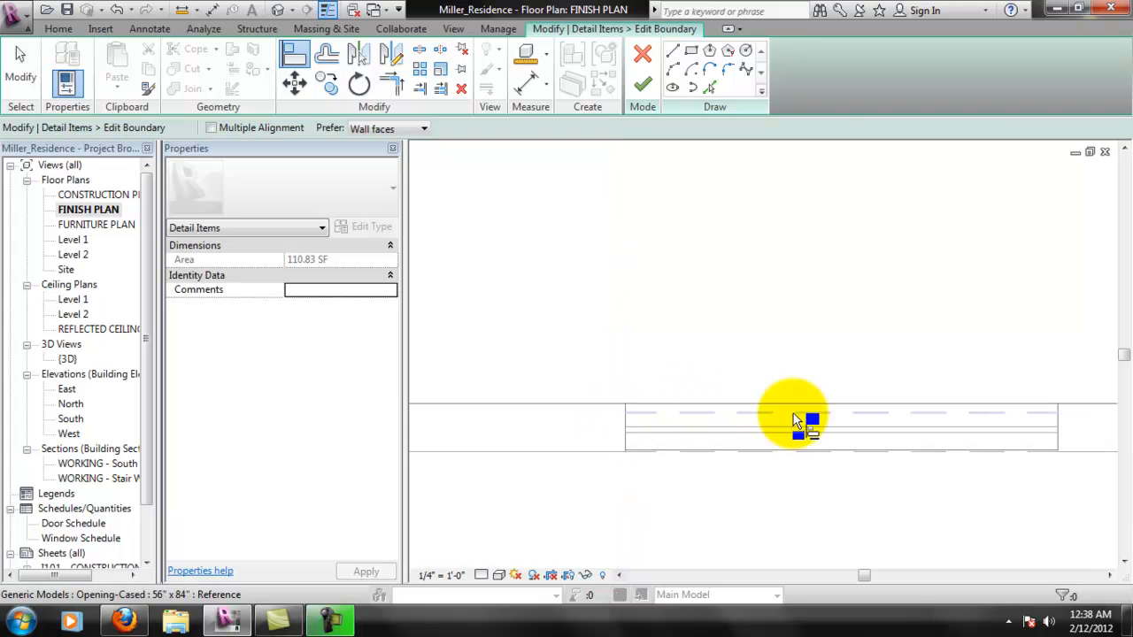
- Split the boundary line above the cased opening and trim both halves to the jog's side lines
left_click(419, 50)
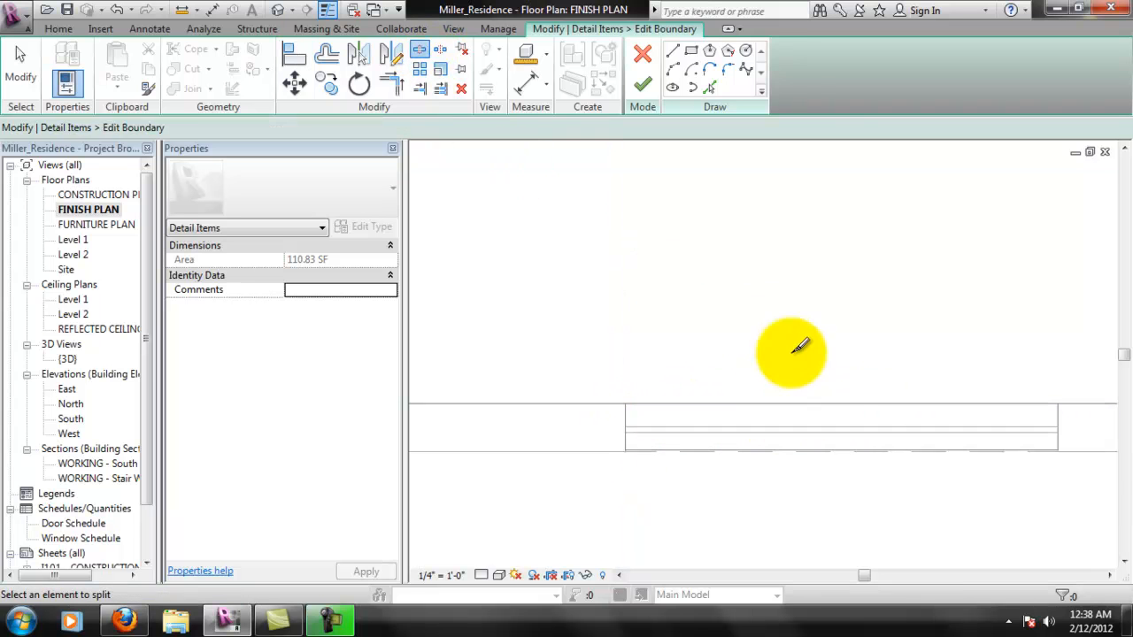
left_click(838, 404)
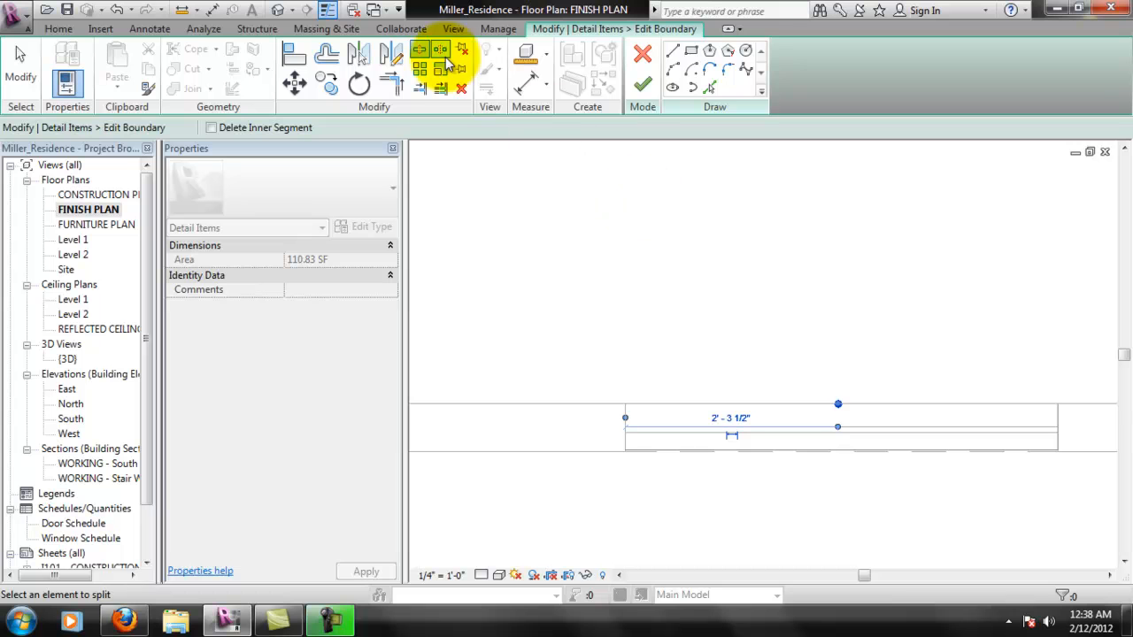
key("Escape")
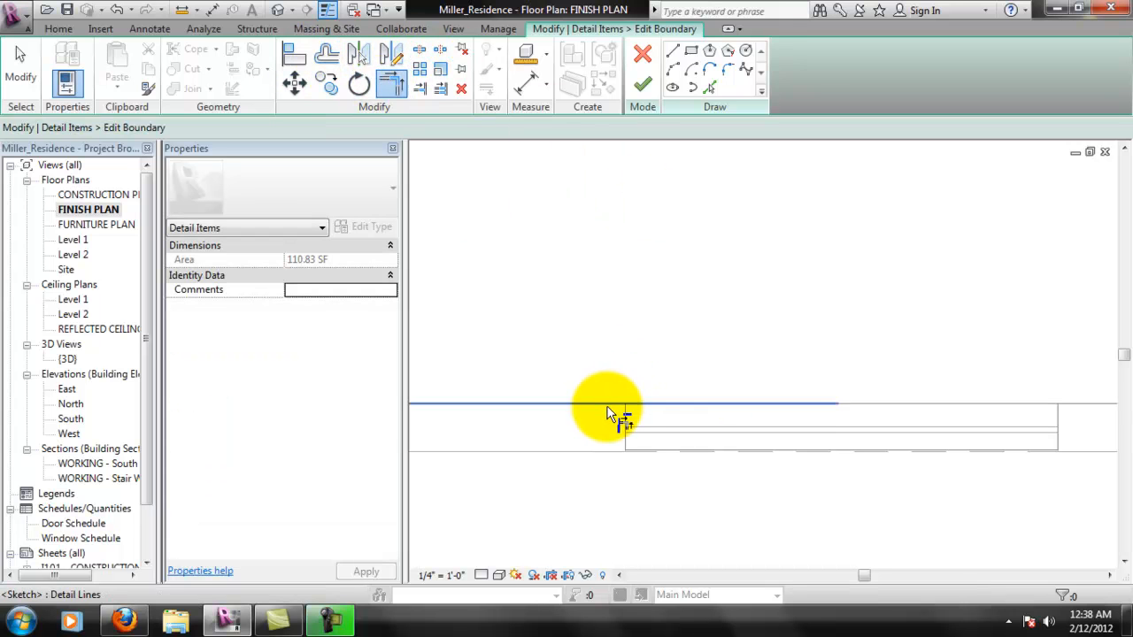
left_click(627, 423)
left_click(1053, 406)
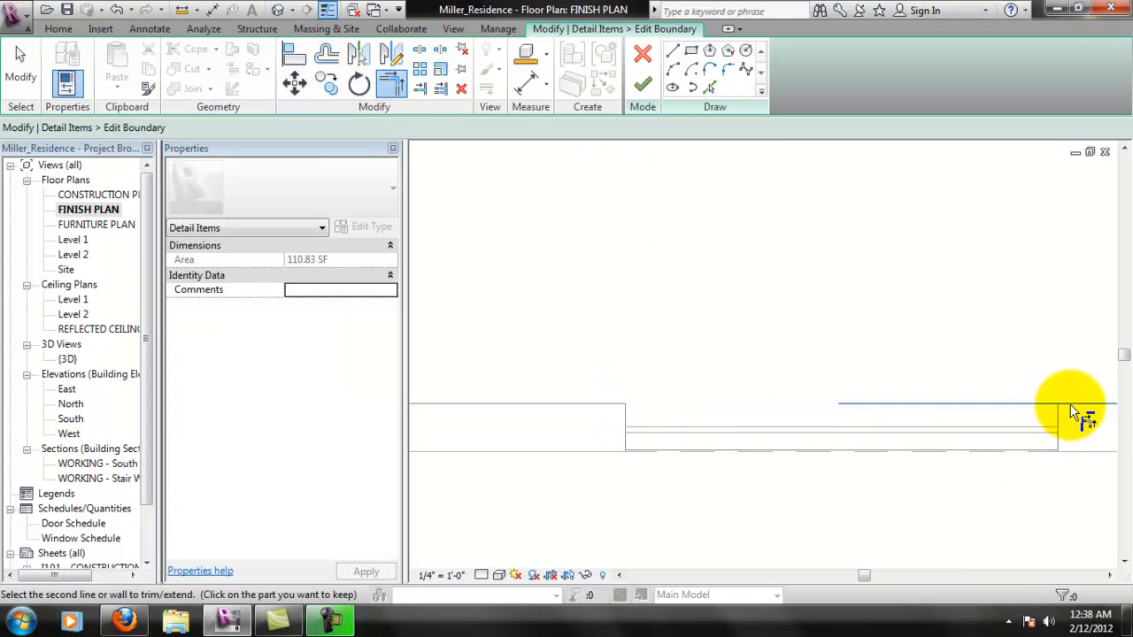
left_click(1057, 417)
- Finish the boundary edit of room 3's masking region and deselect the region
scroll(925, 456, "down", 3)
scroll(921, 460, "down", 1)
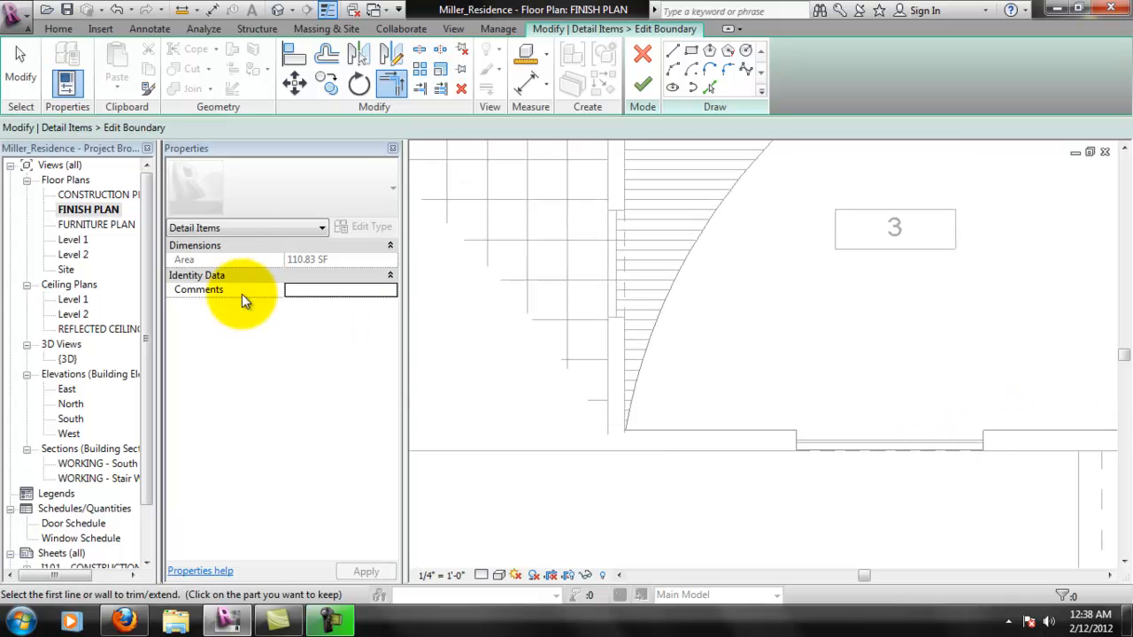
left_click(653, 75)
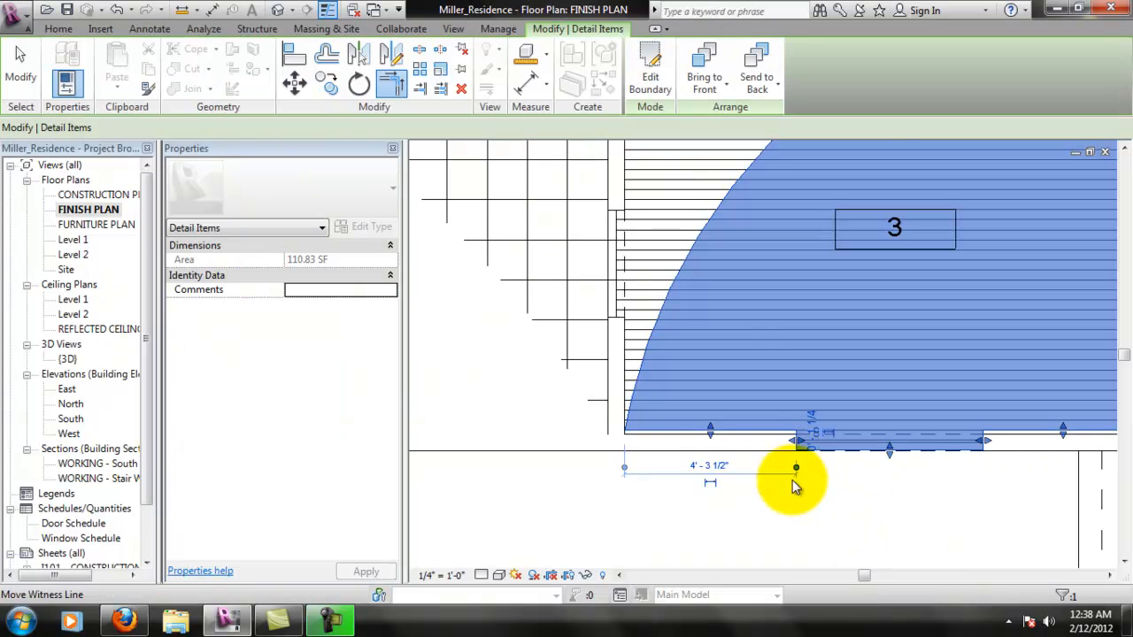
left_click(868, 472)
scroll(690, 566, "down", 3)
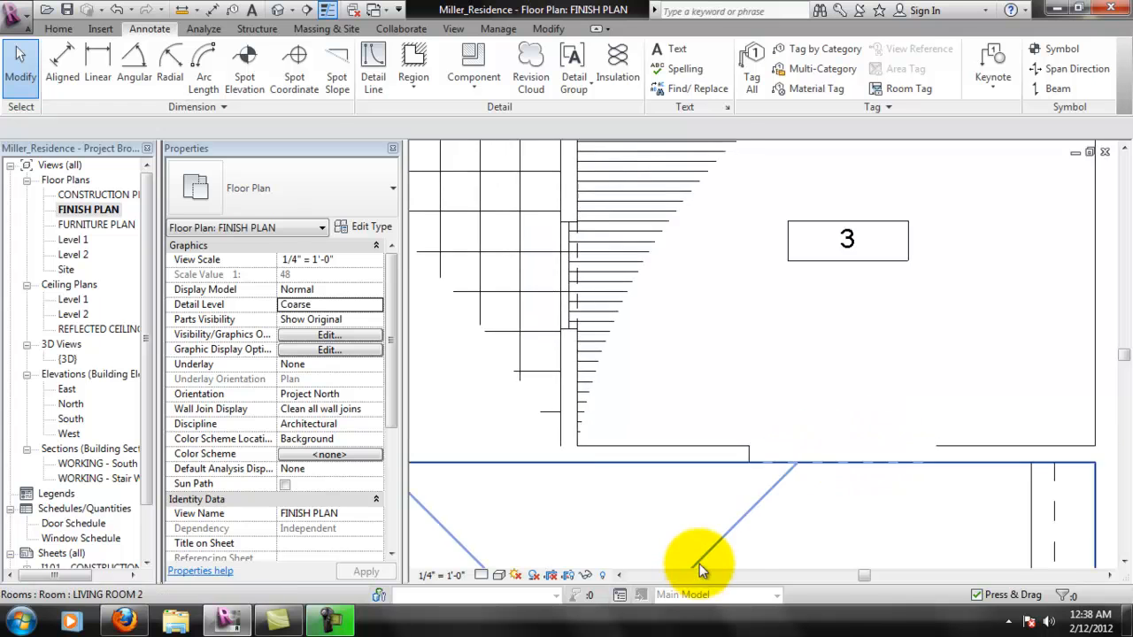
- Send room 3's reshaped masking region with the opening jog to the back of the draw order
scroll(784, 505, "up", 1)
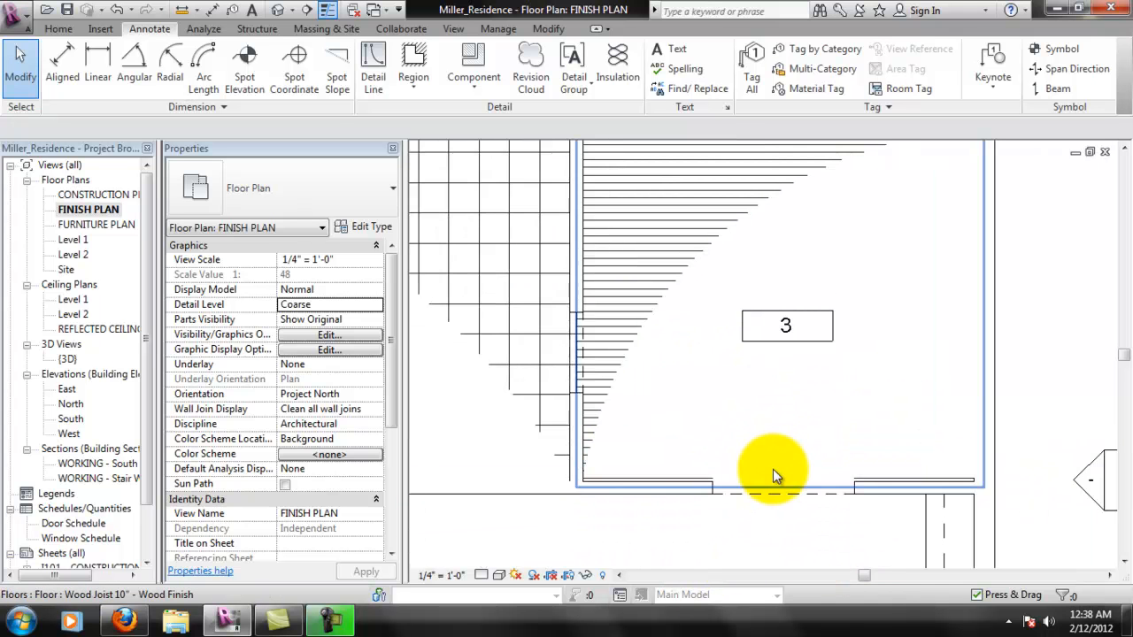
left_click(600, 470)
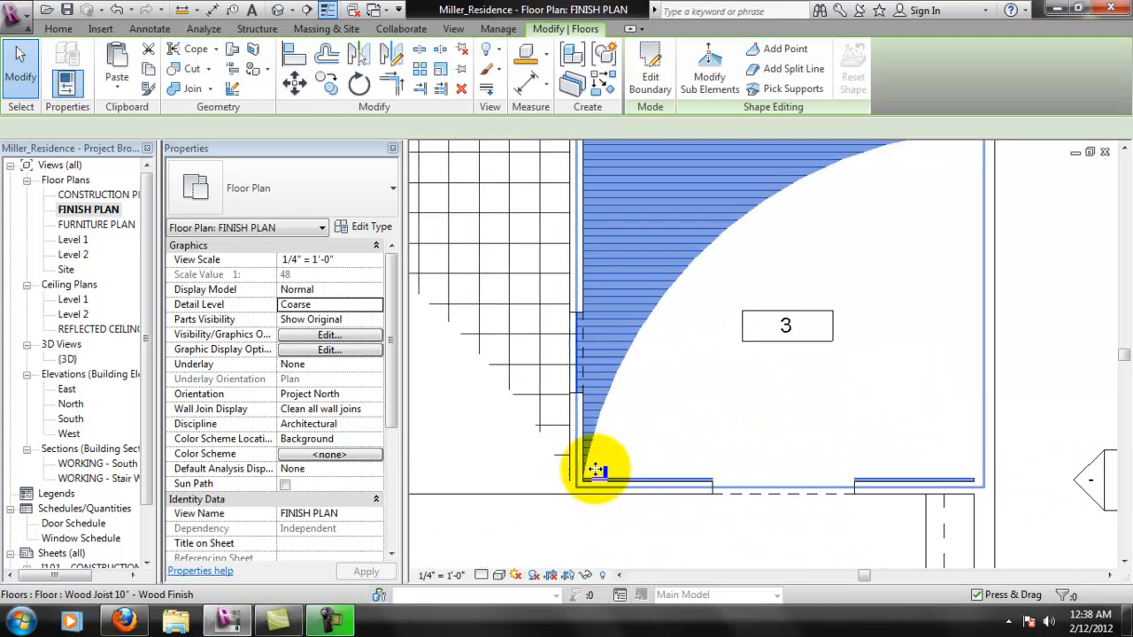
key("Escape")
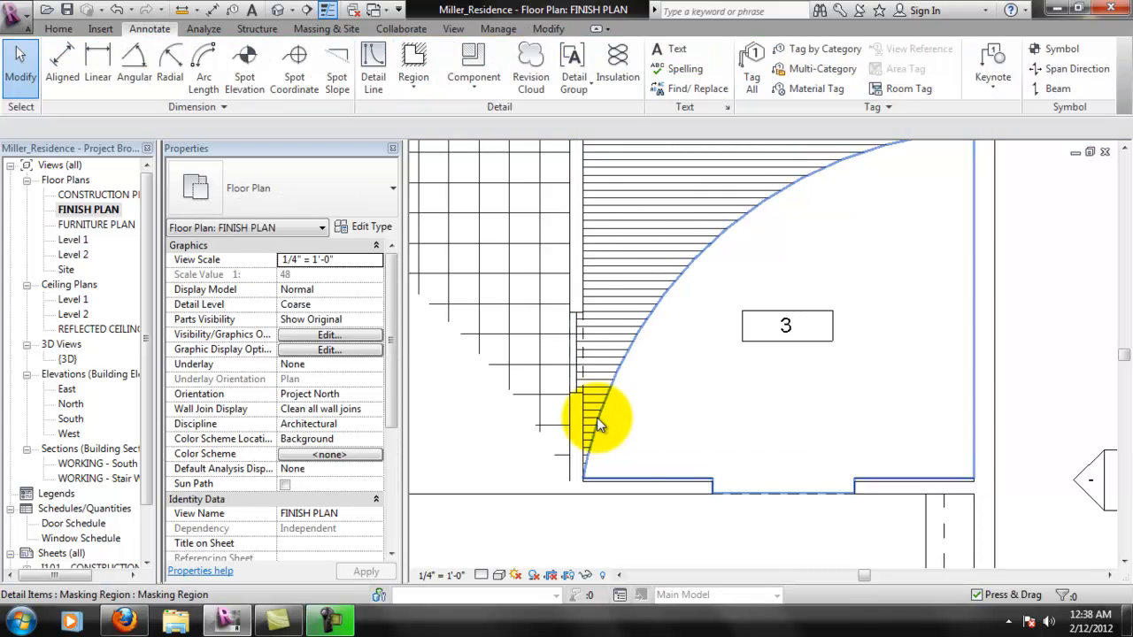
left_click(596, 417)
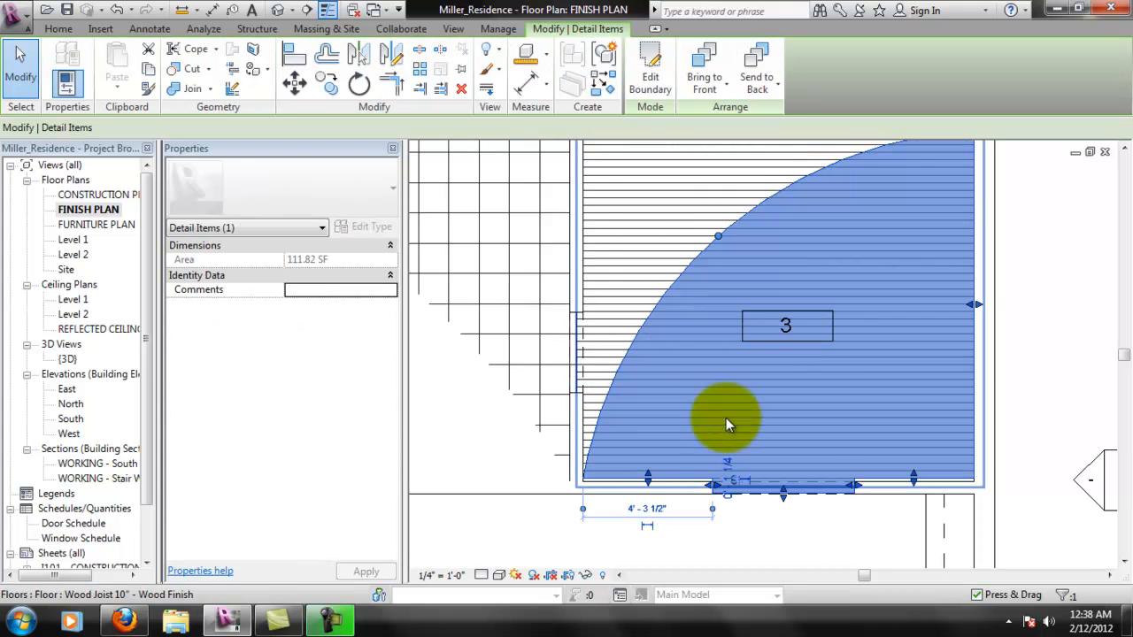
scroll(792, 506, "up", 3)
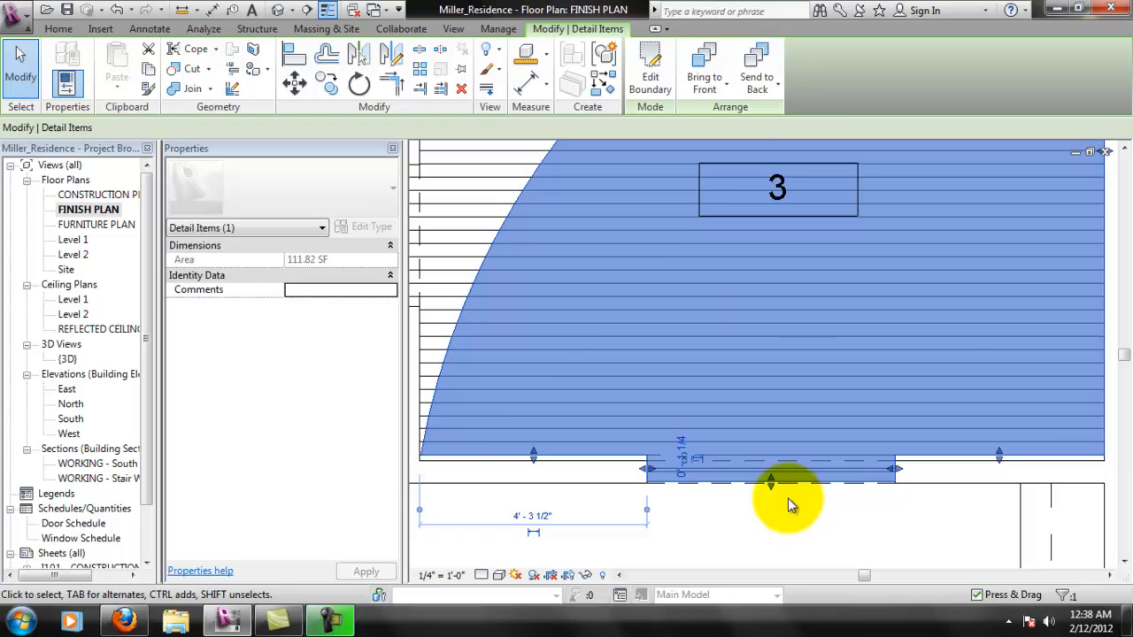
left_click(756, 88)
left_click(782, 123)
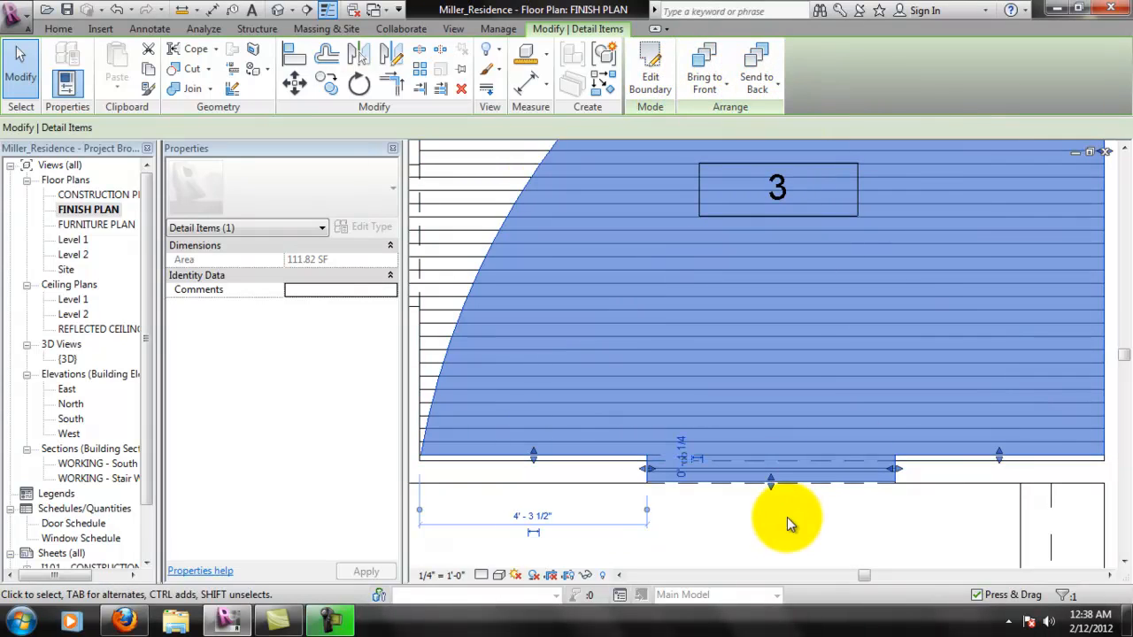
left_click(900, 563)
scroll(632, 421, "down", 1)
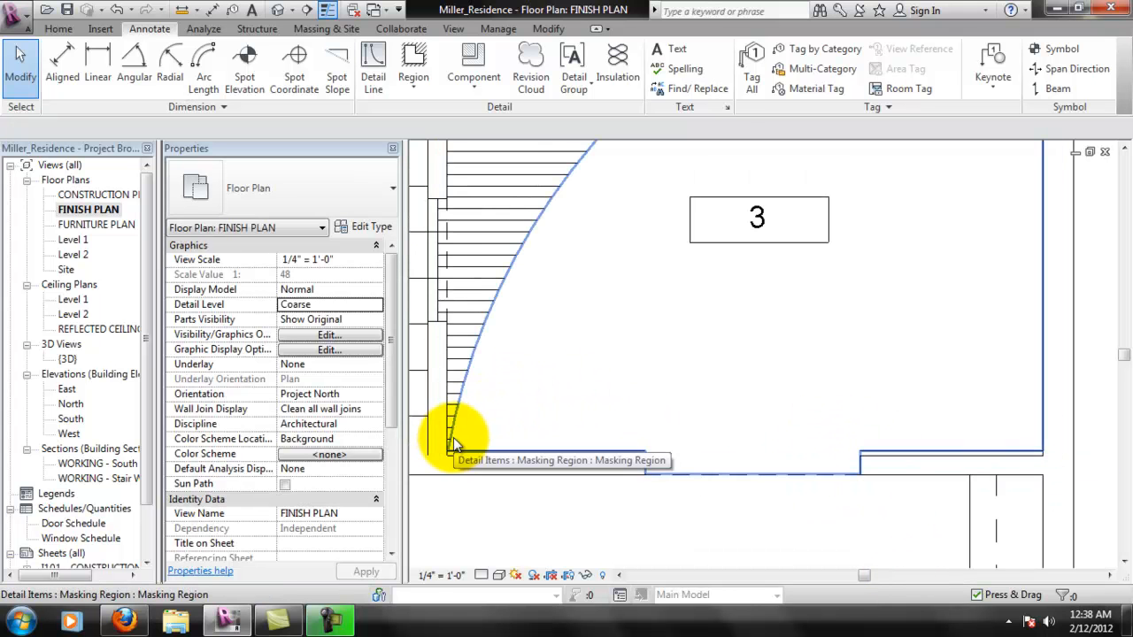
- Send room 3's masking region backward three times in the draw order, and deselect it
left_click(631, 341)
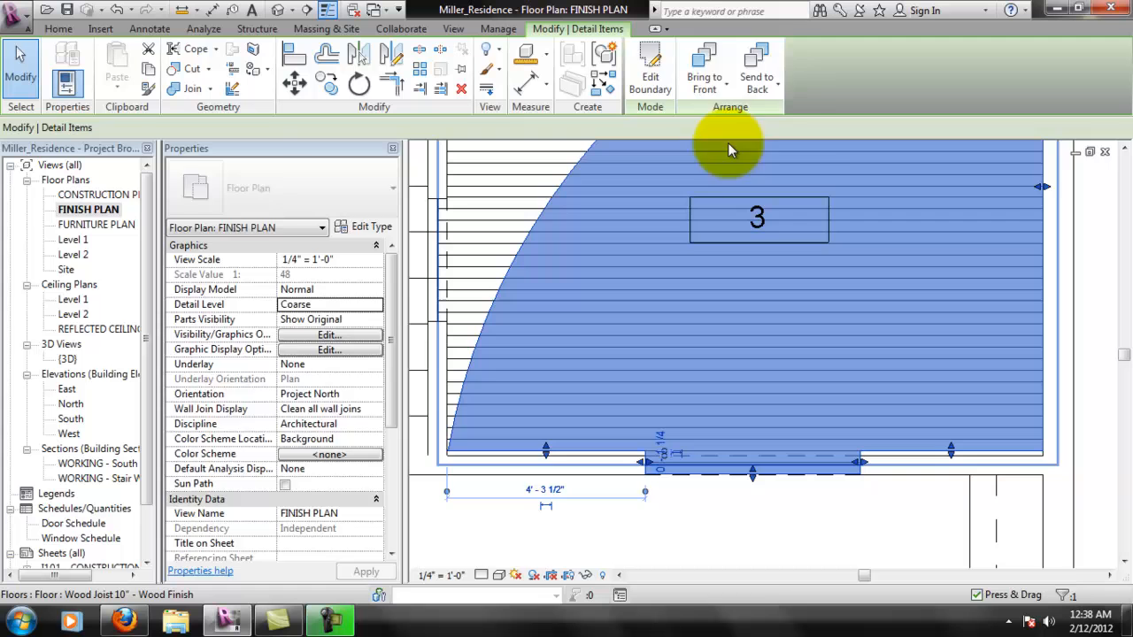
left_click(778, 84)
left_click(782, 147)
left_click(767, 87)
left_click(777, 148)
left_click(777, 87)
left_click(783, 150)
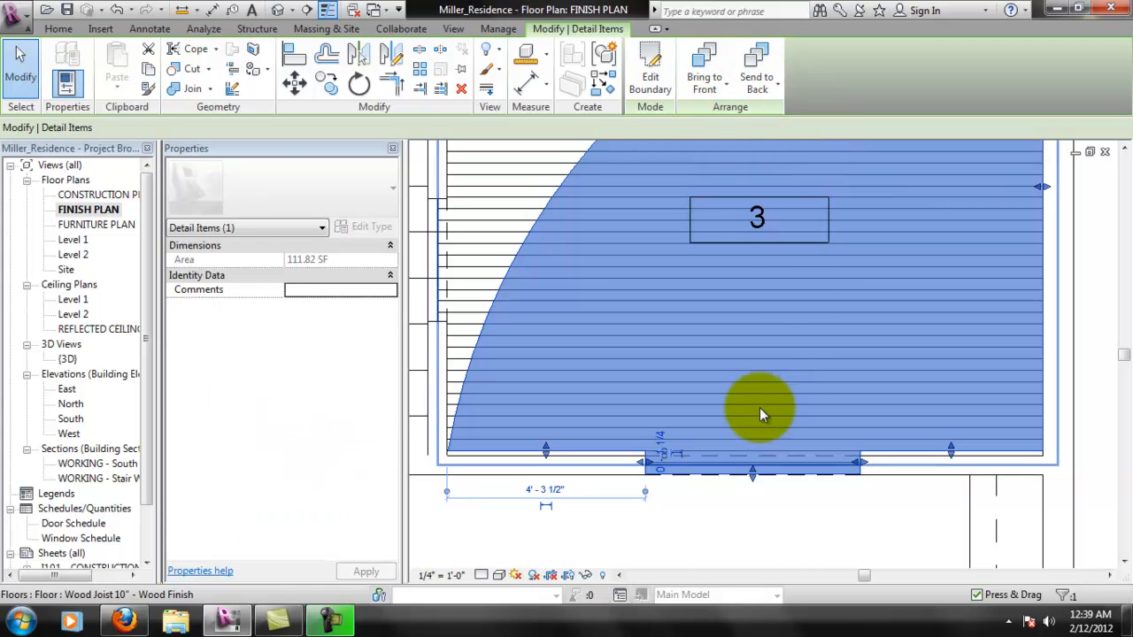
left_click(765, 516)
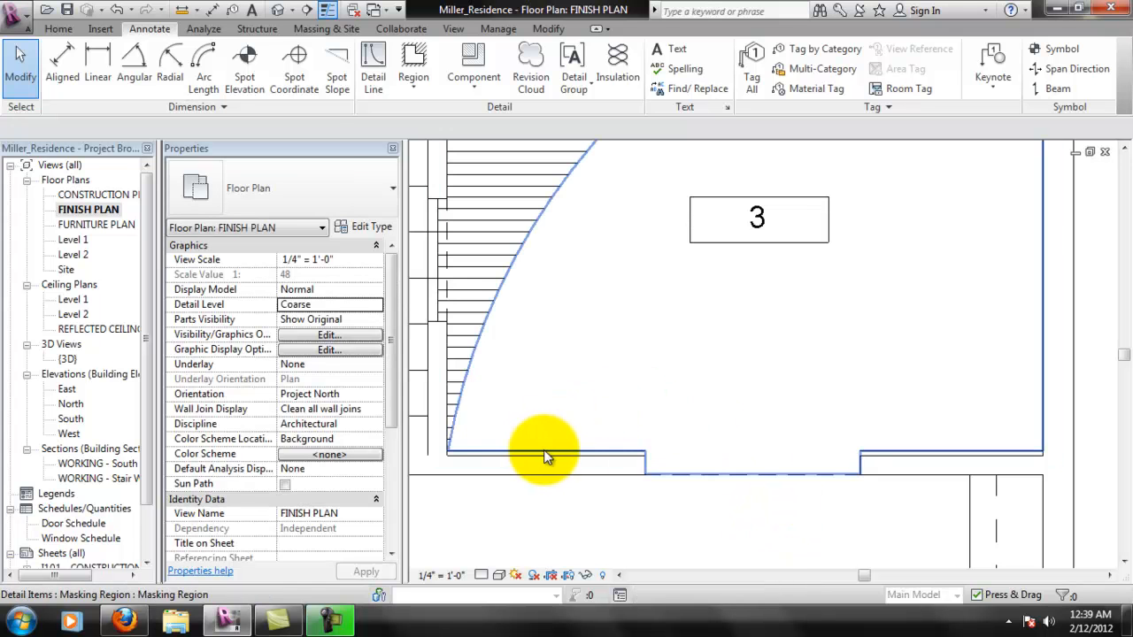
- Edit the boundary of room 3's masking region and move the cased opening jog's outer line up toward the room's lower boundary
left_click(541, 452)
middle_click_drag(693, 456, 750, 523)
scroll(729, 501, "down", 2)
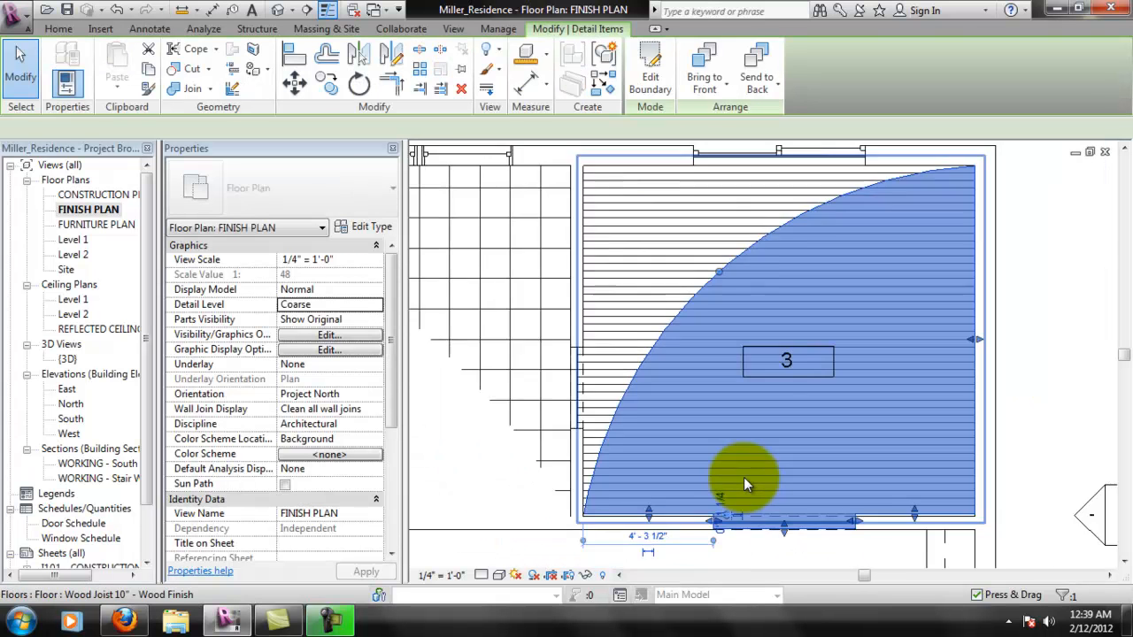
scroll(744, 480, "down", 1)
scroll(754, 475, "up", 1)
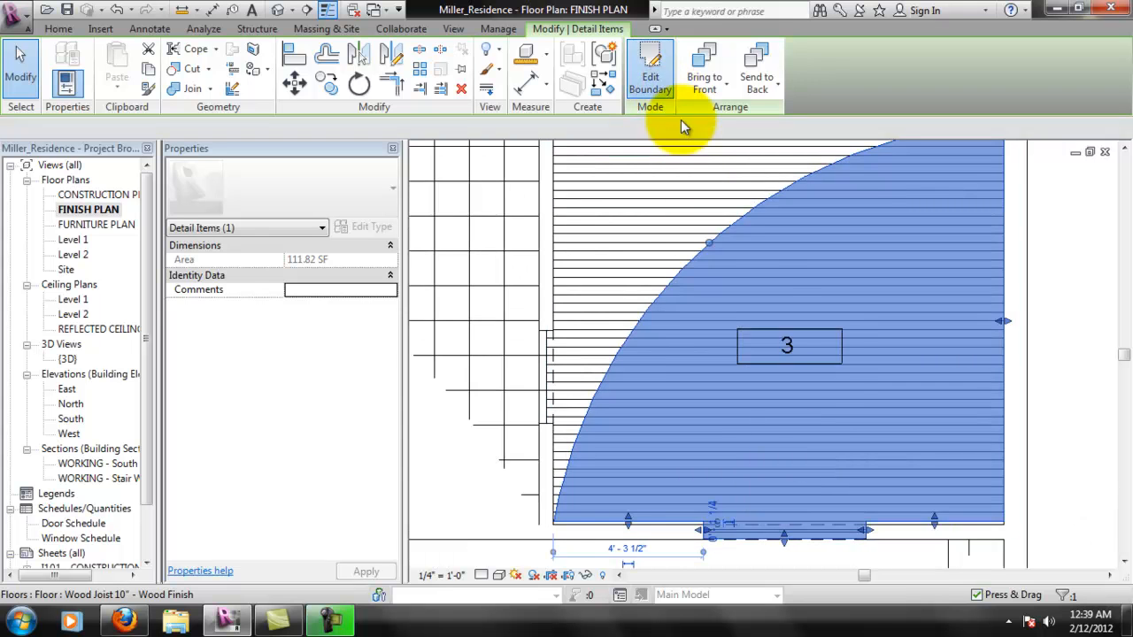
left_click(651, 66)
scroll(721, 538, "up", 1)
middle_click_drag(720, 538, 703, 399)
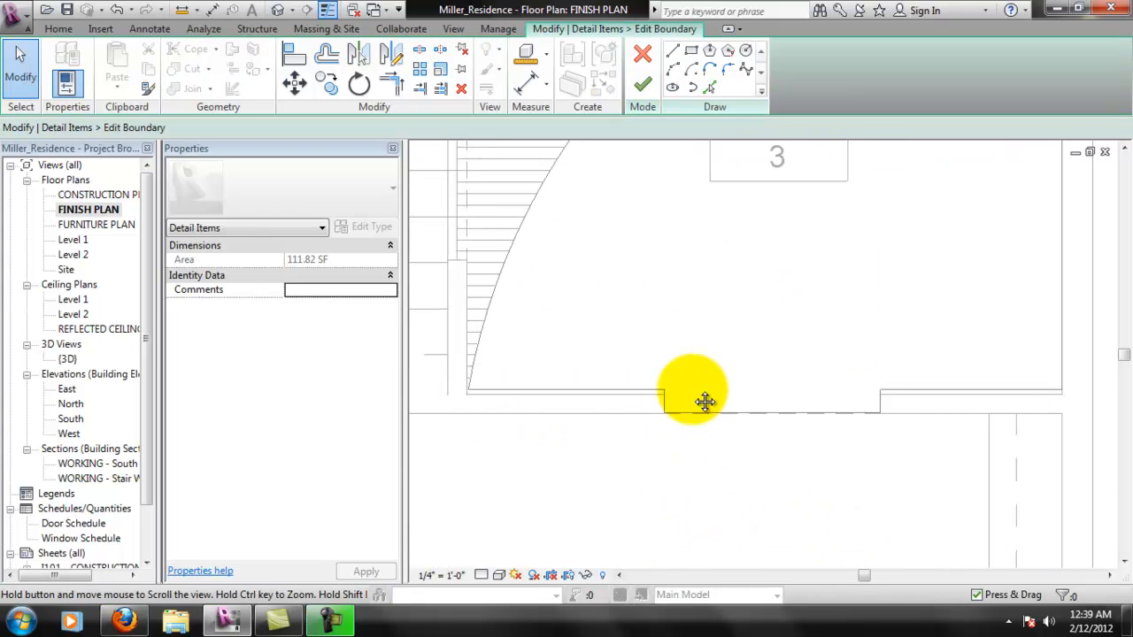
scroll(698, 430, "up", 2)
left_click_drag(687, 413, 688, 376)
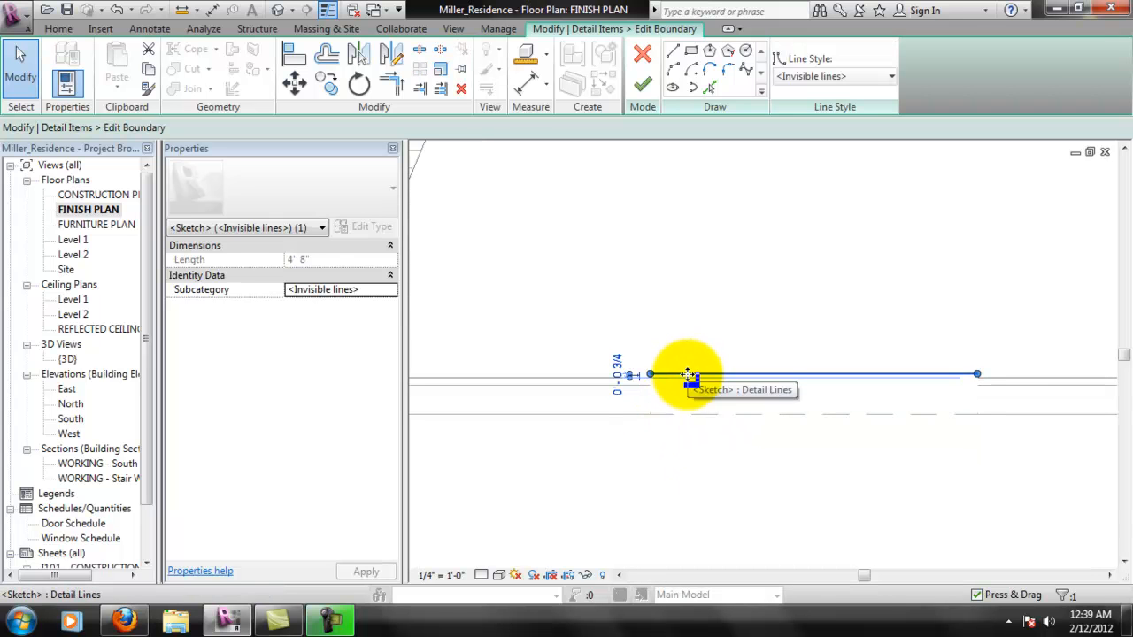
- Move the jog line flush with the adjoining boundary lines, deleting the too-short side lines, and finish the masking region
left_click(672, 444)
left_click(678, 377)
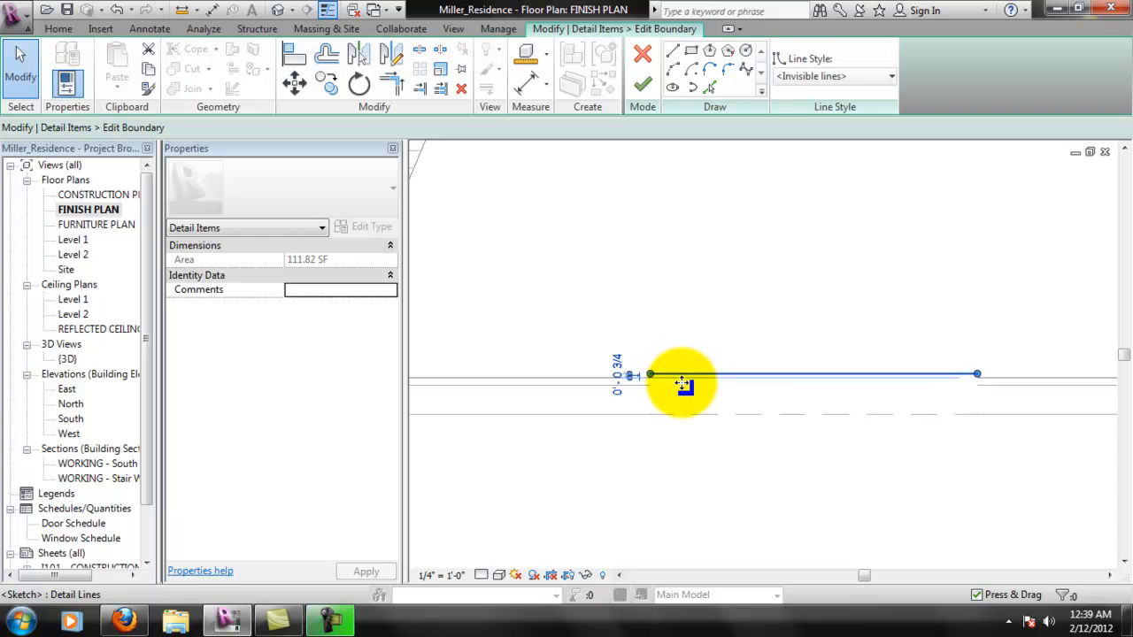
left_click_drag(682, 377, 664, 463)
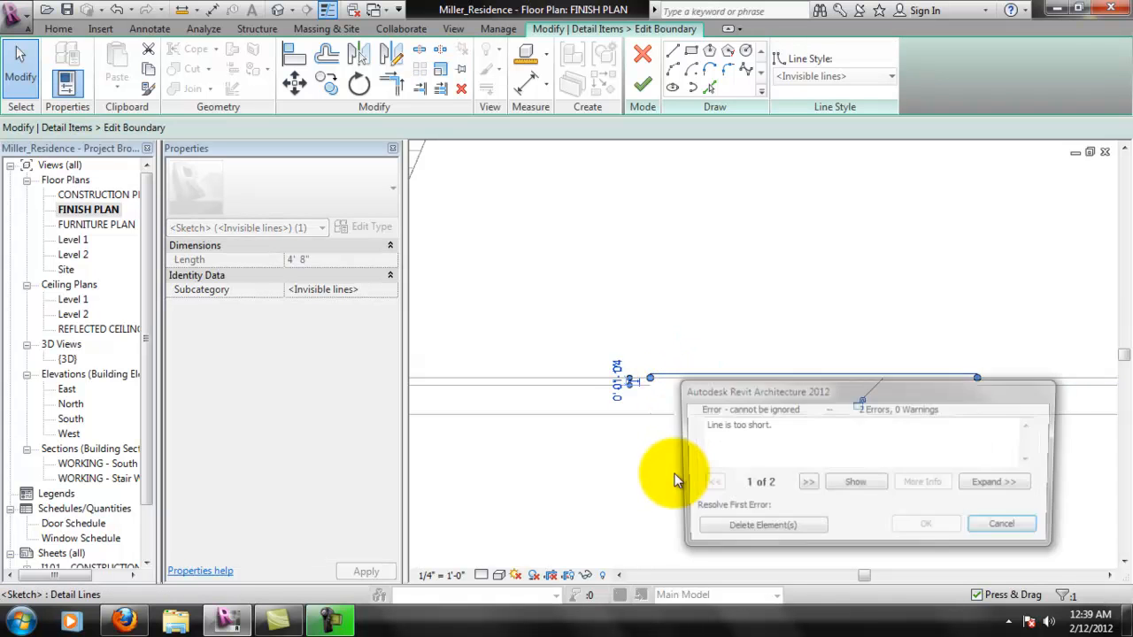
left_click(759, 529)
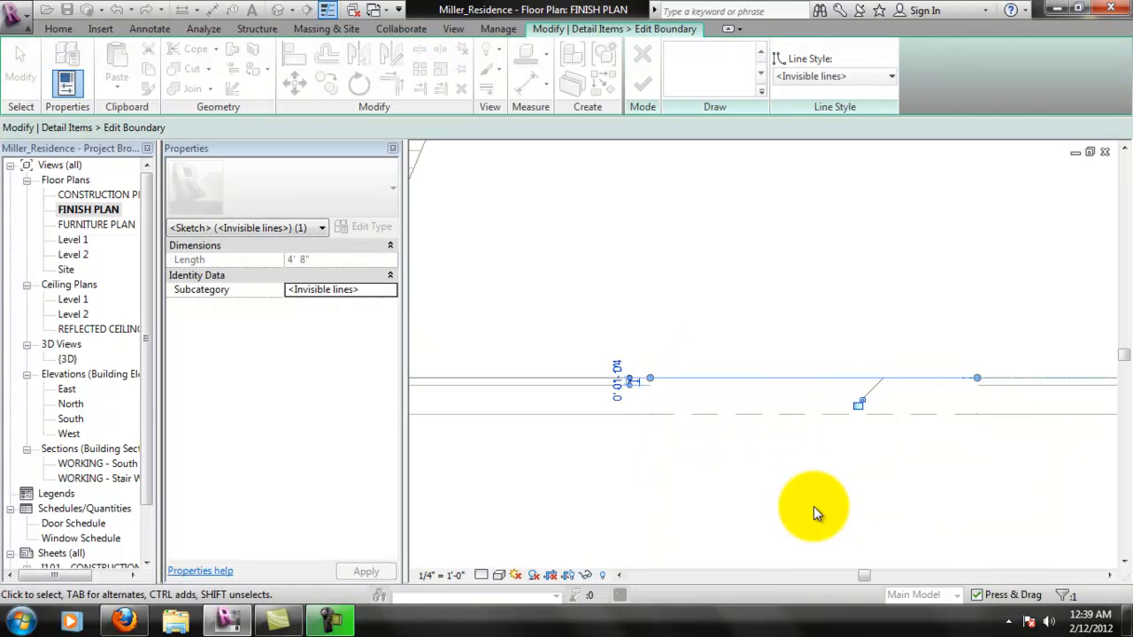
scroll(750, 390, "down", 2)
left_click(644, 85)
left_click(603, 481)
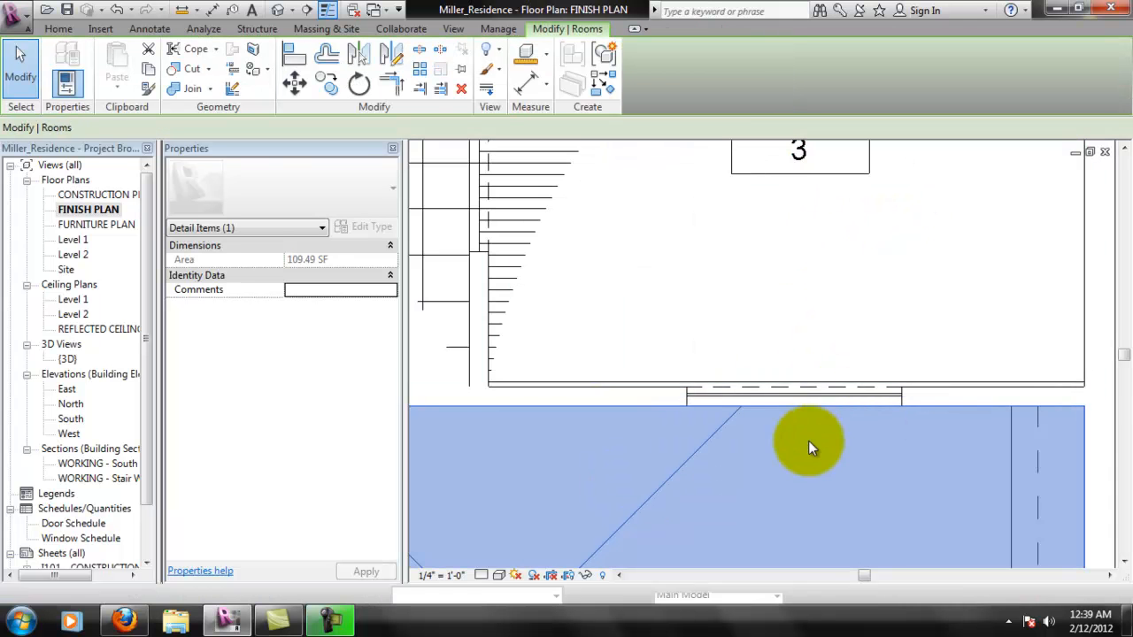
scroll(746, 450, "down", 2)
key("Escape")
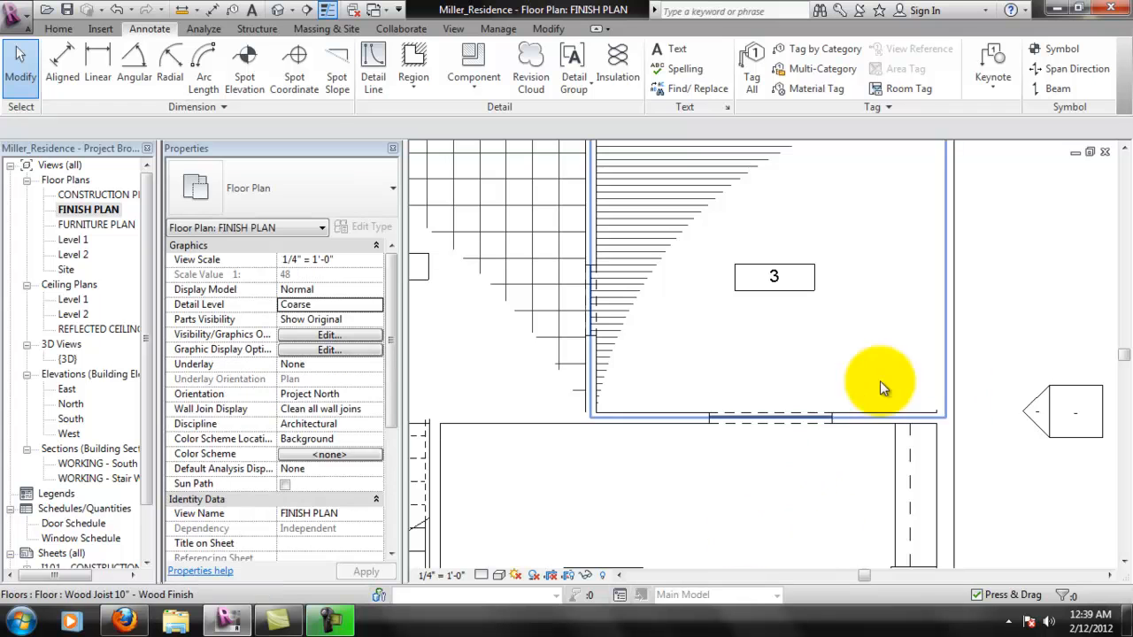
- Remove the constraint on the east edge of room 3's floor, move the edge about 2" inside the wall's inner face, and finish
middle_click_drag(892, 382, 834, 455)
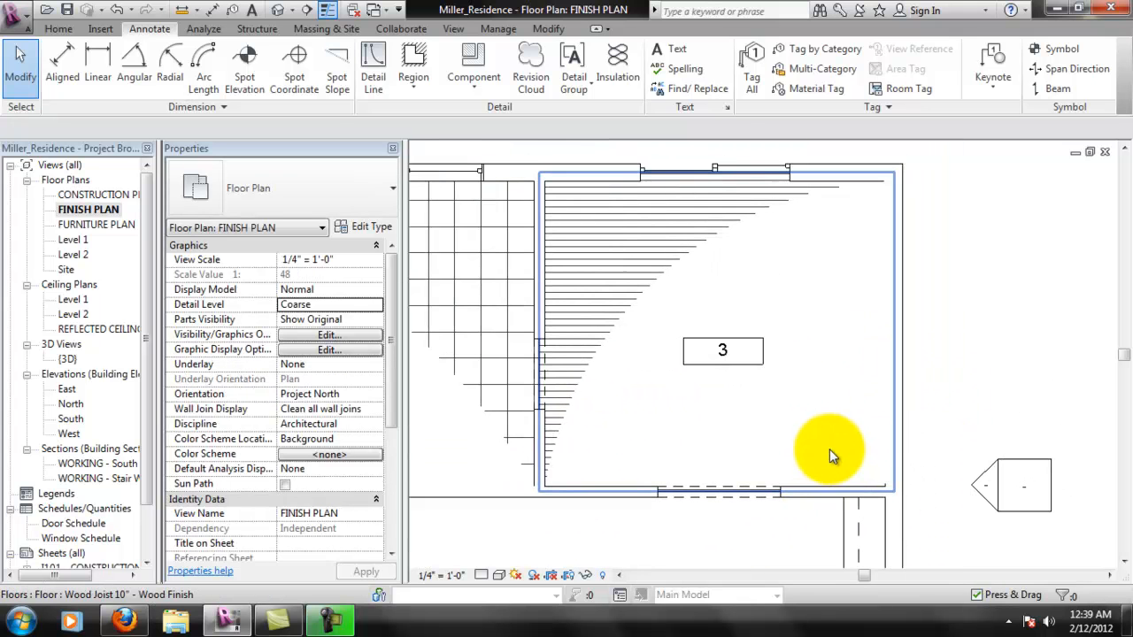
left_click(842, 434)
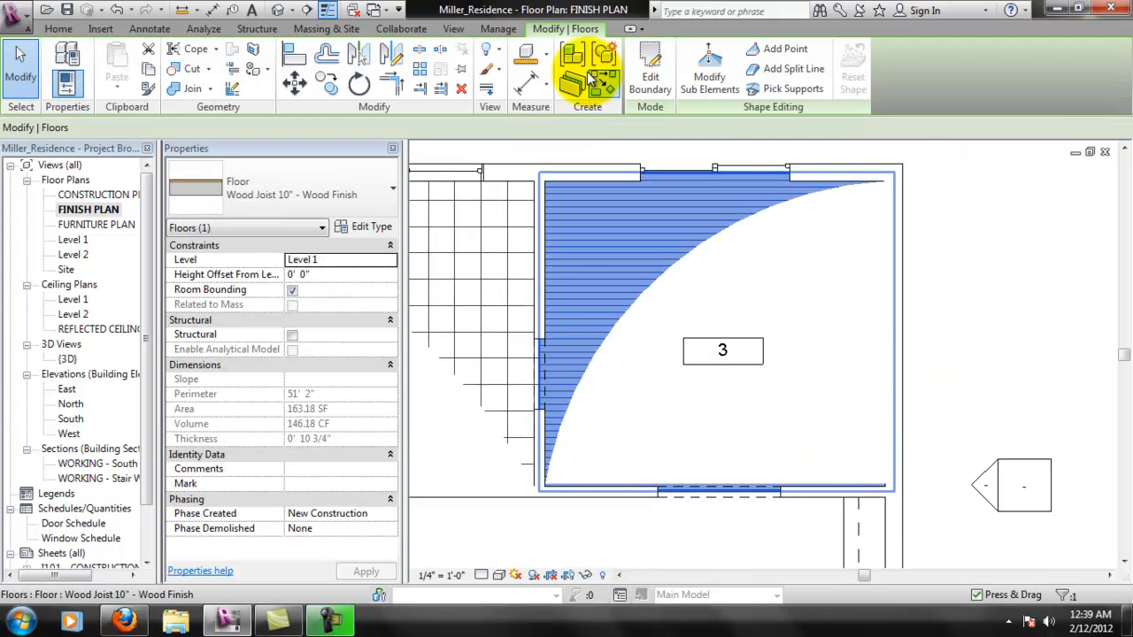
left_click(650, 62)
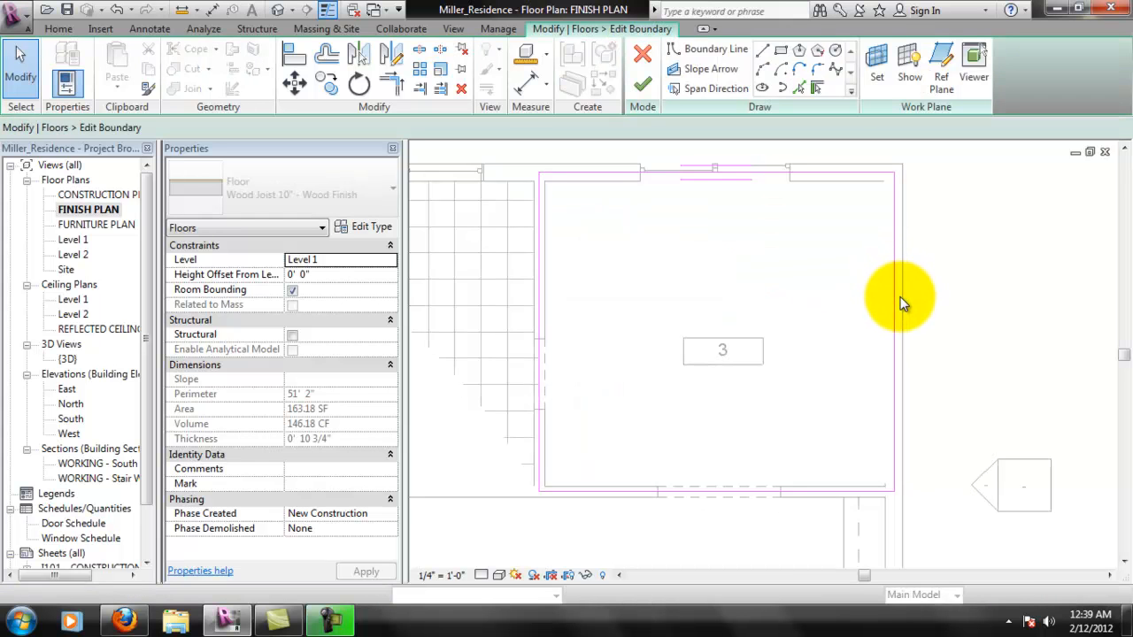
scroll(898, 297, "up", 1)
mouse_move(893, 300)
left_mouse_down()
mouse_move(873, 298)
mouse_move(888, 321)
left_mouse_up()
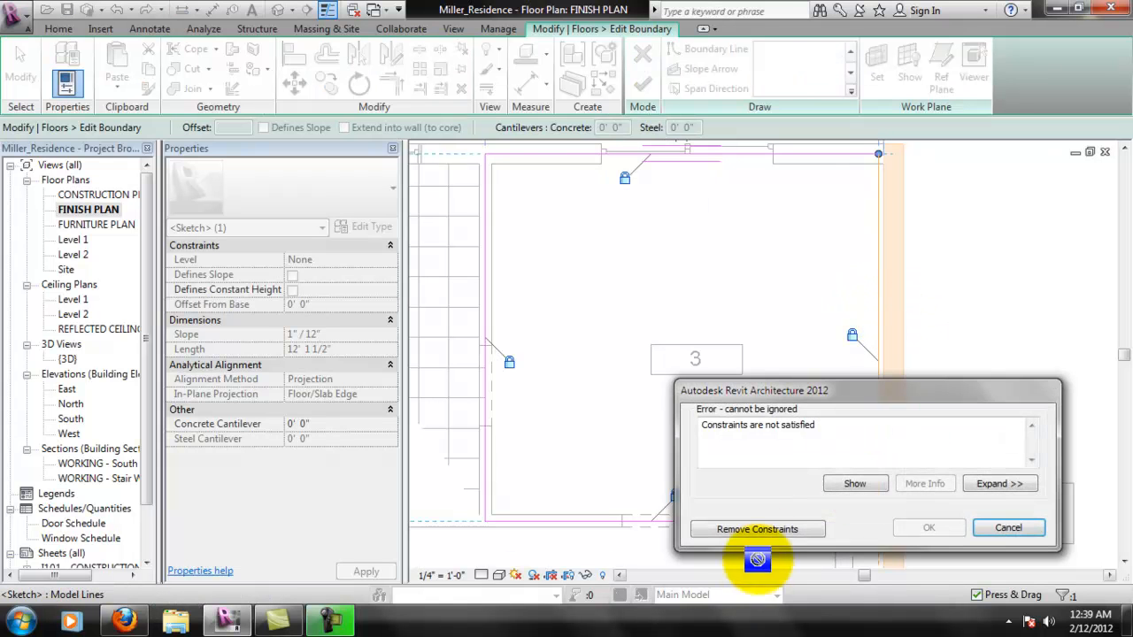
left_click(793, 512)
scroll(895, 361, "down", 2)
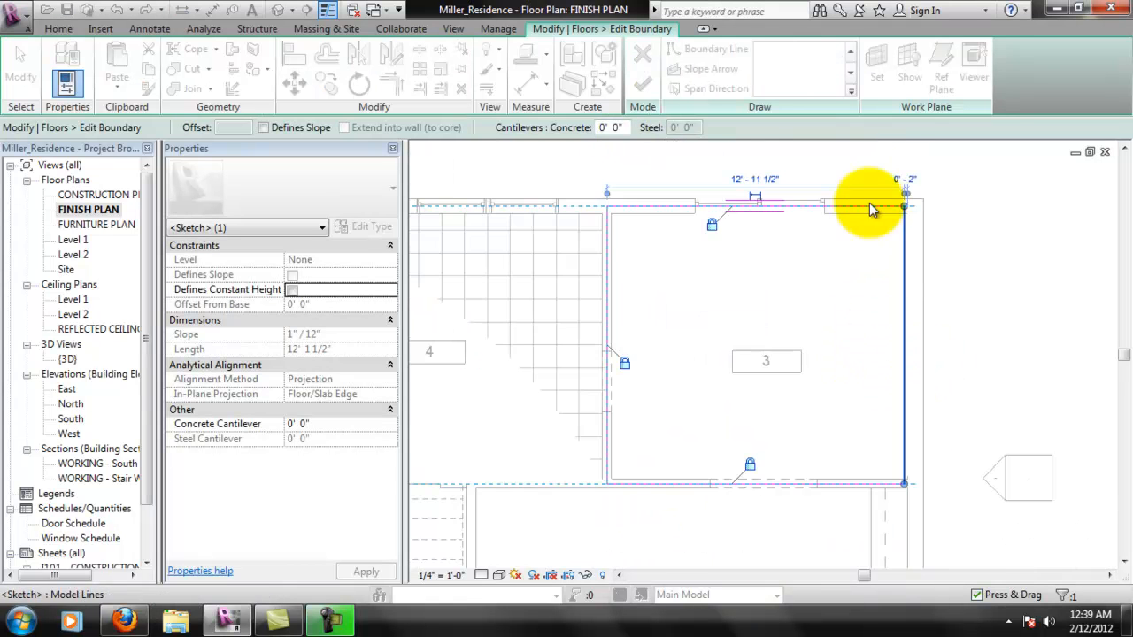
left_click(788, 273)
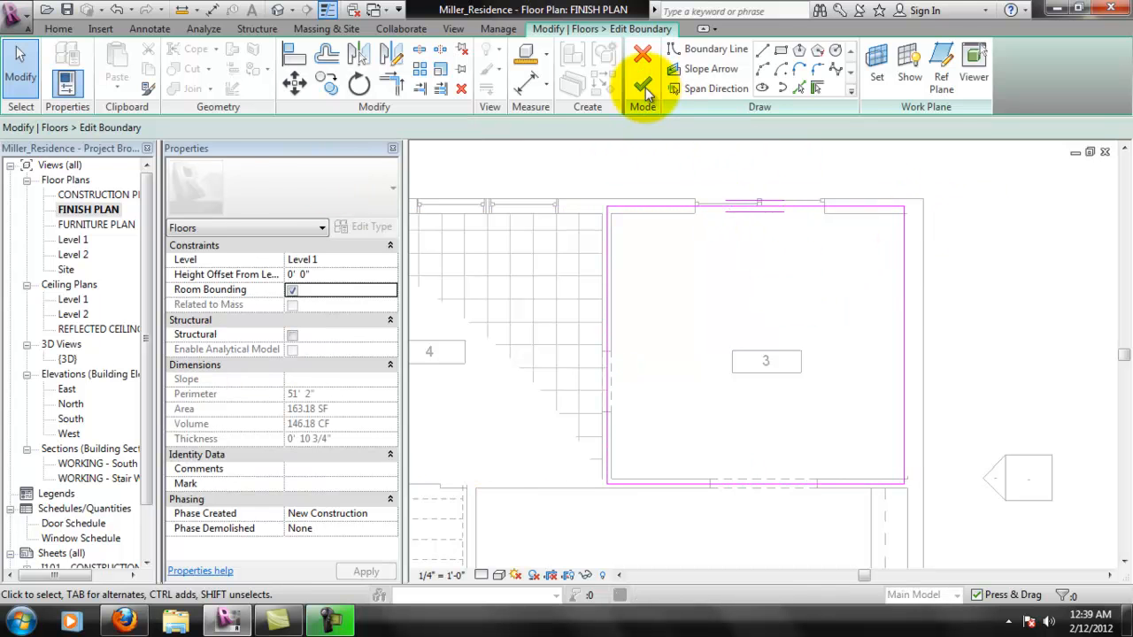
left_click(643, 84)
left_click(984, 404)
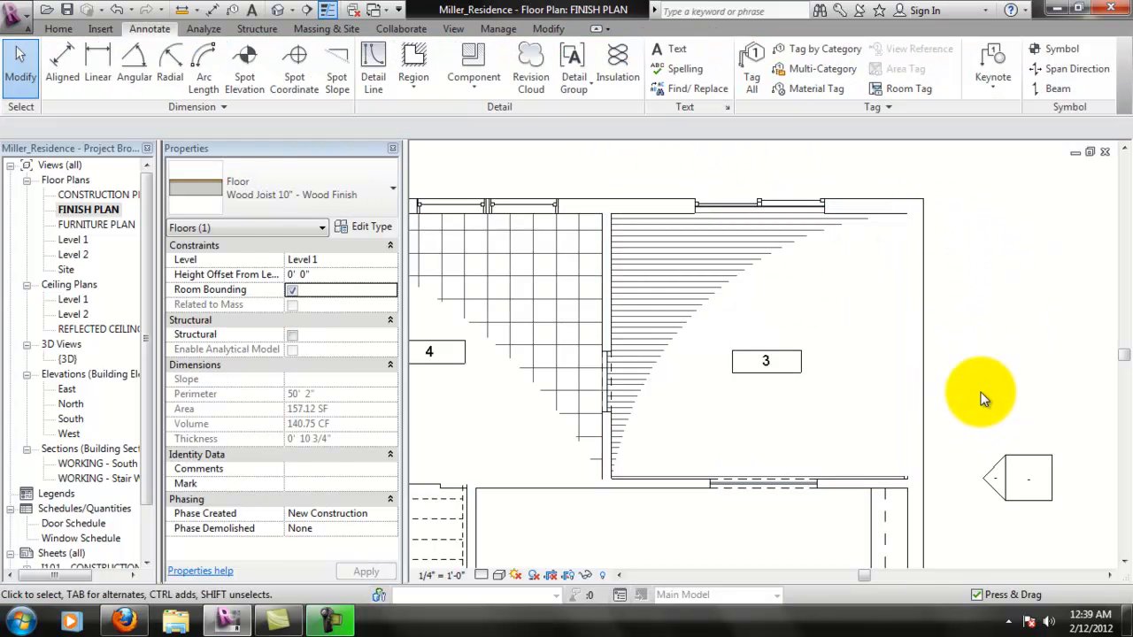
scroll(965, 367, "down", 2)
scroll(963, 369, "up", 3)
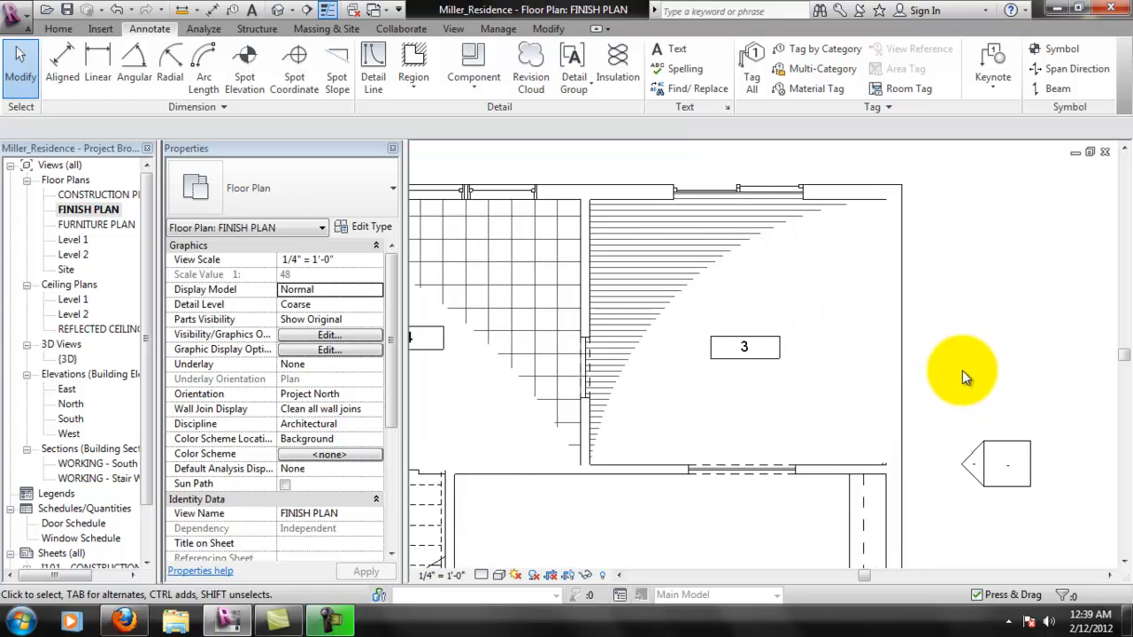
- Reopen room 3's floor boundary, move its east edge outward to within the exterior wall, and finish the edit
scroll(919, 431, "up", 2)
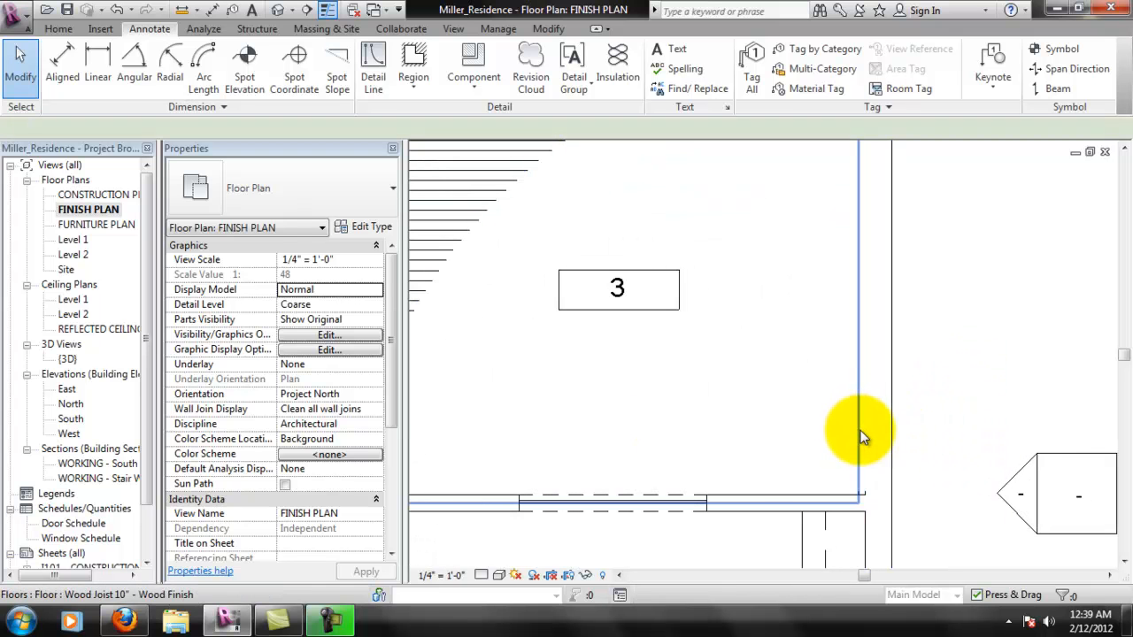
left_click(859, 430)
scroll(859, 457, "up", 1)
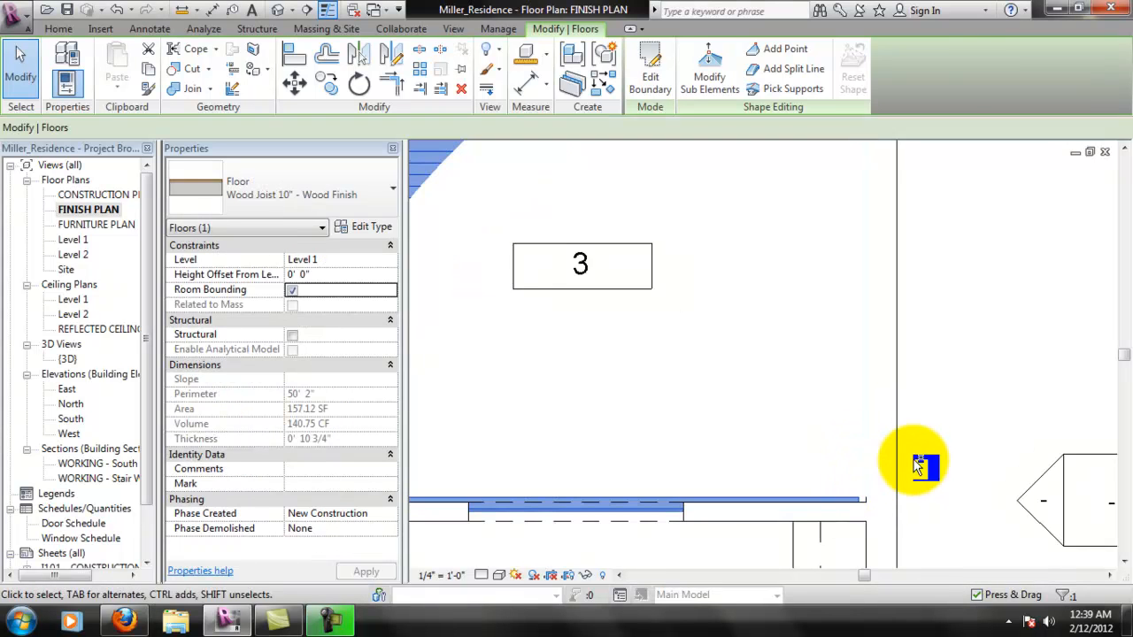
key("e")
key("b")
scroll(950, 457, "down", 2)
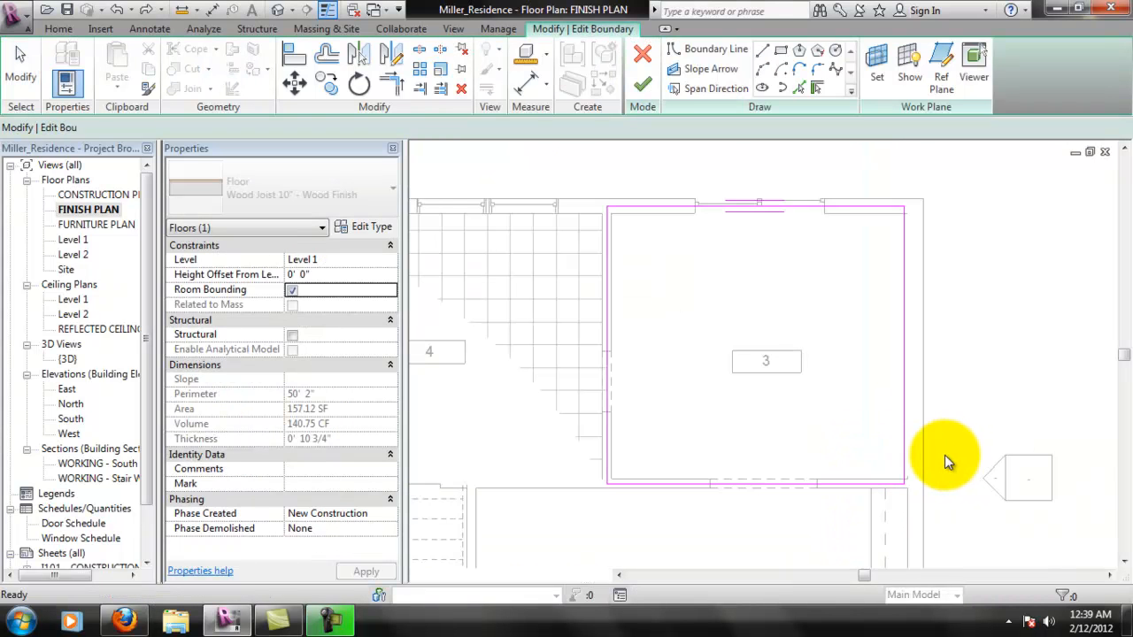
scroll(944, 458, "up", 1)
left_click_drag(881, 459, 897, 459)
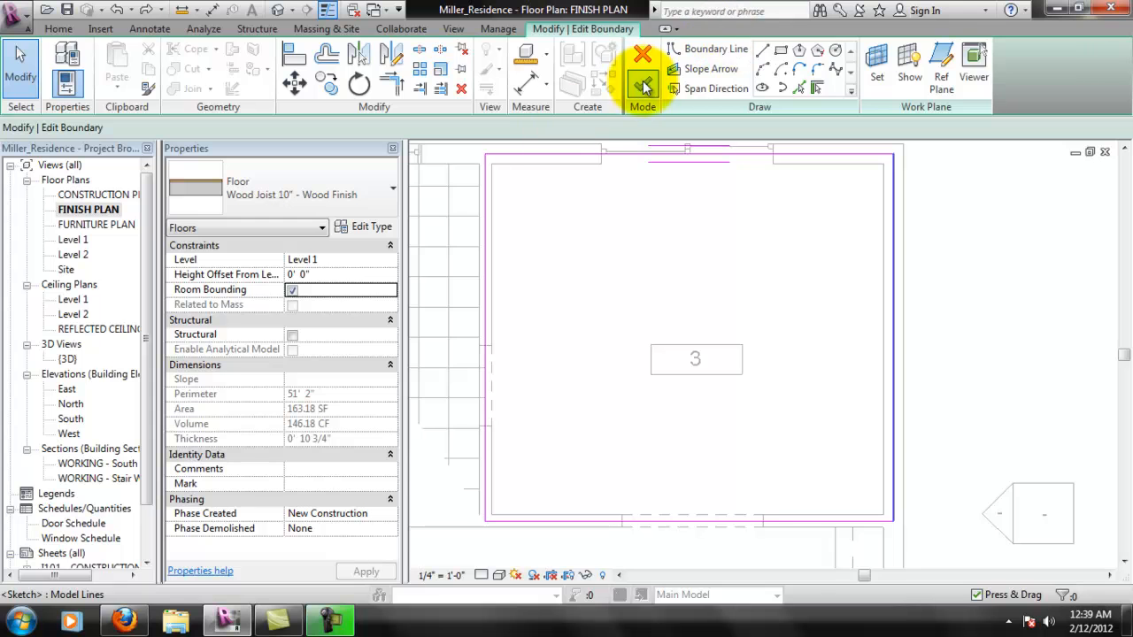
left_click(644, 84)
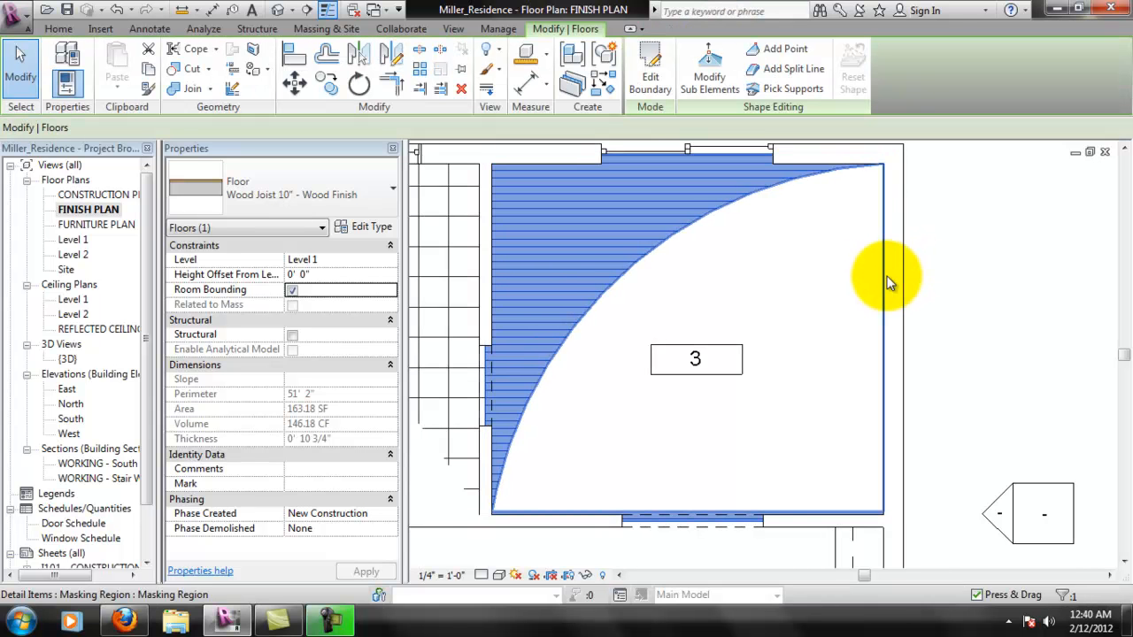
- Edit room 3's masking region so its east boundary line sits about 2" inside the exterior wall's inner face, and finish
left_click(890, 283)
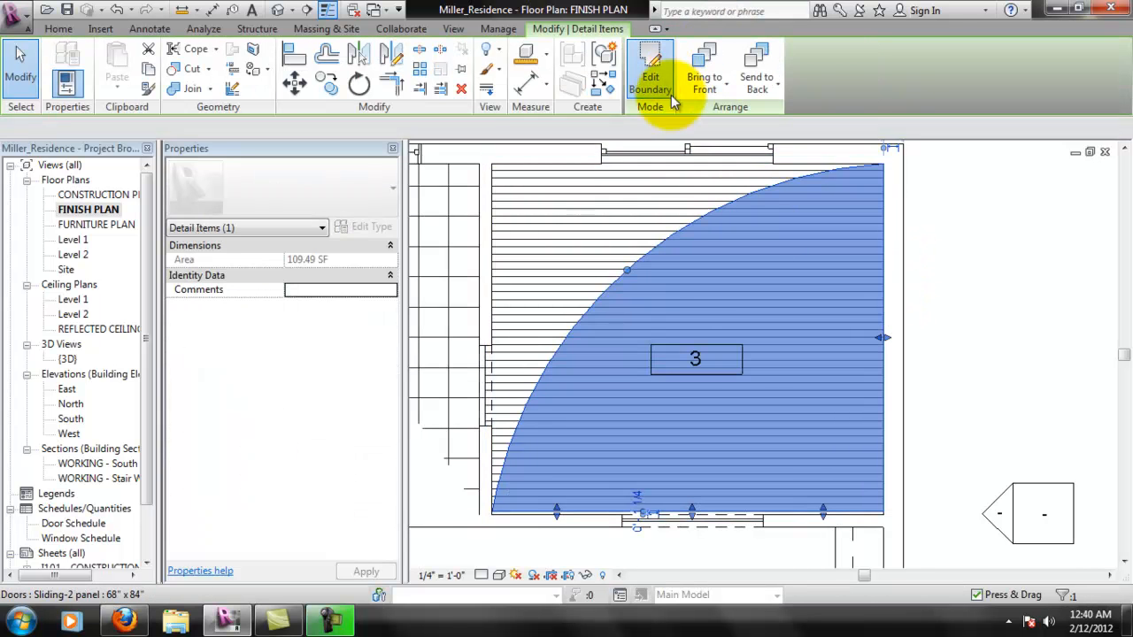
left_click(652, 62)
scroll(881, 345, "up", 2)
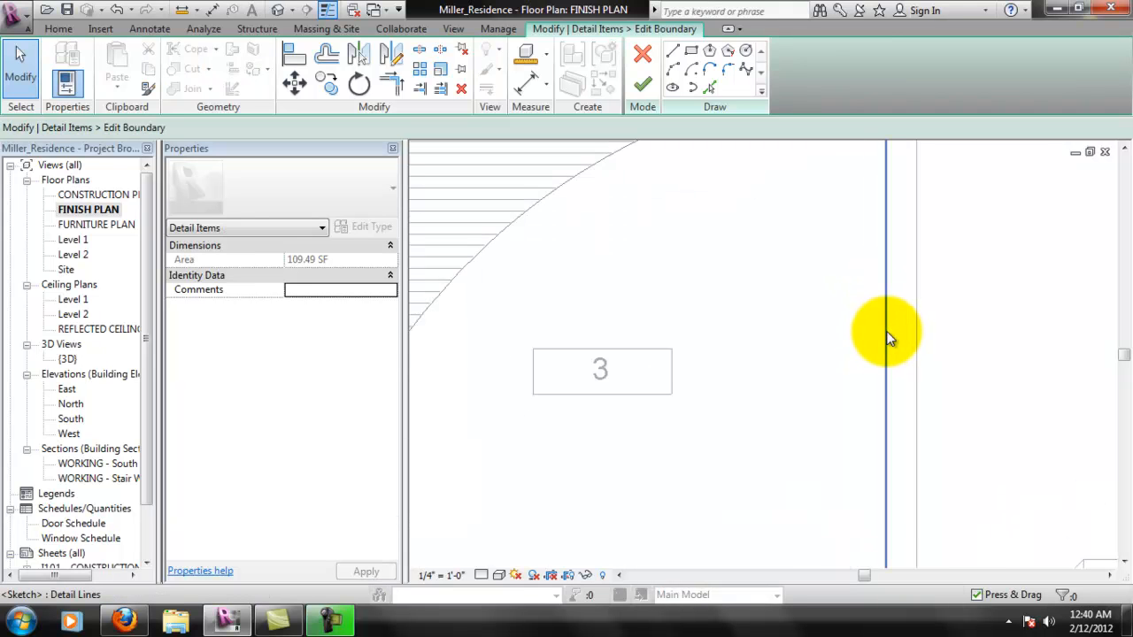
left_click(884, 334)
left_click_drag(878, 333, 882, 332)
scroll(940, 370, "down", 2)
scroll(937, 363, "down", 1)
left_click(652, 94)
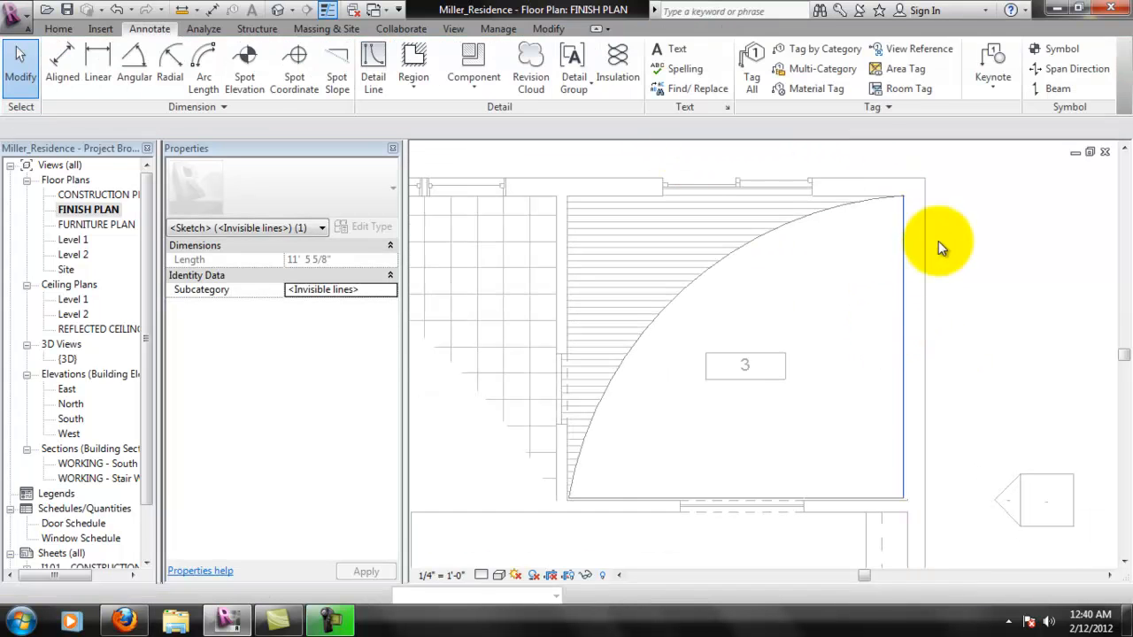
left_click(981, 295)
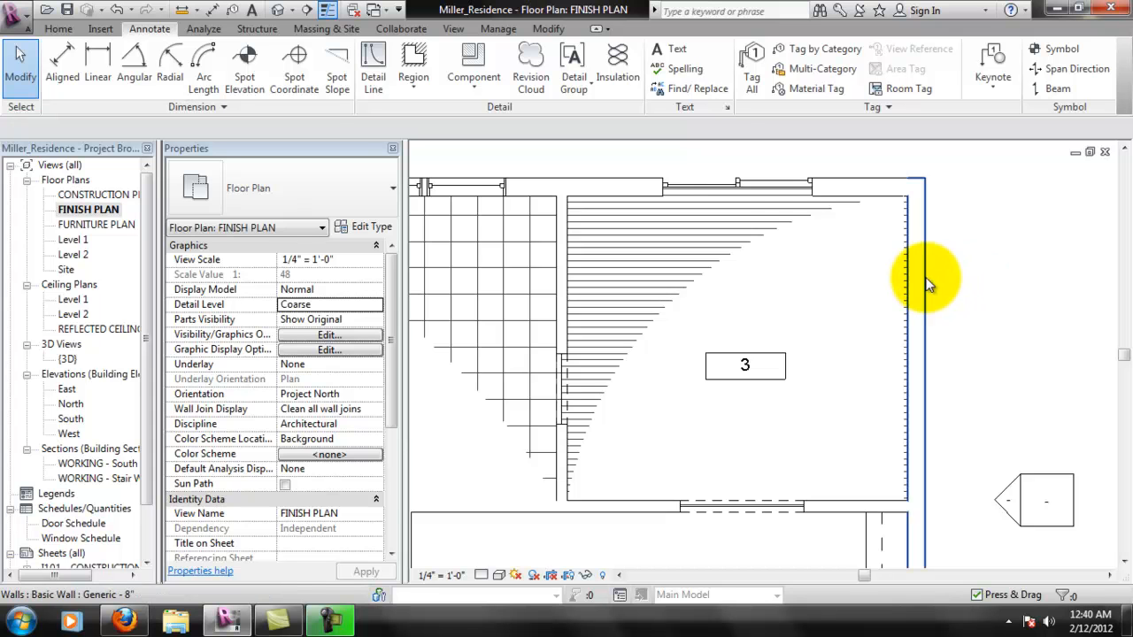
scroll(926, 276, "up", 1)
scroll(981, 343, "down", 1)
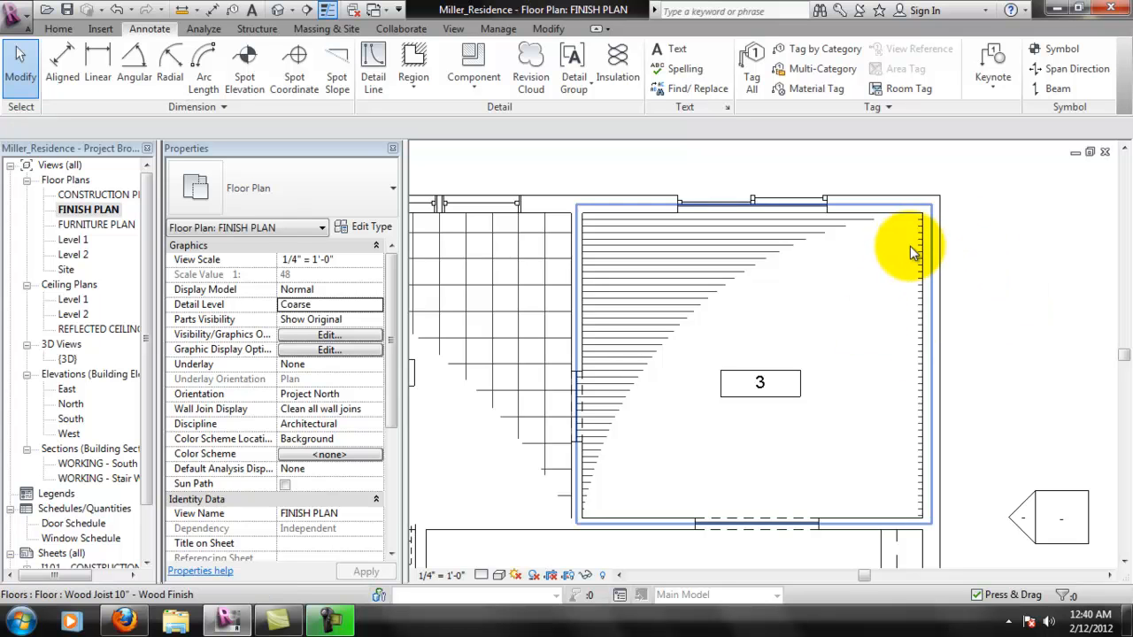
- Try to stretch the east edge of room 3's masking region outward to the exterior wall's inner face
left_click(919, 299)
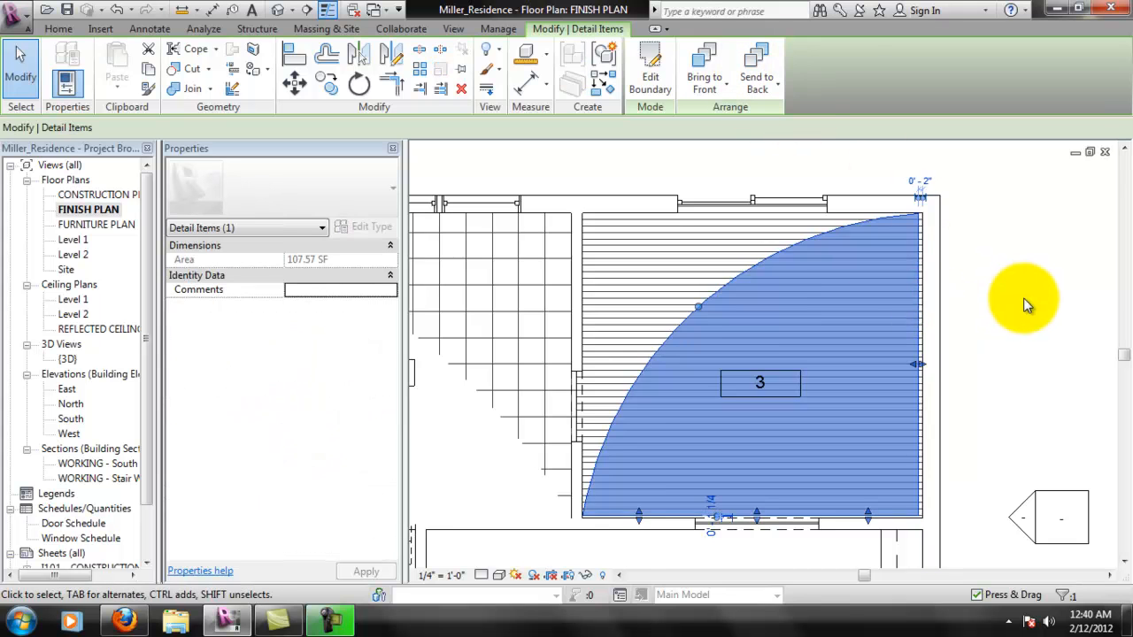
left_click(1022, 305)
left_click(917, 367)
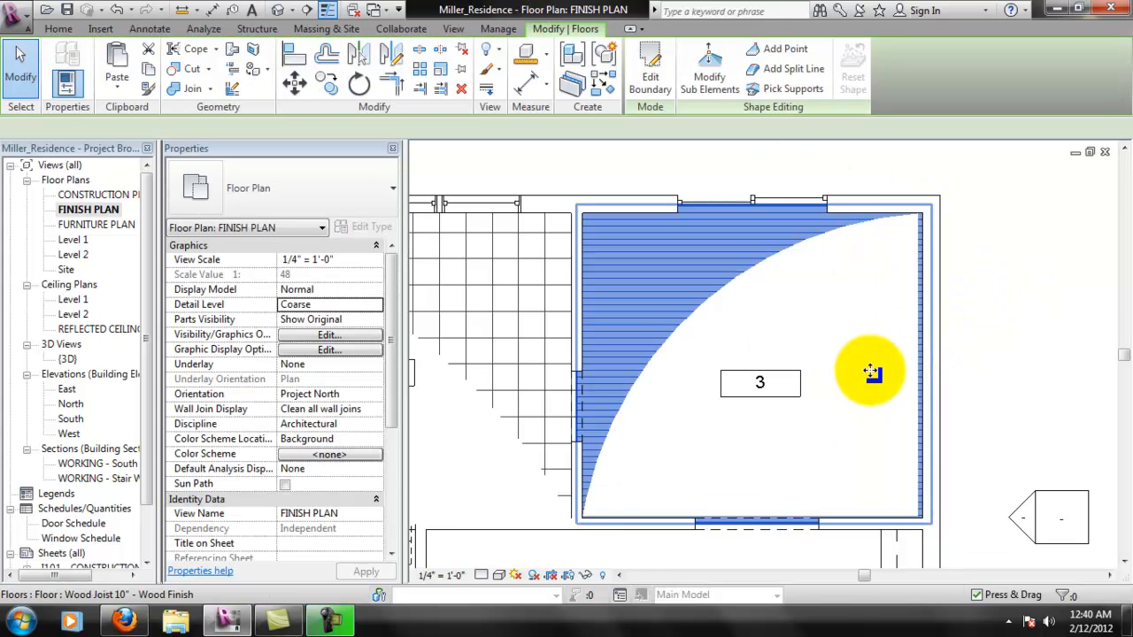
key("Escape")
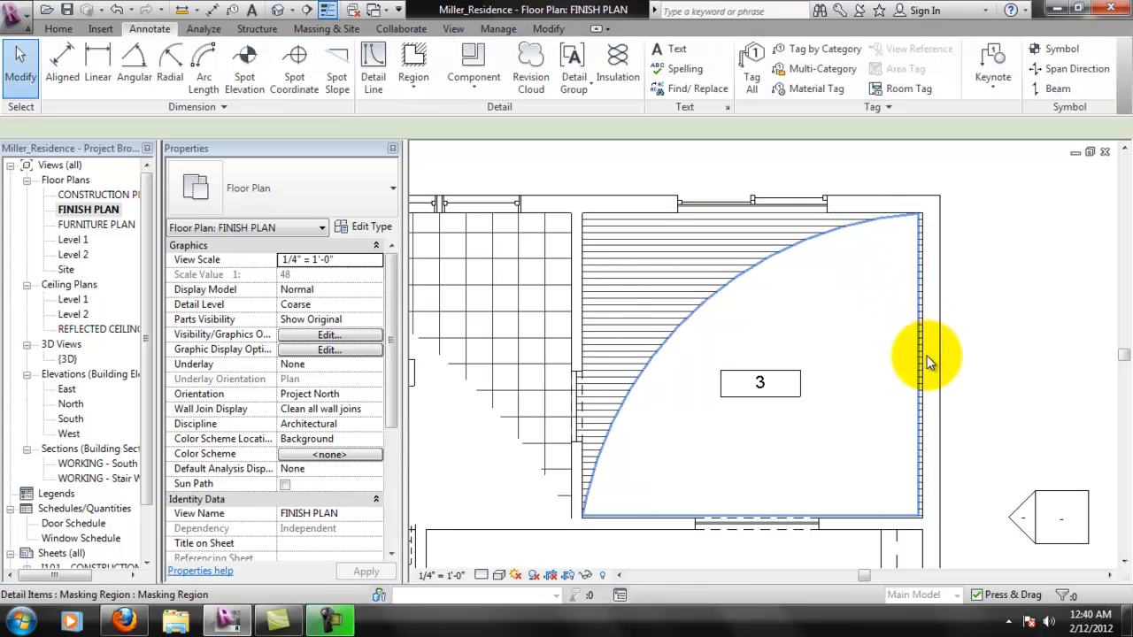
left_click(929, 356)
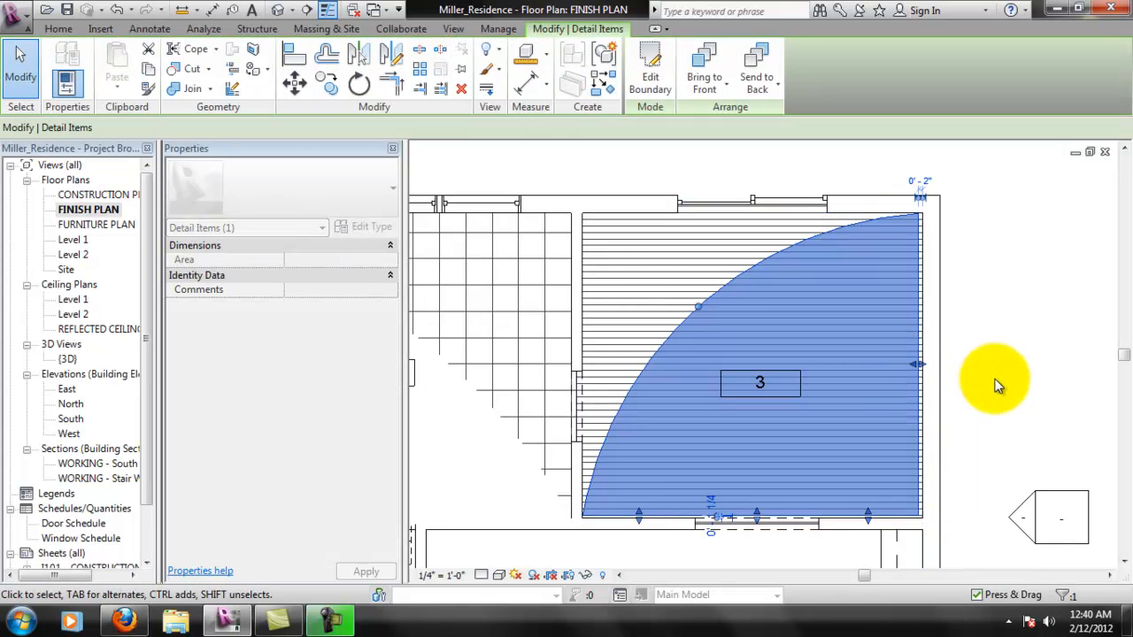
left_click_drag(919, 365, 925, 365)
left_click(987, 385)
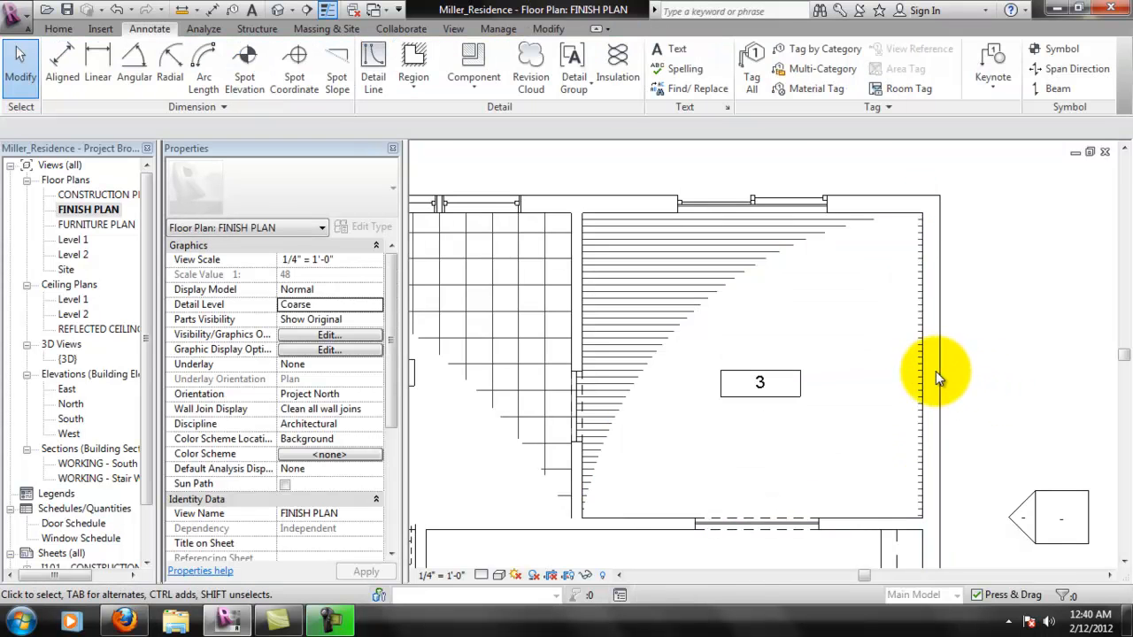
- Reopen room 3's masking region boundary and set its east edge's line style to Medium Lines
scroll(925, 376, "up", 2)
left_click(910, 375)
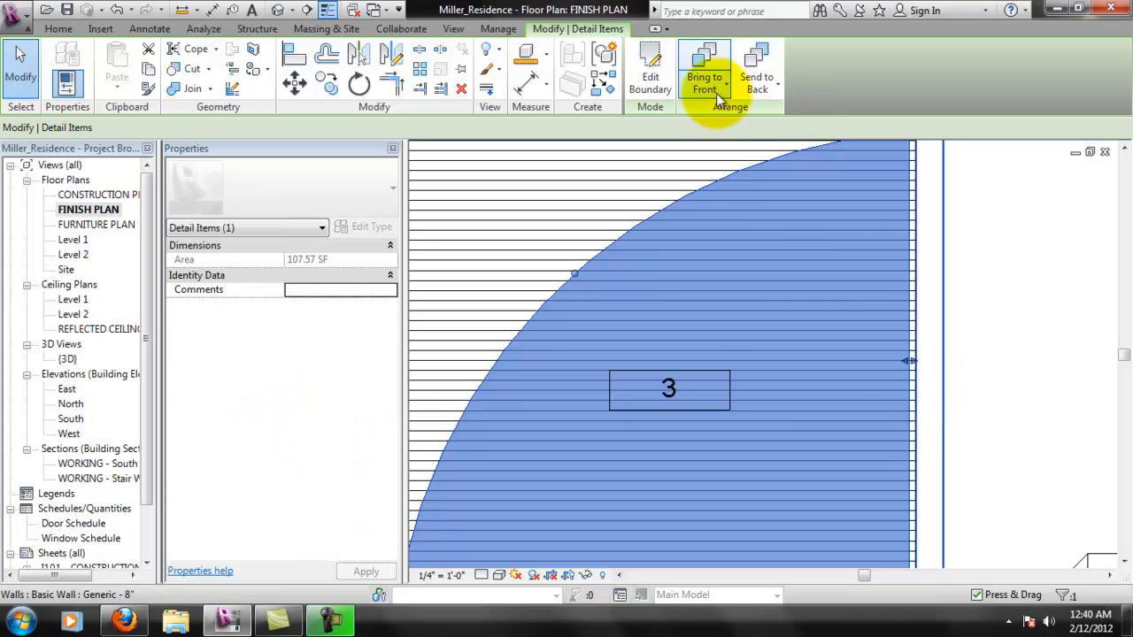
left_click(671, 84)
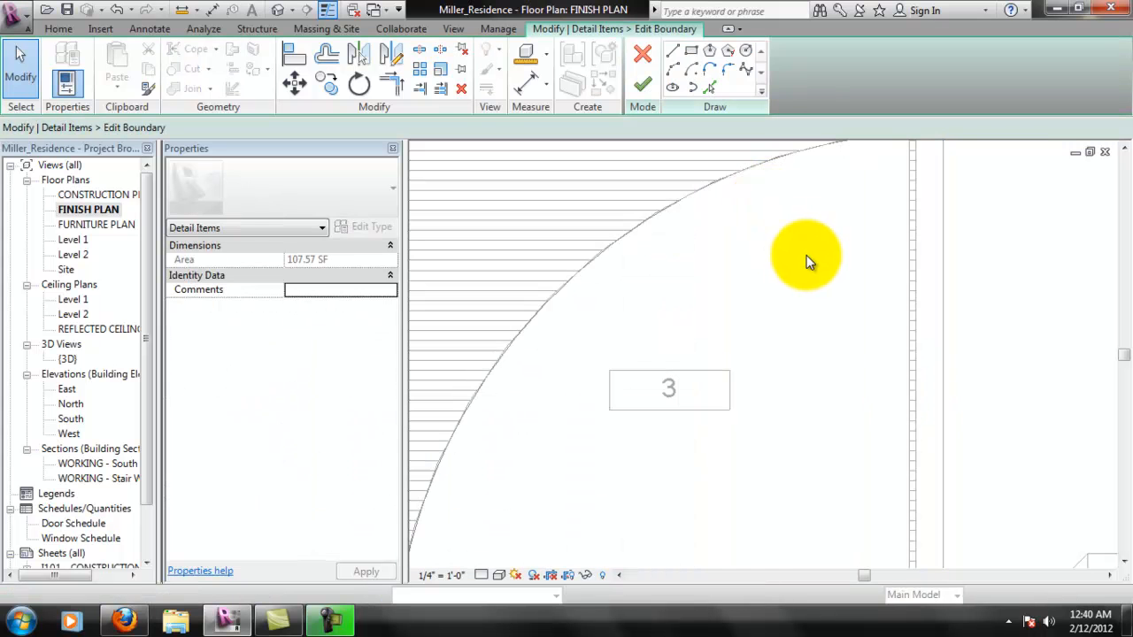
left_click(911, 344)
mouse_move(990, 329)
middle_mouse_down()
mouse_move(981, 353)
mouse_move(964, 352)
mouse_move(936, 303)
middle_mouse_up()
scroll(956, 325, "down", 1)
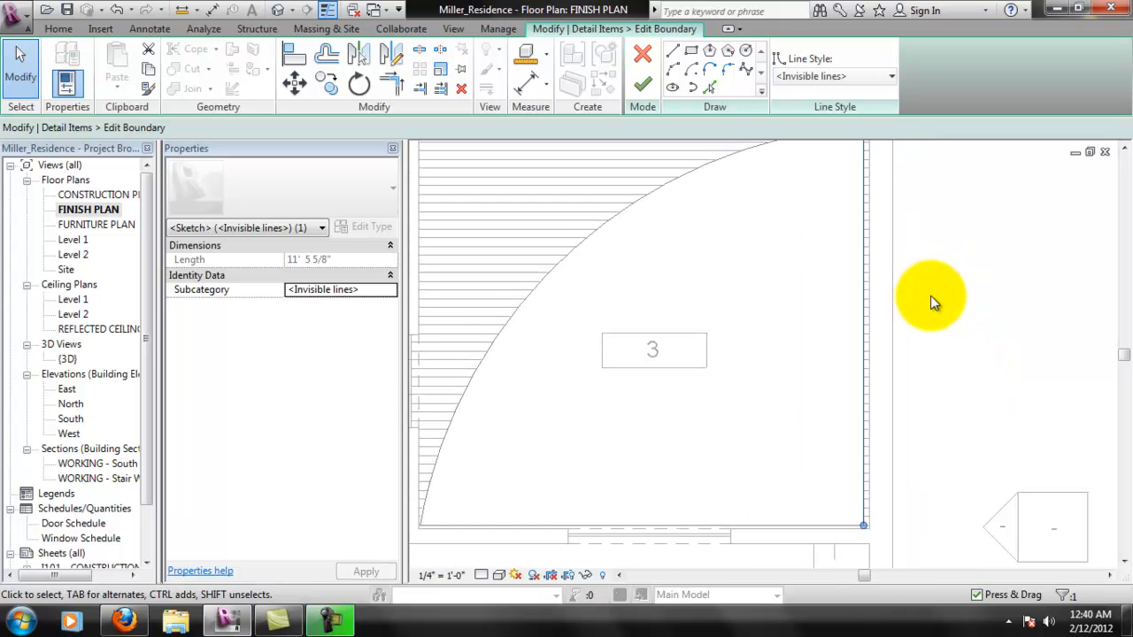
middle_click_drag(887, 131, 952, 176)
left_click(888, 79)
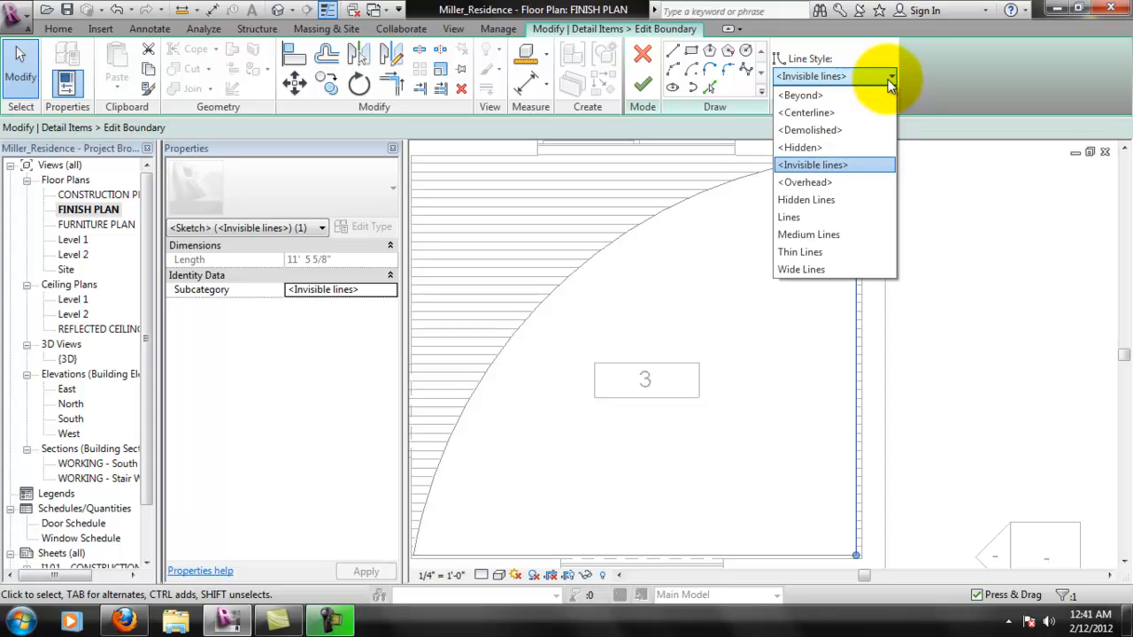
left_click(839, 234)
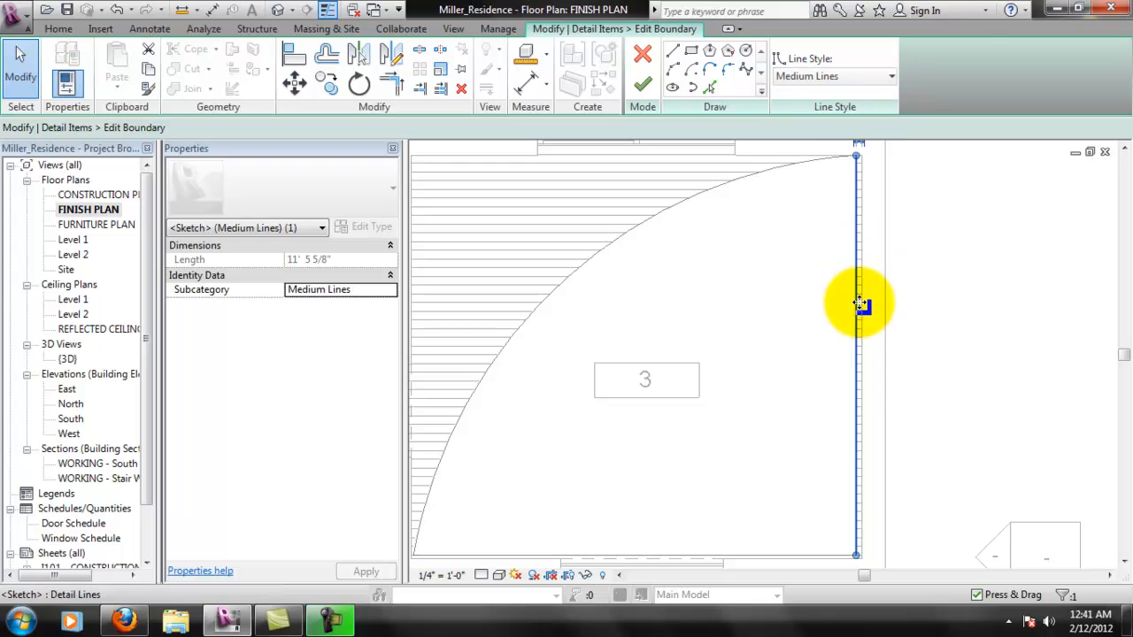
- Move the masking region's east edge outward to the exterior wall's inner face and finish the boundary edit
left_click(923, 321)
left_click(860, 312)
mouse_move(861, 311)
left_mouse_down()
mouse_move(874, 311)
mouse_move(862, 319)
left_mouse_up()
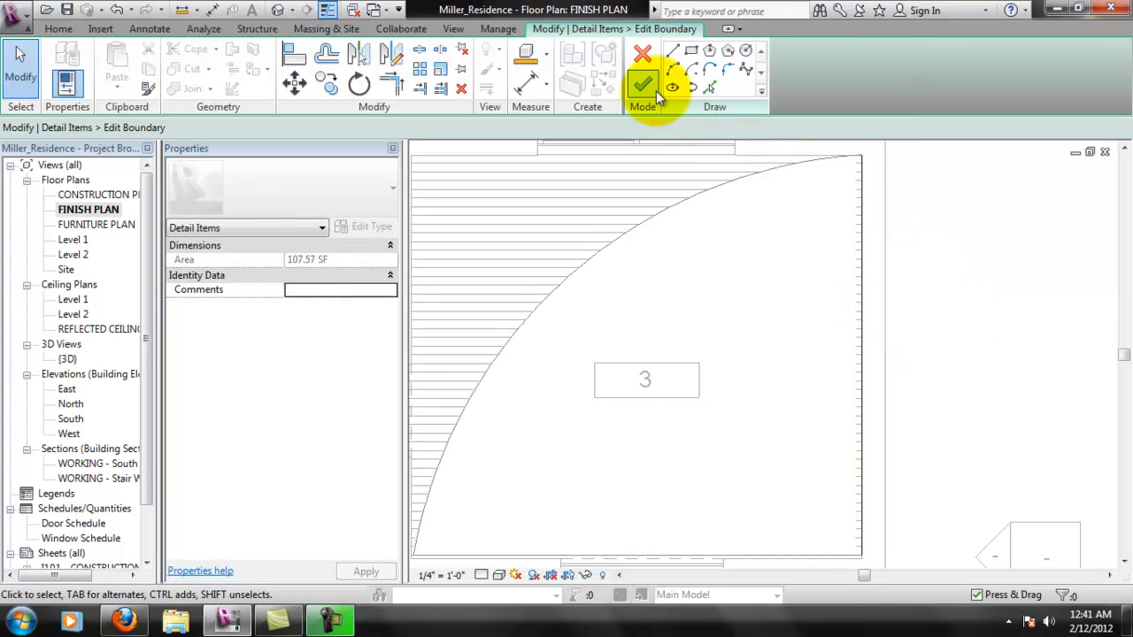
left_click(643, 83)
left_click(1027, 321)
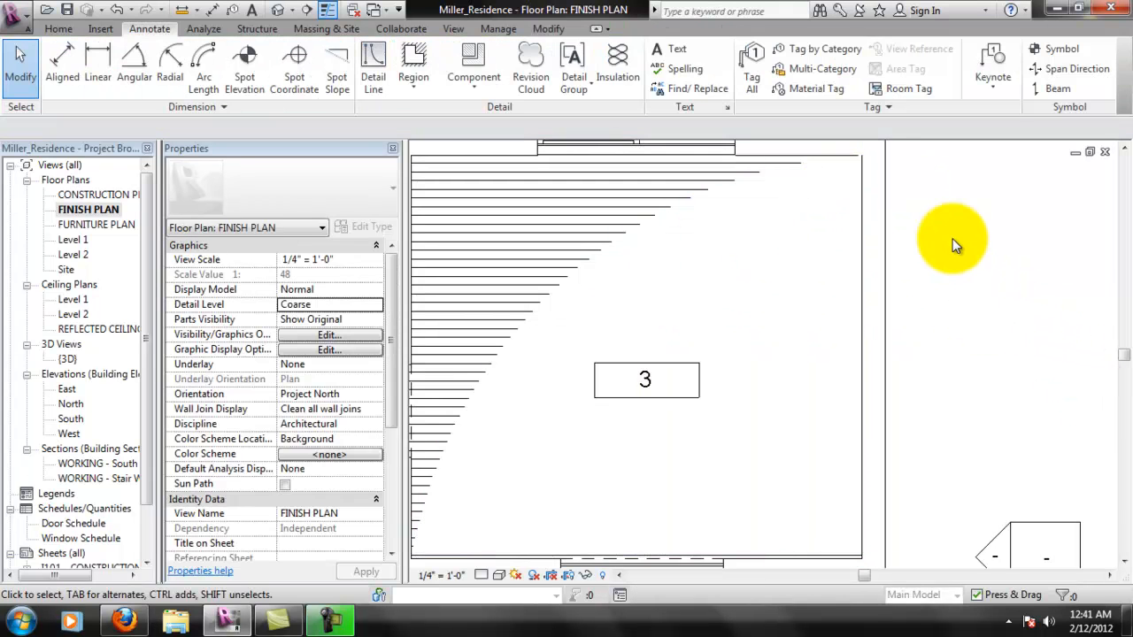
- Examine how room 3's masking region meets the walls at the northeast corner and along the south edge
middle_click_drag(974, 235, 971, 246)
scroll(855, 194, "up", 3)
middle_click_drag(908, 214, 933, 381)
scroll(921, 367, "up", 2)
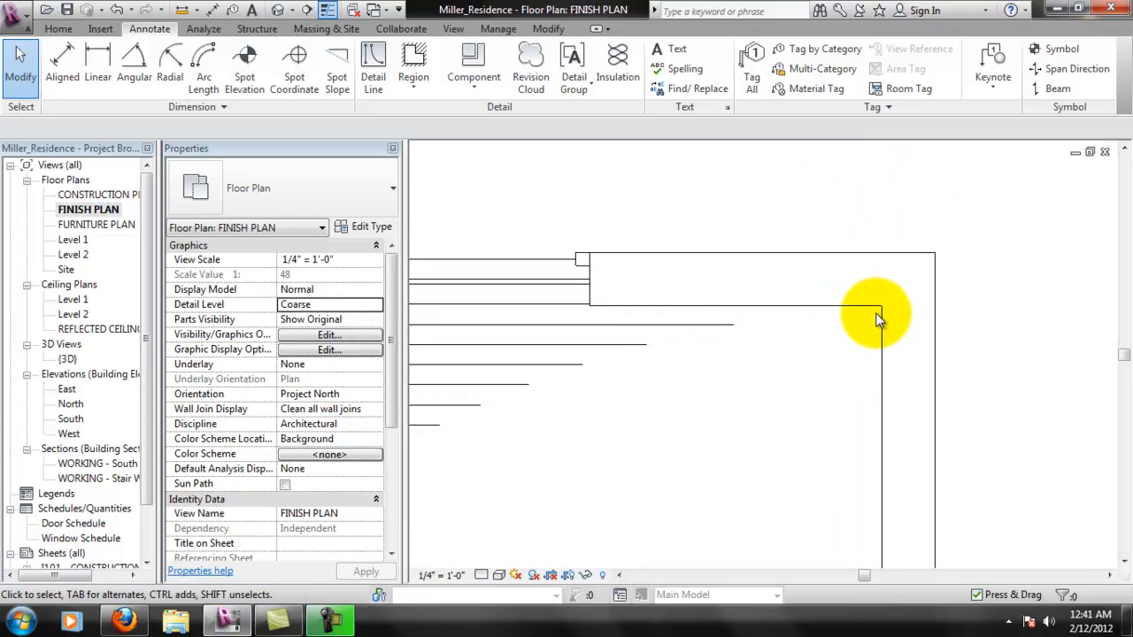
scroll(875, 316, "up", 2)
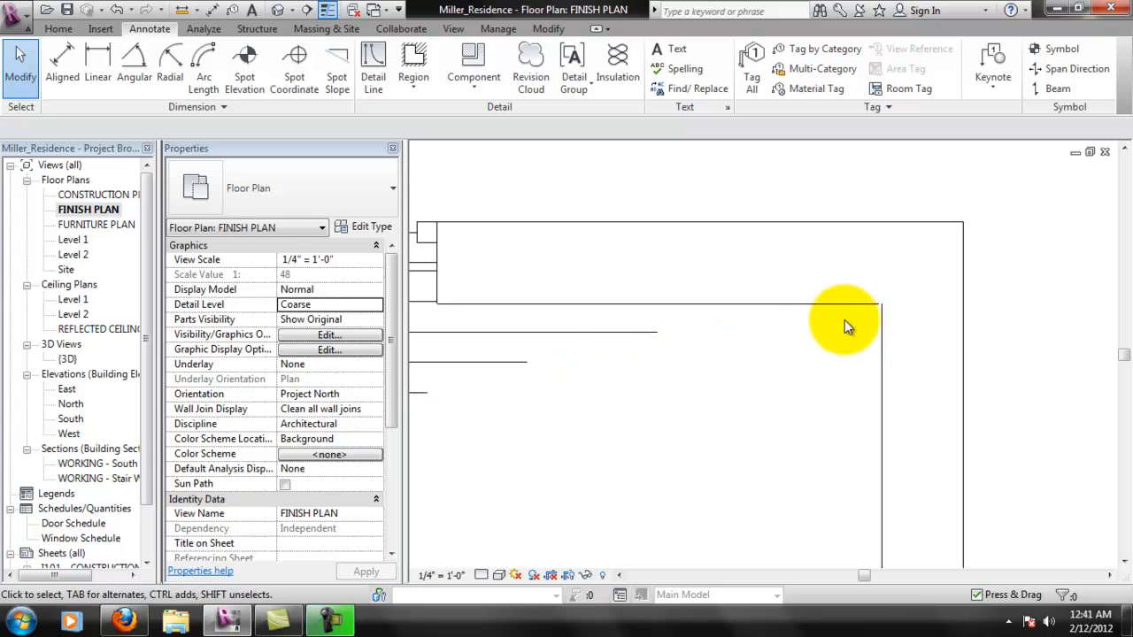
scroll(876, 320, "up", 5)
scroll(875, 292, "down", 5)
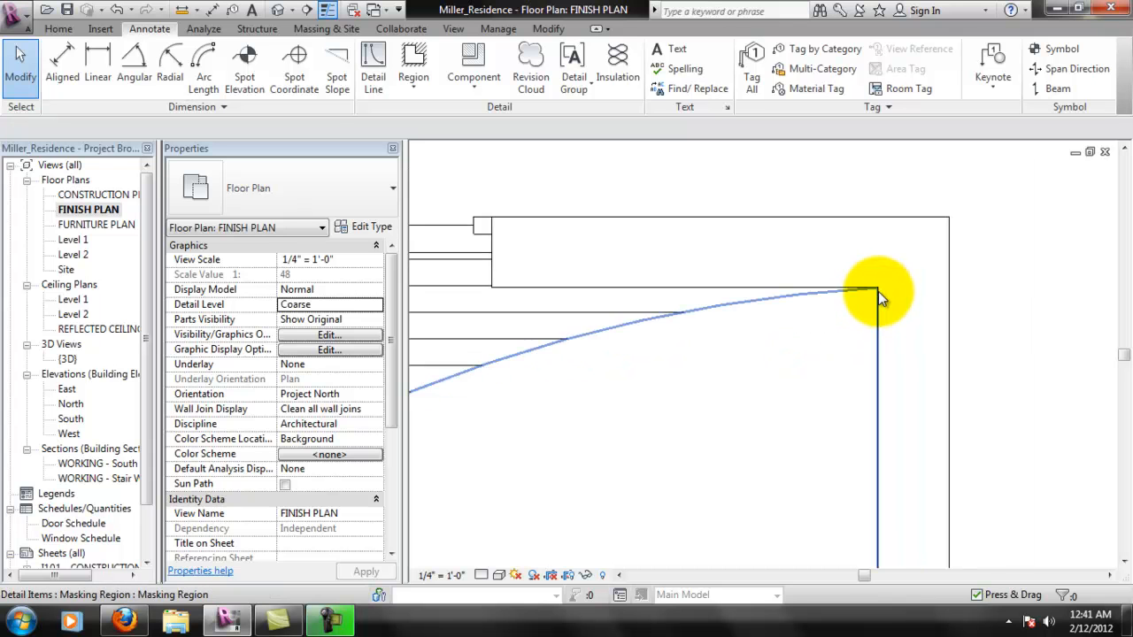
scroll(891, 374, "down", 3)
scroll(885, 327, "up", 6)
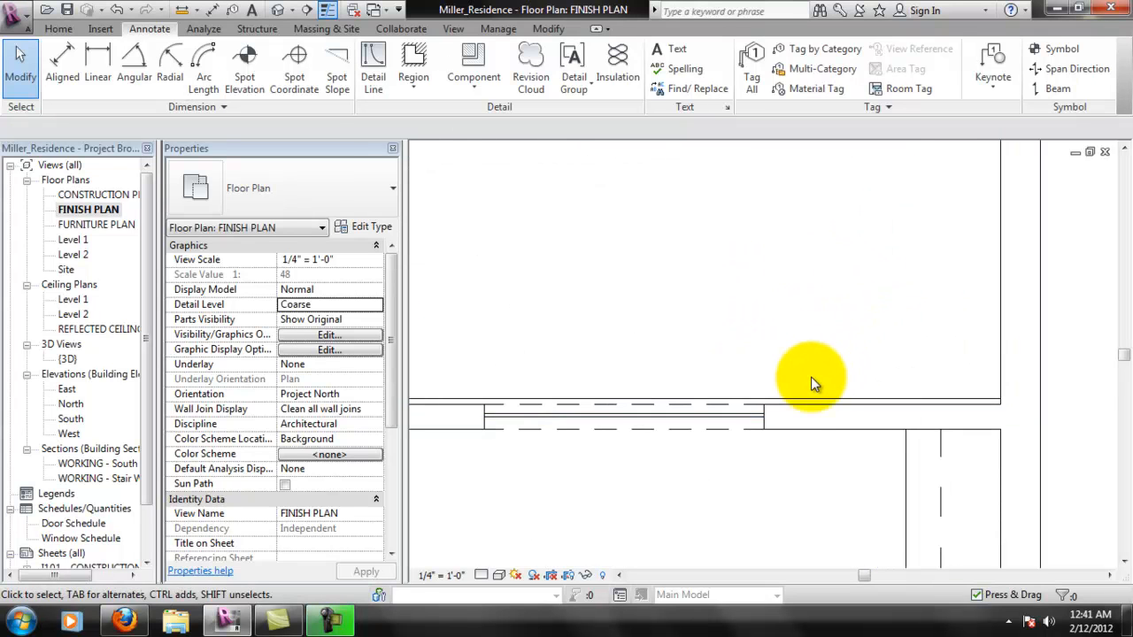
- Delete the masking region from room 3
left_click(815, 399)
middle_click_drag(670, 451, 816, 481)
scroll(763, 466, "down", 1)
scroll(768, 448, "down", 2)
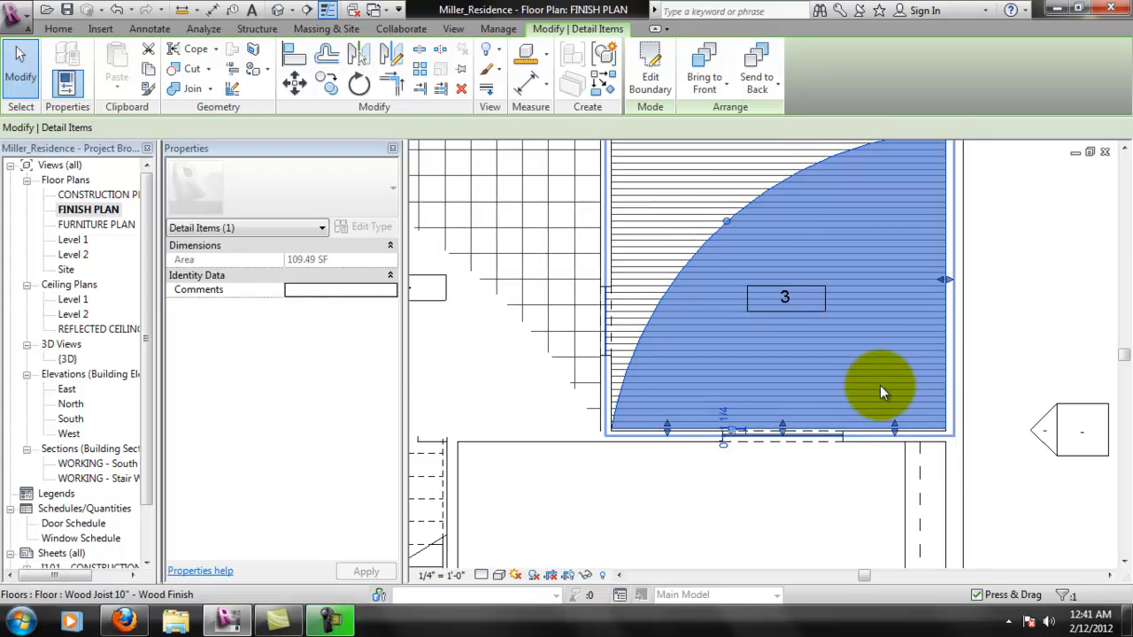
scroll(872, 390, "up", 2)
middle_click_drag(895, 382, 898, 406)
middle_click_drag(965, 346, 952, 412)
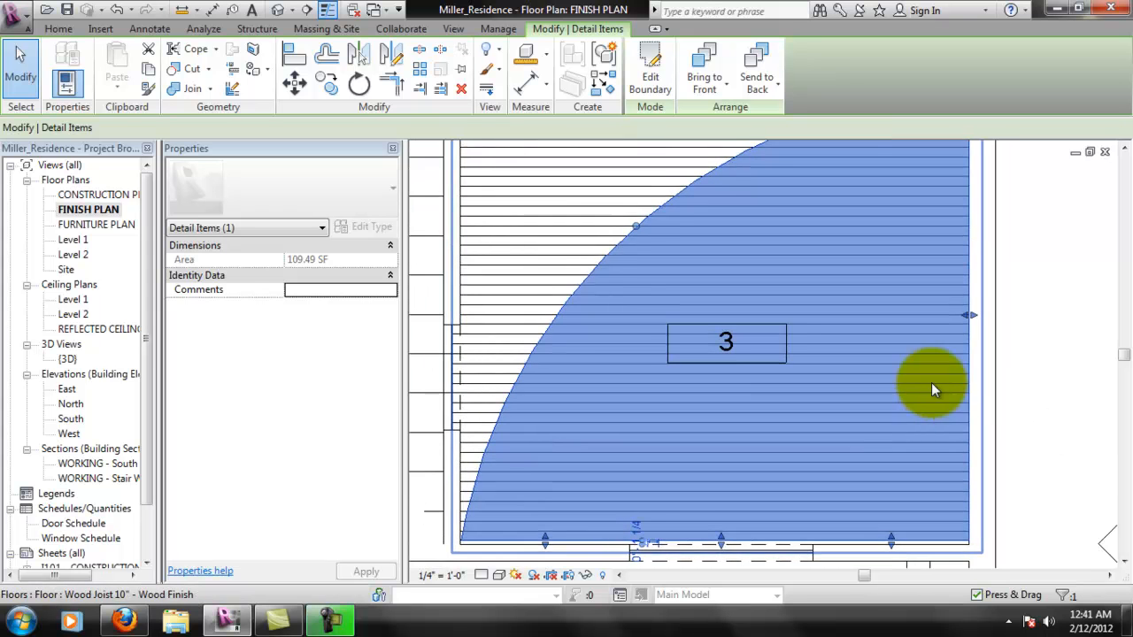
scroll(937, 412, "down", 1)
middle_click_drag(968, 259, 966, 312)
scroll(966, 312, "down", 2)
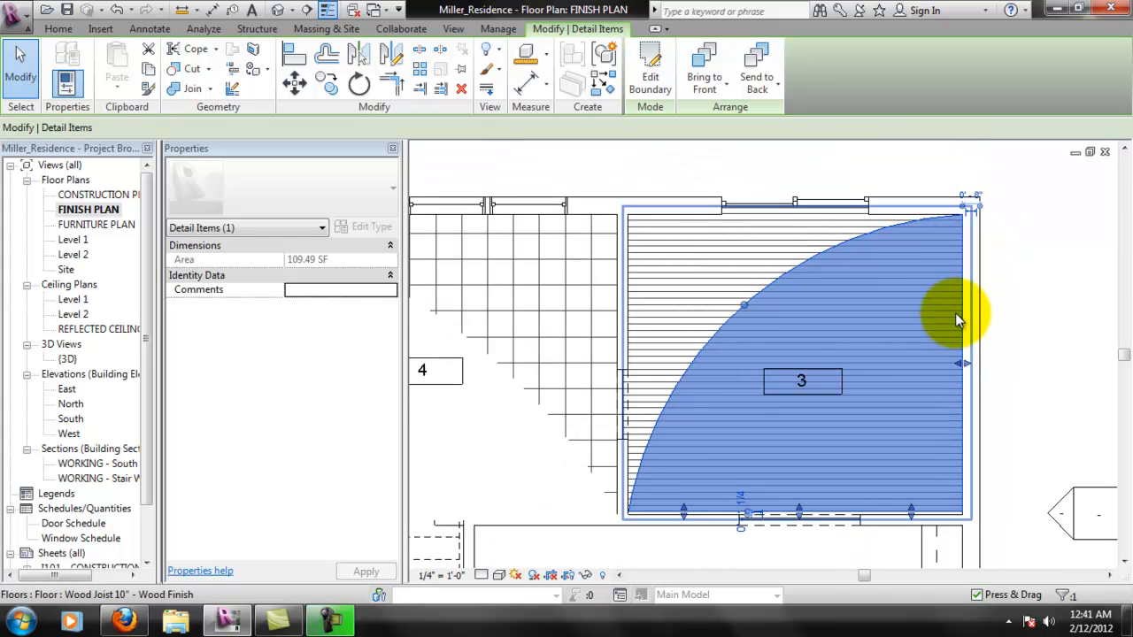
key("Escape")
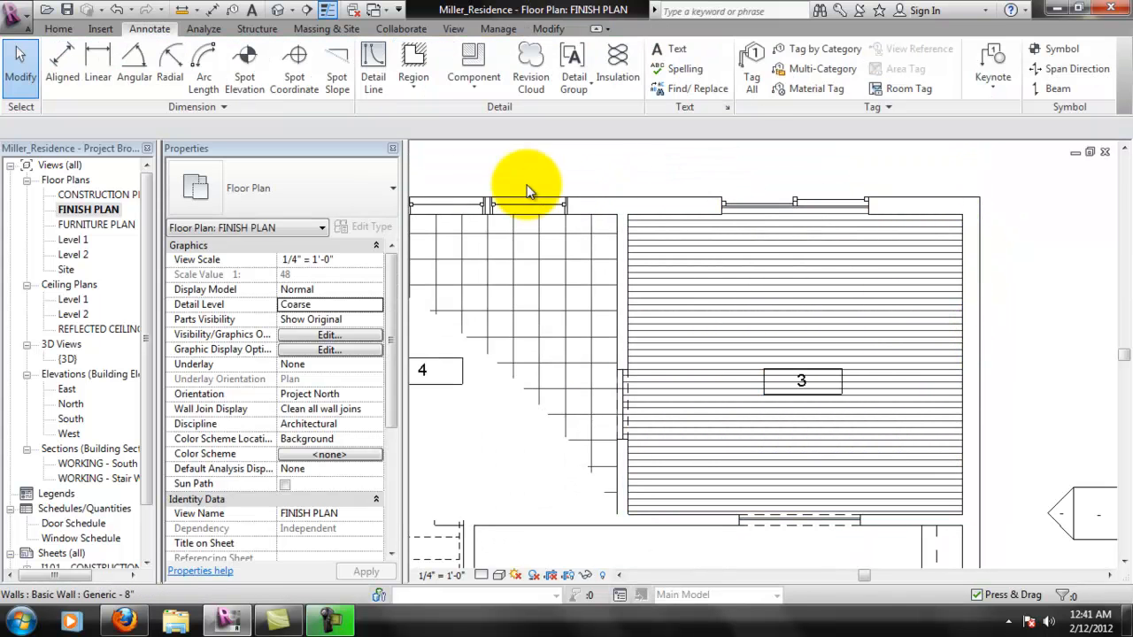
- Set the surface pattern of the Wood - Flooring material to <none>
left_click(425, 88)
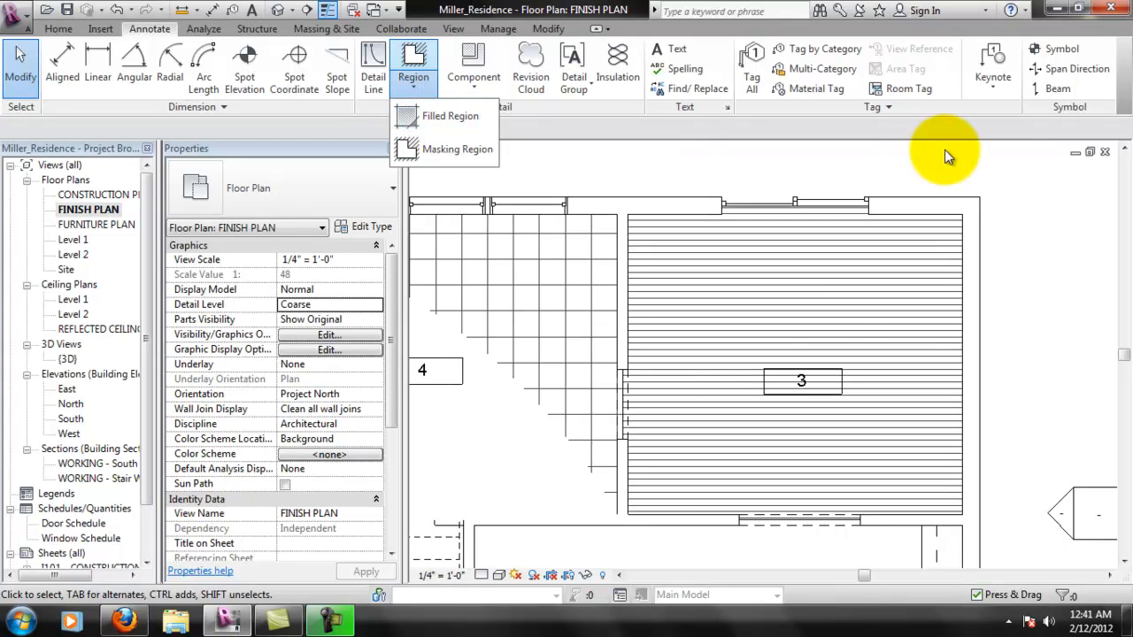
left_click(831, 326)
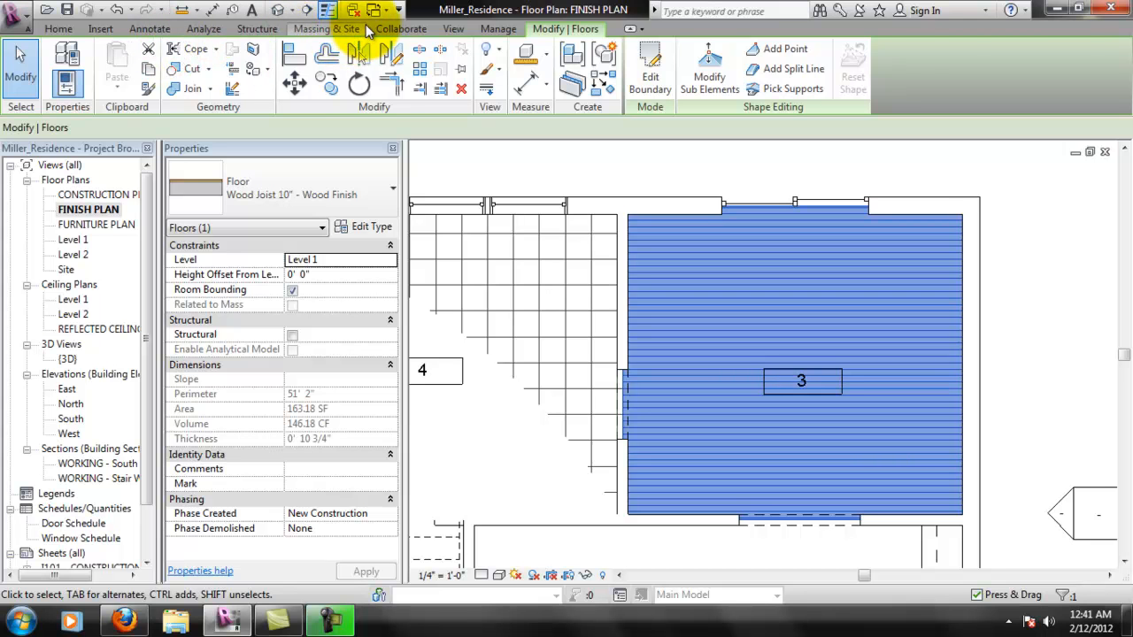
left_click(498, 28)
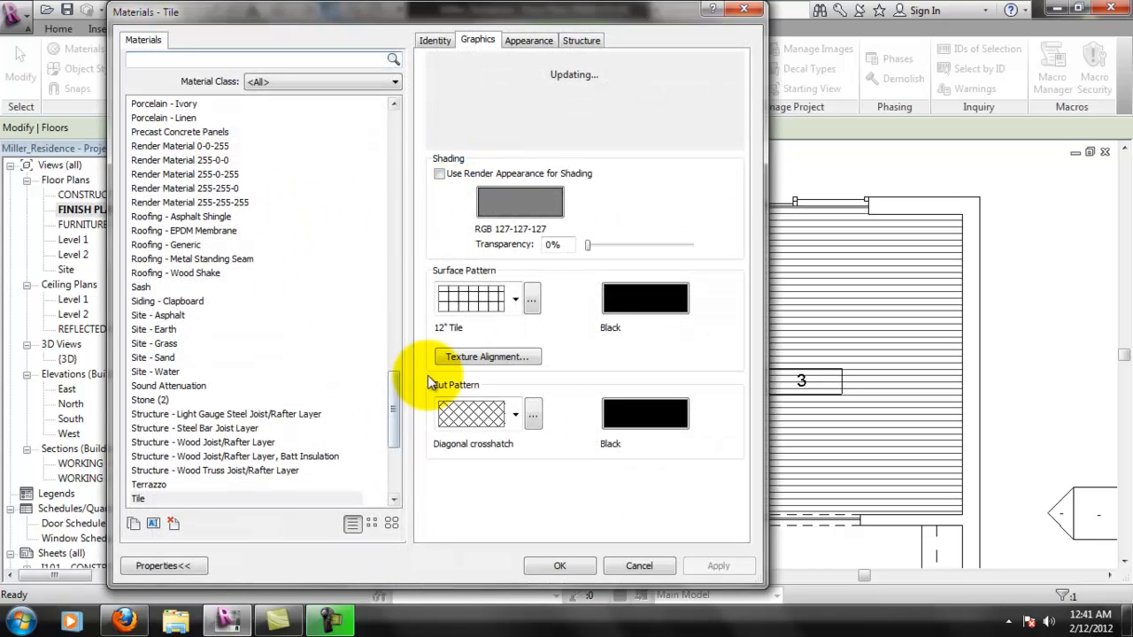
scroll(392, 407, "down", 5)
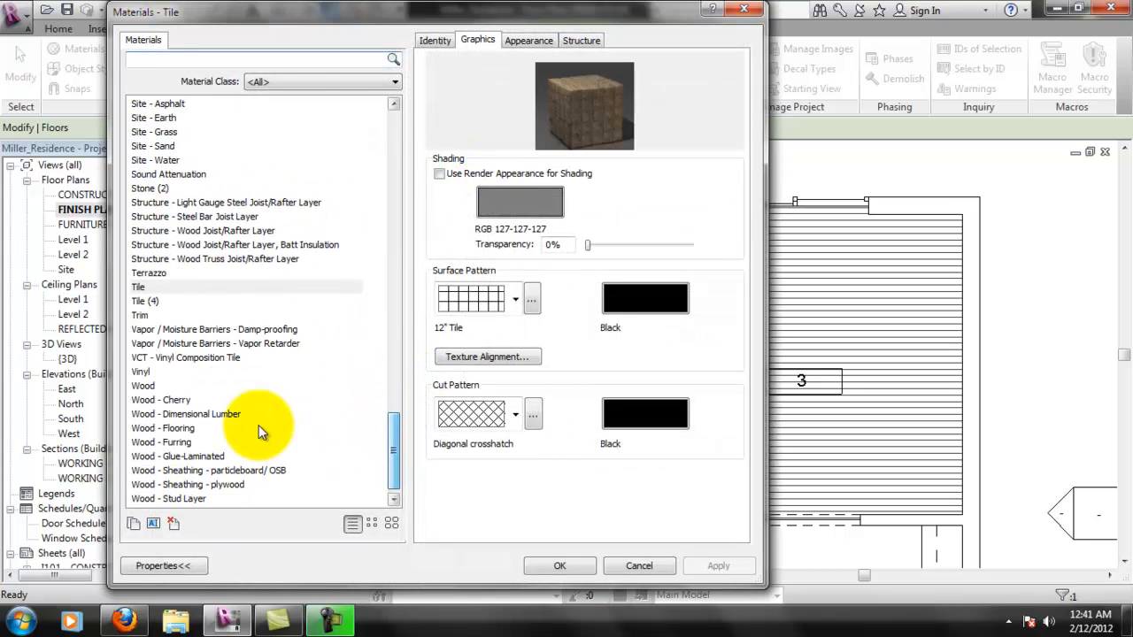
left_click(189, 429)
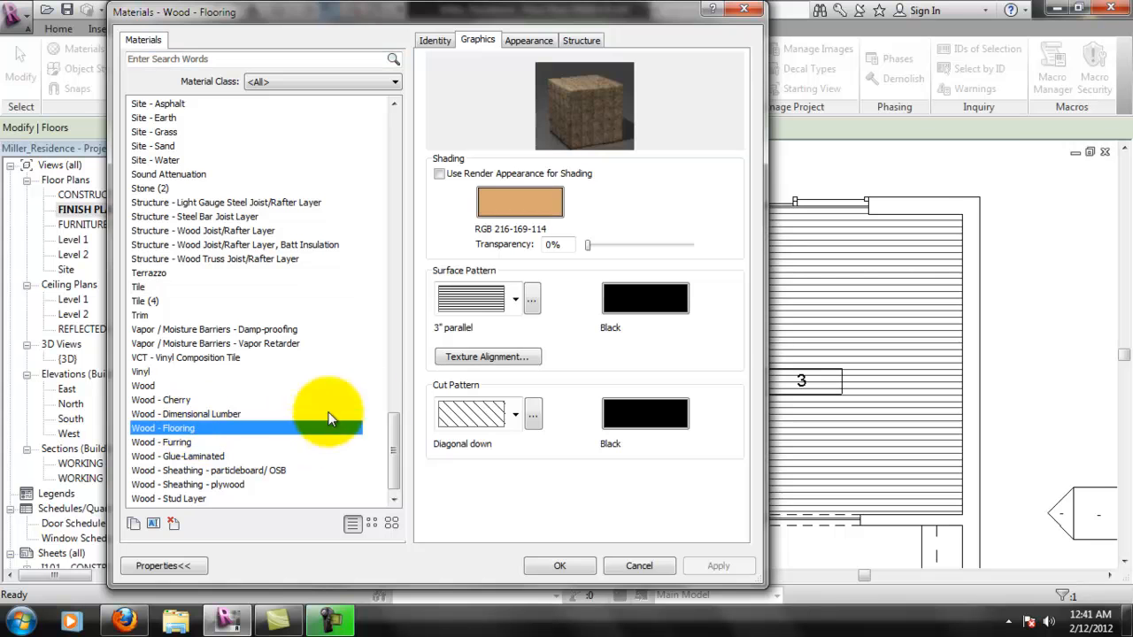
left_click(516, 300)
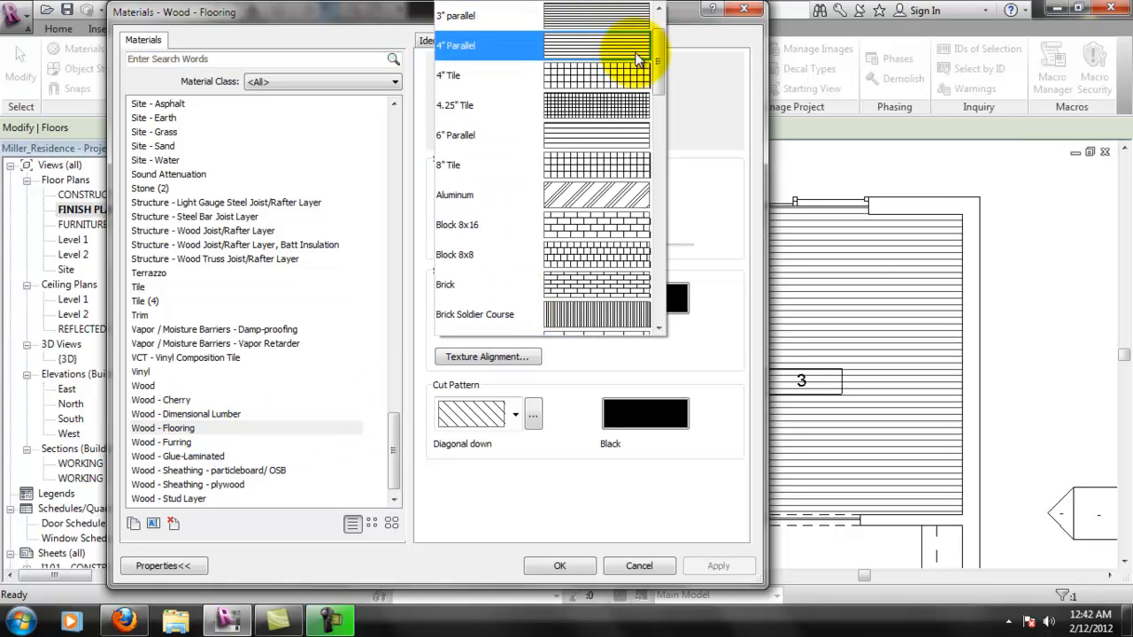
scroll(655, 27, "up", 1)
scroll(655, 27, "up", 2)
left_click(580, 18)
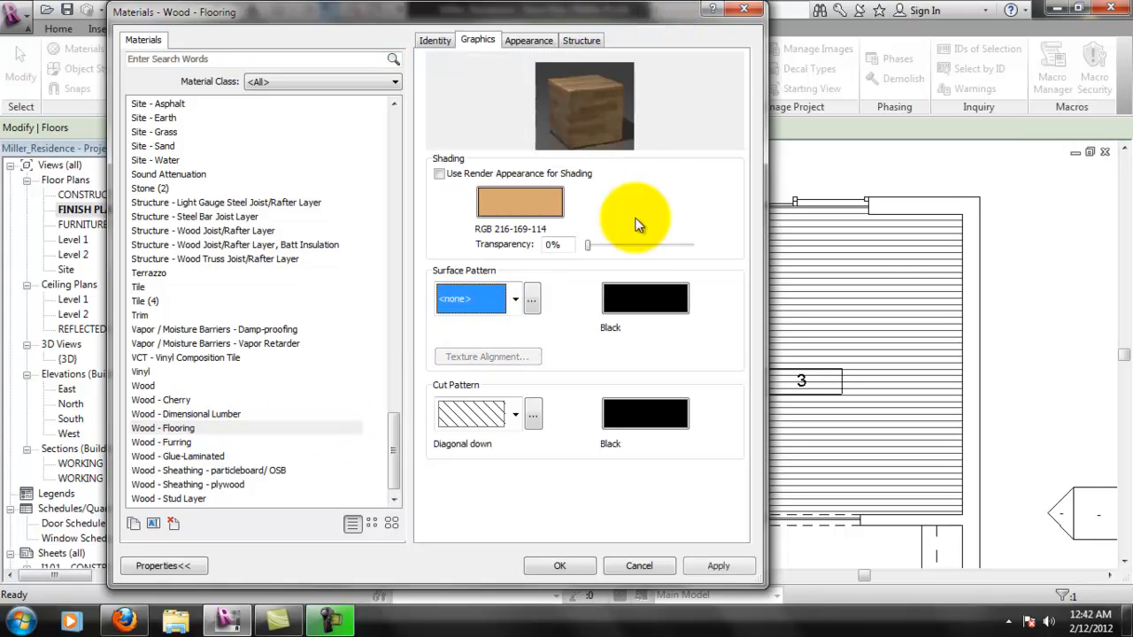
left_click(578, 567)
left_click(696, 221)
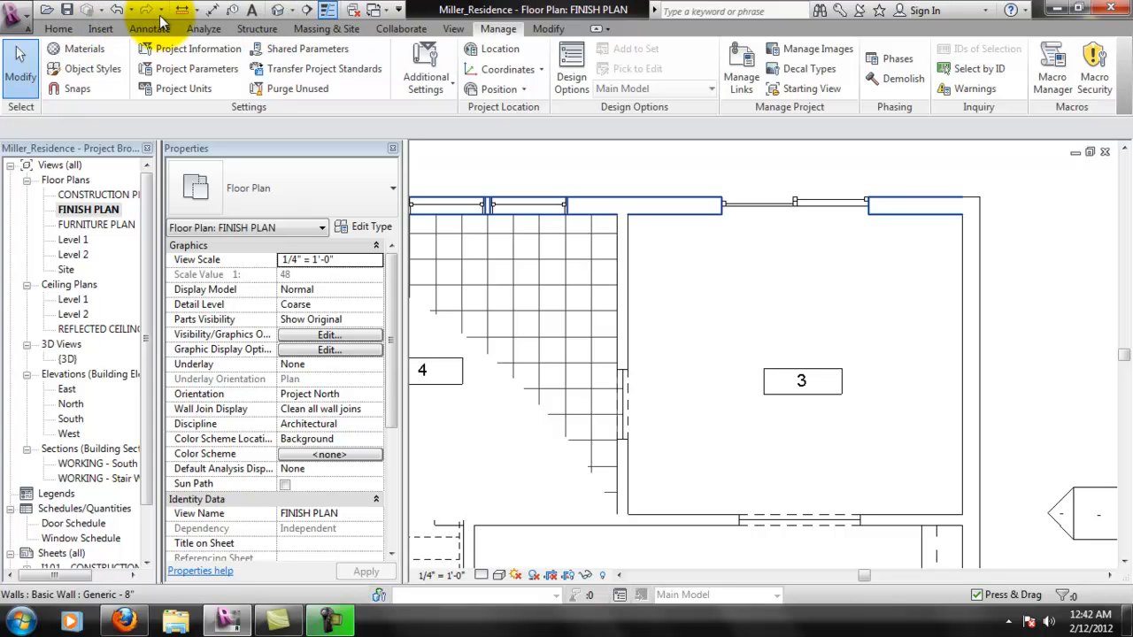
- Start a filled region in room 3 with an arc from the southwest corner to the northeast corner, bulging toward the northwest
left_click(57, 30)
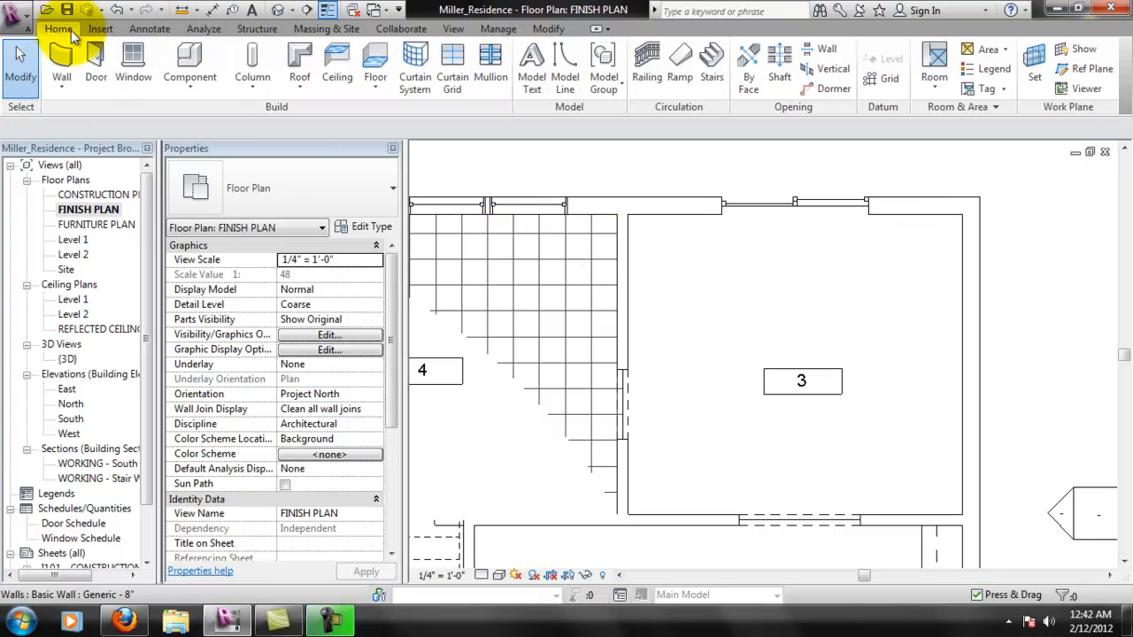
left_click(152, 29)
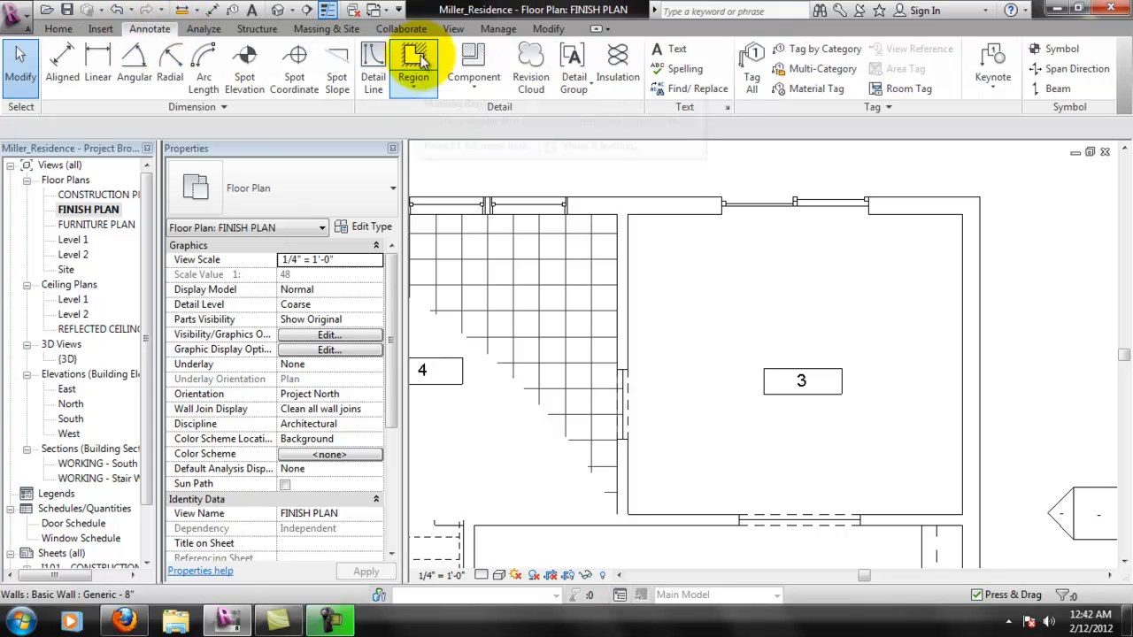
left_click(418, 85)
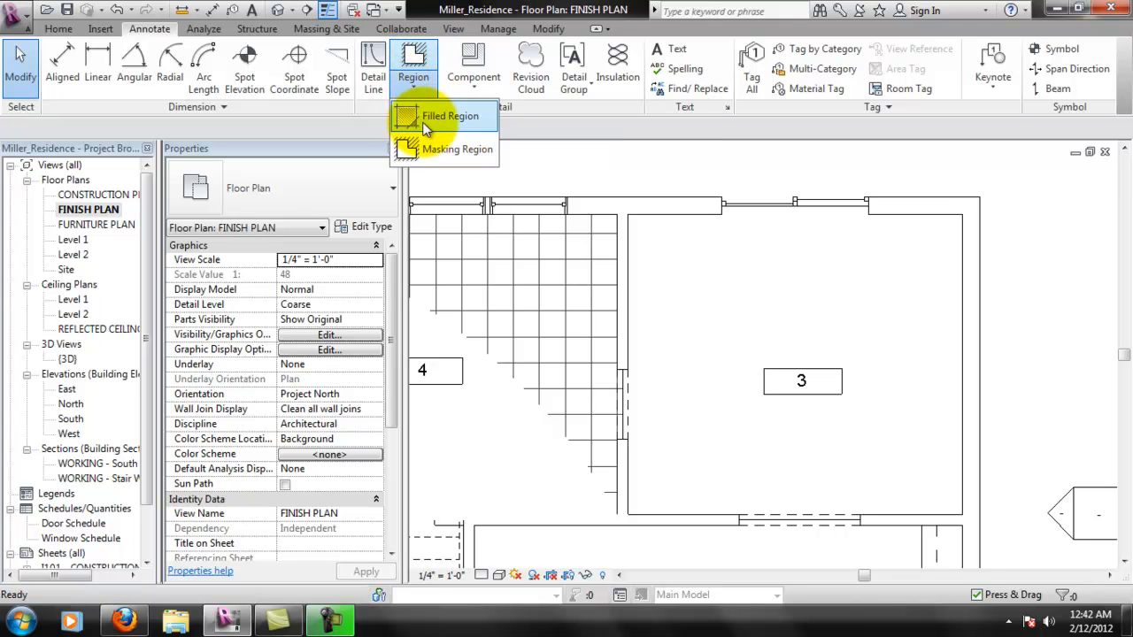
left_click(424, 122)
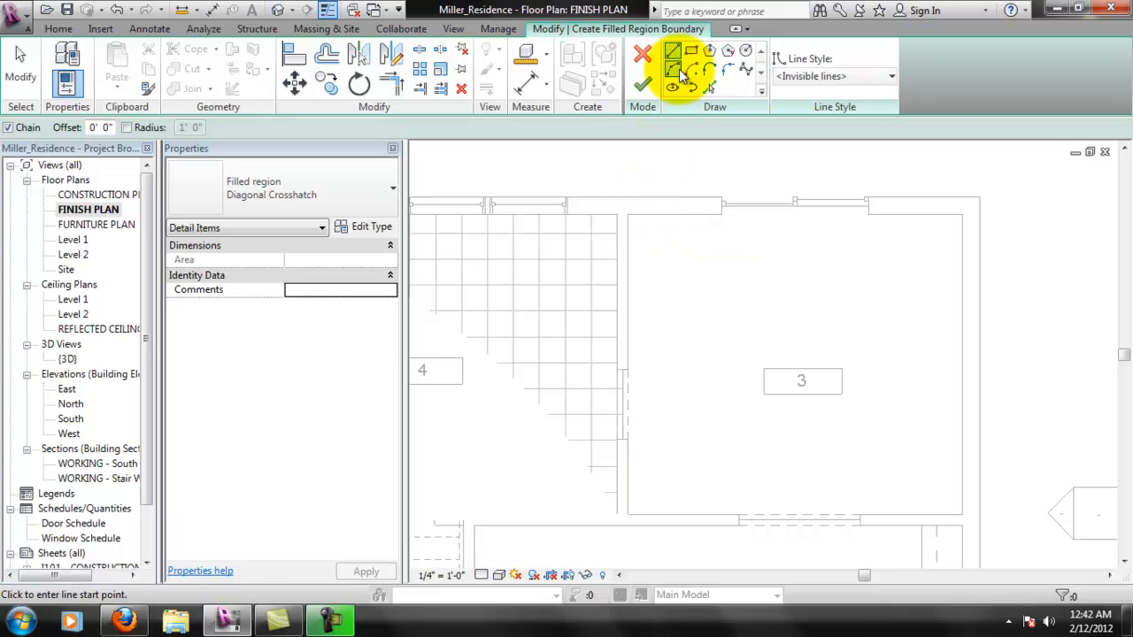
left_click(673, 70)
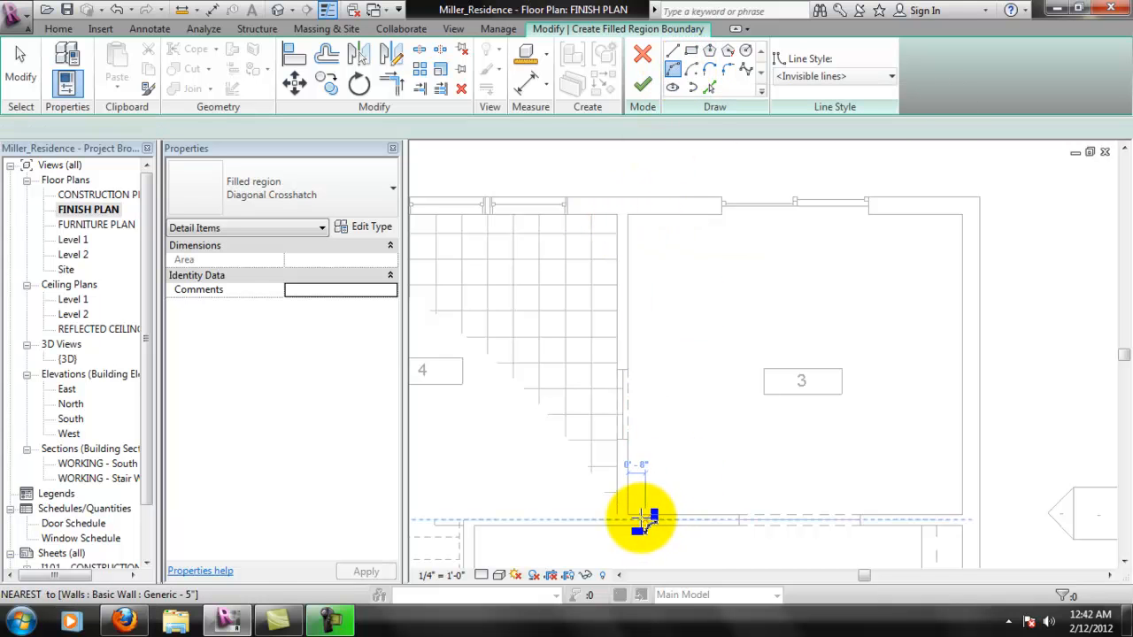
left_click(626, 511)
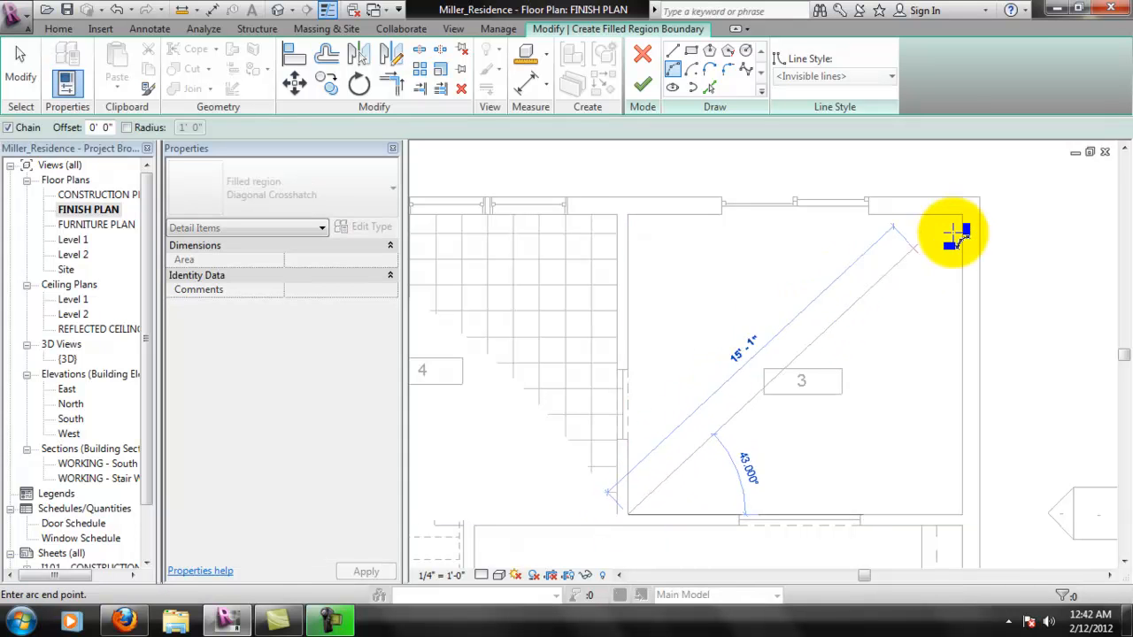
left_click(963, 215)
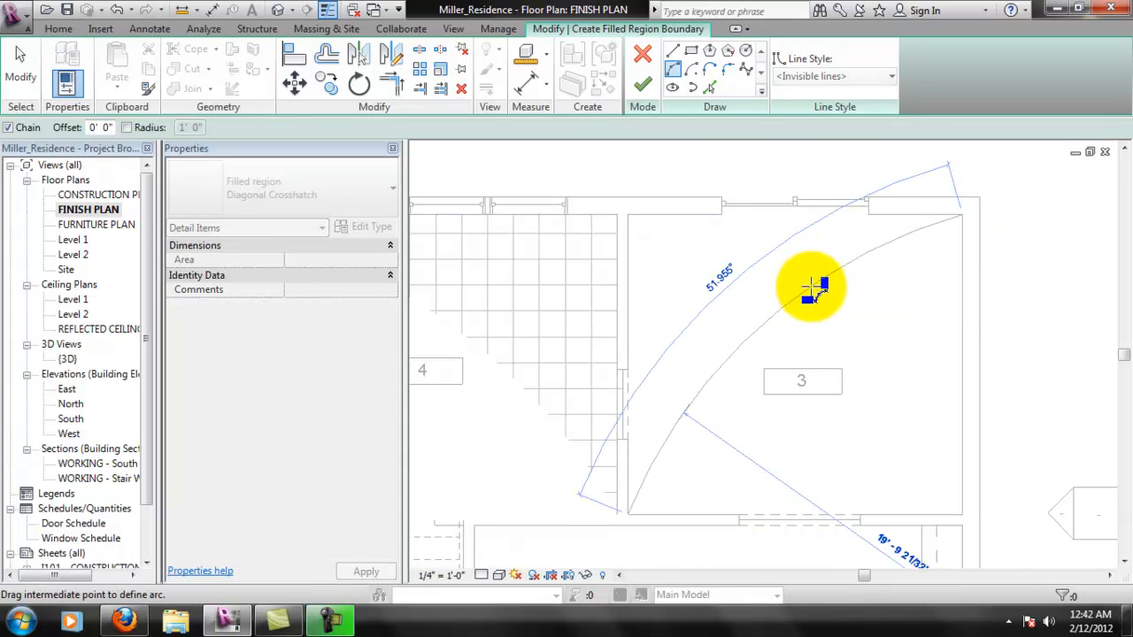
left_click(739, 341)
- Close the boundary with lines along the north wall, around the window recess, and down the west wall, and set the region type to Wood 1
left_click(673, 51)
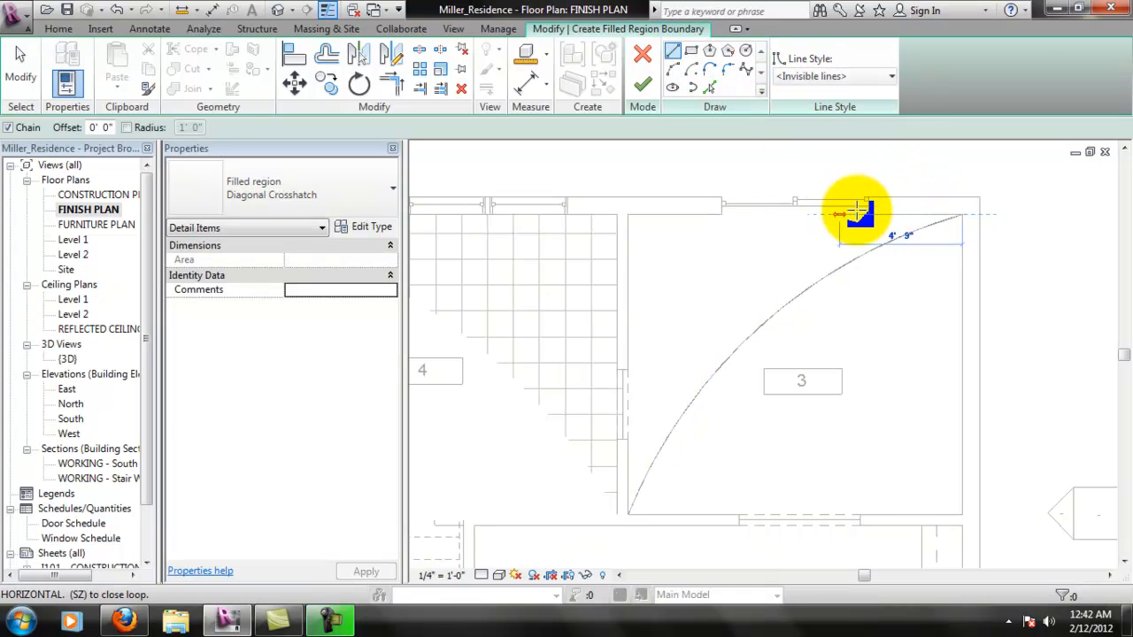
left_click(869, 214)
left_click(868, 205)
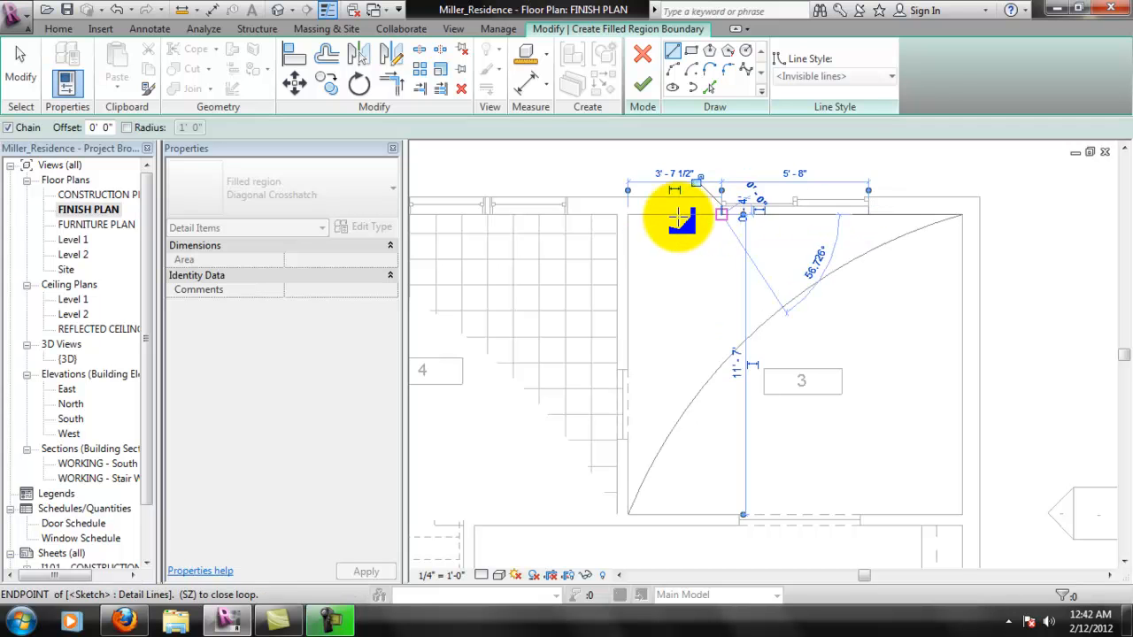
left_click(628, 213)
left_click(630, 512)
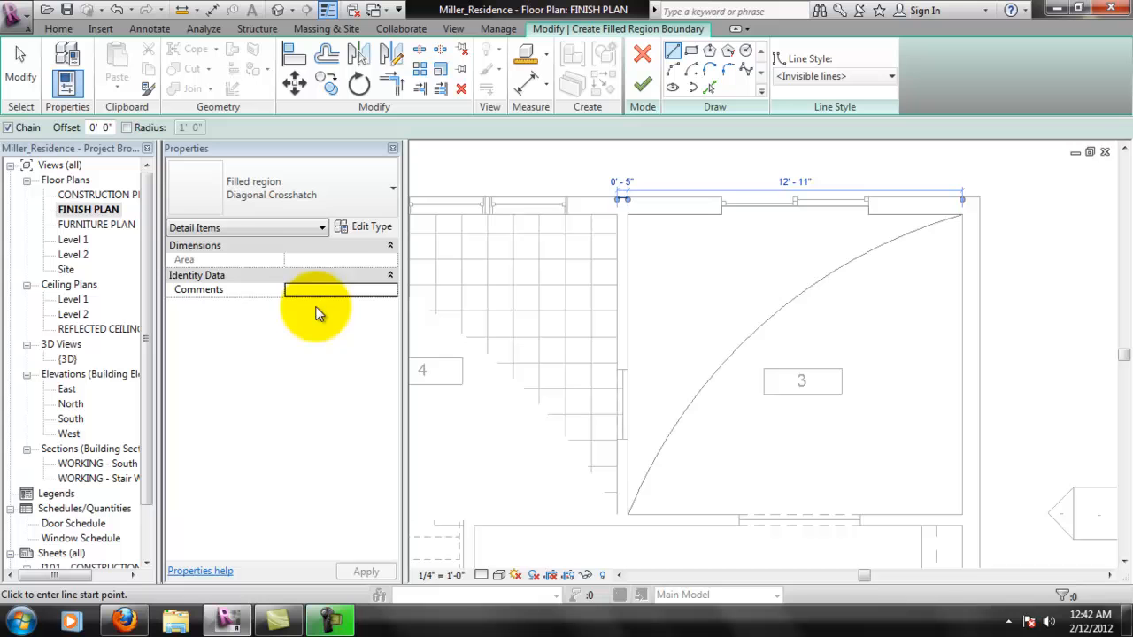
left_click(328, 204)
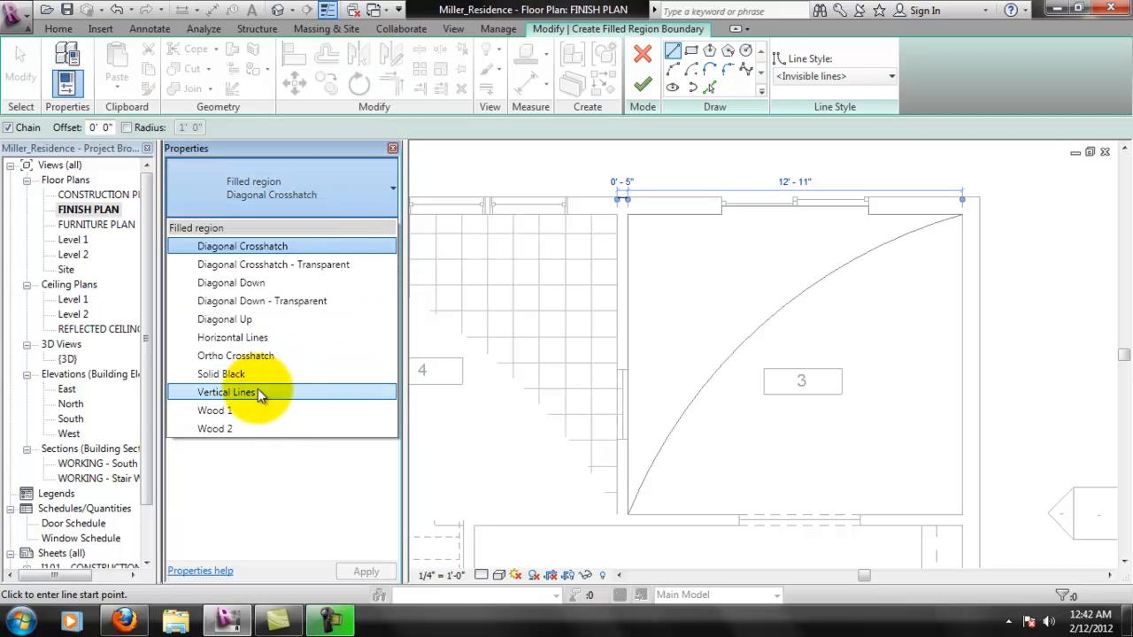
left_click(265, 412)
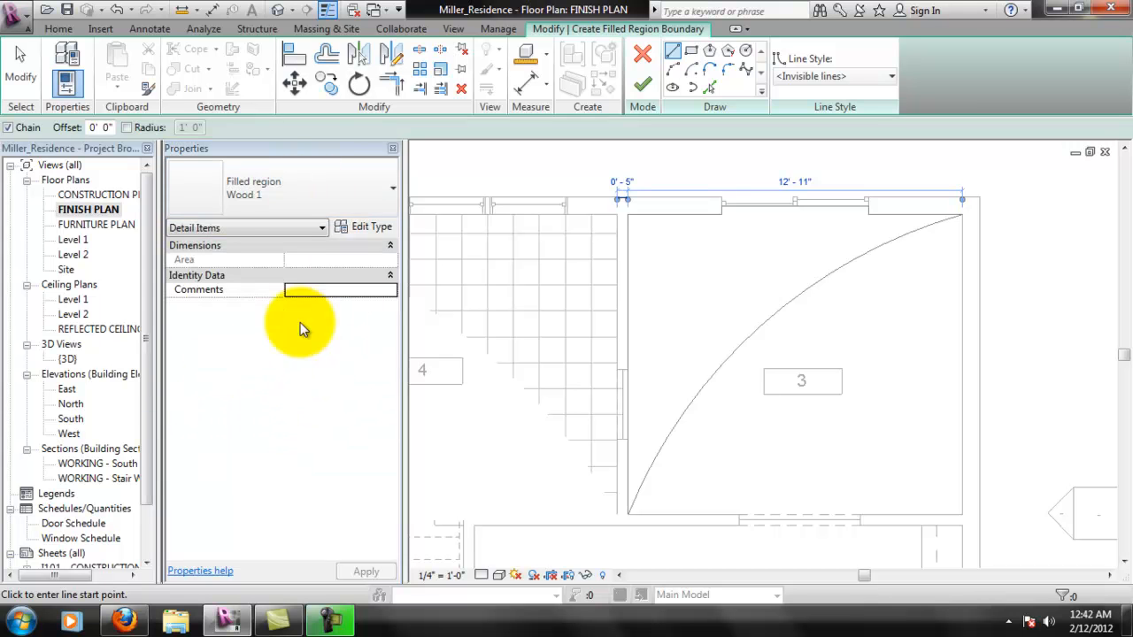
- Finish the Wood 1 filled region sketch in room 3 and clear the selection
left_click(642, 83)
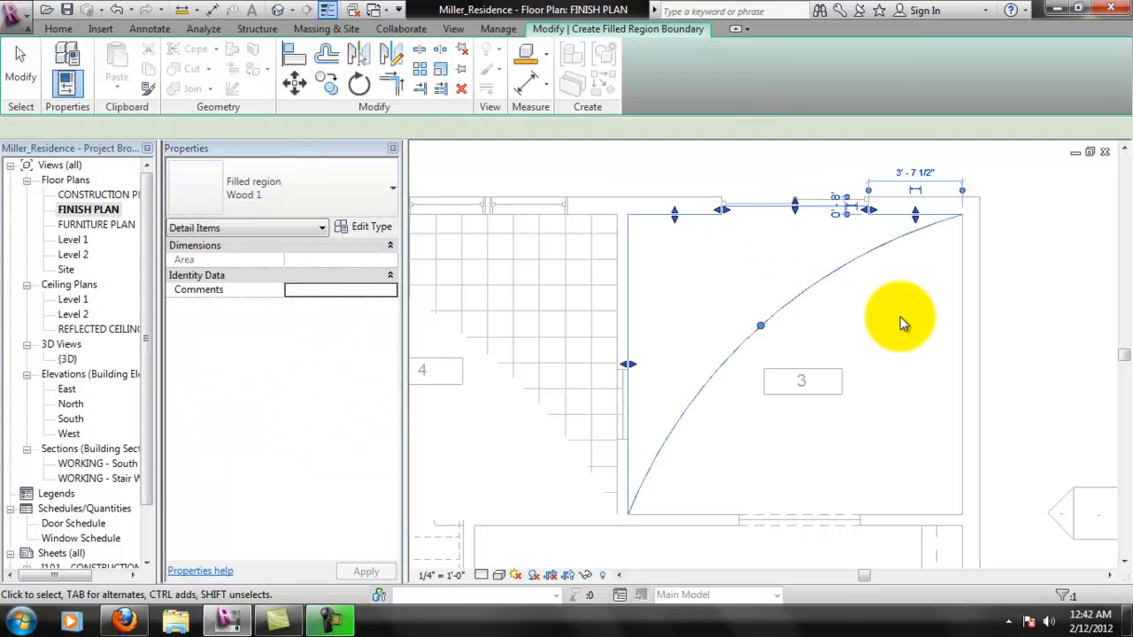
left_click(1057, 241)
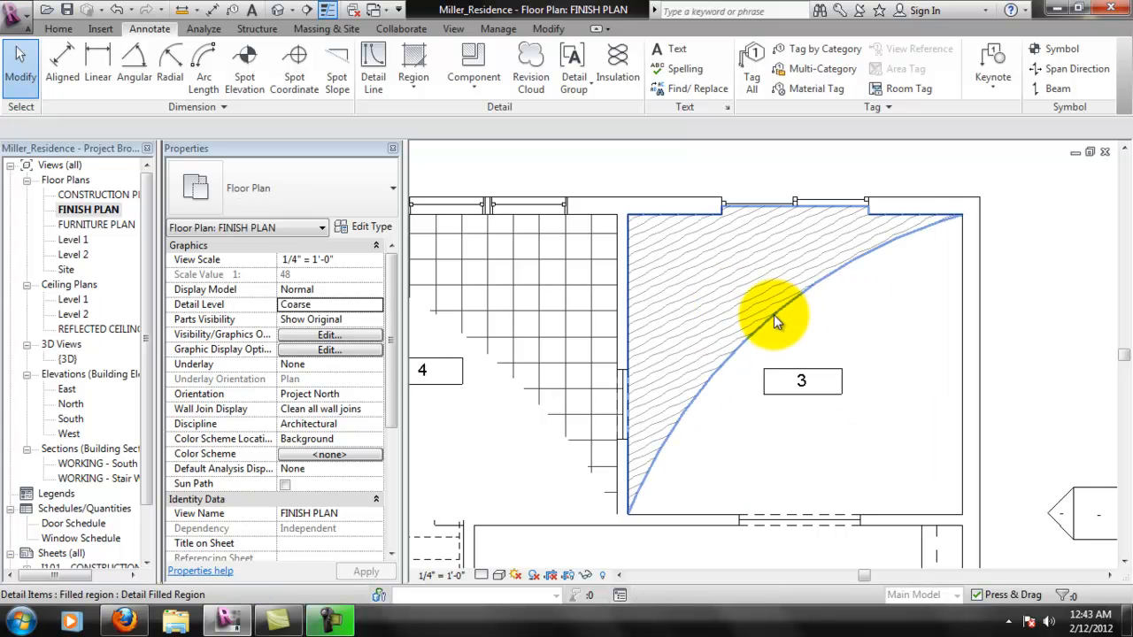
- Change the type of room 3's filled region to Wood 2
left_click(824, 279)
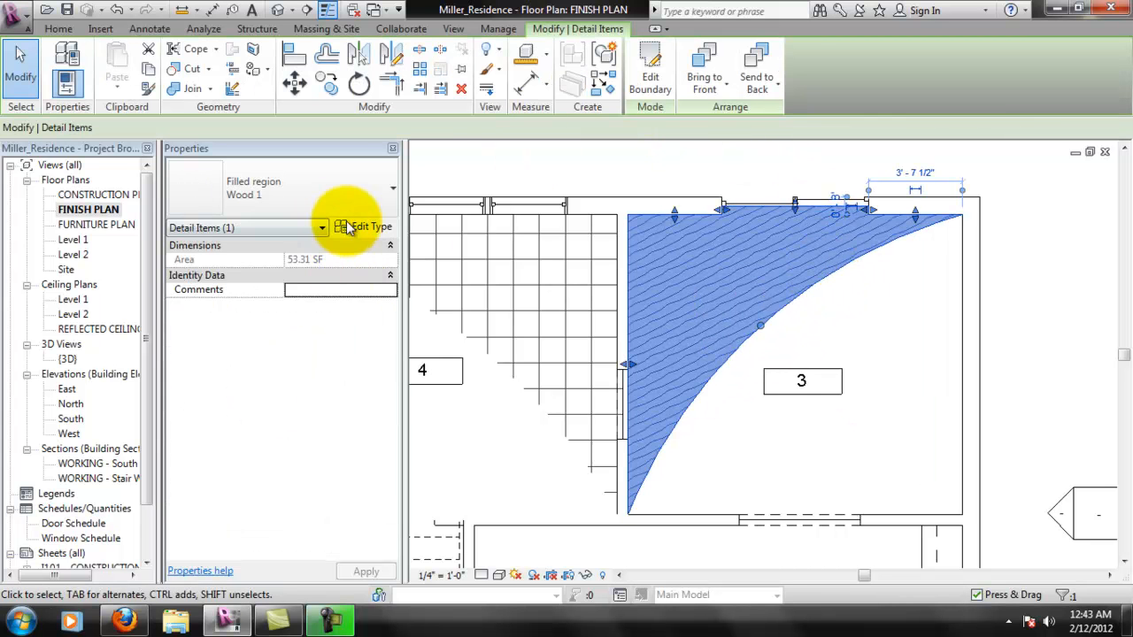
left_click(342, 228)
left_click(430, 82)
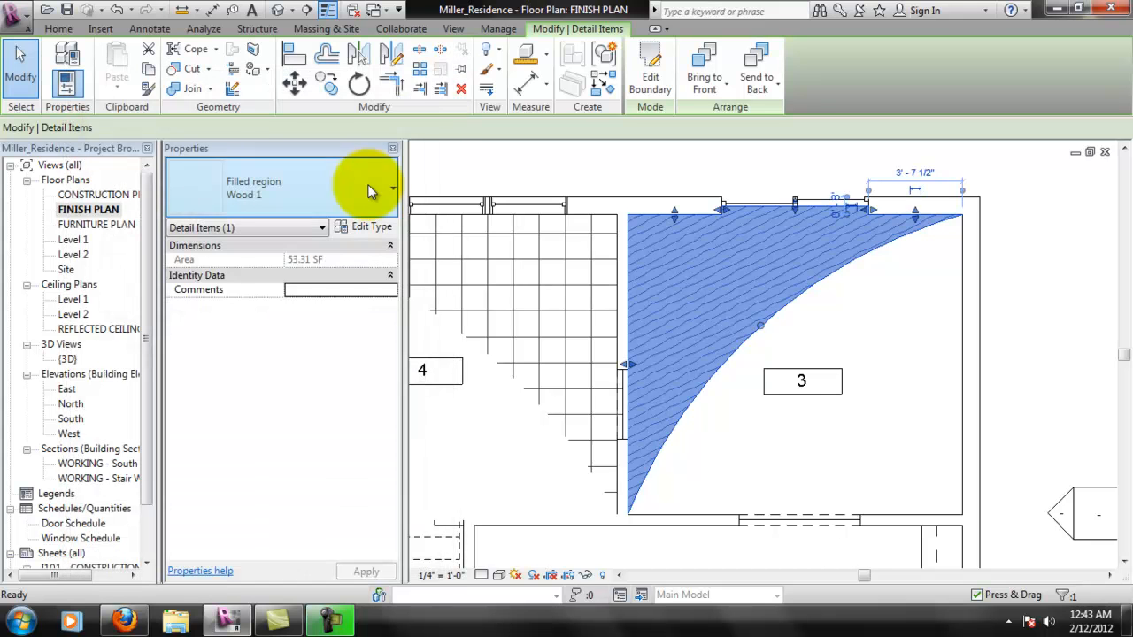
left_click(369, 187)
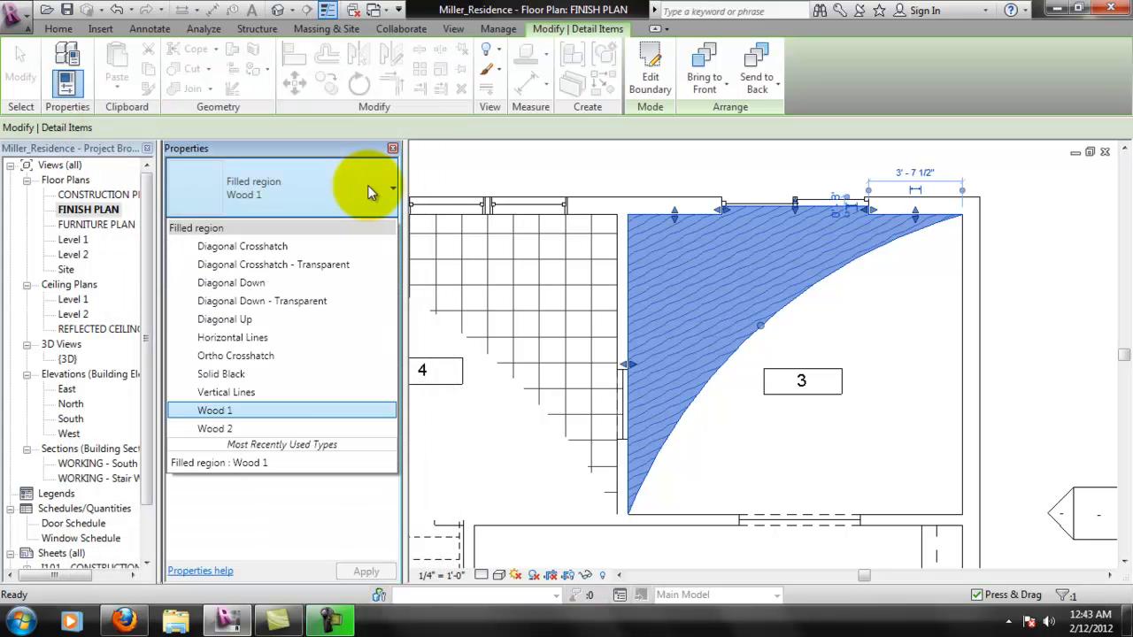
left_click(244, 432)
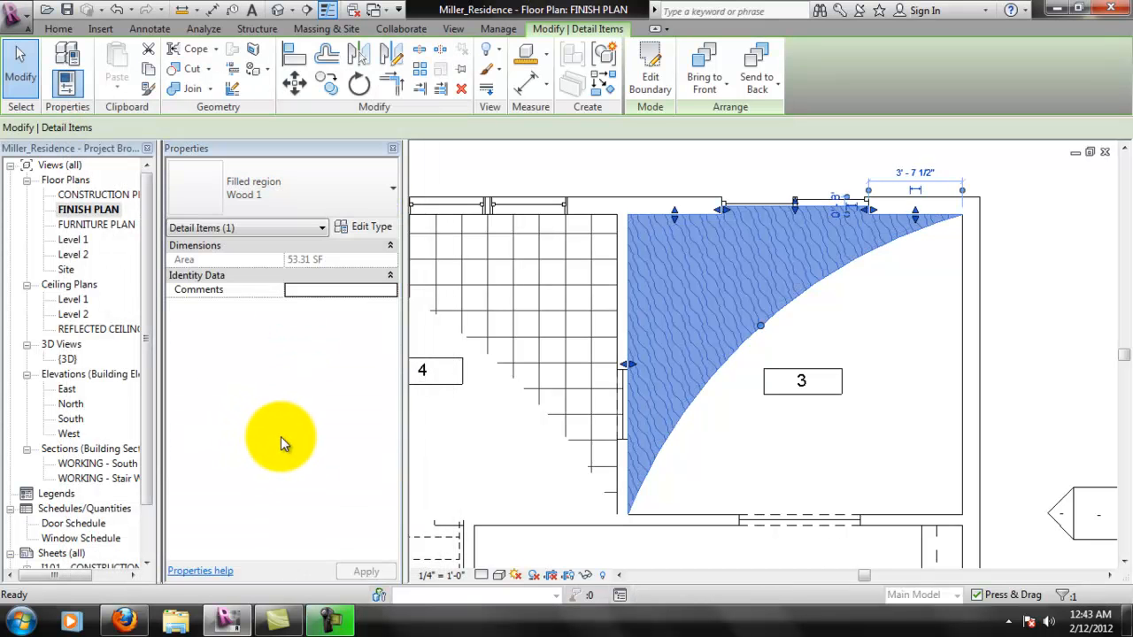
- Change the type of room 3's filled region to Horizontal Lines
left_click(319, 228)
left_click(326, 224)
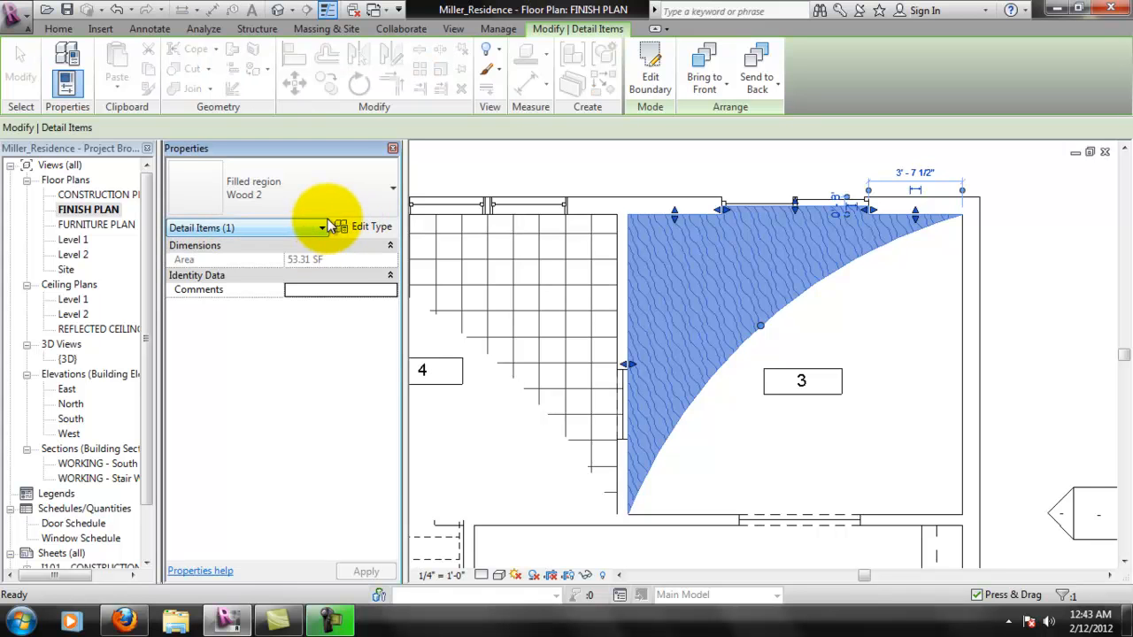
left_click(326, 196)
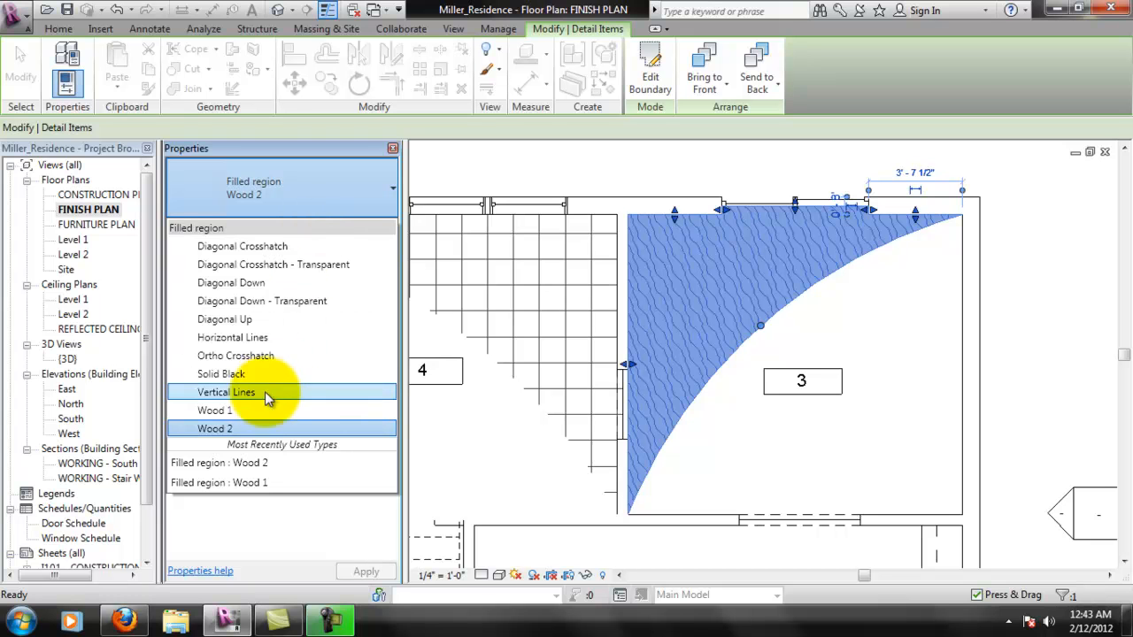
left_click(257, 338)
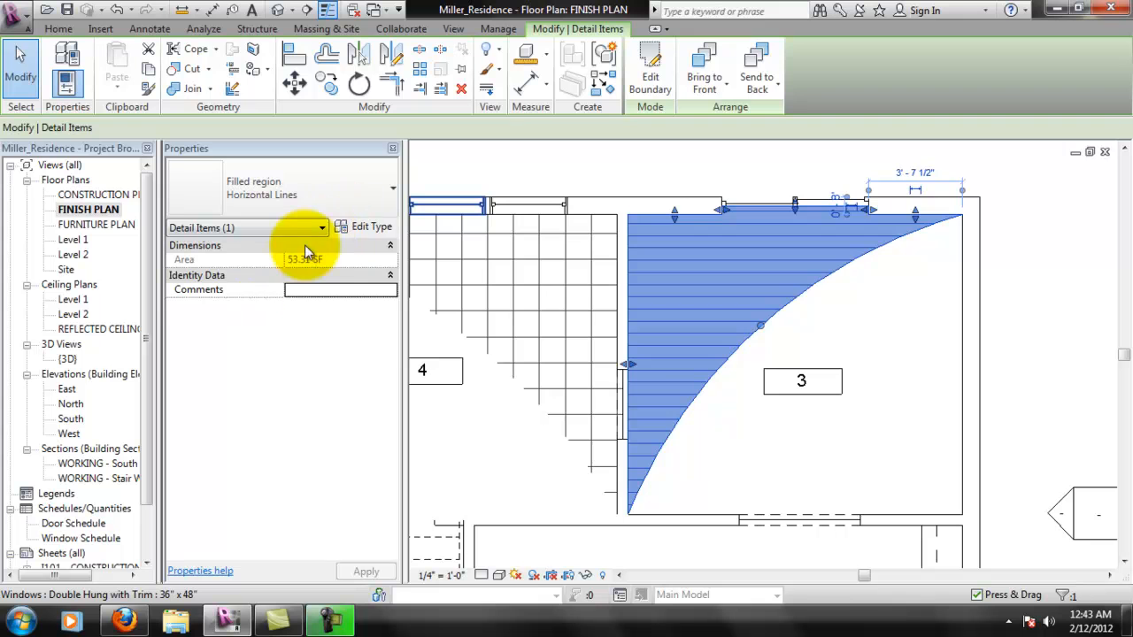
- Set the fill pattern of the Horizontal Lines region type to Horizontal-small [Drafting]
left_click(366, 227)
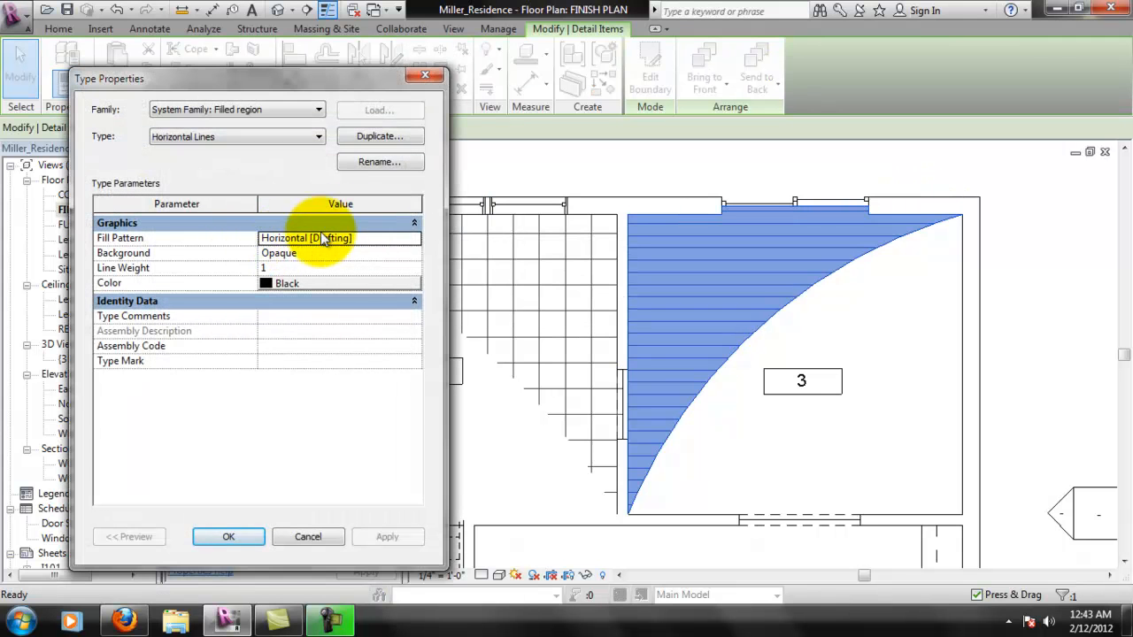
left_click(376, 224)
left_click(389, 224)
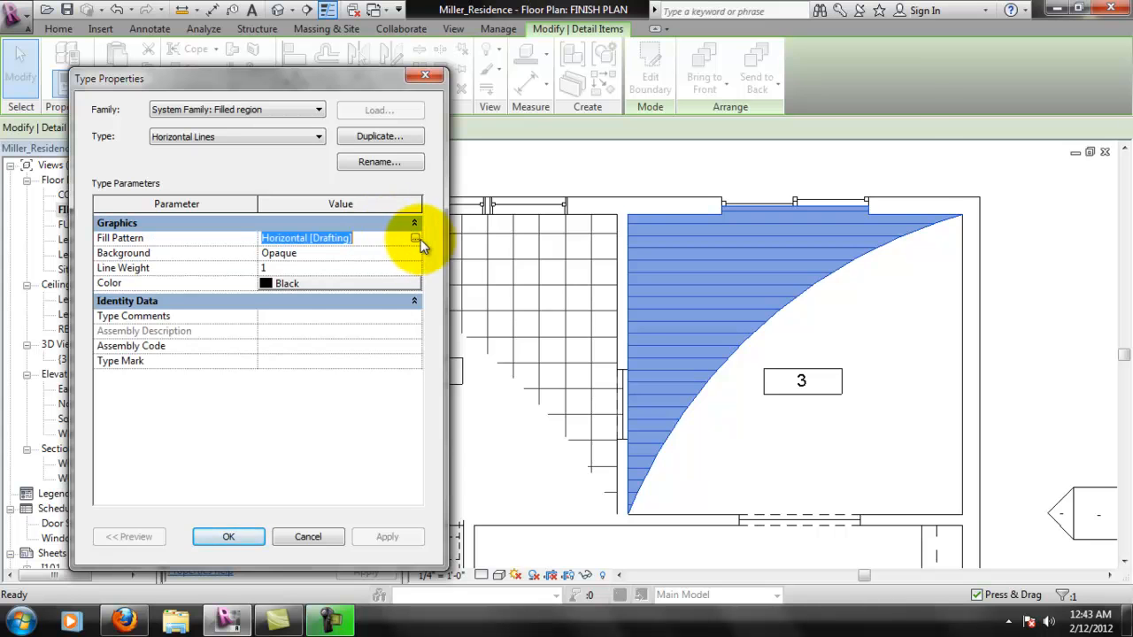
left_click(415, 239)
left_click_drag(822, 272, 851, 226)
left_click(611, 407)
left_click(724, 528)
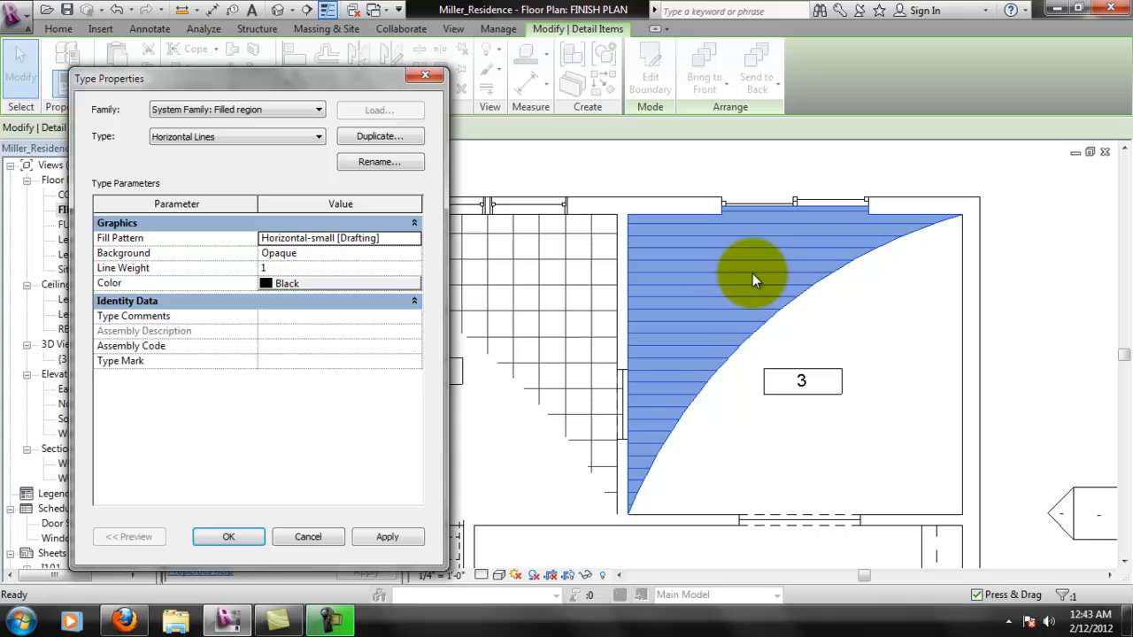
left_click(389, 537)
left_click(232, 537)
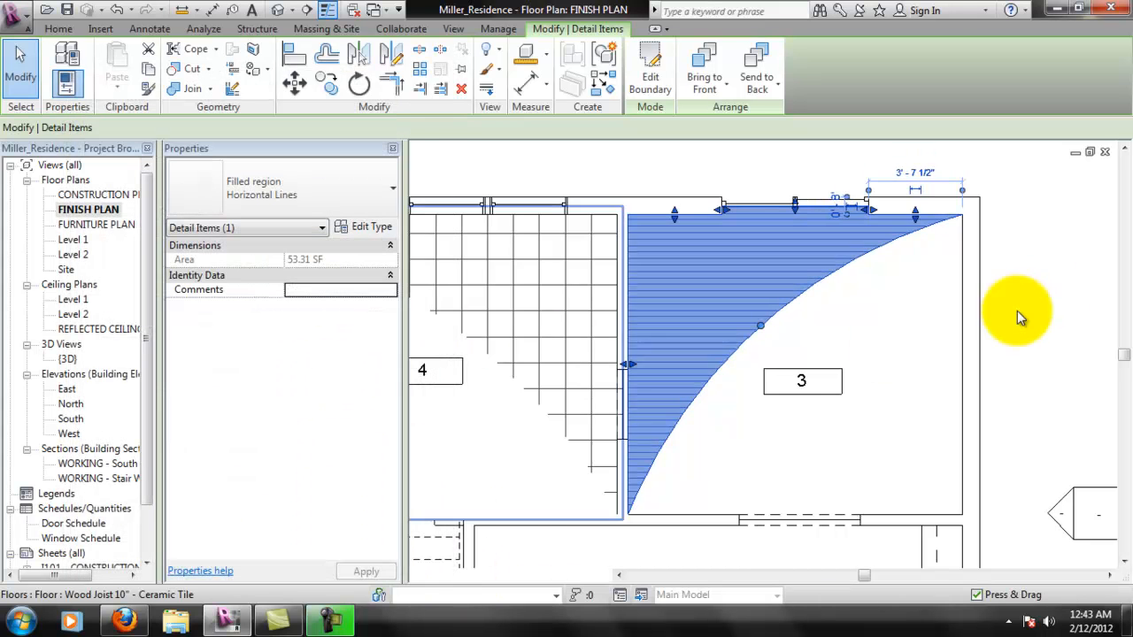
left_click(890, 348)
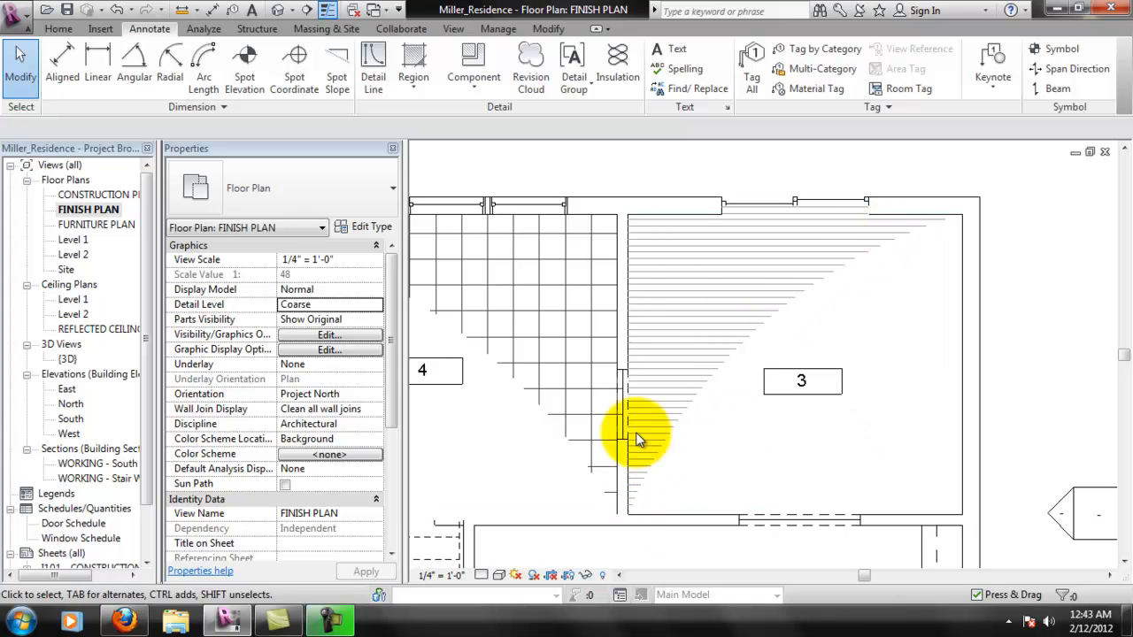
- Pull the filled region's edge out of the sliding door recess to the north wall's inner face, deleting the too-short boundary lines
scroll(747, 180, "up", 5)
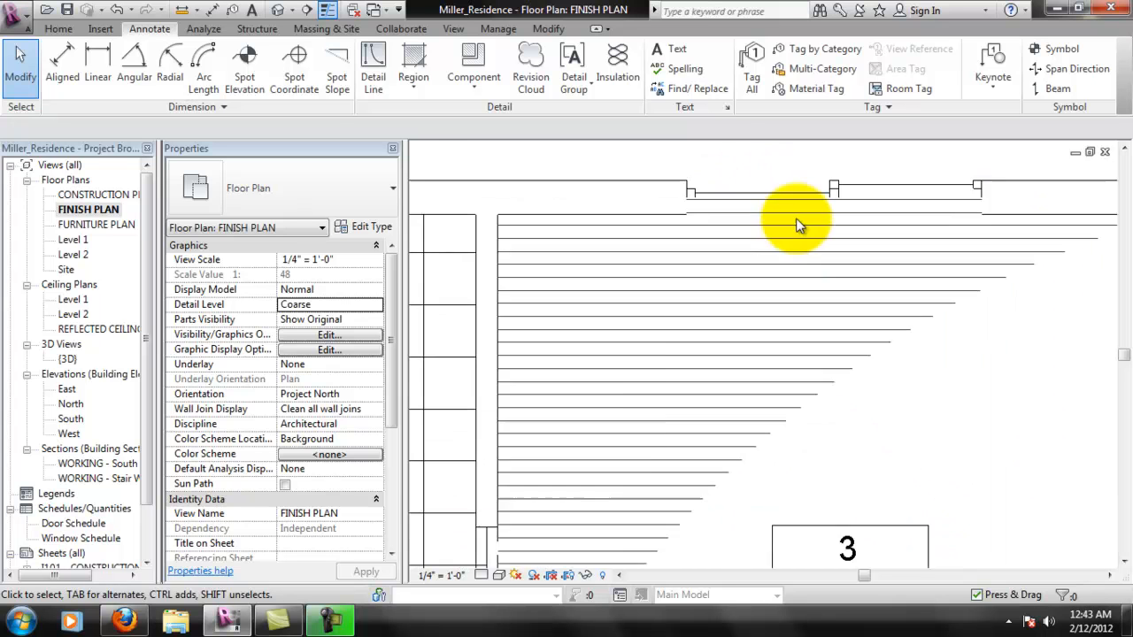
scroll(738, 202, "down", 1)
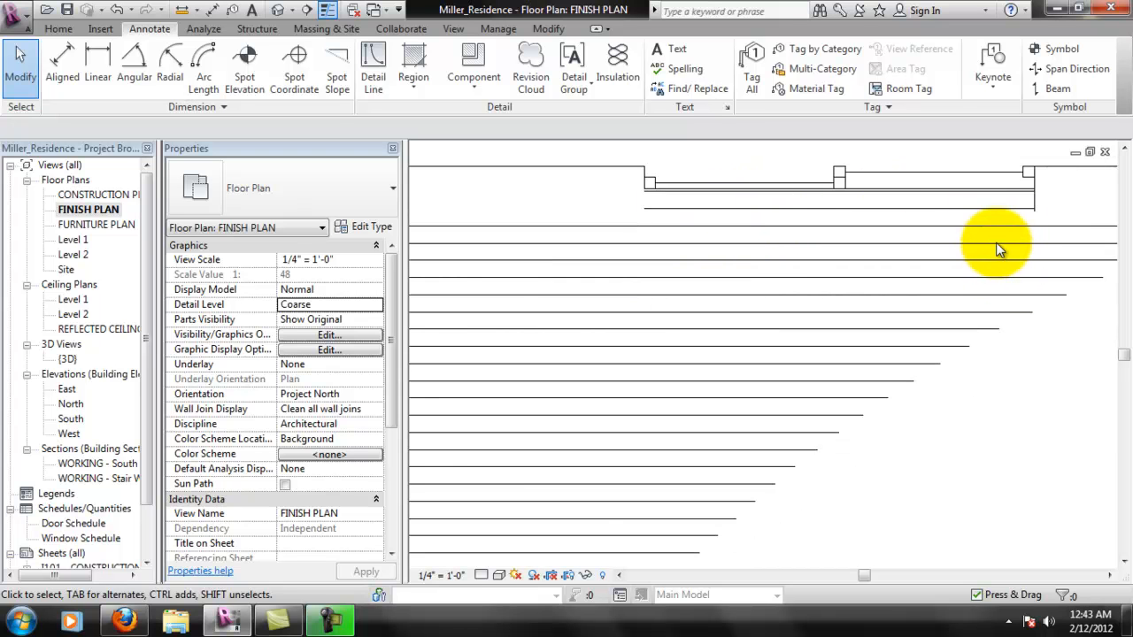
scroll(909, 277, "down", 4)
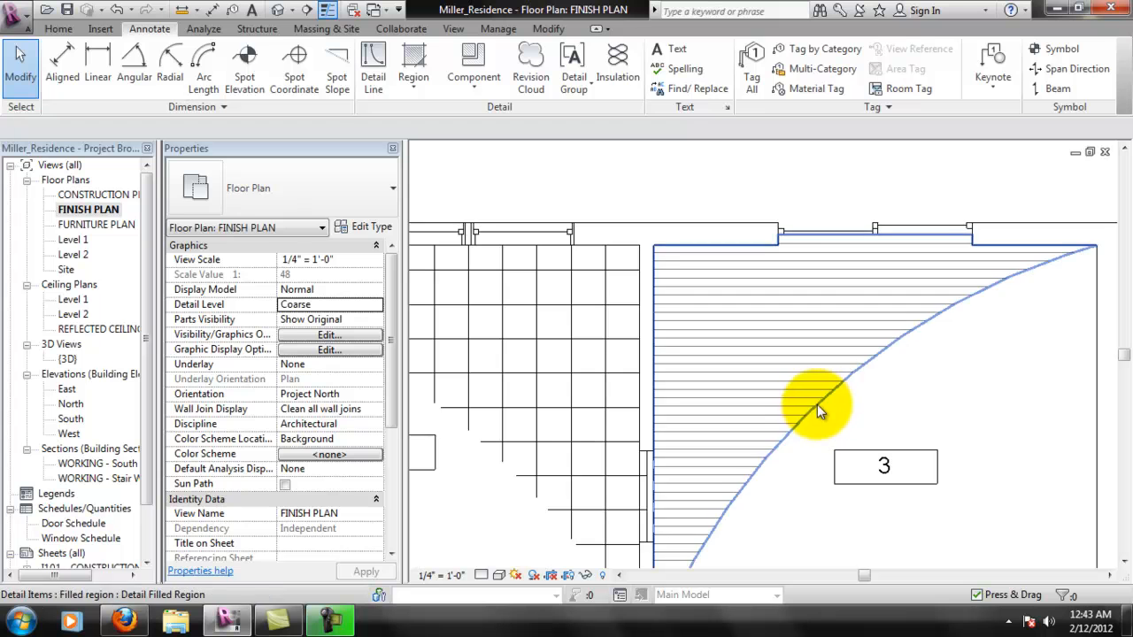
left_click(835, 392)
scroll(879, 235, "up", 2)
scroll(879, 235, "up", 2)
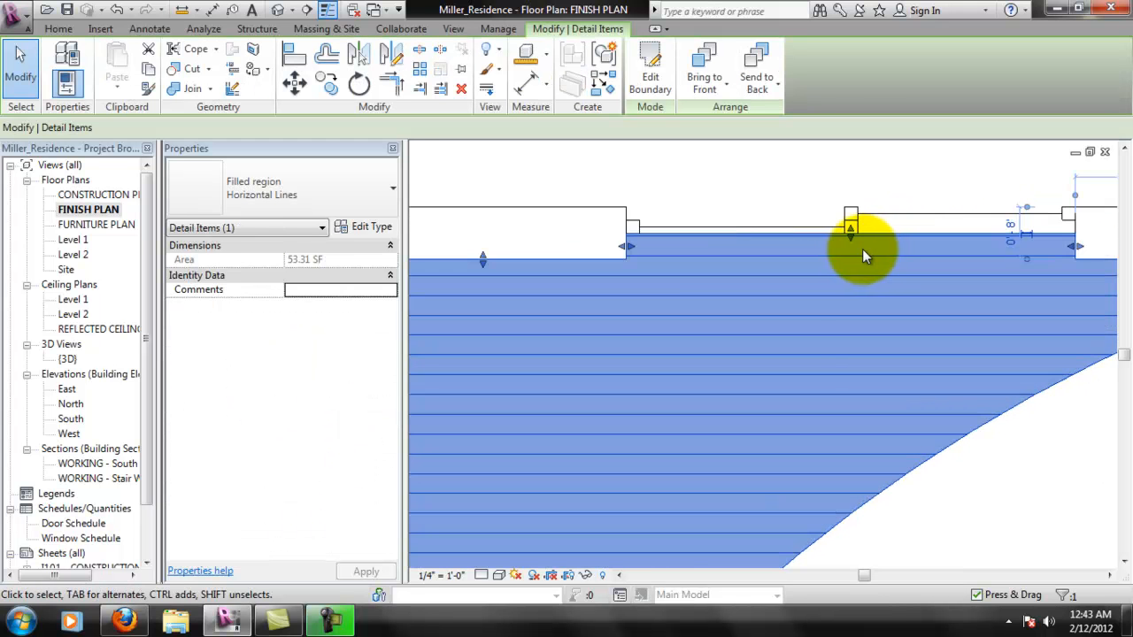
left_click_drag(850, 238, 851, 266)
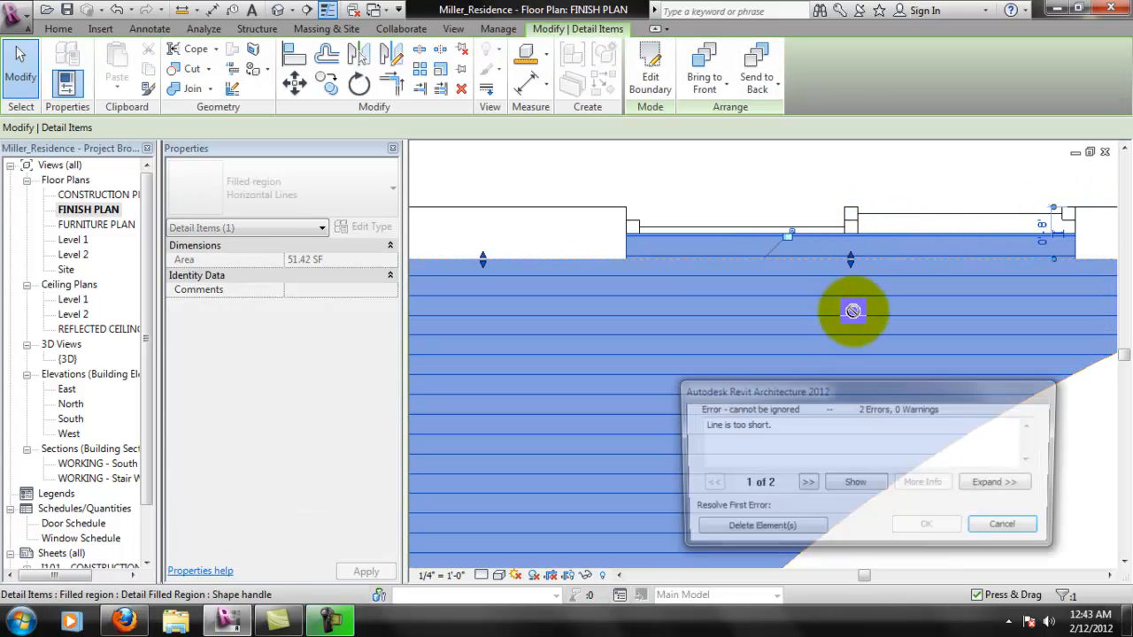
left_click(796, 529)
scroll(785, 177, "down", 3)
left_click(785, 177)
- Send room 3's filled region to the back of the drawing order
scroll(731, 304, "up", 2)
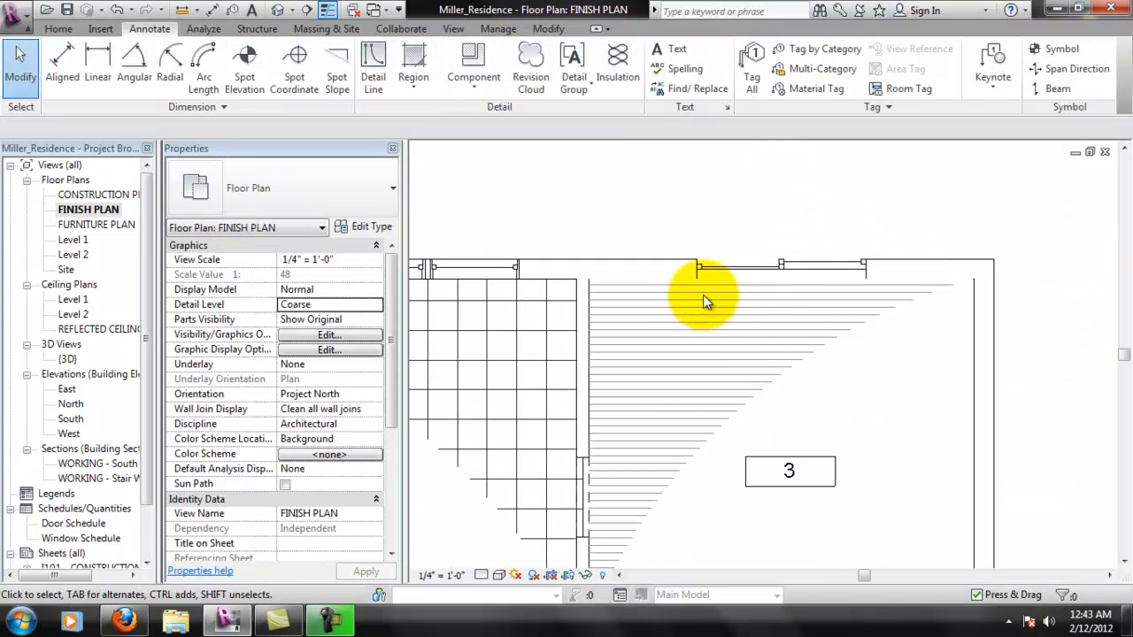
scroll(818, 315, "down", 2)
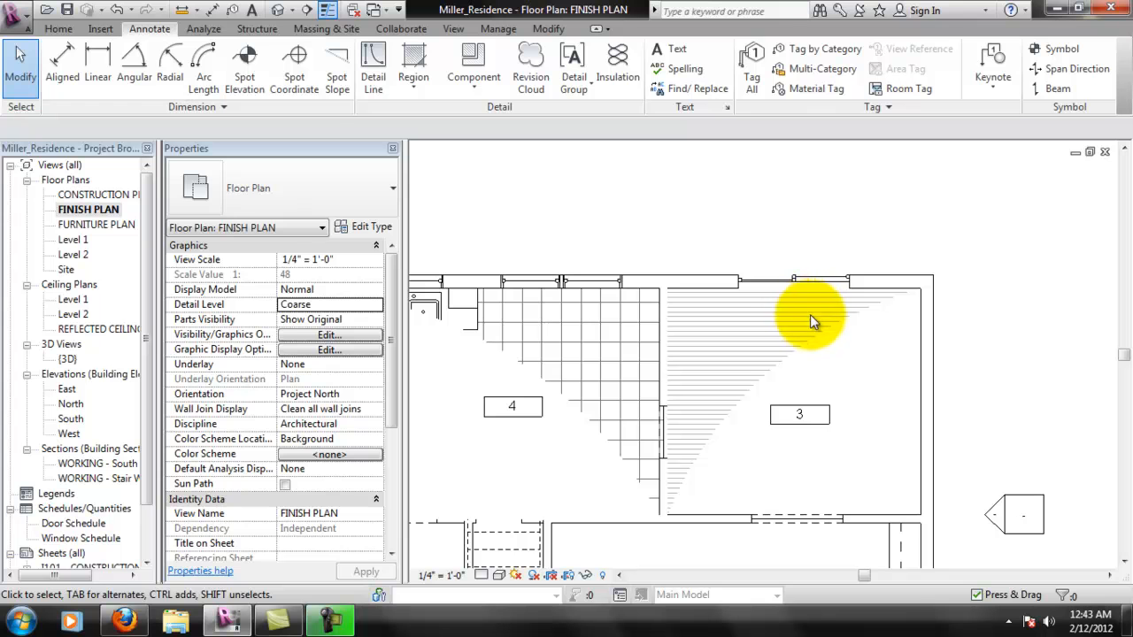
left_click(802, 345)
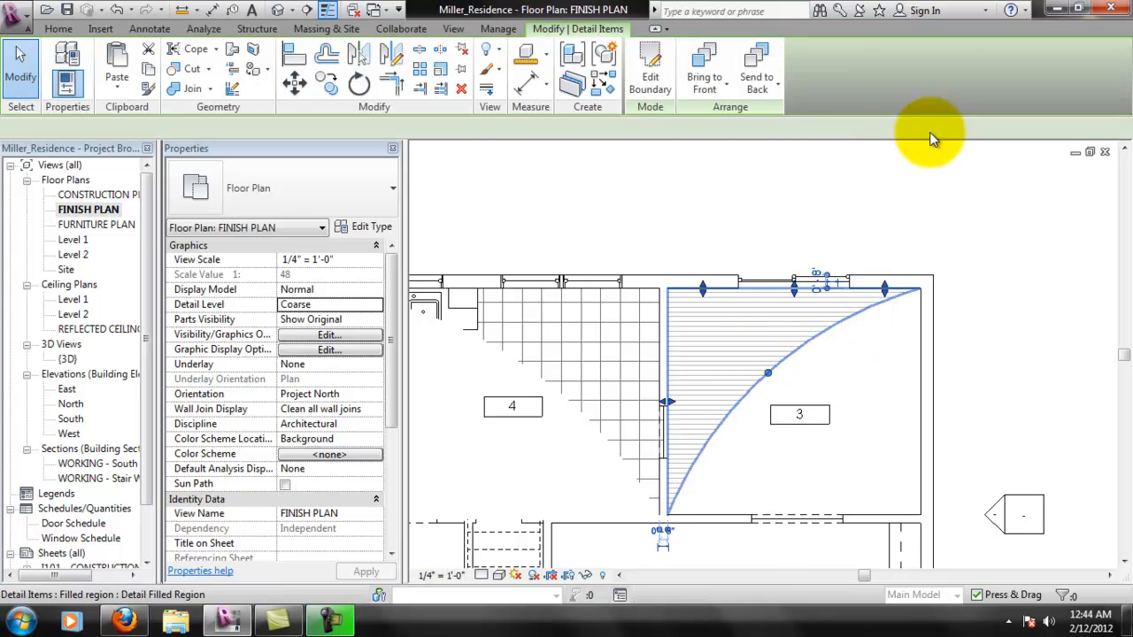
left_click(756, 70)
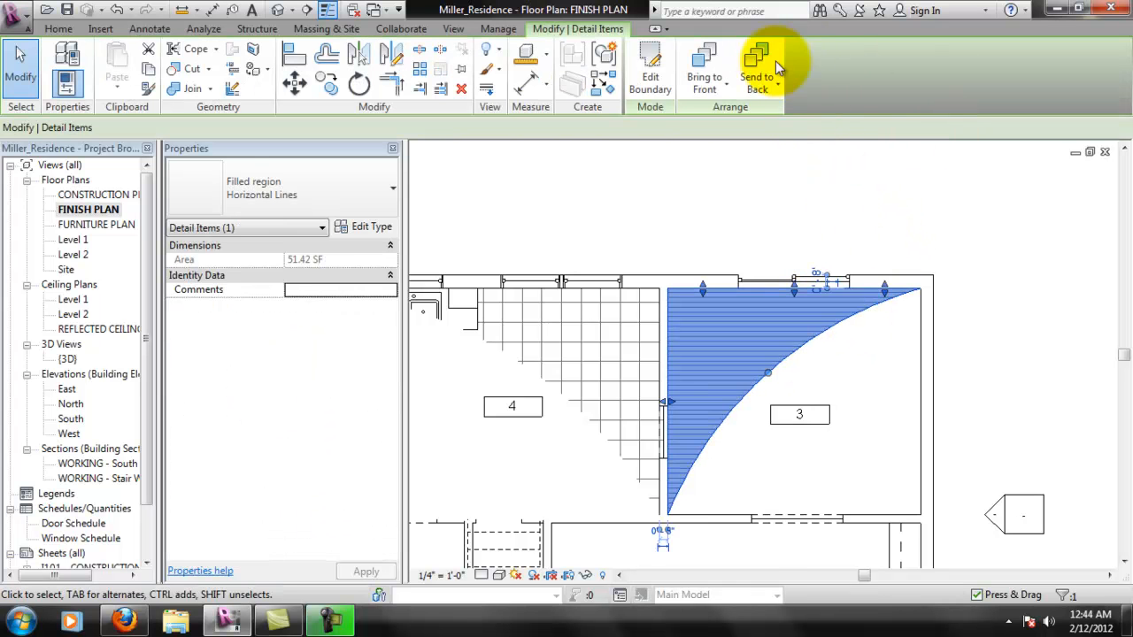
left_click(790, 231)
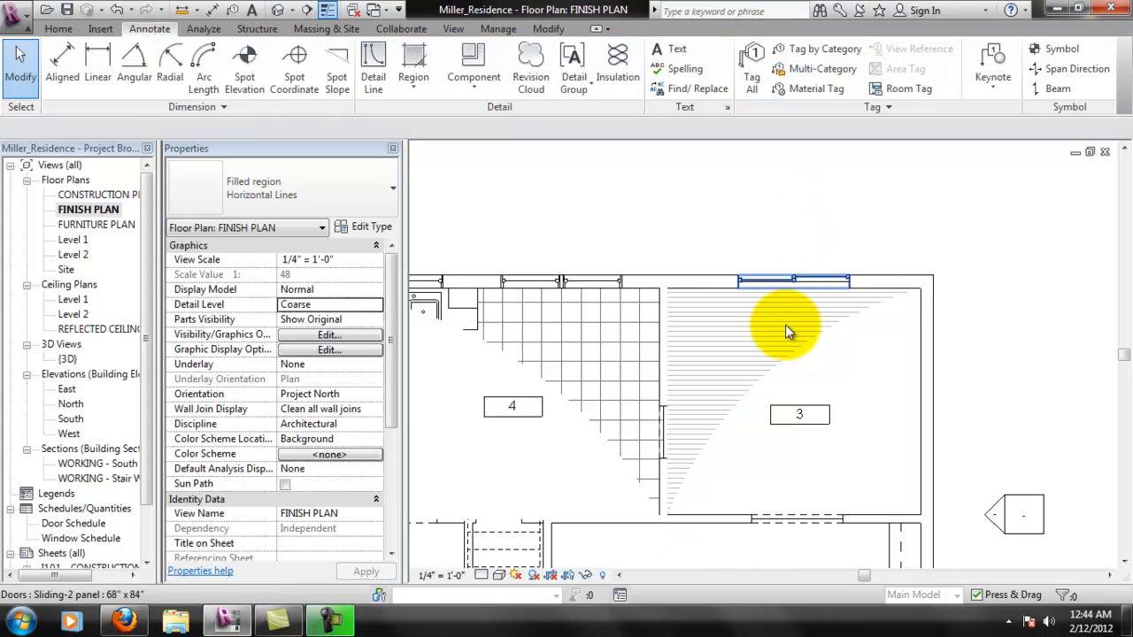
- Try to pull the filled region's edge below the sliding door south, away from the north wall, using its shape handle
scroll(784, 321, "up", 3)
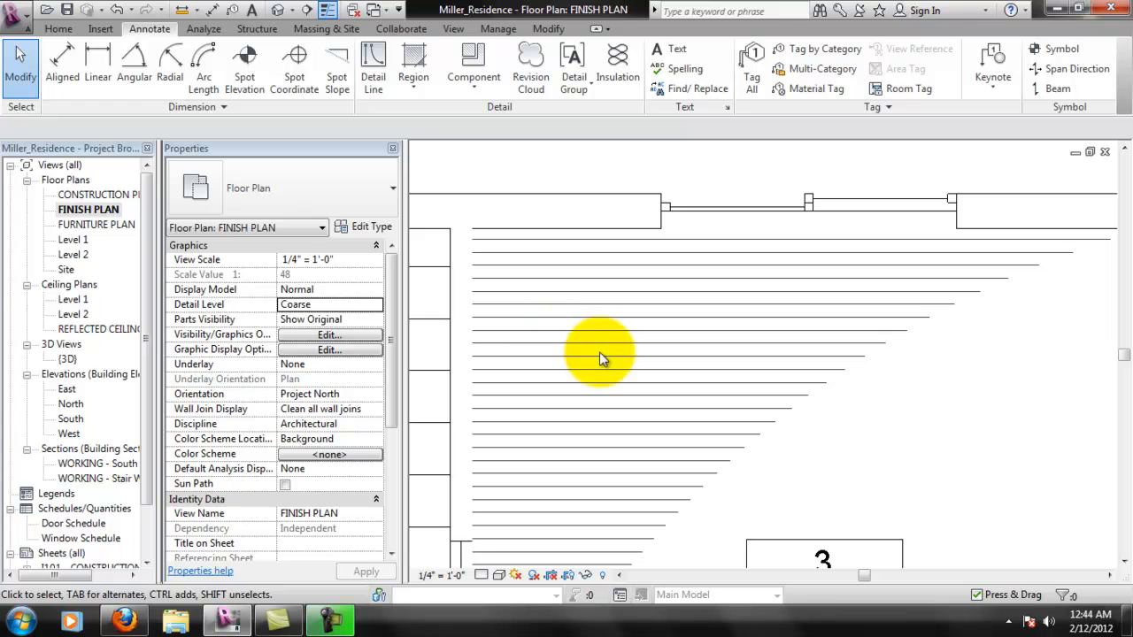
scroll(620, 416, "down", 2)
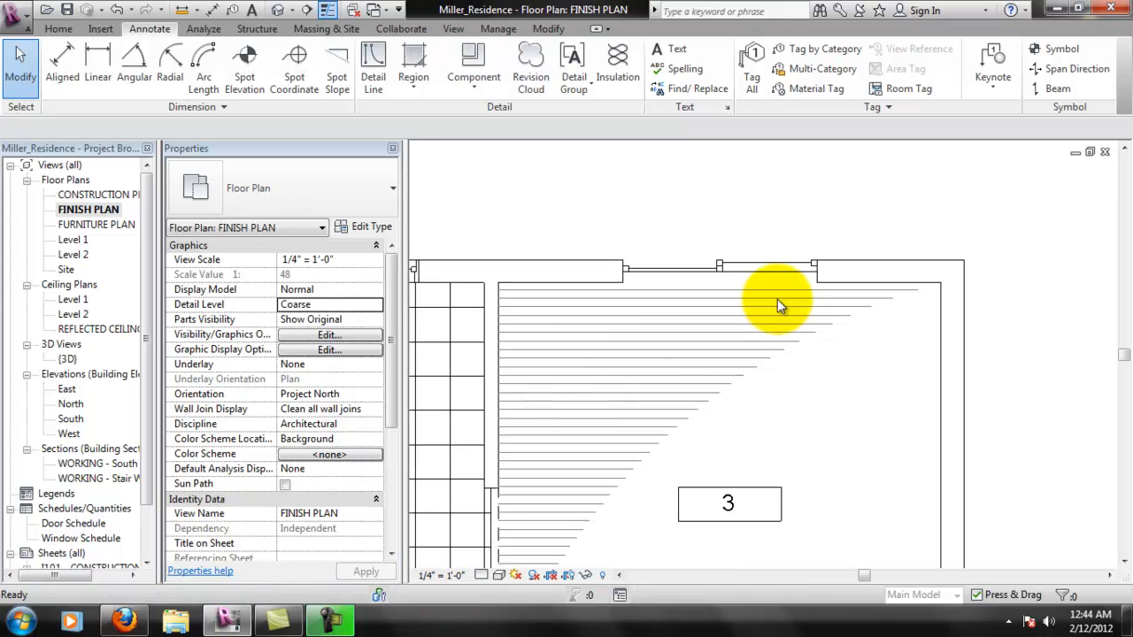
left_click(815, 327)
left_click(819, 333)
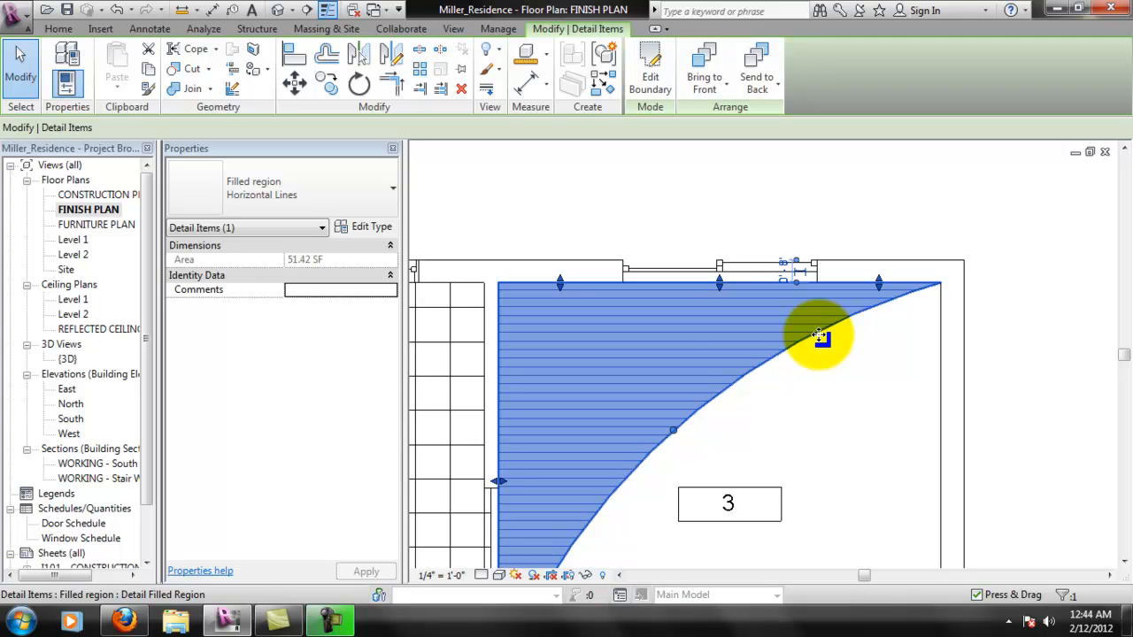
scroll(718, 284, "up", 3)
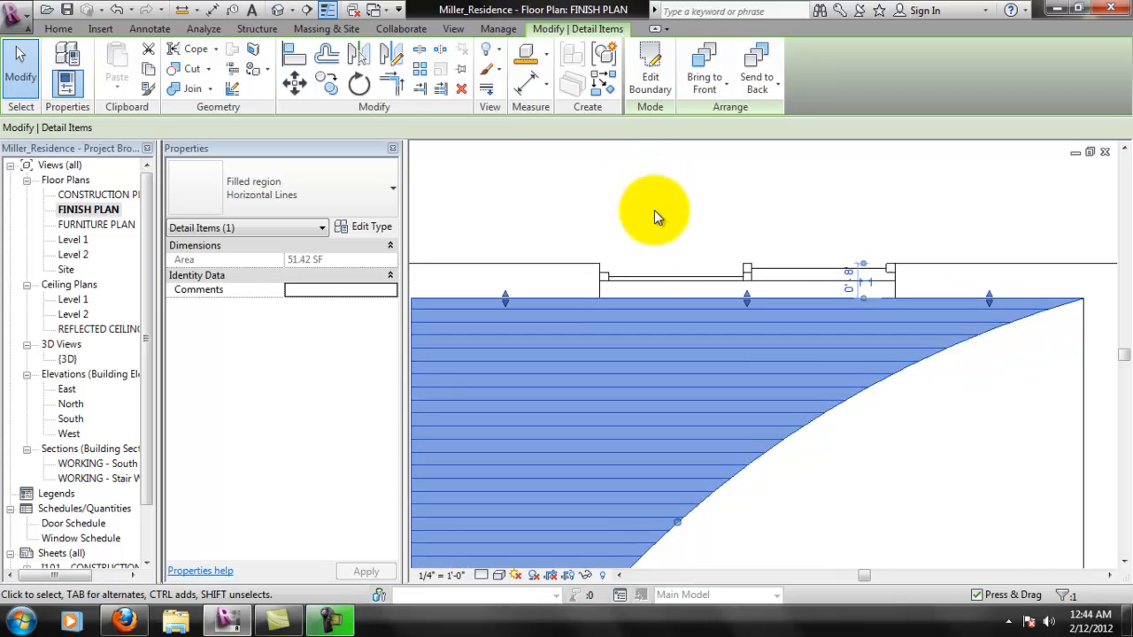
scroll(719, 283, "up", 1)
mouse_move(753, 306)
left_mouse_down()
mouse_move(751, 323)
mouse_move(791, 337)
left_mouse_up()
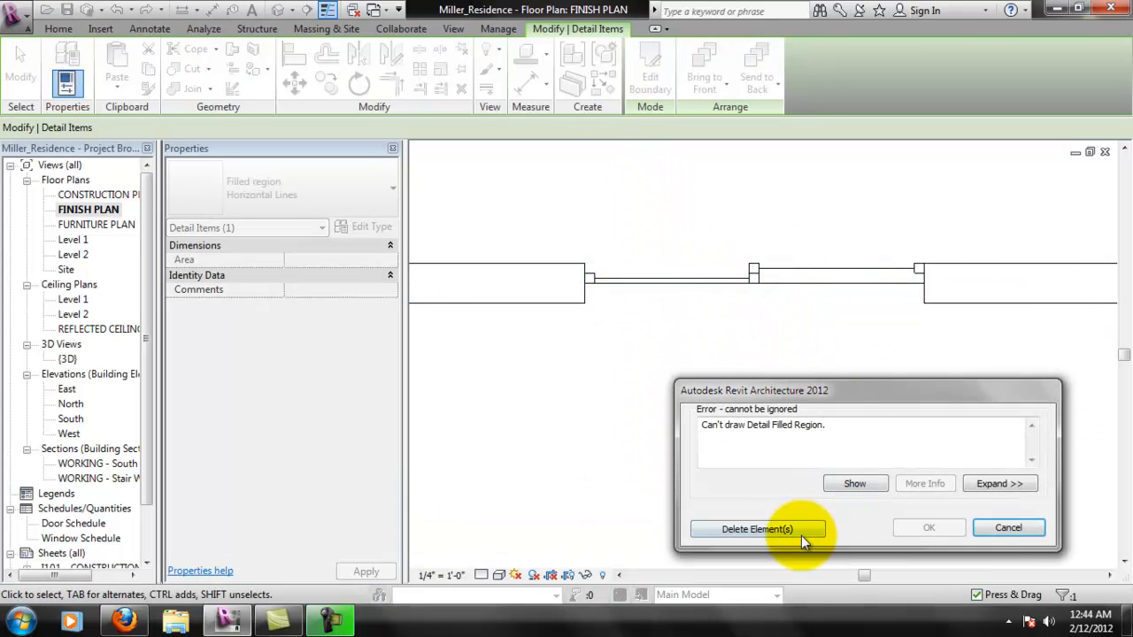
left_click(1010, 530)
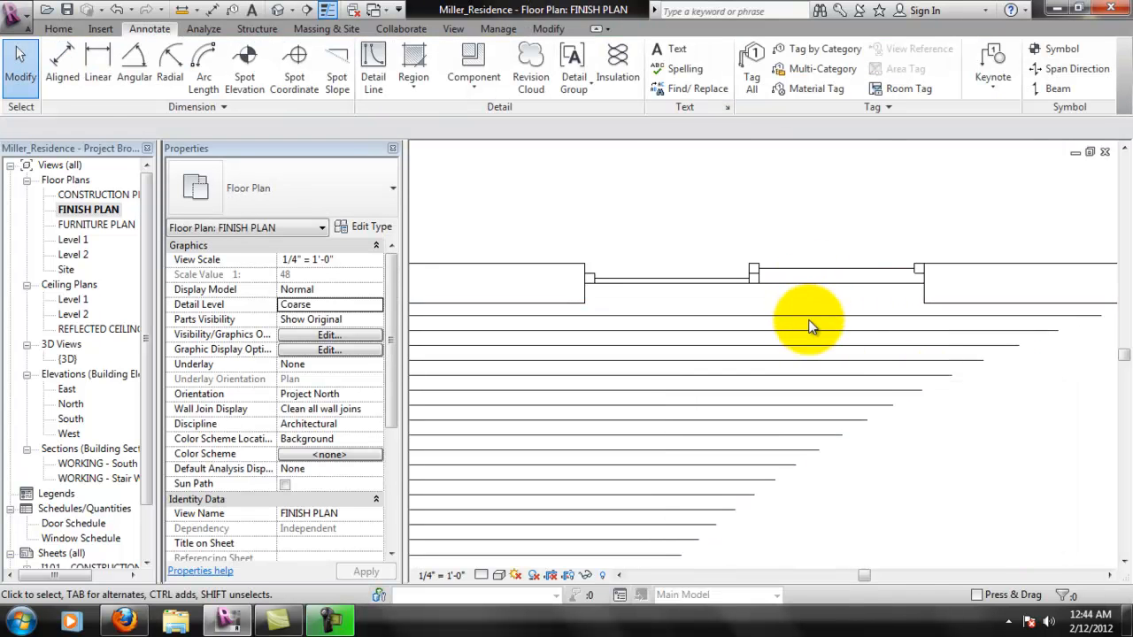
- Edit the filled region's boundary, moving its north segments about 1" south of the wall face, and finish the sketch
scroll(730, 334, "down", 1)
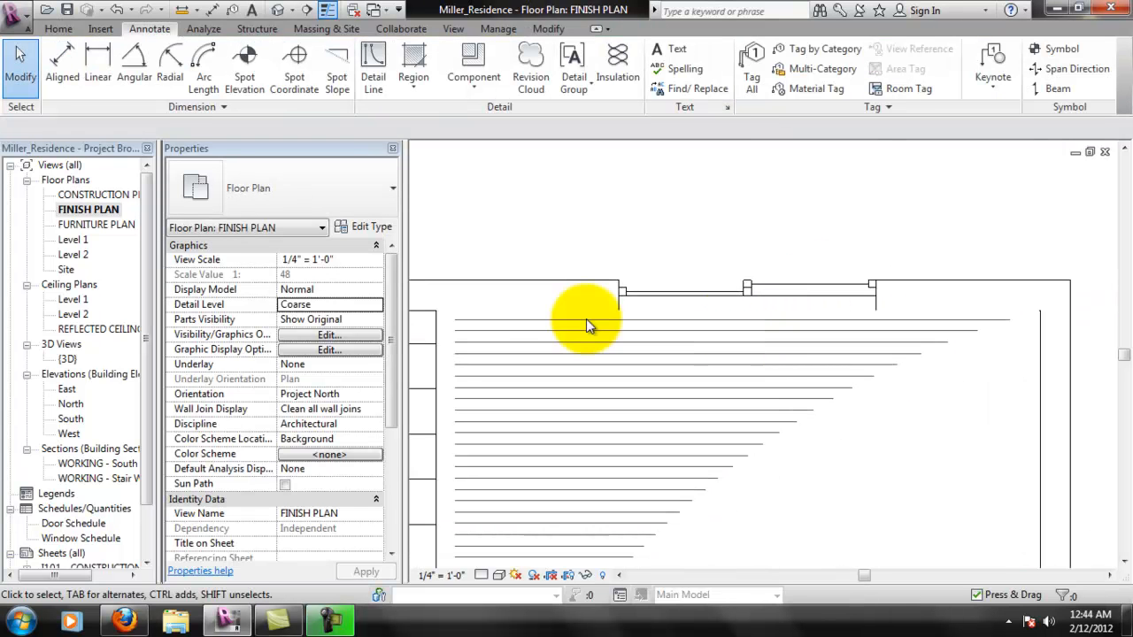
left_click(647, 314)
left_click(649, 67)
left_click(747, 312)
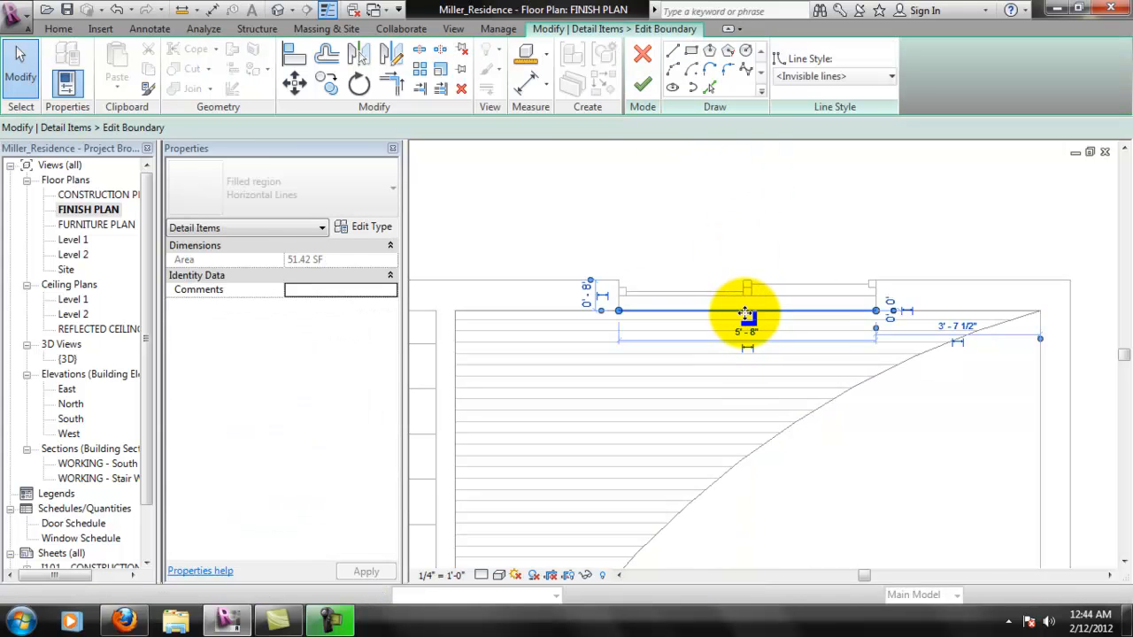
mouse_move(751, 328)
left_mouse_down()
mouse_move(746, 346)
mouse_move(754, 324)
left_mouse_up()
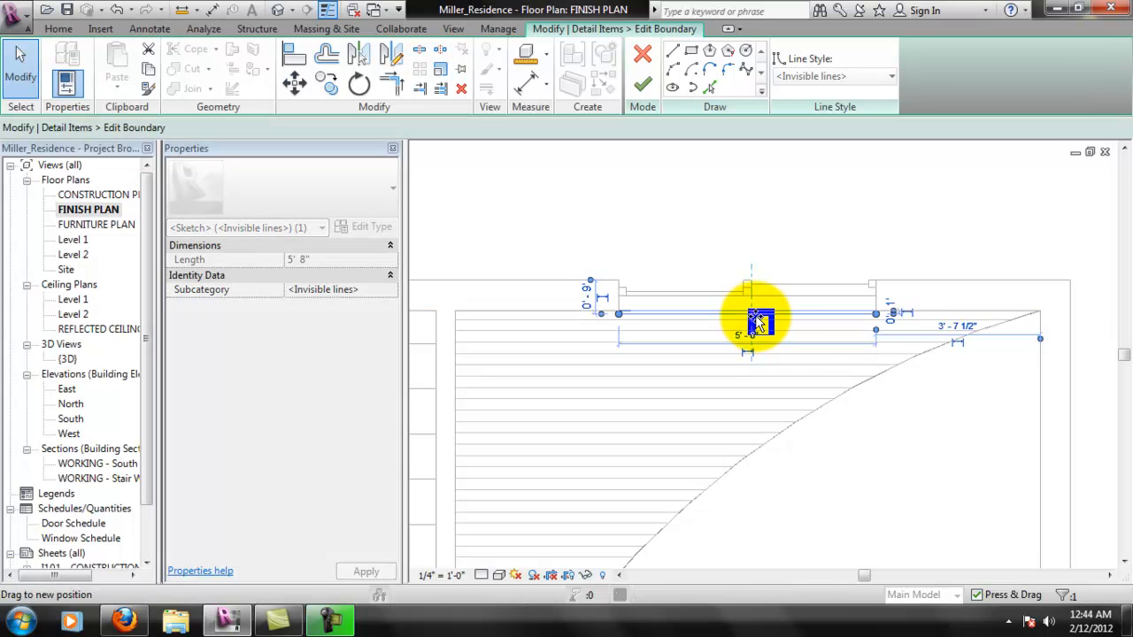
scroll(891, 315, "up", 2)
left_click_drag(882, 304, 854, 336)
scroll(799, 378, "down", 1)
scroll(534, 327, "up", 1)
left_click_drag(536, 323, 540, 327)
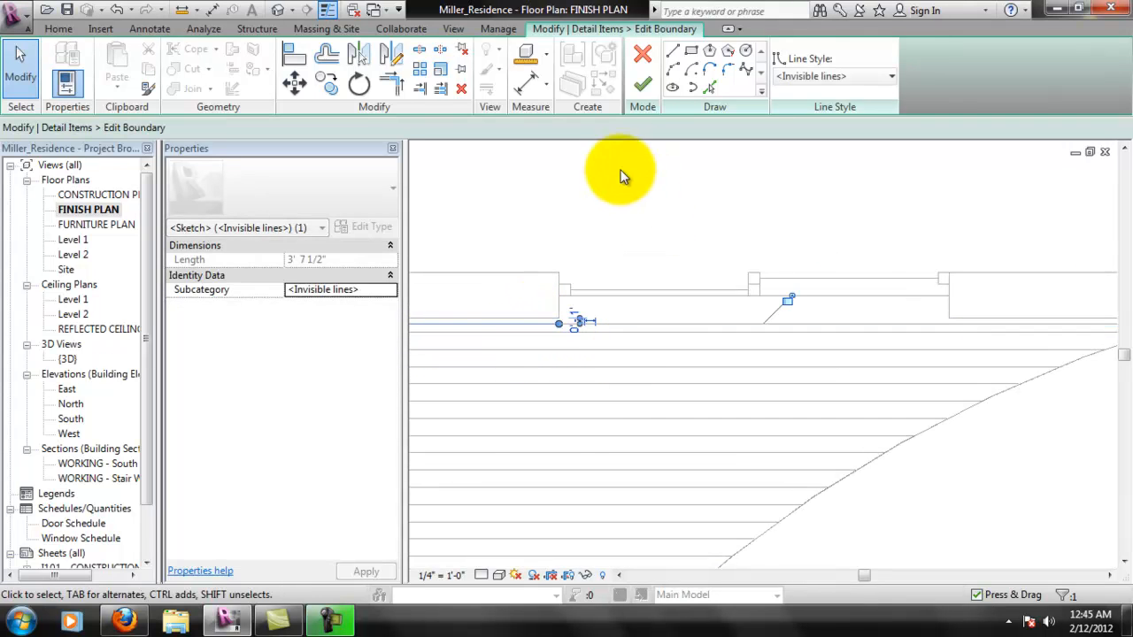
left_click(643, 83)
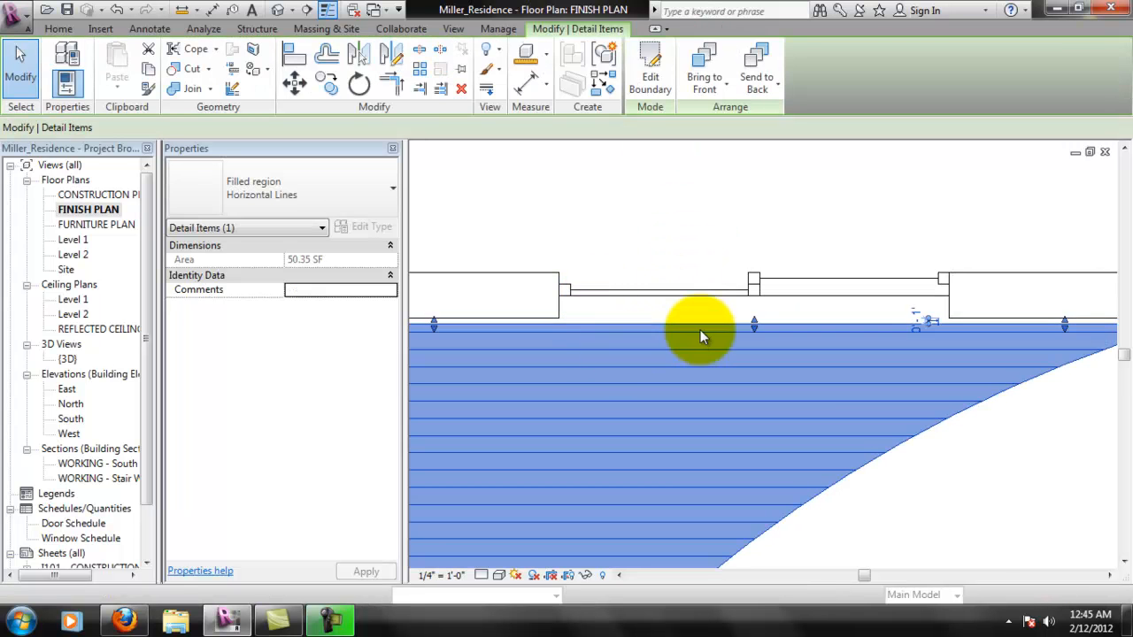
- Edit the boundary of room 3's filled region, moving its west line slightly east of the wall face, and finish the sketch
scroll(670, 335, "down", 3)
left_click(820, 248)
scroll(855, 511, "down", 1)
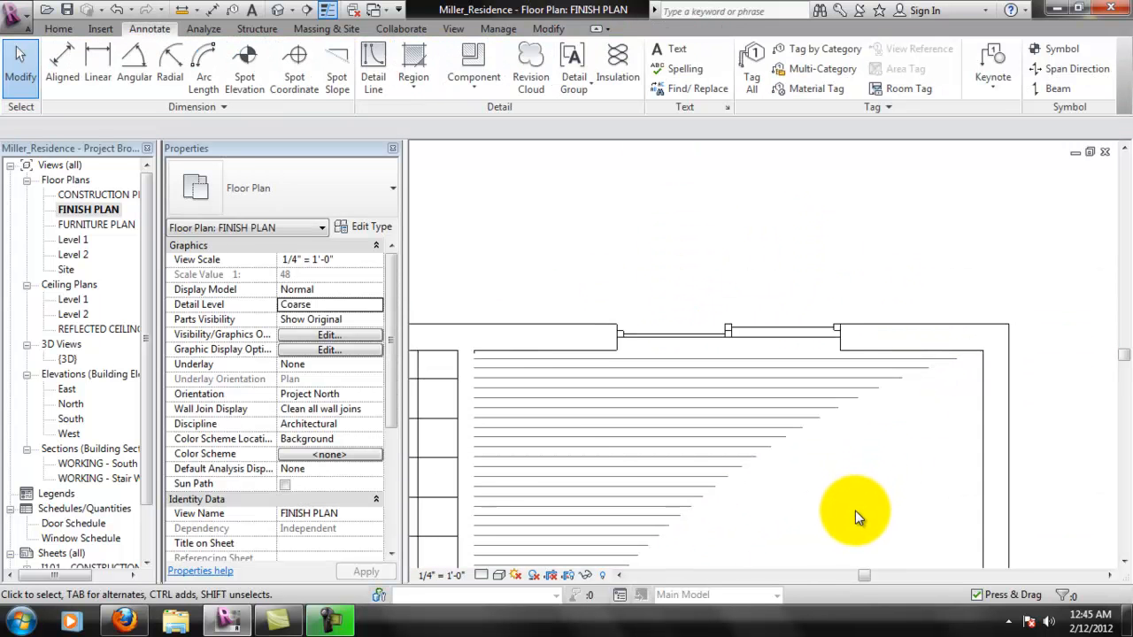
middle_click_drag(832, 510, 892, 384)
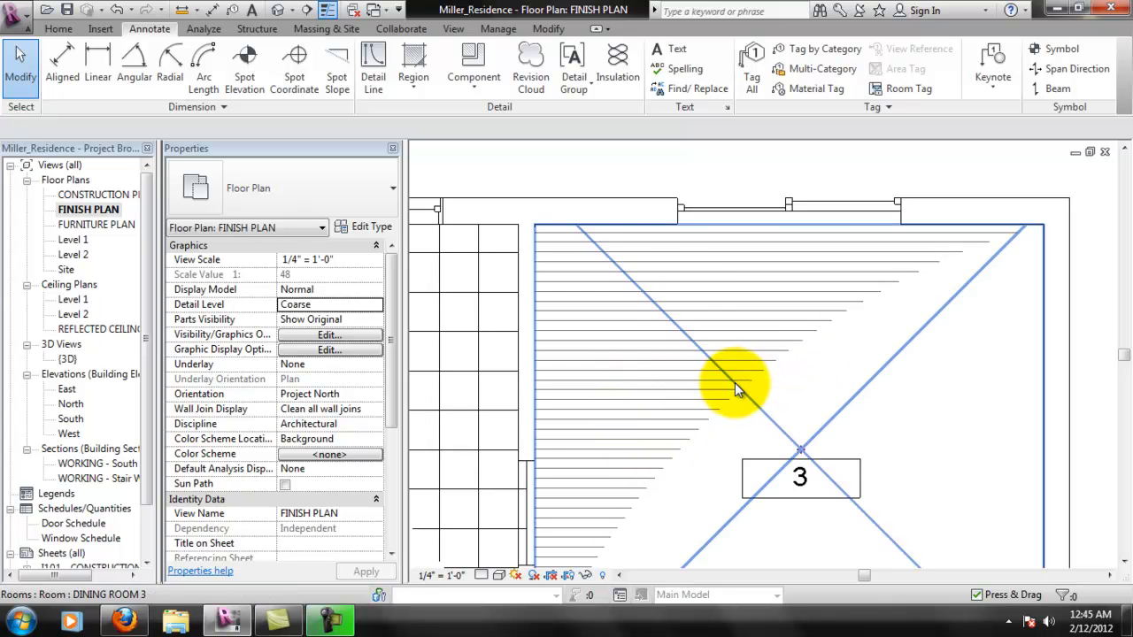
left_click(696, 410)
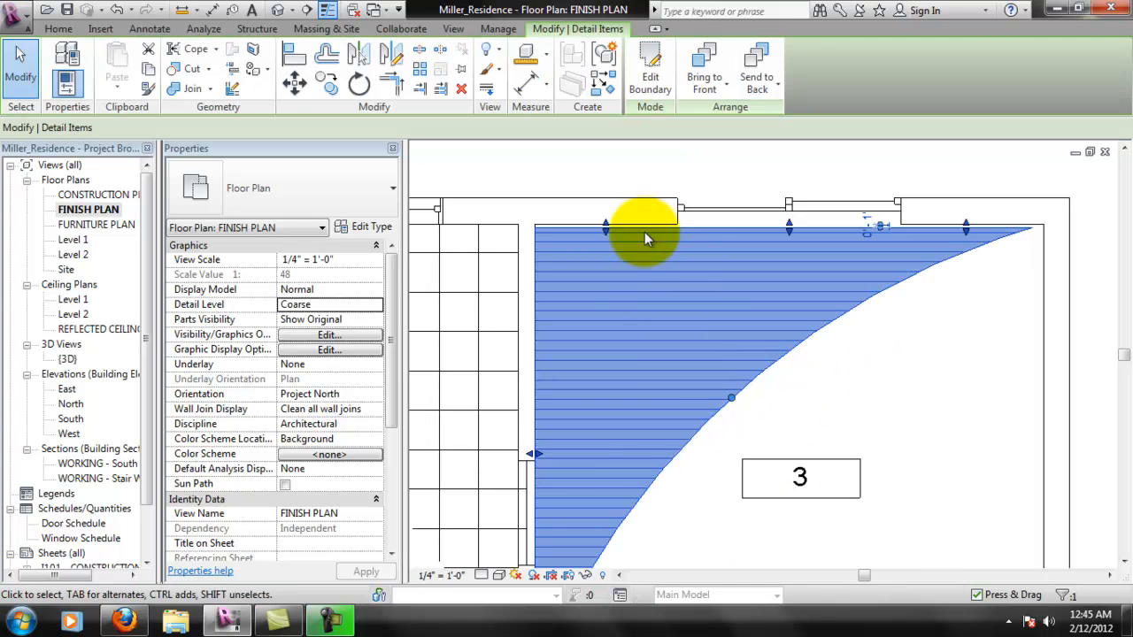
double_click(587, 489)
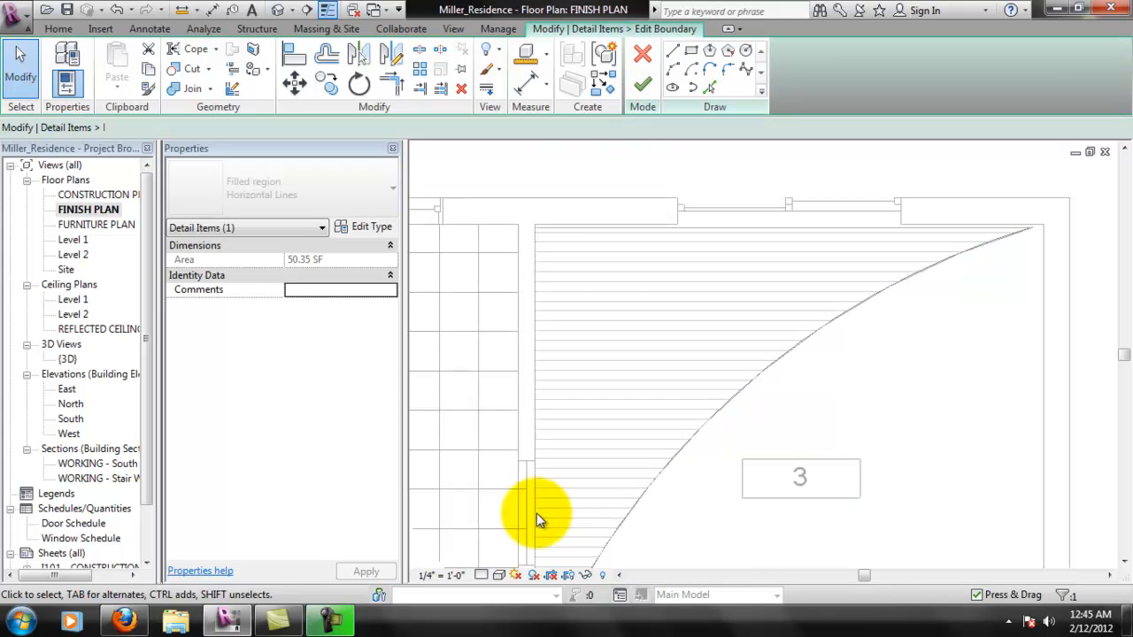
left_click(538, 505)
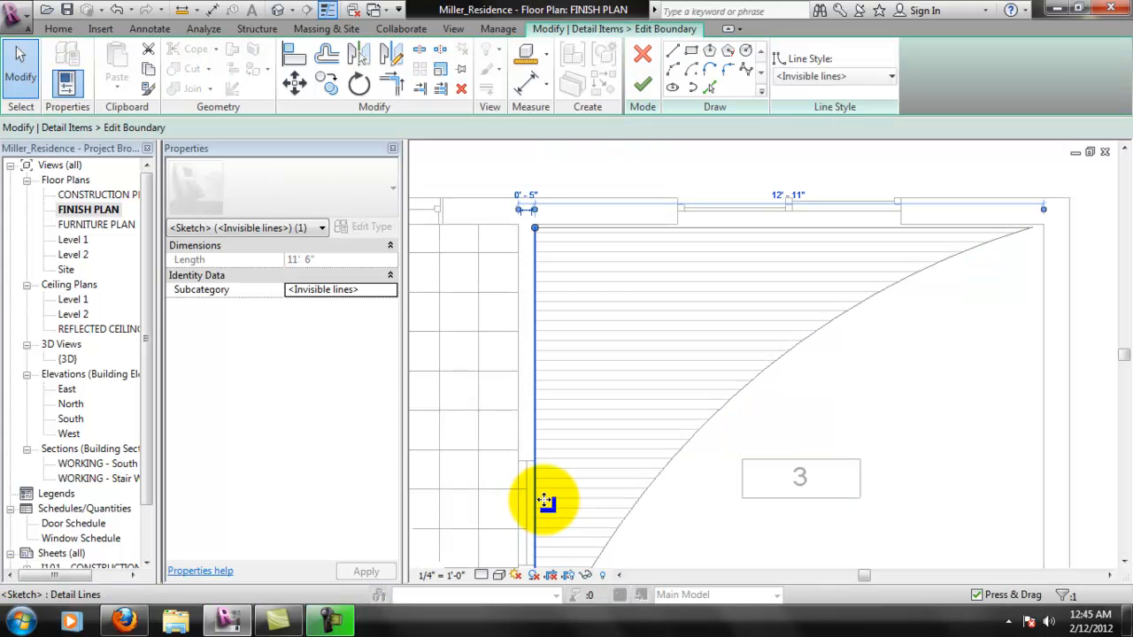
left_click_drag(548, 501, 560, 486)
left_click(643, 84)
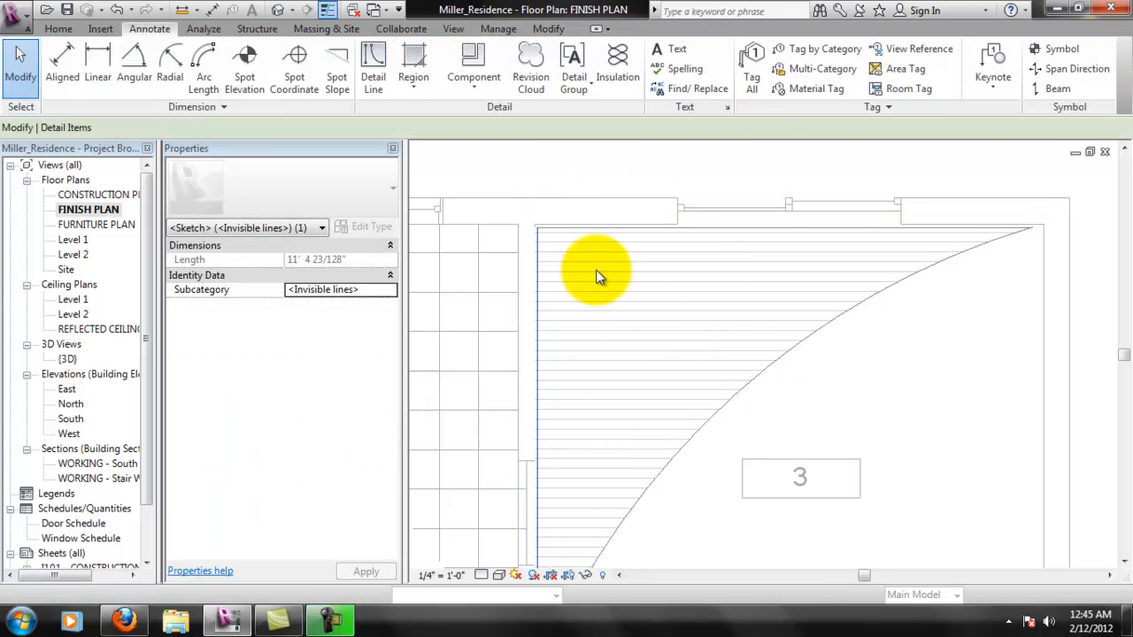
left_click(599, 172)
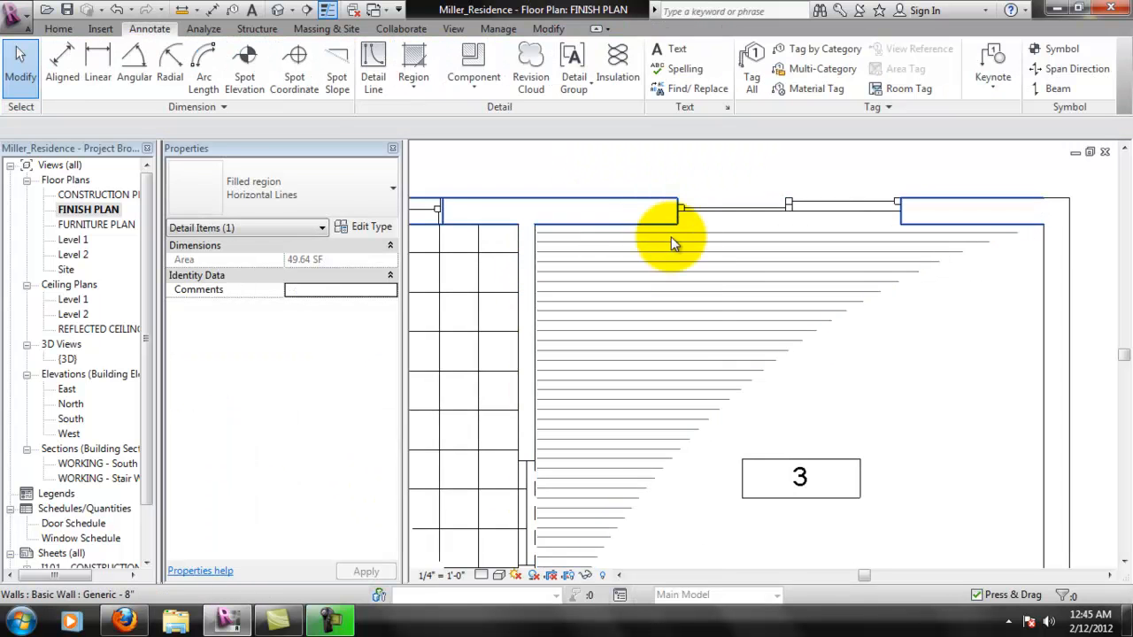
- Examine how the floor patterns in rooms 3 and 4 meet the walls, kitchen sink and cabinets
scroll(788, 383, "down", 1)
middle_click_drag(788, 382, 779, 267)
middle_click_drag(640, 322, 627, 408)
scroll(627, 408, "down", 1)
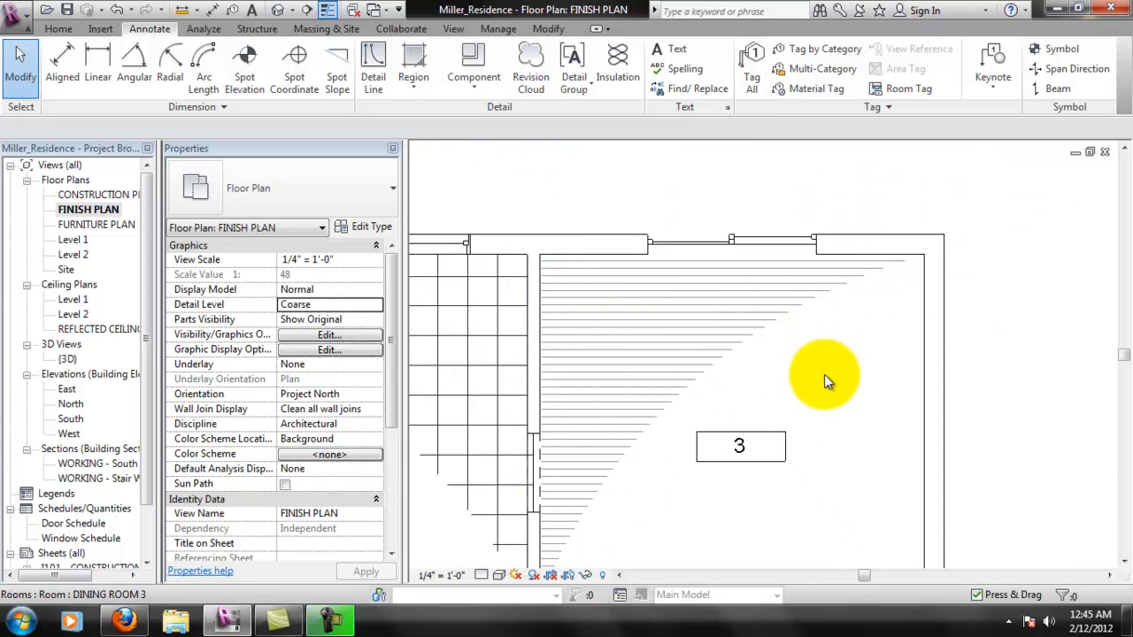
scroll(827, 372, "down", 1)
middle_click_drag(623, 413, 789, 374)
scroll(789, 375, "up", 1)
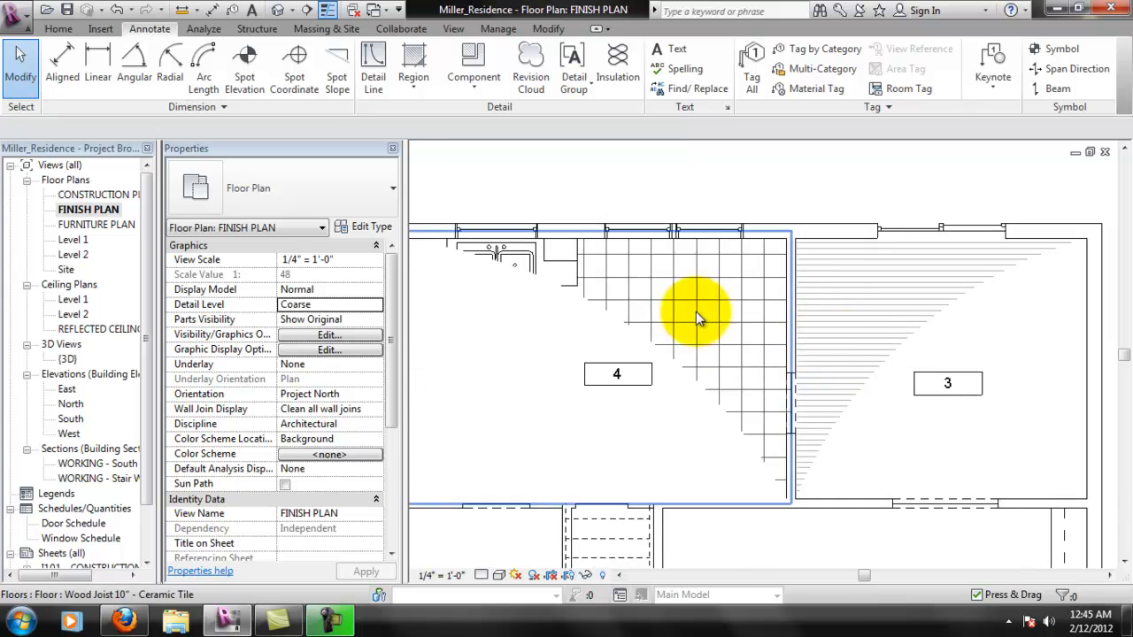
middle_click_drag(503, 266, 593, 273)
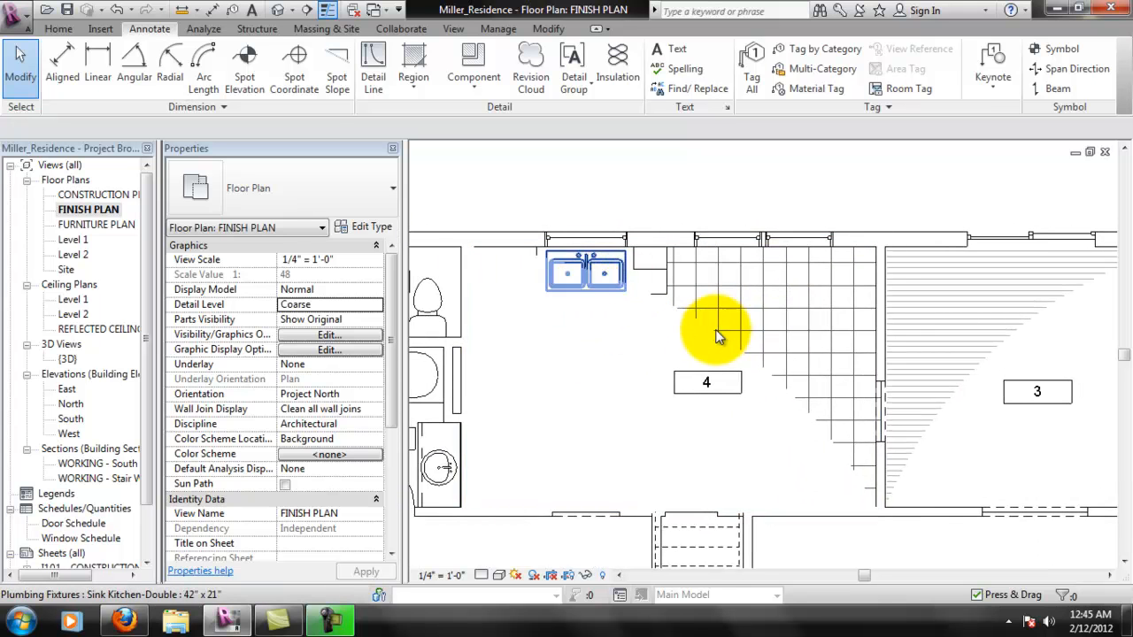
middle_click_drag(991, 392, 960, 400)
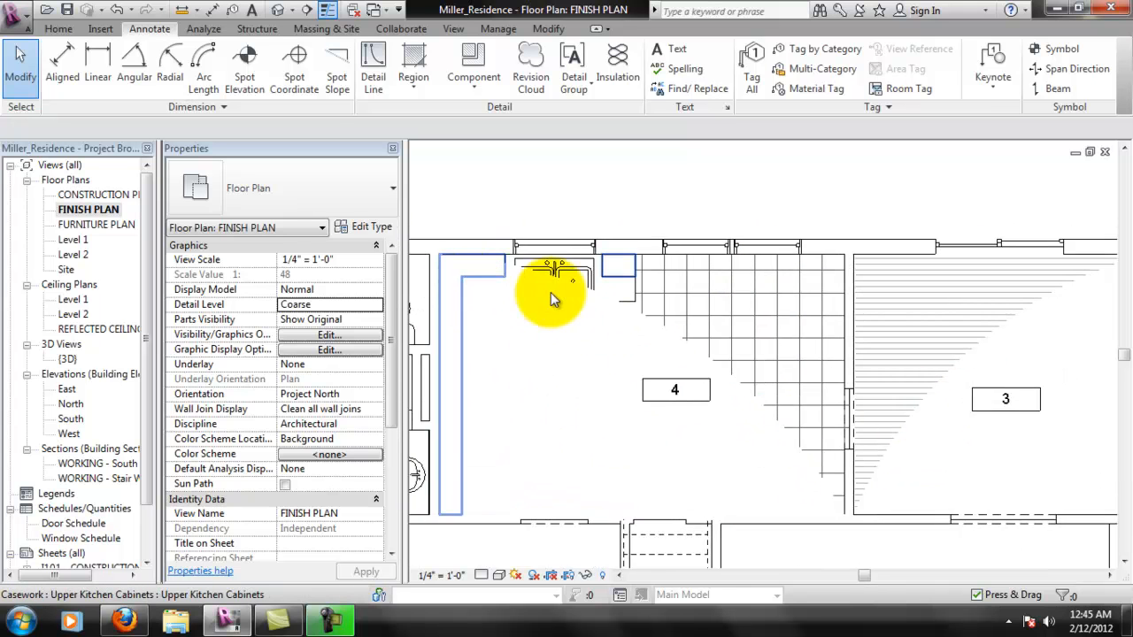
- Send room 4's masking region to the back of the drawing order
left_click(670, 334)
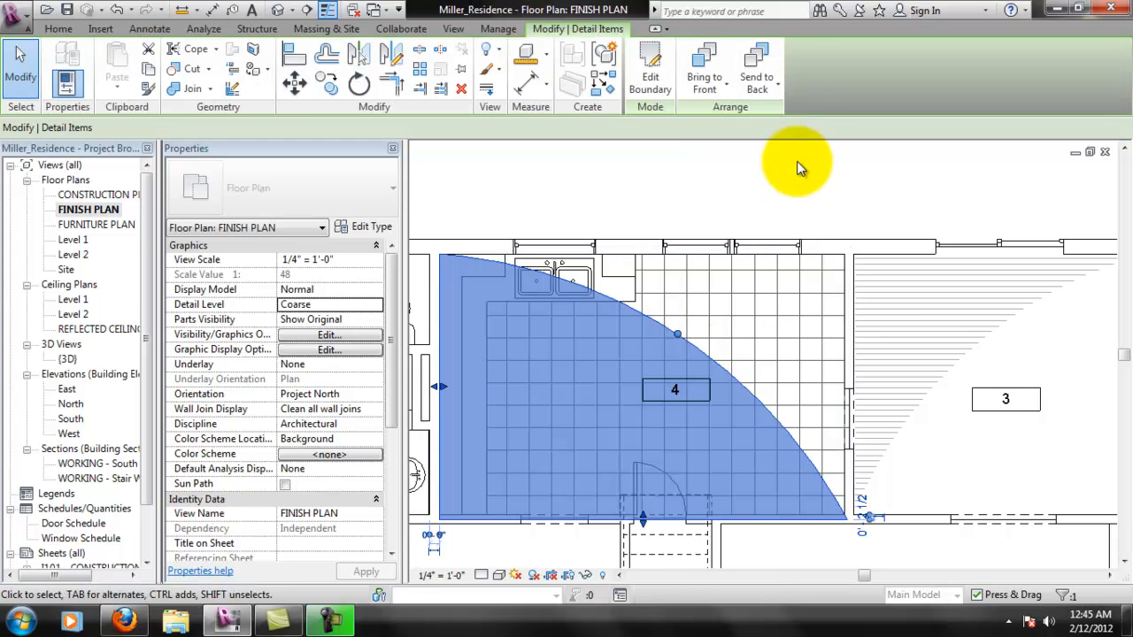
left_click(771, 66)
left_click(713, 190)
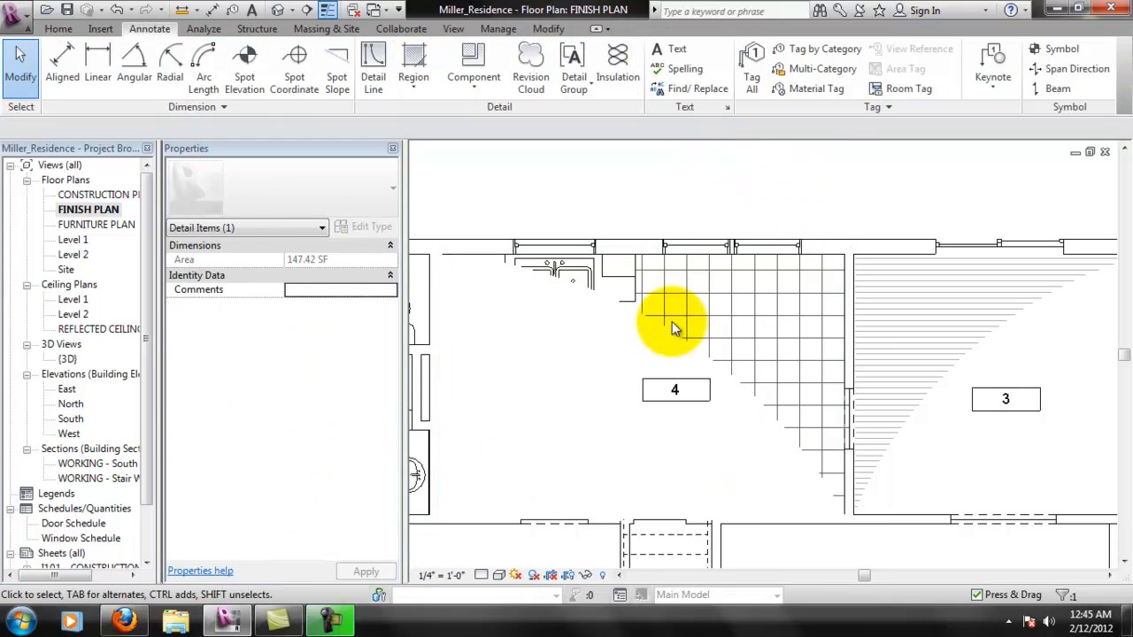
left_click(648, 326)
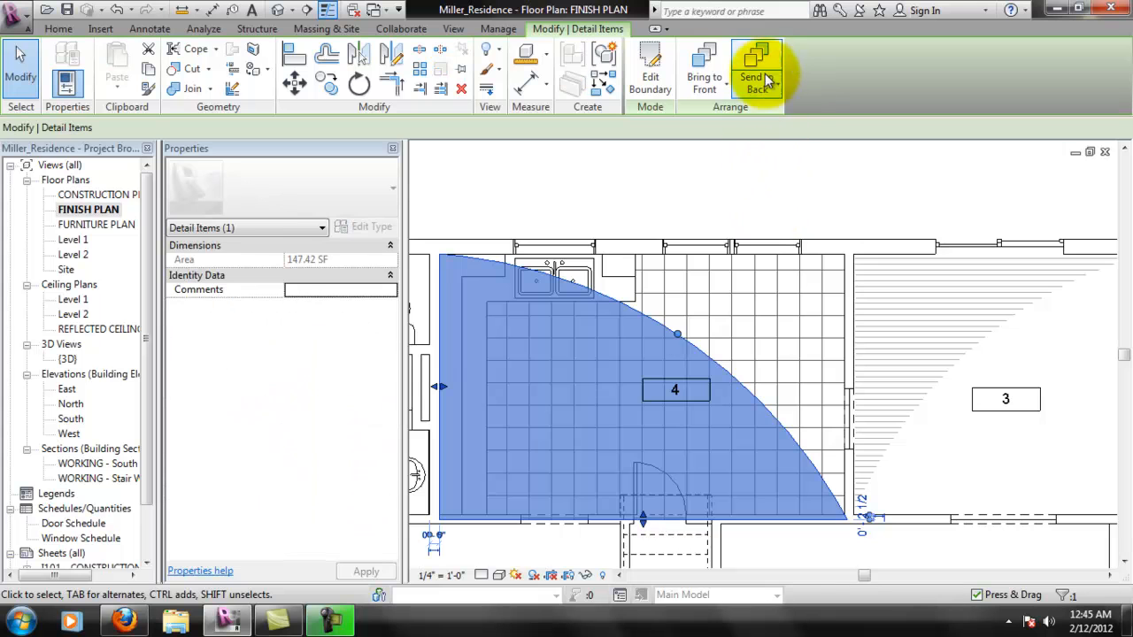
left_click(736, 201)
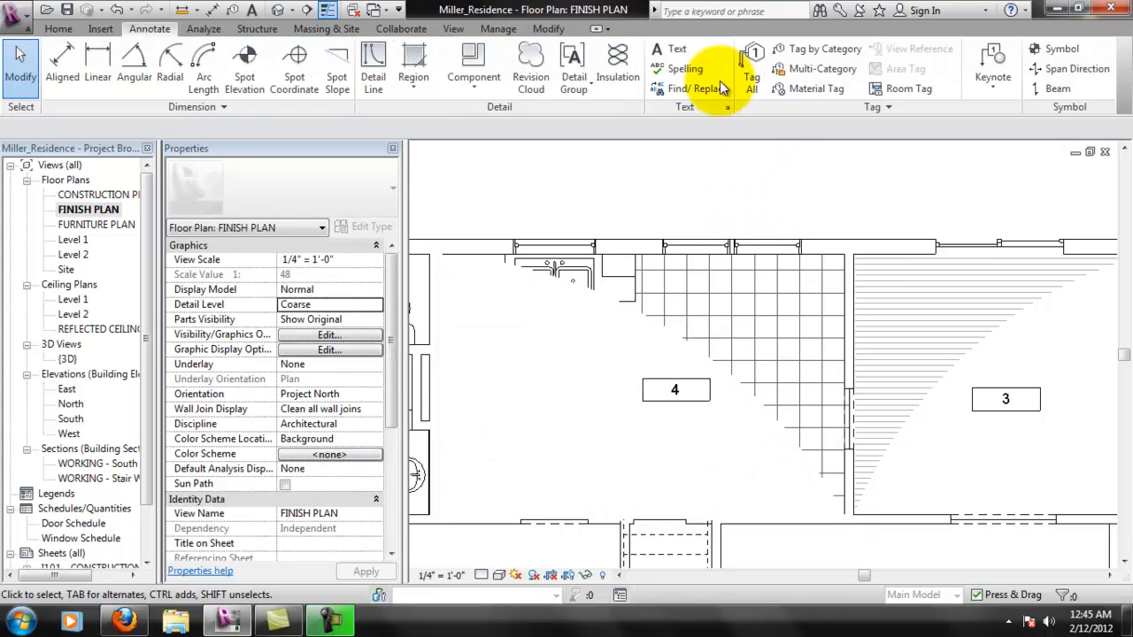
- Send room 4's masking region backward one level in the drawing order
left_click(740, 379)
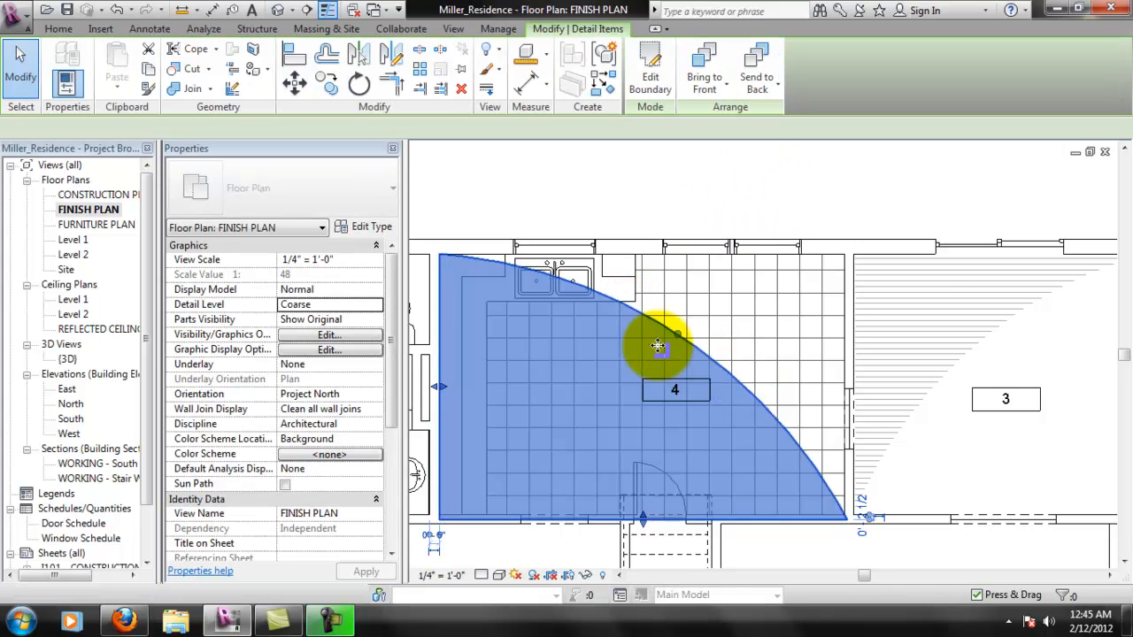
left_click(624, 303)
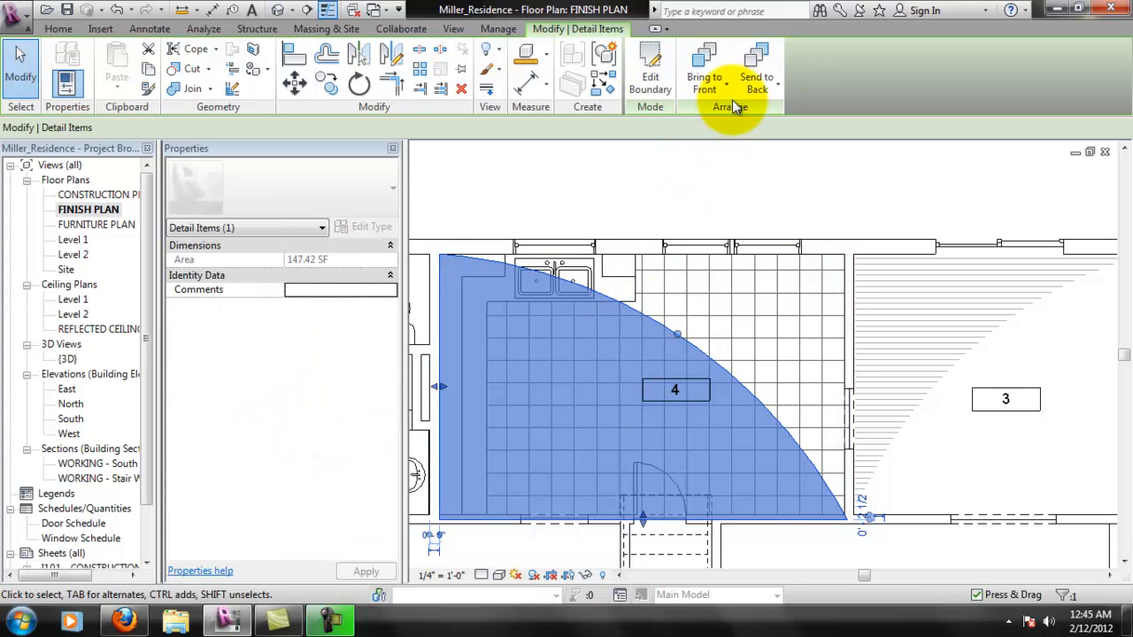
left_click(776, 86)
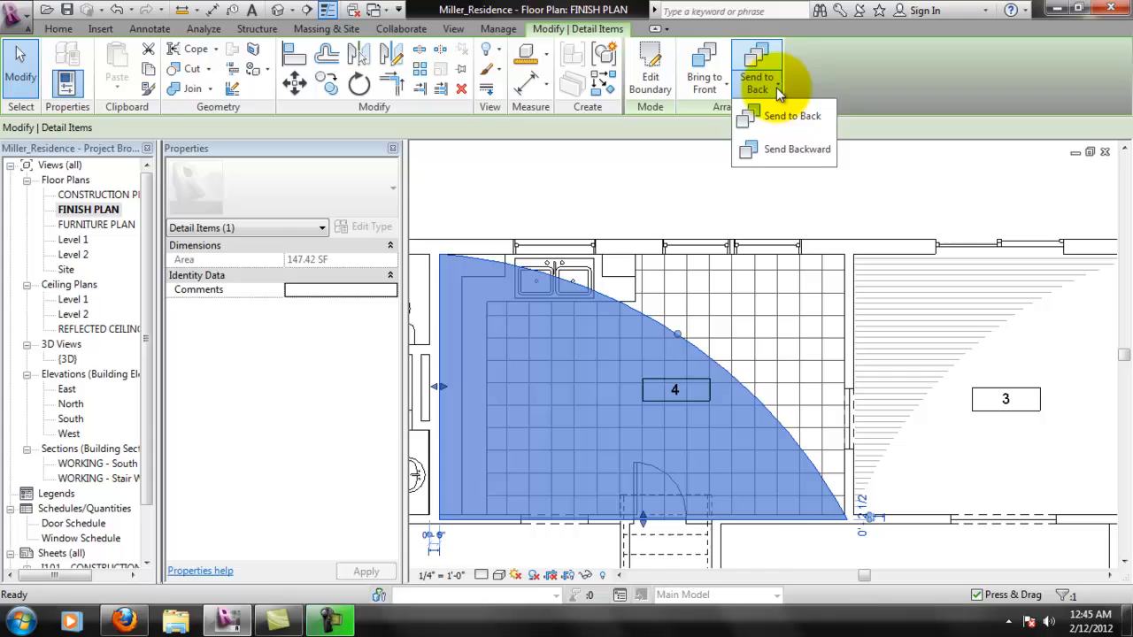
left_click(795, 149)
left_click(683, 183)
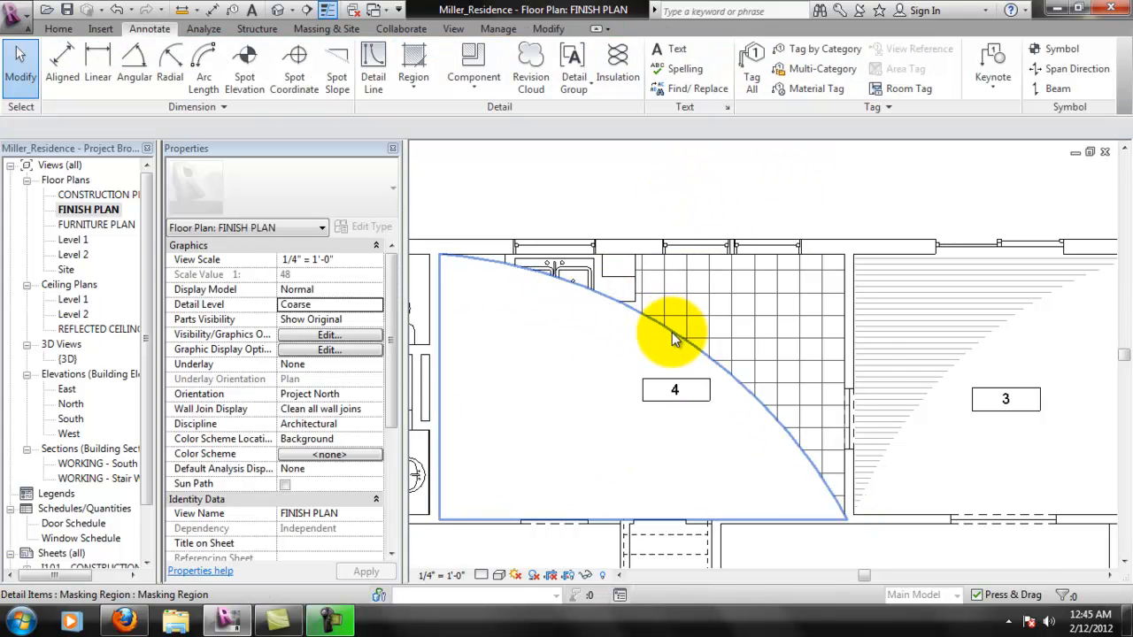
- Delete the masking region in room 4 and the filled region in room 3
scroll(669, 330, "down", 1)
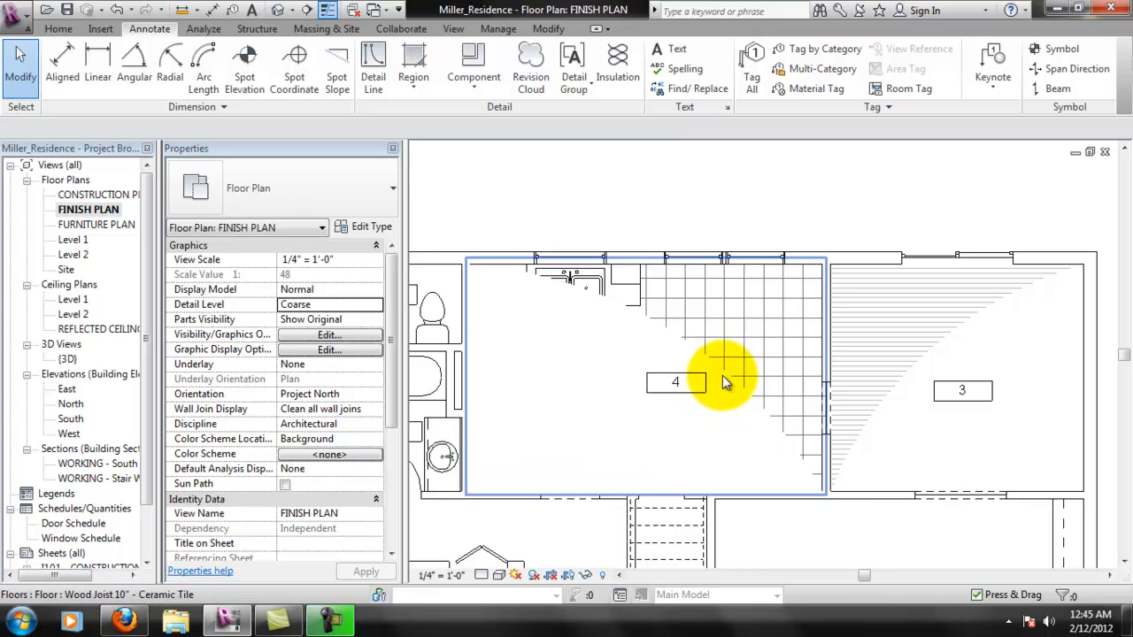
key("Tab")
left_click(725, 374)
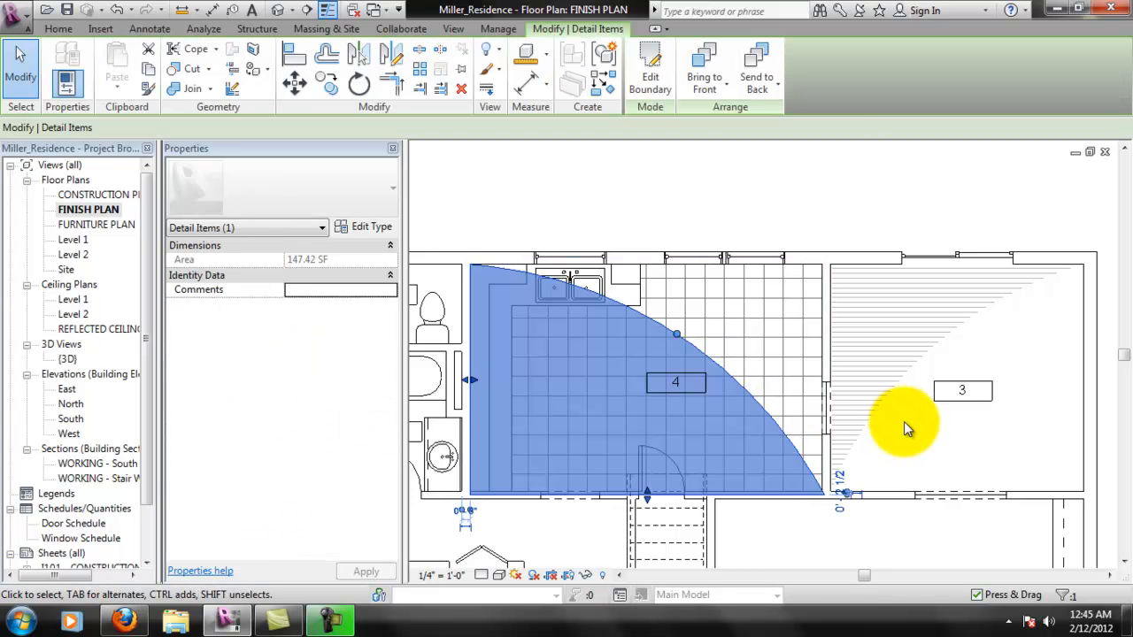
key("Escape")
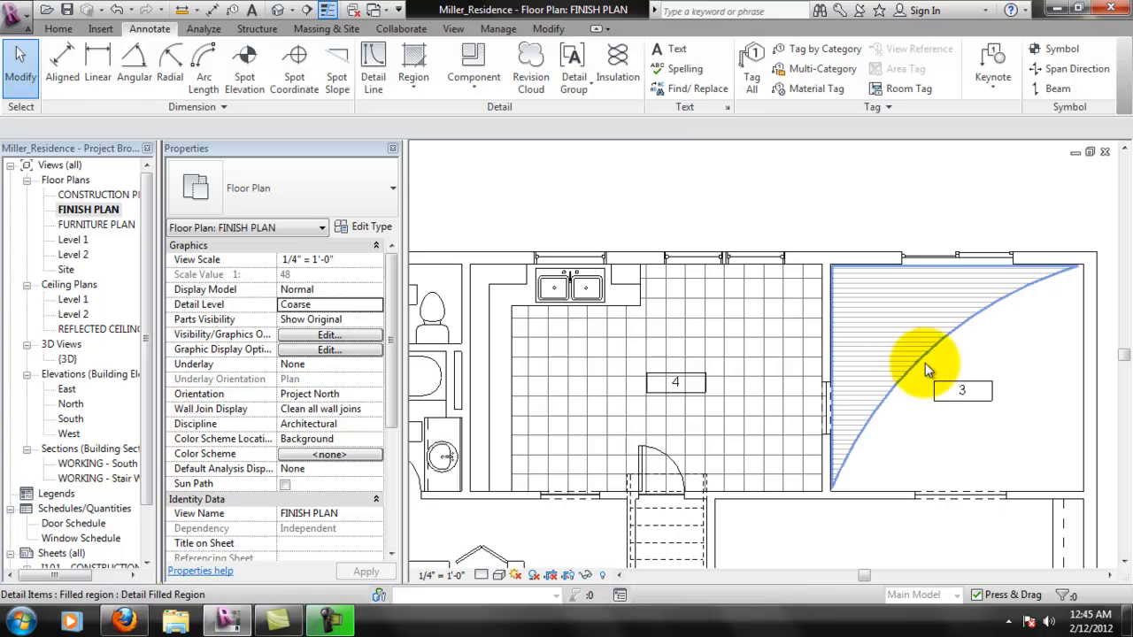
left_click(916, 367)
key("Delete")
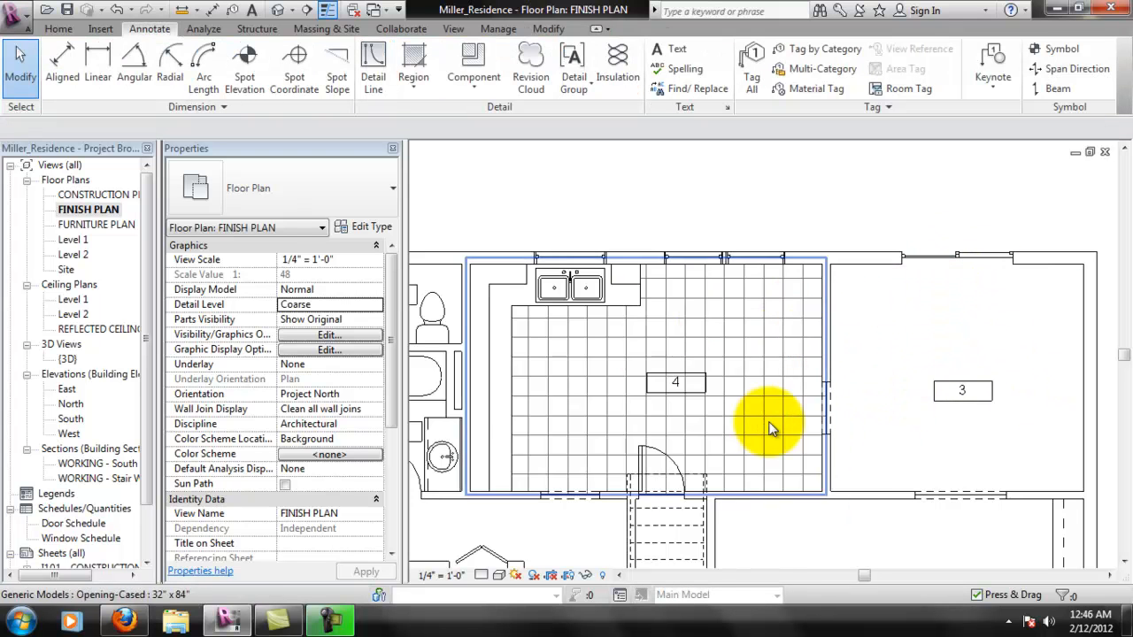
- Select the floor in room 3 to check its type, then clear the selection
key("Tab")
left_click(953, 496)
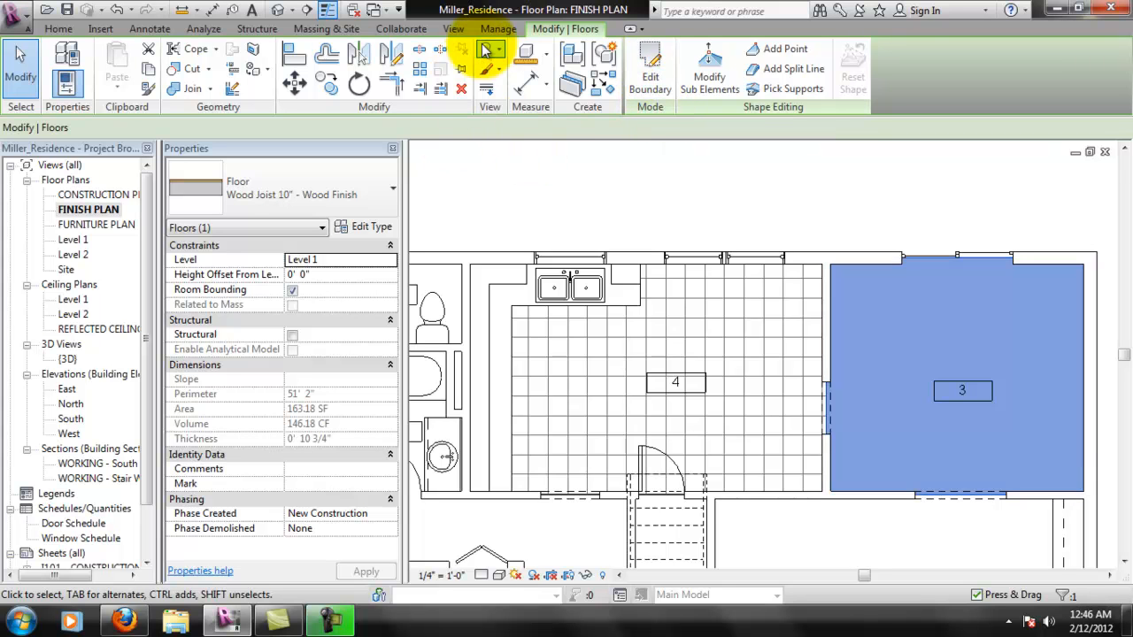
left_click(551, 162)
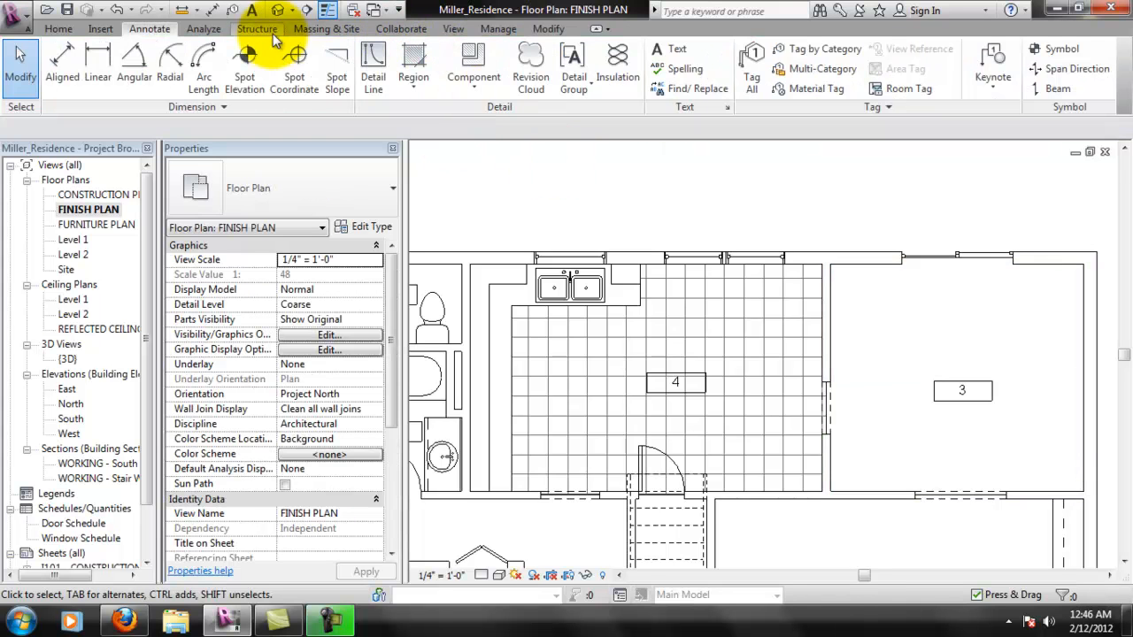
- Assign the 3" parallel surface pattern to the Wood - Flooring material and accept the material changes
left_click(498, 28)
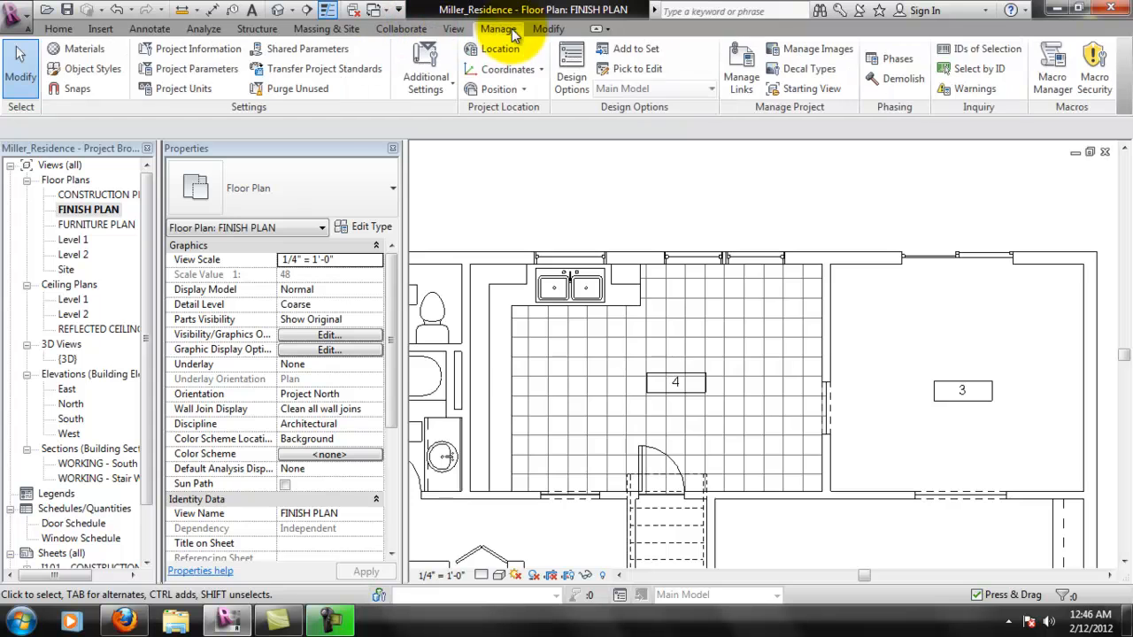
left_click(85, 50)
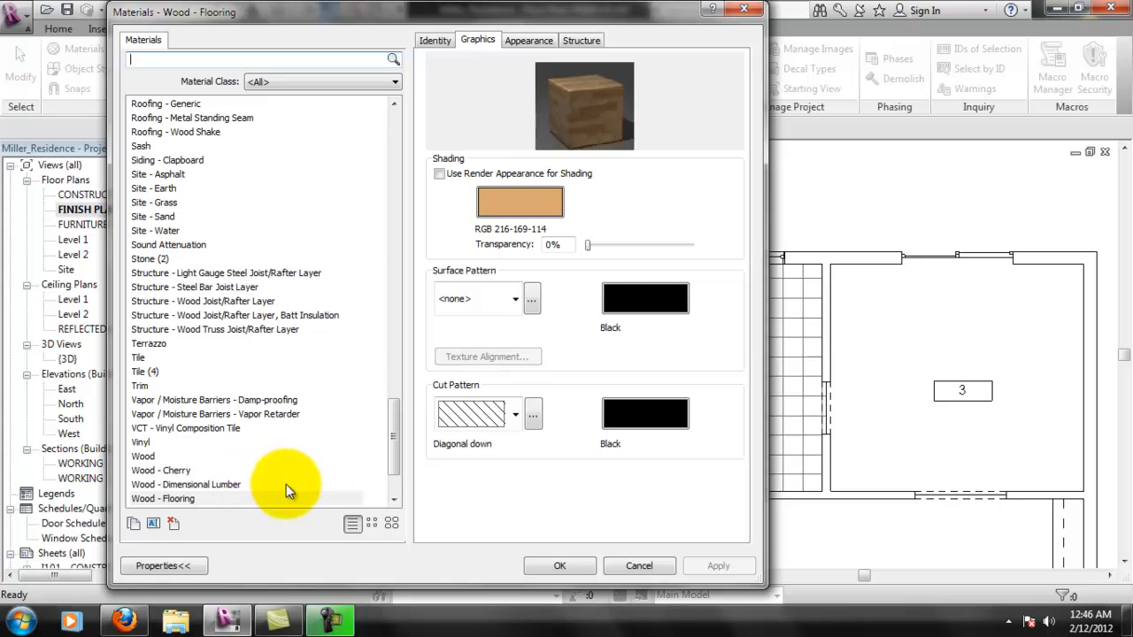
left_click_drag(392, 440, 354, 486)
left_click(182, 416)
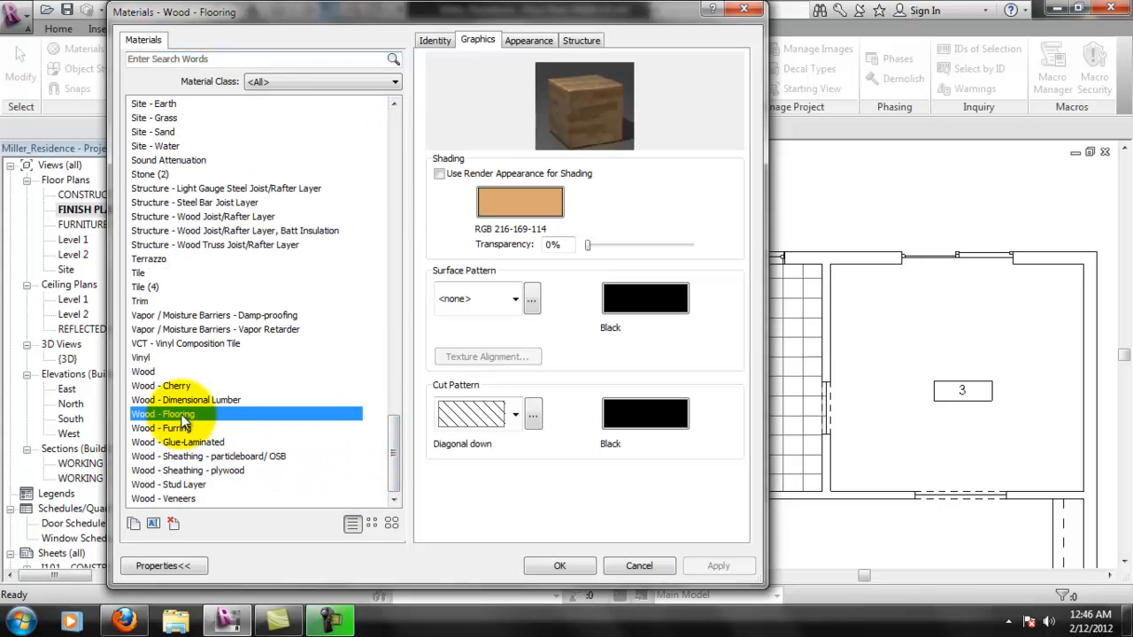
left_click(484, 305)
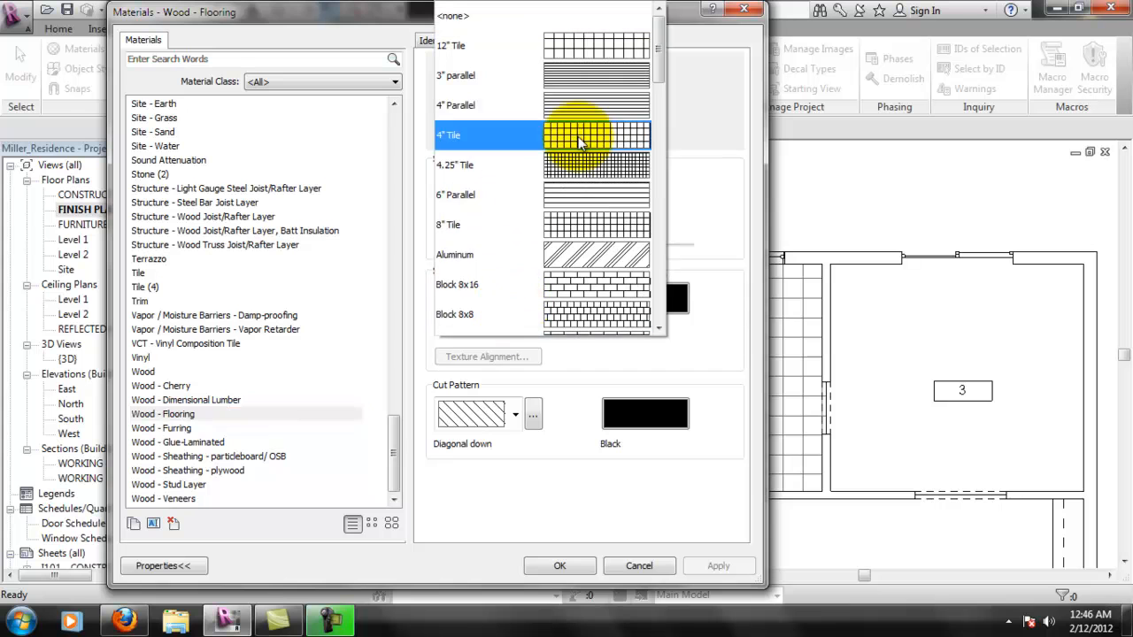
left_click(643, 81)
left_click(694, 569)
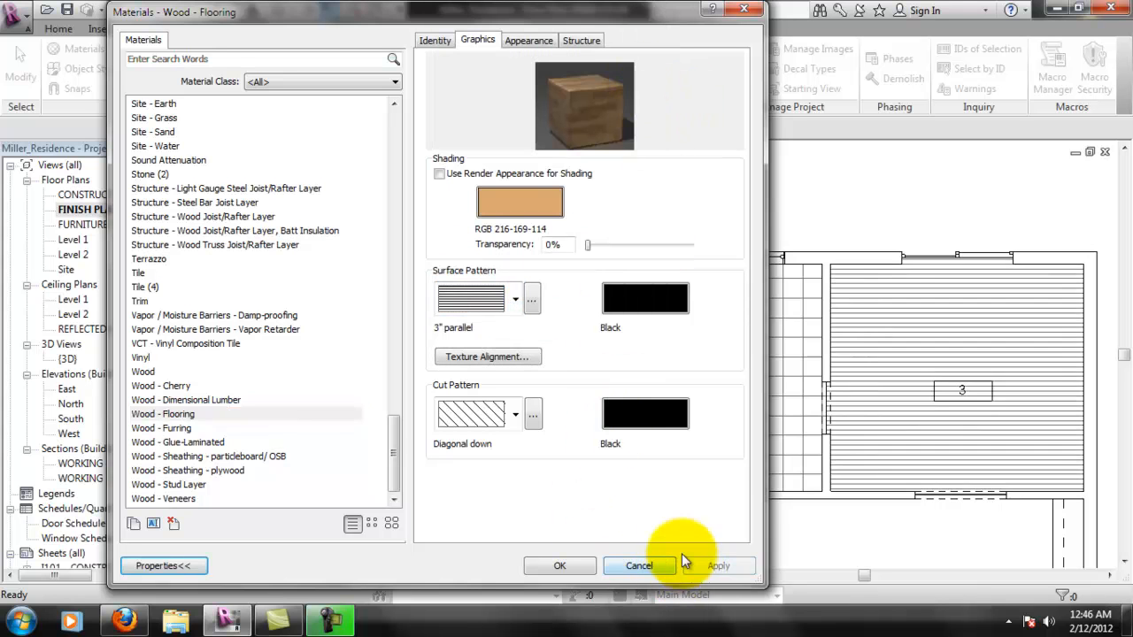
left_click(567, 573)
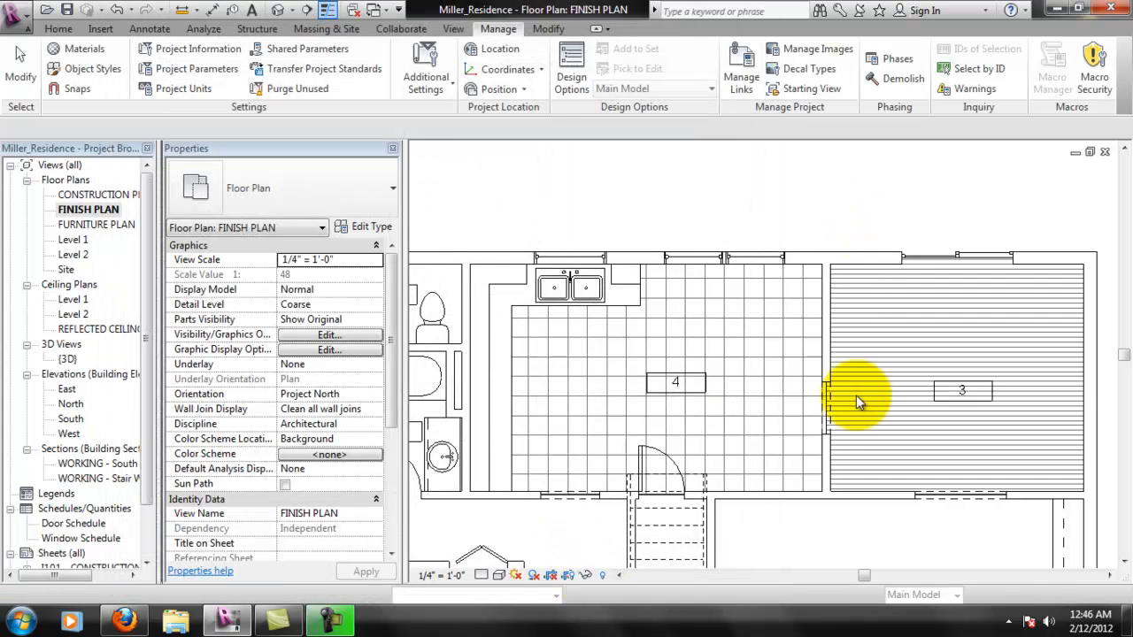
- Examine room 3's number tag up close against the floor's surface pattern
scroll(652, 475, "up", 1)
middle_click_drag(765, 440, 859, 424)
middle_click_drag(945, 423, 689, 429)
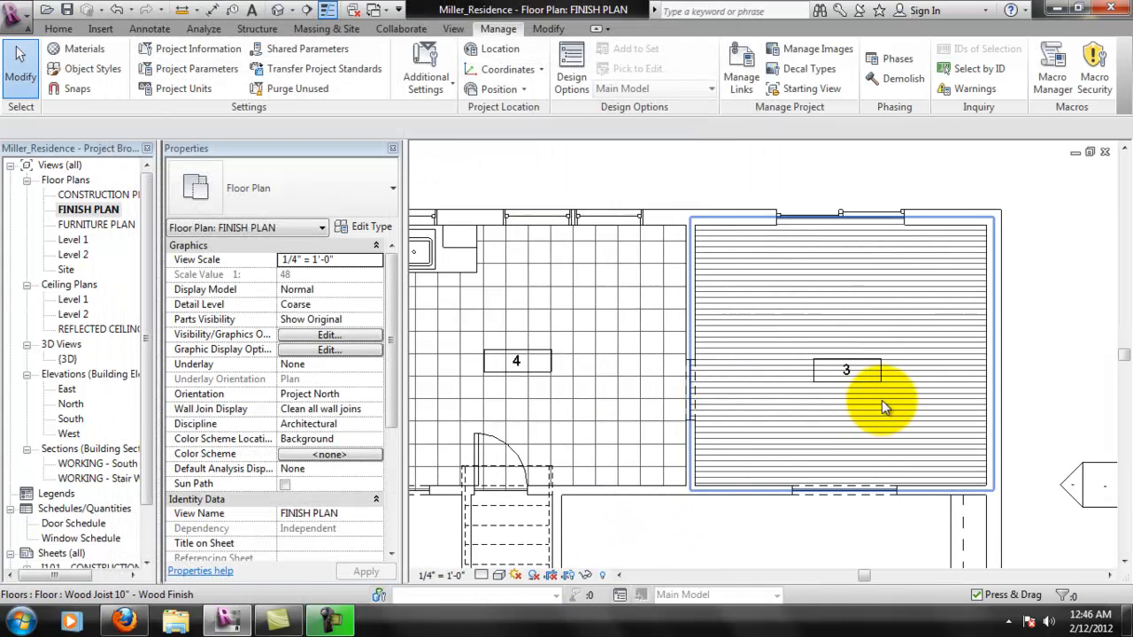
scroll(881, 404, "up", 2)
left_click(886, 352)
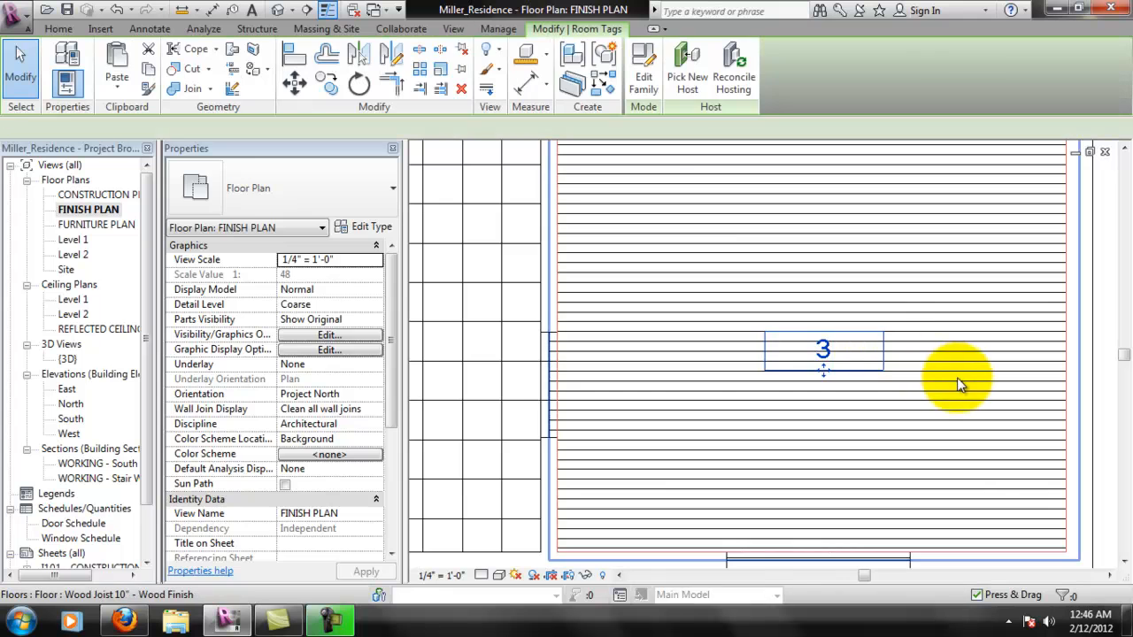
middle_click_drag(863, 310, 822, 334)
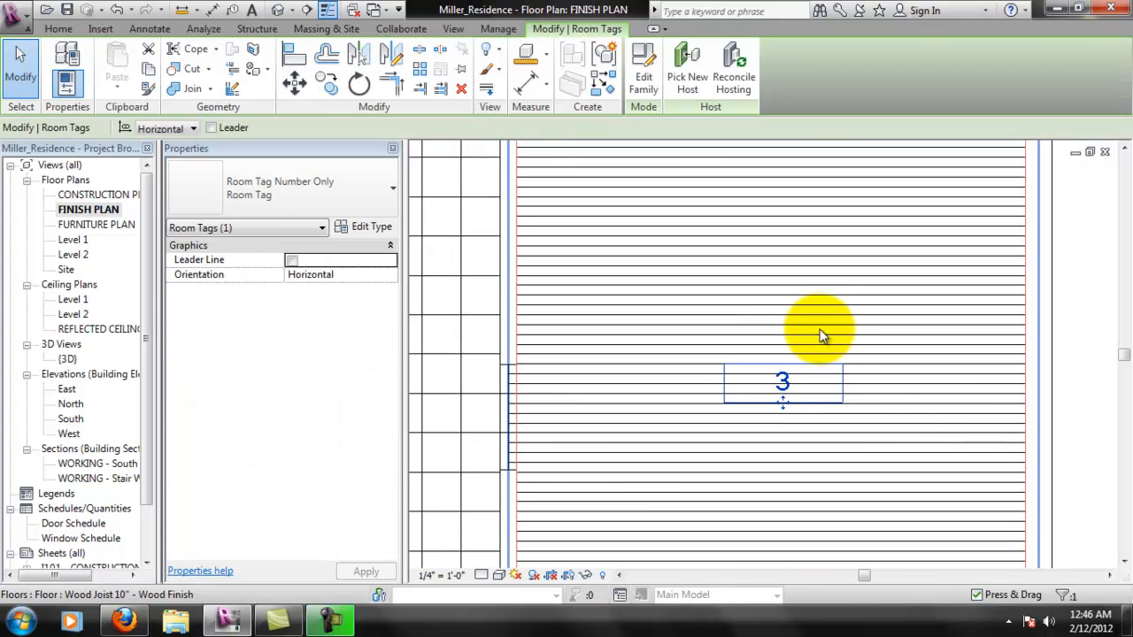
middle_click_drag(840, 382, 809, 385)
left_click(1053, 373)
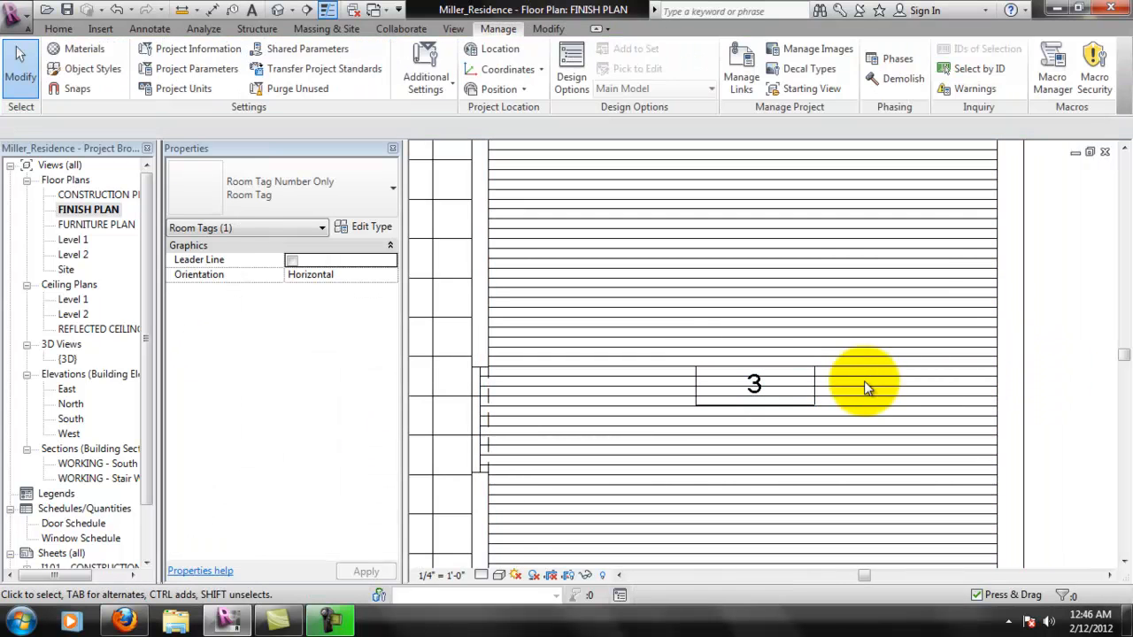
- Compare how the floor patterns run through the number tags in rooms 3 and 4
scroll(788, 409, "up", 1)
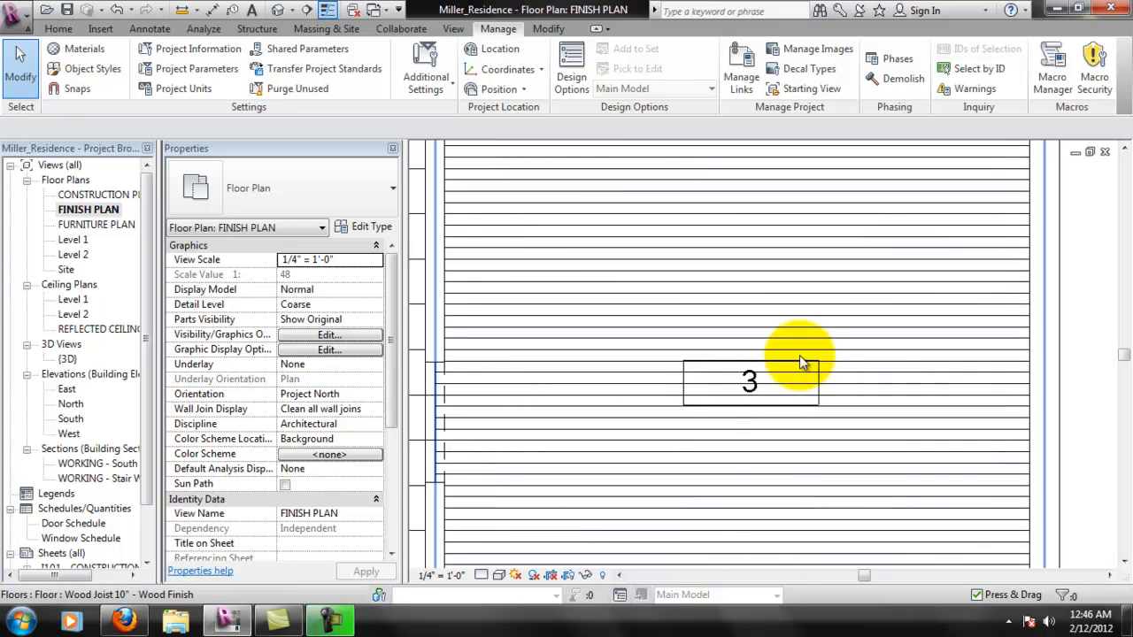
scroll(782, 381, "down", 4)
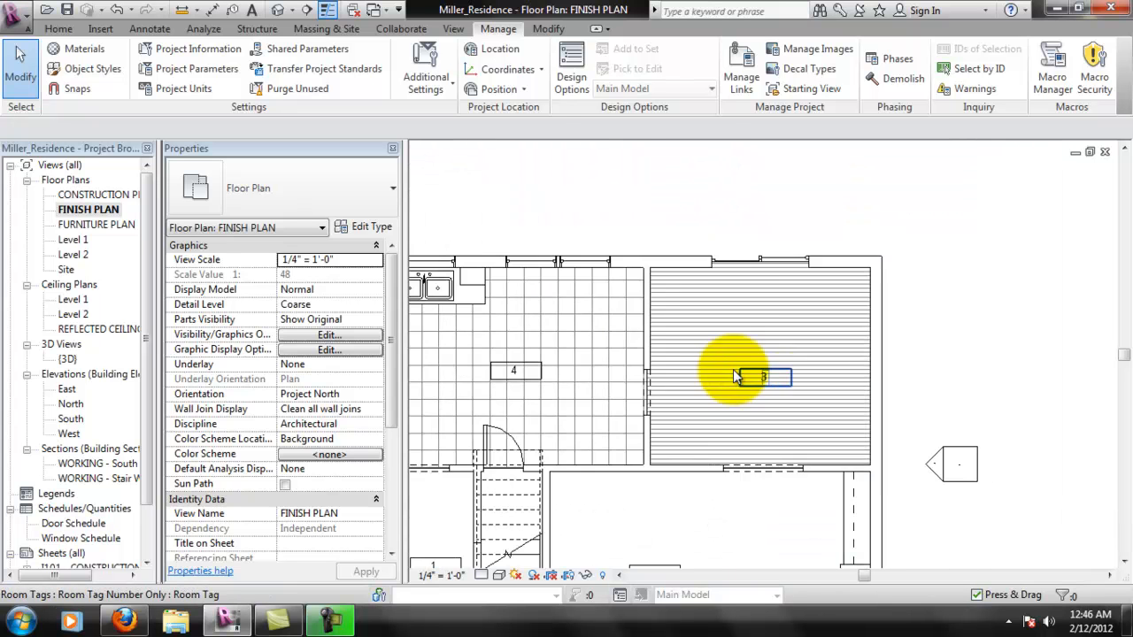
middle_click_drag(570, 326, 658, 345)
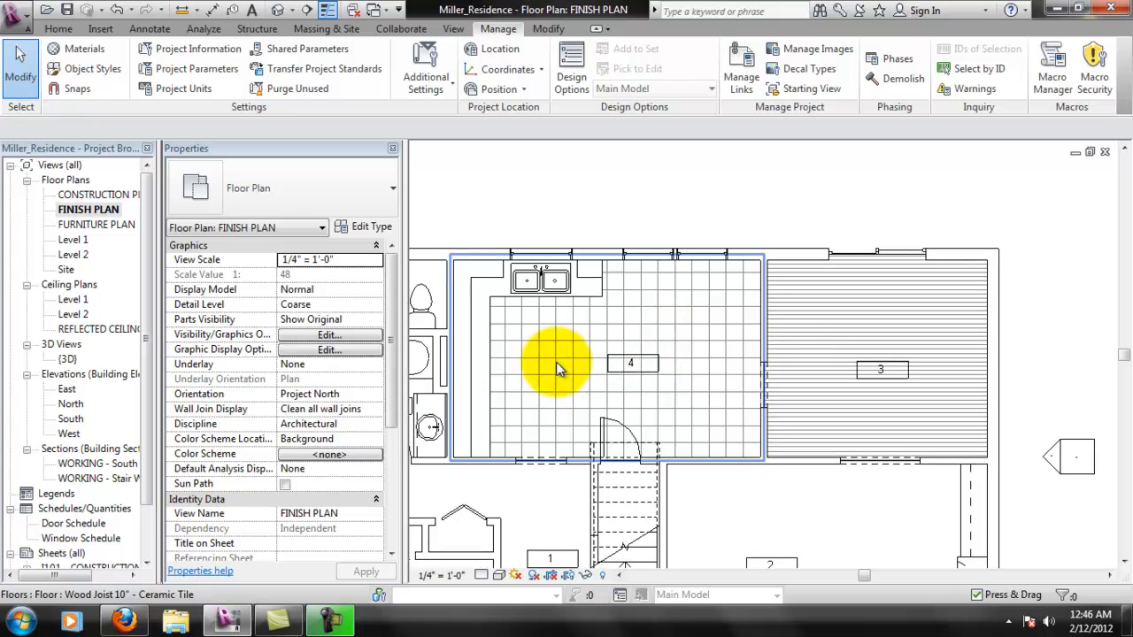
scroll(880, 372, "up", 3)
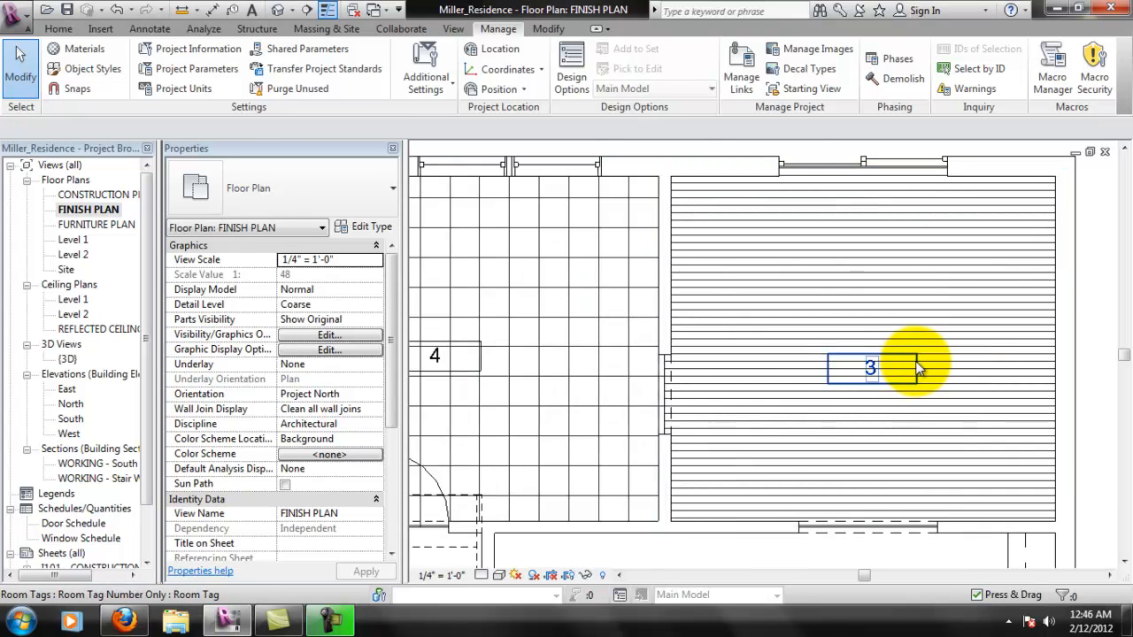
scroll(920, 372, "up", 2)
middle_click_drag(930, 374, 851, 364)
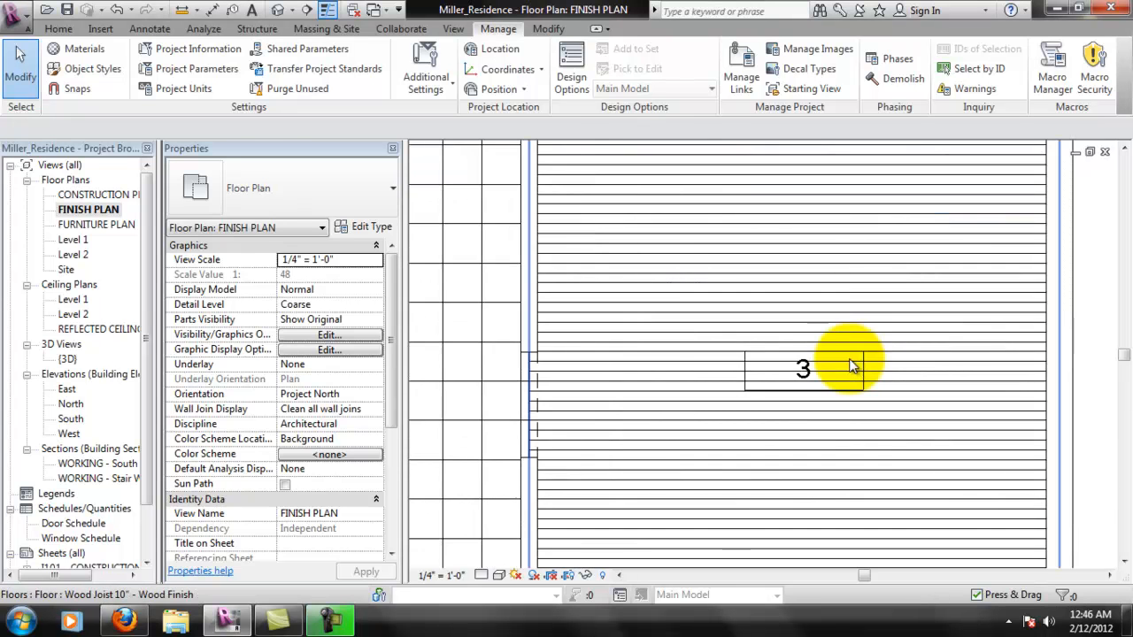
scroll(864, 356, "up", 2)
middle_click_drag(926, 375, 815, 371)
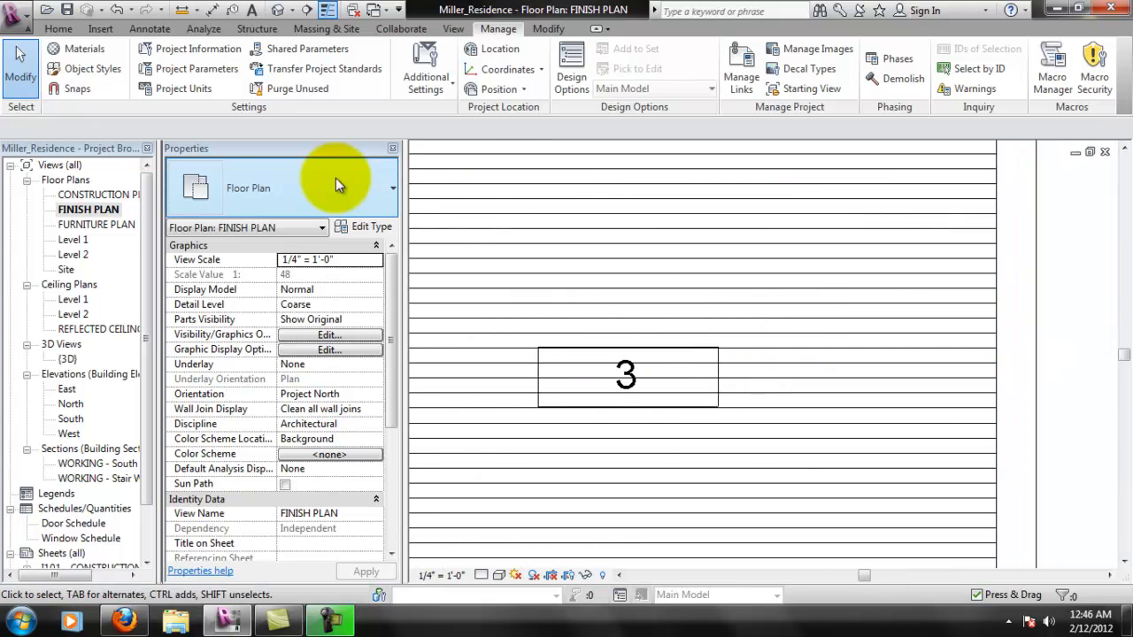
- Create a rectangular masking region with invisible lines around room 3's number tag, about 3' wide by 1' high
left_click(143, 30)
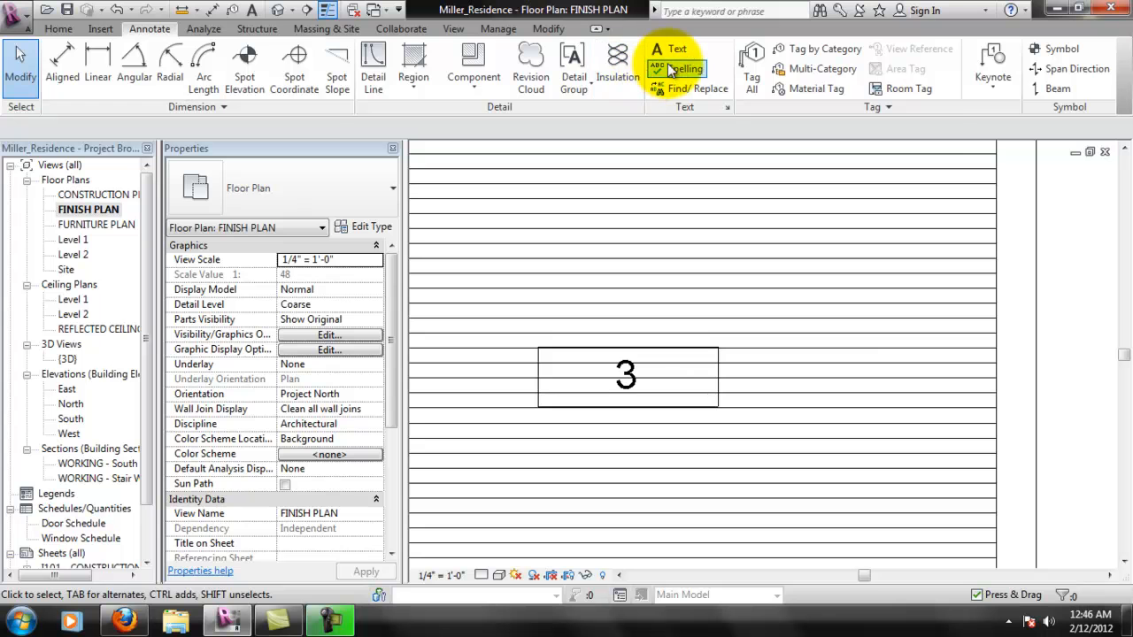
left_click(422, 86)
left_click(439, 142)
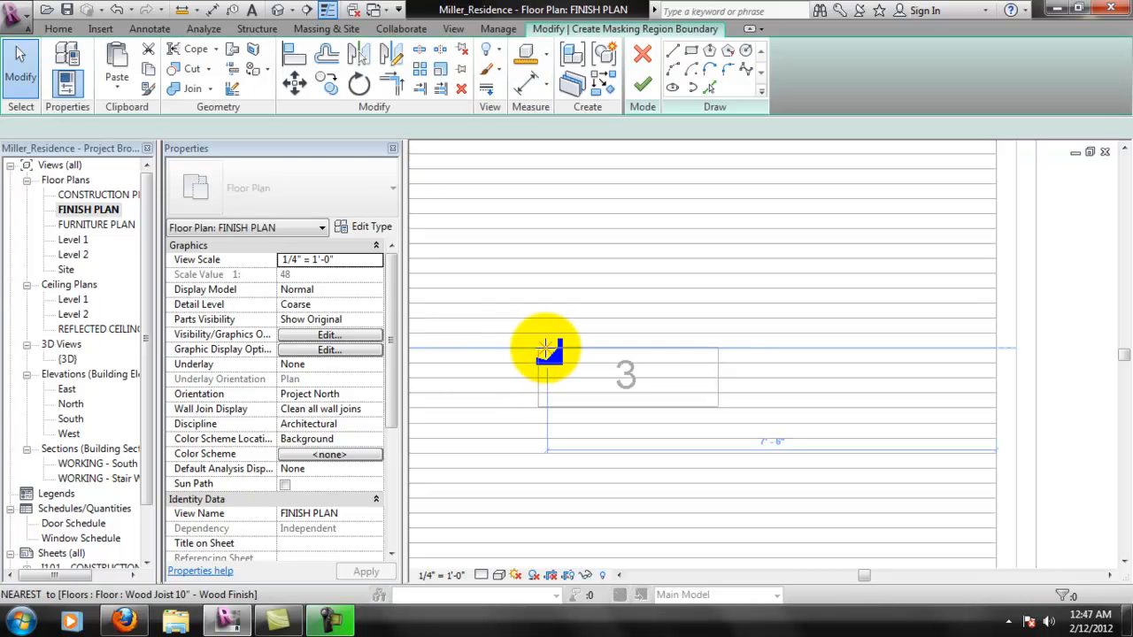
left_click(691, 52)
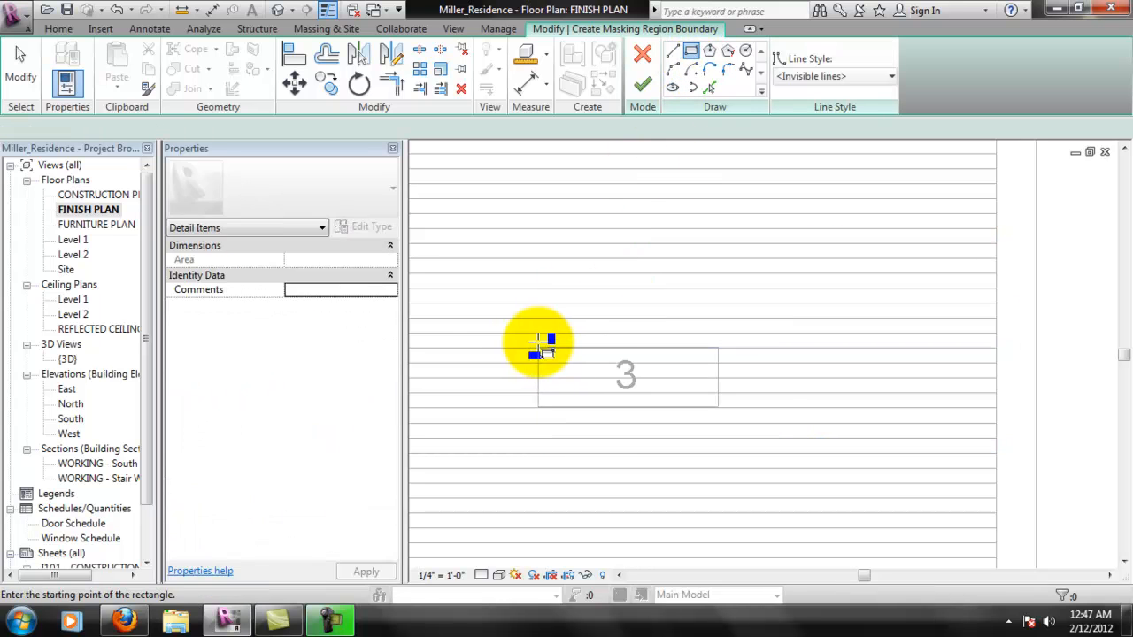
left_click(539, 342)
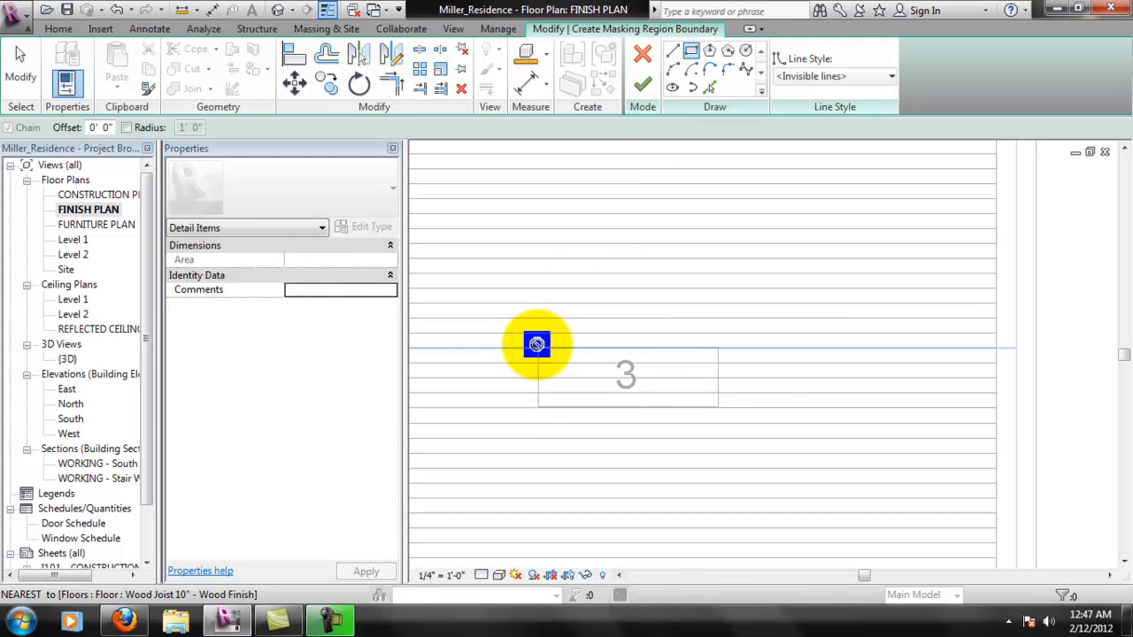
left_click(719, 407)
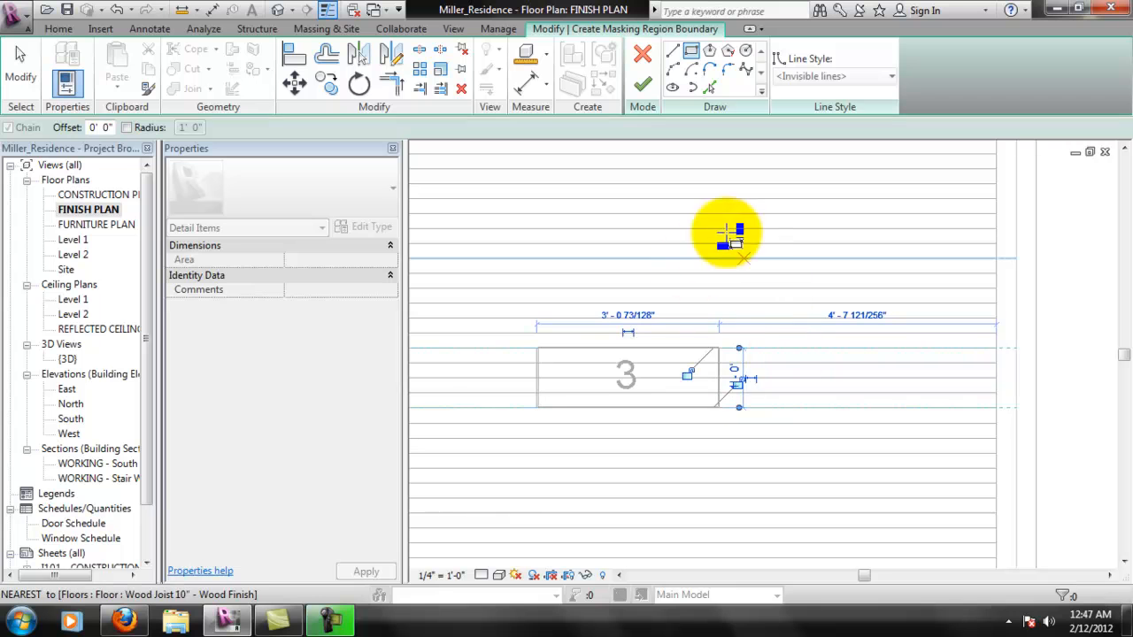
left_click(643, 85)
left_click(718, 389)
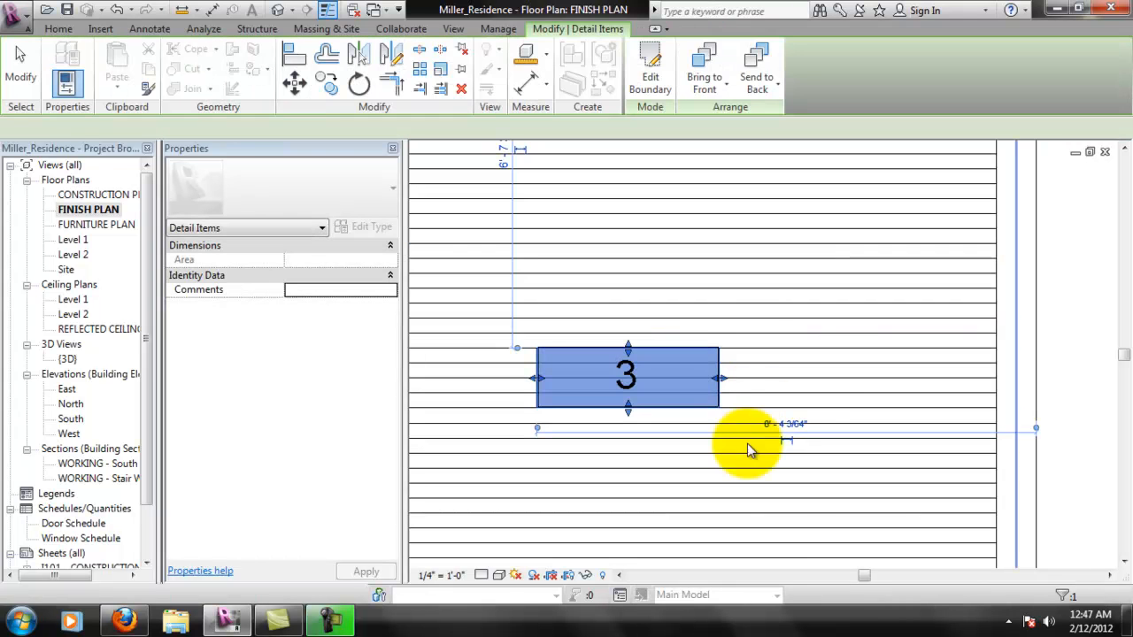
left_click(1057, 316)
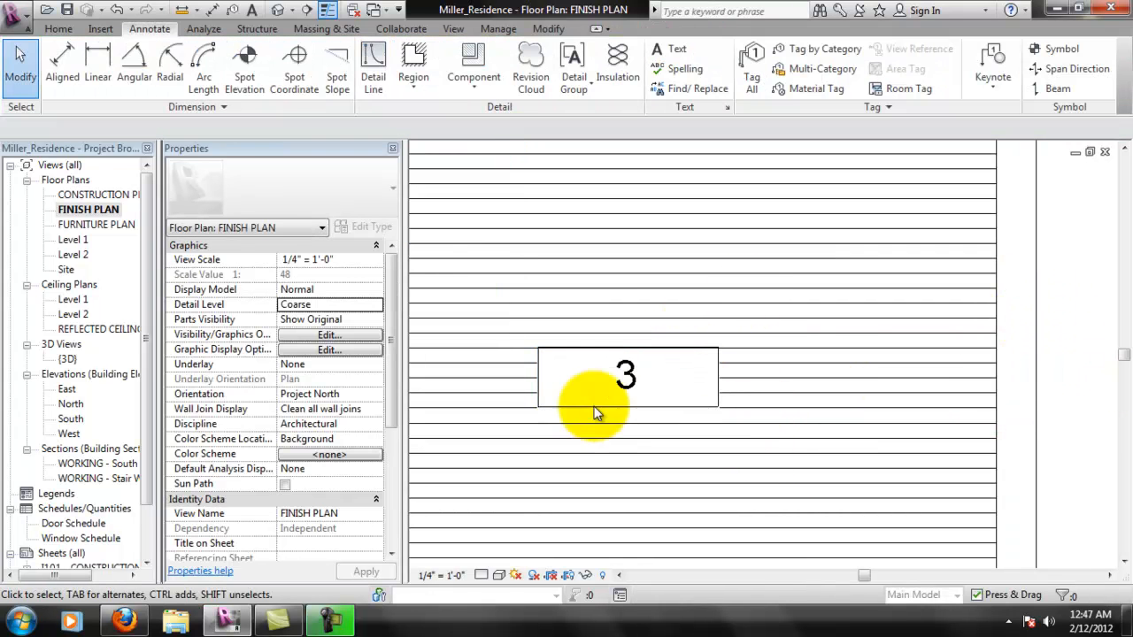
- Edit the boundary of room 3's masking region, moving its upper and left edges onto the tag's outline
scroll(663, 384, "down", 2)
scroll(682, 403, "down", 1)
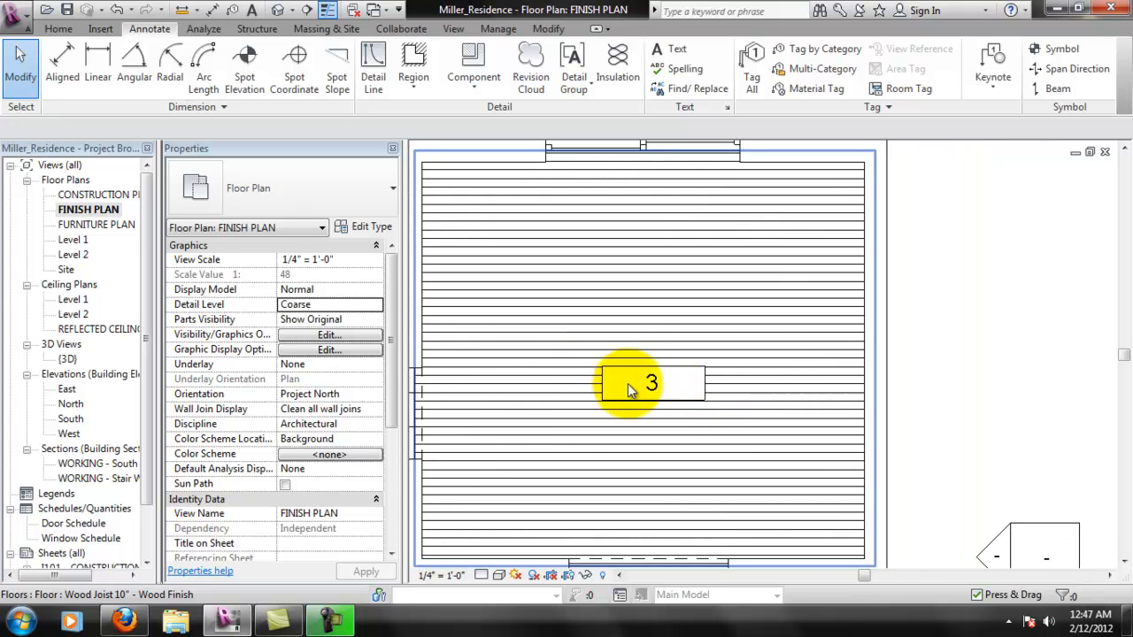
scroll(581, 442, "down", 1)
middle_click_drag(581, 442, 709, 413)
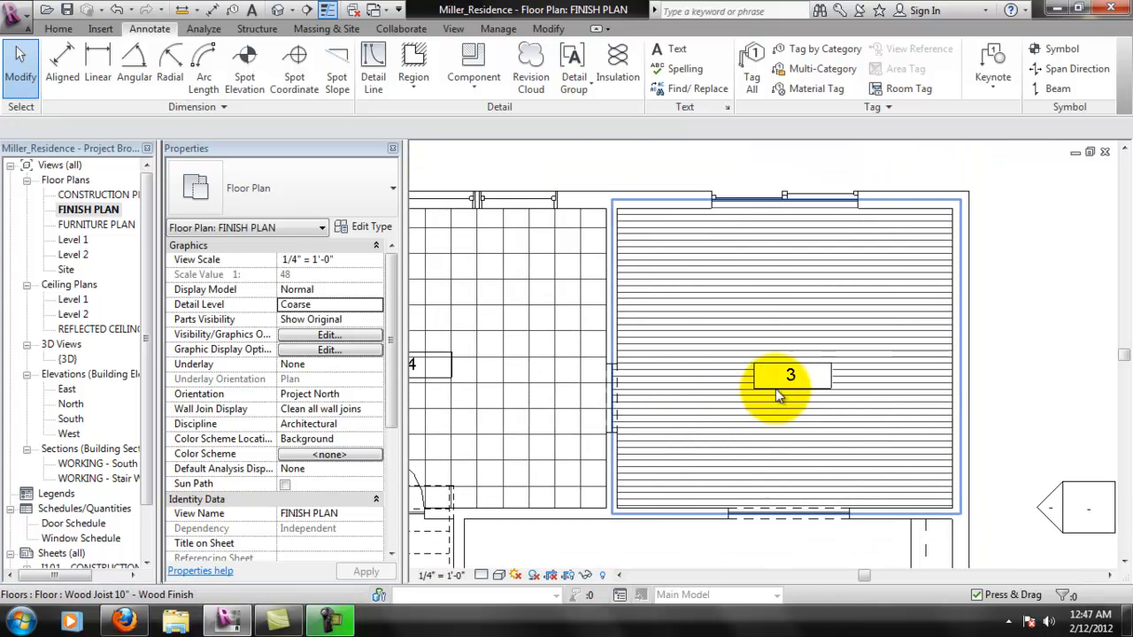
scroll(783, 398, "up", 3)
scroll(764, 364, "up", 1)
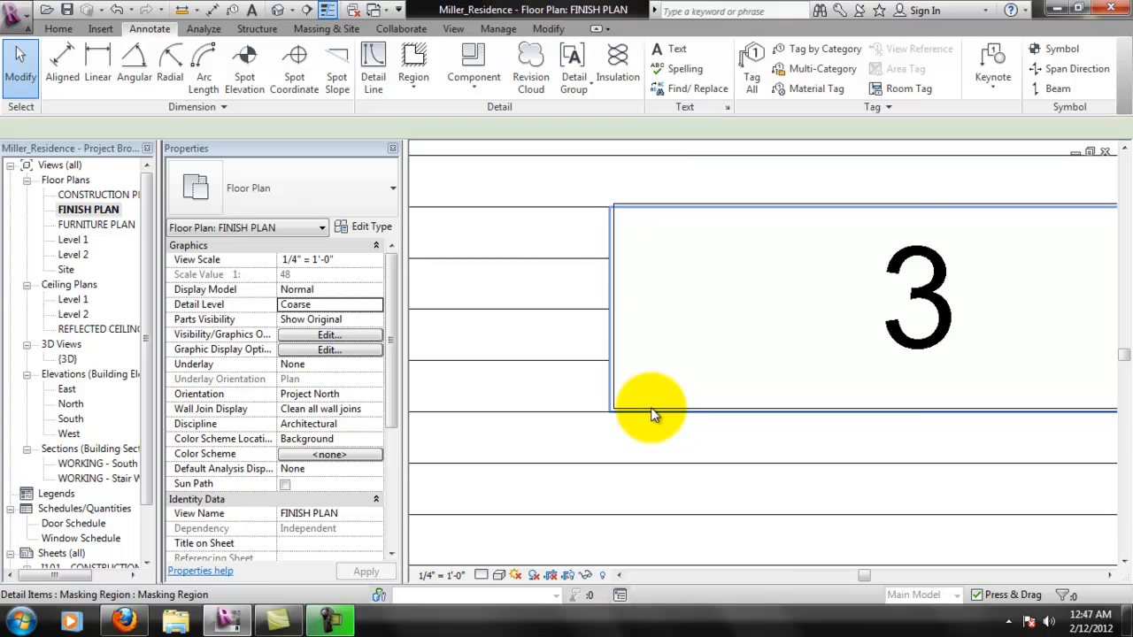
left_click(652, 408)
left_click(650, 70)
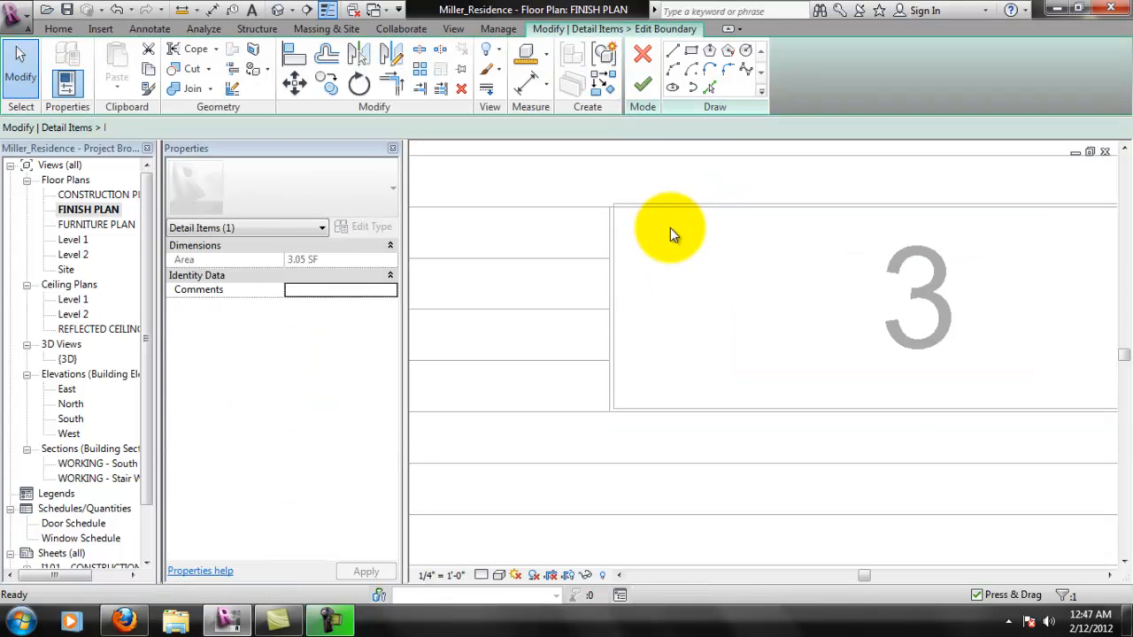
mouse_move(885, 213)
left_mouse_down()
mouse_move(880, 192)
mouse_move(882, 205)
left_mouse_up()
mouse_move(611, 311)
left_mouse_down()
mouse_move(620, 298)
mouse_move(634, 307)
mouse_move(614, 302)
mouse_move(627, 266)
mouse_move(622, 274)
left_mouse_up()
scroll(614, 271, "up", 4)
scroll(645, 317, "down", 4)
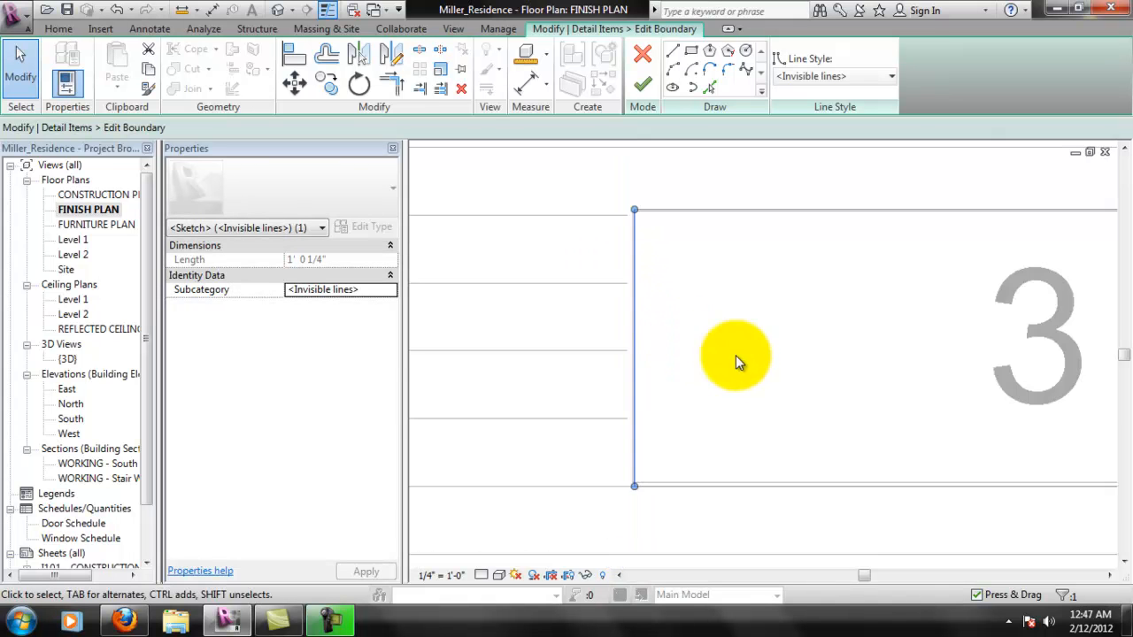
- Move the lower edge of room 3's masking boundary onto the tag's outline and finish the boundary edit
scroll(833, 432, "up", 3)
mouse_move(785, 425)
left_mouse_down()
mouse_move(787, 400)
mouse_move(789, 415)
left_mouse_up()
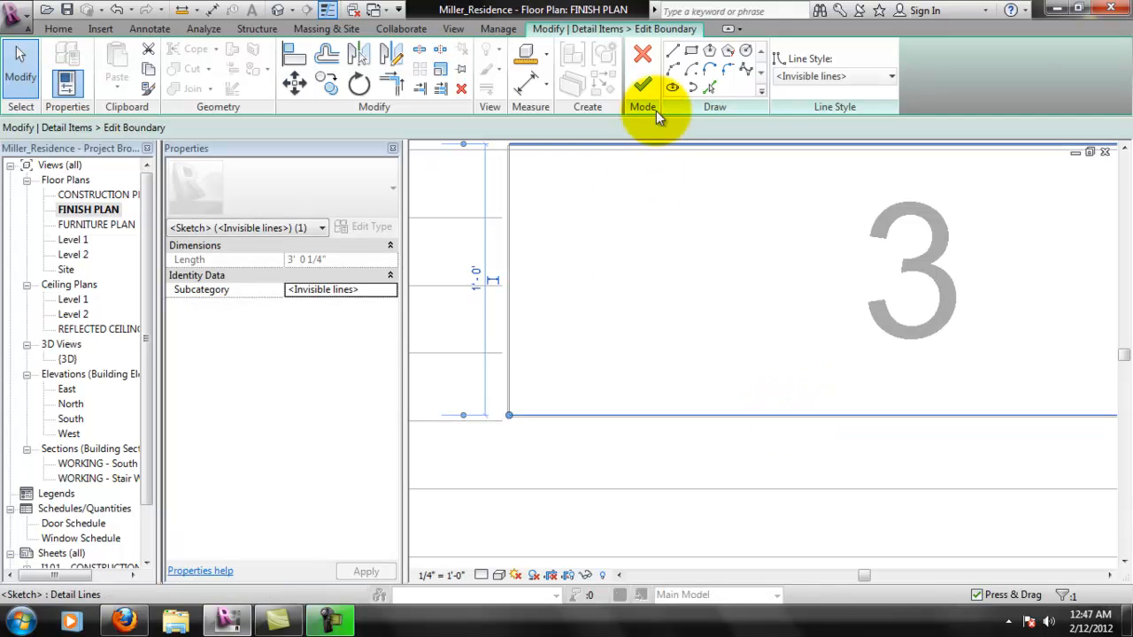
left_click(643, 84)
scroll(629, 279, "down", 4)
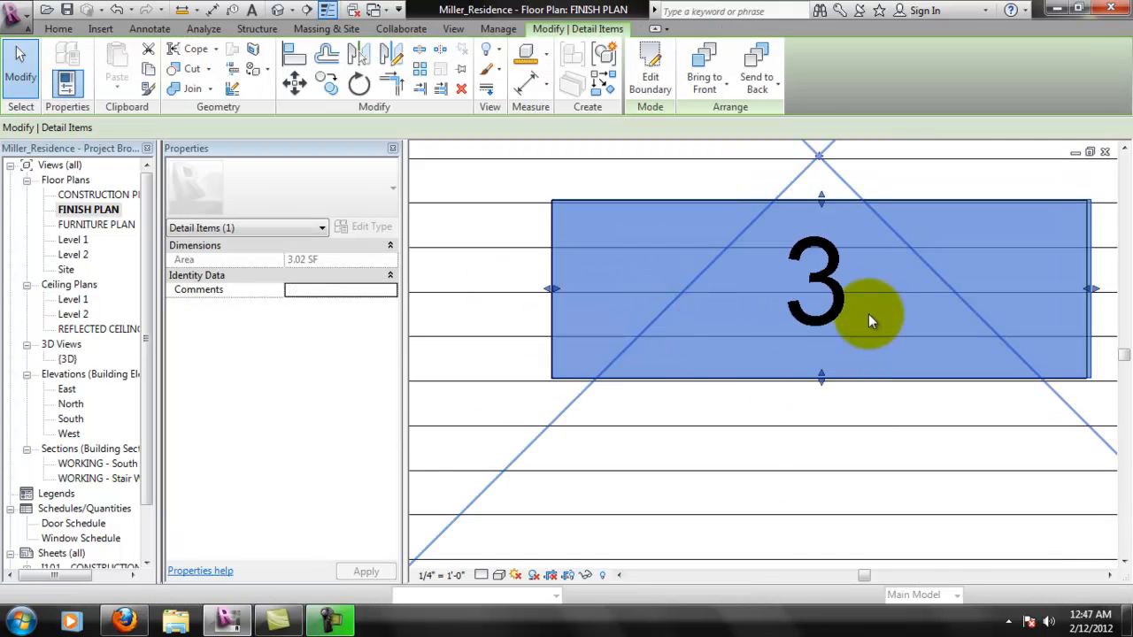
key("Escape")
scroll(823, 406, "down", 2)
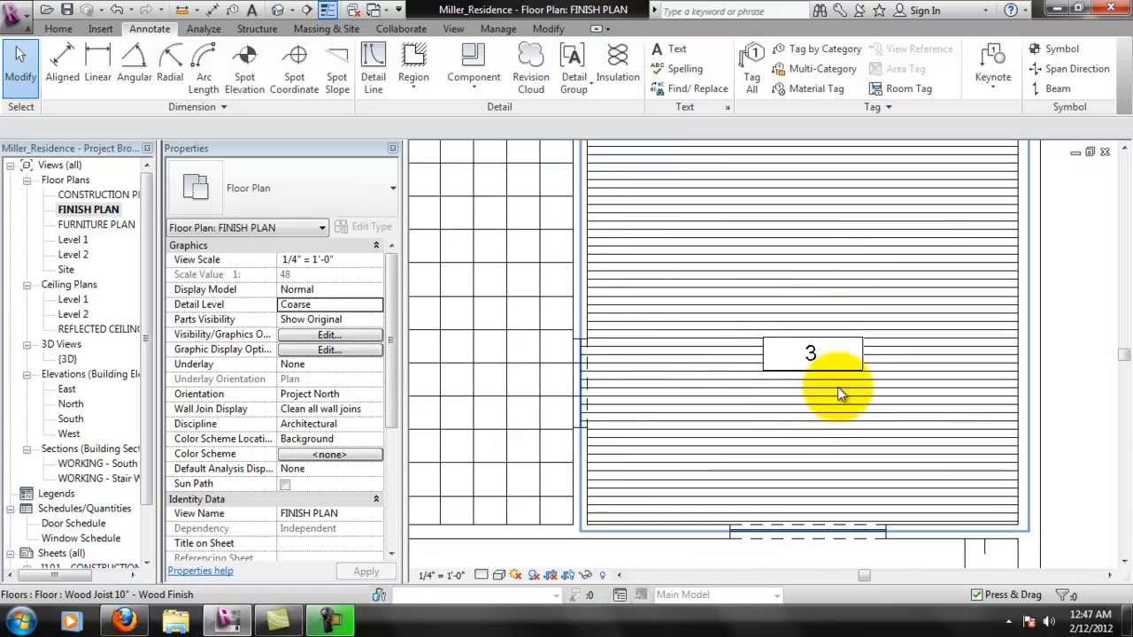
- Sketch a rectangular masking region boundary with invisible lines around room 4's number tag, about 3'-0" wide by 1'-1" high
scroll(825, 354, "down", 3)
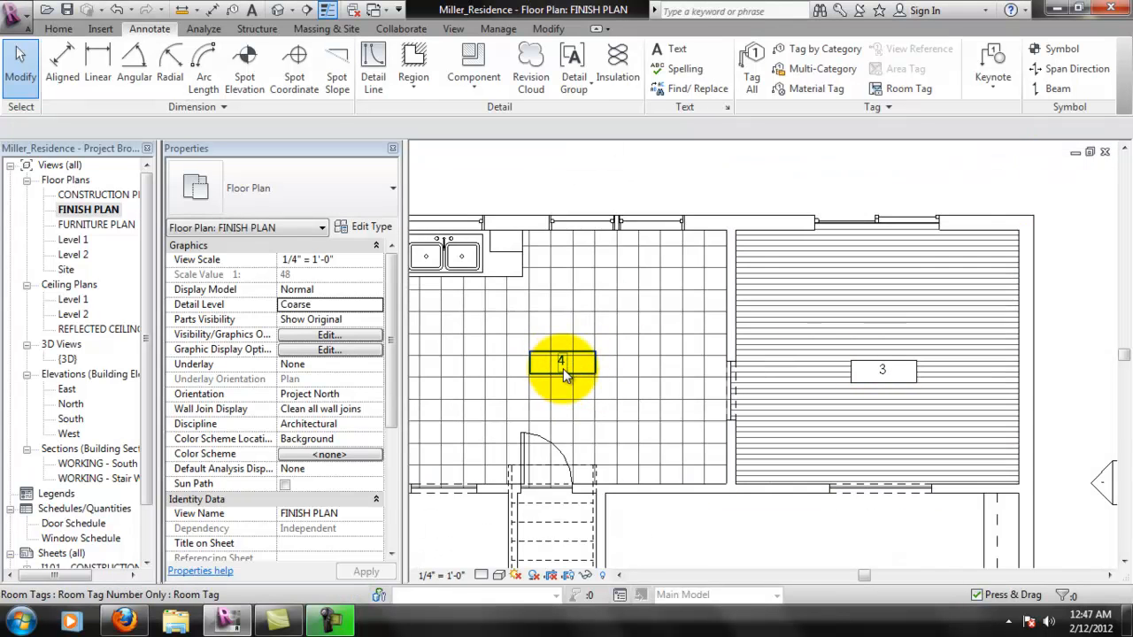
scroll(571, 359, "up", 2)
scroll(577, 352, "down", 1)
middle_click_drag(694, 406, 781, 403)
scroll(611, 363, "up", 3)
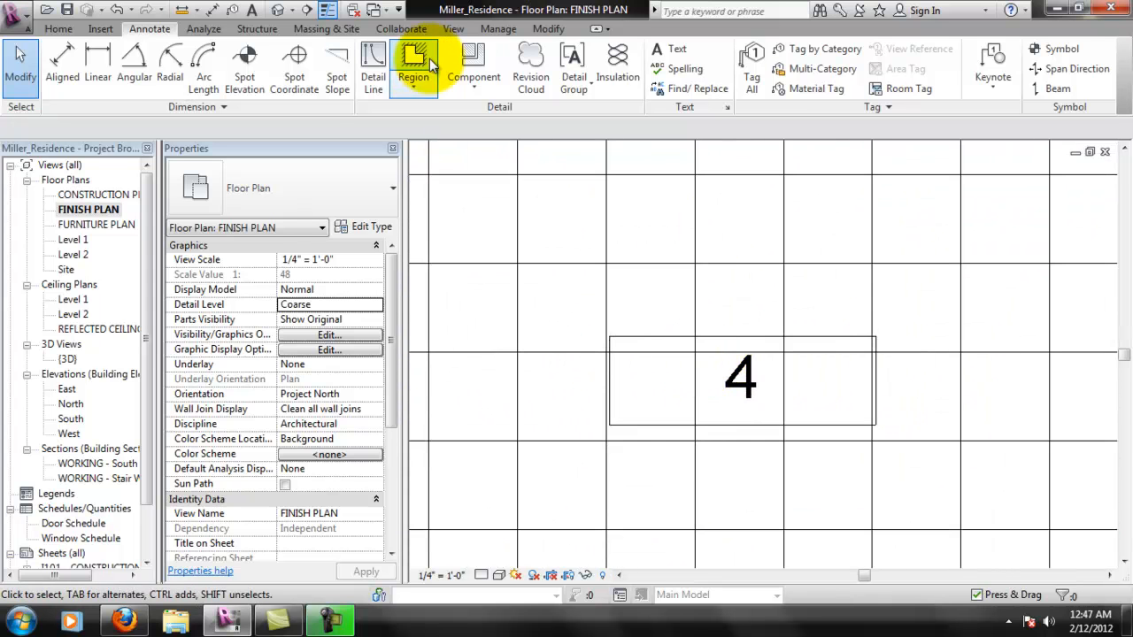
left_click(416, 90)
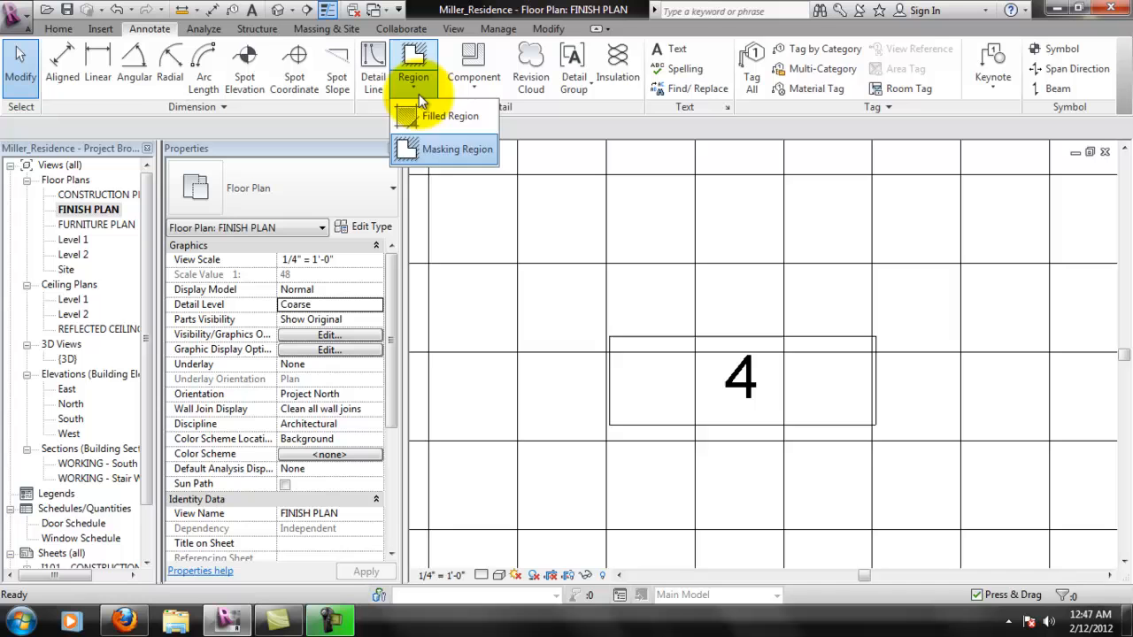
left_click(438, 149)
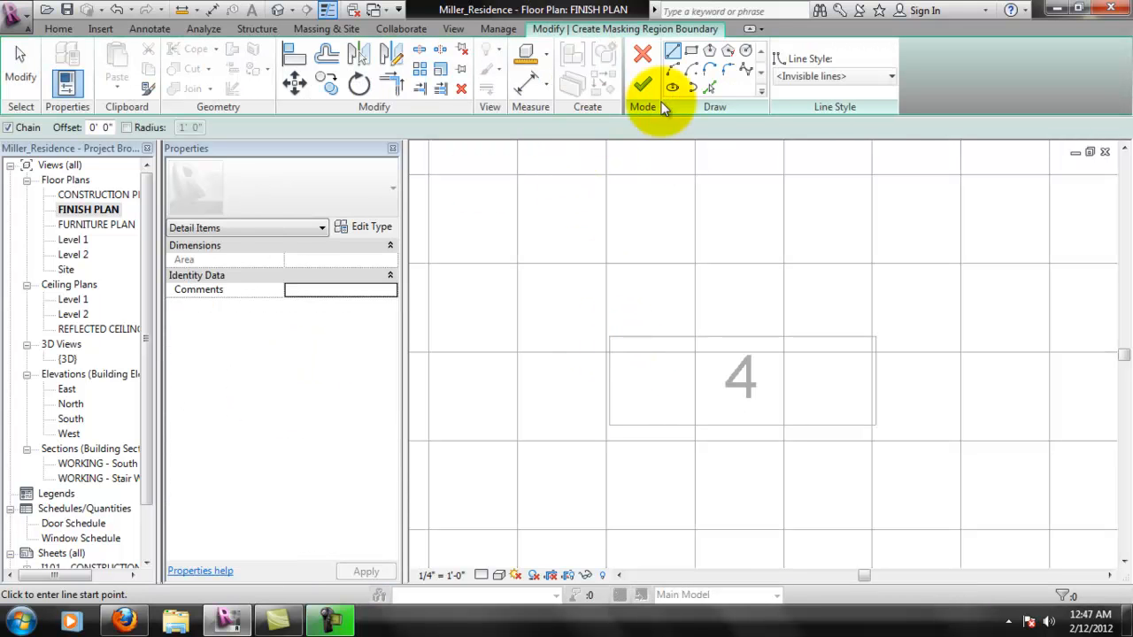
left_click(692, 50)
left_click(611, 339)
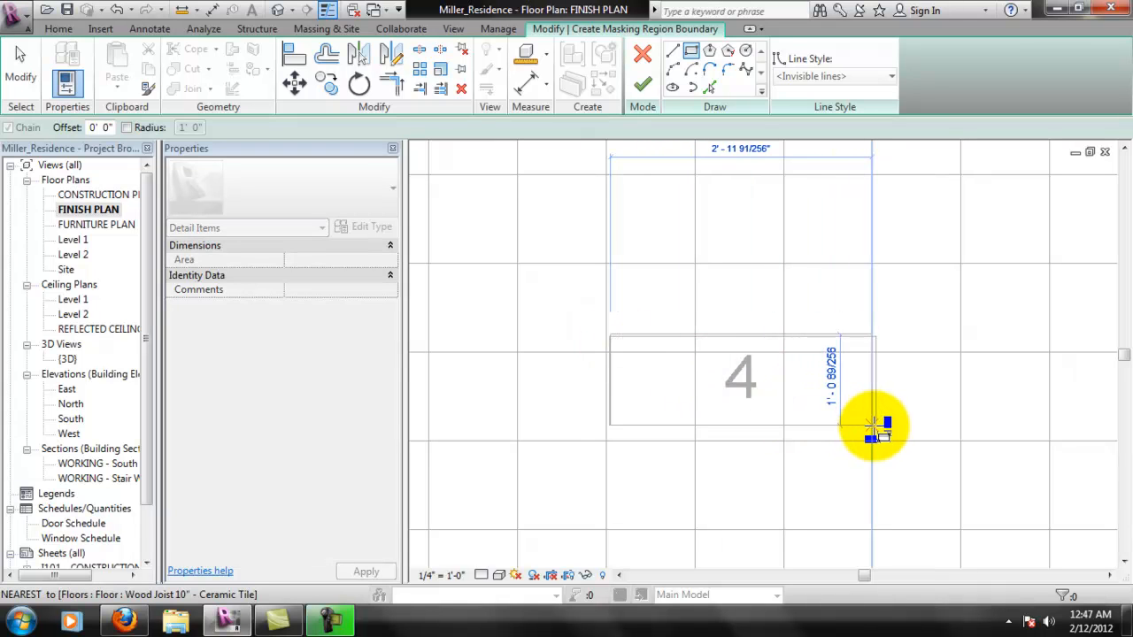
left_click(876, 429)
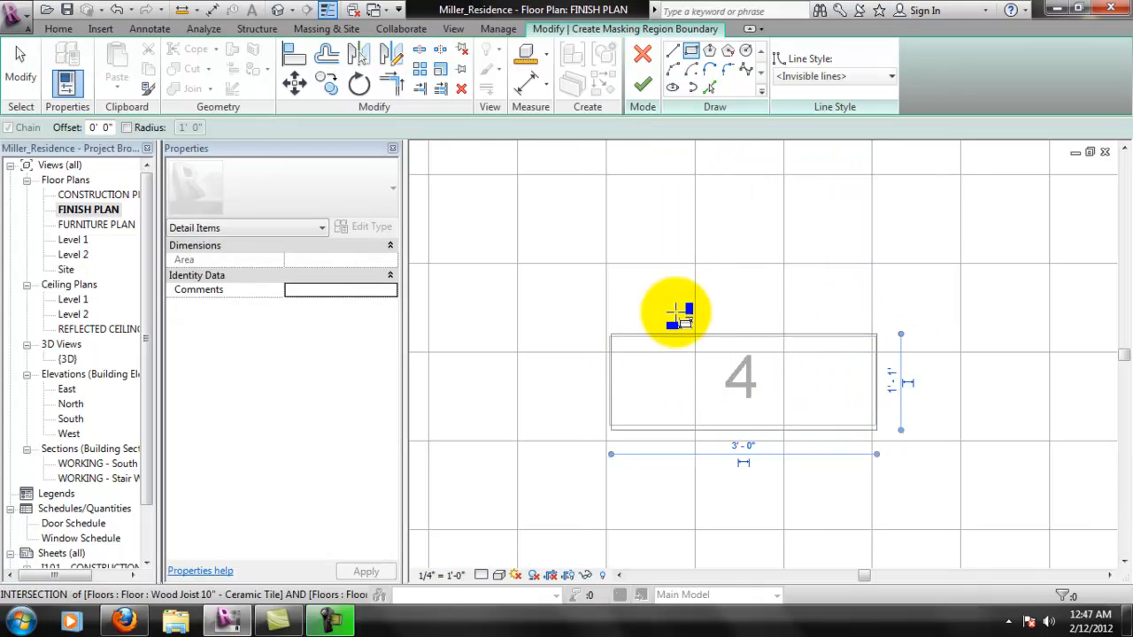
- Move the lower and upper edges of room 4's masking boundary onto the tag's outline
scroll(669, 445, "up", 3)
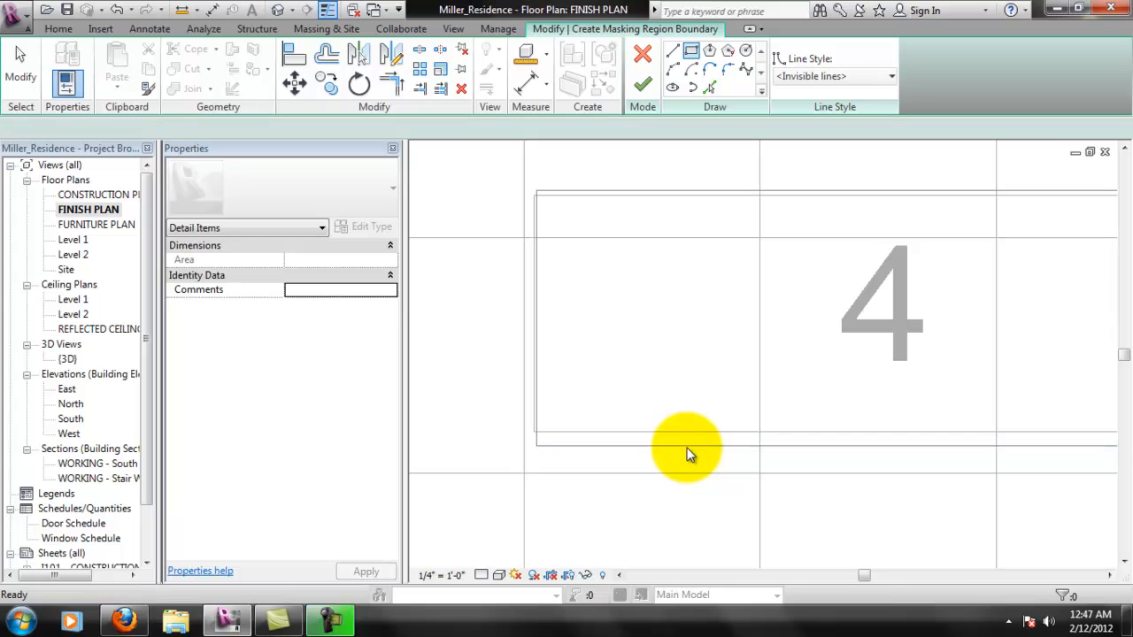
key("Escape")
left_click(688, 437)
mouse_move(693, 440)
left_mouse_down()
mouse_move(574, 316)
mouse_move(607, 185)
mouse_move(597, 203)
mouse_move(622, 201)
left_mouse_up()
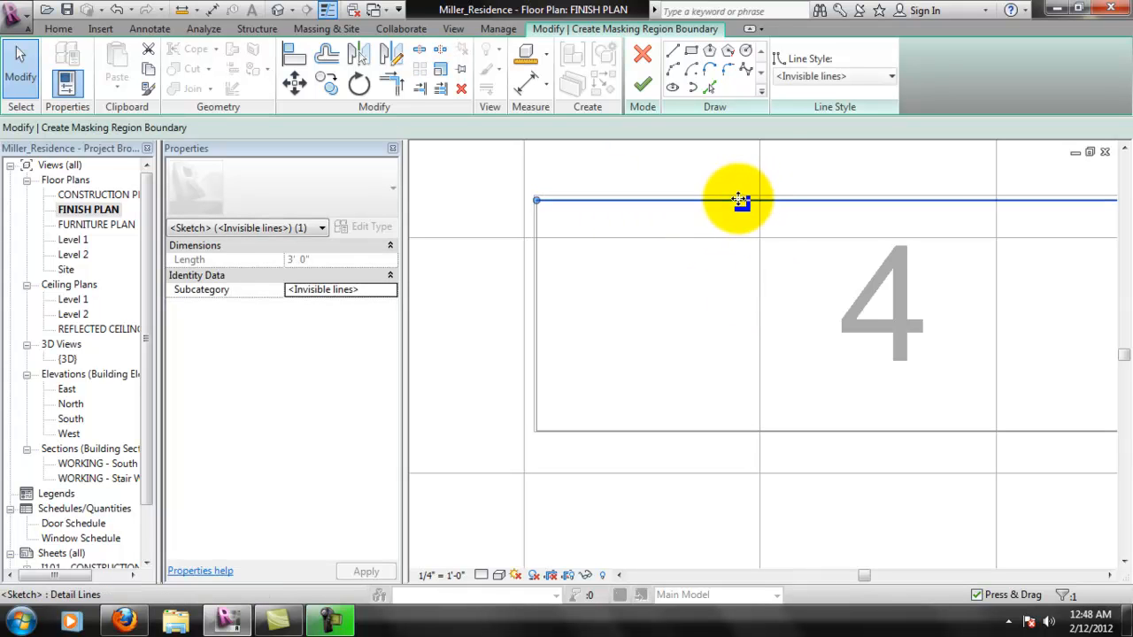
left_click_drag(741, 186, 735, 195)
left_click(536, 304)
mouse_move(537, 303)
left_mouse_down()
mouse_move(513, 305)
mouse_move(541, 308)
left_mouse_up()
left_click(296, 54)
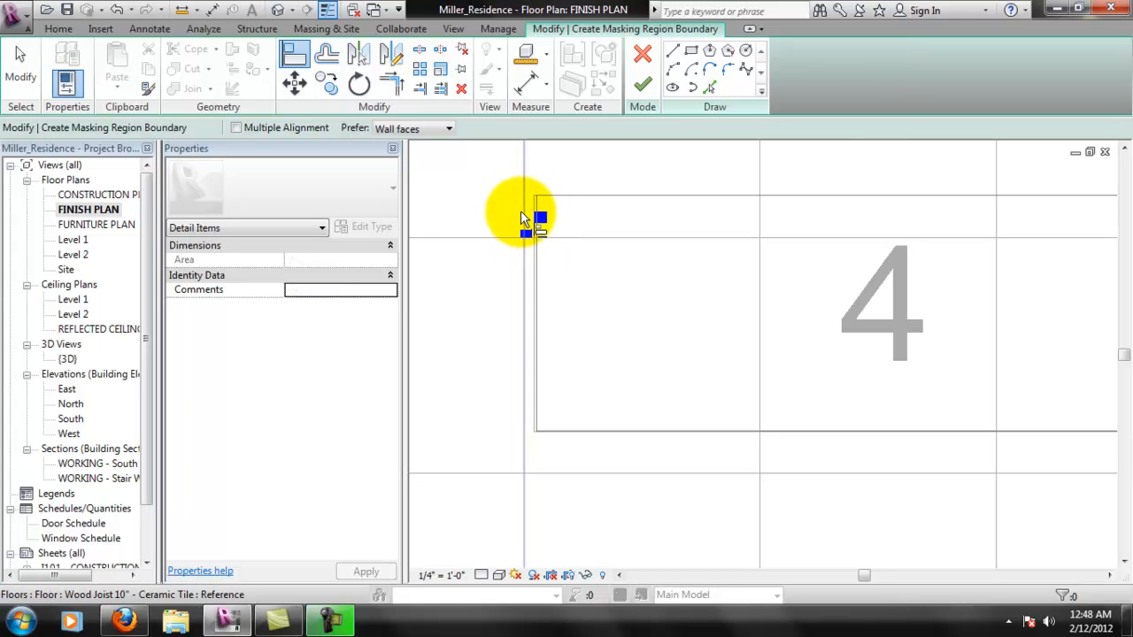
key("Escape")
key("Escape")
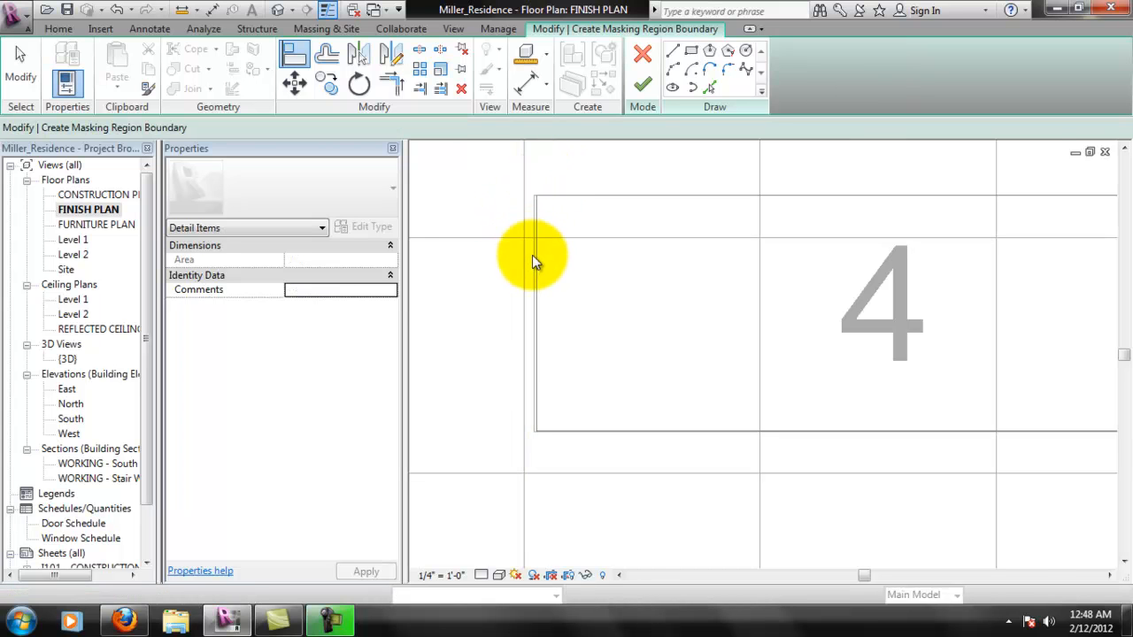
- Fit the left and right edges of room 4's masking boundary to the tag's outline and finish the region
scroll(534, 248, "up", 3)
left_click(535, 324)
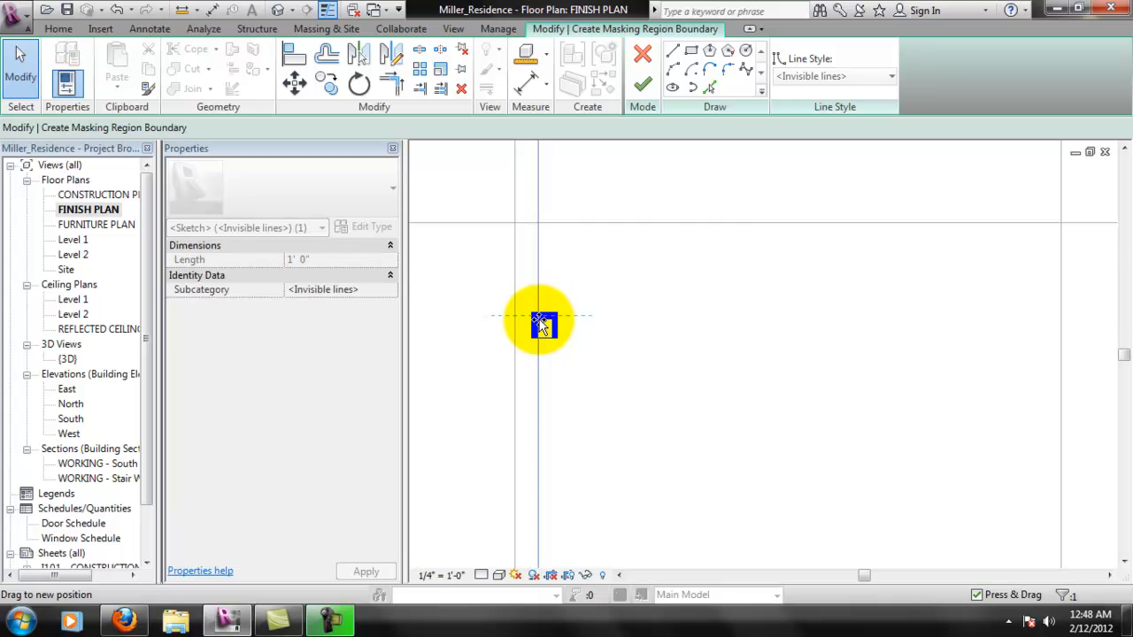
scroll(923, 342, "down", 3)
scroll(873, 298, "up", 5)
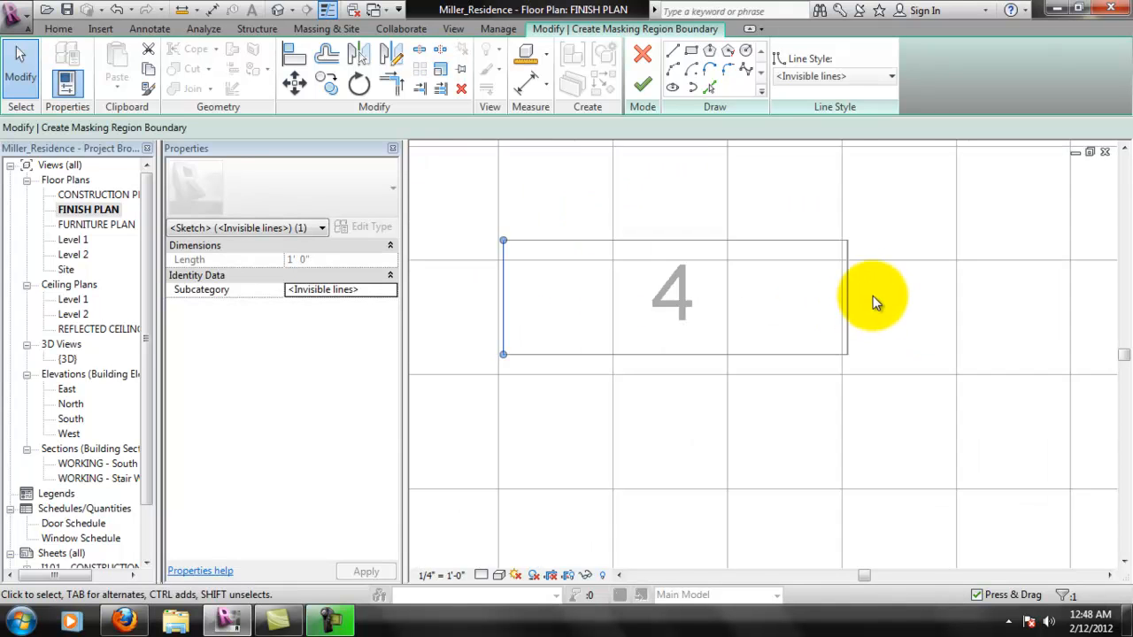
left_click_drag(799, 309, 802, 311)
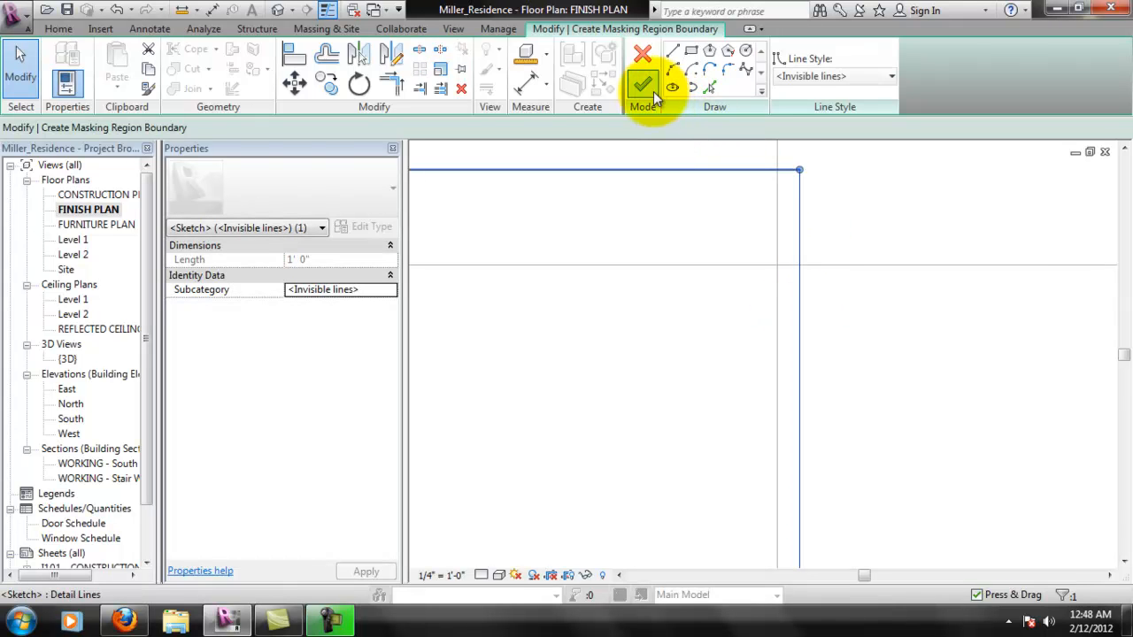
left_click(643, 84)
scroll(645, 319, "down", 5)
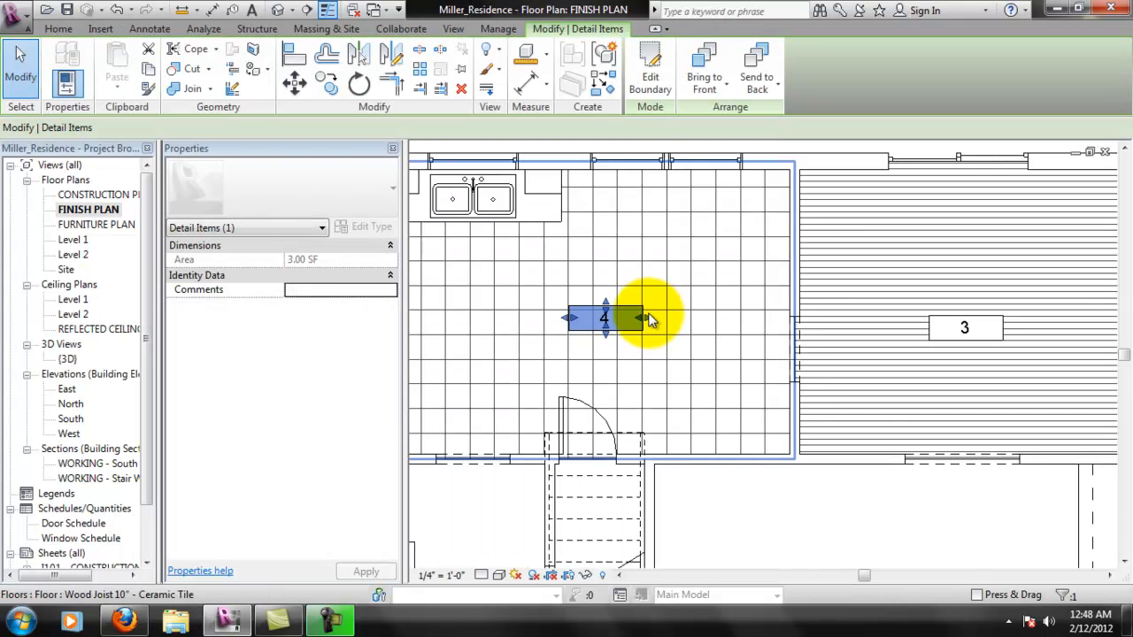
key("Escape")
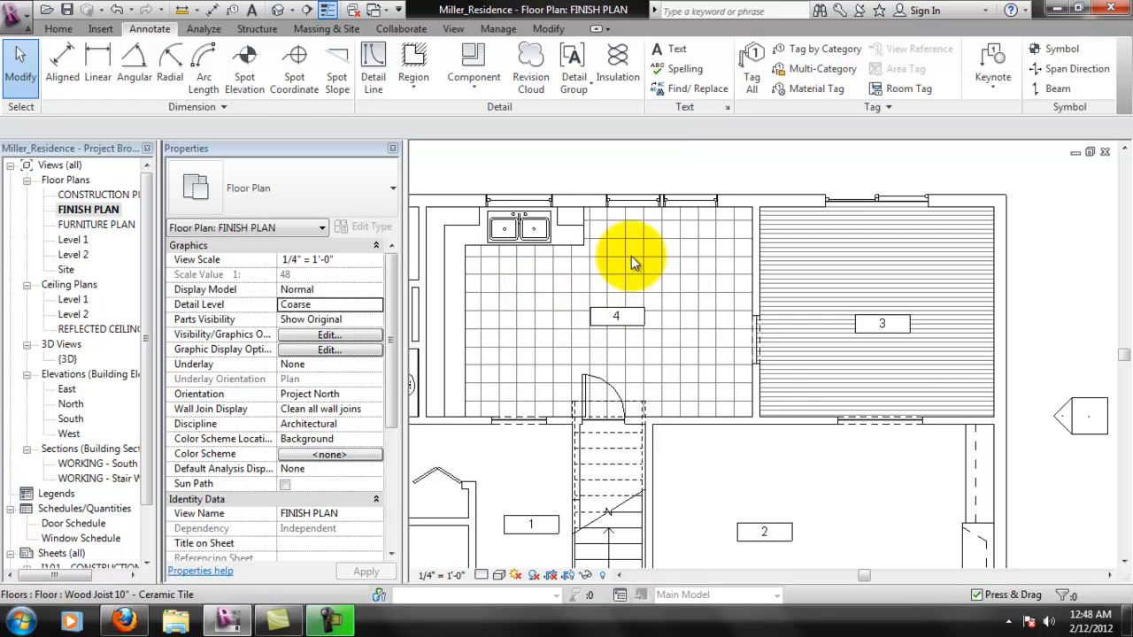
middle_click_drag(809, 421, 858, 398)
scroll(780, 391, "down", 1)
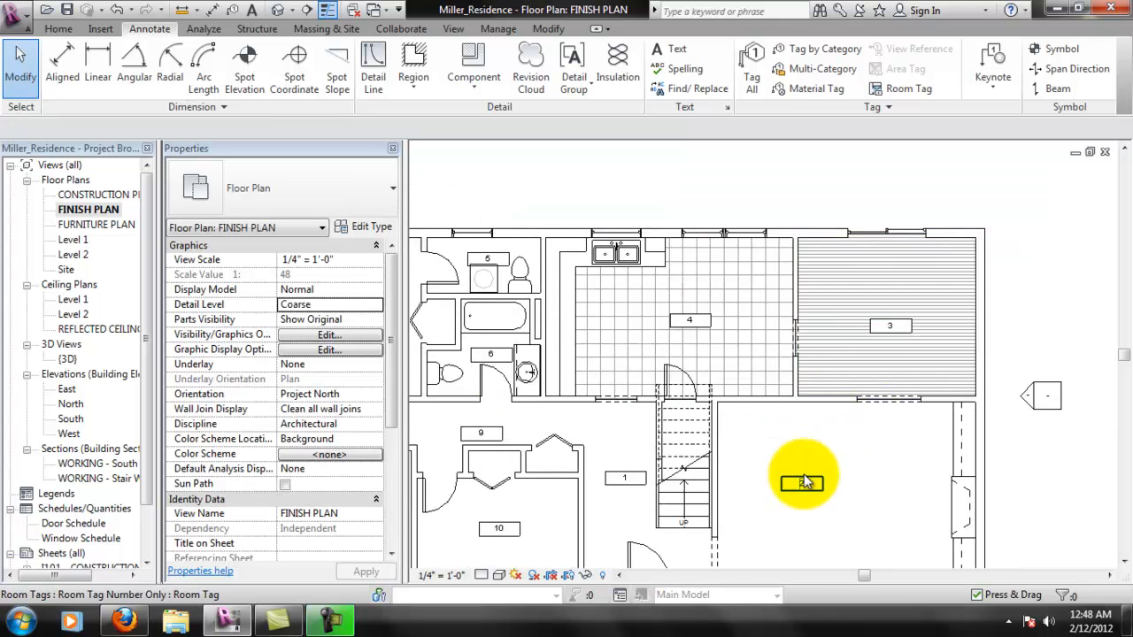
middle_click_drag(790, 473, 842, 451)
scroll(790, 311, "up", 1)
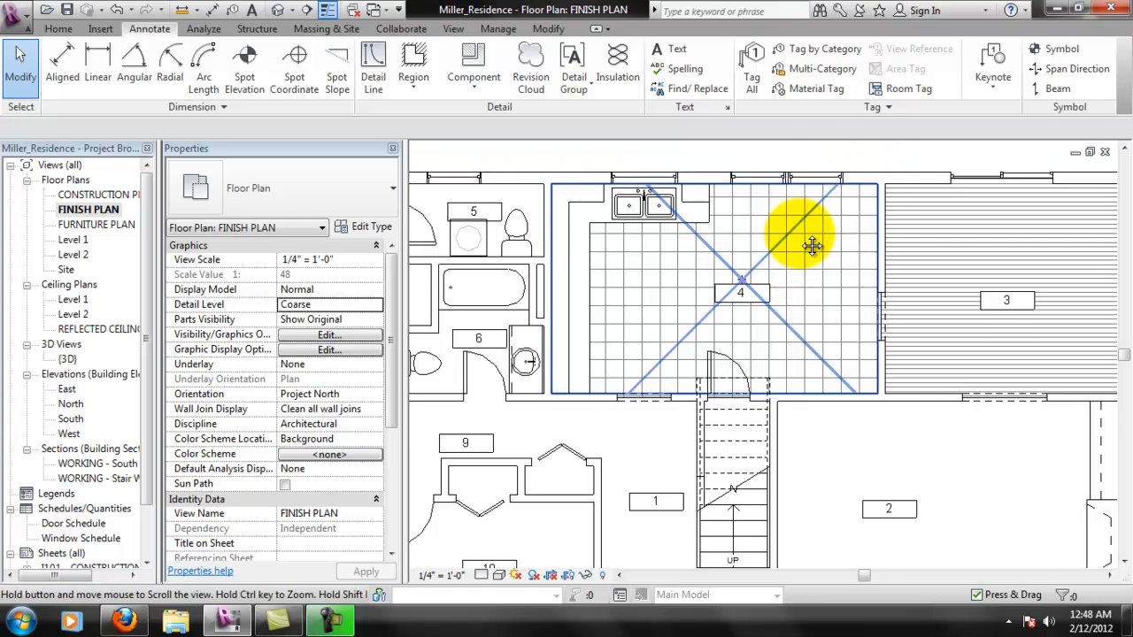
middle_click_drag(817, 203, 778, 259)
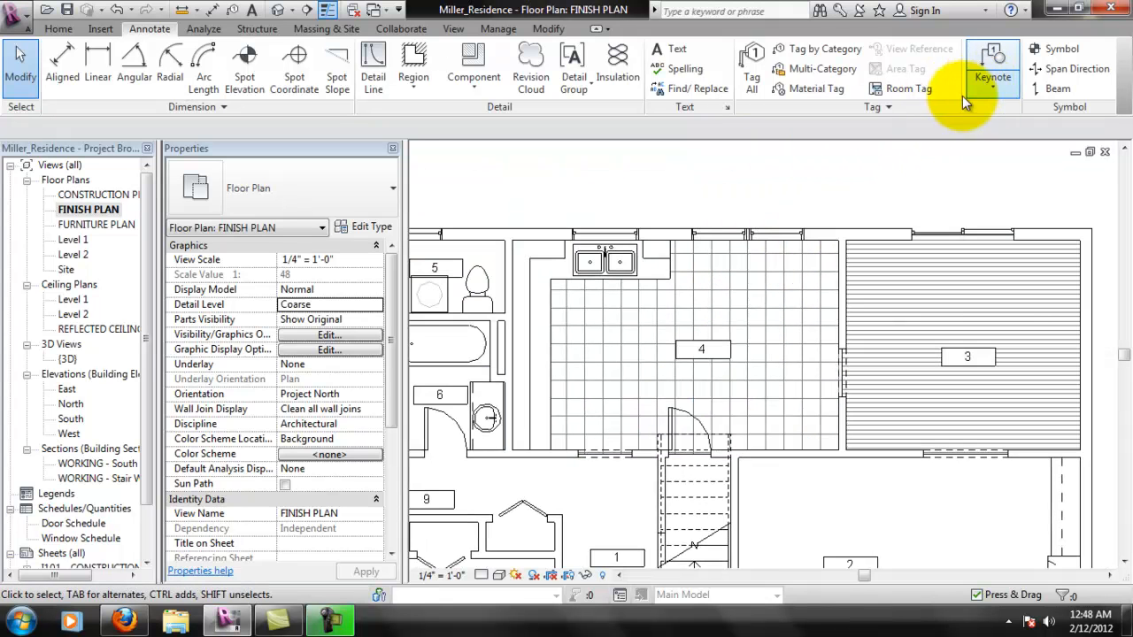
- Start tagging room 3's wood floor by category and load the Floor Tag family from the Architectural annotations folder
left_click(821, 48)
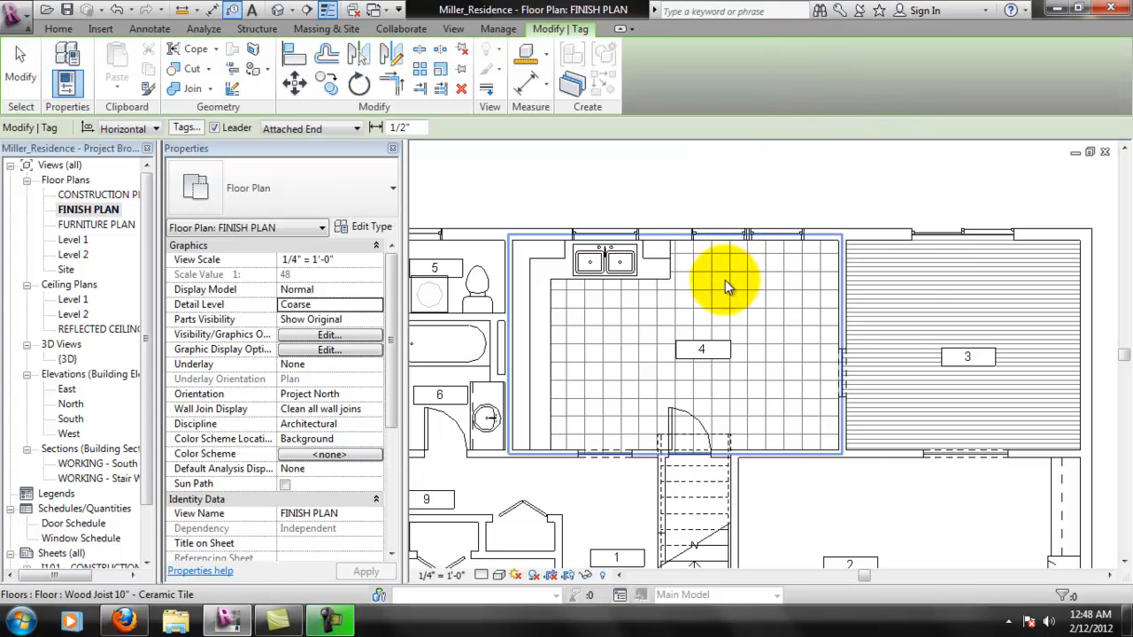
left_click(909, 271)
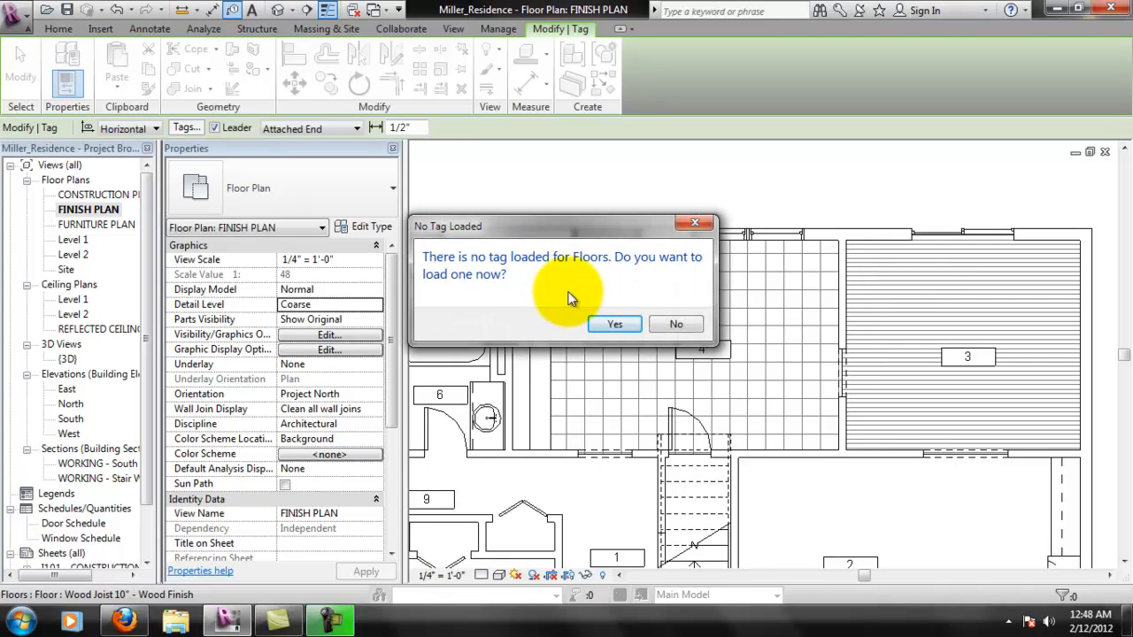
left_click(615, 325)
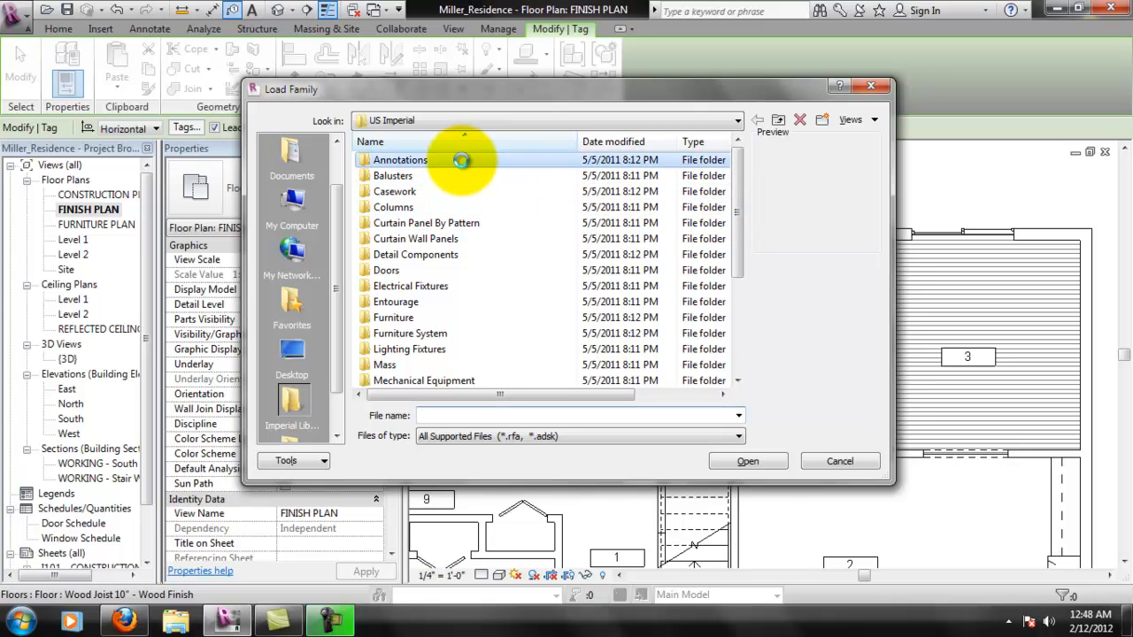
double_click(462, 162)
left_click_drag(744, 196, 746, 140)
double_click(442, 162)
left_click(402, 239)
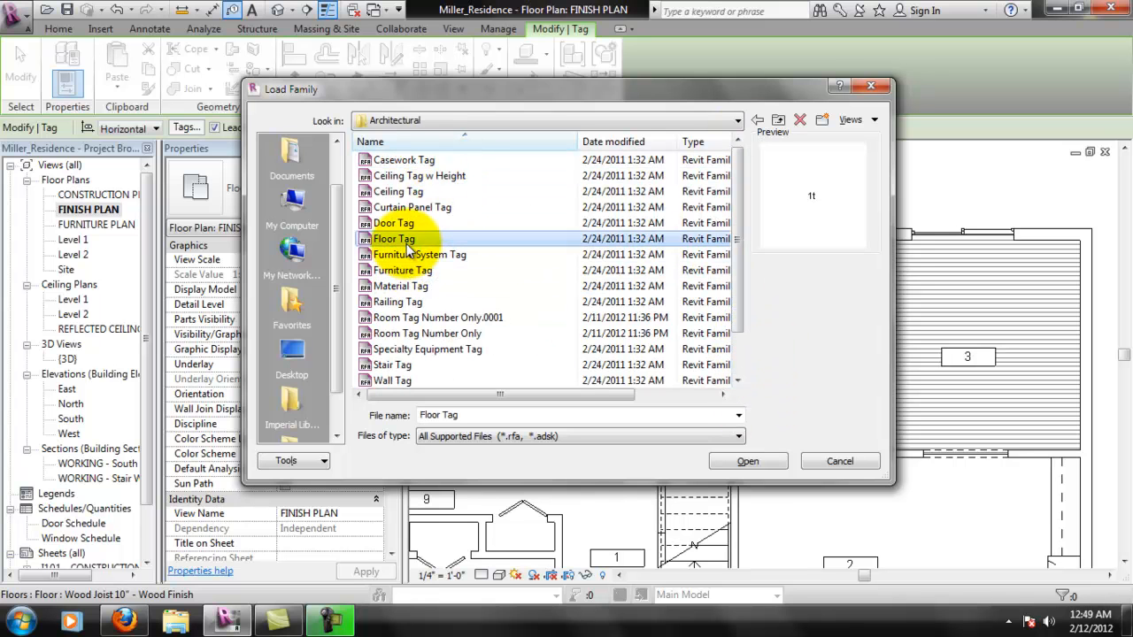
left_click(747, 461)
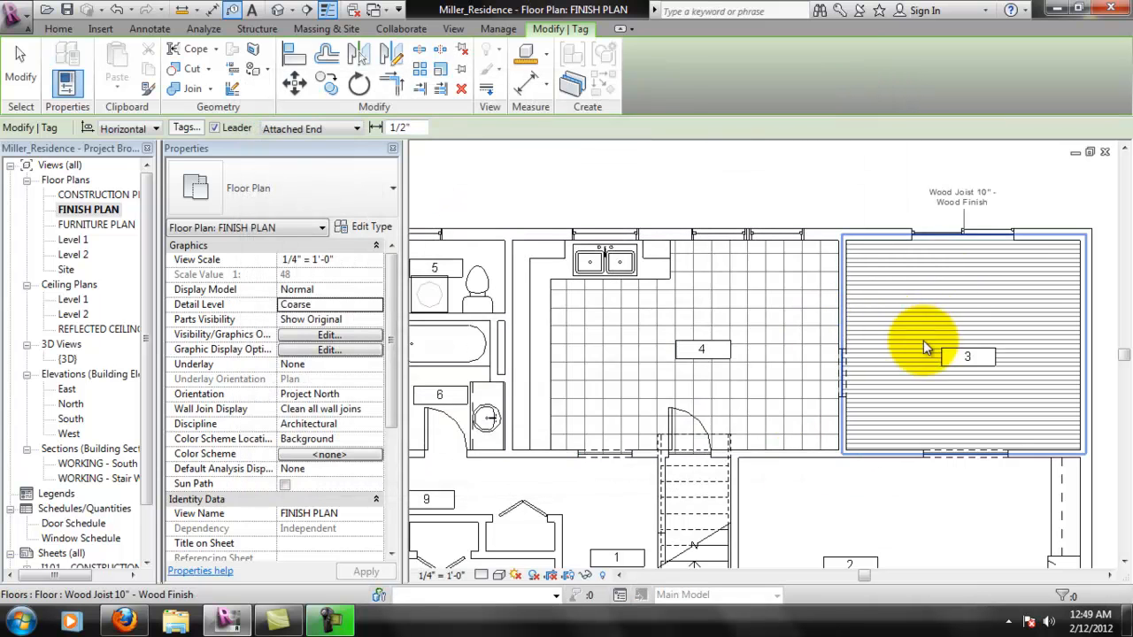
- Place the floor tag for room 3's wood finish and move its text inside the room
left_click(922, 280)
scroll(1009, 198, "up", 3)
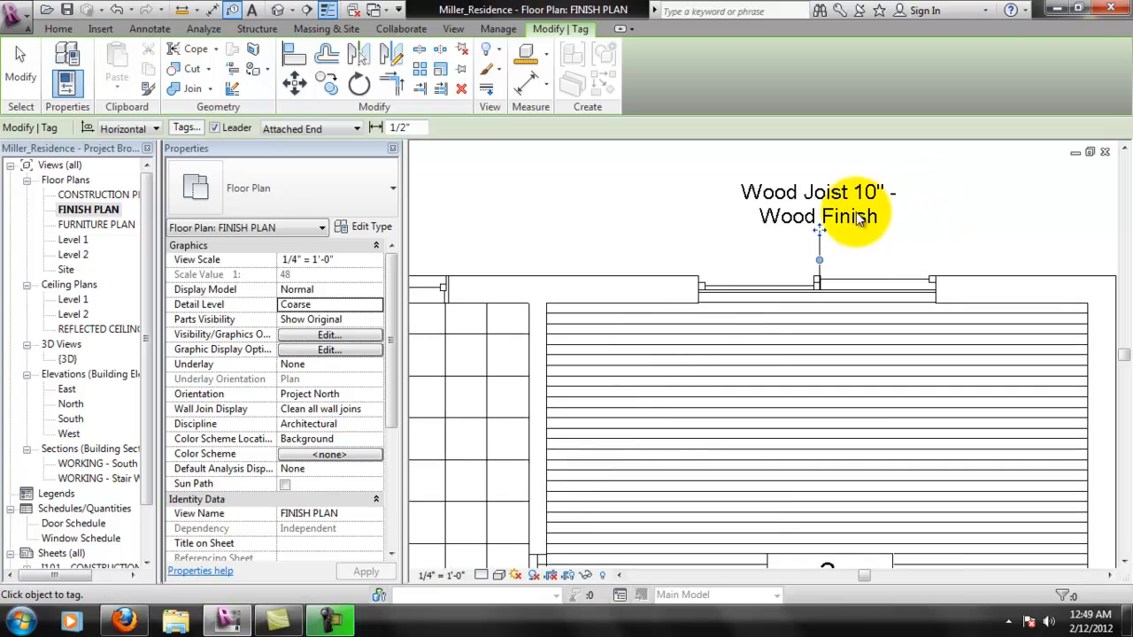
scroll(830, 229, "down", 1)
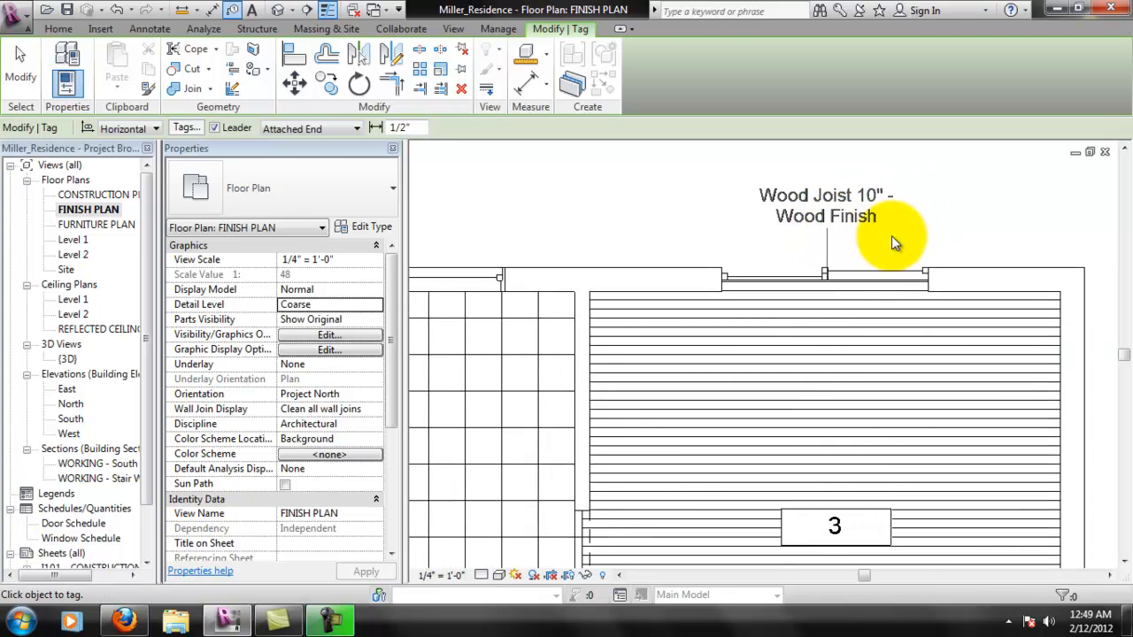
left_click(871, 197)
left_click_drag(823, 212, 708, 379)
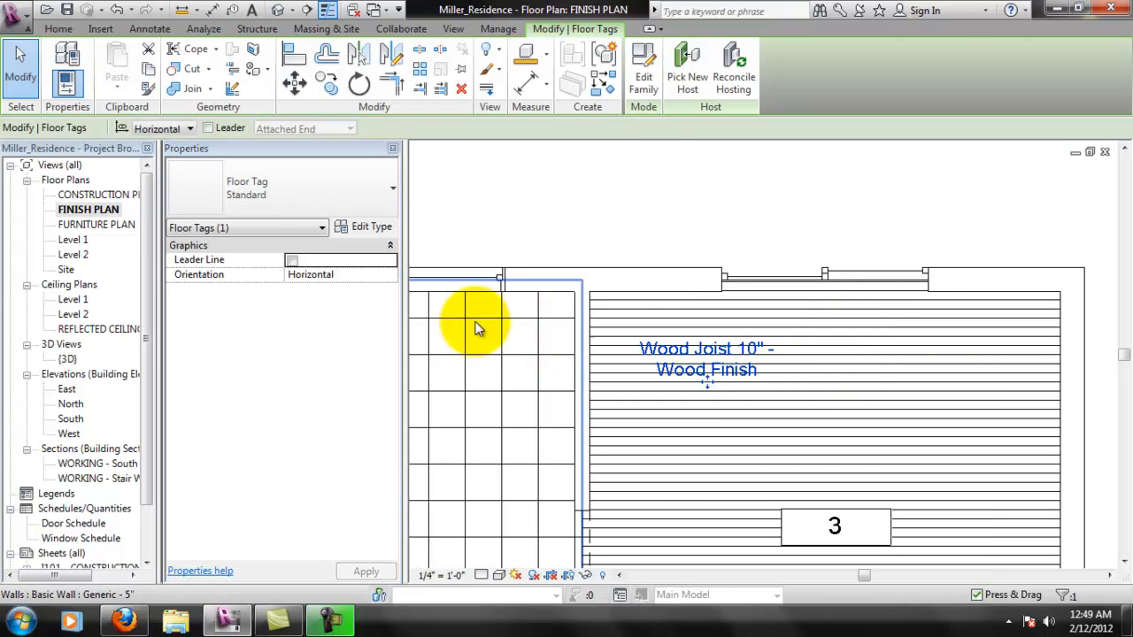
- Turn on the floor tag's leader line and move the tag beside the opening between rooms 3 and 4
left_click(292, 260)
middle_click_drag(738, 384, 776, 299)
left_click_drag(746, 301, 630, 423)
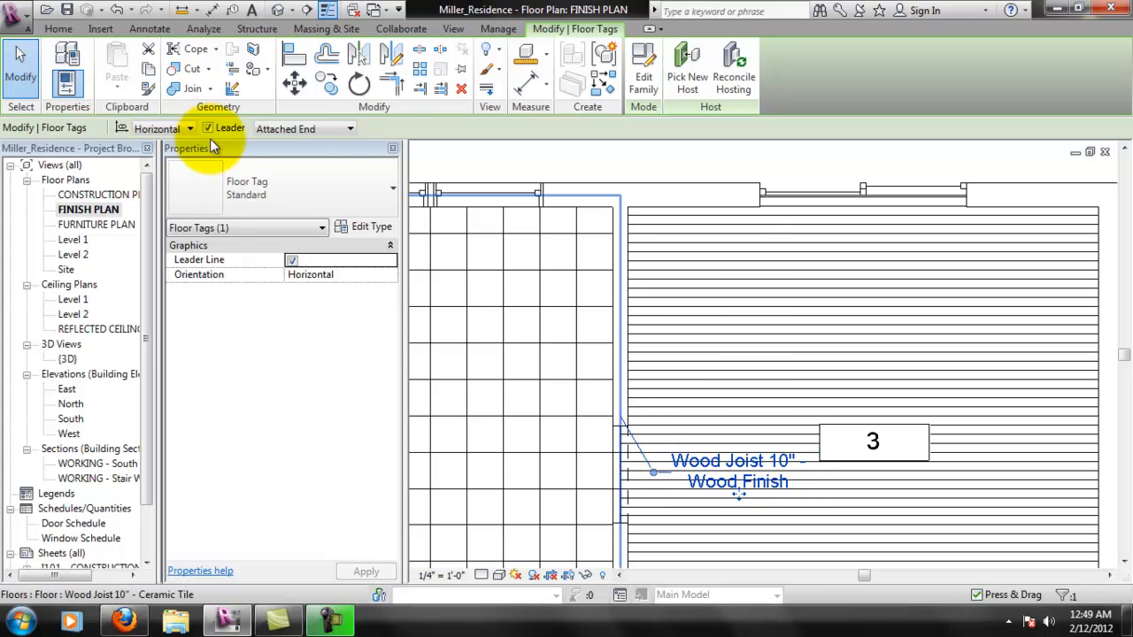
- Set the floor tag's leader to Free End and straighten it to end at the opening between rooms 3 and 4
left_click(299, 128)
left_click(283, 151)
middle_click_drag(739, 437, 726, 372)
scroll(726, 505, "up", 1)
left_click_drag(726, 503, 590, 394)
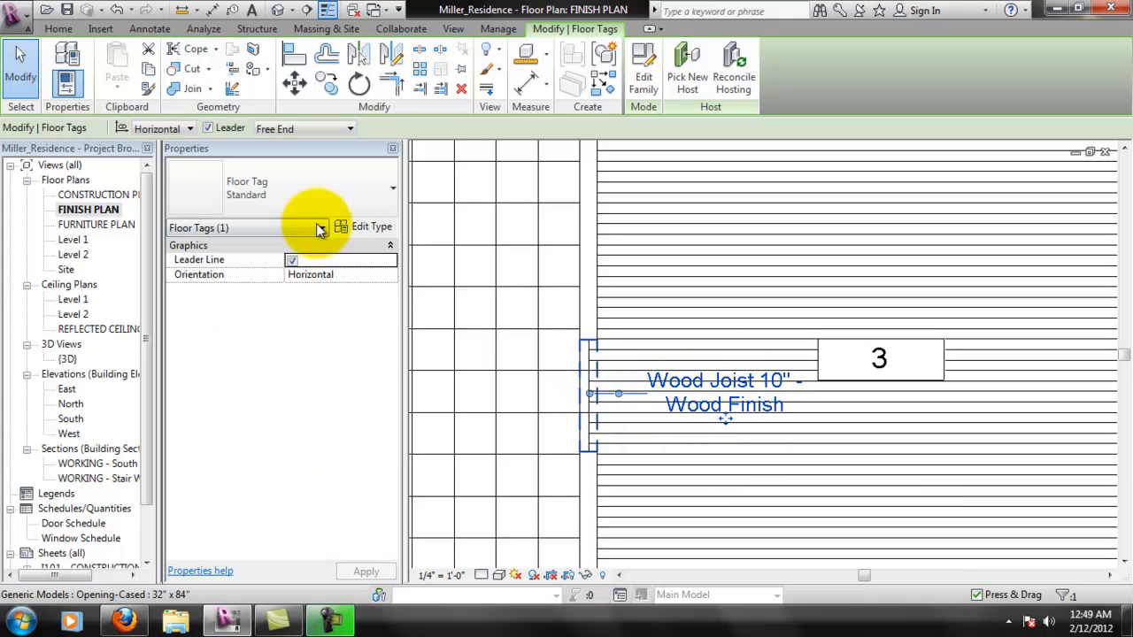
left_click(351, 231)
left_click(310, 237)
left_click(414, 239)
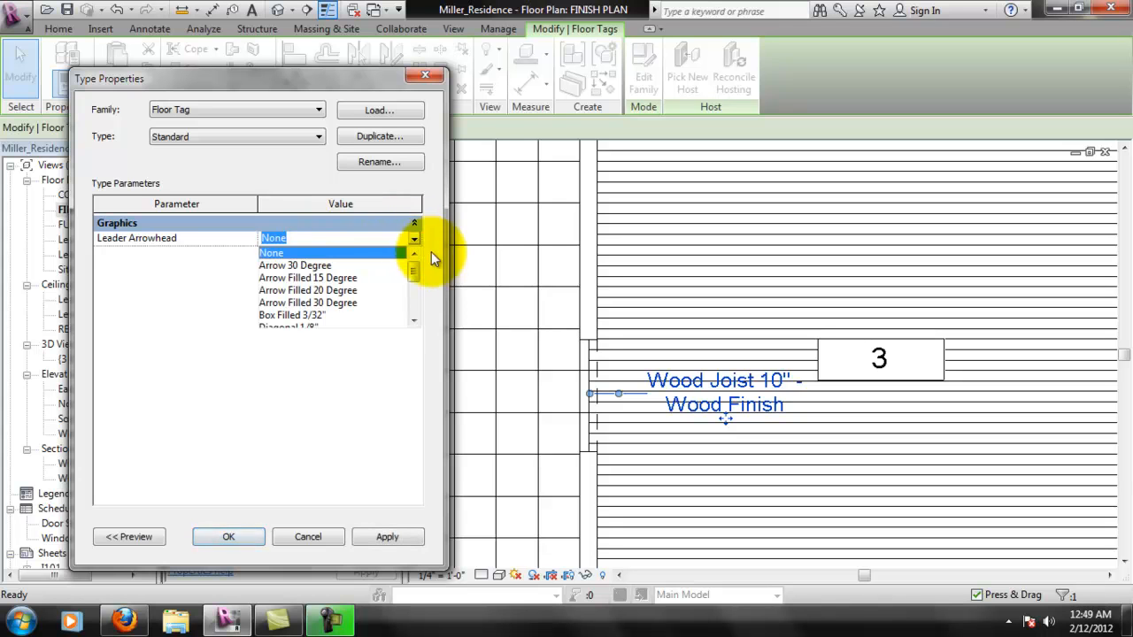
left_click(407, 535)
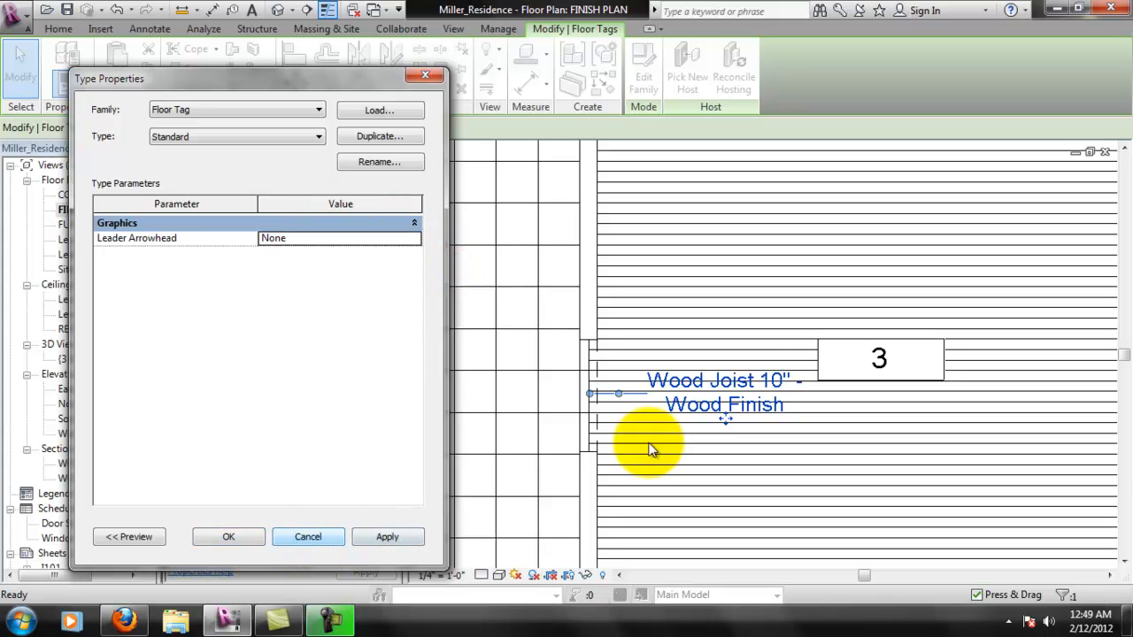
left_click(334, 524)
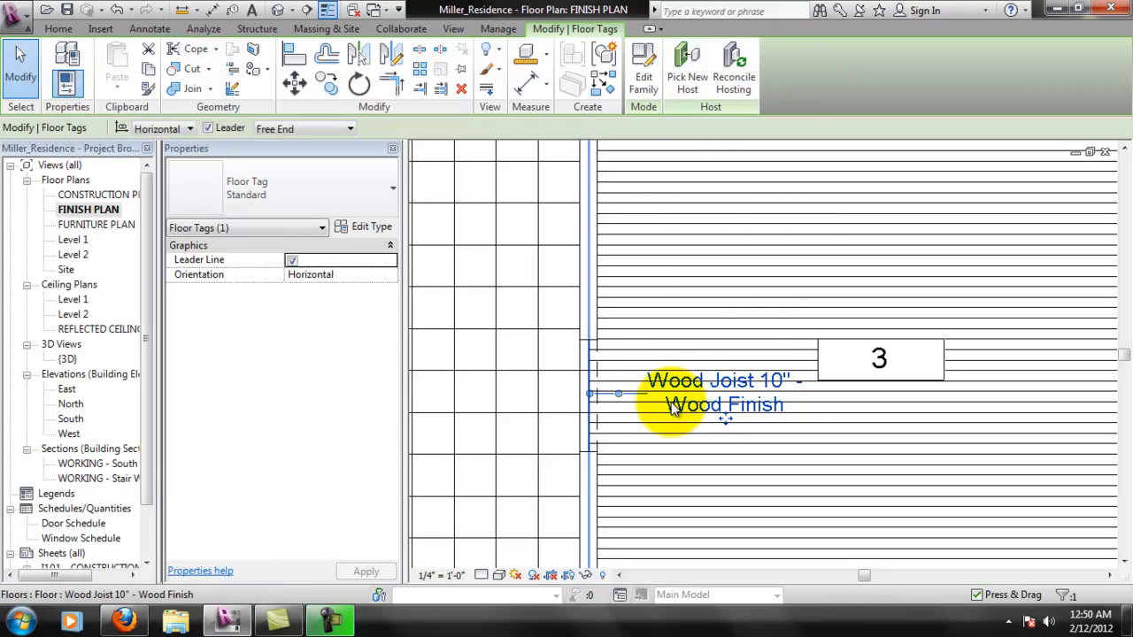
key("Escape")
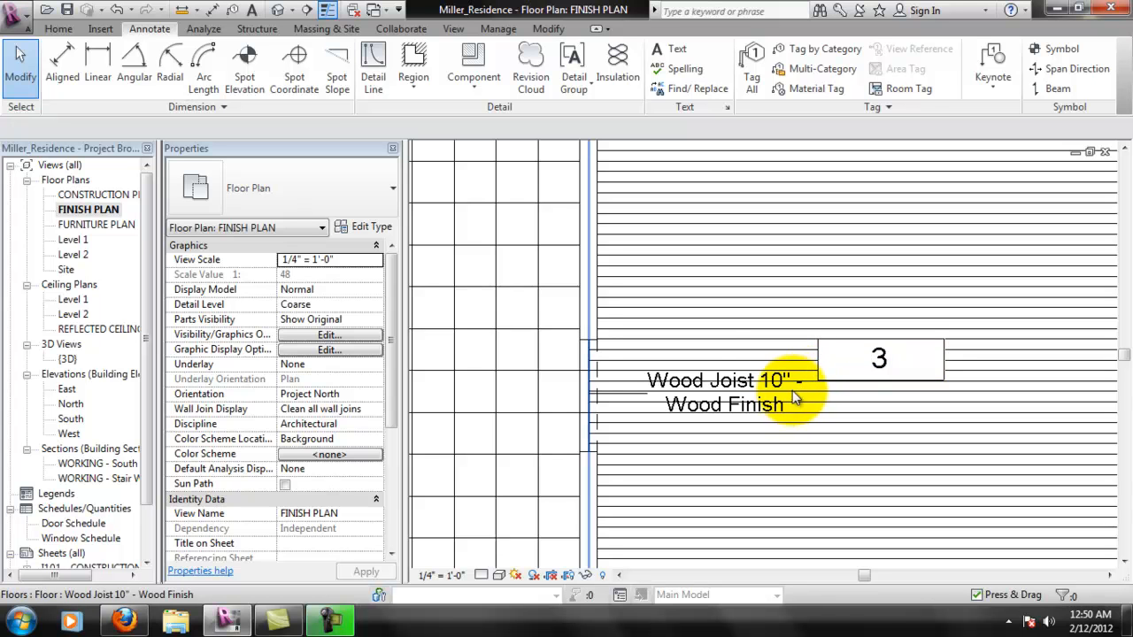
- Create a rectangular masking region with invisible lines behind room 3's floor tag, about 3'-10" wide by 1'-3" high
left_click(420, 90)
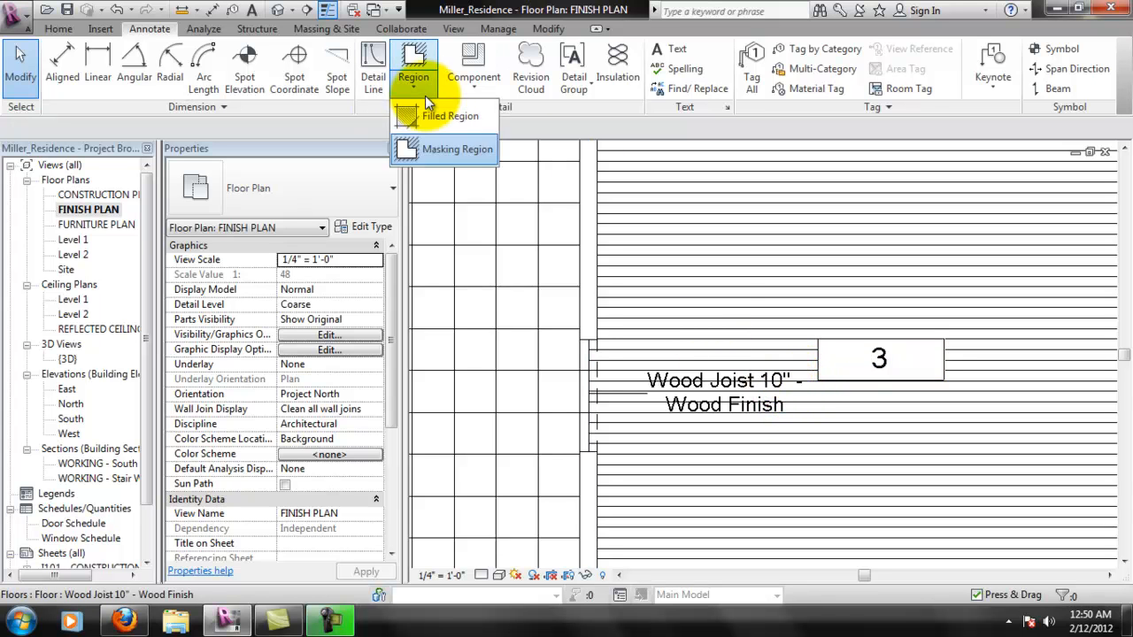
left_click(443, 147)
left_click(503, 270)
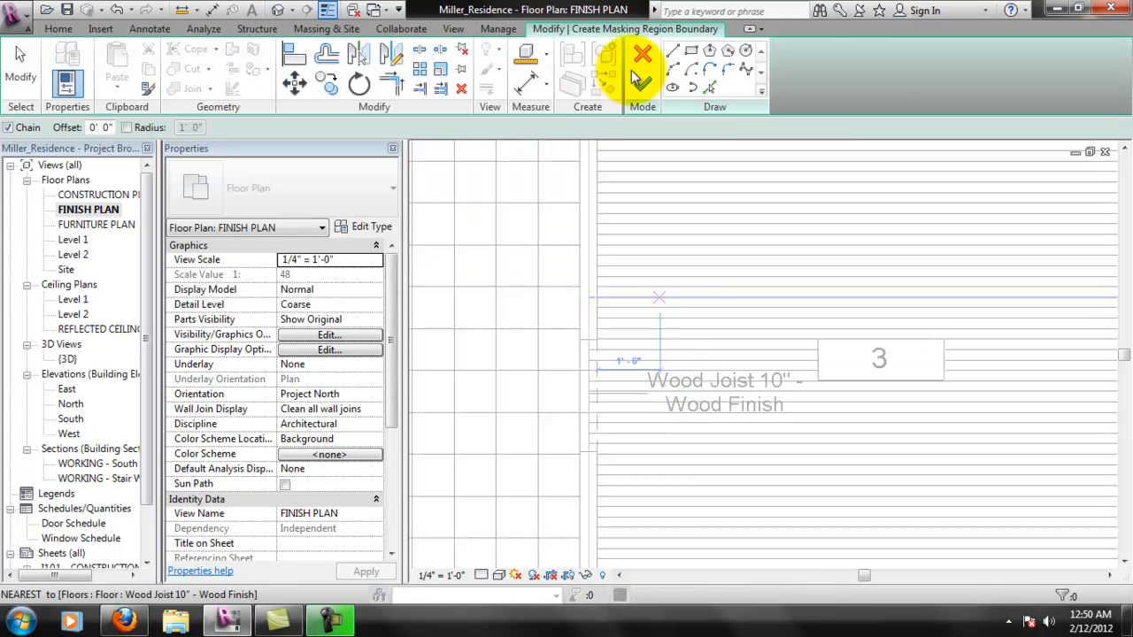
left_click(692, 51)
scroll(649, 372, "up", 2)
left_click(652, 366)
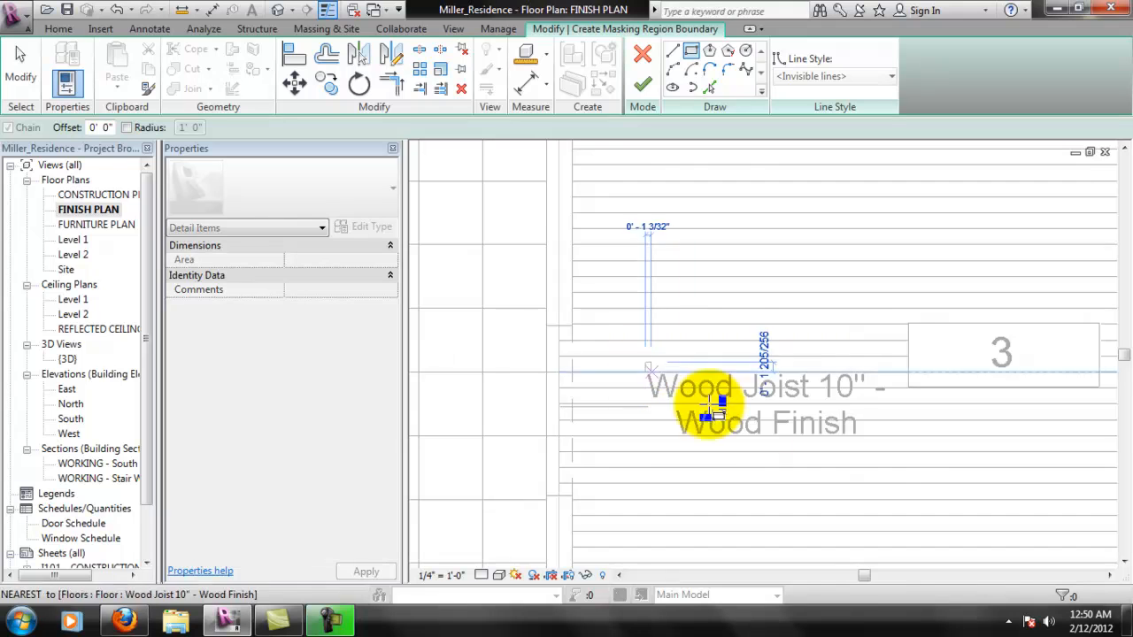
left_click(894, 449)
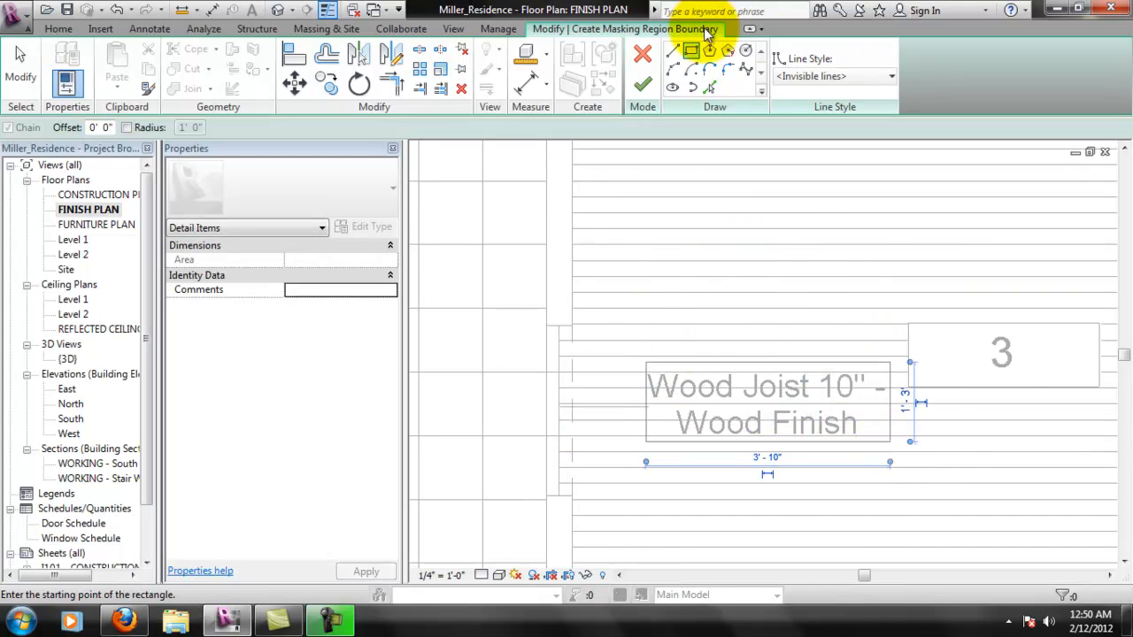
left_click(644, 82)
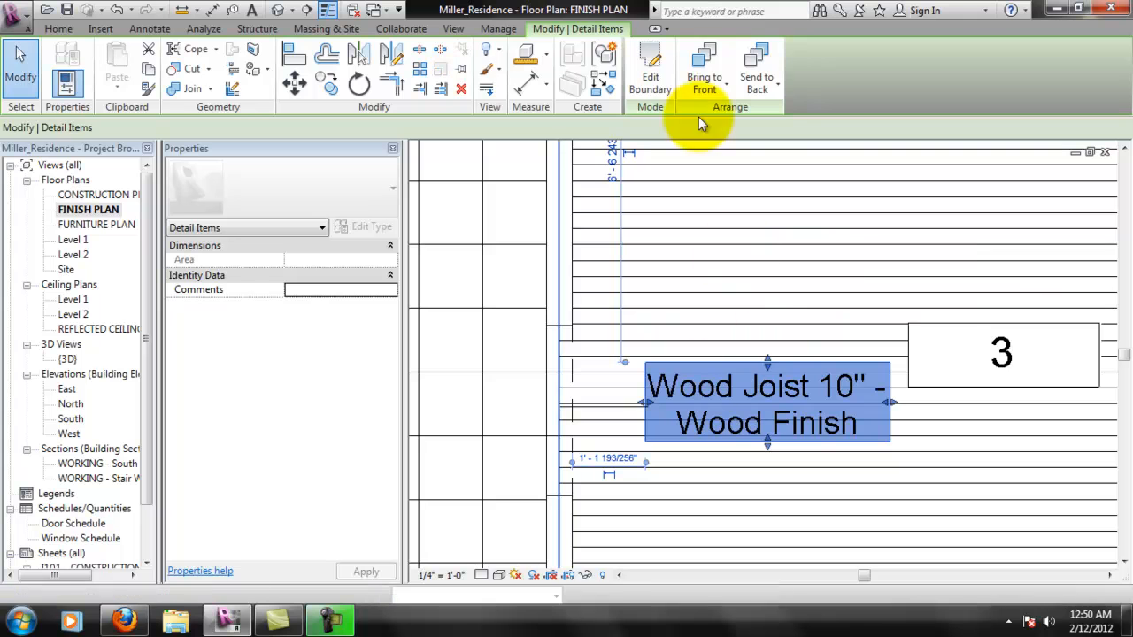
left_click(845, 301)
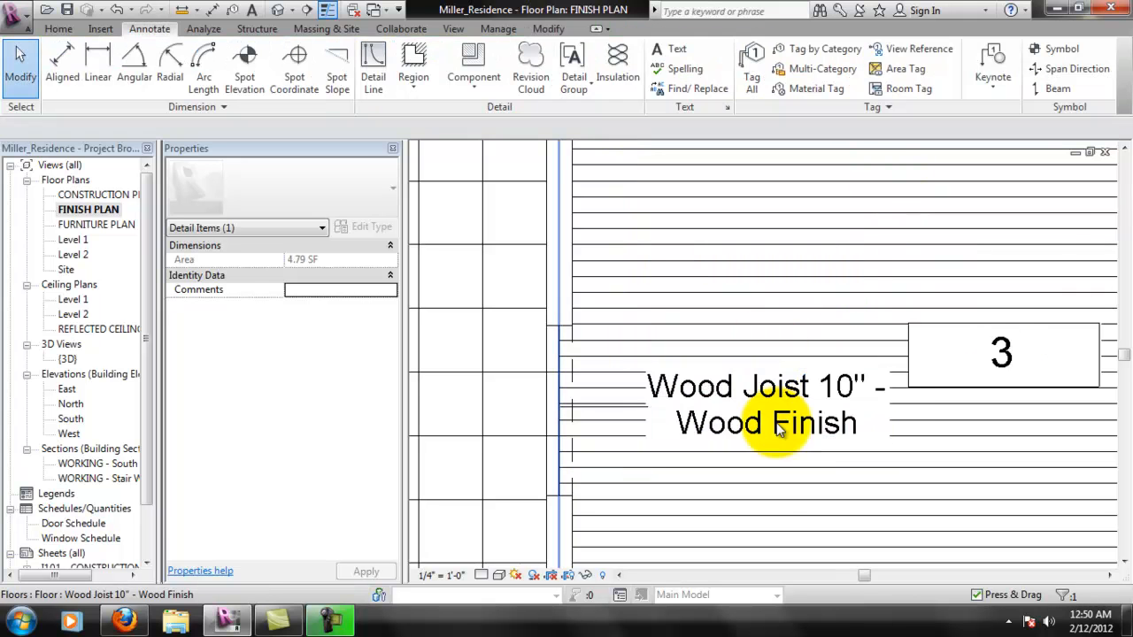
- Tag room 4's ceramic tile floor by category with an attached-end leader
scroll(791, 265, "down", 1)
scroll(920, 376, "down", 1)
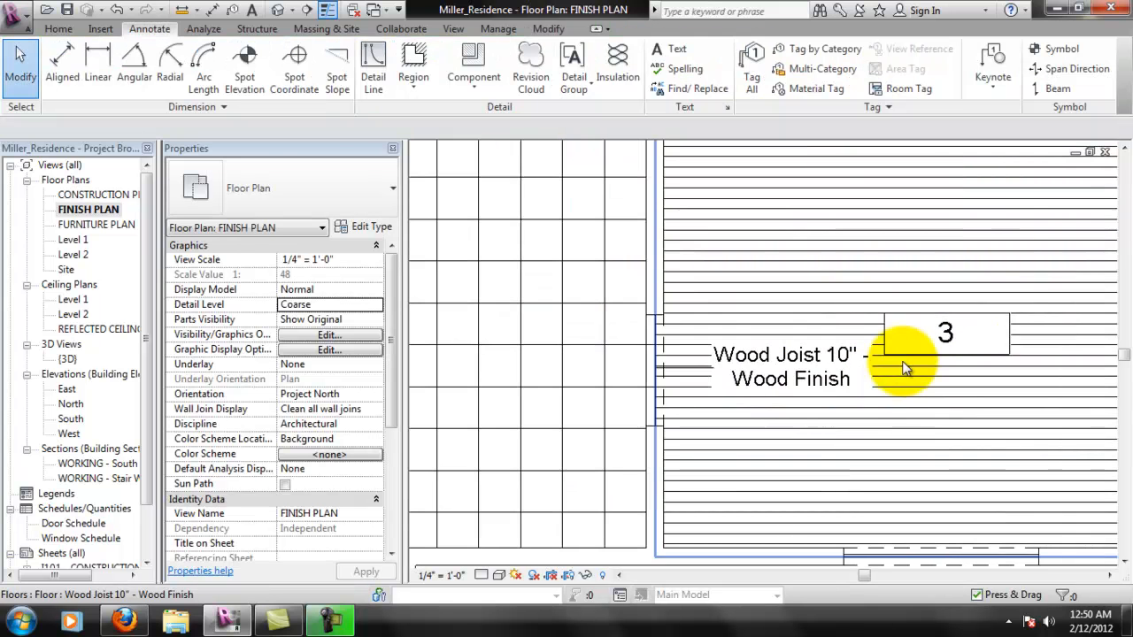
middle_click_drag(831, 351, 784, 393)
scroll(687, 423, "up", 1)
scroll(632, 410, "up", 1)
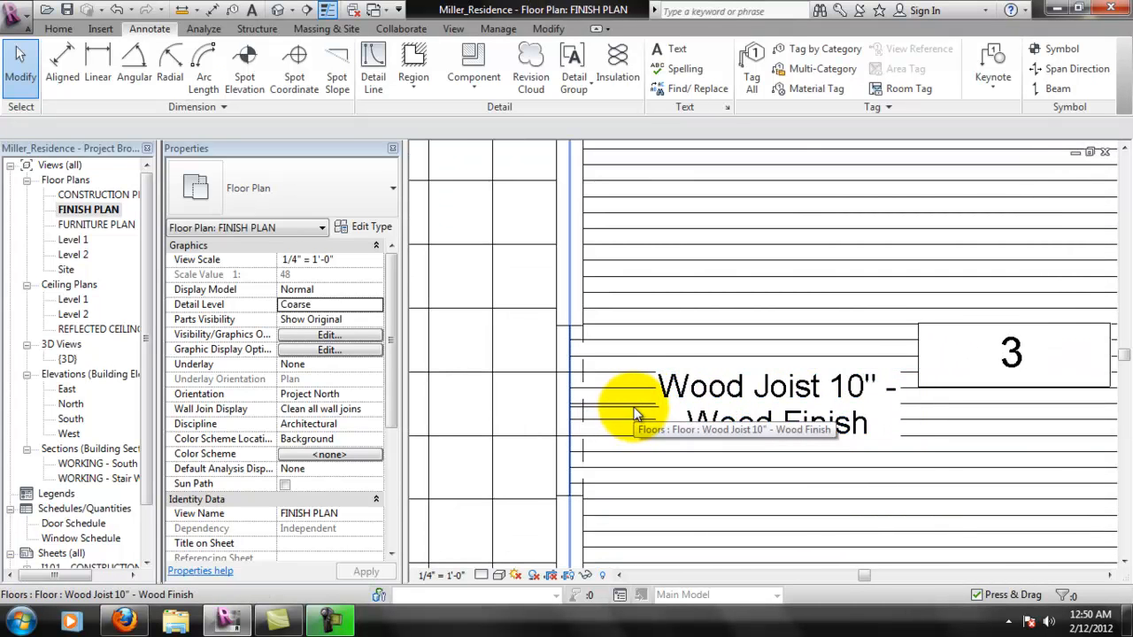
scroll(650, 414, "down", 1)
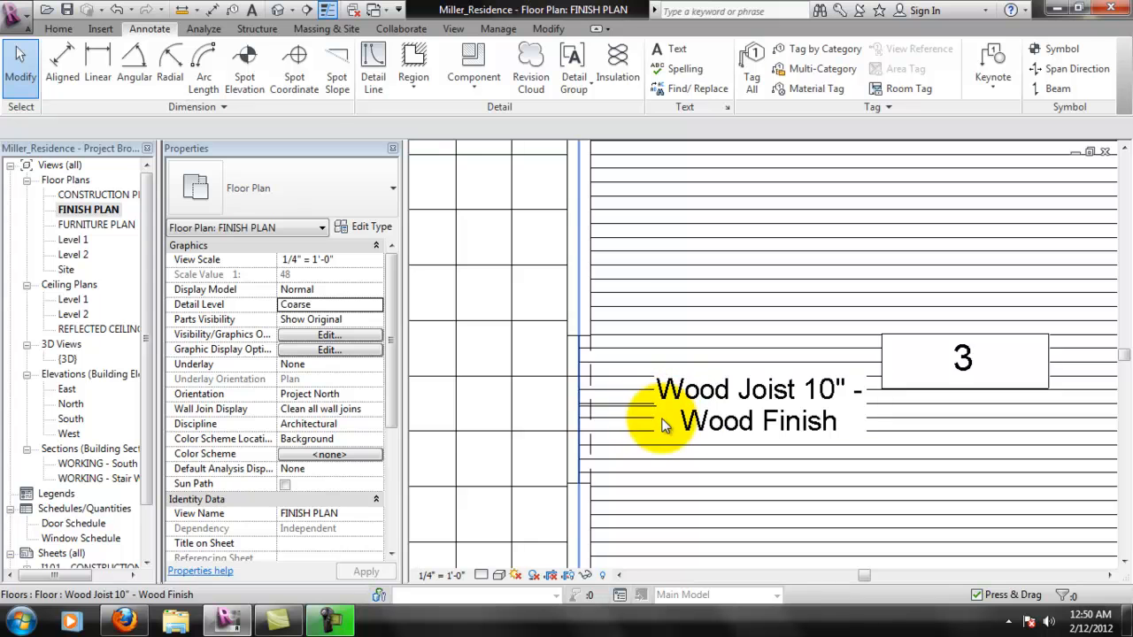
scroll(677, 438, "down", 2)
scroll(923, 393, "down", 2)
scroll(685, 422, "up", 2)
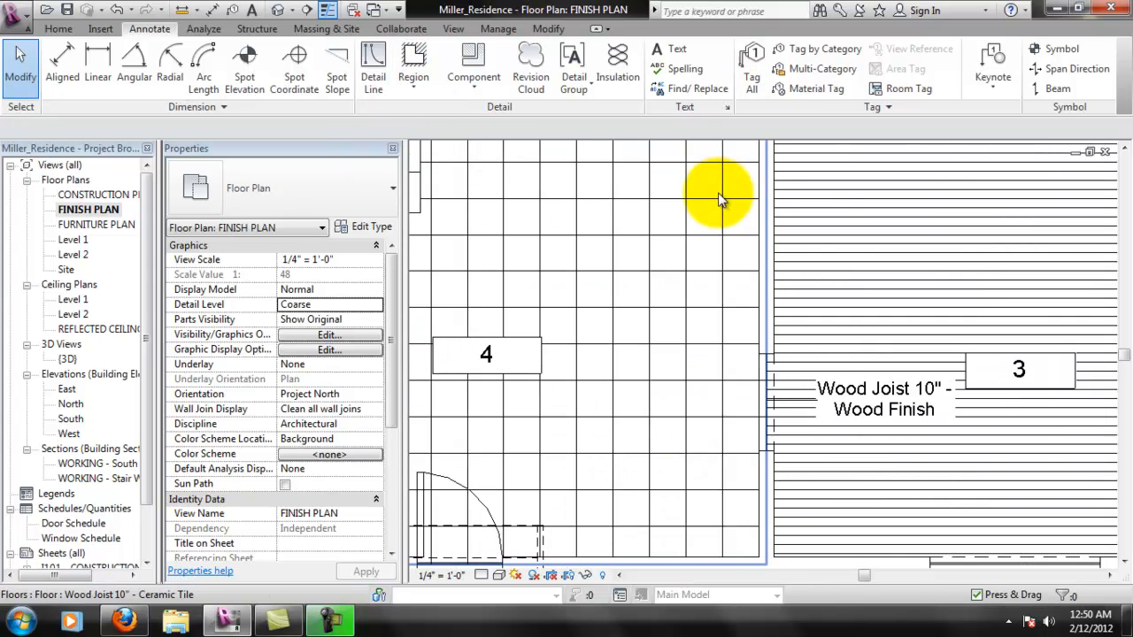
left_click(812, 48)
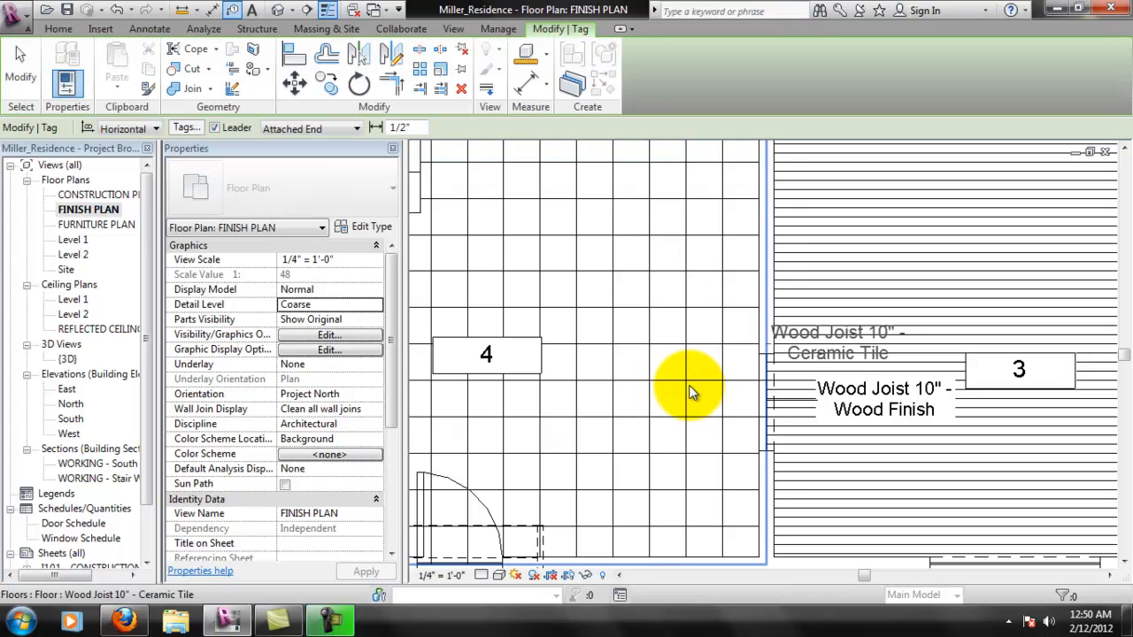
left_click(689, 385)
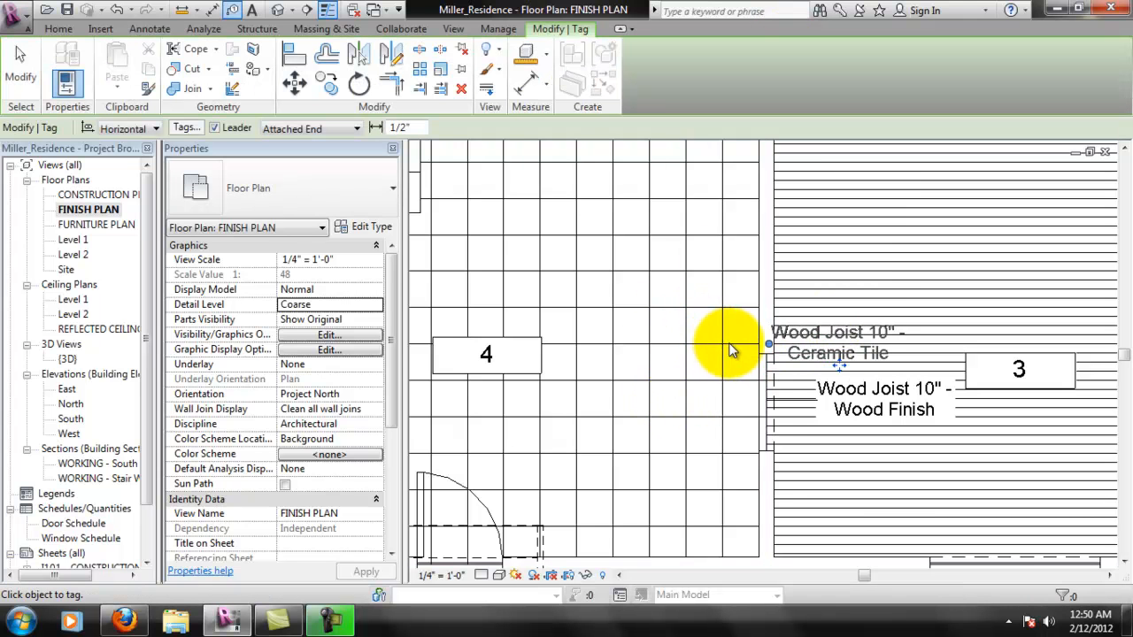
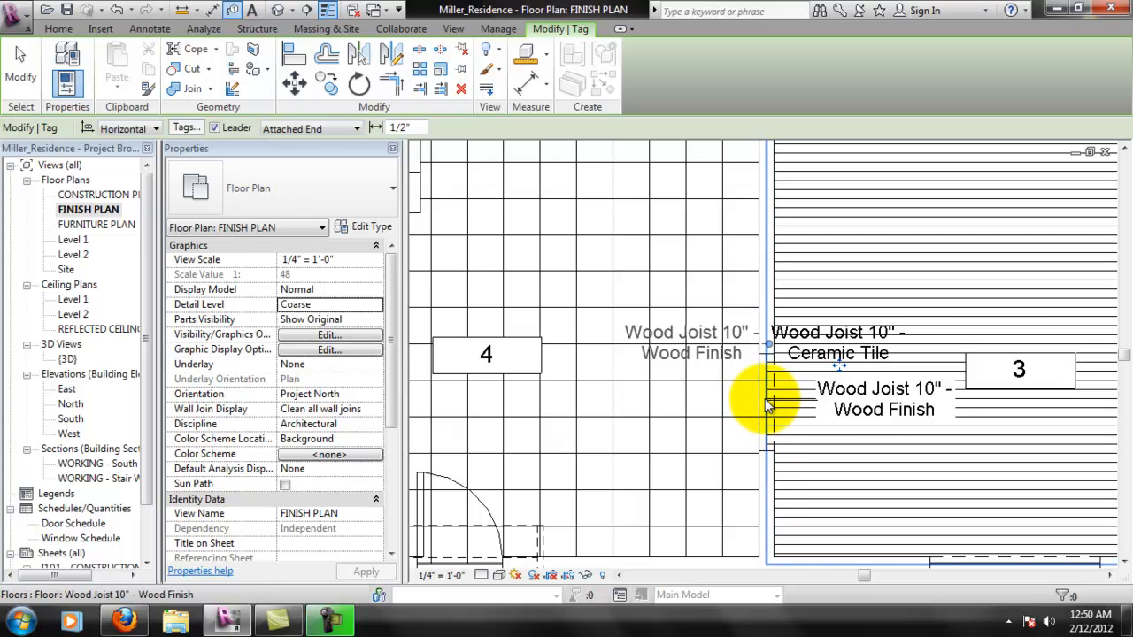
- Tag room 3's wood finish floor by category with an attached-end leader, placing the tag on room 4's side of the opening
middle_click_drag(675, 450, 658, 425)
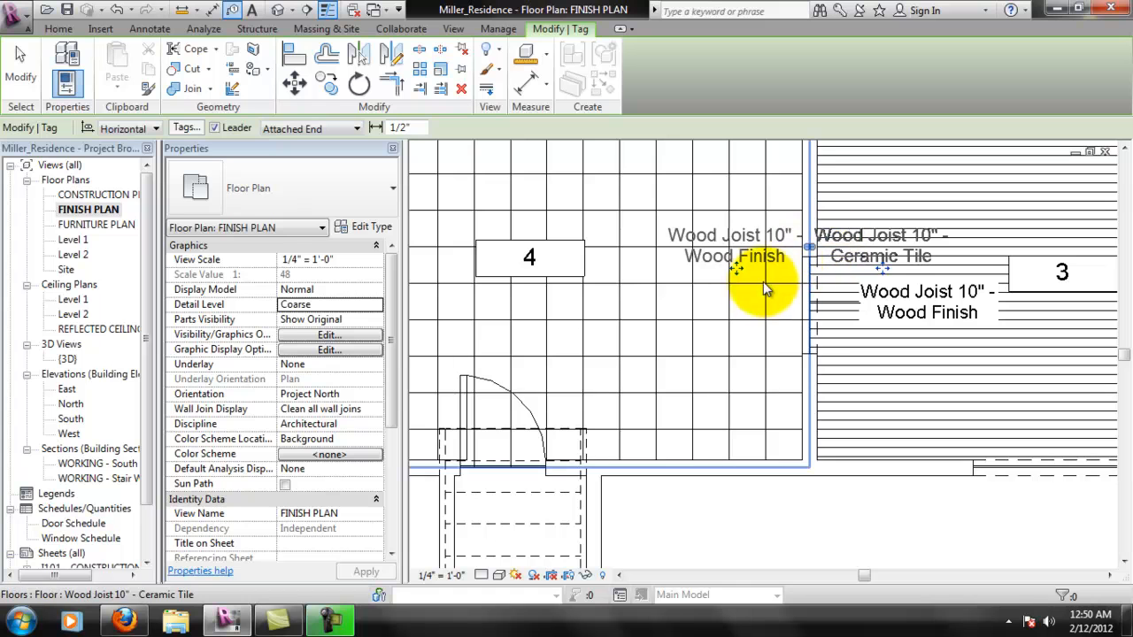
left_click(677, 292)
key("Escape")
key("Escape")
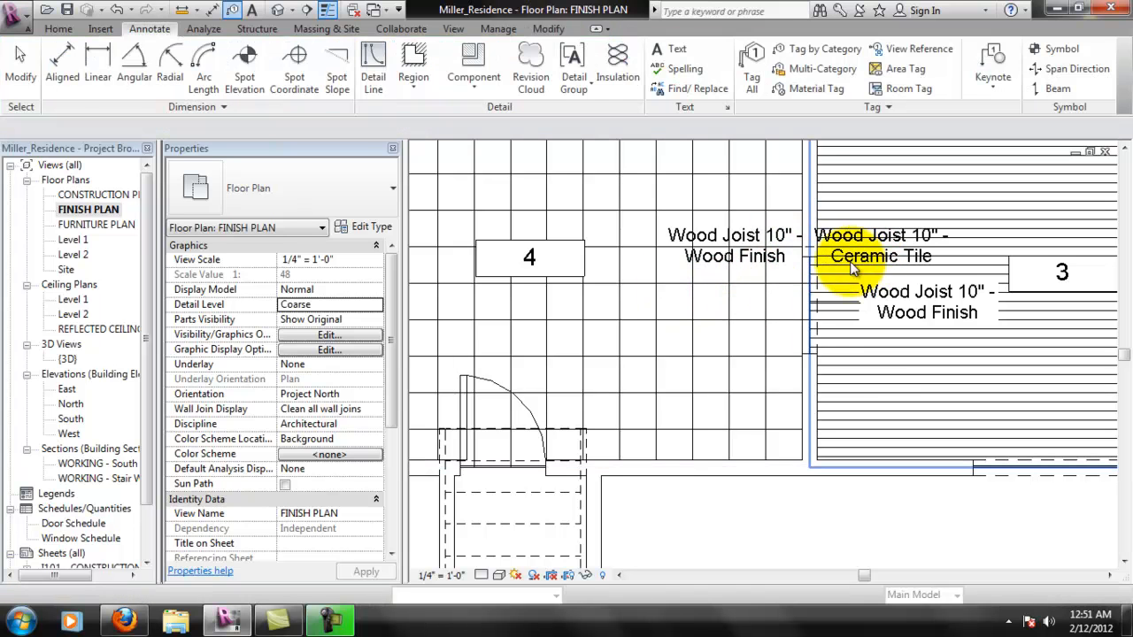
- Delete the Ceramic Tile floor tag placed on room 3's side of the opening
left_click(849, 261)
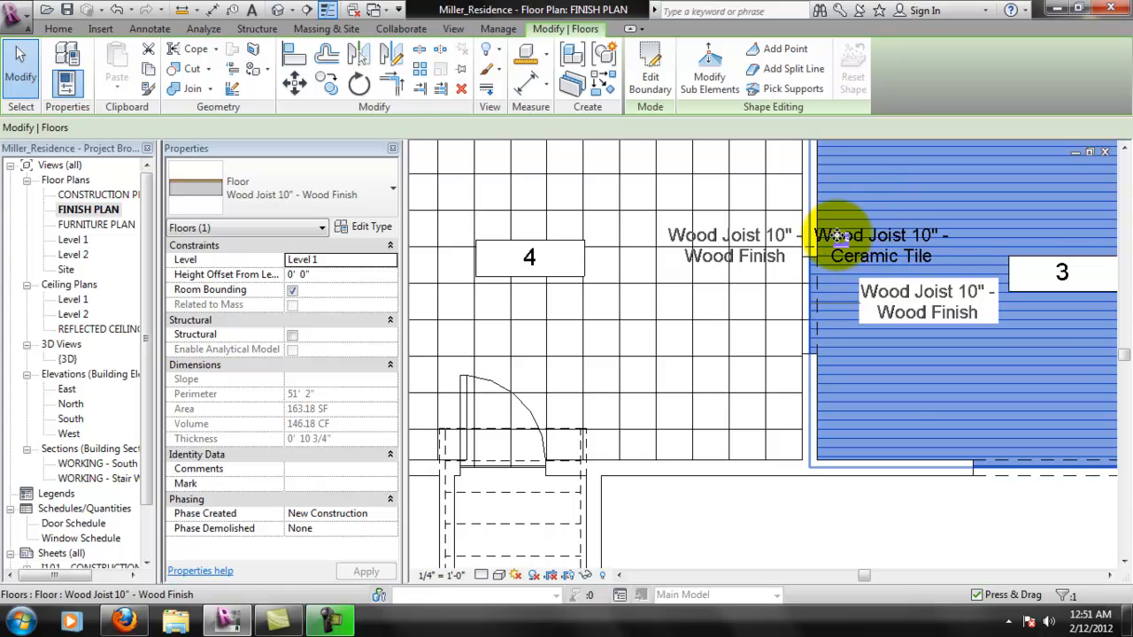
scroll(916, 259, "down", 2)
middle_click_drag(927, 252, 815, 327)
scroll(796, 299, "up", 4)
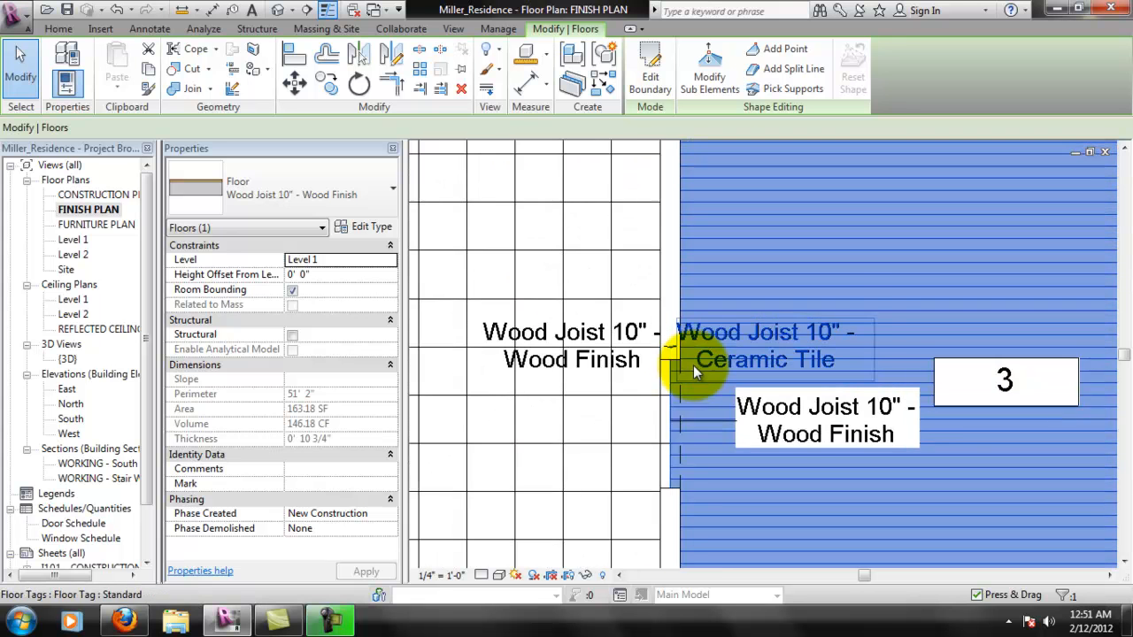
scroll(692, 366, "up", 1)
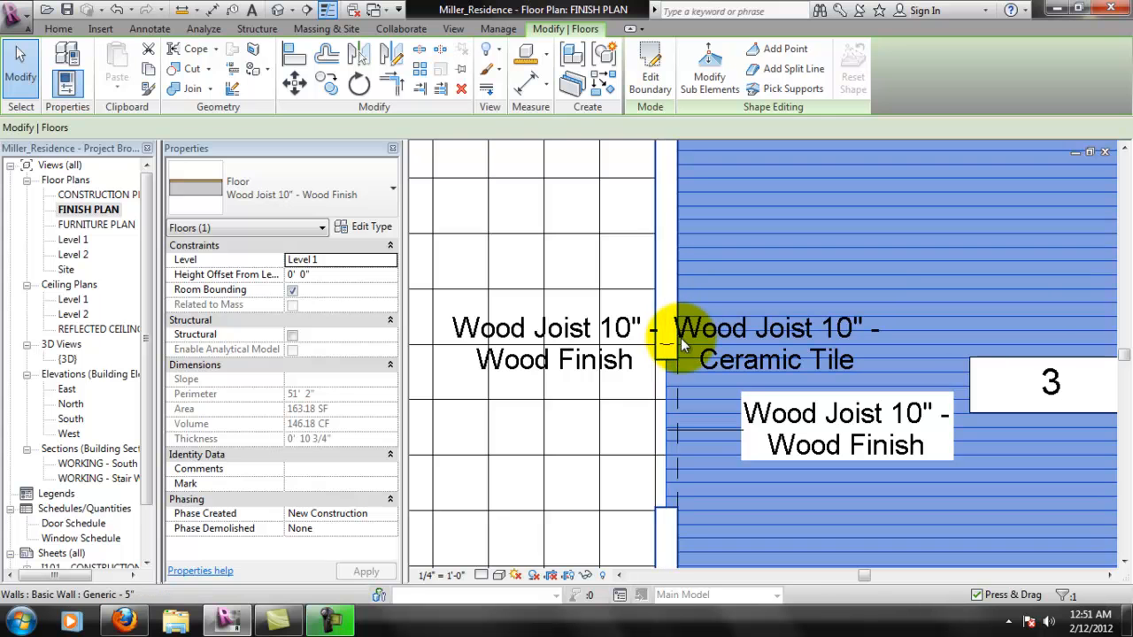
left_click(751, 353)
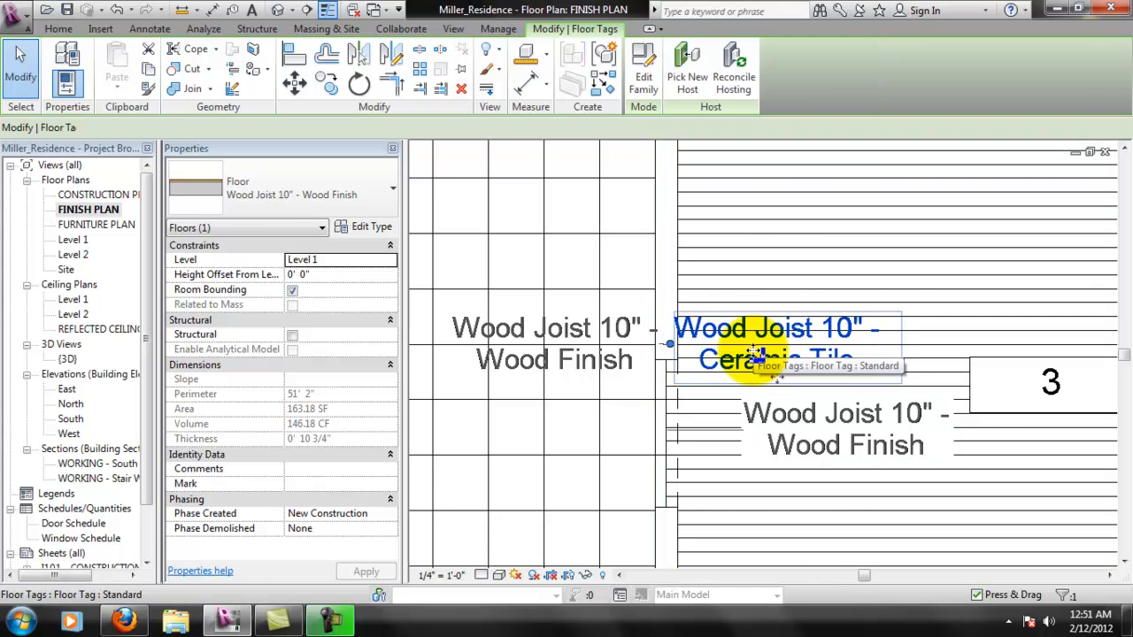
key("Delete")
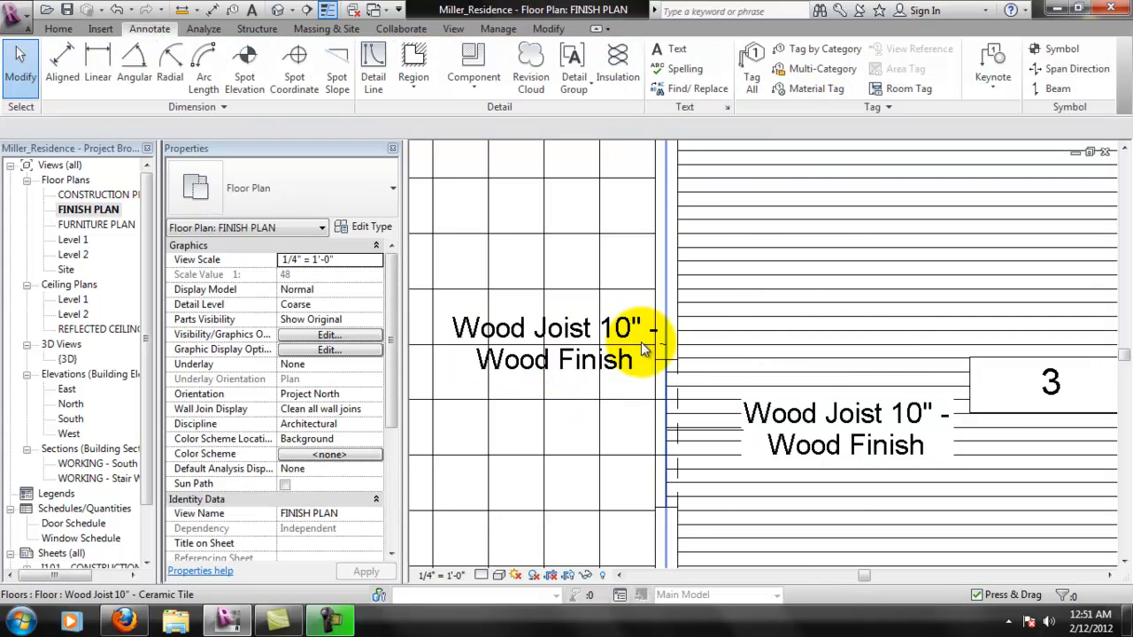
- Lower the Wood Finish tag in room 4 beside the opening, then give it a straight Free End leader ending at the opening
left_click(586, 296)
left_click(581, 347)
middle_click_drag(583, 347, 654, 336)
left_click_drag(655, 325, 612, 408)
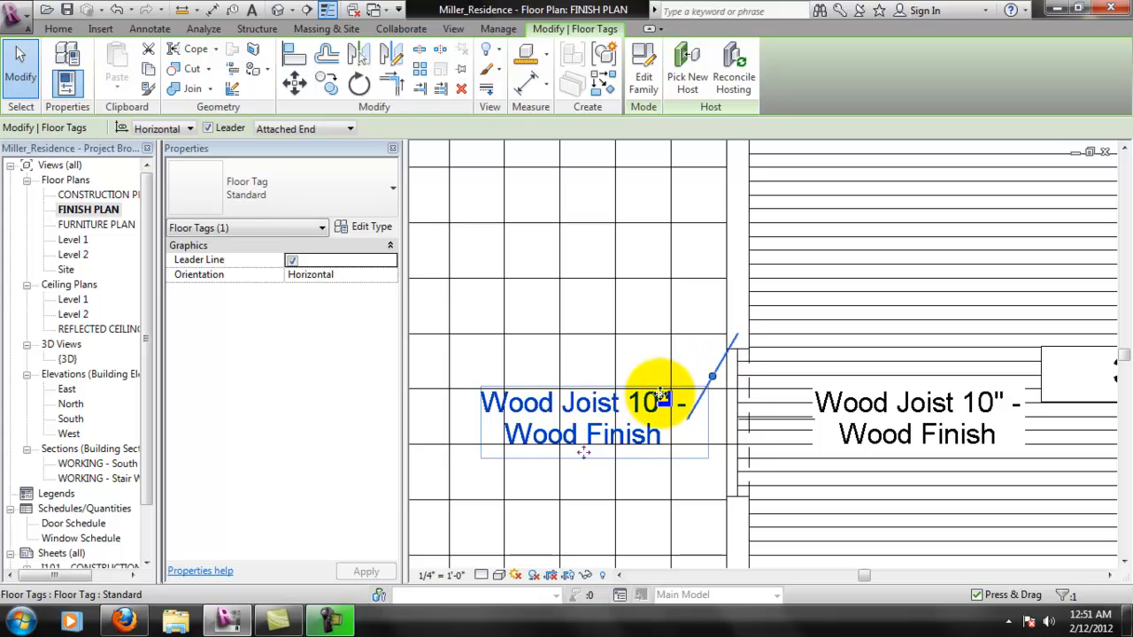
left_click(349, 129)
left_click(317, 154)
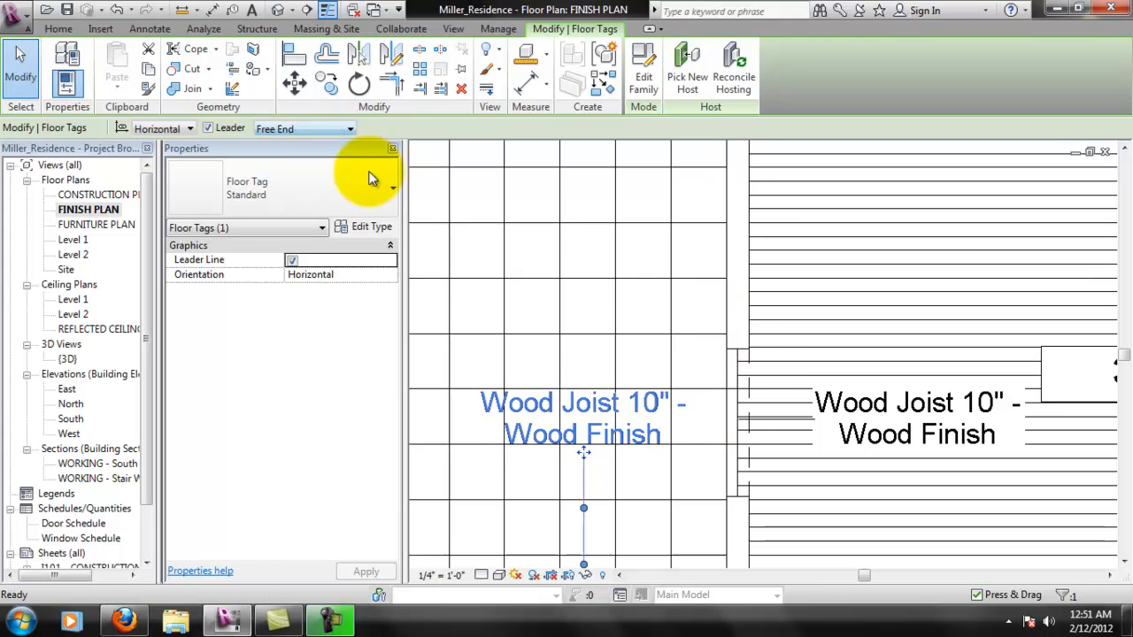
middle_click_drag(592, 500, 580, 466)
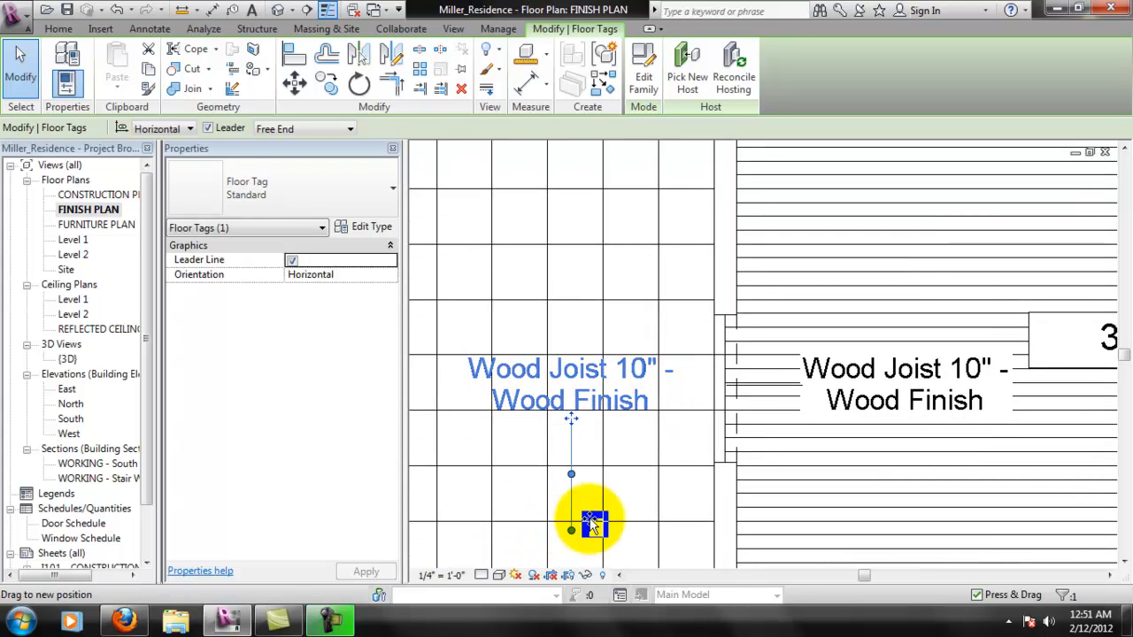
left_click_drag(727, 403, 728, 386)
left_click(646, 417)
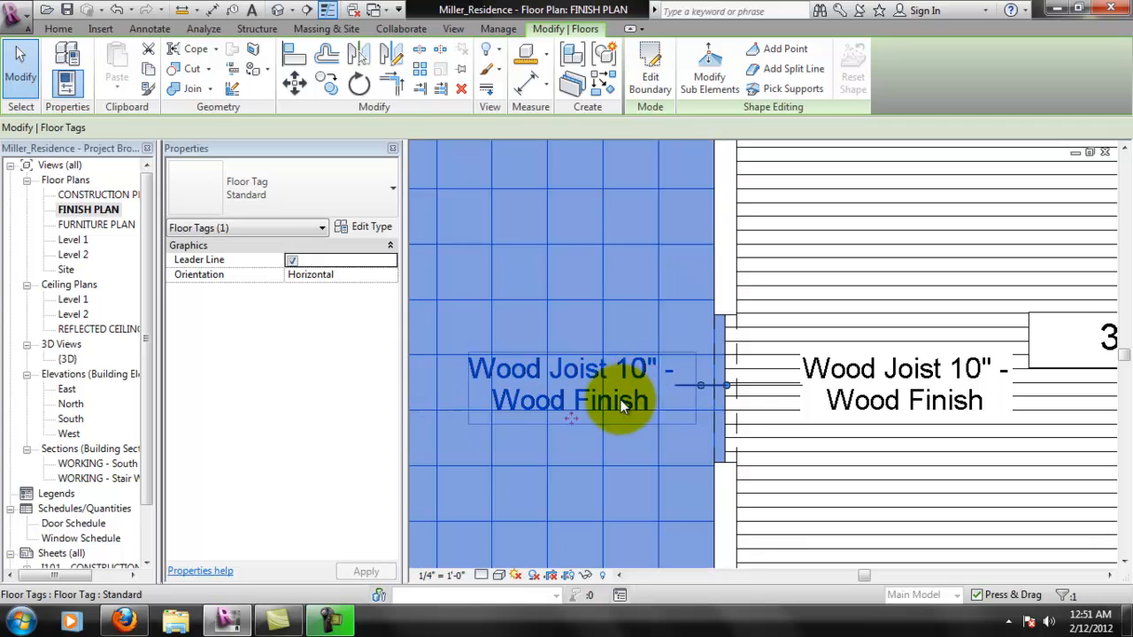
- Delete the Wood Finish floor tag placed inside room 4
left_click(624, 399)
scroll(748, 398, "down", 1)
middle_click_drag(690, 412, 737, 402)
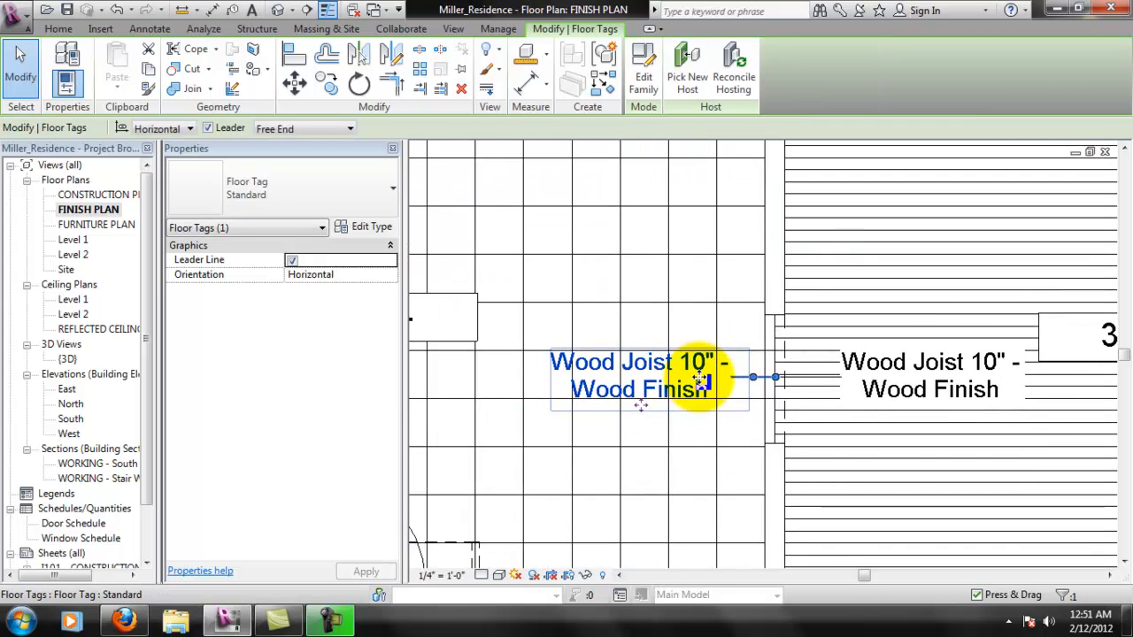
scroll(699, 381, "down", 2)
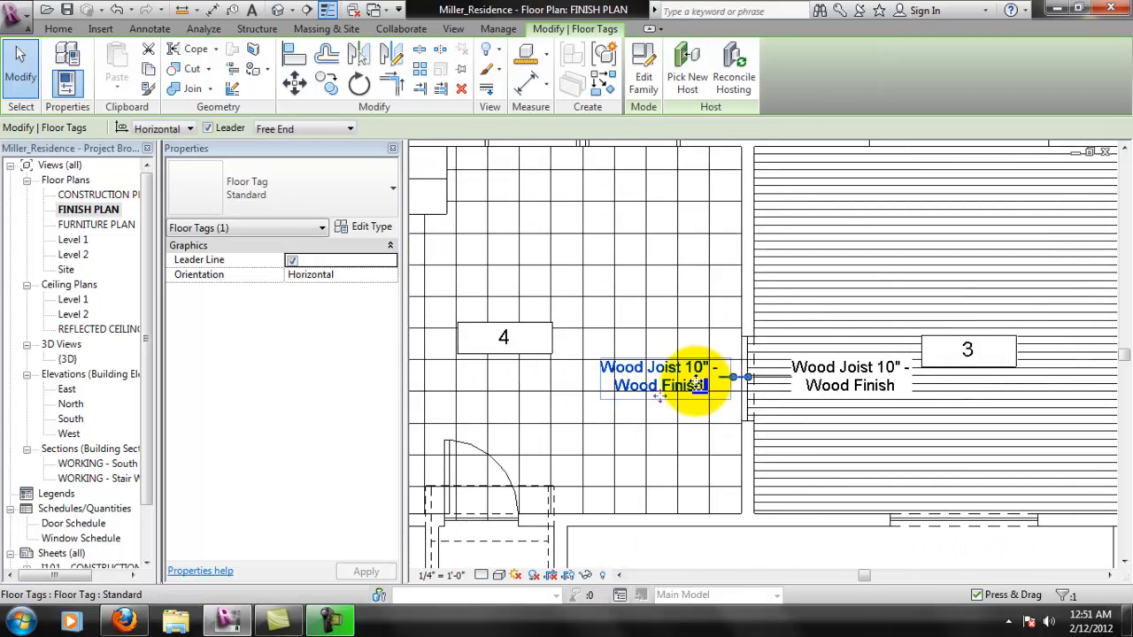
scroll(699, 383, "up", 1)
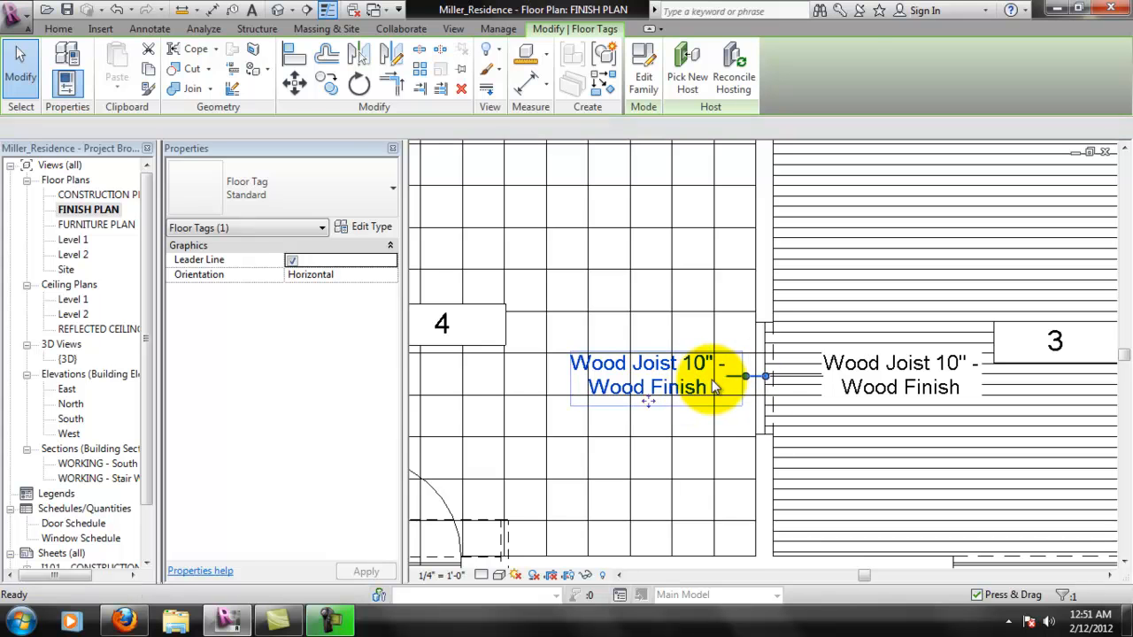
key("Delete")
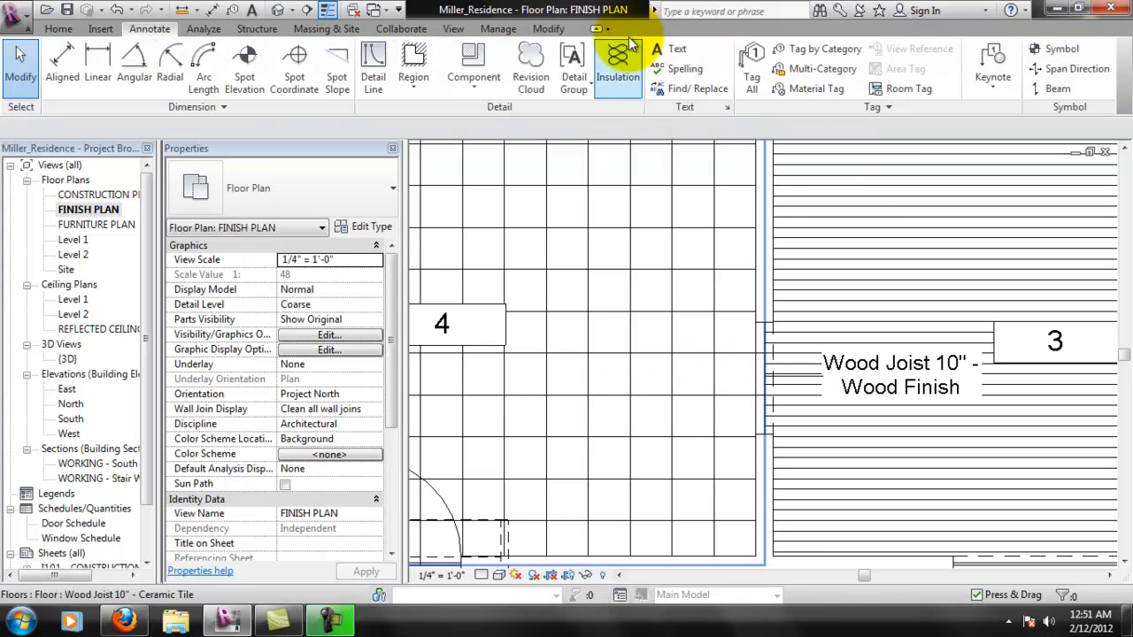
- Tag room 4's ceramic tile floor by category and move the tag into room 4 beside the opening
left_click(841, 50)
left_click(608, 316)
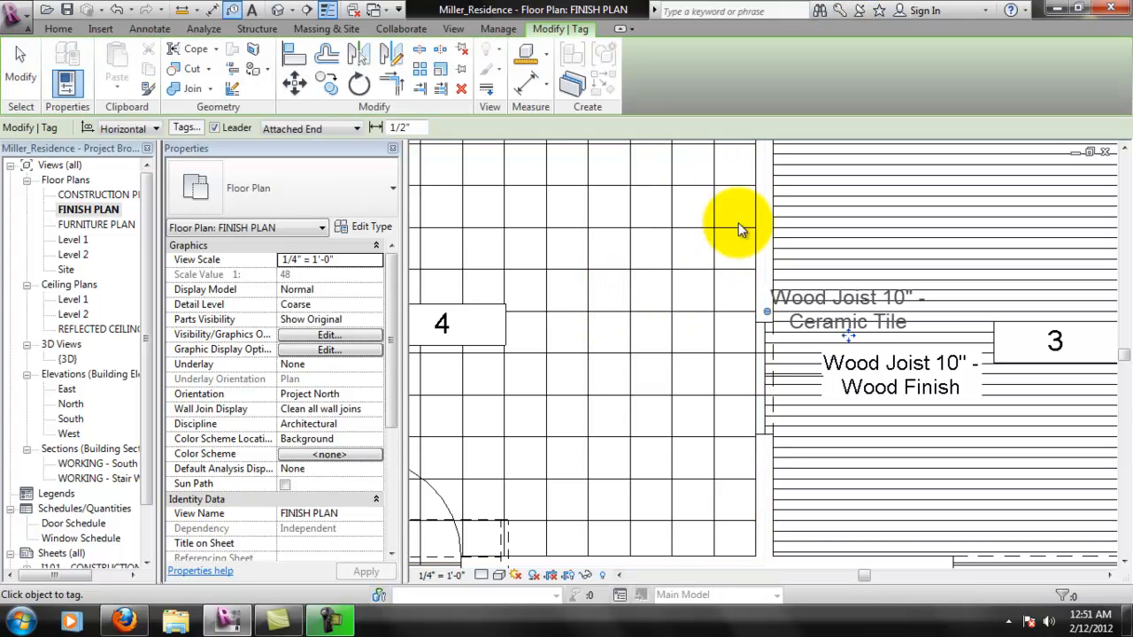
left_click_drag(846, 336, 652, 416)
scroll(695, 315, "up", 2)
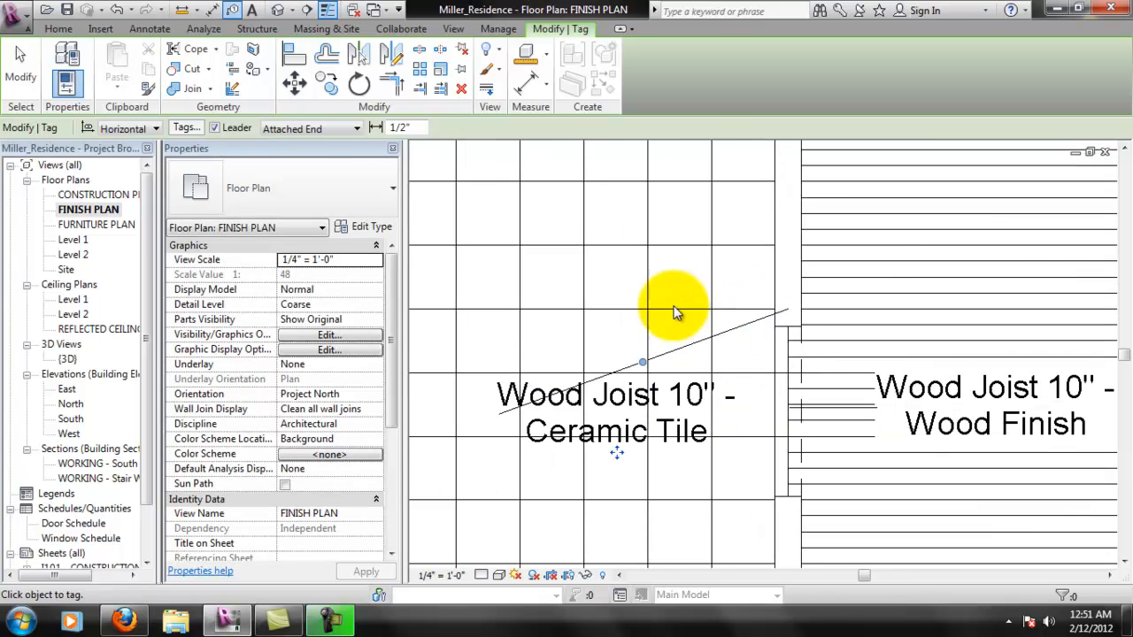
- Set the Ceramic Tile tag's leader to Free End, straighten it to end at the opening, and align the tag with room 3's floor tag
left_click(333, 156)
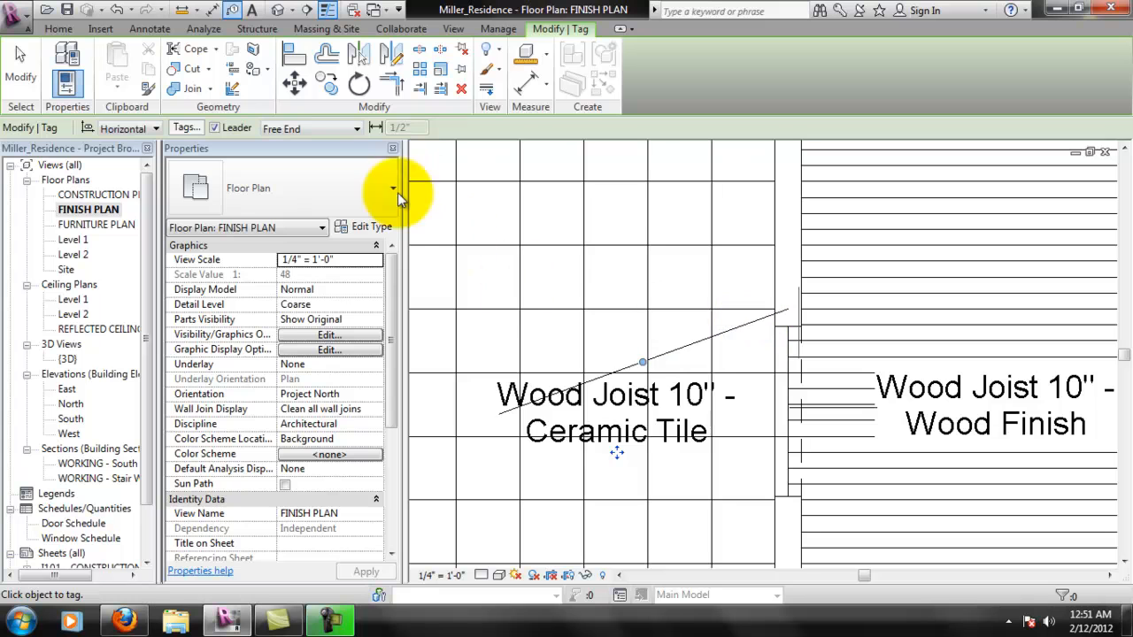
key("Escape")
left_click(644, 366)
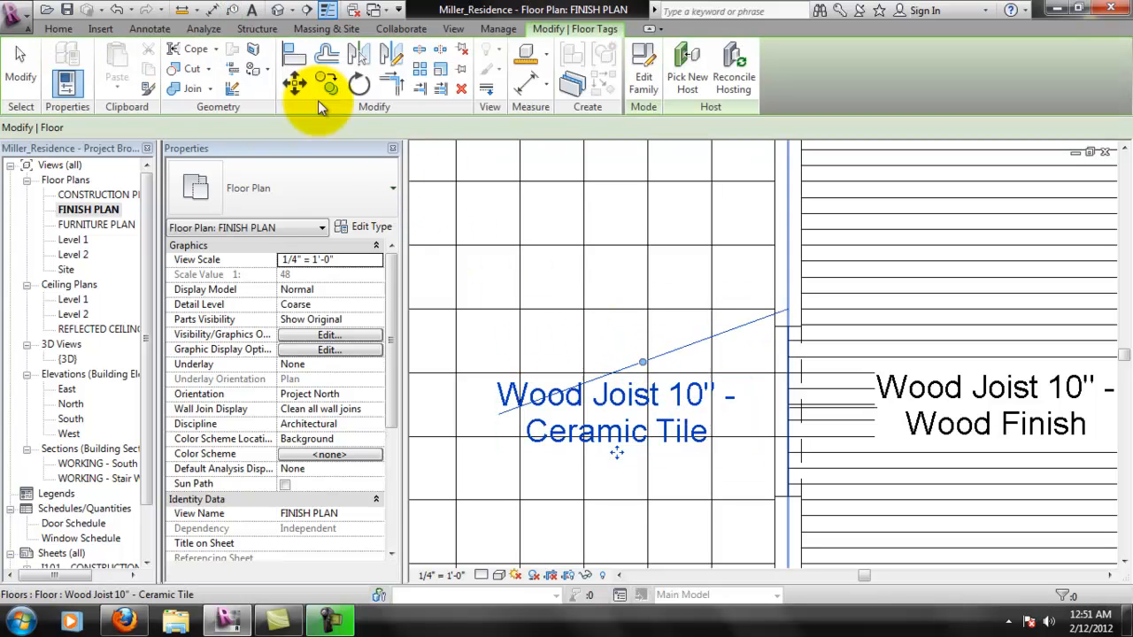
left_click(306, 156)
middle_click_drag(663, 471, 639, 451)
left_click_drag(591, 551, 766, 381)
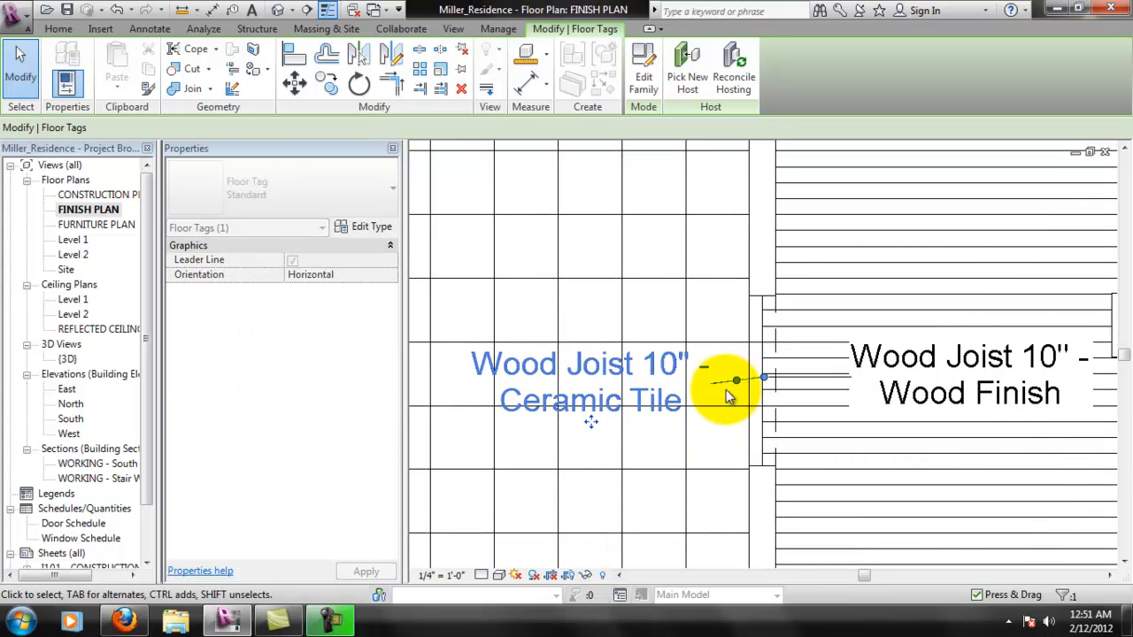
left_click_drag(644, 397, 627, 383)
left_click_drag(747, 370, 763, 378)
key("Escape")
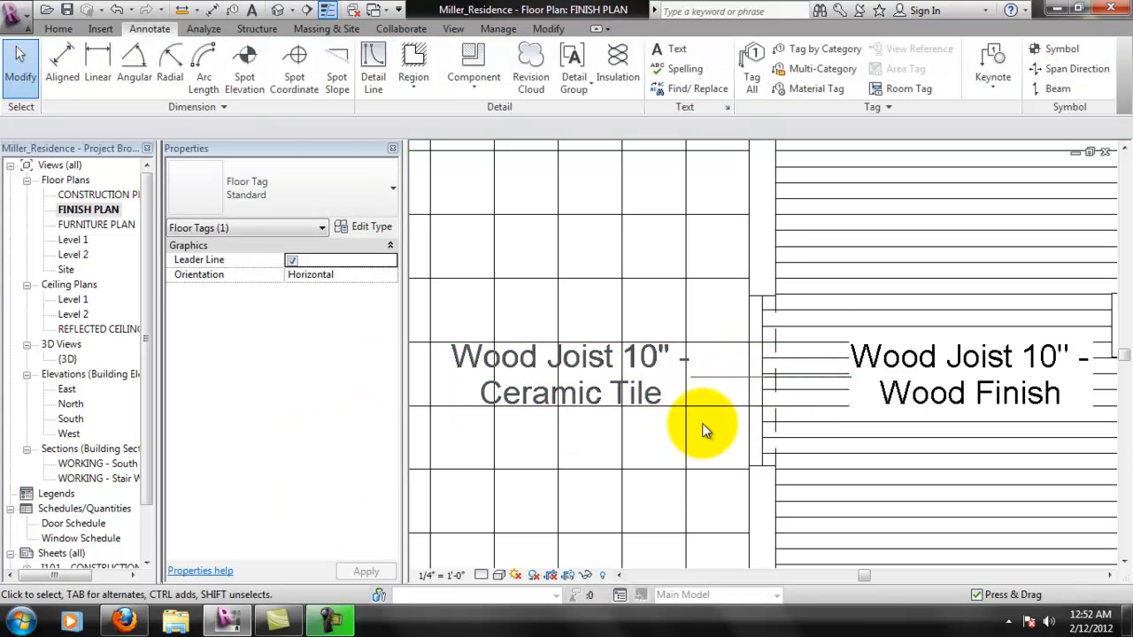
- Create a rectangular masking region with invisible lines behind room 4's Ceramic Tile tag, about 4'-8" wide by 1'-4 1/2" high
scroll(657, 389, "down", 1)
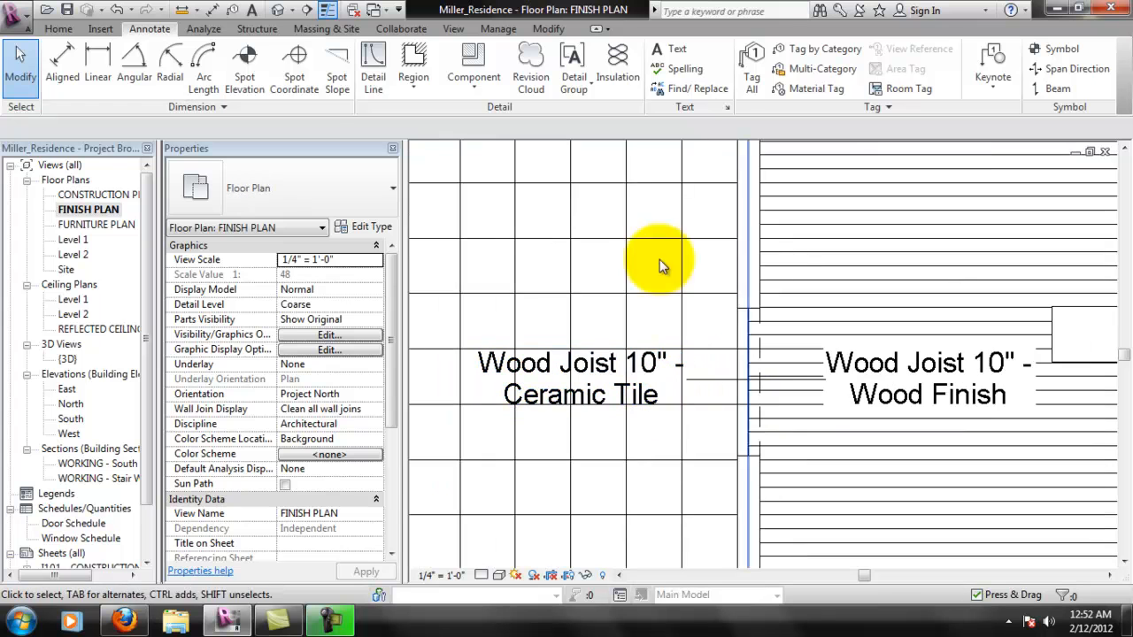
left_click(412, 81)
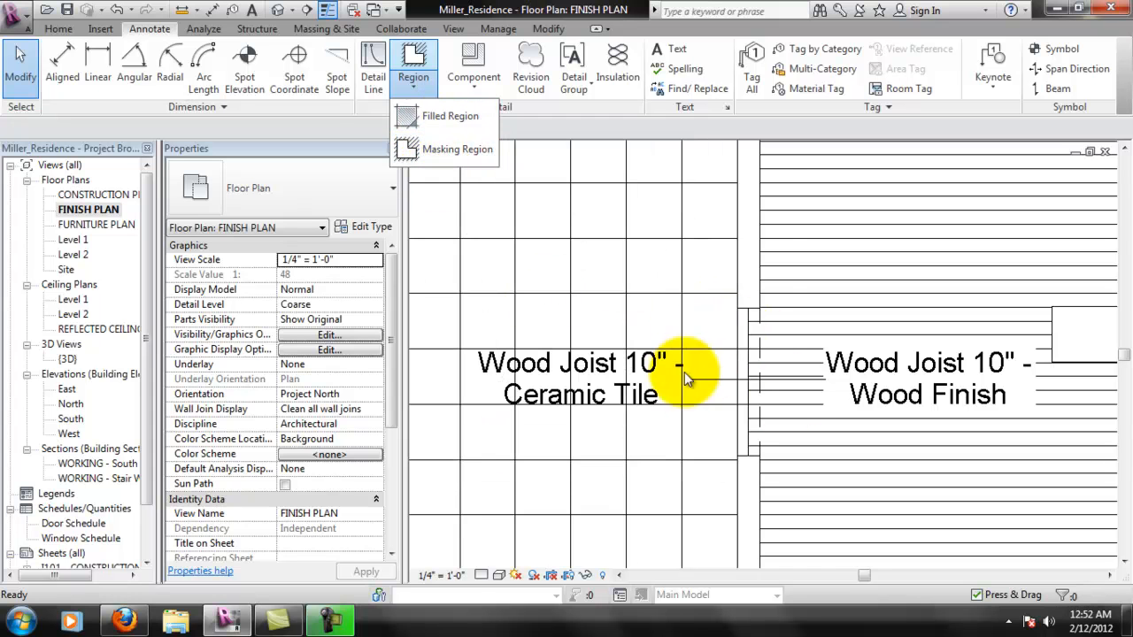
left_click(466, 149)
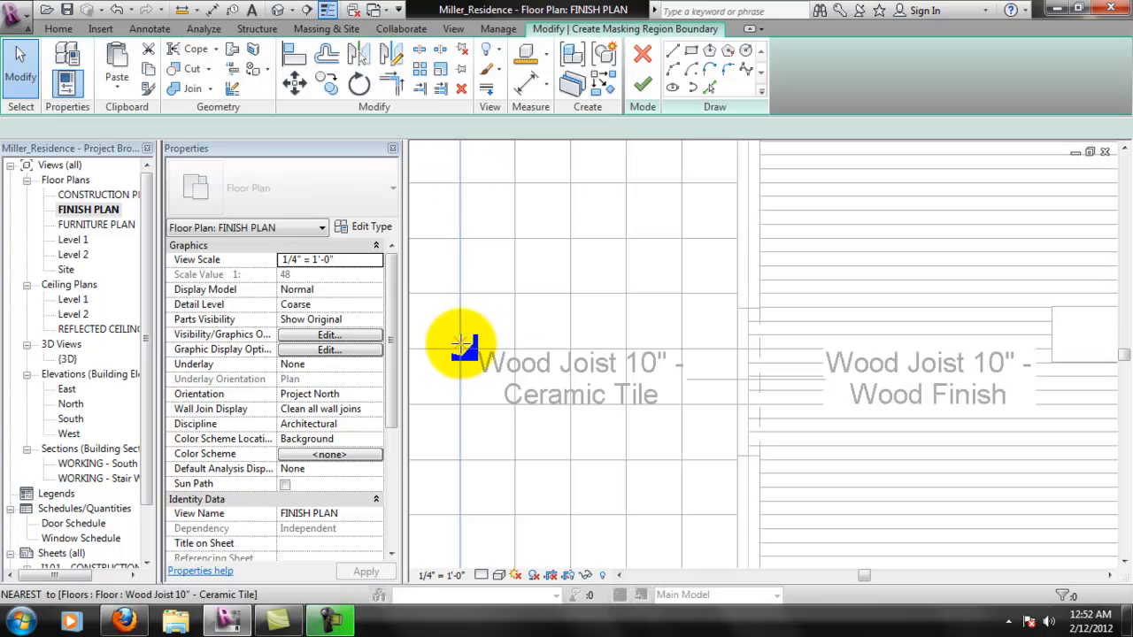
left_click(469, 342)
left_click(691, 50)
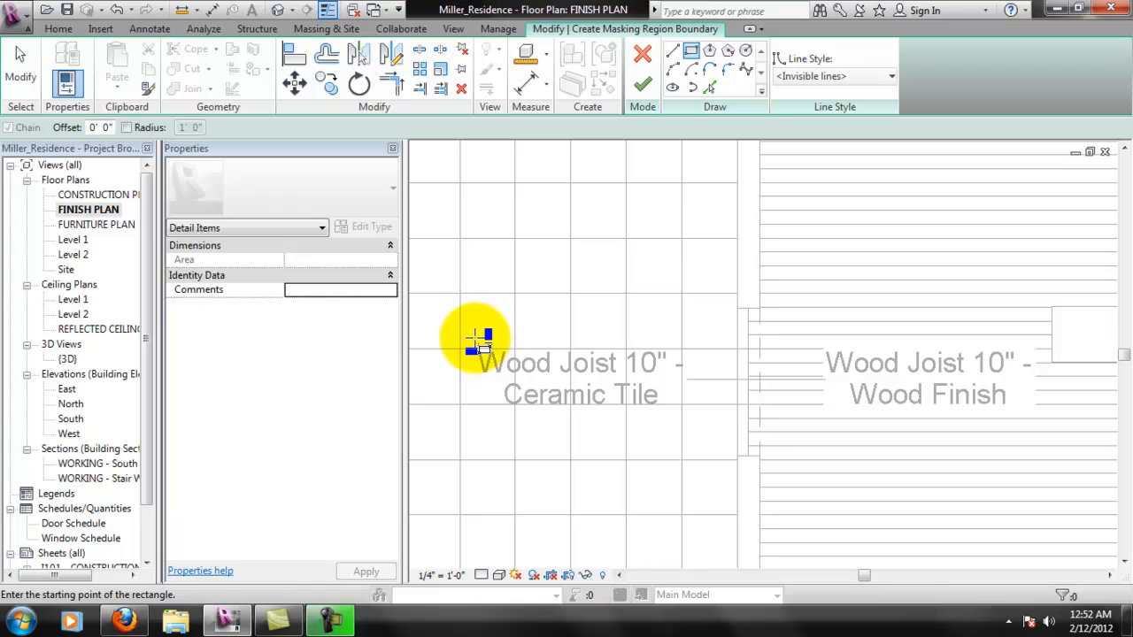
left_click(476, 339)
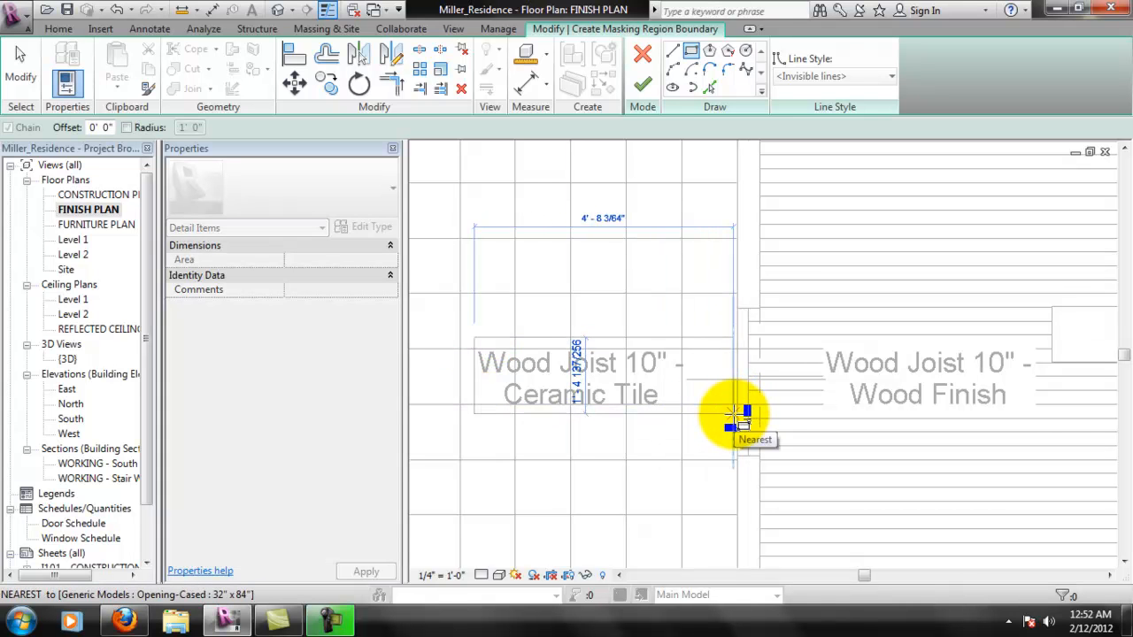
left_click(733, 415)
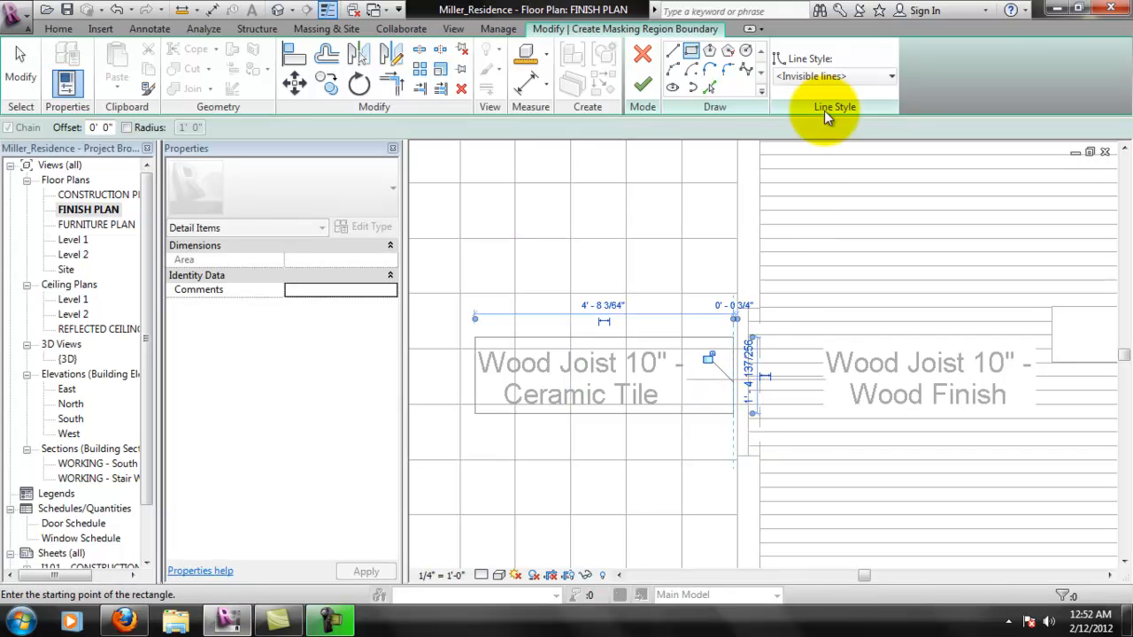
left_click(643, 83)
left_click(728, 367)
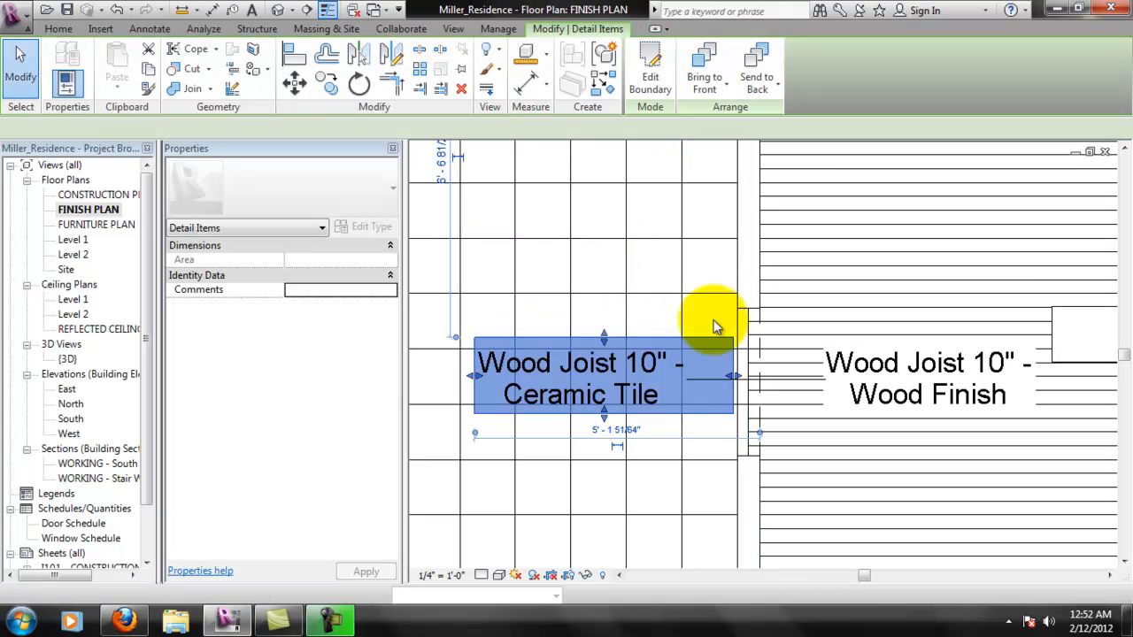
left_click(721, 413)
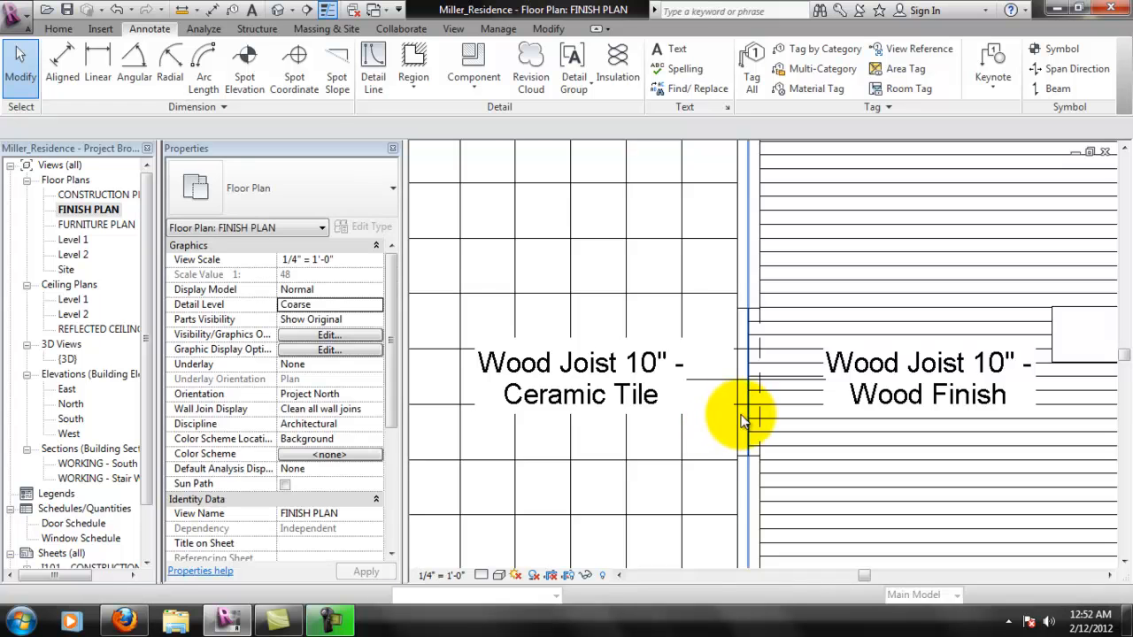
- Try to stretch the masking region behind room 3's Wood Finish tag to the face of the wall between rooms 3 and 4
scroll(744, 409, "down", 2)
scroll(829, 406, "up", 2)
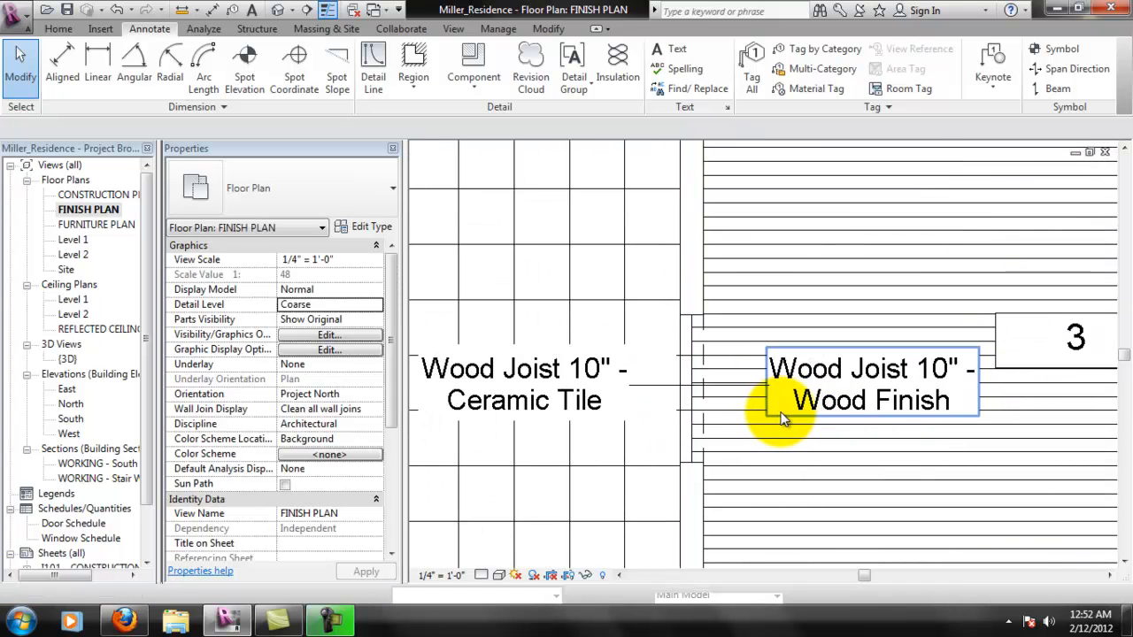
left_click(768, 392)
left_click_drag(768, 388, 706, 391)
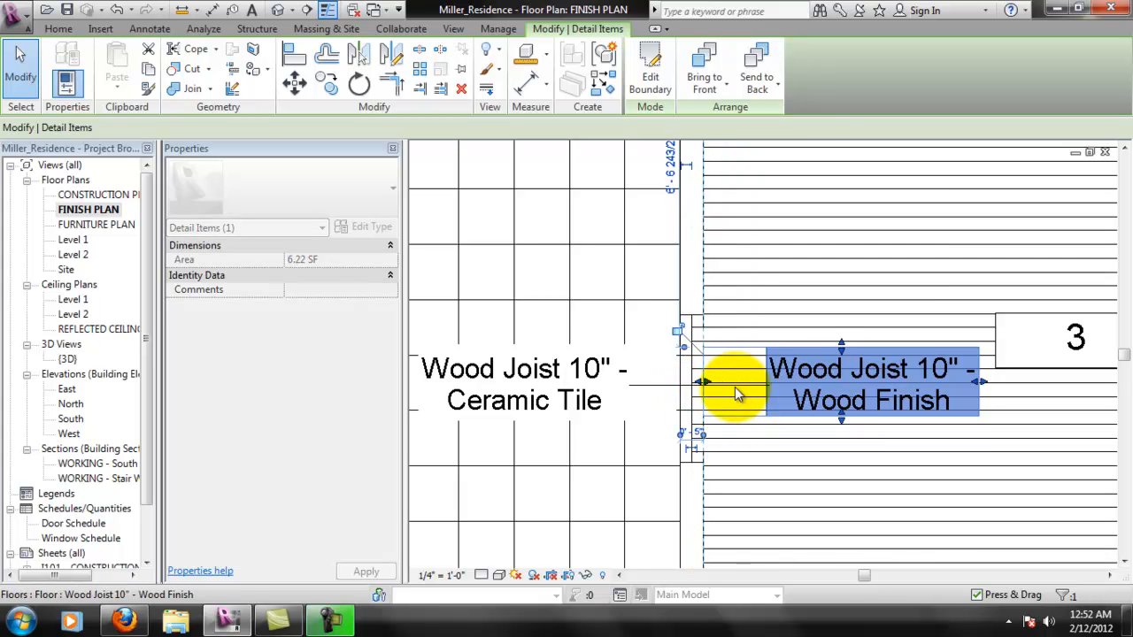
middle_click_drag(754, 455, 715, 567)
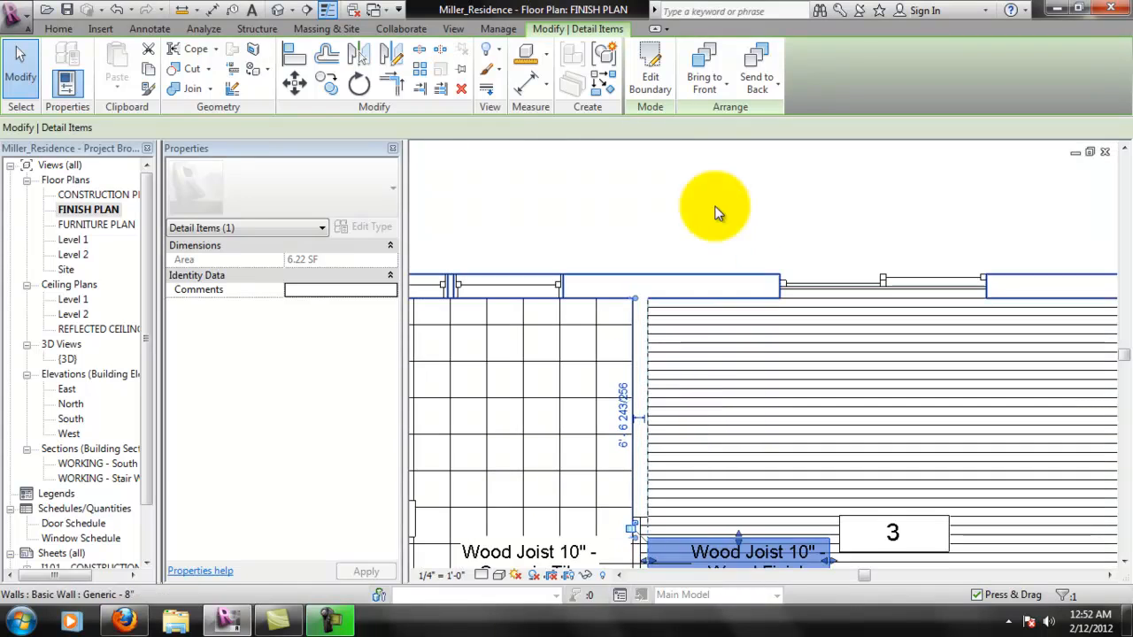
left_click(726, 396)
scroll(759, 480, "up", 1)
middle_click_drag(763, 482, 795, 215)
scroll(732, 359, "up", 2)
left_click(696, 396)
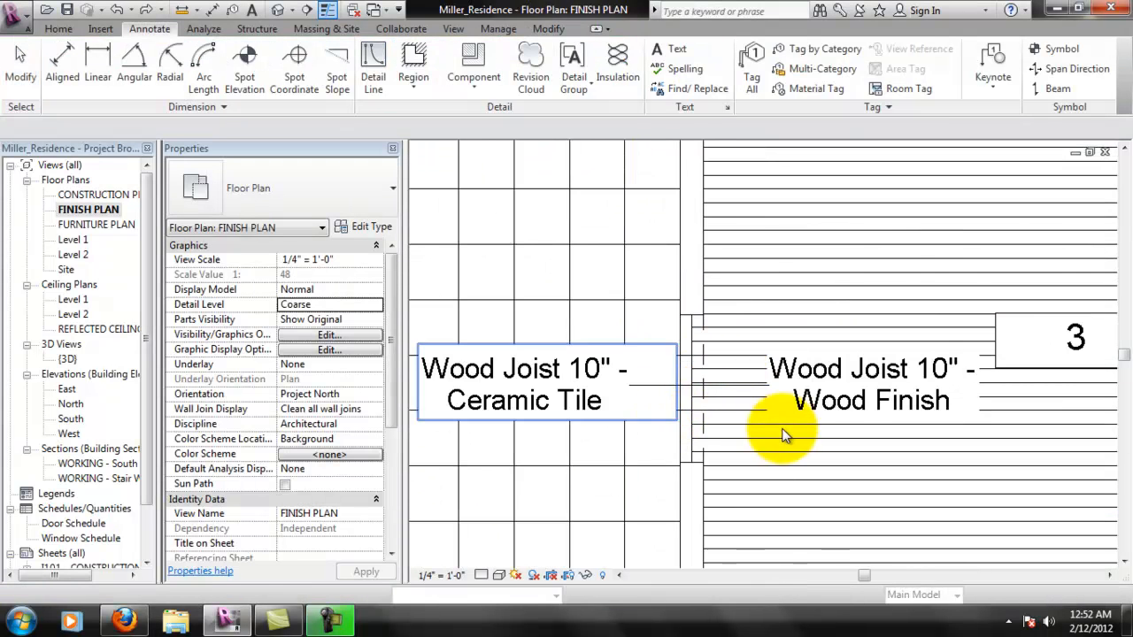
scroll(740, 432, "down", 4)
middle_click_drag(713, 425, 770, 358)
left_click(770, 357)
scroll(771, 358, "down", 1)
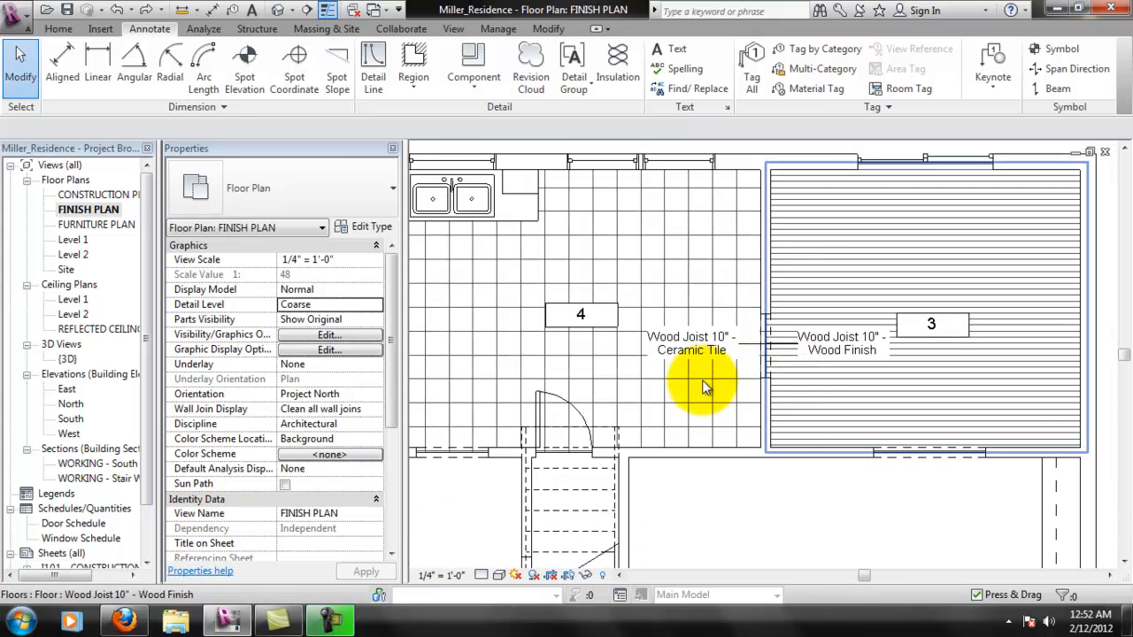
middle_click_drag(622, 416, 717, 371)
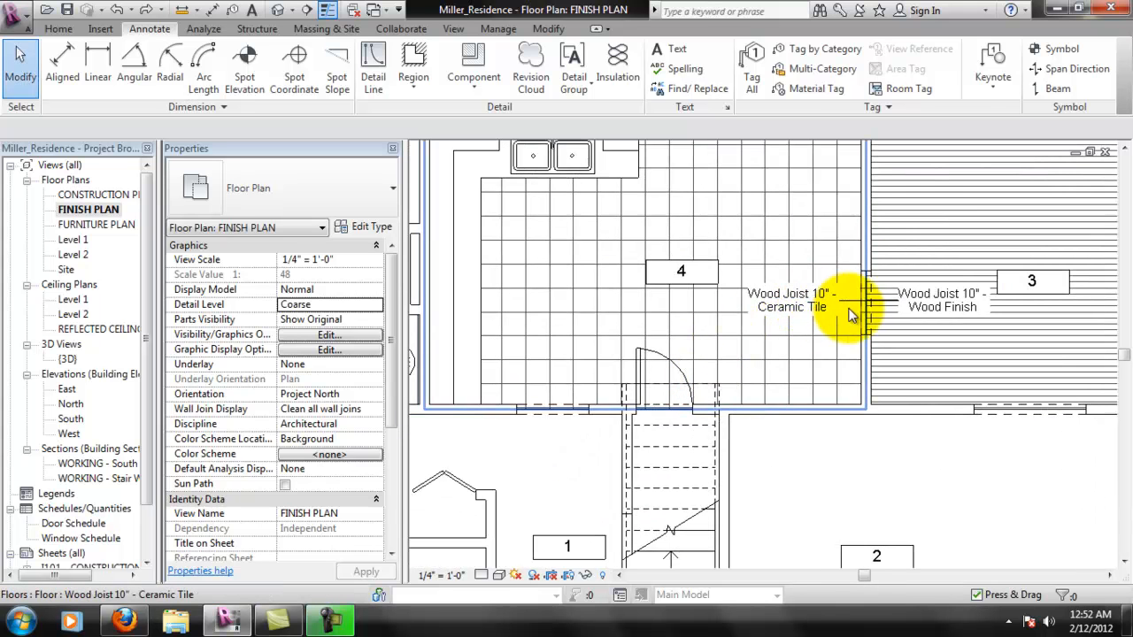
- Review the finish plan's floor patterns, room number tags and masked floor finish tags across rooms 3 and 4 and the whole floor
middle_click_drag(760, 350, 756, 361)
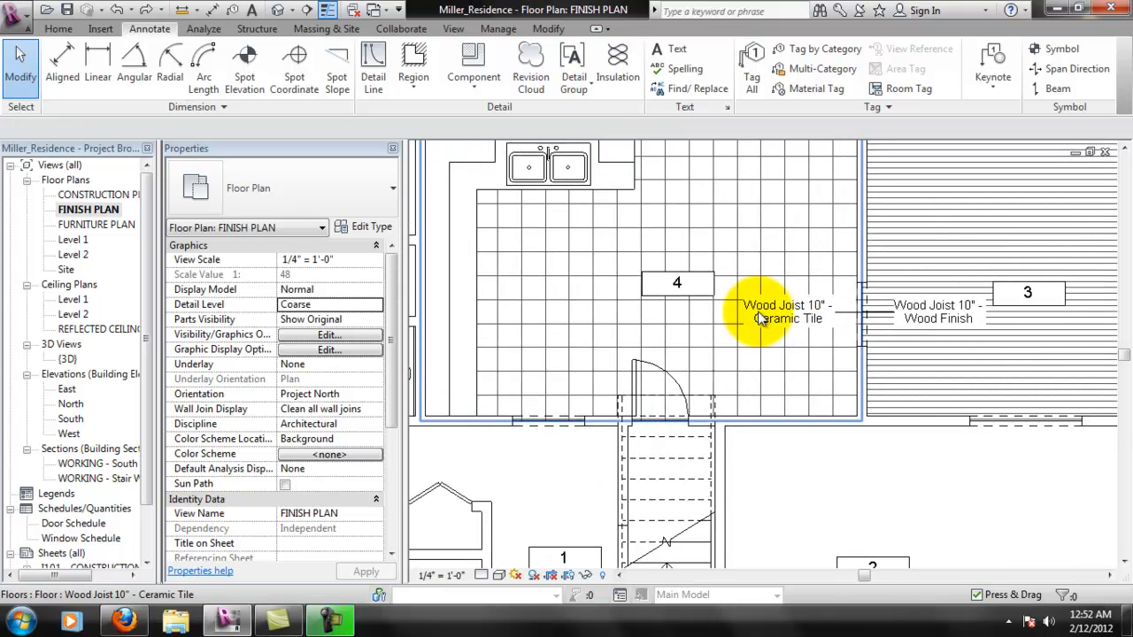
middle_click_drag(789, 300, 799, 336)
scroll(793, 345, "down", 1)
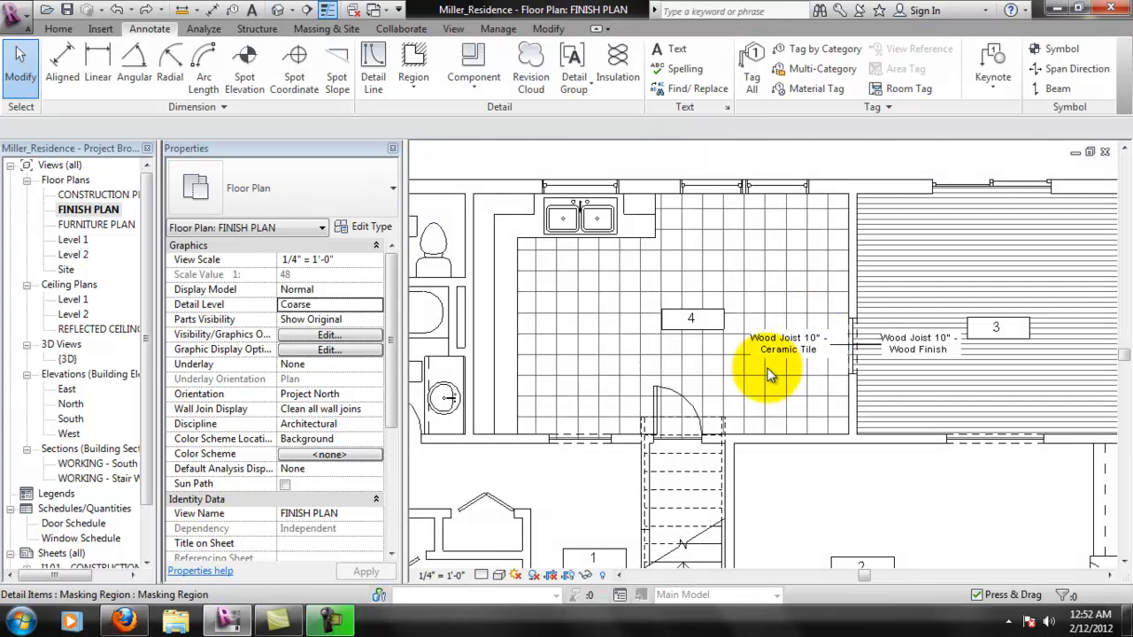
scroll(826, 417, "down", 1)
middle_click_drag(980, 446, 971, 423)
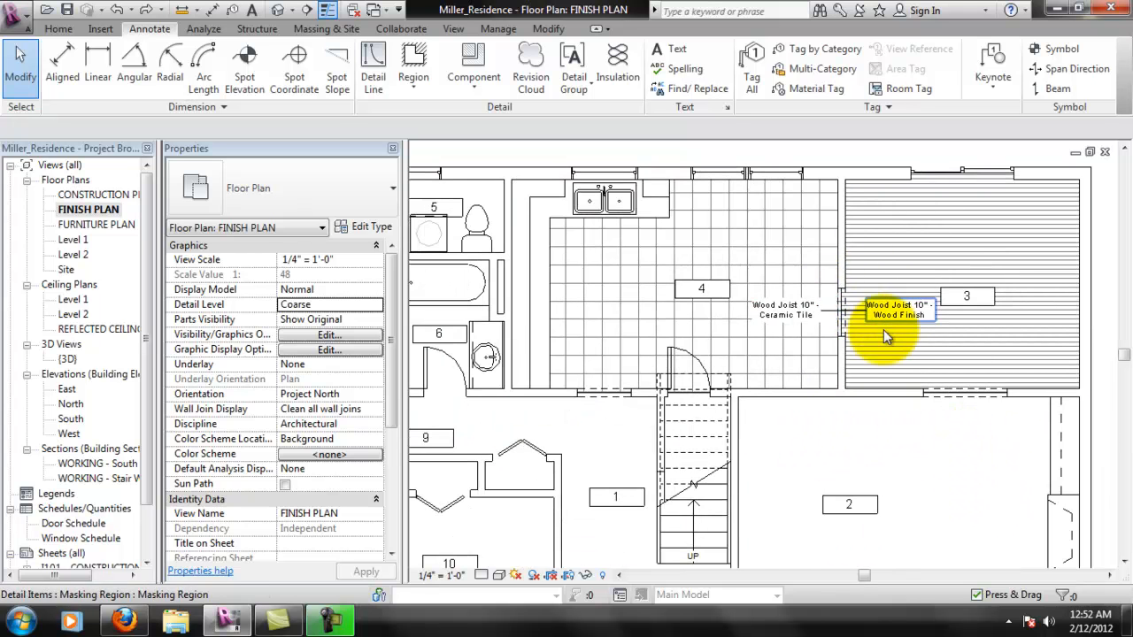
scroll(822, 405, "down", 1)
mouse_move(823, 405)
middle_mouse_down()
mouse_move(863, 305)
mouse_move(906, 356)
middle_mouse_up()
scroll(906, 329, "down", 1)
middle_click_drag(921, 289, 942, 382)
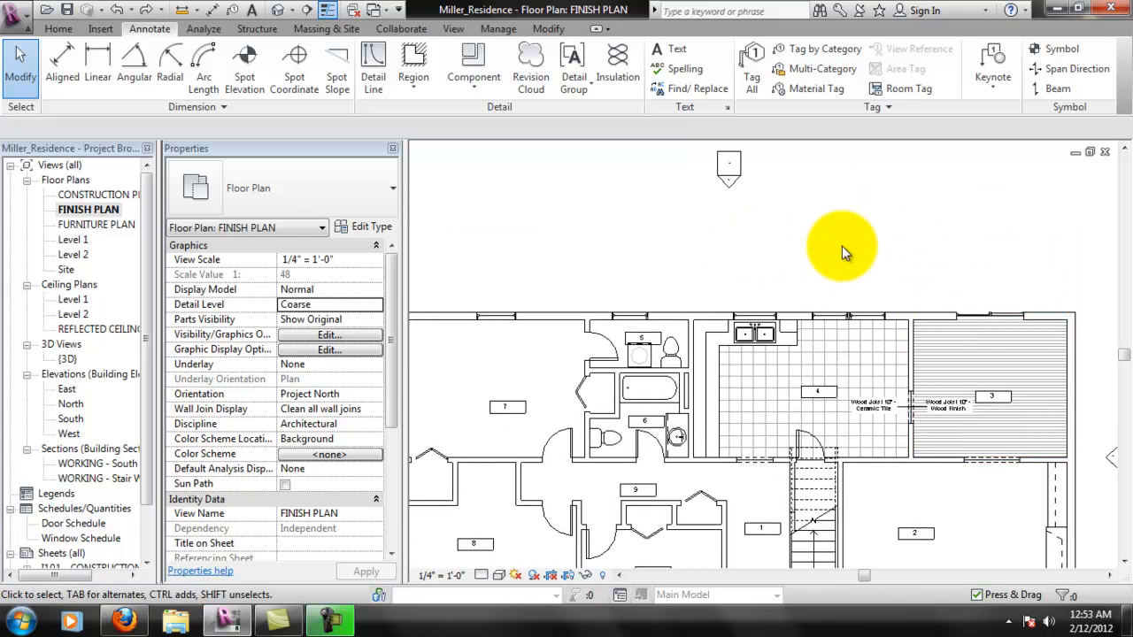
middle_click_drag(734, 303, 771, 298)
scroll(779, 372, "down", 1)
scroll(796, 376, "down", 1)
scroll(795, 377, "up", 1)
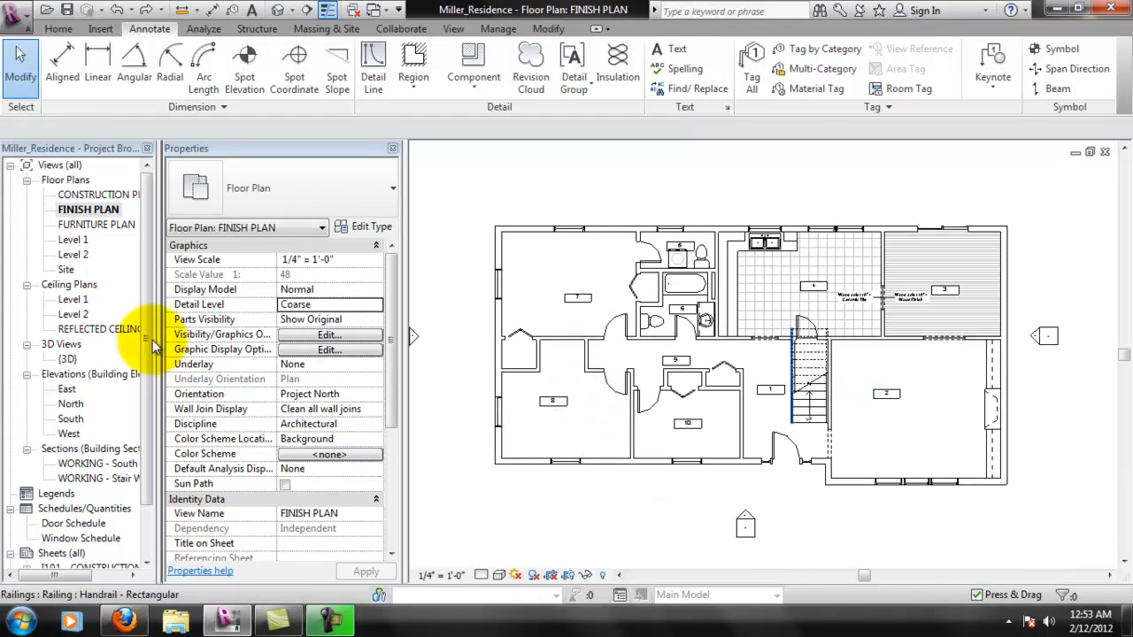
- Create a new sheet with the D 22 x 34 Horizontal titleblock
left_click(149, 463)
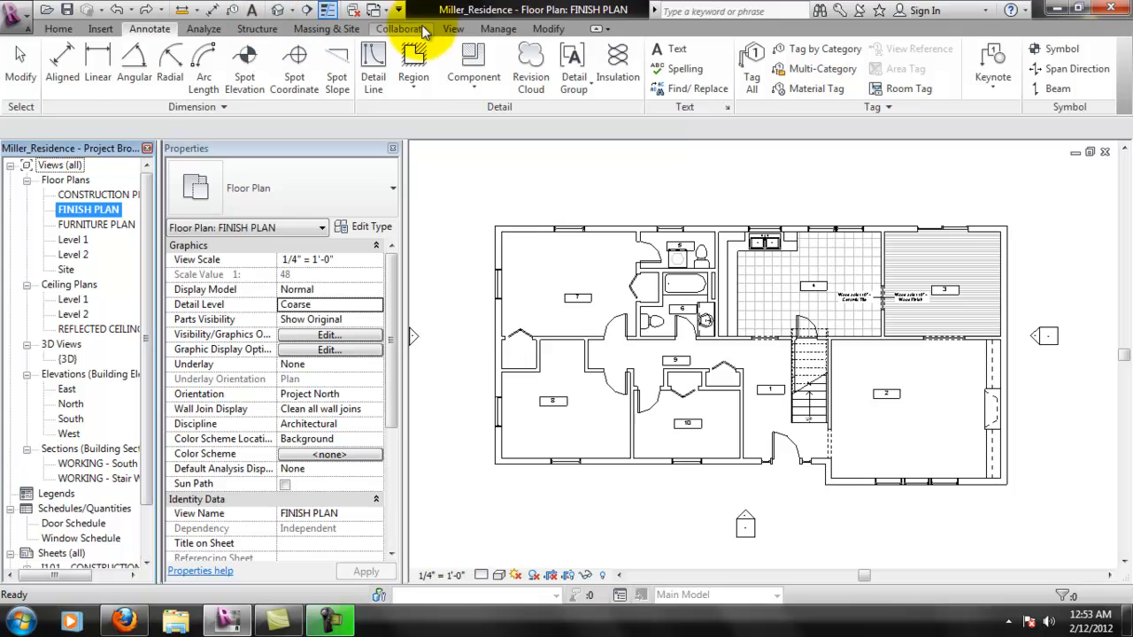
left_click(453, 28)
left_click(635, 49)
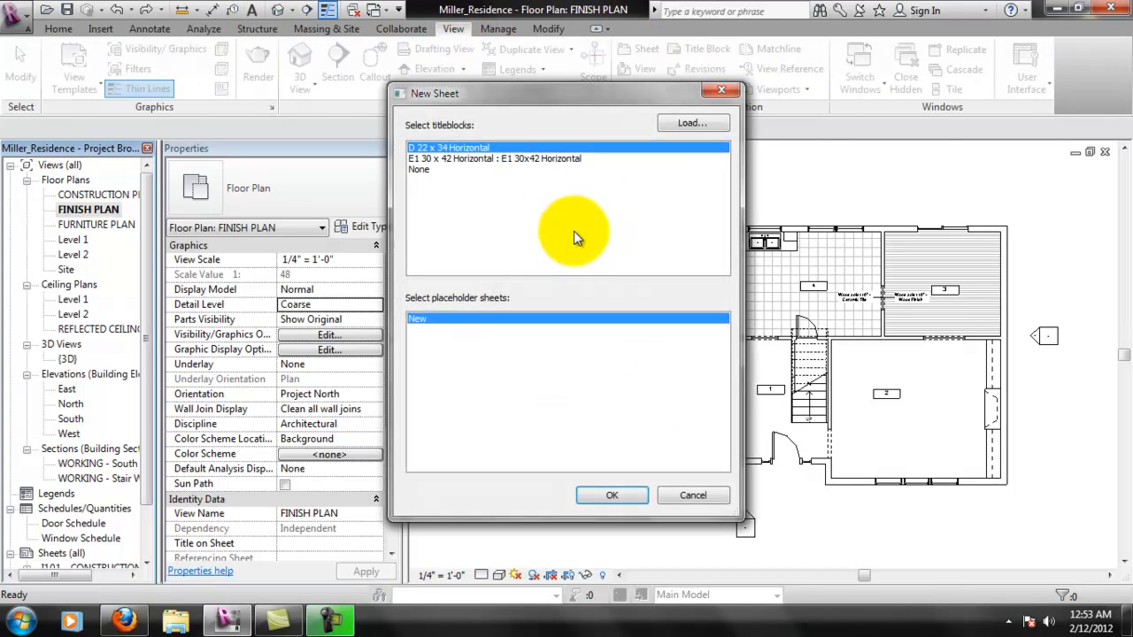
double_click(497, 147)
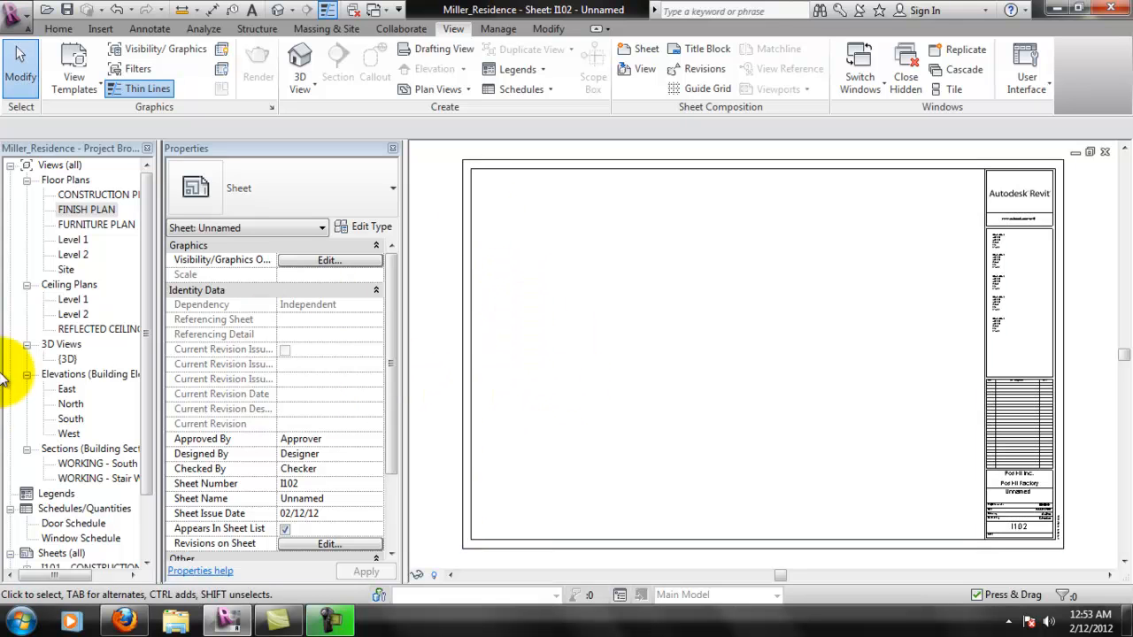
- Place the REFLECTED CEILING PLAN view on the new sheet and shift its viewport slightly upward
left_click_drag(115, 328, 708, 327)
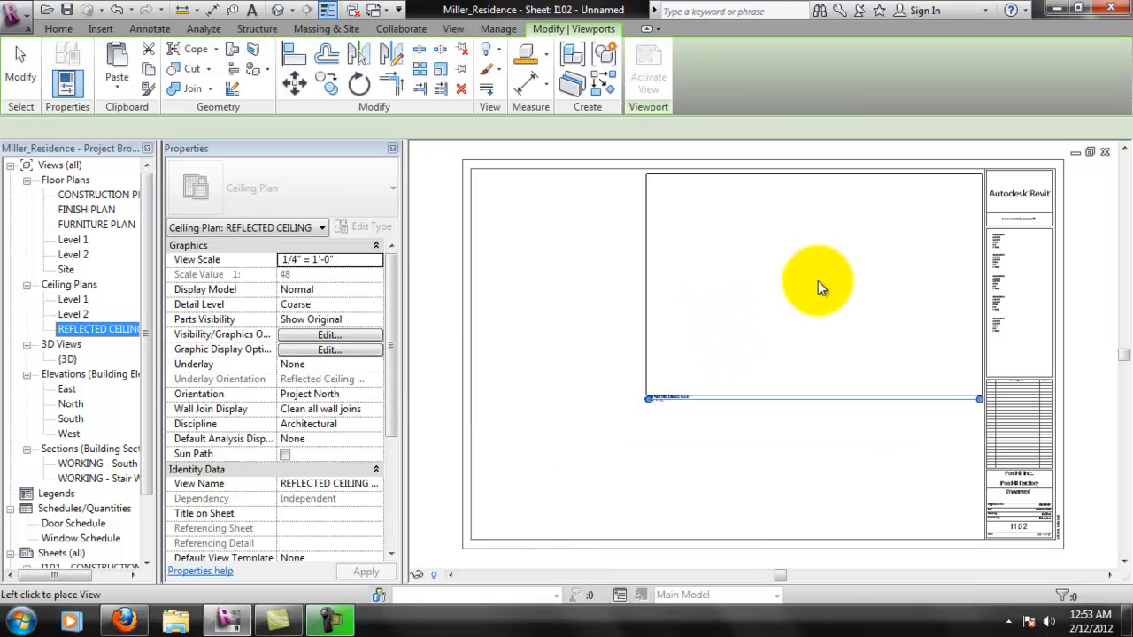
left_click(789, 345)
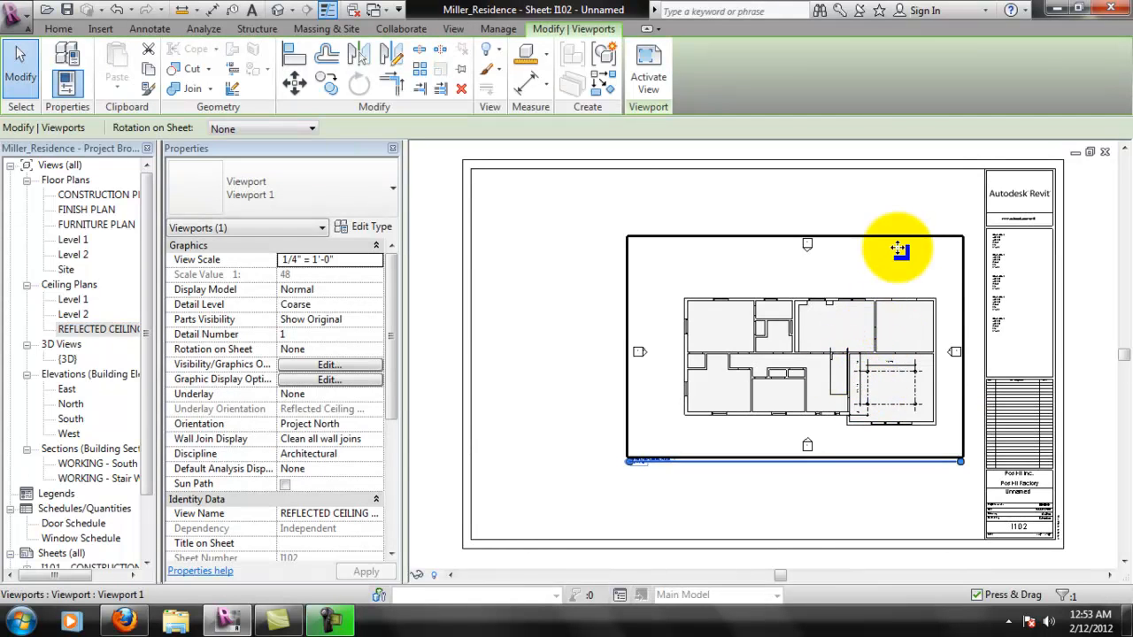
left_click_drag(898, 228, 899, 212)
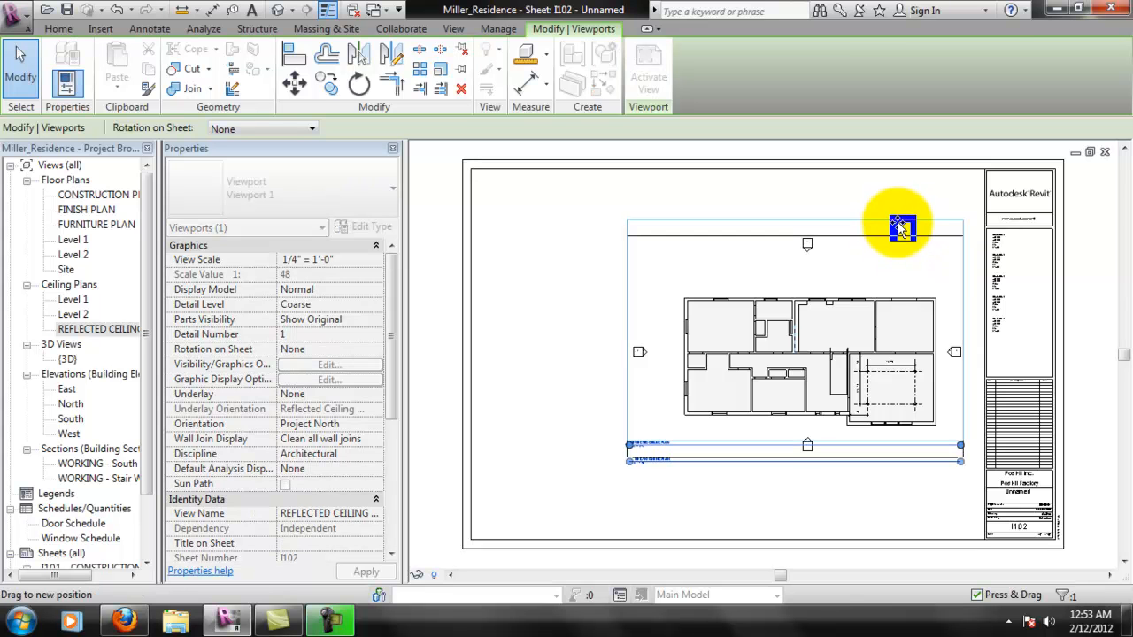
key("Escape")
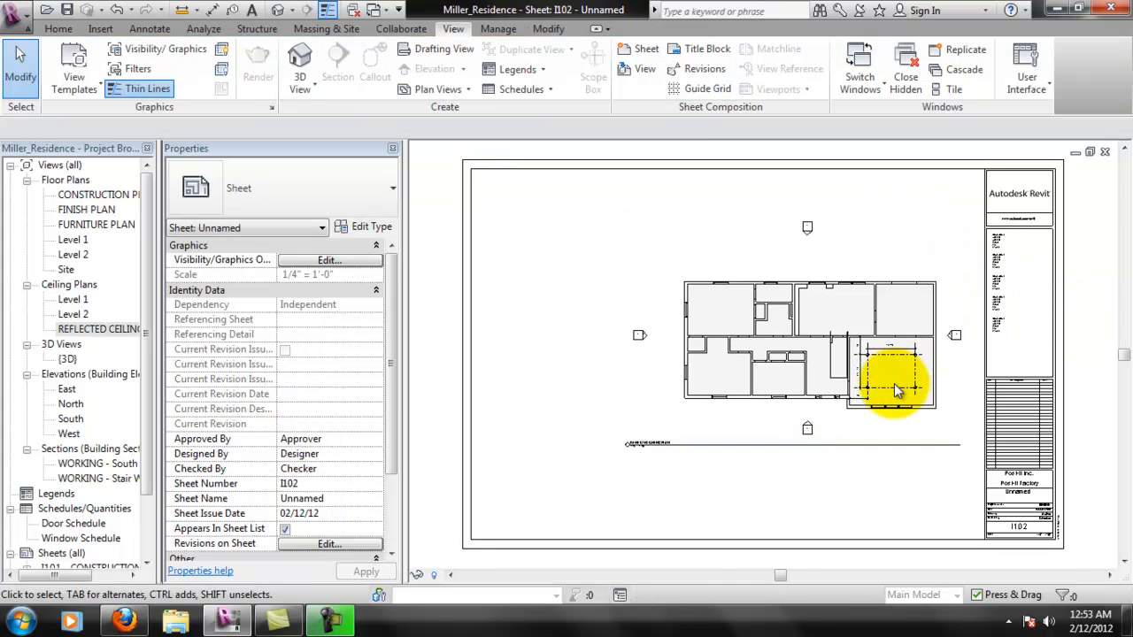
- Shorten the ceiling plan viewport's title line to about the length of the title text
scroll(894, 383, "up", 5)
scroll(890, 365, "down", 5)
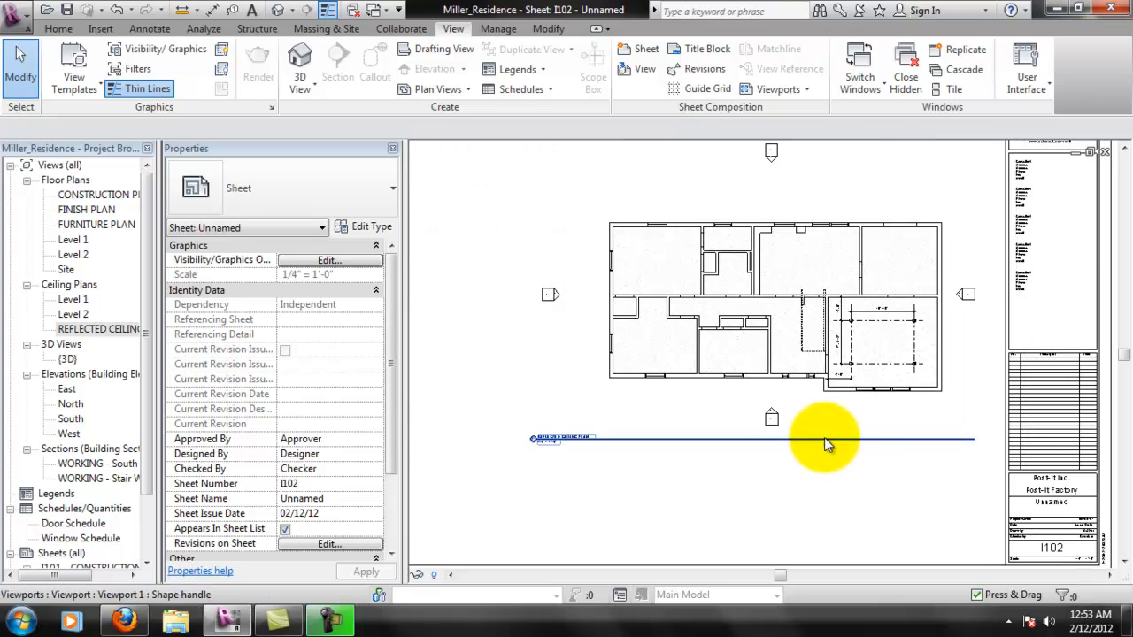
left_click(842, 435)
left_click_drag(974, 440, 619, 456)
left_click(626, 457)
- Set the sheet name in the title block to REFLECTED CEILING PLAN
middle_click_drag(841, 270, 809, 299)
scroll(861, 511, "up", 2)
scroll(797, 336, "down", 1)
scroll(865, 412, "down", 2)
scroll(996, 483, "up", 2)
left_click(992, 474)
left_click(991, 473)
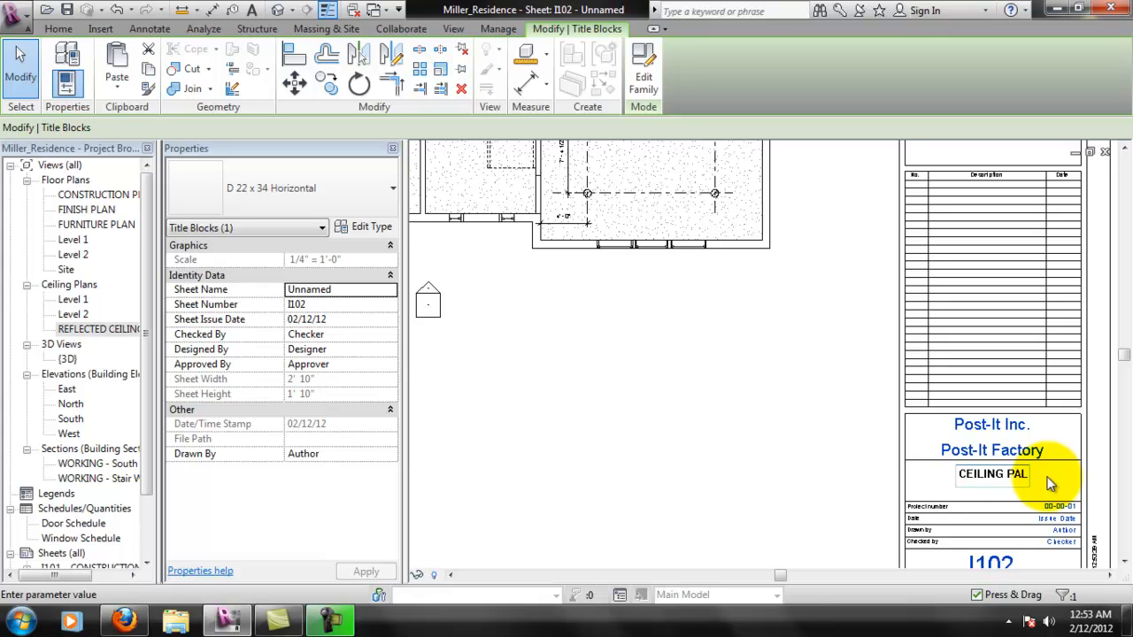
key("Return")
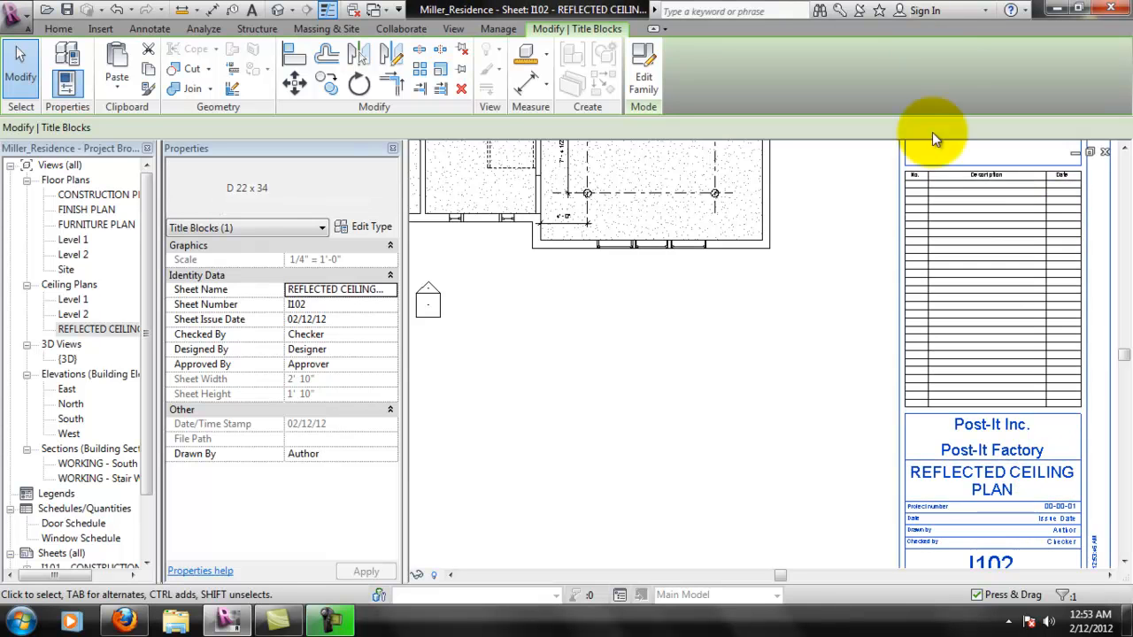
- Open the title block's sheet number for editing and accept I102
middle_click_drag(856, 182, 848, 154)
middle_click_drag(928, 453, 873, 404)
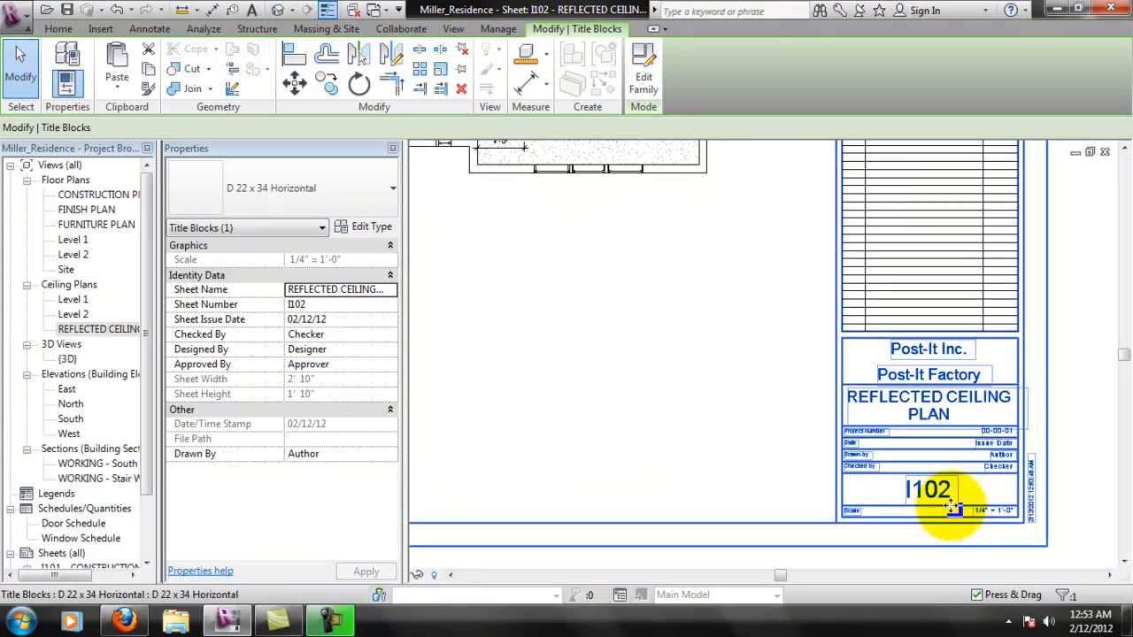
left_click(922, 499)
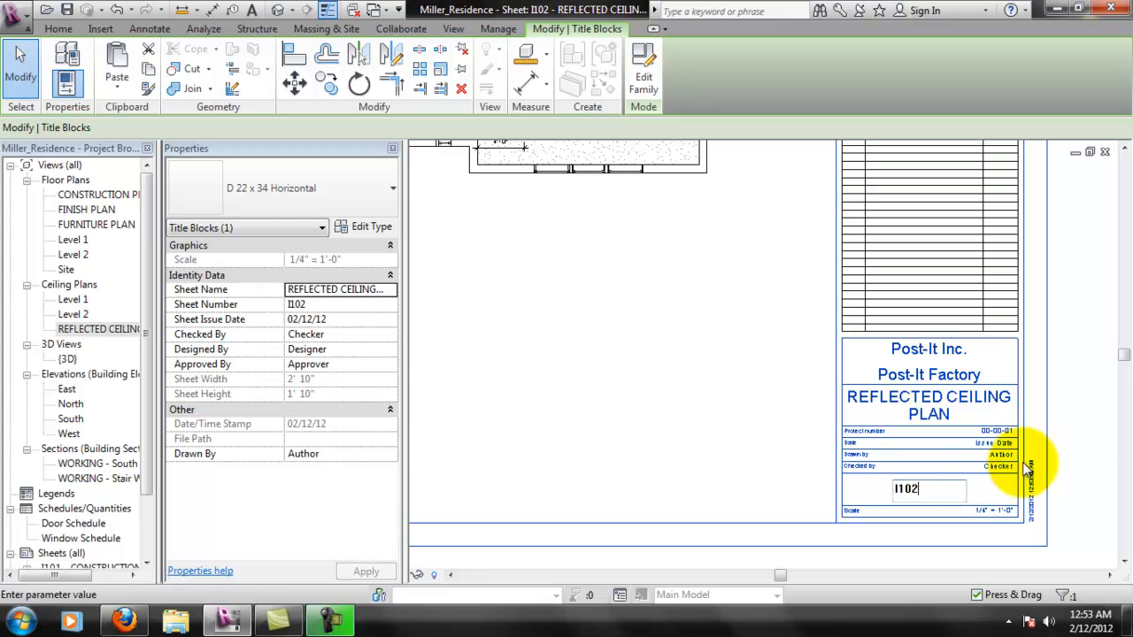
key("Return")
- Examine the placed reflected ceiling plan, its view title and the overall layout of sheet I102
scroll(756, 369, "down", 2)
scroll(756, 380, "down", 3)
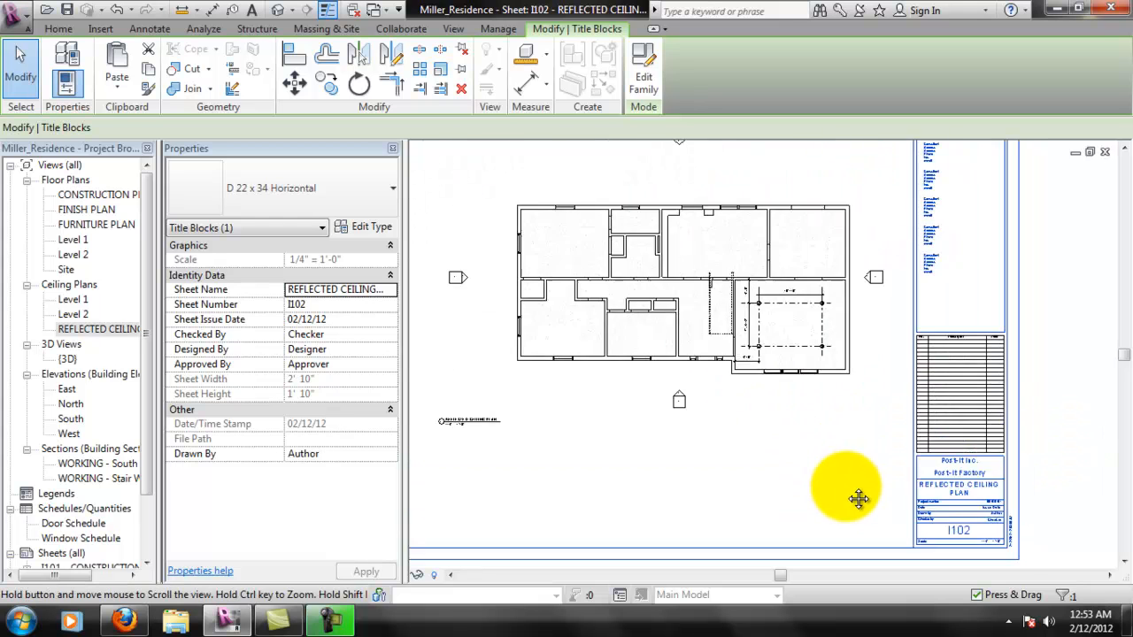
scroll(509, 469, "up", 3)
scroll(509, 470, "up", 1)
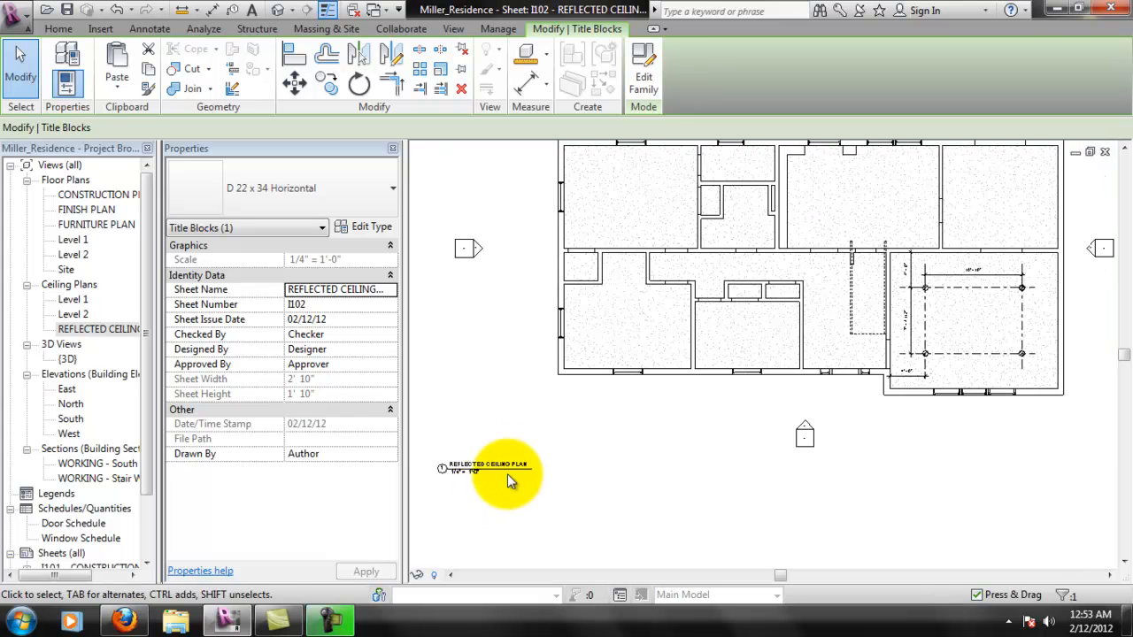
scroll(587, 425, "down", 4)
middle_click_drag(709, 414, 711, 423)
scroll(796, 394, "up", 2)
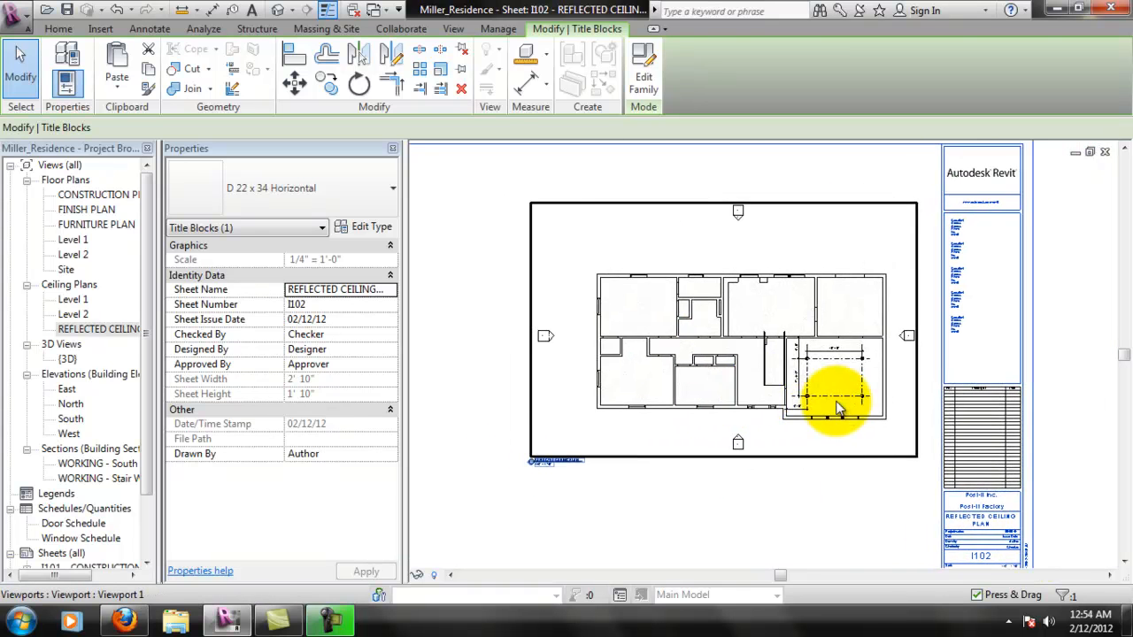
scroll(854, 376, "up", 3)
scroll(857, 377, "down", 4)
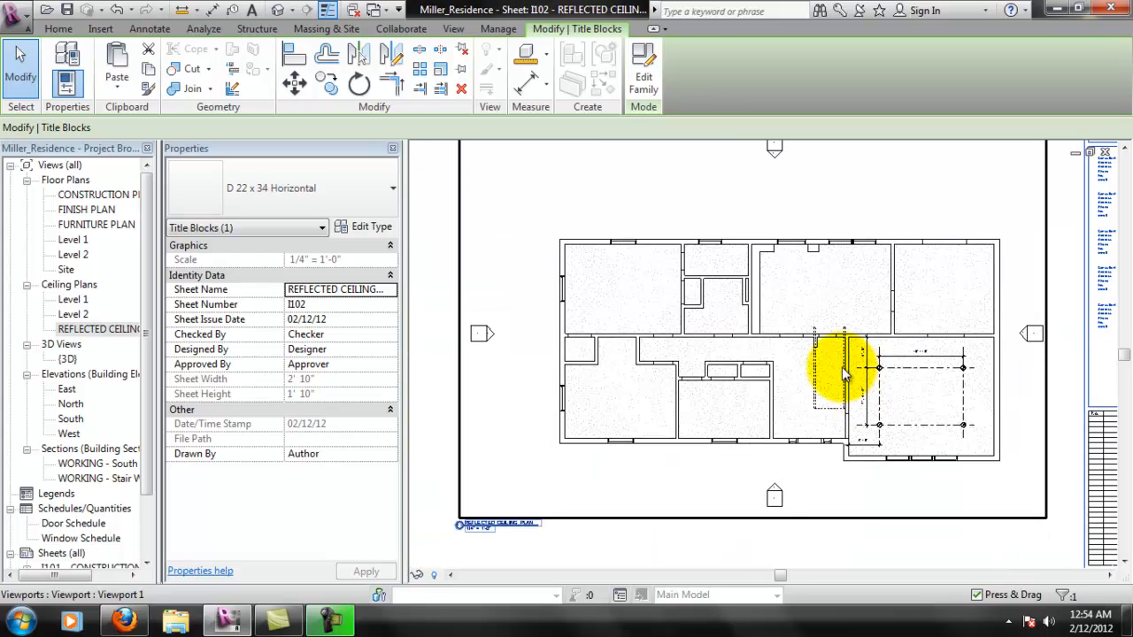
scroll(836, 366, "down", 3)
middle_click_drag(692, 342, 786, 347)
scroll(829, 361, "down", 1)
scroll(951, 324, "down", 1)
left_click(828, 187)
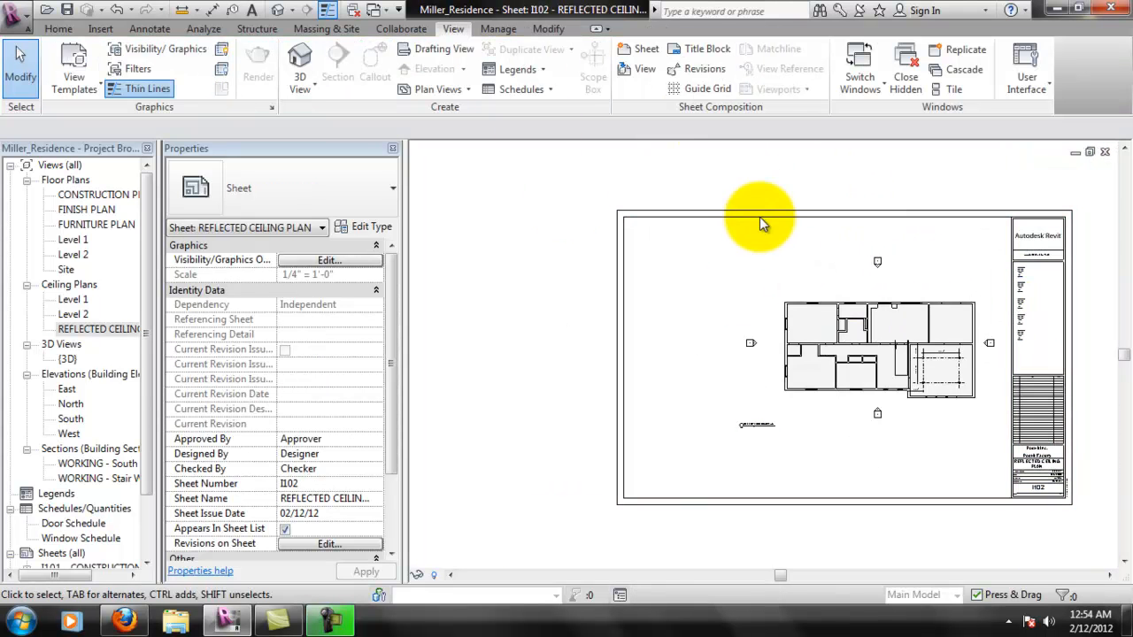
middle_click_drag(697, 203, 626, 185)
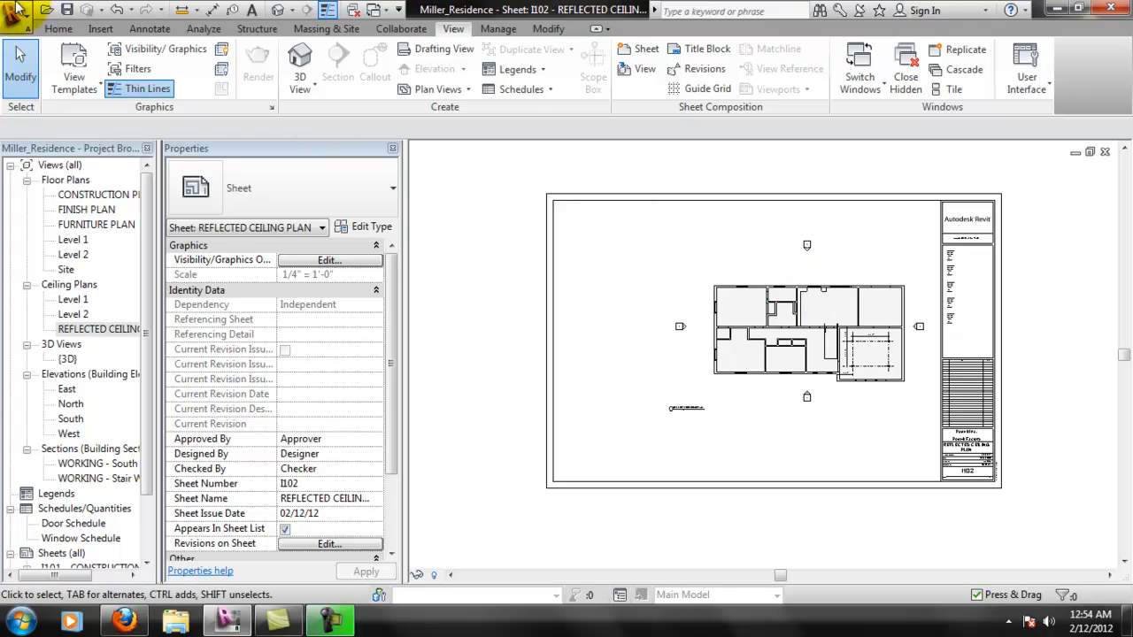
- Open the sheet's print setup and set ARCH D paper, placement offset from corner with No Margin, and 100% zoom
left_click(15, 10)
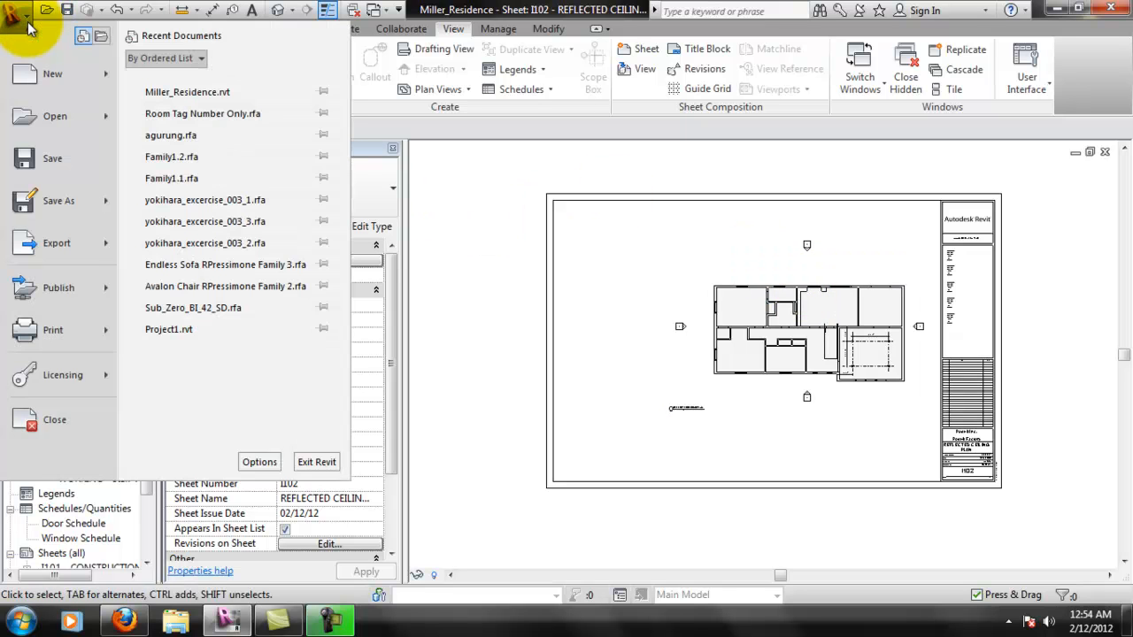
left_click(91, 338)
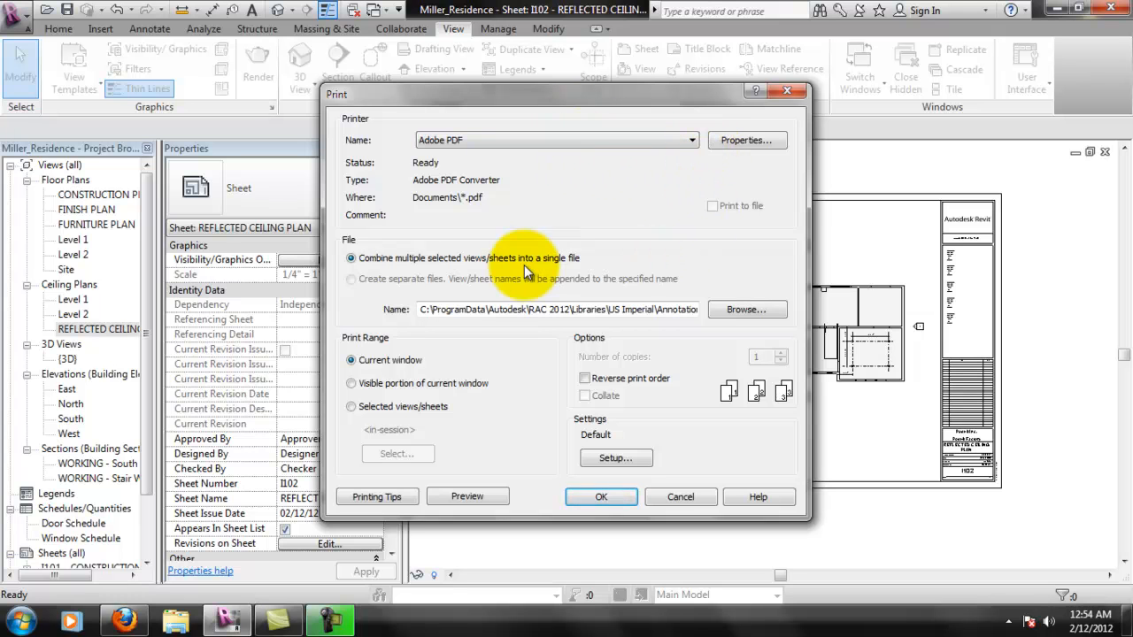
left_click(625, 457)
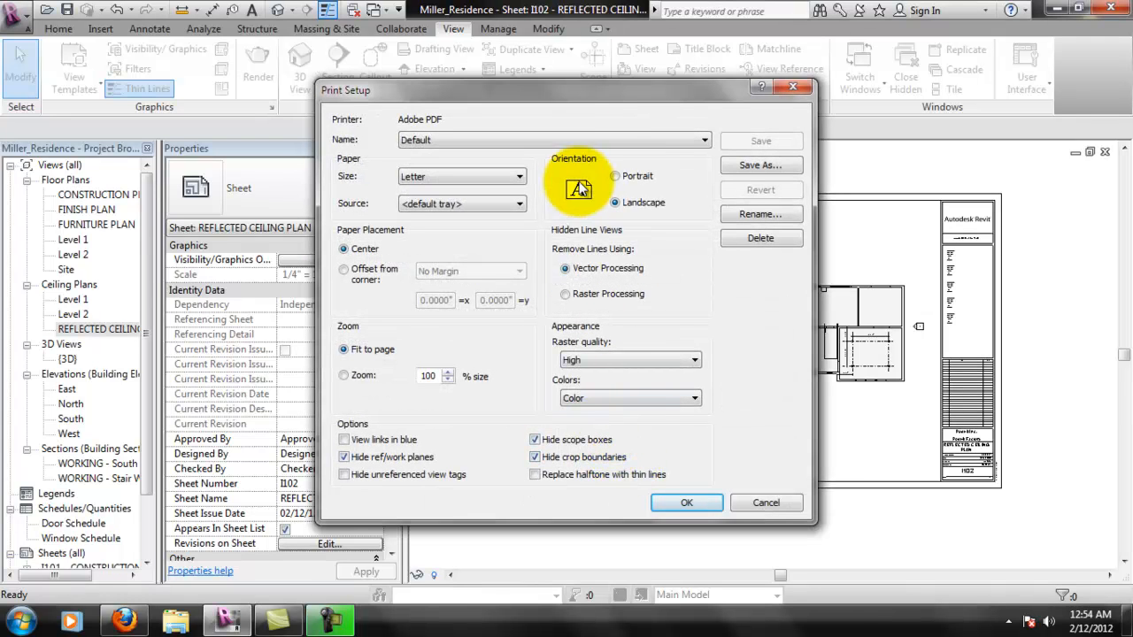
left_click(478, 178)
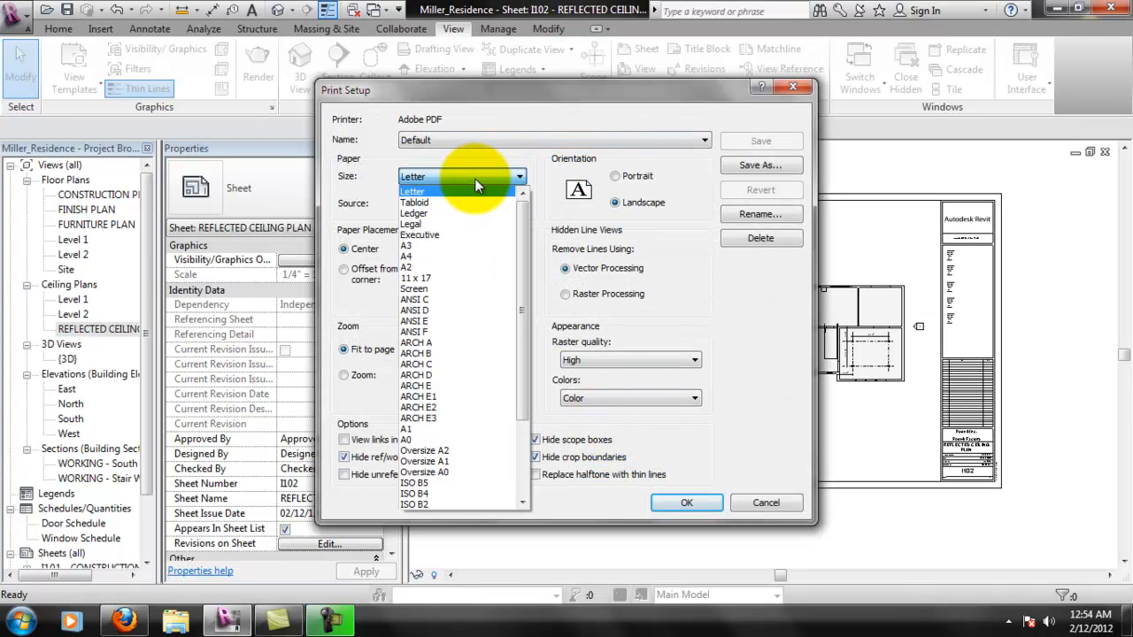
left_click(458, 375)
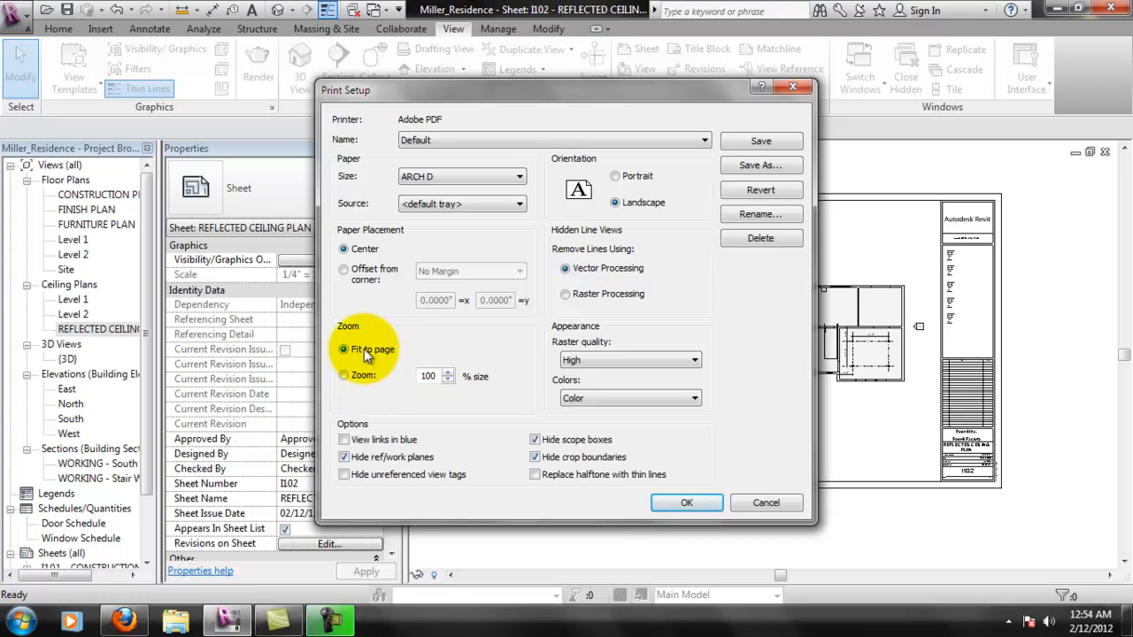
left_click(363, 375)
double_click(431, 376)
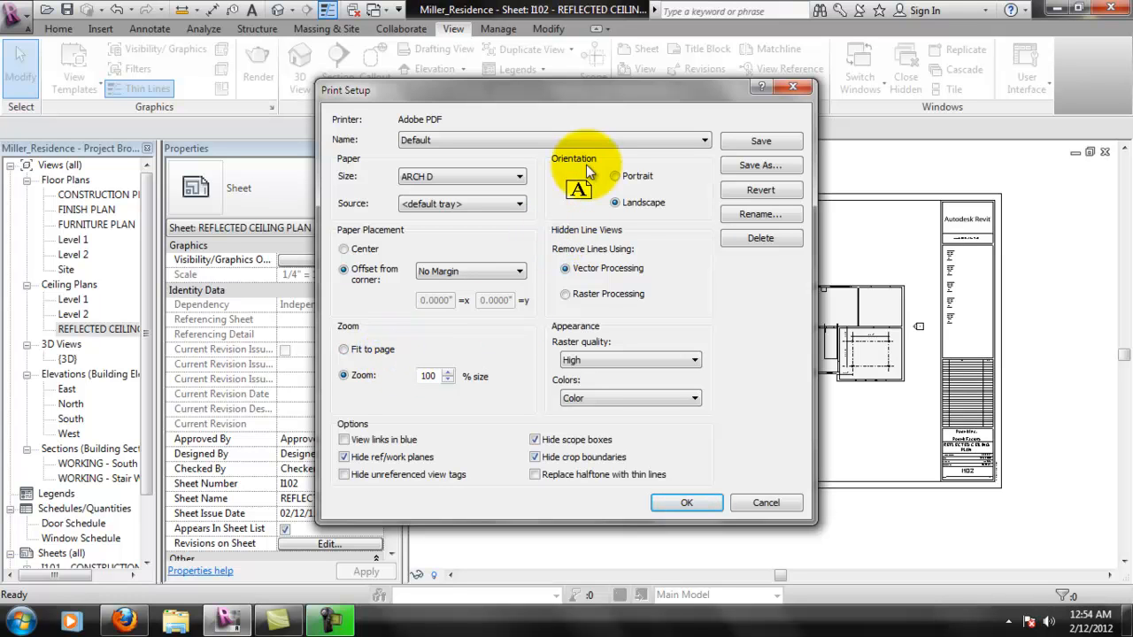
- Look through the raster quality choices, try Grayscale for the print colors and return them to Color
left_click(594, 359)
left_click(646, 360)
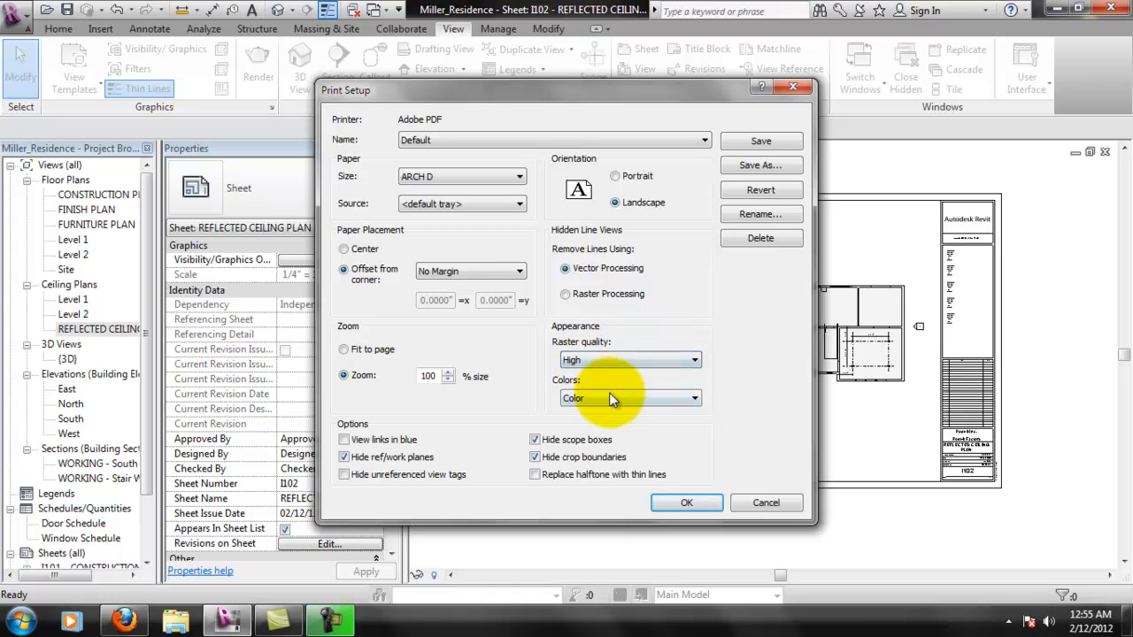
left_click(609, 395)
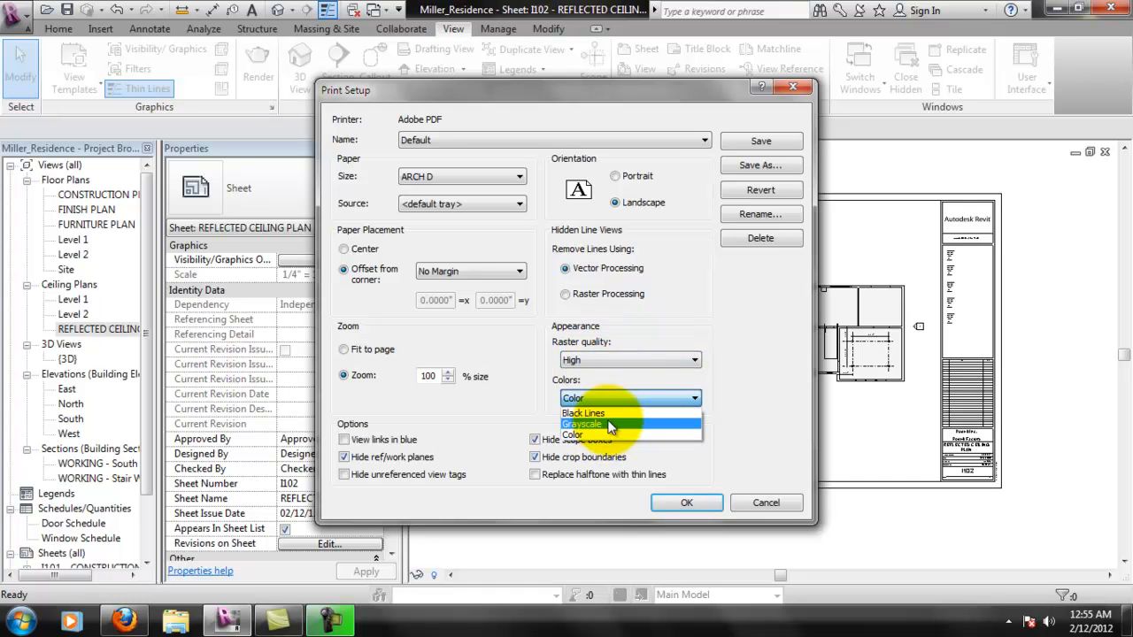
left_click(609, 424)
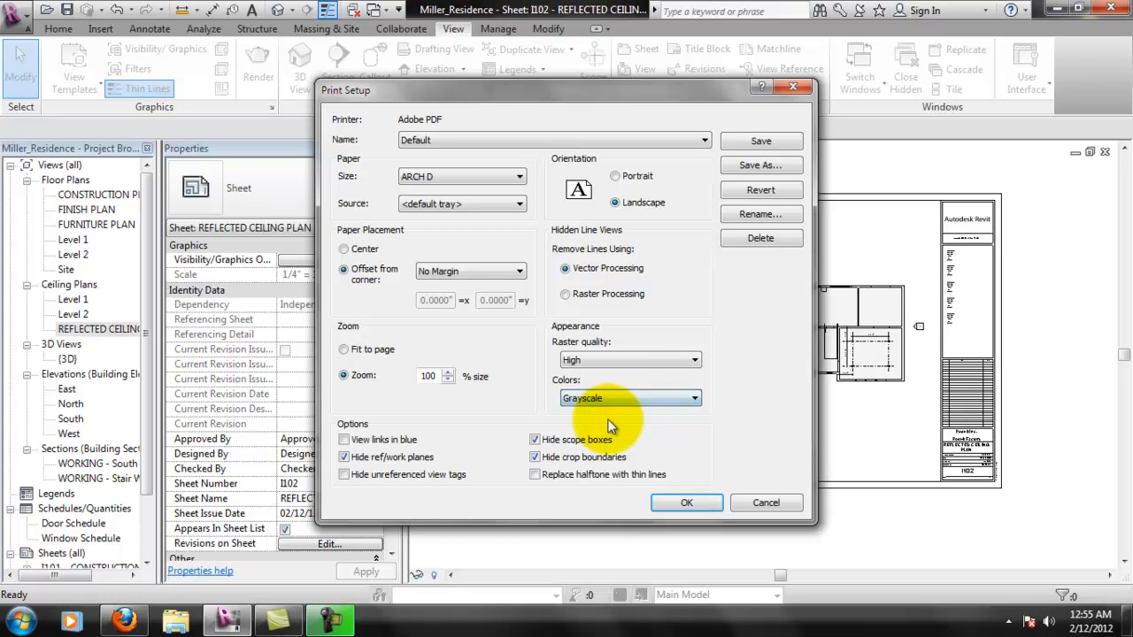
left_click(689, 400)
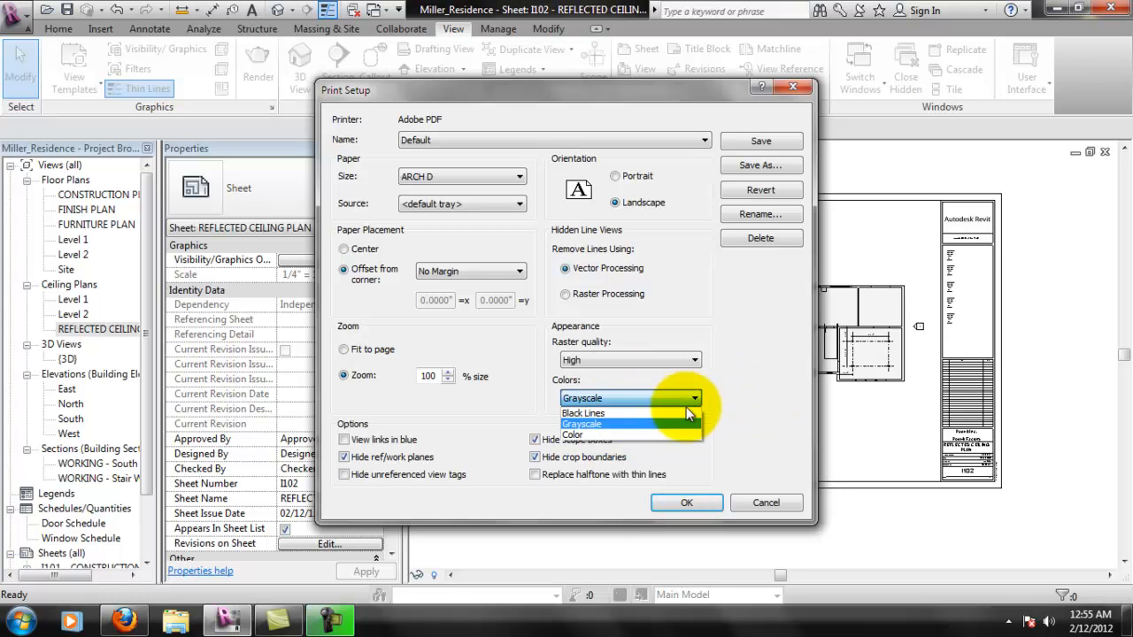
left_click(666, 436)
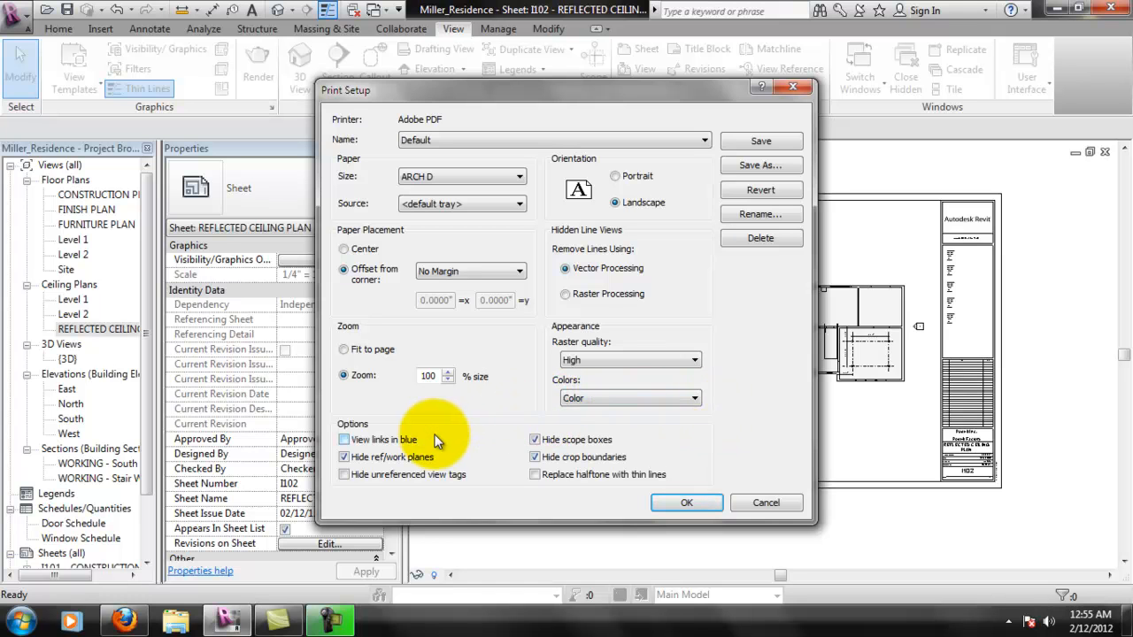
- Save the print settings as a new custom-named setup and preview the printout of sheet I102
left_click(766, 163)
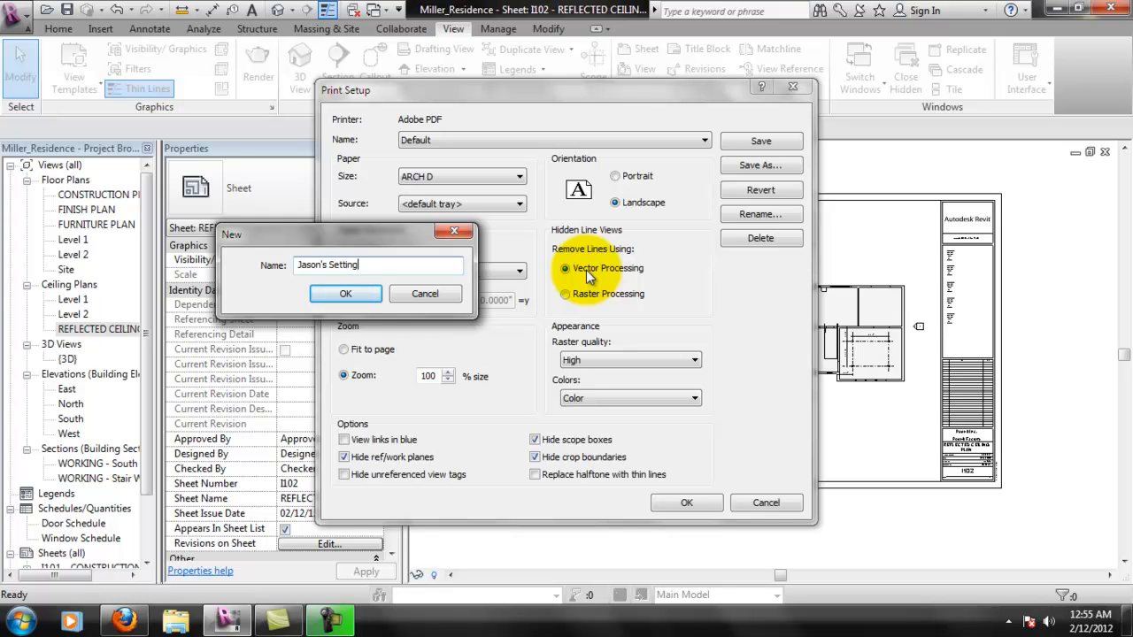
left_click(345, 293)
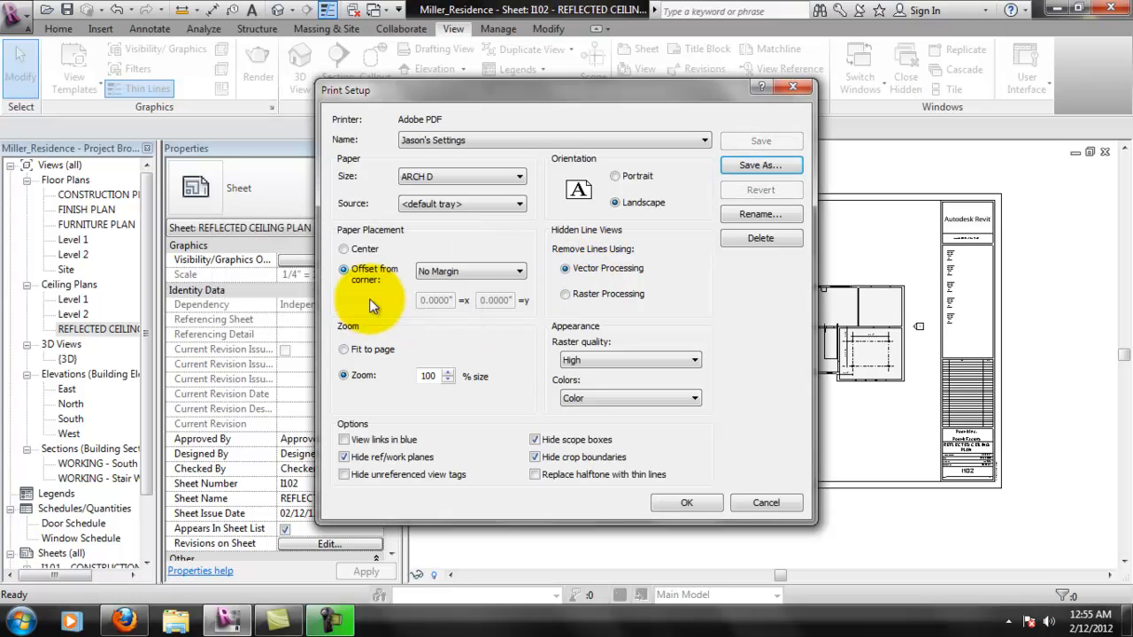
left_click(678, 498)
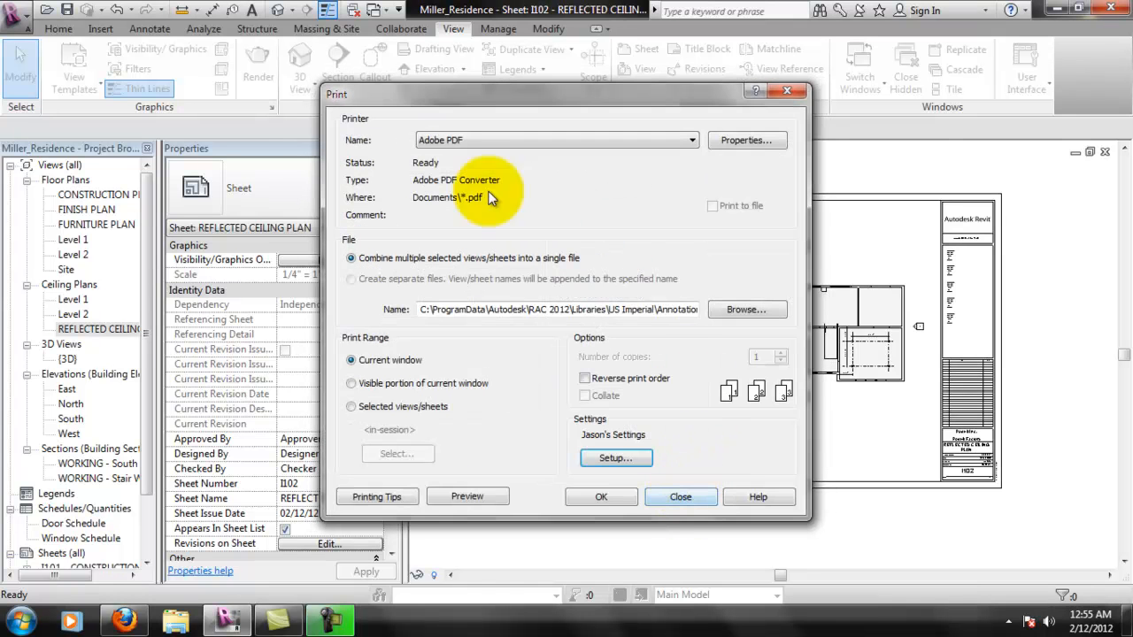
left_click(466, 496)
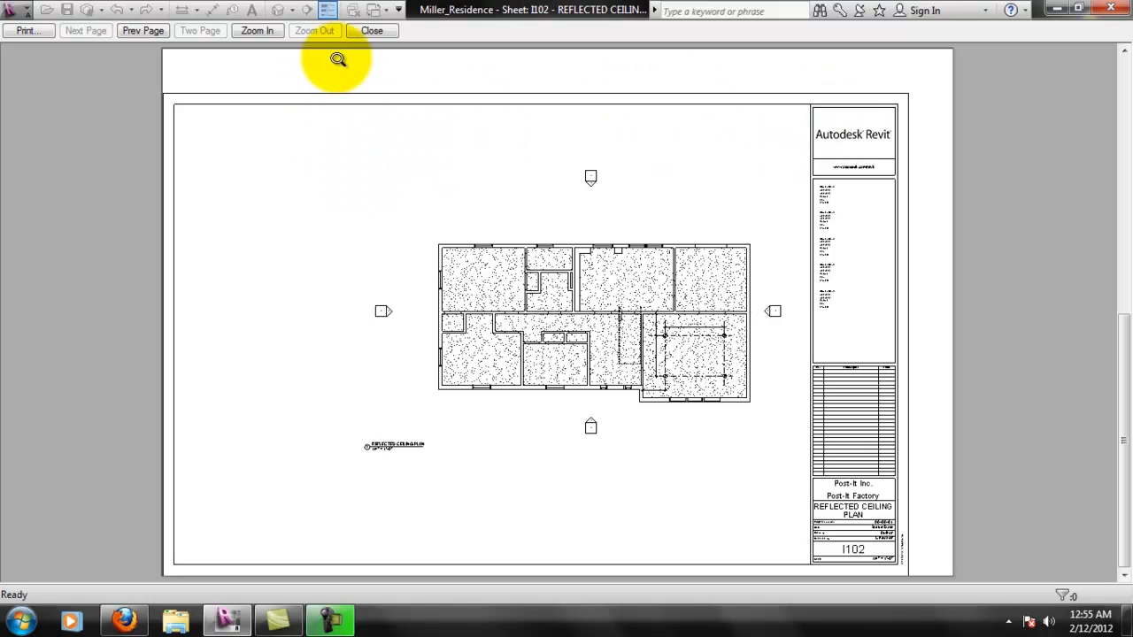
left_click(372, 31)
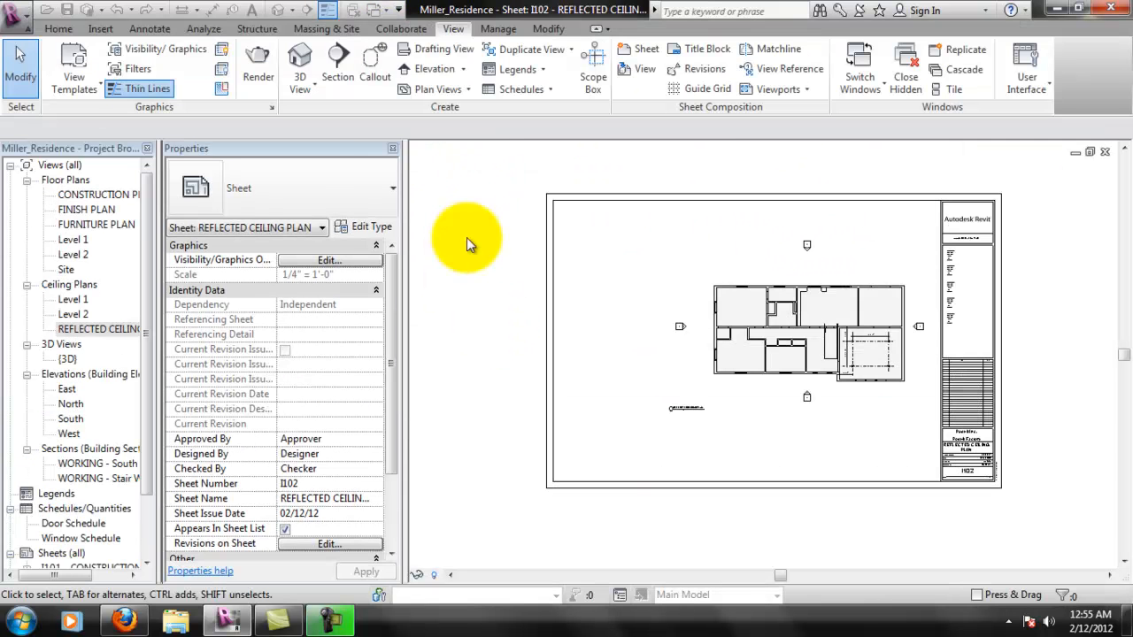
- Set the paper placement to Center in the saved print setup, save the change and preview sheet I102 again
left_click(16, 16)
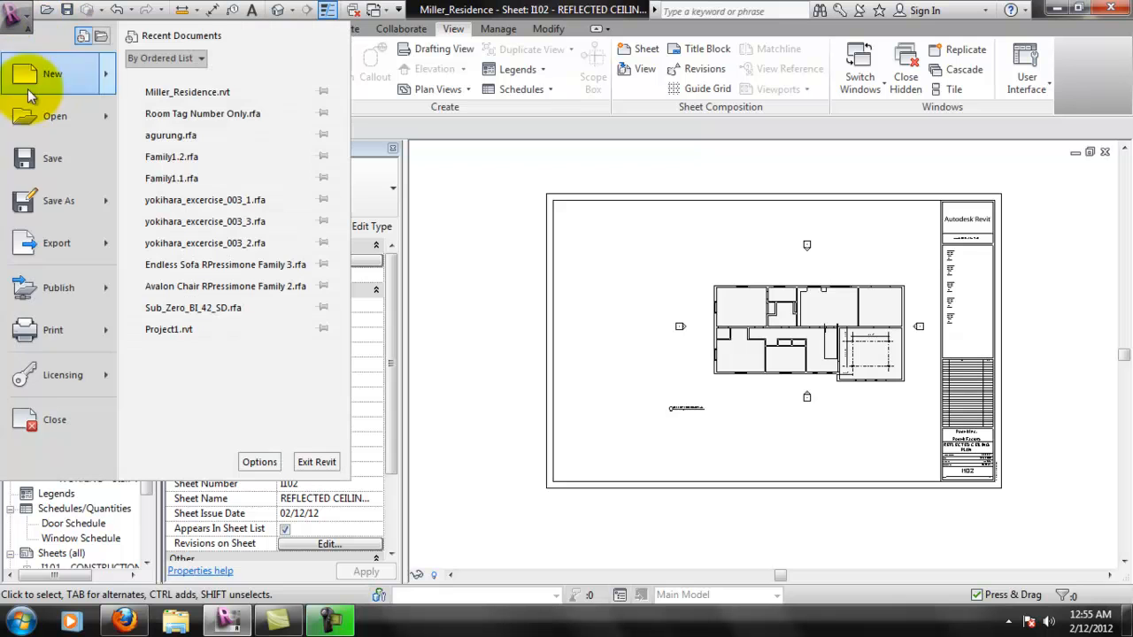
left_click(78, 341)
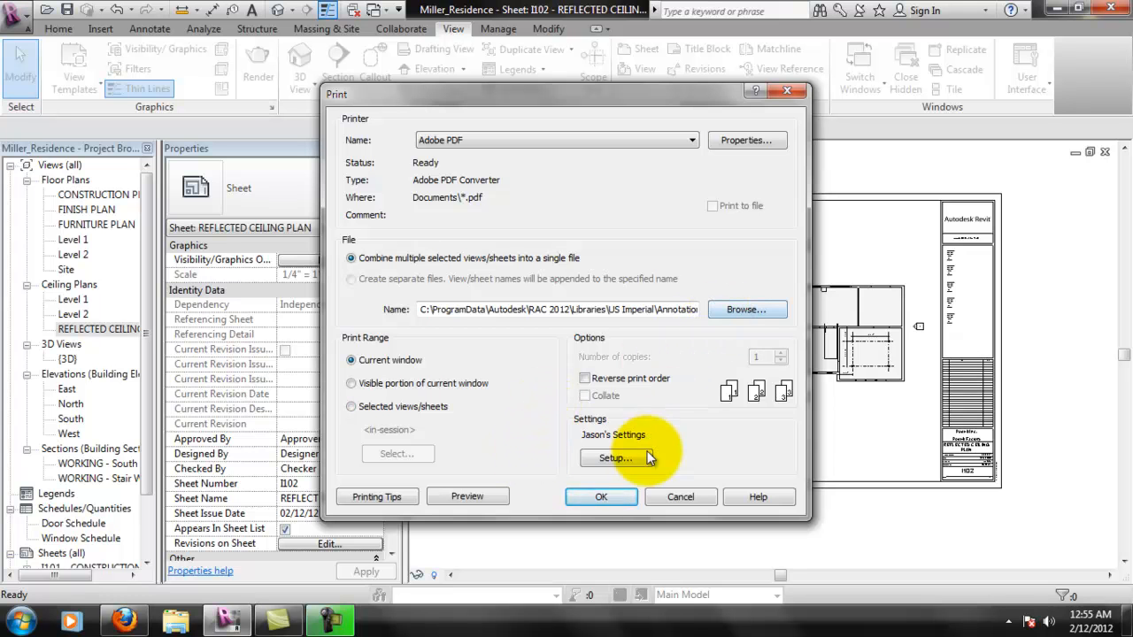
left_click(617, 458)
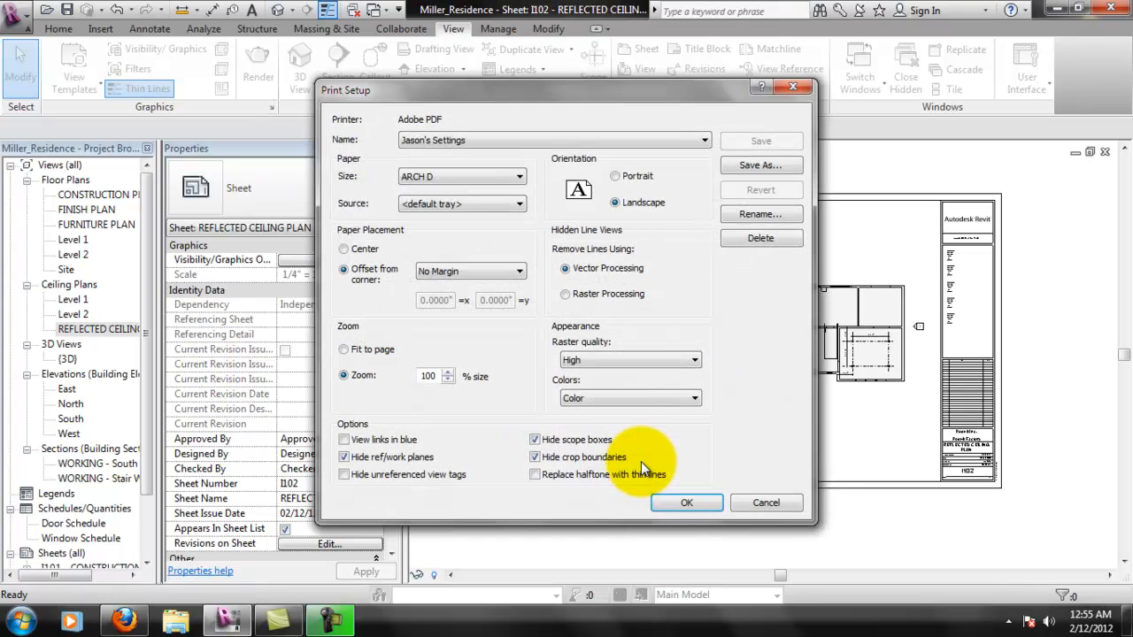
left_click(366, 251)
left_click(764, 141)
left_click(688, 502)
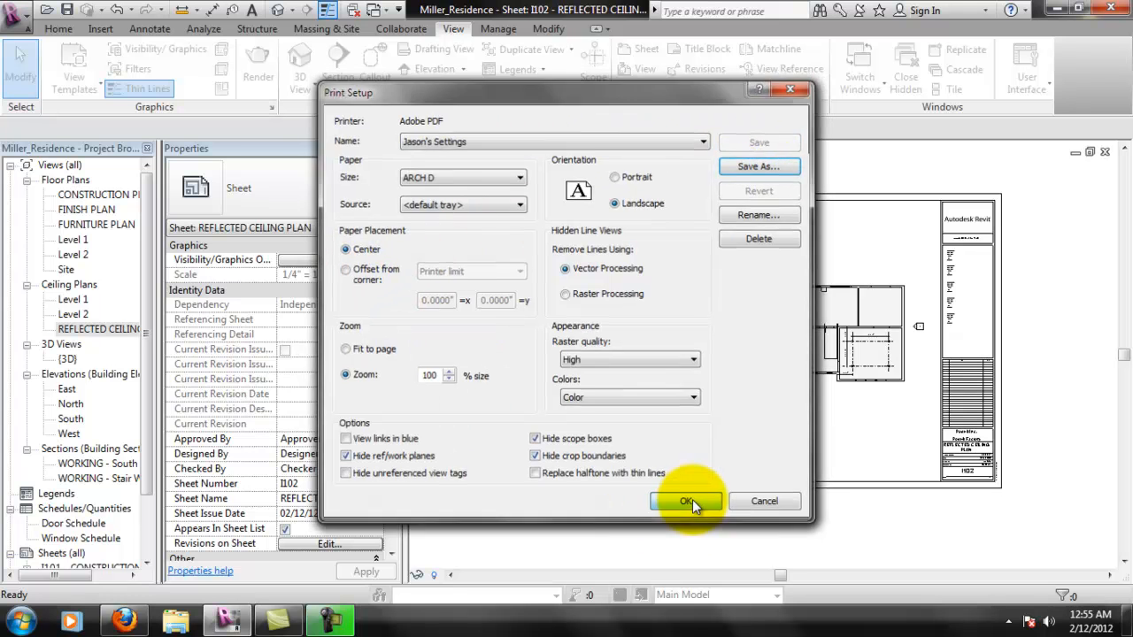
left_click(459, 494)
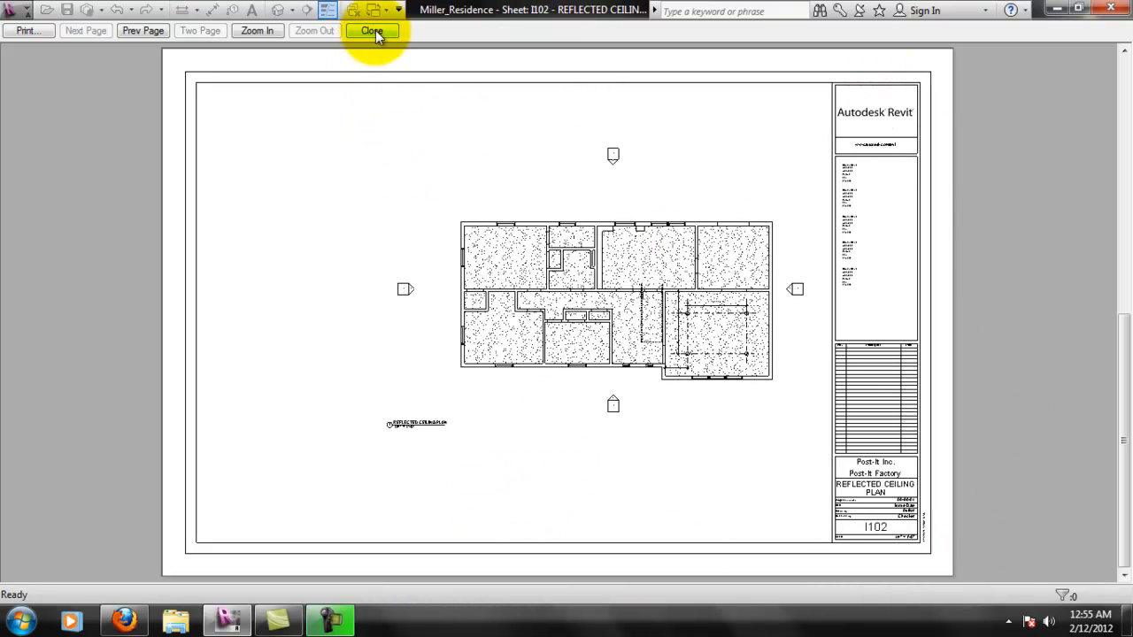
- Set the print range to selected views/sheets, list only sheets, and include I101 - CONSTRUCTION PLAN and I102 - REFLECTED CEILING PLAN
left_click(27, 30)
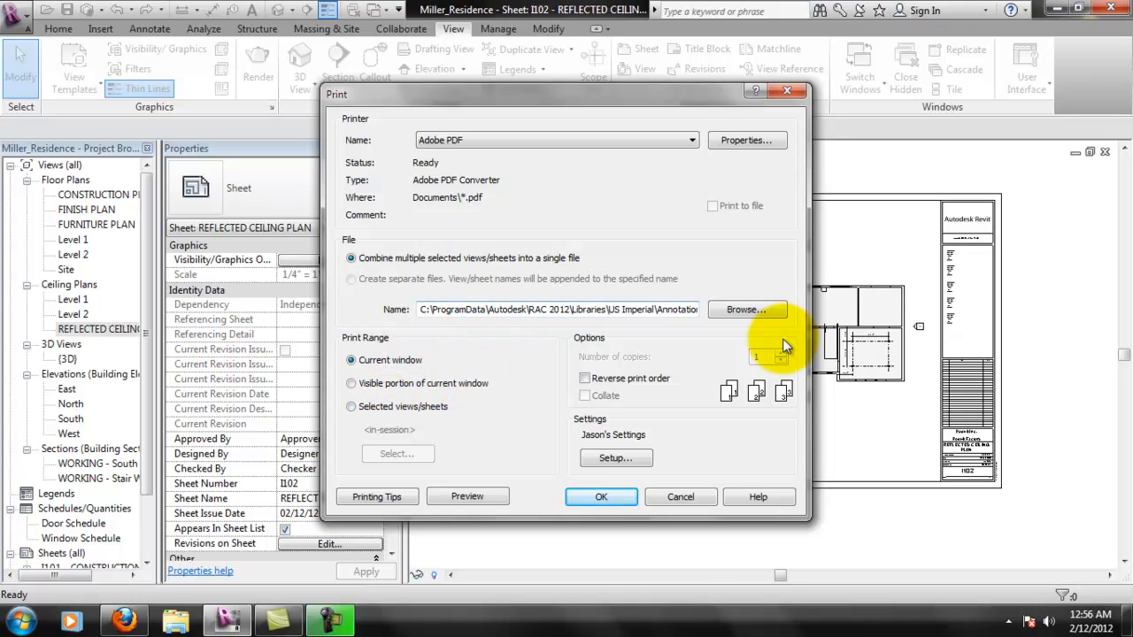
left_click(370, 409)
left_click(395, 455)
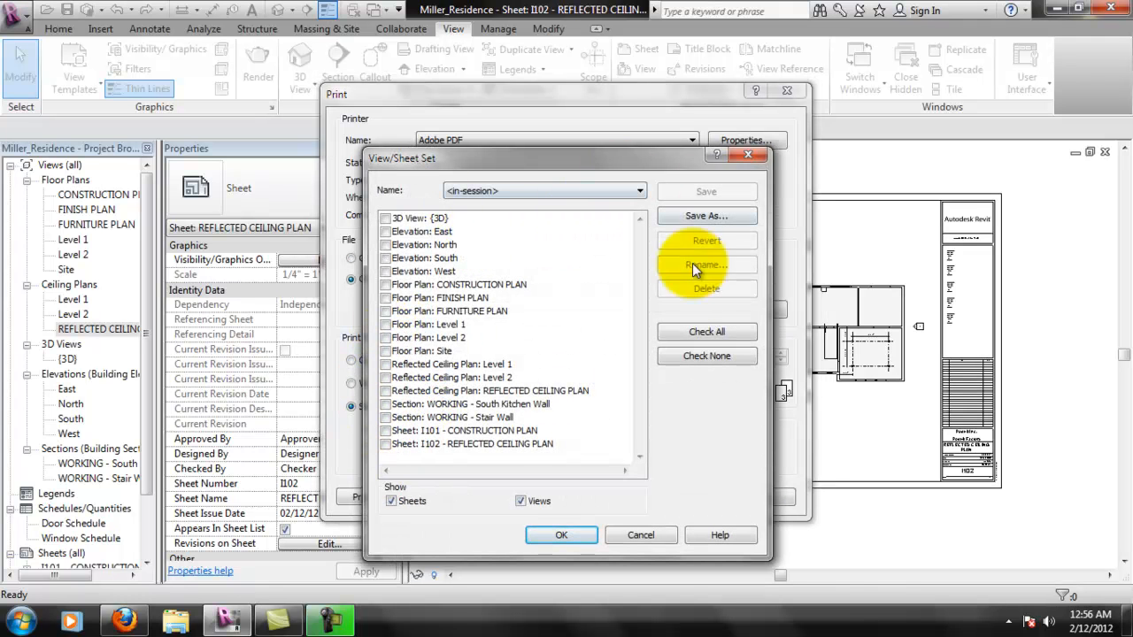
left_click(680, 358)
left_click(521, 501)
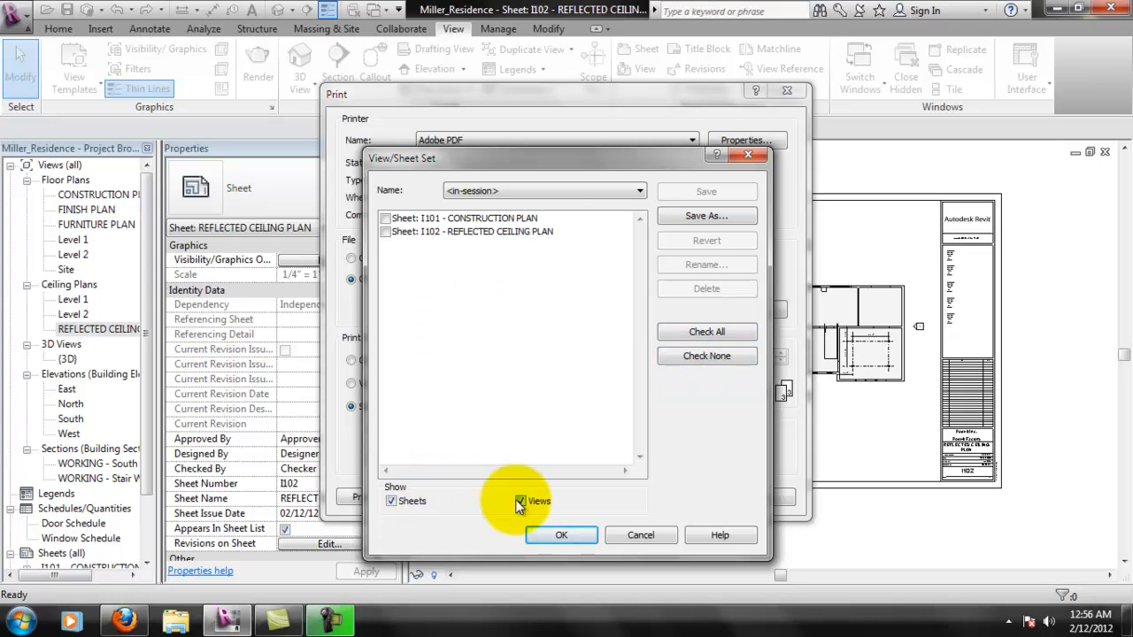
left_click(385, 218)
left_click(407, 231)
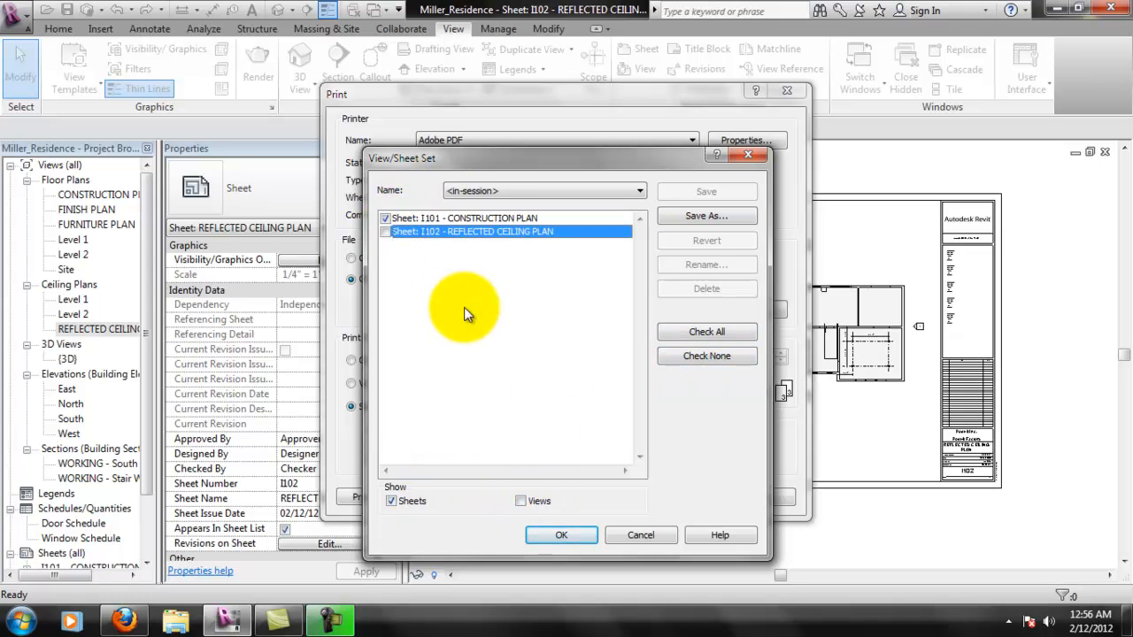
left_click(385, 231)
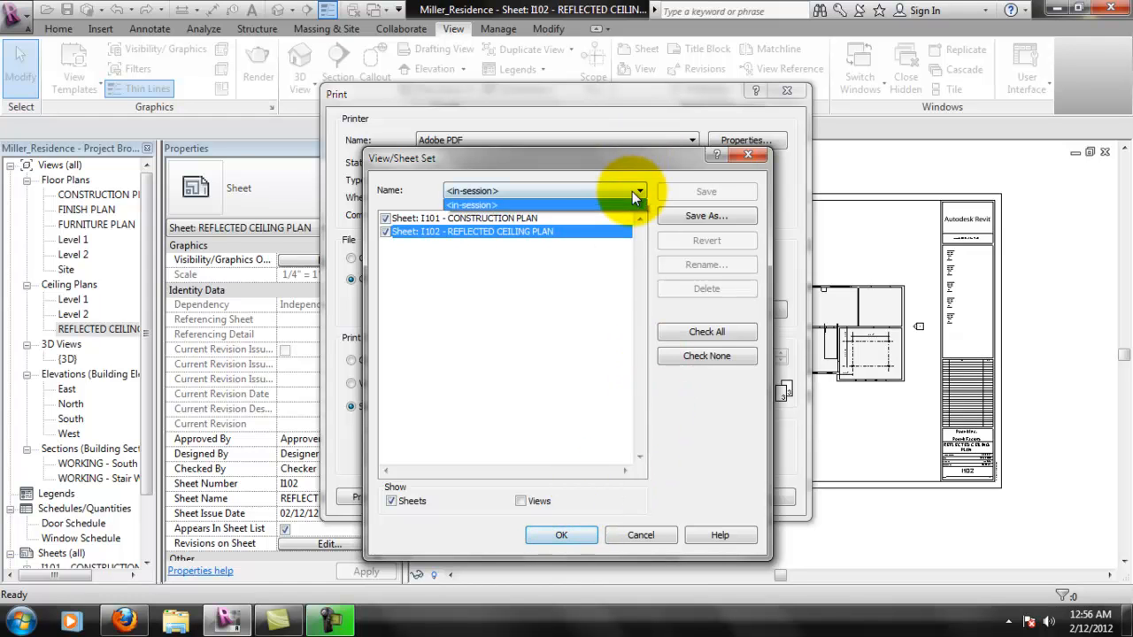
- Accept the sheet selection without saving it as a named set and start printing both sheets to Adobe PDF
left_click(563, 536)
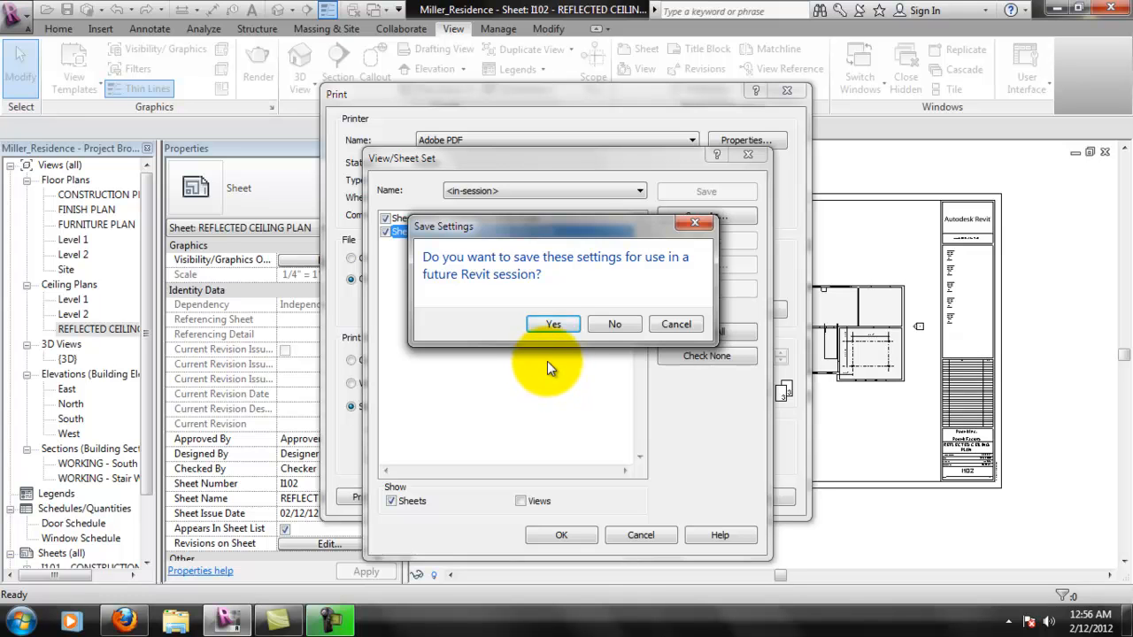
left_click(557, 324)
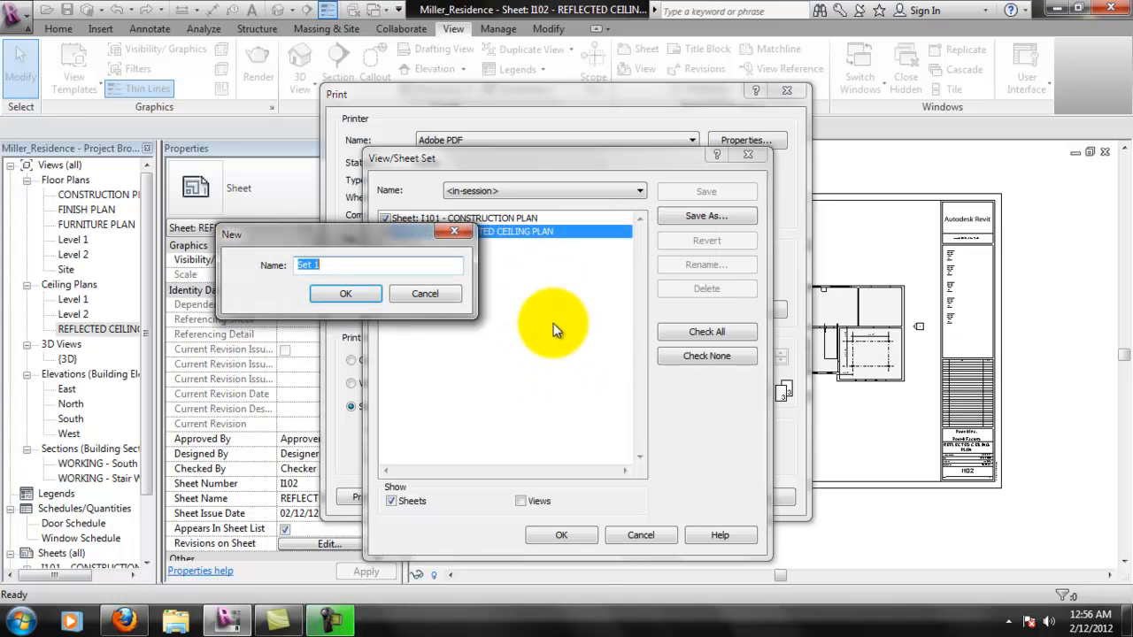
left_click(439, 297)
left_click(584, 535)
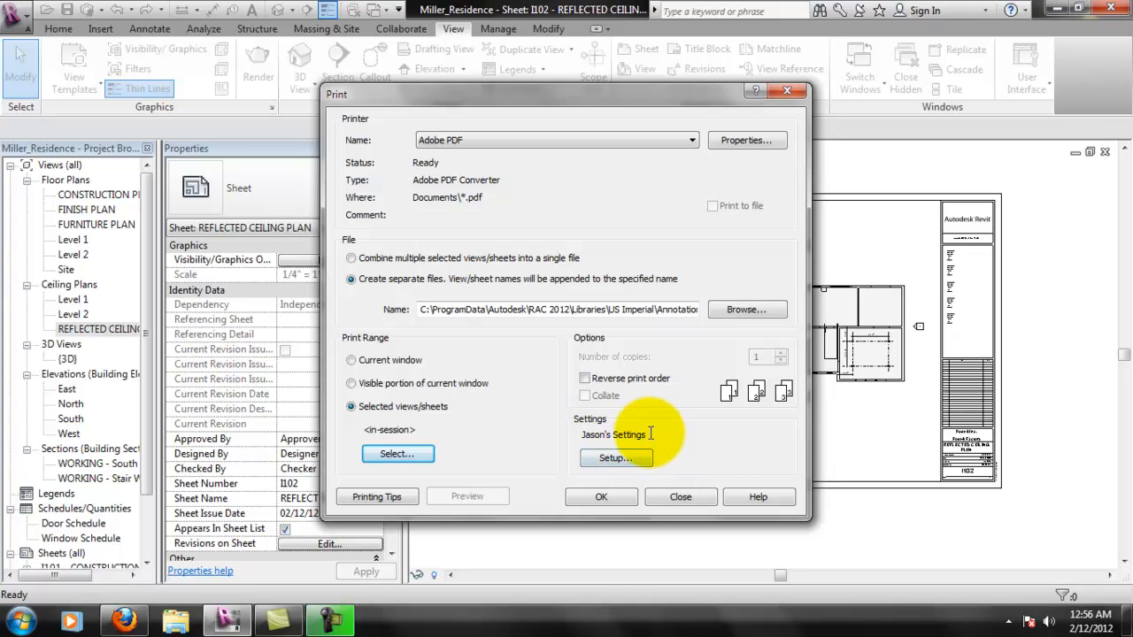
left_click_drag(650, 434, 590, 438)
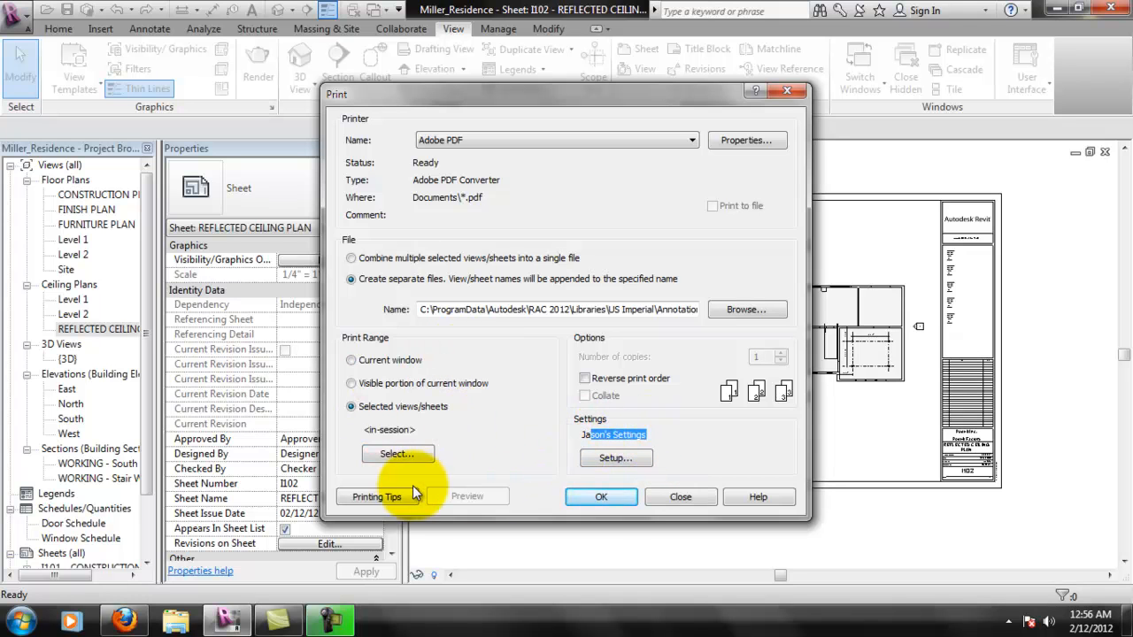
left_click(599, 498)
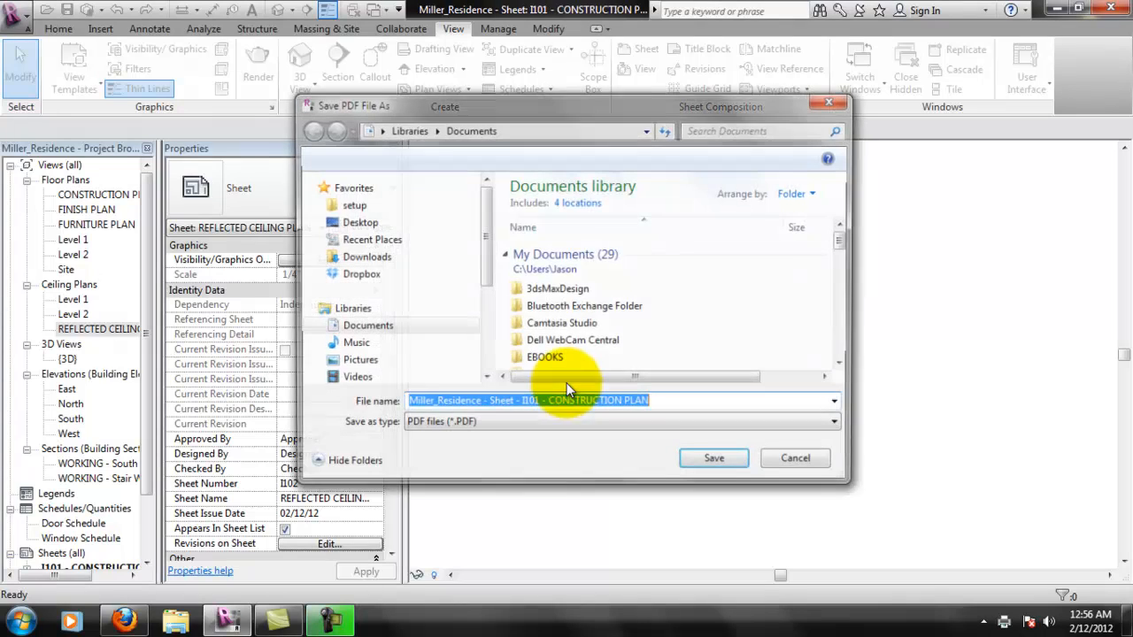
left_click(361, 285)
double_click(564, 241)
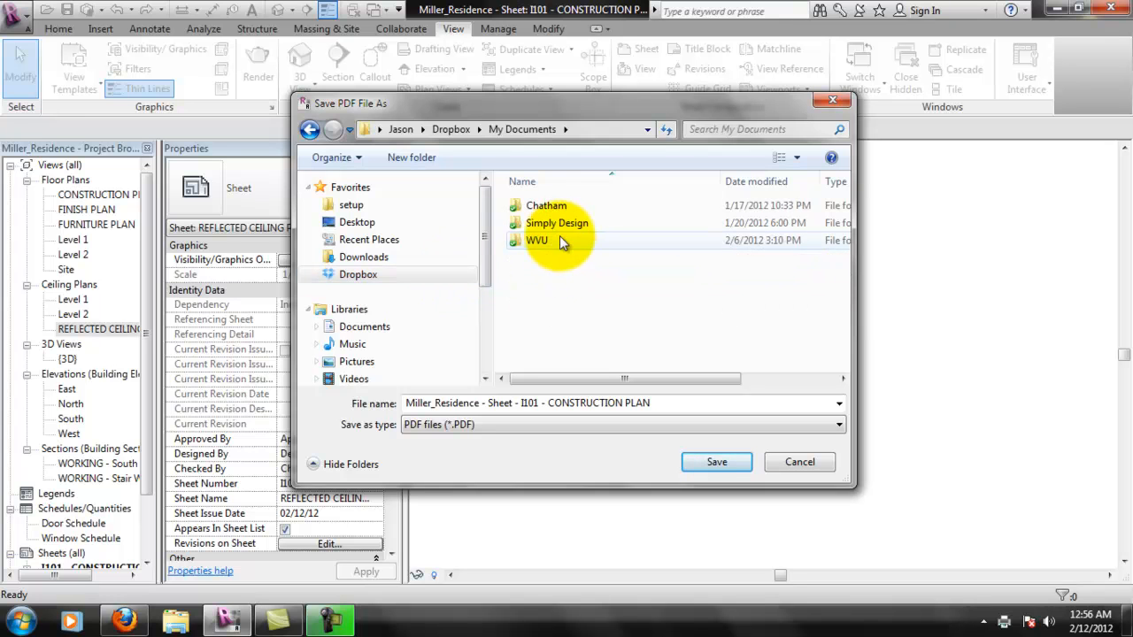
double_click(549, 205)
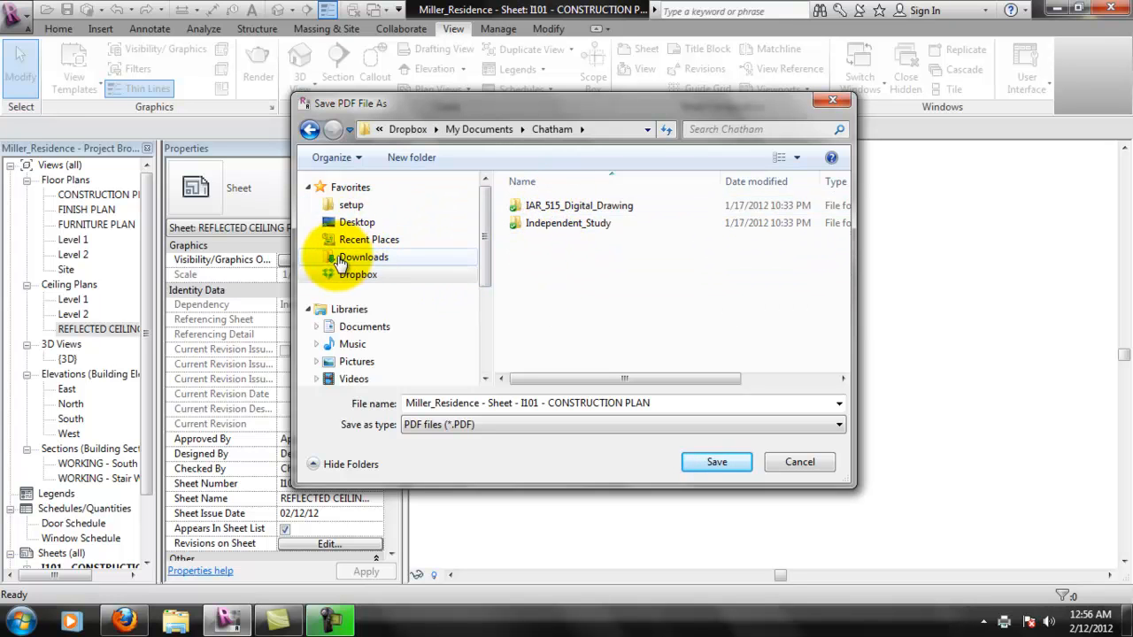
- Save the I101 and I102 sheet PDFs in the Web Videos\Revit\Week6 folder under My Documents
left_click(317, 327)
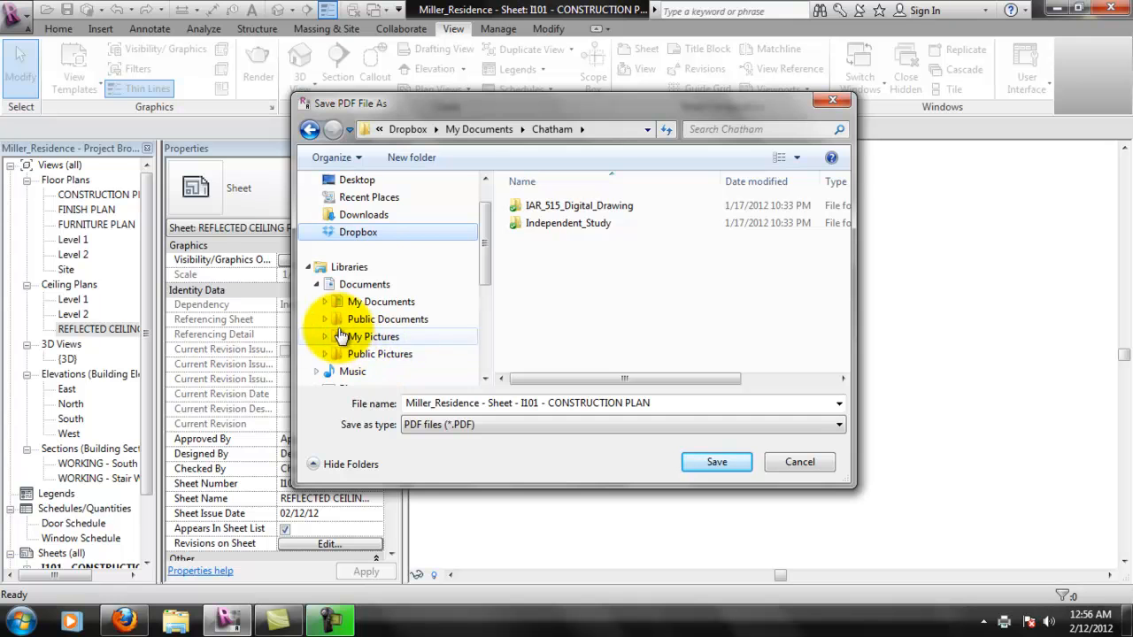
left_click(324, 305)
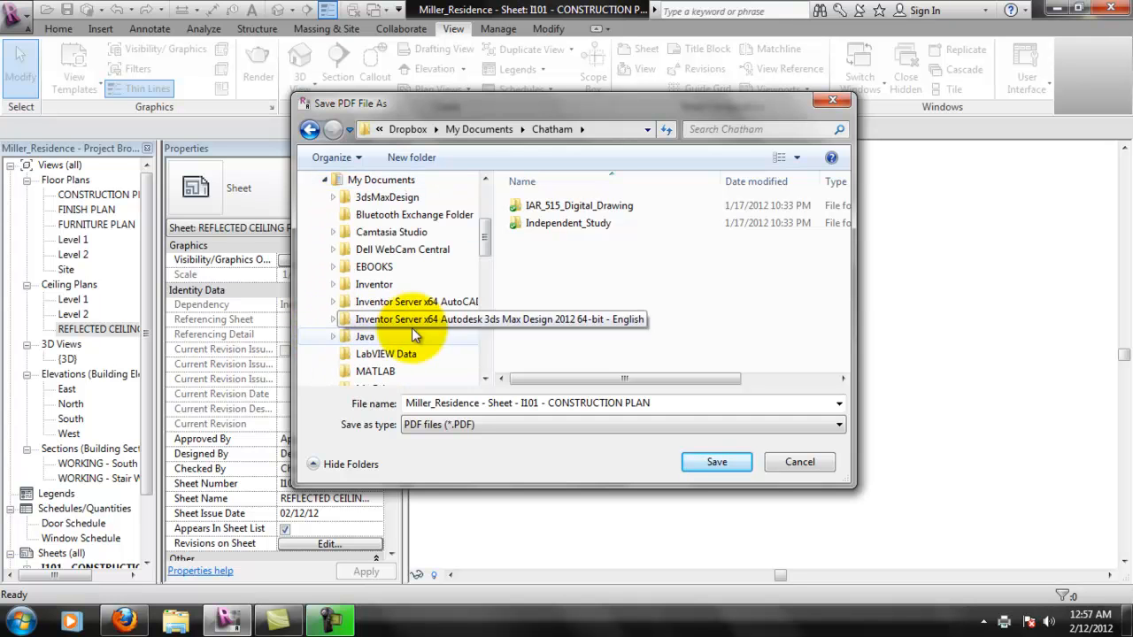
left_click_drag(488, 254, 485, 318)
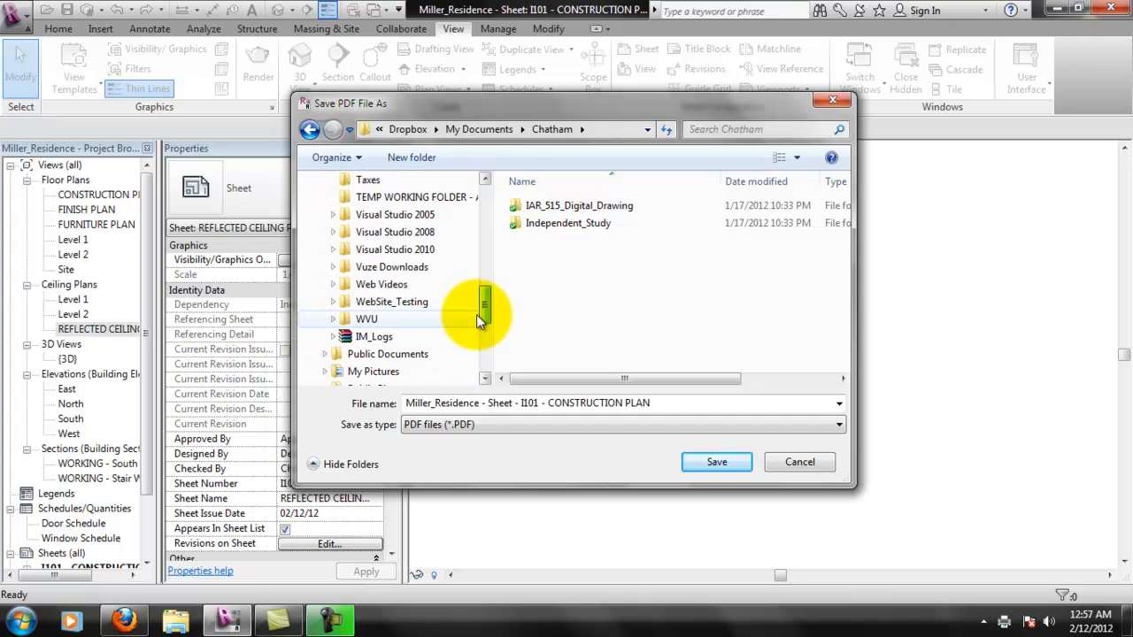
left_click(334, 285)
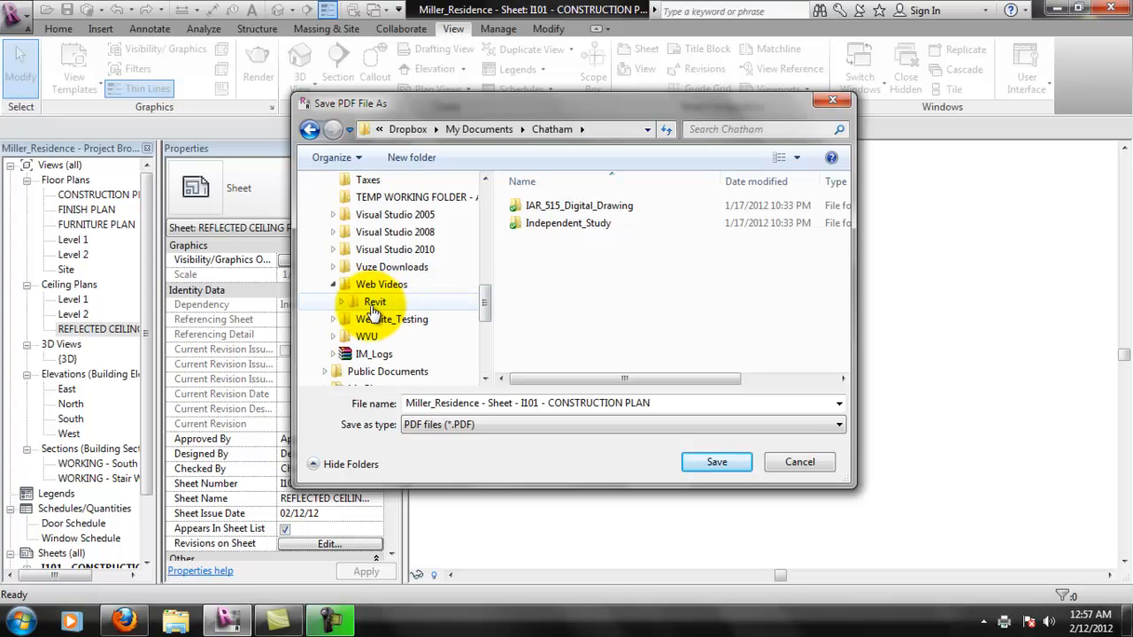
left_click(341, 302)
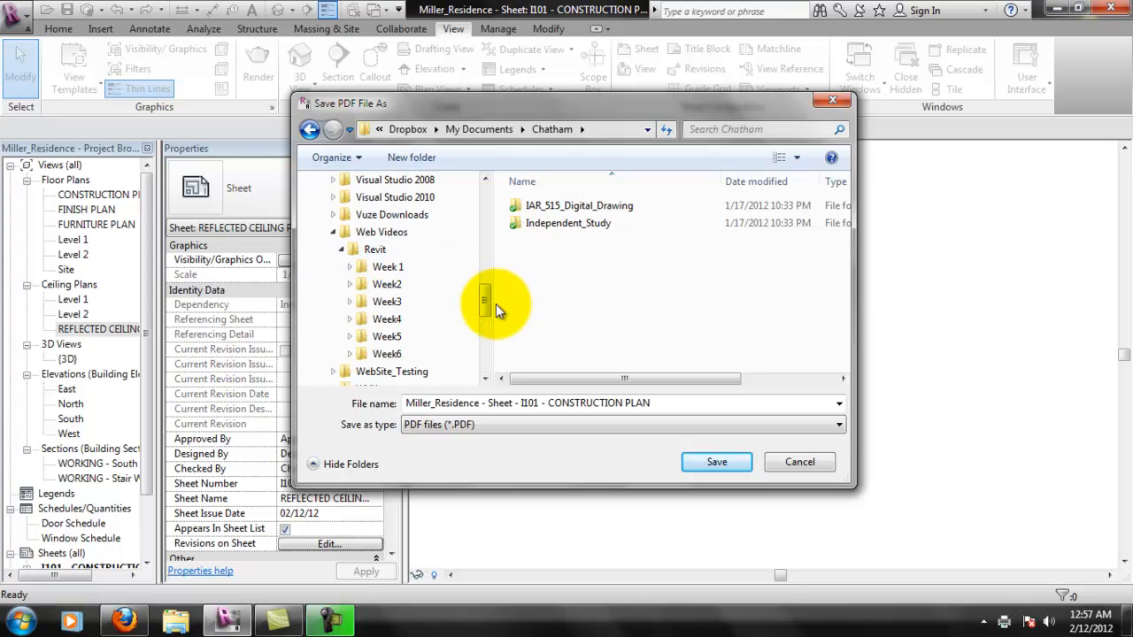
left_click(376, 354)
left_click(711, 459)
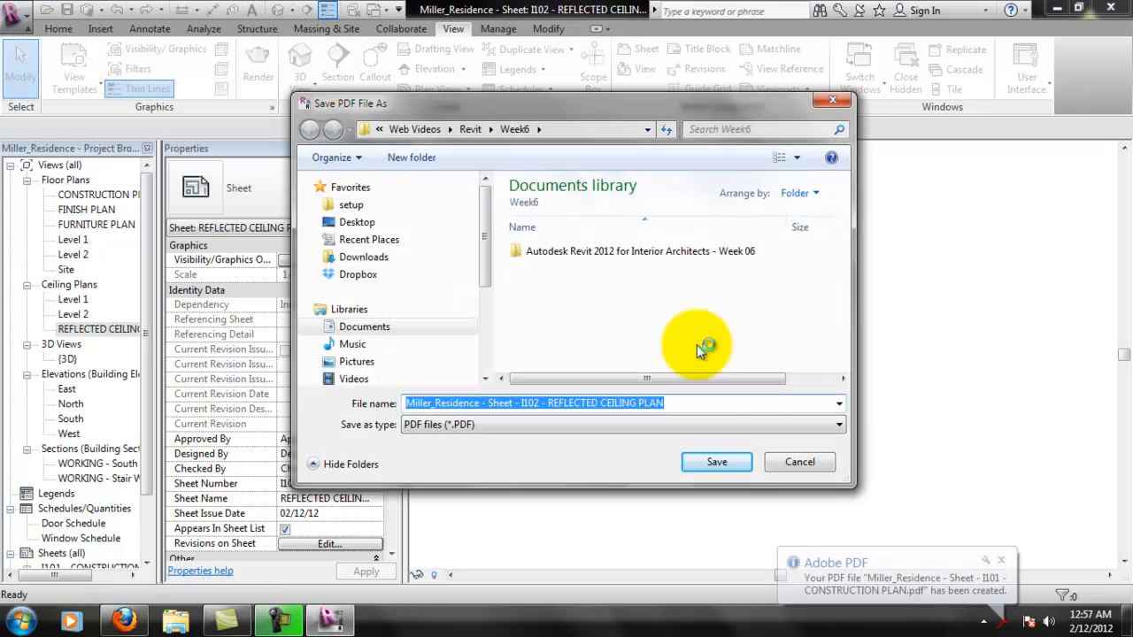
left_click(725, 461)
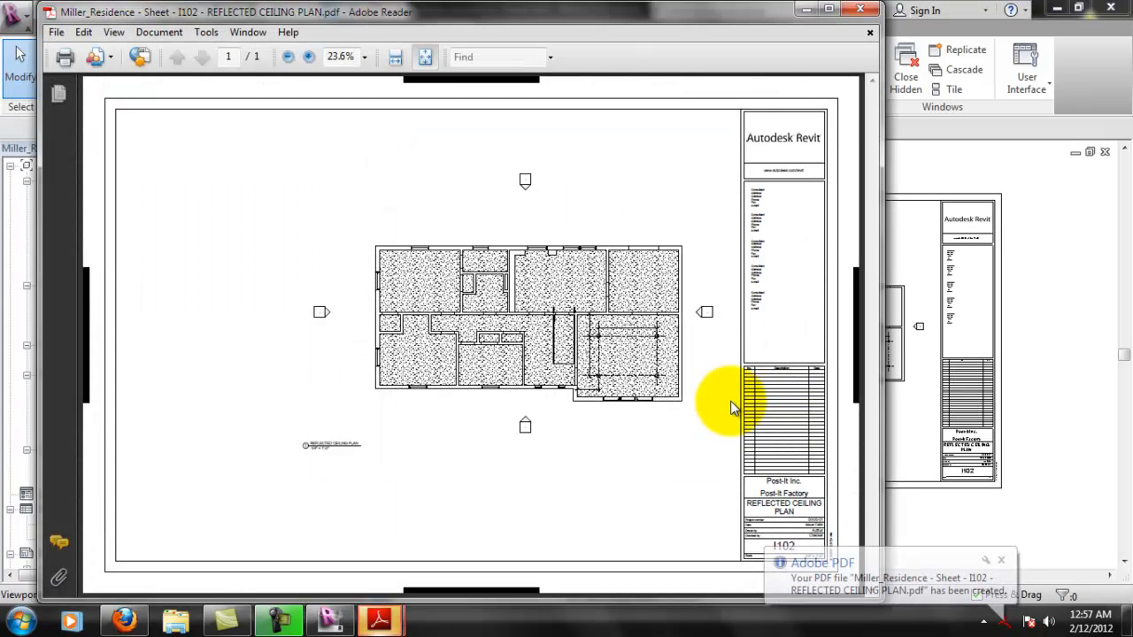
- Check the page size in the I102 PDF's document properties in Adobe Reader and close that PDF
left_click(56, 31)
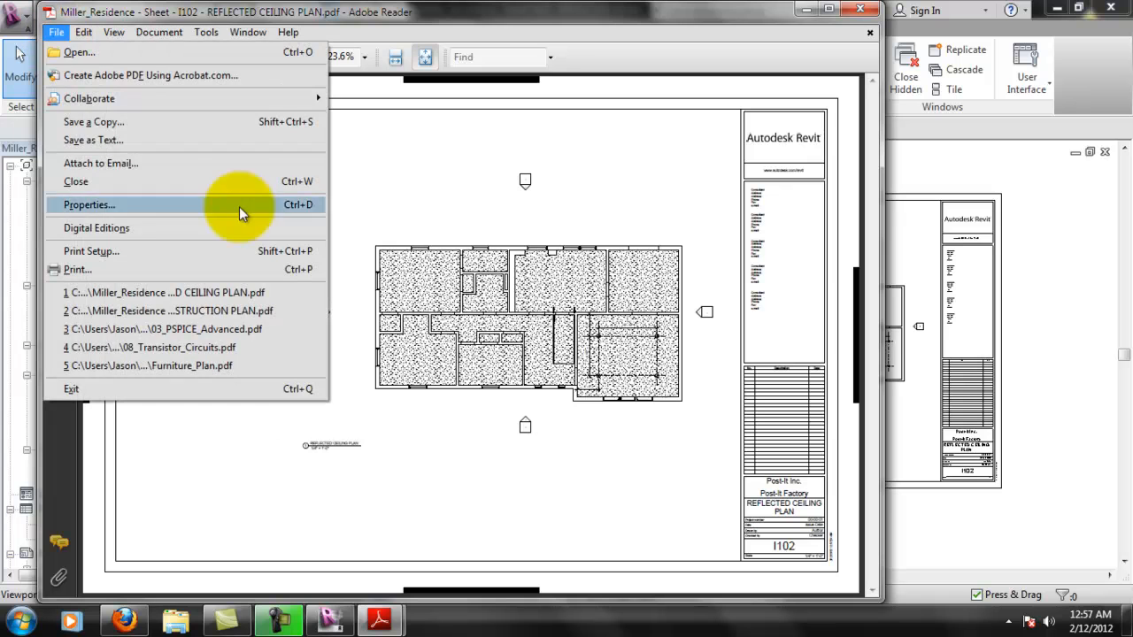
left_click(154, 206)
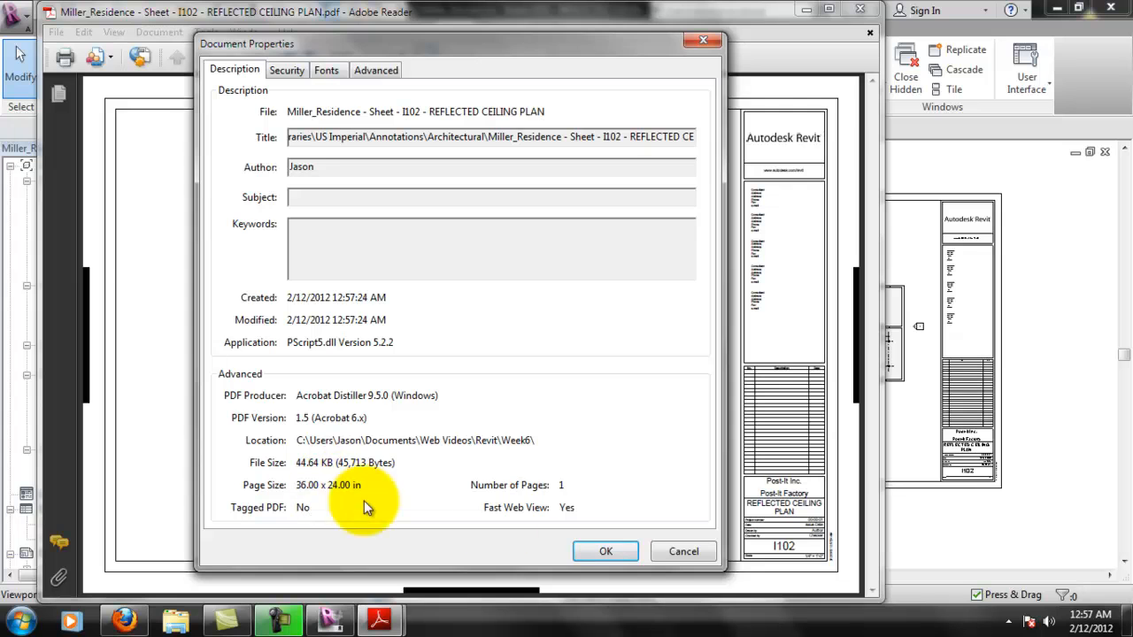
left_click(597, 549)
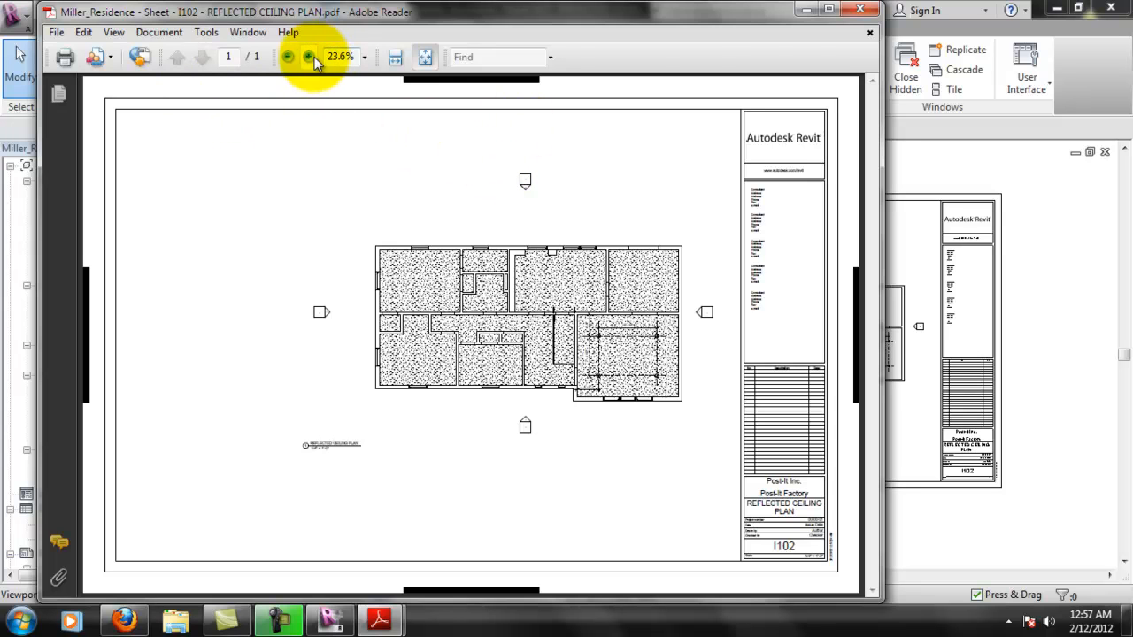
left_click(857, 9)
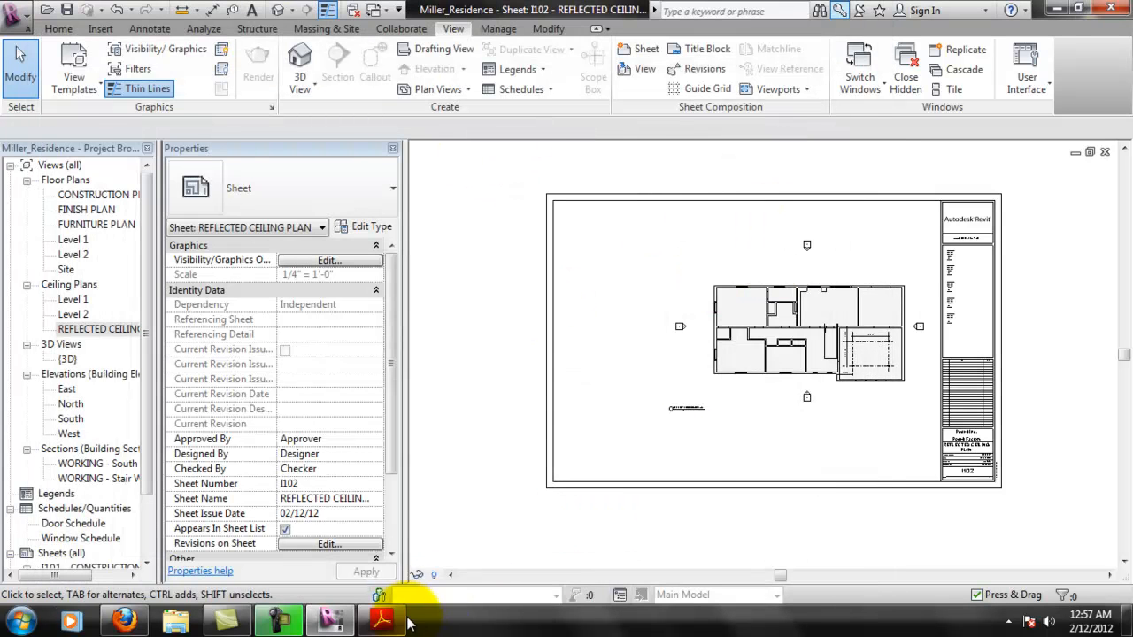
- Bring up the I101 construction plan PDF and examine its door schedule and plan dimensions at 75% zoom
left_click(400, 622)
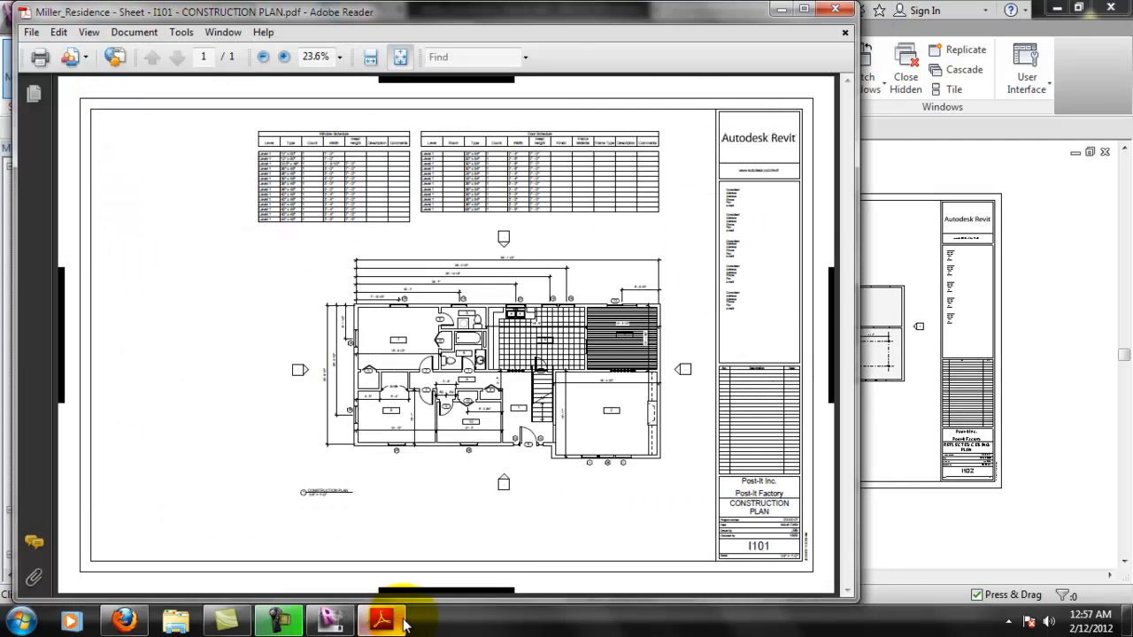
left_click(285, 58)
left_click(287, 57)
left_click(288, 56)
left_click(288, 57)
left_click(287, 57)
left_click(288, 57)
left_click_drag(356, 591, 587, 576)
scroll(632, 455, "down", 8)
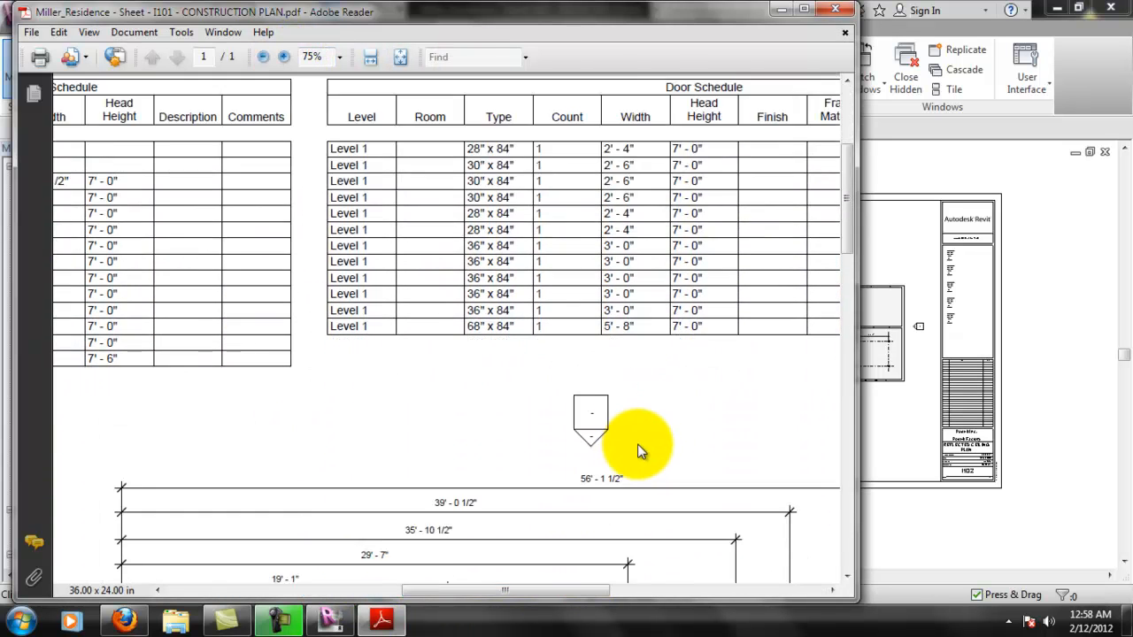
- Examine the floor plan's rooms and floor patterns in the I101 PDF and close Adobe Reader to return to Revit
scroll(651, 442, "down", 8)
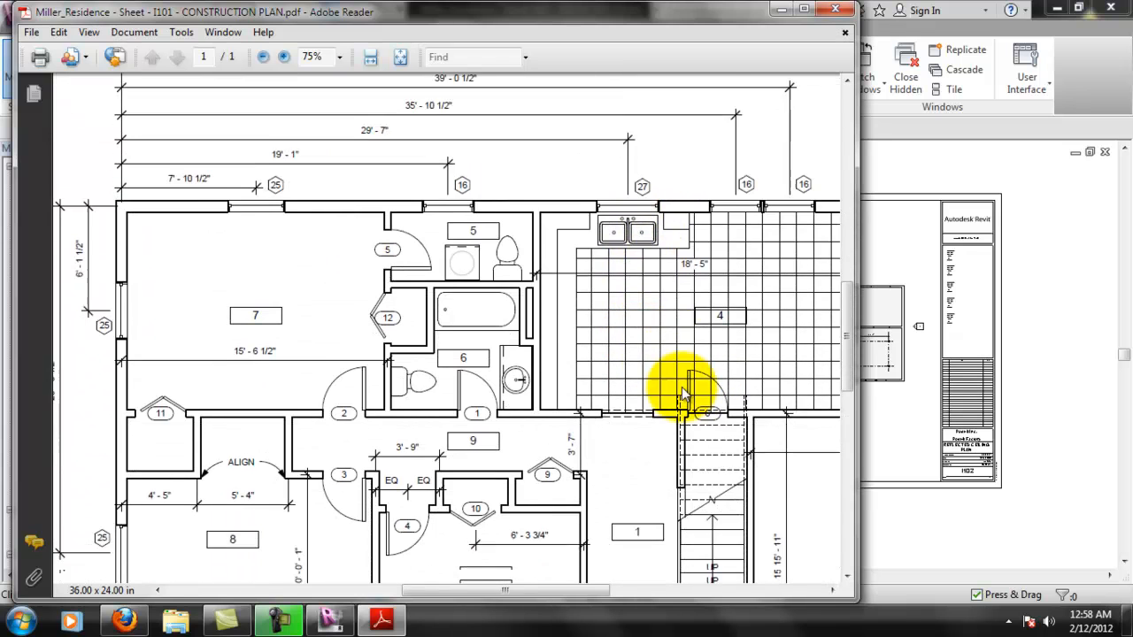
left_click_drag(598, 590, 624, 586)
left_click_drag(524, 590, 558, 587)
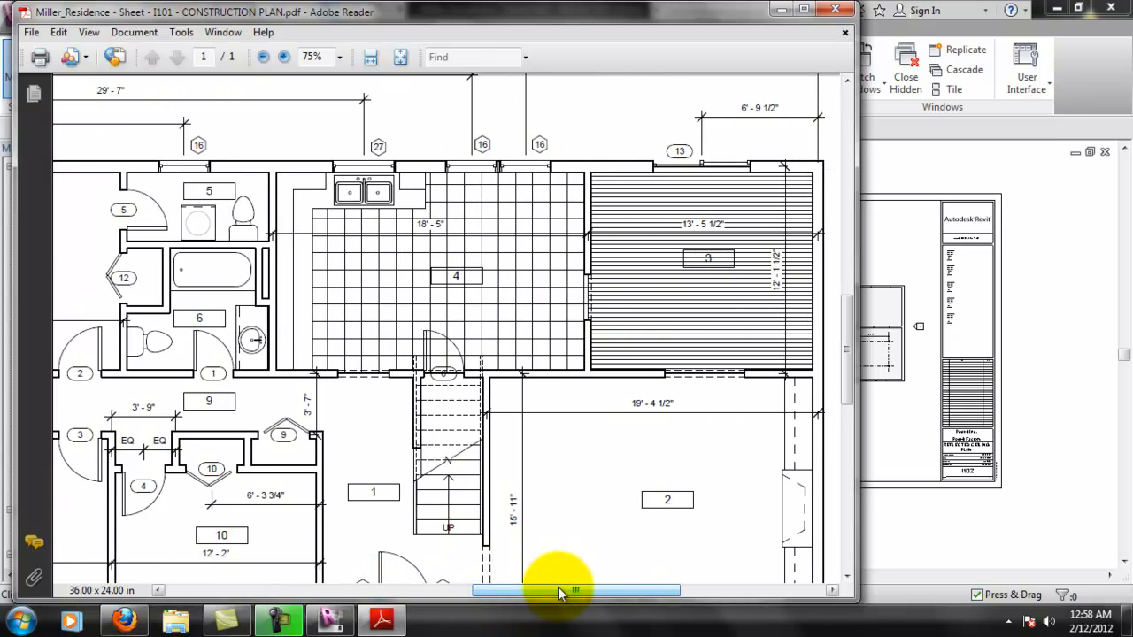
left_click(841, 12)
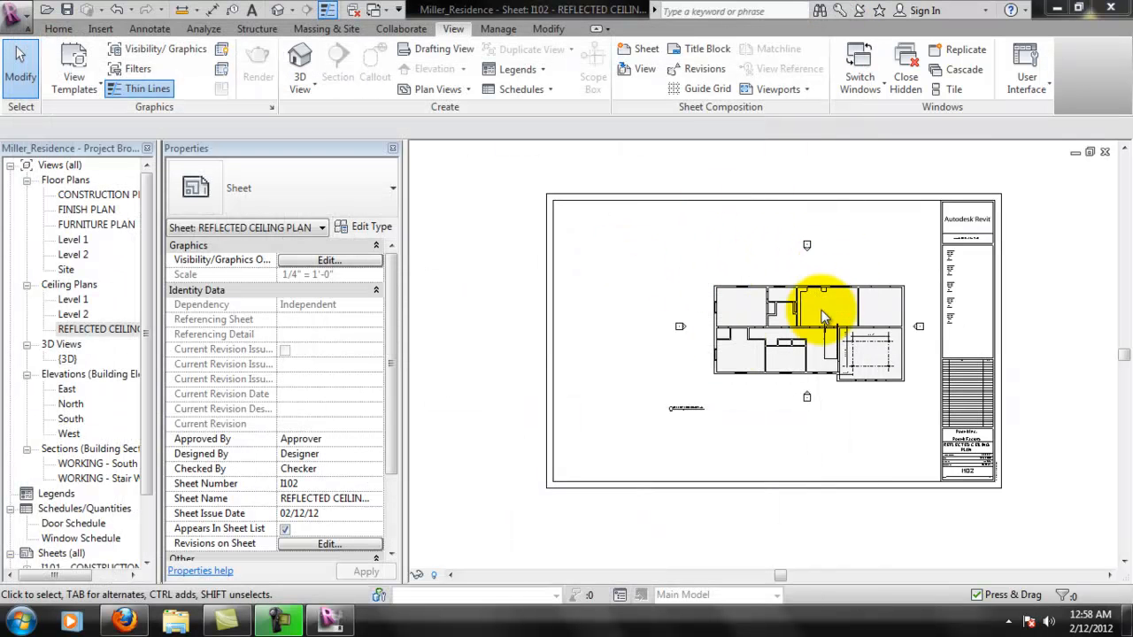
- Open the CONSTRUCTION PLAN floor plan and hide the whole floor category in that view, using the wood finish floor in room 3
double_click(95, 197)
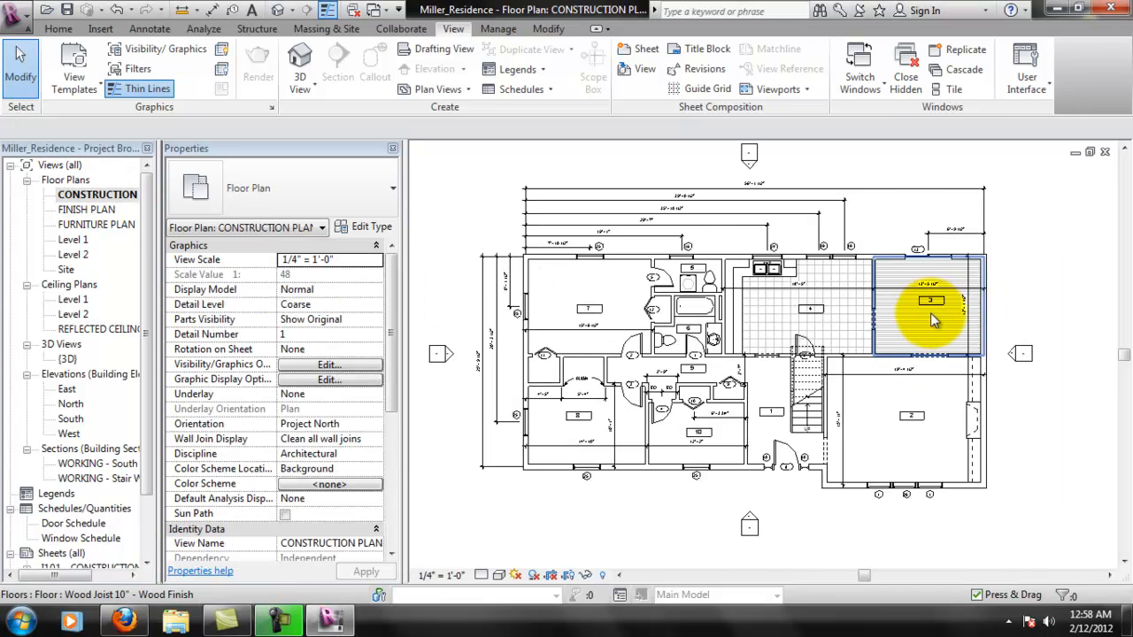
scroll(909, 319, "up", 2)
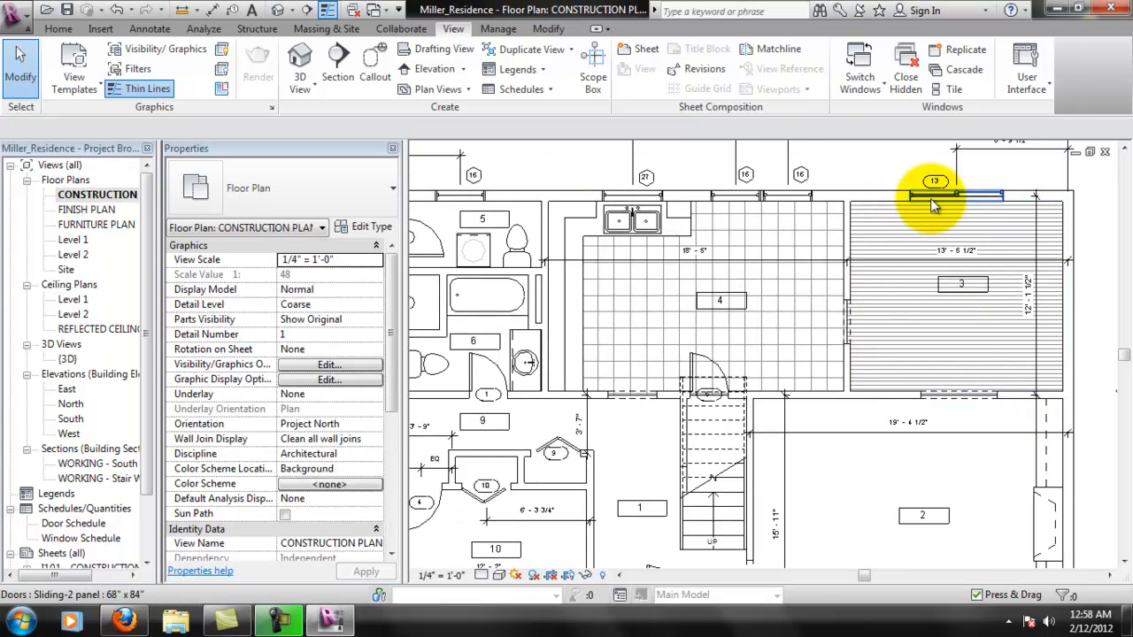
scroll(929, 201, "up", 2)
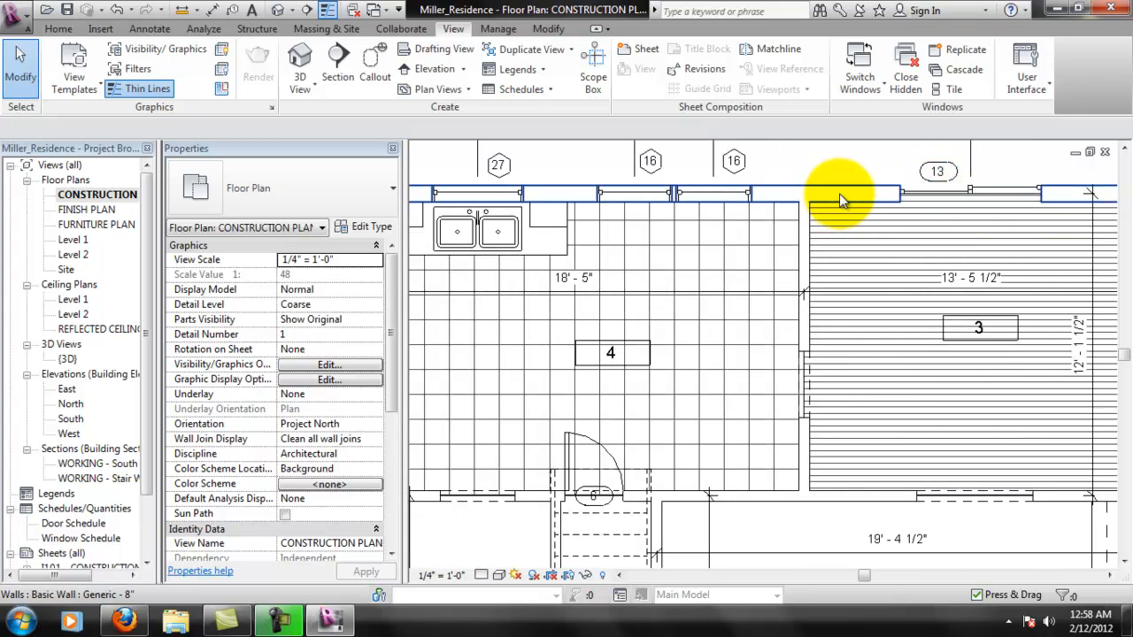
key("Tab")
key("Tab")
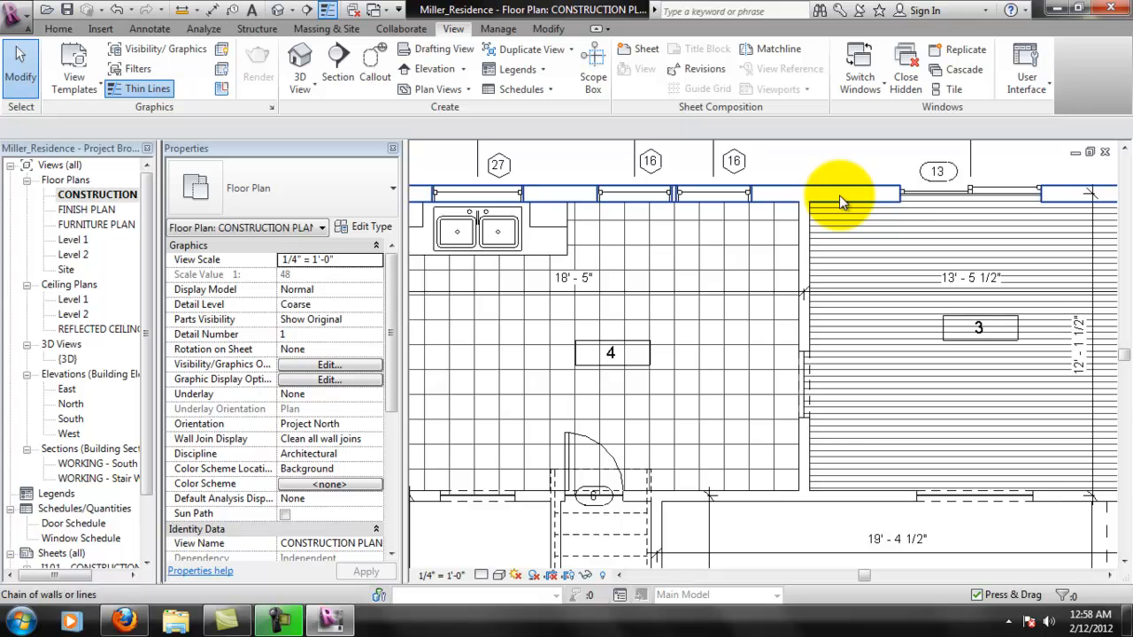
left_click(908, 193)
right_click(913, 193)
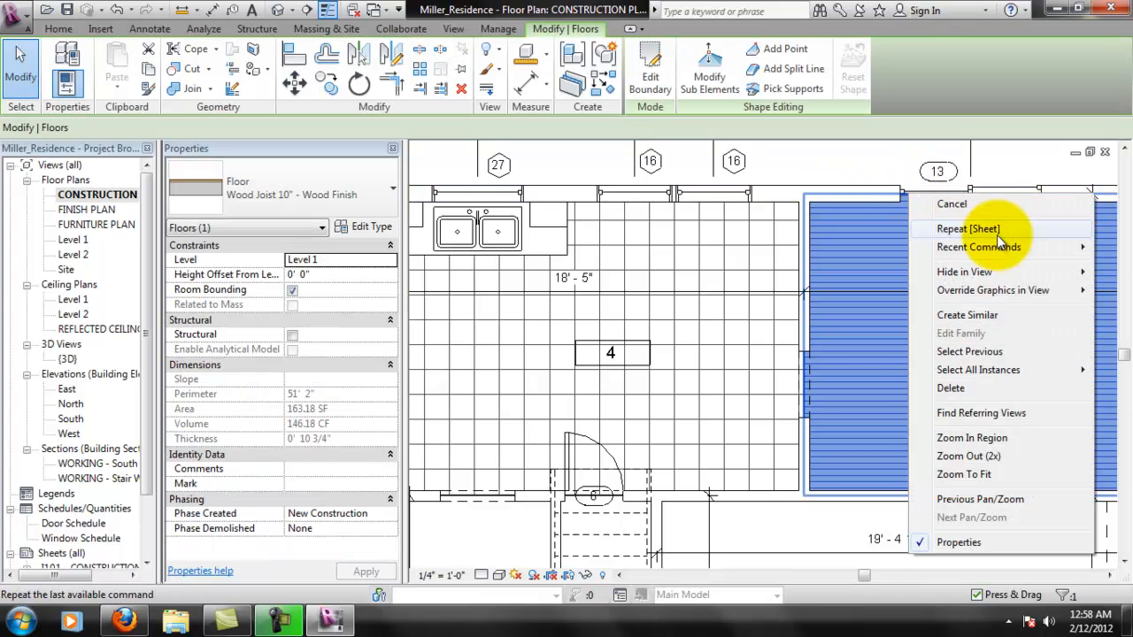
mouse_move(965, 271)
left_click(865, 275)
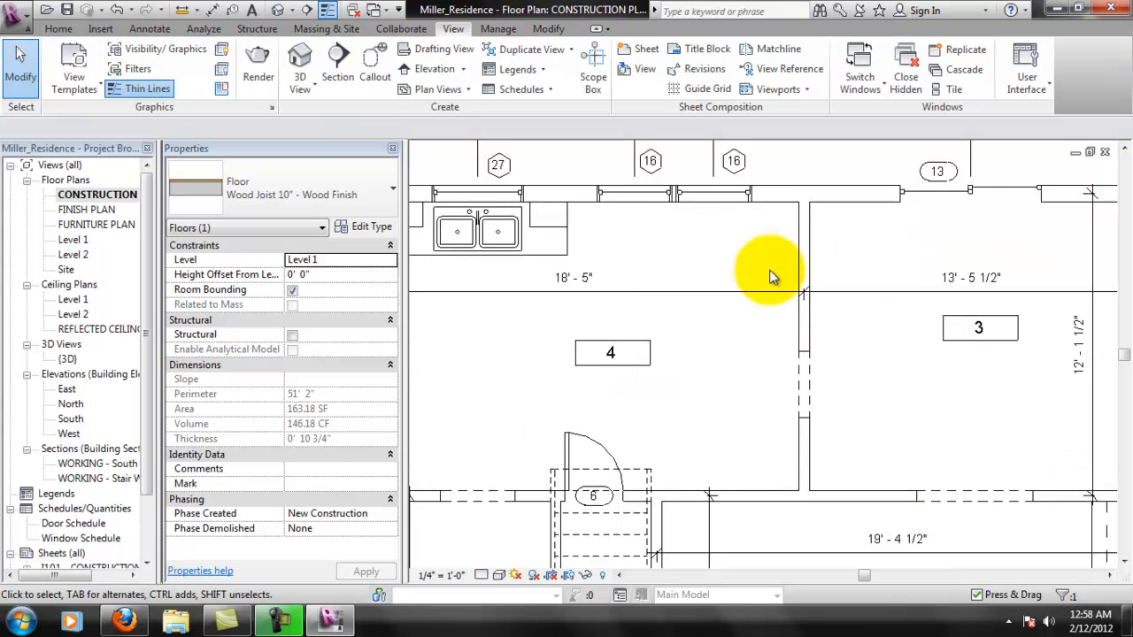
scroll(721, 367, "down", 3)
middle_click_drag(683, 389, 835, 349)
scroll(806, 366, "down", 2)
middle_click_drag(852, 396, 870, 384)
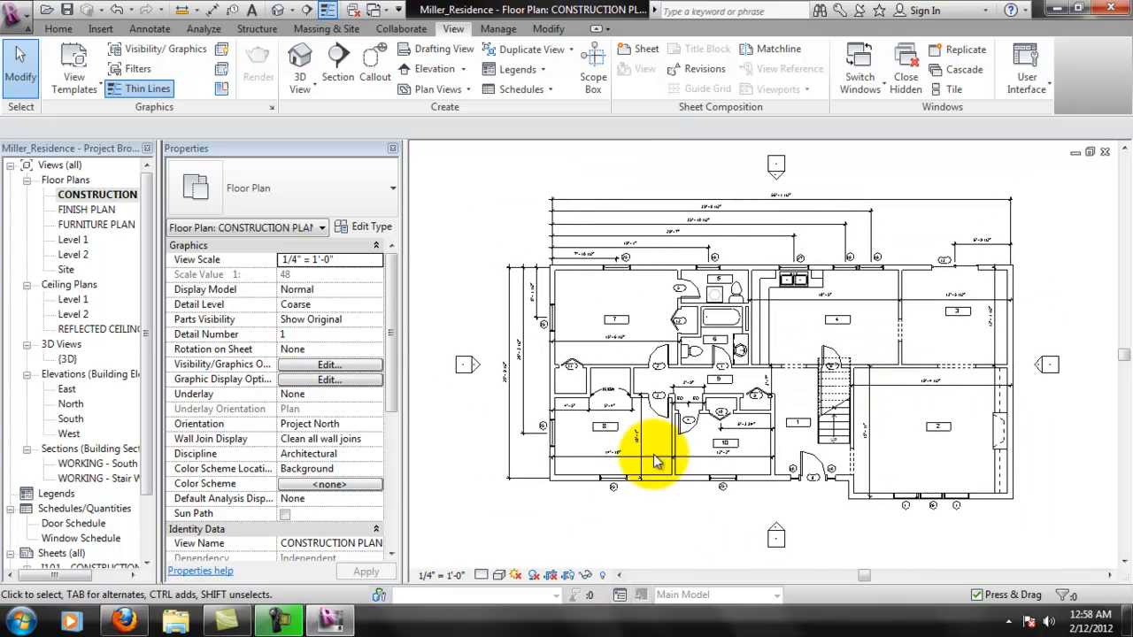
middle_click_drag(670, 450, 679, 447)
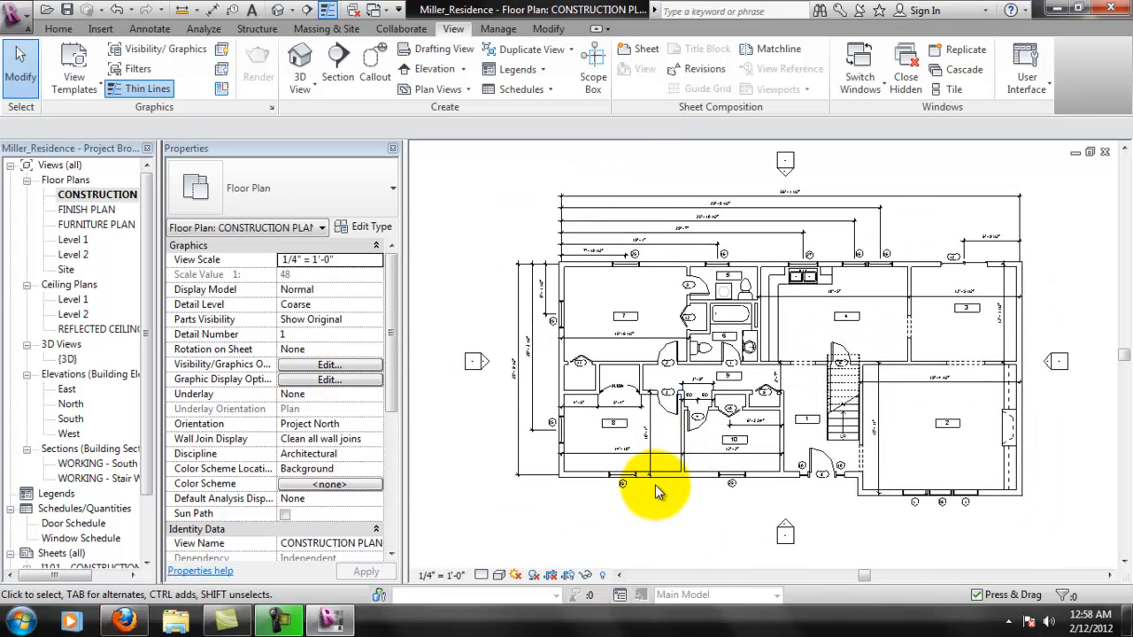